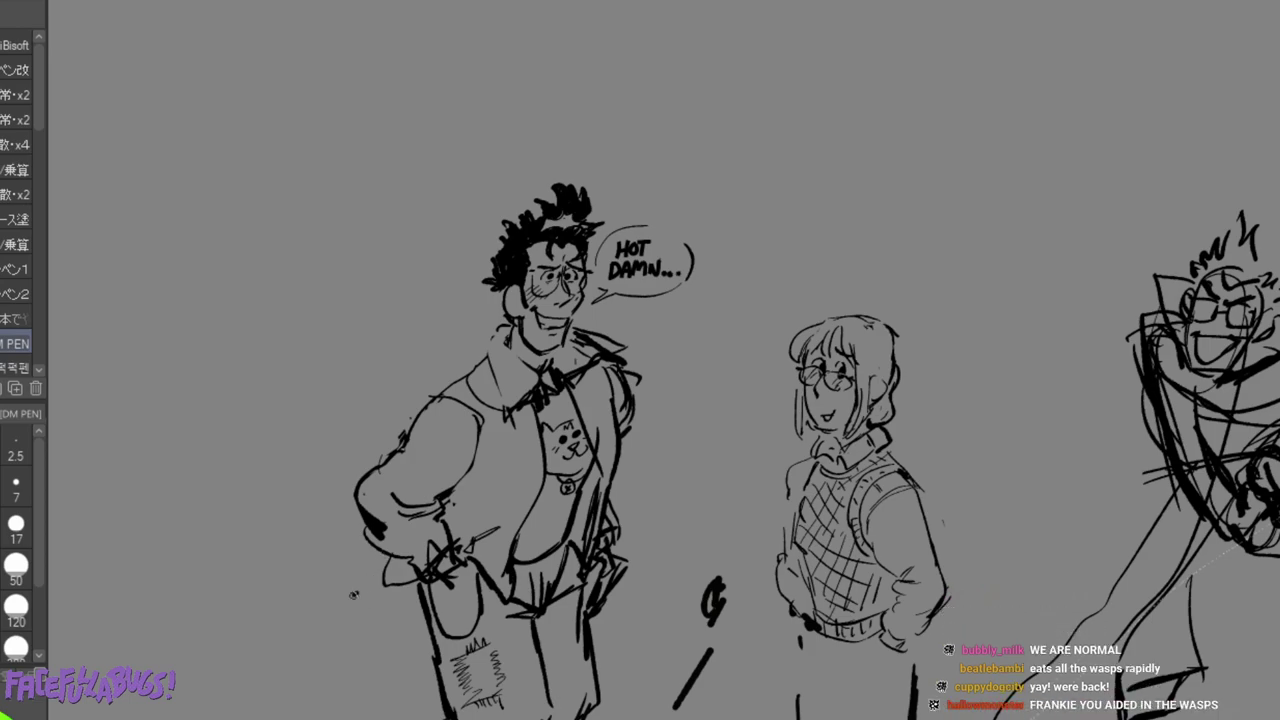
# Scribble loose hatch strokes and looping curves in the empty space beside the standing man's leg and shoulder.
pyautogui.moveTo(328, 664)
pyautogui.mouseDown()
pyautogui.moveTo(390, 640)
pyautogui.moveTo(376, 598)
pyautogui.mouseUp()
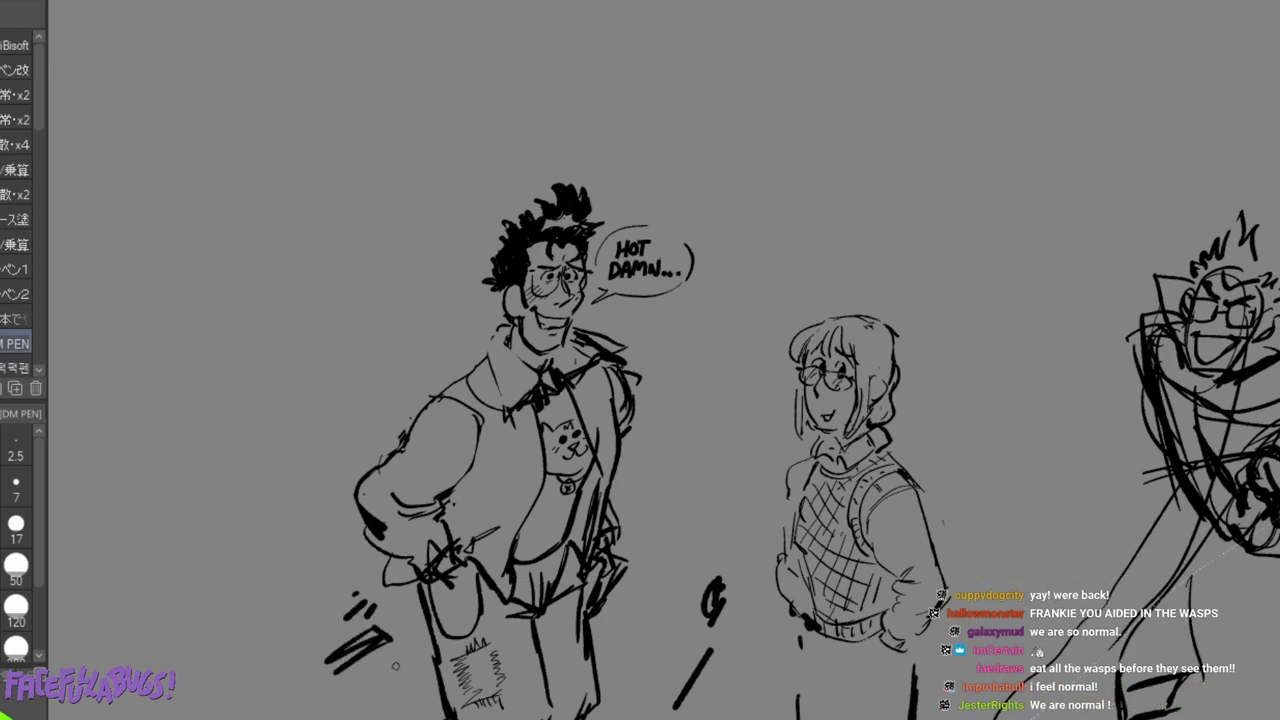
pyautogui.moveTo(377, 693)
pyautogui.mouseDown()
pyautogui.moveTo(398, 682)
pyautogui.moveTo(409, 707)
pyautogui.mouseUp()
pyautogui.moveTo(285, 717)
pyautogui.mouseDown()
pyautogui.moveTo(312, 706)
pyautogui.moveTo(338, 716)
pyautogui.mouseUp()
pyautogui.moveTo(238, 718); pyautogui.dragTo(320, 712)
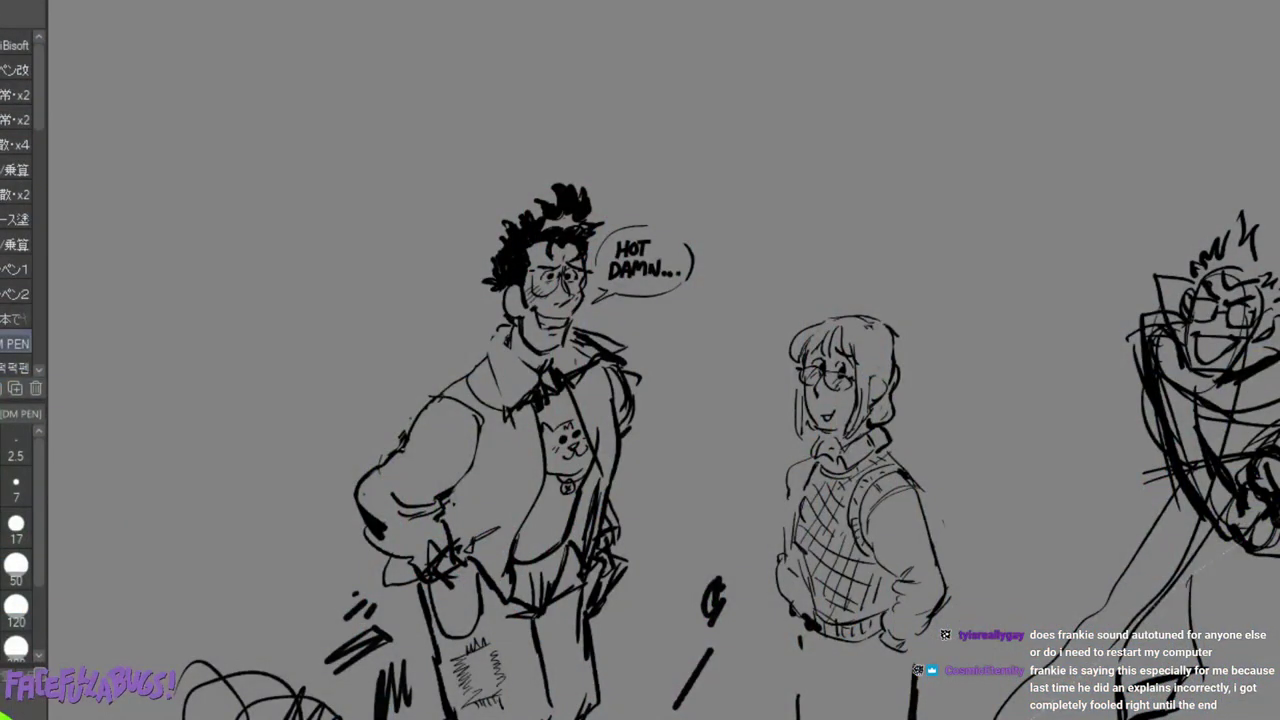
pyautogui.moveTo(370, 385); pyautogui.dragTo(426, 346)
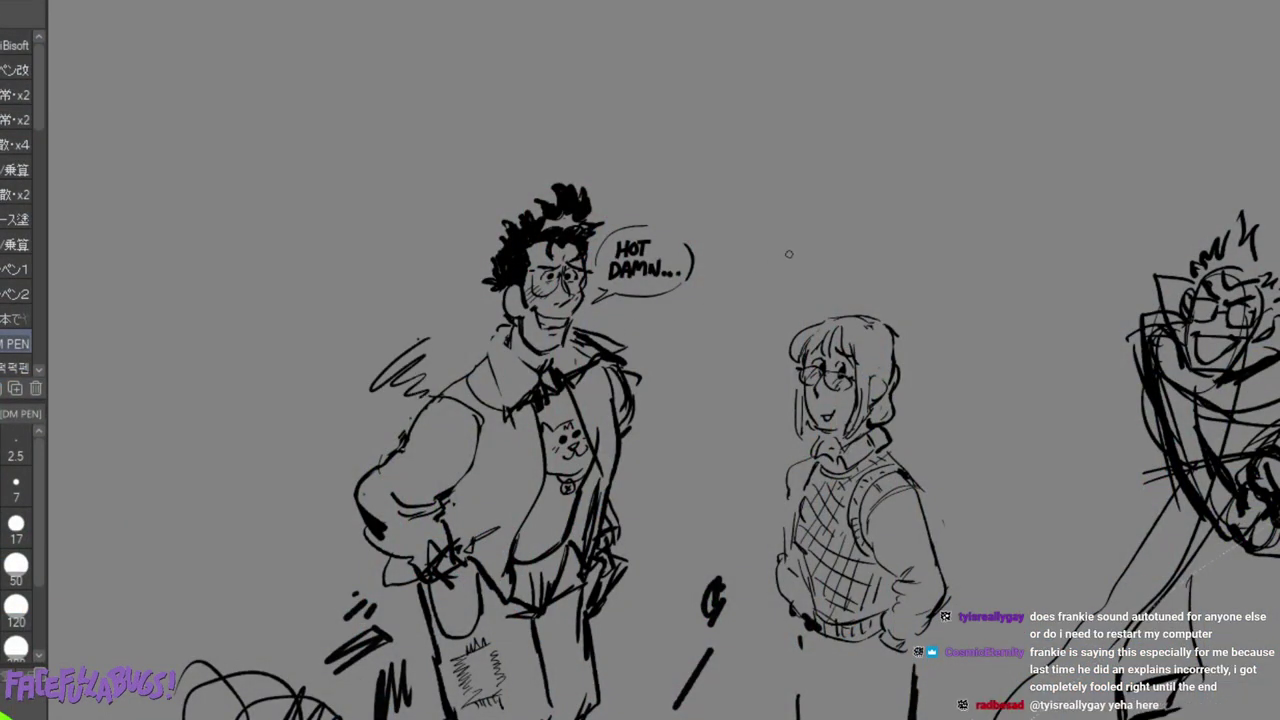
# Sketch a long face with round eyes, raised brows, nose and small open mouth in the blank area above the existing figures.
pyautogui.moveTo(680, 250); pyautogui.dragTo(524, 500)
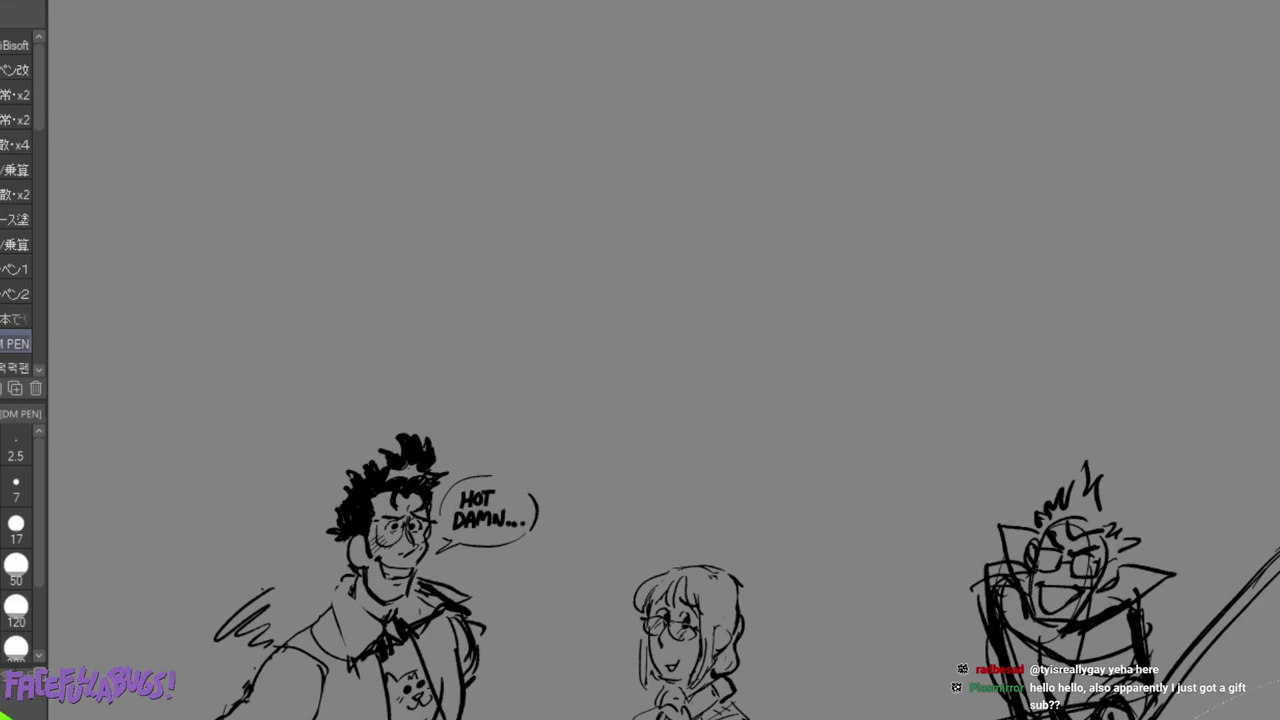
pyautogui.moveTo(640, 500); pyautogui.dragTo(670, 686)
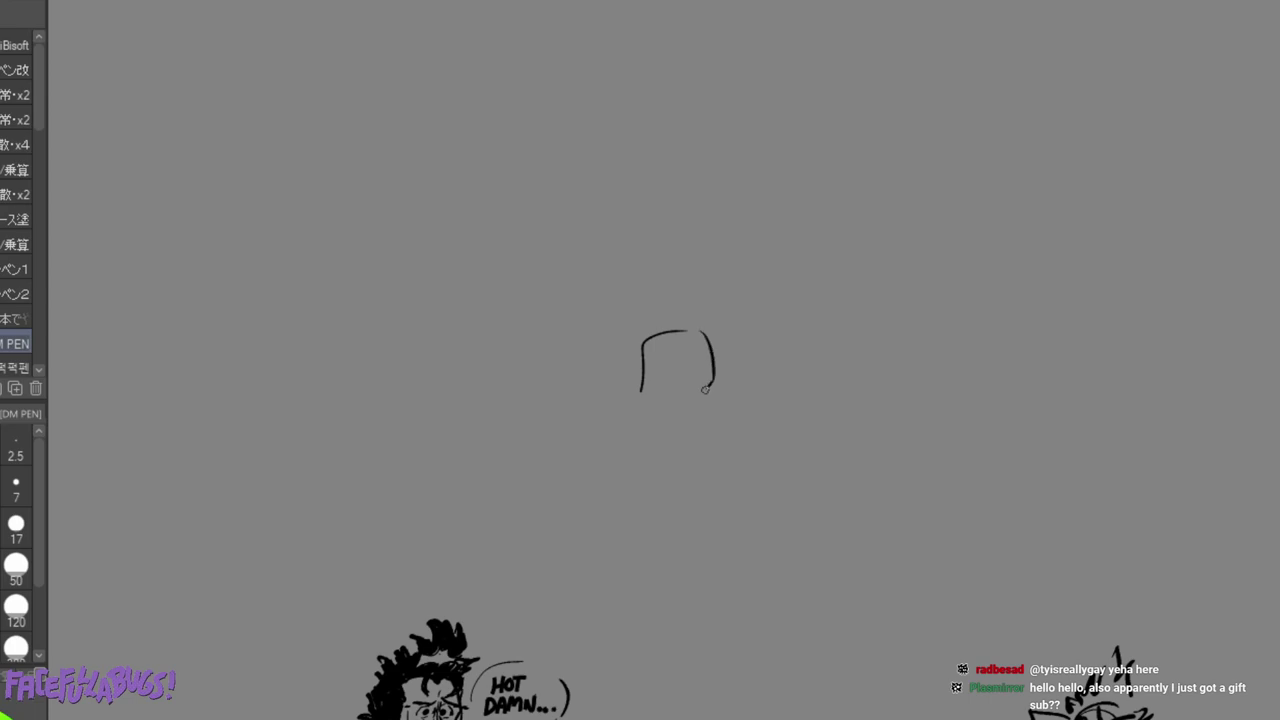
pyautogui.moveTo(639, 433)
pyautogui.mouseDown()
pyautogui.moveTo(660, 458)
pyautogui.moveTo(680, 452)
pyautogui.mouseUp()
pyautogui.moveTo(656, 378)
pyautogui.mouseDown()
pyautogui.moveTo(694, 372)
pyautogui.moveTo(683, 389)
pyautogui.moveTo(668, 347)
pyautogui.moveTo(678, 343)
pyautogui.mouseUp()
pyautogui.moveTo(682, 352); pyautogui.dragTo(692, 346)
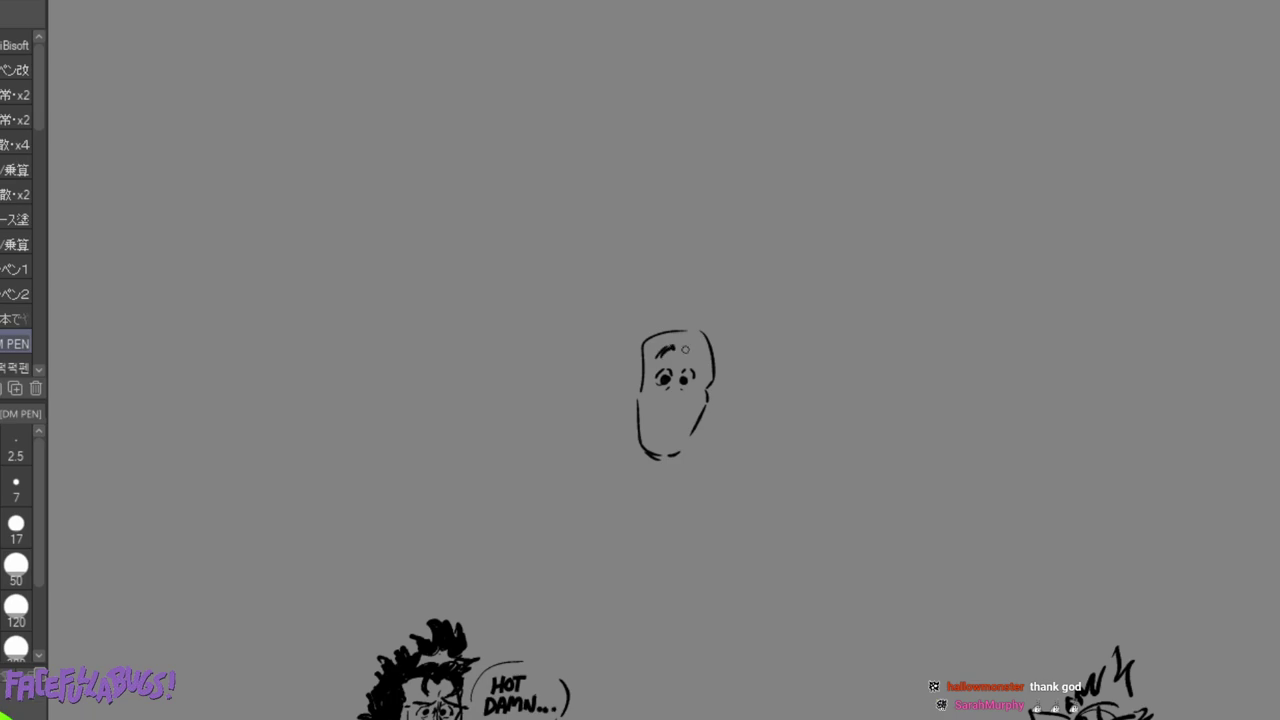
pyautogui.moveTo(680, 390); pyautogui.dragTo(677, 414)
pyautogui.moveTo(664, 430)
pyautogui.mouseDown()
pyautogui.moveTo(676, 430)
pyautogui.moveTo(668, 446)
pyautogui.moveTo(680, 428)
pyautogui.mouseUp()
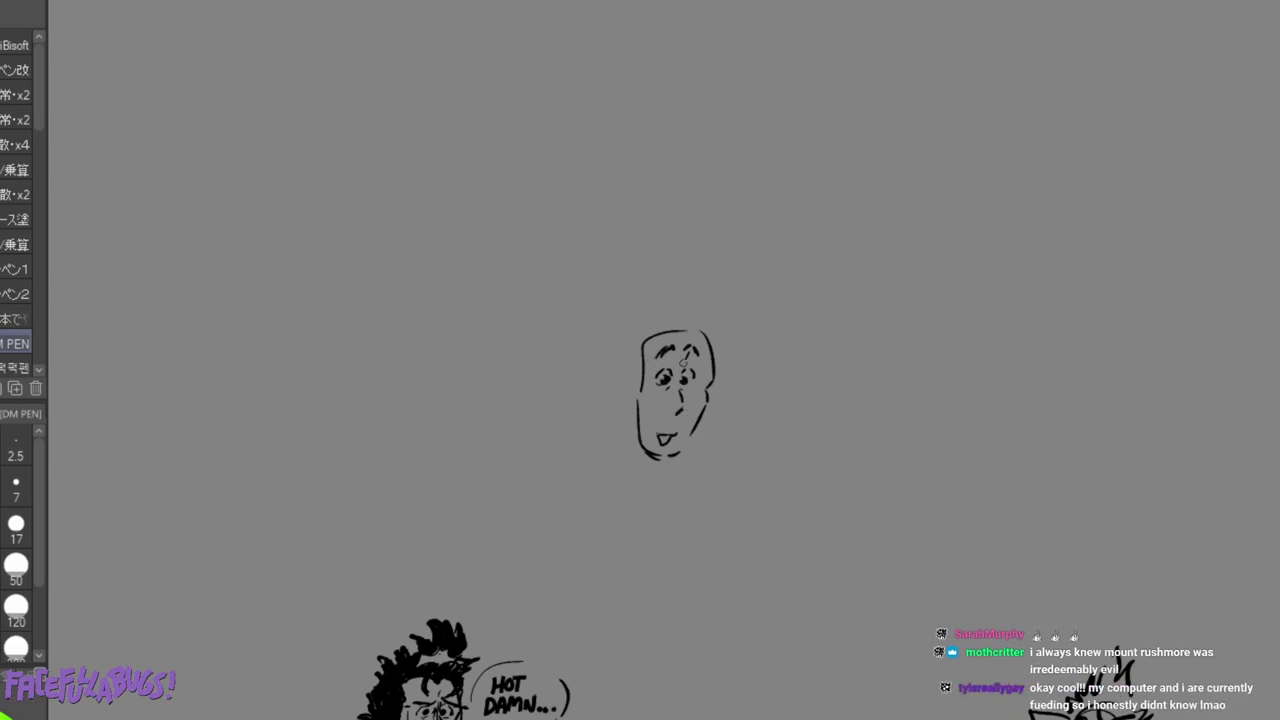
# Add an ear, glasses, a hairline, spiky hair marks and a neck to the new face.
pyautogui.moveTo(648, 375)
pyautogui.mouseDown()
pyautogui.moveTo(670, 391)
pyautogui.moveTo(677, 373)
pyautogui.moveTo(699, 384)
pyautogui.moveTo(702, 370)
pyautogui.moveTo(636, 377)
pyautogui.moveTo(620, 406)
pyautogui.moveTo(634, 420)
pyautogui.mouseUp()
pyautogui.moveTo(629, 370)
pyautogui.mouseDown()
pyautogui.moveTo(680, 318)
pyautogui.moveTo(694, 322)
pyautogui.moveTo(676, 342)
pyautogui.moveTo(692, 342)
pyautogui.mouseUp()
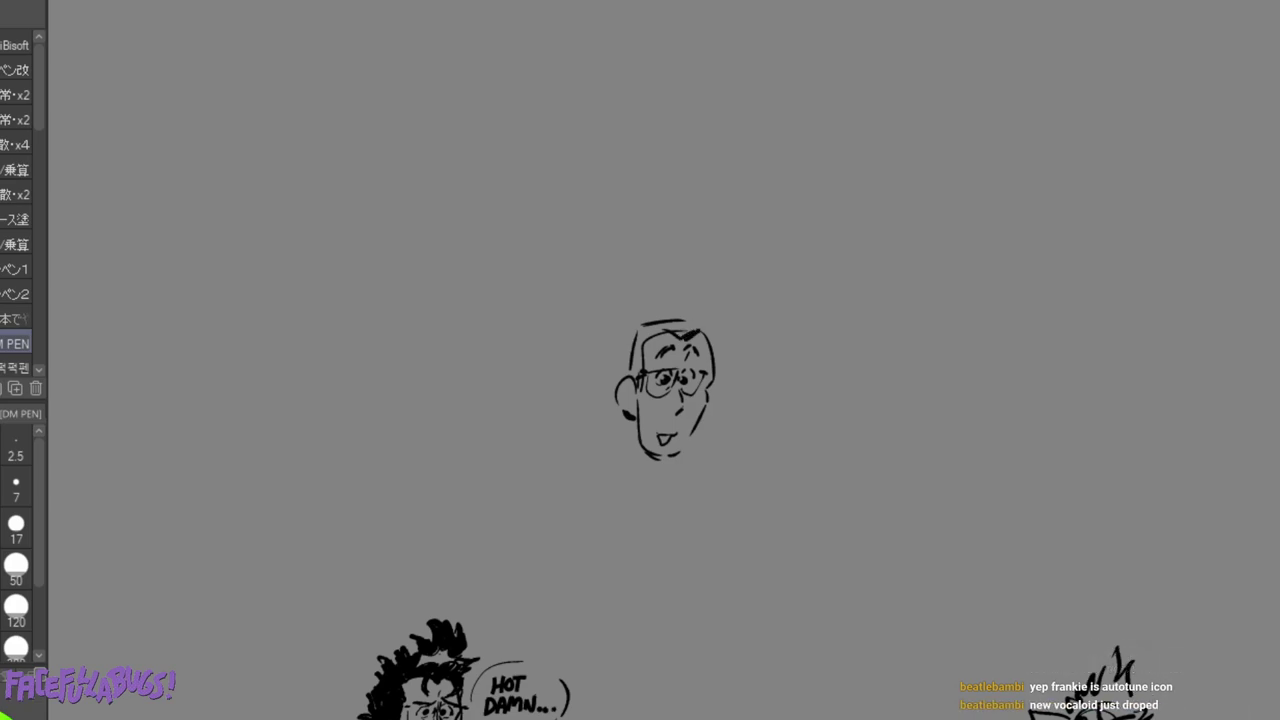
pyautogui.moveTo(650, 337)
pyautogui.mouseDown()
pyautogui.moveTo(641, 373)
pyautogui.moveTo(620, 345)
pyautogui.moveTo(598, 352)
pyautogui.moveTo(608, 376)
pyautogui.moveTo(648, 306)
pyautogui.moveTo(719, 267)
pyautogui.moveTo(736, 378)
pyautogui.moveTo(706, 378)
pyautogui.moveTo(690, 432)
pyautogui.moveTo(636, 468)
pyautogui.moveTo(650, 470)
pyautogui.mouseUp()
pyautogui.moveTo(667, 463); pyautogui.dragTo(661, 473)
pyautogui.moveTo(628, 428)
pyautogui.mouseDown()
pyautogui.moveTo(625, 459)
pyautogui.moveTo(660, 484)
pyautogui.mouseUp()
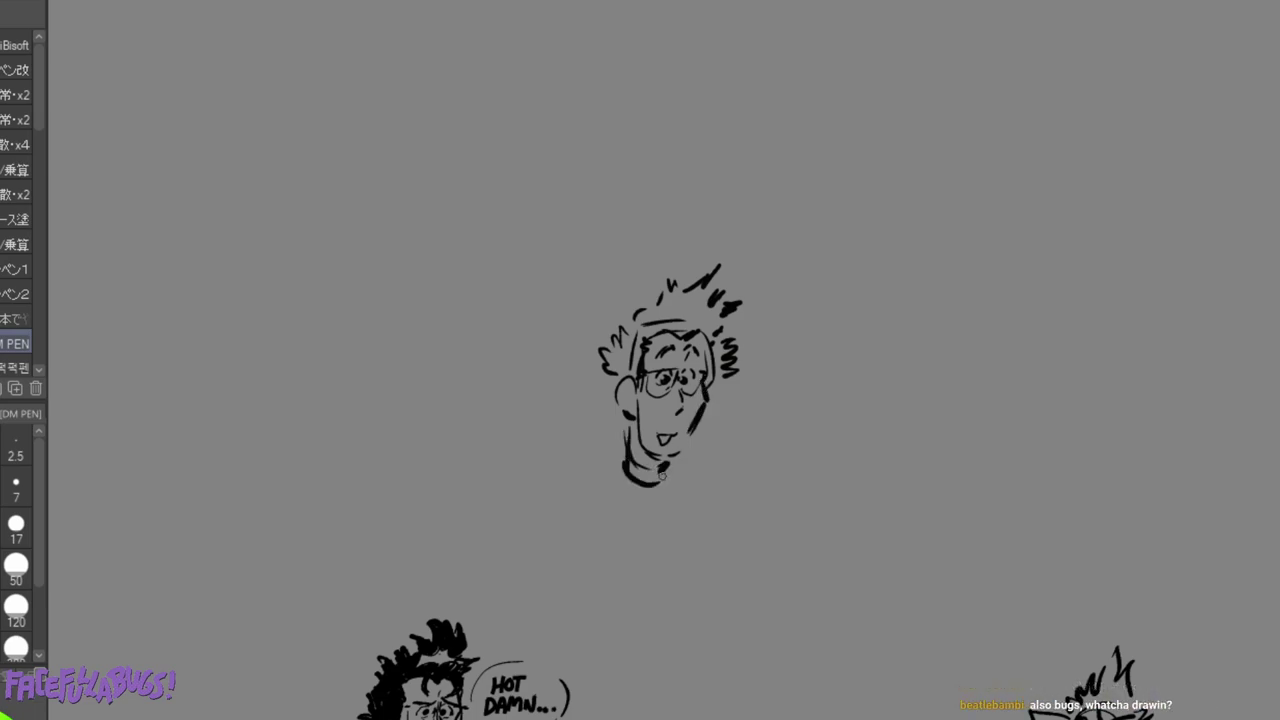
# Draw an upturned pointed collar and sloping shoulder lines below the first head.
pyautogui.moveTo(620, 424)
pyautogui.mouseDown()
pyautogui.moveTo(584, 421)
pyautogui.moveTo(622, 485)
pyautogui.moveTo(639, 481)
pyautogui.moveTo(625, 453)
pyautogui.moveTo(642, 496)
pyautogui.mouseUp()
pyautogui.moveTo(700, 434); pyautogui.dragTo(738, 420)
pyautogui.moveTo(736, 426); pyautogui.dragTo(690, 484)
pyautogui.moveTo(594, 462); pyautogui.dragTo(513, 527)
pyautogui.moveTo(729, 470); pyautogui.dragTo(750, 483)
# Fill the first head's spiky hair solid black and clear the zigzag tuft beside the face.
pyautogui.moveTo(649, 315); pyautogui.dragTo(668, 321)
pyautogui.moveTo(670, 320)
pyautogui.mouseDown()
pyautogui.moveTo(702, 328)
pyautogui.moveTo(691, 294)
pyautogui.moveTo(718, 323)
pyautogui.mouseUp()
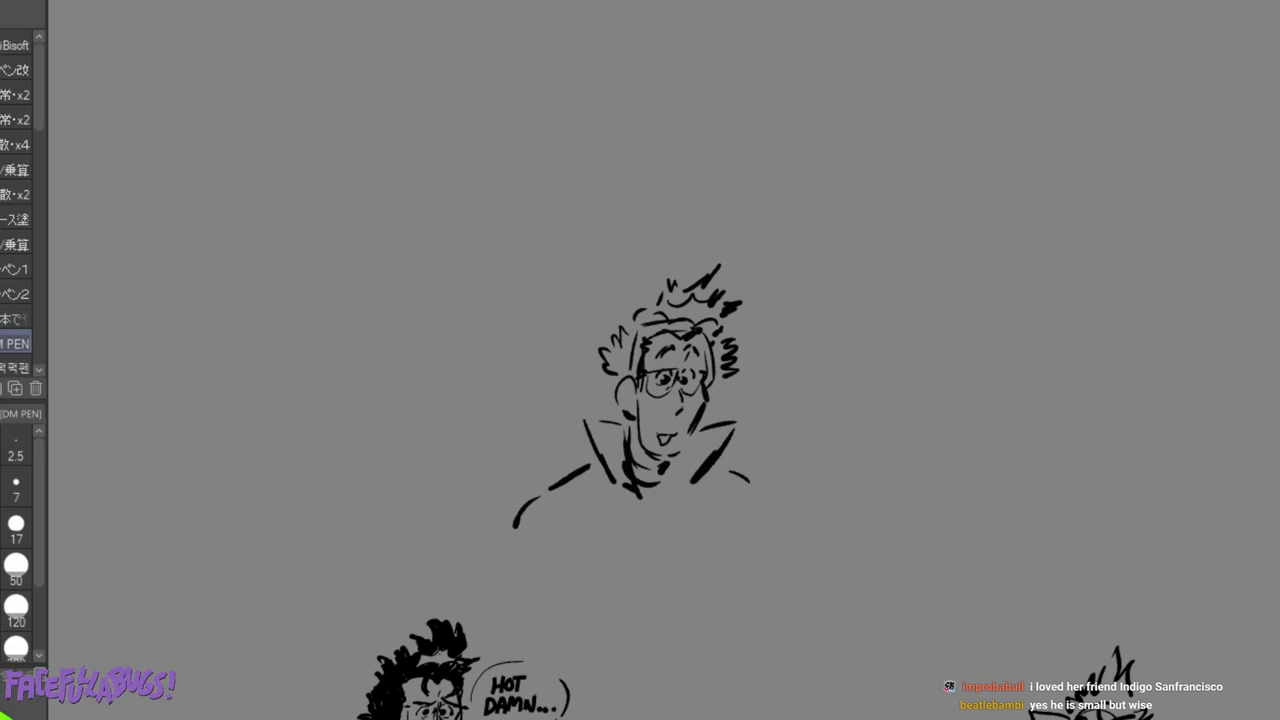
pyautogui.moveTo(608, 365)
pyautogui.mouseDown()
pyautogui.moveTo(602, 382)
pyautogui.moveTo(628, 356)
pyautogui.moveTo(640, 366)
pyautogui.moveTo(618, 378)
pyautogui.moveTo(629, 369)
pyautogui.mouseUp()
pyautogui.moveTo(637, 316)
pyautogui.mouseDown()
pyautogui.moveTo(650, 312)
pyautogui.moveTo(630, 334)
pyautogui.moveTo(666, 314)
pyautogui.moveTo(716, 330)
pyautogui.mouseUp()
pyautogui.moveTo(658, 298)
pyautogui.mouseDown()
pyautogui.moveTo(669, 267)
pyautogui.moveTo(676, 283)
pyautogui.moveTo(688, 270)
pyautogui.moveTo(664, 299)
pyautogui.moveTo(681, 286)
pyautogui.moveTo(672, 295)
pyautogui.moveTo(689, 287)
pyautogui.moveTo(684, 299)
pyautogui.moveTo(720, 251)
pyautogui.moveTo(712, 289)
pyautogui.moveTo(698, 297)
pyautogui.moveTo(716, 268)
pyautogui.moveTo(651, 301)
pyautogui.moveTo(735, 294)
pyautogui.mouseUp()
pyautogui.moveTo(640, 308)
pyautogui.mouseDown()
pyautogui.moveTo(614, 376)
pyautogui.moveTo(615, 327)
pyautogui.moveTo(603, 391)
pyautogui.mouseUp()
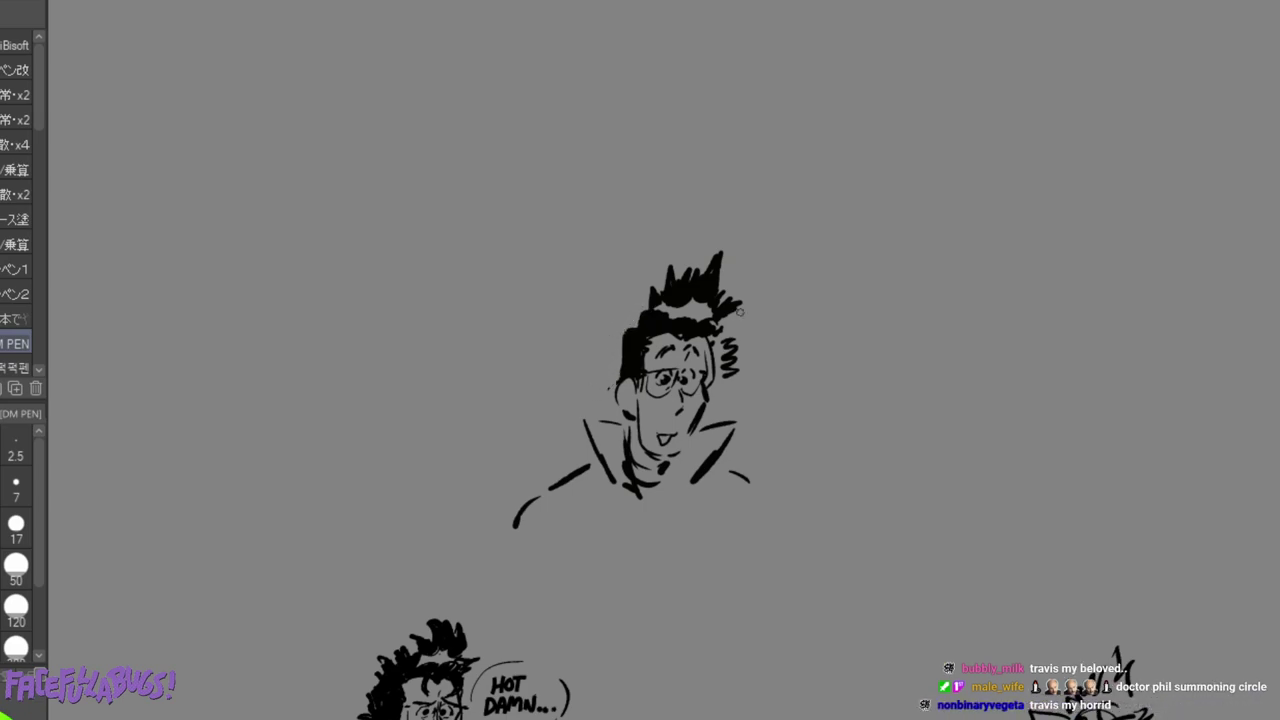
pyautogui.moveTo(727, 338)
pyautogui.mouseDown()
pyautogui.moveTo(725, 370)
pyautogui.moveTo(743, 347)
pyautogui.mouseUp()
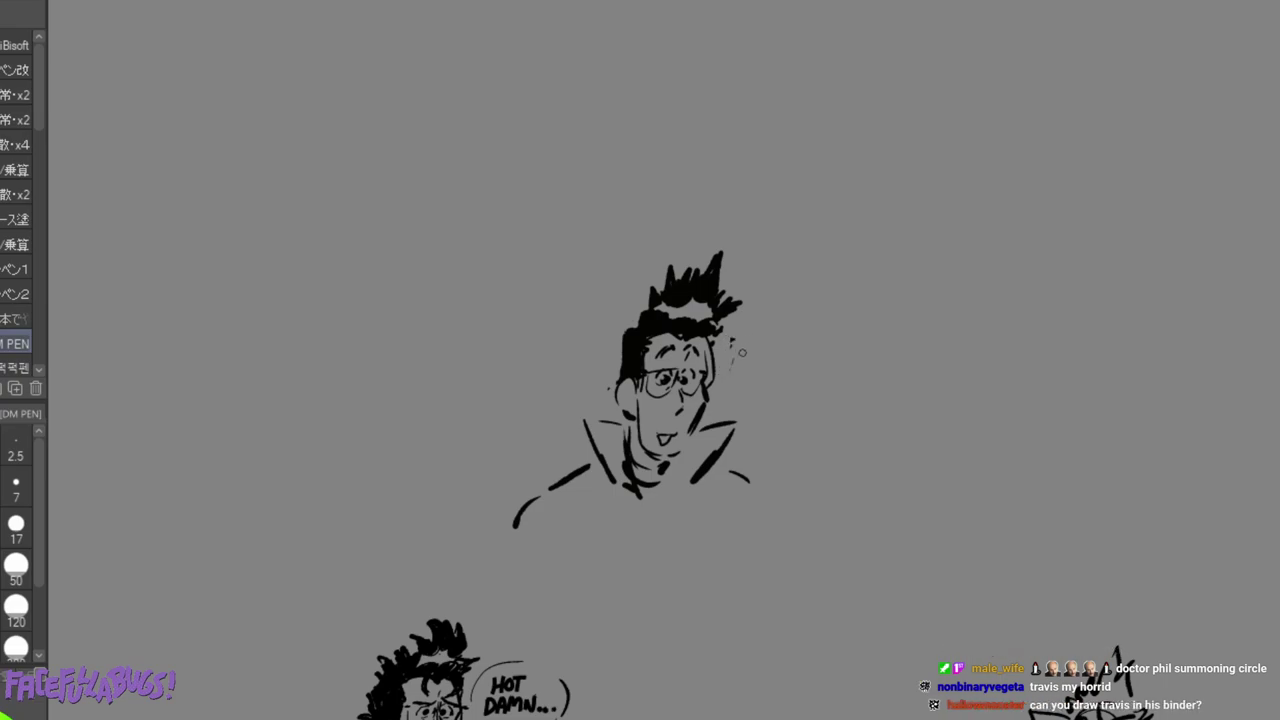
pyautogui.moveTo(625, 330)
pyautogui.mouseDown()
pyautogui.moveTo(606, 332)
pyautogui.moveTo(598, 370)
pyautogui.moveTo(614, 380)
pyautogui.moveTo(592, 364)
pyautogui.moveTo(604, 386)
pyautogui.moveTo(604, 338)
pyautogui.moveTo(608, 373)
pyautogui.moveTo(616, 345)
pyautogui.moveTo(603, 310)
pyautogui.moveTo(610, 322)
pyautogui.mouseUp()
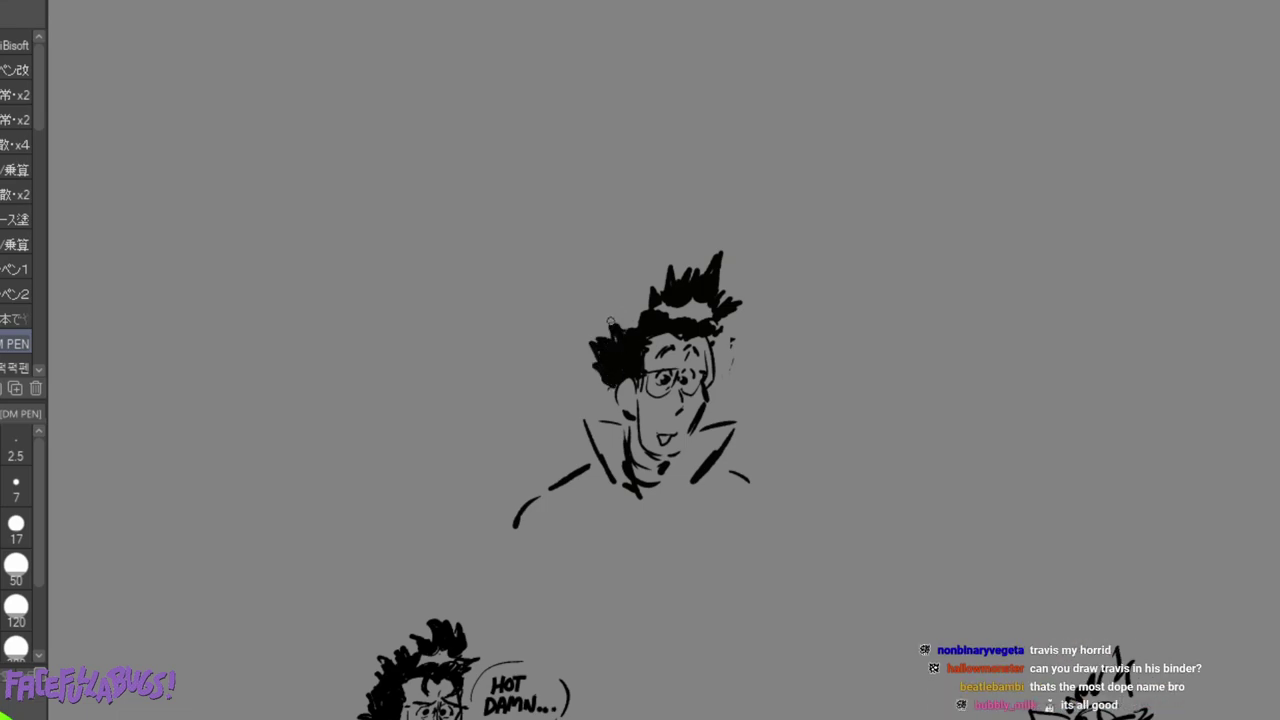
pyautogui.moveTo(603, 367); pyautogui.dragTo(592, 367)
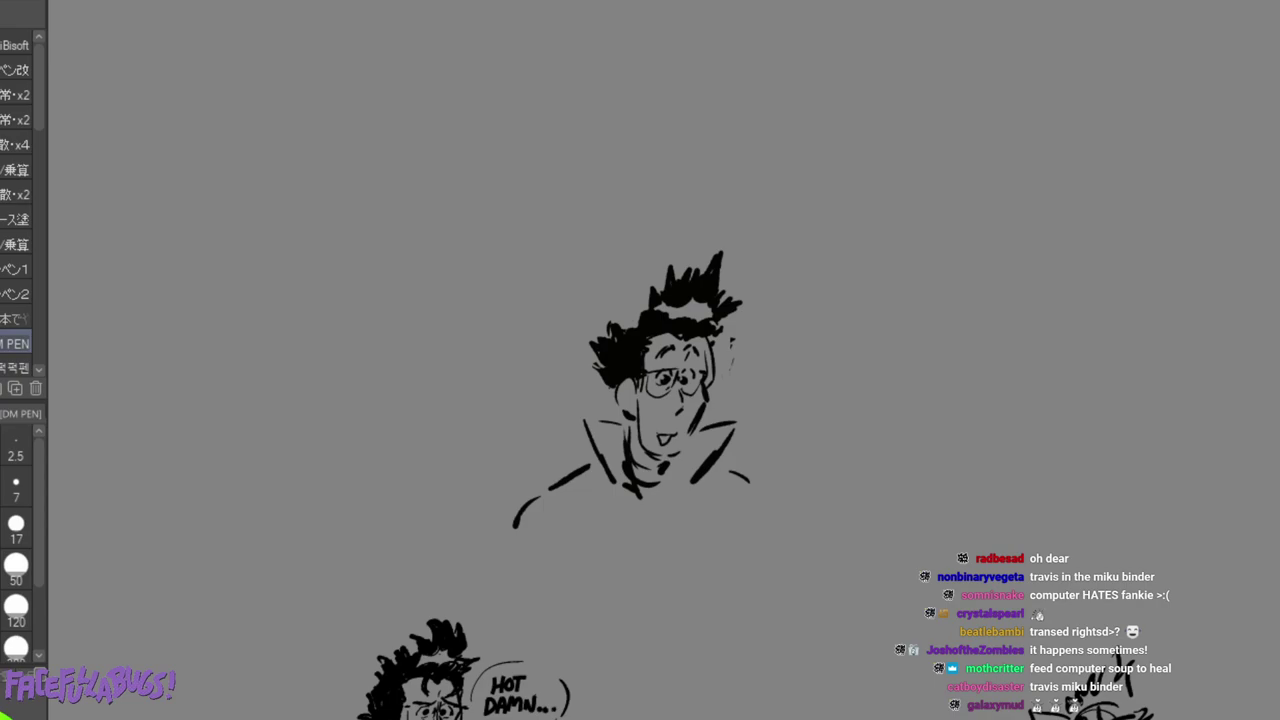
# Sketch a second oval face beside the first, with round eyes, brows, nose and a grinning open mouth.
pyautogui.moveTo(832, 402)
pyautogui.mouseDown()
pyautogui.moveTo(840, 358)
pyautogui.moveTo(881, 330)
pyautogui.moveTo(899, 339)
pyautogui.moveTo(910, 398)
pyautogui.mouseUp()
pyautogui.moveTo(852, 342); pyautogui.dragTo(840, 452)
pyautogui.moveTo(900, 402)
pyautogui.mouseDown()
pyautogui.moveTo(868, 452)
pyautogui.moveTo(873, 418)
pyautogui.mouseUp()
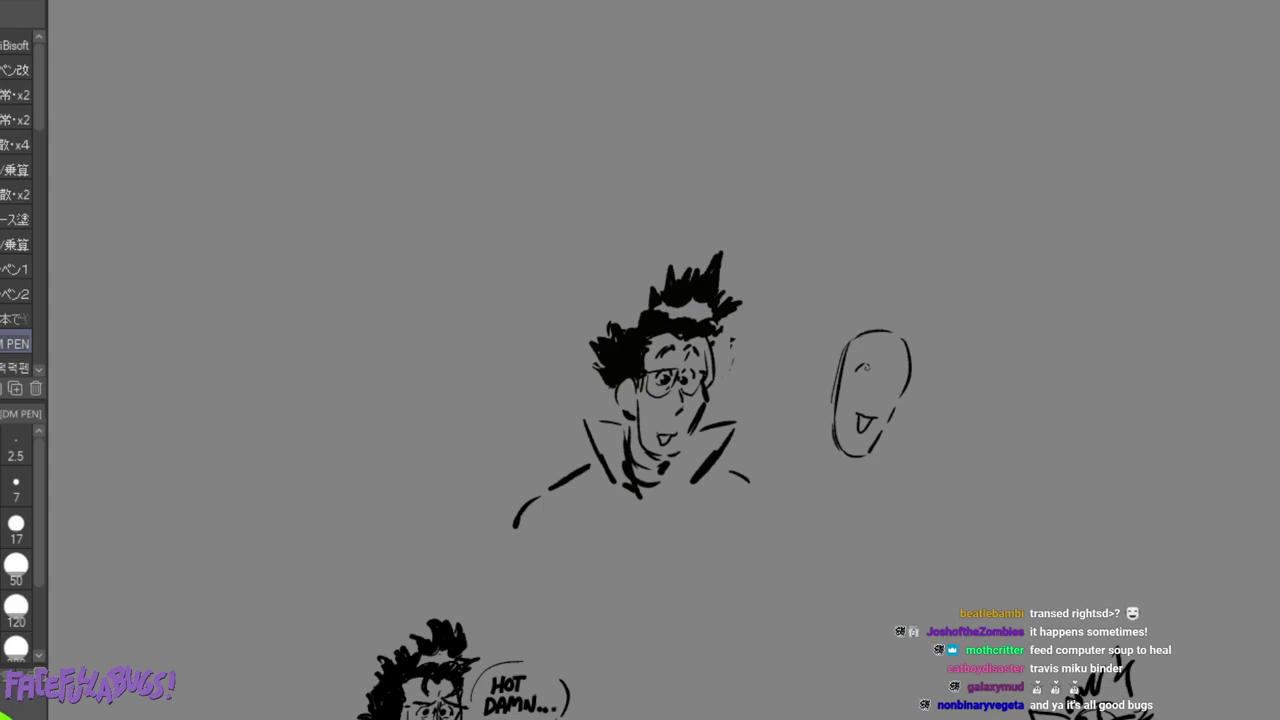
pyautogui.moveTo(884, 368); pyautogui.dragTo(888, 376)
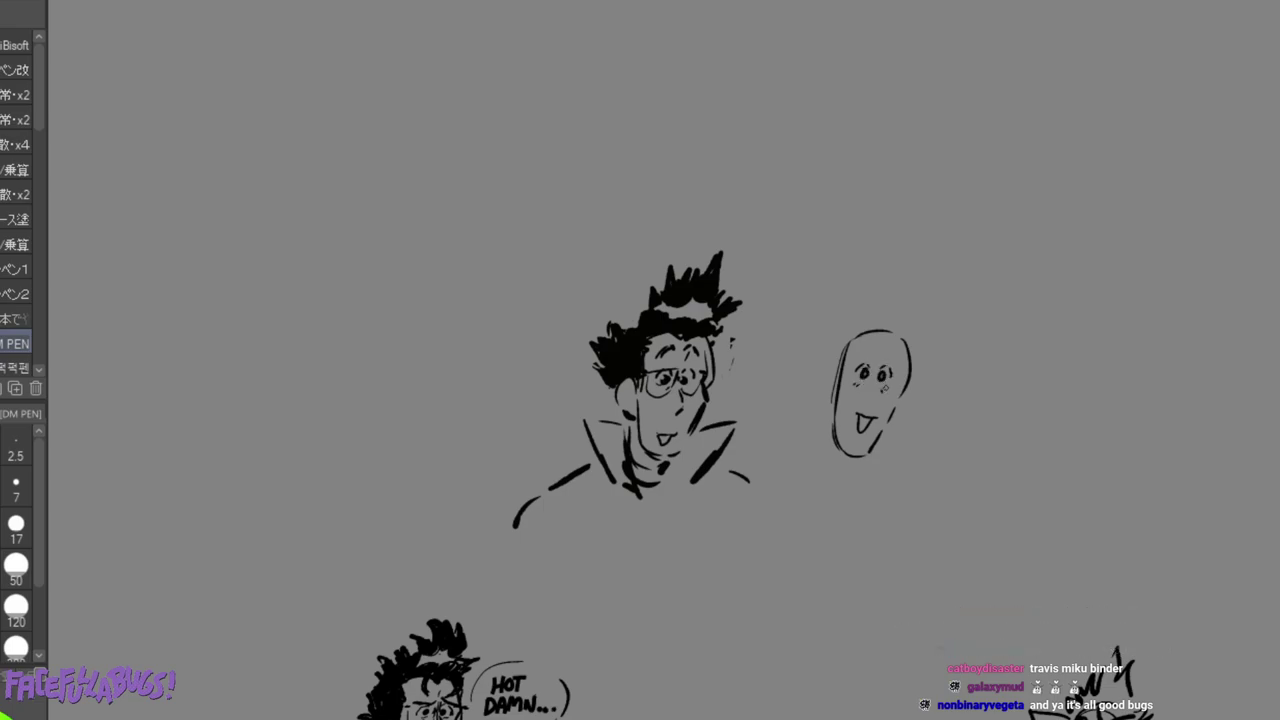
pyautogui.moveTo(859, 352); pyautogui.dragTo(868, 345)
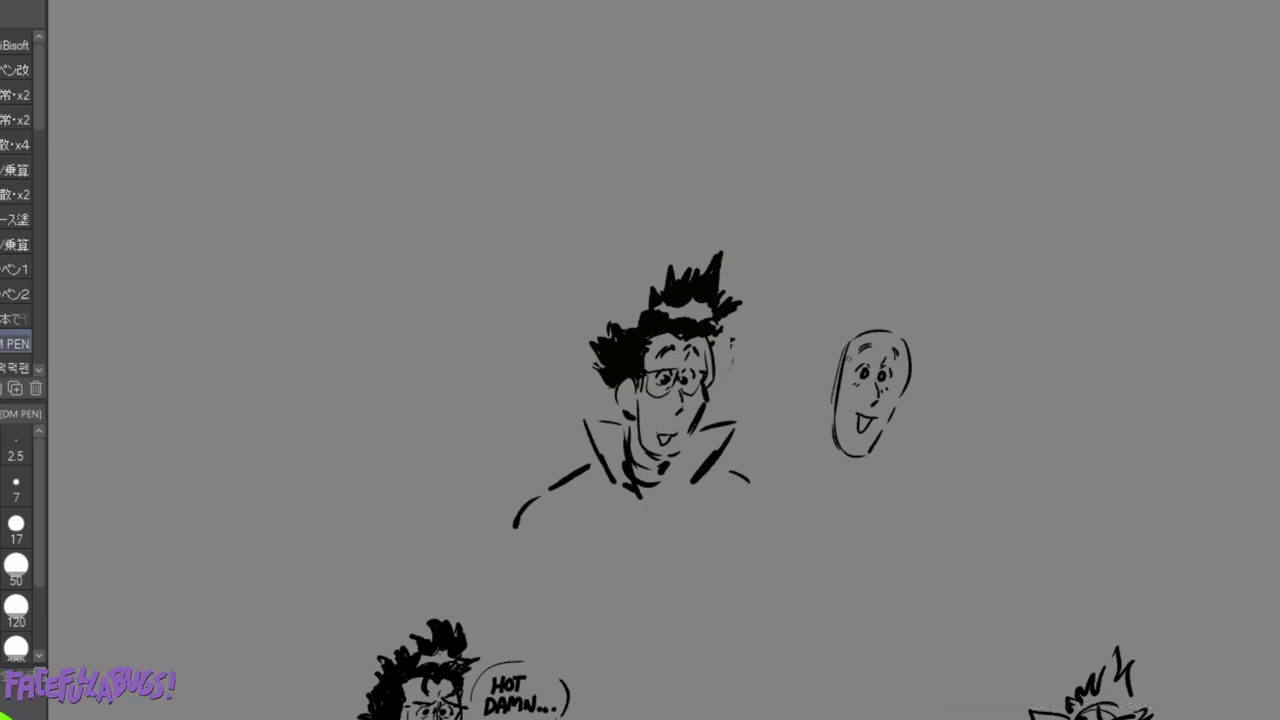
# Give the second face glasses, two ears, a firmer jaw and short spiky hair marks.
pyautogui.moveTo(859, 366)
pyautogui.mouseDown()
pyautogui.moveTo(878, 360)
pyautogui.moveTo(899, 376)
pyautogui.moveTo(820, 400)
pyautogui.moveTo(832, 414)
pyautogui.mouseUp()
pyautogui.moveTo(901, 381); pyautogui.dragTo(865, 462)
pyautogui.moveTo(912, 399); pyautogui.dragTo(888, 421)
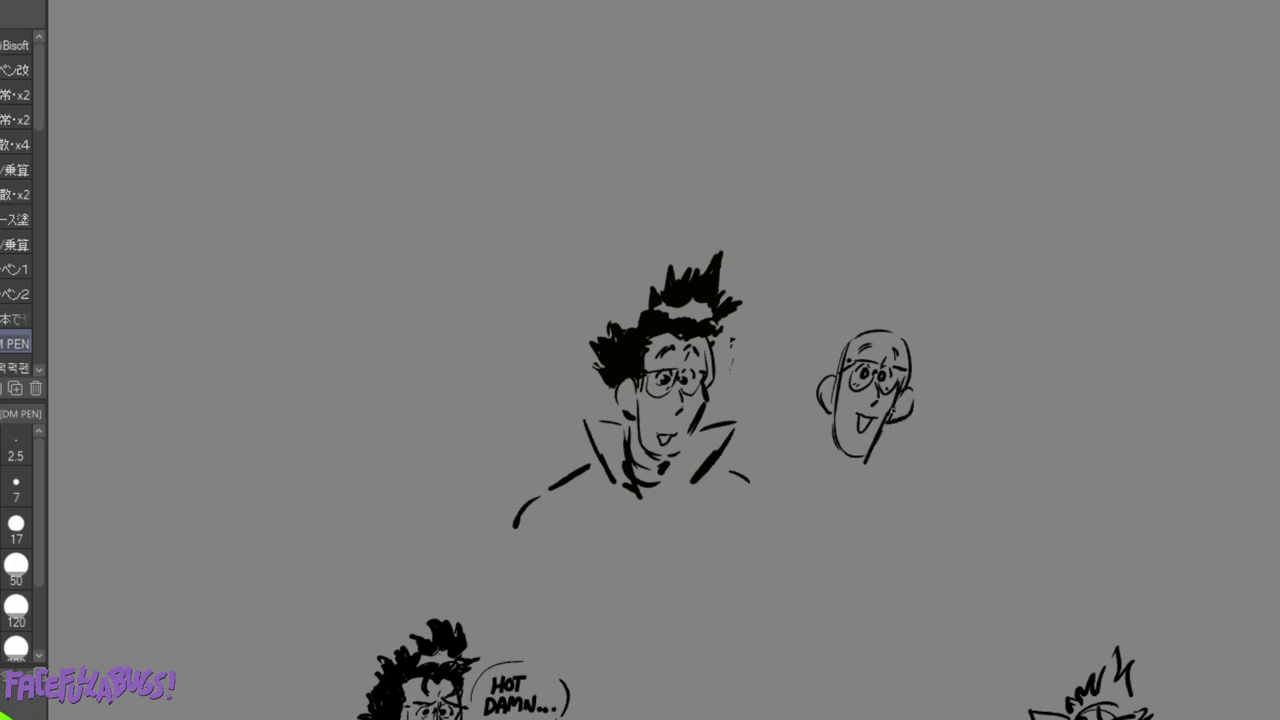
pyautogui.moveTo(817, 336)
pyautogui.mouseDown()
pyautogui.moveTo(830, 326)
pyautogui.moveTo(826, 364)
pyautogui.mouseUp()
pyautogui.moveTo(905, 295)
pyautogui.mouseDown()
pyautogui.moveTo(934, 313)
pyautogui.moveTo(914, 344)
pyautogui.mouseUp()
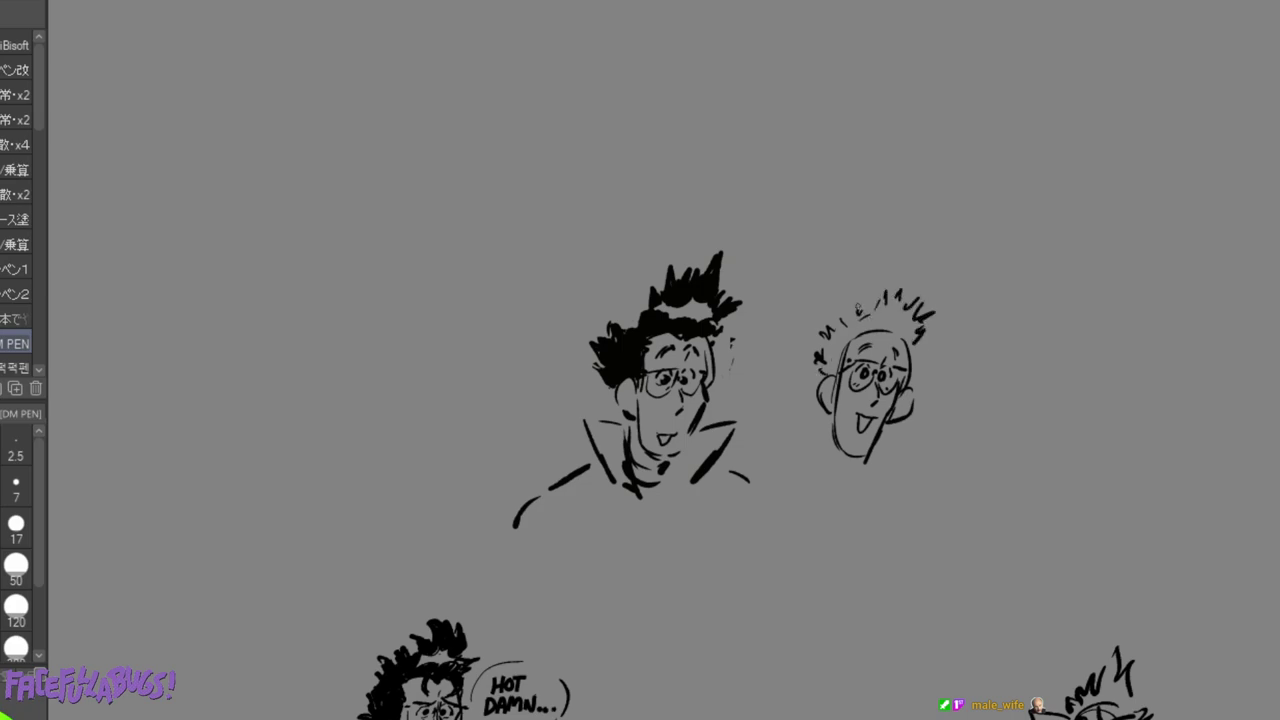
pyautogui.moveTo(884, 340); pyautogui.dragTo(901, 334)
# Add small hair tufts to the first head and letter "JUST FUCK ME UP!" in a speech bubble beside it.
pyautogui.moveTo(632, 312)
pyautogui.mouseDown()
pyautogui.moveTo(620, 318)
pyautogui.moveTo(634, 312)
pyautogui.moveTo(629, 334)
pyautogui.mouseUp()
pyautogui.moveTo(729, 362); pyautogui.dragTo(740, 374)
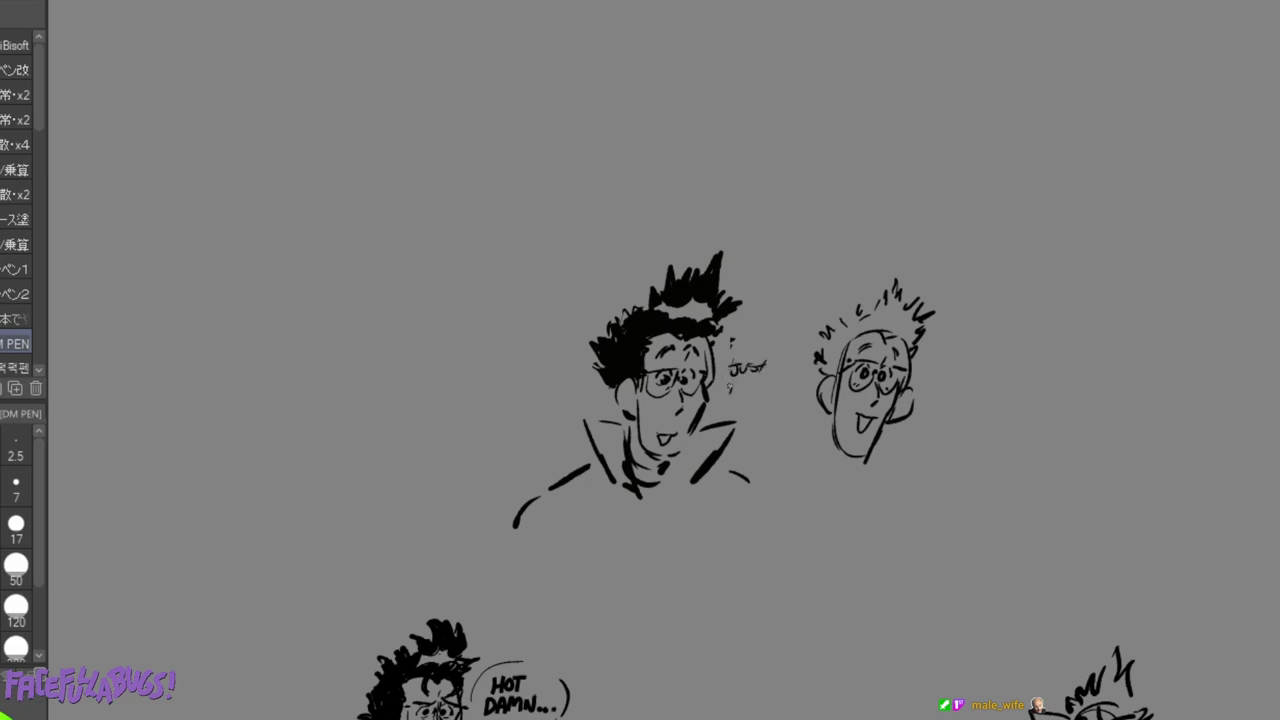
pyautogui.moveTo(742, 400); pyautogui.dragTo(752, 407)
pyautogui.moveTo(766, 344)
pyautogui.mouseDown()
pyautogui.moveTo(704, 418)
pyautogui.moveTo(800, 408)
pyautogui.mouseUp()
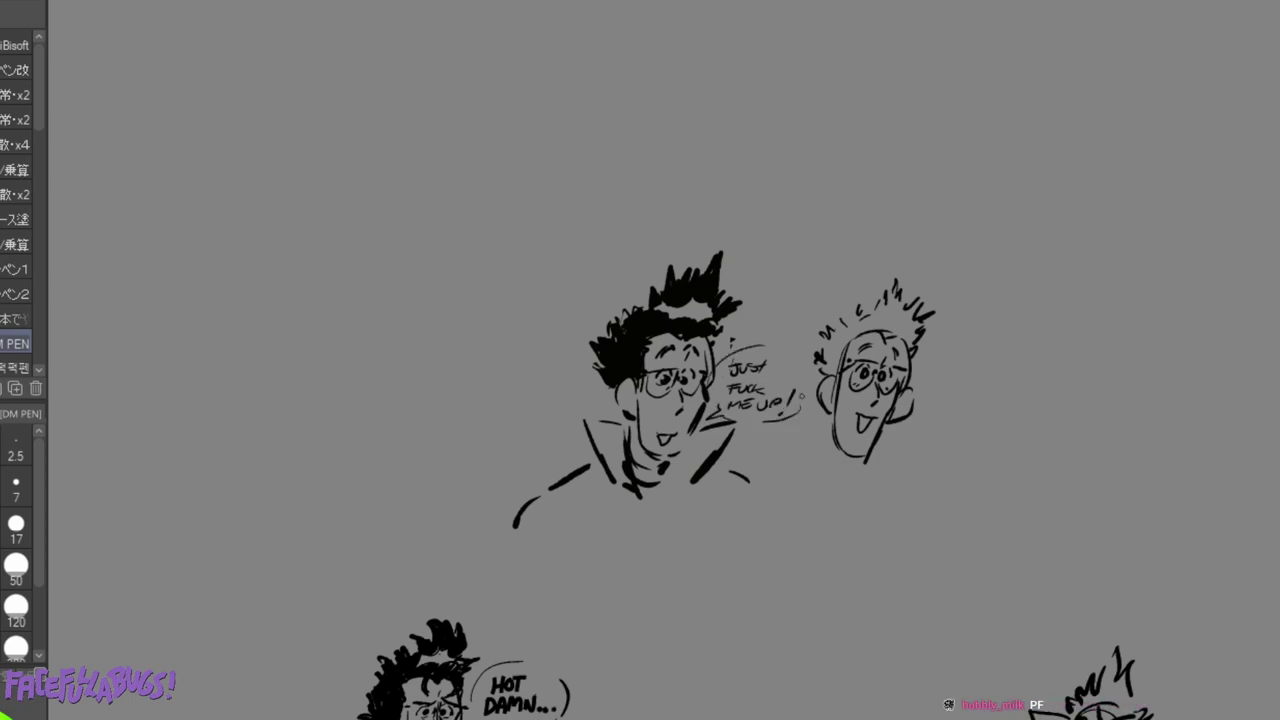
pyautogui.moveTo(718, 393); pyautogui.dragTo(722, 360)
# Draw the second head's neck, wide pointed collar and sloping shoulder.
pyautogui.moveTo(836, 416)
pyautogui.mouseDown()
pyautogui.moveTo(853, 456)
pyautogui.moveTo(865, 452)
pyautogui.moveTo(832, 490)
pyautogui.mouseUp()
pyautogui.moveTo(836, 487); pyautogui.dragTo(855, 494)
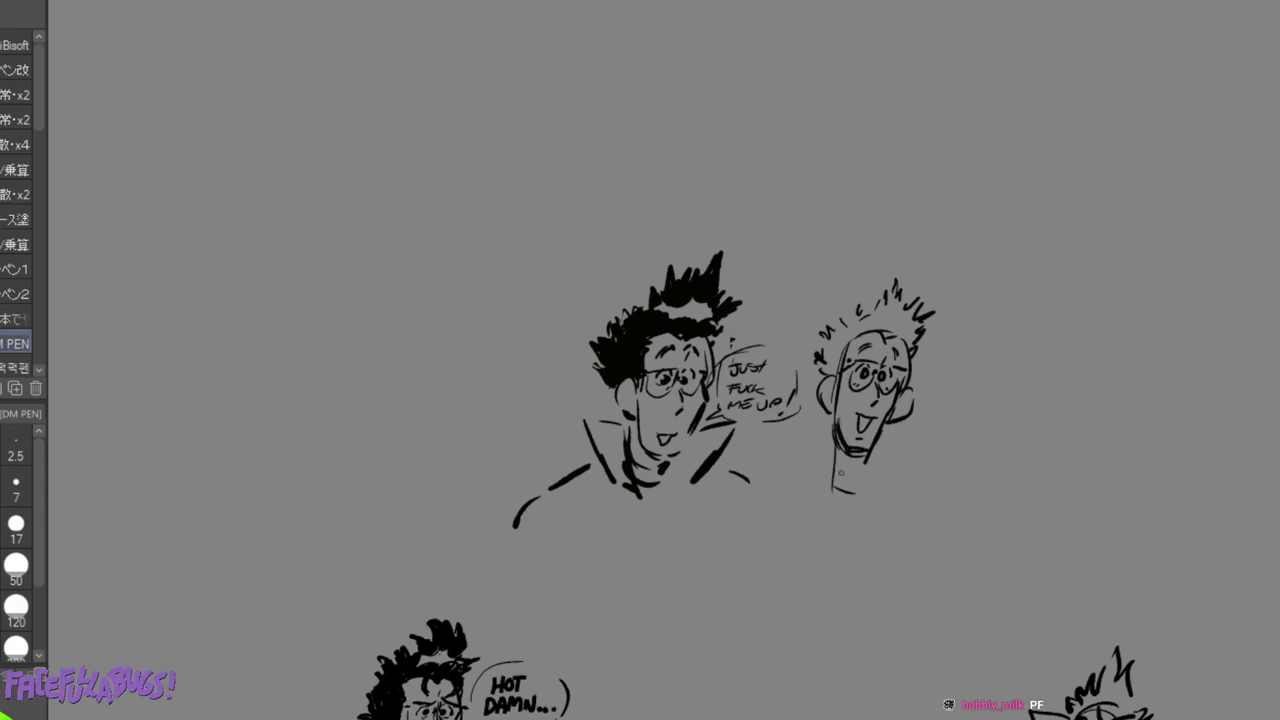
pyautogui.moveTo(796, 438); pyautogui.dragTo(782, 440)
pyautogui.moveTo(782, 444)
pyautogui.mouseDown()
pyautogui.moveTo(820, 496)
pyautogui.moveTo(944, 430)
pyautogui.moveTo(900, 470)
pyautogui.mouseUp()
pyautogui.moveTo(804, 478); pyautogui.dragTo(729, 536)
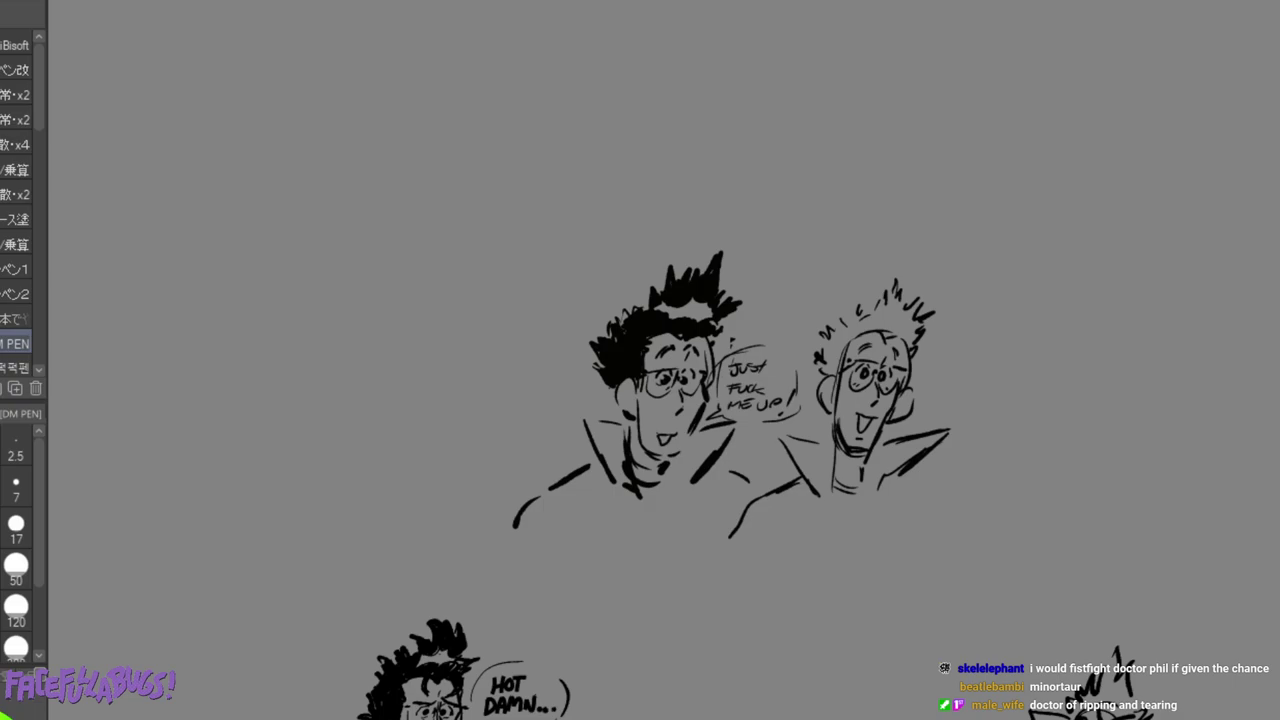
# Start a crouching figure beside the two heads with a blocky head, a shoulder and an outstretched arm ending in a fist.
pyautogui.moveTo(306, 227)
pyautogui.mouseDown()
pyautogui.moveTo(351, 130)
pyautogui.moveTo(398, 138)
pyautogui.mouseUp()
pyautogui.moveTo(383, 148); pyautogui.dragTo(377, 208)
pyautogui.moveTo(300, 228); pyautogui.dragTo(359, 217)
pyautogui.moveTo(376, 140)
pyautogui.mouseDown()
pyautogui.moveTo(388, 218)
pyautogui.moveTo(366, 231)
pyautogui.mouseUp()
pyautogui.moveTo(332, 220)
pyautogui.mouseDown()
pyautogui.moveTo(410, 213)
pyautogui.moveTo(244, 264)
pyautogui.moveTo(368, 250)
pyautogui.mouseUp()
pyautogui.moveTo(276, 296); pyautogui.dragTo(332, 268)
pyautogui.moveTo(238, 262)
pyautogui.mouseDown()
pyautogui.moveTo(243, 281)
pyautogui.moveTo(158, 330)
pyautogui.moveTo(198, 330)
pyautogui.mouseUp()
pyautogui.moveTo(178, 287); pyautogui.dragTo(184, 288)
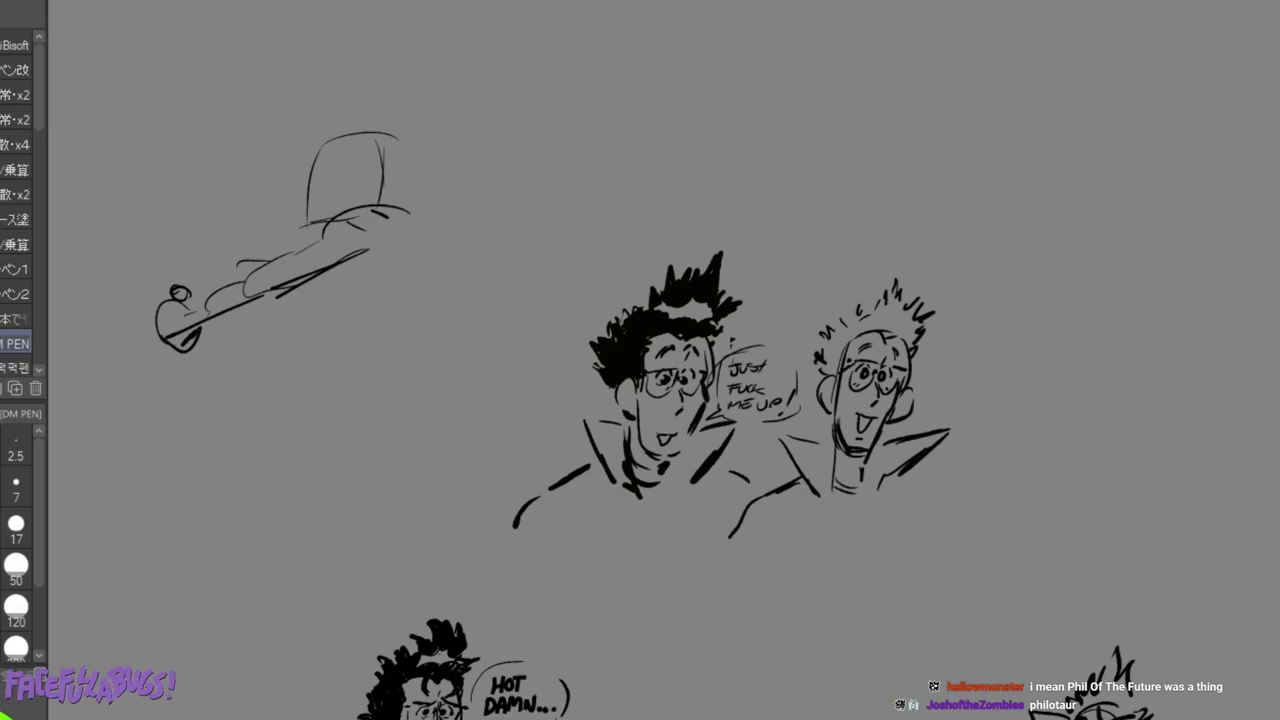
# Sketch the crouching figure's torso and its forward leg extended down to a flat foot.
pyautogui.moveTo(345, 263); pyautogui.dragTo(472, 286)
pyautogui.moveTo(428, 224)
pyautogui.mouseDown()
pyautogui.moveTo(476, 254)
pyautogui.moveTo(434, 322)
pyautogui.mouseUp()
pyautogui.moveTo(506, 272); pyautogui.dragTo(272, 436)
pyautogui.moveTo(318, 398)
pyautogui.mouseDown()
pyautogui.moveTo(230, 532)
pyautogui.moveTo(156, 554)
pyautogui.moveTo(260, 546)
pyautogui.moveTo(244, 496)
pyautogui.moveTo(186, 544)
pyautogui.mouseUp()
pyautogui.moveTo(236, 498)
pyautogui.mouseDown()
pyautogui.moveTo(280, 407)
pyautogui.moveTo(390, 344)
pyautogui.mouseUp()
pyautogui.moveTo(386, 346)
pyautogui.mouseDown()
pyautogui.moveTo(378, 374)
pyautogui.moveTo(272, 458)
pyautogui.mouseUp()
pyautogui.moveTo(358, 404); pyautogui.dragTo(312, 434)
pyautogui.moveTo(310, 422); pyautogui.dragTo(252, 508)
pyautogui.moveTo(318, 402); pyautogui.dragTo(310, 424)
pyautogui.moveTo(240, 482); pyautogui.dragTo(276, 404)
pyautogui.moveTo(284, 412)
pyautogui.mouseDown()
pyautogui.moveTo(324, 398)
pyautogui.moveTo(326, 414)
pyautogui.moveTo(436, 296)
pyautogui.moveTo(402, 382)
pyautogui.moveTo(344, 406)
pyautogui.mouseUp()
pyautogui.moveTo(366, 300); pyautogui.dragTo(392, 312)
# Draw the crouching figure's hips and its bent rear leg with the foot.
pyautogui.moveTo(484, 256)
pyautogui.mouseDown()
pyautogui.moveTo(496, 328)
pyautogui.moveTo(460, 348)
pyautogui.moveTo(486, 318)
pyautogui.moveTo(446, 356)
pyautogui.moveTo(468, 350)
pyautogui.mouseUp()
pyautogui.moveTo(494, 300)
pyautogui.mouseDown()
pyautogui.moveTo(452, 401)
pyautogui.moveTo(467, 400)
pyautogui.moveTo(390, 428)
pyautogui.mouseUp()
pyautogui.moveTo(498, 350)
pyautogui.mouseDown()
pyautogui.moveTo(410, 438)
pyautogui.moveTo(360, 448)
pyautogui.mouseUp()
pyautogui.moveTo(370, 456); pyautogui.dragTo(462, 508)
pyautogui.moveTo(426, 424)
pyautogui.mouseDown()
pyautogui.moveTo(462, 504)
pyautogui.moveTo(450, 532)
pyautogui.mouseUp()
pyautogui.moveTo(430, 490)
pyautogui.mouseDown()
pyautogui.moveTo(357, 526)
pyautogui.moveTo(428, 542)
pyautogui.moveTo(388, 536)
pyautogui.mouseUp()
pyautogui.moveTo(390, 508); pyautogui.dragTo(348, 522)
pyautogui.moveTo(348, 520); pyautogui.dragTo(408, 540)
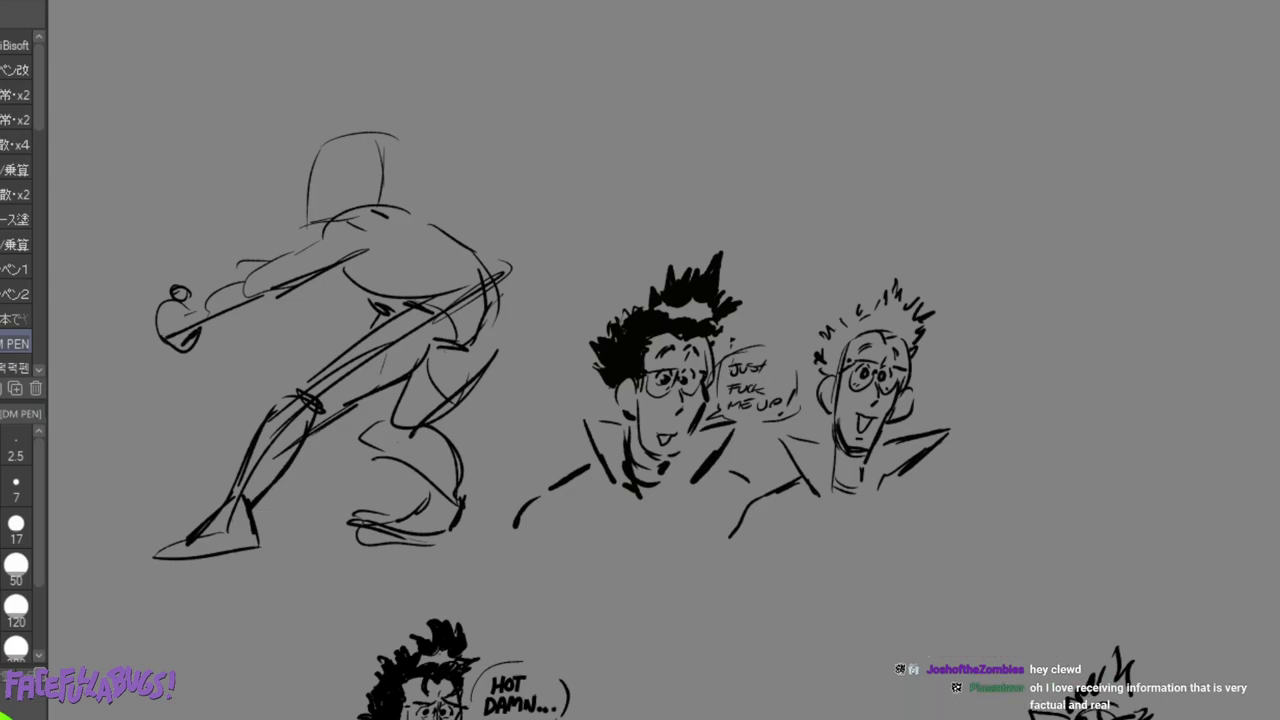
# Add the crouching figure's second arm reaching forward and define the clasped hands.
pyautogui.moveTo(315, 278); pyautogui.dragTo(297, 303)
pyautogui.moveTo(358, 288); pyautogui.dragTo(217, 327)
pyautogui.moveTo(285, 302); pyautogui.dragTo(200, 339)
pyautogui.moveTo(222, 329); pyautogui.dragTo(208, 343)
pyautogui.moveTo(189, 291)
pyautogui.mouseDown()
pyautogui.moveTo(192, 312)
pyautogui.moveTo(152, 312)
pyautogui.moveTo(170, 336)
pyautogui.moveTo(204, 344)
pyautogui.mouseUp()
pyautogui.moveTo(194, 350); pyautogui.dragTo(212, 339)
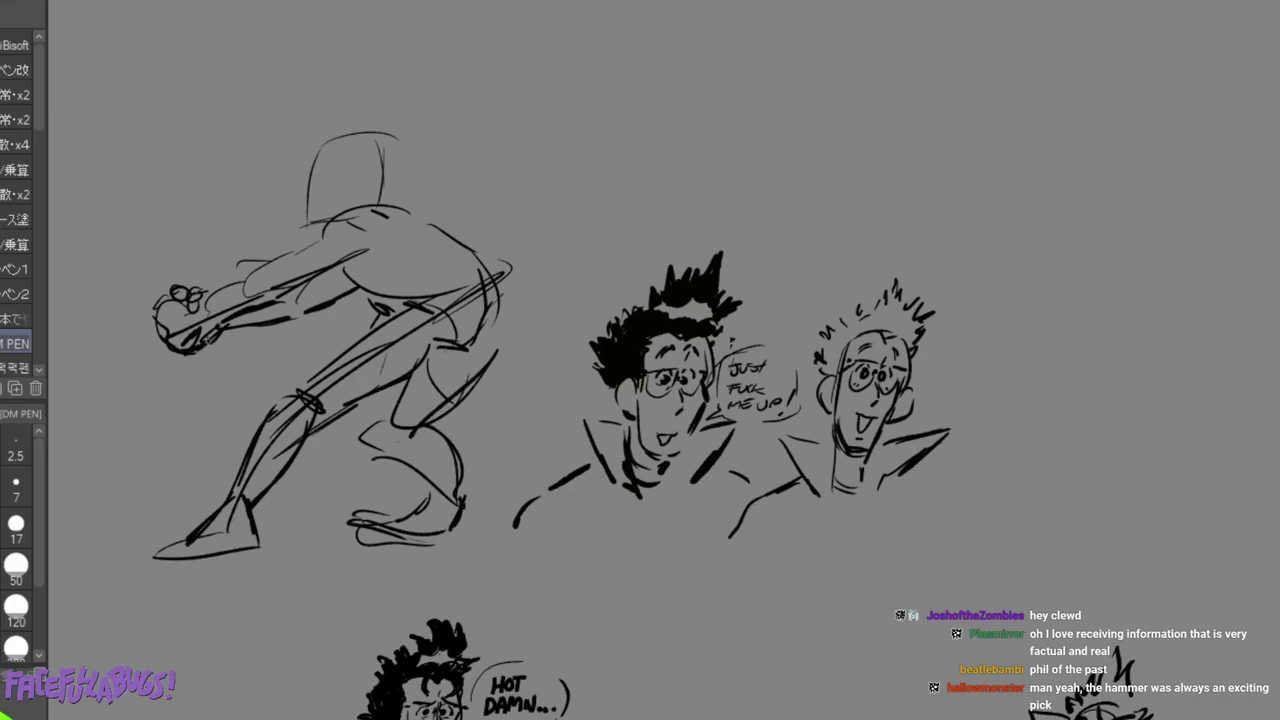
# Draw the crouching figure's face in profile and sketch a long bladed polearm with trailing ribbons above the two heads.
pyautogui.moveTo(307, 169)
pyautogui.mouseDown()
pyautogui.moveTo(311, 192)
pyautogui.moveTo(330, 149)
pyautogui.moveTo(299, 191)
pyautogui.moveTo(326, 230)
pyautogui.mouseUp()
pyautogui.moveTo(1004, 74)
pyautogui.mouseDown()
pyautogui.moveTo(794, 97)
pyautogui.moveTo(690, 130)
pyautogui.moveTo(836, 137)
pyautogui.moveTo(848, 104)
pyautogui.moveTo(1082, 95)
pyautogui.mouseUp()
pyautogui.moveTo(713, 133)
pyautogui.mouseDown()
pyautogui.moveTo(802, 135)
pyautogui.moveTo(850, 121)
pyautogui.mouseUp()
pyautogui.moveTo(930, 92); pyautogui.dragTo(1138, 86)
pyautogui.moveTo(1016, 79); pyautogui.dragTo(1190, 83)
pyautogui.moveTo(866, 98)
pyautogui.mouseDown()
pyautogui.moveTo(890, 92)
pyautogui.moveTo(1004, 200)
pyautogui.moveTo(1020, 198)
pyautogui.mouseUp()
pyautogui.moveTo(896, 112)
pyautogui.mouseDown()
pyautogui.moveTo(945, 102)
pyautogui.moveTo(1036, 130)
pyautogui.moveTo(1112, 126)
pyautogui.mouseUp()
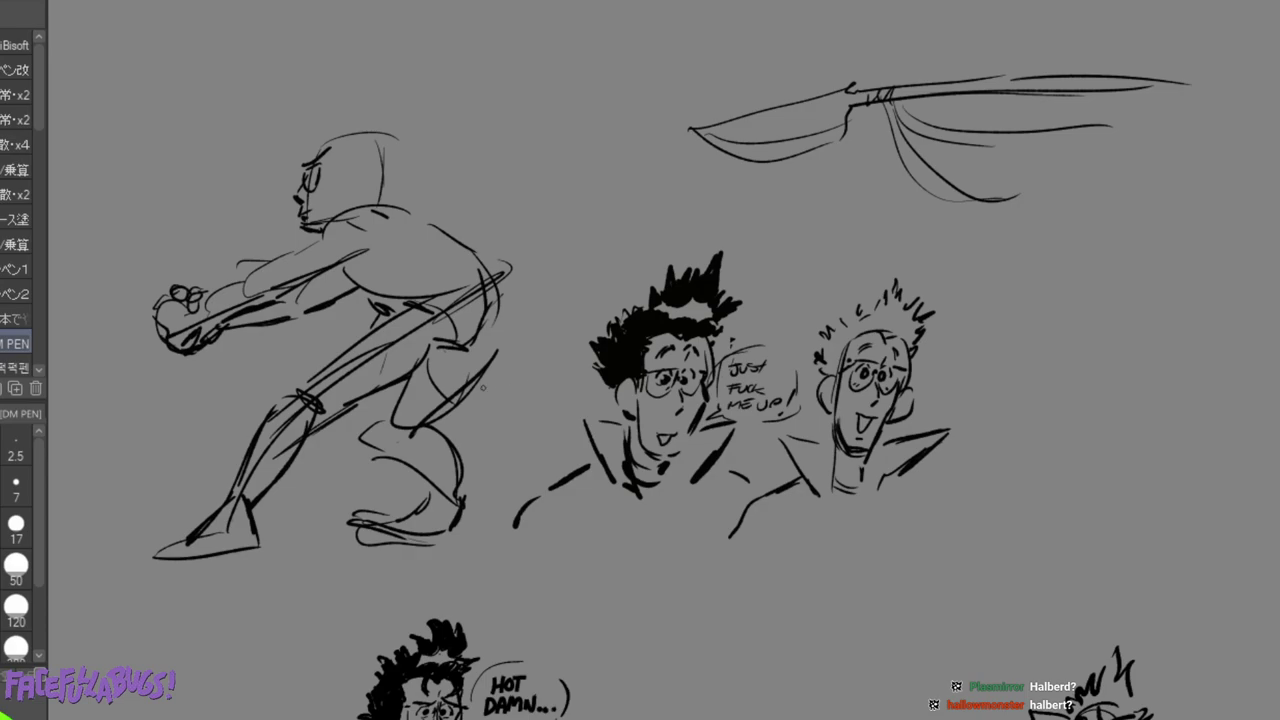
# Reinforce the crouching figure's bent rear leg with thicker thigh, shin and ankle lines.
pyautogui.moveTo(398, 384)
pyautogui.mouseDown()
pyautogui.moveTo(376, 420)
pyautogui.moveTo(390, 460)
pyautogui.moveTo(420, 469)
pyautogui.moveTo(431, 503)
pyautogui.mouseUp()
pyautogui.moveTo(436, 429)
pyautogui.mouseDown()
pyautogui.moveTo(460, 504)
pyautogui.moveTo(448, 530)
pyautogui.mouseUp()
pyautogui.moveTo(456, 490); pyautogui.dragTo(450, 524)
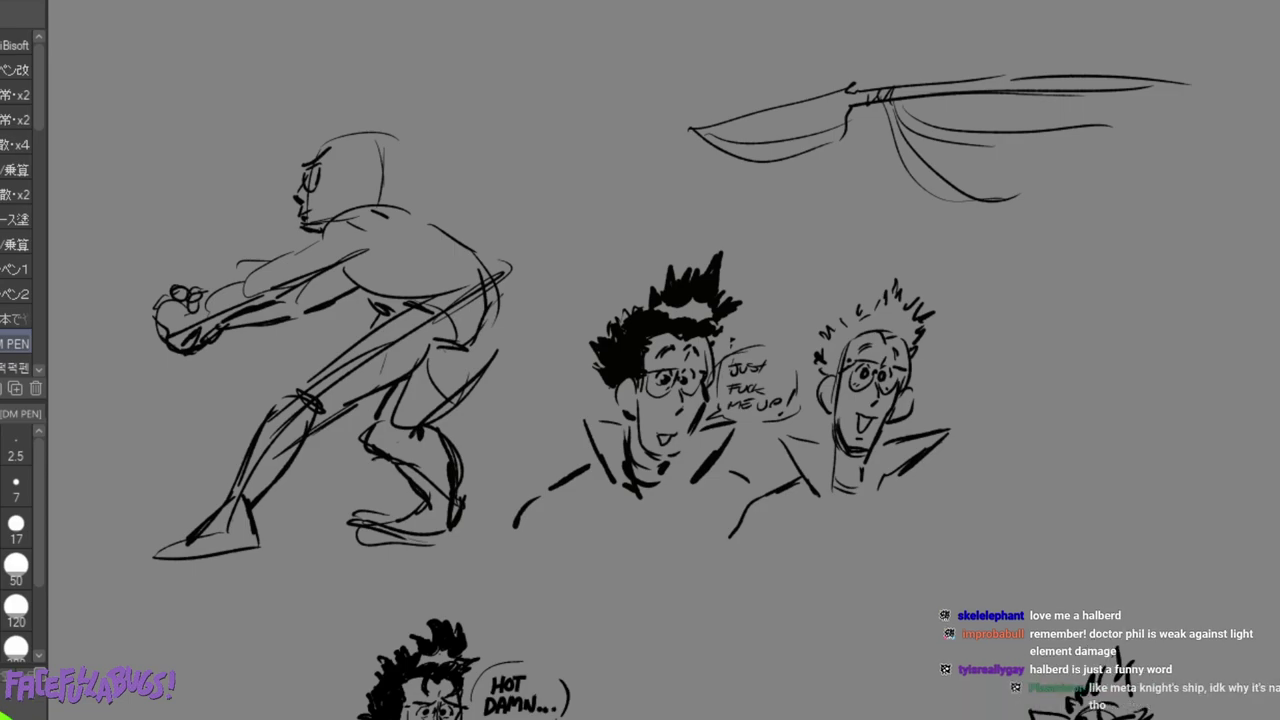
# Sketch a new oval face with dot eyes, raised brows, nose and open grin in an empty area of the canvas.
pyautogui.hotkey('ctrl', '-')
pyautogui.hotkey('ctrl', '+')
pyautogui.hotkey('ctrl', '+')
pyautogui.moveTo(1150, 430); pyautogui.dragTo(140, 298)
pyautogui.moveTo(640, 360); pyautogui.dragTo(341, 361)
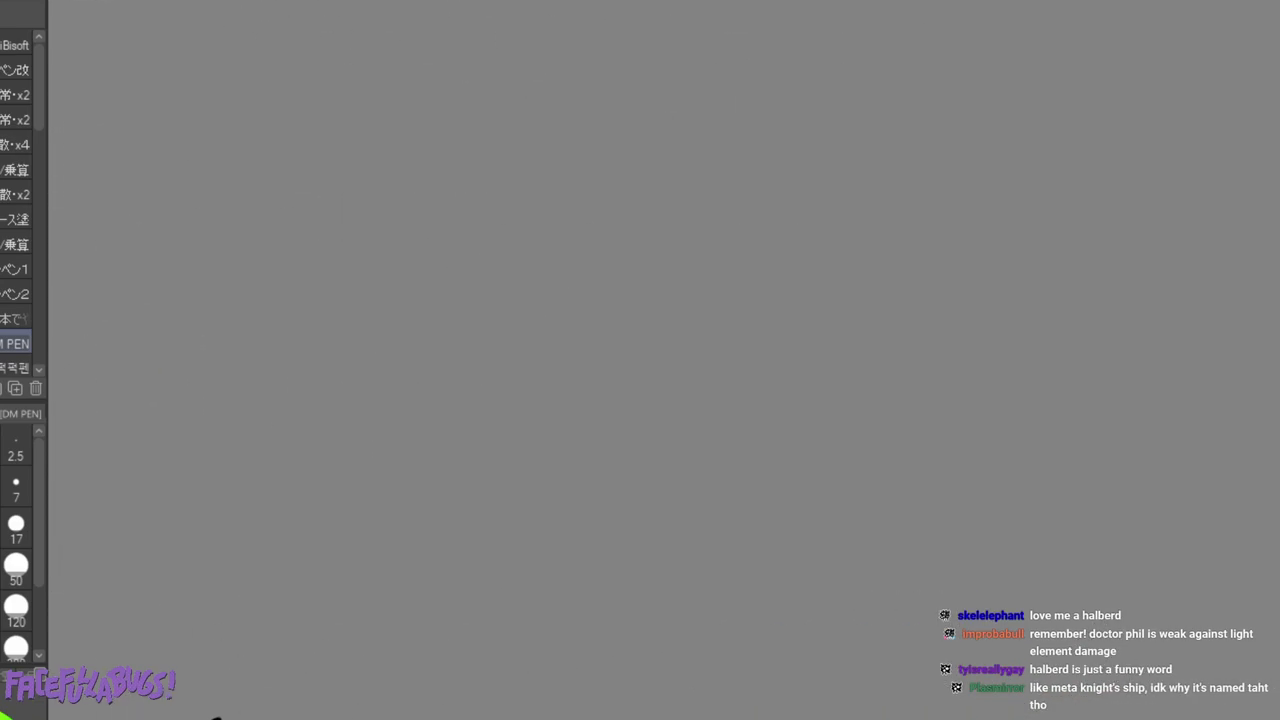
pyautogui.moveTo(607, 372)
pyautogui.mouseDown()
pyautogui.moveTo(643, 296)
pyautogui.moveTo(677, 371)
pyautogui.moveTo(662, 398)
pyautogui.moveTo(614, 400)
pyautogui.moveTo(639, 413)
pyautogui.mouseUp()
pyautogui.moveTo(628, 333)
pyautogui.mouseDown()
pyautogui.moveTo(658, 345)
pyautogui.moveTo(633, 312)
pyautogui.moveTo(664, 318)
pyautogui.moveTo(648, 348)
pyautogui.moveTo(650, 325)
pyautogui.moveTo(647, 381)
pyautogui.moveTo(630, 388)
pyautogui.moveTo(648, 384)
pyautogui.moveTo(625, 379)
pyautogui.moveTo(641, 352)
pyautogui.mouseUp()
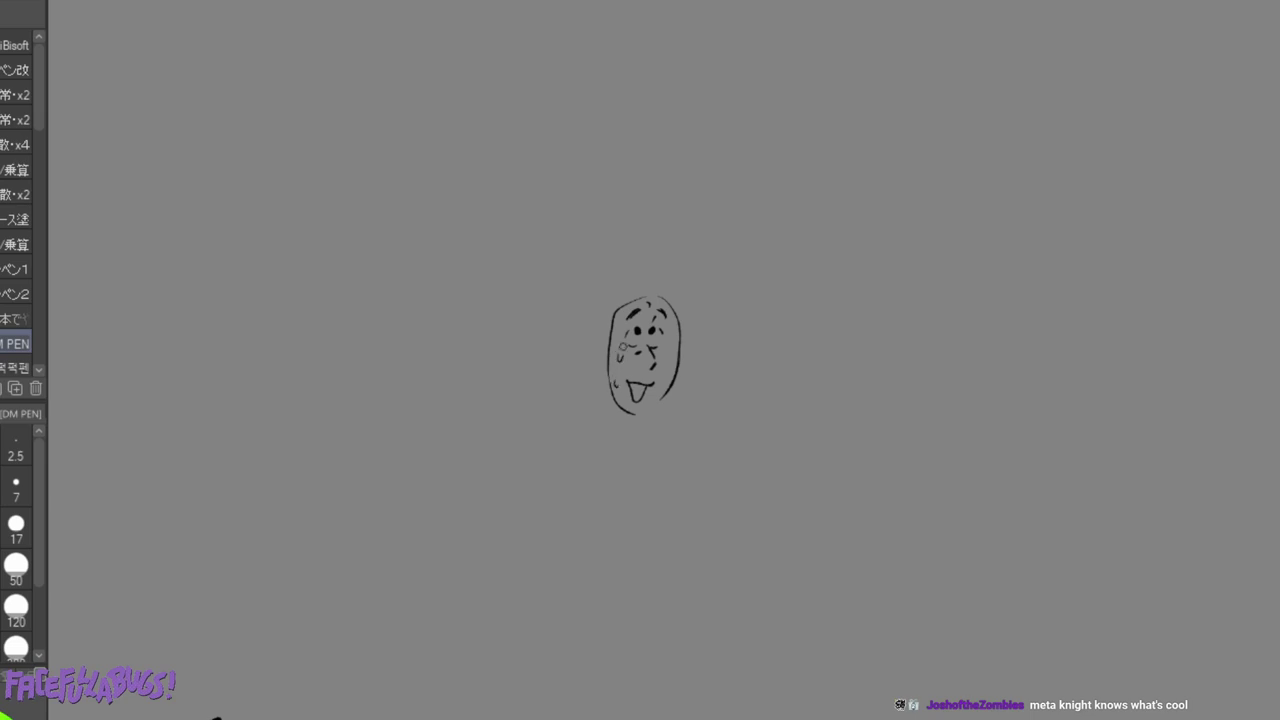
# Add ears, a neck, side hair, a rounded hair outline and a hatched fringe to the new face.
pyautogui.moveTo(630, 300)
pyautogui.mouseDown()
pyautogui.moveTo(588, 377)
pyautogui.moveTo(606, 390)
pyautogui.moveTo(600, 348)
pyautogui.mouseUp()
pyautogui.moveTo(602, 328)
pyautogui.mouseDown()
pyautogui.moveTo(652, 286)
pyautogui.moveTo(684, 306)
pyautogui.moveTo(696, 370)
pyautogui.mouseUp()
pyautogui.moveTo(674, 328); pyautogui.dragTo(665, 399)
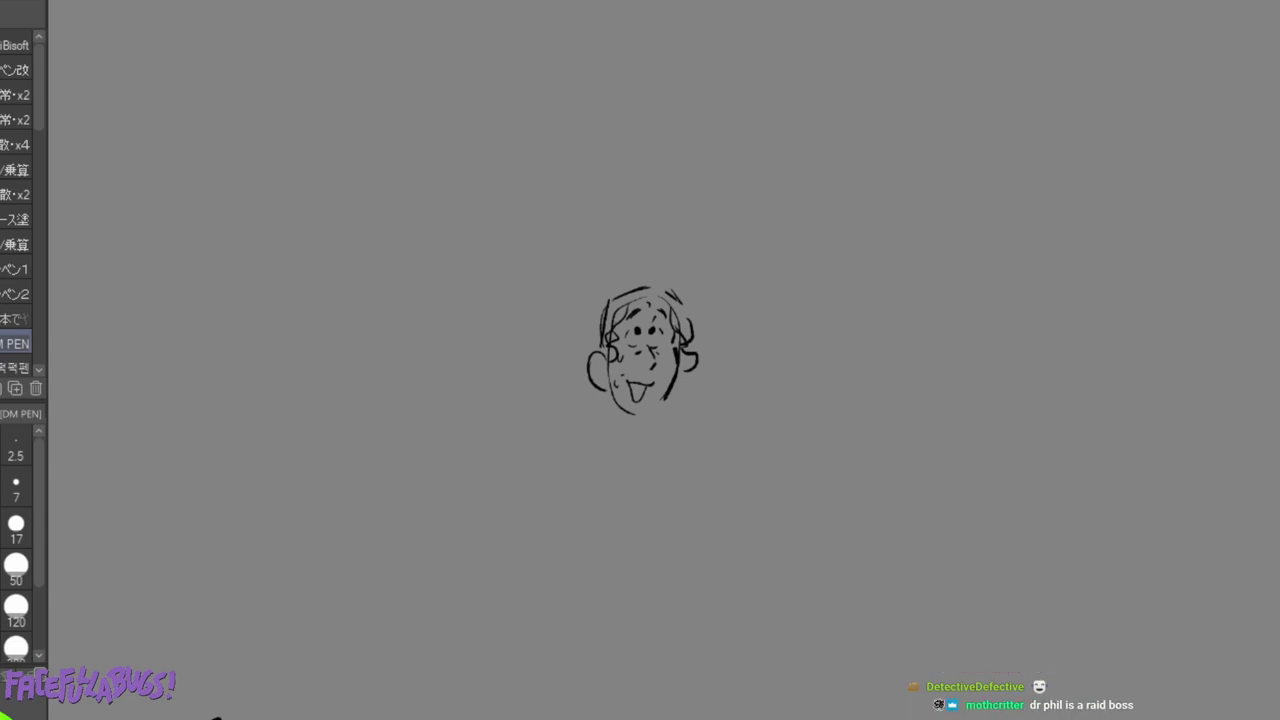
pyautogui.moveTo(609, 401)
pyautogui.mouseDown()
pyautogui.moveTo(612, 430)
pyautogui.moveTo(633, 443)
pyautogui.moveTo(653, 429)
pyautogui.moveTo(655, 401)
pyautogui.mouseUp()
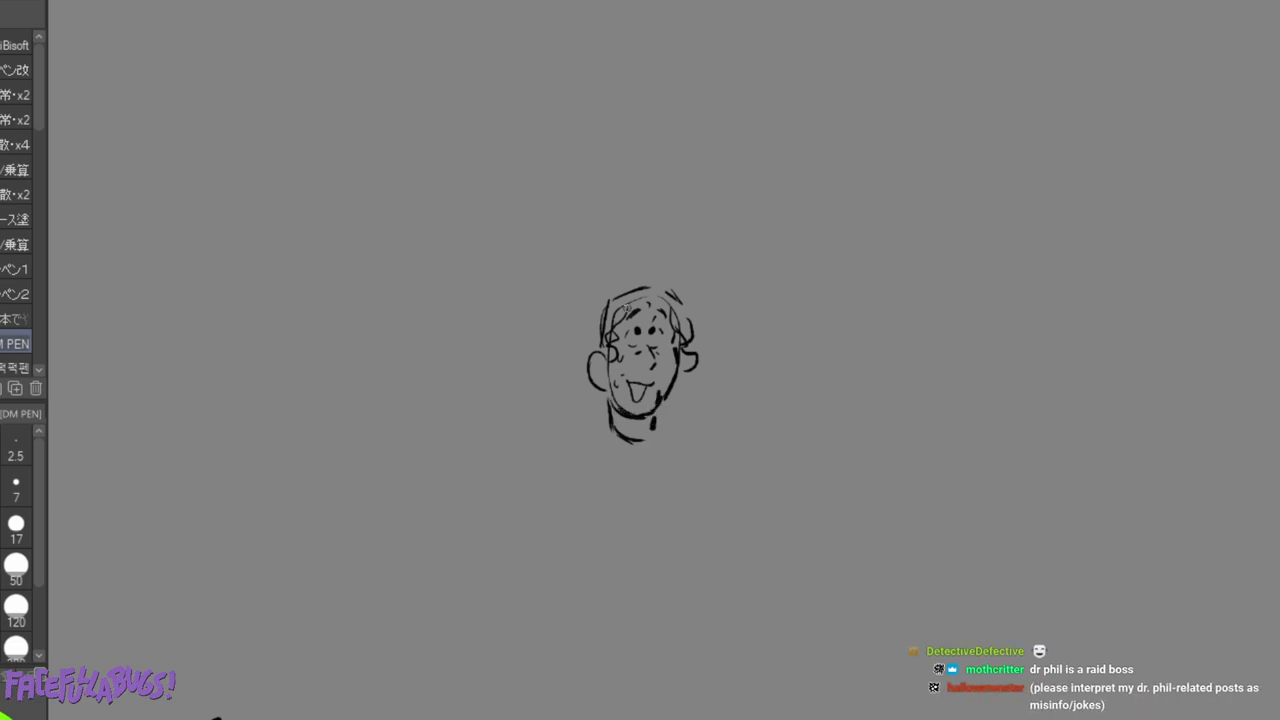
pyautogui.moveTo(615, 305)
pyautogui.mouseDown()
pyautogui.moveTo(614, 318)
pyautogui.moveTo(630, 302)
pyautogui.mouseUp()
pyautogui.moveTo(630, 268)
pyautogui.mouseDown()
pyautogui.moveTo(588, 290)
pyautogui.moveTo(584, 326)
pyautogui.mouseUp()
pyautogui.moveTo(620, 266)
pyautogui.mouseDown()
pyautogui.moveTo(646, 281)
pyautogui.moveTo(626, 265)
pyautogui.mouseUp()
pyautogui.moveTo(625, 318); pyautogui.dragTo(643, 307)
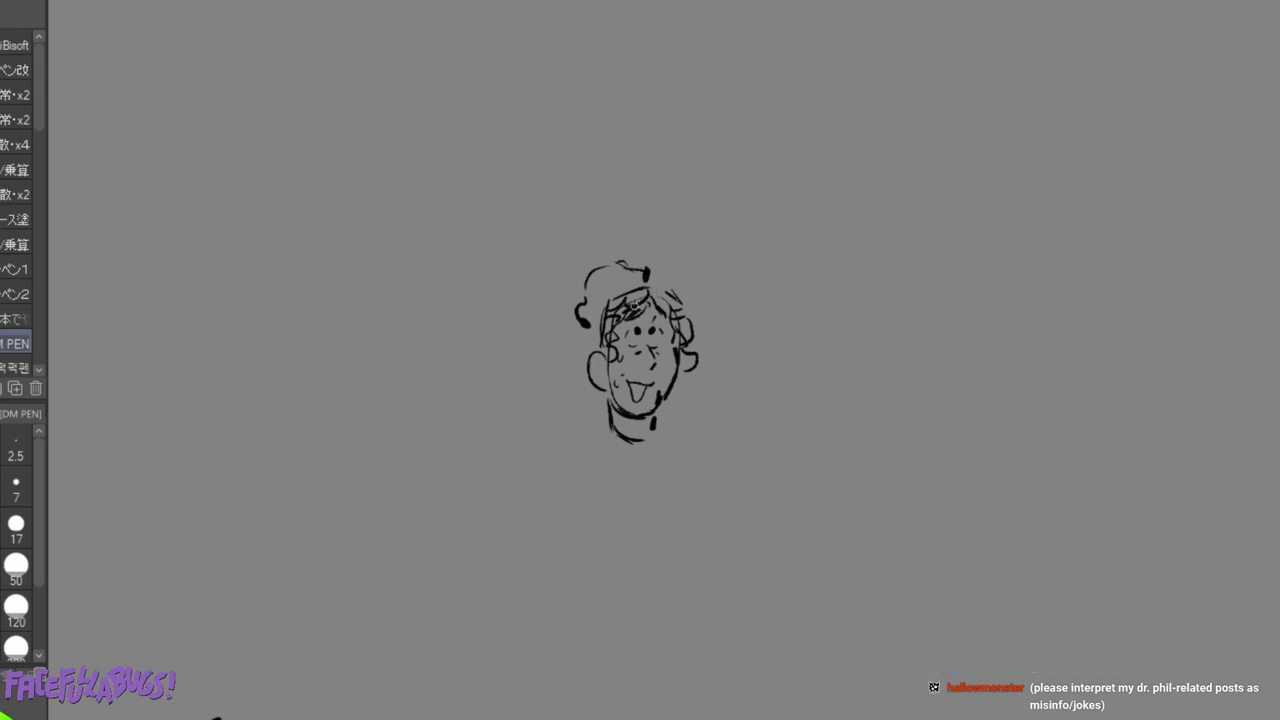
# Draw the character's shoulders, sleeve and cropped top with a round emblem on the chest.
pyautogui.moveTo(588, 410)
pyautogui.mouseDown()
pyautogui.moveTo(582, 430)
pyautogui.moveTo(545, 447)
pyautogui.mouseUp()
pyautogui.moveTo(596, 410)
pyautogui.mouseDown()
pyautogui.moveTo(578, 410)
pyautogui.moveTo(625, 456)
pyautogui.moveTo(678, 442)
pyautogui.moveTo(688, 406)
pyautogui.moveTo(700, 438)
pyautogui.mouseUp()
pyautogui.moveTo(550, 451); pyautogui.dragTo(606, 508)
pyautogui.moveTo(620, 466); pyautogui.dragTo(608, 496)
pyautogui.moveTo(680, 448)
pyautogui.mouseDown()
pyautogui.moveTo(700, 484)
pyautogui.moveTo(636, 472)
pyautogui.moveTo(655, 454)
pyautogui.moveTo(667, 482)
pyautogui.moveTo(652, 468)
pyautogui.moveTo(648, 482)
pyautogui.moveTo(672, 480)
pyautogui.moveTo(652, 480)
pyautogui.mouseUp()
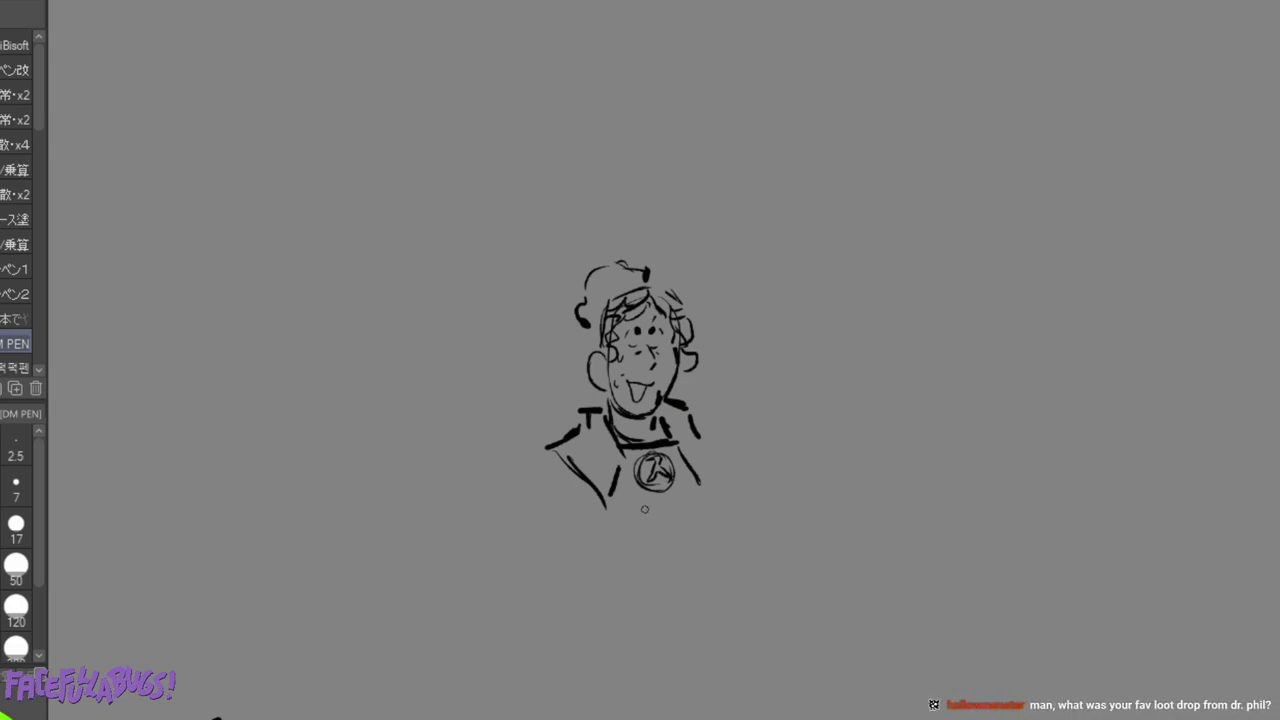
pyautogui.moveTo(607, 519); pyautogui.dragTo(713, 493)
pyautogui.moveTo(624, 453)
pyautogui.mouseDown()
pyautogui.moveTo(608, 508)
pyautogui.moveTo(611, 496)
pyautogui.mouseUp()
pyautogui.moveTo(679, 453); pyautogui.dragTo(705, 487)
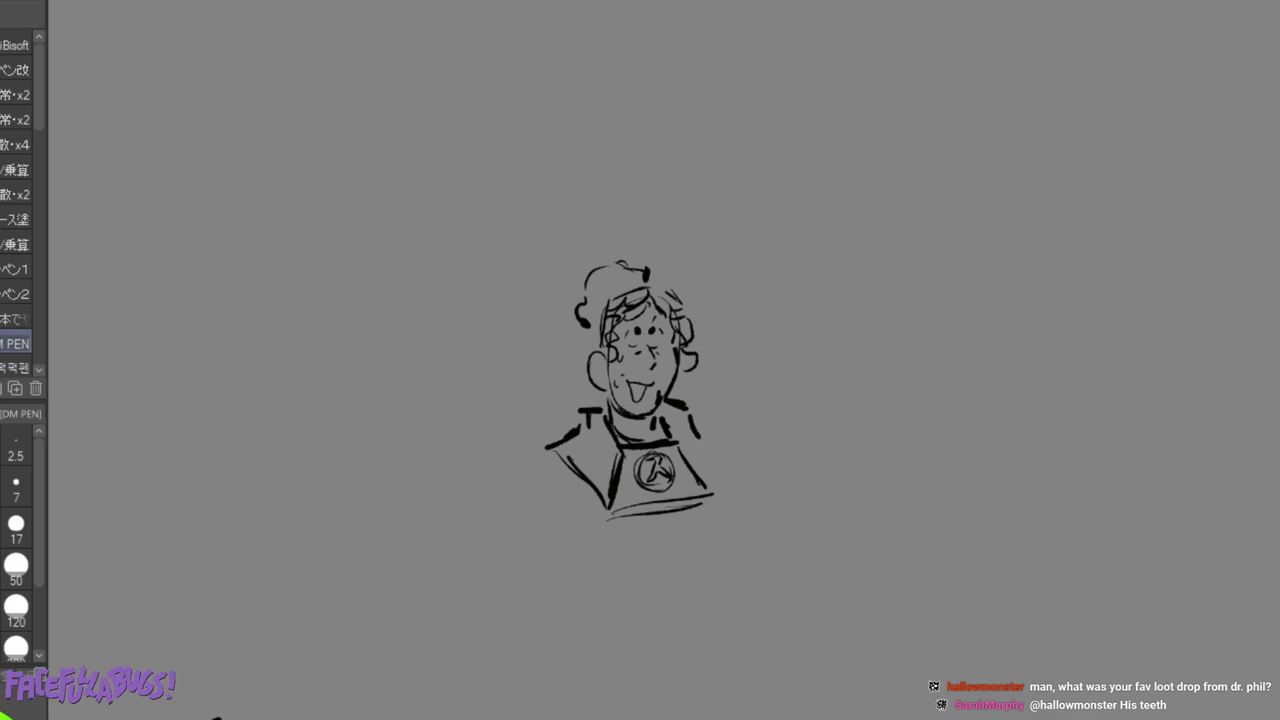
# Complete the cropped top's side edge, thicken and shade the raised collar, and add curved shoulder lines on both sides.
pyautogui.moveTo(696, 444); pyautogui.dragTo(713, 488)
pyautogui.moveTo(584, 407)
pyautogui.mouseDown()
pyautogui.moveTo(580, 425)
pyautogui.moveTo(612, 402)
pyautogui.moveTo(688, 402)
pyautogui.moveTo(660, 411)
pyautogui.mouseUp()
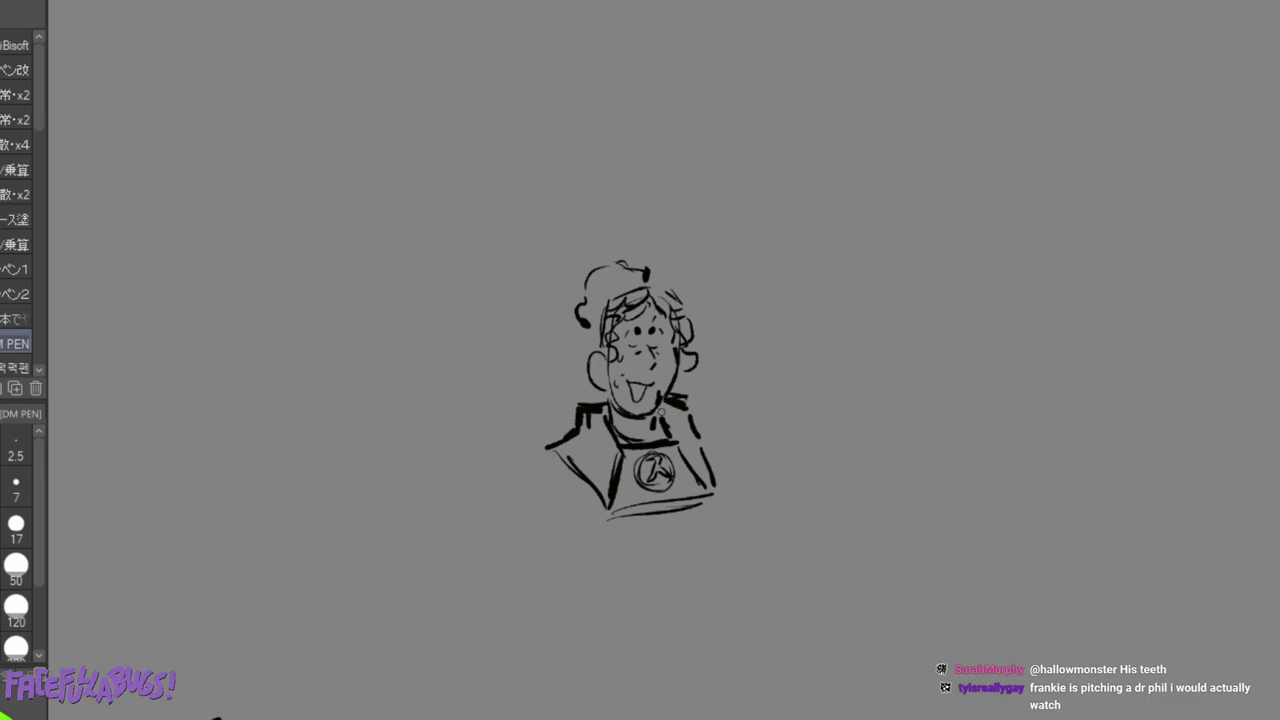
pyautogui.moveTo(550, 449)
pyautogui.mouseDown()
pyautogui.moveTo(522, 460)
pyautogui.moveTo(478, 517)
pyautogui.mouseUp()
pyautogui.moveTo(692, 430); pyautogui.dragTo(750, 443)
pyautogui.moveTo(676, 408)
pyautogui.mouseDown()
pyautogui.moveTo(700, 436)
pyautogui.moveTo(686, 436)
pyautogui.mouseUp()
pyautogui.moveTo(594, 412)
pyautogui.mouseDown()
pyautogui.moveTo(618, 448)
pyautogui.moveTo(612, 420)
pyautogui.moveTo(648, 436)
pyautogui.moveTo(655, 421)
pyautogui.mouseUp()
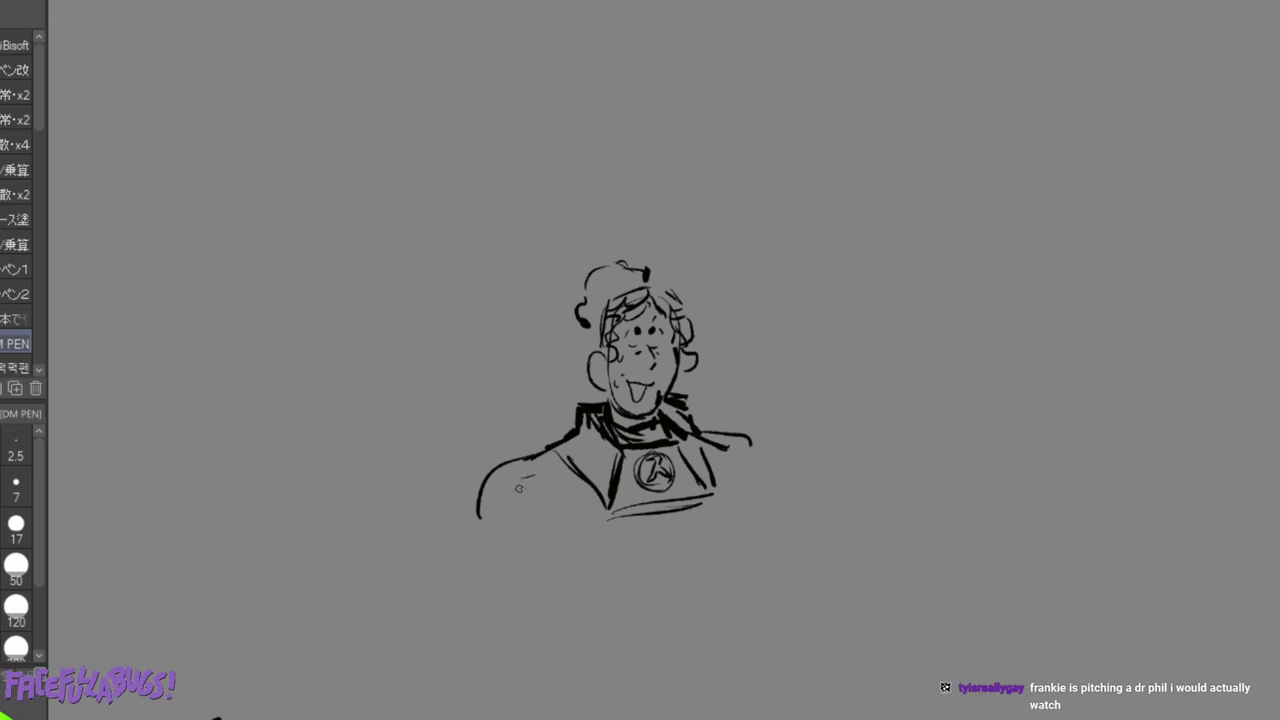
# Add inner contour and crease lines to both shoulders so they read as rounded shoulder pads.
pyautogui.moveTo(553, 452); pyautogui.dragTo(520, 481)
pyautogui.moveTo(526, 483); pyautogui.dragTo(514, 489)
pyautogui.moveTo(493, 505); pyautogui.dragTo(501, 520)
pyautogui.moveTo(712, 433); pyautogui.dragTo(752, 458)
# Sketch a loose circle in the empty area beside the bust and fill its middle with crosshatching.
pyautogui.moveTo(278, 590)
pyautogui.mouseDown()
pyautogui.moveTo(292, 550)
pyautogui.moveTo(353, 551)
pyautogui.moveTo(295, 597)
pyautogui.moveTo(306, 580)
pyautogui.moveTo(308, 597)
pyautogui.moveTo(342, 548)
pyautogui.mouseUp()
pyautogui.moveTo(283, 590); pyautogui.dragTo(332, 564)
pyautogui.moveTo(298, 610)
pyautogui.mouseDown()
pyautogui.moveTo(344, 576)
pyautogui.moveTo(352, 600)
pyautogui.mouseUp()
pyautogui.moveTo(336, 607); pyautogui.dragTo(352, 606)
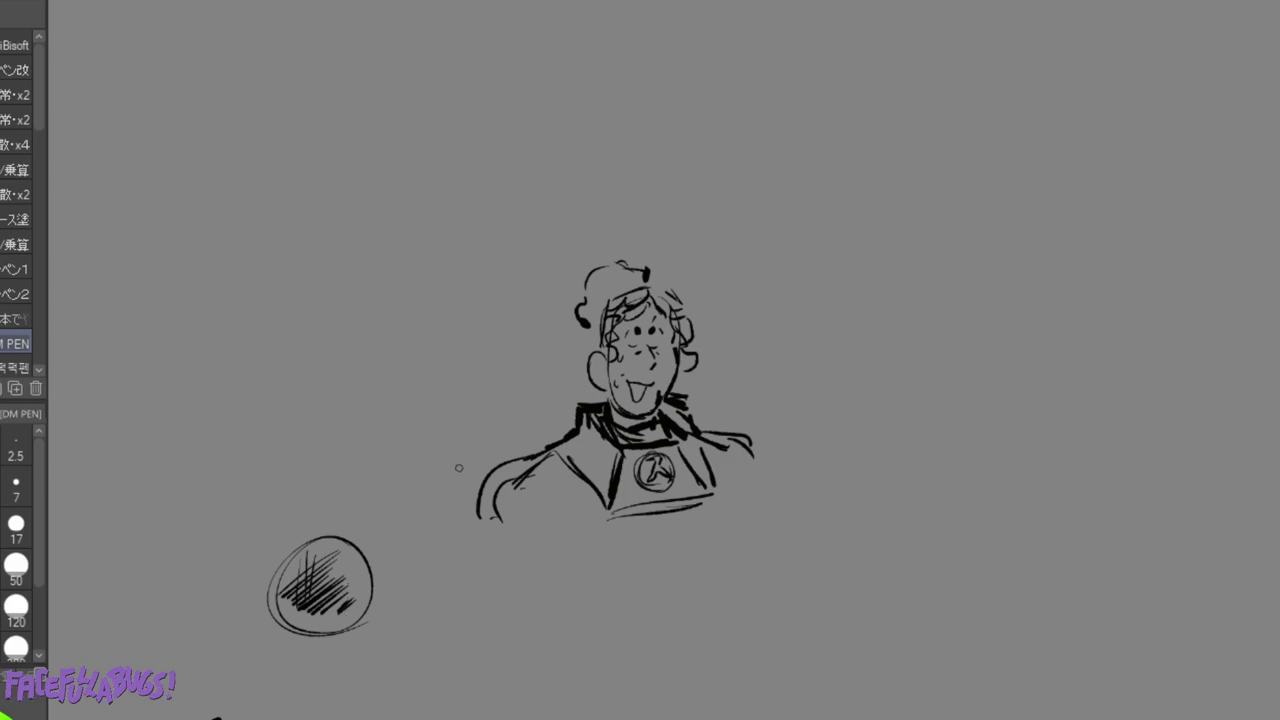
# Thicken the hairline and side locks, hatch the cheeks, and add curly tufts around the back of the head.
pyautogui.moveTo(606, 298); pyautogui.dragTo(592, 348)
pyautogui.moveTo(604, 302); pyautogui.dragTo(662, 282)
pyautogui.moveTo(598, 302); pyautogui.dragTo(590, 344)
pyautogui.moveTo(594, 328); pyautogui.dragTo(601, 394)
pyautogui.moveTo(585, 332); pyautogui.dragTo(579, 366)
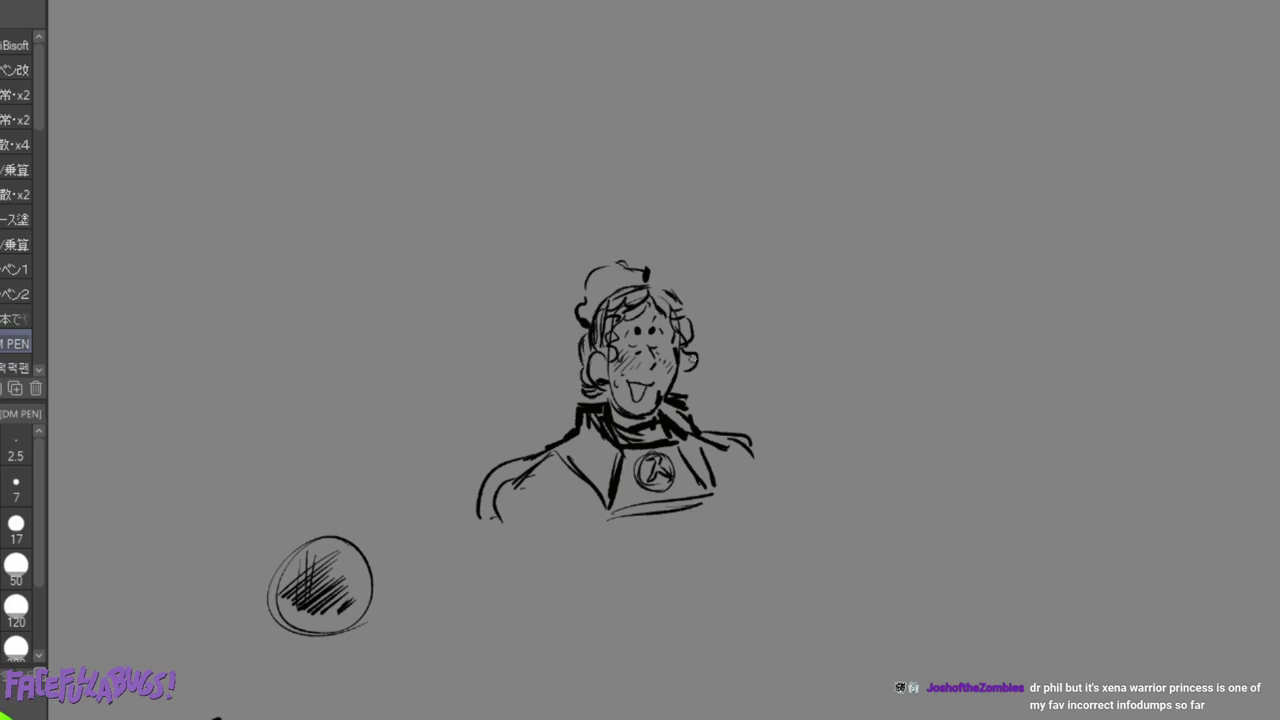
pyautogui.moveTo(600, 298)
pyautogui.mouseDown()
pyautogui.moveTo(592, 322)
pyautogui.moveTo(600, 266)
pyautogui.moveTo(636, 256)
pyautogui.moveTo(648, 274)
pyautogui.moveTo(564, 319)
pyautogui.moveTo(574, 335)
pyautogui.mouseUp()
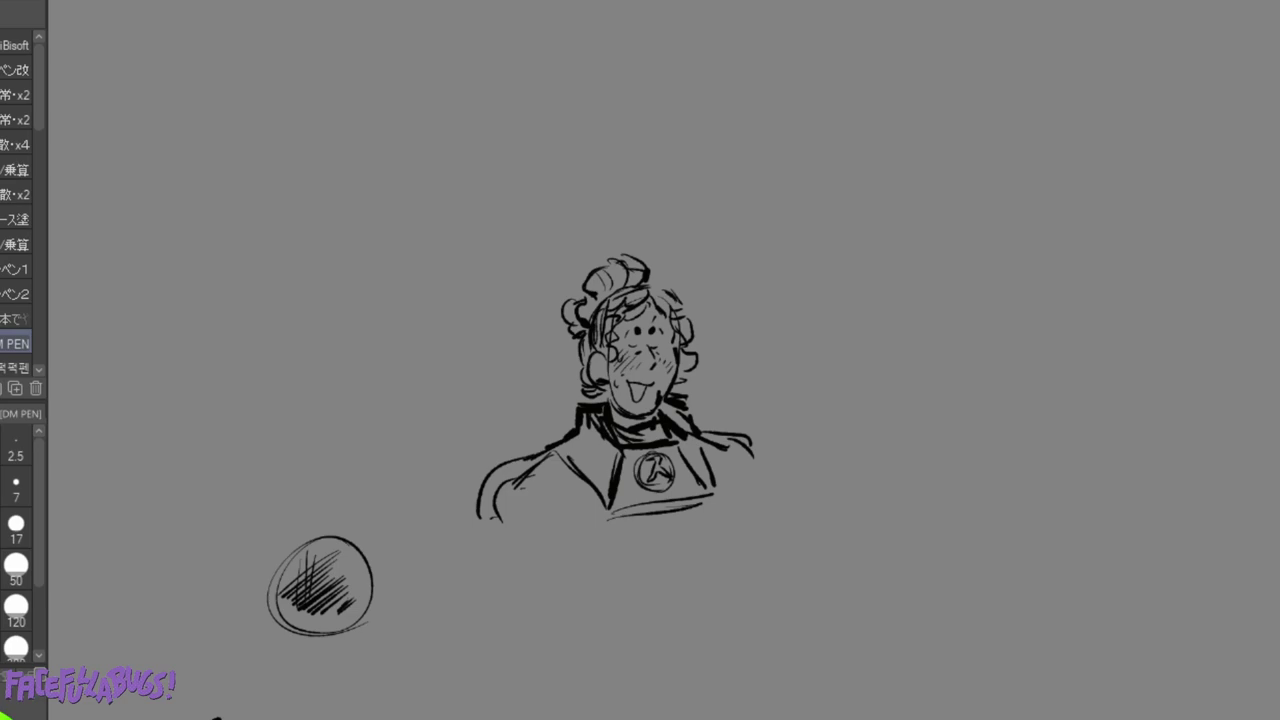
# Close the near shoulder into a rounded pad, erase its outer contour, and reinforce the vest's straps, hem and far armhole.
pyautogui.moveTo(512, 472)
pyautogui.mouseDown()
pyautogui.moveTo(493, 512)
pyautogui.moveTo(500, 530)
pyautogui.mouseUp()
pyautogui.moveTo(508, 474)
pyautogui.mouseDown()
pyautogui.moveTo(545, 495)
pyautogui.moveTo(549, 533)
pyautogui.moveTo(561, 531)
pyautogui.mouseUp()
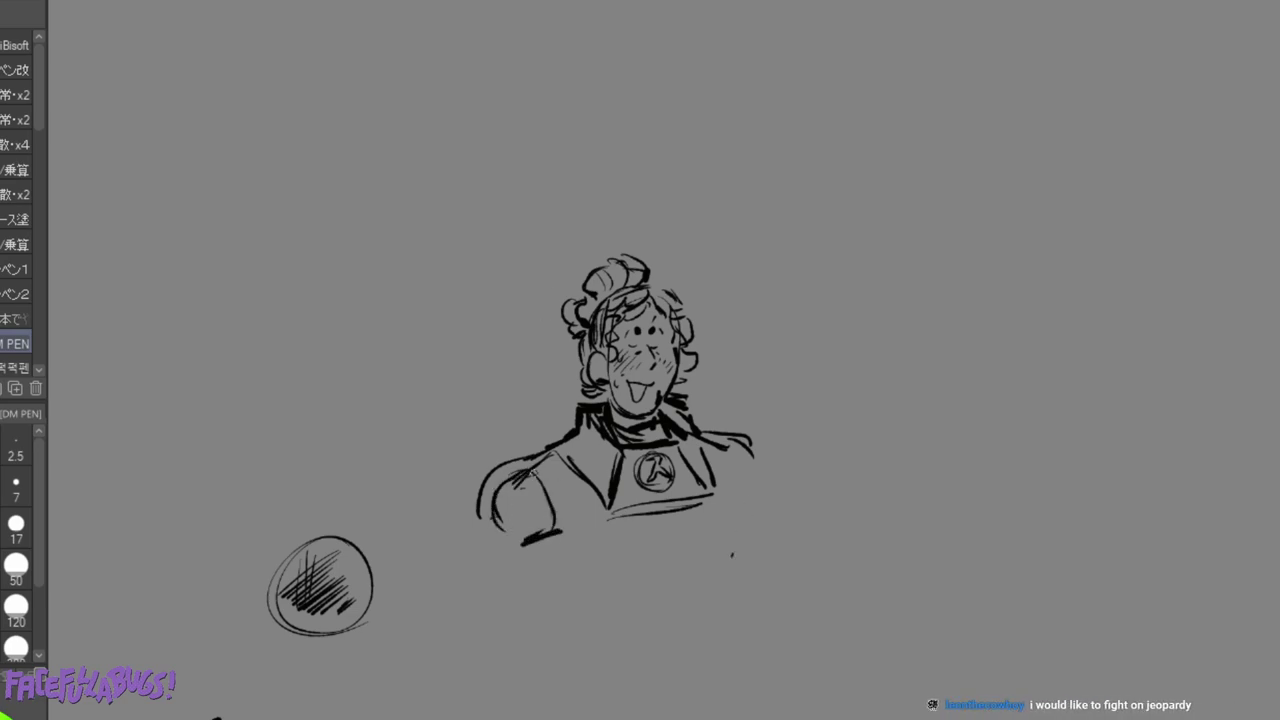
pyautogui.moveTo(541, 443)
pyautogui.mouseDown()
pyautogui.moveTo(489, 464)
pyautogui.moveTo(469, 536)
pyautogui.mouseUp()
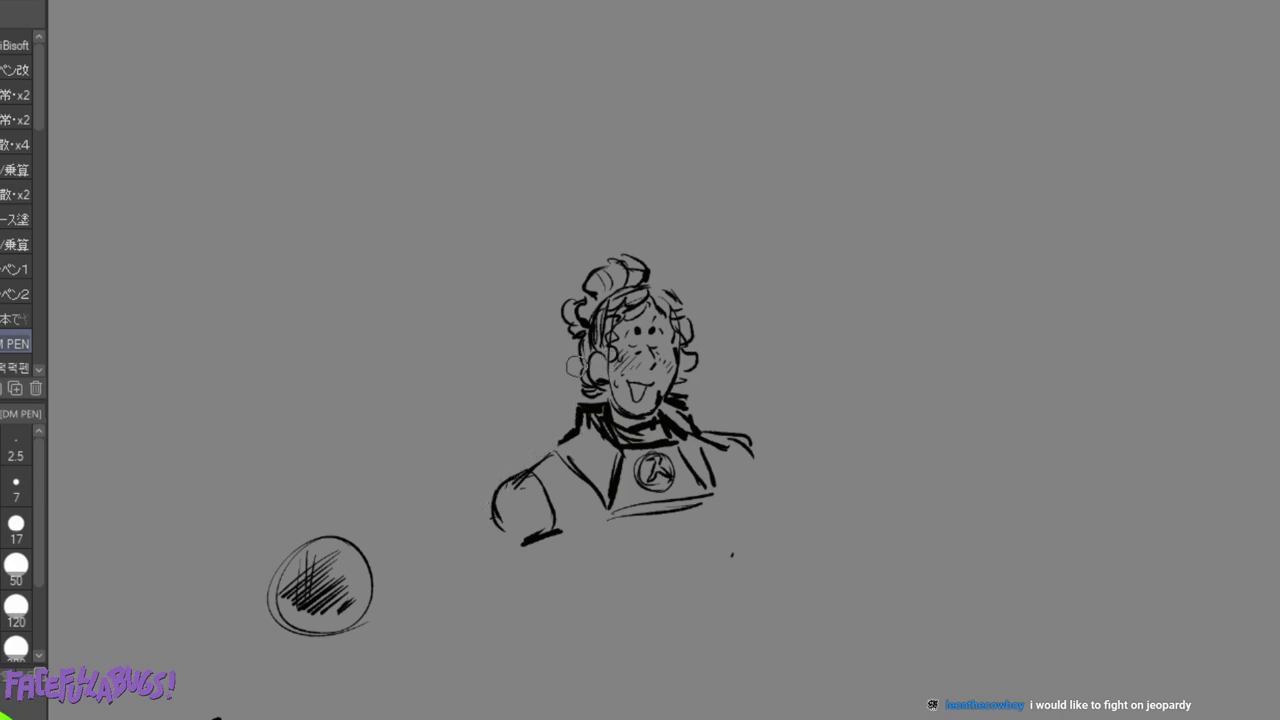
pyautogui.moveTo(512, 462)
pyautogui.mouseDown()
pyautogui.moveTo(547, 444)
pyautogui.moveTo(534, 442)
pyautogui.moveTo(587, 520)
pyautogui.moveTo(664, 515)
pyautogui.moveTo(722, 481)
pyautogui.mouseUp()
pyautogui.moveTo(698, 420)
pyautogui.mouseDown()
pyautogui.moveTo(726, 428)
pyautogui.moveTo(743, 503)
pyautogui.mouseUp()
pyautogui.moveTo(732, 460); pyautogui.dragTo(750, 503)
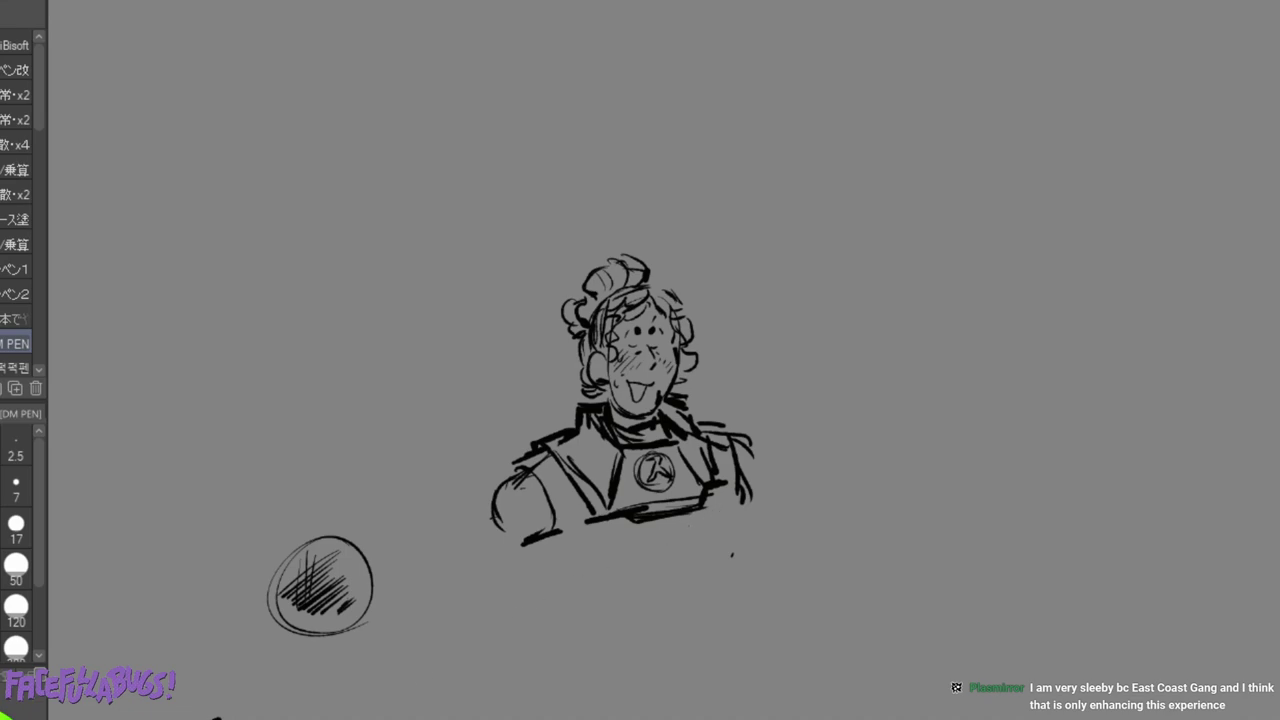
# Draw the near arm hanging straight down with a banded cuff at the elbow and a rounded forearm.
pyautogui.moveTo(540, 536)
pyautogui.mouseDown()
pyautogui.moveTo(494, 530)
pyautogui.moveTo(483, 598)
pyautogui.moveTo(510, 630)
pyautogui.moveTo(548, 626)
pyautogui.mouseUp()
pyautogui.moveTo(558, 552)
pyautogui.mouseDown()
pyautogui.moveTo(558, 626)
pyautogui.moveTo(488, 616)
pyautogui.moveTo(544, 690)
pyautogui.mouseUp()
pyautogui.moveTo(556, 626); pyautogui.dragTo(554, 666)
# Draw the far shoulder pad and arm line, plus a tapered panel with a round button and angled straps below the chest.
pyautogui.moveTo(730, 448)
pyautogui.mouseDown()
pyautogui.moveTo(762, 496)
pyautogui.moveTo(740, 502)
pyautogui.moveTo(777, 572)
pyautogui.moveTo(771, 588)
pyautogui.mouseUp()
pyautogui.moveTo(636, 527)
pyautogui.mouseDown()
pyautogui.moveTo(640, 570)
pyautogui.moveTo(614, 586)
pyautogui.moveTo(648, 568)
pyautogui.mouseUp()
pyautogui.moveTo(706, 494); pyautogui.dragTo(688, 568)
pyautogui.moveTo(696, 566); pyautogui.dragTo(652, 568)
pyautogui.moveTo(684, 512)
pyautogui.mouseDown()
pyautogui.moveTo(680, 524)
pyautogui.moveTo(634, 527)
pyautogui.moveTo(646, 566)
pyautogui.moveTo(676, 547)
pyautogui.moveTo(646, 568)
pyautogui.mouseUp()
pyautogui.moveTo(642, 568)
pyautogui.mouseDown()
pyautogui.moveTo(683, 557)
pyautogui.moveTo(707, 533)
pyautogui.moveTo(621, 574)
pyautogui.moveTo(643, 576)
pyautogui.moveTo(604, 607)
pyautogui.mouseUp()
pyautogui.moveTo(580, 595)
pyautogui.mouseDown()
pyautogui.moveTo(627, 597)
pyautogui.moveTo(642, 568)
pyautogui.moveTo(580, 598)
pyautogui.mouseUp()
pyautogui.moveTo(688, 568); pyautogui.dragTo(714, 592)
pyautogui.moveTo(736, 503); pyautogui.dragTo(726, 582)
pyautogui.moveTo(738, 538); pyautogui.dragTo(690, 543)
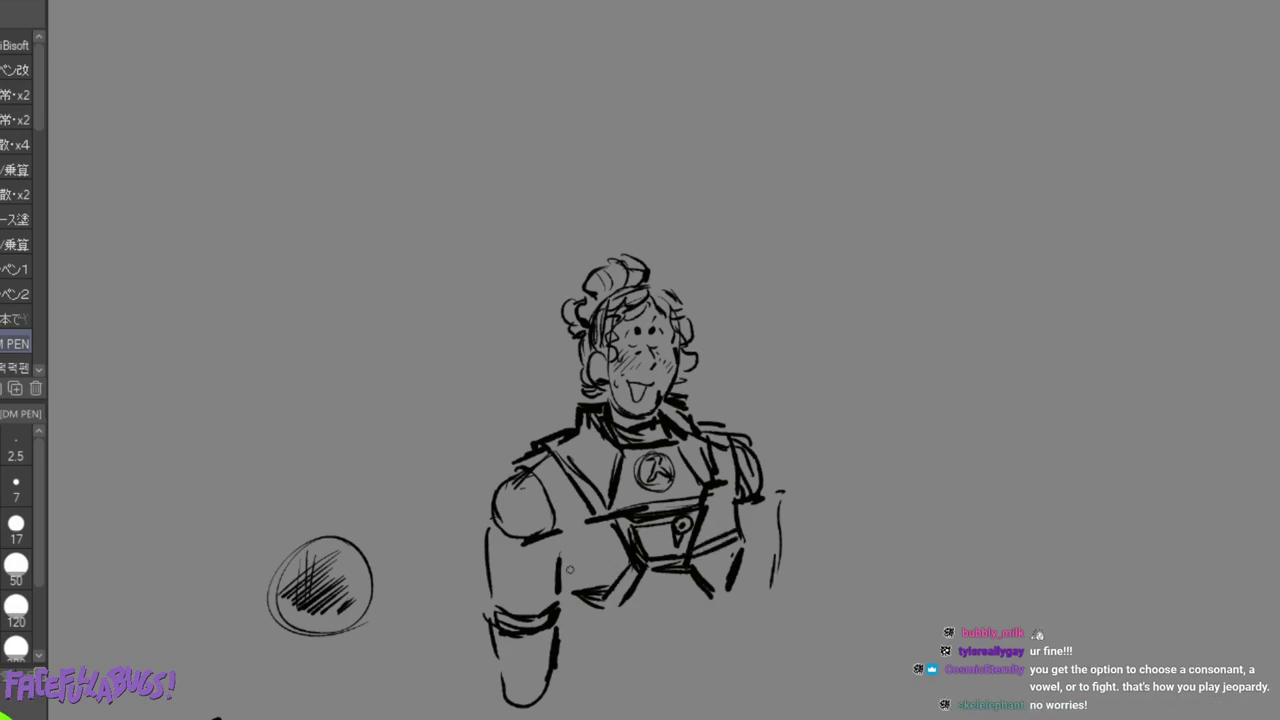
# Outline the lower rib section and sketch the waist with side lines and curved fabric folds.
pyautogui.moveTo(562, 561)
pyautogui.mouseDown()
pyautogui.moveTo(623, 564)
pyautogui.moveTo(590, 597)
pyautogui.moveTo(554, 600)
pyautogui.mouseUp()
pyautogui.moveTo(634, 573); pyautogui.dragTo(628, 580)
pyautogui.moveTo(568, 637)
pyautogui.mouseDown()
pyautogui.moveTo(606, 674)
pyautogui.moveTo(650, 678)
pyautogui.mouseUp()
pyautogui.moveTo(568, 628); pyautogui.dragTo(660, 652)
pyautogui.moveTo(710, 597); pyautogui.dragTo(699, 632)
pyautogui.moveTo(574, 628)
pyautogui.mouseDown()
pyautogui.moveTo(639, 651)
pyautogui.moveTo(688, 647)
pyautogui.mouseUp()
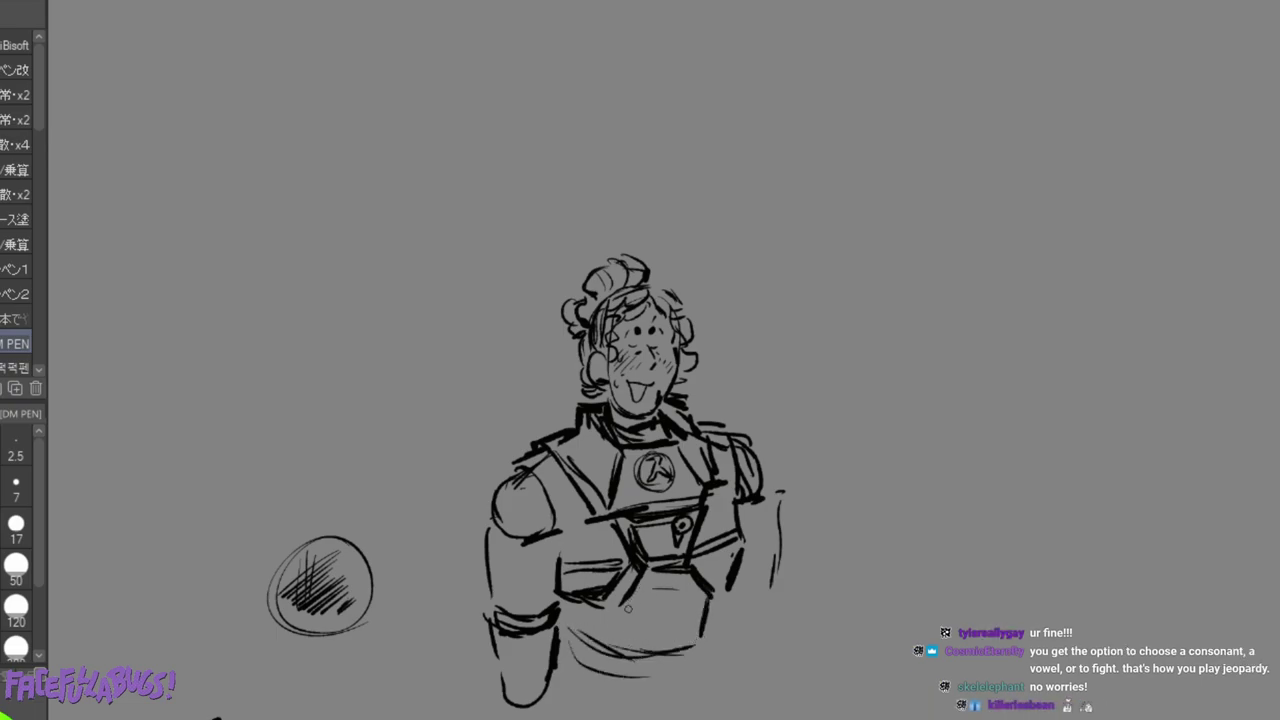
# Draw an open hand raised beside the far shoulder, join it with a cuff and bent forearm, and darken the torso's lower edges.
pyautogui.moveTo(816, 454)
pyautogui.mouseDown()
pyautogui.moveTo(789, 462)
pyautogui.moveTo(826, 442)
pyautogui.moveTo(786, 470)
pyautogui.moveTo(782, 500)
pyautogui.moveTo(799, 503)
pyautogui.moveTo(813, 537)
pyautogui.moveTo(844, 522)
pyautogui.moveTo(835, 471)
pyautogui.moveTo(880, 432)
pyautogui.moveTo(847, 509)
pyautogui.moveTo(821, 517)
pyautogui.moveTo(893, 515)
pyautogui.moveTo(879, 478)
pyautogui.moveTo(906, 492)
pyautogui.moveTo(898, 466)
pyautogui.moveTo(908, 480)
pyautogui.mouseUp()
pyautogui.moveTo(788, 490)
pyautogui.mouseDown()
pyautogui.moveTo(776, 534)
pyautogui.moveTo(782, 522)
pyautogui.mouseUp()
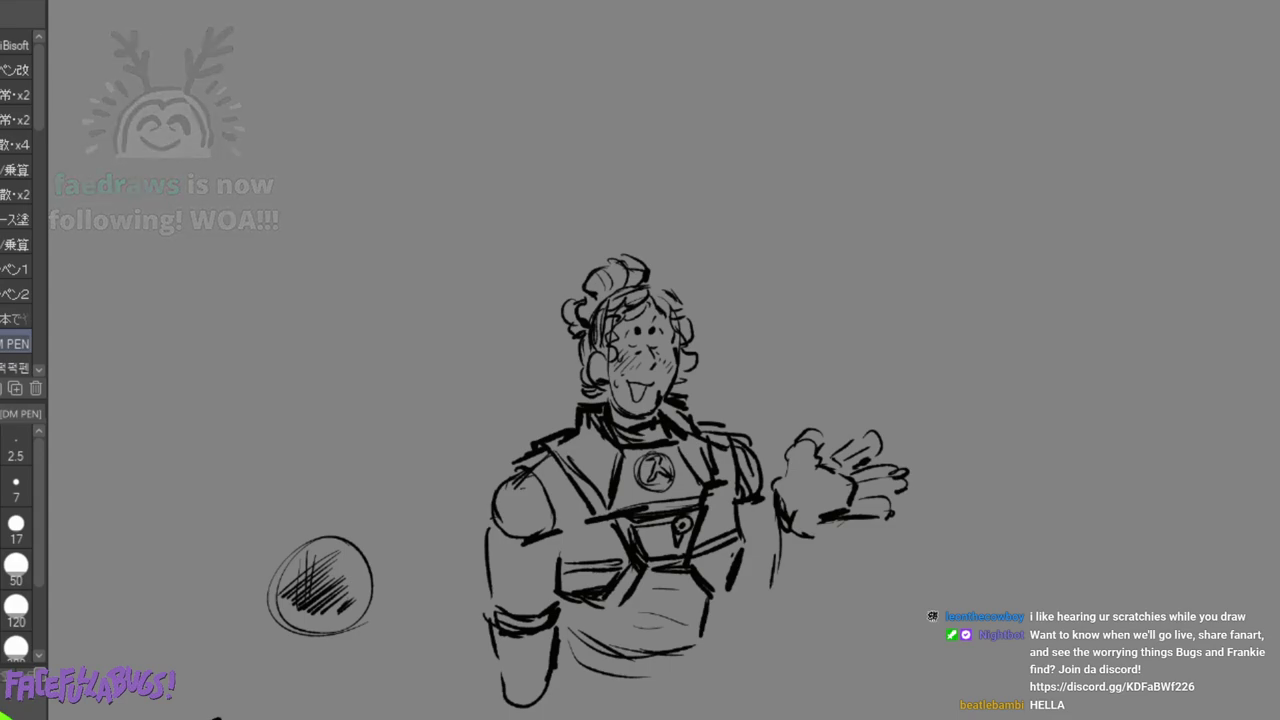
pyautogui.moveTo(760, 512); pyautogui.dragTo(784, 590)
pyautogui.moveTo(751, 547); pyautogui.dragTo(809, 565)
pyautogui.moveTo(778, 514)
pyautogui.mouseDown()
pyautogui.moveTo(827, 526)
pyautogui.moveTo(818, 580)
pyautogui.moveTo(760, 580)
pyautogui.moveTo(800, 602)
pyautogui.moveTo(820, 594)
pyautogui.moveTo(738, 578)
pyautogui.moveTo(754, 586)
pyautogui.moveTo(758, 574)
pyautogui.moveTo(718, 582)
pyautogui.mouseUp()
pyautogui.moveTo(718, 591); pyautogui.dragTo(736, 590)
pyautogui.moveTo(620, 605)
pyautogui.mouseDown()
pyautogui.moveTo(570, 594)
pyautogui.moveTo(604, 578)
pyautogui.mouseUp()
pyautogui.moveTo(710, 612); pyautogui.dragTo(706, 631)
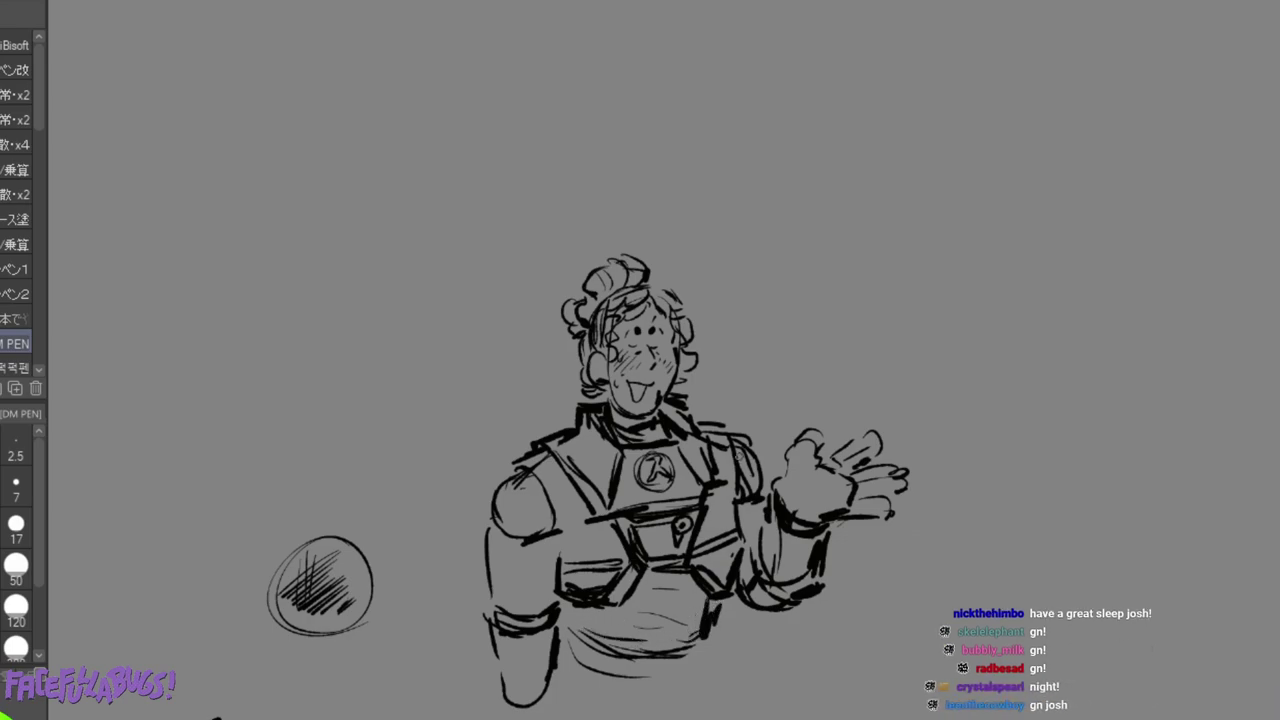
# Erase the hanging arm, restore the shoulder pad's lower edge, and redraw the upper sleeve bulging out to a bent elbow.
pyautogui.moveTo(489, 538)
pyautogui.mouseDown()
pyautogui.moveTo(496, 689)
pyautogui.moveTo(523, 591)
pyautogui.moveTo(538, 679)
pyautogui.moveTo(534, 590)
pyautogui.mouseUp()
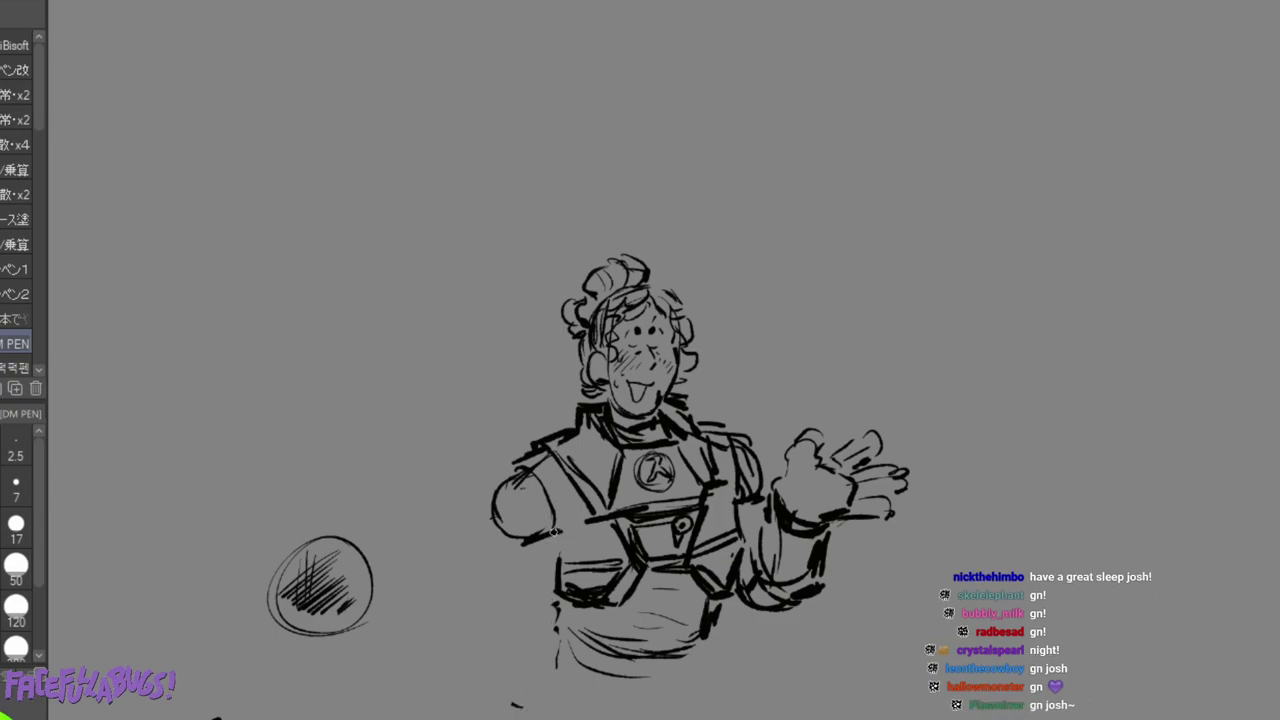
pyautogui.moveTo(497, 516); pyautogui.dragTo(534, 541)
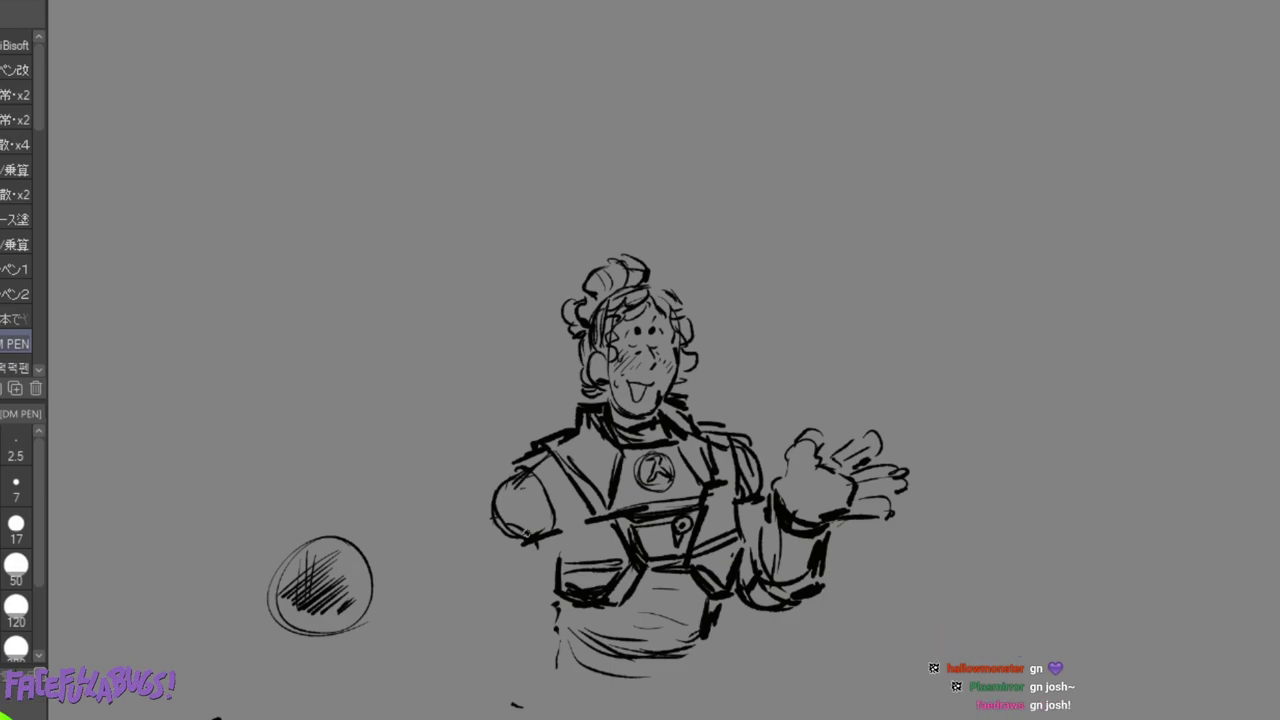
pyautogui.moveTo(494, 530)
pyautogui.mouseDown()
pyautogui.moveTo(463, 590)
pyautogui.moveTo(525, 599)
pyautogui.moveTo(544, 542)
pyautogui.moveTo(543, 586)
pyautogui.mouseUp()
pyautogui.moveTo(468, 584); pyautogui.dragTo(516, 614)
pyautogui.moveTo(535, 593)
pyautogui.mouseDown()
pyautogui.moveTo(502, 614)
pyautogui.moveTo(462, 604)
pyautogui.mouseUp()
pyautogui.moveTo(466, 592)
pyautogui.mouseDown()
pyautogui.moveTo(470, 620)
pyautogui.moveTo(538, 632)
pyautogui.moveTo(530, 668)
pyautogui.mouseUp()
# Draw the bent arm's forearm angling in towards the waist with a thick cuff, and reinforce the elbow outline.
pyautogui.moveTo(486, 646); pyautogui.dragTo(540, 662)
pyautogui.moveTo(548, 612)
pyautogui.mouseDown()
pyautogui.moveTo(562, 640)
pyautogui.moveTo(570, 632)
pyautogui.mouseUp()
pyautogui.moveTo(500, 660); pyautogui.dragTo(546, 666)
pyautogui.moveTo(556, 610); pyautogui.dragTo(574, 638)
pyautogui.moveTo(566, 642); pyautogui.dragTo(544, 668)
pyautogui.moveTo(508, 624); pyautogui.dragTo(554, 652)
pyautogui.moveTo(464, 594); pyautogui.dragTo(490, 626)
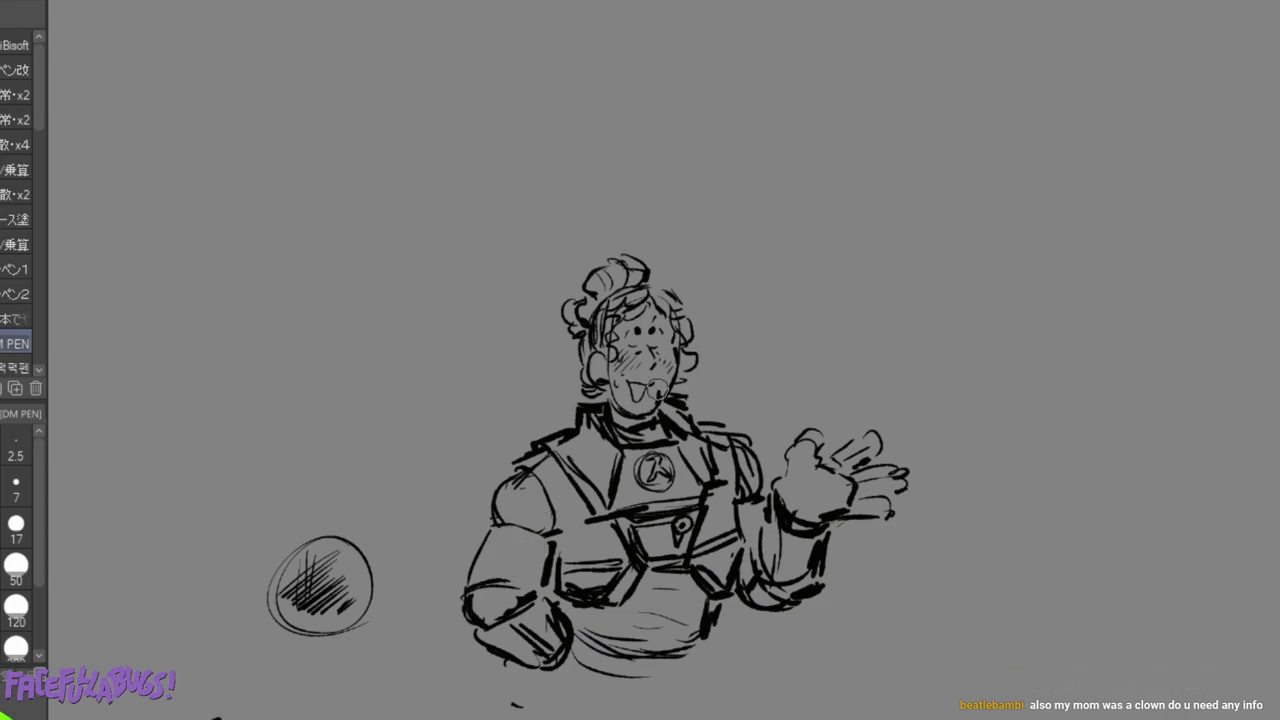
# Draw the hand resting on the hip below the cuff and mark the opposite side of the waist.
pyautogui.moveTo(731, 597); pyautogui.dragTo(727, 622)
pyautogui.moveTo(570, 645)
pyautogui.mouseDown()
pyautogui.moveTo(571, 718)
pyautogui.moveTo(546, 719)
pyautogui.mouseUp()
pyautogui.moveTo(521, 668); pyautogui.dragTo(517, 718)
pyautogui.moveTo(733, 630); pyautogui.dragTo(732, 651)
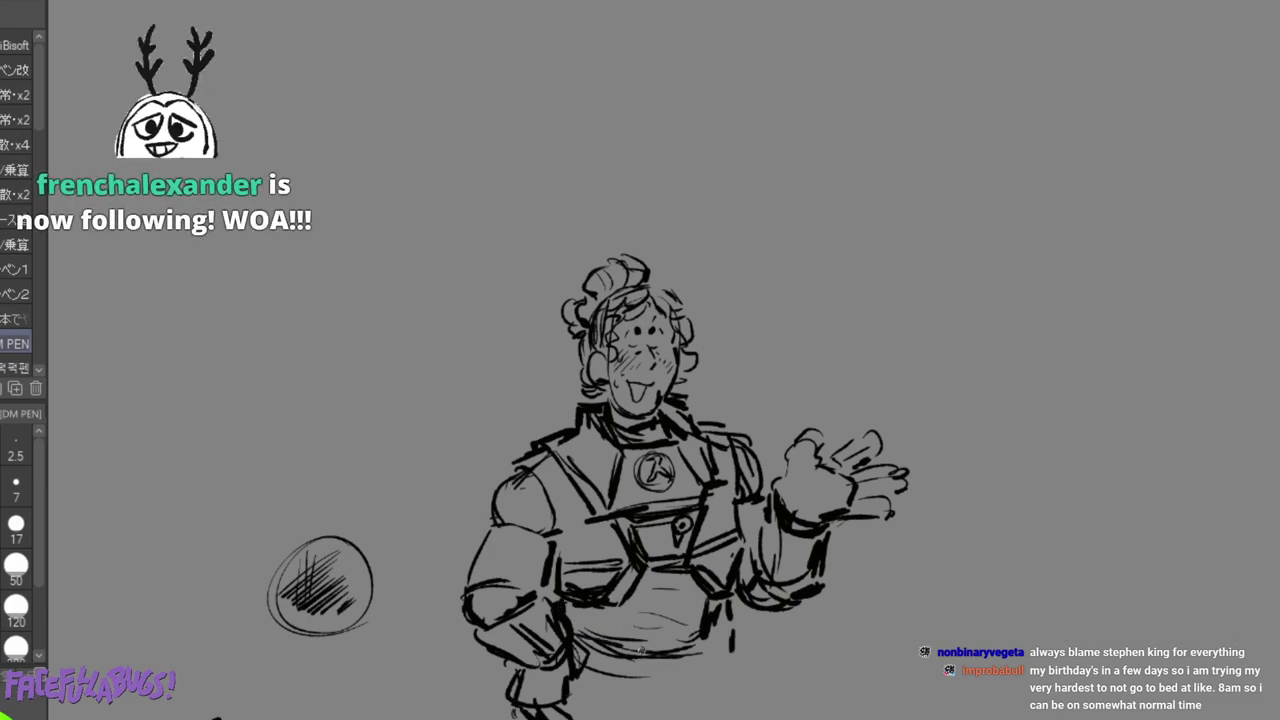
# Wrap the waist in layered horizontal sash folds, outline its lower edge, and start the hips and trouser legs.
pyautogui.moveTo(657, 652); pyautogui.dragTo(707, 639)
pyautogui.moveTo(653, 652); pyautogui.dragTo(699, 632)
pyautogui.moveTo(588, 621)
pyautogui.mouseDown()
pyautogui.moveTo(700, 628)
pyautogui.moveTo(692, 573)
pyautogui.mouseUp()
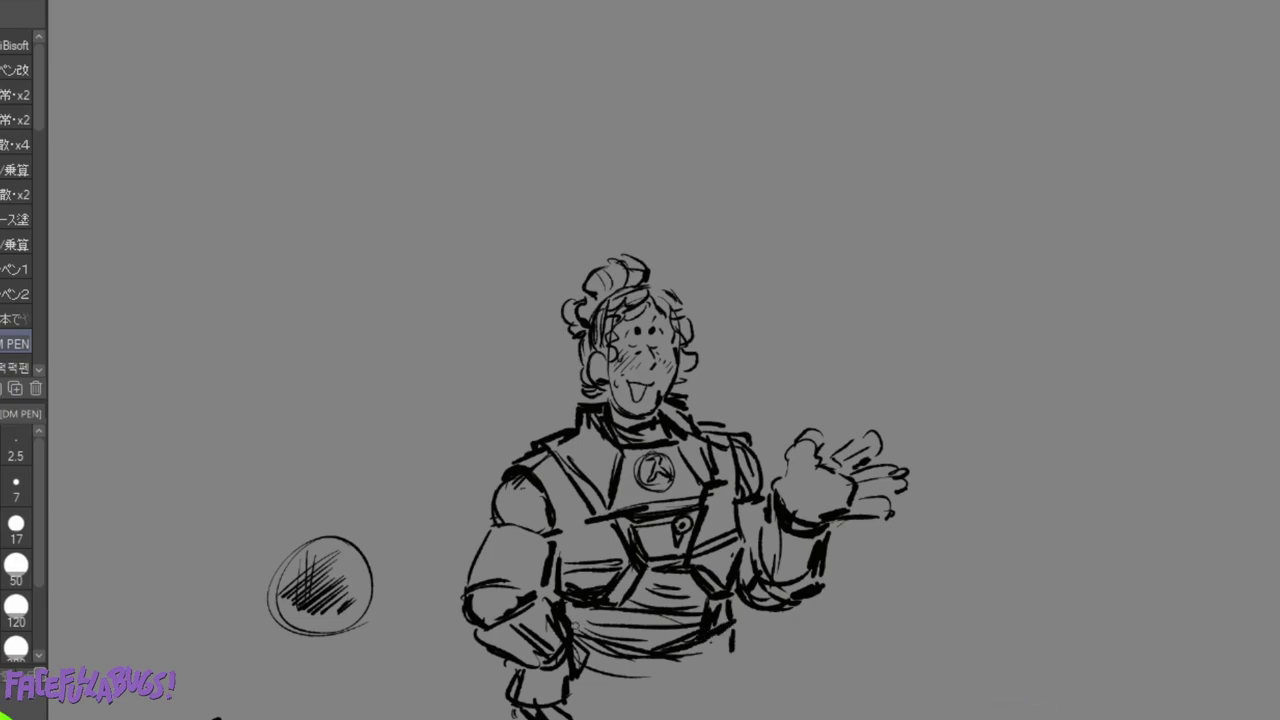
pyautogui.moveTo(580, 655); pyautogui.dragTo(619, 672)
pyautogui.moveTo(713, 634); pyautogui.dragTo(673, 668)
pyautogui.moveTo(617, 682)
pyautogui.mouseDown()
pyautogui.moveTo(632, 718)
pyautogui.moveTo(685, 719)
pyautogui.mouseUp()
pyautogui.moveTo(738, 667)
pyautogui.mouseDown()
pyautogui.moveTo(742, 719)
pyautogui.moveTo(764, 719)
pyautogui.mouseUp()
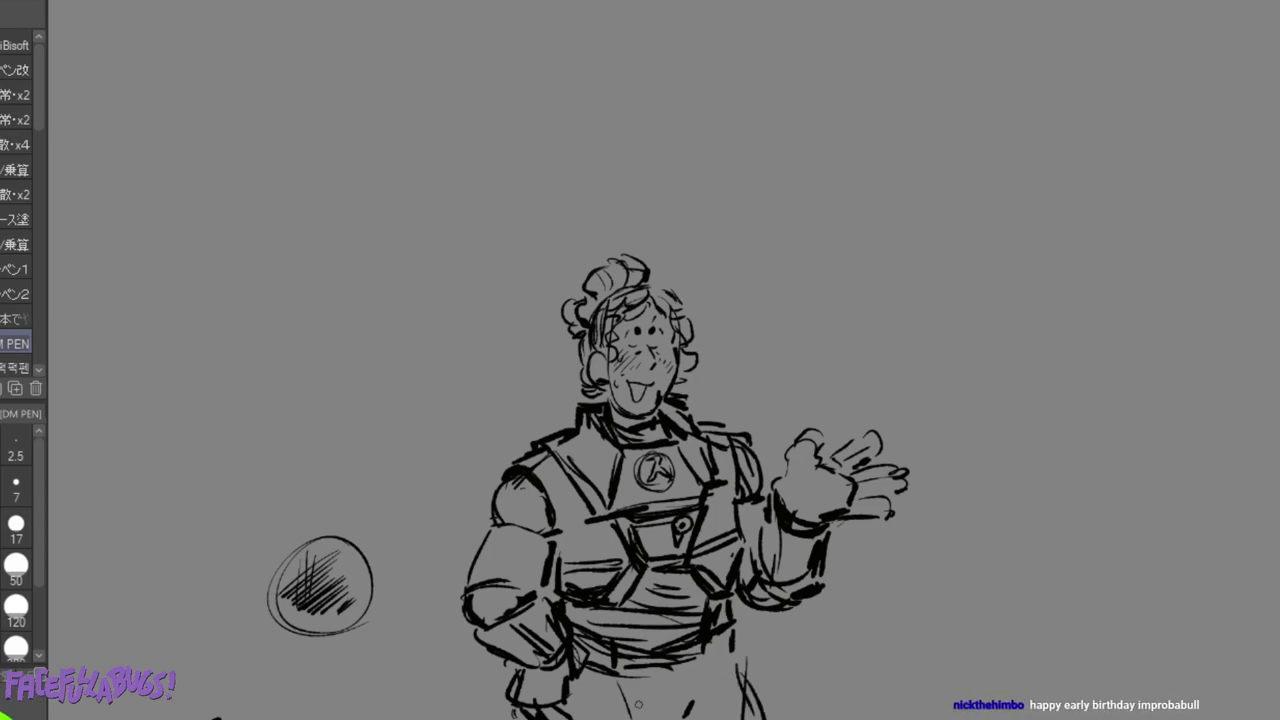
# Lasso the hatched circle beside the figure, delete it and clear the selection.
pyautogui.press('m')
pyautogui.moveTo(333, 472)
pyautogui.mouseDown()
pyautogui.moveTo(259, 634)
pyautogui.moveTo(336, 659)
pyautogui.mouseUp()
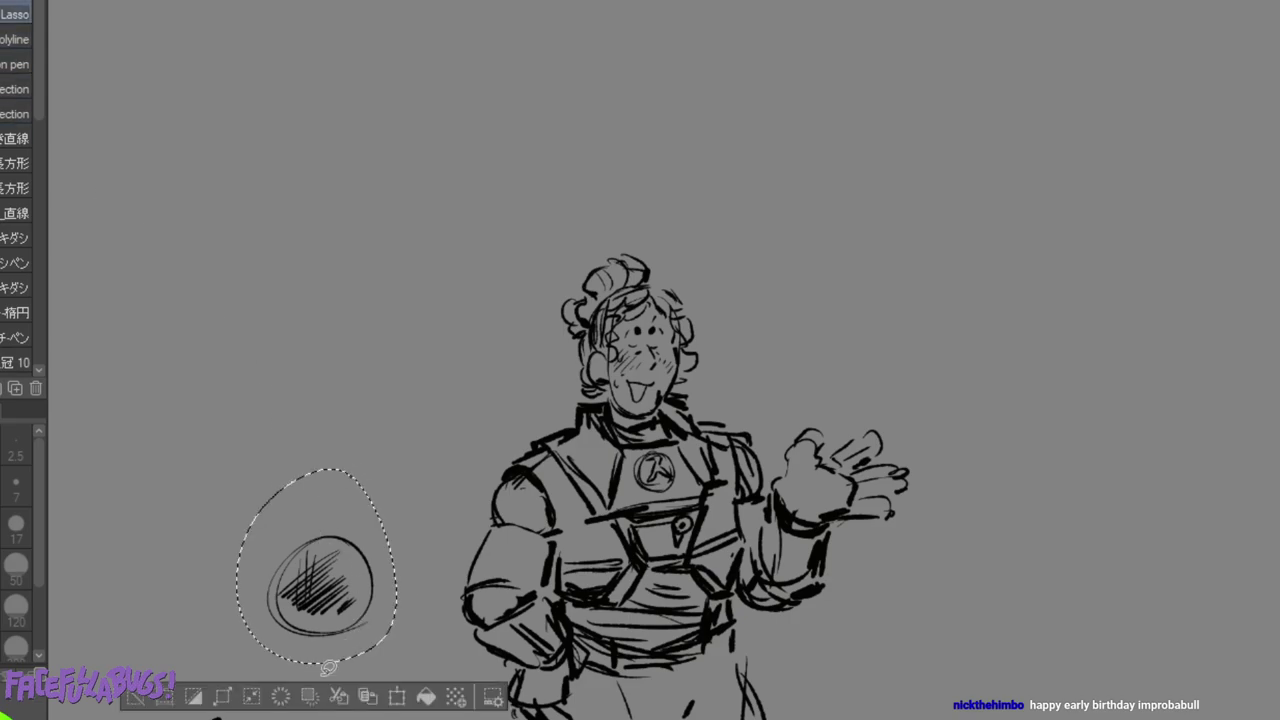
pyautogui.press('Delete')
pyautogui.hotkey('ctrl', 'd')
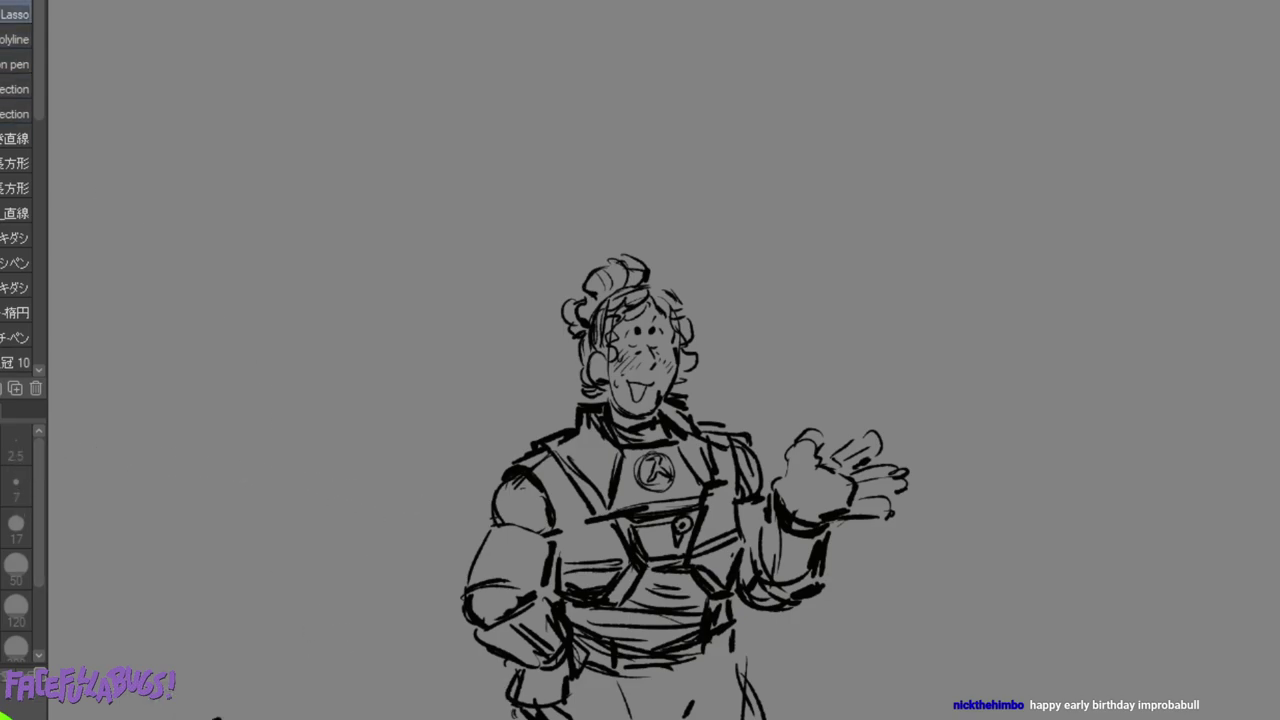
pyautogui.press('p')
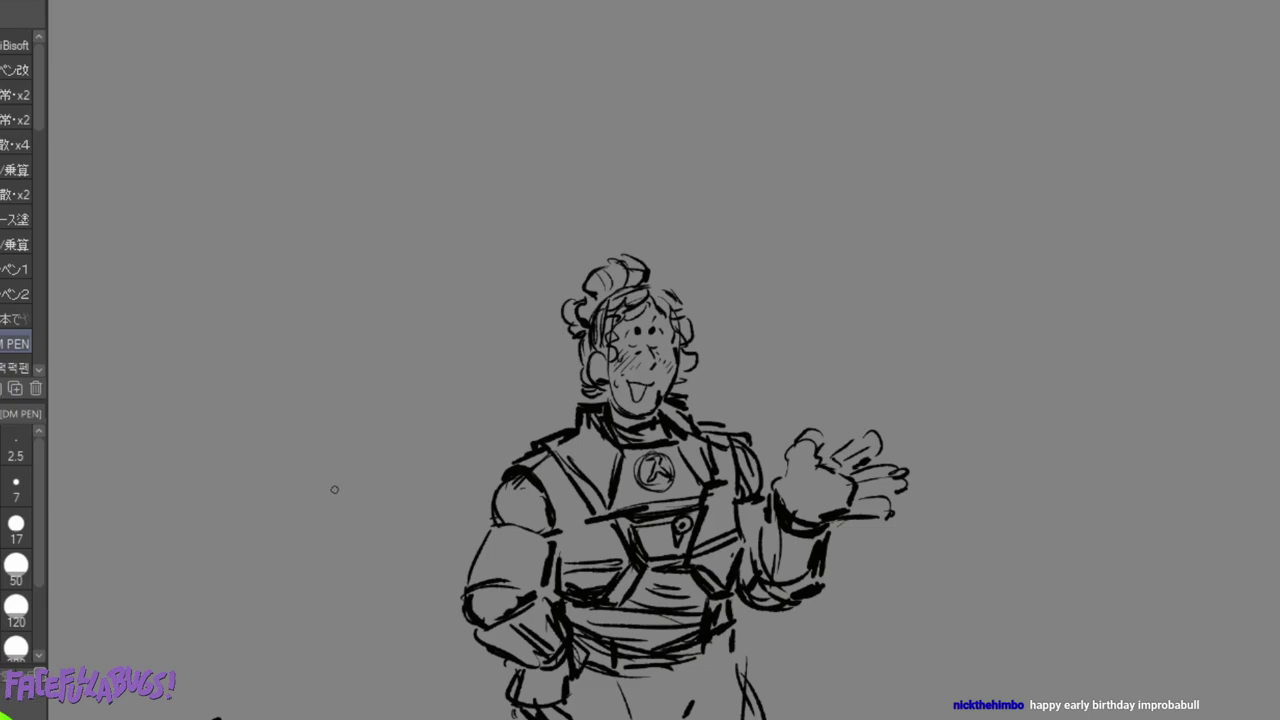
pyautogui.moveTo(335, 494)
pyautogui.mouseDown()
pyautogui.moveTo(383, 440)
pyautogui.moveTo(410, 490)
pyautogui.mouseUp()
pyautogui.moveTo(344, 466)
pyautogui.mouseDown()
pyautogui.moveTo(349, 543)
pyautogui.moveTo(342, 520)
pyautogui.moveTo(378, 552)
pyautogui.mouseUp()
pyautogui.moveTo(410, 492); pyautogui.dragTo(388, 558)
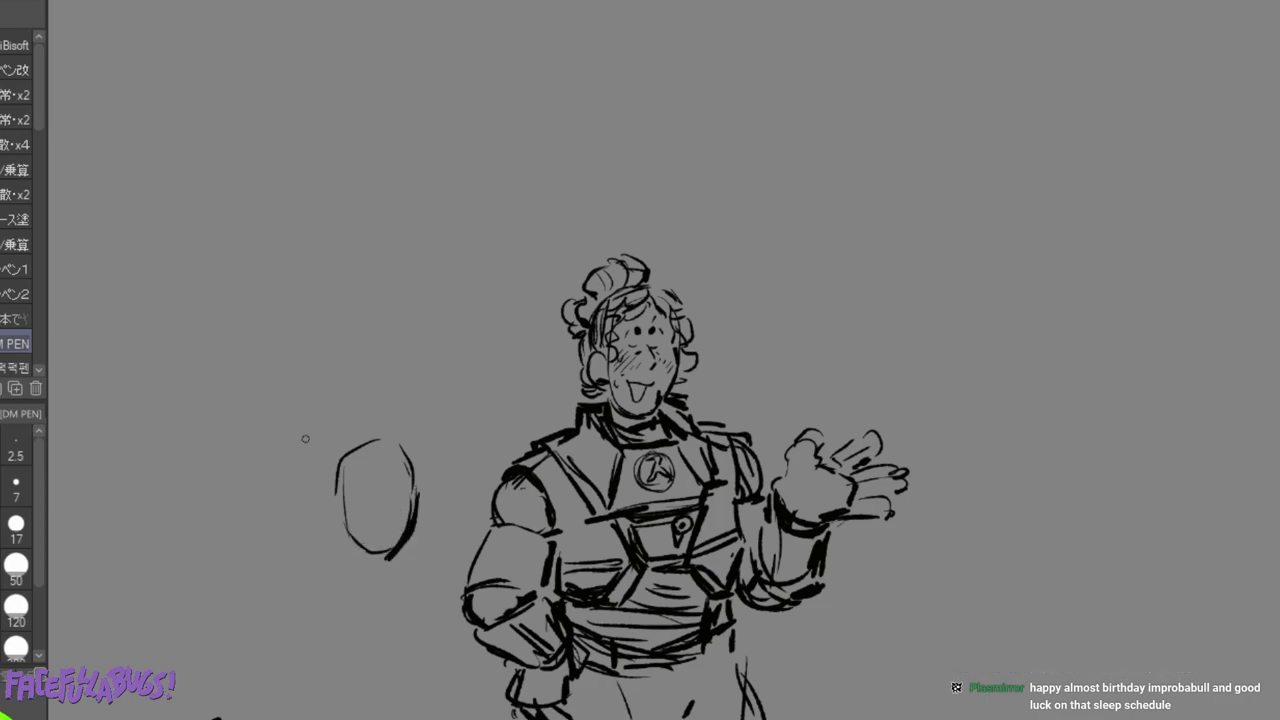
pyautogui.press('m')
pyautogui.moveTo(397, 386); pyautogui.dragTo(437, 400)
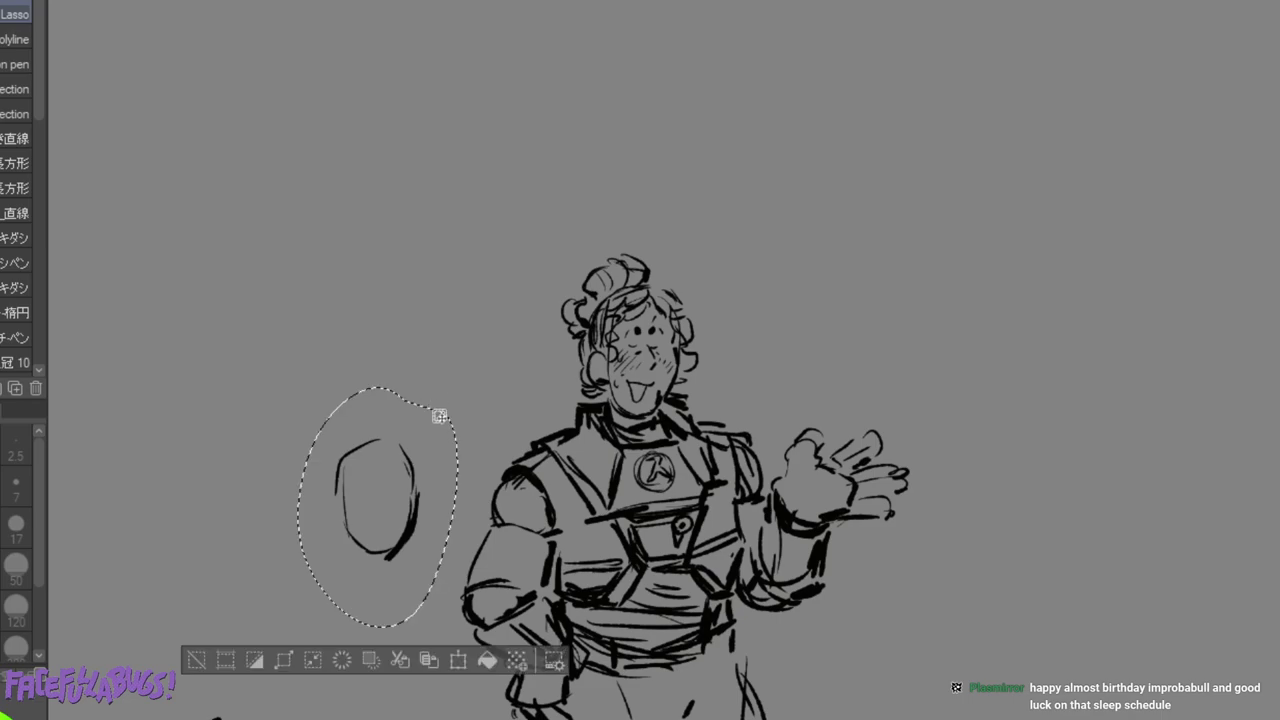
pyautogui.press('Delete')
pyautogui.hotkey('ctrl', 'd')
# Sketch a long oval face beside the figure with the pen, adding eyes, raised brows, a nose and a small frowning mouth.
pyautogui.press('p')
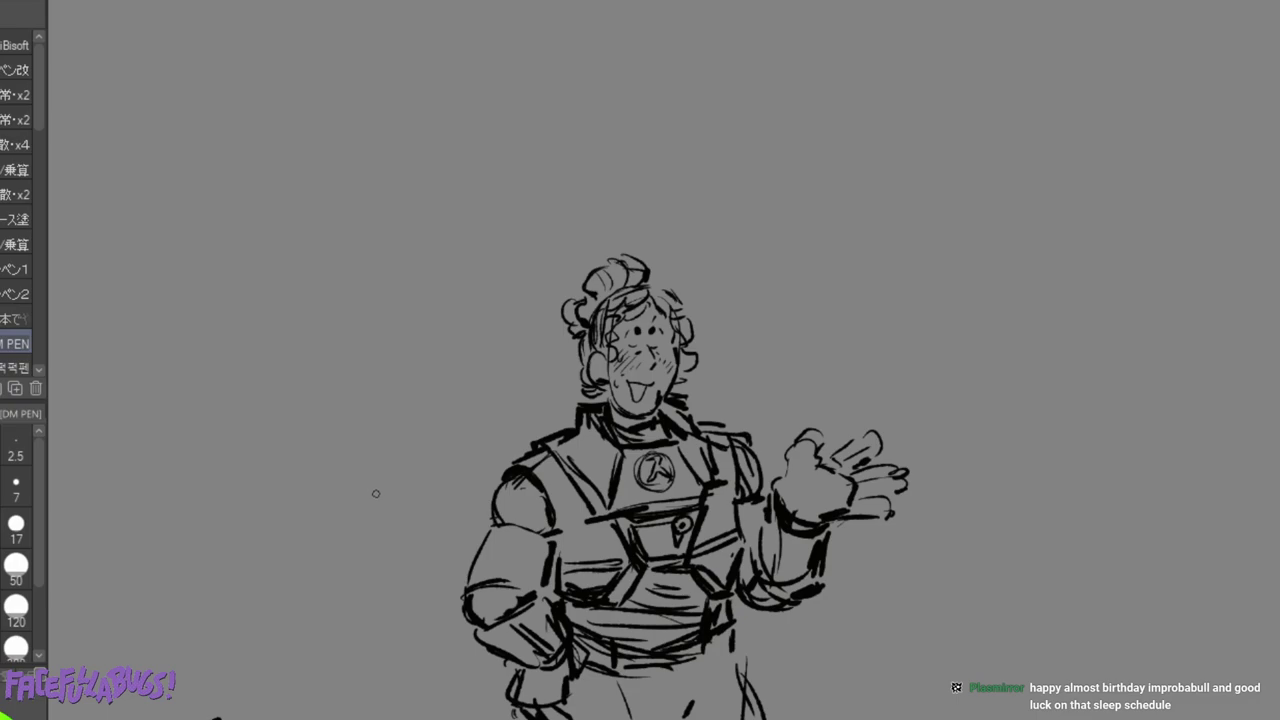
pyautogui.moveTo(352, 472)
pyautogui.mouseDown()
pyautogui.moveTo(368, 428)
pyautogui.moveTo(412, 426)
pyautogui.moveTo(420, 479)
pyautogui.moveTo(364, 532)
pyautogui.moveTo(354, 498)
pyautogui.moveTo(388, 537)
pyautogui.moveTo(419, 487)
pyautogui.moveTo(400, 531)
pyautogui.mouseUp()
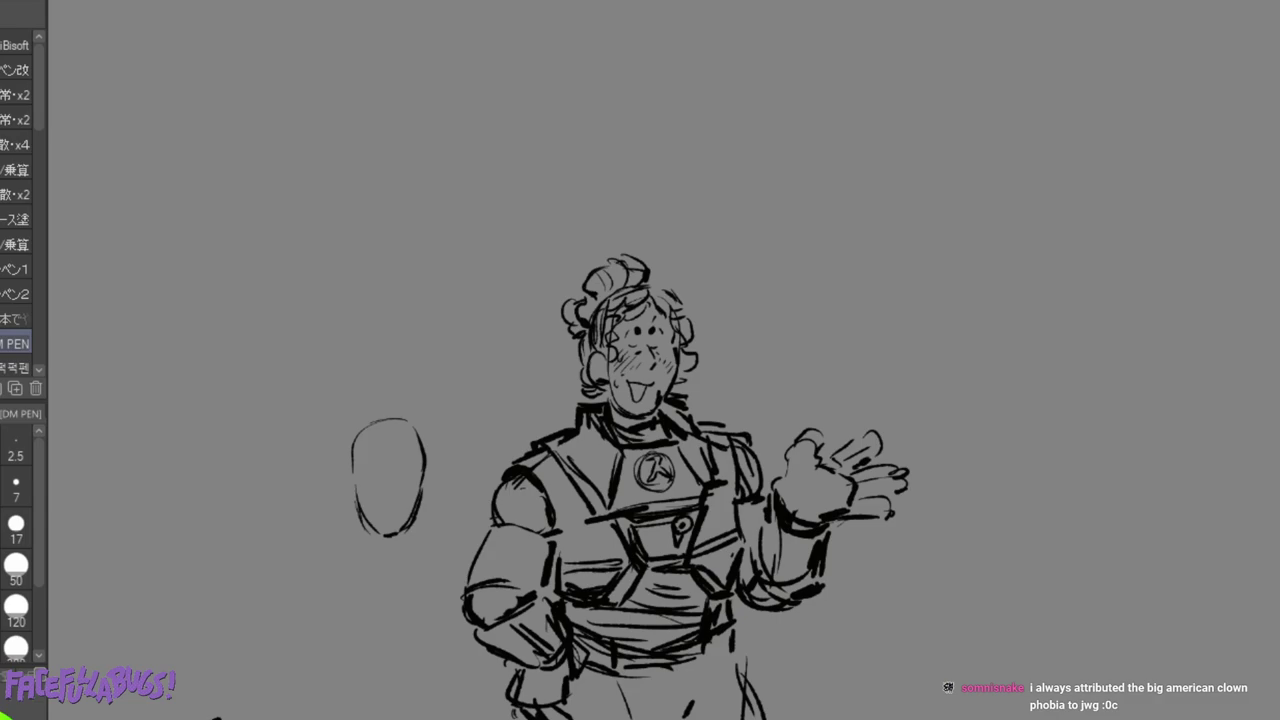
pyautogui.moveTo(369, 461); pyautogui.dragTo(383, 454)
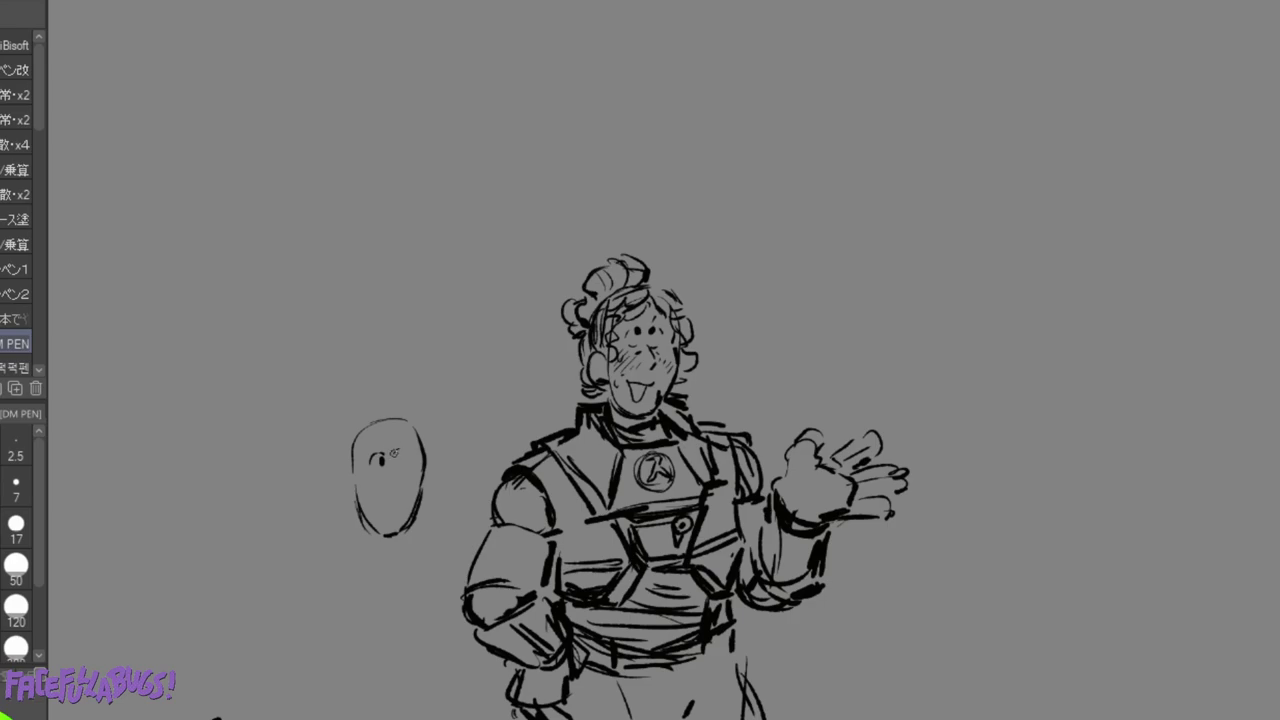
pyautogui.moveTo(399, 460); pyautogui.dragTo(405, 455)
pyautogui.moveTo(396, 452); pyautogui.dragTo(404, 497)
pyautogui.hotkey('ctrl', 'z')
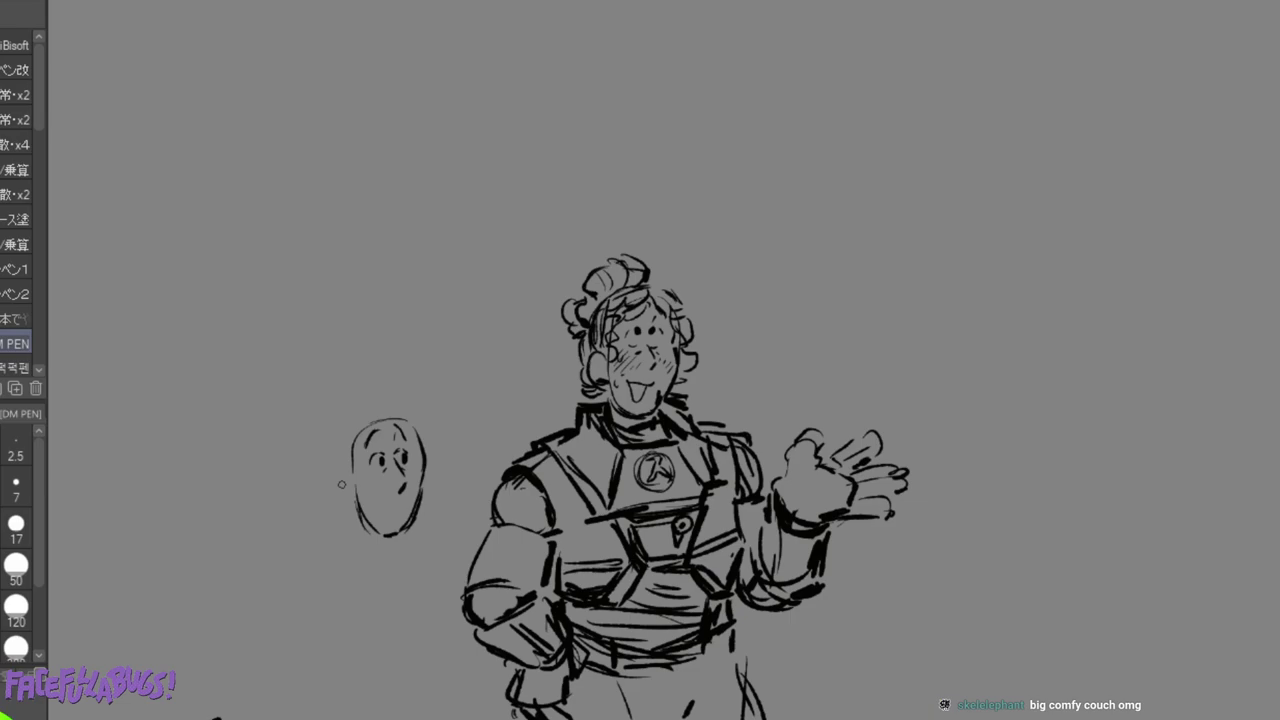
pyautogui.moveTo(391, 515); pyautogui.dragTo(401, 507)
pyautogui.moveTo(354, 488)
pyautogui.mouseDown()
pyautogui.moveTo(352, 515)
pyautogui.moveTo(377, 545)
pyautogui.moveTo(354, 506)
pyautogui.mouseUp()
# Erase the new face's jaw outline and eyes, and redraw one side of the jaw closer to the features.
pyautogui.press('e')
pyautogui.moveTo(428, 466); pyautogui.dragTo(412, 540)
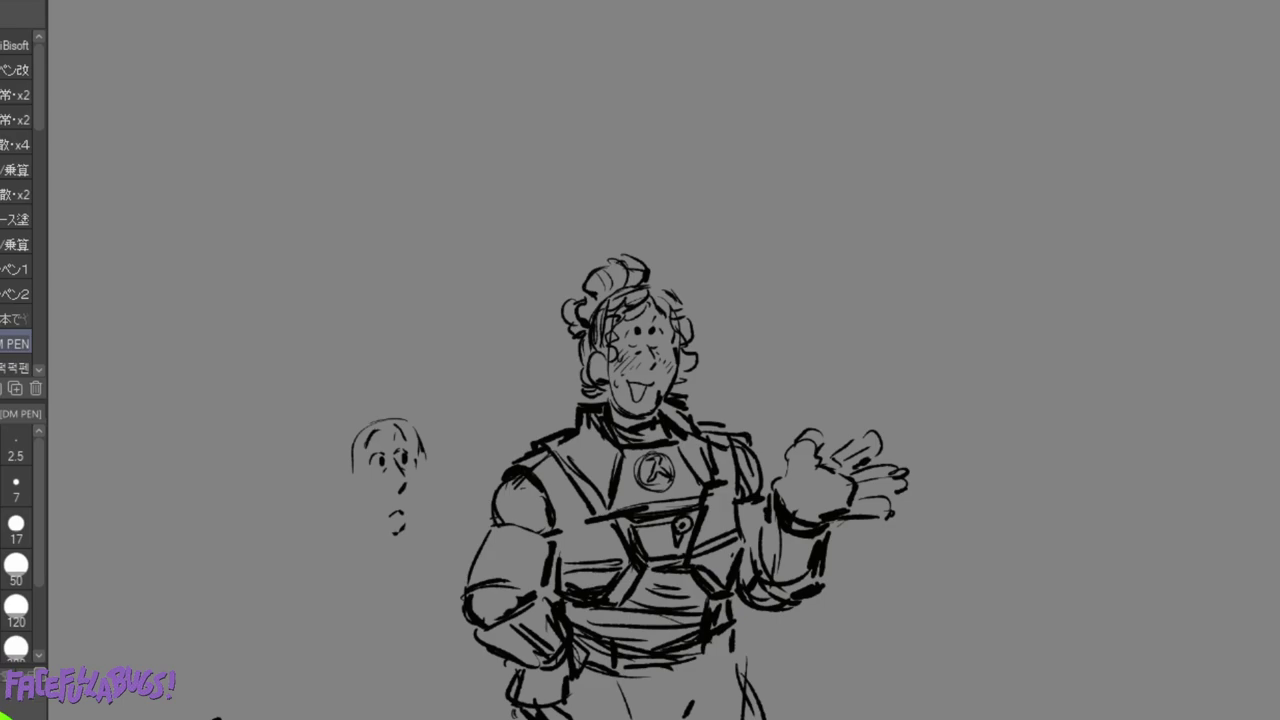
pyautogui.moveTo(416, 458)
pyautogui.mouseDown()
pyautogui.moveTo(421, 488)
pyautogui.moveTo(395, 540)
pyautogui.mouseUp()
pyautogui.moveTo(380, 456); pyautogui.dragTo(405, 456)
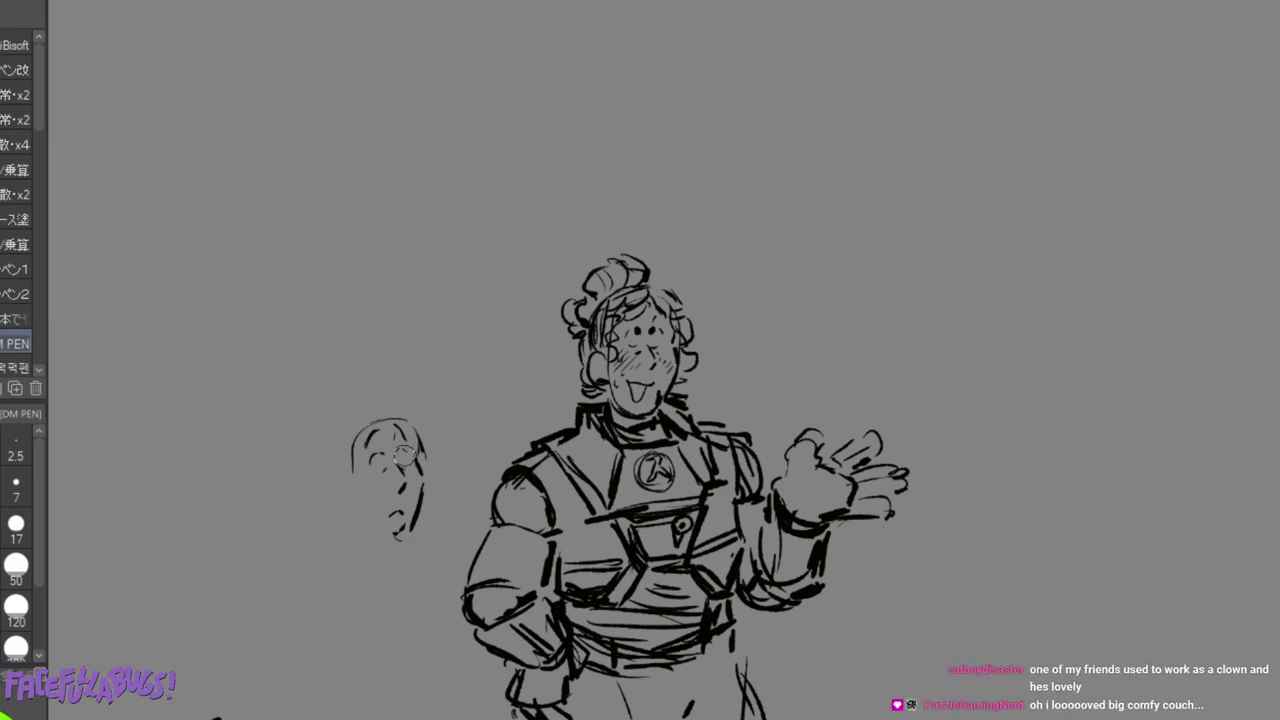
# Redraw the new face's eyes and thicker brows, and reshape the cheek and jaw down to a narrower chin.
pyautogui.press('c')
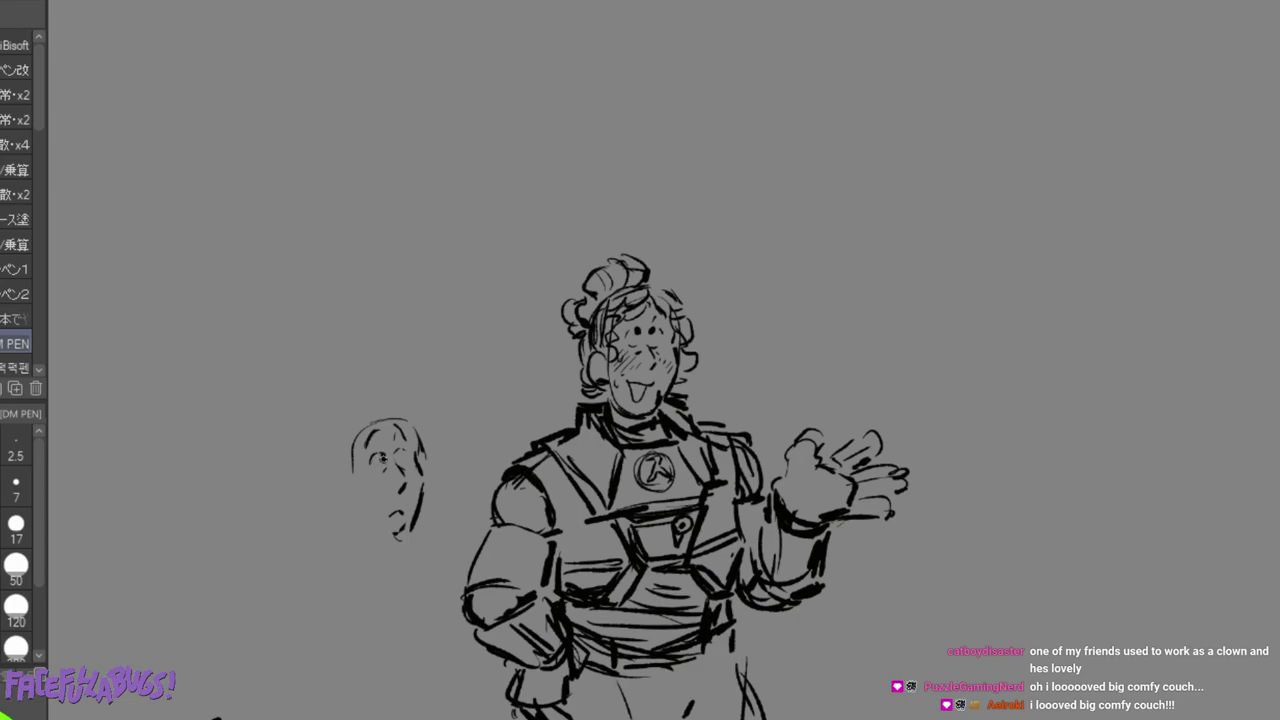
pyautogui.moveTo(403, 450); pyautogui.dragTo(398, 457)
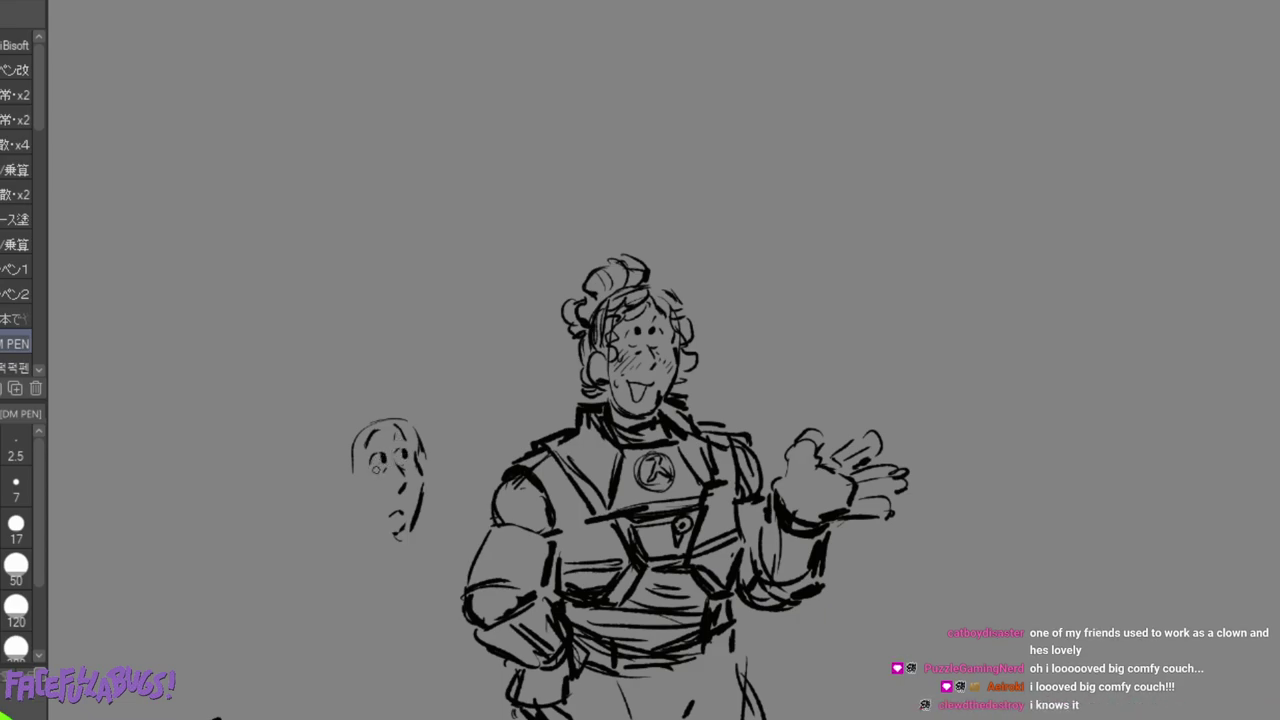
pyautogui.moveTo(381, 428)
pyautogui.mouseDown()
pyautogui.moveTo(368, 441)
pyautogui.moveTo(382, 462)
pyautogui.moveTo(383, 427)
pyautogui.mouseUp()
pyautogui.hotkey('ctrl', 'z')
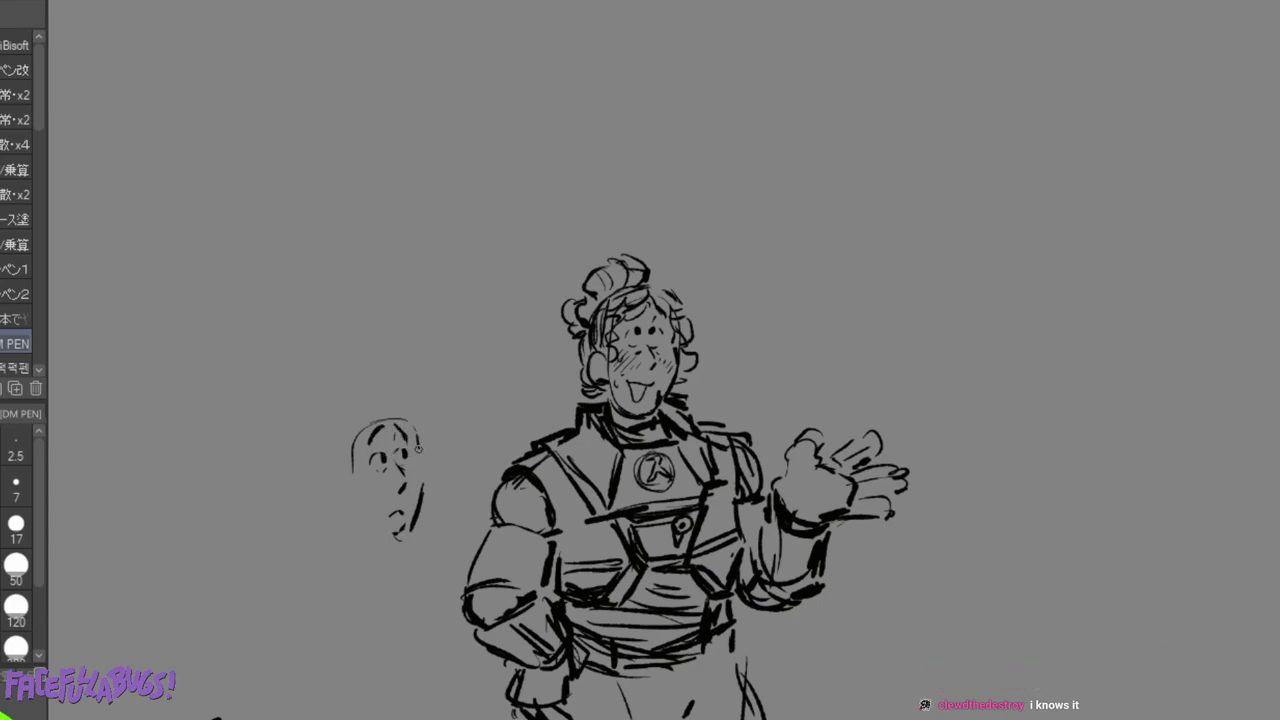
pyautogui.moveTo(416, 452)
pyautogui.mouseDown()
pyautogui.moveTo(419, 492)
pyautogui.moveTo(398, 523)
pyautogui.moveTo(354, 482)
pyautogui.moveTo(368, 529)
pyautogui.moveTo(384, 542)
pyautogui.moveTo(365, 519)
pyautogui.moveTo(402, 538)
pyautogui.mouseUp()
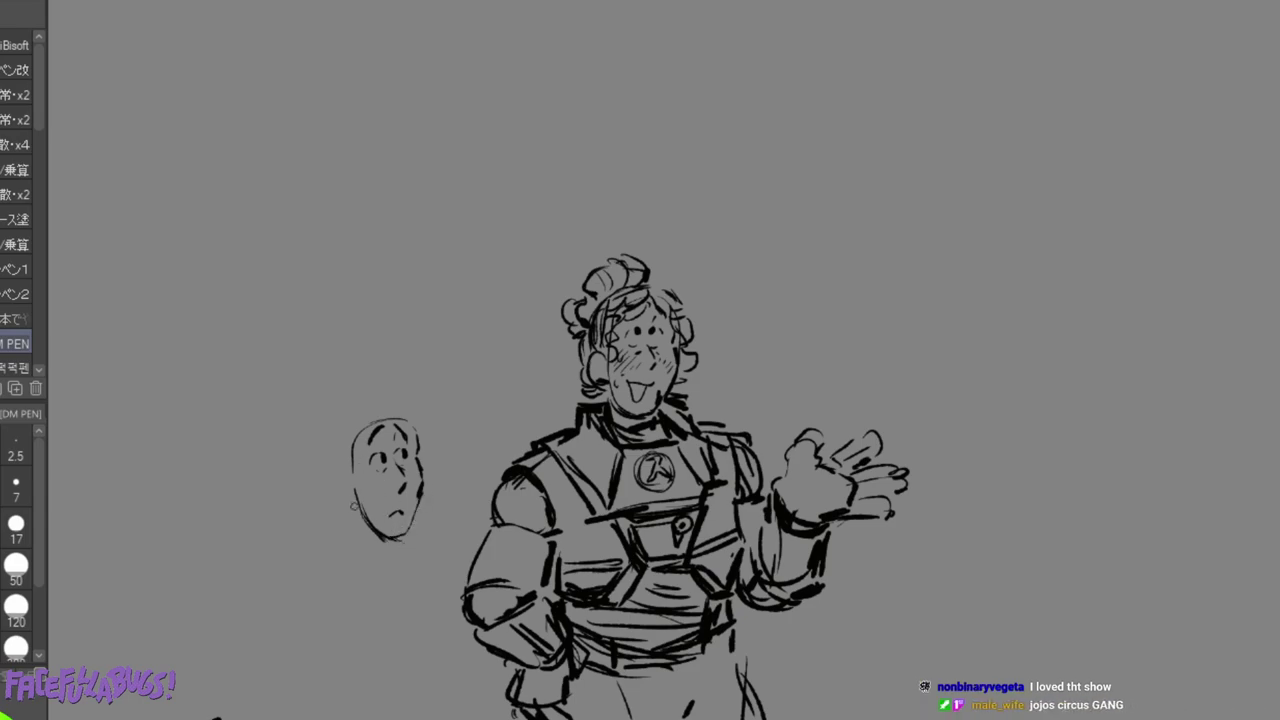
# Add an ear, a swept fringe, a curly topknot and side locks around the frowning face.
pyautogui.moveTo(365, 425); pyautogui.dragTo(362, 522)
pyautogui.moveTo(356, 455)
pyautogui.mouseDown()
pyautogui.moveTo(366, 534)
pyautogui.moveTo(380, 538)
pyautogui.mouseUp()
pyautogui.moveTo(348, 482)
pyautogui.mouseDown()
pyautogui.moveTo(336, 508)
pyautogui.moveTo(351, 514)
pyautogui.mouseUp()
pyautogui.moveTo(337, 468)
pyautogui.mouseDown()
pyautogui.moveTo(347, 423)
pyautogui.moveTo(372, 410)
pyautogui.moveTo(347, 419)
pyautogui.moveTo(382, 413)
pyautogui.moveTo(334, 425)
pyautogui.moveTo(332, 458)
pyautogui.mouseUp()
pyautogui.moveTo(388, 411)
pyautogui.mouseDown()
pyautogui.moveTo(352, 472)
pyautogui.moveTo(346, 446)
pyautogui.moveTo(336, 464)
pyautogui.moveTo(352, 466)
pyautogui.mouseUp()
pyautogui.moveTo(402, 406)
pyautogui.mouseDown()
pyautogui.moveTo(392, 418)
pyautogui.moveTo(418, 398)
pyautogui.moveTo(435, 428)
pyautogui.mouseUp()
pyautogui.moveTo(366, 411)
pyautogui.mouseDown()
pyautogui.moveTo(399, 394)
pyautogui.moveTo(430, 426)
pyautogui.mouseUp()
pyautogui.moveTo(437, 422)
pyautogui.mouseDown()
pyautogui.moveTo(449, 447)
pyautogui.moveTo(426, 458)
pyautogui.moveTo(453, 442)
pyautogui.moveTo(428, 456)
pyautogui.moveTo(438, 462)
pyautogui.moveTo(425, 526)
pyautogui.mouseUp()
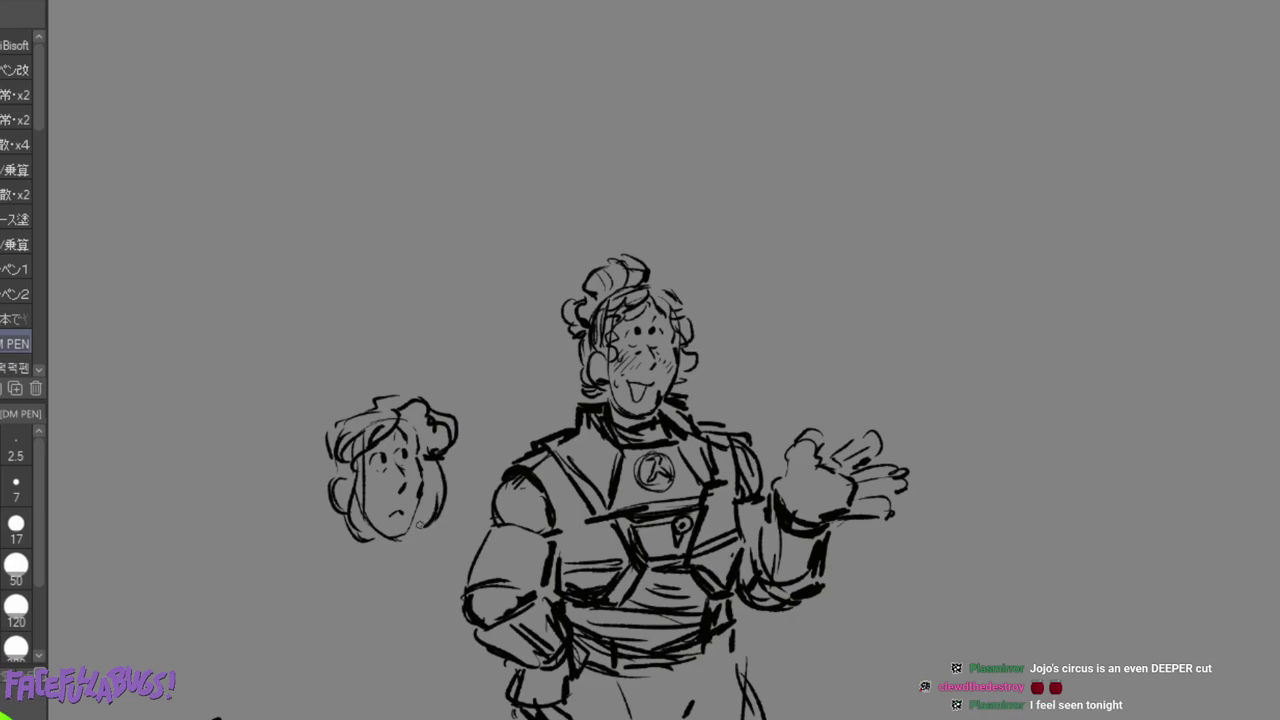
# Add loose side curls and cheek marks to the frowning head, and draw its neck and shoulder lines.
pyautogui.moveTo(322, 454)
pyautogui.mouseDown()
pyautogui.moveTo(314, 519)
pyautogui.moveTo(338, 538)
pyautogui.mouseUp()
pyautogui.moveTo(366, 480); pyautogui.dragTo(376, 494)
pyautogui.moveTo(360, 546)
pyautogui.mouseDown()
pyautogui.moveTo(367, 562)
pyautogui.moveTo(453, 539)
pyautogui.mouseUp()
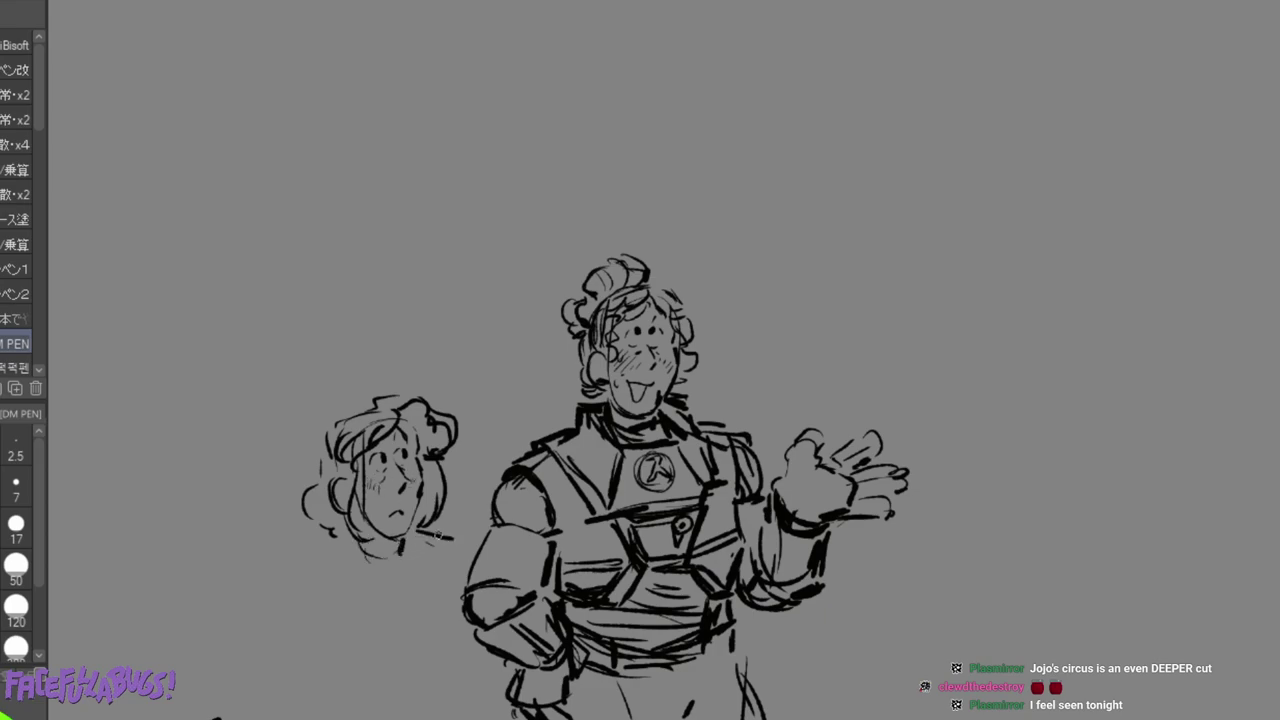
# Draw the frowning character's sloping near shoulder, the straps across it and the upper edges of the chest panel.
pyautogui.moveTo(342, 546)
pyautogui.mouseDown()
pyautogui.moveTo(290, 577)
pyautogui.moveTo(277, 617)
pyautogui.mouseUp()
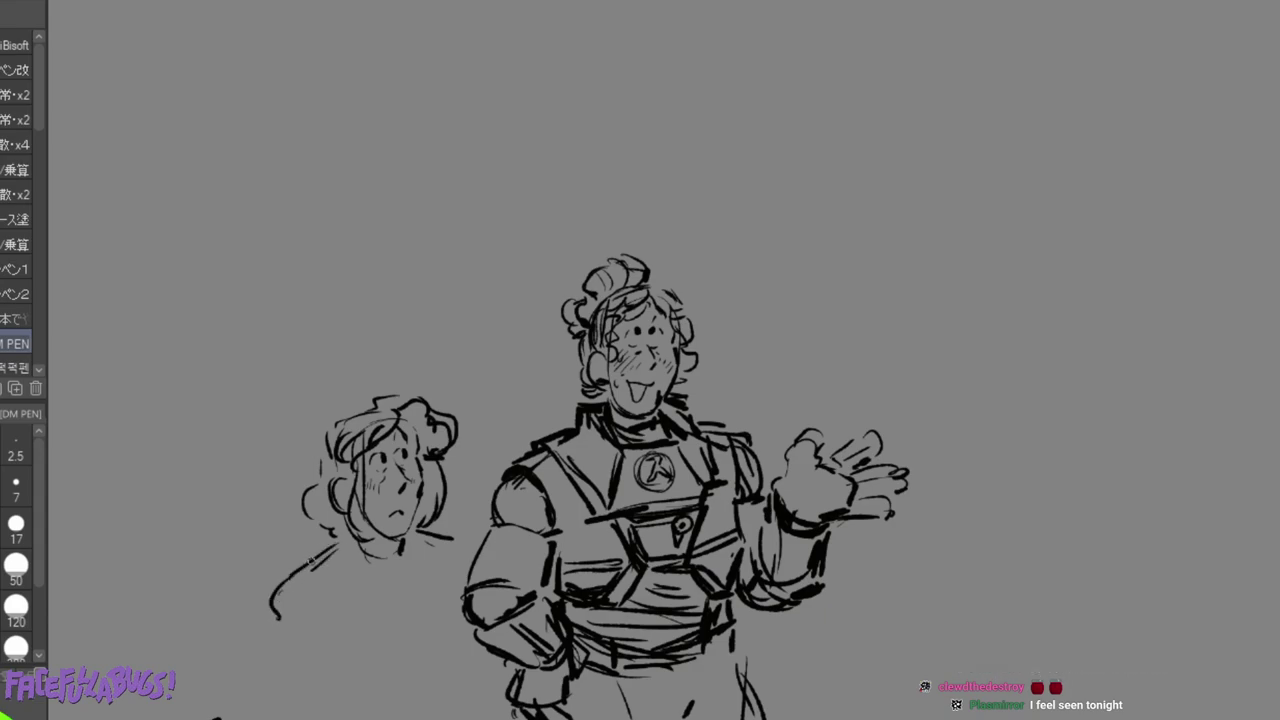
pyautogui.moveTo(291, 569); pyautogui.dragTo(321, 610)
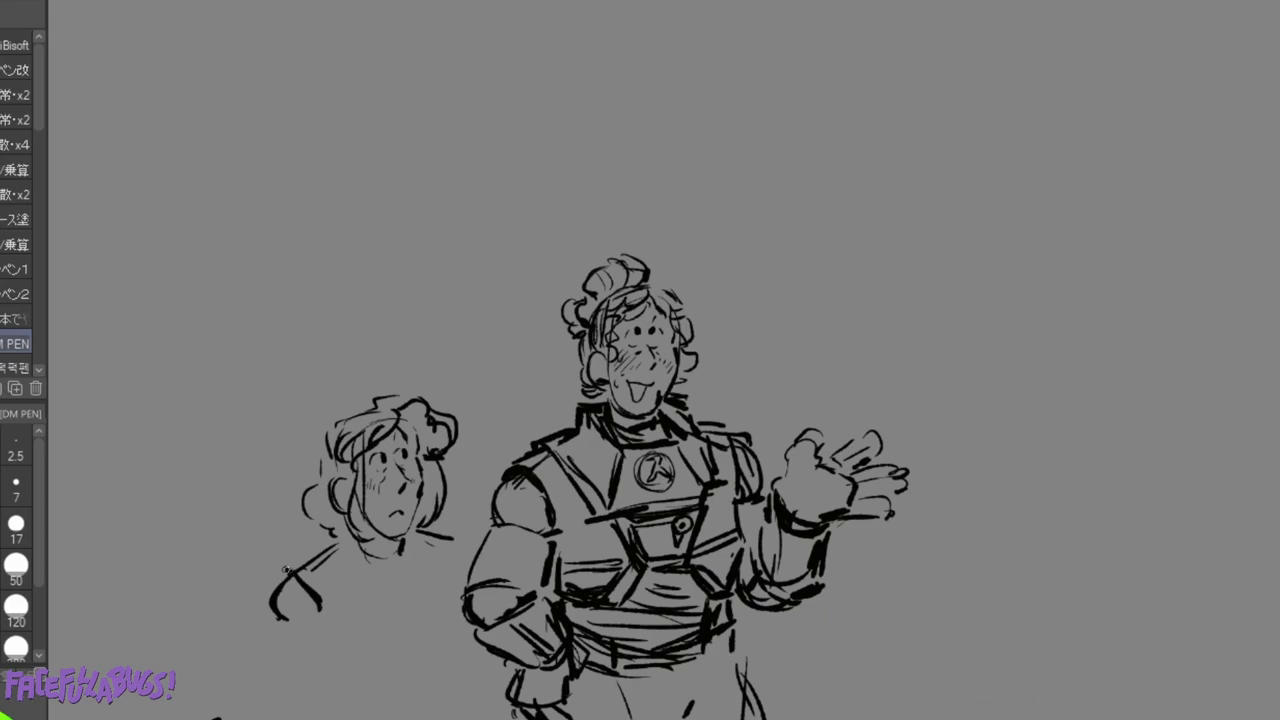
pyautogui.moveTo(290, 570)
pyautogui.mouseDown()
pyautogui.moveTo(322, 545)
pyautogui.moveTo(350, 596)
pyautogui.moveTo(336, 588)
pyautogui.mouseUp()
pyautogui.moveTo(323, 545)
pyautogui.mouseDown()
pyautogui.moveTo(313, 528)
pyautogui.moveTo(340, 523)
pyautogui.moveTo(366, 570)
pyautogui.moveTo(416, 558)
pyautogui.moveTo(366, 604)
pyautogui.mouseUp()
pyautogui.moveTo(420, 558); pyautogui.dragTo(432, 586)
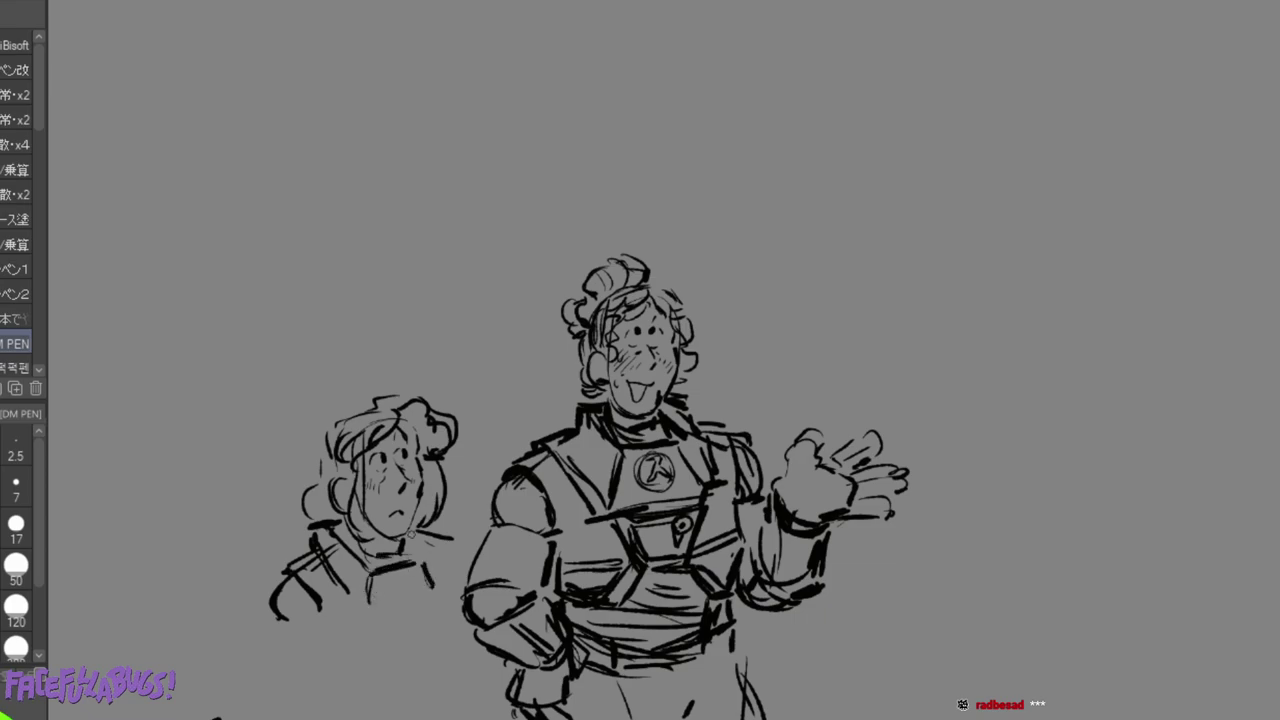
# Draw the frowning character's rounded near sleeve and forearm, and mark the edge of the far shoulder.
pyautogui.moveTo(468, 524); pyautogui.dragTo(458, 546)
pyautogui.moveTo(280, 588)
pyautogui.mouseDown()
pyautogui.moveTo(258, 632)
pyautogui.moveTo(256, 692)
pyautogui.moveTo(307, 698)
pyautogui.moveTo(288, 708)
pyautogui.mouseUp()
pyautogui.moveTo(314, 640)
pyautogui.mouseDown()
pyautogui.moveTo(312, 698)
pyautogui.moveTo(269, 718)
pyautogui.mouseUp()
pyautogui.moveTo(304, 700); pyautogui.dragTo(290, 718)
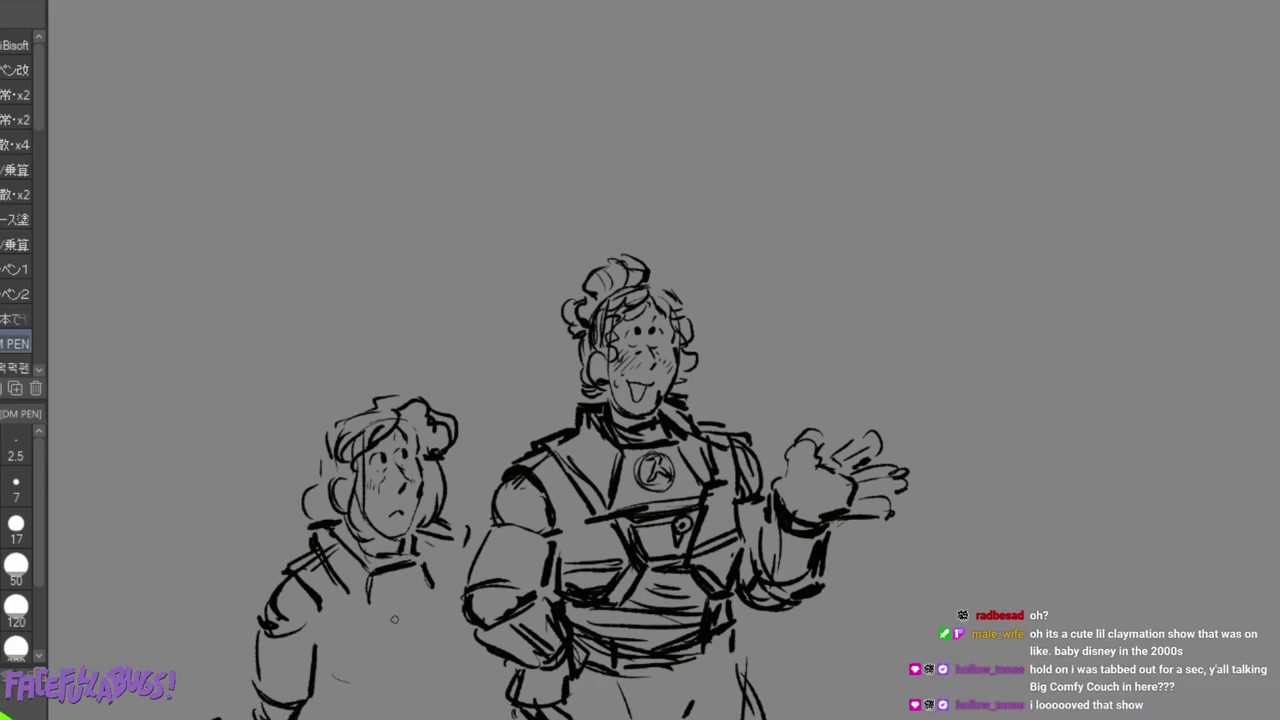
# Draw a round emblem and panel on the frowning character's chest, with the far shoulder and torso seams around it.
pyautogui.moveTo(385, 580); pyautogui.dragTo(414, 598)
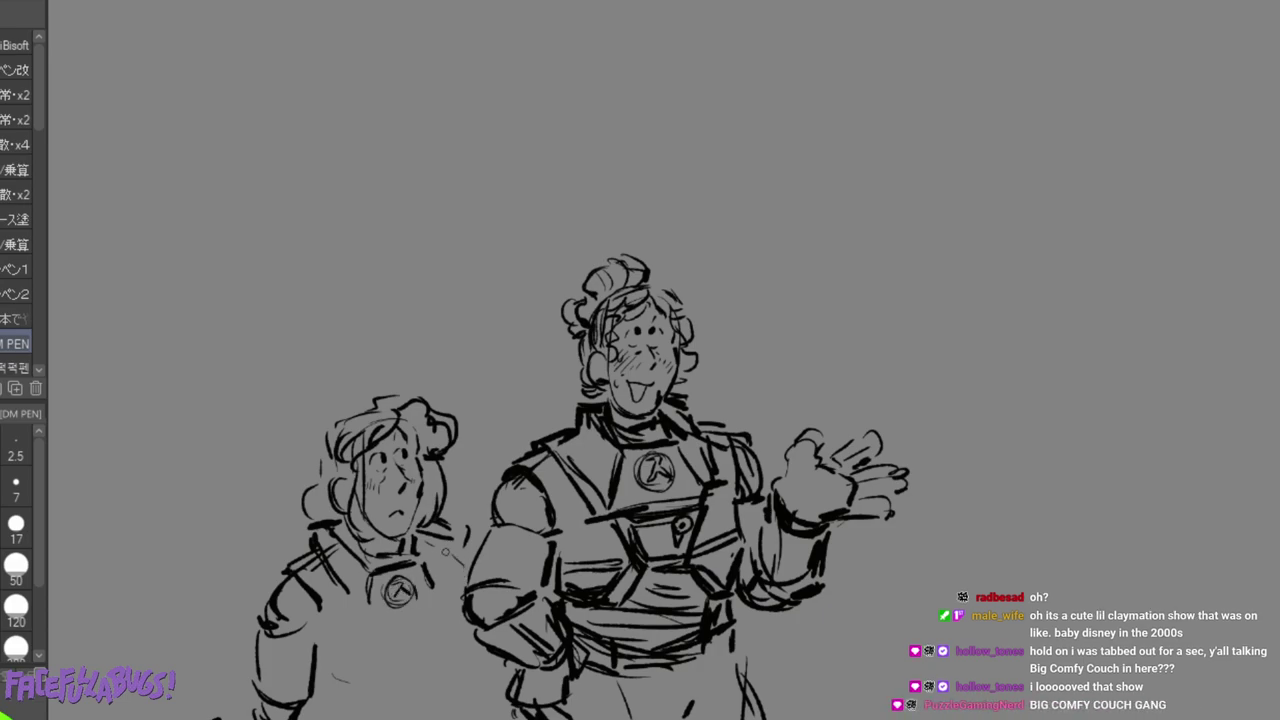
pyautogui.moveTo(452, 527)
pyautogui.mouseDown()
pyautogui.moveTo(488, 541)
pyautogui.moveTo(473, 562)
pyautogui.moveTo(482, 545)
pyautogui.mouseUp()
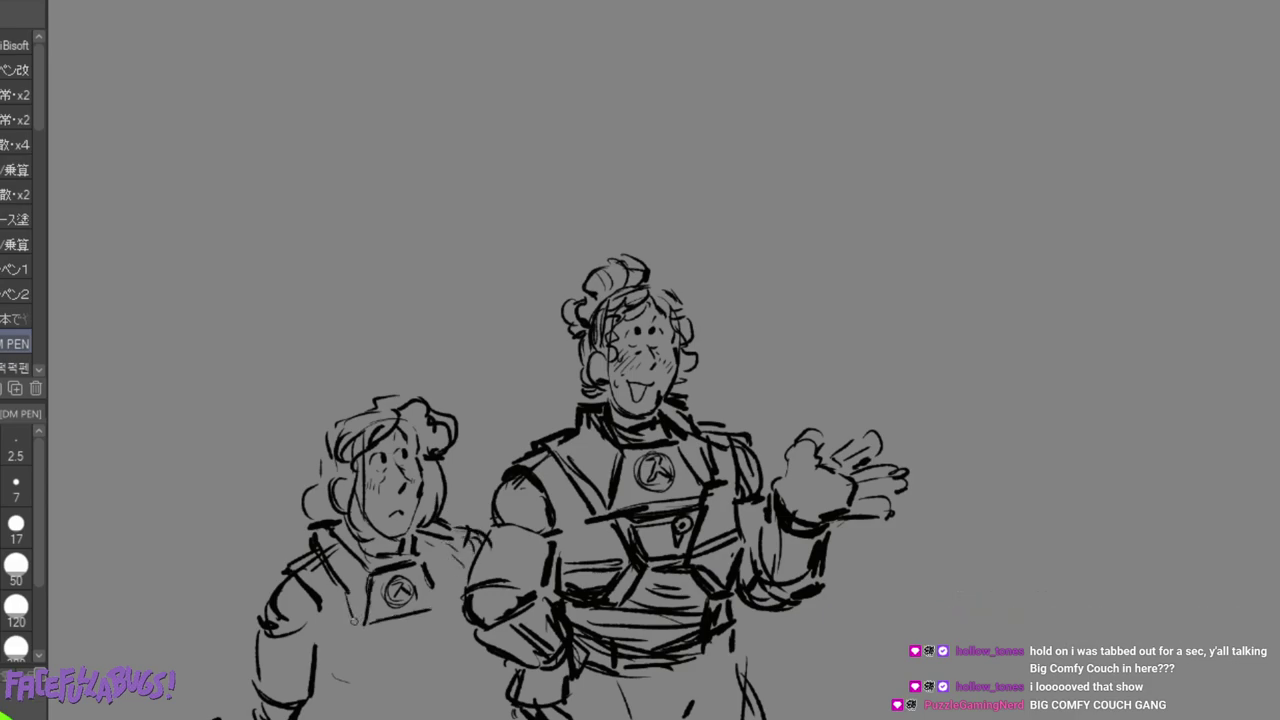
pyautogui.moveTo(358, 630)
pyautogui.mouseDown()
pyautogui.moveTo(334, 701)
pyautogui.moveTo(349, 685)
pyautogui.moveTo(330, 676)
pyautogui.mouseUp()
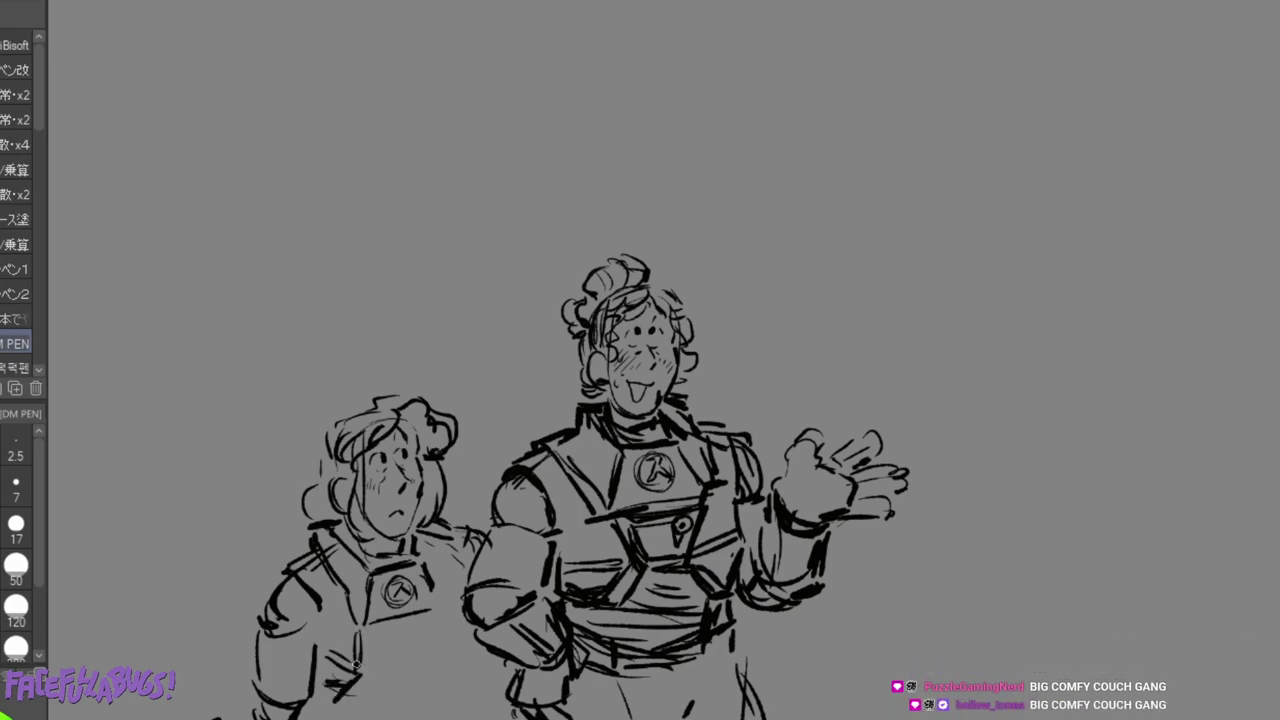
pyautogui.moveTo(412, 610)
pyautogui.mouseDown()
pyautogui.moveTo(426, 659)
pyautogui.moveTo(450, 678)
pyautogui.moveTo(476, 656)
pyautogui.mouseUp()
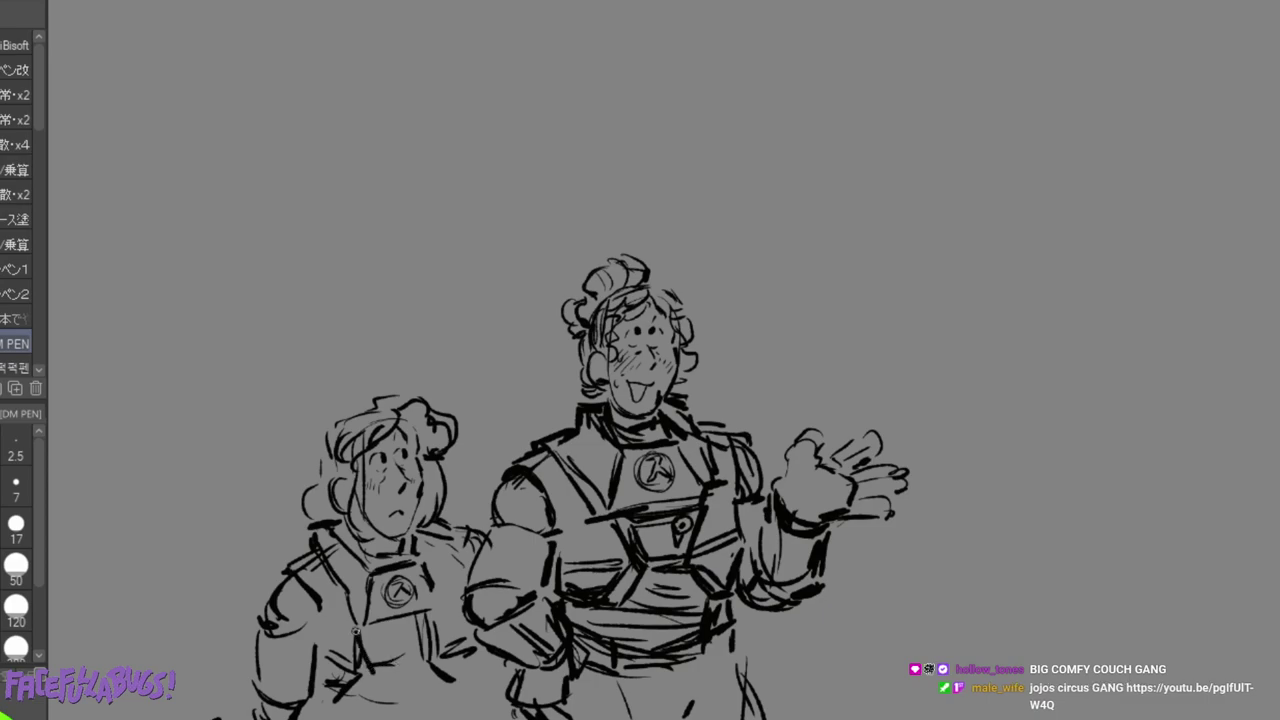
# Thicken the chest panel's outline and add a tapered pouch with a round fastener beneath it.
pyautogui.moveTo(429, 603); pyautogui.dragTo(425, 643)
pyautogui.moveTo(367, 585); pyautogui.dragTo(356, 622)
pyautogui.moveTo(412, 569); pyautogui.dragTo(430, 606)
pyautogui.moveTo(361, 628)
pyautogui.mouseDown()
pyautogui.moveTo(403, 658)
pyautogui.moveTo(411, 600)
pyautogui.moveTo(400, 628)
pyautogui.moveTo(417, 631)
pyautogui.moveTo(380, 658)
pyautogui.mouseUp()
pyautogui.moveTo(408, 638)
pyautogui.mouseDown()
pyautogui.moveTo(400, 651)
pyautogui.moveTo(414, 660)
pyautogui.mouseUp()
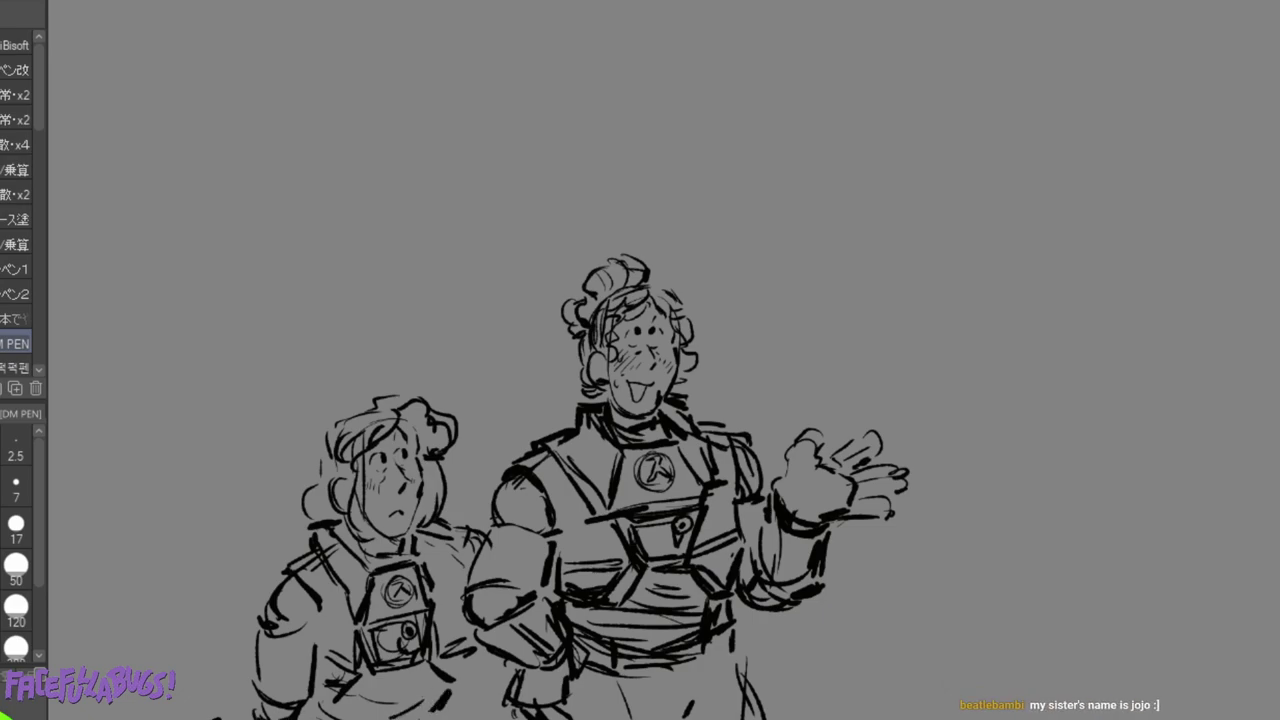
# Add short parallel hatching strokes between the two armoured figures and along the outer side of the frowning one.
pyautogui.moveTo(540, 348); pyautogui.dragTo(479, 391)
pyautogui.moveTo(556, 343); pyautogui.dragTo(478, 397)
pyautogui.moveTo(542, 370)
pyautogui.mouseDown()
pyautogui.moveTo(474, 406)
pyautogui.moveTo(488, 410)
pyautogui.moveTo(478, 437)
pyautogui.mouseUp()
pyautogui.moveTo(560, 392); pyautogui.dragTo(530, 410)
pyautogui.moveTo(256, 522); pyautogui.dragTo(170, 588)
pyautogui.moveTo(262, 528); pyautogui.dragTo(186, 590)
pyautogui.moveTo(198, 634); pyautogui.dragTo(214, 678)
pyautogui.moveTo(223, 614); pyautogui.dragTo(226, 668)
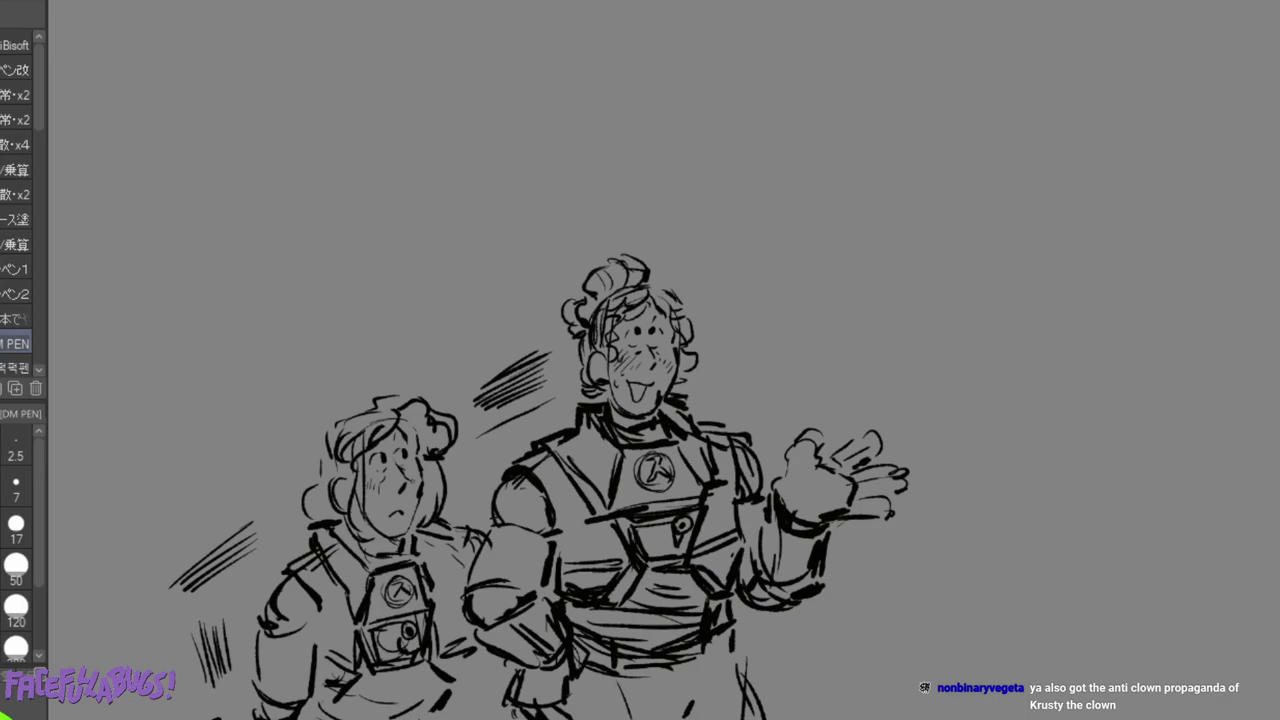
# Sketch a slightly tilted oval head in the empty area above the armoured figures.
pyautogui.scroll(3, 664, 360)
pyautogui.hscroll(-1, 664, 360)
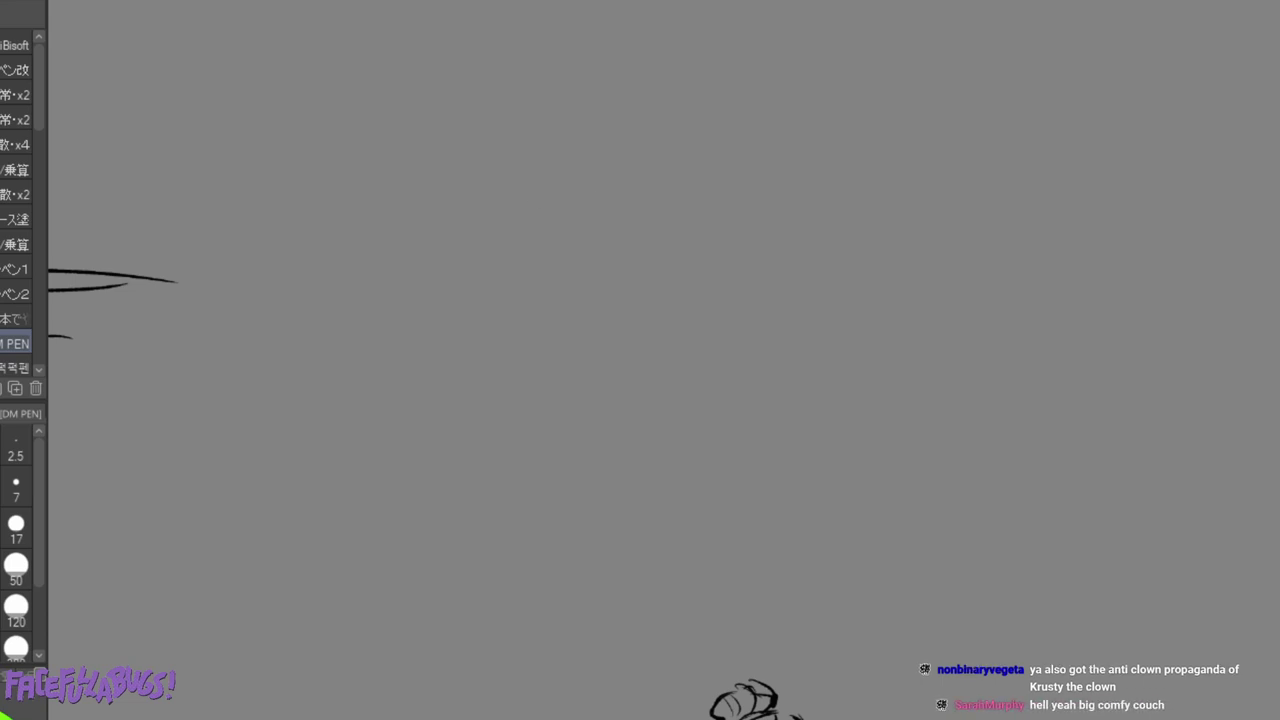
pyautogui.moveTo(548, 279)
pyautogui.mouseDown()
pyautogui.moveTo(615, 219)
pyautogui.moveTo(623, 279)
pyautogui.moveTo(612, 310)
pyautogui.mouseUp()
pyautogui.hotkey('ctrl', 'z')
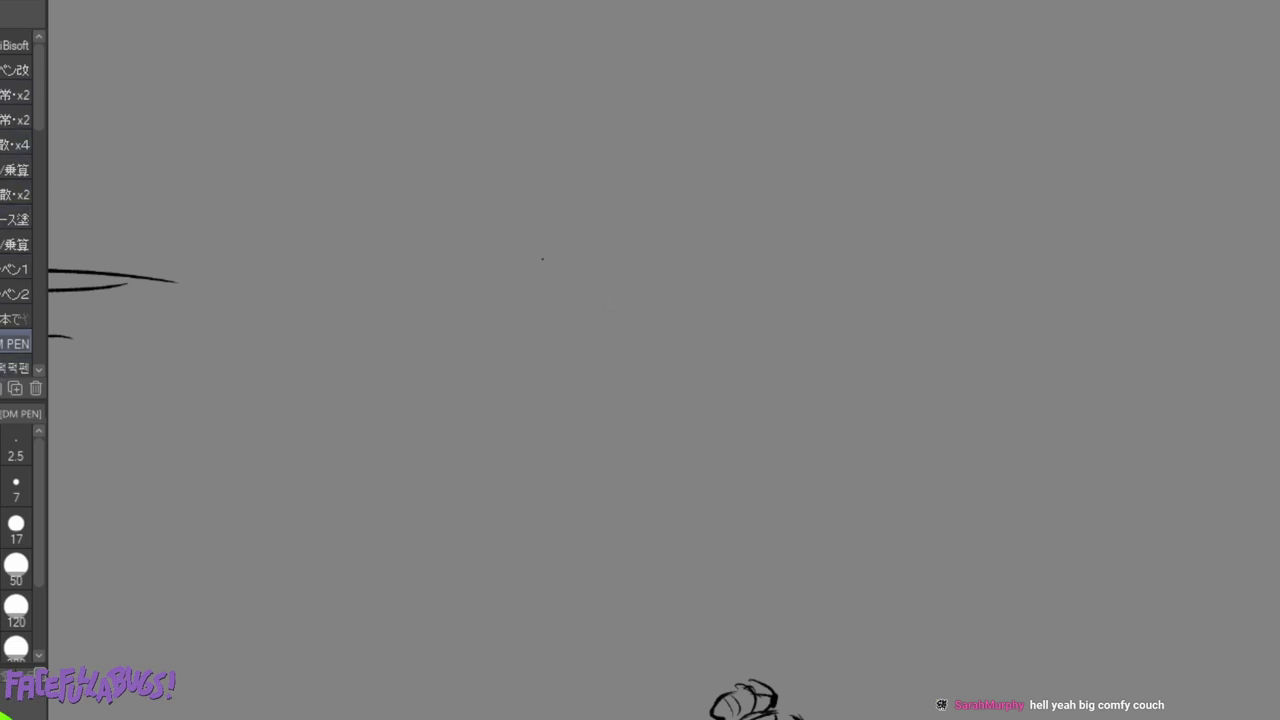
pyautogui.moveTo(584, 226)
pyautogui.mouseDown()
pyautogui.moveTo(651, 165)
pyautogui.moveTo(675, 200)
pyautogui.moveTo(655, 252)
pyautogui.mouseUp()
pyautogui.moveTo(597, 195)
pyautogui.mouseDown()
pyautogui.moveTo(599, 273)
pyautogui.moveTo(592, 245)
pyautogui.moveTo(629, 285)
pyautogui.moveTo(596, 259)
pyautogui.moveTo(644, 276)
pyautogui.moveTo(628, 275)
pyautogui.moveTo(675, 188)
pyautogui.mouseUp()
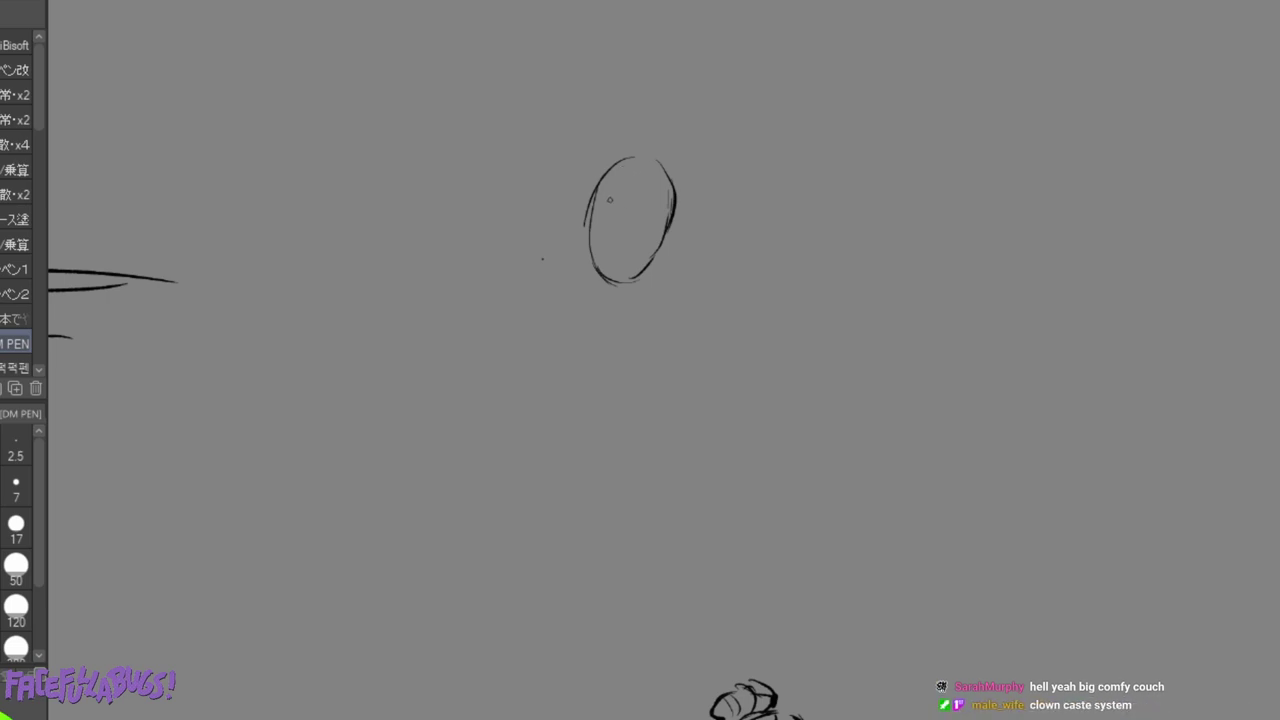
# Give the oval head dot eyes, worried brows, a round clown nose, an open smile, cheek marks and two ears.
pyautogui.moveTo(622, 197)
pyautogui.mouseDown()
pyautogui.moveTo(614, 205)
pyautogui.moveTo(638, 203)
pyautogui.mouseUp()
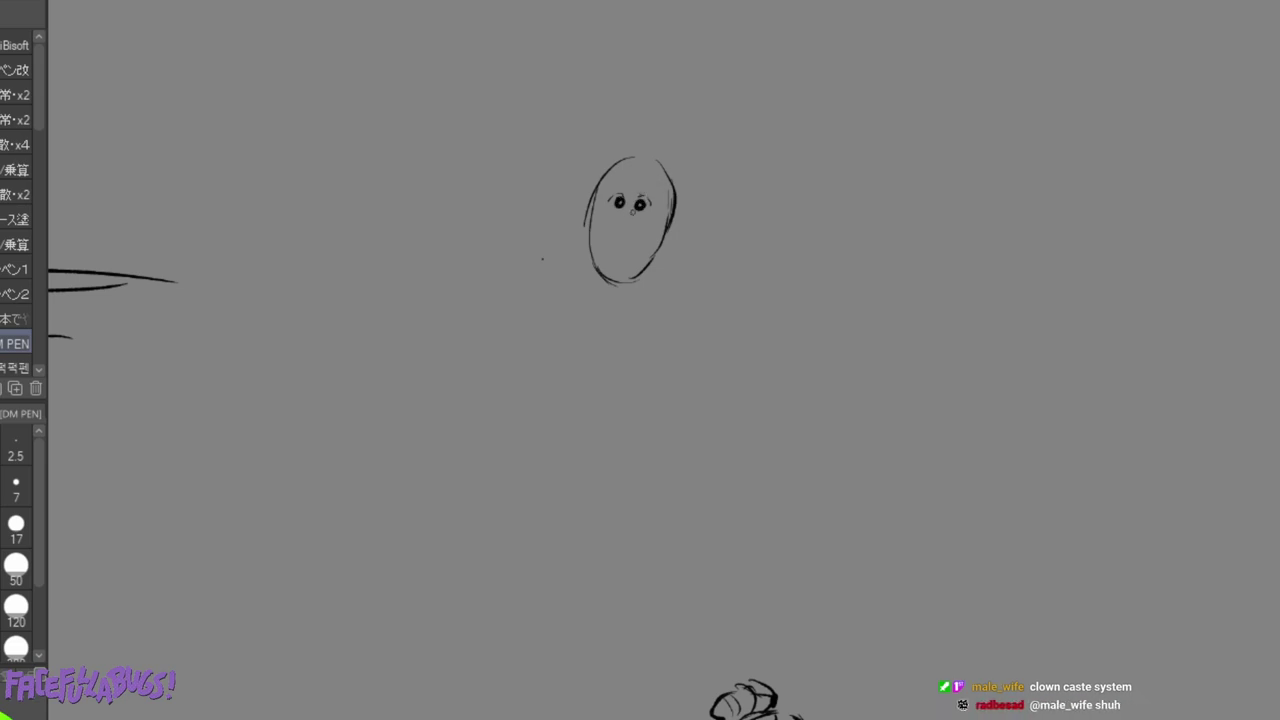
pyautogui.moveTo(628, 215)
pyautogui.mouseDown()
pyautogui.moveTo(640, 228)
pyautogui.moveTo(632, 241)
pyautogui.moveTo(616, 224)
pyautogui.moveTo(614, 272)
pyautogui.mouseUp()
pyautogui.moveTo(645, 222); pyautogui.dragTo(651, 230)
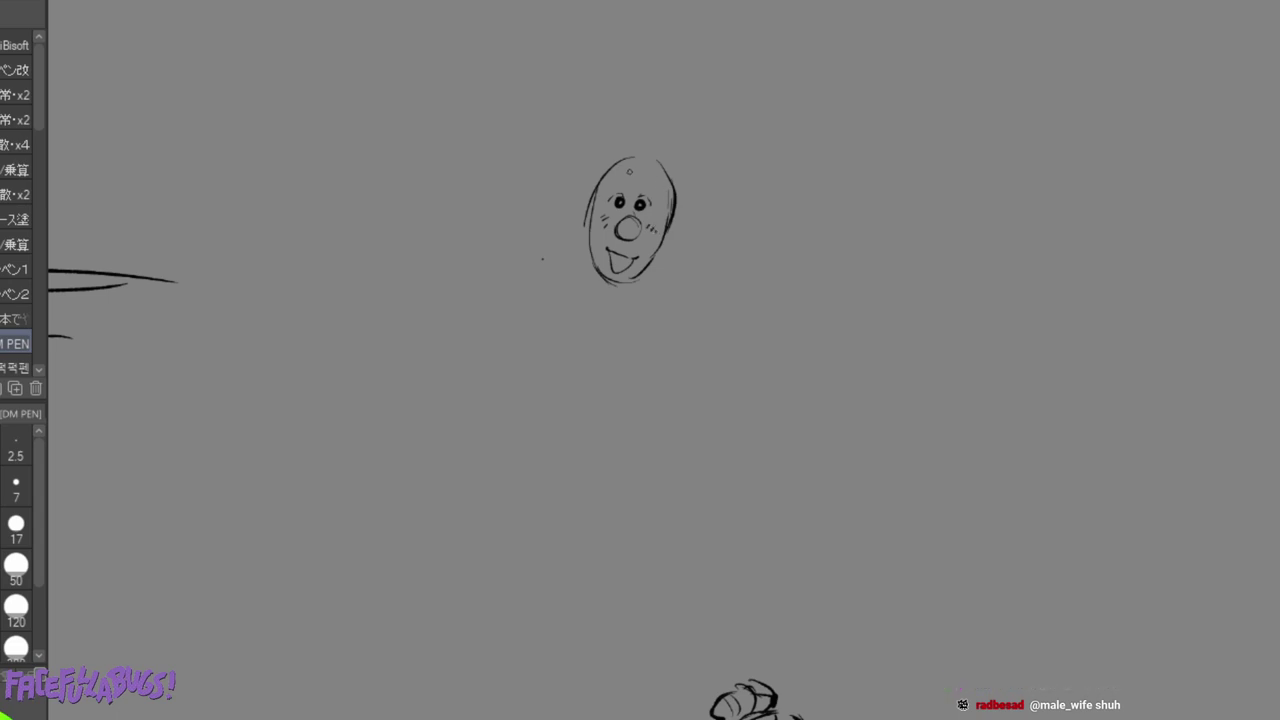
pyautogui.moveTo(617, 178); pyautogui.dragTo(635, 181)
pyautogui.moveTo(626, 221); pyautogui.dragTo(638, 232)
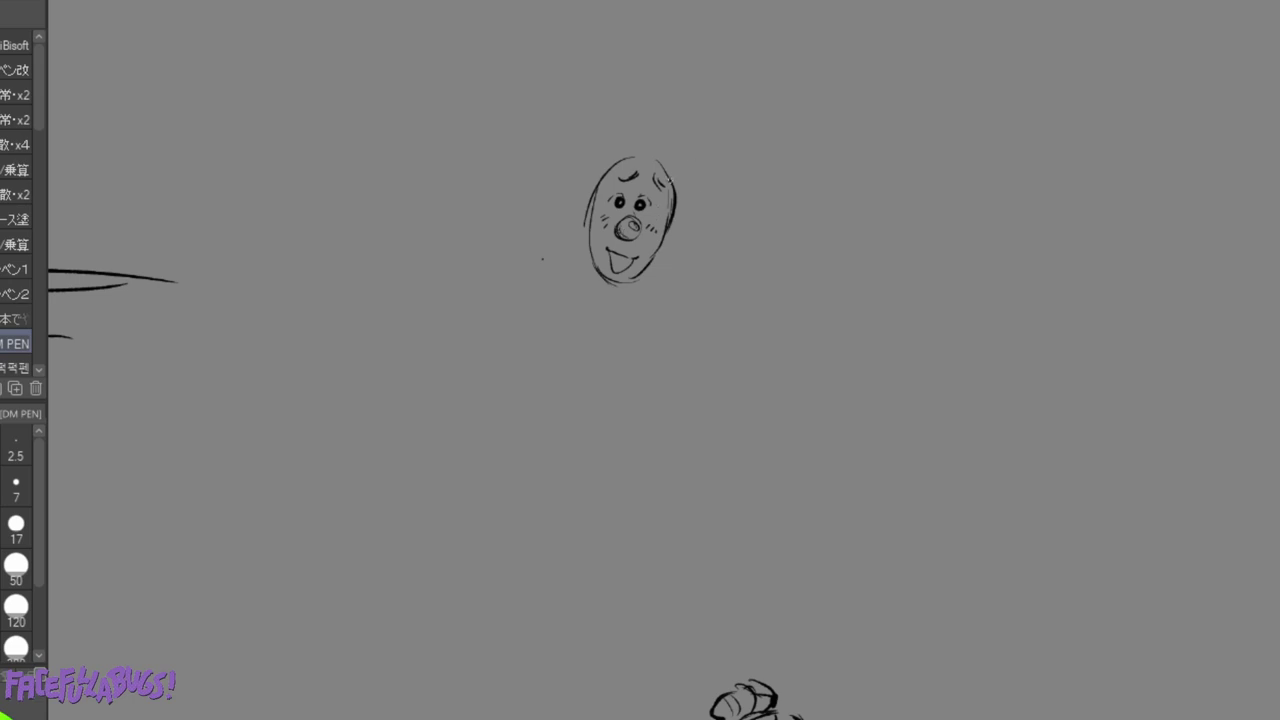
pyautogui.moveTo(671, 200)
pyautogui.mouseDown()
pyautogui.moveTo(588, 213)
pyautogui.moveTo(599, 272)
pyautogui.moveTo(634, 278)
pyautogui.mouseUp()
pyautogui.moveTo(580, 207)
pyautogui.mouseDown()
pyautogui.moveTo(586, 248)
pyautogui.moveTo(684, 236)
pyautogui.moveTo(668, 250)
pyautogui.mouseUp()
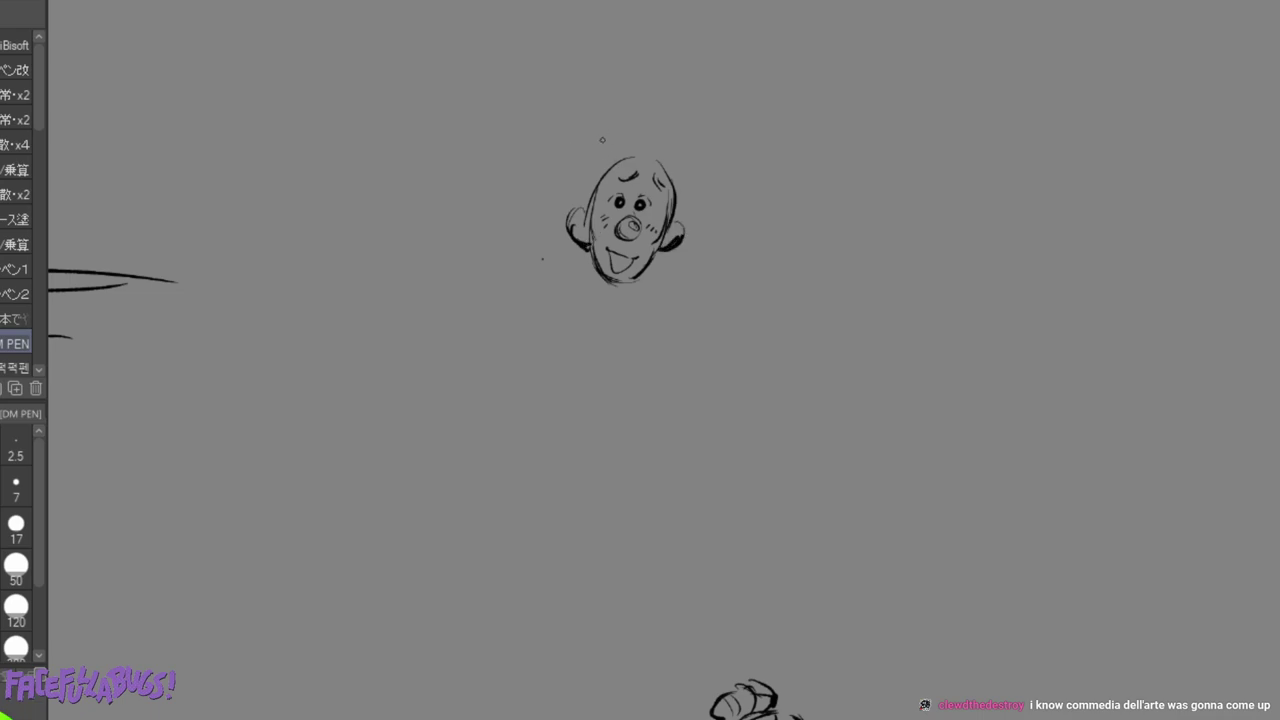
# Draw a thick cap-like band of hair around the top of the clown's head and erase the stray lines inside it.
pyautogui.moveTo(585, 189)
pyautogui.mouseDown()
pyautogui.moveTo(635, 141)
pyautogui.moveTo(608, 153)
pyautogui.moveTo(650, 144)
pyautogui.moveTo(687, 169)
pyautogui.moveTo(580, 200)
pyautogui.mouseUp()
pyautogui.moveTo(676, 168)
pyautogui.mouseDown()
pyautogui.moveTo(572, 204)
pyautogui.moveTo(666, 154)
pyautogui.mouseUp()
pyautogui.moveTo(580, 178); pyautogui.dragTo(679, 158)
pyautogui.moveTo(684, 169)
pyautogui.mouseDown()
pyautogui.moveTo(694, 186)
pyautogui.moveTo(681, 203)
pyautogui.mouseUp()
pyautogui.moveTo(689, 180); pyautogui.dragTo(679, 206)
pyautogui.moveTo(670, 158)
pyautogui.mouseDown()
pyautogui.moveTo(691, 187)
pyautogui.moveTo(612, 178)
pyautogui.moveTo(586, 204)
pyautogui.mouseUp()
pyautogui.moveTo(602, 156)
pyautogui.mouseDown()
pyautogui.moveTo(570, 180)
pyautogui.moveTo(664, 150)
pyautogui.moveTo(686, 166)
pyautogui.mouseUp()
pyautogui.moveTo(671, 152); pyautogui.dragTo(682, 160)
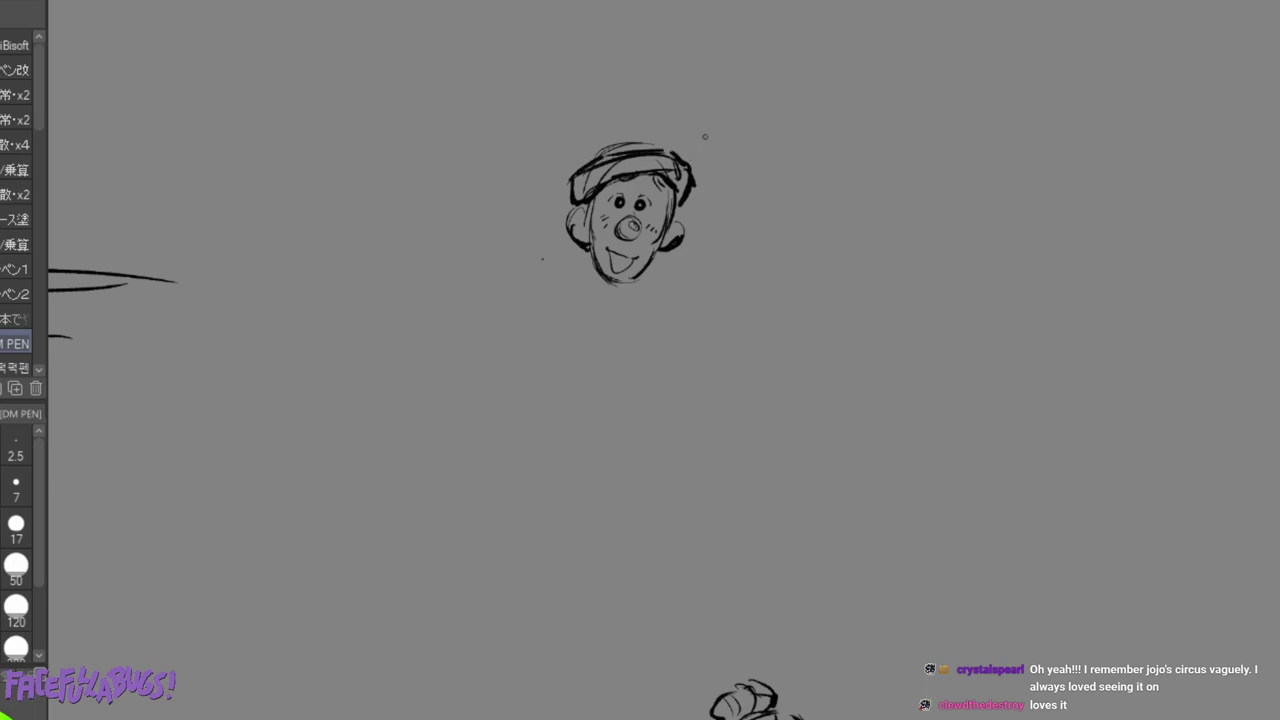
pyautogui.moveTo(591, 176)
pyautogui.mouseDown()
pyautogui.moveTo(603, 167)
pyautogui.moveTo(580, 178)
pyautogui.moveTo(582, 194)
pyautogui.moveTo(643, 162)
pyautogui.moveTo(680, 170)
pyautogui.mouseUp()
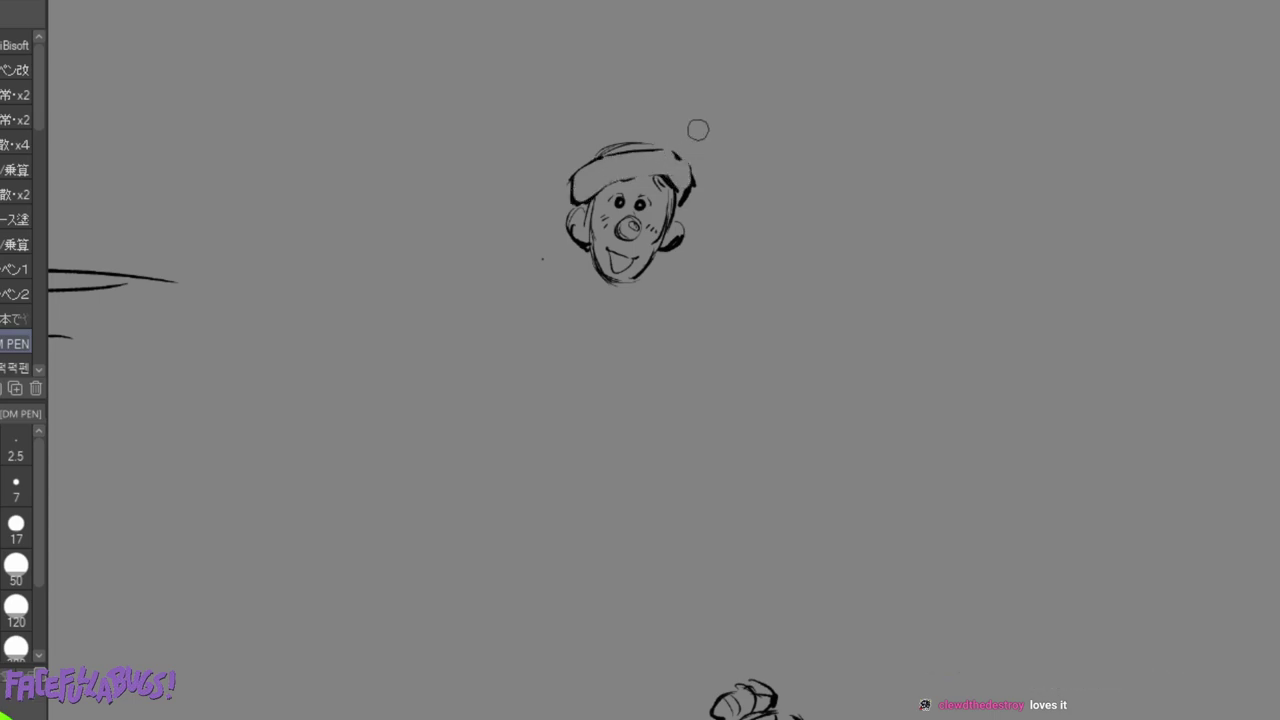
# Draw a pointed collar under the clown's chin and rough in puffed shoulders and an outer sleeve line.
pyautogui.moveTo(596, 284)
pyautogui.mouseDown()
pyautogui.moveTo(640, 298)
pyautogui.moveTo(590, 318)
pyautogui.moveTo(580, 264)
pyautogui.moveTo(611, 299)
pyautogui.moveTo(671, 288)
pyautogui.mouseUp()
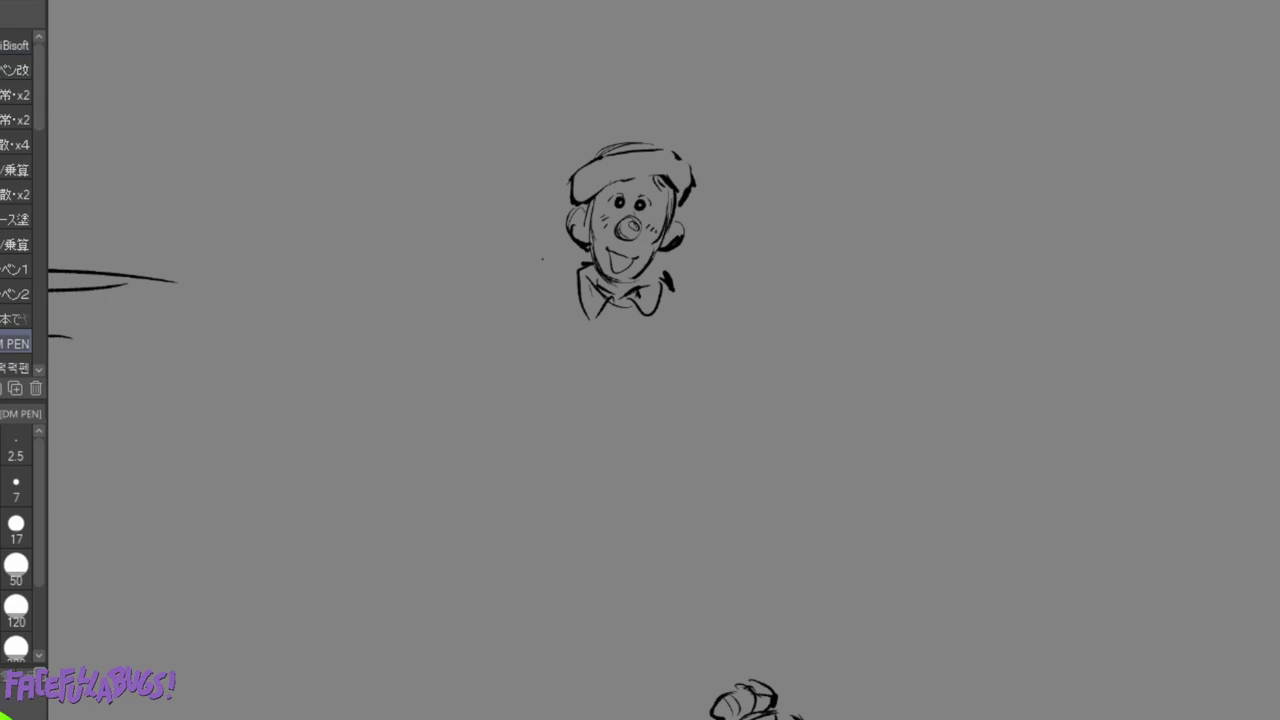
pyautogui.moveTo(582, 262)
pyautogui.mouseDown()
pyautogui.moveTo(528, 292)
pyautogui.moveTo(496, 336)
pyautogui.mouseUp()
pyautogui.moveTo(680, 260)
pyautogui.mouseDown()
pyautogui.moveTo(706, 250)
pyautogui.moveTo(778, 306)
pyautogui.mouseUp()
pyautogui.moveTo(481, 354); pyautogui.dragTo(472, 390)
# Sketch a small round face in front of the clown's chest with a round nose, smile, dot eyes and brows.
pyautogui.moveTo(584, 330)
pyautogui.mouseDown()
pyautogui.moveTo(580, 391)
pyautogui.moveTo(584, 328)
pyautogui.moveTo(608, 384)
pyautogui.mouseUp()
pyautogui.moveTo(612, 342)
pyautogui.mouseDown()
pyautogui.moveTo(619, 364)
pyautogui.moveTo(603, 391)
pyautogui.mouseUp()
pyautogui.moveTo(578, 329)
pyautogui.mouseDown()
pyautogui.moveTo(586, 397)
pyautogui.moveTo(616, 366)
pyautogui.moveTo(596, 366)
pyautogui.mouseUp()
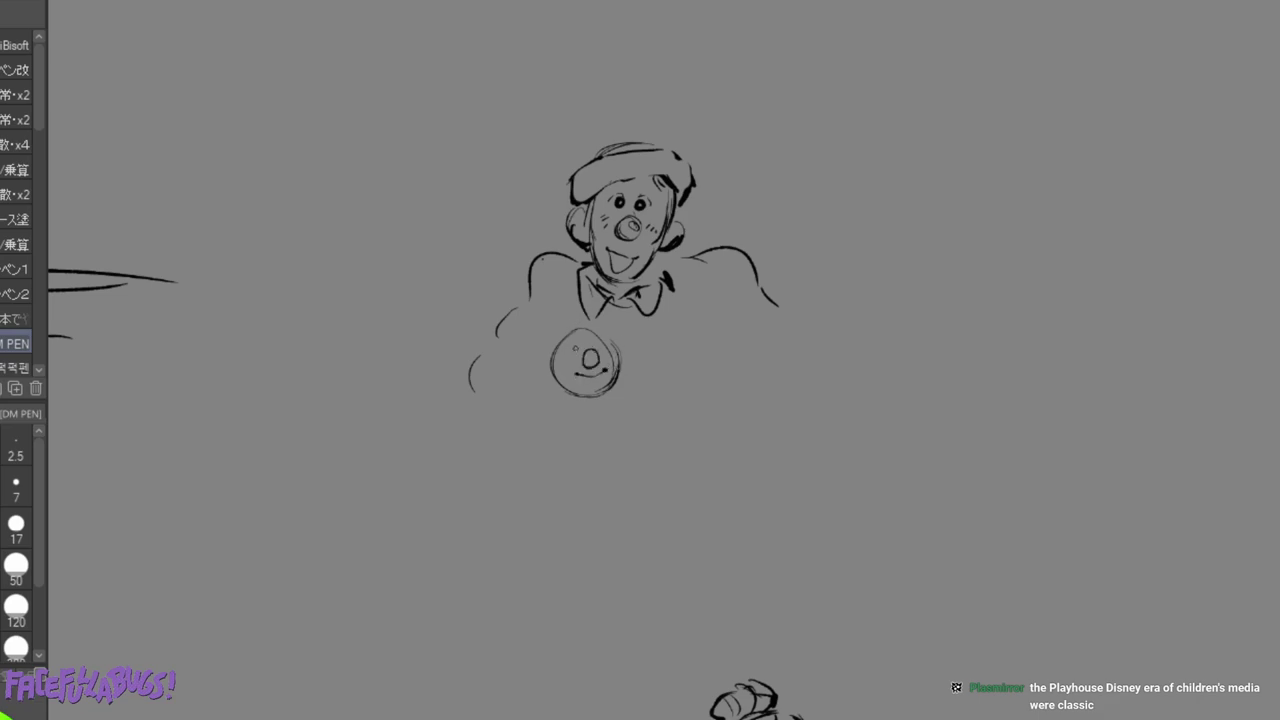
pyautogui.click(599, 346)
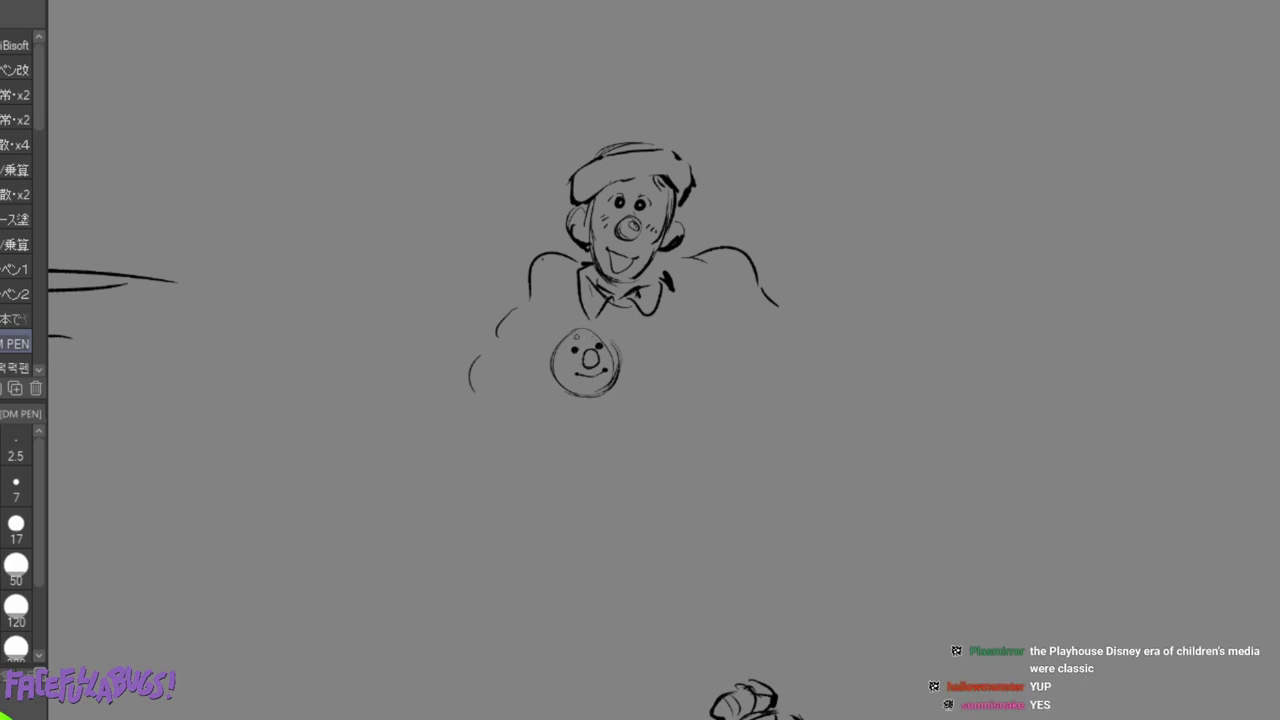
pyautogui.hotkey('ctrl', 'z')
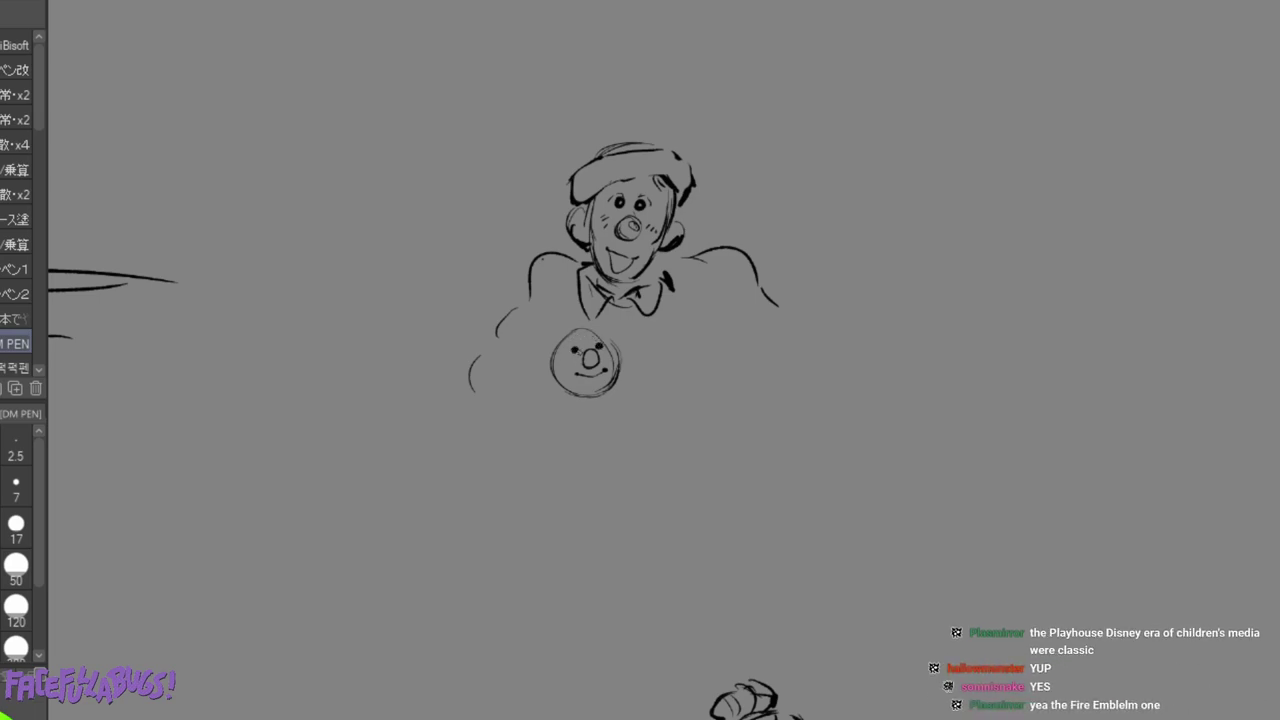
pyautogui.moveTo(593, 342); pyautogui.dragTo(601, 347)
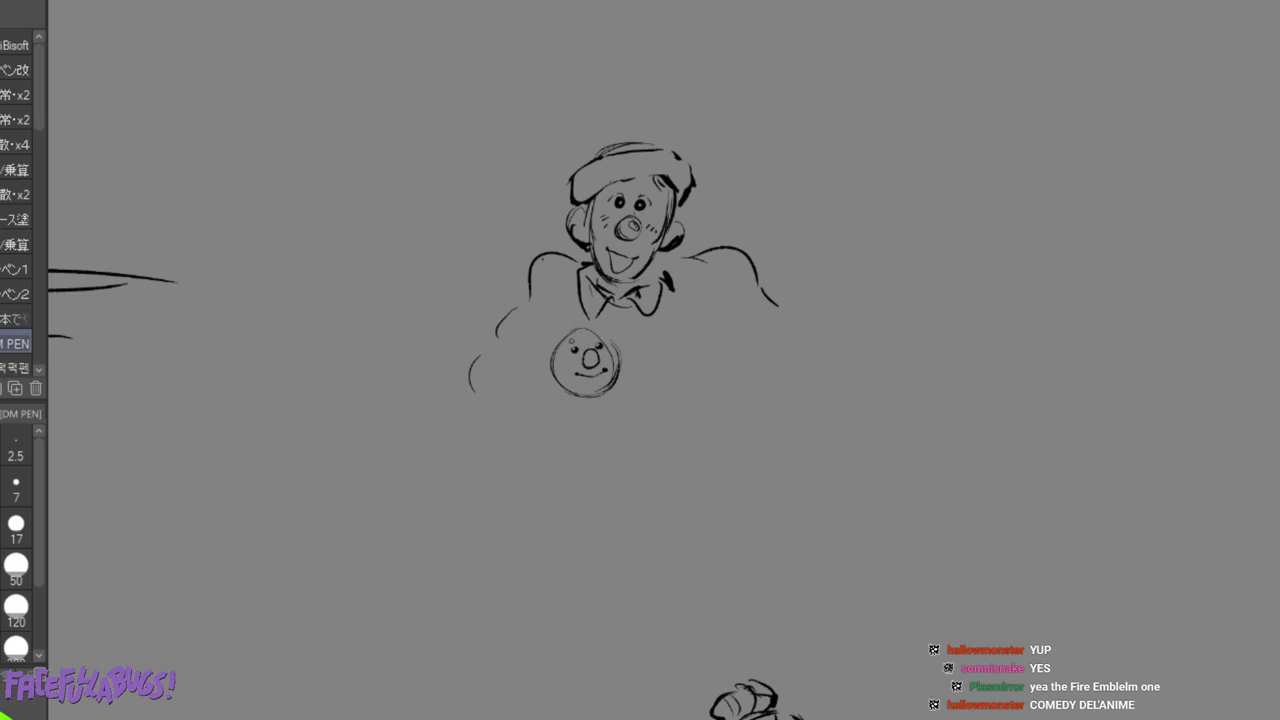
# Add ears, curly hair, hands and a body to the small character, and big curly puffs beside the clown's head.
pyautogui.moveTo(563, 345)
pyautogui.mouseDown()
pyautogui.moveTo(604, 332)
pyautogui.moveTo(600, 312)
pyautogui.moveTo(550, 331)
pyautogui.moveTo(535, 362)
pyautogui.moveTo(552, 372)
pyautogui.mouseUp()
pyautogui.moveTo(618, 336)
pyautogui.mouseDown()
pyautogui.moveTo(622, 358)
pyautogui.moveTo(612, 350)
pyautogui.mouseUp()
pyautogui.moveTo(534, 370); pyautogui.dragTo(528, 392)
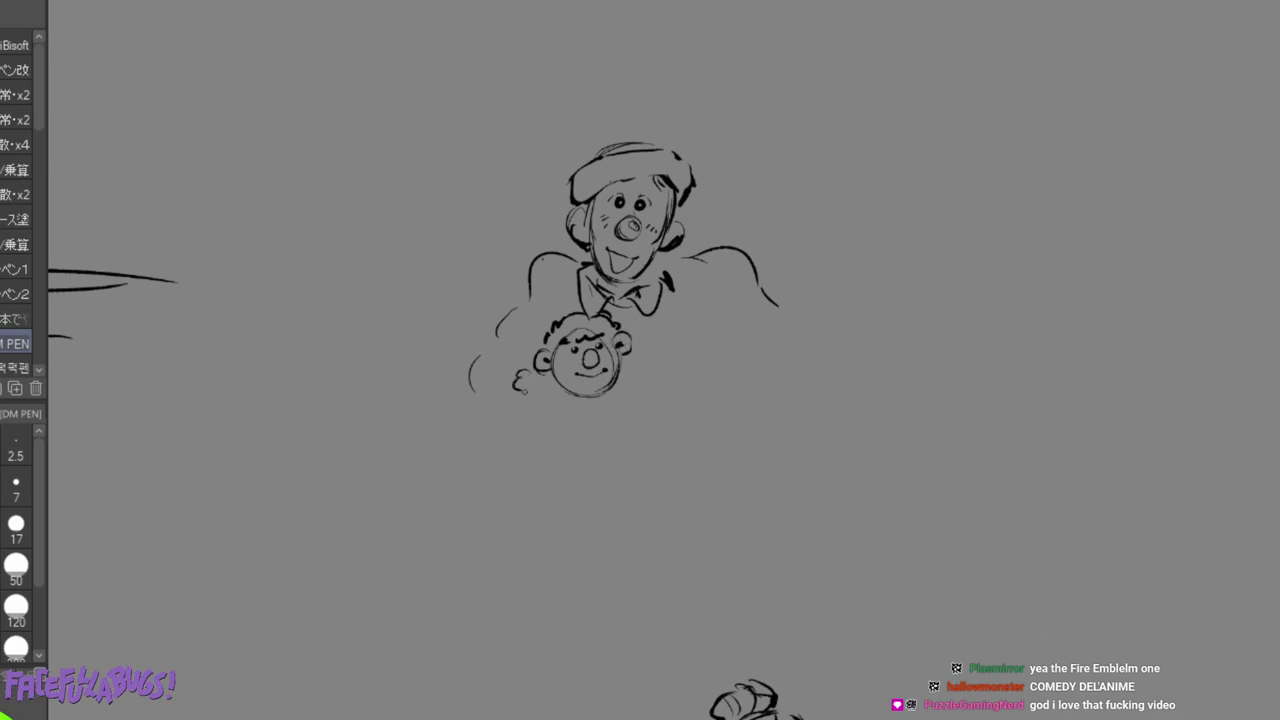
pyautogui.moveTo(634, 346); pyautogui.dragTo(642, 354)
pyautogui.moveTo(668, 346); pyautogui.dragTo(678, 366)
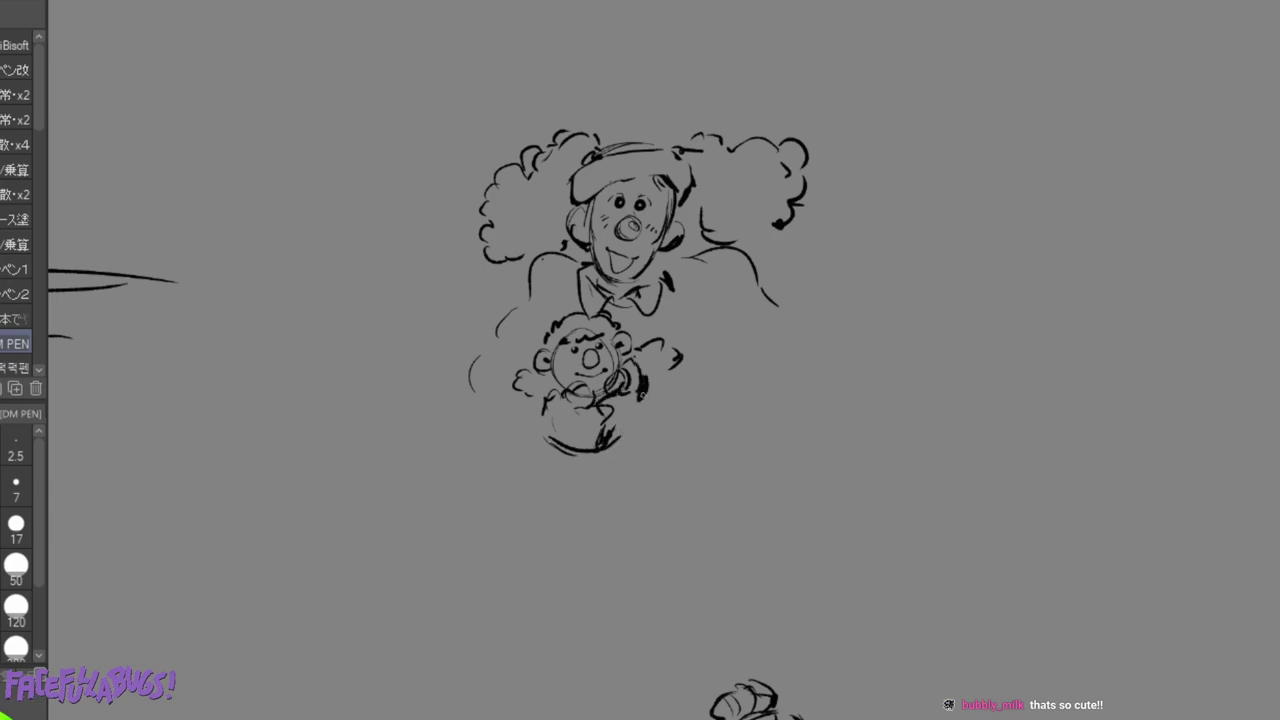
# Round off the small character's body and draw the clown's torso and puffy arms wrapping around it.
pyautogui.moveTo(653, 428); pyautogui.dragTo(630, 437)
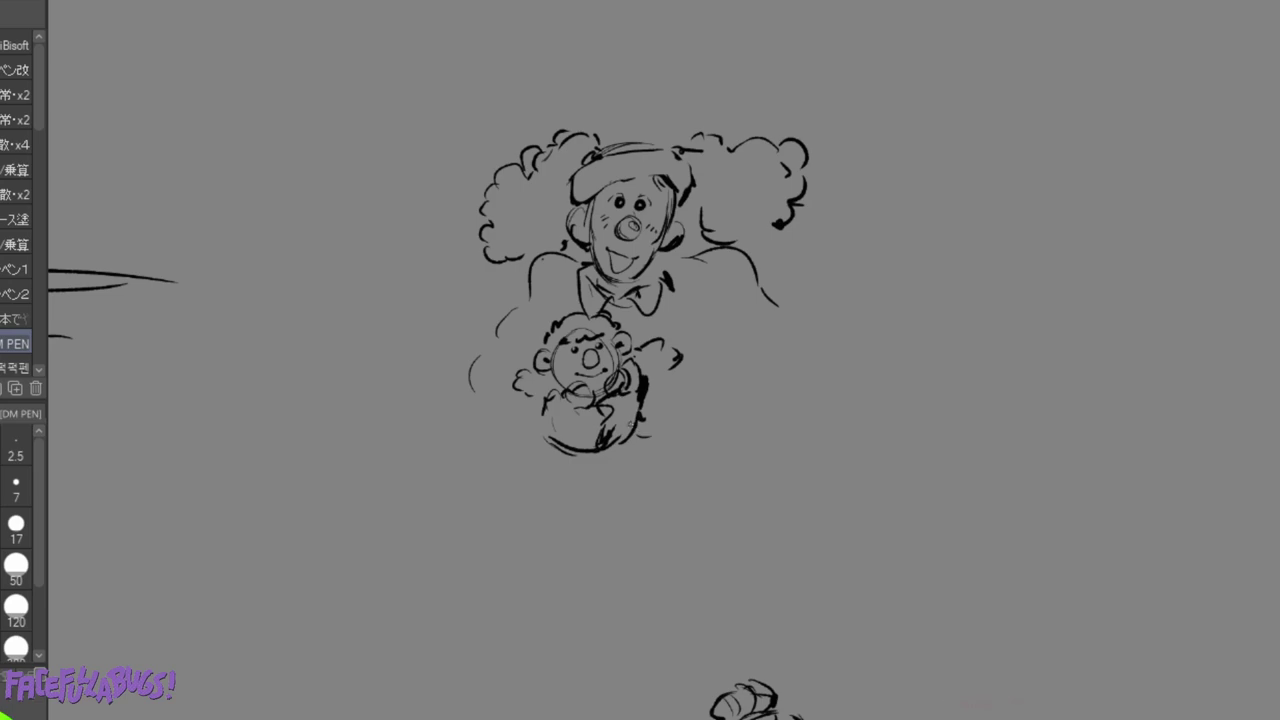
pyautogui.moveTo(652, 372)
pyautogui.mouseDown()
pyautogui.moveTo(722, 384)
pyautogui.moveTo(682, 426)
pyautogui.mouseUp()
pyautogui.moveTo(734, 410); pyautogui.dragTo(728, 348)
pyautogui.moveTo(730, 268); pyautogui.dragTo(734, 374)
pyautogui.moveTo(520, 345)
pyautogui.mouseDown()
pyautogui.moveTo(490, 412)
pyautogui.moveTo(480, 405)
pyautogui.mouseUp()
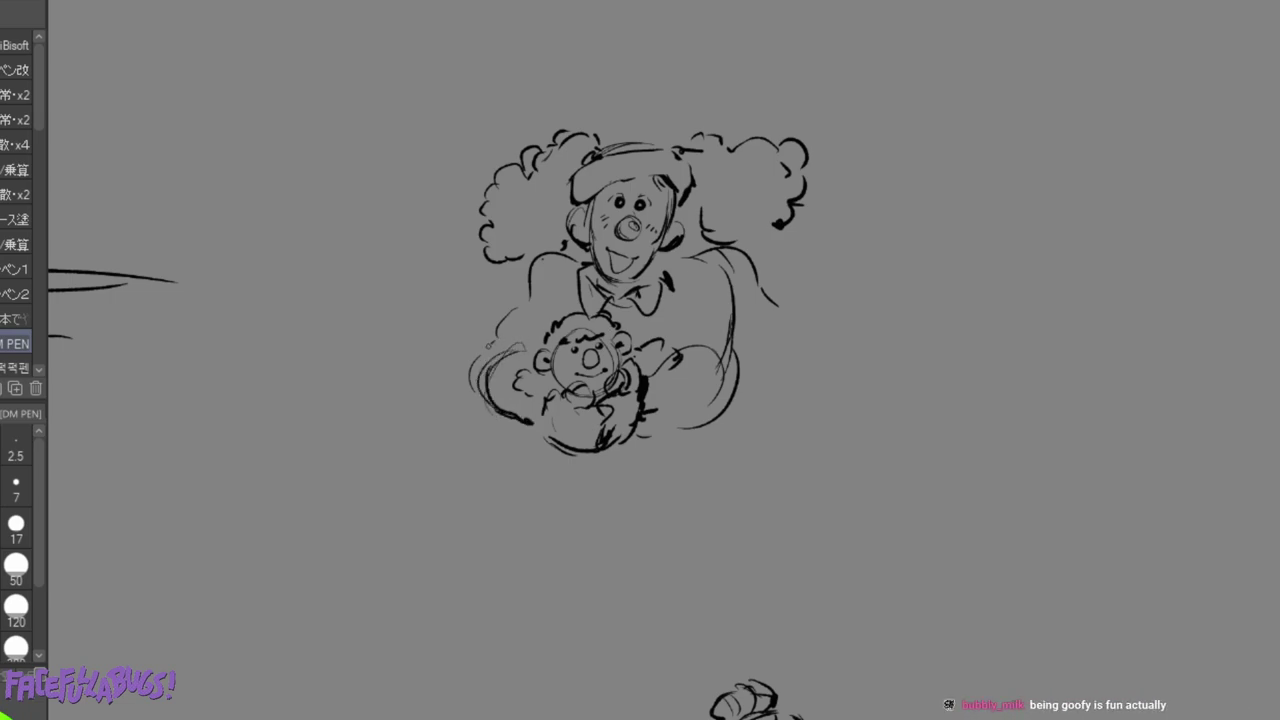
pyautogui.moveTo(570, 264); pyautogui.dragTo(548, 322)
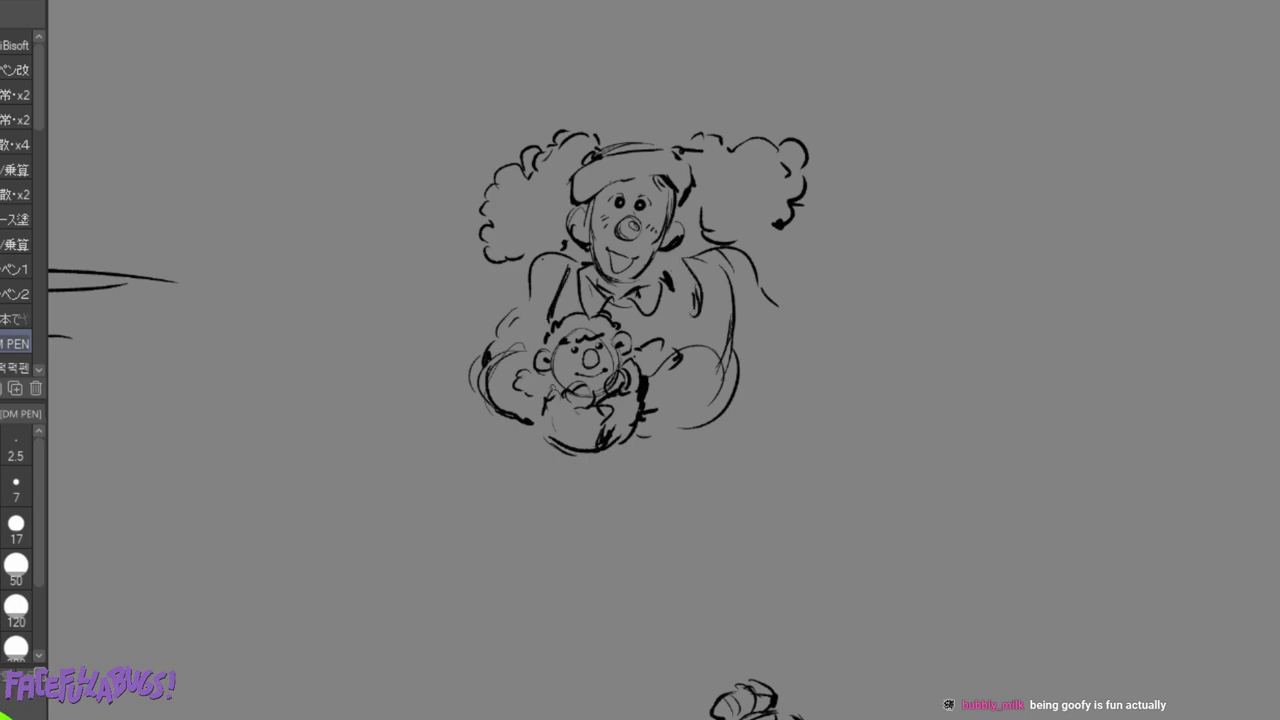
# Draw the clown's wide flared skirt with a wavy hem, reworking the folded edge and adding an inner hem line.
pyautogui.moveTo(512, 426)
pyautogui.mouseDown()
pyautogui.moveTo(505, 552)
pyautogui.moveTo(696, 539)
pyautogui.moveTo(757, 507)
pyautogui.mouseUp()
pyautogui.moveTo(765, 521); pyautogui.dragTo(842, 530)
pyautogui.moveTo(809, 485)
pyautogui.mouseDown()
pyautogui.moveTo(743, 435)
pyautogui.moveTo(712, 432)
pyautogui.mouseUp()
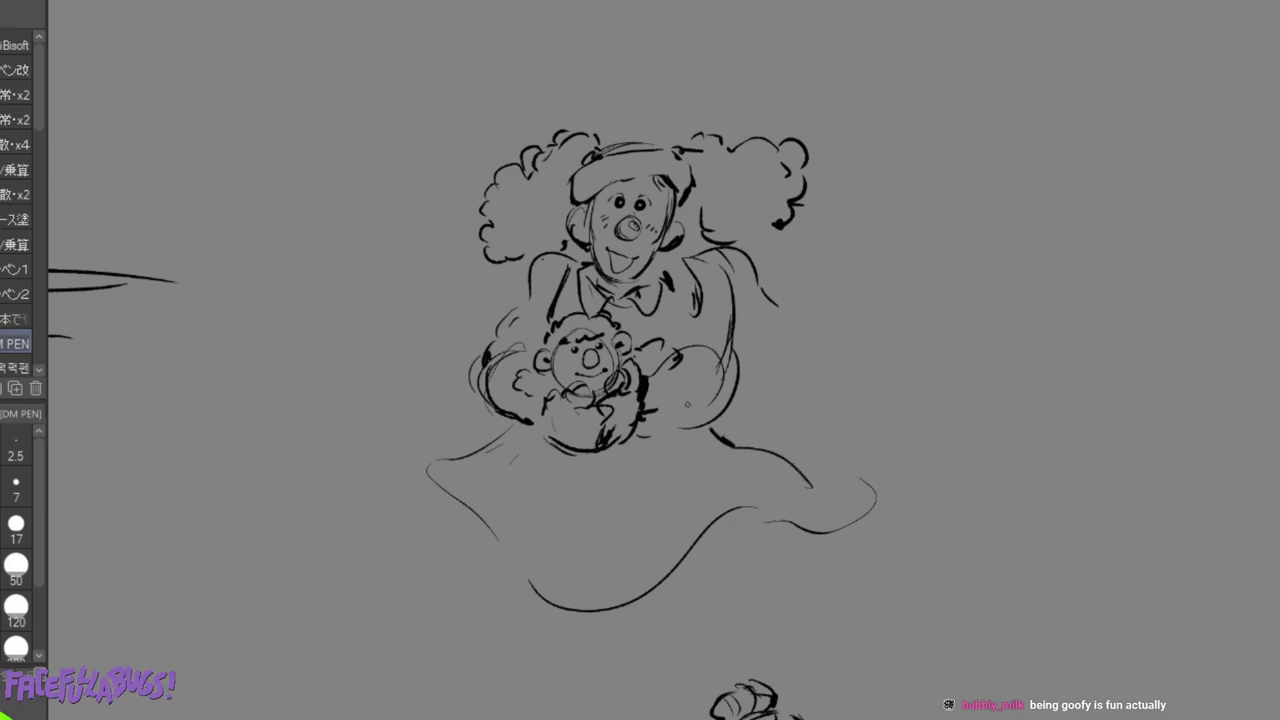
pyautogui.moveTo(529, 436)
pyautogui.mouseDown()
pyautogui.moveTo(482, 464)
pyautogui.moveTo(476, 515)
pyautogui.moveTo(501, 534)
pyautogui.moveTo(454, 488)
pyautogui.moveTo(463, 523)
pyautogui.moveTo(761, 497)
pyautogui.mouseUp()
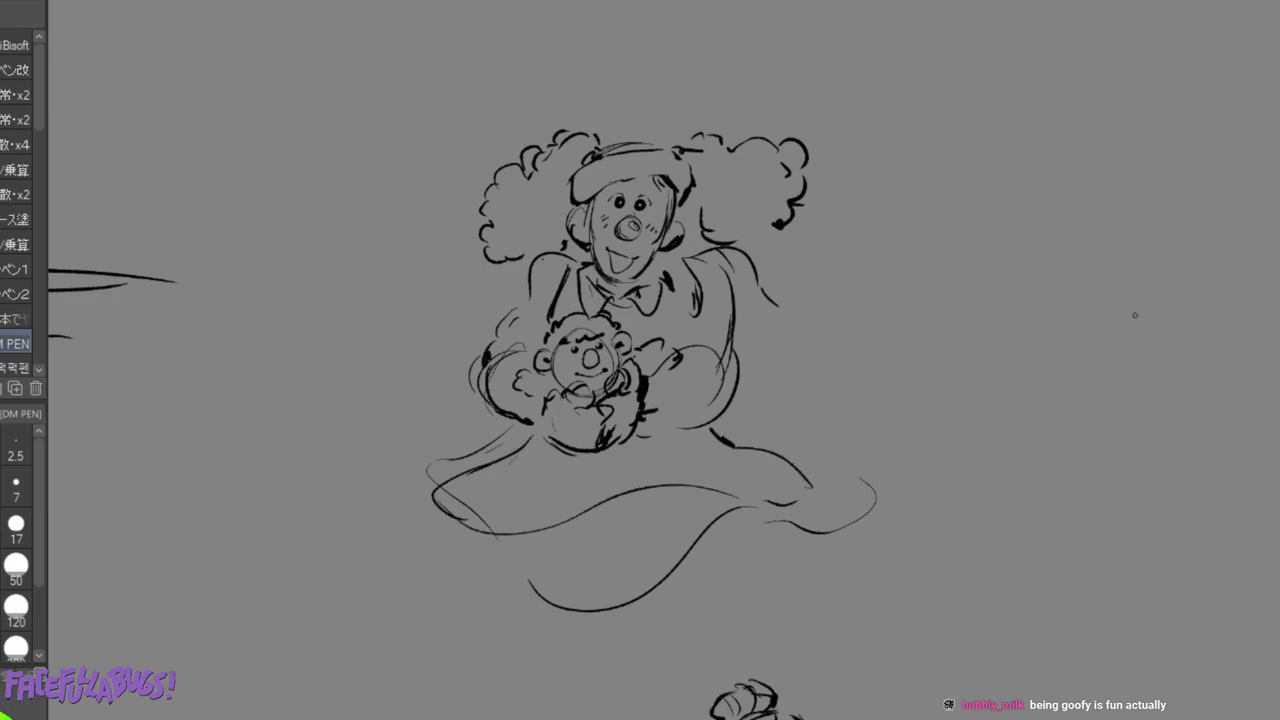
pyautogui.hotkey('ctrl', 'z')
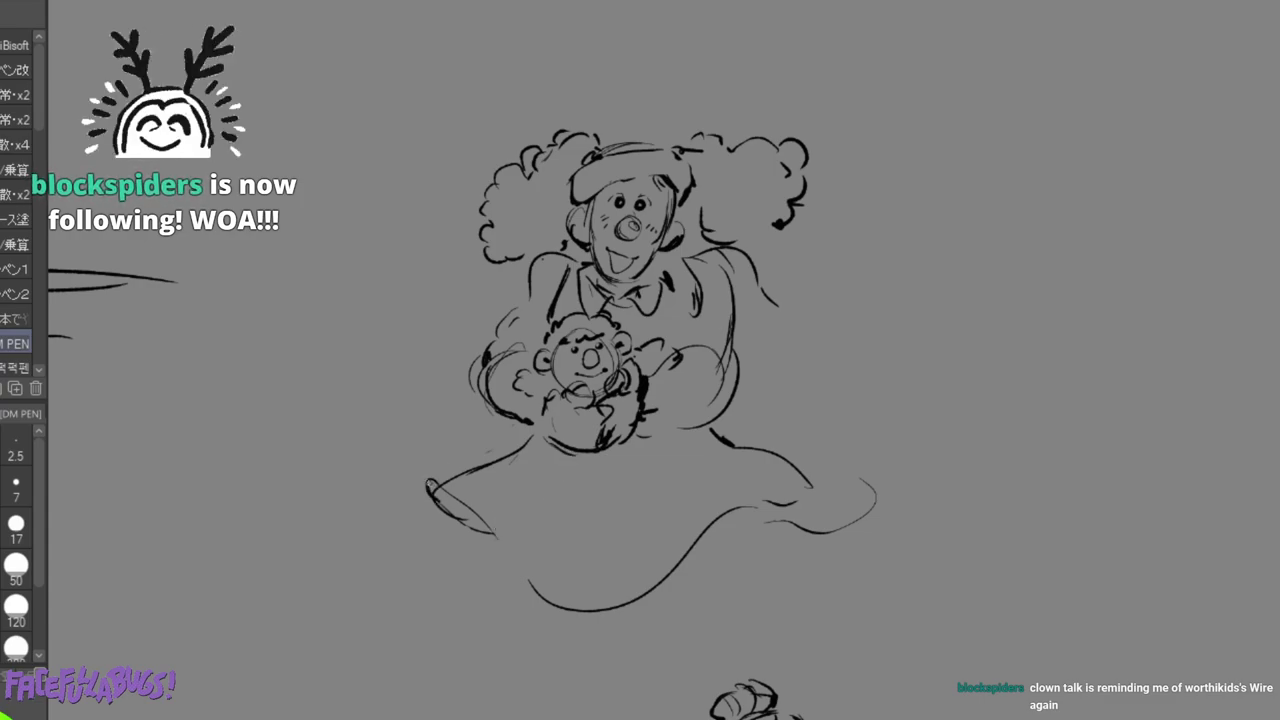
pyautogui.moveTo(437, 476)
pyautogui.mouseDown()
pyautogui.moveTo(494, 464)
pyautogui.moveTo(422, 489)
pyautogui.mouseUp()
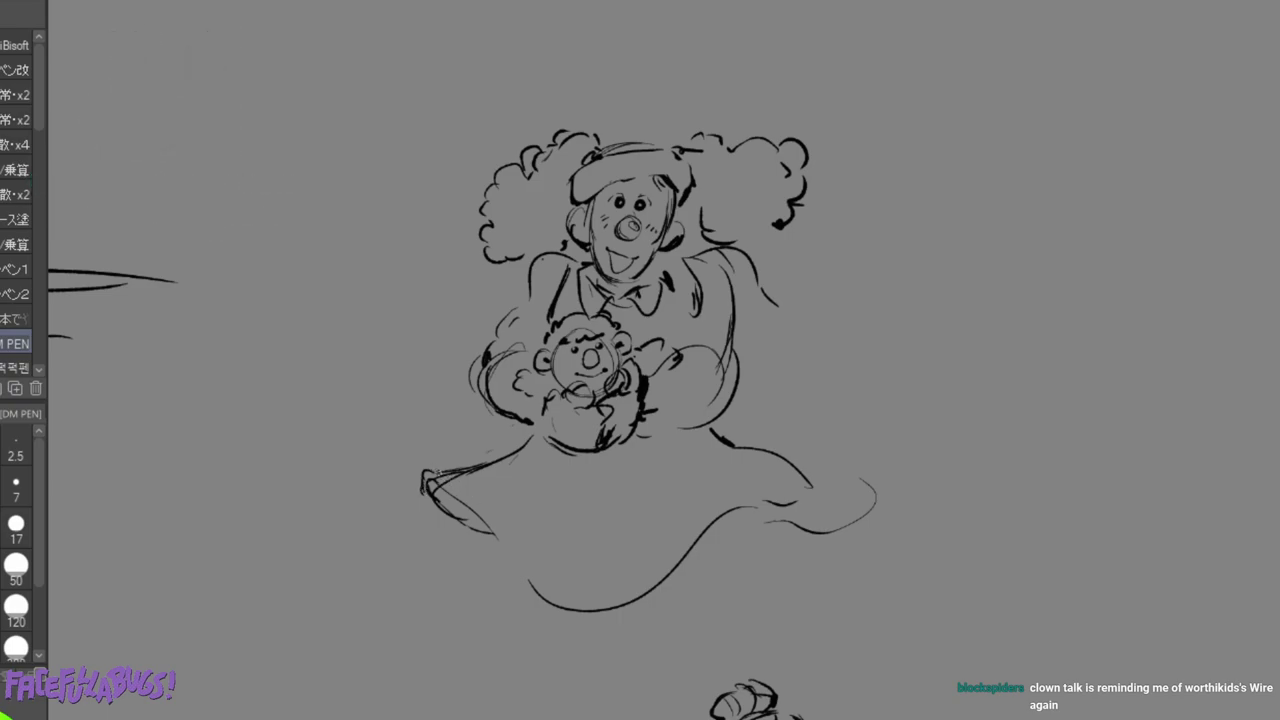
pyautogui.moveTo(540, 578)
pyautogui.mouseDown()
pyautogui.moveTo(631, 578)
pyautogui.moveTo(734, 495)
pyautogui.mouseUp()
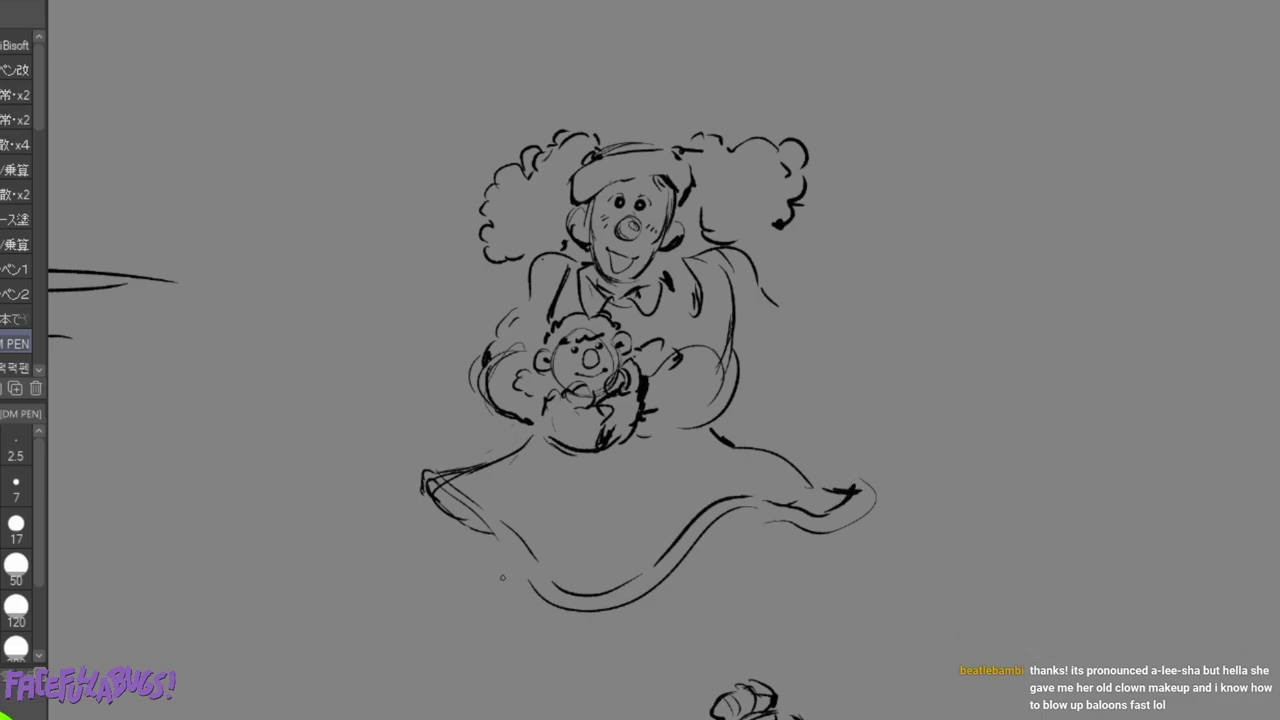
pyautogui.moveTo(517, 498)
pyautogui.mouseDown()
pyautogui.moveTo(580, 626)
pyautogui.moveTo(545, 607)
pyautogui.mouseUp()
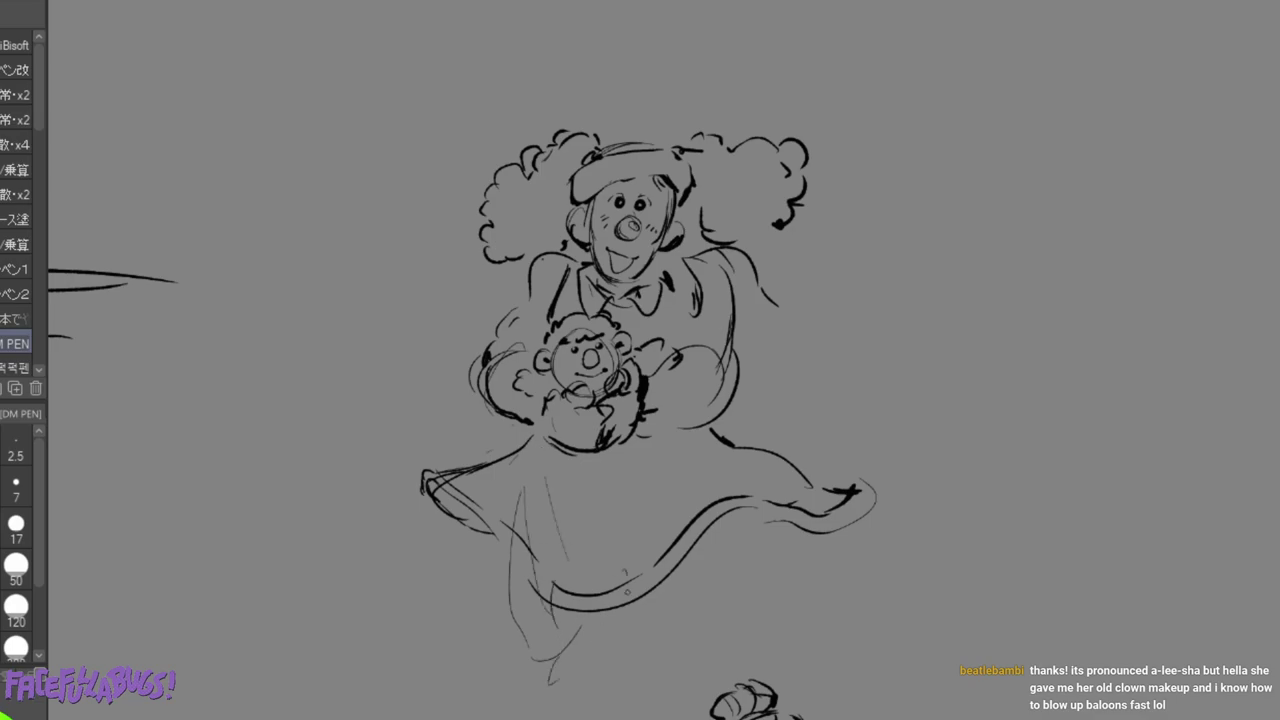
pyautogui.moveTo(745, 532); pyautogui.dragTo(748, 580)
pyautogui.moveTo(739, 517); pyautogui.dragTo(646, 662)
pyautogui.moveTo(500, 570); pyautogui.dragTo(560, 670)
pyautogui.moveTo(580, 622)
pyautogui.mouseDown()
pyautogui.moveTo(520, 702)
pyautogui.moveTo(464, 718)
pyautogui.mouseUp()
pyautogui.moveTo(684, 560)
pyautogui.mouseDown()
pyautogui.moveTo(645, 620)
pyautogui.moveTo(584, 658)
pyautogui.moveTo(522, 642)
pyautogui.moveTo(579, 619)
pyautogui.moveTo(521, 678)
pyautogui.mouseUp()
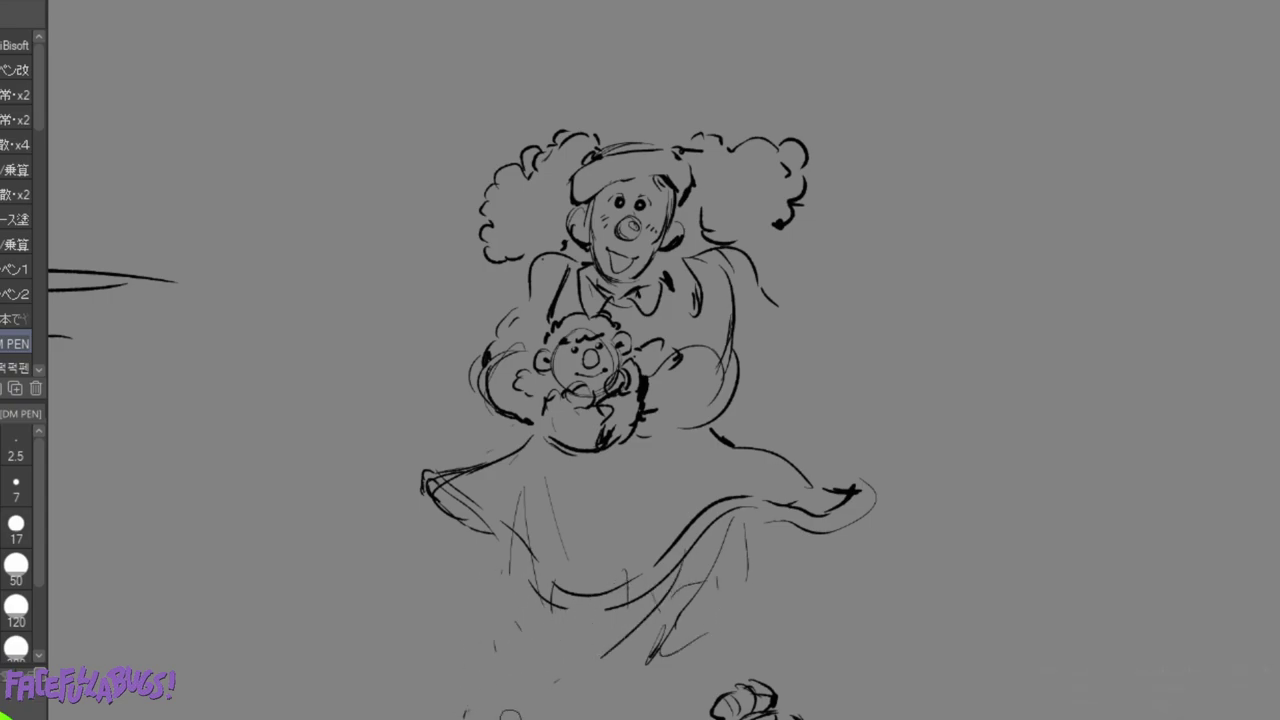
pyautogui.moveTo(614, 646)
pyautogui.mouseDown()
pyautogui.moveTo(749, 543)
pyautogui.moveTo(663, 617)
pyautogui.mouseUp()
pyautogui.moveTo(551, 528)
pyautogui.mouseDown()
pyautogui.moveTo(512, 488)
pyautogui.moveTo(556, 463)
pyautogui.mouseUp()
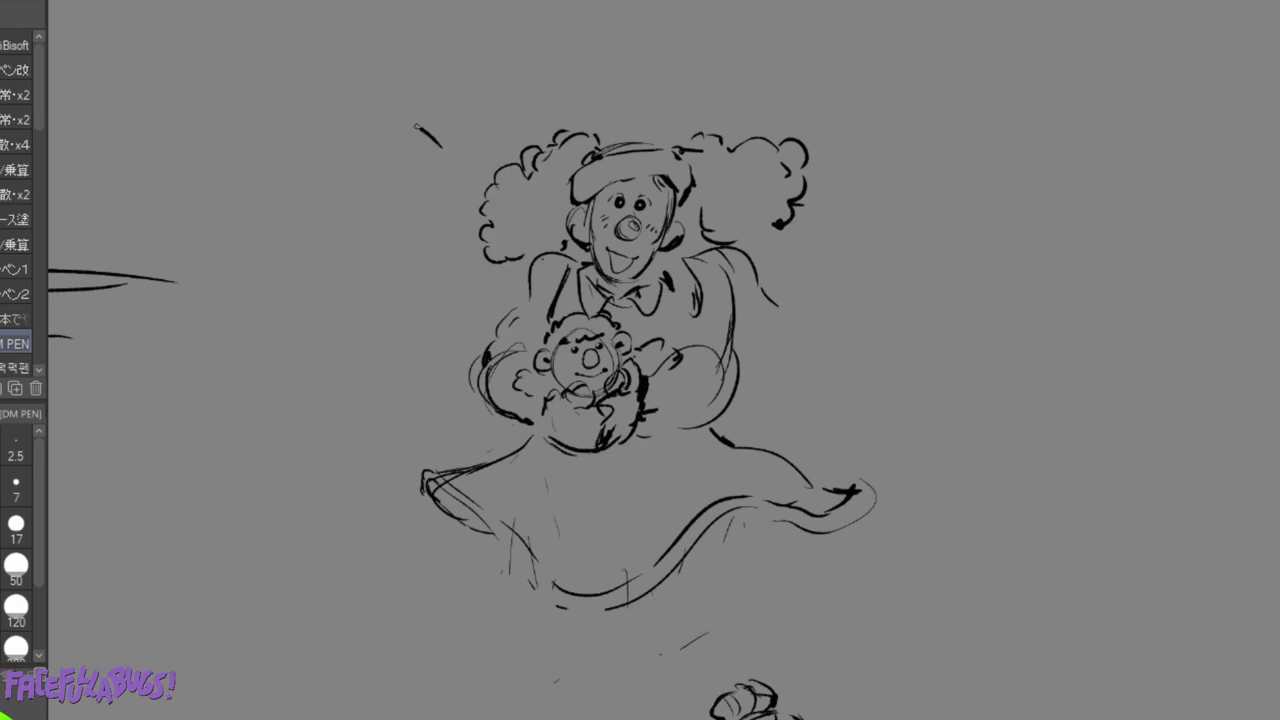
# Draw short emphasis lines radiating outward around both sides of the clown's head and hair.
pyautogui.moveTo(379, 175); pyautogui.dragTo(375, 176)
pyautogui.moveTo(428, 202); pyautogui.dragTo(376, 215)
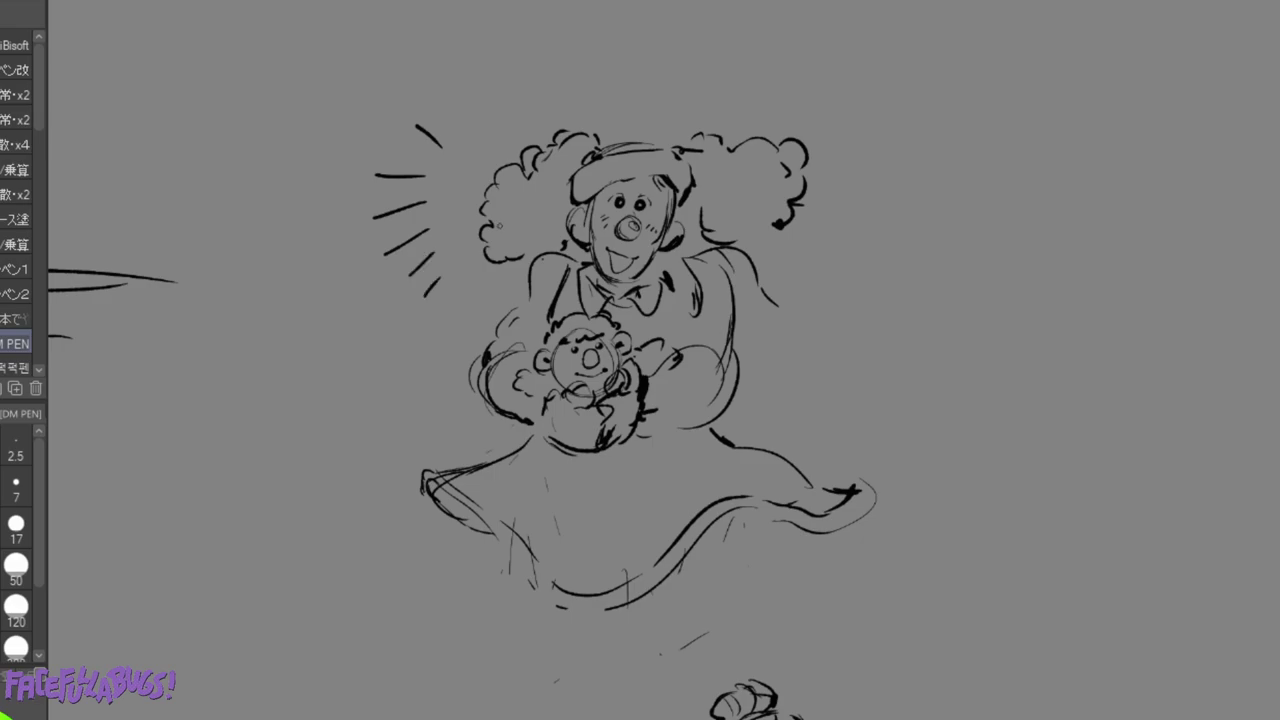
pyautogui.moveTo(843, 124); pyautogui.dragTo(896, 84)
pyautogui.moveTo(925, 136); pyautogui.dragTo(858, 150)
pyautogui.moveTo(863, 173); pyautogui.dragTo(888, 173)
pyautogui.moveTo(871, 228)
pyautogui.mouseDown()
pyautogui.moveTo(903, 236)
pyautogui.moveTo(878, 263)
pyautogui.mouseUp()
pyautogui.moveTo(831, 278)
pyautogui.mouseDown()
pyautogui.moveTo(852, 298)
pyautogui.moveTo(827, 324)
pyautogui.mouseUp()
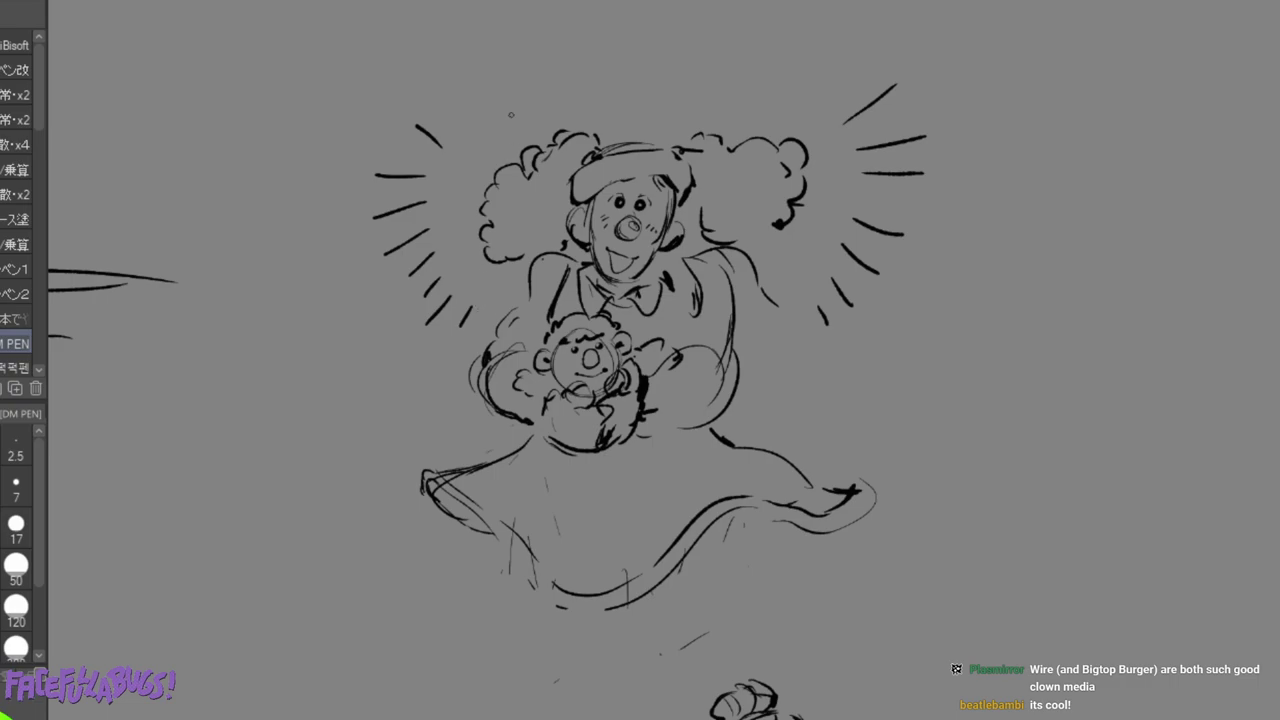
pyautogui.moveTo(808, 85); pyautogui.dragTo(838, 31)
pyautogui.moveTo(656, 358); pyautogui.dragTo(662, 410)
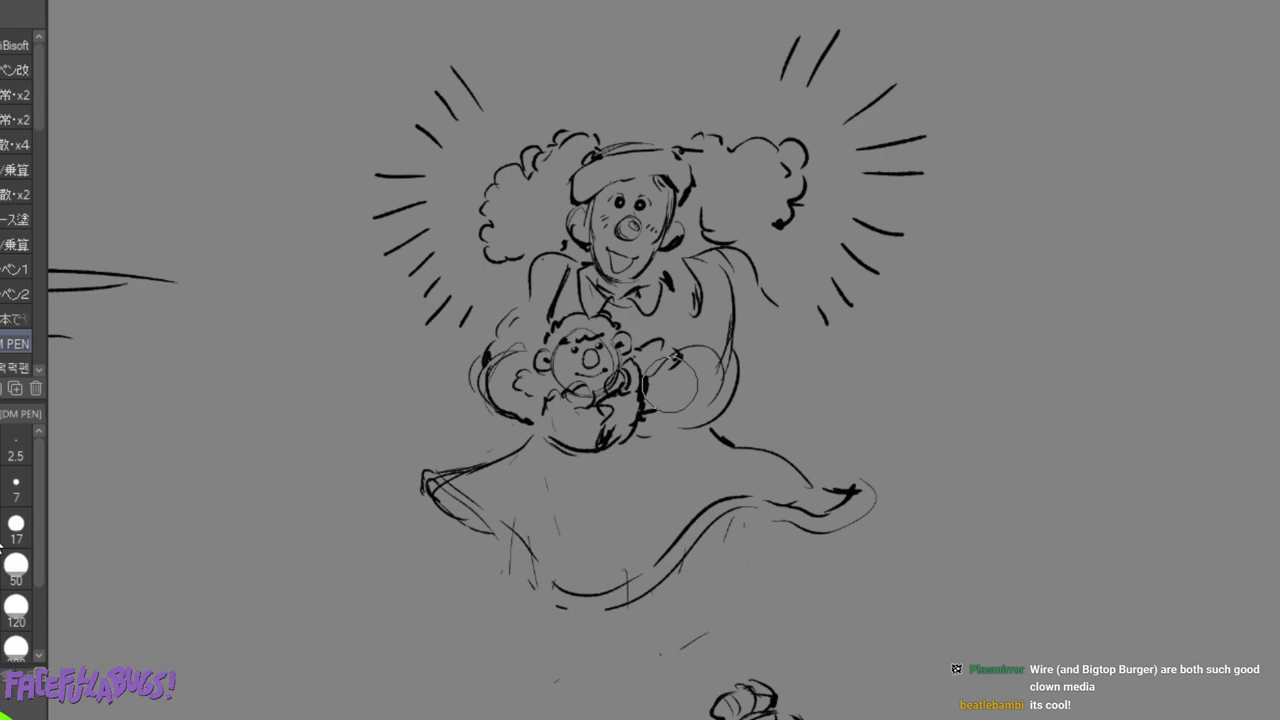
# Fill both of the clown's curly hair puffs solid black, keeping their scalloped outlines.
pyautogui.moveTo(494, 196)
pyautogui.mouseDown()
pyautogui.moveTo(503, 178)
pyautogui.moveTo(488, 210)
pyautogui.moveTo(498, 245)
pyautogui.moveTo(520, 246)
pyautogui.moveTo(532, 236)
pyautogui.moveTo(528, 155)
pyautogui.moveTo(568, 195)
pyautogui.mouseUp()
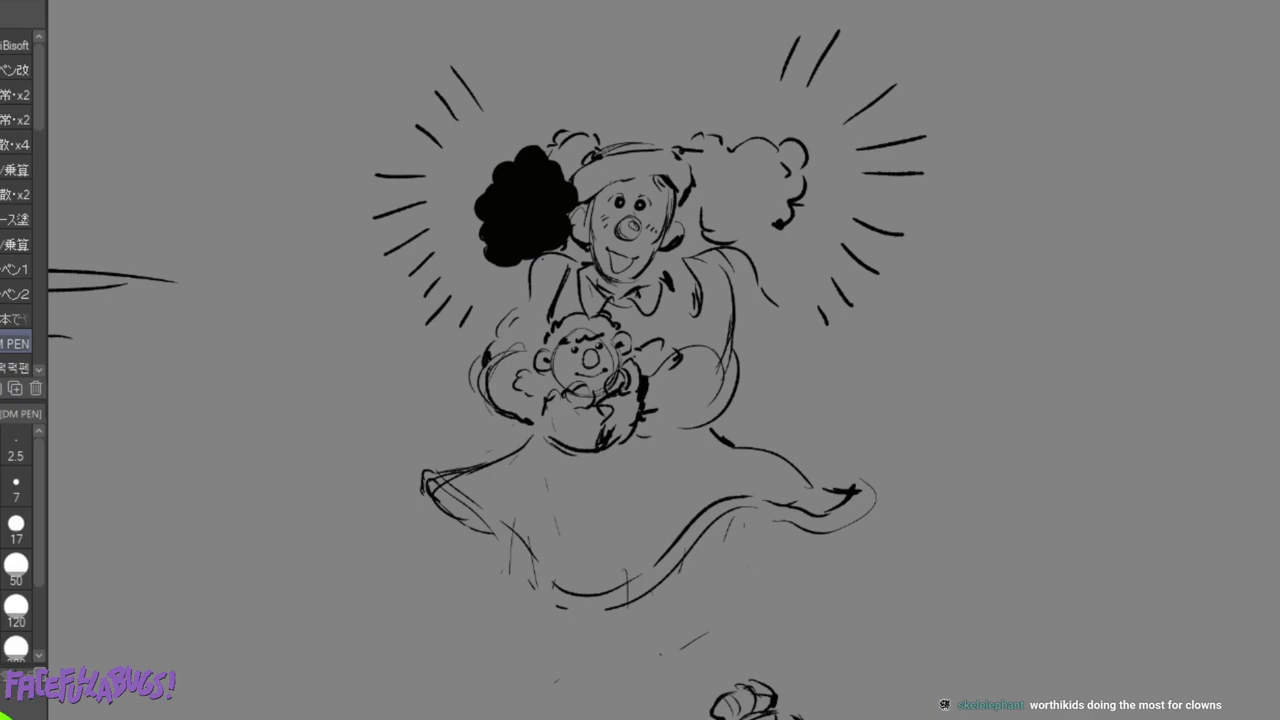
pyautogui.moveTo(560, 150)
pyautogui.mouseDown()
pyautogui.moveTo(545, 150)
pyautogui.moveTo(588, 140)
pyautogui.moveTo(580, 147)
pyautogui.mouseUp()
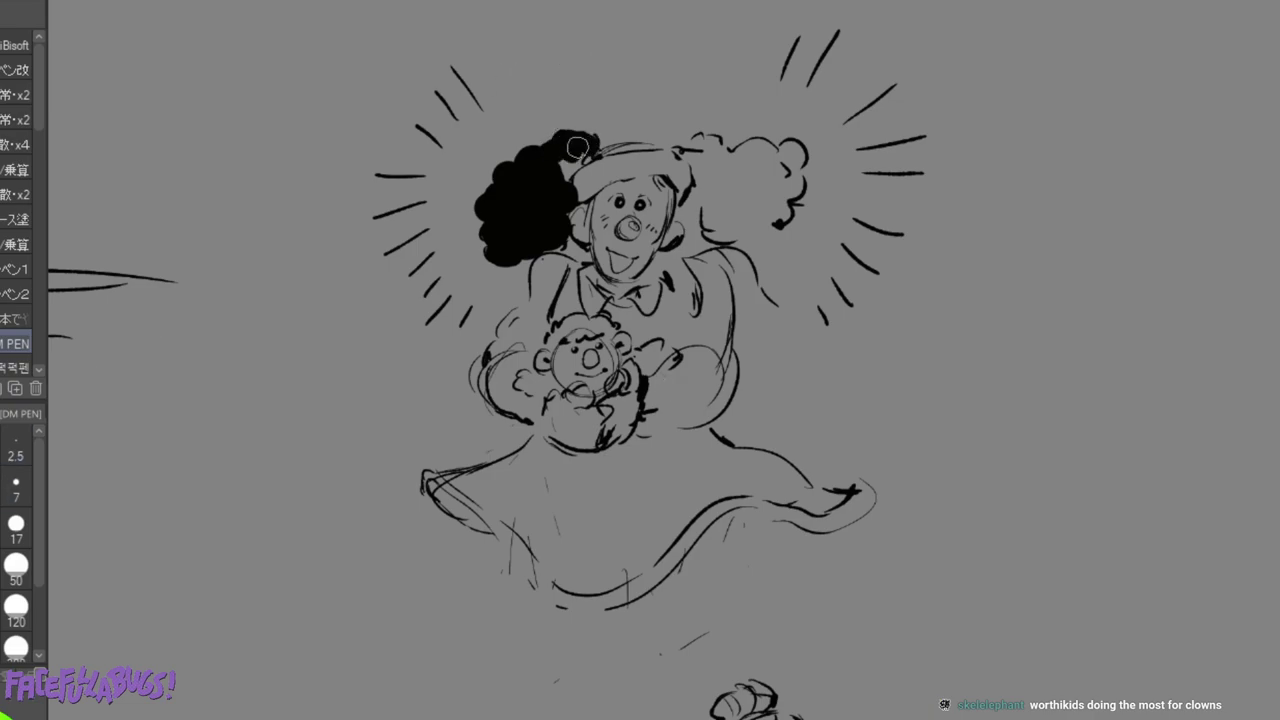
pyautogui.moveTo(711, 148)
pyautogui.mouseDown()
pyautogui.moveTo(695, 207)
pyautogui.moveTo(710, 233)
pyautogui.moveTo(741, 222)
pyautogui.moveTo(718, 133)
pyautogui.moveTo(803, 165)
pyautogui.moveTo(767, 233)
pyautogui.moveTo(710, 146)
pyautogui.moveTo(708, 166)
pyautogui.moveTo(714, 152)
pyautogui.moveTo(720, 180)
pyautogui.moveTo(730, 172)
pyautogui.moveTo(706, 208)
pyautogui.moveTo(723, 173)
pyautogui.moveTo(707, 189)
pyautogui.moveTo(770, 153)
pyautogui.moveTo(776, 200)
pyautogui.moveTo(751, 225)
pyautogui.moveTo(762, 222)
pyautogui.moveTo(789, 157)
pyautogui.moveTo(770, 225)
pyautogui.moveTo(733, 229)
pyautogui.moveTo(754, 195)
pyautogui.moveTo(745, 148)
pyautogui.mouseUp()
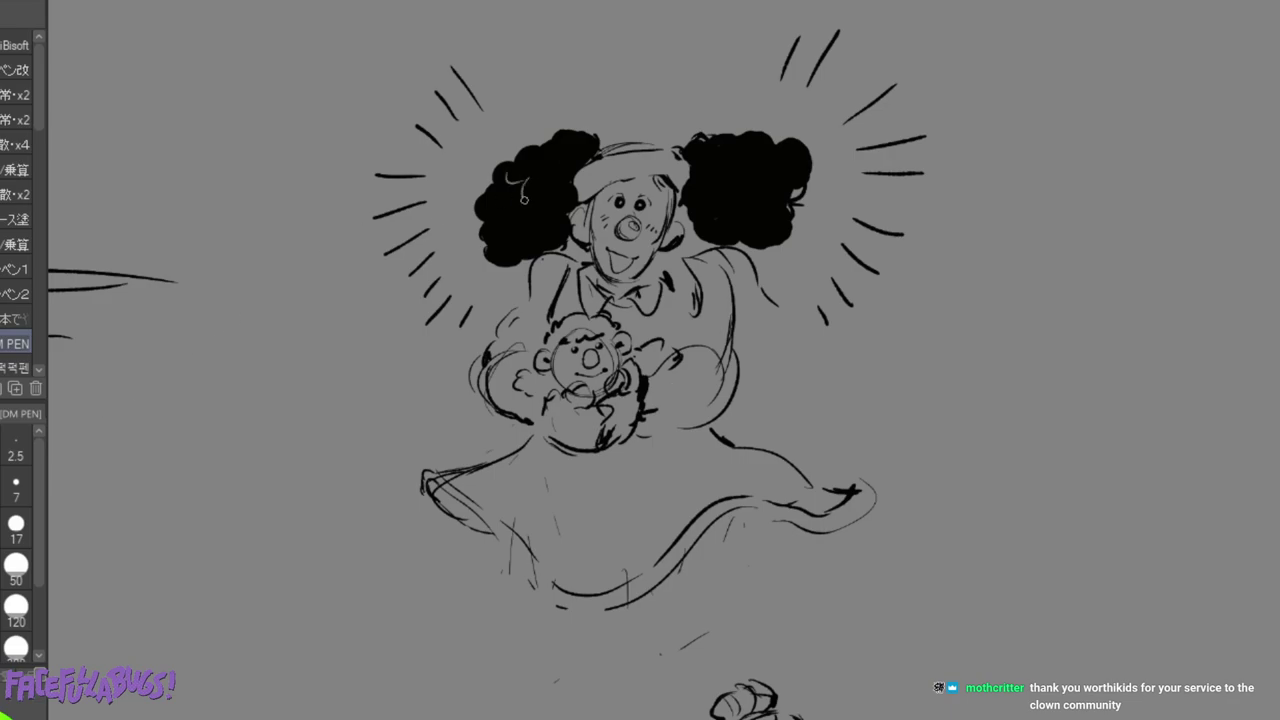
# Cut thin wavy curl lines into both black hair puffs, undoing the extra stroke.
pyautogui.moveTo(553, 202); pyautogui.dragTo(568, 216)
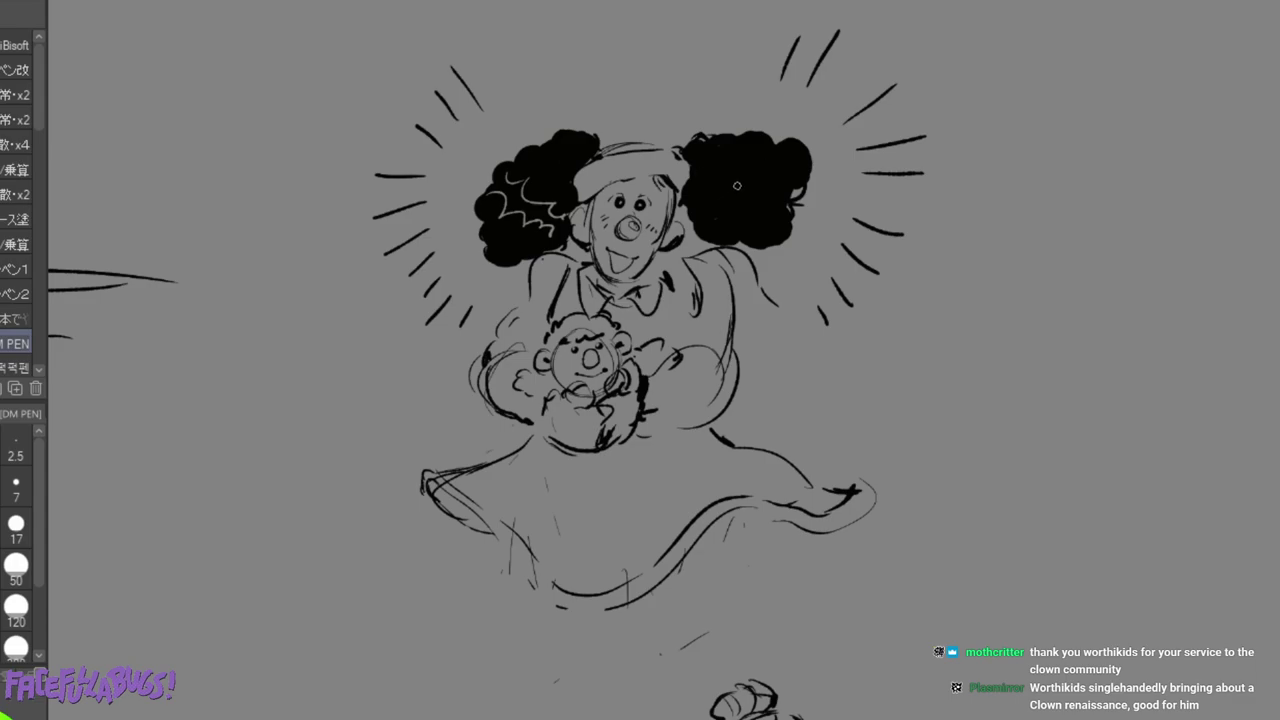
pyautogui.moveTo(736, 182); pyautogui.dragTo(711, 206)
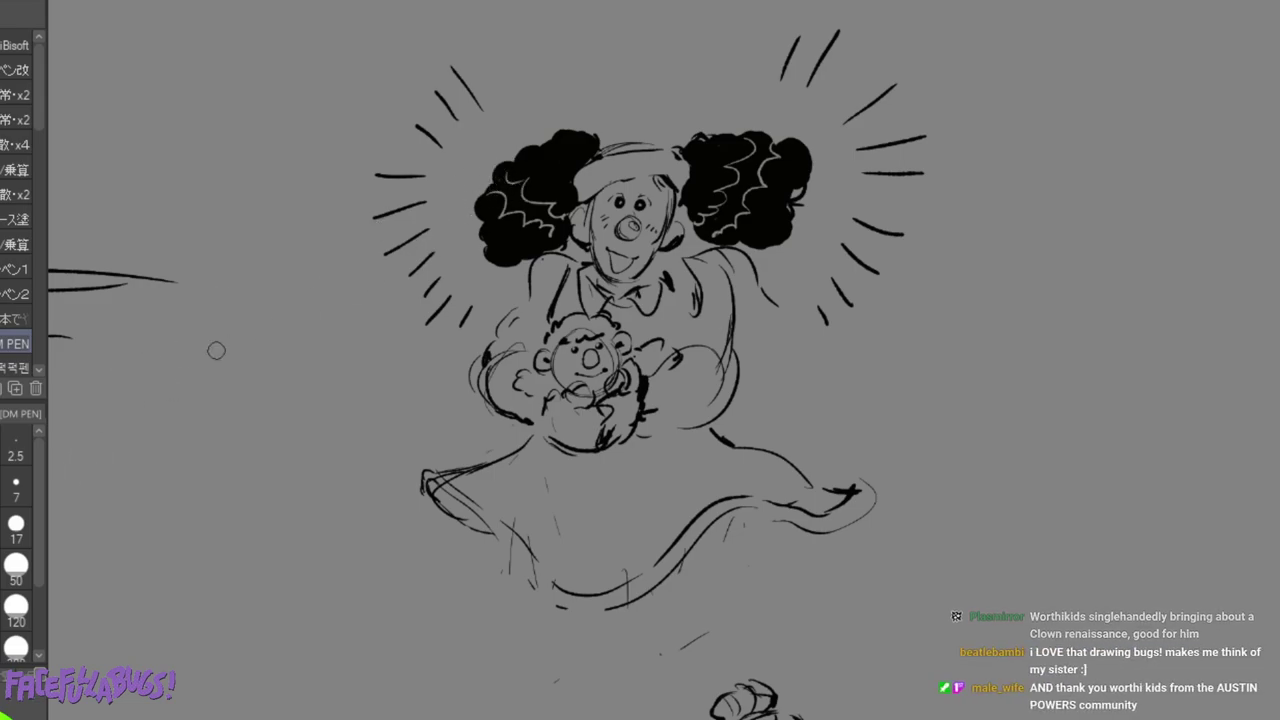
pyautogui.moveTo(500, 180); pyautogui.dragTo(517, 228)
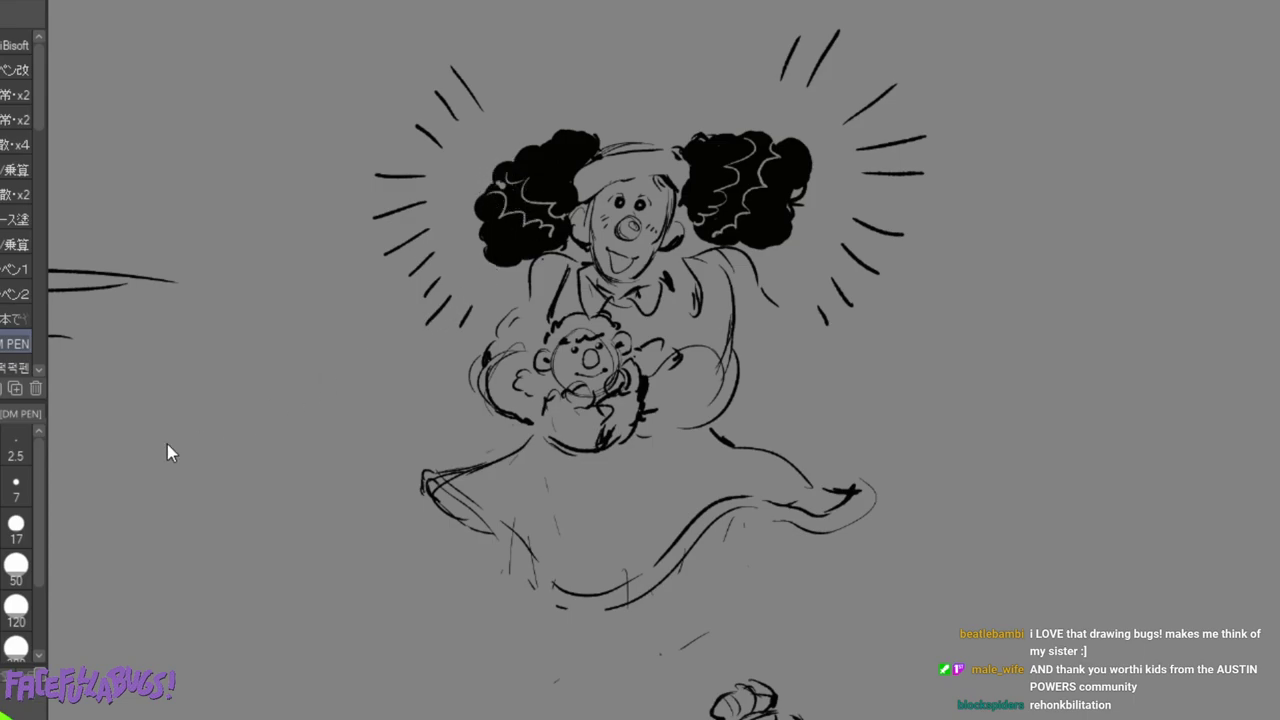
pyautogui.hotkey('ctrl', 'z')
# Blend the curl lines into soft light highlight bands across both hair puffs with the HiBisoft brush.
pyautogui.click(15, 45)
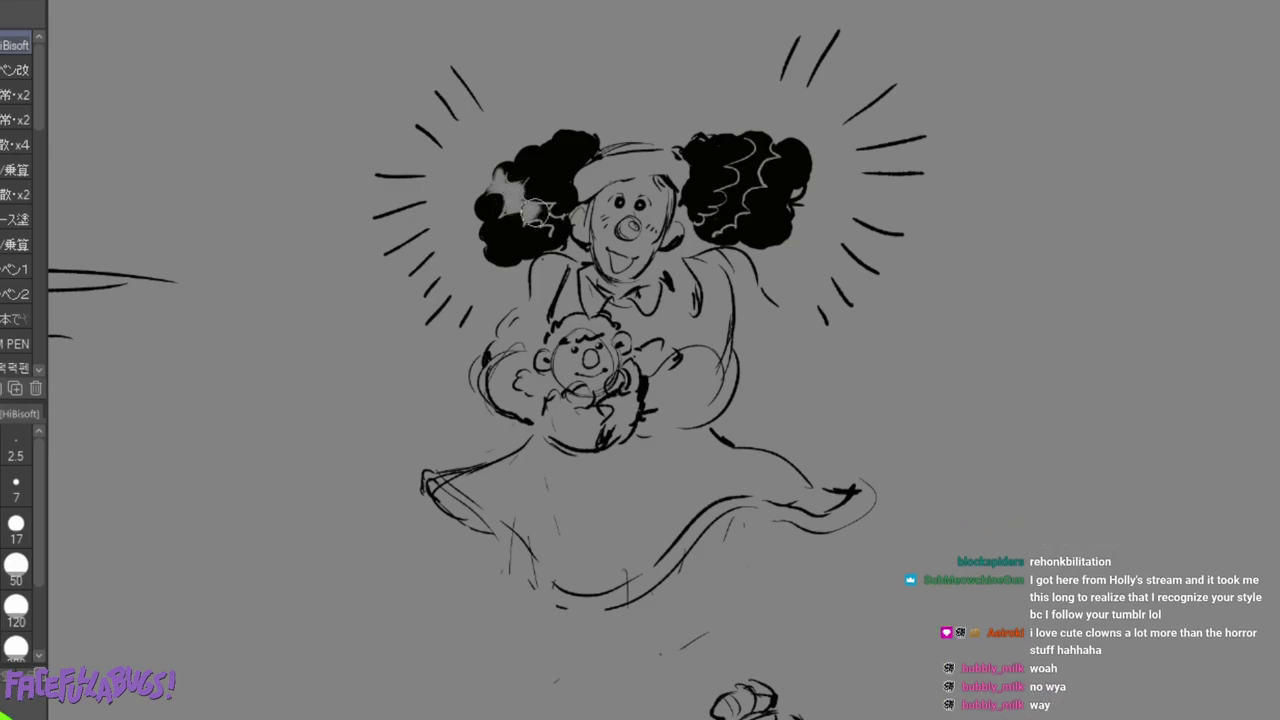
pyautogui.moveTo(542, 218); pyautogui.dragTo(567, 238)
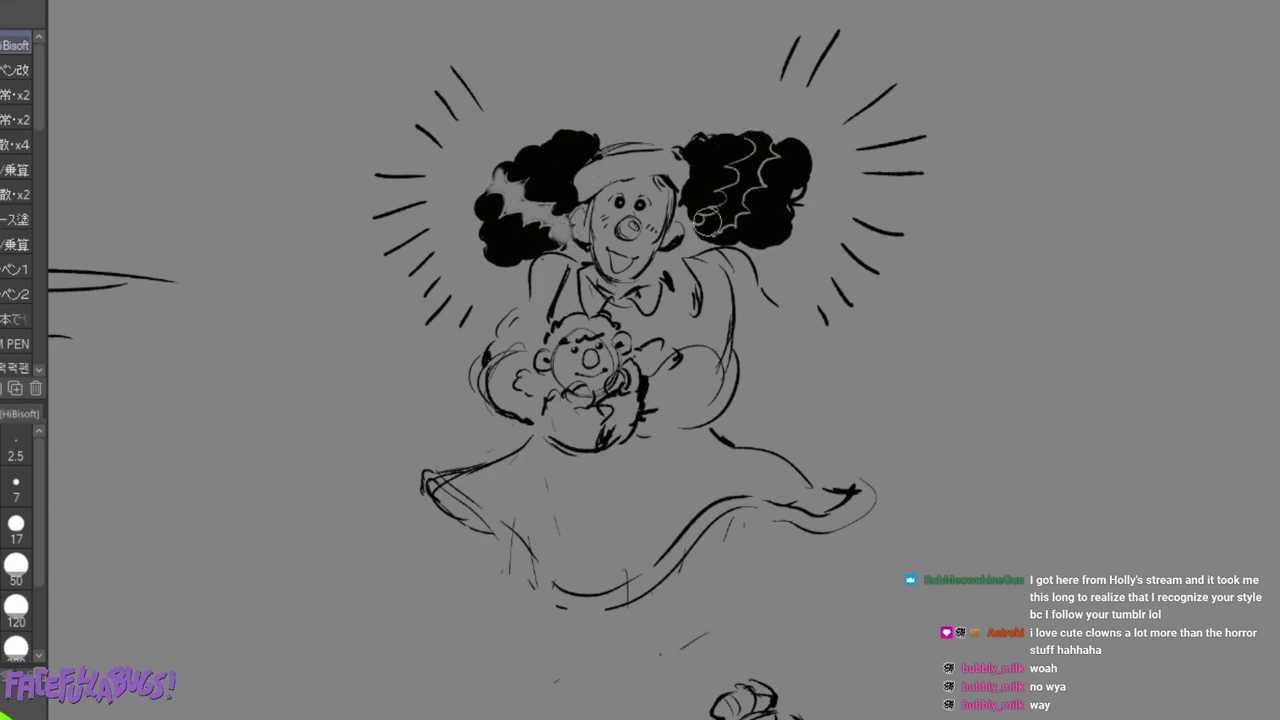
pyautogui.moveTo(698, 229)
pyautogui.mouseDown()
pyautogui.moveTo(730, 216)
pyautogui.moveTo(719, 210)
pyautogui.moveTo(738, 200)
pyautogui.moveTo(727, 189)
pyautogui.moveTo(738, 207)
pyautogui.moveTo(744, 178)
pyautogui.moveTo(755, 188)
pyautogui.moveTo(735, 185)
pyautogui.moveTo(747, 178)
pyautogui.moveTo(732, 161)
pyautogui.moveTo(770, 150)
pyautogui.mouseUp()
pyautogui.moveTo(733, 193)
pyautogui.mouseDown()
pyautogui.moveTo(717, 190)
pyautogui.moveTo(752, 148)
pyautogui.moveTo(713, 206)
pyautogui.moveTo(783, 176)
pyautogui.moveTo(723, 166)
pyautogui.moveTo(717, 180)
pyautogui.moveTo(740, 145)
pyautogui.moveTo(700, 212)
pyautogui.moveTo(763, 188)
pyautogui.moveTo(722, 230)
pyautogui.moveTo(792, 140)
pyautogui.mouseUp()
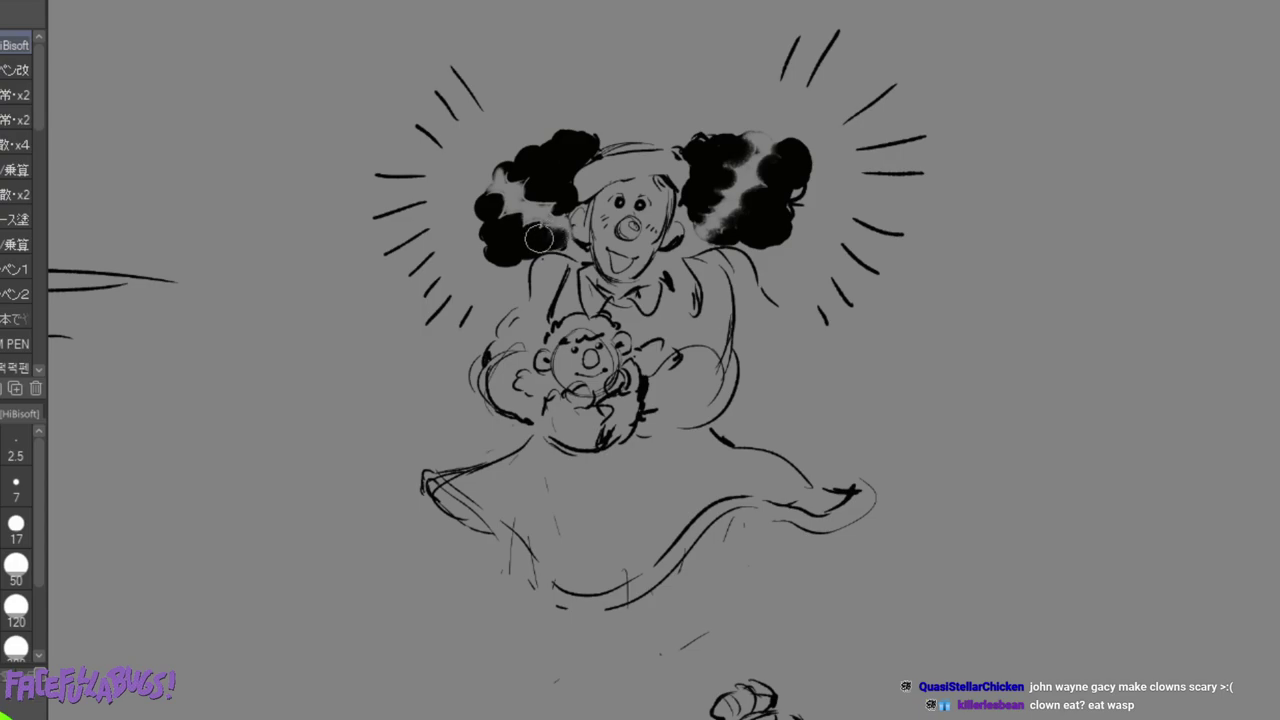
# Narrow the highlight bands in both hair puffs by painting rounded black curls back over their edges.
pyautogui.moveTo(544, 232)
pyautogui.mouseDown()
pyautogui.moveTo(509, 226)
pyautogui.moveTo(492, 196)
pyautogui.moveTo(516, 174)
pyautogui.moveTo(528, 181)
pyautogui.mouseUp()
pyautogui.moveTo(535, 193); pyautogui.dragTo(580, 222)
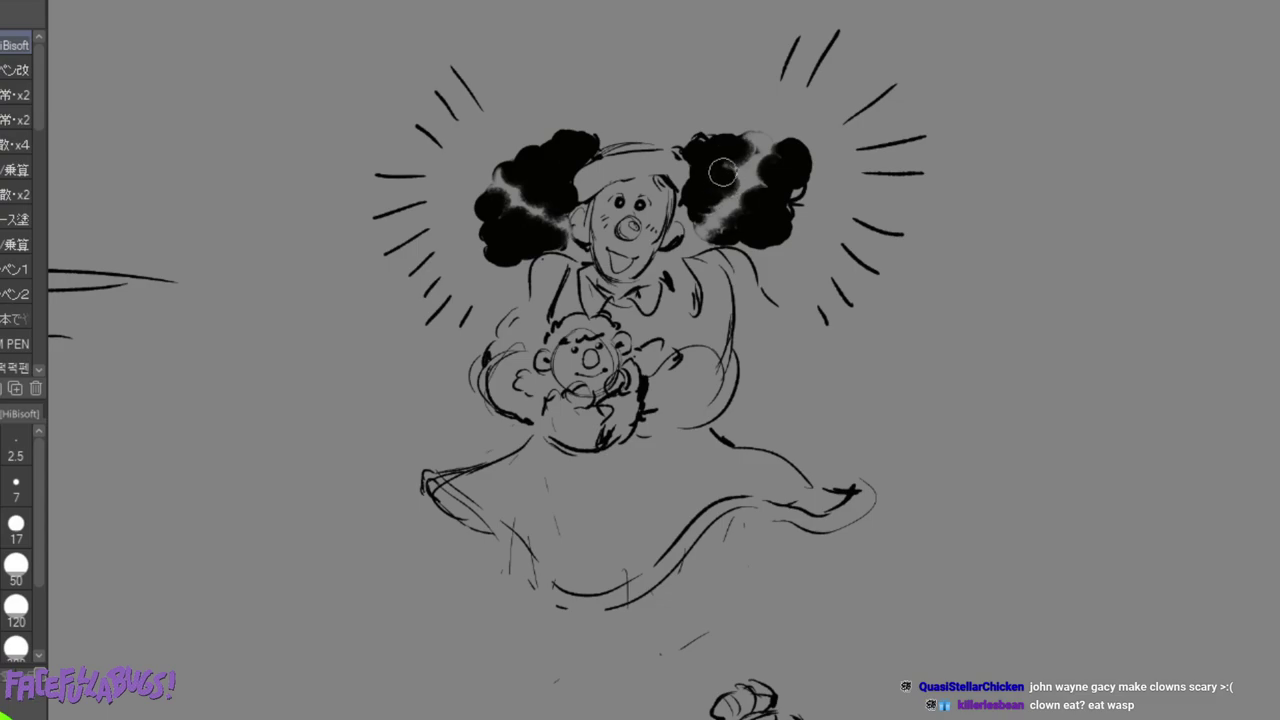
pyautogui.moveTo(726, 198)
pyautogui.mouseDown()
pyautogui.moveTo(761, 185)
pyautogui.moveTo(747, 225)
pyautogui.moveTo(716, 236)
pyautogui.moveTo(747, 213)
pyautogui.moveTo(777, 170)
pyautogui.mouseUp()
pyautogui.hotkey('ctrl', 'z')
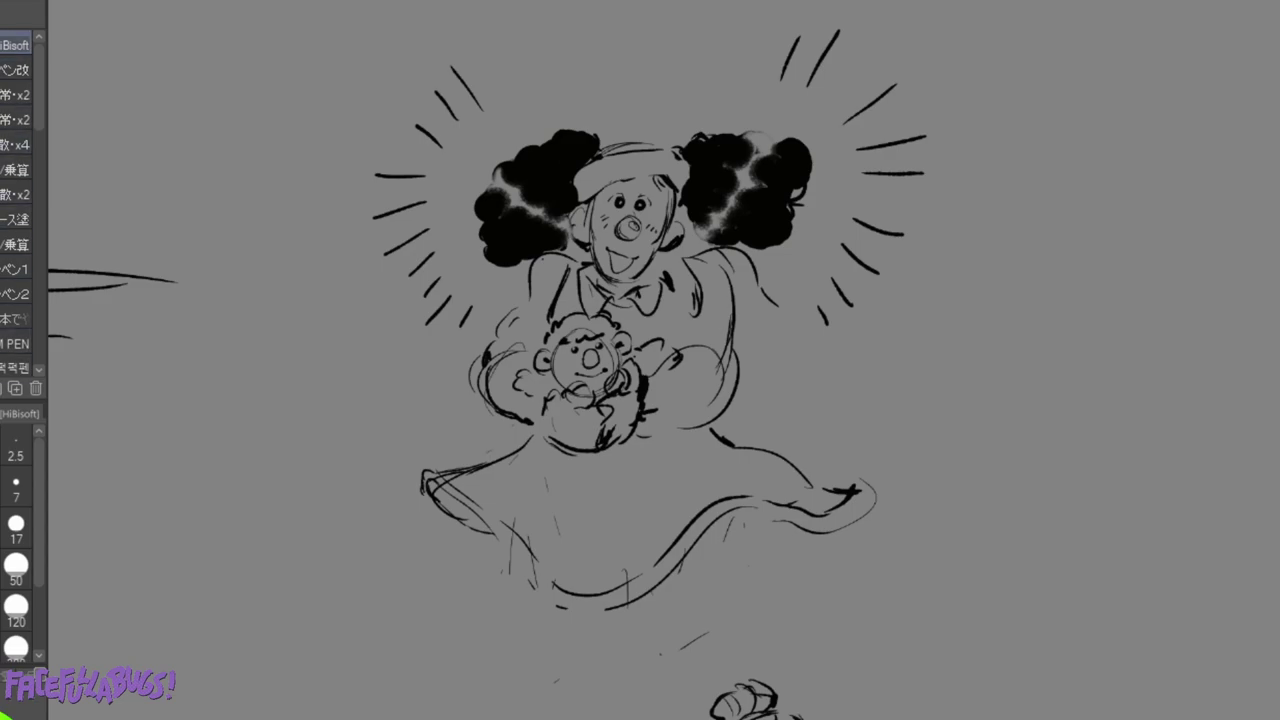
# Shade the clown's round nose and hat in grey tones with the BRUSH tool and undo the last strokes.
pyautogui.click(8, 15)
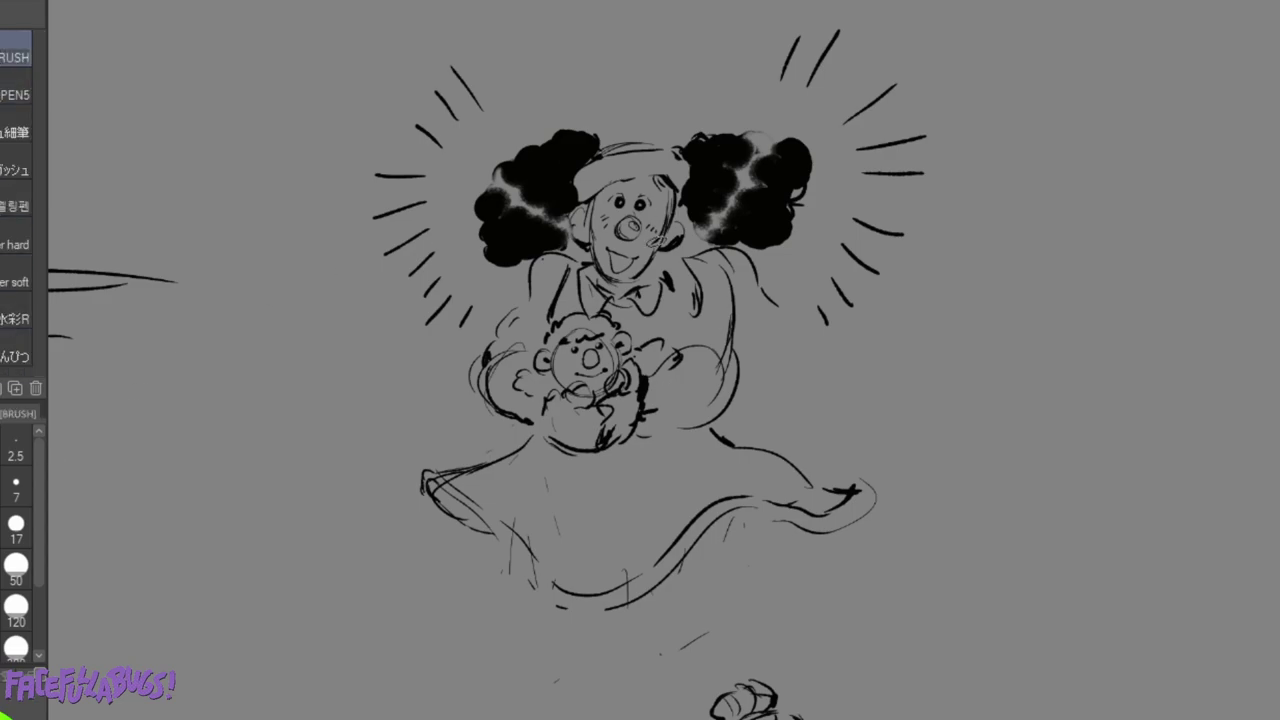
pyautogui.moveTo(626, 222); pyautogui.dragTo(637, 231)
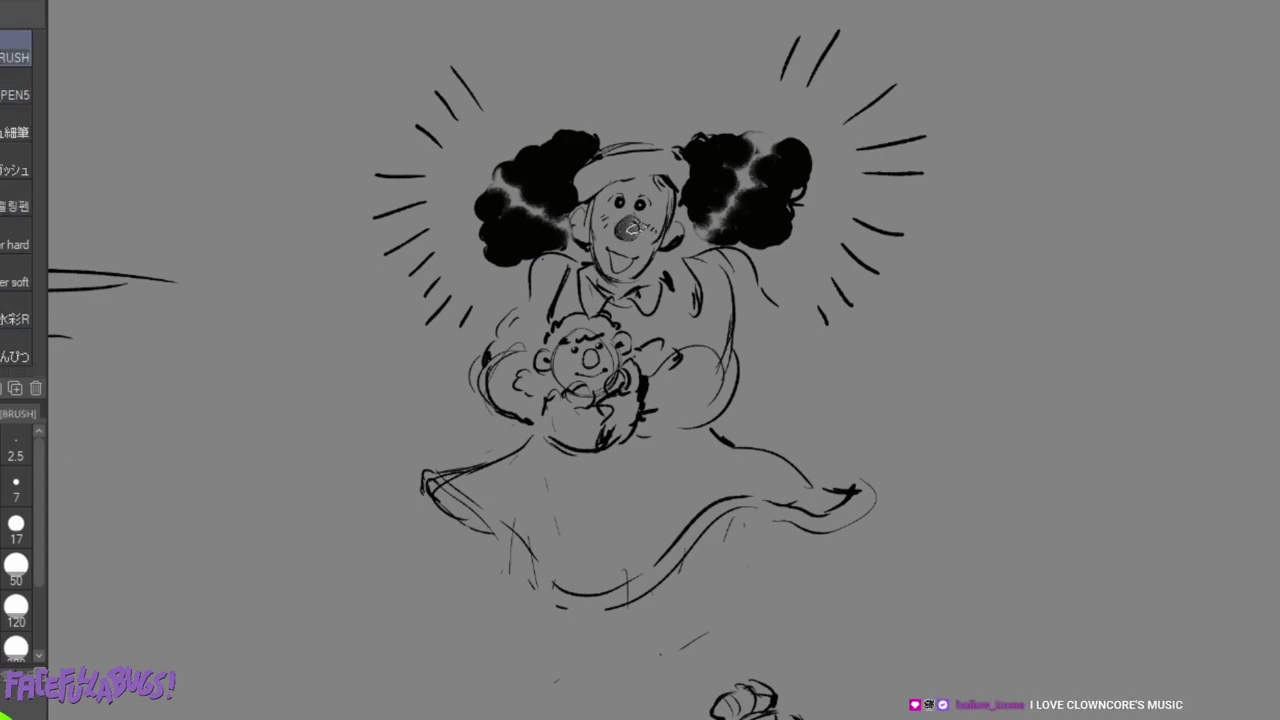
pyautogui.moveTo(583, 177)
pyautogui.mouseDown()
pyautogui.moveTo(636, 152)
pyautogui.moveTo(602, 158)
pyautogui.moveTo(654, 158)
pyautogui.moveTo(602, 157)
pyautogui.moveTo(597, 180)
pyautogui.moveTo(619, 165)
pyautogui.moveTo(589, 185)
pyautogui.moveTo(649, 160)
pyautogui.moveTo(687, 168)
pyautogui.mouseUp()
pyautogui.click(16, 527)
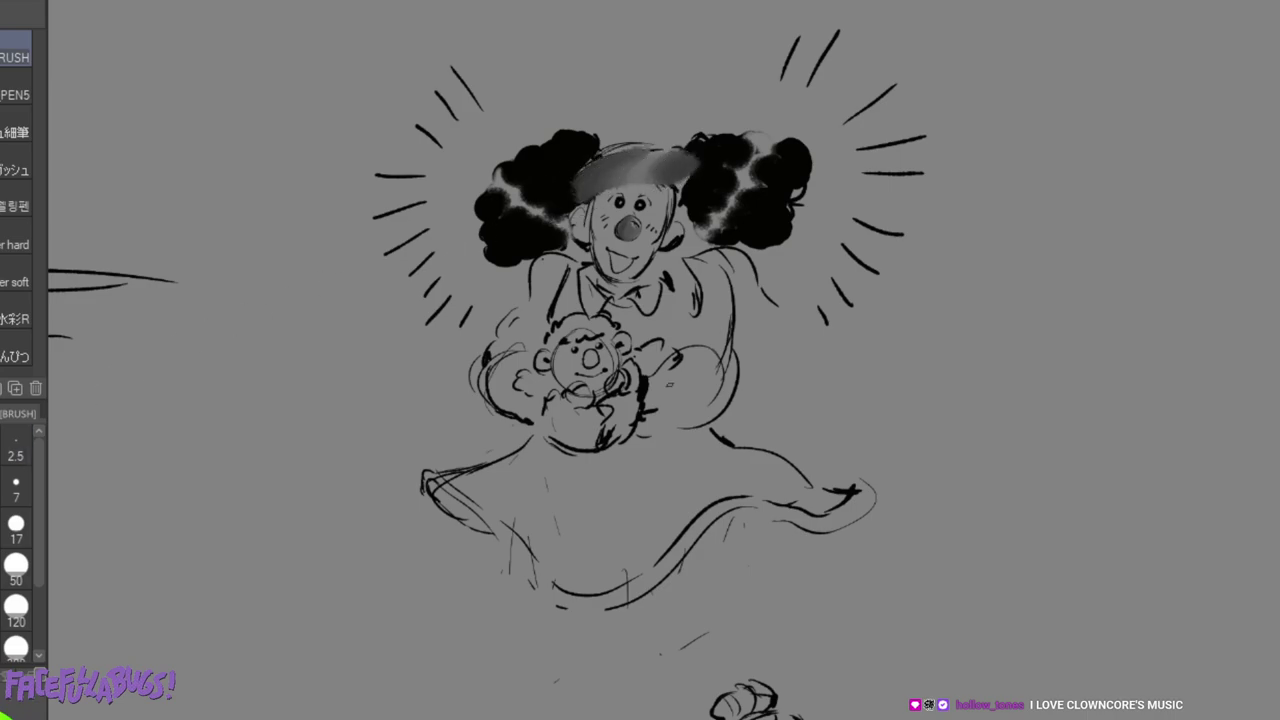
pyautogui.moveTo(597, 190); pyautogui.dragTo(646, 181)
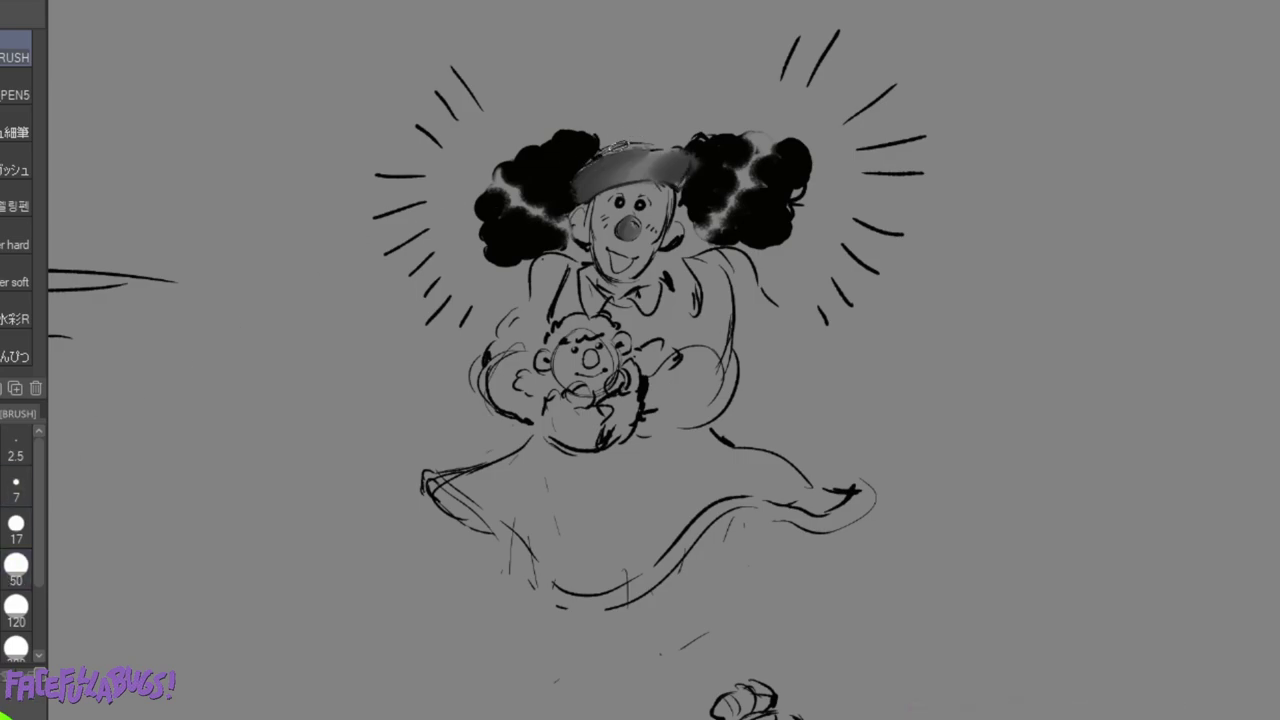
pyautogui.moveTo(603, 152)
pyautogui.mouseDown()
pyautogui.moveTo(654, 146)
pyautogui.moveTo(612, 150)
pyautogui.moveTo(634, 142)
pyautogui.moveTo(598, 158)
pyautogui.moveTo(694, 147)
pyautogui.mouseUp()
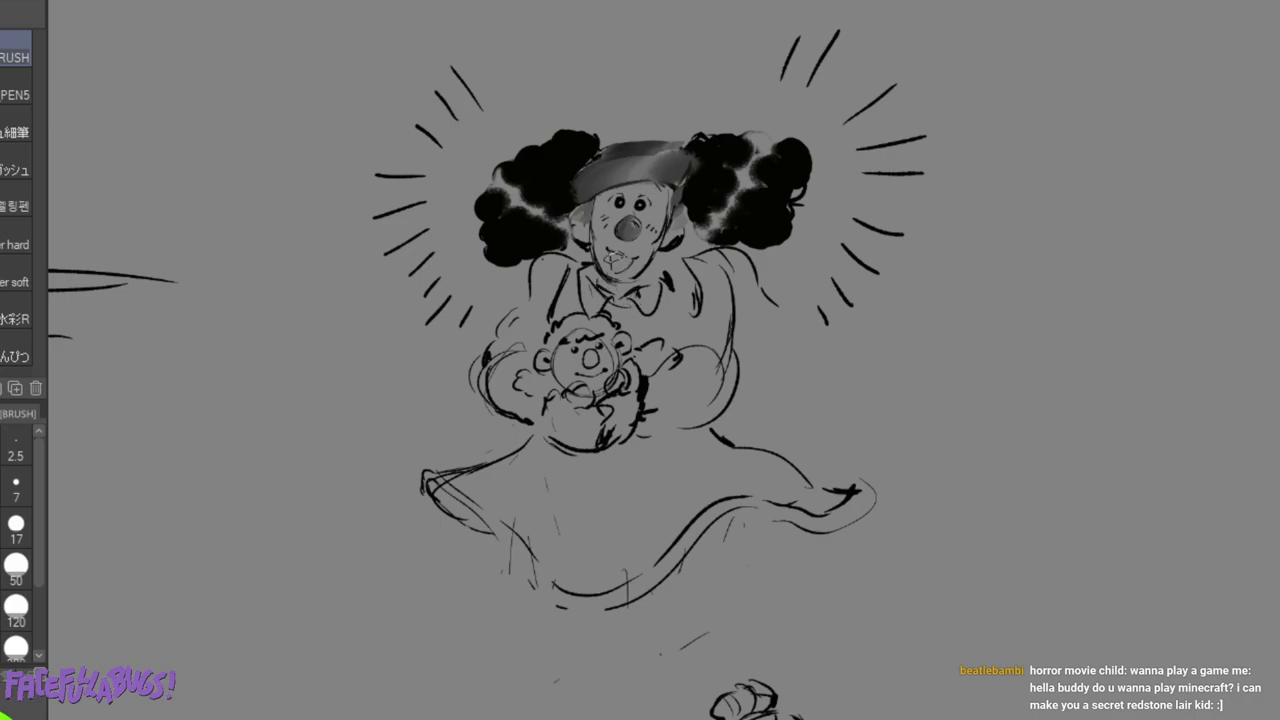
pyautogui.hotkey('ctrl', 'z')
pyautogui.hotkey('ctrl', 'z')
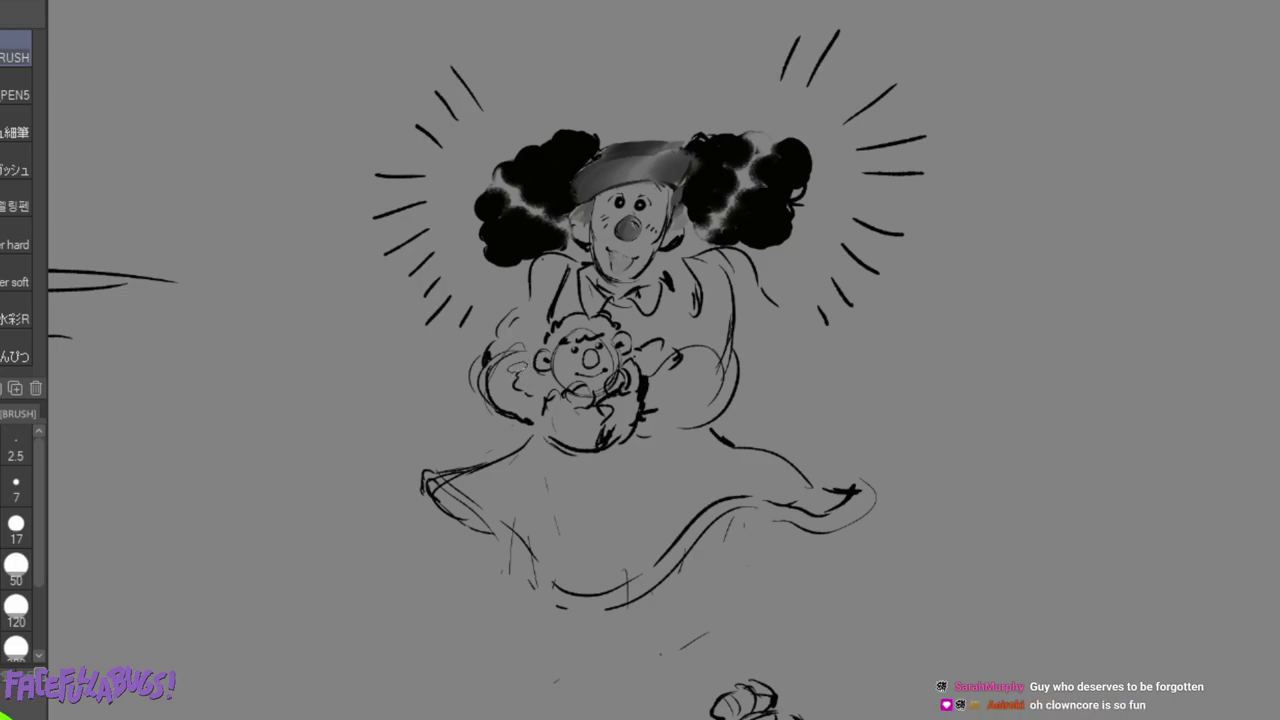
# Darken the small character's curly hair and side puff, and shade its round nose grey.
pyautogui.moveTo(533, 381)
pyautogui.mouseDown()
pyautogui.moveTo(519, 384)
pyautogui.moveTo(556, 388)
pyautogui.moveTo(553, 331)
pyautogui.mouseUp()
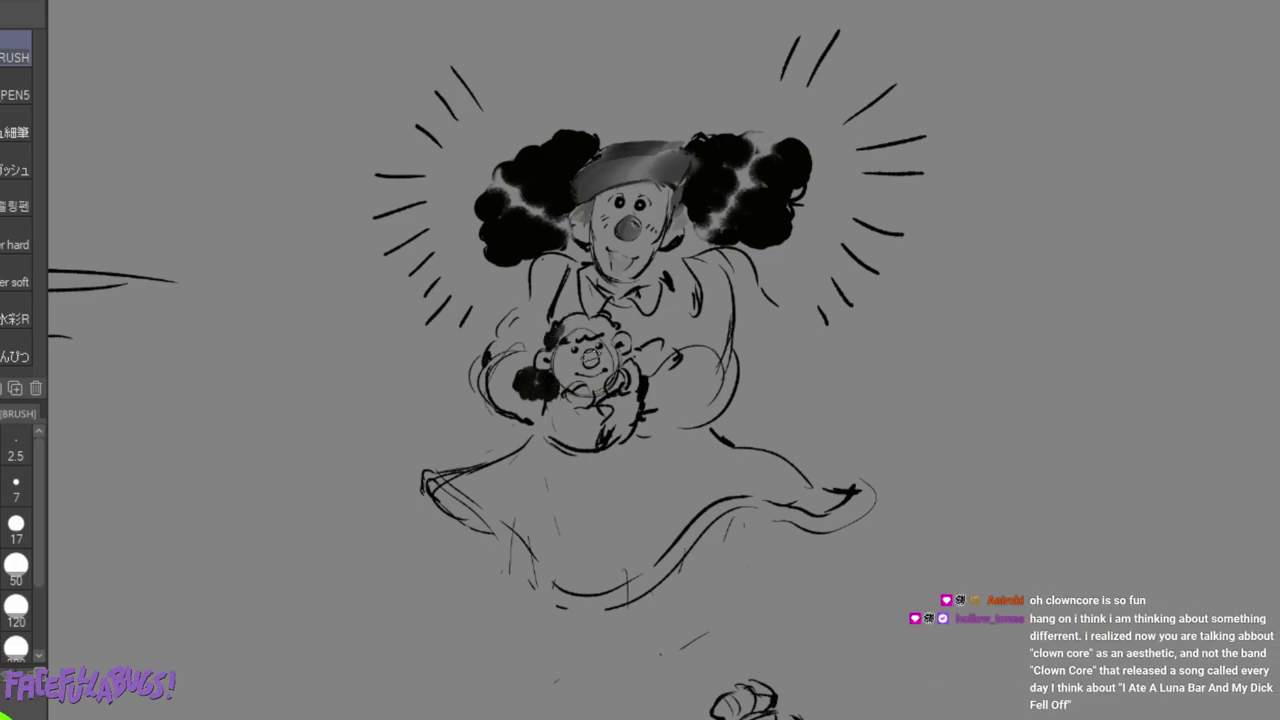
pyautogui.moveTo(566, 332)
pyautogui.mouseDown()
pyautogui.moveTo(558, 340)
pyautogui.moveTo(582, 326)
pyautogui.moveTo(575, 318)
pyautogui.moveTo(603, 326)
pyautogui.mouseUp()
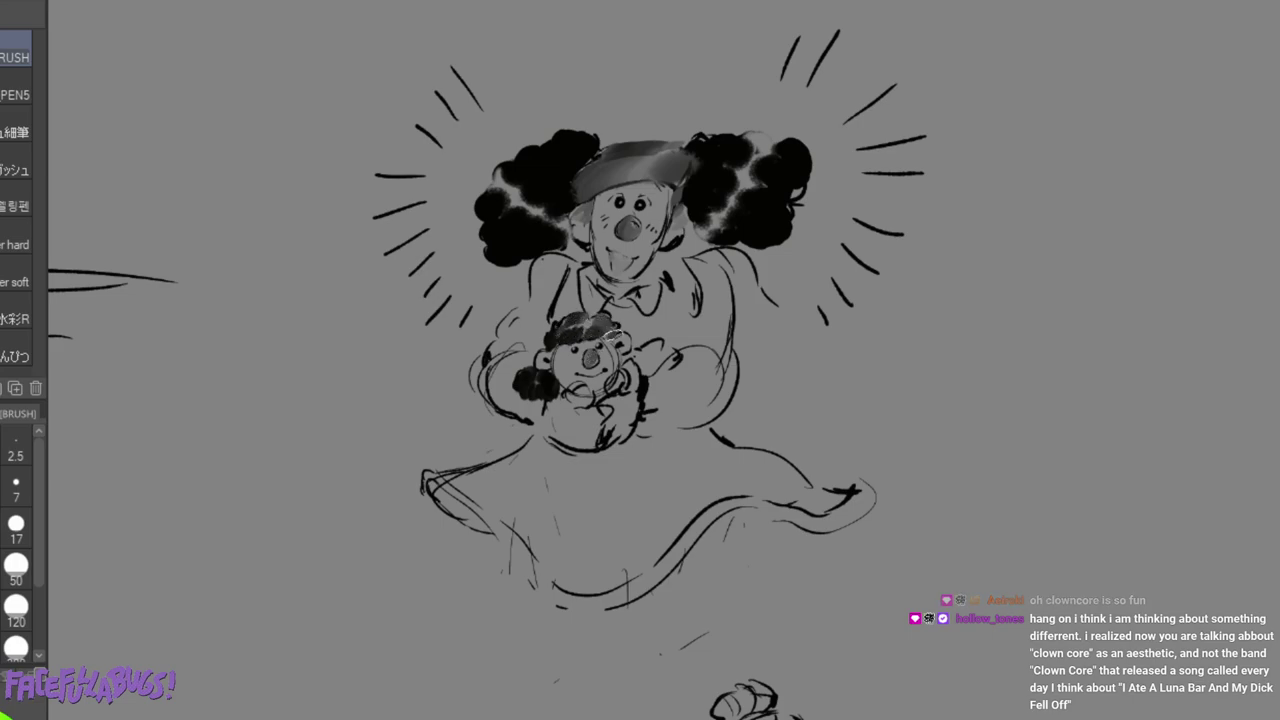
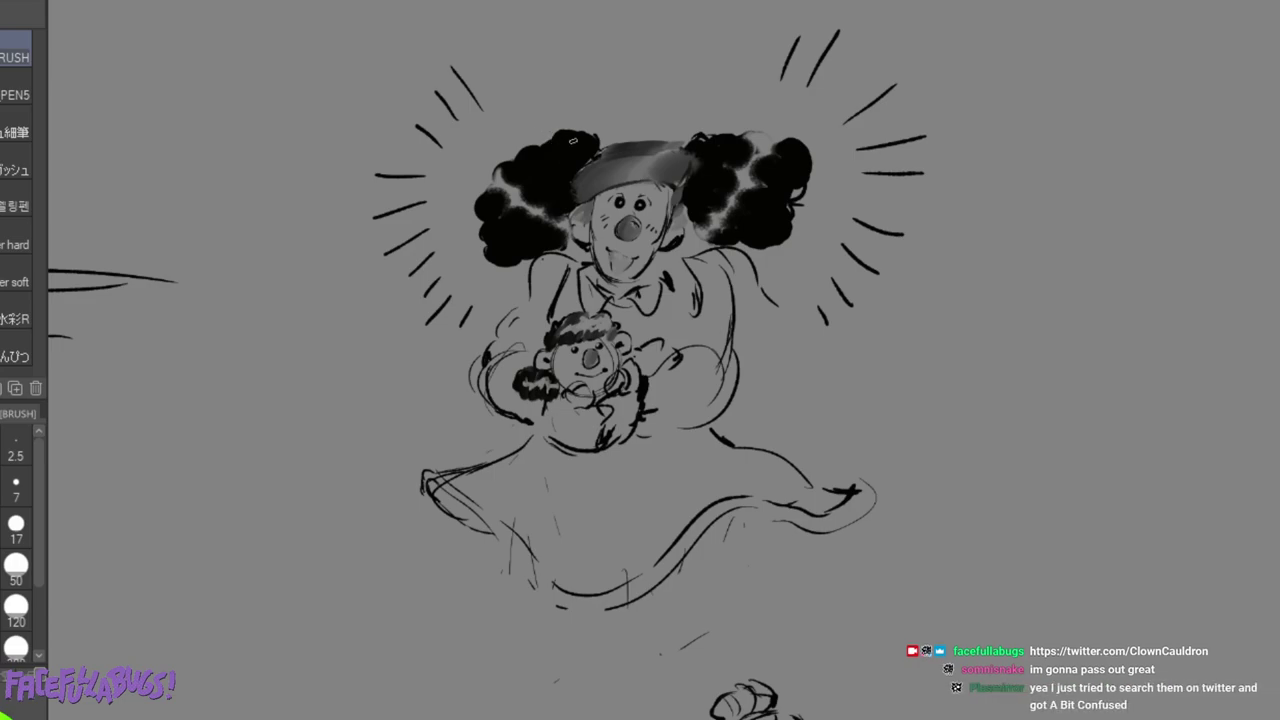
# Enlarge the clown's hair puffs with extra black curls around their tops and outer edges, softening one upper edge.
pyautogui.moveTo(572, 140); pyautogui.dragTo(598, 140)
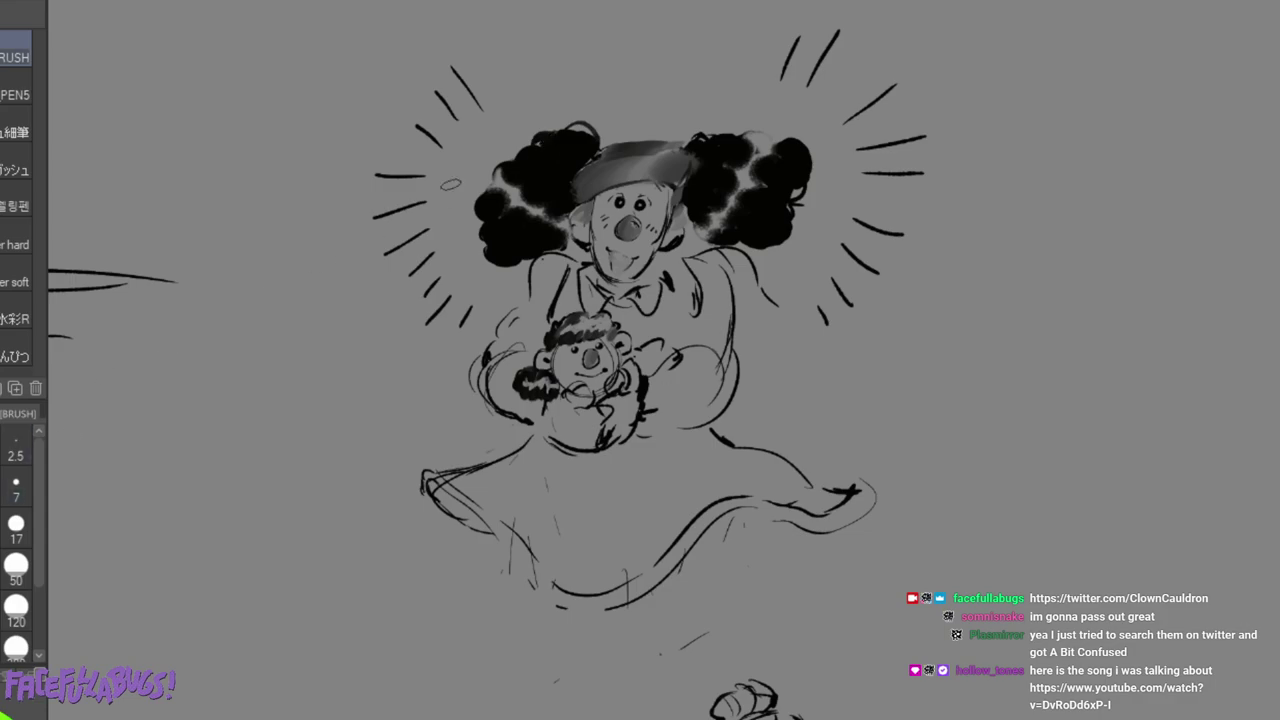
pyautogui.moveTo(592, 136)
pyautogui.mouseDown()
pyautogui.moveTo(560, 122)
pyautogui.moveTo(566, 142)
pyautogui.moveTo(543, 145)
pyautogui.mouseUp()
pyautogui.moveTo(686, 142)
pyautogui.mouseDown()
pyautogui.moveTo(722, 139)
pyautogui.moveTo(695, 141)
pyautogui.moveTo(698, 126)
pyautogui.moveTo(722, 138)
pyautogui.moveTo(738, 136)
pyautogui.moveTo(719, 126)
pyautogui.moveTo(768, 126)
pyautogui.moveTo(778, 149)
pyautogui.moveTo(792, 138)
pyautogui.moveTo(803, 152)
pyautogui.moveTo(797, 141)
pyautogui.moveTo(808, 156)
pyautogui.moveTo(795, 153)
pyautogui.moveTo(791, 182)
pyautogui.moveTo(803, 150)
pyautogui.moveTo(805, 166)
pyautogui.moveTo(792, 228)
pyautogui.mouseUp()
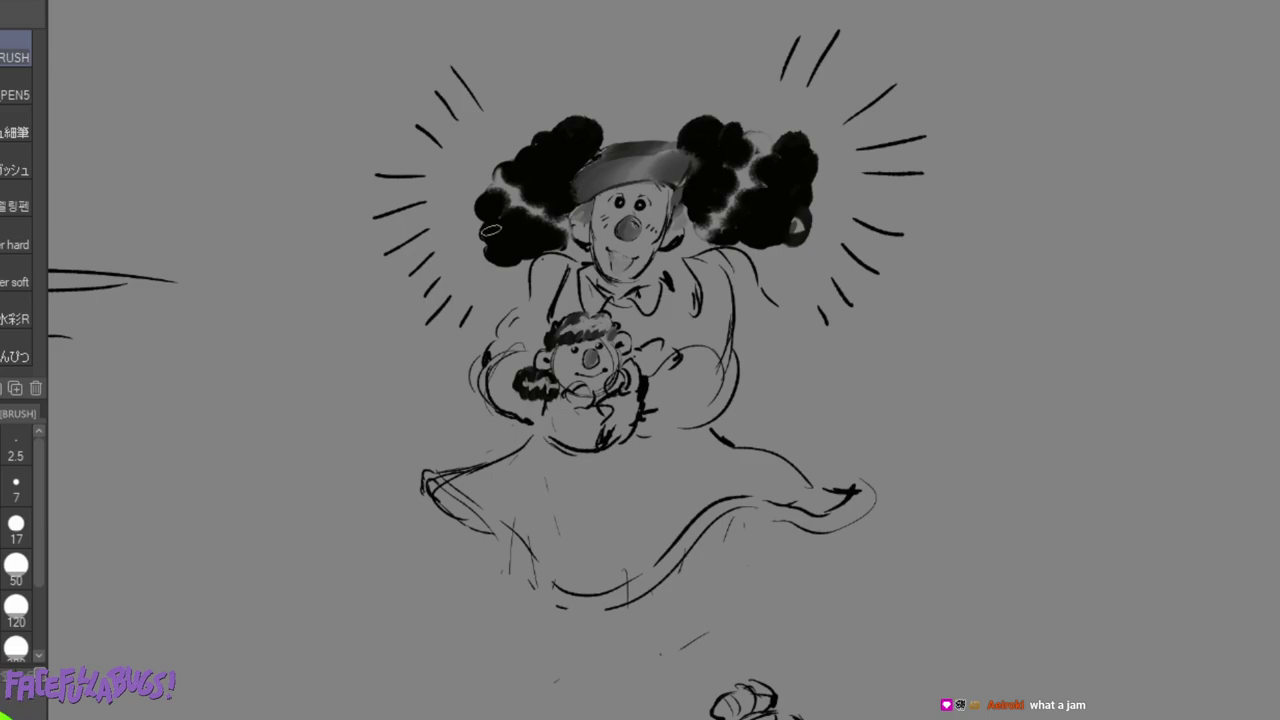
pyautogui.moveTo(484, 218)
pyautogui.mouseDown()
pyautogui.moveTo(486, 267)
pyautogui.moveTo(520, 268)
pyautogui.moveTo(511, 263)
pyautogui.mouseUp()
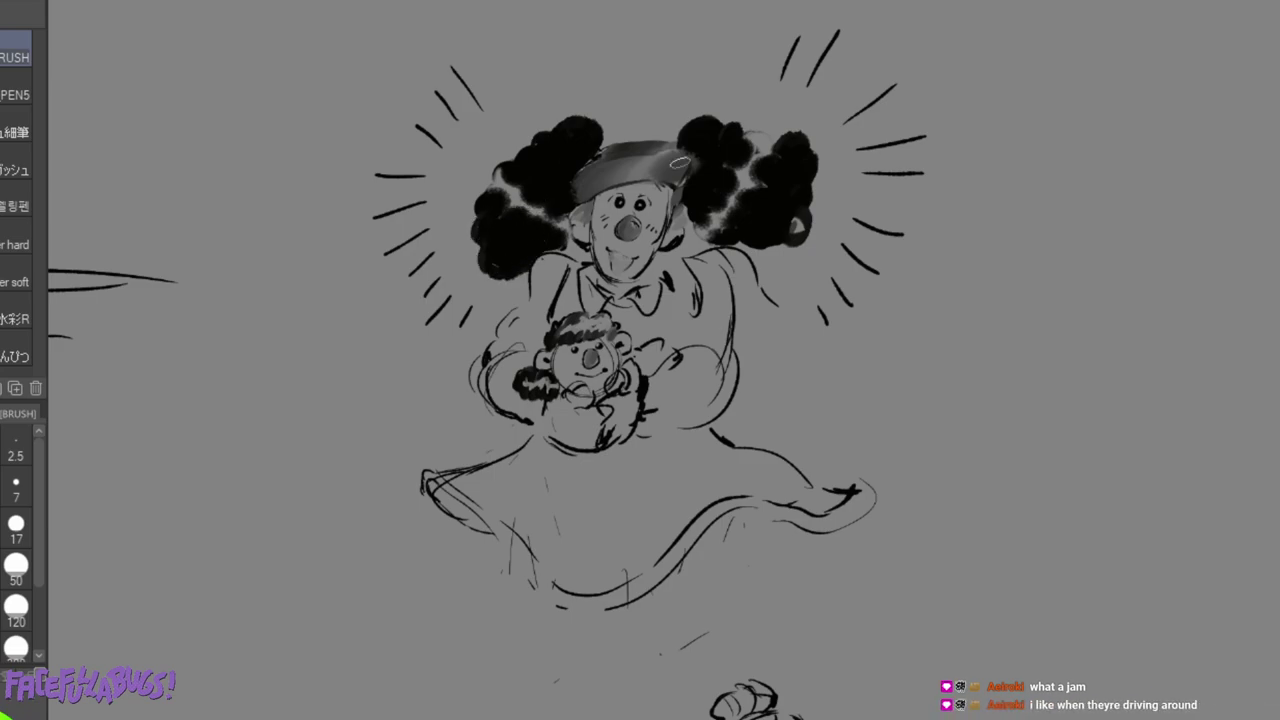
pyautogui.moveTo(766, 238)
pyautogui.mouseDown()
pyautogui.moveTo(788, 243)
pyautogui.moveTo(814, 192)
pyautogui.mouseUp()
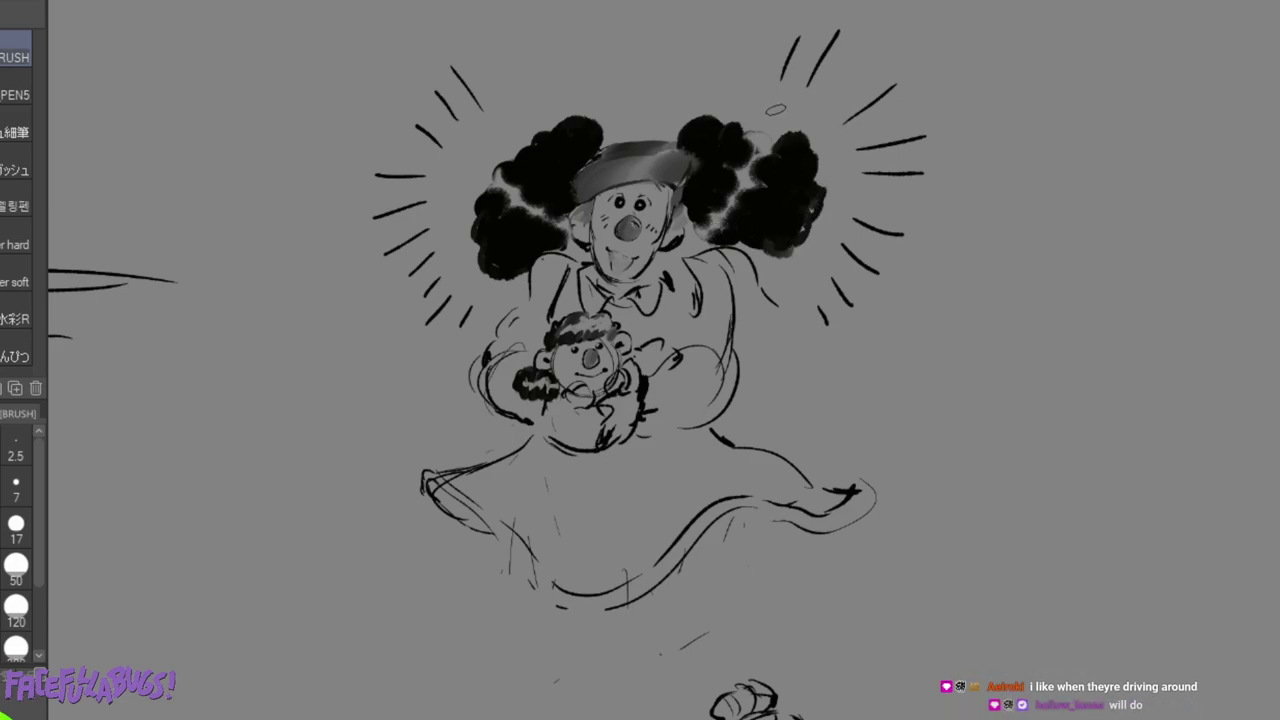
pyautogui.moveTo(779, 133)
pyautogui.mouseDown()
pyautogui.moveTo(823, 183)
pyautogui.moveTo(794, 130)
pyautogui.moveTo(815, 145)
pyautogui.moveTo(821, 218)
pyautogui.moveTo(825, 180)
pyautogui.moveTo(809, 151)
pyautogui.moveTo(811, 208)
pyautogui.mouseUp()
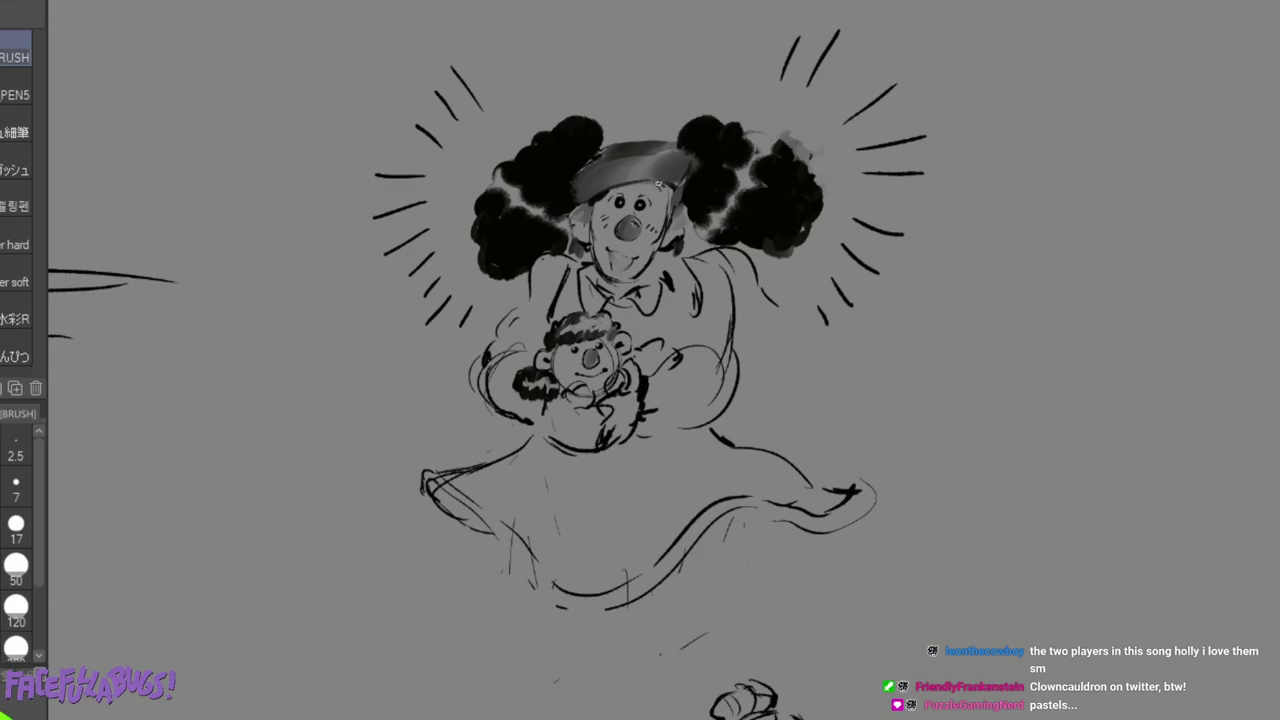
# Shade the clown's hat with grey tones and darker lines, and soften the ears, eyes and cheeks with light grey.
pyautogui.moveTo(578, 177)
pyautogui.mouseDown()
pyautogui.moveTo(617, 180)
pyautogui.moveTo(582, 172)
pyautogui.moveTo(685, 153)
pyautogui.mouseUp()
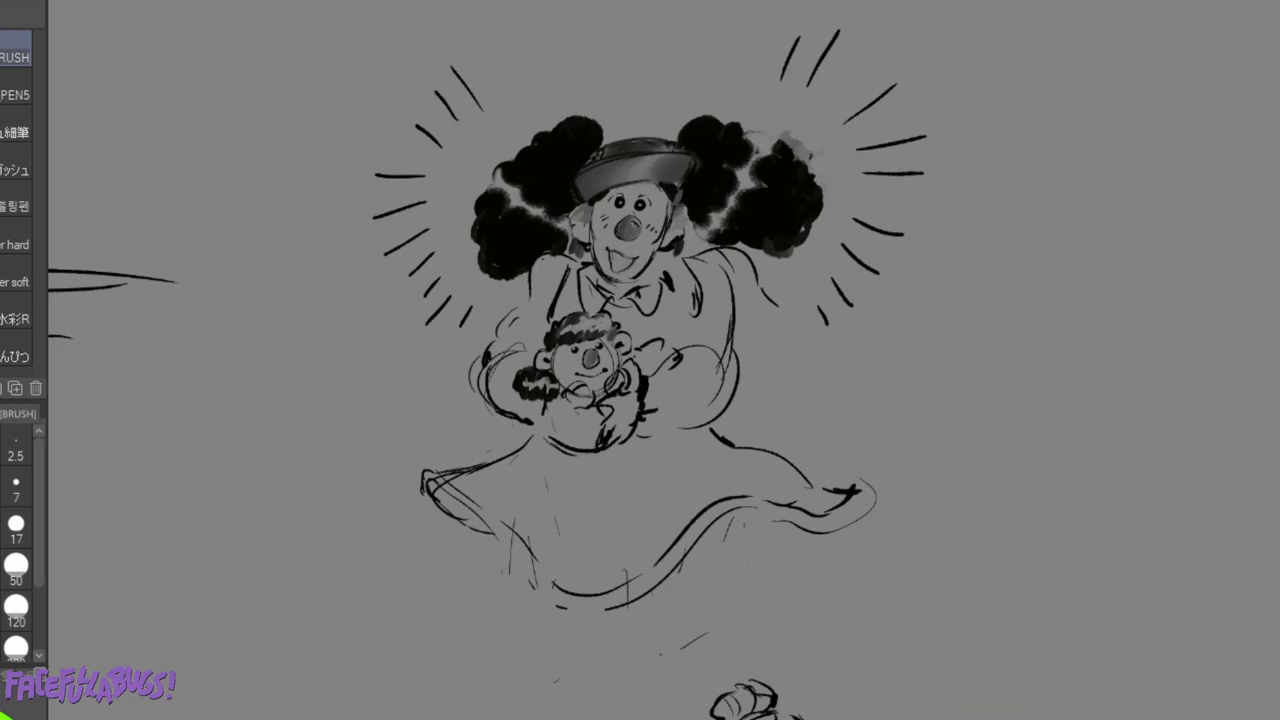
pyautogui.moveTo(570, 212); pyautogui.dragTo(584, 236)
pyautogui.moveTo(688, 212); pyautogui.dragTo(663, 239)
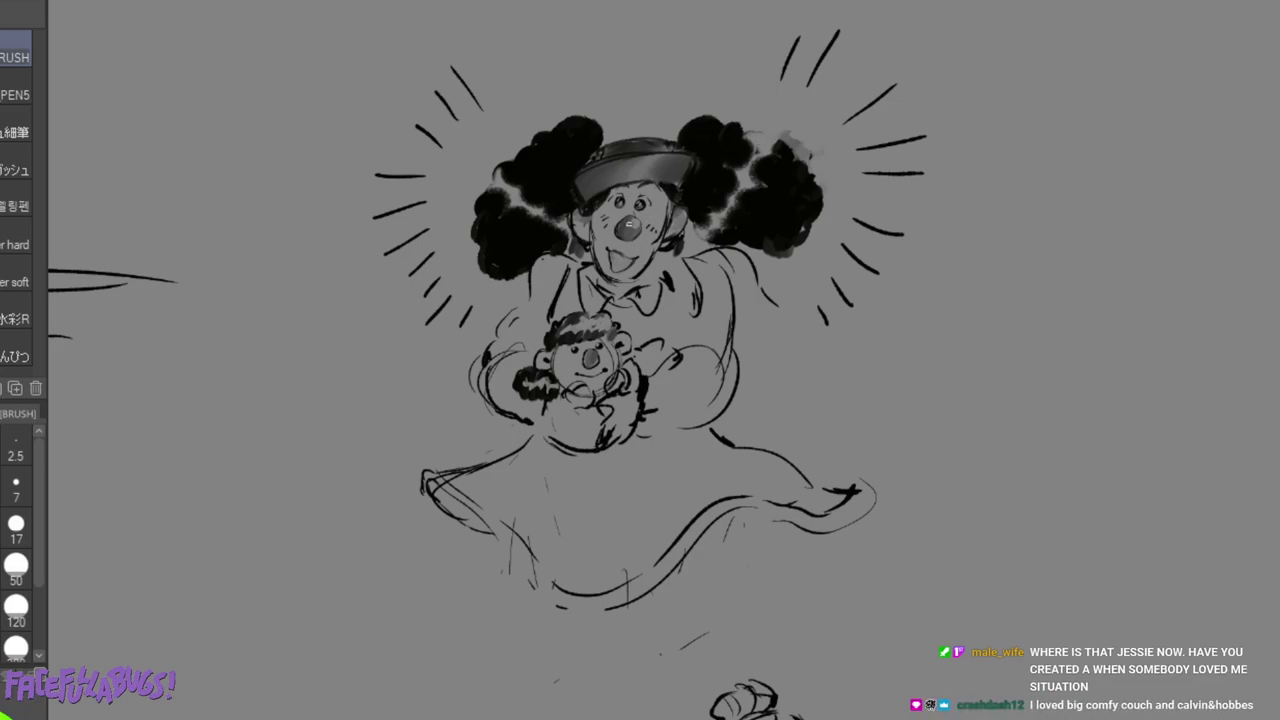
pyautogui.moveTo(678, 380); pyautogui.dragTo(662, 390)
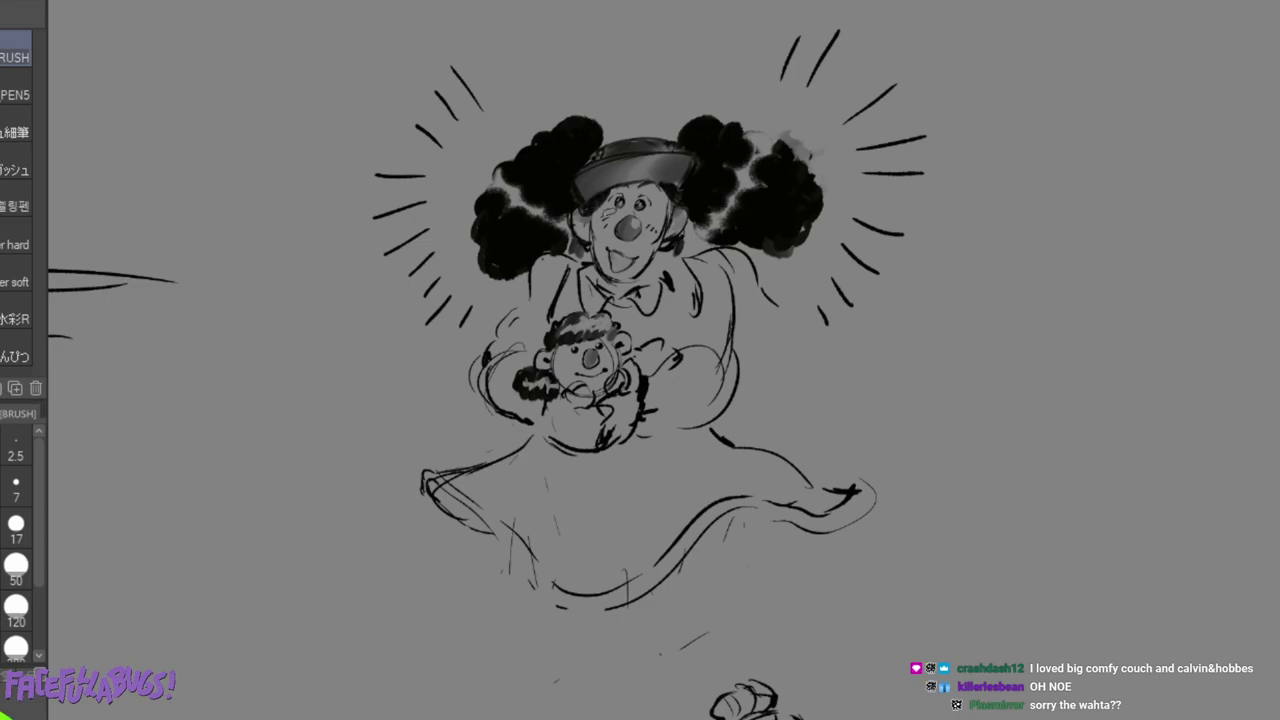
pyautogui.moveTo(607, 211)
pyautogui.mouseDown()
pyautogui.moveTo(560, 162)
pyautogui.moveTo(599, 221)
pyautogui.moveTo(606, 211)
pyautogui.moveTo(602, 229)
pyautogui.moveTo(609, 212)
pyautogui.moveTo(613, 200)
pyautogui.mouseUp()
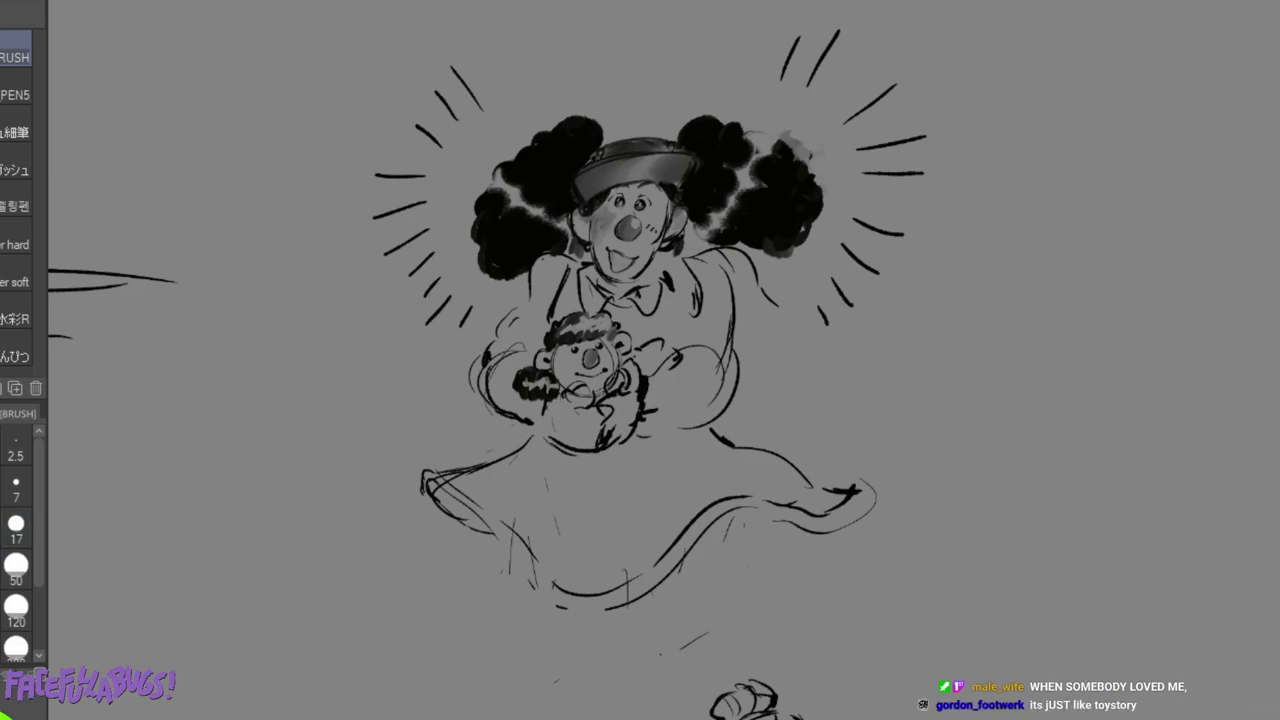
# Sketch a bowl-shaped vessel with banded rim lines on empty canvas and a round, open-mouthed smiling face above it.
pyautogui.moveTo(177, 500)
pyautogui.mouseDown()
pyautogui.moveTo(1100, 245)
pyautogui.moveTo(1200, 240)
pyautogui.mouseUp()
pyautogui.moveTo(699, 293); pyautogui.dragTo(587, 312)
pyautogui.moveTo(584, 316)
pyautogui.mouseDown()
pyautogui.moveTo(690, 350)
pyautogui.moveTo(737, 303)
pyautogui.moveTo(705, 362)
pyautogui.mouseUp()
pyautogui.moveTo(588, 338); pyautogui.dragTo(728, 318)
pyautogui.moveTo(608, 349); pyautogui.dragTo(706, 330)
pyautogui.moveTo(692, 237)
pyautogui.mouseDown()
pyautogui.moveTo(678, 278)
pyautogui.moveTo(694, 236)
pyautogui.moveTo(712, 264)
pyautogui.moveTo(686, 267)
pyautogui.mouseUp()
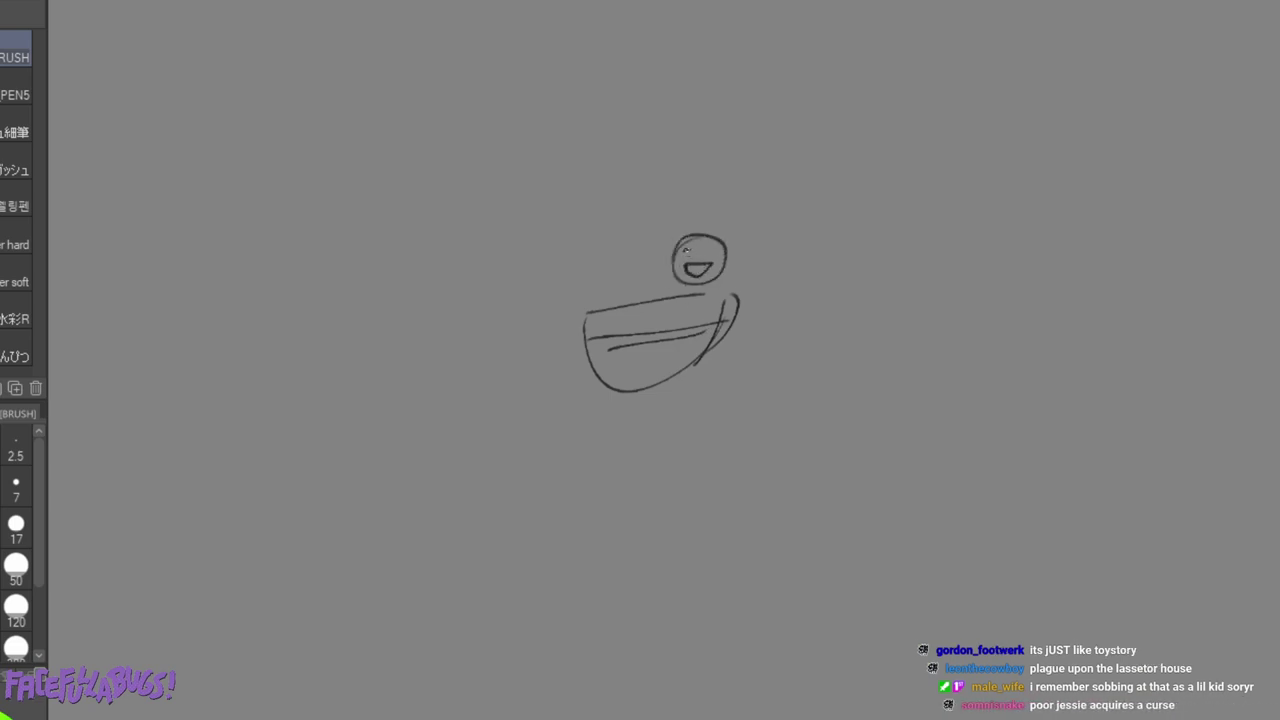
# Sketch a small three-eyed alien with an antenna, pointed ear, raised hands and stubby legs beside the bowl.
pyautogui.moveTo(546, 349); pyautogui.dragTo(568, 350)
pyautogui.moveTo(556, 357); pyautogui.dragTo(580, 356)
pyautogui.moveTo(515, 262)
pyautogui.mouseDown()
pyautogui.moveTo(507, 320)
pyautogui.moveTo(514, 259)
pyautogui.moveTo(538, 290)
pyautogui.mouseUp()
pyautogui.moveTo(441, 314); pyautogui.dragTo(454, 324)
pyautogui.moveTo(486, 276)
pyautogui.mouseDown()
pyautogui.moveTo(498, 298)
pyautogui.moveTo(456, 312)
pyautogui.moveTo(470, 322)
pyautogui.mouseUp()
pyautogui.moveTo(478, 289); pyautogui.dragTo(522, 275)
pyautogui.moveTo(480, 315); pyautogui.dragTo(513, 301)
pyautogui.moveTo(511, 293)
pyautogui.mouseDown()
pyautogui.moveTo(516, 303)
pyautogui.moveTo(480, 250)
pyautogui.mouseUp()
pyautogui.moveTo(480, 249); pyautogui.dragTo(481, 244)
pyautogui.moveTo(534, 300)
pyautogui.mouseDown()
pyautogui.moveTo(573, 257)
pyautogui.moveTo(575, 299)
pyautogui.mouseUp()
pyautogui.moveTo(470, 329); pyautogui.dragTo(450, 339)
pyautogui.moveTo(450, 337)
pyautogui.mouseDown()
pyautogui.moveTo(436, 348)
pyautogui.moveTo(530, 382)
pyautogui.mouseUp()
pyautogui.moveTo(546, 308)
pyautogui.mouseDown()
pyautogui.moveTo(580, 340)
pyautogui.moveTo(578, 362)
pyautogui.mouseUp()
# Draw a flat base line under the bowl and a wide looping curve in the empty space beyond it.
pyautogui.moveTo(518, 372)
pyautogui.mouseDown()
pyautogui.moveTo(566, 392)
pyautogui.moveTo(716, 384)
pyautogui.mouseUp()
pyautogui.moveTo(602, 398); pyautogui.dragTo(712, 384)
pyautogui.moveTo(838, 365); pyautogui.dragTo(962, 340)
pyautogui.moveTo(814, 384)
pyautogui.mouseDown()
pyautogui.moveTo(1117, 370)
pyautogui.moveTo(1013, 390)
pyautogui.moveTo(955, 347)
pyautogui.mouseUp()
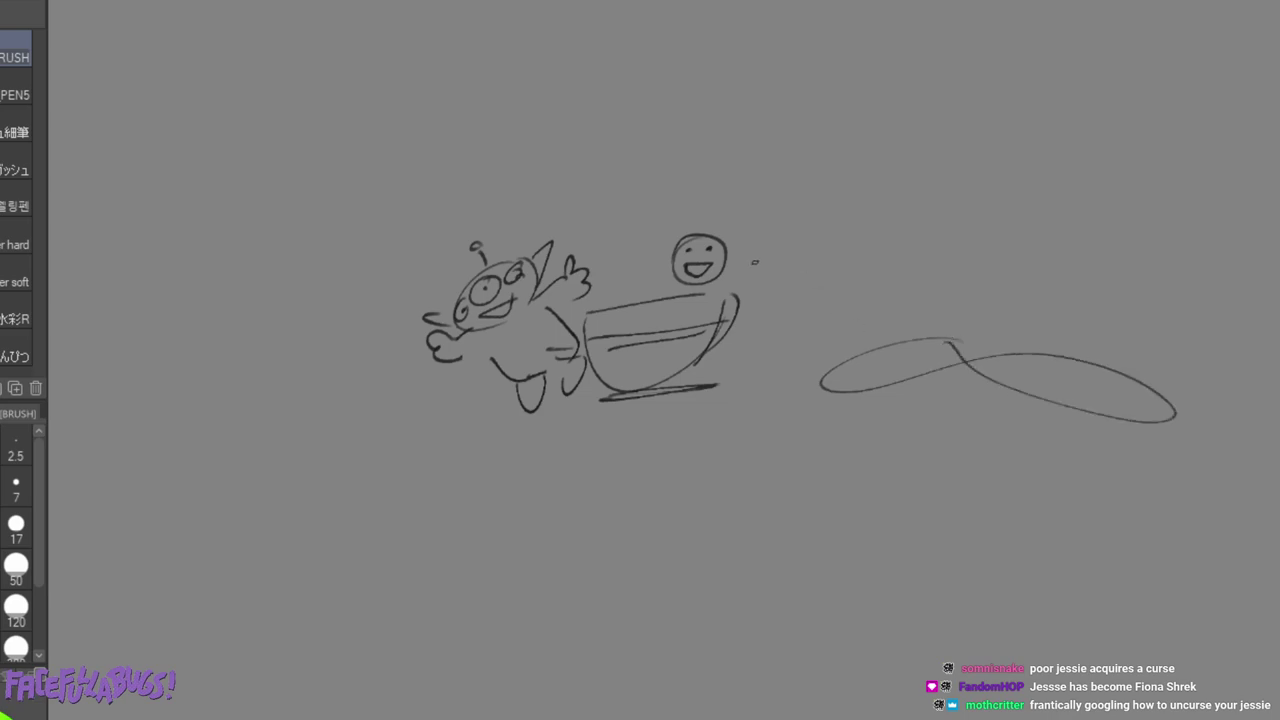
# Give the round-faced figure above the bowl two raised arms with waving hands.
pyautogui.moveTo(722, 276)
pyautogui.mouseDown()
pyautogui.moveTo(750, 254)
pyautogui.moveTo(750, 274)
pyautogui.mouseUp()
pyautogui.moveTo(747, 237)
pyautogui.mouseDown()
pyautogui.moveTo(742, 225)
pyautogui.moveTo(778, 234)
pyautogui.mouseUp()
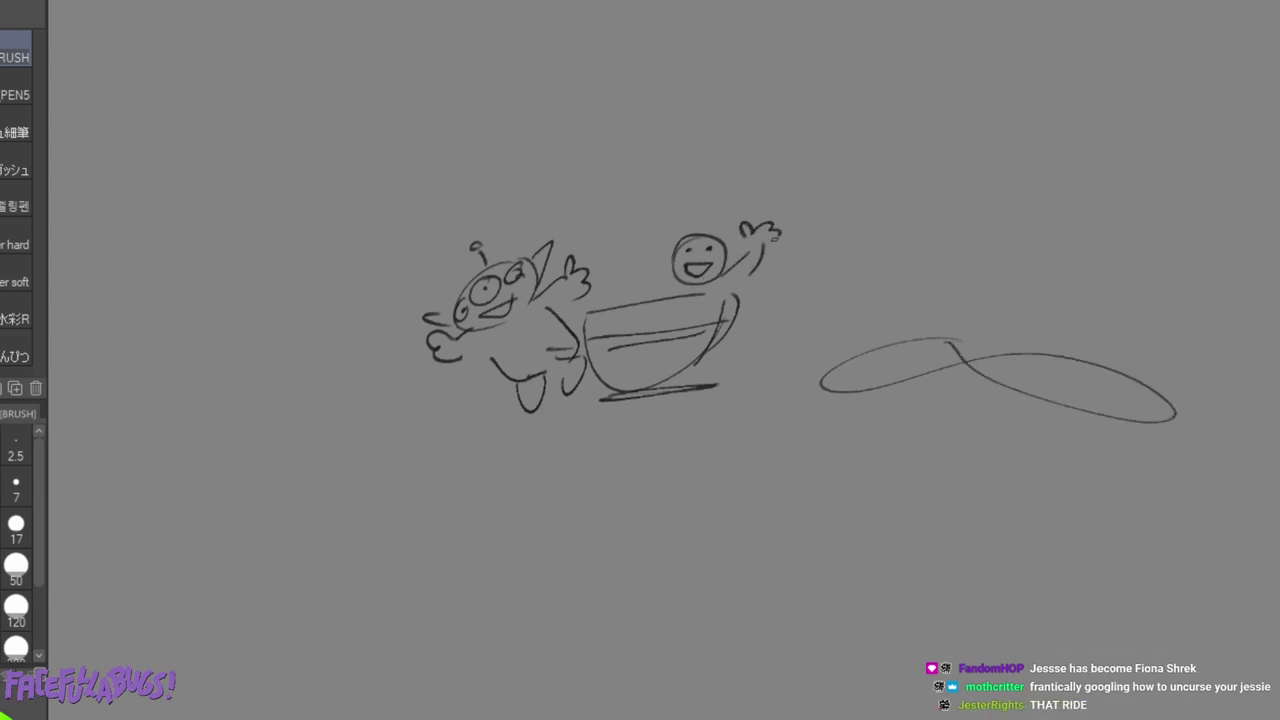
pyautogui.moveTo(666, 270)
pyautogui.mouseDown()
pyautogui.moveTo(645, 237)
pyautogui.moveTo(608, 266)
pyautogui.mouseUp()
# Sketch a laughing oval face with an open mouth, dot eyes, a forehead curl and a swoop of hair below the alien.
pyautogui.moveTo(516, 585)
pyautogui.mouseDown()
pyautogui.moveTo(578, 514)
pyautogui.moveTo(595, 563)
pyautogui.moveTo(528, 585)
pyautogui.moveTo(568, 614)
pyautogui.mouseUp()
pyautogui.moveTo(534, 568)
pyautogui.mouseDown()
pyautogui.moveTo(578, 570)
pyautogui.moveTo(580, 586)
pyautogui.mouseUp()
pyautogui.moveTo(544, 535); pyautogui.dragTo(546, 539)
pyautogui.moveTo(568, 536)
pyautogui.mouseDown()
pyautogui.moveTo(579, 528)
pyautogui.moveTo(535, 528)
pyautogui.moveTo(542, 554)
pyautogui.mouseUp()
pyautogui.moveTo(577, 555)
pyautogui.mouseDown()
pyautogui.moveTo(587, 560)
pyautogui.moveTo(560, 506)
pyautogui.mouseUp()
pyautogui.moveTo(563, 526)
pyautogui.mouseDown()
pyautogui.moveTo(582, 506)
pyautogui.moveTo(626, 545)
pyautogui.mouseUp()
# Draw the laughing character's shoulder and outstretched arm ending in a large open hand.
pyautogui.moveTo(510, 518)
pyautogui.mouseDown()
pyautogui.moveTo(472, 542)
pyautogui.moveTo(403, 627)
pyautogui.mouseUp()
pyautogui.moveTo(474, 597); pyautogui.dragTo(470, 608)
pyautogui.moveTo(490, 596)
pyautogui.mouseDown()
pyautogui.moveTo(486, 607)
pyautogui.moveTo(532, 628)
pyautogui.mouseUp()
pyautogui.moveTo(576, 626); pyautogui.dragTo(590, 627)
pyautogui.moveTo(486, 606)
pyautogui.mouseDown()
pyautogui.moveTo(497, 601)
pyautogui.moveTo(432, 583)
pyautogui.mouseUp()
pyautogui.moveTo(420, 573)
pyautogui.mouseDown()
pyautogui.moveTo(400, 558)
pyautogui.moveTo(388, 575)
pyautogui.mouseUp()
pyautogui.moveTo(386, 579)
pyautogui.mouseDown()
pyautogui.moveTo(367, 584)
pyautogui.moveTo(352, 630)
pyautogui.moveTo(410, 624)
pyautogui.mouseUp()
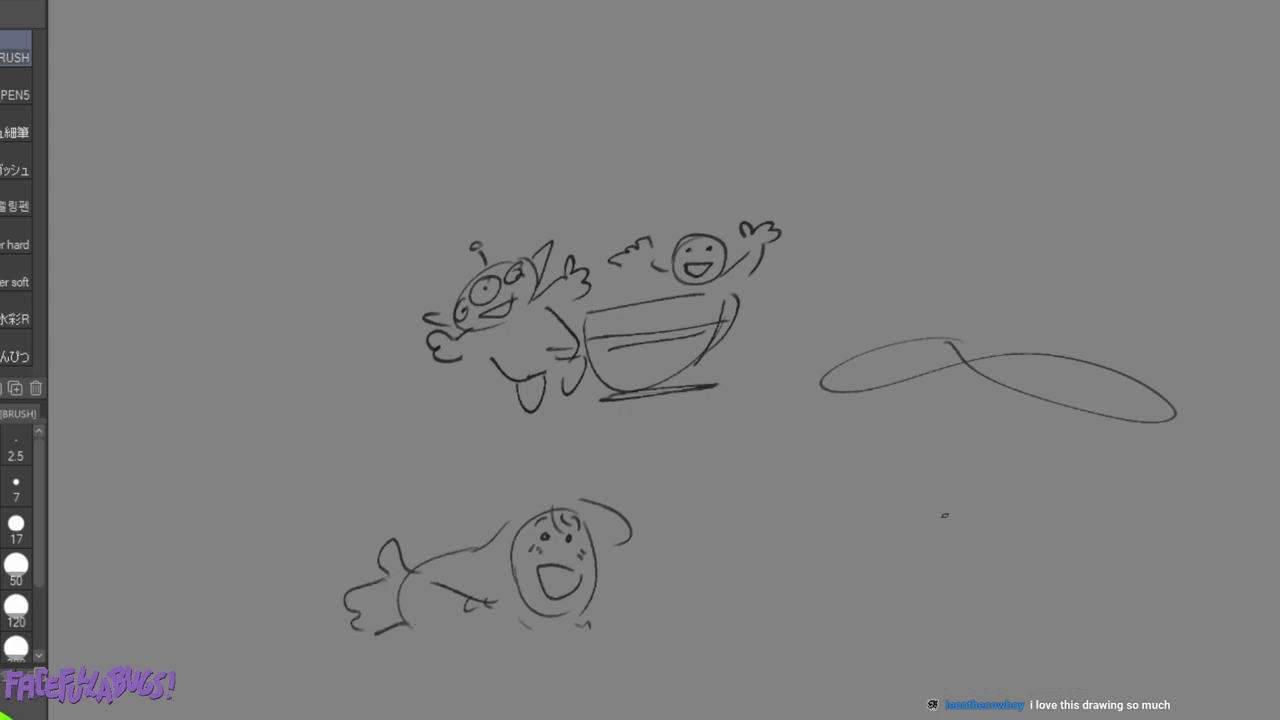
# Sketch a round face with worried brows, dot eyes and a flat mouth below the looping curve.
pyautogui.moveTo(906, 575)
pyautogui.mouseDown()
pyautogui.moveTo(1000, 549)
pyautogui.moveTo(988, 612)
pyautogui.mouseUp()
pyautogui.moveTo(914, 550)
pyautogui.mouseDown()
pyautogui.moveTo(930, 624)
pyautogui.moveTo(968, 628)
pyautogui.moveTo(986, 608)
pyautogui.moveTo(963, 577)
pyautogui.mouseUp()
pyautogui.click(939, 569)
pyautogui.moveTo(939, 578)
pyautogui.mouseDown()
pyautogui.moveTo(978, 560)
pyautogui.moveTo(950, 558)
pyautogui.mouseUp()
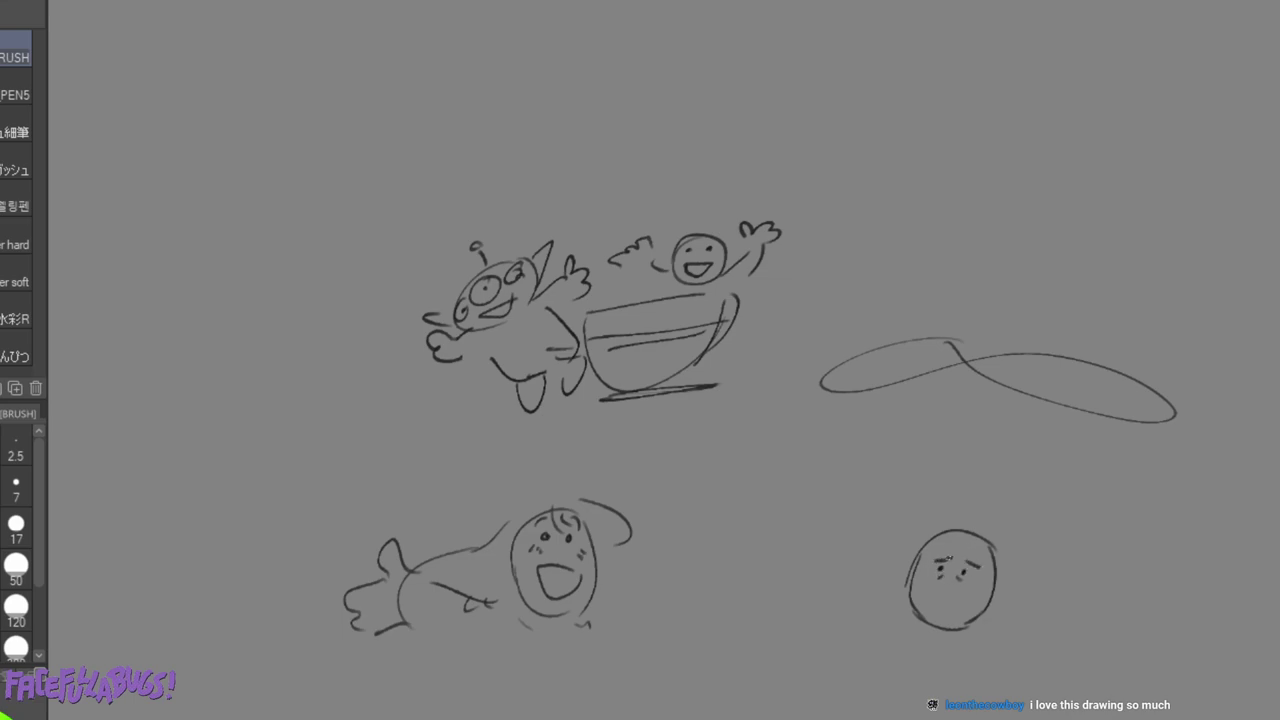
pyautogui.moveTo(932, 617); pyautogui.dragTo(964, 618)
pyautogui.moveTo(943, 585); pyautogui.dragTo(951, 589)
pyautogui.moveTo(956, 617); pyautogui.dragTo(966, 620)
# Draw the worried character's arms flung out to both sides with open hands.
pyautogui.moveTo(979, 576)
pyautogui.mouseDown()
pyautogui.moveTo(1150, 549)
pyautogui.moveTo(1135, 598)
pyautogui.mouseUp()
pyautogui.moveTo(788, 540)
pyautogui.mouseDown()
pyautogui.moveTo(820, 553)
pyautogui.moveTo(782, 576)
pyautogui.moveTo(850, 632)
pyautogui.mouseUp()
pyautogui.moveTo(842, 577); pyautogui.dragTo(859, 599)
# Add a pointed fringe and loose flowing hair around the worried character's head.
pyautogui.moveTo(955, 536); pyautogui.dragTo(966, 560)
pyautogui.moveTo(968, 546); pyautogui.dragTo(998, 564)
pyautogui.moveTo(986, 526)
pyautogui.mouseDown()
pyautogui.moveTo(1048, 532)
pyautogui.moveTo(1057, 603)
pyautogui.moveTo(1007, 614)
pyautogui.mouseUp()
pyautogui.moveTo(947, 530); pyautogui.dragTo(911, 545)
pyautogui.moveTo(901, 546); pyautogui.dragTo(891, 572)
pyautogui.moveTo(955, 539); pyautogui.dragTo(888, 595)
# Finish the worried character's hair ends and reinforce the undersides of both outstretched arms.
pyautogui.moveTo(990, 638); pyautogui.dragTo(1047, 616)
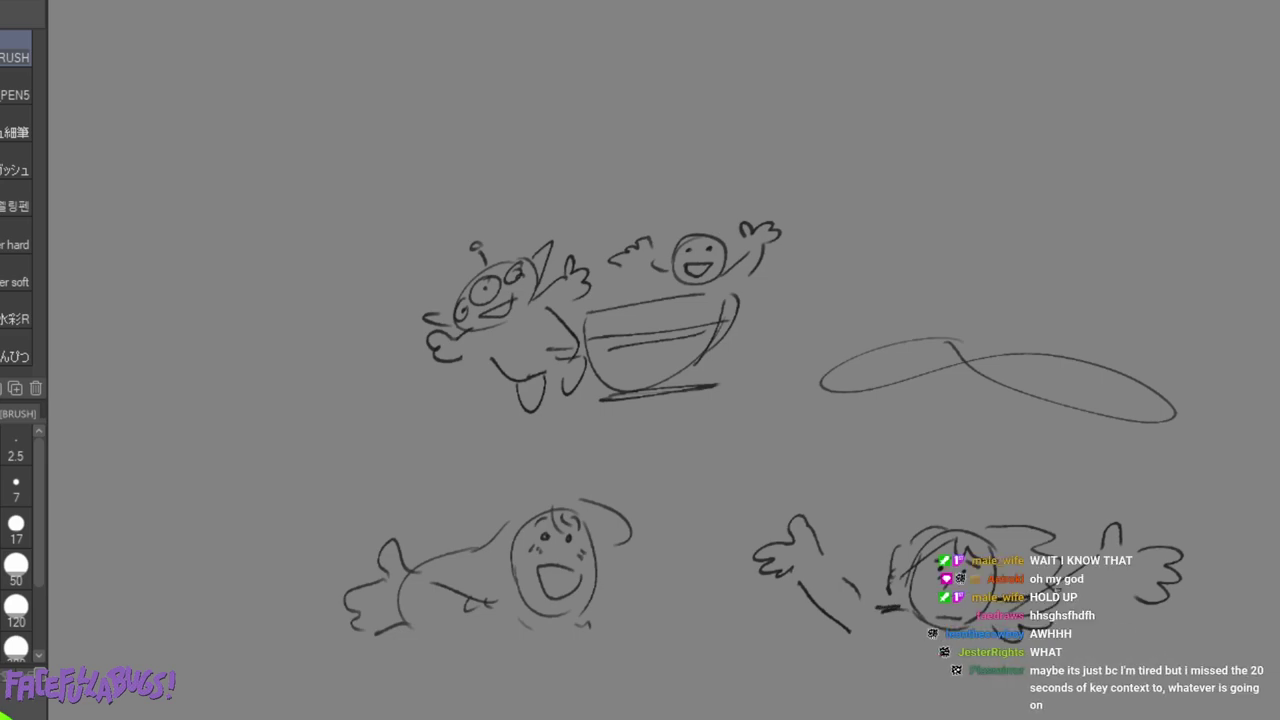
pyautogui.moveTo(1121, 610); pyautogui.dragTo(1064, 643)
pyautogui.moveTo(1119, 613); pyautogui.dragTo(1038, 649)
pyautogui.moveTo(803, 590); pyautogui.dragTo(855, 649)
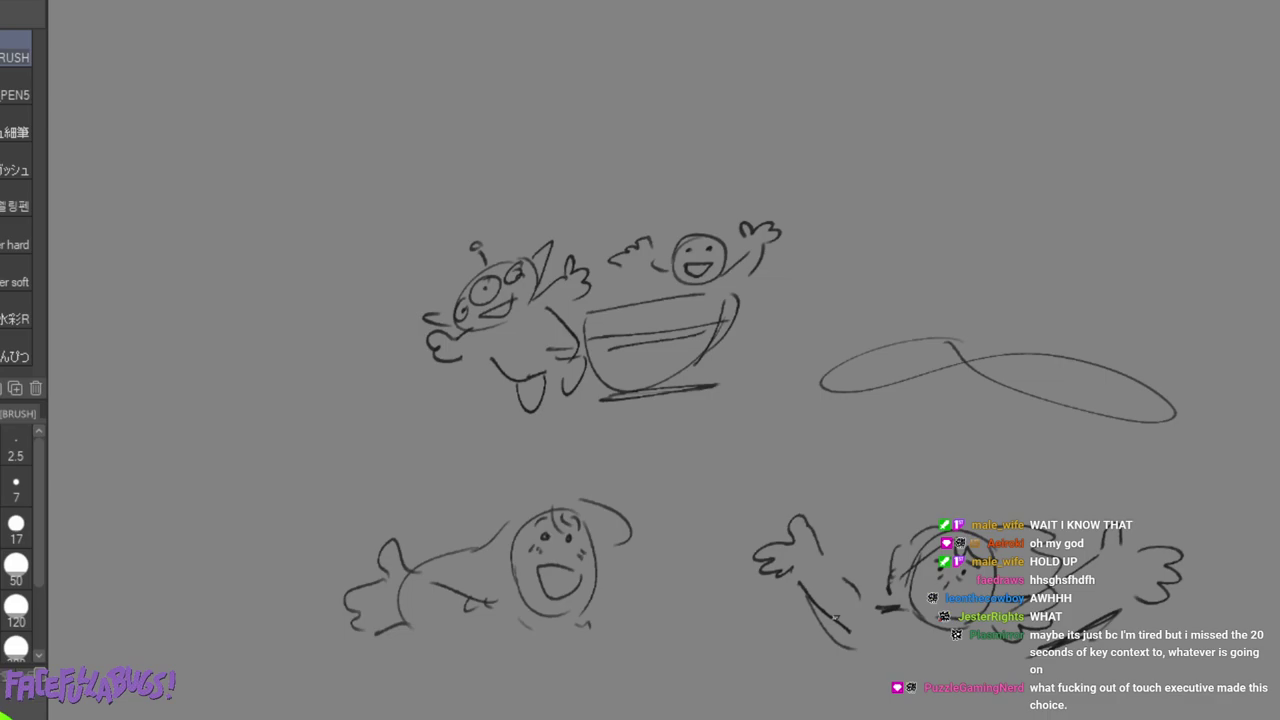
# Sketch a large bowl below the worried character with a double rim, curved sides and a flat base line.
pyautogui.moveTo(836, 618)
pyautogui.mouseDown()
pyautogui.moveTo(538, 448)
pyautogui.moveTo(495, 405)
pyautogui.mouseUp()
pyautogui.moveTo(735, 440)
pyautogui.mouseDown()
pyautogui.moveTo(402, 473)
pyautogui.moveTo(405, 446)
pyautogui.moveTo(368, 443)
pyautogui.moveTo(425, 595)
pyautogui.moveTo(600, 645)
pyautogui.mouseUp()
pyautogui.moveTo(796, 440)
pyautogui.mouseDown()
pyautogui.moveTo(797, 480)
pyautogui.moveTo(715, 642)
pyautogui.moveTo(688, 642)
pyautogui.mouseUp()
pyautogui.moveTo(412, 620); pyautogui.dragTo(478, 665)
pyautogui.moveTo(556, 665)
pyautogui.mouseDown()
pyautogui.moveTo(486, 660)
pyautogui.moveTo(814, 646)
pyautogui.mouseUp()
pyautogui.moveTo(714, 648)
pyautogui.mouseDown()
pyautogui.moveTo(760, 640)
pyautogui.moveTo(716, 642)
pyautogui.mouseUp()
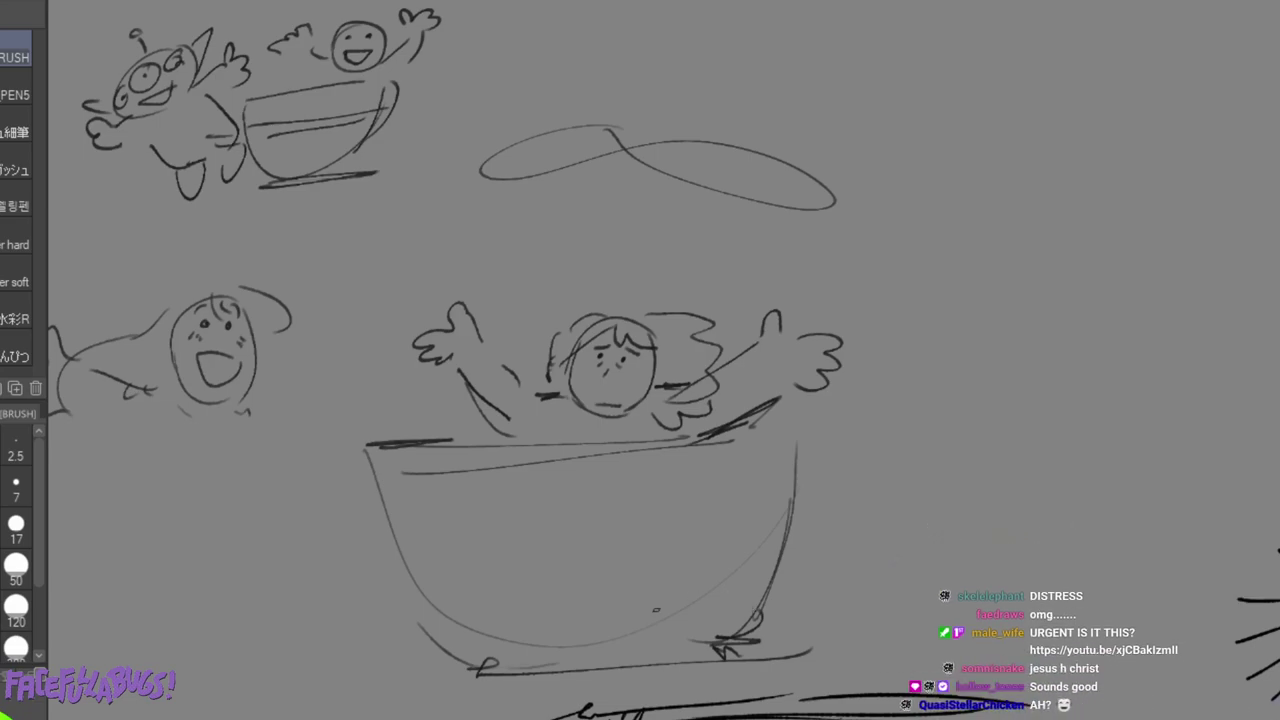
# Shade the shorter armoured character's hair with dark strokes along the fringe, face edge and side curl.
pyautogui.moveTo(640, 360)
pyautogui.mouseDown()
pyautogui.moveTo(809, 280)
pyautogui.moveTo(638, 526)
pyautogui.moveTo(978, 526)
pyautogui.moveTo(386, 573)
pyautogui.mouseUp()
pyautogui.moveTo(660, 400); pyautogui.dragTo(90, 345)
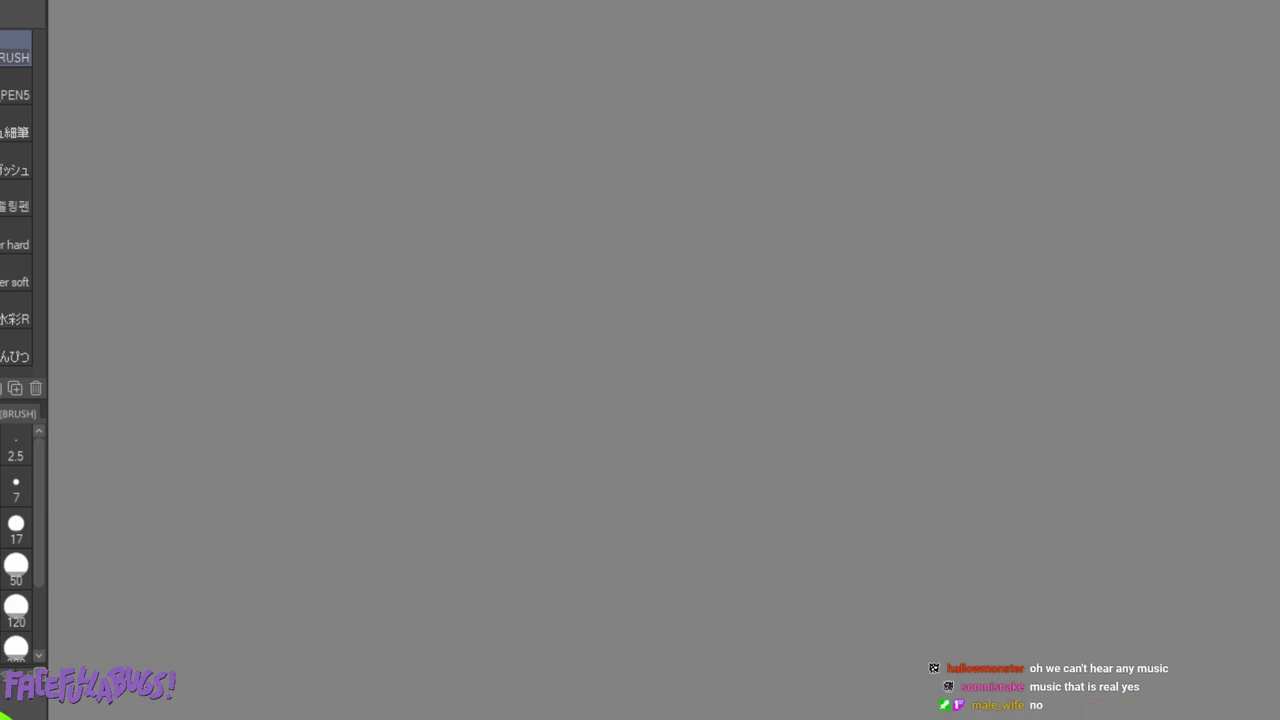
pyautogui.moveTo(640, 600); pyautogui.dragTo(680, 250)
pyautogui.moveTo(120, 560); pyautogui.dragTo(1200, 290)
pyautogui.moveTo(1000, 640); pyautogui.dragTo(786, 205)
pyautogui.moveTo(1100, 520); pyautogui.dragTo(393, 244)
pyautogui.moveTo(1100, 200); pyautogui.dragTo(207, 537)
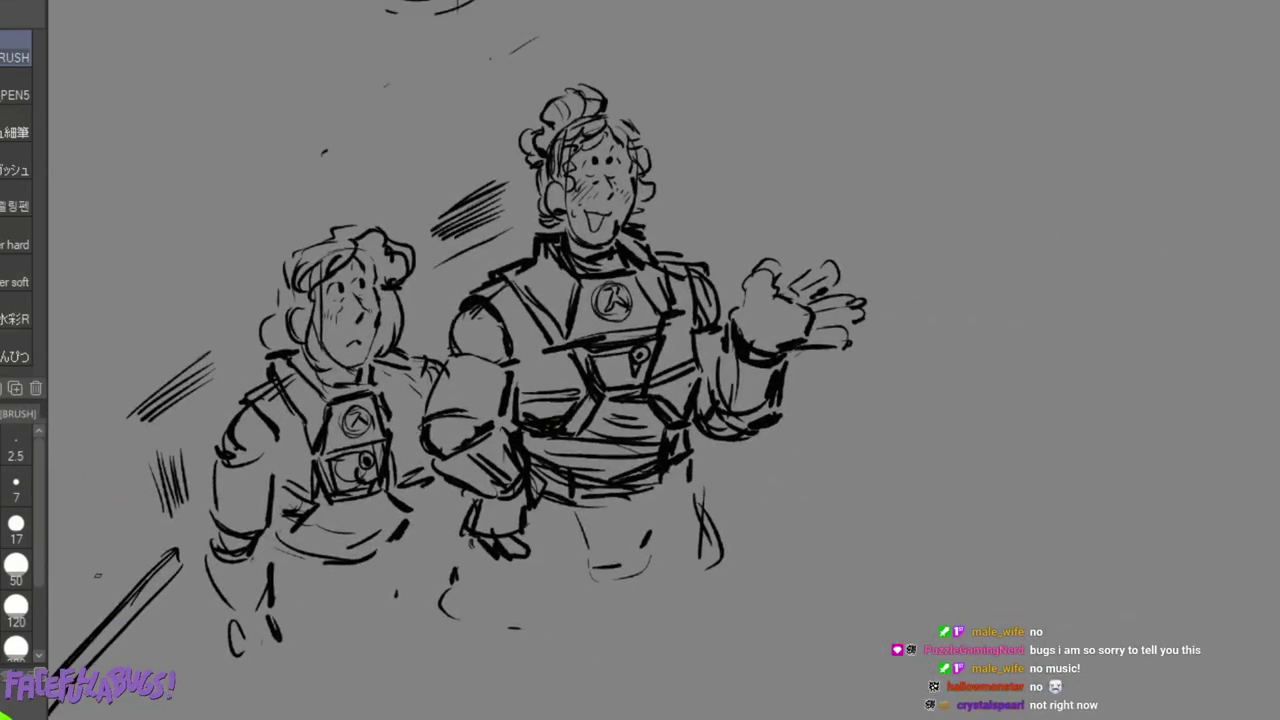
pyautogui.moveTo(304, 270); pyautogui.dragTo(340, 244)
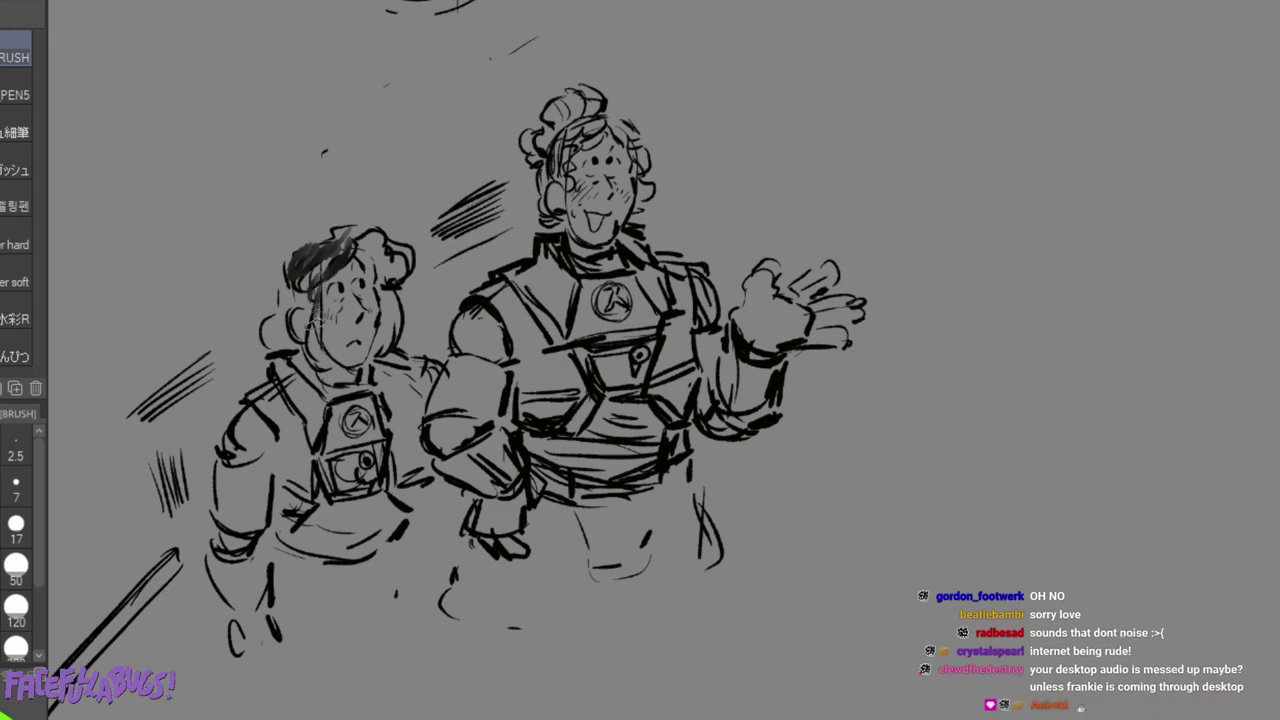
pyautogui.moveTo(313, 296)
pyautogui.mouseDown()
pyautogui.moveTo(307, 348)
pyautogui.moveTo(323, 362)
pyautogui.moveTo(320, 339)
pyautogui.mouseUp()
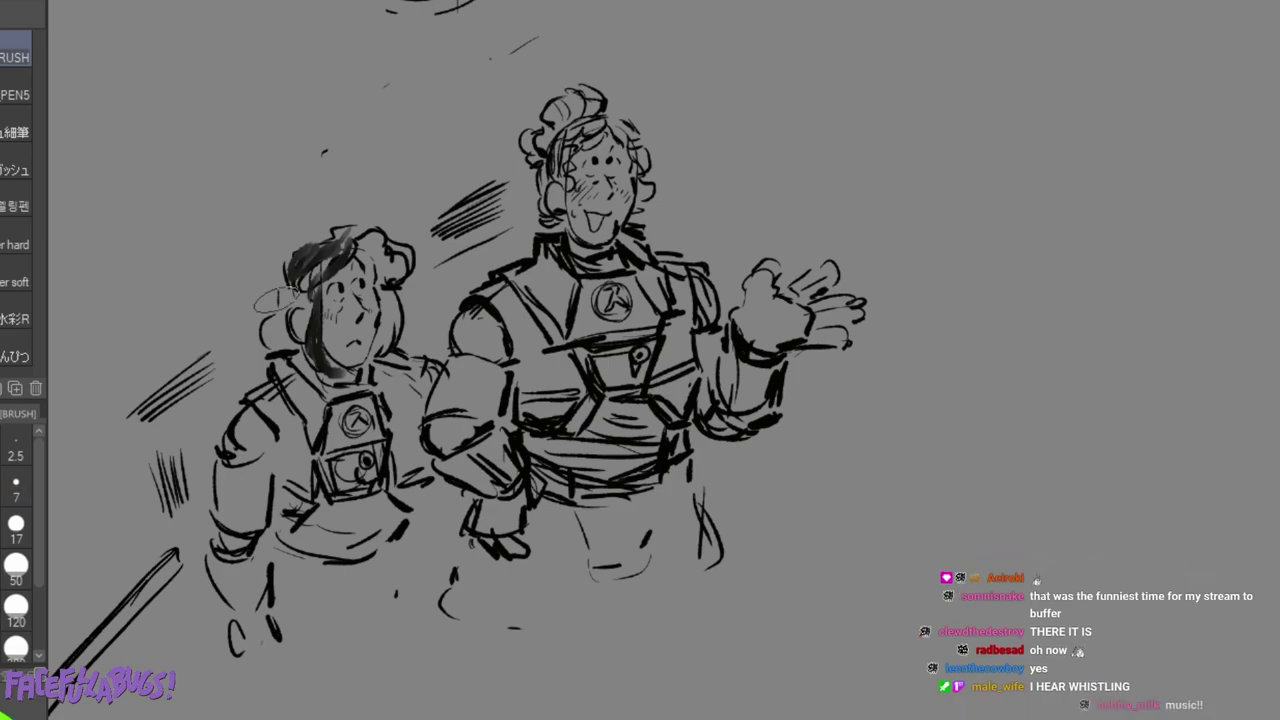
pyautogui.moveTo(285, 301); pyautogui.dragTo(304, 304)
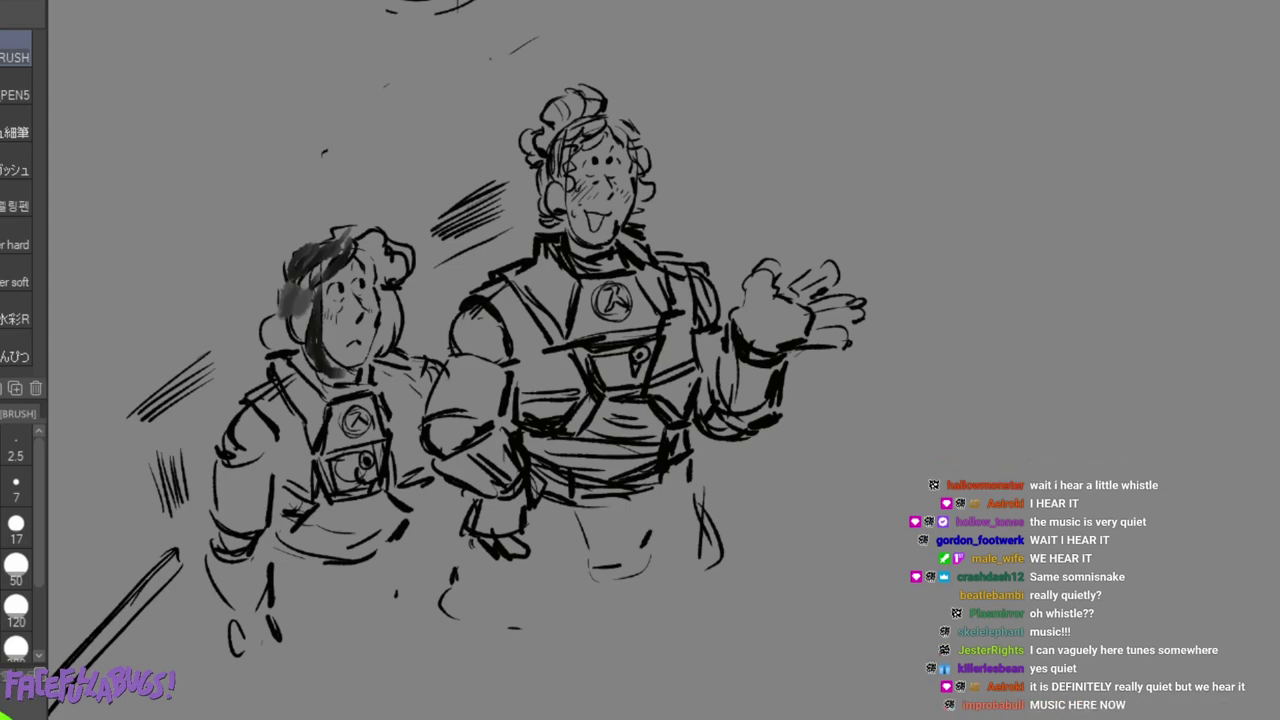
# Paint a near-black background behind the shorter armoured character and trace a dark contour around the taller one's head and hand.
pyautogui.moveTo(405, 330)
pyautogui.mouseDown()
pyautogui.moveTo(500, 222)
pyautogui.moveTo(430, 200)
pyautogui.moveTo(440, 232)
pyautogui.moveTo(382, 186)
pyautogui.moveTo(285, 205)
pyautogui.moveTo(240, 245)
pyautogui.moveTo(253, 294)
pyautogui.moveTo(180, 428)
pyautogui.moveTo(185, 540)
pyautogui.moveTo(168, 510)
pyautogui.moveTo(172, 465)
pyautogui.mouseUp()
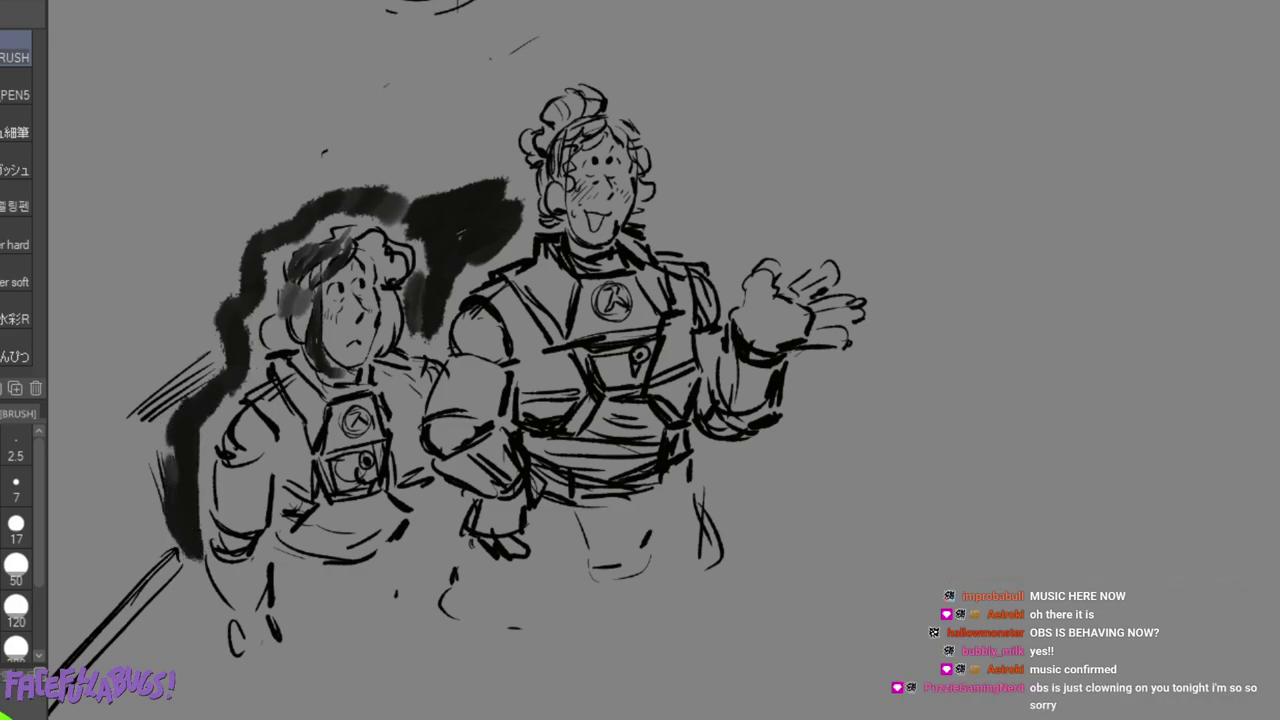
pyautogui.moveTo(110, 380)
pyautogui.mouseDown()
pyautogui.moveTo(115, 480)
pyautogui.moveTo(140, 530)
pyautogui.moveTo(177, 375)
pyautogui.moveTo(135, 335)
pyautogui.moveTo(150, 310)
pyautogui.moveTo(143, 286)
pyautogui.moveTo(222, 127)
pyautogui.moveTo(206, 129)
pyautogui.moveTo(200, 214)
pyautogui.moveTo(337, 129)
pyautogui.moveTo(380, 118)
pyautogui.moveTo(410, 70)
pyautogui.moveTo(525, 35)
pyautogui.moveTo(490, 135)
pyautogui.moveTo(608, 55)
pyautogui.mouseUp()
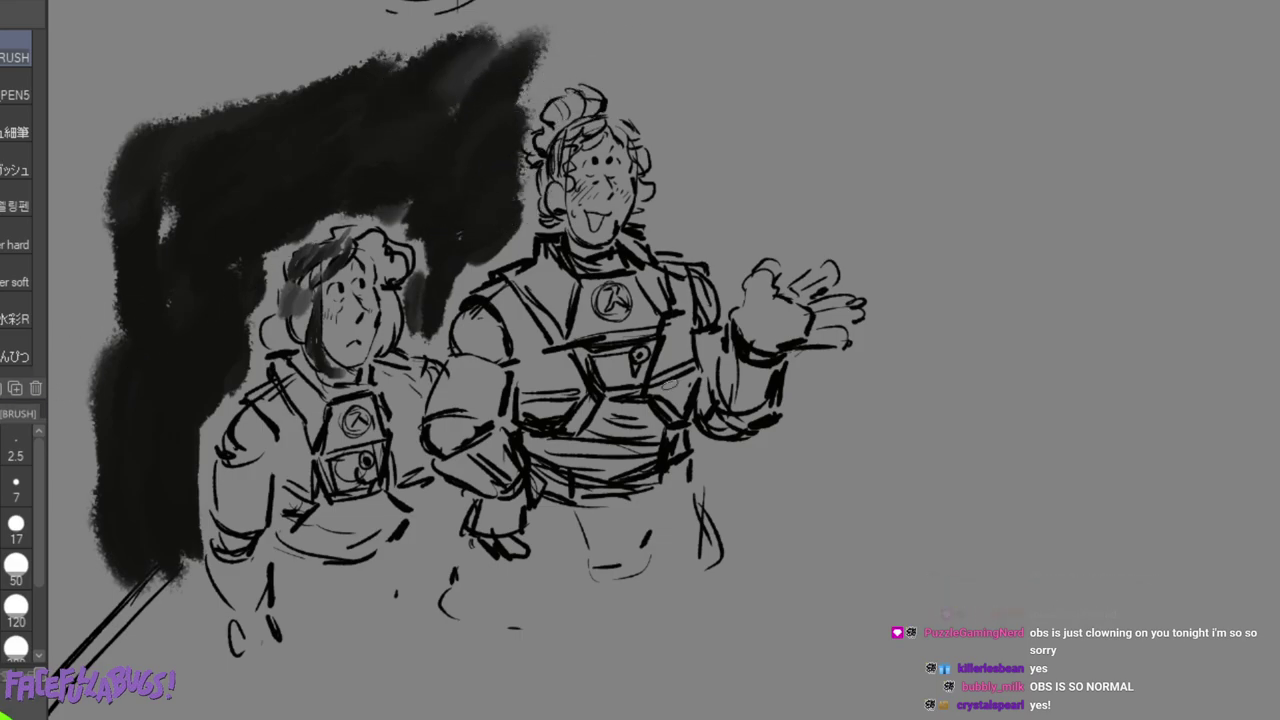
pyautogui.moveTo(548, 90)
pyautogui.mouseDown()
pyautogui.moveTo(589, 57)
pyautogui.moveTo(643, 63)
pyautogui.mouseUp()
pyautogui.moveTo(650, 108)
pyautogui.mouseDown()
pyautogui.moveTo(680, 163)
pyautogui.moveTo(667, 217)
pyautogui.moveTo(732, 261)
pyautogui.mouseUp()
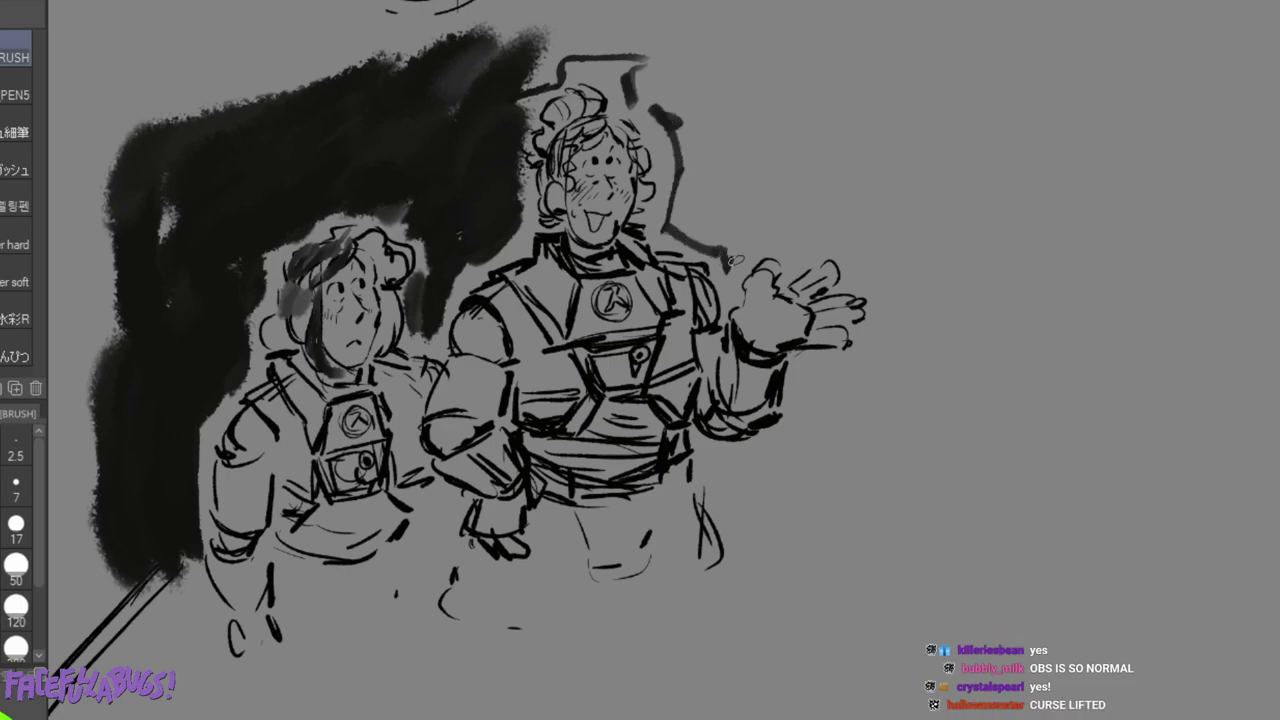
pyautogui.moveTo(822, 247)
pyautogui.mouseDown()
pyautogui.moveTo(861, 265)
pyautogui.moveTo(884, 320)
pyautogui.moveTo(844, 367)
pyautogui.moveTo(813, 368)
pyautogui.moveTo(786, 435)
pyautogui.moveTo(747, 465)
pyautogui.moveTo(705, 459)
pyautogui.moveTo(740, 566)
pyautogui.mouseUp()
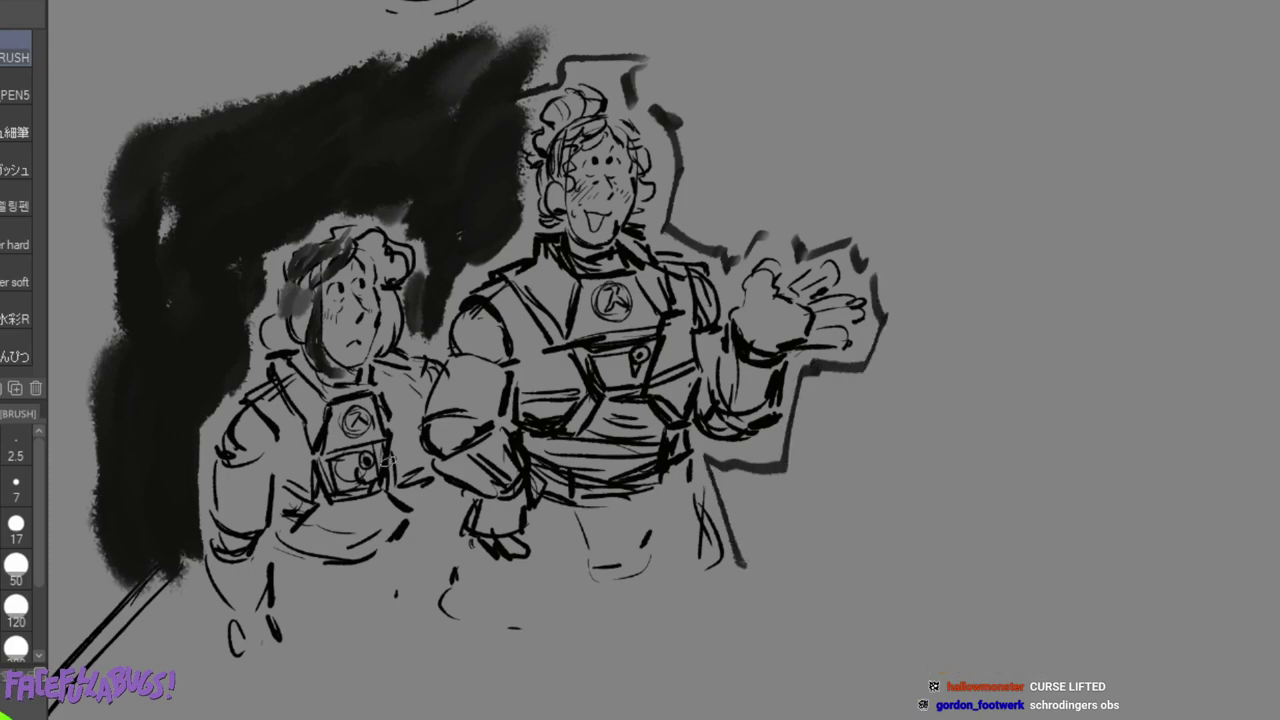
# Extend the near-black background around the taller armoured character's head, raised hand and hip, using brush size 50 and a larger one.
pyautogui.click(16, 570)
pyautogui.moveTo(724, 470)
pyautogui.mouseDown()
pyautogui.moveTo(767, 534)
pyautogui.moveTo(770, 574)
pyautogui.mouseUp()
pyautogui.moveTo(729, 484)
pyautogui.mouseDown()
pyautogui.moveTo(776, 598)
pyautogui.moveTo(712, 465)
pyautogui.moveTo(770, 610)
pyautogui.moveTo(815, 430)
pyautogui.moveTo(908, 362)
pyautogui.moveTo(877, 480)
pyautogui.moveTo(790, 600)
pyautogui.moveTo(810, 390)
pyautogui.moveTo(800, 440)
pyautogui.moveTo(885, 358)
pyautogui.moveTo(915, 300)
pyautogui.moveTo(895, 350)
pyautogui.moveTo(865, 215)
pyautogui.moveTo(803, 212)
pyautogui.moveTo(735, 240)
pyautogui.moveTo(685, 195)
pyautogui.moveTo(628, 38)
pyautogui.moveTo(545, 65)
pyautogui.moveTo(470, 40)
pyautogui.moveTo(820, 20)
pyautogui.moveTo(839, 49)
pyautogui.moveTo(760, 140)
pyautogui.moveTo(965, 205)
pyautogui.mouseUp()
pyautogui.click(16, 645)
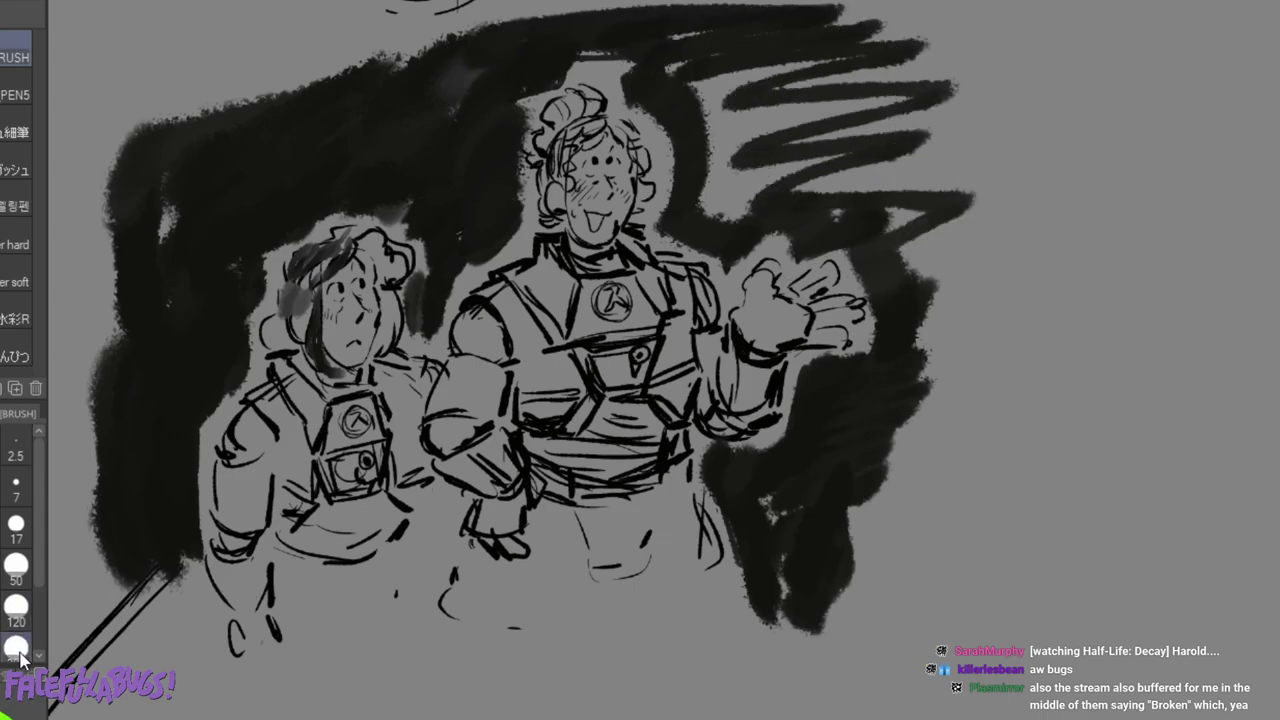
pyautogui.moveTo(802, 112)
pyautogui.mouseDown()
pyautogui.moveTo(771, 114)
pyautogui.moveTo(771, 71)
pyautogui.moveTo(814, 157)
pyautogui.moveTo(953, 120)
pyautogui.moveTo(943, 400)
pyautogui.moveTo(914, 400)
pyautogui.moveTo(875, 540)
pyautogui.mouseUp()
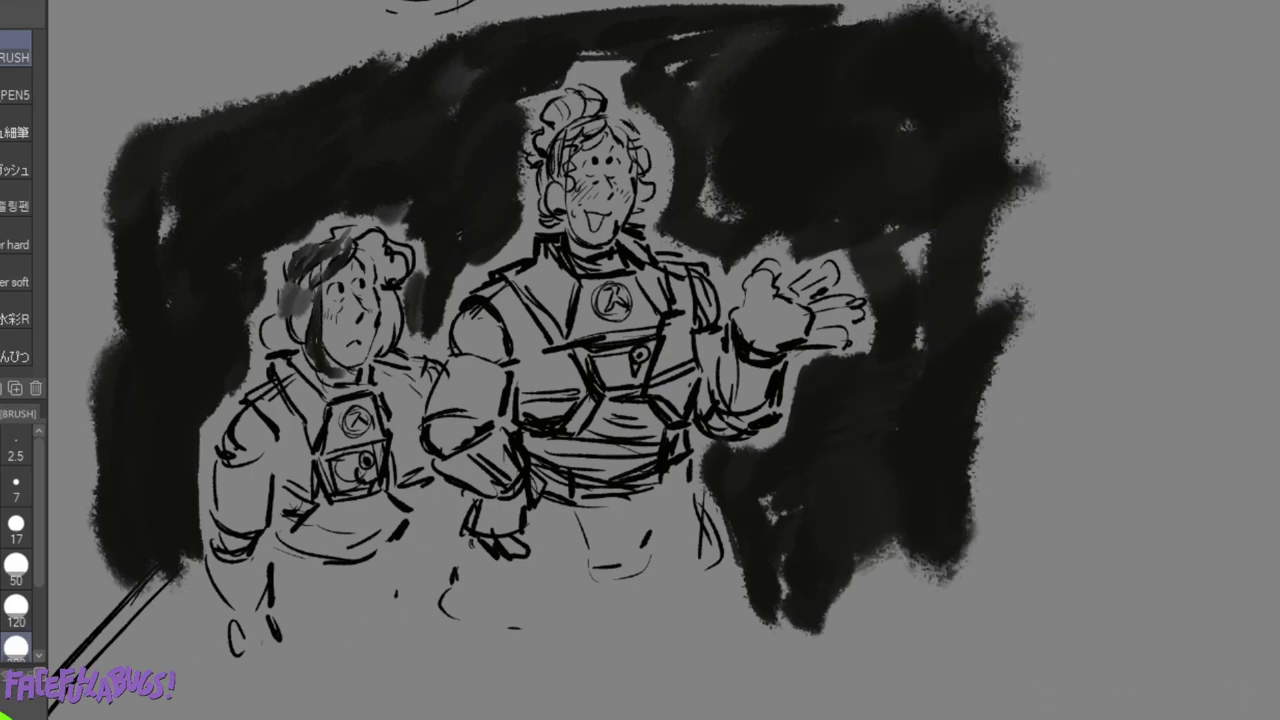
# Look over the clown drawing, the group sketches and the comic panels around the canvas.
pyautogui.moveTo(560, 150); pyautogui.dragTo(331, 590)
pyautogui.moveTo(219, 21)
pyautogui.mouseDown()
pyautogui.moveTo(724, 281)
pyautogui.moveTo(727, 240)
pyautogui.moveTo(345, 282)
pyautogui.mouseUp()
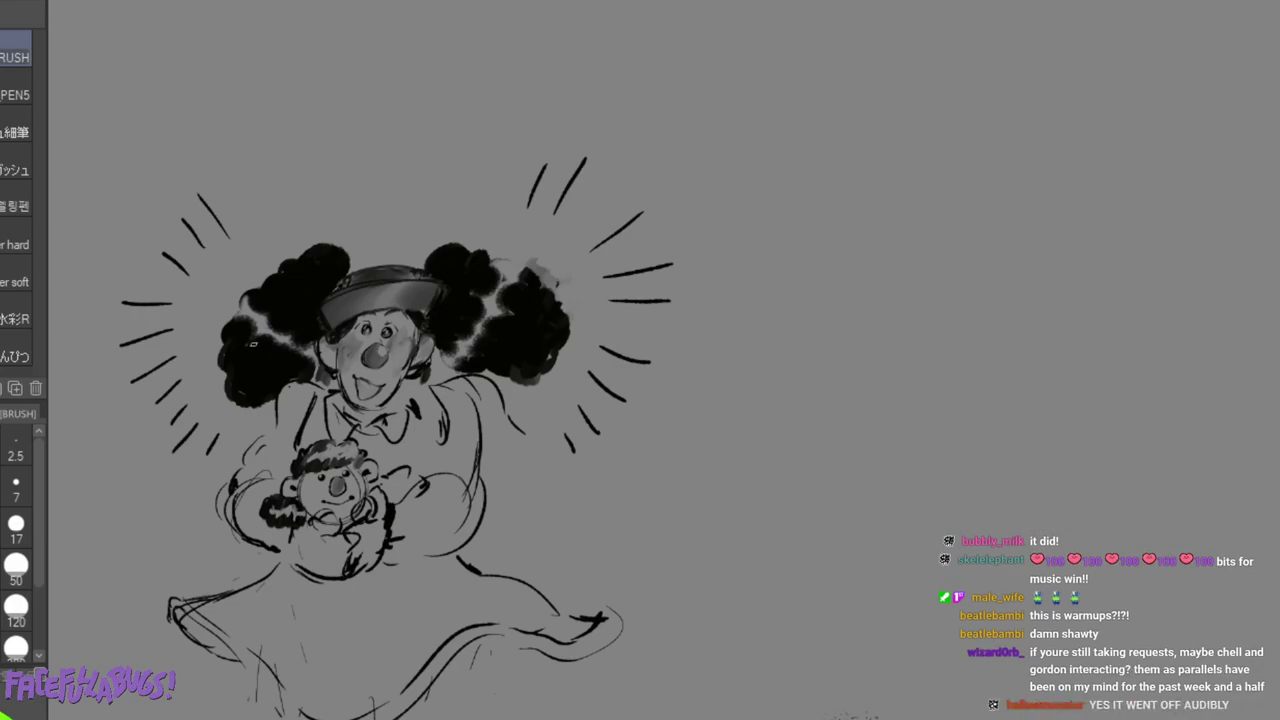
pyautogui.moveTo(382, 350)
pyautogui.mouseDown()
pyautogui.moveTo(690, 310)
pyautogui.moveTo(686, 267)
pyautogui.moveTo(593, 350)
pyautogui.mouseUp()
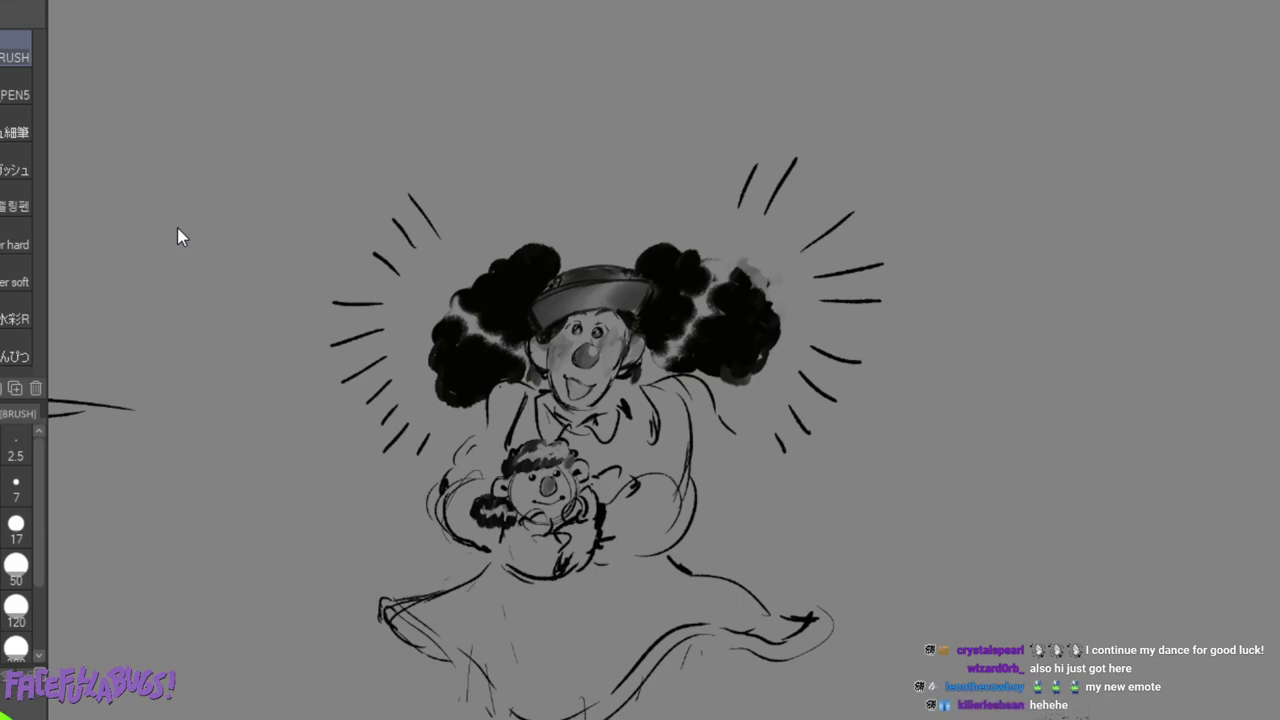
pyautogui.scroll(-5, 547, 349)
pyautogui.scroll(3, 547, 349)
pyautogui.scroll(3, 547, 349)
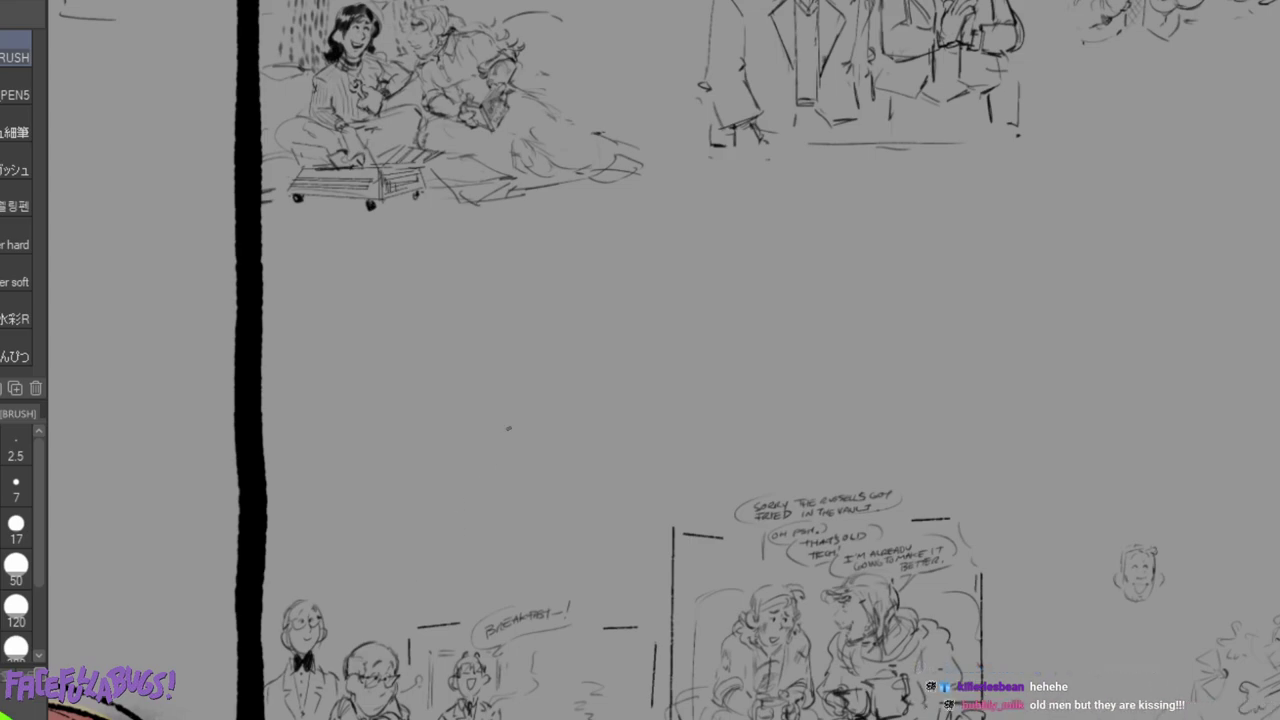
pyautogui.moveTo(800, 150); pyautogui.dragTo(645, 605)
pyautogui.scroll(1, 960, 425)
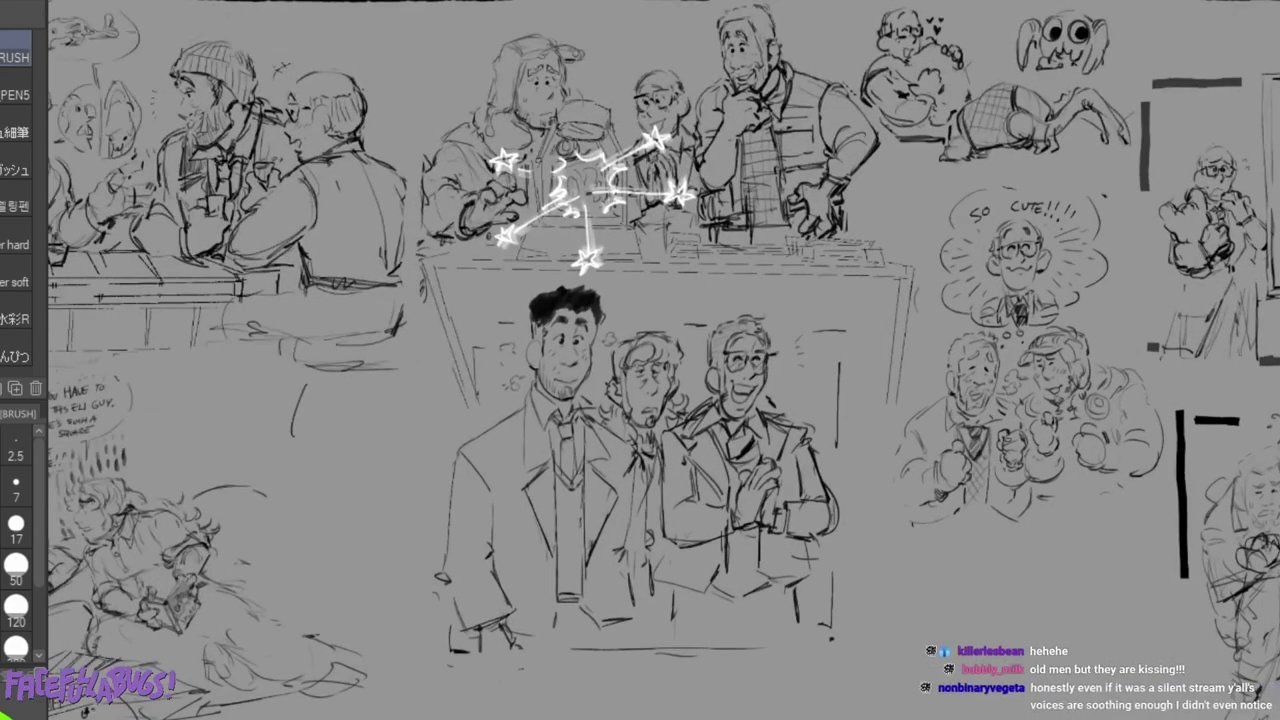
pyautogui.scroll(1, 1047, 431)
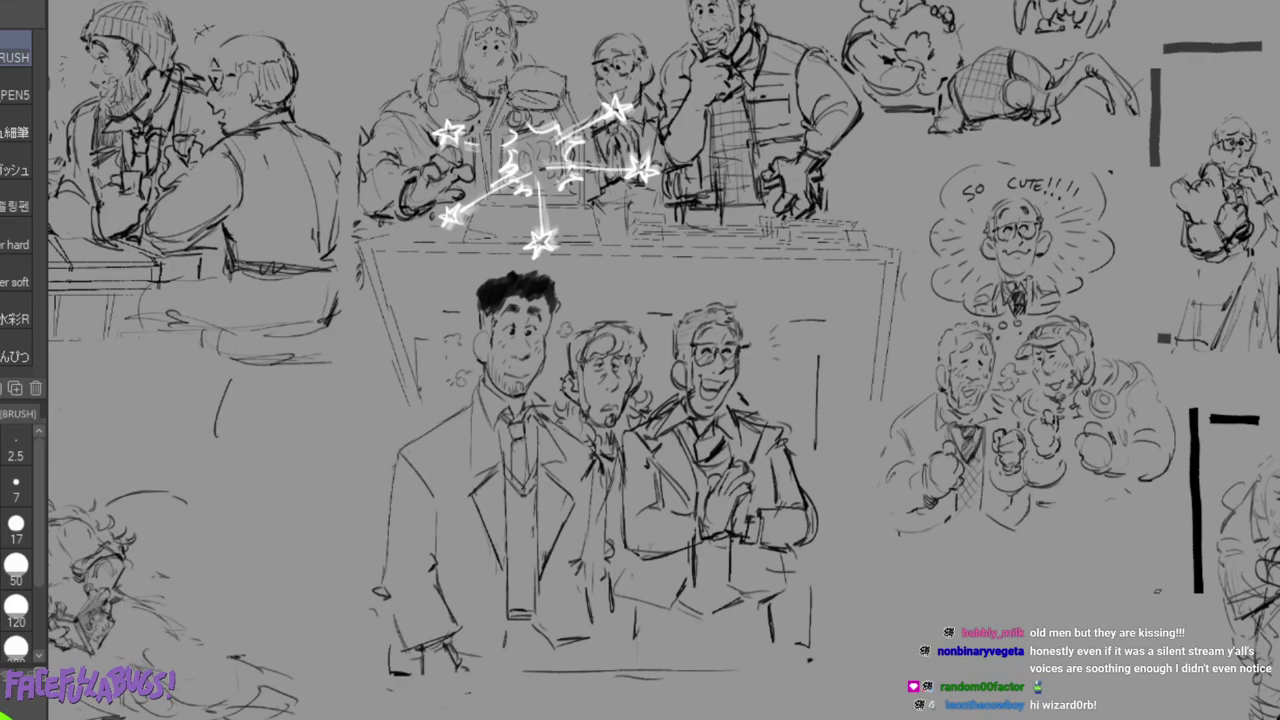
pyautogui.moveTo(400, 360); pyautogui.dragTo(908, 360)
pyautogui.moveTo(1000, 360)
pyautogui.mouseDown()
pyautogui.moveTo(540, 278)
pyautogui.moveTo(332, 363)
pyautogui.mouseUp()
pyautogui.moveTo(880, 300); pyautogui.dragTo(404, 436)
pyautogui.moveTo(850, 400); pyautogui.dragTo(509, 272)
pyautogui.moveTo(420, 690); pyautogui.dragTo(645, 20)
pyautogui.moveTo(300, 600); pyautogui.dragTo(1051, 177)
pyautogui.moveTo(400, 450); pyautogui.dragTo(1022, 645)
pyautogui.moveTo(1220, 350)
pyautogui.mouseDown()
pyautogui.moveTo(1095, 388)
pyautogui.moveTo(60, 425)
pyautogui.moveTo(229, 382)
pyautogui.moveTo(314, 256)
pyautogui.mouseUp()
pyautogui.hscroll(1, 640, 360)
pyautogui.scroll(4, 640, 360)
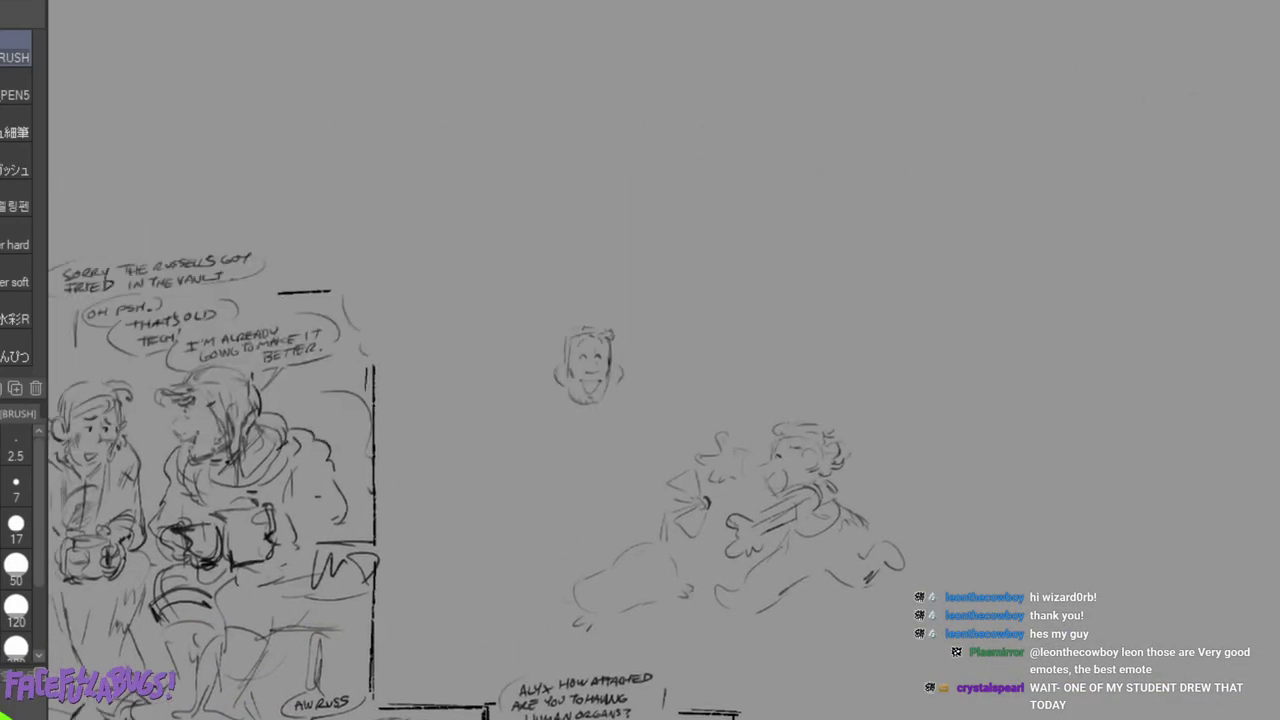
pyautogui.scroll(-3, 640, 360)
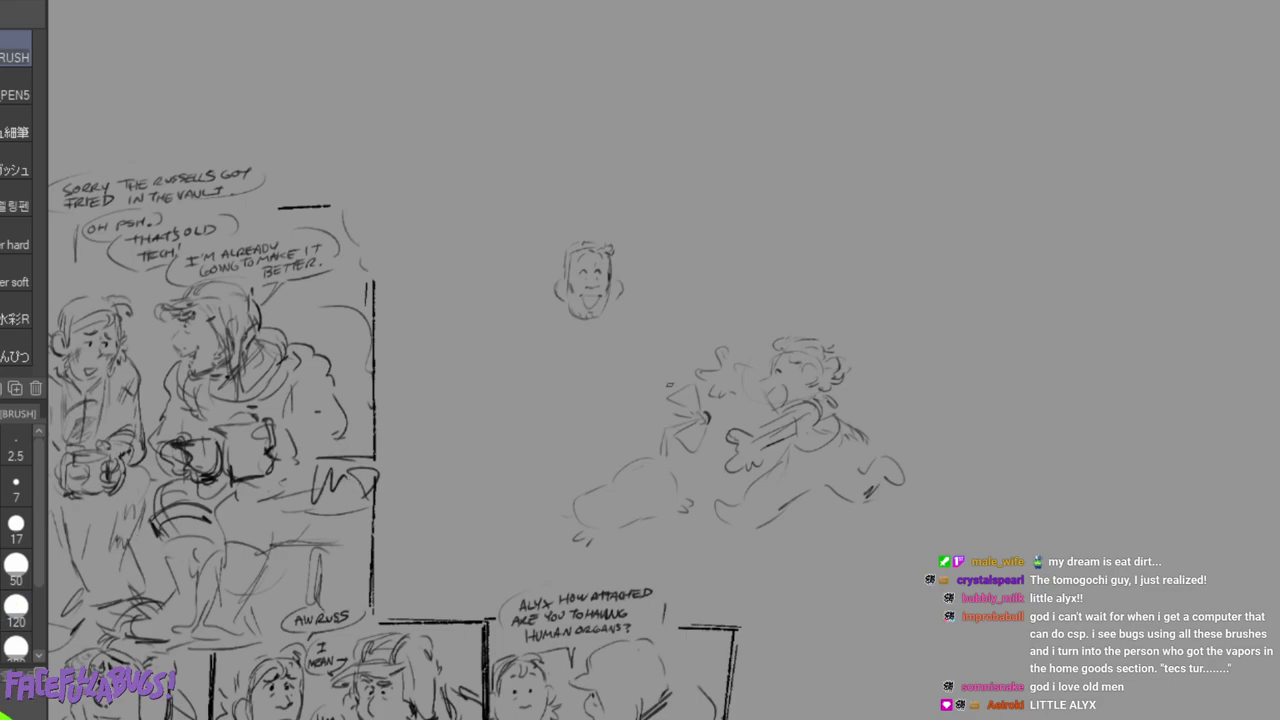
pyautogui.moveTo(568, 317)
pyautogui.mouseDown()
pyautogui.moveTo(598, 323)
pyautogui.moveTo(570, 340)
pyautogui.mouseUp()
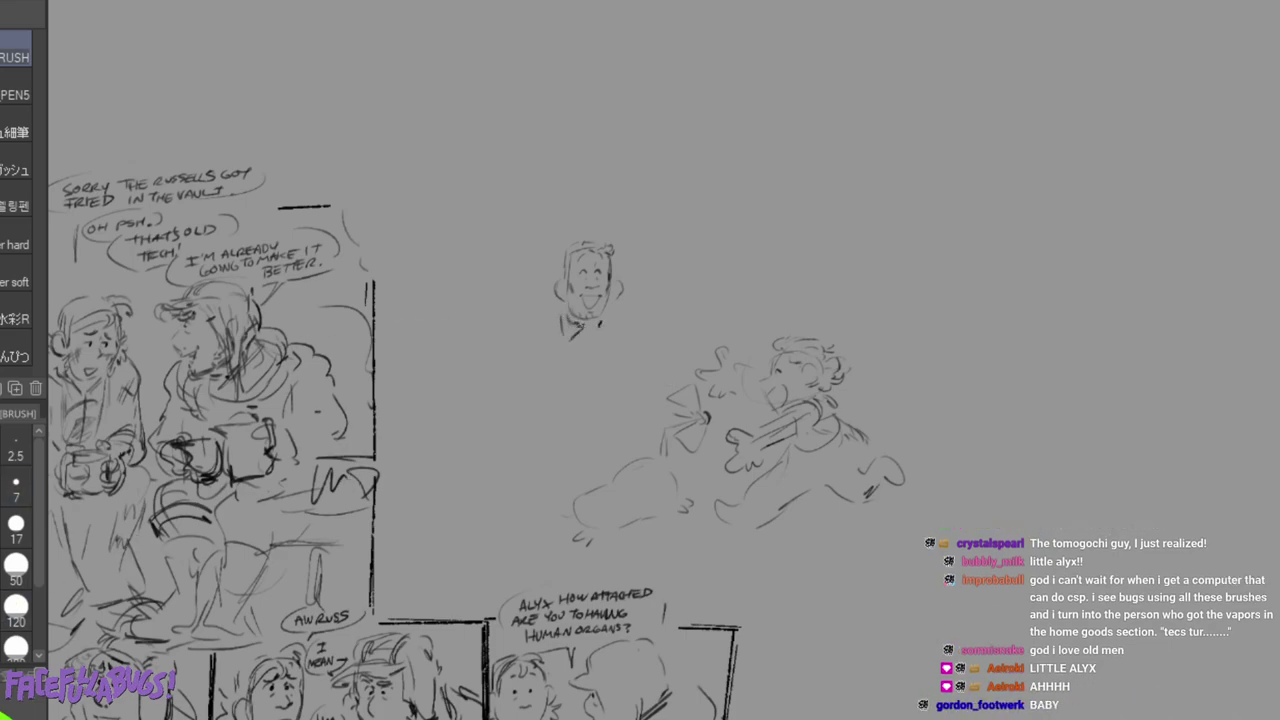
pyautogui.hotkey('ctrl', 'z')
pyautogui.hotkey('ctrl', 'z')
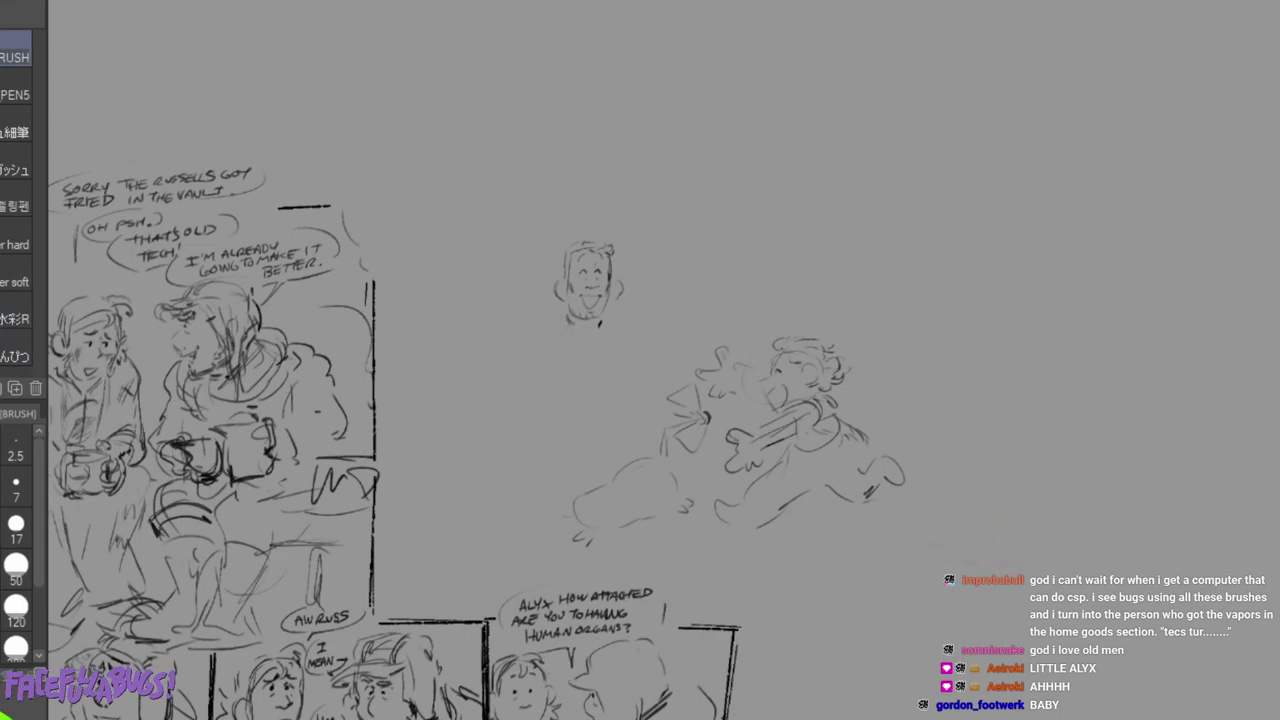
# Add a collar with a bow tie and two sloping shoulder lines below the small smiling head.
pyautogui.click(3, 15)
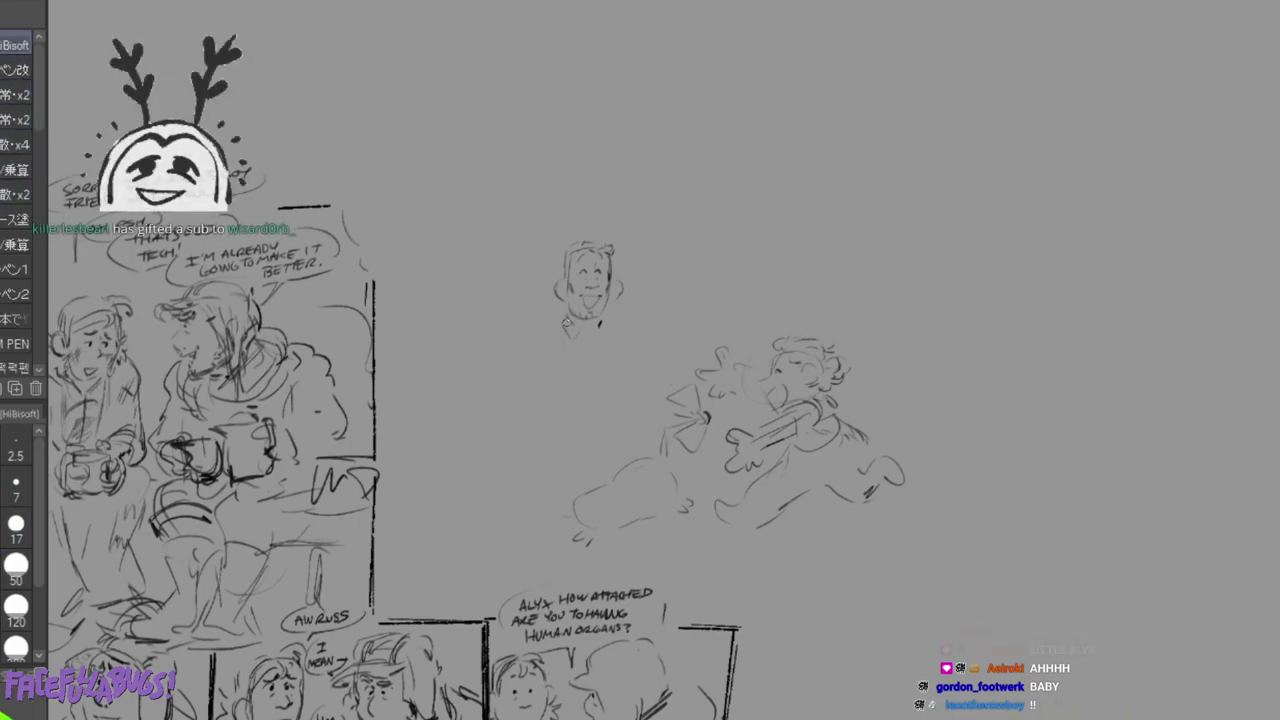
pyautogui.moveTo(587, 326)
pyautogui.mouseDown()
pyautogui.moveTo(598, 321)
pyautogui.moveTo(600, 336)
pyautogui.moveTo(612, 316)
pyautogui.mouseUp()
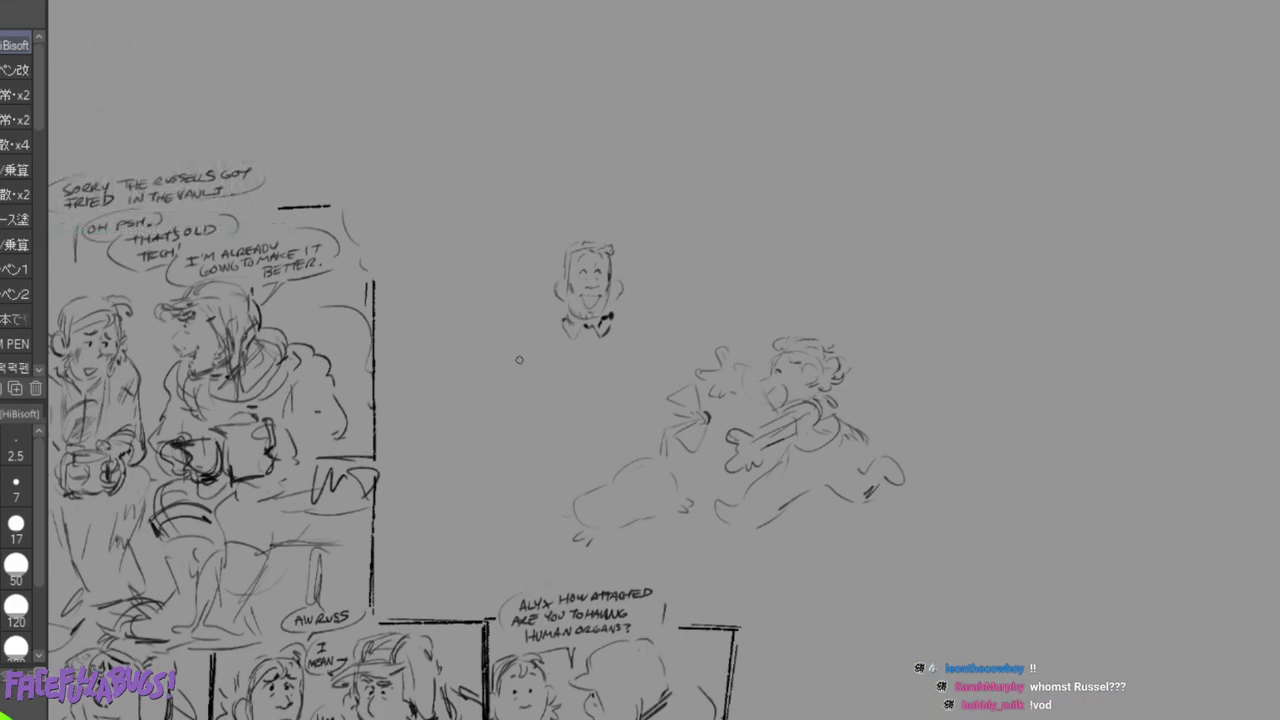
pyautogui.moveTo(562, 326); pyautogui.dragTo(519, 352)
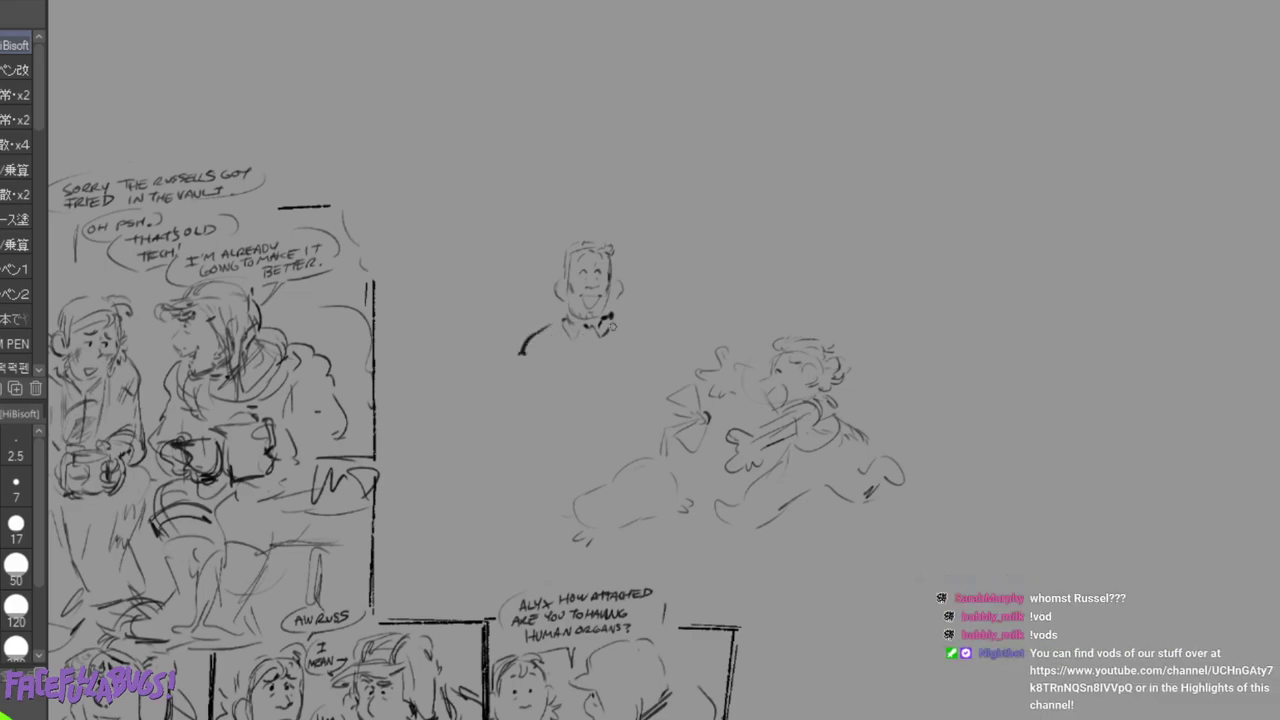
pyautogui.moveTo(625, 322); pyautogui.dragTo(646, 340)
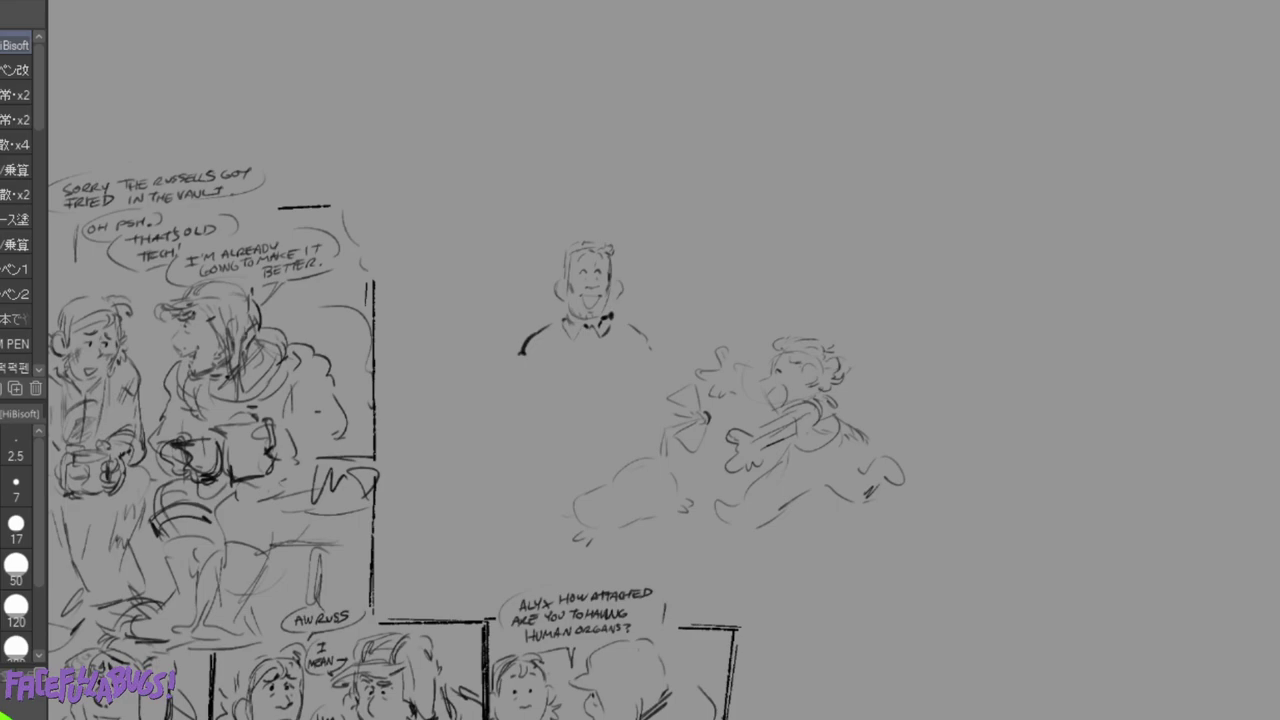
pyautogui.moveTo(628, 440); pyautogui.dragTo(578, 422)
pyautogui.hotkey('ctrl', 'z')
# Sketch a large robot head with a three-bladed eye, side guards and blocky shoulders in the empty canvas area above the reclining figures.
pyautogui.moveTo(1043, 71)
pyautogui.mouseDown()
pyautogui.moveTo(1018, 92)
pyautogui.moveTo(1043, 72)
pyautogui.mouseUp()
pyautogui.moveTo(1018, 74)
pyautogui.mouseDown()
pyautogui.moveTo(1020, 57)
pyautogui.moveTo(1000, 85)
pyautogui.moveTo(1022, 137)
pyautogui.moveTo(1038, 118)
pyautogui.mouseUp()
pyautogui.moveTo(1052, 65)
pyautogui.mouseDown()
pyautogui.moveTo(1071, 49)
pyautogui.moveTo(1054, 112)
pyautogui.mouseUp()
pyautogui.moveTo(962, 1); pyautogui.dragTo(934, 38)
pyautogui.moveTo(1118, 1); pyautogui.dragTo(1108, 44)
pyautogui.moveTo(940, 55)
pyautogui.mouseDown()
pyautogui.moveTo(970, 155)
pyautogui.moveTo(1062, 150)
pyautogui.moveTo(960, 126)
pyautogui.mouseUp()
pyautogui.moveTo(1133, 8)
pyautogui.mouseDown()
pyautogui.moveTo(1141, 56)
pyautogui.moveTo(1107, 80)
pyautogui.mouseUp()
pyautogui.moveTo(1027, 77)
pyautogui.mouseDown()
pyautogui.moveTo(1025, 96)
pyautogui.moveTo(1028, 77)
pyautogui.mouseUp()
pyautogui.click(1030, 88)
pyautogui.moveTo(935, 133); pyautogui.dragTo(942, 172)
pyautogui.moveTo(926, 170)
pyautogui.mouseDown()
pyautogui.moveTo(892, 195)
pyautogui.moveTo(945, 284)
pyautogui.mouseUp()
pyautogui.moveTo(960, 226); pyautogui.dragTo(962, 258)
pyautogui.moveTo(1131, 106); pyautogui.dragTo(1153, 130)
pyautogui.moveTo(1184, 140)
pyautogui.mouseDown()
pyautogui.moveTo(1104, 164)
pyautogui.moveTo(1132, 255)
pyautogui.mouseUp()
pyautogui.moveTo(1190, 182)
pyautogui.mouseDown()
pyautogui.moveTo(1198, 238)
pyautogui.moveTo(1176, 240)
pyautogui.mouseUp()
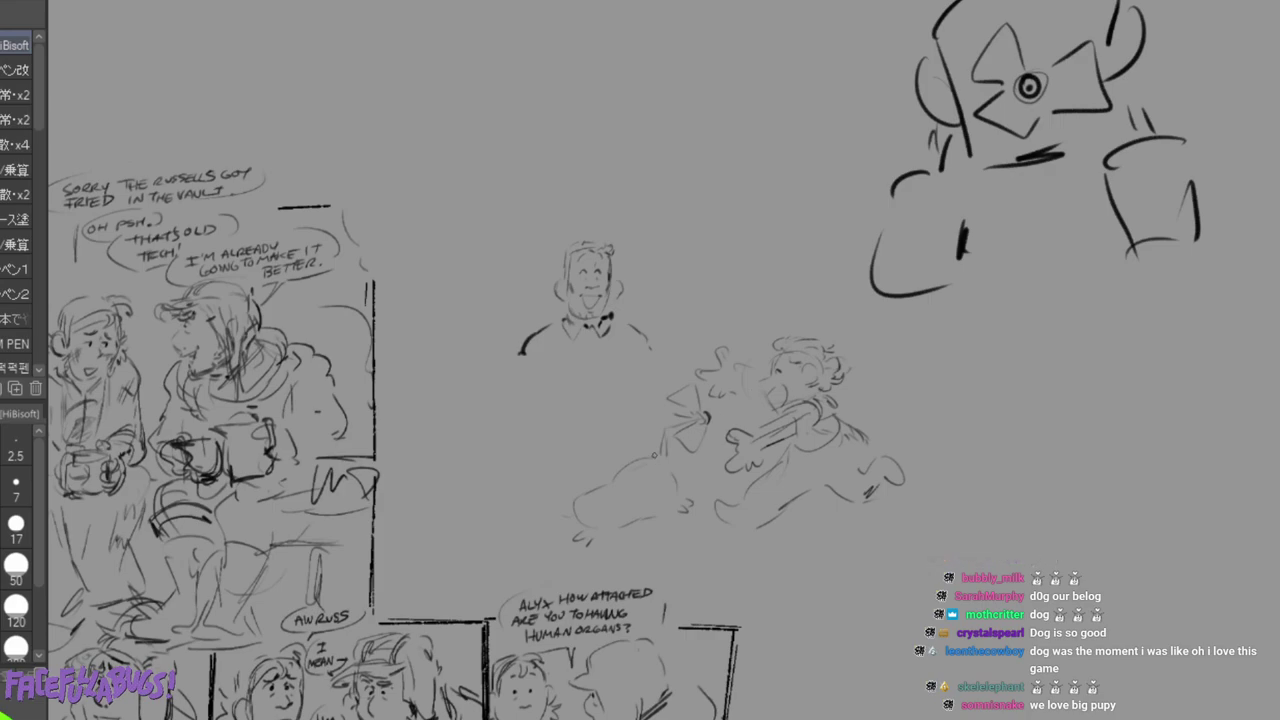
# Draw a curved band around the front end of the small robot dog's cylindrical body.
pyautogui.moveTo(664, 458)
pyautogui.mouseDown()
pyautogui.moveTo(685, 507)
pyautogui.moveTo(673, 465)
pyautogui.moveTo(637, 502)
pyautogui.mouseUp()
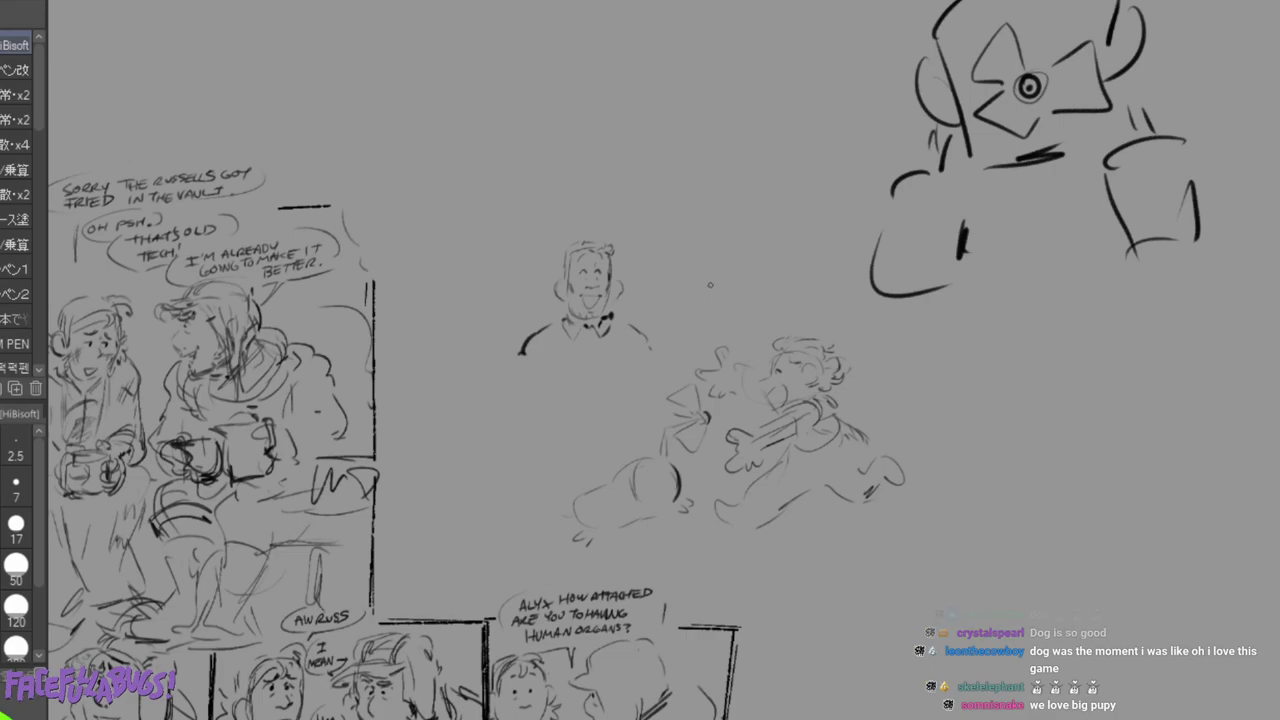
# Bring the reference photo of the red robot into view, scale it down and place it beside the reclining figures.
pyautogui.press('k')
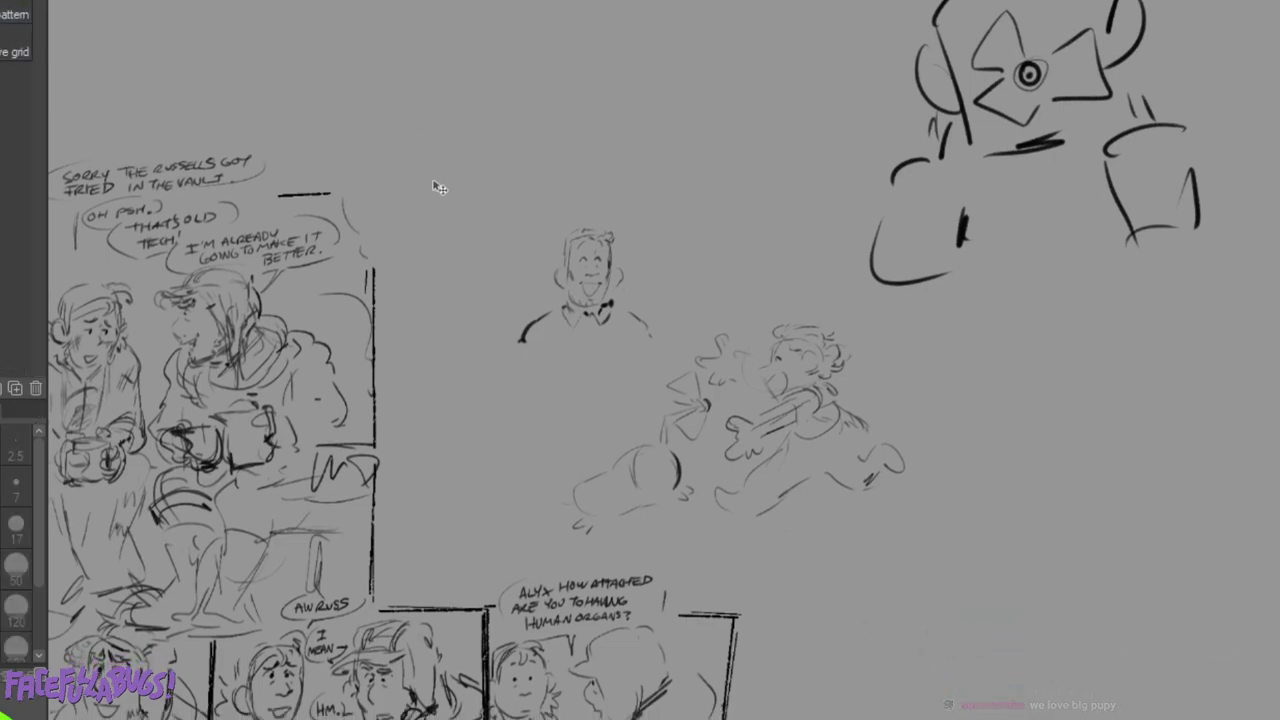
pyautogui.moveTo(420, 157); pyautogui.dragTo(470, 712)
pyautogui.moveTo(524, 160); pyautogui.dragTo(585, 711)
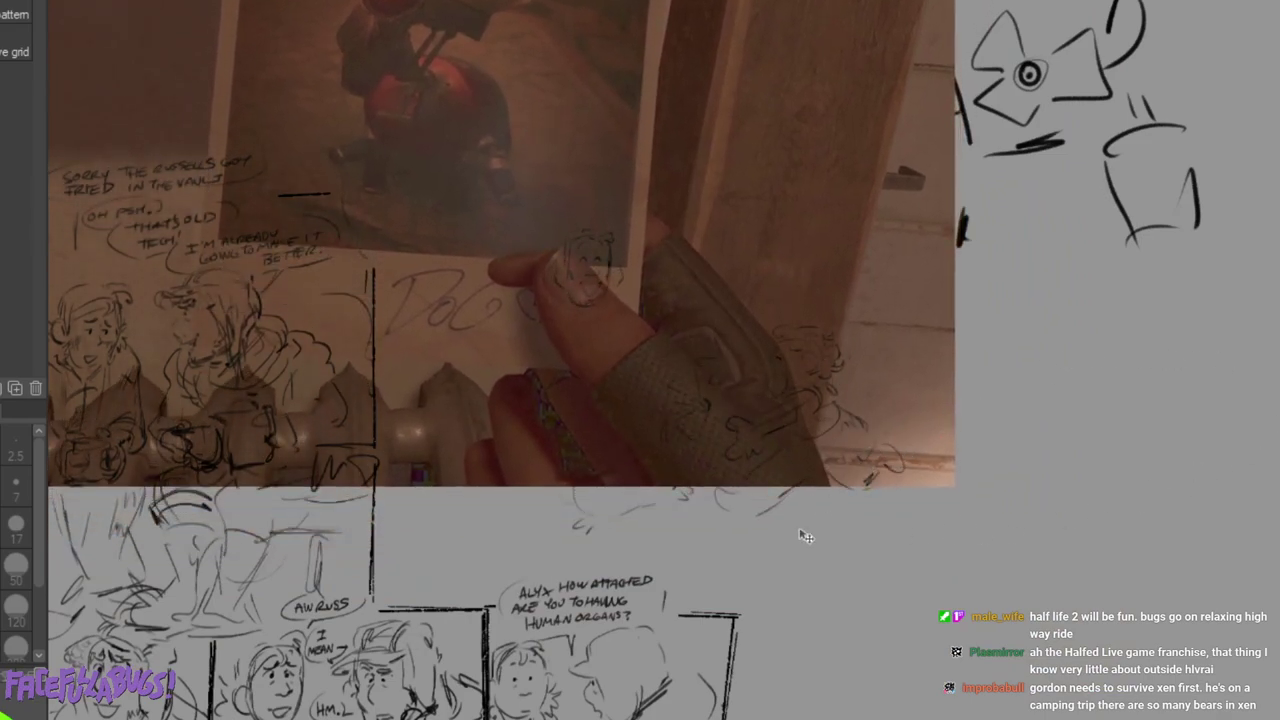
pyautogui.hotkey('ctrl', 't')
pyautogui.moveTo(959, 485); pyautogui.dragTo(512, 90)
pyautogui.moveTo(384, 64); pyautogui.dragTo(1272, 612)
pyautogui.press('Return')
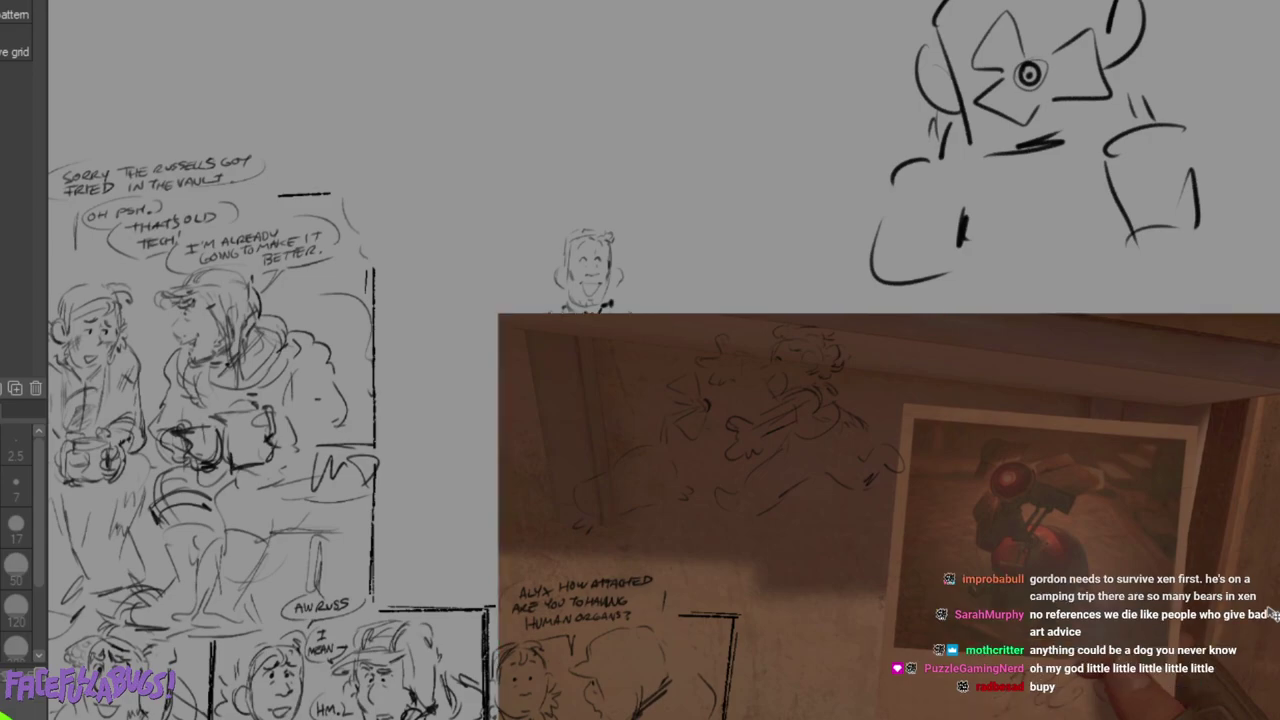
# Cut away the part of the reference photo that covers the sketches, and undo the accidental deletion of the recent drawing strokes.
pyautogui.press('m')
pyautogui.moveTo(917, 298)
pyautogui.mouseDown()
pyautogui.moveTo(891, 420)
pyautogui.moveTo(905, 465)
pyautogui.moveTo(845, 706)
pyautogui.moveTo(430, 700)
pyautogui.moveTo(660, 158)
pyautogui.moveTo(917, 298)
pyautogui.mouseUp()
pyautogui.hotkey('ctrl', 'd')
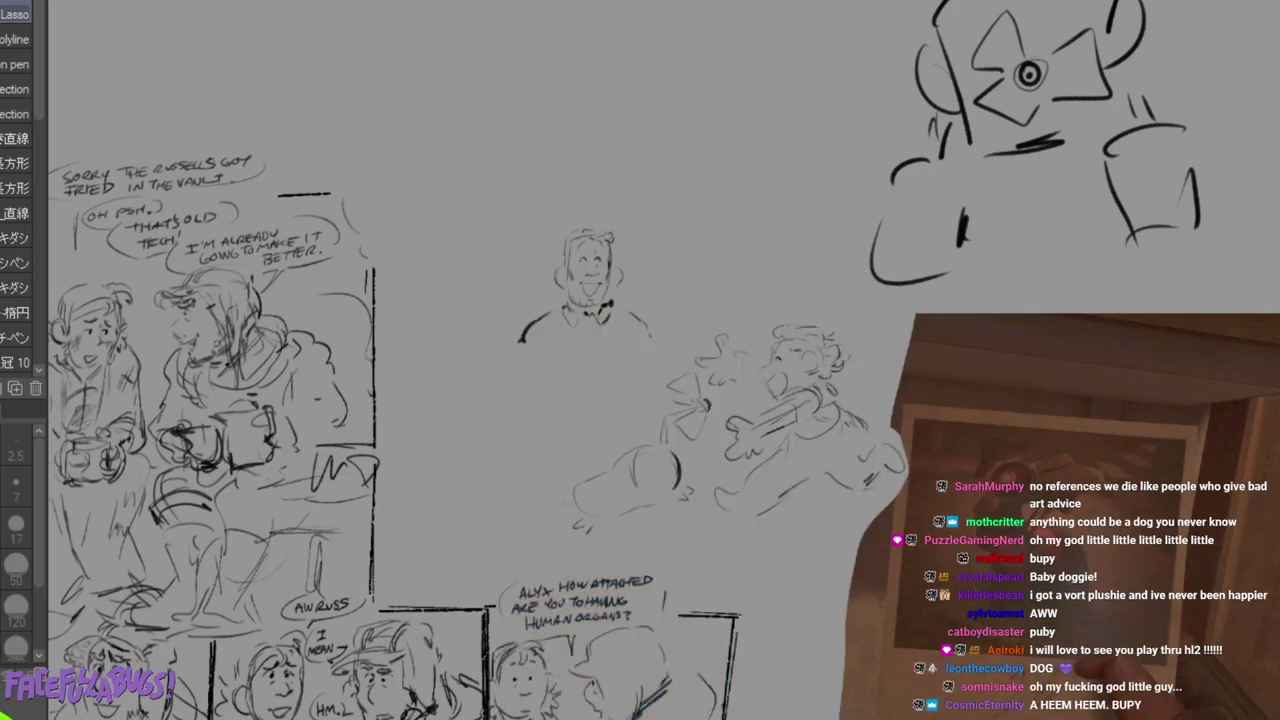
pyautogui.press('Delete')
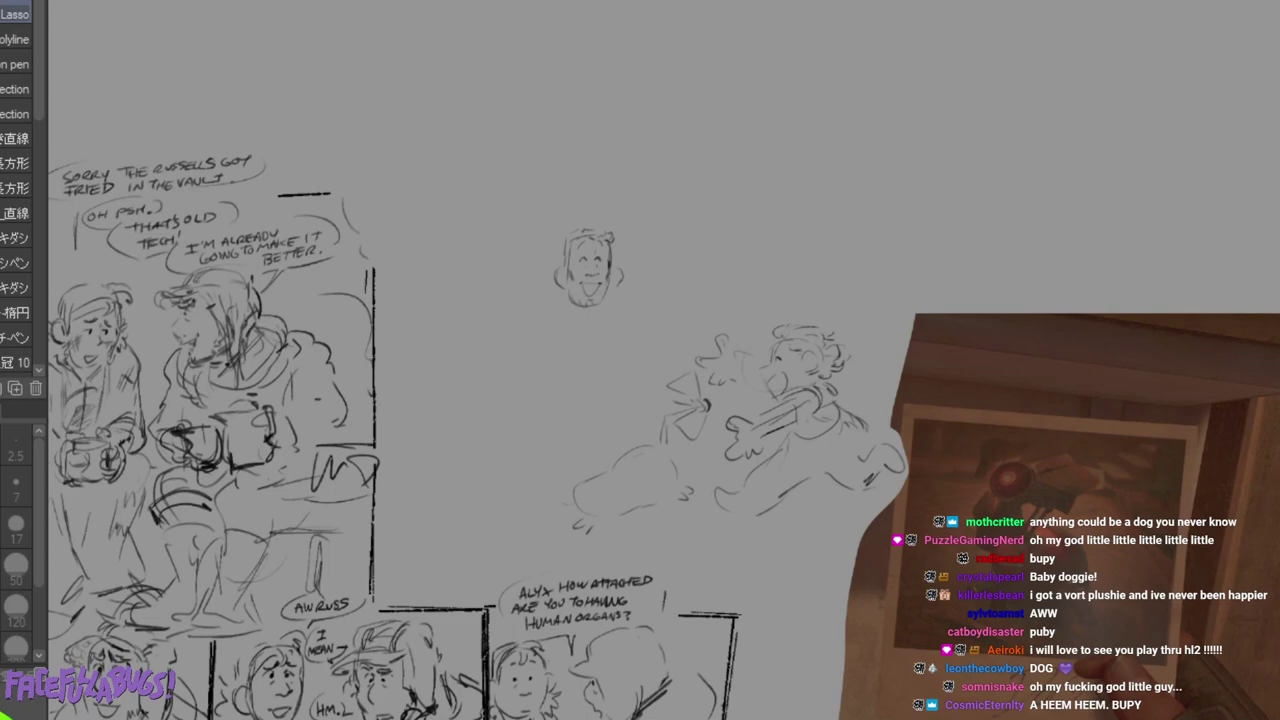
pyautogui.hotkey('ctrl', 'z')
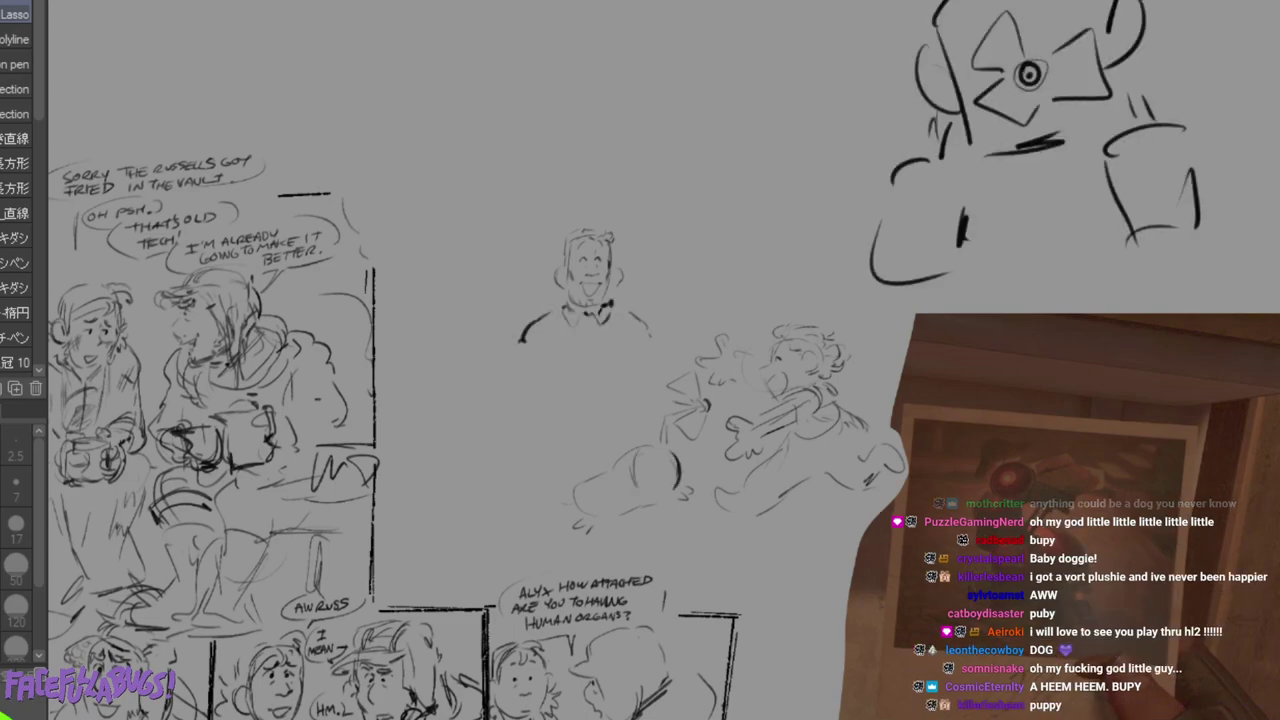
# Lasso the large robot head and shoulders sketch, delete it and clear the selection.
pyautogui.moveTo(905, 2)
pyautogui.mouseDown()
pyautogui.moveTo(873, 57)
pyautogui.moveTo(1015, 285)
pyautogui.moveTo(1245, 15)
pyautogui.mouseUp()
pyautogui.press('Delete')
pyautogui.hotkey('ctrl', 'd')
pyautogui.moveTo(1083, 3); pyautogui.dragTo(1160, 2)
pyautogui.hotkey('ctrl', 'd')
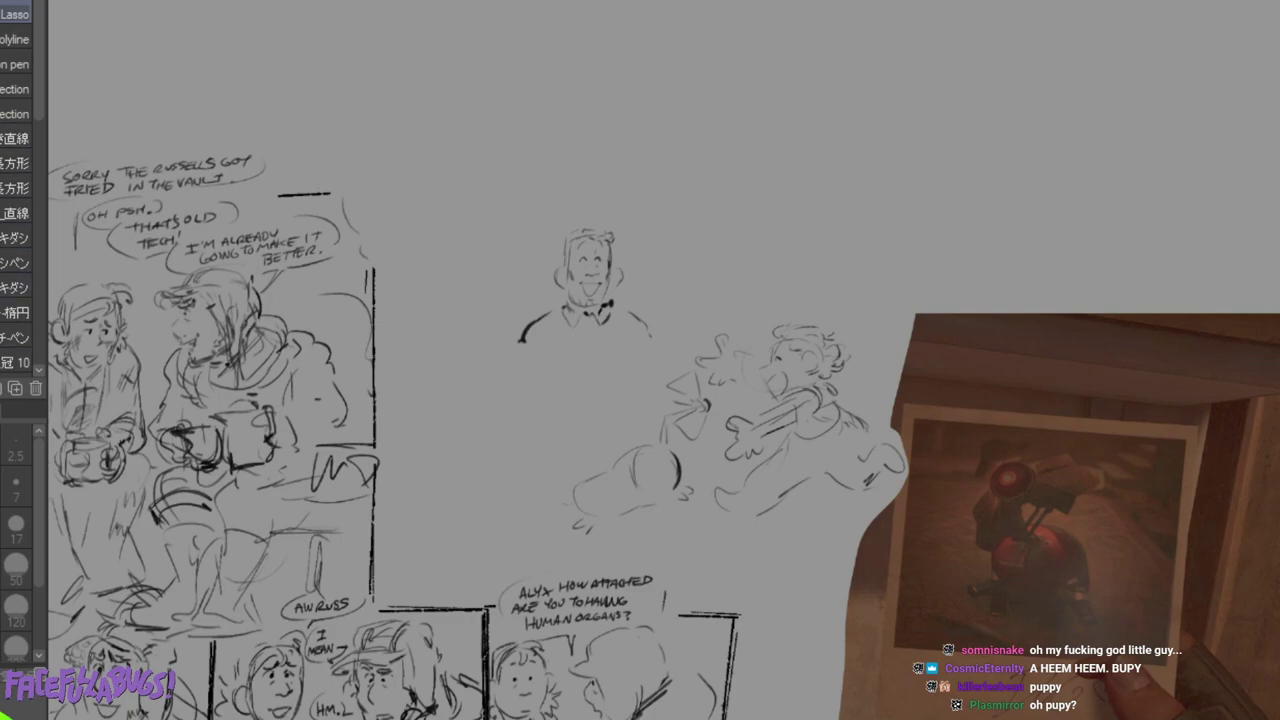
# Round out the robot dog's front body section and draw a jointed neck connecting it to the bladed head.
pyautogui.press('p')
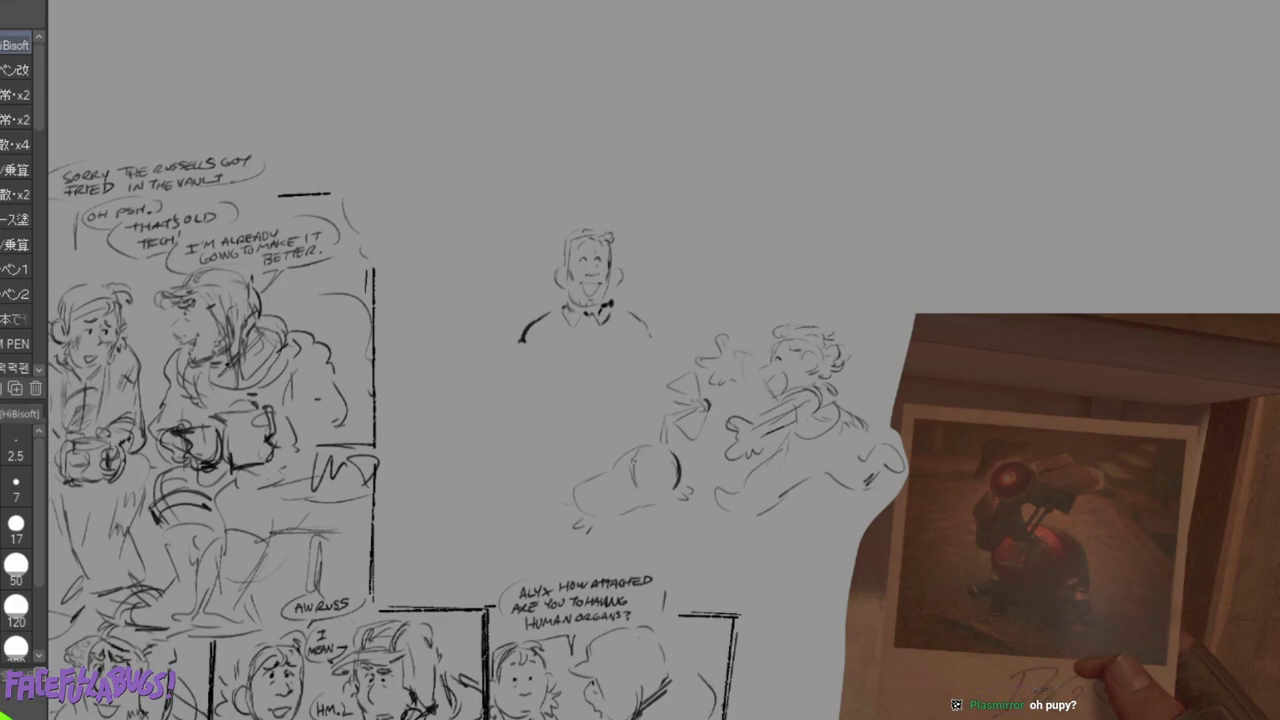
pyautogui.moveTo(636, 456); pyautogui.dragTo(648, 502)
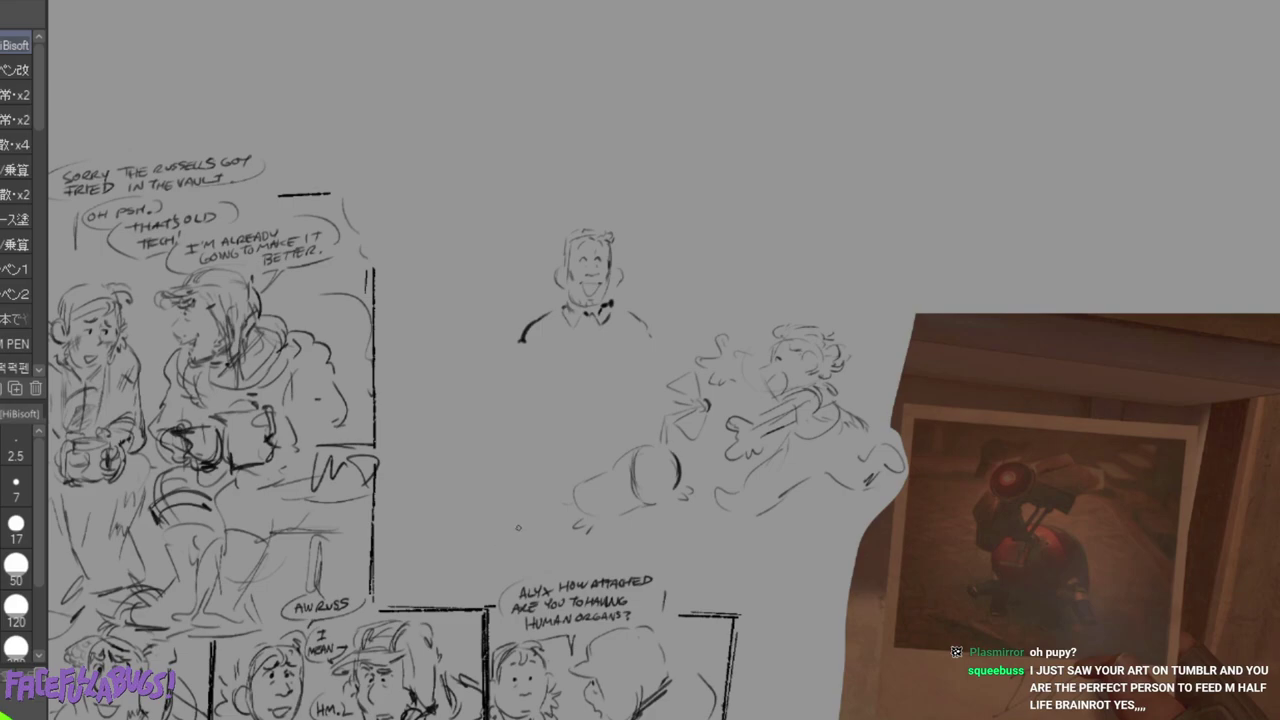
pyautogui.moveTo(664, 412); pyautogui.dragTo(667, 442)
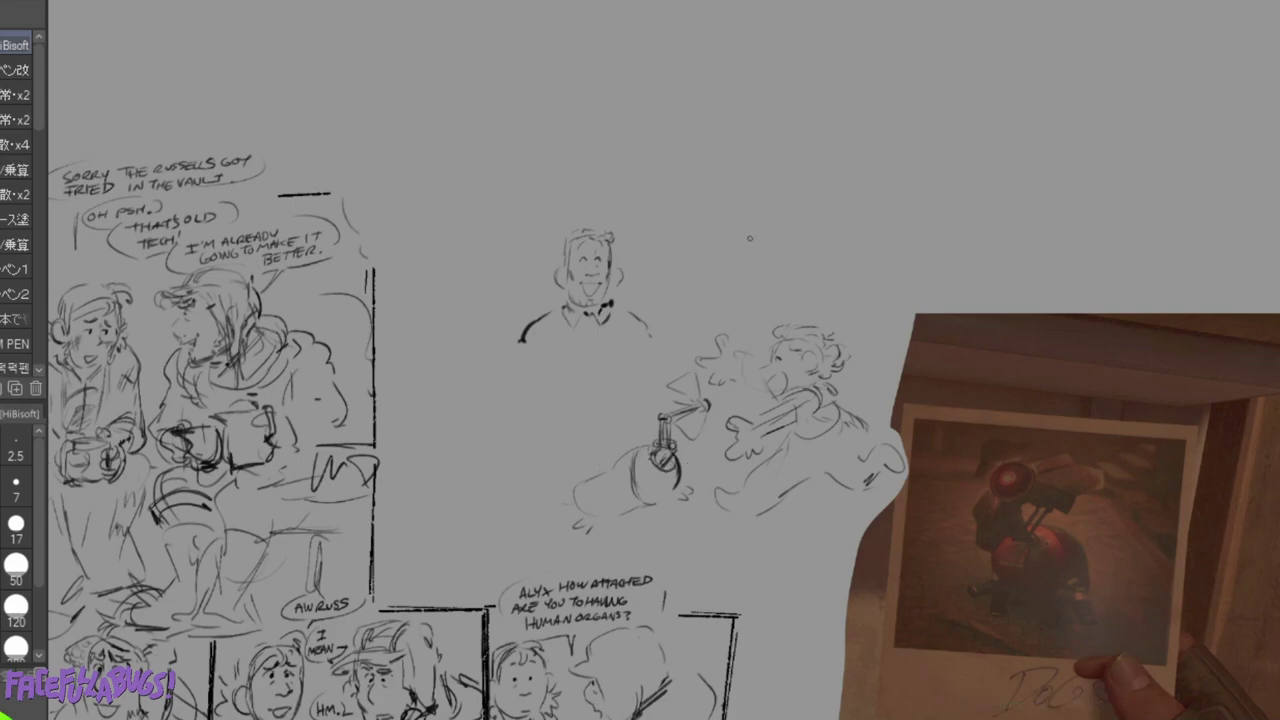
# Sketch a large boxy shape with lines fanning out from its corner above the small figures, and delete it with a lasso selection.
pyautogui.moveTo(633, 30)
pyautogui.mouseDown()
pyautogui.moveTo(641, 78)
pyautogui.moveTo(769, 72)
pyautogui.mouseUp()
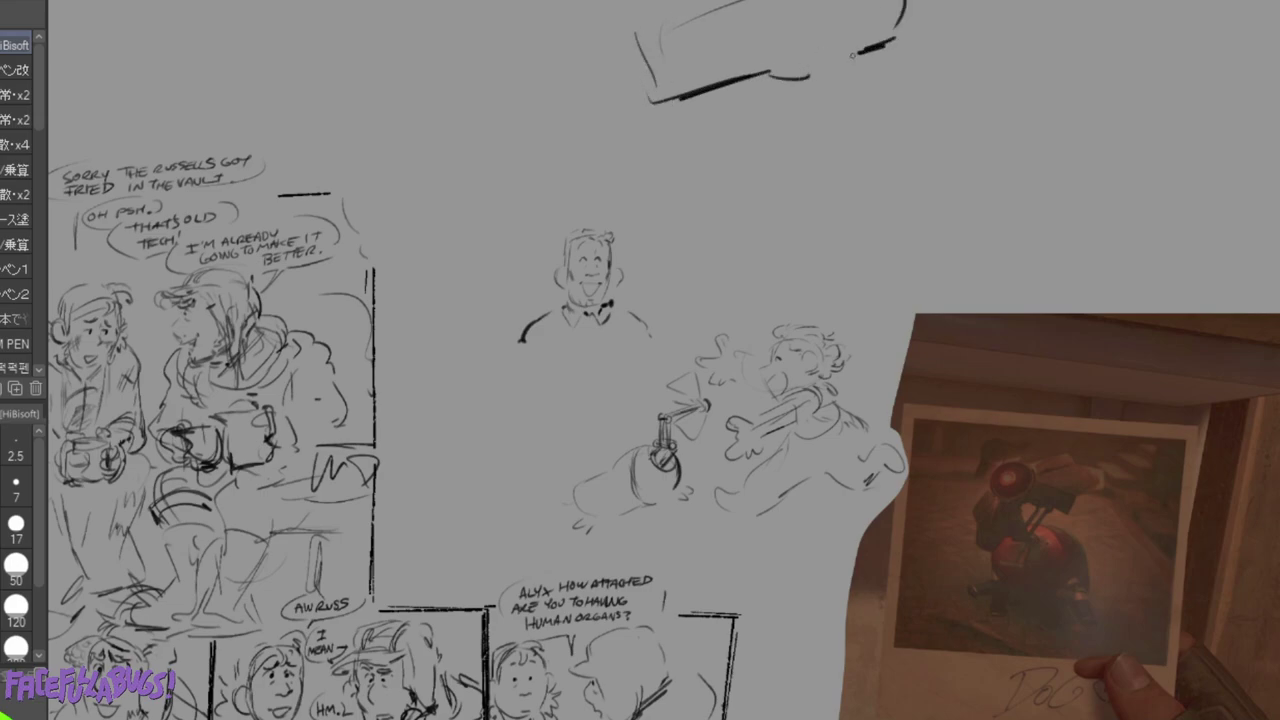
pyautogui.moveTo(848, 60); pyautogui.dragTo(762, 248)
pyautogui.moveTo(828, 98)
pyautogui.mouseDown()
pyautogui.moveTo(807, 262)
pyautogui.moveTo(925, 245)
pyautogui.mouseUp()
pyautogui.moveTo(868, 92); pyautogui.dragTo(986, 208)
pyautogui.moveTo(864, 64); pyautogui.dragTo(1075, 167)
pyautogui.click(2, 242)
pyautogui.moveTo(628, 0)
pyautogui.mouseDown()
pyautogui.moveTo(717, 160)
pyautogui.moveTo(762, 288)
pyautogui.moveTo(970, 262)
pyautogui.moveTo(1000, 3)
pyautogui.moveTo(628, 2)
pyautogui.mouseUp()
pyautogui.click(811, 334)
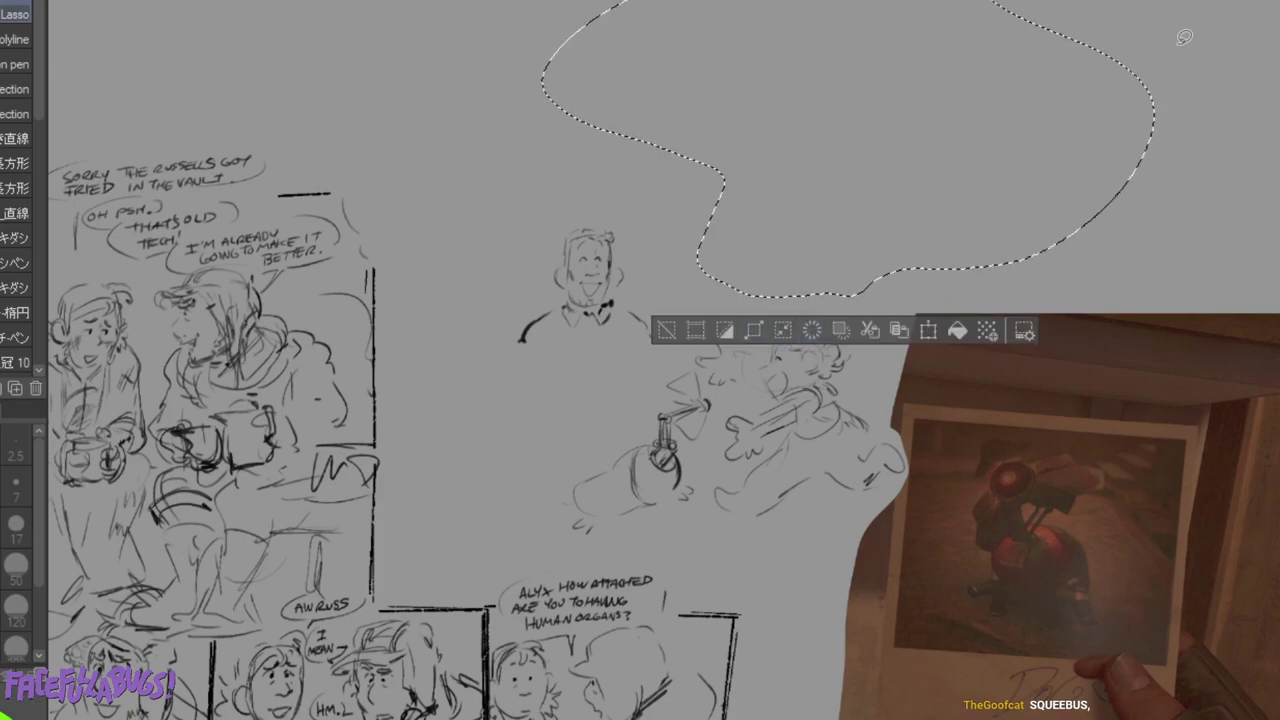
pyautogui.click(1183, 38)
# Draw the robot dog's blocky front feet and its jointed rear leg.
pyautogui.click(2, 232)
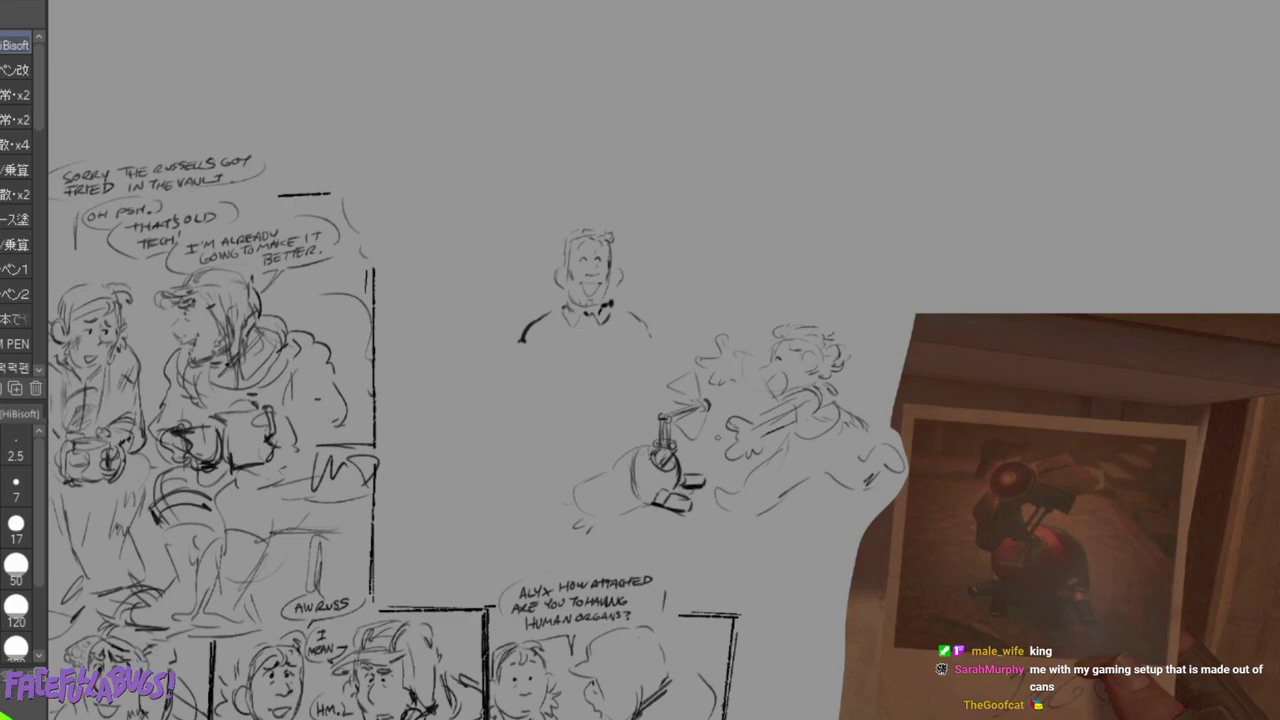
pyautogui.moveTo(597, 518); pyautogui.dragTo(571, 535)
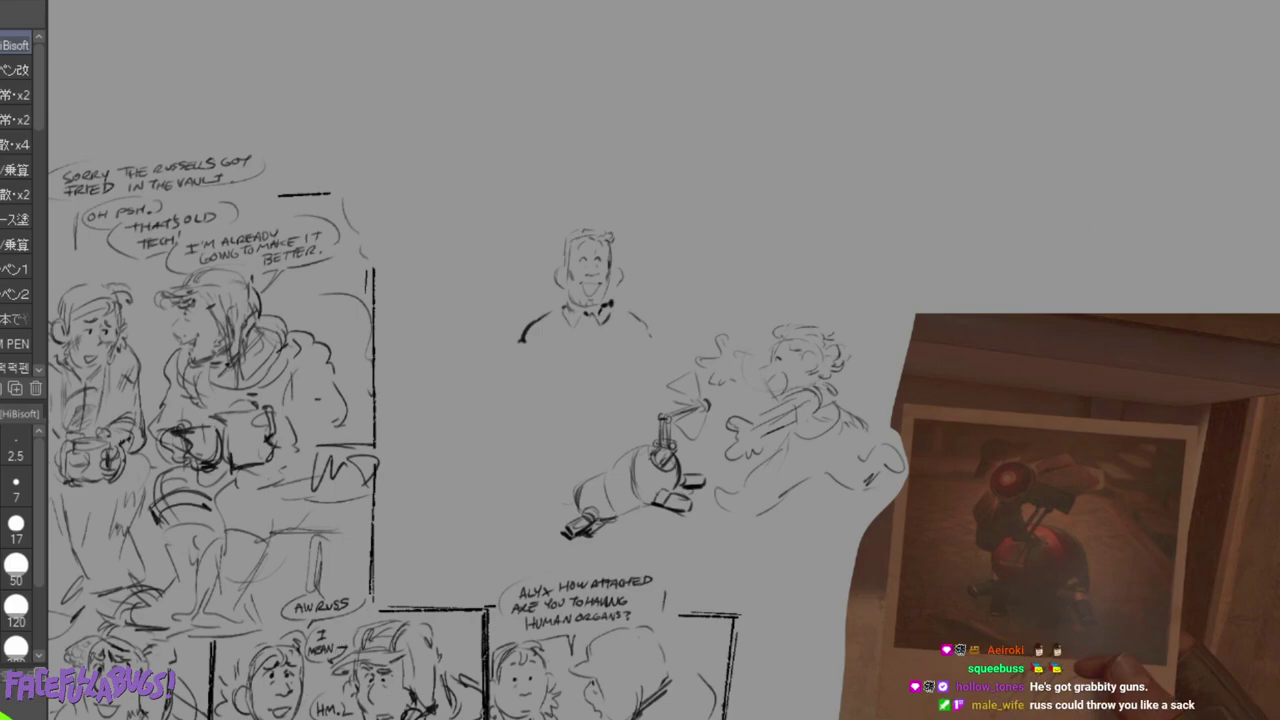
# Sketch a tall head outline with angry eyebrows, dot eyes and a nose below the black-framed painting of two characters.
pyautogui.moveTo(400, 150); pyautogui.dragTo(822, 618)
pyautogui.moveTo(620, 230); pyautogui.dragTo(665, 487)
pyautogui.moveTo(1150, 660); pyautogui.dragTo(90, 60)
pyautogui.moveTo(1150, 450); pyautogui.dragTo(250, 300)
pyautogui.moveTo(400, 150)
pyautogui.mouseDown()
pyautogui.moveTo(900, 620)
pyautogui.moveTo(400, 150)
pyautogui.mouseUp()
pyautogui.moveTo(1120, 330); pyautogui.dragTo(309, 350)
pyautogui.moveTo(640, 520)
pyautogui.mouseDown()
pyautogui.moveTo(686, 246)
pyautogui.moveTo(602, 76)
pyautogui.mouseUp()
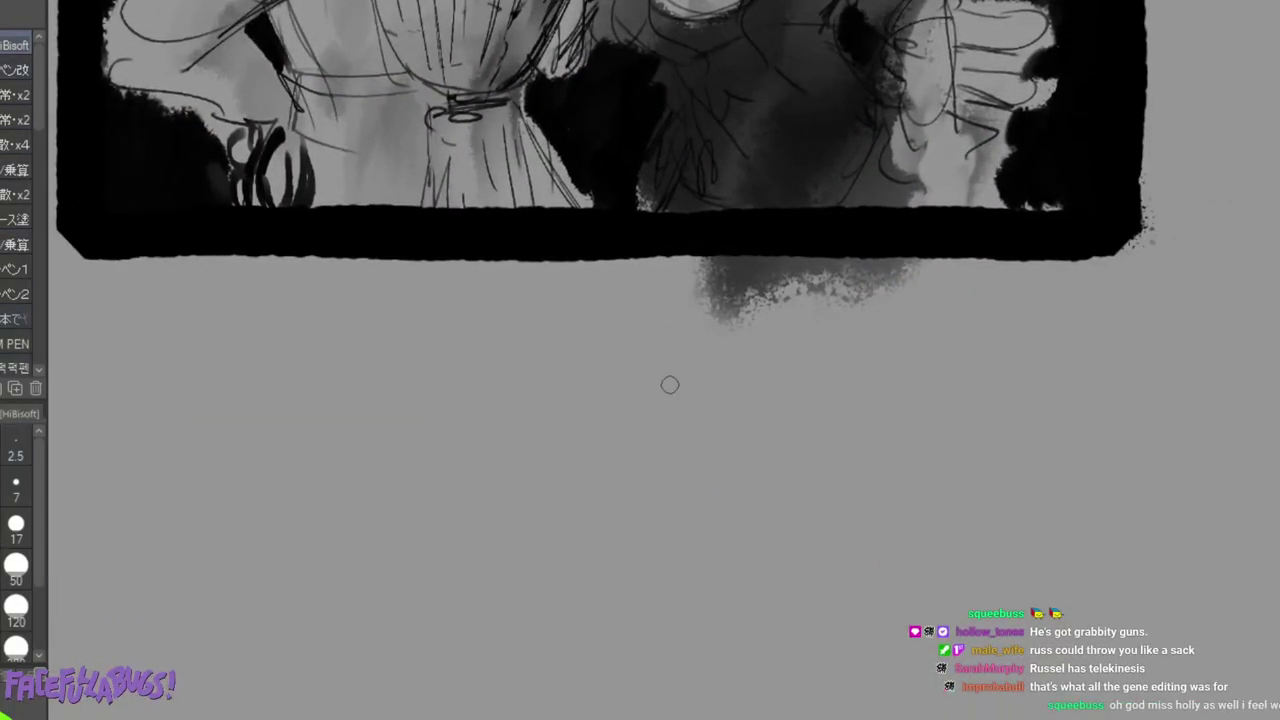
pyautogui.moveTo(474, 412)
pyautogui.mouseDown()
pyautogui.moveTo(543, 309)
pyautogui.moveTo(559, 442)
pyautogui.mouseUp()
pyautogui.moveTo(476, 440); pyautogui.dragTo(478, 461)
pyautogui.click(507, 371)
pyautogui.click(538, 370)
pyautogui.moveTo(499, 351); pyautogui.dragTo(515, 360)
pyautogui.moveTo(554, 347); pyautogui.dragTo(526, 390)
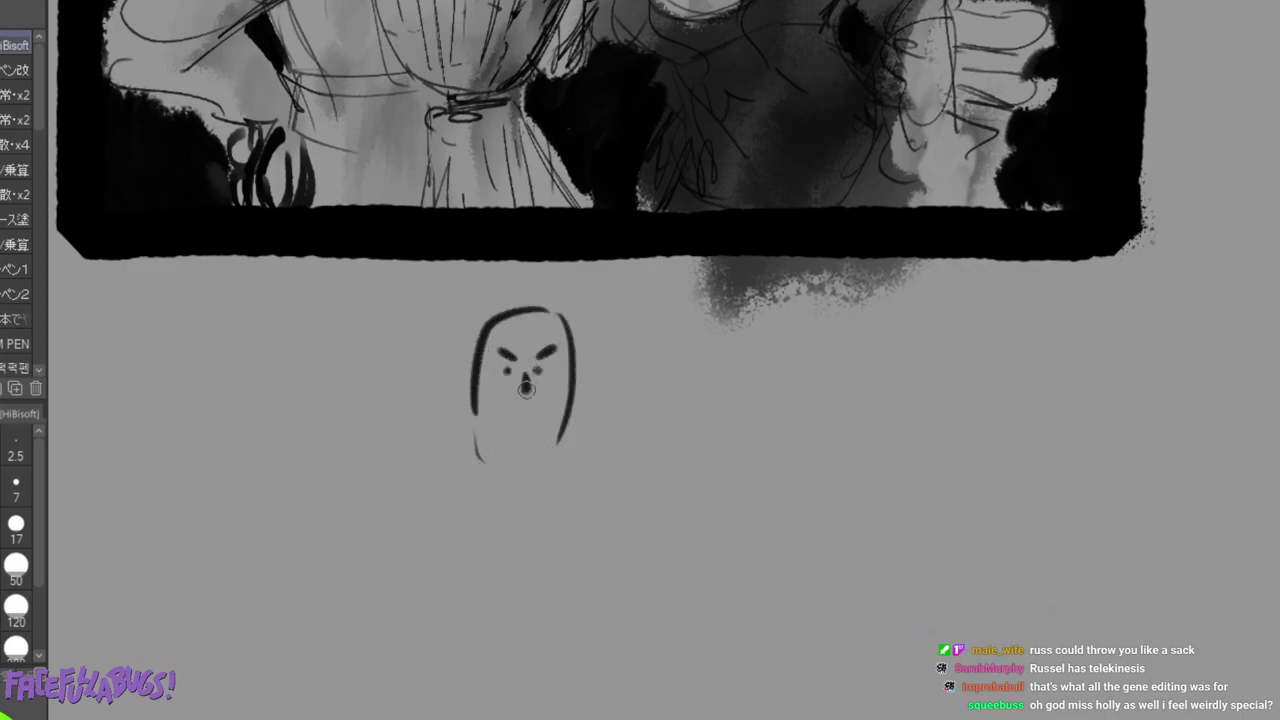
pyautogui.moveTo(509, 439)
pyautogui.mouseDown()
pyautogui.moveTo(534, 440)
pyautogui.moveTo(506, 418)
pyautogui.moveTo(559, 415)
pyautogui.mouseUp()
pyautogui.hotkey('ctrl', 'z')
pyautogui.hotkey('ctrl', 'z')
# Give the frowning head curly mutton chops, a goatee, ears and a flat hairline, and add broad shoulder lines.
pyautogui.moveTo(496, 477)
pyautogui.mouseDown()
pyautogui.moveTo(539, 478)
pyautogui.moveTo(530, 452)
pyautogui.mouseUp()
pyautogui.moveTo(464, 417)
pyautogui.mouseDown()
pyautogui.moveTo(455, 441)
pyautogui.moveTo(478, 460)
pyautogui.mouseUp()
pyautogui.moveTo(557, 441); pyautogui.dragTo(546, 467)
pyautogui.moveTo(575, 403)
pyautogui.mouseDown()
pyautogui.moveTo(584, 421)
pyautogui.moveTo(561, 461)
pyautogui.mouseUp()
pyautogui.moveTo(466, 372); pyautogui.dragTo(468, 412)
pyautogui.moveTo(572, 372)
pyautogui.mouseDown()
pyautogui.moveTo(590, 415)
pyautogui.moveTo(600, 398)
pyautogui.mouseUp()
pyautogui.moveTo(461, 348)
pyautogui.mouseDown()
pyautogui.moveTo(461, 362)
pyautogui.moveTo(466, 323)
pyautogui.mouseUp()
pyautogui.moveTo(578, 297); pyautogui.dragTo(486, 302)
pyautogui.moveTo(486, 302); pyautogui.dragTo(552, 297)
pyautogui.moveTo(575, 299); pyautogui.dragTo(583, 327)
pyautogui.moveTo(462, 482); pyautogui.dragTo(487, 504)
pyautogui.moveTo(440, 418); pyautogui.dragTo(315, 482)
pyautogui.moveTo(606, 398); pyautogui.dragTo(750, 448)
# Sketch an enlarged side view of the head beside the figure, with an angular sideburn and a round ear.
pyautogui.moveTo(1060, 294)
pyautogui.mouseDown()
pyautogui.moveTo(936, 325)
pyautogui.moveTo(918, 412)
pyautogui.moveTo(985, 470)
pyautogui.mouseUp()
pyautogui.moveTo(1023, 312)
pyautogui.mouseDown()
pyautogui.moveTo(1012, 400)
pyautogui.moveTo(1049, 366)
pyautogui.moveTo(1060, 322)
pyautogui.mouseUp()
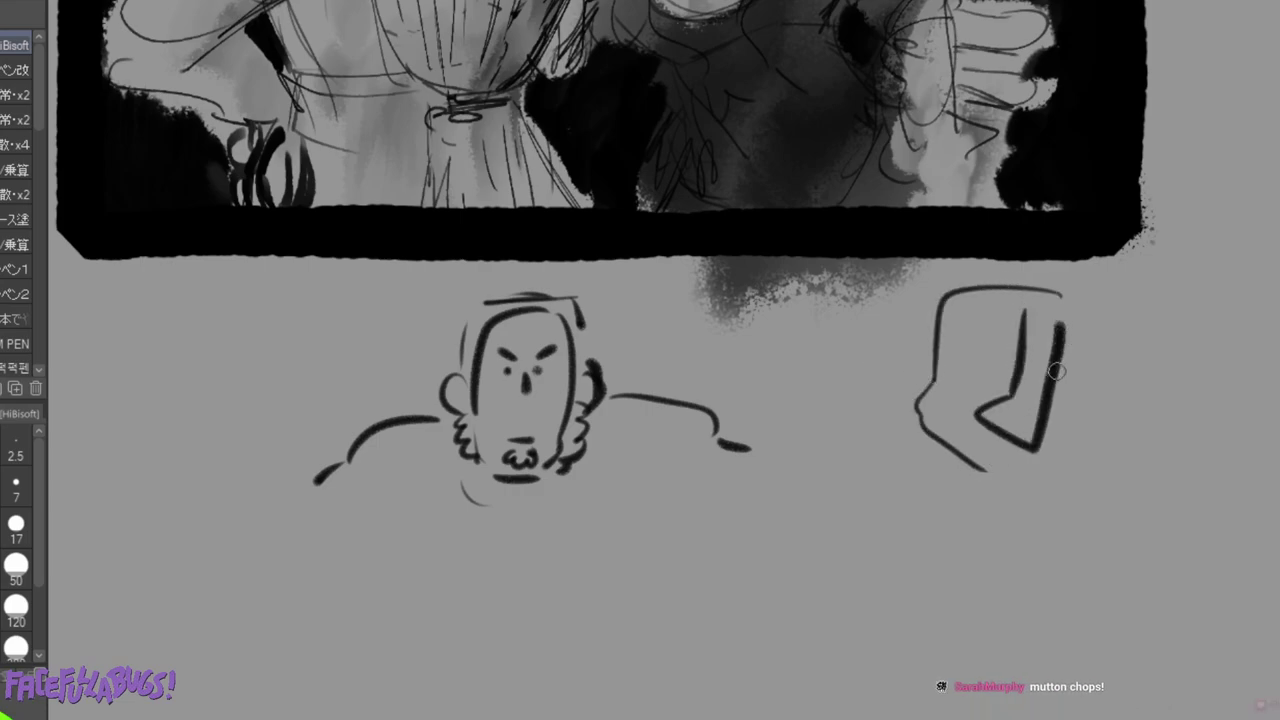
pyautogui.moveTo(1055, 373); pyautogui.dragTo(1082, 404)
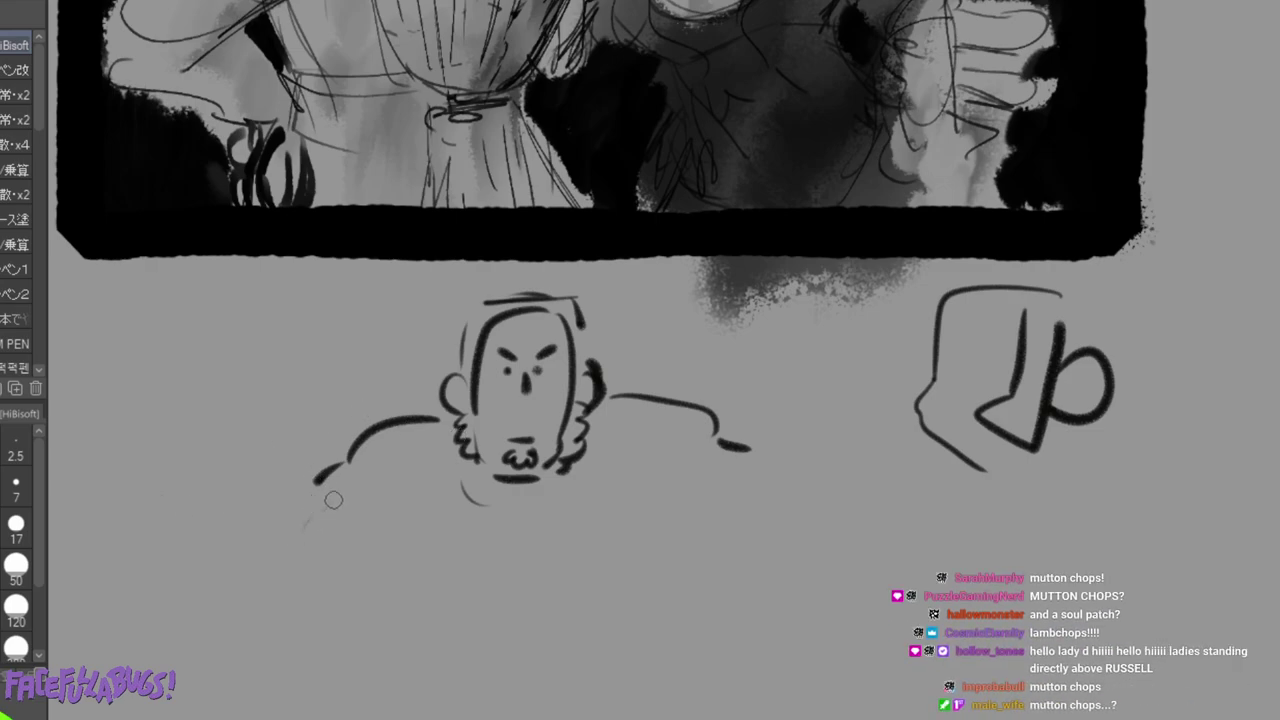
# Draw the sides and lower contours of a broad chest under the frowning man's shoulders.
pyautogui.hotkey('ctrl', '-')
pyautogui.moveTo(537, 370)
pyautogui.mouseDown()
pyautogui.moveTo(380, 587)
pyautogui.moveTo(471, 651)
pyautogui.mouseUp()
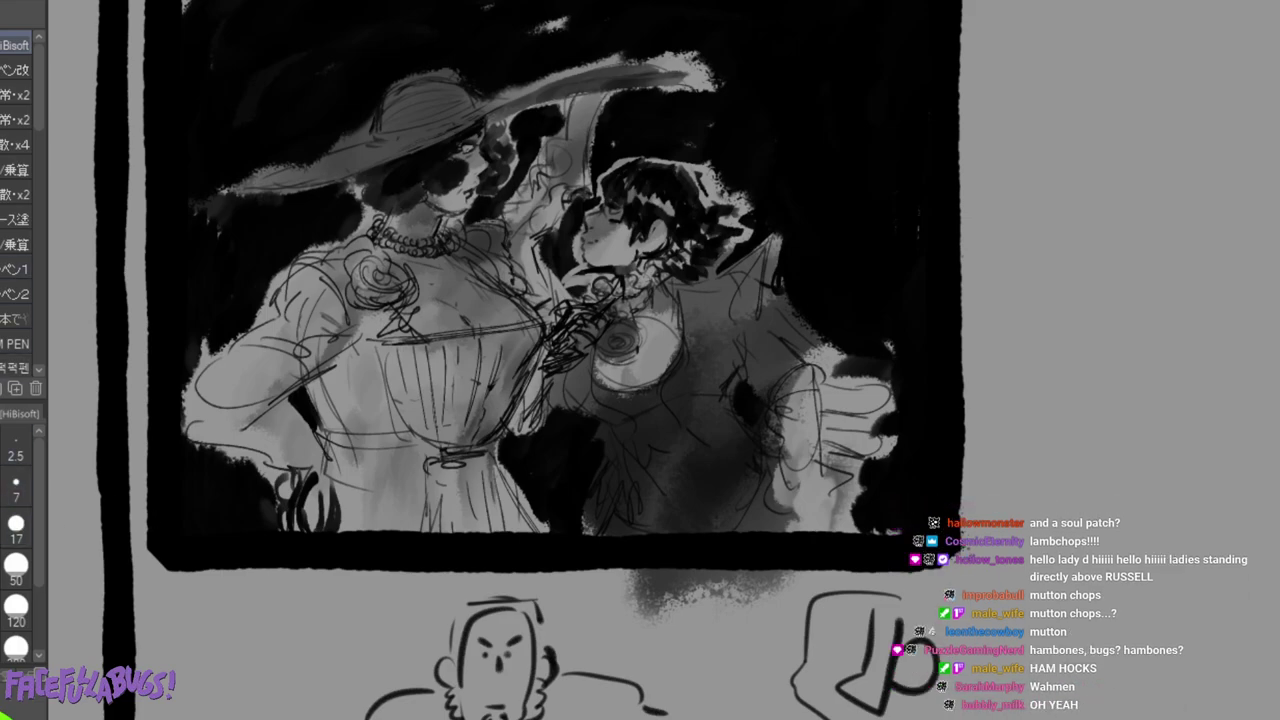
pyautogui.scroll(-3, 554, 360)
pyautogui.scroll(1, 554, 360)
pyautogui.scroll(-1, 554, 360)
pyautogui.scroll(-5, 554, 360)
pyautogui.moveTo(396, 377); pyautogui.dragTo(405, 460)
pyautogui.moveTo(401, 460)
pyautogui.mouseDown()
pyautogui.moveTo(460, 470)
pyautogui.moveTo(408, 474)
pyautogui.mouseUp()
pyautogui.moveTo(509, 463); pyautogui.dragTo(588, 455)
pyautogui.moveTo(606, 369)
pyautogui.mouseDown()
pyautogui.moveTo(577, 451)
pyautogui.moveTo(617, 388)
pyautogui.mouseUp()
pyautogui.moveTo(378, 392); pyautogui.dragTo(384, 404)
pyautogui.moveTo(410, 474)
pyautogui.mouseDown()
pyautogui.moveTo(443, 523)
pyautogui.moveTo(468, 510)
pyautogui.mouseUp()
pyautogui.moveTo(398, 462)
pyautogui.mouseDown()
pyautogui.moveTo(413, 502)
pyautogui.moveTo(532, 490)
pyautogui.mouseUp()
pyautogui.moveTo(550, 500); pyautogui.dragTo(590, 503)
pyautogui.moveTo(614, 432); pyautogui.dragTo(592, 478)
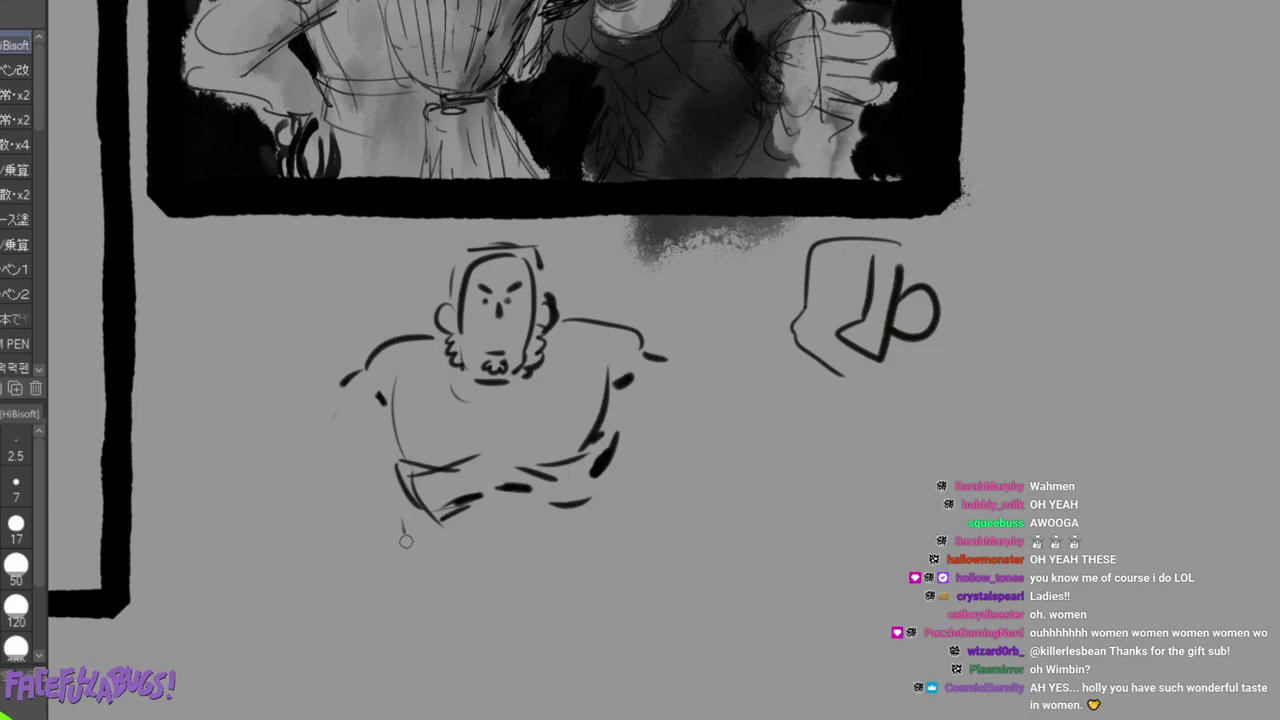
# Outline the man's tapered waist and mark the abdominal muscles and navel.
pyautogui.moveTo(410, 508)
pyautogui.mouseDown()
pyautogui.moveTo(443, 571)
pyautogui.moveTo(510, 578)
pyautogui.moveTo(560, 546)
pyautogui.moveTo(582, 505)
pyautogui.mouseUp()
pyautogui.moveTo(466, 519)
pyautogui.mouseDown()
pyautogui.moveTo(548, 508)
pyautogui.moveTo(541, 534)
pyautogui.mouseUp()
pyautogui.moveTo(465, 564)
pyautogui.mouseDown()
pyautogui.moveTo(494, 589)
pyautogui.moveTo(525, 577)
pyautogui.mouseUp()
pyautogui.moveTo(503, 498); pyautogui.dragTo(499, 549)
# Define the man's pectorals with chest contours, a sternum line and nipples, and strengthen his collarbone and shoulder lines.
pyautogui.moveTo(490, 418)
pyautogui.mouseDown()
pyautogui.moveTo(490, 455)
pyautogui.moveTo(458, 472)
pyautogui.moveTo(395, 458)
pyautogui.mouseUp()
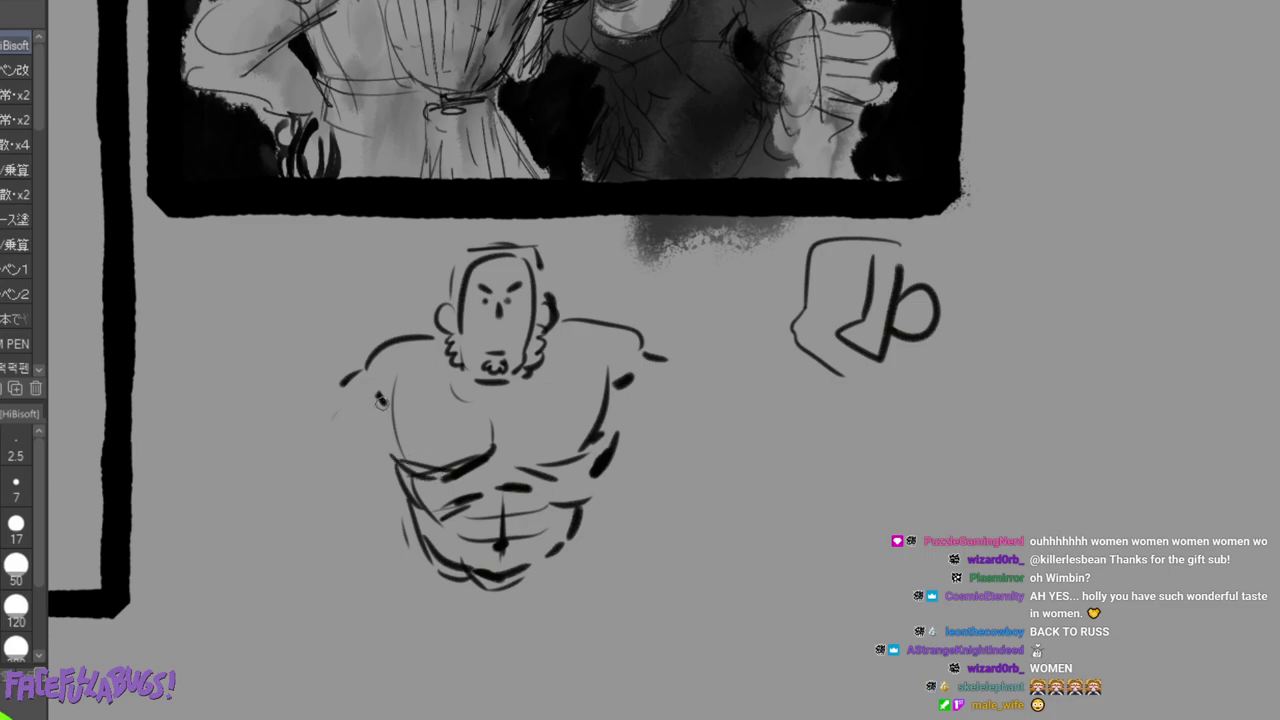
pyautogui.moveTo(380, 397); pyautogui.dragTo(393, 453)
pyautogui.moveTo(607, 373)
pyautogui.mouseDown()
pyautogui.moveTo(595, 434)
pyautogui.moveTo(510, 459)
pyautogui.moveTo(506, 438)
pyautogui.mouseUp()
pyautogui.moveTo(447, 379)
pyautogui.mouseDown()
pyautogui.moveTo(482, 399)
pyautogui.moveTo(535, 382)
pyautogui.mouseUp()
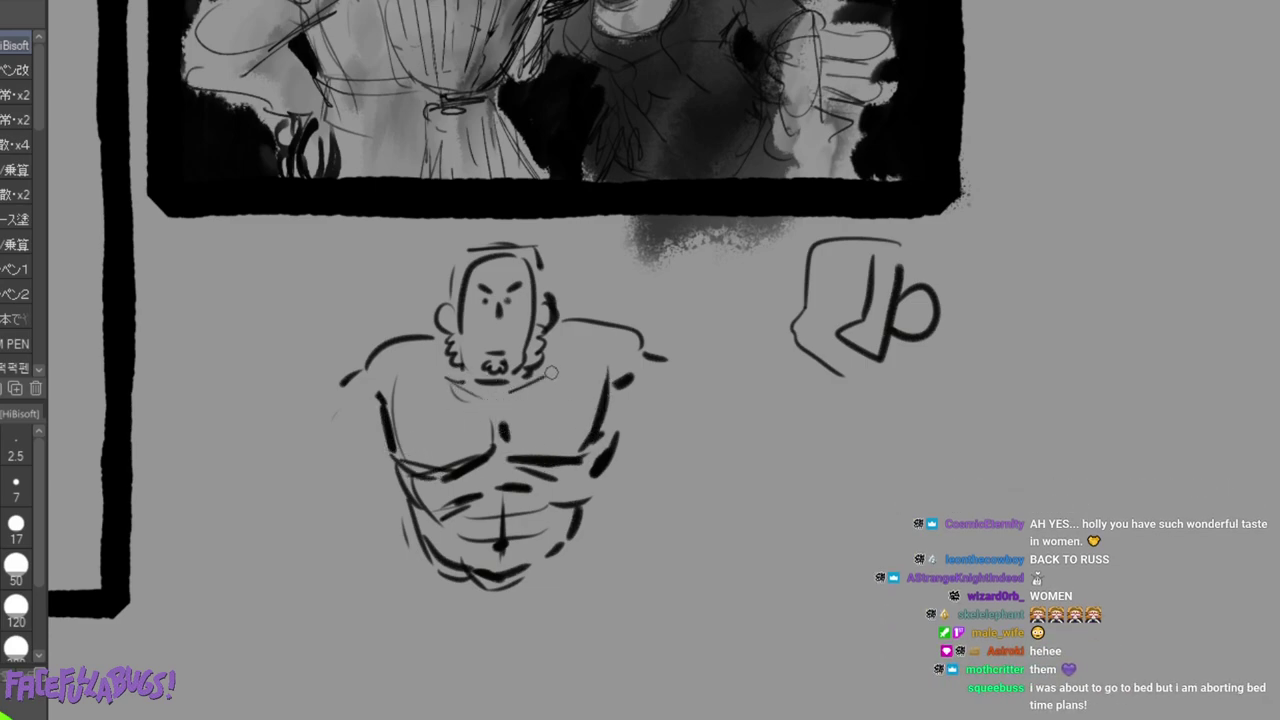
pyautogui.moveTo(537, 431); pyautogui.dragTo(565, 436)
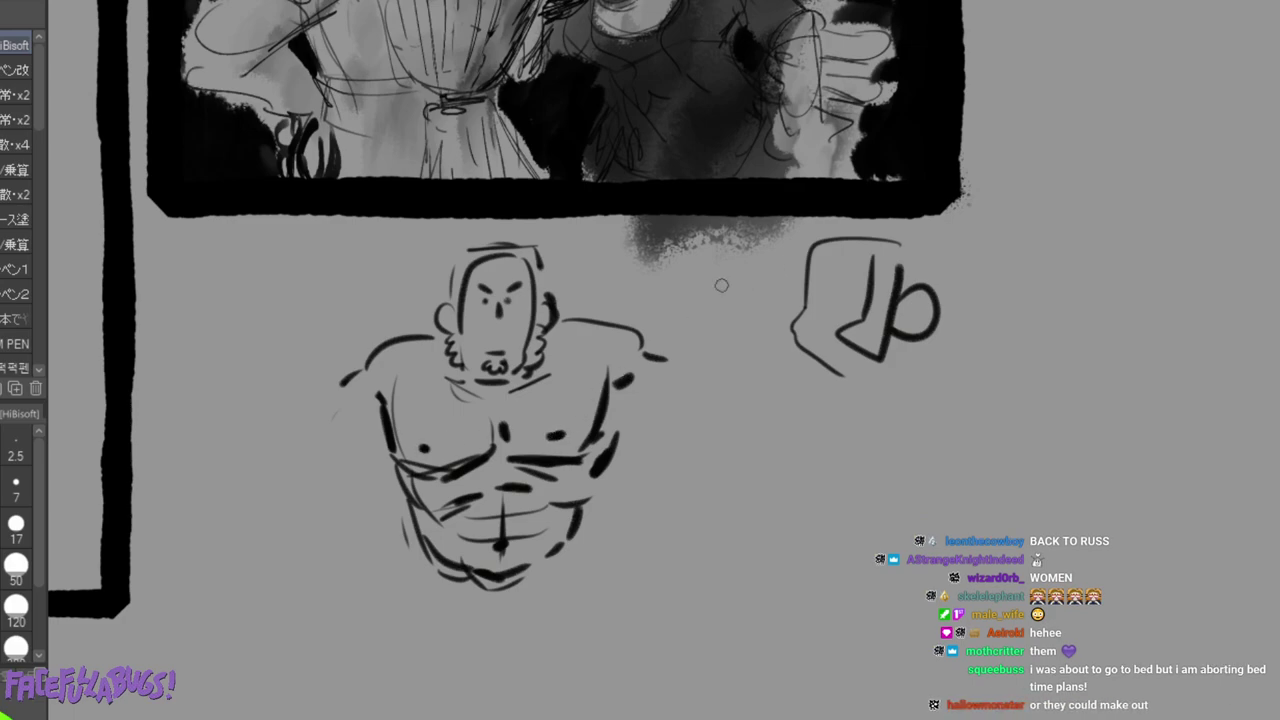
pyautogui.moveTo(438, 329)
pyautogui.mouseDown()
pyautogui.moveTo(372, 356)
pyautogui.moveTo(407, 352)
pyautogui.mouseUp()
pyautogui.moveTo(557, 324)
pyautogui.mouseDown()
pyautogui.moveTo(600, 318)
pyautogui.moveTo(678, 358)
pyautogui.mouseUp()
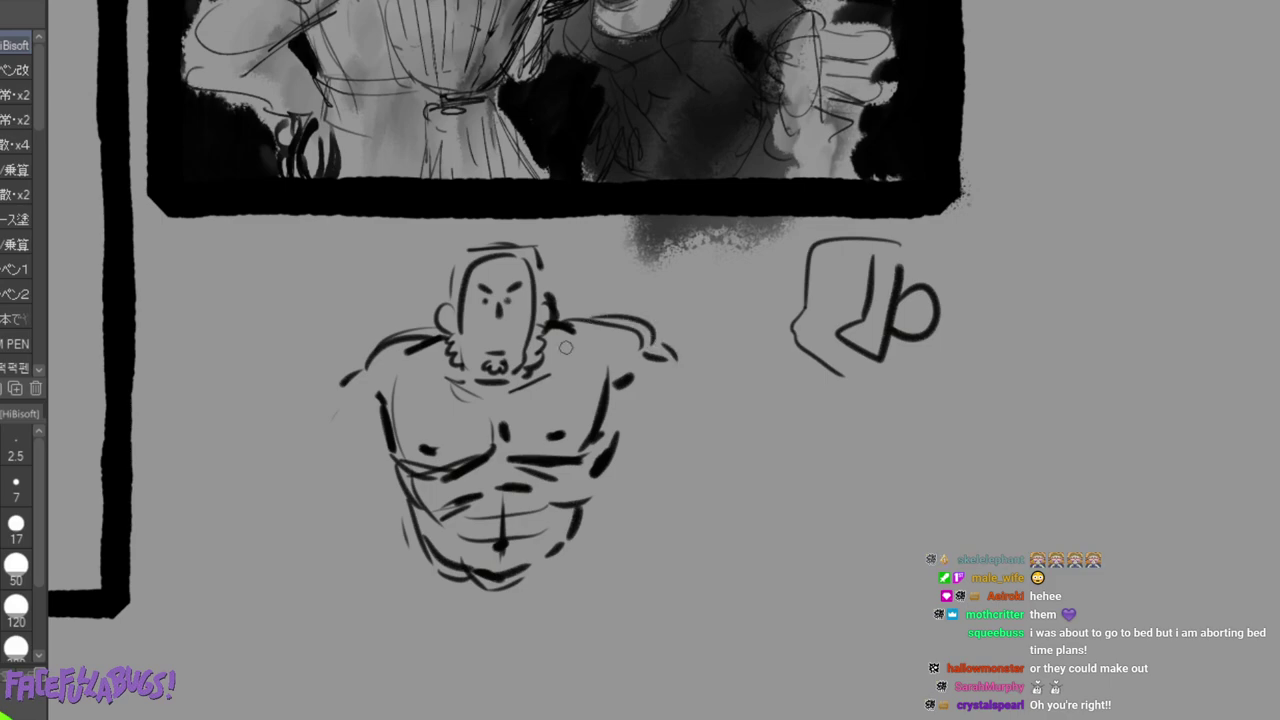
# Draw both thick upper arms and bend one forearm inward with its fist resting at the hip.
pyautogui.moveTo(330, 405); pyautogui.dragTo(325, 475)
pyautogui.moveTo(396, 456); pyautogui.dragTo(352, 474)
pyautogui.moveTo(328, 392); pyautogui.dragTo(286, 463)
pyautogui.moveTo(630, 445); pyautogui.dragTo(712, 430)
pyautogui.moveTo(686, 376); pyautogui.dragTo(734, 420)
pyautogui.moveTo(292, 436); pyautogui.dragTo(268, 468)
pyautogui.moveTo(270, 480)
pyautogui.mouseDown()
pyautogui.moveTo(329, 565)
pyautogui.moveTo(349, 474)
pyautogui.moveTo(359, 531)
pyautogui.moveTo(333, 567)
pyautogui.moveTo(371, 571)
pyautogui.mouseUp()
pyautogui.moveTo(359, 581); pyautogui.dragTo(408, 568)
pyautogui.moveTo(358, 506)
pyautogui.mouseDown()
pyautogui.moveTo(412, 550)
pyautogui.moveTo(416, 572)
pyautogui.mouseUp()
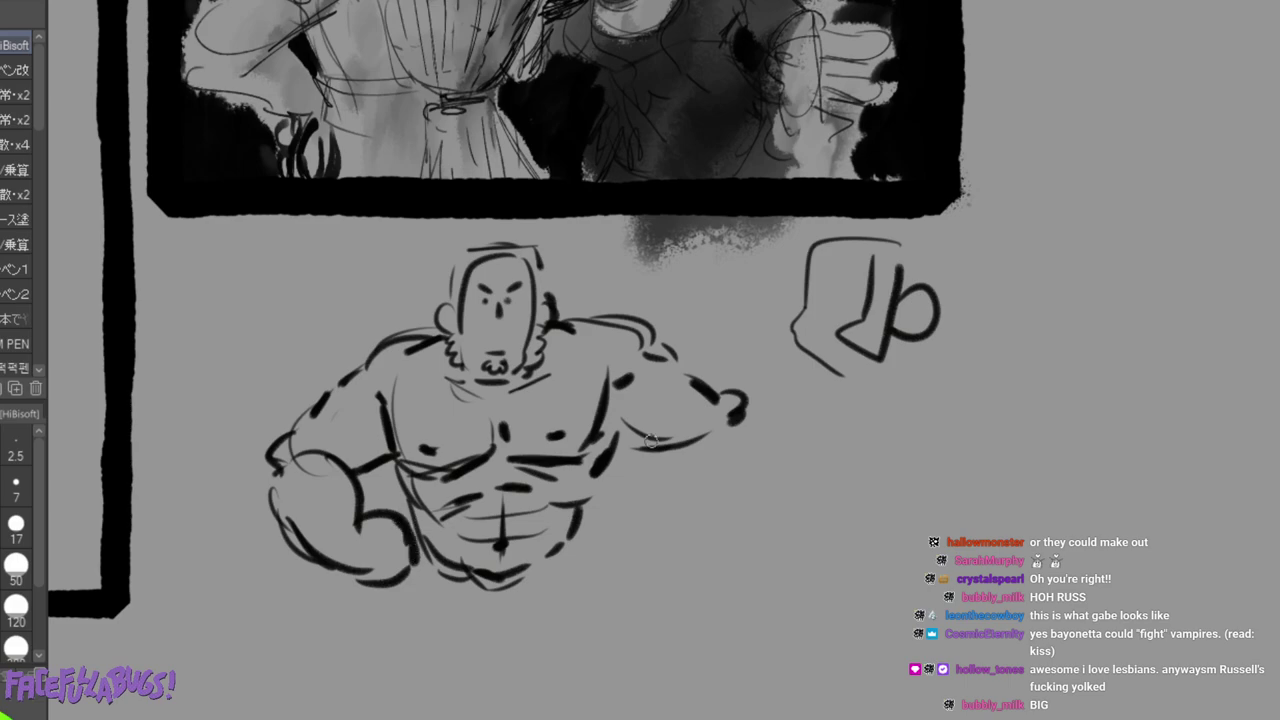
# Draw the other forearm bent inward with a large fist at the waist, using heavy contour strokes.
pyautogui.moveTo(737, 442); pyautogui.dragTo(702, 480)
pyautogui.moveTo(684, 428); pyautogui.dragTo(647, 502)
pyautogui.moveTo(674, 430)
pyautogui.mouseDown()
pyautogui.moveTo(644, 448)
pyautogui.moveTo(641, 499)
pyautogui.mouseUp()
pyautogui.moveTo(737, 440); pyautogui.dragTo(634, 530)
pyautogui.moveTo(624, 476)
pyautogui.mouseDown()
pyautogui.moveTo(588, 544)
pyautogui.moveTo(666, 522)
pyautogui.moveTo(590, 553)
pyautogui.moveTo(580, 545)
pyautogui.moveTo(606, 551)
pyautogui.mouseUp()
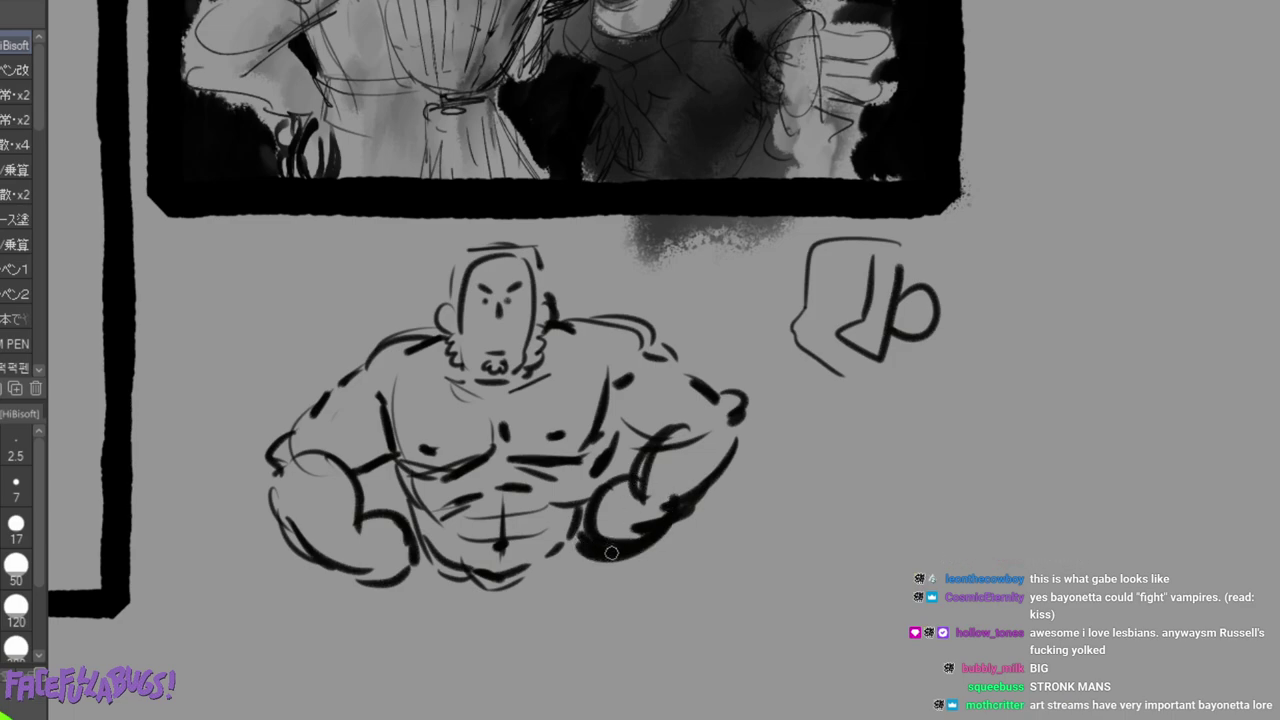
# Thin out the heavy contour strokes along the muscular man's fists and forearms.
pyautogui.moveTo(644, 496)
pyautogui.mouseDown()
pyautogui.moveTo(594, 538)
pyautogui.moveTo(657, 516)
pyautogui.mouseUp()
pyautogui.hotkey('ctrl', 'z')
pyautogui.hotkey('ctrl', 'z')
pyautogui.hotkey('ctrl', 'z')
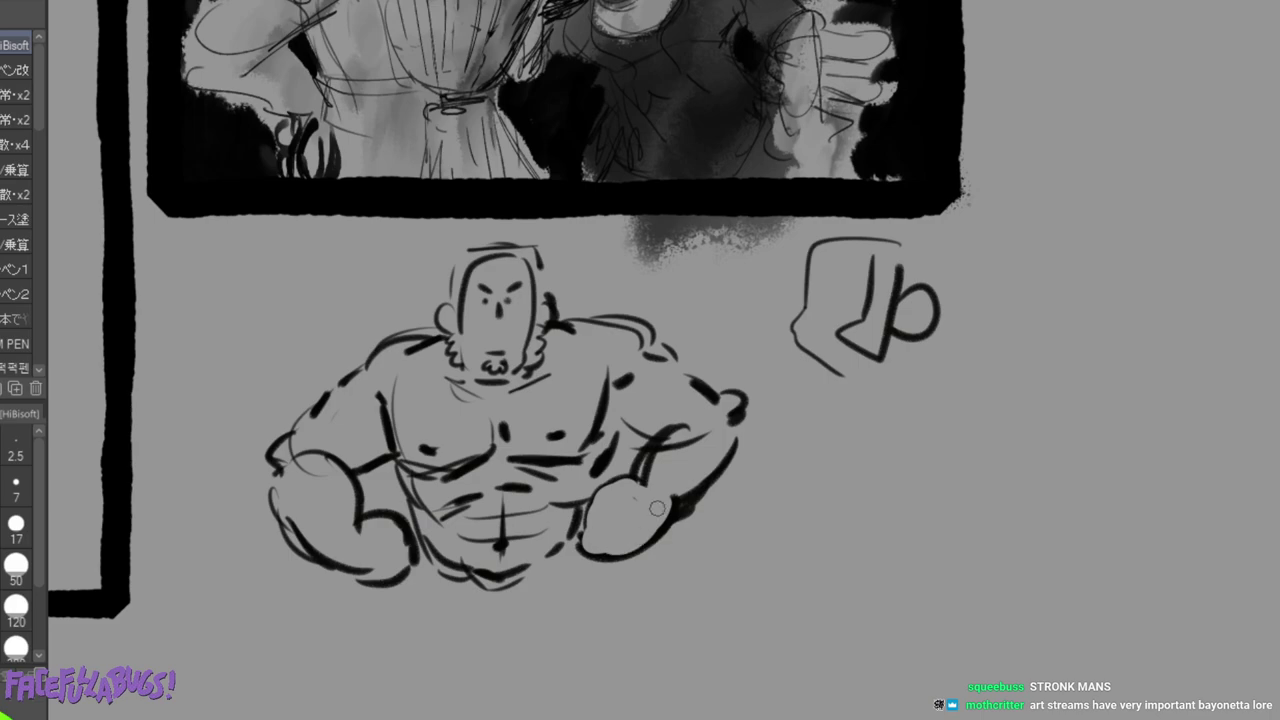
pyautogui.hotkey('ctrl', 'z')
pyautogui.hotkey('ctrl', 'z')
pyautogui.hotkey('ctrl', 'z')
pyautogui.hotkey('ctrl', 'z')
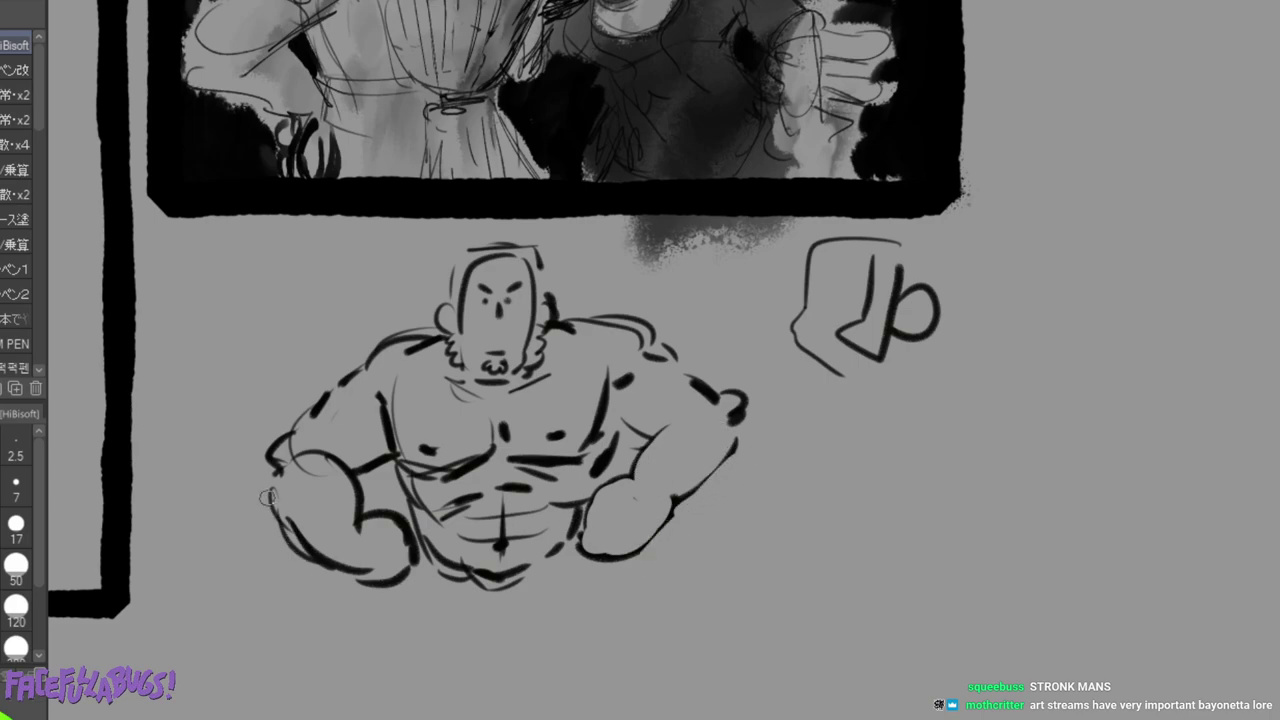
pyautogui.hotkey('ctrl', 'z')
pyautogui.hotkey('ctrl', 'z')
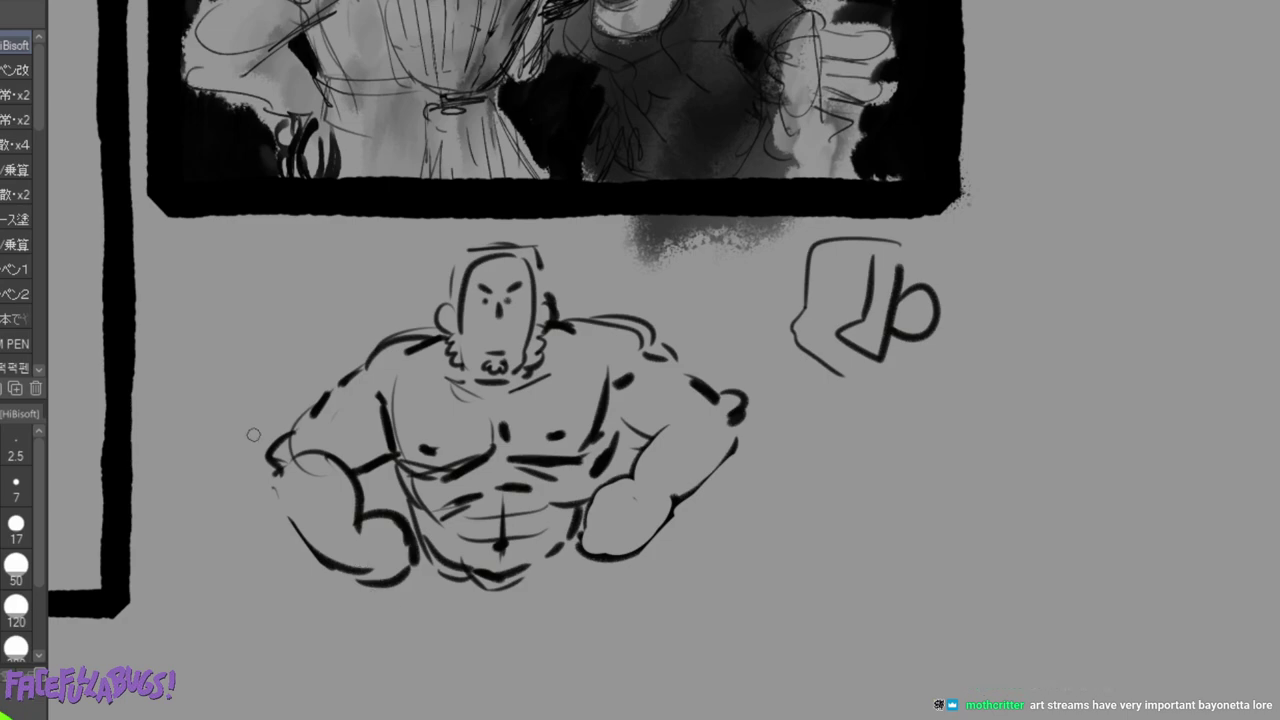
# Close the outer contours of the muscular man's arms and add finger and knuckle lines to both fists.
pyautogui.moveTo(298, 545)
pyautogui.mouseDown()
pyautogui.moveTo(272, 448)
pyautogui.moveTo(362, 362)
pyautogui.mouseUp()
pyautogui.moveTo(657, 333); pyautogui.dragTo(719, 402)
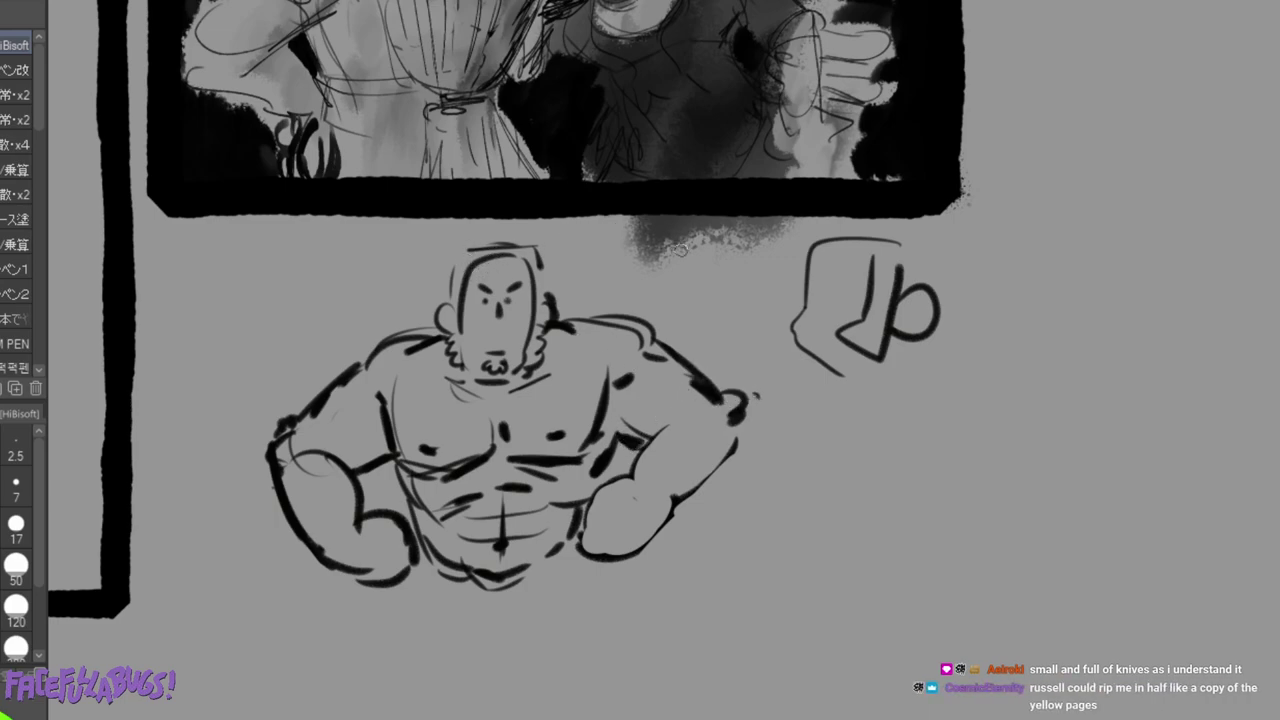
pyautogui.moveTo(360, 550); pyautogui.dragTo(416, 556)
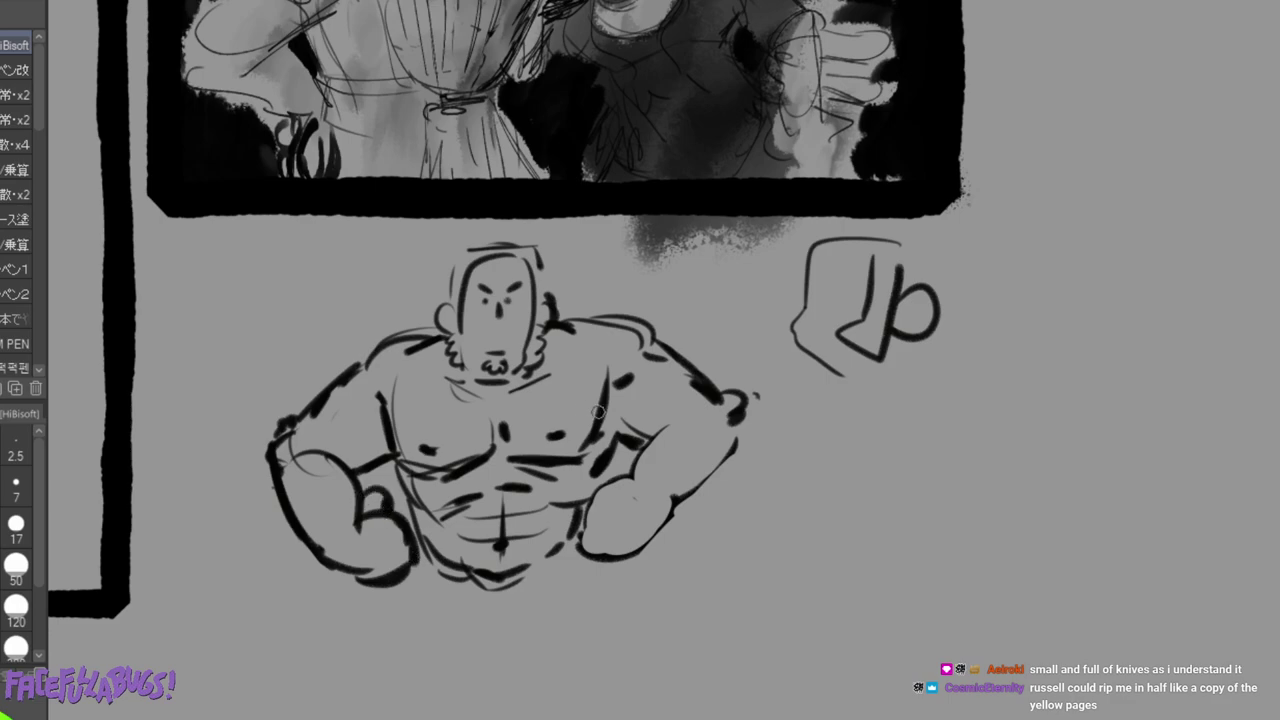
pyautogui.moveTo(630, 456)
pyautogui.mouseDown()
pyautogui.moveTo(566, 506)
pyautogui.moveTo(630, 552)
pyautogui.moveTo(672, 494)
pyautogui.mouseUp()
pyautogui.moveTo(372, 586)
pyautogui.mouseDown()
pyautogui.moveTo(435, 546)
pyautogui.moveTo(390, 523)
pyautogui.moveTo(413, 556)
pyautogui.moveTo(393, 571)
pyautogui.mouseUp()
pyautogui.moveTo(610, 508); pyautogui.dragTo(604, 503)
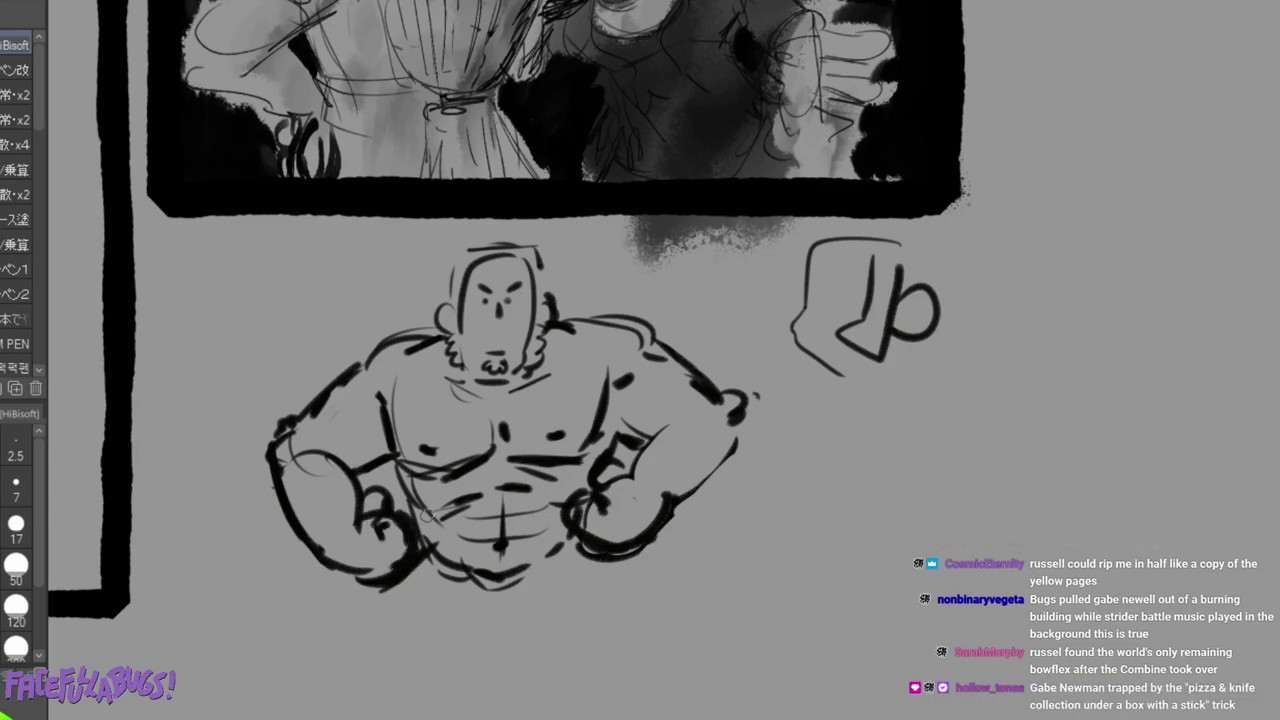
pyautogui.moveTo(422, 477); pyautogui.dragTo(418, 490)
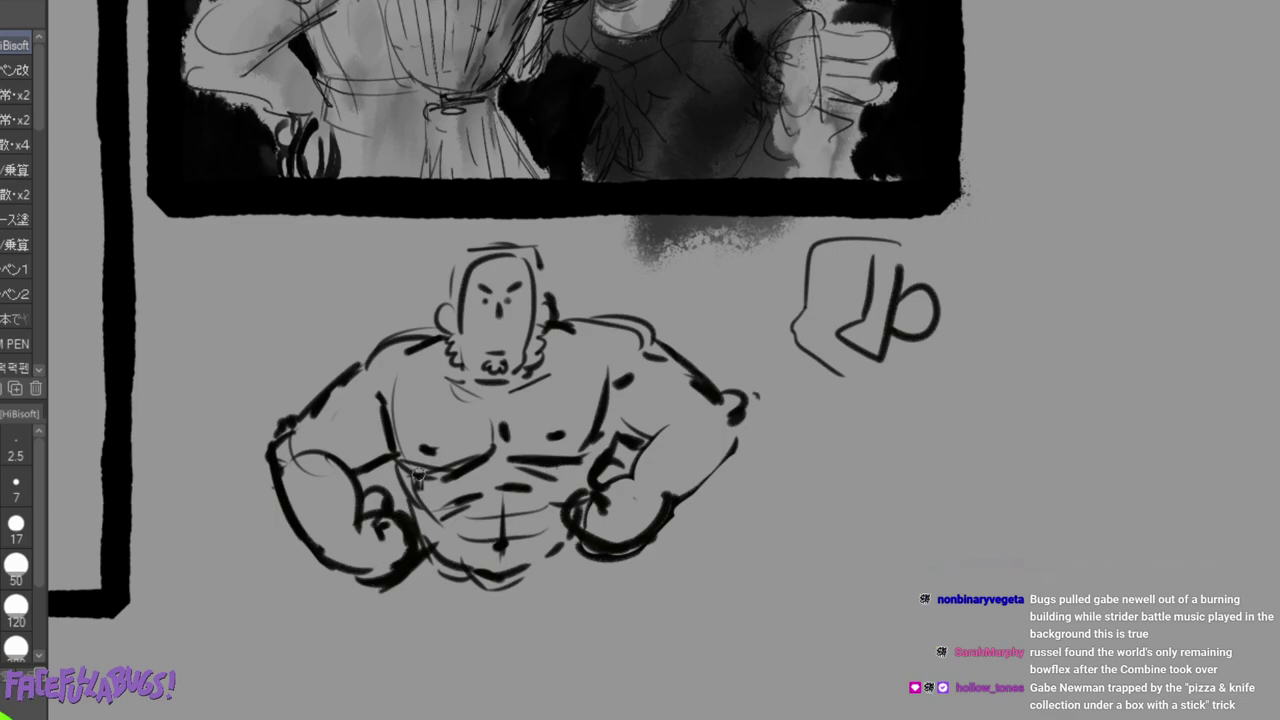
# Block in the start of the man's legs below the waist and darken his lower chest and flank contours.
pyautogui.moveTo(362, 652); pyautogui.dragTo(416, 714)
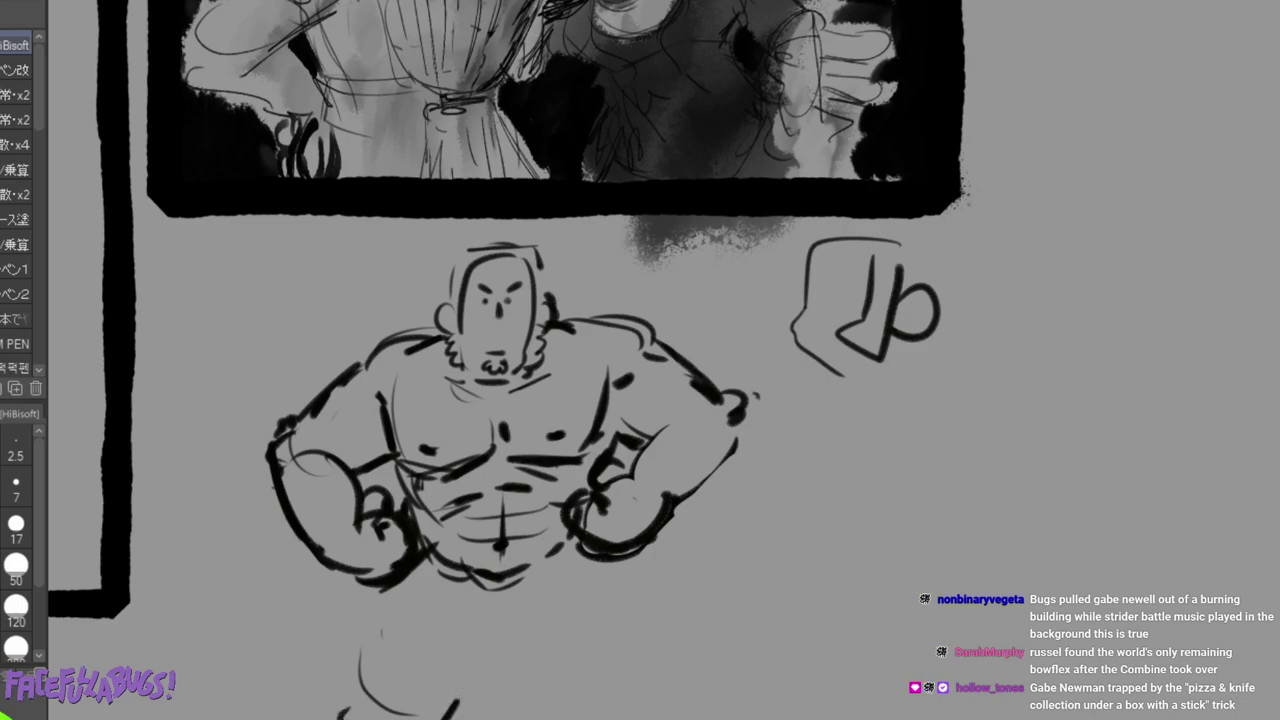
pyautogui.moveTo(521, 660); pyautogui.dragTo(506, 698)
pyautogui.moveTo(616, 598)
pyautogui.mouseDown()
pyautogui.moveTo(595, 715)
pyautogui.moveTo(662, 704)
pyautogui.mouseUp()
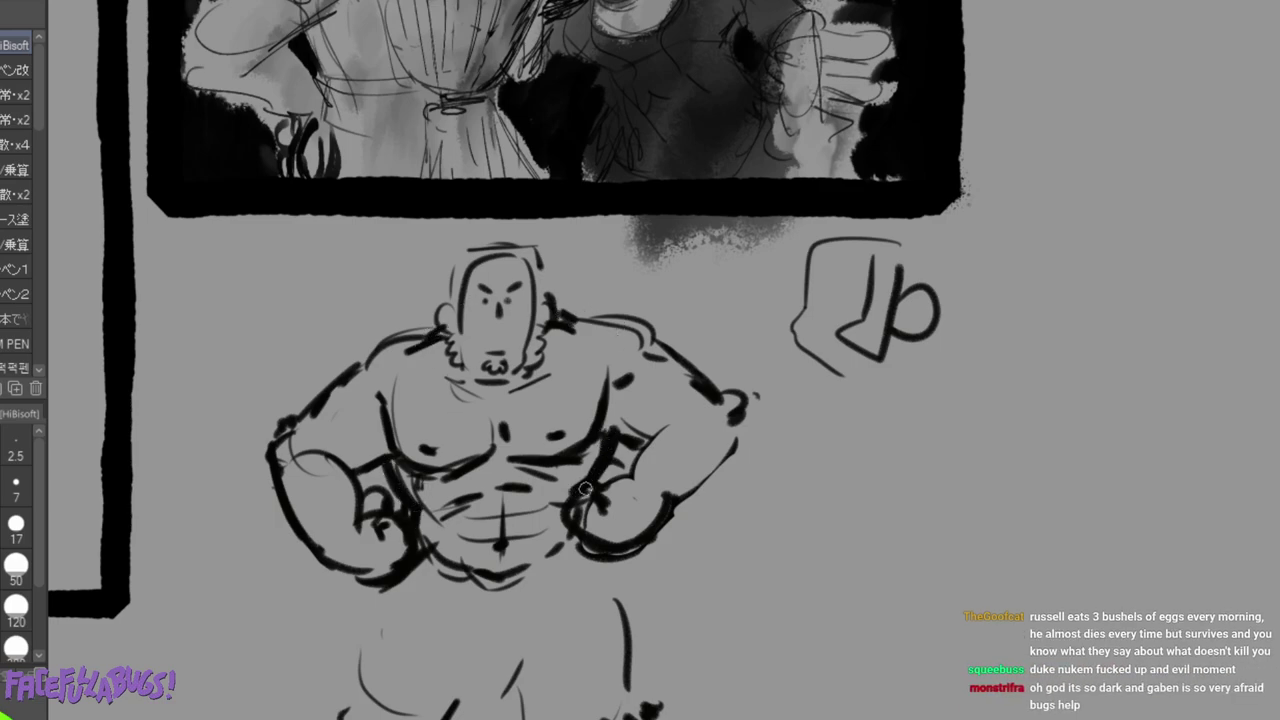
# Round out both shoulders with deltoid contours, then rework the forearm and fist on the mug-free side with cleaner lines.
pyautogui.moveTo(378, 401); pyautogui.dragTo(348, 426)
pyautogui.moveTo(346, 374)
pyautogui.mouseDown()
pyautogui.moveTo(421, 330)
pyautogui.moveTo(363, 352)
pyautogui.moveTo(377, 336)
pyautogui.moveTo(365, 374)
pyautogui.moveTo(424, 333)
pyautogui.moveTo(375, 344)
pyautogui.moveTo(426, 339)
pyautogui.moveTo(365, 364)
pyautogui.mouseUp()
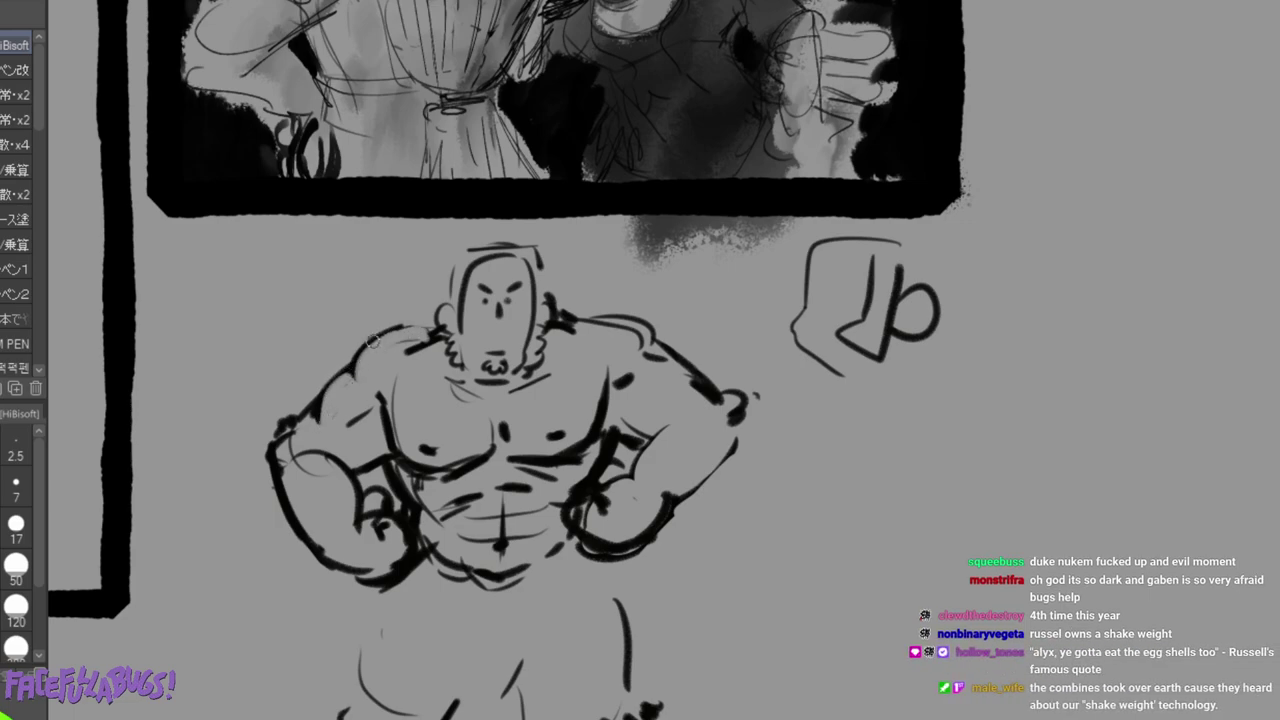
pyautogui.moveTo(575, 306)
pyautogui.mouseDown()
pyautogui.moveTo(642, 324)
pyautogui.moveTo(564, 310)
pyautogui.moveTo(646, 330)
pyautogui.moveTo(644, 352)
pyautogui.moveTo(654, 324)
pyautogui.moveTo(693, 372)
pyautogui.mouseUp()
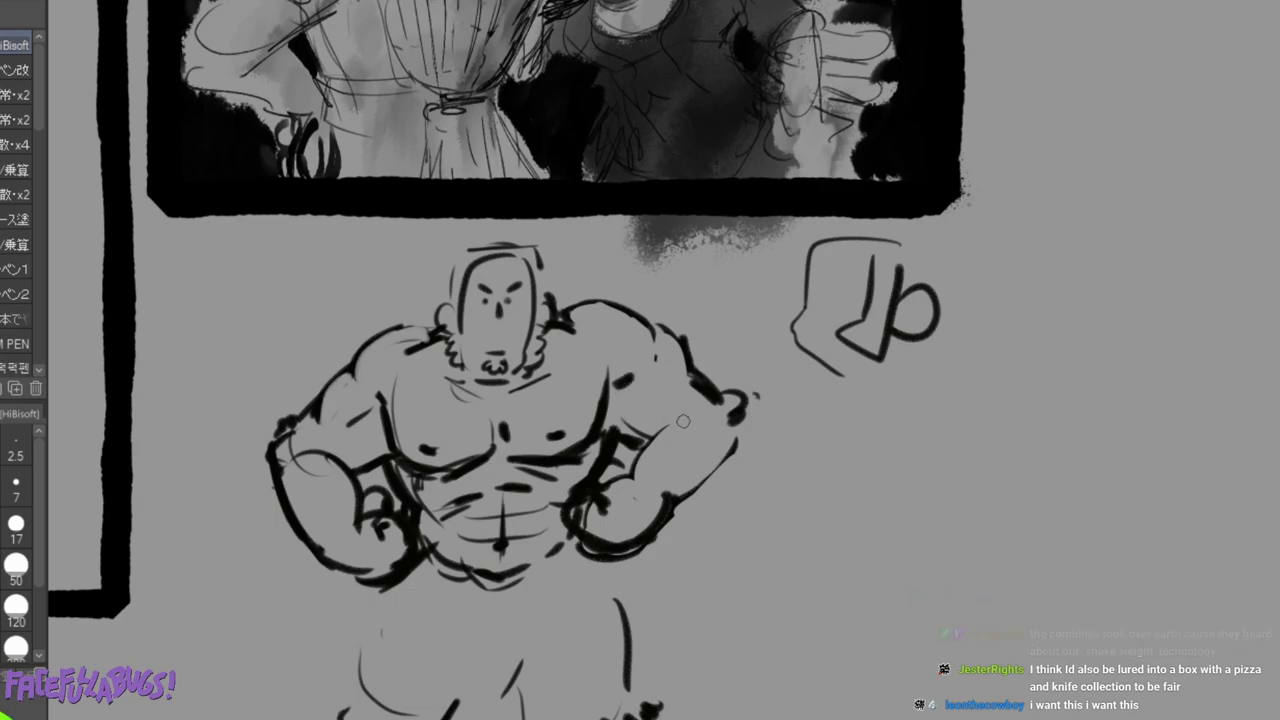
pyautogui.moveTo(272, 468)
pyautogui.mouseDown()
pyautogui.moveTo(300, 535)
pyautogui.moveTo(395, 570)
pyautogui.moveTo(397, 552)
pyautogui.moveTo(426, 544)
pyautogui.mouseUp()
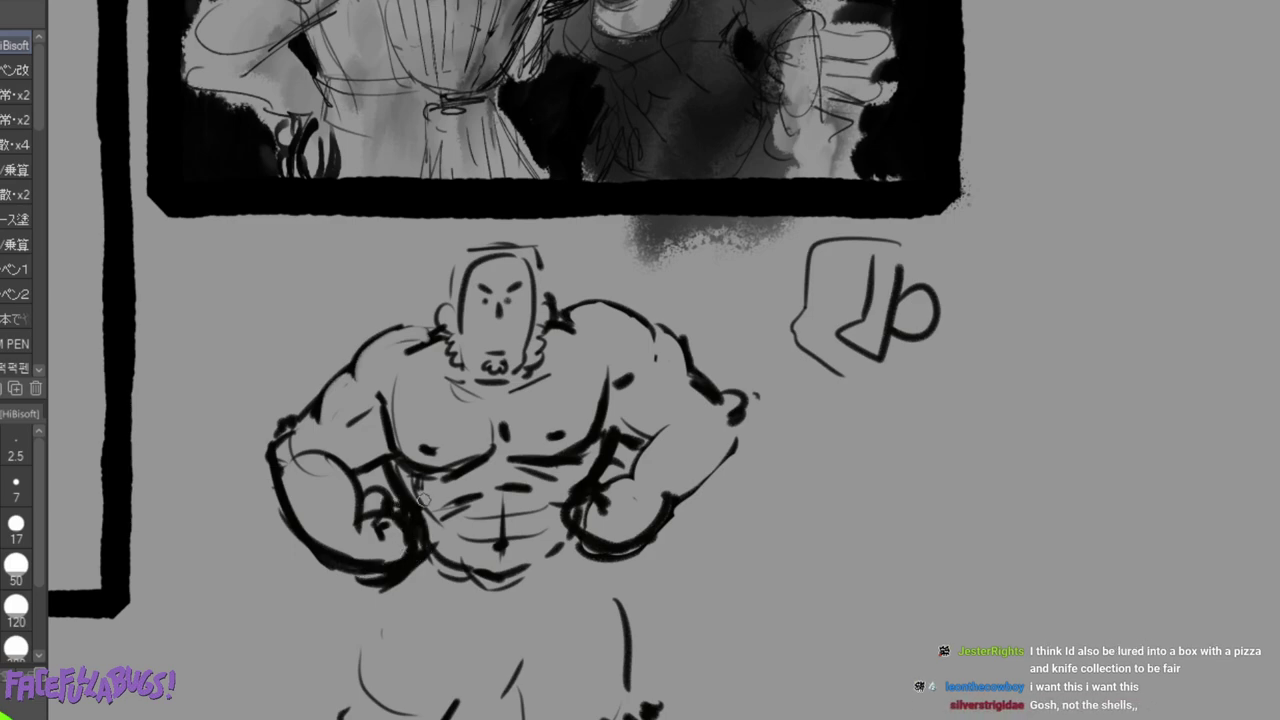
pyautogui.moveTo(306, 543)
pyautogui.mouseDown()
pyautogui.moveTo(353, 578)
pyautogui.moveTo(343, 573)
pyautogui.moveTo(394, 568)
pyautogui.moveTo(369, 528)
pyautogui.moveTo(406, 543)
pyautogui.mouseUp()
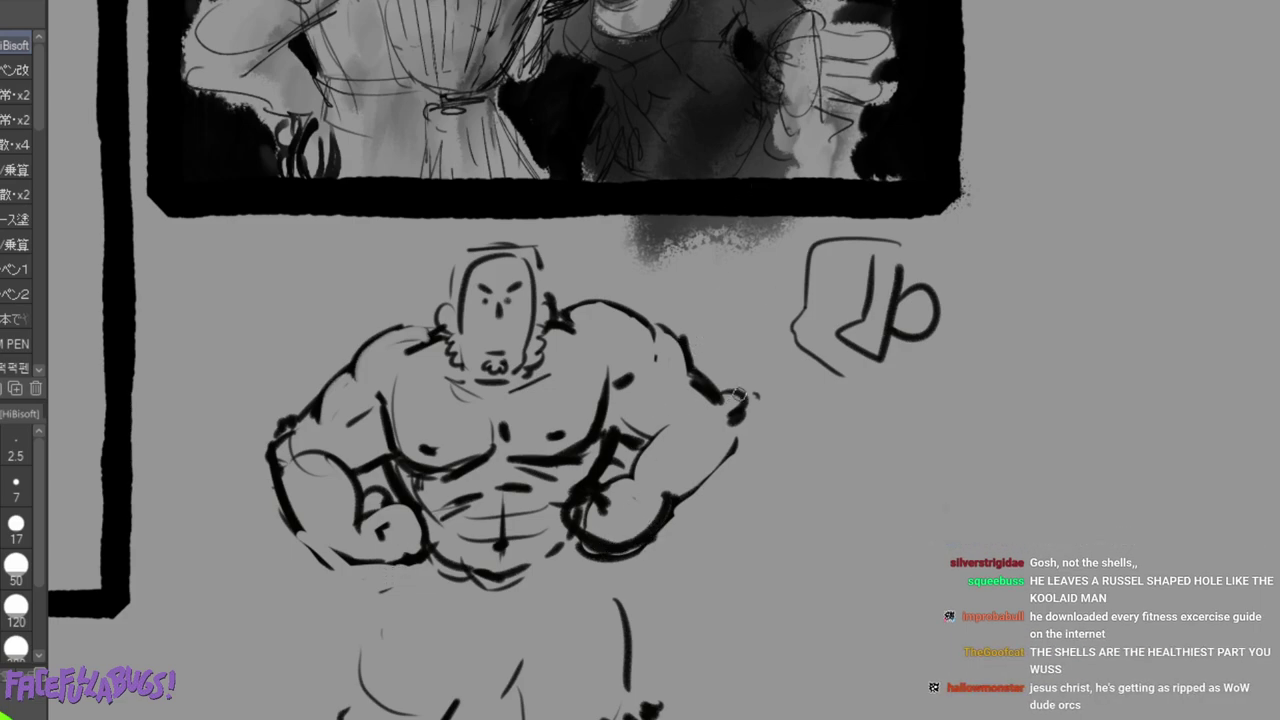
# Draw short emphasis lines radiating outward on both sides of the muscular man.
pyautogui.moveTo(305, 300); pyautogui.dragTo(246, 266)
pyautogui.moveTo(259, 357); pyautogui.dragTo(173, 348)
pyautogui.moveTo(238, 452); pyautogui.dragTo(192, 463)
pyautogui.moveTo(260, 557); pyautogui.dragTo(175, 630)
pyautogui.moveTo(263, 617); pyautogui.dragTo(198, 678)
pyautogui.moveTo(755, 302); pyautogui.dragTo(812, 267)
pyautogui.moveTo(765, 427); pyautogui.dragTo(866, 418)
pyautogui.moveTo(770, 475); pyautogui.dragTo(890, 530)
pyautogui.moveTo(748, 545); pyautogui.dragTo(818, 637)
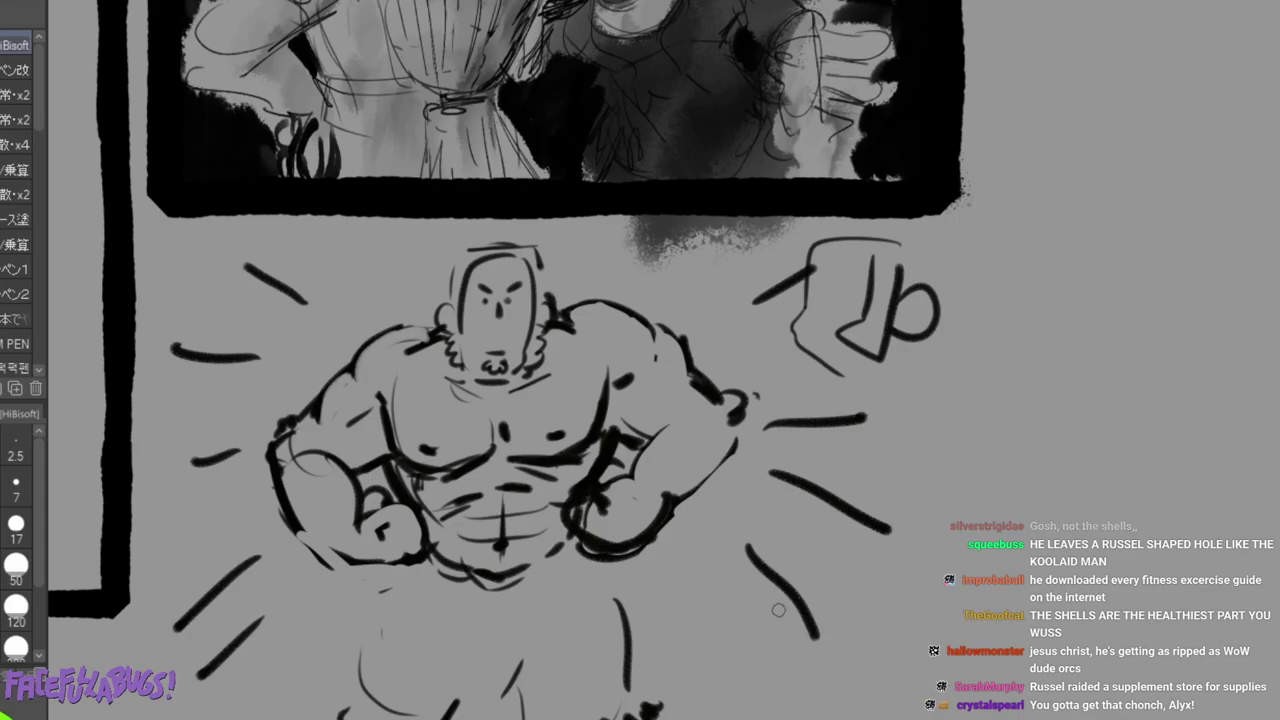
pyautogui.moveTo(747, 612); pyautogui.dragTo(790, 668)
# Sketch the muscular man's hips, outer thighs and crotch creases beneath the abdomen.
pyautogui.moveTo(377, 567)
pyautogui.mouseDown()
pyautogui.moveTo(336, 686)
pyautogui.moveTo(356, 690)
pyautogui.mouseUp()
pyautogui.moveTo(597, 581)
pyautogui.mouseDown()
pyautogui.moveTo(620, 683)
pyautogui.moveTo(652, 682)
pyautogui.mouseUp()
pyautogui.moveTo(468, 676)
pyautogui.mouseDown()
pyautogui.moveTo(479, 644)
pyautogui.moveTo(527, 620)
pyautogui.moveTo(460, 607)
pyautogui.moveTo(472, 624)
pyautogui.moveTo(552, 590)
pyautogui.mouseUp()
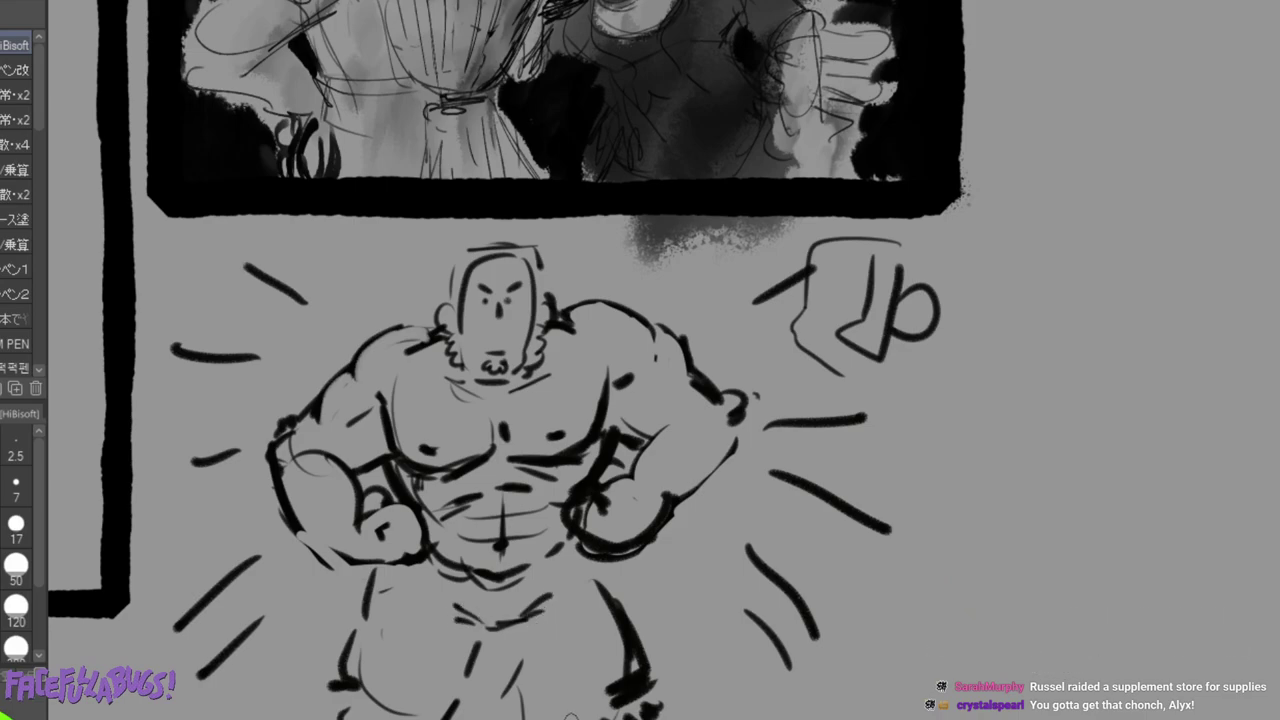
# Frame the muscular man's head with long, full hair falling to his shoulders.
pyautogui.moveTo(492, 250)
pyautogui.mouseDown()
pyautogui.moveTo(536, 230)
pyautogui.moveTo(554, 260)
pyautogui.moveTo(490, 244)
pyautogui.moveTo(473, 262)
pyautogui.moveTo(514, 228)
pyautogui.moveTo(458, 278)
pyautogui.mouseUp()
pyautogui.moveTo(506, 218)
pyautogui.mouseDown()
pyautogui.moveTo(462, 270)
pyautogui.moveTo(444, 246)
pyautogui.moveTo(404, 336)
pyautogui.moveTo(438, 338)
pyautogui.mouseUp()
pyautogui.moveTo(540, 274)
pyautogui.mouseDown()
pyautogui.moveTo(588, 298)
pyautogui.moveTo(566, 314)
pyautogui.mouseUp()
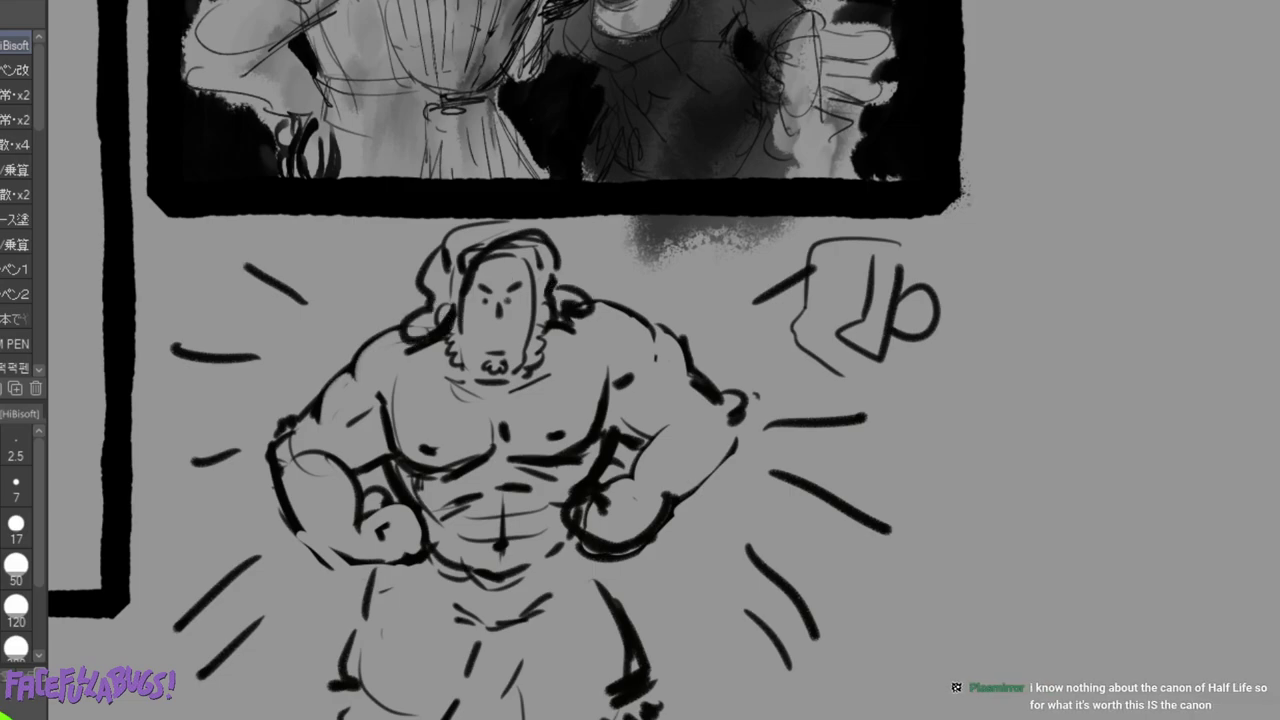
# Return to the curly-haired figure beside the robot dog and erase its outstretched near forearm and hand.
pyautogui.moveTo(300, 360)
pyautogui.mouseDown()
pyautogui.moveTo(615, 298)
pyautogui.moveTo(1109, 490)
pyautogui.mouseUp()
pyautogui.moveTo(400, 250); pyautogui.dragTo(1086, 493)
pyautogui.moveTo(500, 200); pyautogui.dragTo(800, 560)
pyautogui.moveTo(1150, 370); pyautogui.dragTo(68, 465)
pyautogui.moveTo(700, 300); pyautogui.dragTo(614, 366)
pyautogui.moveTo(440, 20); pyautogui.dragTo(298, 643)
pyautogui.moveTo(640, 400); pyautogui.dragTo(734, 337)
pyautogui.hotkey('ctrl', '+')
pyautogui.hotkey('ctrl', '+')
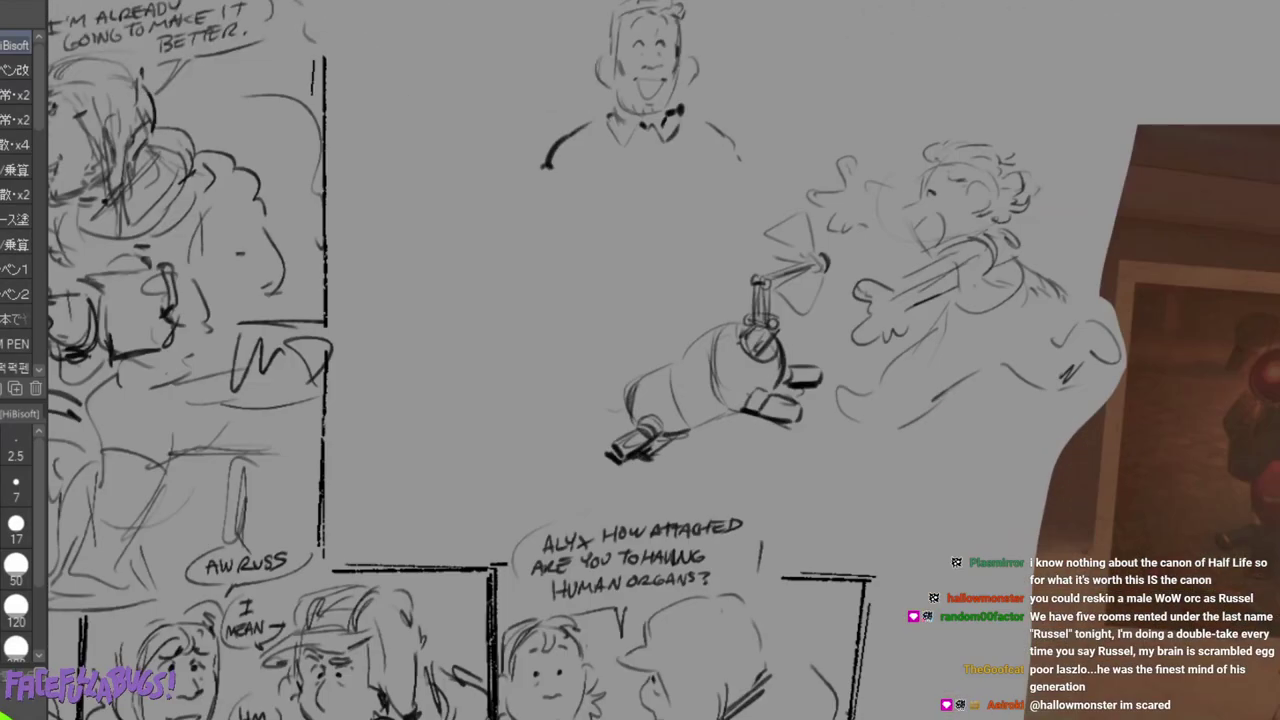
pyautogui.hotkey('ctrl', '-')
pyautogui.moveTo(760, 300)
pyautogui.mouseDown()
pyautogui.moveTo(463, 428)
pyautogui.moveTo(633, 428)
pyautogui.mouseUp()
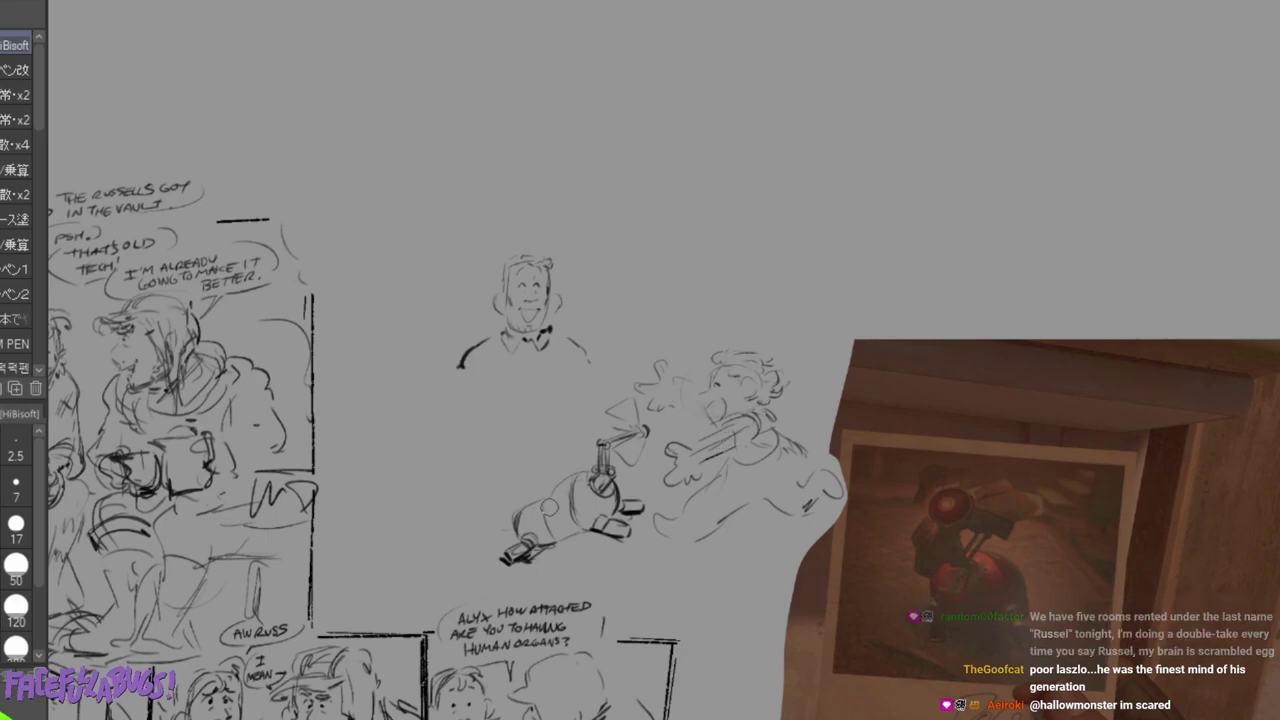
pyautogui.scroll(3, 560, 490)
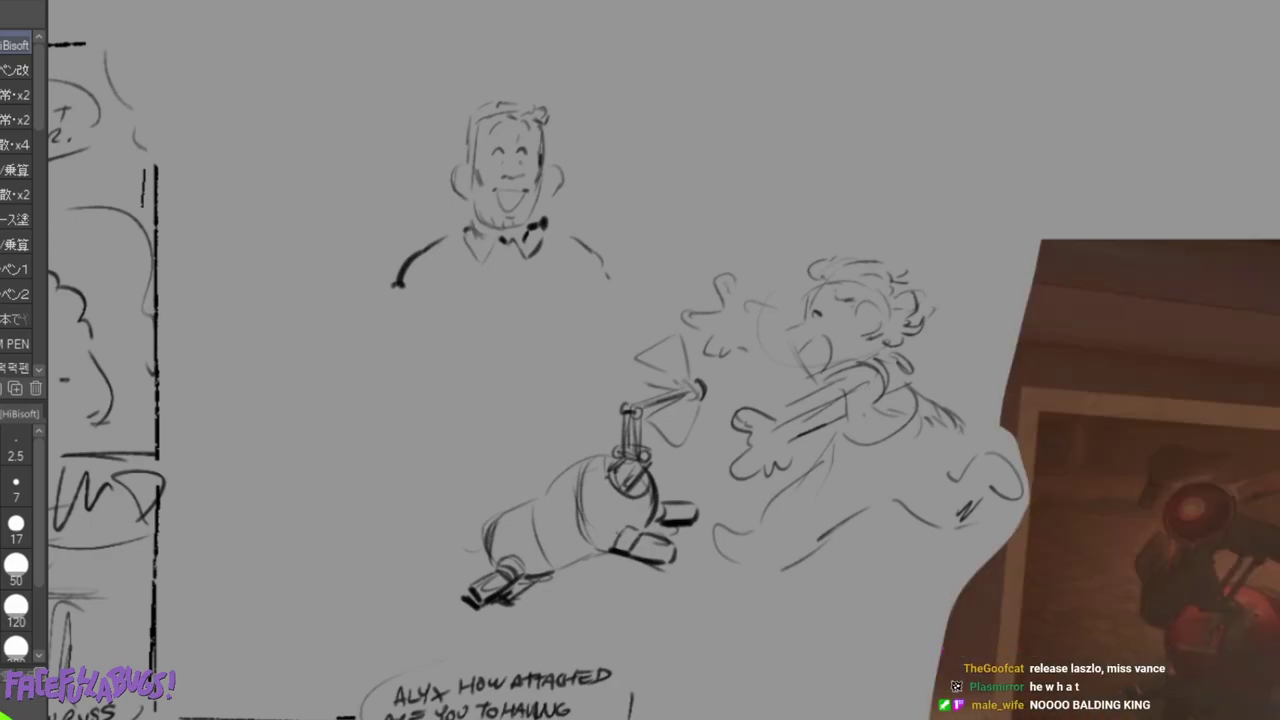
pyautogui.hotkey('ctrl', 'z')
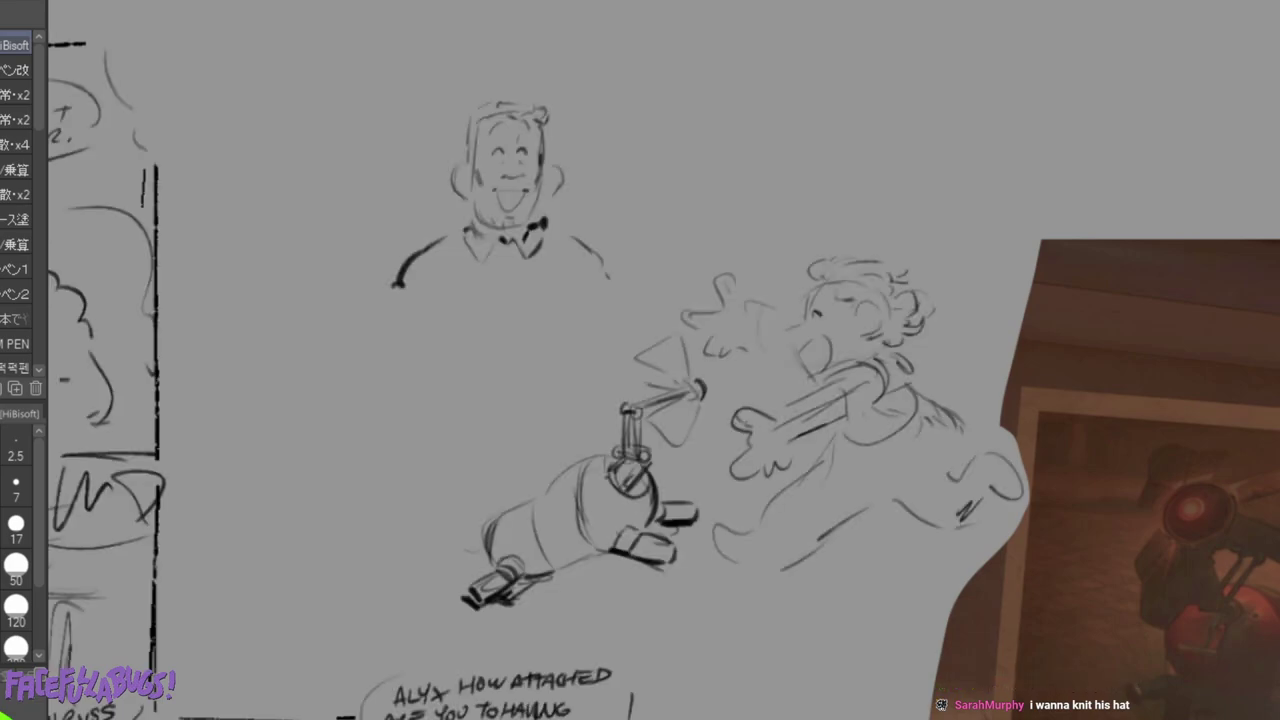
pyautogui.moveTo(754, 427)
pyautogui.mouseDown()
pyautogui.moveTo(748, 471)
pyautogui.moveTo(775, 460)
pyautogui.moveTo(779, 429)
pyautogui.moveTo(828, 372)
pyautogui.mouseUp()
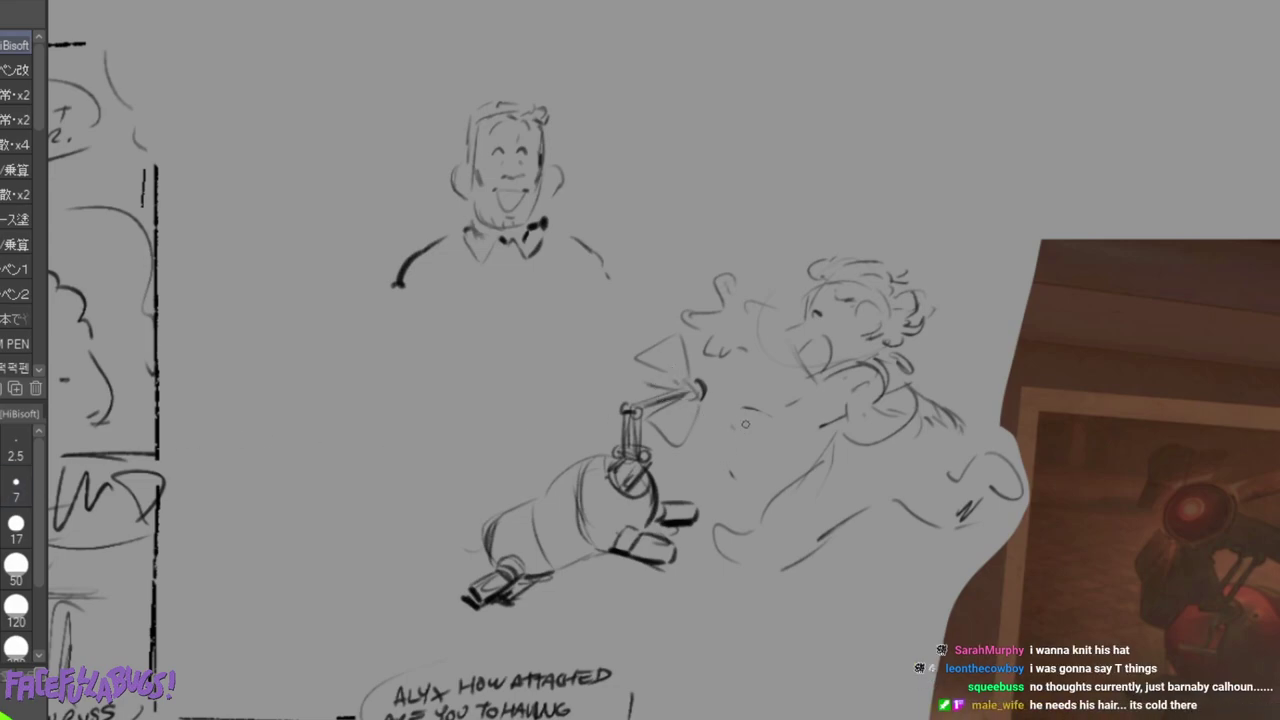
# Try new poses for the curly-haired figure's near arm and hand, and erase them.
pyautogui.moveTo(746, 410)
pyautogui.mouseDown()
pyautogui.moveTo(731, 461)
pyautogui.moveTo(770, 466)
pyautogui.moveTo(796, 434)
pyautogui.moveTo(779, 401)
pyautogui.moveTo(850, 365)
pyautogui.mouseUp()
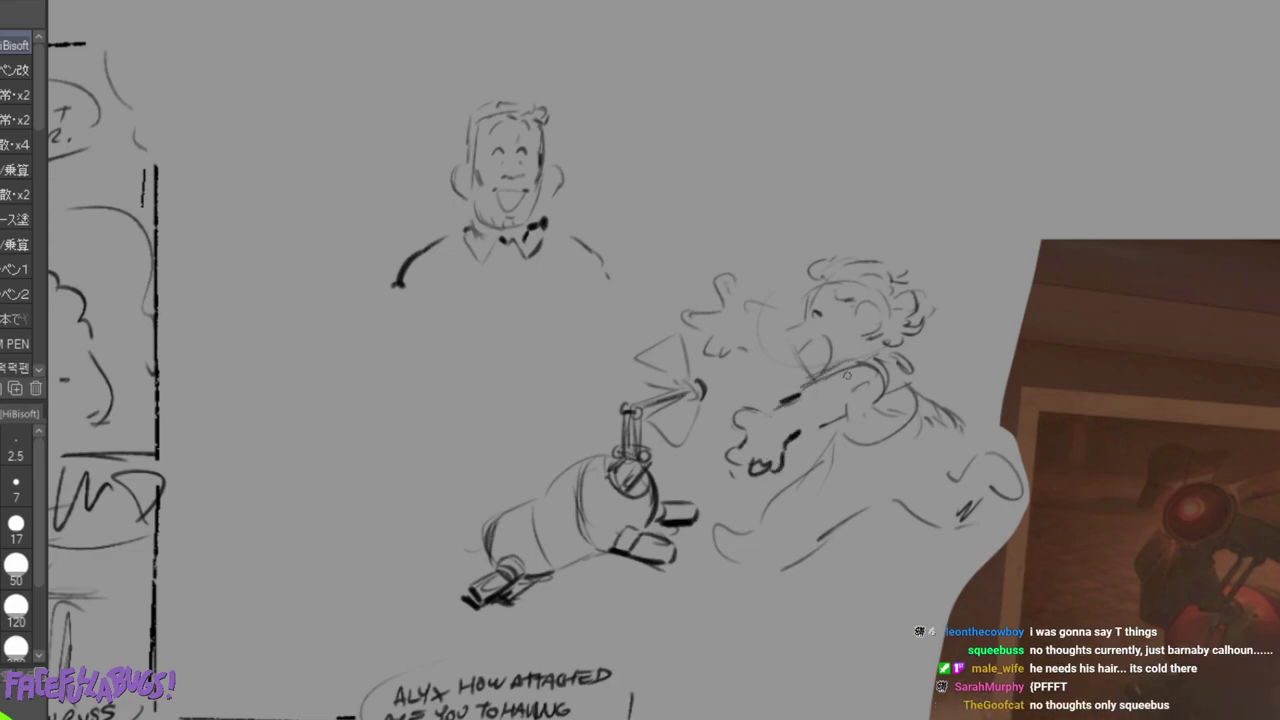
pyautogui.moveTo(808, 423); pyautogui.dragTo(852, 408)
pyautogui.moveTo(776, 430)
pyautogui.mouseDown()
pyautogui.moveTo(841, 418)
pyautogui.moveTo(785, 442)
pyautogui.moveTo(767, 284)
pyautogui.moveTo(885, 272)
pyautogui.moveTo(737, 449)
pyautogui.mouseUp()
pyautogui.press('e')
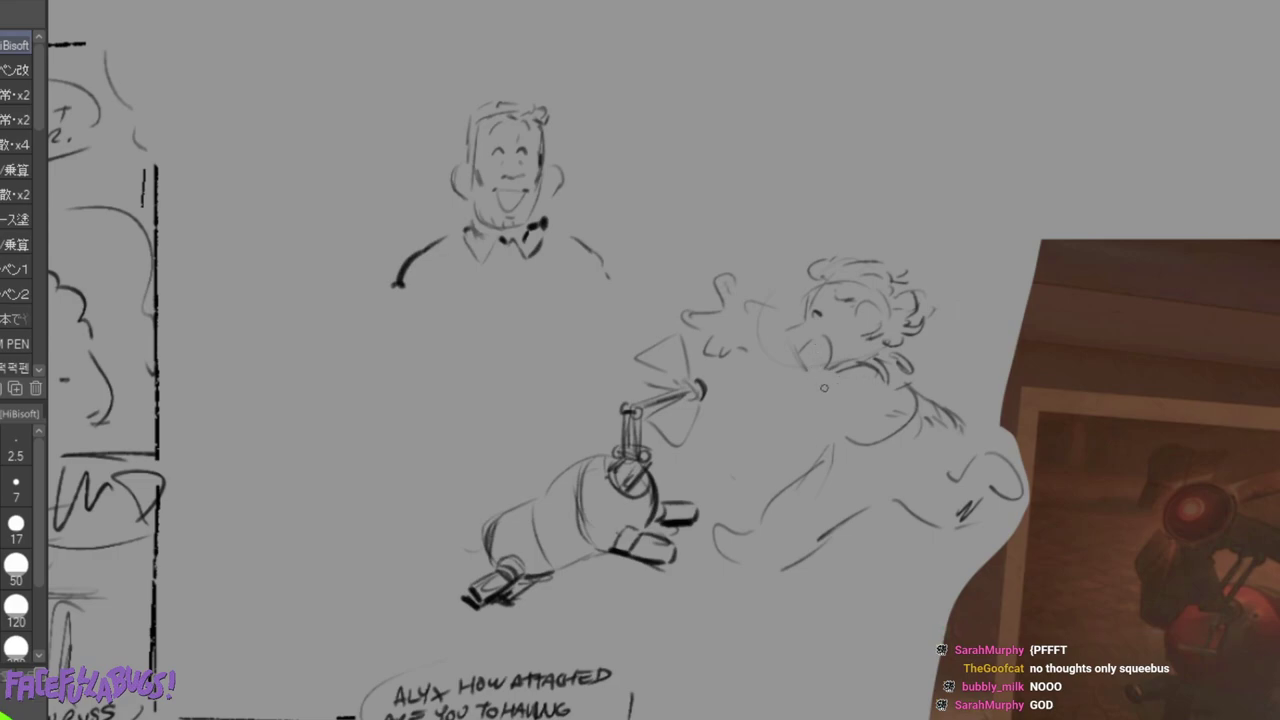
pyautogui.moveTo(829, 383)
pyautogui.mouseDown()
pyautogui.moveTo(849, 440)
pyautogui.moveTo(836, 429)
pyautogui.moveTo(836, 448)
pyautogui.moveTo(922, 418)
pyautogui.moveTo(844, 405)
pyautogui.moveTo(770, 444)
pyautogui.moveTo(844, 410)
pyautogui.moveTo(818, 436)
pyautogui.mouseUp()
pyautogui.moveTo(825, 429)
pyautogui.mouseDown()
pyautogui.moveTo(756, 412)
pyautogui.moveTo(750, 426)
pyautogui.moveTo(769, 449)
pyautogui.moveTo(775, 439)
pyautogui.moveTo(755, 461)
pyautogui.moveTo(753, 450)
pyautogui.moveTo(768, 454)
pyautogui.moveTo(752, 433)
pyautogui.moveTo(740, 474)
pyautogui.mouseUp()
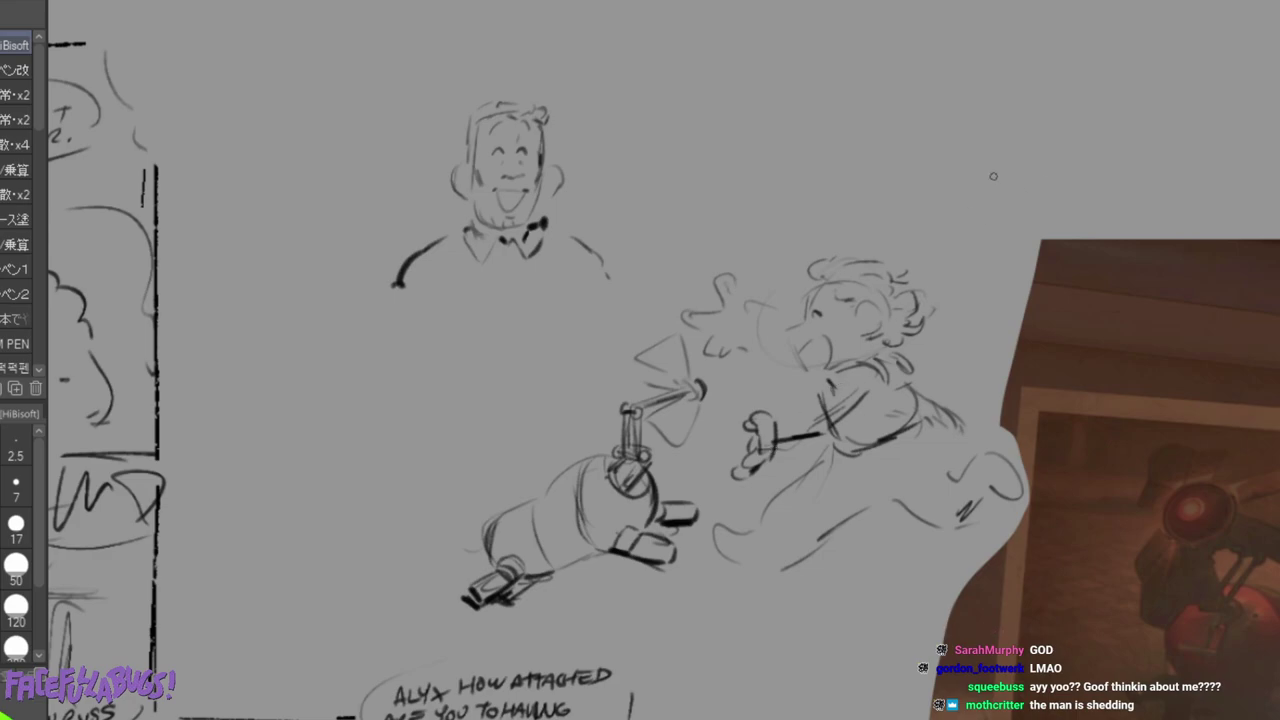
pyautogui.press('e')
pyautogui.moveTo(730, 445)
pyautogui.mouseDown()
pyautogui.moveTo(786, 408)
pyautogui.moveTo(778, 445)
pyautogui.moveTo(847, 416)
pyautogui.moveTo(863, 379)
pyautogui.mouseUp()
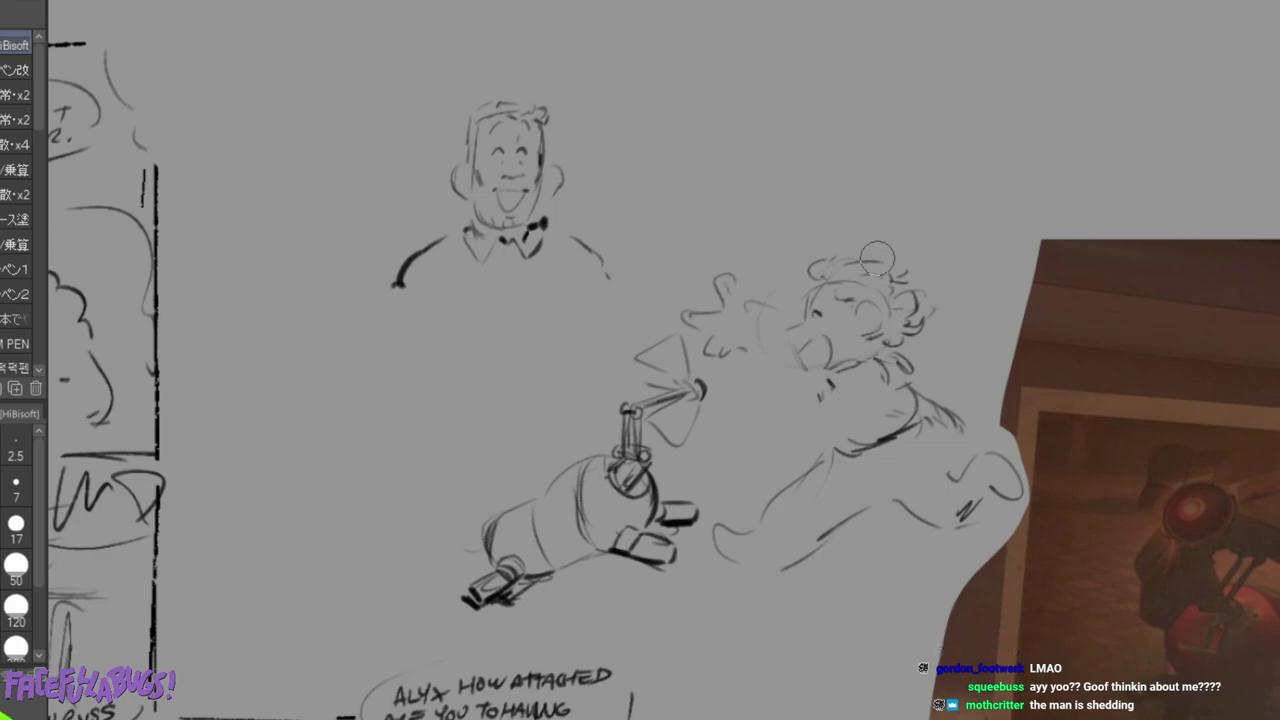
# Draw the curly-haired figure's near arm reaching toward the robot dog and redraw the far hand closer beside it.
pyautogui.press('p')
pyautogui.moveTo(835, 370)
pyautogui.mouseDown()
pyautogui.moveTo(806, 424)
pyautogui.moveTo(852, 418)
pyautogui.mouseUp()
pyautogui.moveTo(826, 416); pyautogui.dragTo(786, 430)
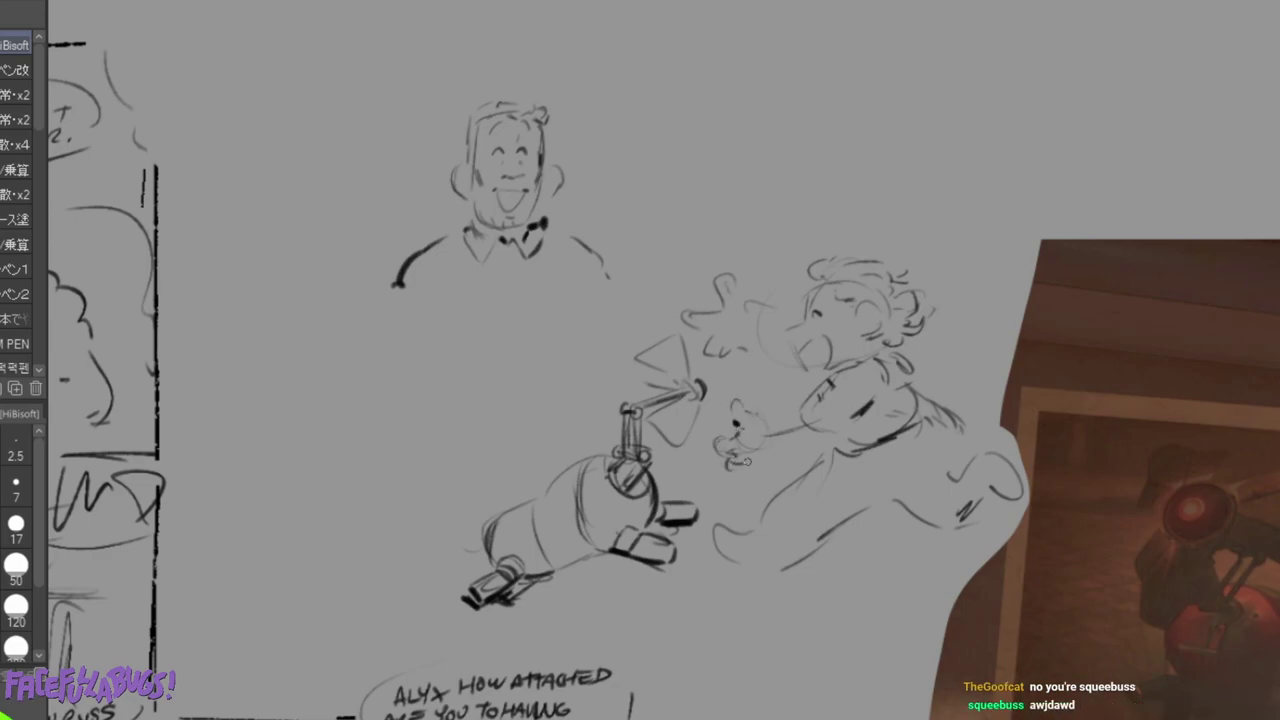
pyautogui.moveTo(779, 449); pyautogui.dragTo(811, 437)
pyautogui.moveTo(753, 283)
pyautogui.mouseDown()
pyautogui.moveTo(745, 341)
pyautogui.moveTo(766, 291)
pyautogui.moveTo(726, 269)
pyautogui.moveTo(684, 291)
pyautogui.mouseUp()
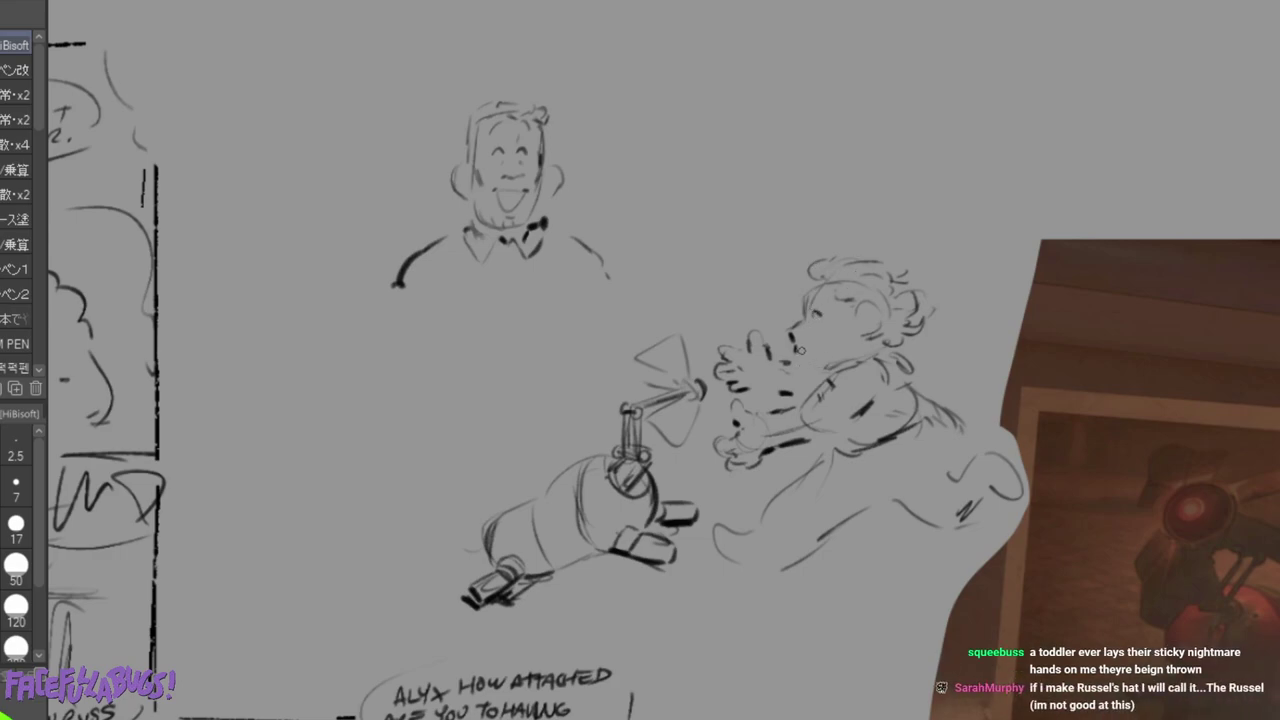
# Redraw the curly-haired figure's face in profile with a nose, open cheek and jawline, clearing the old facial strokes.
pyautogui.moveTo(816, 343); pyautogui.dragTo(817, 367)
pyautogui.press('e')
pyautogui.moveTo(849, 297)
pyautogui.mouseDown()
pyautogui.moveTo(866, 323)
pyautogui.moveTo(857, 299)
pyautogui.moveTo(875, 294)
pyautogui.mouseUp()
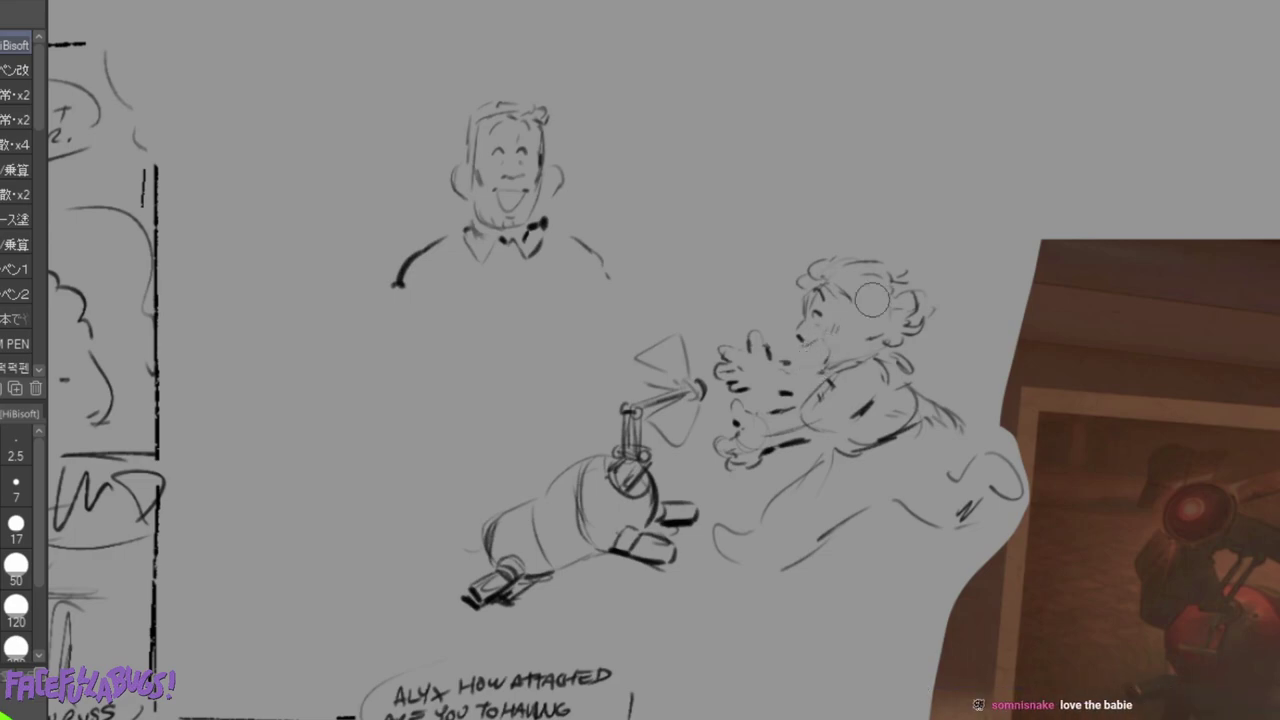
pyautogui.moveTo(818, 364); pyautogui.dragTo(862, 350)
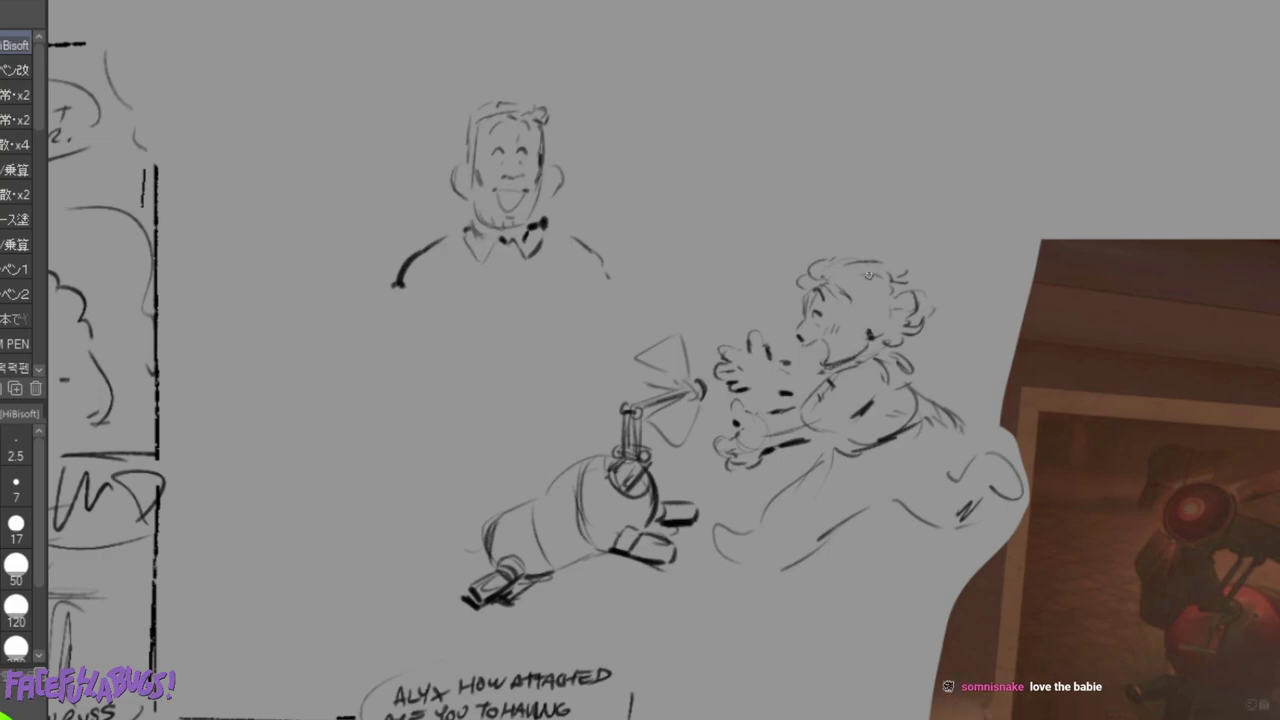
# Strengthen the curly-haired figure's arm contour and sketch the back curve and vest lines across the torso.
pyautogui.moveTo(849, 353)
pyautogui.mouseDown()
pyautogui.moveTo(809, 398)
pyautogui.moveTo(835, 358)
pyautogui.moveTo(861, 385)
pyautogui.moveTo(831, 414)
pyautogui.moveTo(804, 415)
pyautogui.moveTo(829, 417)
pyautogui.moveTo(776, 436)
pyautogui.moveTo(795, 401)
pyautogui.moveTo(832, 395)
pyautogui.moveTo(784, 418)
pyautogui.moveTo(849, 380)
pyautogui.mouseUp()
pyautogui.press('e')
pyautogui.moveTo(785, 447)
pyautogui.mouseDown()
pyautogui.moveTo(828, 440)
pyautogui.moveTo(846, 419)
pyautogui.moveTo(853, 443)
pyautogui.mouseUp()
pyautogui.press('p')
pyautogui.moveTo(898, 359); pyautogui.dragTo(922, 404)
pyautogui.moveTo(899, 364); pyautogui.dragTo(912, 413)
pyautogui.moveTo(834, 432)
pyautogui.mouseDown()
pyautogui.moveTo(902, 440)
pyautogui.moveTo(845, 435)
pyautogui.moveTo(930, 391)
pyautogui.moveTo(872, 420)
pyautogui.moveTo(910, 389)
pyautogui.mouseUp()
pyautogui.moveTo(856, 426); pyautogui.dragTo(910, 391)
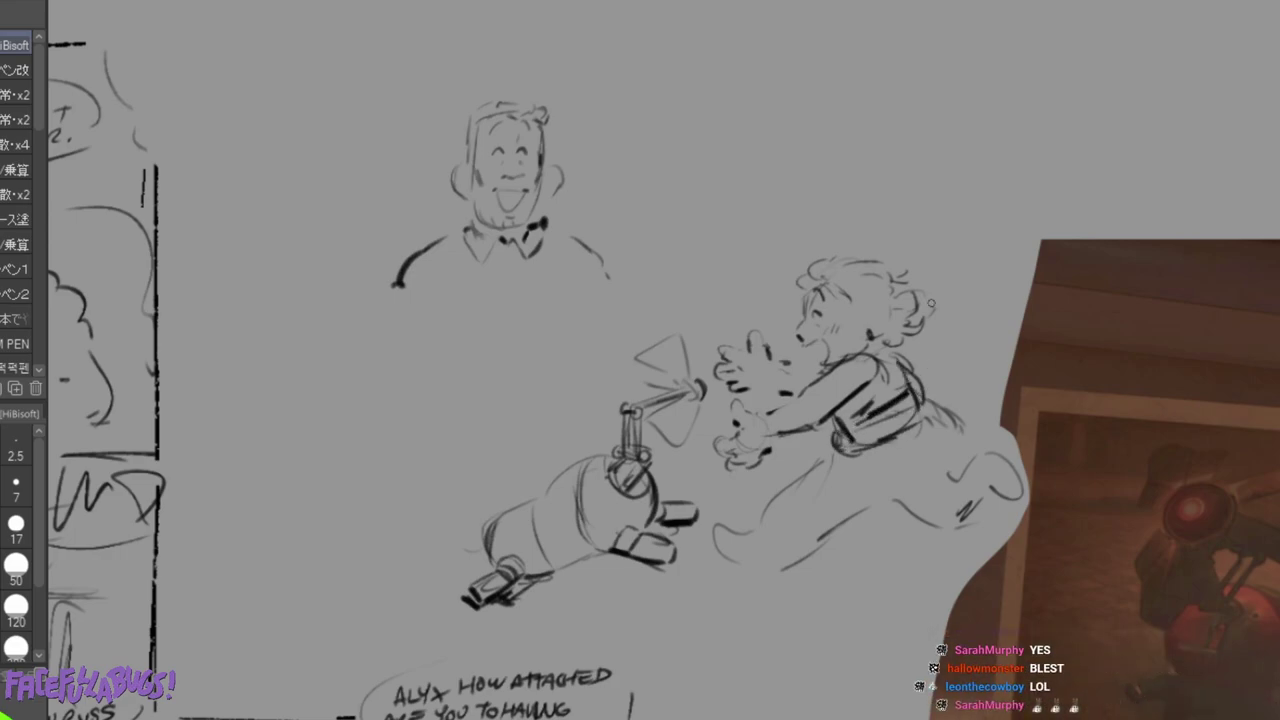
# Undo the last strokes along the curly-haired figure's back and vest.
pyautogui.hotkey('ctrl', 'z')
pyautogui.hotkey('ctrl', 'z')
pyautogui.hotkey('ctrl', 'z')
pyautogui.hotkey('ctrl', 'z')
pyautogui.hotkey('ctrl', 'z')
pyautogui.hotkey('ctrl', 'z')
pyautogui.hotkey('ctrl', 'z')
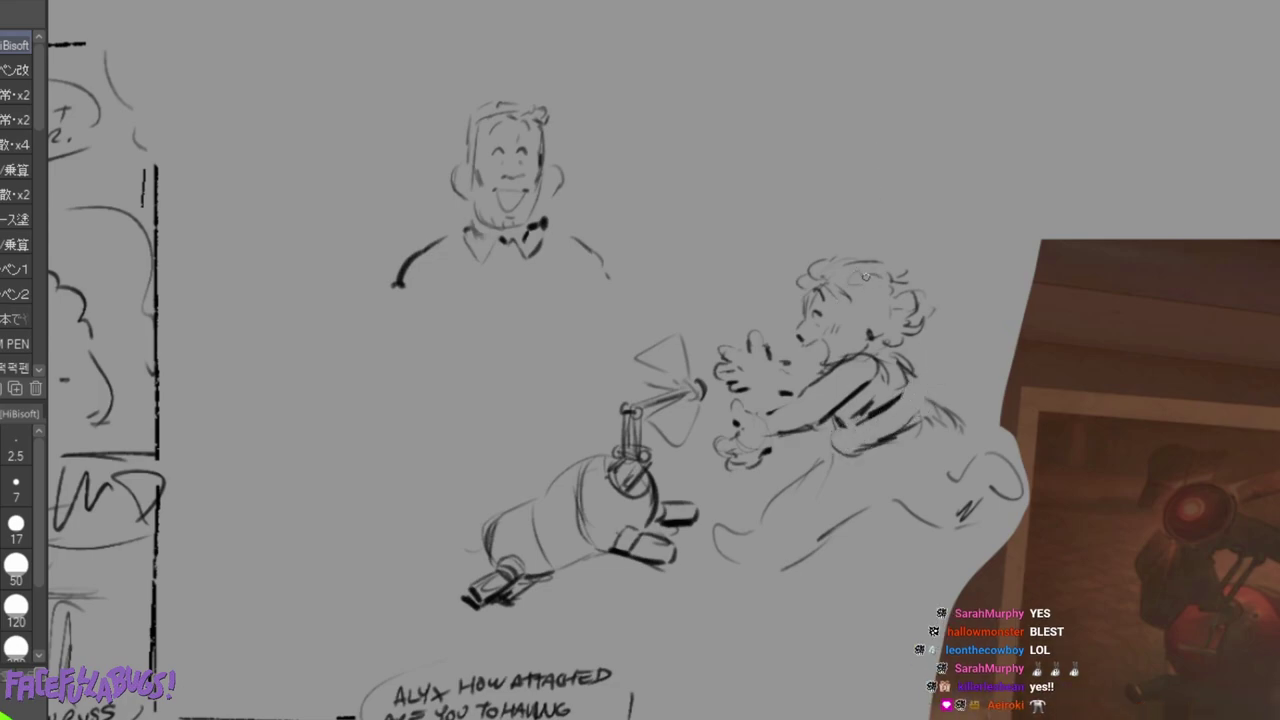
# Add hair strands and an ear at the side of the figure's head, and refine the mouth and chin.
pyautogui.moveTo(840, 262)
pyautogui.mouseDown()
pyautogui.moveTo(882, 320)
pyautogui.moveTo(871, 314)
pyautogui.mouseUp()
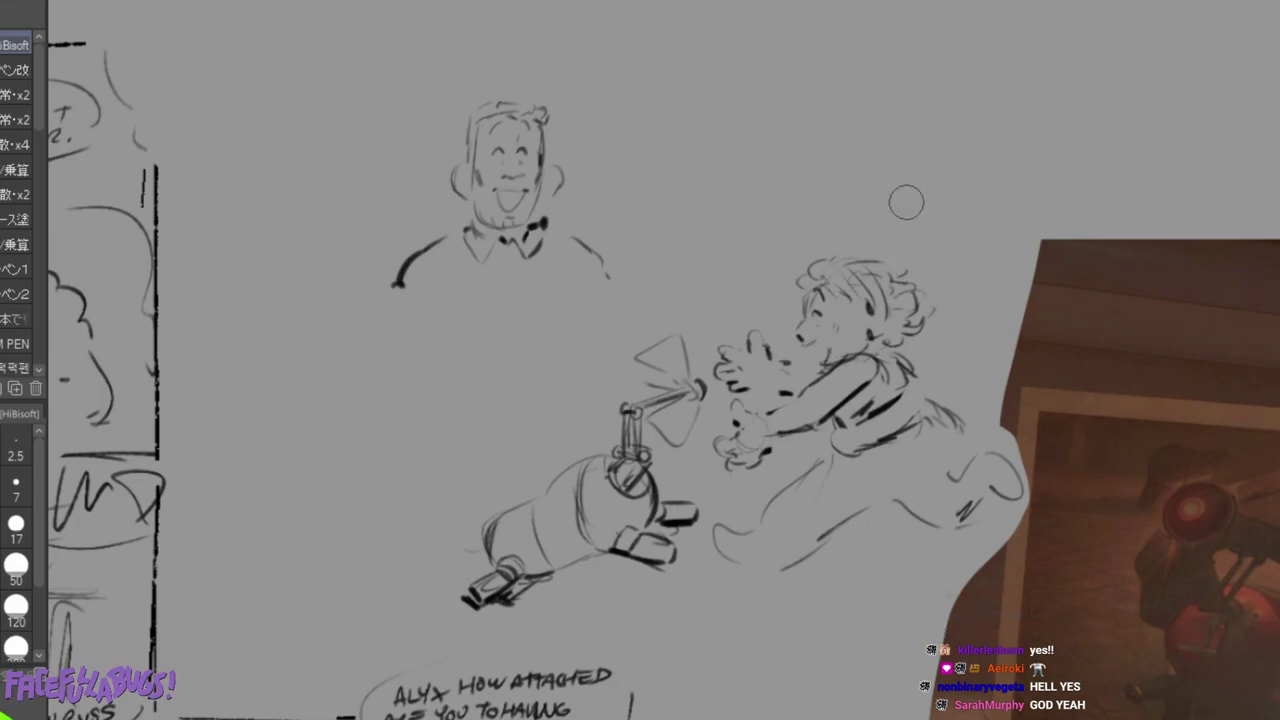
pyautogui.click(820, 323)
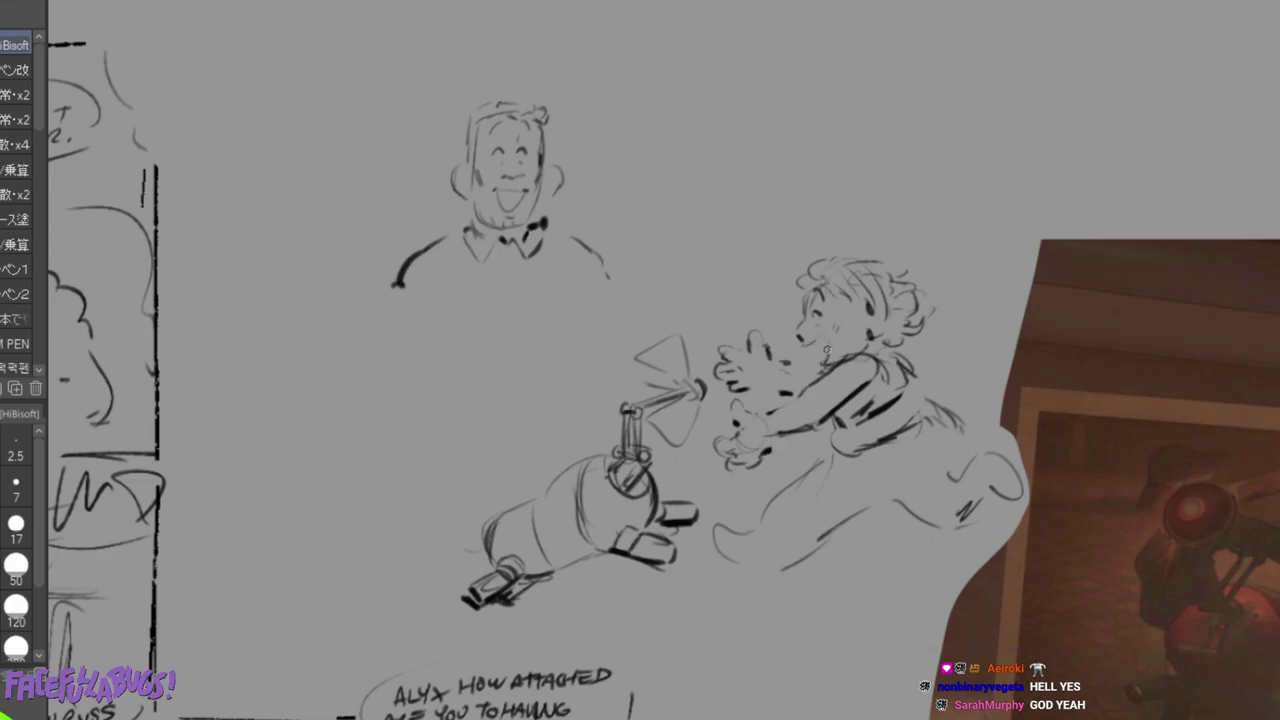
pyautogui.moveTo(808, 345); pyautogui.dragTo(822, 341)
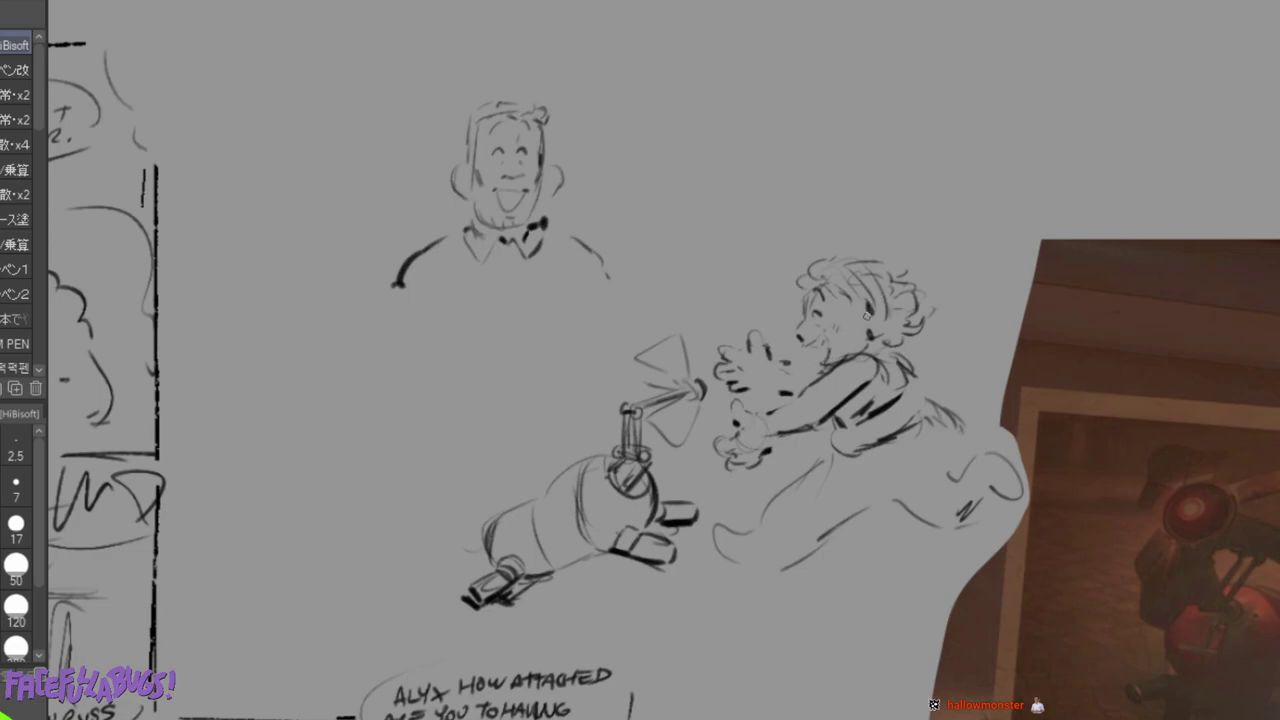
pyautogui.moveTo(839, 298); pyautogui.dragTo(879, 318)
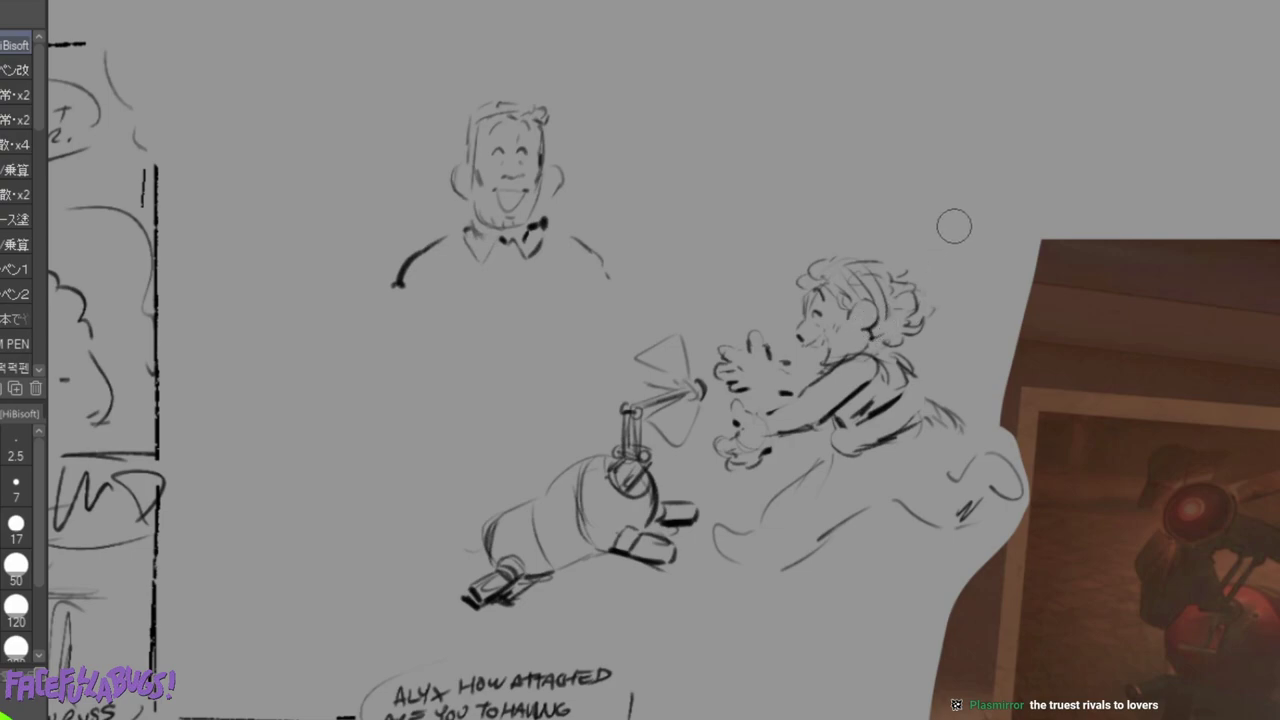
# Replace the figure's near hand with a simpler cupped shape and clean the heavy vest strokes off the torso.
pyautogui.moveTo(771, 410)
pyautogui.mouseDown()
pyautogui.moveTo(810, 387)
pyautogui.moveTo(773, 403)
pyautogui.moveTo(801, 393)
pyautogui.moveTo(817, 413)
pyautogui.moveTo(775, 432)
pyautogui.moveTo(817, 419)
pyautogui.mouseUp()
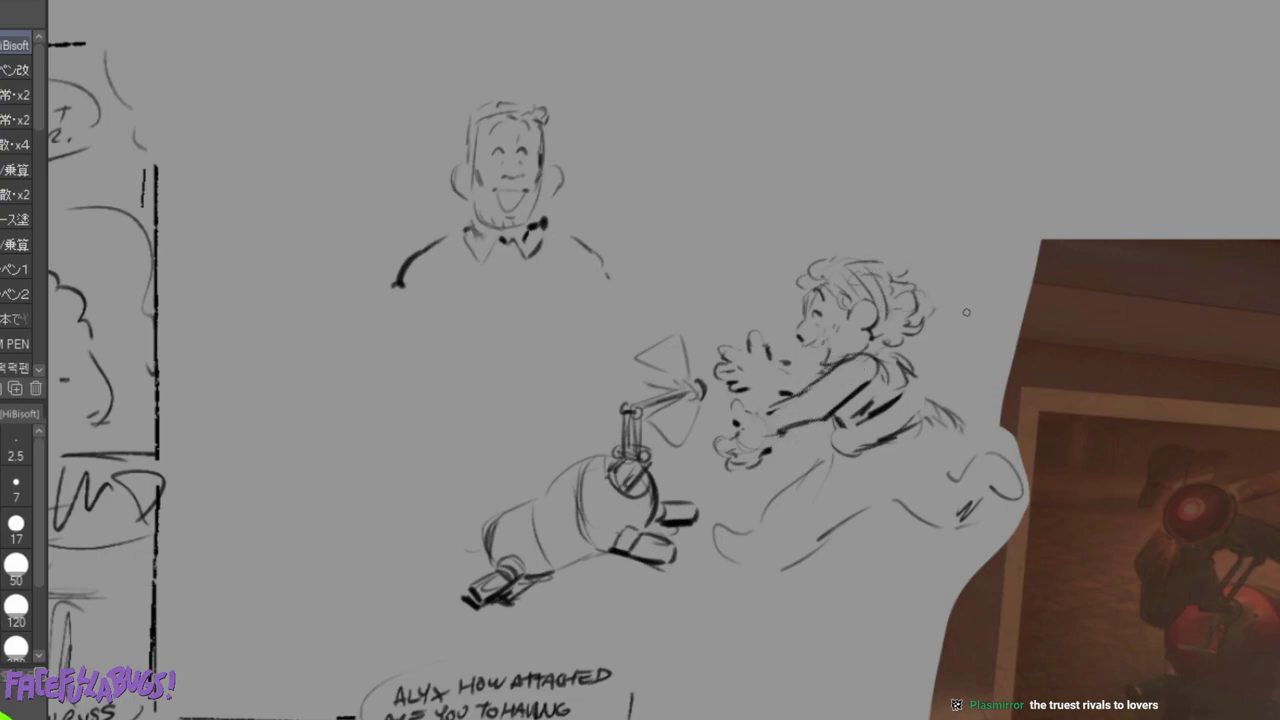
pyautogui.moveTo(738, 415)
pyautogui.mouseDown()
pyautogui.moveTo(732, 470)
pyautogui.moveTo(759, 459)
pyautogui.moveTo(723, 416)
pyautogui.mouseUp()
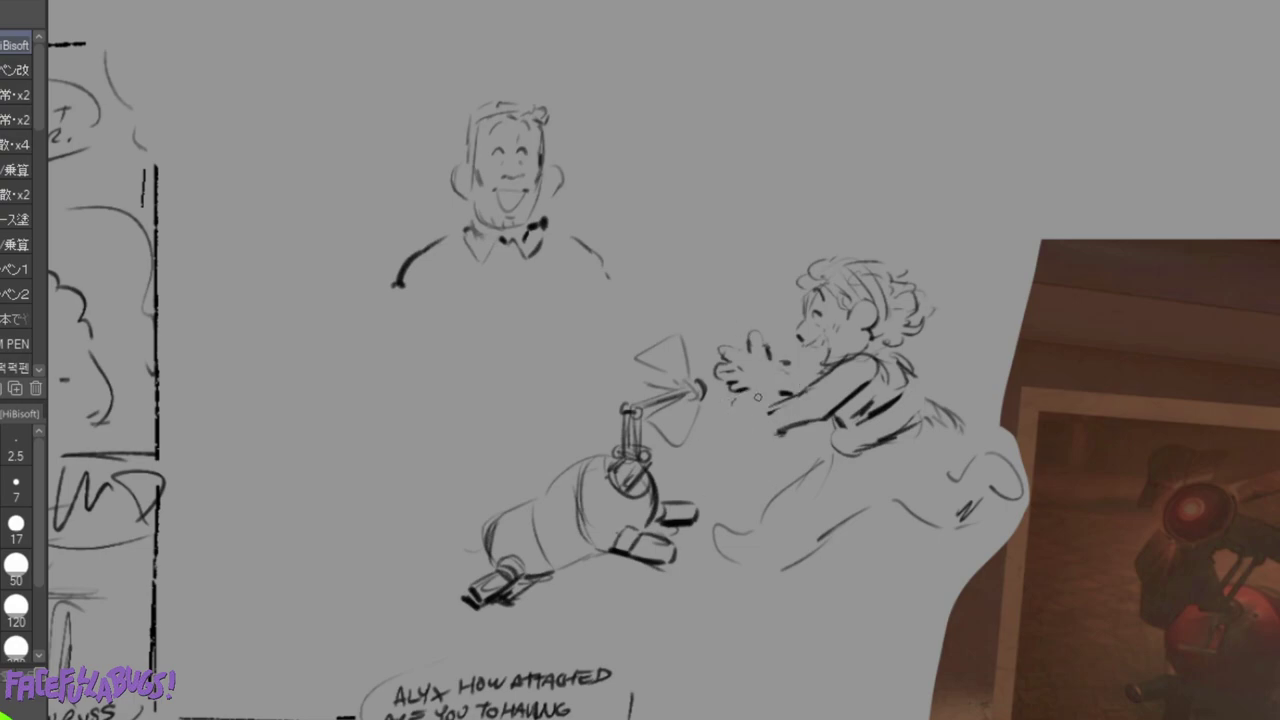
pyautogui.moveTo(736, 436)
pyautogui.mouseDown()
pyautogui.moveTo(822, 427)
pyautogui.moveTo(833, 450)
pyautogui.moveTo(841, 412)
pyautogui.moveTo(812, 406)
pyautogui.moveTo(842, 444)
pyautogui.mouseUp()
pyautogui.press('e')
pyautogui.moveTo(888, 404); pyautogui.dragTo(880, 414)
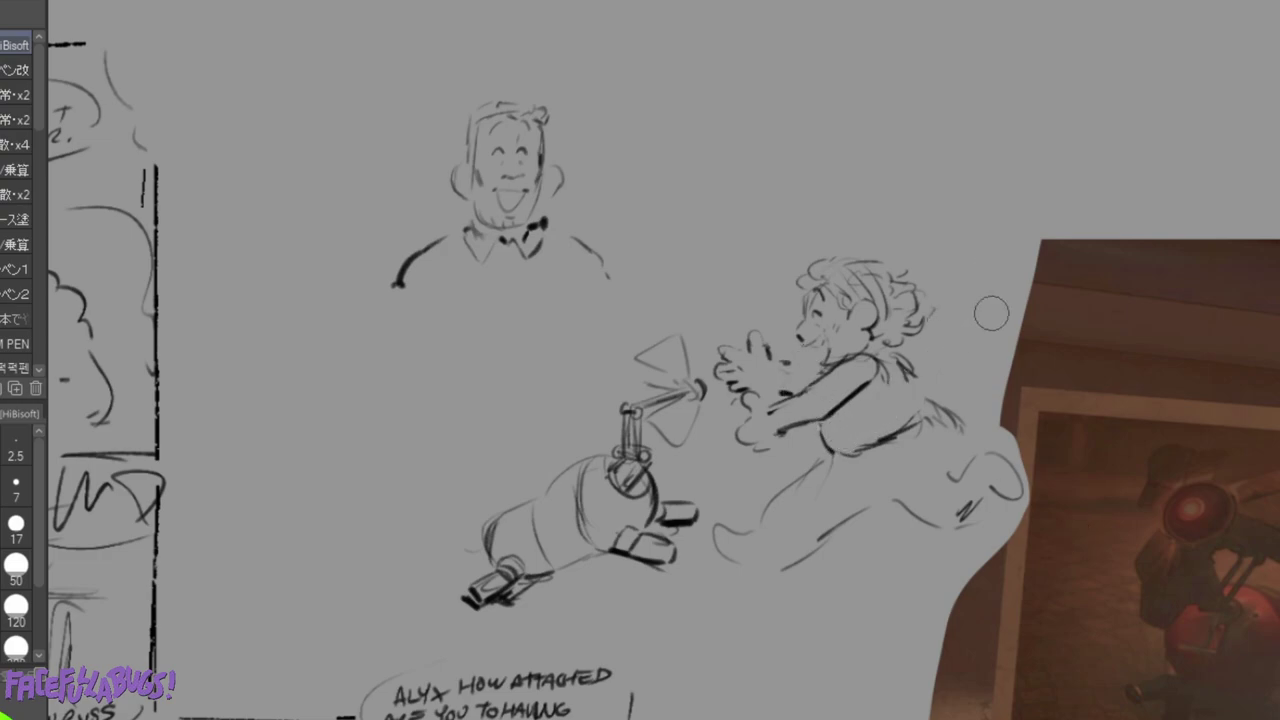
# Add a hood behind the curly-haired figure's neck, thicken the puffy sleeve outlines, and touch up the lower face.
pyautogui.moveTo(893, 364); pyautogui.dragTo(920, 410)
pyautogui.moveTo(892, 362); pyautogui.dragTo(910, 400)
pyautogui.moveTo(793, 431)
pyautogui.mouseDown()
pyautogui.moveTo(798, 437)
pyautogui.moveTo(811, 390)
pyautogui.moveTo(822, 416)
pyautogui.moveTo(794, 440)
pyautogui.moveTo(838, 422)
pyautogui.moveTo(878, 387)
pyautogui.moveTo(793, 439)
pyautogui.moveTo(822, 424)
pyautogui.moveTo(837, 365)
pyautogui.moveTo(857, 385)
pyautogui.moveTo(879, 375)
pyautogui.moveTo(875, 355)
pyautogui.moveTo(852, 349)
pyautogui.moveTo(887, 332)
pyautogui.moveTo(895, 362)
pyautogui.moveTo(924, 326)
pyautogui.moveTo(925, 359)
pyautogui.moveTo(914, 328)
pyautogui.mouseUp()
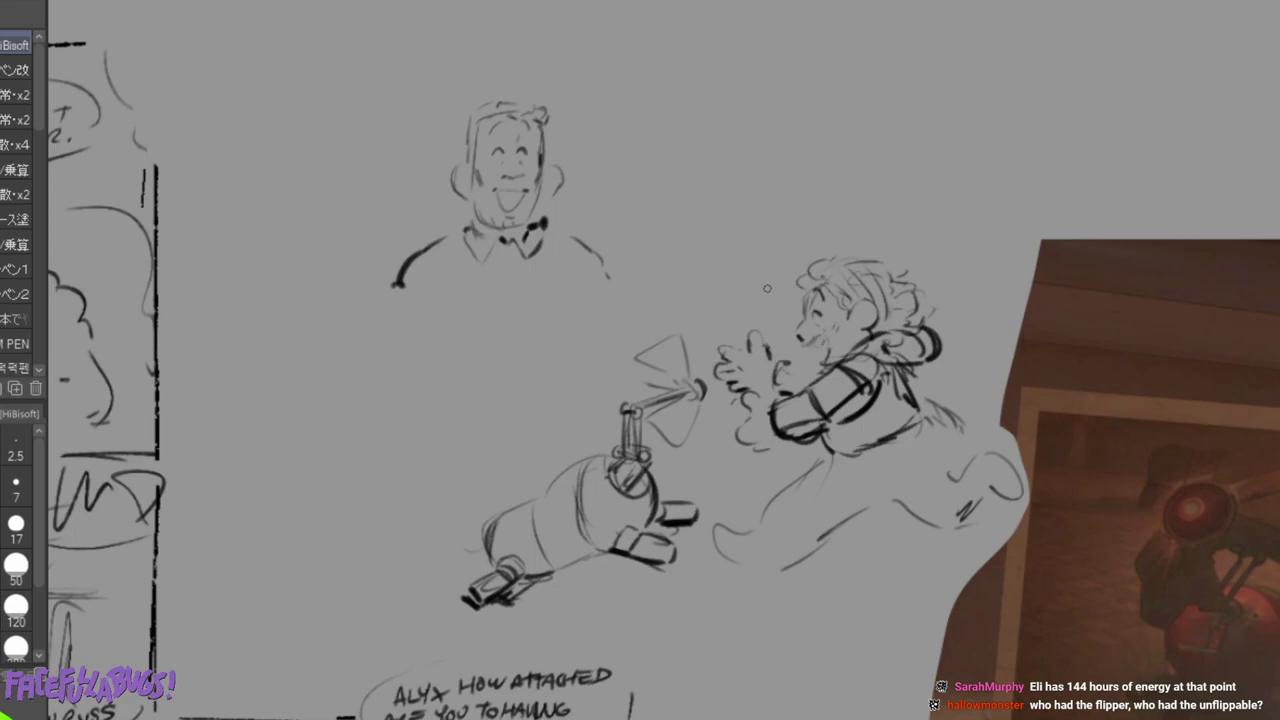
pyautogui.moveTo(822, 334); pyautogui.dragTo(816, 352)
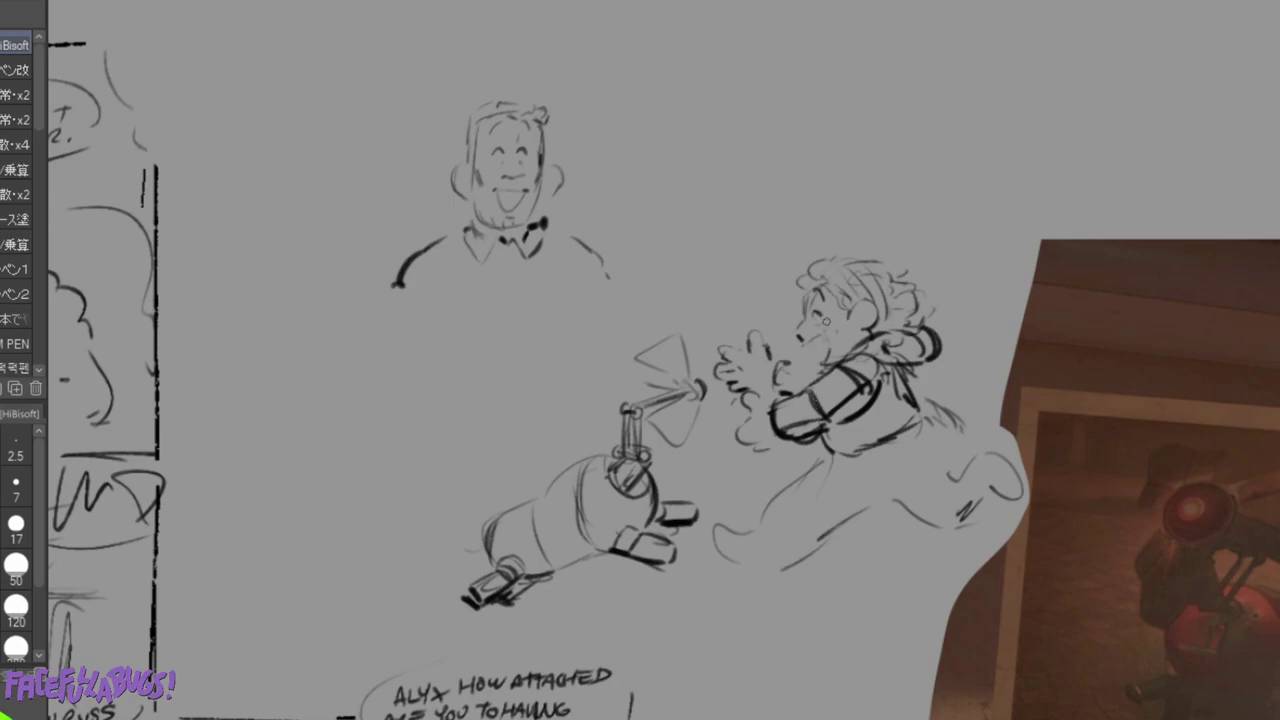
# Sketch a flat, boxy robot body with splayed, angular legs in the empty space above the curly-haired figure.
pyautogui.moveTo(680, 142)
pyautogui.mouseDown()
pyautogui.moveTo(752, 106)
pyautogui.moveTo(748, 132)
pyautogui.moveTo(691, 139)
pyautogui.moveTo(750, 152)
pyautogui.mouseUp()
pyautogui.moveTo(684, 140)
pyautogui.mouseDown()
pyautogui.moveTo(752, 148)
pyautogui.moveTo(822, 104)
pyautogui.moveTo(822, 134)
pyautogui.mouseUp()
pyautogui.moveTo(688, 104)
pyautogui.mouseDown()
pyautogui.moveTo(758, 92)
pyautogui.moveTo(820, 103)
pyautogui.mouseUp()
pyautogui.moveTo(684, 140)
pyautogui.mouseDown()
pyautogui.moveTo(630, 149)
pyautogui.moveTo(651, 162)
pyautogui.moveTo(591, 162)
pyautogui.moveTo(632, 181)
pyautogui.moveTo(697, 160)
pyautogui.moveTo(683, 164)
pyautogui.moveTo(698, 172)
pyautogui.moveTo(644, 182)
pyautogui.moveTo(707, 191)
pyautogui.mouseUp()
pyautogui.moveTo(768, 149)
pyautogui.mouseDown()
pyautogui.moveTo(822, 156)
pyautogui.moveTo(797, 160)
pyautogui.moveTo(809, 182)
pyautogui.moveTo(880, 167)
pyautogui.mouseUp()
pyautogui.moveTo(880, 168); pyautogui.dragTo(836, 189)
pyautogui.moveTo(824, 142)
pyautogui.mouseDown()
pyautogui.moveTo(946, 142)
pyautogui.moveTo(914, 166)
pyautogui.mouseUp()
# Add four screen-like panels on short stalks above the boxy robot, and detail its top plate and underside.
pyautogui.moveTo(828, 113)
pyautogui.mouseDown()
pyautogui.moveTo(867, 92)
pyautogui.moveTo(876, 36)
pyautogui.mouseUp()
pyautogui.moveTo(876, 38)
pyautogui.mouseDown()
pyautogui.moveTo(930, 48)
pyautogui.moveTo(902, 90)
pyautogui.moveTo(878, 82)
pyautogui.mouseUp()
pyautogui.moveTo(782, 37)
pyautogui.mouseDown()
pyautogui.moveTo(780, 76)
pyautogui.moveTo(826, 34)
pyautogui.moveTo(790, 94)
pyautogui.mouseUp()
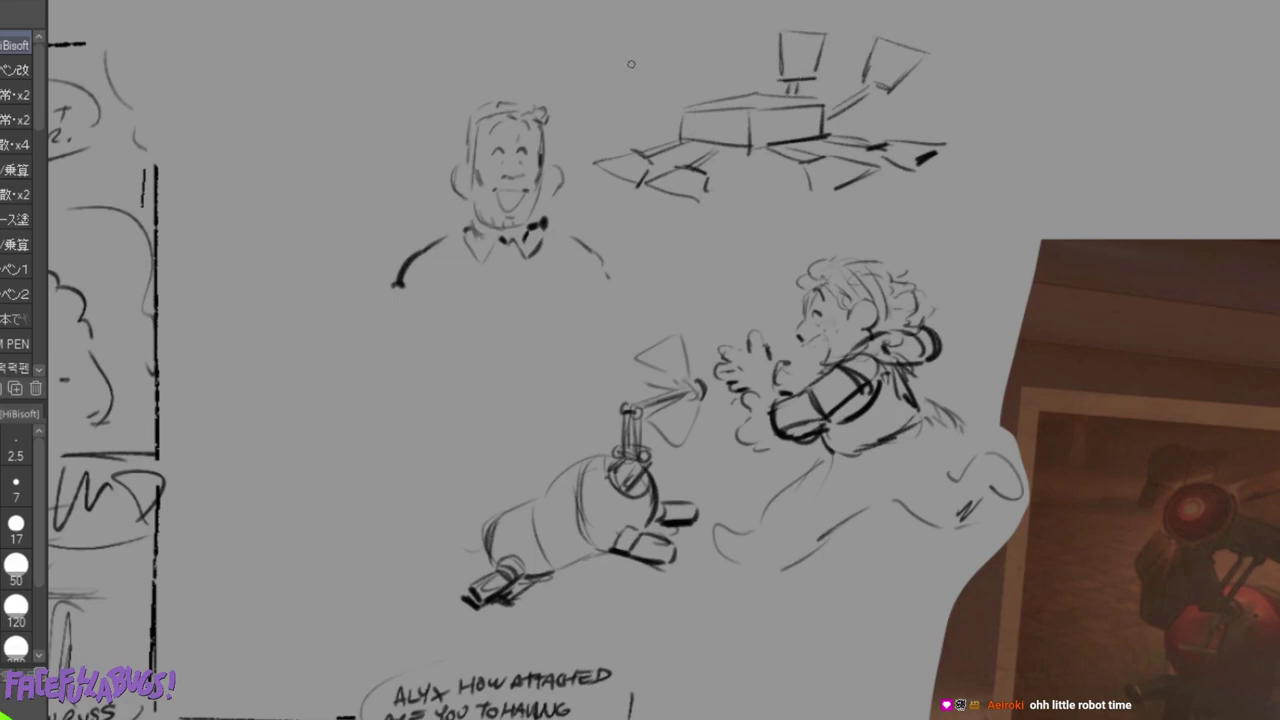
pyautogui.moveTo(686, 37); pyautogui.dragTo(684, 80)
pyautogui.moveTo(686, 36)
pyautogui.mouseDown()
pyautogui.moveTo(731, 42)
pyautogui.moveTo(712, 96)
pyautogui.moveTo(617, 48)
pyautogui.moveTo(629, 96)
pyautogui.moveTo(666, 89)
pyautogui.mouseUp()
pyautogui.moveTo(677, 33); pyautogui.dragTo(668, 92)
pyautogui.moveTo(650, 100); pyautogui.dragTo(682, 127)
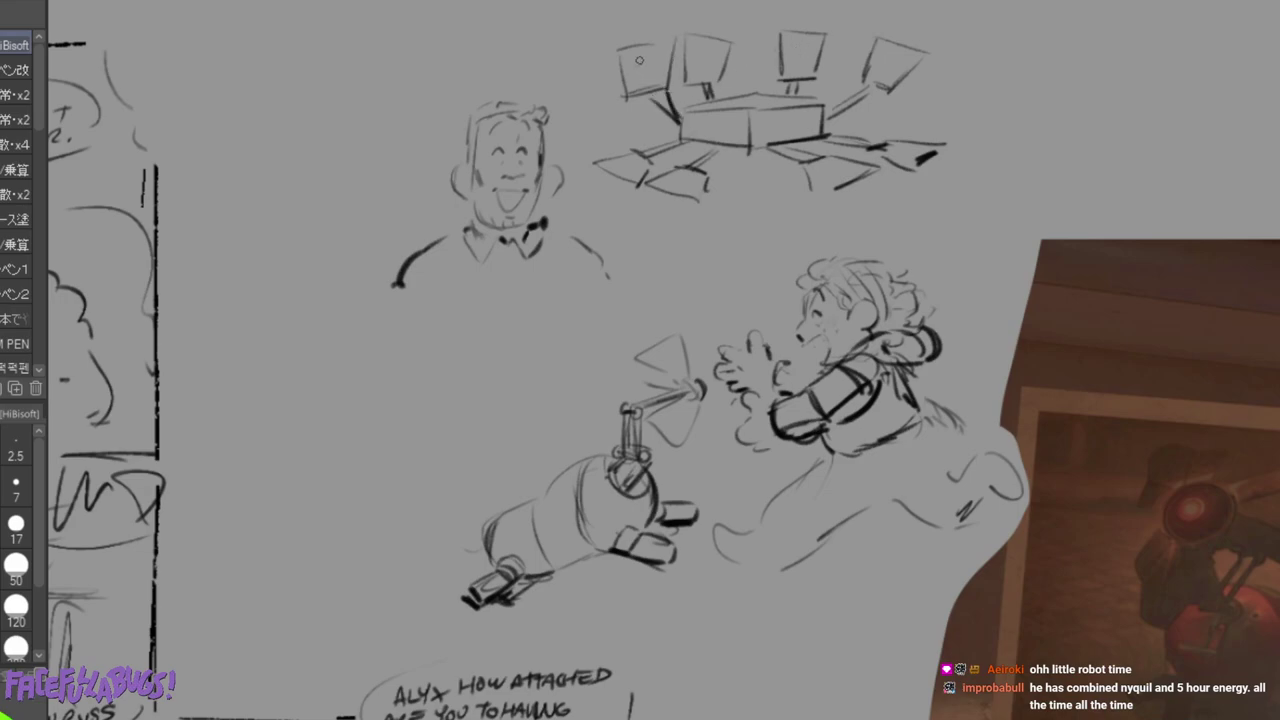
pyautogui.moveTo(682, 113)
pyautogui.mouseDown()
pyautogui.moveTo(750, 118)
pyautogui.moveTo(731, 114)
pyautogui.moveTo(753, 102)
pyautogui.moveTo(728, 101)
pyautogui.moveTo(798, 96)
pyautogui.mouseUp()
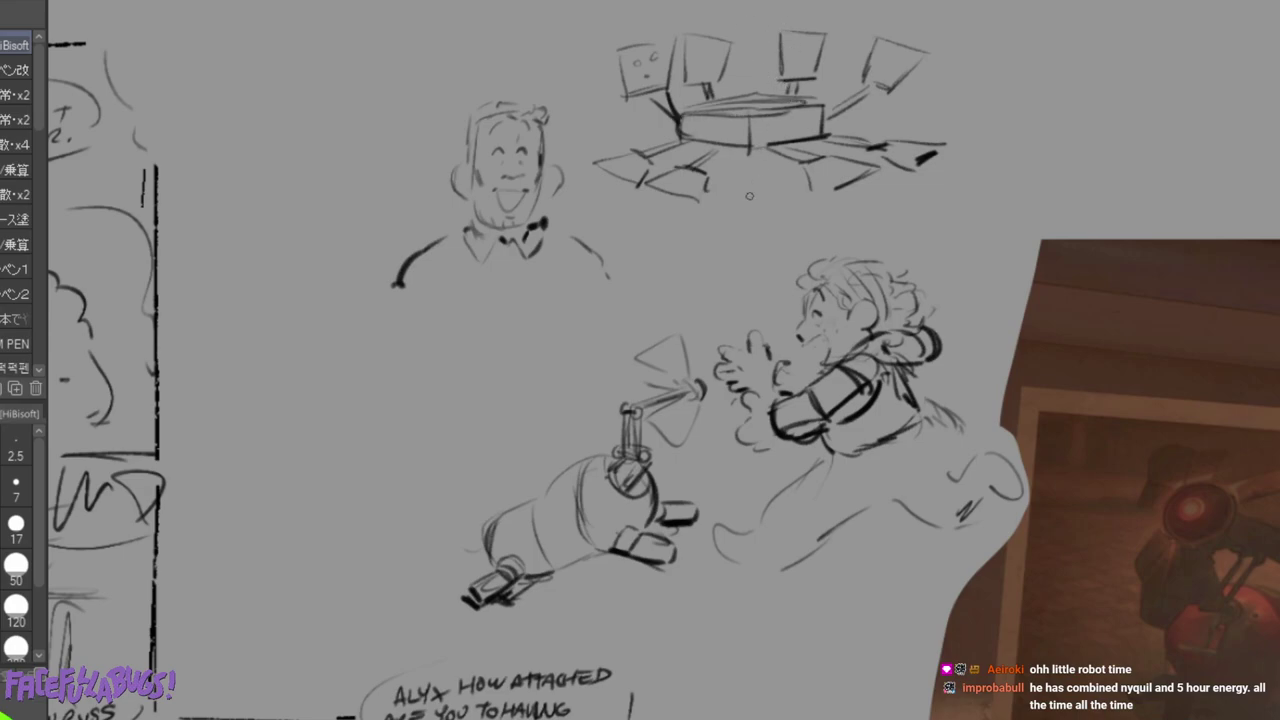
pyautogui.moveTo(728, 152); pyautogui.dragTo(771, 156)
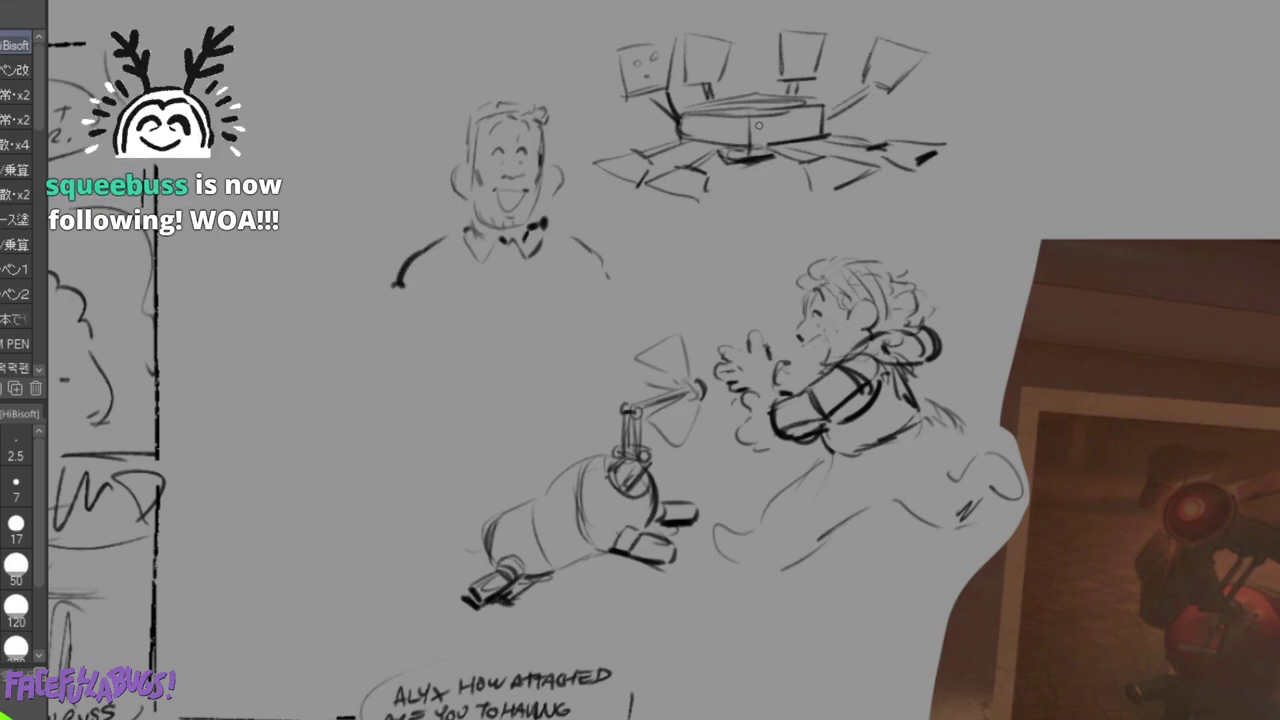
# Strengthen the curly-haired figure's outstretched front leg and draw the bent back leg with its cuff and shoe.
pyautogui.moveTo(782, 488)
pyautogui.mouseDown()
pyautogui.moveTo(759, 520)
pyautogui.moveTo(794, 478)
pyautogui.moveTo(750, 539)
pyautogui.moveTo(767, 567)
pyautogui.moveTo(756, 525)
pyautogui.moveTo(739, 510)
pyautogui.moveTo(727, 538)
pyautogui.moveTo(724, 509)
pyautogui.moveTo(718, 538)
pyautogui.moveTo(755, 524)
pyautogui.moveTo(720, 529)
pyautogui.moveTo(755, 567)
pyautogui.mouseUp()
pyautogui.moveTo(720, 528)
pyautogui.mouseDown()
pyautogui.moveTo(780, 566)
pyautogui.moveTo(857, 505)
pyautogui.mouseUp()
pyautogui.moveTo(788, 480)
pyautogui.mouseDown()
pyautogui.moveTo(822, 458)
pyautogui.moveTo(918, 521)
pyautogui.moveTo(950, 512)
pyautogui.moveTo(975, 482)
pyautogui.moveTo(931, 448)
pyautogui.moveTo(941, 459)
pyautogui.moveTo(976, 421)
pyautogui.moveTo(973, 476)
pyautogui.moveTo(1015, 492)
pyautogui.moveTo(990, 456)
pyautogui.moveTo(1025, 477)
pyautogui.moveTo(940, 462)
pyautogui.moveTo(961, 476)
pyautogui.moveTo(923, 426)
pyautogui.moveTo(959, 434)
pyautogui.mouseUp()
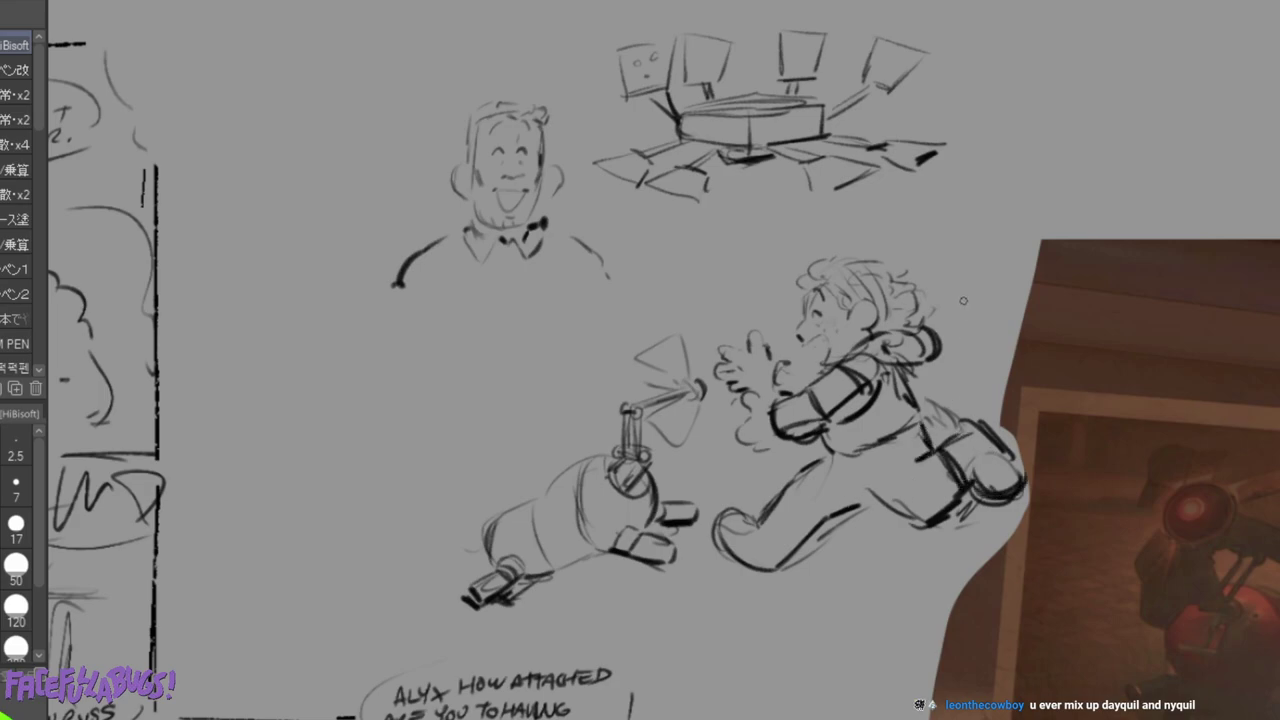
# Replace the figure's raised hands with small cupped fingers, and swap the heavy sleeve bands for lighter fold lines.
pyautogui.moveTo(741, 346)
pyautogui.mouseDown()
pyautogui.moveTo(751, 385)
pyautogui.moveTo(757, 374)
pyautogui.moveTo(741, 425)
pyautogui.mouseUp()
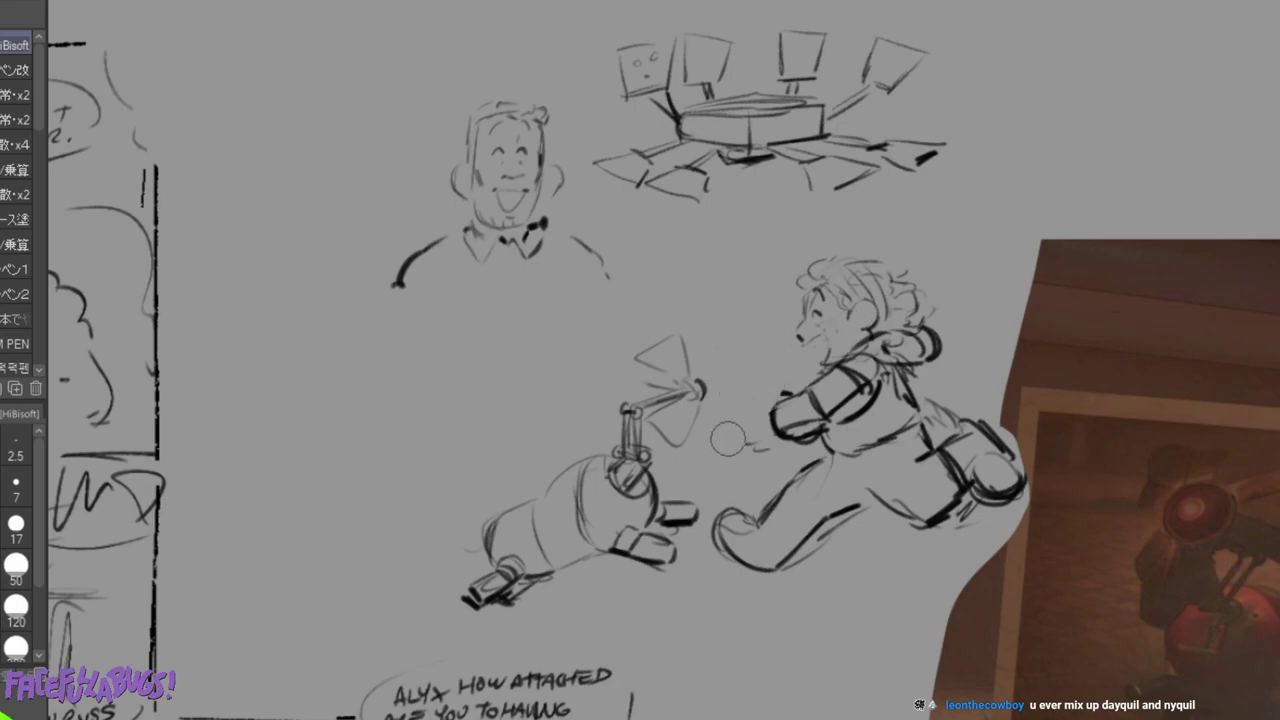
pyautogui.moveTo(760, 396)
pyautogui.mouseDown()
pyautogui.moveTo(742, 412)
pyautogui.moveTo(758, 440)
pyautogui.moveTo(770, 372)
pyautogui.moveTo(737, 382)
pyautogui.moveTo(742, 396)
pyautogui.mouseUp()
pyautogui.moveTo(790, 380); pyautogui.dragTo(808, 368)
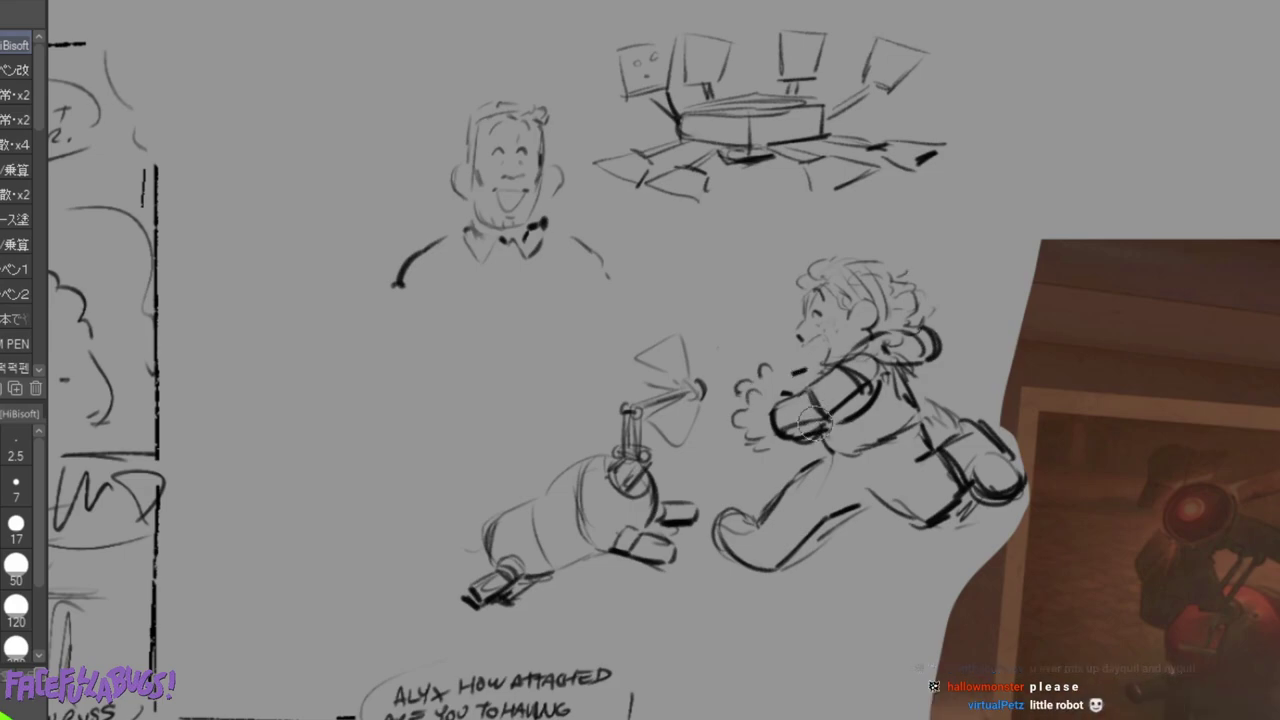
pyautogui.moveTo(816, 424)
pyautogui.mouseDown()
pyautogui.moveTo(861, 382)
pyautogui.moveTo(898, 338)
pyautogui.mouseUp()
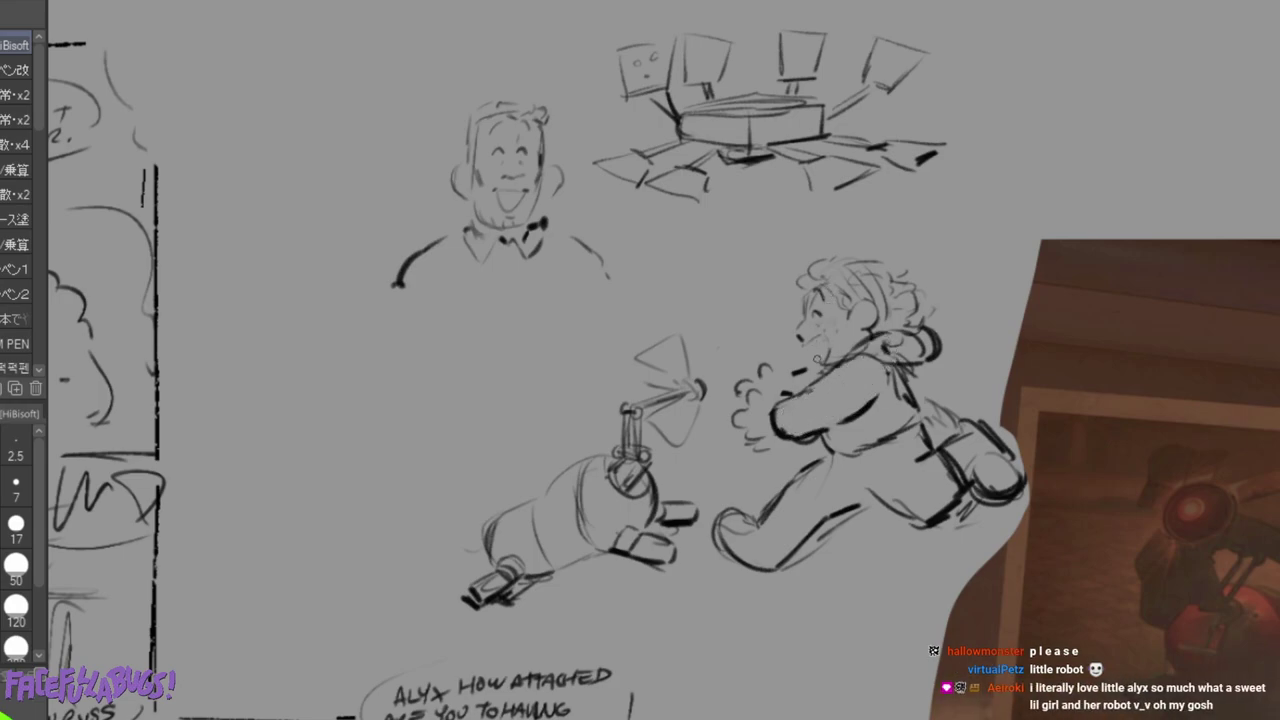
pyautogui.moveTo(822, 430)
pyautogui.mouseDown()
pyautogui.moveTo(814, 394)
pyautogui.moveTo(825, 429)
pyautogui.moveTo(811, 413)
pyautogui.moveTo(847, 386)
pyautogui.mouseUp()
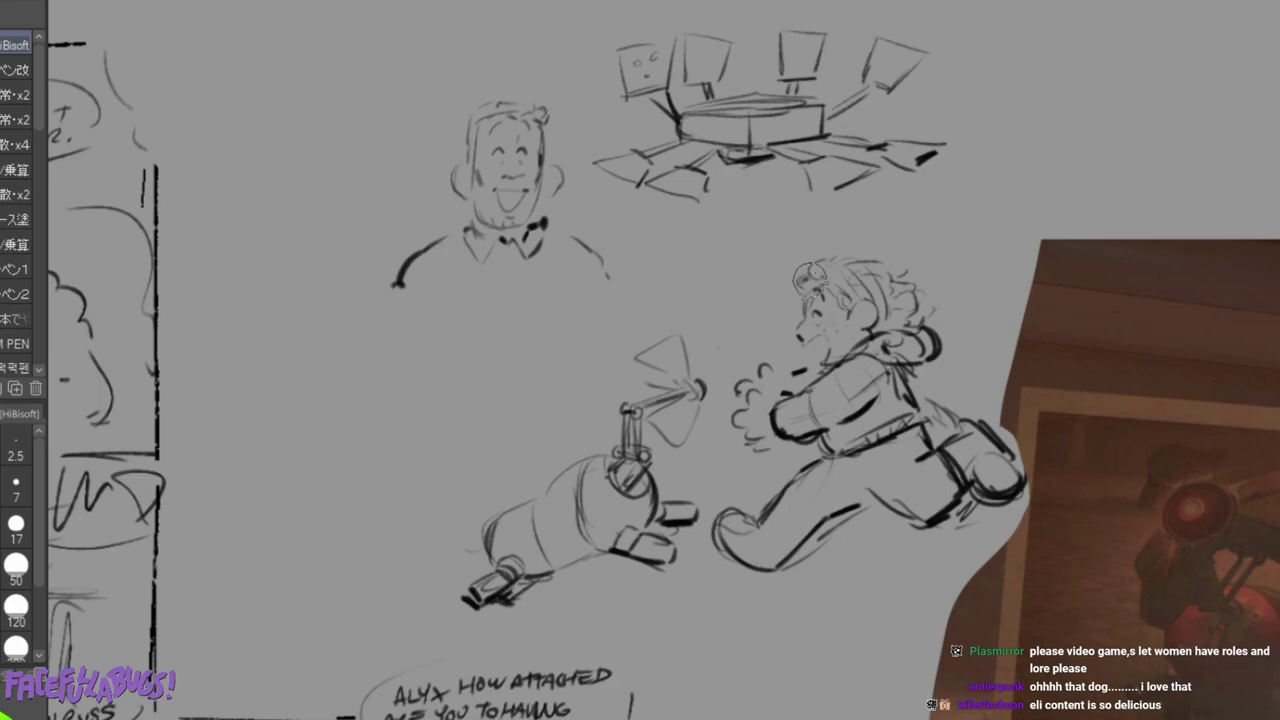
# Fill the figure's curly hair with black around the headband and add short radiating marks in front of the face.
pyautogui.moveTo(808, 260)
pyautogui.mouseDown()
pyautogui.moveTo(836, 285)
pyautogui.moveTo(815, 270)
pyautogui.moveTo(803, 285)
pyautogui.moveTo(829, 274)
pyautogui.moveTo(841, 313)
pyautogui.moveTo(831, 271)
pyautogui.moveTo(853, 300)
pyautogui.moveTo(881, 272)
pyautogui.moveTo(826, 270)
pyautogui.moveTo(830, 281)
pyautogui.moveTo(853, 265)
pyautogui.moveTo(870, 285)
pyautogui.moveTo(846, 262)
pyautogui.moveTo(884, 270)
pyautogui.moveTo(871, 267)
pyautogui.moveTo(887, 306)
pyautogui.moveTo(863, 330)
pyautogui.moveTo(887, 318)
pyautogui.moveTo(887, 269)
pyautogui.moveTo(925, 292)
pyautogui.mouseUp()
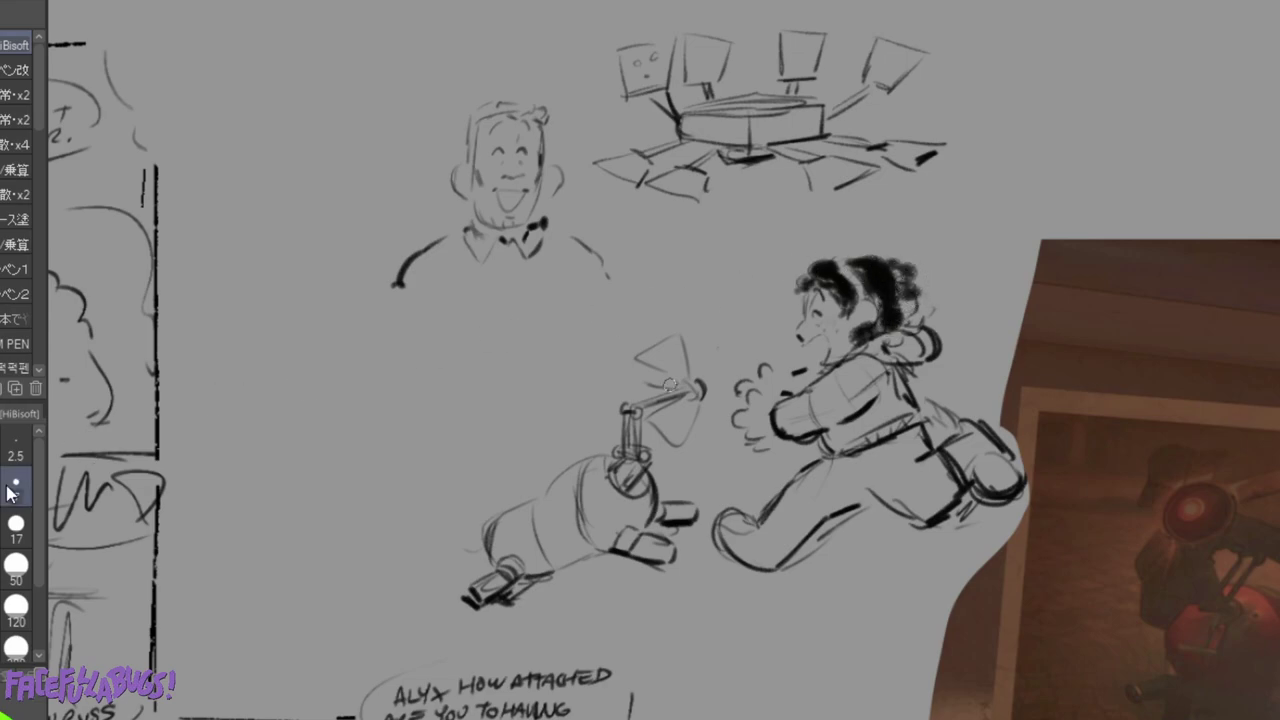
pyautogui.moveTo(768, 306)
pyautogui.mouseDown()
pyautogui.moveTo(756, 322)
pyautogui.moveTo(766, 352)
pyautogui.mouseUp()
pyautogui.moveTo(760, 291)
pyautogui.mouseDown()
pyautogui.moveTo(773, 286)
pyautogui.moveTo(738, 308)
pyautogui.moveTo(746, 360)
pyautogui.mouseUp()
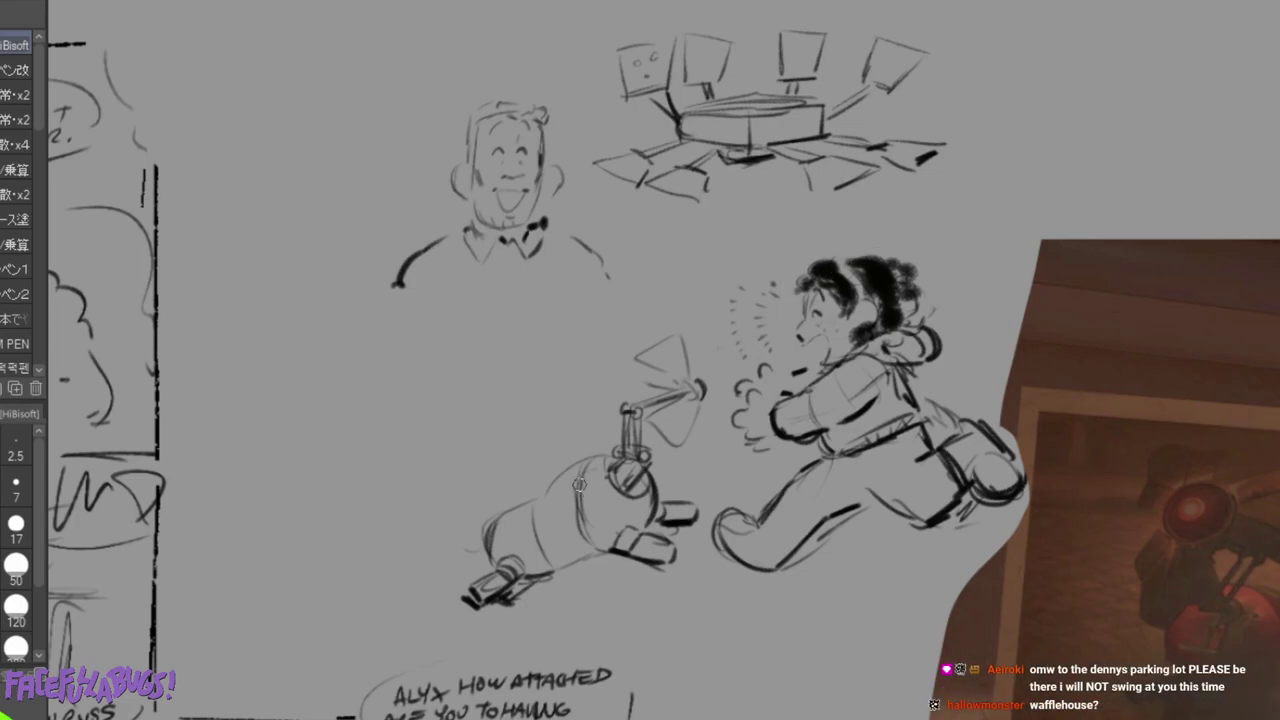
# Add rivet dots along the robot dog's body seams and tidy the outline of its rear section.
pyautogui.moveTo(579, 483)
pyautogui.mouseDown()
pyautogui.moveTo(582, 534)
pyautogui.moveTo(548, 539)
pyautogui.moveTo(530, 523)
pyautogui.moveTo(535, 548)
pyautogui.moveTo(579, 483)
pyautogui.moveTo(533, 523)
pyautogui.mouseUp()
pyautogui.moveTo(537, 550); pyautogui.dragTo(542, 567)
pyautogui.moveTo(492, 518); pyautogui.dragTo(474, 558)
pyautogui.moveTo(498, 511); pyautogui.dragTo(490, 548)
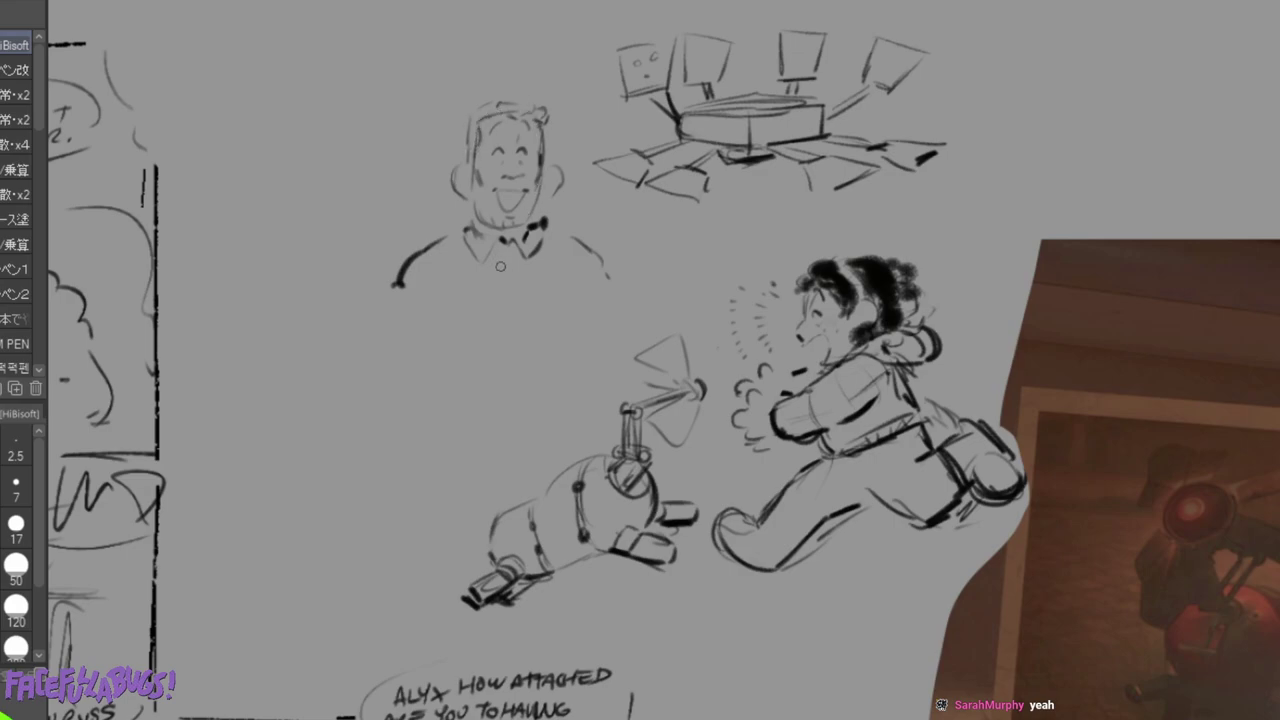
# Sketch the bearded man's neckline, coat shoulder and front edge, and one arm resting outward with a drooping hand.
pyautogui.moveTo(505, 264)
pyautogui.mouseDown()
pyautogui.moveTo(520, 250)
pyautogui.moveTo(510, 268)
pyautogui.moveTo(499, 245)
pyautogui.moveTo(504, 287)
pyautogui.moveTo(539, 267)
pyautogui.mouseUp()
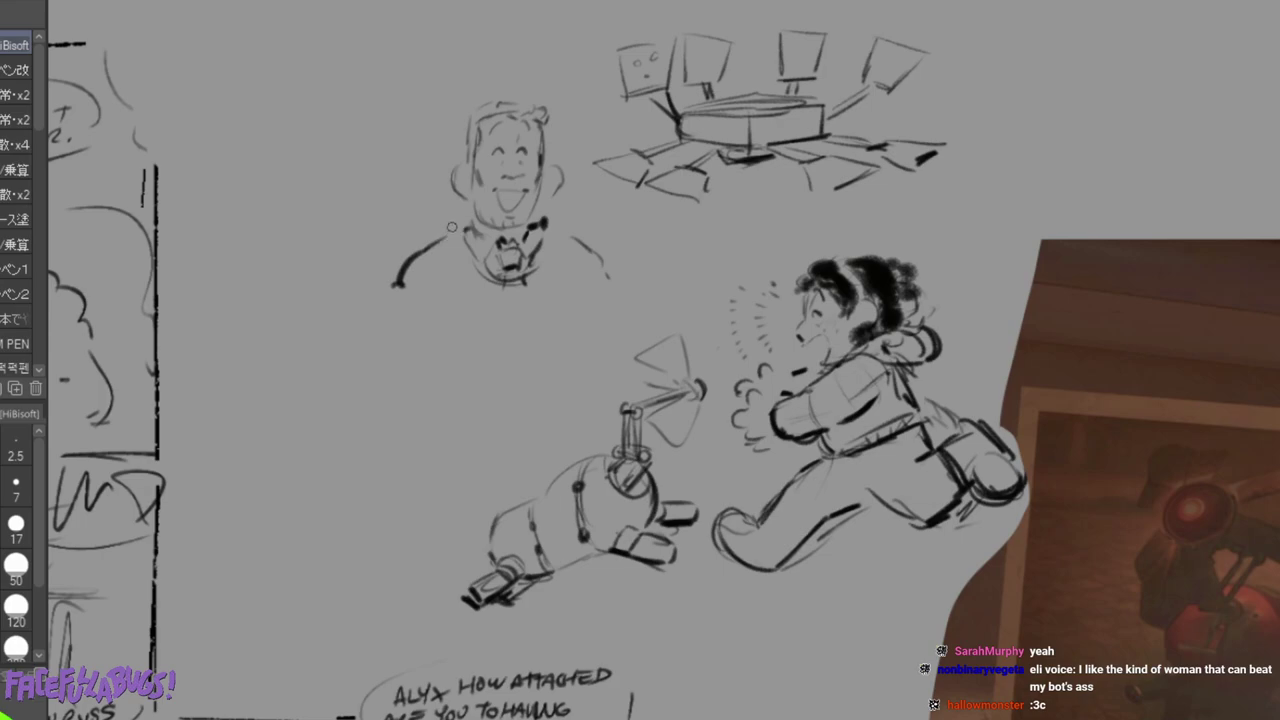
pyautogui.moveTo(467, 236); pyautogui.dragTo(468, 398)
pyautogui.moveTo(464, 207)
pyautogui.mouseDown()
pyautogui.moveTo(438, 257)
pyautogui.moveTo(519, 241)
pyautogui.moveTo(553, 201)
pyautogui.moveTo(568, 240)
pyautogui.moveTo(417, 225)
pyautogui.moveTo(293, 342)
pyautogui.moveTo(401, 359)
pyautogui.moveTo(406, 369)
pyautogui.moveTo(380, 353)
pyautogui.moveTo(380, 400)
pyautogui.mouseUp()
pyautogui.moveTo(368, 342)
pyautogui.mouseDown()
pyautogui.moveTo(409, 347)
pyautogui.moveTo(424, 382)
pyautogui.mouseUp()
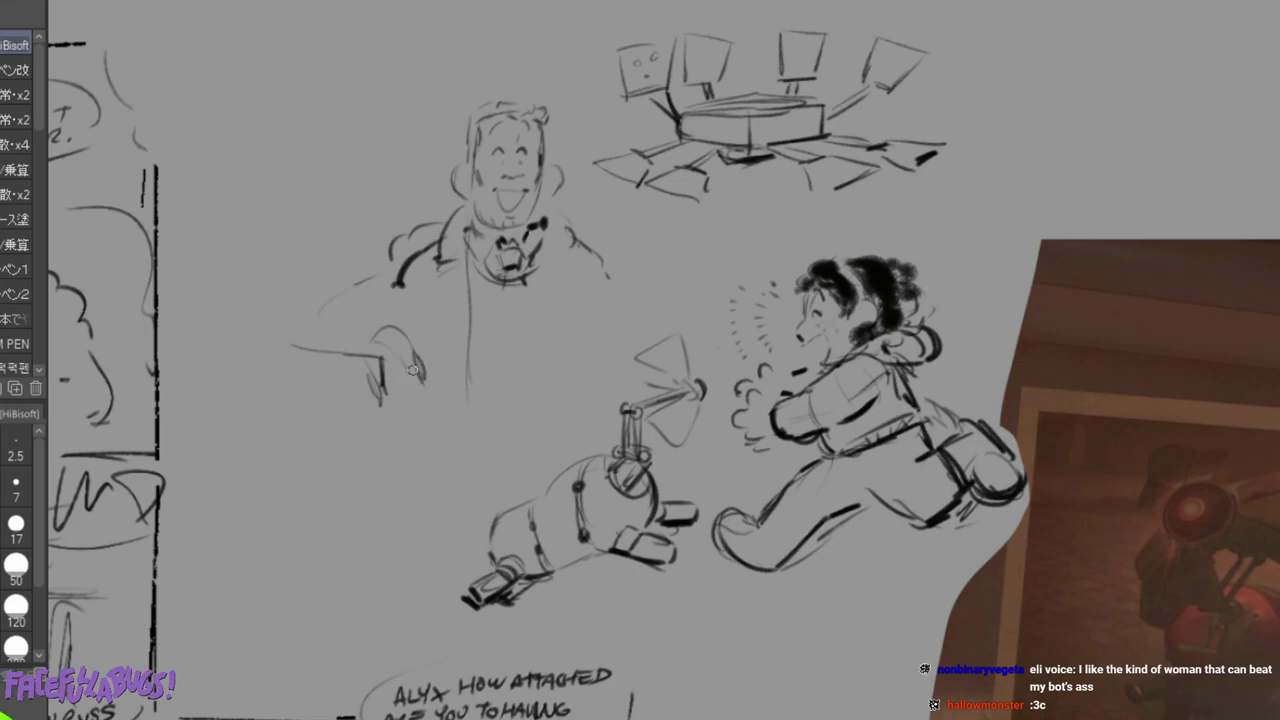
pyautogui.moveTo(381, 341)
pyautogui.mouseDown()
pyautogui.moveTo(396, 332)
pyautogui.moveTo(420, 378)
pyautogui.moveTo(375, 380)
pyautogui.moveTo(380, 405)
pyautogui.moveTo(423, 383)
pyautogui.mouseUp()
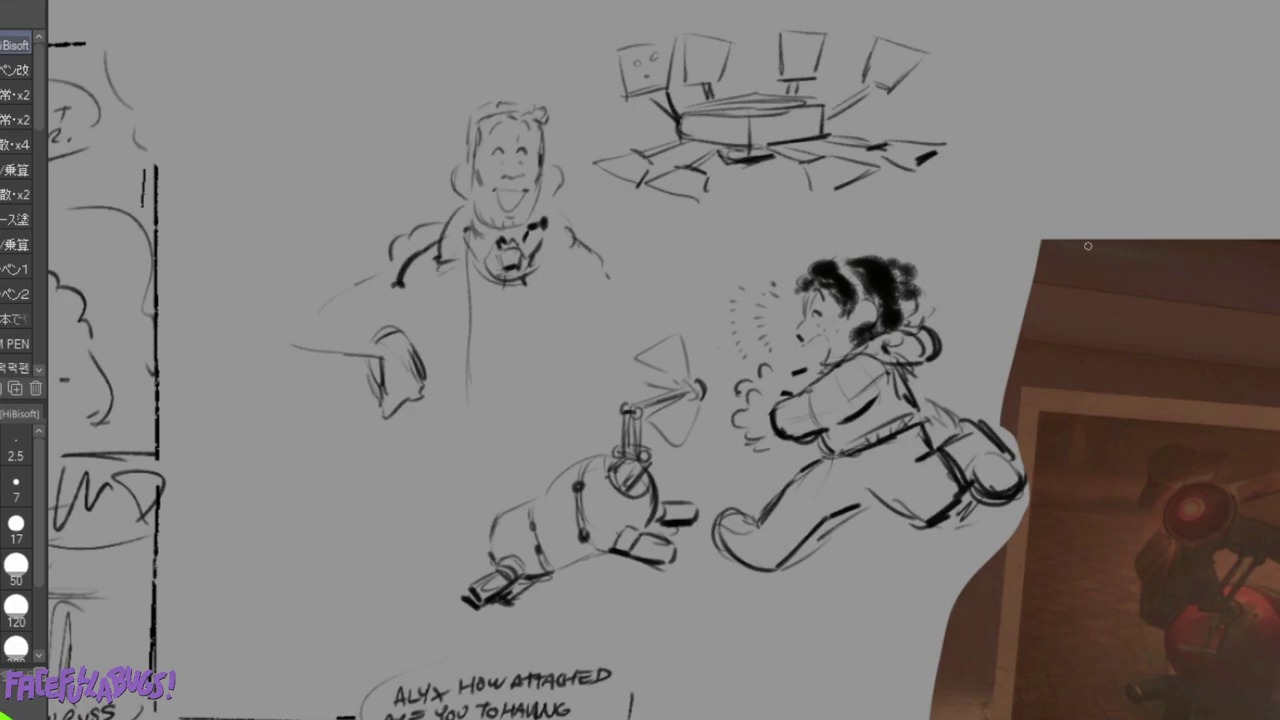
# Delete the boxy multi-legged robot sketch above the curly-haired figure and clear the selection.
pyautogui.press('m')
pyautogui.moveTo(628, 3)
pyautogui.mouseDown()
pyautogui.moveTo(583, 150)
pyautogui.moveTo(786, 215)
pyautogui.moveTo(929, 119)
pyautogui.mouseUp()
pyautogui.press('Delete')
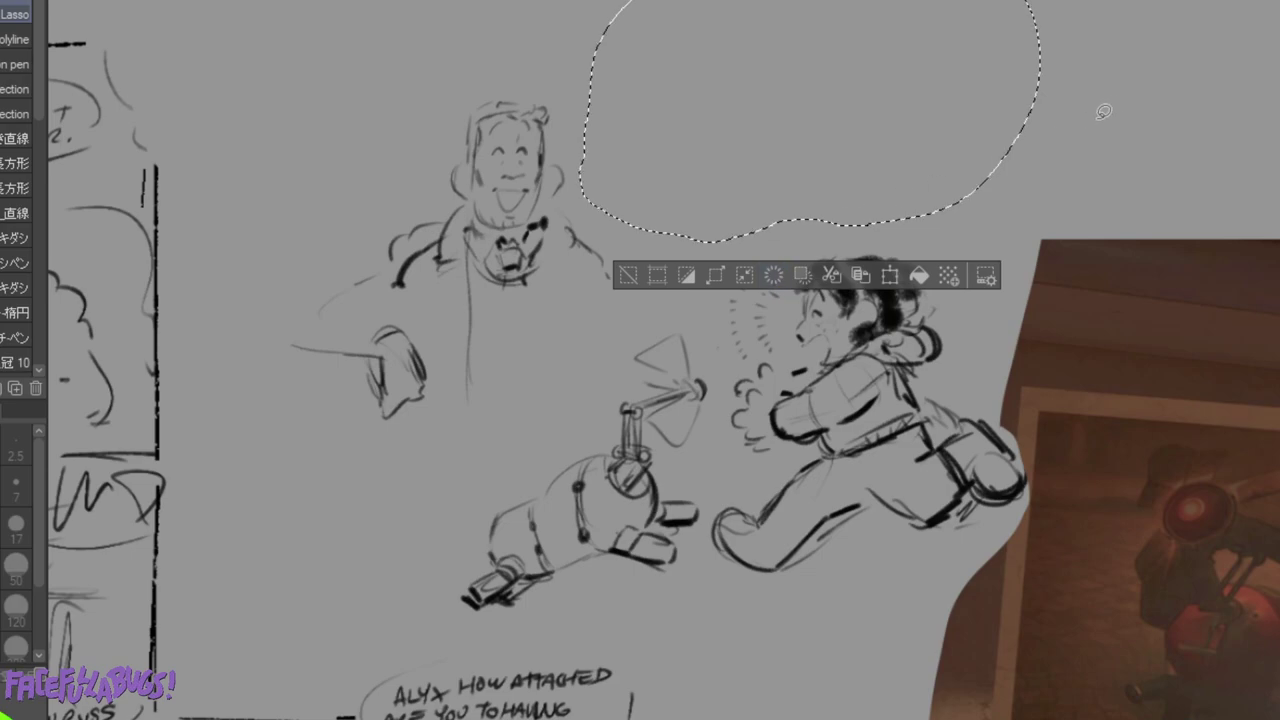
pyautogui.hotkey('ctrl', 'd')
# Select the bearded man's sketch, scale it down slightly, shift it away from the robot dog, and deselect.
pyautogui.moveTo(608, 22)
pyautogui.mouseDown()
pyautogui.moveTo(237, 366)
pyautogui.moveTo(594, 371)
pyautogui.moveTo(612, 30)
pyautogui.mouseUp()
pyautogui.hotkey('ctrl', 't')
pyautogui.moveTo(689, 470); pyautogui.dragTo(612, 408)
pyautogui.moveTo(554, 343)
pyautogui.mouseDown()
pyautogui.moveTo(575, 353)
pyautogui.moveTo(567, 360)
pyautogui.mouseUp()
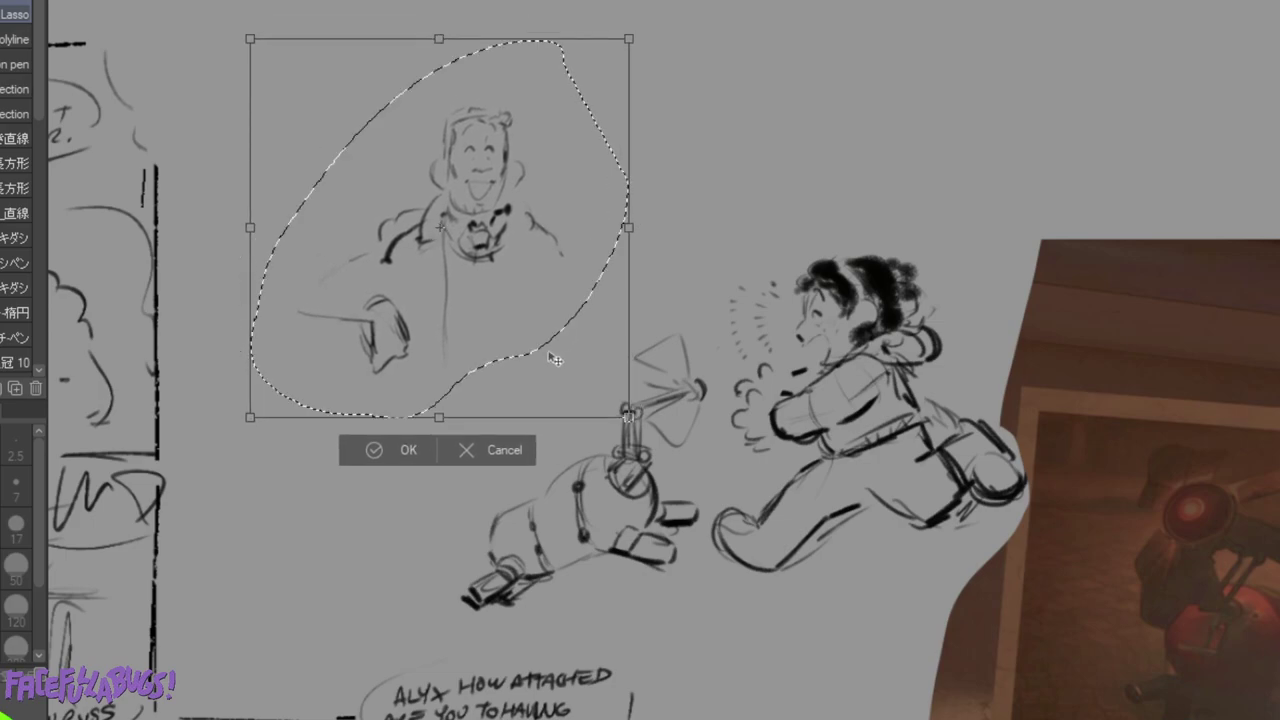
pyautogui.click(417, 455)
pyautogui.hotkey('ctrl', 'd')
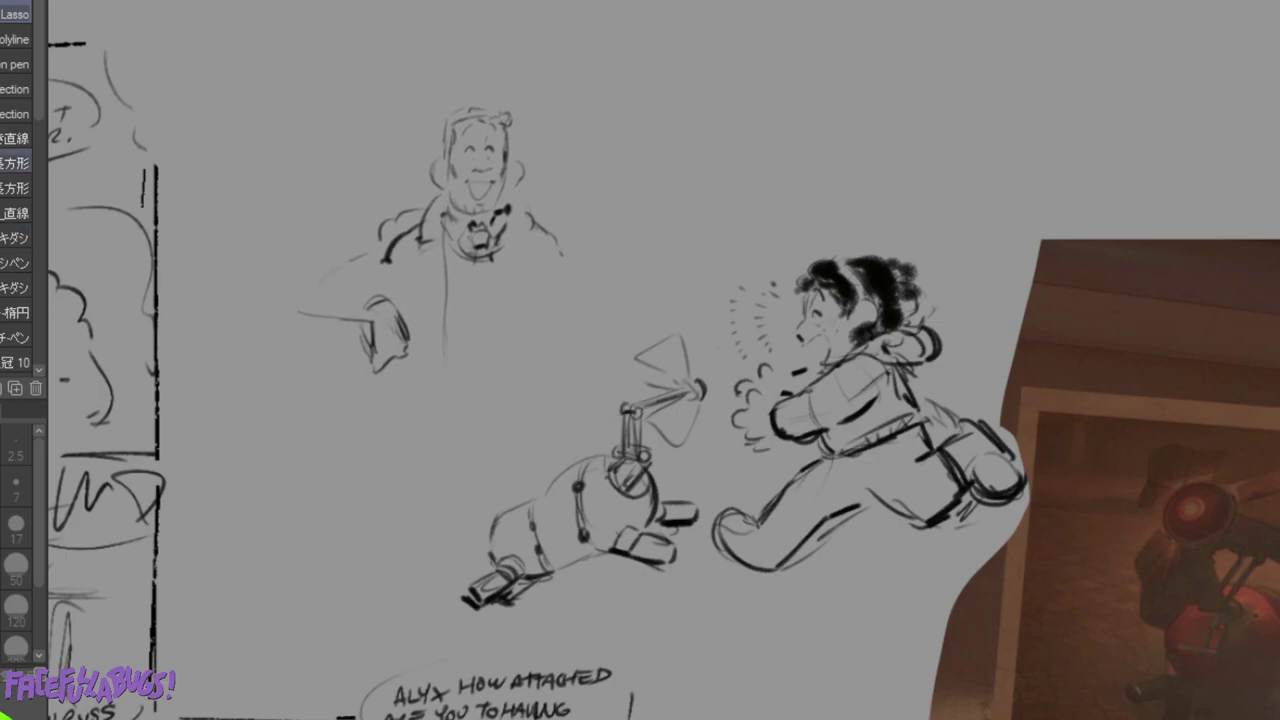
# Sketch the lower edge of the man's shirt and the shoulder and sleeve of his other arm with the pen.
pyautogui.press('p')
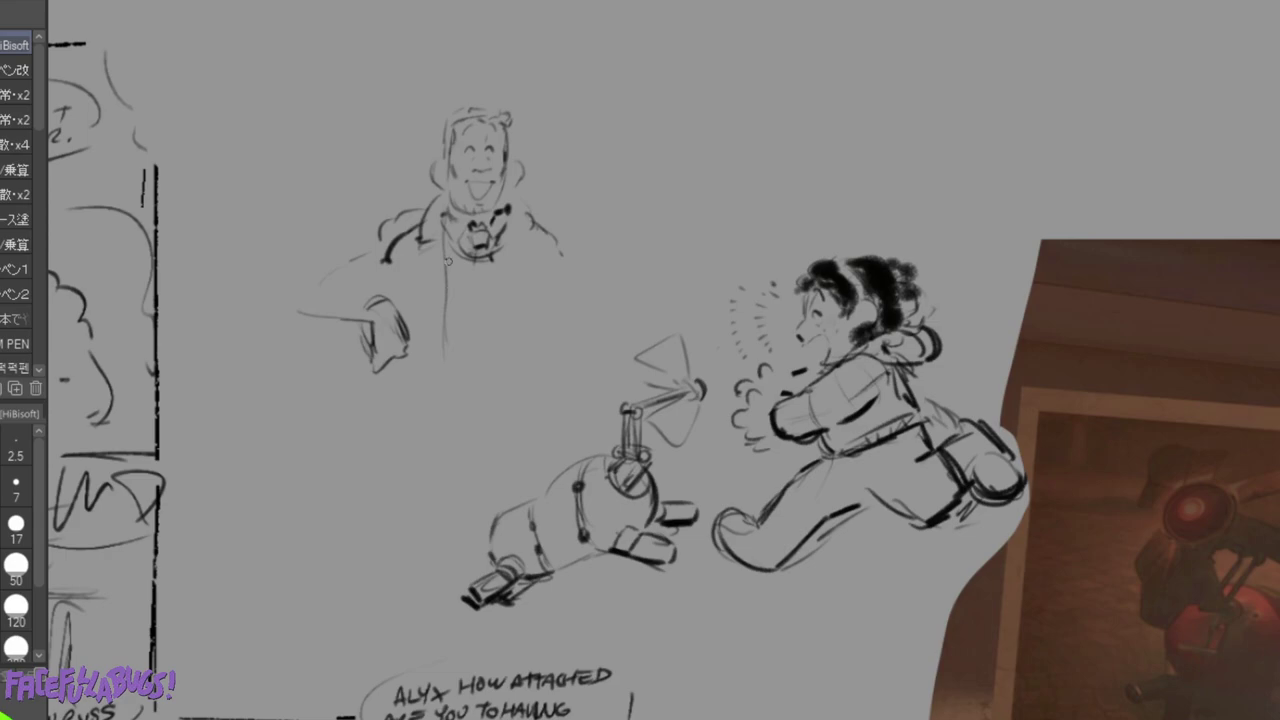
pyautogui.moveTo(426, 346)
pyautogui.mouseDown()
pyautogui.moveTo(534, 307)
pyautogui.moveTo(448, 320)
pyautogui.moveTo(557, 295)
pyautogui.mouseUp()
pyautogui.moveTo(553, 220); pyautogui.dragTo(612, 300)
pyautogui.moveTo(557, 256)
pyautogui.mouseDown()
pyautogui.moveTo(557, 284)
pyautogui.moveTo(621, 306)
pyautogui.moveTo(620, 341)
pyautogui.mouseUp()
pyautogui.moveTo(635, 336); pyautogui.dragTo(620, 351)
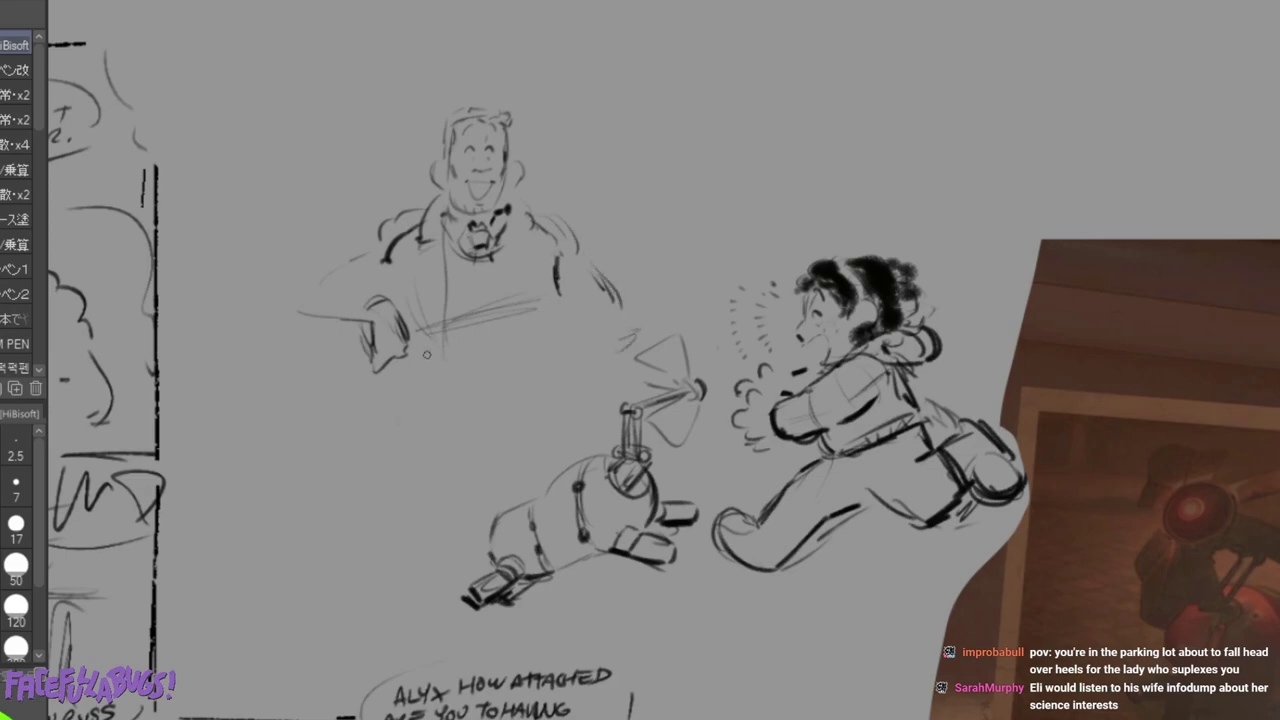
# Draw the man's waistline and coat side, and start the rounded thigh and knee of his near leg.
pyautogui.moveTo(430, 382); pyautogui.dragTo(540, 354)
pyautogui.moveTo(555, 308); pyautogui.dragTo(562, 346)
pyautogui.moveTo(419, 342); pyautogui.dragTo(429, 373)
pyautogui.moveTo(518, 398); pyautogui.dragTo(541, 377)
pyautogui.moveTo(430, 386)
pyautogui.mouseDown()
pyautogui.moveTo(372, 448)
pyautogui.moveTo(390, 476)
pyautogui.mouseUp()
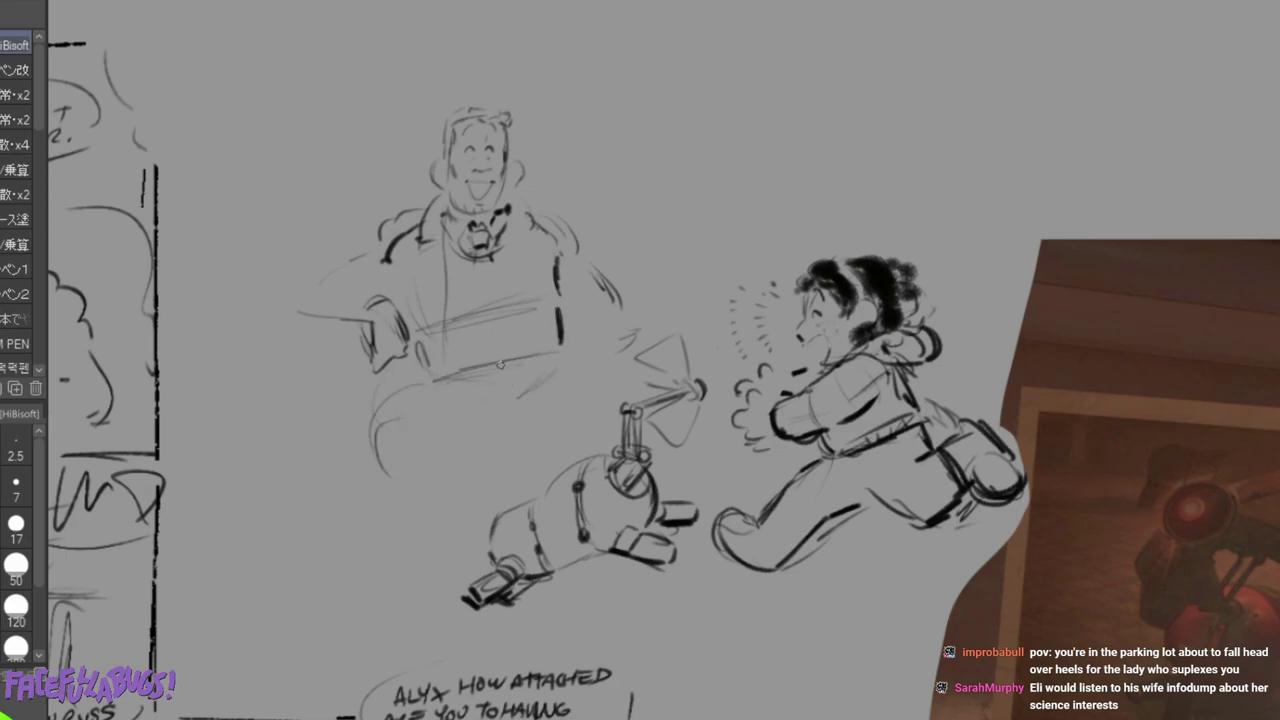
# Sketch the man's other leg crossed over his lap, with a bold boxy outline around its lower part.
pyautogui.moveTo(527, 341)
pyautogui.mouseDown()
pyautogui.moveTo(592, 345)
pyautogui.moveTo(598, 388)
pyautogui.mouseUp()
pyautogui.moveTo(514, 420); pyautogui.dragTo(512, 458)
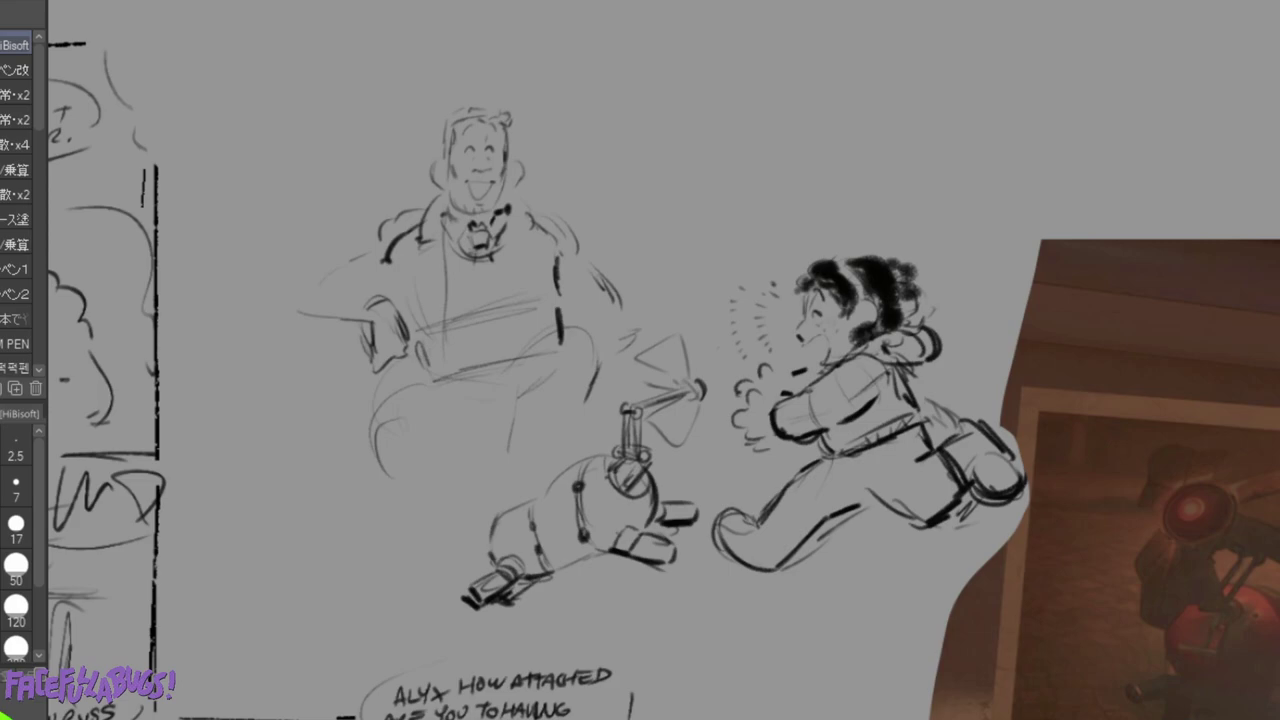
pyautogui.moveTo(524, 346)
pyautogui.mouseDown()
pyautogui.moveTo(609, 319)
pyautogui.moveTo(541, 330)
pyautogui.moveTo(603, 320)
pyautogui.moveTo(599, 365)
pyautogui.moveTo(547, 368)
pyautogui.moveTo(534, 398)
pyautogui.moveTo(534, 353)
pyautogui.moveTo(563, 339)
pyautogui.moveTo(529, 362)
pyautogui.moveTo(528, 420)
pyautogui.moveTo(515, 425)
pyautogui.moveTo(592, 409)
pyautogui.moveTo(529, 421)
pyautogui.mouseUp()
pyautogui.moveTo(516, 414)
pyautogui.mouseDown()
pyautogui.moveTo(546, 434)
pyautogui.moveTo(525, 422)
pyautogui.moveTo(586, 423)
pyautogui.mouseUp()
pyautogui.moveTo(526, 423)
pyautogui.mouseDown()
pyautogui.moveTo(591, 421)
pyautogui.moveTo(606, 356)
pyautogui.mouseUp()
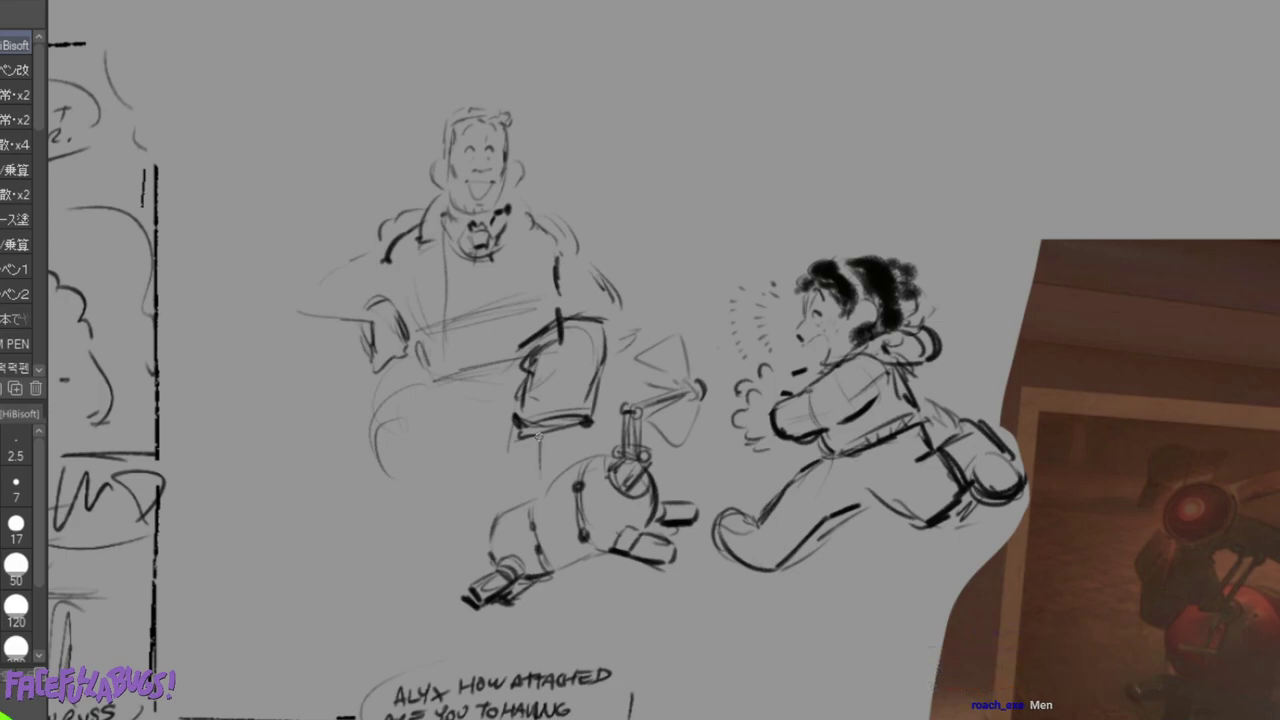
# Add the supporting lines and foot beneath the crossed leg, and define the near thigh and lap creases.
pyautogui.moveTo(556, 424); pyautogui.dragTo(541, 490)
pyautogui.moveTo(548, 587)
pyautogui.mouseDown()
pyautogui.moveTo(579, 584)
pyautogui.moveTo(598, 558)
pyautogui.moveTo(596, 580)
pyautogui.moveTo(586, 576)
pyautogui.mouseUp()
pyautogui.moveTo(383, 407)
pyautogui.mouseDown()
pyautogui.moveTo(394, 389)
pyautogui.moveTo(439, 386)
pyautogui.moveTo(451, 404)
pyautogui.moveTo(511, 424)
pyautogui.mouseUp()
pyautogui.moveTo(397, 391)
pyautogui.mouseDown()
pyautogui.moveTo(426, 382)
pyautogui.moveTo(434, 348)
pyautogui.mouseUp()
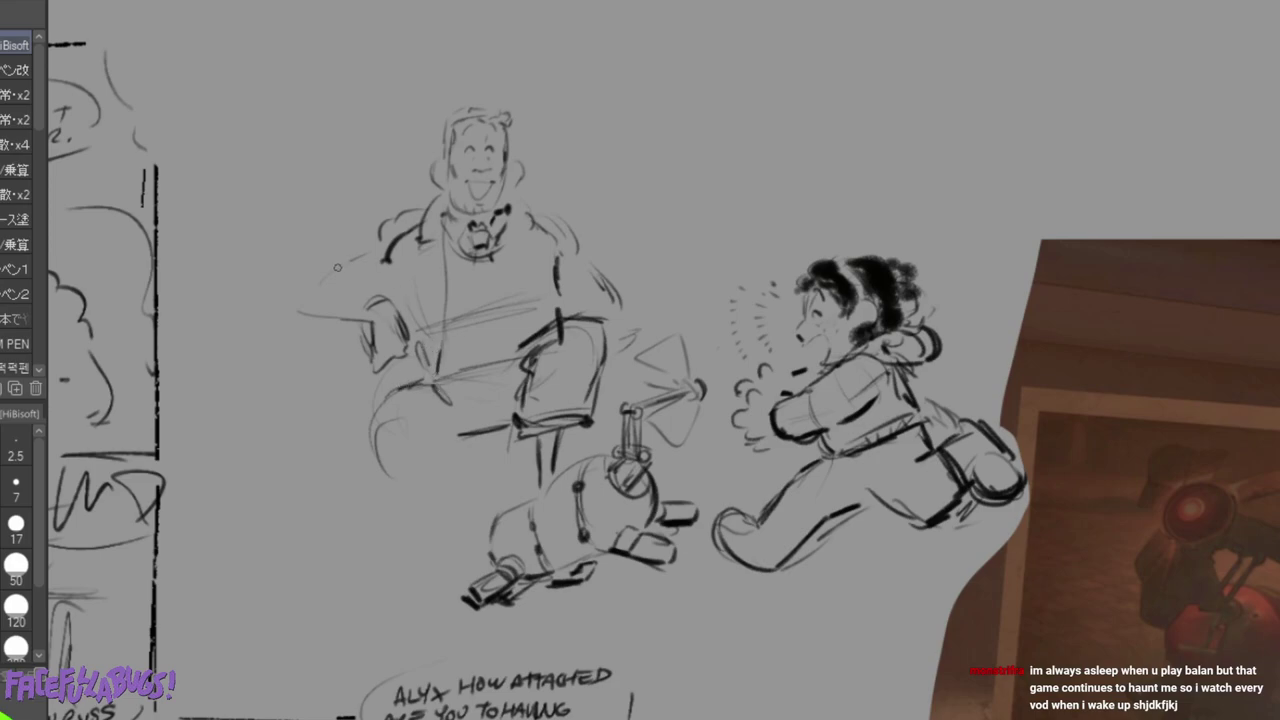
# Sketch the horizontal backrest and seat lines of a bench extending on both sides of the seated man.
pyautogui.moveTo(328, 321); pyautogui.dragTo(241, 325)
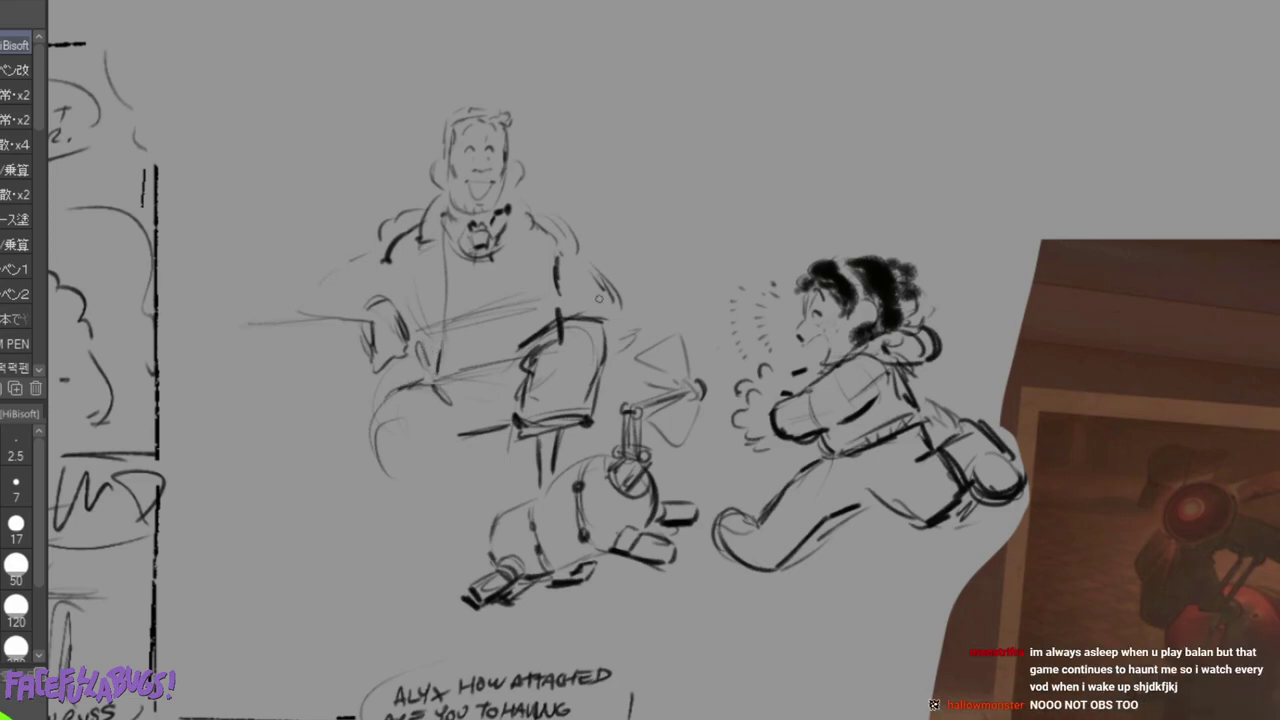
pyautogui.moveTo(644, 298); pyautogui.dragTo(706, 296)
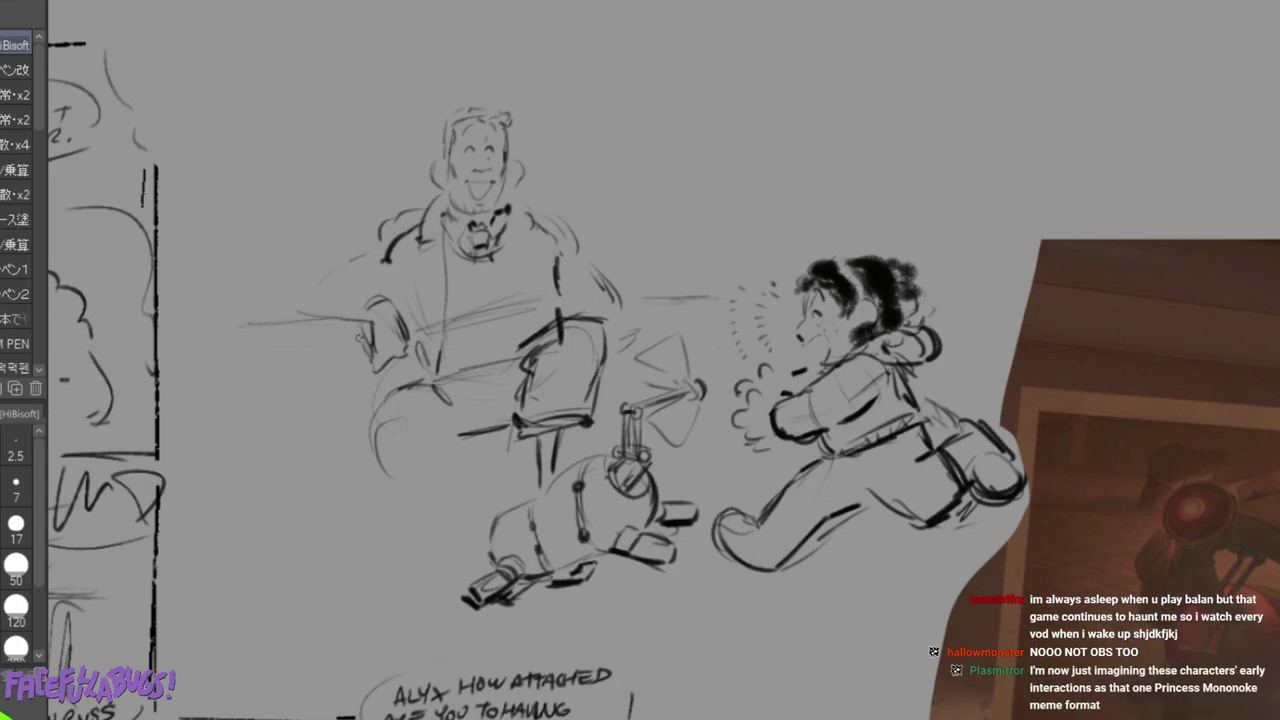
pyautogui.moveTo(189, 337); pyautogui.dragTo(278, 320)
pyautogui.moveTo(243, 345); pyautogui.dragTo(340, 340)
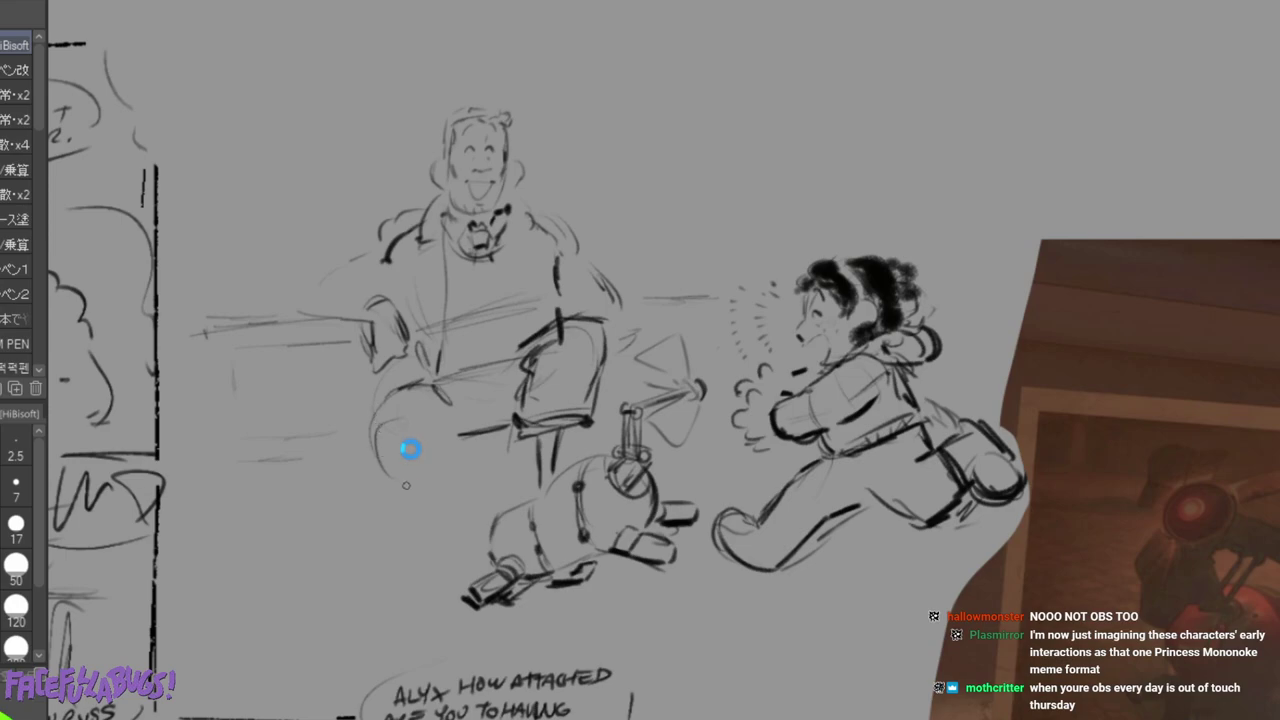
# Draw the seated man's near lower leg with a rolled trouser cuff and a rounded shoe, cleaning up the cuff lines.
pyautogui.moveTo(390, 462)
pyautogui.mouseDown()
pyautogui.moveTo(394, 543)
pyautogui.moveTo(414, 565)
pyautogui.moveTo(449, 440)
pyautogui.moveTo(461, 554)
pyautogui.moveTo(443, 567)
pyautogui.moveTo(411, 557)
pyautogui.moveTo(451, 550)
pyautogui.moveTo(376, 558)
pyautogui.mouseUp()
pyautogui.moveTo(374, 562)
pyautogui.mouseDown()
pyautogui.moveTo(408, 558)
pyautogui.moveTo(396, 560)
pyautogui.moveTo(413, 532)
pyautogui.moveTo(380, 543)
pyautogui.moveTo(447, 510)
pyautogui.moveTo(464, 558)
pyautogui.mouseUp()
pyautogui.moveTo(455, 508)
pyautogui.mouseDown()
pyautogui.moveTo(435, 406)
pyautogui.moveTo(462, 440)
pyautogui.moveTo(463, 525)
pyautogui.mouseUp()
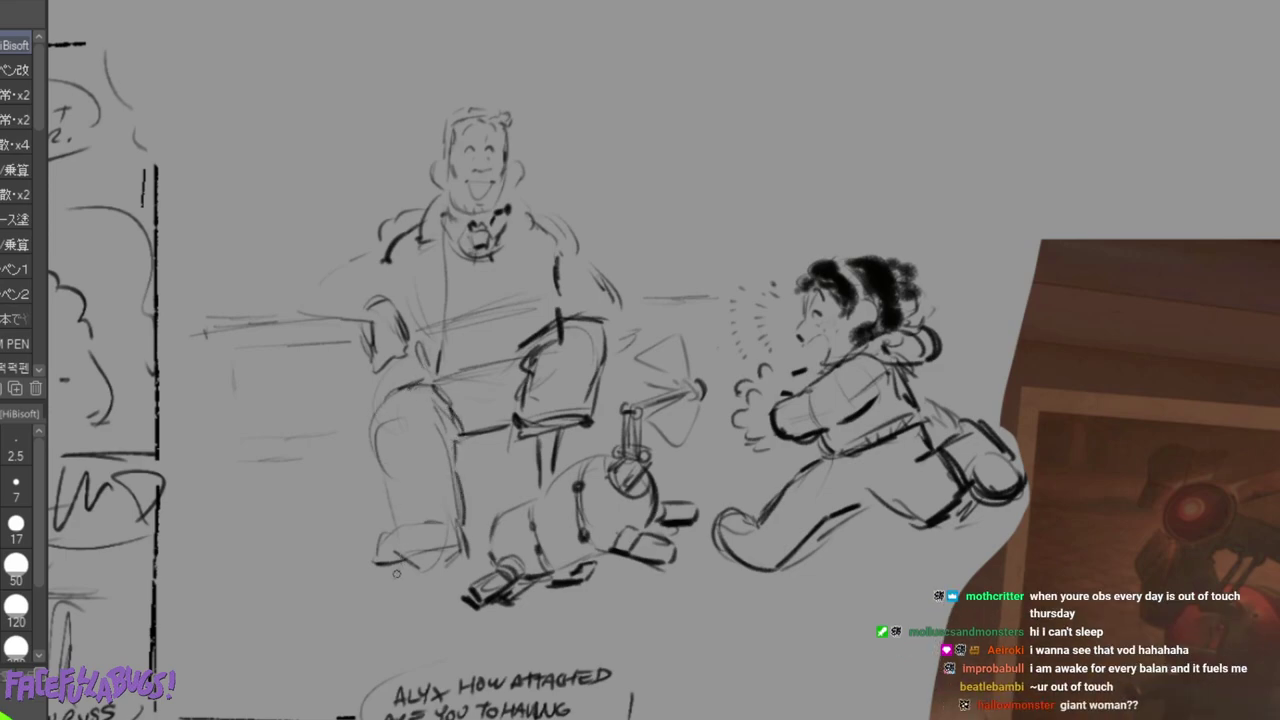
pyautogui.moveTo(402, 564); pyautogui.dragTo(385, 595)
pyautogui.moveTo(446, 567); pyautogui.dragTo(452, 597)
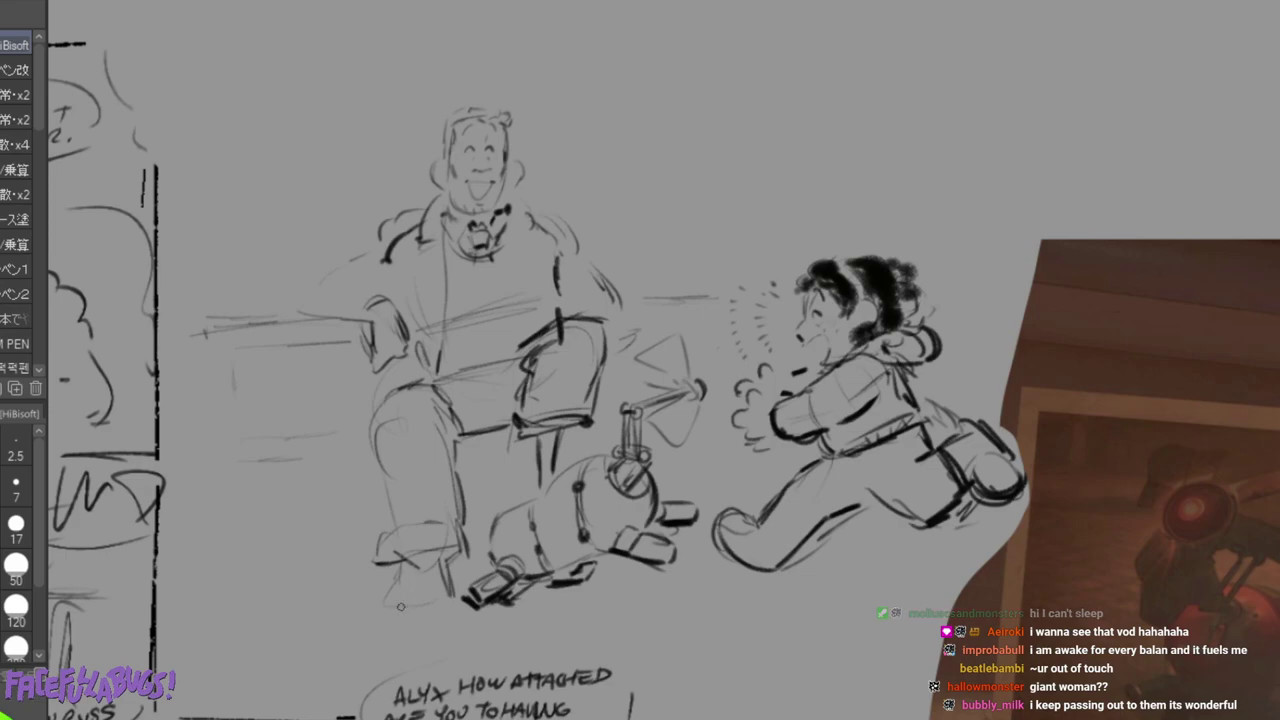
pyautogui.moveTo(370, 615)
pyautogui.mouseDown()
pyautogui.moveTo(426, 618)
pyautogui.moveTo(447, 602)
pyautogui.mouseUp()
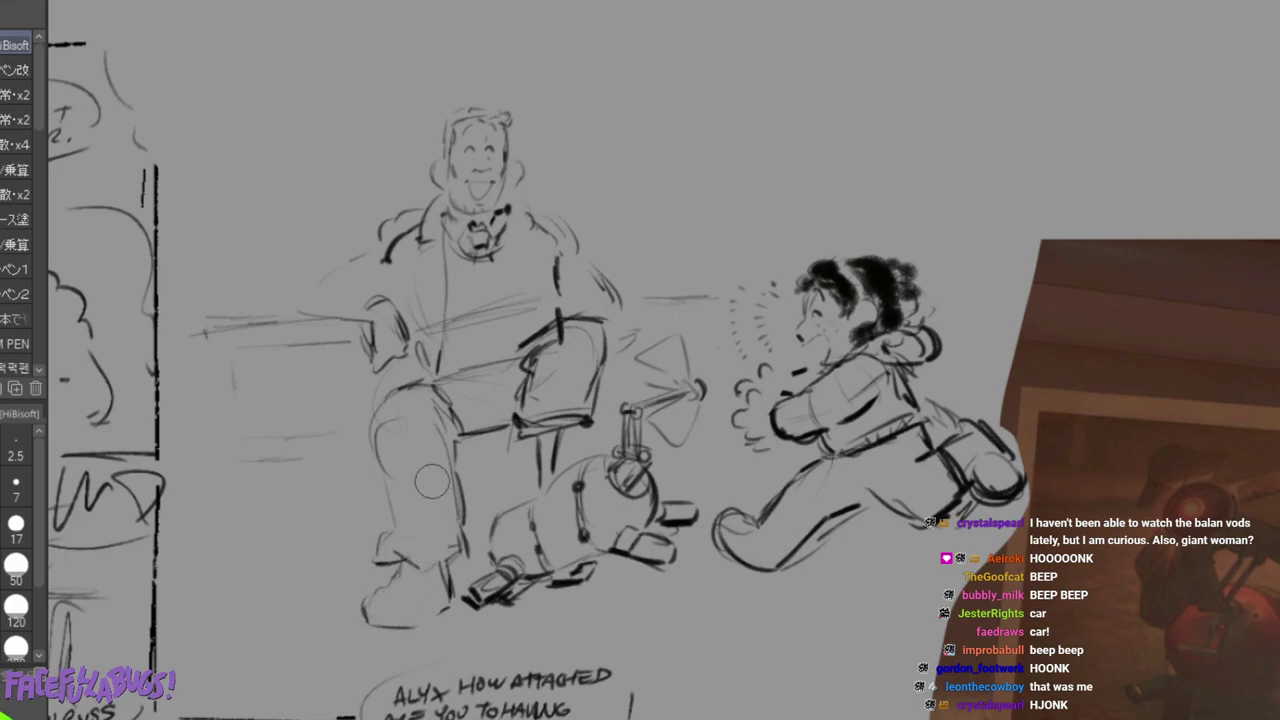
pyautogui.moveTo(370, 518)
pyautogui.mouseDown()
pyautogui.moveTo(379, 556)
pyautogui.moveTo(438, 534)
pyautogui.moveTo(420, 550)
pyautogui.moveTo(432, 561)
pyautogui.moveTo(396, 564)
pyautogui.moveTo(465, 546)
pyautogui.mouseUp()
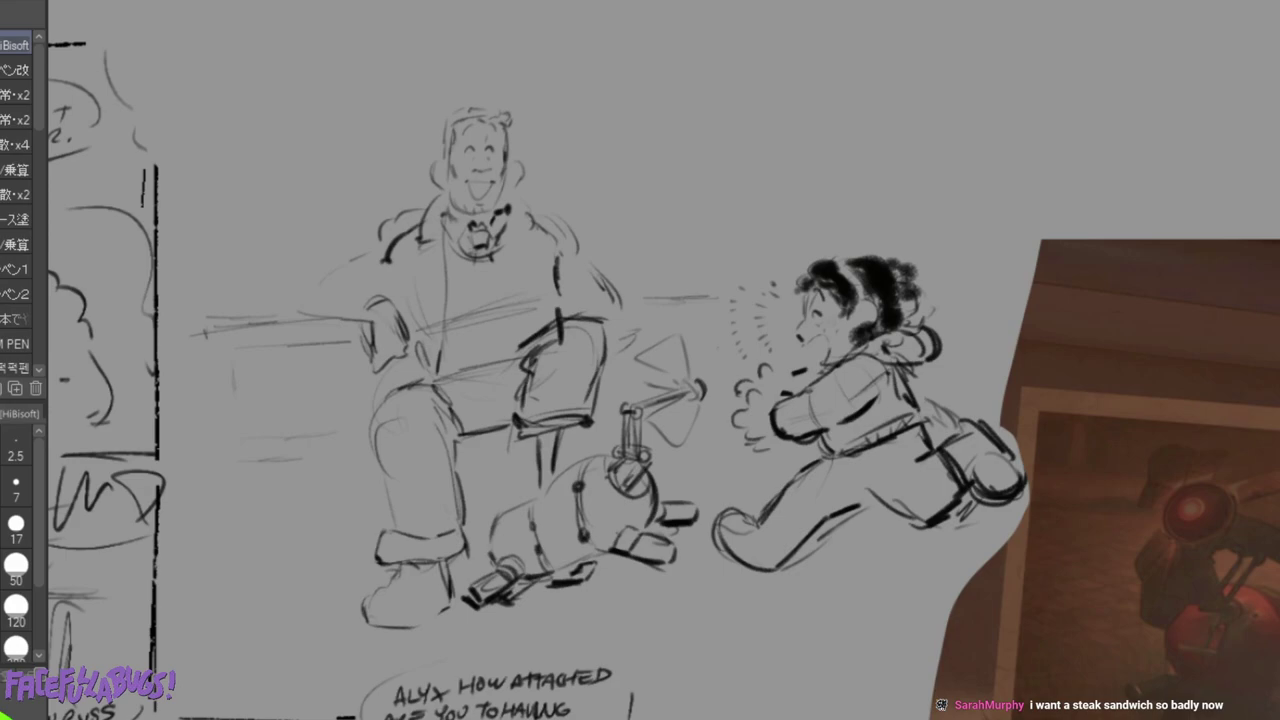
# Outline the seated man's coat lapels and undo the last stroke on the coat front.
pyautogui.scroll(-1, 480, 398)
pyautogui.scroll(-1, 477, 400)
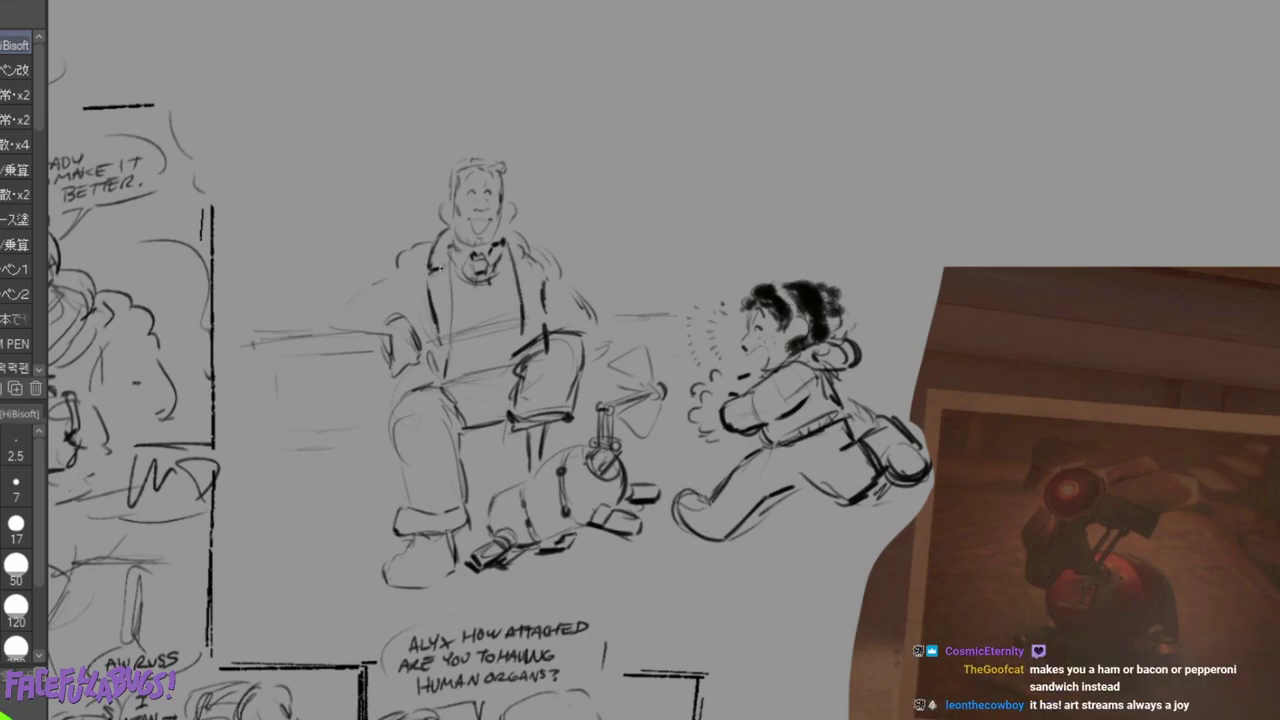
pyautogui.hotkey('ctrl', 'z')
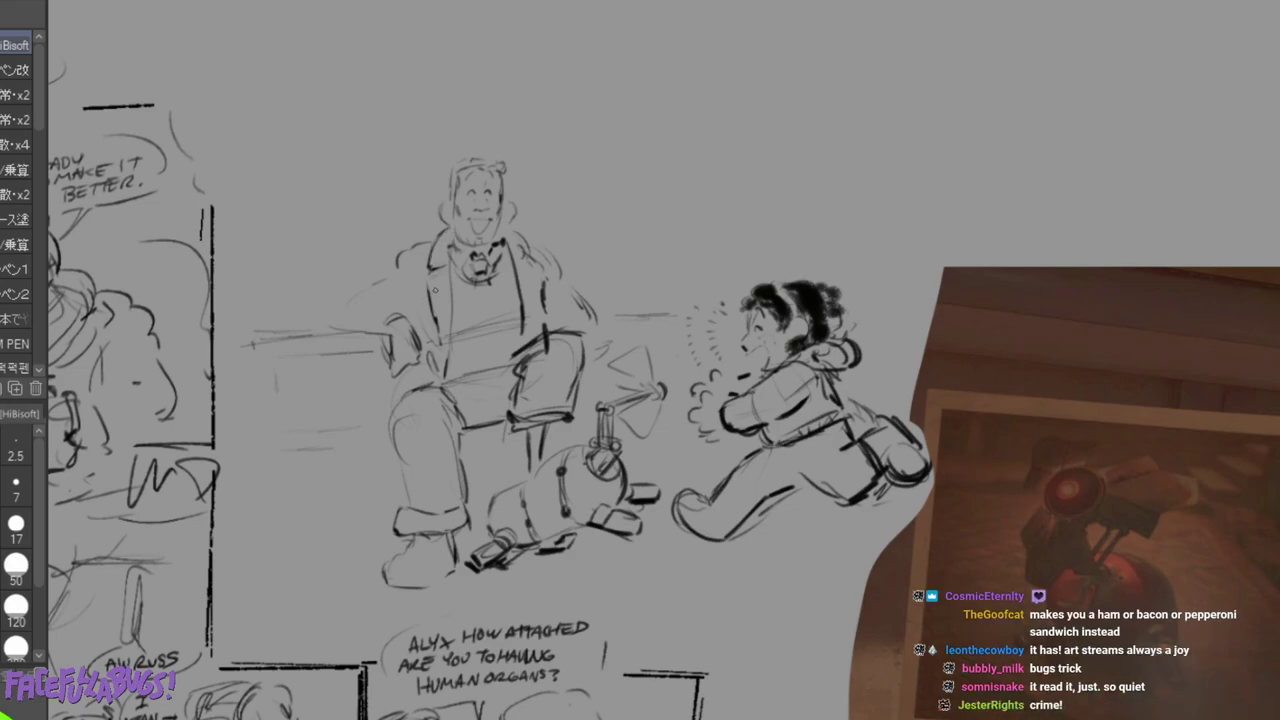
# Define the seated man's shoulder and replace the scribbled neckline with a pointed open collar and a row of small shirt buttons.
pyautogui.moveTo(411, 252)
pyautogui.mouseDown()
pyautogui.moveTo(424, 276)
pyautogui.moveTo(411, 288)
pyautogui.mouseUp()
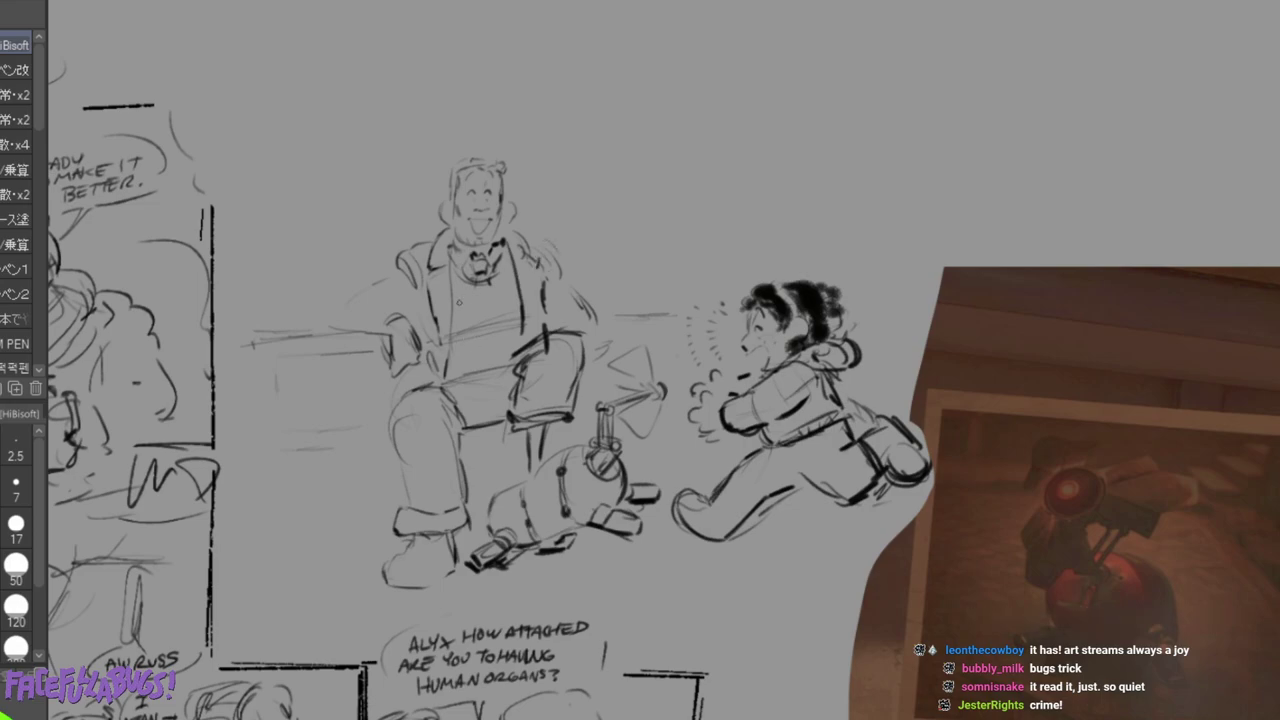
pyautogui.moveTo(458, 284); pyautogui.dragTo(496, 284)
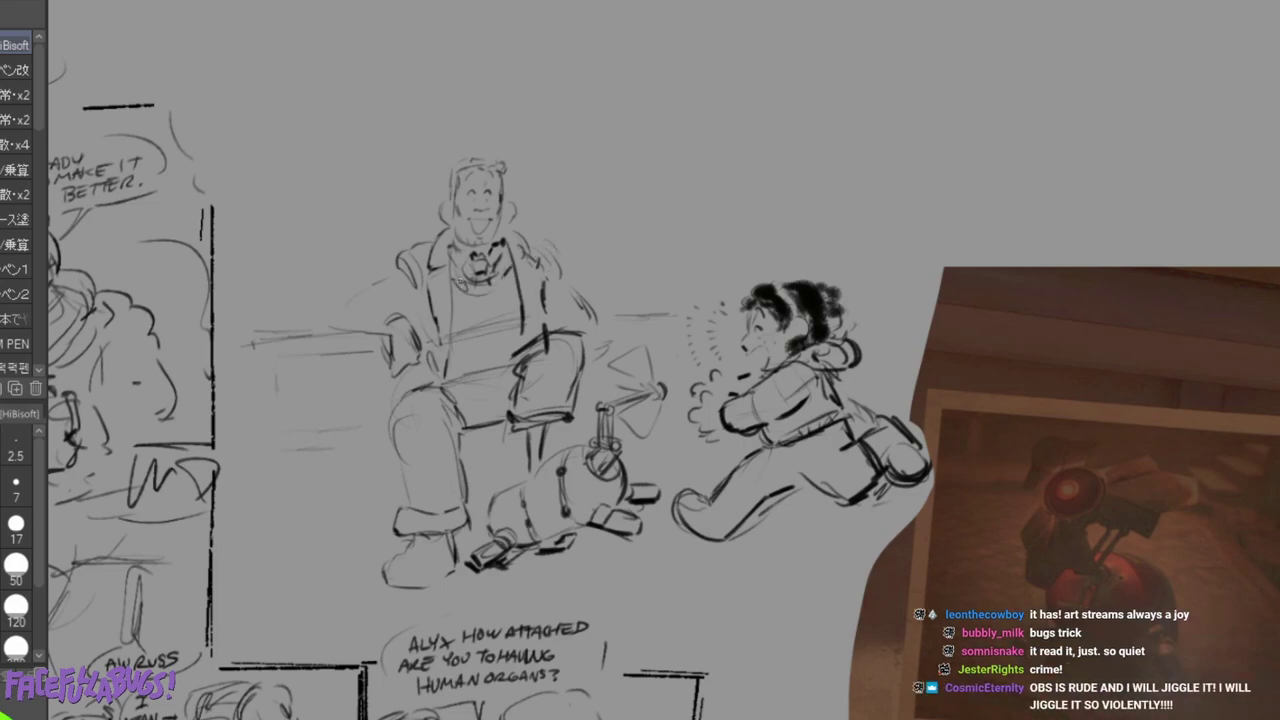
pyautogui.moveTo(462, 288)
pyautogui.mouseDown()
pyautogui.moveTo(507, 287)
pyautogui.moveTo(484, 270)
pyautogui.mouseUp()
pyautogui.hotkey('ctrl', 'z')
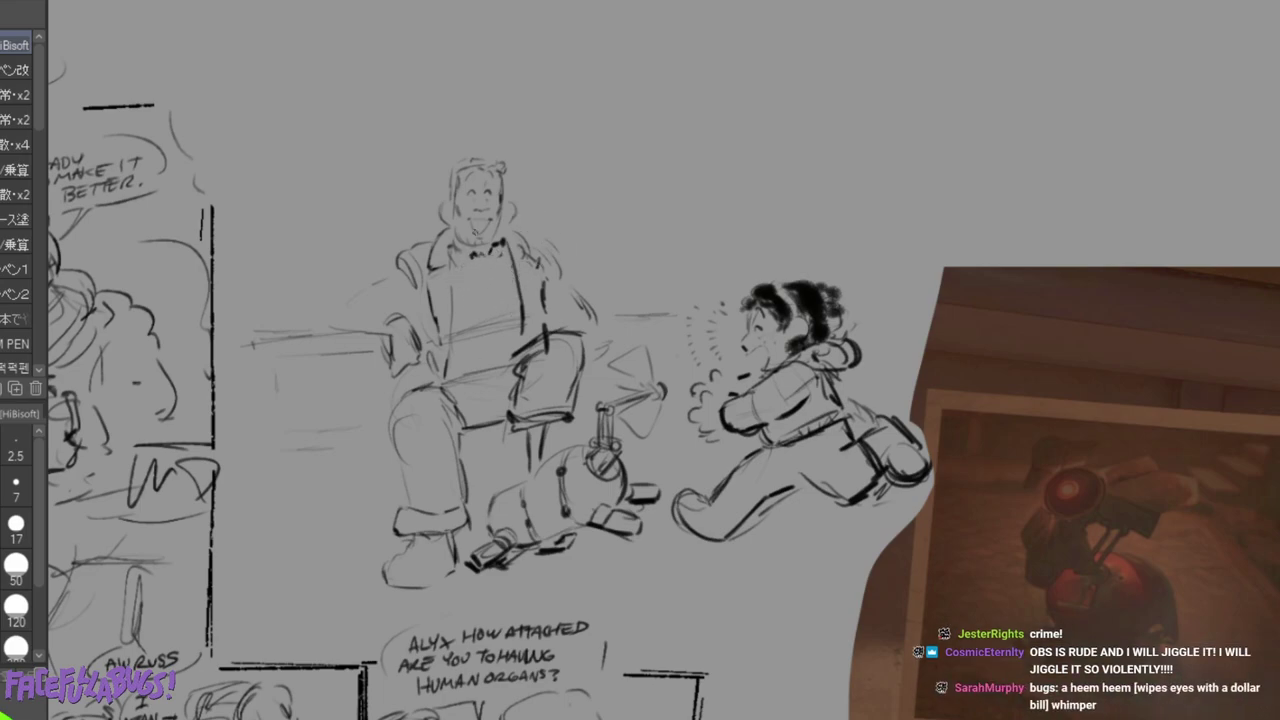
pyautogui.moveTo(474, 260); pyautogui.dragTo(500, 243)
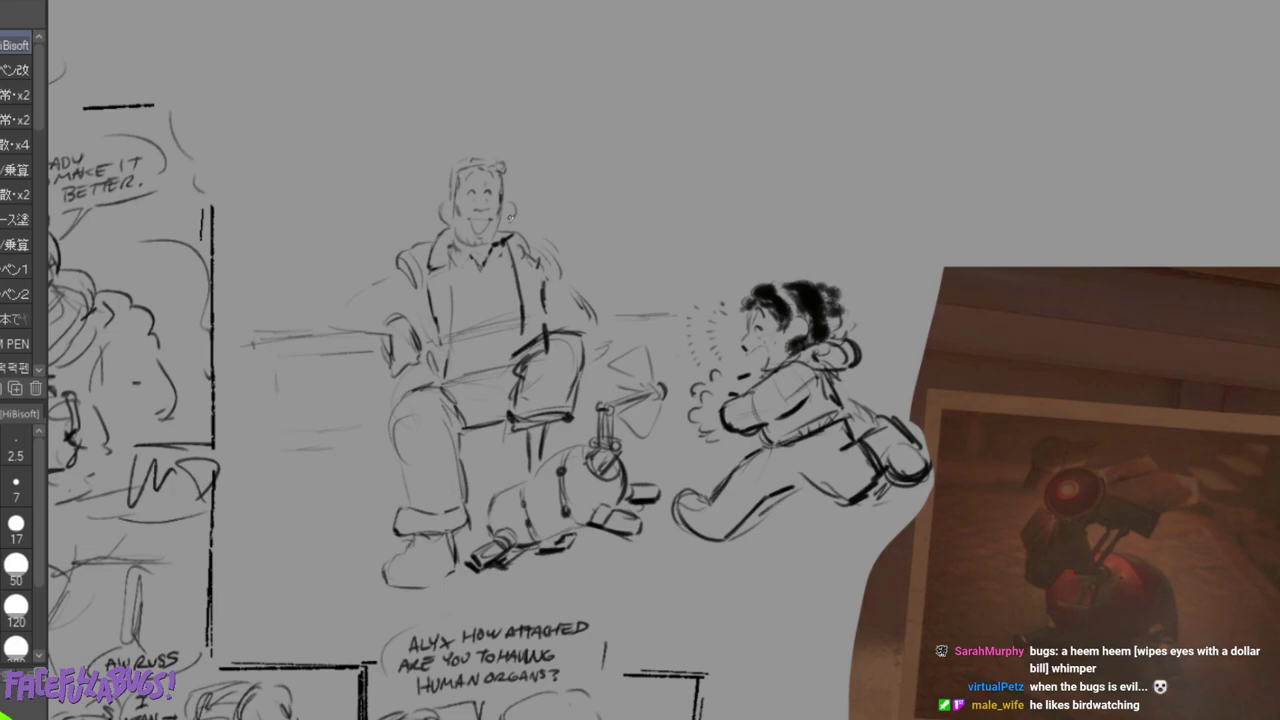
pyautogui.moveTo(480, 279); pyautogui.dragTo(483, 282)
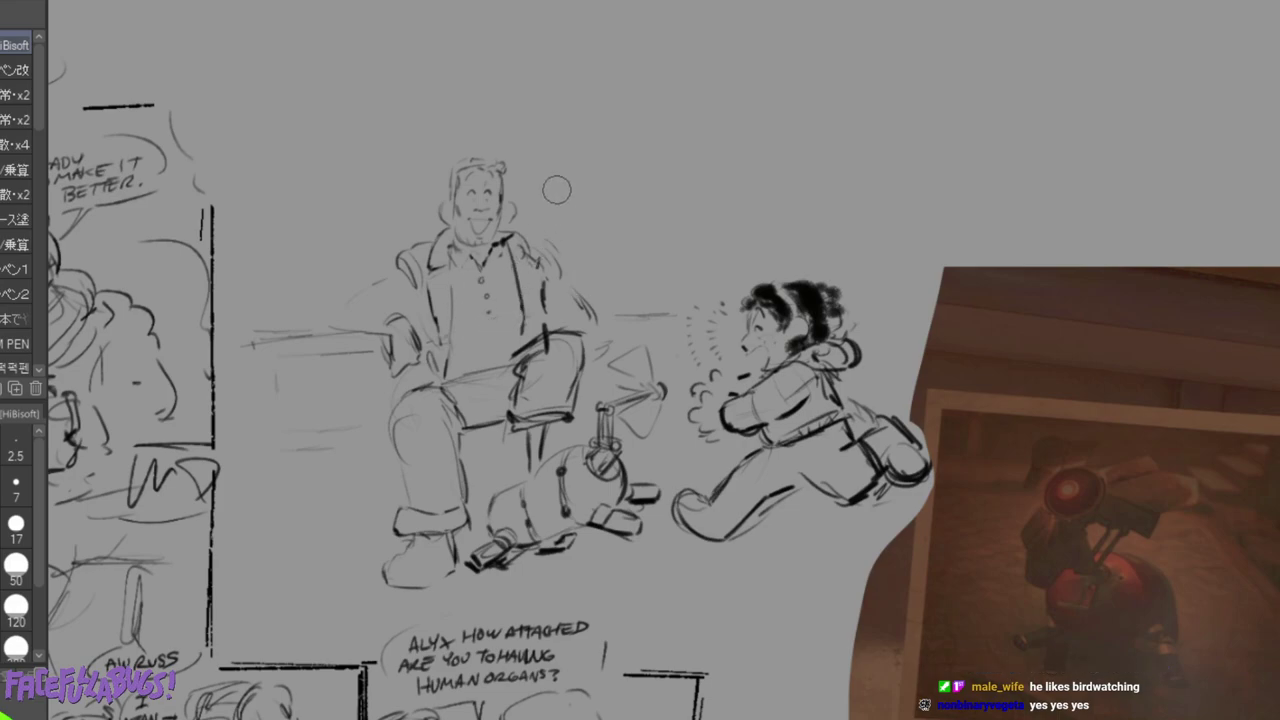
pyautogui.click(487, 321)
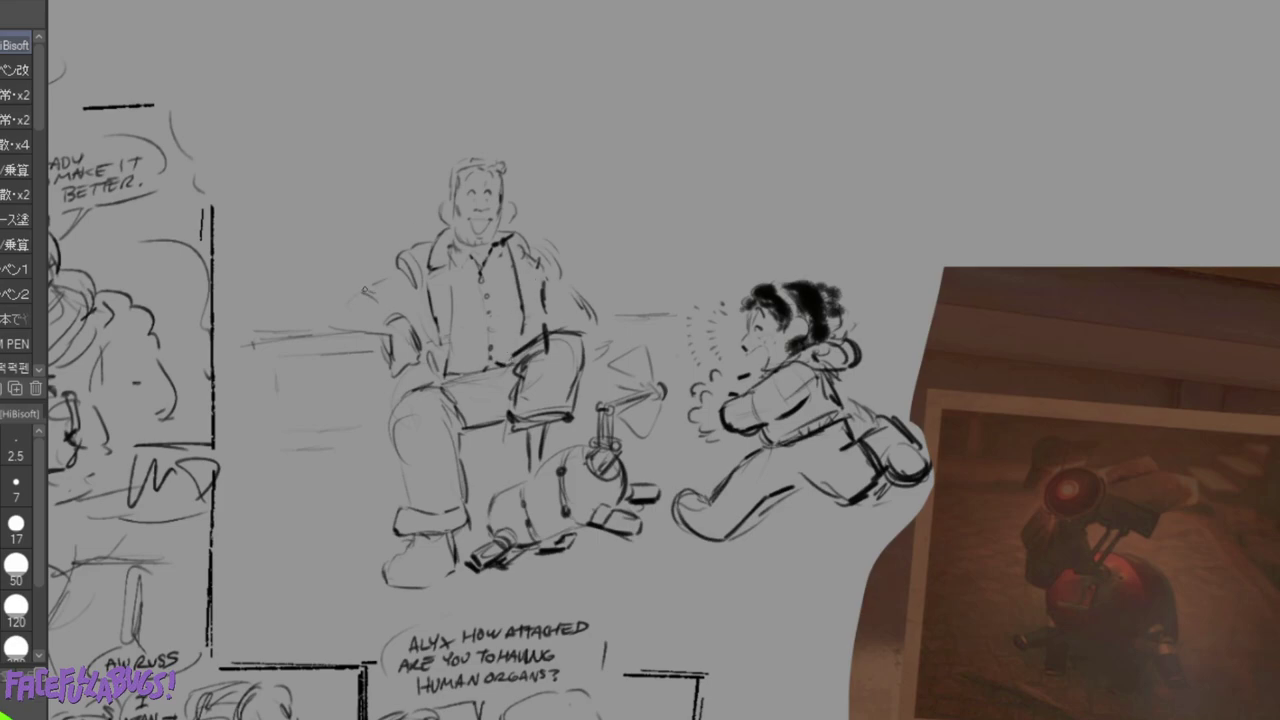
# Rework the seated man's bent arm resting over the bench backrest, with its sleeve, elbow and shoulder lines, and touch up his face.
pyautogui.moveTo(346, 294)
pyautogui.mouseDown()
pyautogui.moveTo(345, 330)
pyautogui.moveTo(346, 299)
pyautogui.moveTo(344, 325)
pyautogui.moveTo(410, 291)
pyautogui.moveTo(346, 291)
pyautogui.moveTo(332, 319)
pyautogui.mouseUp()
pyautogui.press('e')
pyautogui.press('p')
pyautogui.moveTo(366, 280)
pyautogui.mouseDown()
pyautogui.moveTo(392, 310)
pyautogui.moveTo(344, 295)
pyautogui.moveTo(394, 266)
pyautogui.moveTo(418, 311)
pyautogui.moveTo(395, 315)
pyautogui.moveTo(411, 318)
pyautogui.moveTo(418, 347)
pyautogui.moveTo(387, 342)
pyautogui.moveTo(380, 372)
pyautogui.mouseUp()
pyautogui.moveTo(380, 372); pyautogui.dragTo(418, 370)
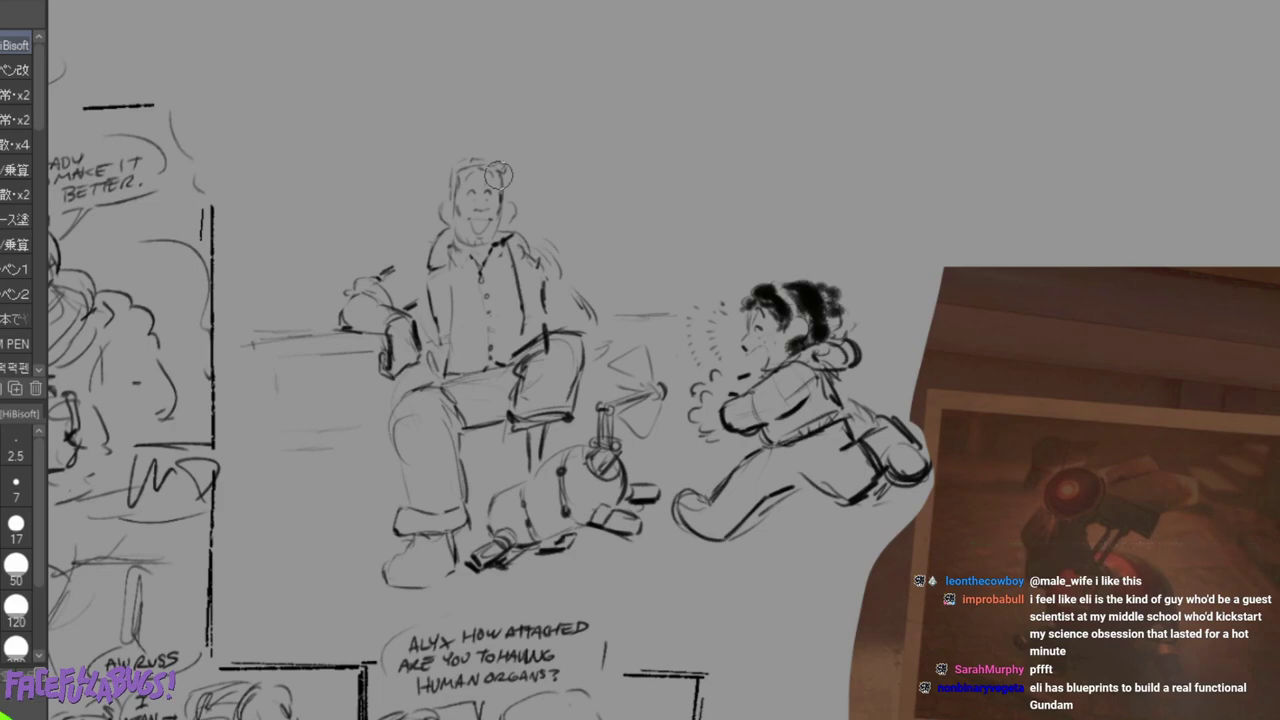
pyautogui.moveTo(405, 245)
pyautogui.mouseDown()
pyautogui.moveTo(521, 210)
pyautogui.moveTo(533, 236)
pyautogui.moveTo(504, 222)
pyautogui.moveTo(394, 258)
pyautogui.mouseUp()
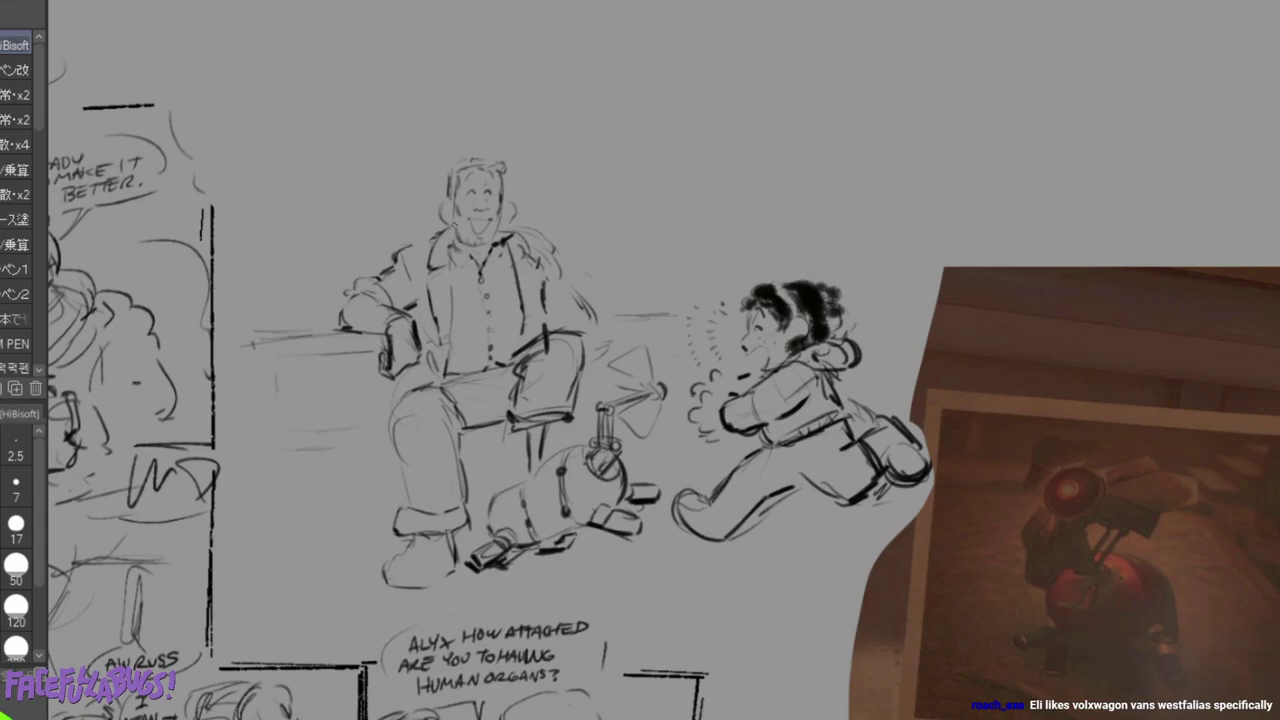
pyautogui.moveTo(503, 201)
pyautogui.mouseDown()
pyautogui.moveTo(502, 224)
pyautogui.moveTo(452, 221)
pyautogui.mouseUp()
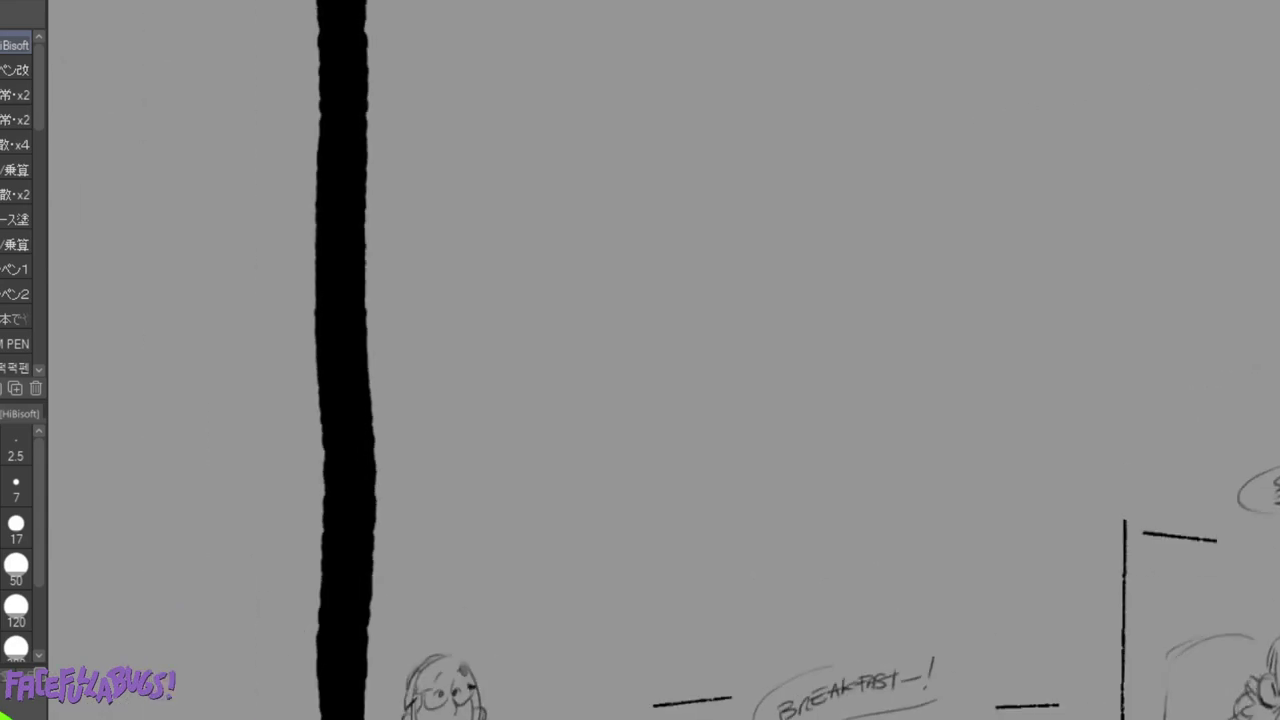
# Sketch a small elongated head with worried eyes and a hand at the chin in the empty area beside the thick black line.
pyautogui.hscroll(1, 664, 360)
pyautogui.hscroll(-1, 664, 360)
pyautogui.scroll(1, 664, 360)
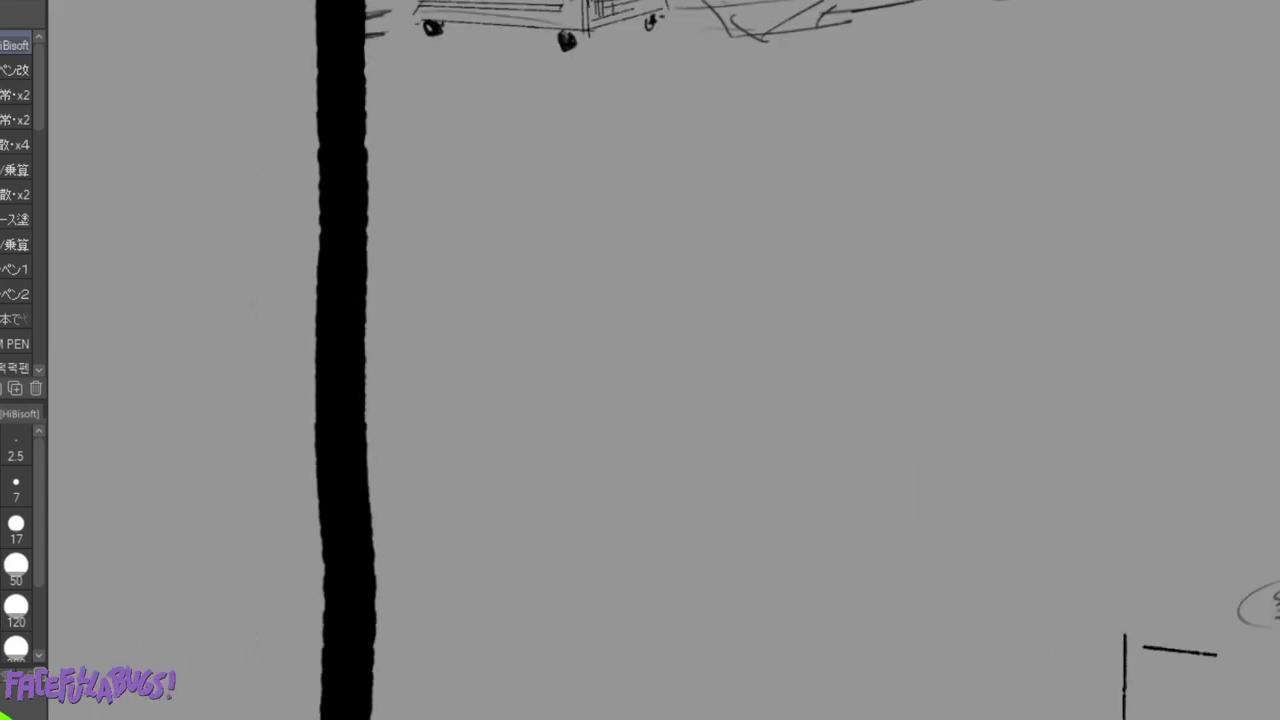
pyautogui.moveTo(483, 535); pyautogui.dragTo(476, 602)
pyautogui.moveTo(520, 524)
pyautogui.mouseDown()
pyautogui.moveTo(548, 553)
pyautogui.moveTo(521, 631)
pyautogui.mouseUp()
pyautogui.moveTo(502, 556)
pyautogui.mouseDown()
pyautogui.moveTo(540, 556)
pyautogui.moveTo(517, 617)
pyautogui.moveTo(535, 622)
pyautogui.moveTo(518, 648)
pyautogui.moveTo(496, 624)
pyautogui.mouseUp()
# Draw a rounded thought bubble above the head containing two small figures riding a three-legged strider.
pyautogui.moveTo(640, 276)
pyautogui.mouseDown()
pyautogui.moveTo(540, 306)
pyautogui.moveTo(535, 452)
pyautogui.moveTo(602, 470)
pyautogui.mouseUp()
pyautogui.moveTo(701, 299); pyautogui.dragTo(660, 456)
pyautogui.moveTo(630, 332)
pyautogui.mouseDown()
pyautogui.moveTo(588, 366)
pyautogui.moveTo(626, 366)
pyautogui.moveTo(610, 371)
pyautogui.moveTo(622, 380)
pyautogui.moveTo(598, 380)
pyautogui.moveTo(548, 446)
pyautogui.moveTo(622, 362)
pyautogui.moveTo(676, 398)
pyautogui.moveTo(668, 440)
pyautogui.mouseUp()
pyautogui.moveTo(594, 309)
pyautogui.mouseDown()
pyautogui.moveTo(607, 290)
pyautogui.moveTo(588, 342)
pyautogui.mouseUp()
pyautogui.moveTo(599, 325)
pyautogui.mouseDown()
pyautogui.moveTo(602, 338)
pyautogui.moveTo(618, 333)
pyautogui.moveTo(590, 362)
pyautogui.moveTo(617, 334)
pyautogui.moveTo(619, 289)
pyautogui.moveTo(631, 306)
pyautogui.mouseUp()
pyautogui.moveTo(614, 297)
pyautogui.mouseDown()
pyautogui.moveTo(603, 339)
pyautogui.moveTo(630, 333)
pyautogui.moveTo(609, 354)
pyautogui.moveTo(611, 319)
pyautogui.moveTo(605, 342)
pyautogui.moveTo(636, 332)
pyautogui.moveTo(632, 298)
pyautogui.moveTo(615, 384)
pyautogui.moveTo(582, 423)
pyautogui.moveTo(610, 465)
pyautogui.mouseUp()
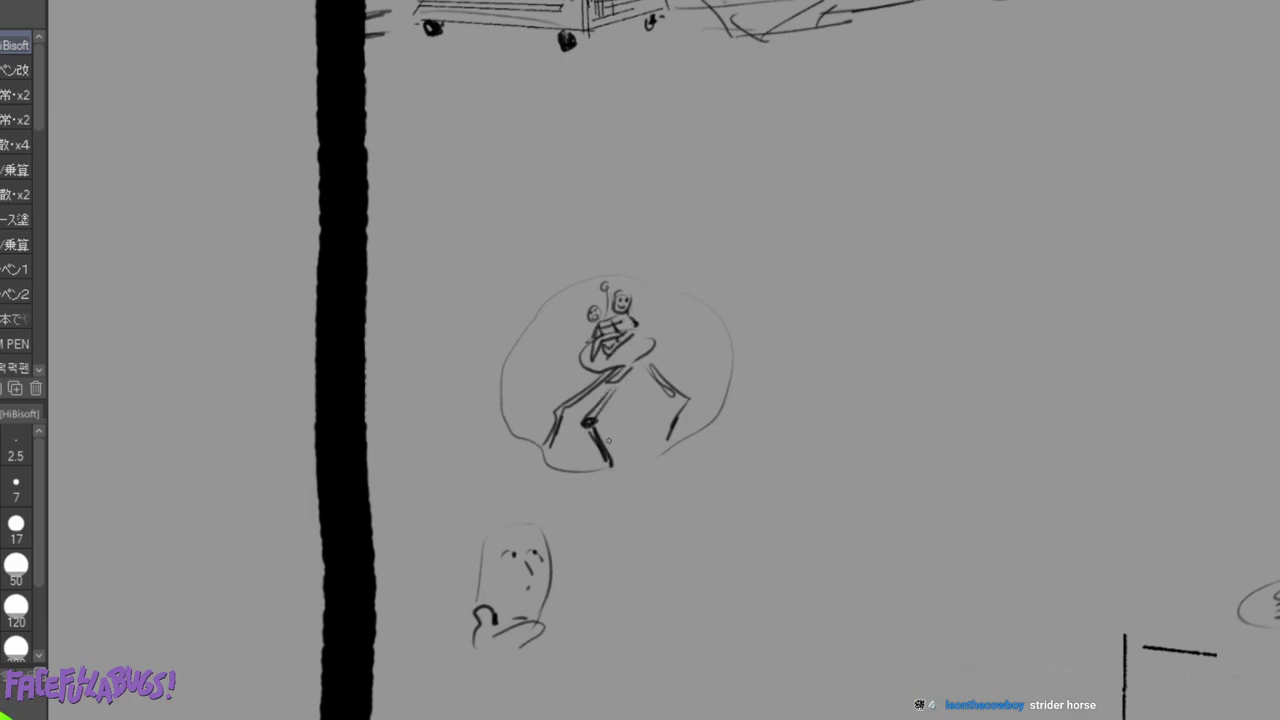
# Add knee joints and thicker segments to the strider's legs, and undo the last leg strokes.
pyautogui.moveTo(648, 370)
pyautogui.mouseDown()
pyautogui.moveTo(689, 405)
pyautogui.moveTo(676, 444)
pyautogui.mouseUp()
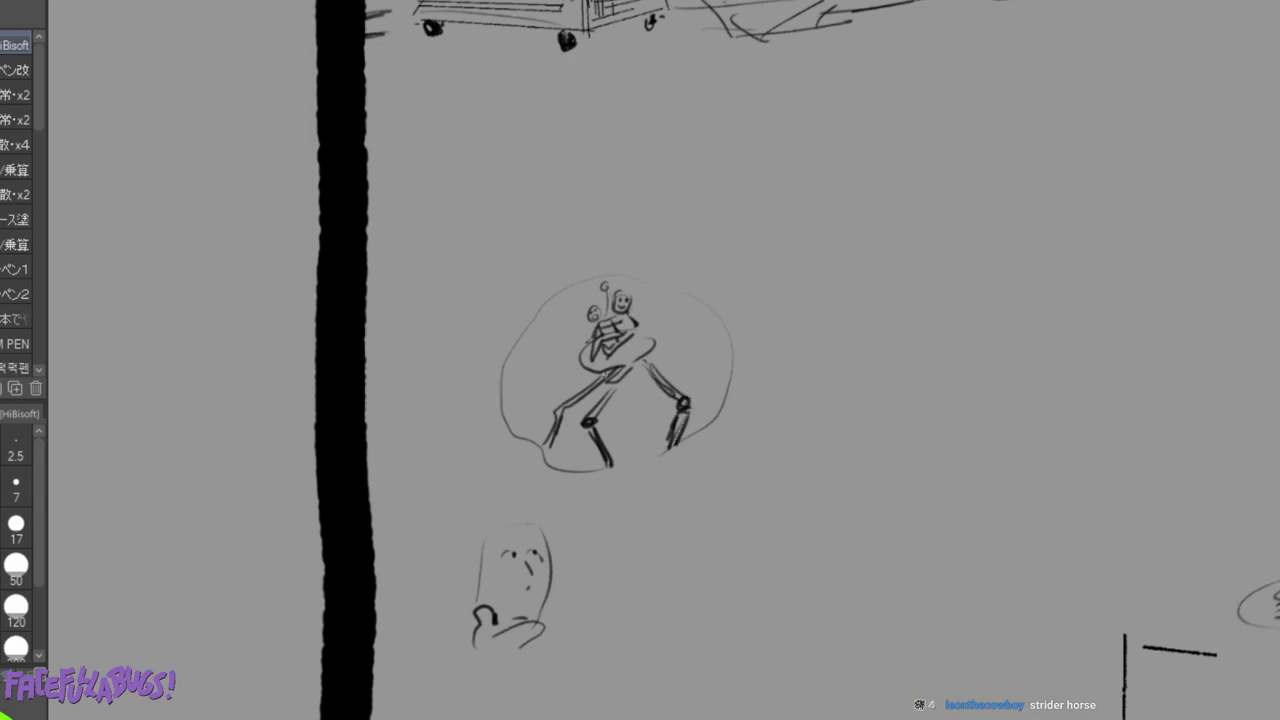
pyautogui.moveTo(555, 405); pyautogui.dragTo(558, 410)
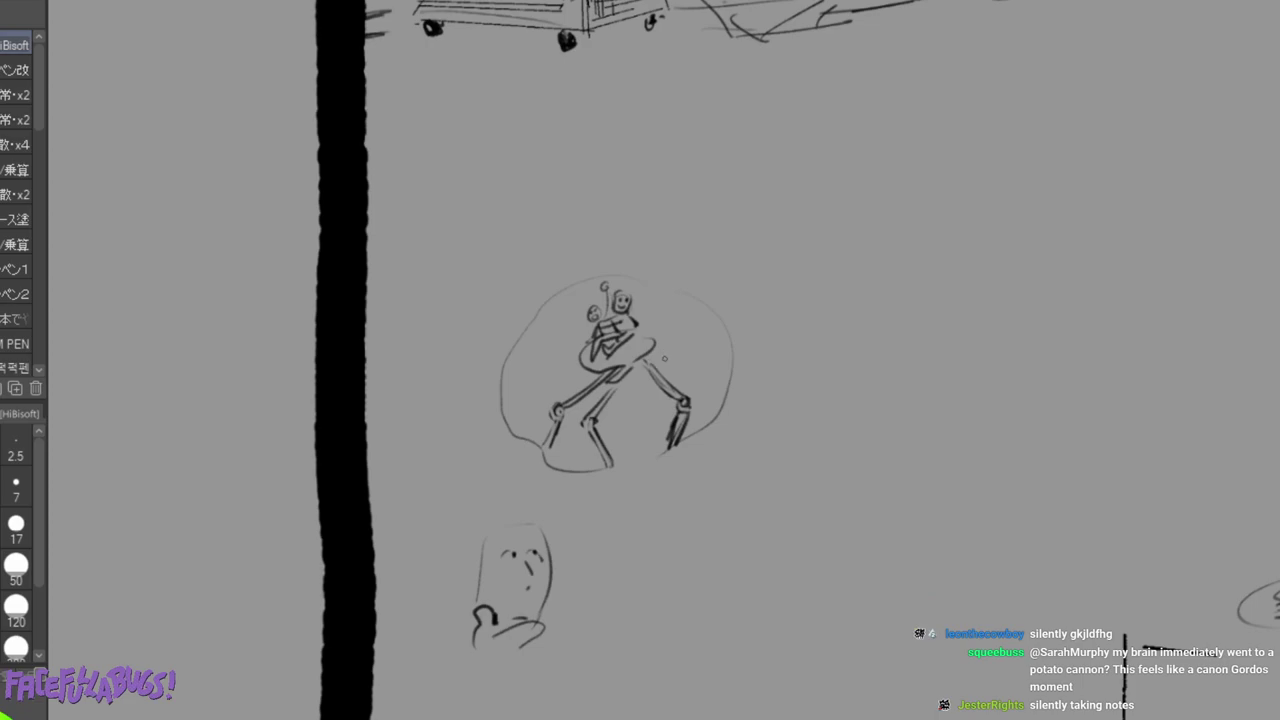
pyautogui.moveTo(682, 412); pyautogui.dragTo(670, 446)
pyautogui.hotkey('ctrl', 'z')
pyautogui.hotkey('ctrl', 'z')
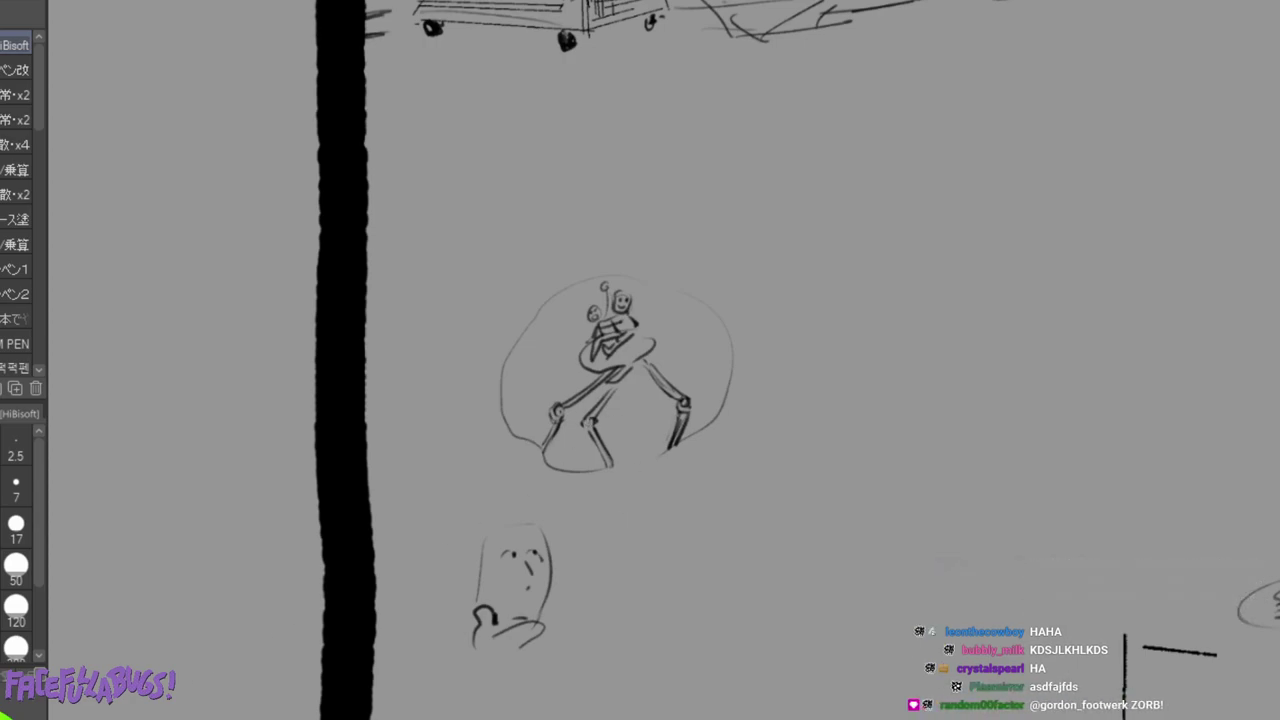
# Sketch a second elongated head beside the first one, with a rounded crown, eyes, a small smile and a chin line.
pyautogui.moveTo(621, 534)
pyautogui.mouseDown()
pyautogui.moveTo(668, 489)
pyautogui.moveTo(624, 545)
pyautogui.mouseUp()
pyautogui.moveTo(690, 502); pyautogui.dragTo(697, 515)
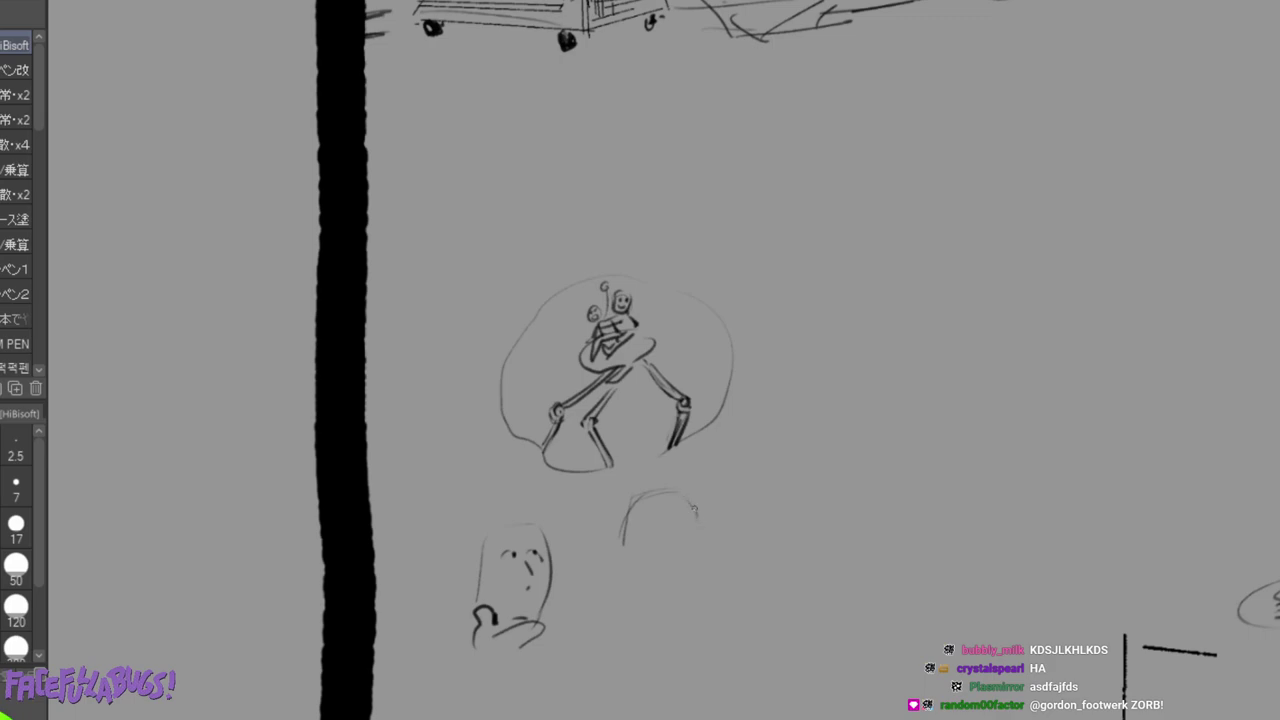
pyautogui.moveTo(620, 537)
pyautogui.mouseDown()
pyautogui.moveTo(625, 606)
pyautogui.moveTo(672, 602)
pyautogui.mouseUp()
pyautogui.moveTo(664, 516); pyautogui.dragTo(669, 519)
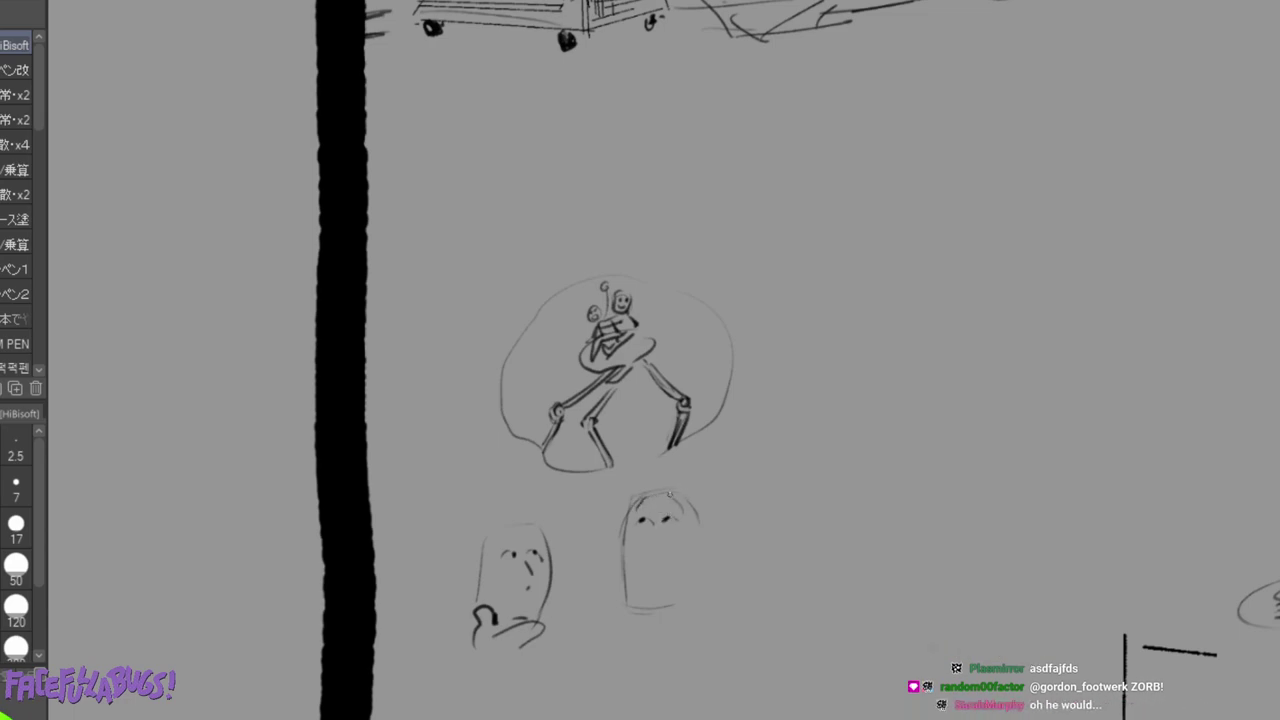
pyautogui.moveTo(645, 555); pyautogui.dragTo(664, 556)
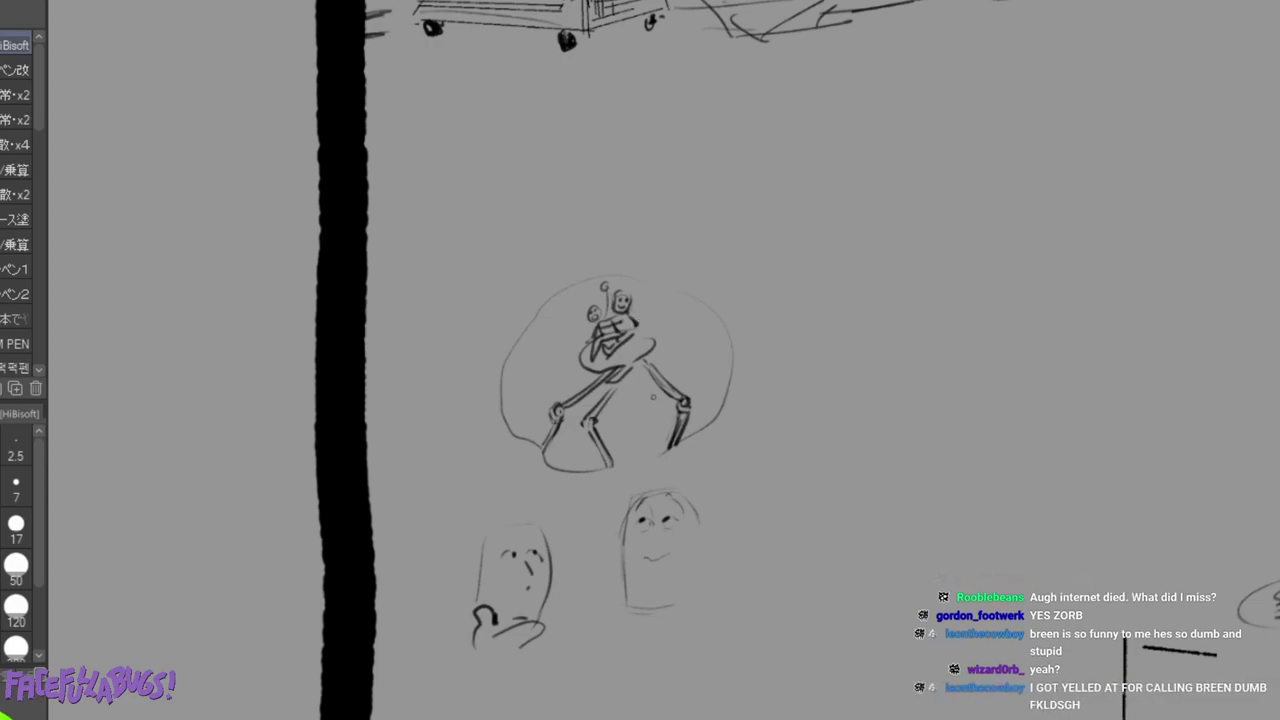
pyautogui.moveTo(646, 592); pyautogui.dragTo(673, 589)
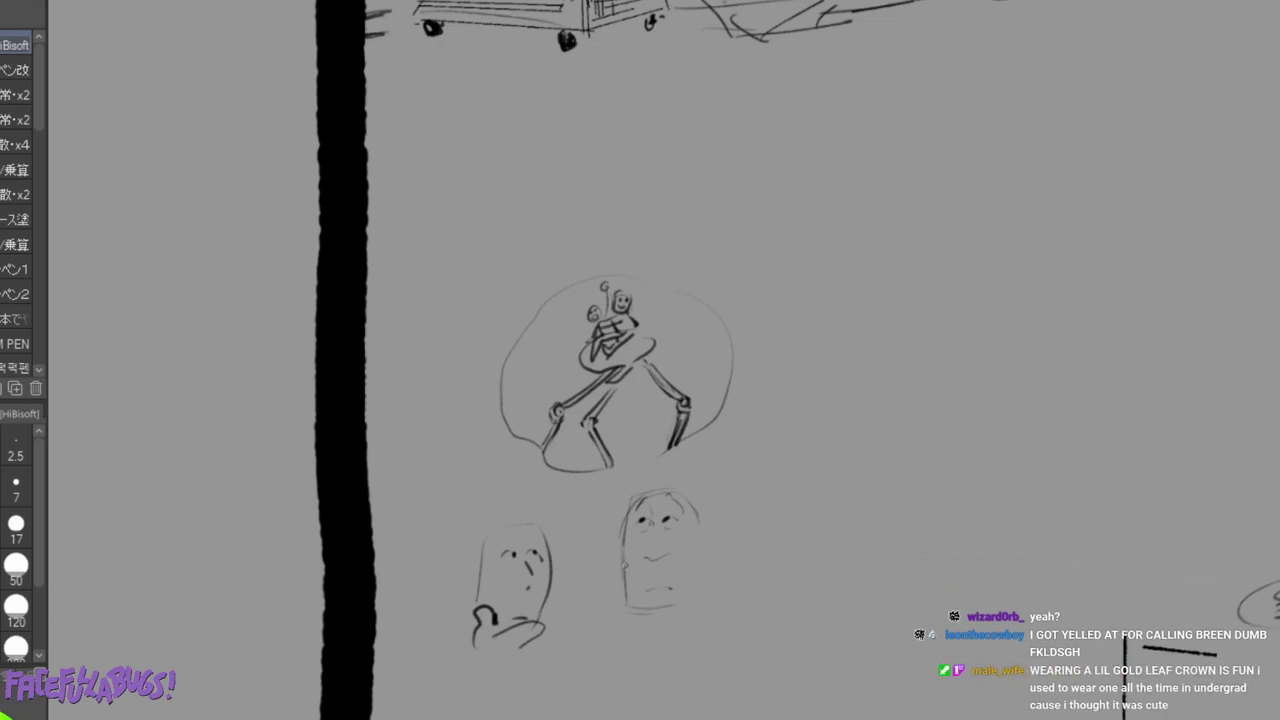
# Close the second head's cheek and jaw contours and draw a hand cupping its chin with the wrist below.
pyautogui.moveTo(625, 570)
pyautogui.mouseDown()
pyautogui.moveTo(640, 615)
pyautogui.moveTo(665, 617)
pyautogui.moveTo(654, 615)
pyautogui.moveTo(698, 581)
pyautogui.mouseUp()
pyautogui.moveTo(699, 531)
pyautogui.mouseDown()
pyautogui.moveTo(690, 562)
pyautogui.moveTo(630, 572)
pyautogui.mouseUp()
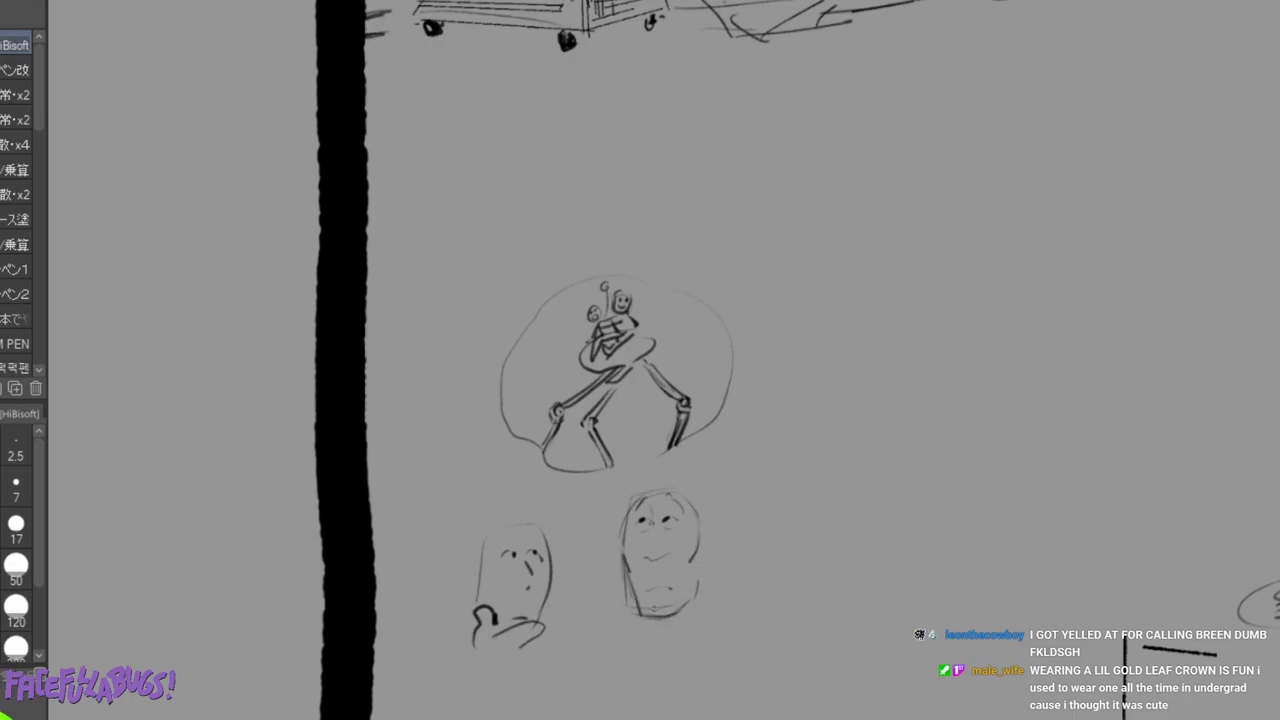
pyautogui.moveTo(666, 614)
pyautogui.mouseDown()
pyautogui.moveTo(616, 613)
pyautogui.moveTo(696, 641)
pyautogui.moveTo(696, 605)
pyautogui.mouseUp()
pyautogui.moveTo(706, 597)
pyautogui.mouseDown()
pyautogui.moveTo(680, 606)
pyautogui.moveTo(689, 592)
pyautogui.mouseUp()
pyautogui.moveTo(640, 628)
pyautogui.mouseDown()
pyautogui.moveTo(652, 663)
pyautogui.moveTo(692, 670)
pyautogui.moveTo(706, 652)
pyautogui.mouseUp()
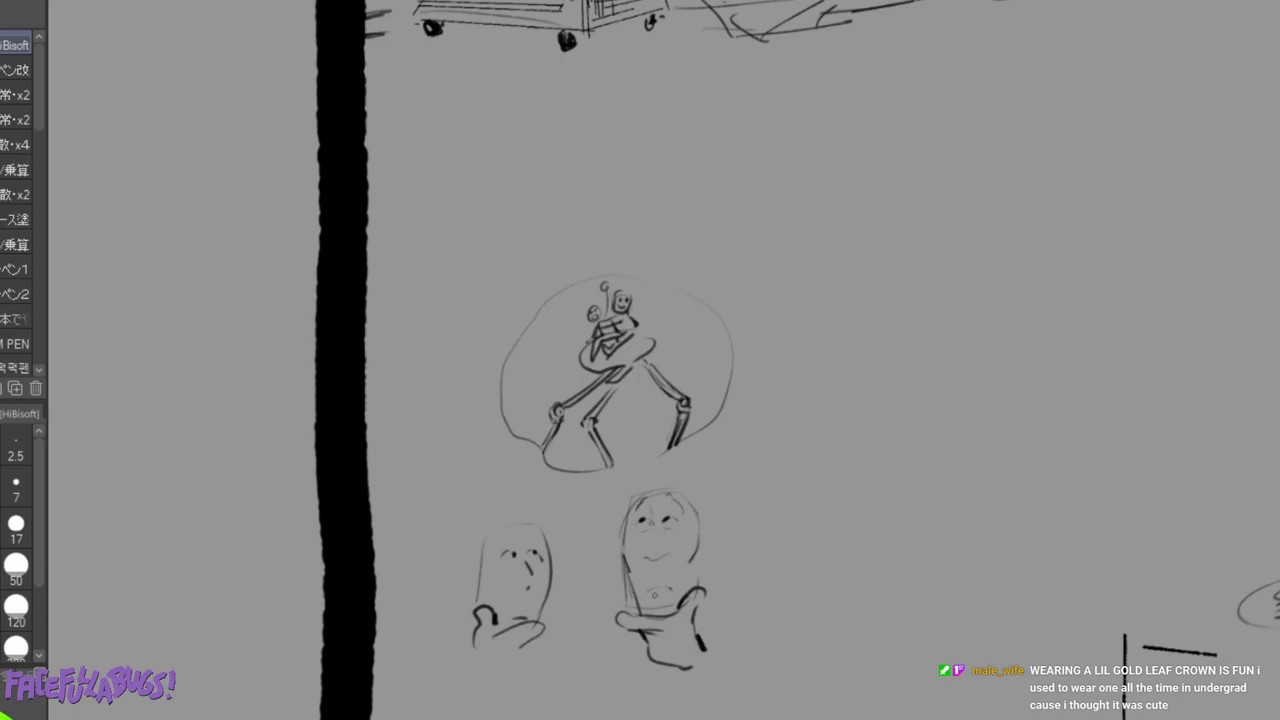
# Add a wrist line to the first head's hand and rework its face with new eyes, a hooked nose and raised brows.
pyautogui.moveTo(528, 652); pyautogui.dragTo(515, 676)
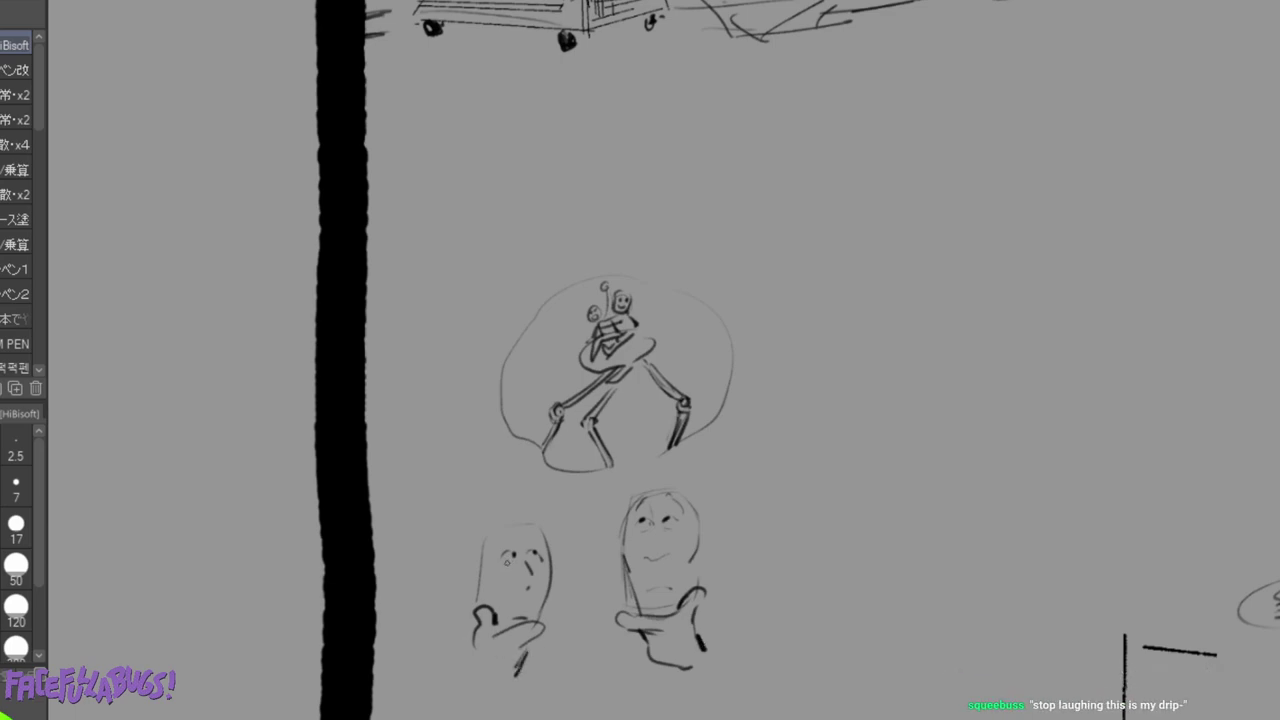
pyautogui.moveTo(510, 566)
pyautogui.mouseDown()
pyautogui.moveTo(541, 553)
pyautogui.moveTo(541, 564)
pyautogui.mouseUp()
pyautogui.moveTo(491, 609); pyautogui.dragTo(495, 622)
pyautogui.moveTo(527, 553); pyautogui.dragTo(537, 558)
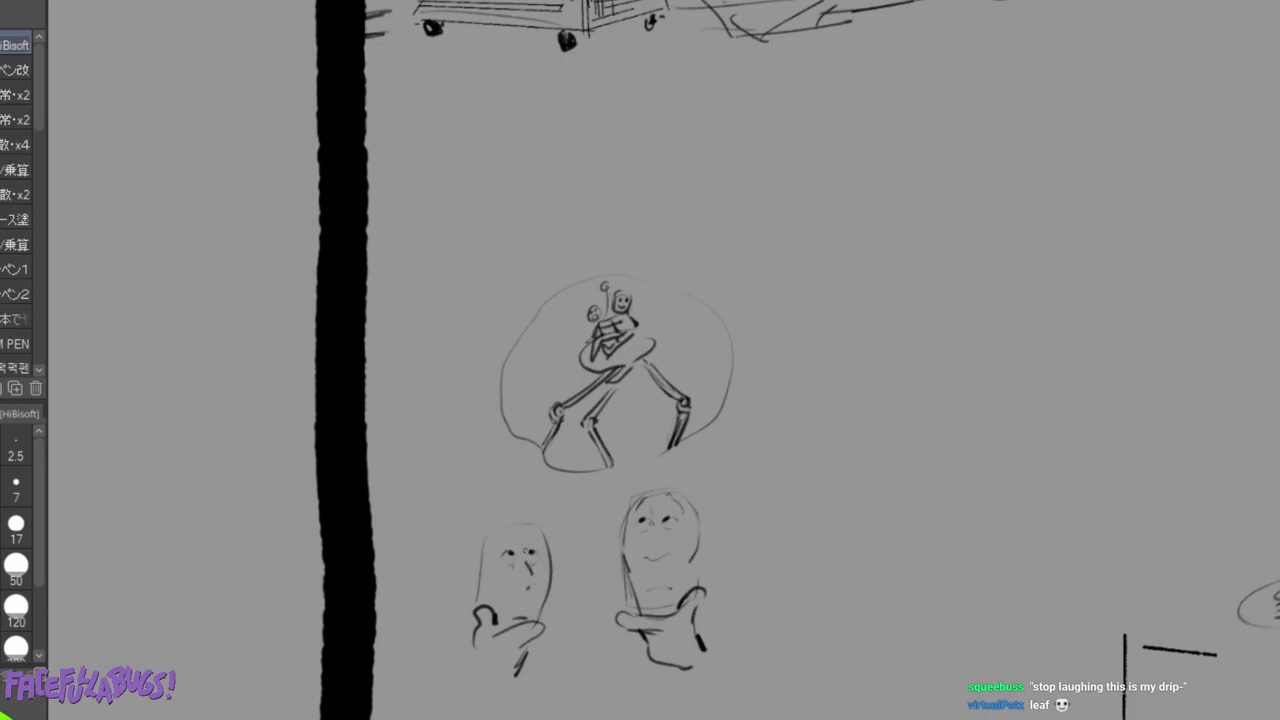
pyautogui.moveTo(527, 564)
pyautogui.mouseDown()
pyautogui.moveTo(532, 588)
pyautogui.moveTo(498, 615)
pyautogui.moveTo(519, 589)
pyautogui.mouseUp()
pyautogui.hotkey('ctrl', 'z')
pyautogui.hotkey('ctrl', 'z')
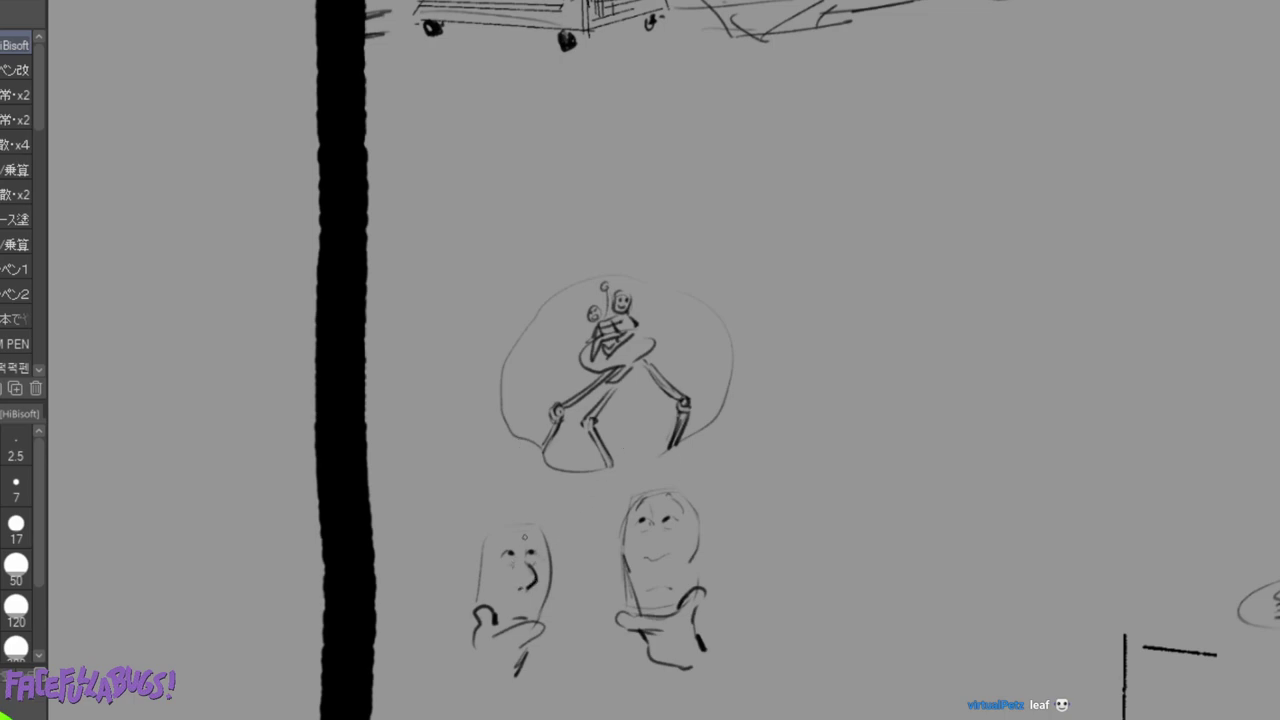
pyautogui.moveTo(498, 542)
pyautogui.mouseDown()
pyautogui.moveTo(532, 530)
pyautogui.moveTo(546, 592)
pyautogui.mouseUp()
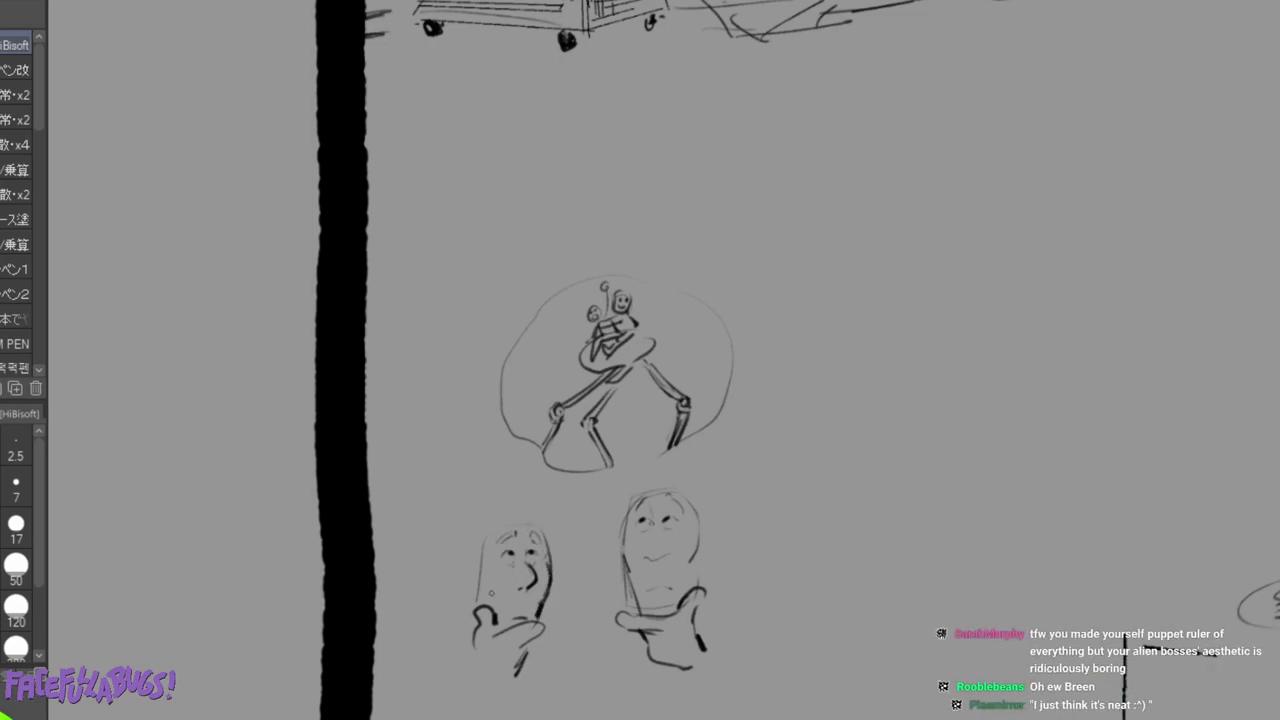
# Add swept-back hair, a large ear and light temple strokes to the first head.
pyautogui.moveTo(502, 514)
pyautogui.mouseDown()
pyautogui.moveTo(471, 530)
pyautogui.moveTo(461, 562)
pyautogui.mouseUp()
pyautogui.moveTo(476, 517)
pyautogui.mouseDown()
pyautogui.moveTo(452, 598)
pyautogui.moveTo(470, 614)
pyautogui.moveTo(472, 575)
pyautogui.mouseUp()
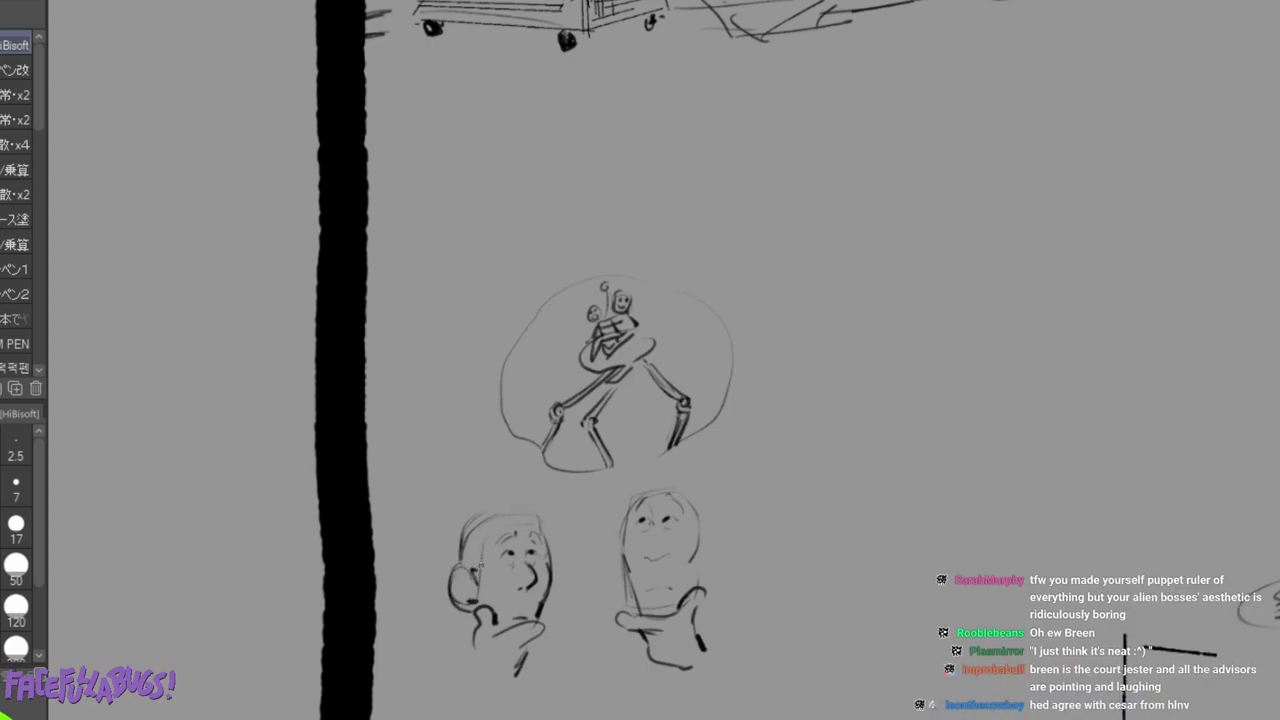
pyautogui.moveTo(484, 532); pyautogui.dragTo(479, 544)
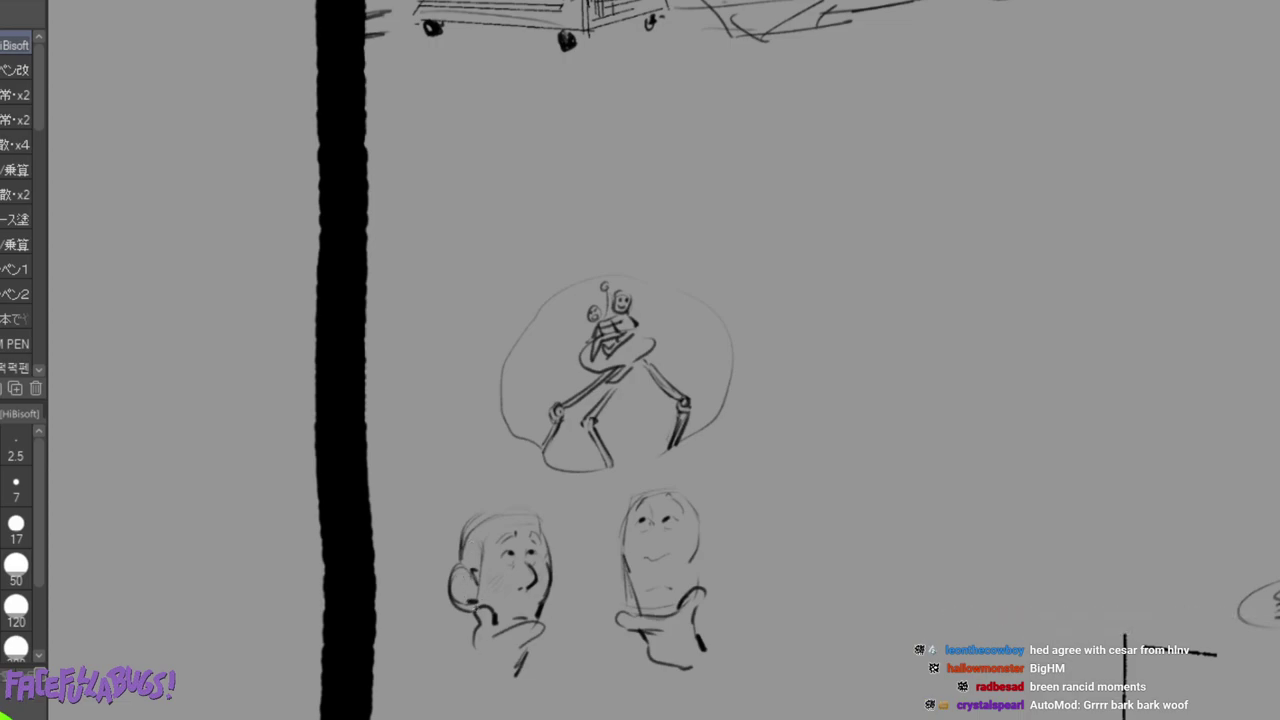
# Erase the first head's ear and redraw it as a smaller rounded shape next to the cheek.
pyautogui.press('e')
pyautogui.moveTo(477, 577)
pyautogui.mouseDown()
pyautogui.moveTo(460, 570)
pyautogui.moveTo(458, 586)
pyautogui.moveTo(515, 499)
pyautogui.mouseUp()
pyautogui.press('p')
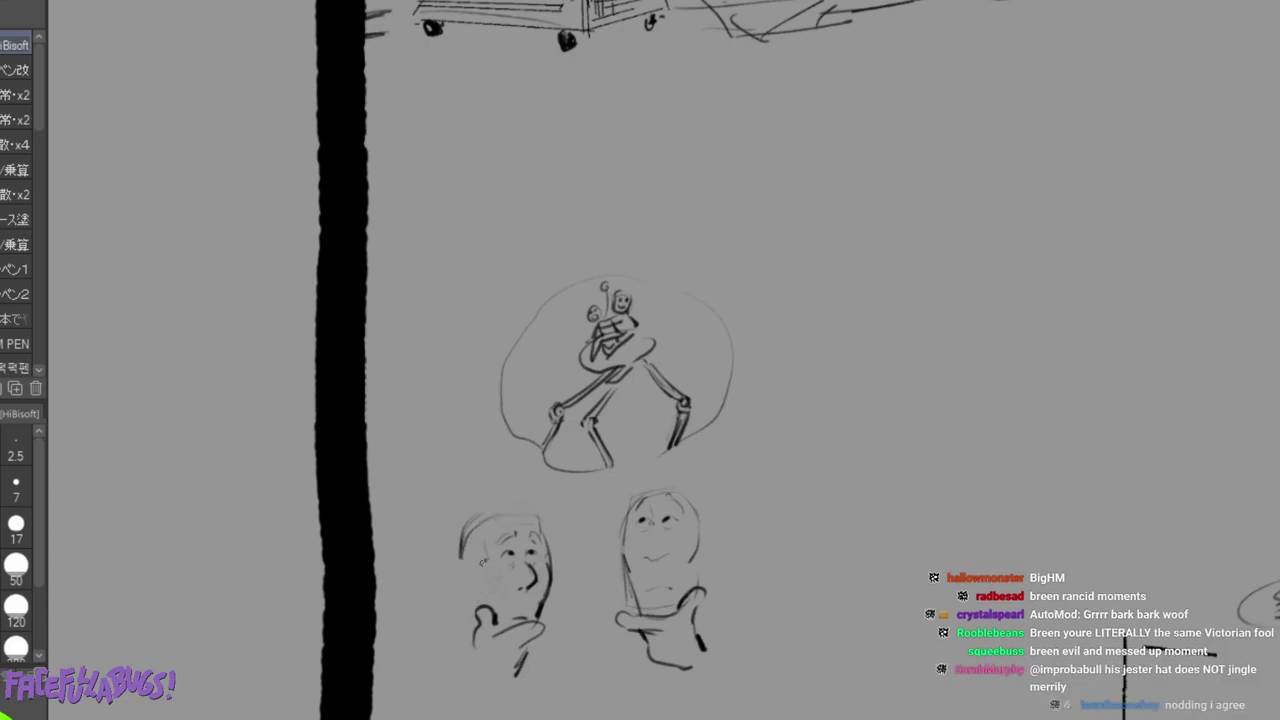
pyautogui.moveTo(476, 570)
pyautogui.mouseDown()
pyautogui.moveTo(462, 558)
pyautogui.moveTo(478, 602)
pyautogui.mouseUp()
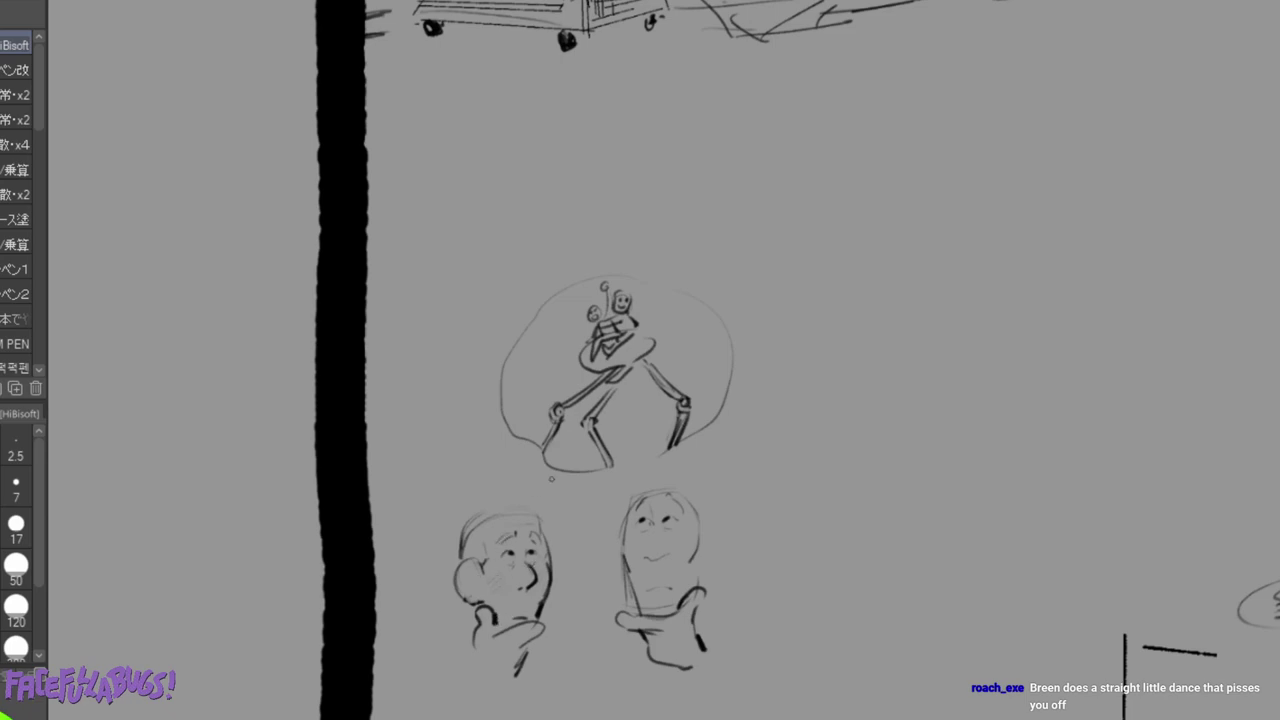
# Erase the hand under the first head's chin, redraw the jaw, neck and hand lines, and undo the last strokes.
pyautogui.press('e')
pyautogui.moveTo(490, 572)
pyautogui.mouseDown()
pyautogui.moveTo(503, 588)
pyautogui.moveTo(477, 638)
pyautogui.mouseUp()
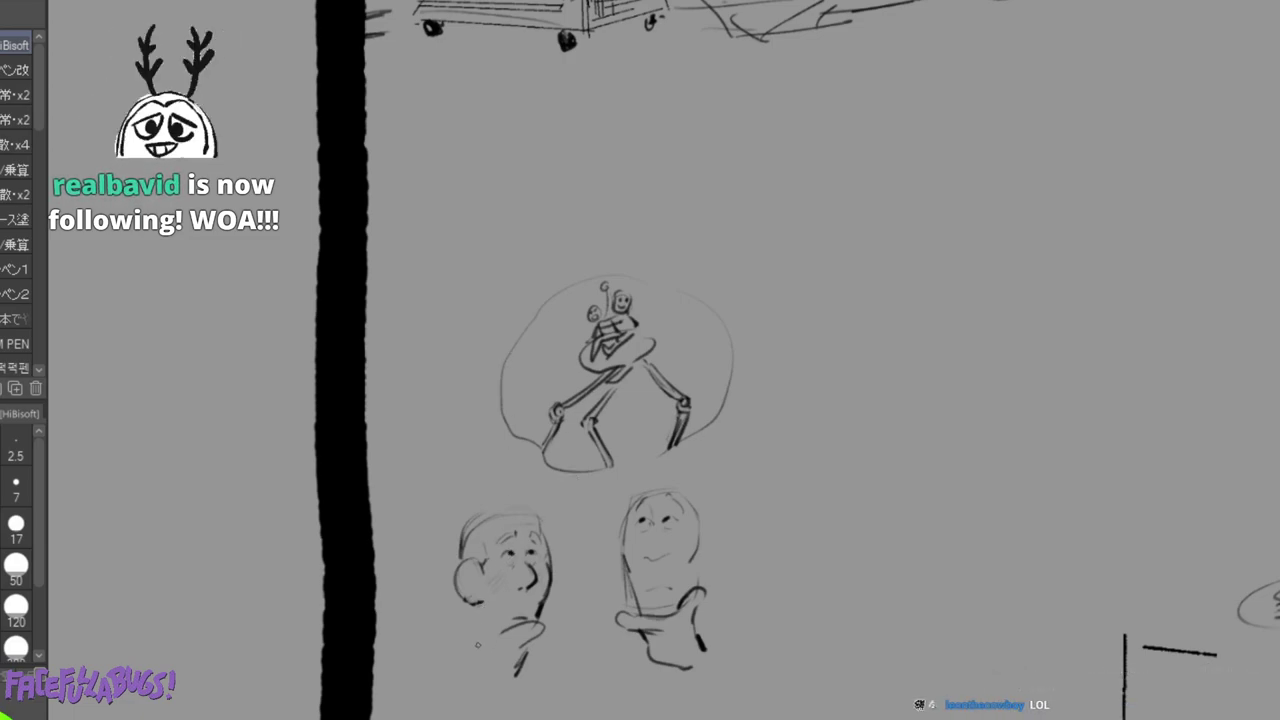
pyautogui.moveTo(479, 601)
pyautogui.mouseDown()
pyautogui.moveTo(475, 639)
pyautogui.moveTo(495, 628)
pyautogui.mouseUp()
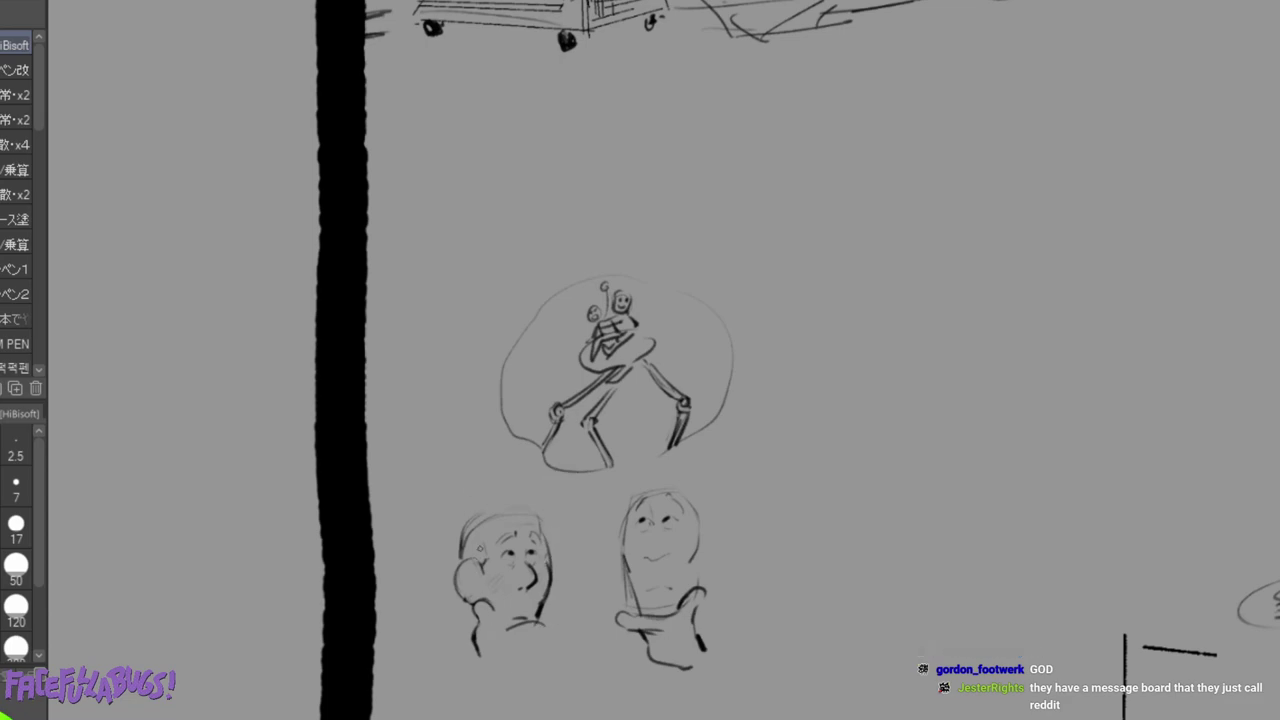
pyautogui.moveTo(492, 620)
pyautogui.mouseDown()
pyautogui.moveTo(522, 628)
pyautogui.moveTo(511, 682)
pyautogui.mouseUp()
pyautogui.moveTo(523, 636)
pyautogui.mouseDown()
pyautogui.moveTo(555, 613)
pyautogui.moveTo(549, 629)
pyautogui.moveTo(527, 637)
pyautogui.moveTo(551, 611)
pyautogui.moveTo(529, 629)
pyautogui.mouseUp()
pyautogui.press('e')
pyautogui.hotkey('ctrl', 'z')
pyautogui.hotkey('ctrl', 'z')
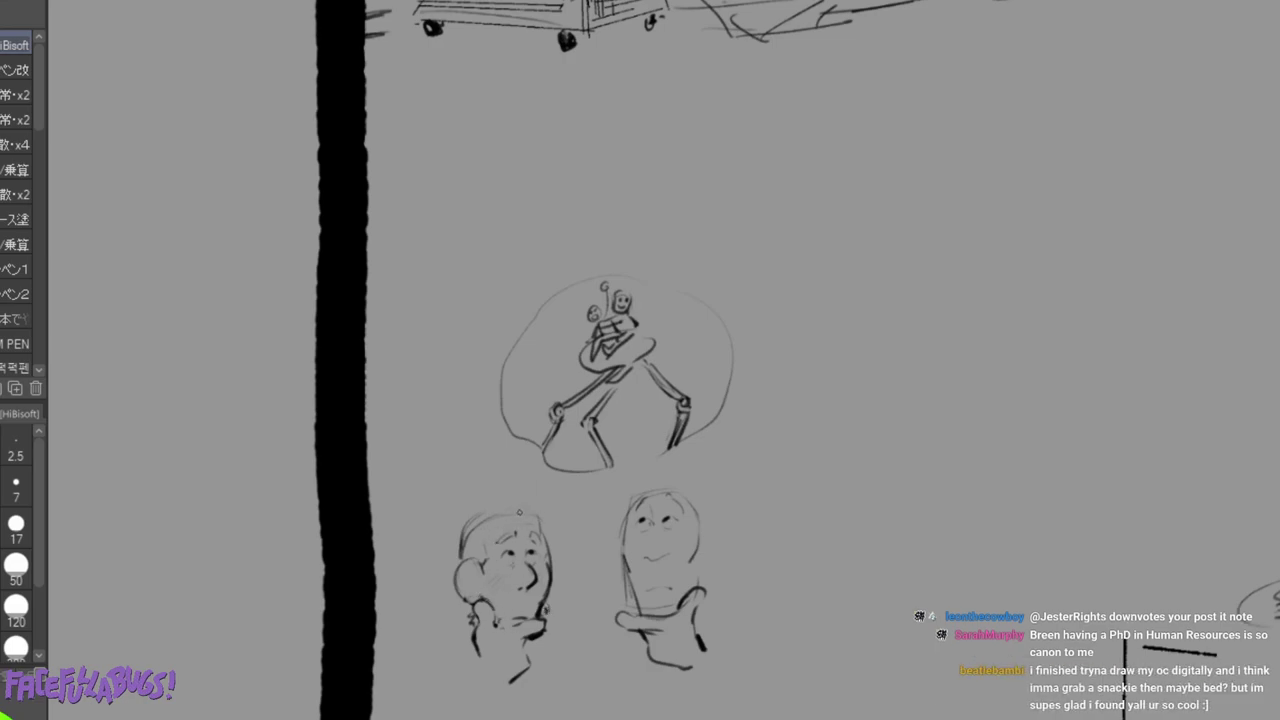
# Sketch a cap brim across the forehead of the left-hand head below the round thought bubble, undoing the stray strokes.
pyautogui.moveTo(492, 534)
pyautogui.mouseDown()
pyautogui.moveTo(565, 507)
pyautogui.moveTo(566, 522)
pyautogui.moveTo(545, 527)
pyautogui.moveTo(556, 512)
pyautogui.moveTo(576, 528)
pyautogui.moveTo(552, 530)
pyautogui.moveTo(568, 528)
pyautogui.mouseUp()
pyautogui.hotkey('ctrl', 'z')
pyautogui.hotkey('ctrl', 'z')
pyautogui.hotkey('ctrl', 'z')
pyautogui.hotkey('ctrl', 'z')
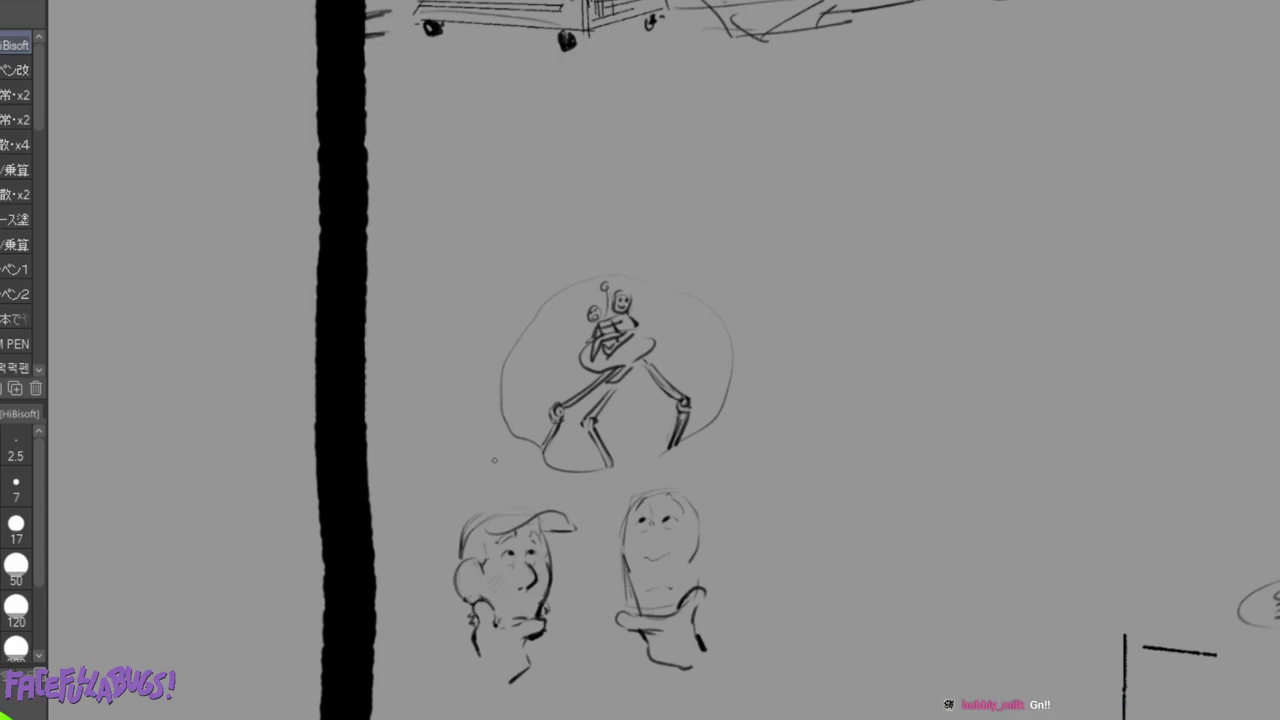
# Draw long hair hanging behind the left-hand head and add small detail strokes beside the face.
pyautogui.moveTo(491, 520)
pyautogui.mouseDown()
pyautogui.moveTo(533, 512)
pyautogui.moveTo(479, 552)
pyautogui.moveTo(470, 602)
pyautogui.moveTo(453, 552)
pyautogui.moveTo(434, 638)
pyautogui.mouseUp()
pyautogui.moveTo(444, 580)
pyautogui.mouseDown()
pyautogui.moveTo(430, 598)
pyautogui.moveTo(462, 628)
pyautogui.mouseUp()
pyautogui.moveTo(474, 526)
pyautogui.mouseDown()
pyautogui.moveTo(485, 548)
pyautogui.moveTo(465, 558)
pyautogui.moveTo(432, 636)
pyautogui.mouseUp()
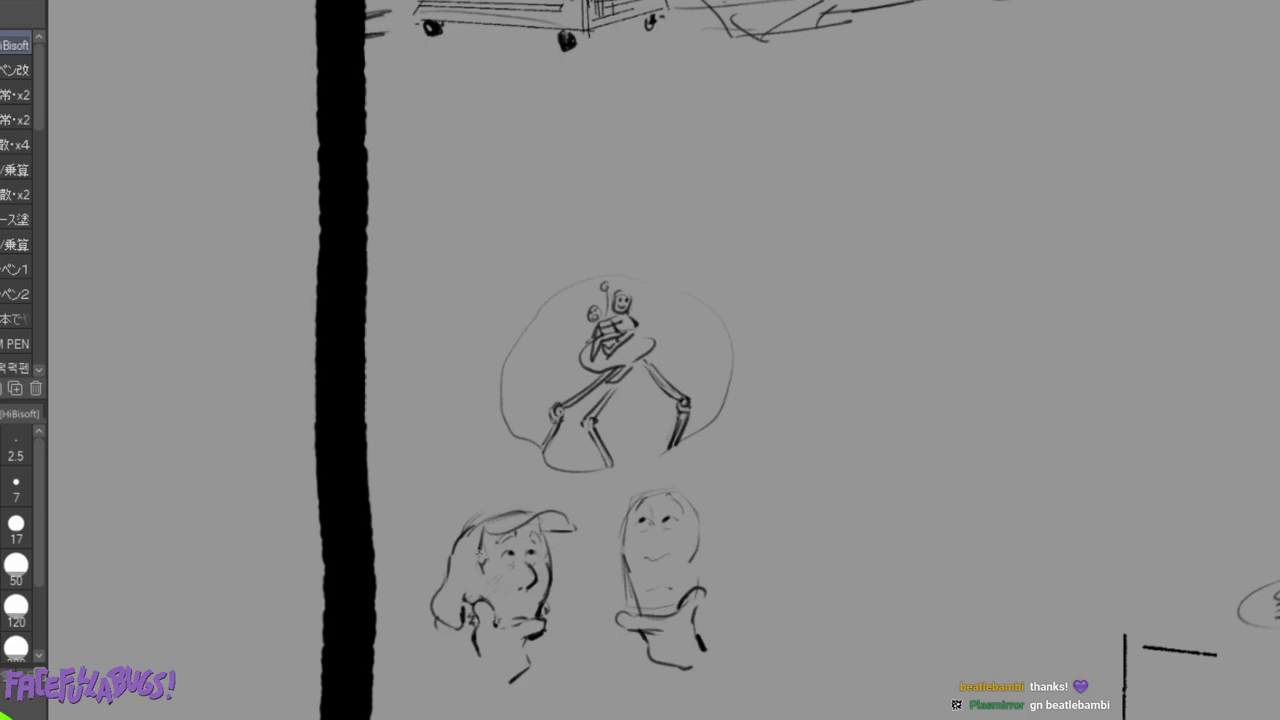
pyautogui.moveTo(481, 545); pyautogui.dragTo(465, 603)
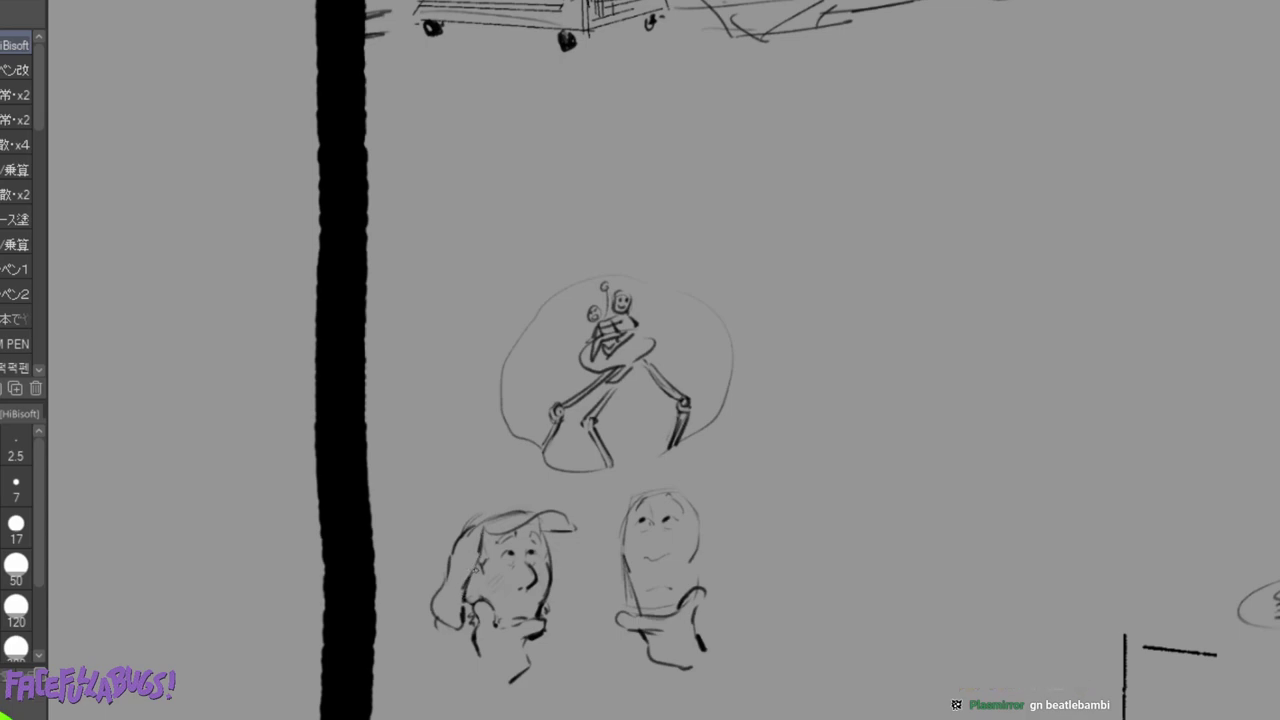
pyautogui.moveTo(477, 564); pyautogui.dragTo(478, 584)
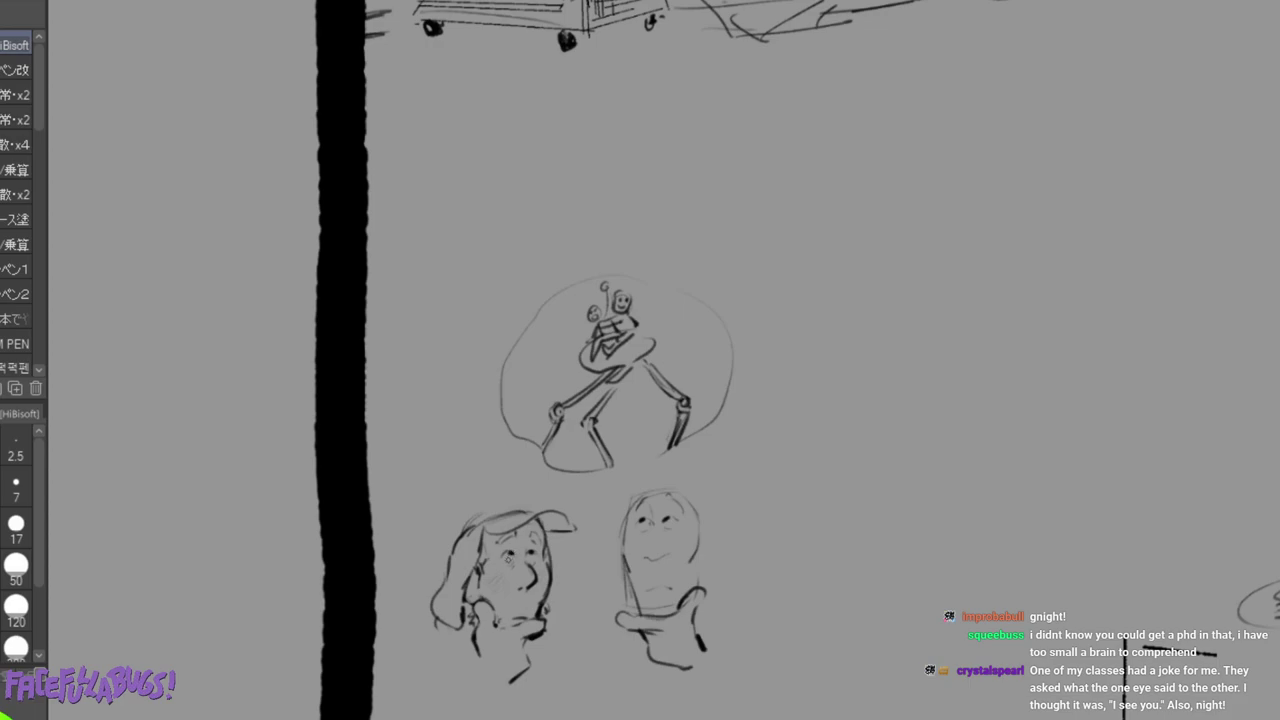
pyautogui.moveTo(506, 579); pyautogui.dragTo(504, 584)
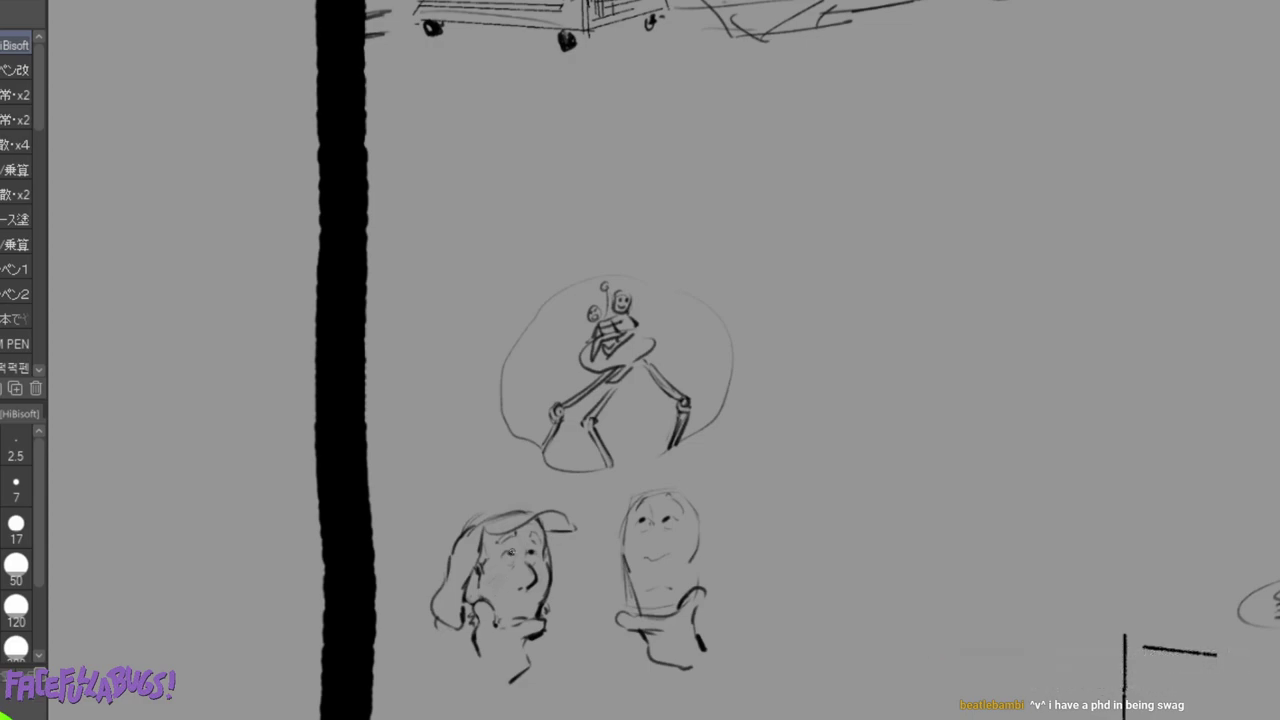
# Sketch the cap's rounded crown, undo the extra strokes at its back, and fill out the hair outline behind the head.
pyautogui.moveTo(470, 512)
pyautogui.mouseDown()
pyautogui.moveTo(450, 508)
pyautogui.moveTo(450, 541)
pyautogui.moveTo(501, 499)
pyautogui.moveTo(531, 503)
pyautogui.moveTo(477, 494)
pyautogui.moveTo(444, 541)
pyautogui.mouseUp()
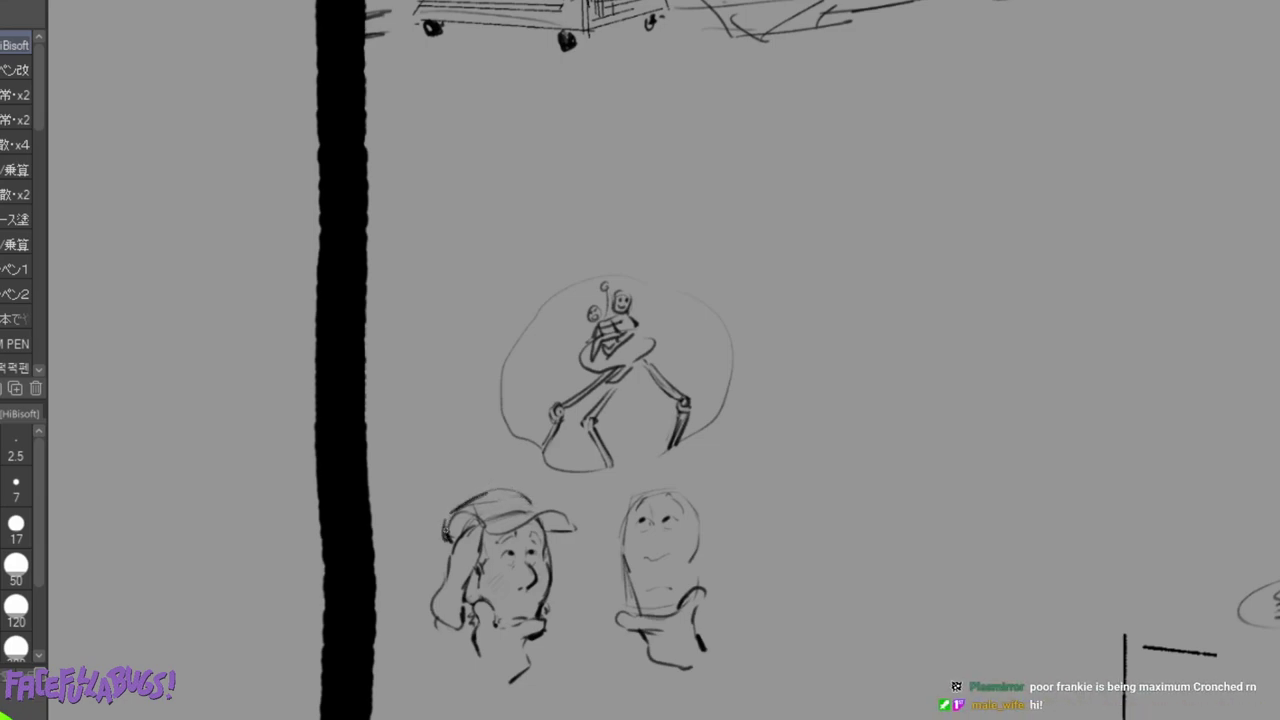
pyautogui.hotkey('ctrl', 'z')
pyautogui.hotkey('ctrl', 'z')
pyautogui.hotkey('ctrl', 'z')
pyautogui.hotkey('ctrl', 'z')
pyautogui.hotkey('ctrl', 'z')
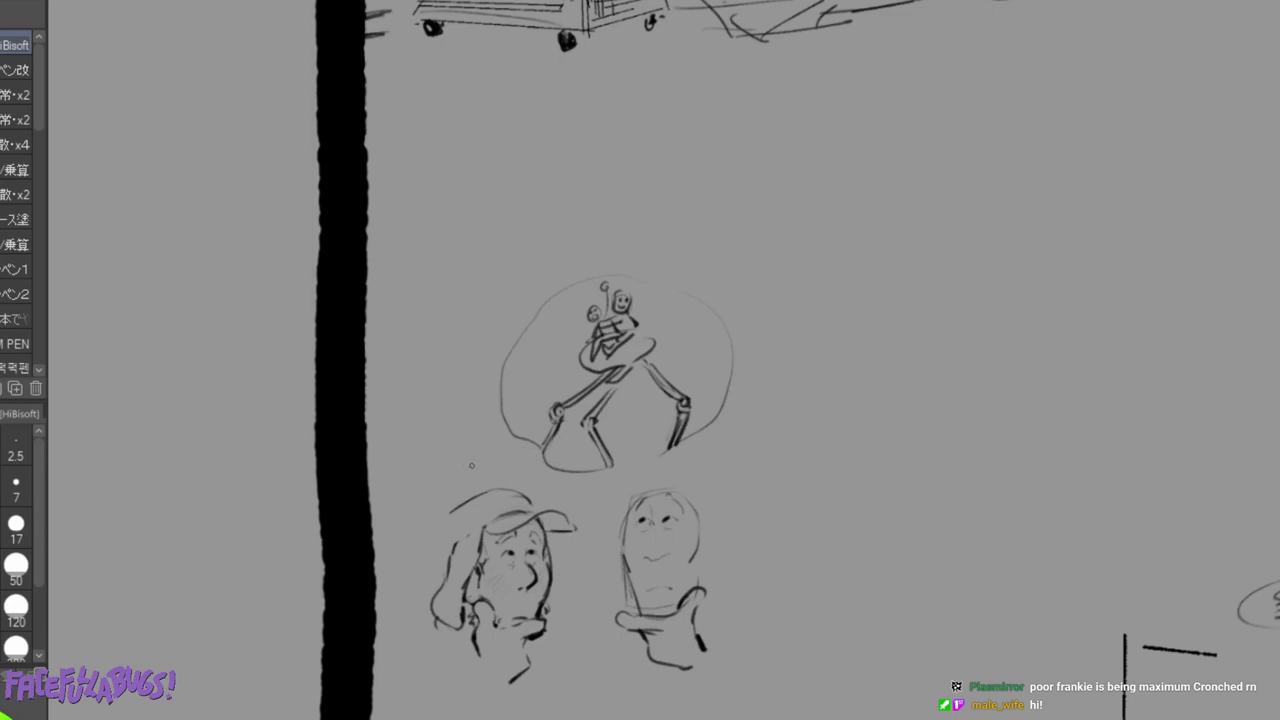
pyautogui.moveTo(456, 514)
pyautogui.mouseDown()
pyautogui.moveTo(483, 530)
pyautogui.moveTo(482, 495)
pyautogui.moveTo(440, 535)
pyautogui.moveTo(440, 560)
pyautogui.mouseUp()
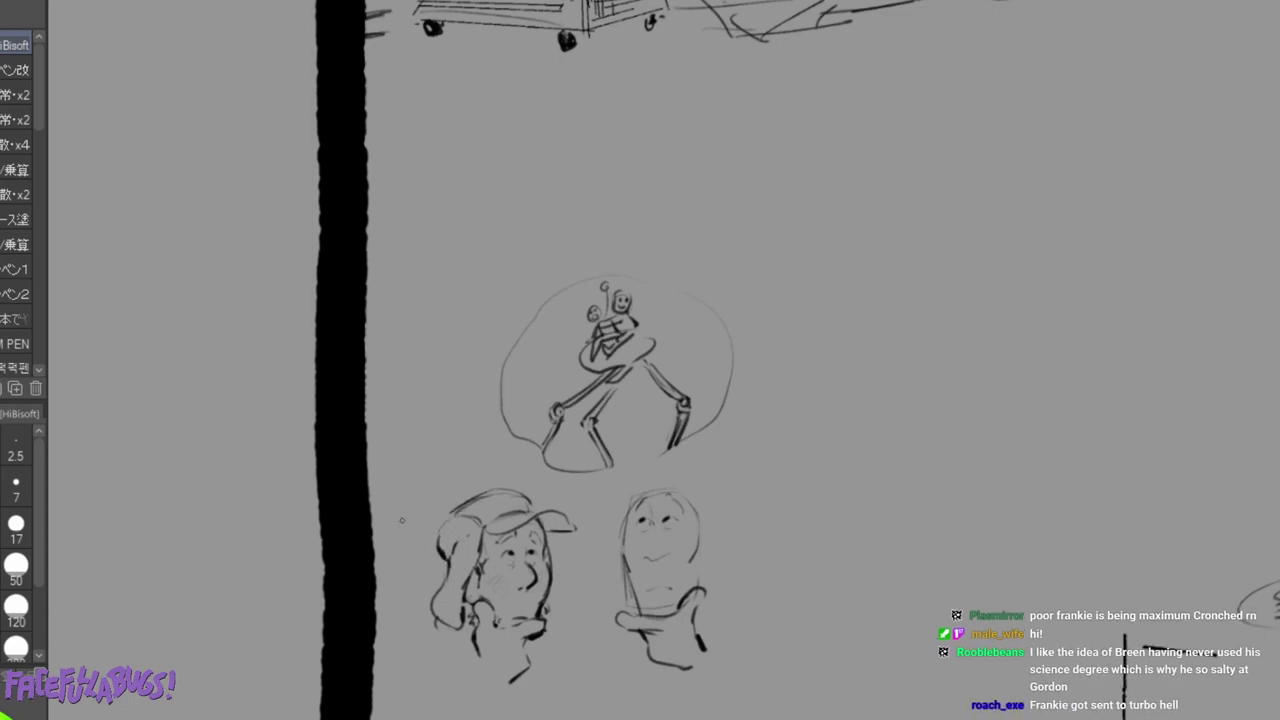
pyautogui.moveTo(443, 553); pyautogui.dragTo(444, 575)
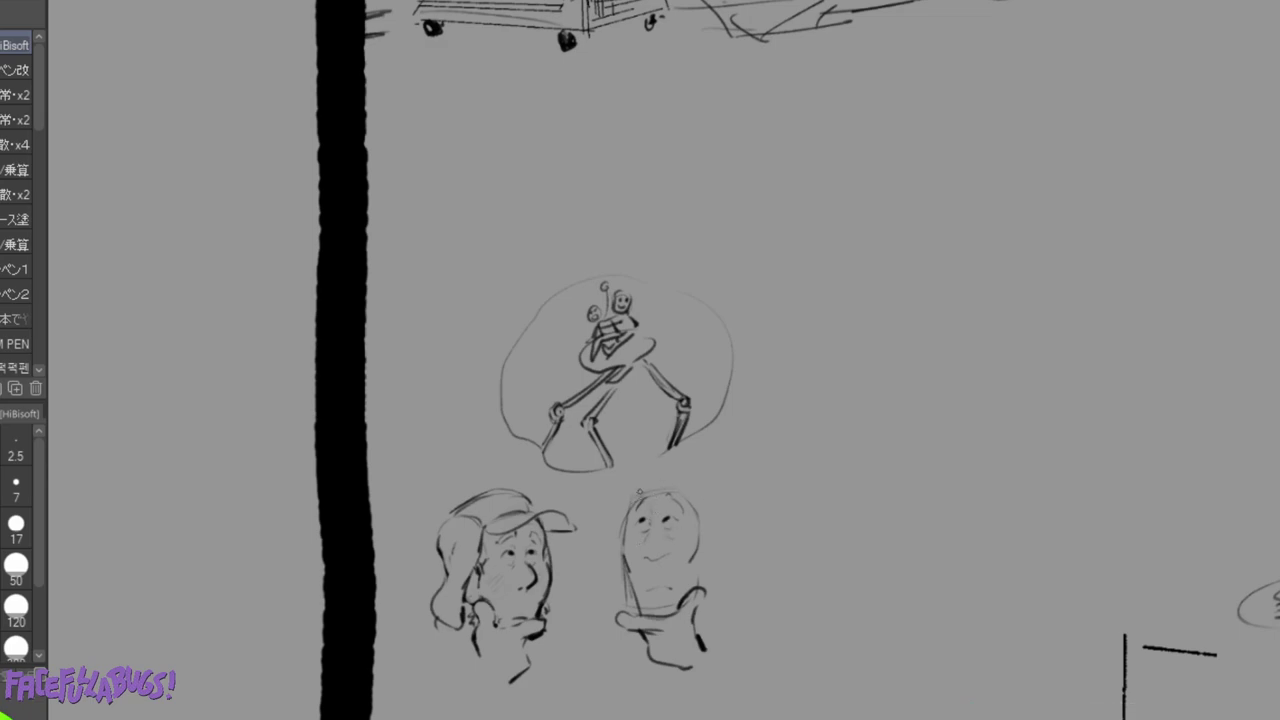
# Sketch the ear and a side tuft of hair on the right-hand head.
pyautogui.moveTo(628, 506)
pyautogui.mouseDown()
pyautogui.moveTo(617, 556)
pyautogui.moveTo(695, 579)
pyautogui.moveTo(715, 538)
pyautogui.moveTo(702, 572)
pyautogui.moveTo(708, 563)
pyautogui.mouseUp()
pyautogui.moveTo(614, 543)
pyautogui.mouseDown()
pyautogui.moveTo(612, 580)
pyautogui.moveTo(626, 587)
pyautogui.moveTo(613, 554)
pyautogui.moveTo(625, 585)
pyautogui.mouseUp()
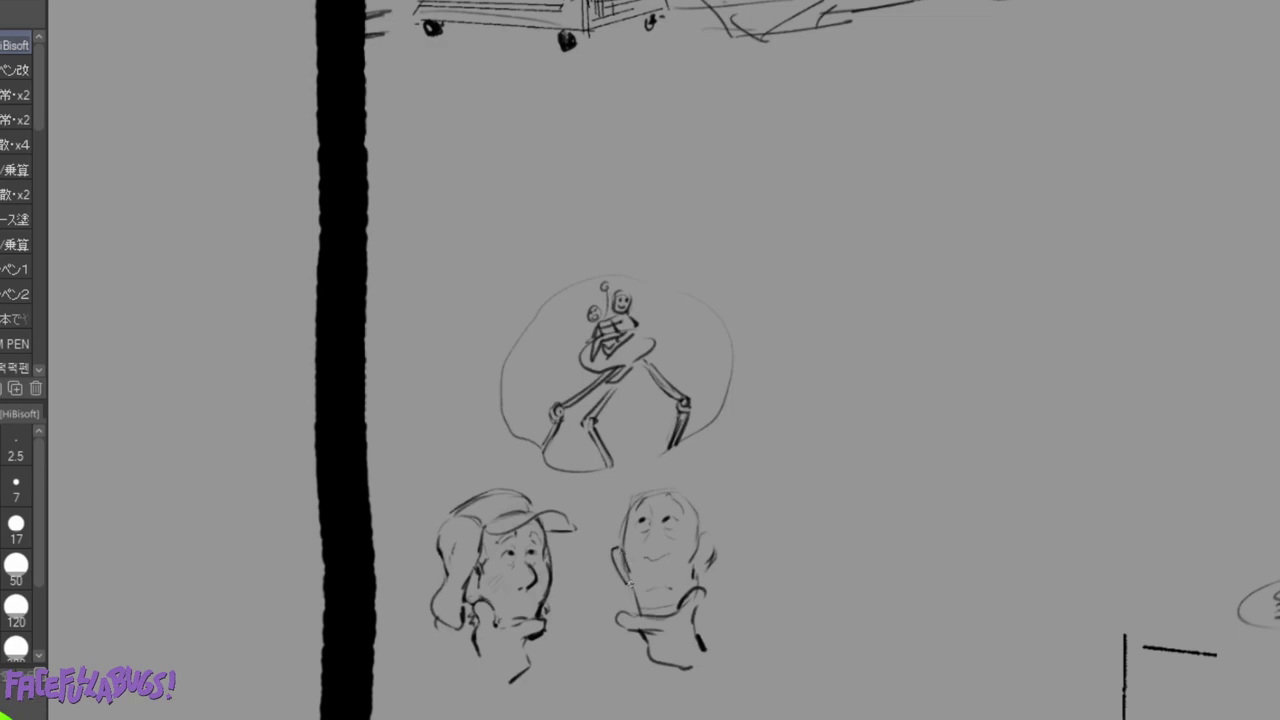
pyautogui.moveTo(543, 606); pyautogui.dragTo(537, 614)
pyautogui.moveTo(524, 638); pyautogui.dragTo(542, 633)
# Draw short curly hair strokes around the top and side of the right-hand head and undo the stray mouth stroke.
pyautogui.moveTo(654, 488)
pyautogui.mouseDown()
pyautogui.moveTo(694, 500)
pyautogui.moveTo(692, 528)
pyautogui.mouseUp()
pyautogui.moveTo(644, 473)
pyautogui.mouseDown()
pyautogui.moveTo(632, 479)
pyautogui.moveTo(636, 503)
pyautogui.moveTo(658, 466)
pyautogui.moveTo(680, 470)
pyautogui.moveTo(707, 530)
pyautogui.mouseUp()
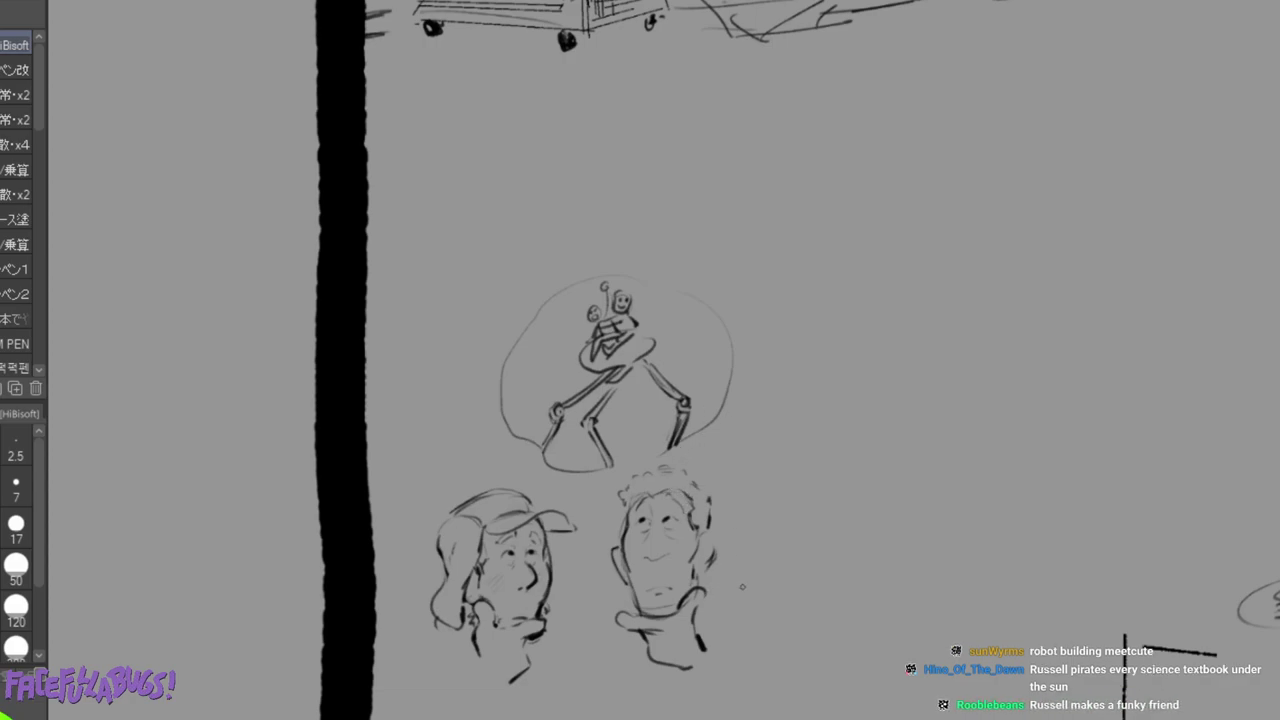
pyautogui.moveTo(688, 471); pyautogui.dragTo(720, 524)
pyautogui.moveTo(645, 483)
pyautogui.mouseDown()
pyautogui.moveTo(633, 479)
pyautogui.moveTo(624, 501)
pyautogui.moveTo(650, 476)
pyautogui.mouseUp()
pyautogui.moveTo(653, 604); pyautogui.dragTo(659, 608)
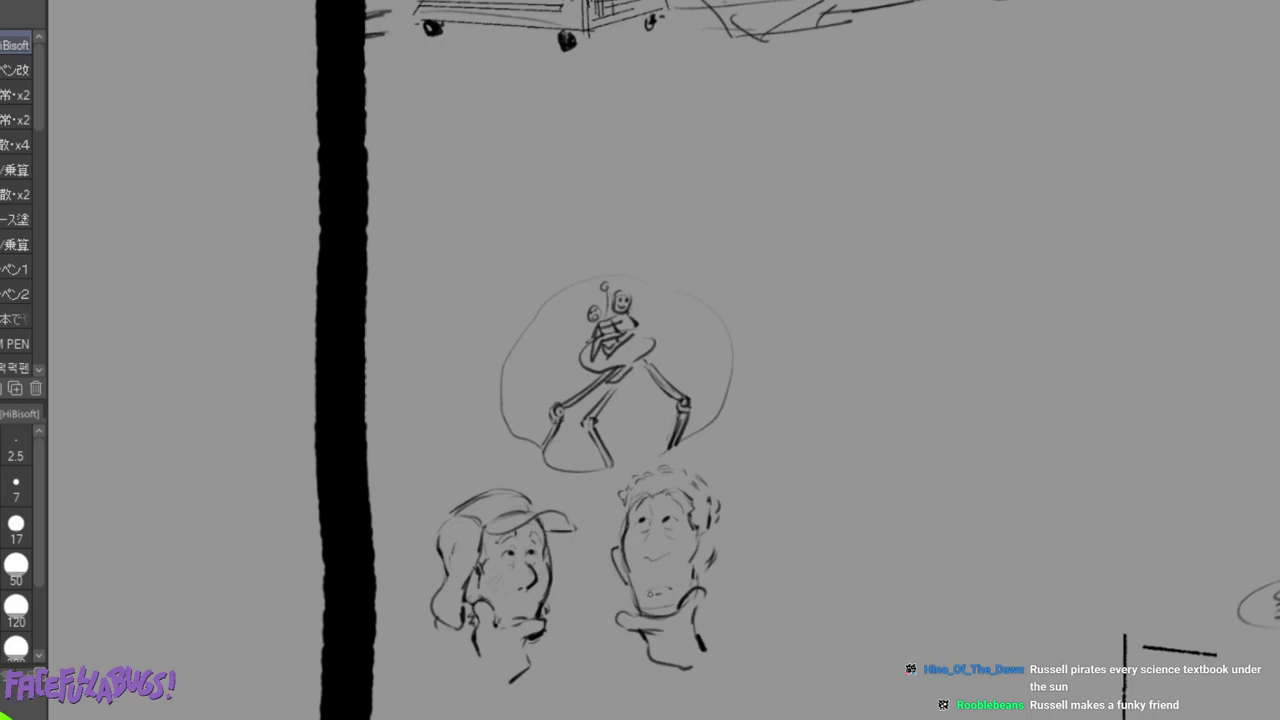
pyautogui.hotkey('ctrl', 'z')
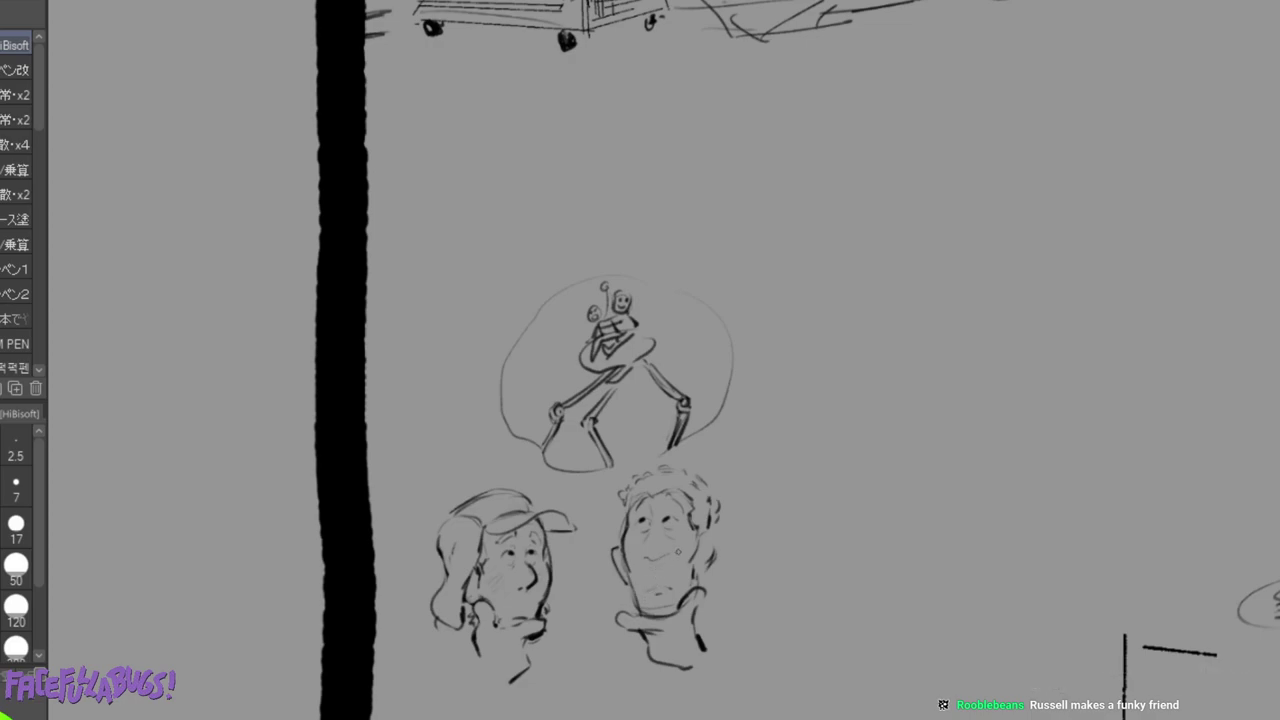
# Strengthen the outlines beneath both characters' chins and undo the erasing on the right-hand character's side hair.
pyautogui.scroll(-3, 660, 560)
pyautogui.scroll(1, 660, 560)
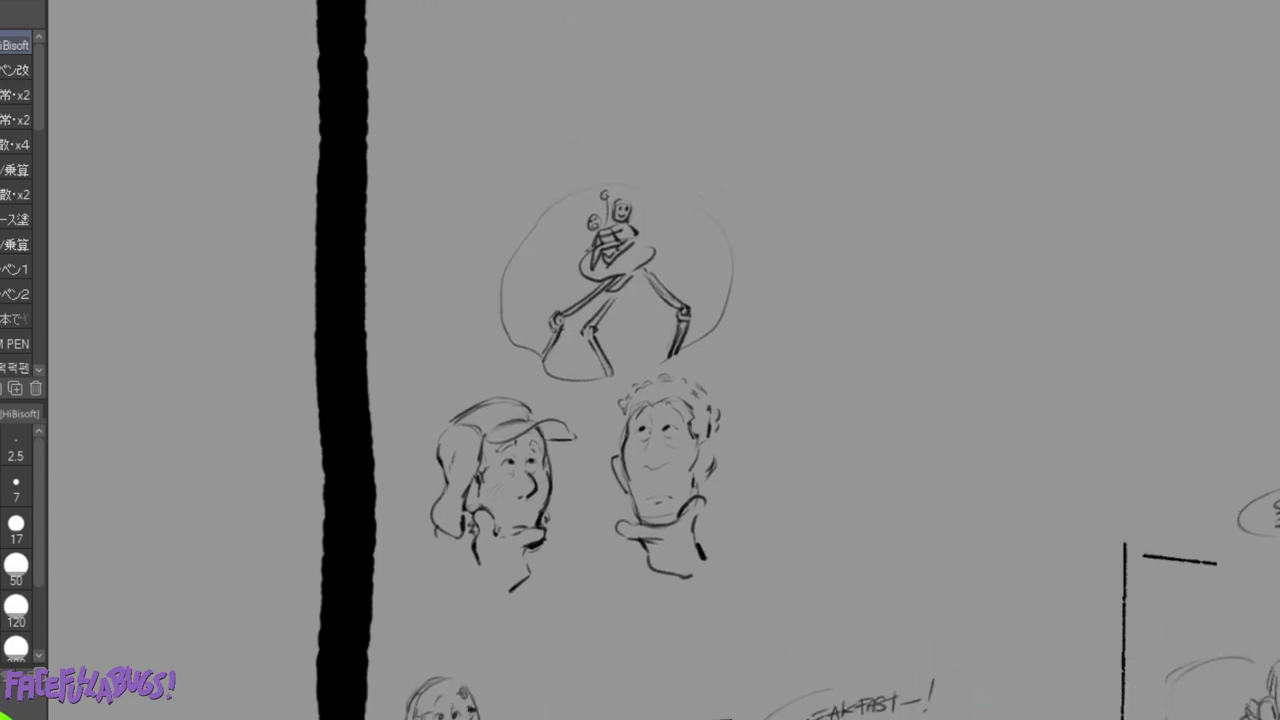
pyautogui.hscroll(-3, 660, 400)
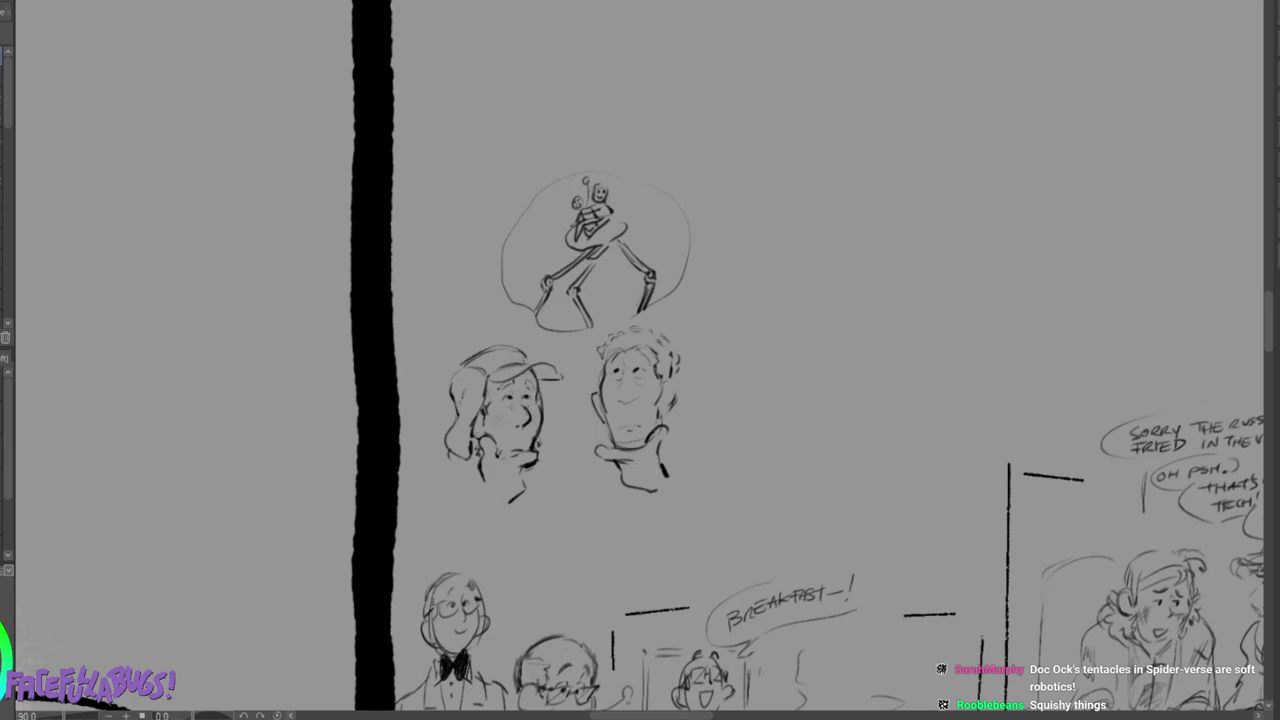
pyautogui.moveTo(477, 469)
pyautogui.mouseDown()
pyautogui.moveTo(494, 507)
pyautogui.moveTo(482, 494)
pyautogui.moveTo(525, 482)
pyautogui.mouseUp()
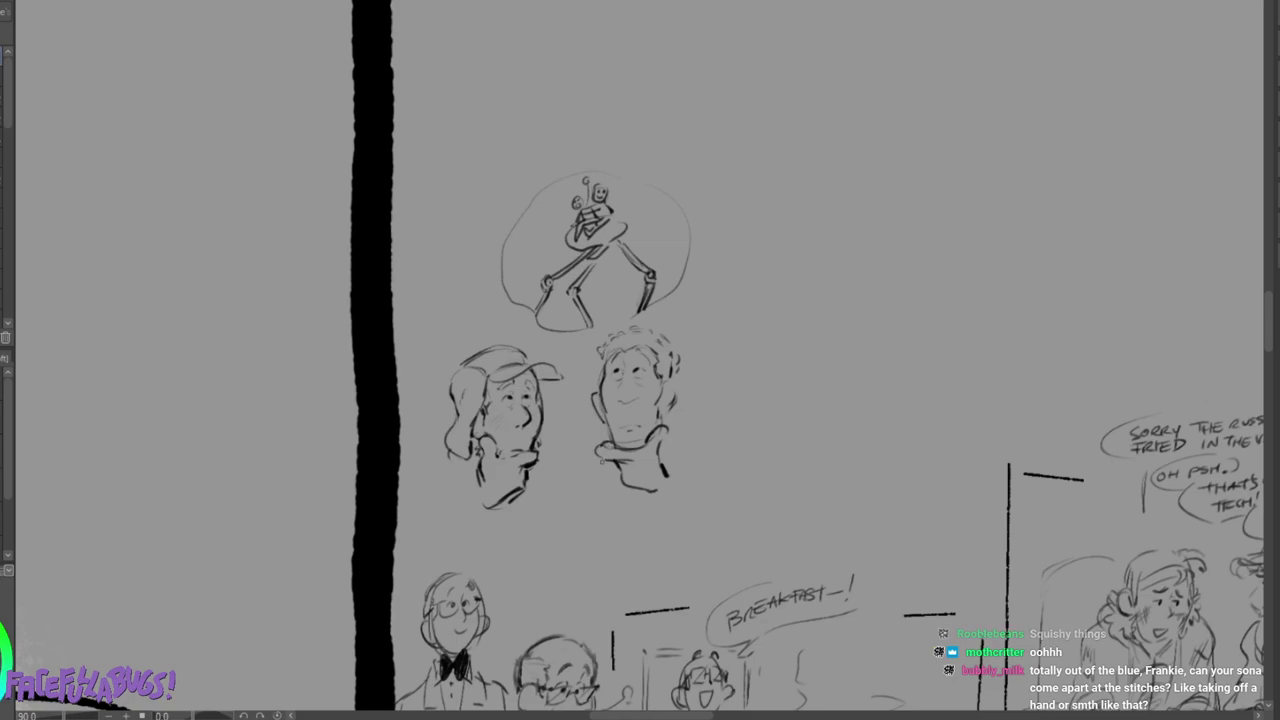
pyautogui.moveTo(598, 448)
pyautogui.mouseDown()
pyautogui.moveTo(613, 463)
pyautogui.moveTo(668, 426)
pyautogui.mouseUp()
pyautogui.press('e')
pyautogui.moveTo(668, 366); pyautogui.dragTo(680, 402)
pyautogui.hotkey('ctrl', 'z')
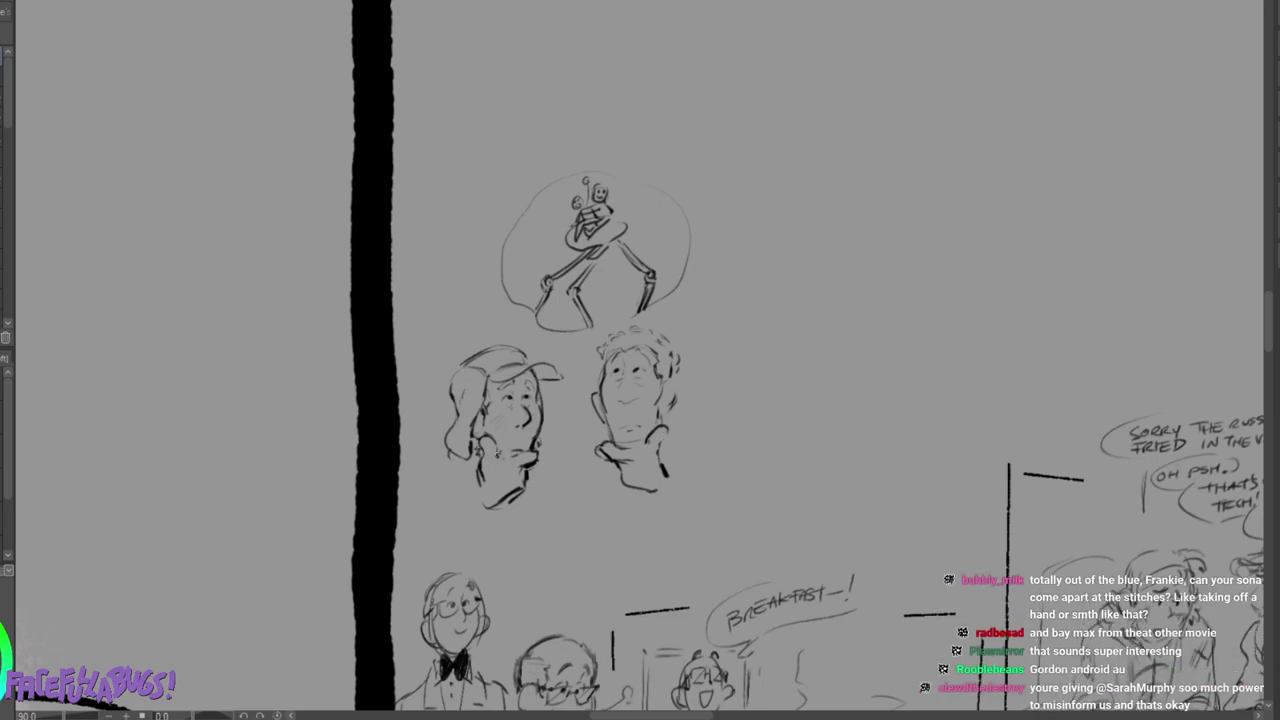
# Erase stray lines beneath the capped character's chin and draw both of that character's shoulders.
pyautogui.moveTo(500, 454)
pyautogui.mouseDown()
pyautogui.moveTo(541, 459)
pyautogui.moveTo(529, 466)
pyautogui.mouseUp()
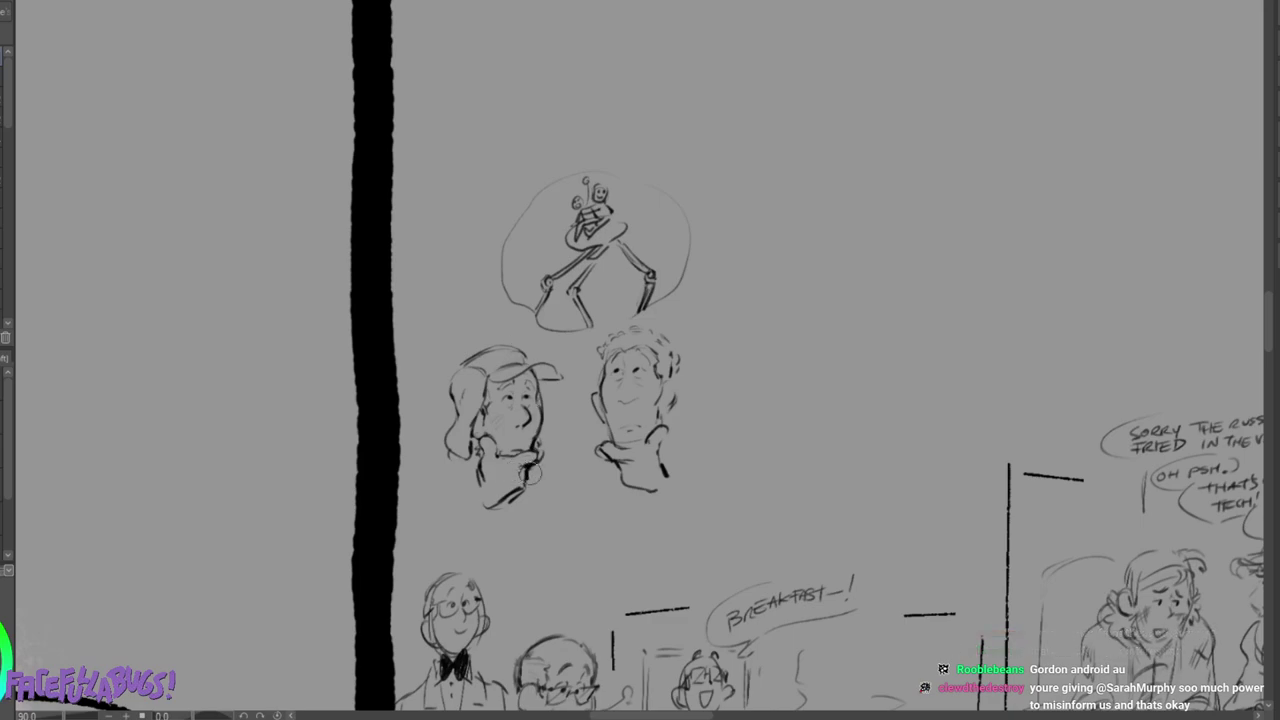
pyautogui.moveTo(534, 449)
pyautogui.mouseDown()
pyautogui.moveTo(500, 505)
pyautogui.moveTo(520, 490)
pyautogui.moveTo(474, 498)
pyautogui.moveTo(514, 498)
pyautogui.moveTo(526, 480)
pyautogui.mouseUp()
pyautogui.press('p')
pyautogui.moveTo(428, 460); pyautogui.dragTo(408, 513)
pyautogui.moveTo(546, 460); pyautogui.dragTo(582, 500)
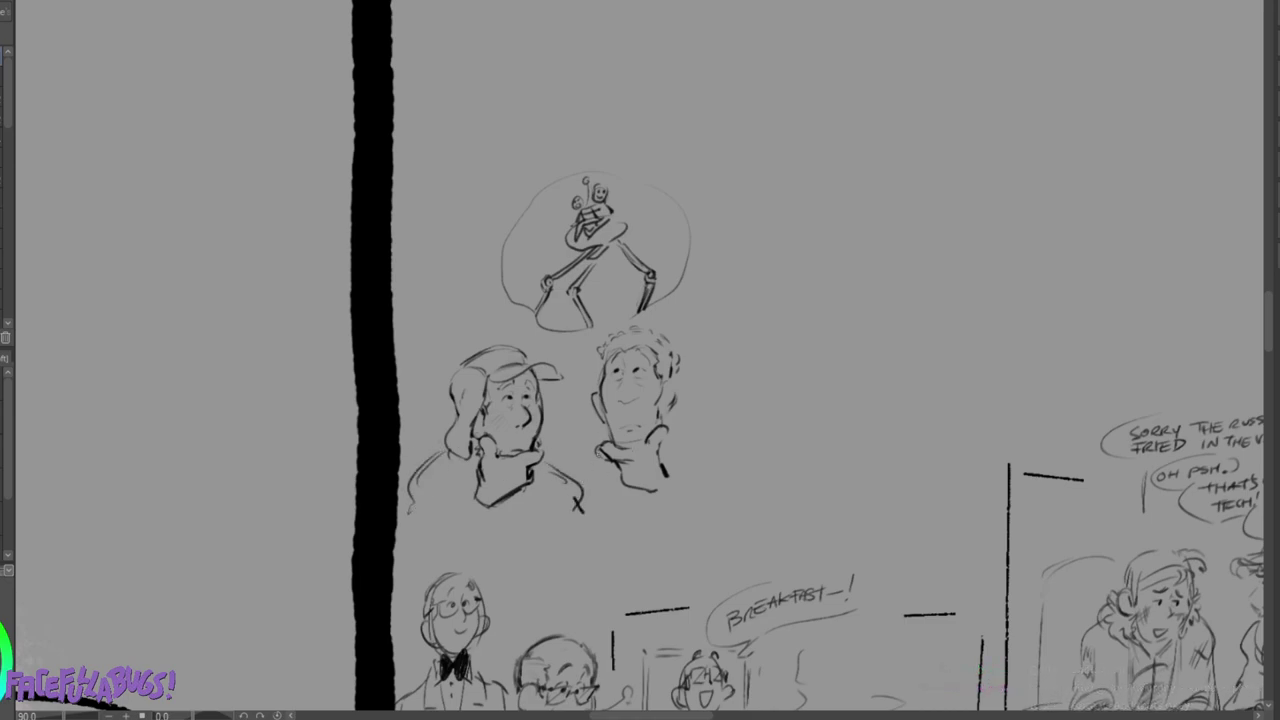
# Draw the right-hand character's shoulders and add small thought circles between the bubble and the two heads.
pyautogui.moveTo(698, 446); pyautogui.dragTo(754, 476)
pyautogui.moveTo(601, 467); pyautogui.dragTo(582, 477)
pyautogui.moveTo(668, 426)
pyautogui.mouseDown()
pyautogui.moveTo(742, 436)
pyautogui.moveTo(766, 468)
pyautogui.mouseUp()
pyautogui.moveTo(591, 443); pyautogui.dragTo(578, 468)
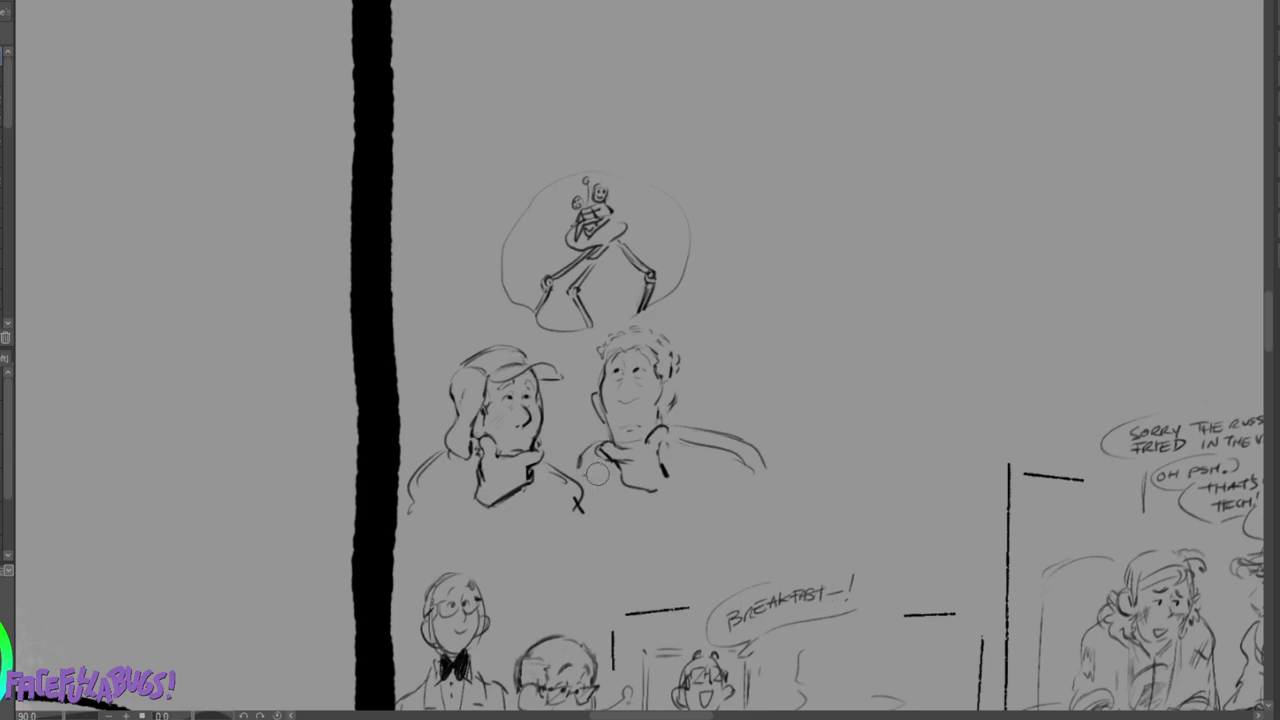
pyautogui.hotkey('ctrl', 'z')
pyautogui.moveTo(538, 340); pyautogui.dragTo(580, 339)
# Give the right-hand character a straight mouth and firmer curly hair along the top and side.
pyautogui.moveTo(653, 407); pyautogui.dragTo(656, 414)
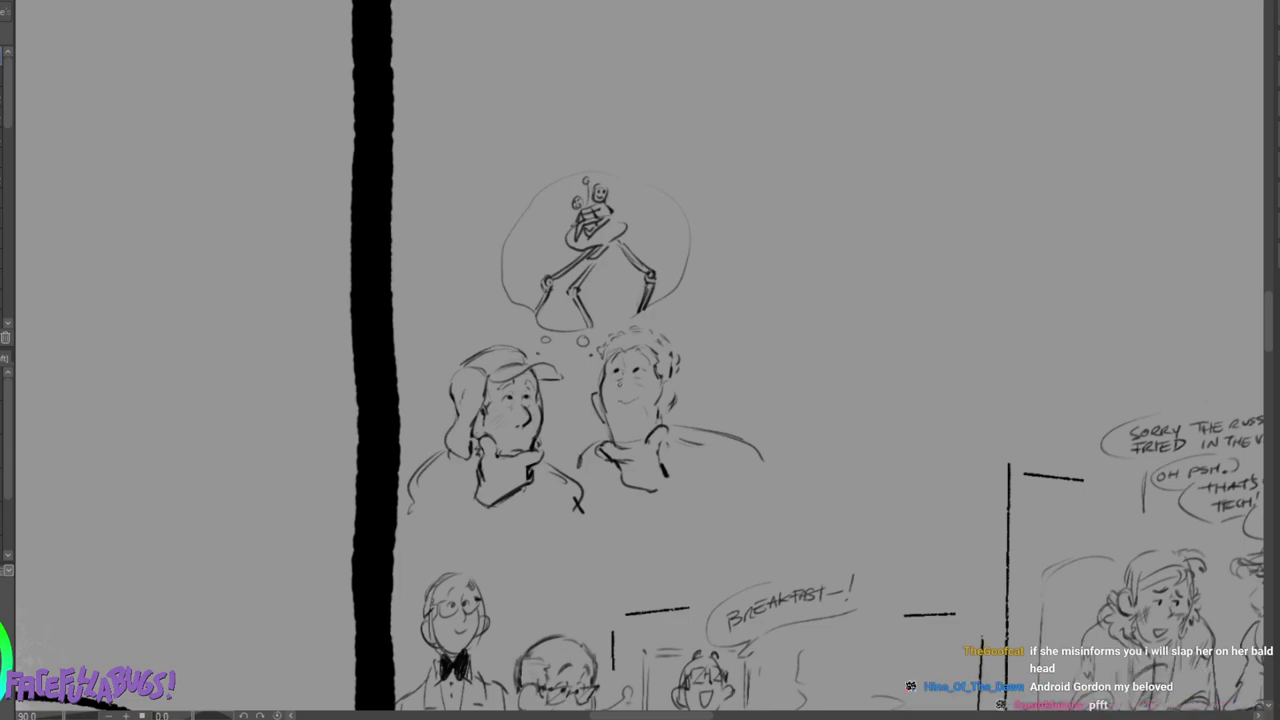
pyautogui.moveTo(615, 422); pyautogui.dragTo(639, 420)
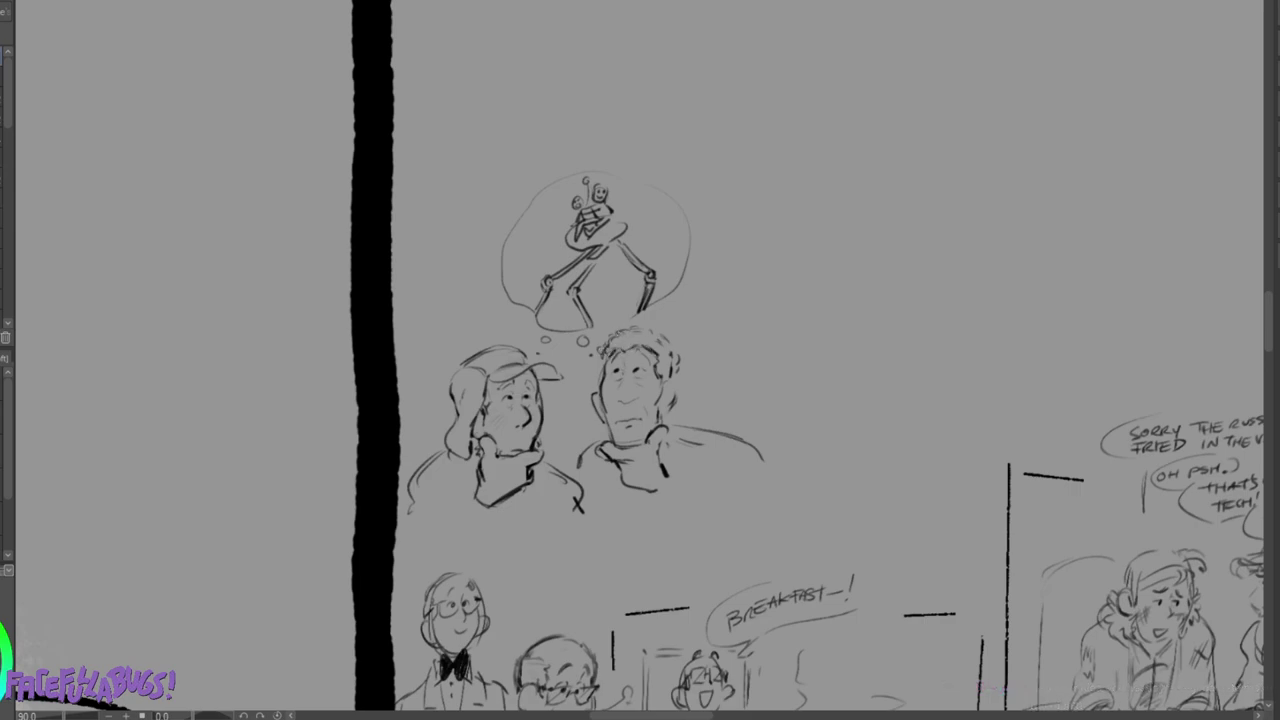
pyautogui.moveTo(653, 331)
pyautogui.mouseDown()
pyautogui.moveTo(679, 363)
pyautogui.moveTo(670, 382)
pyautogui.mouseUp()
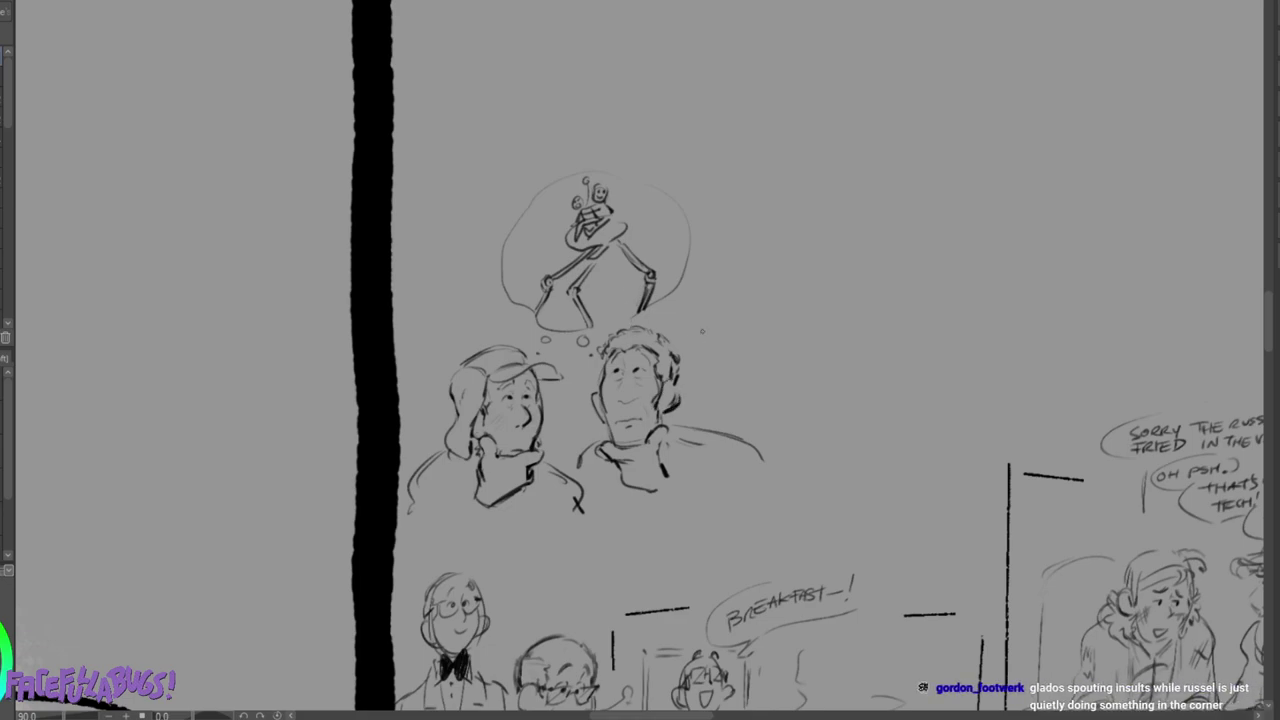
# Extend the right-hand character's back hair down to the shoulder and erase the stray curls at the front hairline.
pyautogui.press('e')
pyautogui.press('p')
pyautogui.moveTo(679, 411); pyautogui.dragTo(688, 427)
pyautogui.press('e')
pyautogui.moveTo(604, 341)
pyautogui.mouseDown()
pyautogui.moveTo(659, 312)
pyautogui.moveTo(596, 347)
pyautogui.moveTo(635, 322)
pyautogui.moveTo(608, 355)
pyautogui.moveTo(633, 336)
pyautogui.mouseUp()
pyautogui.press('p')
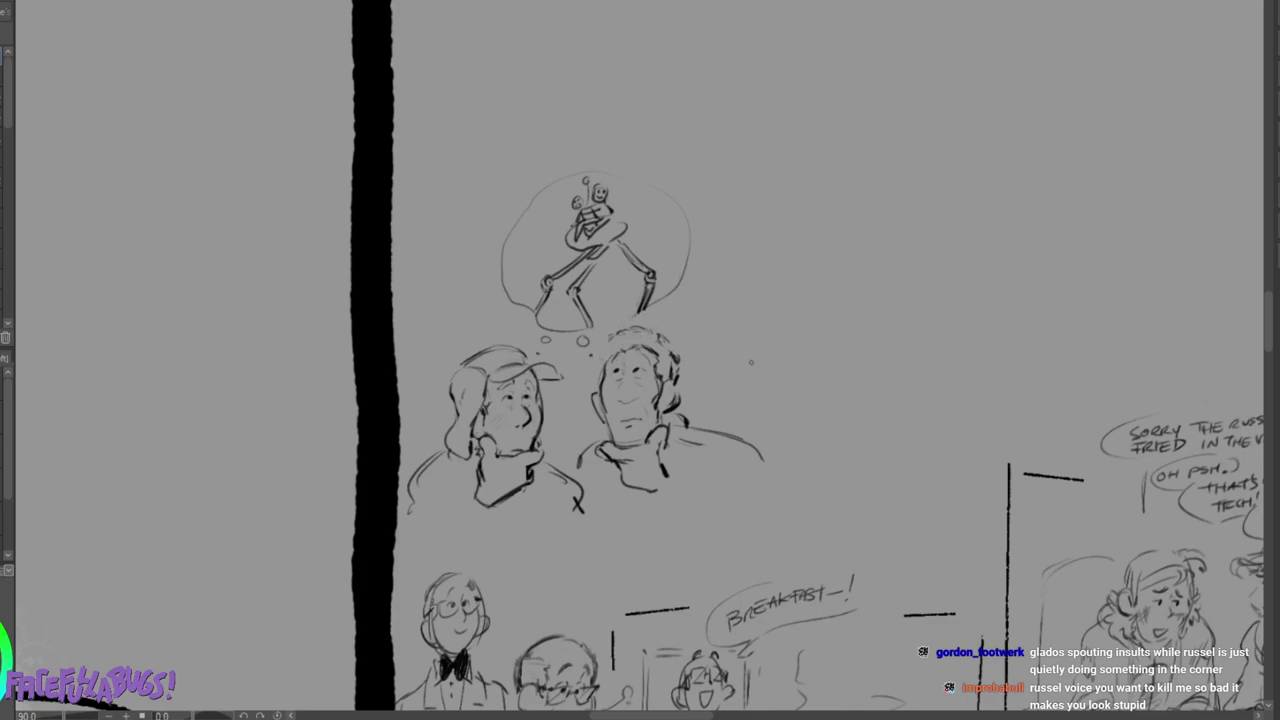
# Sketch two head-construction guides beside the characters: a box with a circle and an oval with cross lines.
pyautogui.moveTo(791, 346)
pyautogui.mouseDown()
pyautogui.moveTo(761, 288)
pyautogui.moveTo(750, 387)
pyautogui.moveTo(748, 303)
pyautogui.moveTo(816, 285)
pyautogui.moveTo(796, 395)
pyautogui.moveTo(756, 392)
pyautogui.mouseUp()
pyautogui.moveTo(790, 292)
pyautogui.mouseDown()
pyautogui.moveTo(867, 279)
pyautogui.moveTo(890, 317)
pyautogui.moveTo(830, 312)
pyautogui.moveTo(830, 392)
pyautogui.mouseUp()
pyautogui.moveTo(852, 310)
pyautogui.mouseDown()
pyautogui.moveTo(852, 366)
pyautogui.moveTo(887, 305)
pyautogui.moveTo(876, 281)
pyautogui.mouseUp()
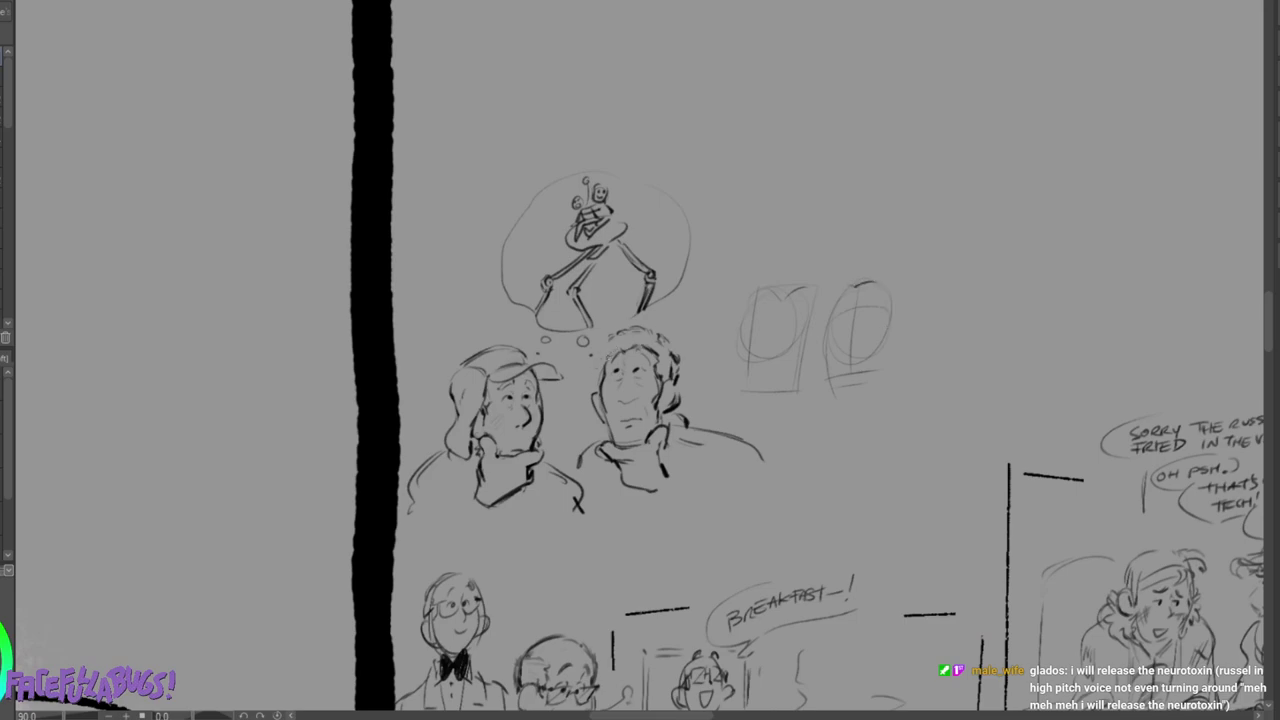
# Rework the right-hand character's hair into a short cropped shape, erasing the ear and the side hair.
pyautogui.moveTo(604, 352)
pyautogui.mouseDown()
pyautogui.moveTo(629, 335)
pyautogui.moveTo(667, 349)
pyautogui.moveTo(681, 370)
pyautogui.moveTo(671, 382)
pyautogui.mouseUp()
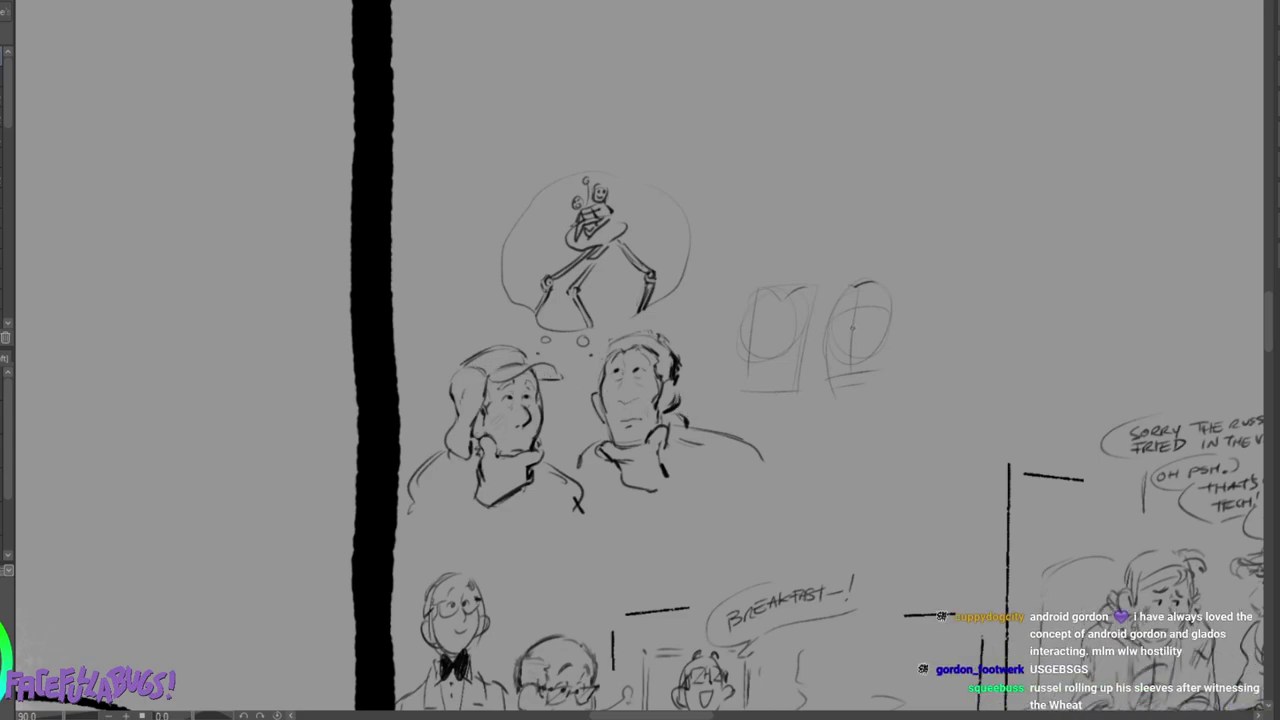
pyautogui.moveTo(668, 353)
pyautogui.mouseDown()
pyautogui.moveTo(671, 375)
pyautogui.moveTo(667, 360)
pyautogui.mouseUp()
pyautogui.press('e')
pyautogui.moveTo(649, 373); pyautogui.dragTo(652, 404)
pyautogui.moveTo(670, 349)
pyautogui.mouseDown()
pyautogui.moveTo(660, 425)
pyautogui.moveTo(669, 409)
pyautogui.mouseUp()
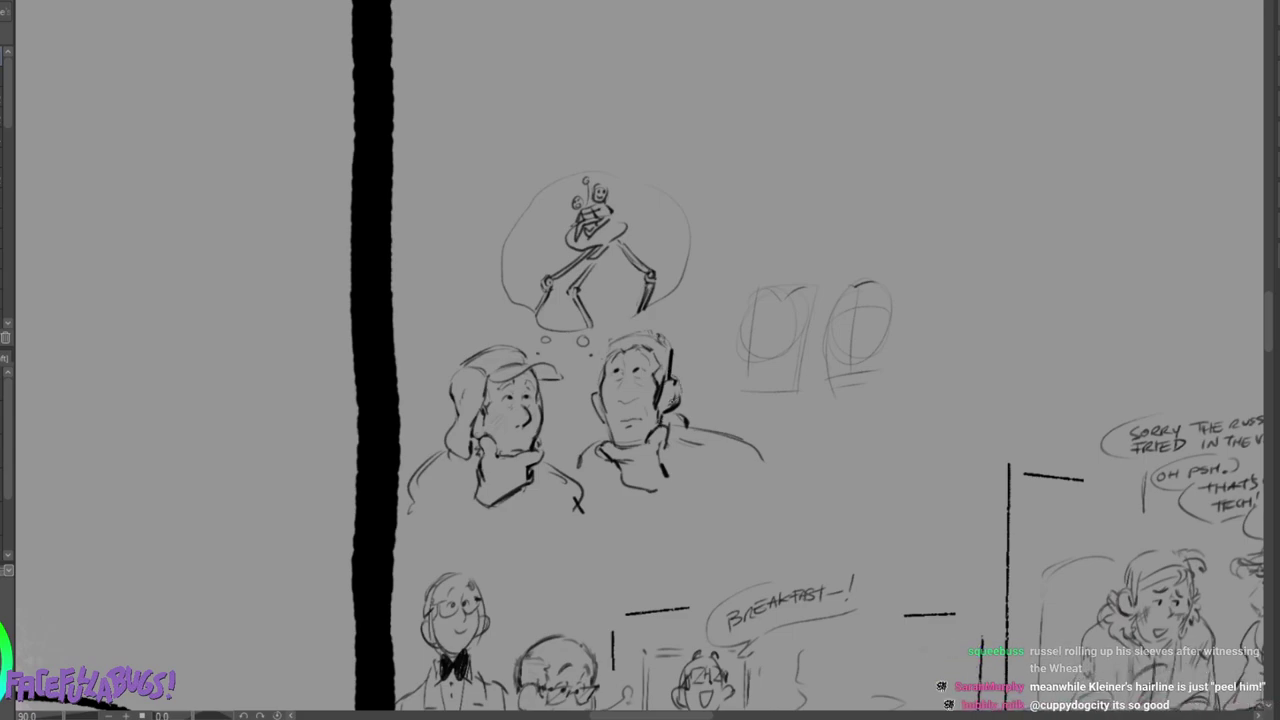
pyautogui.moveTo(583, 393); pyautogui.dragTo(595, 421)
pyautogui.moveTo(671, 390); pyautogui.dragTo(676, 380)
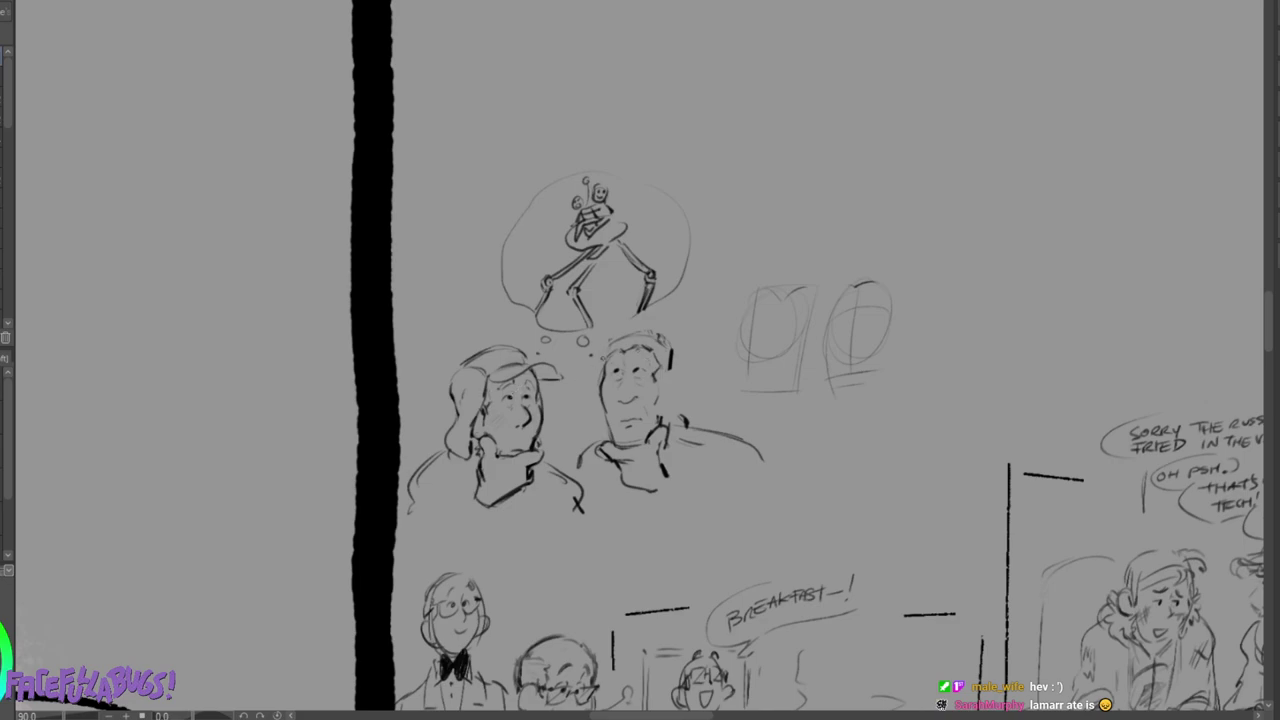
# Add brow lines to the right-hand character, redraw the nose and mouth, and draw a large ear and darker hairline.
pyautogui.moveTo(605, 363); pyautogui.dragTo(649, 358)
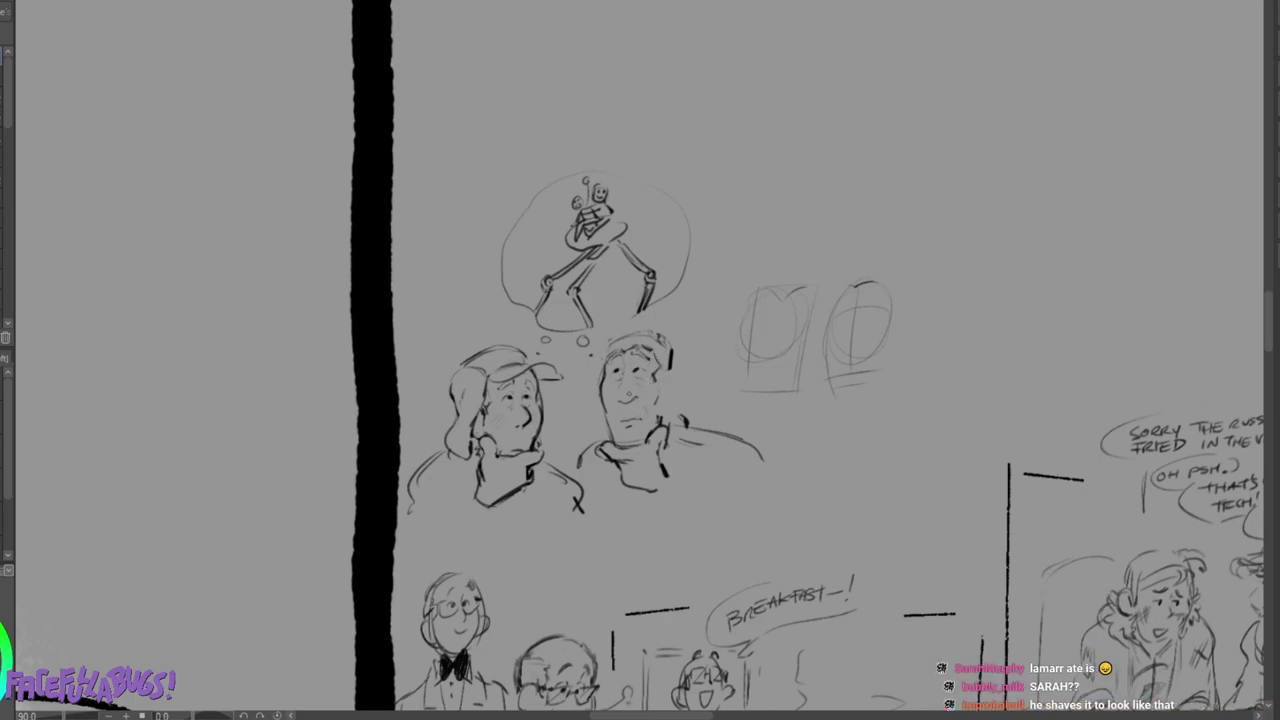
pyautogui.moveTo(625, 391)
pyautogui.mouseDown()
pyautogui.moveTo(639, 399)
pyautogui.moveTo(628, 423)
pyautogui.mouseUp()
pyautogui.hotkey('ctrl', 'z')
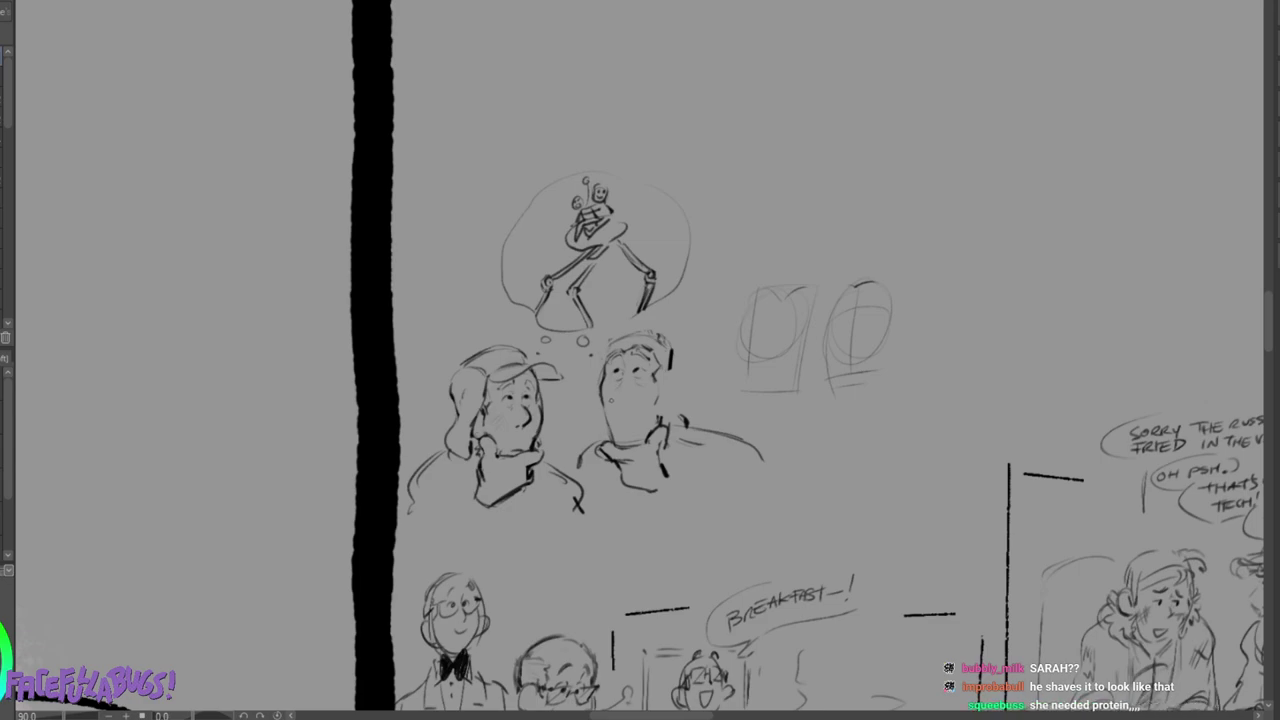
pyautogui.moveTo(615, 401); pyautogui.dragTo(636, 421)
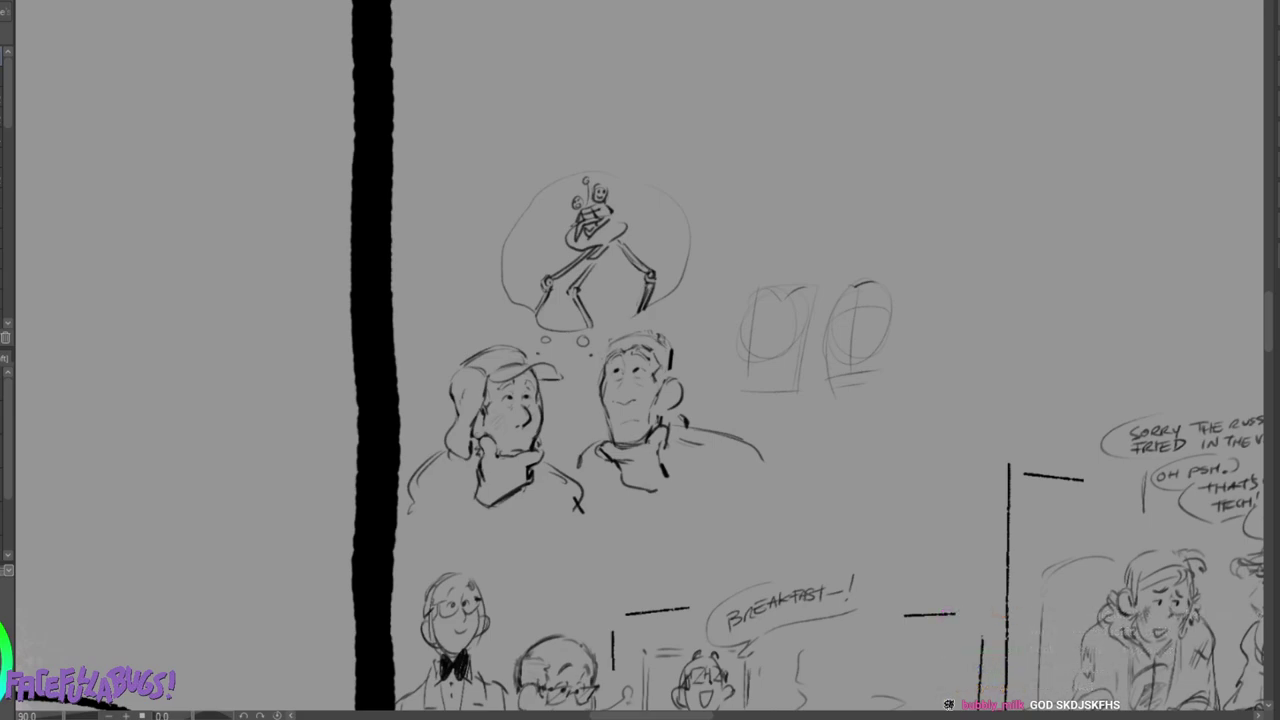
pyautogui.moveTo(611, 350); pyautogui.dragTo(617, 337)
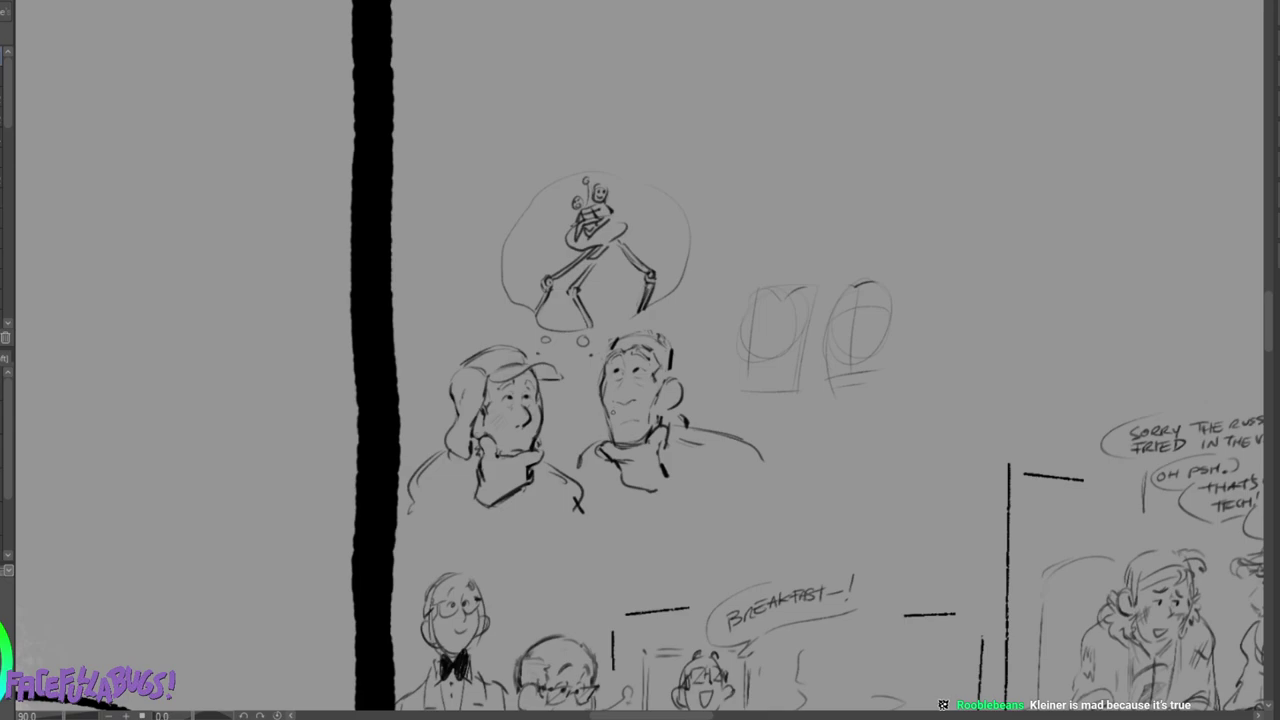
# Sketch a moustache and goatee around the right-hand character's mouth and chin.
pyautogui.moveTo(630, 412); pyautogui.dragTo(638, 415)
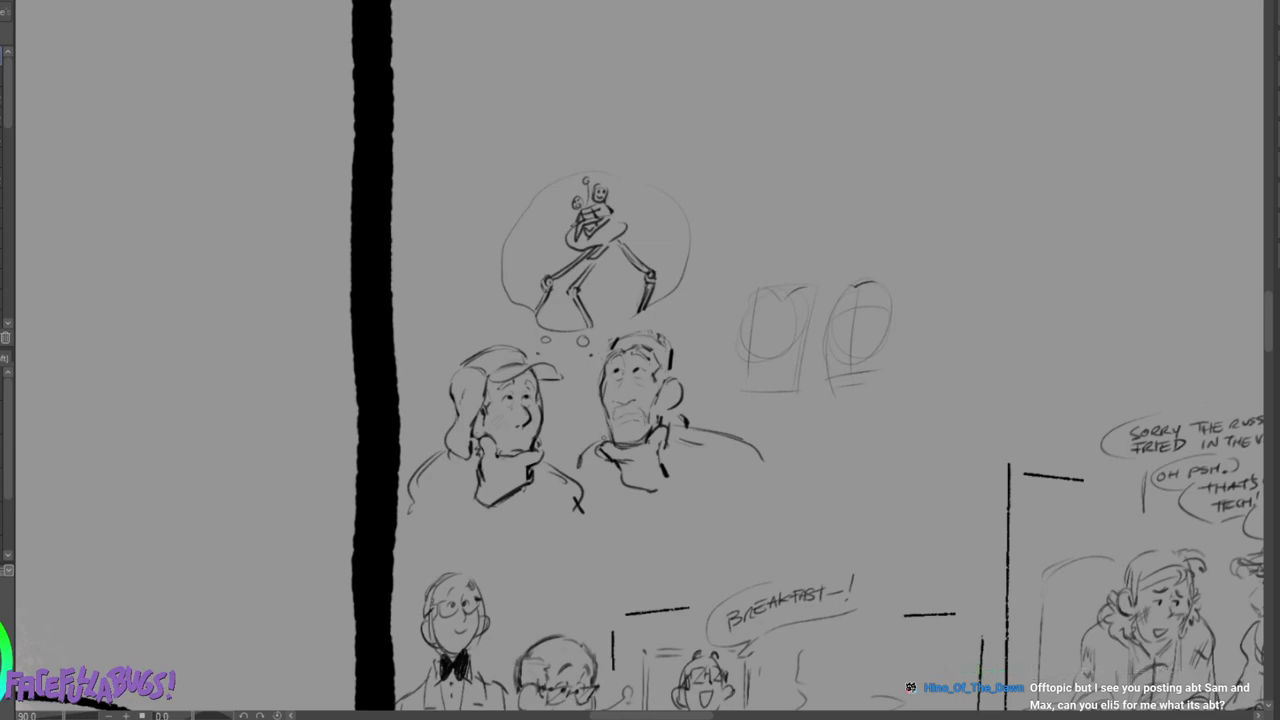
pyautogui.moveTo(616, 421); pyautogui.dragTo(615, 435)
pyautogui.moveTo(645, 425); pyautogui.dragTo(643, 437)
pyautogui.moveTo(621, 421); pyautogui.dragTo(629, 425)
pyautogui.moveTo(618, 420); pyautogui.dragTo(637, 418)
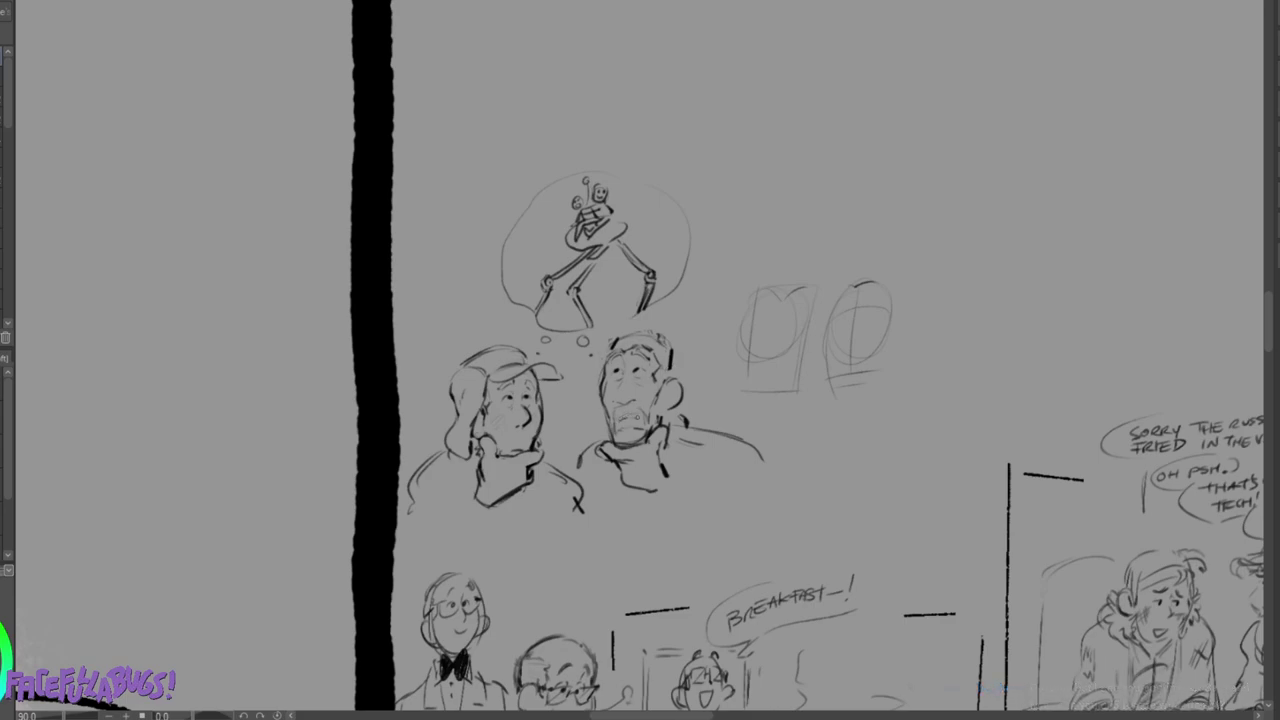
# Across the thick black divider, sketch a long-eared rabbit head and a dog's head with a hat and snout.
pyautogui.moveTo(222, 446)
pyautogui.mouseDown()
pyautogui.moveTo(170, 366)
pyautogui.moveTo(210, 440)
pyautogui.moveTo(244, 341)
pyautogui.moveTo(236, 444)
pyautogui.moveTo(184, 402)
pyautogui.moveTo(190, 442)
pyautogui.moveTo(222, 470)
pyautogui.mouseUp()
pyautogui.moveTo(124, 260)
pyautogui.mouseDown()
pyautogui.moveTo(104, 294)
pyautogui.moveTo(112, 332)
pyautogui.mouseUp()
pyautogui.moveTo(126, 260)
pyautogui.mouseDown()
pyautogui.moveTo(139, 328)
pyautogui.moveTo(112, 312)
pyautogui.moveTo(146, 318)
pyautogui.moveTo(116, 287)
pyautogui.moveTo(82, 319)
pyautogui.mouseUp()
pyautogui.moveTo(137, 282); pyautogui.dragTo(147, 295)
pyautogui.moveTo(150, 294)
pyautogui.mouseDown()
pyautogui.moveTo(161, 301)
pyautogui.moveTo(111, 274)
pyautogui.moveTo(160, 250)
pyautogui.moveTo(128, 256)
pyautogui.mouseUp()
pyautogui.moveTo(122, 218)
pyautogui.mouseDown()
pyautogui.moveTo(100, 262)
pyautogui.moveTo(126, 257)
pyautogui.mouseUp()
pyautogui.moveTo(96, 304)
pyautogui.mouseDown()
pyautogui.moveTo(102, 330)
pyautogui.moveTo(124, 342)
pyautogui.mouseUp()
# Draw the dog's shirt collar, tie and shirt front below the muzzle.
pyautogui.moveTo(108, 338)
pyautogui.mouseDown()
pyautogui.moveTo(140, 333)
pyautogui.moveTo(125, 335)
pyautogui.moveTo(146, 305)
pyautogui.moveTo(104, 350)
pyautogui.mouseUp()
pyautogui.moveTo(104, 350)
pyautogui.mouseDown()
pyautogui.moveTo(120, 336)
pyautogui.moveTo(145, 343)
pyautogui.mouseUp()
pyautogui.moveTo(140, 328)
pyautogui.mouseDown()
pyautogui.moveTo(145, 342)
pyautogui.moveTo(126, 353)
pyautogui.mouseUp()
pyautogui.moveTo(118, 349)
pyautogui.mouseDown()
pyautogui.moveTo(132, 350)
pyautogui.moveTo(118, 452)
pyautogui.moveTo(146, 450)
pyautogui.moveTo(126, 480)
pyautogui.moveTo(146, 450)
pyautogui.moveTo(118, 428)
pyautogui.mouseUp()
pyautogui.moveTo(142, 358); pyautogui.dragTo(146, 408)
# Sketch the dog's suit jacket with shoulders, sleeve and lapels, and touch up the nose.
pyautogui.moveTo(90, 338); pyautogui.dragTo(42, 392)
pyautogui.moveTo(148, 330); pyautogui.dragTo(174, 354)
pyautogui.moveTo(66, 360)
pyautogui.mouseDown()
pyautogui.moveTo(22, 456)
pyautogui.moveTo(64, 490)
pyautogui.mouseUp()
pyautogui.moveTo(38, 440)
pyautogui.mouseDown()
pyautogui.moveTo(69, 431)
pyautogui.moveTo(62, 486)
pyautogui.mouseUp()
pyautogui.moveTo(103, 367); pyautogui.dragTo(77, 384)
pyautogui.moveTo(77, 384)
pyautogui.mouseDown()
pyautogui.moveTo(106, 433)
pyautogui.moveTo(77, 358)
pyautogui.moveTo(87, 334)
pyautogui.moveTo(155, 354)
pyautogui.moveTo(164, 448)
pyautogui.mouseUp()
pyautogui.moveTo(152, 344); pyautogui.dragTo(164, 350)
pyautogui.moveTo(122, 296)
pyautogui.mouseDown()
pyautogui.moveTo(112, 302)
pyautogui.moveTo(132, 308)
pyautogui.moveTo(116, 302)
pyautogui.mouseUp()
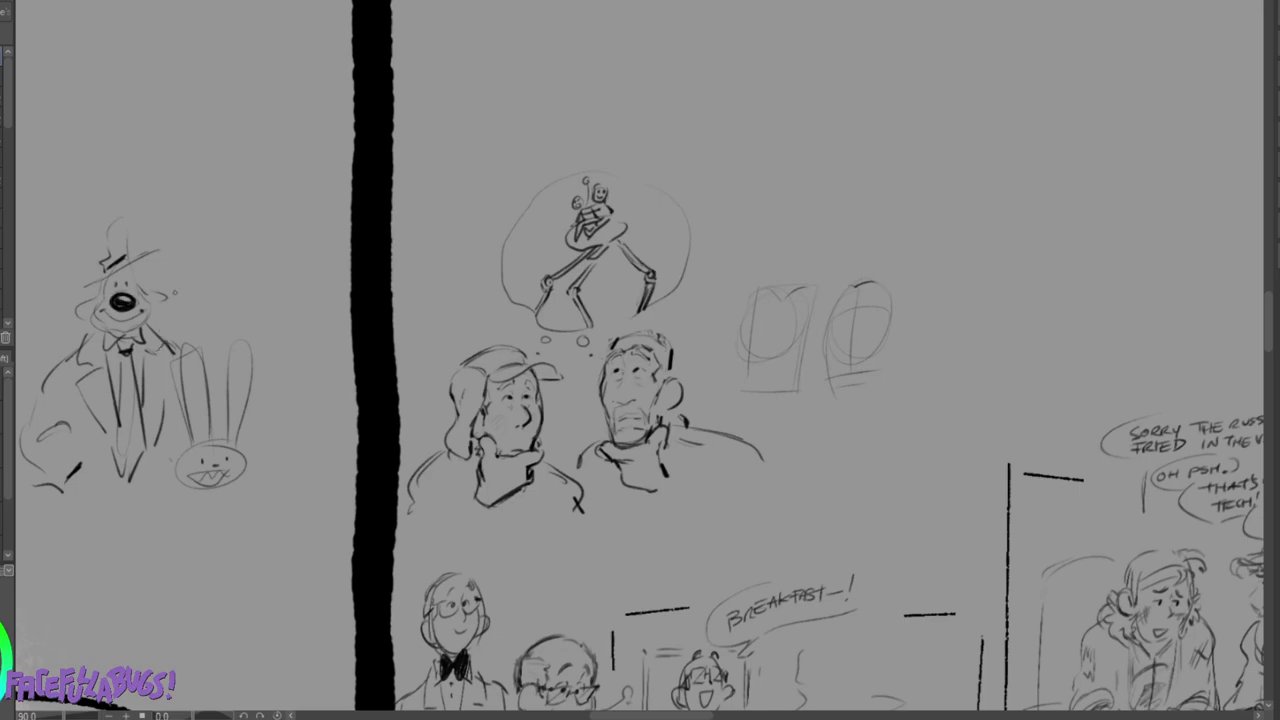
# Refine the sides of the dog's face and sketch its jacket hem, baggy trousers and large feet.
pyautogui.moveTo(180, 455); pyautogui.dragTo(190, 449)
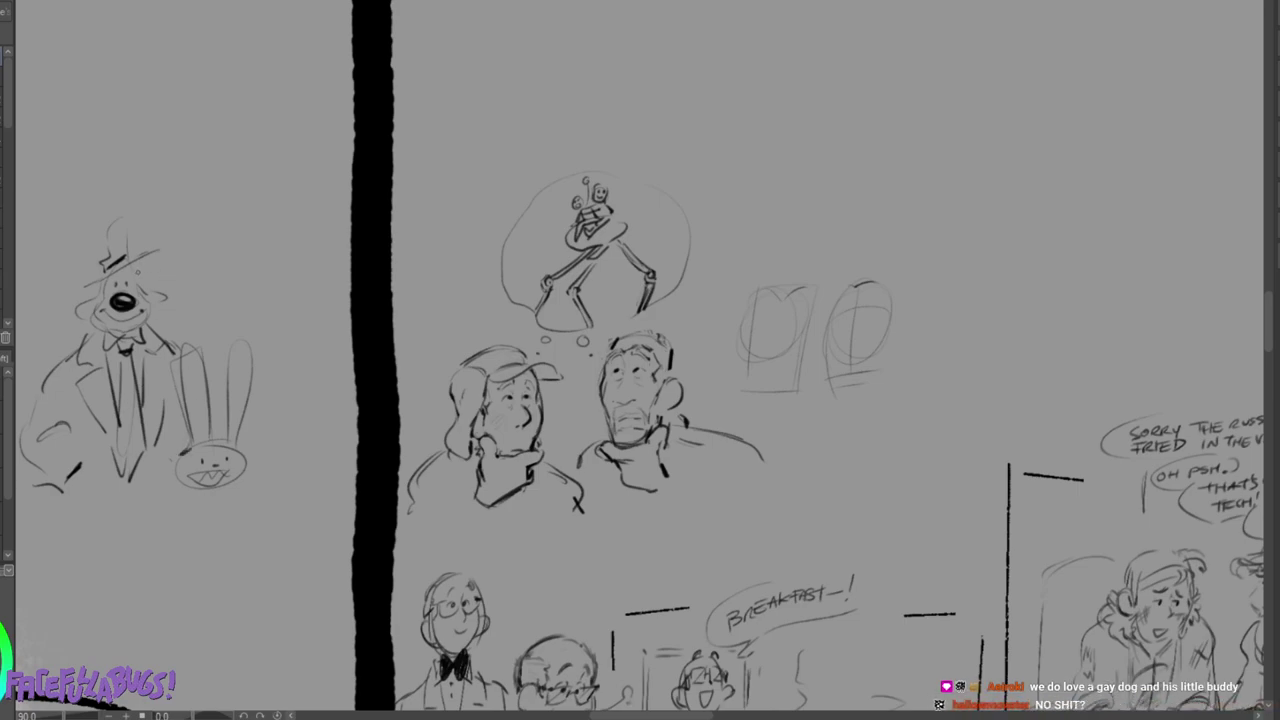
pyautogui.moveTo(129, 267)
pyautogui.mouseDown()
pyautogui.moveTo(86, 304)
pyautogui.moveTo(159, 302)
pyautogui.mouseUp()
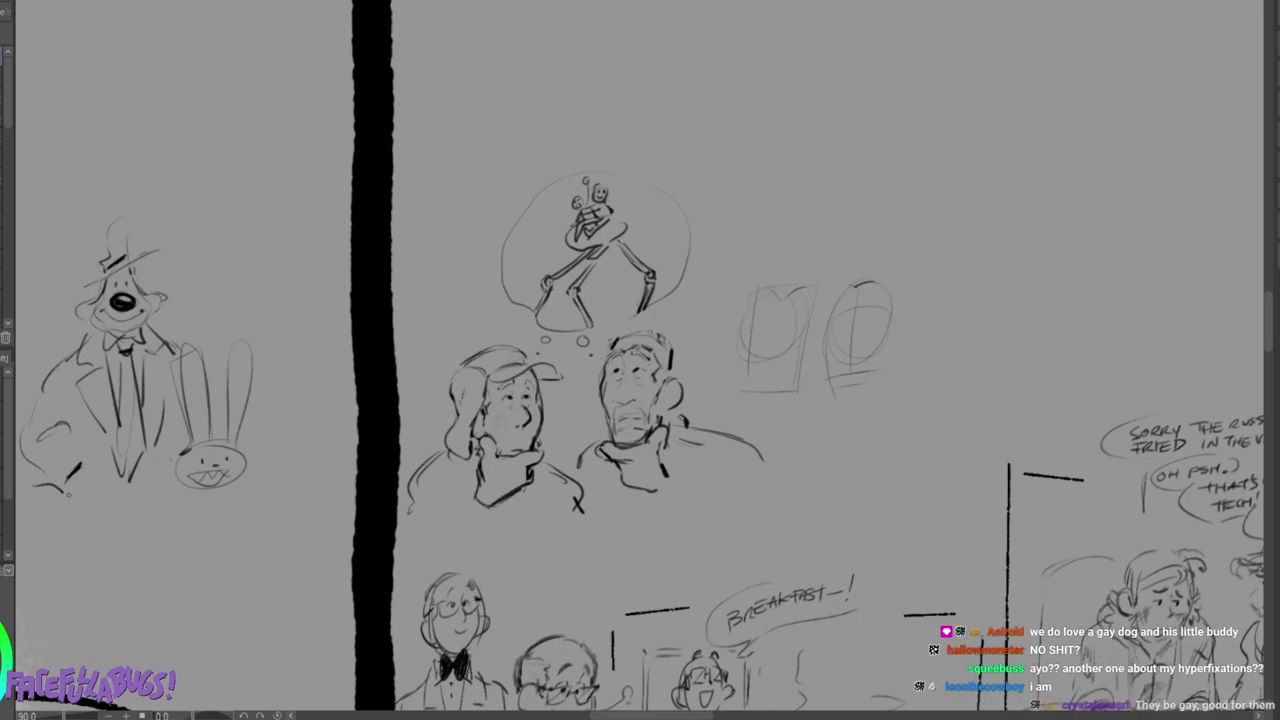
pyautogui.moveTo(117, 473); pyautogui.dragTo(85, 492)
pyautogui.moveTo(144, 473); pyautogui.dragTo(167, 486)
pyautogui.moveTo(67, 529)
pyautogui.mouseDown()
pyautogui.moveTo(76, 614)
pyautogui.moveTo(118, 630)
pyautogui.moveTo(147, 607)
pyautogui.mouseUp()
pyautogui.moveTo(166, 528)
pyautogui.mouseDown()
pyautogui.moveTo(168, 576)
pyautogui.moveTo(196, 588)
pyautogui.mouseUp()
pyautogui.moveTo(182, 598); pyautogui.dragTo(130, 622)
pyautogui.moveTo(123, 500); pyautogui.dragTo(124, 614)
pyautogui.moveTo(112, 547)
pyautogui.mouseDown()
pyautogui.moveTo(120, 556)
pyautogui.moveTo(60, 567)
pyautogui.mouseUp()
pyautogui.moveTo(178, 526); pyautogui.dragTo(179, 545)
pyautogui.moveTo(53, 616)
pyautogui.mouseDown()
pyautogui.moveTo(50, 642)
pyautogui.moveTo(123, 633)
pyautogui.moveTo(96, 643)
pyautogui.mouseUp()
pyautogui.moveTo(160, 624)
pyautogui.mouseDown()
pyautogui.moveTo(204, 618)
pyautogui.moveTo(138, 638)
pyautogui.mouseUp()
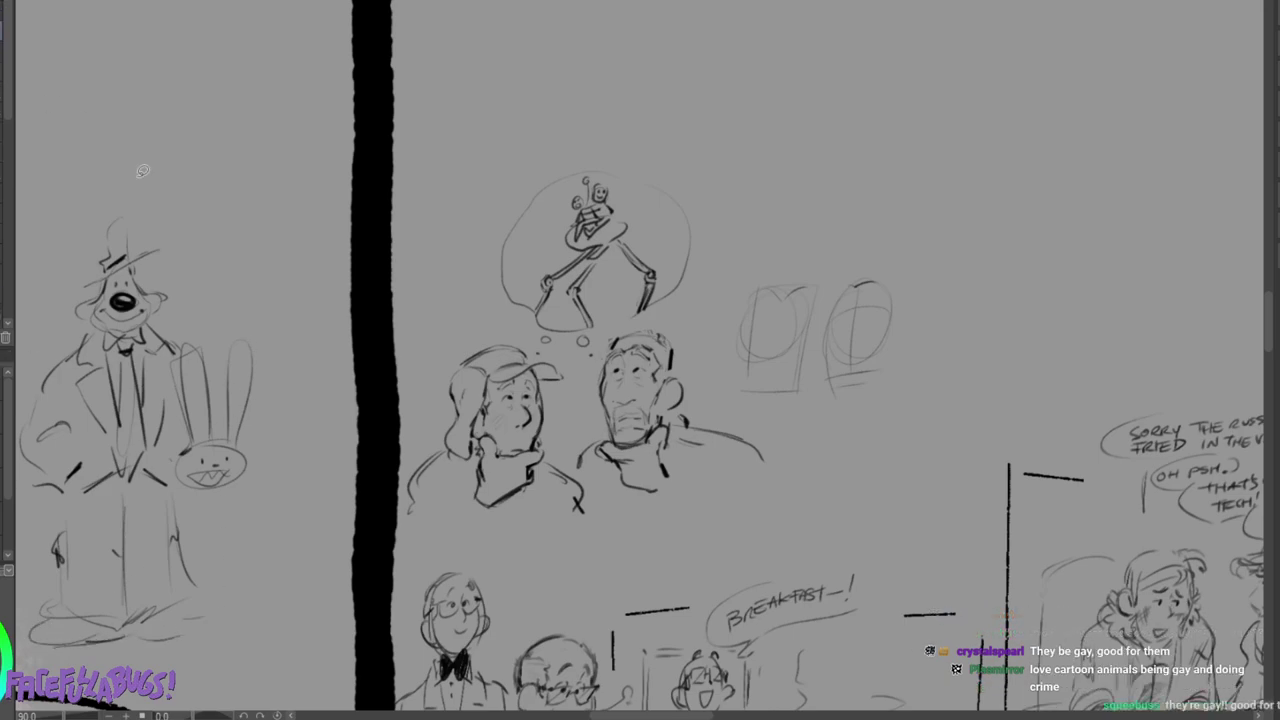
# Select the rabbit's head with its ears, move it slightly farther from the dog and lower, and deselect it.
pyautogui.moveTo(212, 328)
pyautogui.mouseDown()
pyautogui.moveTo(170, 418)
pyautogui.moveTo(278, 505)
pyautogui.moveTo(307, 325)
pyautogui.mouseUp()
pyautogui.click(299, 536)
pyautogui.moveTo(259, 455)
pyautogui.mouseDown()
pyautogui.moveTo(272, 488)
pyautogui.moveTo(283, 473)
pyautogui.moveTo(269, 490)
pyautogui.mouseUp()
pyautogui.click(224, 551)
pyautogui.hotkey('ctrl', 'd')
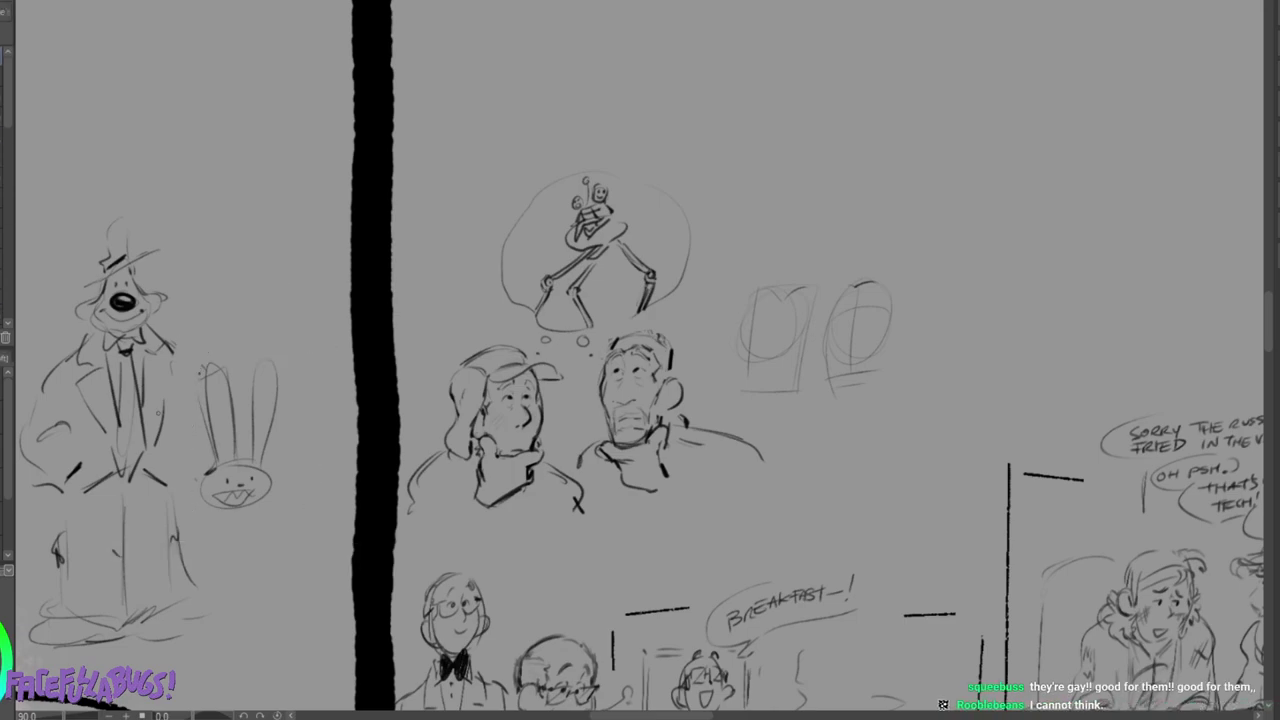
# Sketch the rabbit's small body below its head, with thin arms, hands, short legs and long feet.
pyautogui.moveTo(219, 513)
pyautogui.mouseDown()
pyautogui.moveTo(222, 548)
pyautogui.moveTo(250, 552)
pyautogui.moveTo(236, 565)
pyautogui.moveTo(252, 557)
pyautogui.moveTo(216, 582)
pyautogui.moveTo(218, 606)
pyautogui.moveTo(201, 616)
pyautogui.moveTo(222, 618)
pyautogui.mouseUp()
pyautogui.moveTo(238, 574)
pyautogui.mouseDown()
pyautogui.moveTo(252, 592)
pyautogui.moveTo(242, 624)
pyautogui.moveTo(288, 631)
pyautogui.mouseUp()
pyautogui.moveTo(218, 534); pyautogui.dragTo(212, 564)
pyautogui.moveTo(210, 558)
pyautogui.mouseDown()
pyautogui.moveTo(231, 577)
pyautogui.moveTo(246, 568)
pyautogui.mouseUp()
pyautogui.moveTo(228, 566); pyautogui.dragTo(246, 572)
pyautogui.moveTo(214, 522); pyautogui.dragTo(202, 562)
pyautogui.moveTo(202, 564); pyautogui.dragTo(186, 594)
pyautogui.moveTo(262, 518); pyautogui.dragTo(260, 566)
pyautogui.moveTo(262, 562); pyautogui.dragTo(266, 596)
pyautogui.moveTo(258, 562); pyautogui.dragTo(266, 574)
pyautogui.moveTo(206, 604); pyautogui.dragTo(212, 623)
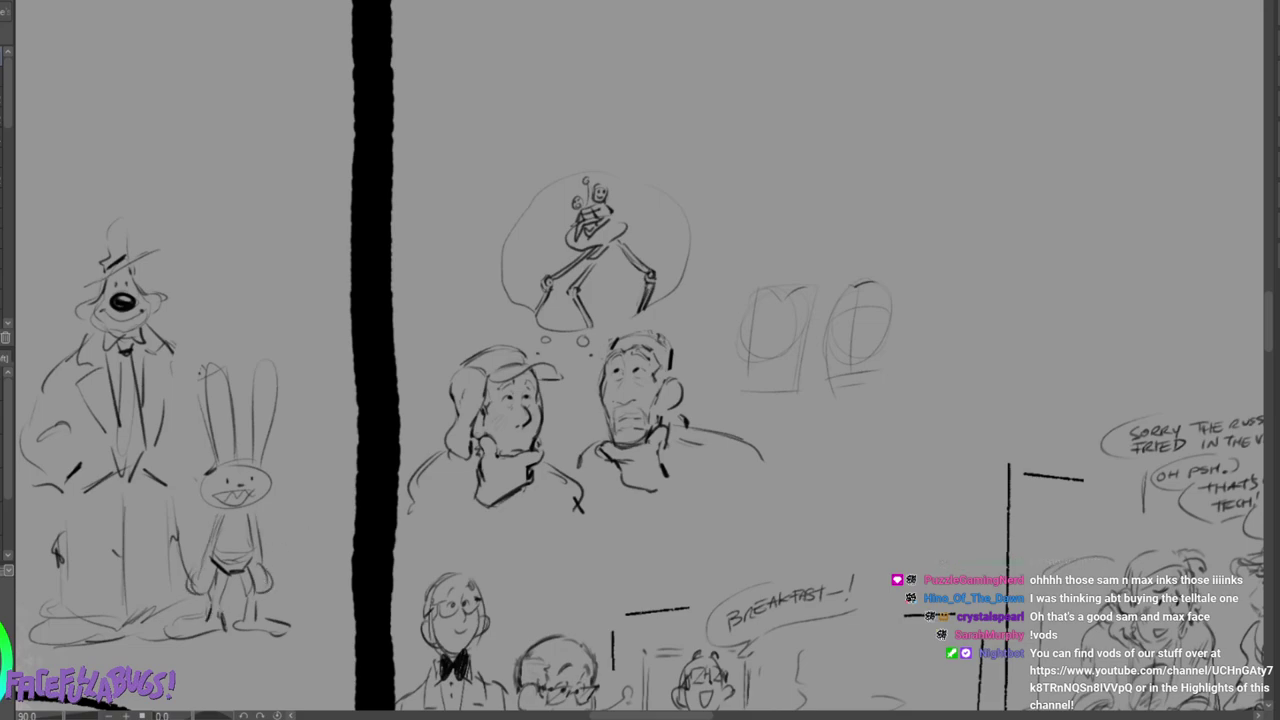
# Handwrite a short two-line note starting with "SAME" beside the rabbit's body.
pyautogui.moveTo(651, 715); pyautogui.dragTo(662, 715)
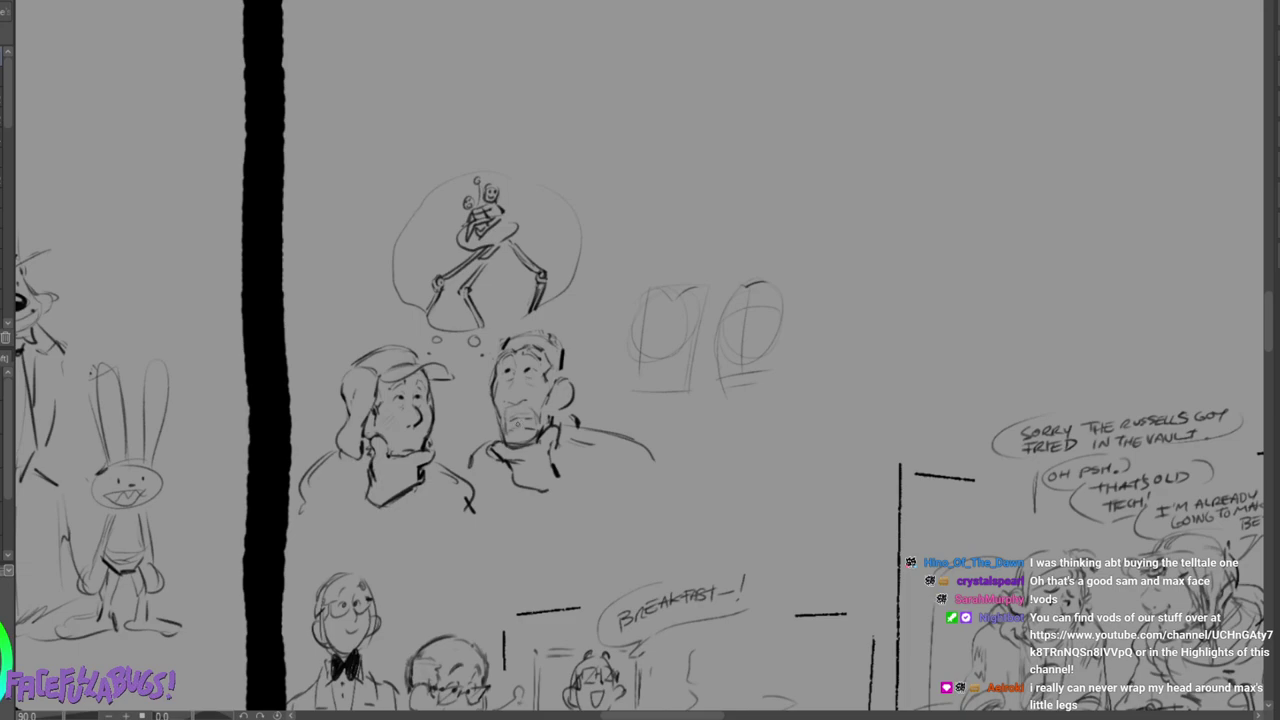
pyautogui.moveTo(177, 534); pyautogui.dragTo(198, 532)
pyautogui.moveTo(192, 527); pyautogui.dragTo(171, 556)
pyautogui.moveTo(176, 544)
pyautogui.mouseDown()
pyautogui.moveTo(181, 555)
pyautogui.moveTo(193, 540)
pyautogui.mouseUp()
pyautogui.moveTo(193, 541); pyautogui.dragTo(203, 547)
pyautogui.moveTo(207, 538); pyautogui.dragTo(230, 544)
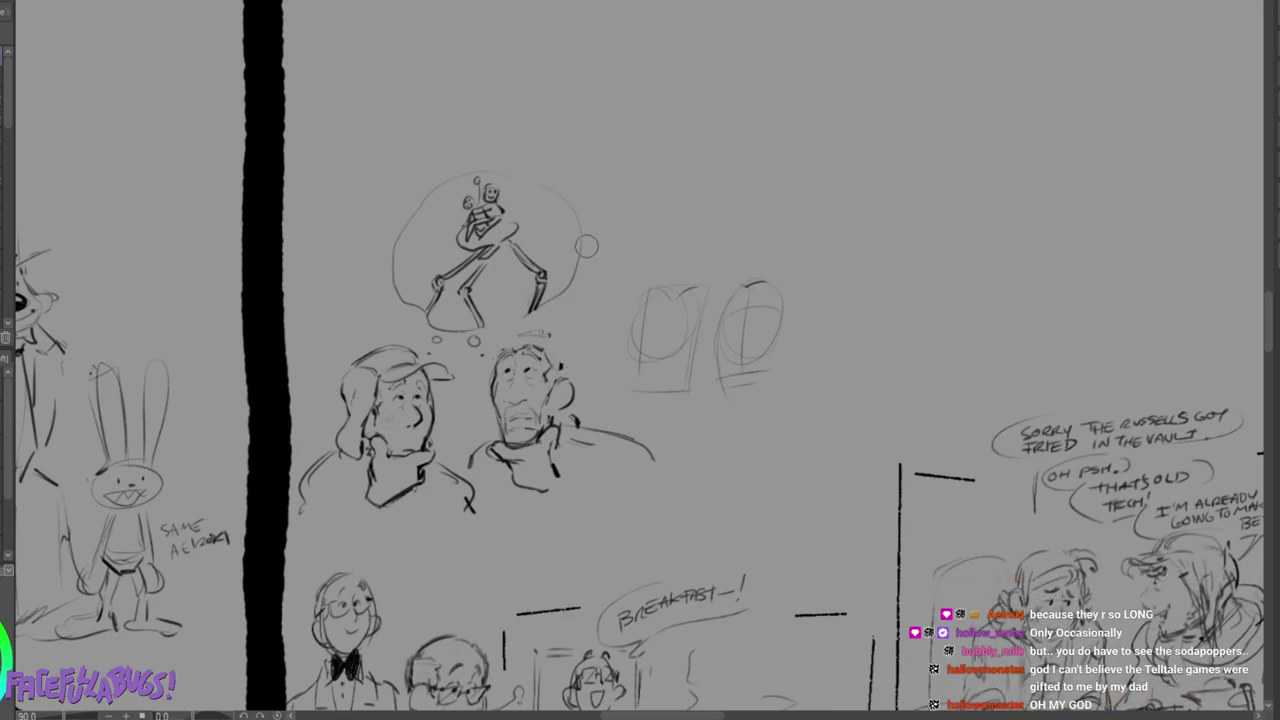
# Replace the right-hand character's flat hairline with curly hair and shade in his beard.
pyautogui.moveTo(500, 340); pyautogui.dragTo(499, 346)
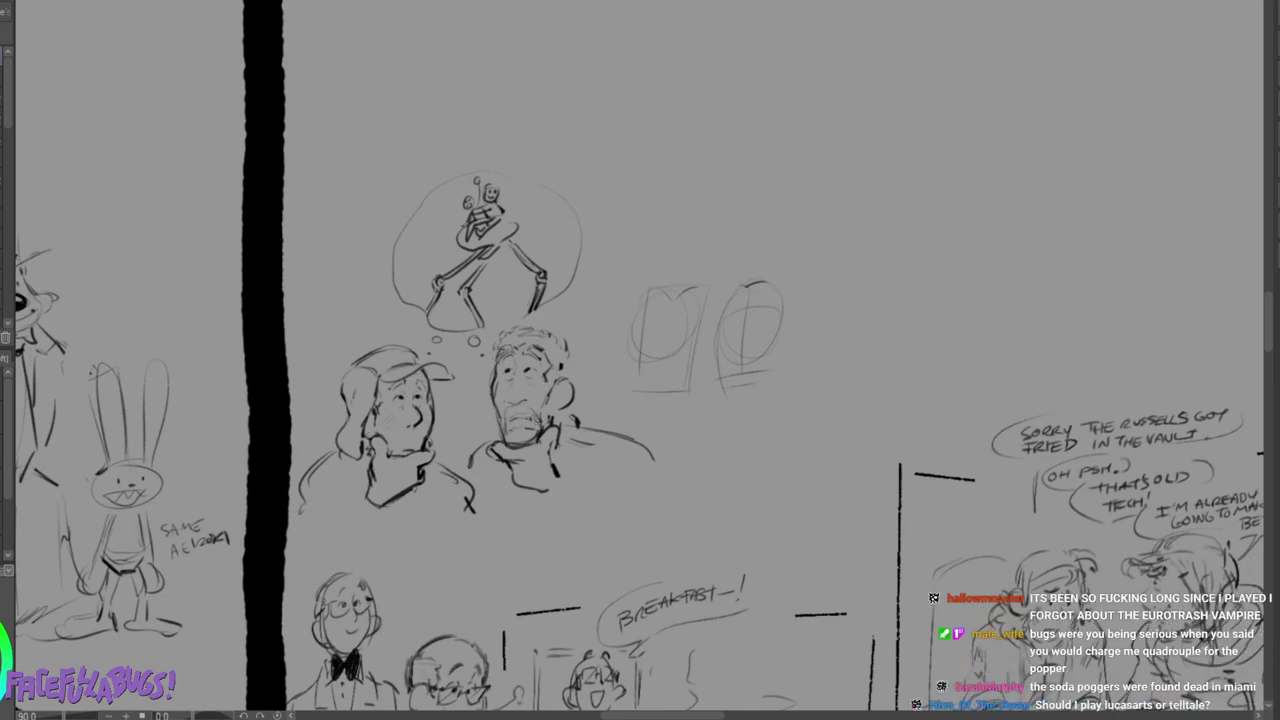
pyautogui.moveTo(508, 404)
pyautogui.mouseDown()
pyautogui.moveTo(528, 414)
pyautogui.moveTo(509, 441)
pyautogui.mouseUp()
pyautogui.moveTo(539, 419); pyautogui.dragTo(544, 439)
pyautogui.moveTo(556, 378); pyautogui.dragTo(544, 399)
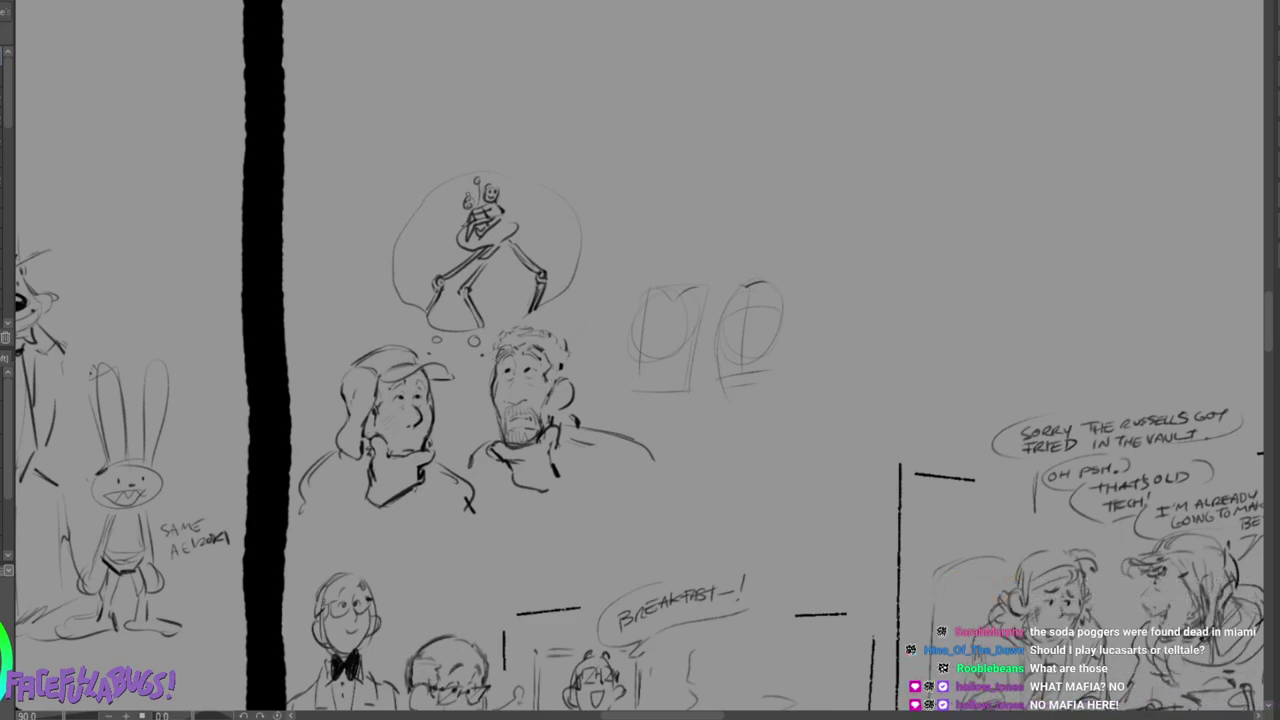
# Redraw the small riders and the flat, pointed body of the long-legged walker inside the thought bubble.
pyautogui.moveTo(466, 195)
pyautogui.mouseDown()
pyautogui.moveTo(467, 213)
pyautogui.moveTo(476, 190)
pyautogui.moveTo(490, 202)
pyautogui.mouseUp()
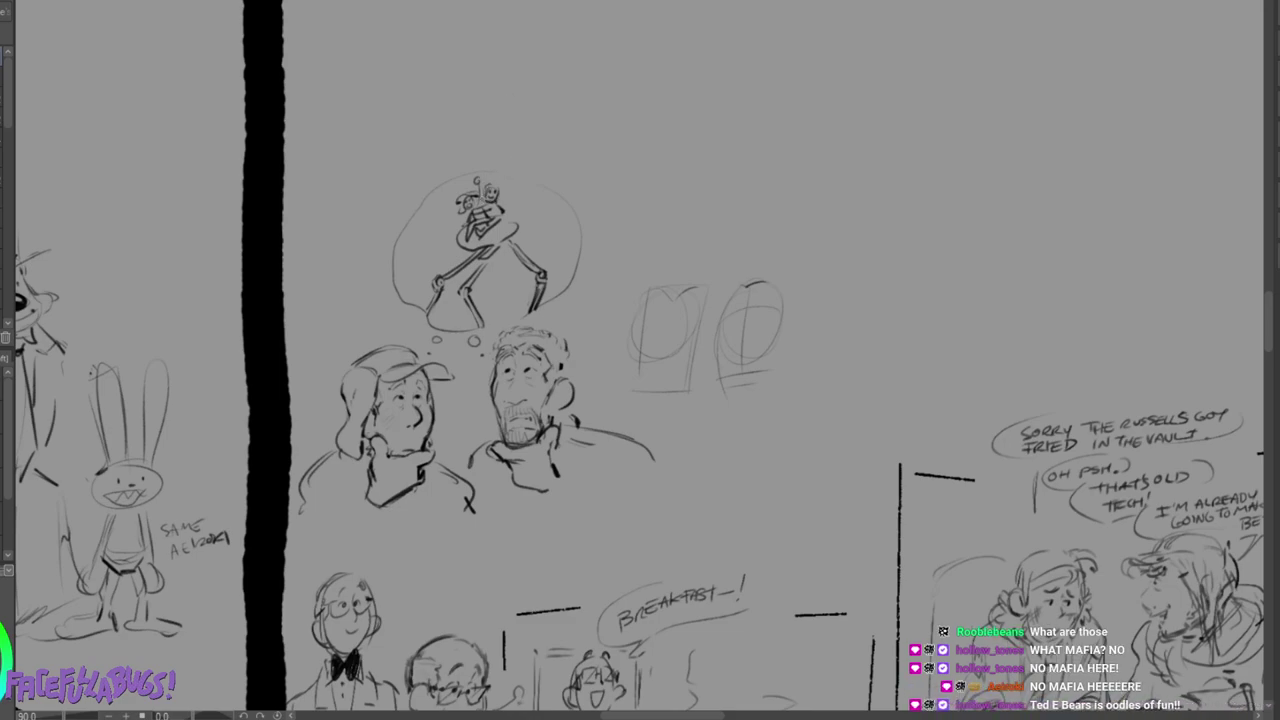
pyautogui.hotkey('ctrl', 'z')
pyautogui.moveTo(497, 186)
pyautogui.mouseDown()
pyautogui.moveTo(490, 212)
pyautogui.moveTo(471, 216)
pyautogui.moveTo(491, 215)
pyautogui.moveTo(473, 202)
pyautogui.moveTo(450, 245)
pyautogui.moveTo(535, 225)
pyautogui.mouseUp()
pyautogui.moveTo(509, 215); pyautogui.dragTo(536, 216)
pyautogui.moveTo(513, 217)
pyautogui.mouseDown()
pyautogui.moveTo(538, 219)
pyautogui.moveTo(446, 251)
pyautogui.moveTo(473, 250)
pyautogui.mouseUp()
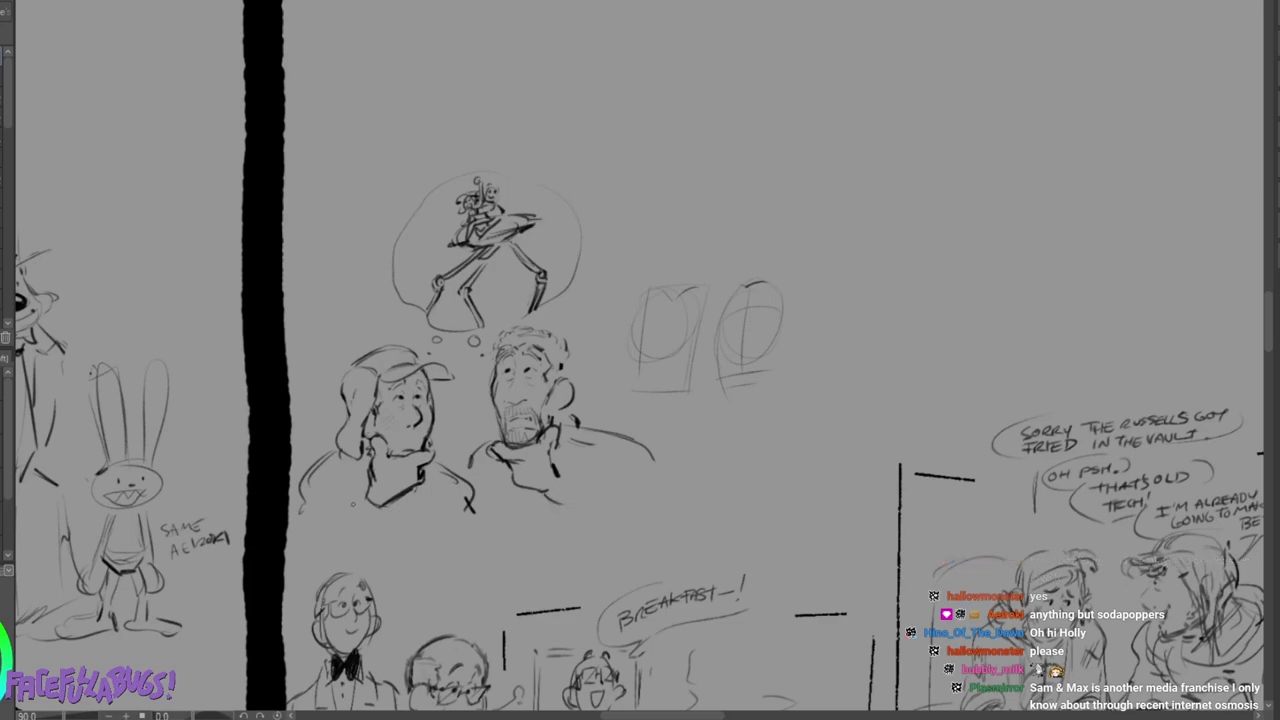
# Sketch a bulky hood around the left-hand character's neck, plus the jacket front, sleeve and forearm below it.
pyautogui.moveTo(380, 501); pyautogui.dragTo(384, 519)
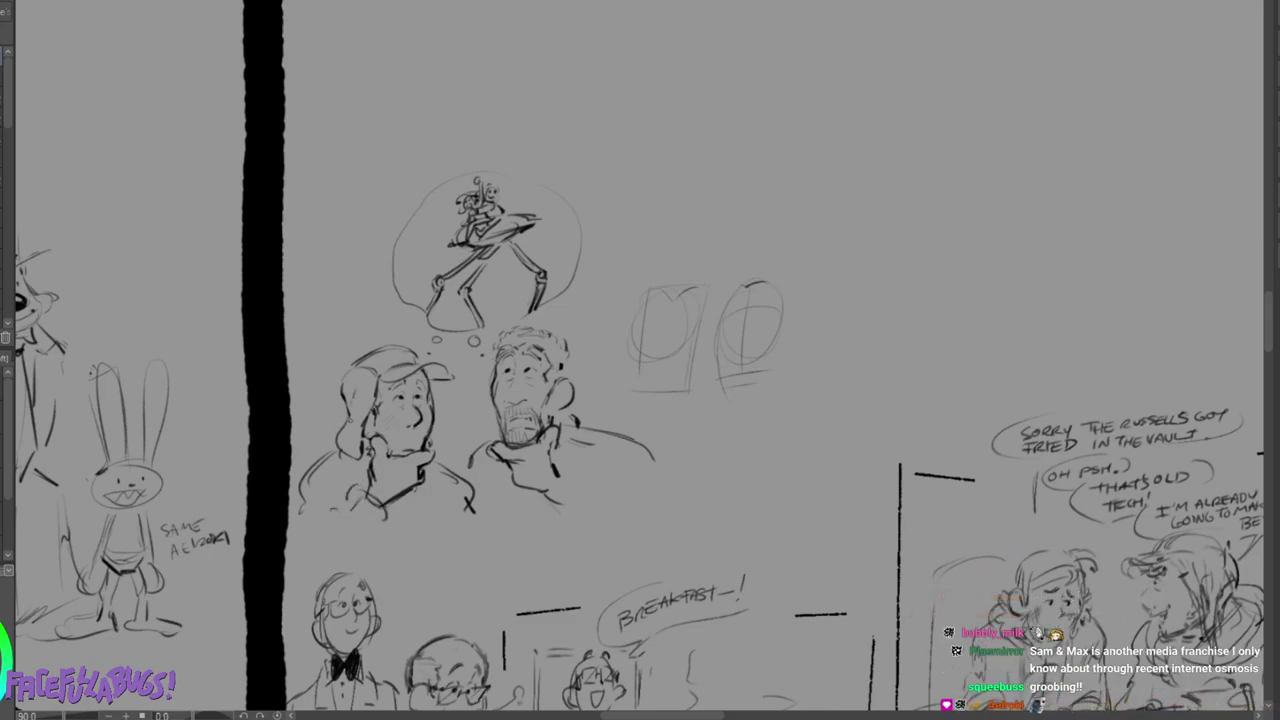
pyautogui.moveTo(344, 414)
pyautogui.mouseDown()
pyautogui.moveTo(306, 468)
pyautogui.moveTo(312, 486)
pyautogui.mouseUp()
pyautogui.moveTo(350, 484); pyautogui.dragTo(328, 498)
pyautogui.moveTo(440, 441); pyautogui.dragTo(456, 486)
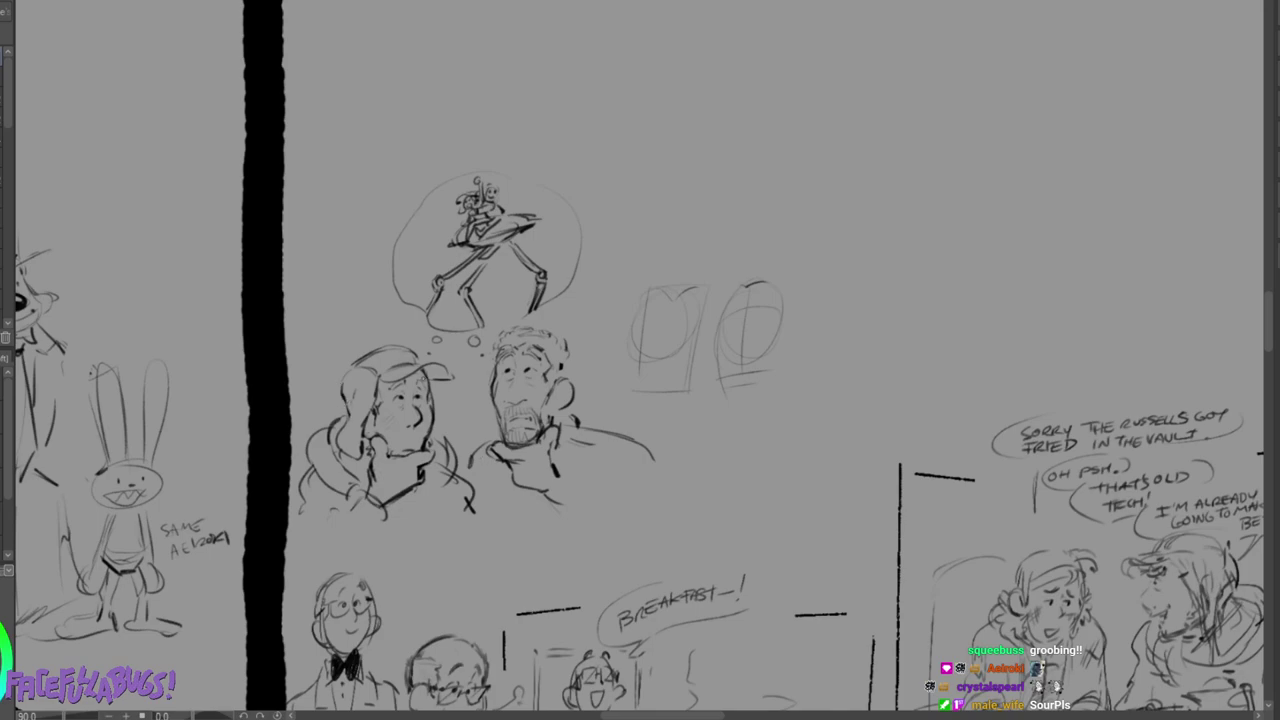
pyautogui.moveTo(455, 480); pyautogui.dragTo(419, 504)
pyautogui.moveTo(310, 462)
pyautogui.mouseDown()
pyautogui.moveTo(286, 490)
pyautogui.moveTo(290, 516)
pyautogui.mouseUp()
pyautogui.moveTo(377, 541); pyautogui.dragTo(366, 562)
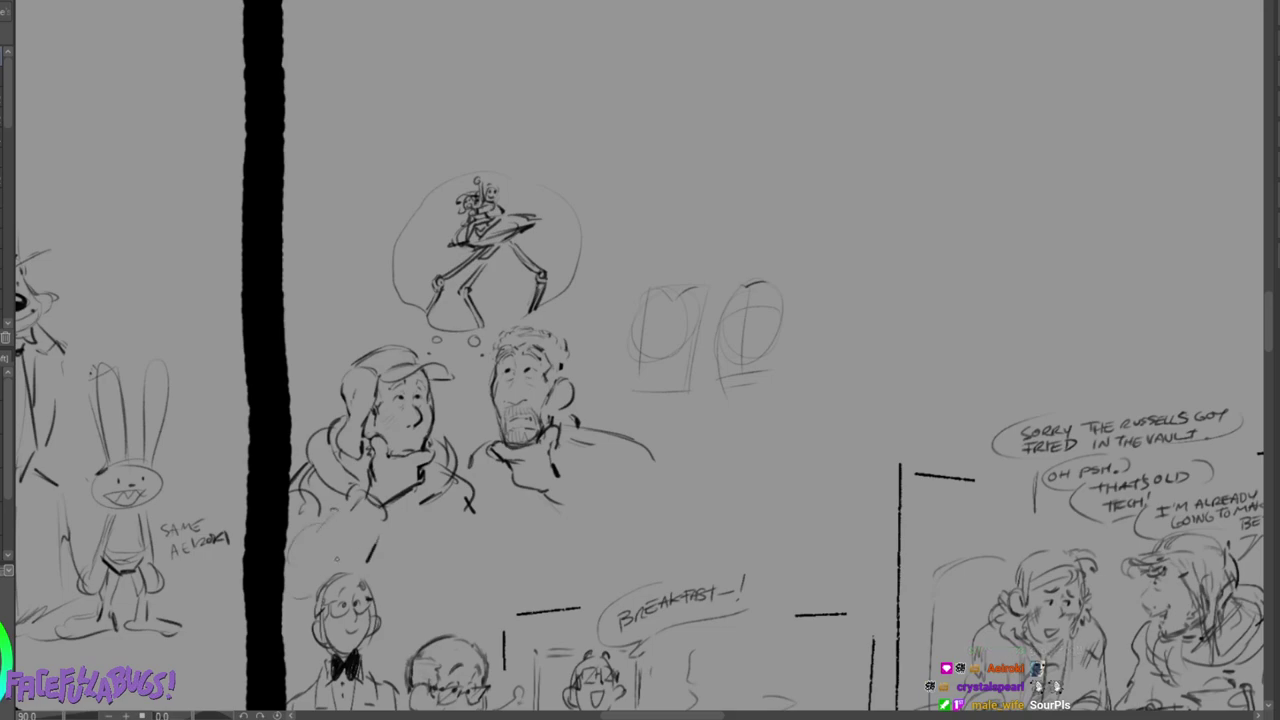
pyautogui.moveTo(445, 501)
pyautogui.mouseDown()
pyautogui.moveTo(448, 540)
pyautogui.moveTo(432, 574)
pyautogui.mouseUp()
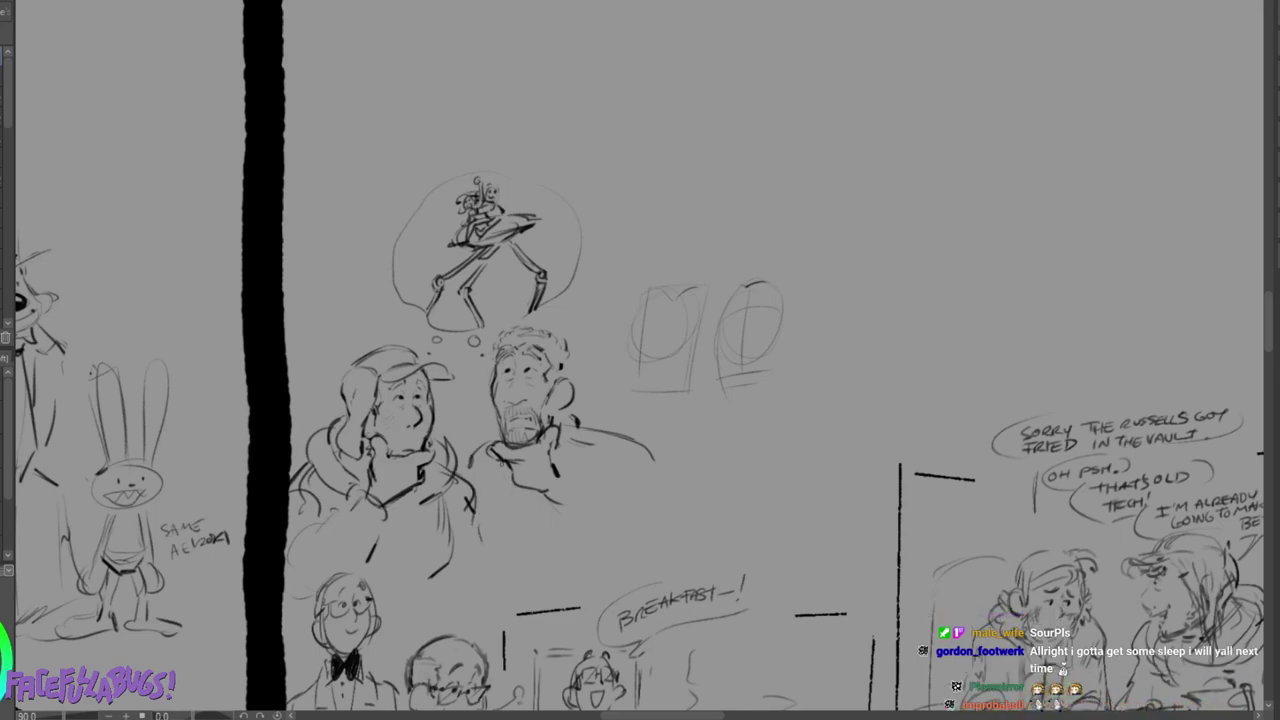
# Sketch the right-hand character's collar, the wristband below his chin-holding hand, and his bent forearm and elbow.
pyautogui.moveTo(557, 451); pyautogui.dragTo(574, 464)
pyautogui.moveTo(575, 433); pyautogui.dragTo(579, 470)
pyautogui.moveTo(494, 469)
pyautogui.mouseDown()
pyautogui.moveTo(499, 493)
pyautogui.moveTo(560, 482)
pyautogui.moveTo(566, 501)
pyautogui.moveTo(530, 503)
pyautogui.mouseUp()
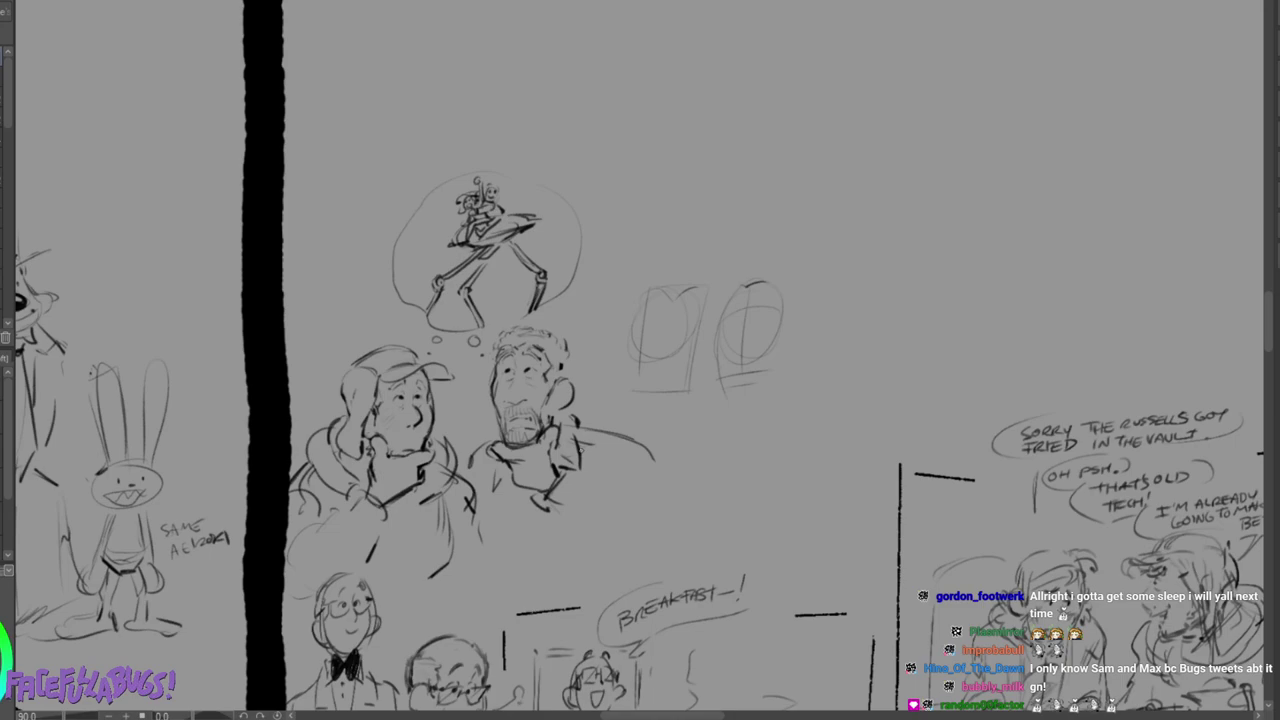
pyautogui.moveTo(581, 483)
pyautogui.mouseDown()
pyautogui.moveTo(562, 512)
pyautogui.moveTo(546, 504)
pyautogui.moveTo(583, 490)
pyautogui.moveTo(589, 552)
pyautogui.mouseUp()
pyautogui.moveTo(640, 514); pyautogui.dragTo(648, 570)
pyautogui.moveTo(596, 488); pyautogui.dragTo(656, 516)
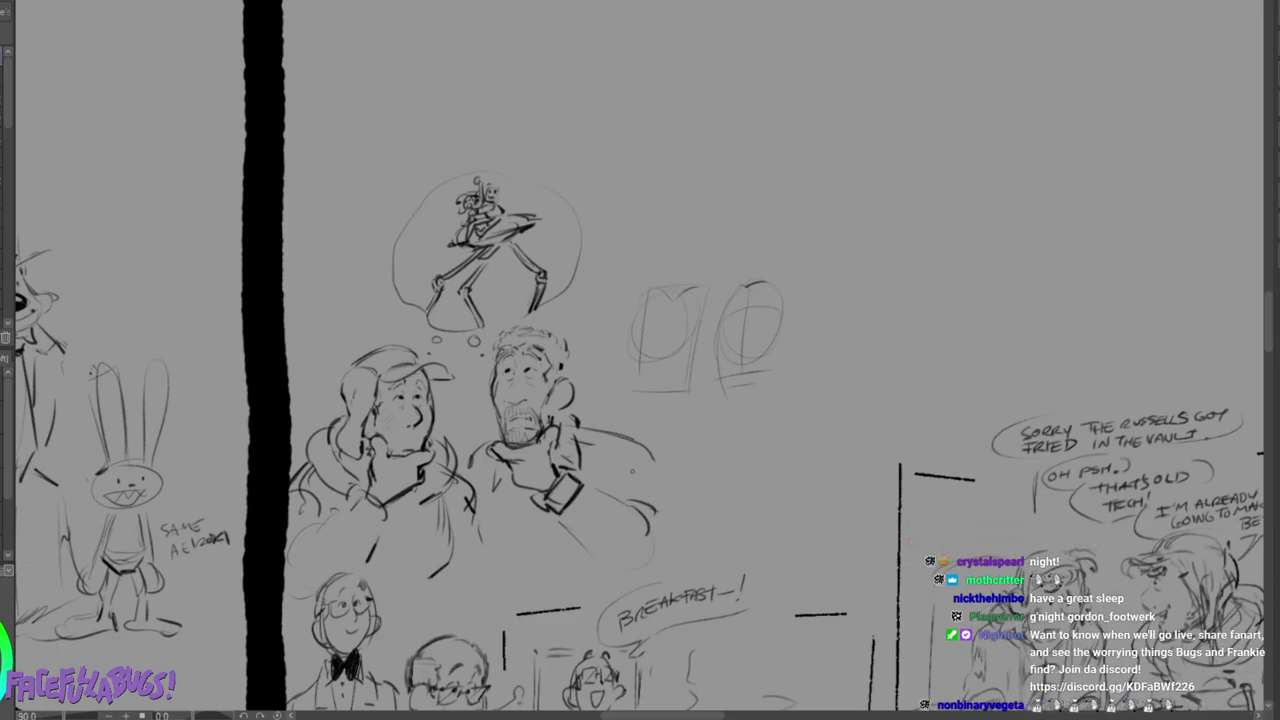
pyautogui.moveTo(578, 524)
pyautogui.mouseDown()
pyautogui.moveTo(606, 560)
pyautogui.moveTo(654, 546)
pyautogui.moveTo(632, 556)
pyautogui.mouseUp()
# Redraw the right-hand character's shoulder and upper arm as a bulky sleeve reaching the elbow, cleaning up stray lines.
pyautogui.moveTo(579, 422)
pyautogui.mouseDown()
pyautogui.moveTo(637, 410)
pyautogui.moveTo(661, 446)
pyautogui.mouseUp()
pyautogui.moveTo(578, 450)
pyautogui.mouseDown()
pyautogui.moveTo(606, 432)
pyautogui.moveTo(645, 443)
pyautogui.moveTo(628, 438)
pyautogui.moveTo(649, 423)
pyautogui.mouseUp()
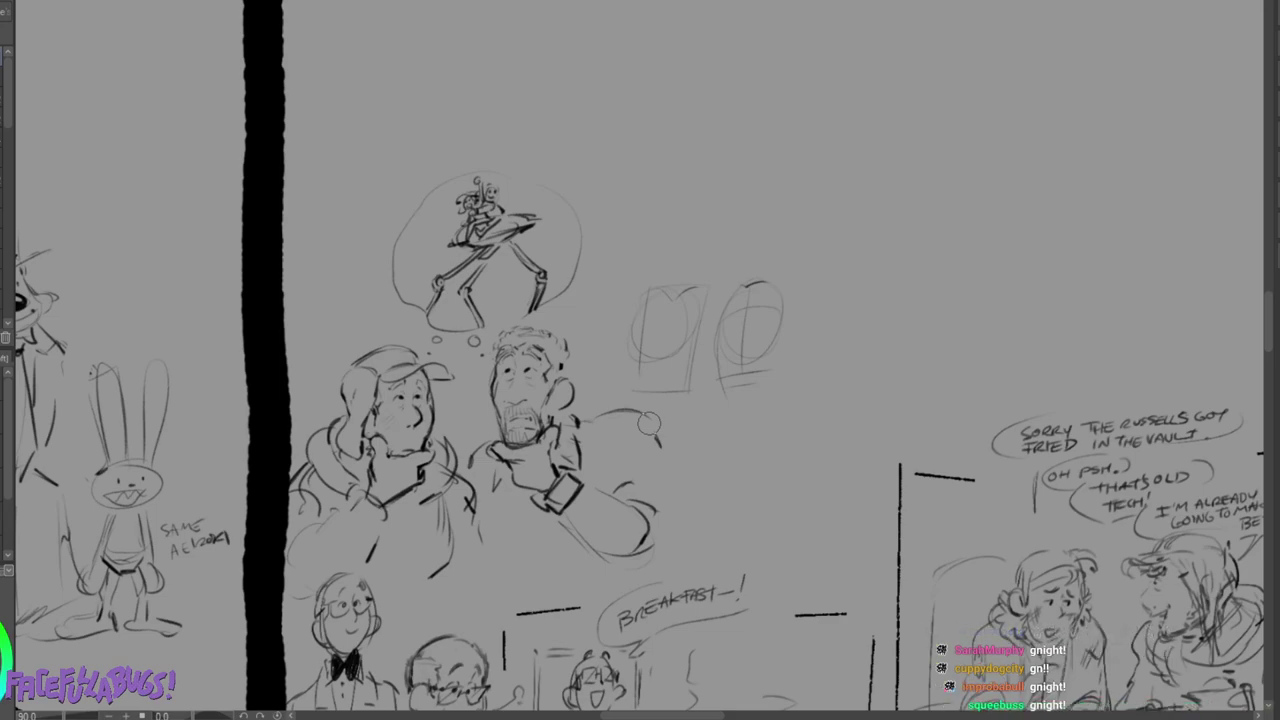
pyautogui.moveTo(630, 424)
pyautogui.mouseDown()
pyautogui.moveTo(603, 485)
pyautogui.moveTo(662, 505)
pyautogui.moveTo(666, 544)
pyautogui.moveTo(645, 553)
pyautogui.mouseUp()
pyautogui.moveTo(660, 467); pyautogui.dragTo(652, 529)
pyautogui.moveTo(656, 461); pyautogui.dragTo(650, 531)
pyautogui.moveTo(607, 469); pyautogui.dragTo(600, 484)
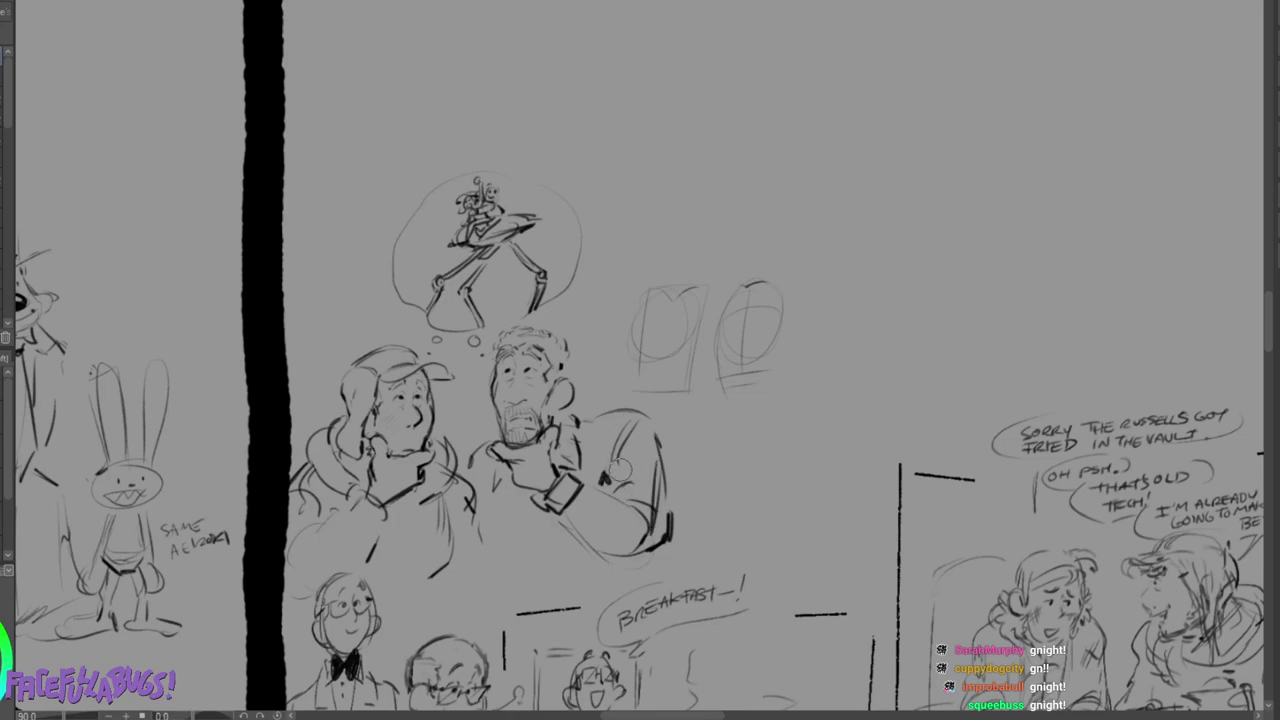
pyautogui.moveTo(669, 445)
pyautogui.mouseDown()
pyautogui.moveTo(665, 558)
pyautogui.moveTo(631, 573)
pyautogui.mouseUp()
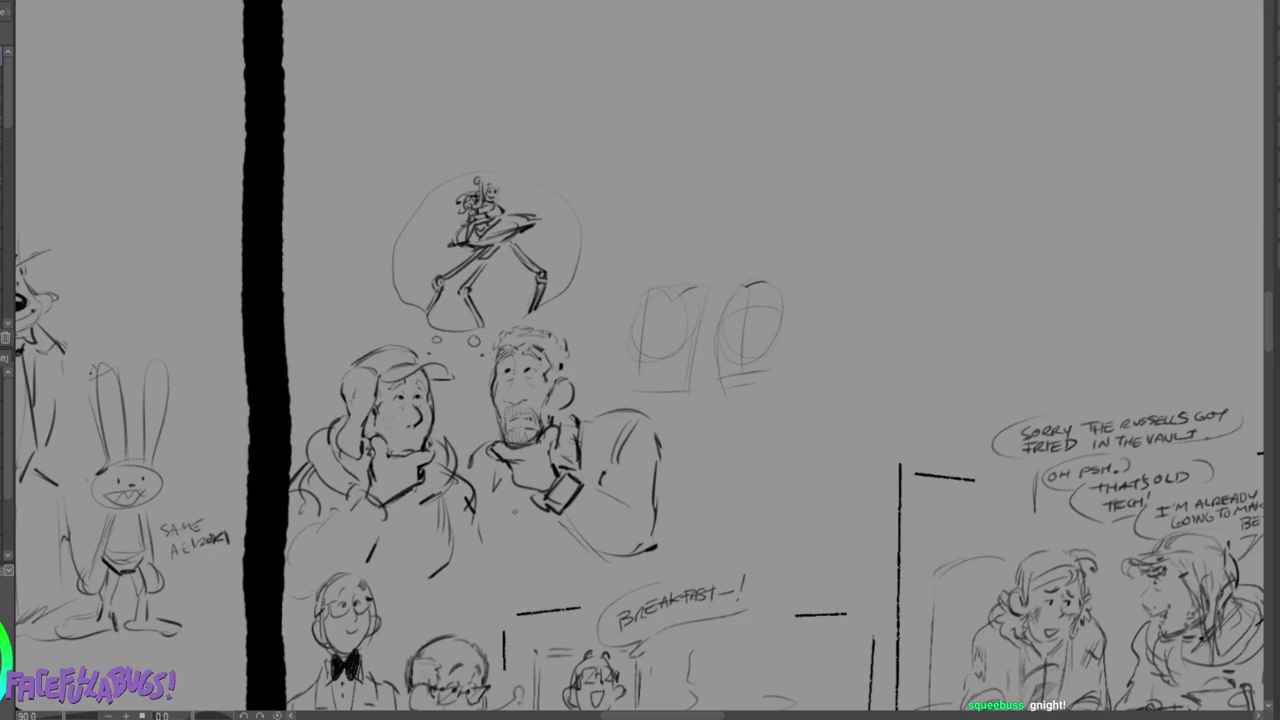
# Add the right-hand character's jacket front, the collar edge and the fold lines on the sleeve.
pyautogui.moveTo(503, 487)
pyautogui.mouseDown()
pyautogui.moveTo(505, 514)
pyautogui.moveTo(551, 578)
pyautogui.moveTo(567, 557)
pyautogui.moveTo(565, 585)
pyautogui.mouseUp()
pyautogui.moveTo(527, 494)
pyautogui.mouseDown()
pyautogui.moveTo(530, 542)
pyautogui.moveTo(547, 563)
pyautogui.moveTo(526, 496)
pyautogui.mouseUp()
pyautogui.moveTo(569, 414)
pyautogui.mouseDown()
pyautogui.moveTo(601, 466)
pyautogui.moveTo(587, 487)
pyautogui.mouseUp()
pyautogui.moveTo(596, 474); pyautogui.dragTo(587, 485)
pyautogui.moveTo(586, 555); pyautogui.dragTo(583, 575)
pyautogui.moveTo(563, 522)
pyautogui.mouseDown()
pyautogui.moveTo(606, 556)
pyautogui.moveTo(644, 566)
pyautogui.moveTo(640, 549)
pyautogui.mouseUp()
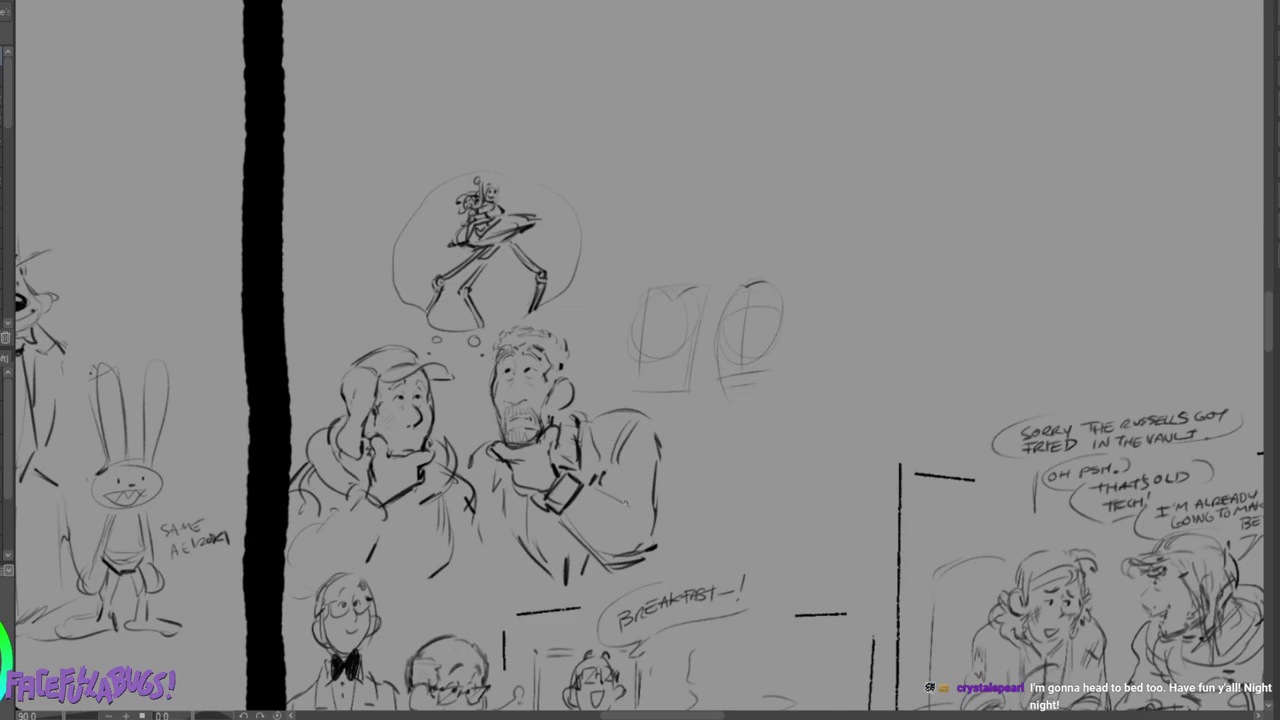
pyautogui.moveTo(624, 500); pyautogui.dragTo(628, 524)
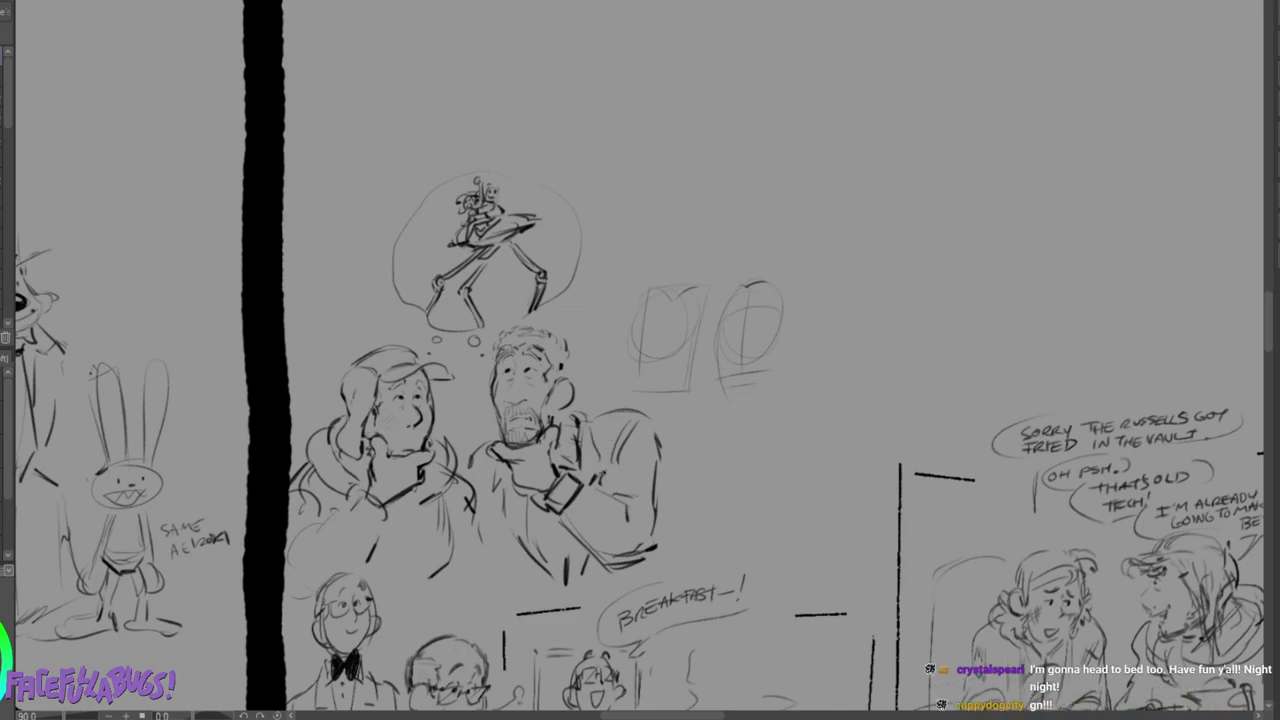
pyautogui.moveTo(606, 454); pyautogui.dragTo(598, 492)
pyautogui.moveTo(611, 457)
pyautogui.mouseDown()
pyautogui.moveTo(602, 486)
pyautogui.moveTo(640, 422)
pyautogui.mouseUp()
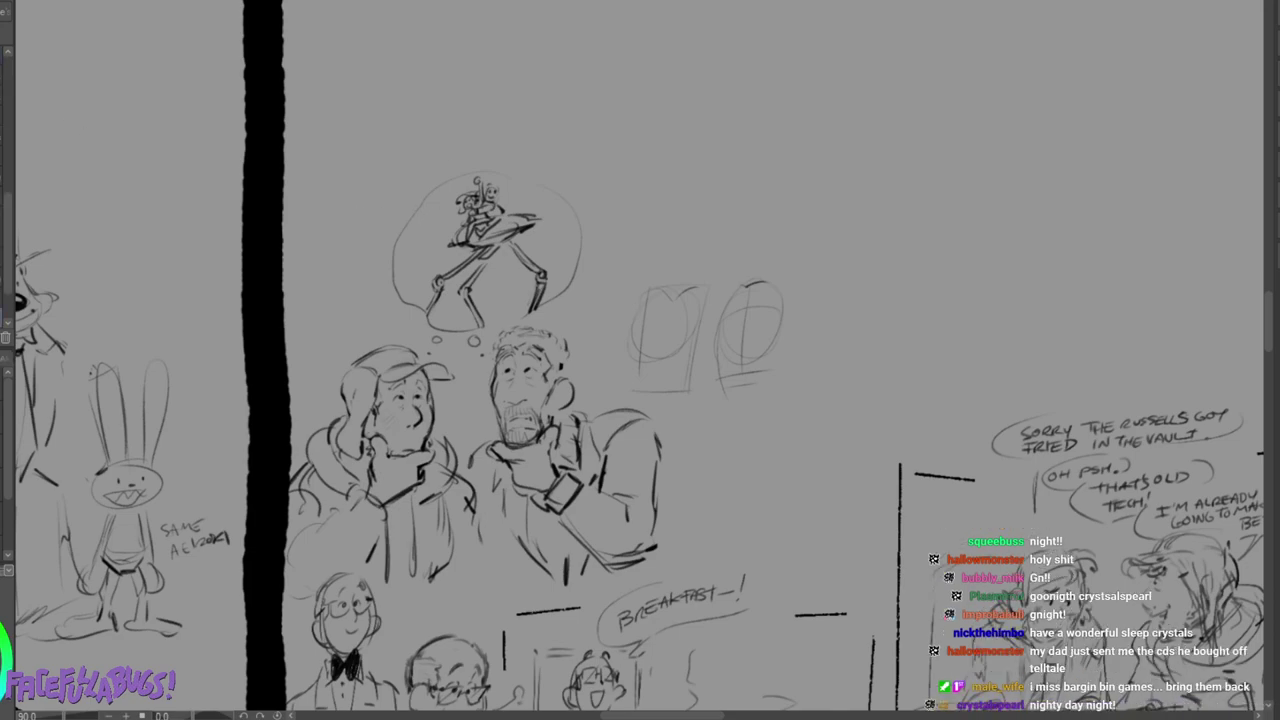
# Try a thick, uniform cloud outline around the thought bubble with trailing dots above the two heads.
pyautogui.moveTo(486, 166)
pyautogui.mouseDown()
pyautogui.moveTo(466, 167)
pyautogui.moveTo(383, 258)
pyautogui.moveTo(416, 304)
pyautogui.mouseUp()
pyautogui.moveTo(484, 166)
pyautogui.mouseDown()
pyautogui.moveTo(544, 181)
pyautogui.moveTo(580, 241)
pyautogui.moveTo(546, 301)
pyautogui.mouseUp()
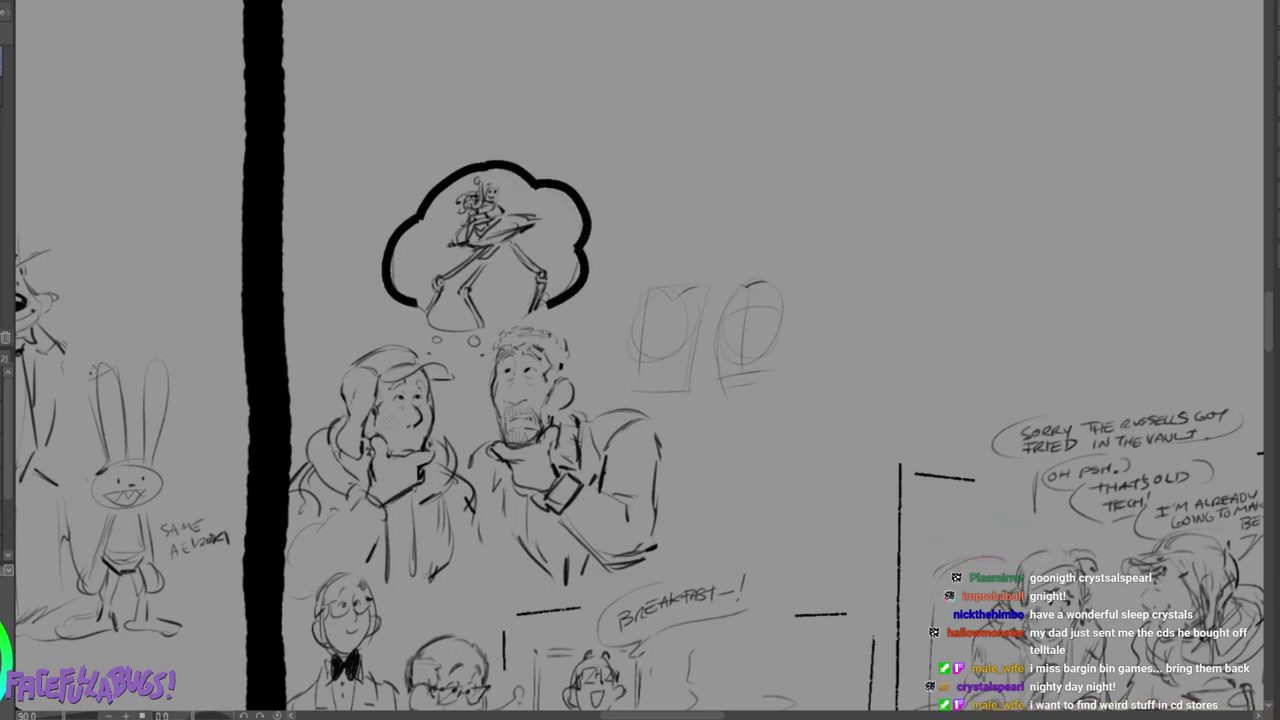
pyautogui.moveTo(416, 302)
pyautogui.mouseDown()
pyautogui.moveTo(470, 330)
pyautogui.moveTo(550, 304)
pyautogui.mouseUp()
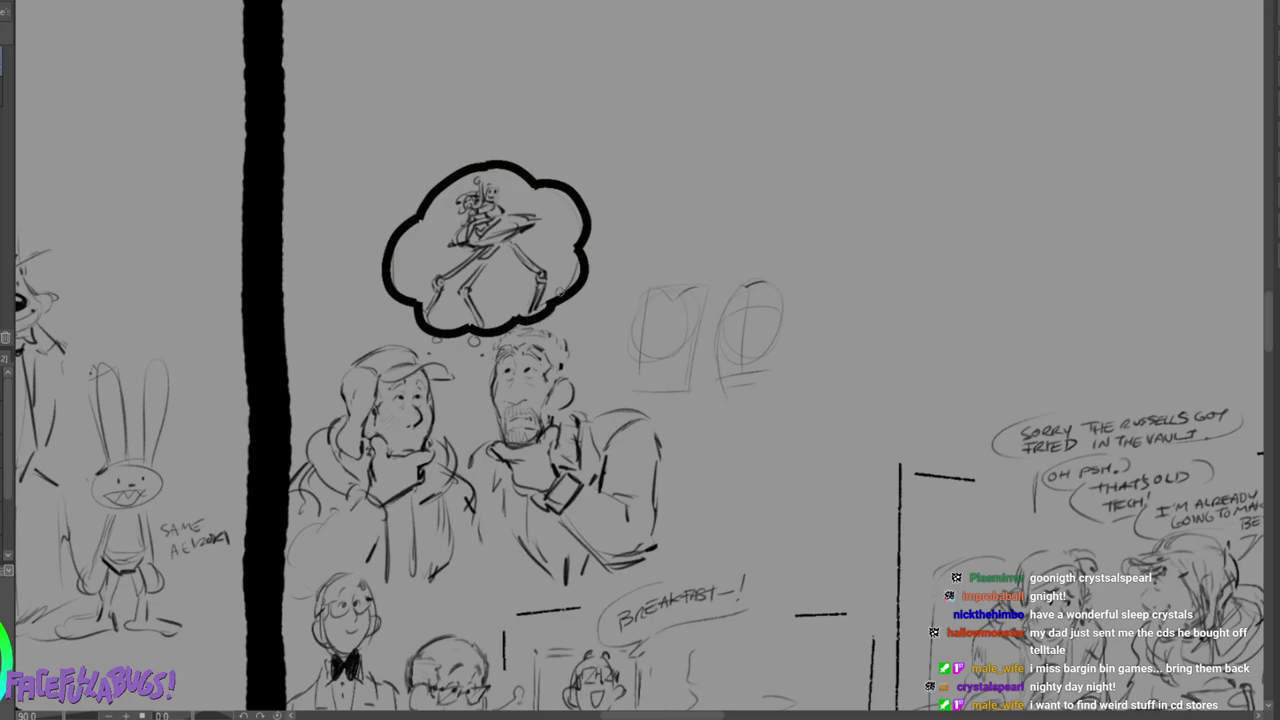
pyautogui.moveTo(424, 356)
pyautogui.mouseDown()
pyautogui.moveTo(480, 341)
pyautogui.moveTo(486, 360)
pyautogui.mouseUp()
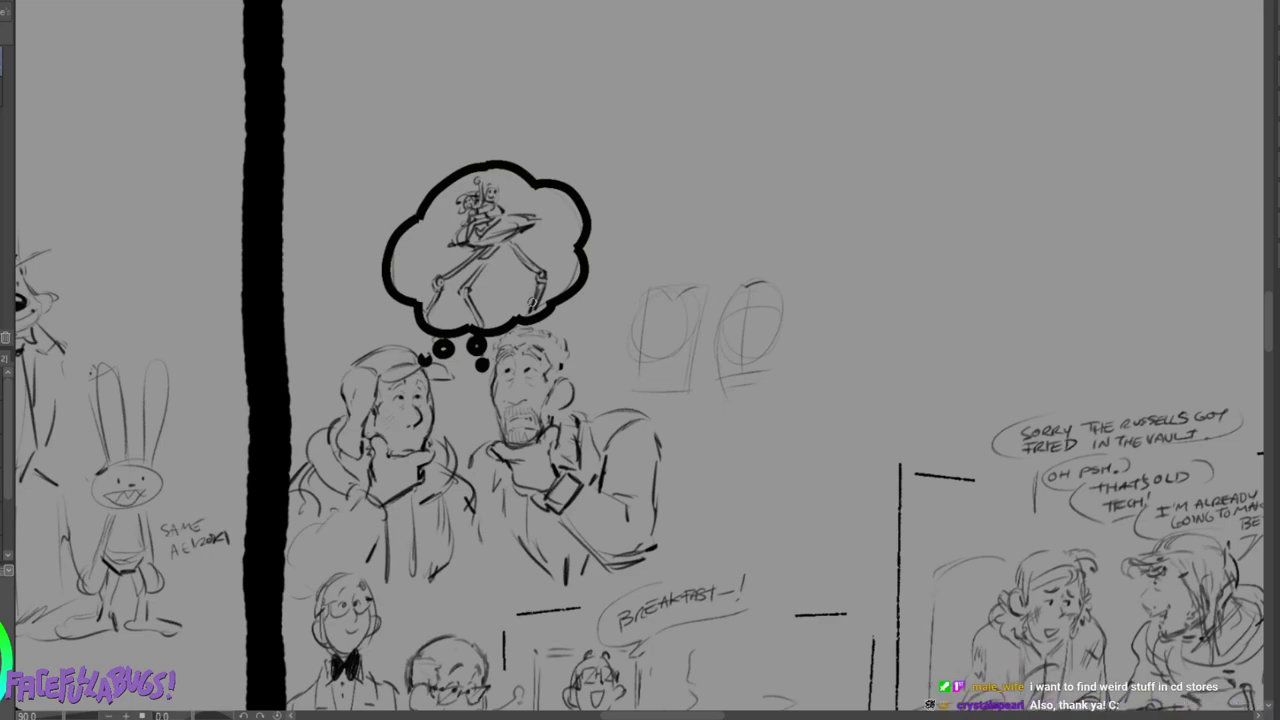
pyautogui.press('e')
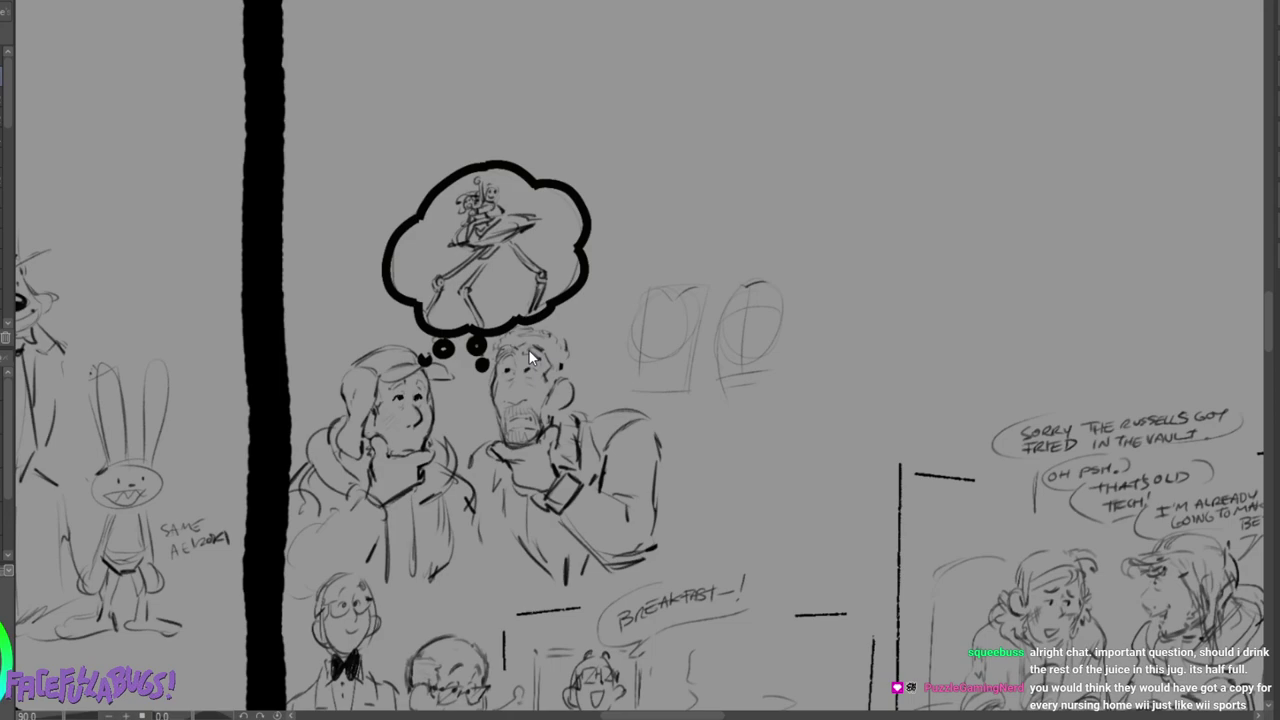
# Undo the thick cloud outline and its trailing dots.
pyautogui.hotkey('ctrl', 'z')
pyautogui.hotkey('ctrl', 'z')
pyautogui.hotkey('ctrl', 'z')
pyautogui.hotkey('ctrl', 'z')
pyautogui.hotkey('ctrl', 'z')
pyautogui.hotkey('ctrl', 'z')
pyautogui.hotkey('ctrl', 'z')
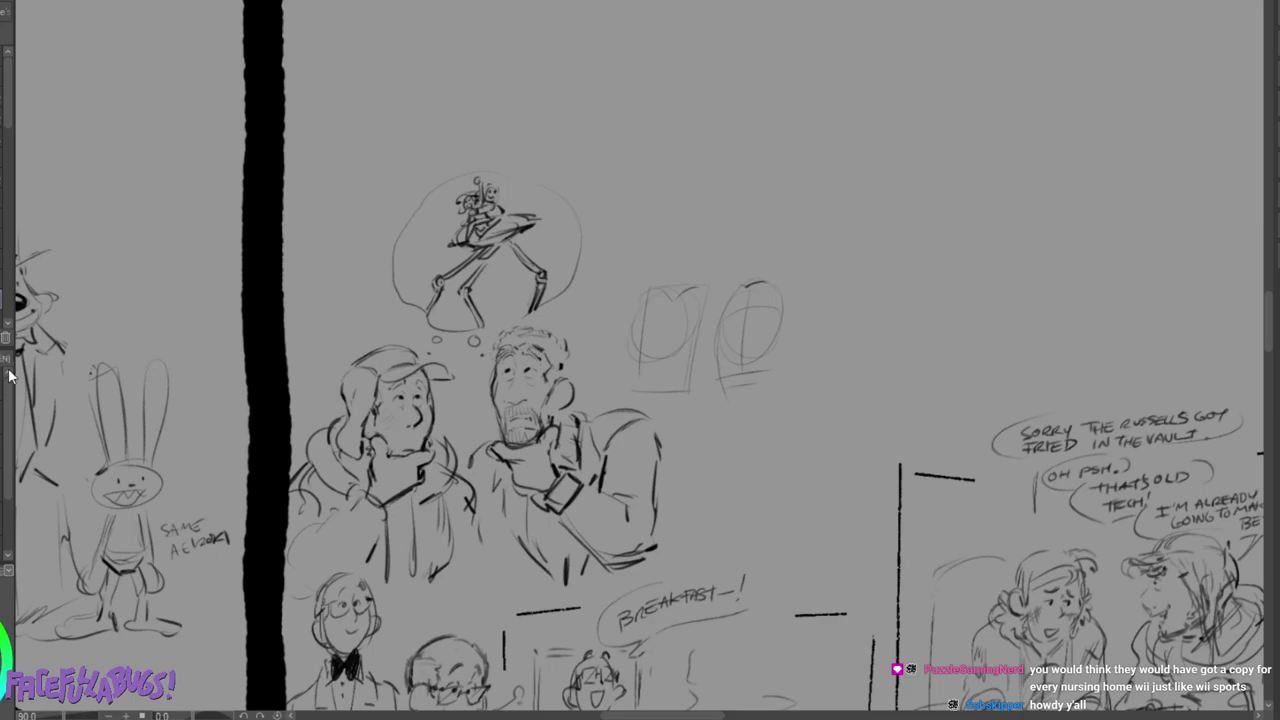
# Ink a scalloped cloud outline with varying line weight around the thought bubble's walker.
pyautogui.moveTo(492, 167)
pyautogui.mouseDown()
pyautogui.moveTo(424, 205)
pyautogui.moveTo(390, 248)
pyautogui.moveTo(396, 277)
pyautogui.moveTo(444, 322)
pyautogui.moveTo(426, 319)
pyautogui.moveTo(469, 328)
pyautogui.moveTo(529, 313)
pyautogui.moveTo(578, 250)
pyautogui.mouseUp()
pyautogui.moveTo(495, 163)
pyautogui.mouseDown()
pyautogui.moveTo(578, 192)
pyautogui.moveTo(602, 256)
pyautogui.moveTo(600, 222)
pyautogui.mouseUp()
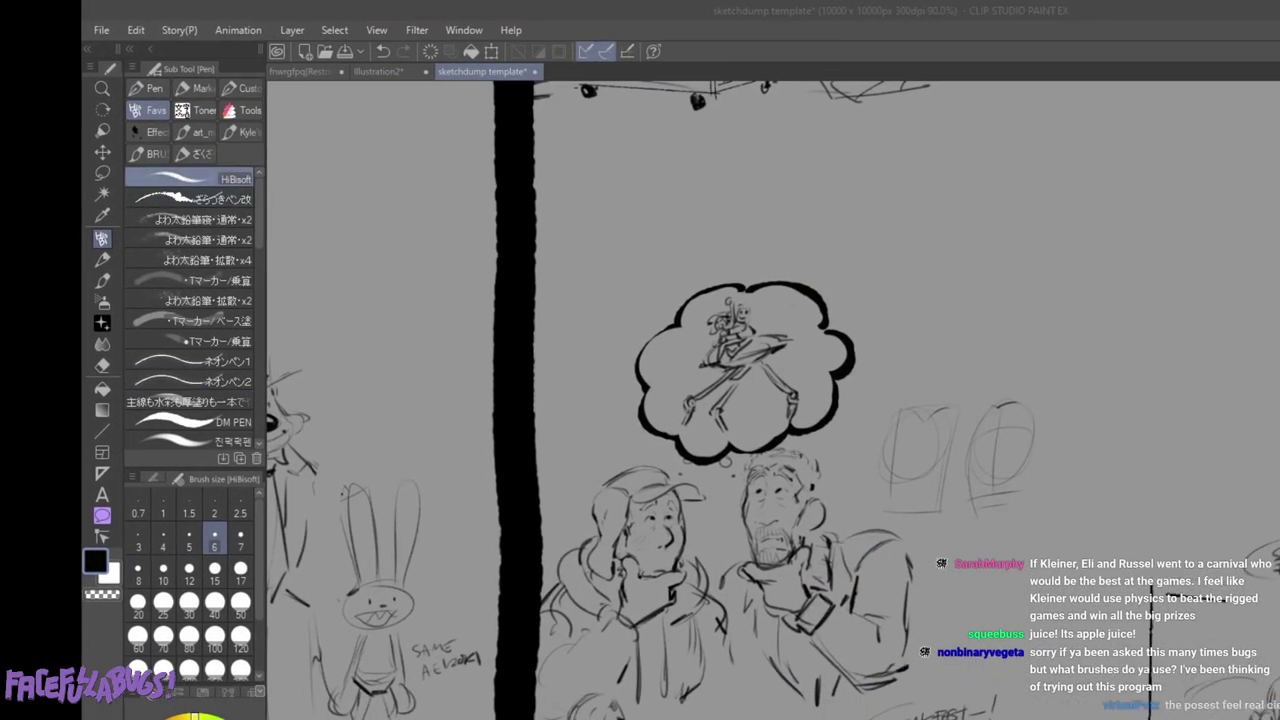
# Look through the pen sub tool groups and the Favs brush list.
pyautogui.click(240, 88)
pyautogui.moveTo(260, 426)
pyautogui.mouseDown()
pyautogui.moveTo(259, 187)
pyautogui.moveTo(265, 436)
pyautogui.mouseUp()
pyautogui.click(150, 110)
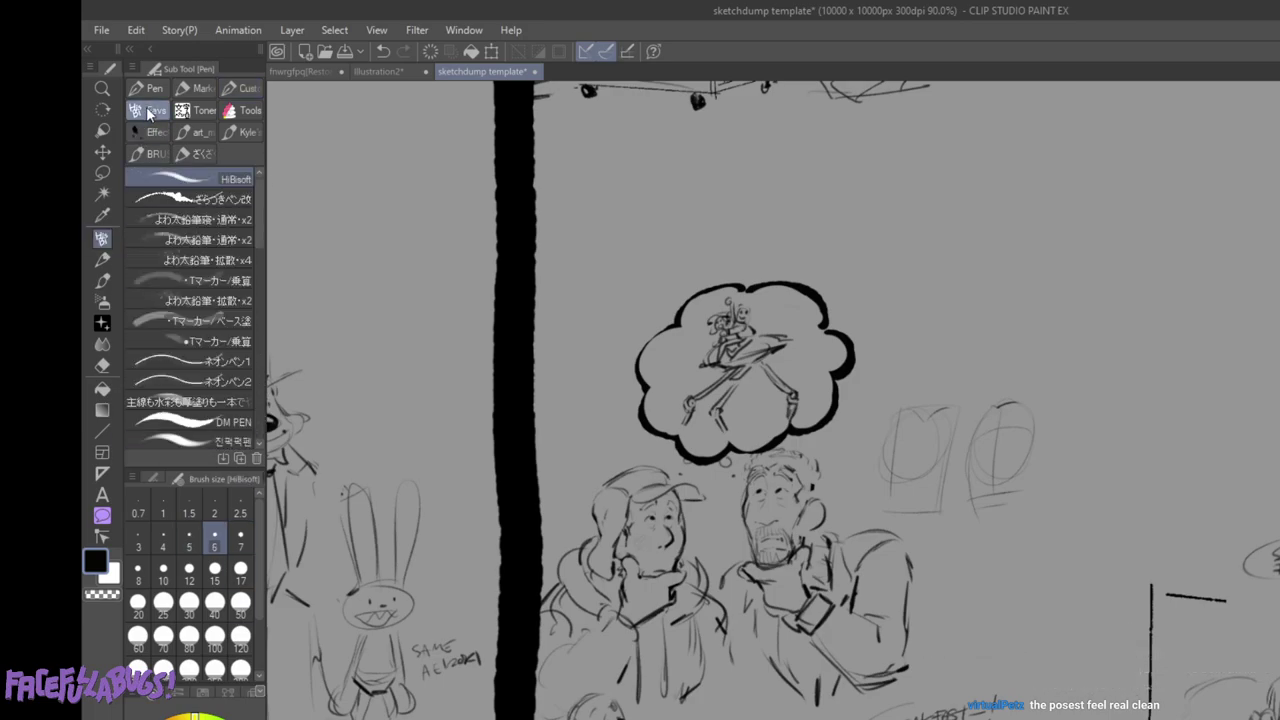
pyautogui.moveTo(257, 203)
pyautogui.mouseDown()
pyautogui.moveTo(256, 401)
pyautogui.moveTo(279, 178)
pyautogui.mouseUp()
# Try a test stroke with the HiBisoft brush at size 4 beside the thought bubble and undo it.
pyautogui.click(240, 668)
pyautogui.click(163, 541)
pyautogui.moveTo(700, 252)
pyautogui.mouseDown()
pyautogui.moveTo(620, 294)
pyautogui.moveTo(586, 400)
pyautogui.mouseUp()
pyautogui.hotkey('ctrl', 'z')
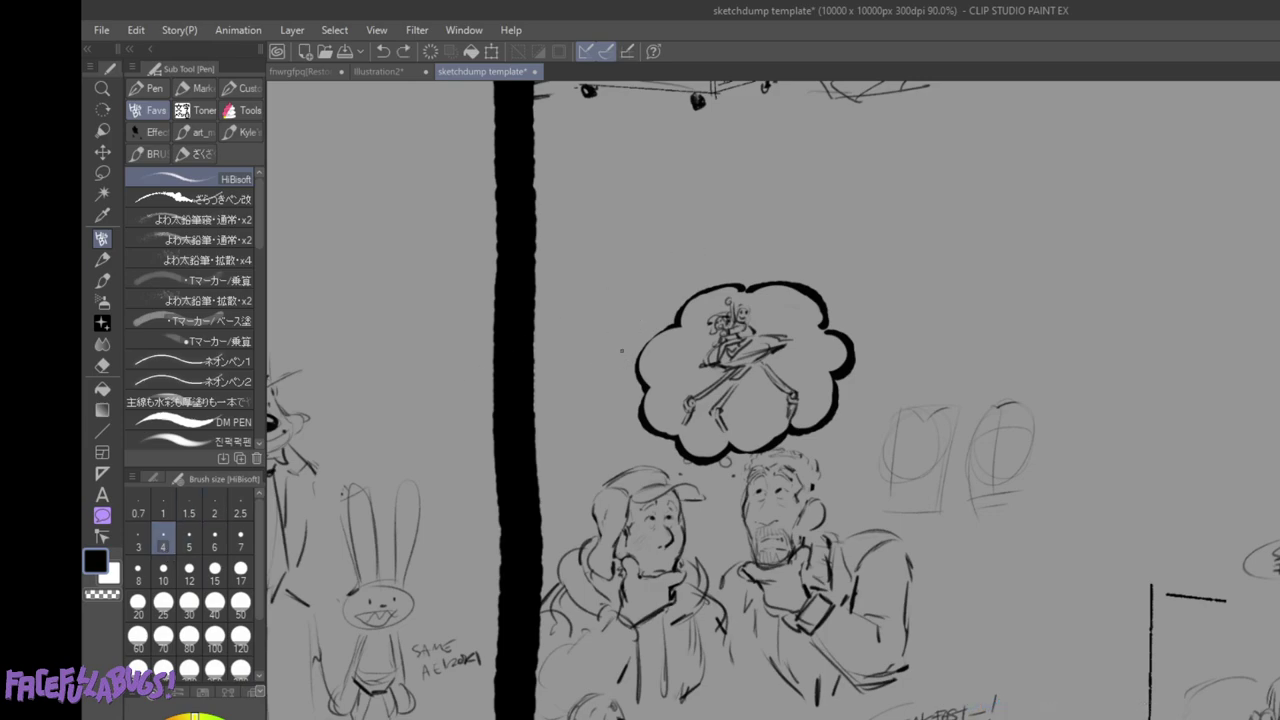
# Try test strokes with the HiBisoft brush at size 250 near the black divider and undo them.
pyautogui.scroll(-3, 240, 620)
pyautogui.click(240, 666)
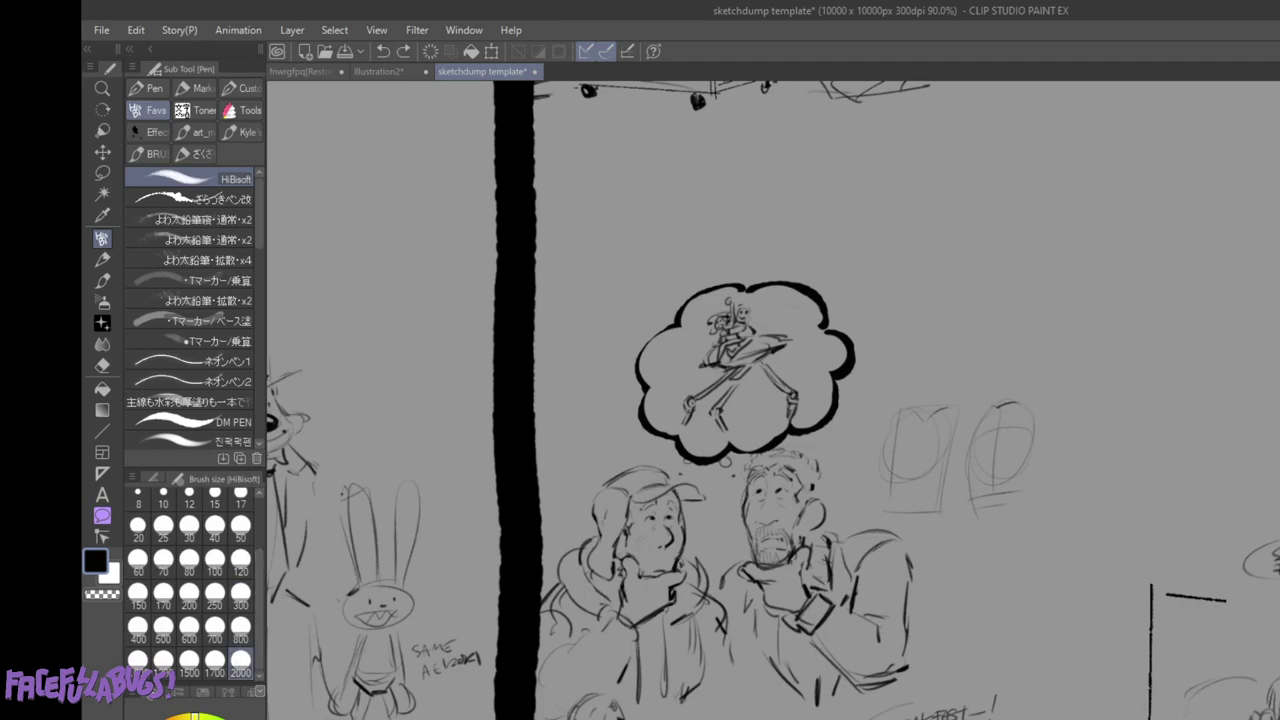
pyautogui.click(214, 592)
pyautogui.moveTo(476, 348)
pyautogui.mouseDown()
pyautogui.moveTo(604, 238)
pyautogui.moveTo(538, 266)
pyautogui.moveTo(464, 212)
pyautogui.moveTo(428, 243)
pyautogui.moveTo(401, 353)
pyautogui.moveTo(510, 406)
pyautogui.moveTo(574, 319)
pyautogui.moveTo(559, 290)
pyautogui.moveTo(528, 293)
pyautogui.moveTo(565, 291)
pyautogui.mouseUp()
pyautogui.hotkey('ctrl', 'z')
pyautogui.hotkey('ctrl', 'z')
pyautogui.hotkey('ctrl', 'z')
pyautogui.hotkey('ctrl', 'z')
pyautogui.hotkey('ctrl', 'z')
pyautogui.hotkey('ctrl', 'z')
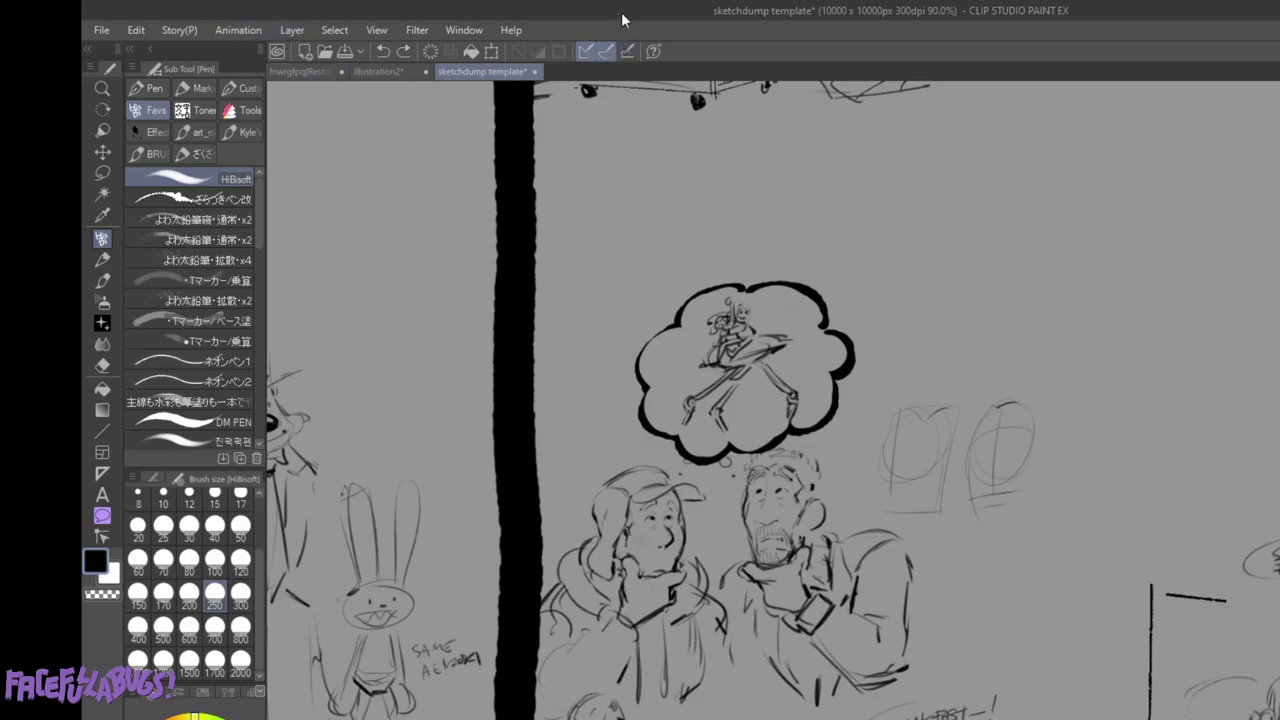
# Draw small trailing bubbles linking the cloud outline to both characters' heads.
pyautogui.press('Tab')
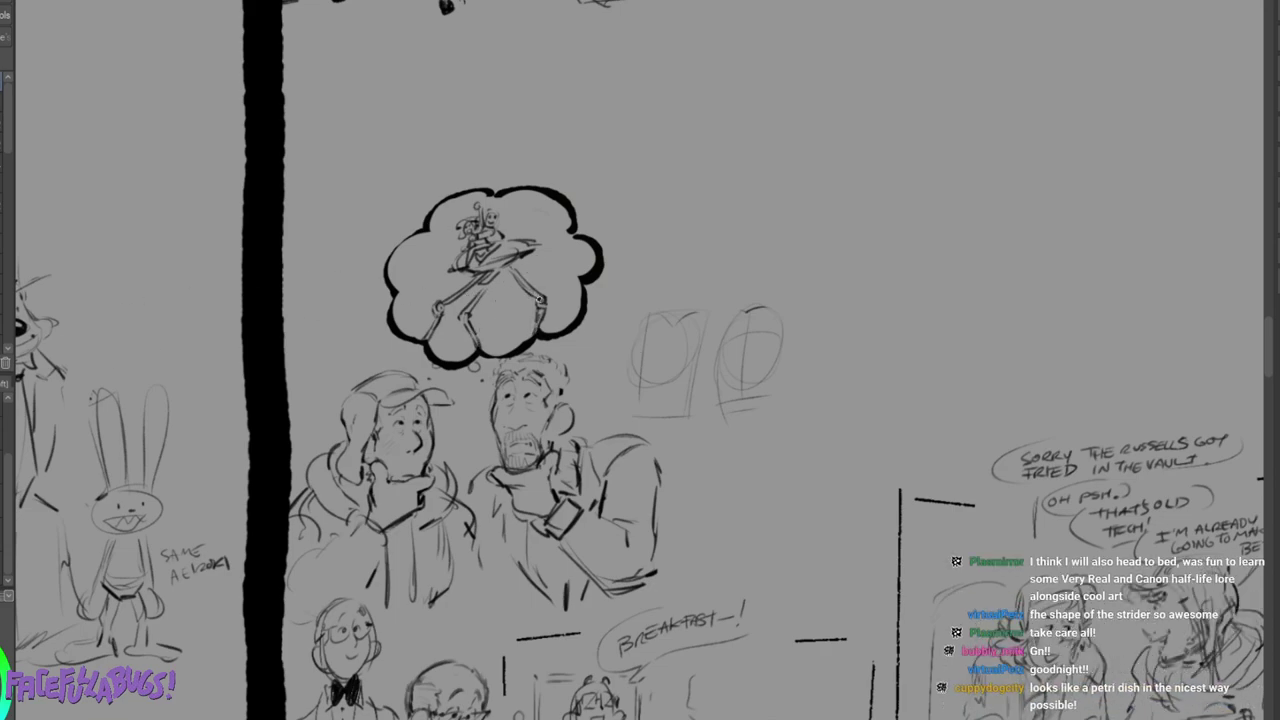
pyautogui.moveTo(432, 367)
pyautogui.mouseDown()
pyautogui.moveTo(480, 371)
pyautogui.moveTo(486, 386)
pyautogui.mouseUp()
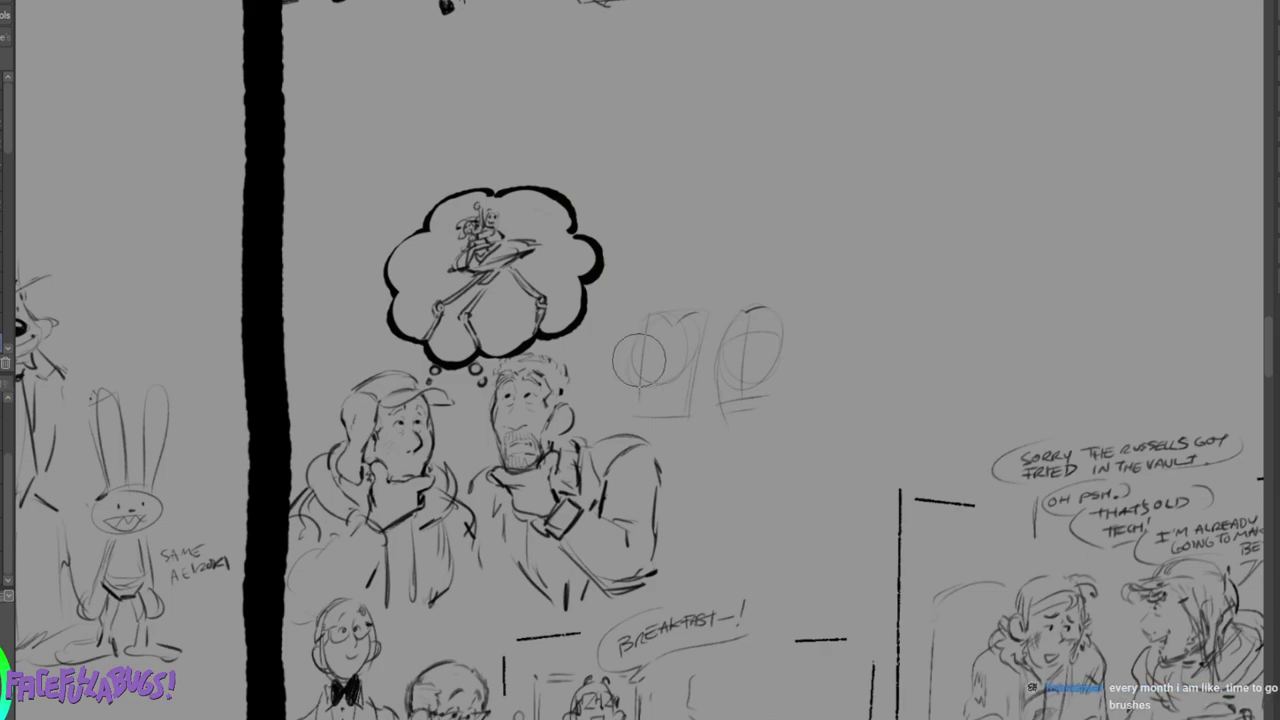
# Try test strokes beside the capped character's head and undo them.
pyautogui.moveTo(311, 433)
pyautogui.mouseDown()
pyautogui.moveTo(298, 387)
pyautogui.moveTo(323, 427)
pyautogui.moveTo(330, 372)
pyautogui.mouseUp()
pyautogui.hotkey('ctrl', 'z')
pyautogui.hotkey('ctrl', 'z')
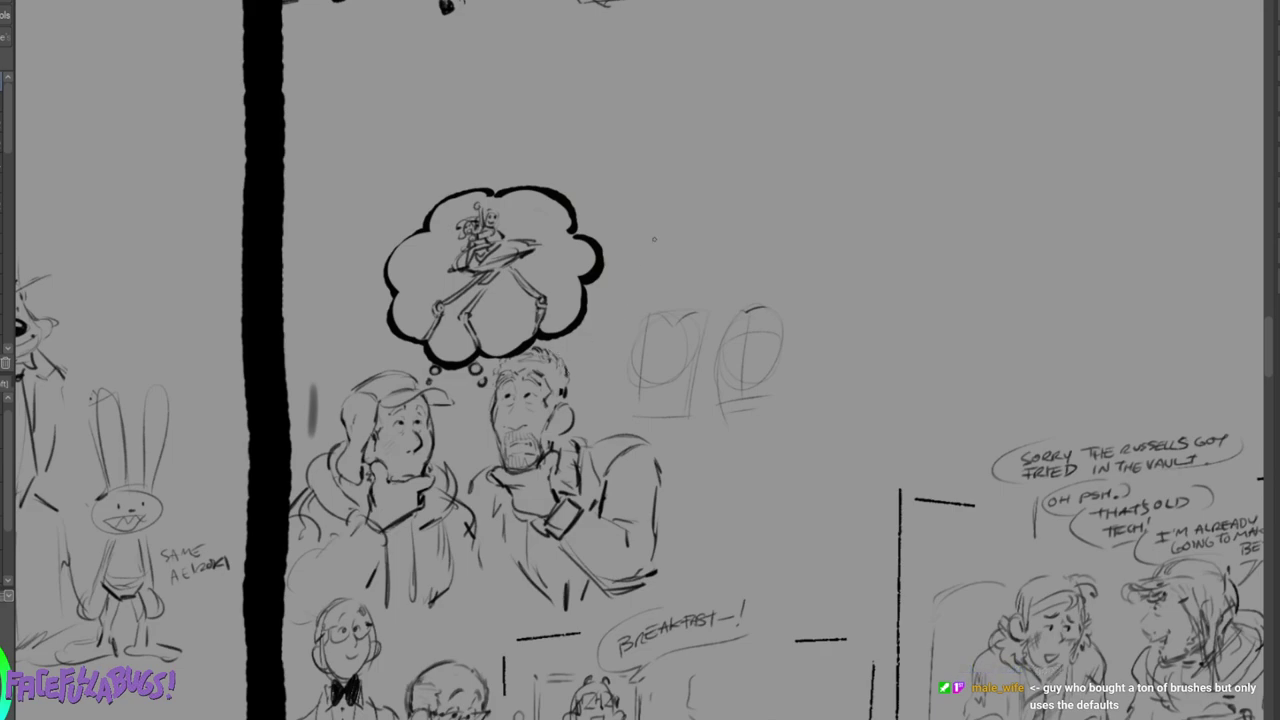
# Sketch a small face with a round nose and a long slanted hat brim in the empty area above the guide shapes, and delete it.
pyautogui.moveTo(841, 219); pyautogui.dragTo(848, 229)
pyautogui.moveTo(858, 186)
pyautogui.mouseDown()
pyautogui.moveTo(834, 196)
pyautogui.moveTo(861, 190)
pyautogui.moveTo(885, 236)
pyautogui.mouseUp()
pyautogui.moveTo(903, 156); pyautogui.dragTo(926, 180)
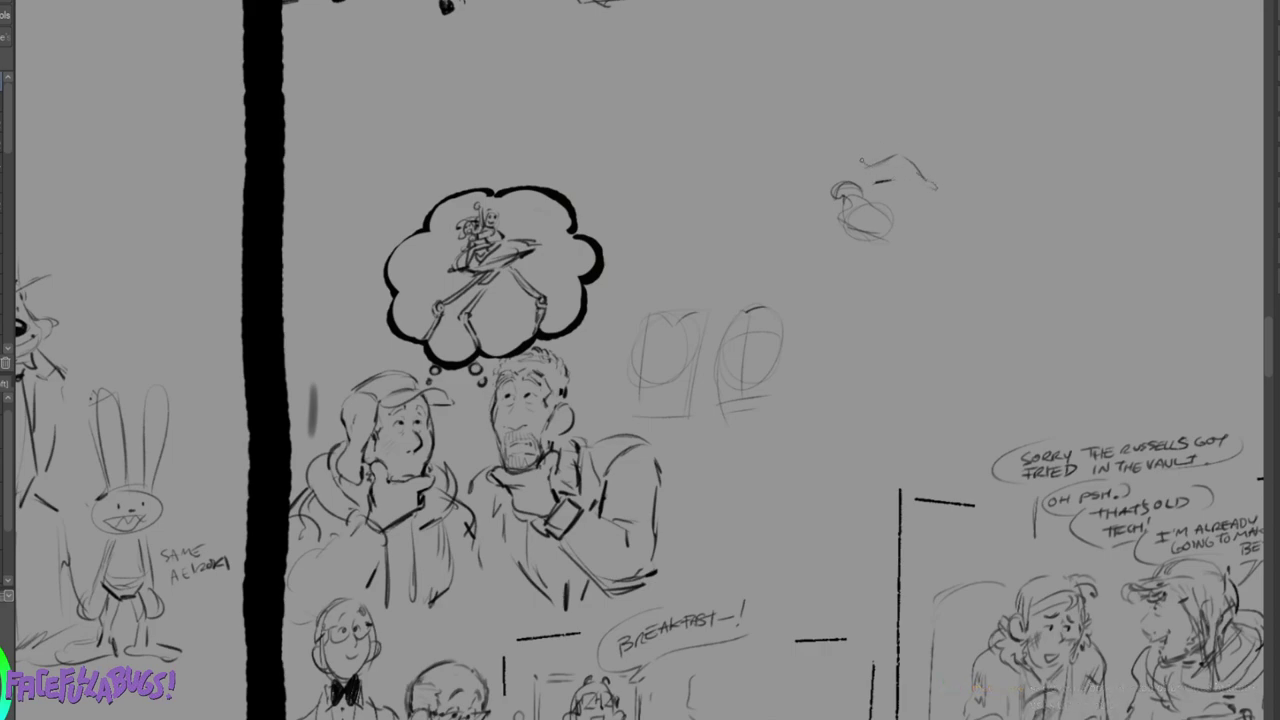
pyautogui.moveTo(972, 126); pyautogui.dragTo(842, 176)
pyautogui.moveTo(968, 144); pyautogui.dragTo(926, 168)
pyautogui.moveTo(844, 177)
pyautogui.mouseDown()
pyautogui.moveTo(810, 195)
pyautogui.moveTo(896, 182)
pyautogui.moveTo(946, 192)
pyautogui.moveTo(954, 210)
pyautogui.moveTo(940, 228)
pyautogui.mouseUp()
pyautogui.moveTo(861, 171); pyautogui.dragTo(829, 200)
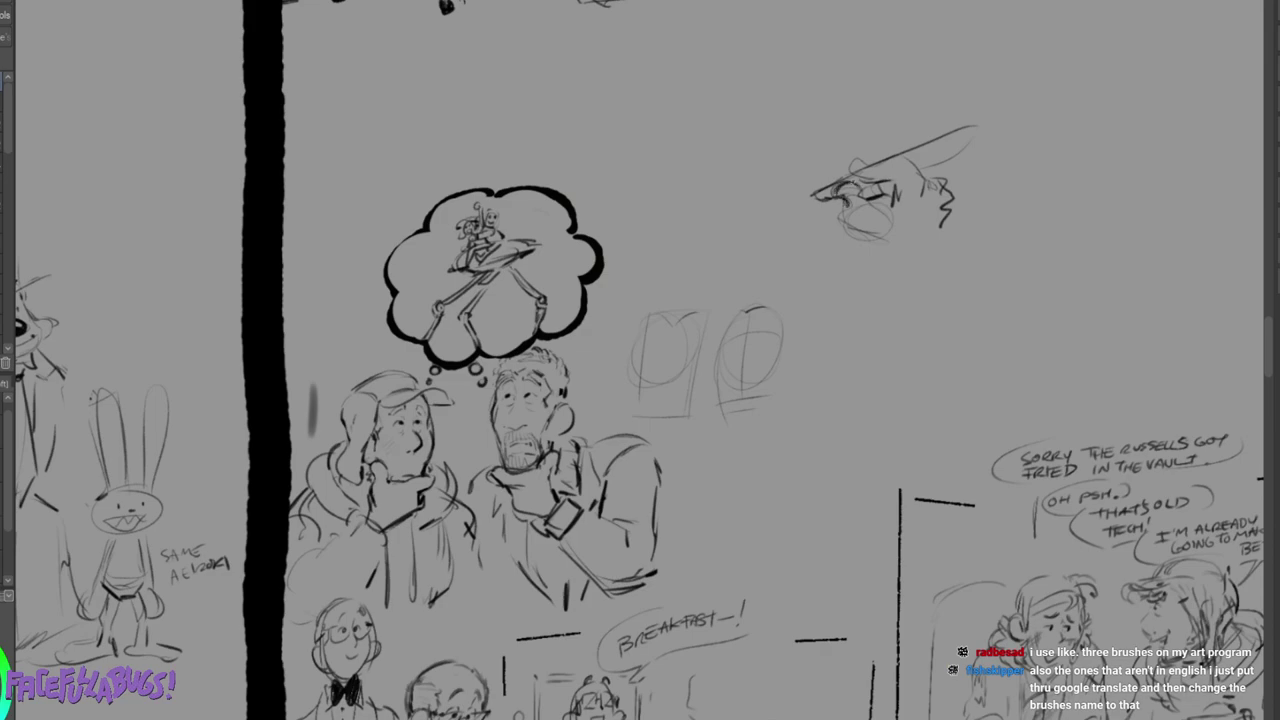
pyautogui.moveTo(861, 188); pyautogui.dragTo(873, 235)
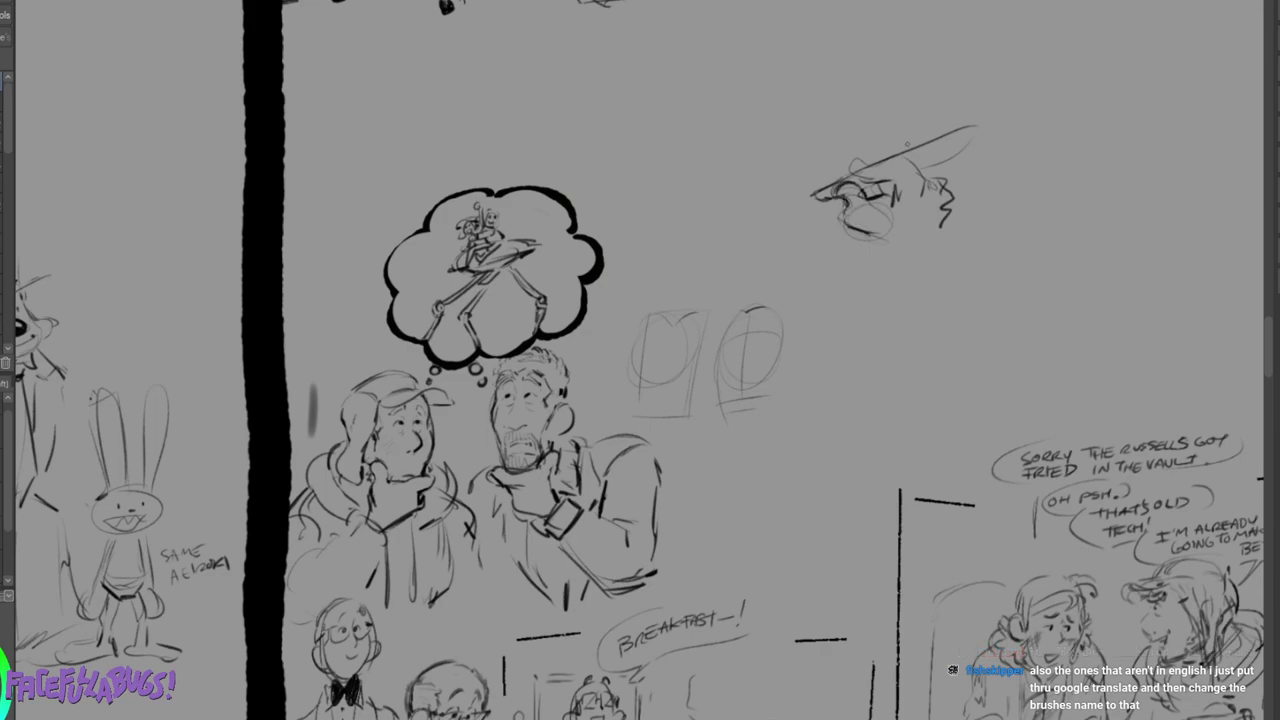
pyautogui.moveTo(872, 180); pyautogui.dragTo(955, 147)
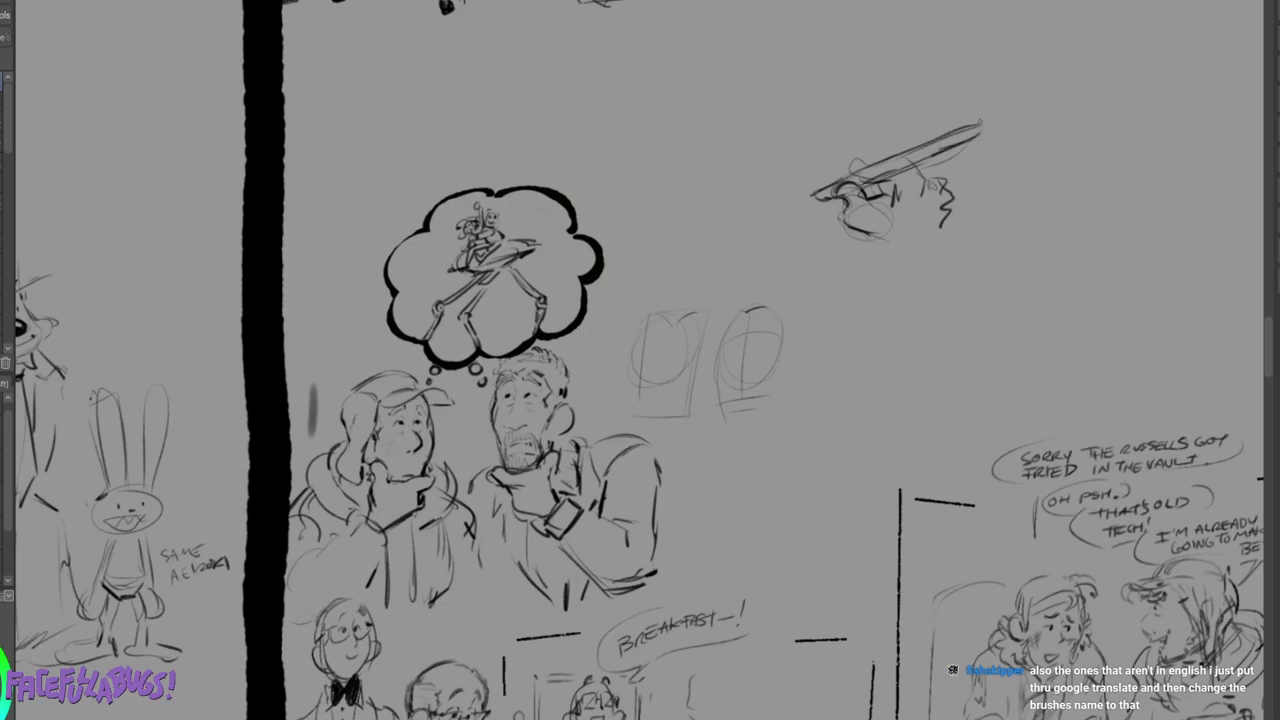
pyautogui.moveTo(991, 93); pyautogui.dragTo(988, 96)
pyautogui.click(922, 330)
pyautogui.hotkey('ctrl', 'd')
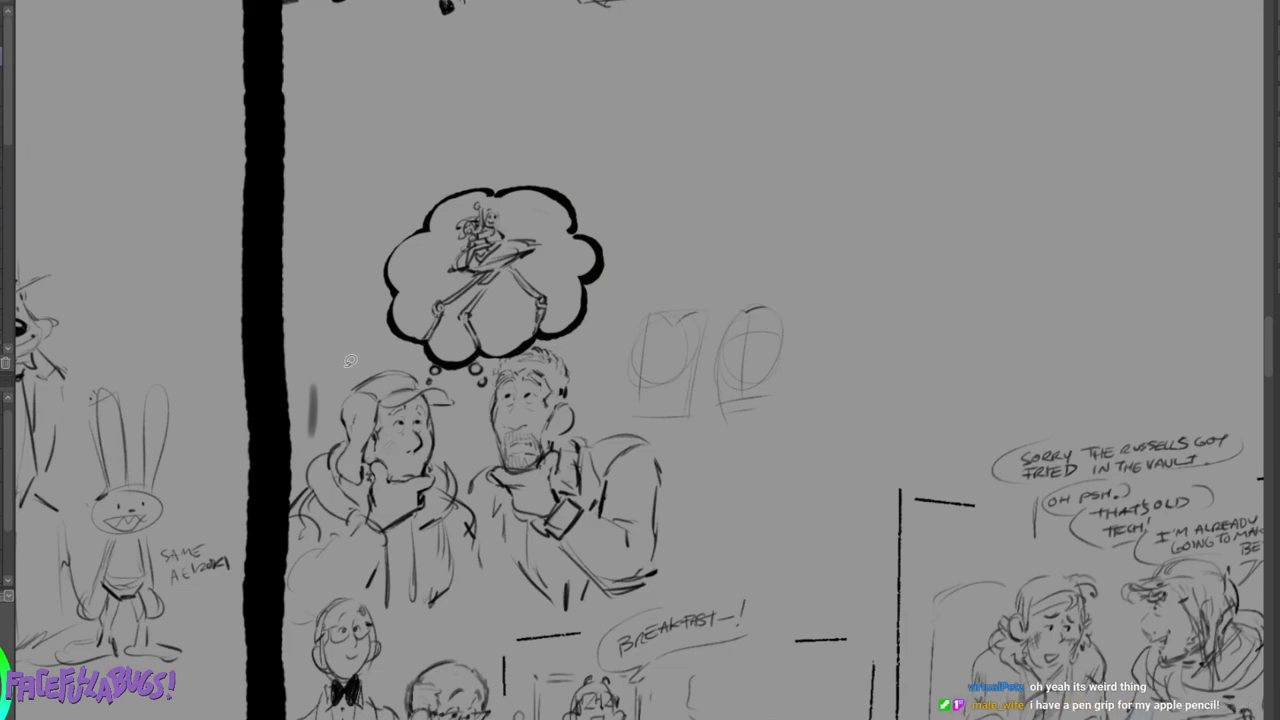
# Remove the stray grey stroke between the black divider and the capped character's head.
pyautogui.moveTo(332, 370)
pyautogui.mouseDown()
pyautogui.moveTo(300, 413)
pyautogui.moveTo(328, 374)
pyautogui.mouseUp()
pyautogui.click(285, 481)
pyautogui.click(348, 331)
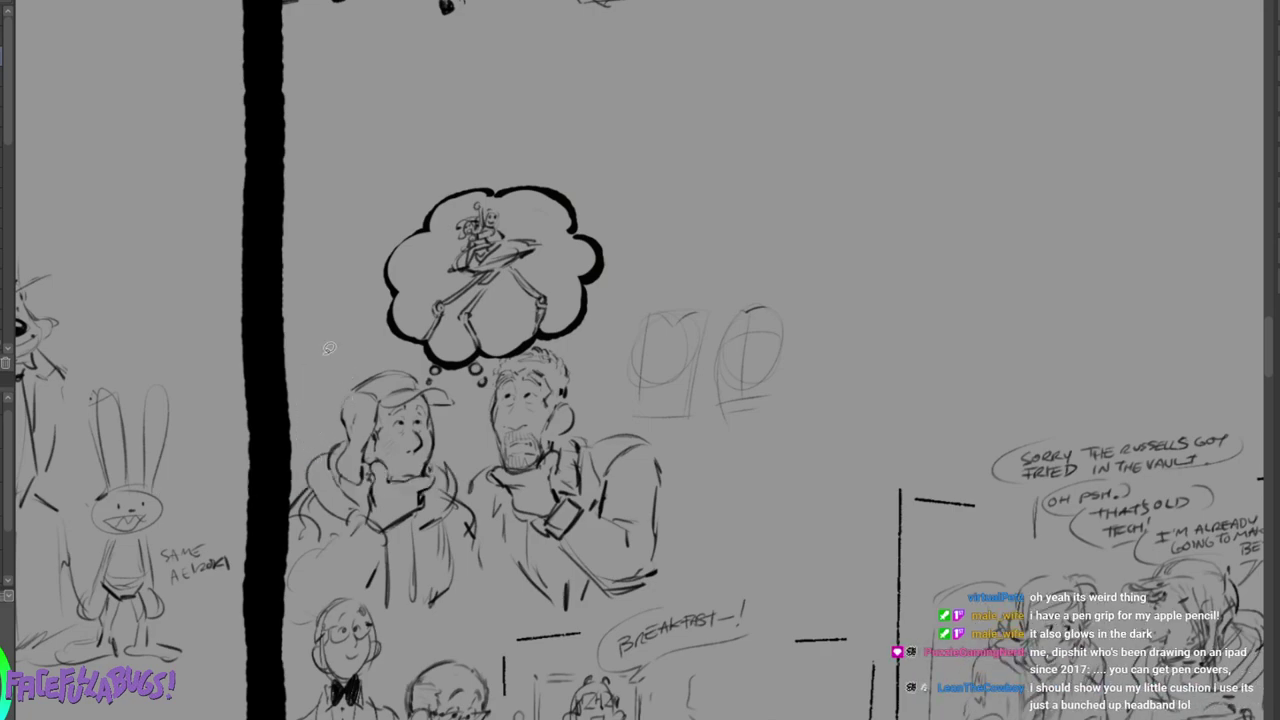
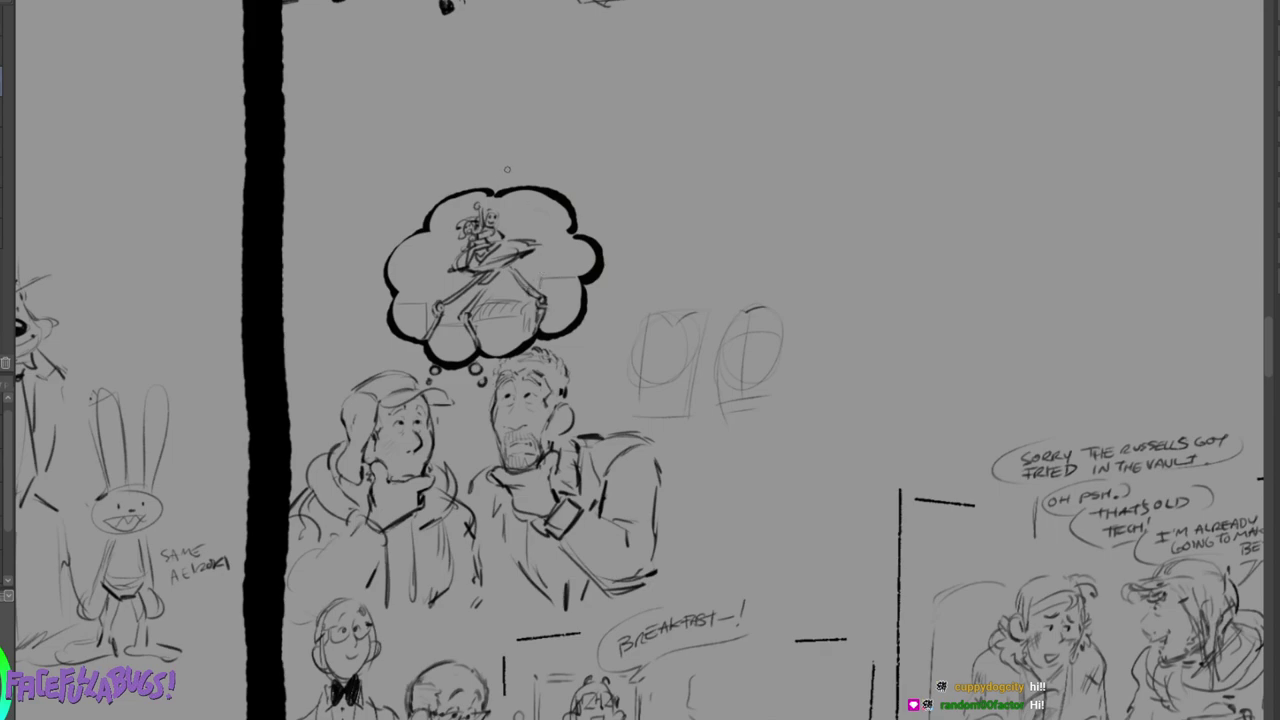
# Redraw the rear rider's head with short hair, ear and beard, and add two small hearts above the pair on the walker.
pyautogui.scroll(8, 522, 224)
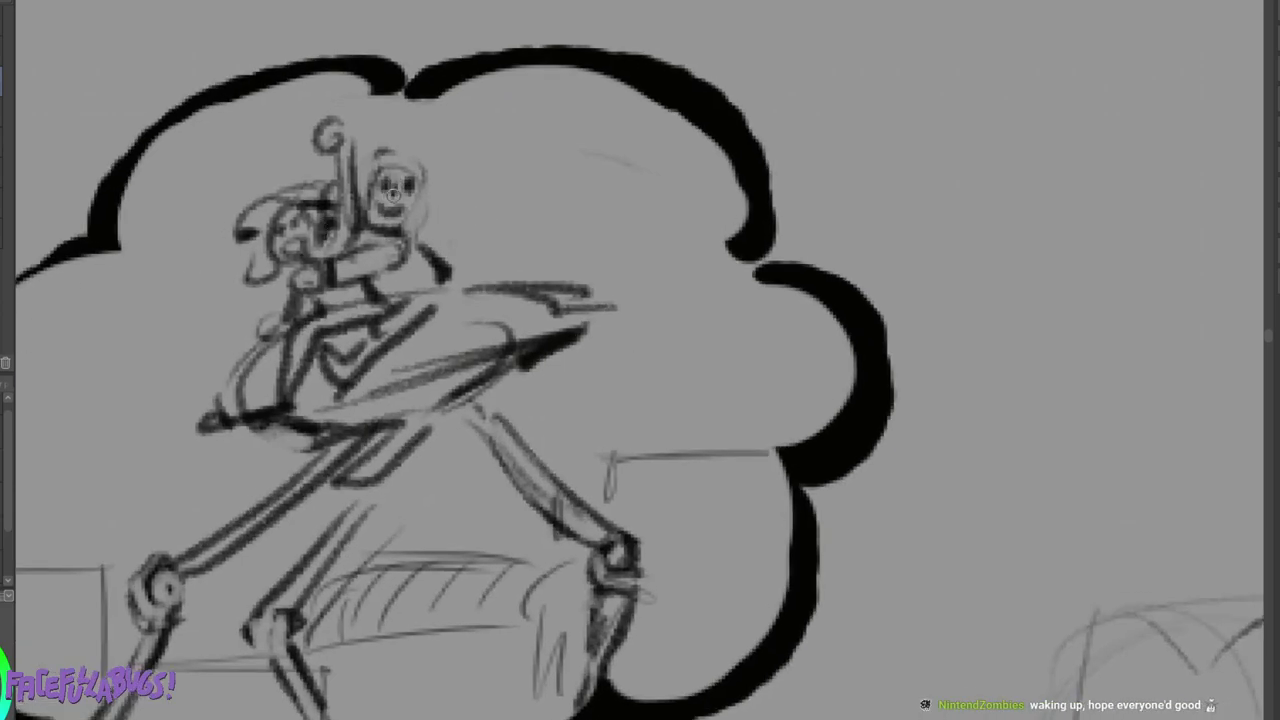
pyautogui.moveTo(388, 155)
pyautogui.mouseDown()
pyautogui.moveTo(421, 175)
pyautogui.moveTo(422, 163)
pyautogui.moveTo(411, 207)
pyautogui.moveTo(366, 187)
pyautogui.mouseUp()
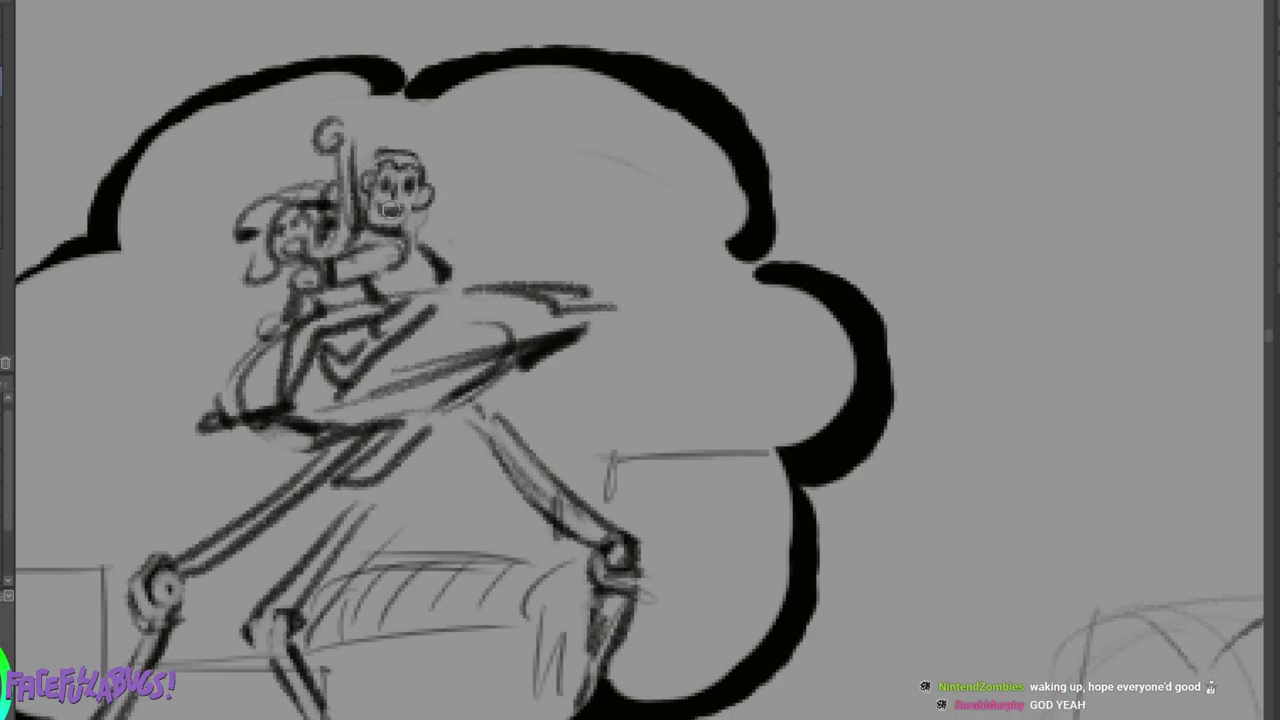
pyautogui.moveTo(283, 149)
pyautogui.mouseDown()
pyautogui.moveTo(297, 134)
pyautogui.moveTo(290, 160)
pyautogui.moveTo(316, 91)
pyautogui.mouseUp()
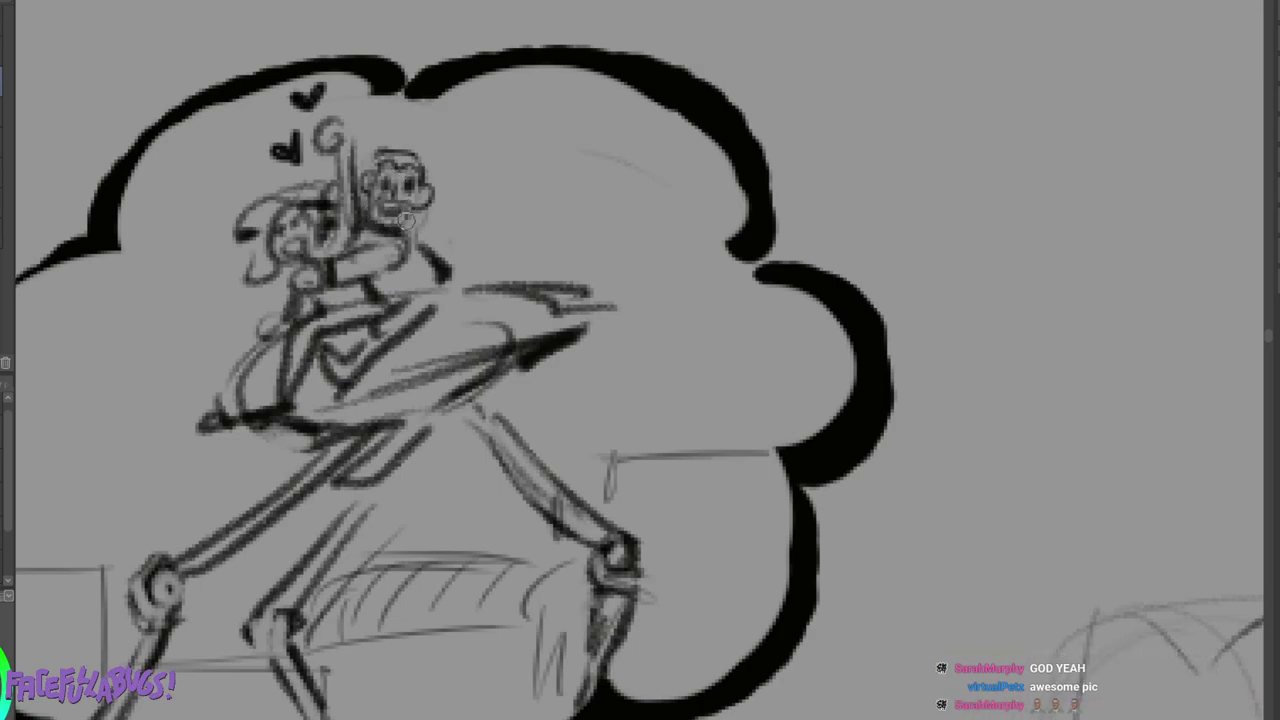
pyautogui.moveTo(403, 229)
pyautogui.mouseDown()
pyautogui.moveTo(385, 228)
pyautogui.moveTo(420, 210)
pyautogui.moveTo(382, 236)
pyautogui.moveTo(392, 228)
pyautogui.mouseUp()
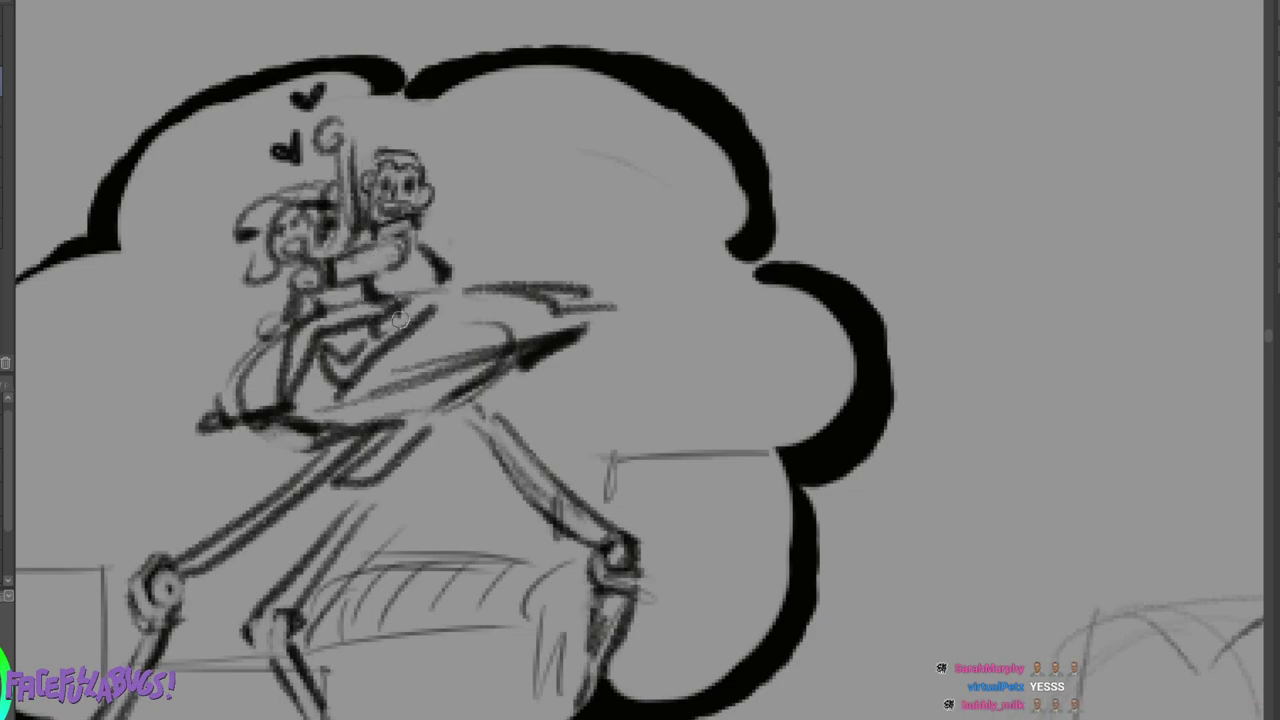
# Rework the lines behind the rear rider, erasing the rounded shape and redrawing his back and the walker's upper edge.
pyautogui.moveTo(469, 290)
pyautogui.mouseDown()
pyautogui.moveTo(443, 270)
pyautogui.moveTo(450, 284)
pyautogui.moveTo(485, 275)
pyautogui.moveTo(458, 267)
pyautogui.moveTo(491, 254)
pyautogui.moveTo(500, 280)
pyautogui.moveTo(490, 213)
pyautogui.moveTo(478, 271)
pyautogui.mouseUp()
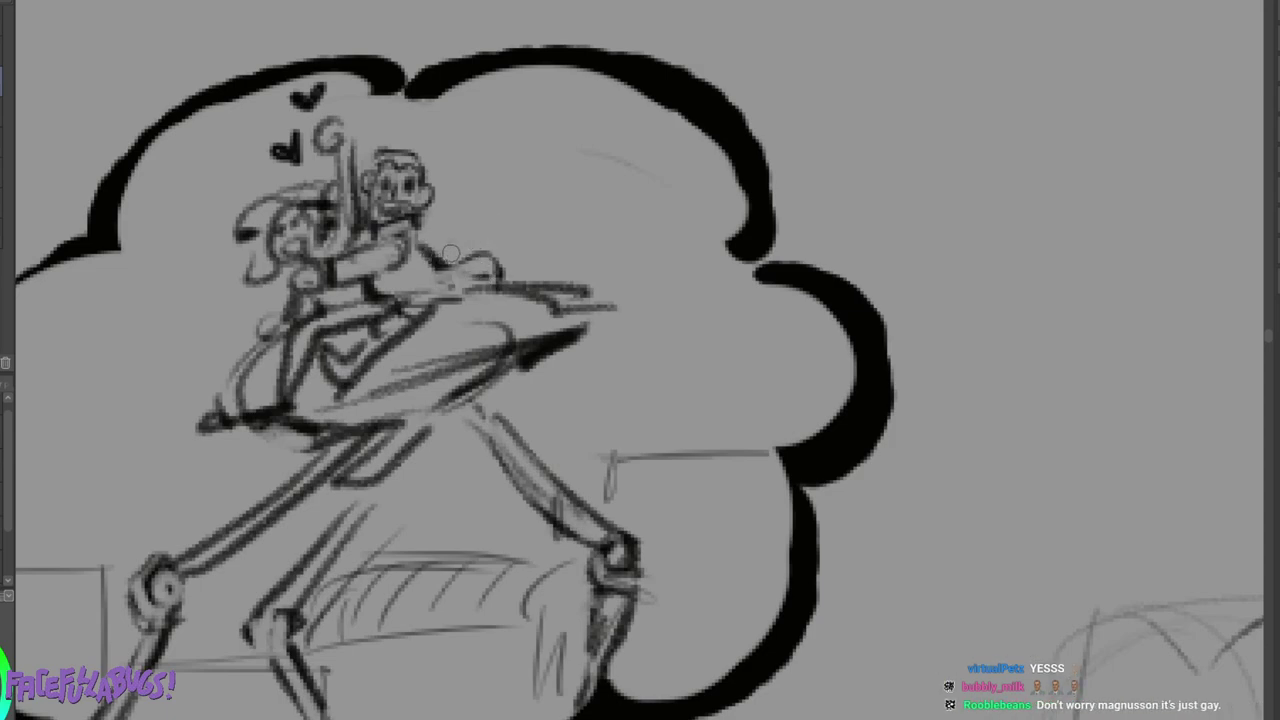
pyautogui.scroll(-3, 441, 268)
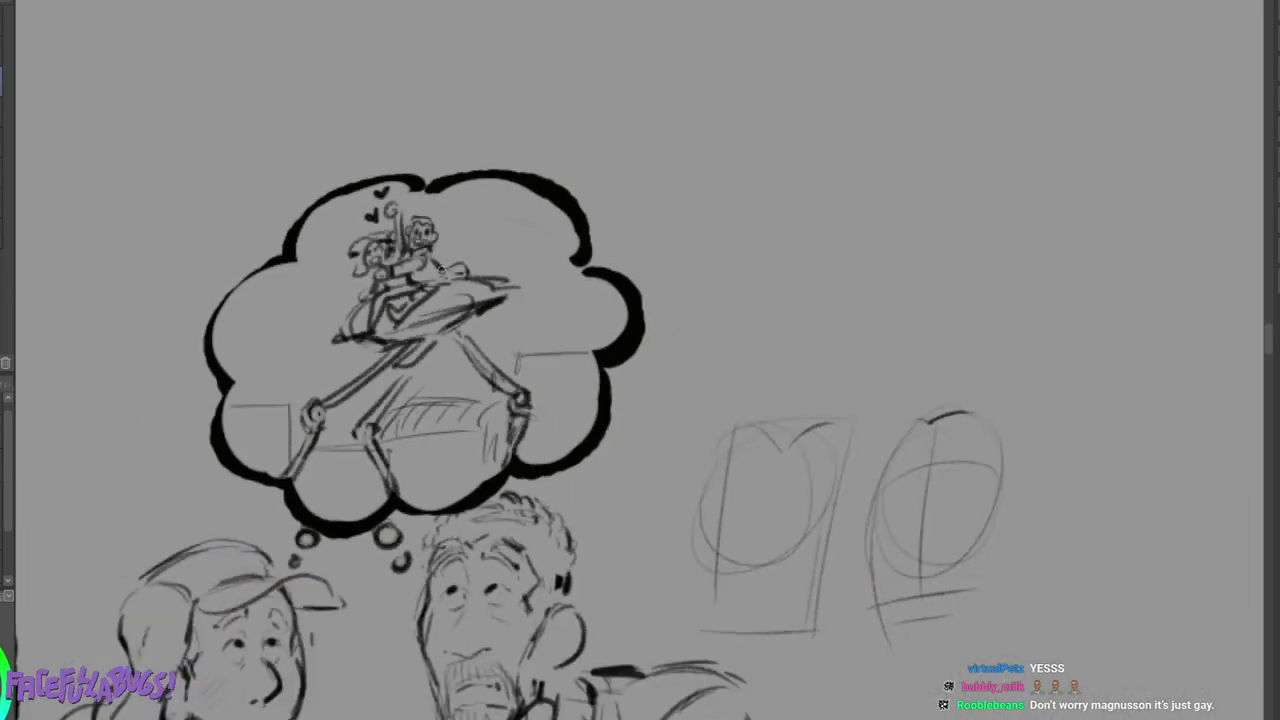
pyautogui.scroll(1, 441, 268)
pyautogui.press('e')
pyautogui.moveTo(463, 249)
pyautogui.mouseDown()
pyautogui.moveTo(449, 269)
pyautogui.moveTo(479, 255)
pyautogui.mouseUp()
pyautogui.press('p')
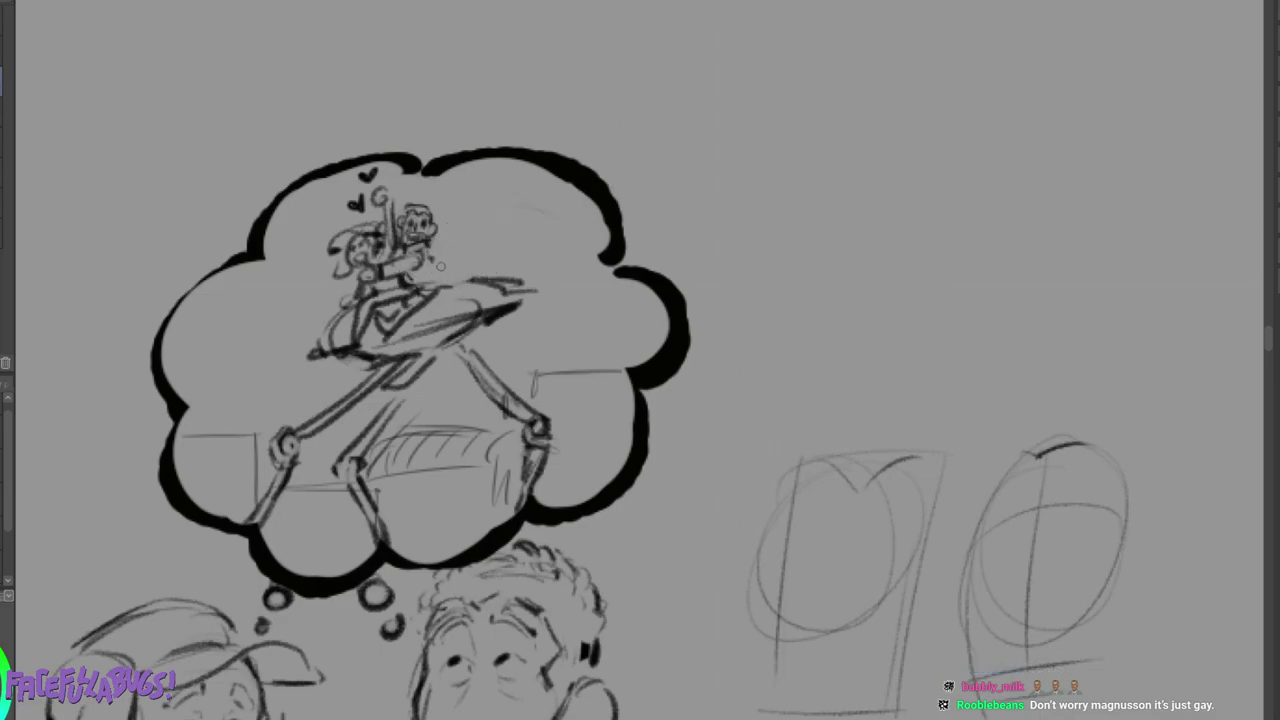
pyautogui.moveTo(440, 284); pyautogui.dragTo(510, 278)
# Sketch thin flame and smoke outlines on both sides of the walker inside the thought bubble.
pyautogui.moveTo(185, 373); pyautogui.dragTo(196, 316)
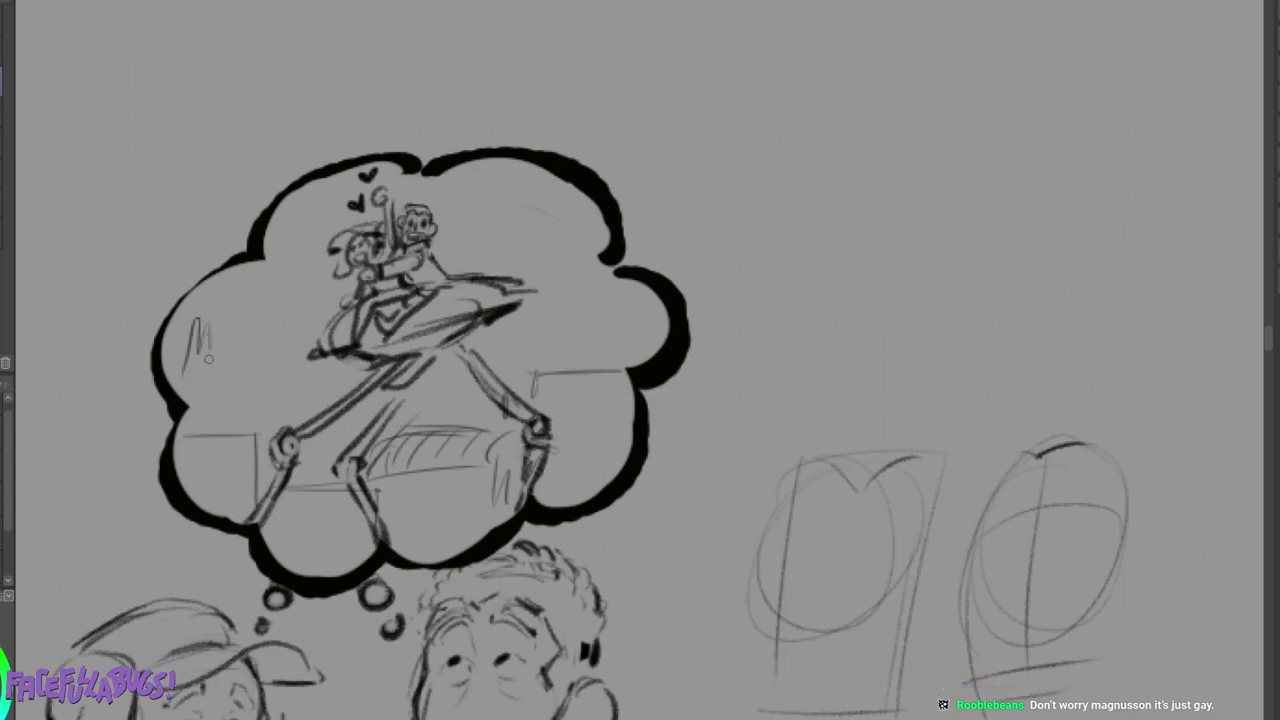
pyautogui.hotkey('ctrl', 'z')
pyautogui.moveTo(175, 370)
pyautogui.mouseDown()
pyautogui.moveTo(219, 287)
pyautogui.moveTo(231, 339)
pyautogui.moveTo(265, 315)
pyautogui.mouseUp()
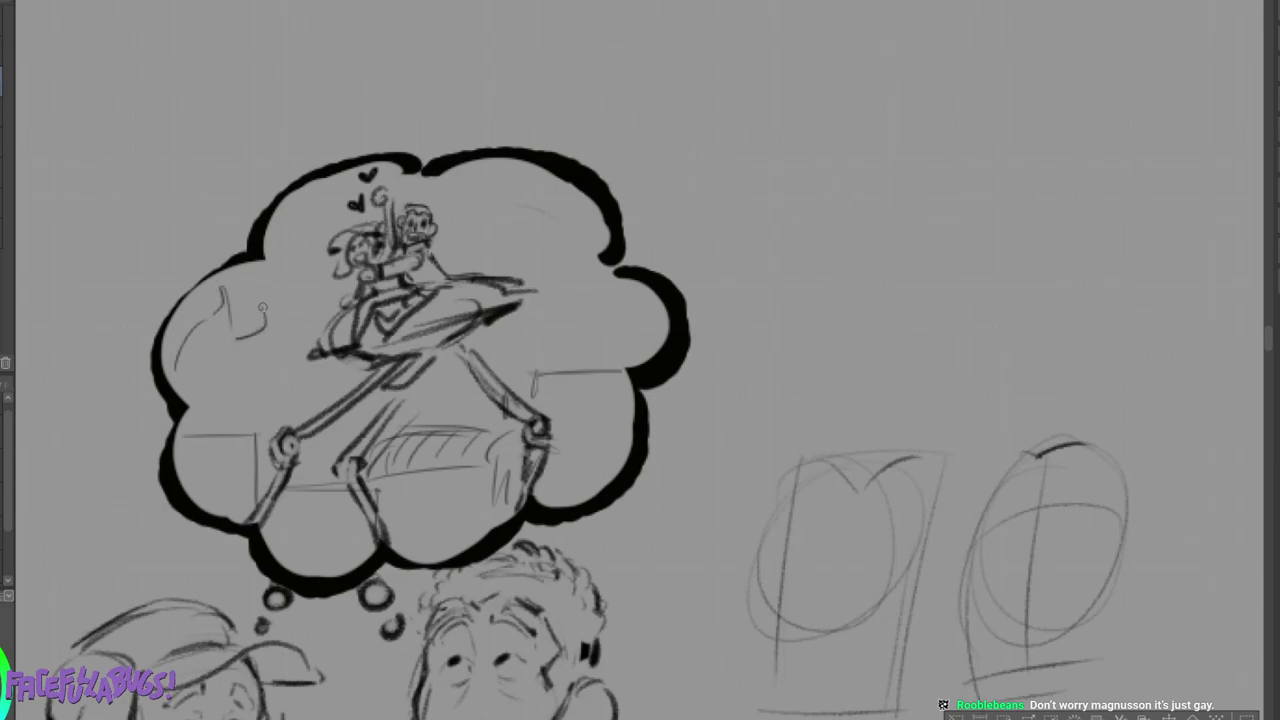
pyautogui.moveTo(287, 383); pyautogui.dragTo(317, 343)
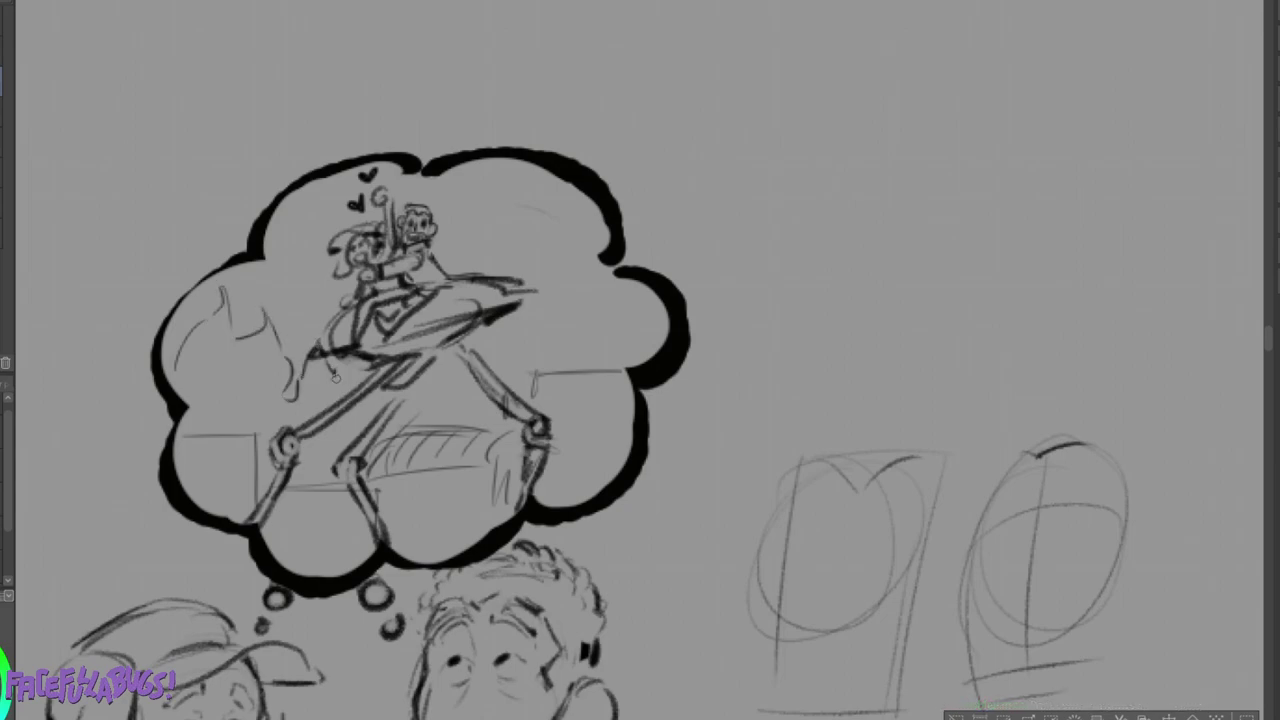
pyautogui.moveTo(521, 212); pyautogui.dragTo(537, 268)
pyautogui.moveTo(540, 270); pyautogui.dragTo(576, 231)
pyautogui.moveTo(625, 284); pyautogui.dragTo(627, 295)
pyautogui.moveTo(642, 288); pyautogui.dragTo(650, 299)
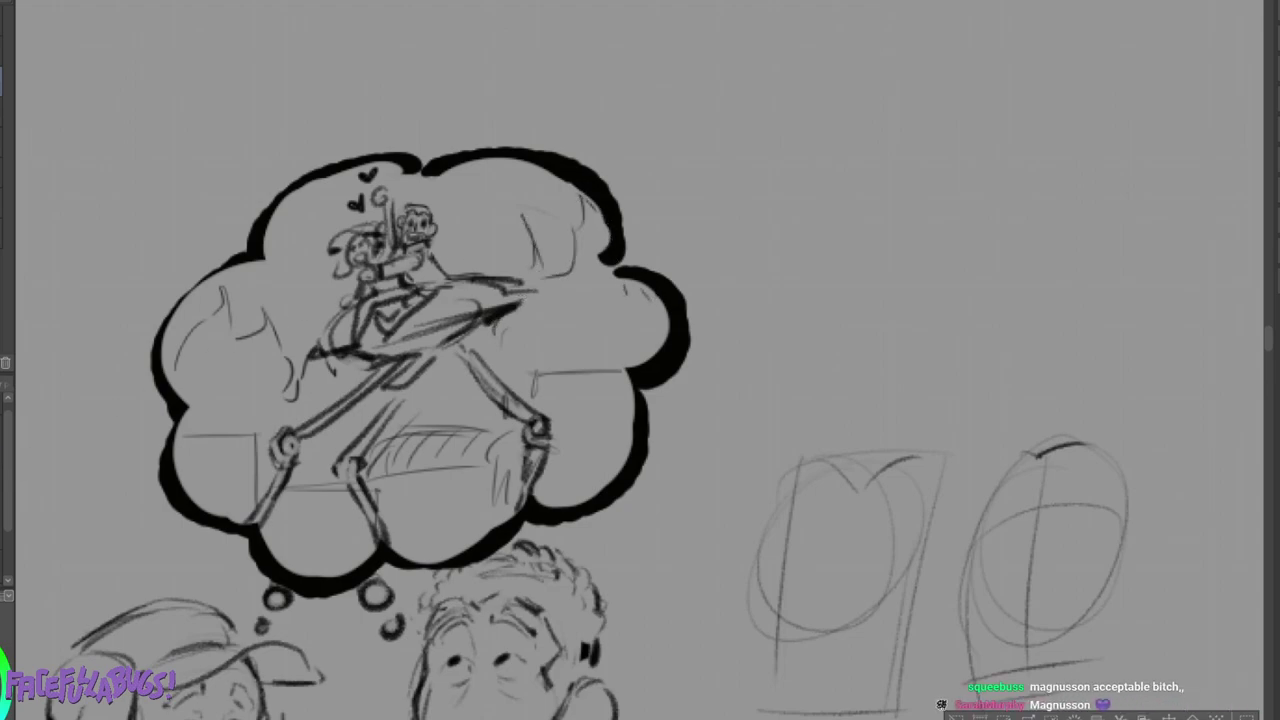
# Shade the thought bubble with dark patches behind the walker's legs and beside it, plus soft grey tones in the sky and ground.
pyautogui.moveTo(195, 358)
pyautogui.mouseDown()
pyautogui.moveTo(224, 418)
pyautogui.moveTo(263, 414)
pyautogui.moveTo(184, 424)
pyautogui.moveTo(257, 423)
pyautogui.moveTo(188, 378)
pyautogui.moveTo(205, 359)
pyautogui.moveTo(286, 390)
pyautogui.moveTo(255, 434)
pyautogui.moveTo(262, 426)
pyautogui.moveTo(265, 478)
pyautogui.moveTo(272, 399)
pyautogui.moveTo(299, 413)
pyautogui.moveTo(317, 375)
pyautogui.moveTo(318, 405)
pyautogui.moveTo(362, 372)
pyautogui.moveTo(330, 400)
pyautogui.moveTo(298, 472)
pyautogui.moveTo(330, 472)
pyautogui.moveTo(314, 454)
pyautogui.moveTo(438, 362)
pyautogui.moveTo(390, 462)
pyautogui.moveTo(445, 449)
pyautogui.moveTo(454, 382)
pyautogui.moveTo(472, 427)
pyautogui.moveTo(438, 442)
pyautogui.moveTo(485, 442)
pyautogui.moveTo(515, 400)
pyautogui.mouseUp()
pyautogui.moveTo(530, 330)
pyautogui.mouseDown()
pyautogui.moveTo(572, 345)
pyautogui.moveTo(570, 312)
pyautogui.moveTo(600, 248)
pyautogui.moveTo(582, 328)
pyautogui.moveTo(592, 300)
pyautogui.moveTo(634, 343)
pyautogui.mouseUp()
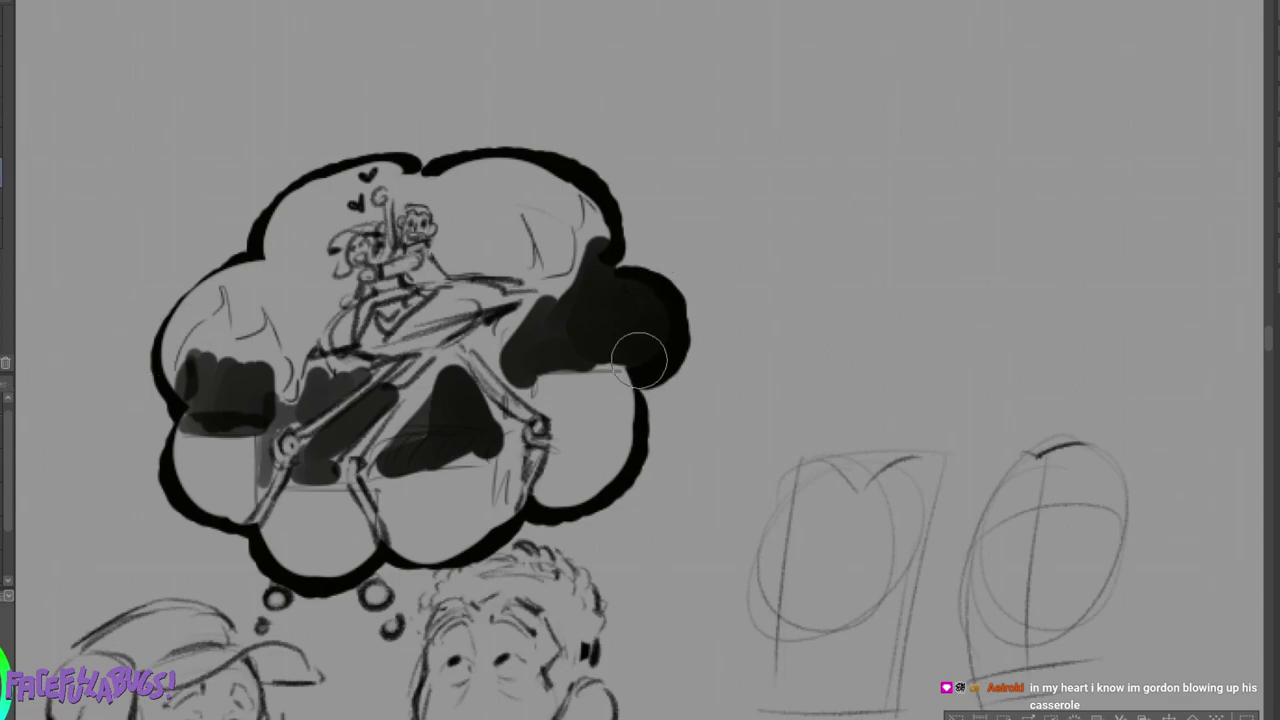
pyautogui.moveTo(176, 330)
pyautogui.mouseDown()
pyautogui.moveTo(219, 284)
pyautogui.moveTo(275, 270)
pyautogui.moveTo(252, 305)
pyautogui.moveTo(287, 276)
pyautogui.moveTo(312, 295)
pyautogui.mouseUp()
pyautogui.moveTo(314, 188); pyautogui.dragTo(300, 235)
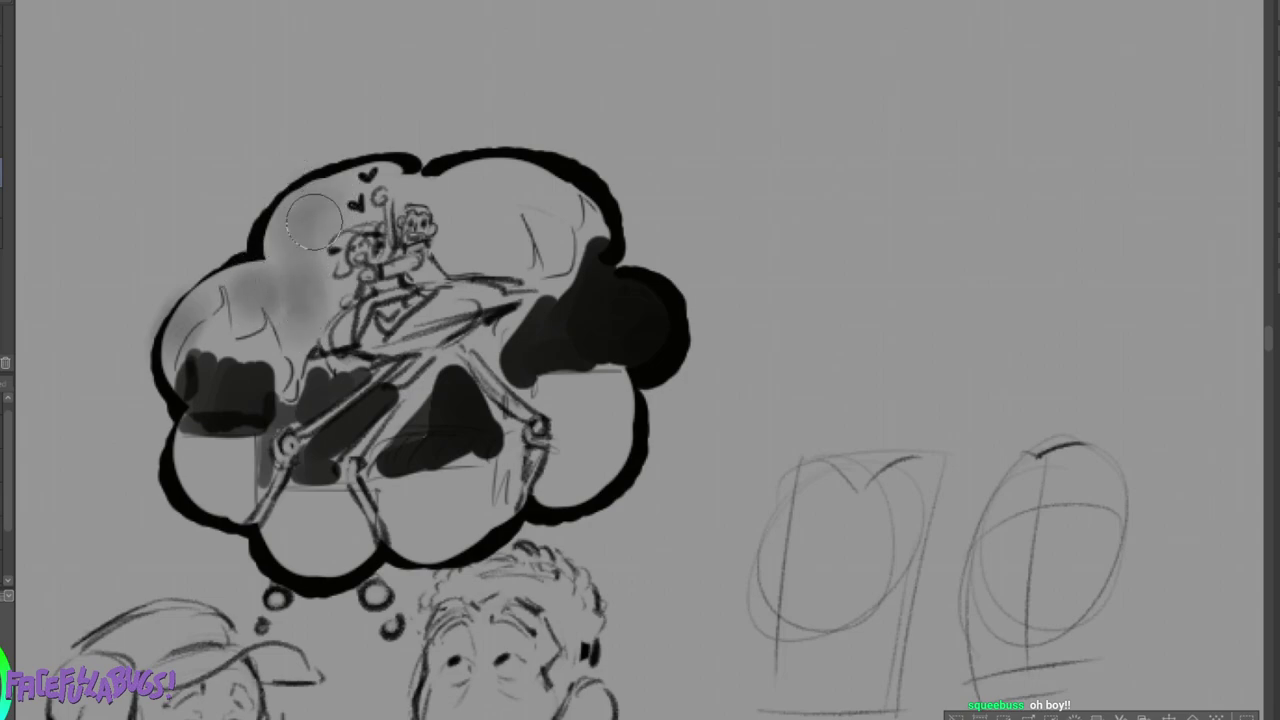
pyautogui.moveTo(470, 192)
pyautogui.mouseDown()
pyautogui.moveTo(540, 191)
pyautogui.moveTo(494, 205)
pyautogui.moveTo(570, 195)
pyautogui.mouseUp()
pyautogui.moveTo(230, 470)
pyautogui.mouseDown()
pyautogui.moveTo(186, 459)
pyautogui.moveTo(219, 506)
pyautogui.moveTo(230, 457)
pyautogui.moveTo(237, 486)
pyautogui.moveTo(281, 512)
pyautogui.moveTo(288, 557)
pyautogui.moveTo(318, 537)
pyautogui.moveTo(315, 564)
pyautogui.moveTo(355, 558)
pyautogui.mouseUp()
pyautogui.moveTo(403, 484)
pyautogui.mouseDown()
pyautogui.moveTo(464, 488)
pyautogui.moveTo(486, 470)
pyautogui.moveTo(505, 510)
pyautogui.mouseUp()
pyautogui.moveTo(575, 395)
pyautogui.mouseDown()
pyautogui.moveTo(572, 464)
pyautogui.moveTo(603, 435)
pyautogui.moveTo(579, 470)
pyautogui.moveTo(608, 407)
pyautogui.moveTo(563, 430)
pyautogui.mouseUp()
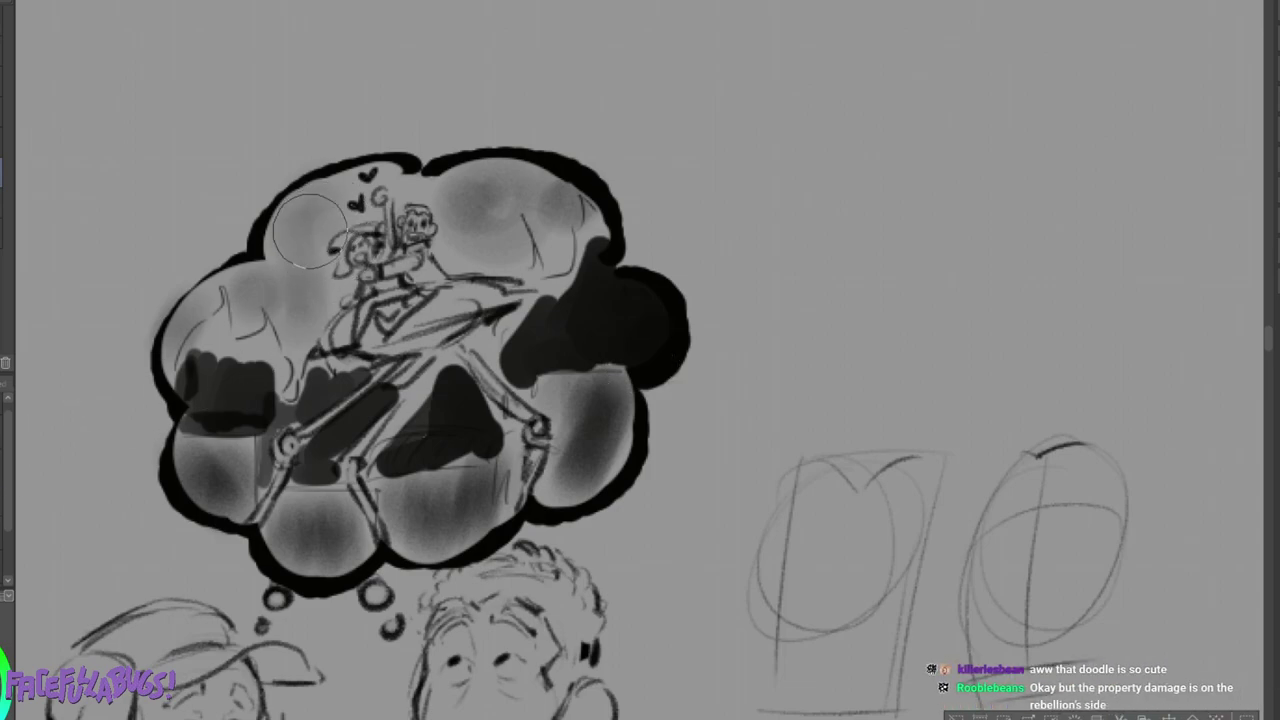
# Lighten and soften the dark patches around the walker's legs and the grey sky tones to suggest drifting smoke.
pyautogui.moveTo(313, 382)
pyautogui.mouseDown()
pyautogui.moveTo(245, 425)
pyautogui.moveTo(261, 424)
pyautogui.mouseUp()
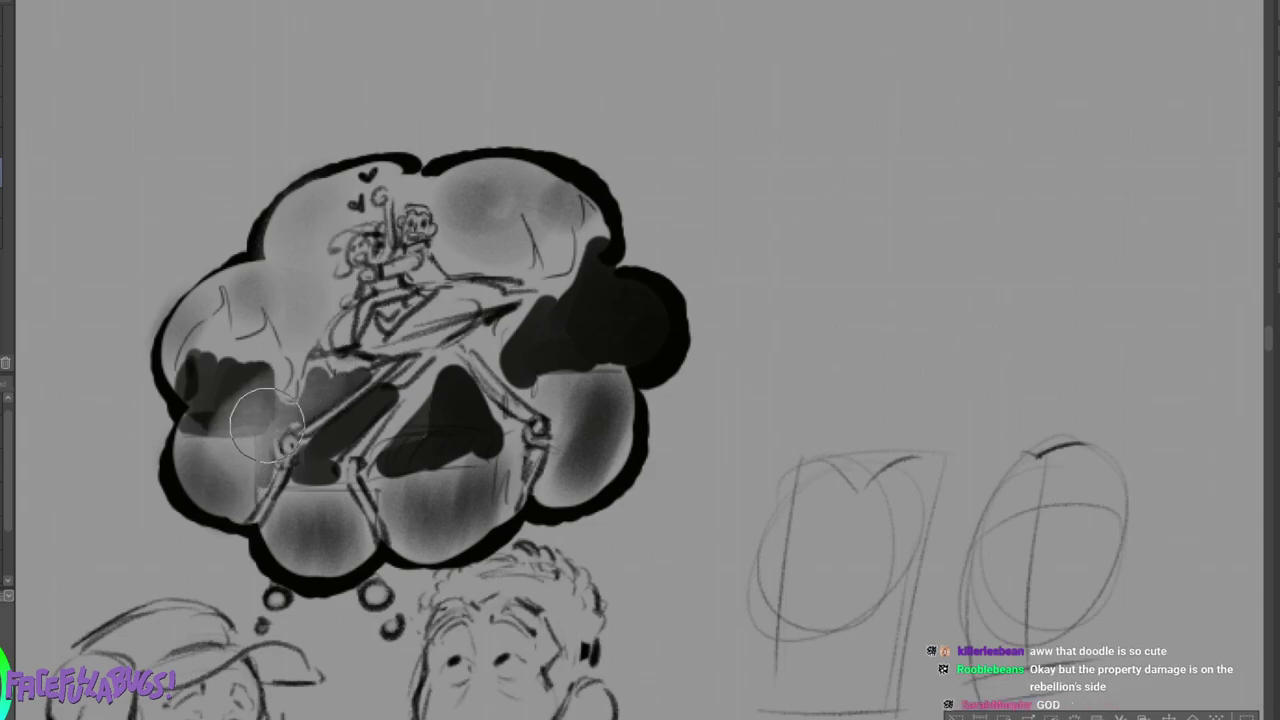
pyautogui.click(2, 488)
pyautogui.moveTo(375, 402); pyautogui.dragTo(316, 458)
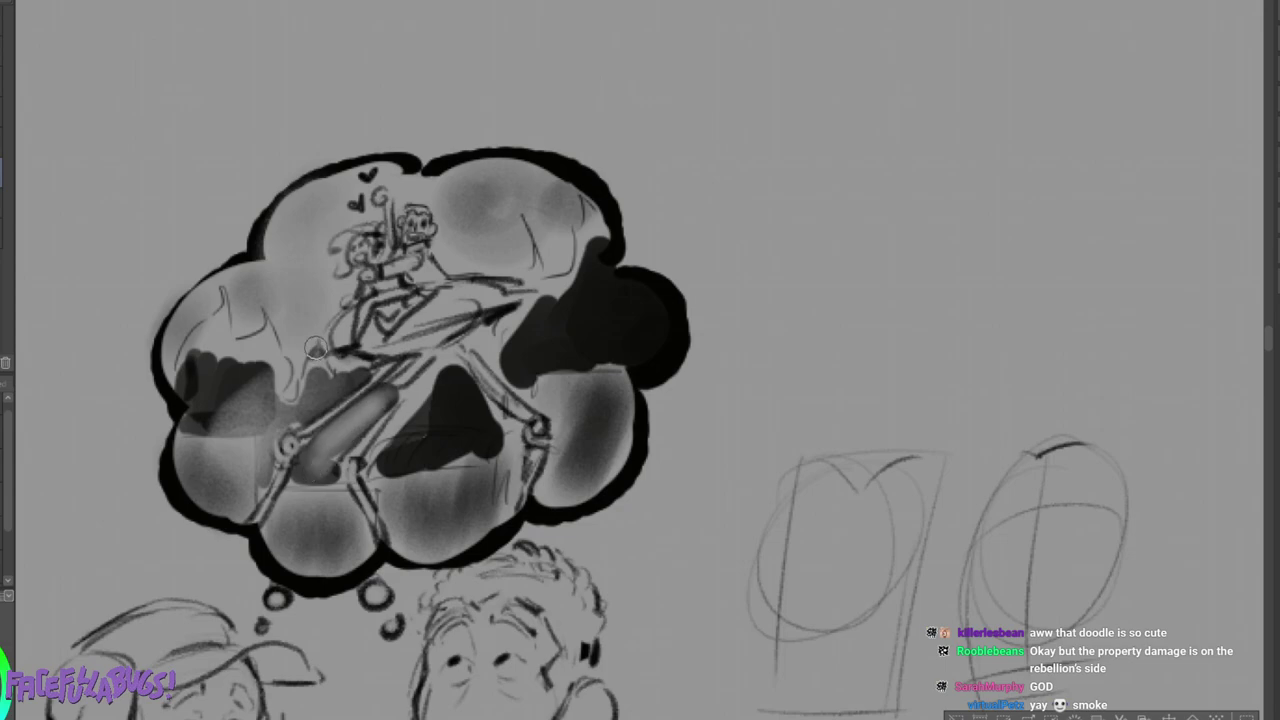
pyautogui.moveTo(318, 370)
pyautogui.mouseDown()
pyautogui.moveTo(355, 374)
pyautogui.moveTo(312, 402)
pyautogui.moveTo(349, 382)
pyautogui.mouseUp()
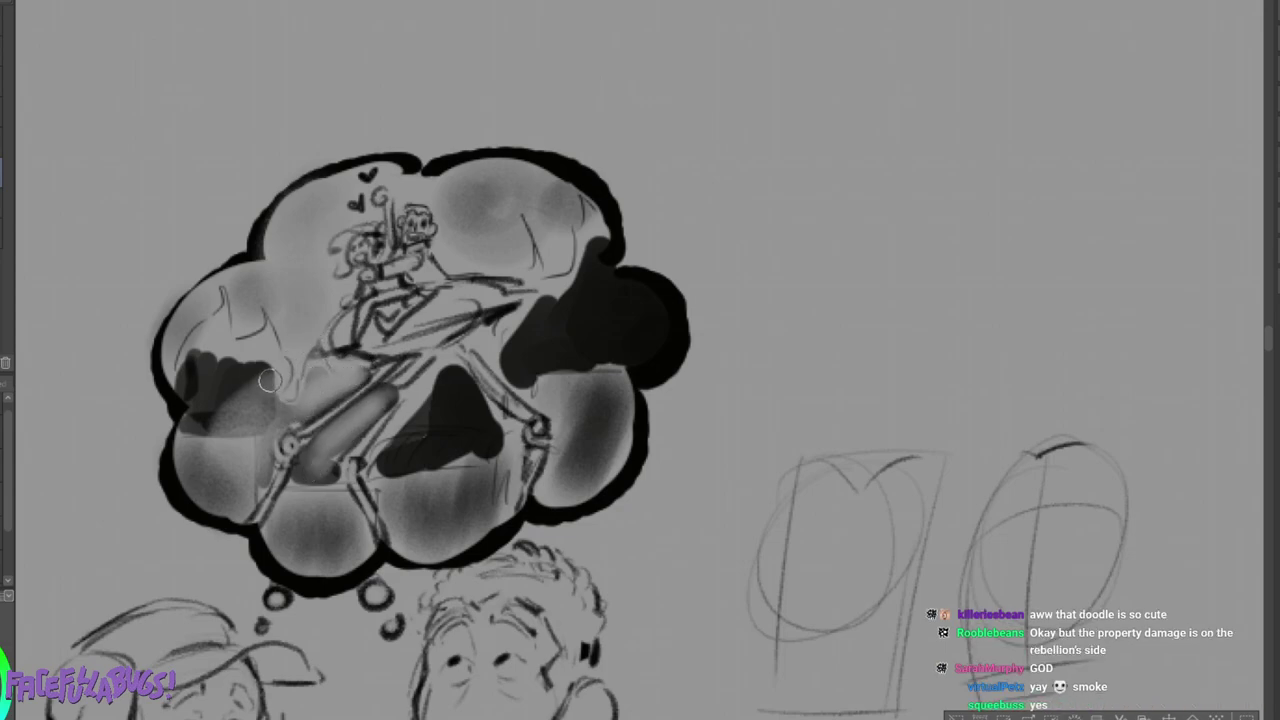
pyautogui.moveTo(528, 302)
pyautogui.mouseDown()
pyautogui.moveTo(447, 370)
pyautogui.moveTo(503, 446)
pyautogui.moveTo(464, 386)
pyautogui.moveTo(467, 401)
pyautogui.moveTo(444, 383)
pyautogui.moveTo(380, 445)
pyautogui.moveTo(372, 474)
pyautogui.moveTo(391, 529)
pyautogui.moveTo(340, 491)
pyautogui.moveTo(365, 545)
pyautogui.moveTo(336, 455)
pyautogui.moveTo(316, 483)
pyautogui.mouseUp()
pyautogui.moveTo(458, 389)
pyautogui.mouseDown()
pyautogui.moveTo(493, 460)
pyautogui.moveTo(479, 498)
pyautogui.mouseUp()
pyautogui.moveTo(429, 405); pyautogui.dragTo(458, 444)
pyautogui.moveTo(497, 341)
pyautogui.mouseDown()
pyautogui.moveTo(566, 437)
pyautogui.moveTo(559, 475)
pyautogui.mouseUp()
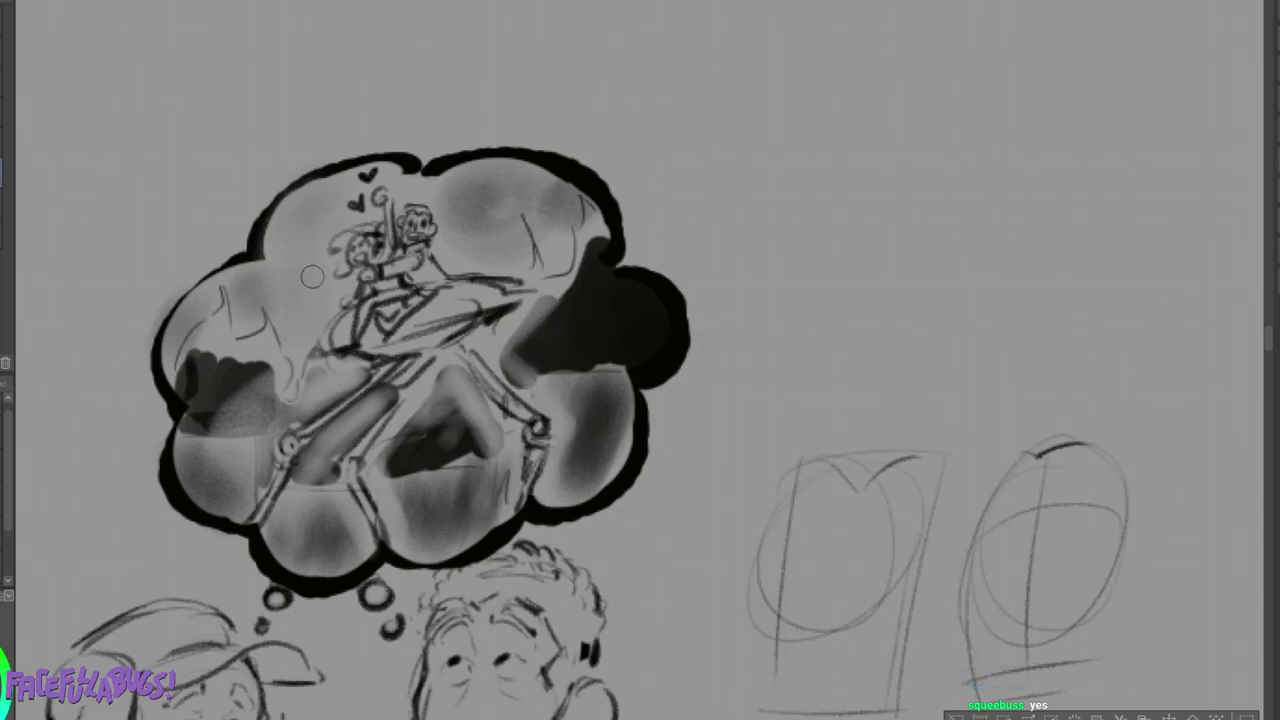
pyautogui.moveTo(438, 180)
pyautogui.mouseDown()
pyautogui.moveTo(471, 189)
pyautogui.moveTo(449, 219)
pyautogui.moveTo(493, 240)
pyautogui.moveTo(536, 220)
pyautogui.mouseUp()
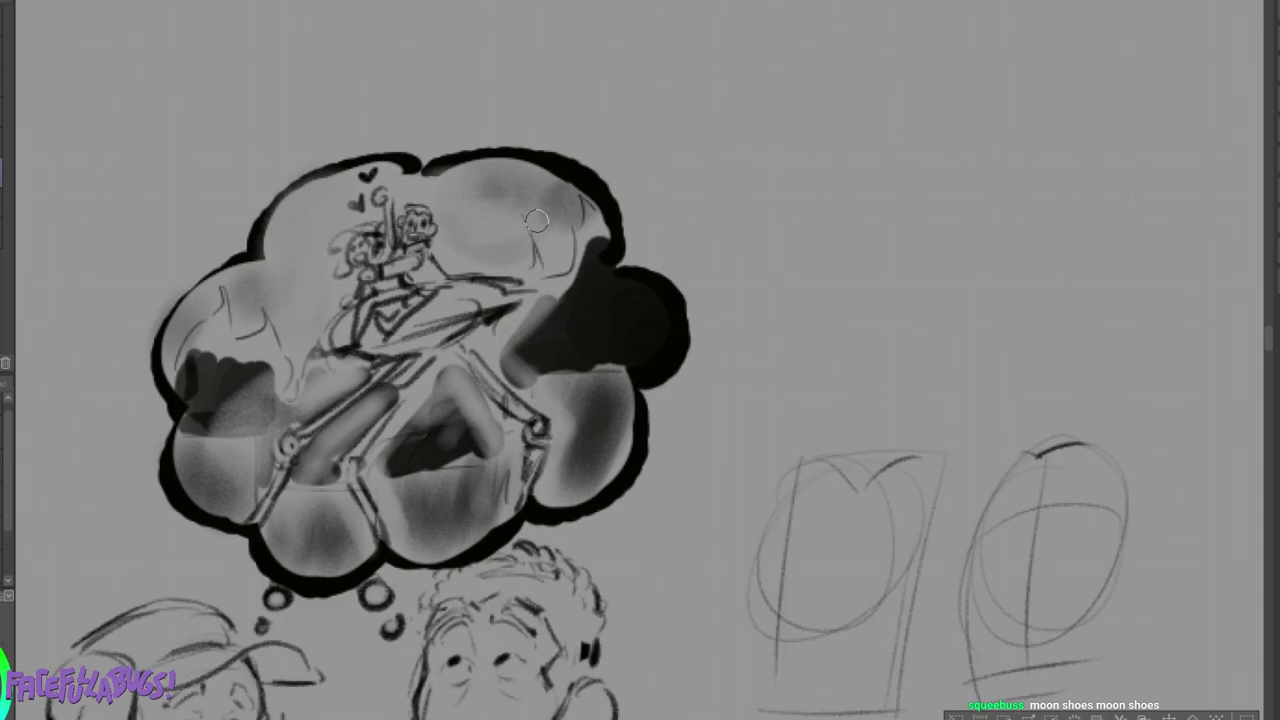
# Soften the dark shading in the thought bubble's rightmost lobe with a large brush.
pyautogui.scroll(-2, 522, 387)
pyautogui.scroll(-1, 522, 400)
pyautogui.scroll(1, 521, 406)
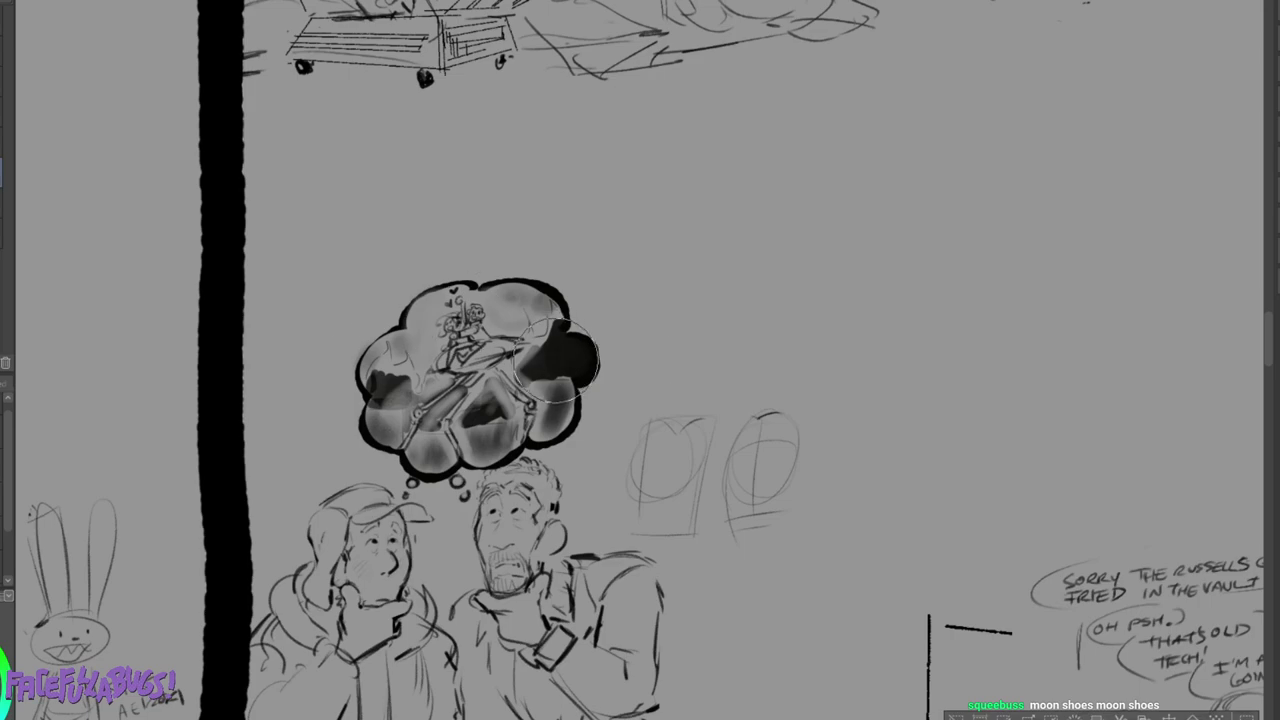
pyautogui.moveTo(560, 357)
pyautogui.mouseDown()
pyautogui.moveTo(576, 346)
pyautogui.moveTo(561, 350)
pyautogui.mouseUp()
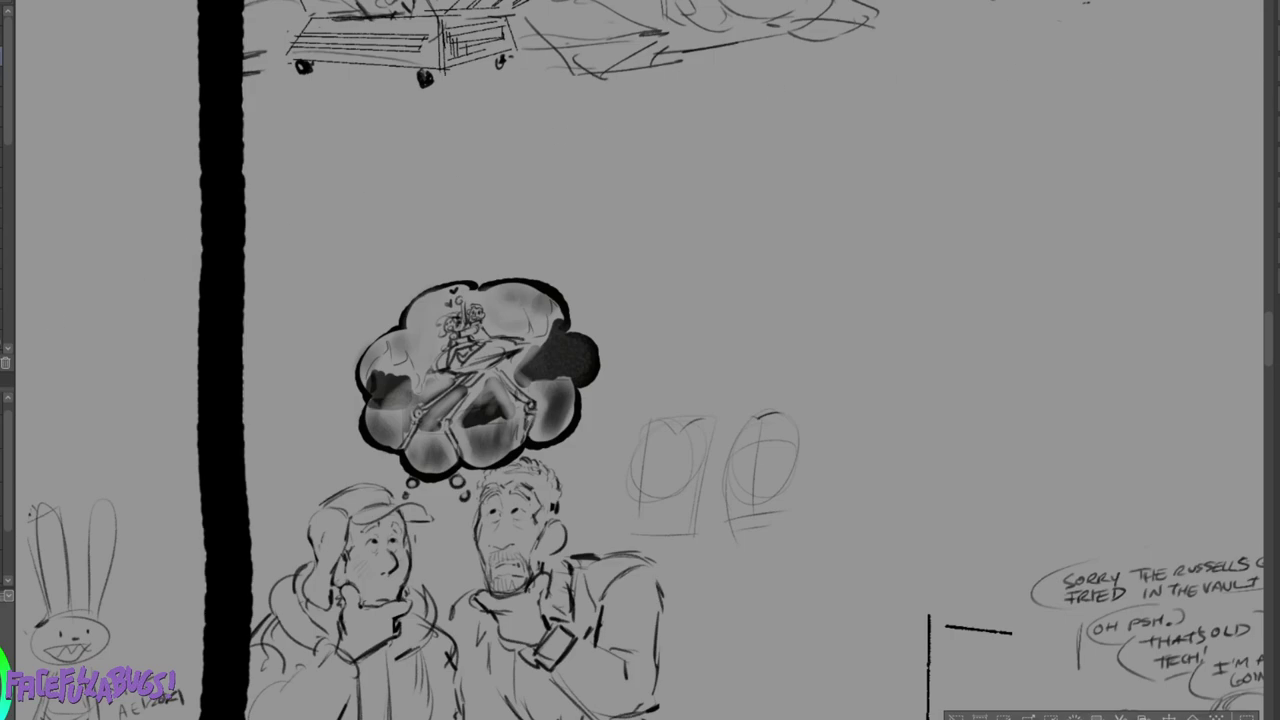
# Look over the other drawings on the canvas, including the winged creature and the red oval portrait.
pyautogui.moveTo(260, 380); pyautogui.dragTo(1032, 176)
pyautogui.moveTo(20, 490)
pyautogui.mouseDown()
pyautogui.moveTo(1270, 5)
pyautogui.moveTo(1179, 43)
pyautogui.mouseUp()
pyautogui.click(570, 227)
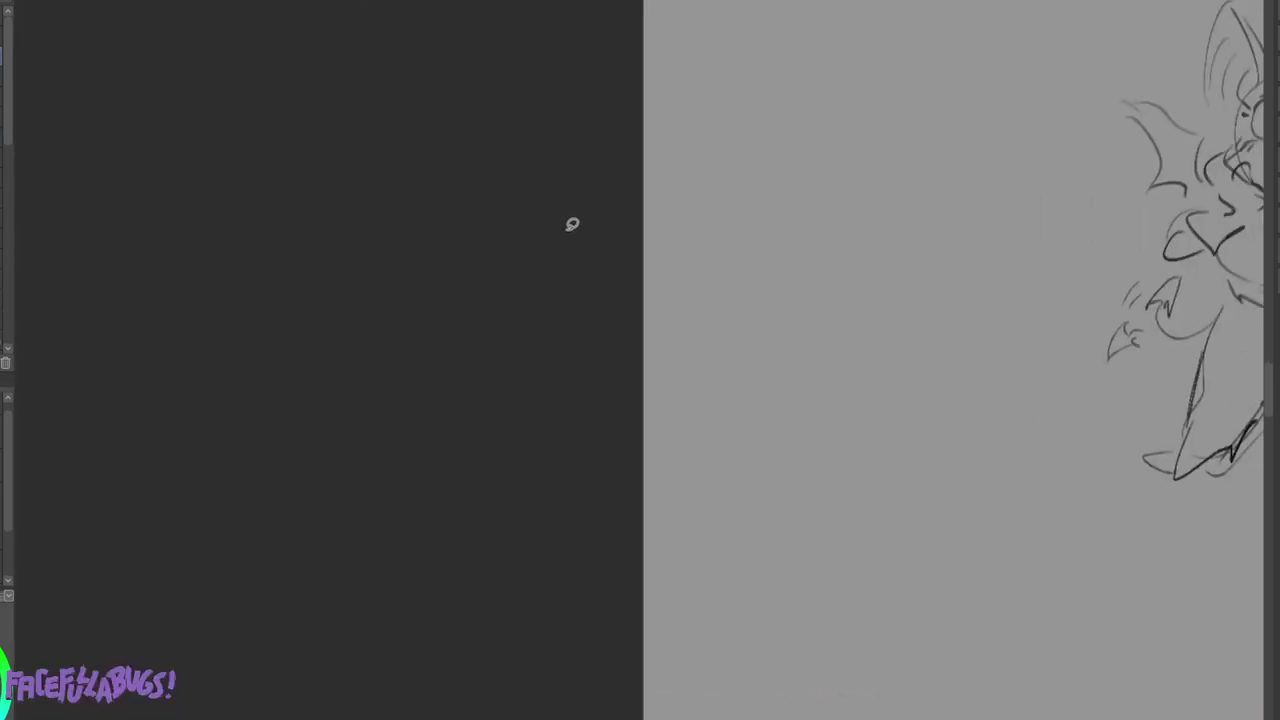
pyautogui.moveTo(1157, 104); pyautogui.dragTo(637, 234)
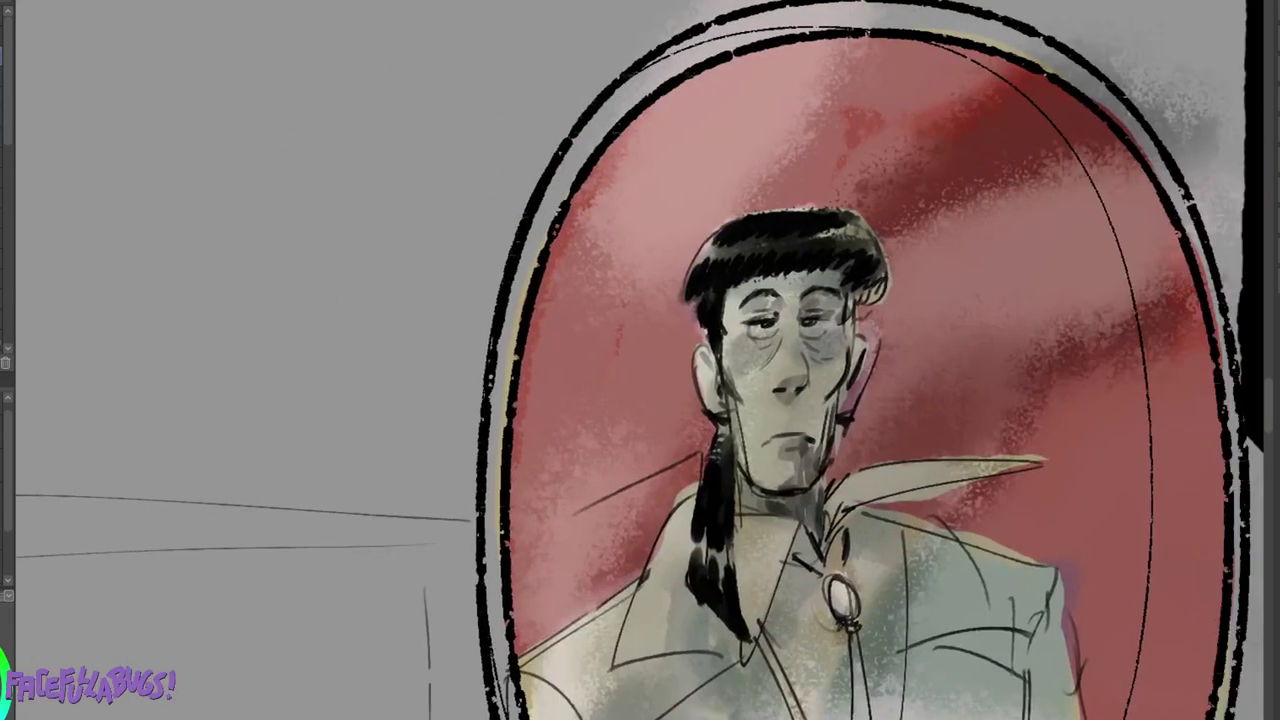
pyautogui.scroll(2, 1000, 360)
pyautogui.moveTo(420, 180)
pyautogui.mouseDown()
pyautogui.moveTo(887, 542)
pyautogui.moveTo(730, 542)
pyautogui.moveTo(1196, 594)
pyautogui.moveTo(1145, 594)
pyautogui.moveTo(526, 338)
pyautogui.mouseUp()
pyautogui.moveTo(1240, 480); pyautogui.dragTo(20, 275)
pyautogui.moveTo(900, 150); pyautogui.dragTo(643, 501)
pyautogui.moveTo(800, 150)
pyautogui.mouseDown()
pyautogui.moveTo(800, 420)
pyautogui.moveTo(437, 674)
pyautogui.mouseUp()
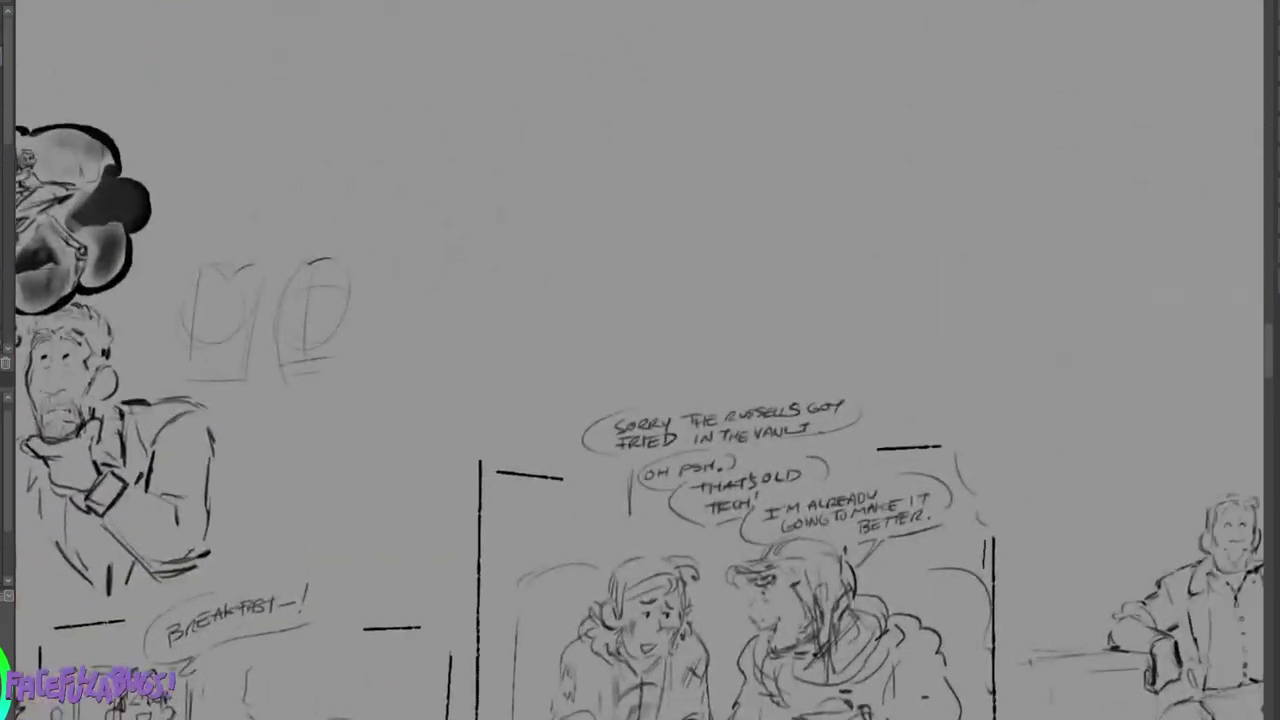
# Delete the rectangular and oval head guides beside the pensive bearded man.
pyautogui.moveTo(747, 229)
pyautogui.mouseDown()
pyautogui.moveTo(660, 242)
pyautogui.moveTo(633, 369)
pyautogui.moveTo(866, 400)
pyautogui.moveTo(914, 243)
pyautogui.mouseUp()
pyautogui.press('Delete')
pyautogui.hotkey('ctrl', 'd')
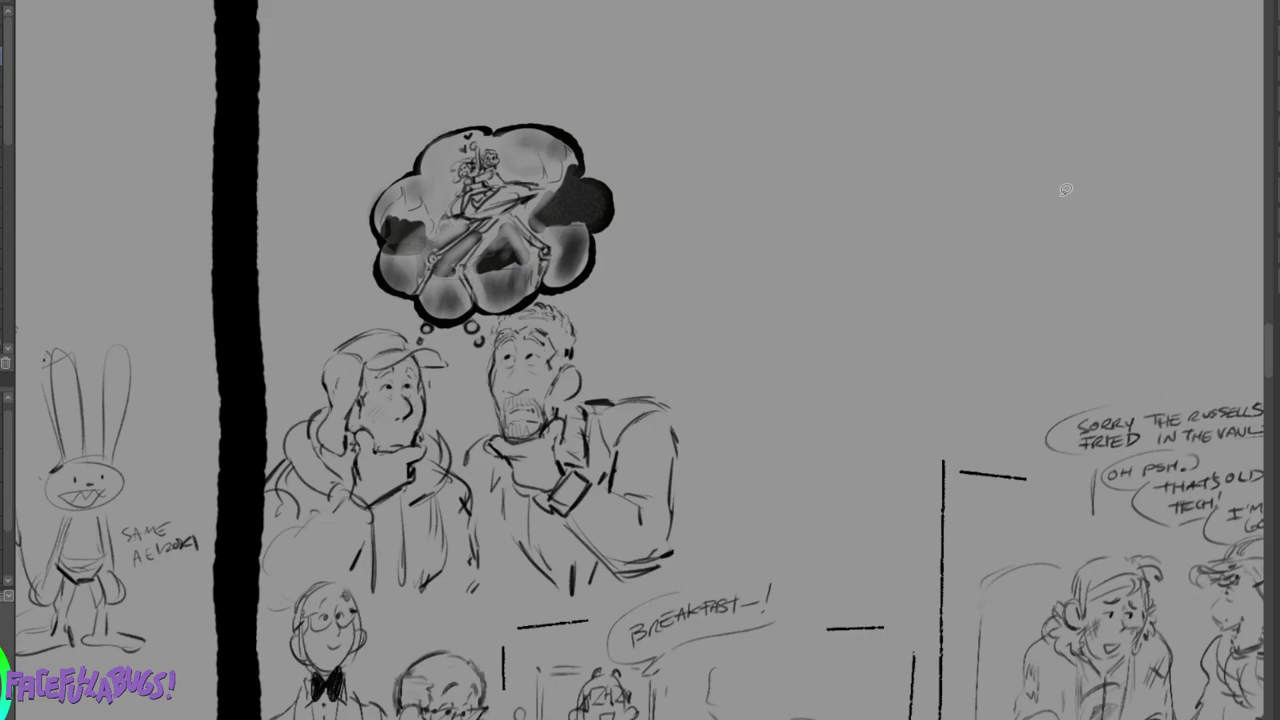
pyautogui.moveTo(900, 140)
pyautogui.mouseDown()
pyautogui.moveTo(638, 600)
pyautogui.moveTo(488, 553)
pyautogui.moveTo(436, 553)
pyautogui.mouseUp()
pyautogui.press('p')
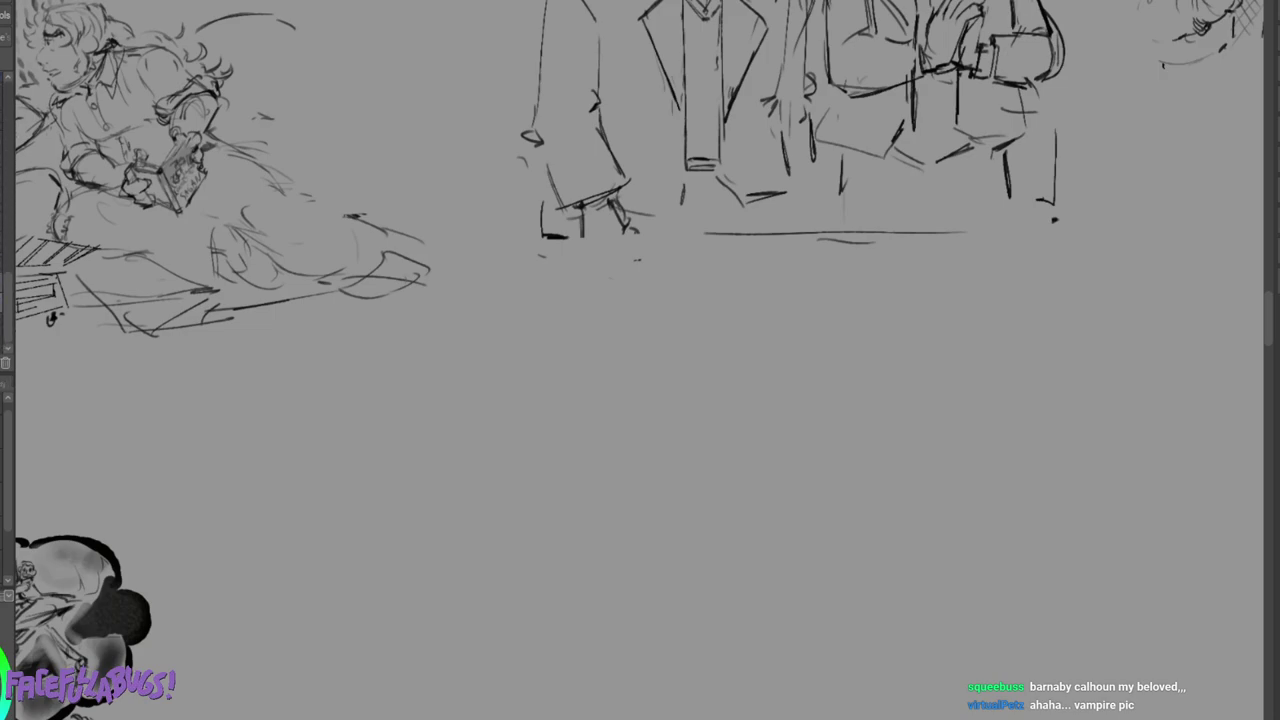
pyautogui.moveTo(76, 362); pyautogui.dragTo(117, 412)
pyautogui.hotkey('ctrl', 'z')
pyautogui.moveTo(245, 401)
pyautogui.mouseDown()
pyautogui.moveTo(279, 346)
pyautogui.moveTo(300, 398)
pyautogui.mouseUp()
pyautogui.moveTo(283, 343)
pyautogui.mouseDown()
pyautogui.moveTo(238, 385)
pyautogui.moveTo(241, 364)
pyautogui.moveTo(242, 400)
pyautogui.mouseUp()
pyautogui.moveTo(298, 358)
pyautogui.mouseDown()
pyautogui.moveTo(296, 408)
pyautogui.moveTo(254, 432)
pyautogui.moveTo(272, 426)
pyautogui.mouseUp()
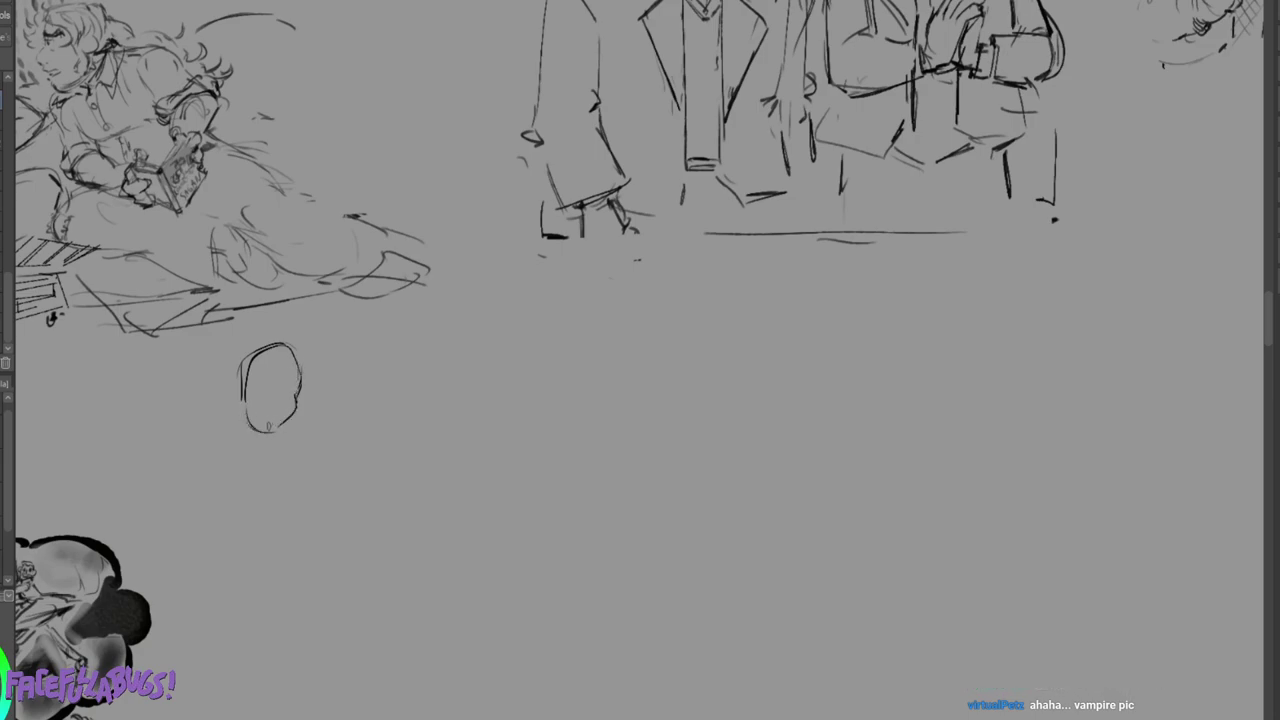
pyautogui.moveTo(262, 372); pyautogui.dragTo(279, 385)
pyautogui.moveTo(252, 382); pyautogui.dragTo(285, 393)
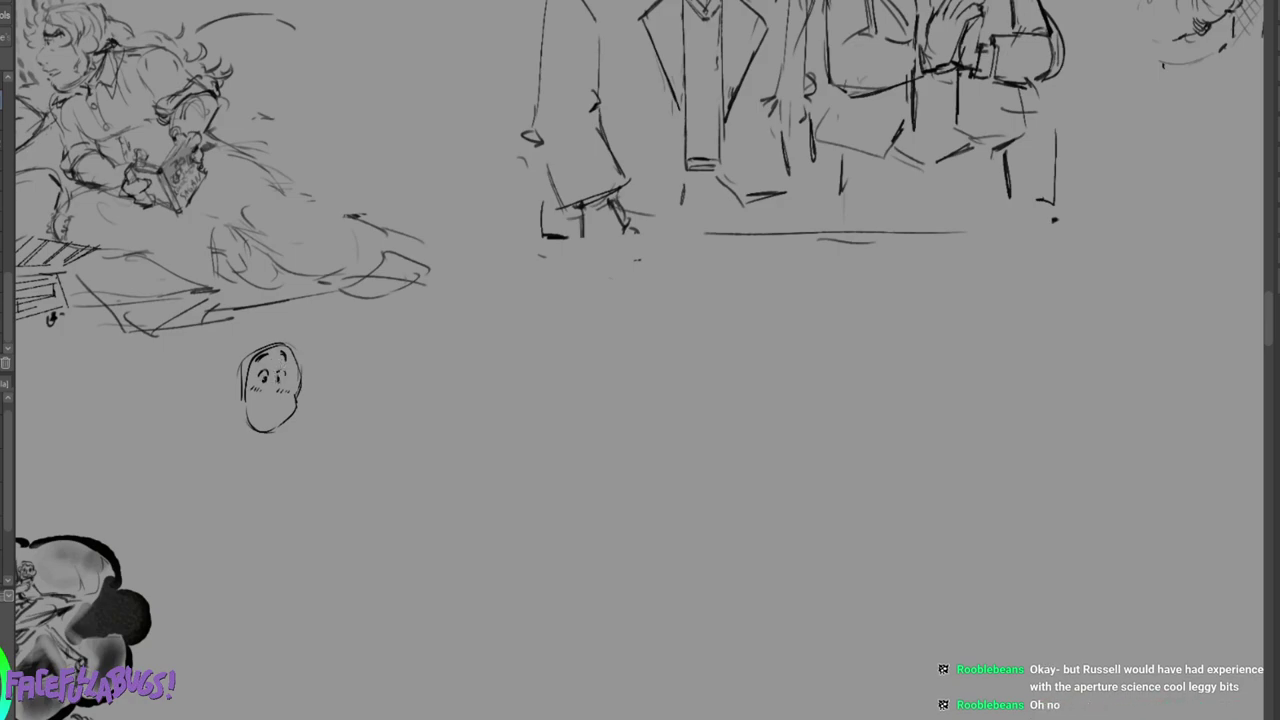
pyautogui.moveTo(260, 352)
pyautogui.mouseDown()
pyautogui.moveTo(244, 382)
pyautogui.moveTo(270, 347)
pyautogui.moveTo(286, 355)
pyautogui.moveTo(332, 320)
pyautogui.mouseUp()
pyautogui.press('Delete')
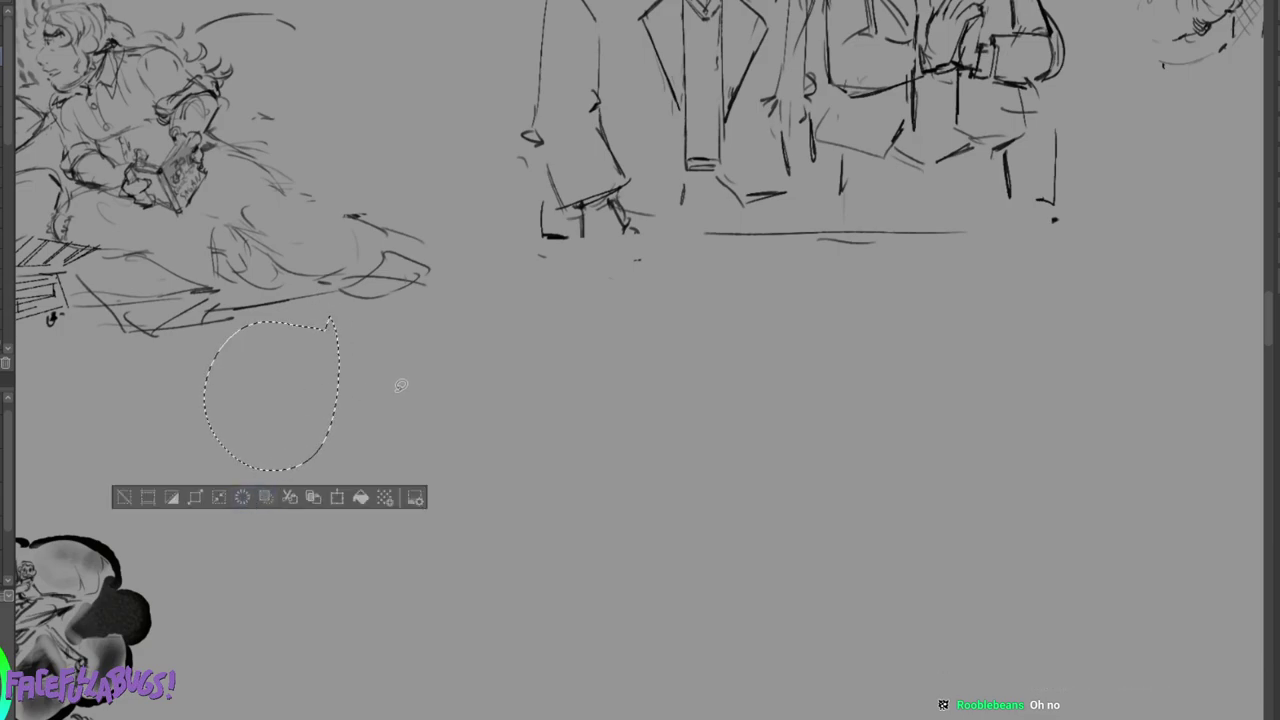
pyautogui.hotkey('ctrl', 'd')
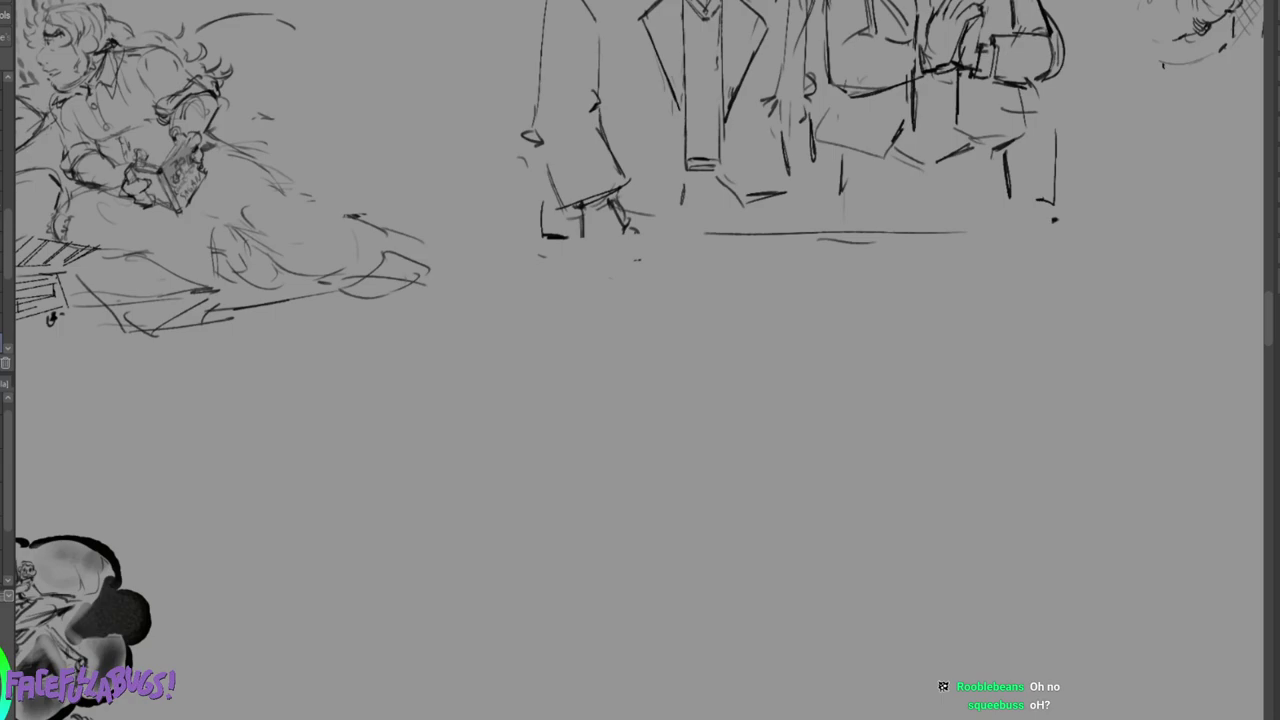
# Sketch a small three-quarter profile head facing right below the reclining reader, with nose, mouth, jaw, brow, eye and glasses.
pyautogui.moveTo(367, 361); pyautogui.dragTo(335, 405)
pyautogui.moveTo(372, 362)
pyautogui.mouseDown()
pyautogui.moveTo(388, 431)
pyautogui.moveTo(350, 415)
pyautogui.moveTo(367, 439)
pyautogui.moveTo(392, 391)
pyautogui.moveTo(387, 431)
pyautogui.mouseUp()
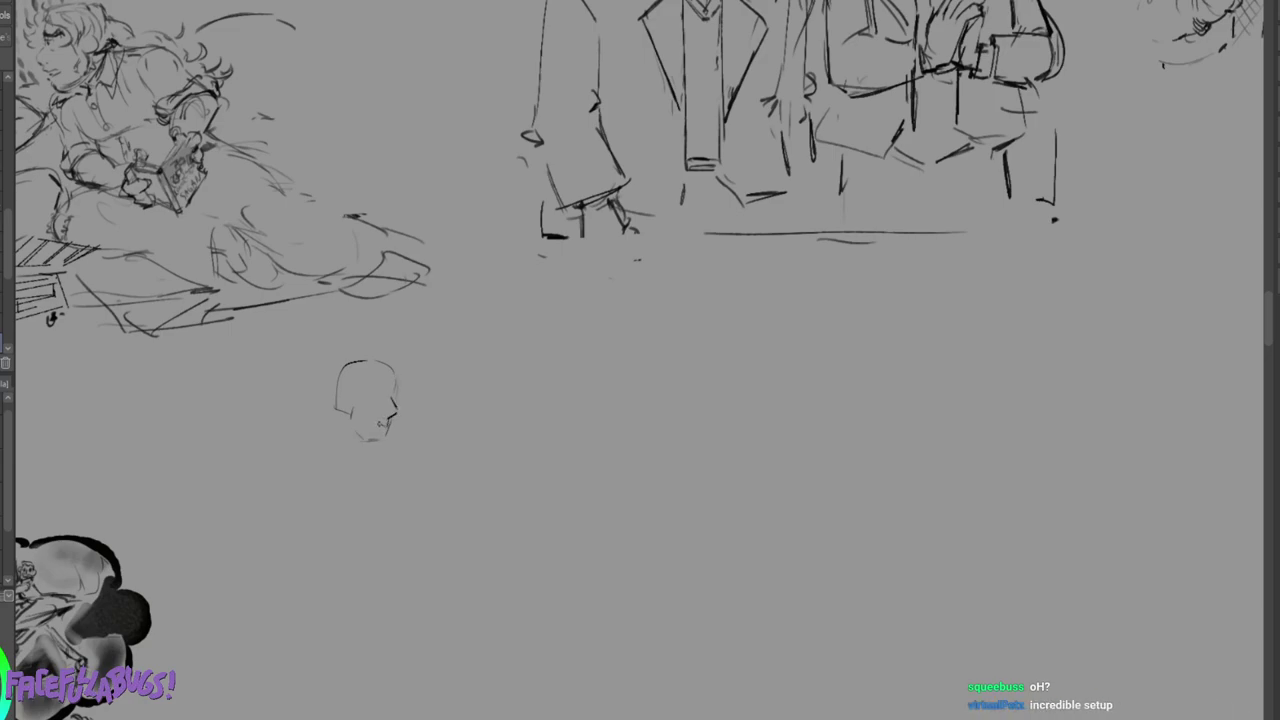
pyautogui.moveTo(384, 386); pyautogui.dragTo(390, 396)
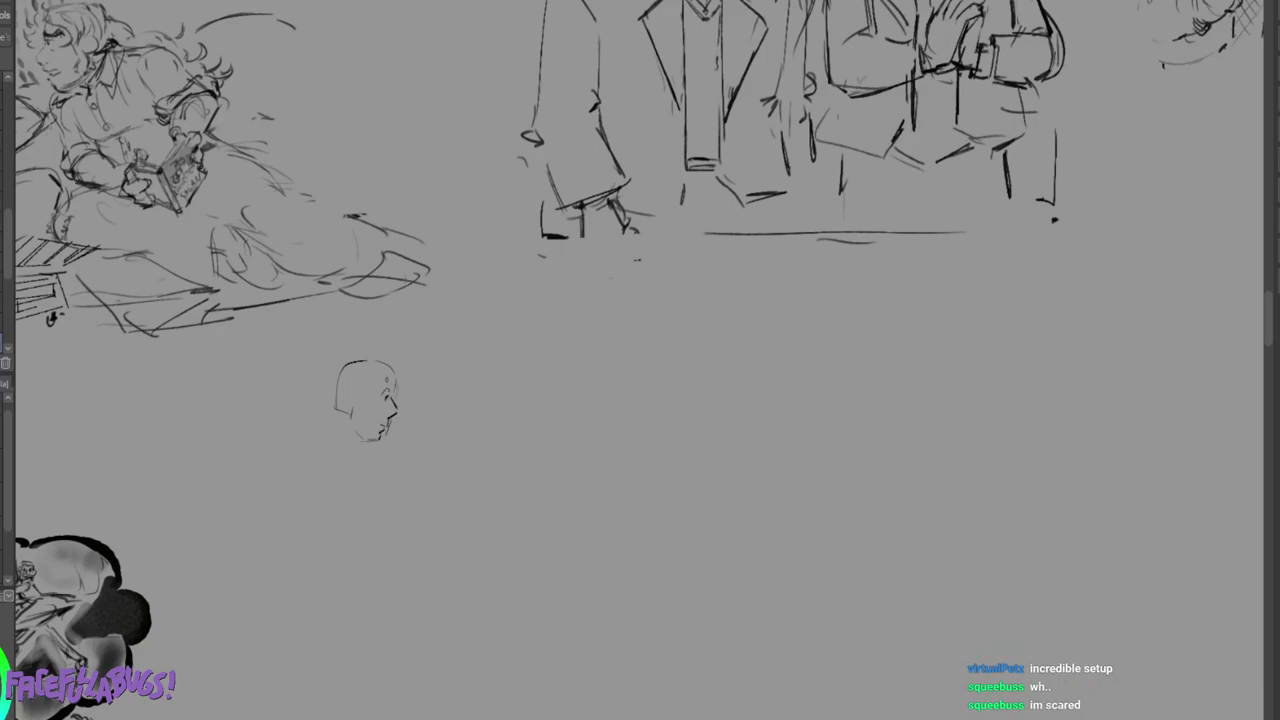
pyautogui.moveTo(379, 385); pyautogui.dragTo(393, 377)
pyautogui.moveTo(377, 403)
pyautogui.mouseDown()
pyautogui.moveTo(383, 415)
pyautogui.moveTo(381, 403)
pyautogui.mouseUp()
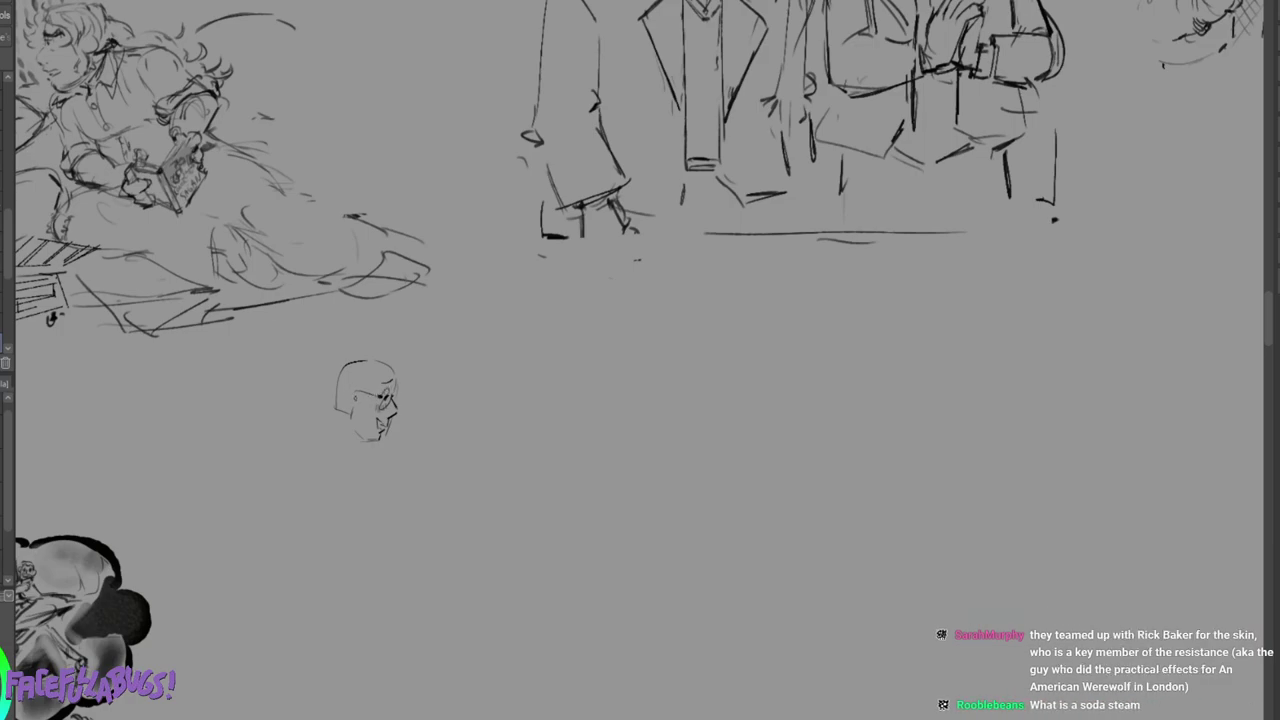
# Draw the man's ear, sideburn and hairline and build up the hair at the back of his head.
pyautogui.moveTo(359, 389); pyautogui.dragTo(346, 407)
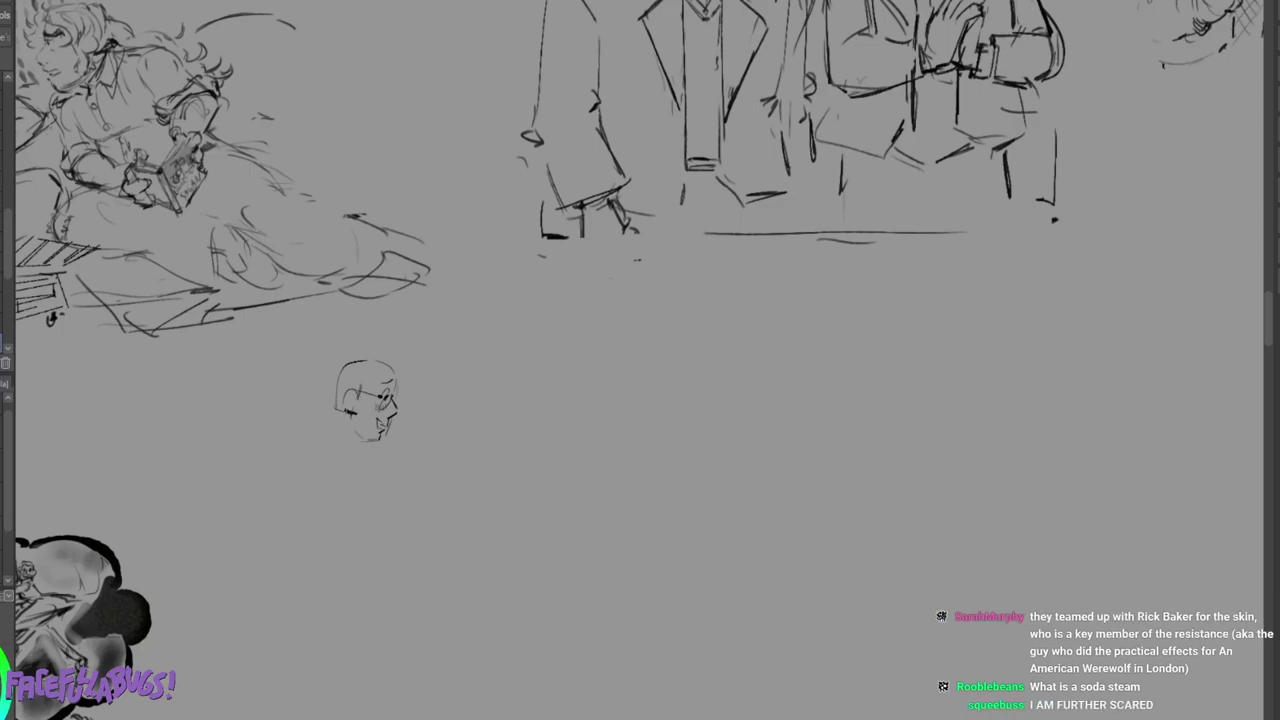
pyautogui.moveTo(350, 371); pyautogui.dragTo(368, 380)
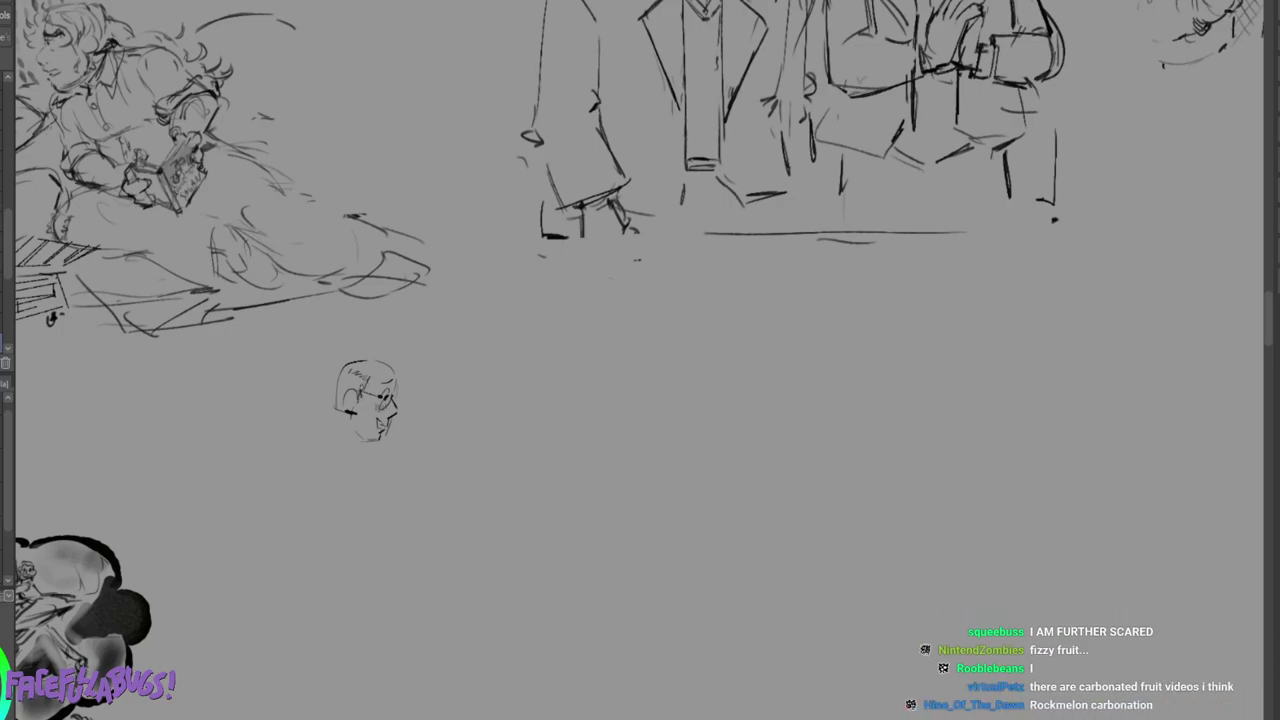
pyautogui.moveTo(358, 393); pyautogui.dragTo(362, 408)
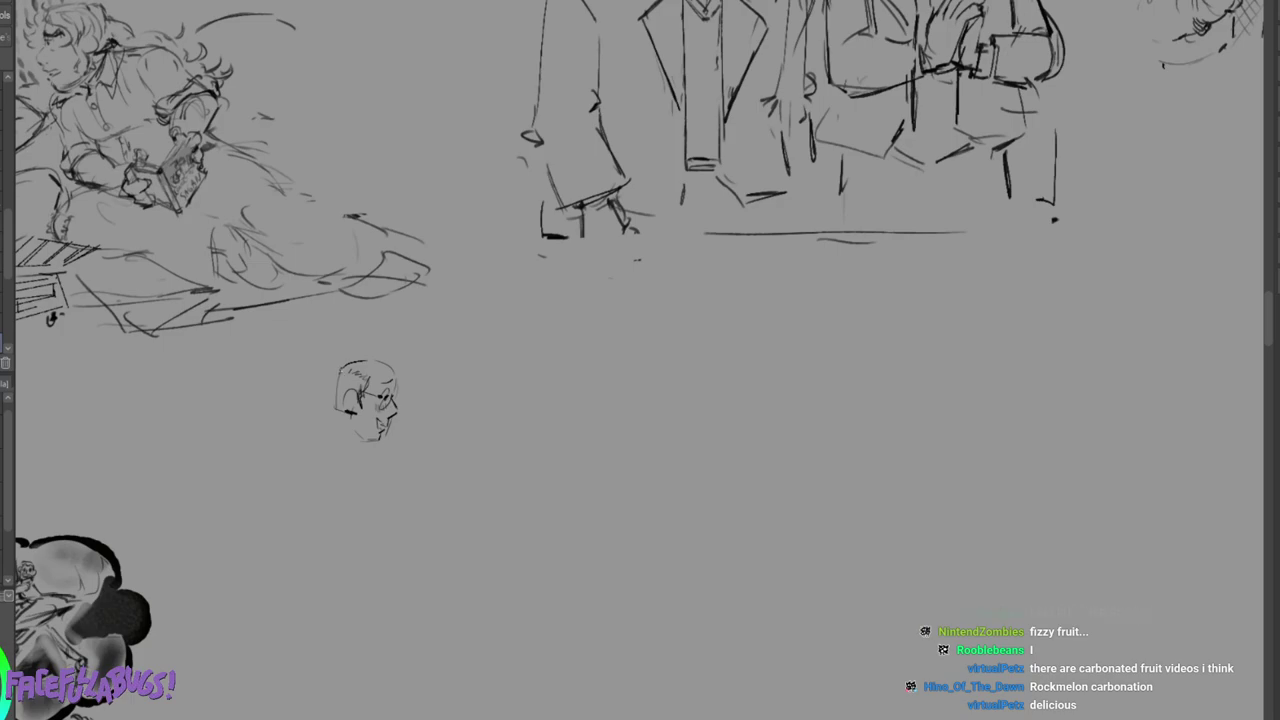
pyautogui.moveTo(338, 366); pyautogui.dragTo(333, 375)
pyautogui.moveTo(328, 374)
pyautogui.mouseDown()
pyautogui.moveTo(322, 394)
pyautogui.moveTo(338, 403)
pyautogui.moveTo(333, 373)
pyautogui.moveTo(322, 406)
pyautogui.moveTo(332, 380)
pyautogui.moveTo(334, 391)
pyautogui.mouseUp()
pyautogui.press('e')
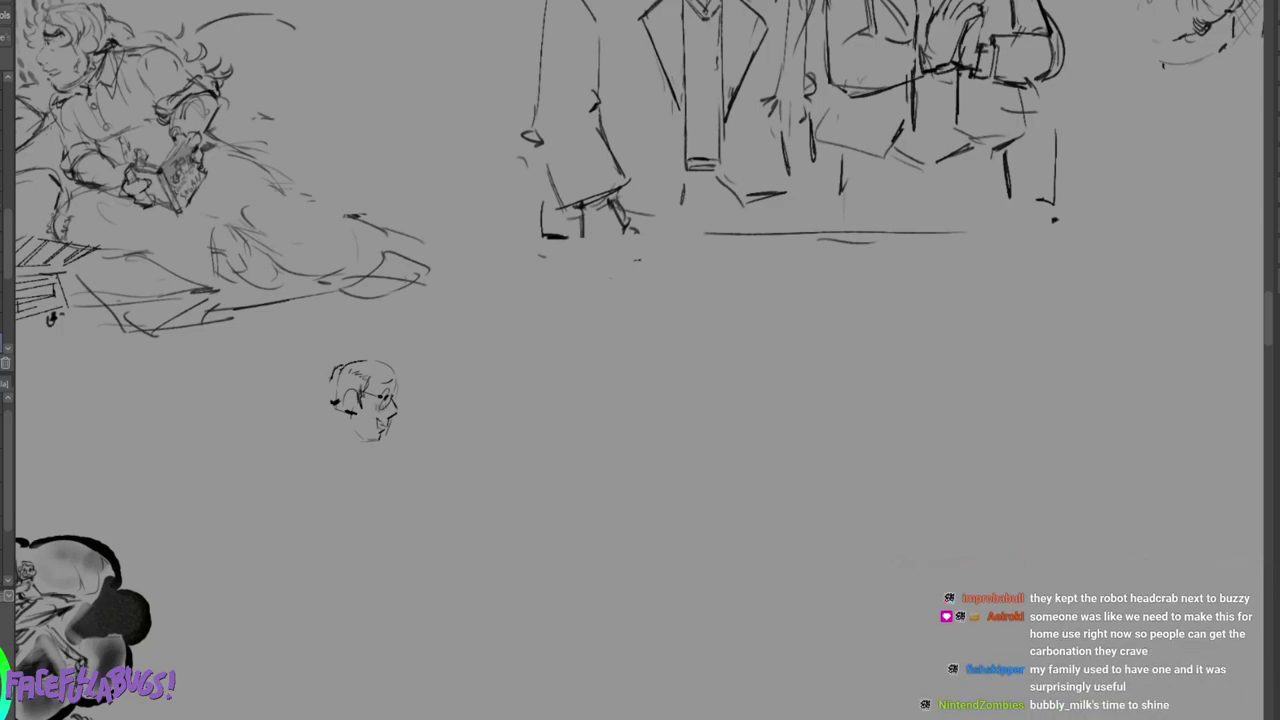
# Rework the man's hair contour and hairline, and erase excess lines around his glasses, mouth and chin.
pyautogui.moveTo(337, 386)
pyautogui.mouseDown()
pyautogui.moveTo(334, 401)
pyautogui.moveTo(345, 378)
pyautogui.moveTo(330, 393)
pyautogui.moveTo(345, 411)
pyautogui.moveTo(364, 358)
pyautogui.mouseUp()
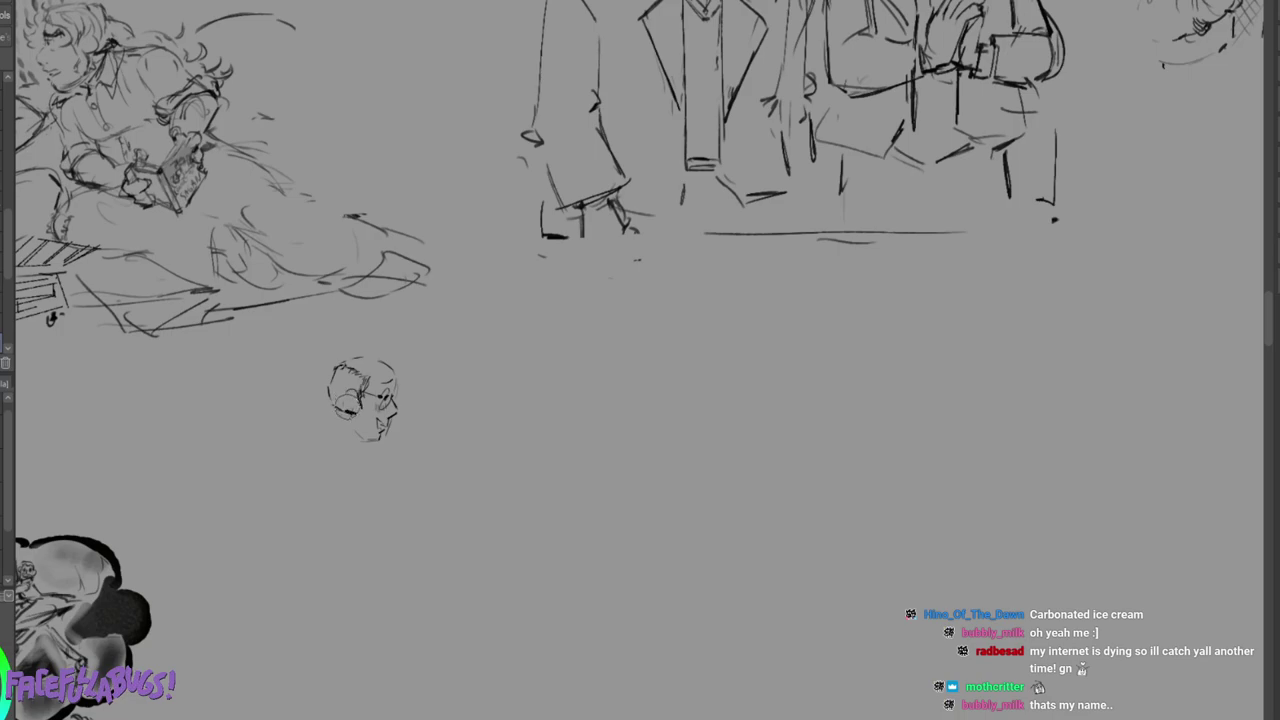
pyautogui.moveTo(339, 371); pyautogui.dragTo(354, 368)
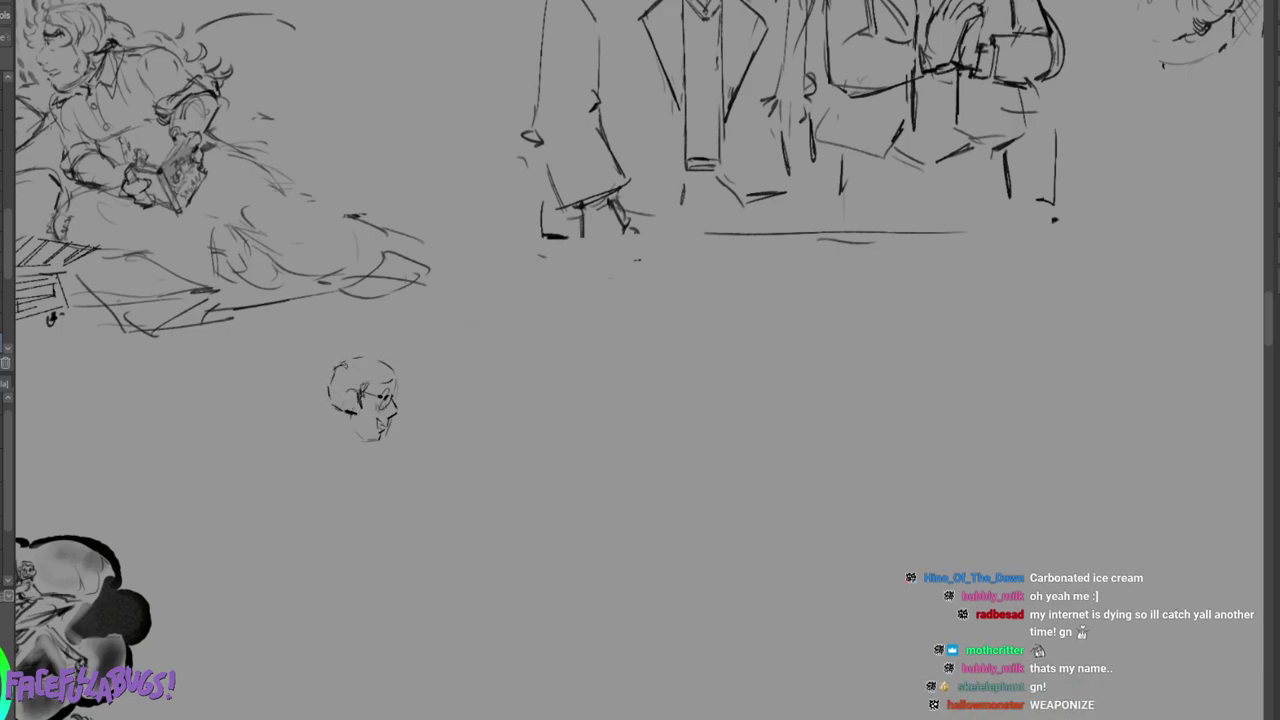
pyautogui.moveTo(366, 374); pyautogui.dragTo(356, 381)
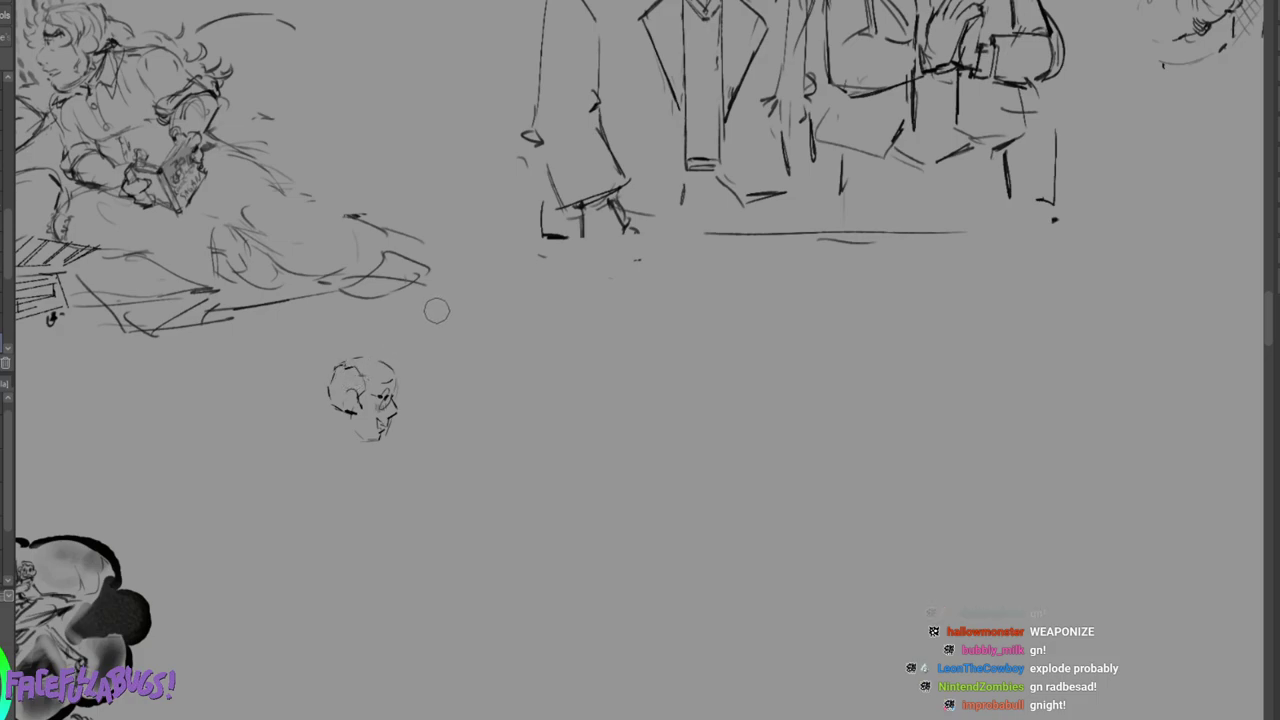
pyautogui.press('e')
pyautogui.moveTo(386, 430); pyautogui.dragTo(394, 425)
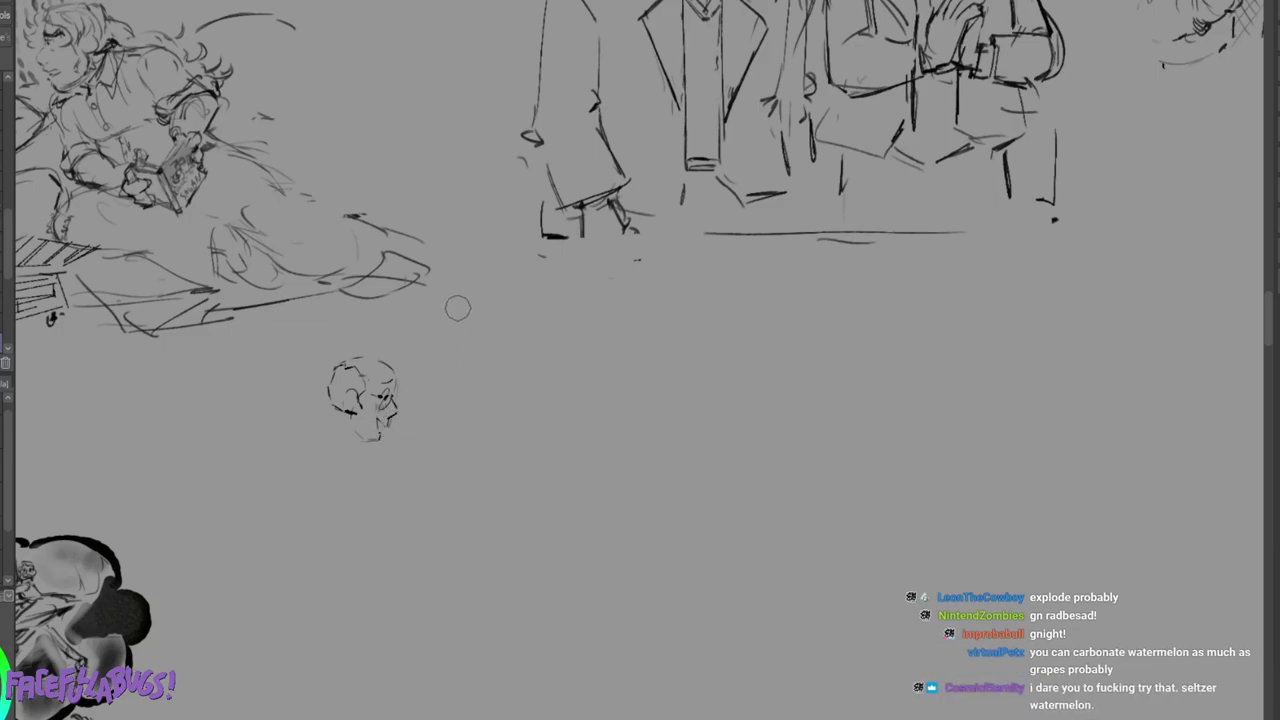
pyautogui.moveTo(381, 410); pyautogui.dragTo(377, 419)
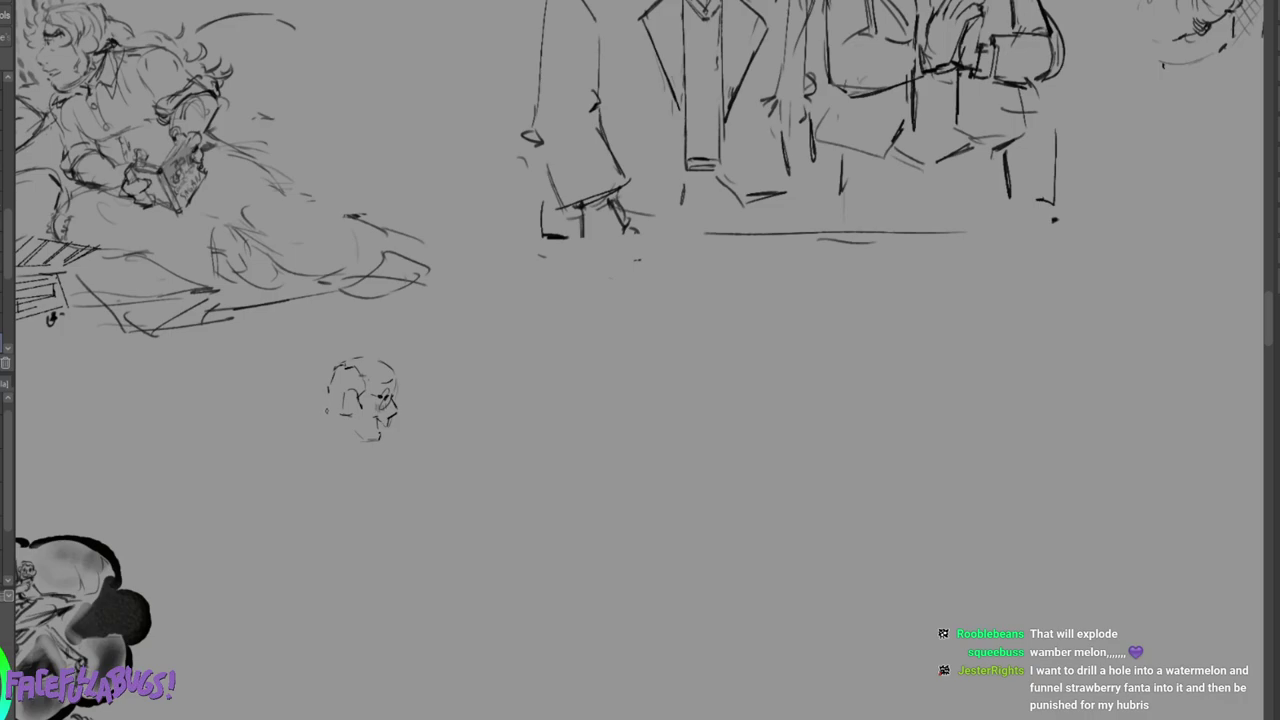
# Redraw the back of the man's head and his jaw, and add the neck and a shirt collar.
pyautogui.moveTo(327, 390)
pyautogui.mouseDown()
pyautogui.moveTo(323, 414)
pyautogui.moveTo(338, 416)
pyautogui.moveTo(328, 450)
pyautogui.moveTo(350, 456)
pyautogui.moveTo(346, 426)
pyautogui.moveTo(369, 443)
pyautogui.mouseUp()
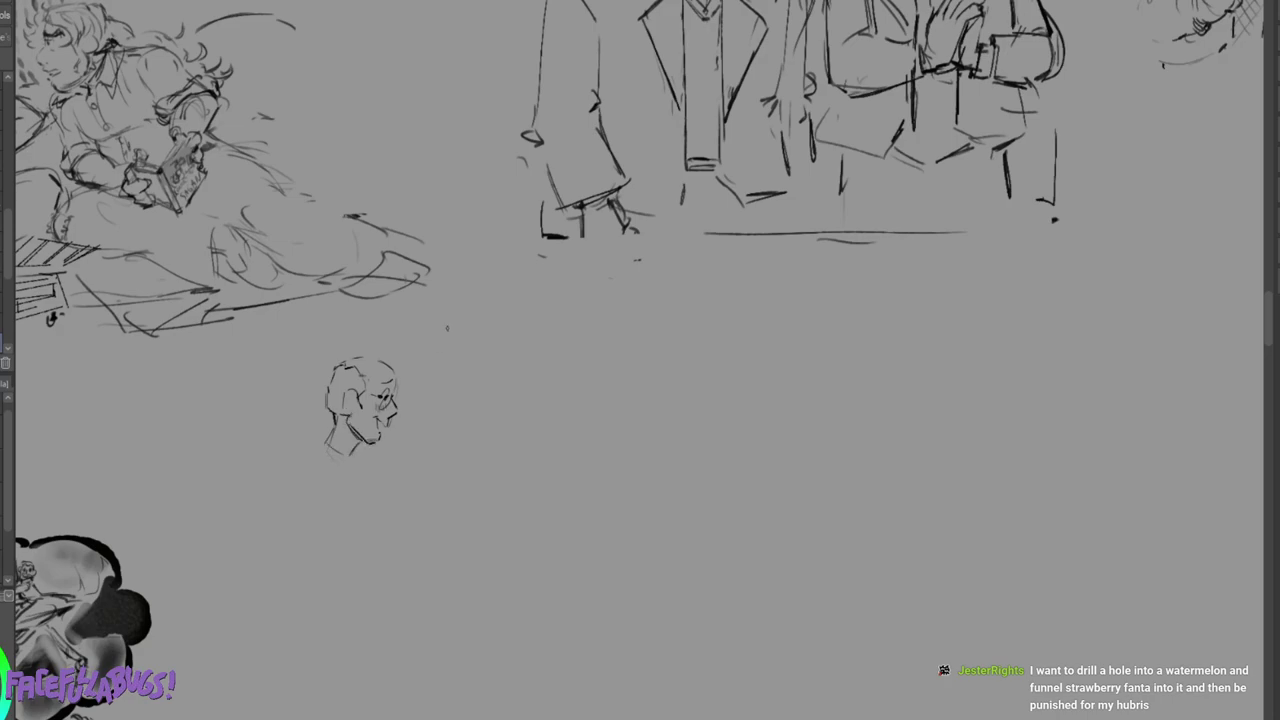
pyautogui.moveTo(329, 427)
pyautogui.mouseDown()
pyautogui.moveTo(352, 455)
pyautogui.moveTo(326, 433)
pyautogui.moveTo(317, 443)
pyautogui.moveTo(341, 469)
pyautogui.moveTo(338, 458)
pyautogui.mouseUp()
pyautogui.moveTo(334, 454); pyautogui.dragTo(353, 470)
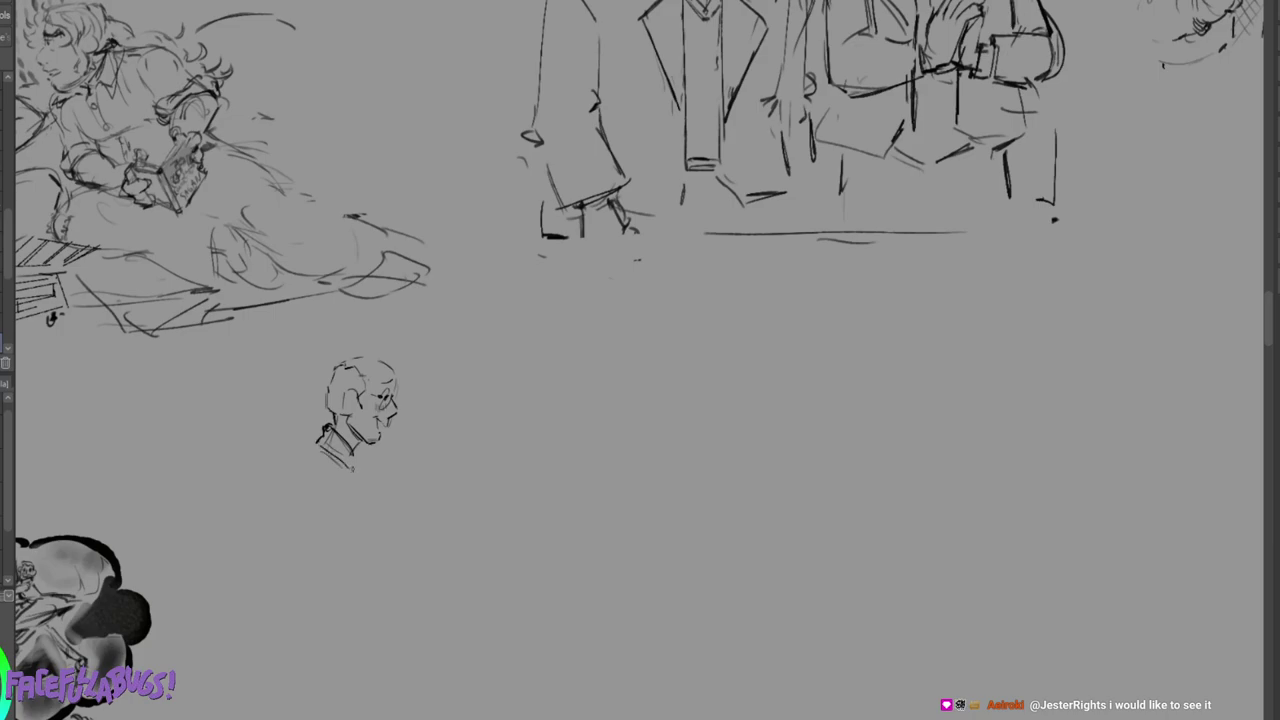
# Rework the man's mouth into a slightly open one and darken the hair at his nape.
pyautogui.moveTo(382, 423); pyautogui.dragTo(381, 430)
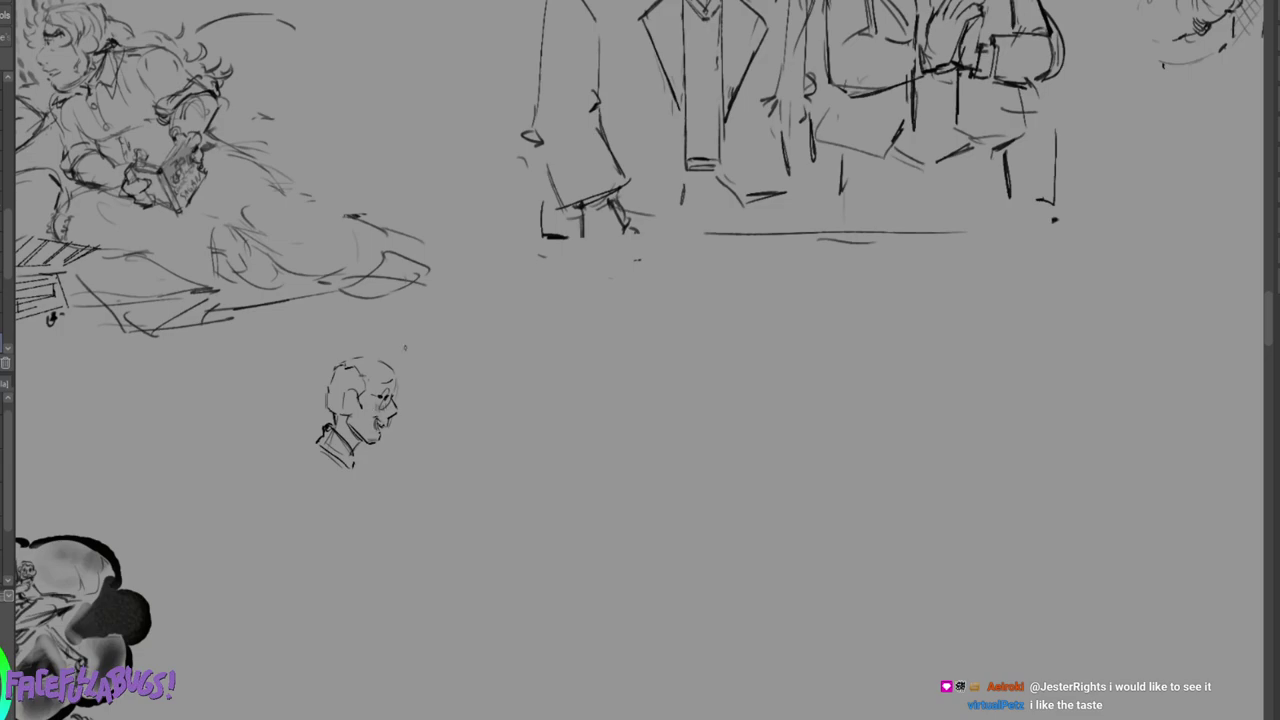
pyautogui.press('e')
pyautogui.moveTo(384, 413); pyautogui.dragTo(379, 430)
pyautogui.press('p')
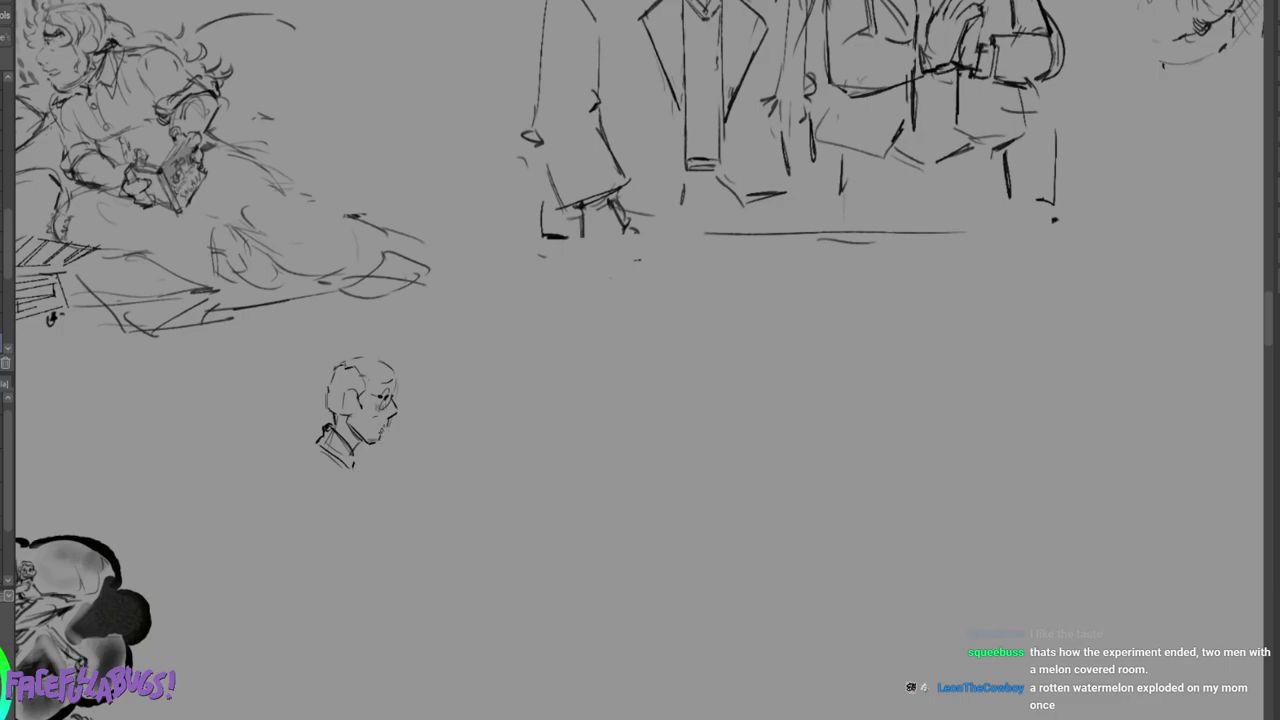
pyautogui.moveTo(376, 420); pyautogui.dragTo(382, 434)
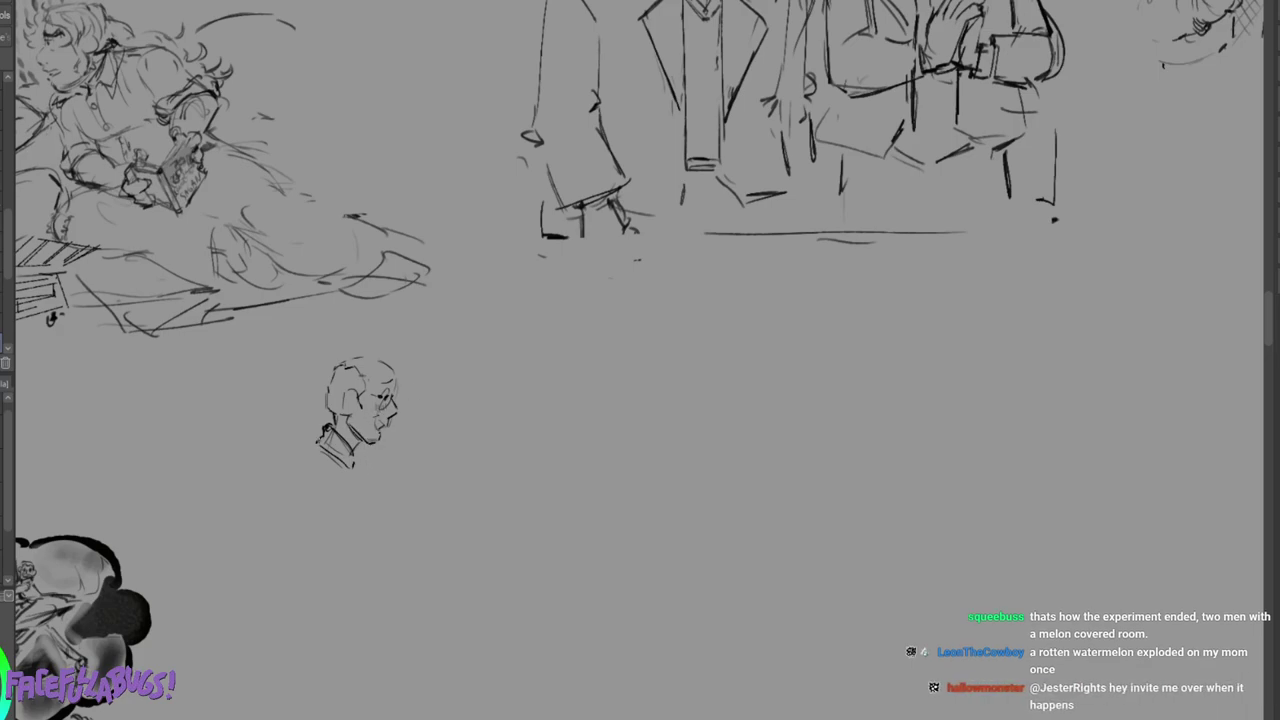
pyautogui.moveTo(330, 413); pyautogui.dragTo(334, 422)
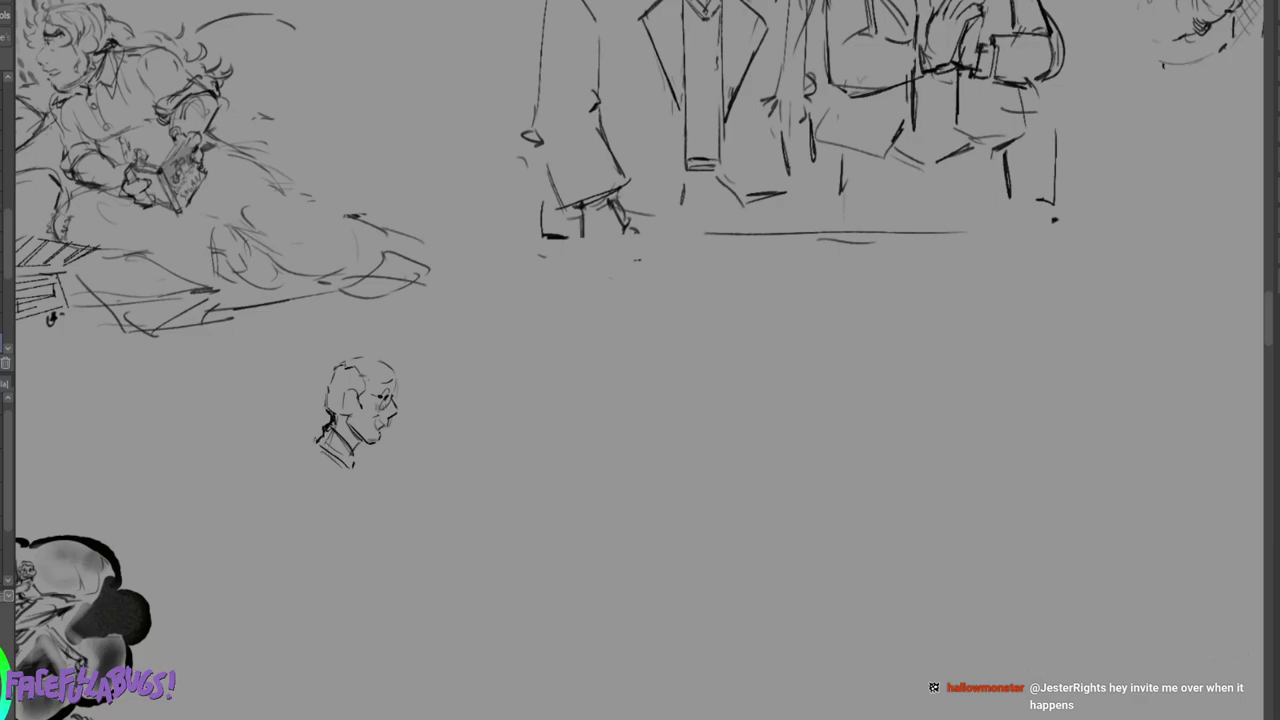
# Sketch the man's back, shoulder and bent arm, with the open hand reaching forward palm up.
pyautogui.moveTo(321, 439)
pyautogui.mouseDown()
pyautogui.moveTo(268, 493)
pyautogui.moveTo(283, 512)
pyautogui.moveTo(274, 542)
pyautogui.mouseUp()
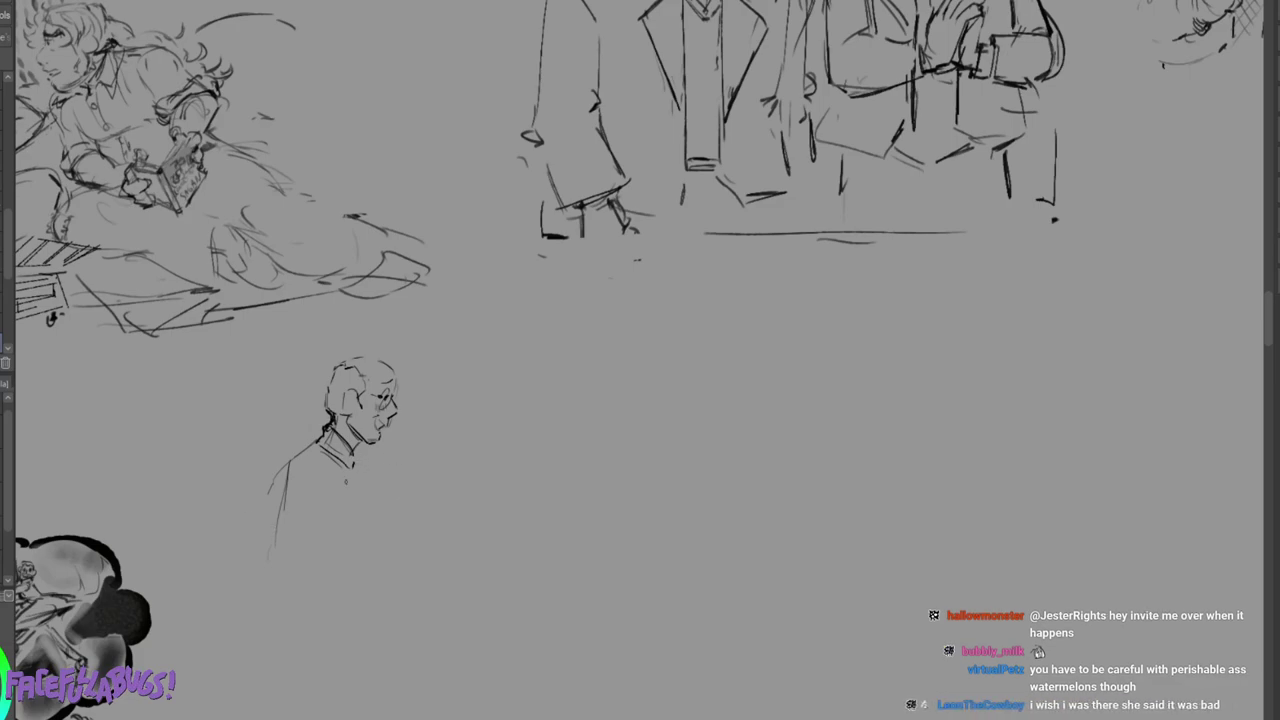
pyautogui.moveTo(324, 454)
pyautogui.mouseDown()
pyautogui.moveTo(314, 482)
pyautogui.moveTo(338, 500)
pyautogui.moveTo(326, 480)
pyautogui.moveTo(340, 521)
pyautogui.moveTo(284, 546)
pyautogui.moveTo(388, 610)
pyautogui.moveTo(386, 592)
pyautogui.moveTo(390, 626)
pyautogui.moveTo(408, 613)
pyautogui.mouseUp()
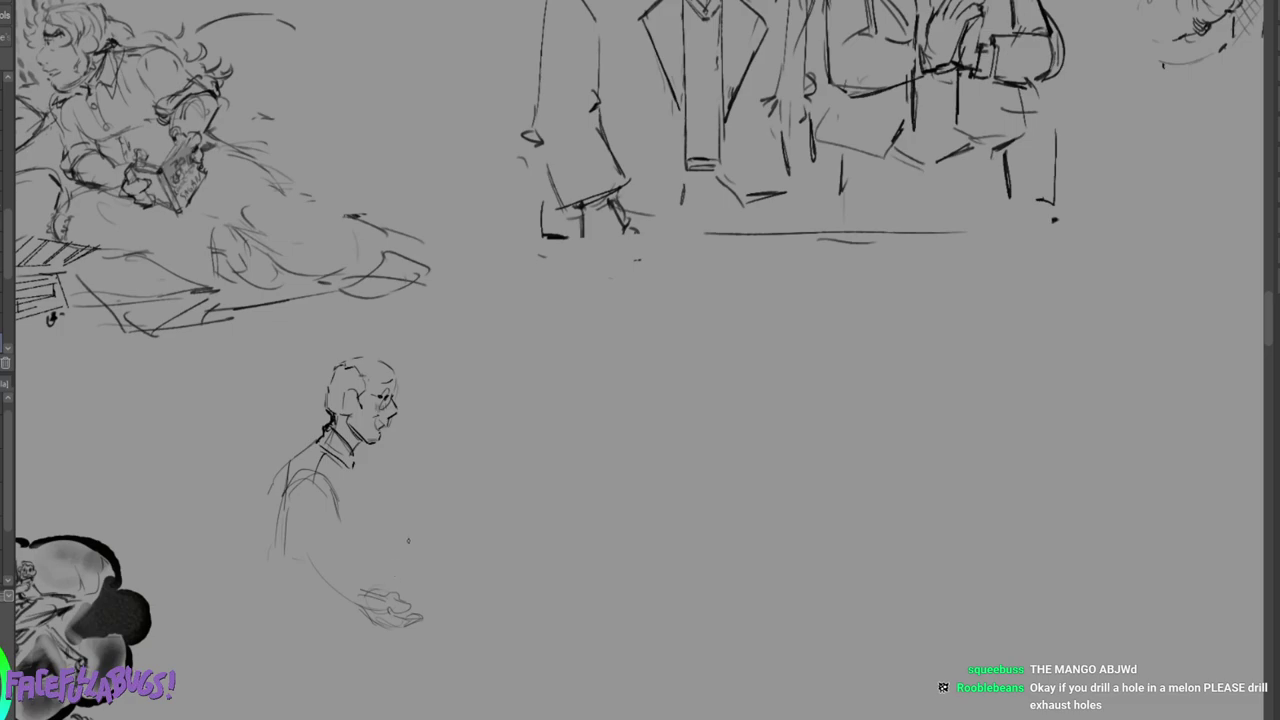
pyautogui.moveTo(338, 554)
pyautogui.mouseDown()
pyautogui.moveTo(314, 578)
pyautogui.moveTo(367, 607)
pyautogui.moveTo(372, 592)
pyautogui.moveTo(309, 569)
pyautogui.moveTo(333, 554)
pyautogui.mouseUp()
pyautogui.moveTo(290, 490); pyautogui.dragTo(304, 558)
pyautogui.moveTo(292, 478)
pyautogui.mouseDown()
pyautogui.moveTo(328, 474)
pyautogui.moveTo(338, 530)
pyautogui.moveTo(334, 514)
pyautogui.mouseUp()
pyautogui.moveTo(334, 528); pyautogui.dragTo(336, 548)
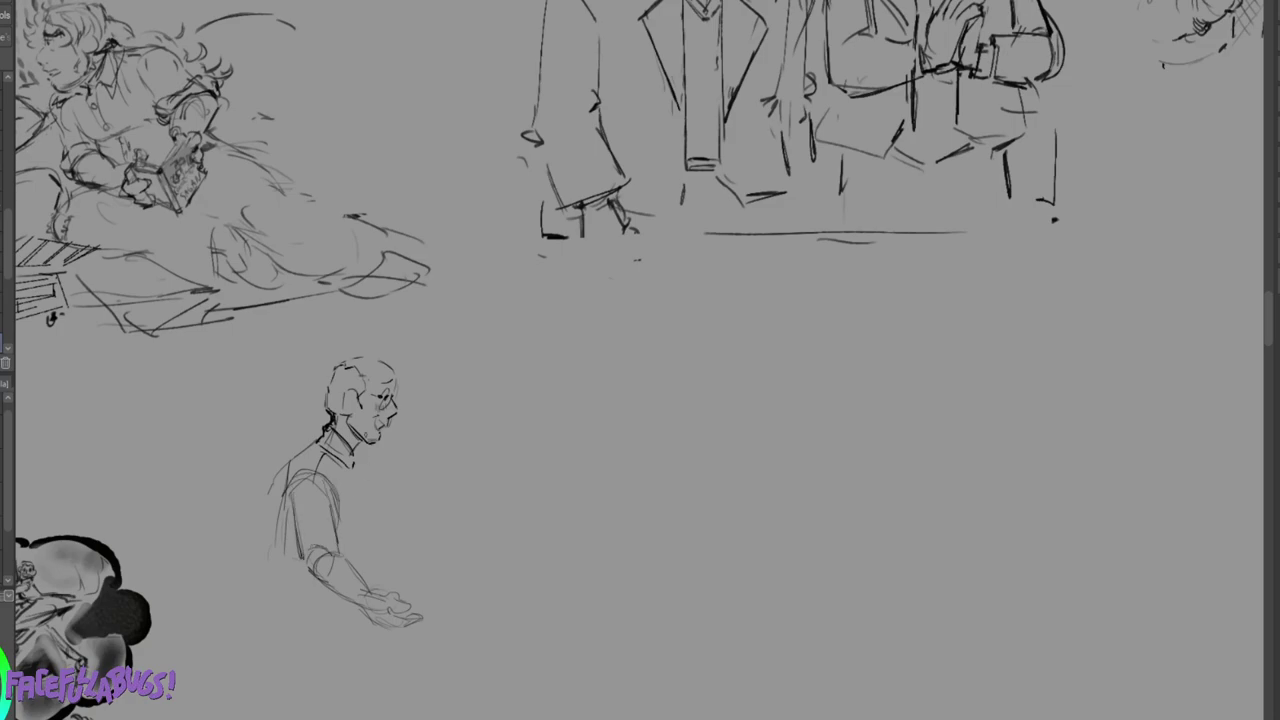
# Refine the man's shoulder, back and chest contours, and turn the arm into a long sleeve ending in a cuff.
pyautogui.moveTo(334, 476); pyautogui.dragTo(350, 532)
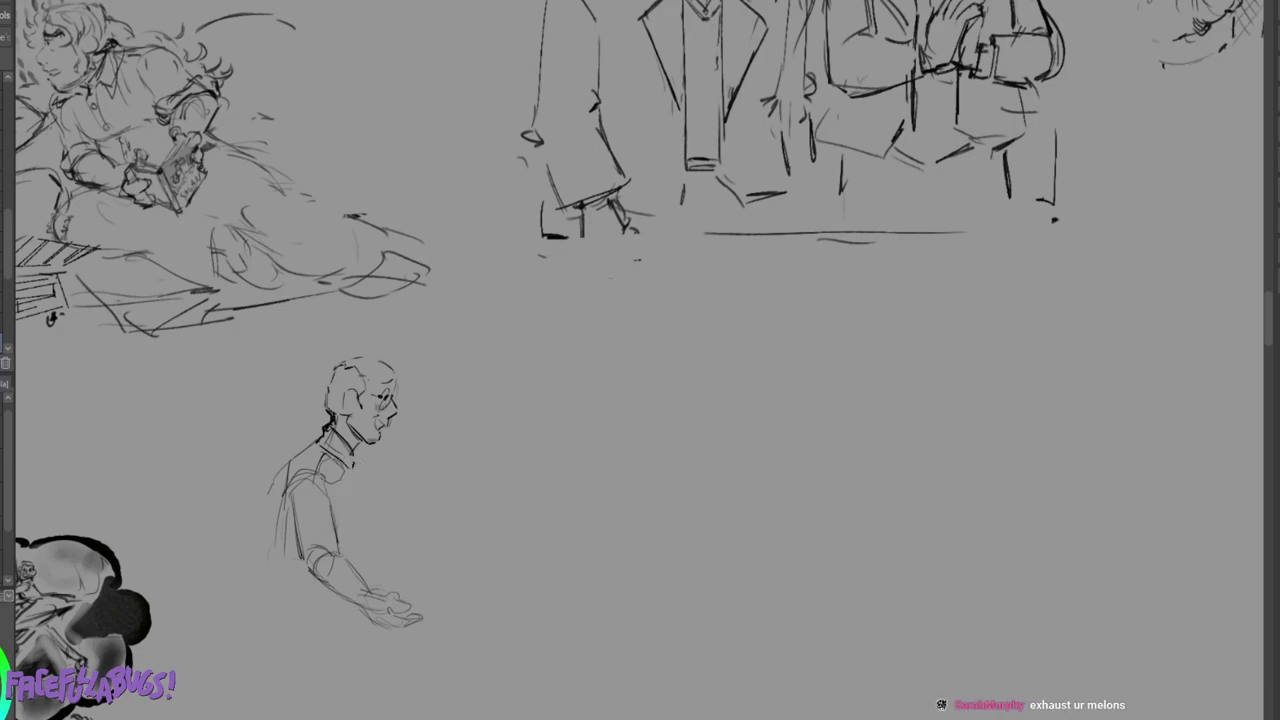
pyautogui.moveTo(305, 495); pyautogui.dragTo(320, 560)
pyautogui.hotkey('ctrl', 'z')
pyautogui.moveTo(306, 446)
pyautogui.mouseDown()
pyautogui.moveTo(288, 478)
pyautogui.moveTo(346, 498)
pyautogui.mouseUp()
pyautogui.moveTo(358, 447); pyautogui.dragTo(369, 488)
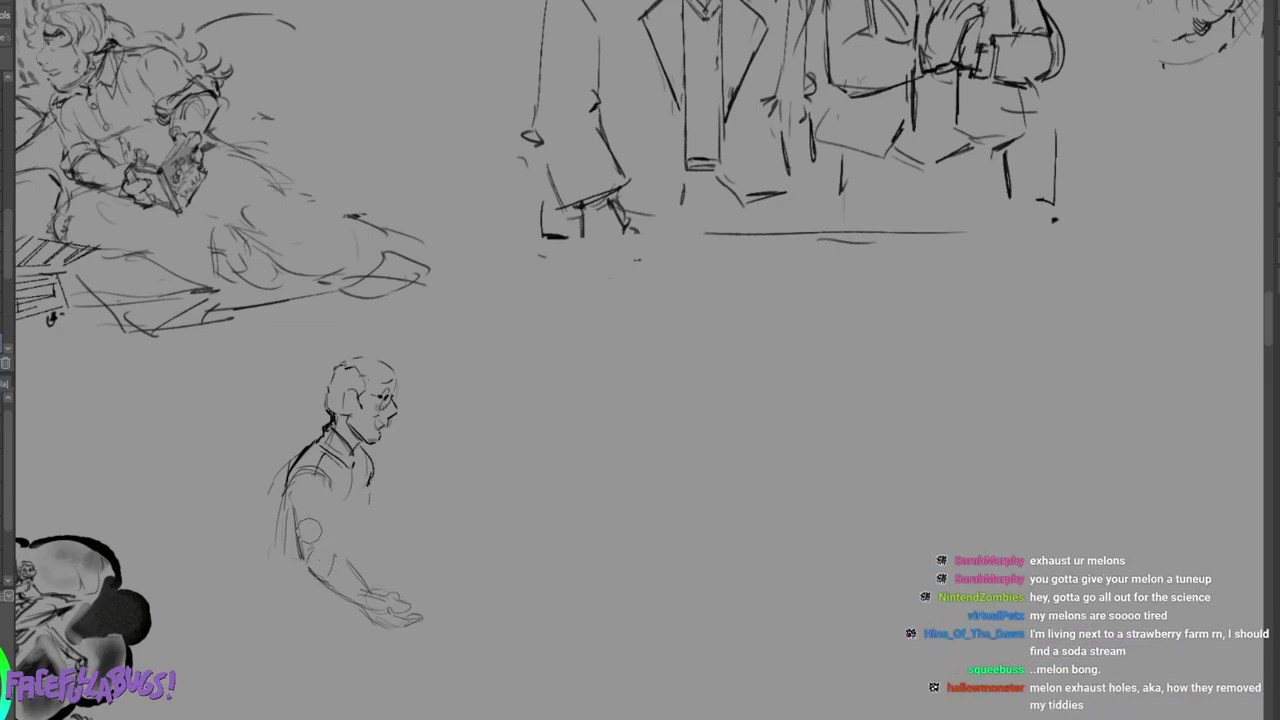
pyautogui.moveTo(336, 494); pyautogui.dragTo(358, 603)
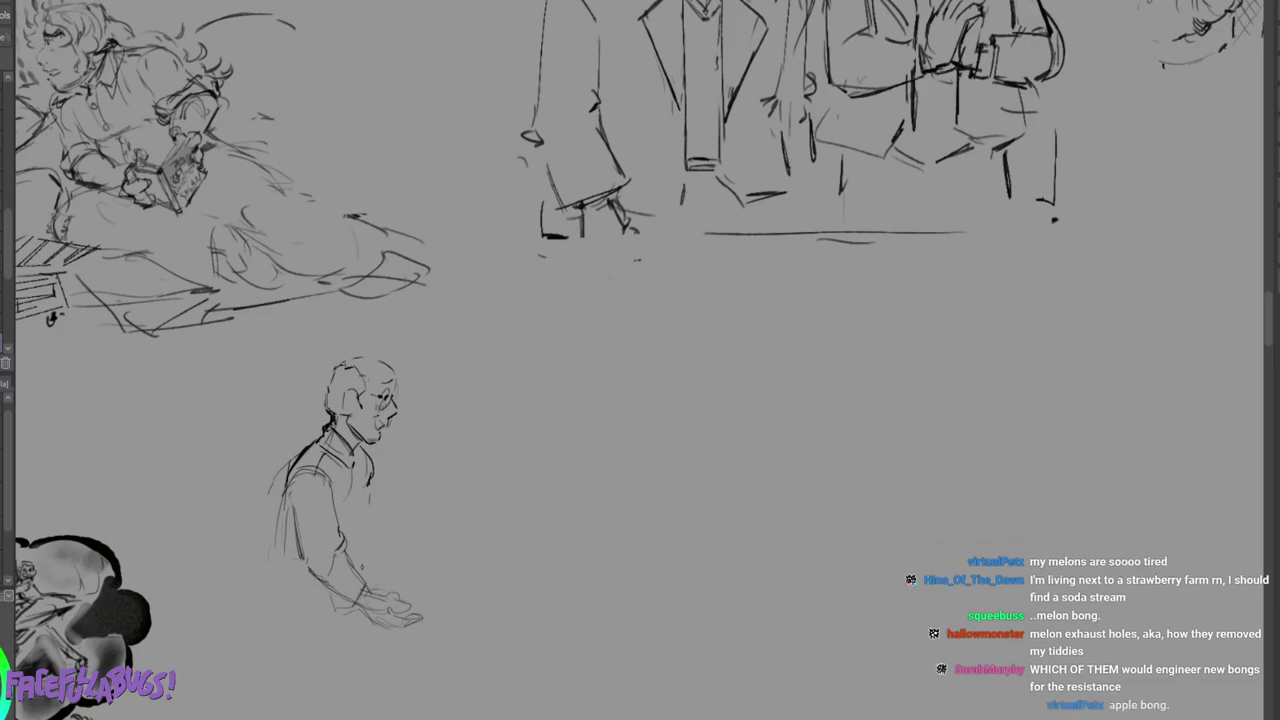
pyautogui.moveTo(363, 597); pyautogui.dragTo(347, 609)
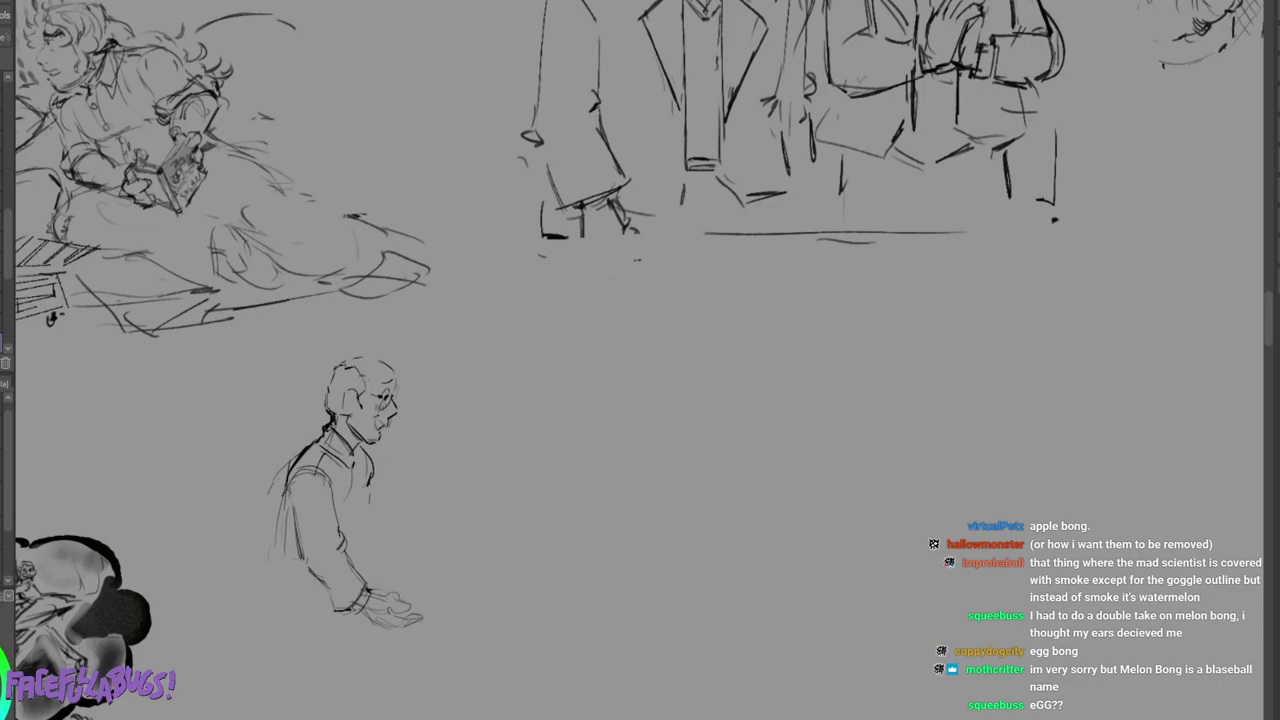
# Draw the man's jacket front and the pointed far collar, and redraw the near collar around his nape.
pyautogui.moveTo(330, 450); pyautogui.dragTo(359, 528)
pyautogui.moveTo(370, 464); pyautogui.dragTo(359, 532)
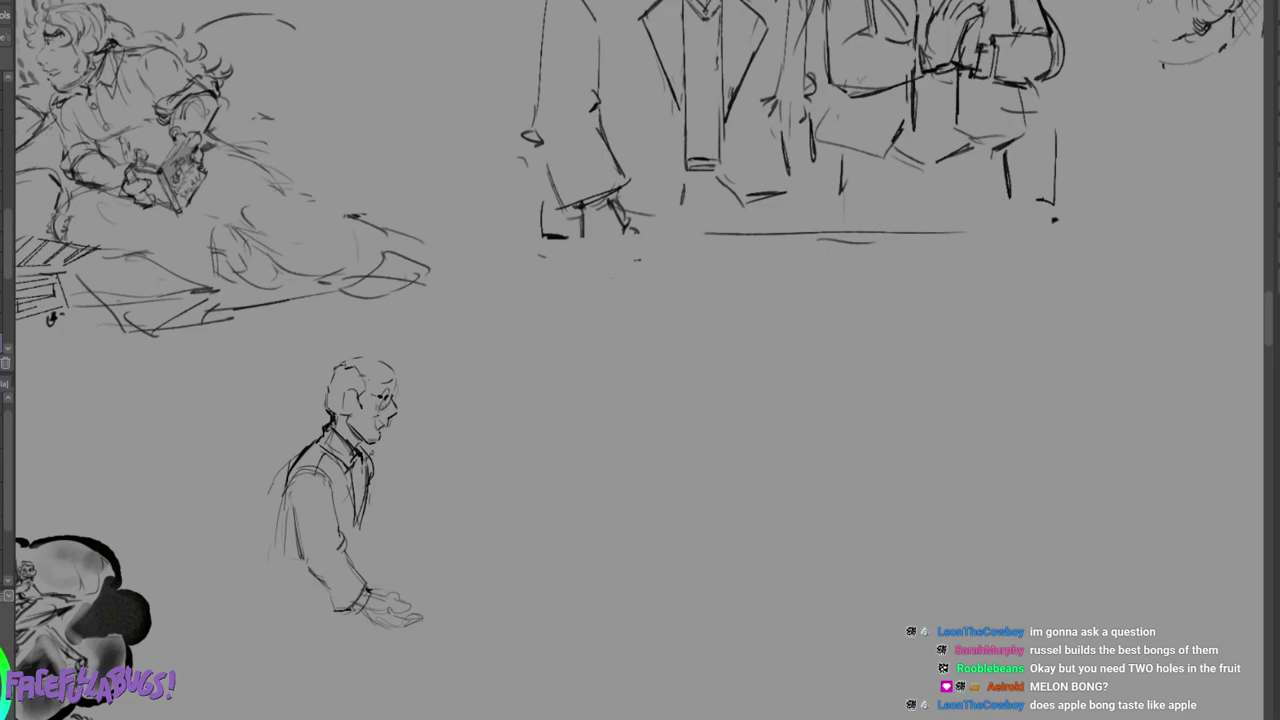
pyautogui.moveTo(380, 444); pyautogui.dragTo(393, 451)
pyautogui.moveTo(393, 451); pyautogui.dragTo(368, 456)
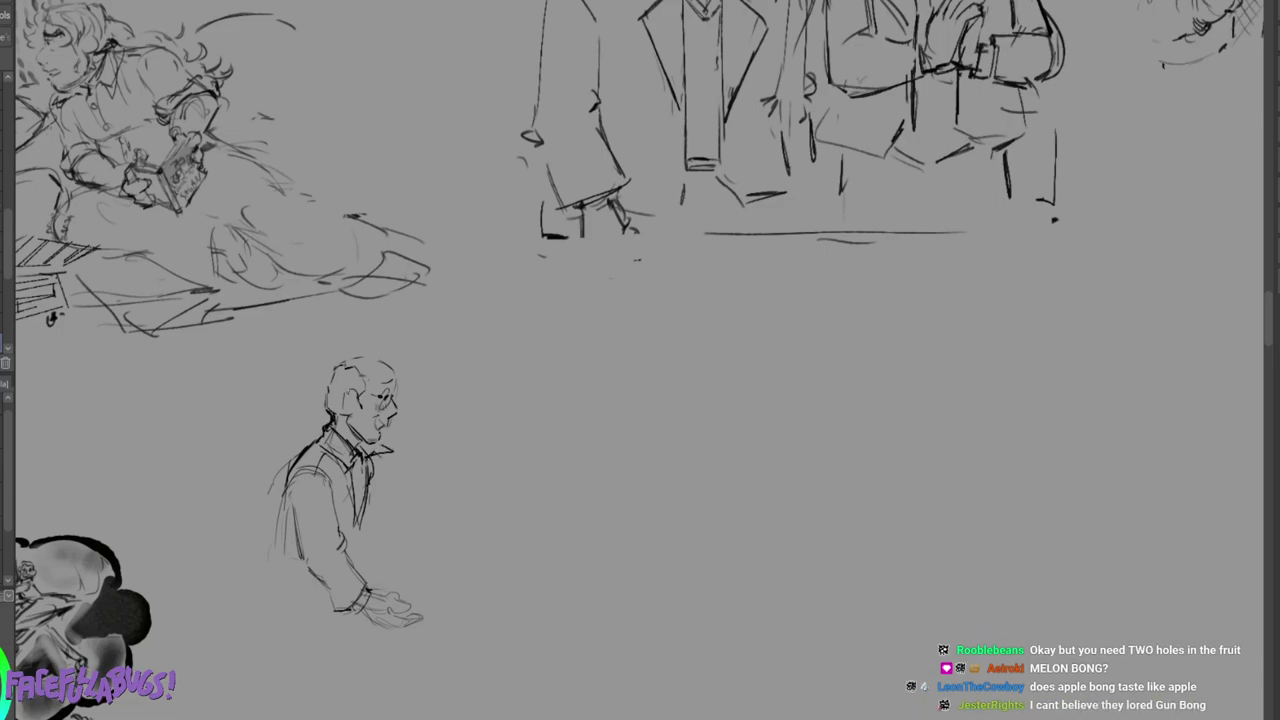
pyautogui.moveTo(336, 391); pyautogui.dragTo(310, 435)
pyautogui.press('p')
pyautogui.moveTo(311, 434); pyautogui.dragTo(351, 461)
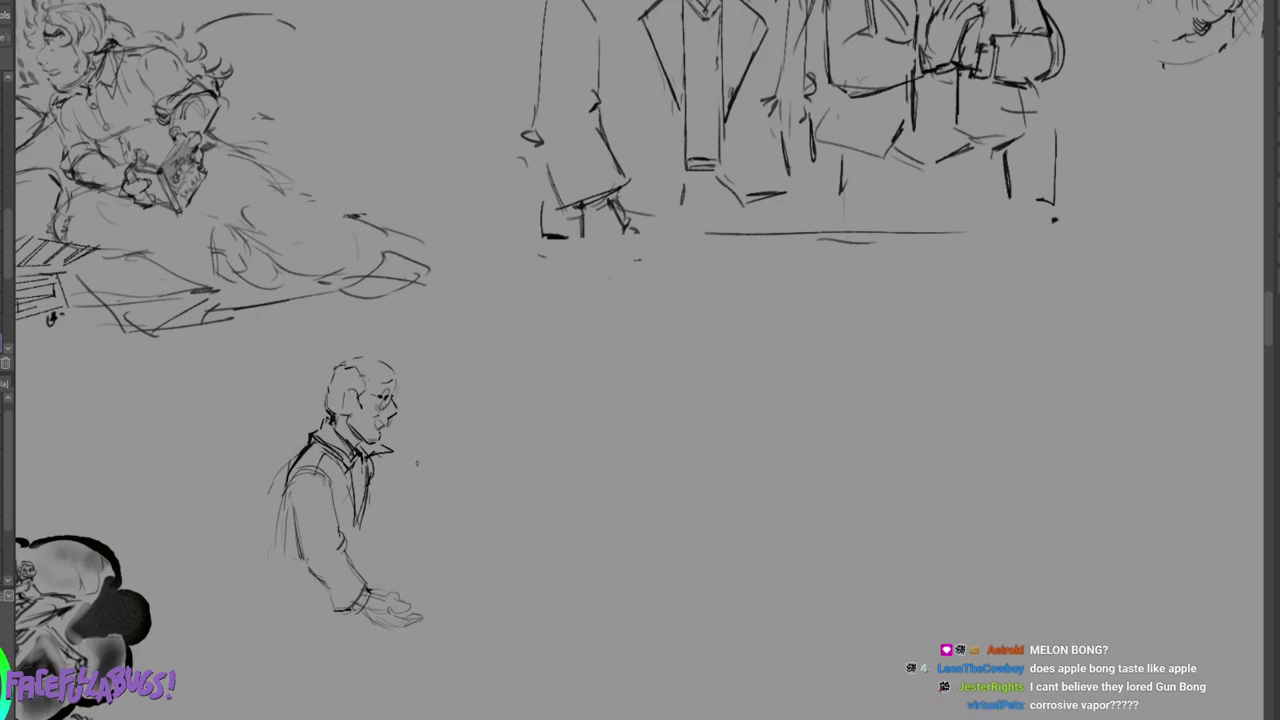
# Erase the man's forearm and hand and re-sketch them higher, with the open hand reaching farther forward.
pyautogui.moveTo(340, 552)
pyautogui.mouseDown()
pyautogui.moveTo(321, 586)
pyautogui.moveTo(298, 584)
pyautogui.moveTo(323, 597)
pyautogui.moveTo(406, 582)
pyautogui.moveTo(383, 603)
pyautogui.mouseUp()
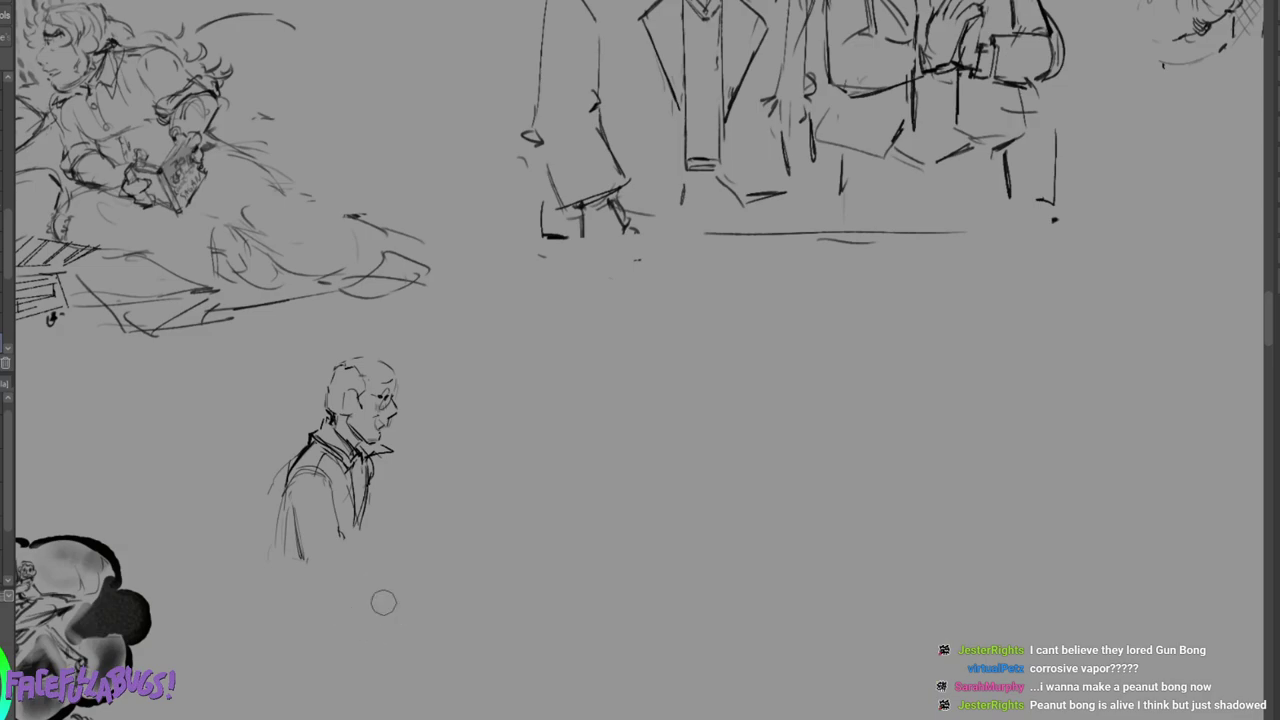
pyautogui.moveTo(320, 549)
pyautogui.mouseDown()
pyautogui.moveTo(400, 577)
pyautogui.moveTo(404, 558)
pyautogui.moveTo(428, 556)
pyautogui.moveTo(392, 578)
pyautogui.mouseUp()
pyautogui.moveTo(388, 586)
pyautogui.mouseDown()
pyautogui.moveTo(374, 579)
pyautogui.moveTo(448, 560)
pyautogui.moveTo(456, 570)
pyautogui.moveTo(399, 552)
pyautogui.moveTo(446, 554)
pyautogui.mouseUp()
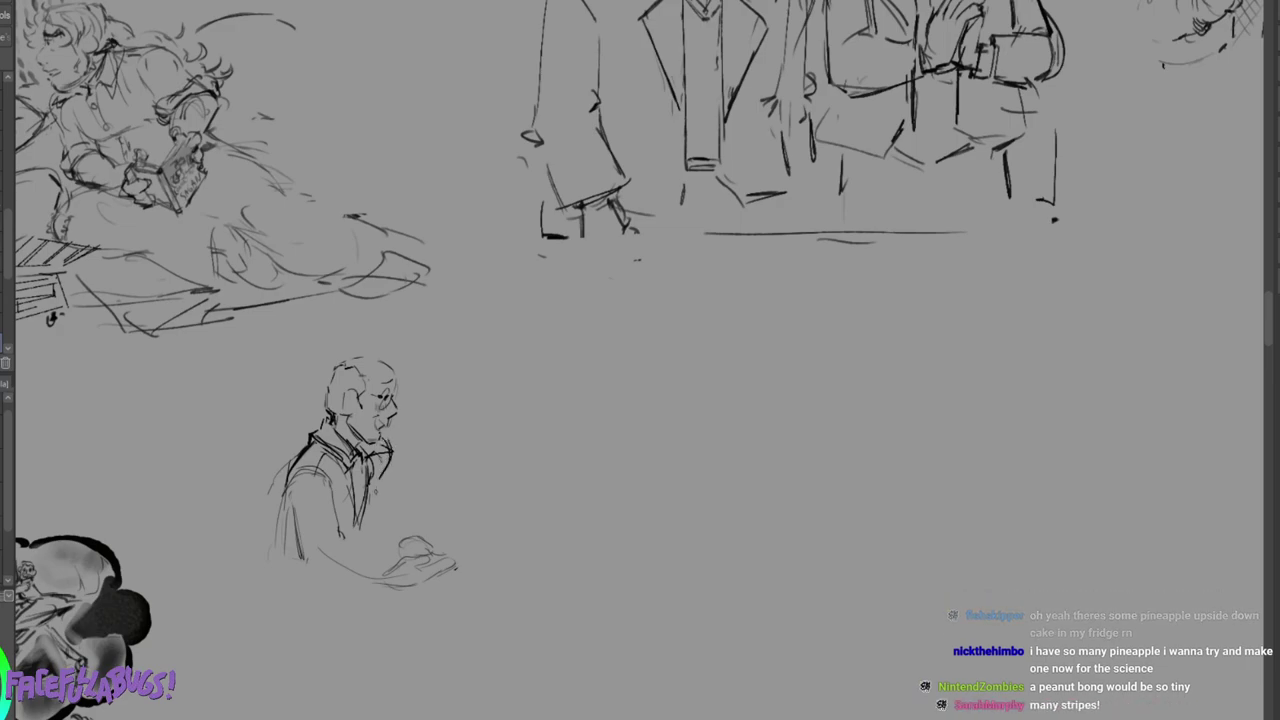
# Add the man's near forearm, erase both of his collars, and redraw his neckline, jacket front and back with heavier lines.
pyautogui.moveTo(367, 505)
pyautogui.mouseDown()
pyautogui.moveTo(390, 528)
pyautogui.moveTo(391, 561)
pyautogui.mouseUp()
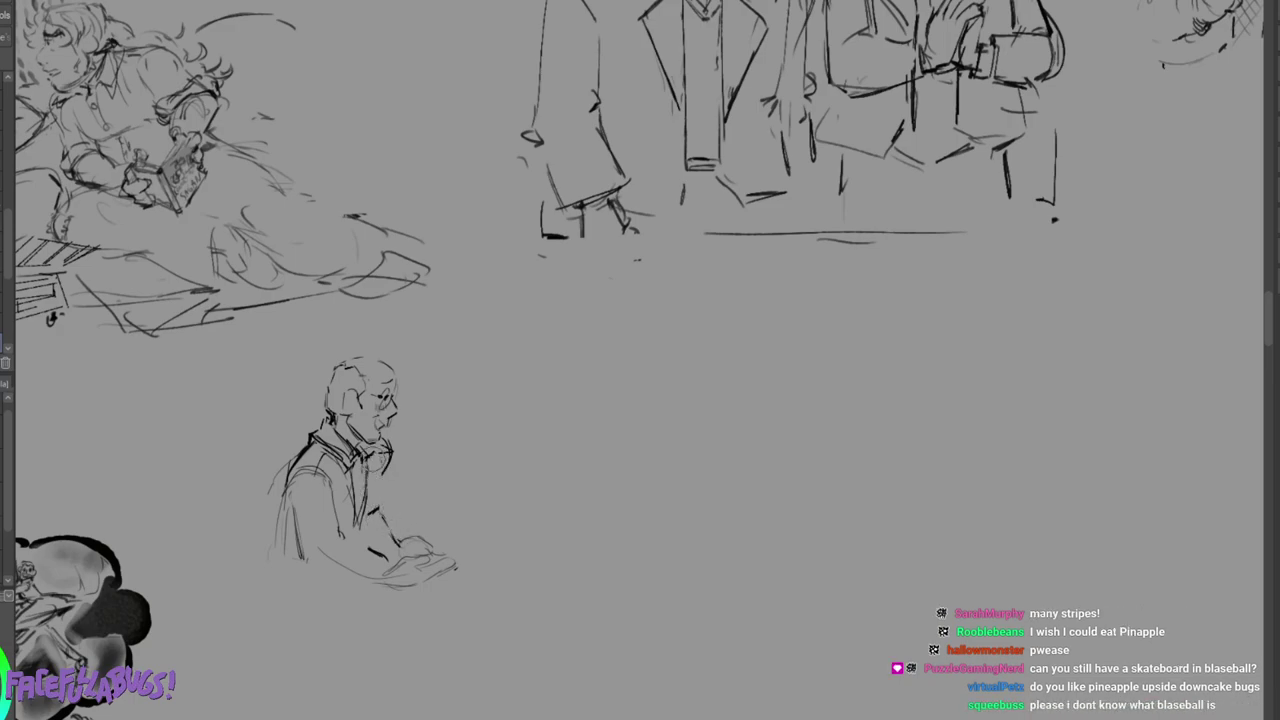
pyautogui.moveTo(378, 456); pyautogui.dragTo(398, 453)
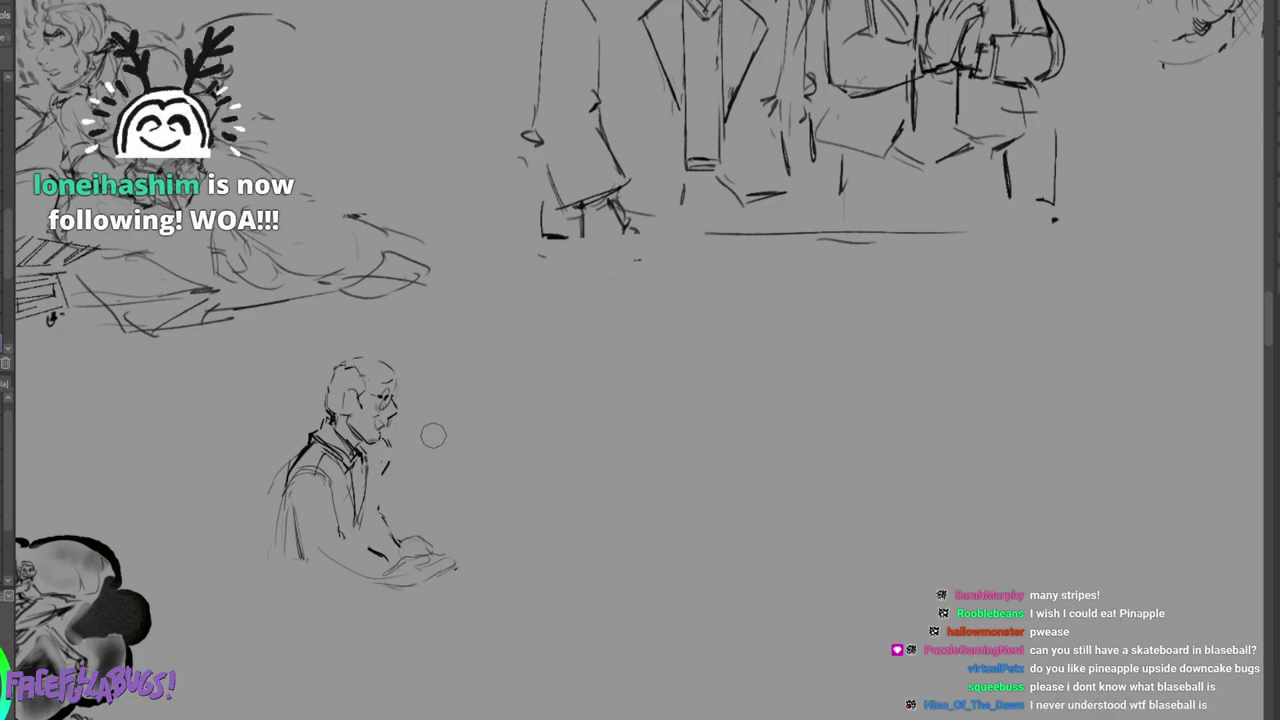
pyautogui.moveTo(322, 432); pyautogui.dragTo(354, 464)
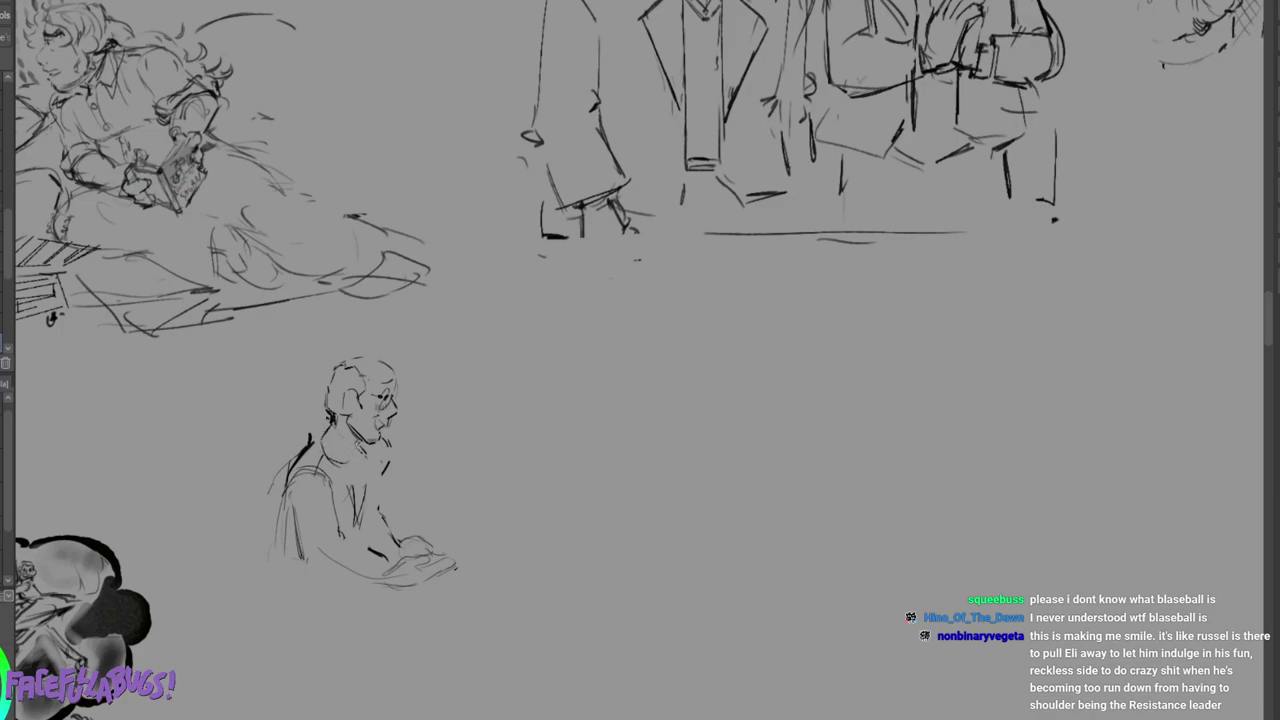
pyautogui.moveTo(325, 430)
pyautogui.mouseDown()
pyautogui.moveTo(285, 482)
pyautogui.moveTo(339, 484)
pyautogui.moveTo(390, 447)
pyautogui.moveTo(367, 528)
pyautogui.mouseUp()
pyautogui.moveTo(290, 482)
pyautogui.mouseDown()
pyautogui.moveTo(288, 514)
pyautogui.moveTo(325, 567)
pyautogui.mouseUp()
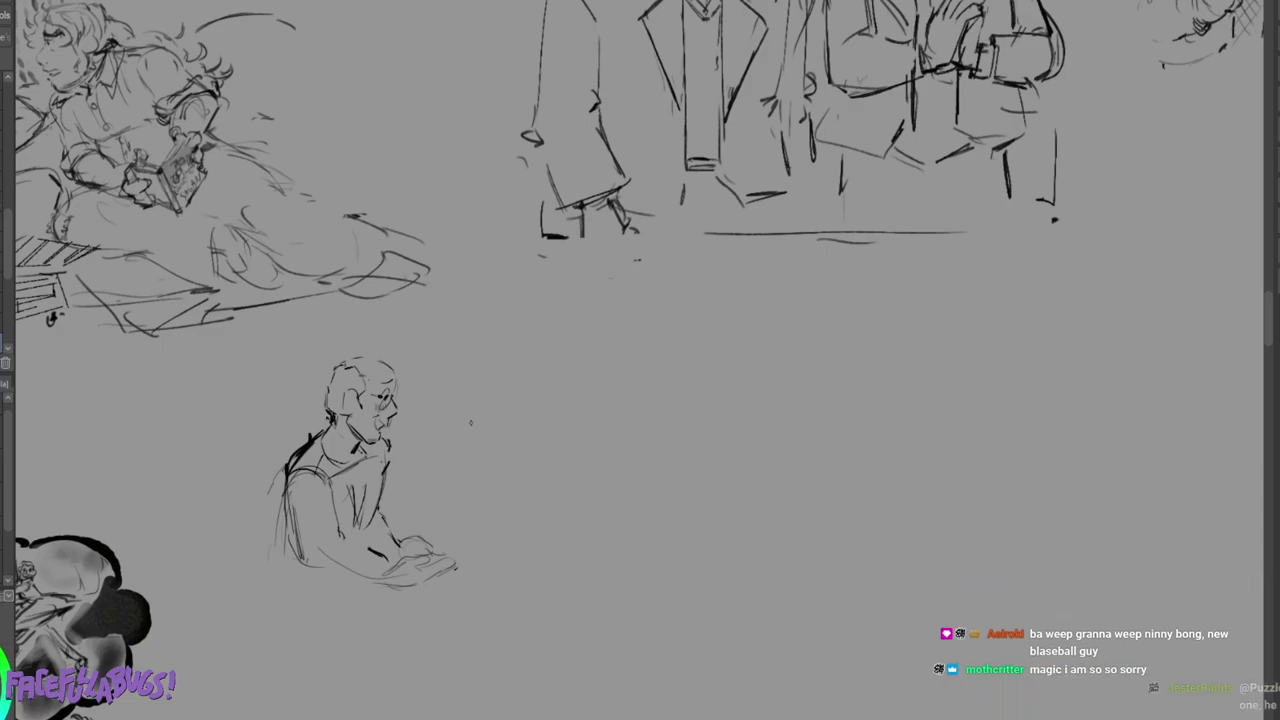
# Sketch a second, smaller head facing the man, with a rounded skull, jaw, eye, nose and mouth in profile.
pyautogui.moveTo(528, 434)
pyautogui.mouseDown()
pyautogui.moveTo(522, 462)
pyautogui.moveTo(542, 436)
pyautogui.moveTo(538, 472)
pyautogui.mouseUp()
pyautogui.moveTo(484, 436)
pyautogui.mouseDown()
pyautogui.moveTo(478, 500)
pyautogui.moveTo(520, 486)
pyautogui.mouseUp()
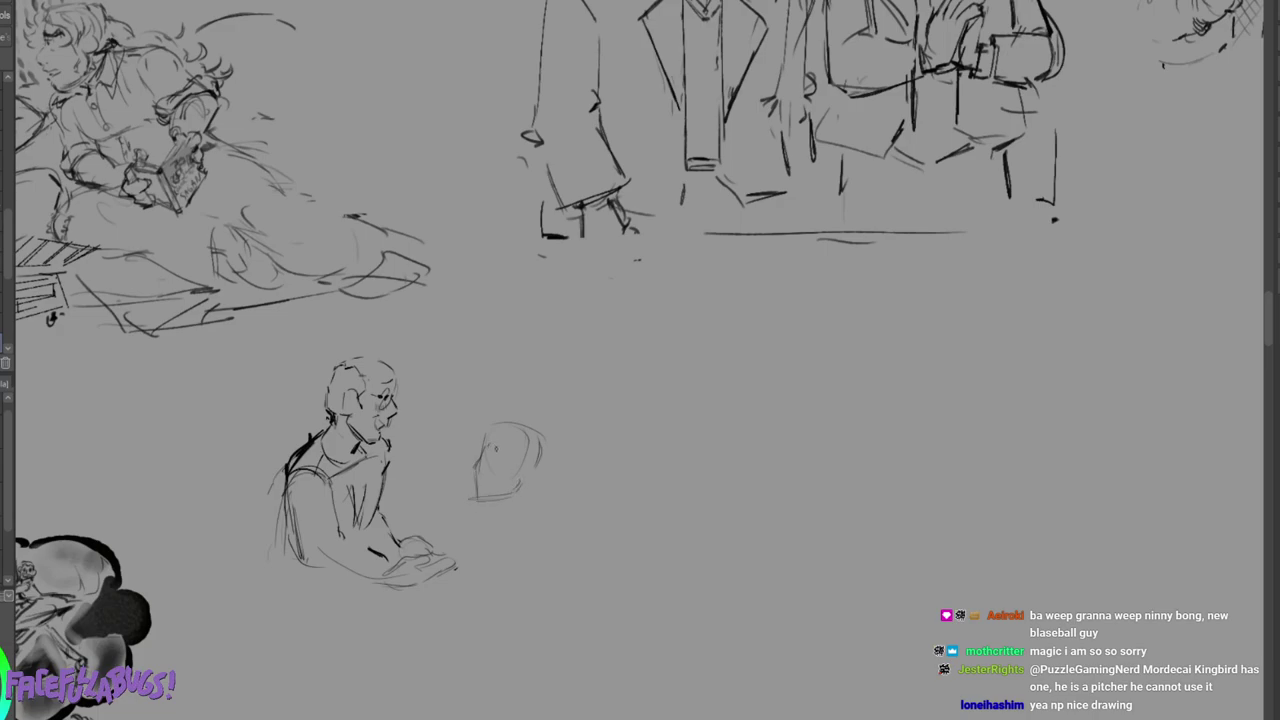
pyautogui.moveTo(489, 448)
pyautogui.mouseDown()
pyautogui.moveTo(465, 470)
pyautogui.moveTo(477, 508)
pyautogui.moveTo(501, 503)
pyautogui.mouseUp()
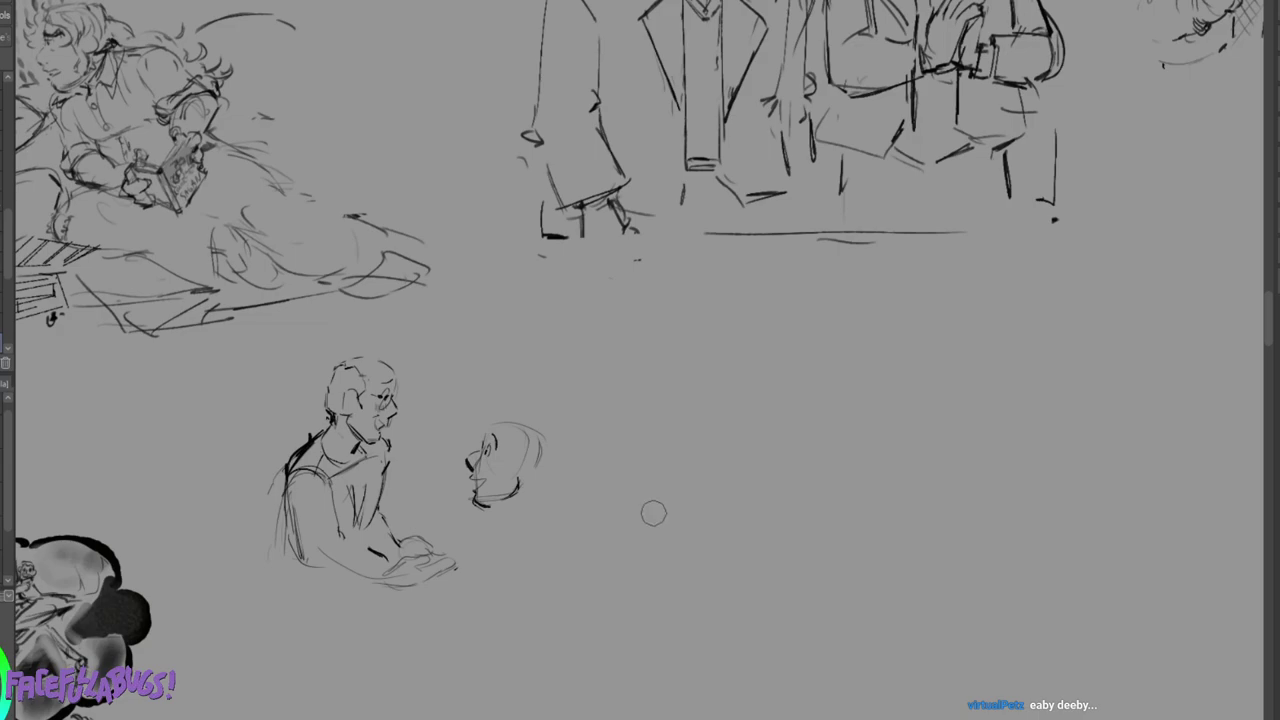
pyautogui.moveTo(488, 453)
pyautogui.mouseDown()
pyautogui.moveTo(480, 471)
pyautogui.moveTo(468, 464)
pyautogui.moveTo(477, 474)
pyautogui.mouseUp()
# Doodle a tiny figure in a pointed wizard hat holding a bong, in the empty space behind the man.
pyautogui.moveTo(168, 460)
pyautogui.mouseDown()
pyautogui.moveTo(138, 484)
pyautogui.moveTo(166, 484)
pyautogui.moveTo(182, 460)
pyautogui.moveTo(151, 464)
pyautogui.mouseUp()
pyautogui.moveTo(146, 466); pyautogui.dragTo(154, 462)
pyautogui.moveTo(170, 458)
pyautogui.mouseDown()
pyautogui.moveTo(182, 450)
pyautogui.moveTo(181, 474)
pyautogui.moveTo(206, 476)
pyautogui.moveTo(209, 435)
pyautogui.moveTo(201, 471)
pyautogui.moveTo(172, 486)
pyautogui.moveTo(184, 483)
pyautogui.moveTo(139, 483)
pyautogui.moveTo(157, 492)
pyautogui.mouseUp()
pyautogui.moveTo(140, 486)
pyautogui.mouseDown()
pyautogui.moveTo(186, 474)
pyautogui.moveTo(187, 444)
pyautogui.moveTo(185, 479)
pyautogui.mouseUp()
pyautogui.hotkey('ctrl', 'z')
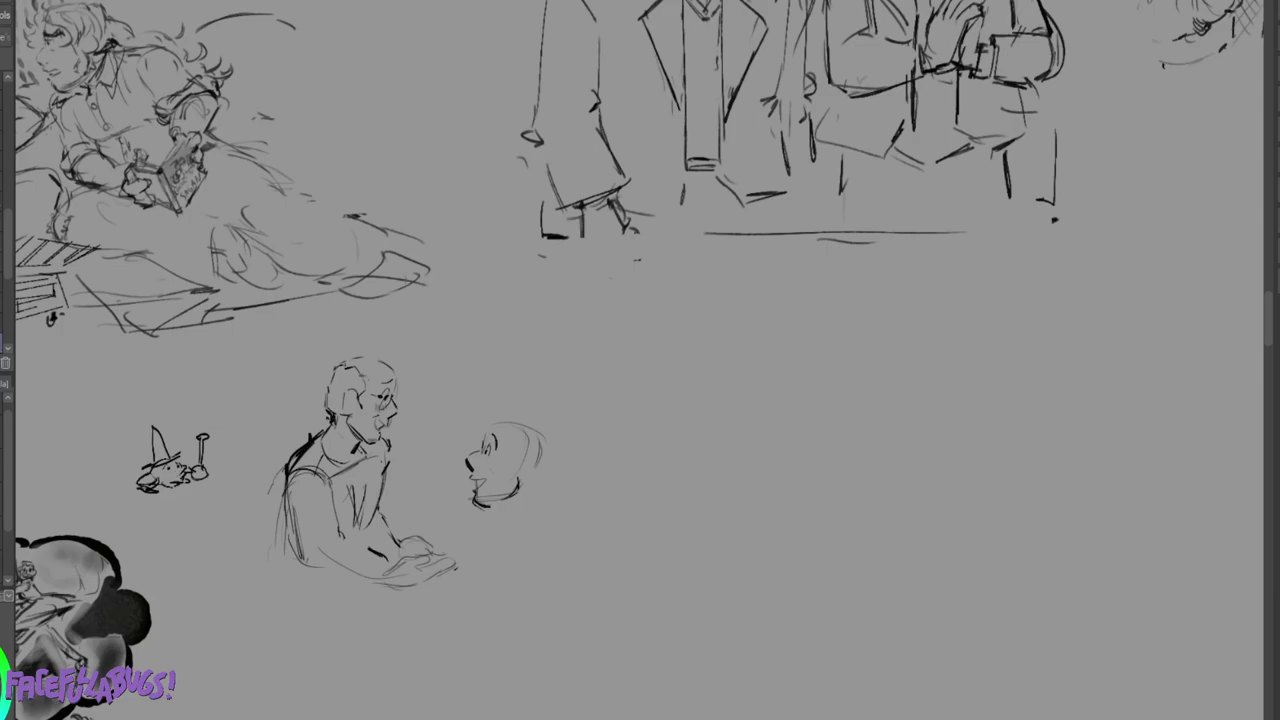
pyautogui.hotkey('ctrl', 'z')
# Surround the tiny wizard-hatted figure with question marks and a smoke puff, and detail its hat brim and bong.
pyautogui.moveTo(158, 456); pyautogui.dragTo(148, 471)
pyautogui.moveTo(173, 437); pyautogui.dragTo(142, 455)
pyautogui.click(177, 444)
pyautogui.click(167, 420)
pyautogui.moveTo(164, 409)
pyautogui.mouseDown()
pyautogui.moveTo(141, 422)
pyautogui.moveTo(204, 410)
pyautogui.moveTo(210, 390)
pyautogui.moveTo(188, 412)
pyautogui.moveTo(204, 417)
pyautogui.mouseUp()
pyautogui.click(140, 425)
pyautogui.click(151, 417)
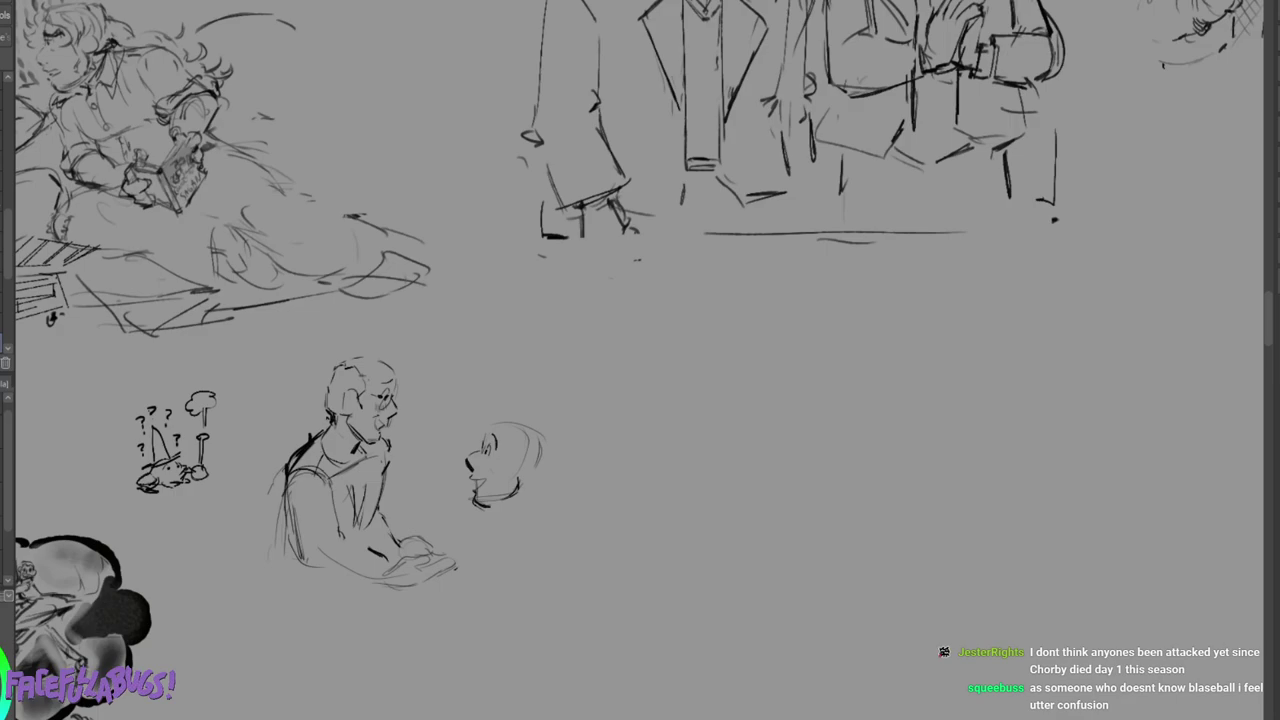
pyautogui.moveTo(150, 462); pyautogui.dragTo(168, 456)
pyautogui.moveTo(206, 424); pyautogui.dragTo(203, 440)
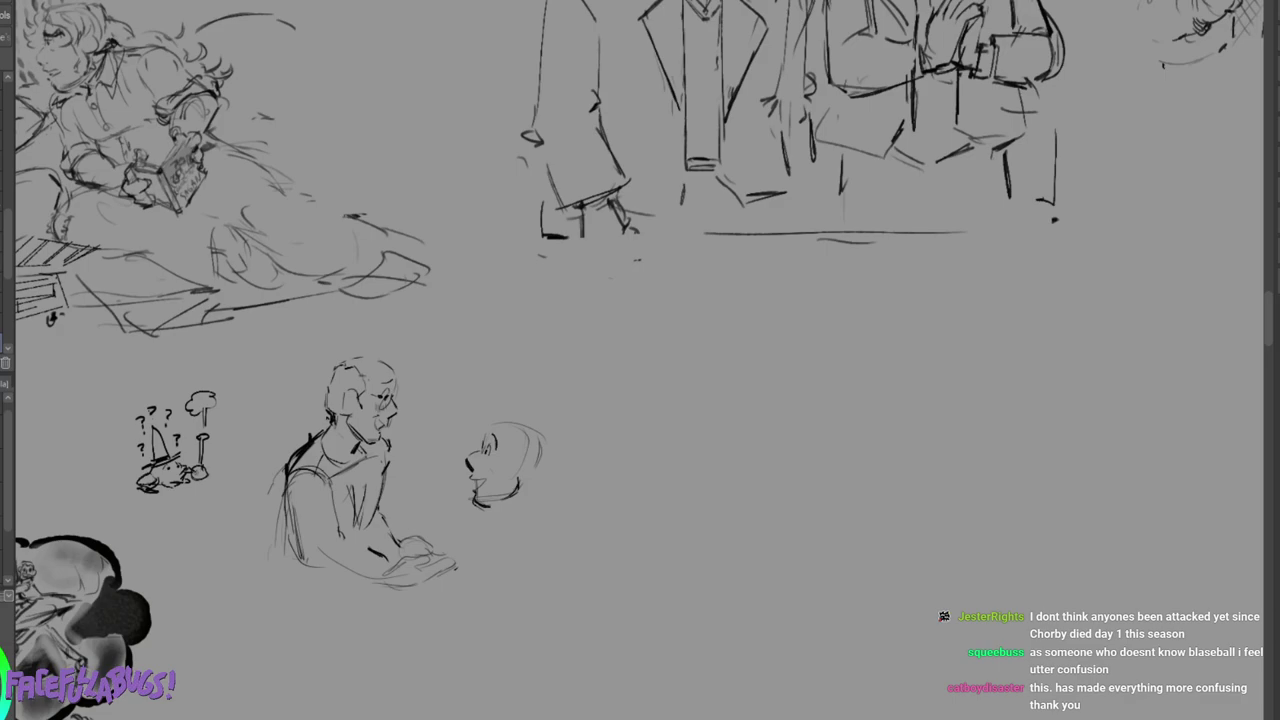
pyautogui.moveTo(195, 470); pyautogui.dragTo(206, 474)
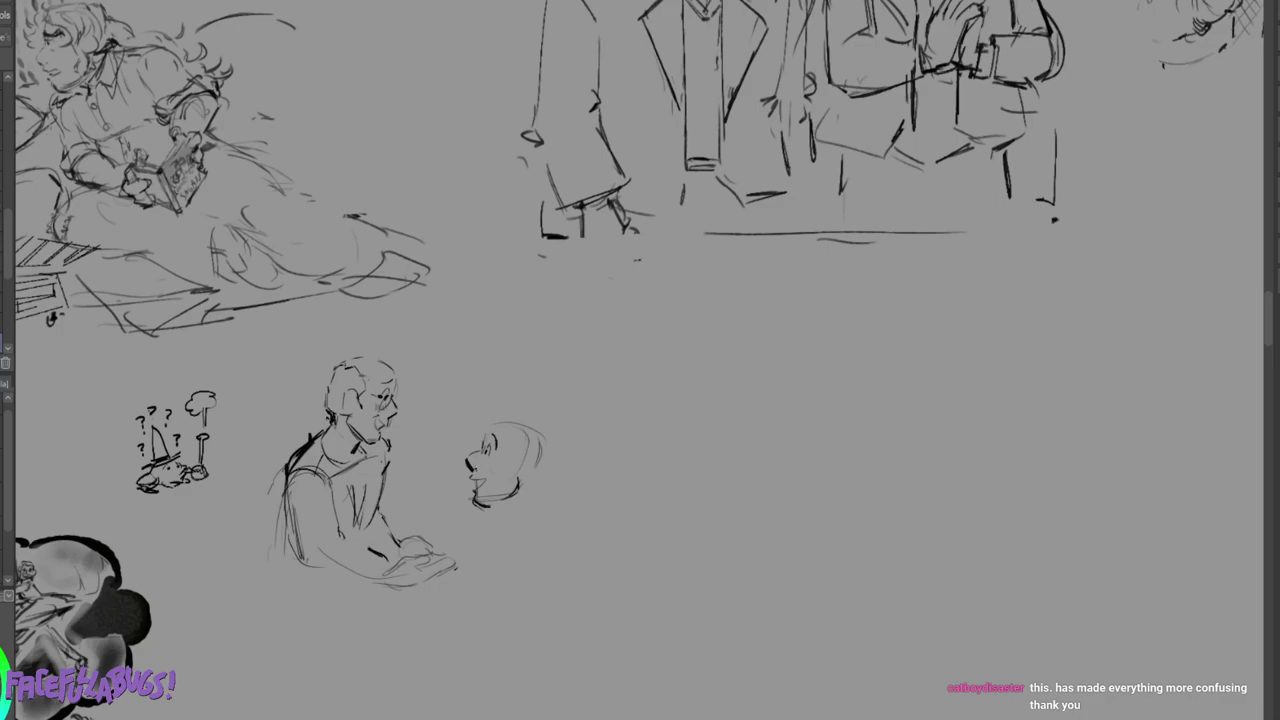
# Add brow detail and a scruffy beard along the second head's jaw, and draw bubbles rising above the wizard-hatted doodle.
pyautogui.moveTo(489, 435); pyautogui.dragTo(497, 446)
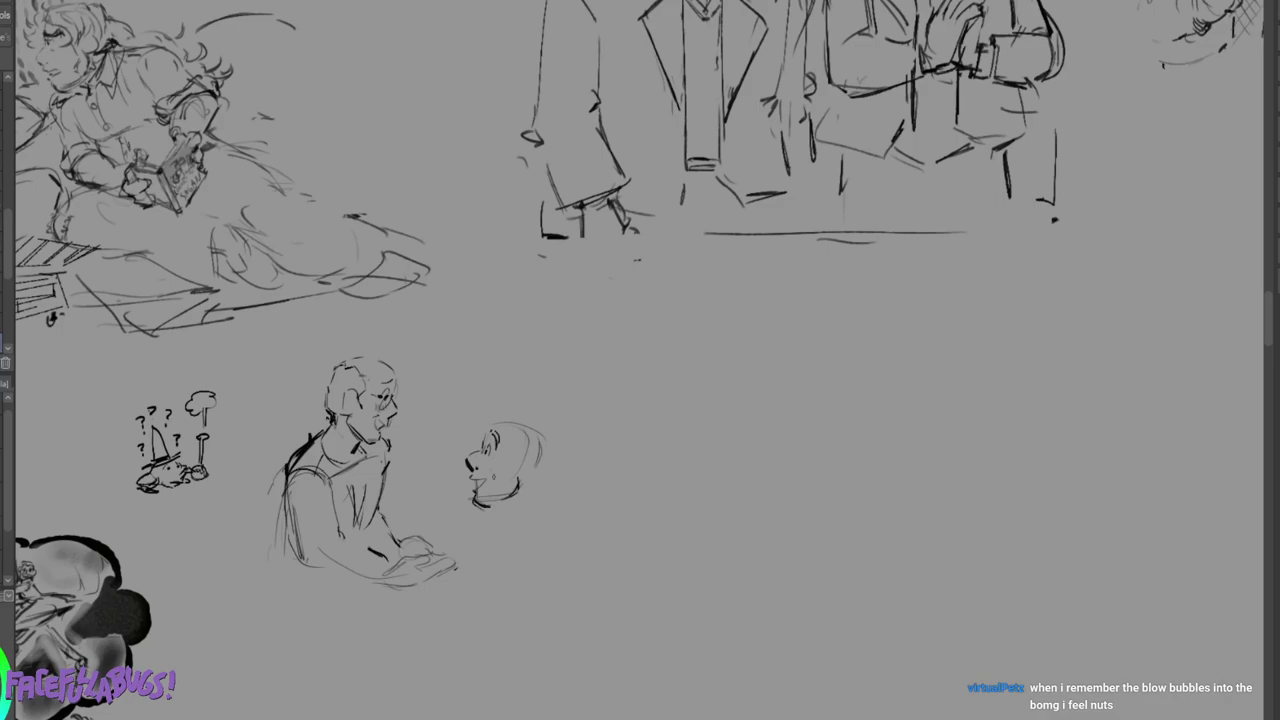
pyautogui.moveTo(471, 504)
pyautogui.mouseDown()
pyautogui.moveTo(490, 510)
pyautogui.moveTo(517, 484)
pyautogui.moveTo(509, 495)
pyautogui.mouseUp()
pyautogui.moveTo(507, 504); pyautogui.dragTo(523, 481)
pyautogui.moveTo(185, 416)
pyautogui.mouseDown()
pyautogui.moveTo(208, 421)
pyautogui.moveTo(206, 374)
pyautogui.moveTo(182, 342)
pyautogui.moveTo(174, 355)
pyautogui.mouseUp()
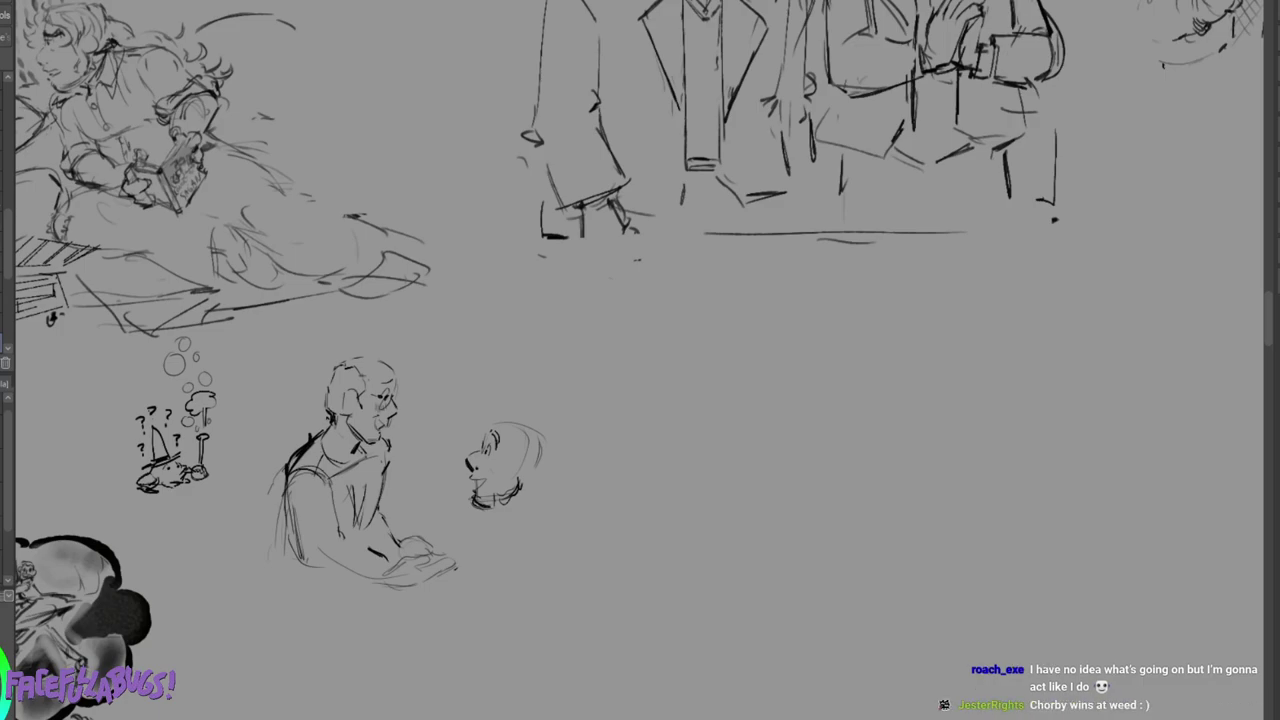
pyautogui.moveTo(493, 506); pyautogui.dragTo(515, 500)
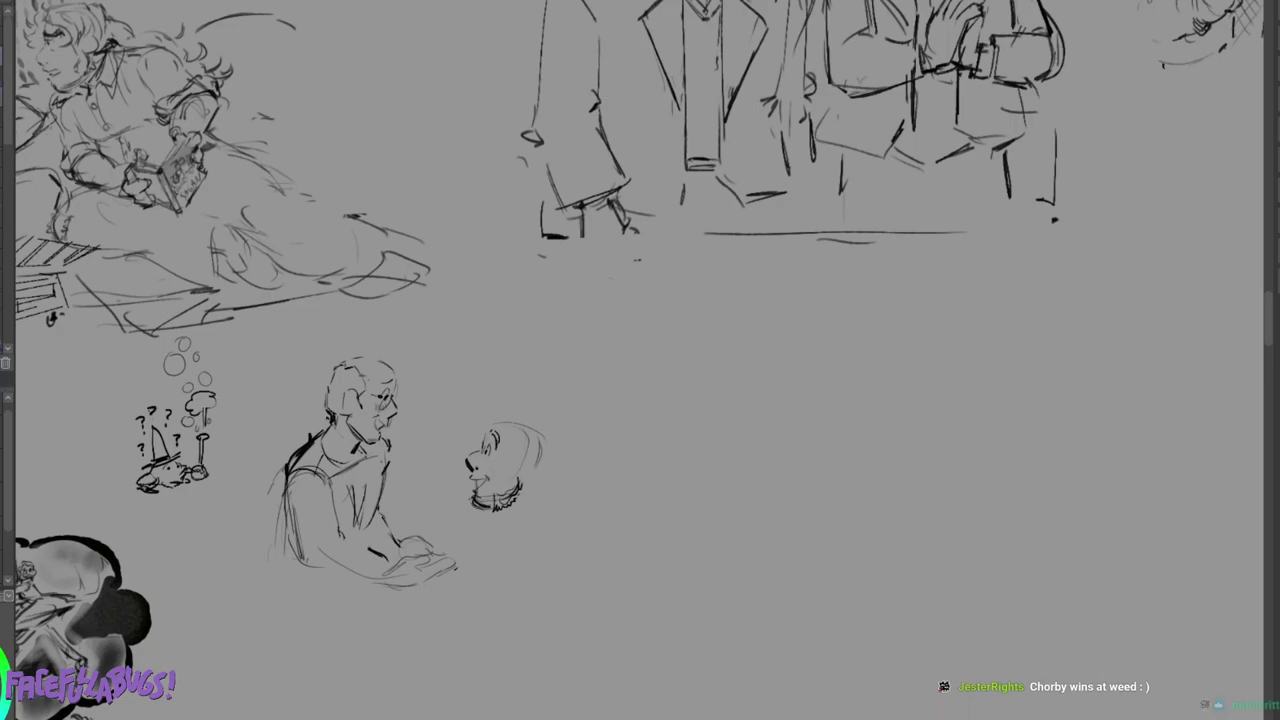
# Select the wizard-hatted doodle with its question marks and bubbles, delete it and clear the selection.
pyautogui.moveTo(218, 326)
pyautogui.mouseDown()
pyautogui.moveTo(117, 425)
pyautogui.moveTo(180, 522)
pyautogui.moveTo(252, 391)
pyautogui.mouseUp()
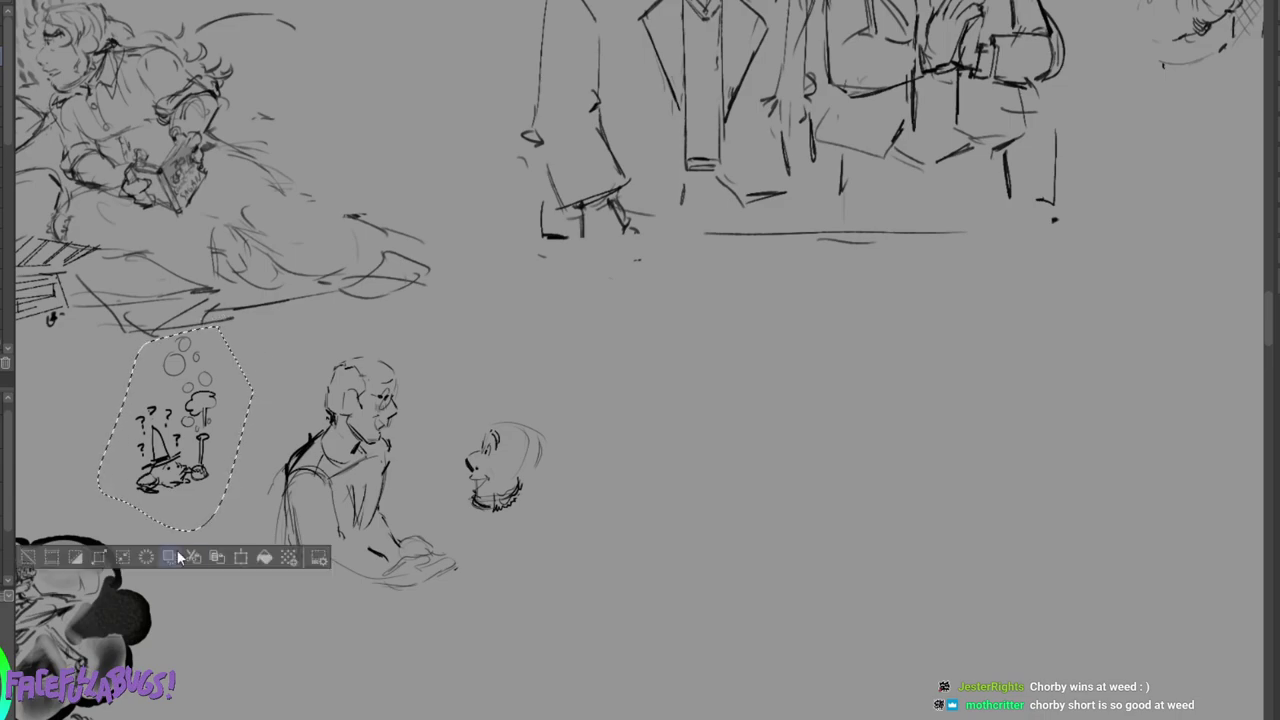
pyautogui.click(171, 557)
pyautogui.hotkey('ctrl', 'z')
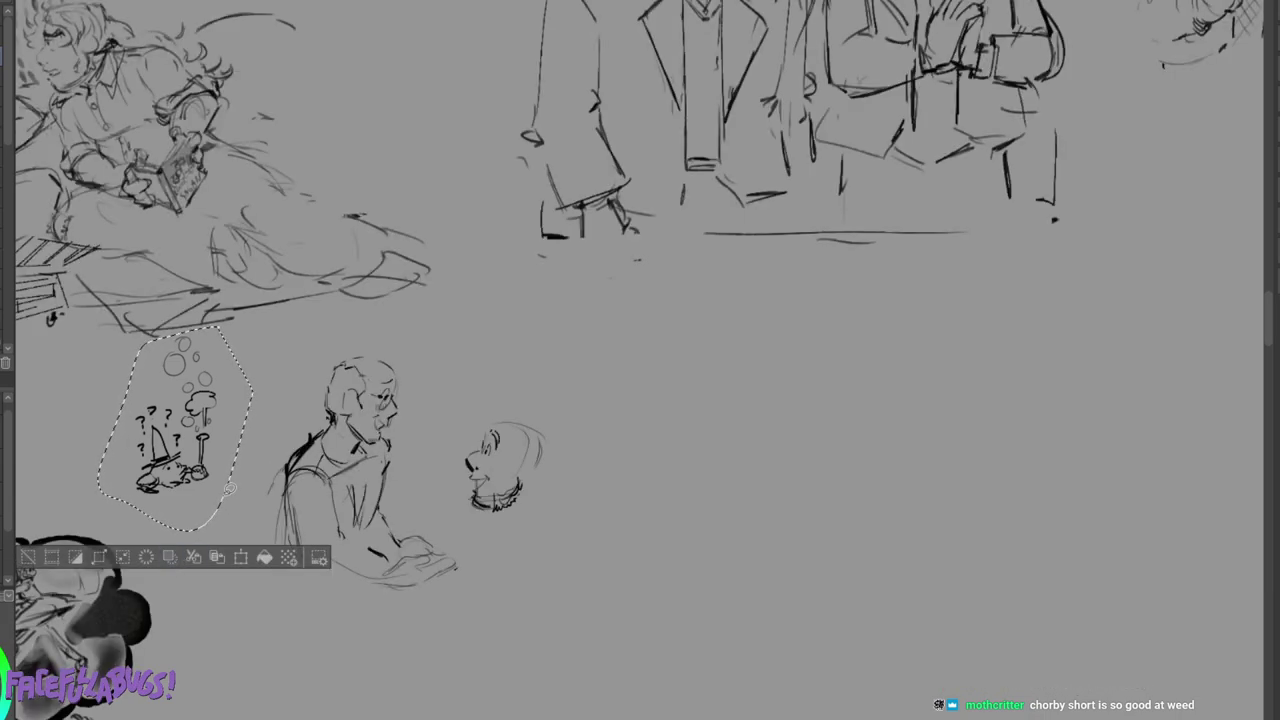
pyautogui.press('Delete')
pyautogui.hotkey('ctrl', 'd')
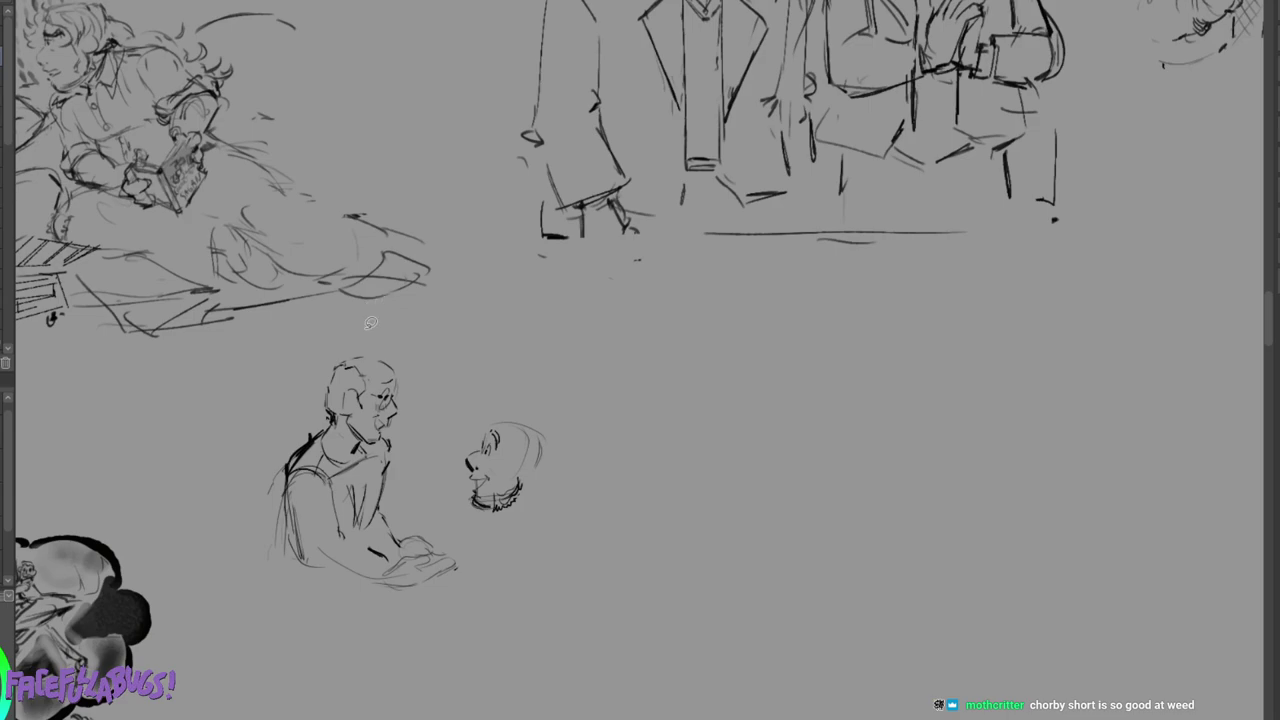
# Select the bearded second head and move it slightly up and away from the man.
pyautogui.press('p')
pyautogui.moveTo(586, 388); pyautogui.dragTo(646, 474)
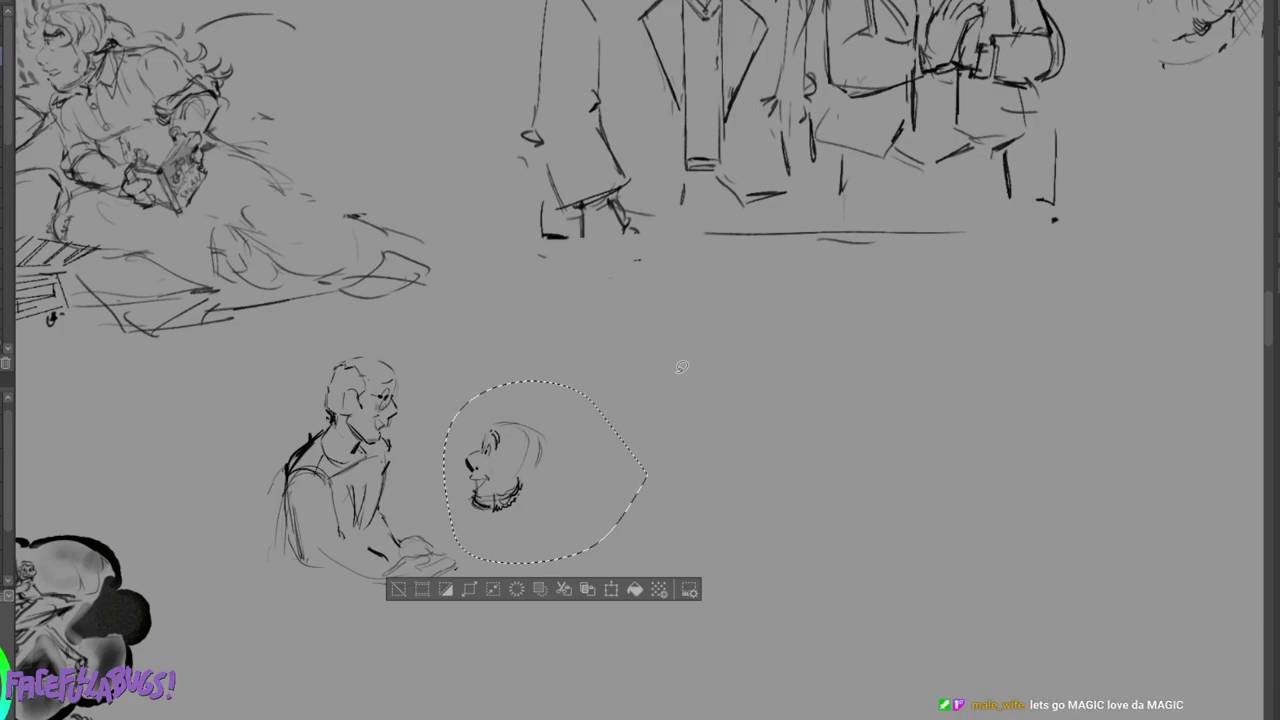
pyautogui.hotkey('ctrl', 't')
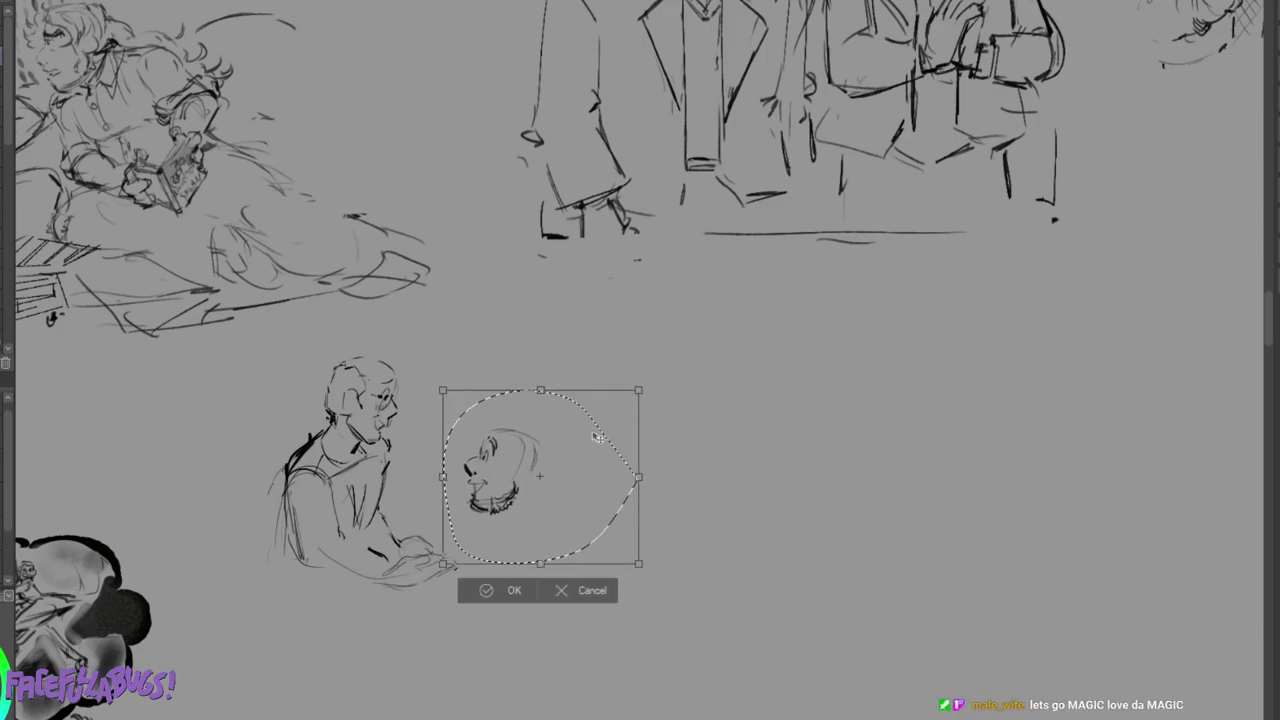
pyautogui.moveTo(594, 448); pyautogui.dragTo(607, 440)
pyautogui.click(527, 579)
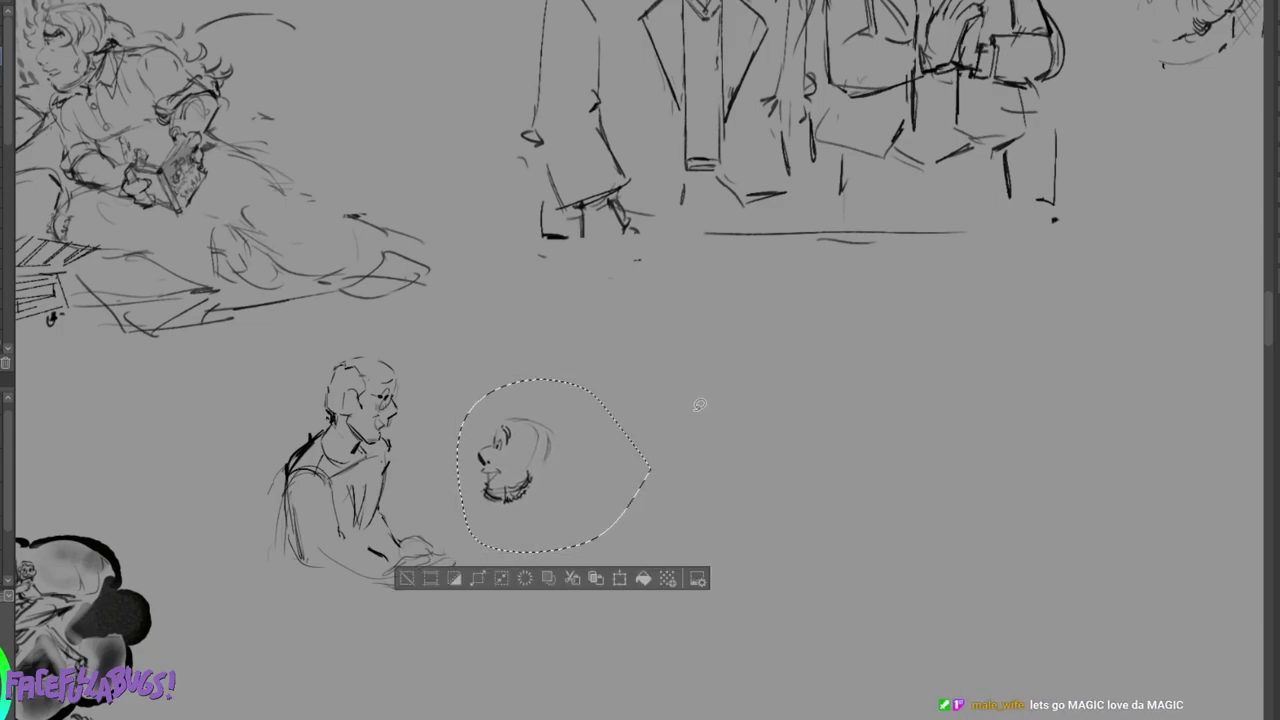
pyautogui.hotkey('ctrl', 'd')
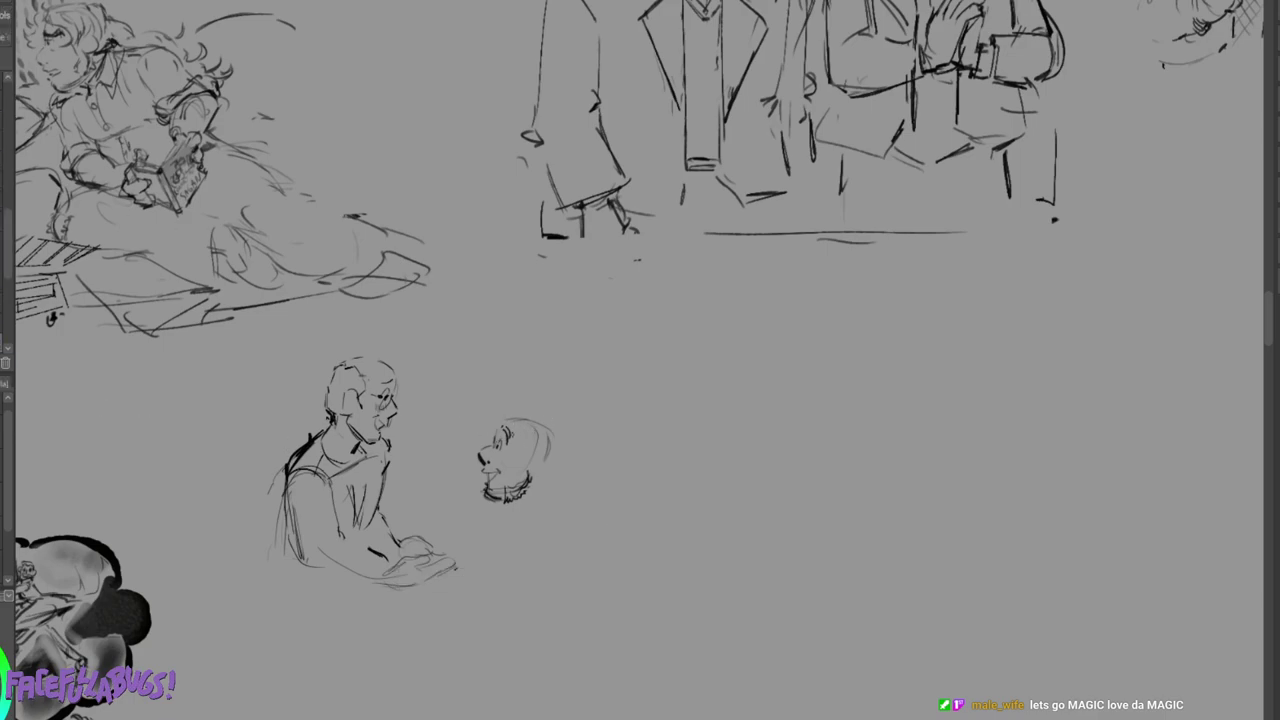
pyautogui.moveTo(516, 417)
pyautogui.mouseDown()
pyautogui.moveTo(471, 411)
pyautogui.moveTo(477, 428)
pyautogui.moveTo(522, 419)
pyautogui.mouseUp()
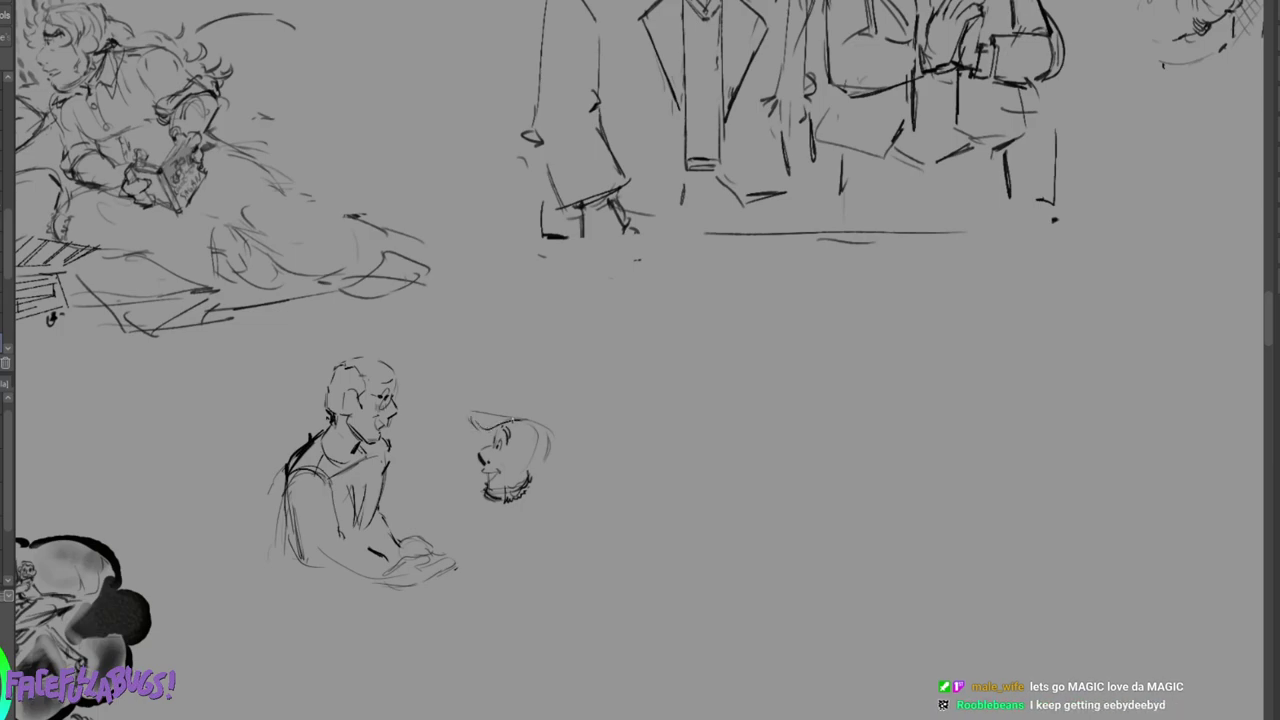
pyautogui.hotkey('ctrl', 'z')
pyautogui.hotkey('ctrl', 'z')
pyautogui.hotkey('ctrl', 'z')
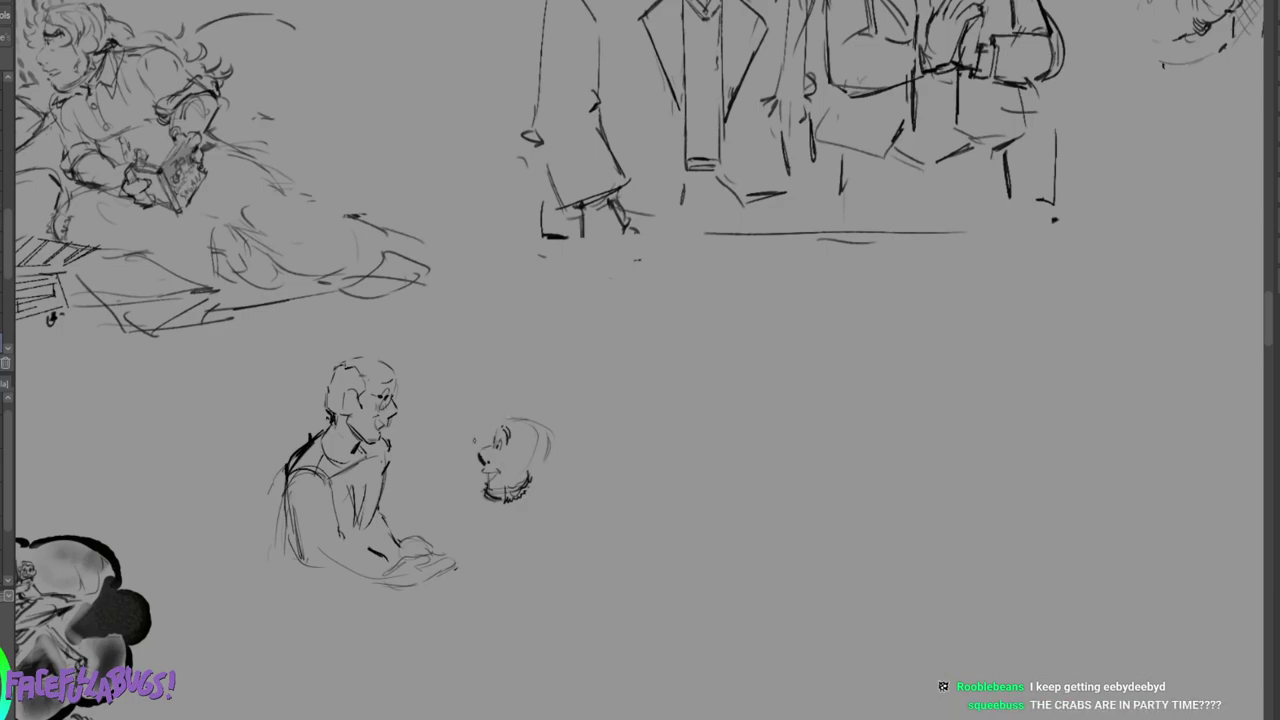
pyautogui.moveTo(476, 432)
pyautogui.mouseDown()
pyautogui.moveTo(506, 430)
pyautogui.moveTo(492, 420)
pyautogui.moveTo(516, 434)
pyautogui.mouseUp()
pyautogui.moveTo(484, 422); pyautogui.dragTo(517, 421)
pyautogui.hotkey('ctrl', 'z')
# Draw a practice baseball cap in profile with a curved brim on a boxy head, off to the side of the bearded head.
pyautogui.moveTo(718, 390)
pyautogui.mouseDown()
pyautogui.moveTo(713, 470)
pyautogui.moveTo(778, 458)
pyautogui.mouseUp()
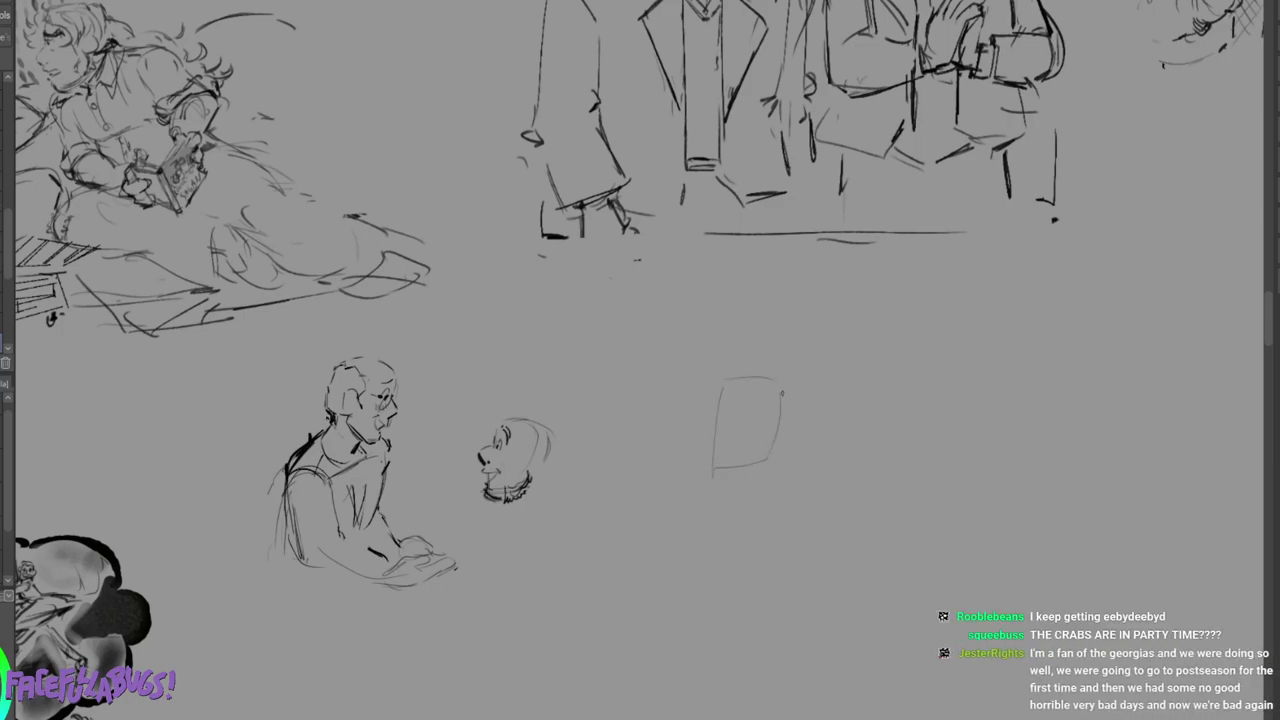
pyautogui.moveTo(719, 381); pyautogui.dragTo(717, 400)
pyautogui.moveTo(717, 399); pyautogui.dragTo(784, 402)
pyautogui.moveTo(780, 378); pyautogui.dragTo(784, 404)
pyautogui.moveTo(726, 371)
pyautogui.mouseDown()
pyautogui.moveTo(714, 394)
pyautogui.moveTo(680, 391)
pyautogui.moveTo(674, 408)
pyautogui.mouseUp()
pyautogui.moveTo(676, 410); pyautogui.dragTo(786, 400)
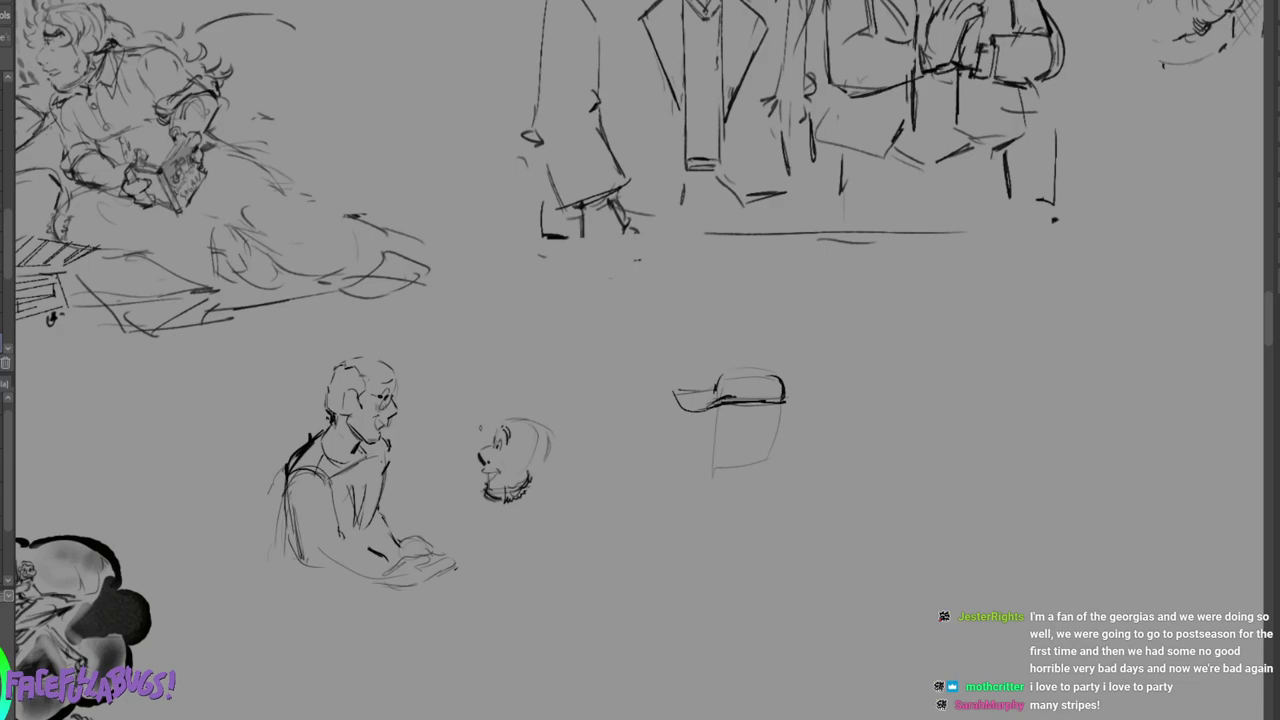
# Draw a baseball cap with an upturned brim and rounded crown on the bearded head, and sketch the back of his head.
pyautogui.moveTo(484, 413)
pyautogui.mouseDown()
pyautogui.moveTo(515, 419)
pyautogui.moveTo(502, 431)
pyautogui.moveTo(516, 421)
pyautogui.mouseUp()
pyautogui.moveTo(506, 423); pyautogui.dragTo(551, 448)
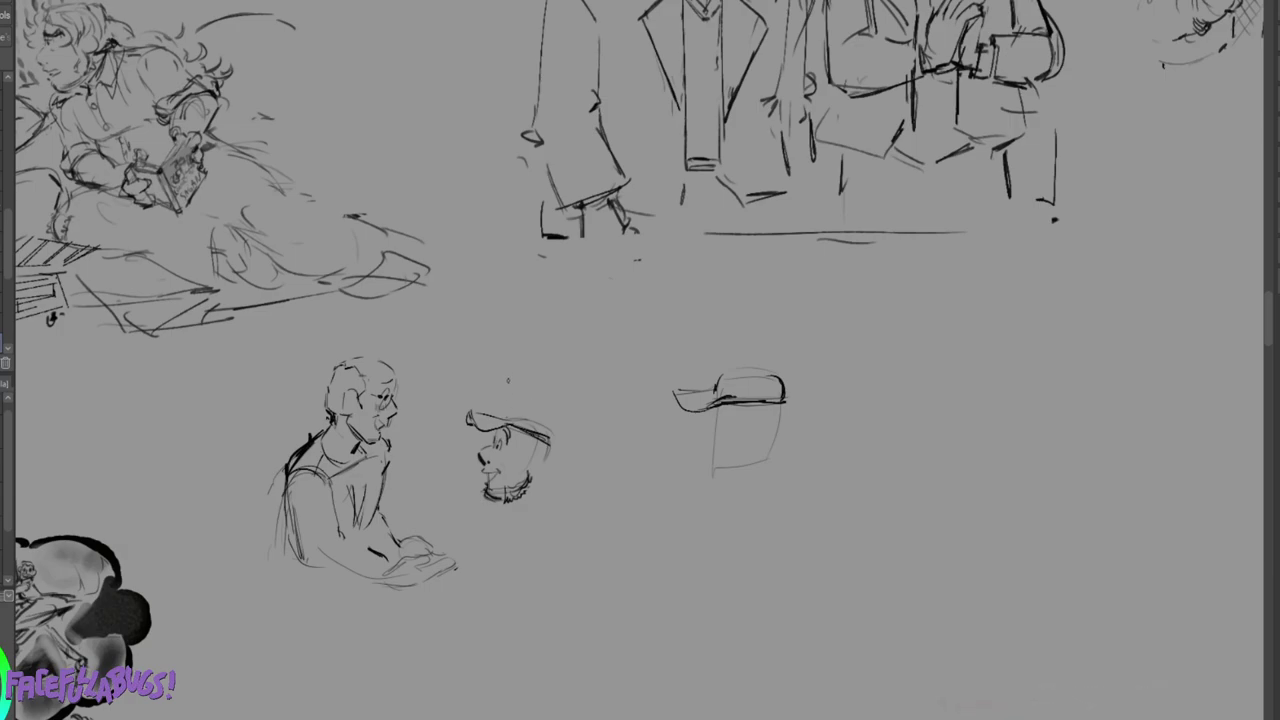
pyautogui.hotkey('ctrl', 'z')
pyautogui.moveTo(504, 416)
pyautogui.mouseDown()
pyautogui.moveTo(522, 406)
pyautogui.moveTo(558, 422)
pyautogui.mouseUp()
pyautogui.moveTo(557, 429)
pyautogui.mouseDown()
pyautogui.moveTo(556, 445)
pyautogui.moveTo(519, 466)
pyautogui.mouseUp()
pyautogui.moveTo(527, 458); pyautogui.dragTo(523, 474)
# Sketch a tilted baseball cap study above the bearded head, with a tall crown, thick band and elliptical opening.
pyautogui.moveTo(639, 323)
pyautogui.mouseDown()
pyautogui.moveTo(569, 348)
pyautogui.moveTo(629, 321)
pyautogui.moveTo(569, 303)
pyautogui.moveTo(604, 301)
pyautogui.moveTo(566, 350)
pyautogui.mouseUp()
pyautogui.moveTo(606, 304)
pyautogui.mouseDown()
pyautogui.moveTo(580, 342)
pyautogui.moveTo(598, 314)
pyautogui.moveTo(596, 326)
pyautogui.moveTo(640, 320)
pyautogui.moveTo(568, 350)
pyautogui.moveTo(596, 309)
pyautogui.moveTo(618, 304)
pyautogui.mouseUp()
pyautogui.moveTo(566, 350)
pyautogui.mouseDown()
pyautogui.moveTo(594, 309)
pyautogui.moveTo(613, 305)
pyautogui.mouseUp()
pyautogui.moveTo(630, 313)
pyautogui.mouseDown()
pyautogui.moveTo(637, 340)
pyautogui.moveTo(574, 360)
pyautogui.moveTo(590, 292)
pyautogui.moveTo(658, 268)
pyautogui.moveTo(640, 322)
pyautogui.mouseUp()
pyautogui.hotkey('ctrl', 'z')
pyautogui.hotkey('ctrl', 'z')
pyautogui.moveTo(588, 310)
pyautogui.mouseDown()
pyautogui.moveTo(598, 272)
pyautogui.moveTo(640, 266)
pyautogui.moveTo(654, 290)
pyautogui.moveTo(567, 329)
pyautogui.mouseUp()
pyautogui.moveTo(594, 282); pyautogui.dragTo(573, 319)
pyautogui.moveTo(646, 272)
pyautogui.mouseDown()
pyautogui.moveTo(636, 322)
pyautogui.moveTo(574, 330)
pyautogui.moveTo(623, 264)
pyautogui.moveTo(586, 288)
pyautogui.moveTo(568, 328)
pyautogui.mouseUp()
pyautogui.moveTo(566, 311)
pyautogui.mouseDown()
pyautogui.moveTo(633, 308)
pyautogui.moveTo(556, 352)
pyautogui.mouseUp()
pyautogui.moveTo(555, 351); pyautogui.dragTo(565, 365)
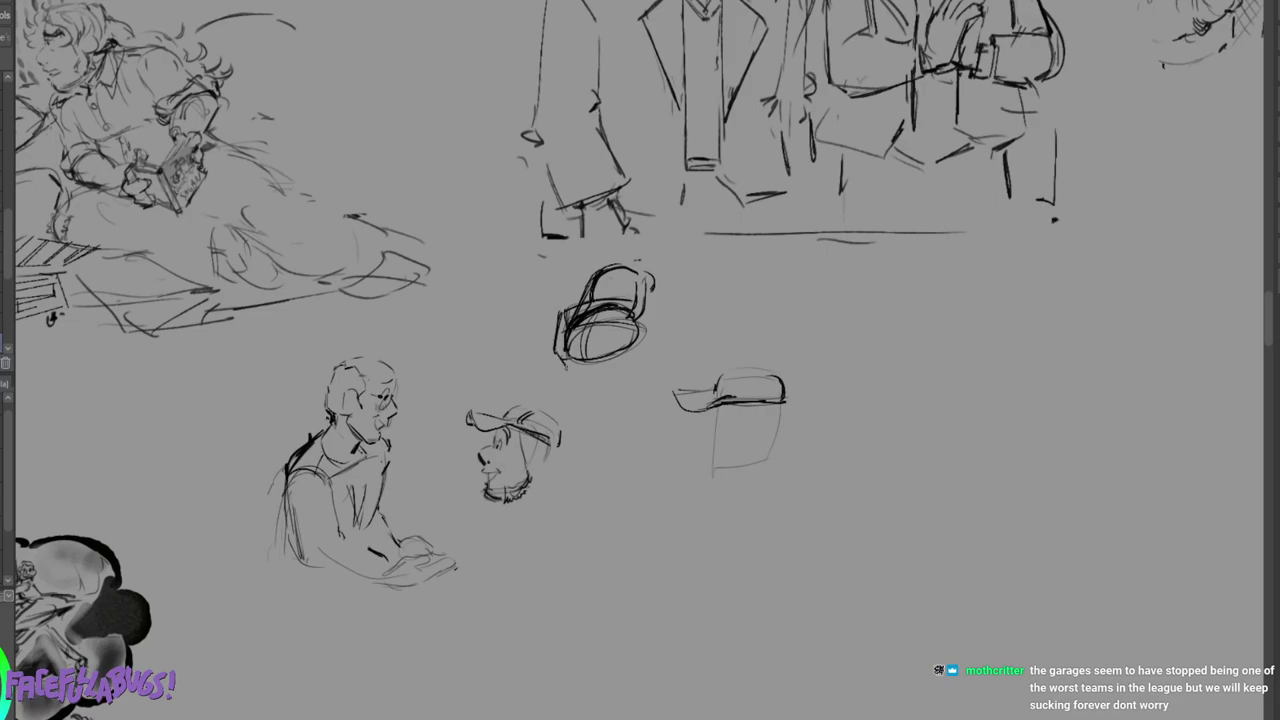
# Sketch a small round head with dot eyes and a cap brim, and an oversized billowing hat with a pointed brim beside it.
pyautogui.moveTo(698, 322)
pyautogui.mouseDown()
pyautogui.moveTo(682, 354)
pyautogui.moveTo(712, 294)
pyautogui.moveTo(682, 342)
pyautogui.moveTo(692, 358)
pyautogui.moveTo(742, 318)
pyautogui.mouseUp()
pyautogui.moveTo(712, 326)
pyautogui.mouseDown()
pyautogui.moveTo(731, 314)
pyautogui.moveTo(695, 352)
pyautogui.mouseUp()
pyautogui.click(705, 312)
pyautogui.moveTo(706, 304)
pyautogui.mouseDown()
pyautogui.moveTo(734, 298)
pyautogui.moveTo(680, 305)
pyautogui.moveTo(697, 294)
pyautogui.mouseUp()
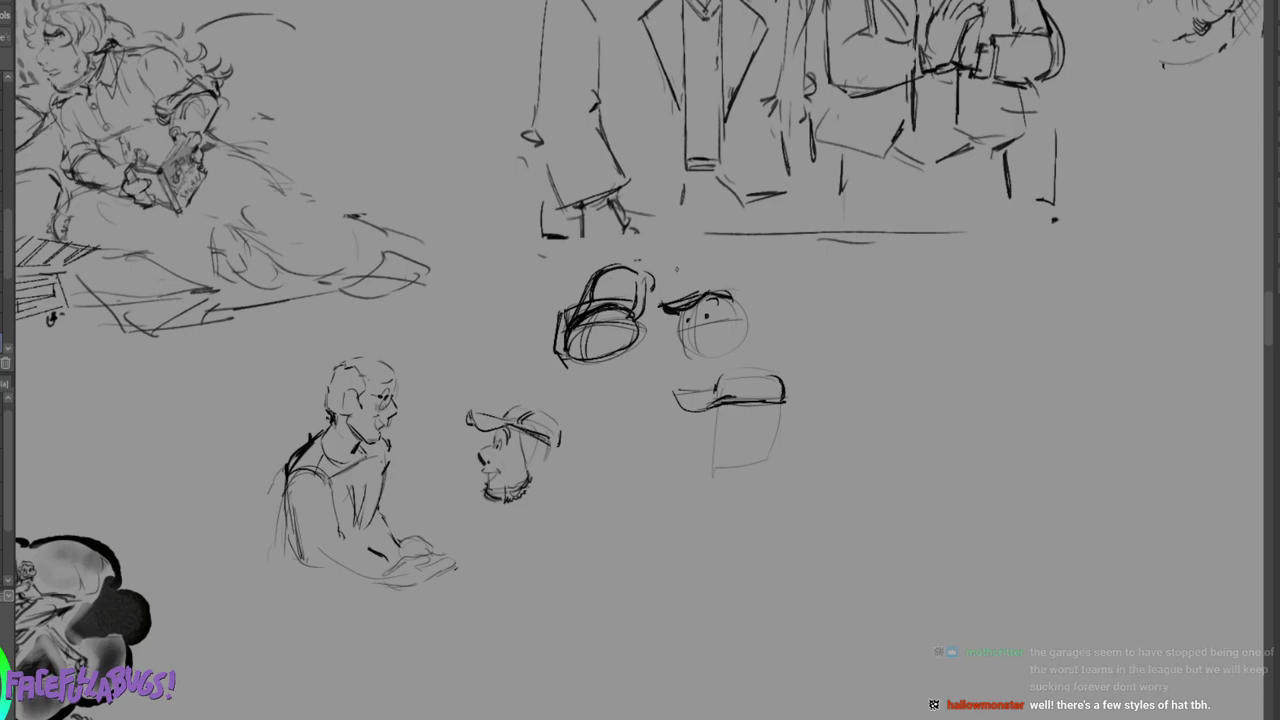
pyautogui.moveTo(893, 289); pyautogui.dragTo(876, 334)
pyautogui.moveTo(893, 289)
pyautogui.mouseDown()
pyautogui.moveTo(800, 339)
pyautogui.moveTo(1025, 368)
pyautogui.mouseUp()
pyautogui.moveTo(938, 286)
pyautogui.mouseDown()
pyautogui.moveTo(972, 390)
pyautogui.moveTo(1004, 420)
pyautogui.mouseUp()
pyautogui.moveTo(822, 342)
pyautogui.mouseDown()
pyautogui.moveTo(870, 366)
pyautogui.moveTo(882, 455)
pyautogui.mouseUp()
pyautogui.moveTo(930, 398); pyautogui.dragTo(906, 467)
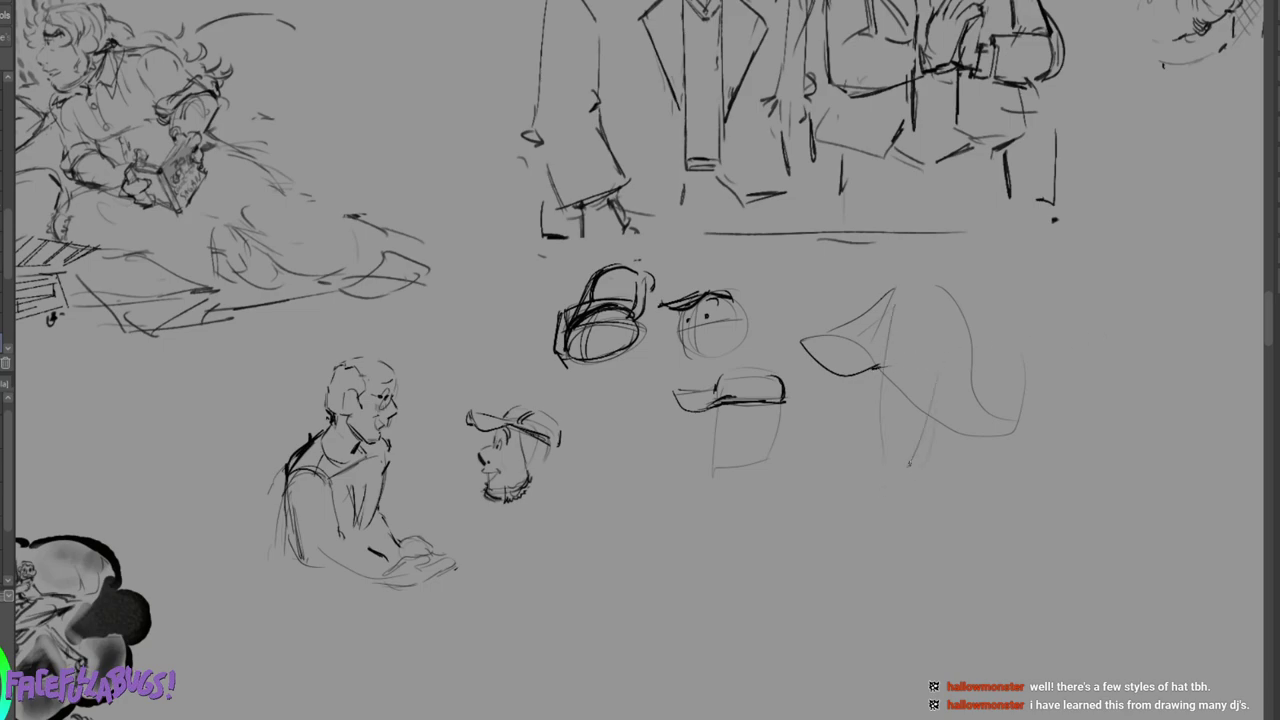
# Rework the round head's cap with a curved, darker brim, and thicken the brim on the bearded head's cap.
pyautogui.moveTo(659, 306)
pyautogui.mouseDown()
pyautogui.moveTo(680, 317)
pyautogui.moveTo(690, 307)
pyautogui.moveTo(669, 307)
pyautogui.moveTo(698, 298)
pyautogui.moveTo(666, 318)
pyautogui.moveTo(676, 310)
pyautogui.moveTo(654, 305)
pyautogui.moveTo(697, 295)
pyautogui.mouseUp()
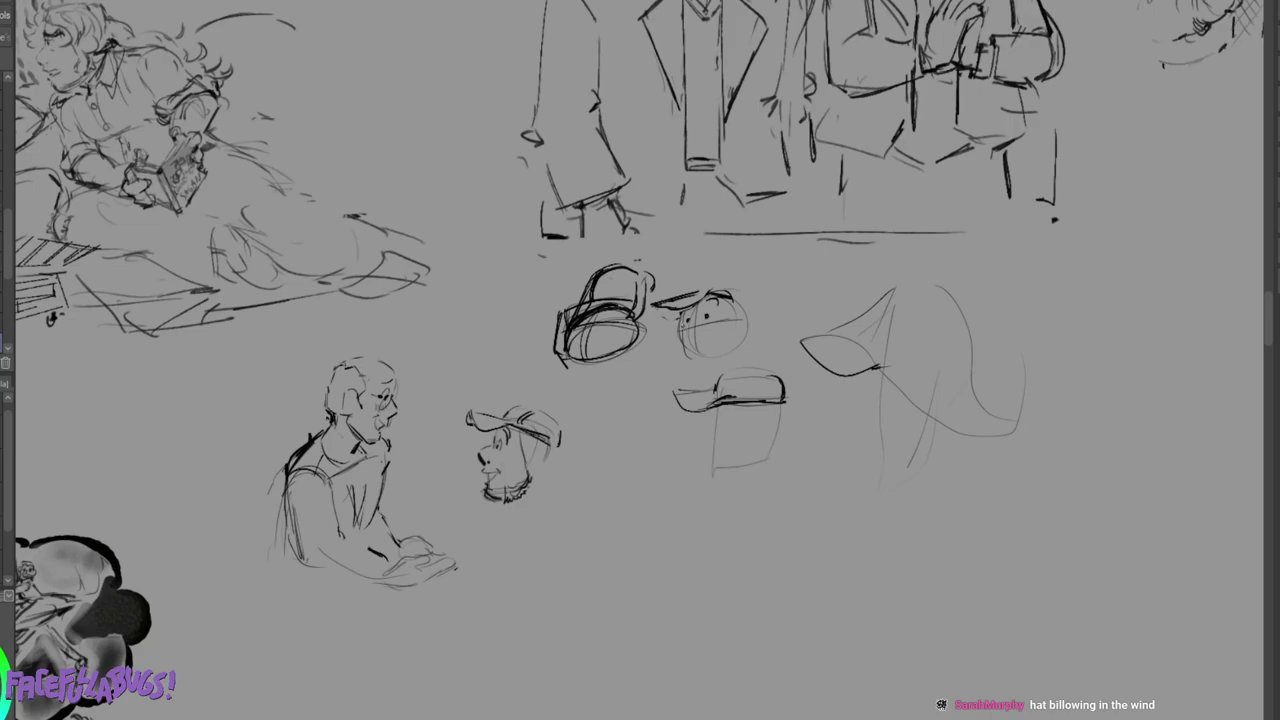
pyautogui.moveTo(656, 306)
pyautogui.mouseDown()
pyautogui.moveTo(678, 319)
pyautogui.moveTo(682, 298)
pyautogui.moveTo(719, 294)
pyautogui.mouseUp()
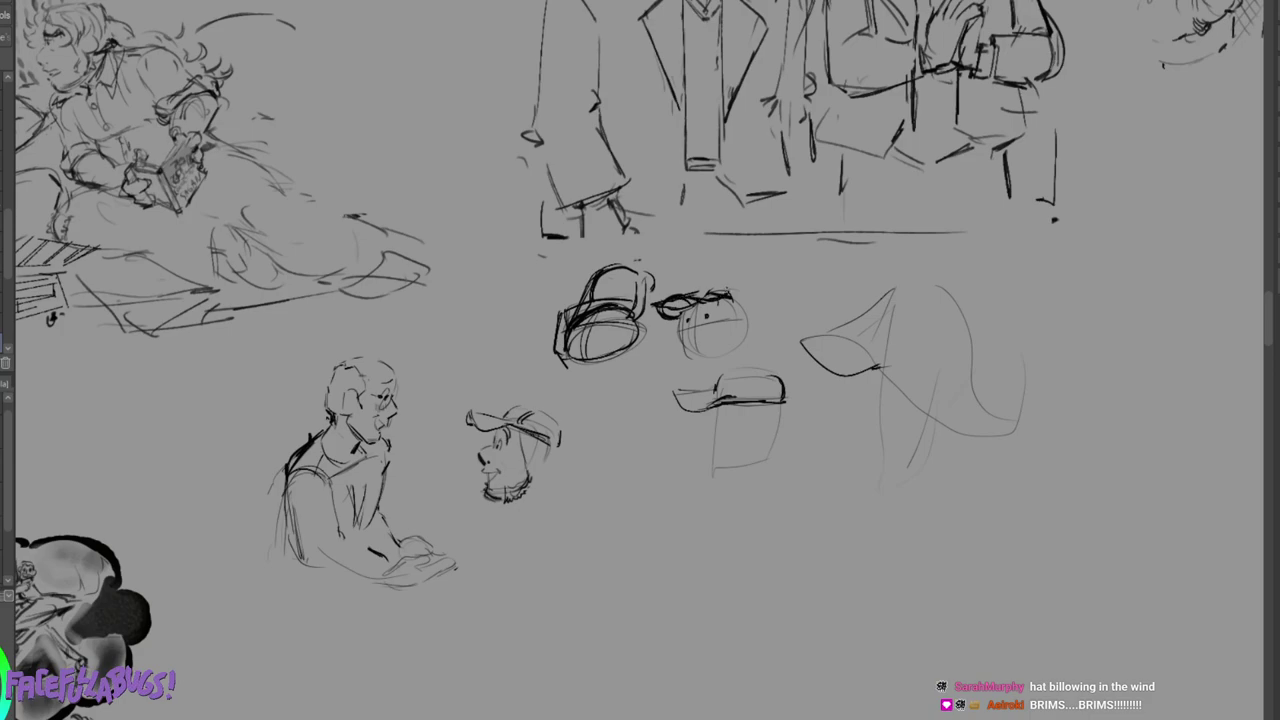
pyautogui.moveTo(685, 299)
pyautogui.mouseDown()
pyautogui.moveTo(656, 309)
pyautogui.moveTo(658, 322)
pyautogui.moveTo(672, 320)
pyautogui.moveTo(674, 296)
pyautogui.moveTo(728, 286)
pyautogui.mouseUp()
pyautogui.moveTo(708, 290); pyautogui.dragTo(734, 284)
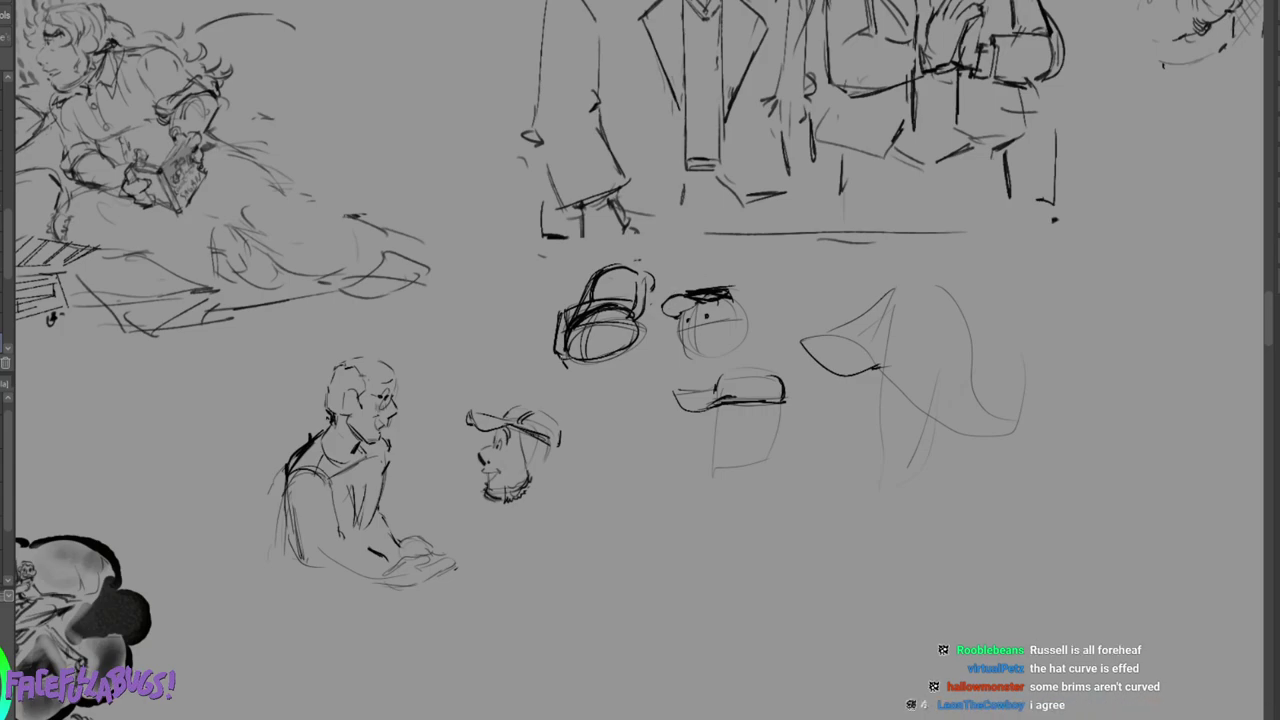
pyautogui.moveTo(469, 408)
pyautogui.mouseDown()
pyautogui.moveTo(502, 417)
pyautogui.moveTo(470, 421)
pyautogui.mouseUp()
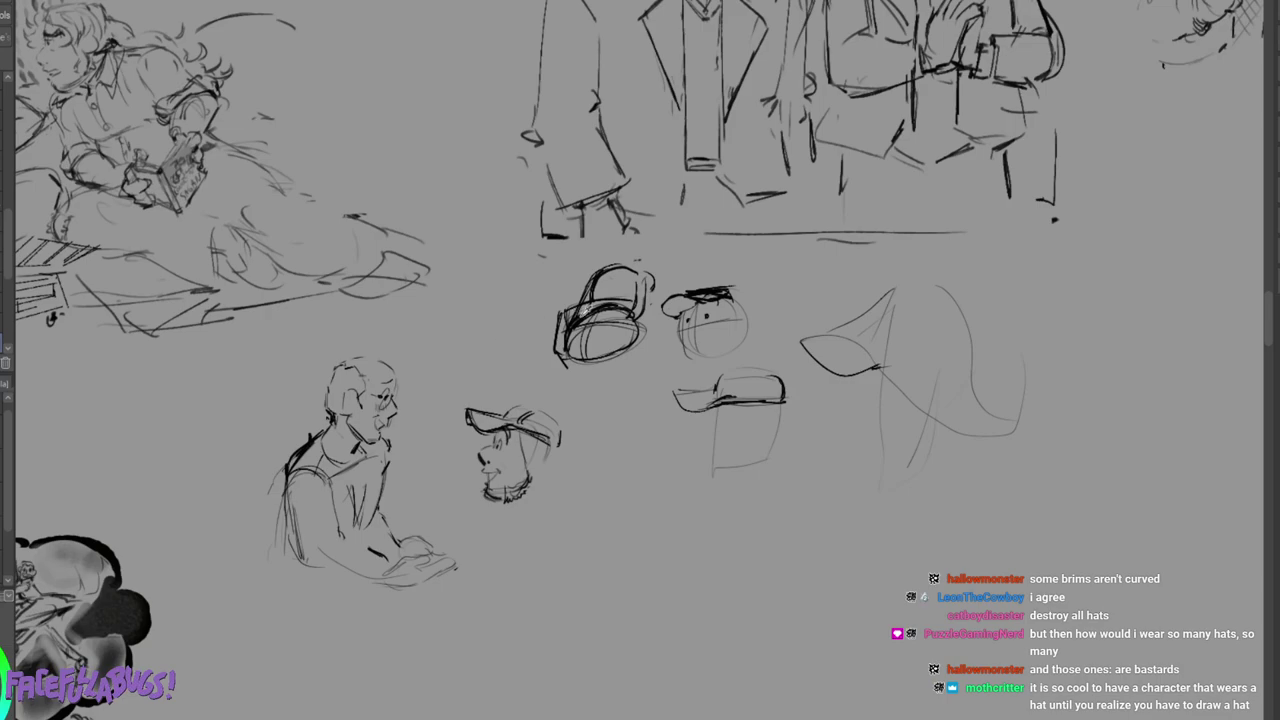
# Select all the practice hat studies beside the bearded head, delete them and clear the selection.
pyautogui.moveTo(673, 251)
pyautogui.mouseDown()
pyautogui.moveTo(650, 242)
pyautogui.moveTo(580, 395)
pyautogui.moveTo(897, 544)
pyautogui.moveTo(1090, 335)
pyautogui.moveTo(620, 252)
pyautogui.mouseUp()
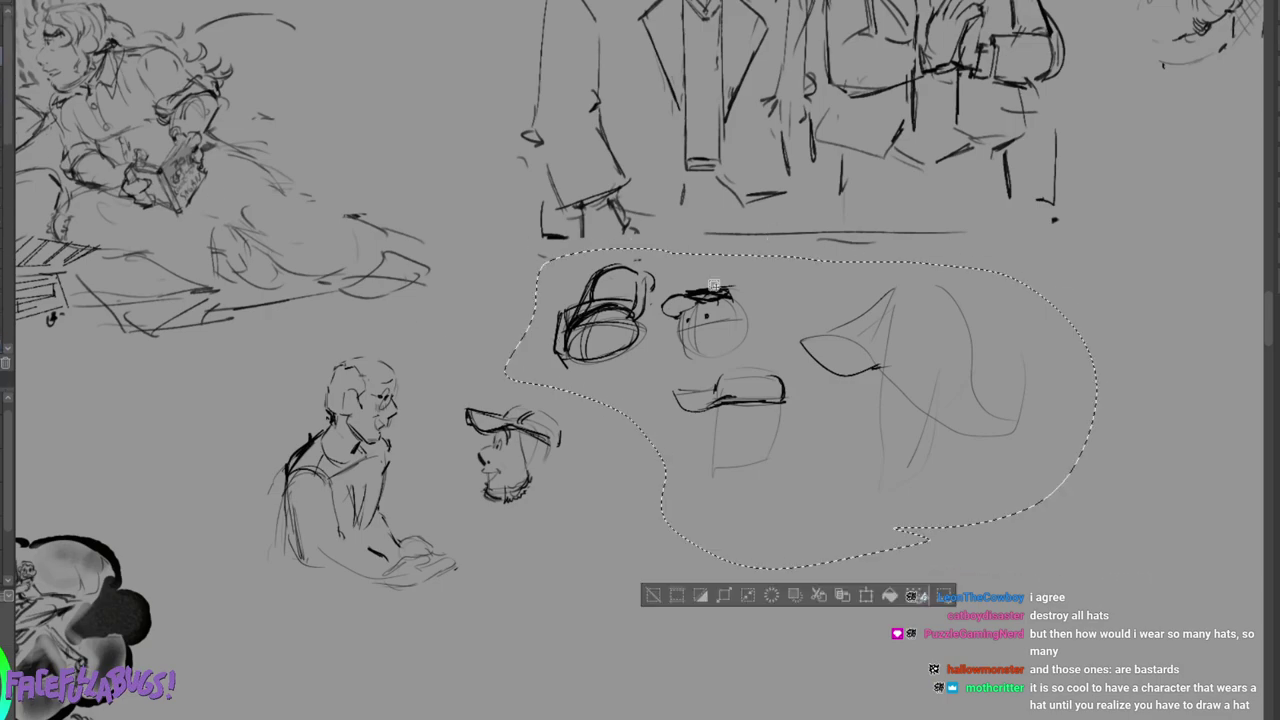
pyautogui.press('Delete')
pyautogui.hotkey('ctrl', 'd')
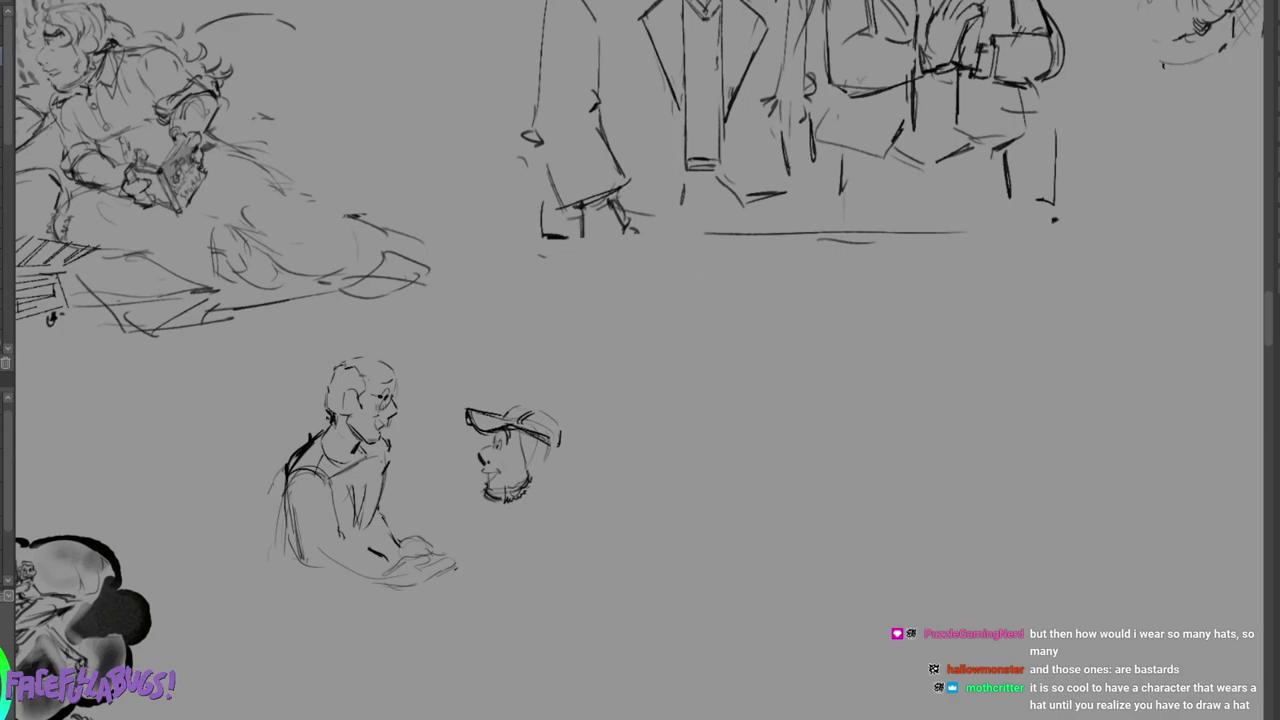
# Doodle a long-haired figure with two line eyes under a tilted, wide-brimmed pointed hat, in the cleared area.
pyautogui.moveTo(757, 503)
pyautogui.mouseDown()
pyautogui.moveTo(814, 456)
pyautogui.moveTo(818, 500)
pyautogui.moveTo(746, 512)
pyautogui.moveTo(762, 573)
pyautogui.moveTo(772, 566)
pyautogui.mouseUp()
pyautogui.moveTo(812, 491)
pyautogui.mouseDown()
pyautogui.moveTo(897, 516)
pyautogui.moveTo(848, 535)
pyautogui.moveTo(880, 500)
pyautogui.moveTo(868, 552)
pyautogui.moveTo(835, 568)
pyautogui.mouseUp()
pyautogui.moveTo(816, 441)
pyautogui.mouseDown()
pyautogui.moveTo(728, 470)
pyautogui.moveTo(856, 426)
pyautogui.moveTo(810, 437)
pyautogui.moveTo(796, 396)
pyautogui.moveTo(770, 385)
pyautogui.moveTo(762, 446)
pyautogui.moveTo(808, 428)
pyautogui.moveTo(710, 477)
pyautogui.moveTo(866, 420)
pyautogui.mouseUp()
pyautogui.moveTo(786, 478); pyautogui.dragTo(785, 496)
pyautogui.moveTo(795, 474); pyautogui.dragTo(803, 494)
pyautogui.moveTo(728, 538); pyautogui.dragTo(712, 572)
# Sketch a man's face in profile with a flat-brimmed fedora, dark hat band and creased crown, beside the wide-brimmed hat doodle.
pyautogui.moveTo(951, 409)
pyautogui.mouseDown()
pyautogui.moveTo(1016, 344)
pyautogui.moveTo(1034, 380)
pyautogui.mouseUp()
pyautogui.moveTo(970, 350)
pyautogui.mouseDown()
pyautogui.moveTo(960, 405)
pyautogui.moveTo(942, 402)
pyautogui.moveTo(948, 452)
pyautogui.moveTo(1008, 448)
pyautogui.moveTo(1014, 432)
pyautogui.moveTo(1006, 440)
pyautogui.mouseUp()
pyautogui.moveTo(952, 372); pyautogui.dragTo(1018, 362)
pyautogui.moveTo(920, 378)
pyautogui.mouseDown()
pyautogui.moveTo(1102, 366)
pyautogui.moveTo(972, 388)
pyautogui.moveTo(1096, 363)
pyautogui.mouseUp()
pyautogui.moveTo(966, 370)
pyautogui.mouseDown()
pyautogui.moveTo(966, 320)
pyautogui.moveTo(1034, 338)
pyautogui.moveTo(1058, 334)
pyautogui.moveTo(1054, 324)
pyautogui.mouseUp()
pyautogui.moveTo(1058, 320); pyautogui.dragTo(1054, 364)
pyautogui.moveTo(1040, 312); pyautogui.dragTo(1054, 362)
pyautogui.moveTo(958, 366); pyautogui.dragTo(1054, 359)
pyautogui.moveTo(969, 369); pyautogui.dragTo(1070, 367)
pyautogui.moveTo(952, 444)
pyautogui.mouseDown()
pyautogui.moveTo(934, 464)
pyautogui.moveTo(1010, 455)
pyautogui.moveTo(998, 450)
pyautogui.mouseUp()
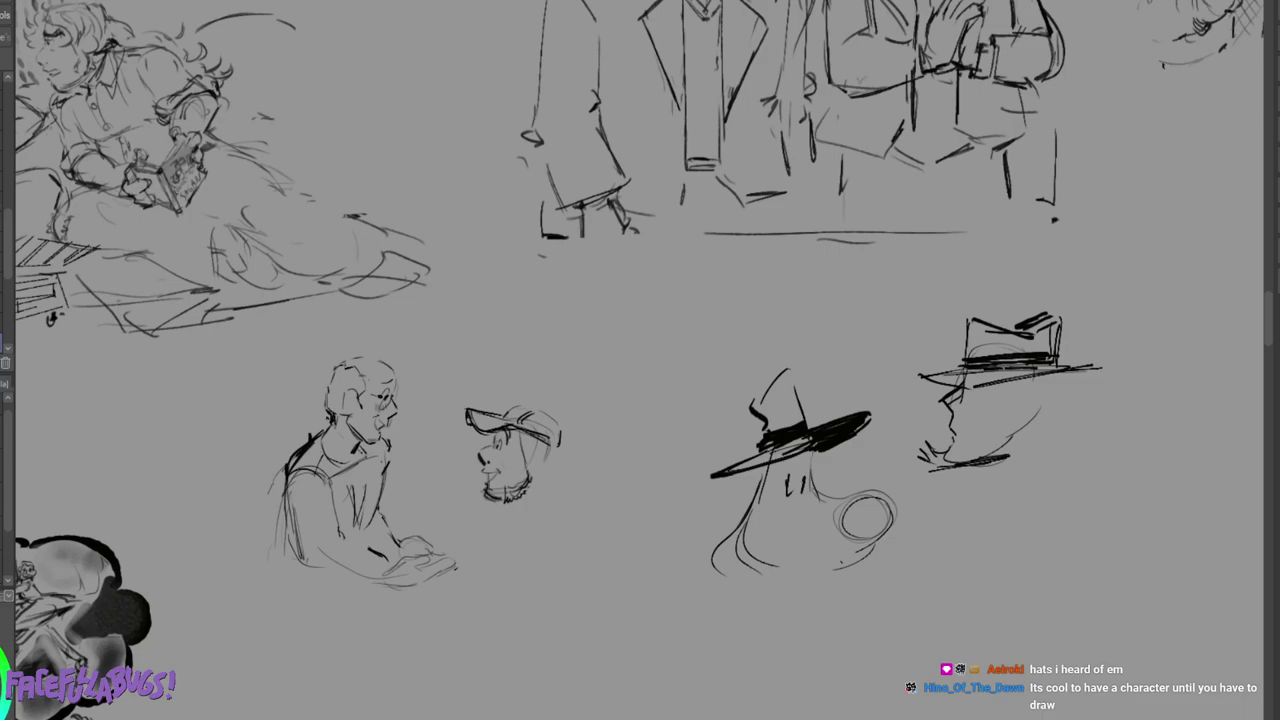
# Add a jawline, sideburn, ear and curly hair flowing behind the fedora-wearing man's profile.
pyautogui.moveTo(999, 388)
pyautogui.mouseDown()
pyautogui.moveTo(983, 449)
pyautogui.moveTo(957, 453)
pyautogui.mouseUp()
pyautogui.moveTo(954, 447); pyautogui.dragTo(957, 455)
pyautogui.moveTo(1007, 408)
pyautogui.mouseDown()
pyautogui.moveTo(1006, 448)
pyautogui.moveTo(1018, 402)
pyautogui.mouseUp()
pyautogui.moveTo(1028, 400)
pyautogui.mouseDown()
pyautogui.moveTo(1033, 420)
pyautogui.moveTo(1014, 436)
pyautogui.mouseUp()
pyautogui.moveTo(1024, 436)
pyautogui.mouseDown()
pyautogui.moveTo(1008, 433)
pyautogui.moveTo(1025, 434)
pyautogui.mouseUp()
pyautogui.moveTo(1052, 379)
pyautogui.mouseDown()
pyautogui.moveTo(1047, 406)
pyautogui.moveTo(1104, 395)
pyautogui.moveTo(1080, 386)
pyautogui.mouseUp()
pyautogui.moveTo(1064, 391)
pyautogui.mouseDown()
pyautogui.moveTo(1102, 385)
pyautogui.moveTo(1127, 405)
pyautogui.mouseUp()
pyautogui.moveTo(1126, 406)
pyautogui.mouseDown()
pyautogui.moveTo(1115, 431)
pyautogui.moveTo(1063, 461)
pyautogui.mouseUp()
pyautogui.moveTo(1064, 447); pyautogui.dragTo(1053, 463)
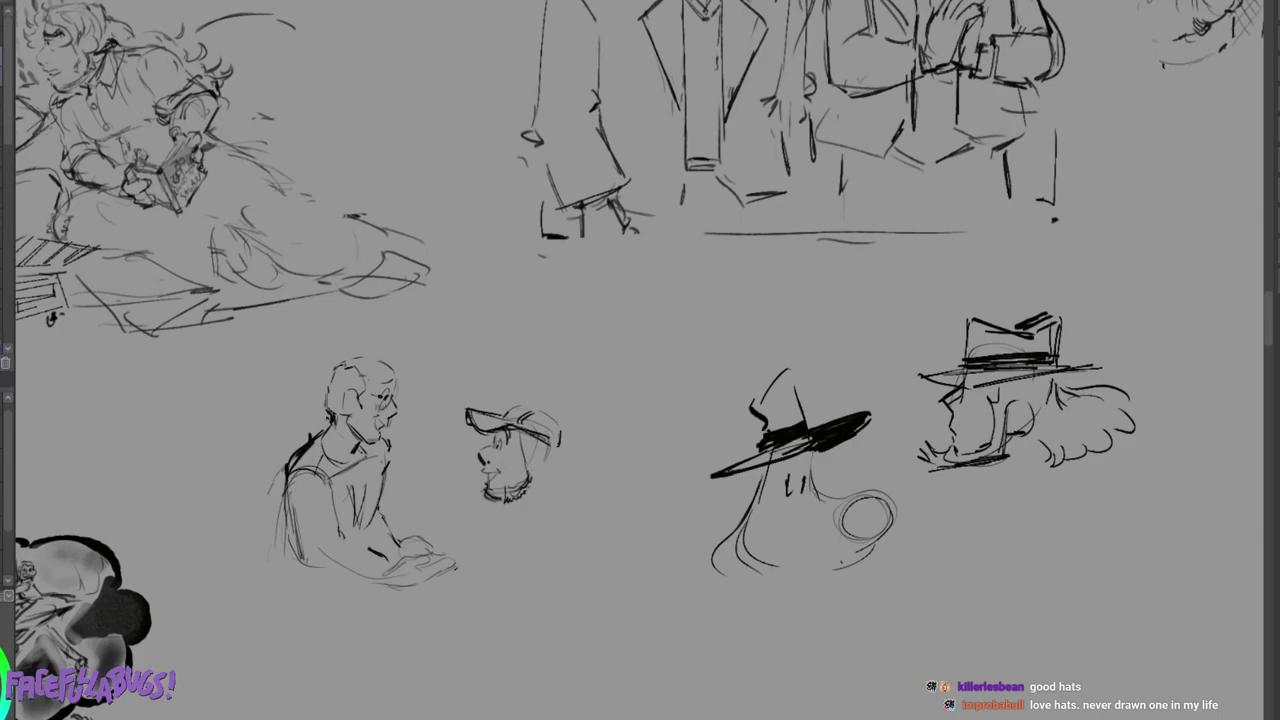
# Select both hat doodles beside the capped head, delete them and clear the selection.
pyautogui.moveTo(860, 318)
pyautogui.mouseDown()
pyautogui.moveTo(663, 455)
pyautogui.moveTo(1096, 524)
pyautogui.moveTo(860, 322)
pyautogui.mouseUp()
pyautogui.press('Delete')
pyautogui.hotkey('ctrl', 'd')
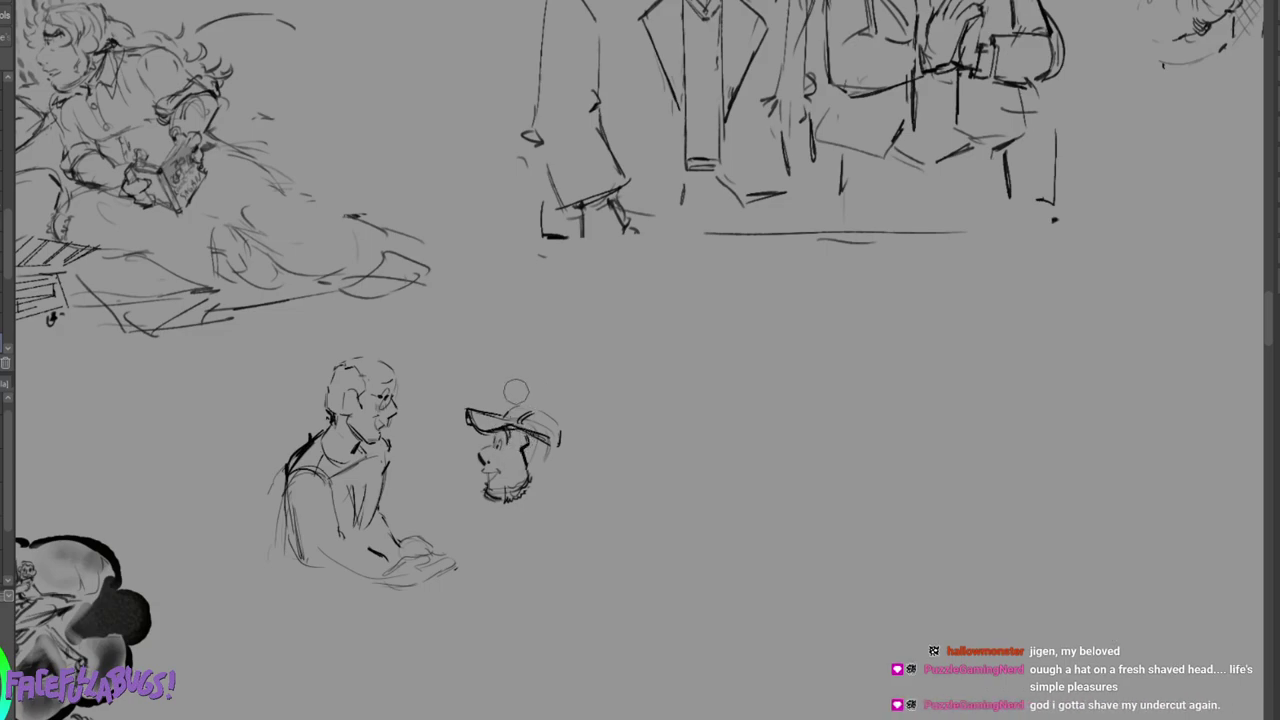
# Draw a round ear on the capped head, then shorten the cap's brim and darken its tip.
pyautogui.moveTo(531, 457); pyautogui.dragTo(536, 467)
pyautogui.moveTo(532, 461)
pyautogui.mouseDown()
pyautogui.moveTo(542, 483)
pyautogui.moveTo(555, 468)
pyautogui.moveTo(535, 483)
pyautogui.mouseUp()
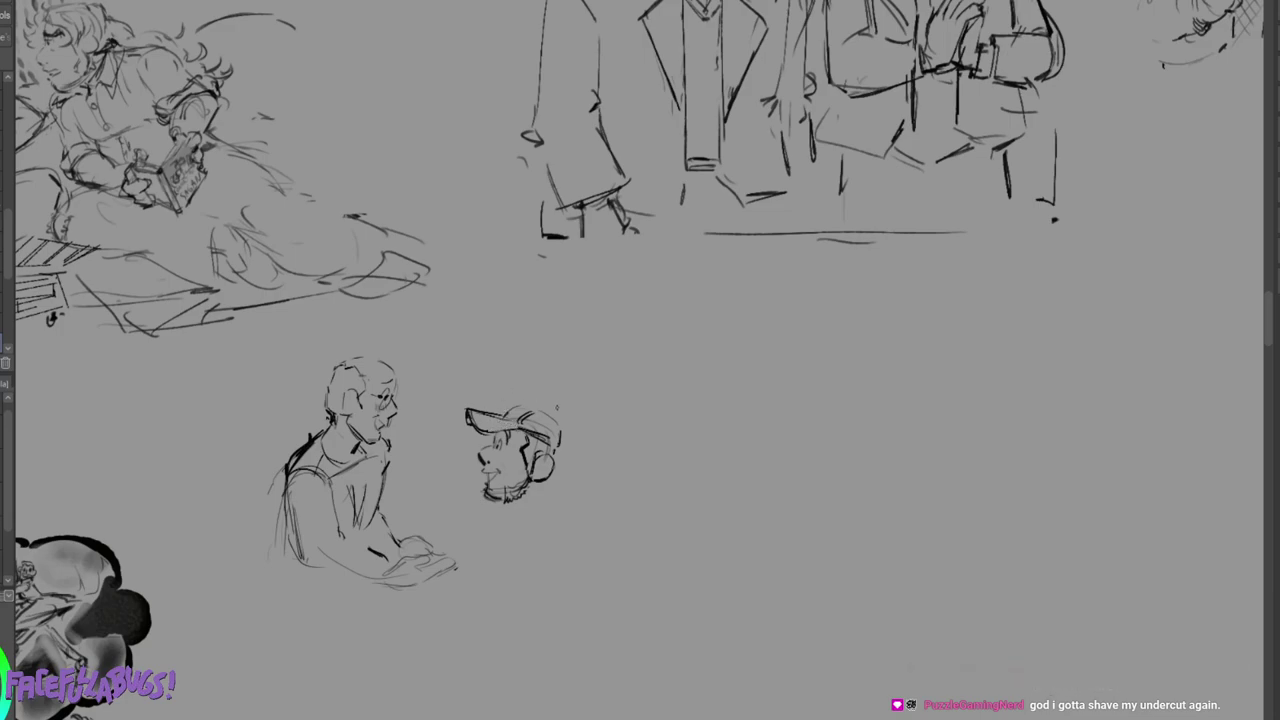
pyautogui.moveTo(473, 409)
pyautogui.mouseDown()
pyautogui.moveTo(487, 429)
pyautogui.moveTo(466, 419)
pyautogui.mouseUp()
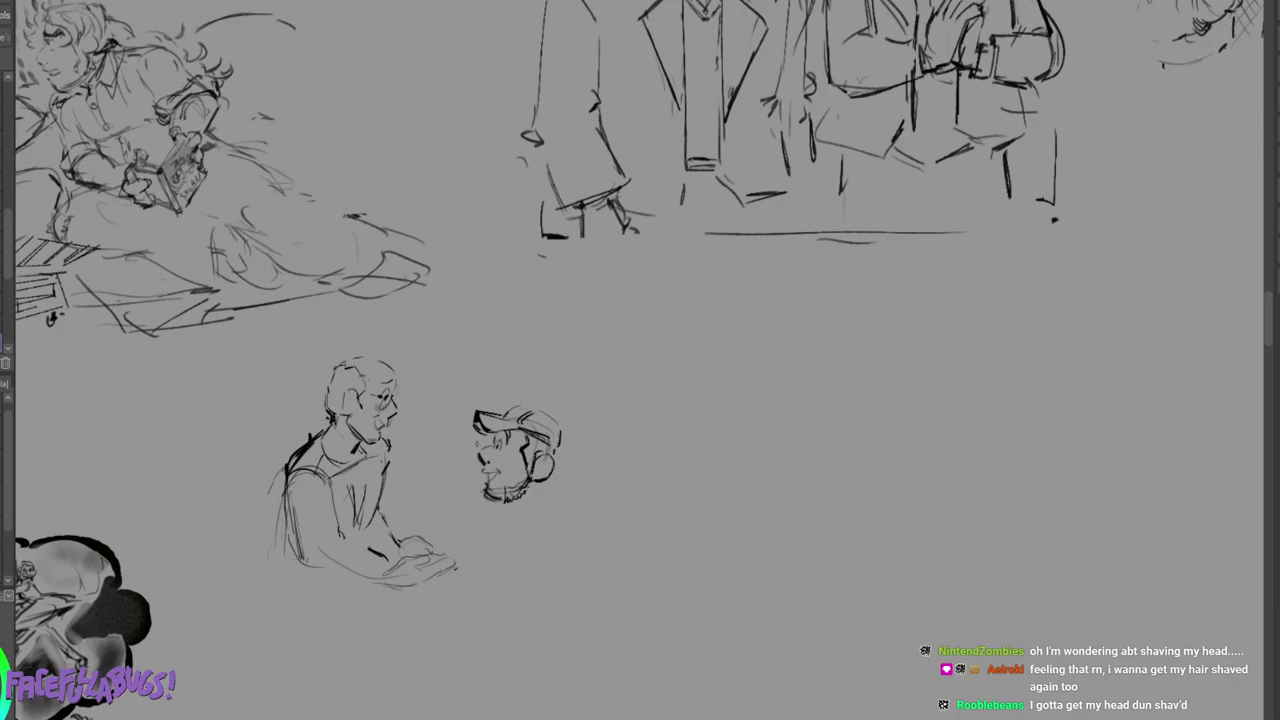
pyautogui.moveTo(475, 427); pyautogui.dragTo(477, 428)
# Doodle a long frowning face with heavy-lidded eyes under a creased, dark-banded fedora, in the empty area beside the capped head.
pyautogui.moveTo(675, 378)
pyautogui.mouseDown()
pyautogui.moveTo(682, 349)
pyautogui.moveTo(716, 400)
pyautogui.moveTo(713, 424)
pyautogui.mouseUp()
pyautogui.moveTo(676, 390); pyautogui.dragTo(676, 430)
pyautogui.moveTo(734, 350)
pyautogui.mouseDown()
pyautogui.moveTo(658, 356)
pyautogui.moveTo(668, 377)
pyautogui.mouseUp()
pyautogui.moveTo(737, 349); pyautogui.dragTo(734, 359)
pyautogui.moveTo(734, 359)
pyautogui.mouseDown()
pyautogui.moveTo(709, 359)
pyautogui.moveTo(733, 354)
pyautogui.moveTo(673, 326)
pyautogui.moveTo(724, 350)
pyautogui.moveTo(722, 316)
pyautogui.moveTo(672, 356)
pyautogui.moveTo(720, 344)
pyautogui.moveTo(711, 383)
pyautogui.moveTo(709, 369)
pyautogui.moveTo(678, 382)
pyautogui.moveTo(708, 411)
pyautogui.moveTo(678, 432)
pyautogui.moveTo(722, 432)
pyautogui.mouseUp()
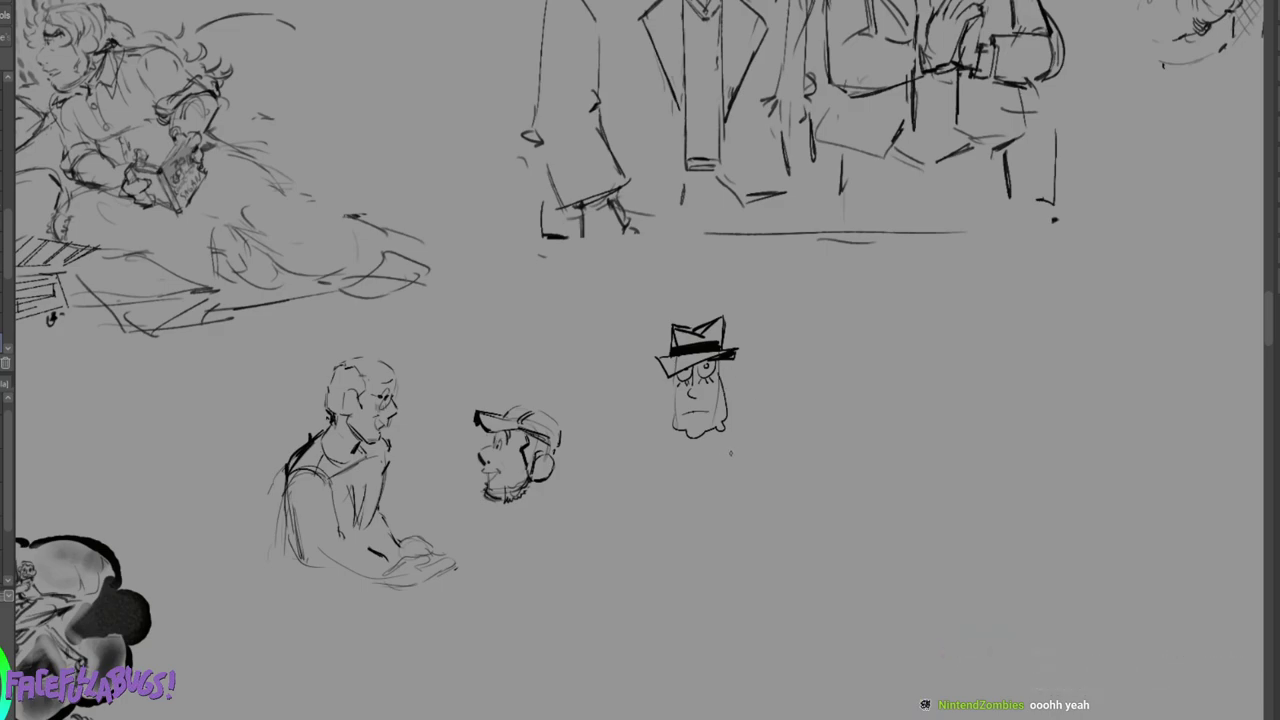
# Undo all strokes of the frowning fedora face doodle.
pyautogui.hotkey('ctrl', 'z')
pyautogui.hotkey('ctrl', 'z')
pyautogui.hotkey('ctrl', 'z')
pyautogui.hotkey('ctrl', 'z')
pyautogui.hotkey('ctrl', 'z')
pyautogui.hotkey('ctrl', 'z')
pyautogui.hotkey('ctrl', 'z')
pyautogui.hotkey('ctrl', 'z')
pyautogui.hotkey('ctrl', 'z')
pyautogui.hotkey('ctrl', 'z')
pyautogui.hotkey('ctrl', 'z')
pyautogui.hotkey('ctrl', 'z')
pyautogui.hotkey('ctrl', 'z')
pyautogui.hotkey('ctrl', 'z')
pyautogui.hotkey('ctrl', 'z')
pyautogui.hotkey('ctrl', 'z')
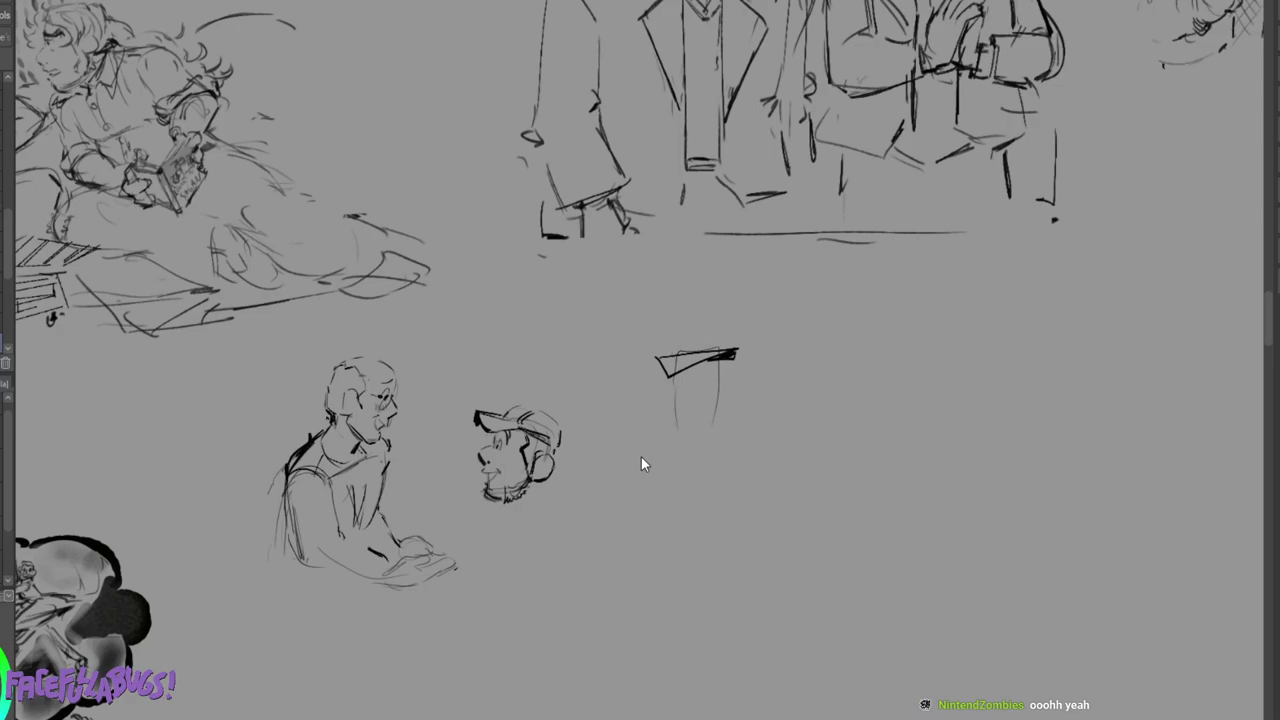
pyautogui.hotkey('ctrl', 'z')
pyautogui.hotkey('ctrl', 'z')
pyautogui.hotkey('ctrl', 'z')
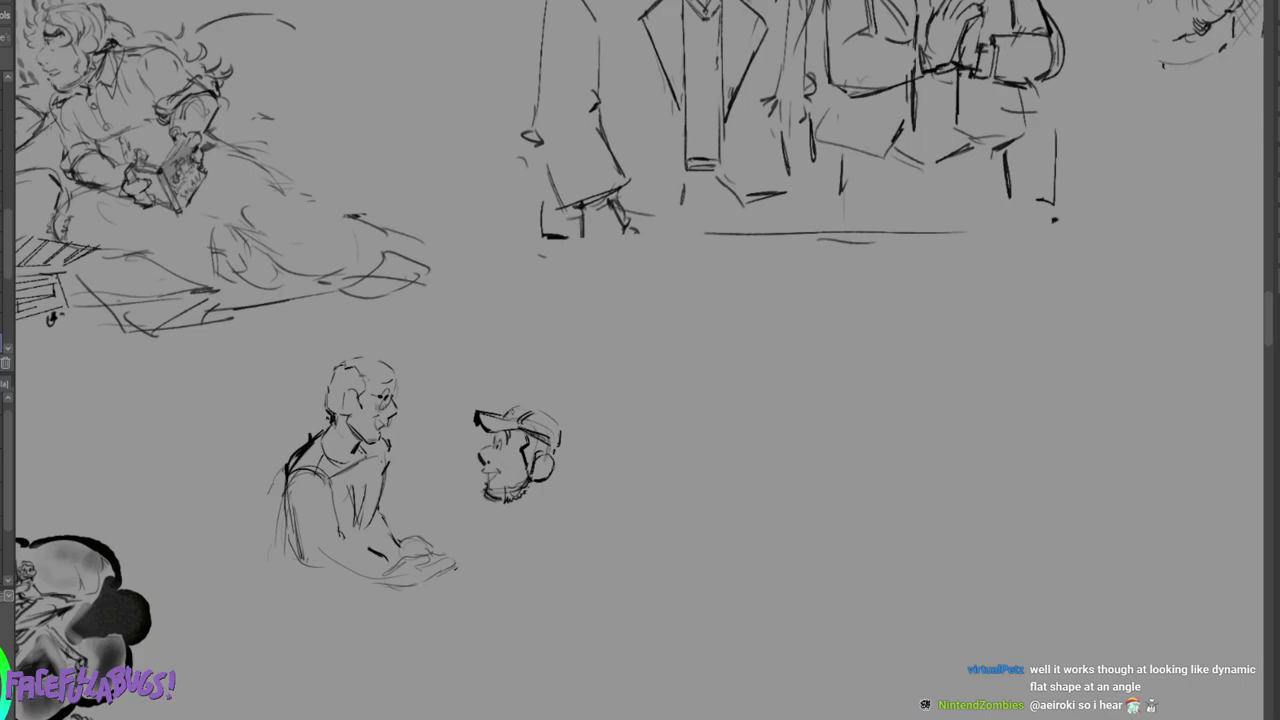
# Sketch long hair falling from the back of the cap and clean up lines around the mouth and beard.
pyautogui.moveTo(522, 406)
pyautogui.mouseDown()
pyautogui.moveTo(546, 406)
pyautogui.moveTo(568, 455)
pyautogui.moveTo(532, 470)
pyautogui.mouseUp()
pyautogui.moveTo(530, 484); pyautogui.dragTo(554, 506)
pyautogui.moveTo(566, 460); pyautogui.dragTo(575, 497)
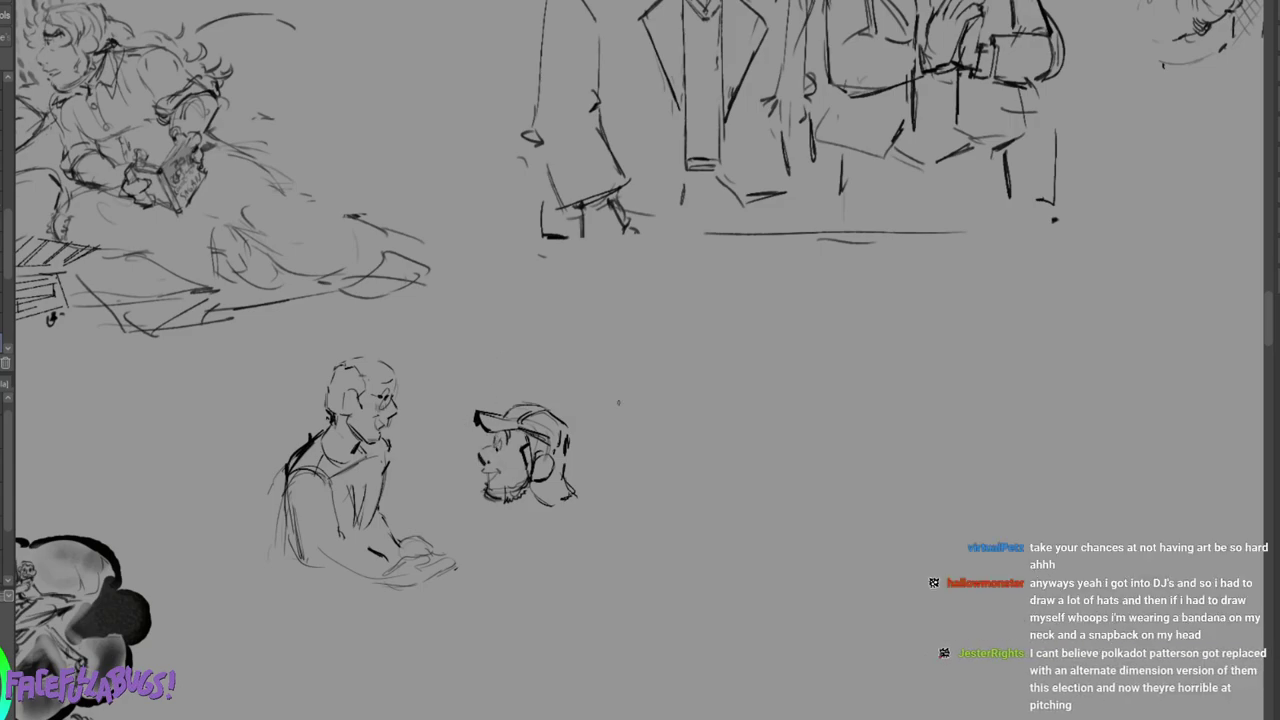
pyautogui.press('e')
pyautogui.moveTo(496, 481); pyautogui.dragTo(500, 474)
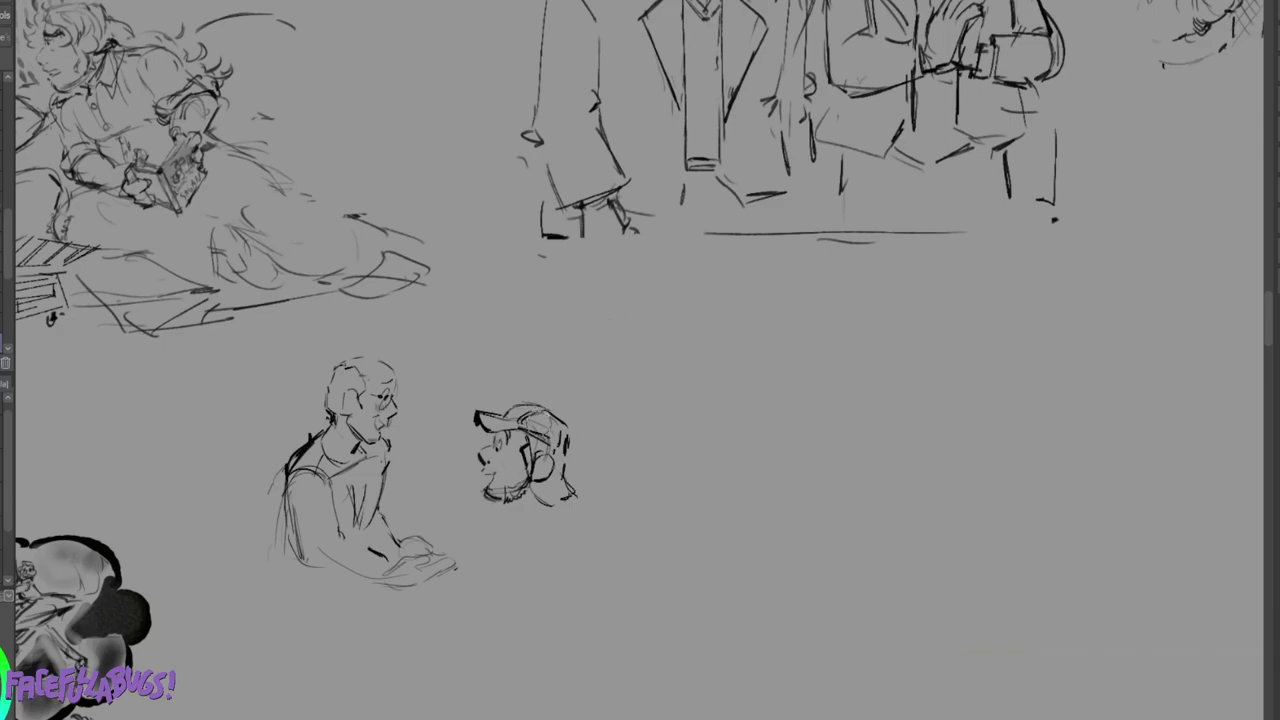
# Erase the capped head's ear and draw small frilly scallops along the brim, the front hair edge and under the jaw.
pyautogui.moveTo(537, 438)
pyautogui.mouseDown()
pyautogui.moveTo(530, 450)
pyautogui.moveTo(552, 474)
pyautogui.mouseUp()
pyautogui.moveTo(530, 460); pyautogui.dragTo(545, 503)
pyautogui.moveTo(479, 429)
pyautogui.mouseDown()
pyautogui.moveTo(514, 431)
pyautogui.moveTo(470, 426)
pyautogui.mouseUp()
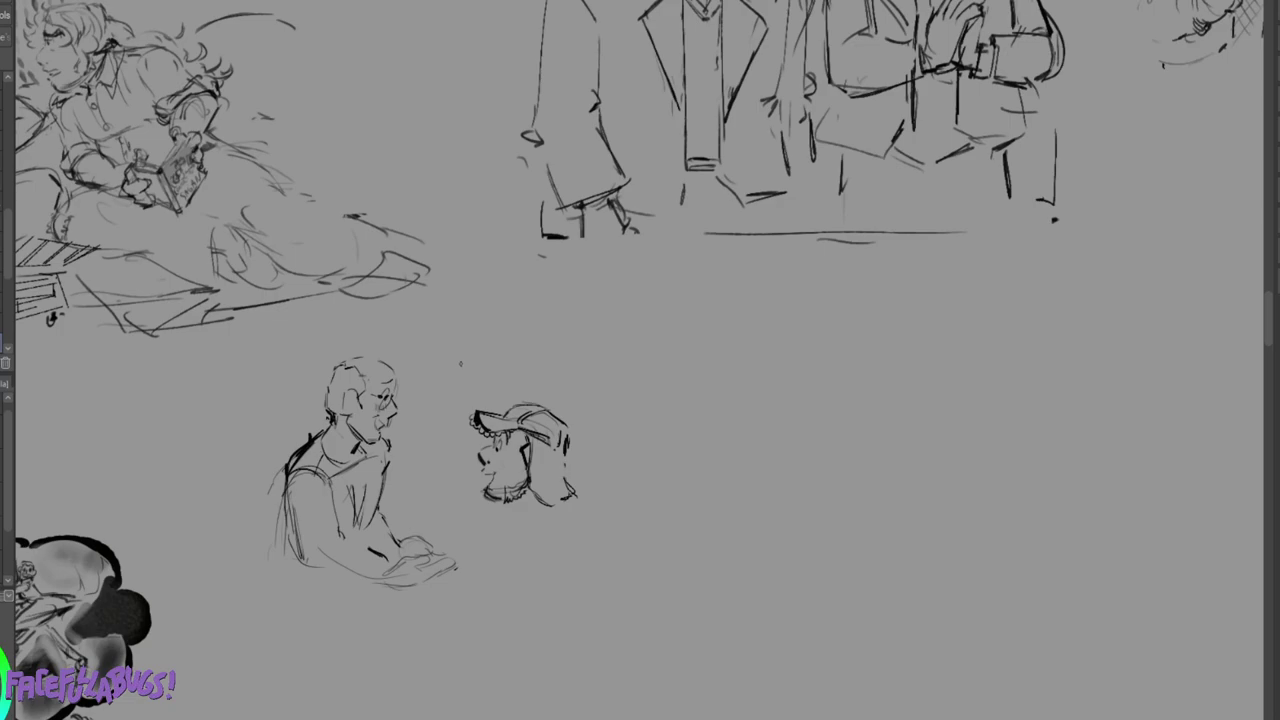
pyautogui.hotkey('ctrl', 'z')
pyautogui.moveTo(476, 418)
pyautogui.mouseDown()
pyautogui.moveTo(527, 447)
pyautogui.moveTo(530, 502)
pyautogui.moveTo(554, 509)
pyautogui.mouseUp()
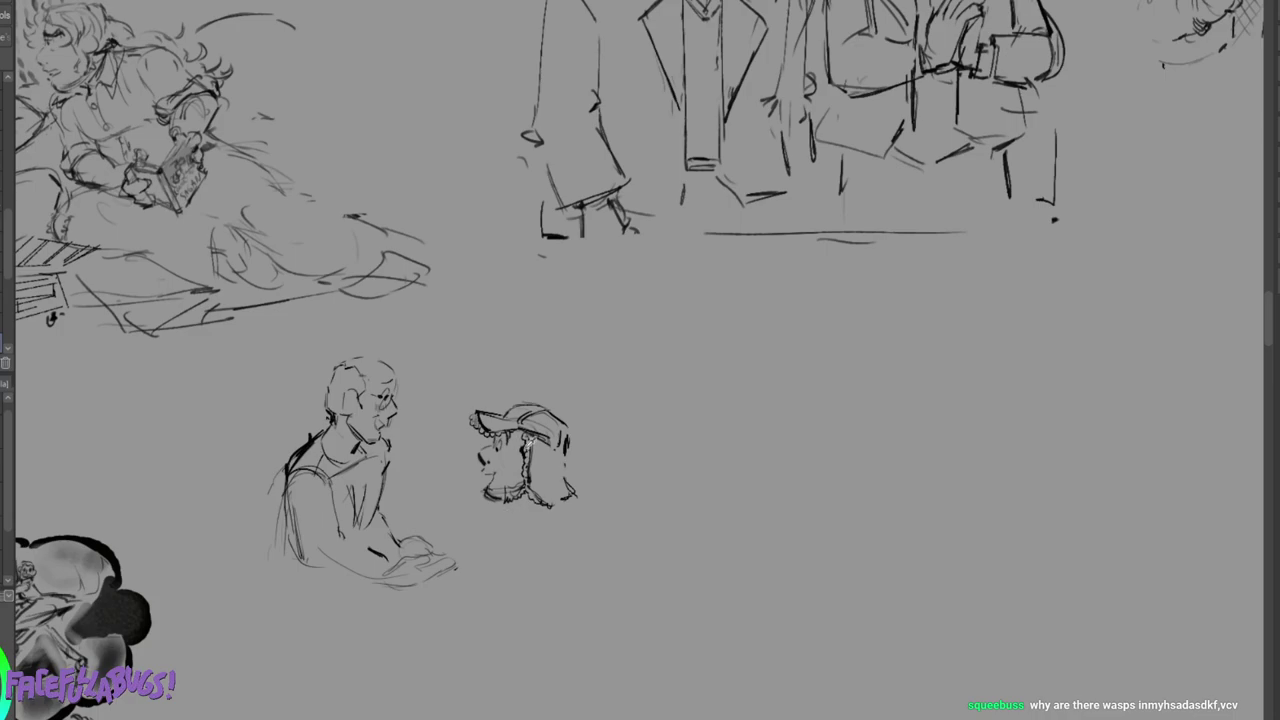
pyautogui.moveTo(508, 503); pyautogui.dragTo(504, 513)
pyautogui.moveTo(509, 505); pyautogui.dragTo(528, 519)
# Lasso the seated bespectacled man, scale him up slightly and clear the selection.
pyautogui.press('m')
pyautogui.moveTo(412, 352)
pyautogui.mouseDown()
pyautogui.moveTo(318, 333)
pyautogui.moveTo(490, 662)
pyautogui.moveTo(410, 345)
pyautogui.mouseUp()
pyautogui.hotkey('ctrl', 't')
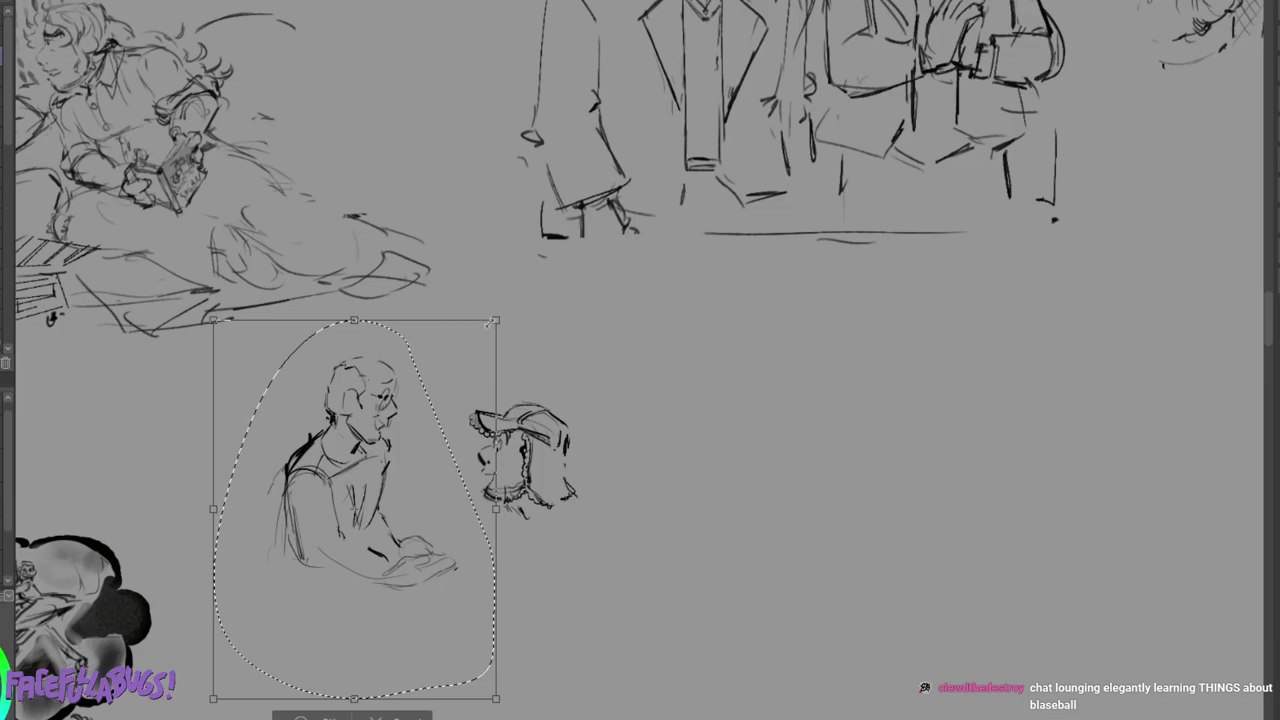
pyautogui.moveTo(507, 315); pyautogui.dragTo(507, 316)
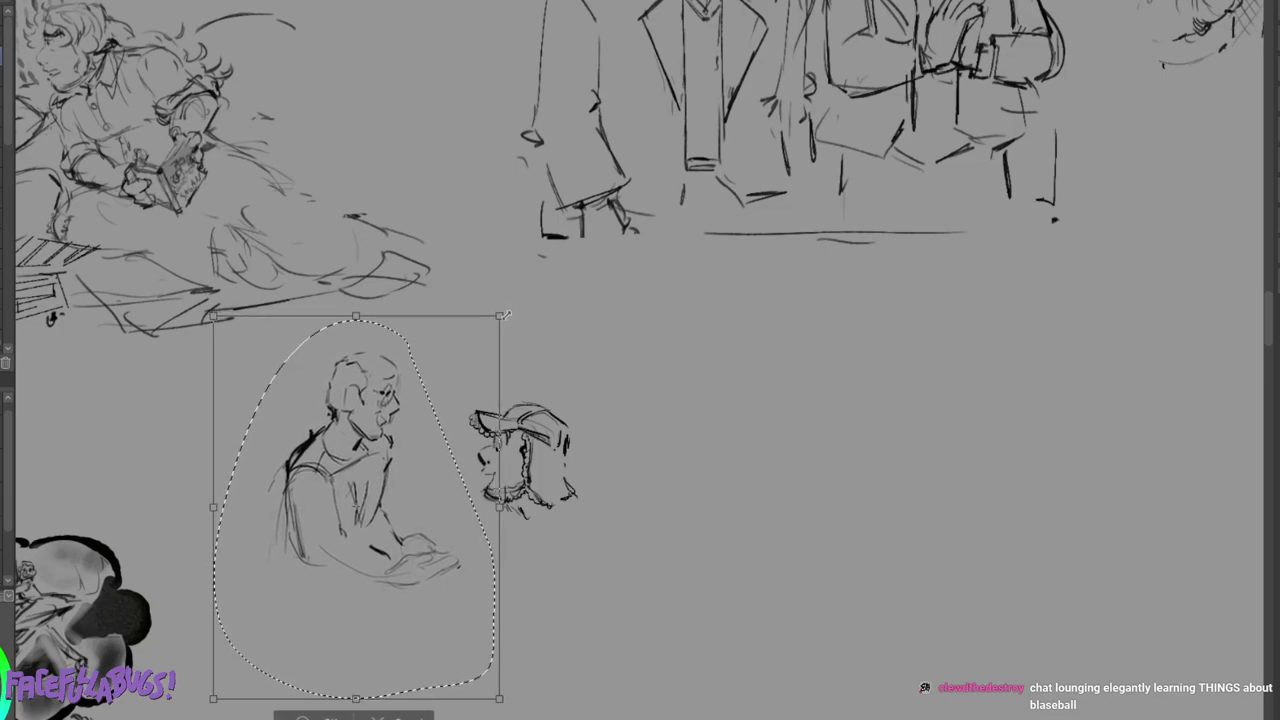
pyautogui.hotkey('ctrl', 'd')
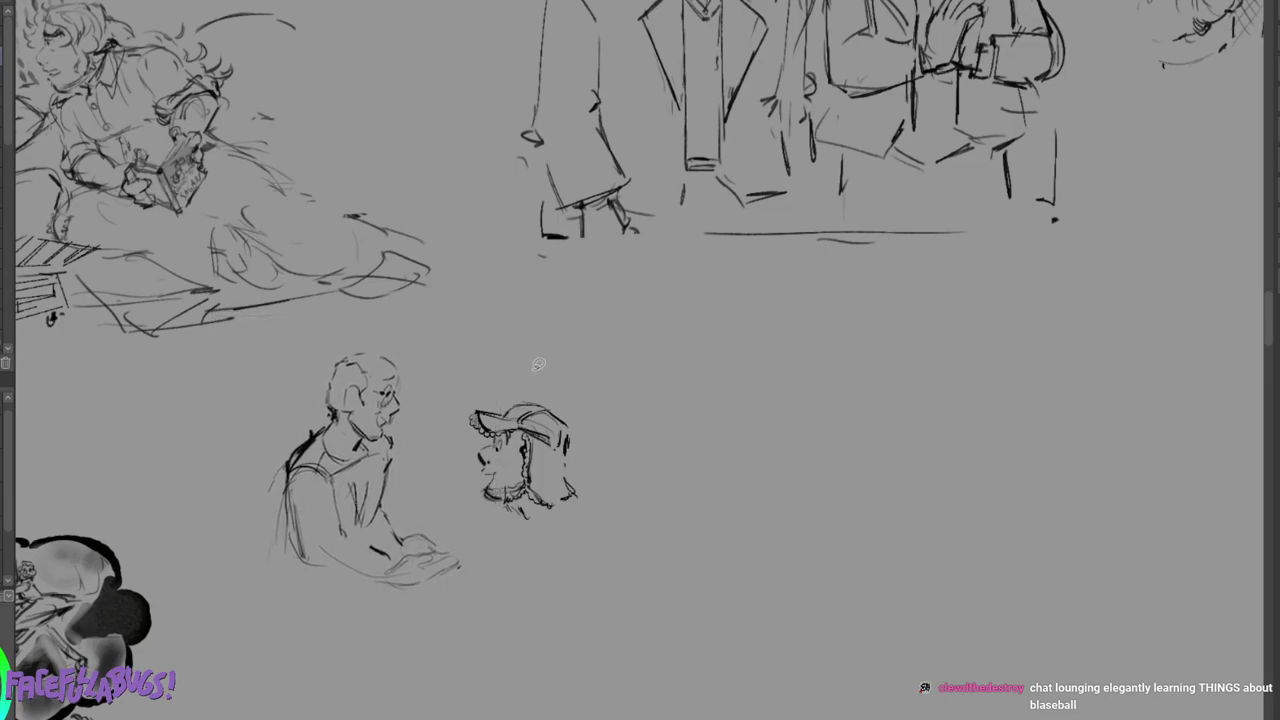
# Redraw the seated man's glasses and cheek, and give him an open smile.
pyautogui.press('p')
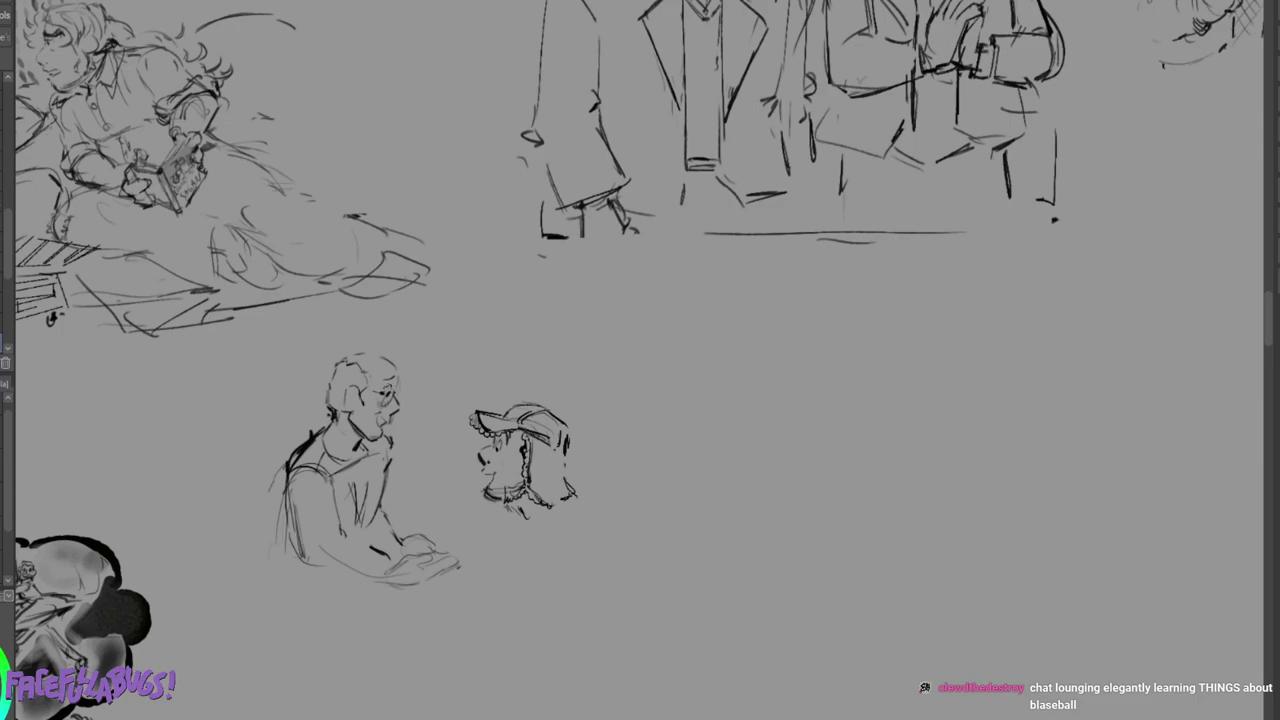
pyautogui.moveTo(387, 393); pyautogui.dragTo(381, 409)
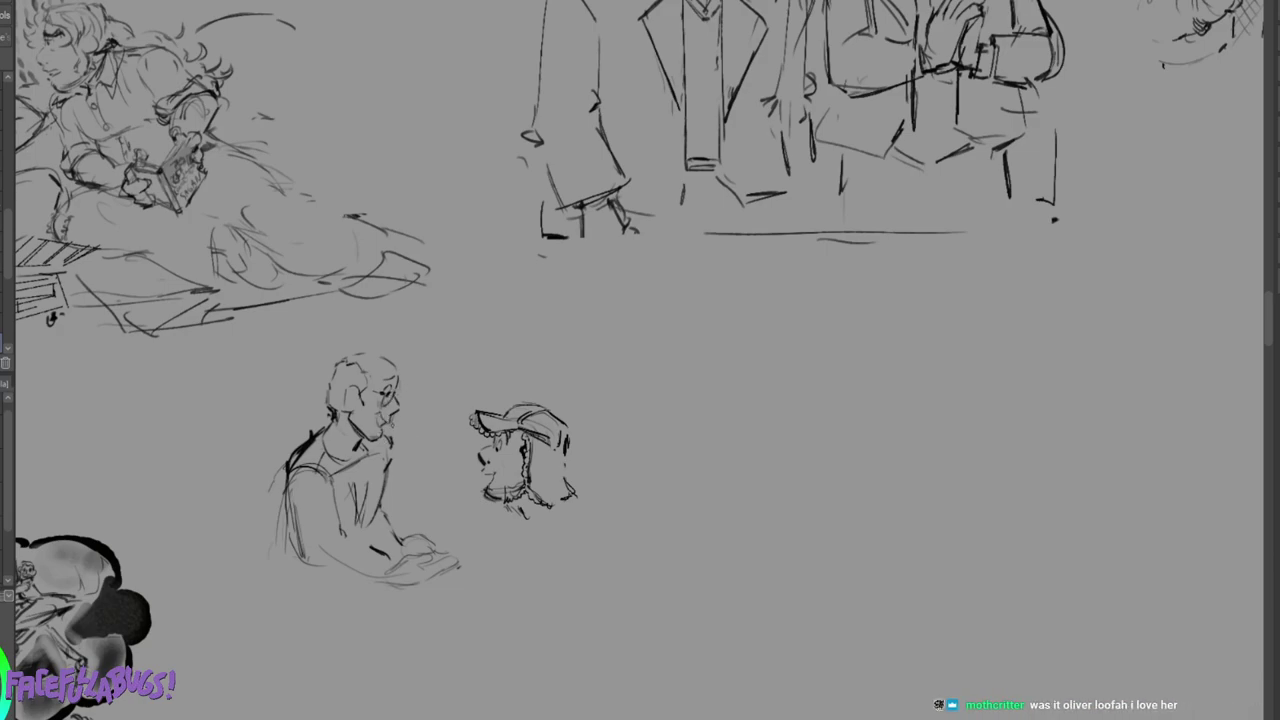
pyautogui.moveTo(379, 412); pyautogui.dragTo(382, 426)
# Try a rounded collar shape beneath the capped head, erase it, and retouch the back of the cap and the chin.
pyautogui.moveTo(513, 474)
pyautogui.mouseDown()
pyautogui.moveTo(495, 478)
pyautogui.moveTo(518, 510)
pyautogui.moveTo(491, 532)
pyautogui.moveTo(541, 504)
pyautogui.moveTo(502, 515)
pyautogui.moveTo(526, 504)
pyautogui.mouseUp()
pyautogui.press('e')
pyautogui.moveTo(553, 445); pyautogui.dragTo(560, 422)
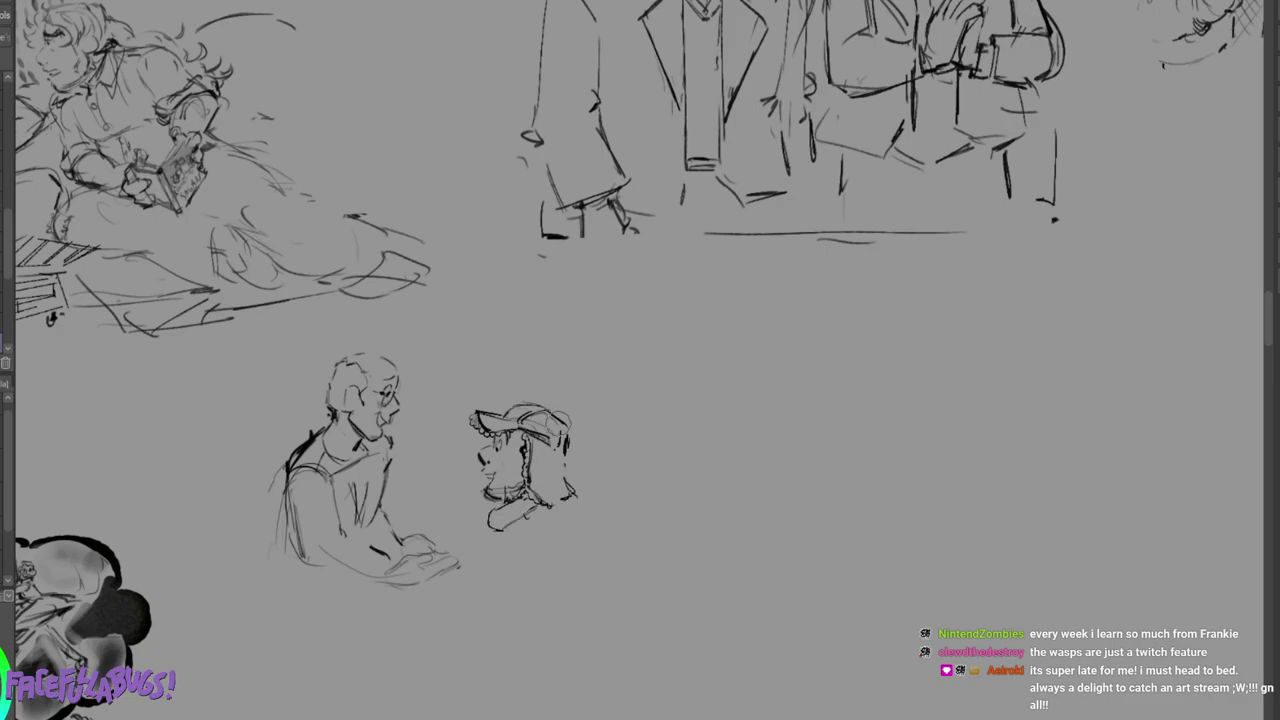
pyautogui.moveTo(554, 414); pyautogui.dragTo(566, 437)
pyautogui.moveTo(498, 537)
pyautogui.mouseDown()
pyautogui.moveTo(520, 545)
pyautogui.moveTo(565, 509)
pyautogui.mouseUp()
pyautogui.press('e')
pyautogui.moveTo(486, 528)
pyautogui.mouseDown()
pyautogui.moveTo(519, 518)
pyautogui.moveTo(500, 540)
pyautogui.mouseUp()
pyautogui.press('p')
pyautogui.moveTo(486, 481)
pyautogui.mouseDown()
pyautogui.moveTo(504, 492)
pyautogui.moveTo(479, 490)
pyautogui.mouseUp()
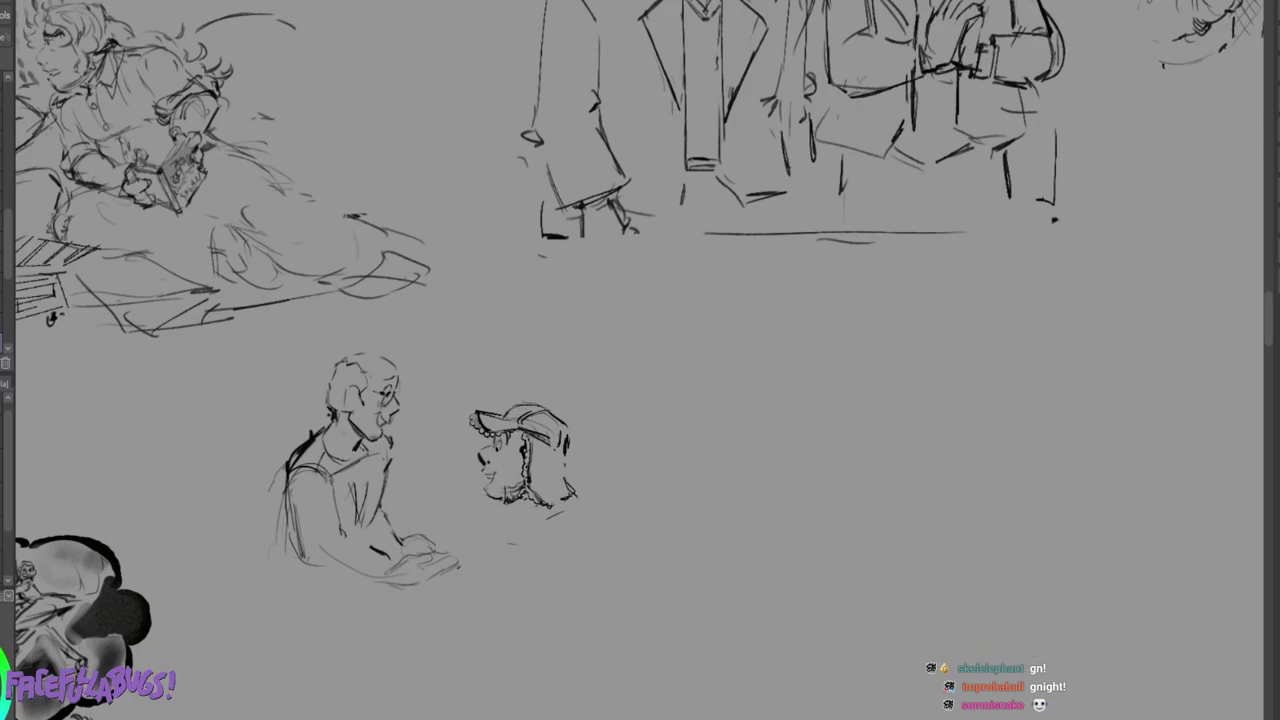
# Erase the dark beard strokes on the capped head, then add light cheek shading and small neck marks.
pyautogui.press('e')
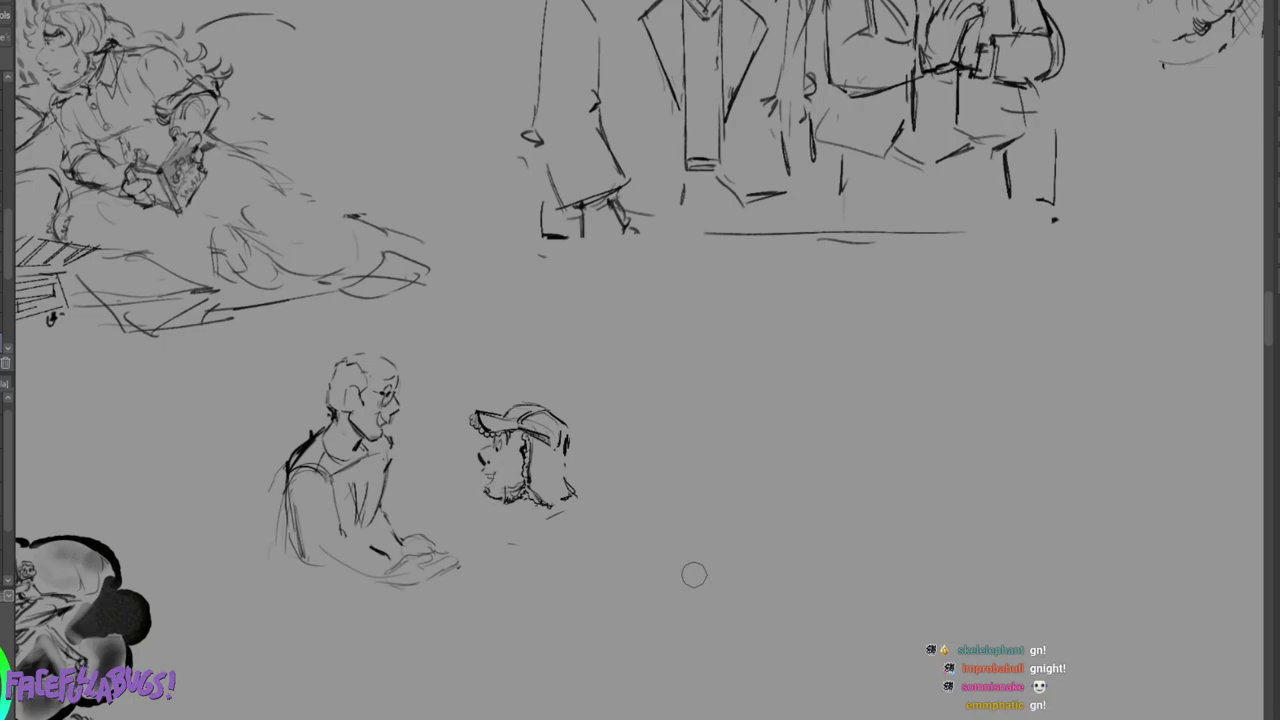
pyautogui.moveTo(511, 485); pyautogui.dragTo(517, 500)
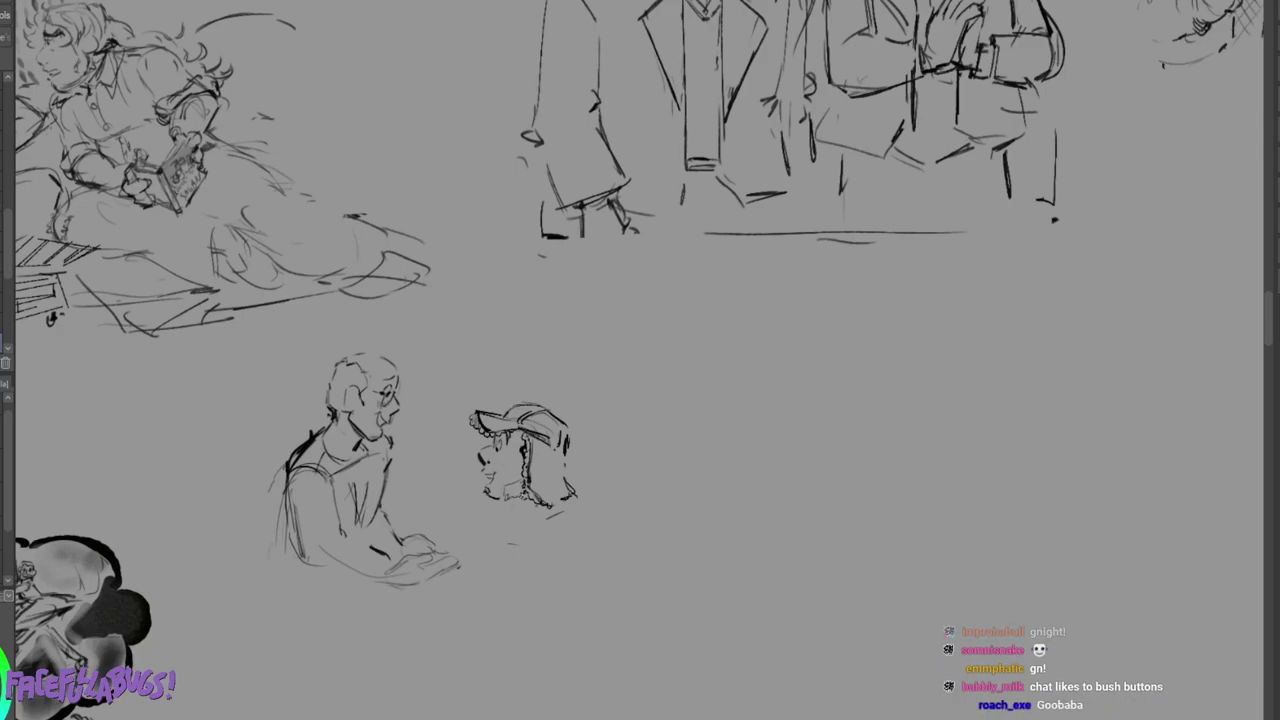
pyautogui.moveTo(496, 454); pyautogui.dragTo(502, 459)
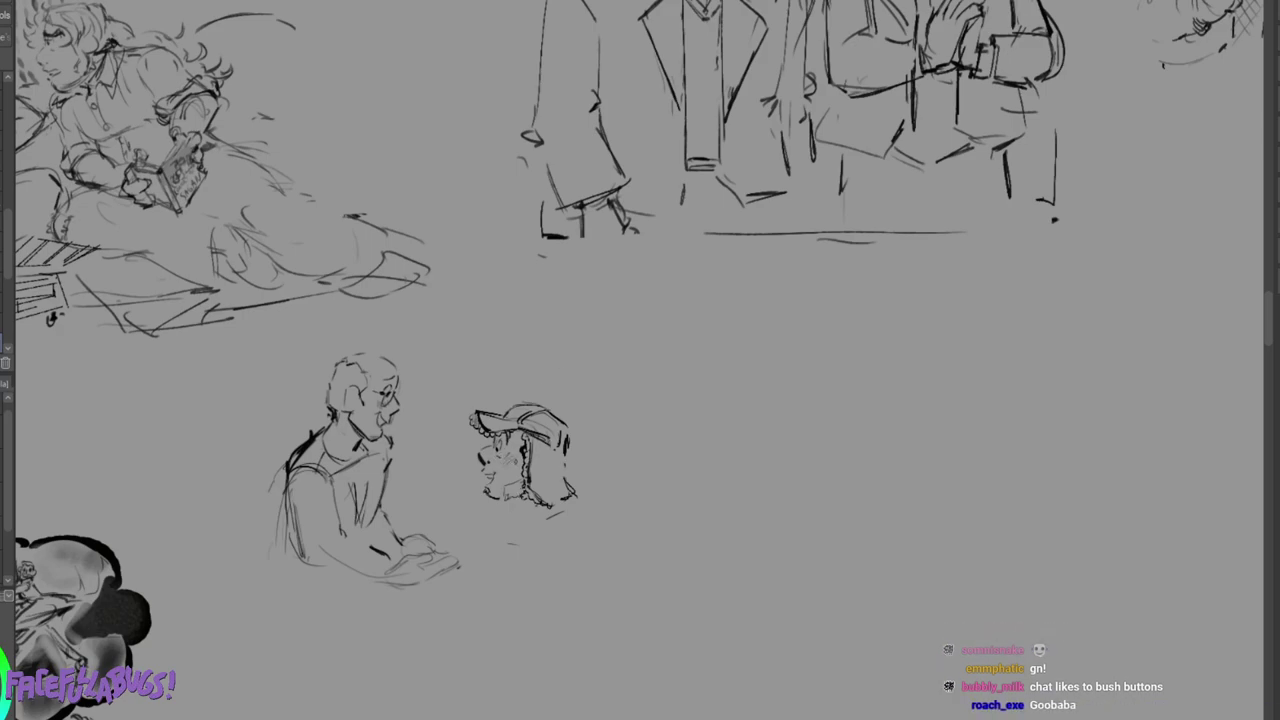
pyautogui.moveTo(514, 454); pyautogui.dragTo(507, 468)
pyautogui.moveTo(514, 505); pyautogui.dragTo(518, 511)
pyautogui.moveTo(525, 512); pyautogui.dragTo(528, 516)
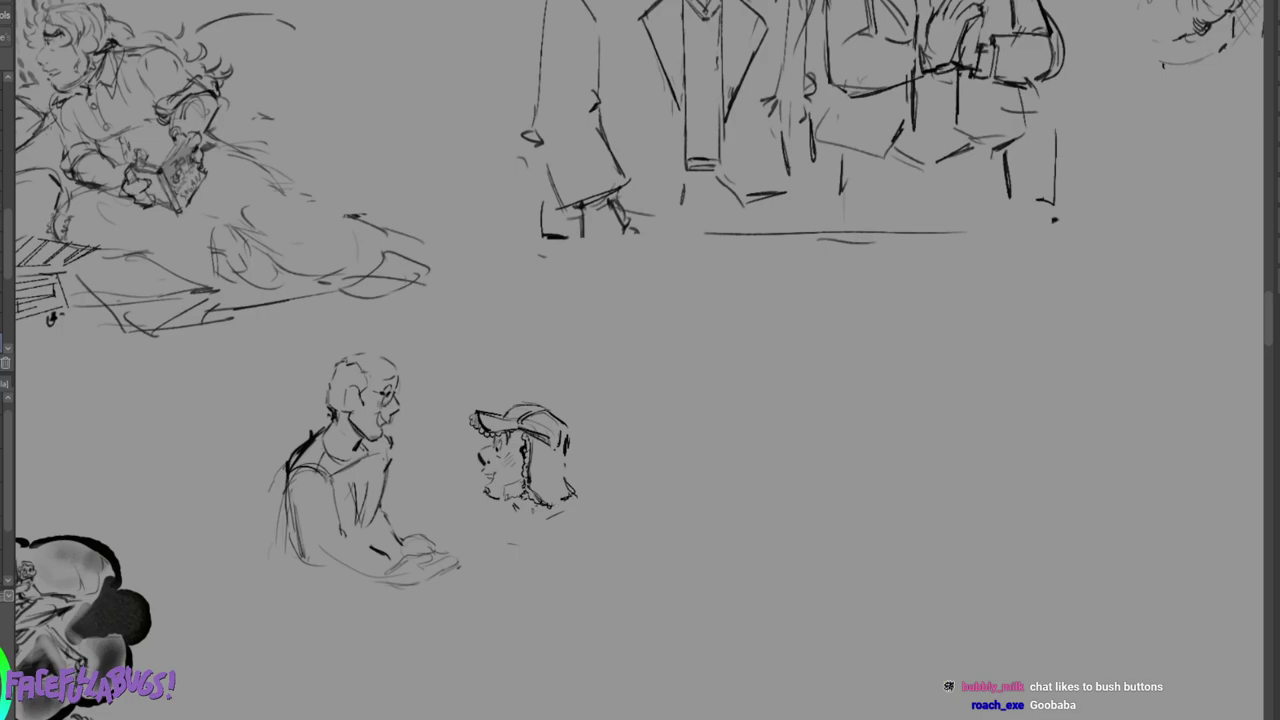
# Redraw the seated man's ear and add a pointed shirt collar around his neck.
pyautogui.moveTo(342, 403); pyautogui.dragTo(353, 413)
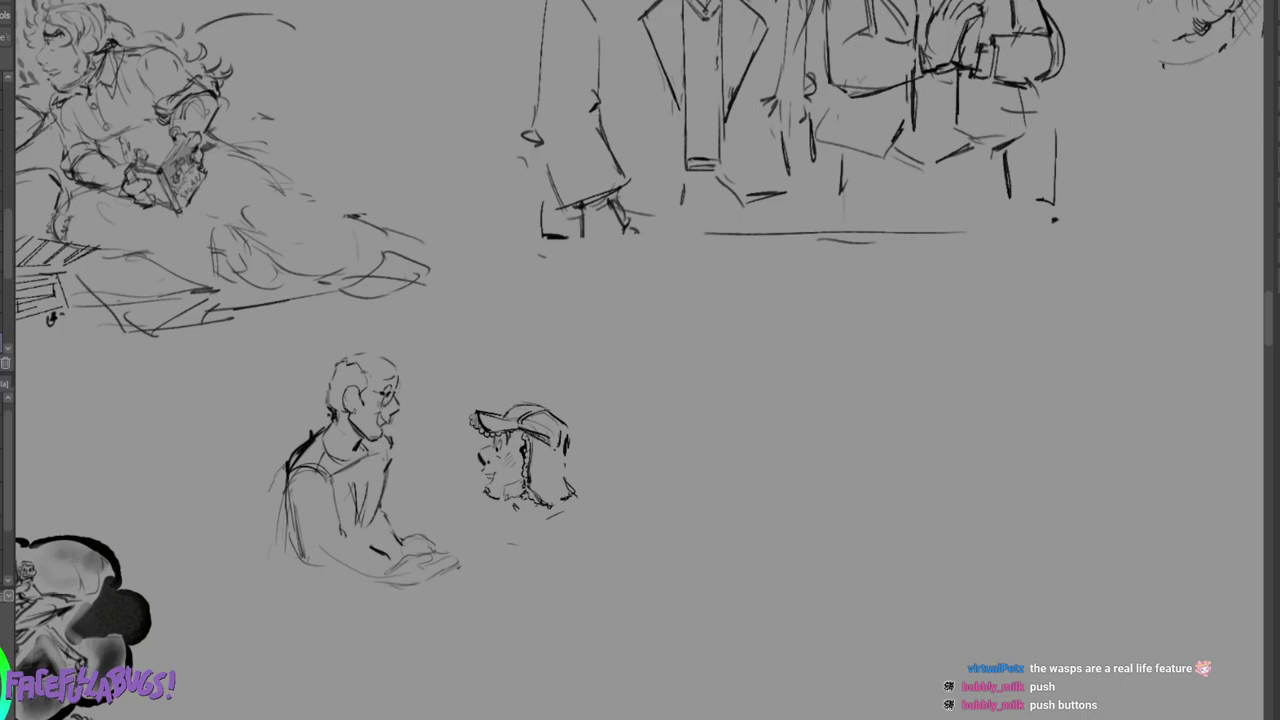
pyautogui.moveTo(357, 394); pyautogui.dragTo(364, 401)
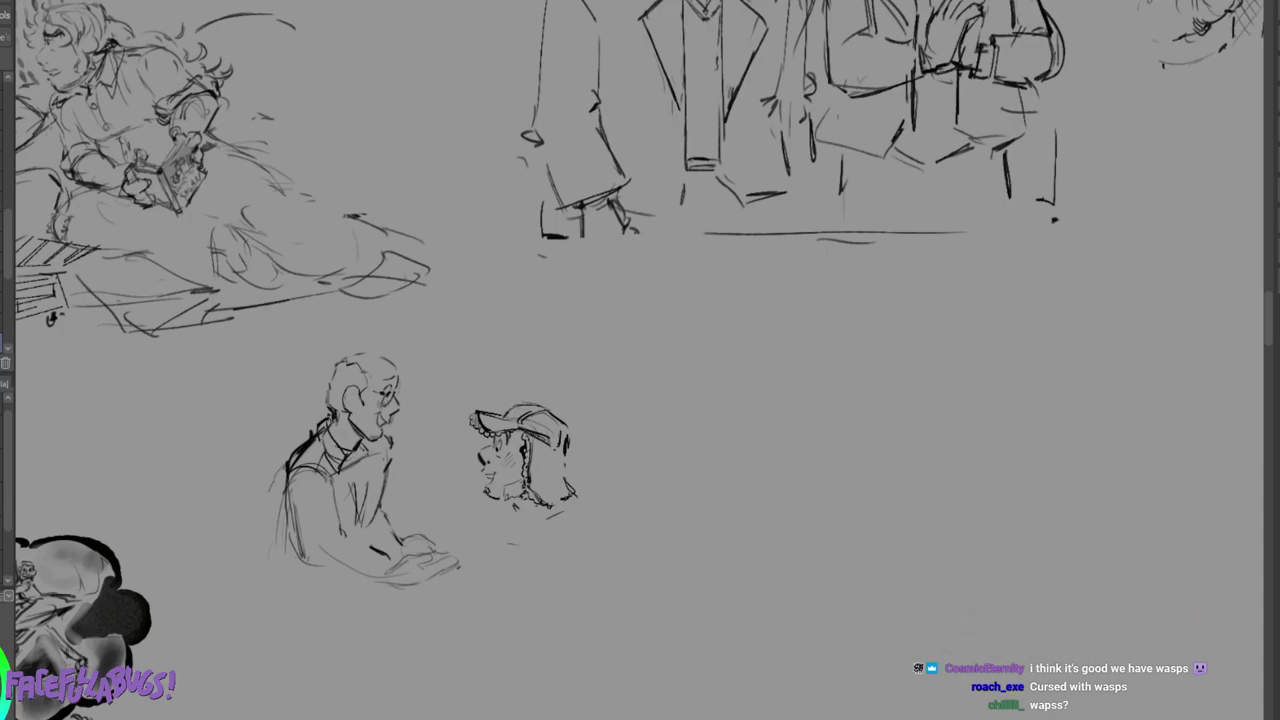
pyautogui.moveTo(374, 442); pyautogui.dragTo(376, 459)
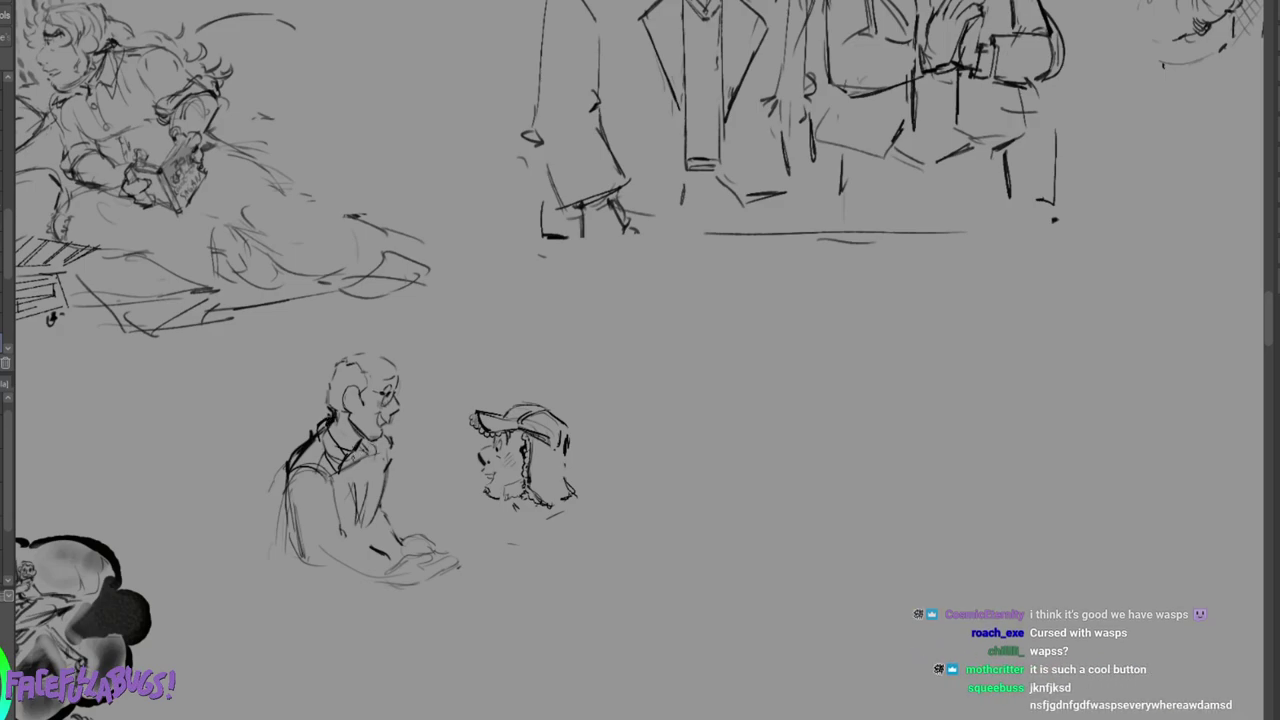
pyautogui.moveTo(331, 435)
pyautogui.mouseDown()
pyautogui.moveTo(356, 451)
pyautogui.moveTo(339, 471)
pyautogui.mouseUp()
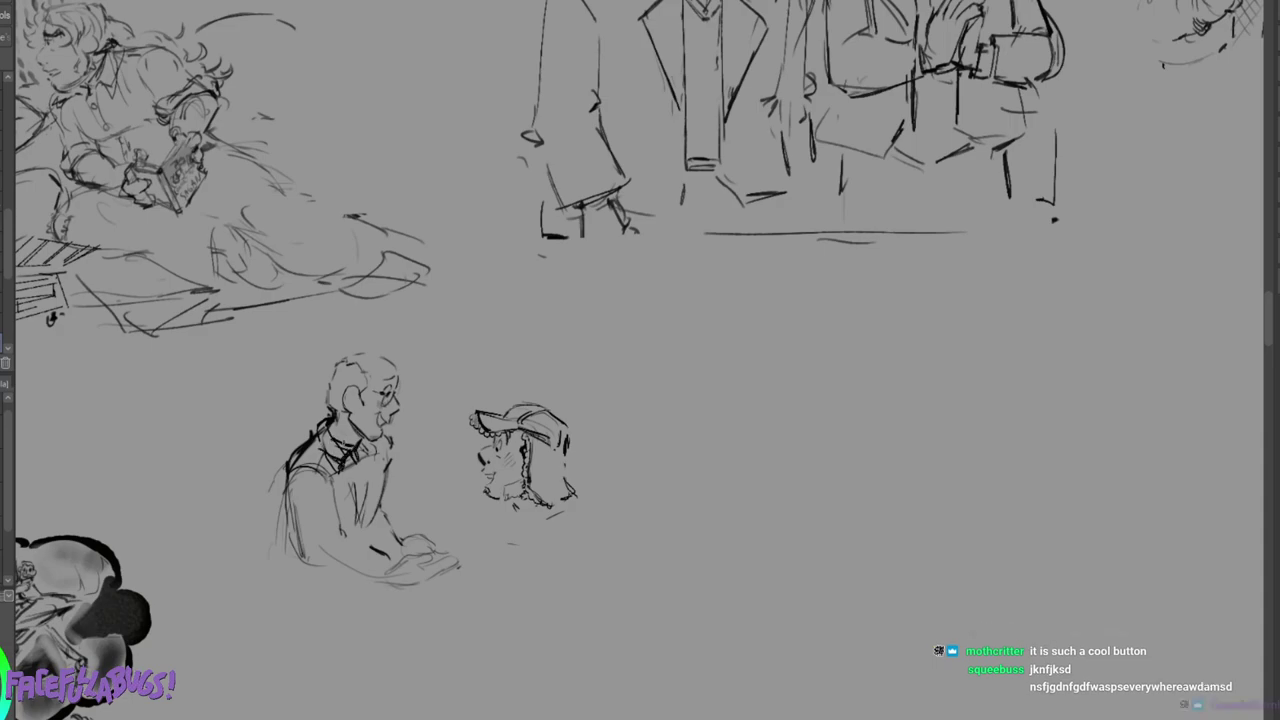
pyautogui.hotkey('ctrl', 'z')
pyautogui.moveTo(332, 402)
pyautogui.mouseDown()
pyautogui.moveTo(316, 444)
pyautogui.moveTo(332, 444)
pyautogui.moveTo(320, 440)
pyautogui.moveTo(326, 424)
pyautogui.moveTo(342, 468)
pyautogui.mouseUp()
pyautogui.moveTo(354, 447)
pyautogui.mouseDown()
pyautogui.moveTo(342, 469)
pyautogui.moveTo(386, 444)
pyautogui.mouseUp()
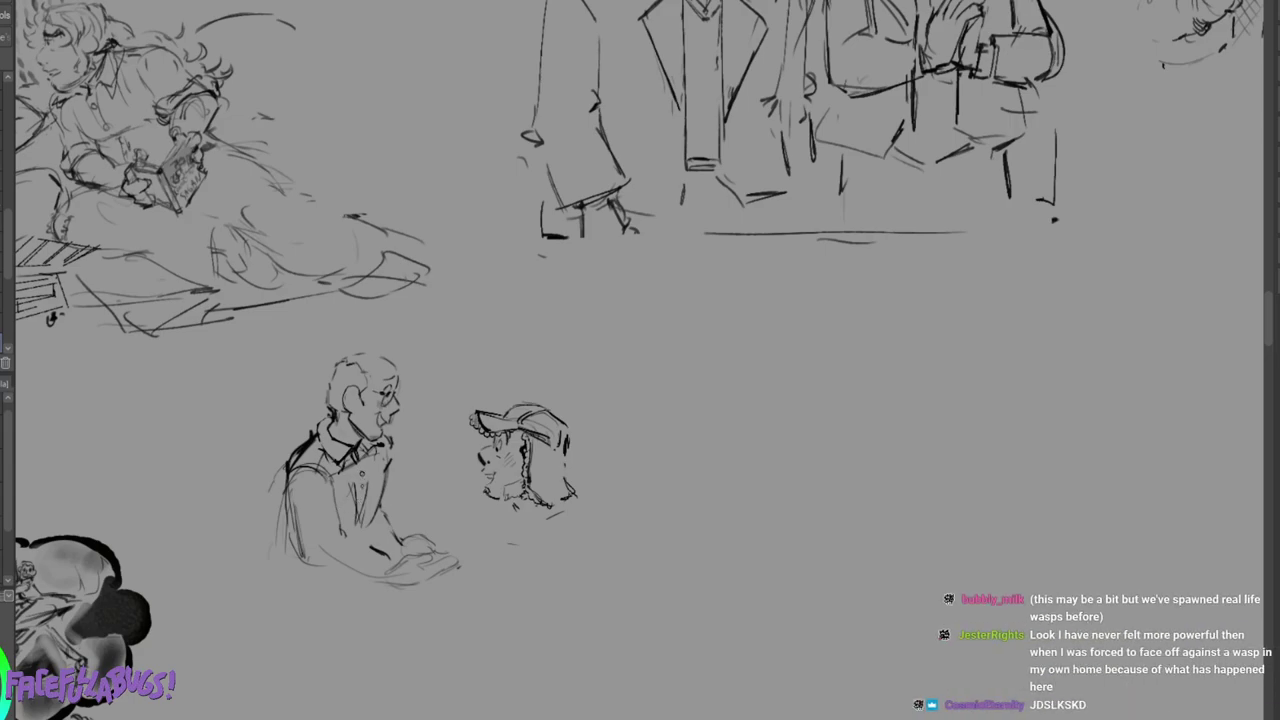
# Erase the stray back and chest lines, connect the glasses to the ear, and redraw the seated man's upper back.
pyautogui.moveTo(374, 466)
pyautogui.mouseDown()
pyautogui.moveTo(370, 498)
pyautogui.moveTo(346, 498)
pyautogui.moveTo(302, 452)
pyautogui.moveTo(308, 437)
pyautogui.moveTo(272, 472)
pyautogui.moveTo(262, 539)
pyautogui.mouseUp()
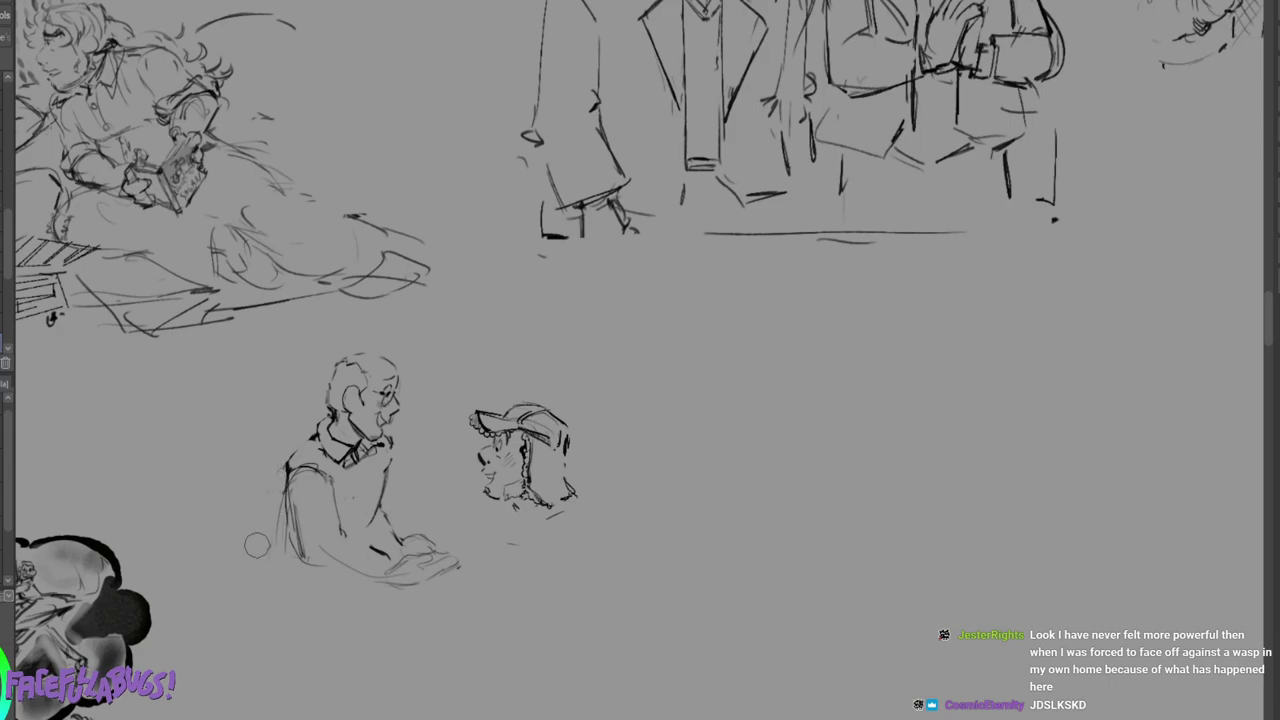
pyautogui.moveTo(370, 438); pyautogui.dragTo(357, 426)
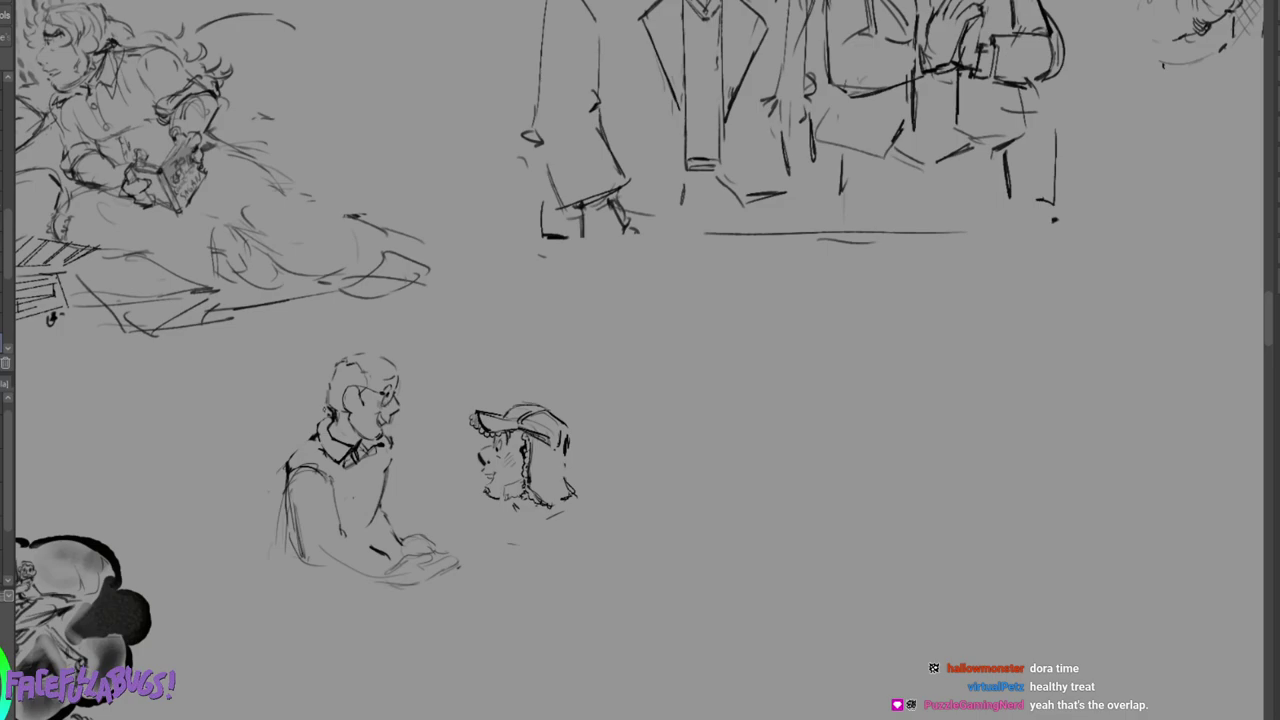
pyautogui.moveTo(318, 426); pyautogui.dragTo(287, 475)
# Rework the seated man's mouth into an open smile and erase excess lines around the jaw and neck.
pyautogui.moveTo(385, 436)
pyautogui.mouseDown()
pyautogui.moveTo(392, 450)
pyautogui.moveTo(354, 466)
pyautogui.moveTo(377, 417)
pyautogui.mouseUp()
pyautogui.press('e')
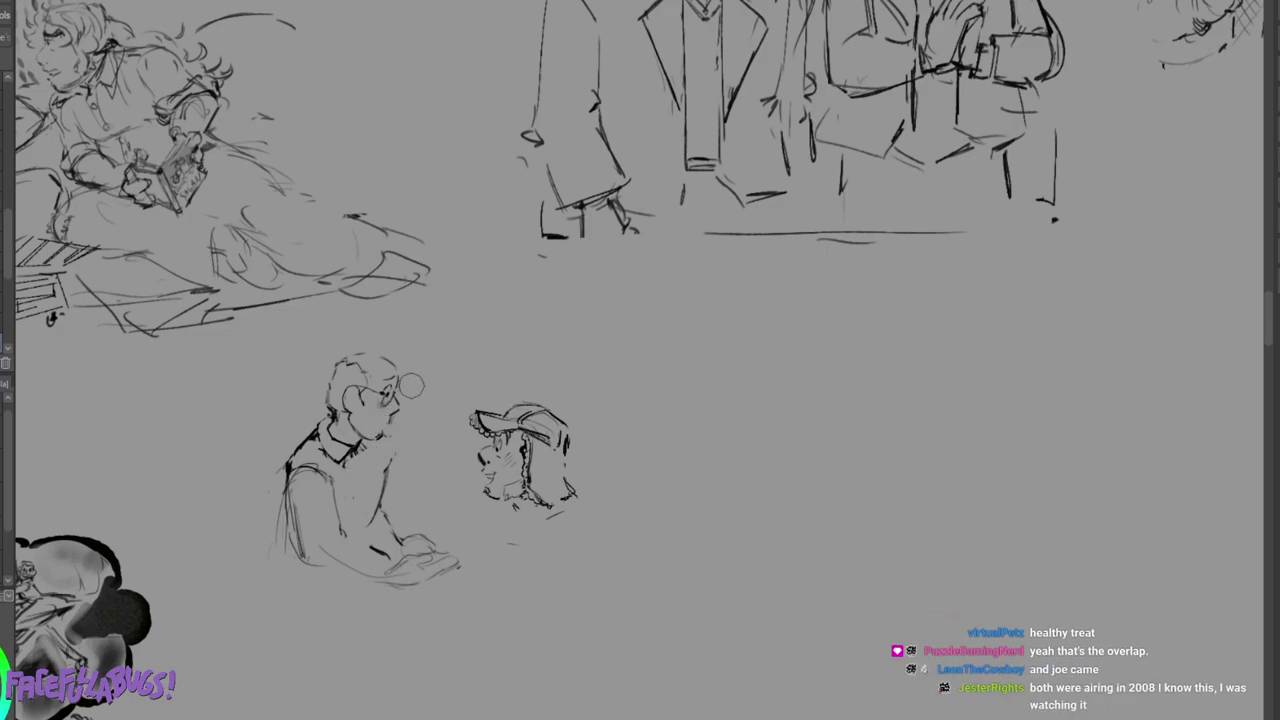
pyautogui.moveTo(374, 415); pyautogui.dragTo(390, 420)
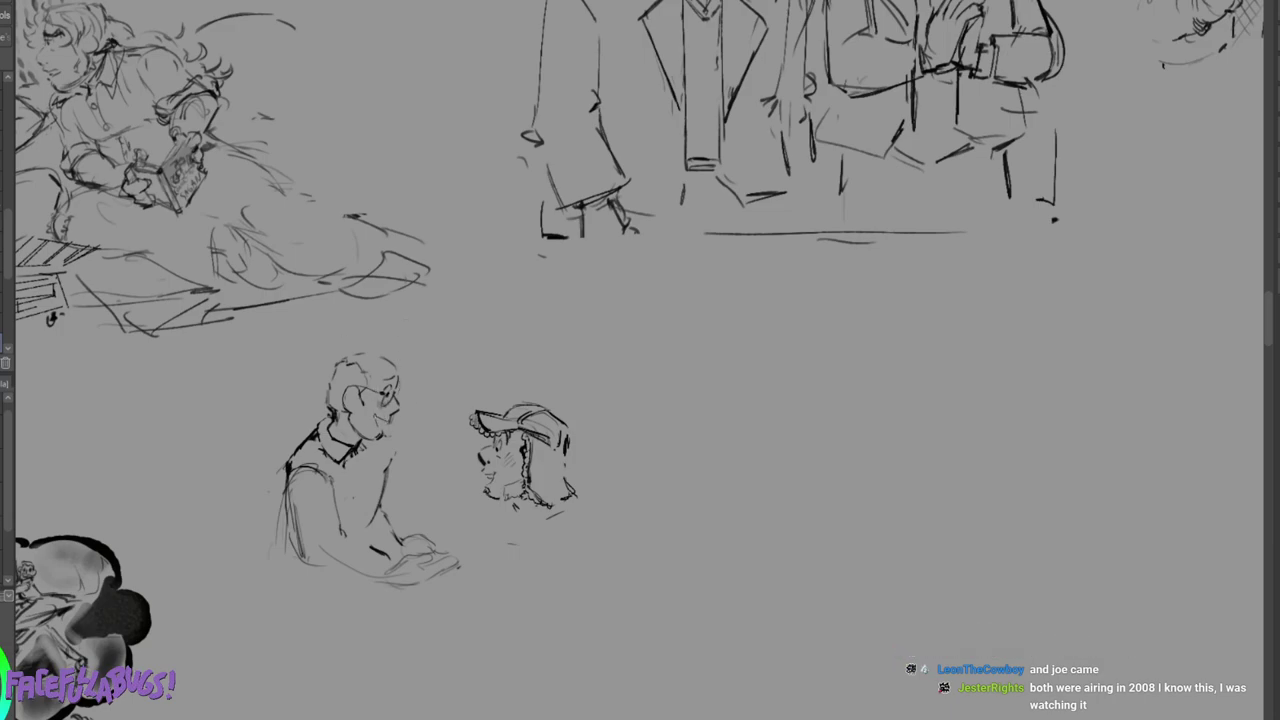
pyautogui.hotkey('ctrl', 'z')
pyautogui.hotkey('ctrl', 'z')
pyautogui.moveTo(376, 419); pyautogui.dragTo(387, 427)
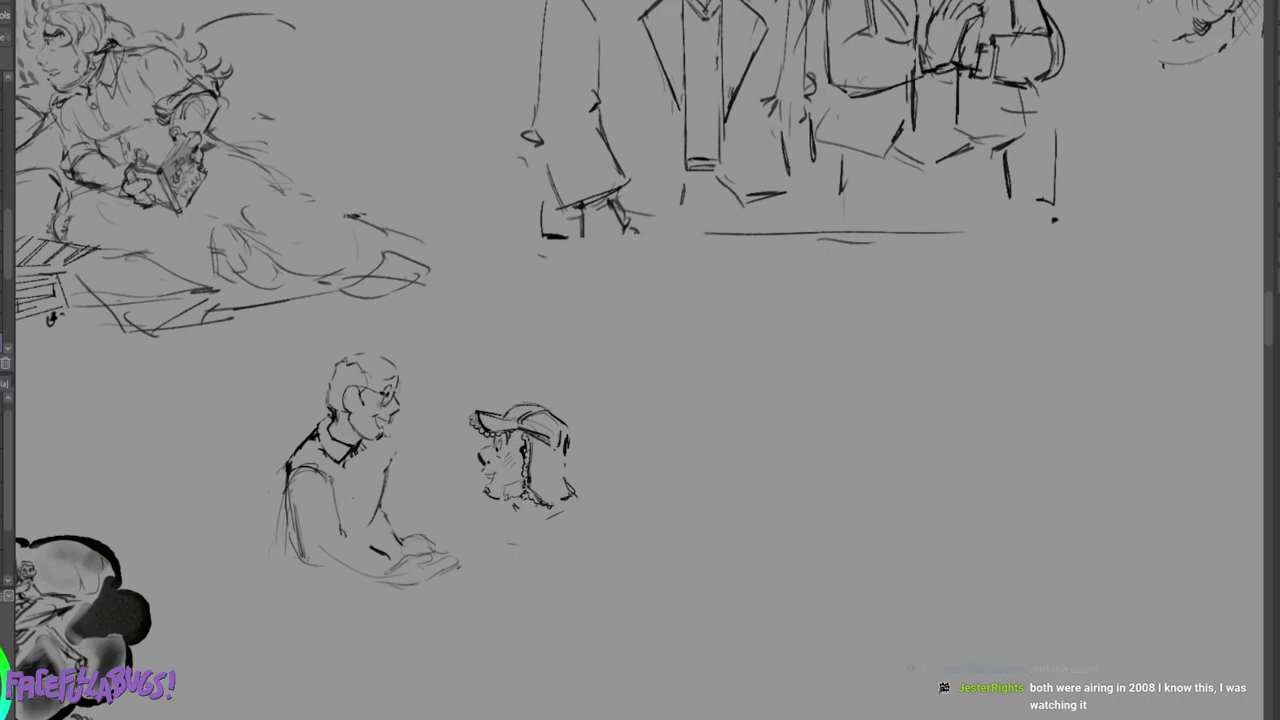
pyautogui.press('e')
pyautogui.moveTo(376, 442)
pyautogui.mouseDown()
pyautogui.moveTo(387, 438)
pyautogui.moveTo(352, 418)
pyautogui.mouseUp()
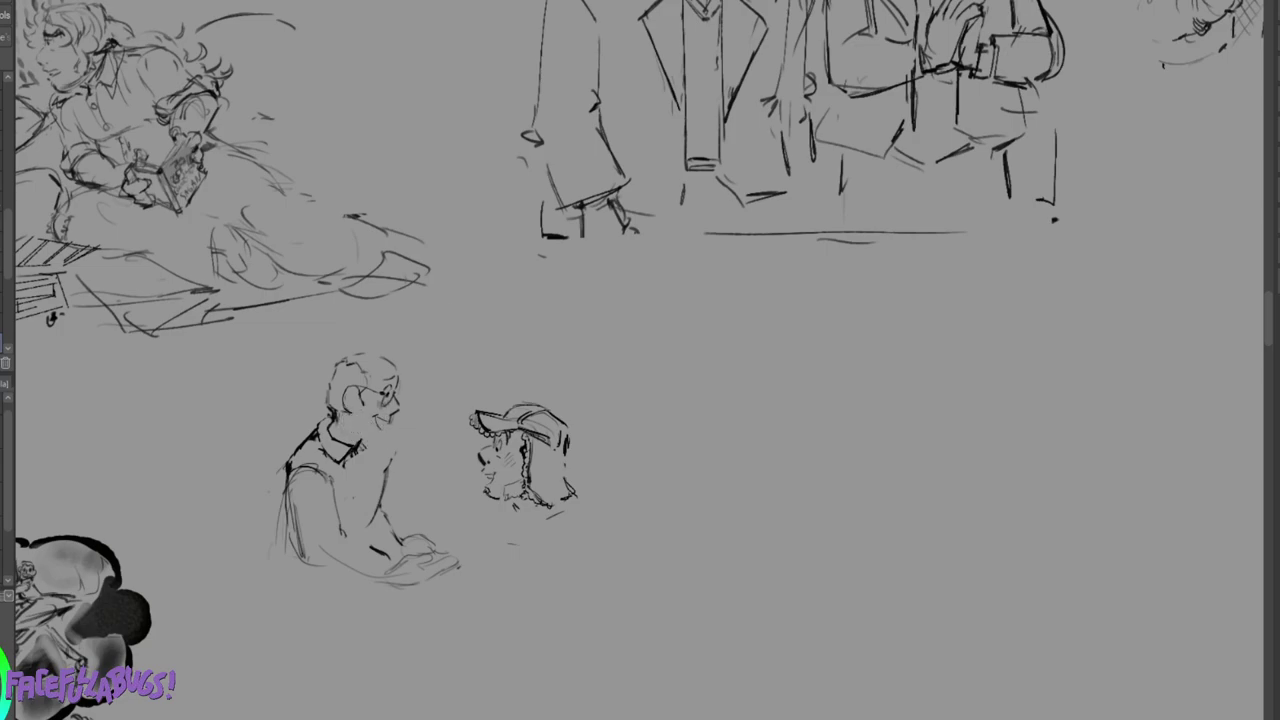
# Doodle two front-facing heads in the empty area, one long and deadpan, the other a smaller oval with a frown.
pyautogui.moveTo(762, 398)
pyautogui.mouseDown()
pyautogui.moveTo(798, 357)
pyautogui.moveTo(814, 418)
pyautogui.mouseUp()
pyautogui.moveTo(800, 364)
pyautogui.mouseDown()
pyautogui.moveTo(793, 423)
pyautogui.moveTo(762, 396)
pyautogui.moveTo(768, 438)
pyautogui.mouseUp()
pyautogui.moveTo(768, 386); pyautogui.dragTo(795, 379)
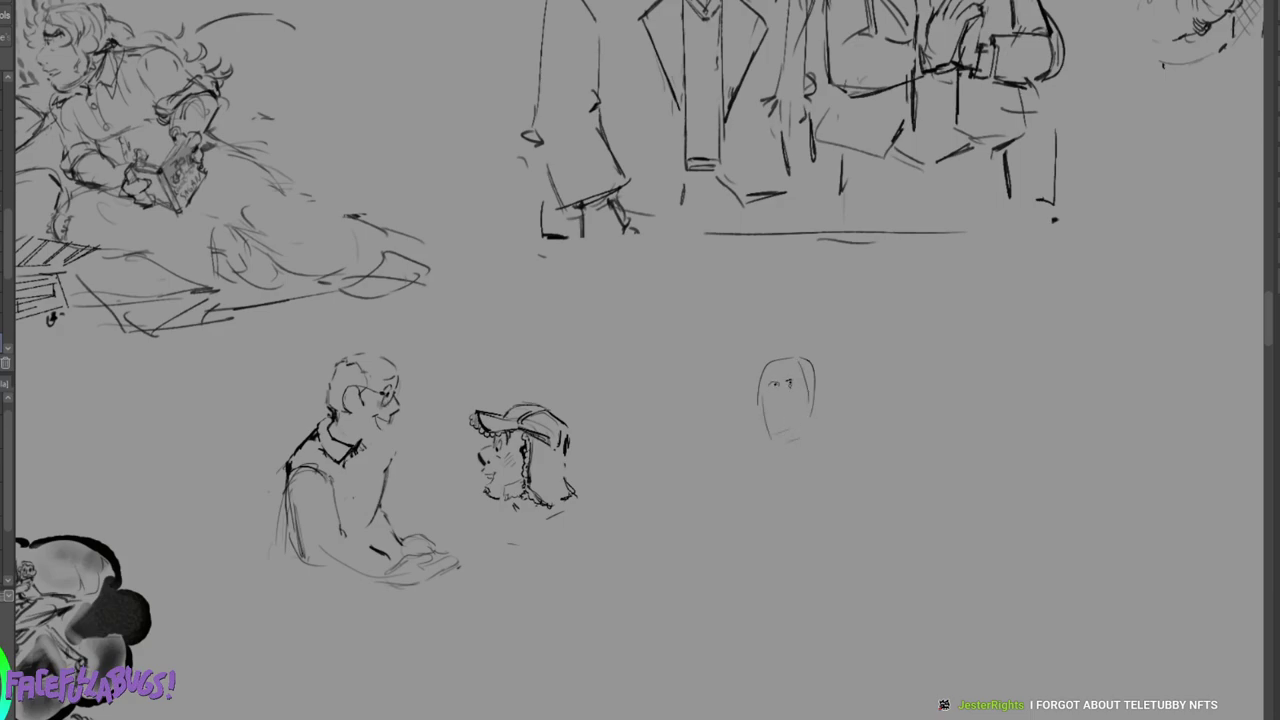
pyautogui.moveTo(787, 385); pyautogui.dragTo(773, 371)
pyautogui.moveTo(860, 343)
pyautogui.mouseDown()
pyautogui.moveTo(848, 400)
pyautogui.moveTo(878, 406)
pyautogui.moveTo(862, 364)
pyautogui.moveTo(881, 354)
pyautogui.moveTo(865, 356)
pyautogui.moveTo(879, 393)
pyautogui.mouseUp()
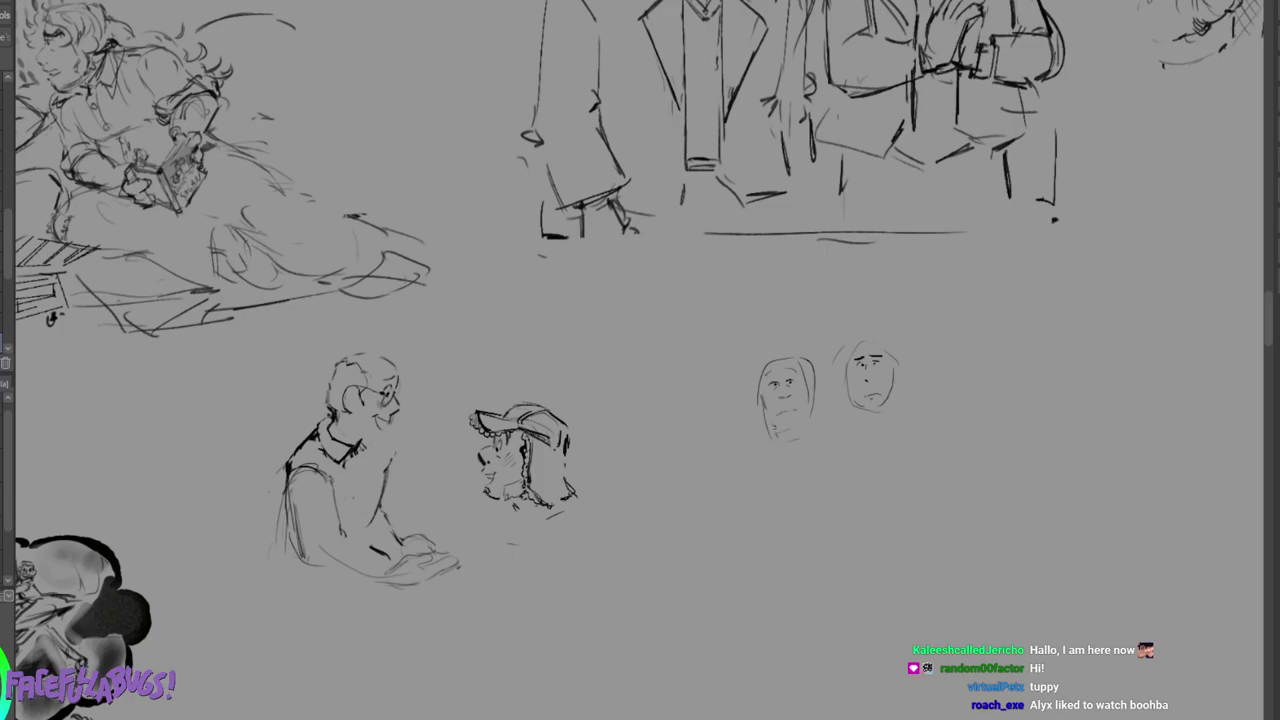
# Add ears, a neck, broad shoulders and a raised arm to the long deadpan head doodle.
pyautogui.moveTo(758, 406); pyautogui.dragTo(756, 423)
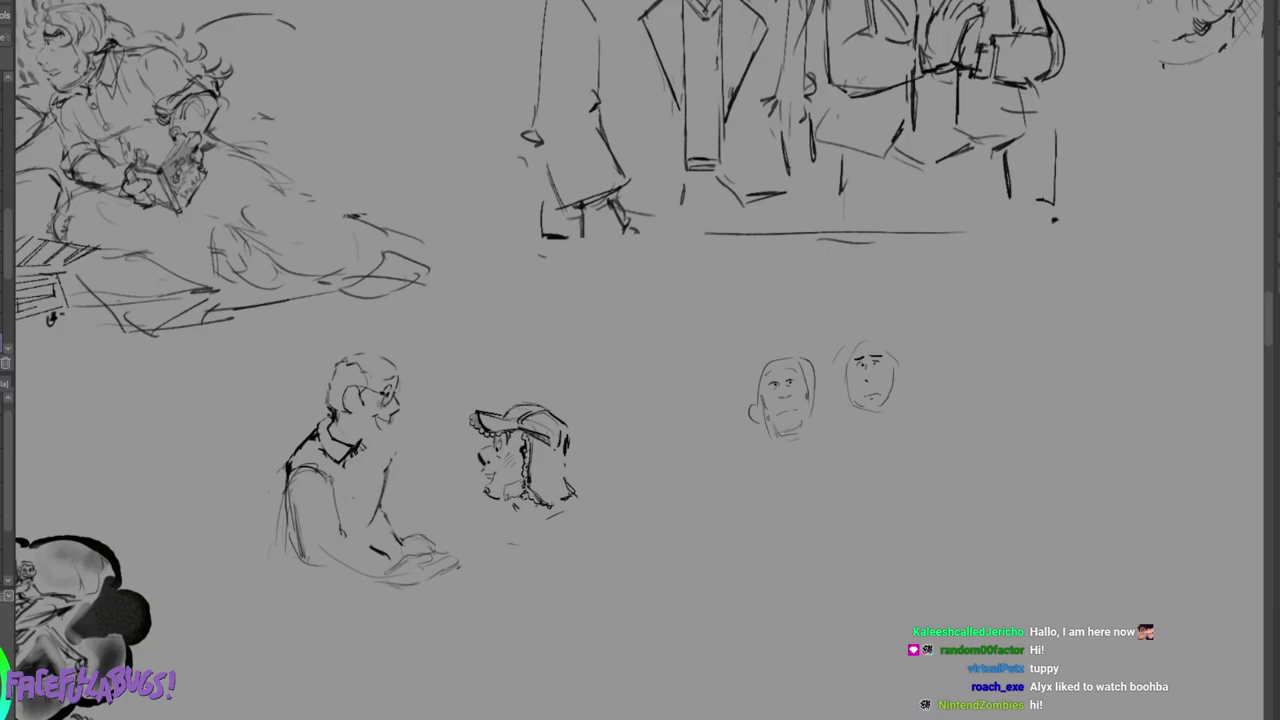
pyautogui.moveTo(816, 393); pyautogui.dragTo(820, 407)
pyautogui.click(770, 455)
pyautogui.moveTo(734, 400); pyautogui.dragTo(700, 448)
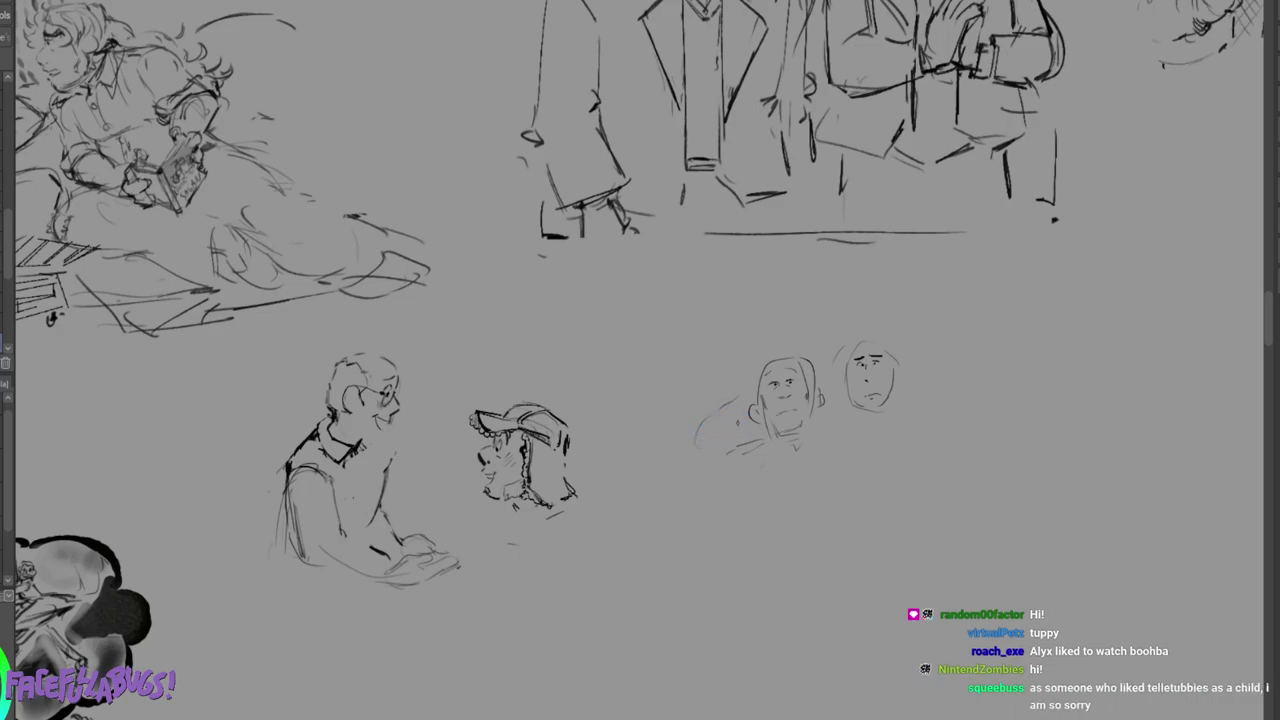
pyautogui.moveTo(757, 415)
pyautogui.mouseDown()
pyautogui.moveTo(692, 440)
pyautogui.moveTo(757, 480)
pyautogui.mouseUp()
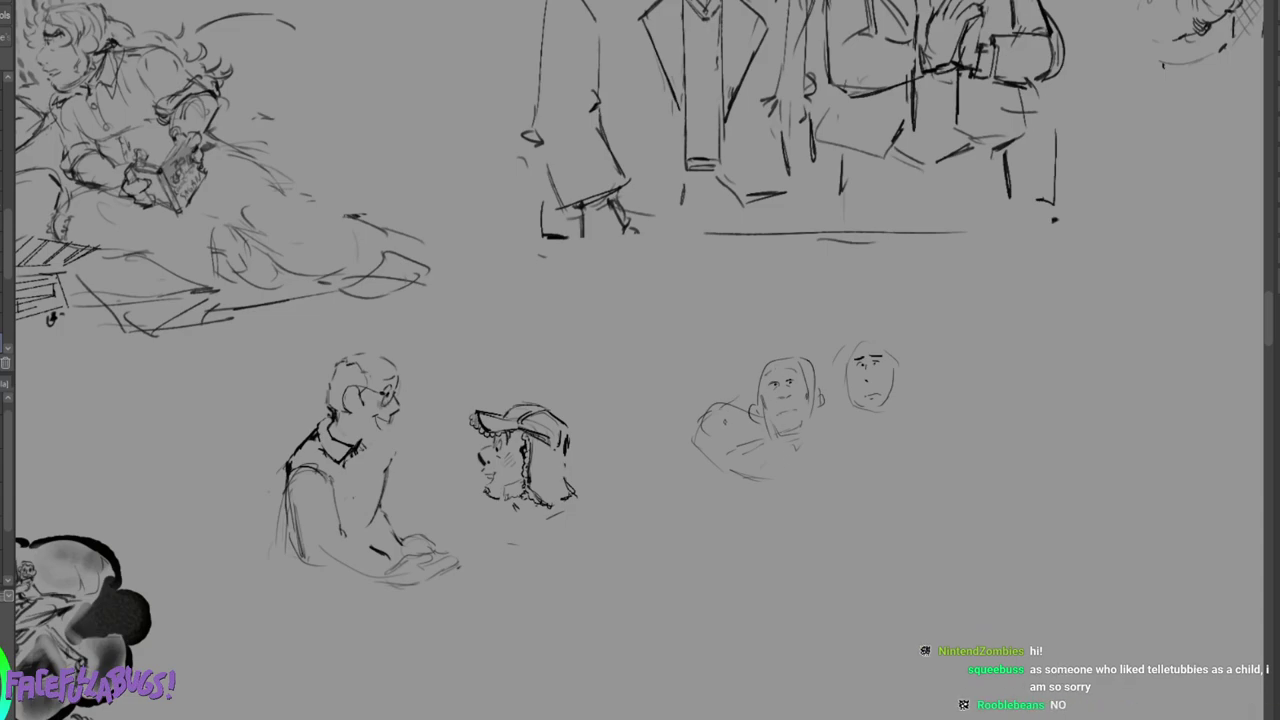
pyautogui.moveTo(678, 420)
pyautogui.mouseDown()
pyautogui.moveTo(694, 440)
pyautogui.moveTo(704, 402)
pyautogui.mouseUp()
pyautogui.moveTo(706, 456)
pyautogui.mouseDown()
pyautogui.moveTo(742, 474)
pyautogui.moveTo(708, 448)
pyautogui.mouseUp()
pyautogui.moveTo(691, 370)
pyautogui.mouseDown()
pyautogui.moveTo(701, 410)
pyautogui.moveTo(684, 364)
pyautogui.moveTo(664, 353)
pyautogui.mouseUp()
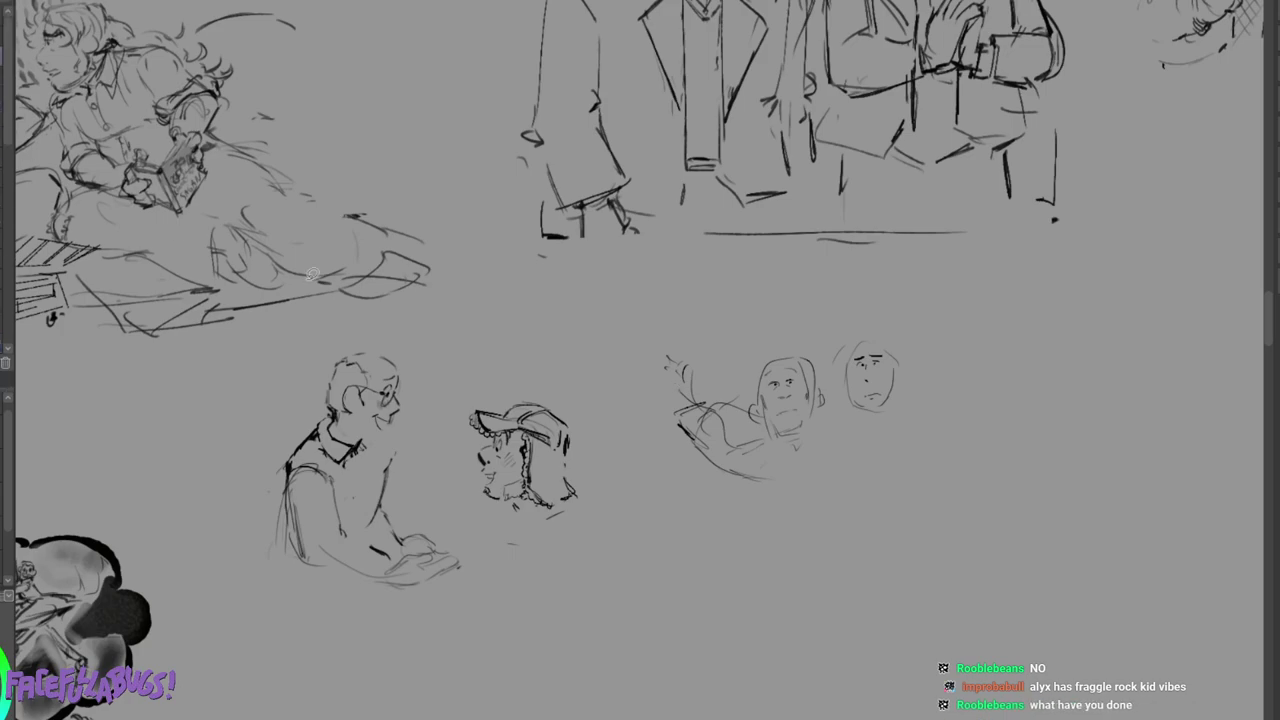
# Delete the two front-facing head doodles and rework the seated man's mouth and chin.
pyautogui.moveTo(797, 298)
pyautogui.mouseDown()
pyautogui.moveTo(720, 506)
pyautogui.moveTo(903, 510)
pyautogui.moveTo(994, 340)
pyautogui.mouseUp()
pyautogui.press('Delete')
pyautogui.hotkey('ctrl', 'd')
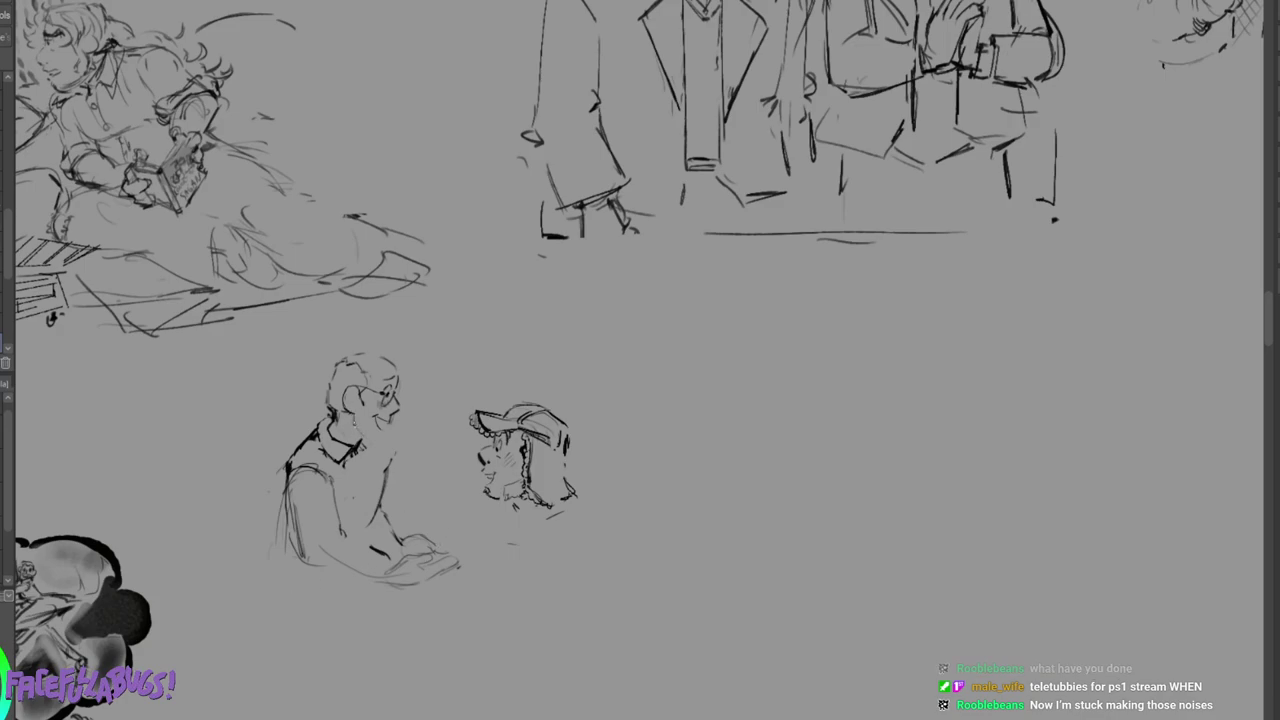
pyautogui.moveTo(383, 429); pyautogui.dragTo(374, 439)
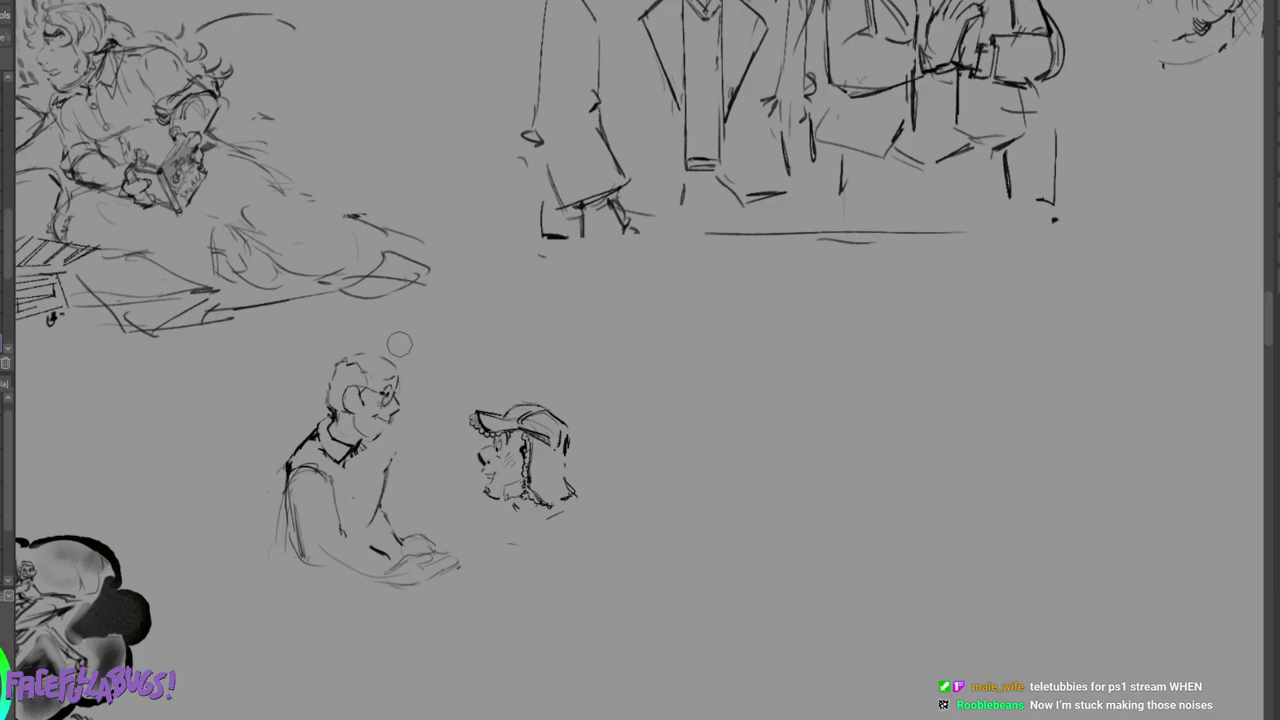
# Doodle a shaggy round creature with a circular wide-eyed face behind the seated man's back.
pyautogui.moveTo(182, 436)
pyautogui.mouseDown()
pyautogui.moveTo(224, 415)
pyautogui.moveTo(188, 433)
pyautogui.moveTo(203, 437)
pyautogui.moveTo(157, 420)
pyautogui.moveTo(155, 460)
pyautogui.moveTo(180, 437)
pyautogui.moveTo(210, 455)
pyautogui.moveTo(177, 410)
pyautogui.moveTo(252, 430)
pyautogui.mouseUp()
pyautogui.moveTo(150, 452)
pyautogui.mouseDown()
pyautogui.moveTo(150, 505)
pyautogui.moveTo(210, 506)
pyautogui.moveTo(255, 488)
pyautogui.moveTo(254, 450)
pyautogui.moveTo(198, 473)
pyautogui.moveTo(234, 472)
pyautogui.mouseUp()
pyautogui.moveTo(146, 506)
pyautogui.mouseDown()
pyautogui.moveTo(213, 508)
pyautogui.moveTo(234, 474)
pyautogui.mouseUp()
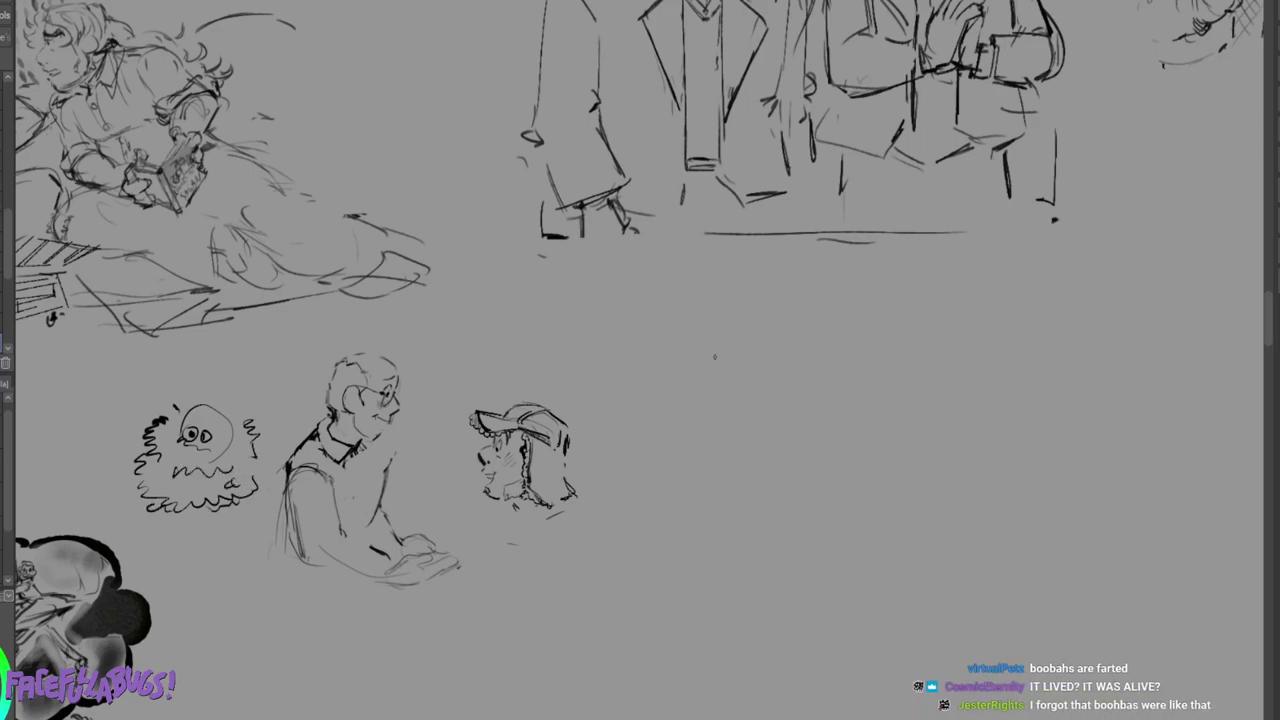
# Doodle two simple round-headed figures standing and looking down at a tiny cat between them.
pyautogui.moveTo(700, 356)
pyautogui.mouseDown()
pyautogui.moveTo(664, 374)
pyautogui.moveTo(658, 437)
pyautogui.mouseUp()
pyautogui.moveTo(706, 380)
pyautogui.mouseDown()
pyautogui.moveTo(690, 448)
pyautogui.moveTo(656, 462)
pyautogui.moveTo(679, 468)
pyautogui.mouseUp()
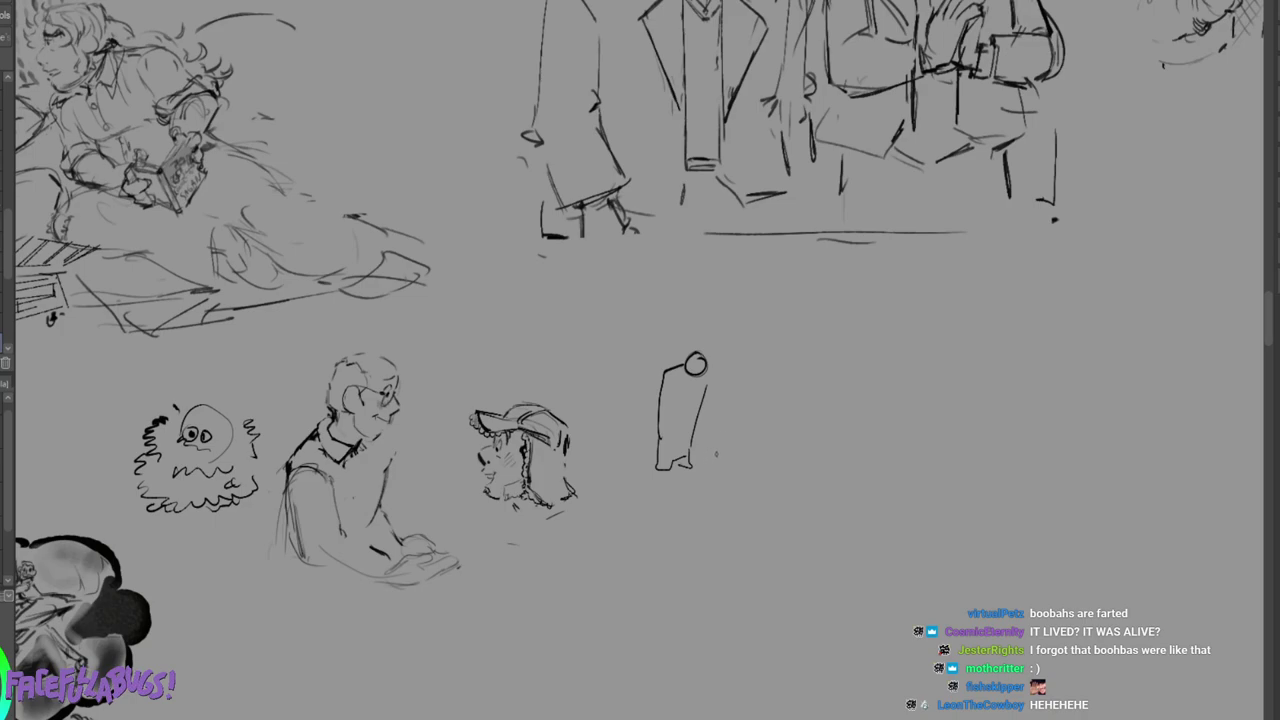
pyautogui.moveTo(673, 386); pyautogui.dragTo(666, 442)
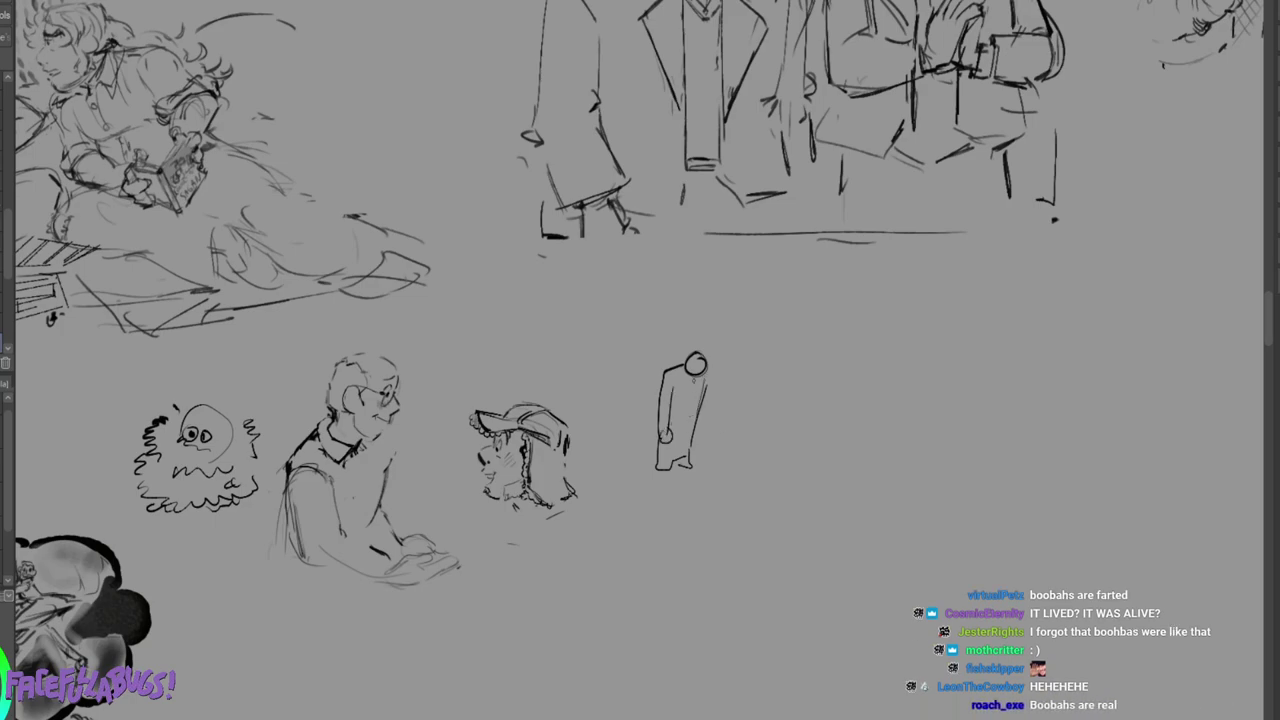
pyautogui.moveTo(731, 376); pyautogui.dragTo(731, 454)
pyautogui.moveTo(741, 399)
pyautogui.mouseDown()
pyautogui.moveTo(744, 469)
pyautogui.moveTo(714, 452)
pyautogui.moveTo(705, 464)
pyautogui.moveTo(721, 473)
pyautogui.moveTo(695, 450)
pyautogui.moveTo(706, 447)
pyautogui.moveTo(699, 471)
pyautogui.moveTo(703, 456)
pyautogui.mouseUp()
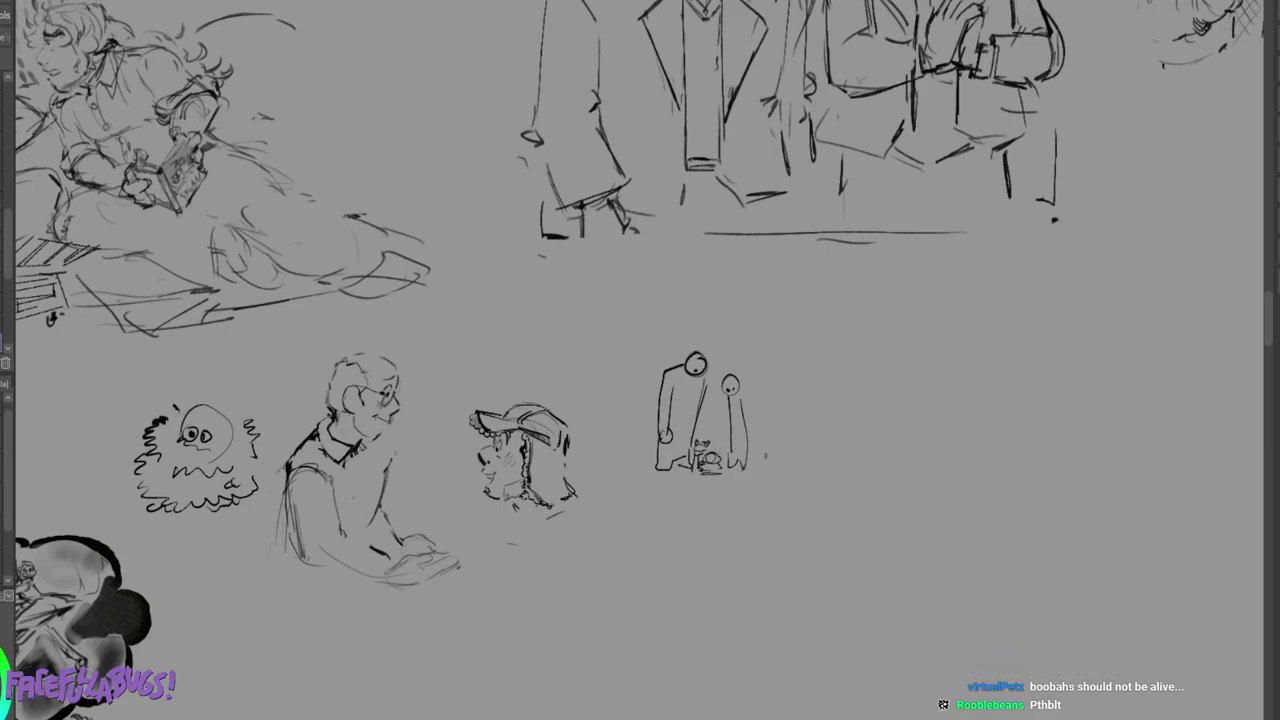
# Delete the standing-figures doodle and the shaggy creature doodle, clearing each selection.
pyautogui.press('m')
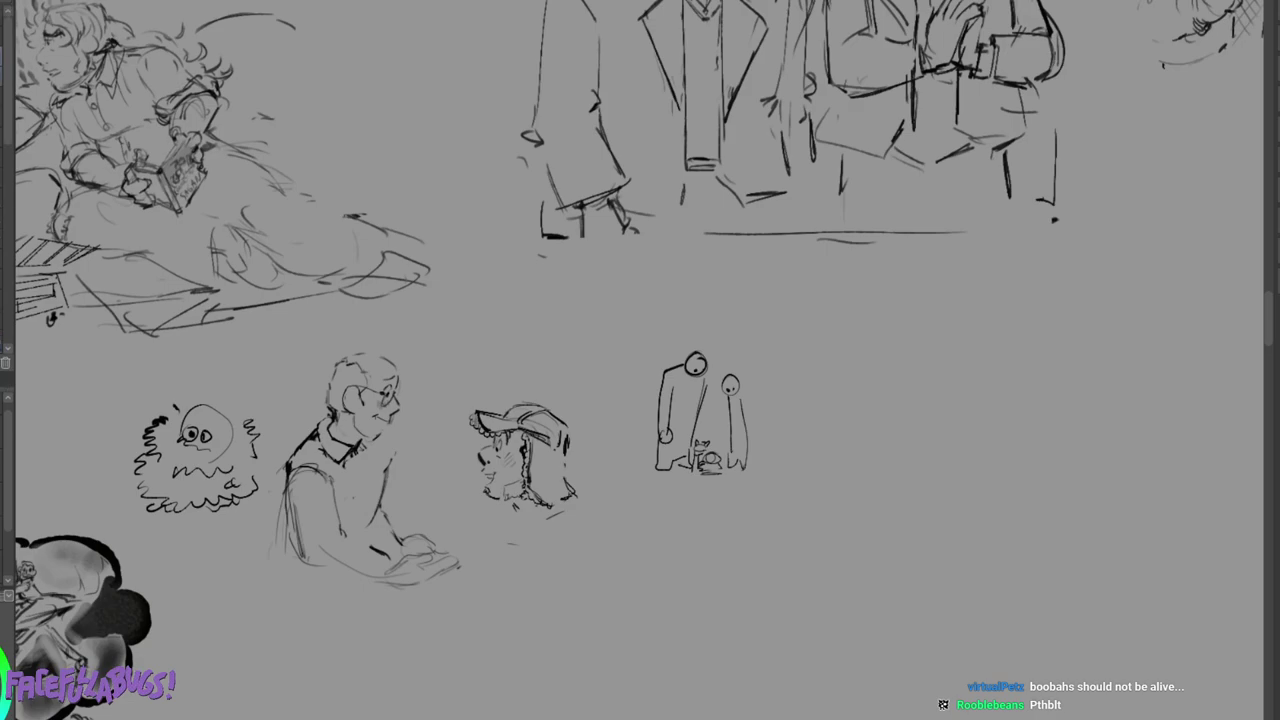
pyautogui.moveTo(776, 313)
pyautogui.mouseDown()
pyautogui.moveTo(647, 484)
pyautogui.moveTo(790, 545)
pyautogui.mouseUp()
pyautogui.press('Delete')
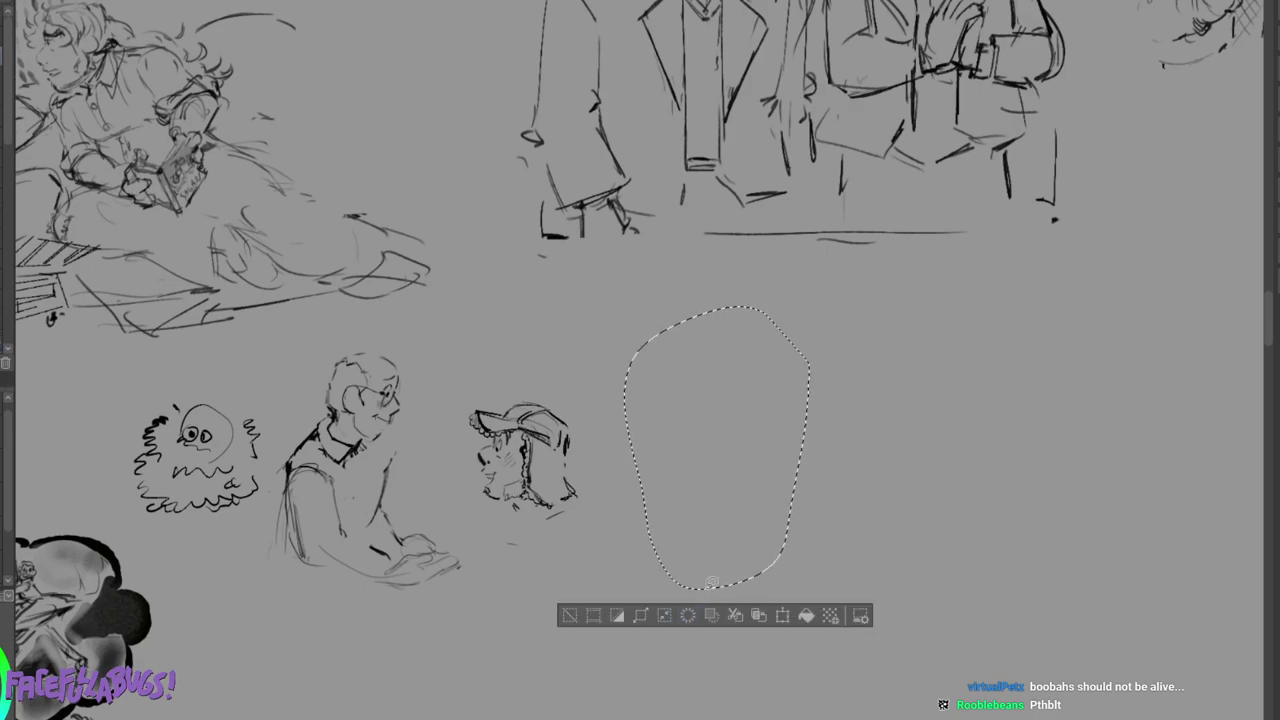
pyautogui.hotkey('ctrl', 'd')
pyautogui.moveTo(236, 347)
pyautogui.mouseDown()
pyautogui.moveTo(180, 568)
pyautogui.moveTo(272, 445)
pyautogui.moveTo(238, 352)
pyautogui.mouseUp()
pyautogui.press('Delete')
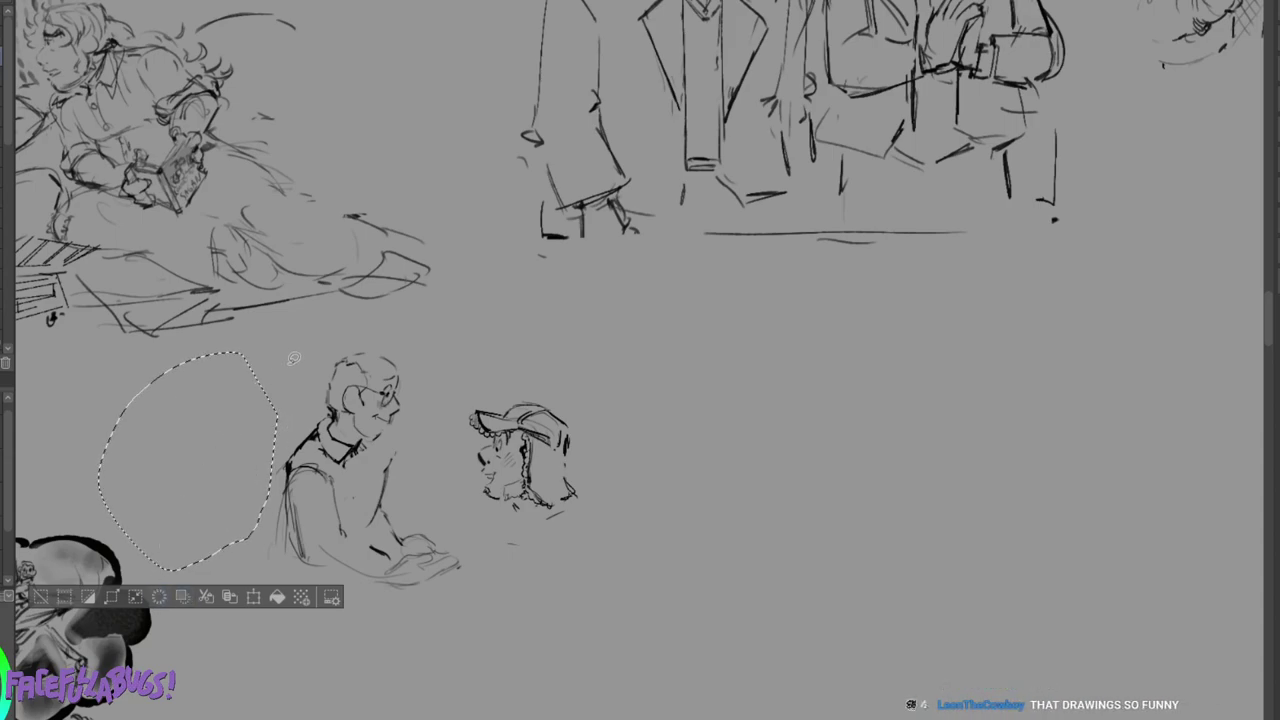
pyautogui.hotkey('ctrl', 'd')
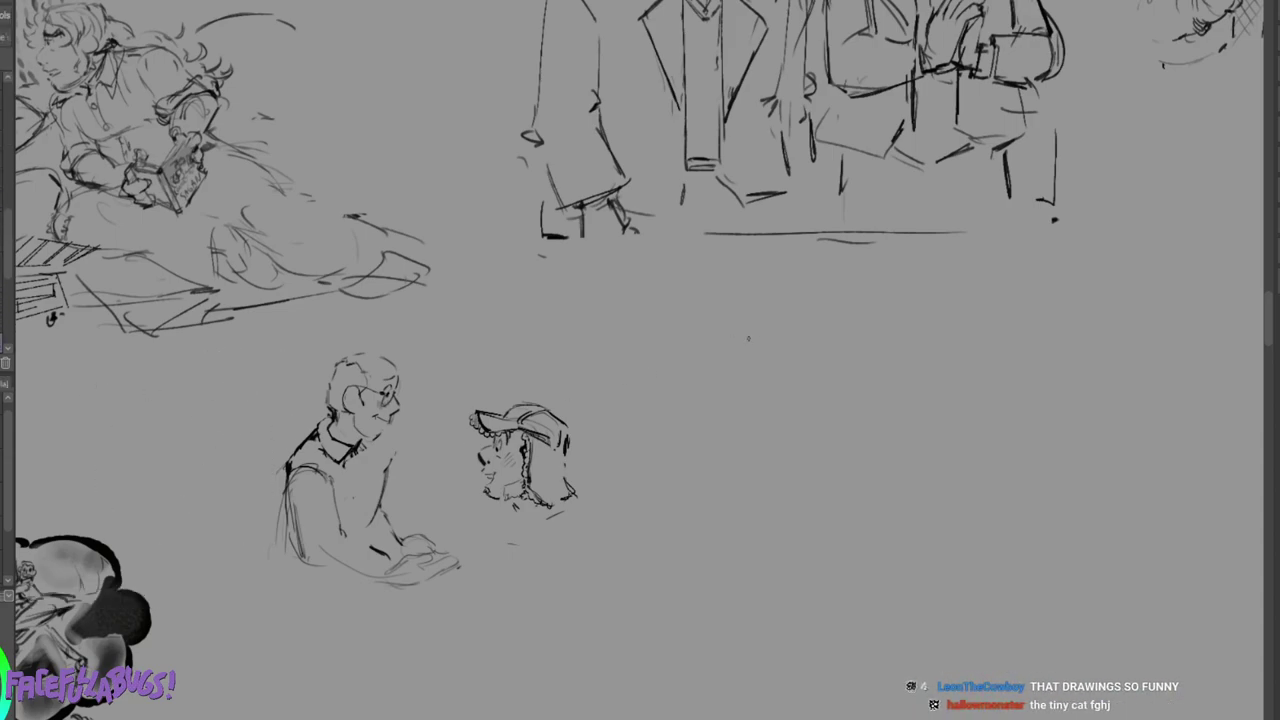
# Doodle a large filled bowl with a long-eared animal peering over its rim.
pyautogui.moveTo(720, 424)
pyautogui.mouseDown()
pyautogui.moveTo(897, 402)
pyautogui.moveTo(852, 468)
pyautogui.moveTo(887, 410)
pyautogui.moveTo(876, 437)
pyautogui.moveTo(750, 415)
pyautogui.moveTo(893, 402)
pyautogui.mouseUp()
pyautogui.moveTo(722, 424); pyautogui.dragTo(882, 408)
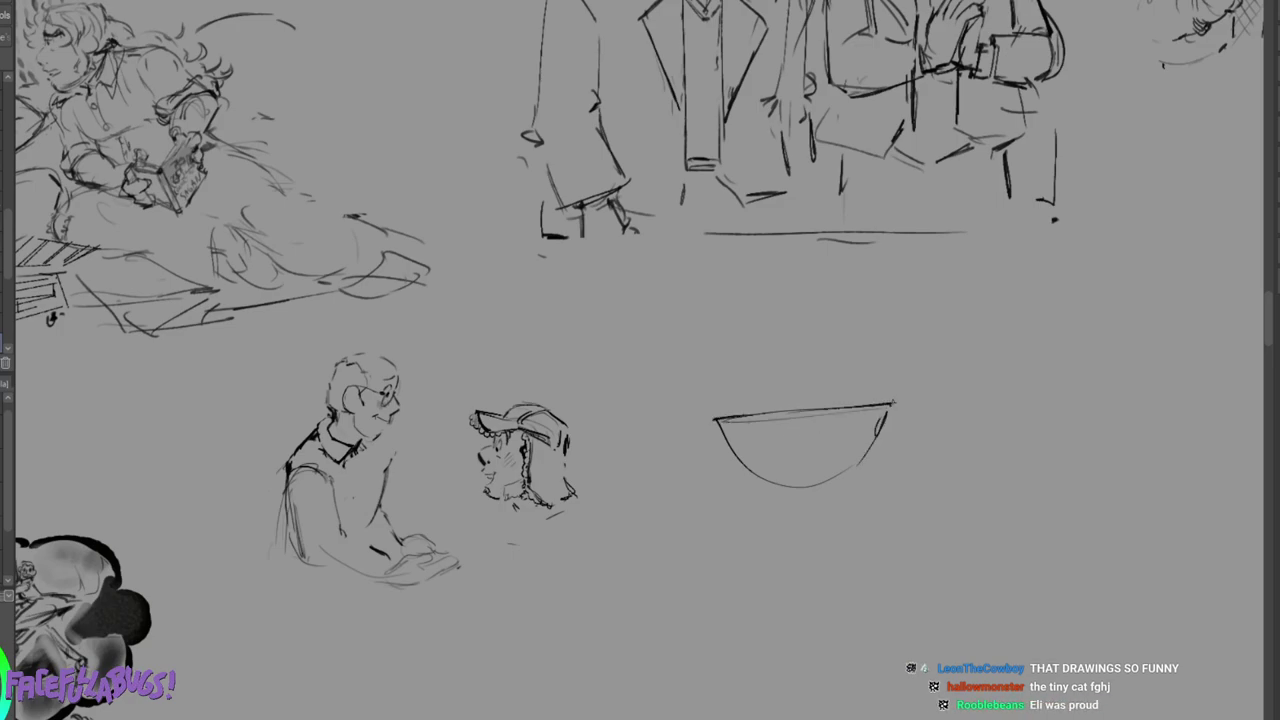
pyautogui.moveTo(786, 462)
pyautogui.mouseDown()
pyautogui.moveTo(779, 470)
pyautogui.moveTo(805, 472)
pyautogui.moveTo(816, 458)
pyautogui.moveTo(742, 462)
pyautogui.moveTo(771, 446)
pyautogui.moveTo(838, 464)
pyautogui.moveTo(804, 463)
pyautogui.mouseUp()
pyautogui.moveTo(762, 410)
pyautogui.mouseDown()
pyautogui.moveTo(808, 396)
pyautogui.moveTo(752, 404)
pyautogui.moveTo(780, 414)
pyautogui.moveTo(808, 398)
pyautogui.moveTo(769, 402)
pyautogui.mouseUp()
pyautogui.moveTo(768, 358)
pyautogui.mouseDown()
pyautogui.moveTo(754, 338)
pyautogui.moveTo(748, 378)
pyautogui.moveTo(806, 370)
pyautogui.mouseUp()
pyautogui.moveTo(750, 340); pyautogui.dragTo(768, 366)
pyautogui.moveTo(750, 338)
pyautogui.mouseDown()
pyautogui.moveTo(748, 370)
pyautogui.moveTo(790, 367)
pyautogui.moveTo(781, 414)
pyautogui.moveTo(767, 418)
pyautogui.mouseUp()
pyautogui.moveTo(740, 370); pyautogui.dragTo(734, 414)
# Doodle a worried floppy-eared character beside the bowl, with its body, arm and paw.
pyautogui.moveTo(947, 304)
pyautogui.mouseDown()
pyautogui.moveTo(905, 342)
pyautogui.moveTo(948, 304)
pyautogui.mouseUp()
pyautogui.moveTo(914, 316)
pyautogui.mouseDown()
pyautogui.moveTo(905, 326)
pyautogui.moveTo(921, 354)
pyautogui.moveTo(956, 356)
pyautogui.moveTo(974, 320)
pyautogui.moveTo(934, 354)
pyautogui.moveTo(962, 360)
pyautogui.moveTo(940, 400)
pyautogui.moveTo(944, 428)
pyautogui.moveTo(929, 410)
pyautogui.moveTo(945, 394)
pyautogui.mouseUp()
pyautogui.moveTo(946, 386)
pyautogui.mouseDown()
pyautogui.moveTo(921, 421)
pyautogui.moveTo(896, 428)
pyautogui.moveTo(942, 506)
pyautogui.moveTo(976, 492)
pyautogui.mouseUp()
pyautogui.moveTo(918, 318)
pyautogui.mouseDown()
pyautogui.moveTo(926, 330)
pyautogui.moveTo(955, 323)
pyautogui.moveTo(921, 315)
pyautogui.moveTo(952, 313)
pyautogui.moveTo(932, 299)
pyautogui.moveTo(882, 300)
pyautogui.moveTo(902, 318)
pyautogui.moveTo(982, 328)
pyautogui.mouseUp()
pyautogui.moveTo(918, 364); pyautogui.dragTo(920, 380)
pyautogui.moveTo(966, 370)
pyautogui.mouseDown()
pyautogui.moveTo(986, 400)
pyautogui.moveTo(961, 451)
pyautogui.mouseUp()
pyautogui.moveTo(961, 451)
pyautogui.mouseDown()
pyautogui.moveTo(980, 468)
pyautogui.moveTo(986, 446)
pyautogui.mouseUp()
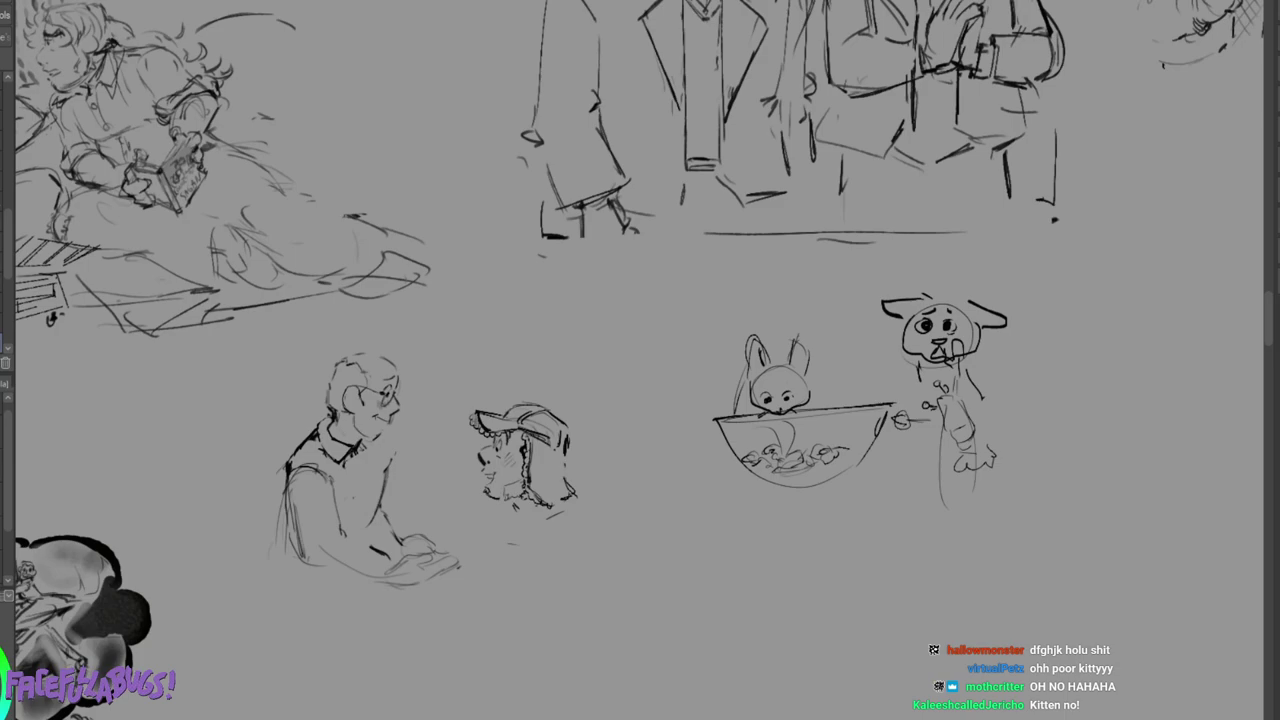
# Delete the bowl and animal doodles and add darker strokes beneath the capped head's chin.
pyautogui.press('m')
pyautogui.moveTo(805, 287)
pyautogui.mouseDown()
pyautogui.moveTo(688, 375)
pyautogui.moveTo(1053, 250)
pyautogui.mouseUp()
pyautogui.press('Delete')
pyautogui.hotkey('ctrl', 'd')
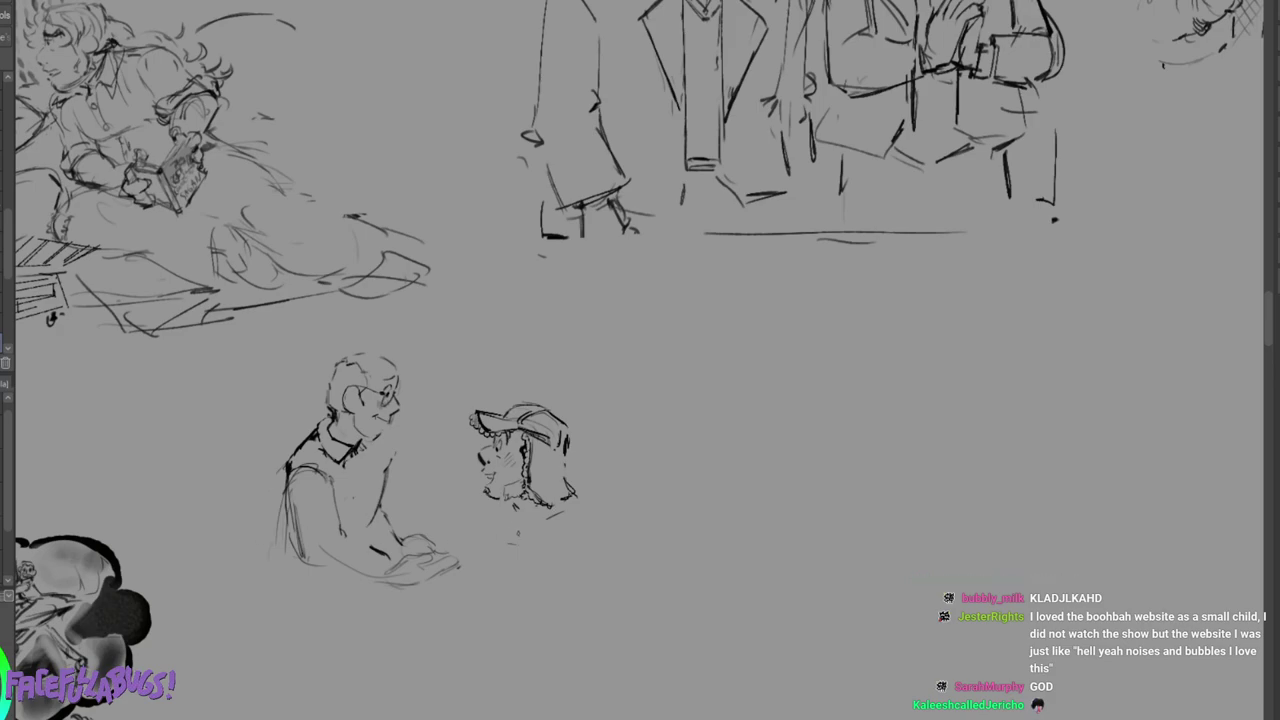
pyautogui.moveTo(522, 498); pyautogui.dragTo(514, 512)
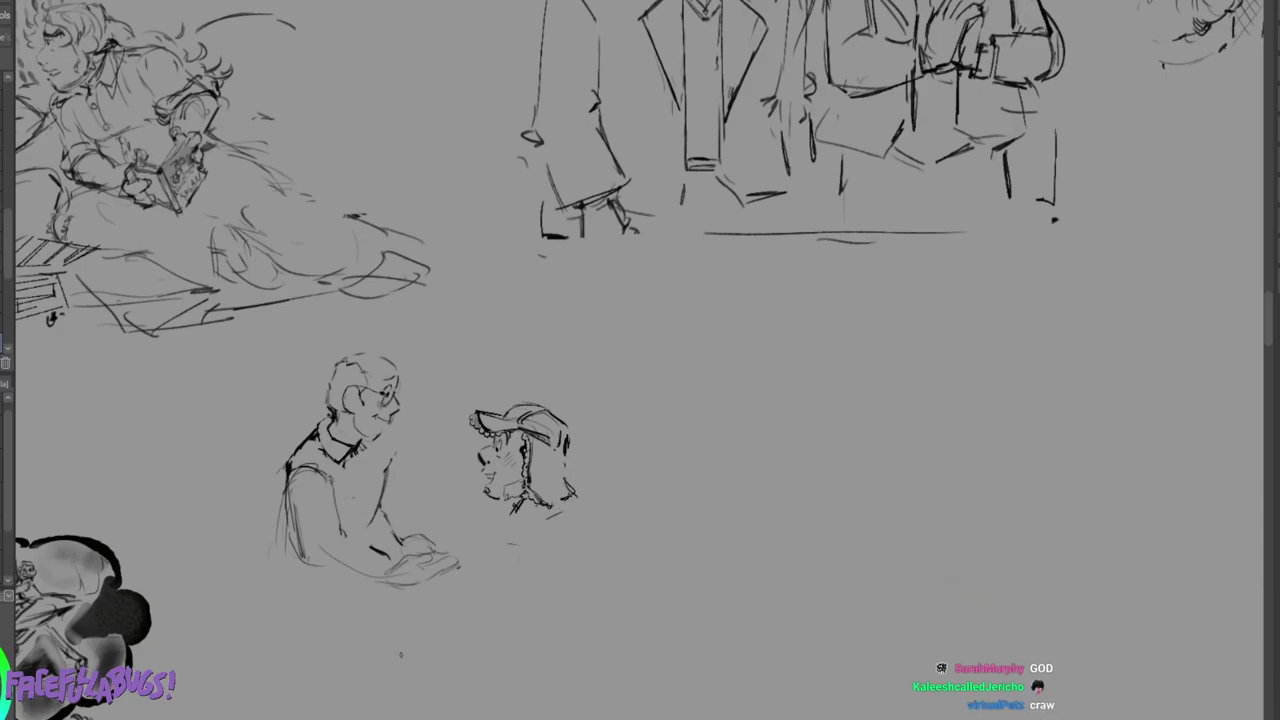
# Sketch two tall upright glass tubes side by side in the empty area.
pyautogui.moveTo(840, 282)
pyautogui.mouseDown()
pyautogui.moveTo(760, 292)
pyautogui.moveTo(758, 555)
pyautogui.mouseUp()
pyautogui.moveTo(864, 562); pyautogui.dragTo(864, 584)
pyautogui.moveTo(766, 618)
pyautogui.mouseDown()
pyautogui.moveTo(815, 615)
pyautogui.moveTo(767, 623)
pyautogui.mouseUp()
pyautogui.moveTo(885, 307); pyautogui.dragTo(898, 603)
pyautogui.moveTo(893, 295)
pyautogui.mouseDown()
pyautogui.moveTo(949, 280)
pyautogui.moveTo(991, 379)
pyautogui.moveTo(987, 543)
pyautogui.mouseUp()
# Draw a jagged broken opening in the second tube and a curled-up figure at its base.
pyautogui.moveTo(989, 440)
pyautogui.mouseDown()
pyautogui.moveTo(948, 482)
pyautogui.moveTo(904, 453)
pyautogui.moveTo(886, 470)
pyautogui.mouseUp()
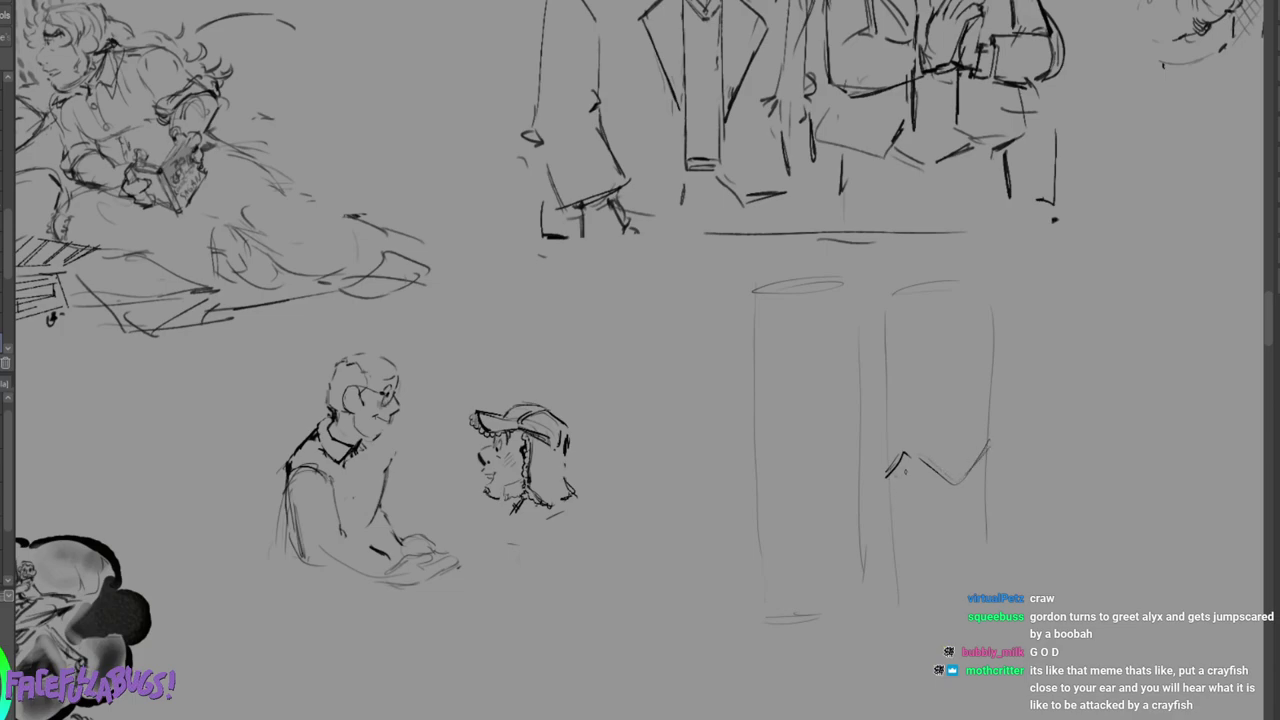
pyautogui.moveTo(930, 475)
pyautogui.mouseDown()
pyautogui.moveTo(916, 486)
pyautogui.moveTo(984, 484)
pyautogui.mouseUp()
pyautogui.moveTo(887, 476)
pyautogui.mouseDown()
pyautogui.moveTo(887, 489)
pyautogui.moveTo(892, 442)
pyautogui.mouseUp()
pyautogui.moveTo(891, 527); pyautogui.dragTo(896, 509)
pyautogui.moveTo(906, 513)
pyautogui.mouseDown()
pyautogui.moveTo(941, 543)
pyautogui.moveTo(966, 492)
pyautogui.mouseUp()
pyautogui.moveTo(971, 500); pyautogui.dragTo(979, 518)
pyautogui.moveTo(984, 510); pyautogui.dragTo(989, 522)
pyautogui.moveTo(995, 509); pyautogui.dragTo(984, 594)
pyautogui.moveTo(900, 600); pyautogui.dragTo(936, 617)
pyautogui.moveTo(958, 540)
pyautogui.mouseDown()
pyautogui.moveTo(906, 592)
pyautogui.moveTo(966, 524)
pyautogui.moveTo(940, 560)
pyautogui.moveTo(940, 598)
pyautogui.moveTo(964, 574)
pyautogui.moveTo(980, 594)
pyautogui.mouseUp()
pyautogui.moveTo(974, 562)
pyautogui.mouseDown()
pyautogui.moveTo(965, 596)
pyautogui.moveTo(917, 595)
pyautogui.moveTo(916, 609)
pyautogui.moveTo(910, 586)
pyautogui.moveTo(903, 601)
pyautogui.moveTo(943, 596)
pyautogui.moveTo(949, 549)
pyautogui.moveTo(958, 555)
pyautogui.moveTo(920, 580)
pyautogui.mouseUp()
pyautogui.moveTo(921, 576); pyautogui.dragTo(924, 586)
# Doodle a shaggy round-faced creature at the base of the first tube, and clear the whole tube drawing.
pyautogui.moveTo(825, 568)
pyautogui.mouseDown()
pyautogui.moveTo(808, 580)
pyautogui.moveTo(822, 552)
pyautogui.moveTo(802, 583)
pyautogui.moveTo(810, 559)
pyautogui.moveTo(770, 574)
pyautogui.moveTo(786, 580)
pyautogui.mouseUp()
pyautogui.moveTo(796, 567)
pyautogui.mouseDown()
pyautogui.moveTo(822, 561)
pyautogui.moveTo(846, 576)
pyautogui.moveTo(852, 544)
pyautogui.moveTo(774, 586)
pyautogui.moveTo(762, 570)
pyautogui.moveTo(768, 612)
pyautogui.moveTo(791, 615)
pyautogui.mouseUp()
pyautogui.moveTo(829, 612); pyautogui.dragTo(849, 596)
pyautogui.moveTo(790, 612)
pyautogui.mouseDown()
pyautogui.moveTo(776, 621)
pyautogui.moveTo(792, 618)
pyautogui.moveTo(768, 595)
pyautogui.mouseUp()
pyautogui.moveTo(768, 595)
pyautogui.mouseDown()
pyautogui.moveTo(788, 610)
pyautogui.moveTo(852, 586)
pyautogui.mouseUp()
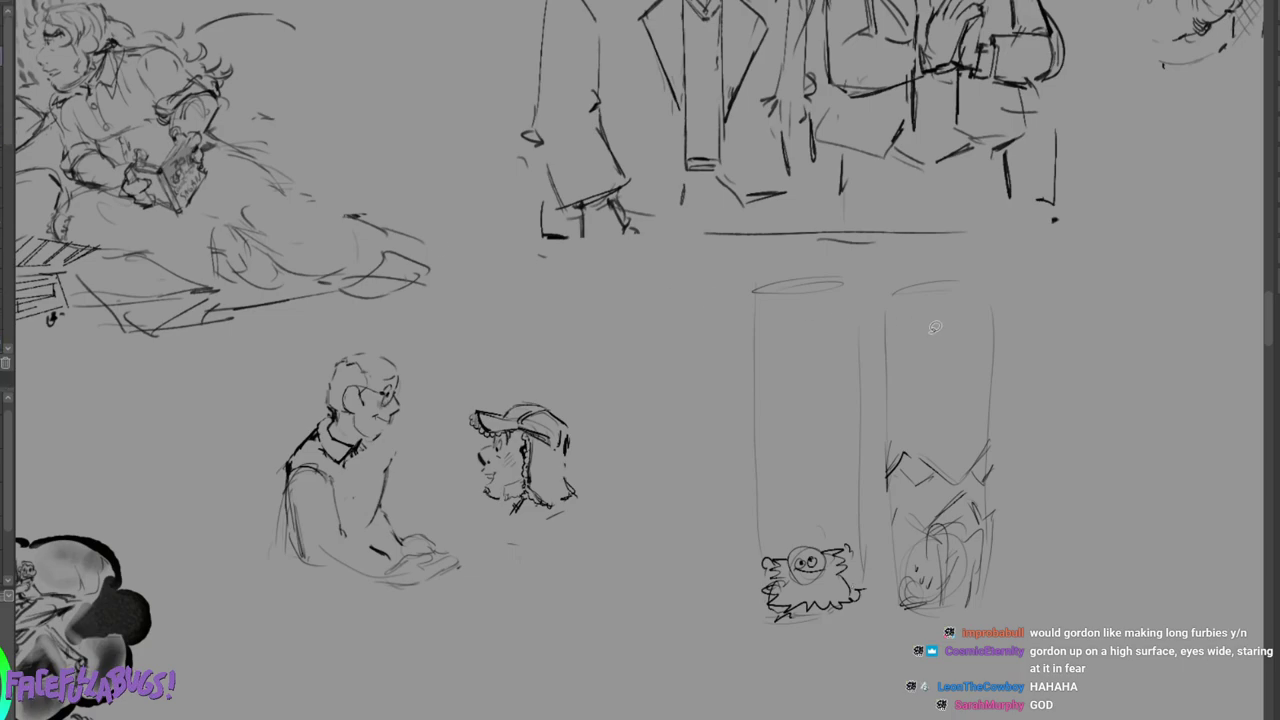
pyautogui.moveTo(985, 260)
pyautogui.mouseDown()
pyautogui.moveTo(690, 285)
pyautogui.moveTo(905, 685)
pyautogui.mouseUp()
pyautogui.moveTo(905, 685); pyautogui.dragTo(1060, 300)
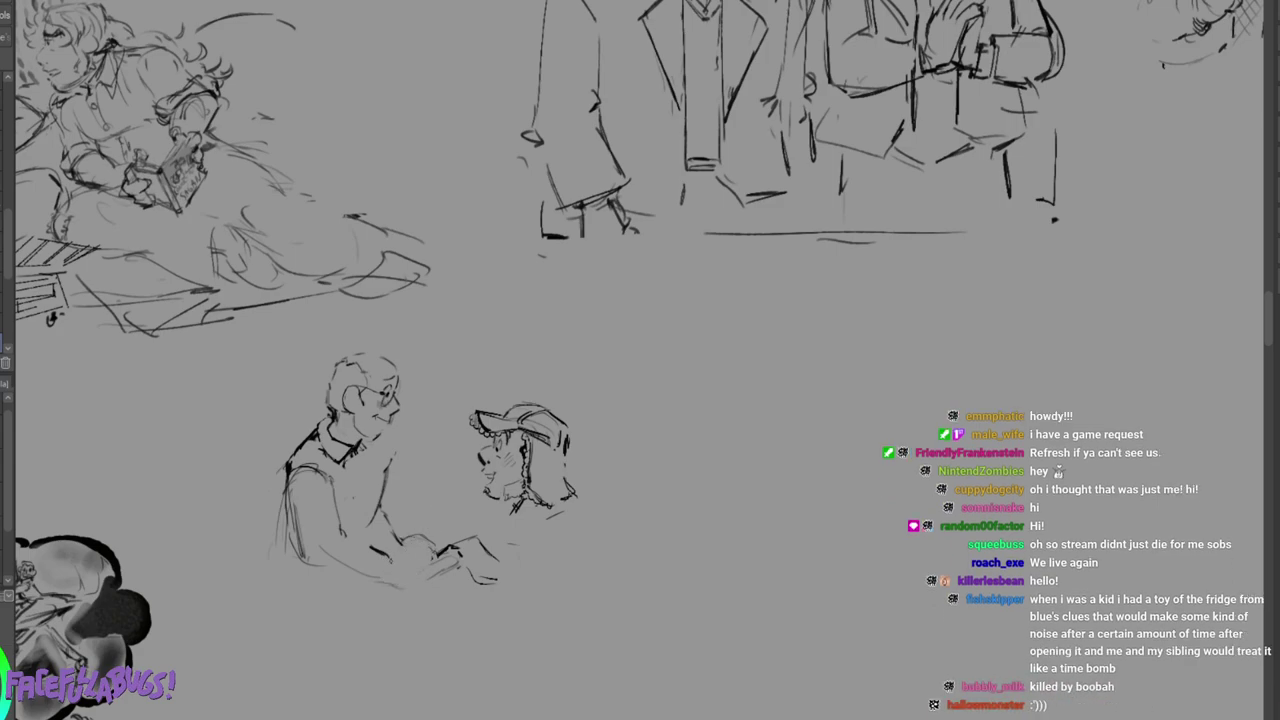
# Redraw the seated man's elbow and forearm, and rework the lines of his back and upper arm.
pyautogui.moveTo(338, 533); pyautogui.dragTo(333, 566)
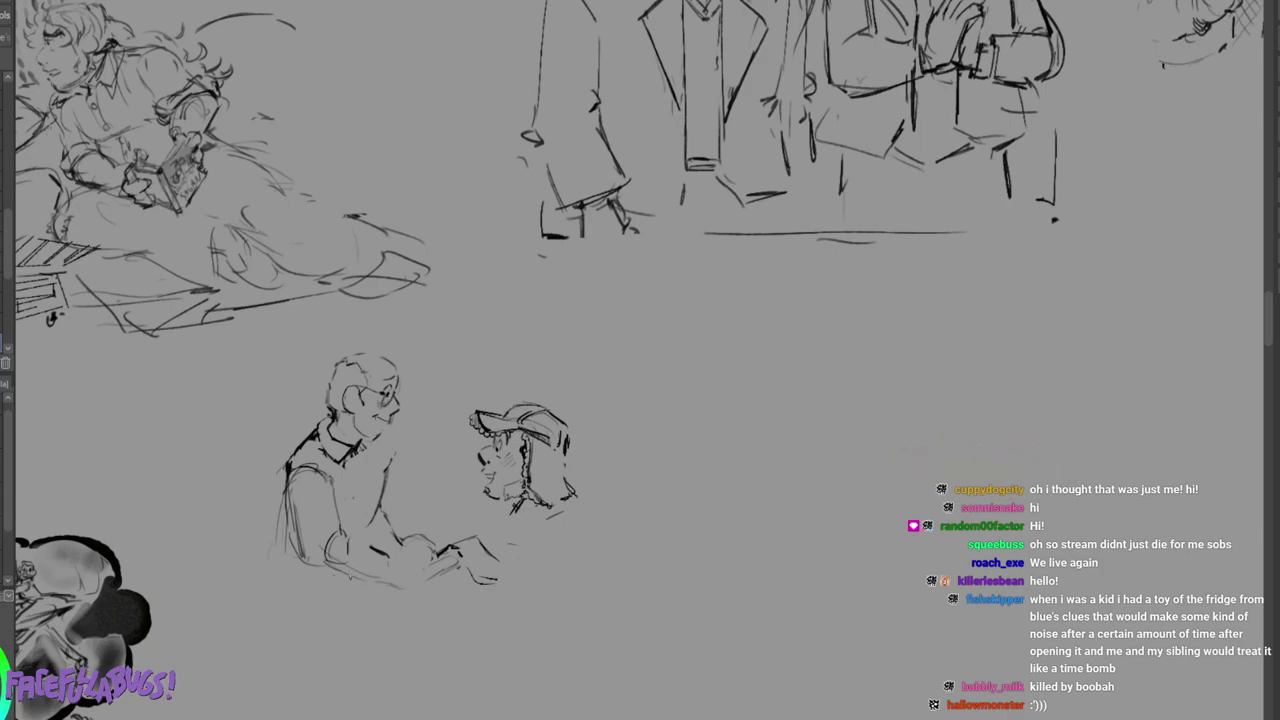
pyautogui.moveTo(338, 571); pyautogui.dragTo(398, 583)
pyautogui.moveTo(358, 541); pyautogui.dragTo(398, 570)
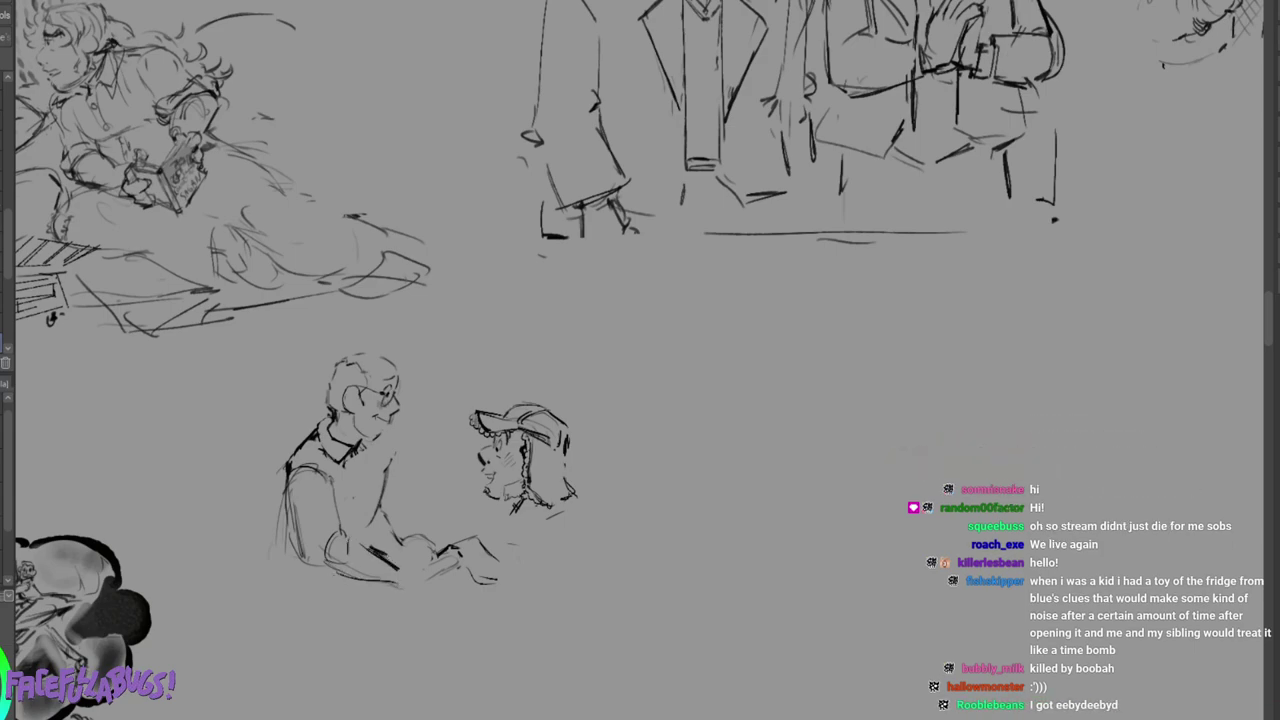
pyautogui.moveTo(298, 519); pyautogui.dragTo(318, 565)
pyautogui.moveTo(287, 485)
pyautogui.mouseDown()
pyautogui.moveTo(333, 479)
pyautogui.moveTo(300, 531)
pyautogui.moveTo(328, 557)
pyautogui.mouseUp()
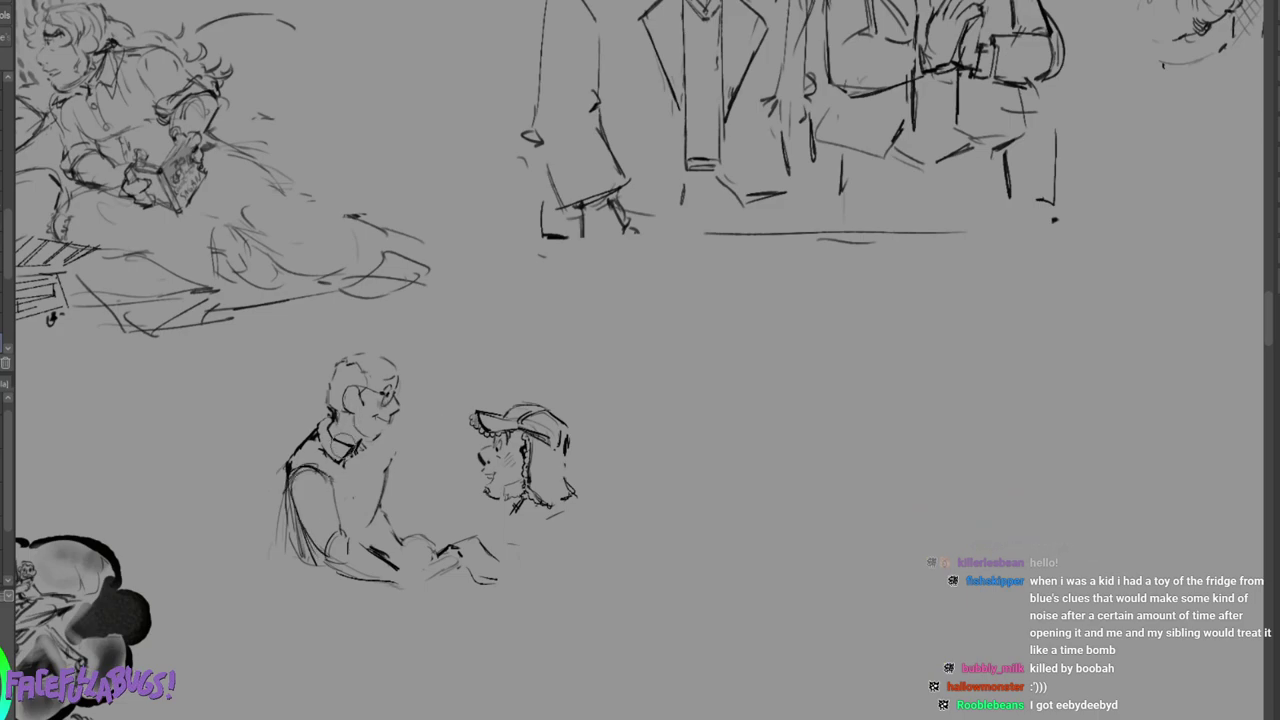
pyautogui.moveTo(301, 490)
pyautogui.mouseDown()
pyautogui.moveTo(312, 571)
pyautogui.moveTo(342, 490)
pyautogui.moveTo(297, 466)
pyautogui.moveTo(320, 425)
pyautogui.moveTo(288, 466)
pyautogui.moveTo(289, 488)
pyautogui.moveTo(332, 473)
pyautogui.mouseUp()
pyautogui.press('p')
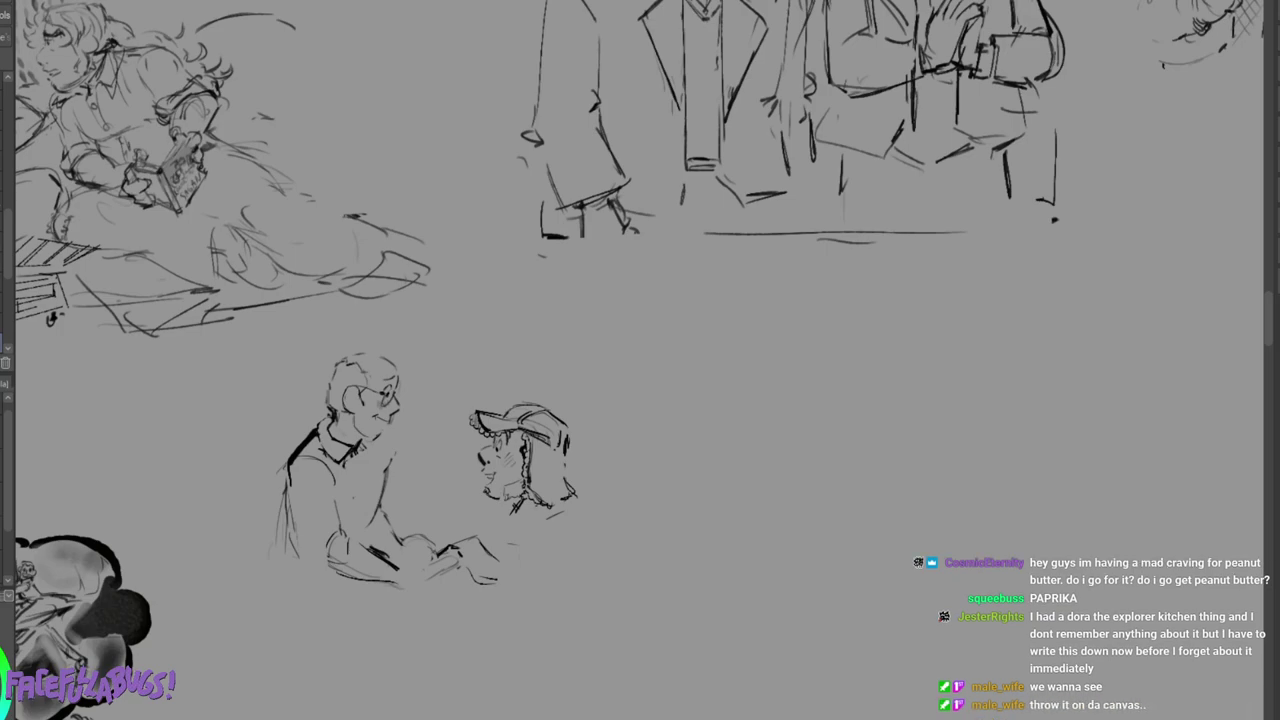
# Erase the seated man's outstretched hand and the dark line along his forearm.
pyautogui.moveTo(454, 532); pyautogui.dragTo(490, 572)
pyautogui.moveTo(380, 543); pyautogui.dragTo(393, 550)
pyautogui.hotkey('ctrl', 'z')
pyautogui.hotkey('ctrl', 'z')
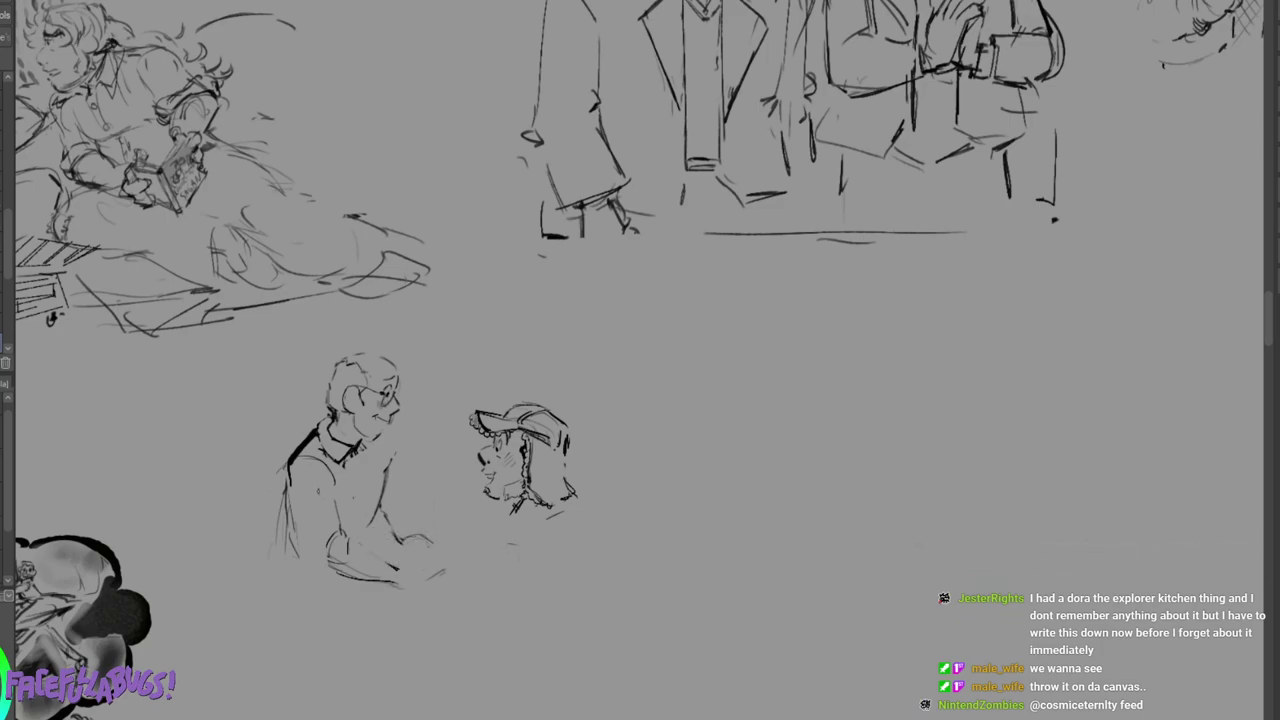
# Redraw the seated man's shoulder and upper arm with bolder lines, and thin the thick upper-back line.
pyautogui.moveTo(289, 484)
pyautogui.mouseDown()
pyautogui.moveTo(319, 562)
pyautogui.moveTo(316, 462)
pyautogui.moveTo(329, 467)
pyautogui.mouseUp()
pyautogui.moveTo(289, 488); pyautogui.dragTo(326, 463)
pyautogui.moveTo(327, 473); pyautogui.dragTo(352, 544)
pyautogui.moveTo(350, 532); pyautogui.dragTo(350, 542)
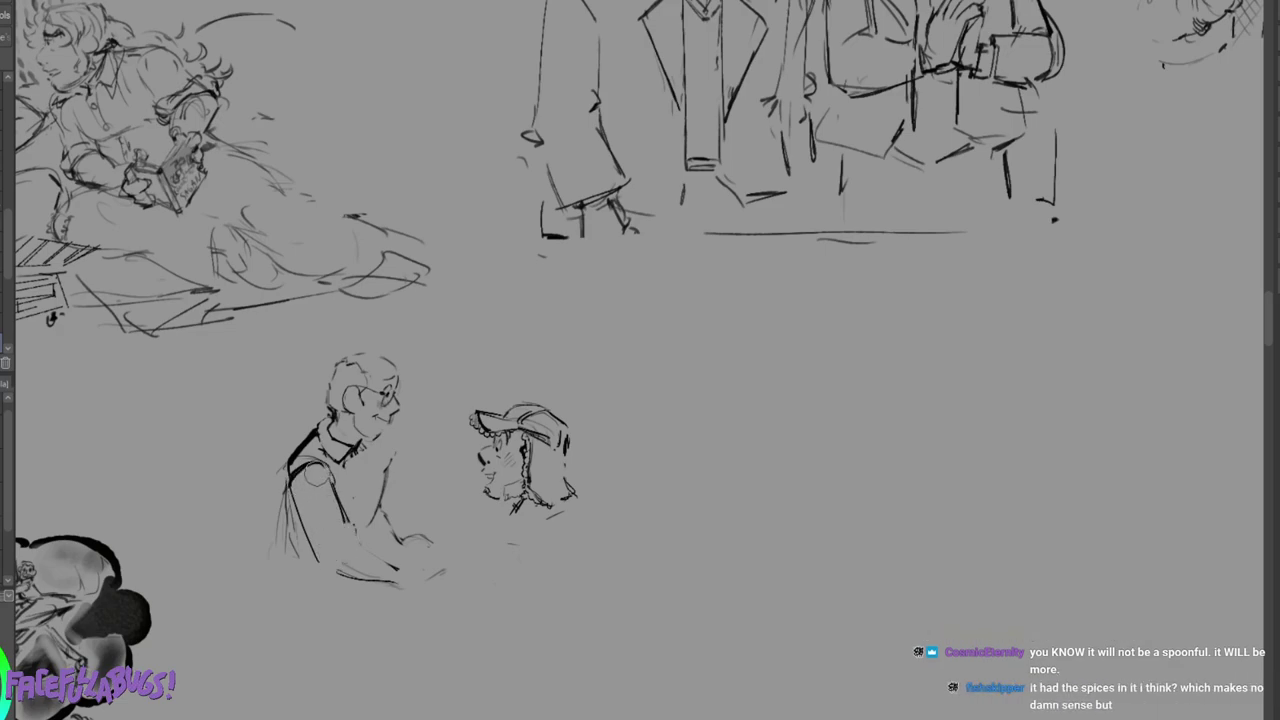
pyautogui.moveTo(299, 459); pyautogui.dragTo(314, 450)
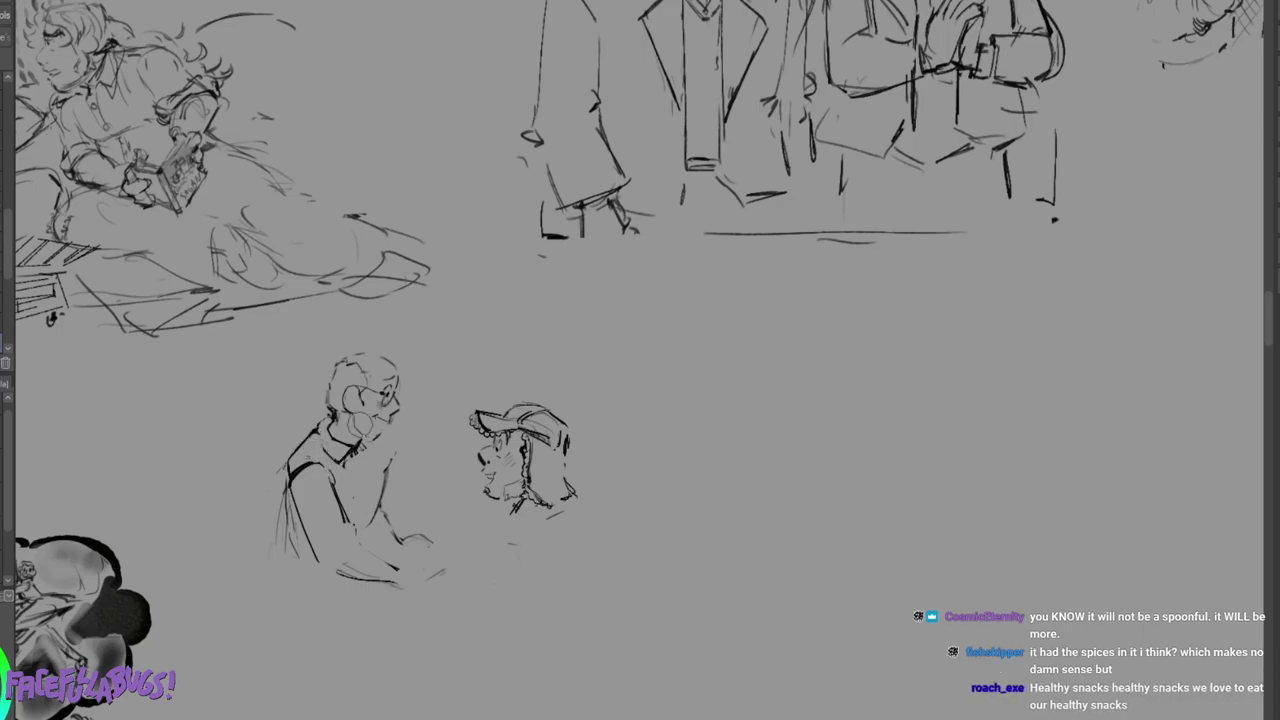
# Doodle a cloud creature with large round eyes, a small frowning square face on top and a looping trail.
pyautogui.moveTo(742, 292)
pyautogui.mouseDown()
pyautogui.moveTo(782, 303)
pyautogui.moveTo(768, 333)
pyautogui.moveTo(759, 340)
pyautogui.moveTo(753, 302)
pyautogui.moveTo(778, 300)
pyautogui.moveTo(755, 319)
pyautogui.moveTo(765, 327)
pyautogui.moveTo(677, 366)
pyautogui.mouseUp()
pyautogui.moveTo(816, 318)
pyautogui.mouseDown()
pyautogui.moveTo(836, 336)
pyautogui.moveTo(830, 379)
pyautogui.mouseUp()
pyautogui.moveTo(676, 368)
pyautogui.mouseDown()
pyautogui.moveTo(648, 403)
pyautogui.moveTo(694, 417)
pyautogui.moveTo(760, 424)
pyautogui.moveTo(817, 400)
pyautogui.moveTo(791, 409)
pyautogui.moveTo(786, 369)
pyautogui.mouseUp()
pyautogui.moveTo(764, 364)
pyautogui.mouseDown()
pyautogui.moveTo(758, 382)
pyautogui.moveTo(808, 400)
pyautogui.moveTo(793, 416)
pyautogui.mouseUp()
pyautogui.moveTo(838, 387)
pyautogui.mouseDown()
pyautogui.moveTo(762, 436)
pyautogui.moveTo(737, 423)
pyautogui.mouseUp()
pyautogui.moveTo(729, 356)
pyautogui.mouseDown()
pyautogui.moveTo(738, 389)
pyautogui.moveTo(714, 372)
pyautogui.moveTo(698, 384)
pyautogui.mouseUp()
pyautogui.moveTo(744, 292)
pyautogui.mouseDown()
pyautogui.moveTo(762, 280)
pyautogui.moveTo(740, 302)
pyautogui.mouseUp()
pyautogui.moveTo(684, 437)
pyautogui.mouseDown()
pyautogui.moveTo(760, 470)
pyautogui.moveTo(740, 545)
pyautogui.moveTo(878, 610)
pyautogui.moveTo(1040, 640)
pyautogui.mouseUp()
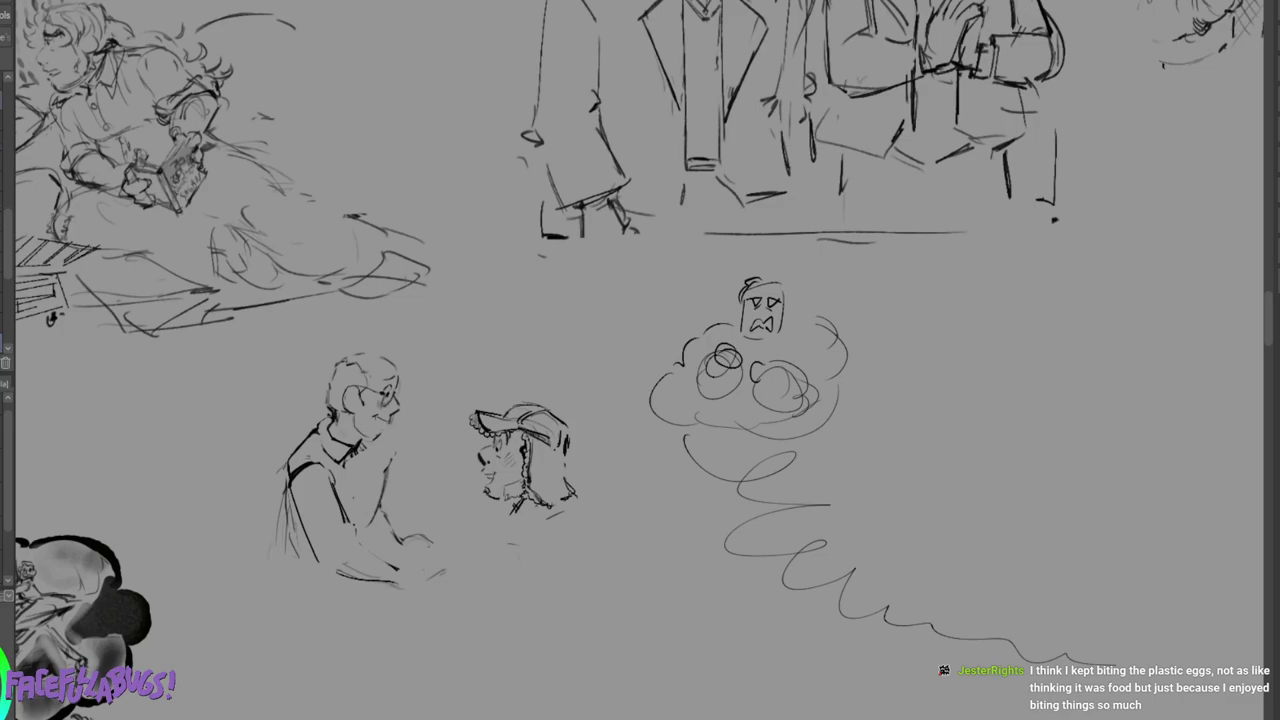
# Delete the cloud creature doodle with its trail and clear the selection.
pyautogui.moveTo(786, 258)
pyautogui.mouseDown()
pyautogui.moveTo(634, 460)
pyautogui.moveTo(1006, 711)
pyautogui.moveTo(949, 431)
pyautogui.moveTo(990, 712)
pyautogui.mouseUp()
pyautogui.press('m')
pyautogui.press('Delete')
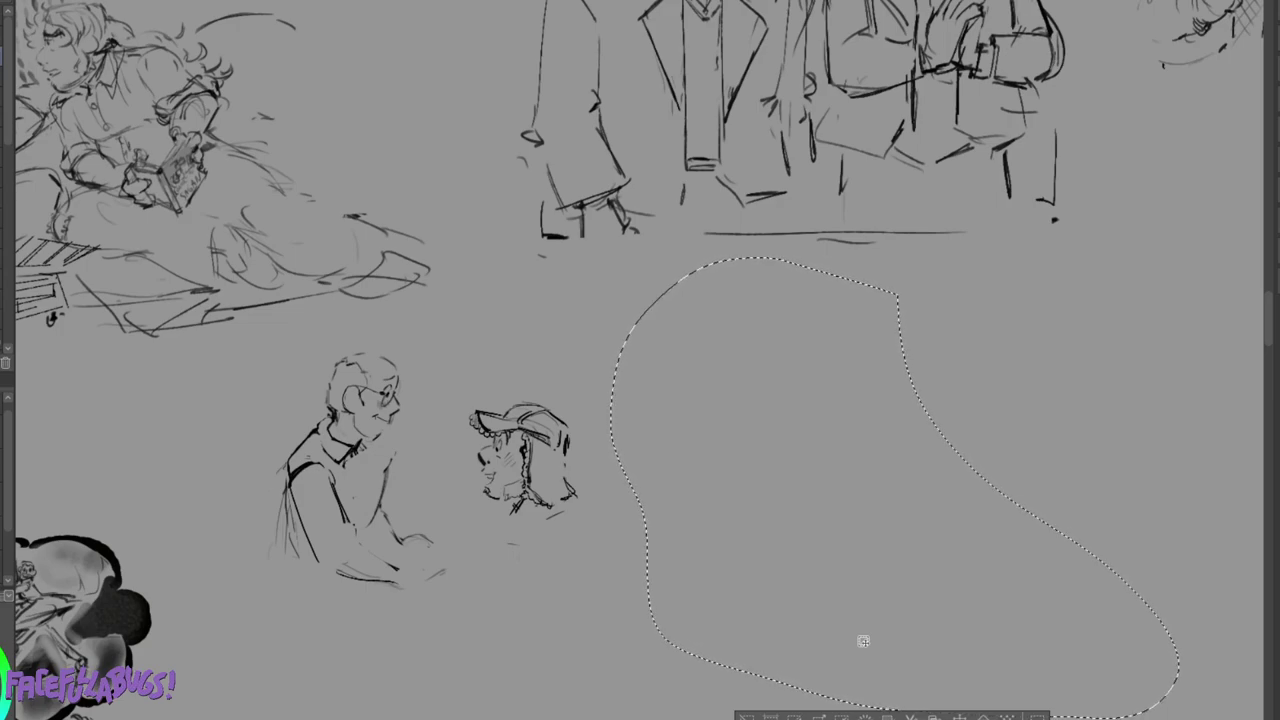
pyautogui.hotkey('ctrl', 'd')
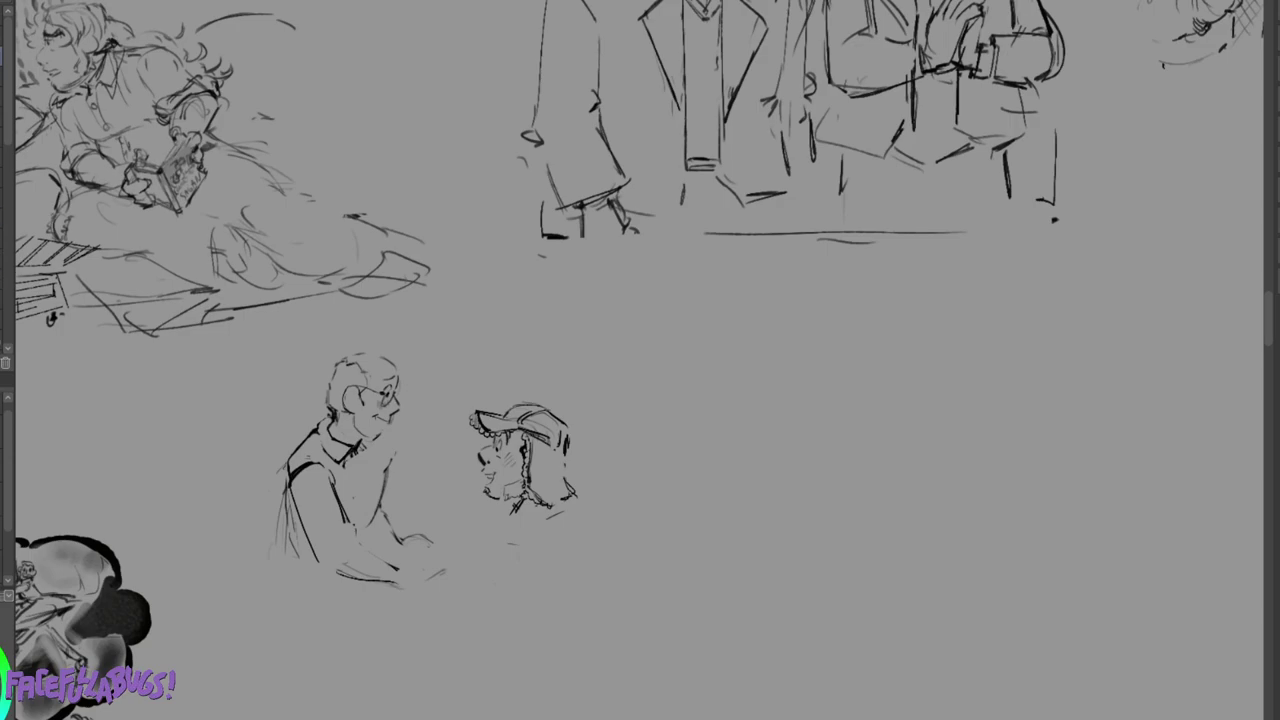
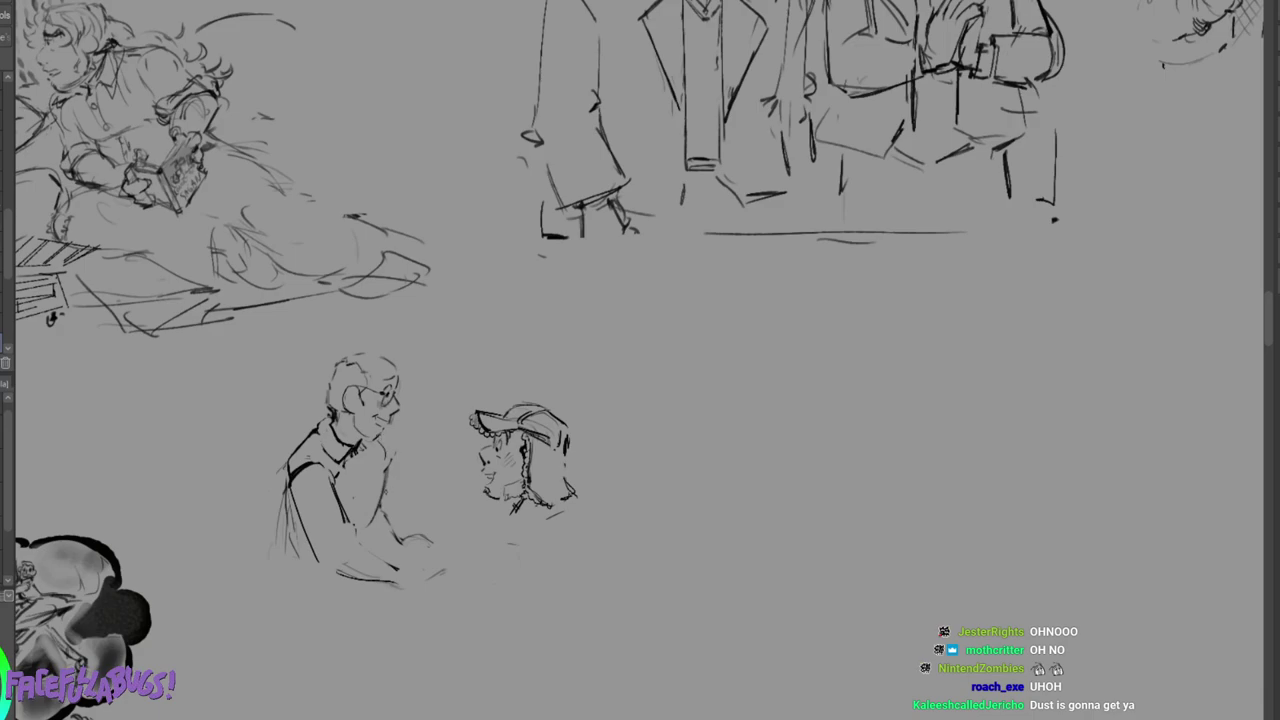
# Rework the seated man's shirt collar and redraw the lines of his upper back, shoulder and chest.
pyautogui.press('e')
pyautogui.moveTo(319, 431)
pyautogui.mouseDown()
pyautogui.moveTo(362, 466)
pyautogui.moveTo(342, 437)
pyautogui.mouseUp()
pyautogui.press('p')
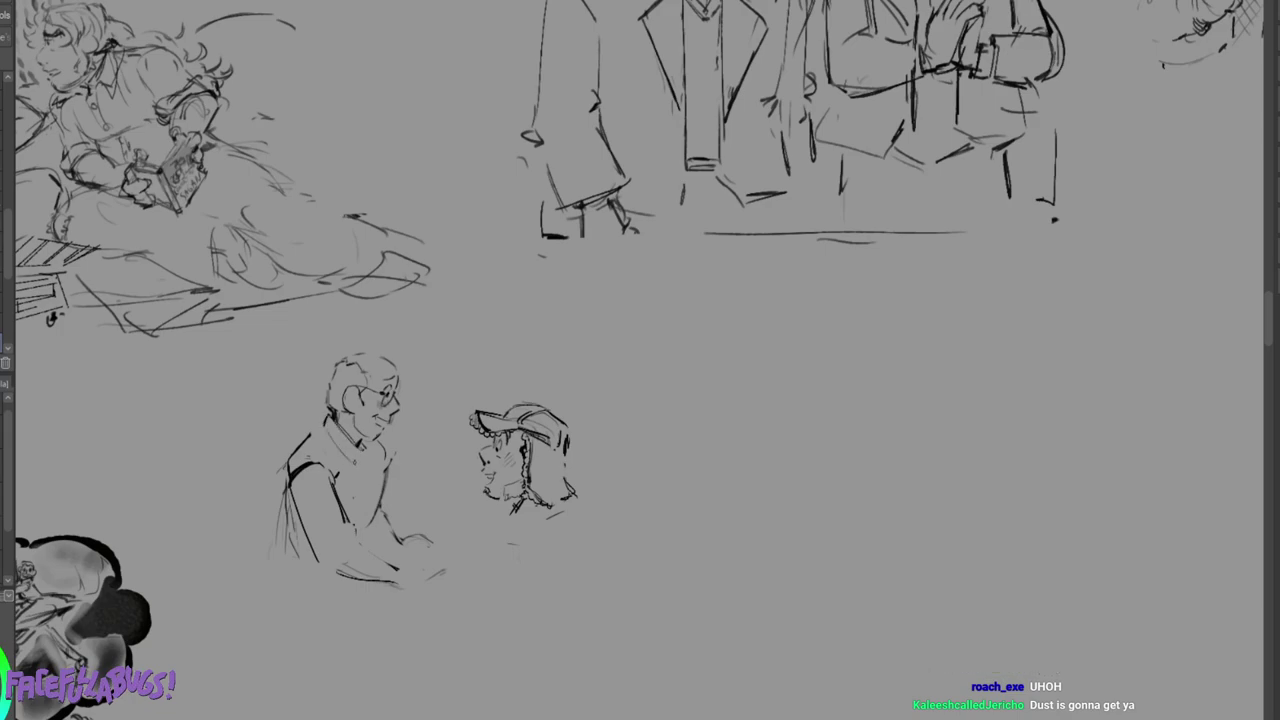
pyautogui.moveTo(319, 429); pyautogui.dragTo(289, 469)
pyautogui.moveTo(298, 462); pyautogui.dragTo(300, 511)
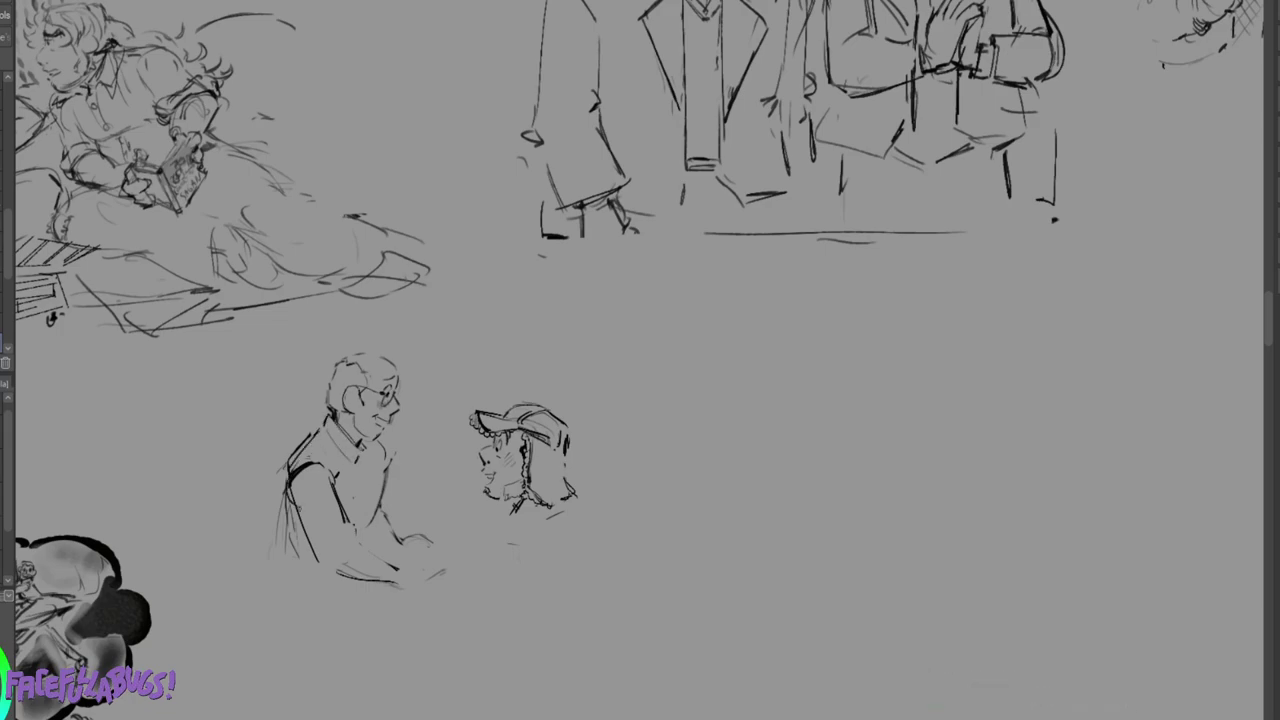
pyautogui.moveTo(380, 460); pyautogui.dragTo(390, 500)
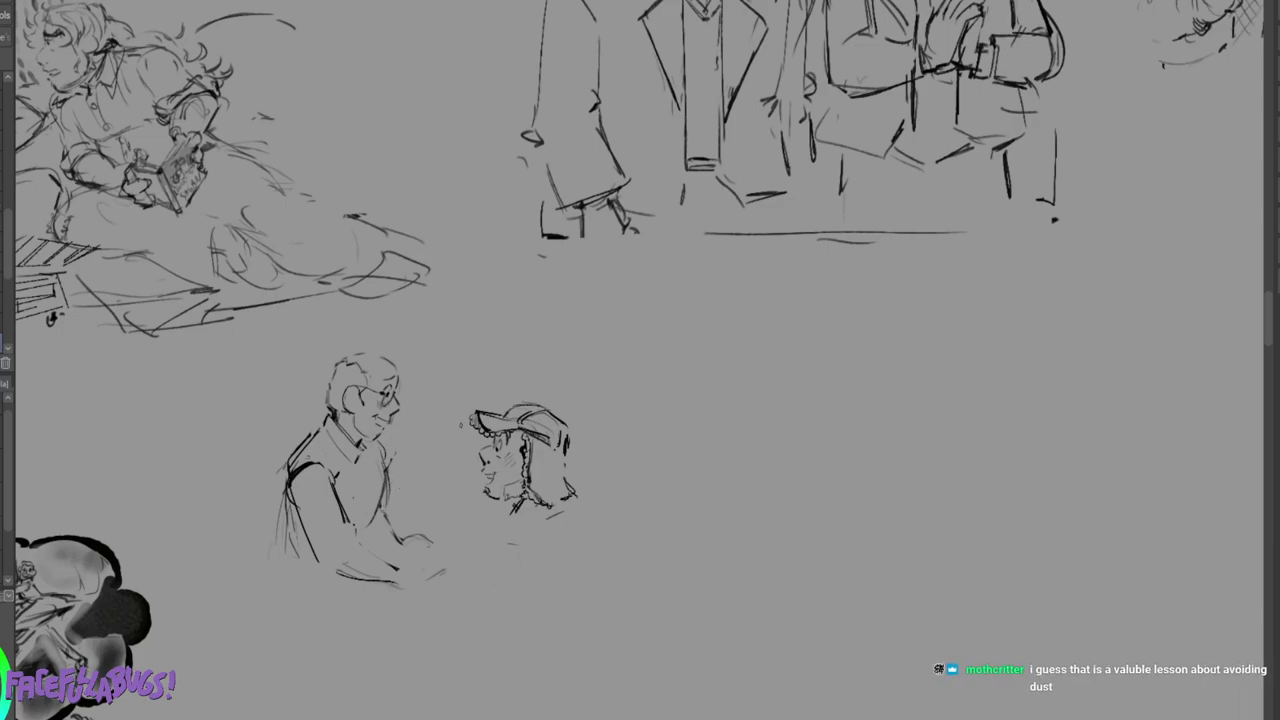
# Select the capped head, move it down and away from the seated man, and clear the selection.
pyautogui.moveTo(555, 348)
pyautogui.mouseDown()
pyautogui.moveTo(462, 520)
pyautogui.moveTo(692, 455)
pyautogui.mouseUp()
pyautogui.click(637, 624)
pyautogui.moveTo(614, 523)
pyautogui.mouseDown()
pyautogui.moveTo(631, 563)
pyautogui.moveTo(671, 575)
pyautogui.moveTo(655, 569)
pyautogui.mouseUp()
pyautogui.click(561, 668)
pyautogui.hotkey('ctrl', 'd')
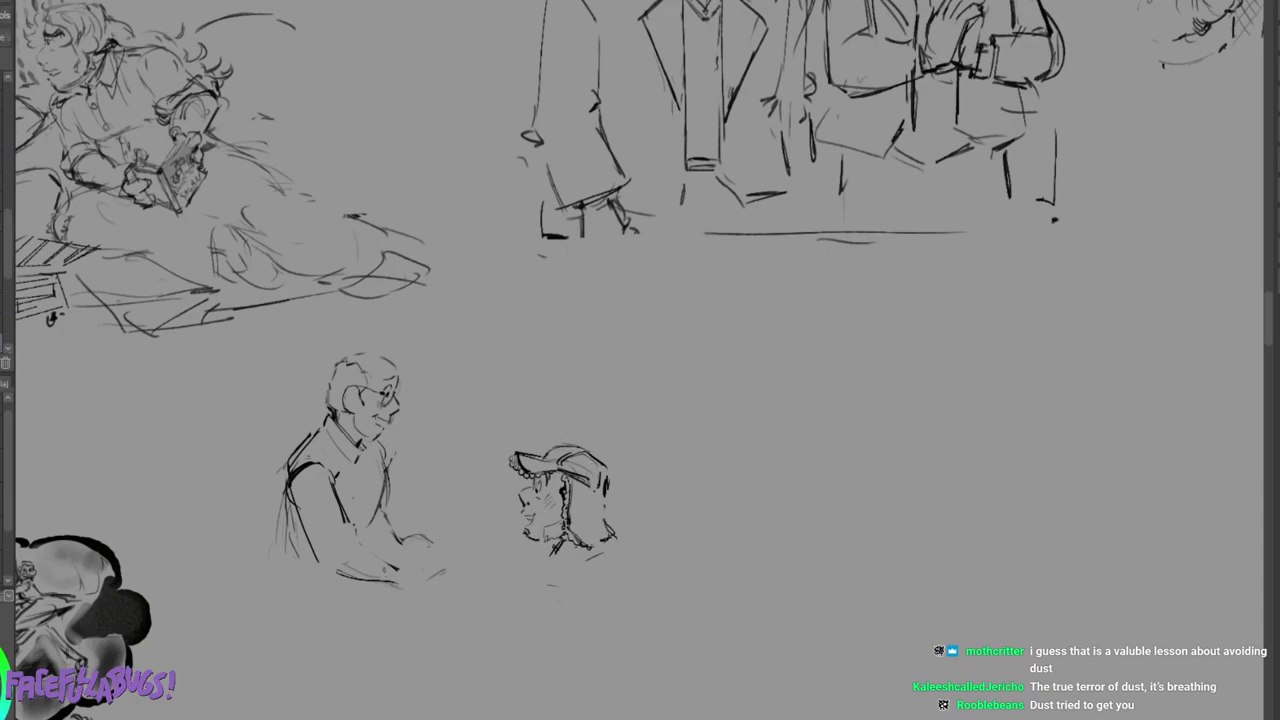
# Draw the bespectacled man's outstretched hands and add rolled cuffs to both of his sleeves.
pyautogui.moveTo(332, 558)
pyautogui.mouseDown()
pyautogui.moveTo(418, 607)
pyautogui.moveTo(414, 570)
pyautogui.moveTo(442, 578)
pyautogui.moveTo(422, 590)
pyautogui.moveTo(467, 607)
pyautogui.mouseUp()
pyautogui.moveTo(421, 553)
pyautogui.mouseDown()
pyautogui.moveTo(444, 566)
pyautogui.moveTo(445, 555)
pyautogui.moveTo(460, 592)
pyautogui.moveTo(480, 587)
pyautogui.mouseUp()
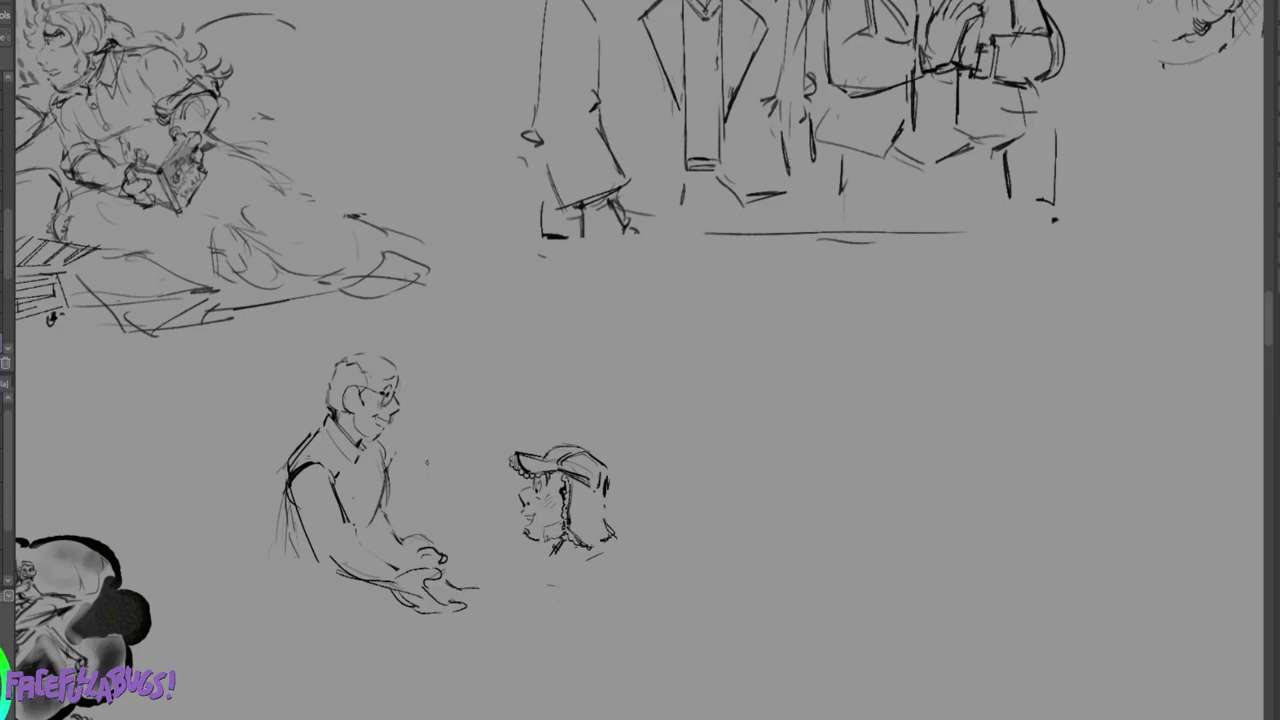
pyautogui.moveTo(335, 528); pyautogui.dragTo(351, 530)
pyautogui.moveTo(335, 526)
pyautogui.mouseDown()
pyautogui.moveTo(351, 526)
pyautogui.moveTo(375, 579)
pyautogui.moveTo(340, 575)
pyautogui.moveTo(367, 545)
pyautogui.mouseUp()
pyautogui.moveTo(365, 539)
pyautogui.mouseDown()
pyautogui.moveTo(371, 555)
pyautogui.moveTo(381, 547)
pyautogui.mouseUp()
pyautogui.moveTo(393, 536); pyautogui.dragTo(385, 551)
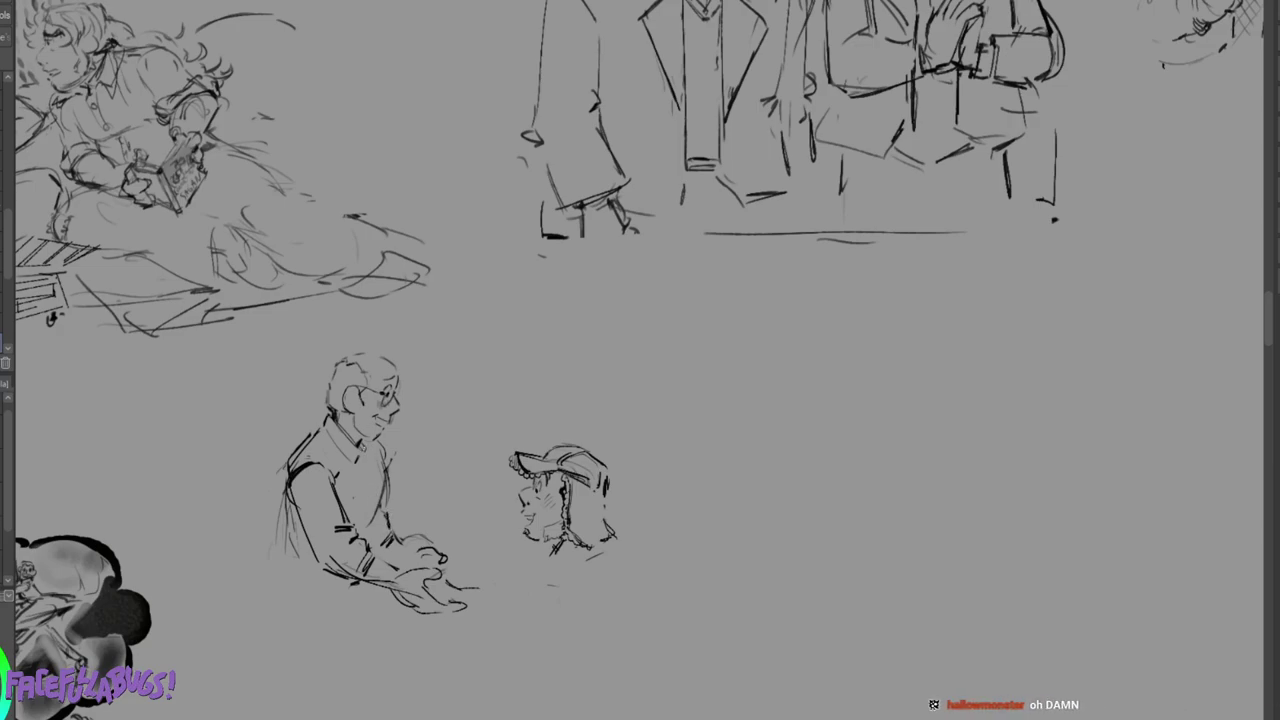
# Redraw the bespectacled man's collar and upper back with bolder lines, and open his mouth into a smile.
pyautogui.moveTo(367, 442)
pyautogui.mouseDown()
pyautogui.moveTo(360, 450)
pyautogui.moveTo(385, 452)
pyautogui.moveTo(298, 467)
pyautogui.mouseUp()
pyautogui.moveTo(327, 429)
pyautogui.mouseDown()
pyautogui.moveTo(320, 445)
pyautogui.moveTo(352, 421)
pyautogui.moveTo(352, 463)
pyautogui.mouseUp()
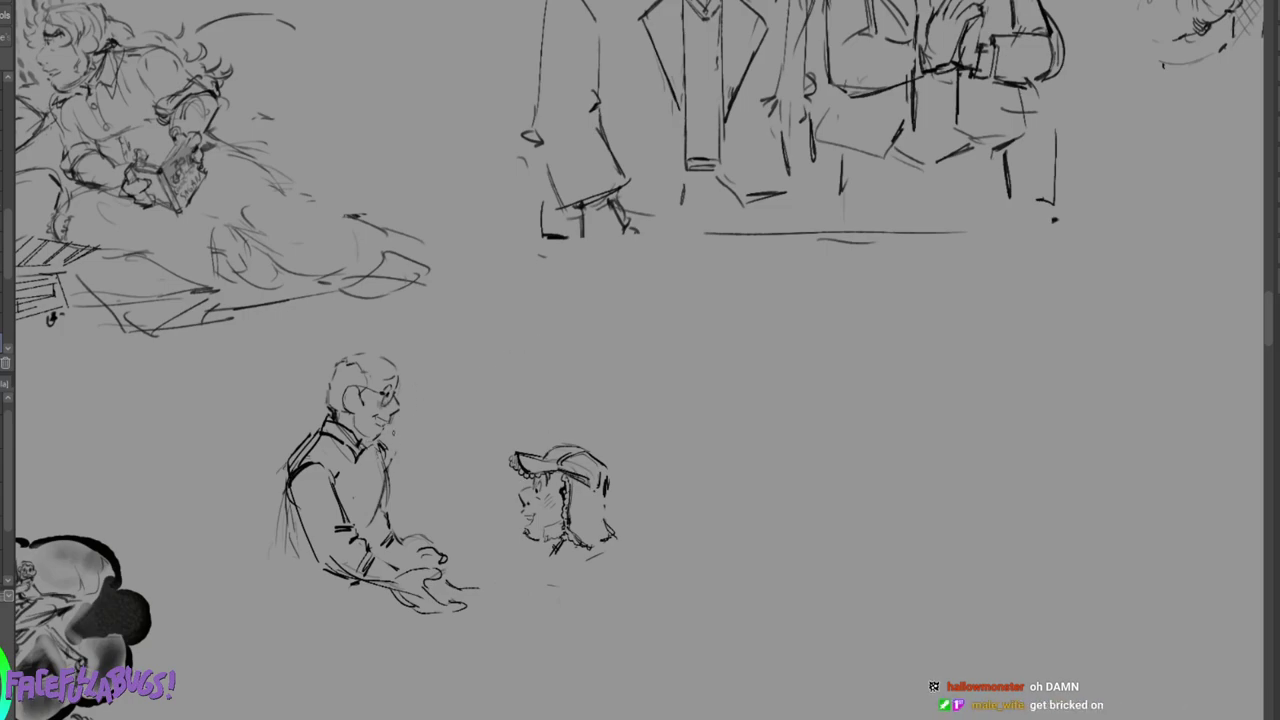
pyautogui.moveTo(375, 419); pyautogui.dragTo(385, 426)
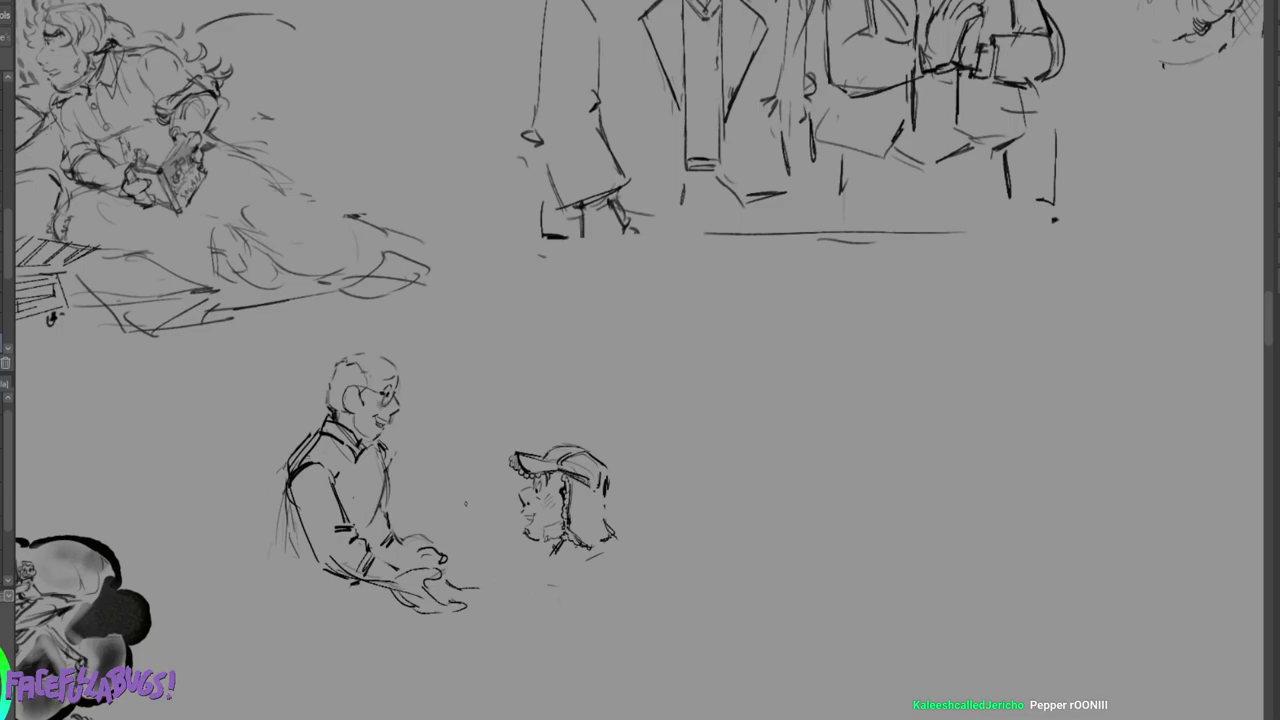
# Draw the capped figure's hood, neckline and hand reaching towards the man's hands.
pyautogui.moveTo(560, 541)
pyautogui.mouseDown()
pyautogui.moveTo(544, 554)
pyautogui.moveTo(624, 554)
pyautogui.moveTo(645, 538)
pyautogui.moveTo(552, 570)
pyautogui.moveTo(628, 544)
pyautogui.moveTo(634, 527)
pyautogui.mouseUp()
pyautogui.moveTo(552, 550)
pyautogui.mouseDown()
pyautogui.moveTo(550, 607)
pyautogui.moveTo(574, 602)
pyautogui.moveTo(559, 638)
pyautogui.mouseUp()
pyautogui.moveTo(492, 608); pyautogui.dragTo(508, 614)
pyautogui.moveTo(454, 578); pyautogui.dragTo(478, 578)
pyautogui.moveTo(452, 566); pyautogui.dragTo(484, 586)
pyautogui.moveTo(466, 574)
pyautogui.mouseDown()
pyautogui.moveTo(486, 590)
pyautogui.moveTo(468, 594)
pyautogui.moveTo(480, 608)
pyautogui.mouseUp()
pyautogui.moveTo(444, 560)
pyautogui.mouseDown()
pyautogui.moveTo(484, 544)
pyautogui.moveTo(444, 554)
pyautogui.moveTo(474, 546)
pyautogui.moveTo(478, 606)
pyautogui.mouseUp()
# Draw the capped figure's outstretched sleeves, elbow and front of the torso.
pyautogui.moveTo(485, 622); pyautogui.dragTo(528, 648)
pyautogui.moveTo(502, 588)
pyautogui.mouseDown()
pyautogui.moveTo(566, 628)
pyautogui.moveTo(550, 638)
pyautogui.mouseUp()
pyautogui.moveTo(554, 574)
pyautogui.mouseDown()
pyautogui.moveTo(536, 597)
pyautogui.moveTo(610, 553)
pyautogui.moveTo(602, 611)
pyautogui.moveTo(573, 636)
pyautogui.mouseUp()
pyautogui.moveTo(590, 614); pyautogui.dragTo(562, 645)
pyautogui.moveTo(488, 622); pyautogui.dragTo(542, 650)
pyautogui.moveTo(484, 618); pyautogui.dragTo(525, 645)
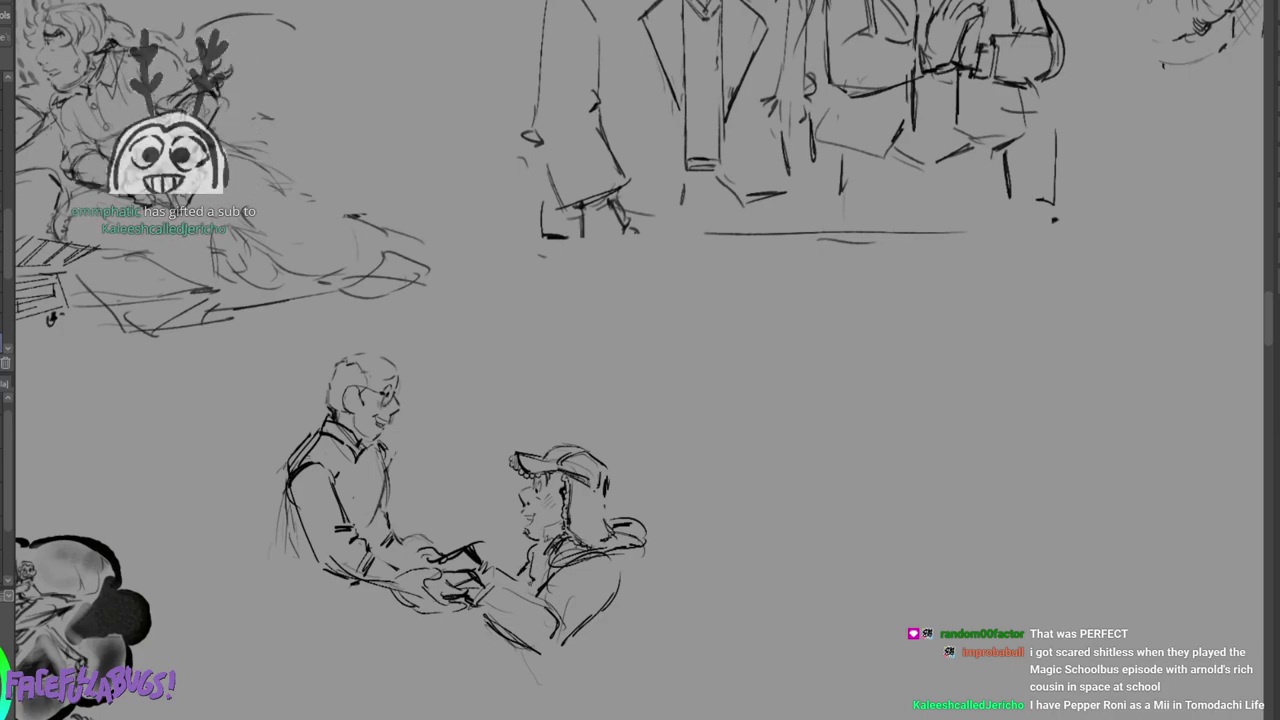
# Sketch the capped figure's rounded back, lower jacket hem and bent lap below the arms.
pyautogui.moveTo(646, 556); pyautogui.dragTo(658, 616)
pyautogui.moveTo(564, 665)
pyautogui.mouseDown()
pyautogui.moveTo(590, 690)
pyautogui.moveTo(637, 639)
pyautogui.moveTo(604, 658)
pyautogui.mouseUp()
pyautogui.moveTo(662, 616); pyautogui.dragTo(674, 664)
pyautogui.moveTo(540, 656)
pyautogui.mouseDown()
pyautogui.moveTo(502, 658)
pyautogui.moveTo(486, 704)
pyautogui.moveTo(610, 656)
pyautogui.moveTo(562, 650)
pyautogui.moveTo(464, 682)
pyautogui.mouseUp()
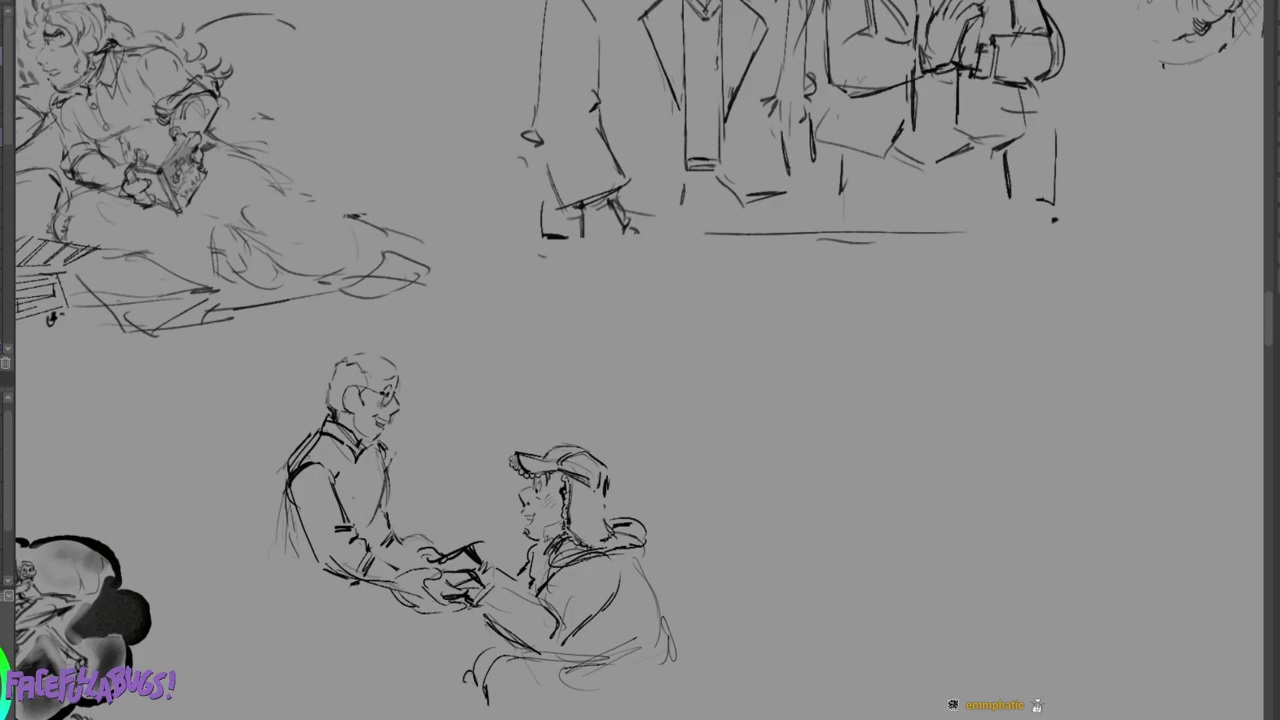
# Select the bespectacled man's upper body, shift it slightly towards the capped figure, and clear the selection.
pyautogui.moveTo(410, 470)
pyautogui.mouseDown()
pyautogui.moveTo(390, 588)
pyautogui.moveTo(234, 400)
pyautogui.moveTo(447, 316)
pyautogui.mouseUp()
pyautogui.click(392, 650)
pyautogui.moveTo(371, 524)
pyautogui.mouseDown()
pyautogui.moveTo(393, 531)
pyautogui.moveTo(382, 526)
pyautogui.mouseUp()
pyautogui.click(300, 649)
pyautogui.hotkey('ctrl', 'd')
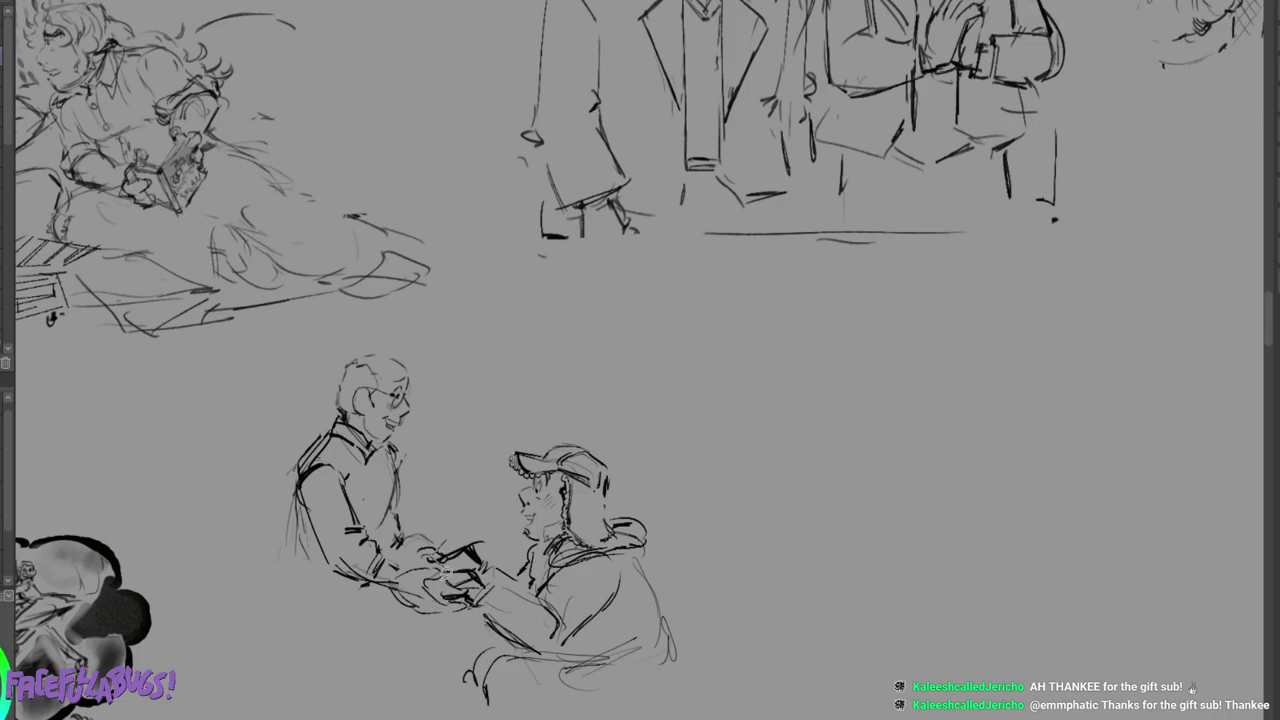
# Select the whole bespectacled man with his hands, move him away from the capped figure, and clear the selection.
pyautogui.moveTo(361, 610)
pyautogui.mouseDown()
pyautogui.moveTo(247, 518)
pyautogui.moveTo(440, 600)
pyautogui.moveTo(418, 594)
pyautogui.mouseUp()
pyautogui.click(430, 662)
pyautogui.click(312, 663)
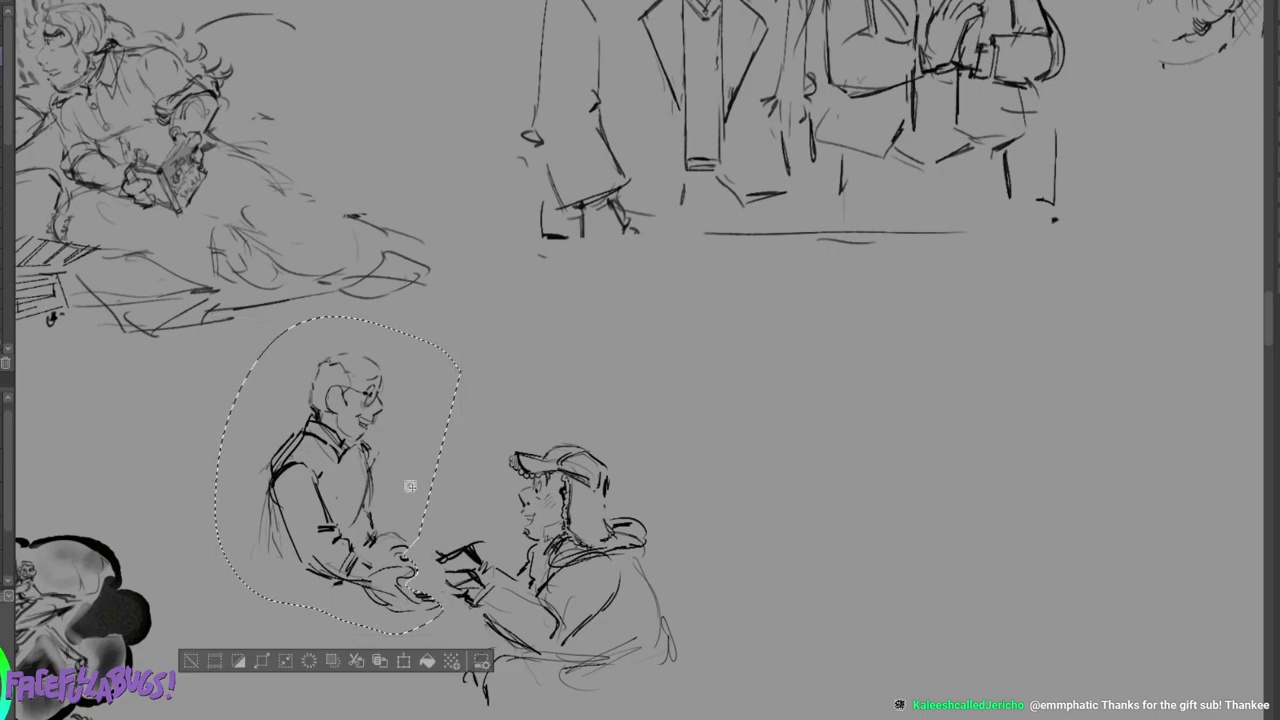
pyautogui.click(503, 389)
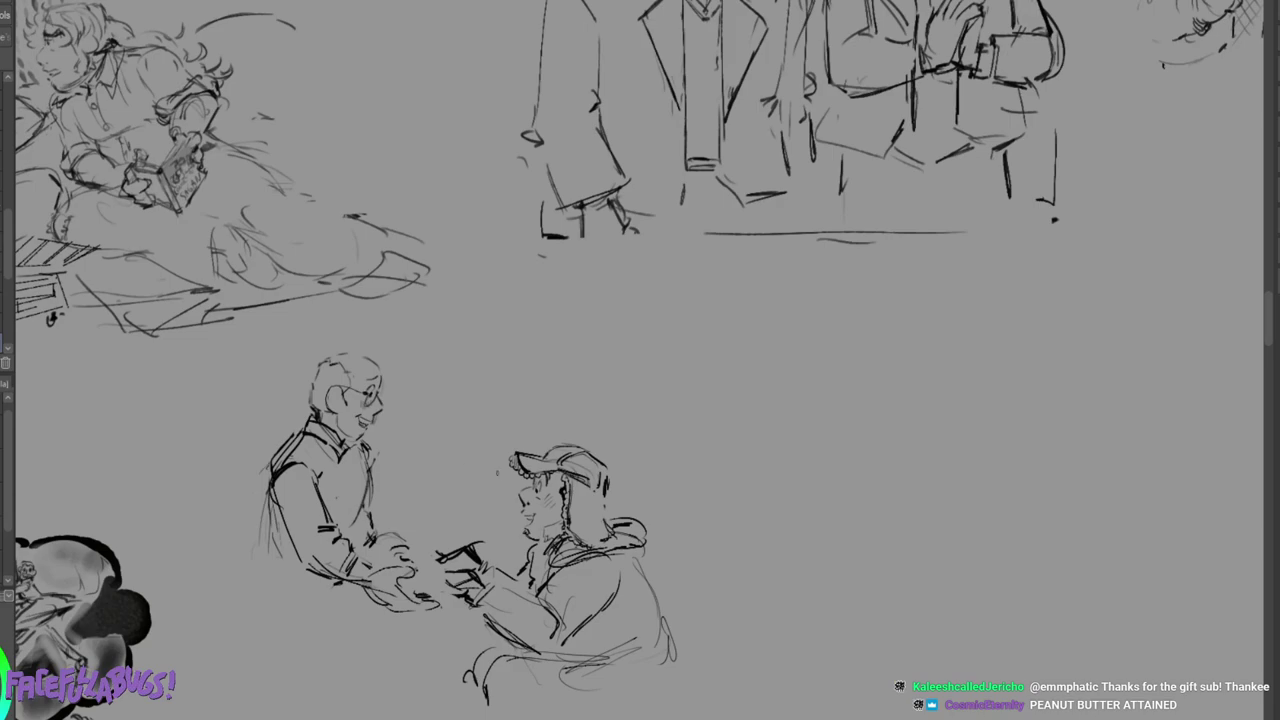
# Draw the capped figure's lower hand and fingers bridging the gap to the man's hands.
pyautogui.moveTo(462, 570)
pyautogui.mouseDown()
pyautogui.moveTo(420, 582)
pyautogui.moveTo(439, 591)
pyautogui.mouseUp()
pyautogui.moveTo(435, 591); pyautogui.dragTo(455, 587)
pyautogui.moveTo(431, 590)
pyautogui.mouseDown()
pyautogui.moveTo(463, 593)
pyautogui.moveTo(404, 589)
pyautogui.moveTo(445, 596)
pyautogui.mouseUp()
pyautogui.moveTo(440, 592)
pyautogui.mouseDown()
pyautogui.moveTo(456, 597)
pyautogui.moveTo(445, 609)
pyautogui.mouseUp()
pyautogui.moveTo(452, 600)
pyautogui.mouseDown()
pyautogui.moveTo(462, 604)
pyautogui.moveTo(441, 613)
pyautogui.mouseUp()
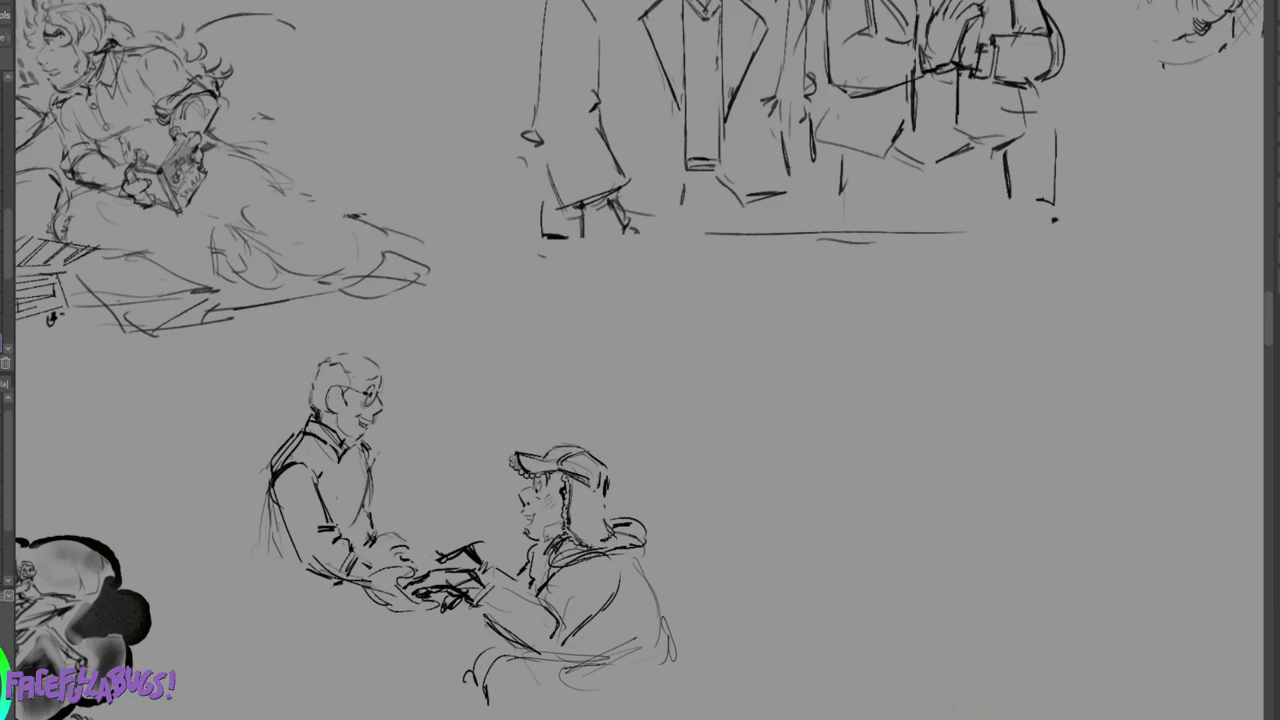
# Erase the faint lines behind the bespectacled man's arm, then redraw his upper back and thicken his collar.
pyautogui.moveTo(361, 581); pyautogui.dragTo(374, 583)
pyautogui.moveTo(263, 467); pyautogui.dragTo(290, 575)
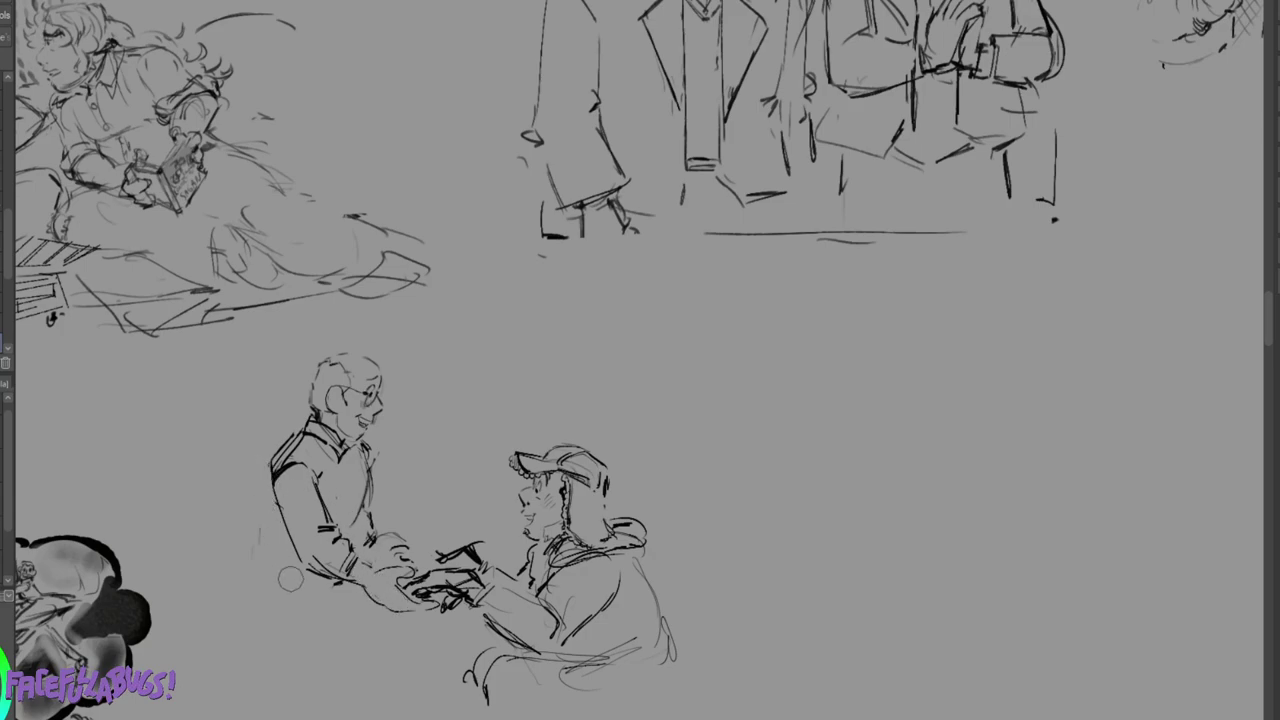
pyautogui.moveTo(282, 455)
pyautogui.mouseDown()
pyautogui.moveTo(304, 442)
pyautogui.moveTo(284, 479)
pyautogui.moveTo(300, 439)
pyautogui.moveTo(314, 478)
pyautogui.mouseUp()
pyautogui.hotkey('ctrl', 'z')
pyautogui.moveTo(308, 434); pyautogui.dragTo(266, 475)
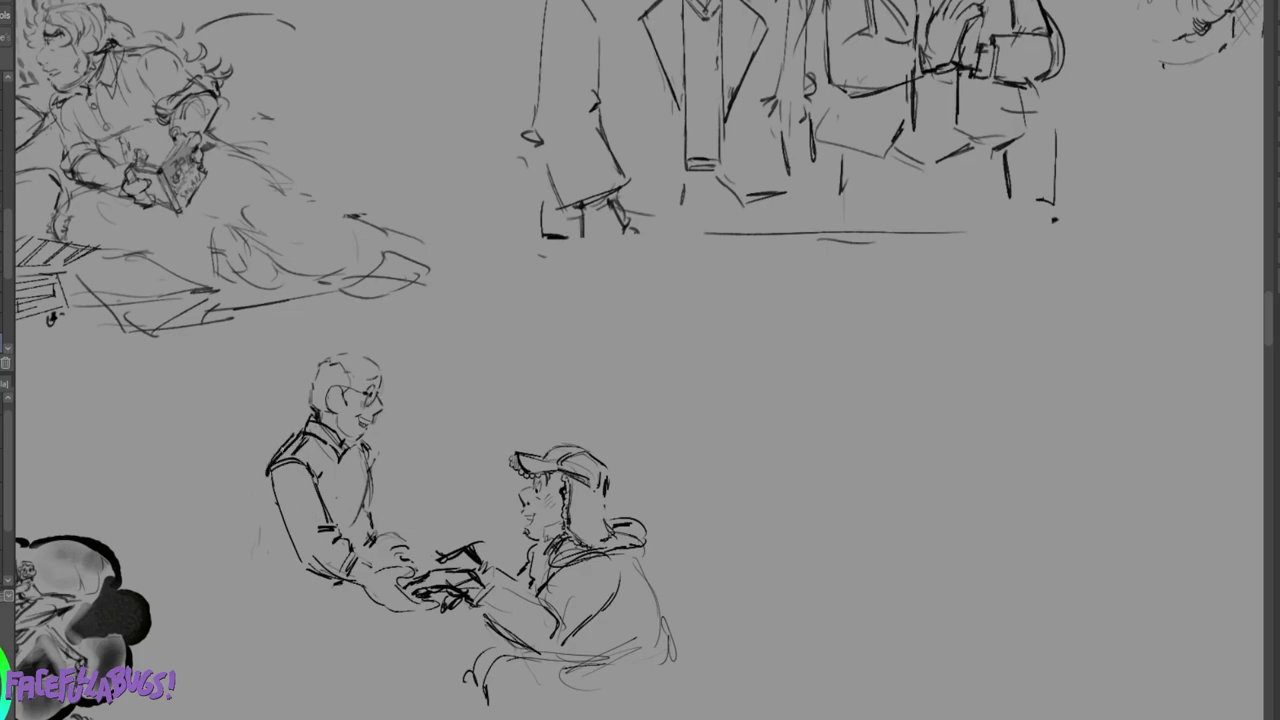
pyautogui.moveTo(307, 418); pyautogui.dragTo(309, 434)
pyautogui.moveTo(330, 456)
pyautogui.mouseDown()
pyautogui.moveTo(344, 446)
pyautogui.moveTo(336, 461)
pyautogui.mouseUp()
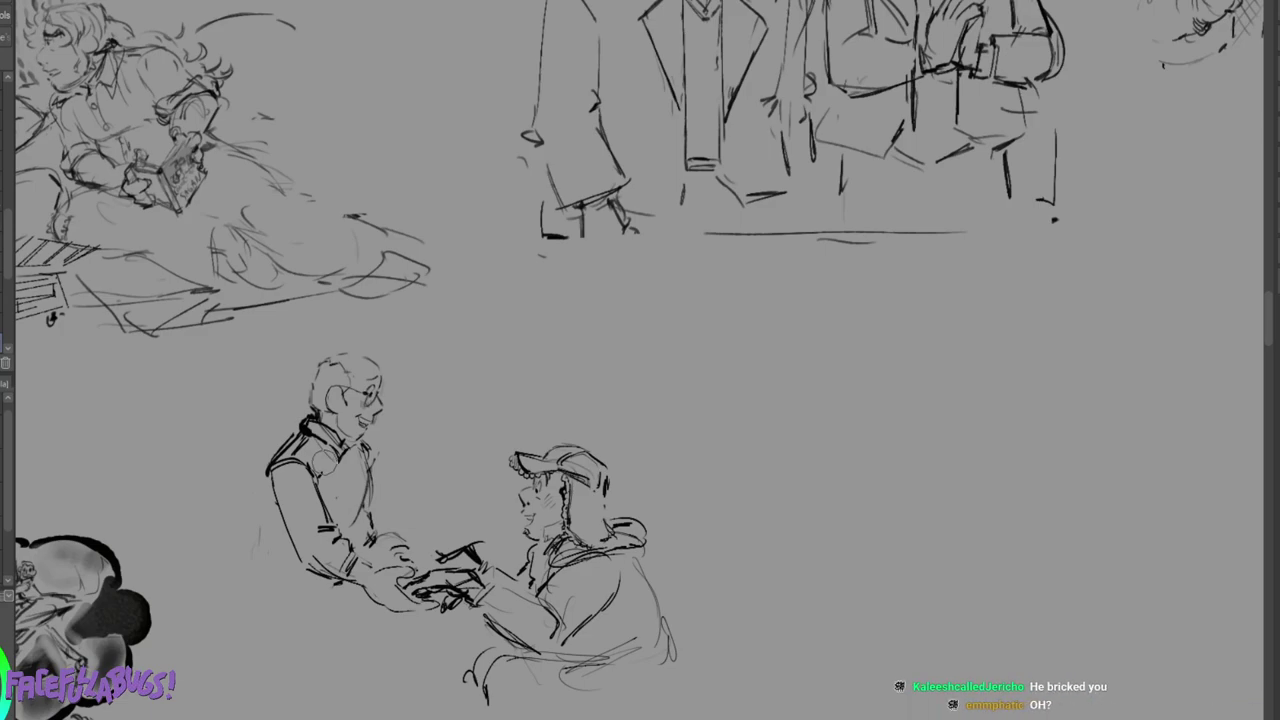
# Erase the man's heavy collar and shoulder lines and replace them with one clean curved back line.
pyautogui.moveTo(302, 419); pyautogui.dragTo(341, 455)
pyautogui.moveTo(372, 386); pyautogui.dragTo(385, 394)
pyautogui.hotkey('ctrl', 'z')
pyautogui.moveTo(309, 417)
pyautogui.mouseDown()
pyautogui.moveTo(302, 431)
pyautogui.moveTo(342, 450)
pyautogui.moveTo(314, 425)
pyautogui.mouseUp()
pyautogui.moveTo(312, 418); pyautogui.dragTo(281, 451)
pyautogui.hotkey('ctrl', 'z')
pyautogui.moveTo(288, 443)
pyautogui.mouseDown()
pyautogui.moveTo(277, 459)
pyautogui.moveTo(341, 449)
pyautogui.moveTo(372, 471)
pyautogui.mouseUp()
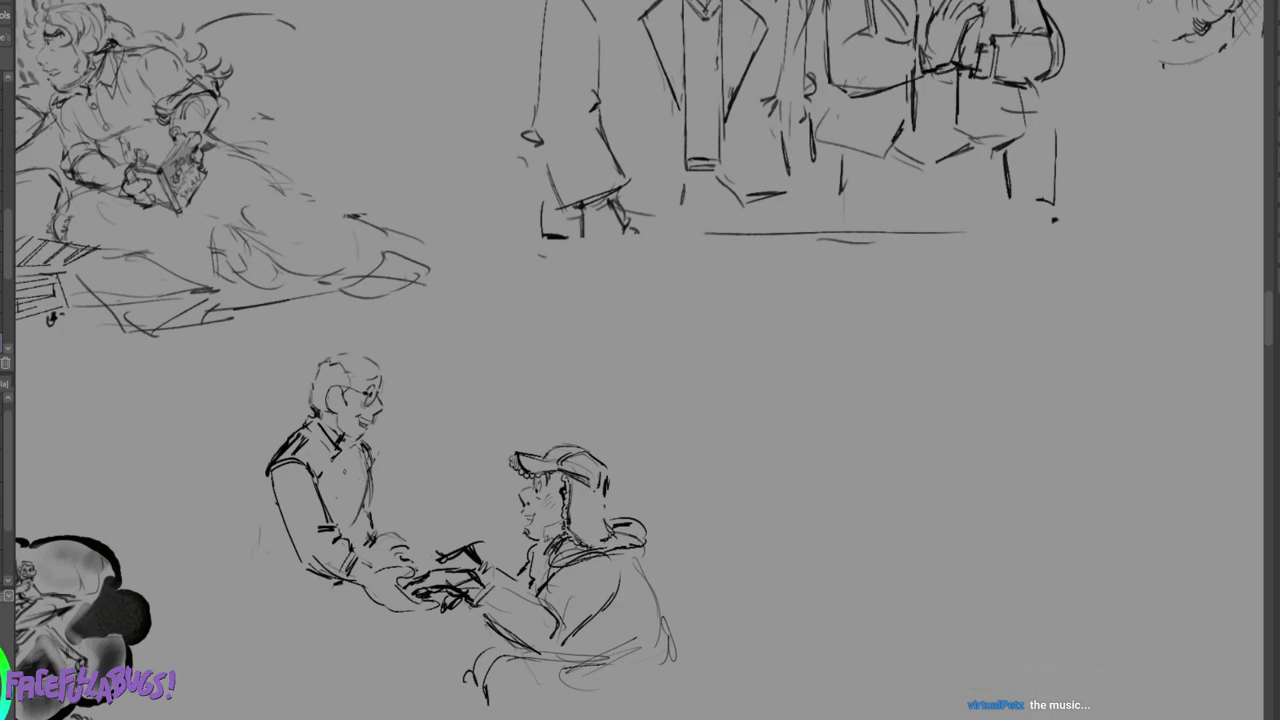
pyautogui.moveTo(272, 466); pyautogui.dragTo(278, 492)
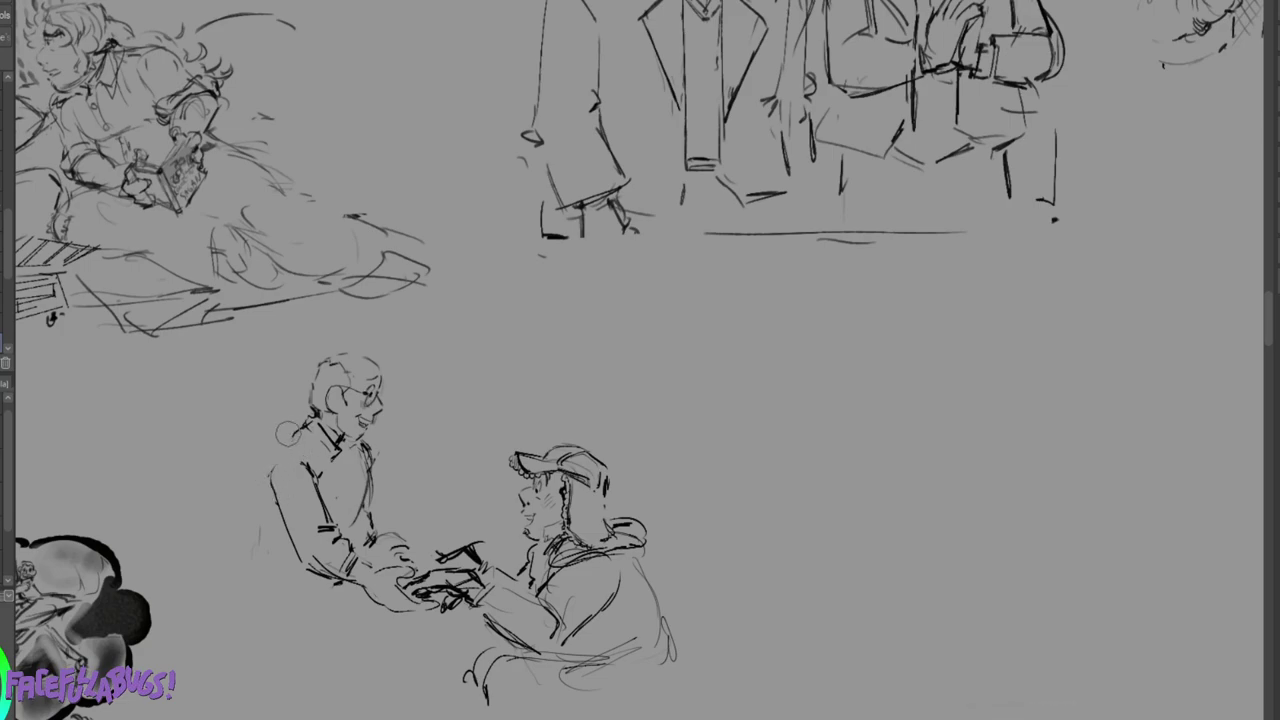
pyautogui.moveTo(305, 428); pyautogui.dragTo(270, 493)
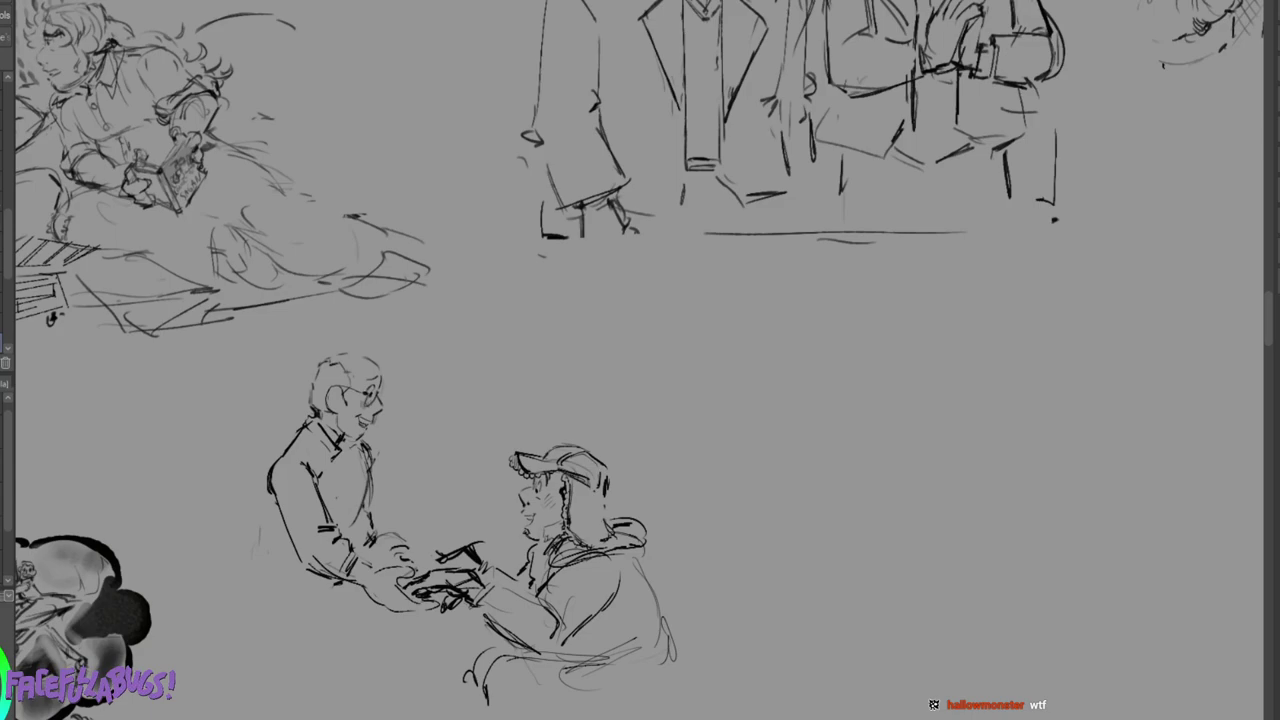
# Erase the man's collar and redraw the outer curve of his shoulder, back and upper chest.
pyautogui.press('e')
pyautogui.moveTo(315, 427)
pyautogui.mouseDown()
pyautogui.moveTo(335, 450)
pyautogui.moveTo(301, 419)
pyautogui.moveTo(335, 445)
pyautogui.moveTo(314, 420)
pyautogui.moveTo(304, 440)
pyautogui.moveTo(328, 459)
pyautogui.mouseUp()
pyautogui.moveTo(307, 439); pyautogui.dragTo(331, 453)
pyautogui.moveTo(335, 451)
pyautogui.mouseDown()
pyautogui.moveTo(344, 441)
pyautogui.moveTo(340, 452)
pyautogui.moveTo(310, 430)
pyautogui.mouseUp()
pyautogui.moveTo(270, 470); pyautogui.dragTo(262, 490)
pyautogui.moveTo(291, 449); pyautogui.dragTo(271, 483)
pyautogui.moveTo(271, 495); pyautogui.dragTo(286, 538)
pyautogui.moveTo(355, 447); pyautogui.dragTo(365, 465)
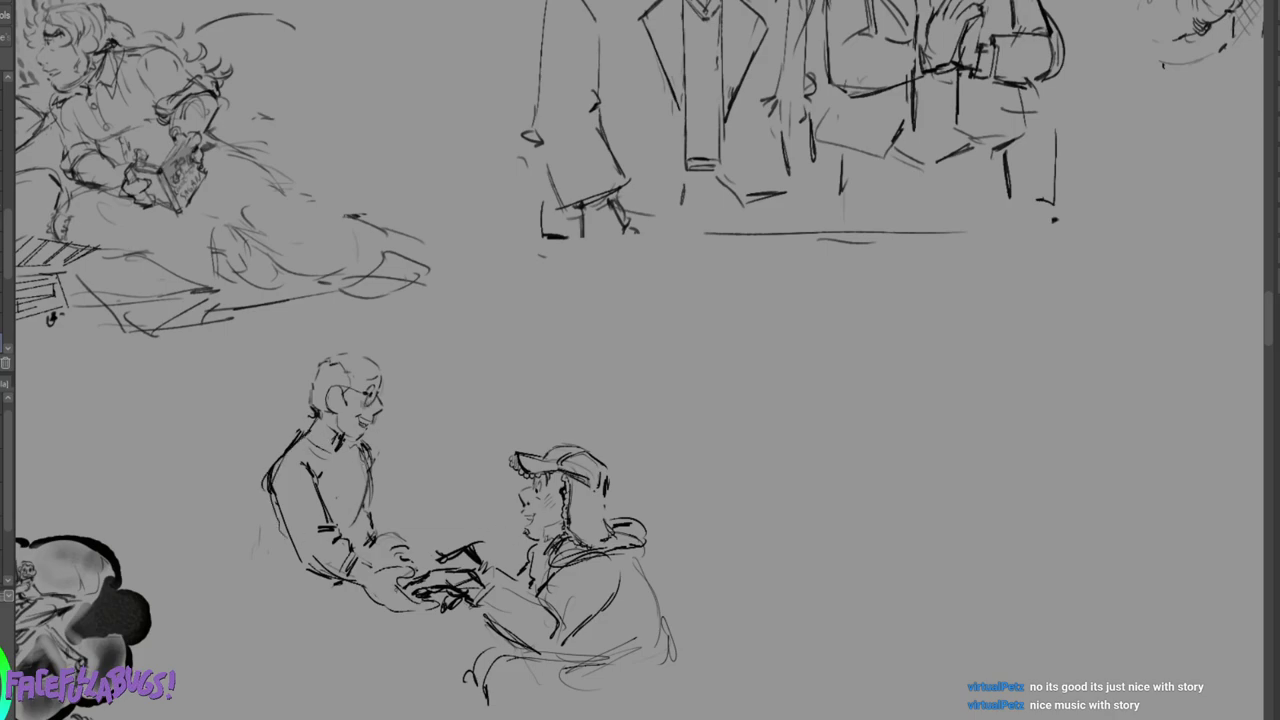
# Add small motion marks above the hands, and draw the man's shirt back, waist, pointed collar and buttoned front.
pyautogui.moveTo(431, 533); pyautogui.dragTo(446, 535)
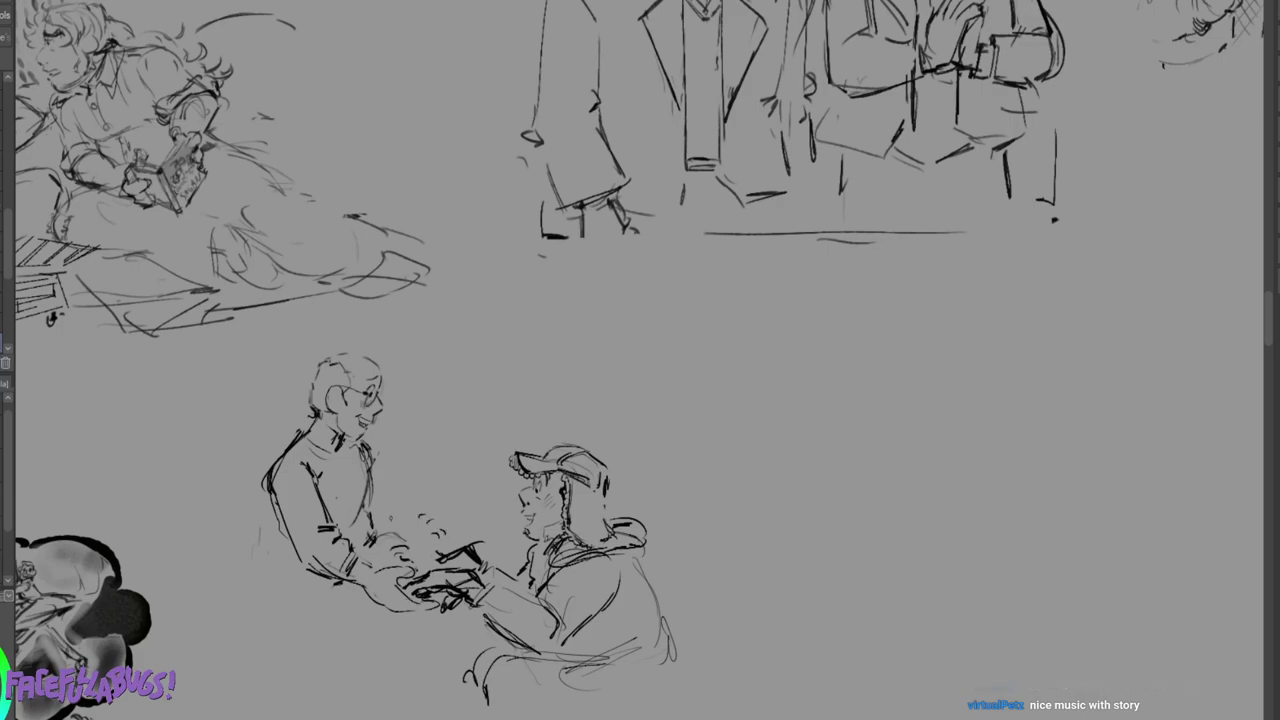
pyautogui.moveTo(343, 455)
pyautogui.mouseDown()
pyautogui.moveTo(352, 524)
pyautogui.moveTo(276, 546)
pyautogui.moveTo(278, 578)
pyautogui.mouseUp()
pyautogui.moveTo(275, 570); pyautogui.dragTo(329, 582)
pyautogui.moveTo(310, 426)
pyautogui.mouseDown()
pyautogui.moveTo(328, 462)
pyautogui.moveTo(309, 424)
pyautogui.moveTo(358, 452)
pyautogui.moveTo(376, 447)
pyautogui.mouseUp()
pyautogui.moveTo(347, 445)
pyautogui.mouseDown()
pyautogui.moveTo(362, 451)
pyautogui.moveTo(320, 470)
pyautogui.moveTo(330, 451)
pyautogui.moveTo(328, 474)
pyautogui.moveTo(350, 463)
pyautogui.mouseUp()
pyautogui.moveTo(351, 453); pyautogui.dragTo(356, 509)
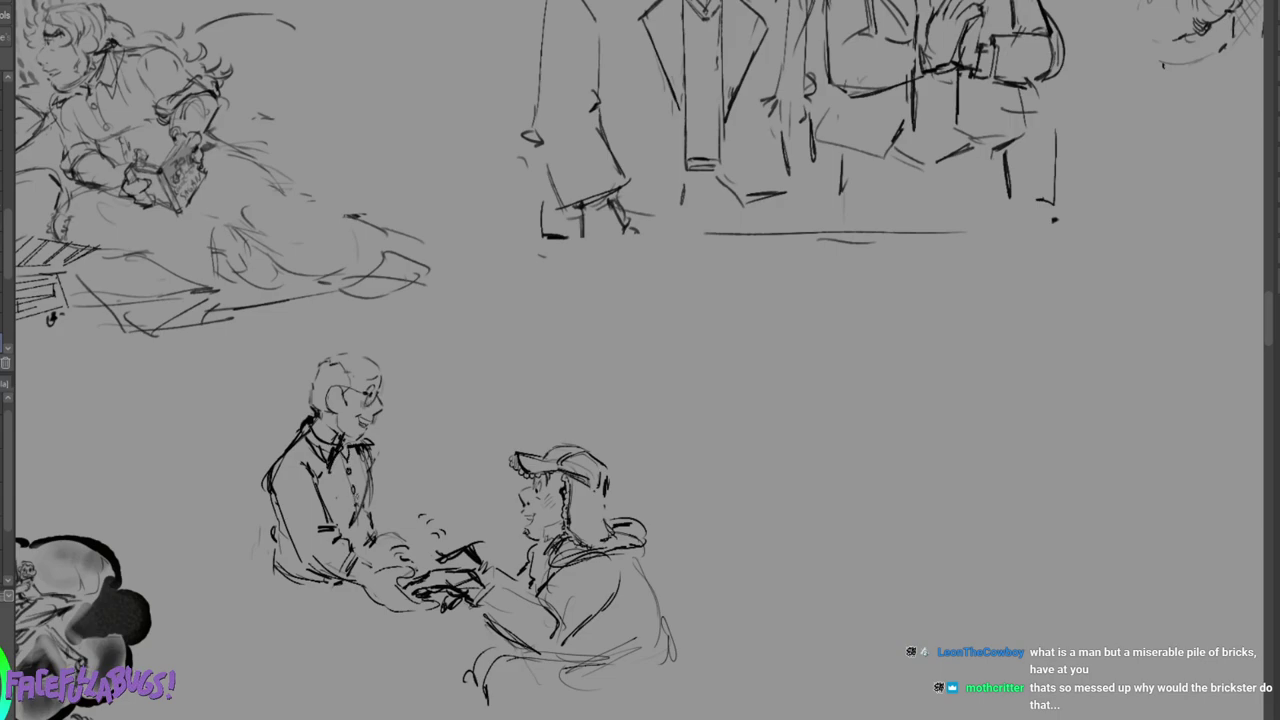
# Darken the man's shirt buttons and draw a curved seam across the top of his sleeve.
pyautogui.moveTo(347, 460); pyautogui.dragTo(355, 509)
pyautogui.moveTo(306, 462); pyautogui.dragTo(268, 476)
pyautogui.moveTo(306, 476)
pyautogui.mouseDown()
pyautogui.moveTo(315, 487)
pyautogui.moveTo(268, 481)
pyautogui.moveTo(311, 477)
pyautogui.mouseUp()
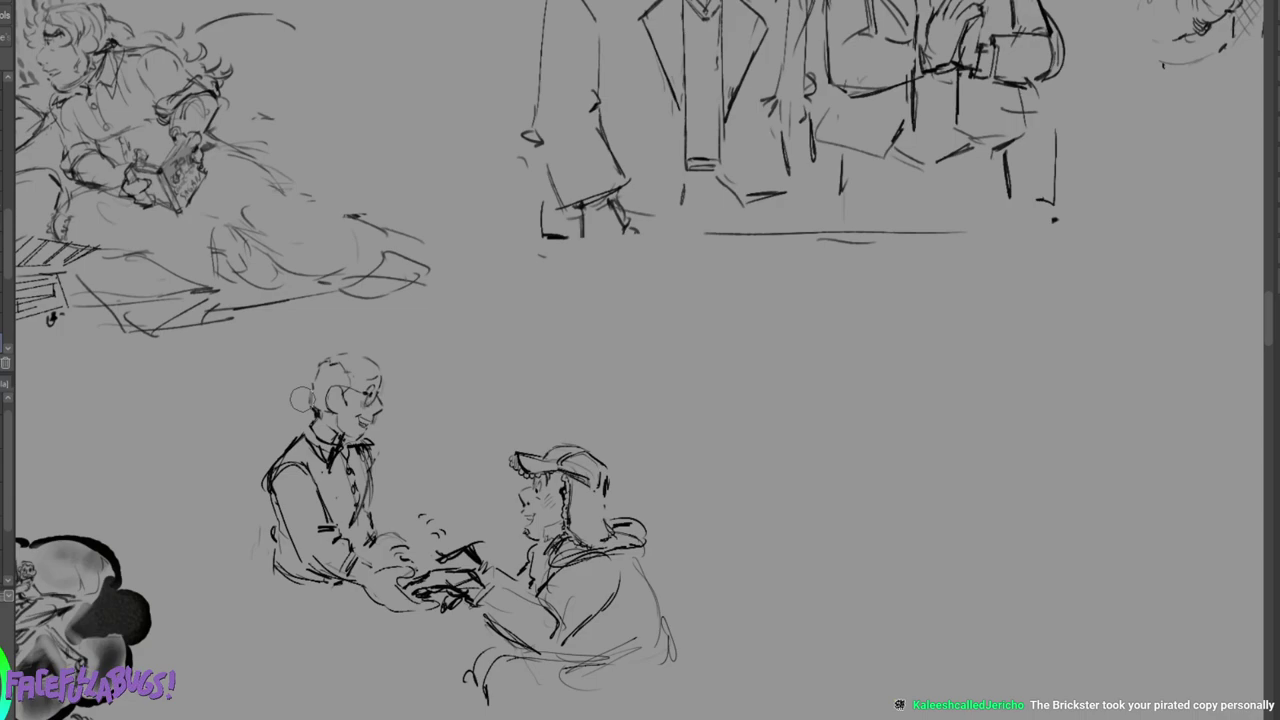
# Erase and redraw the man's pointed shirt collar, and touch up the shirt near his shoulder.
pyautogui.moveTo(311, 411)
pyautogui.mouseDown()
pyautogui.moveTo(303, 431)
pyautogui.moveTo(325, 445)
pyautogui.mouseUp()
pyautogui.press('e')
pyautogui.moveTo(310, 430)
pyautogui.mouseDown()
pyautogui.moveTo(340, 478)
pyautogui.moveTo(326, 470)
pyautogui.mouseUp()
pyautogui.moveTo(305, 433)
pyautogui.mouseDown()
pyautogui.moveTo(328, 461)
pyautogui.moveTo(344, 449)
pyautogui.mouseUp()
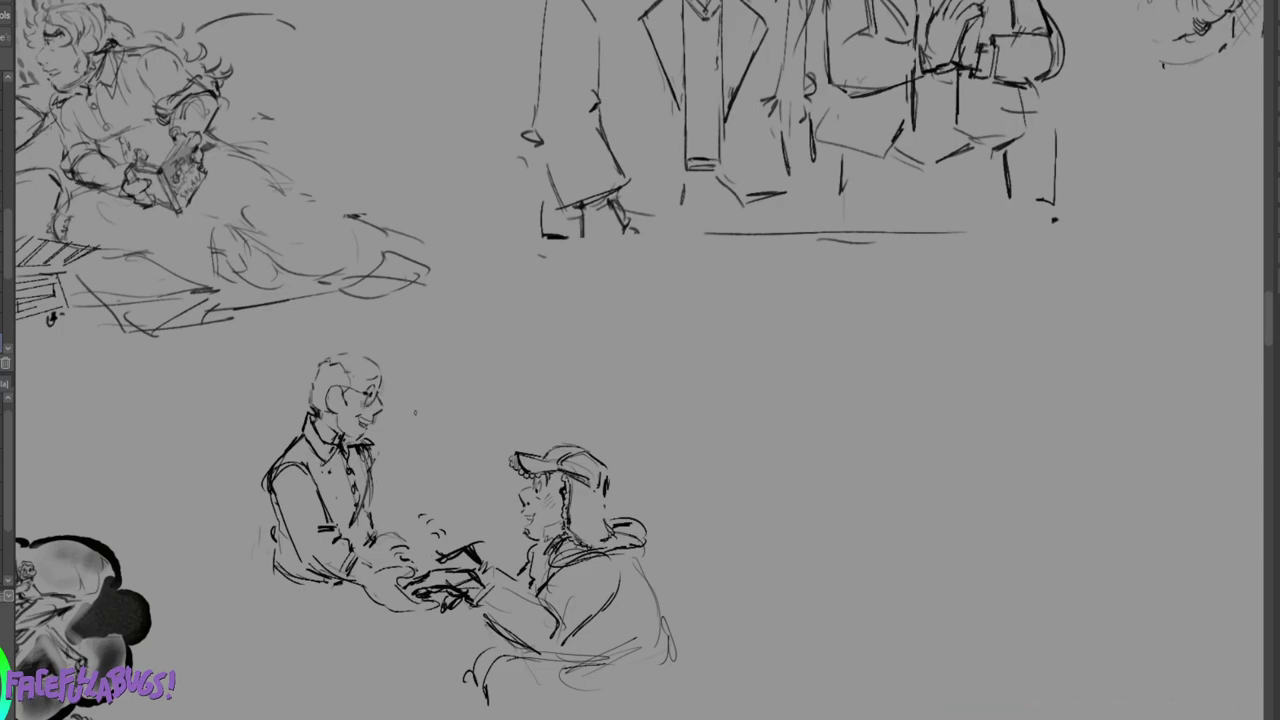
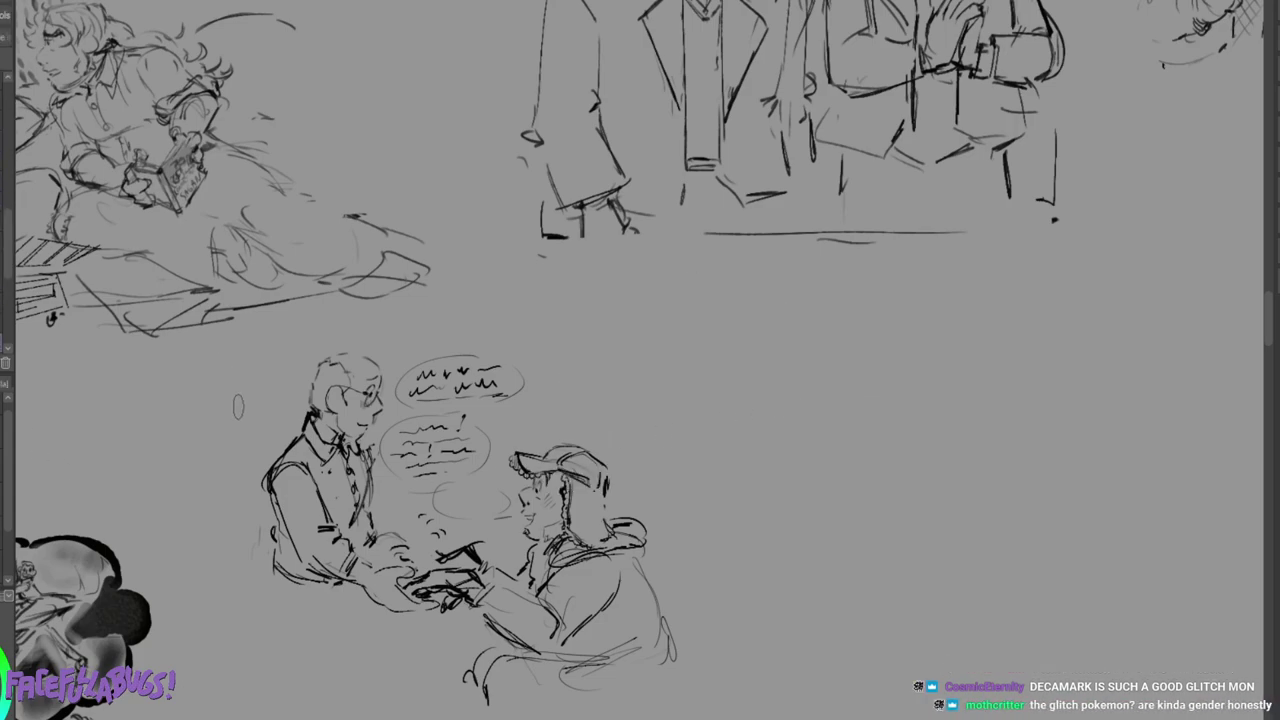
pyautogui.moveTo(303, 480); pyautogui.dragTo(305, 484)
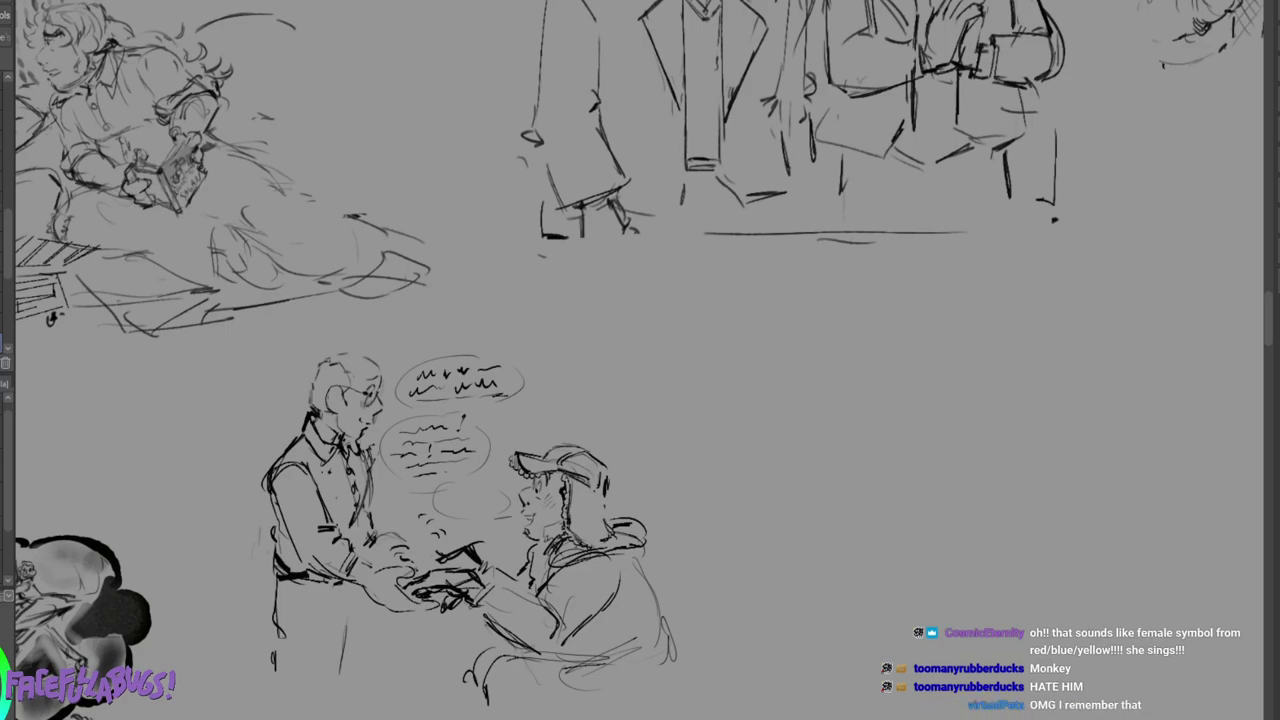
# Rework the hair at the back of the man's head with short strokes, undoing the unwanted marks.
pyautogui.moveTo(315, 369)
pyautogui.mouseDown()
pyautogui.moveTo(309, 406)
pyautogui.moveTo(313, 396)
pyautogui.moveTo(324, 407)
pyautogui.mouseUp()
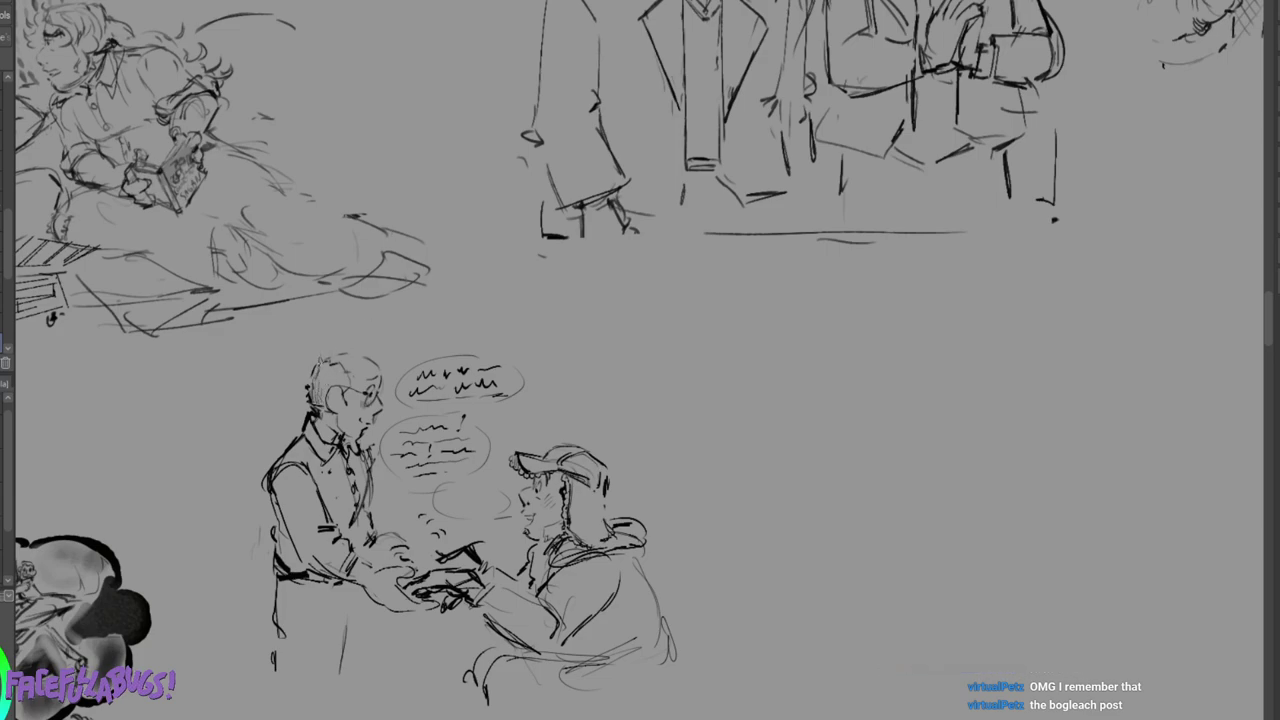
pyautogui.press('e')
pyautogui.moveTo(320, 368)
pyautogui.mouseDown()
pyautogui.moveTo(305, 401)
pyautogui.moveTo(303, 389)
pyautogui.mouseUp()
pyautogui.hotkey('ctrl', 'z')
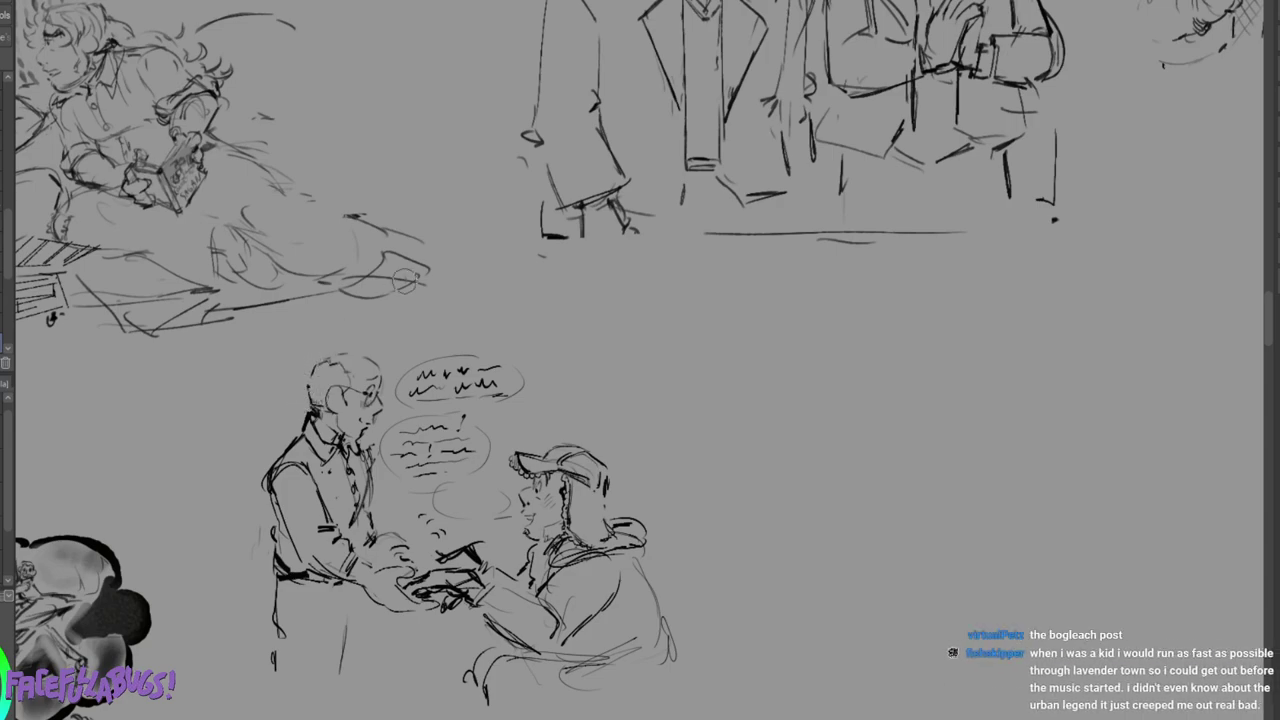
pyautogui.moveTo(349, 377); pyautogui.dragTo(356, 387)
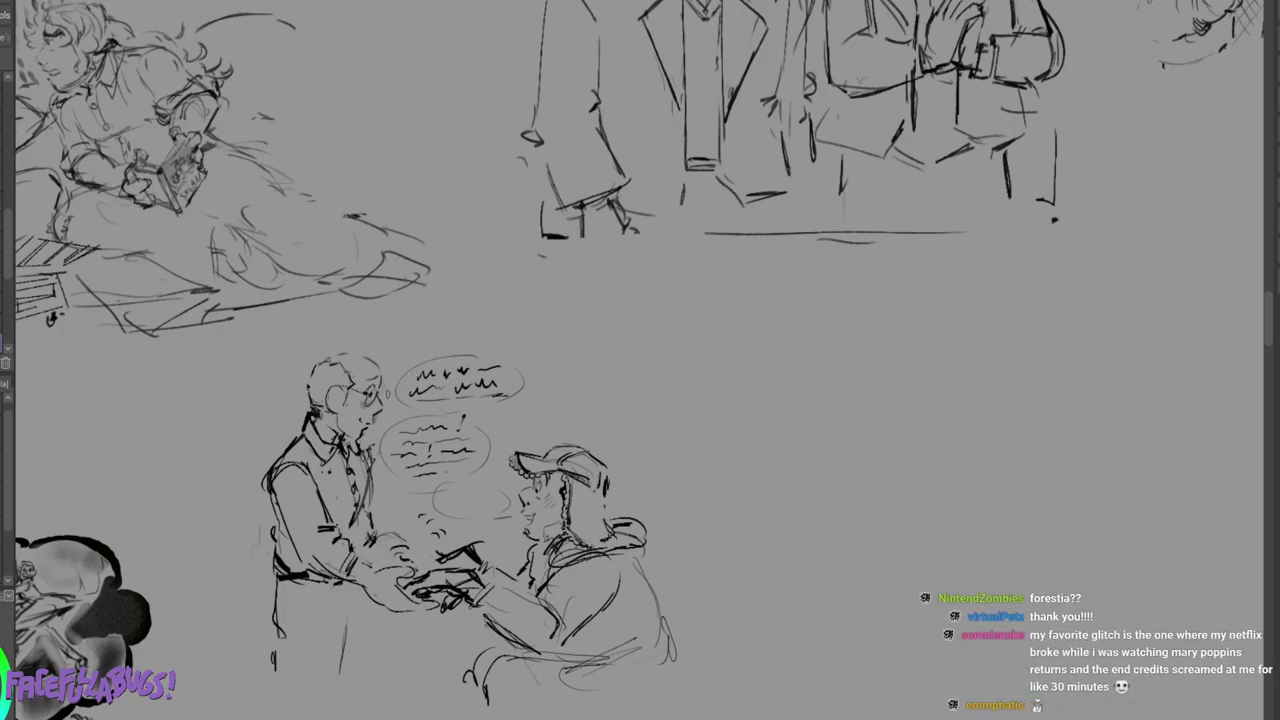
pyautogui.moveTo(342, 475); pyautogui.dragTo(344, 483)
pyautogui.hotkey('ctrl', 'z')
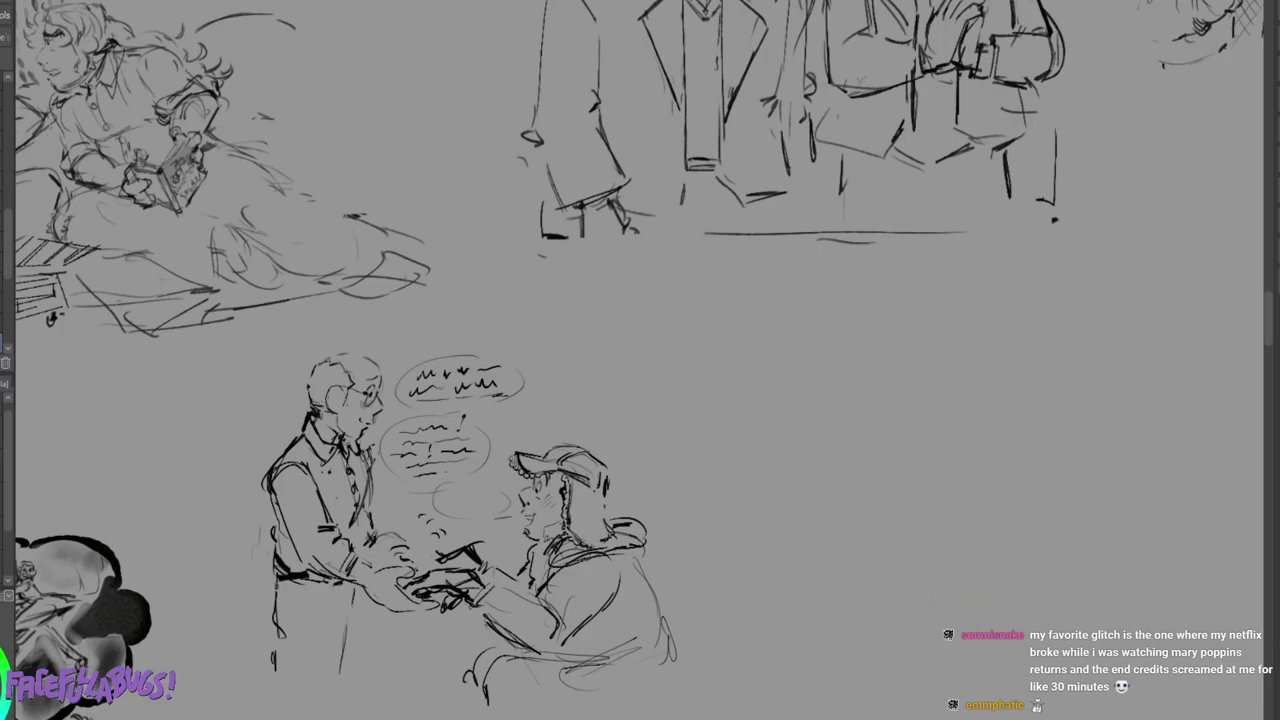
# Strengthen the man's waistband and trouser lines, redraw his far hand, and add a line beneath the capped figure.
pyautogui.moveTo(274, 578); pyautogui.dragTo(283, 637)
pyautogui.moveTo(275, 573)
pyautogui.mouseDown()
pyautogui.moveTo(274, 591)
pyautogui.moveTo(301, 580)
pyautogui.mouseUp()
pyautogui.moveTo(347, 627)
pyautogui.mouseDown()
pyautogui.moveTo(351, 676)
pyautogui.moveTo(375, 678)
pyautogui.mouseUp()
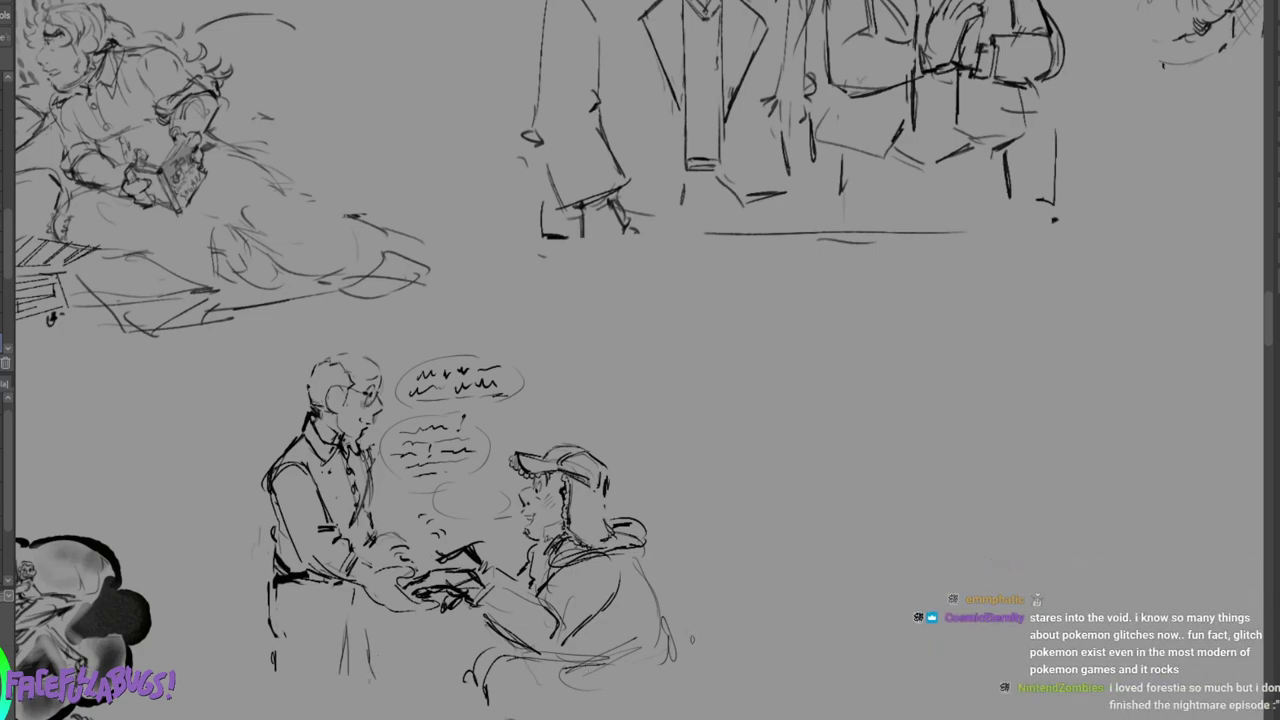
pyautogui.moveTo(563, 711); pyautogui.dragTo(558, 719)
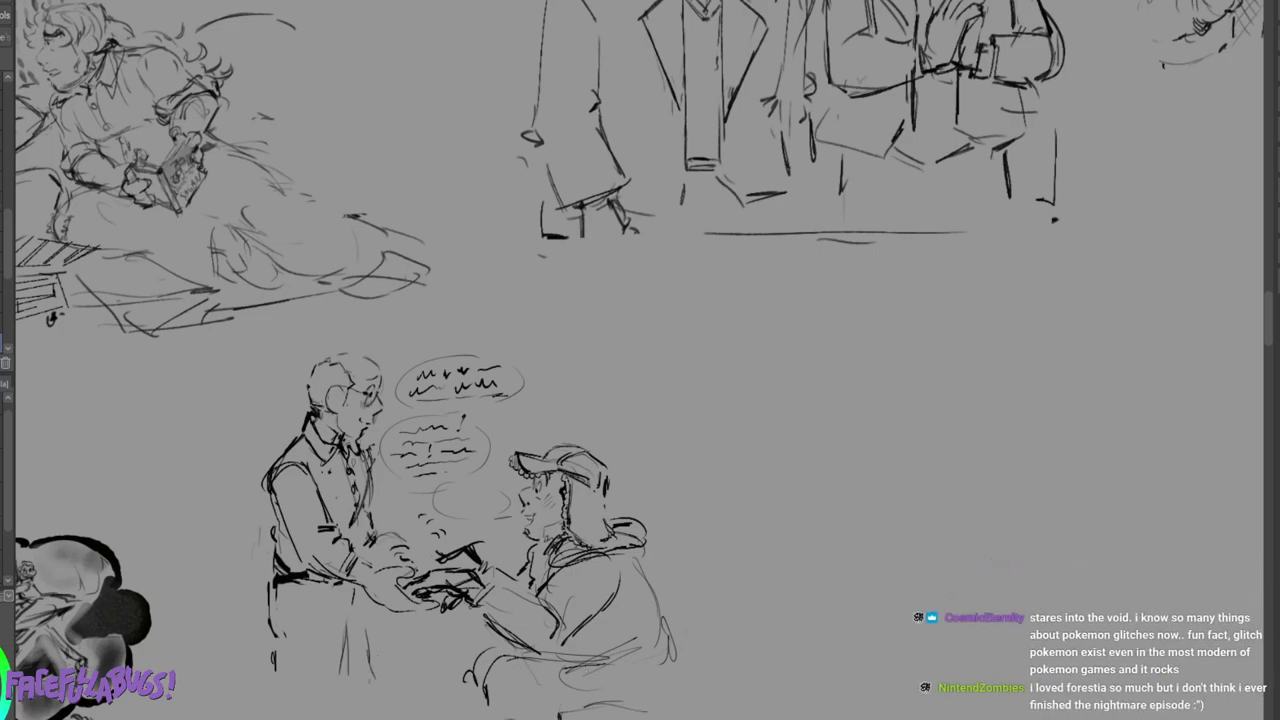
pyautogui.moveTo(352, 568); pyautogui.dragTo(362, 582)
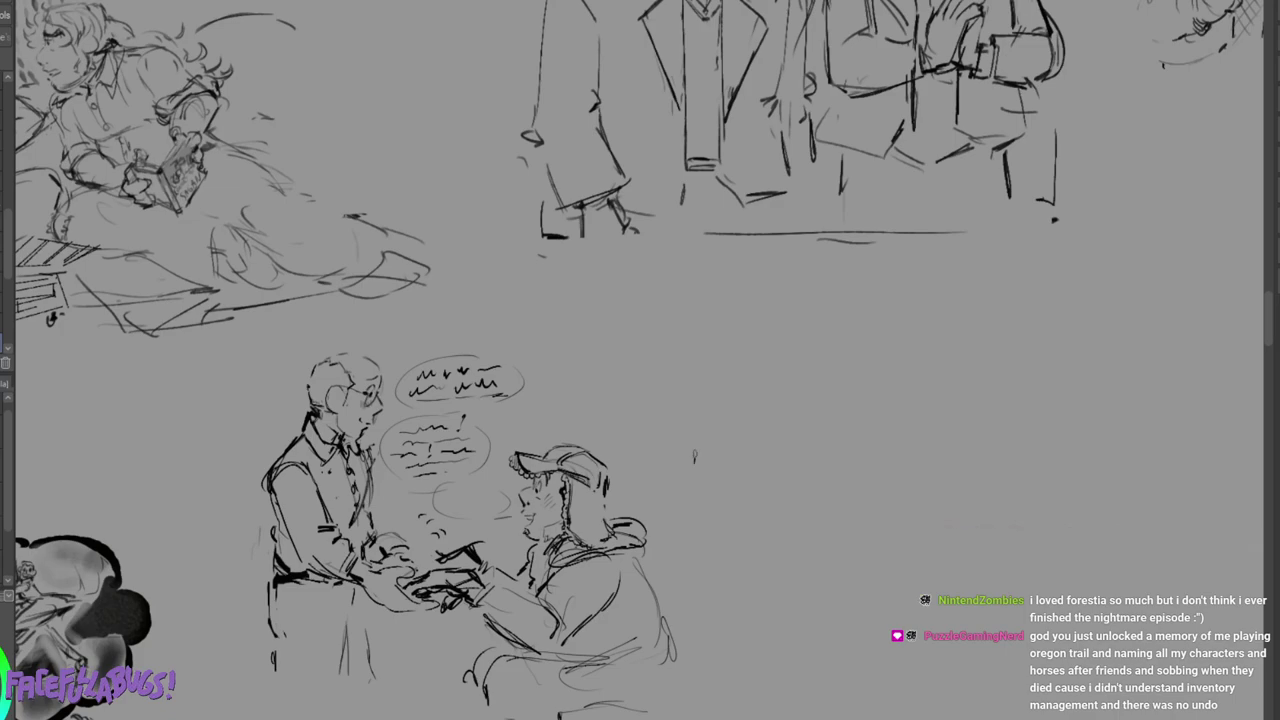
# Sketch a small oval face right of the capped figure, with lowered eyes, nose, pursed mouth and round glasses.
pyautogui.moveTo(695, 460)
pyautogui.mouseDown()
pyautogui.moveTo(747, 470)
pyautogui.moveTo(697, 491)
pyautogui.moveTo(713, 510)
pyautogui.moveTo(730, 503)
pyautogui.moveTo(714, 501)
pyautogui.moveTo(718, 522)
pyautogui.moveTo(744, 524)
pyautogui.mouseUp()
pyautogui.moveTo(709, 466)
pyautogui.mouseDown()
pyautogui.moveTo(738, 470)
pyautogui.moveTo(722, 442)
pyautogui.moveTo(738, 460)
pyautogui.moveTo(730, 492)
pyautogui.mouseUp()
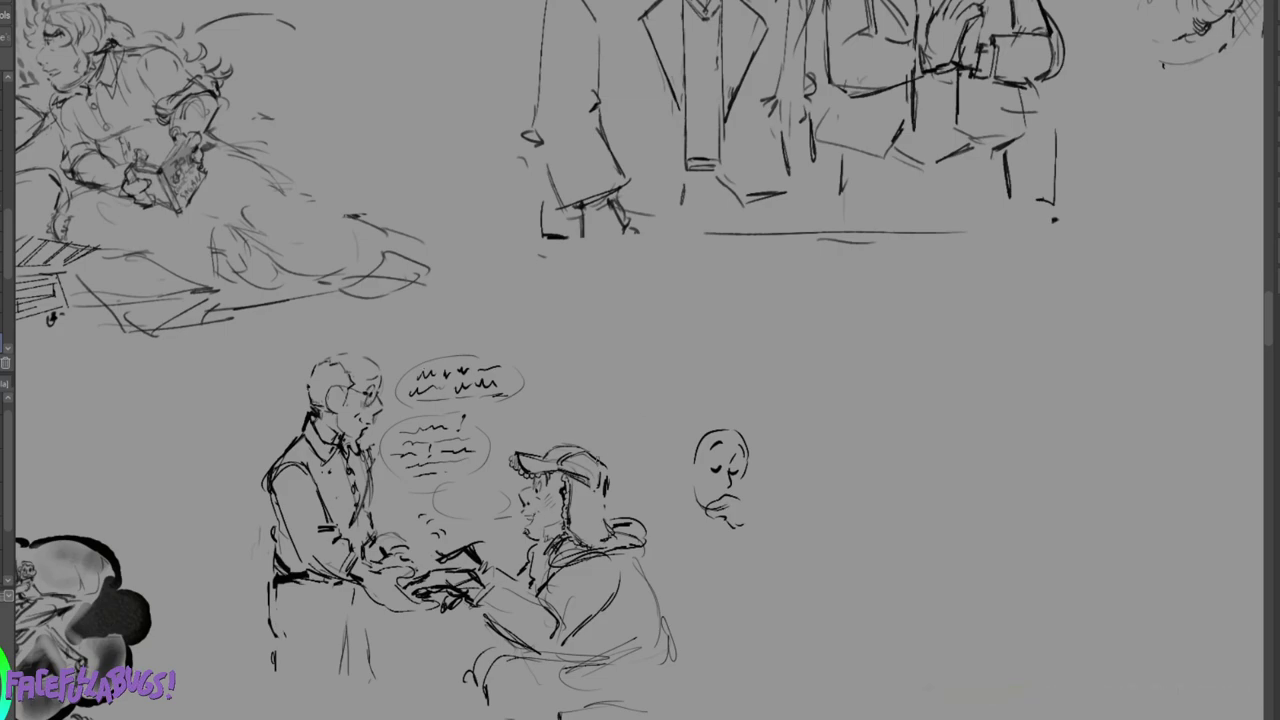
pyautogui.moveTo(714, 470); pyautogui.dragTo(715, 481)
pyautogui.hotkey('ctrl', 'z')
pyautogui.moveTo(703, 466)
pyautogui.mouseDown()
pyautogui.moveTo(716, 478)
pyautogui.moveTo(703, 490)
pyautogui.mouseUp()
pyautogui.moveTo(733, 469)
pyautogui.mouseDown()
pyautogui.moveTo(747, 470)
pyautogui.moveTo(735, 481)
pyautogui.moveTo(753, 468)
pyautogui.moveTo(701, 462)
pyautogui.mouseUp()
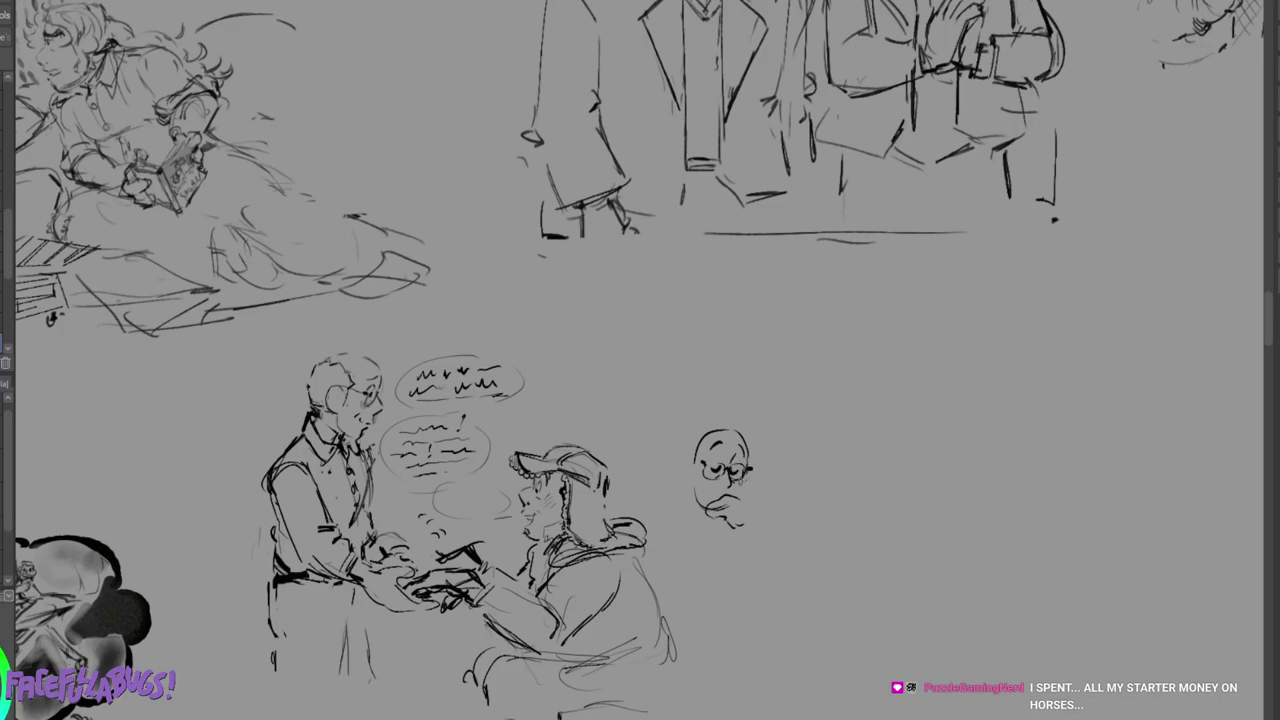
pyautogui.moveTo(741, 478); pyautogui.dragTo(735, 493)
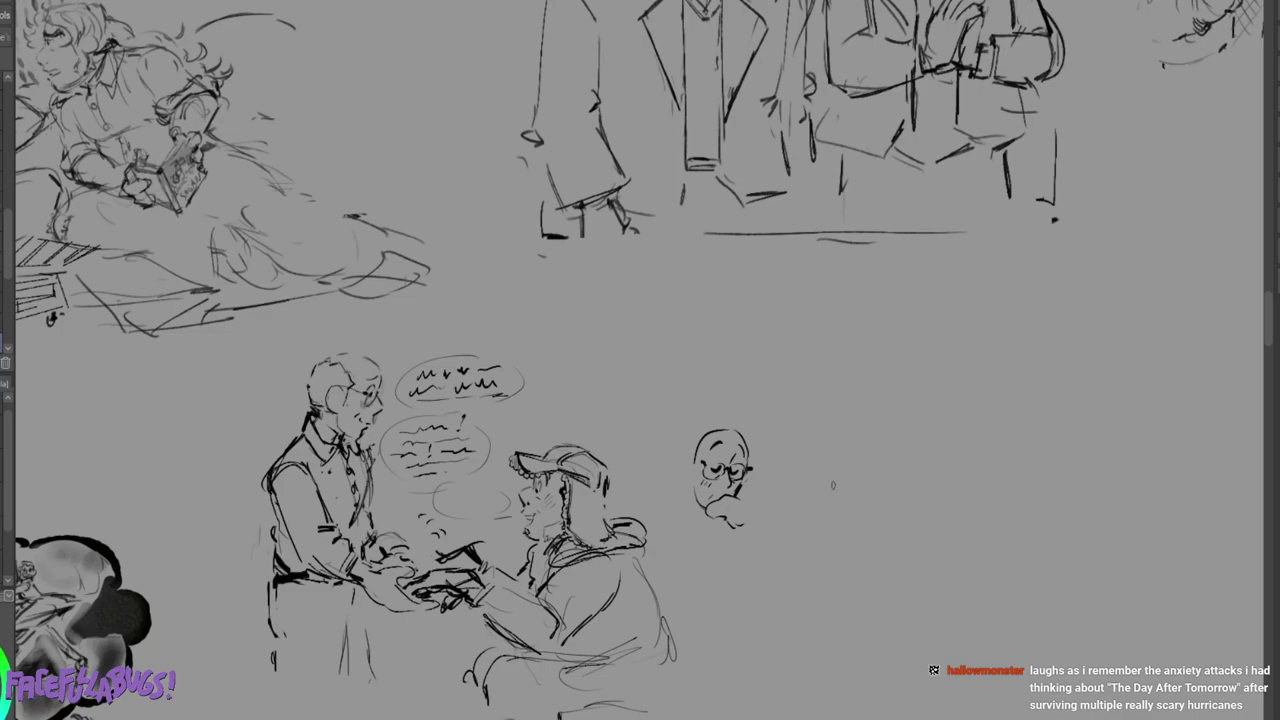
# Add the side of the head, the ear and the short hair outline to the new bespectacled face.
pyautogui.moveTo(700, 445); pyautogui.dragTo(694, 461)
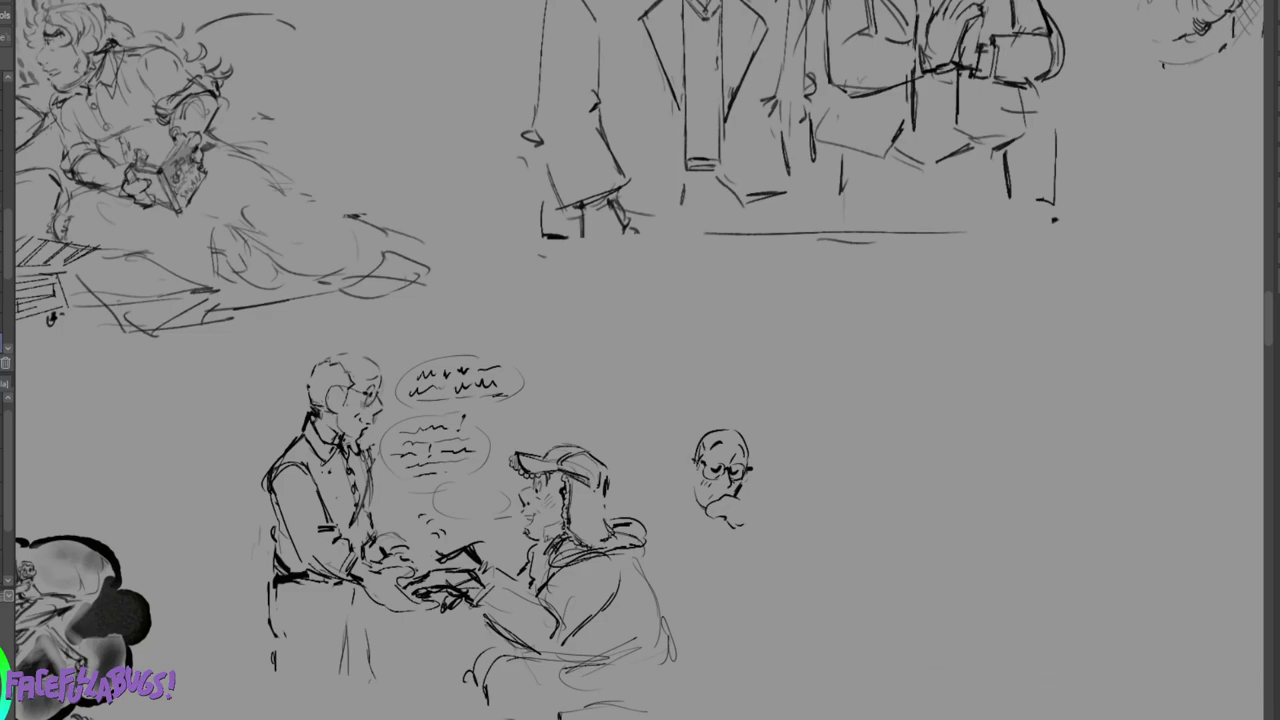
pyautogui.moveTo(697, 460)
pyautogui.mouseDown()
pyautogui.moveTo(680, 485)
pyautogui.moveTo(694, 489)
pyautogui.mouseUp()
pyautogui.moveTo(693, 430)
pyautogui.mouseDown()
pyautogui.moveTo(688, 458)
pyautogui.moveTo(716, 423)
pyautogui.moveTo(742, 436)
pyautogui.moveTo(690, 460)
pyautogui.moveTo(721, 431)
pyautogui.mouseUp()
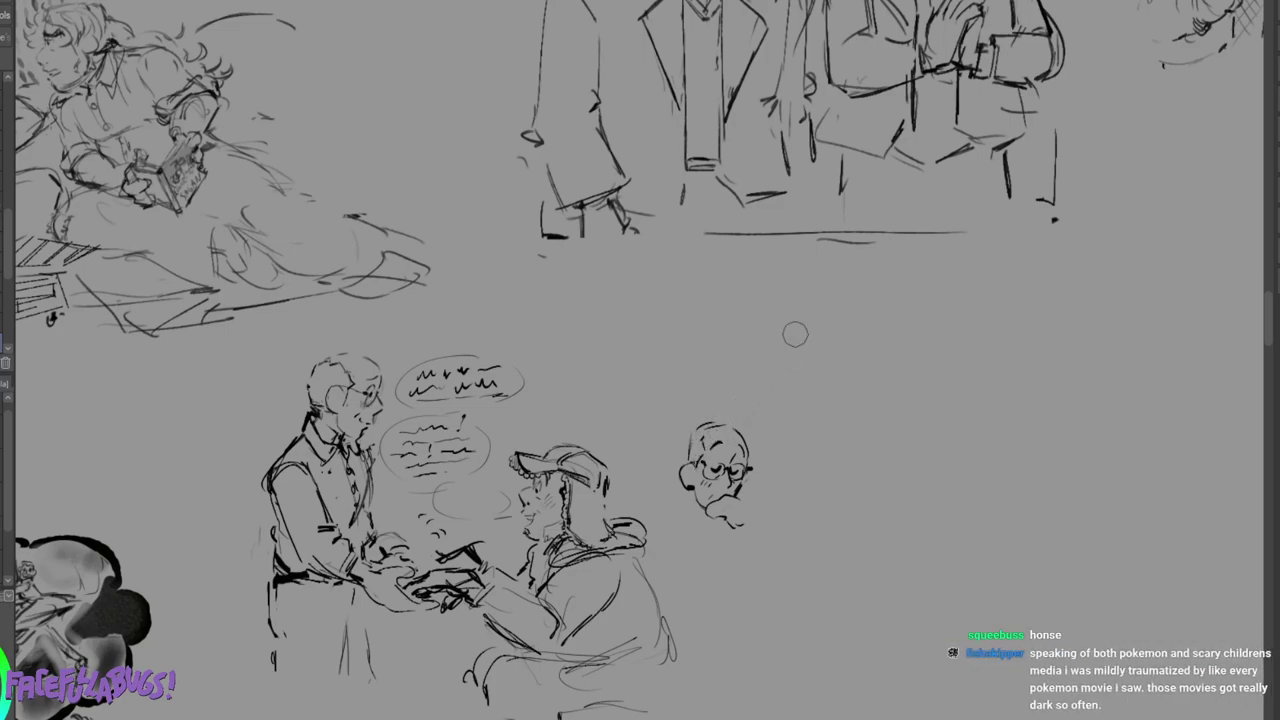
pyautogui.press('p')
pyautogui.moveTo(712, 427); pyautogui.dragTo(724, 420)
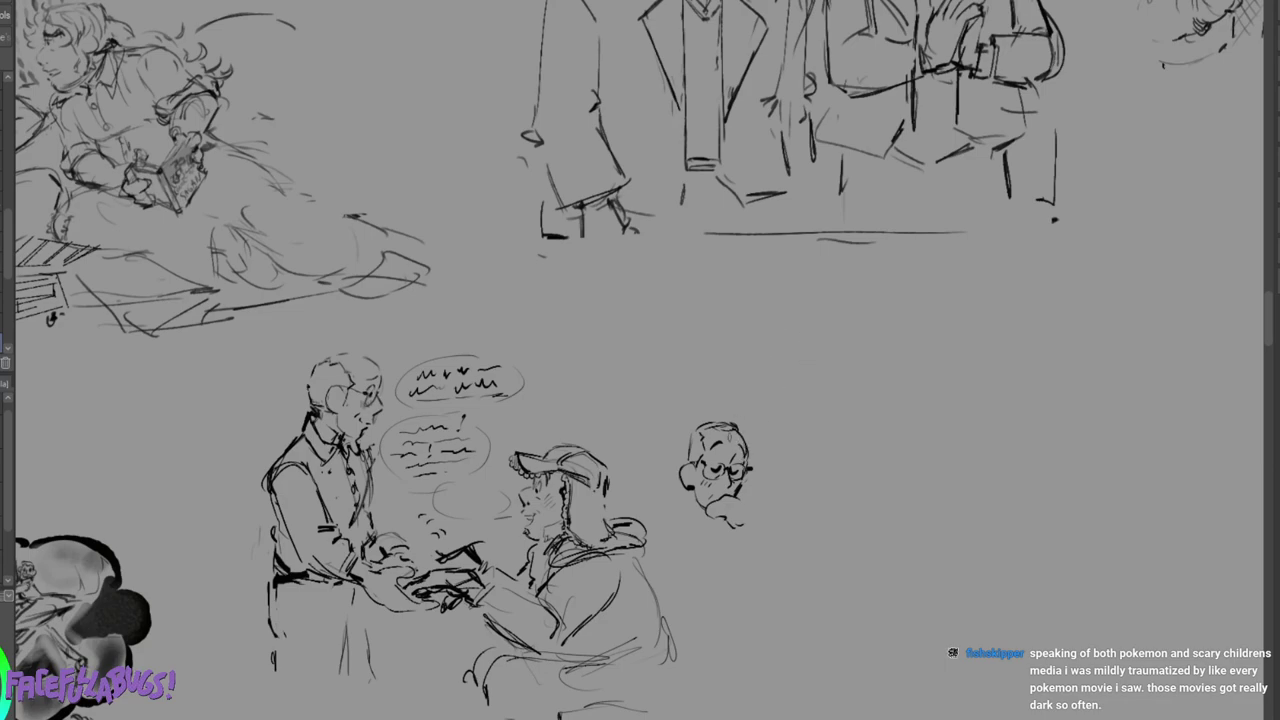
# Draw the bespectacled face's shoulder and a hand held at the mouth, plus a small filled heart beside the head.
pyautogui.moveTo(686, 498); pyautogui.dragTo(658, 530)
pyautogui.moveTo(755, 492)
pyautogui.mouseDown()
pyautogui.moveTo(773, 507)
pyautogui.moveTo(730, 544)
pyautogui.moveTo(745, 546)
pyautogui.moveTo(722, 506)
pyautogui.moveTo(736, 518)
pyautogui.moveTo(715, 541)
pyautogui.mouseUp()
pyautogui.moveTo(717, 530)
pyautogui.mouseDown()
pyautogui.moveTo(766, 524)
pyautogui.moveTo(762, 535)
pyautogui.moveTo(707, 511)
pyautogui.mouseUp()
pyautogui.moveTo(713, 507)
pyautogui.mouseDown()
pyautogui.moveTo(714, 526)
pyautogui.moveTo(749, 494)
pyautogui.moveTo(769, 503)
pyautogui.mouseUp()
pyautogui.hotkey('ctrl', 'z')
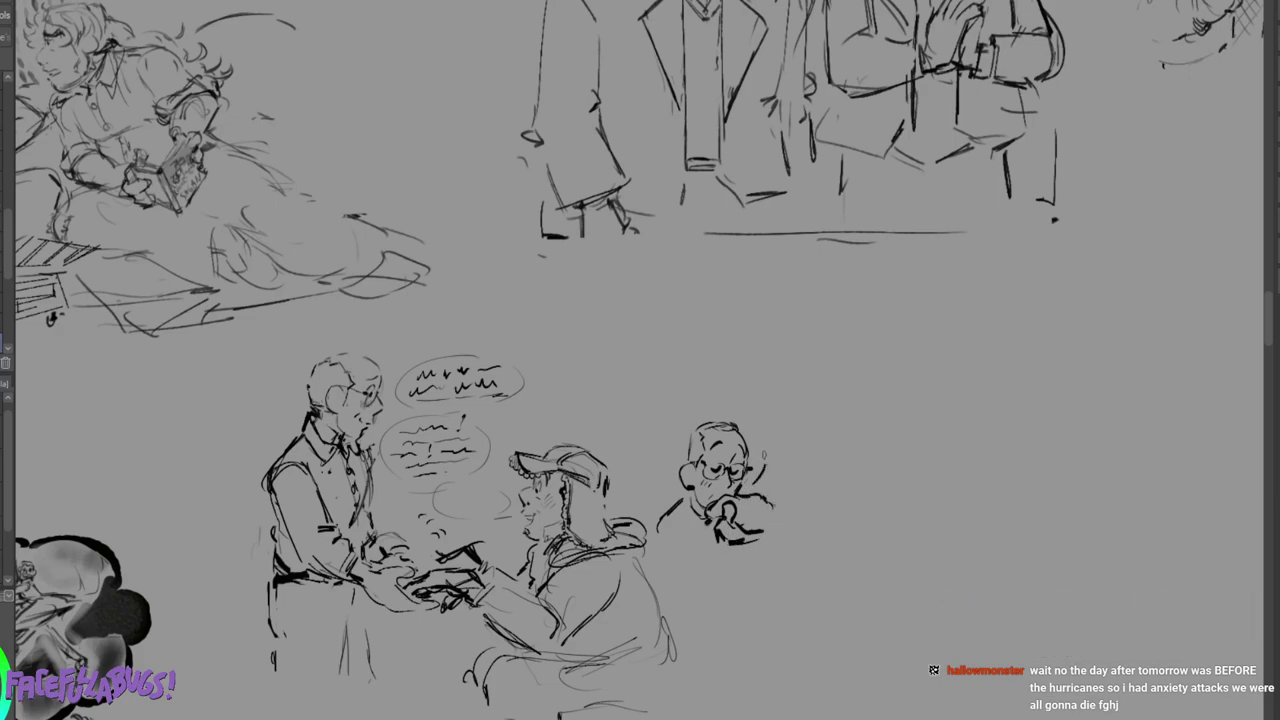
pyautogui.moveTo(764, 456); pyautogui.dragTo(778, 444)
pyautogui.hotkey('ctrl', 'z')
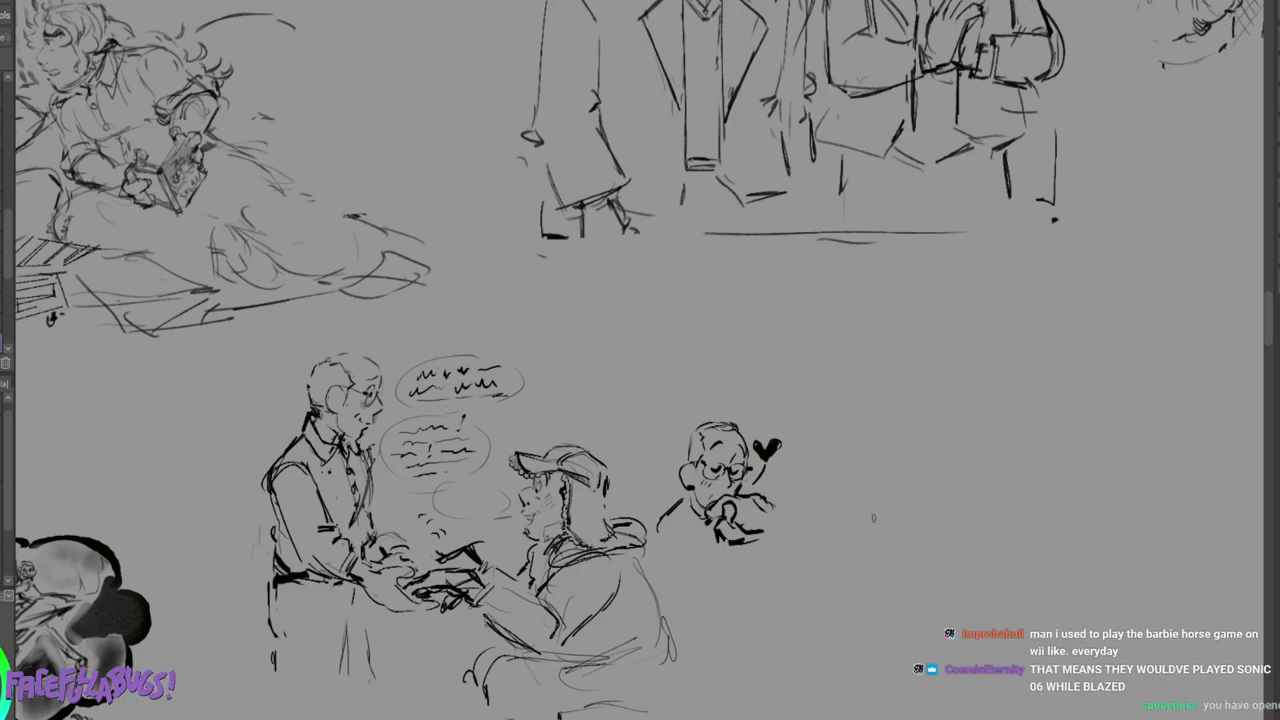
# Begin another head lower right of the heart doodle, with a narrow face and ear curve, and add two puff clouds beside it.
pyautogui.moveTo(853, 512)
pyautogui.mouseDown()
pyautogui.moveTo(893, 504)
pyautogui.moveTo(905, 538)
pyautogui.moveTo(847, 522)
pyautogui.moveTo(833, 541)
pyautogui.moveTo(836, 586)
pyautogui.moveTo(854, 582)
pyautogui.moveTo(858, 562)
pyautogui.moveTo(852, 584)
pyautogui.mouseUp()
pyautogui.moveTo(850, 527); pyautogui.dragTo(840, 543)
pyautogui.moveTo(851, 533); pyautogui.dragTo(834, 578)
pyautogui.moveTo(858, 528); pyautogui.dragTo(859, 550)
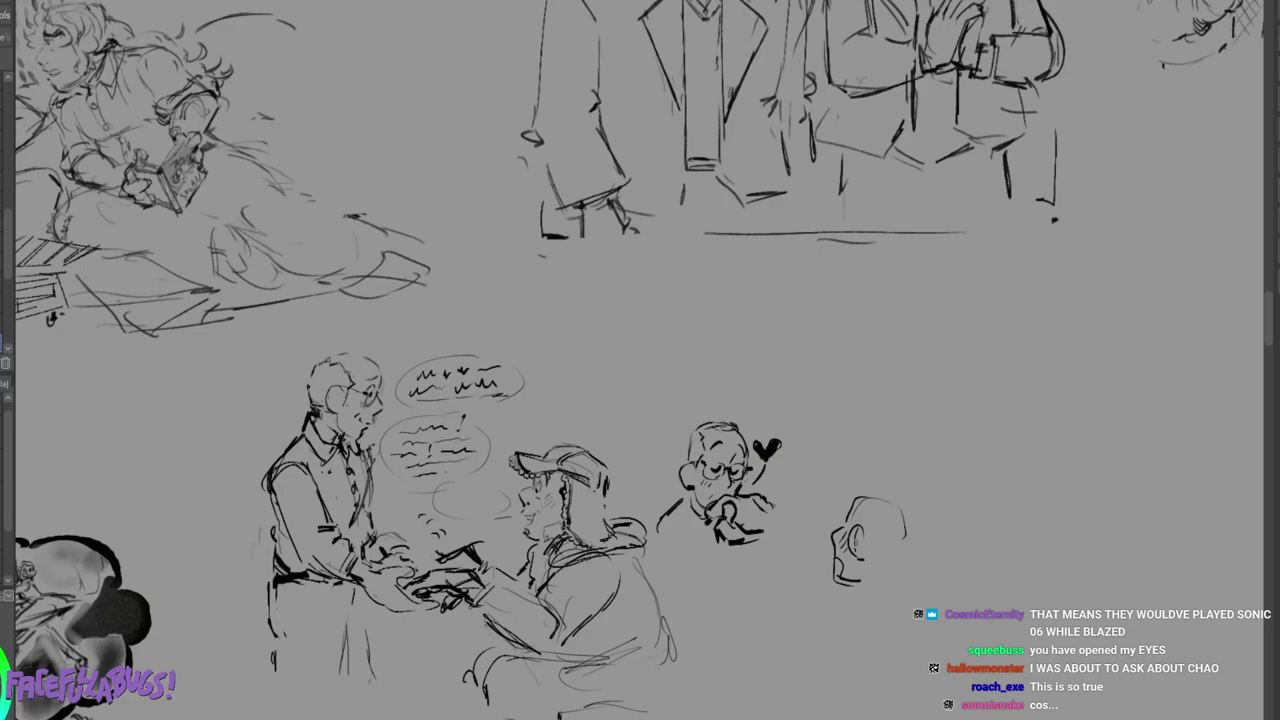
pyautogui.moveTo(866, 551); pyautogui.dragTo(853, 583)
pyautogui.moveTo(851, 527)
pyautogui.mouseDown()
pyautogui.moveTo(845, 536)
pyautogui.moveTo(829, 514)
pyautogui.moveTo(834, 485)
pyautogui.moveTo(806, 506)
pyautogui.moveTo(833, 502)
pyautogui.mouseUp()
pyautogui.moveTo(826, 528)
pyautogui.mouseDown()
pyautogui.moveTo(795, 569)
pyautogui.moveTo(818, 564)
pyautogui.moveTo(792, 577)
pyautogui.moveTo(770, 562)
pyautogui.moveTo(799, 570)
pyautogui.mouseUp()
pyautogui.moveTo(858, 540); pyautogui.dragTo(860, 562)
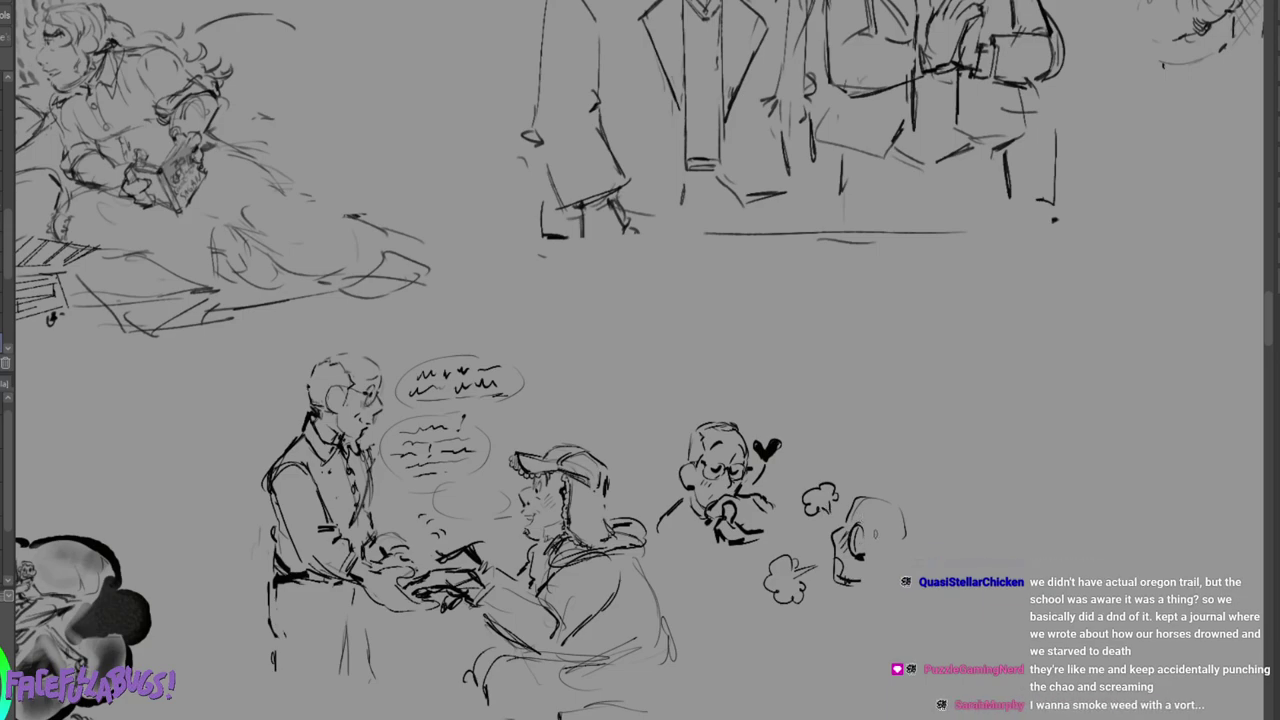
# Outline the back of the new head with a curved cap line and a brim stroke beneath it.
pyautogui.moveTo(872, 531); pyautogui.dragTo(914, 536)
pyautogui.moveTo(880, 494)
pyautogui.mouseDown()
pyautogui.moveTo(908, 505)
pyautogui.moveTo(899, 529)
pyautogui.mouseUp()
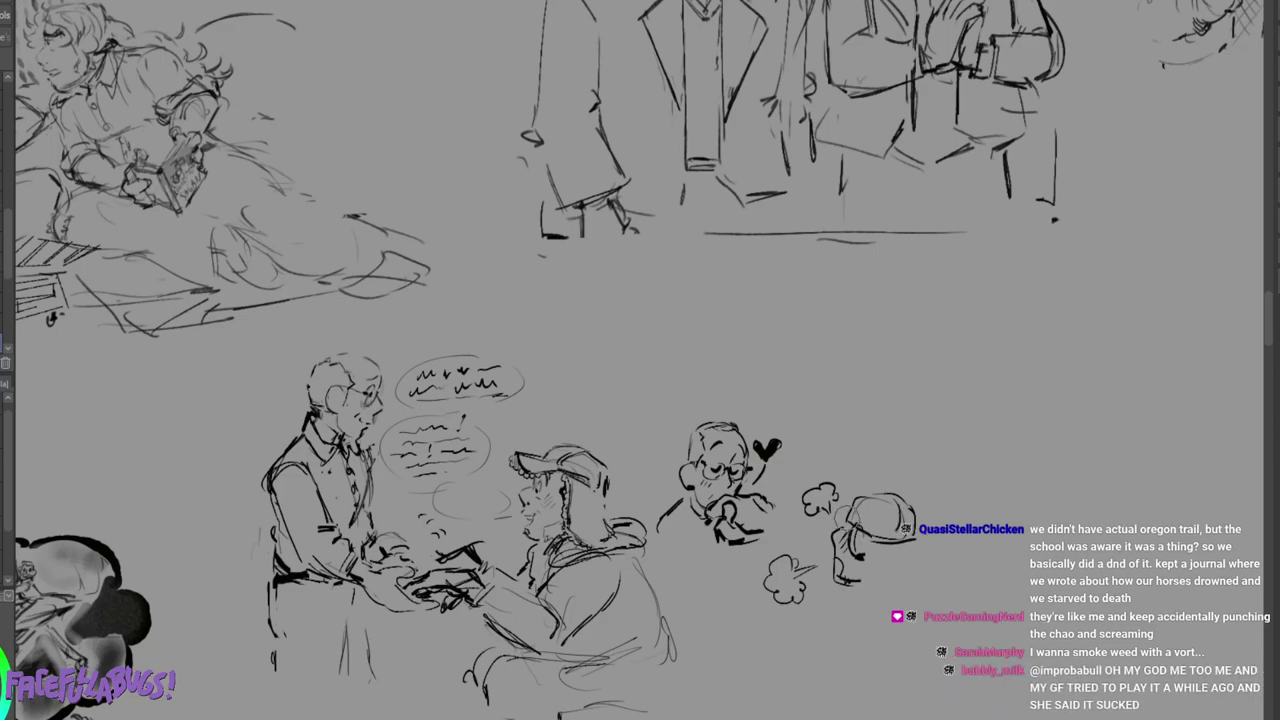
pyautogui.moveTo(859, 548); pyautogui.dragTo(859, 524)
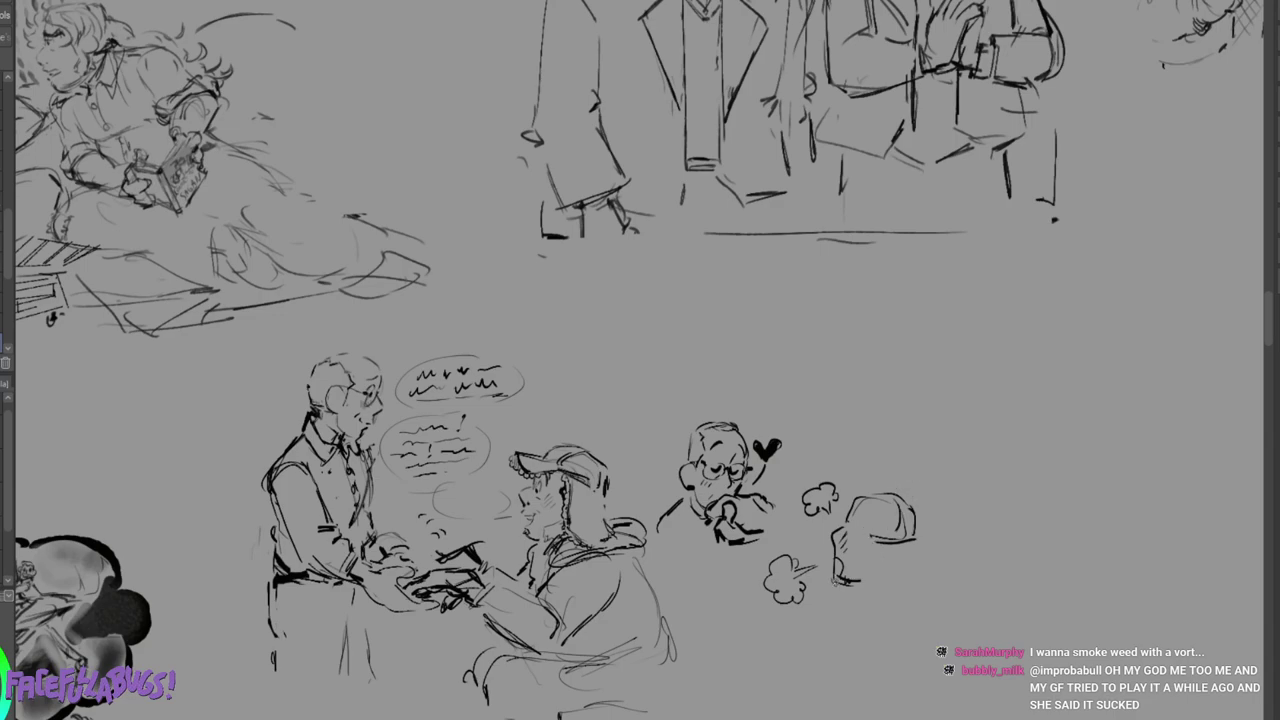
# Strengthen the new head's lower face, add a pointed shape beneath it, and erase the brim stroke.
pyautogui.moveTo(831, 573)
pyautogui.mouseDown()
pyautogui.moveTo(840, 590)
pyautogui.moveTo(859, 585)
pyautogui.mouseUp()
pyautogui.moveTo(860, 530); pyautogui.dragTo(851, 580)
pyautogui.moveTo(862, 588)
pyautogui.mouseDown()
pyautogui.moveTo(876, 597)
pyautogui.moveTo(886, 570)
pyautogui.mouseUp()
pyautogui.moveTo(892, 545); pyautogui.dragTo(897, 583)
pyautogui.moveTo(897, 584)
pyautogui.mouseDown()
pyautogui.moveTo(877, 599)
pyautogui.moveTo(919, 566)
pyautogui.moveTo(897, 552)
pyautogui.moveTo(911, 543)
pyautogui.mouseUp()
pyautogui.press('e')
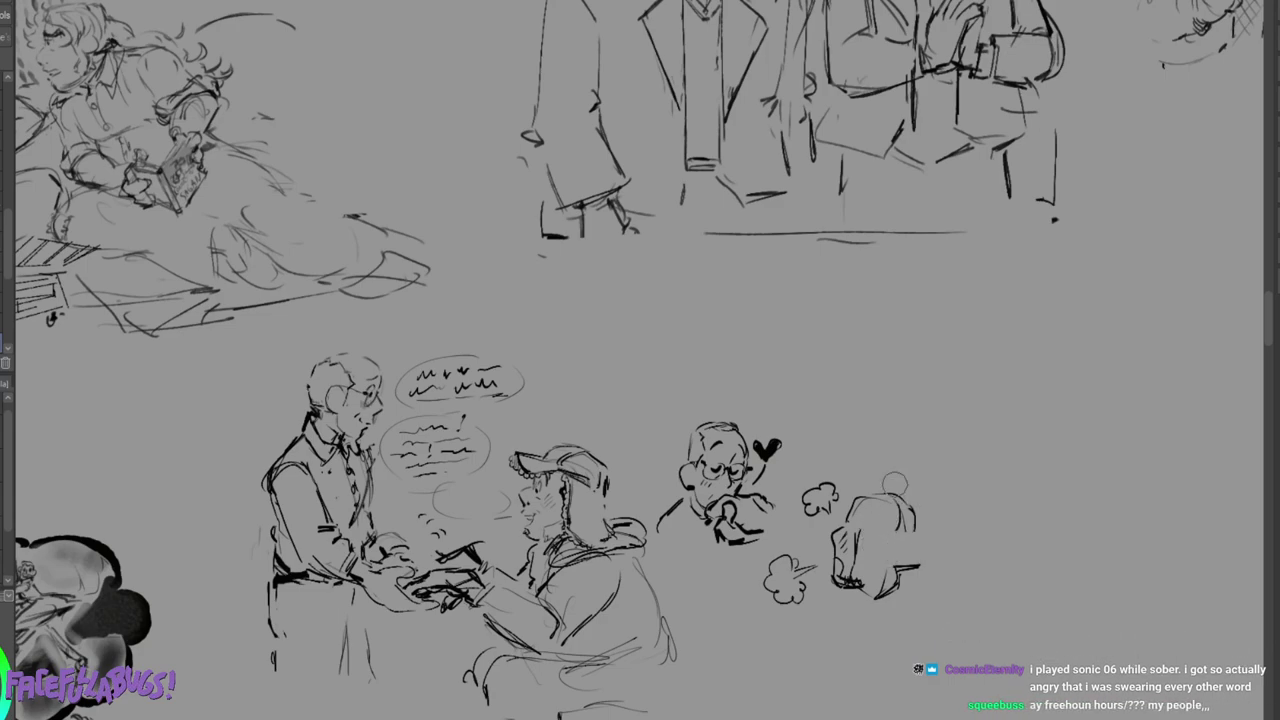
# Build up the top and back of the new head with thicker curved strokes, undoing a stray mark on the face side.
pyautogui.press('p')
pyautogui.moveTo(848, 518); pyautogui.dragTo(846, 535)
pyautogui.hotkey('ctrl', 'z')
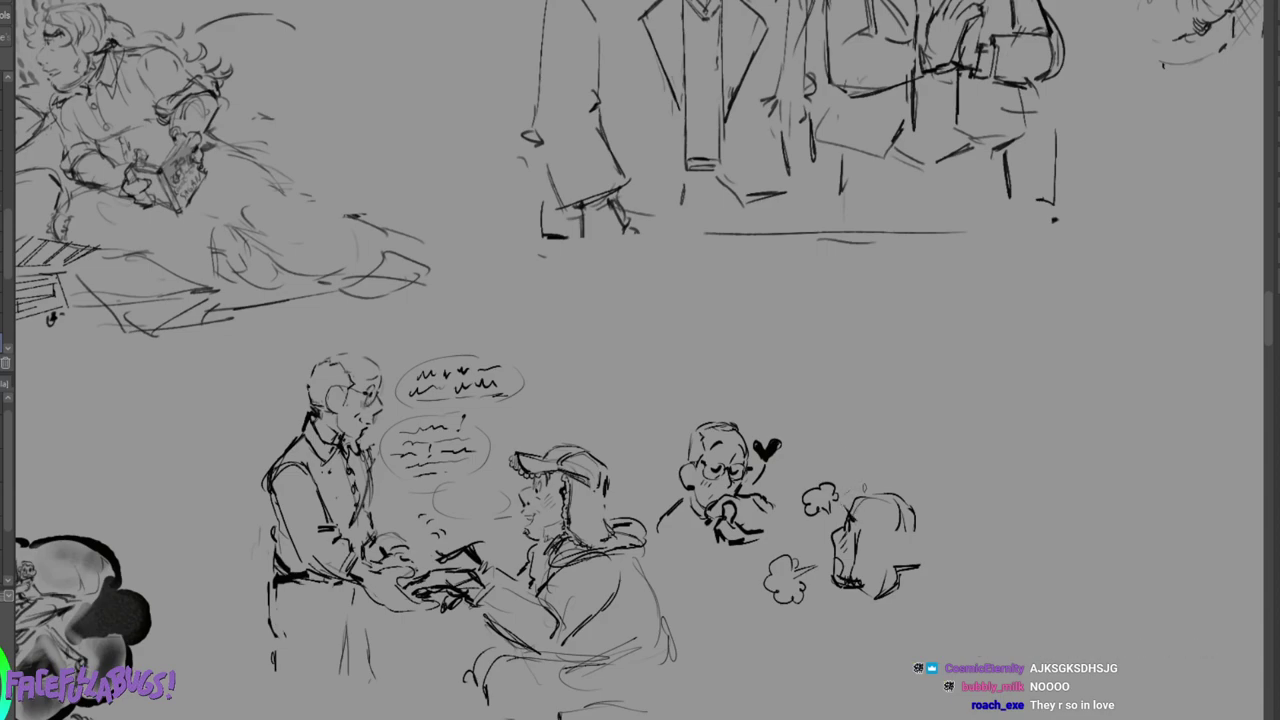
pyautogui.moveTo(863, 492)
pyautogui.mouseDown()
pyautogui.moveTo(838, 490)
pyautogui.moveTo(857, 499)
pyautogui.moveTo(834, 518)
pyautogui.moveTo(865, 526)
pyautogui.moveTo(868, 488)
pyautogui.mouseUp()
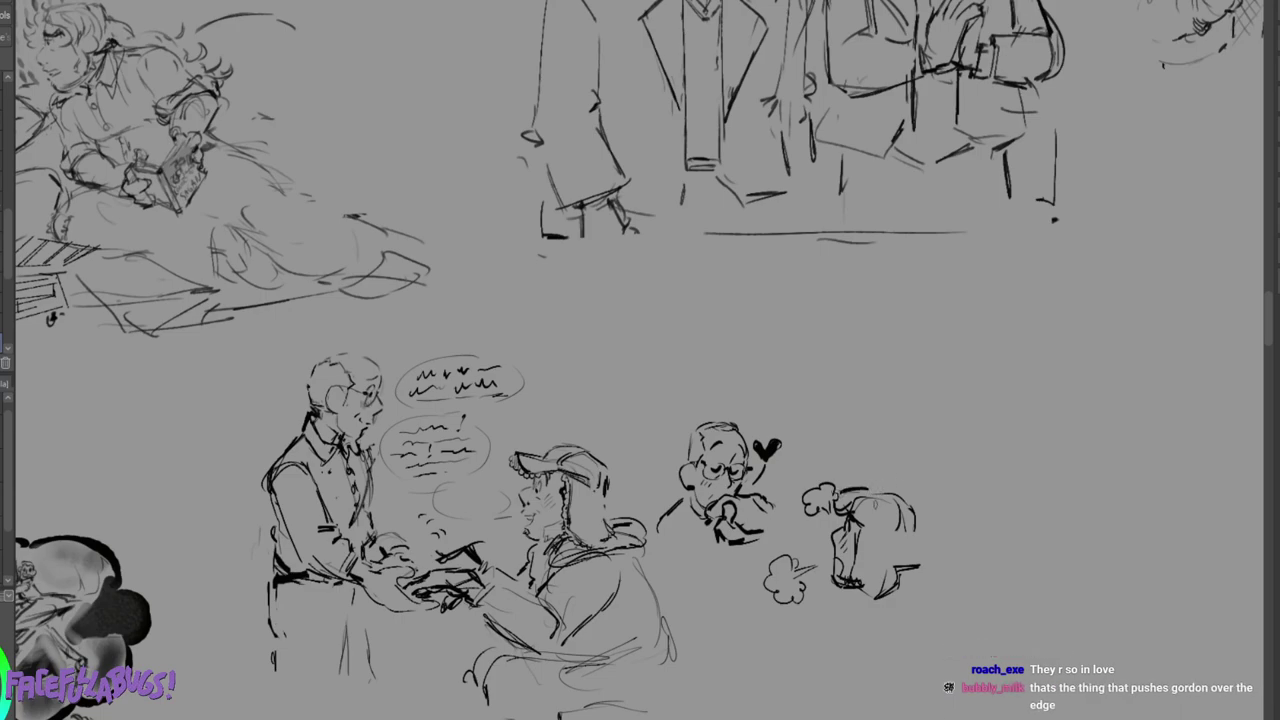
pyautogui.moveTo(854, 496)
pyautogui.mouseDown()
pyautogui.moveTo(878, 479)
pyautogui.moveTo(909, 484)
pyautogui.moveTo(931, 519)
pyautogui.mouseUp()
# Sketch a worried bearded man's face above the heart doodle, with square glasses, spiky hair, an ear and raised shoulder lines.
pyautogui.moveTo(813, 378)
pyautogui.mouseDown()
pyautogui.moveTo(832, 324)
pyautogui.moveTo(871, 326)
pyautogui.moveTo(855, 402)
pyautogui.moveTo(814, 372)
pyautogui.moveTo(840, 402)
pyautogui.moveTo(835, 357)
pyautogui.moveTo(857, 360)
pyautogui.moveTo(835, 368)
pyautogui.moveTo(830, 350)
pyautogui.mouseUp()
pyautogui.click(836, 356)
pyautogui.moveTo(848, 339)
pyautogui.mouseDown()
pyautogui.moveTo(865, 350)
pyautogui.moveTo(820, 402)
pyautogui.moveTo(857, 396)
pyautogui.moveTo(829, 401)
pyautogui.moveTo(846, 400)
pyautogui.mouseUp()
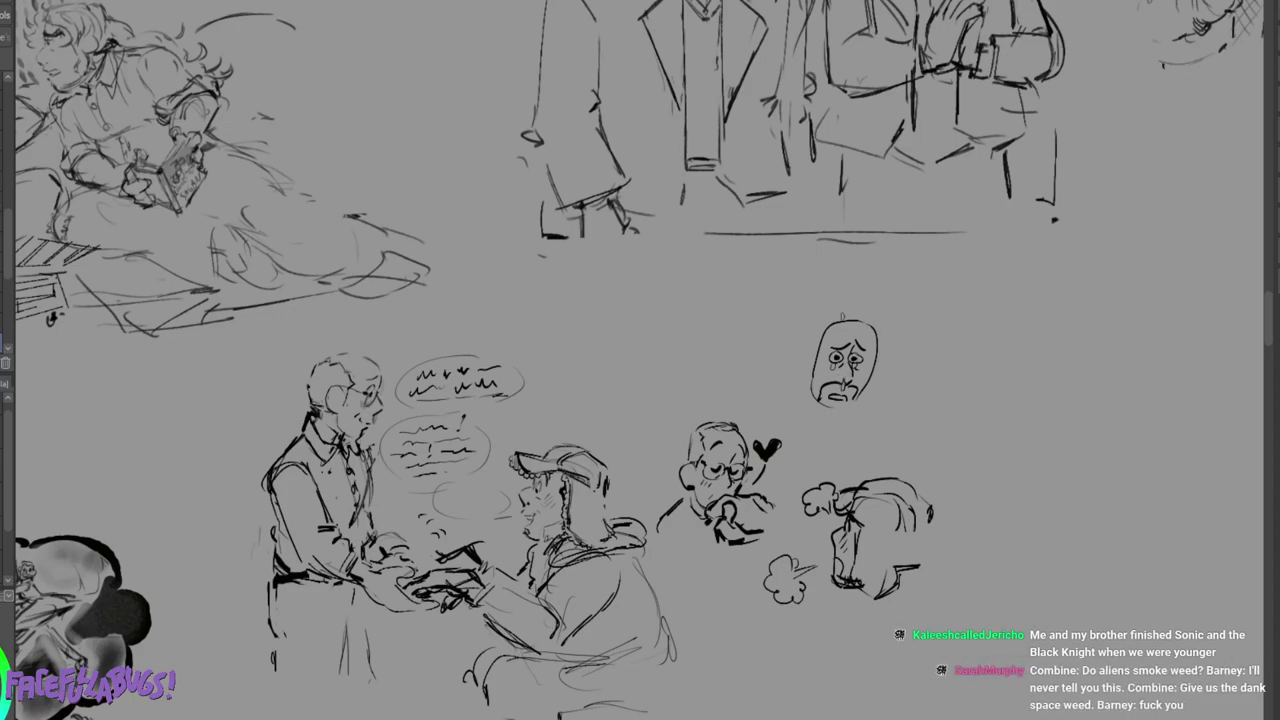
pyautogui.moveTo(822, 352)
pyautogui.mouseDown()
pyautogui.moveTo(854, 353)
pyautogui.moveTo(838, 374)
pyautogui.moveTo(868, 377)
pyautogui.moveTo(882, 362)
pyautogui.mouseUp()
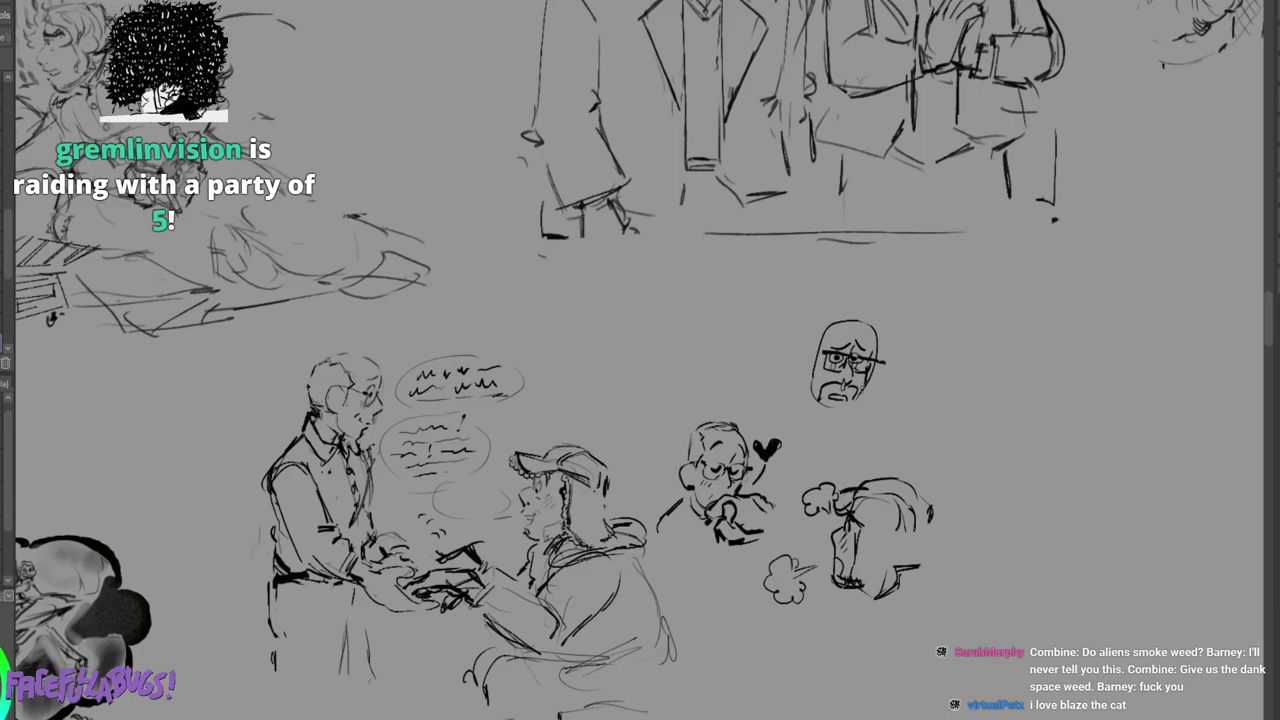
pyautogui.moveTo(803, 348)
pyautogui.mouseDown()
pyautogui.moveTo(813, 373)
pyautogui.moveTo(825, 318)
pyautogui.moveTo(881, 315)
pyautogui.moveTo(884, 339)
pyautogui.mouseUp()
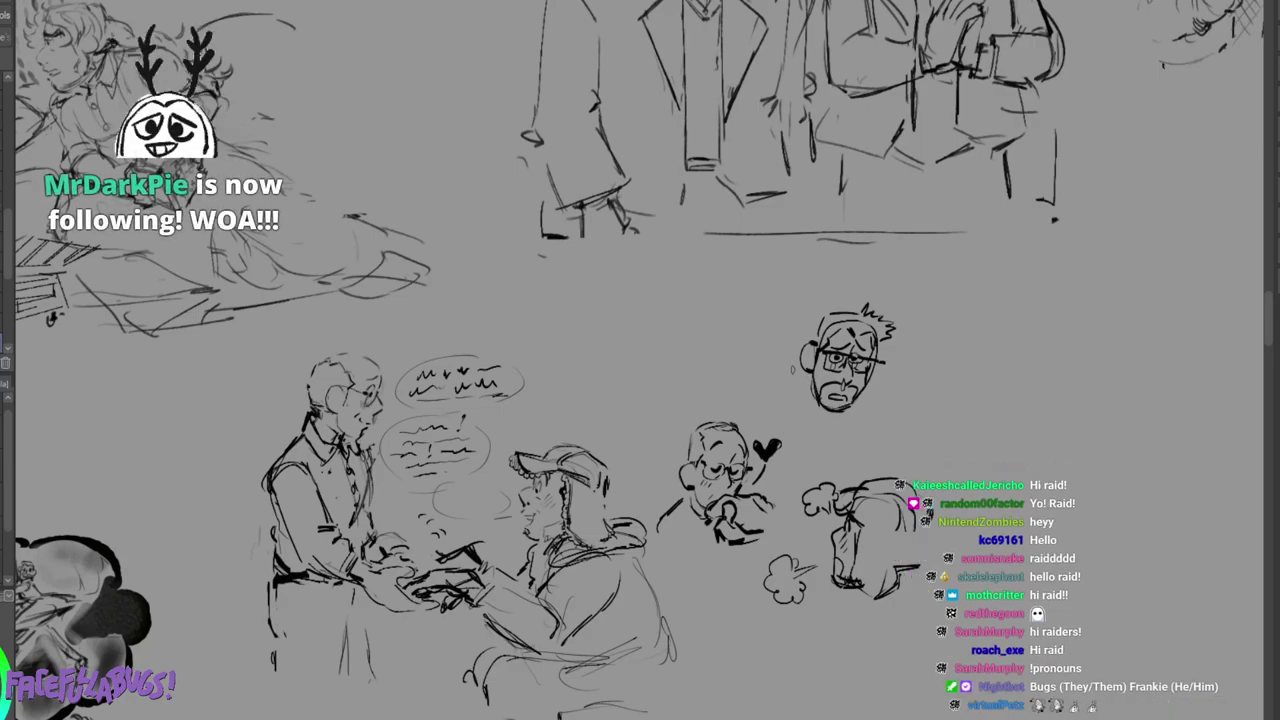
pyautogui.moveTo(806, 341); pyautogui.dragTo(761, 389)
pyautogui.moveTo(880, 350); pyautogui.dragTo(913, 384)
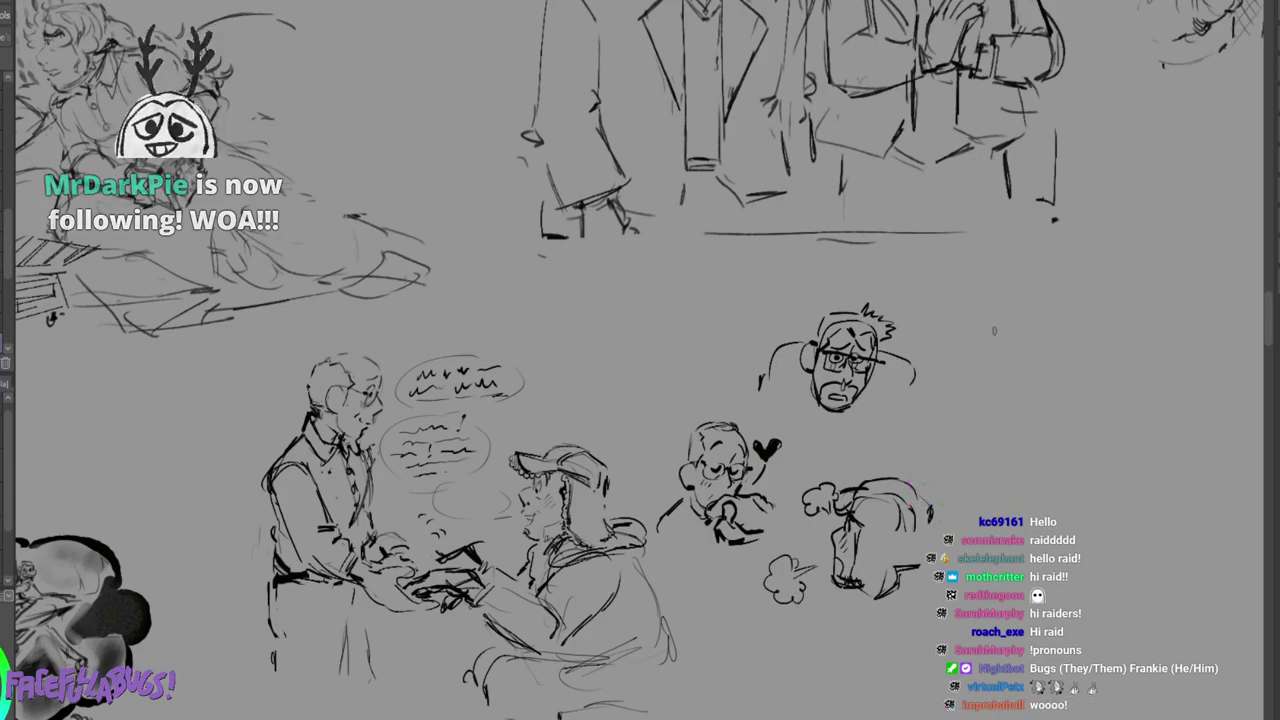
# Draw a round grinning emblem beside the worried man, with spiky side whiskers, goggle eyes, teeth and a filled black forehead.
pyautogui.moveTo(1000, 312)
pyautogui.mouseDown()
pyautogui.moveTo(994, 322)
pyautogui.moveTo(1069, 316)
pyautogui.mouseUp()
pyautogui.moveTo(1045, 330)
pyautogui.mouseDown()
pyautogui.moveTo(1069, 329)
pyautogui.moveTo(1073, 343)
pyautogui.mouseUp()
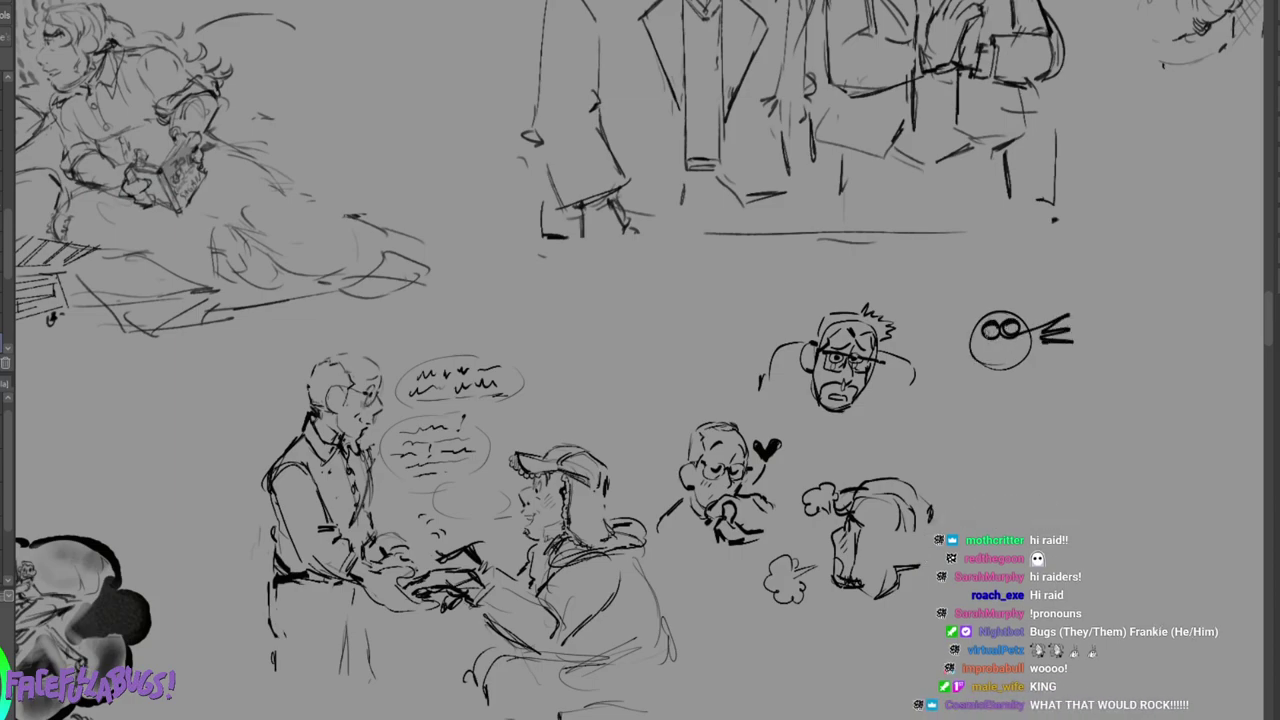
pyautogui.moveTo(979, 336); pyautogui.dragTo(940, 323)
pyautogui.moveTo(966, 333)
pyautogui.mouseDown()
pyautogui.moveTo(939, 341)
pyautogui.moveTo(945, 352)
pyautogui.moveTo(1025, 342)
pyautogui.moveTo(1007, 359)
pyautogui.mouseUp()
pyautogui.moveTo(1015, 343)
pyautogui.mouseDown()
pyautogui.moveTo(1014, 357)
pyautogui.moveTo(1018, 341)
pyautogui.mouseUp()
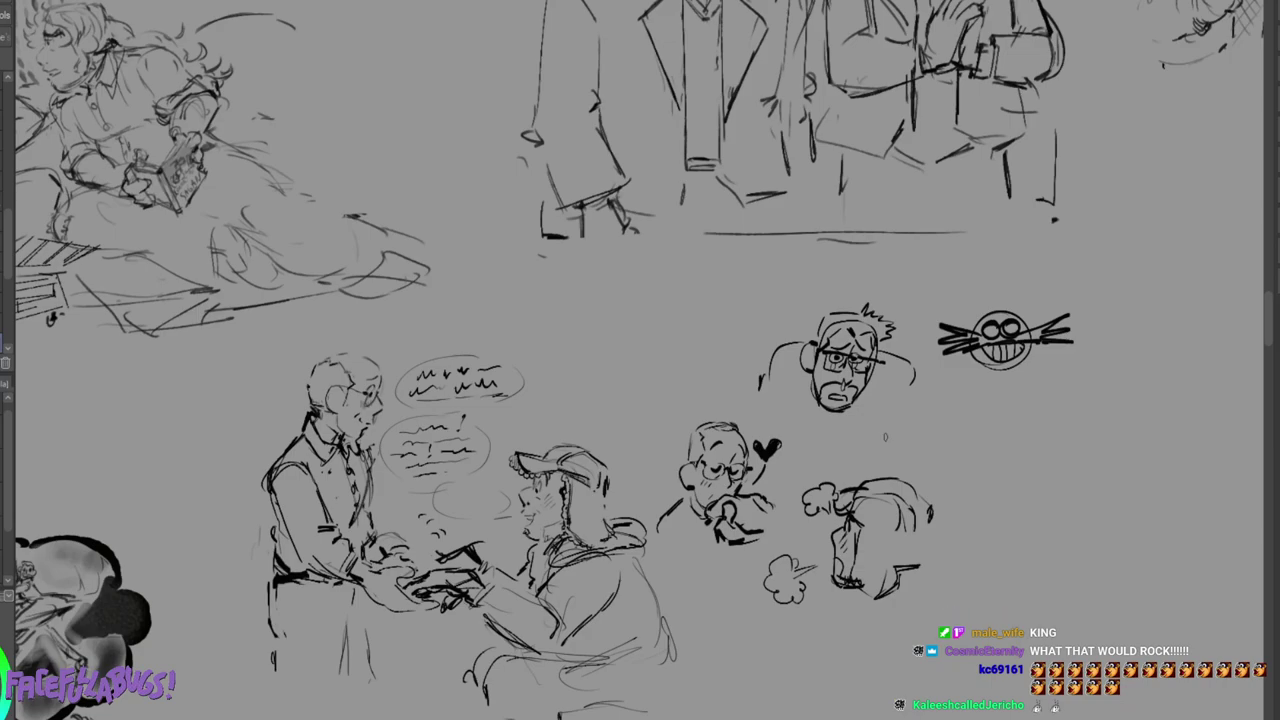
pyautogui.moveTo(978, 328); pyautogui.dragTo(993, 316)
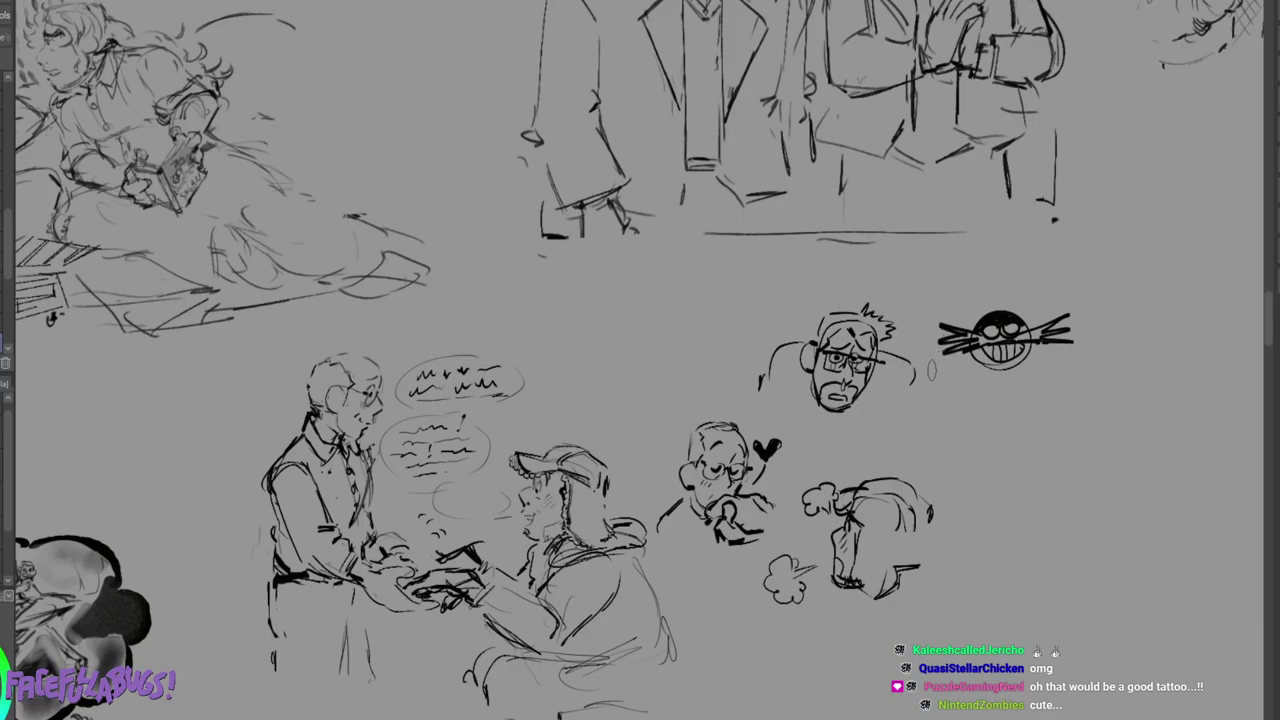
# Lasso the worried man and the grinning emblem together, cut them from the sketch, and clear the selection.
pyautogui.press('e')
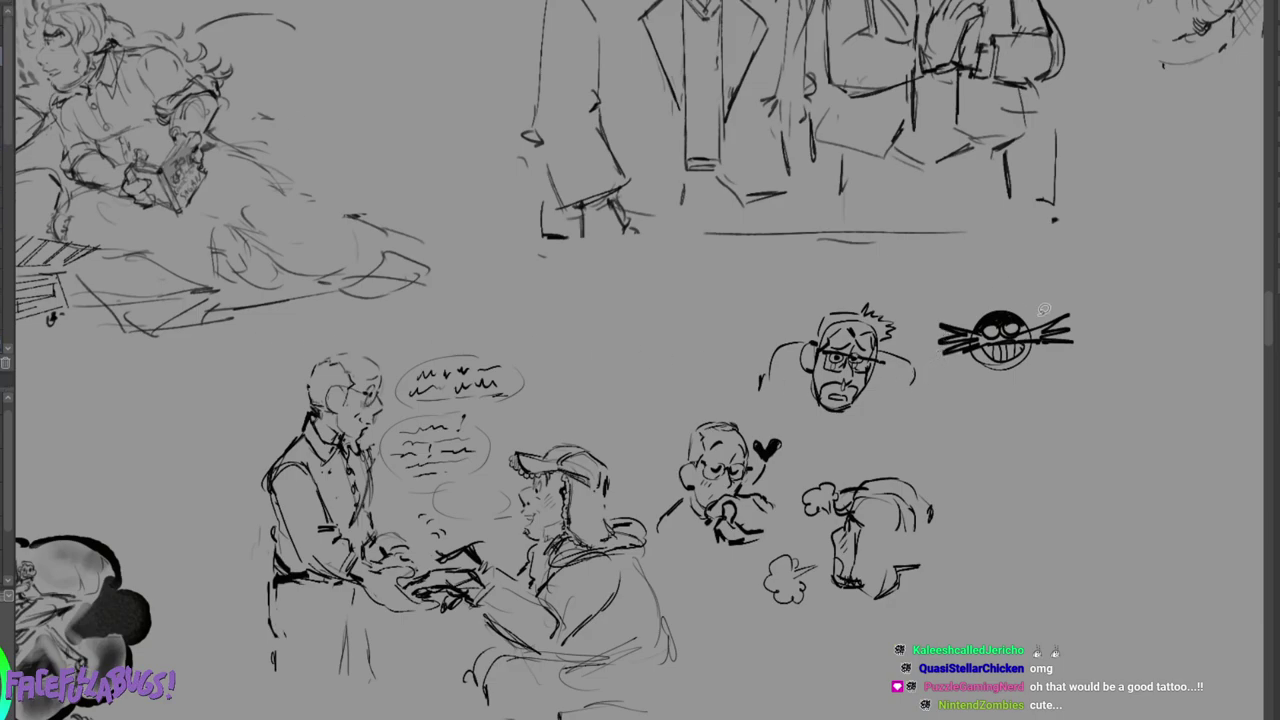
pyautogui.moveTo(1043, 310)
pyautogui.mouseDown()
pyautogui.moveTo(890, 275)
pyautogui.moveTo(706, 360)
pyautogui.moveTo(1145, 320)
pyautogui.mouseUp()
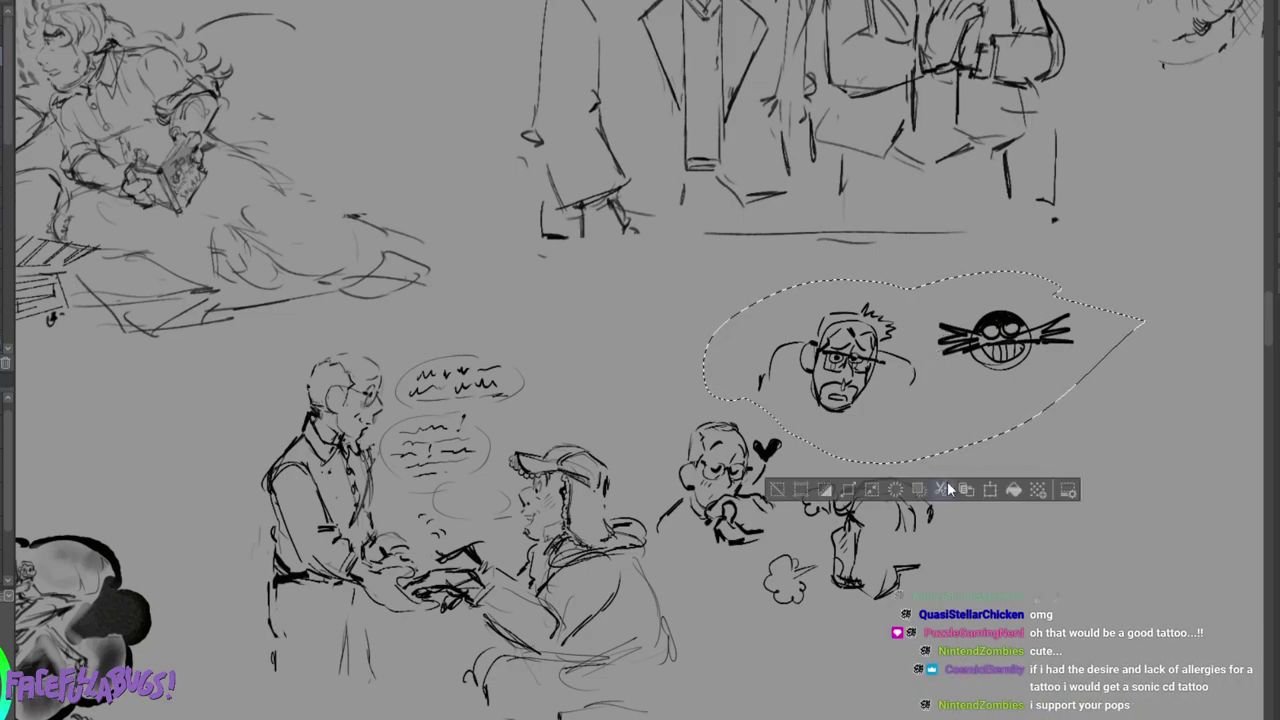
pyautogui.click(942, 489)
pyautogui.hotkey('ctrl', 'd')
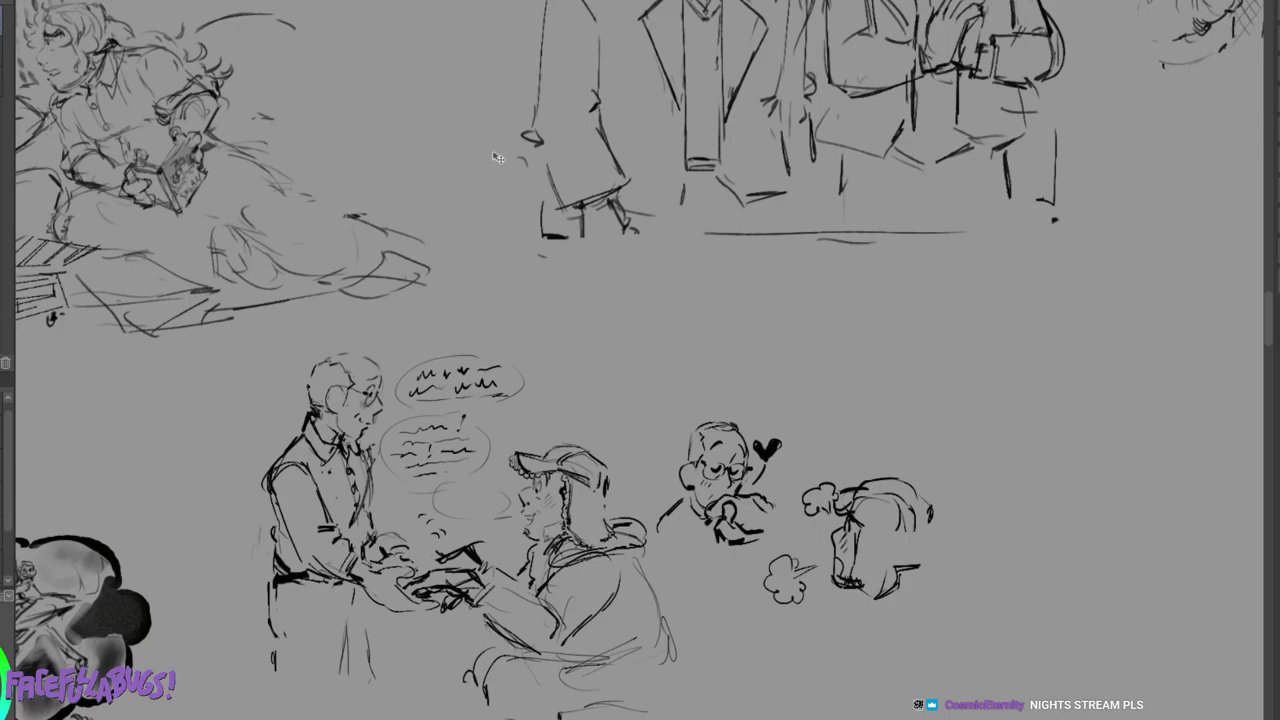
# Move the red ring photo off the doodles to the blank canvas outside the black frame, and paste a second ring photo.
pyautogui.moveTo(478, 122); pyautogui.dragTo(777, 523)
pyautogui.scroll(-4, 777, 523)
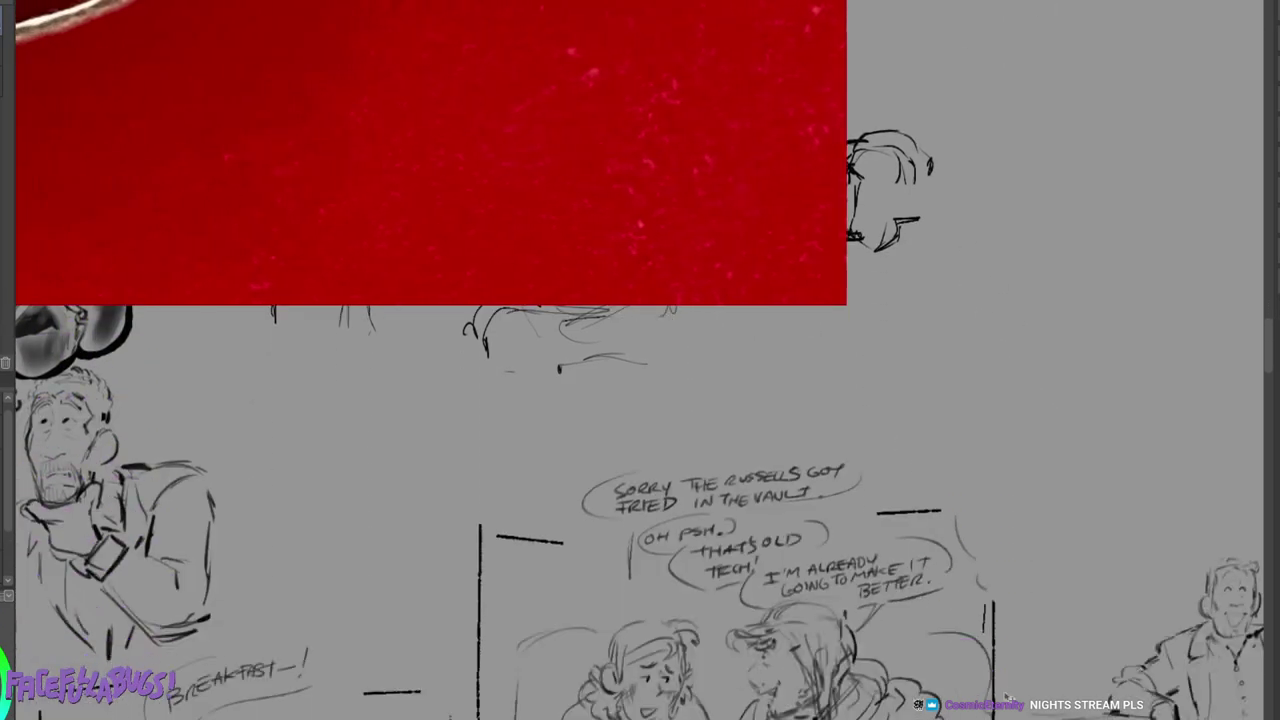
pyautogui.moveTo(617, 257); pyautogui.dragTo(851, 439)
pyautogui.scroll(-3, 852, 438)
pyautogui.scroll(-5, 855, 441)
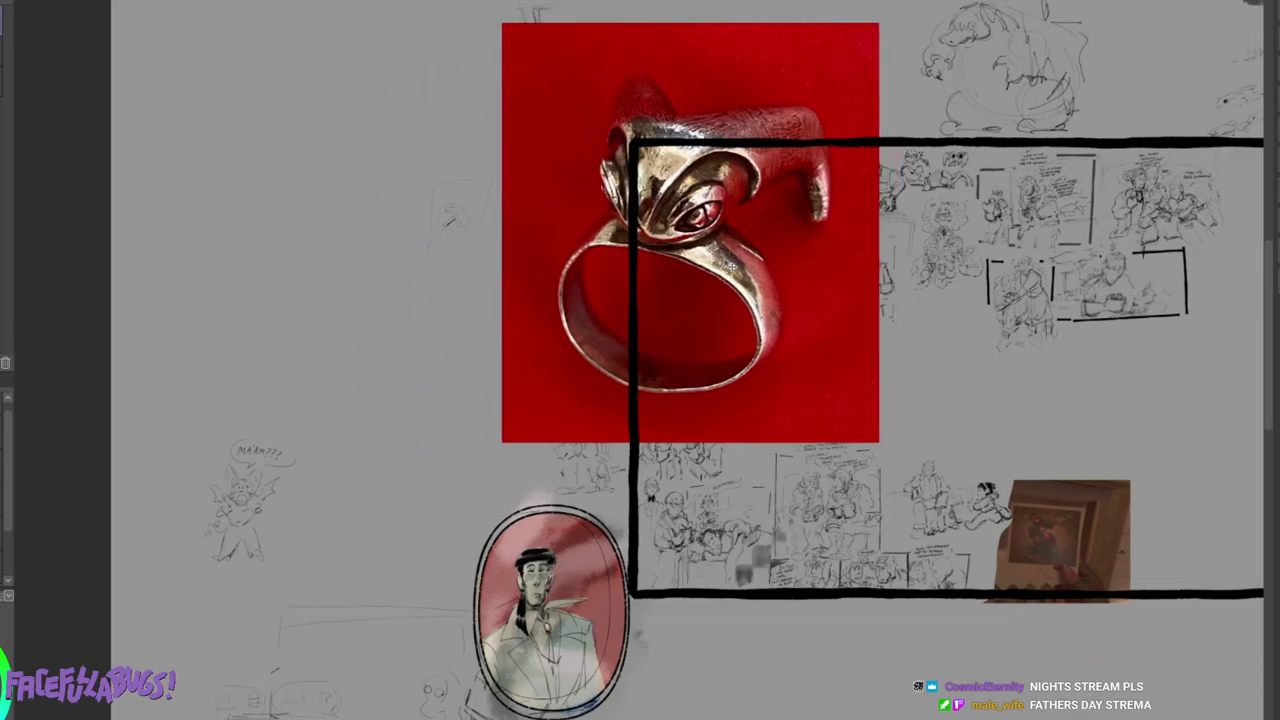
pyautogui.moveTo(733, 266); pyautogui.dragTo(418, 268)
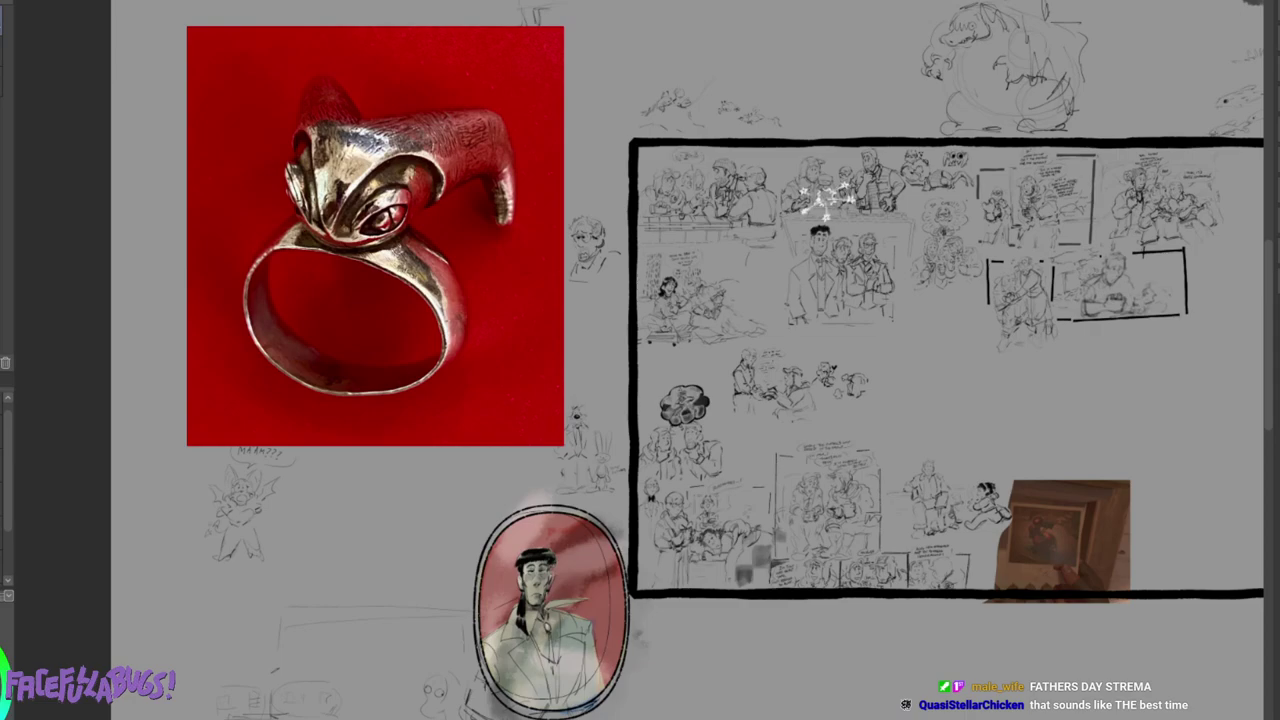
pyautogui.hotkey('ctrl', 'v')
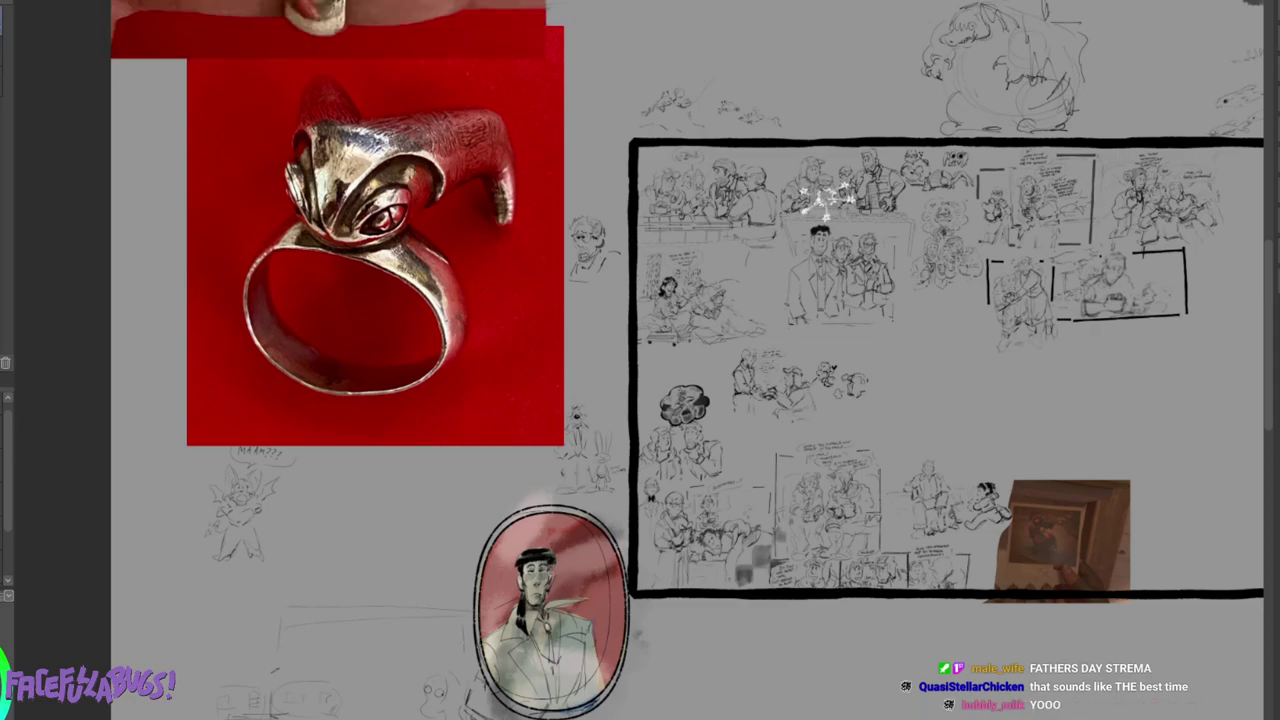
# Move the photo of the ring worn on a finger down over the other ring photo to show it in full.
pyautogui.moveTo(338, 41); pyautogui.dragTo(367, 497)
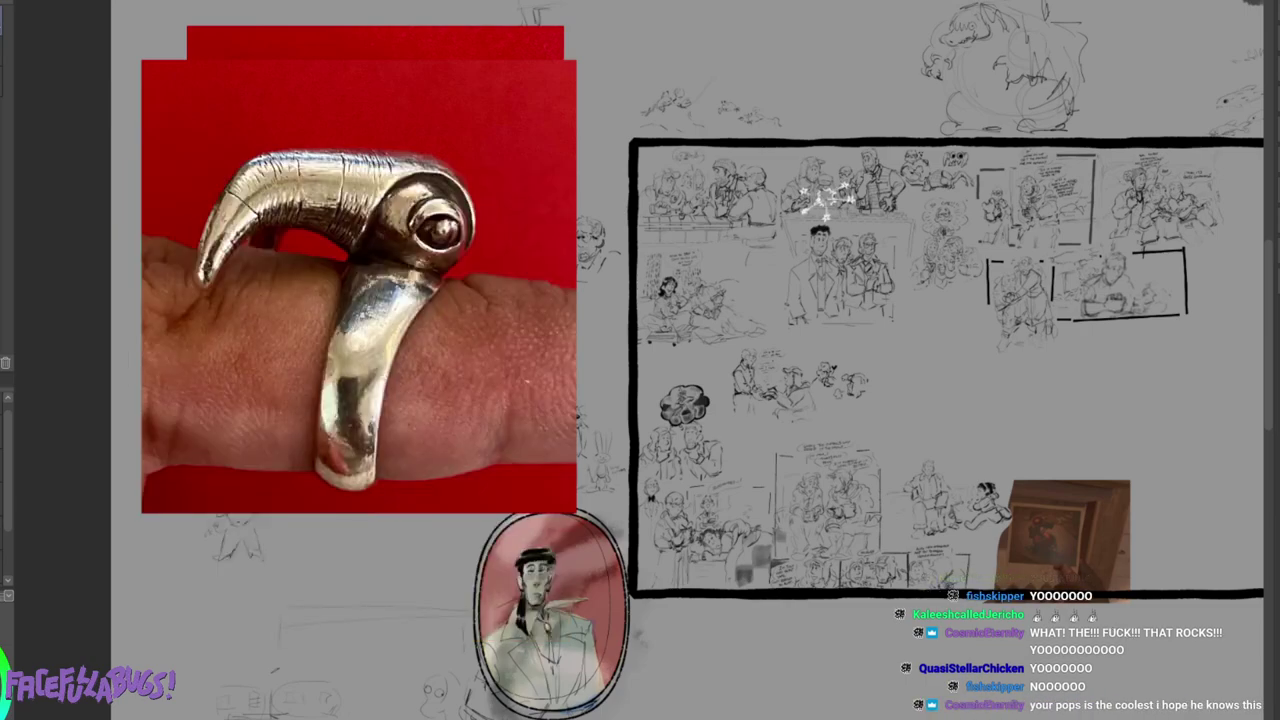
# Sketch a small round head with two eyes and a jagged fringe in the empty area above the "MA'AM???" bubble.
pyautogui.scroll(6, 1112, 330)
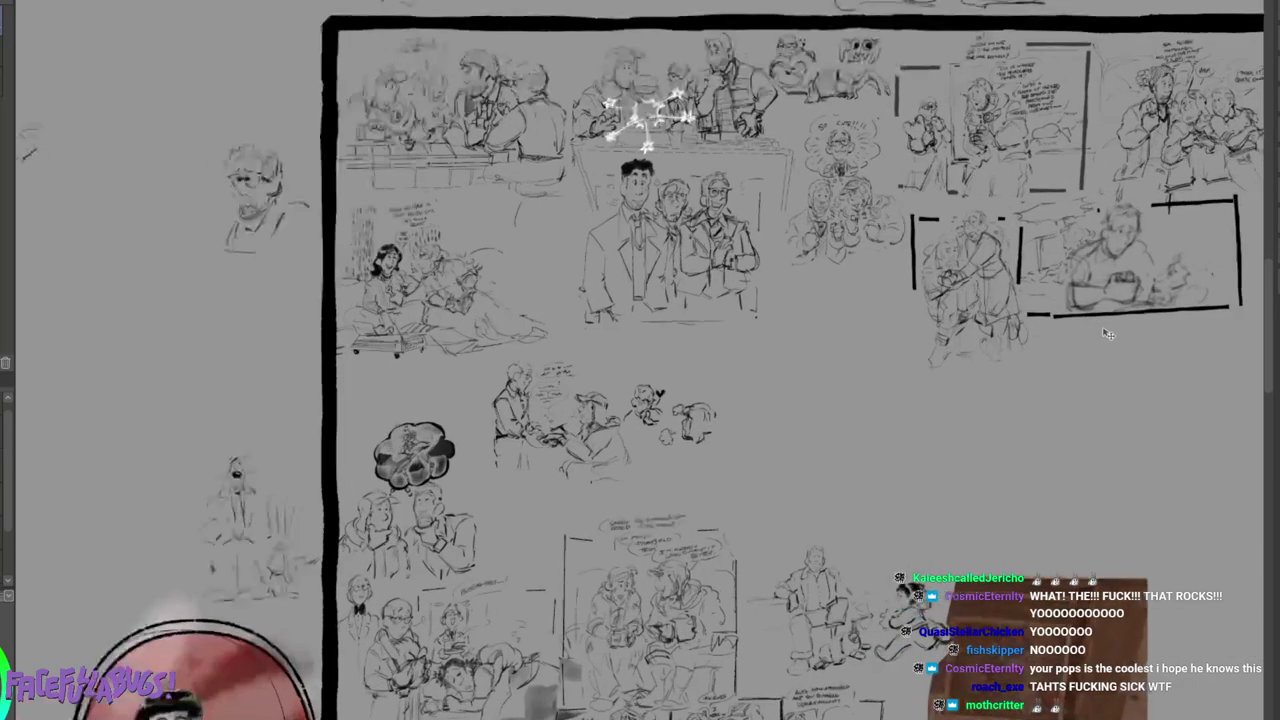
pyautogui.moveTo(200, 450)
pyautogui.mouseDown()
pyautogui.moveTo(301, 298)
pyautogui.moveTo(1204, 151)
pyautogui.moveTo(901, 299)
pyautogui.mouseUp()
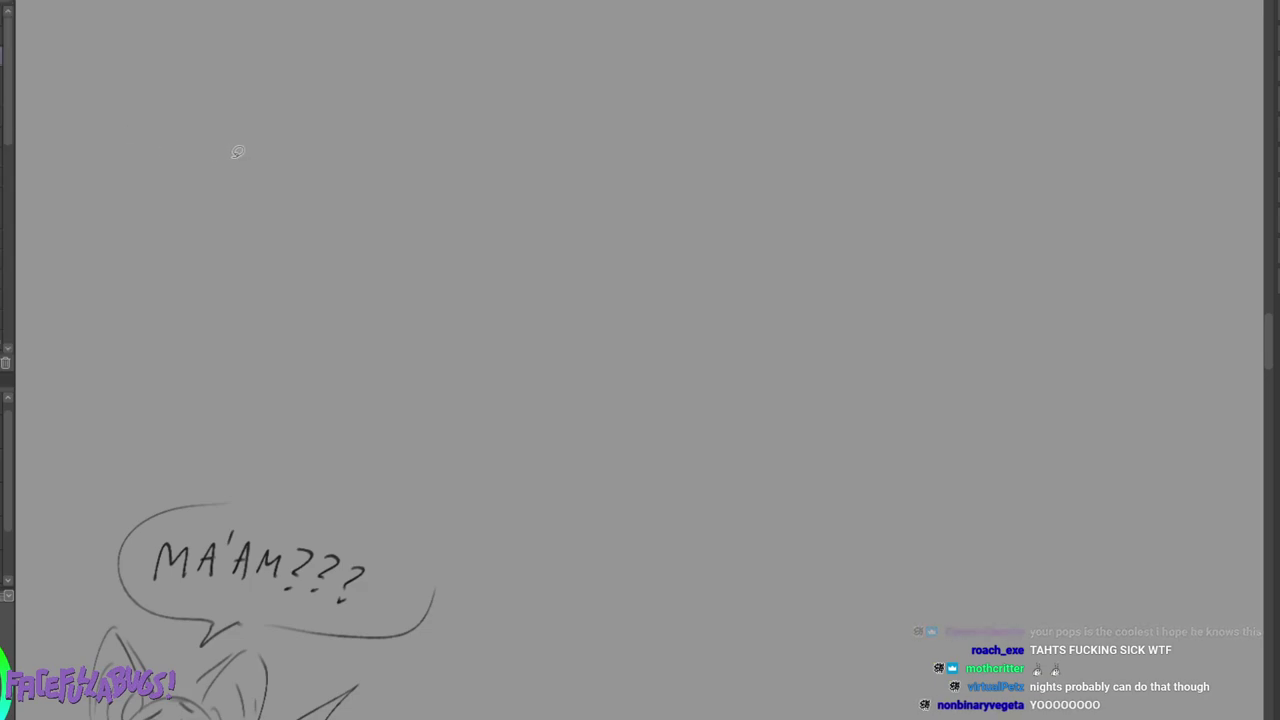
pyautogui.press('p')
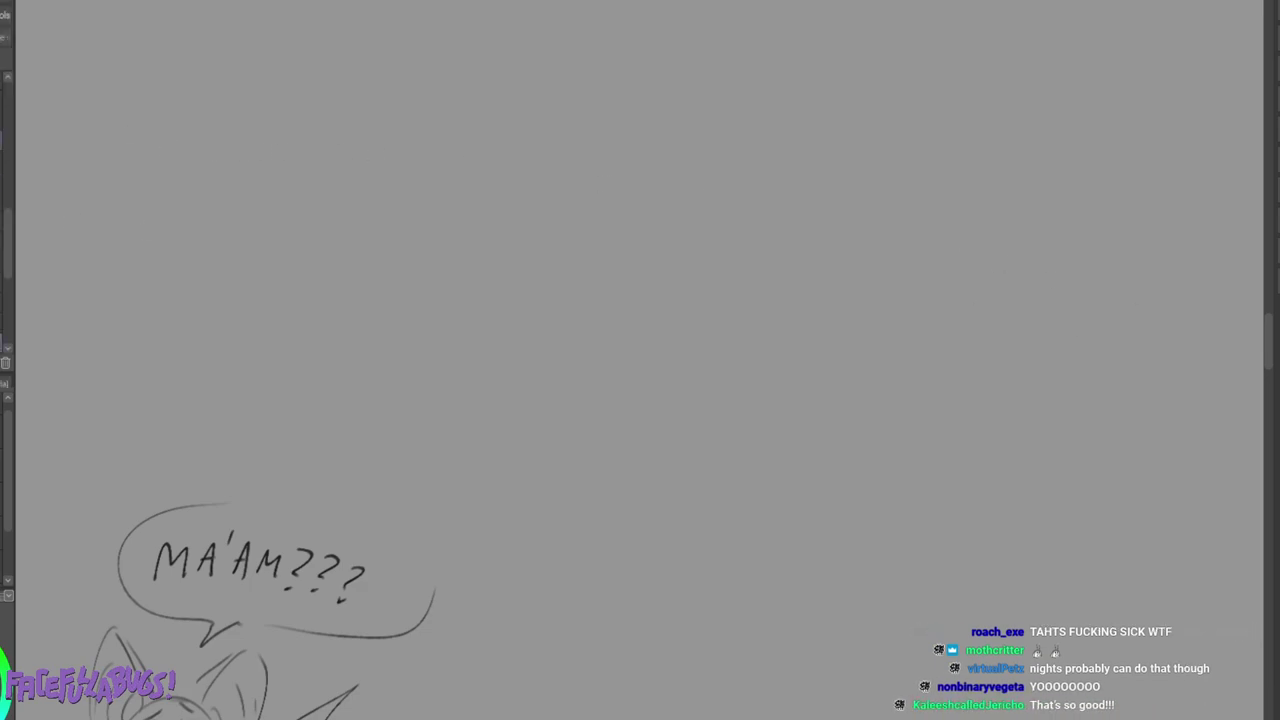
pyautogui.moveTo(605, 312); pyautogui.dragTo(666, 346)
pyautogui.moveTo(618, 288)
pyautogui.mouseDown()
pyautogui.moveTo(605, 324)
pyautogui.moveTo(668, 352)
pyautogui.mouseUp()
pyautogui.moveTo(619, 302); pyautogui.dragTo(652, 308)
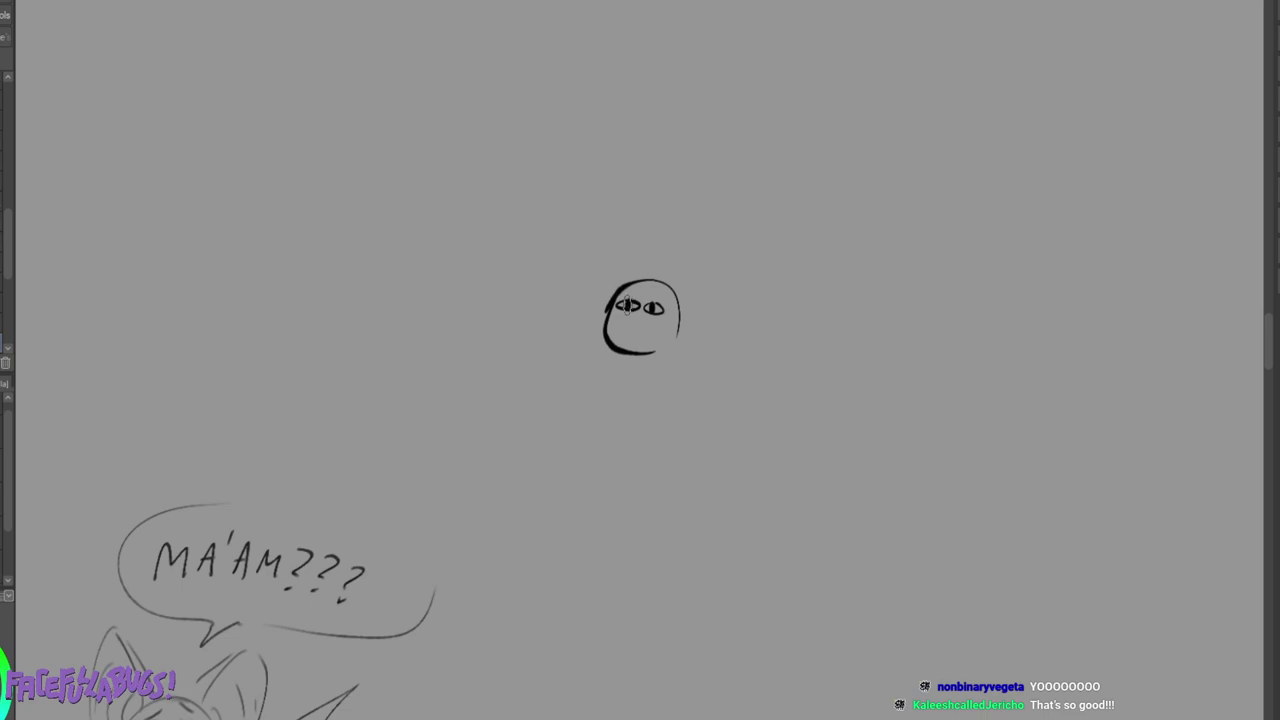
pyautogui.moveTo(643, 288)
pyautogui.mouseDown()
pyautogui.moveTo(667, 302)
pyautogui.moveTo(670, 334)
pyautogui.mouseUp()
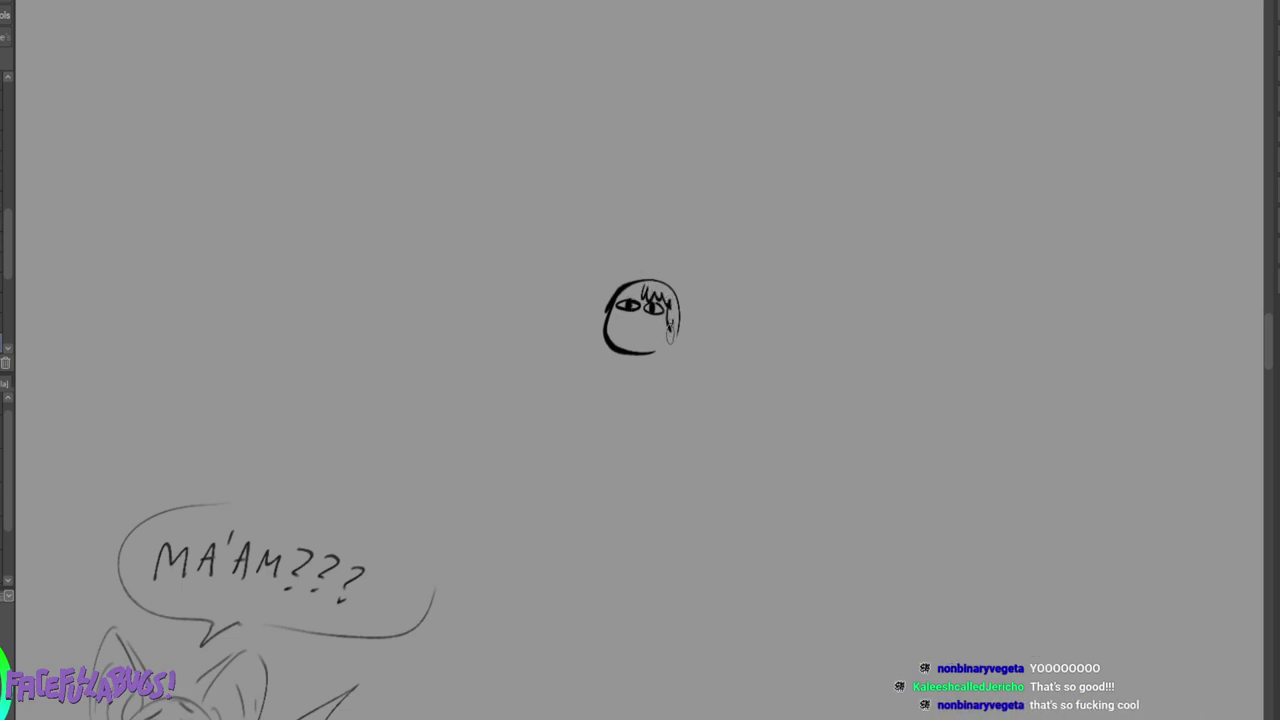
# Add curly hair around the head, ears at its sides, shoulder lines and a slanted desk edge below it.
pyautogui.moveTo(631, 292); pyautogui.dragTo(588, 320)
pyautogui.moveTo(655, 263)
pyautogui.mouseDown()
pyautogui.moveTo(633, 252)
pyautogui.moveTo(597, 276)
pyautogui.moveTo(601, 291)
pyautogui.moveTo(694, 280)
pyautogui.moveTo(672, 338)
pyautogui.mouseUp()
pyautogui.moveTo(603, 298)
pyautogui.mouseDown()
pyautogui.moveTo(603, 339)
pyautogui.moveTo(570, 365)
pyautogui.mouseUp()
pyautogui.moveTo(592, 345); pyautogui.dragTo(557, 361)
pyautogui.moveTo(682, 355); pyautogui.dragTo(703, 372)
pyautogui.moveTo(595, 347)
pyautogui.mouseDown()
pyautogui.moveTo(614, 373)
pyautogui.moveTo(583, 356)
pyautogui.moveTo(752, 372)
pyautogui.mouseUp()
pyautogui.moveTo(492, 342); pyautogui.dragTo(522, 347)
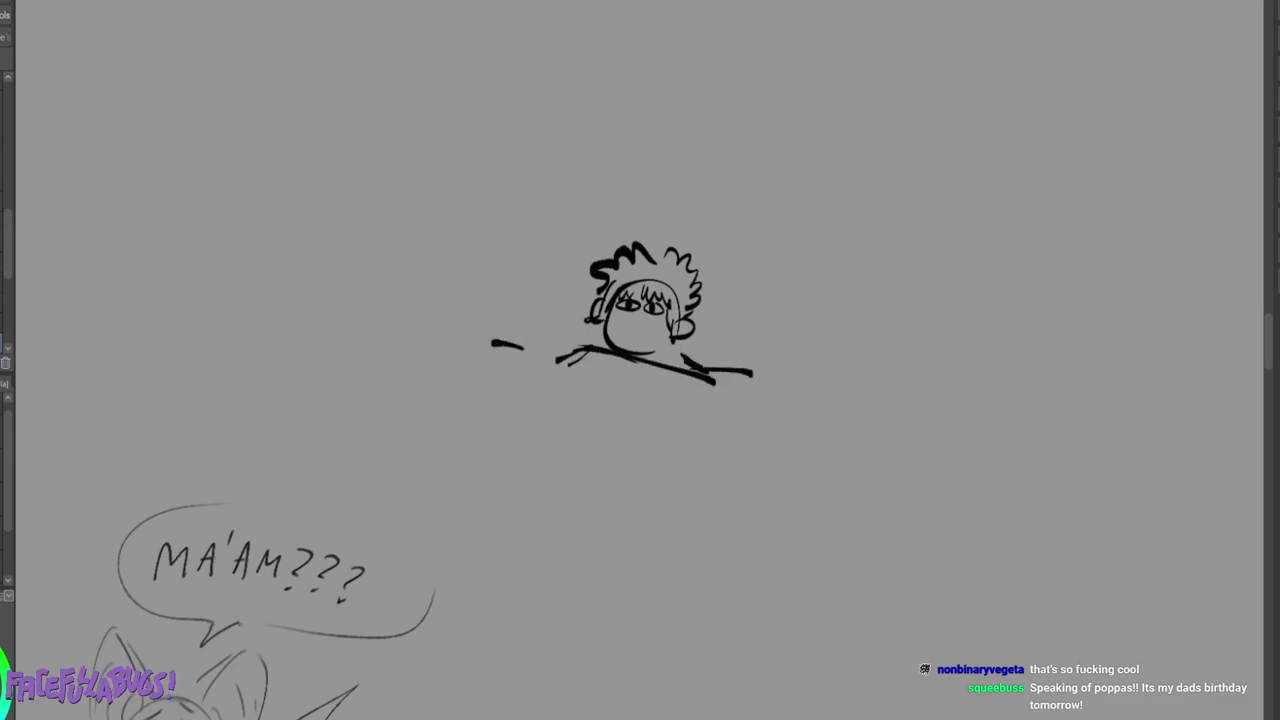
# Fill a rectangular selection around the curly-haired figure with dark grey as a background and clear the selection.
pyautogui.moveTo(360, 126); pyautogui.dragTo(853, 437)
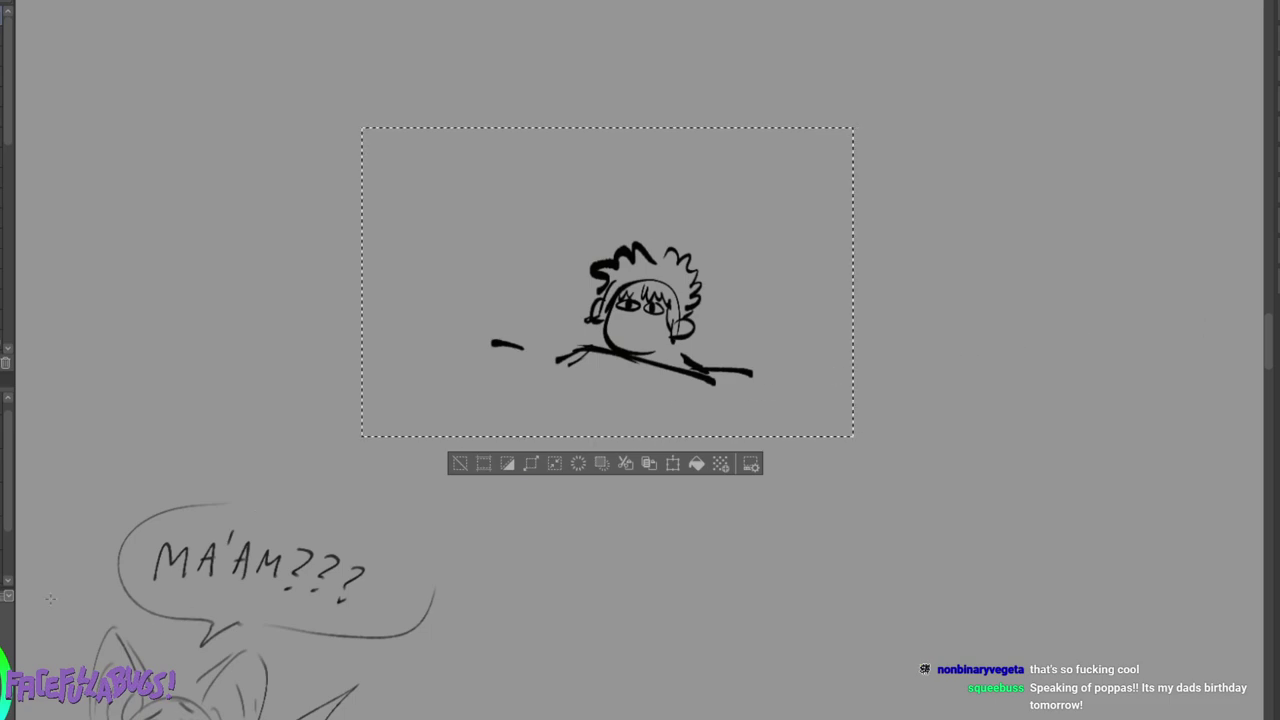
pyautogui.click(697, 463)
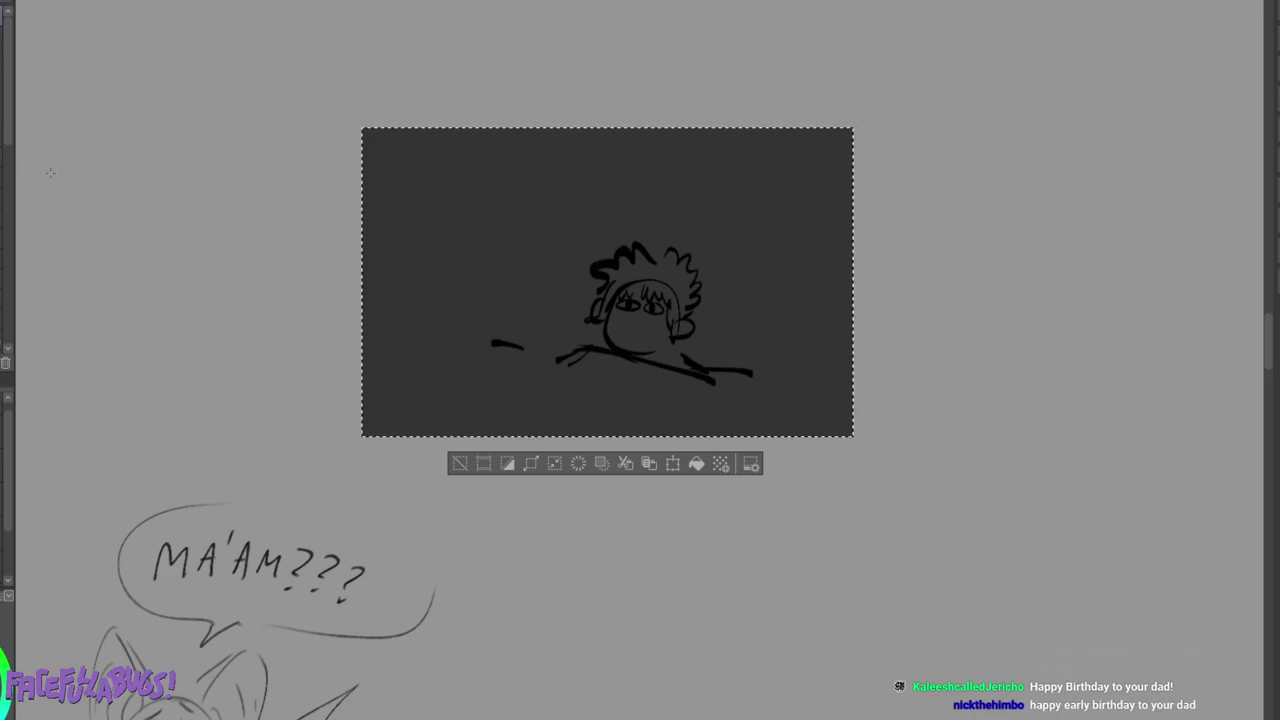
pyautogui.hotkey('ctrl', 'd')
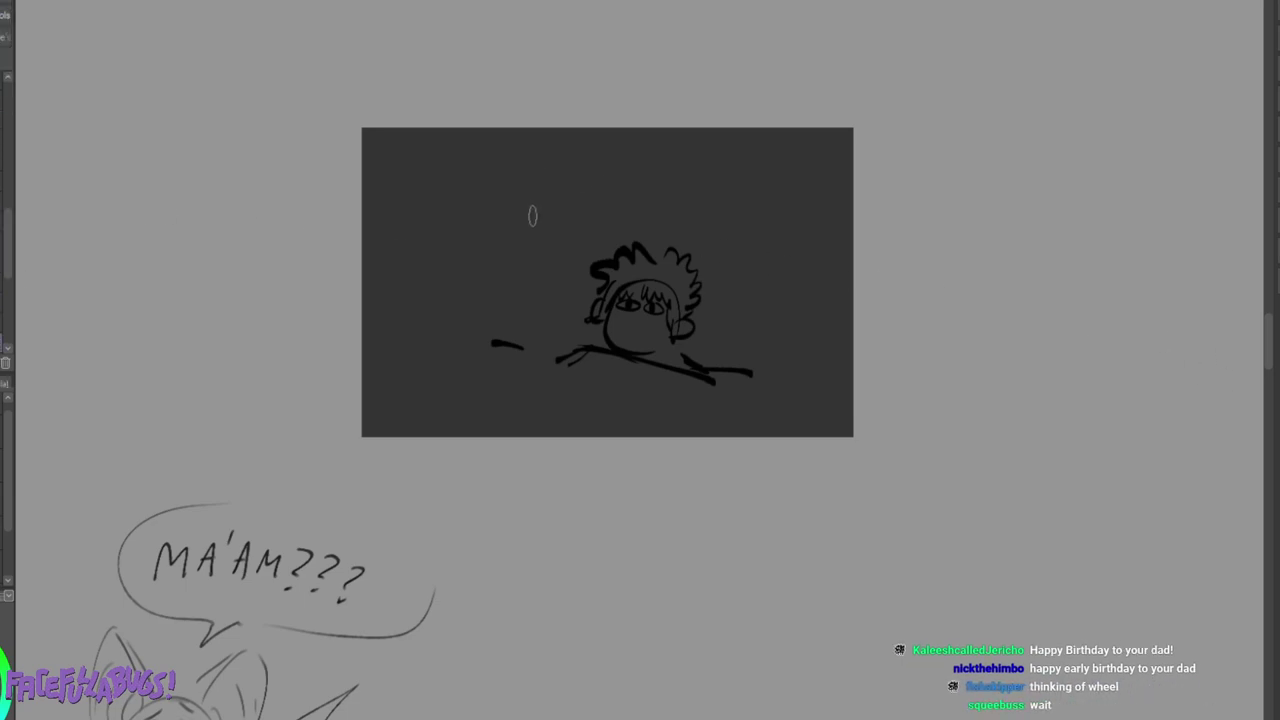
# Sketch a door frame beside the curly-haired character with a tall one-eyed figure peeking around it.
pyautogui.moveTo(540, 155); pyautogui.dragTo(541, 330)
pyautogui.moveTo(439, 138); pyautogui.dragTo(449, 320)
pyautogui.moveTo(503, 146)
pyautogui.mouseDown()
pyautogui.moveTo(514, 213)
pyautogui.moveTo(519, 141)
pyautogui.moveTo(493, 190)
pyautogui.moveTo(502, 176)
pyautogui.moveTo(508, 204)
pyautogui.moveTo(489, 241)
pyautogui.moveTo(494, 322)
pyautogui.mouseUp()
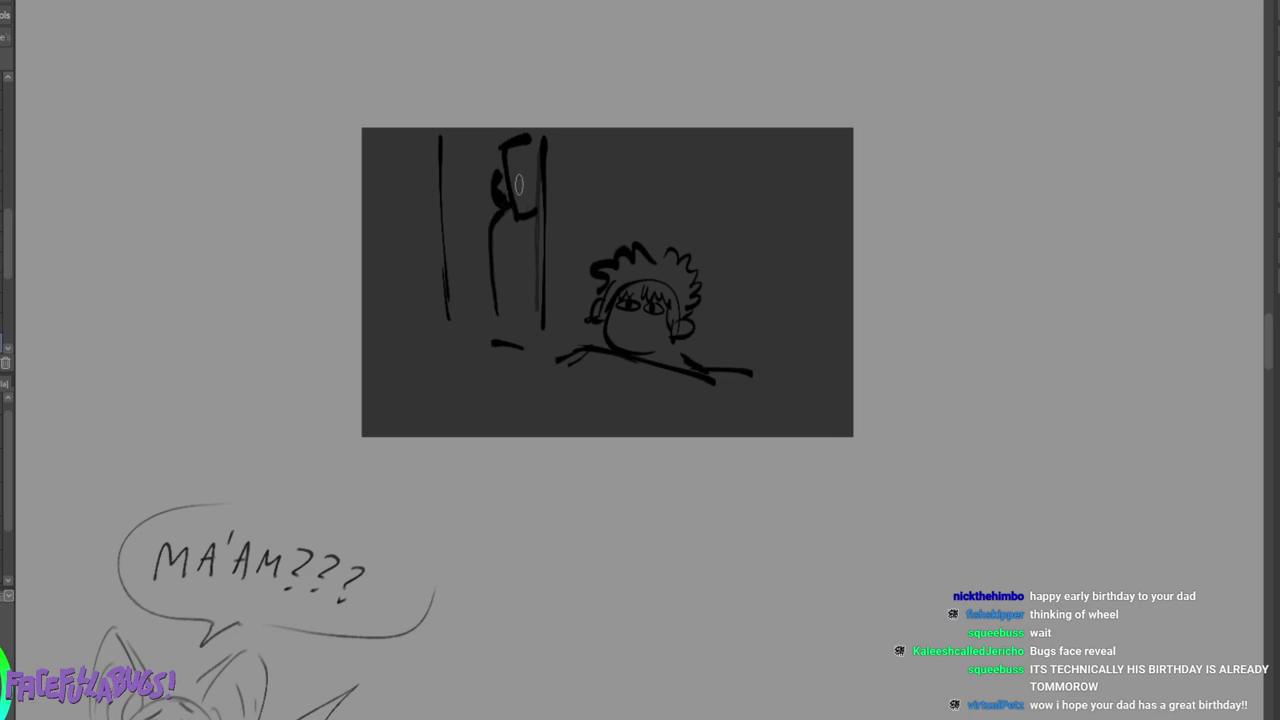
pyautogui.moveTo(514, 182)
pyautogui.mouseDown()
pyautogui.moveTo(532, 168)
pyautogui.moveTo(525, 179)
pyautogui.mouseUp()
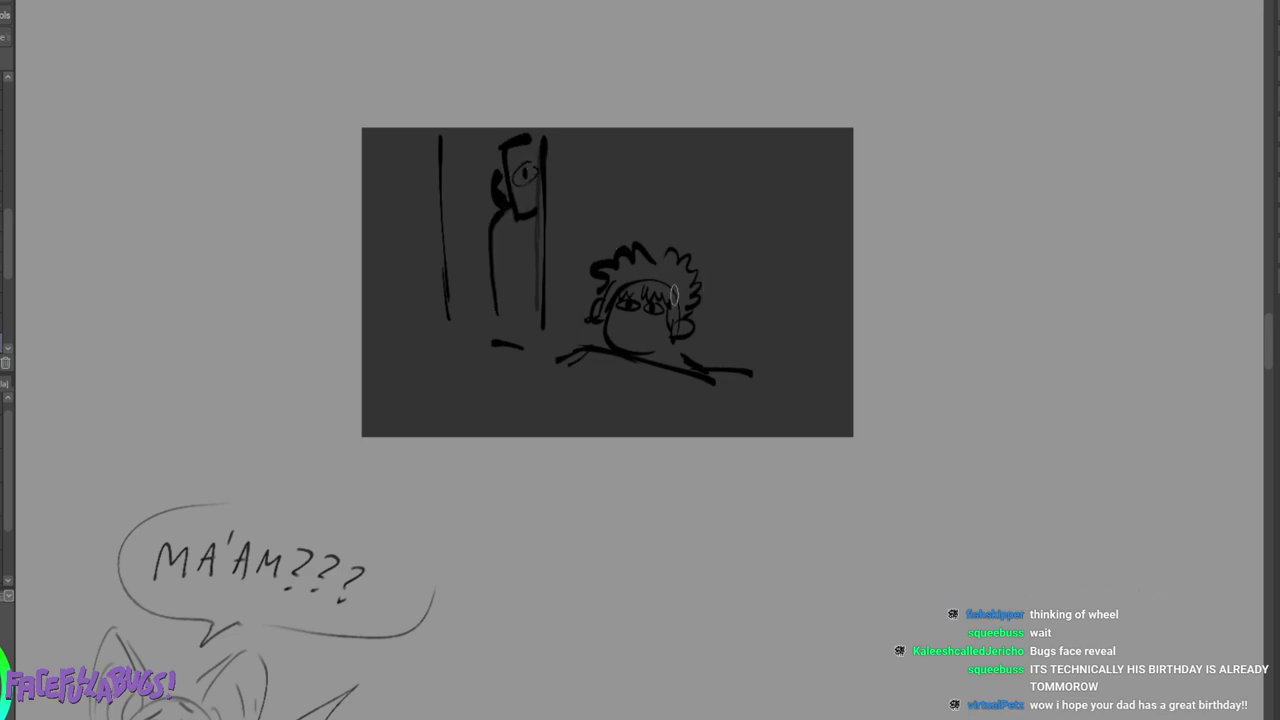
# Give the curly-haired character an open mouth, raised hands, a chair back and a speech bubble with scribbled lines.
pyautogui.moveTo(587, 268)
pyautogui.mouseDown()
pyautogui.moveTo(561, 346)
pyautogui.moveTo(714, 340)
pyautogui.moveTo(730, 362)
pyautogui.moveTo(712, 352)
pyautogui.mouseUp()
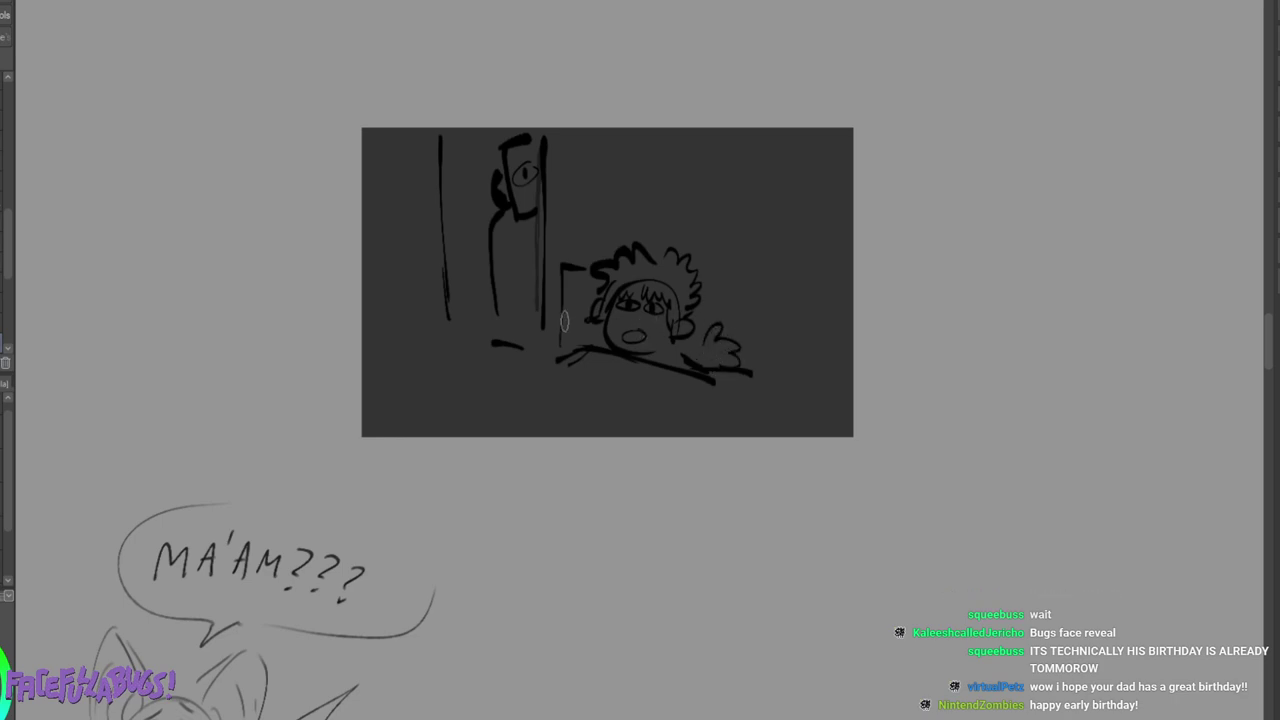
pyautogui.moveTo(568, 312)
pyautogui.mouseDown()
pyautogui.moveTo(560, 340)
pyautogui.moveTo(532, 358)
pyautogui.moveTo(574, 350)
pyautogui.moveTo(546, 386)
pyautogui.mouseUp()
pyautogui.moveTo(828, 177)
pyautogui.mouseDown()
pyautogui.moveTo(775, 258)
pyautogui.moveTo(807, 255)
pyautogui.mouseUp()
pyautogui.moveTo(760, 266); pyautogui.dragTo(743, 279)
pyautogui.moveTo(739, 214)
pyautogui.mouseDown()
pyautogui.moveTo(821, 214)
pyautogui.moveTo(838, 238)
pyautogui.mouseUp()
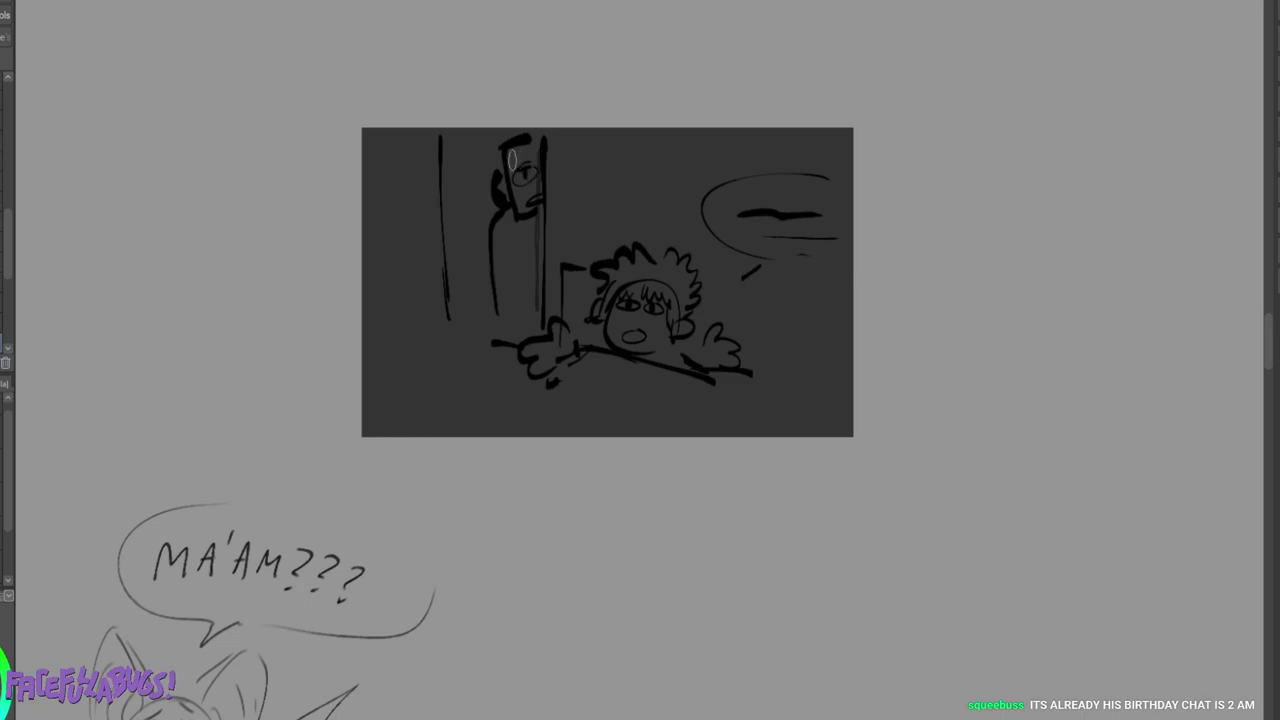
# Erase the figure in the doorway, the character's raised hands and open mouth, and the large speech bubble.
pyautogui.moveTo(512, 160)
pyautogui.mouseDown()
pyautogui.moveTo(536, 140)
pyautogui.moveTo(499, 144)
pyautogui.moveTo(492, 187)
pyautogui.moveTo(539, 160)
pyautogui.moveTo(521, 138)
pyautogui.moveTo(487, 178)
pyautogui.moveTo(485, 305)
pyautogui.mouseUp()
pyautogui.press('e')
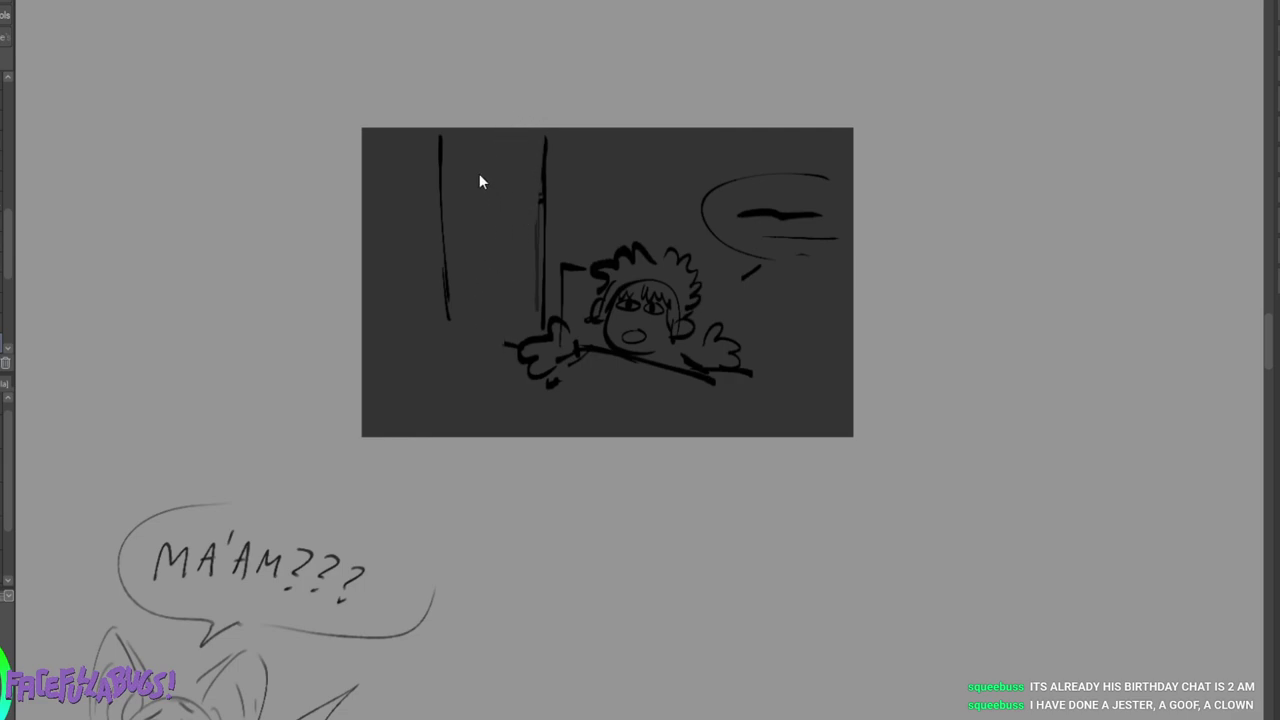
pyautogui.moveTo(564, 322)
pyautogui.mouseDown()
pyautogui.moveTo(571, 354)
pyautogui.moveTo(627, 333)
pyautogui.moveTo(700, 330)
pyautogui.moveTo(688, 348)
pyautogui.moveTo(709, 357)
pyautogui.moveTo(752, 345)
pyautogui.mouseUp()
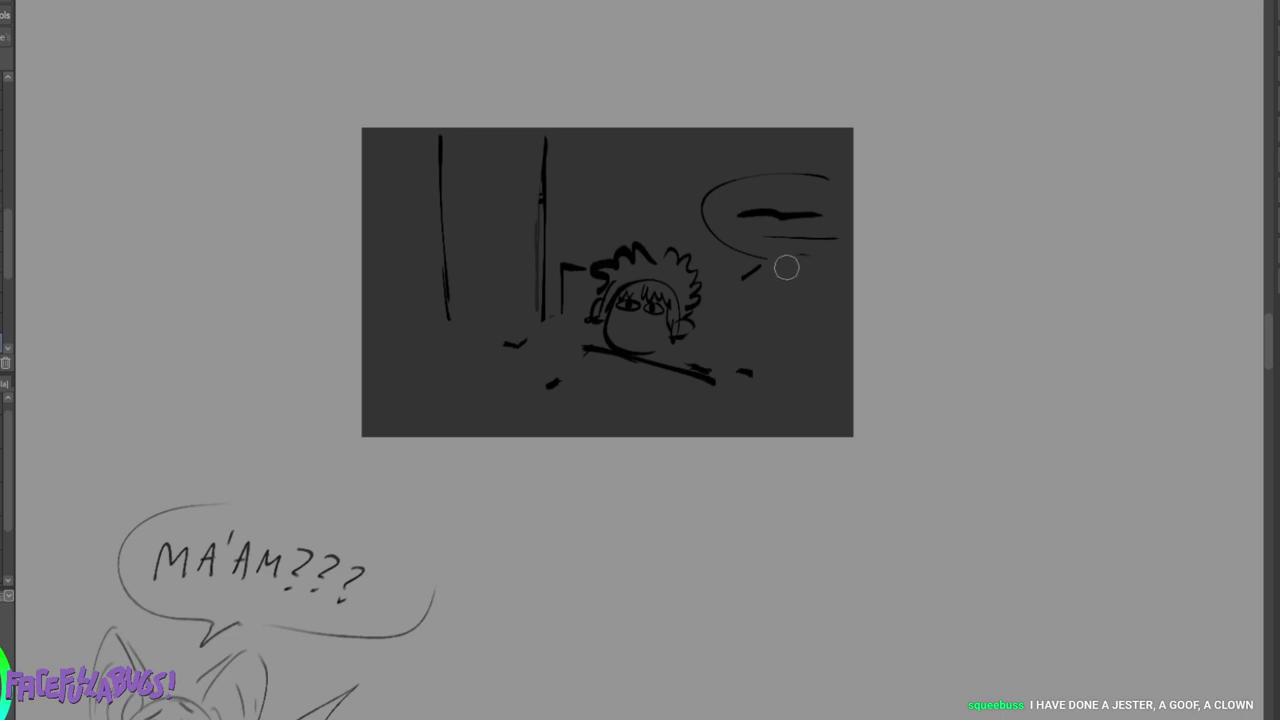
pyautogui.moveTo(786, 267)
pyautogui.mouseDown()
pyautogui.moveTo(718, 177)
pyautogui.moveTo(723, 250)
pyautogui.mouseUp()
pyautogui.moveTo(748, 268)
pyautogui.mouseDown()
pyautogui.moveTo(836, 226)
pyautogui.moveTo(791, 206)
pyautogui.mouseUp()
# Draw both of the character's hands resting on the desk and a small speech bubble containing three dots.
pyautogui.moveTo(554, 334)
pyautogui.mouseDown()
pyautogui.moveTo(573, 361)
pyautogui.moveTo(591, 344)
pyautogui.moveTo(655, 358)
pyautogui.moveTo(665, 381)
pyautogui.moveTo(697, 371)
pyautogui.mouseUp()
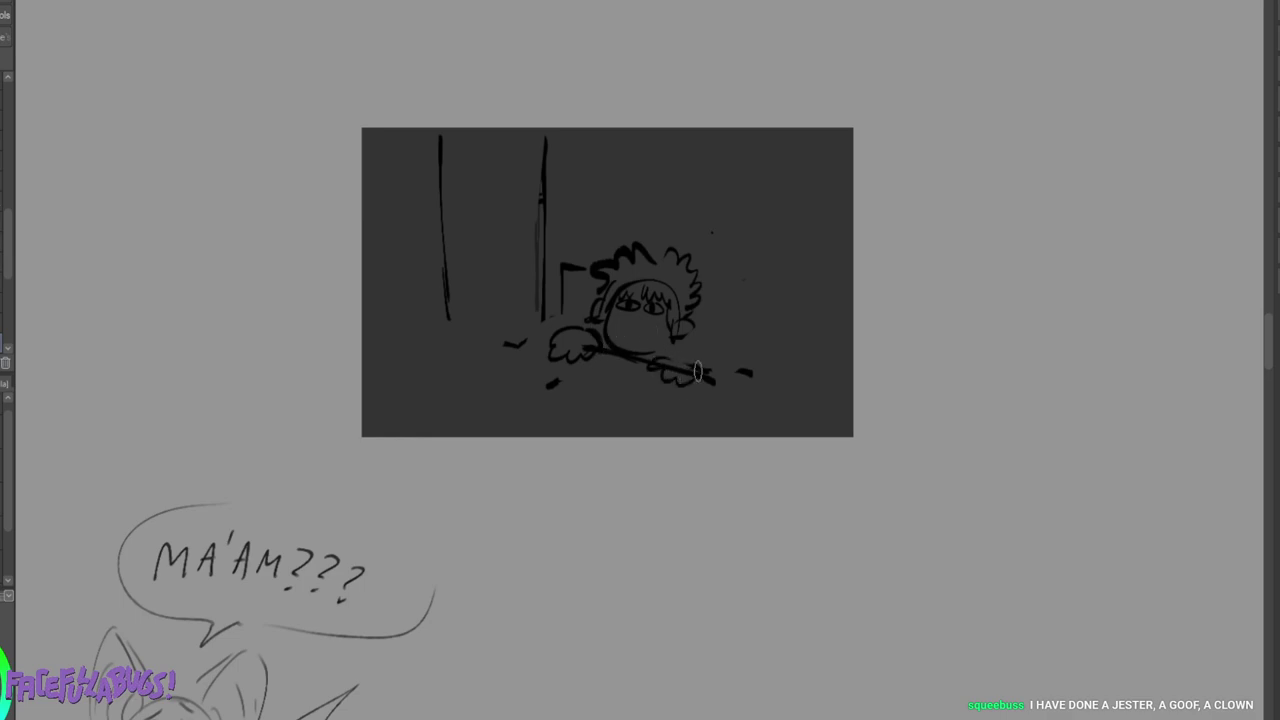
pyautogui.click(722, 307)
pyautogui.click(735, 307)
pyautogui.click(748, 306)
pyautogui.moveTo(748, 294)
pyautogui.mouseDown()
pyautogui.moveTo(714, 310)
pyautogui.moveTo(730, 322)
pyautogui.moveTo(766, 300)
pyautogui.moveTo(702, 328)
pyautogui.mouseUp()
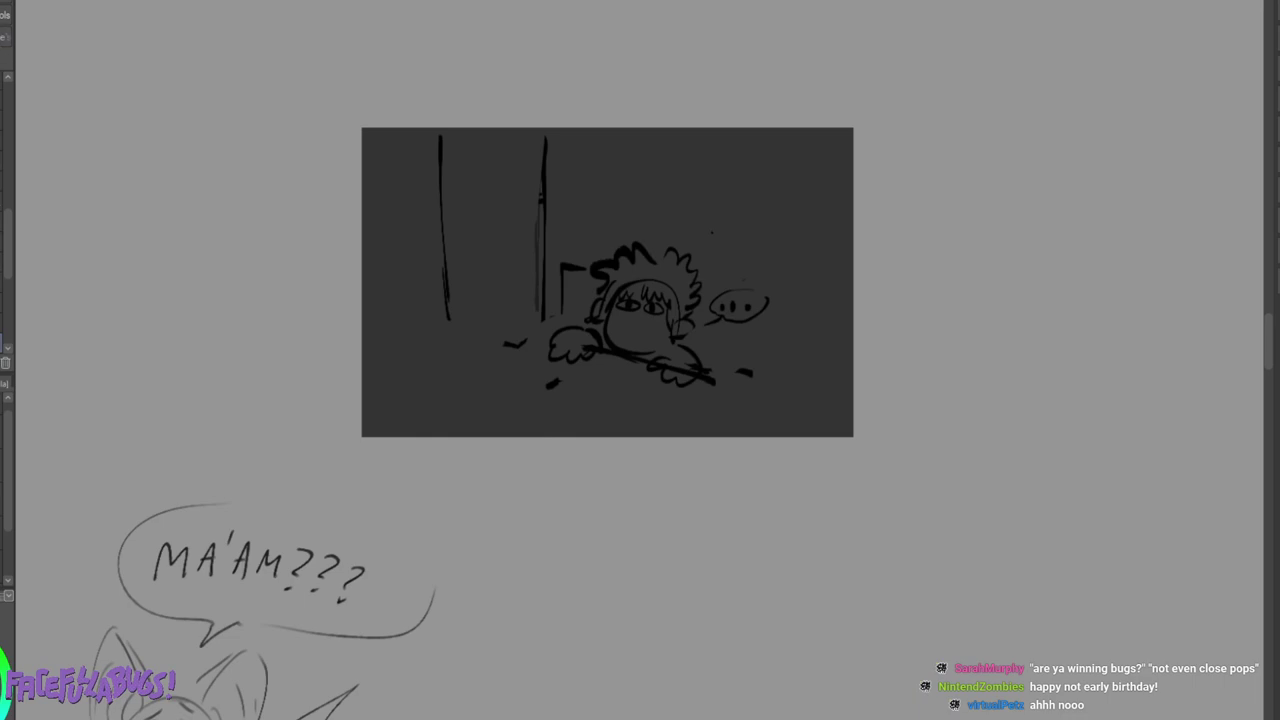
# In an empty canvas area, sketch a jester-like head outline with two long, bent, banded hat horns trailing behind it.
pyautogui.moveTo(1000, 250); pyautogui.dragTo(244, 450)
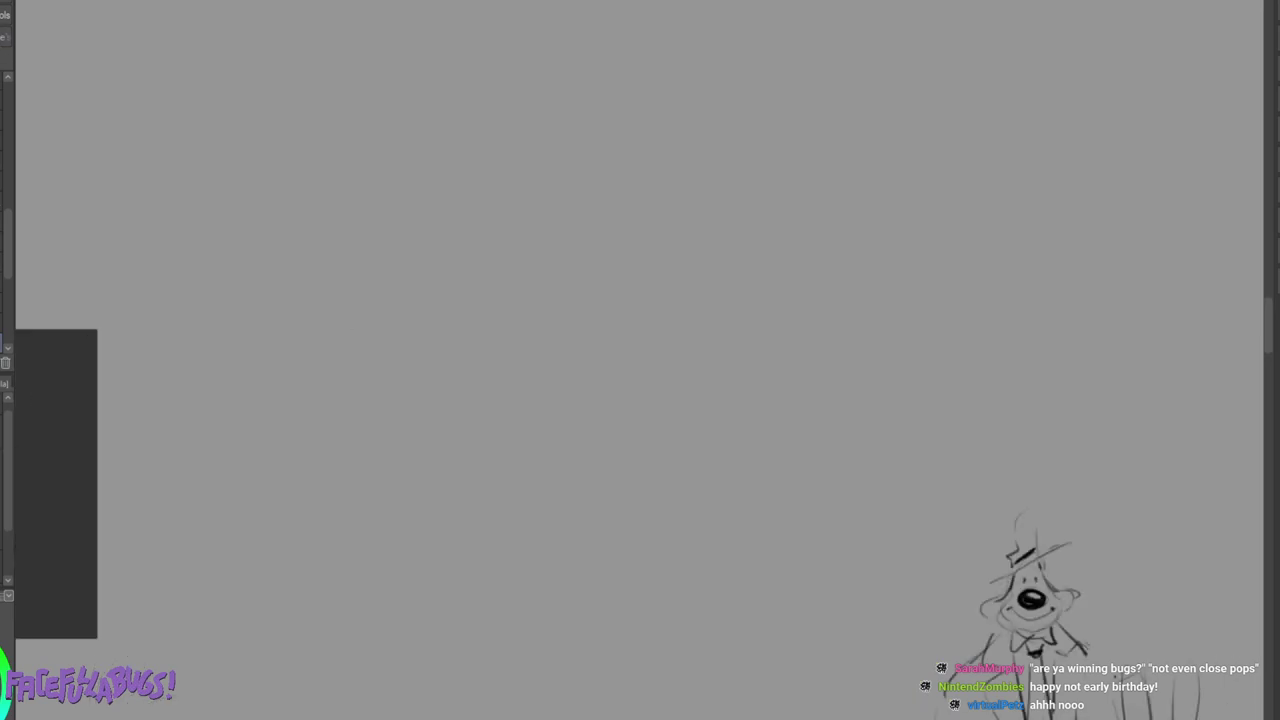
pyautogui.moveTo(640, 150); pyautogui.dragTo(600, 502)
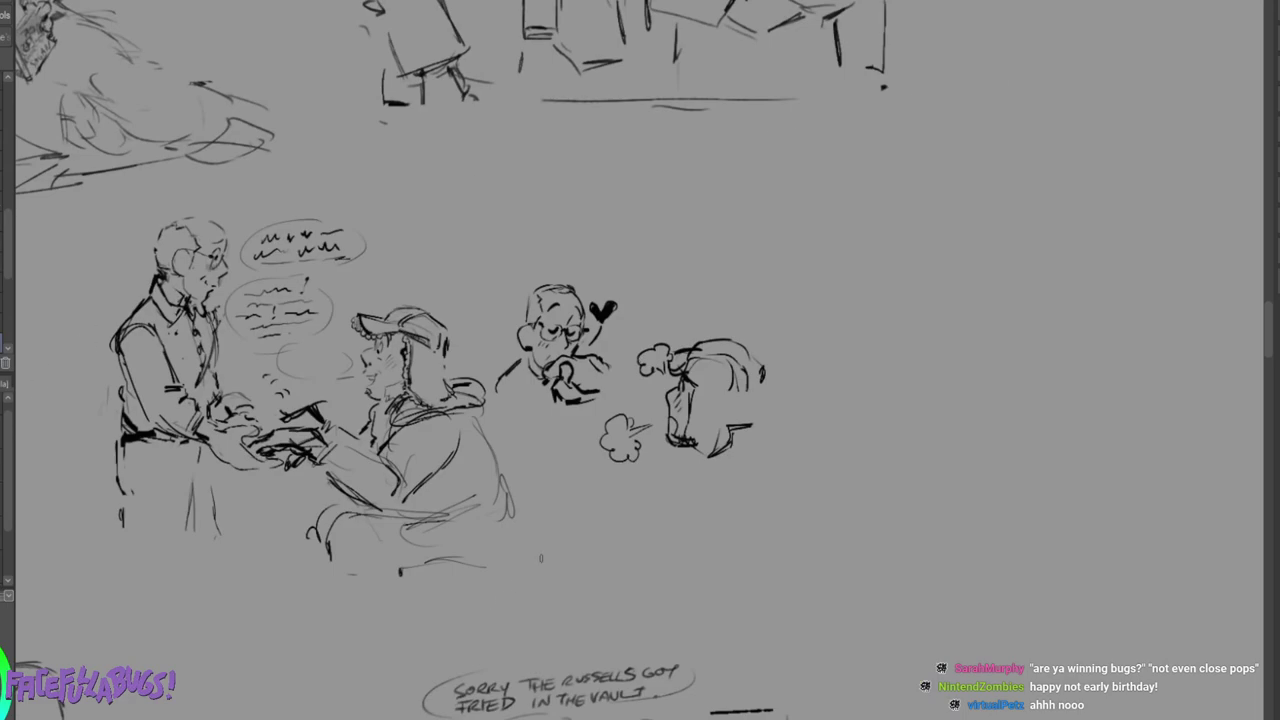
pyautogui.moveTo(400, 250)
pyautogui.mouseDown()
pyautogui.moveTo(900, 500)
pyautogui.moveTo(747, 350)
pyautogui.moveTo(850, 250)
pyautogui.moveTo(293, 604)
pyautogui.mouseUp()
pyautogui.moveTo(617, 273)
pyautogui.mouseDown()
pyautogui.moveTo(580, 332)
pyautogui.moveTo(625, 324)
pyautogui.moveTo(618, 271)
pyautogui.moveTo(714, 221)
pyautogui.mouseUp()
pyautogui.moveTo(638, 306)
pyautogui.mouseDown()
pyautogui.moveTo(693, 251)
pyautogui.moveTo(744, 241)
pyautogui.moveTo(773, 259)
pyautogui.mouseUp()
pyautogui.moveTo(640, 310); pyautogui.dragTo(710, 278)
pyautogui.moveTo(710, 281); pyautogui.dragTo(767, 283)
pyautogui.moveTo(662, 252)
pyautogui.mouseDown()
pyautogui.moveTo(646, 286)
pyautogui.moveTo(660, 276)
pyautogui.mouseUp()
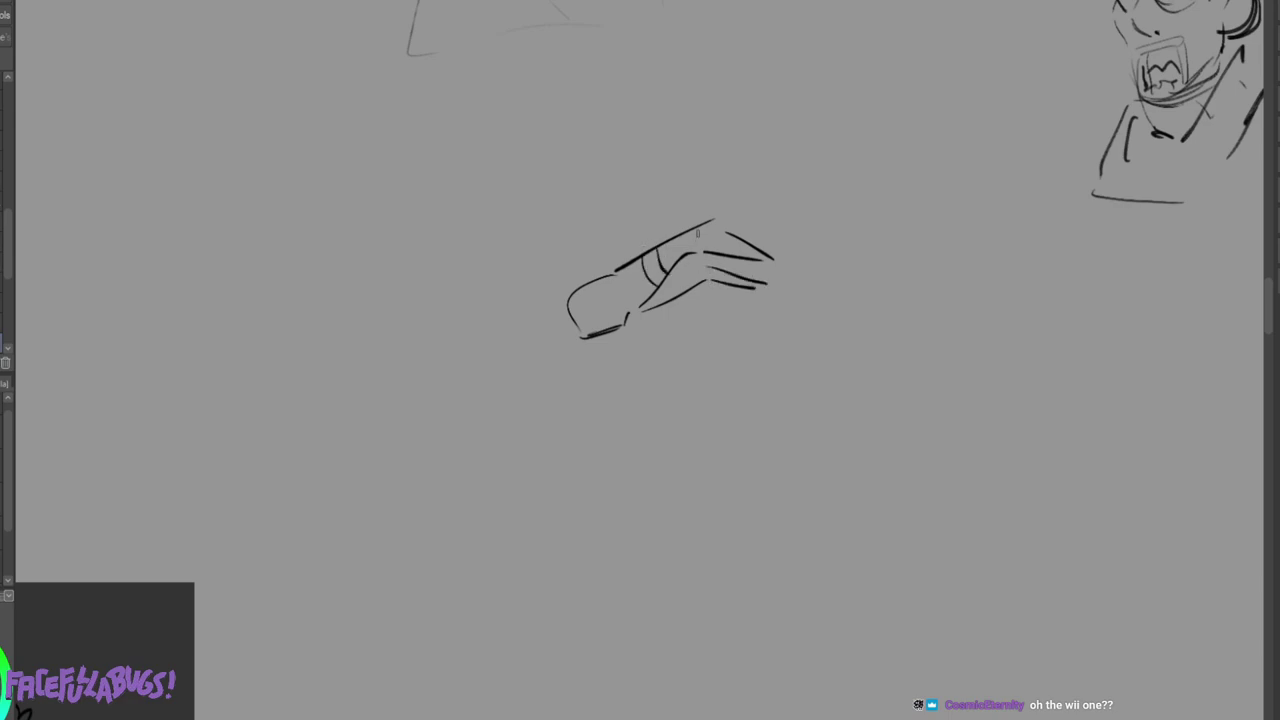
pyautogui.moveTo(700, 224)
pyautogui.mouseDown()
pyautogui.moveTo(717, 256)
pyautogui.moveTo(694, 284)
pyautogui.mouseUp()
pyautogui.moveTo(711, 264)
pyautogui.mouseDown()
pyautogui.moveTo(706, 284)
pyautogui.moveTo(662, 304)
pyautogui.mouseUp()
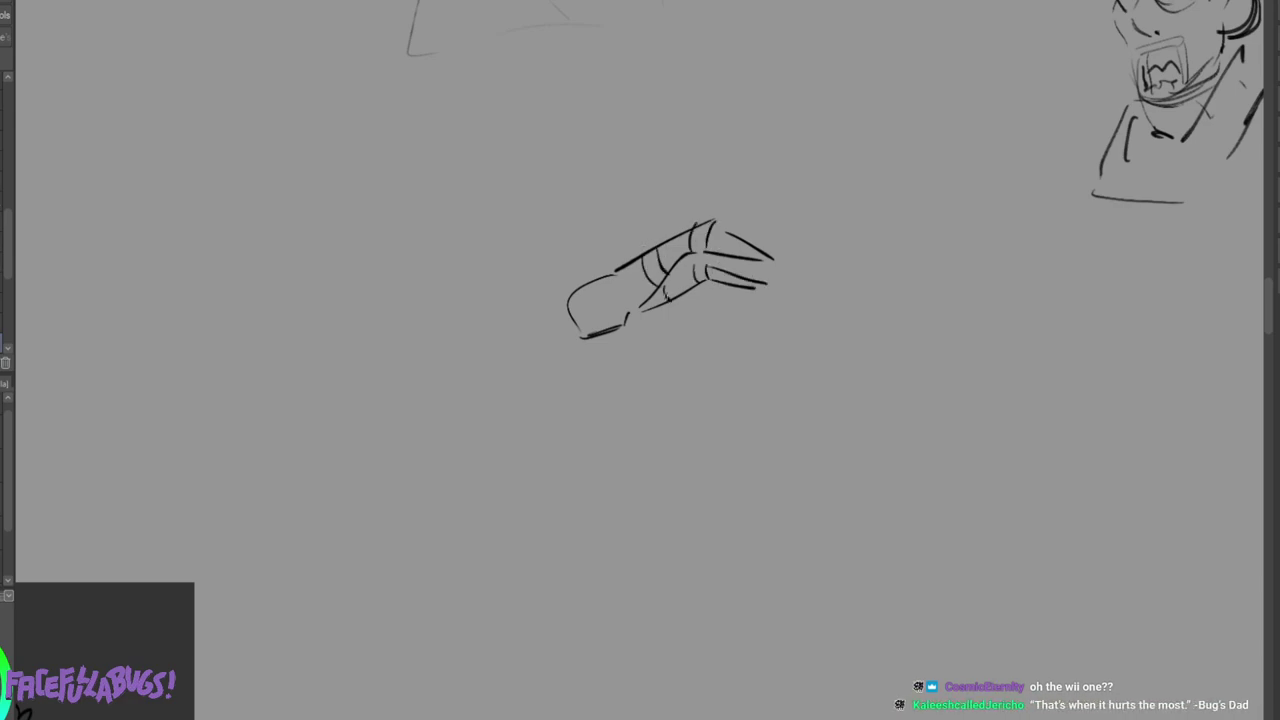
# Draw the jester's eye and redraw the front of the face with short nose and mouth strokes.
pyautogui.moveTo(584, 297)
pyautogui.mouseDown()
pyautogui.moveTo(569, 319)
pyautogui.moveTo(593, 354)
pyautogui.mouseUp()
pyautogui.press('e')
pyautogui.moveTo(642, 241); pyautogui.dragTo(648, 234)
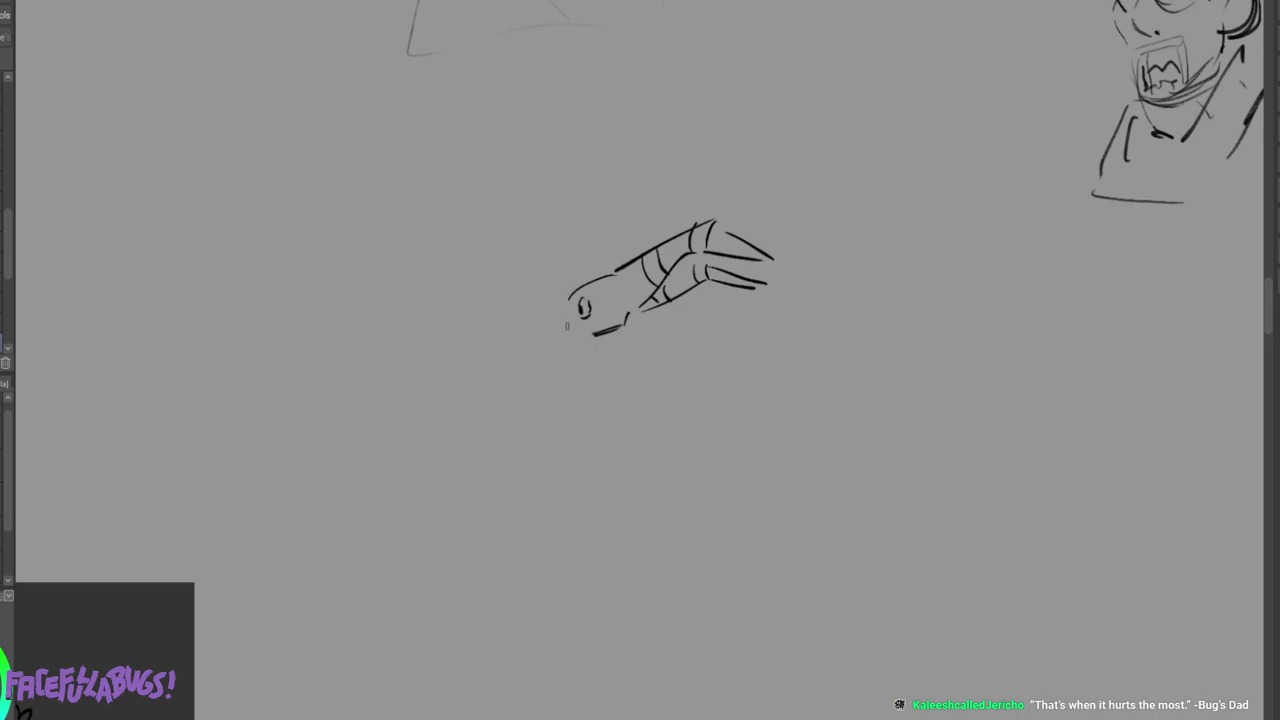
pyautogui.moveTo(568, 323); pyautogui.dragTo(580, 338)
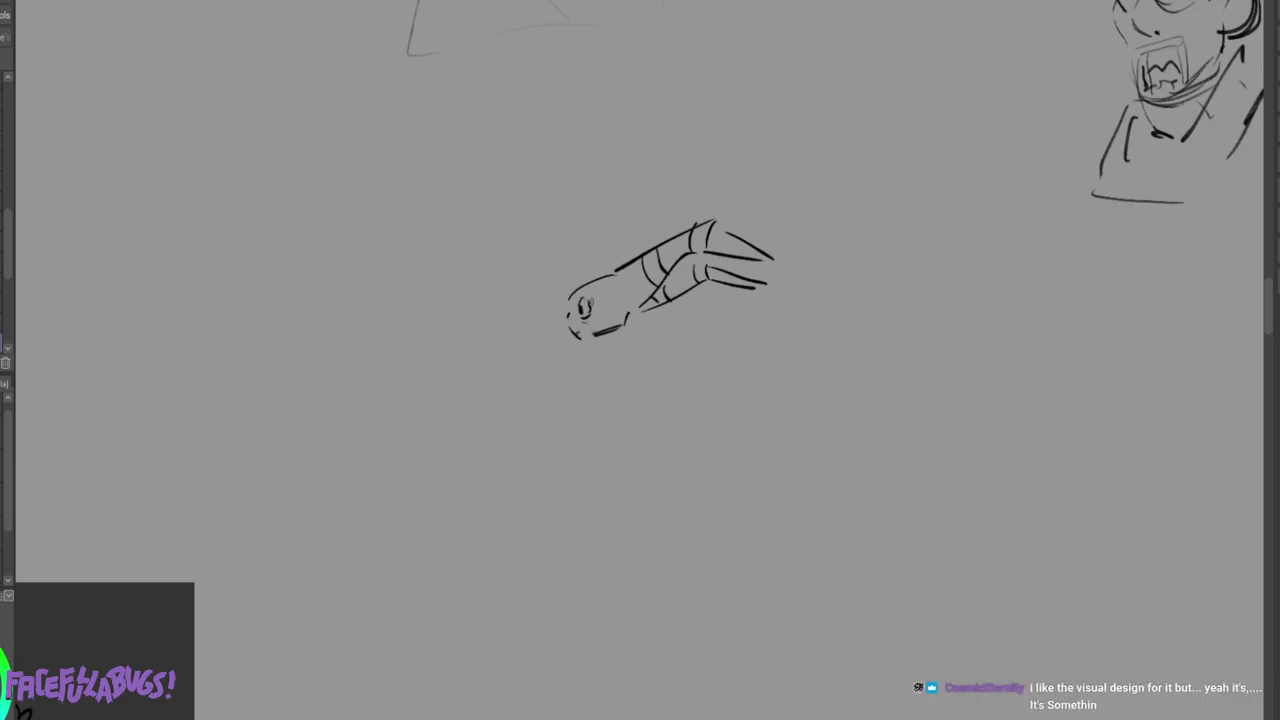
# Sketch the jester's flying body with one arm reaching forward, the other trailing back, and long legs ending in pointed shoes.
pyautogui.moveTo(576, 290)
pyautogui.mouseDown()
pyautogui.moveTo(611, 298)
pyautogui.moveTo(591, 285)
pyautogui.moveTo(622, 377)
pyautogui.moveTo(625, 359)
pyautogui.moveTo(655, 370)
pyautogui.mouseUp()
pyautogui.moveTo(614, 332)
pyautogui.mouseDown()
pyautogui.moveTo(632, 328)
pyautogui.moveTo(670, 366)
pyautogui.moveTo(506, 346)
pyautogui.moveTo(494, 380)
pyautogui.moveTo(581, 376)
pyautogui.moveTo(616, 348)
pyautogui.moveTo(600, 340)
pyautogui.moveTo(618, 350)
pyautogui.moveTo(710, 302)
pyautogui.moveTo(710, 313)
pyautogui.moveTo(714, 286)
pyautogui.moveTo(746, 314)
pyautogui.mouseUp()
pyautogui.moveTo(662, 362); pyautogui.dragTo(795, 357)
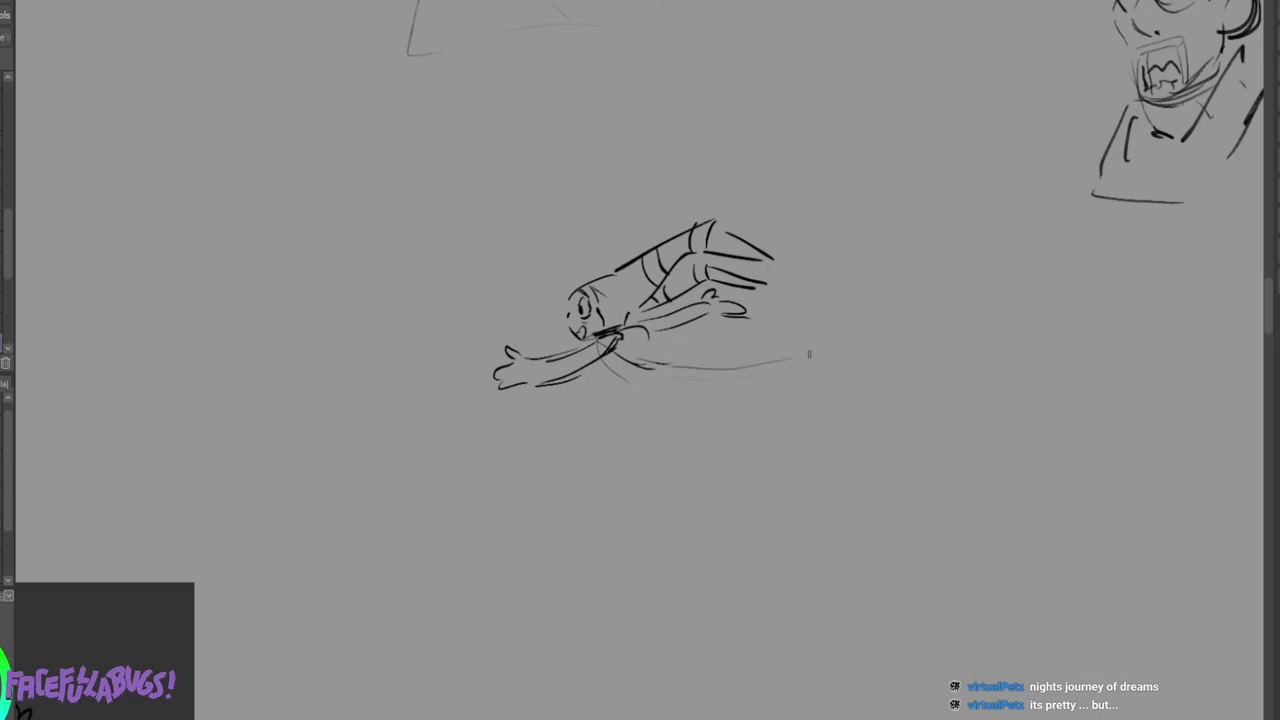
pyautogui.moveTo(681, 349)
pyautogui.mouseDown()
pyautogui.moveTo(780, 330)
pyautogui.moveTo(819, 304)
pyautogui.moveTo(840, 362)
pyautogui.moveTo(823, 352)
pyautogui.moveTo(799, 279)
pyautogui.moveTo(861, 292)
pyautogui.moveTo(828, 305)
pyautogui.mouseUp()
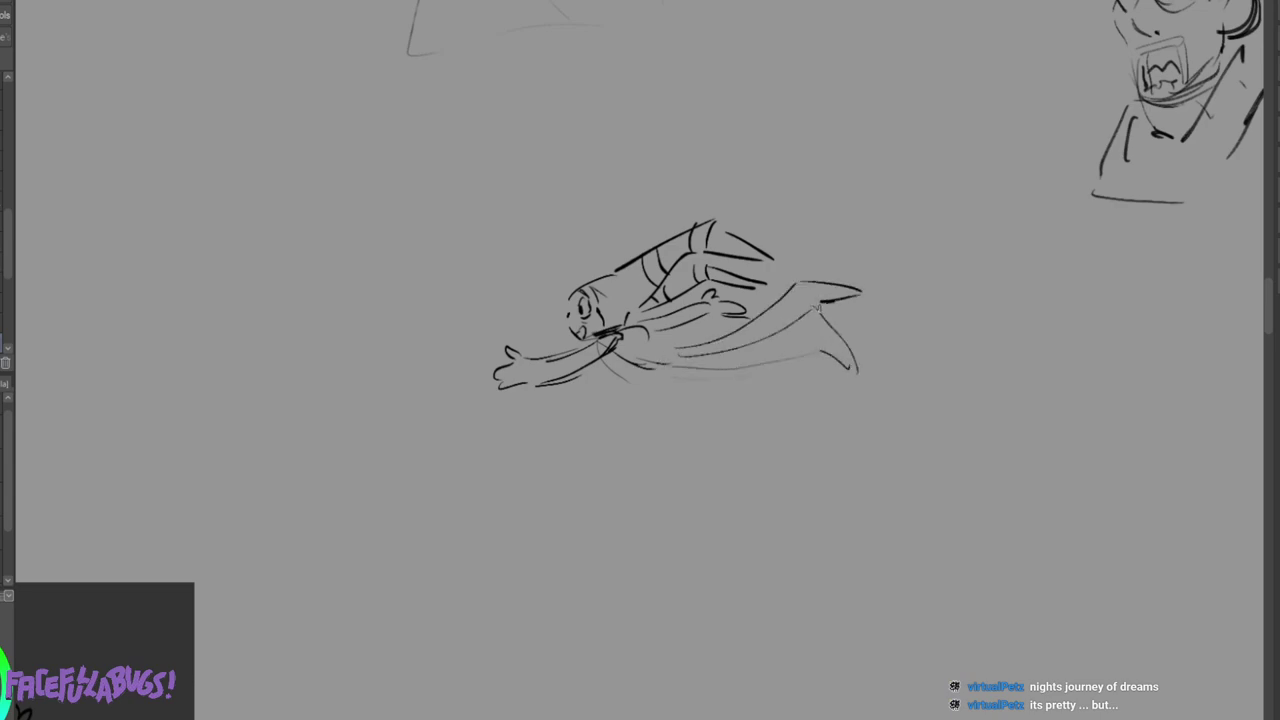
# Add the jester's vest and waist outline and a ruffled cuff on the forward arm.
pyautogui.moveTo(614, 354); pyautogui.dragTo(673, 349)
pyautogui.moveTo(647, 334); pyautogui.dragTo(704, 363)
pyautogui.moveTo(538, 354); pyautogui.dragTo(564, 388)
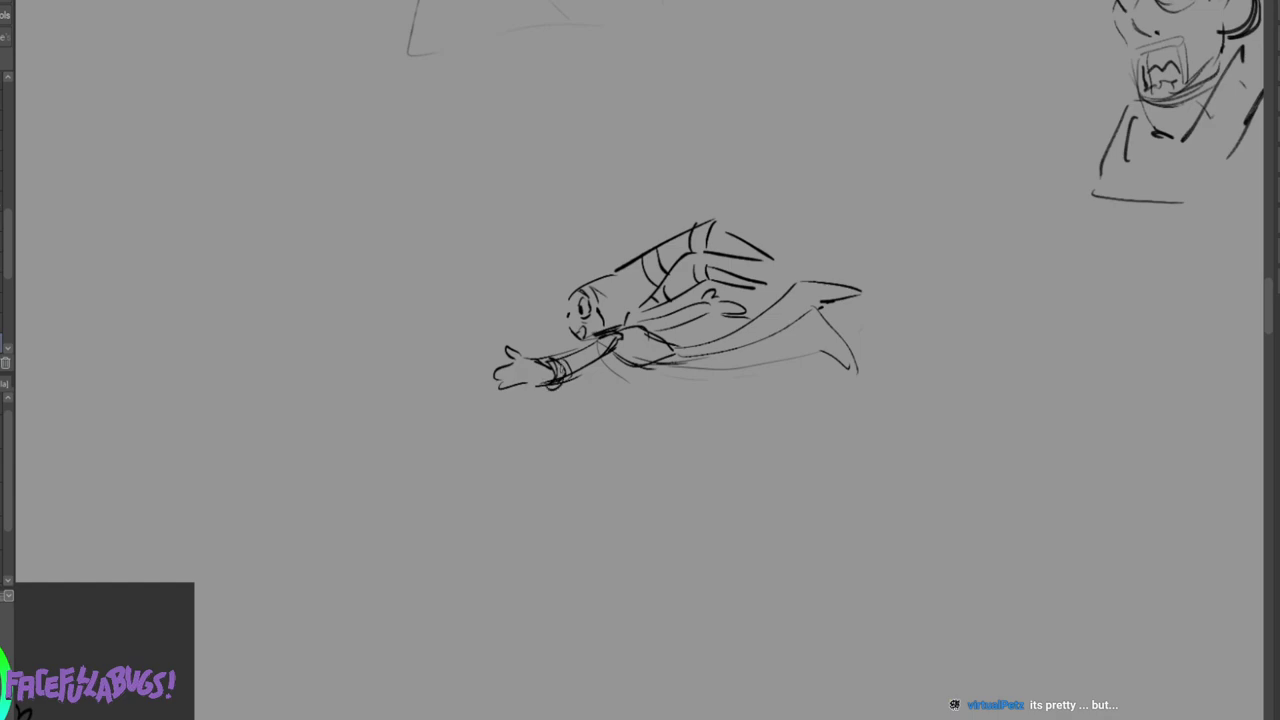
# Sketch a round owl face above the jester's arm and a running, winged child with a drop-shaped head in front.
pyautogui.moveTo(524, 222)
pyautogui.mouseDown()
pyautogui.moveTo(521, 272)
pyautogui.moveTo(499, 219)
pyautogui.moveTo(515, 265)
pyautogui.moveTo(496, 242)
pyautogui.moveTo(525, 242)
pyautogui.moveTo(498, 212)
pyautogui.moveTo(510, 212)
pyautogui.moveTo(492, 208)
pyautogui.moveTo(466, 248)
pyautogui.mouseUp()
pyautogui.moveTo(377, 296)
pyautogui.mouseDown()
pyautogui.moveTo(365, 387)
pyautogui.moveTo(426, 362)
pyautogui.moveTo(366, 384)
pyautogui.mouseUp()
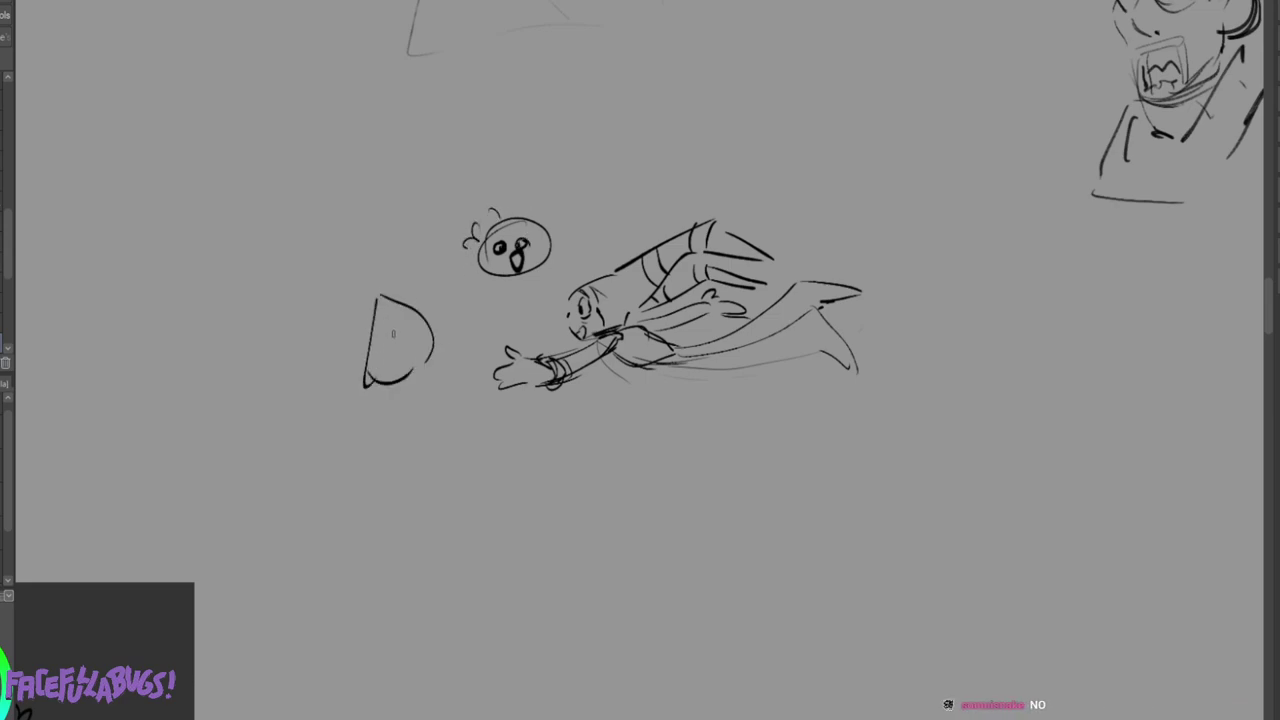
pyautogui.moveTo(392, 334); pyautogui.dragTo(396, 348)
pyautogui.moveTo(410, 328)
pyautogui.mouseDown()
pyautogui.moveTo(404, 346)
pyautogui.moveTo(420, 334)
pyautogui.mouseUp()
pyautogui.moveTo(408, 332)
pyautogui.mouseDown()
pyautogui.moveTo(405, 410)
pyautogui.moveTo(418, 384)
pyautogui.moveTo(356, 356)
pyautogui.moveTo(446, 358)
pyautogui.moveTo(470, 334)
pyautogui.moveTo(456, 364)
pyautogui.mouseUp()
pyautogui.moveTo(362, 372)
pyautogui.mouseDown()
pyautogui.moveTo(340, 392)
pyautogui.moveTo(348, 384)
pyautogui.moveTo(360, 428)
pyautogui.moveTo(332, 438)
pyautogui.moveTo(388, 422)
pyautogui.moveTo(404, 440)
pyautogui.moveTo(414, 430)
pyautogui.mouseUp()
pyautogui.moveTo(436, 302); pyautogui.dragTo(460, 326)
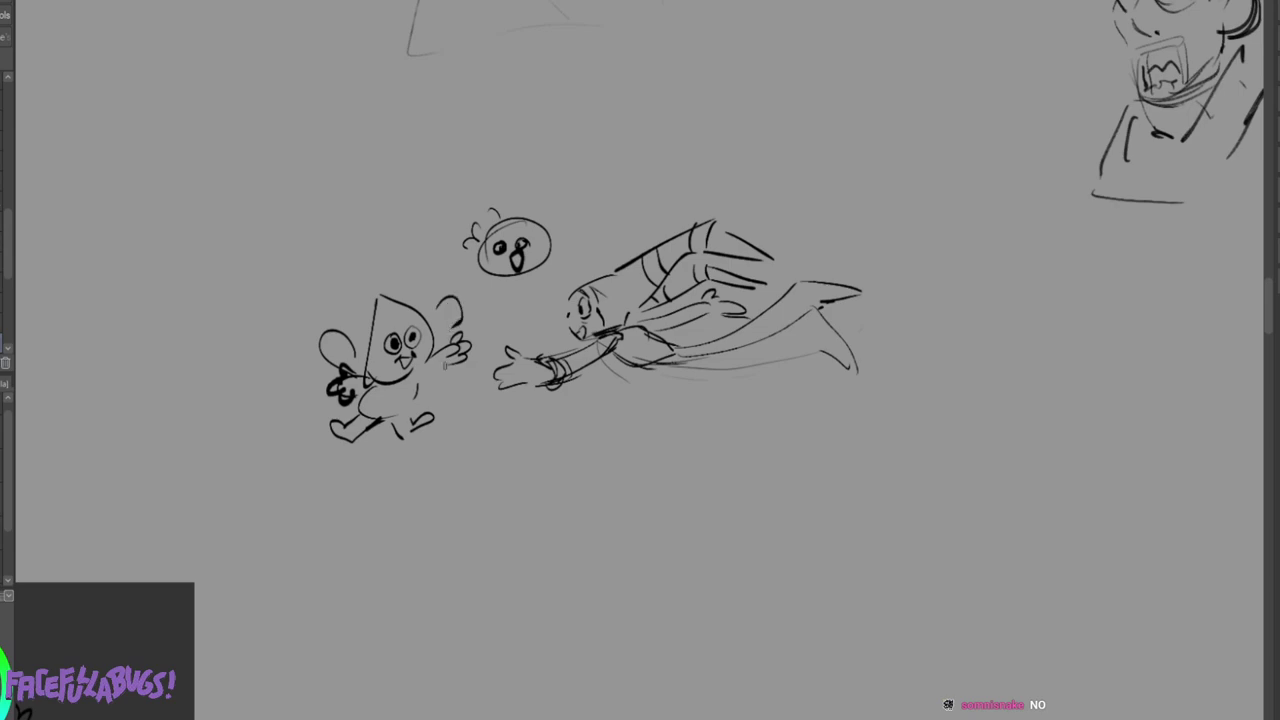
pyautogui.moveTo(426, 388); pyautogui.dragTo(442, 380)
# Complete the owl with ear tufts, spread feathered wings, a rounded body, clawed feet and tail feathers.
pyautogui.moveTo(536, 204)
pyautogui.mouseDown()
pyautogui.moveTo(550, 228)
pyautogui.moveTo(602, 184)
pyautogui.moveTo(634, 191)
pyautogui.moveTo(606, 254)
pyautogui.moveTo(576, 258)
pyautogui.mouseUp()
pyautogui.moveTo(434, 232)
pyautogui.mouseDown()
pyautogui.moveTo(372, 238)
pyautogui.moveTo(409, 283)
pyautogui.moveTo(499, 316)
pyautogui.moveTo(476, 336)
pyautogui.moveTo(502, 348)
pyautogui.moveTo(512, 312)
pyautogui.moveTo(548, 304)
pyautogui.moveTo(557, 329)
pyautogui.moveTo(568, 305)
pyautogui.moveTo(549, 344)
pyautogui.mouseUp()
pyautogui.moveTo(554, 297); pyautogui.dragTo(566, 264)
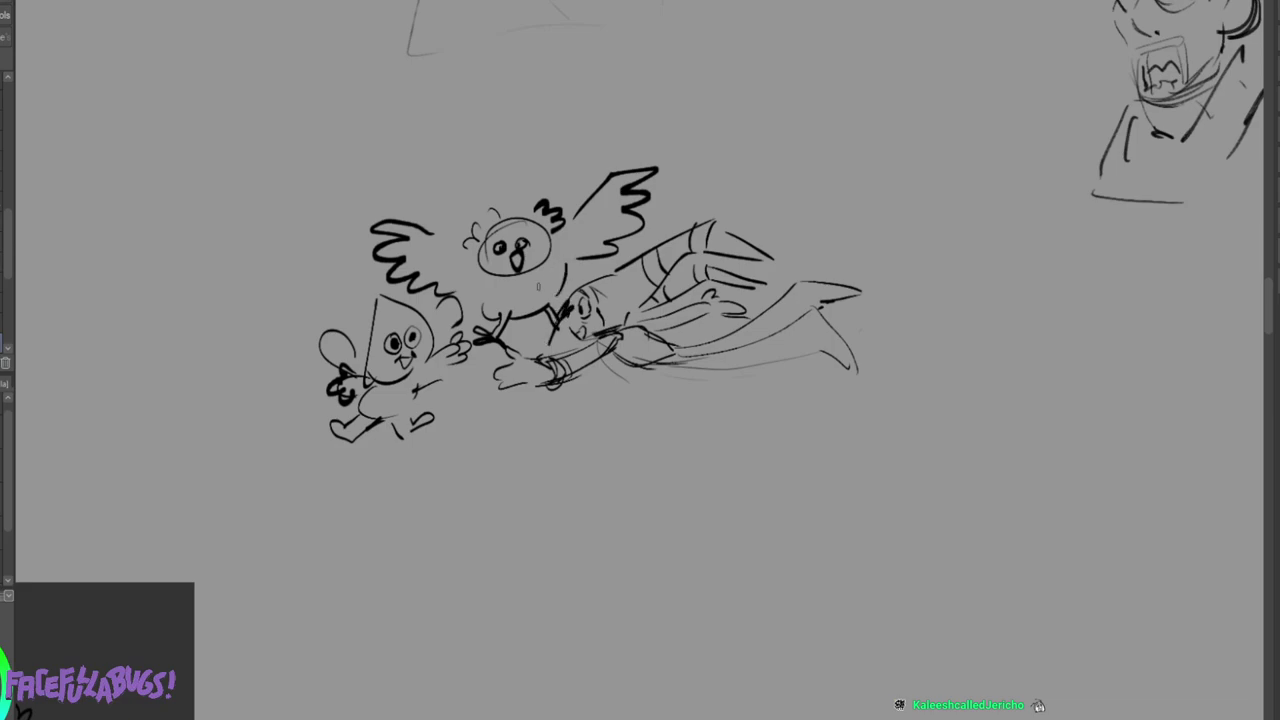
pyautogui.moveTo(509, 323)
pyautogui.mouseDown()
pyautogui.moveTo(516, 342)
pyautogui.moveTo(552, 334)
pyautogui.mouseUp()
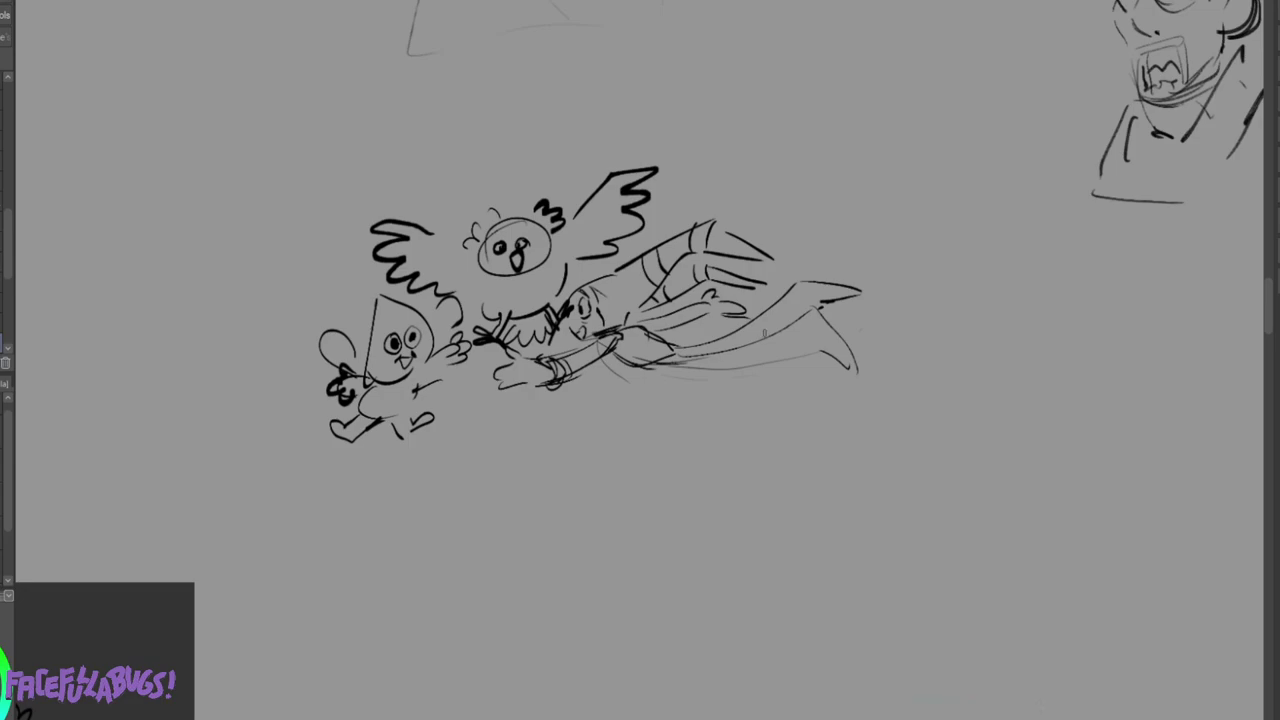
# Draw boot cuffs around both of the jester's lower legs and clean up the owl claw overlapping the jester's face.
pyautogui.moveTo(742, 342); pyautogui.dragTo(752, 370)
pyautogui.moveTo(776, 328)
pyautogui.mouseDown()
pyautogui.moveTo(790, 362)
pyautogui.moveTo(754, 346)
pyautogui.mouseUp()
pyautogui.moveTo(776, 296)
pyautogui.mouseDown()
pyautogui.moveTo(806, 310)
pyautogui.moveTo(768, 302)
pyautogui.moveTo(784, 290)
pyautogui.moveTo(732, 330)
pyautogui.moveTo(793, 332)
pyautogui.mouseUp()
pyautogui.moveTo(741, 366); pyautogui.dragTo(795, 358)
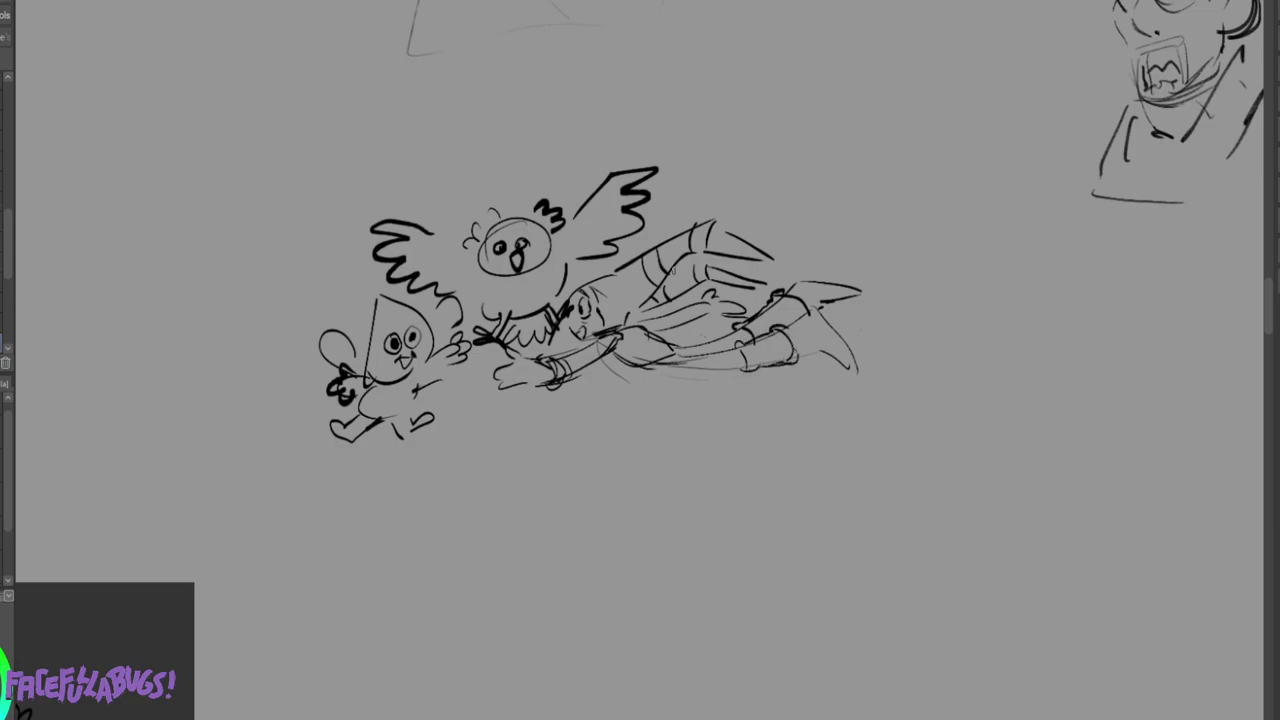
pyautogui.moveTo(571, 302)
pyautogui.mouseDown()
pyautogui.moveTo(557, 325)
pyautogui.moveTo(572, 322)
pyautogui.mouseUp()
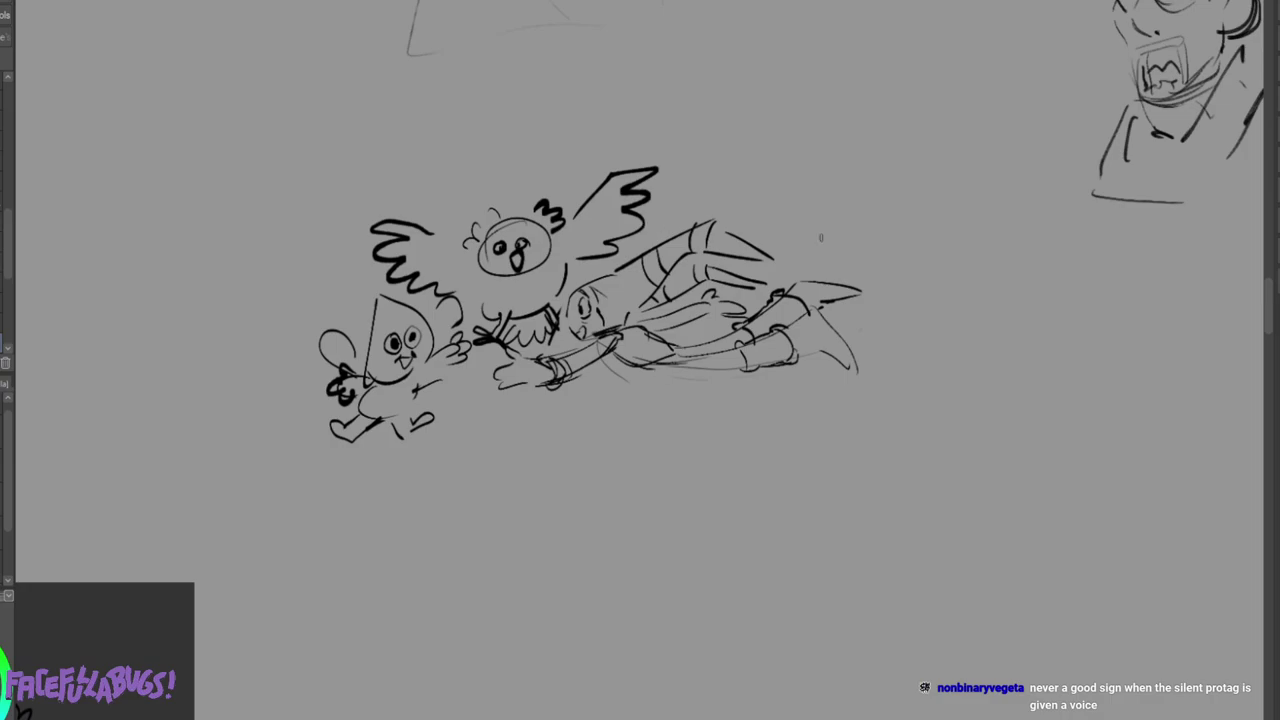
# Add a small puff cloud beside the head with steam puffs and rework the hand of the bespectacled man near the heart.
pyautogui.moveTo(1120, 420)
pyautogui.mouseDown()
pyautogui.moveTo(207, 262)
pyautogui.moveTo(249, 320)
pyautogui.moveTo(303, 220)
pyautogui.moveTo(253, 220)
pyautogui.mouseUp()
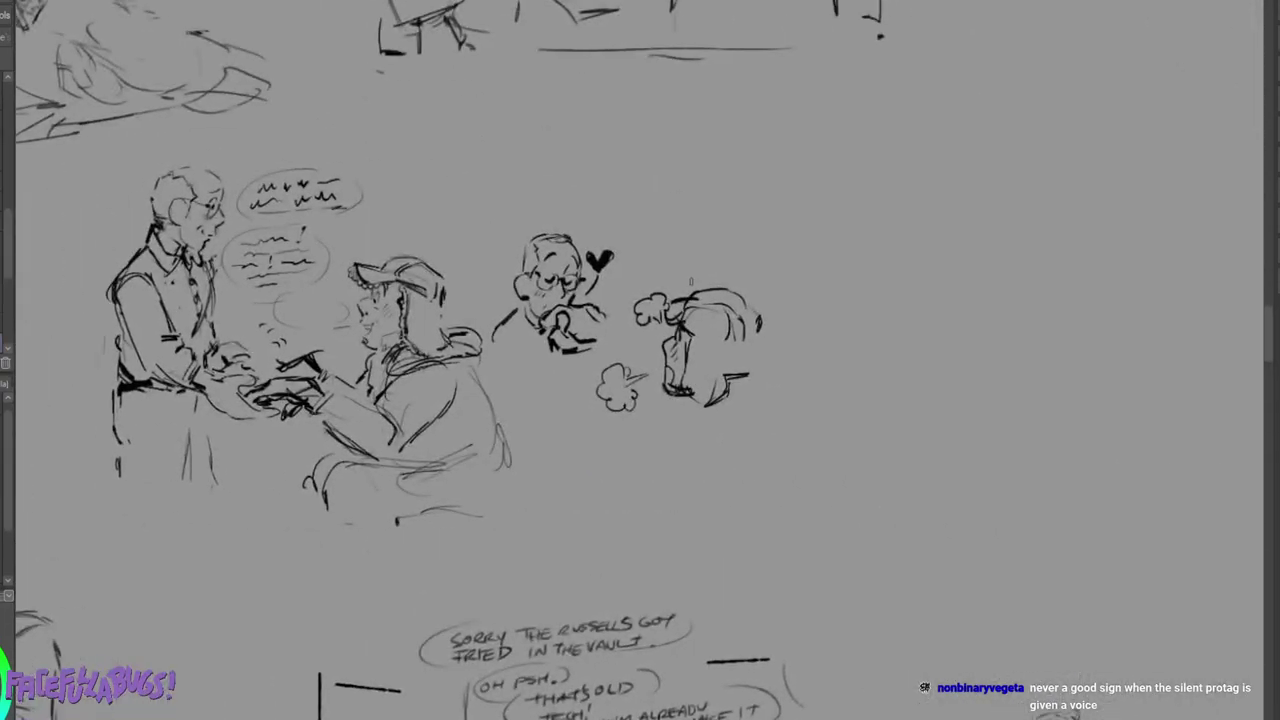
pyautogui.moveTo(641, 347)
pyautogui.mouseDown()
pyautogui.moveTo(626, 344)
pyautogui.moveTo(638, 358)
pyautogui.mouseUp()
pyautogui.moveTo(588, 310)
pyautogui.mouseDown()
pyautogui.moveTo(604, 330)
pyautogui.moveTo(570, 341)
pyautogui.moveTo(591, 314)
pyautogui.moveTo(557, 335)
pyautogui.mouseUp()
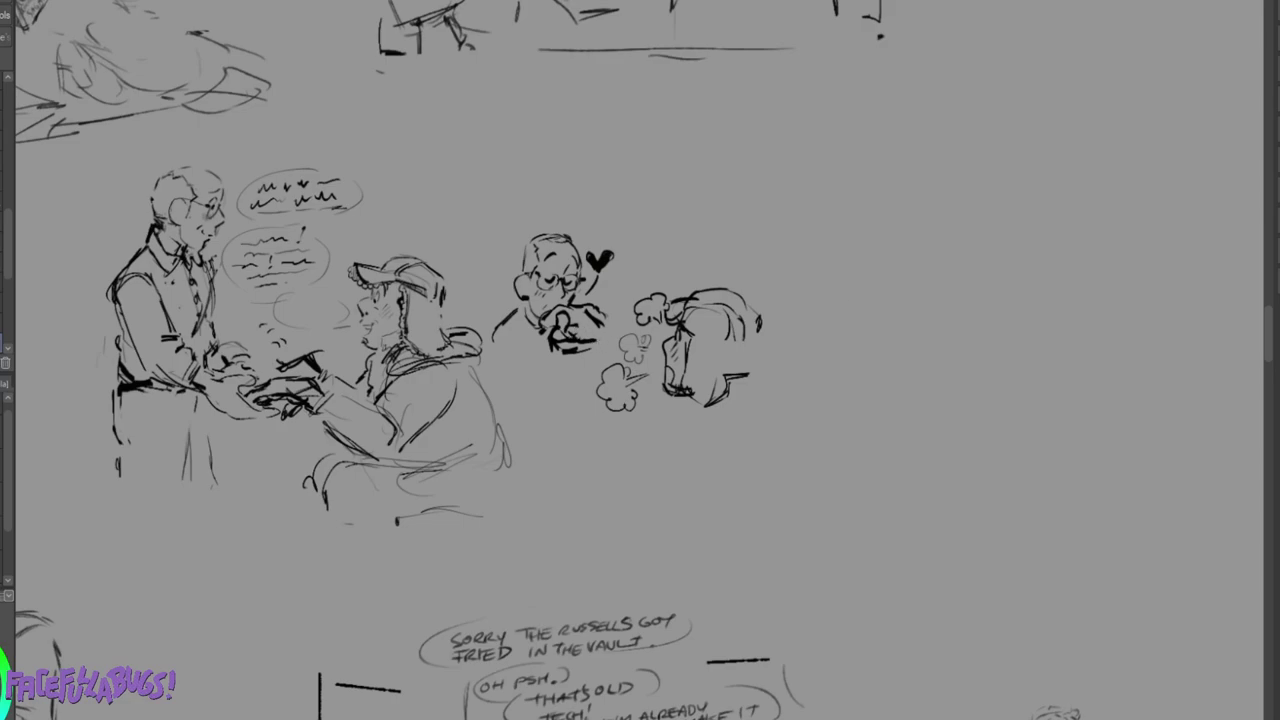
# Redraw the fingers of the bespectacled man's raised hand and the cuff lines below them.
pyautogui.hotkey('ctrl', 'z')
pyautogui.hotkey('ctrl', 'y')
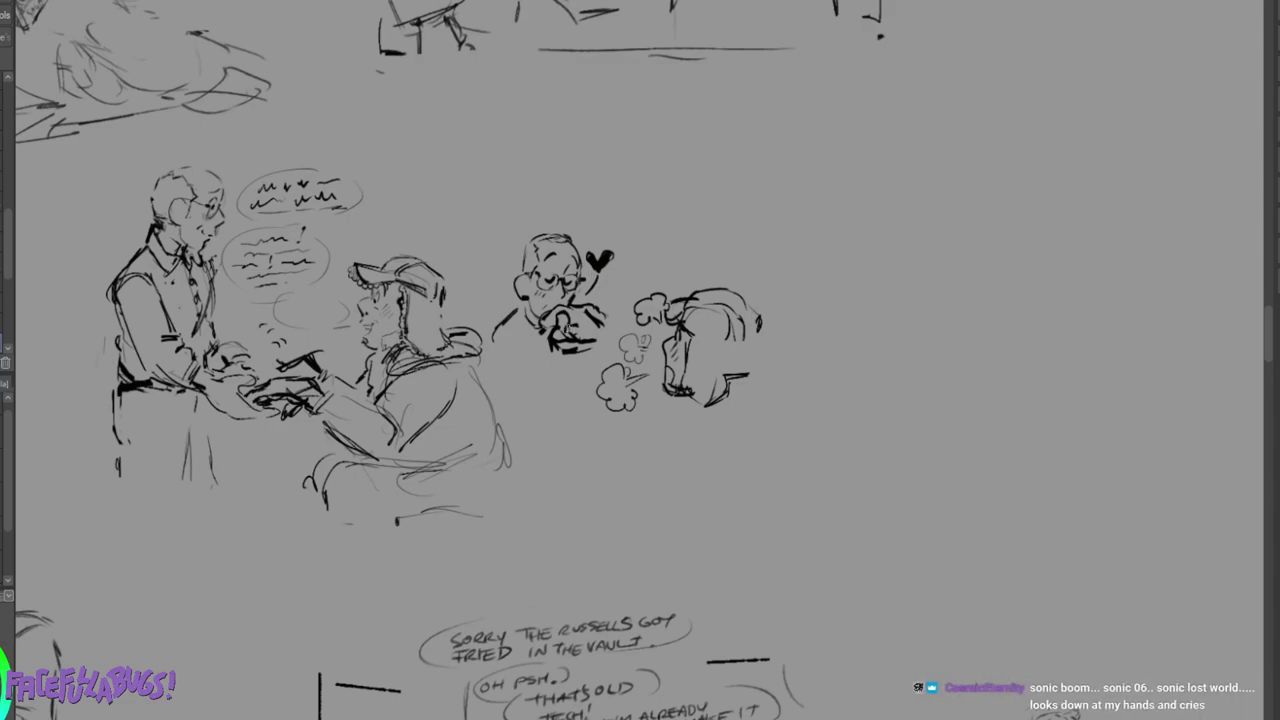
pyautogui.hotkey('ctrl', 'z')
pyautogui.moveTo(576, 328); pyautogui.dragTo(579, 337)
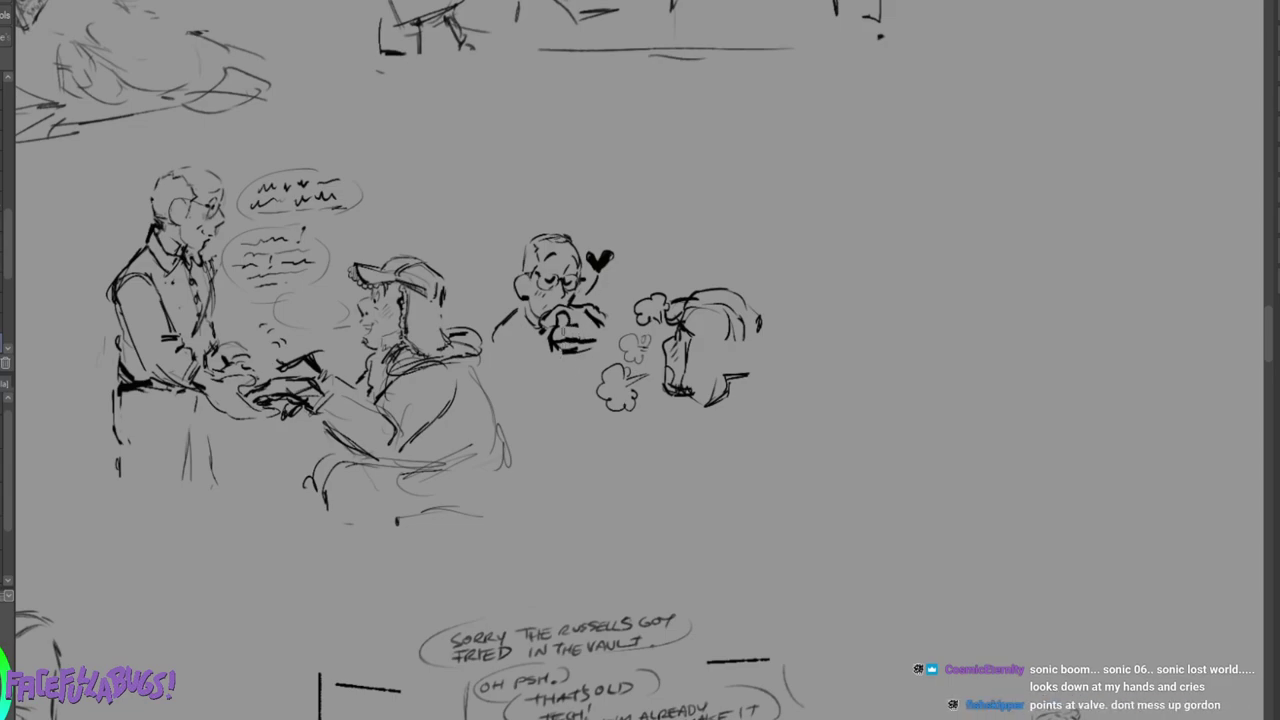
pyautogui.hotkey('ctrl', 'z')
pyautogui.hotkey('ctrl', 'z')
pyautogui.hotkey('ctrl', 'z')
pyautogui.moveTo(553, 335)
pyautogui.mouseDown()
pyautogui.moveTo(545, 356)
pyautogui.moveTo(566, 341)
pyautogui.moveTo(560, 354)
pyautogui.moveTo(594, 356)
pyautogui.mouseUp()
pyautogui.hotkey('ctrl', 'z')
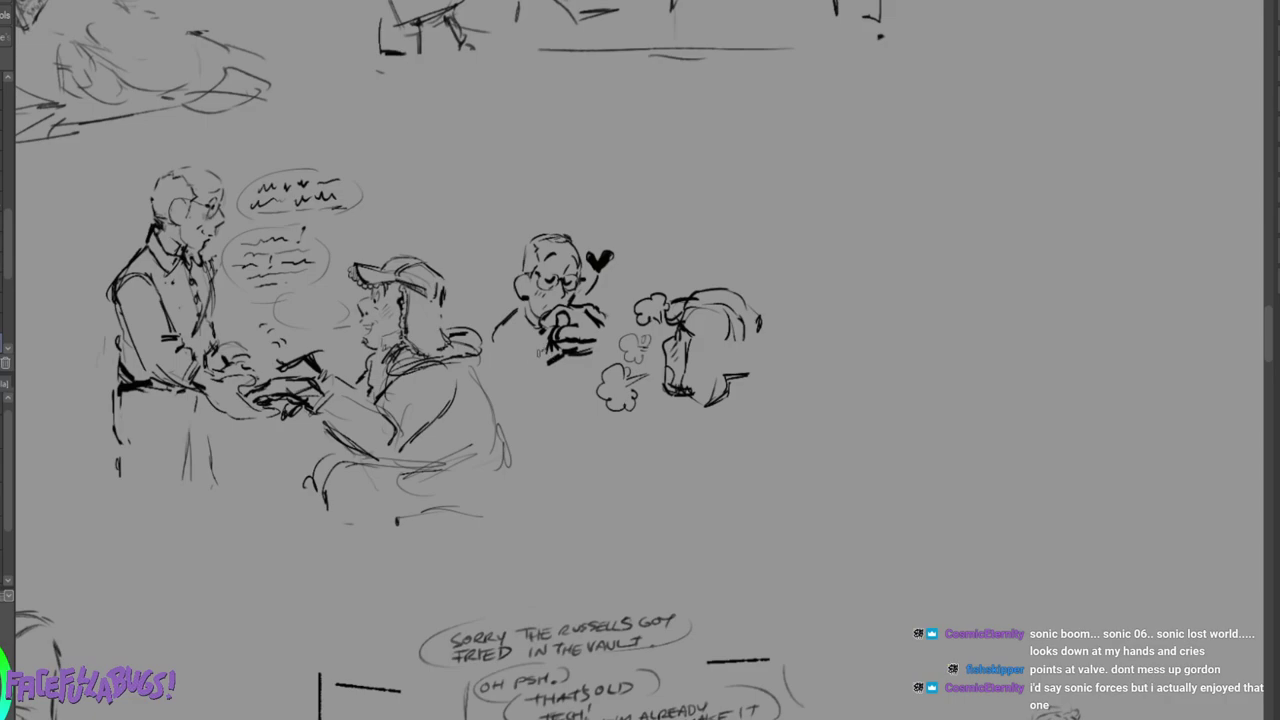
# Draw the bespectacled man's shoulder, bent arm and second hand, and rough in the shoulders of the steaming figure facing him.
pyautogui.moveTo(513, 363); pyautogui.dragTo(497, 409)
pyautogui.moveTo(492, 347)
pyautogui.mouseDown()
pyautogui.moveTo(492, 390)
pyautogui.moveTo(514, 308)
pyautogui.moveTo(521, 351)
pyautogui.mouseUp()
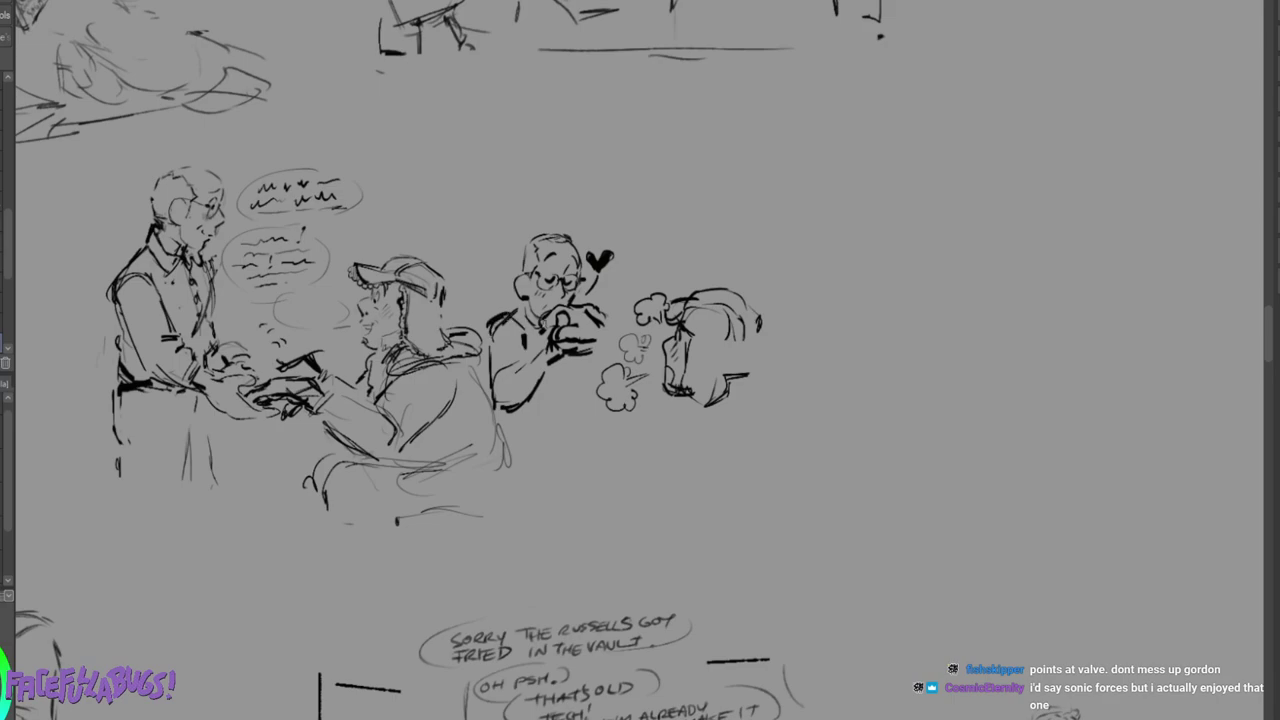
pyautogui.moveTo(594, 293); pyautogui.dragTo(616, 317)
pyautogui.moveTo(685, 400); pyautogui.dragTo(684, 418)
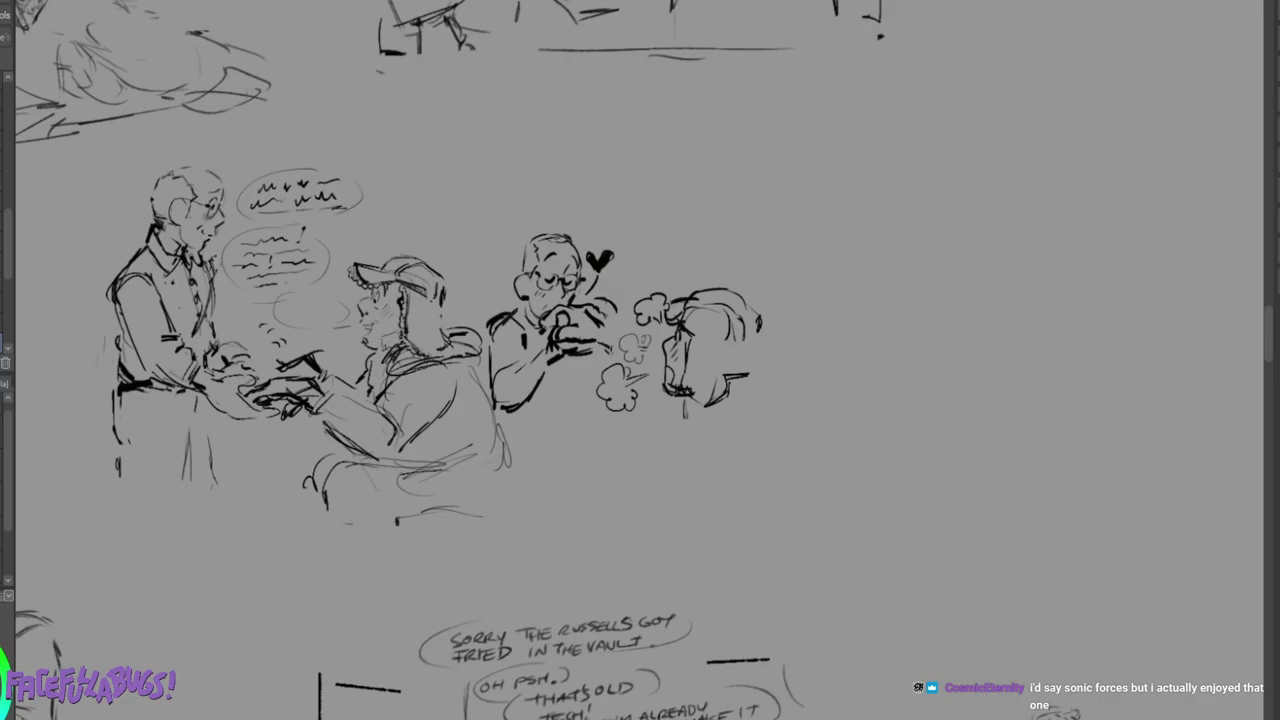
pyautogui.moveTo(606, 325)
pyautogui.mouseDown()
pyautogui.moveTo(600, 348)
pyautogui.moveTo(616, 342)
pyautogui.mouseUp()
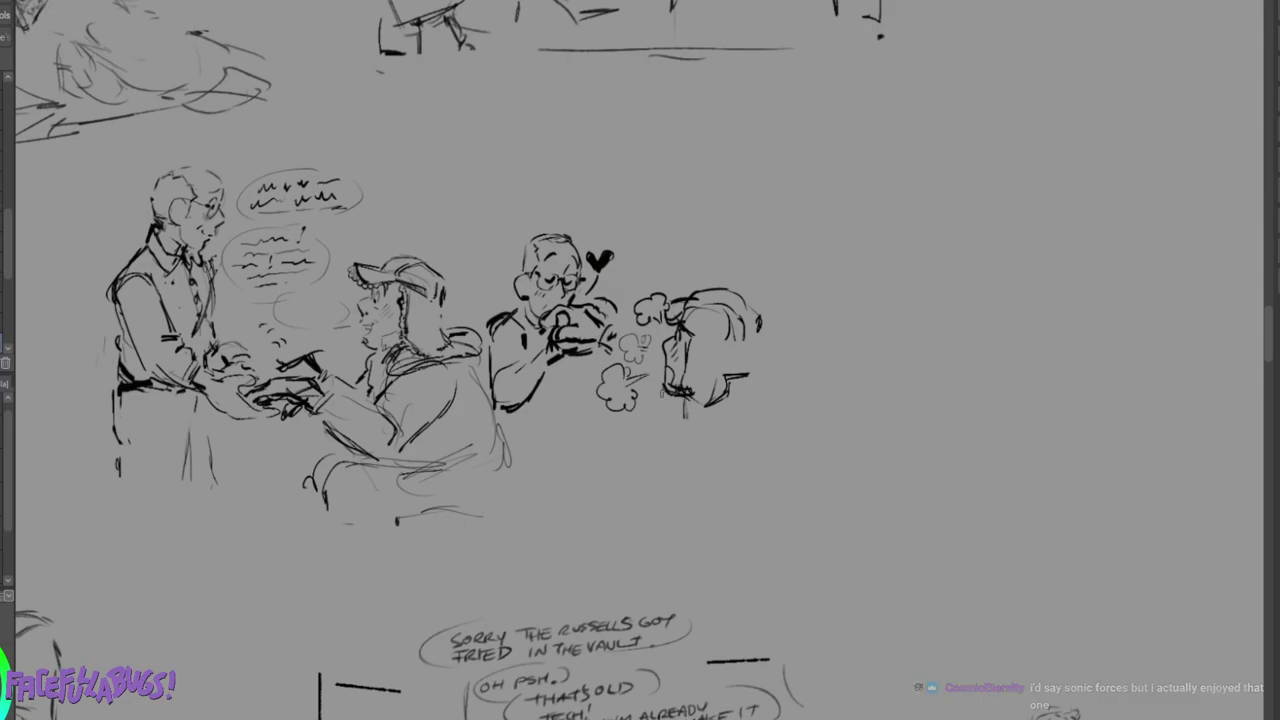
pyautogui.moveTo(668, 392)
pyautogui.mouseDown()
pyautogui.moveTo(592, 472)
pyautogui.moveTo(710, 392)
pyautogui.moveTo(788, 402)
pyautogui.mouseUp()
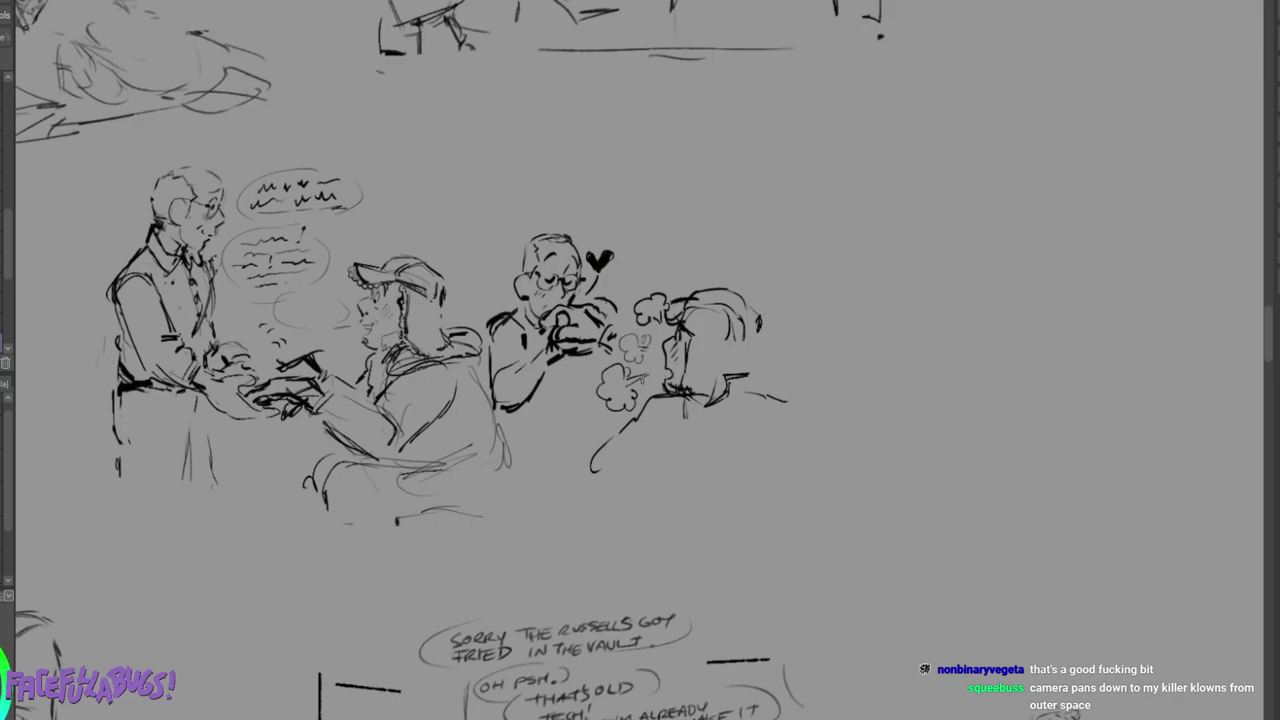
pyautogui.moveTo(499, 324); pyautogui.dragTo(507, 314)
# Draw the standing man's trouser legs and sketch the top edge and corner of a panel frame behind him and the speech bubbles.
pyautogui.moveTo(123, 443); pyautogui.dragTo(125, 504)
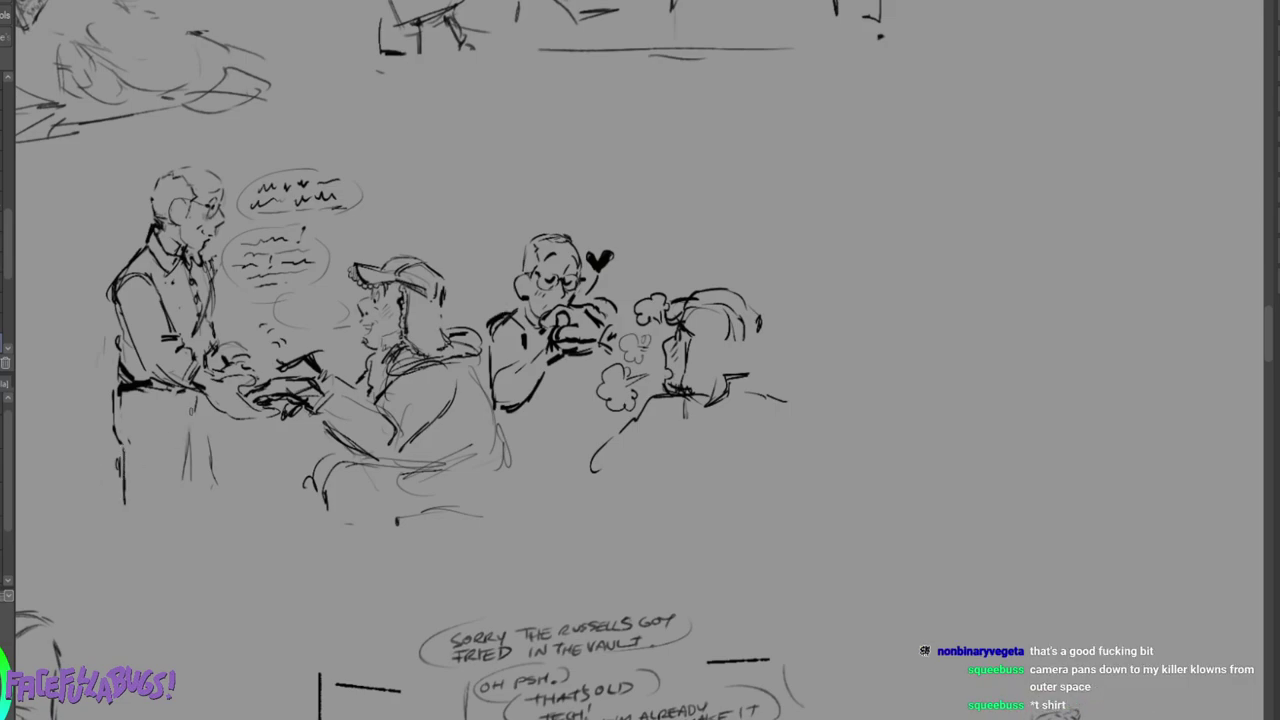
pyautogui.moveTo(196, 400); pyautogui.dragTo(176, 497)
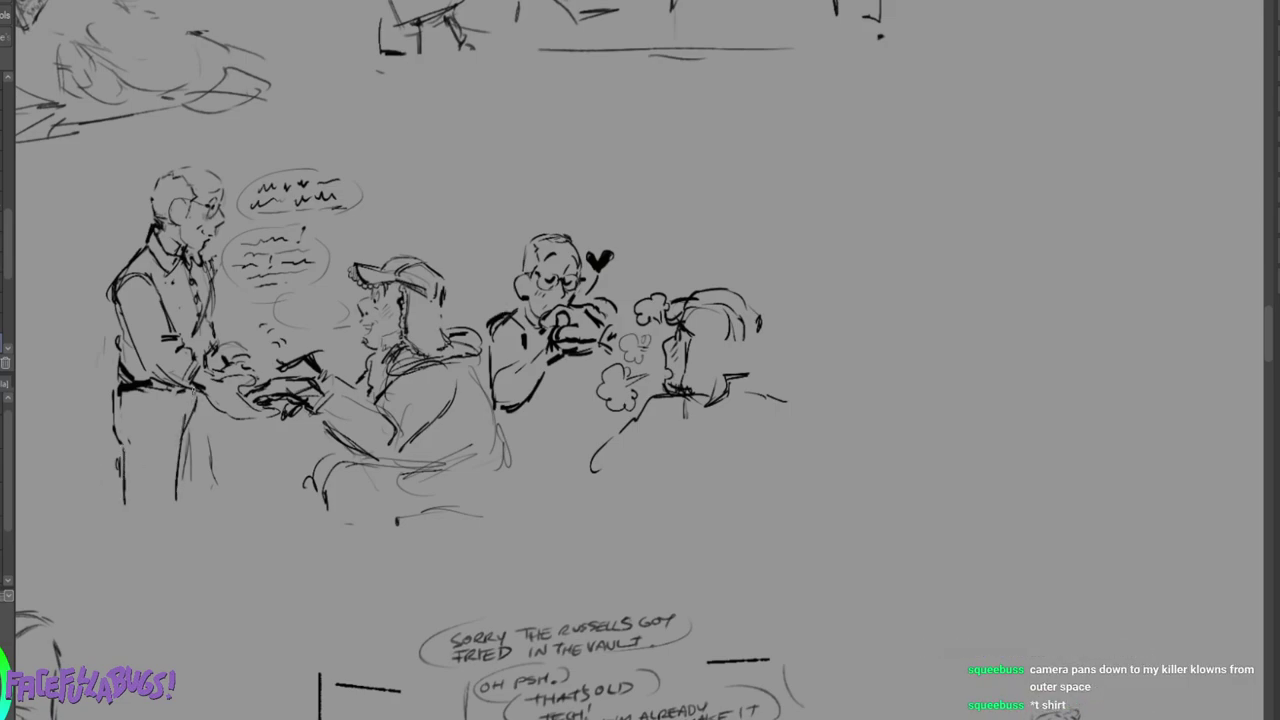
pyautogui.moveTo(195, 395); pyautogui.dragTo(183, 434)
pyautogui.moveTo(197, 393); pyautogui.dragTo(193, 501)
pyautogui.moveTo(229, 154); pyautogui.dragTo(412, 143)
pyautogui.moveTo(406, 146); pyautogui.dragTo(404, 222)
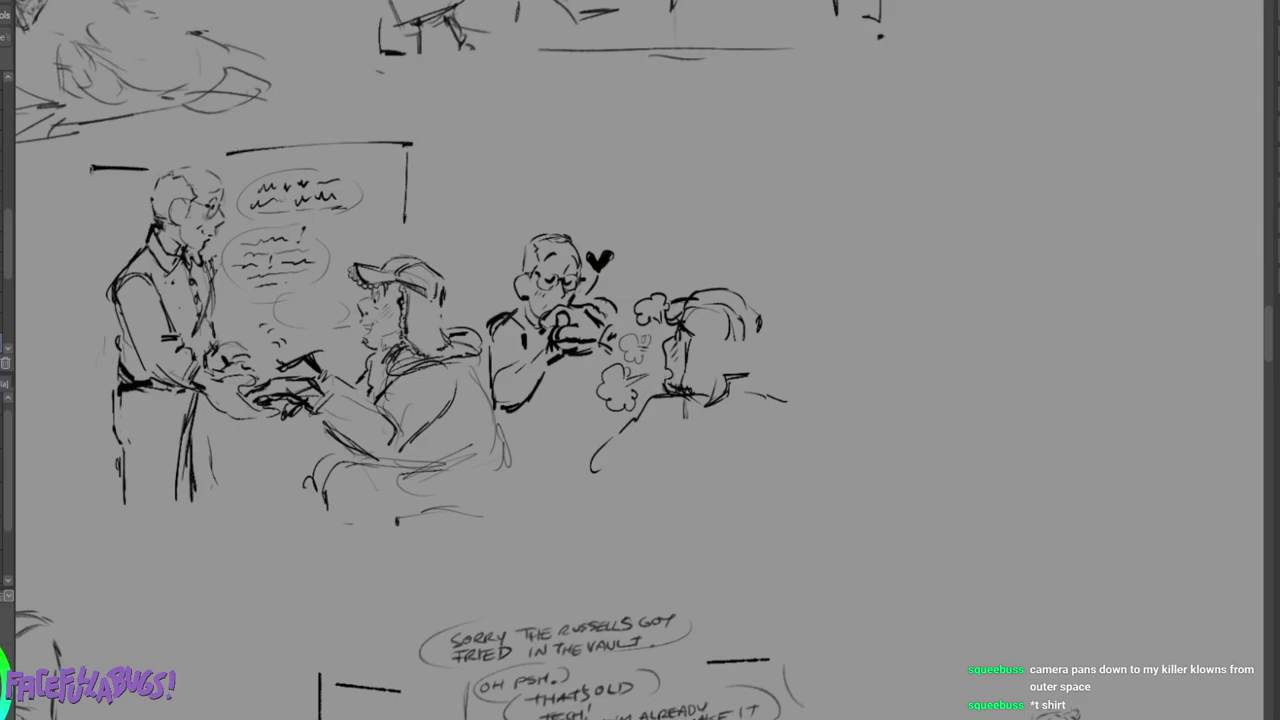
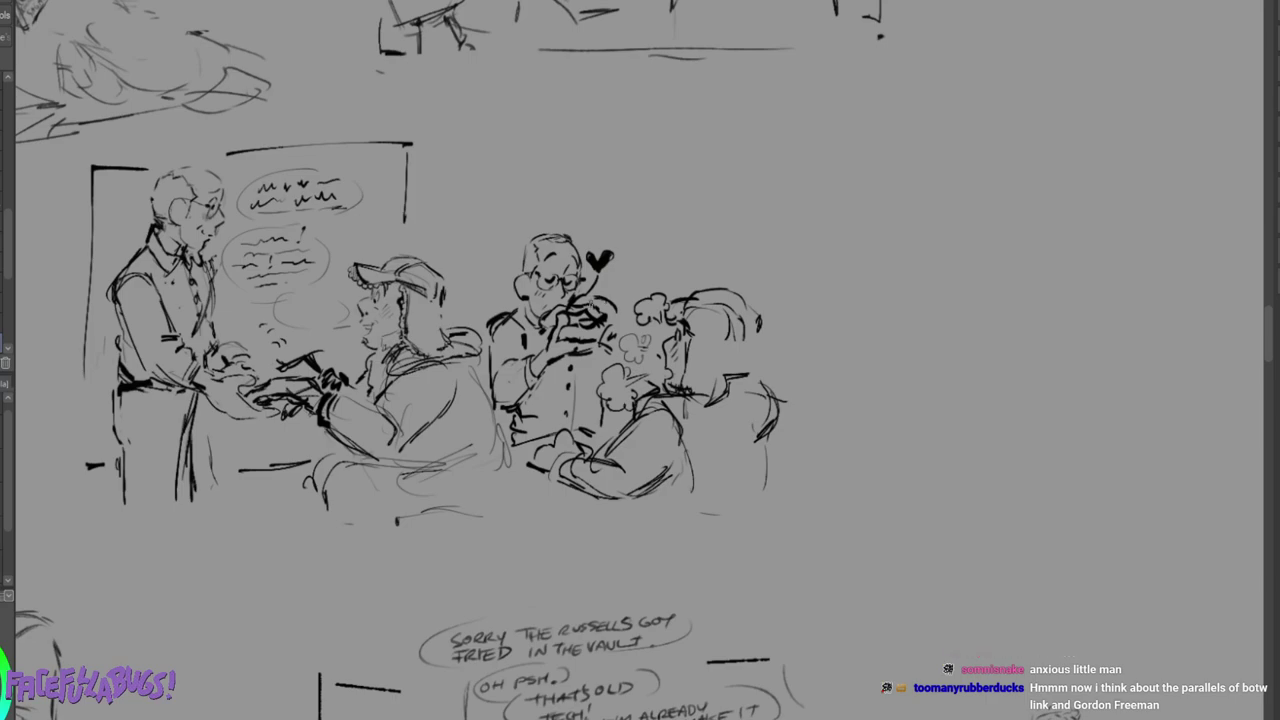
# Refine the bespectacled man's raised hands and touch up his sleeve.
pyautogui.moveTo(635, 263)
pyautogui.mouseDown()
pyautogui.moveTo(595, 320)
pyautogui.moveTo(598, 305)
pyautogui.moveTo(573, 311)
pyautogui.moveTo(606, 264)
pyautogui.mouseUp()
pyautogui.moveTo(578, 292)
pyautogui.mouseDown()
pyautogui.moveTo(570, 318)
pyautogui.moveTo(604, 322)
pyautogui.moveTo(583, 325)
pyautogui.mouseUp()
pyautogui.moveTo(503, 369); pyautogui.dragTo(499, 377)
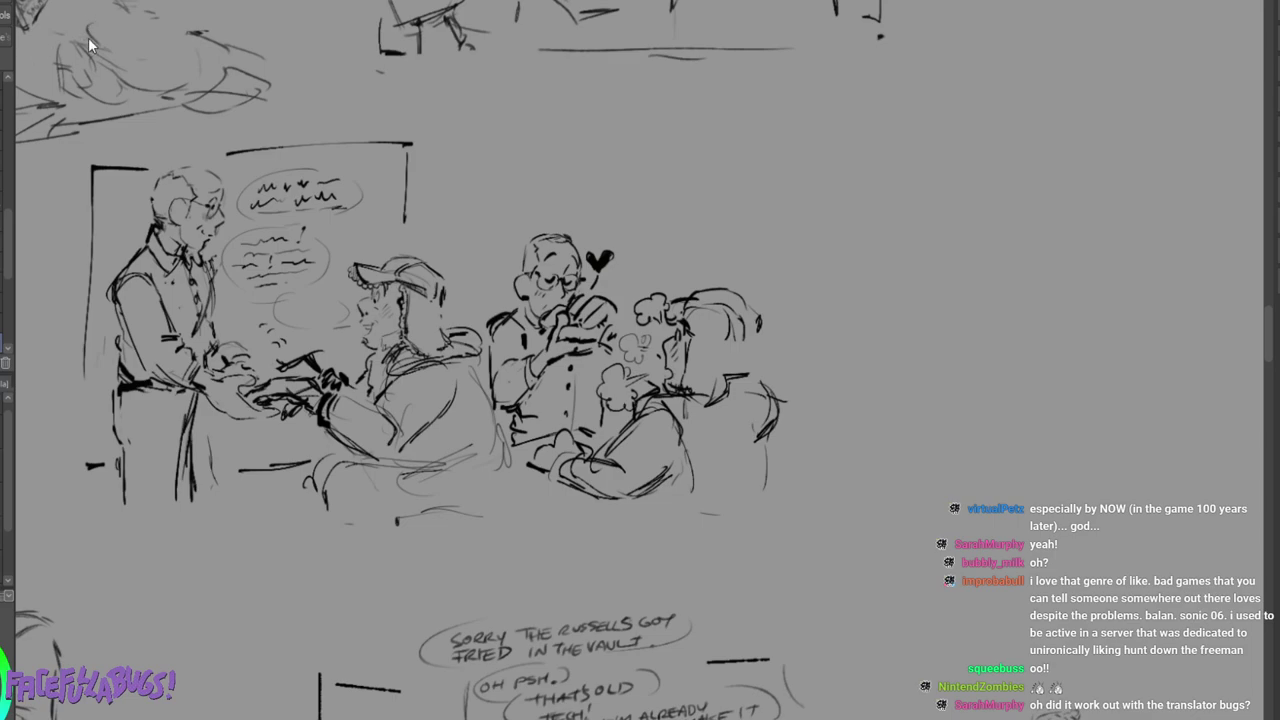
# Look through the other open canvases: the painting of two standing men, the forest and sky thumbnails, and the gesturing figure sketch.
pyautogui.hotkey('ctrl', 'Tab')
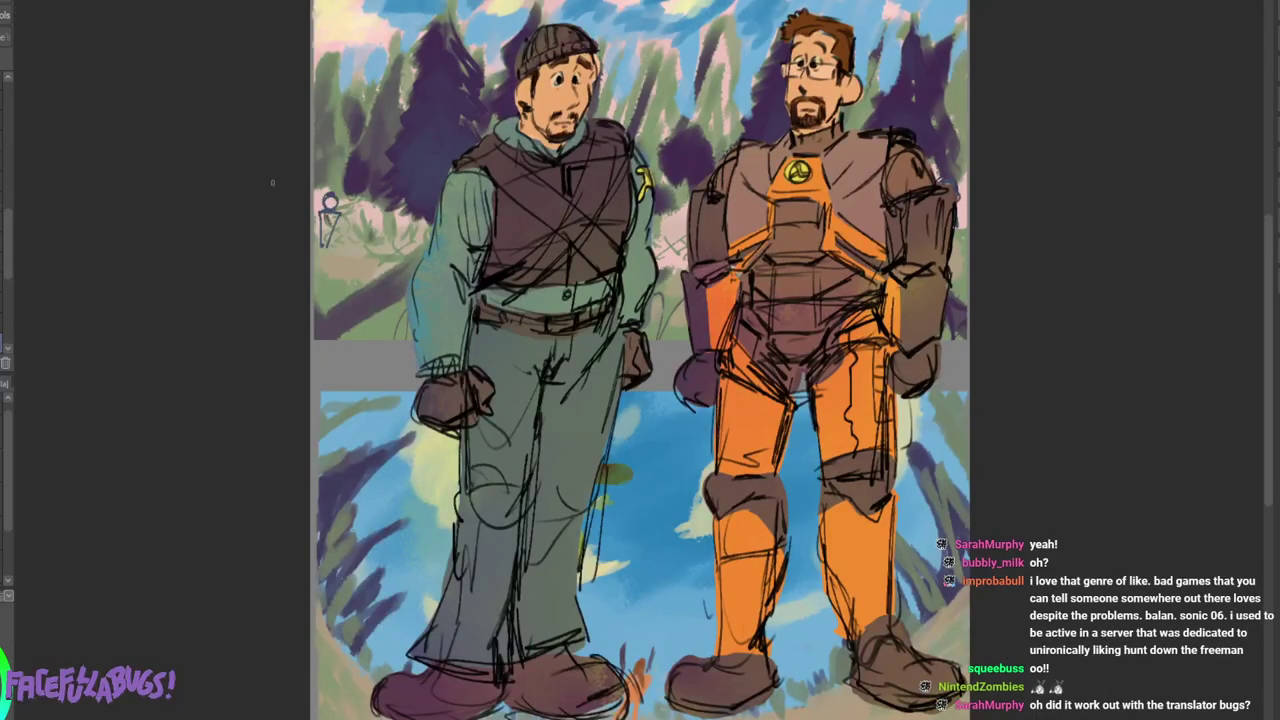
pyautogui.scroll(-3, 272, 183)
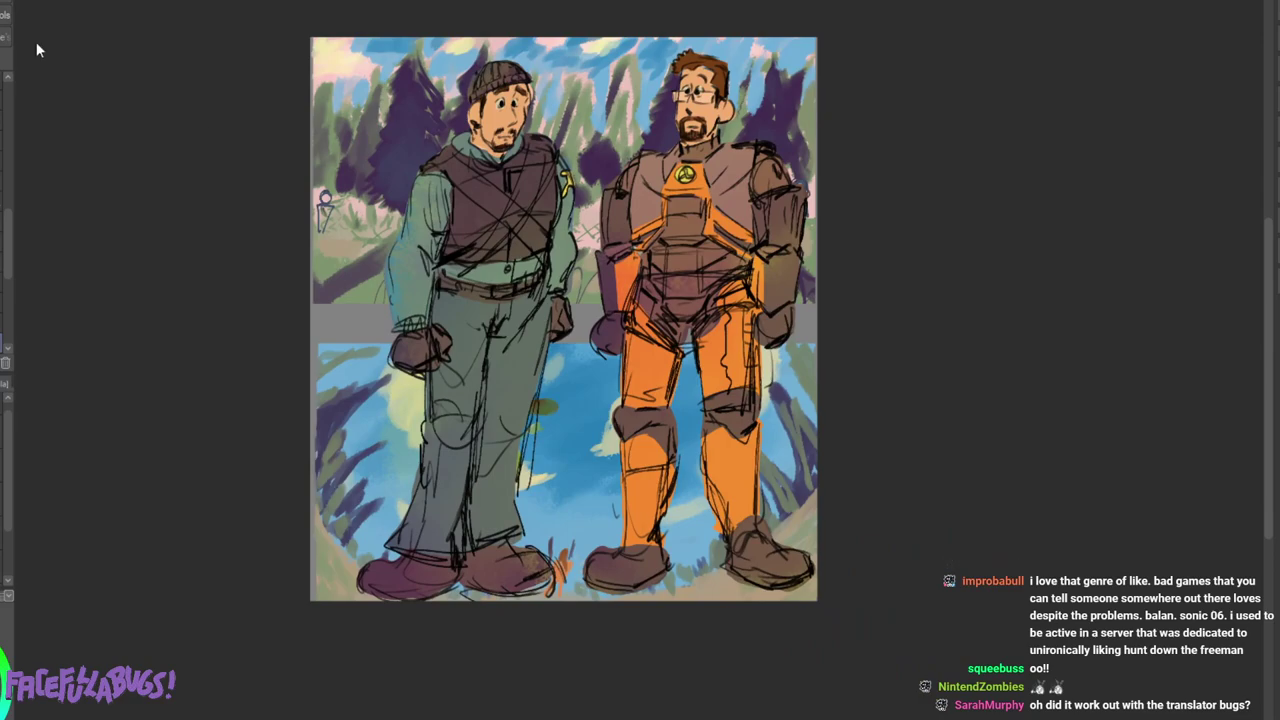
pyautogui.hotkey('ctrl', 'Tab')
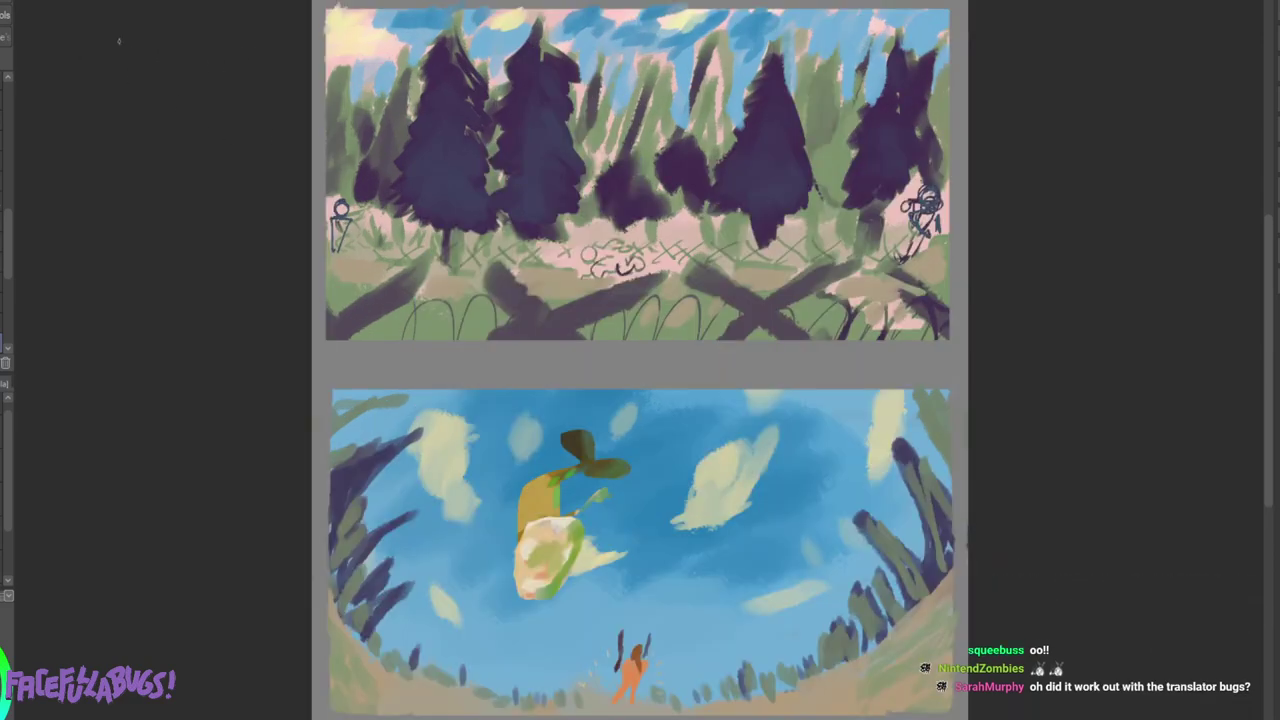
pyautogui.scroll(-2, 263, 216)
pyautogui.scroll(1, 265, 221)
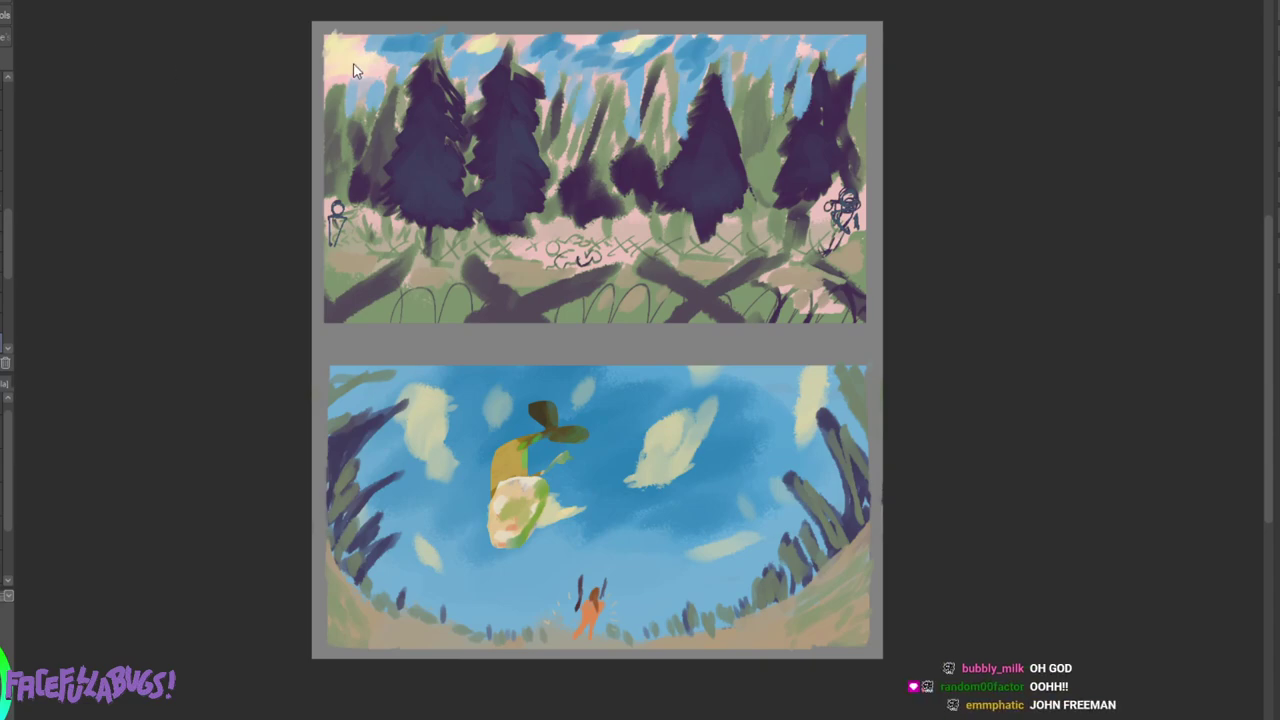
pyautogui.hotkey('ctrl', 'Tab')
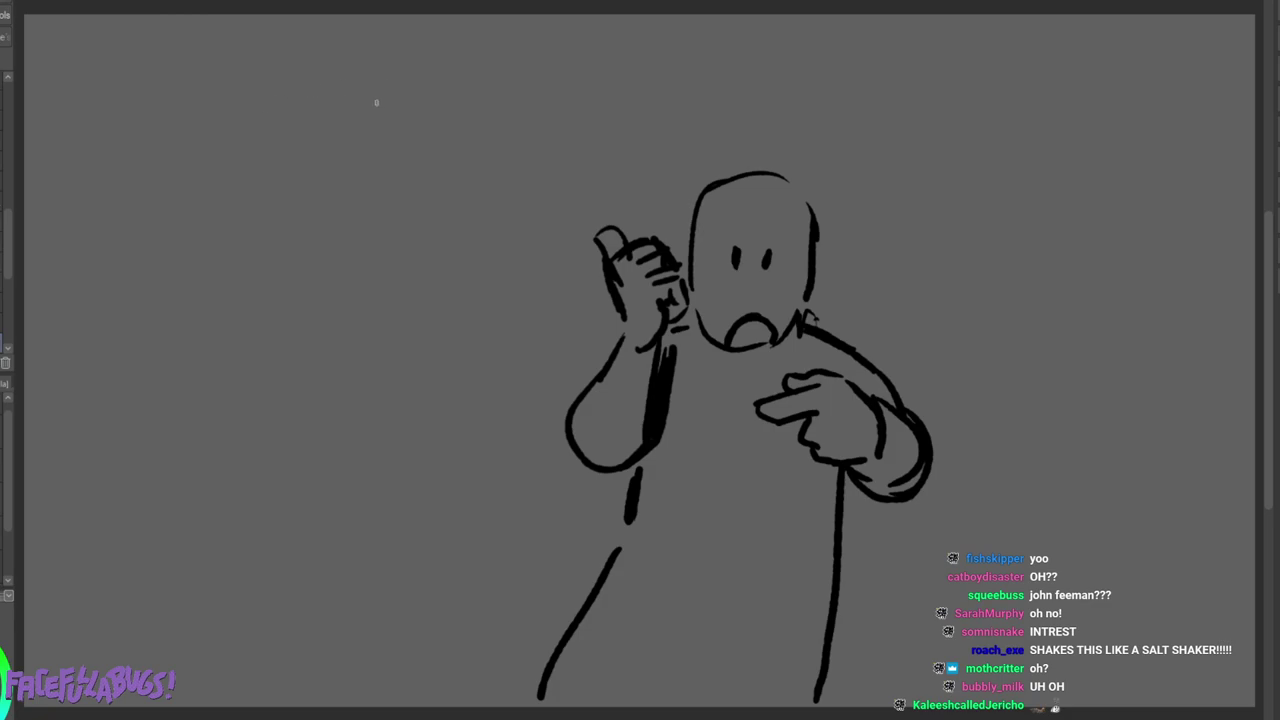
pyautogui.hotkey('ctrl', 'Tab')
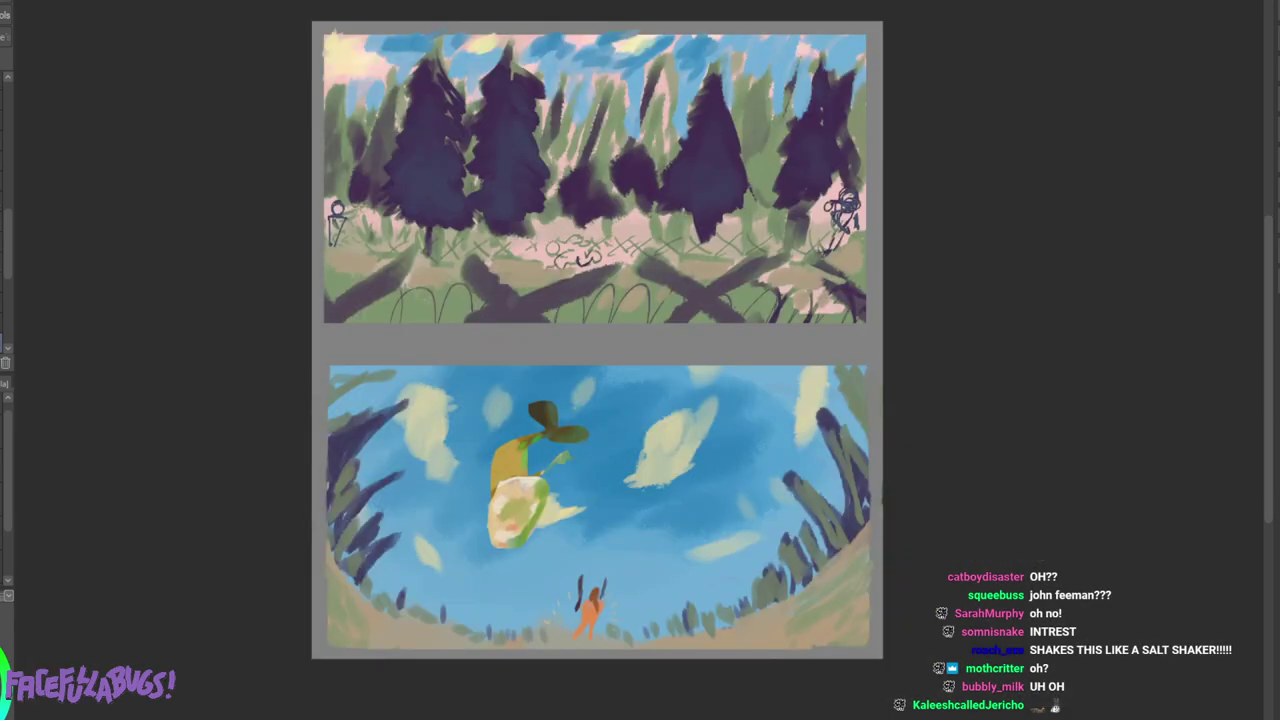
pyautogui.hotkey('ctrl', 'Tab')
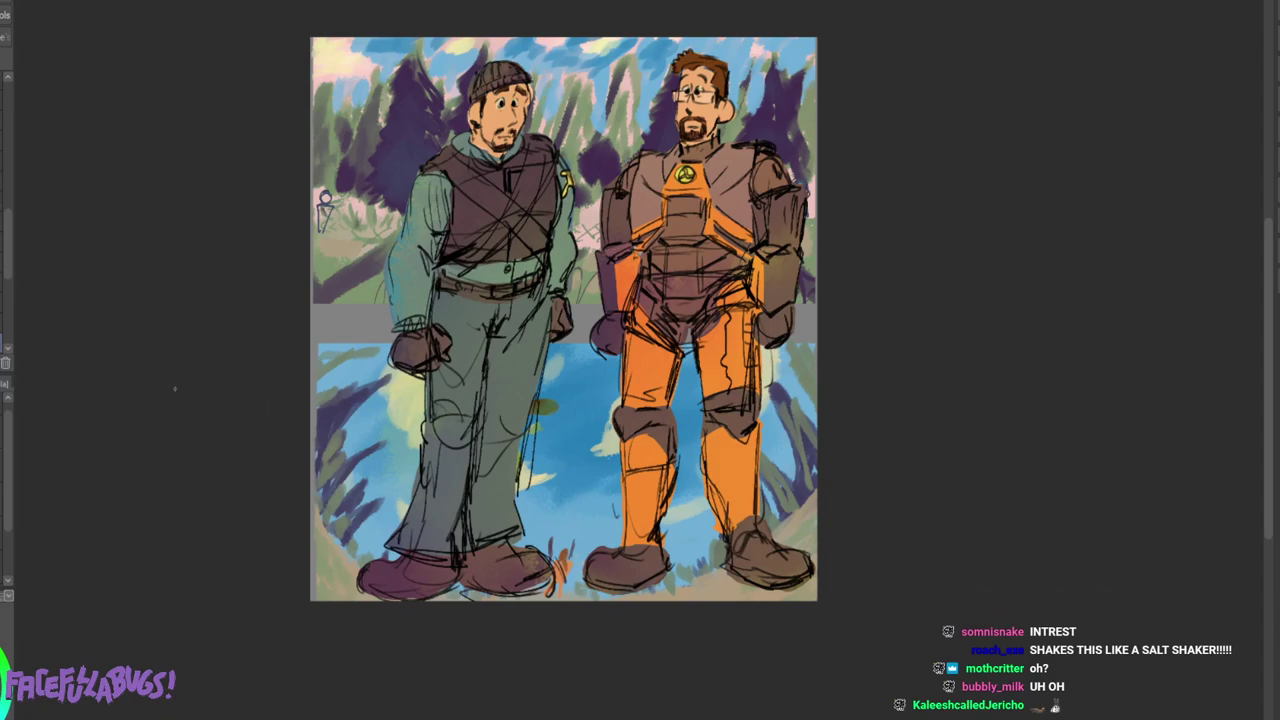
# Examine the painting of the man in the beanie and the man in orange armour at several scales, and return to the sketch canvas.
pyautogui.scroll(1, 206, 316)
pyautogui.scroll(-2, 206, 316)
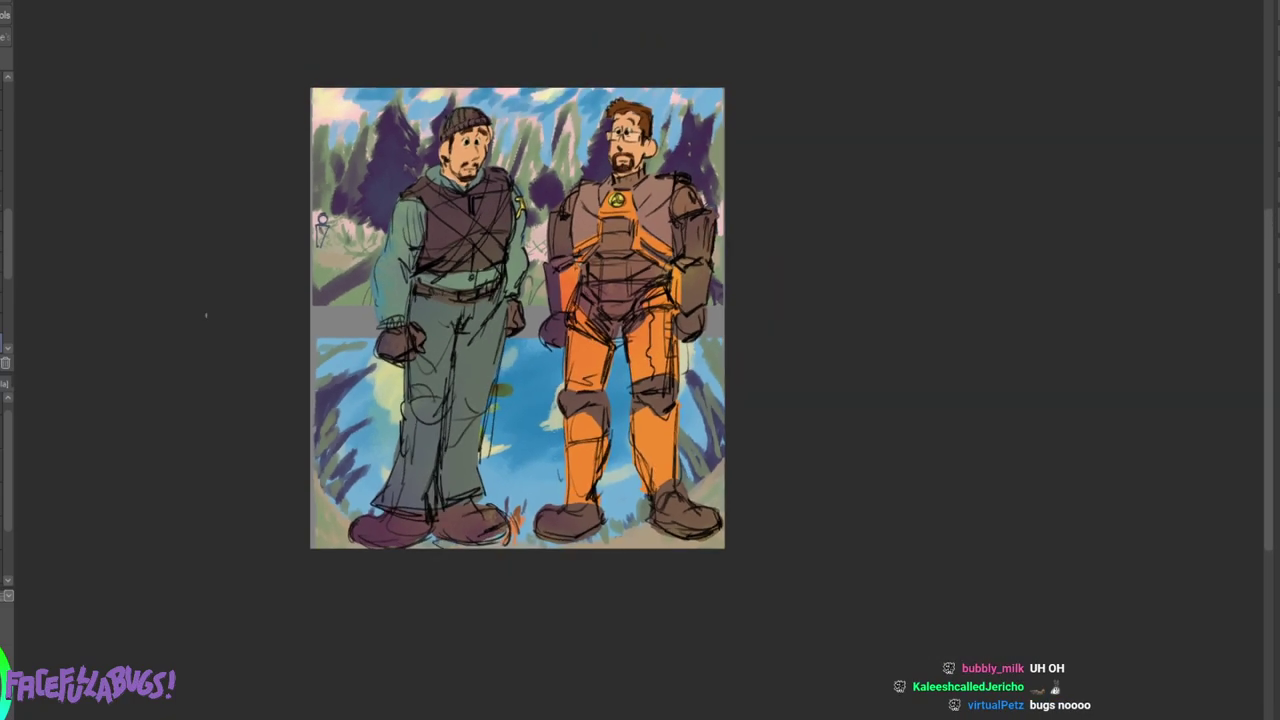
pyautogui.scroll(1, 206, 316)
pyautogui.scroll(2, 206, 315)
pyautogui.scroll(-3, 206, 315)
pyautogui.scroll(2, 206, 315)
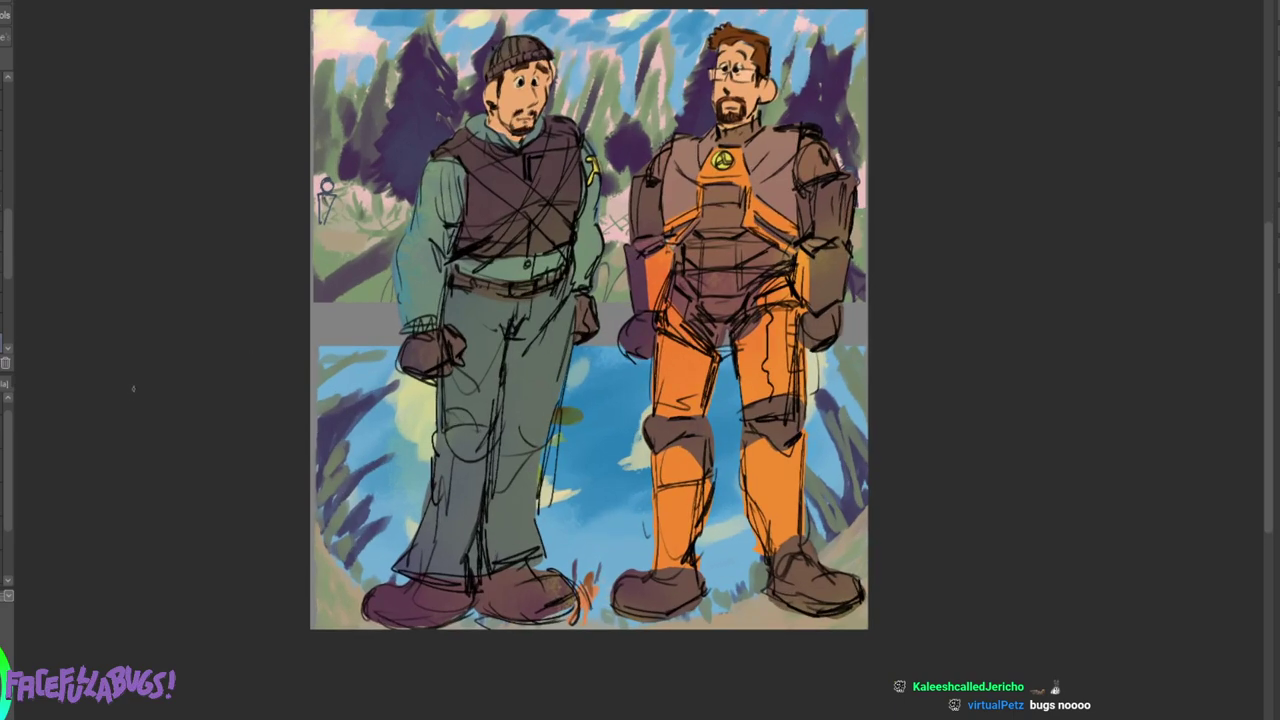
pyautogui.scroll(-2, 133, 388)
pyautogui.scroll(1, 140, 380)
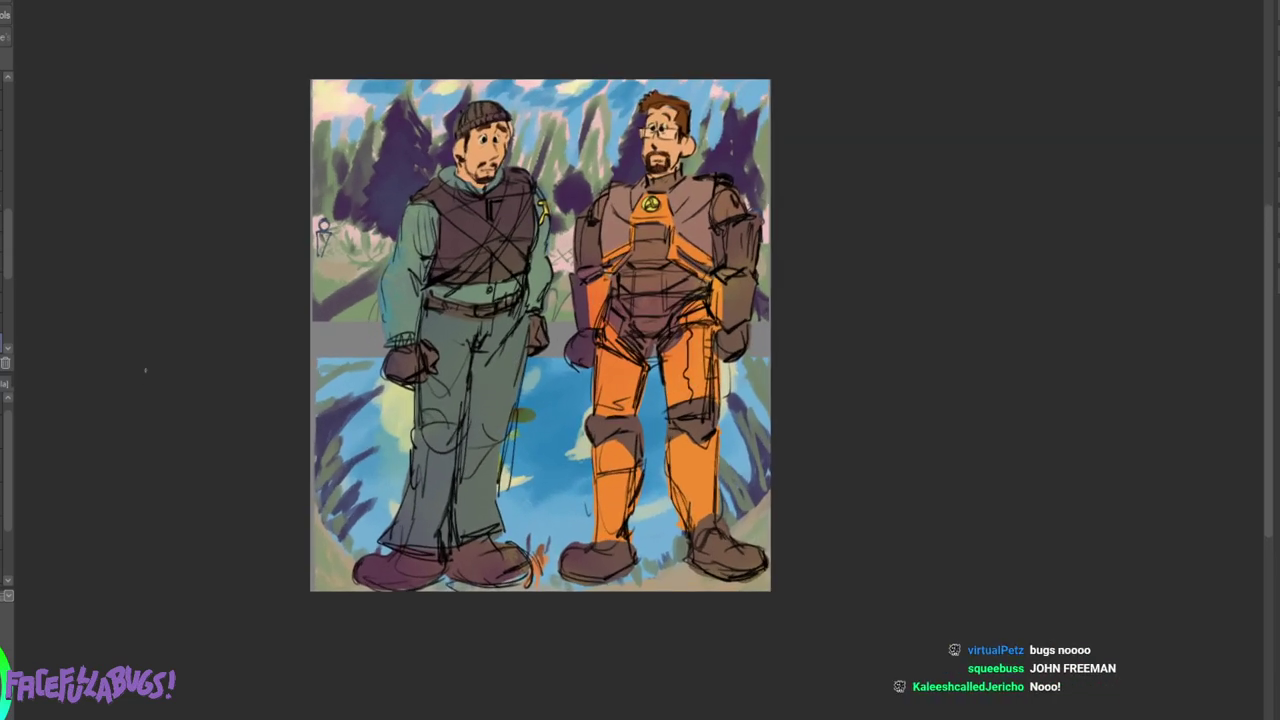
pyautogui.click(114, 3)
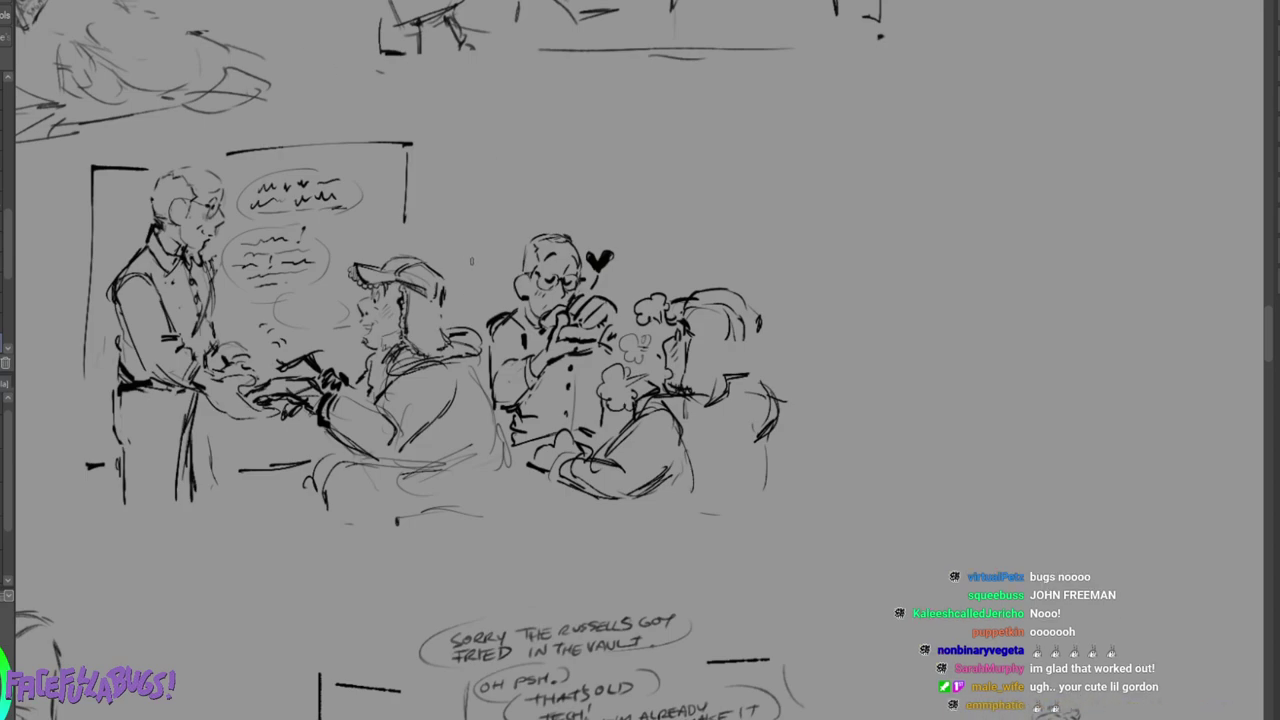
# Sketch the corners and top edge of a second panel frame behind the bespectacled man and the steaming figure.
pyautogui.moveTo(473, 302); pyautogui.dragTo(503, 257)
pyautogui.moveTo(649, 258)
pyautogui.mouseDown()
pyautogui.moveTo(752, 254)
pyautogui.moveTo(749, 268)
pyautogui.mouseUp()
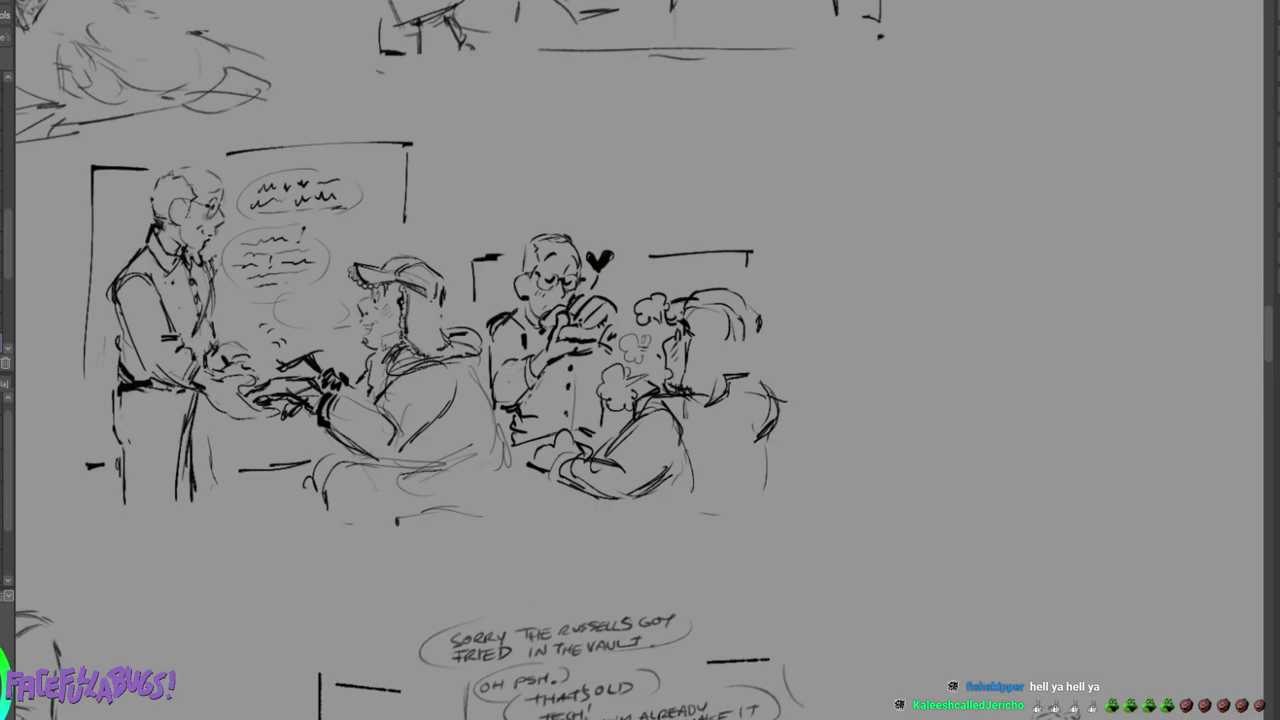
# Switch to the browser, play the YouTube video "hlflc test", and return to the sketch canvas.
pyautogui.hotkey('alt', 'Tab')
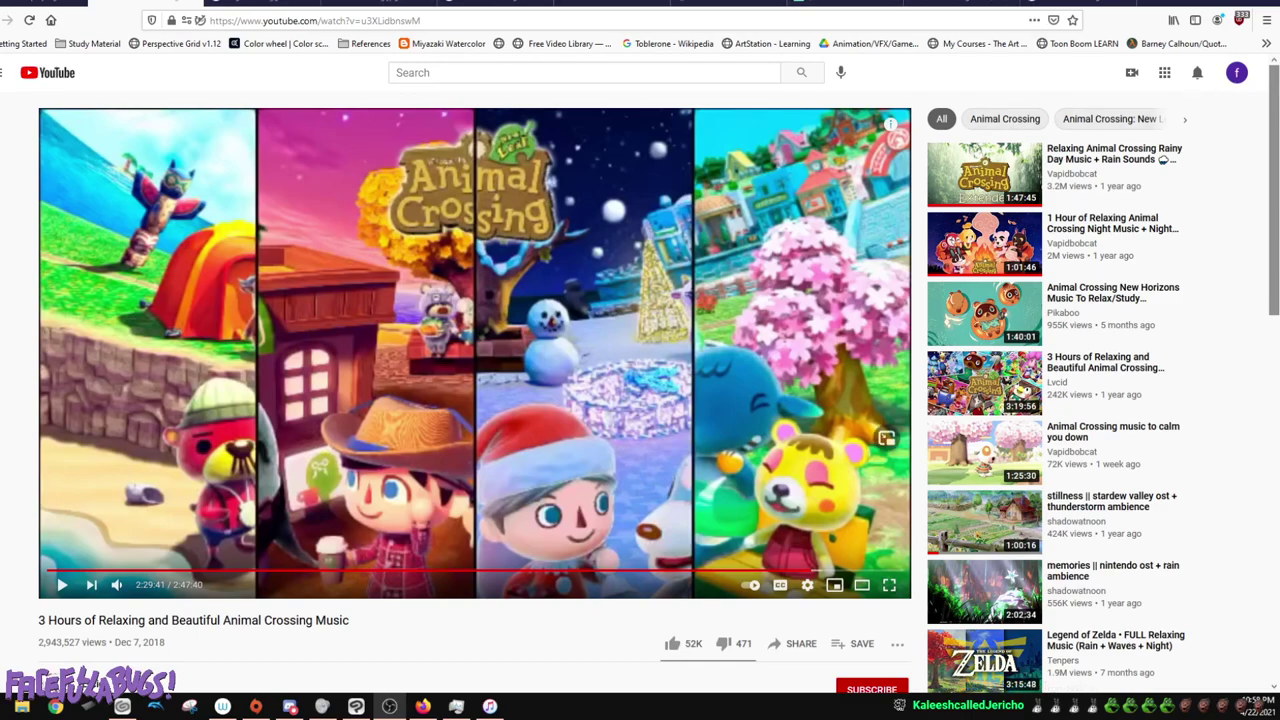
pyautogui.hotkey('alt', 'Tab')
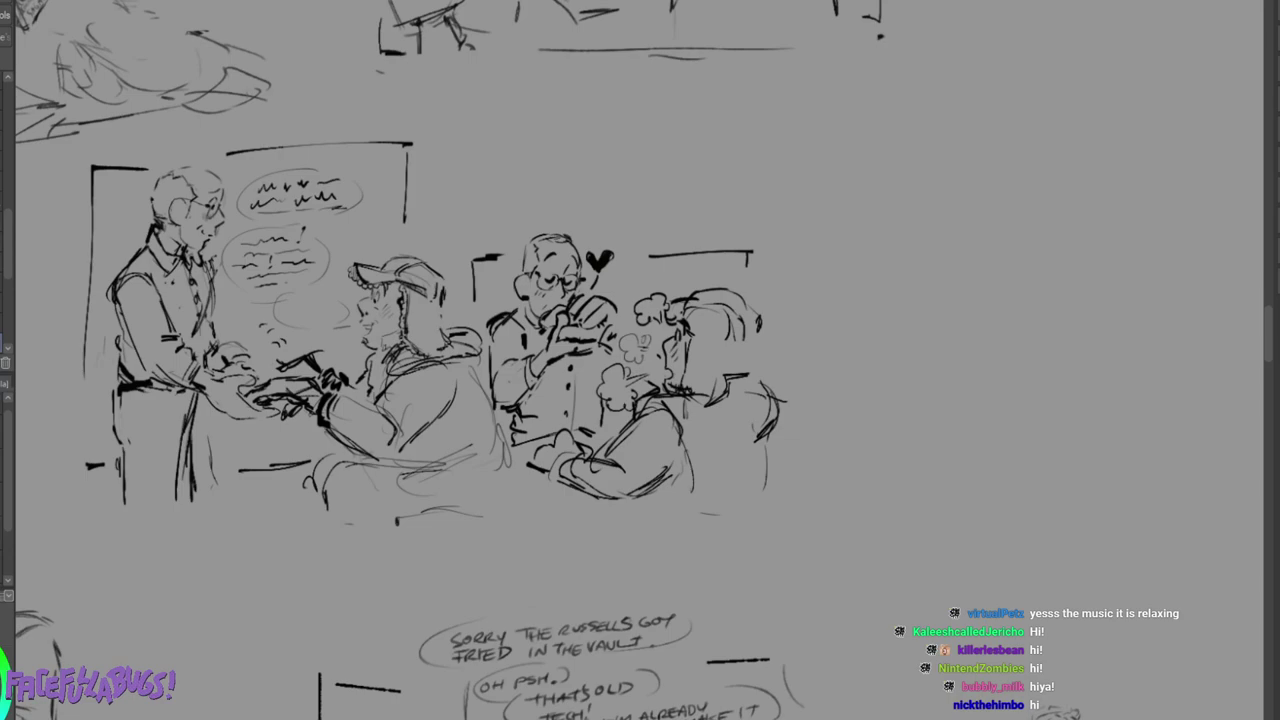
pyautogui.hotkey('alt', 'Tab')
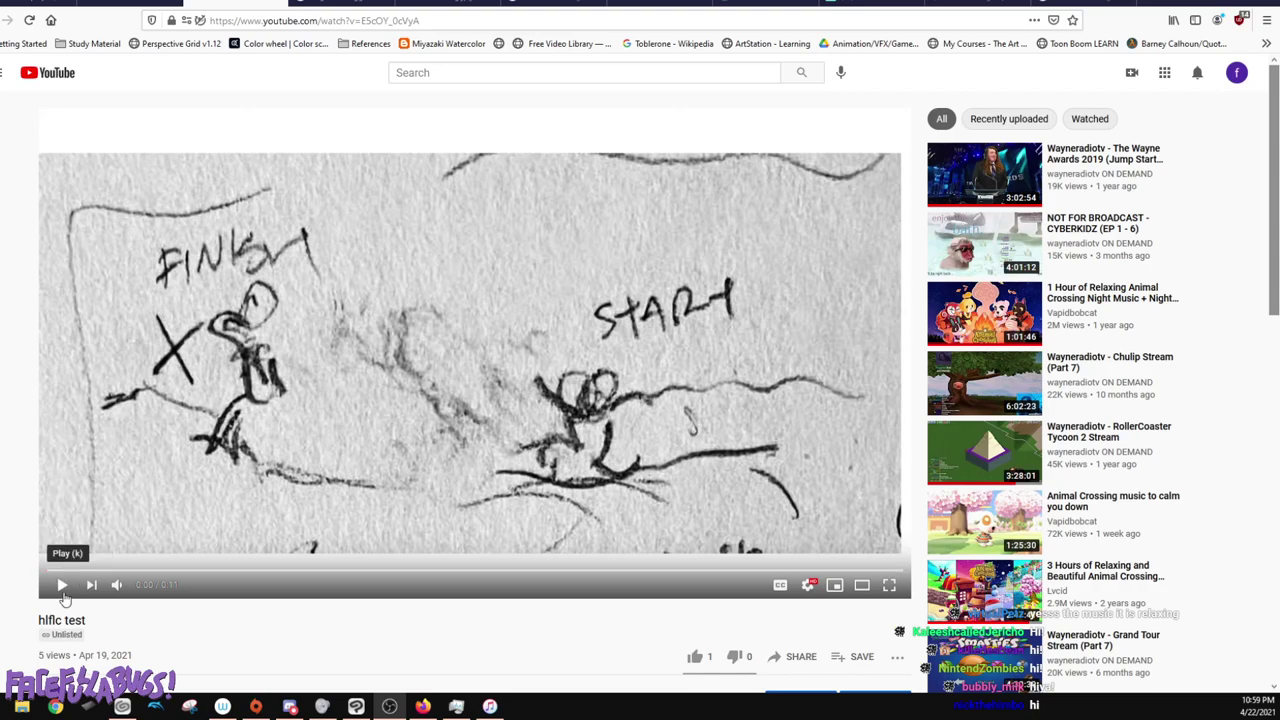
pyautogui.click(62, 587)
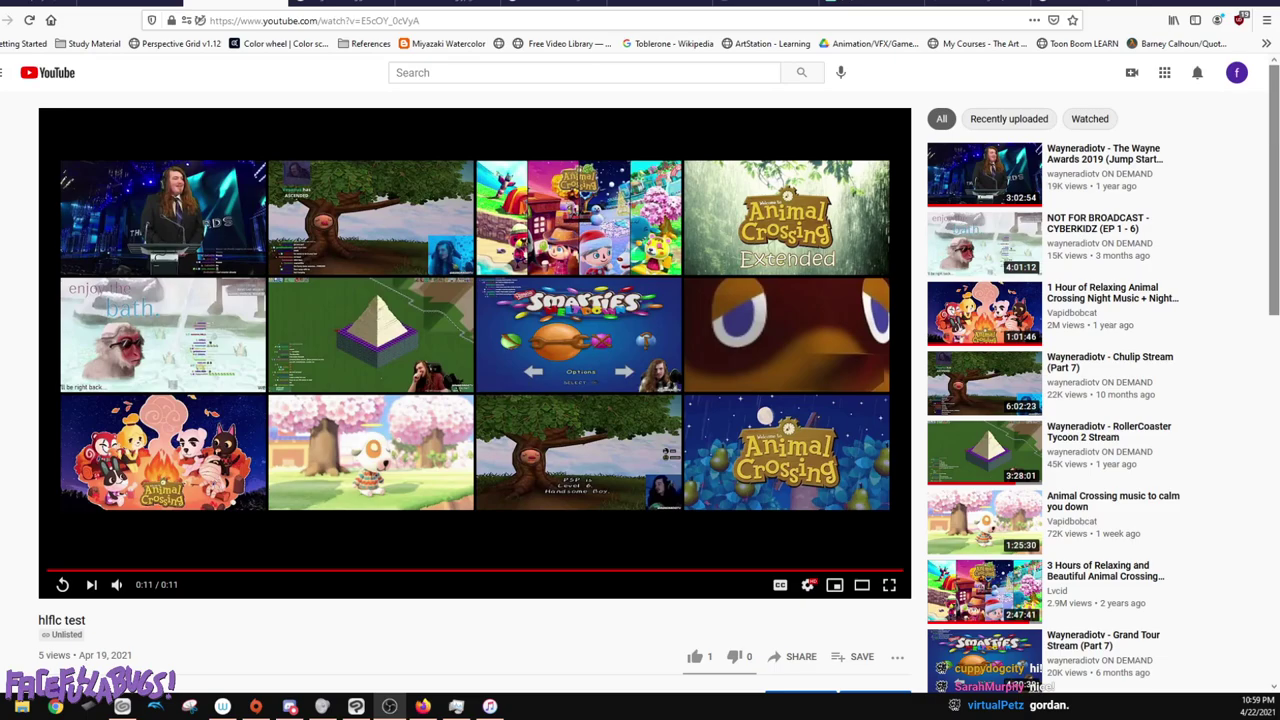
pyautogui.hotkey('alt', 'Tab')
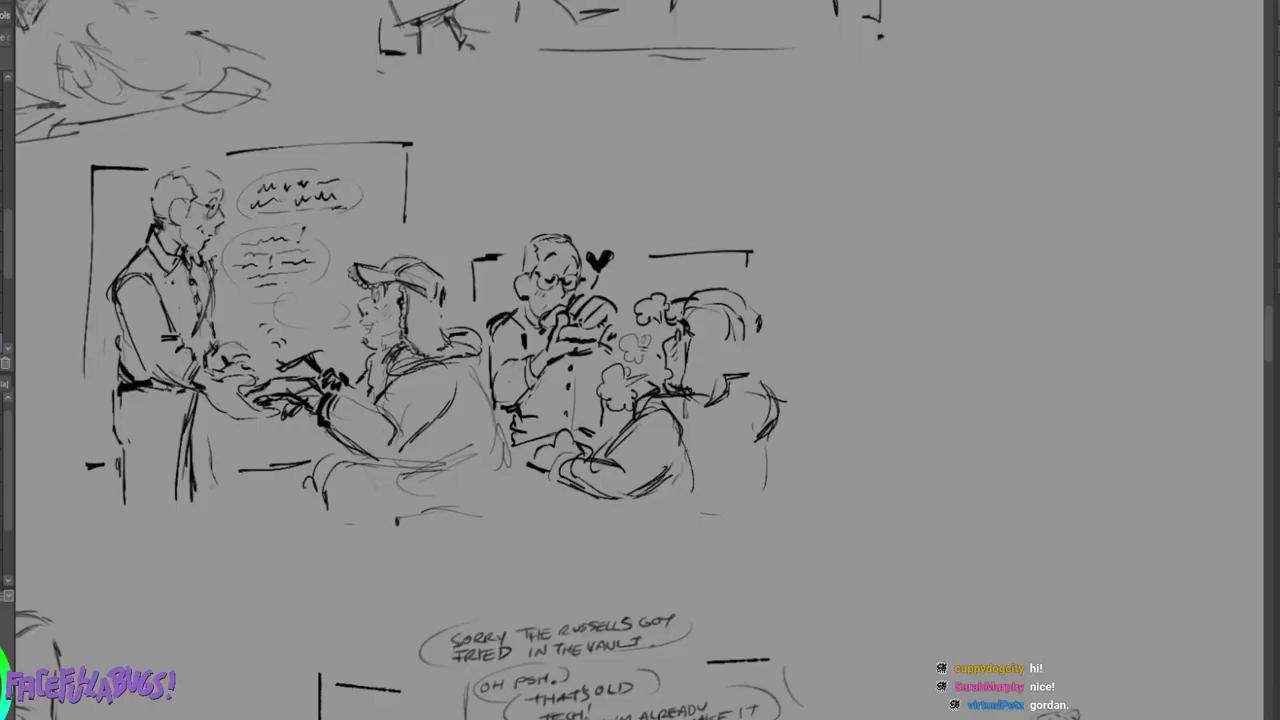
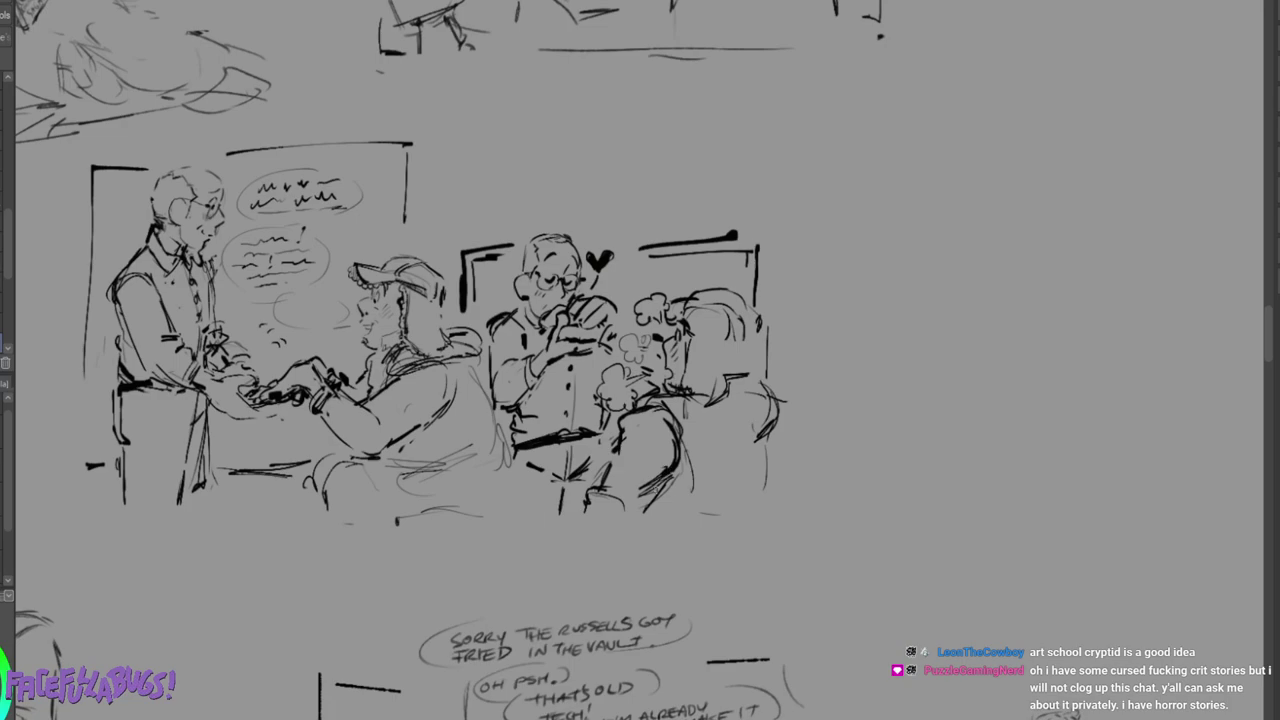
# Clean up the shading on the steaming figure's arm and draw a slatted chair back behind the figure.
pyautogui.moveTo(658, 453)
pyautogui.mouseDown()
pyautogui.moveTo(640, 505)
pyautogui.moveTo(657, 486)
pyautogui.mouseUp()
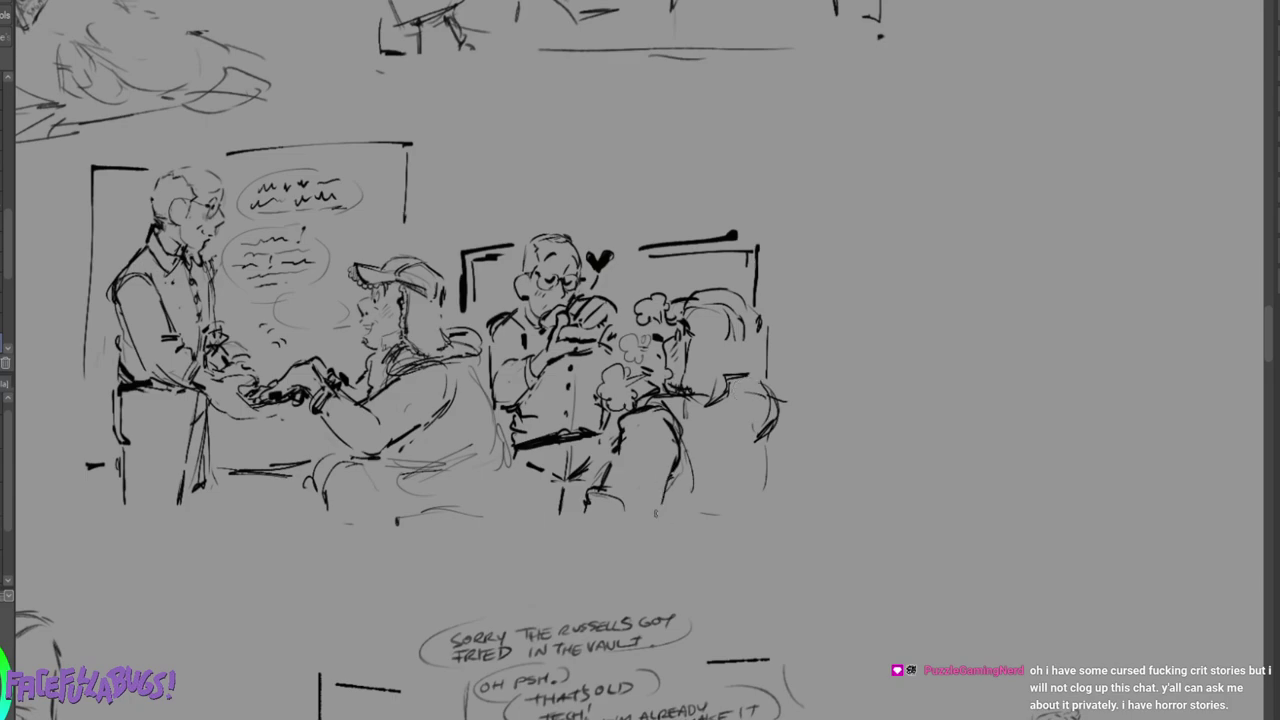
pyautogui.moveTo(763, 401); pyautogui.dragTo(768, 482)
pyautogui.moveTo(774, 436)
pyautogui.mouseDown()
pyautogui.moveTo(778, 488)
pyautogui.moveTo(765, 496)
pyautogui.mouseUp()
pyautogui.moveTo(687, 472); pyautogui.dragTo(768, 461)
pyautogui.moveTo(684, 442)
pyautogui.mouseDown()
pyautogui.moveTo(762, 429)
pyautogui.moveTo(767, 410)
pyautogui.moveTo(750, 502)
pyautogui.mouseUp()
pyautogui.moveTo(750, 400); pyautogui.dragTo(750, 506)
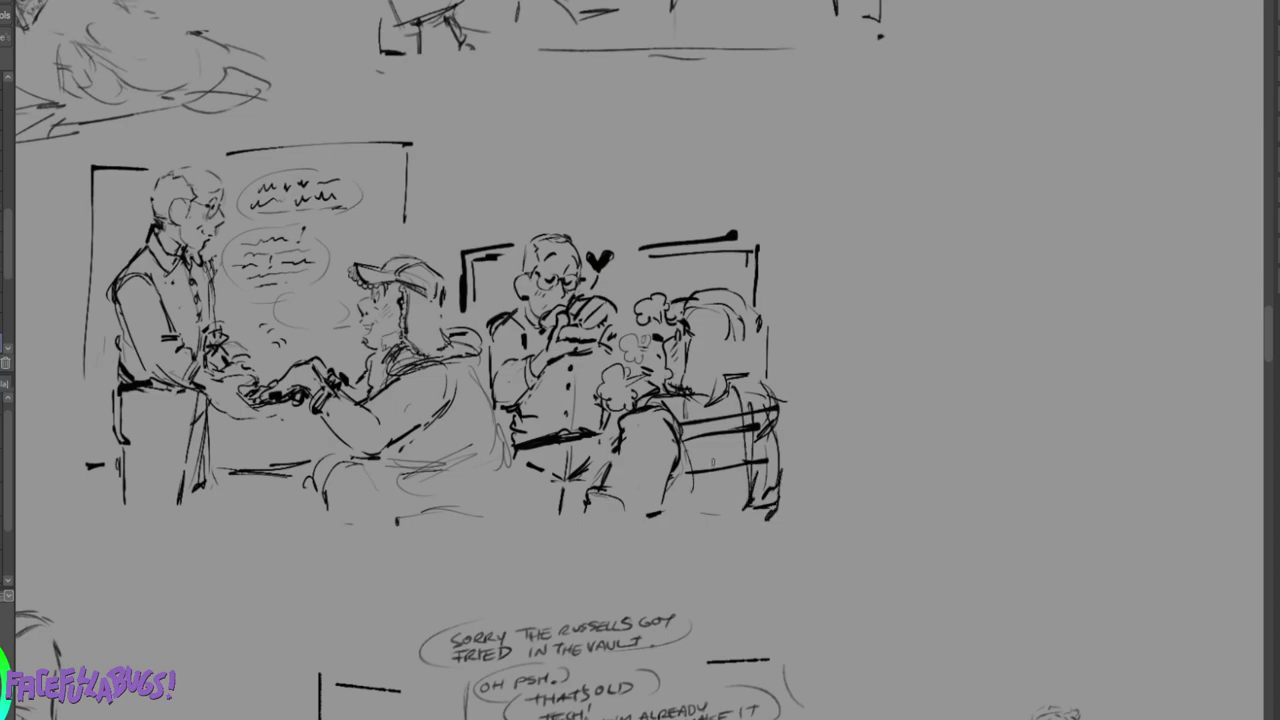
# Draw a cap on the steaming figure's head and tidy the frame edges, strengthening the one beside the speech bubbles.
pyautogui.moveTo(709, 318)
pyautogui.mouseDown()
pyautogui.moveTo(690, 316)
pyautogui.moveTo(697, 303)
pyautogui.moveTo(742, 336)
pyautogui.mouseUp()
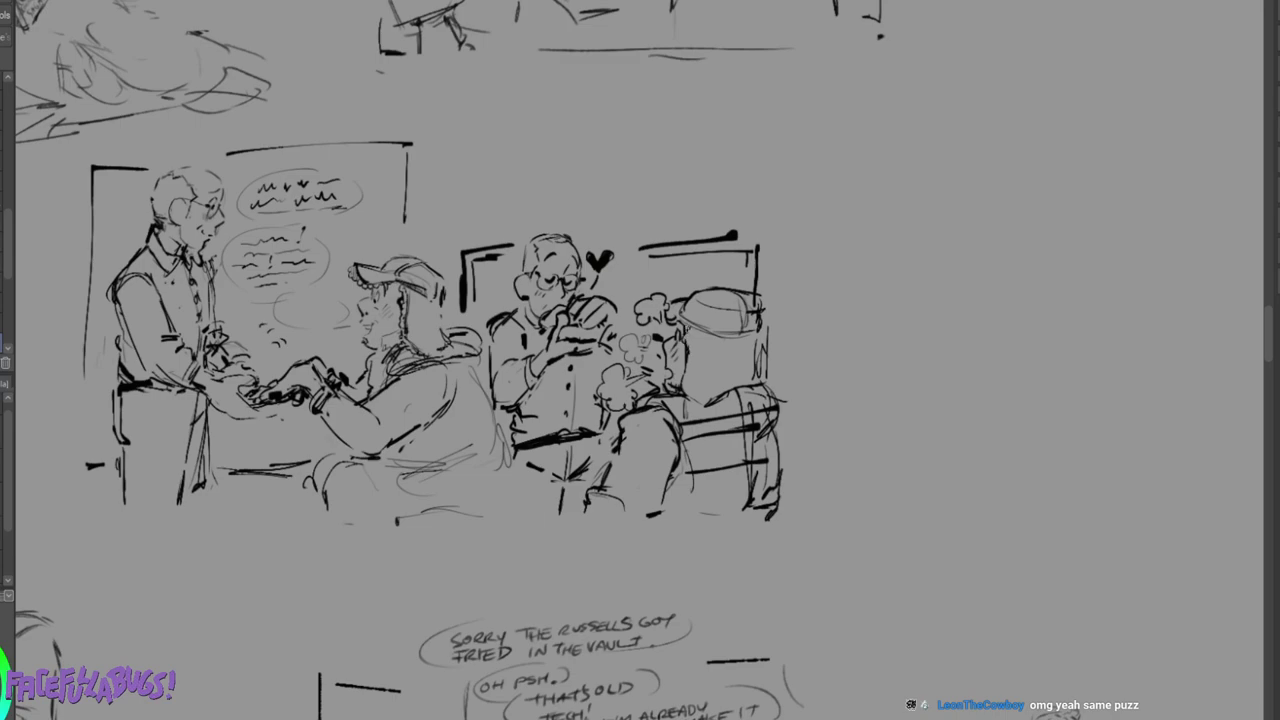
pyautogui.press('e')
pyautogui.moveTo(764, 298); pyautogui.dragTo(757, 314)
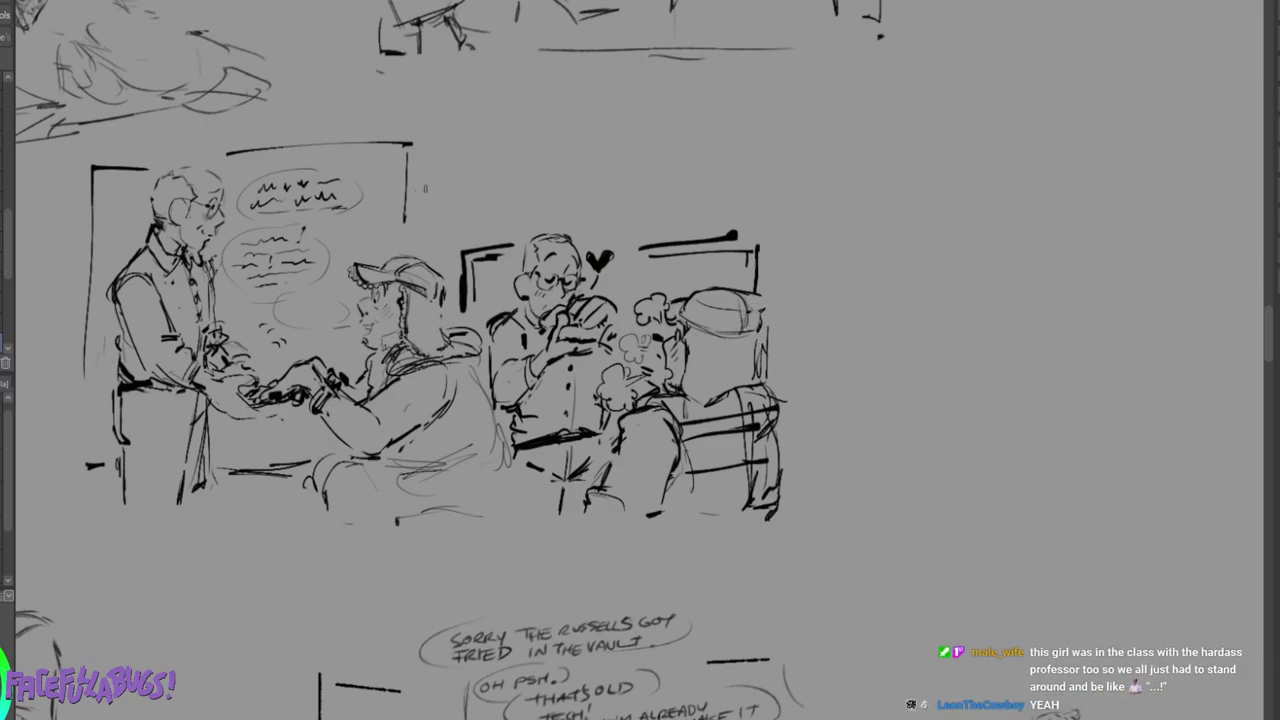
pyautogui.moveTo(410, 160); pyautogui.dragTo(407, 248)
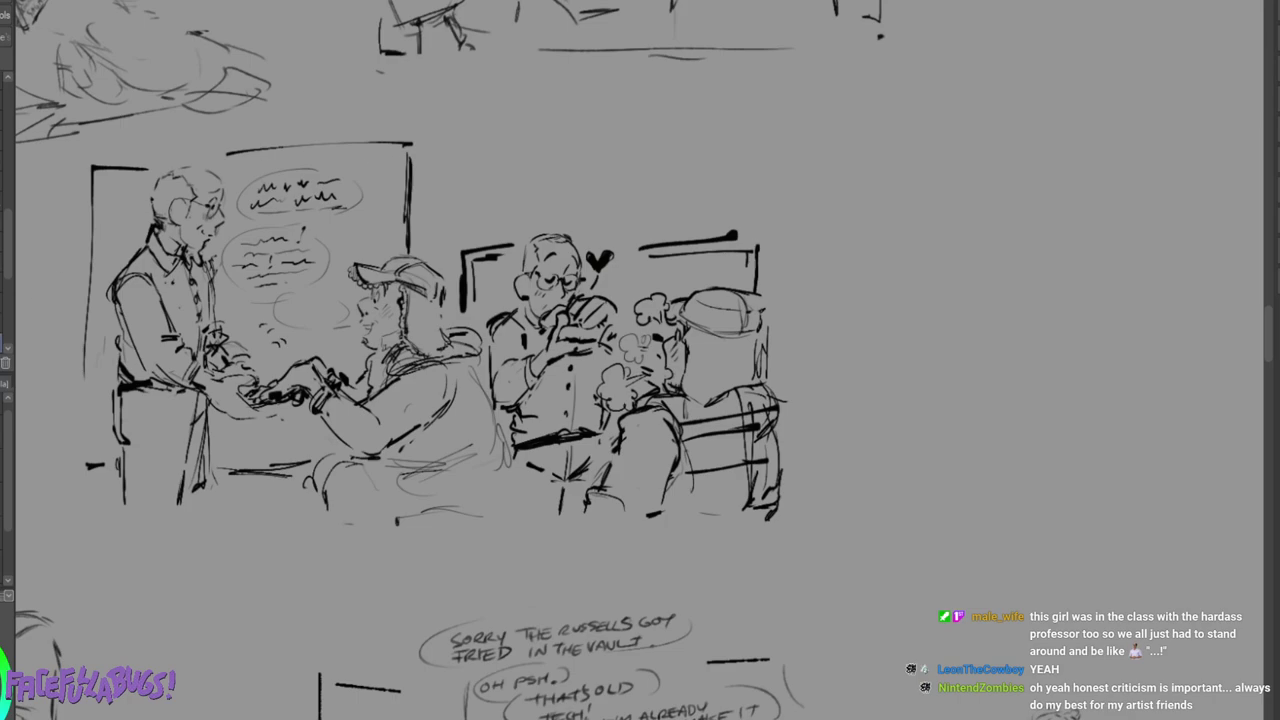
# Thicken the edges and corners of both panel frames around the bespectacled man's scenes with heavy black strokes.
pyautogui.moveTo(91, 160); pyautogui.dragTo(73, 400)
pyautogui.moveTo(72, 460); pyautogui.dragTo(100, 466)
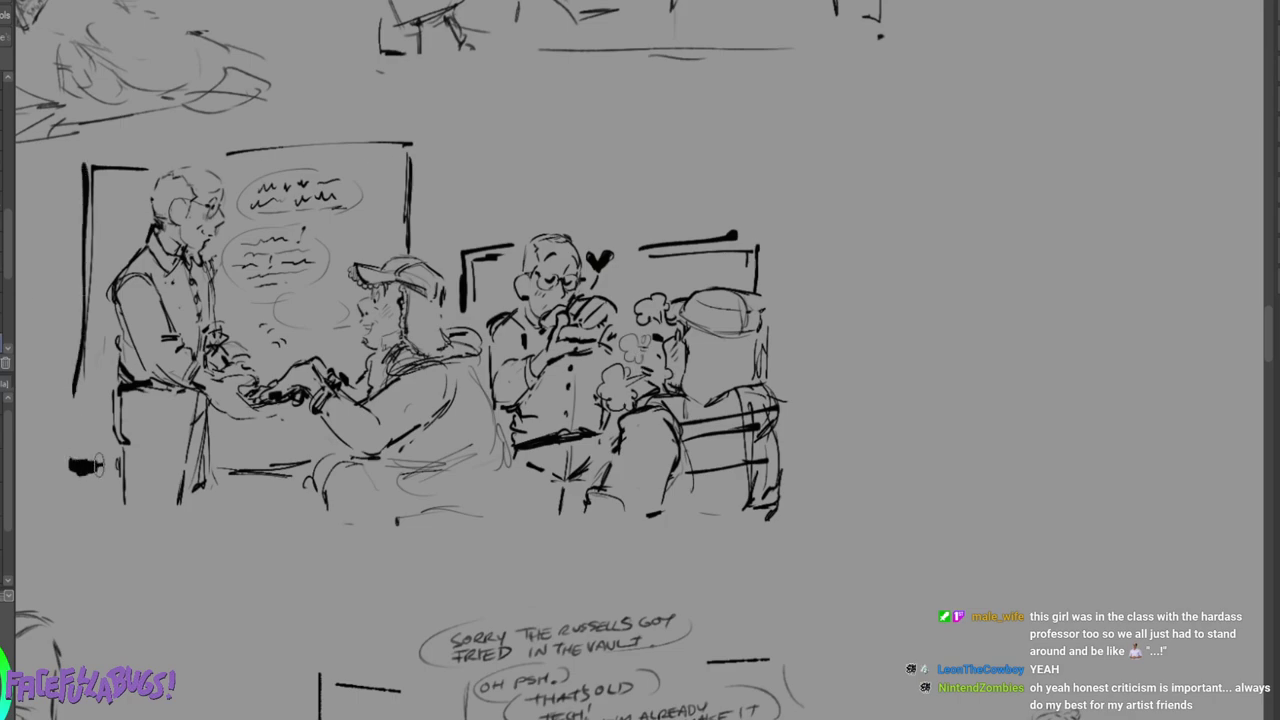
pyautogui.moveTo(86, 158)
pyautogui.mouseDown()
pyautogui.moveTo(425, 131)
pyautogui.moveTo(410, 206)
pyautogui.mouseUp()
pyautogui.moveTo(234, 479); pyautogui.dragTo(286, 476)
pyautogui.moveTo(460, 236)
pyautogui.mouseDown()
pyautogui.moveTo(458, 325)
pyautogui.moveTo(520, 240)
pyautogui.mouseUp()
pyautogui.moveTo(597, 236); pyautogui.dragTo(727, 225)
pyautogui.moveTo(645, 242)
pyautogui.mouseDown()
pyautogui.moveTo(757, 232)
pyautogui.moveTo(756, 268)
pyautogui.mouseUp()
pyautogui.moveTo(518, 516); pyautogui.dragTo(560, 515)
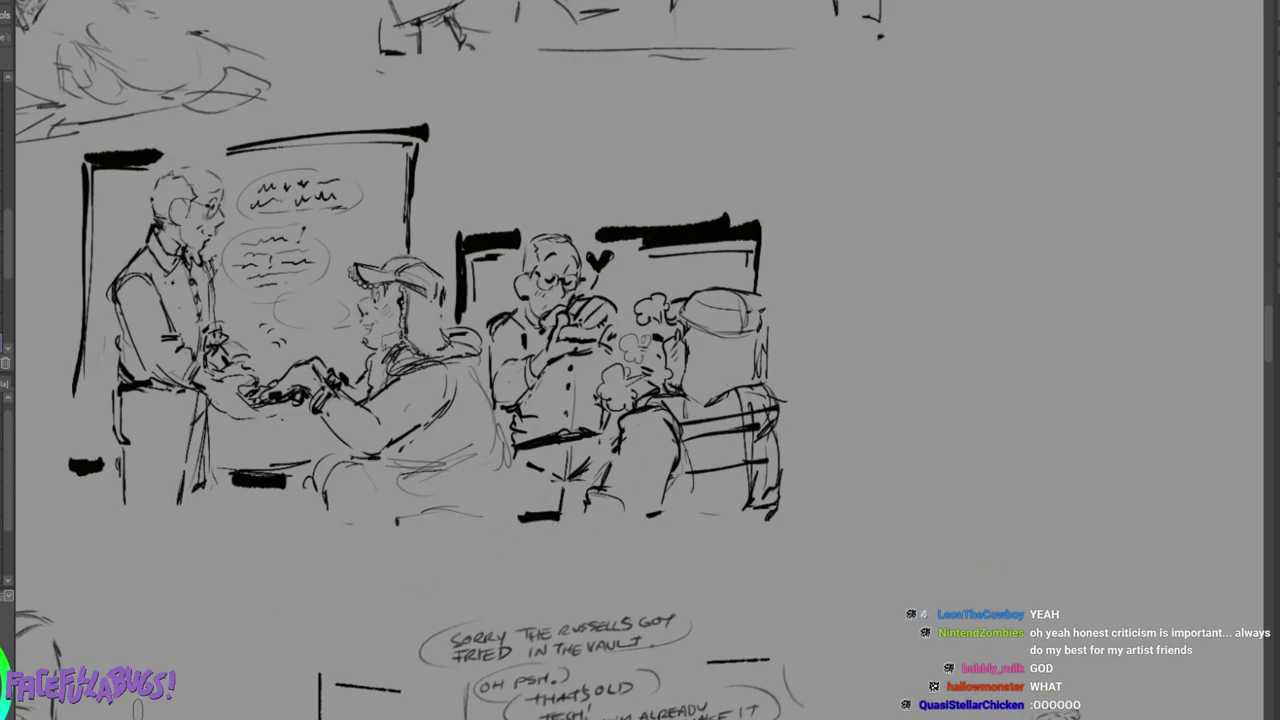
# Draw thin frame corners on both sides of the worried pair beneath the thought bubble.
pyautogui.moveTo(260, 370); pyautogui.dragTo(1070, 320)
pyautogui.moveTo(840, 560); pyautogui.dragTo(637, 510)
pyautogui.moveTo(348, 375)
pyautogui.mouseDown()
pyautogui.moveTo(293, 375)
pyautogui.moveTo(295, 475)
pyautogui.mouseUp()
pyautogui.moveTo(644, 374); pyautogui.dragTo(631, 452)
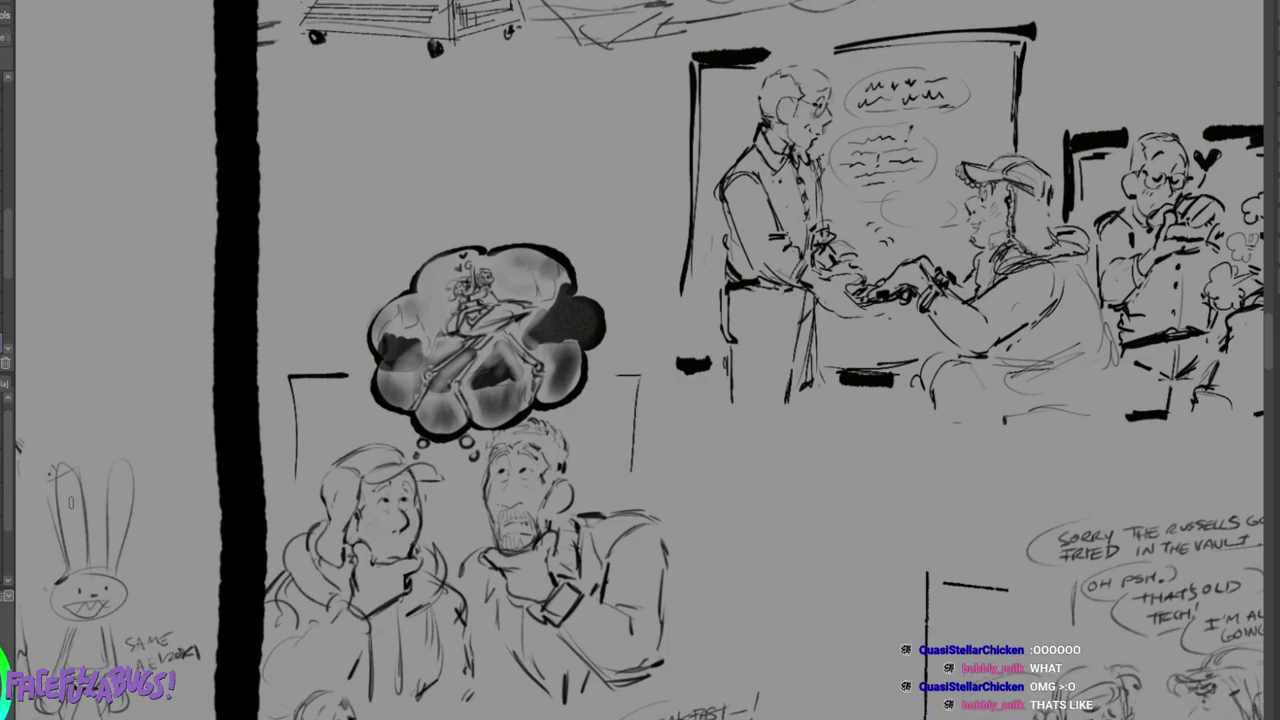
# On an empty area of the canvas, draw an oval face with round animal ears, a small open mouth and dark curly hair.
pyautogui.moveTo(800, 250); pyautogui.dragTo(348, 461)
pyautogui.moveTo(850, 130)
pyautogui.mouseDown()
pyautogui.moveTo(400, 560)
pyautogui.moveTo(951, 160)
pyautogui.moveTo(587, 676)
pyautogui.mouseUp()
pyautogui.moveTo(600, 450); pyautogui.dragTo(1125, 150)
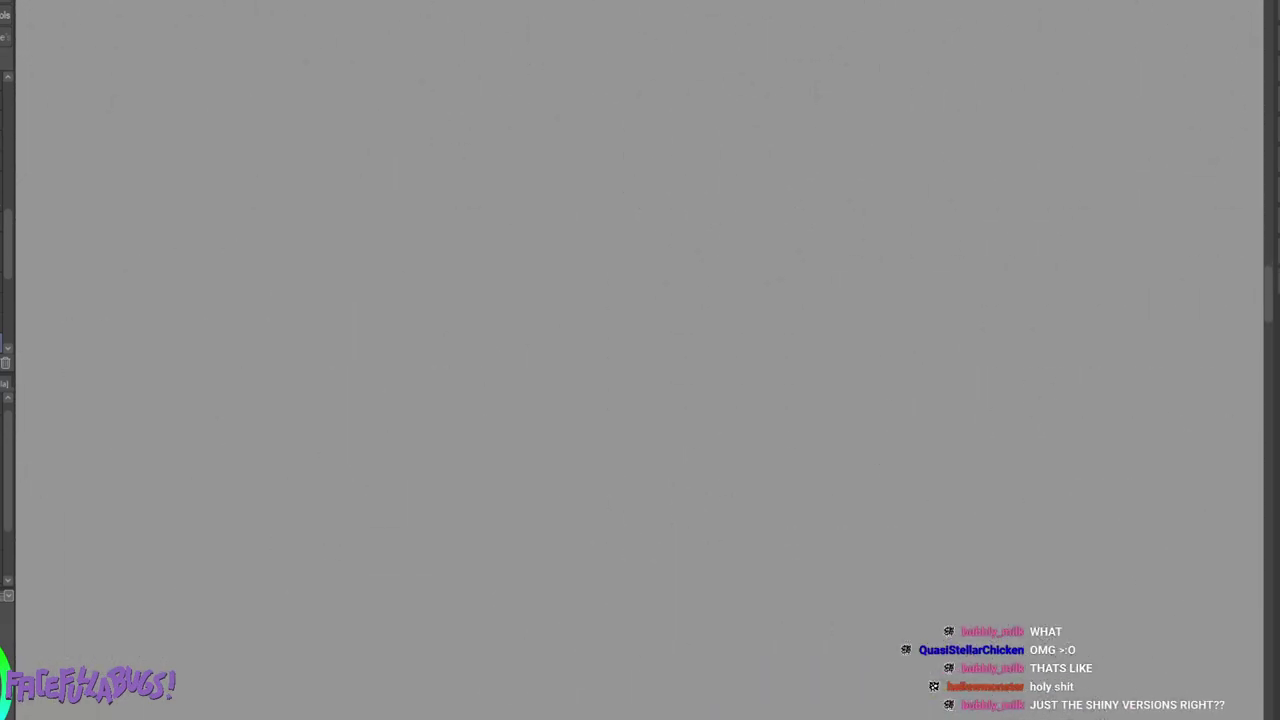
pyautogui.moveTo(393, 341)
pyautogui.mouseDown()
pyautogui.moveTo(433, 321)
pyautogui.moveTo(428, 400)
pyautogui.mouseUp()
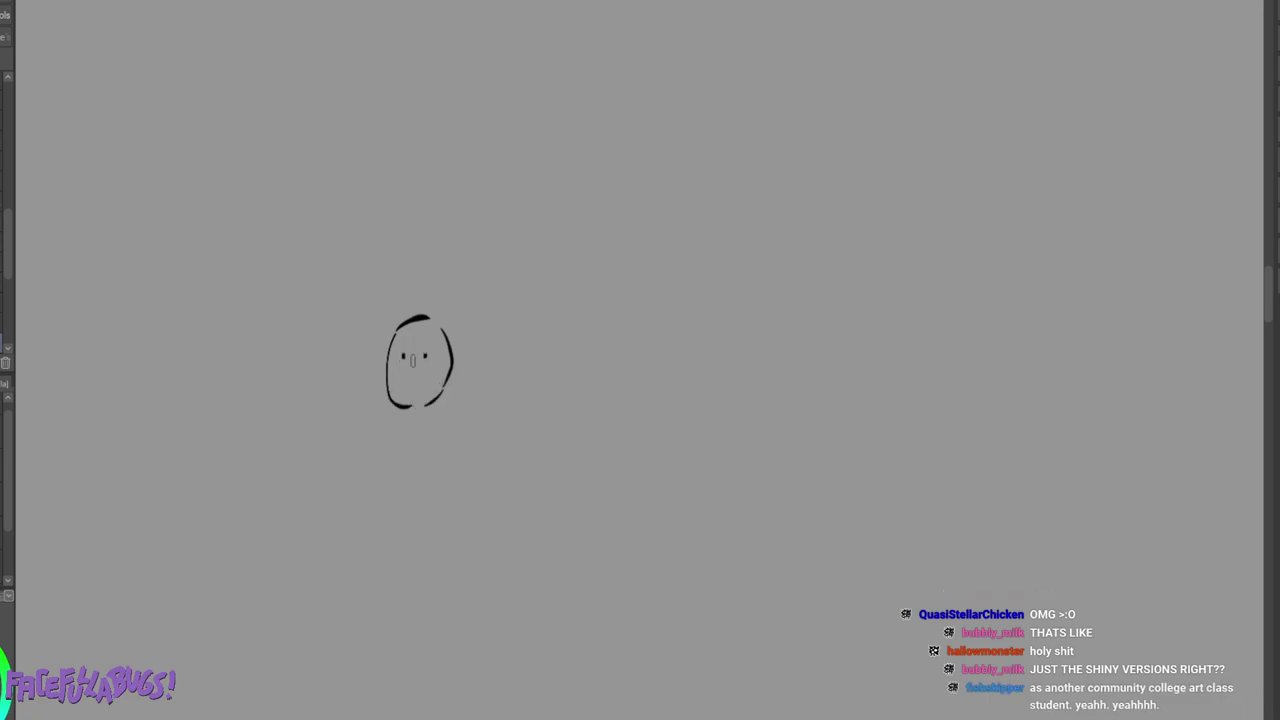
pyautogui.moveTo(404, 343)
pyautogui.mouseDown()
pyautogui.moveTo(376, 340)
pyautogui.moveTo(436, 303)
pyautogui.moveTo(461, 332)
pyautogui.mouseUp()
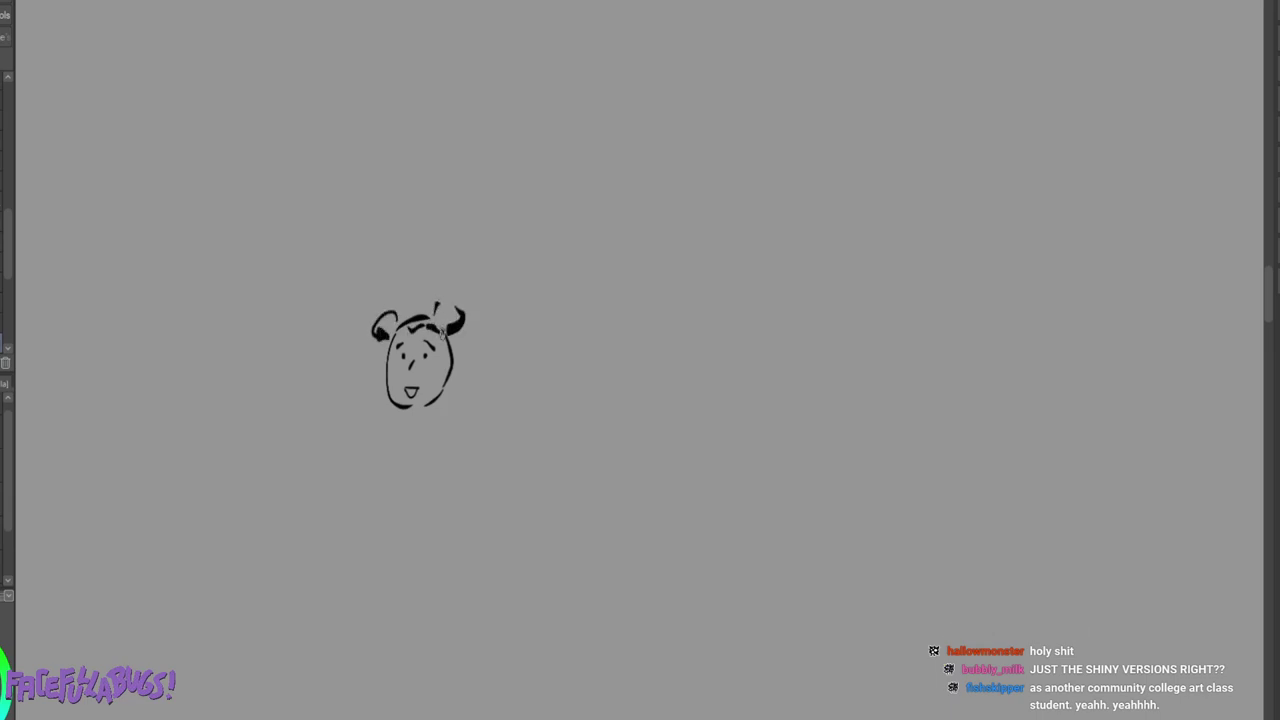
pyautogui.moveTo(409, 329); pyautogui.dragTo(437, 318)
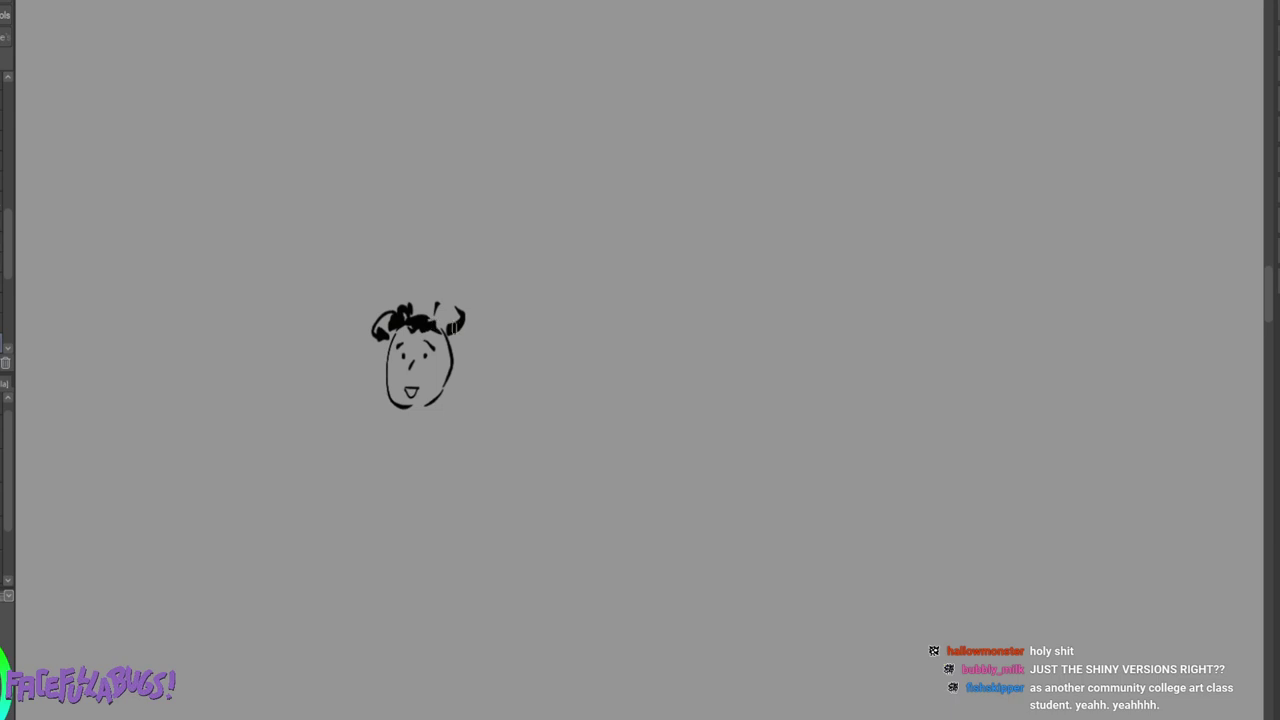
# Draw the figure's two arms reaching down to splayed hands on the ground.
pyautogui.moveTo(427, 410); pyautogui.dragTo(431, 485)
pyautogui.moveTo(433, 500); pyautogui.dragTo(470, 488)
pyautogui.moveTo(472, 415)
pyautogui.mouseDown()
pyautogui.moveTo(453, 522)
pyautogui.moveTo(421, 536)
pyautogui.mouseUp()
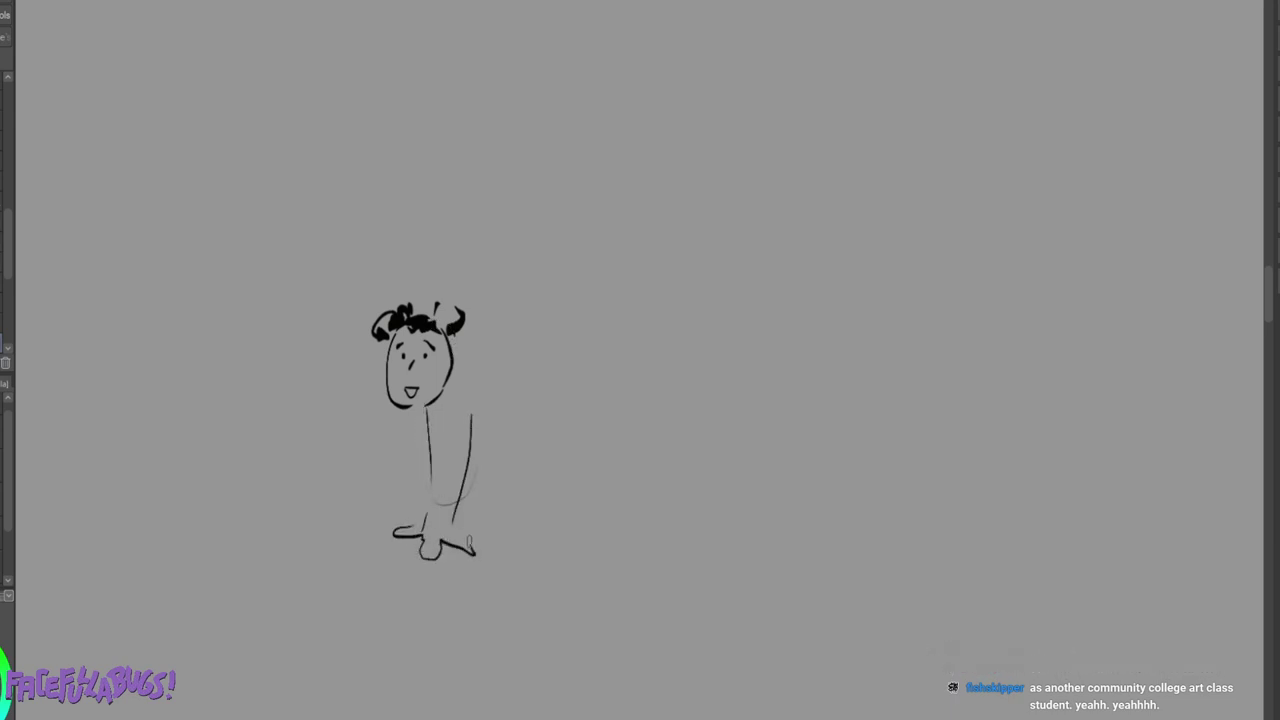
pyautogui.moveTo(371, 404); pyautogui.dragTo(342, 505)
pyautogui.moveTo(410, 414)
pyautogui.mouseDown()
pyautogui.moveTo(366, 491)
pyautogui.moveTo(313, 520)
pyautogui.moveTo(347, 518)
pyautogui.mouseUp()
pyautogui.moveTo(356, 502)
pyautogui.mouseDown()
pyautogui.moveTo(351, 538)
pyautogui.moveTo(301, 538)
pyautogui.mouseUp()
# Draw the figure's back, belly, kneeling legs and a curled tail to complete the crawling pose.
pyautogui.moveTo(456, 372); pyautogui.dragTo(487, 388)
pyautogui.moveTo(400, 418)
pyautogui.mouseDown()
pyautogui.moveTo(502, 456)
pyautogui.moveTo(567, 436)
pyautogui.mouseUp()
pyautogui.moveTo(487, 384)
pyautogui.mouseDown()
pyautogui.moveTo(582, 369)
pyautogui.moveTo(596, 455)
pyautogui.mouseUp()
pyautogui.moveTo(526, 398)
pyautogui.mouseDown()
pyautogui.moveTo(530, 470)
pyautogui.moveTo(603, 521)
pyautogui.moveTo(670, 532)
pyautogui.mouseUp()
pyautogui.moveTo(588, 422); pyautogui.dragTo(568, 450)
pyautogui.moveTo(600, 400)
pyautogui.mouseDown()
pyautogui.moveTo(603, 470)
pyautogui.moveTo(683, 508)
pyautogui.mouseUp()
pyautogui.moveTo(584, 368)
pyautogui.mouseDown()
pyautogui.moveTo(642, 371)
pyautogui.moveTo(697, 288)
pyautogui.moveTo(713, 300)
pyautogui.moveTo(620, 393)
pyautogui.mouseUp()
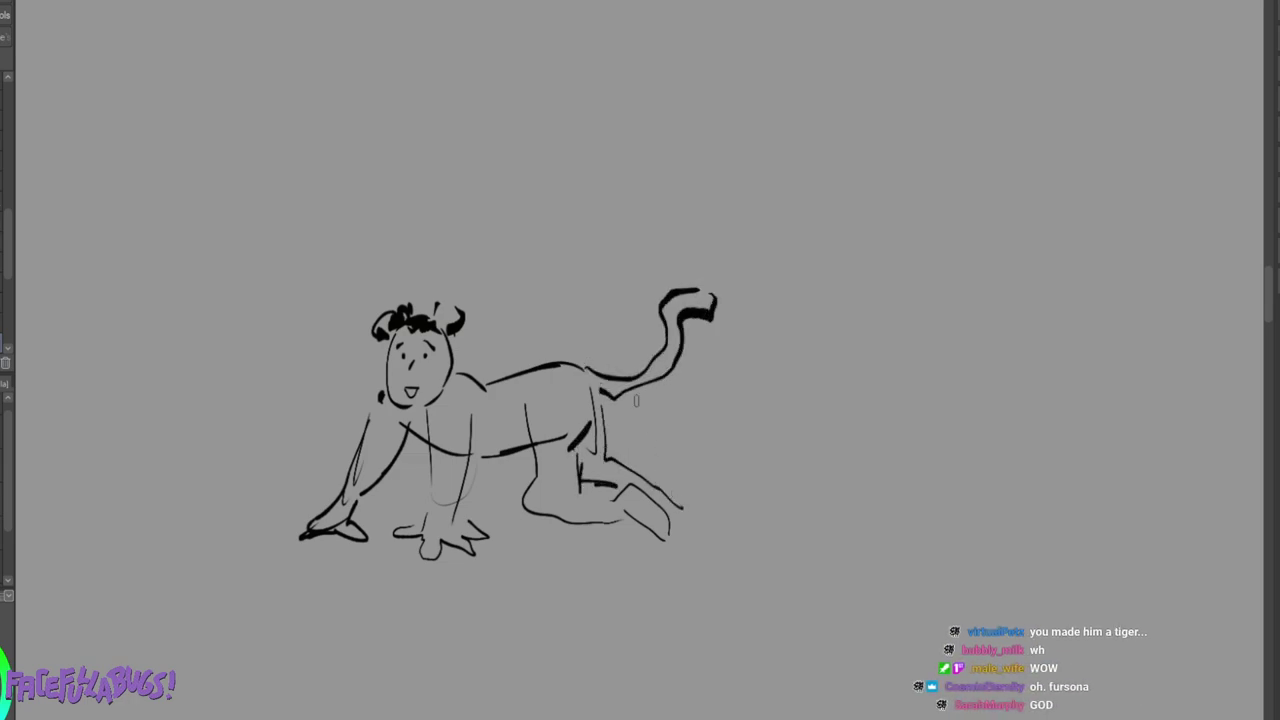
# Frame the crawling figure with a rounded rectangle and block in a dark grey backdrop dotted with pale spots.
pyautogui.moveTo(719, 205)
pyautogui.mouseDown()
pyautogui.moveTo(214, 243)
pyautogui.moveTo(758, 600)
pyautogui.moveTo(766, 342)
pyautogui.mouseUp()
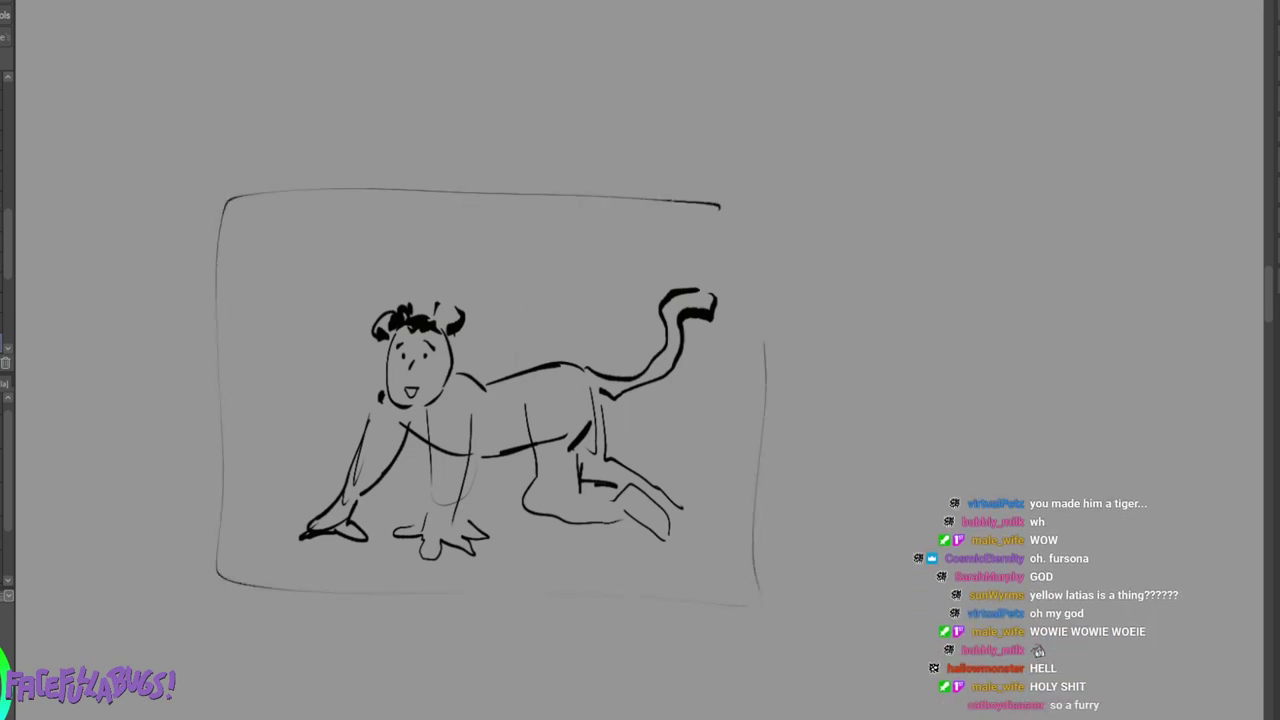
pyautogui.moveTo(306, 286)
pyautogui.mouseDown()
pyautogui.moveTo(320, 300)
pyautogui.moveTo(300, 371)
pyautogui.moveTo(520, 294)
pyautogui.moveTo(329, 268)
pyautogui.moveTo(549, 286)
pyautogui.moveTo(380, 393)
pyautogui.moveTo(650, 395)
pyautogui.moveTo(286, 594)
pyautogui.moveTo(691, 549)
pyautogui.moveTo(537, 407)
pyautogui.moveTo(592, 378)
pyautogui.mouseUp()
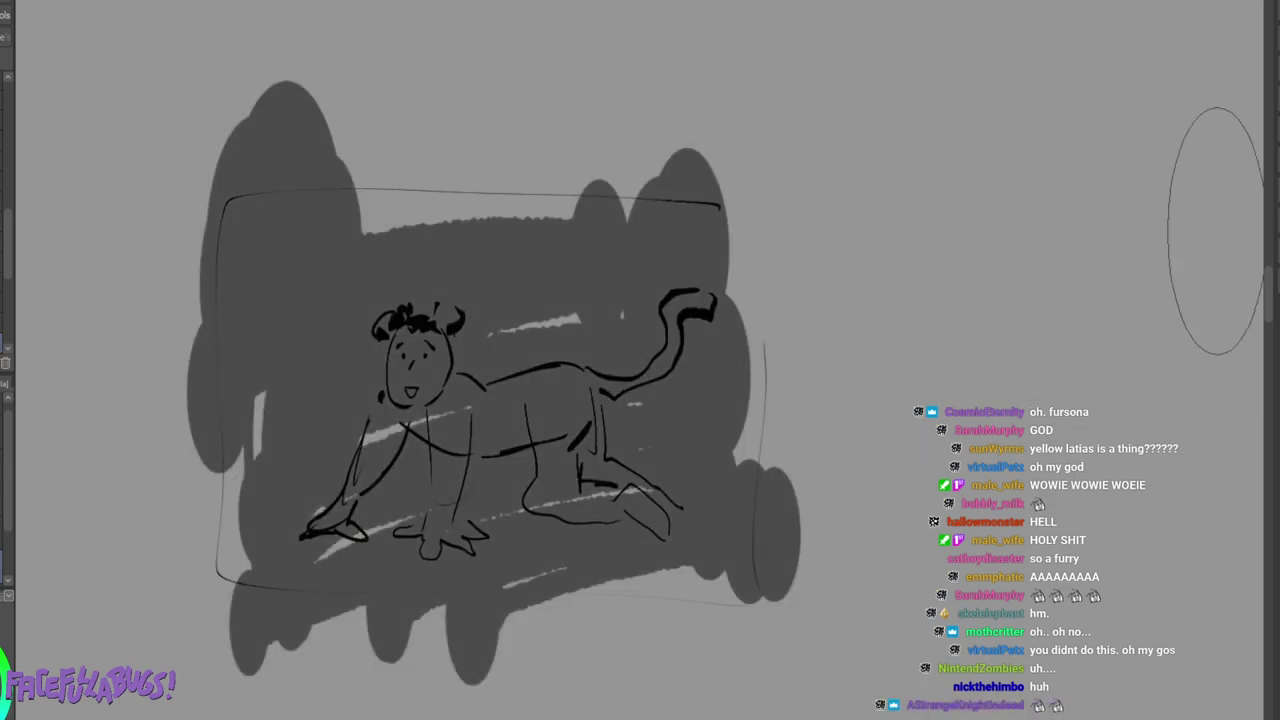
pyautogui.click(316, 287)
pyautogui.click(443, 282)
pyautogui.click(293, 336)
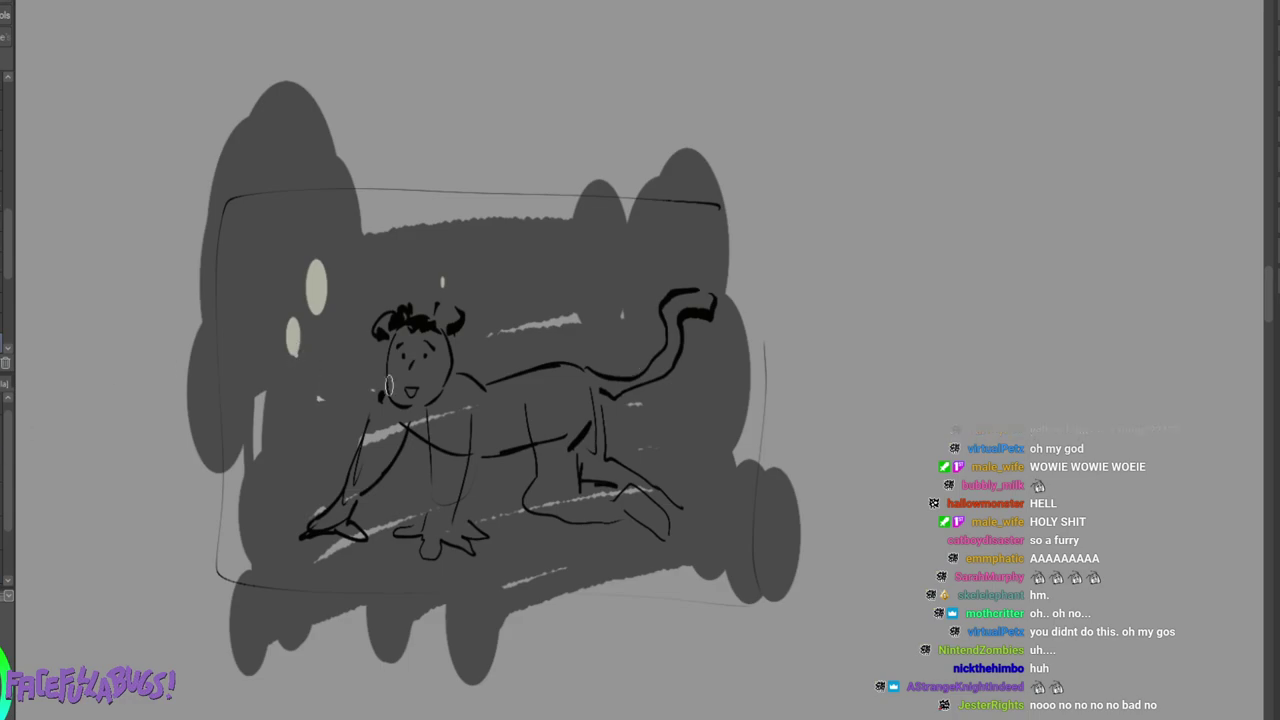
# Paint pale branches with scalloped curls in the four corners of the framed backdrop.
pyautogui.moveTo(244, 510); pyautogui.dragTo(303, 530)
pyautogui.moveTo(328, 474)
pyautogui.mouseDown()
pyautogui.moveTo(331, 492)
pyautogui.moveTo(351, 475)
pyautogui.moveTo(308, 576)
pyautogui.mouseUp()
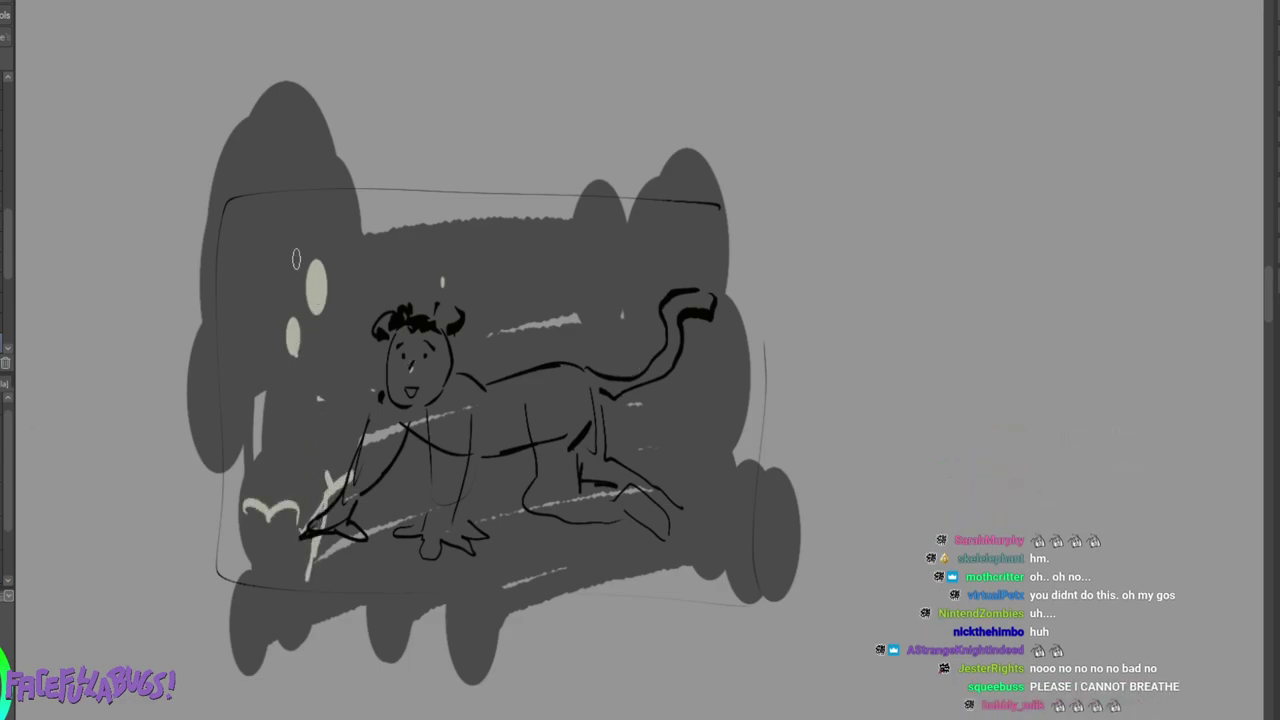
pyautogui.moveTo(266, 192)
pyautogui.mouseDown()
pyautogui.moveTo(294, 219)
pyautogui.moveTo(285, 257)
pyautogui.moveTo(337, 259)
pyautogui.moveTo(266, 273)
pyautogui.moveTo(222, 312)
pyautogui.mouseUp()
pyautogui.moveTo(693, 205)
pyautogui.mouseDown()
pyautogui.moveTo(643, 233)
pyautogui.moveTo(658, 266)
pyautogui.moveTo(612, 298)
pyautogui.moveTo(665, 268)
pyautogui.moveTo(722, 268)
pyautogui.mouseUp()
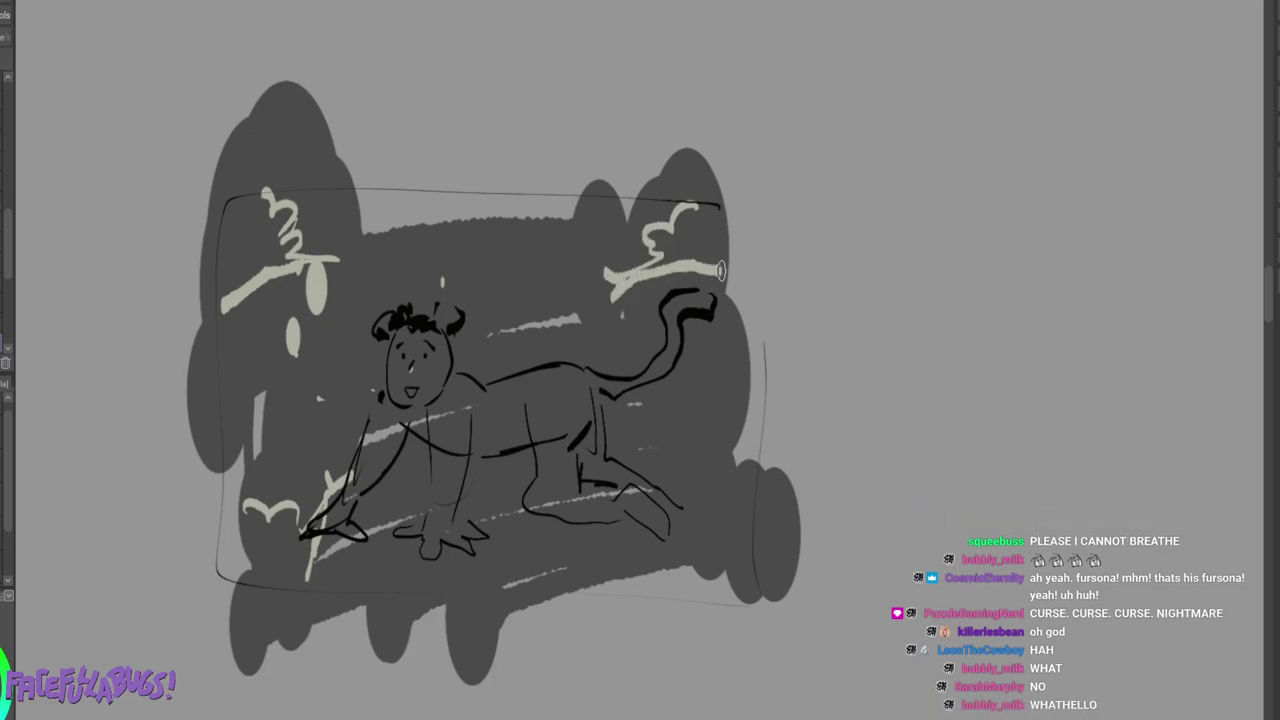
pyautogui.moveTo(750, 490)
pyautogui.mouseDown()
pyautogui.moveTo(706, 495)
pyautogui.moveTo(673, 460)
pyautogui.moveTo(660, 492)
pyautogui.moveTo(705, 530)
pyautogui.moveTo(708, 590)
pyautogui.mouseUp()
pyautogui.moveTo(716, 500); pyautogui.dragTo(743, 503)
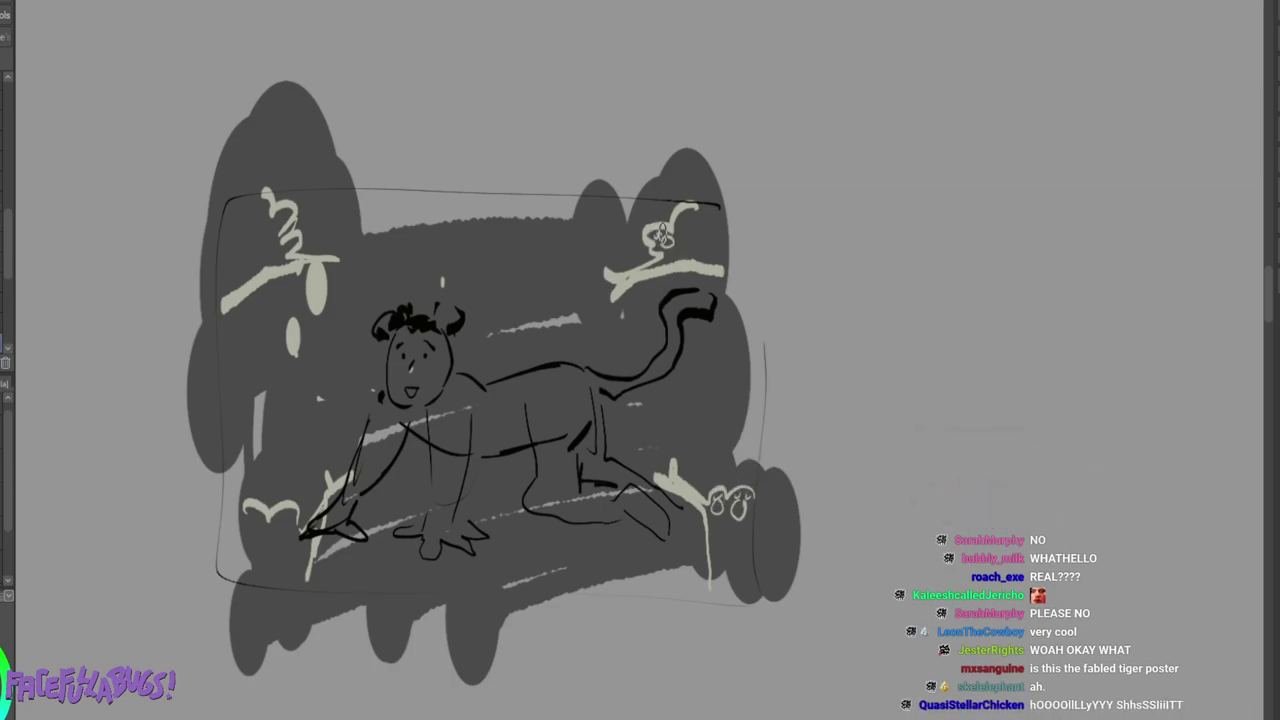
# Add small round outlines to the curls on the upper branches and scatter lilac spots over the backdrop.
pyautogui.moveTo(688, 219); pyautogui.dragTo(696, 212)
pyautogui.moveTo(681, 214); pyautogui.dragTo(686, 213)
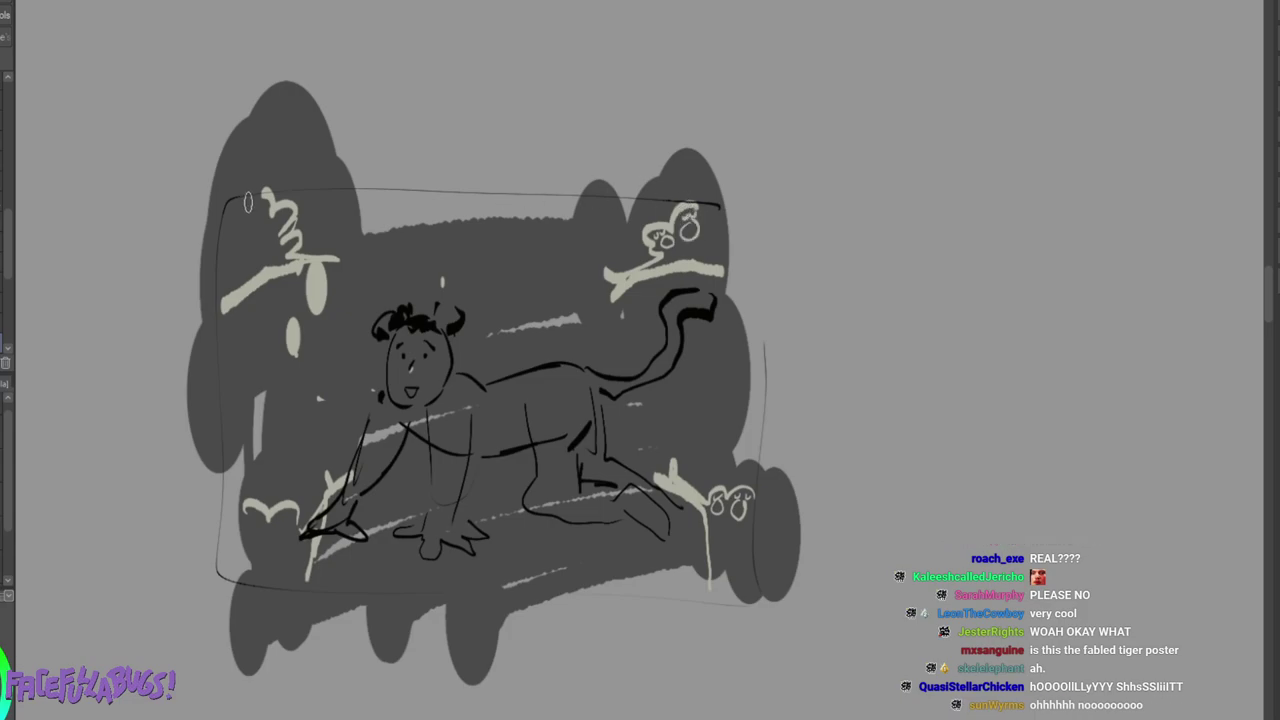
pyautogui.moveTo(274, 208)
pyautogui.mouseDown()
pyautogui.moveTo(284, 214)
pyautogui.moveTo(254, 208)
pyautogui.moveTo(260, 196)
pyautogui.mouseUp()
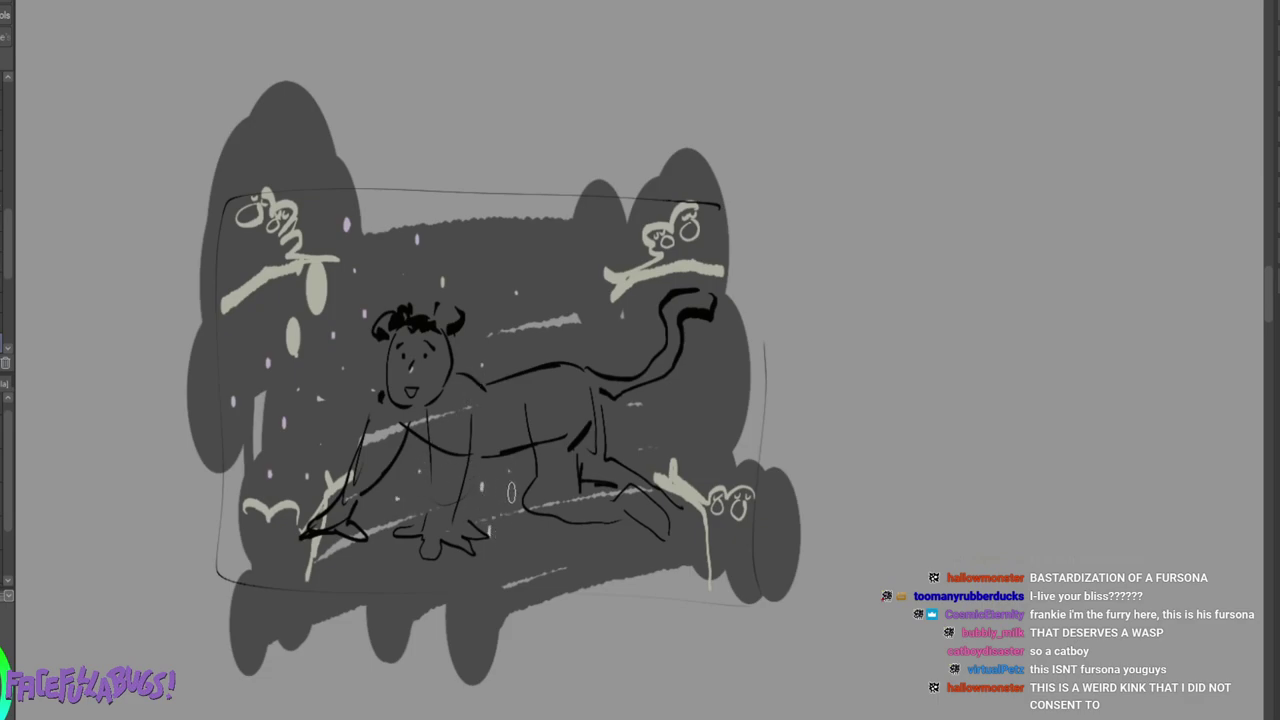
pyautogui.click(488, 245)
pyautogui.click(585, 229)
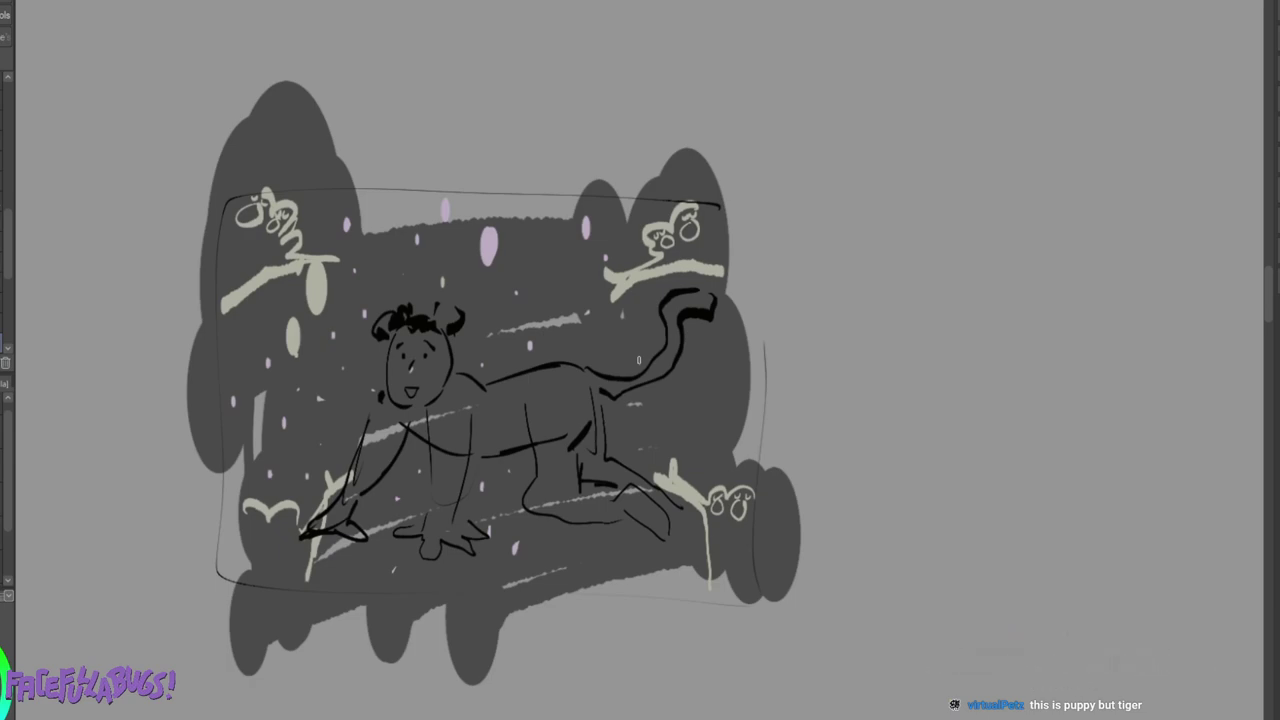
# Fill the crawling figure's face, torso, arms and legs with a beige skin tone using a larger brush.
pyautogui.press(']')
pyautogui.moveTo(409, 340)
pyautogui.mouseDown()
pyautogui.moveTo(400, 386)
pyautogui.moveTo(435, 362)
pyautogui.moveTo(410, 375)
pyautogui.moveTo(336, 525)
pyautogui.moveTo(410, 425)
pyautogui.moveTo(447, 430)
pyautogui.moveTo(435, 524)
pyautogui.moveTo(440, 545)
pyautogui.moveTo(455, 540)
pyautogui.moveTo(450, 380)
pyautogui.moveTo(450, 412)
pyautogui.moveTo(445, 390)
pyautogui.moveTo(500, 400)
pyautogui.moveTo(479, 440)
pyautogui.moveTo(556, 420)
pyautogui.mouseUp()
pyautogui.moveTo(517, 398)
pyautogui.mouseDown()
pyautogui.moveTo(566, 377)
pyautogui.moveTo(506, 387)
pyautogui.moveTo(581, 399)
pyautogui.moveTo(537, 437)
pyautogui.moveTo(551, 472)
pyautogui.moveTo(538, 502)
pyautogui.moveTo(566, 392)
pyautogui.moveTo(561, 472)
pyautogui.moveTo(587, 393)
pyautogui.moveTo(556, 492)
pyautogui.moveTo(616, 505)
pyautogui.moveTo(603, 520)
pyautogui.moveTo(590, 499)
pyautogui.moveTo(644, 497)
pyautogui.moveTo(662, 527)
pyautogui.moveTo(594, 455)
pyautogui.moveTo(590, 405)
pyautogui.moveTo(601, 482)
pyautogui.moveTo(604, 462)
pyautogui.moveTo(675, 530)
pyautogui.mouseUp()
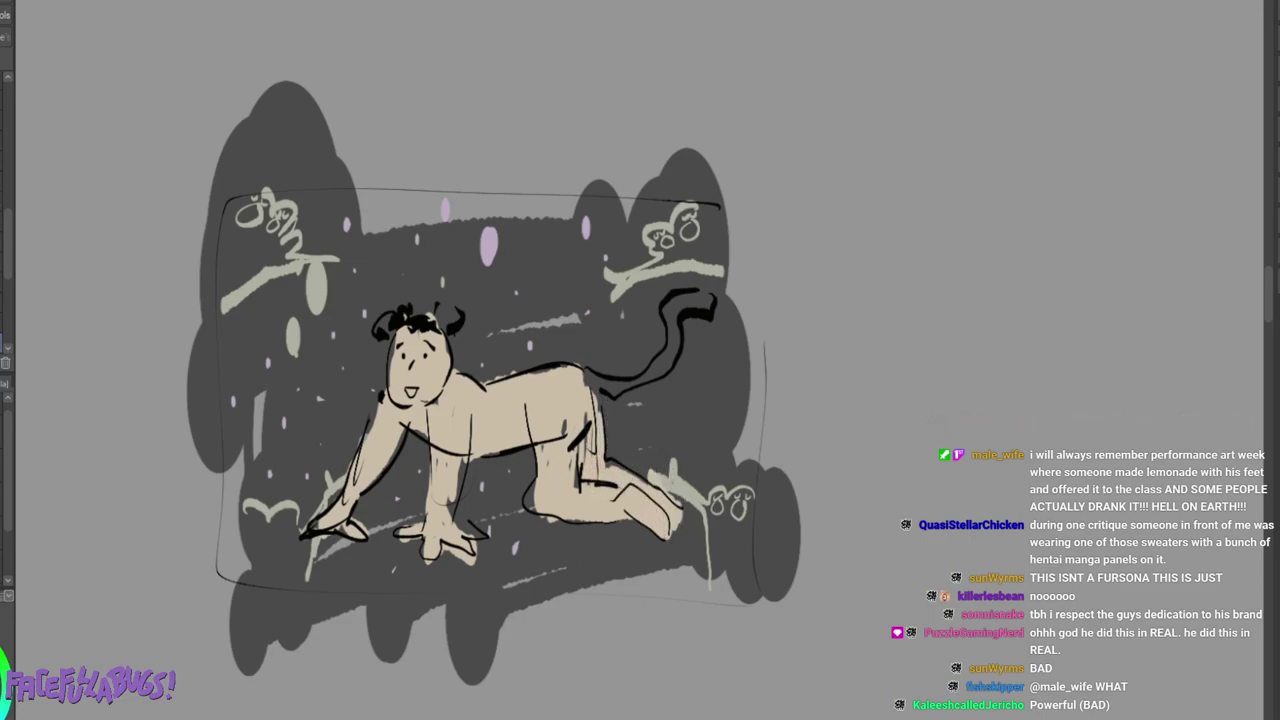
# Colour the figure's ears and tail orange and add darker tiger markings to them.
pyautogui.moveTo(381, 326); pyautogui.dragTo(445, 322)
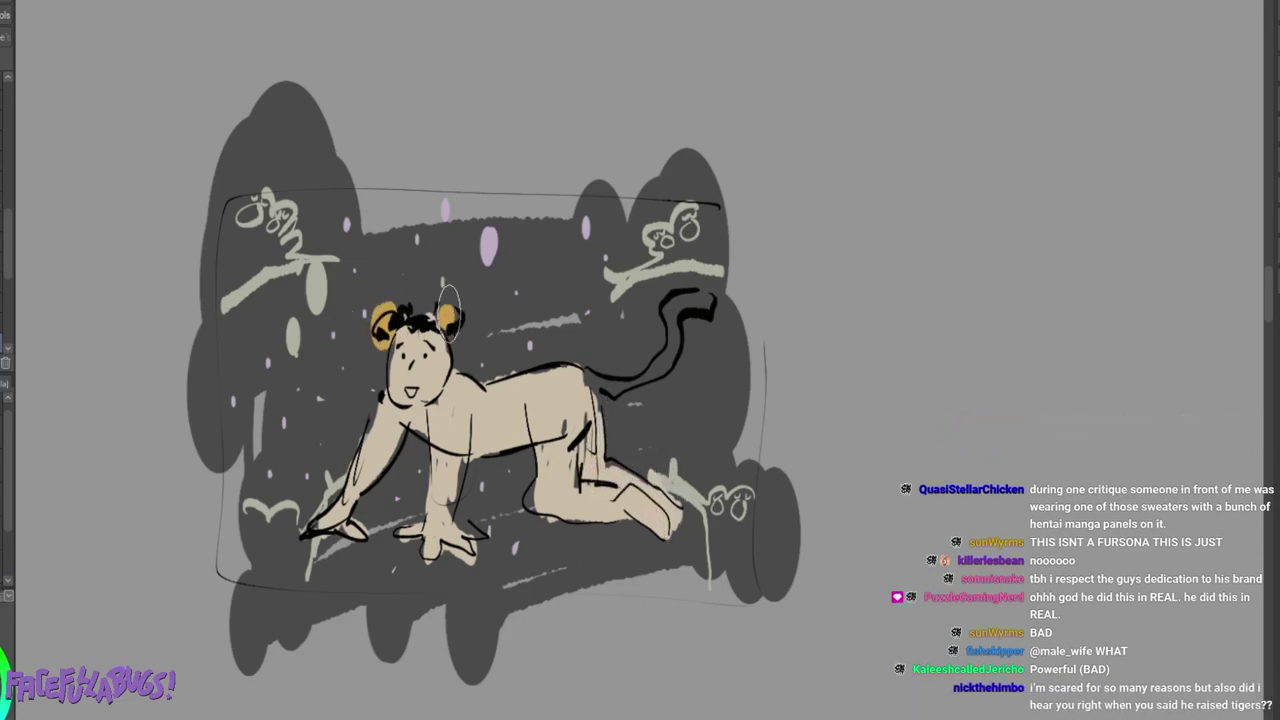
pyautogui.moveTo(590, 385)
pyautogui.mouseDown()
pyautogui.moveTo(650, 360)
pyautogui.moveTo(675, 310)
pyautogui.moveTo(702, 300)
pyautogui.mouseUp()
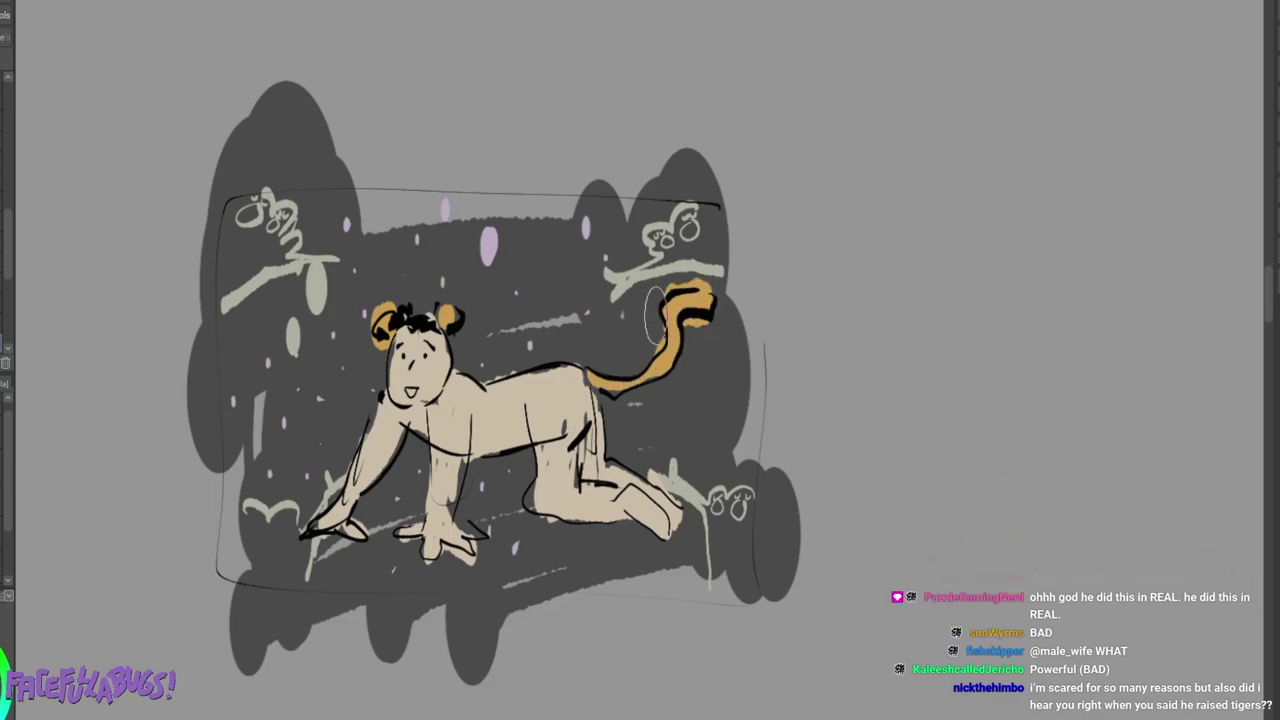
pyautogui.moveTo(612, 385)
pyautogui.mouseDown()
pyautogui.moveTo(672, 359)
pyautogui.moveTo(683, 300)
pyautogui.mouseUp()
pyautogui.moveTo(705, 288); pyautogui.dragTo(708, 298)
pyautogui.moveTo(385, 319); pyautogui.dragTo(449, 308)
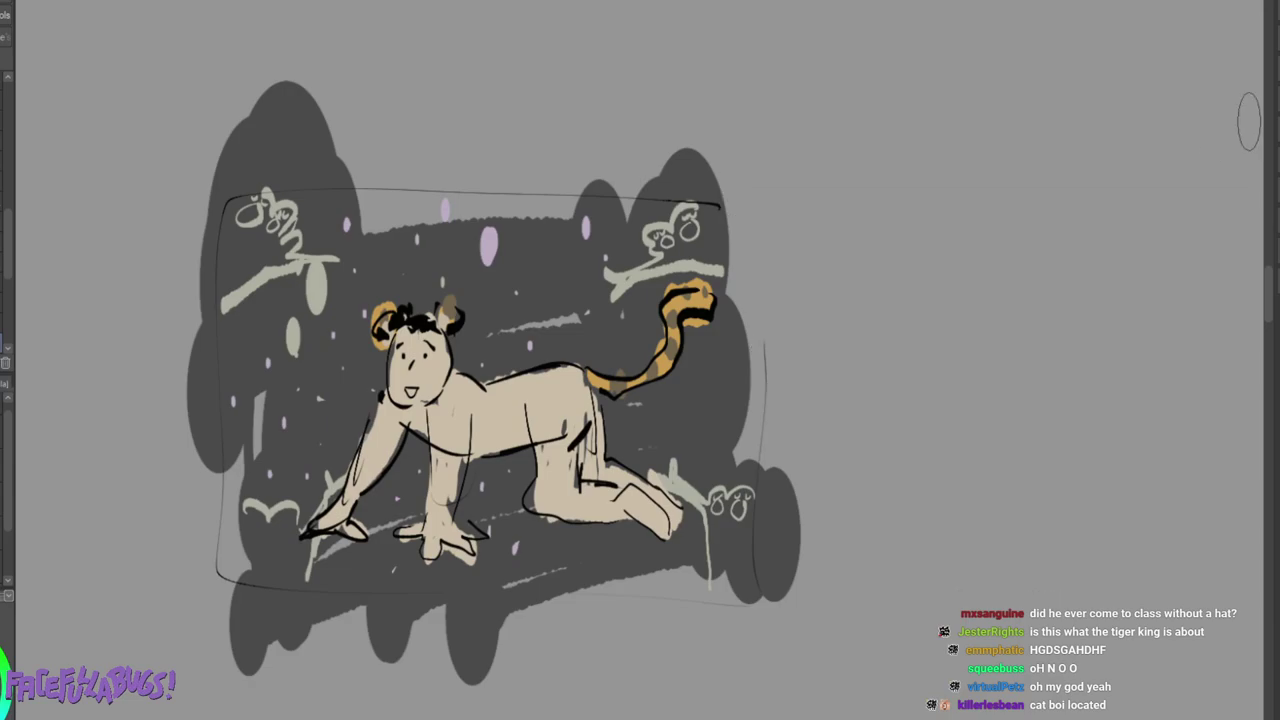
# Lasso and delete the pasted image of a hand holding a photo beside the running character, then clear the selection.
pyautogui.moveTo(1269, 293); pyautogui.dragTo(1269, 363)
pyautogui.moveTo(900, 160); pyautogui.dragTo(290, 560)
pyautogui.moveTo(450, 230); pyautogui.dragTo(870, 479)
pyautogui.moveTo(760, 200); pyautogui.dragTo(490, 490)
pyautogui.moveTo(260, 480); pyautogui.dragTo(1017, 251)
pyautogui.moveTo(400, 560)
pyautogui.mouseDown()
pyautogui.moveTo(554, 408)
pyautogui.moveTo(603, 608)
pyautogui.moveTo(1146, 245)
pyautogui.moveTo(712, 46)
pyautogui.mouseUp()
pyautogui.moveTo(700, 200)
pyautogui.mouseDown()
pyautogui.moveTo(851, 544)
pyautogui.moveTo(395, 100)
pyautogui.mouseUp()
pyautogui.moveTo(1130, 480)
pyautogui.mouseDown()
pyautogui.moveTo(150, 129)
pyautogui.moveTo(97, 283)
pyautogui.mouseUp()
pyautogui.moveTo(700, 450); pyautogui.dragTo(498, 298)
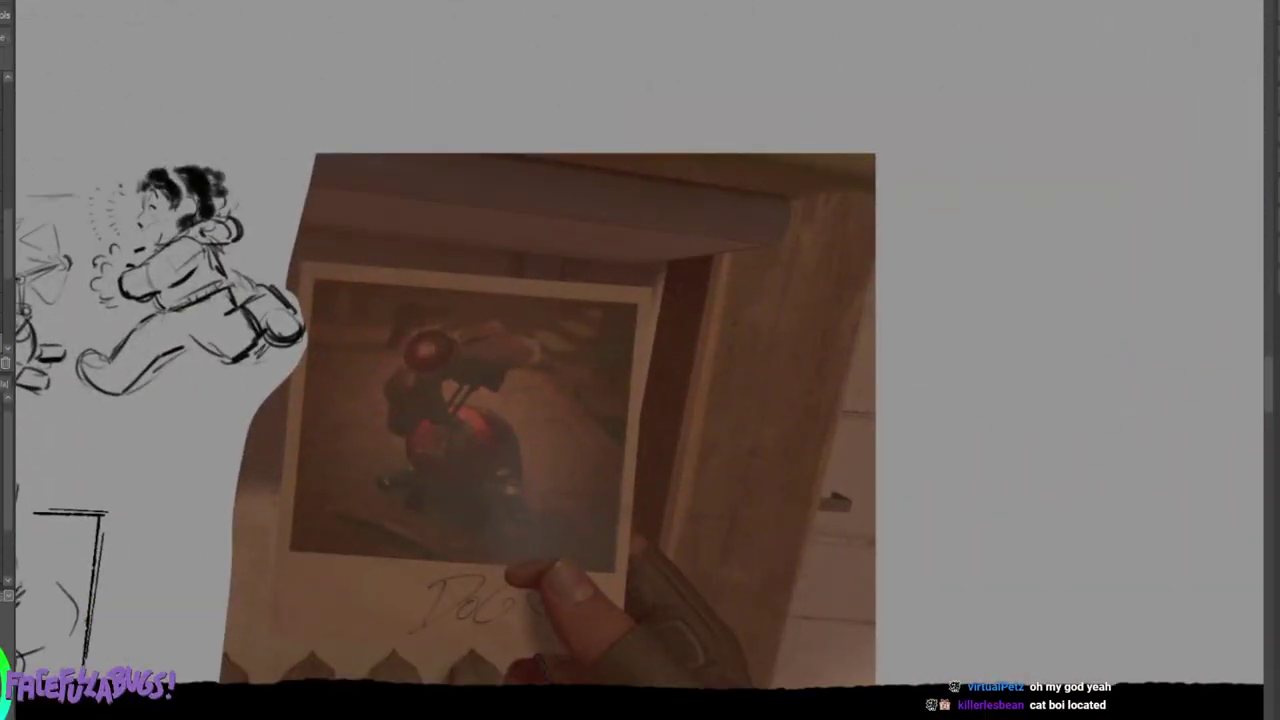
pyautogui.press('Delete')
pyautogui.hotkey('ctrl', 'z')
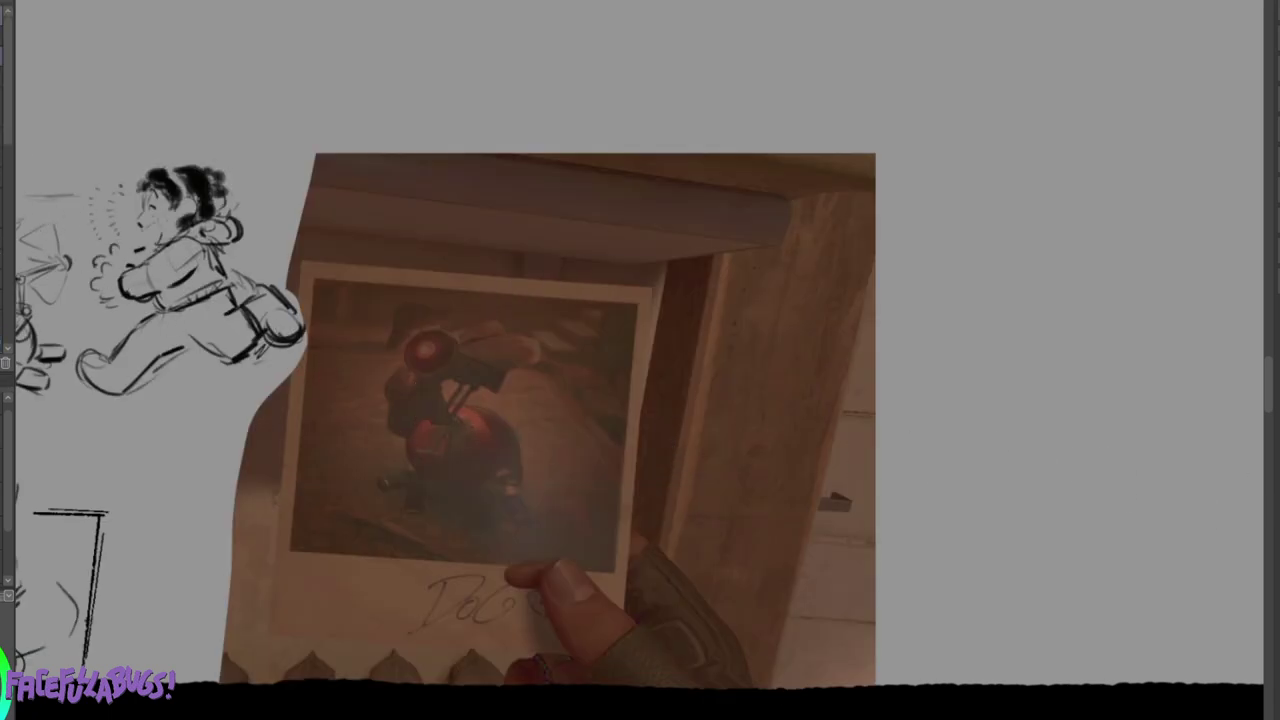
pyautogui.moveTo(313, 135)
pyautogui.mouseDown()
pyautogui.moveTo(284, 278)
pyautogui.moveTo(301, 314)
pyautogui.moveTo(246, 399)
pyautogui.moveTo(167, 688)
pyautogui.moveTo(254, 663)
pyautogui.moveTo(174, 641)
pyautogui.moveTo(1013, 546)
pyautogui.moveTo(1034, 2)
pyautogui.moveTo(868, 76)
pyautogui.moveTo(318, 122)
pyautogui.mouseUp()
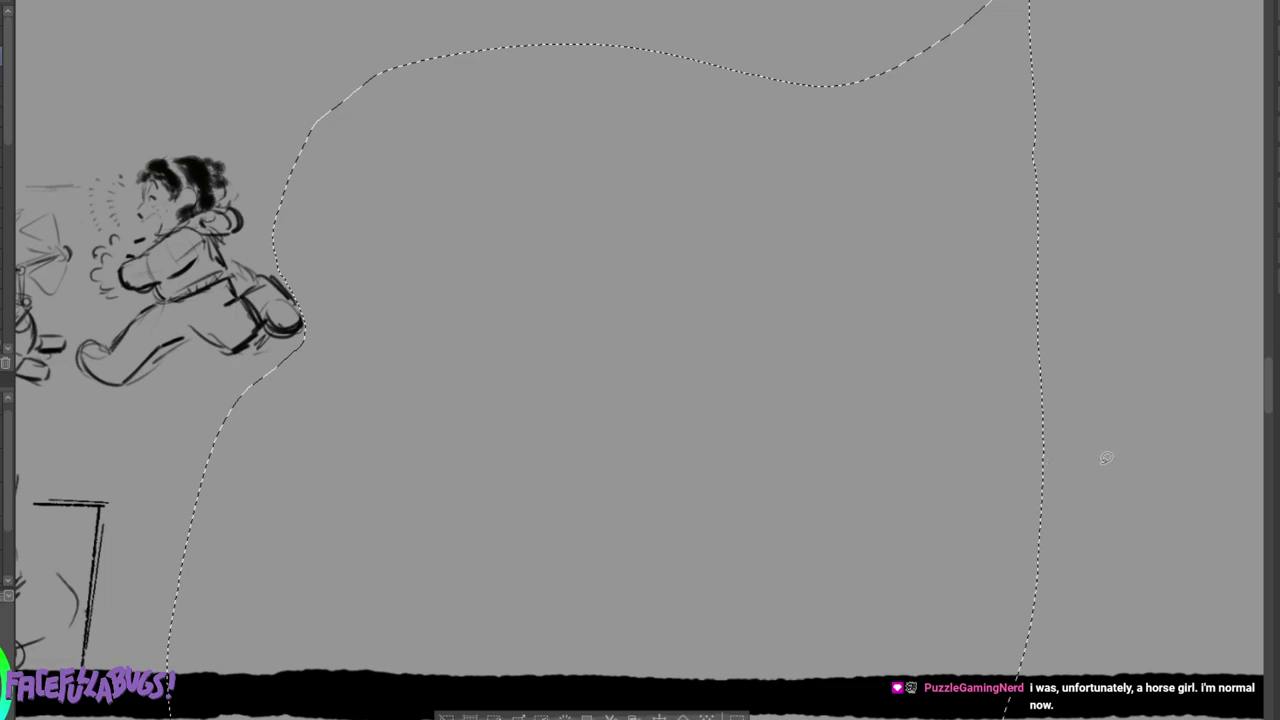
pyautogui.hotkey('ctrl', 'd')
# Draw a low shelf with upright books behind the seated man's resting arm and extend the counter lines beside him.
pyautogui.moveTo(700, 330)
pyautogui.mouseDown()
pyautogui.moveTo(1004, 432)
pyautogui.moveTo(1156, 432)
pyautogui.mouseUp()
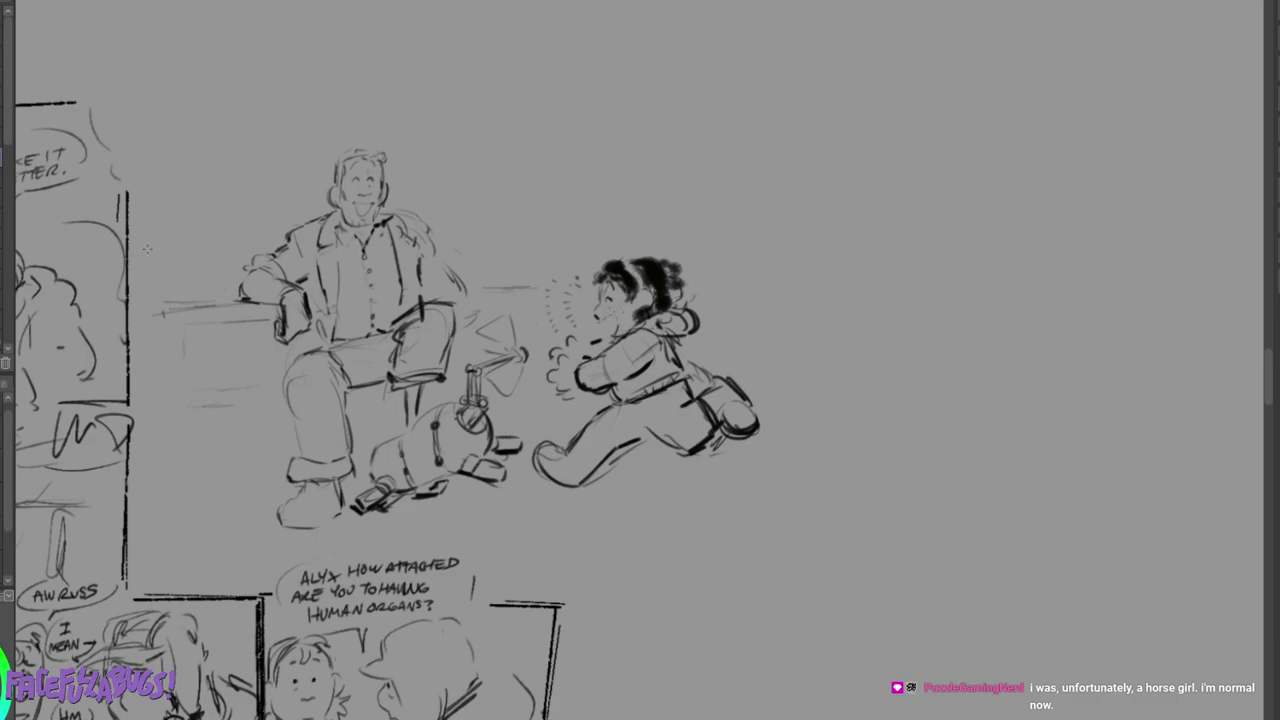
pyautogui.moveTo(262, 240); pyautogui.dragTo(147, 248)
pyautogui.hotkey('ctrl', 'z')
pyautogui.moveTo(256, 240)
pyautogui.mouseDown()
pyautogui.moveTo(168, 251)
pyautogui.moveTo(168, 290)
pyautogui.moveTo(238, 299)
pyautogui.mouseUp()
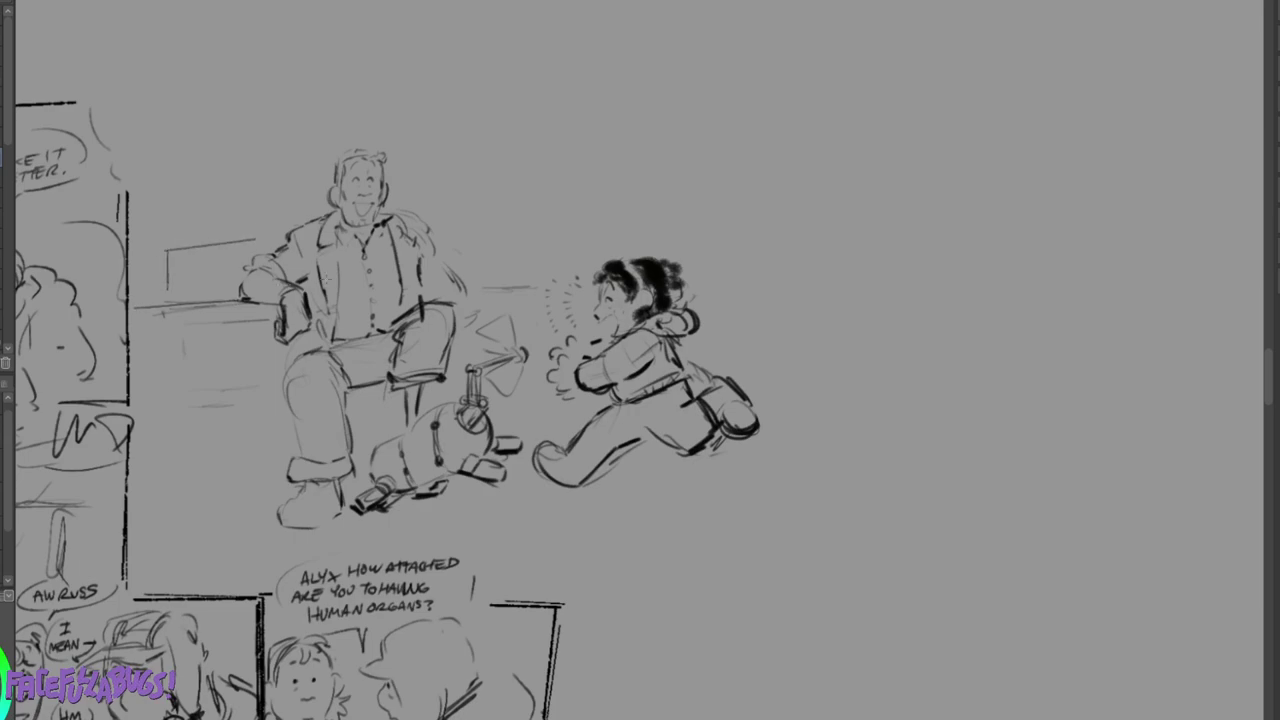
pyautogui.moveTo(552, 283); pyautogui.dragTo(463, 286)
pyautogui.moveTo(156, 238); pyautogui.dragTo(282, 225)
pyautogui.moveTo(155, 246); pyautogui.dragTo(286, 238)
pyautogui.moveTo(160, 287); pyautogui.dragTo(241, 285)
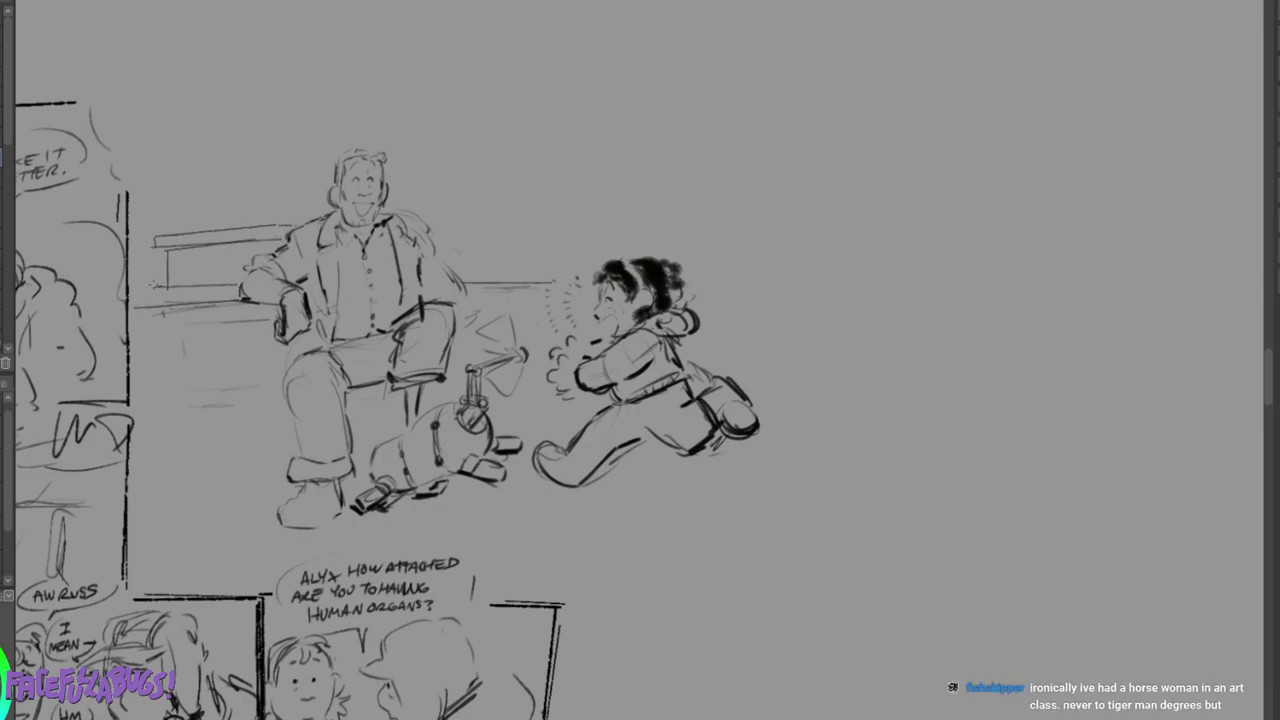
pyautogui.moveTo(158, 248)
pyautogui.mouseDown()
pyautogui.moveTo(164, 284)
pyautogui.moveTo(249, 266)
pyautogui.moveTo(196, 285)
pyautogui.mouseUp()
pyautogui.moveTo(209, 242); pyautogui.dragTo(198, 287)
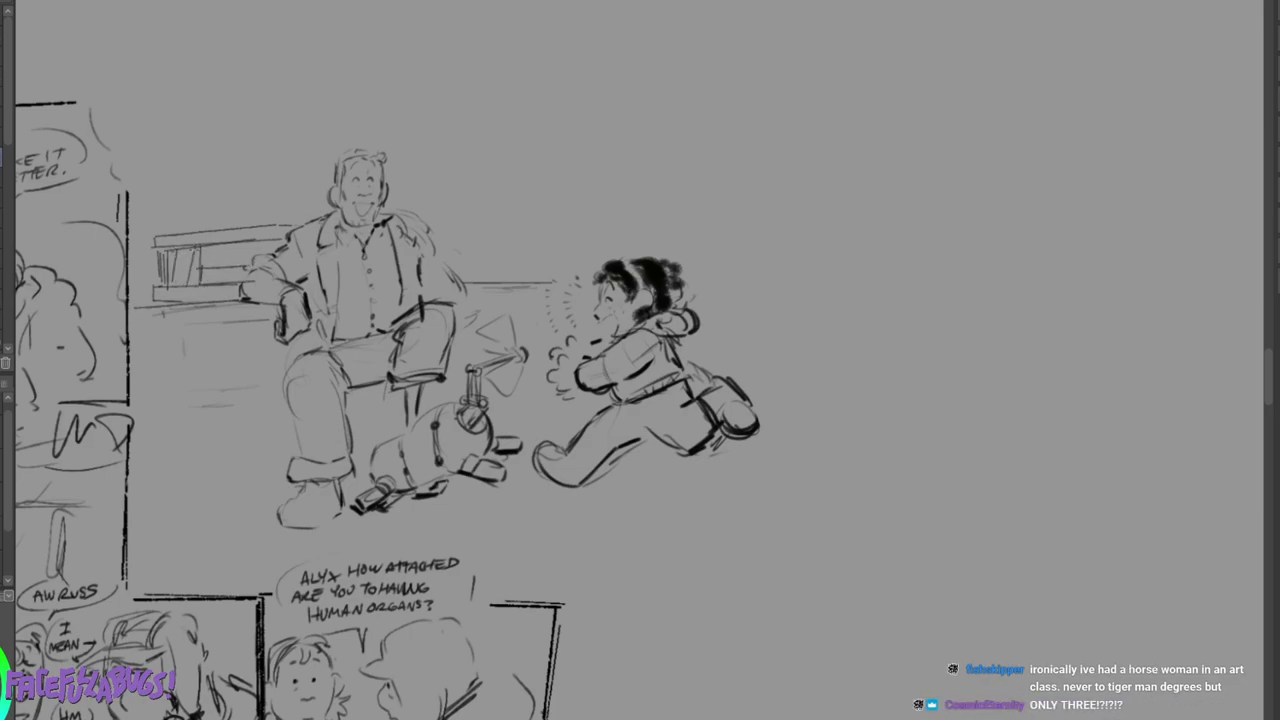
# Draw a boxy rectangular frame with a double border and side depth on the shelf behind the seated man.
pyautogui.moveTo(194, 100)
pyautogui.mouseDown()
pyautogui.moveTo(192, 225)
pyautogui.moveTo(306, 216)
pyautogui.moveTo(322, 212)
pyautogui.moveTo(342, 78)
pyautogui.moveTo(359, 81)
pyautogui.moveTo(357, 126)
pyautogui.moveTo(188, 225)
pyautogui.moveTo(308, 220)
pyautogui.mouseUp()
pyautogui.moveTo(190, 79); pyautogui.dragTo(366, 70)
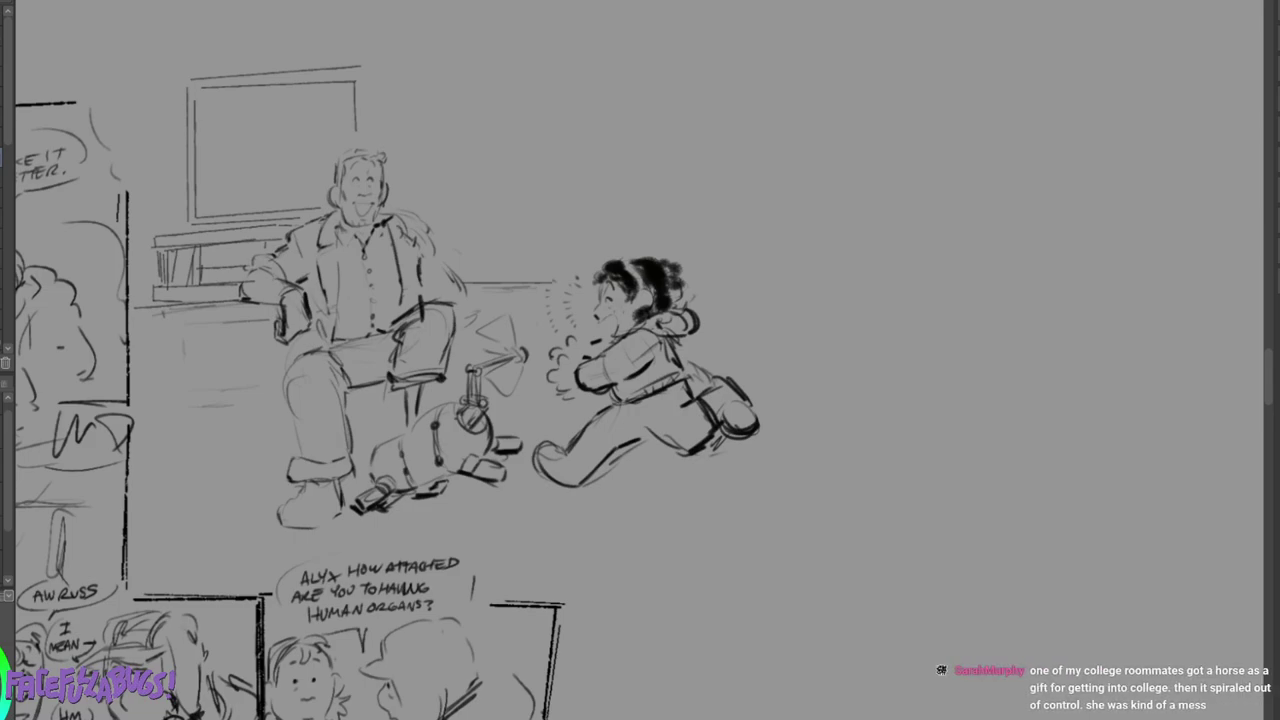
pyautogui.moveTo(189, 88)
pyautogui.mouseDown()
pyautogui.moveTo(175, 102)
pyautogui.moveTo(172, 222)
pyautogui.mouseUp()
pyautogui.moveTo(195, 98); pyautogui.dragTo(350, 87)
pyautogui.moveTo(194, 80)
pyautogui.mouseDown()
pyautogui.moveTo(368, 71)
pyautogui.moveTo(366, 134)
pyautogui.mouseUp()
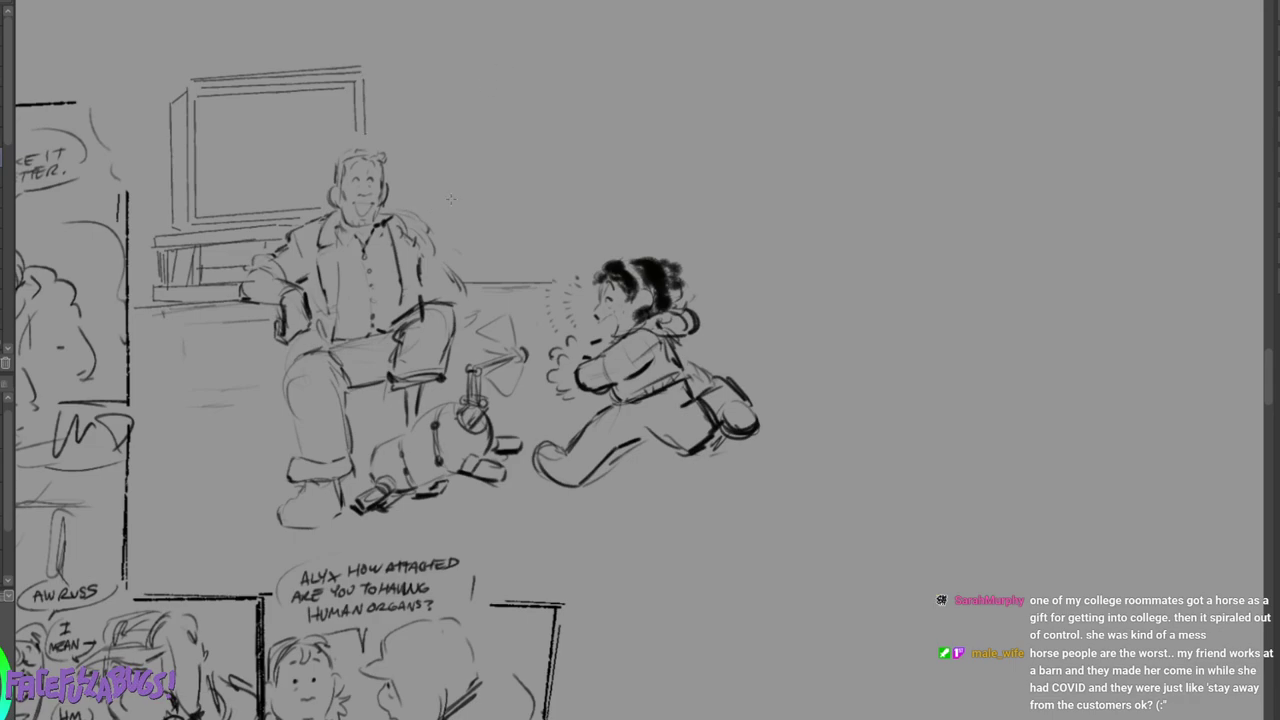
# Continue the shelf on the man's other side with a divider, and erase the lines overlapping his resting arm.
pyautogui.moveTo(419, 206); pyautogui.dragTo(549, 207)
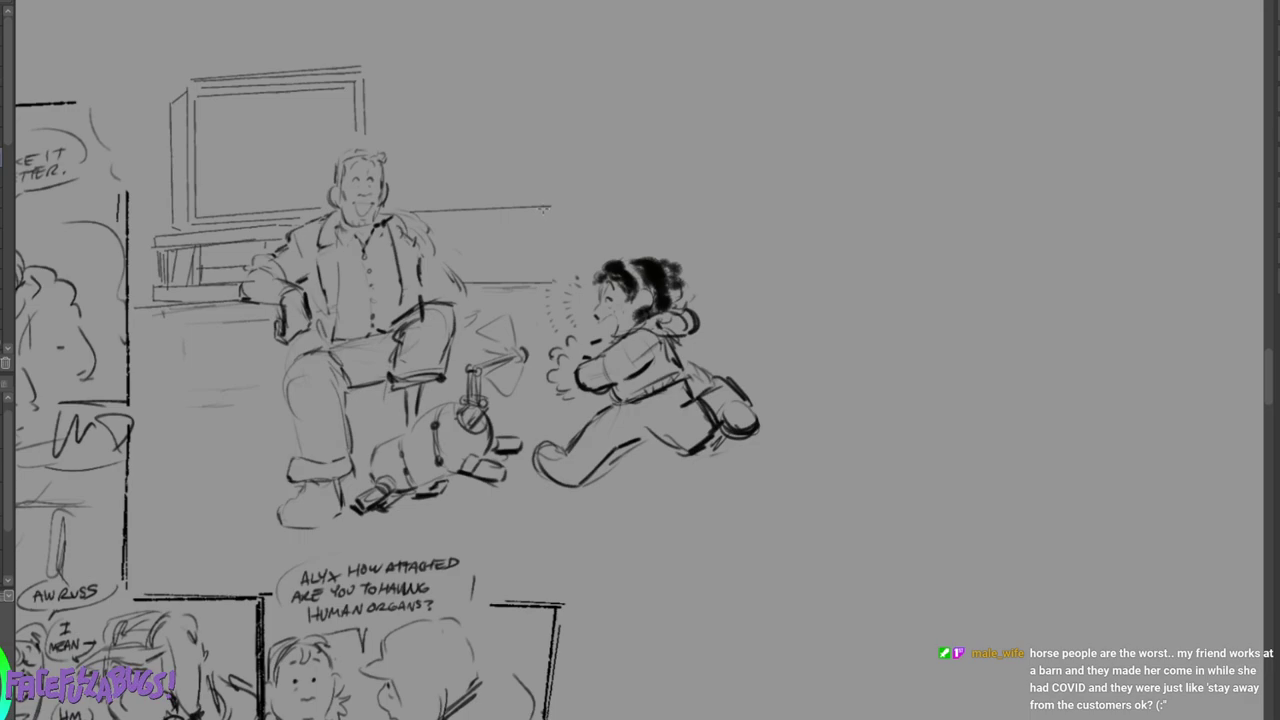
pyautogui.moveTo(433, 221)
pyautogui.mouseDown()
pyautogui.moveTo(538, 214)
pyautogui.moveTo(537, 232)
pyautogui.moveTo(519, 231)
pyautogui.moveTo(518, 272)
pyautogui.moveTo(451, 268)
pyautogui.moveTo(547, 262)
pyautogui.mouseUp()
pyautogui.moveTo(478, 284); pyautogui.dragTo(508, 283)
pyautogui.moveTo(436, 222); pyautogui.dragTo(437, 259)
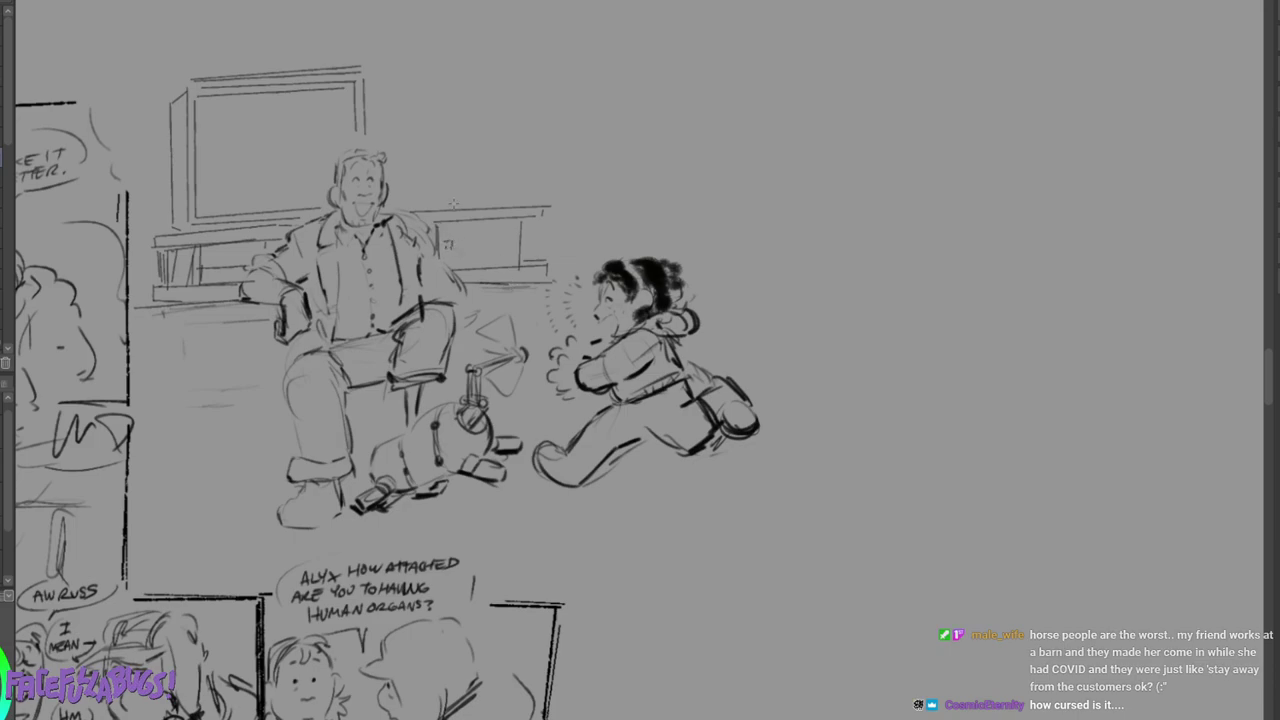
pyautogui.press('e')
pyautogui.moveTo(245, 281)
pyautogui.mouseDown()
pyautogui.moveTo(256, 286)
pyautogui.moveTo(236, 287)
pyautogui.moveTo(244, 259)
pyautogui.mouseUp()
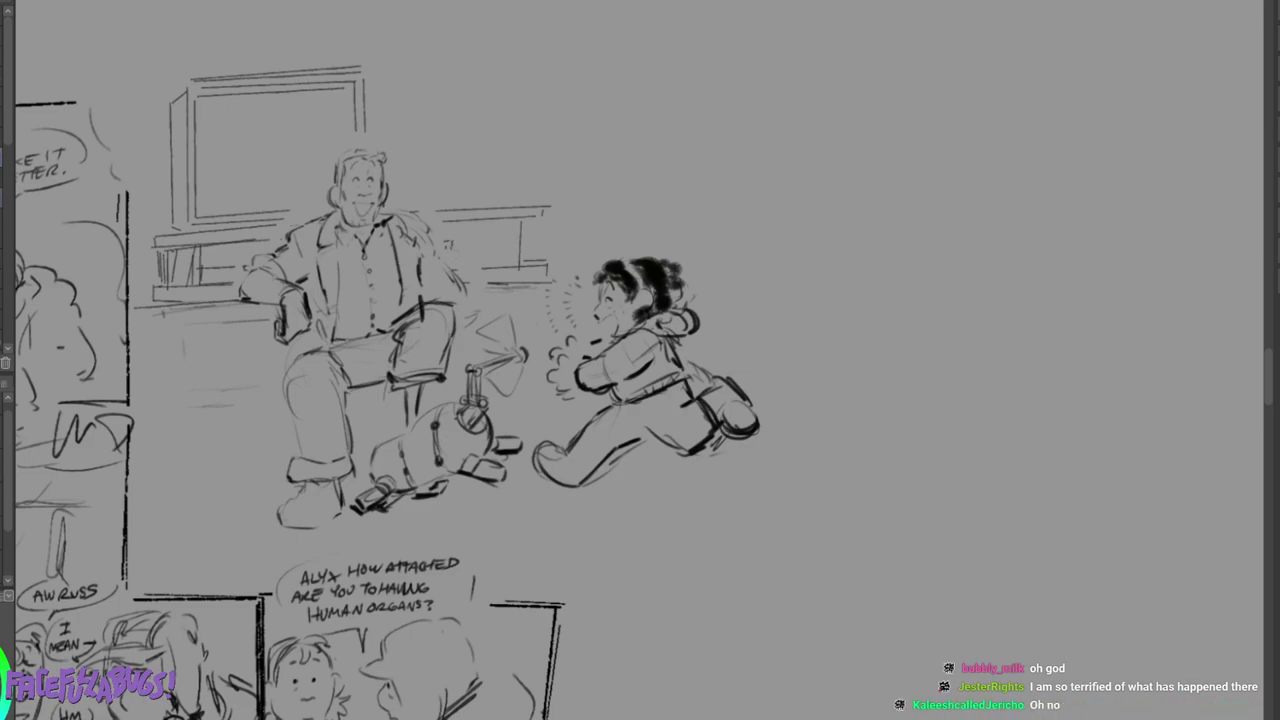
# Add upright books inside the shelf toward the running character and stack flat books beside the seated man's head.
pyautogui.moveTo(458, 268)
pyautogui.mouseDown()
pyautogui.moveTo(517, 270)
pyautogui.moveTo(543, 286)
pyautogui.moveTo(524, 268)
pyautogui.mouseUp()
pyautogui.moveTo(460, 230); pyautogui.dragTo(456, 252)
pyautogui.moveTo(478, 230); pyautogui.dragTo(476, 250)
pyautogui.moveTo(390, 197)
pyautogui.mouseDown()
pyautogui.moveTo(452, 195)
pyautogui.moveTo(457, 183)
pyautogui.mouseUp()
pyautogui.moveTo(393, 194); pyautogui.dragTo(455, 198)
pyautogui.moveTo(458, 182); pyautogui.dragTo(457, 199)
pyautogui.moveTo(386, 166); pyautogui.dragTo(434, 165)
pyautogui.moveTo(436, 162)
pyautogui.mouseDown()
pyautogui.moveTo(436, 178)
pyautogui.moveTo(448, 148)
pyautogui.moveTo(454, 165)
pyautogui.mouseUp()
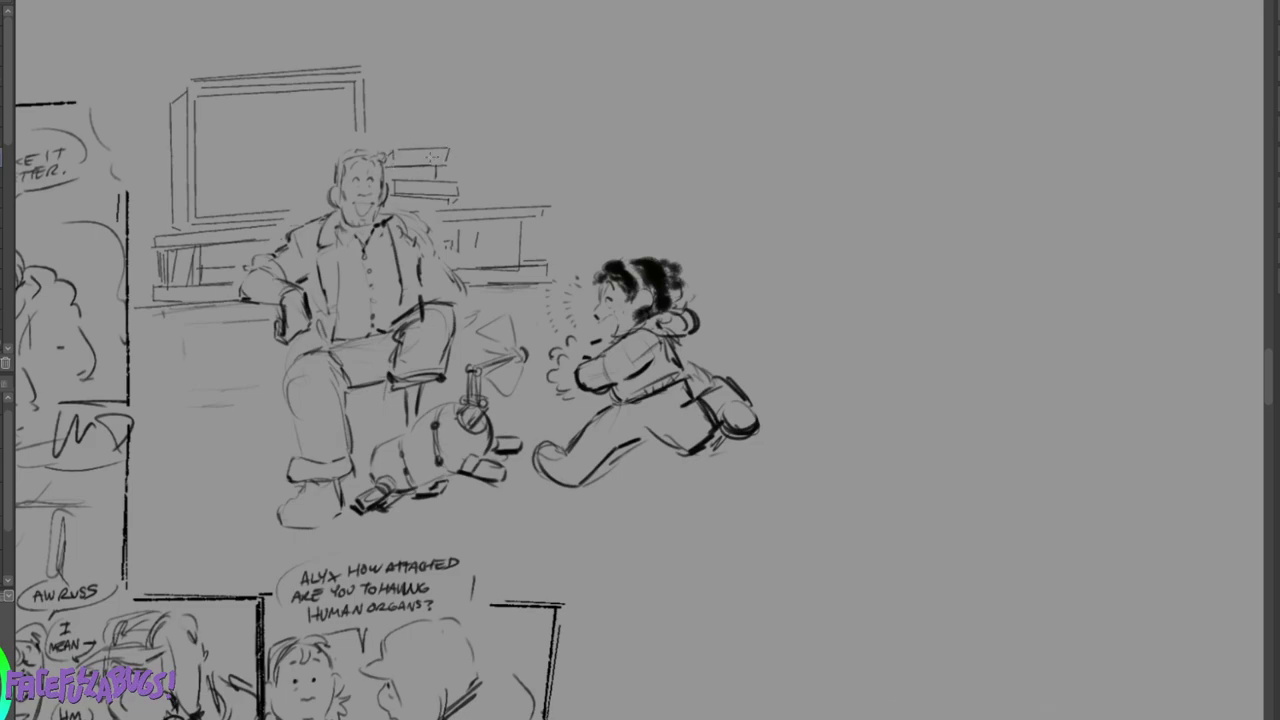
# Add more flat books to the stack beside the seated man's head and draw diagonal reflection lines inside the boxy frame.
pyautogui.moveTo(372, 136)
pyautogui.mouseDown()
pyautogui.moveTo(436, 134)
pyautogui.moveTo(437, 146)
pyautogui.mouseUp()
pyautogui.moveTo(374, 148)
pyautogui.mouseDown()
pyautogui.moveTo(416, 147)
pyautogui.moveTo(394, 132)
pyautogui.moveTo(460, 121)
pyautogui.moveTo(433, 143)
pyautogui.moveTo(372, 128)
pyautogui.moveTo(449, 105)
pyautogui.moveTo(434, 117)
pyautogui.mouseUp()
pyautogui.moveTo(370, 123)
pyautogui.mouseDown()
pyautogui.moveTo(379, 131)
pyautogui.moveTo(378, 119)
pyautogui.moveTo(438, 90)
pyautogui.moveTo(380, 104)
pyautogui.moveTo(212, 205)
pyautogui.mouseUp()
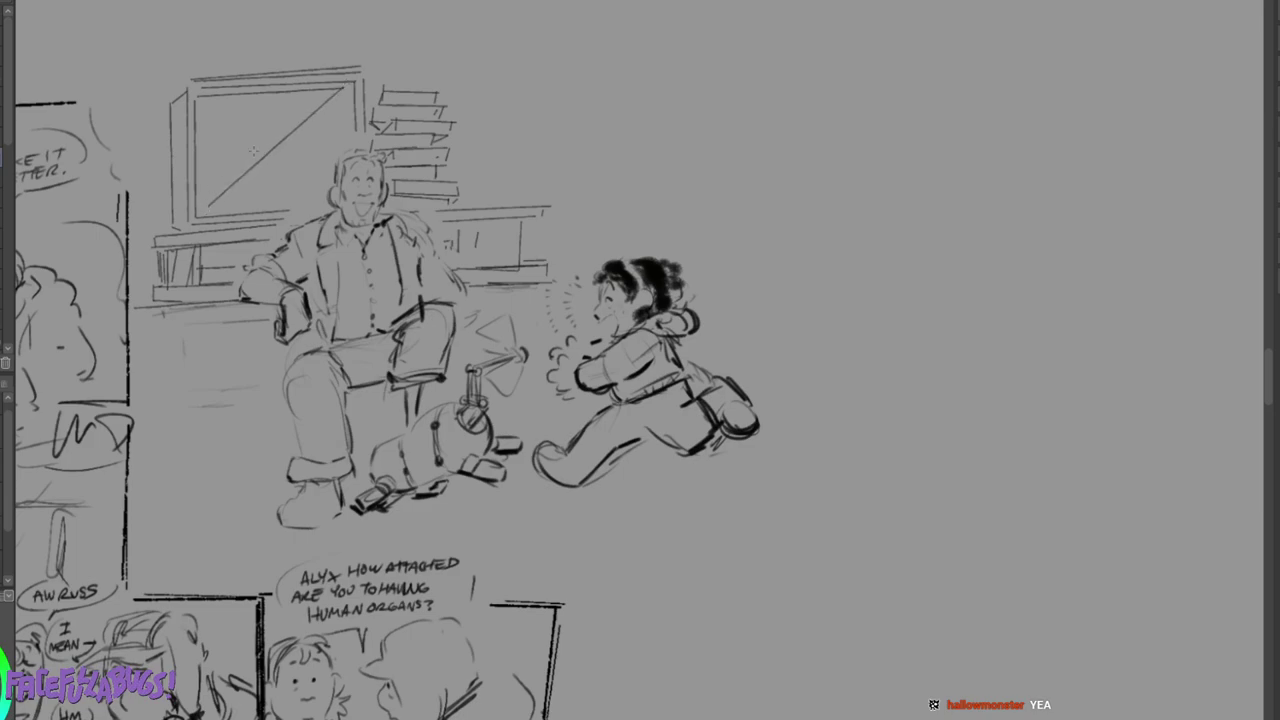
pyautogui.moveTo(321, 90); pyautogui.dragTo(224, 162)
pyautogui.moveTo(246, 109); pyautogui.dragTo(196, 143)
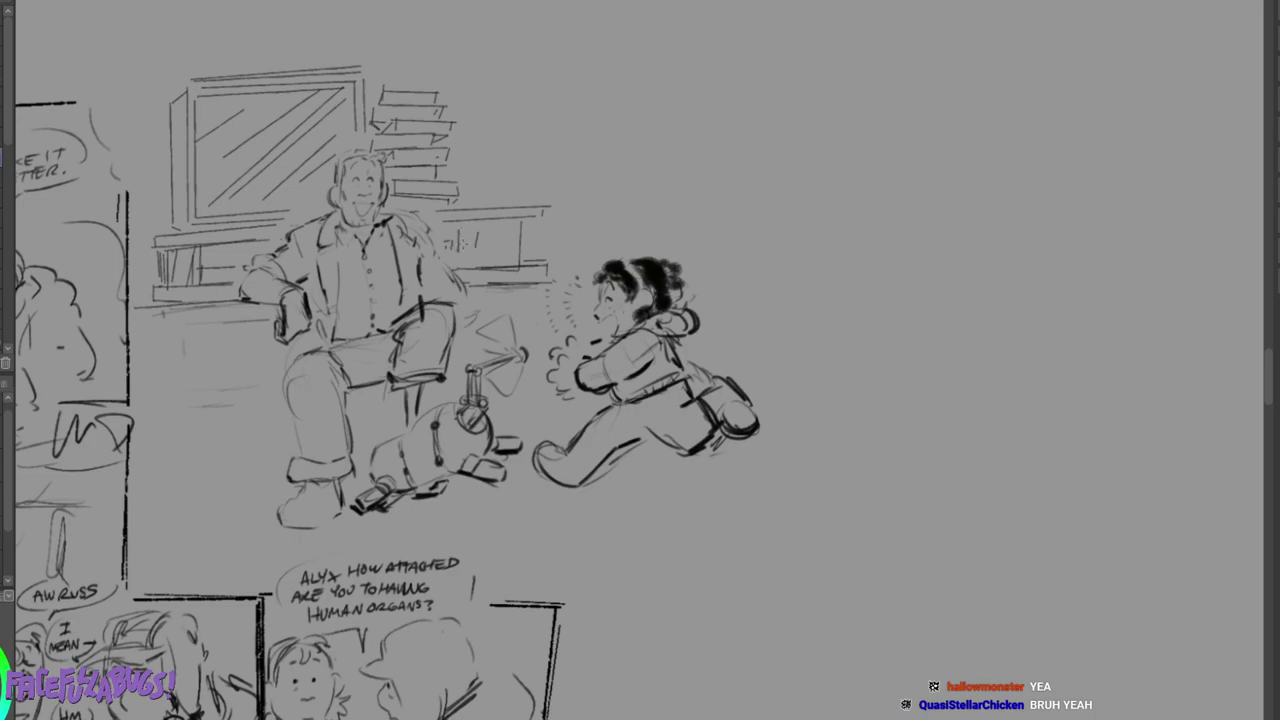
# Draw the desk under the shelf with a tabletop edge, front panel, two-sided leg and a rear line beside the man's shin.
pyautogui.moveTo(146, 324); pyautogui.dragTo(264, 318)
pyautogui.moveTo(473, 298); pyautogui.dragTo(550, 291)
pyautogui.moveTo(157, 328); pyautogui.dragTo(165, 381)
pyautogui.moveTo(165, 381); pyautogui.dragTo(279, 374)
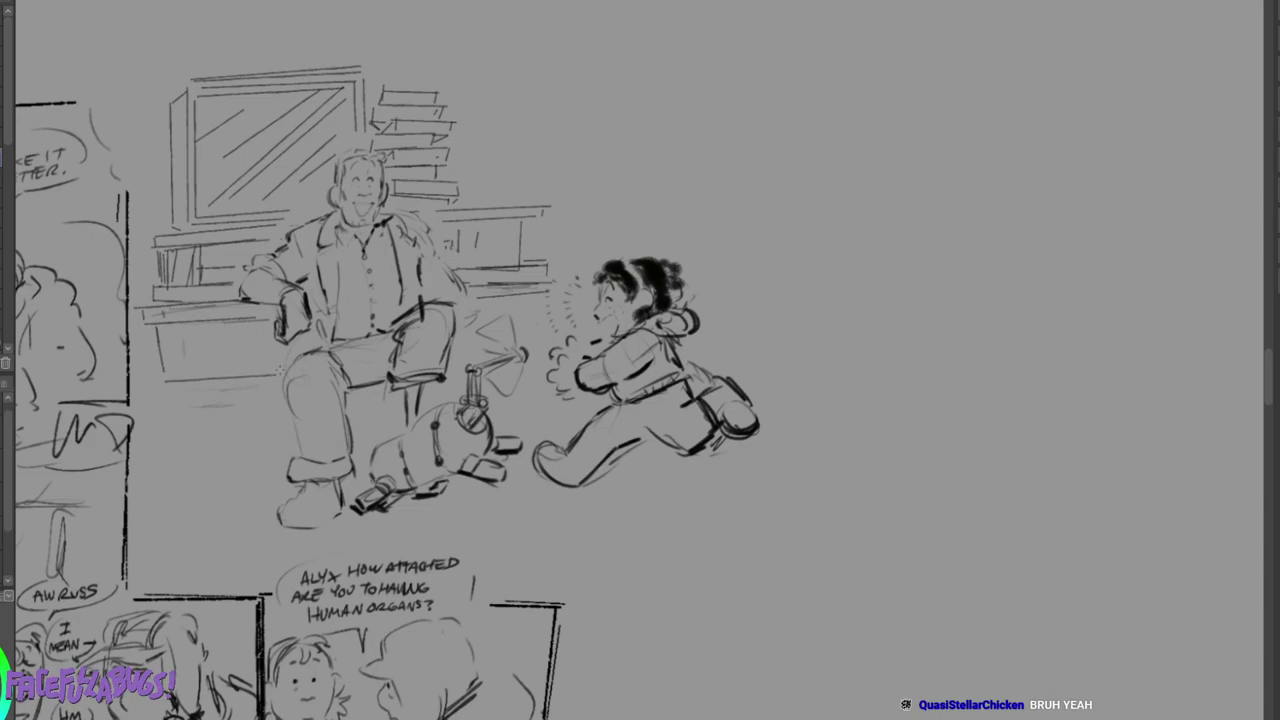
pyautogui.moveTo(166, 384); pyautogui.dragTo(163, 518)
pyautogui.moveTo(183, 384); pyautogui.dragTo(186, 529)
pyautogui.moveTo(193, 383); pyautogui.dragTo(184, 497)
pyautogui.moveTo(204, 445); pyautogui.dragTo(298, 441)
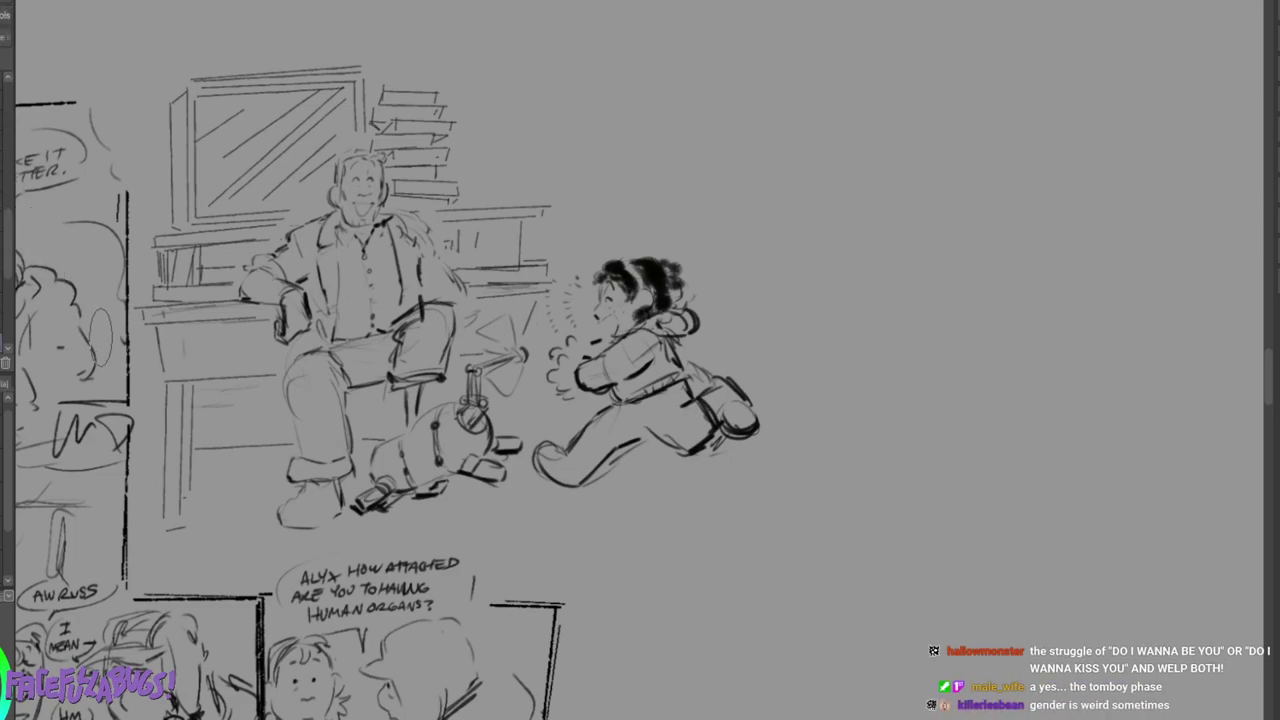
# Draw jagged floor tufts around the desk leg and near the running character, and darken the post under the man's raised leg.
pyautogui.moveTo(220, 348); pyautogui.dragTo(212, 346)
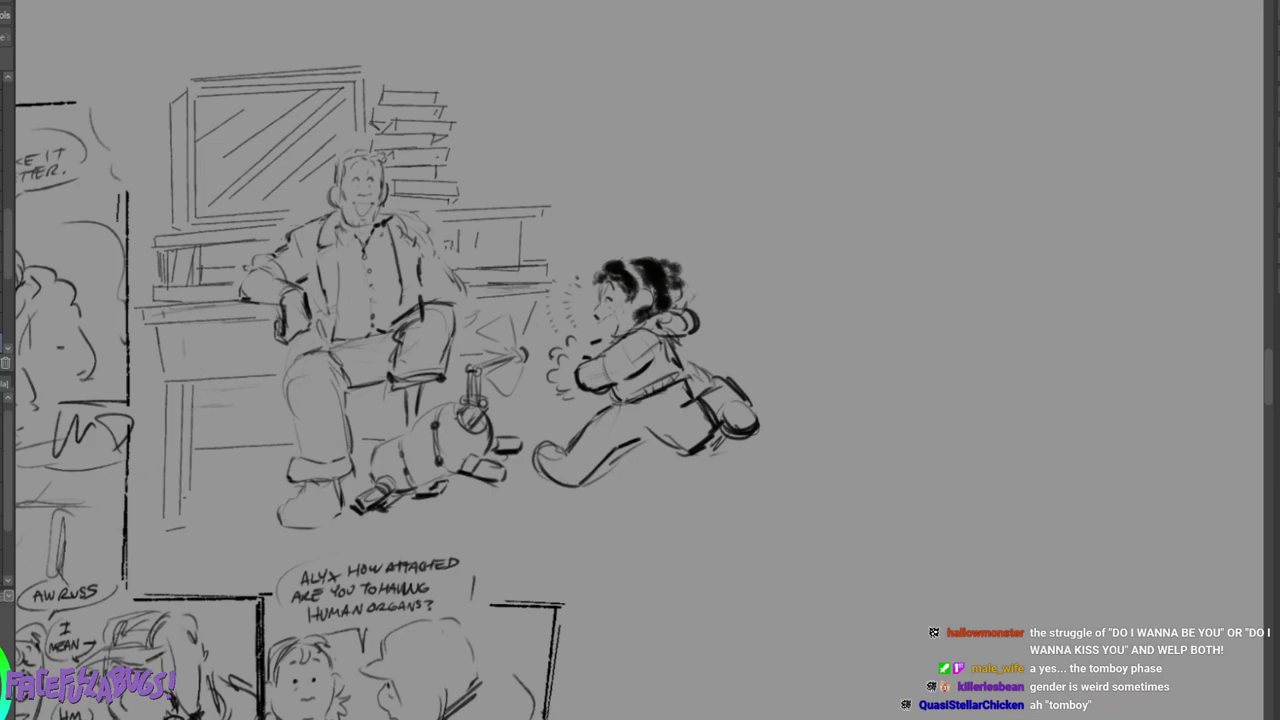
pyautogui.moveTo(277, 460); pyautogui.dragTo(134, 476)
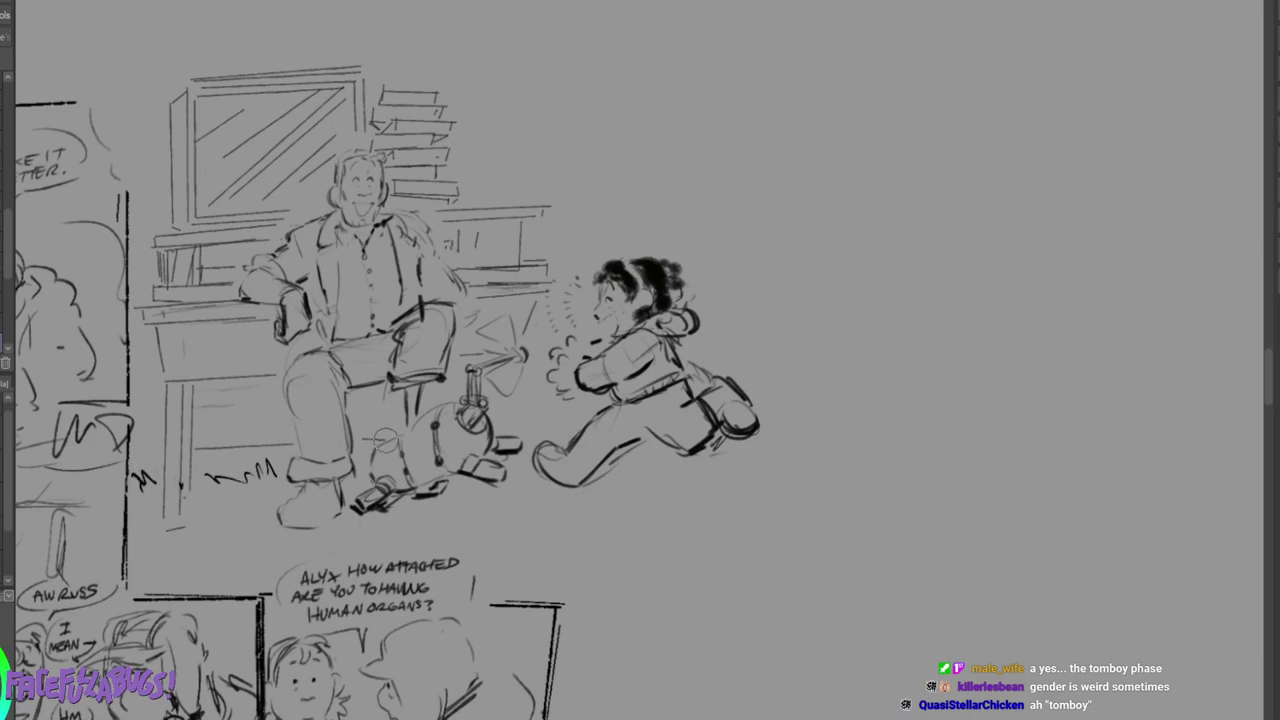
pyautogui.moveTo(184, 499); pyautogui.dragTo(193, 498)
pyautogui.moveTo(131, 467); pyautogui.dragTo(140, 505)
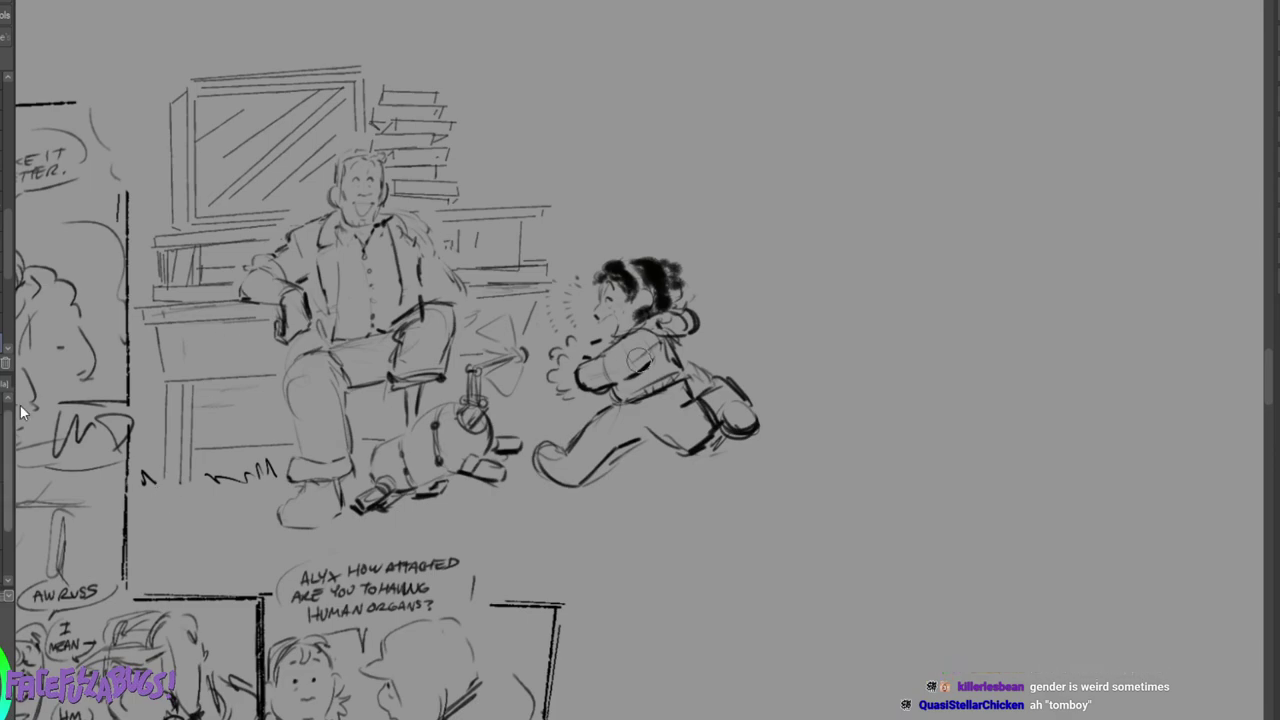
pyautogui.moveTo(530, 434)
pyautogui.mouseDown()
pyautogui.moveTo(550, 430)
pyautogui.moveTo(518, 426)
pyautogui.mouseUp()
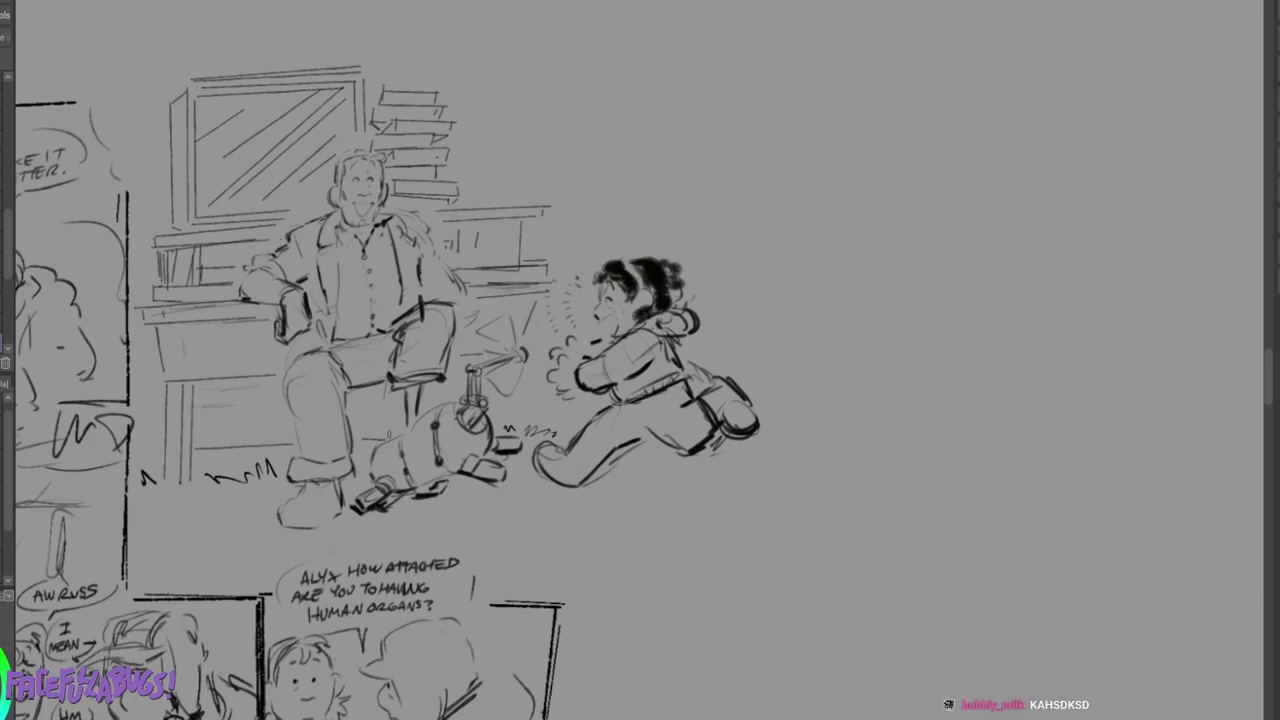
pyautogui.moveTo(421, 380)
pyautogui.mouseDown()
pyautogui.moveTo(438, 392)
pyautogui.moveTo(405, 433)
pyautogui.moveTo(410, 424)
pyautogui.mouseUp()
pyautogui.moveTo(412, 392); pyautogui.dragTo(411, 428)
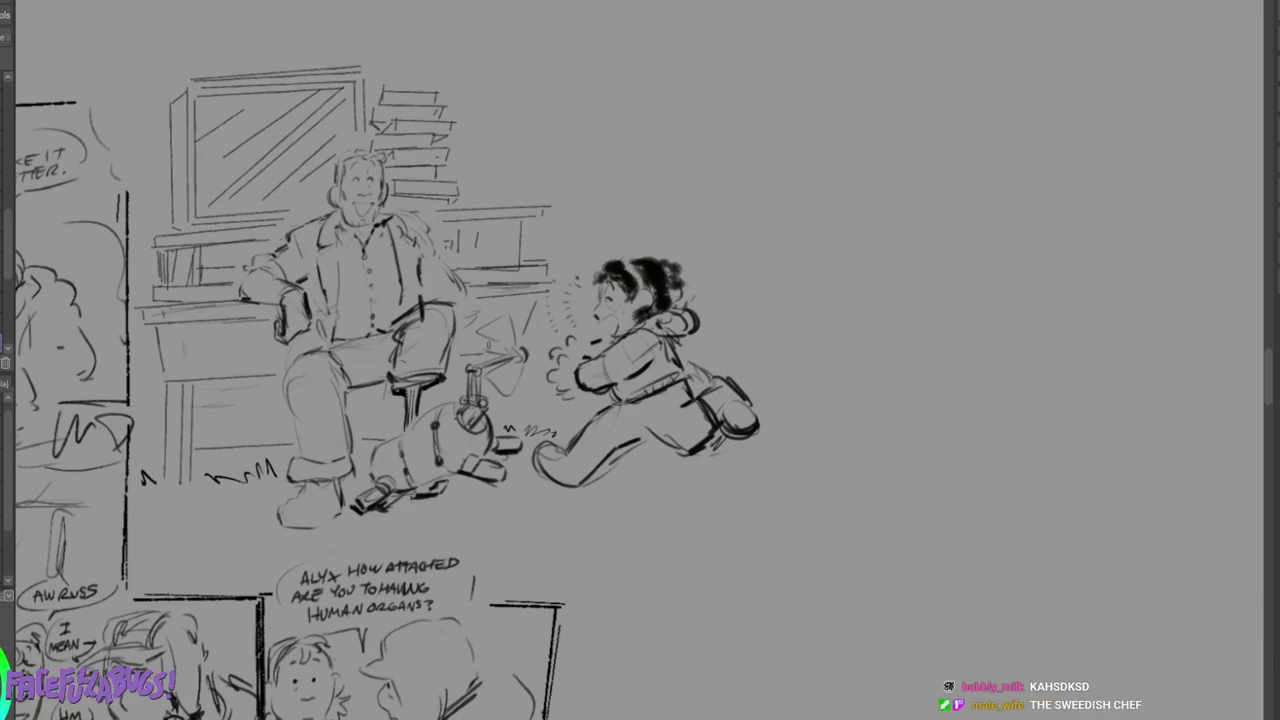
# Doodle a scowling big-chinned chef with a tall hat, sloping shoulders and a raised cleaver in the empty canvas area.
pyautogui.moveTo(918, 320)
pyautogui.mouseDown()
pyautogui.moveTo(950, 275)
pyautogui.moveTo(964, 340)
pyautogui.moveTo(905, 331)
pyautogui.moveTo(963, 363)
pyautogui.moveTo(909, 291)
pyautogui.moveTo(953, 303)
pyautogui.moveTo(932, 217)
pyautogui.moveTo(931, 241)
pyautogui.moveTo(988, 278)
pyautogui.mouseUp()
pyautogui.moveTo(960, 254)
pyautogui.mouseDown()
pyautogui.moveTo(959, 279)
pyautogui.moveTo(971, 279)
pyautogui.mouseUp()
pyautogui.moveTo(979, 255)
pyautogui.mouseDown()
pyautogui.moveTo(978, 278)
pyautogui.moveTo(985, 264)
pyautogui.mouseUp()
pyautogui.moveTo(944, 264)
pyautogui.mouseDown()
pyautogui.moveTo(942, 282)
pyautogui.moveTo(984, 276)
pyautogui.moveTo(976, 332)
pyautogui.moveTo(986, 312)
pyautogui.moveTo(1082, 330)
pyautogui.mouseUp()
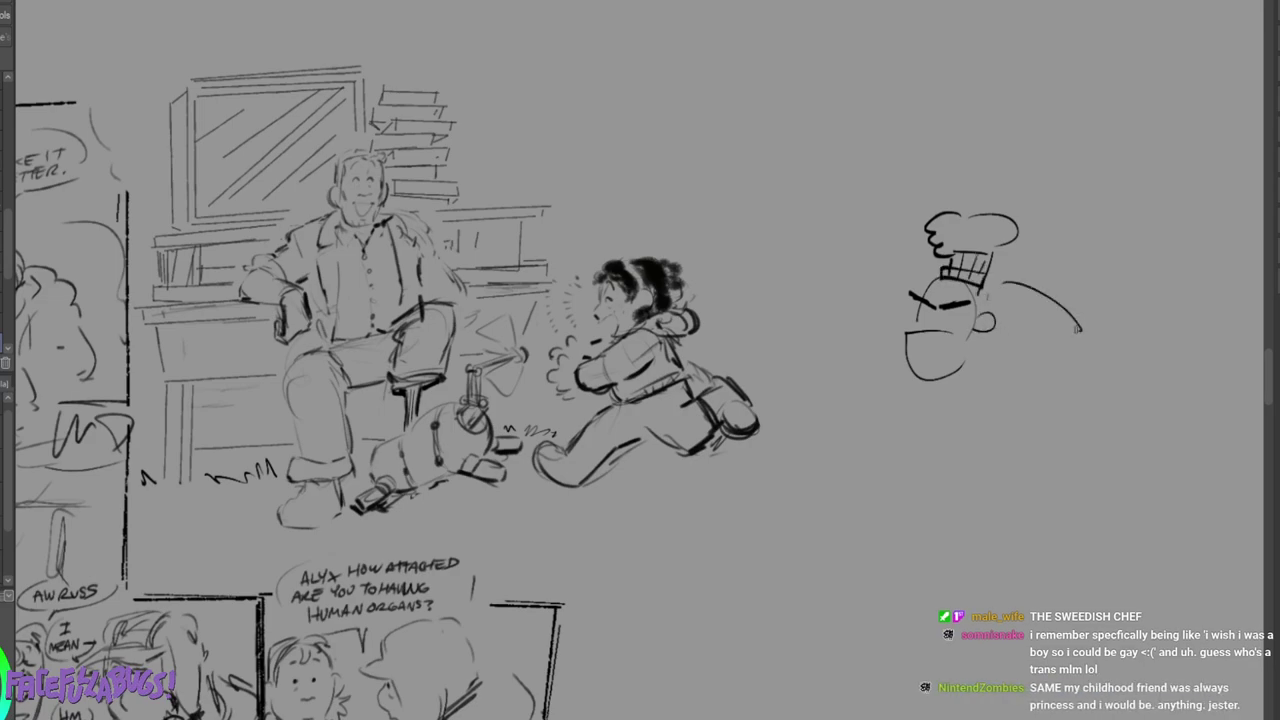
pyautogui.moveTo(910, 292); pyautogui.dragTo(860, 362)
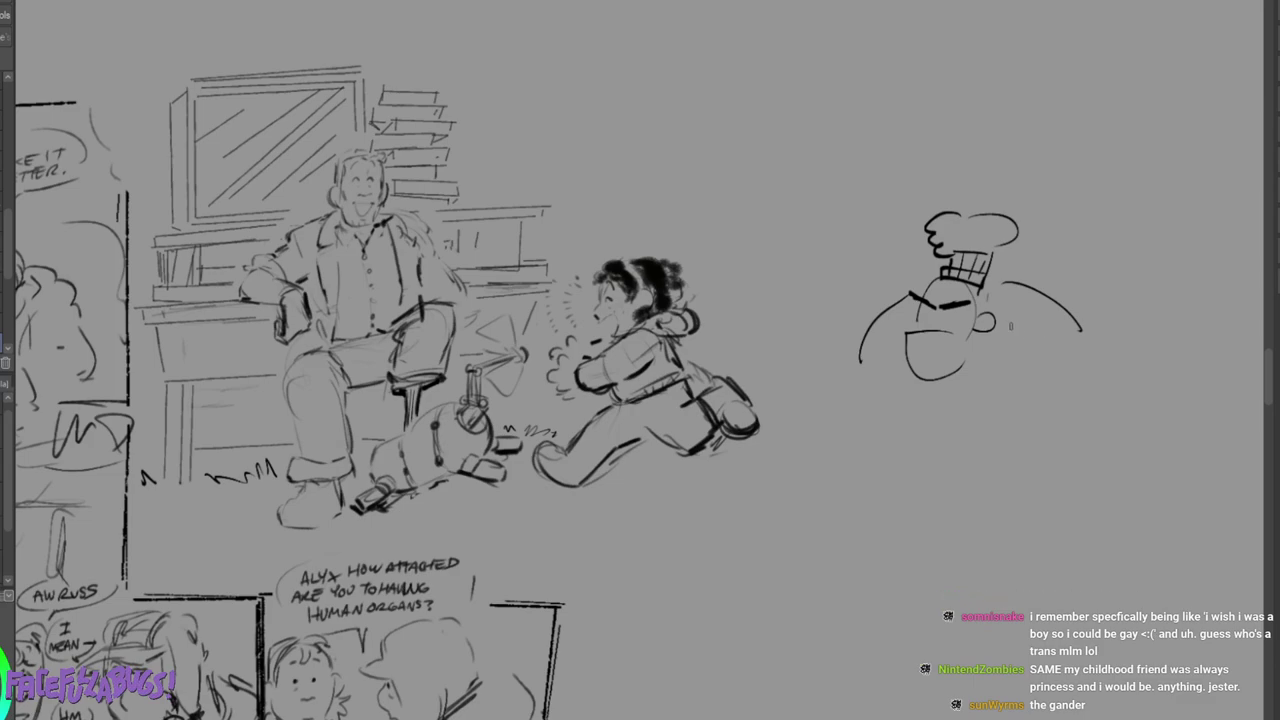
pyautogui.moveTo(936, 309)
pyautogui.mouseDown()
pyautogui.moveTo(931, 329)
pyautogui.moveTo(958, 314)
pyautogui.moveTo(922, 313)
pyautogui.moveTo(953, 335)
pyautogui.mouseUp()
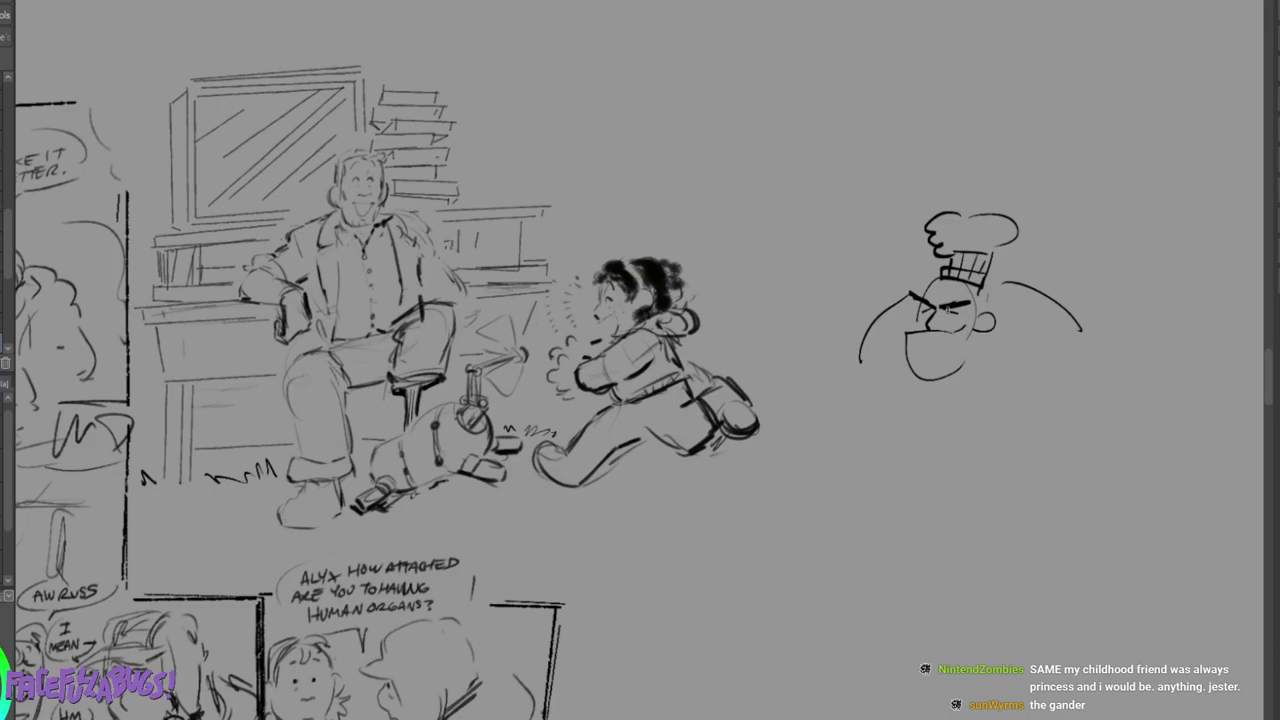
pyautogui.moveTo(852, 279); pyautogui.dragTo(870, 272)
pyautogui.moveTo(858, 342)
pyautogui.mouseDown()
pyautogui.moveTo(845, 190)
pyautogui.moveTo(818, 229)
pyautogui.moveTo(850, 224)
pyautogui.mouseUp()
pyautogui.moveTo(880, 310); pyautogui.dragTo(858, 348)
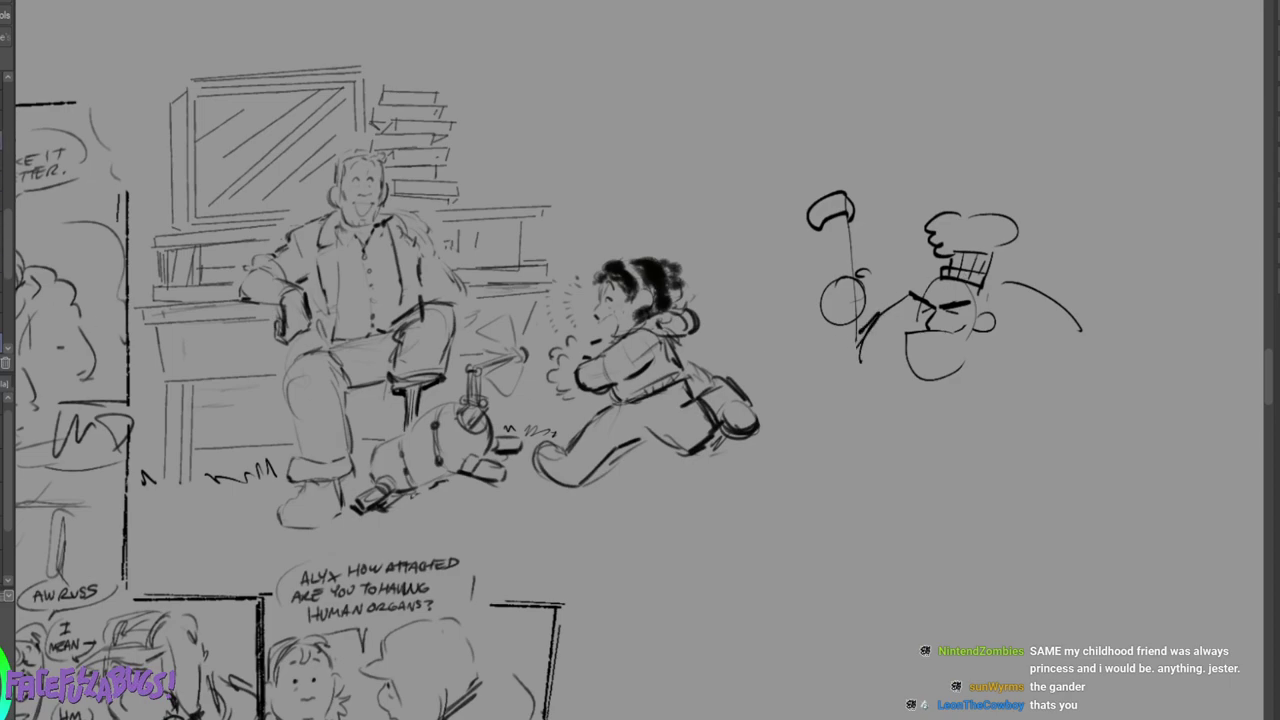
# Lasso the chef doodle, clear it from the canvas and deselect.
pyautogui.moveTo(1080, 178)
pyautogui.mouseDown()
pyautogui.moveTo(822, 358)
pyautogui.moveTo(1150, 460)
pyautogui.mouseUp()
pyautogui.click(955, 555)
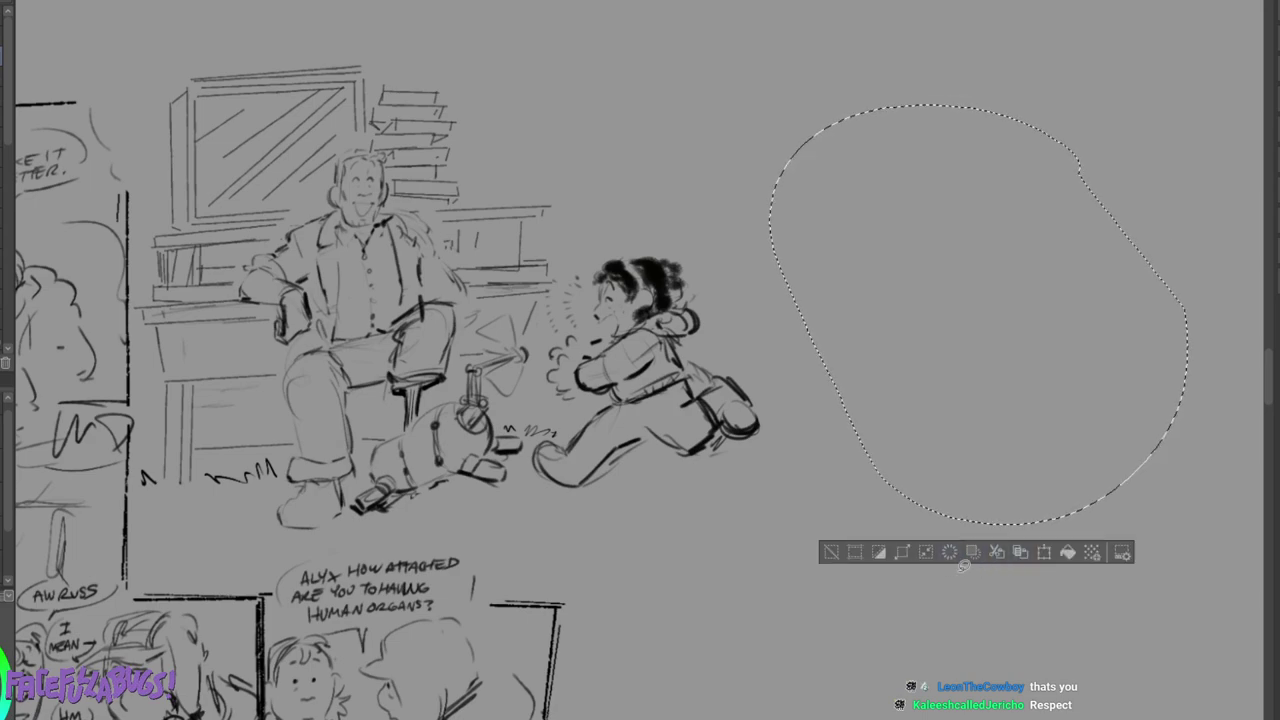
pyautogui.hotkey('ctrl', 'd')
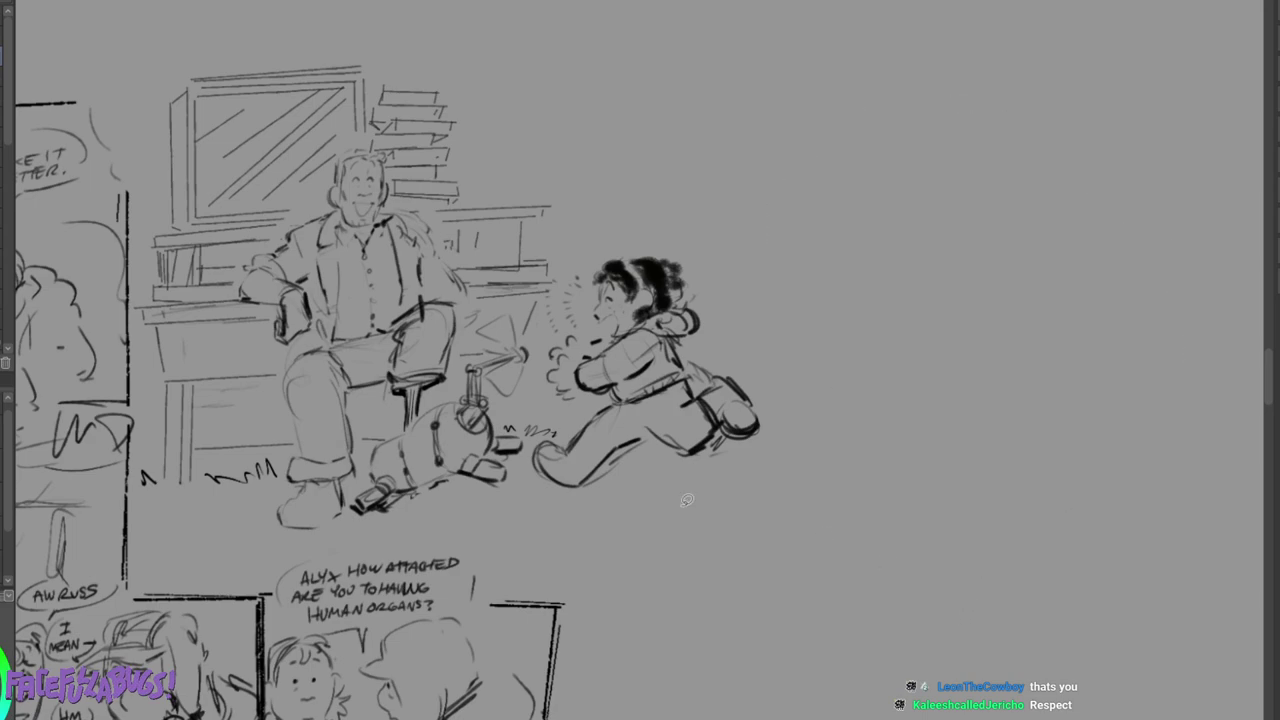
# Sketch partial panel border lines around the seated man and running character, and add a thin leg behind the small robot.
pyautogui.moveTo(590, 440)
pyautogui.mouseDown()
pyautogui.moveTo(782, 185)
pyautogui.moveTo(1190, 286)
pyautogui.moveTo(1198, 236)
pyautogui.moveTo(1138, 334)
pyautogui.moveTo(998, 345)
pyautogui.moveTo(948, 396)
pyautogui.moveTo(743, 439)
pyautogui.moveTo(645, 535)
pyautogui.moveTo(592, 439)
pyautogui.mouseUp()
pyautogui.moveTo(689, 138); pyautogui.dragTo(690, 208)
pyautogui.moveTo(500, 102); pyautogui.dragTo(698, 108)
pyautogui.moveTo(140, 108); pyautogui.dragTo(129, 133)
pyautogui.moveTo(330, 400)
pyautogui.mouseDown()
pyautogui.moveTo(1240, 300)
pyautogui.moveTo(590, 243)
pyautogui.moveTo(110, 303)
pyautogui.moveTo(113, 200)
pyautogui.mouseUp()
pyautogui.moveTo(770, 93); pyautogui.dragTo(820, 194)
pyautogui.moveTo(488, 371); pyautogui.dragTo(491, 448)
pyautogui.moveTo(380, 300); pyautogui.dragTo(930, 350)
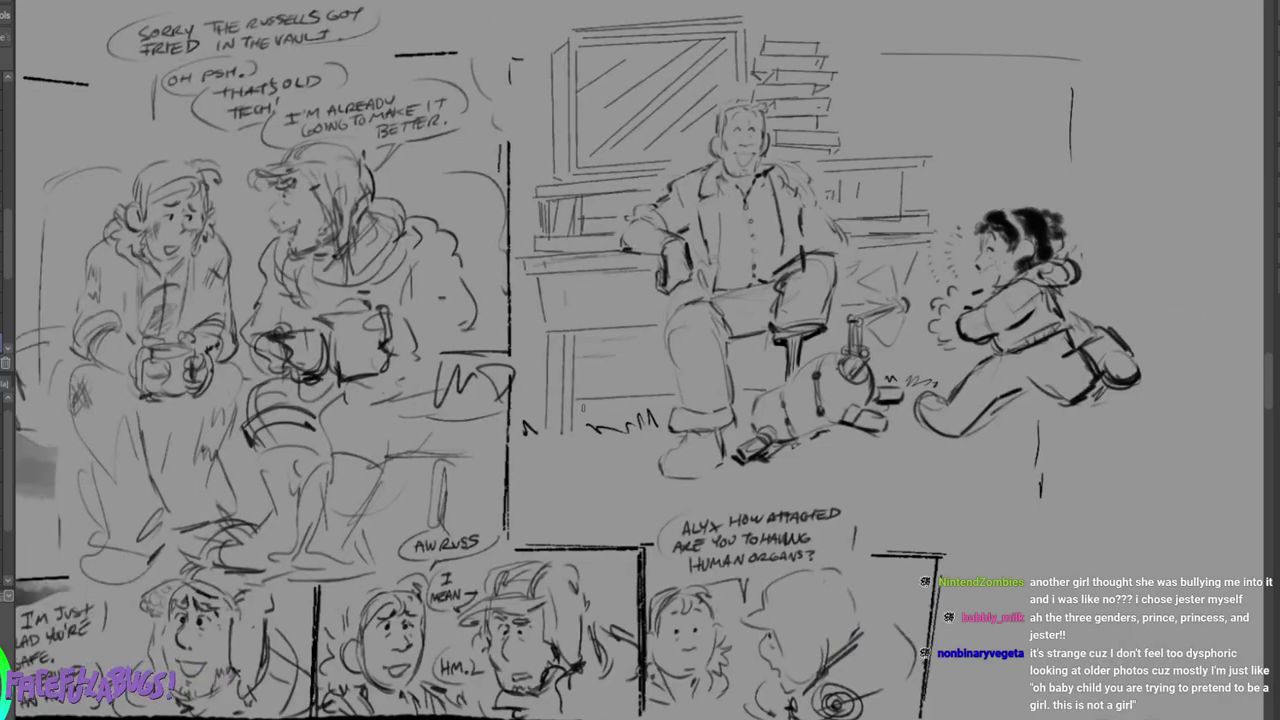
pyautogui.moveTo(898, 375)
pyautogui.mouseDown()
pyautogui.moveTo(924, 373)
pyautogui.moveTo(876, 380)
pyautogui.moveTo(893, 384)
pyautogui.mouseUp()
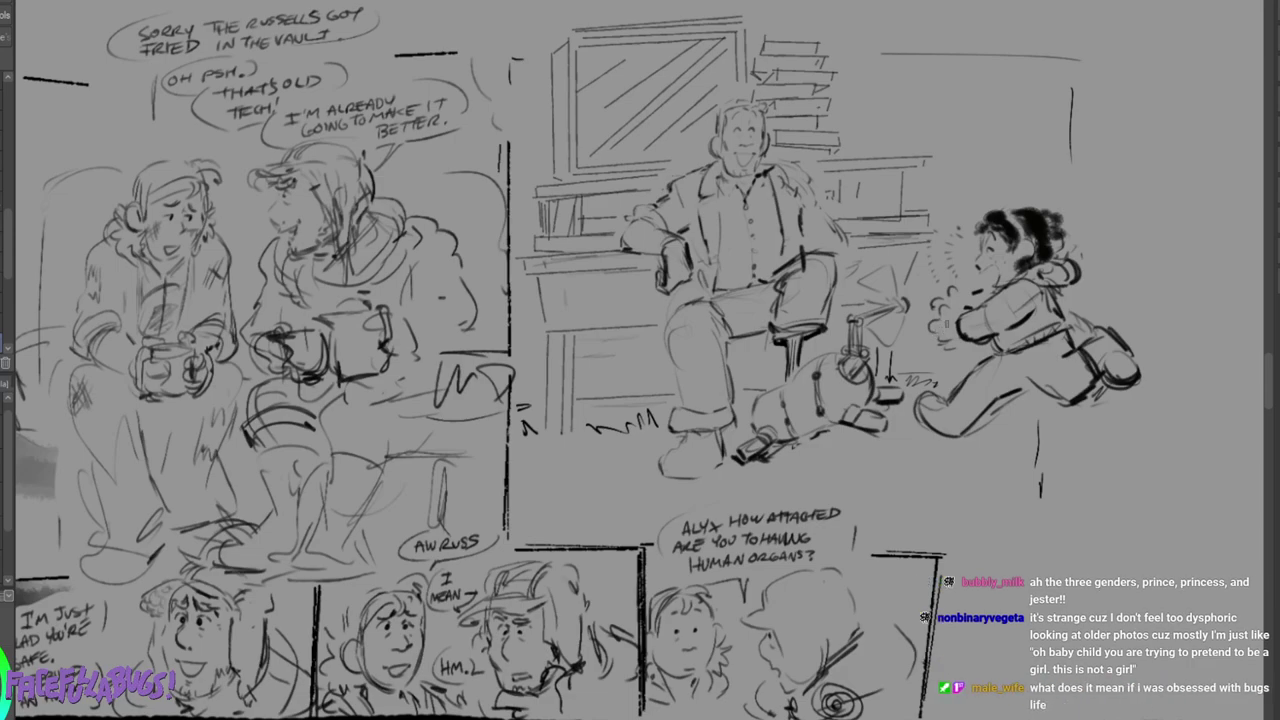
# Draw a small cabinet above the running character with a leafy potted plant on top.
pyautogui.moveTo(1054, 212); pyautogui.dragTo(954, 364)
pyautogui.scroll(-2, 640, 400)
pyautogui.hscroll(2, 640, 400)
pyautogui.hscroll(4, 640, 400)
pyautogui.scroll(3, 640, 400)
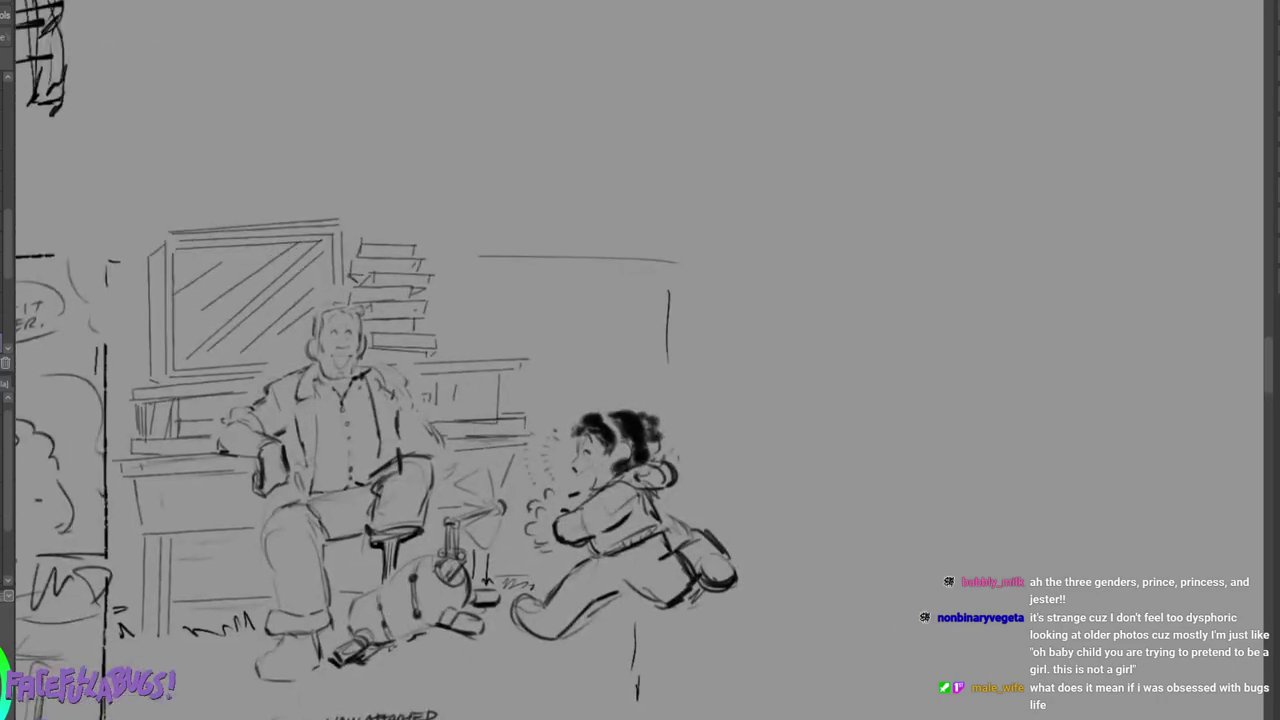
pyautogui.scroll(-1, 640, 400)
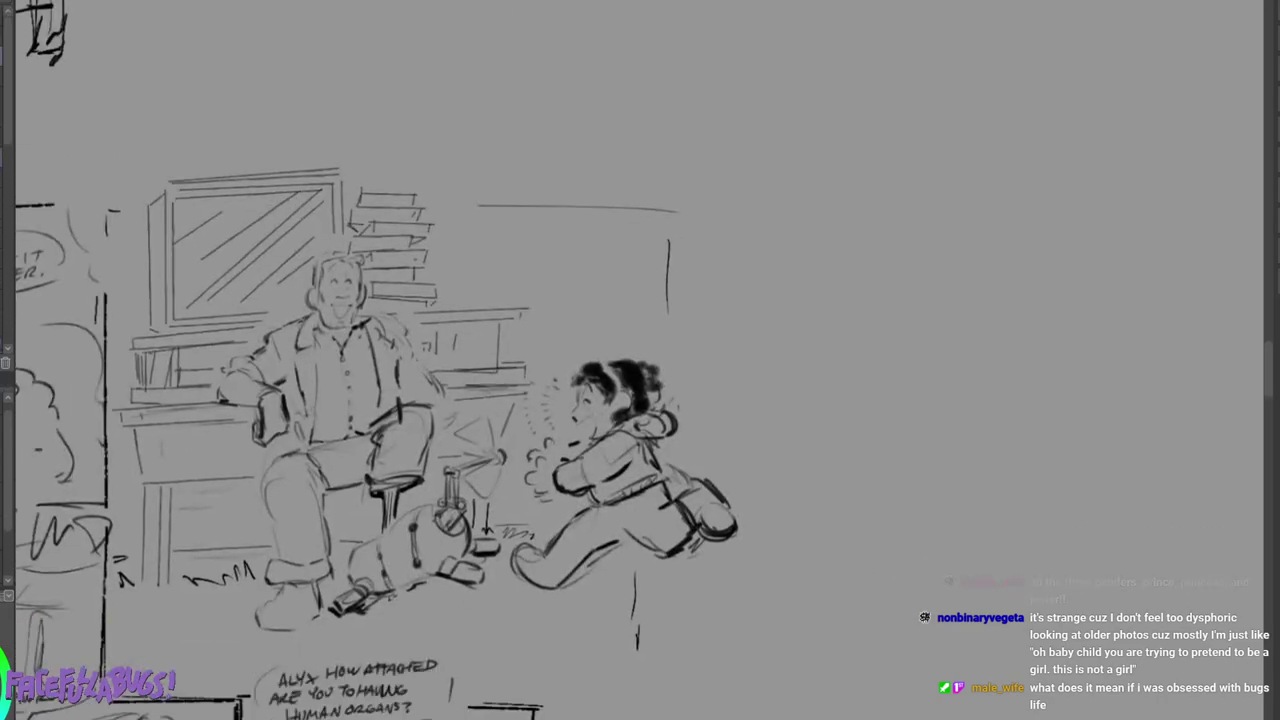
pyautogui.moveTo(658, 282)
pyautogui.mouseDown()
pyautogui.moveTo(577, 296)
pyautogui.moveTo(595, 297)
pyautogui.moveTo(590, 347)
pyautogui.moveTo(654, 343)
pyautogui.mouseUp()
pyautogui.moveTo(582, 299); pyautogui.dragTo(593, 297)
pyautogui.moveTo(587, 346)
pyautogui.mouseDown()
pyautogui.moveTo(583, 298)
pyautogui.moveTo(597, 278)
pyautogui.moveTo(628, 346)
pyautogui.moveTo(650, 341)
pyautogui.mouseUp()
pyautogui.moveTo(609, 266)
pyautogui.mouseDown()
pyautogui.moveTo(607, 280)
pyautogui.moveTo(627, 265)
pyautogui.moveTo(627, 280)
pyautogui.mouseUp()
pyautogui.moveTo(598, 225)
pyautogui.mouseDown()
pyautogui.moveTo(582, 257)
pyautogui.moveTo(600, 272)
pyautogui.mouseUp()
pyautogui.moveTo(598, 228)
pyautogui.mouseDown()
pyautogui.moveTo(636, 221)
pyautogui.moveTo(641, 262)
pyautogui.moveTo(658, 266)
pyautogui.moveTo(656, 216)
pyautogui.moveTo(668, 220)
pyautogui.moveTo(600, 246)
pyautogui.moveTo(598, 261)
pyautogui.moveTo(626, 234)
pyautogui.mouseUp()
pyautogui.moveTo(627, 235); pyautogui.dragTo(622, 260)
pyautogui.moveTo(630, 276)
pyautogui.mouseDown()
pyautogui.moveTo(656, 246)
pyautogui.moveTo(646, 274)
pyautogui.mouseUp()
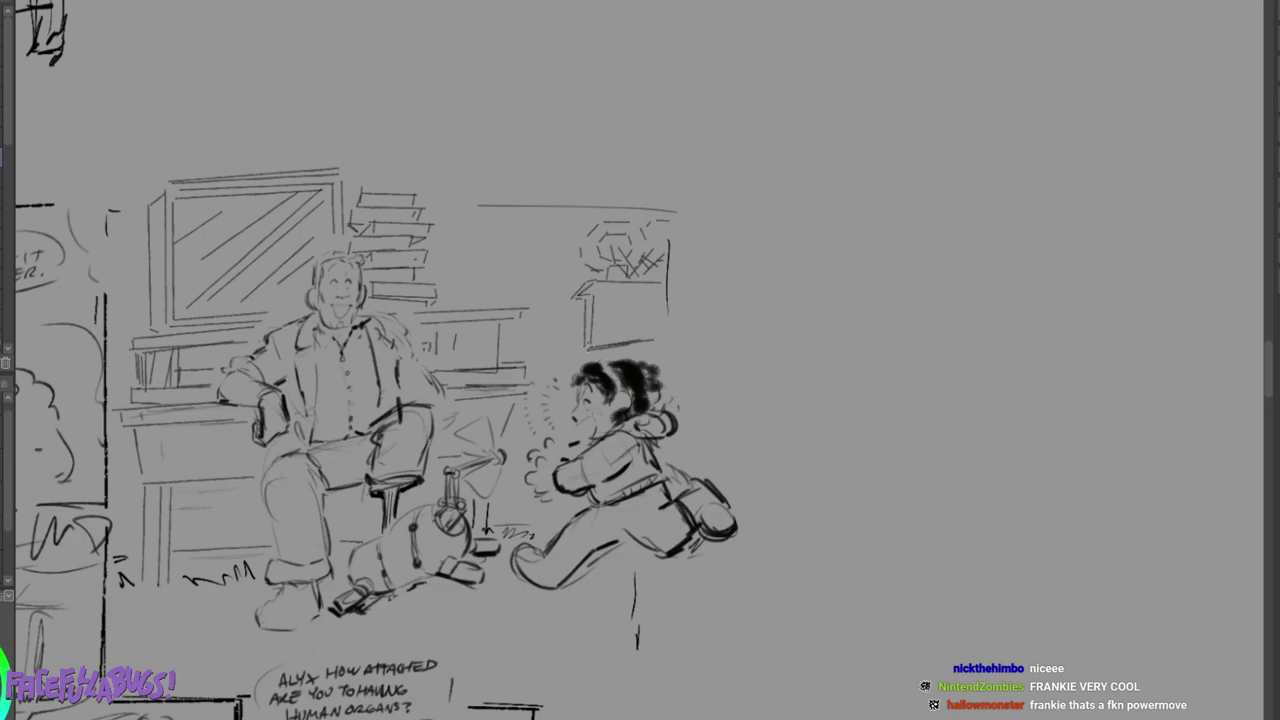
# Refine the running character's boot, smiling face, dark curly hair and striped sweater, and add a ground line underneath.
pyautogui.moveTo(549, 552)
pyautogui.mouseDown()
pyautogui.moveTo(579, 573)
pyautogui.moveTo(514, 556)
pyautogui.moveTo(516, 582)
pyautogui.moveTo(558, 594)
pyautogui.moveTo(538, 584)
pyautogui.mouseUp()
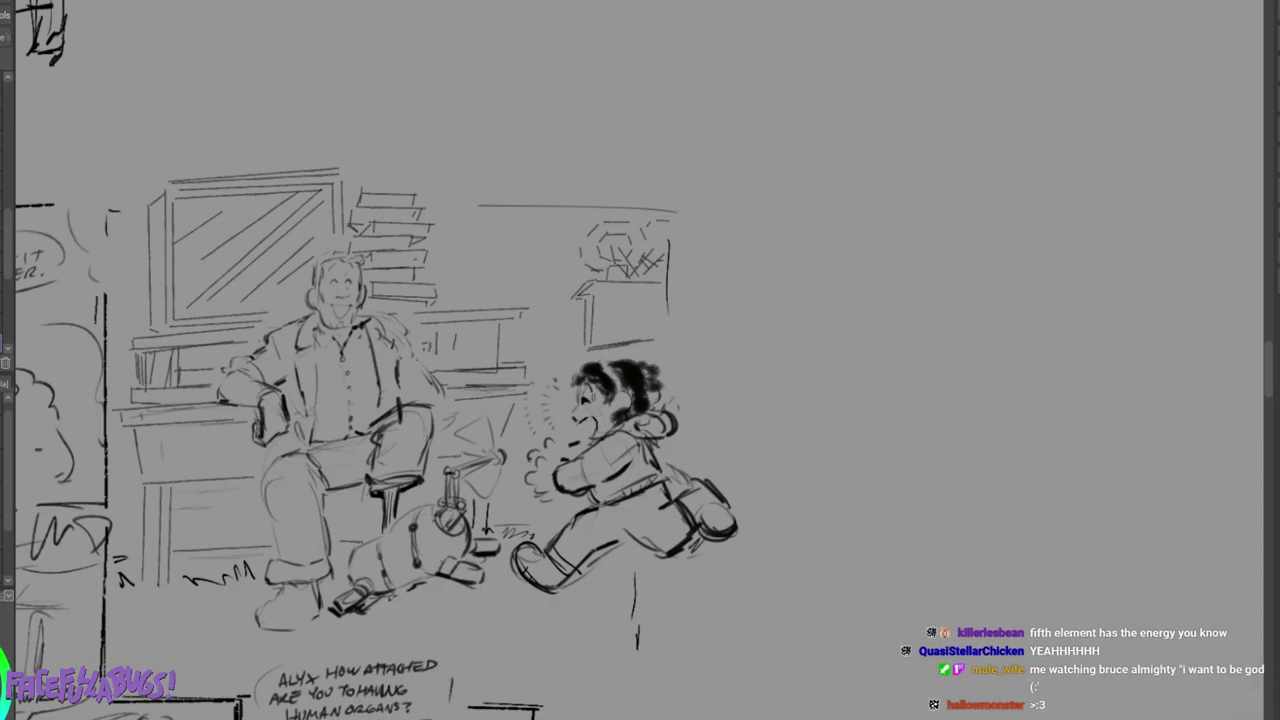
pyautogui.moveTo(613, 403)
pyautogui.mouseDown()
pyautogui.moveTo(621, 390)
pyautogui.moveTo(631, 402)
pyautogui.moveTo(618, 426)
pyautogui.moveTo(630, 418)
pyautogui.moveTo(602, 392)
pyautogui.moveTo(606, 410)
pyautogui.moveTo(594, 374)
pyautogui.moveTo(572, 376)
pyautogui.moveTo(577, 390)
pyautogui.moveTo(621, 388)
pyautogui.moveTo(614, 369)
pyautogui.moveTo(650, 372)
pyautogui.moveTo(650, 398)
pyautogui.mouseUp()
pyautogui.moveTo(574, 456)
pyautogui.mouseDown()
pyautogui.moveTo(582, 487)
pyautogui.moveTo(628, 466)
pyautogui.moveTo(607, 473)
pyautogui.mouseUp()
pyautogui.moveTo(611, 469); pyautogui.dragTo(631, 447)
pyautogui.moveTo(596, 494); pyautogui.dragTo(654, 464)
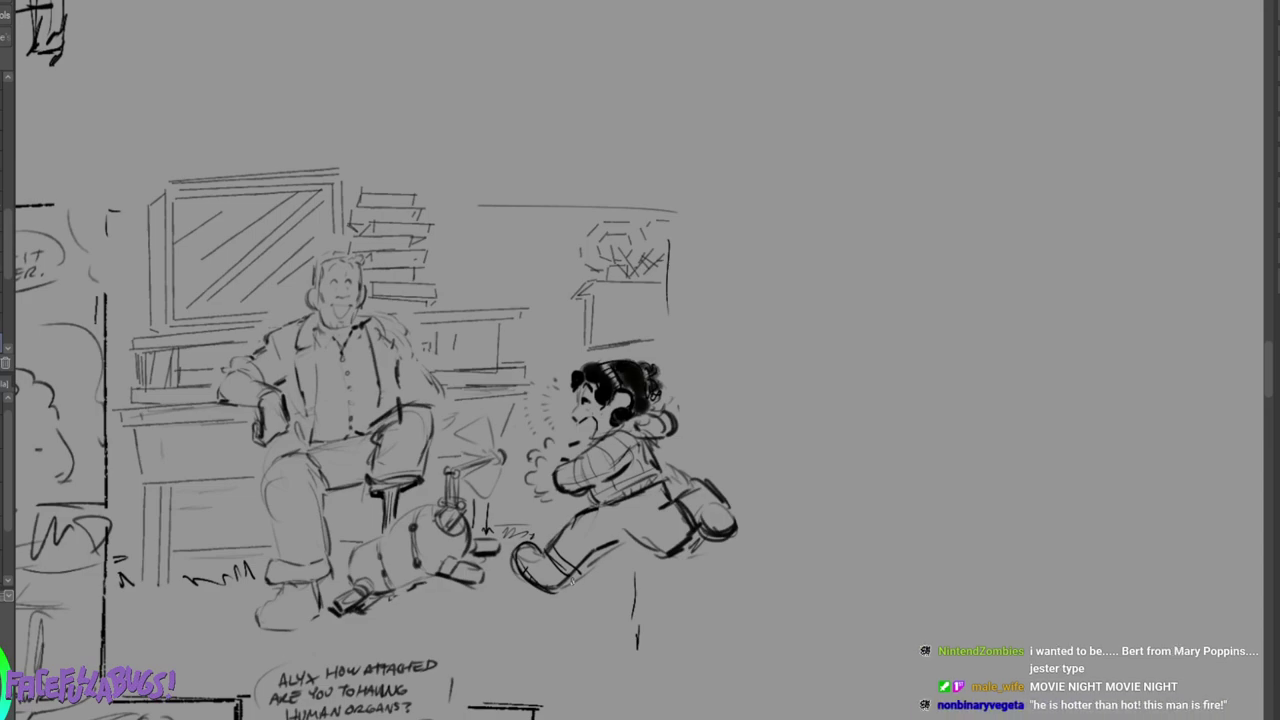
pyautogui.moveTo(597, 568)
pyautogui.mouseDown()
pyautogui.moveTo(674, 564)
pyautogui.moveTo(634, 555)
pyautogui.moveTo(656, 555)
pyautogui.mouseUp()
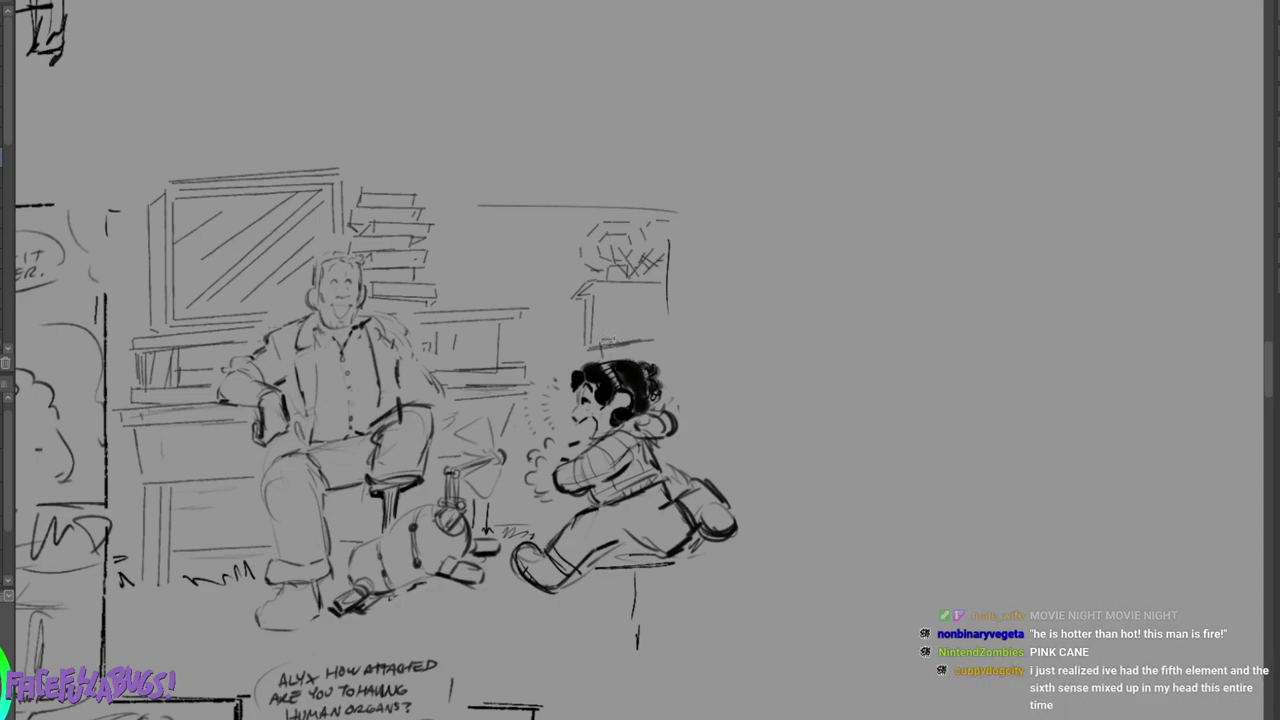
# Add an inset front panel and short legs to the cabinet above the running character.
pyautogui.moveTo(648, 356); pyautogui.dragTo(651, 334)
pyautogui.moveTo(601, 289)
pyautogui.mouseDown()
pyautogui.moveTo(600, 326)
pyautogui.moveTo(654, 327)
pyautogui.moveTo(642, 291)
pyautogui.moveTo(672, 292)
pyautogui.moveTo(660, 320)
pyautogui.moveTo(674, 320)
pyautogui.mouseUp()
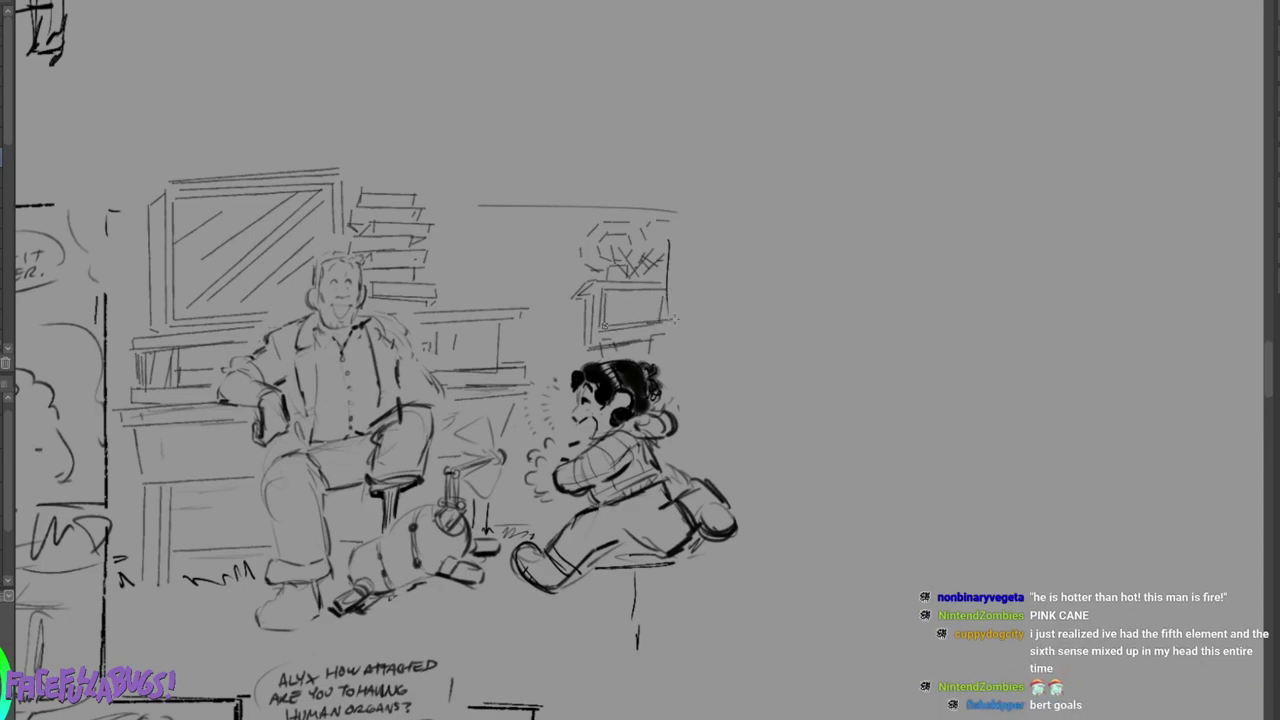
pyautogui.moveTo(606, 292); pyautogui.dragTo(667, 290)
# Doodle a smiling round-headed figure with dot eyes and sloping shoulders in the empty canvas area.
pyautogui.moveTo(895, 202)
pyautogui.mouseDown()
pyautogui.moveTo(861, 256)
pyautogui.moveTo(900, 196)
pyautogui.mouseUp()
pyautogui.moveTo(874, 260)
pyautogui.mouseDown()
pyautogui.moveTo(838, 278)
pyautogui.moveTo(814, 345)
pyautogui.moveTo(965, 311)
pyautogui.moveTo(881, 251)
pyautogui.moveTo(893, 246)
pyautogui.mouseUp()
pyautogui.click(885, 225)
pyautogui.click(903, 231)
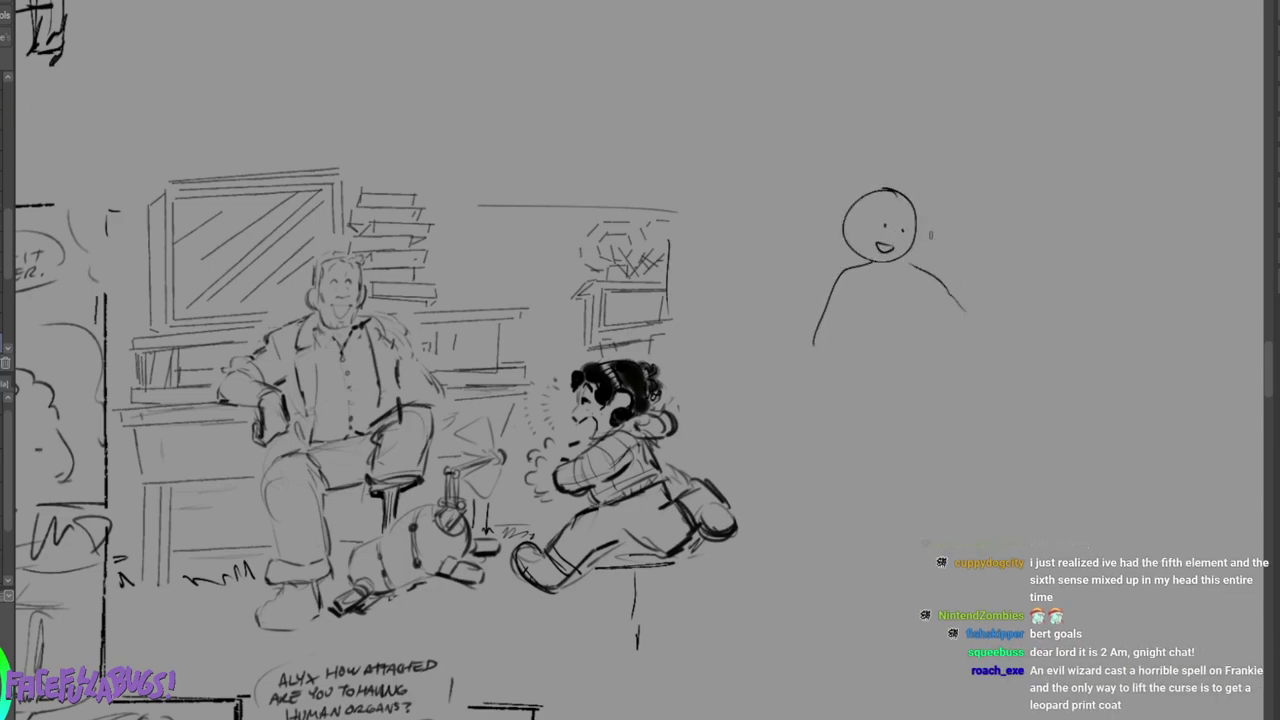
# Doodle a distressed character in a cap with an outstretched hand below the smiling round-headed figure.
pyautogui.moveTo(962, 356)
pyautogui.mouseDown()
pyautogui.moveTo(984, 412)
pyautogui.moveTo(985, 379)
pyautogui.moveTo(974, 388)
pyautogui.mouseUp()
pyautogui.click(982, 354)
pyautogui.moveTo(1001, 344)
pyautogui.mouseDown()
pyautogui.moveTo(1008, 353)
pyautogui.moveTo(977, 349)
pyautogui.moveTo(970, 402)
pyautogui.moveTo(1012, 392)
pyautogui.mouseUp()
pyautogui.moveTo(962, 356)
pyautogui.mouseDown()
pyautogui.moveTo(960, 376)
pyautogui.moveTo(934, 386)
pyautogui.moveTo(966, 420)
pyautogui.mouseUp()
pyautogui.moveTo(908, 362); pyautogui.dragTo(914, 404)
pyautogui.moveTo(998, 408)
pyautogui.mouseDown()
pyautogui.moveTo(1008, 476)
pyautogui.moveTo(992, 492)
pyautogui.moveTo(1026, 490)
pyautogui.moveTo(1017, 412)
pyautogui.mouseUp()
pyautogui.moveTo(998, 340)
pyautogui.mouseDown()
pyautogui.moveTo(1010, 359)
pyautogui.moveTo(963, 354)
pyautogui.moveTo(1024, 339)
pyautogui.moveTo(1028, 360)
pyautogui.mouseUp()
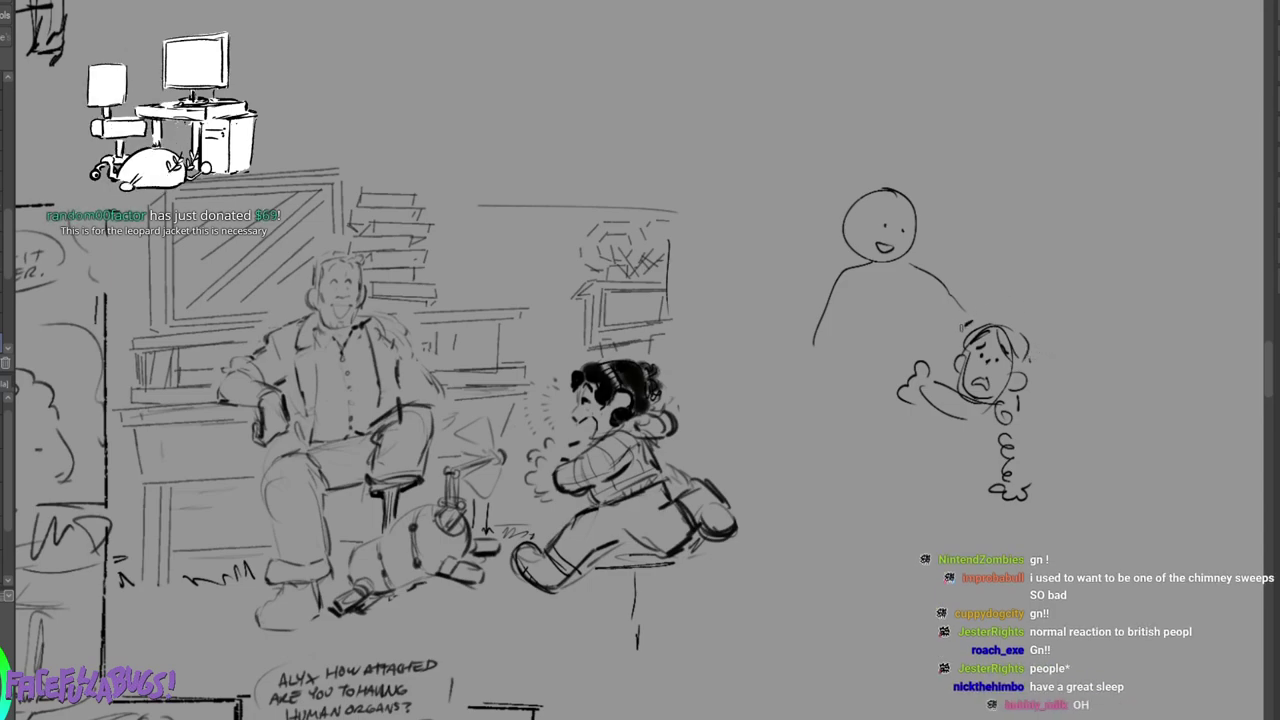
pyautogui.moveTo(1010, 314); pyautogui.dragTo(1032, 330)
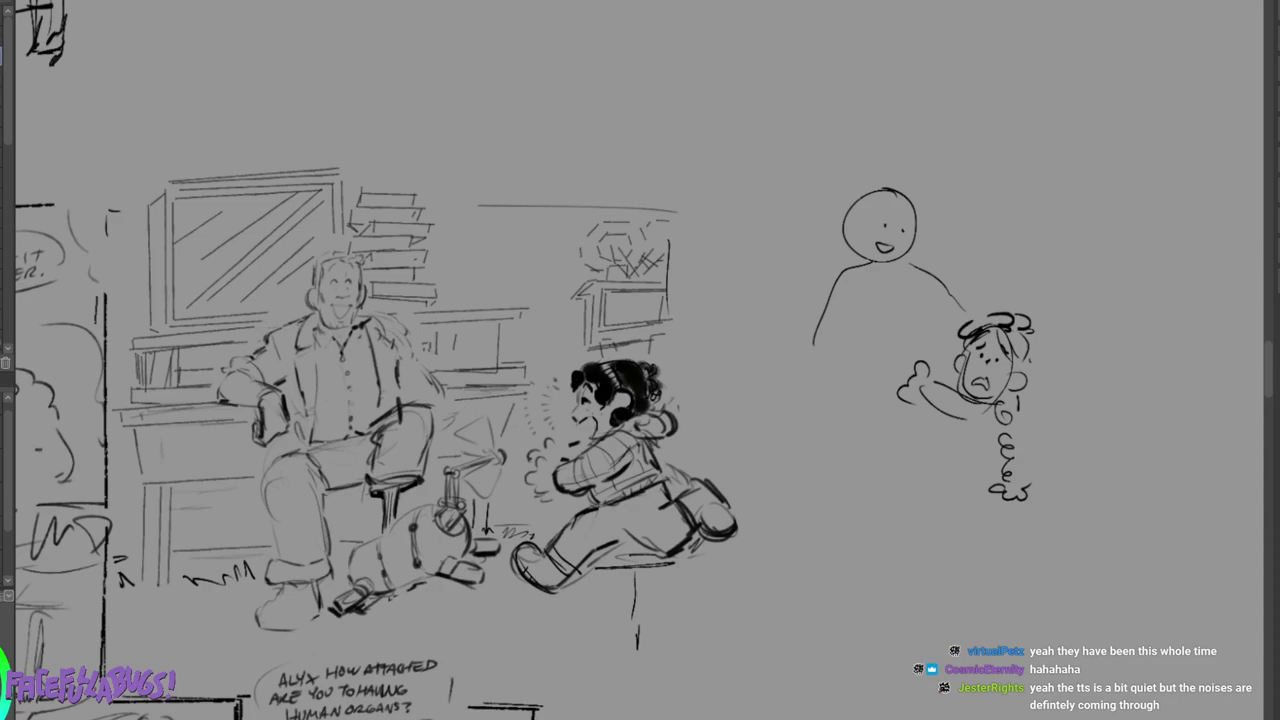
# Lasso both doodled figures, clear them from the canvas and deselect.
pyautogui.moveTo(952, 147)
pyautogui.mouseDown()
pyautogui.moveTo(745, 327)
pyautogui.moveTo(998, 613)
pyautogui.moveTo(1142, 405)
pyautogui.mouseUp()
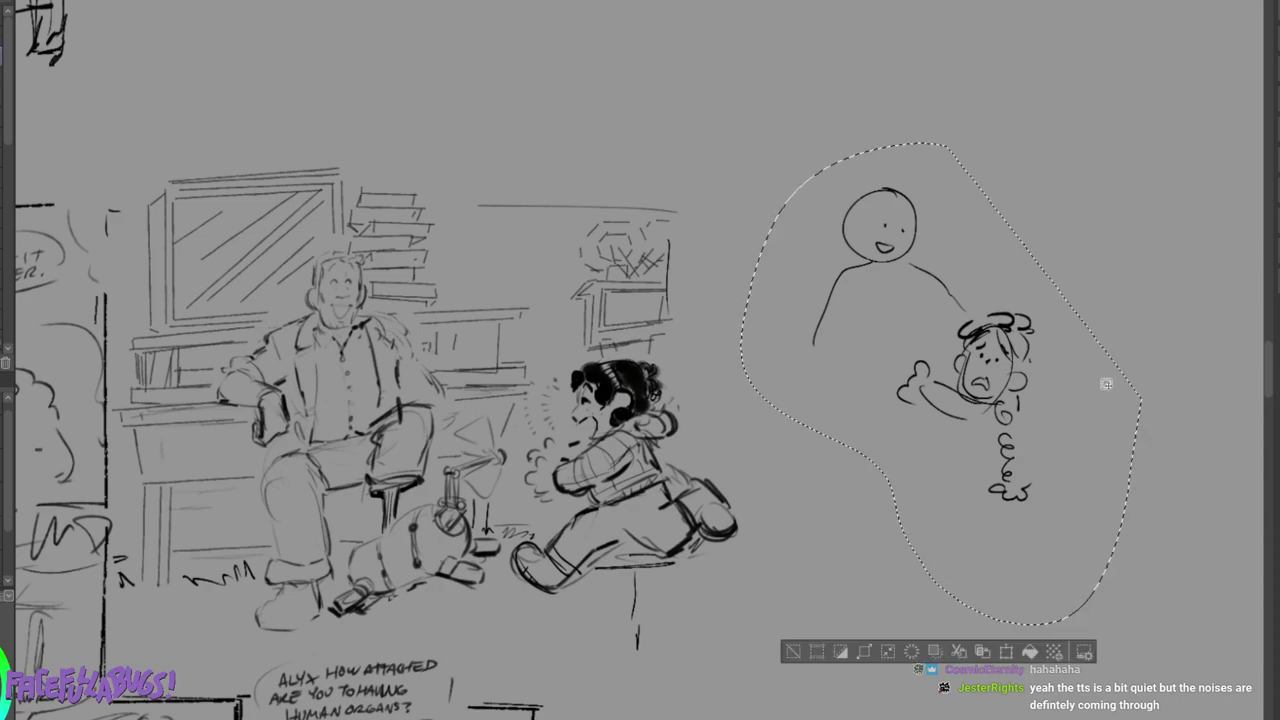
pyautogui.hotkey('ctrl', 'd')
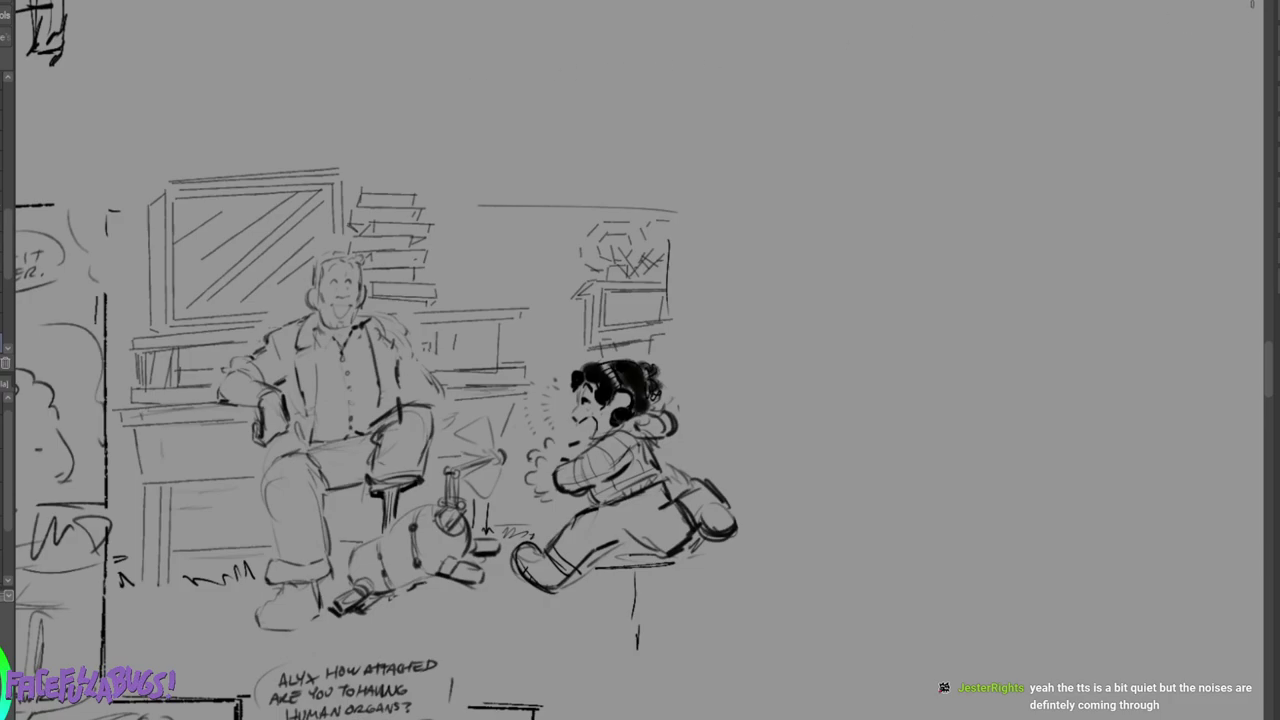
# Remove the old border stub under the running character and redraw the panel's side border farther out with a bottom edge.
pyautogui.moveTo(130, 260); pyautogui.dragTo(1230, 508)
pyautogui.moveTo(600, 500)
pyautogui.mouseDown()
pyautogui.moveTo(900, 208)
pyautogui.moveTo(549, 414)
pyautogui.moveTo(449, 302)
pyautogui.mouseUp()
pyautogui.moveTo(640, 560); pyautogui.dragTo(82, 159)
pyautogui.moveTo(755, 320); pyautogui.dragTo(452, 522)
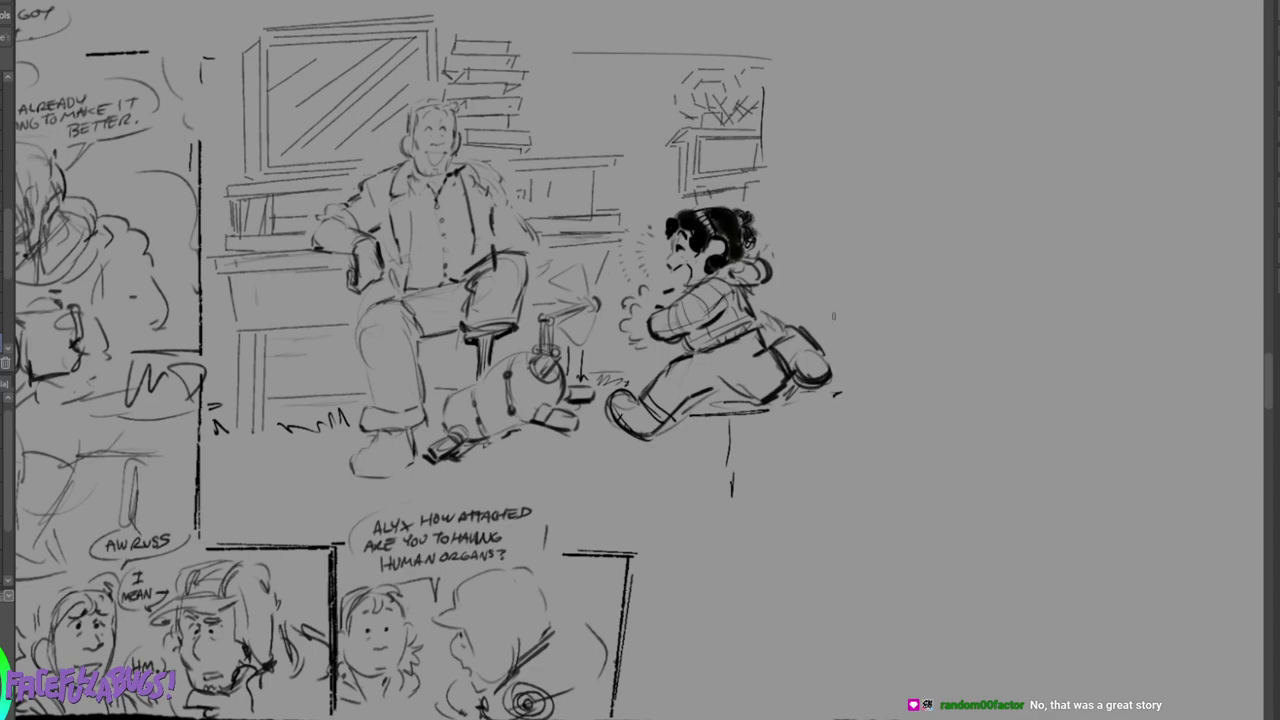
pyautogui.hotkey('ctrl', 'z')
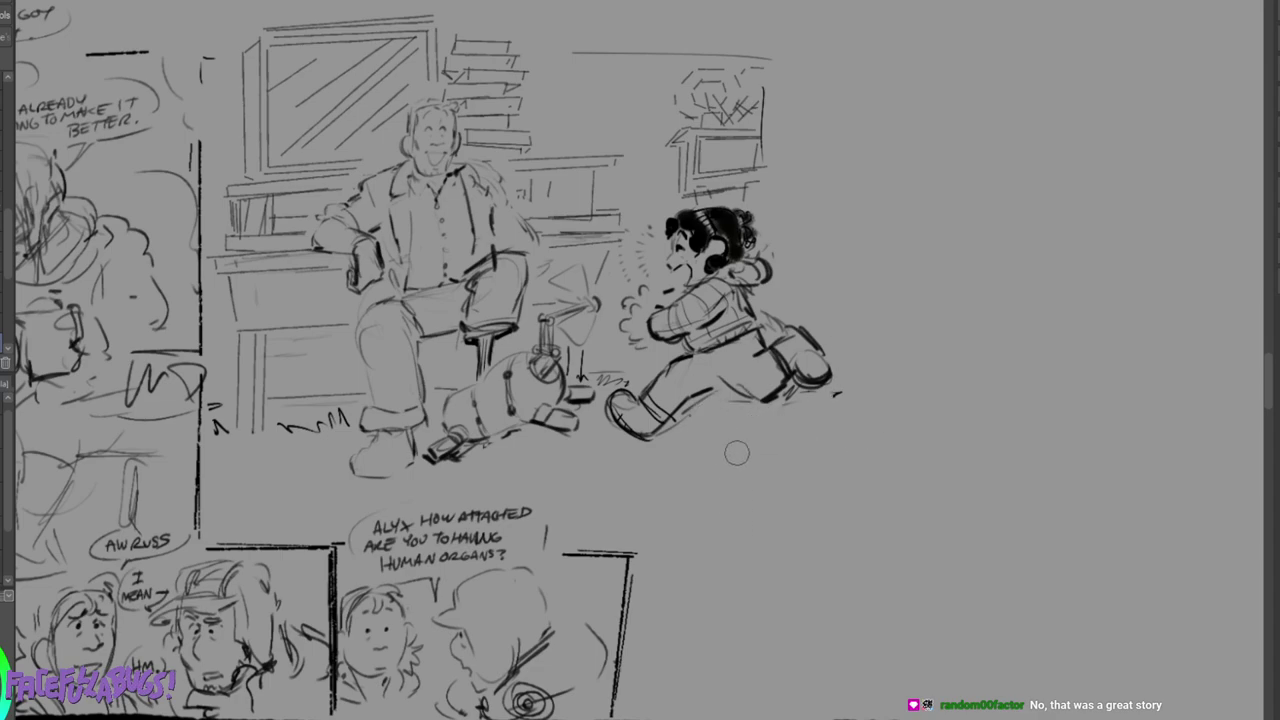
pyautogui.moveTo(682, 541); pyautogui.dragTo(804, 537)
pyautogui.moveTo(810, 420)
pyautogui.mouseDown()
pyautogui.moveTo(810, 486)
pyautogui.moveTo(812, 418)
pyautogui.mouseUp()
pyautogui.moveTo(815, 77); pyautogui.dragTo(810, 295)
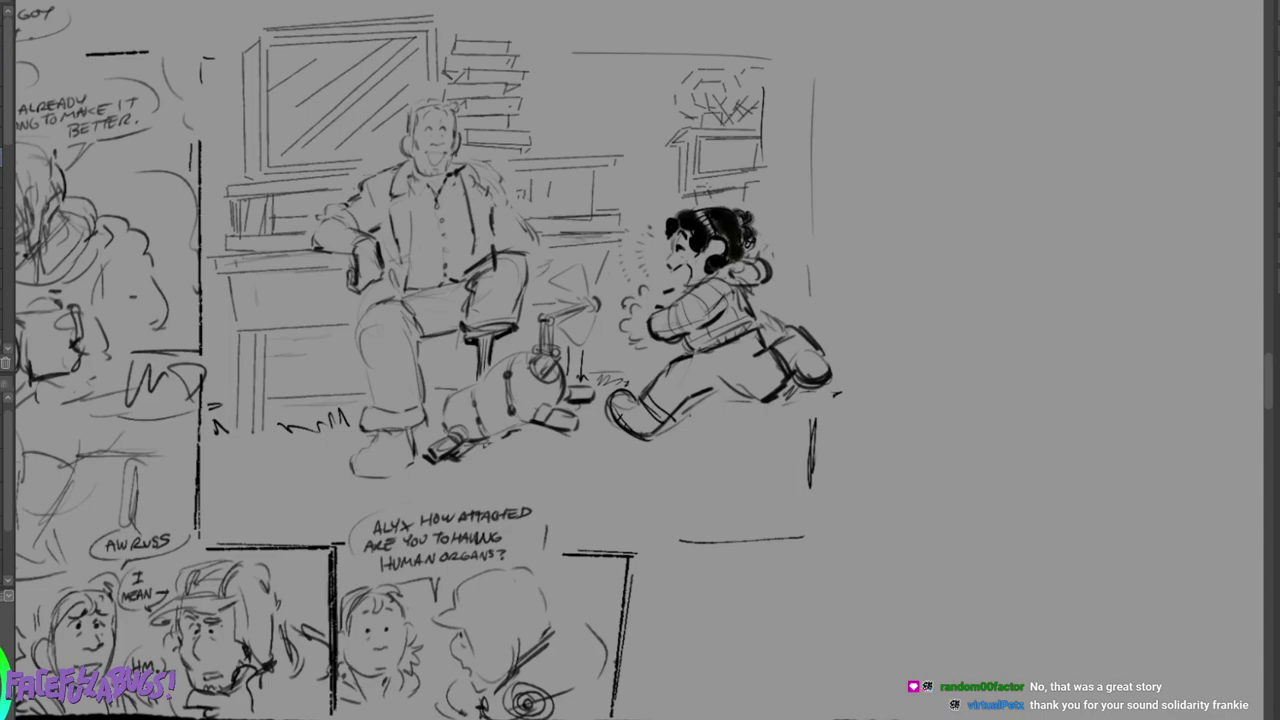
# Extend the side of the cabinet above the running character and draw a small flared shape beside it.
pyautogui.moveTo(766, 128); pyautogui.dragTo(770, 190)
pyautogui.moveTo(800, 134)
pyautogui.mouseDown()
pyautogui.moveTo(779, 181)
pyautogui.moveTo(798, 160)
pyautogui.mouseUp()
pyautogui.moveTo(809, 143); pyautogui.dragTo(794, 177)
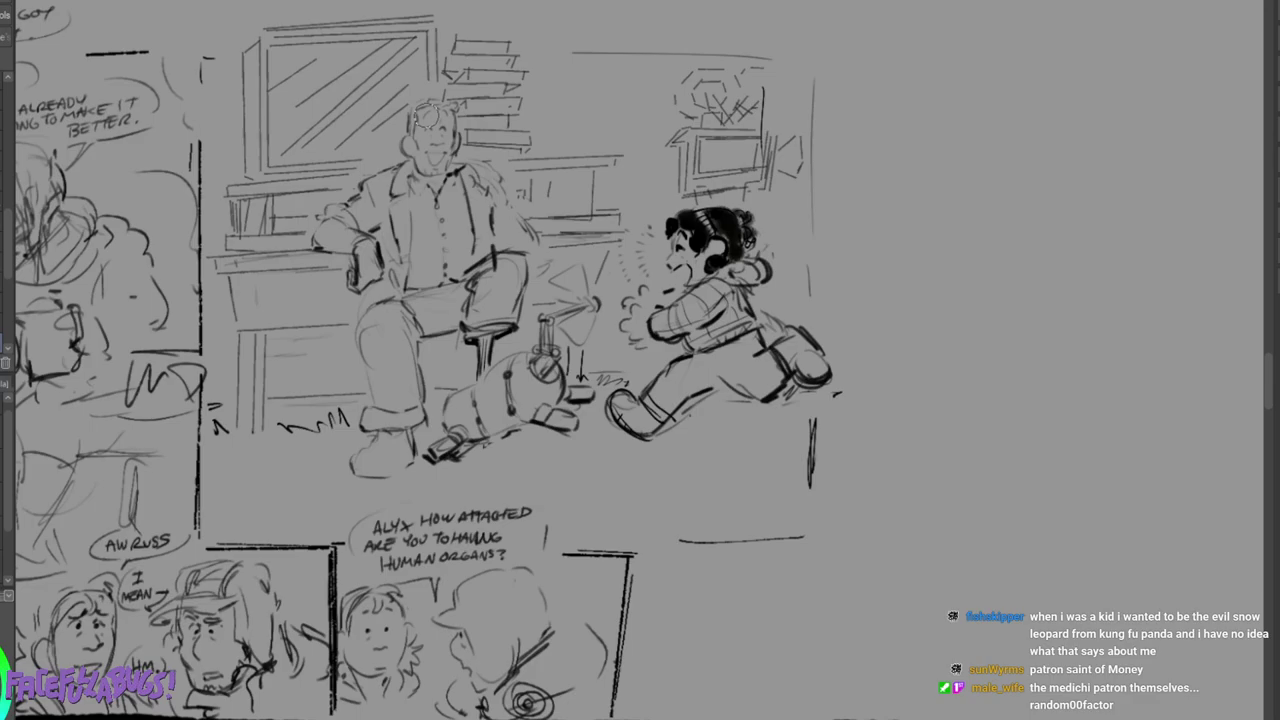
# Look over the comic panels elsewhere on the canvas, including the three men sitting together.
pyautogui.moveTo(450, 250); pyautogui.dragTo(1240, 404)
pyautogui.moveTo(600, 350); pyautogui.dragTo(856, 598)
pyautogui.moveTo(700, 300); pyautogui.dragTo(695, 599)
pyautogui.moveTo(900, 400); pyautogui.dragTo(296, 506)
pyautogui.moveTo(1000, 300); pyautogui.dragTo(343, 499)
pyautogui.moveTo(900, 620); pyautogui.dragTo(71, 677)
pyautogui.moveTo(800, 300); pyautogui.dragTo(441, 553)
pyautogui.scroll(-2, 640, 360)
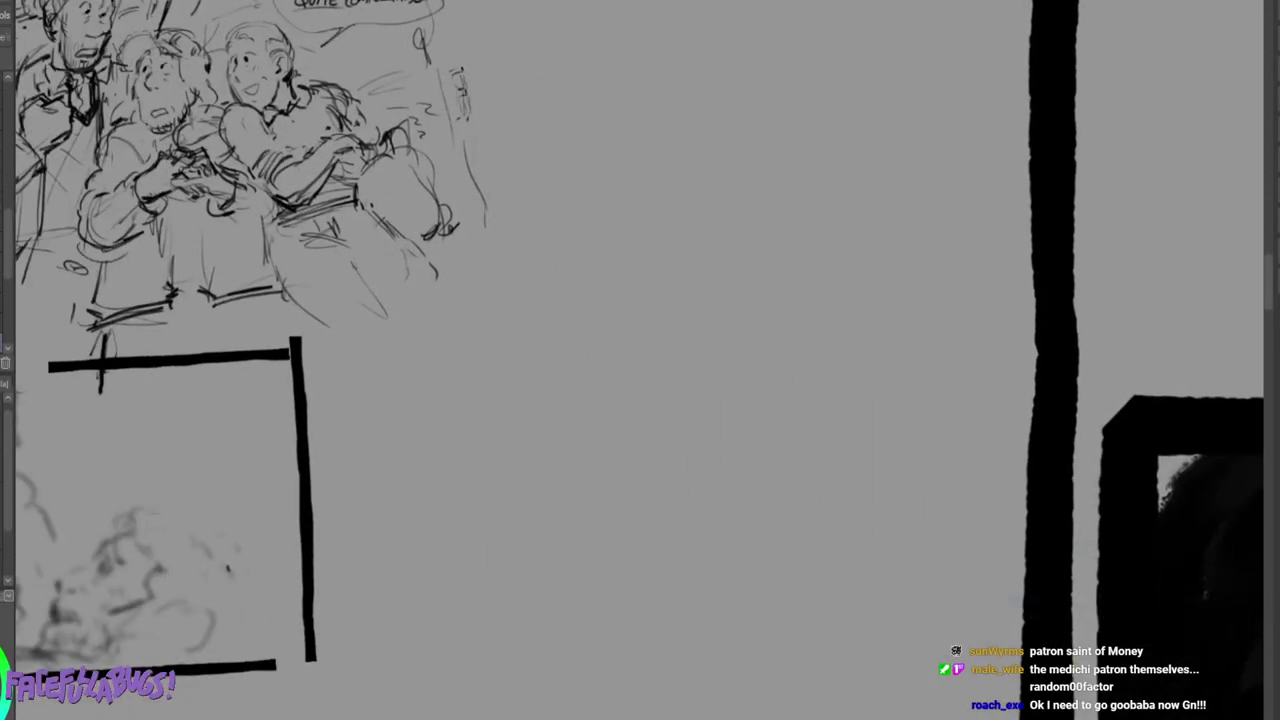
pyautogui.hotkey('ctrl', '-')
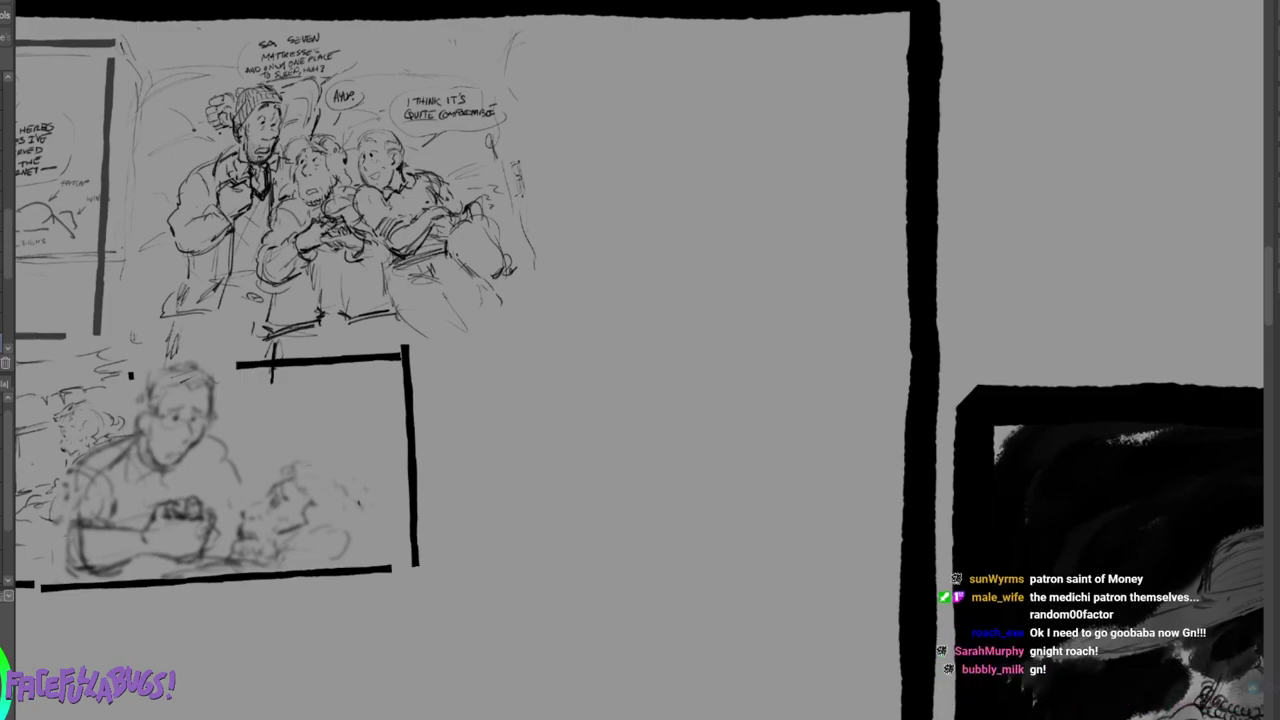
# Redraw the bearded man's shoulder and back under the thought bubble as one fuller, rounded outline, cleaning up the stray marks there.
pyautogui.moveTo(150, 400); pyautogui.dragTo(1154, 263)
pyautogui.moveTo(350, 300); pyautogui.dragTo(904, 470)
pyautogui.moveTo(600, 620); pyautogui.dragTo(776, 142)
pyautogui.moveTo(760, 500); pyautogui.dragTo(584, 202)
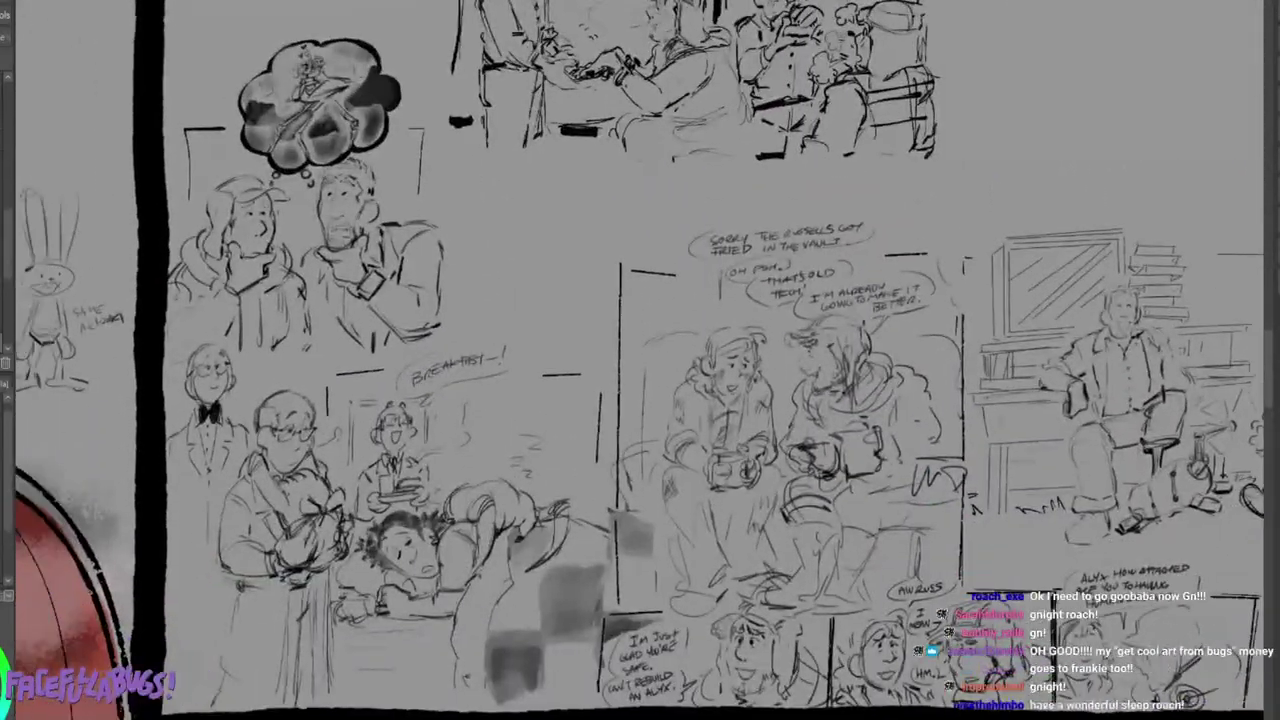
pyautogui.scroll(3, 640, 360)
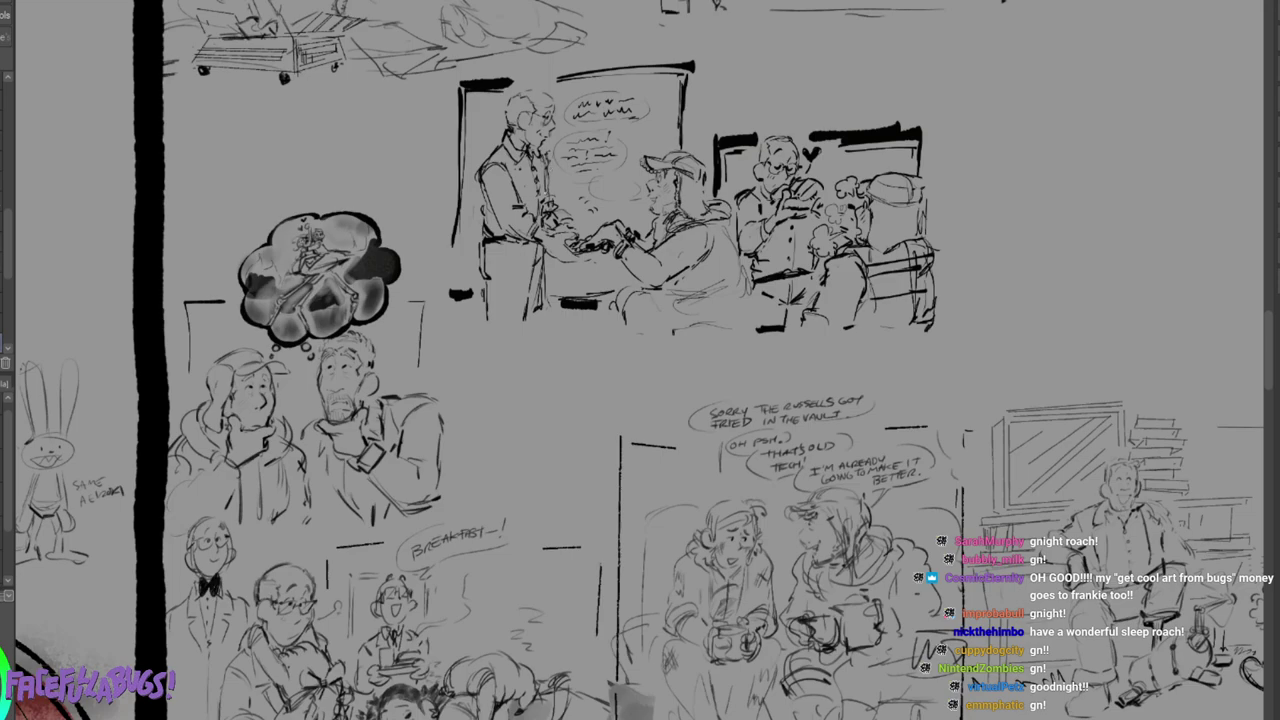
pyautogui.moveTo(434, 400); pyautogui.dragTo(438, 462)
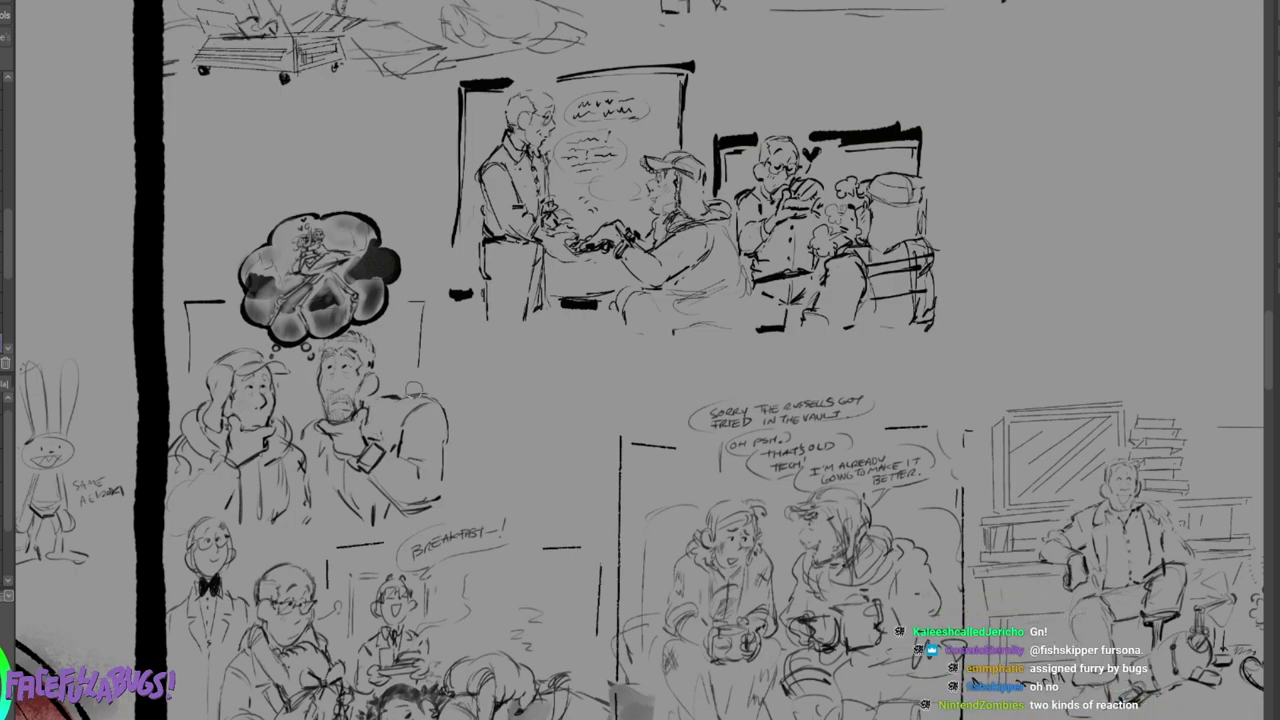
pyautogui.moveTo(379, 397); pyautogui.dragTo(378, 442)
pyautogui.moveTo(362, 397); pyautogui.dragTo(365, 407)
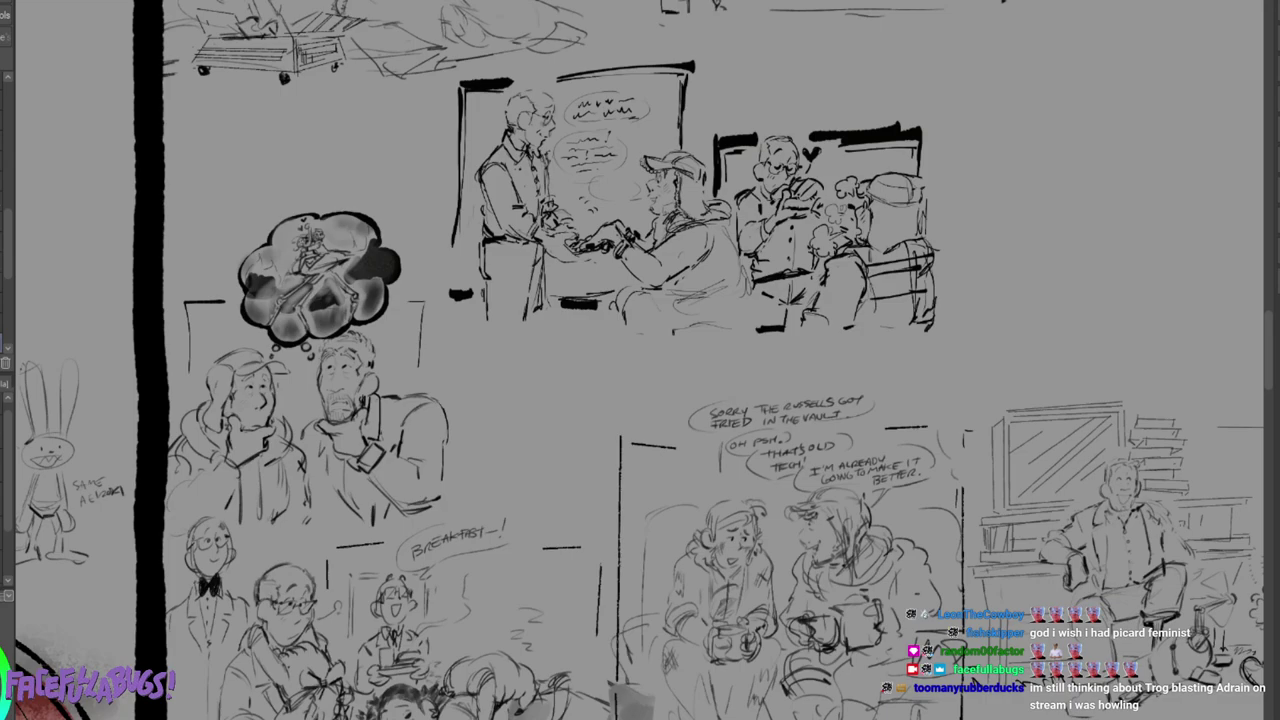
# Darken the side borders of the thought-bubble panel and add short thick segments to its upper edge.
pyautogui.moveTo(426, 306)
pyautogui.mouseDown()
pyautogui.moveTo(424, 386)
pyautogui.moveTo(422, 293)
pyautogui.mouseUp()
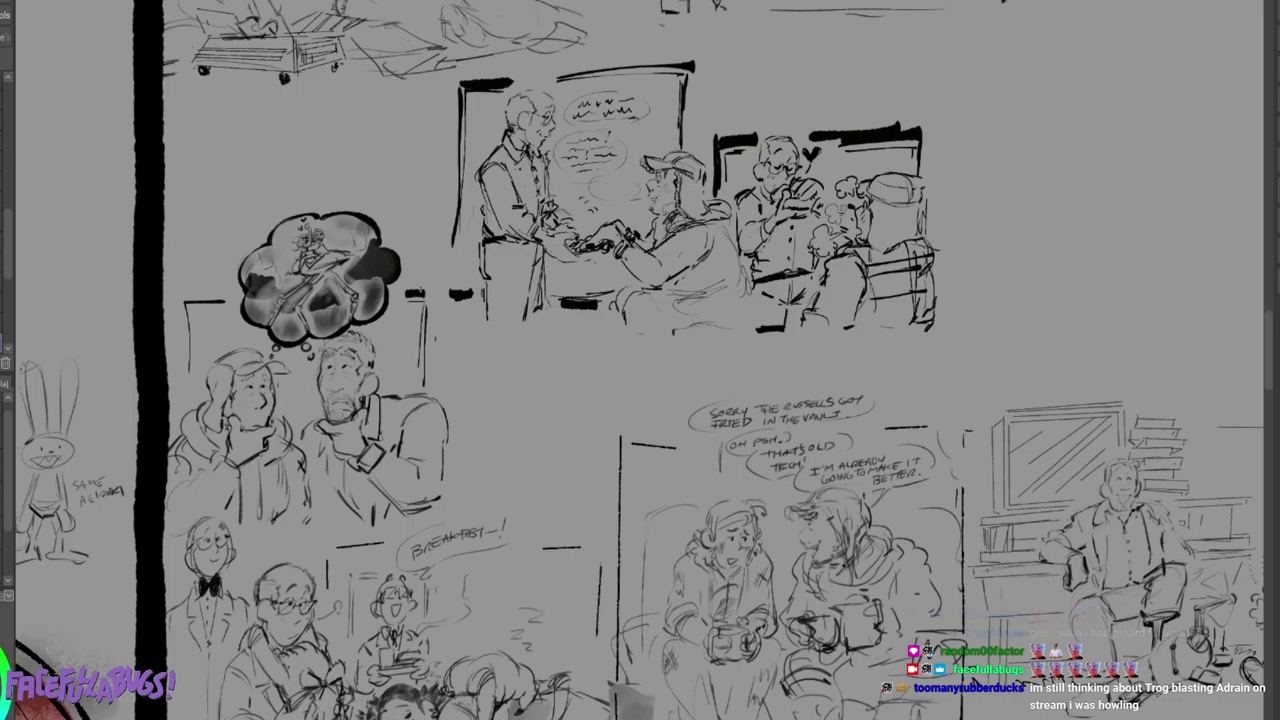
pyautogui.moveTo(190, 304); pyautogui.dragTo(189, 408)
pyautogui.moveTo(204, 310); pyautogui.dragTo(234, 310)
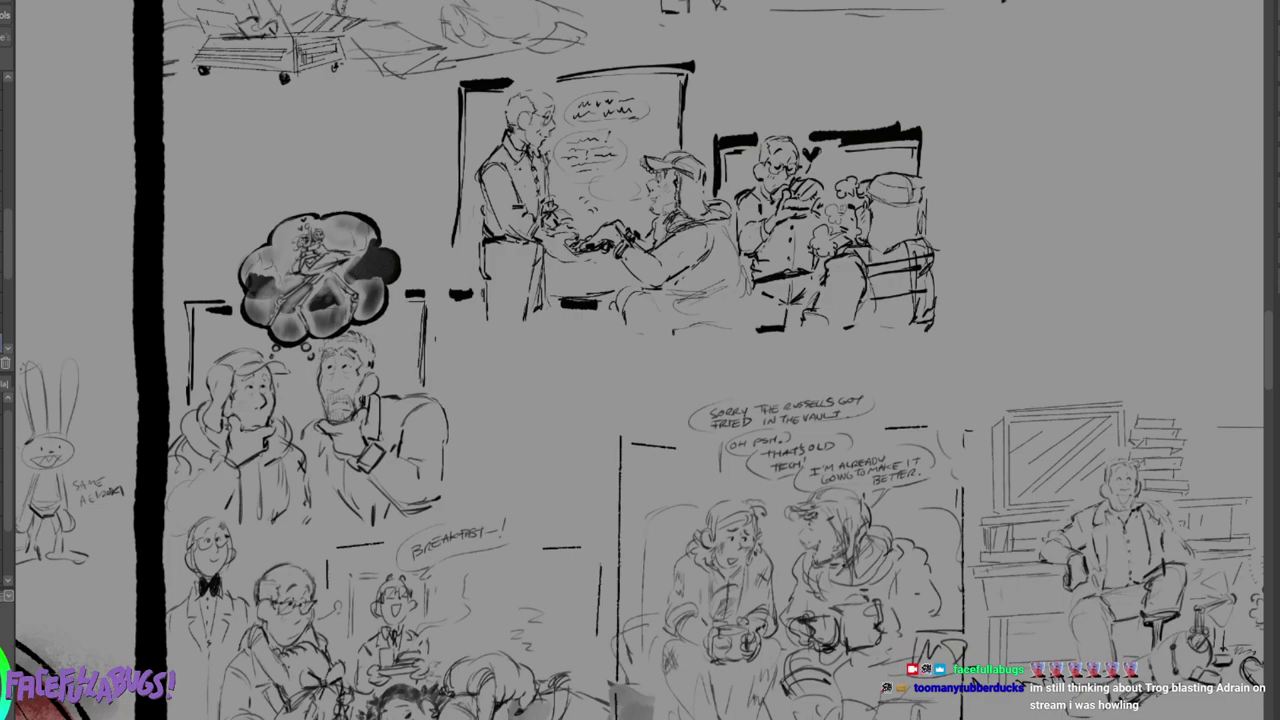
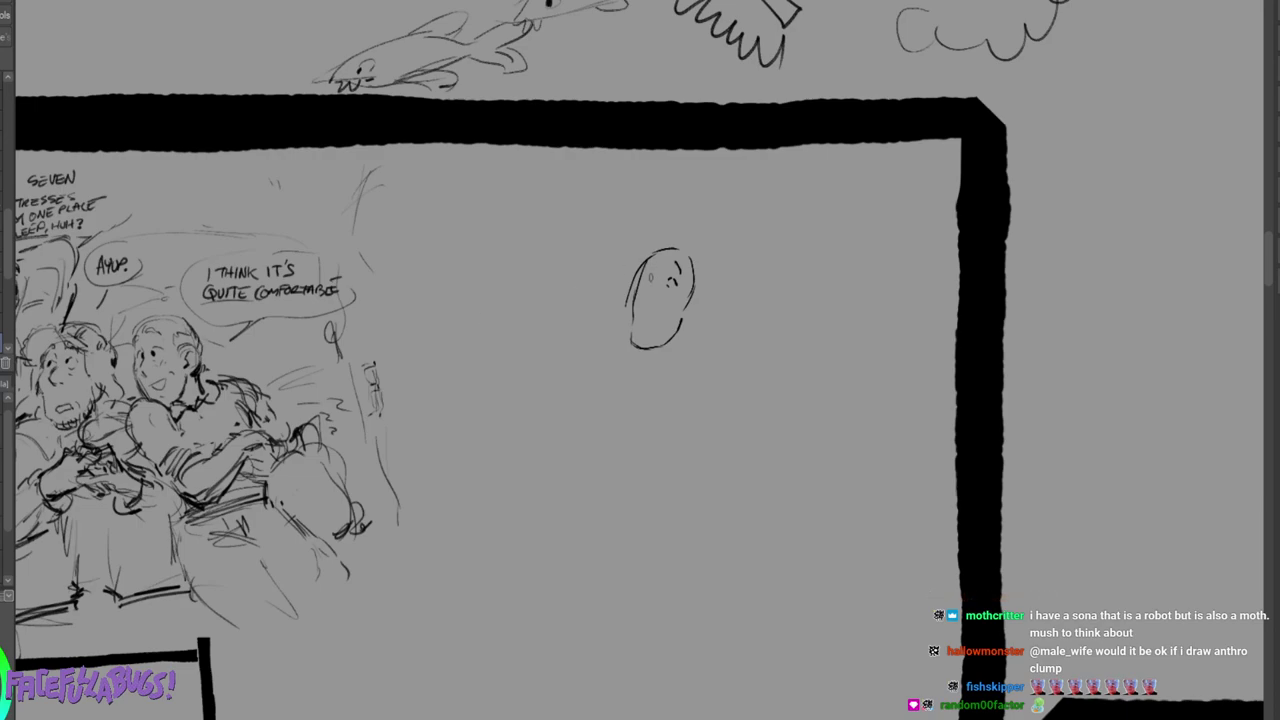
# Draw a rounded creature head with two big round eyes and a small beak outside the thick frame.
pyautogui.moveTo(1148, 309)
pyautogui.mouseDown()
pyautogui.moveTo(1076, 342)
pyautogui.moveTo(1068, 365)
pyautogui.mouseUp()
pyautogui.moveTo(1062, 377); pyautogui.dragTo(1105, 390)
pyautogui.moveTo(1164, 321); pyautogui.dragTo(1176, 384)
pyautogui.moveTo(1096, 343)
pyautogui.mouseDown()
pyautogui.moveTo(1126, 346)
pyautogui.moveTo(1128, 364)
pyautogui.mouseUp()
pyautogui.moveTo(1092, 368); pyautogui.dragTo(1119, 390)
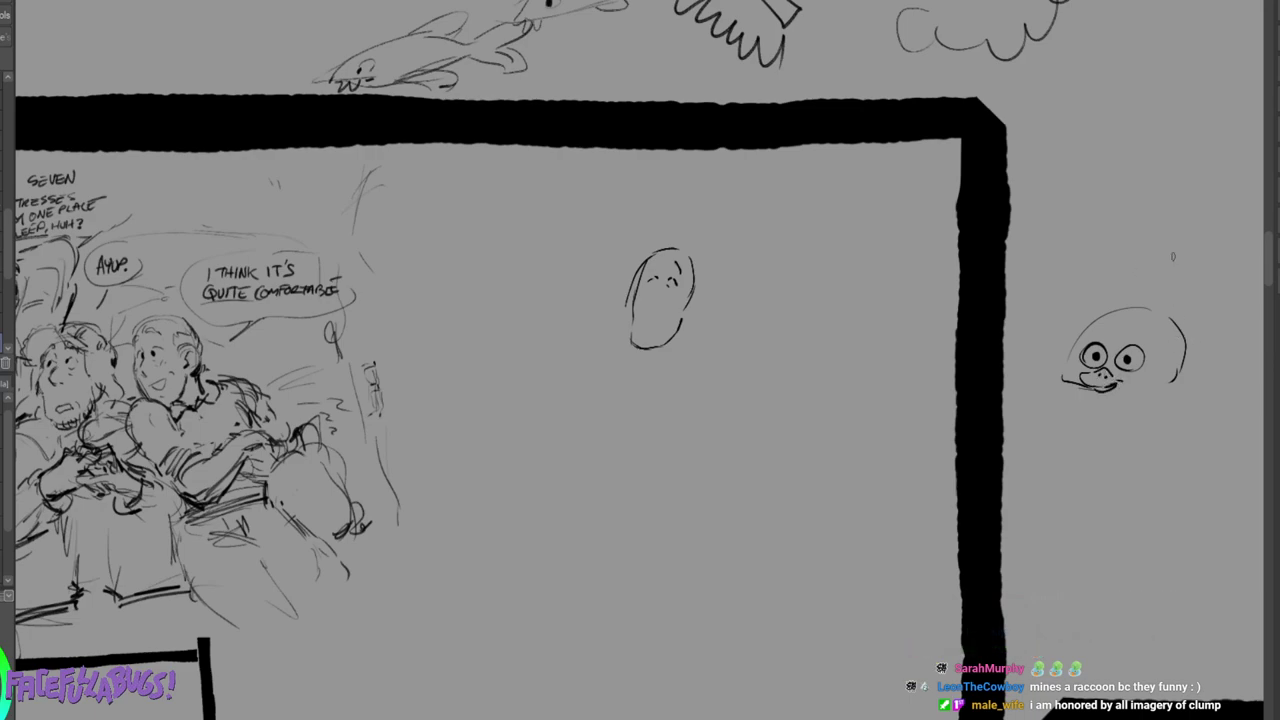
pyautogui.moveTo(1075, 349); pyautogui.dragTo(1071, 380)
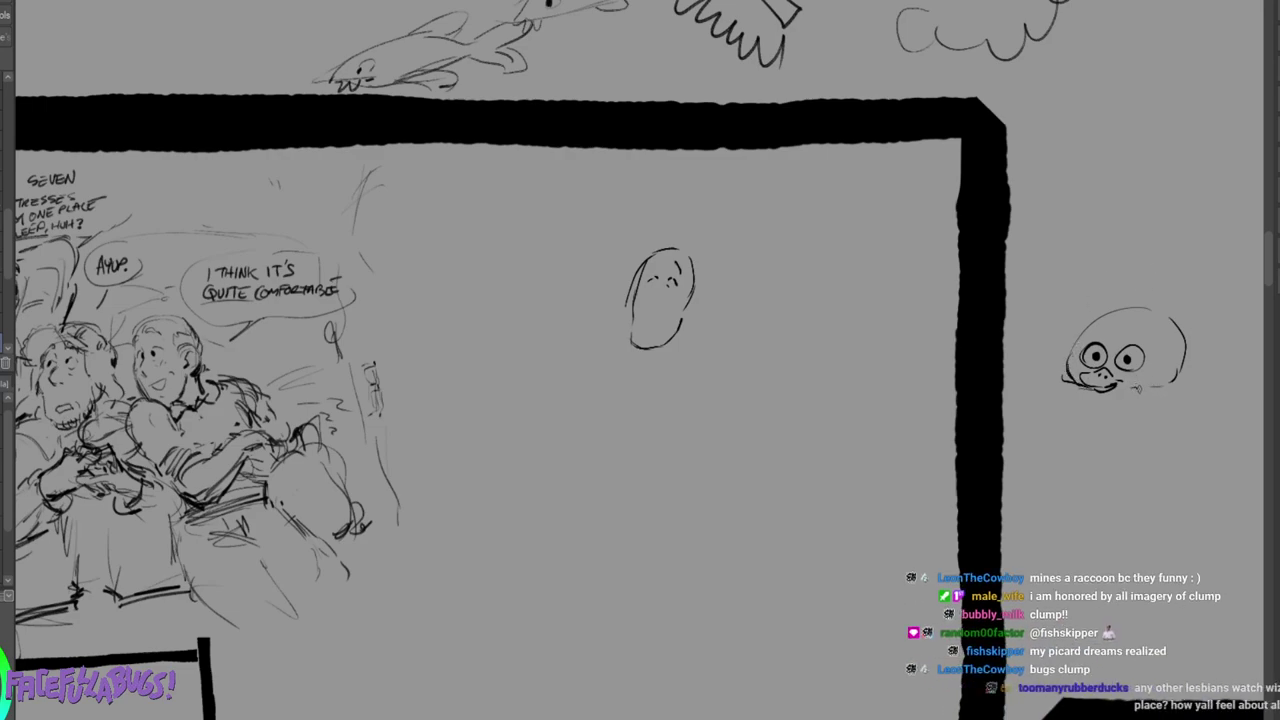
pyautogui.moveTo(1168, 389); pyautogui.dragTo(1180, 371)
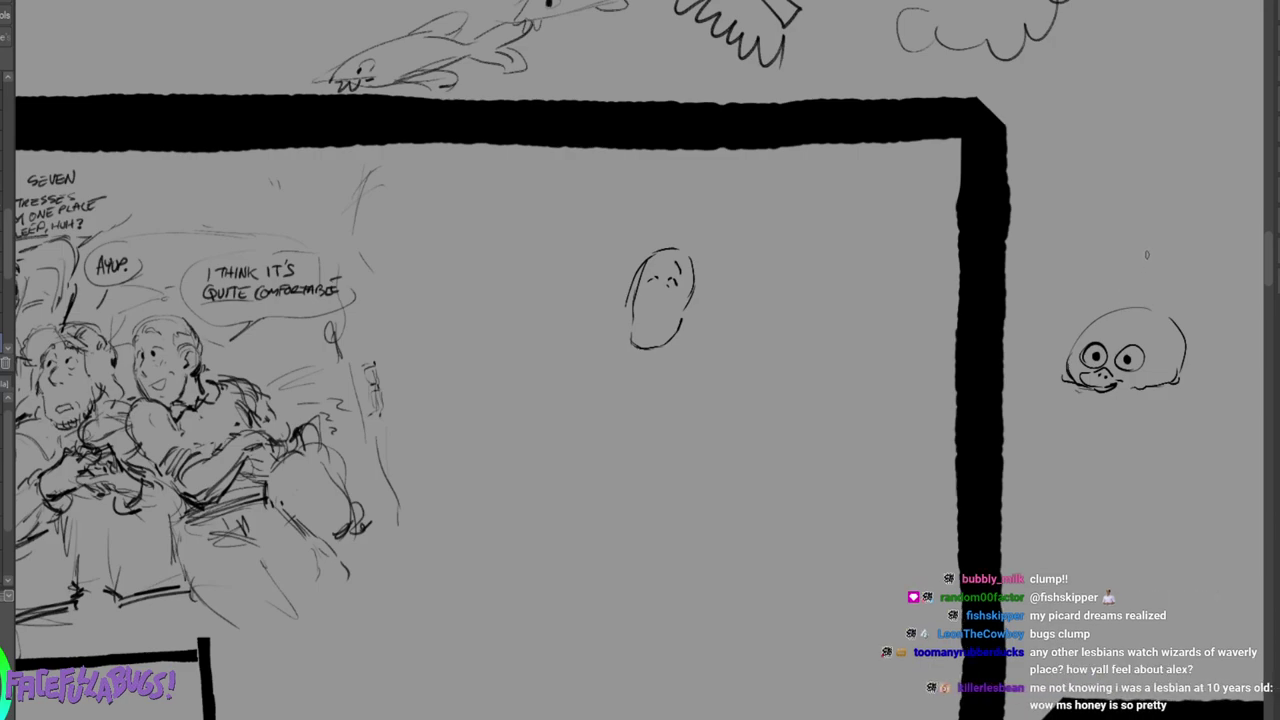
# Add two plump lobes with a small curly sprout on top of the creature's head and firm up its outline.
pyautogui.moveTo(1151, 258); pyautogui.dragTo(1101, 307)
pyautogui.moveTo(1182, 258)
pyautogui.mouseDown()
pyautogui.moveTo(1205, 325)
pyautogui.moveTo(1188, 320)
pyautogui.mouseUp()
pyautogui.moveTo(1120, 268)
pyautogui.mouseDown()
pyautogui.moveTo(1153, 300)
pyautogui.moveTo(1143, 306)
pyautogui.moveTo(1140, 288)
pyautogui.moveTo(1190, 305)
pyautogui.moveTo(1201, 274)
pyautogui.moveTo(1163, 274)
pyautogui.mouseUp()
pyautogui.moveTo(1180, 280)
pyautogui.mouseDown()
pyautogui.moveTo(1206, 288)
pyautogui.moveTo(1170, 286)
pyautogui.moveTo(1190, 248)
pyautogui.mouseUp()
pyautogui.moveTo(1177, 258); pyautogui.dragTo(1188, 262)
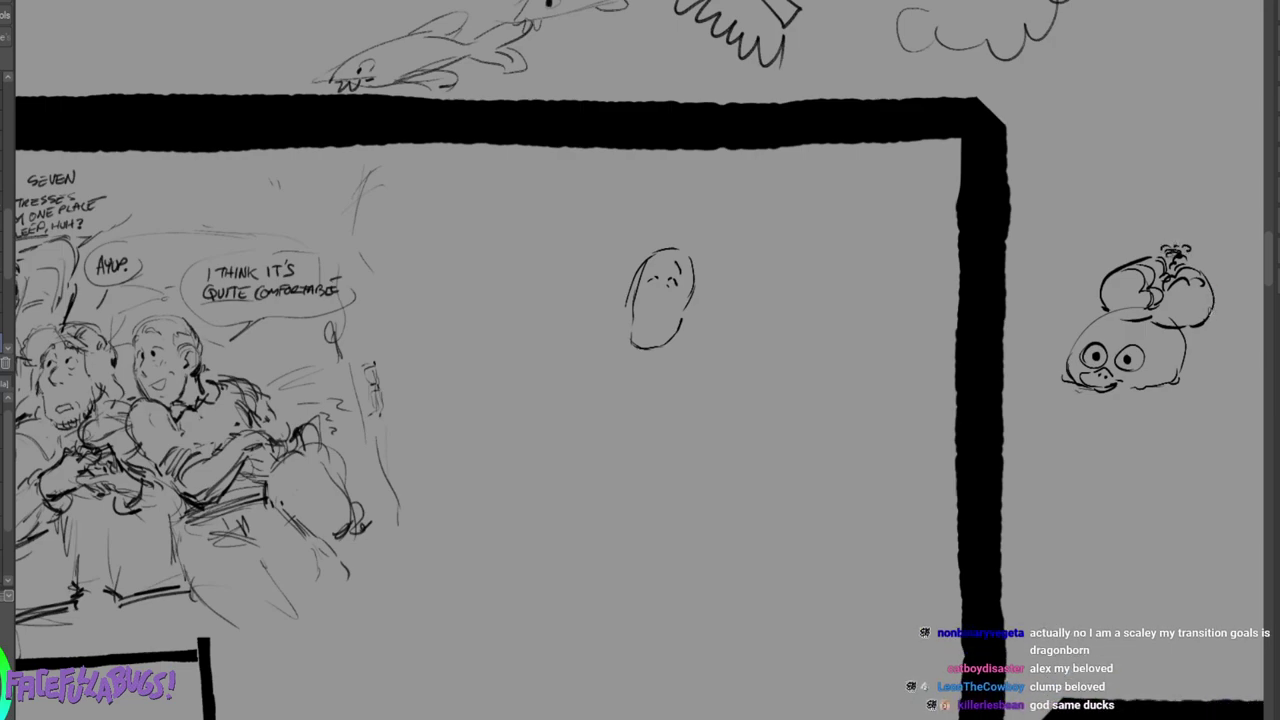
pyautogui.moveTo(1130, 270)
pyautogui.mouseDown()
pyautogui.moveTo(1112, 304)
pyautogui.moveTo(1200, 312)
pyautogui.moveTo(1179, 326)
pyautogui.mouseUp()
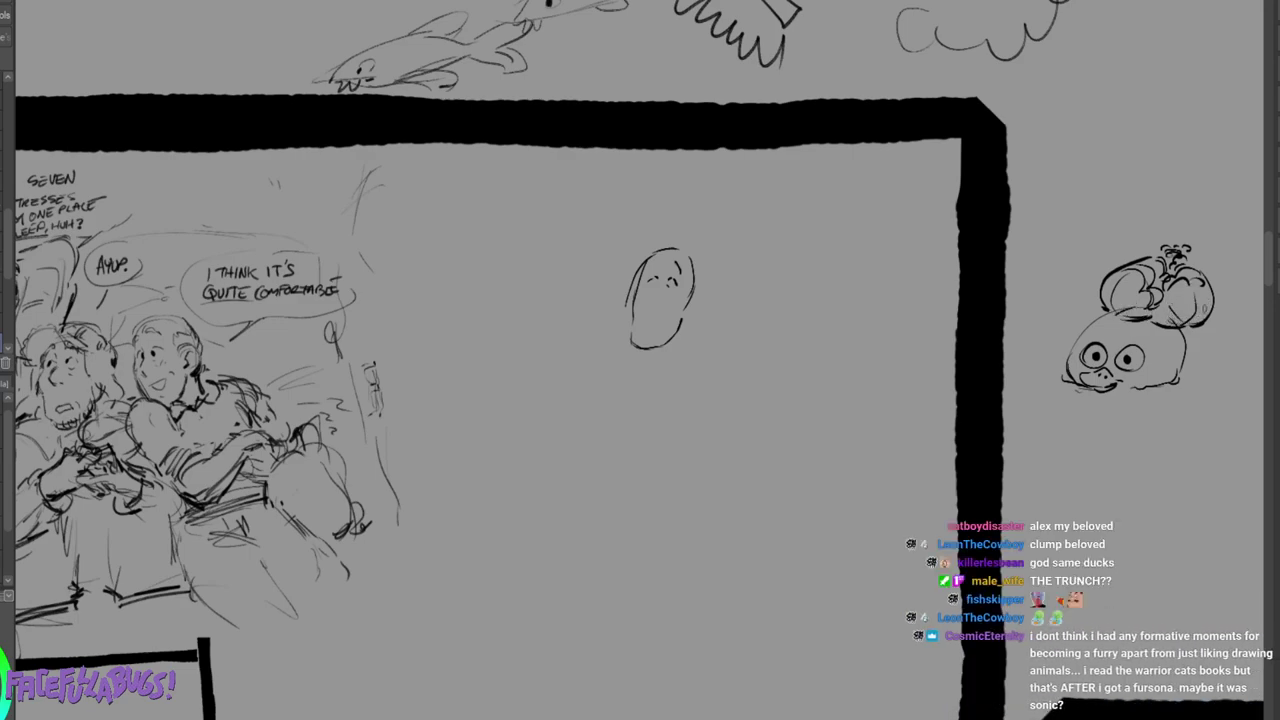
pyautogui.moveTo(1213, 286)
pyautogui.mouseDown()
pyautogui.moveTo(1199, 325)
pyautogui.moveTo(1178, 325)
pyautogui.mouseUp()
pyautogui.moveTo(1104, 303)
pyautogui.mouseDown()
pyautogui.moveTo(1139, 319)
pyautogui.moveTo(1070, 359)
pyautogui.moveTo(1085, 383)
pyautogui.mouseUp()
pyautogui.moveTo(1185, 343); pyautogui.dragTo(1182, 373)
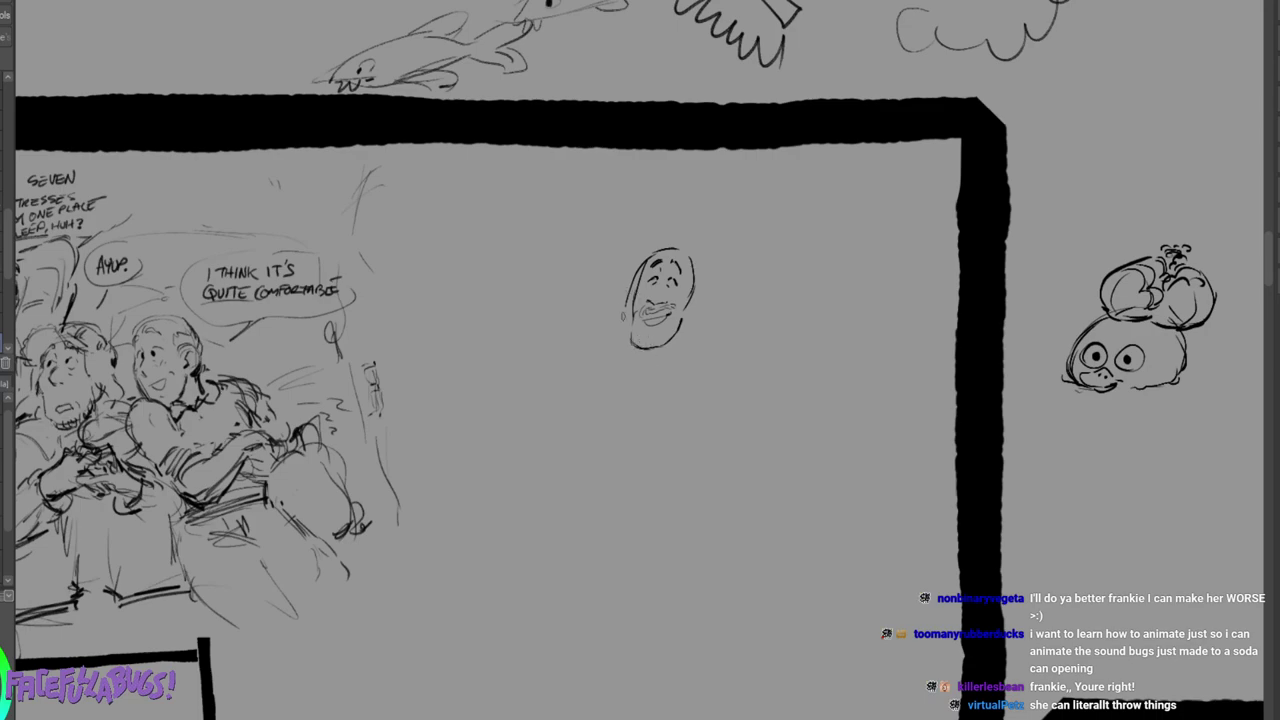
# Shade a beard on the oval man's face inside the frame and draw a small microphone below the creature's beak.
pyautogui.moveTo(641, 312)
pyautogui.mouseDown()
pyautogui.moveTo(641, 341)
pyautogui.moveTo(655, 341)
pyautogui.moveTo(645, 356)
pyautogui.moveTo(670, 343)
pyautogui.mouseUp()
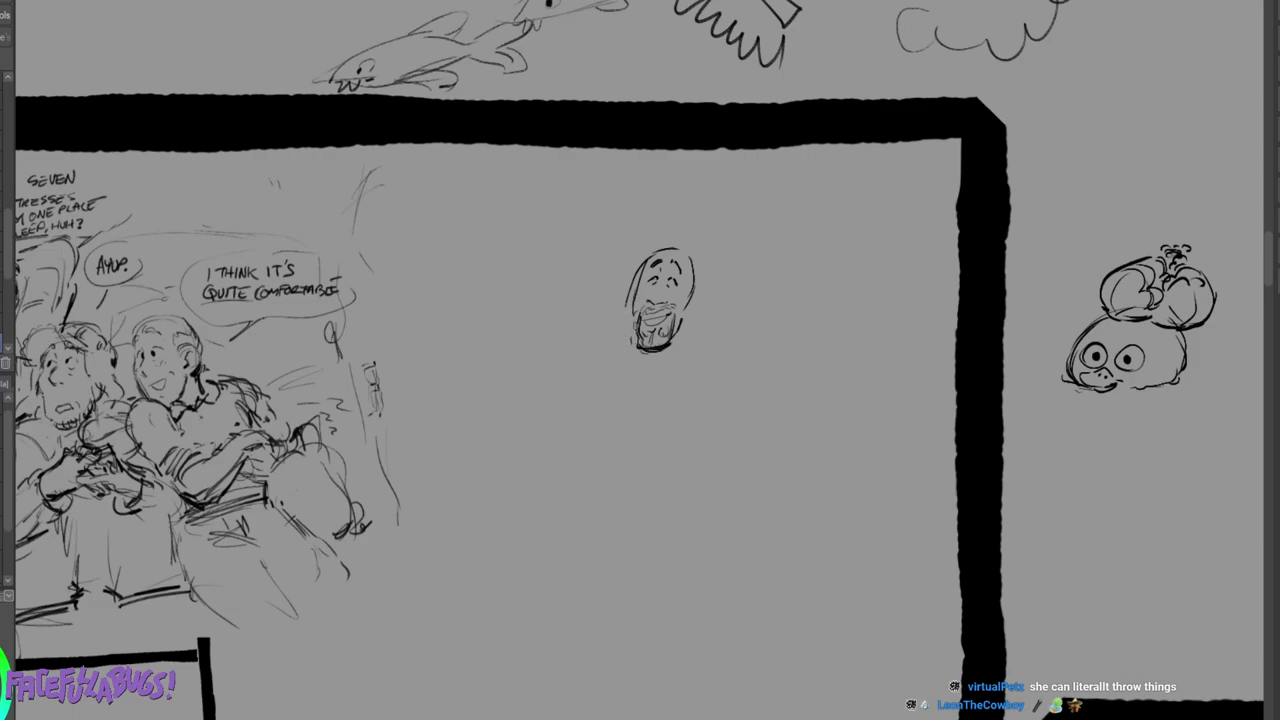
pyautogui.moveTo(622, 297); pyautogui.dragTo(622, 306)
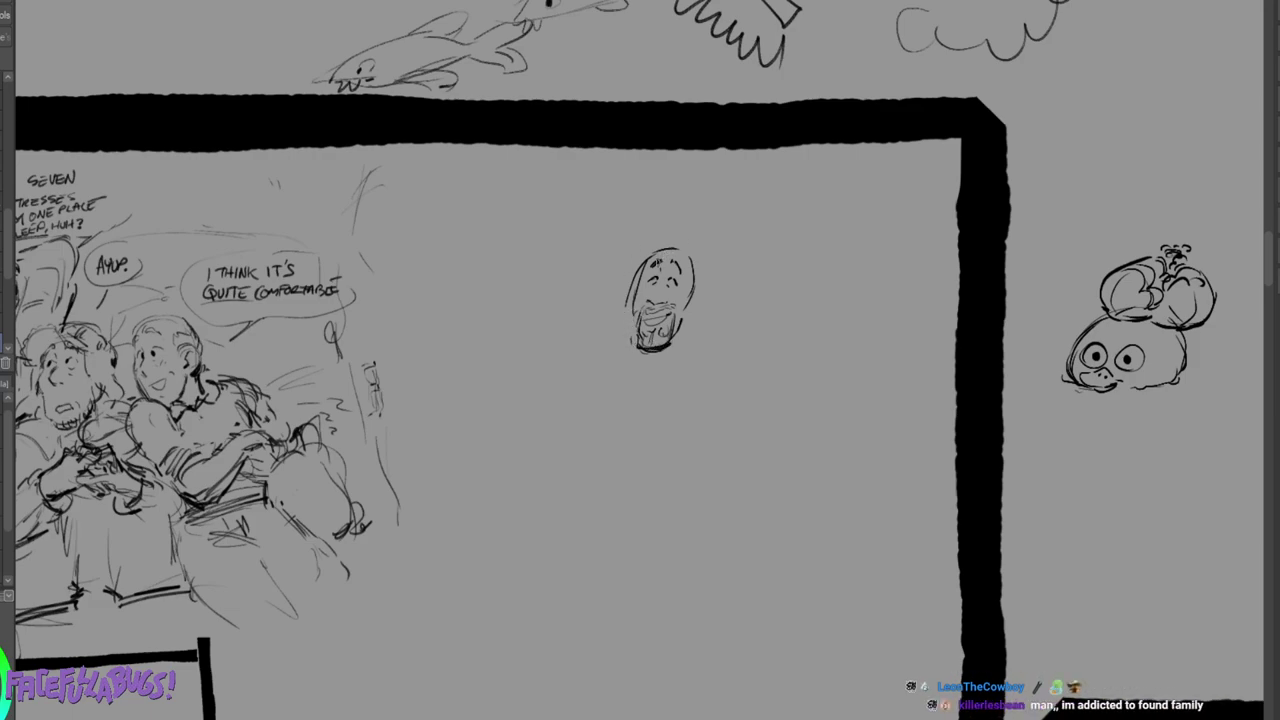
pyautogui.moveTo(1073, 399)
pyautogui.mouseDown()
pyautogui.moveTo(1090, 412)
pyautogui.moveTo(1063, 418)
pyautogui.moveTo(1061, 406)
pyautogui.moveTo(1036, 442)
pyautogui.mouseUp()
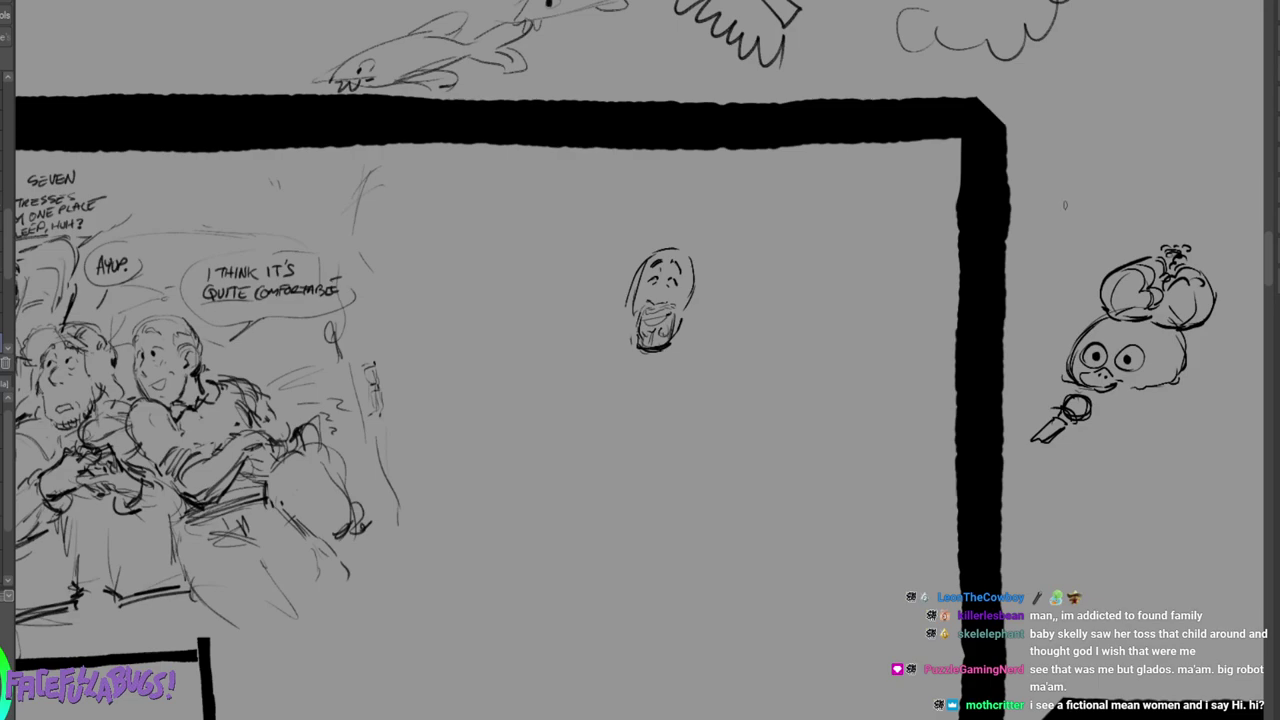
# Draw a sleepy, half-lidded animal face with a small nose and mouth behind the creature's lobes.
pyautogui.moveTo(1102, 236)
pyautogui.mouseDown()
pyautogui.moveTo(1044, 290)
pyautogui.moveTo(1080, 297)
pyautogui.moveTo(1054, 274)
pyautogui.moveTo(1068, 250)
pyautogui.moveTo(1076, 262)
pyautogui.moveTo(1061, 264)
pyautogui.moveTo(1094, 252)
pyautogui.moveTo(1124, 262)
pyautogui.moveTo(1093, 290)
pyautogui.mouseUp()
pyautogui.moveTo(1089, 277); pyautogui.dragTo(1091, 286)
pyautogui.moveTo(1083, 286); pyautogui.dragTo(1088, 289)
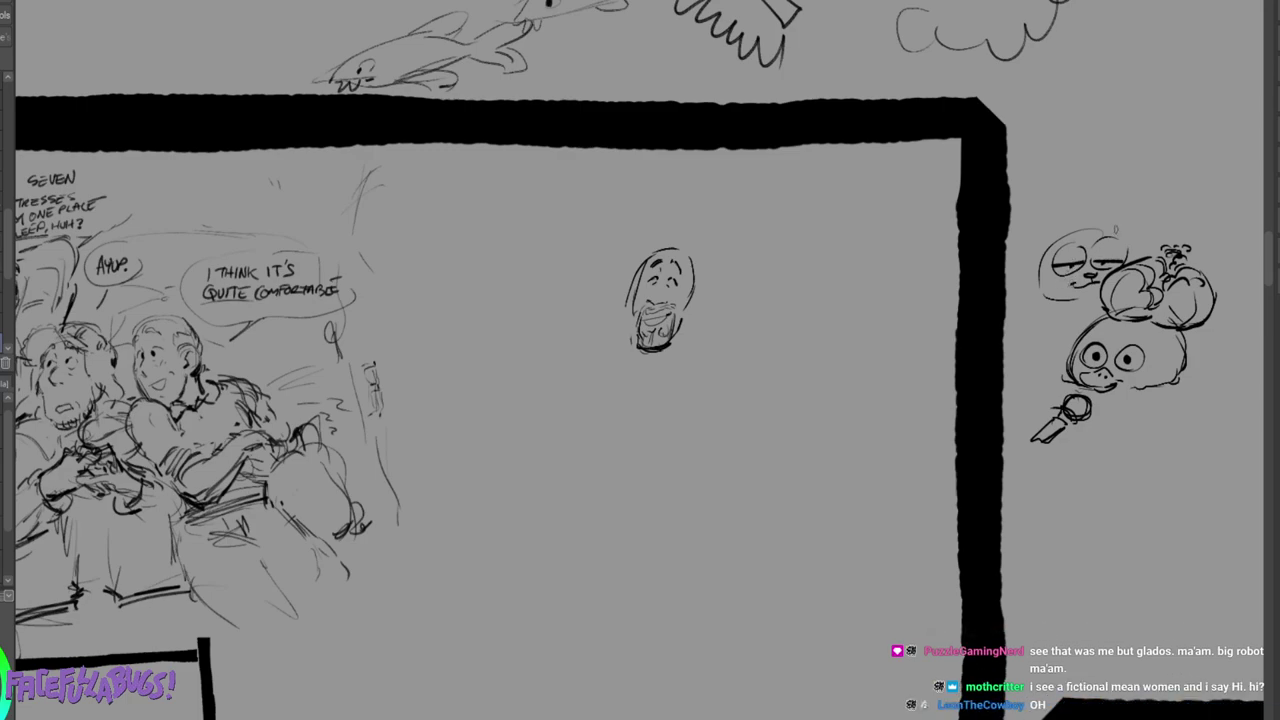
# Give the sleepy animal a pointed hat with a wide, wavy brim.
pyautogui.moveTo(1020, 257)
pyautogui.mouseDown()
pyautogui.moveTo(1158, 222)
pyautogui.moveTo(1187, 240)
pyautogui.mouseUp()
pyautogui.moveTo(1013, 256); pyautogui.dragTo(1036, 269)
pyautogui.moveTo(1135, 229)
pyautogui.mouseDown()
pyautogui.moveTo(1135, 244)
pyautogui.moveTo(1038, 224)
pyautogui.moveTo(1016, 240)
pyautogui.mouseUp()
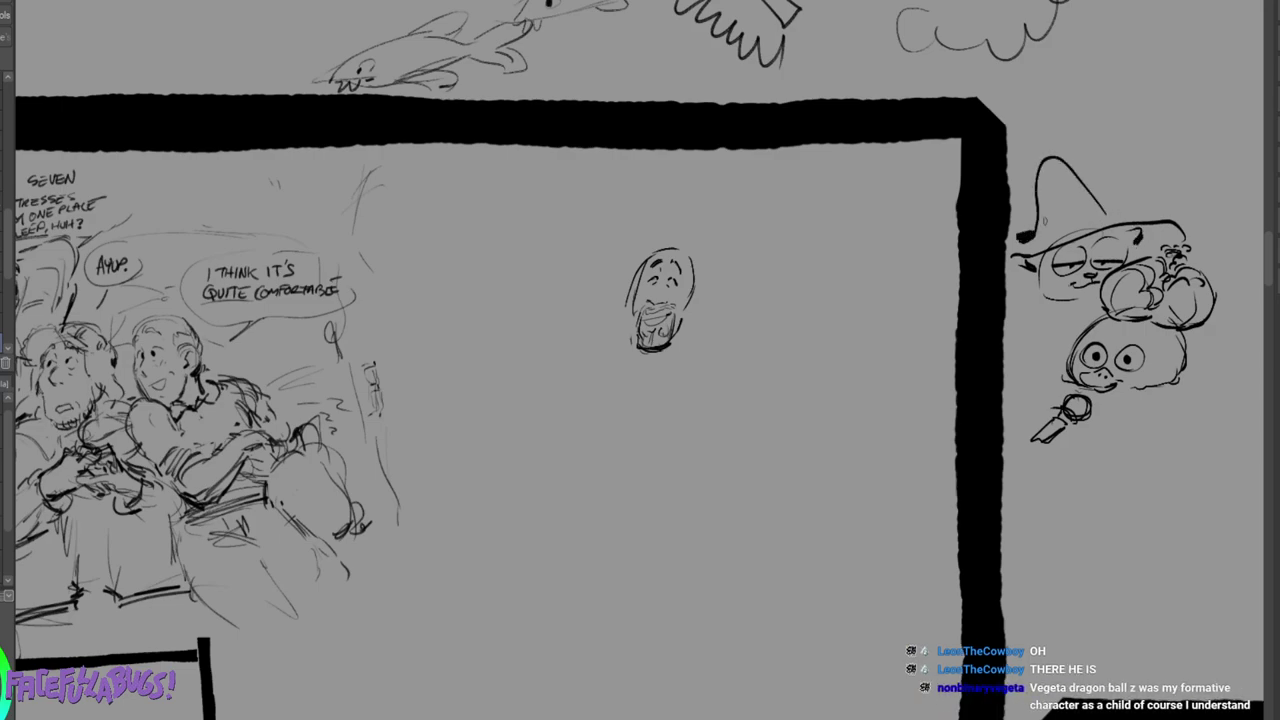
pyautogui.moveTo(1108, 204); pyautogui.dragTo(1159, 212)
pyautogui.moveTo(1037, 228)
pyautogui.mouseDown()
pyautogui.moveTo(1172, 219)
pyautogui.moveTo(1172, 200)
pyautogui.mouseUp()
pyautogui.moveTo(1086, 232)
pyautogui.mouseDown()
pyautogui.moveTo(1216, 206)
pyautogui.moveTo(1161, 236)
pyautogui.mouseUp()
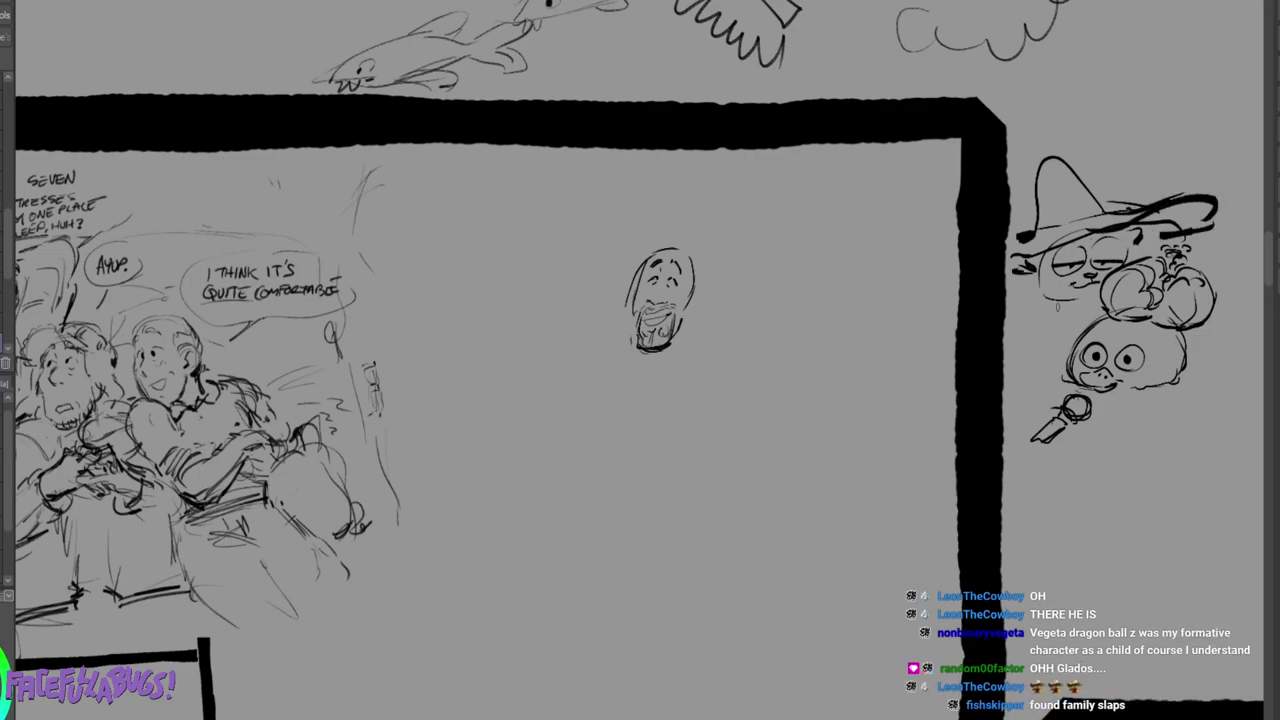
# Draw the sleepy animal's rounded body and arm around the creature, and add heavier accent lines to its hat.
pyautogui.moveTo(1038, 270)
pyautogui.mouseDown()
pyautogui.moveTo(1056, 303)
pyautogui.moveTo(1028, 308)
pyautogui.moveTo(1036, 343)
pyautogui.moveTo(1048, 340)
pyautogui.moveTo(1032, 391)
pyautogui.moveTo(1064, 373)
pyautogui.mouseUp()
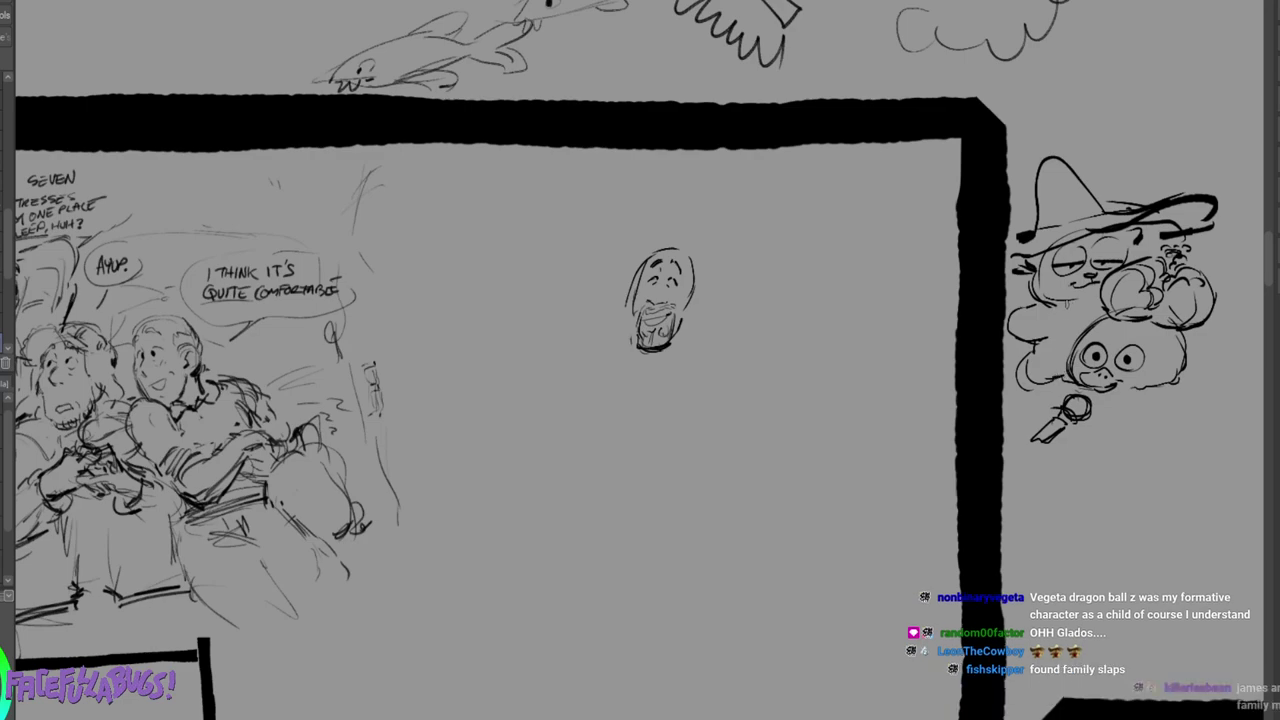
pyautogui.moveTo(1085, 294)
pyautogui.mouseDown()
pyautogui.moveTo(1062, 325)
pyautogui.moveTo(1098, 304)
pyautogui.moveTo(1070, 356)
pyautogui.mouseUp()
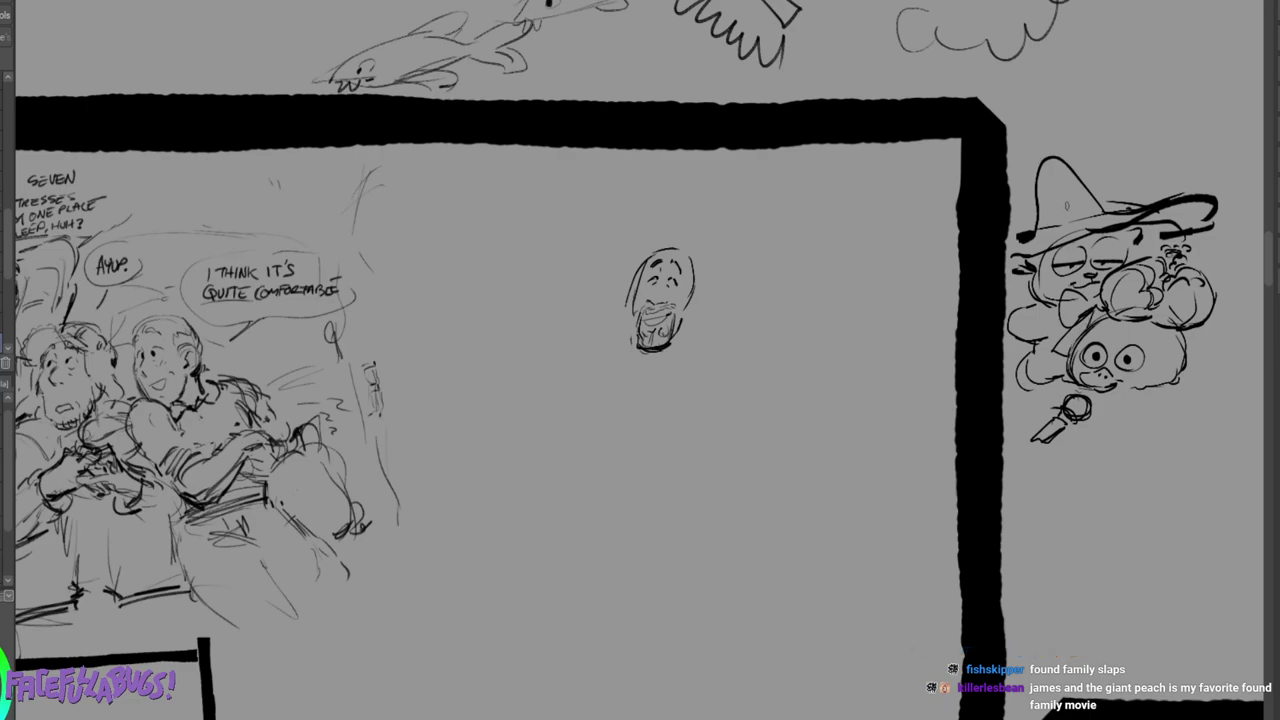
pyautogui.moveTo(1072, 174)
pyautogui.mouseDown()
pyautogui.moveTo(1030, 201)
pyautogui.moveTo(1028, 225)
pyautogui.moveTo(1112, 206)
pyautogui.moveTo(1108, 196)
pyautogui.mouseUp()
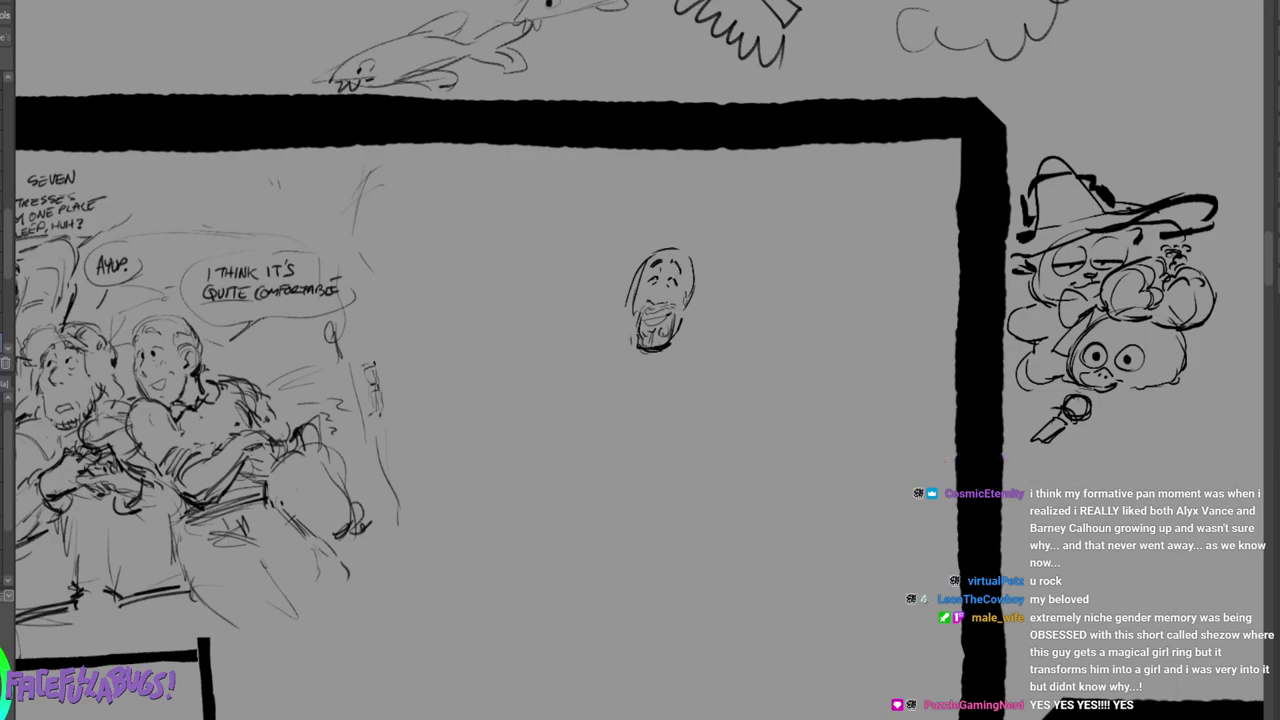
# Refine the bearded man's jaw and head outline, add an ear, and sketch a loose rounded shape beside his face.
pyautogui.moveTo(635, 302); pyautogui.dragTo(639, 348)
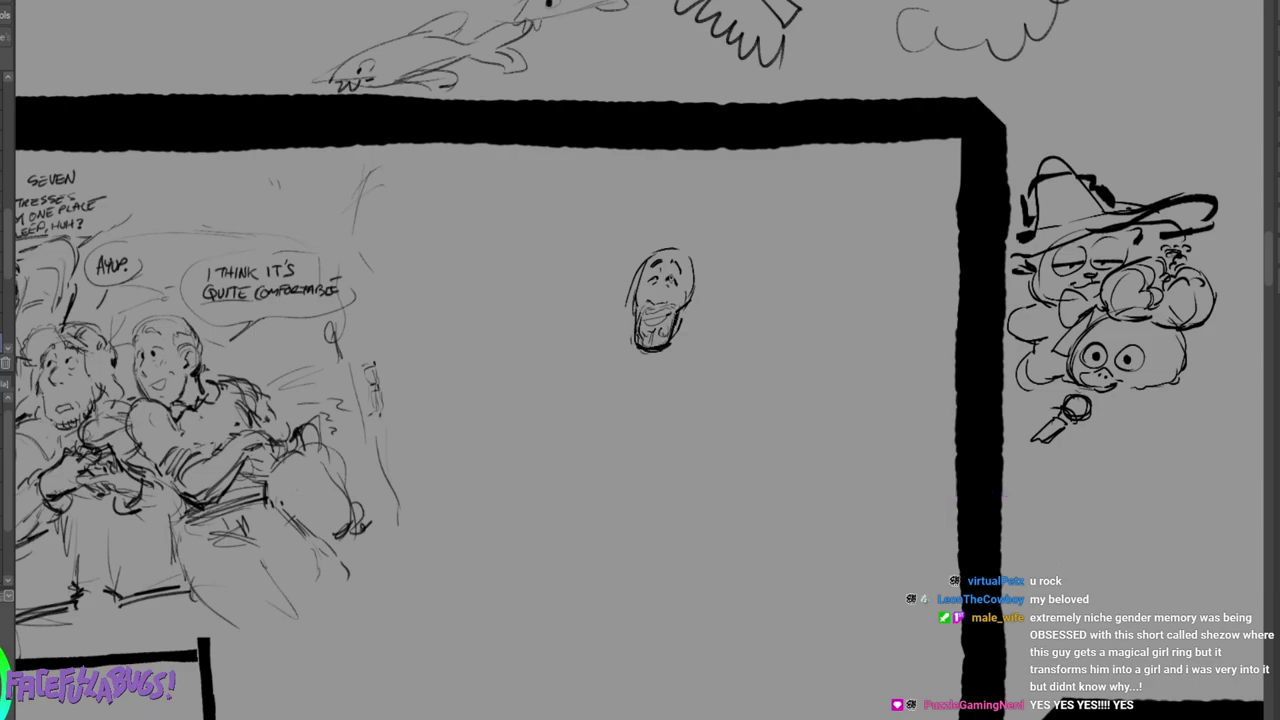
pyautogui.moveTo(630, 286)
pyautogui.mouseDown()
pyautogui.moveTo(633, 310)
pyautogui.moveTo(681, 325)
pyautogui.mouseUp()
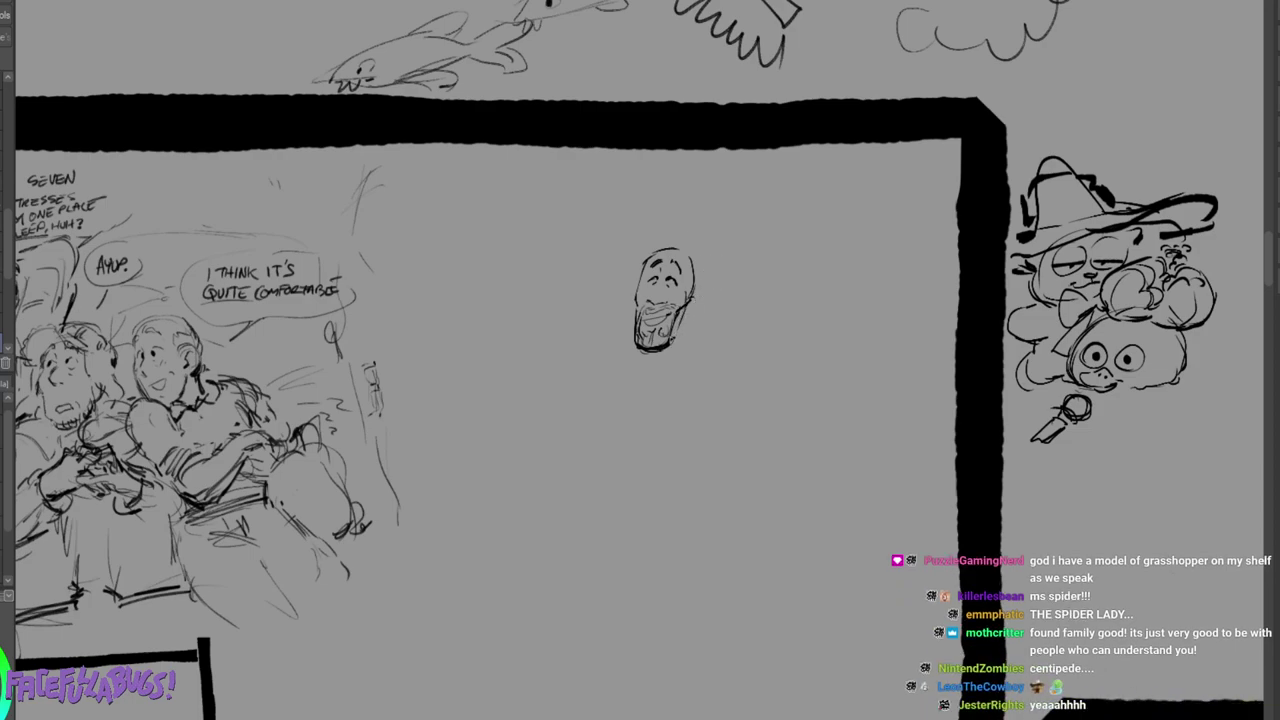
pyautogui.moveTo(684, 312)
pyautogui.mouseDown()
pyautogui.moveTo(674, 335)
pyautogui.moveTo(678, 325)
pyautogui.mouseUp()
pyautogui.moveTo(690, 299)
pyautogui.mouseDown()
pyautogui.moveTo(701, 303)
pyautogui.moveTo(688, 320)
pyautogui.mouseUp()
pyautogui.moveTo(583, 308)
pyautogui.mouseDown()
pyautogui.moveTo(631, 270)
pyautogui.moveTo(575, 295)
pyautogui.moveTo(632, 263)
pyautogui.moveTo(610, 343)
pyautogui.moveTo(615, 334)
pyautogui.mouseUp()
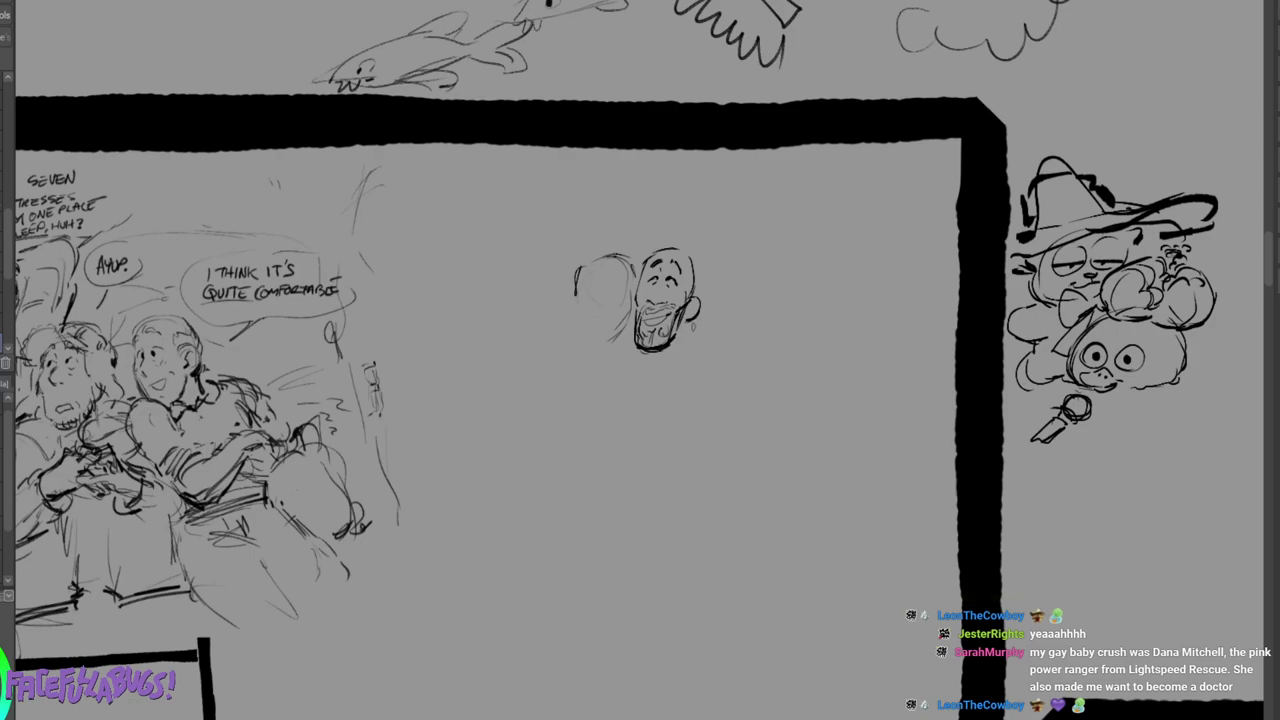
# Try a large rounded shape overlapping the ear side of the bearded man's head, redrawing it and erasing it.
pyautogui.moveTo(689, 304)
pyautogui.mouseDown()
pyautogui.moveTo(693, 270)
pyautogui.moveTo(724, 266)
pyautogui.moveTo(740, 324)
pyautogui.mouseUp()
pyautogui.moveTo(688, 304)
pyautogui.mouseDown()
pyautogui.moveTo(684, 354)
pyautogui.moveTo(714, 352)
pyautogui.moveTo(746, 318)
pyautogui.mouseUp()
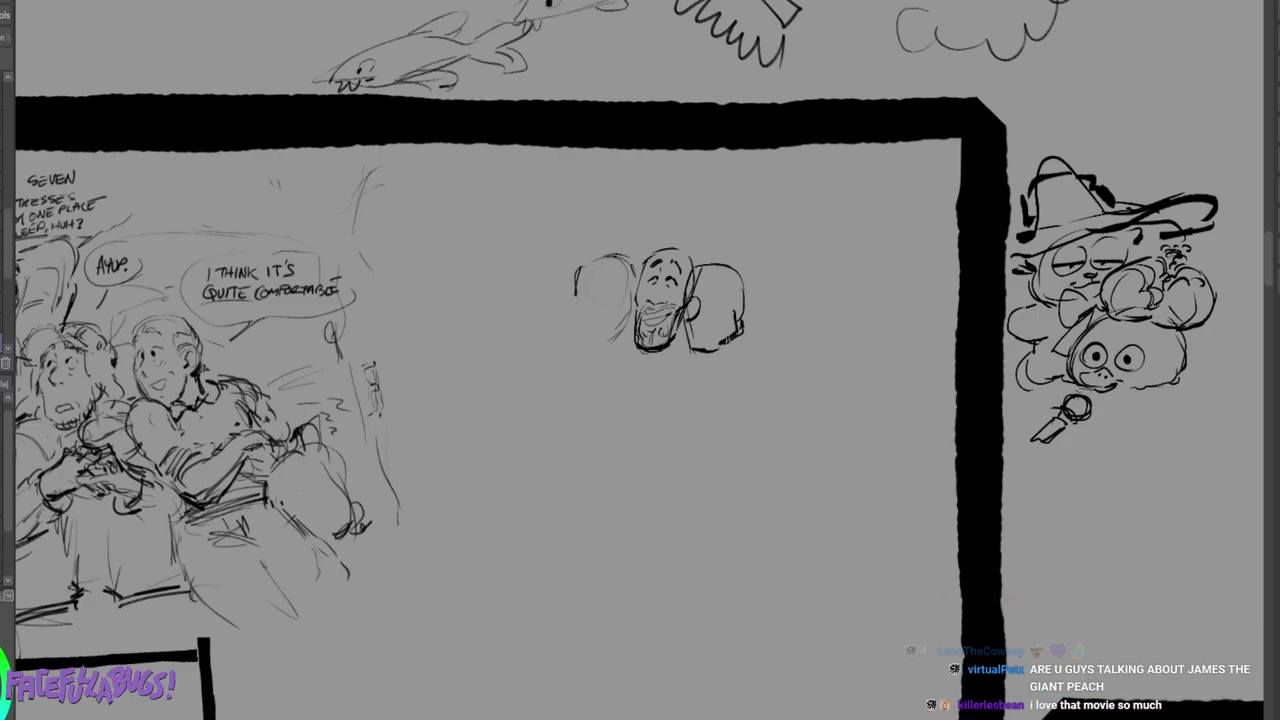
pyautogui.press('e')
pyautogui.moveTo(701, 286)
pyautogui.mouseDown()
pyautogui.moveTo(698, 324)
pyautogui.moveTo(695, 306)
pyautogui.moveTo(745, 321)
pyautogui.moveTo(730, 349)
pyautogui.mouseUp()
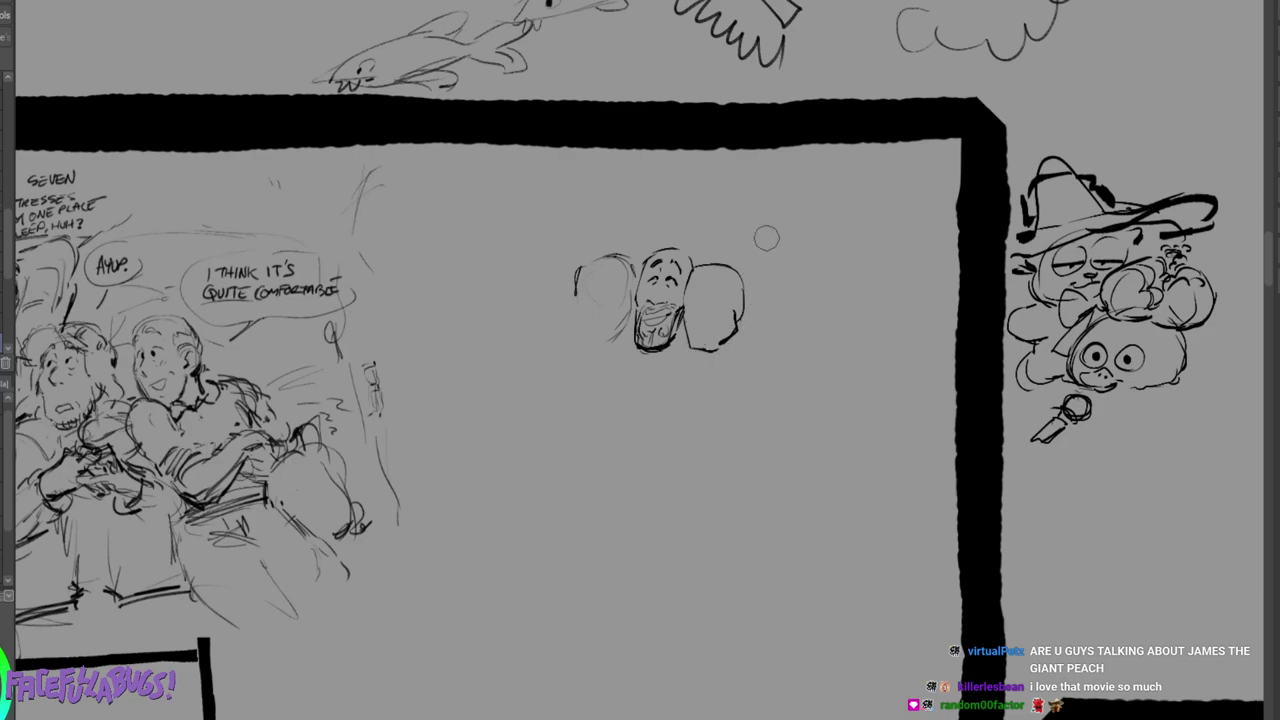
pyautogui.hotkey('ctrl', 'z')
pyautogui.moveTo(647, 300); pyautogui.dragTo(663, 301)
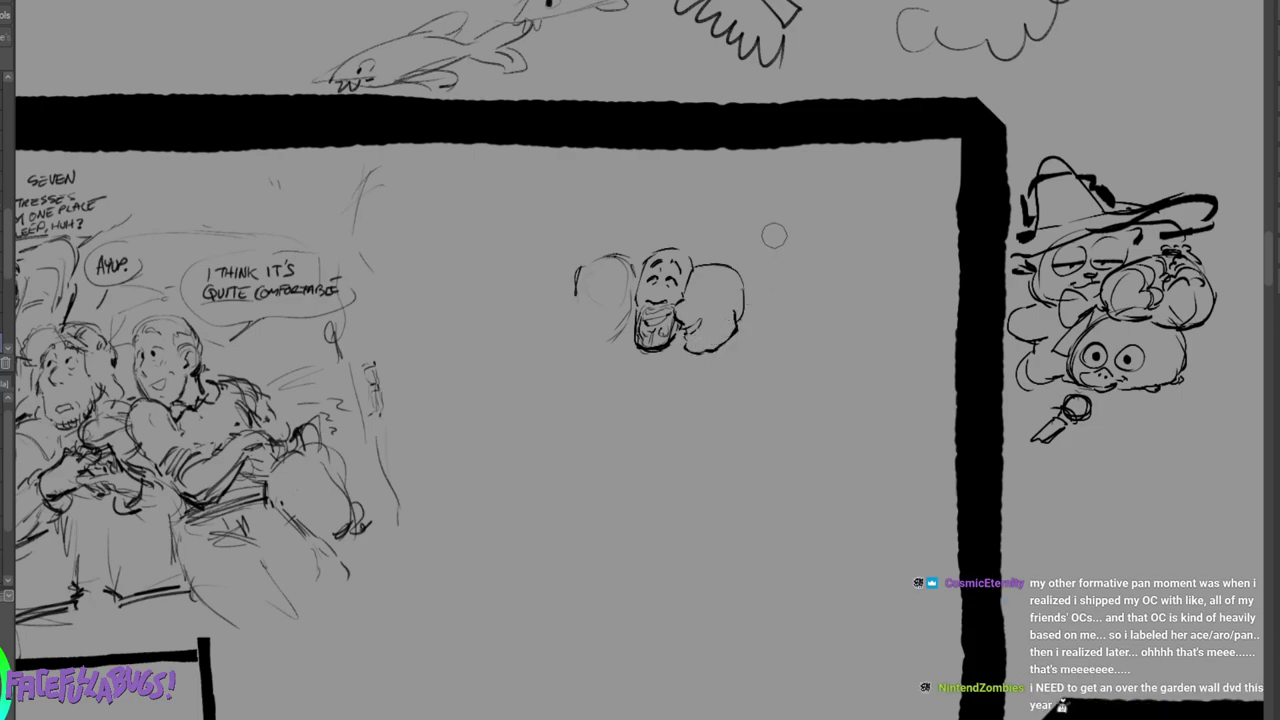
pyautogui.moveTo(680, 304)
pyautogui.mouseDown()
pyautogui.moveTo(695, 340)
pyautogui.moveTo(700, 318)
pyautogui.mouseUp()
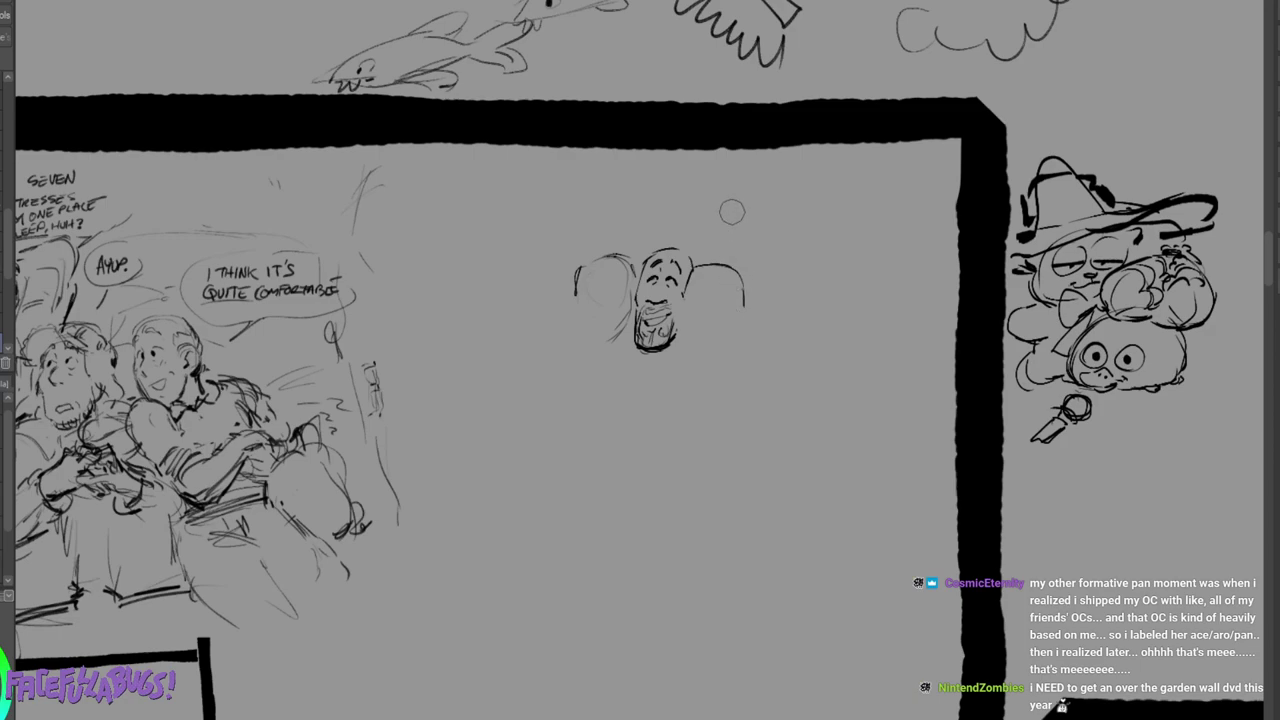
pyautogui.press('p')
pyautogui.moveTo(680, 306)
pyautogui.mouseDown()
pyautogui.moveTo(684, 325)
pyautogui.moveTo(736, 342)
pyautogui.moveTo(741, 302)
pyautogui.mouseUp()
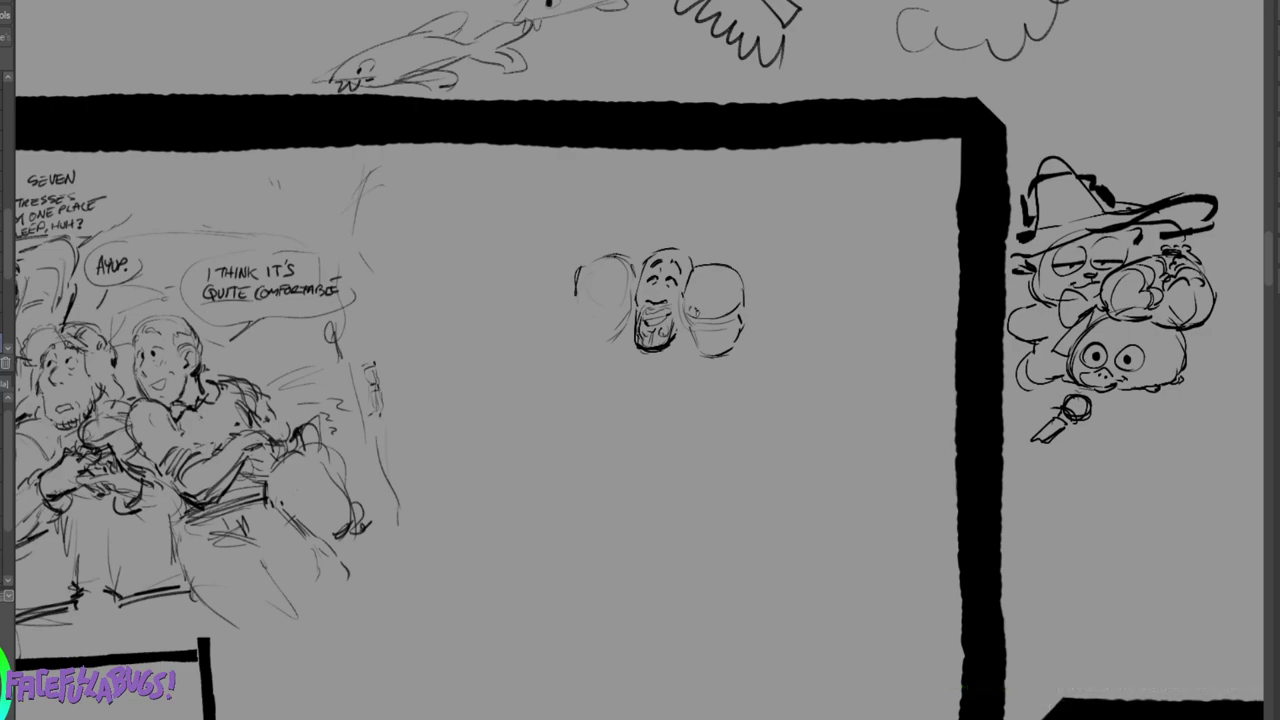
pyautogui.moveTo(711, 308)
pyautogui.mouseDown()
pyautogui.moveTo(742, 320)
pyautogui.moveTo(745, 298)
pyautogui.moveTo(699, 299)
pyautogui.moveTo(705, 271)
pyautogui.moveTo(768, 290)
pyautogui.mouseUp()
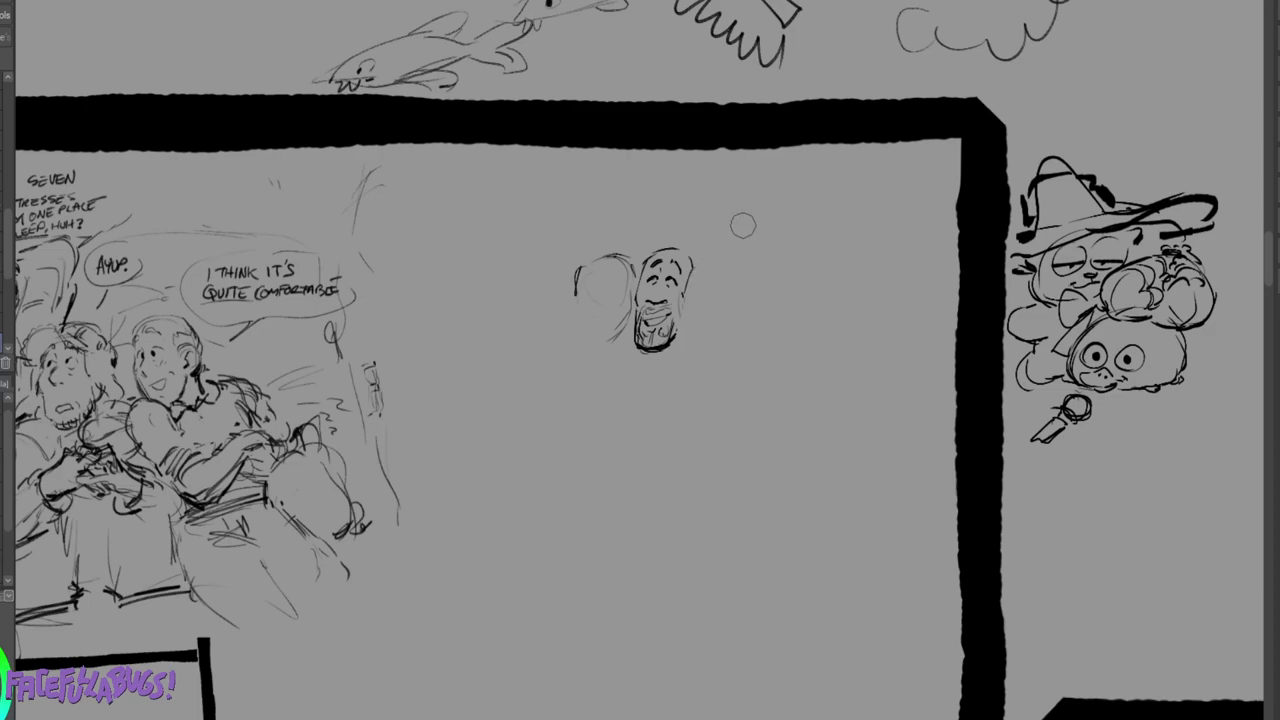
# Draw the bearded man's curly hair across the top of his head, the back of his head and an ear.
pyautogui.moveTo(662, 250)
pyautogui.mouseDown()
pyautogui.moveTo(680, 250)
pyautogui.moveTo(692, 276)
pyautogui.moveTo(661, 242)
pyautogui.moveTo(641, 260)
pyautogui.moveTo(684, 244)
pyautogui.moveTo(706, 265)
pyautogui.mouseUp()
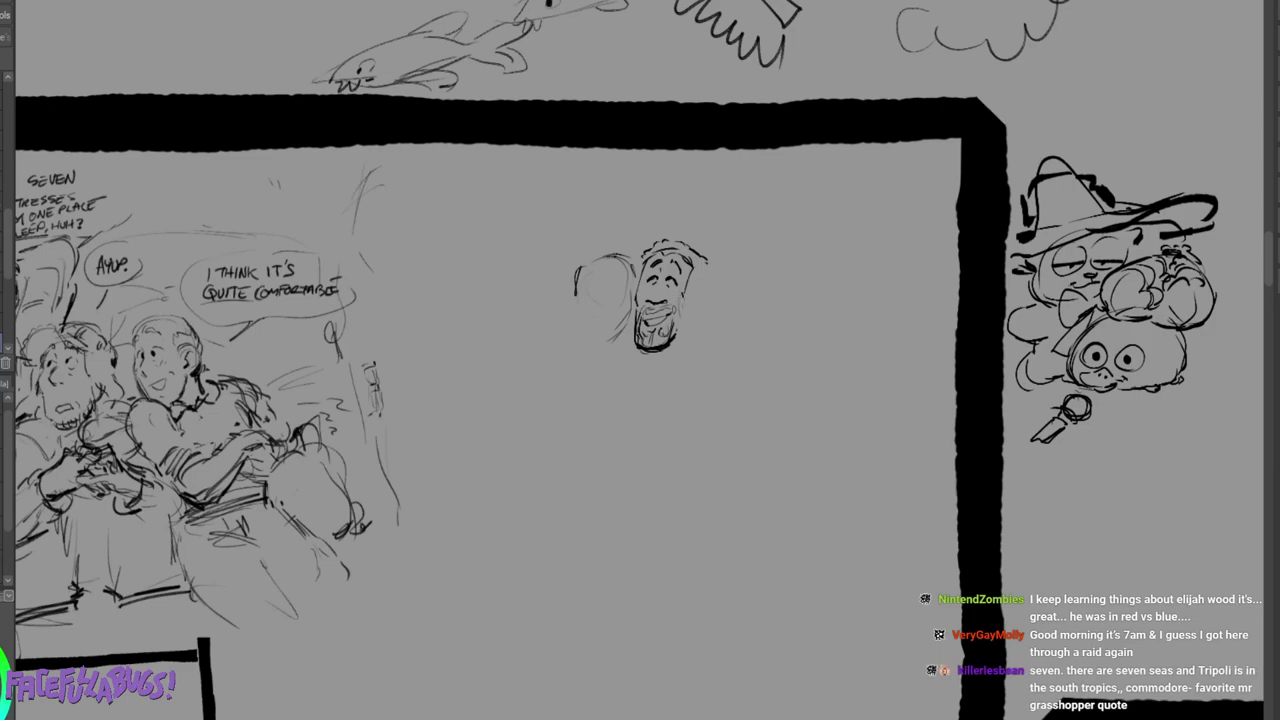
pyautogui.moveTo(665, 245); pyautogui.dragTo(683, 250)
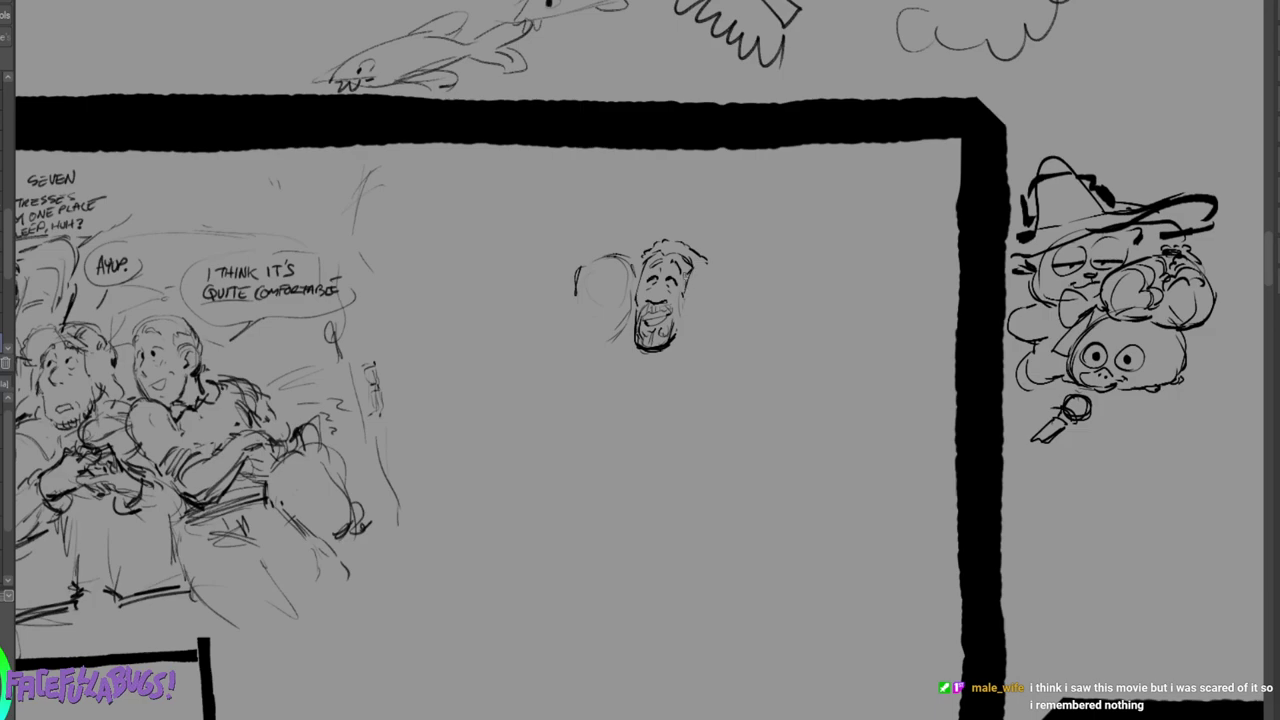
pyautogui.moveTo(697, 290); pyautogui.dragTo(690, 318)
pyautogui.moveTo(703, 261); pyautogui.dragTo(707, 283)
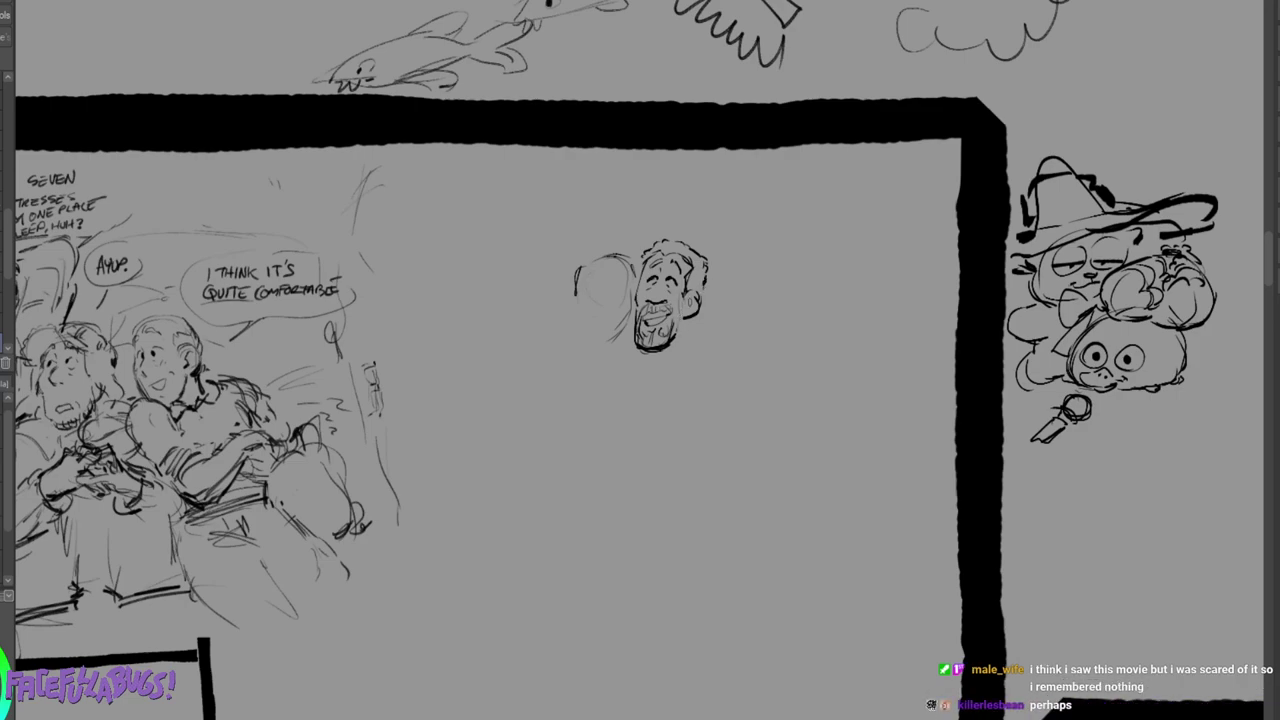
# Sketch the bearded man's neck and shoulder lines, and erase the loose rounded shape beside his face.
pyautogui.moveTo(682, 306)
pyautogui.mouseDown()
pyautogui.moveTo(651, 374)
pyautogui.moveTo(680, 364)
pyautogui.moveTo(642, 360)
pyautogui.moveTo(576, 396)
pyautogui.mouseUp()
pyautogui.moveTo(690, 368); pyautogui.dragTo(716, 356)
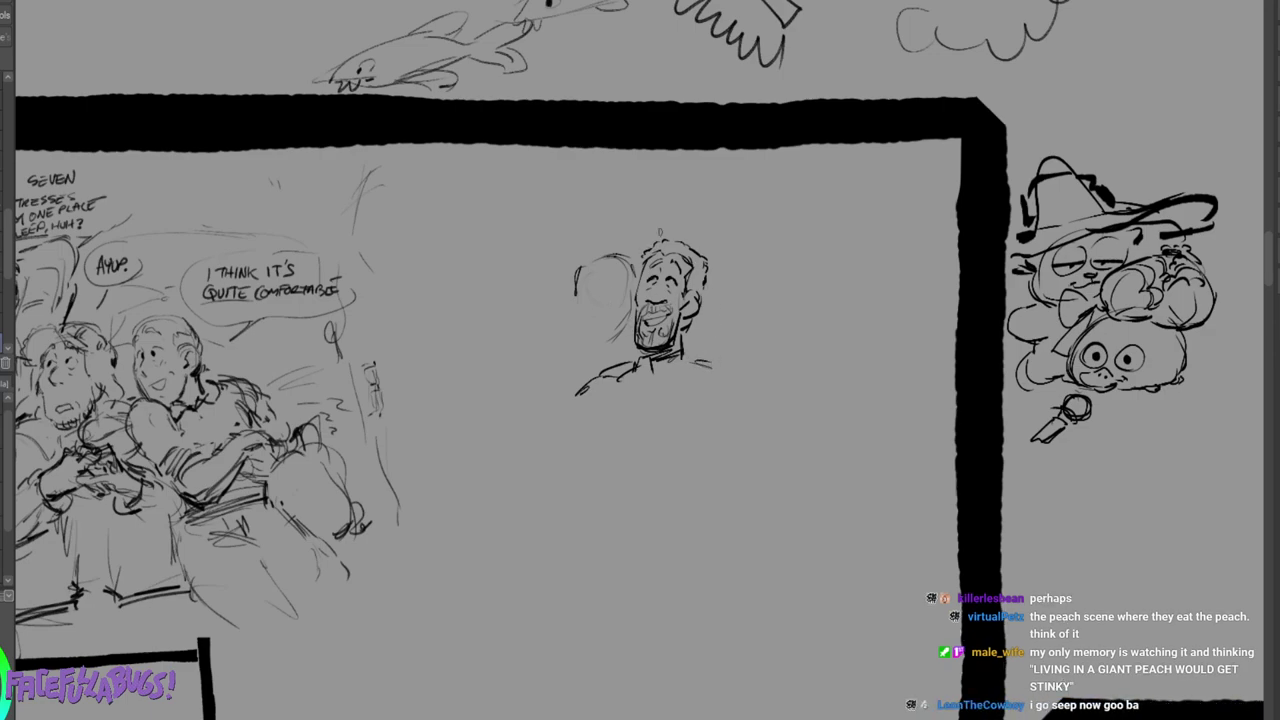
pyautogui.moveTo(603, 285)
pyautogui.mouseDown()
pyautogui.moveTo(600, 243)
pyautogui.moveTo(618, 257)
pyautogui.moveTo(614, 318)
pyautogui.mouseUp()
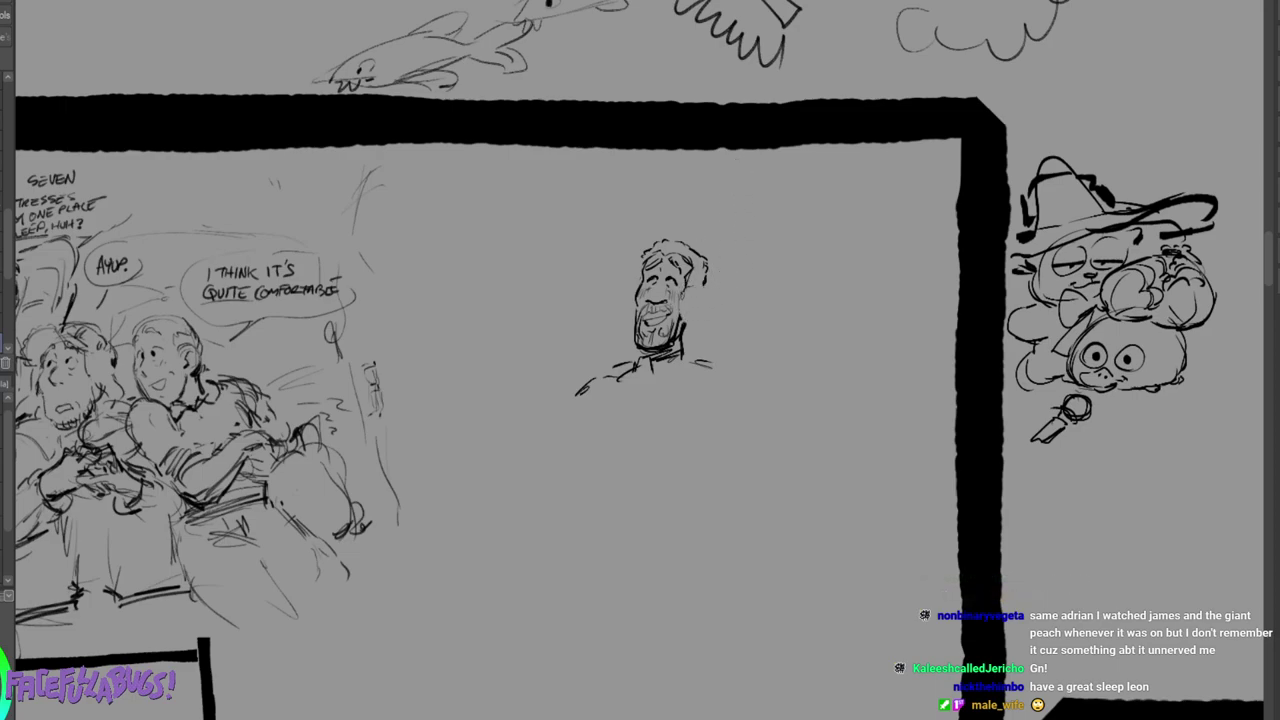
# Rework the bearded man's ear and add more curls to the top of his hair.
pyautogui.moveTo(692, 294); pyautogui.dragTo(705, 293)
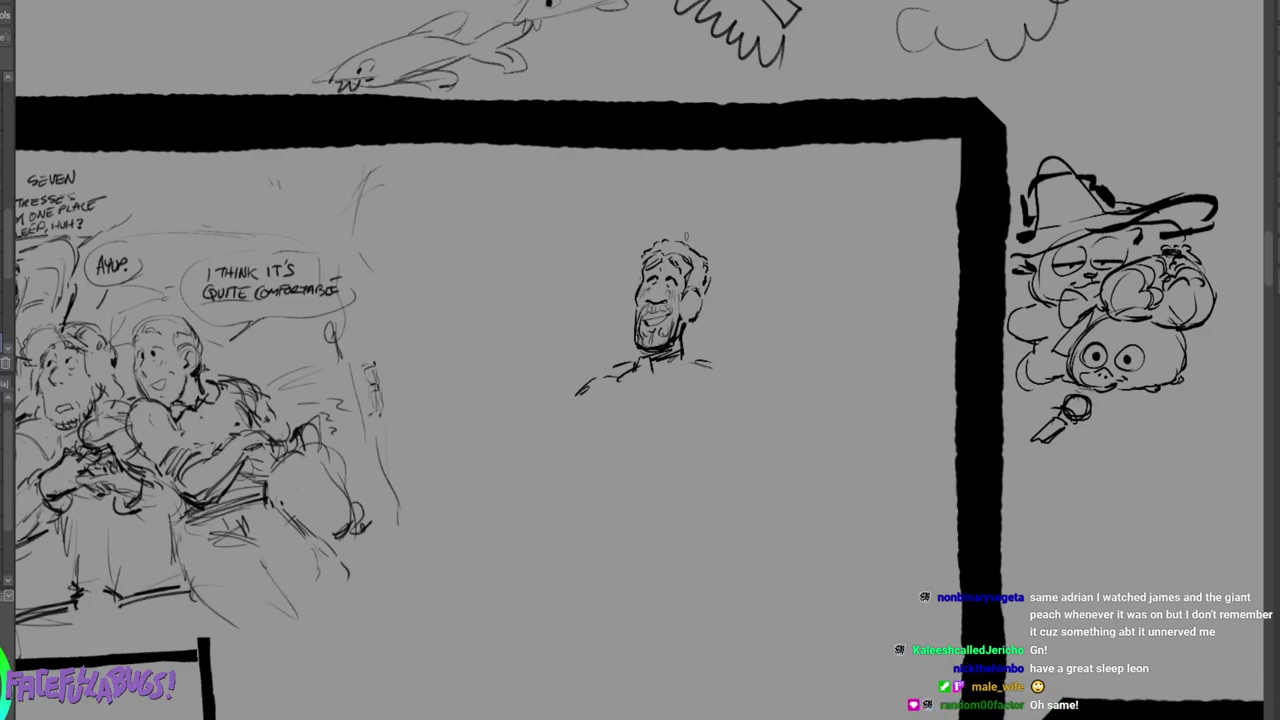
pyautogui.moveTo(686, 237); pyautogui.dragTo(676, 240)
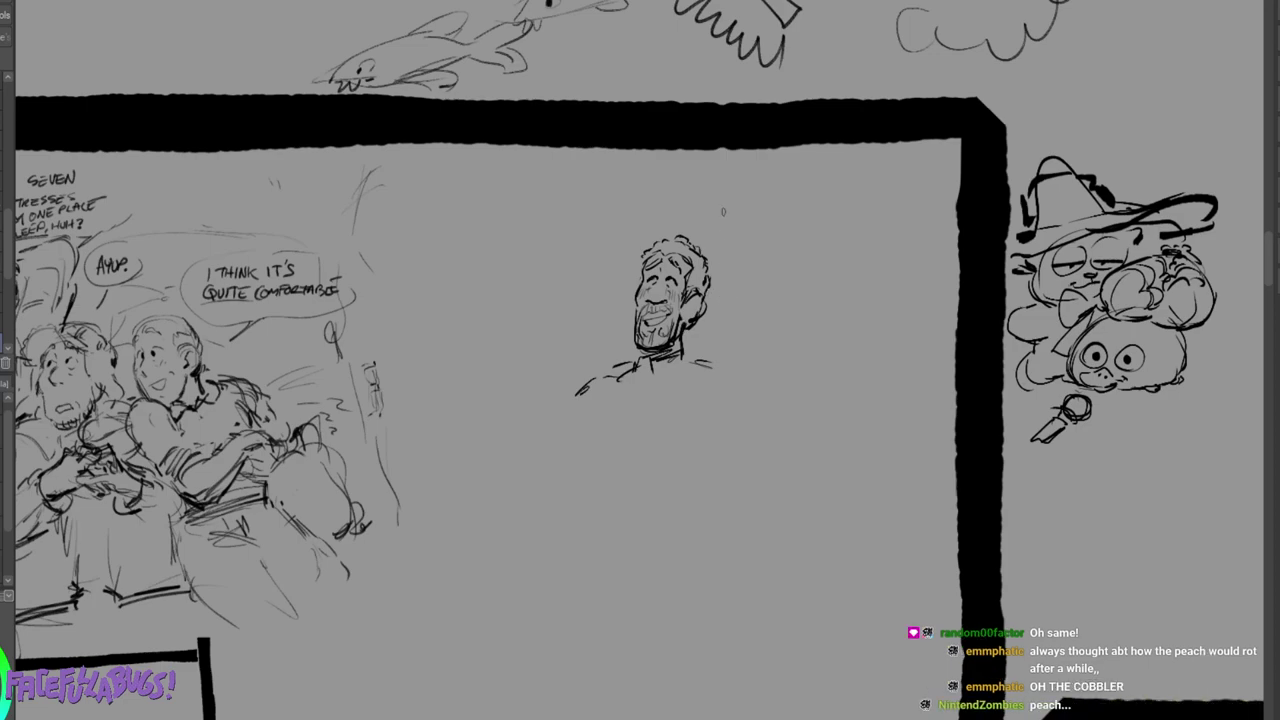
pyautogui.press('e')
pyautogui.moveTo(707, 298)
pyautogui.mouseDown()
pyautogui.moveTo(689, 299)
pyautogui.moveTo(696, 288)
pyautogui.moveTo(710, 303)
pyautogui.mouseUp()
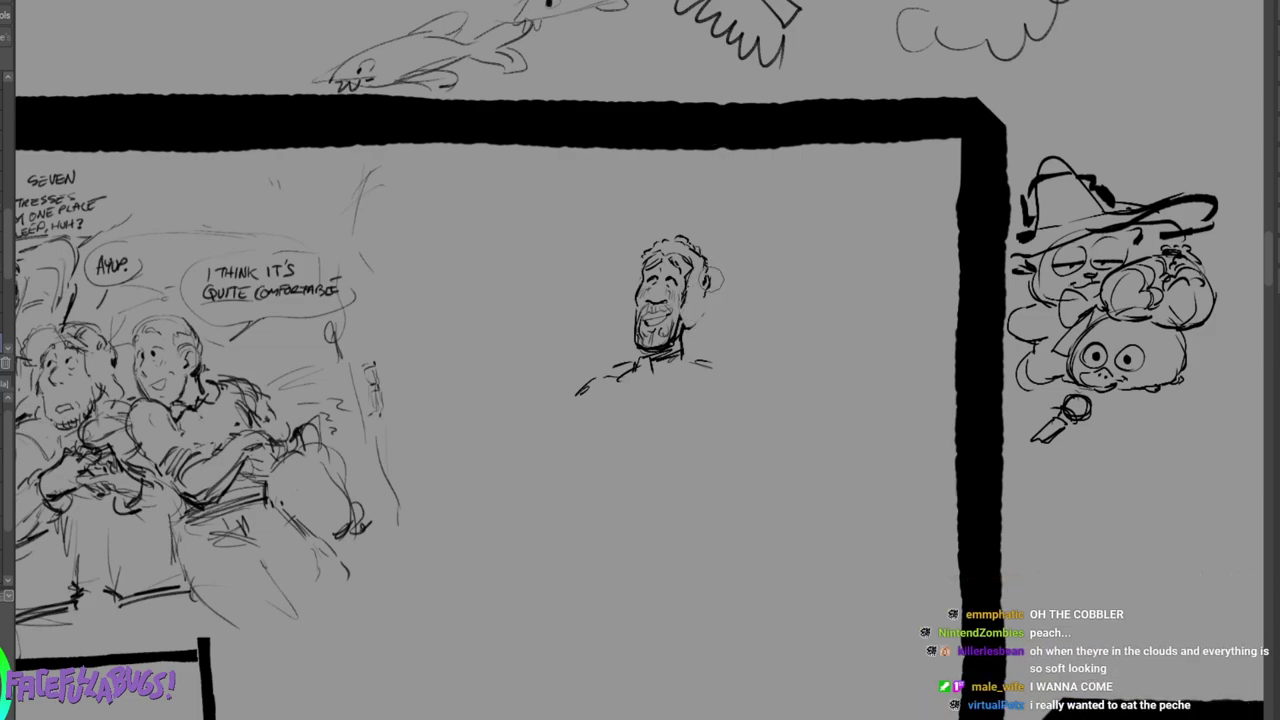
pyautogui.hotkey('ctrl', 'z')
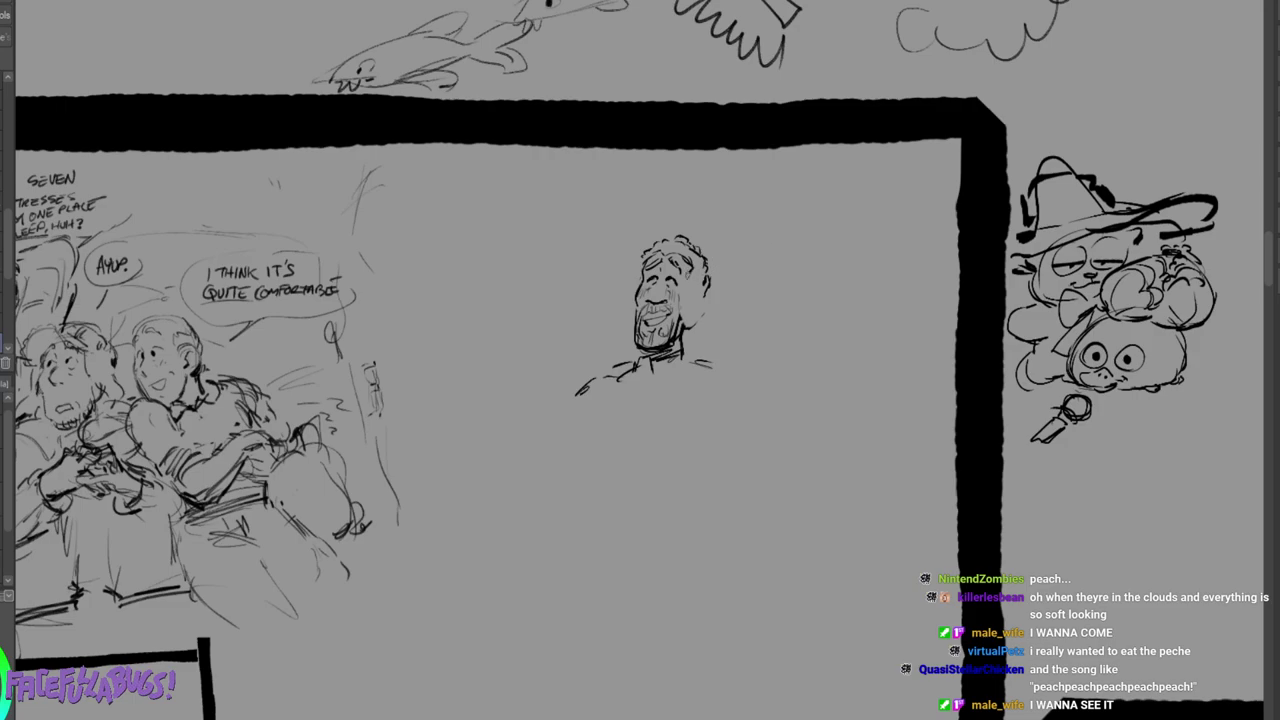
pyautogui.moveTo(684, 288)
pyautogui.mouseDown()
pyautogui.moveTo(700, 314)
pyautogui.moveTo(690, 320)
pyautogui.mouseUp()
pyautogui.moveTo(704, 275)
pyautogui.mouseDown()
pyautogui.moveTo(704, 289)
pyautogui.moveTo(687, 272)
pyautogui.mouseUp()
pyautogui.moveTo(689, 254)
pyautogui.mouseDown()
pyautogui.moveTo(687, 272)
pyautogui.moveTo(706, 269)
pyautogui.moveTo(690, 274)
pyautogui.mouseUp()
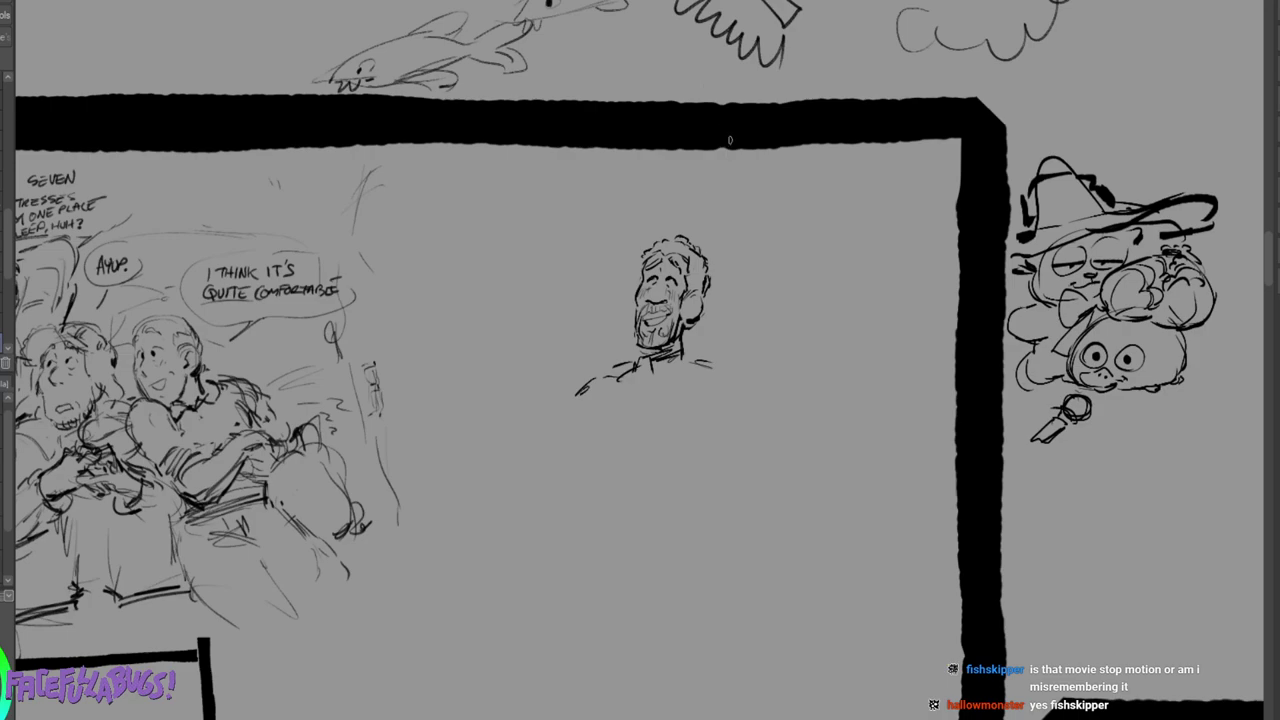
# Erase the bearded man's ear and jaw edge, widen the back of his head, and redraw a rounder ear and jawline.
pyautogui.press('e')
pyautogui.moveTo(680, 290)
pyautogui.mouseDown()
pyautogui.moveTo(682, 313)
pyautogui.moveTo(713, 280)
pyautogui.moveTo(688, 337)
pyautogui.moveTo(668, 347)
pyautogui.mouseUp()
pyautogui.moveTo(691, 323)
pyautogui.mouseDown()
pyautogui.moveTo(686, 339)
pyautogui.moveTo(678, 327)
pyautogui.mouseUp()
pyautogui.moveTo(692, 277); pyautogui.dragTo(680, 306)
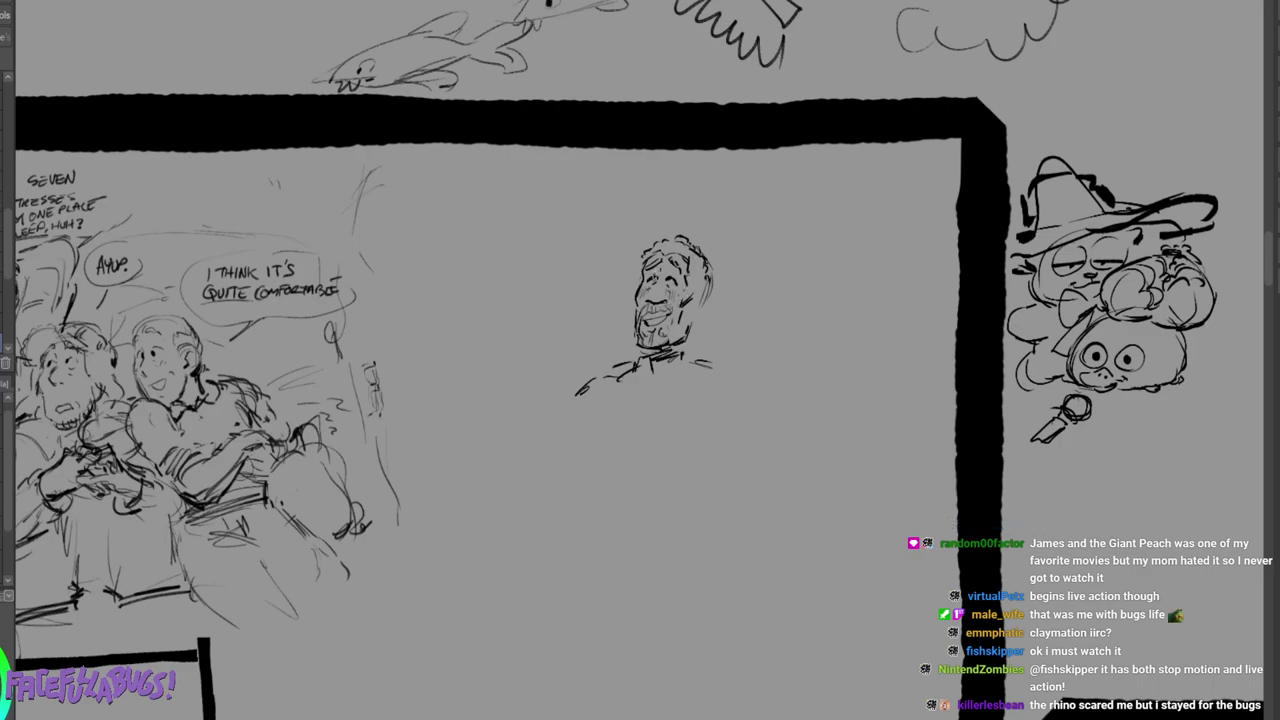
pyautogui.moveTo(688, 305)
pyautogui.mouseDown()
pyautogui.moveTo(698, 297)
pyautogui.moveTo(697, 321)
pyautogui.mouseUp()
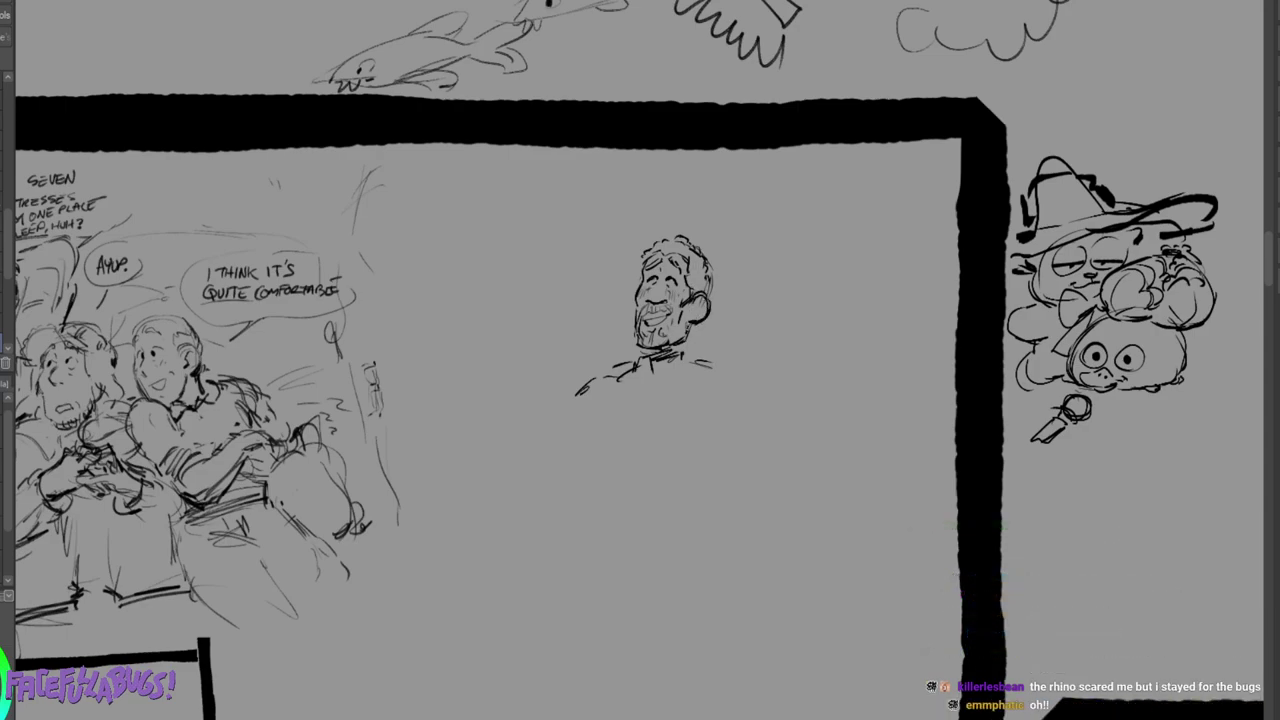
pyautogui.moveTo(687, 325)
pyautogui.mouseDown()
pyautogui.moveTo(670, 345)
pyautogui.moveTo(672, 319)
pyautogui.moveTo(669, 342)
pyautogui.mouseUp()
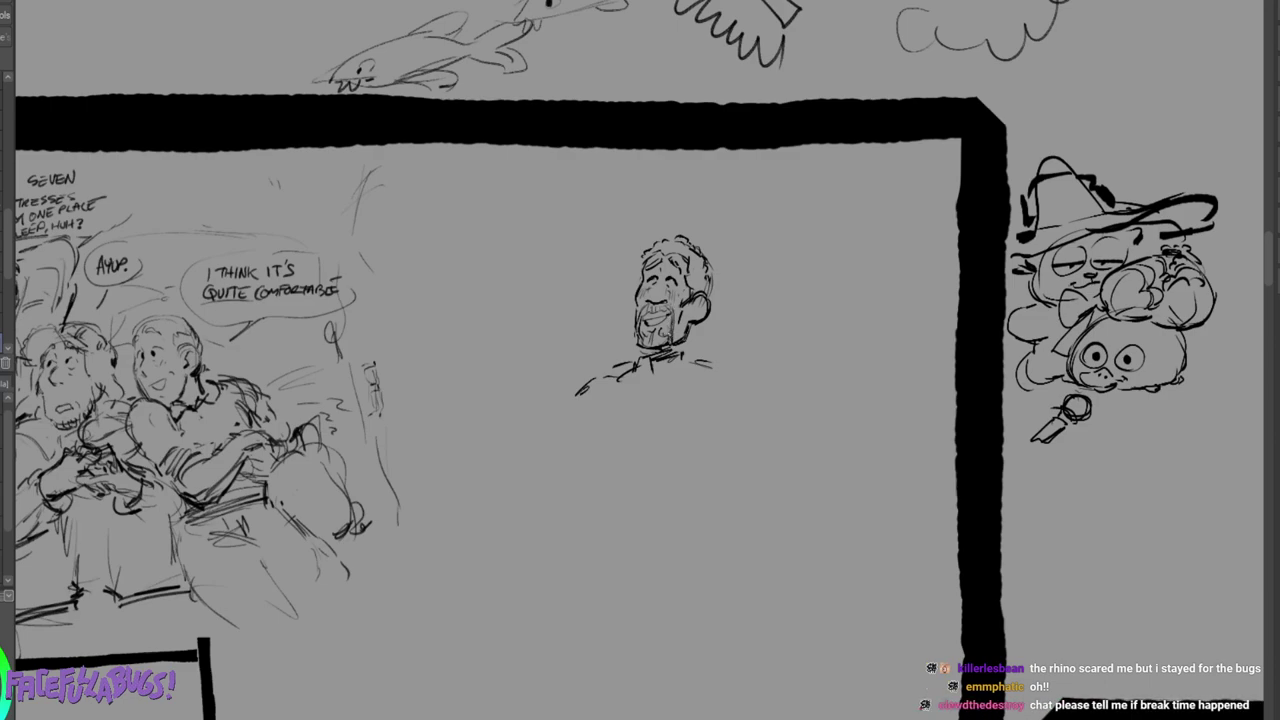
pyautogui.moveTo(685, 296); pyautogui.dragTo(677, 311)
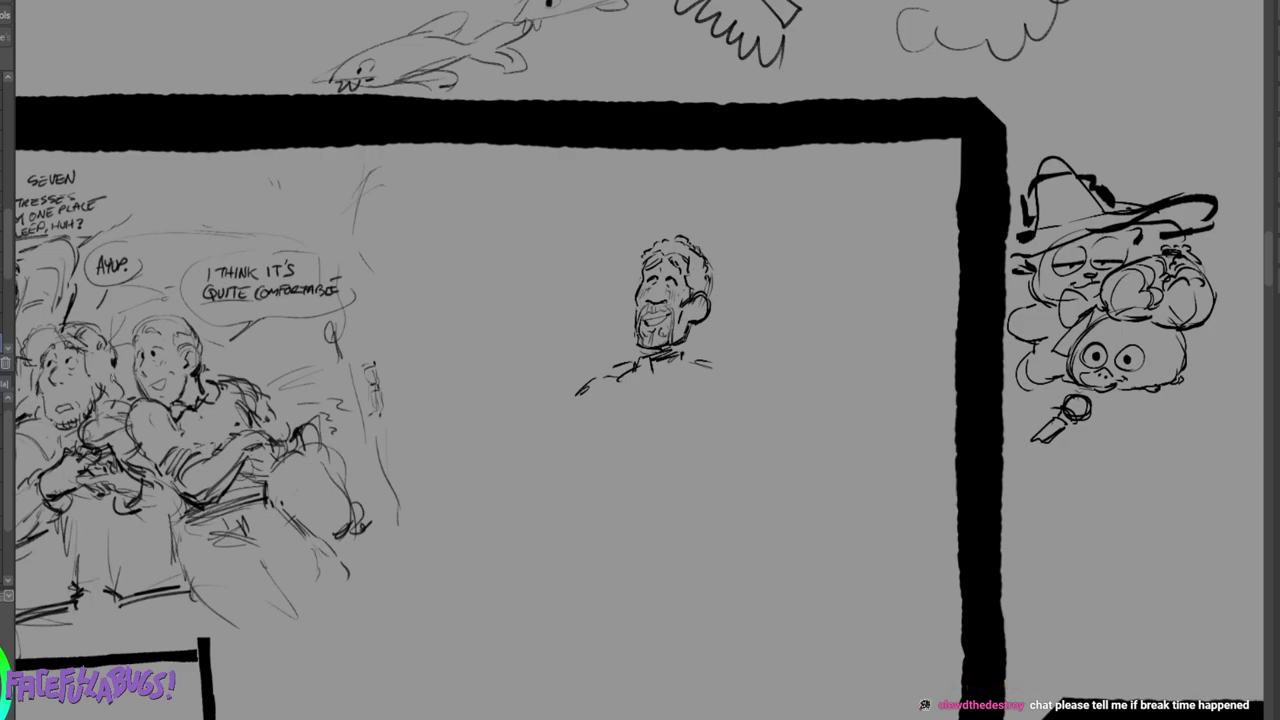
# Sketch three loose rounded shapes below the microphone doodle outside the panel.
pyautogui.moveTo(1094, 475)
pyautogui.mouseDown()
pyautogui.moveTo(1155, 478)
pyautogui.moveTo(1173, 505)
pyautogui.mouseUp()
pyautogui.moveTo(1169, 451)
pyautogui.mouseDown()
pyautogui.moveTo(1242, 453)
pyautogui.moveTo(1166, 545)
pyautogui.mouseUp()
pyautogui.moveTo(1130, 450)
pyautogui.mouseDown()
pyautogui.moveTo(1062, 450)
pyautogui.moveTo(1052, 508)
pyautogui.mouseUp()
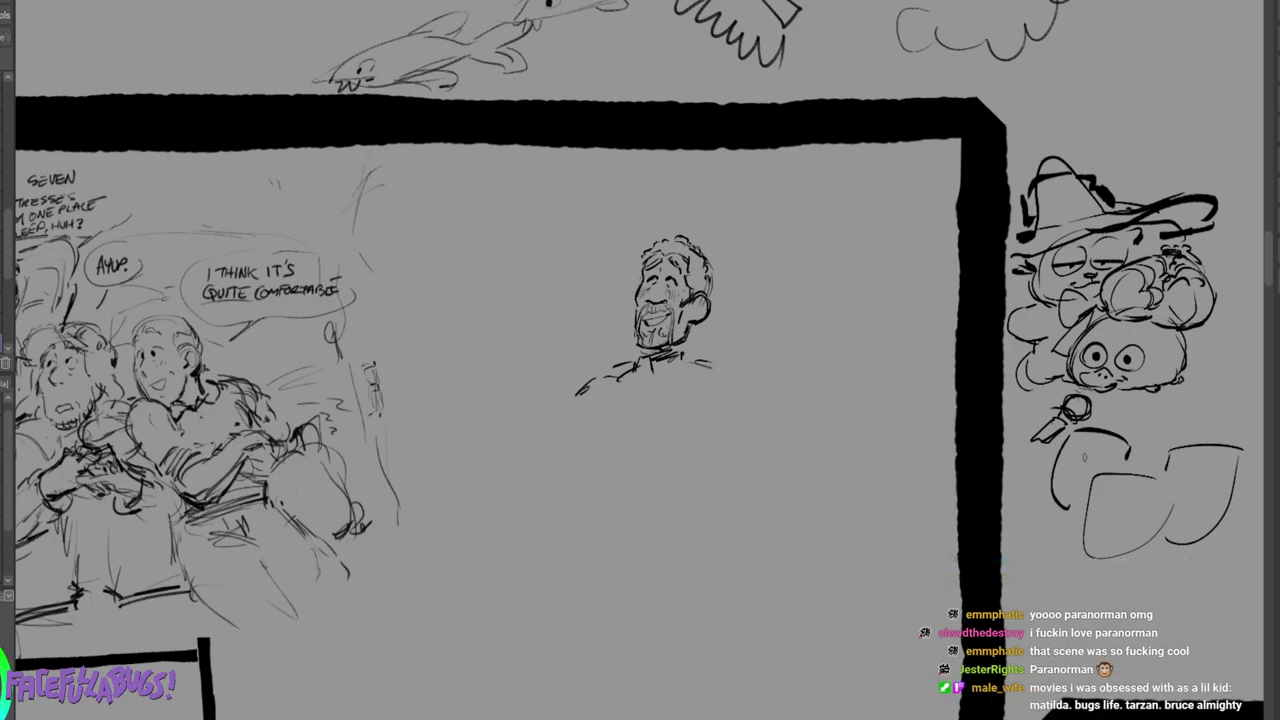
# Draw the bearded man's neck and collar, and strengthen the shoulder lines on both sides.
pyautogui.moveTo(692, 325)
pyautogui.mouseDown()
pyautogui.moveTo(693, 358)
pyautogui.moveTo(654, 380)
pyautogui.moveTo(704, 356)
pyautogui.moveTo(670, 364)
pyautogui.mouseUp()
pyautogui.moveTo(658, 375)
pyautogui.mouseDown()
pyautogui.moveTo(657, 386)
pyautogui.moveTo(756, 388)
pyautogui.mouseUp()
pyautogui.moveTo(700, 428); pyautogui.dragTo(750, 386)
pyautogui.moveTo(642, 354); pyautogui.dragTo(590, 396)
pyautogui.moveTo(614, 390); pyautogui.dragTo(616, 399)
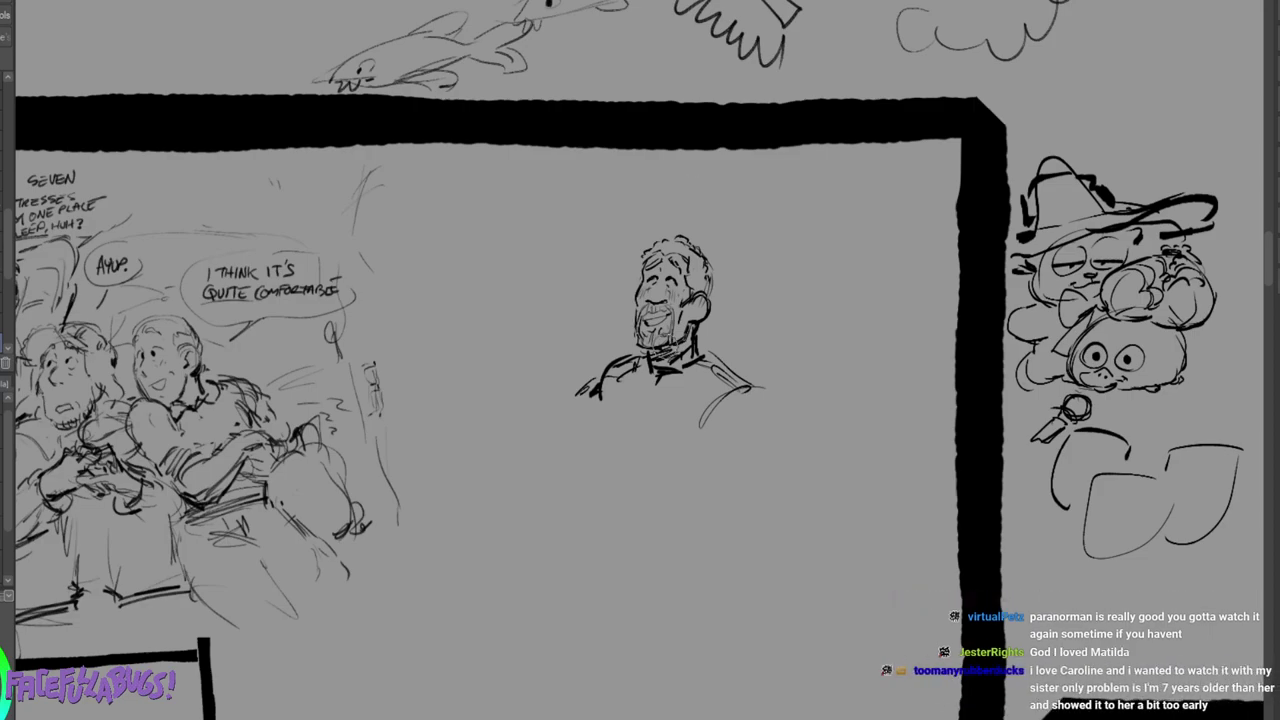
# Erase the bearded man's jaw and cheek outline and redraw it with a fuller beard edge.
pyautogui.moveTo(632, 345)
pyautogui.mouseDown()
pyautogui.moveTo(676, 346)
pyautogui.moveTo(681, 328)
pyautogui.mouseUp()
pyautogui.moveTo(632, 288); pyautogui.dragTo(635, 314)
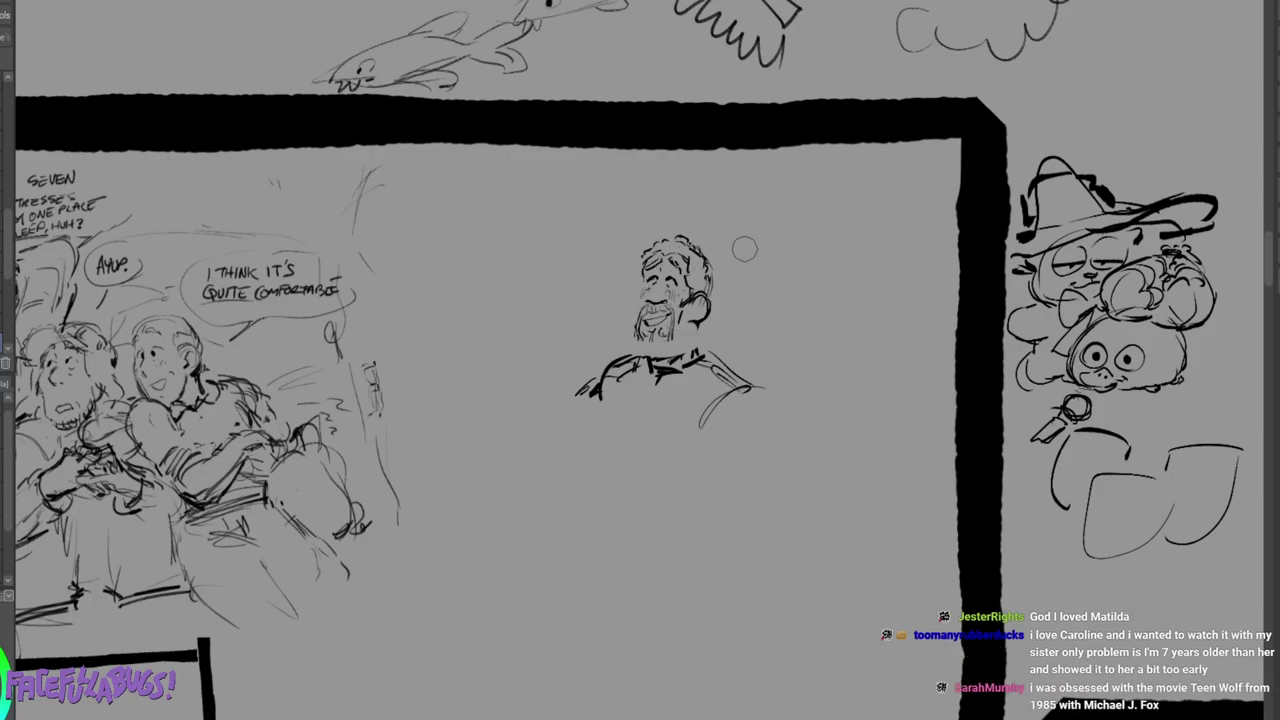
pyautogui.moveTo(640, 278)
pyautogui.mouseDown()
pyautogui.moveTo(646, 349)
pyautogui.moveTo(668, 348)
pyautogui.moveTo(691, 318)
pyautogui.moveTo(660, 360)
pyautogui.moveTo(698, 352)
pyautogui.mouseUp()
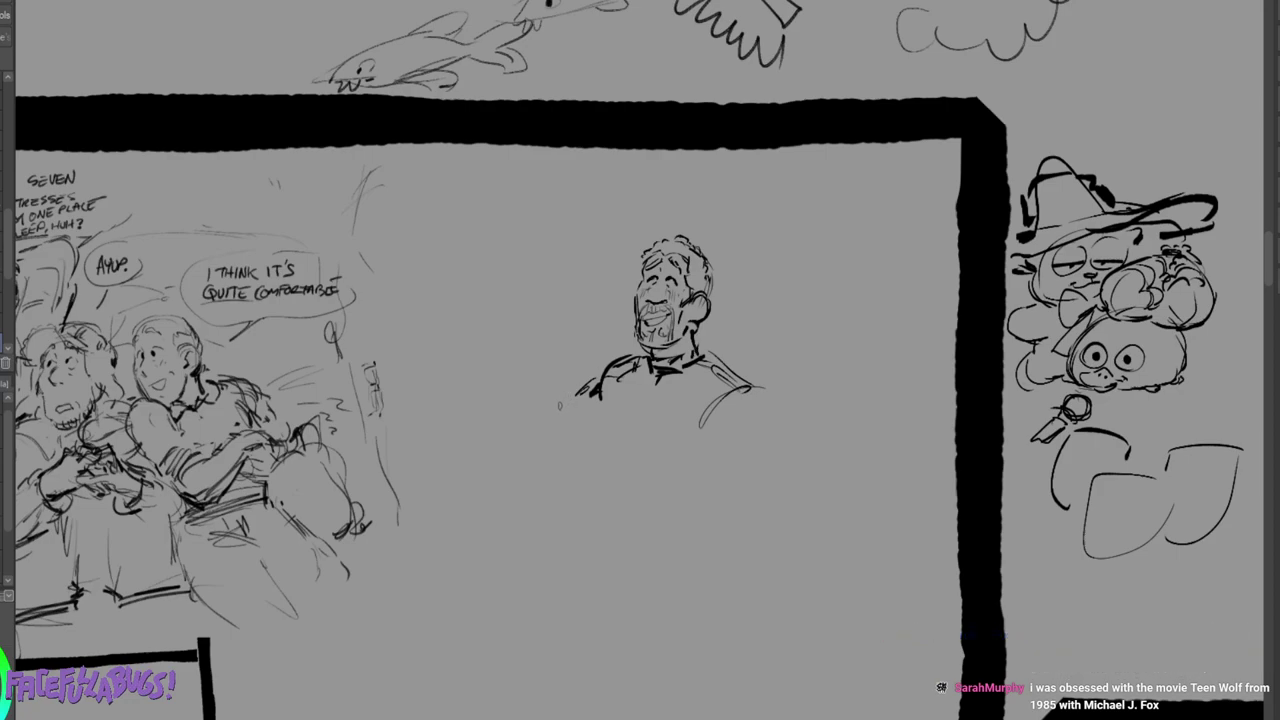
# Erase the bearded man's neck and collar and redraw them as an open, pointed shirt collar.
pyautogui.moveTo(630, 358); pyautogui.dragTo(608, 382)
pyautogui.press('e')
pyautogui.moveTo(694, 346)
pyautogui.mouseDown()
pyautogui.moveTo(640, 370)
pyautogui.moveTo(716, 366)
pyautogui.mouseUp()
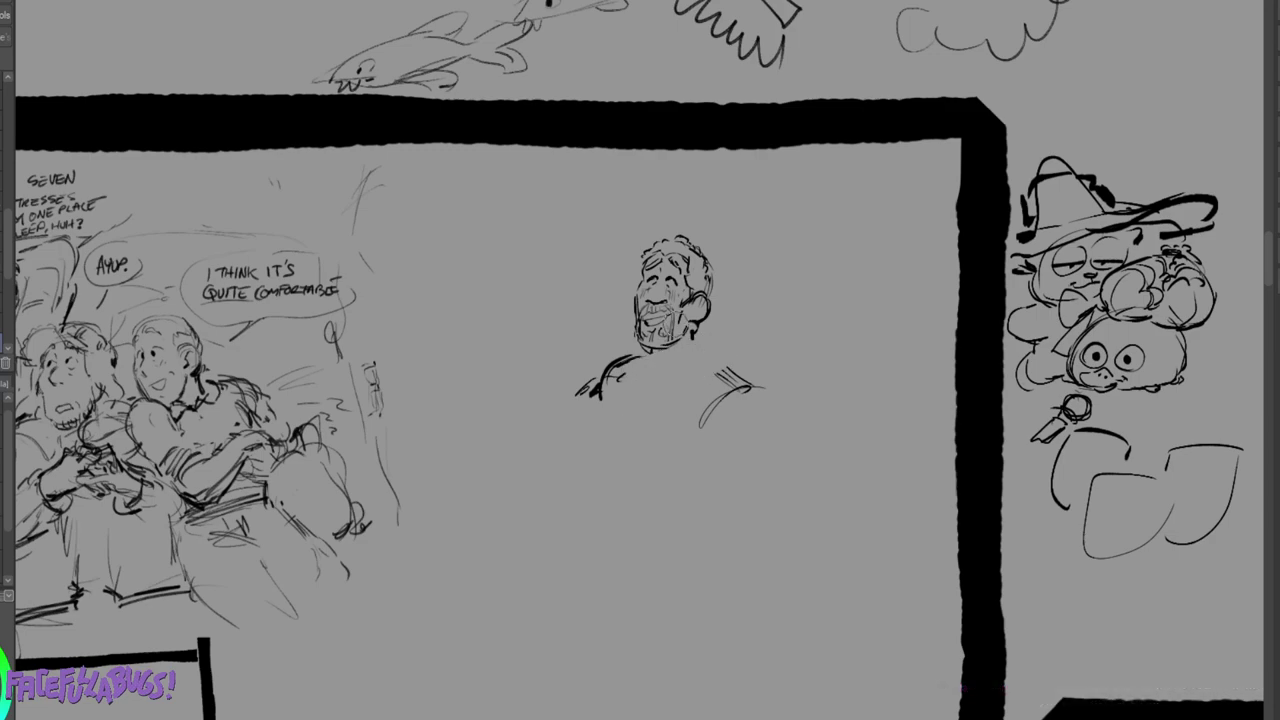
pyautogui.press('p')
pyautogui.moveTo(656, 343)
pyautogui.mouseDown()
pyautogui.moveTo(672, 370)
pyautogui.moveTo(700, 338)
pyautogui.moveTo(697, 358)
pyautogui.moveTo(636, 370)
pyautogui.mouseUp()
pyautogui.moveTo(640, 360)
pyautogui.mouseDown()
pyautogui.moveTo(624, 372)
pyautogui.moveTo(676, 380)
pyautogui.moveTo(700, 356)
pyautogui.mouseUp()
# Refine the bearded man's cheek, smiling mouth, beard edge and ear with small strokes.
pyautogui.moveTo(714, 251); pyautogui.dragTo(716, 257)
pyautogui.moveTo(643, 313)
pyautogui.mouseDown()
pyautogui.moveTo(655, 325)
pyautogui.moveTo(645, 330)
pyautogui.mouseUp()
pyautogui.moveTo(661, 268); pyautogui.dragTo(655, 281)
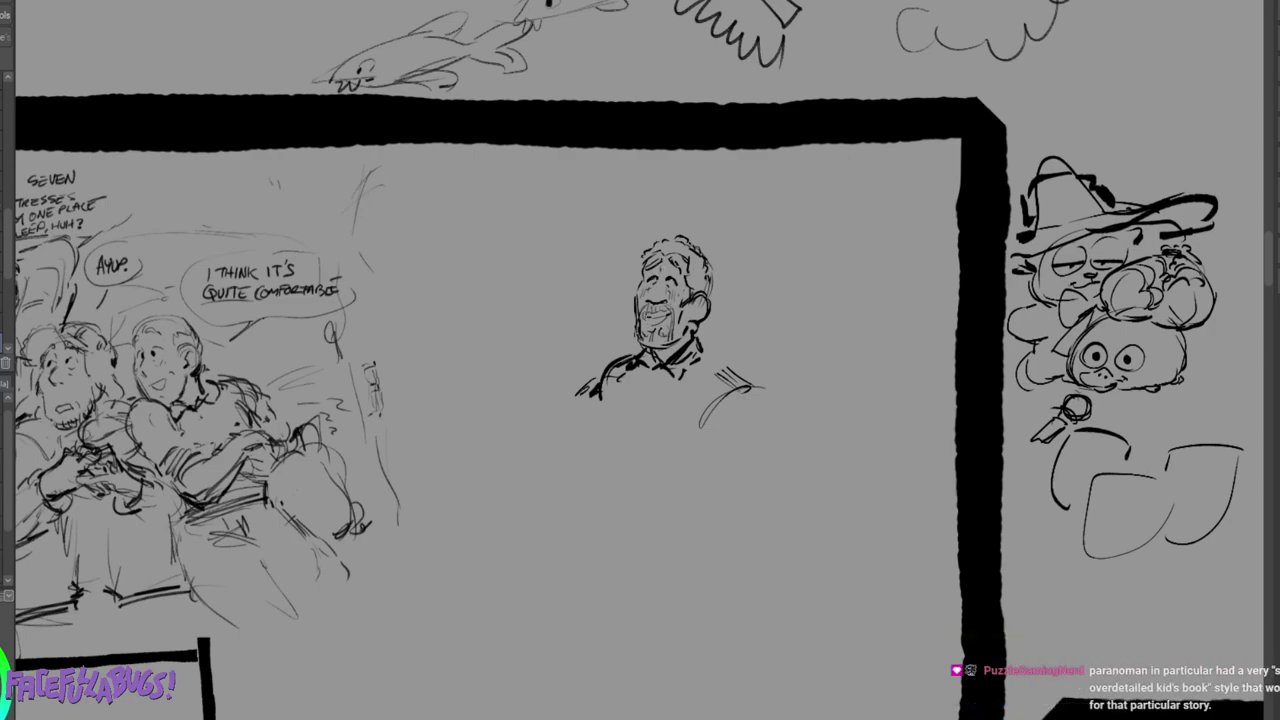
pyautogui.moveTo(647, 315); pyautogui.dragTo(652, 328)
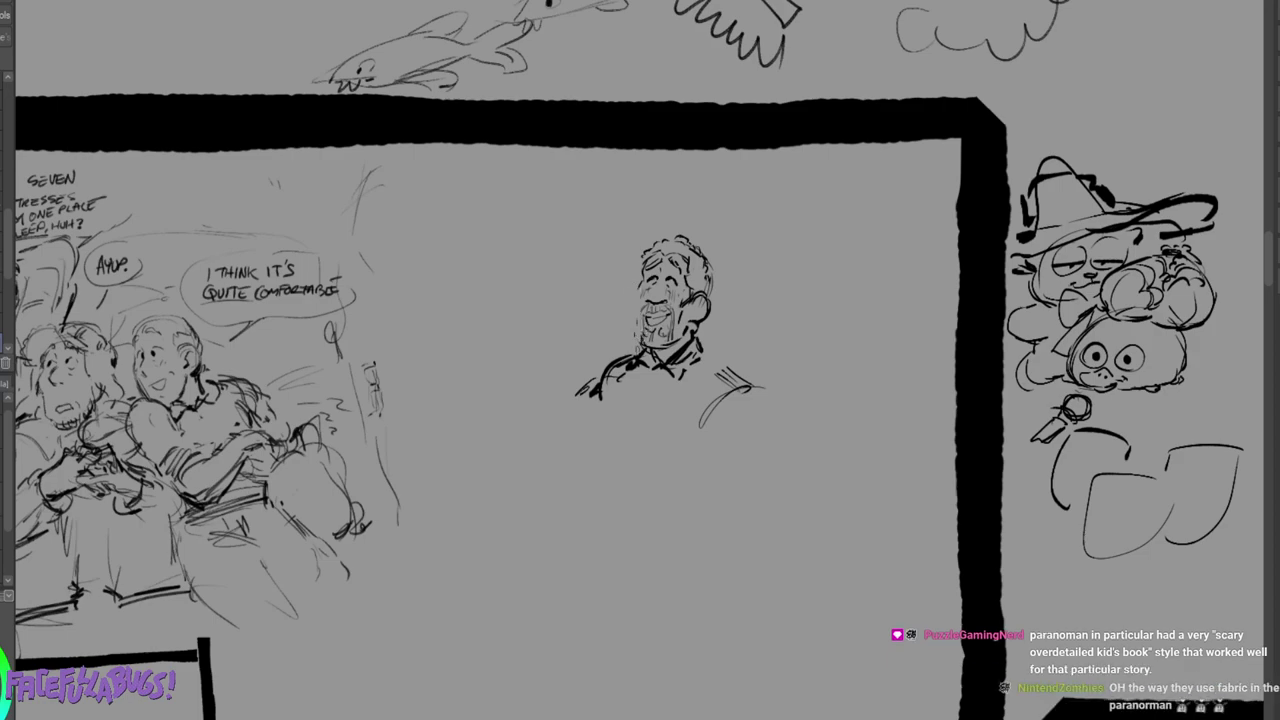
pyautogui.moveTo(654, 274)
pyautogui.mouseDown()
pyautogui.moveTo(636, 307)
pyautogui.moveTo(641, 344)
pyautogui.moveTo(686, 338)
pyautogui.moveTo(657, 328)
pyautogui.mouseUp()
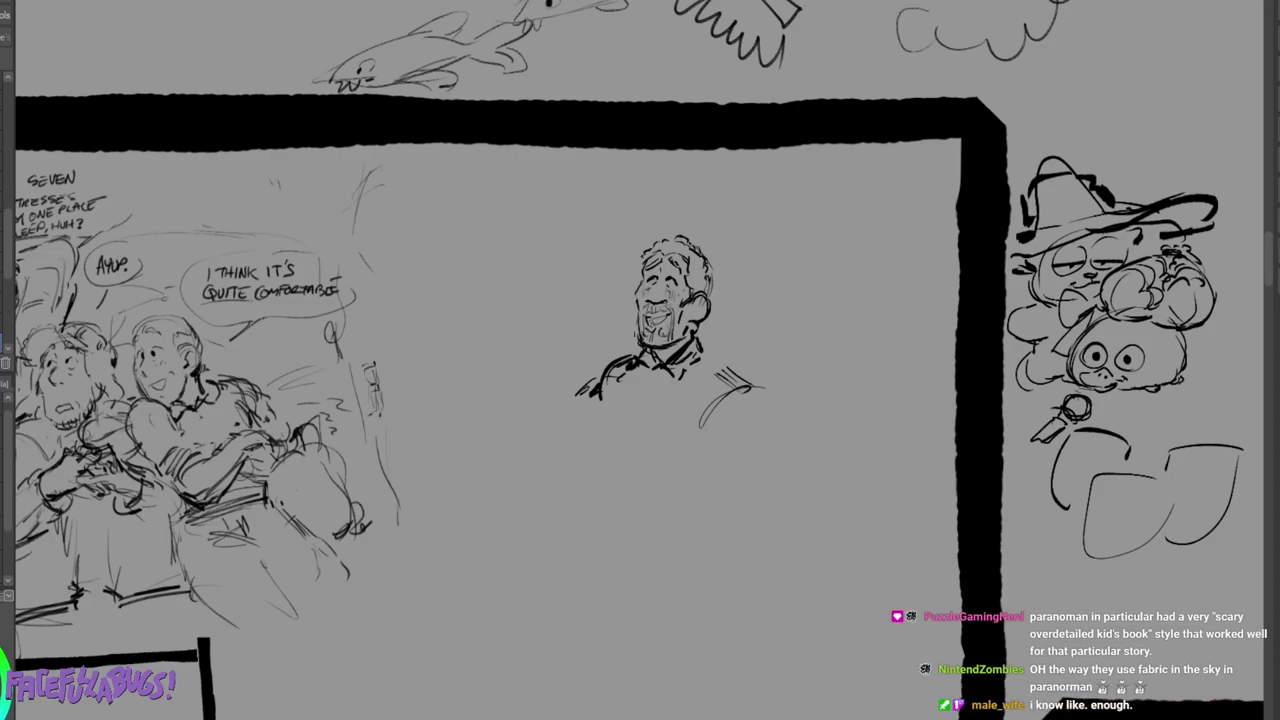
pyautogui.moveTo(708, 293); pyautogui.dragTo(695, 314)
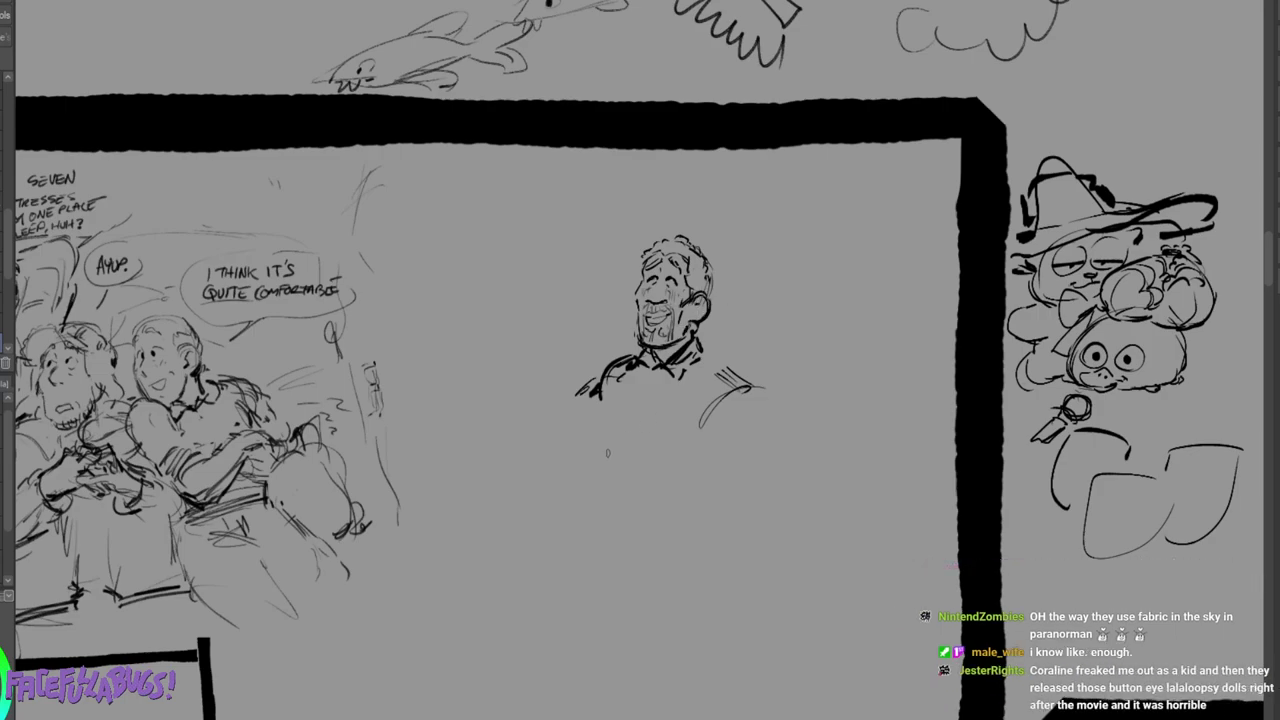
# Try a second head with simple facial features pressed against the bearded man's cheek, and erase it.
pyautogui.moveTo(624, 255)
pyautogui.mouseDown()
pyautogui.moveTo(576, 266)
pyautogui.moveTo(582, 302)
pyautogui.mouseUp()
pyautogui.moveTo(633, 252); pyautogui.dragTo(632, 280)
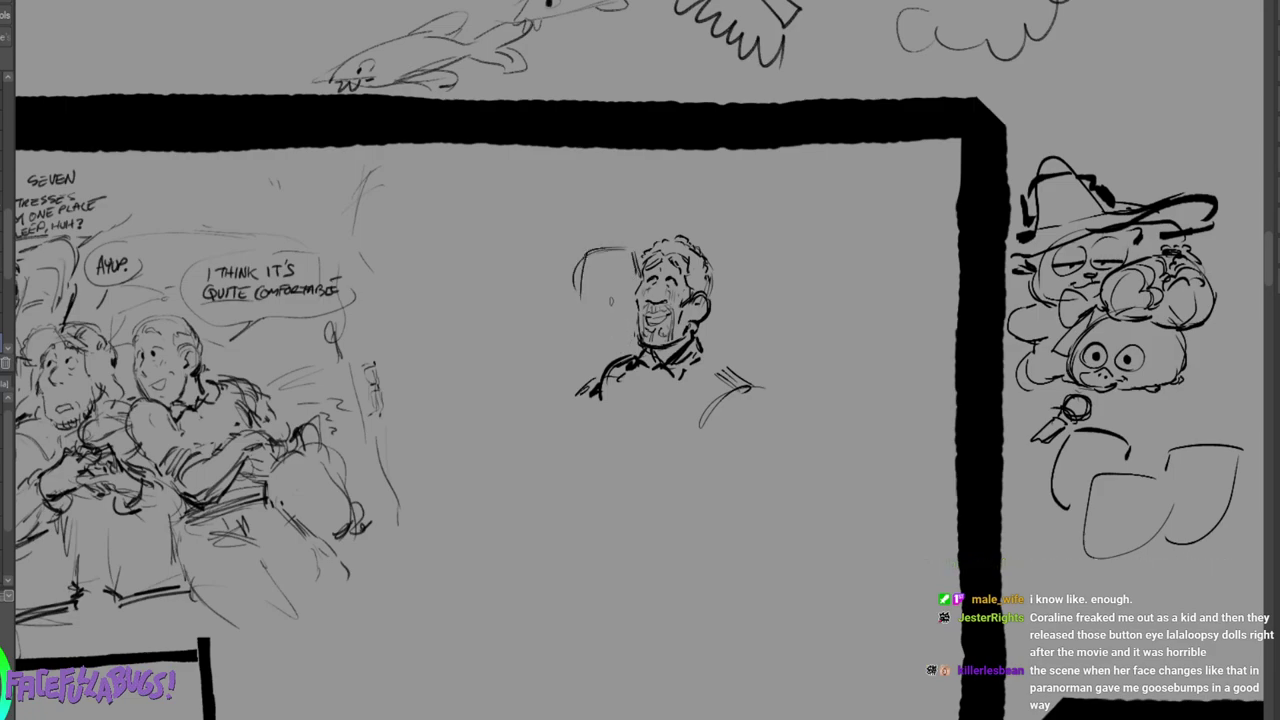
pyautogui.moveTo(592, 314)
pyautogui.mouseDown()
pyautogui.moveTo(604, 348)
pyautogui.moveTo(630, 344)
pyautogui.mouseUp()
pyautogui.moveTo(612, 283)
pyautogui.mouseDown()
pyautogui.moveTo(606, 292)
pyautogui.moveTo(620, 291)
pyautogui.moveTo(623, 271)
pyautogui.moveTo(636, 289)
pyautogui.mouseUp()
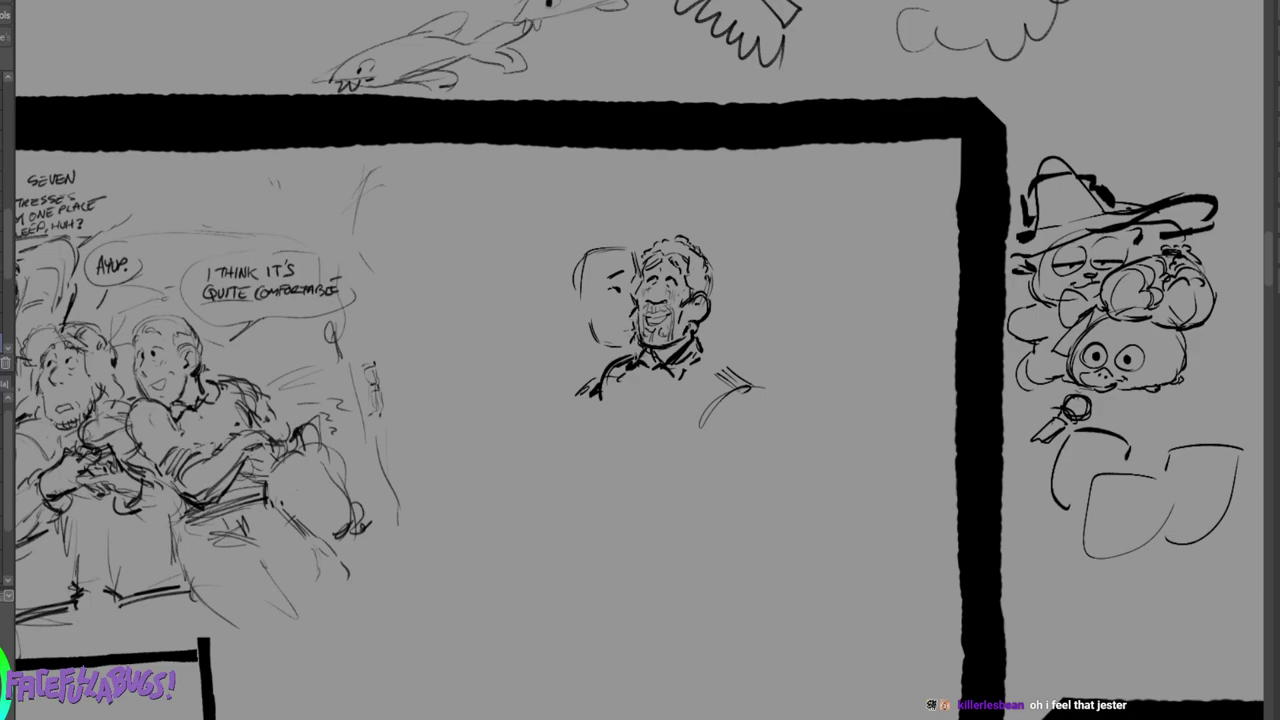
pyautogui.moveTo(616, 294)
pyautogui.mouseDown()
pyautogui.moveTo(626, 323)
pyautogui.moveTo(621, 272)
pyautogui.moveTo(623, 331)
pyautogui.moveTo(590, 335)
pyautogui.mouseUp()
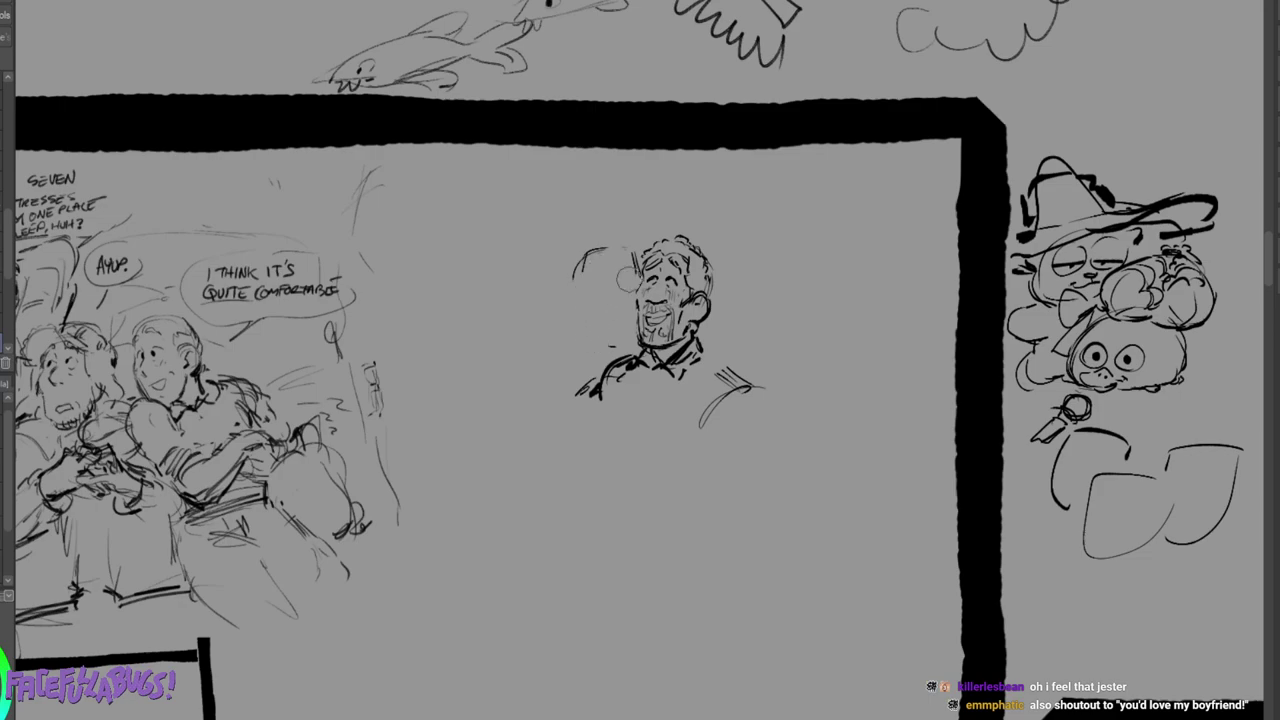
# Try a second head with a blocky hairline, ear and sloping shoulder beside the bearded man, and erase it.
pyautogui.moveTo(602, 250)
pyautogui.mouseDown()
pyautogui.moveTo(578, 253)
pyautogui.moveTo(571, 300)
pyautogui.moveTo(610, 342)
pyautogui.moveTo(632, 338)
pyautogui.mouseUp()
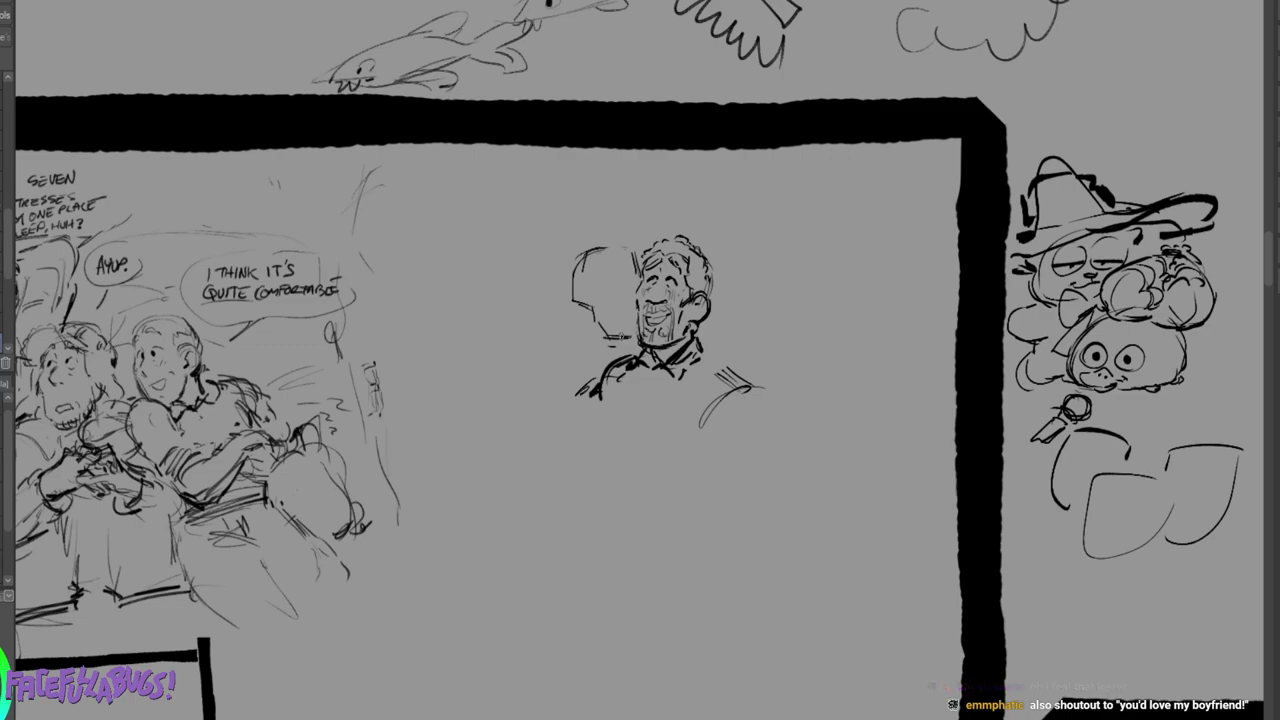
pyautogui.moveTo(625, 281); pyautogui.dragTo(637, 287)
pyautogui.moveTo(637, 271)
pyautogui.mouseDown()
pyautogui.moveTo(634, 297)
pyautogui.moveTo(627, 280)
pyautogui.moveTo(595, 277)
pyautogui.moveTo(586, 311)
pyautogui.moveTo(597, 309)
pyautogui.mouseUp()
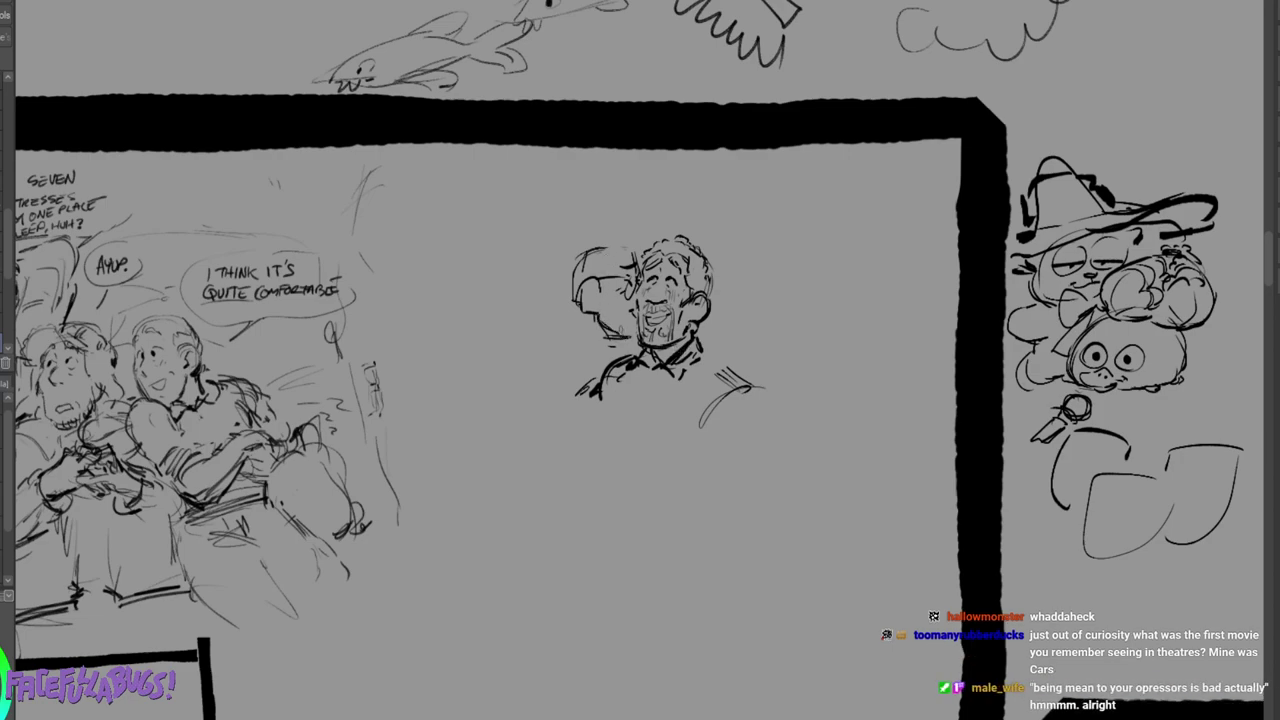
pyautogui.moveTo(586, 265)
pyautogui.mouseDown()
pyautogui.moveTo(606, 264)
pyautogui.moveTo(604, 291)
pyautogui.moveTo(566, 302)
pyautogui.moveTo(582, 313)
pyautogui.moveTo(598, 247)
pyautogui.moveTo(636, 264)
pyautogui.moveTo(624, 244)
pyautogui.moveTo(589, 247)
pyautogui.mouseUp()
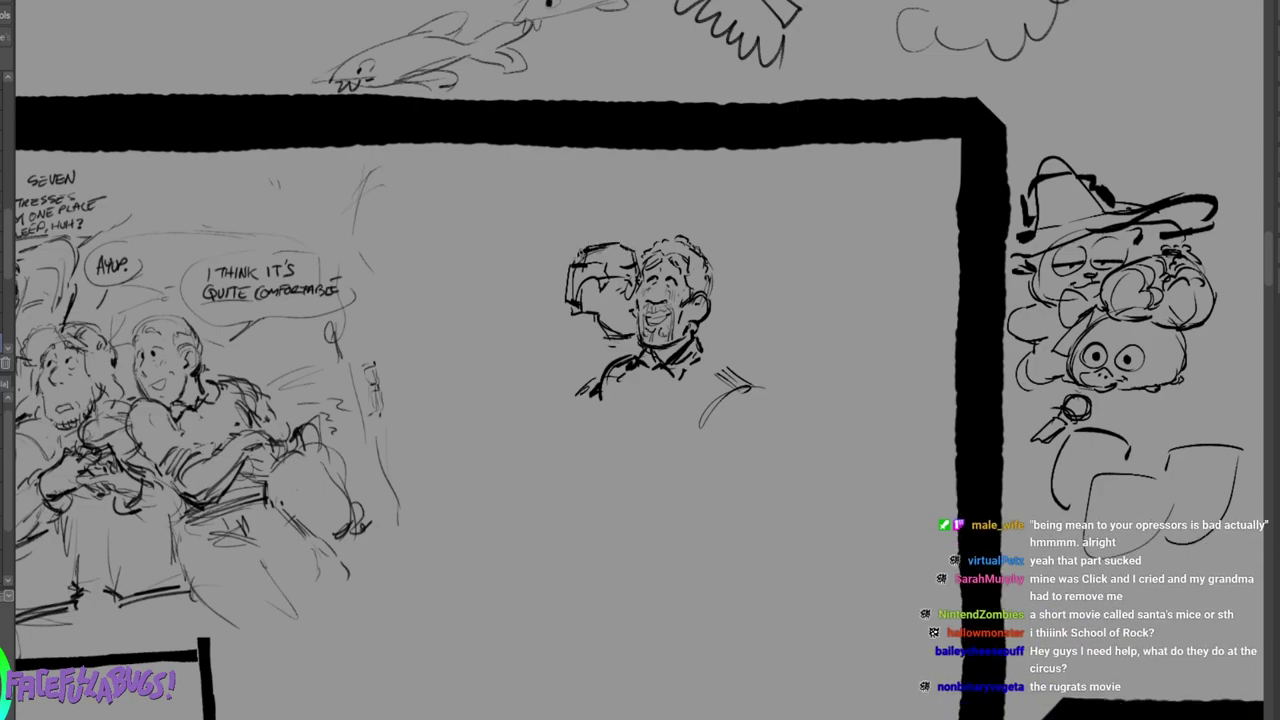
pyautogui.moveTo(590, 258)
pyautogui.mouseDown()
pyautogui.moveTo(575, 267)
pyautogui.moveTo(634, 241)
pyautogui.mouseUp()
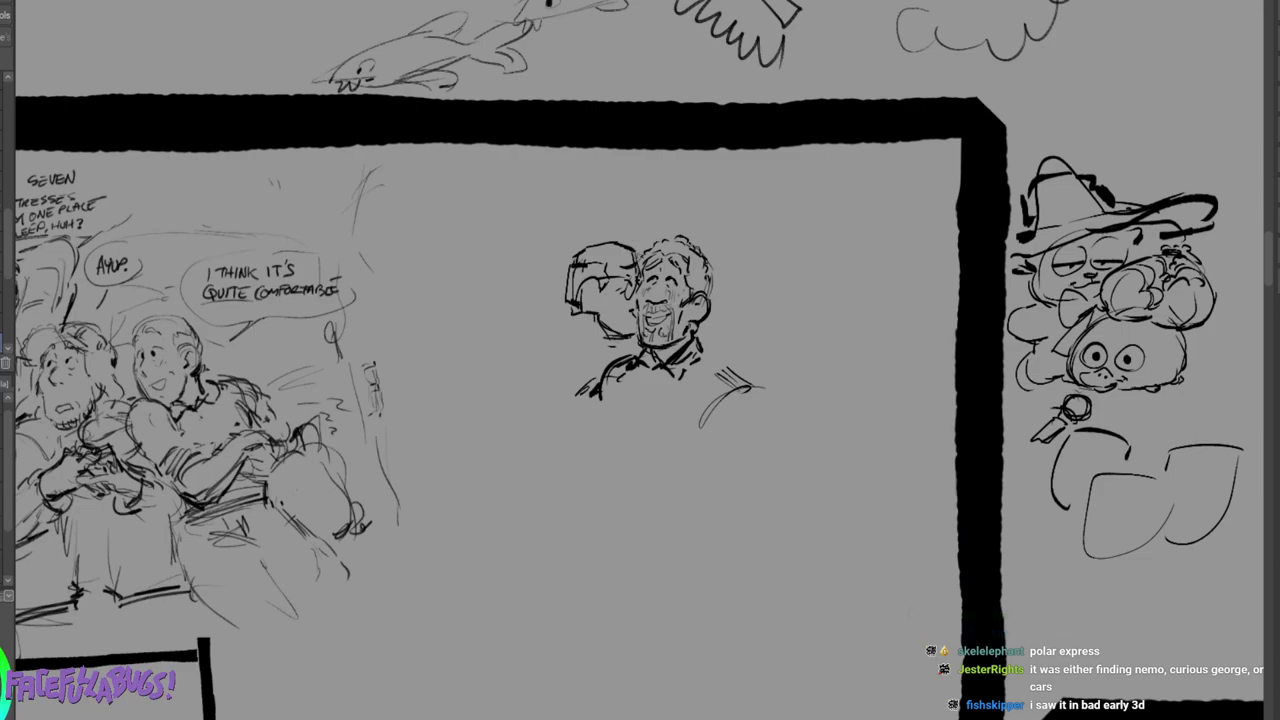
pyautogui.moveTo(581, 314)
pyautogui.mouseDown()
pyautogui.moveTo(563, 347)
pyautogui.moveTo(611, 345)
pyautogui.moveTo(540, 352)
pyautogui.moveTo(500, 385)
pyautogui.mouseUp()
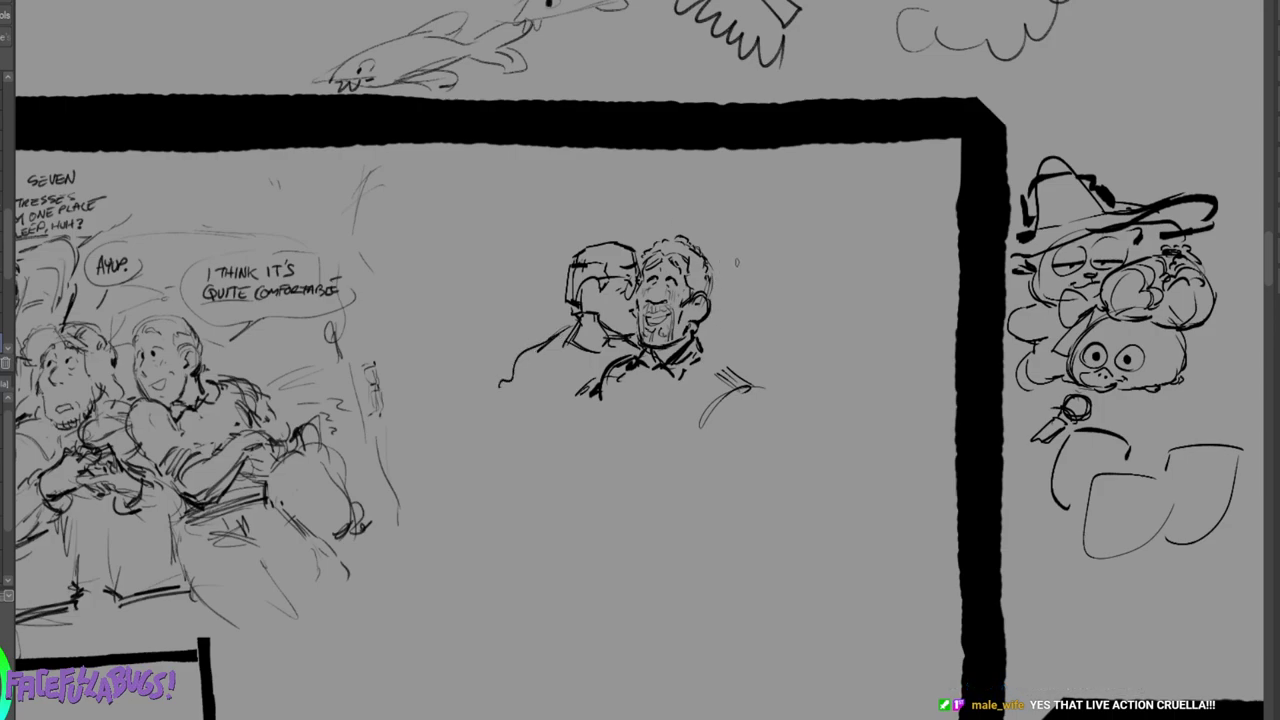
pyautogui.moveTo(620, 250)
pyautogui.mouseDown()
pyautogui.moveTo(602, 334)
pyautogui.moveTo(583, 268)
pyautogui.moveTo(512, 372)
pyautogui.mouseUp()
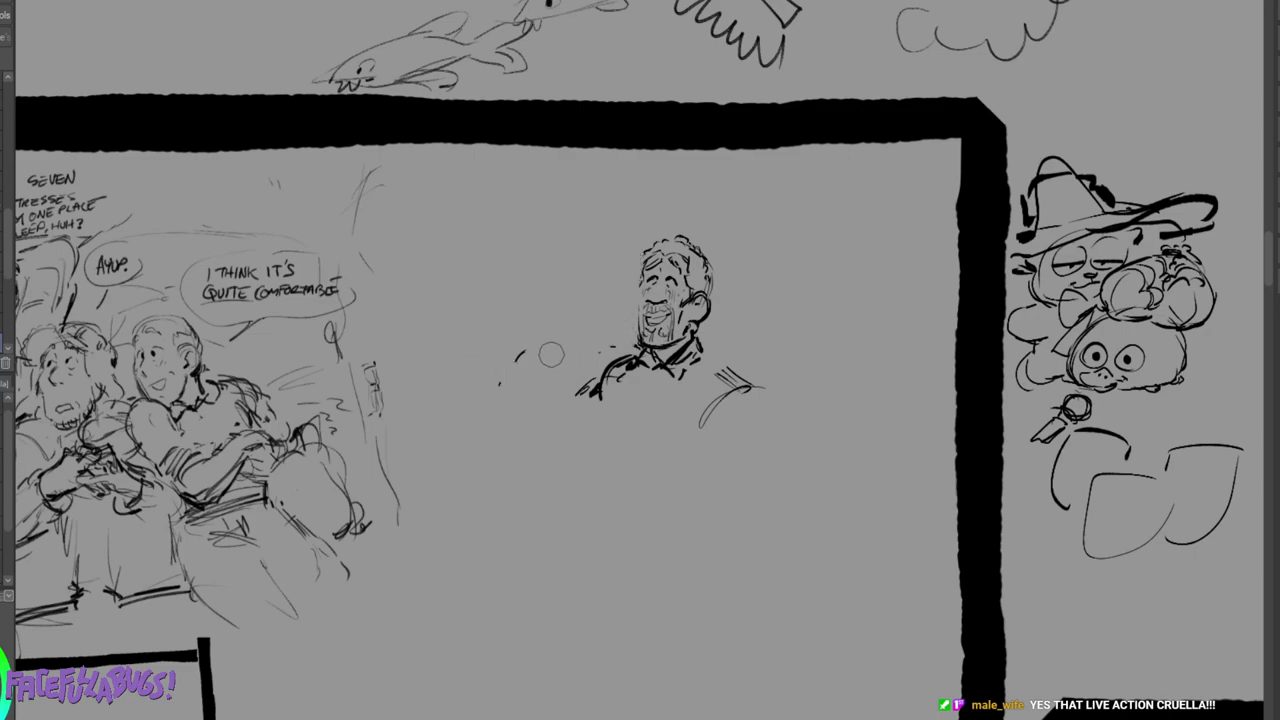
# Sketch a second head with a squared outline, round glasses, an eye and a jawline pressed against the bearded man's cheek.
pyautogui.moveTo(635, 242)
pyautogui.mouseDown()
pyautogui.moveTo(584, 264)
pyautogui.moveTo(584, 316)
pyautogui.mouseUp()
pyautogui.moveTo(590, 252)
pyautogui.mouseDown()
pyautogui.moveTo(590, 324)
pyautogui.moveTo(617, 340)
pyautogui.mouseUp()
pyautogui.moveTo(637, 245); pyautogui.dragTo(639, 260)
pyautogui.moveTo(634, 310); pyautogui.dragTo(638, 320)
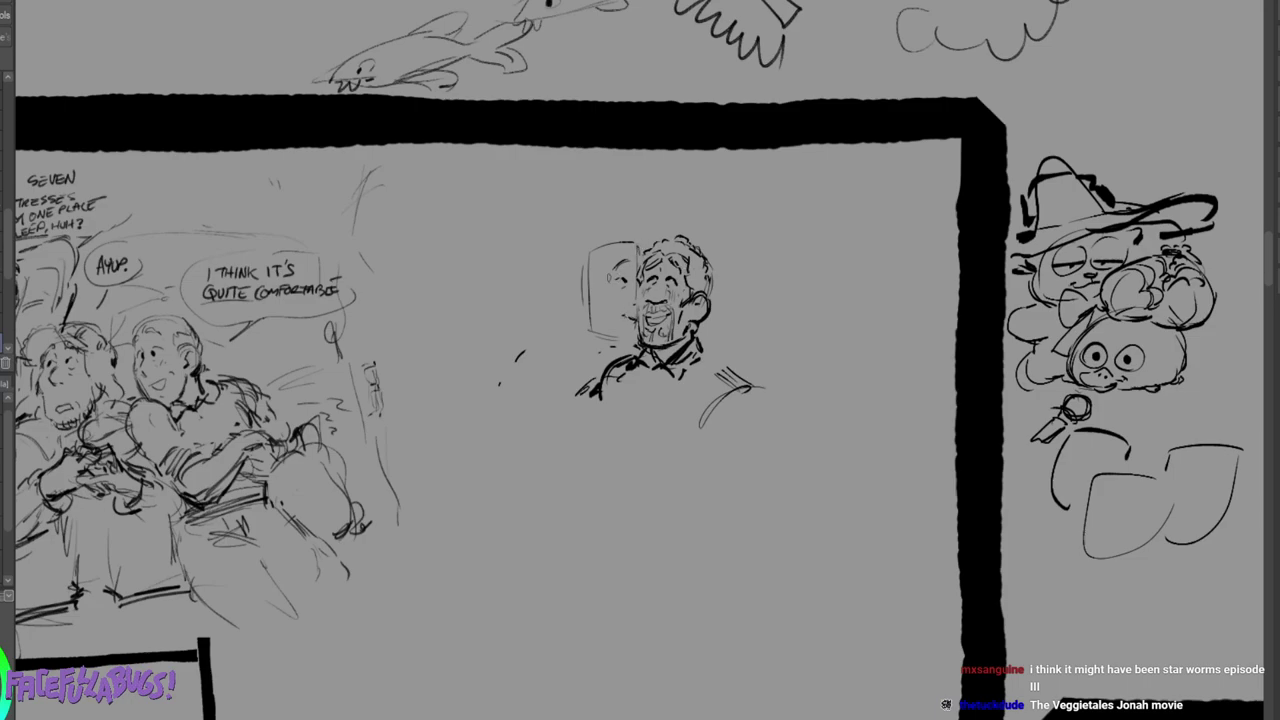
pyautogui.moveTo(610, 277); pyautogui.dragTo(627, 290)
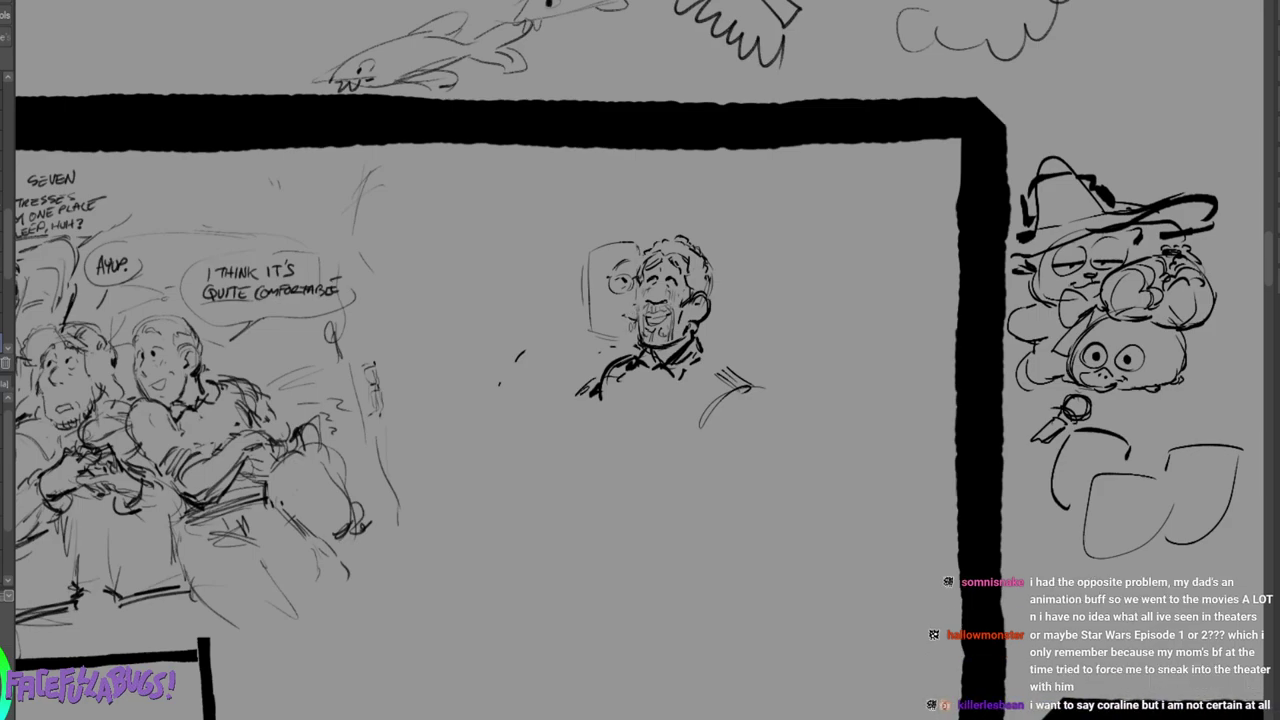
pyautogui.moveTo(626, 280); pyautogui.dragTo(620, 289)
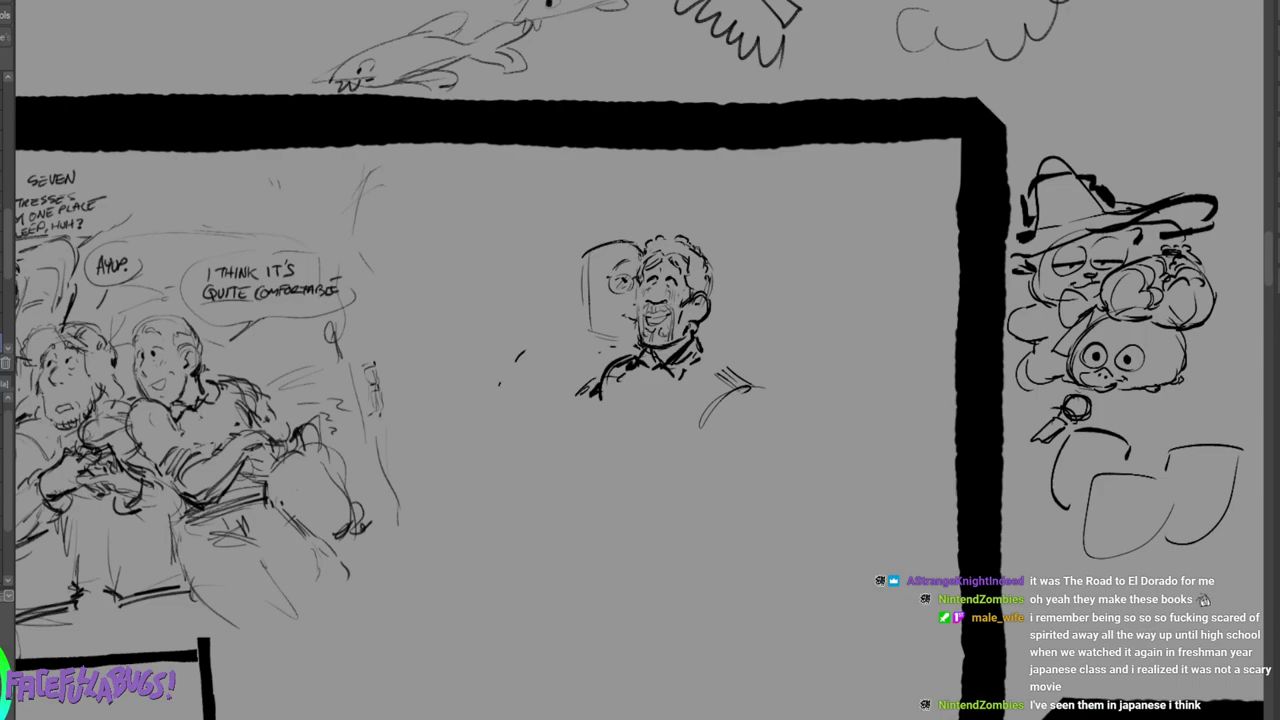
pyautogui.moveTo(593, 303); pyautogui.dragTo(610, 341)
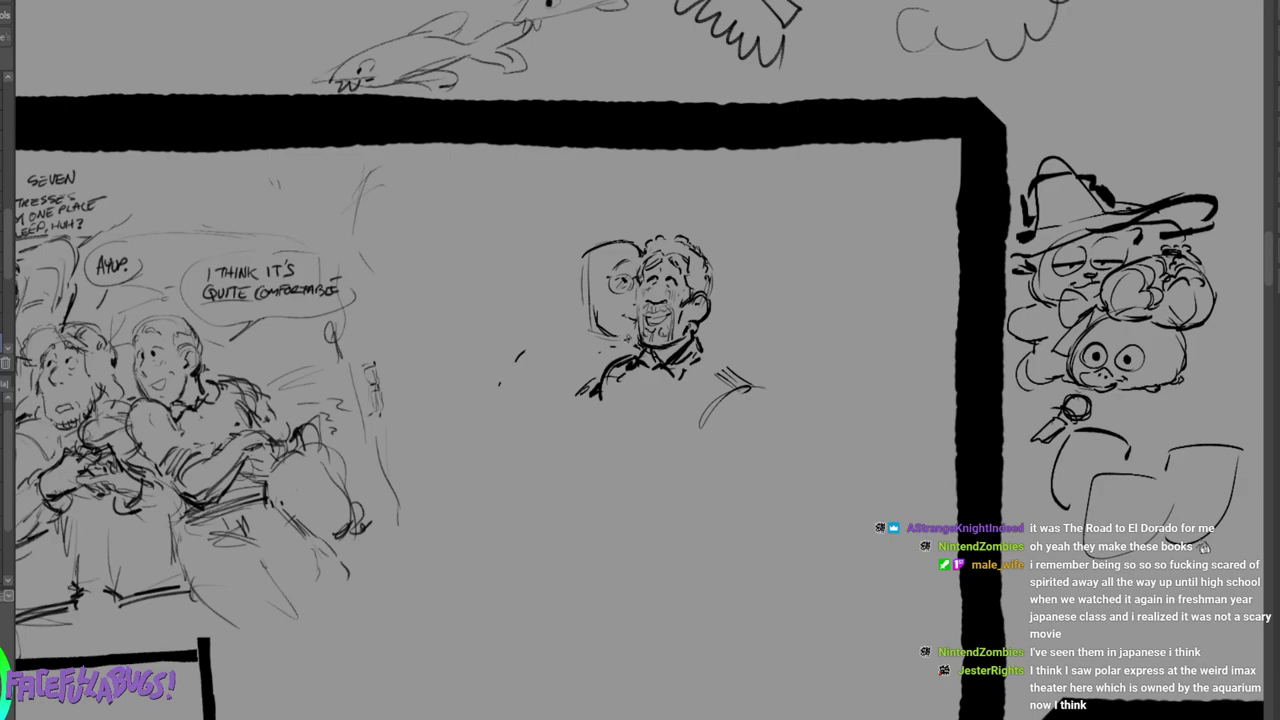
# Add the second man's ear, redraw his eye behind the glasses, and sketch his hairline and glasses arm.
pyautogui.moveTo(577, 296)
pyautogui.mouseDown()
pyautogui.moveTo(594, 316)
pyautogui.moveTo(577, 306)
pyautogui.mouseUp()
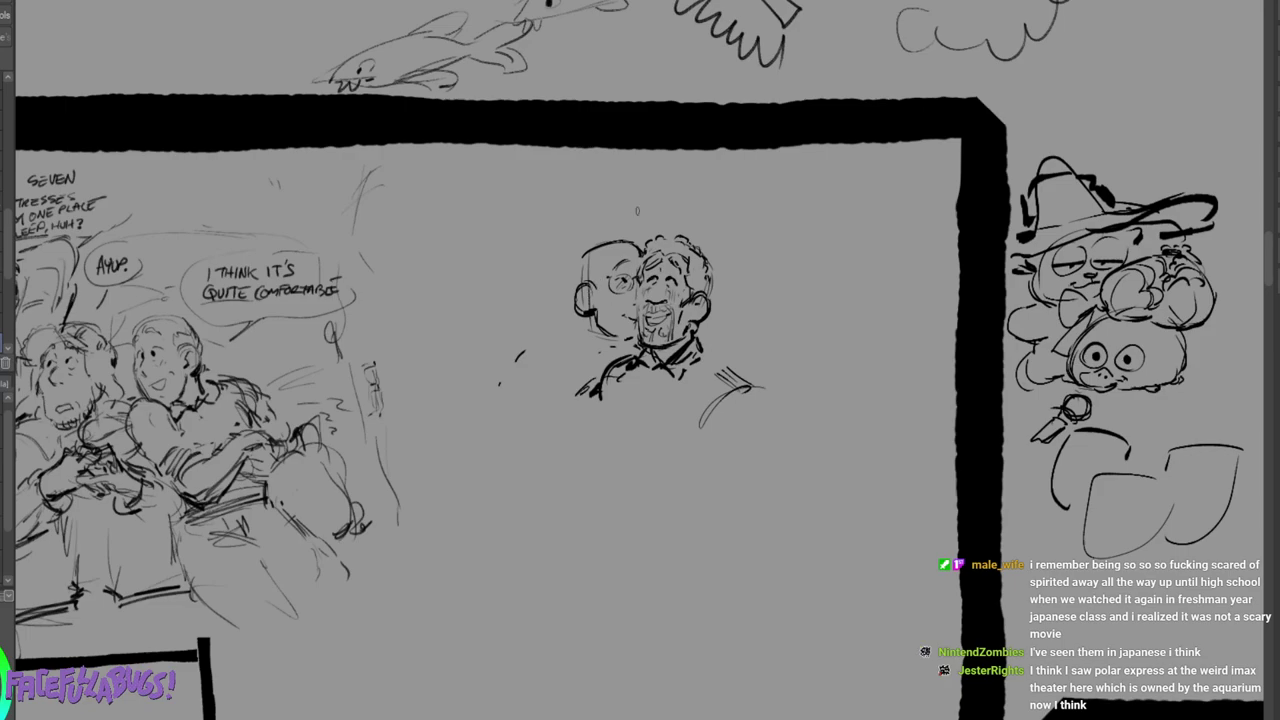
pyautogui.moveTo(595, 308); pyautogui.dragTo(602, 329)
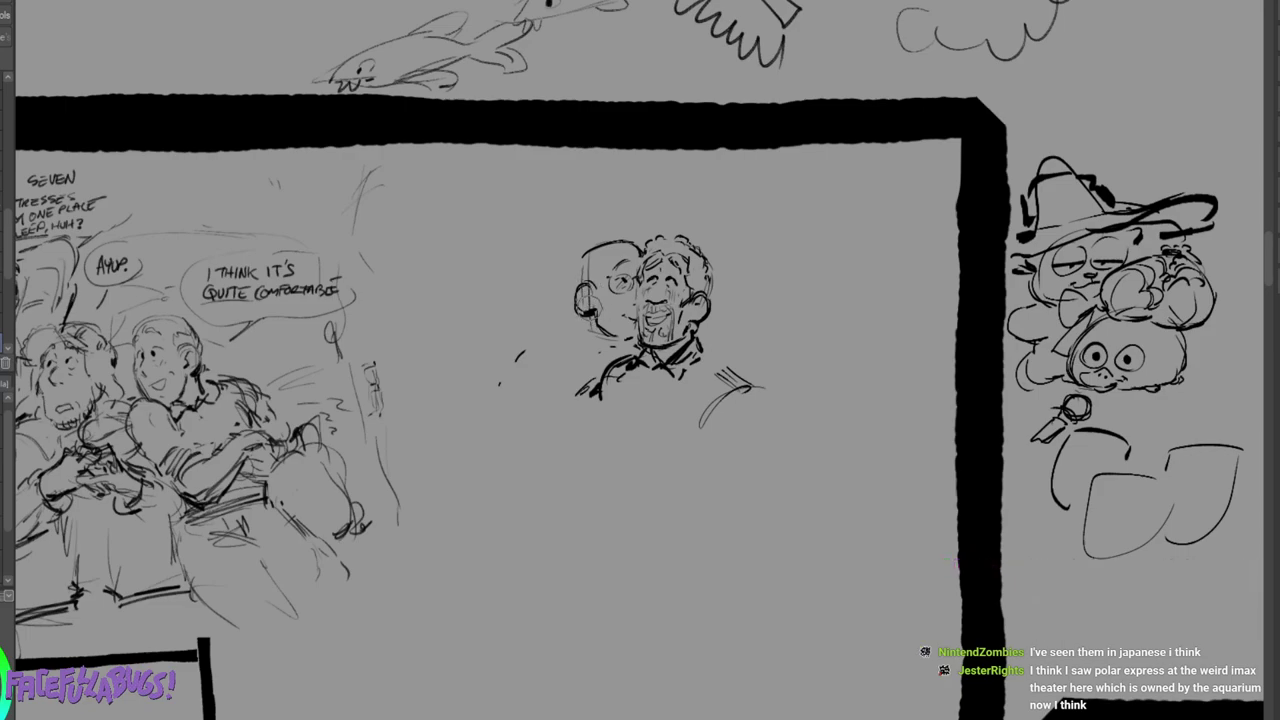
pyautogui.moveTo(579, 286)
pyautogui.mouseDown()
pyautogui.moveTo(580, 315)
pyautogui.moveTo(590, 302)
pyautogui.mouseUp()
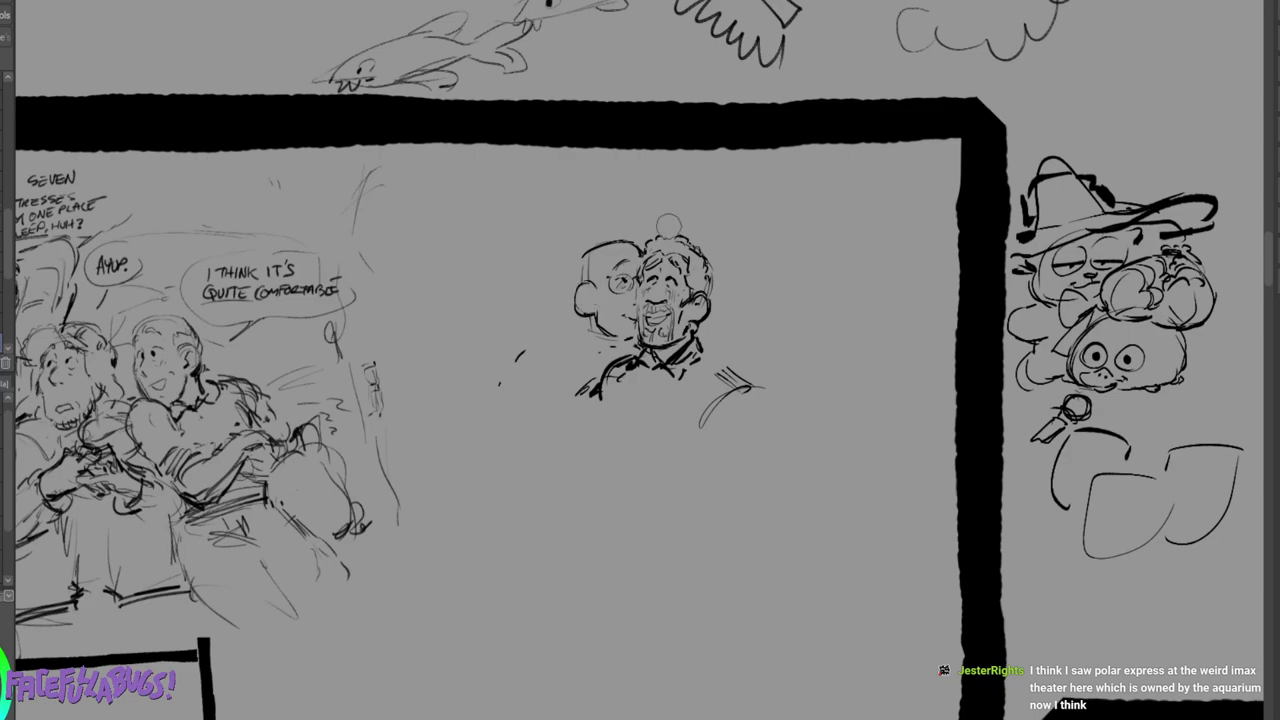
pyautogui.press('p')
pyautogui.moveTo(618, 278); pyautogui.dragTo(620, 280)
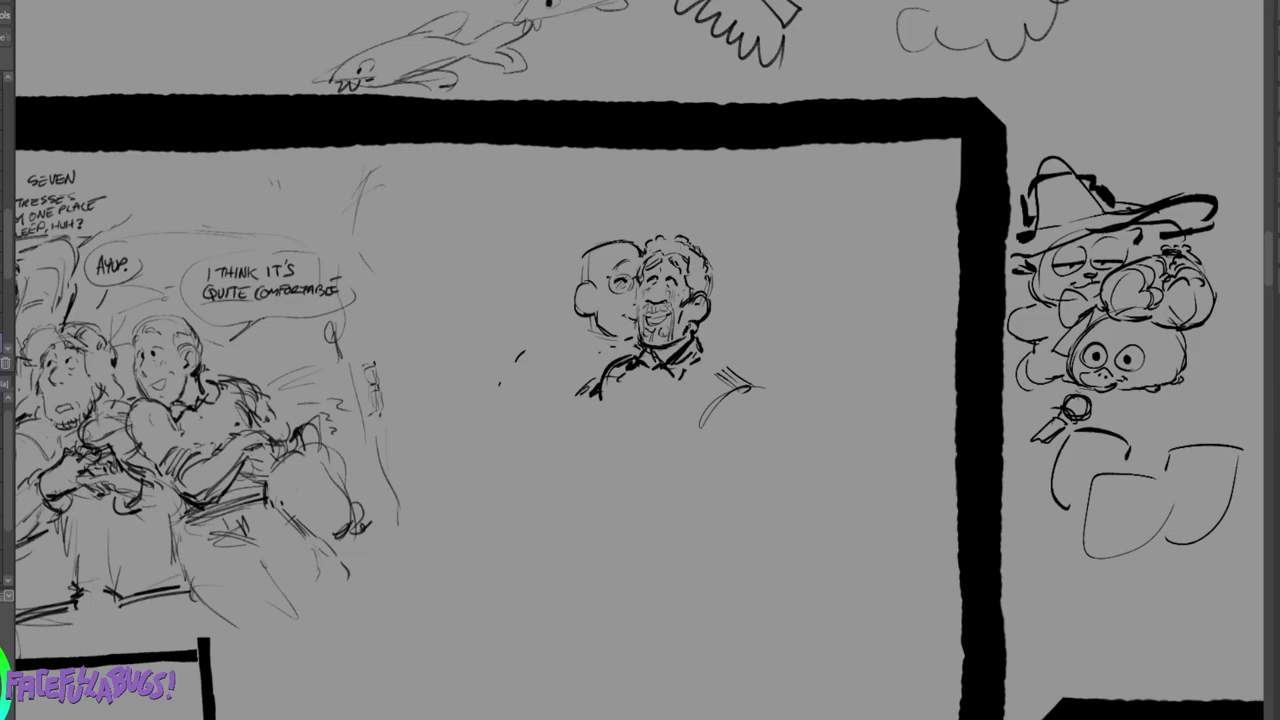
pyautogui.moveTo(575, 256)
pyautogui.mouseDown()
pyautogui.moveTo(573, 279)
pyautogui.moveTo(600, 242)
pyautogui.moveTo(599, 297)
pyautogui.moveTo(598, 281)
pyautogui.moveTo(569, 279)
pyautogui.moveTo(572, 292)
pyautogui.moveTo(575, 267)
pyautogui.mouseUp()
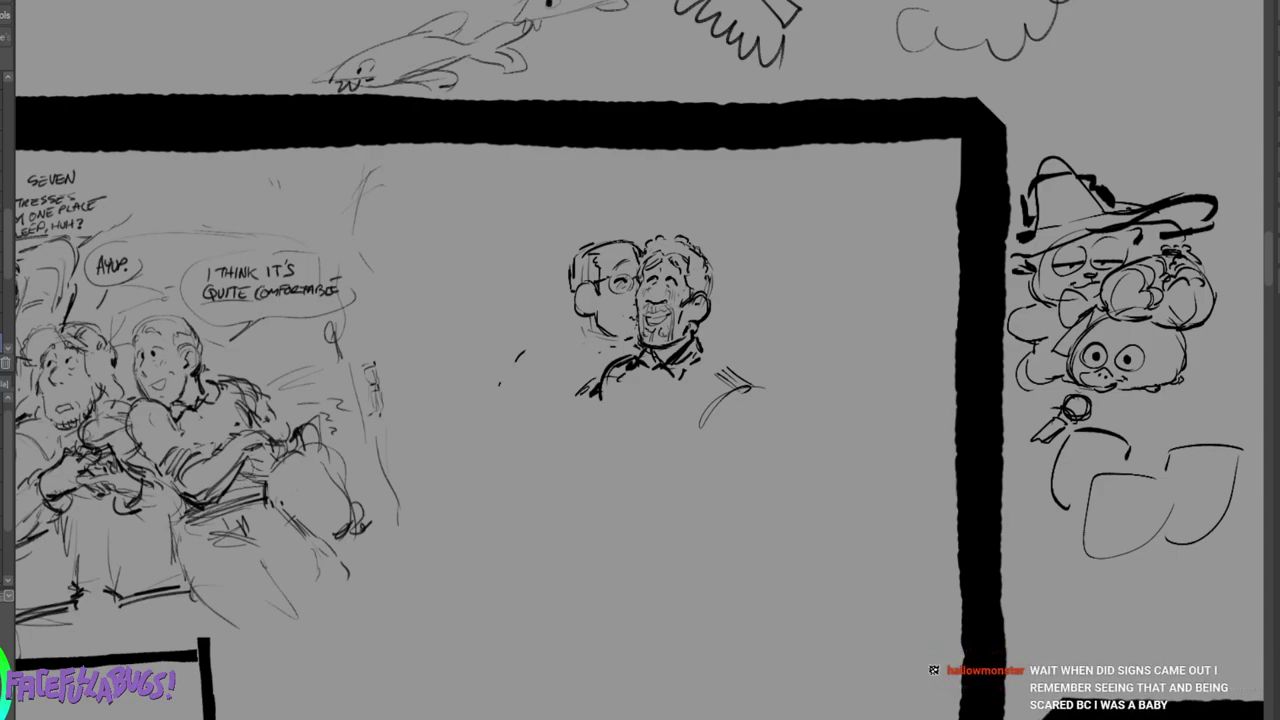
# Select the second man's head, scale it down slightly and shift it closer to the bearded man's face.
pyautogui.moveTo(647, 262)
pyautogui.mouseDown()
pyautogui.moveTo(642, 222)
pyautogui.moveTo(557, 275)
pyautogui.moveTo(584, 343)
pyautogui.moveTo(622, 348)
pyautogui.moveTo(639, 332)
pyautogui.moveTo(650, 269)
pyautogui.mouseUp()
pyautogui.hotkey('ctrl', 't')
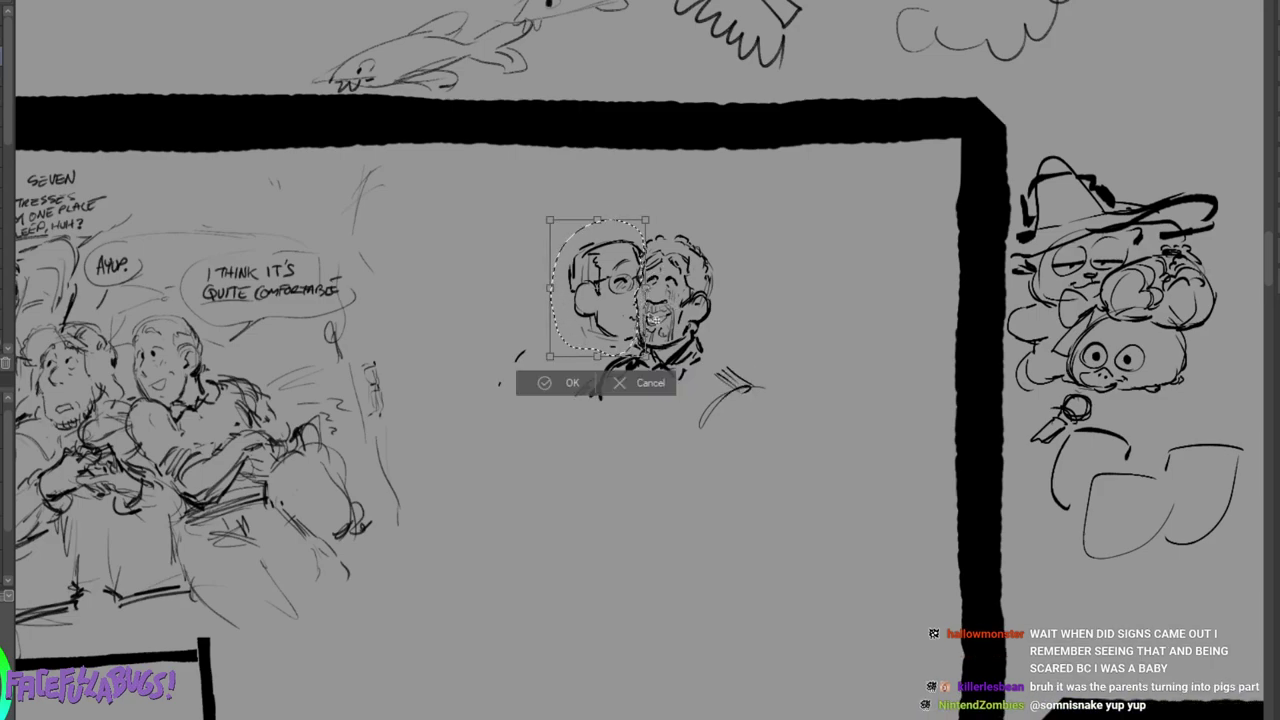
pyautogui.moveTo(645, 220); pyautogui.dragTo(640, 228)
pyautogui.moveTo(620, 282); pyautogui.dragTo(628, 280)
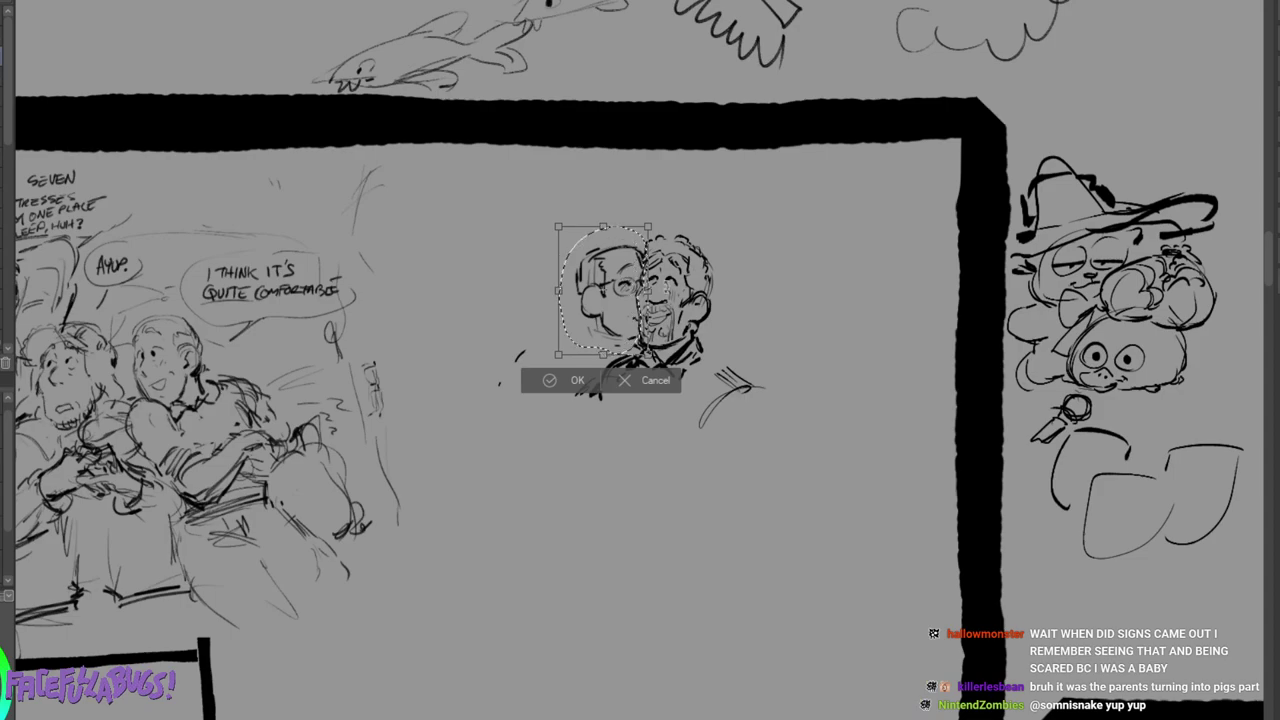
pyautogui.click(588, 380)
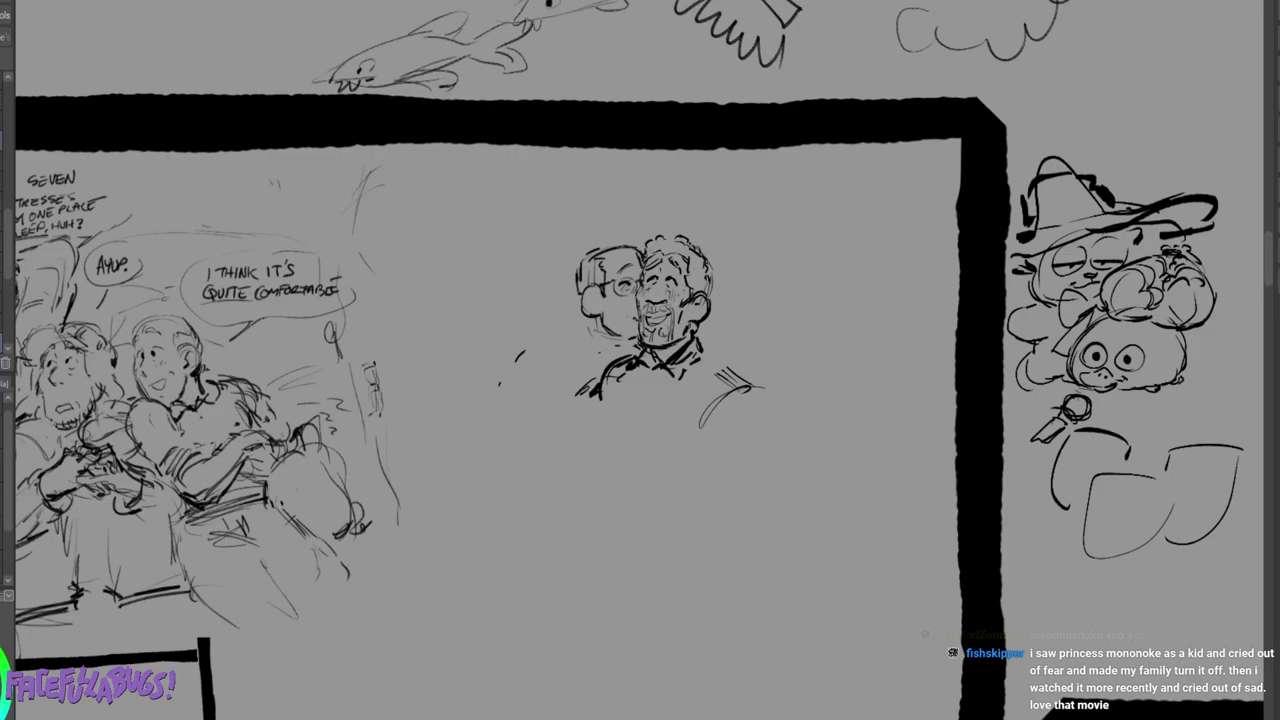
# Draw the second man's neck and shirt collar, and darken the hair at the back of his head.
pyautogui.moveTo(591, 318)
pyautogui.mouseDown()
pyautogui.moveTo(575, 351)
pyautogui.moveTo(609, 353)
pyautogui.mouseUp()
pyautogui.moveTo(598, 283)
pyautogui.mouseDown()
pyautogui.moveTo(583, 313)
pyautogui.moveTo(605, 319)
pyautogui.mouseUp()
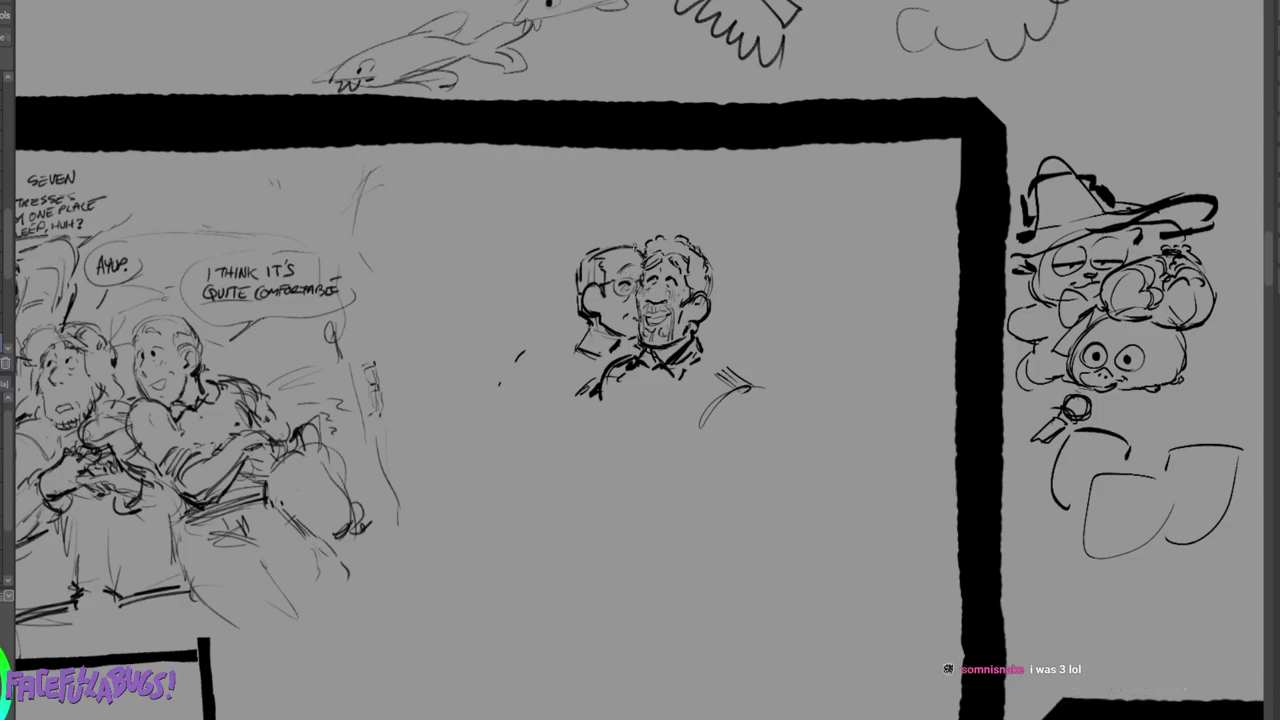
pyautogui.moveTo(598, 250); pyautogui.dragTo(574, 289)
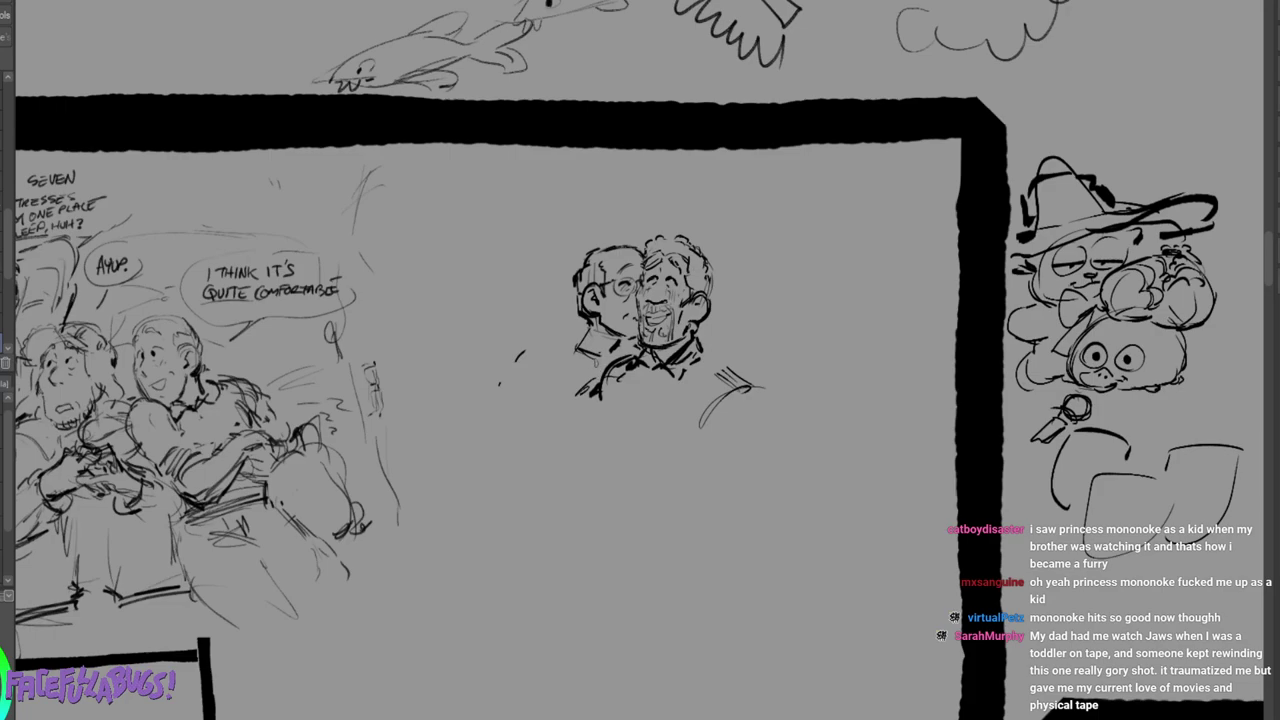
pyautogui.moveTo(592, 328); pyautogui.dragTo(572, 368)
pyautogui.moveTo(577, 337); pyautogui.dragTo(572, 347)
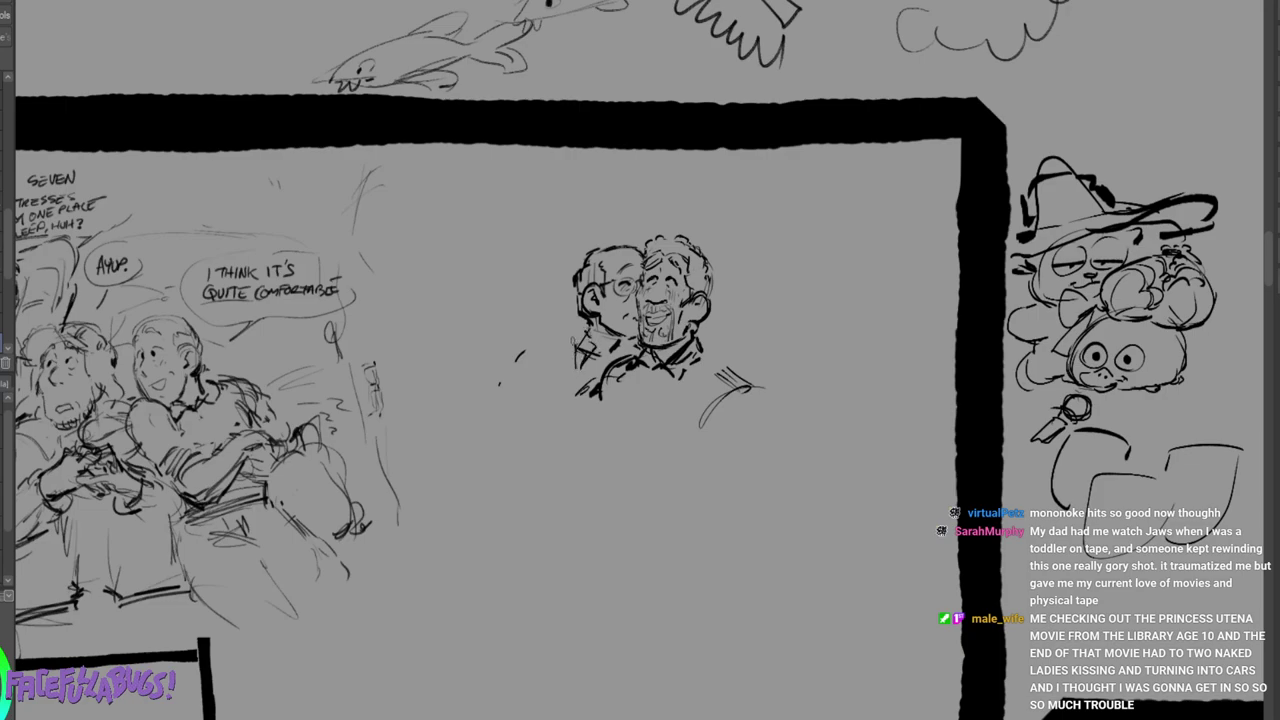
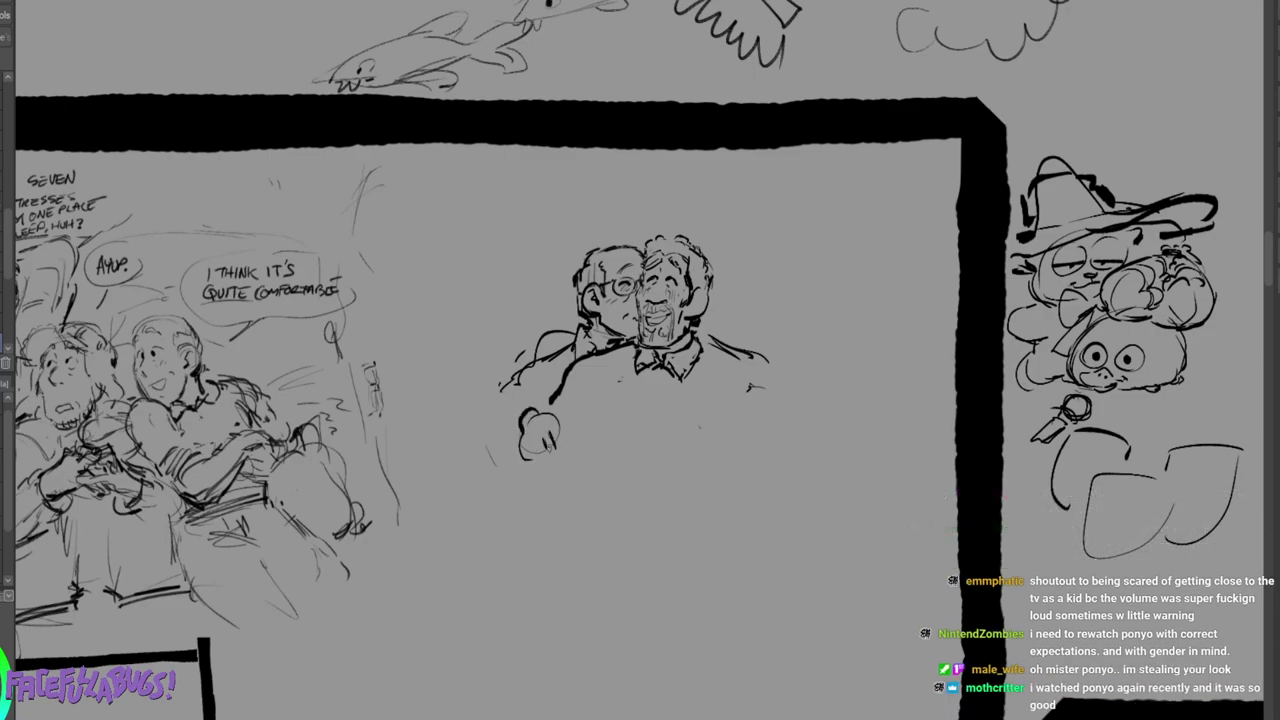
# Tidy the fist and rework the bearded man's open collar, neck line and side hair.
pyautogui.moveTo(565, 405); pyautogui.dragTo(569, 413)
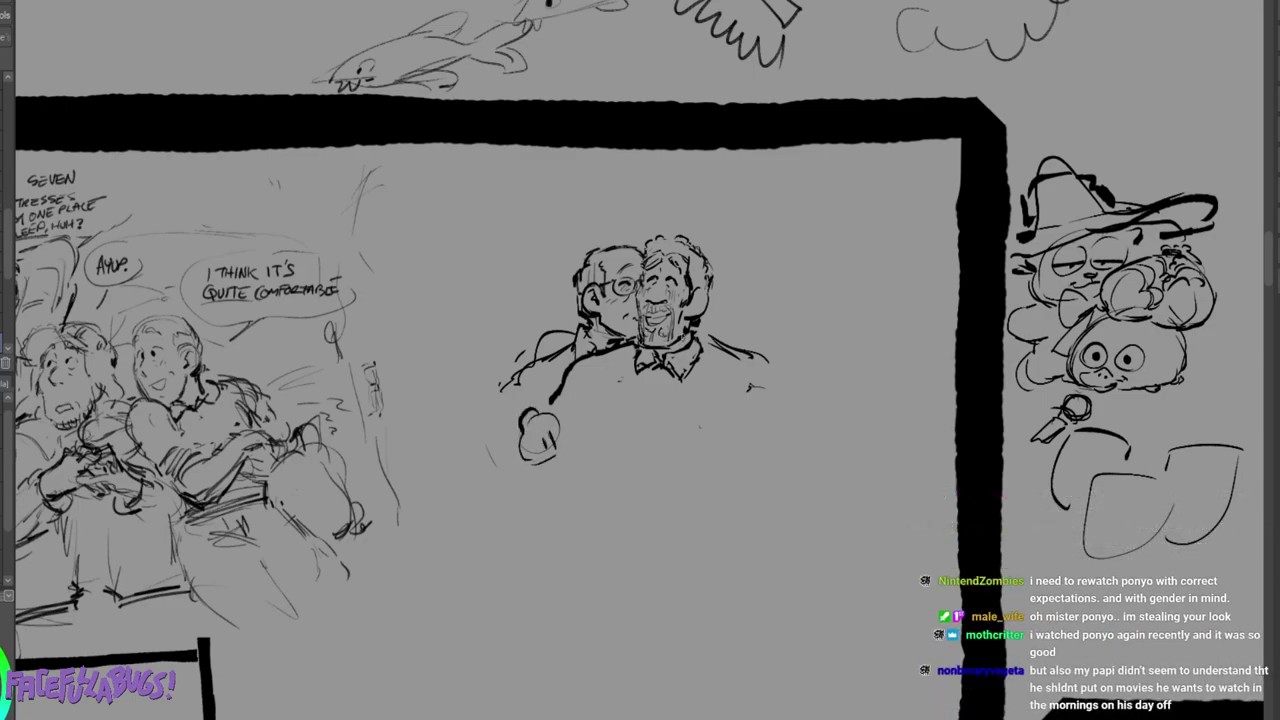
pyautogui.moveTo(690, 317); pyautogui.dragTo(660, 371)
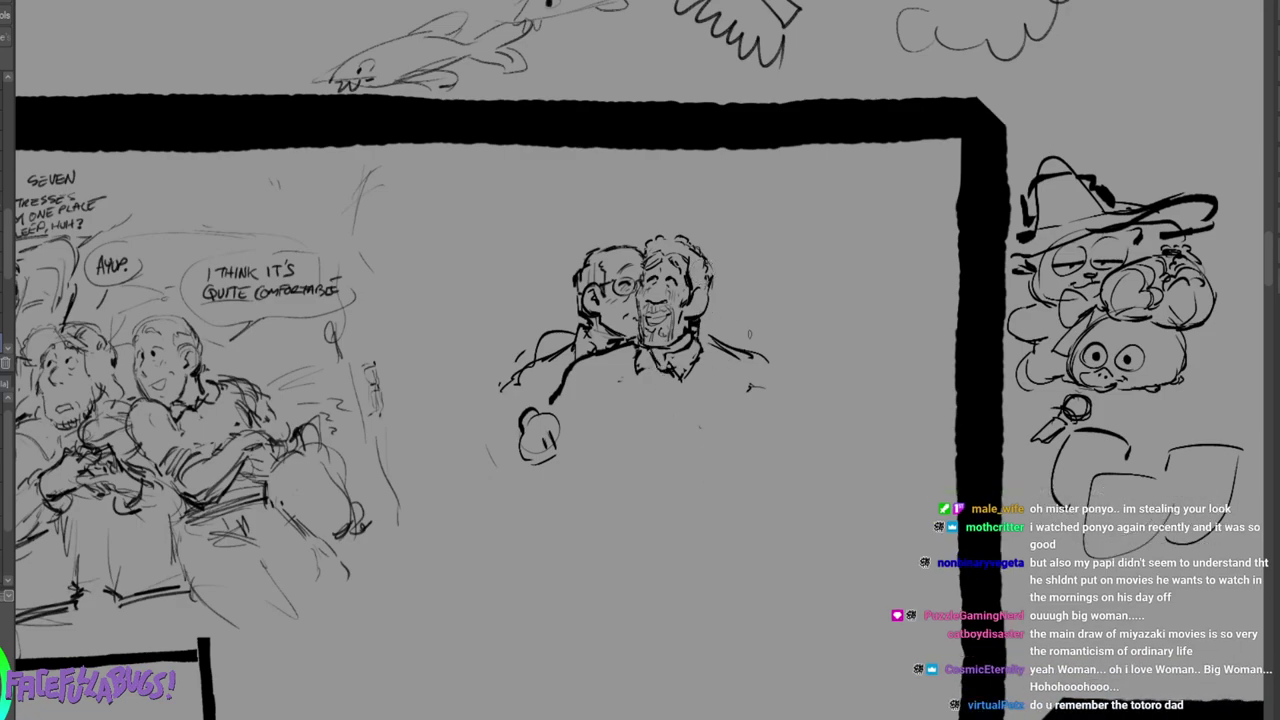
pyautogui.moveTo(694, 330)
pyautogui.mouseDown()
pyautogui.moveTo(705, 289)
pyautogui.moveTo(688, 326)
pyautogui.moveTo(695, 294)
pyautogui.moveTo(703, 324)
pyautogui.mouseUp()
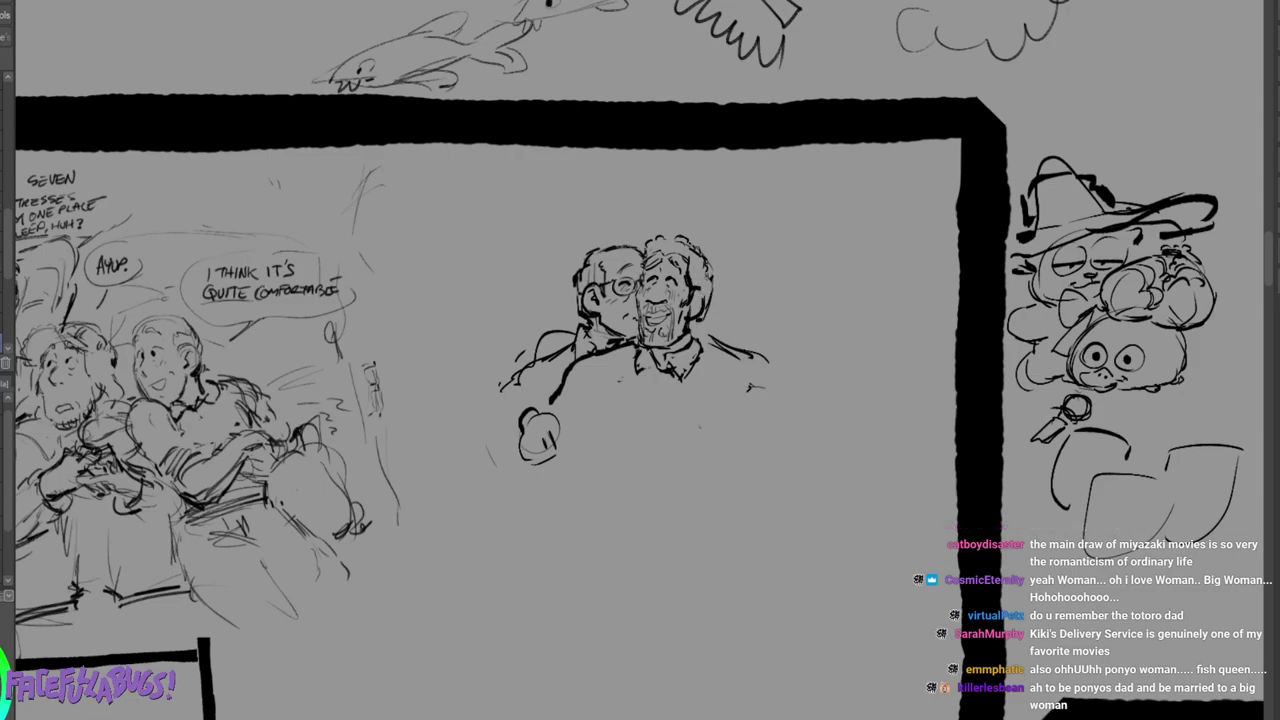
pyautogui.moveTo(703, 245)
pyautogui.mouseDown()
pyautogui.moveTo(714, 279)
pyautogui.moveTo(693, 341)
pyautogui.mouseUp()
pyautogui.moveTo(701, 323)
pyautogui.mouseDown()
pyautogui.moveTo(699, 364)
pyautogui.moveTo(721, 345)
pyautogui.moveTo(701, 342)
pyautogui.moveTo(701, 358)
pyautogui.moveTo(706, 332)
pyautogui.moveTo(696, 358)
pyautogui.mouseUp()
pyautogui.moveTo(693, 287); pyautogui.dragTo(696, 303)
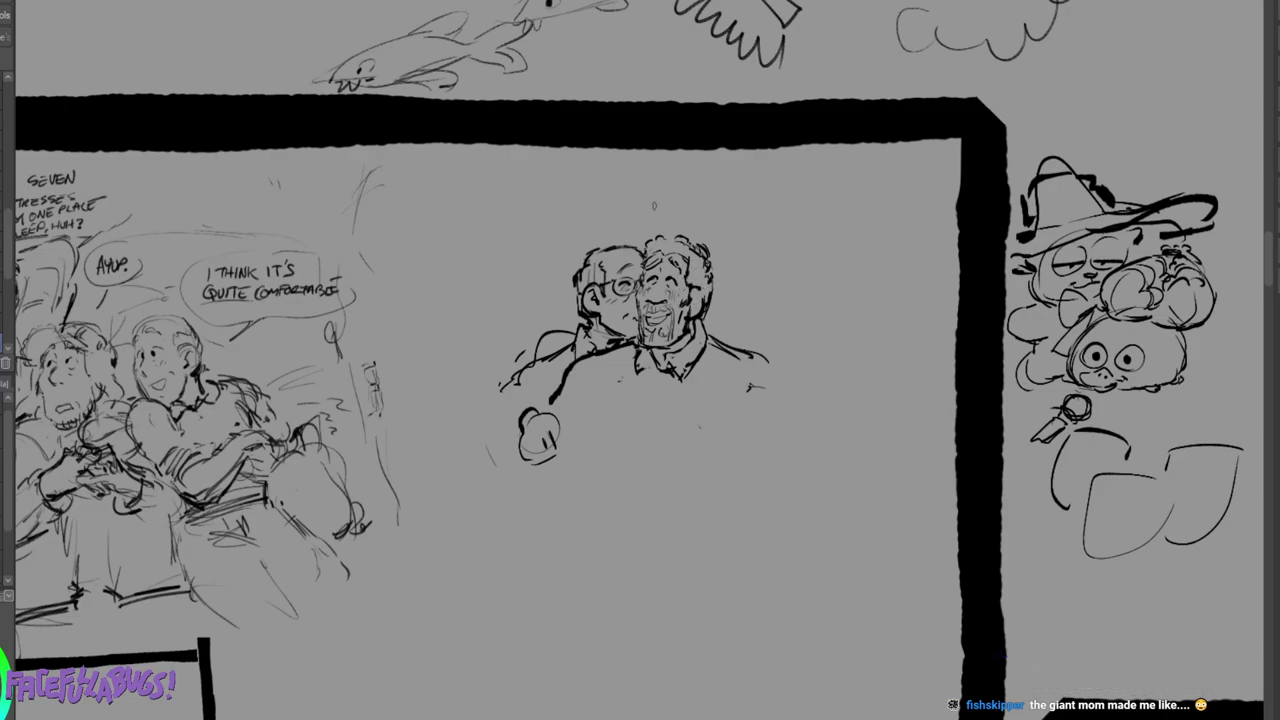
# Trim and redraw the back of the second man's hair, and refine the bearded man's nose and eyes.
pyautogui.press('e')
pyautogui.moveTo(590, 246)
pyautogui.mouseDown()
pyautogui.moveTo(643, 240)
pyautogui.moveTo(576, 303)
pyautogui.moveTo(577, 278)
pyautogui.mouseUp()
pyautogui.press('e')
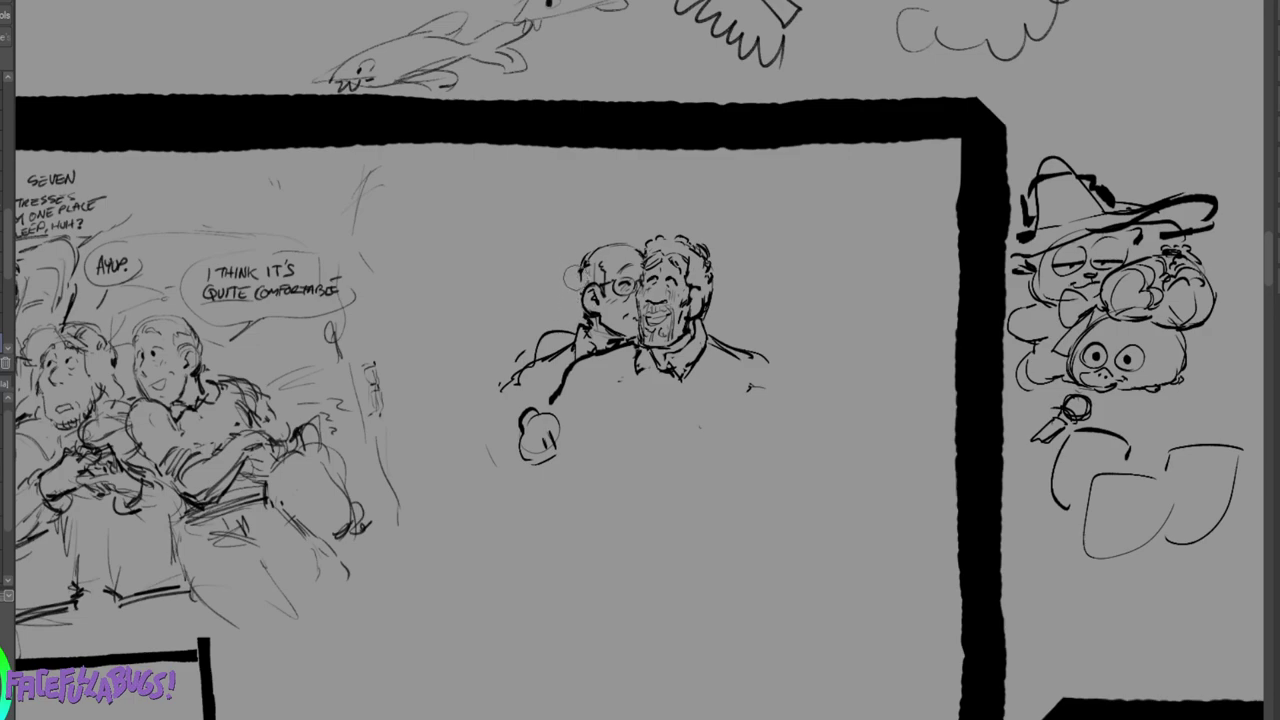
pyautogui.press('p')
pyautogui.moveTo(652, 292); pyautogui.dragTo(657, 298)
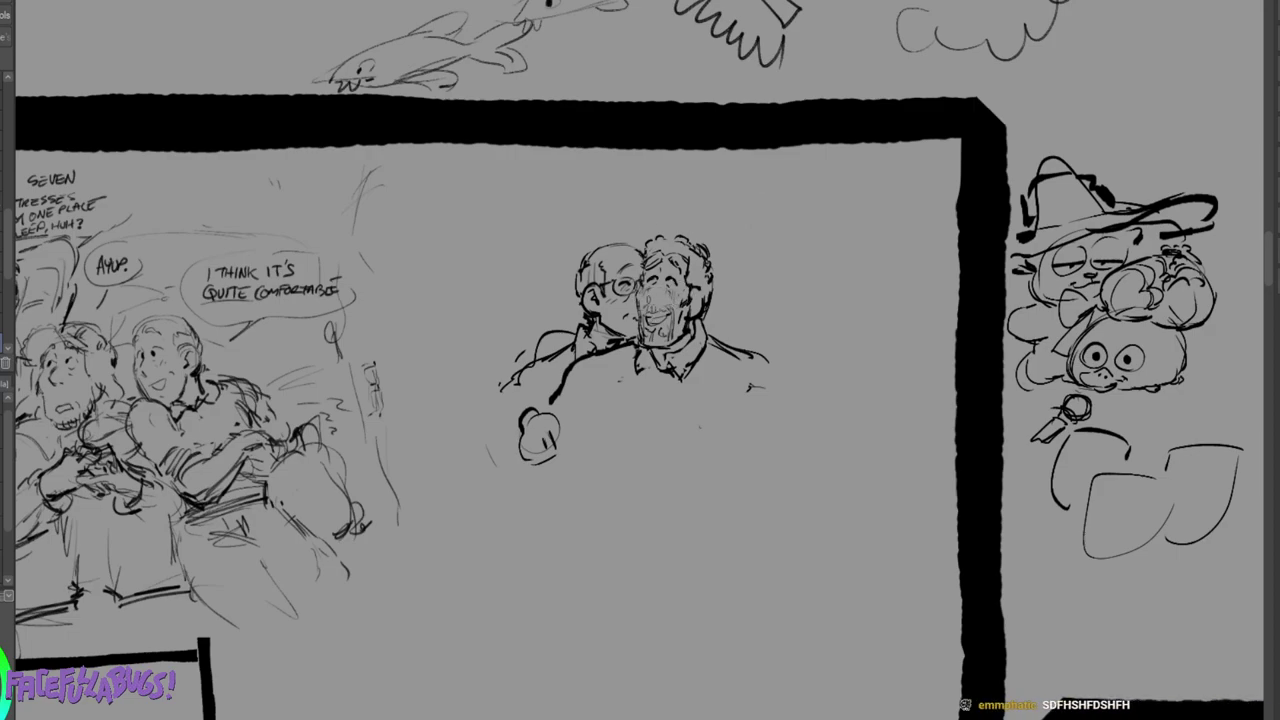
pyautogui.moveTo(646, 296); pyautogui.dragTo(660, 305)
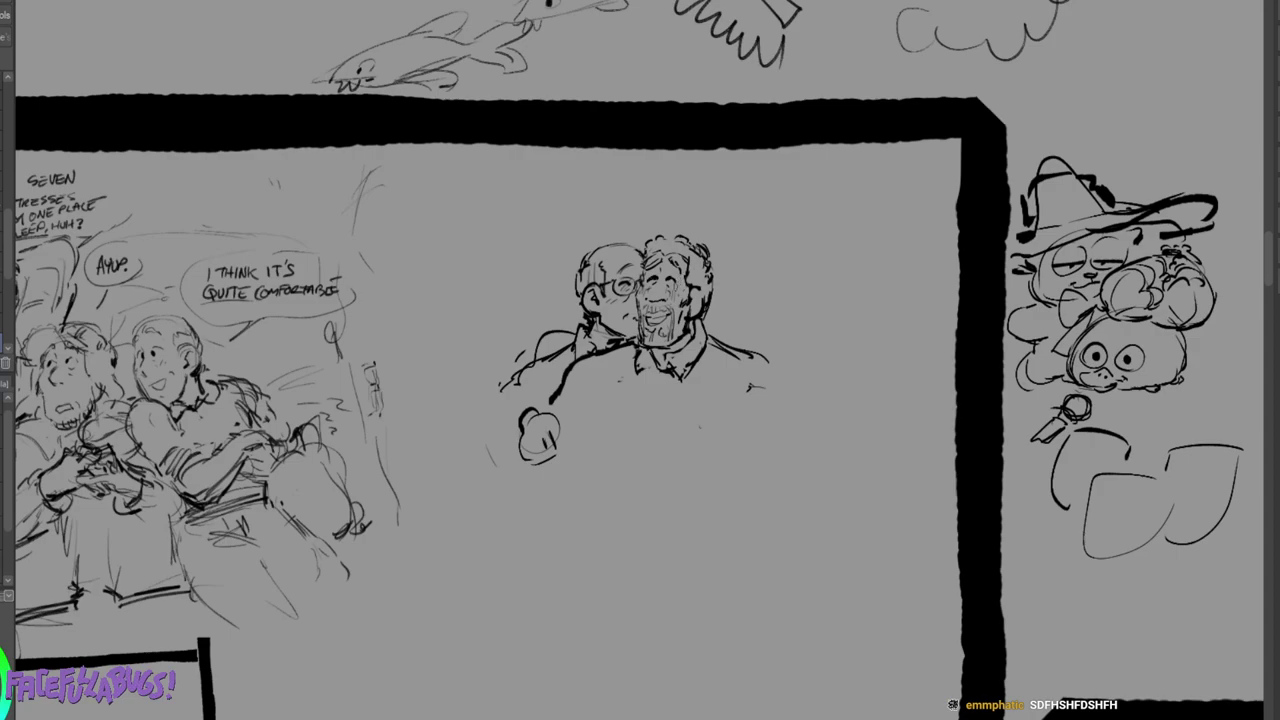
pyautogui.moveTo(659, 271); pyautogui.dragTo(656, 276)
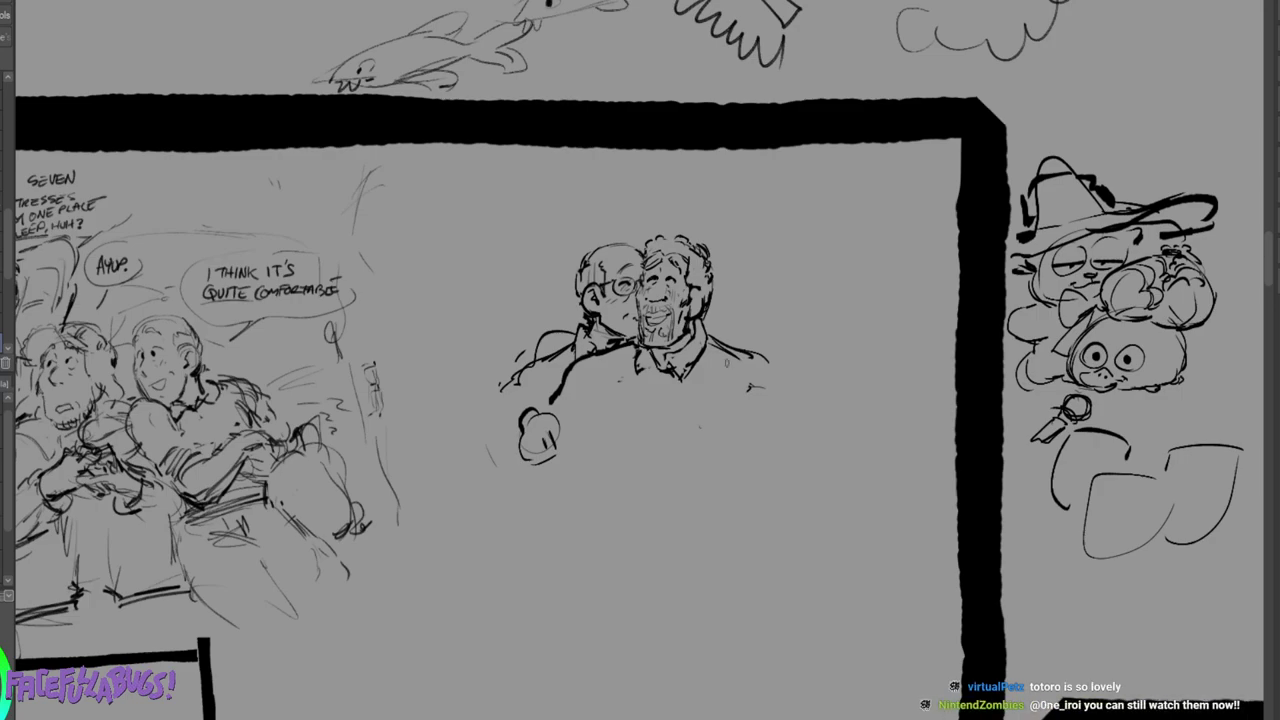
# Try heavier collar and shoulder strokes on the bearded man, and erase his collar, neck and shoulder lines.
pyautogui.moveTo(709, 348); pyautogui.dragTo(729, 375)
pyautogui.moveTo(634, 348)
pyautogui.mouseDown()
pyautogui.moveTo(606, 360)
pyautogui.moveTo(684, 373)
pyautogui.mouseUp()
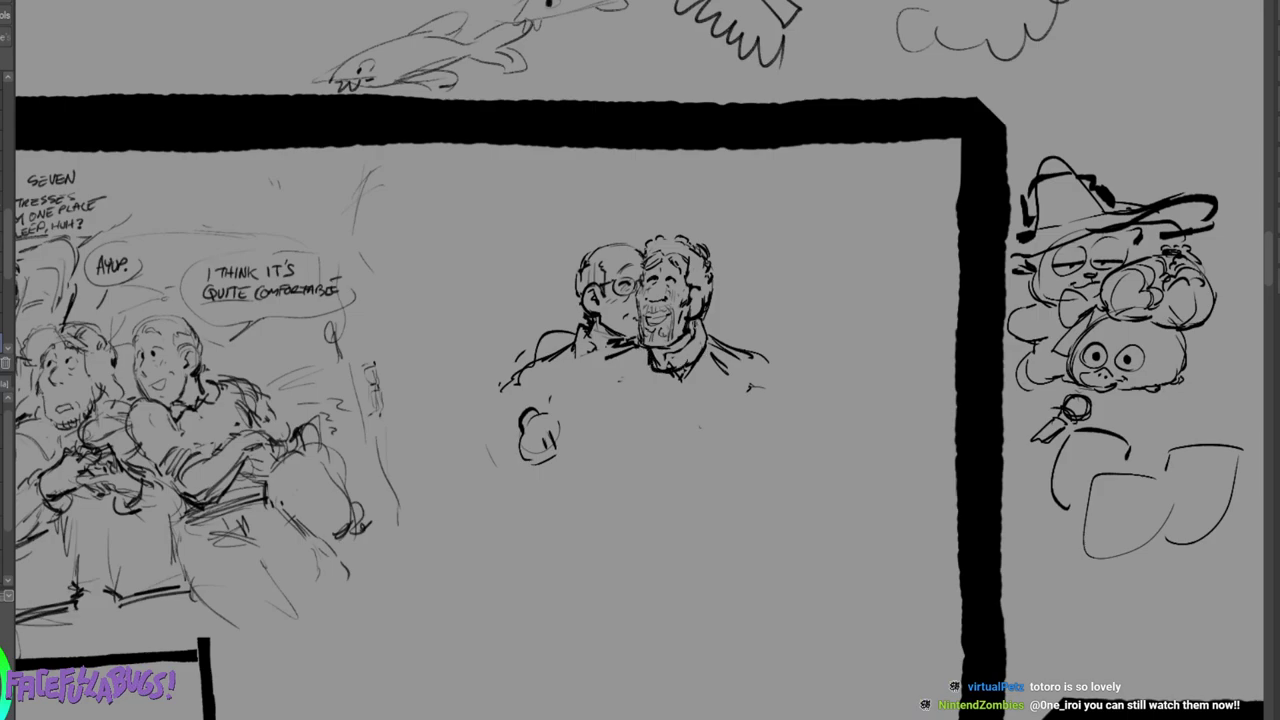
pyautogui.moveTo(698, 321)
pyautogui.mouseDown()
pyautogui.moveTo(691, 366)
pyautogui.moveTo(668, 364)
pyautogui.moveTo(686, 423)
pyautogui.mouseUp()
pyautogui.press('e')
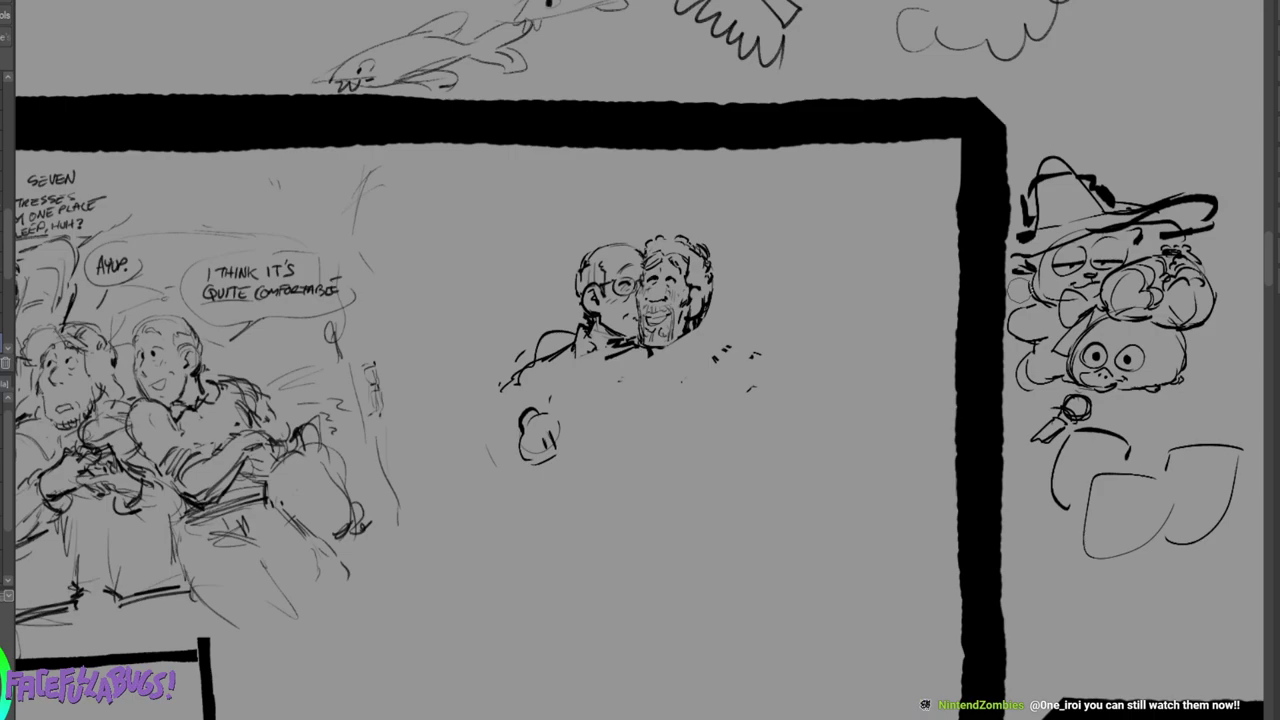
# Redraw the bearded man's neck, a closed shirt collar and both shoulder lines.
pyautogui.moveTo(650, 354); pyautogui.dragTo(690, 367)
pyautogui.moveTo(700, 324); pyautogui.dragTo(690, 357)
pyautogui.moveTo(695, 337)
pyautogui.mouseDown()
pyautogui.moveTo(689, 359)
pyautogui.moveTo(656, 370)
pyautogui.mouseUp()
pyautogui.moveTo(641, 360)
pyautogui.mouseDown()
pyautogui.moveTo(628, 376)
pyautogui.moveTo(687, 377)
pyautogui.moveTo(706, 356)
pyautogui.moveTo(689, 348)
pyautogui.moveTo(708, 350)
pyautogui.moveTo(748, 364)
pyautogui.moveTo(772, 397)
pyautogui.mouseUp()
pyautogui.moveTo(600, 358)
pyautogui.mouseDown()
pyautogui.moveTo(634, 338)
pyautogui.moveTo(569, 395)
pyautogui.mouseUp()
pyautogui.moveTo(761, 363); pyautogui.dragTo(765, 371)
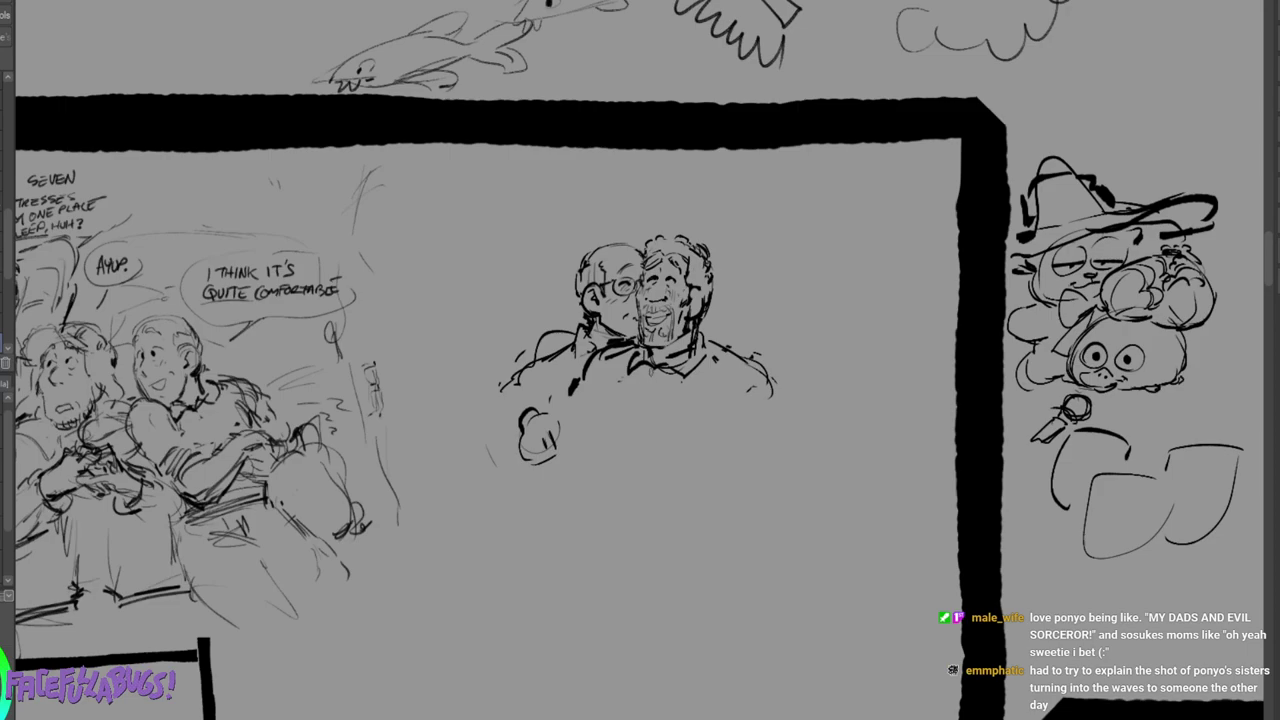
# Draw the shirt's front strip and long jacket edges down the torso, with dark collar folds and a sleeve stroke.
pyautogui.moveTo(648, 366)
pyautogui.mouseDown()
pyautogui.moveTo(645, 490)
pyautogui.moveTo(626, 450)
pyautogui.moveTo(617, 514)
pyautogui.mouseUp()
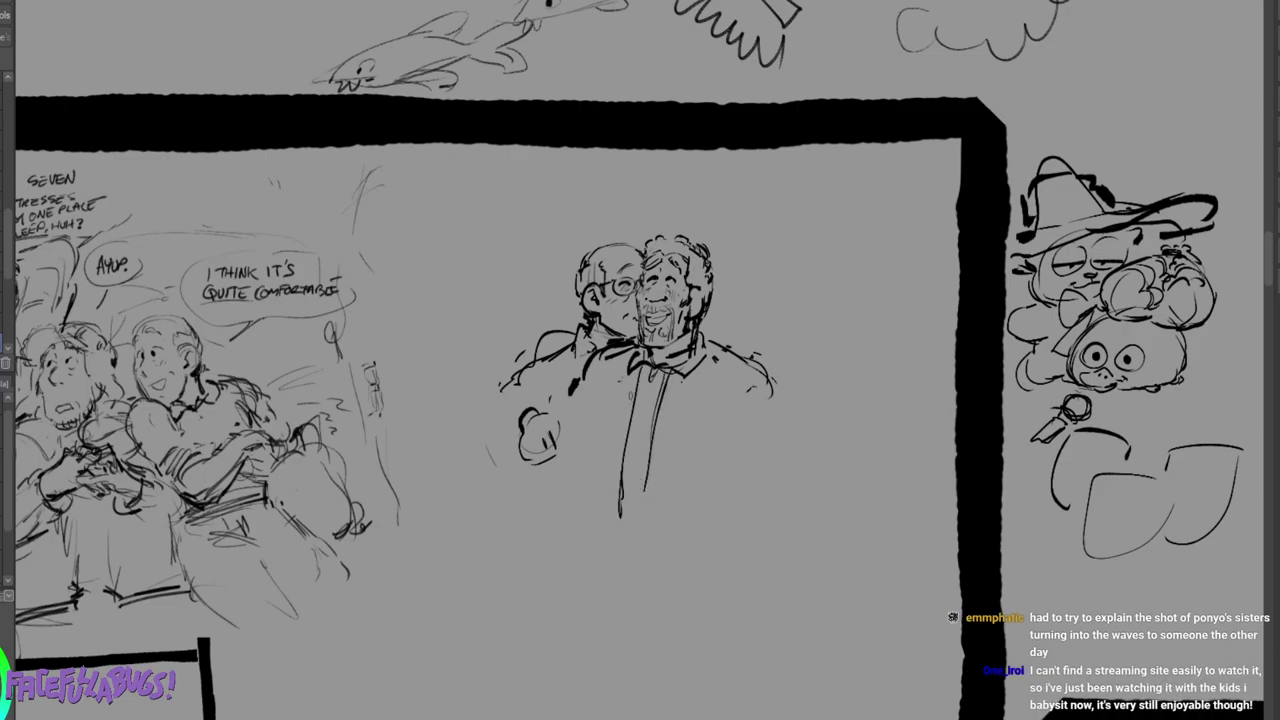
pyautogui.moveTo(634, 375)
pyautogui.mouseDown()
pyautogui.moveTo(606, 396)
pyautogui.moveTo(610, 470)
pyautogui.mouseUp()
pyautogui.moveTo(605, 413); pyautogui.dragTo(612, 471)
pyautogui.moveTo(631, 357); pyautogui.dragTo(612, 376)
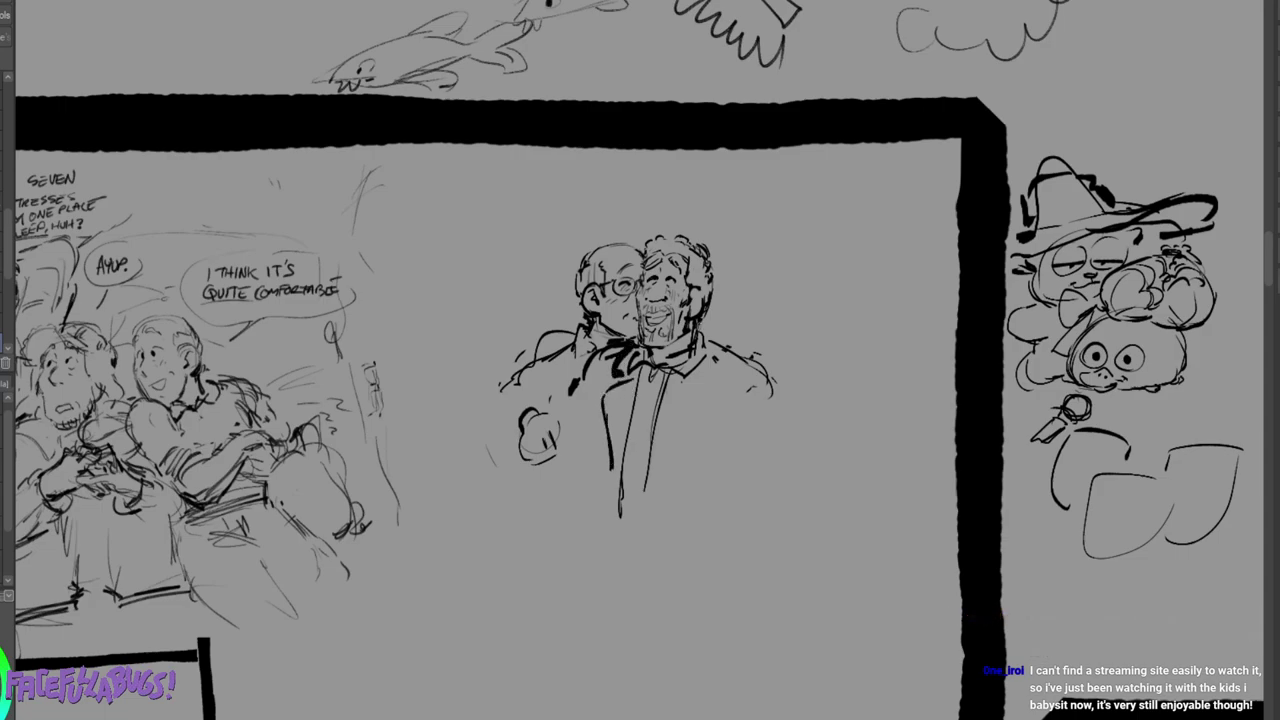
pyautogui.moveTo(690, 376)
pyautogui.mouseDown()
pyautogui.moveTo(661, 502)
pyautogui.moveTo(720, 338)
pyautogui.mouseUp()
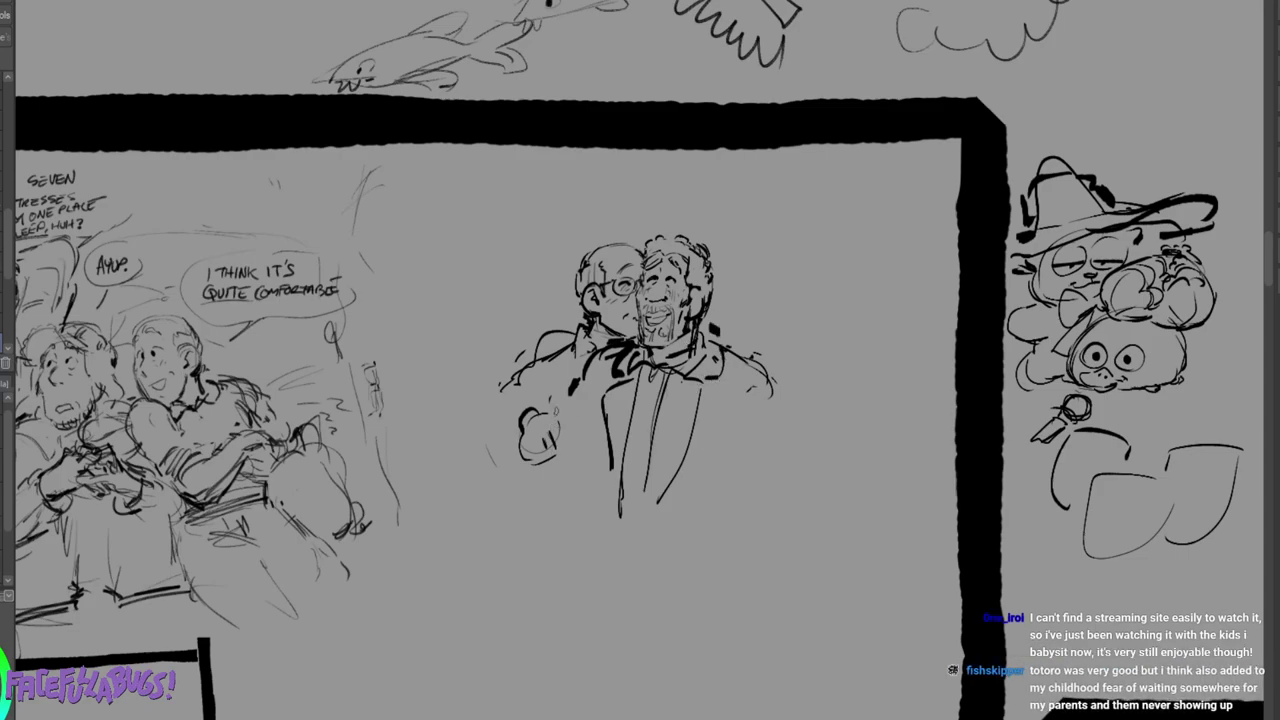
pyautogui.moveTo(556, 414); pyautogui.dragTo(580, 402)
# Erase the man's beard and mouth, and redraw his face with a clean jaw, nose and wide open smile.
pyautogui.moveTo(645, 304)
pyautogui.mouseDown()
pyautogui.moveTo(648, 322)
pyautogui.moveTo(674, 304)
pyautogui.mouseUp()
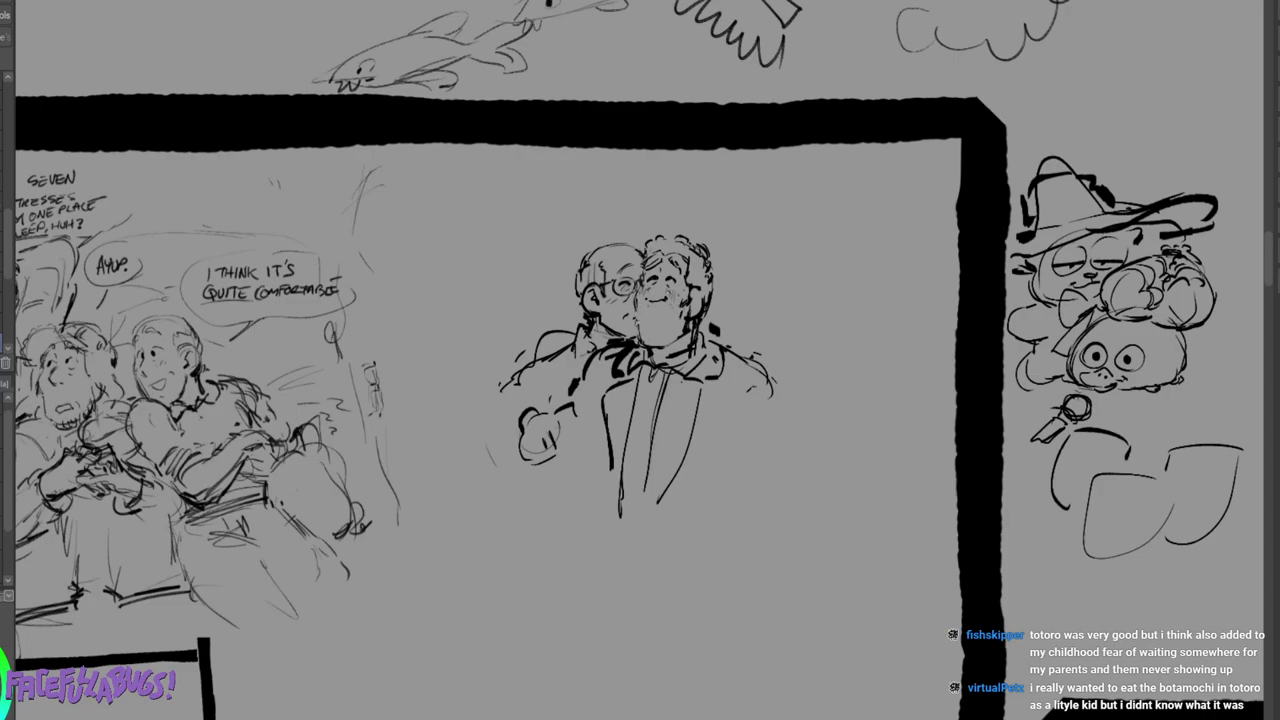
pyautogui.moveTo(637, 316); pyautogui.dragTo(641, 341)
pyautogui.moveTo(643, 273); pyautogui.dragTo(641, 291)
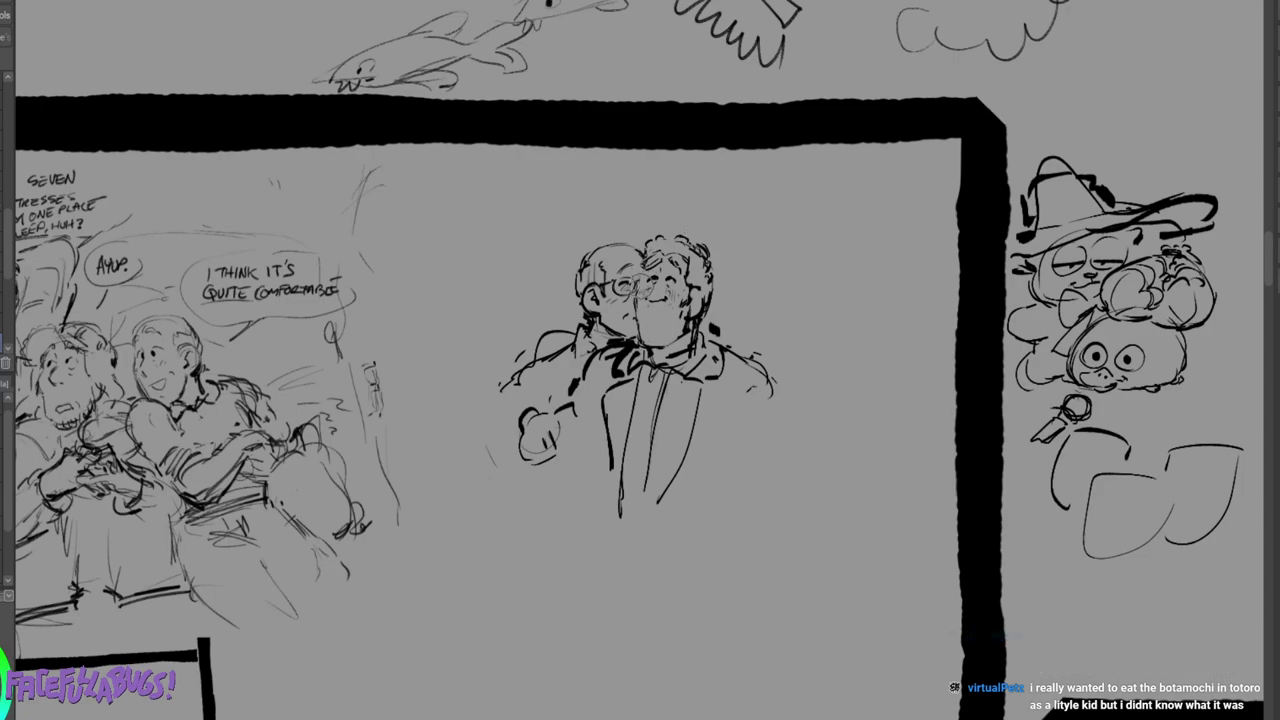
pyautogui.moveTo(648, 246)
pyautogui.mouseDown()
pyautogui.moveTo(668, 262)
pyautogui.moveTo(640, 292)
pyautogui.moveTo(646, 346)
pyautogui.mouseUp()
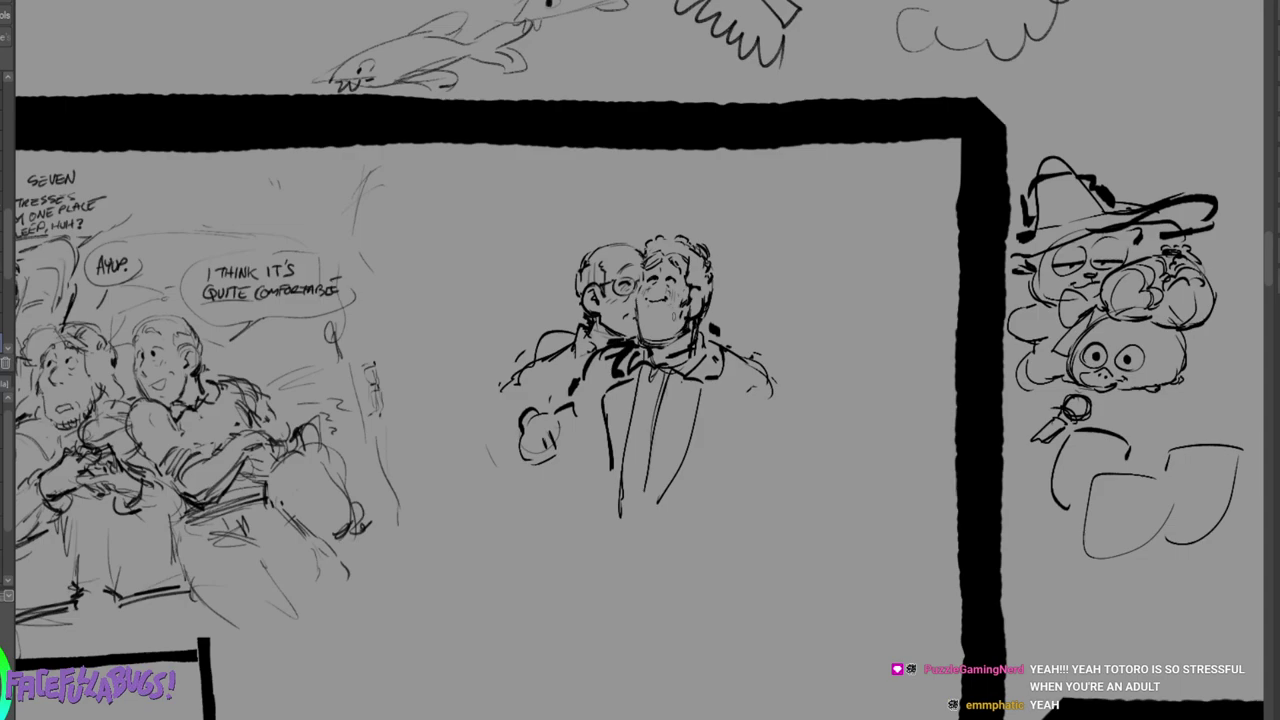
pyautogui.moveTo(653, 294)
pyautogui.mouseDown()
pyautogui.moveTo(651, 314)
pyautogui.moveTo(669, 311)
pyautogui.moveTo(650, 327)
pyautogui.mouseUp()
pyautogui.moveTo(647, 326); pyautogui.dragTo(671, 316)
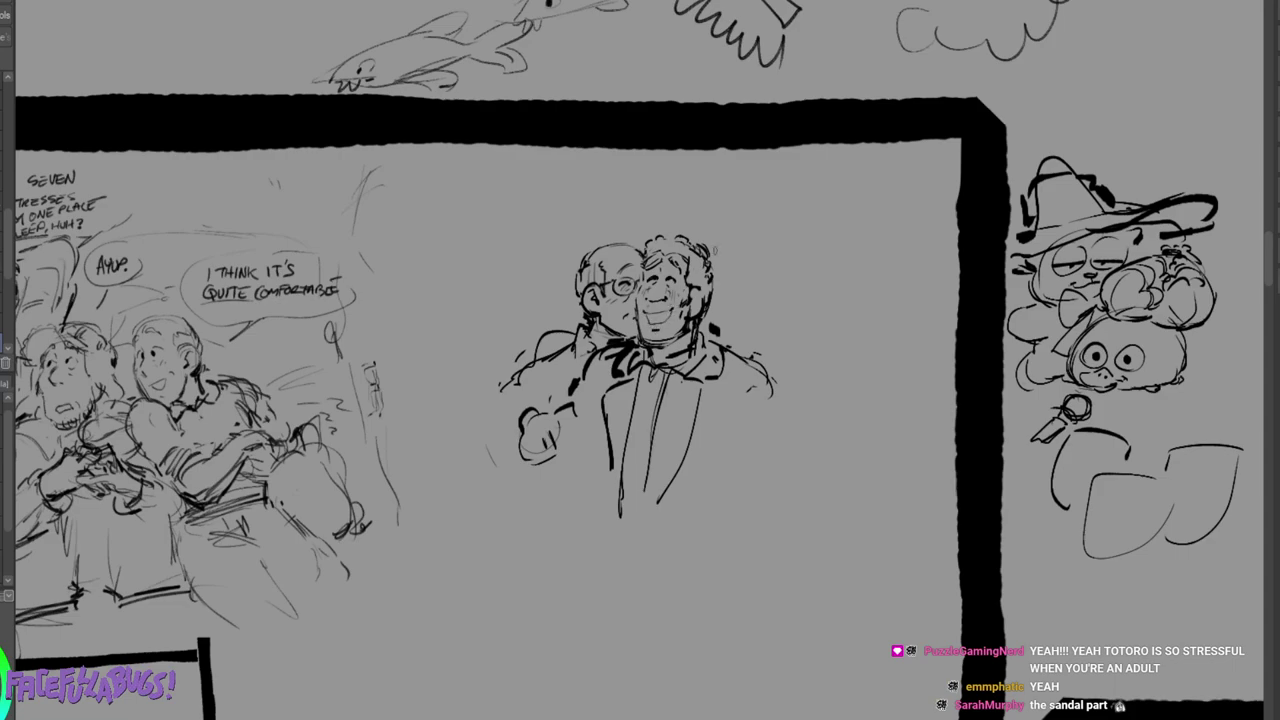
pyautogui.moveTo(662, 320)
pyautogui.mouseDown()
pyautogui.moveTo(656, 344)
pyautogui.moveTo(645, 341)
pyautogui.moveTo(682, 338)
pyautogui.moveTo(688, 296)
pyautogui.mouseUp()
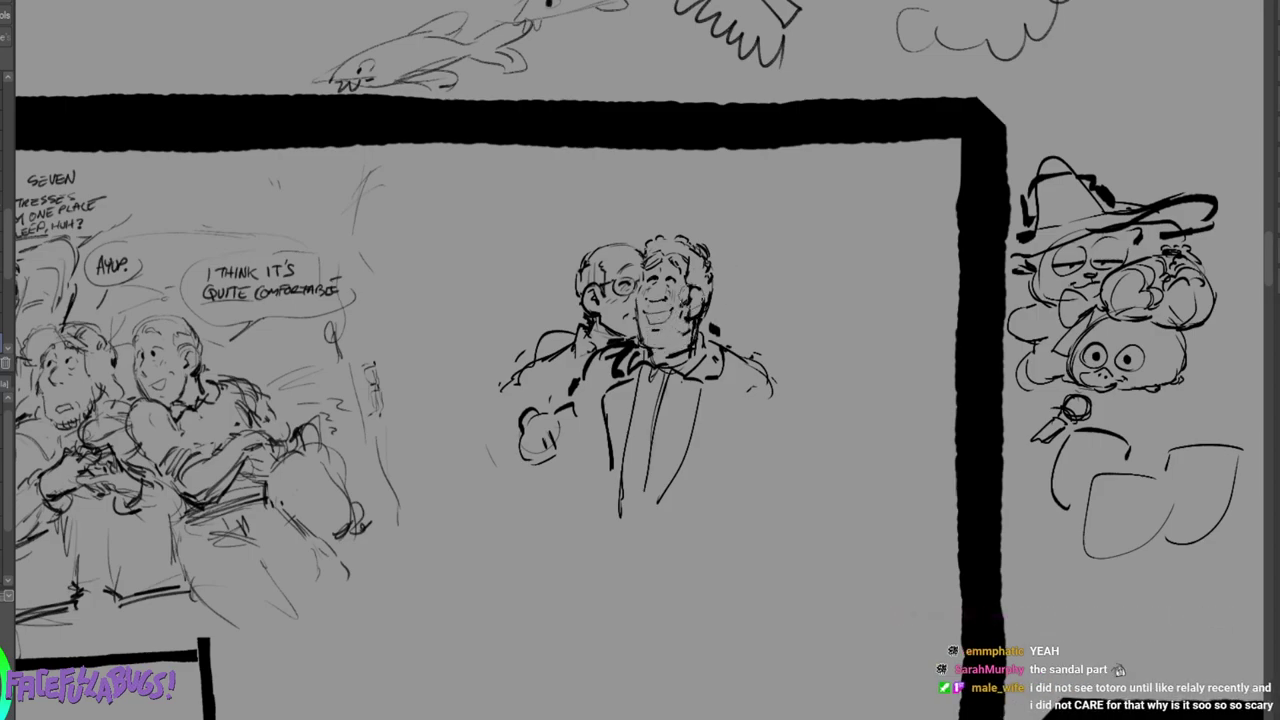
# Erase the shirt strip and long jacket edges from the smiling man's torso, and undo the last strokes on his face.
pyautogui.moveTo(600, 360)
pyautogui.mouseDown()
pyautogui.moveTo(651, 441)
pyautogui.moveTo(658, 483)
pyautogui.moveTo(621, 516)
pyautogui.mouseUp()
pyautogui.moveTo(670, 300); pyautogui.dragTo(684, 326)
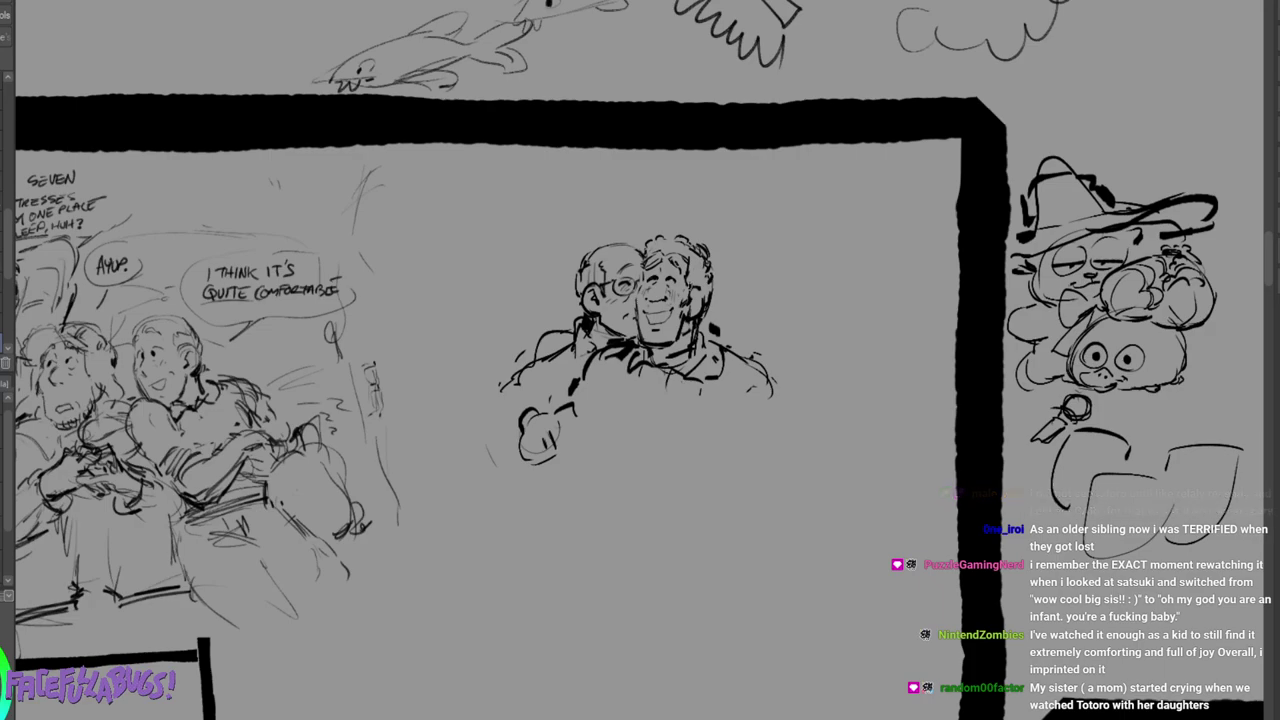
pyautogui.hotkey('ctrl', 'z')
pyautogui.hotkey('ctrl', 'z')
pyautogui.hotkey('ctrl', 'z')
pyautogui.hotkey('ctrl', 'z')
pyautogui.hotkey('ctrl', 'z')
pyautogui.hotkey('ctrl', 'z')
pyautogui.hotkey('ctrl', 'z')
pyautogui.hotkey('ctrl', 'z')
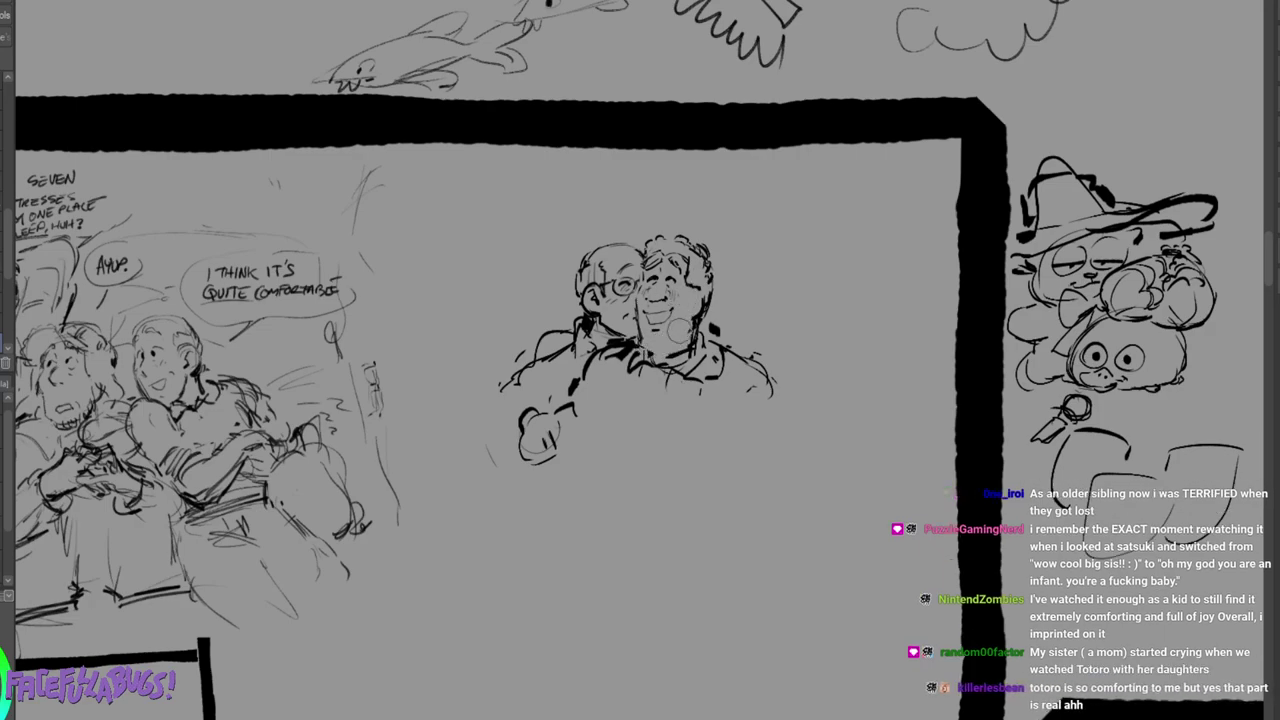
# Erase the smiling man's mouth and chin, and redraw them with a simpler smile, clean jaw, hairline and sideburn.
pyautogui.moveTo(654, 314)
pyautogui.mouseDown()
pyautogui.moveTo(656, 298)
pyautogui.moveTo(664, 320)
pyautogui.moveTo(674, 288)
pyautogui.moveTo(703, 283)
pyautogui.moveTo(668, 298)
pyautogui.moveTo(675, 280)
pyautogui.moveTo(663, 318)
pyautogui.moveTo(680, 308)
pyautogui.mouseUp()
pyautogui.press('p')
pyautogui.press('e')
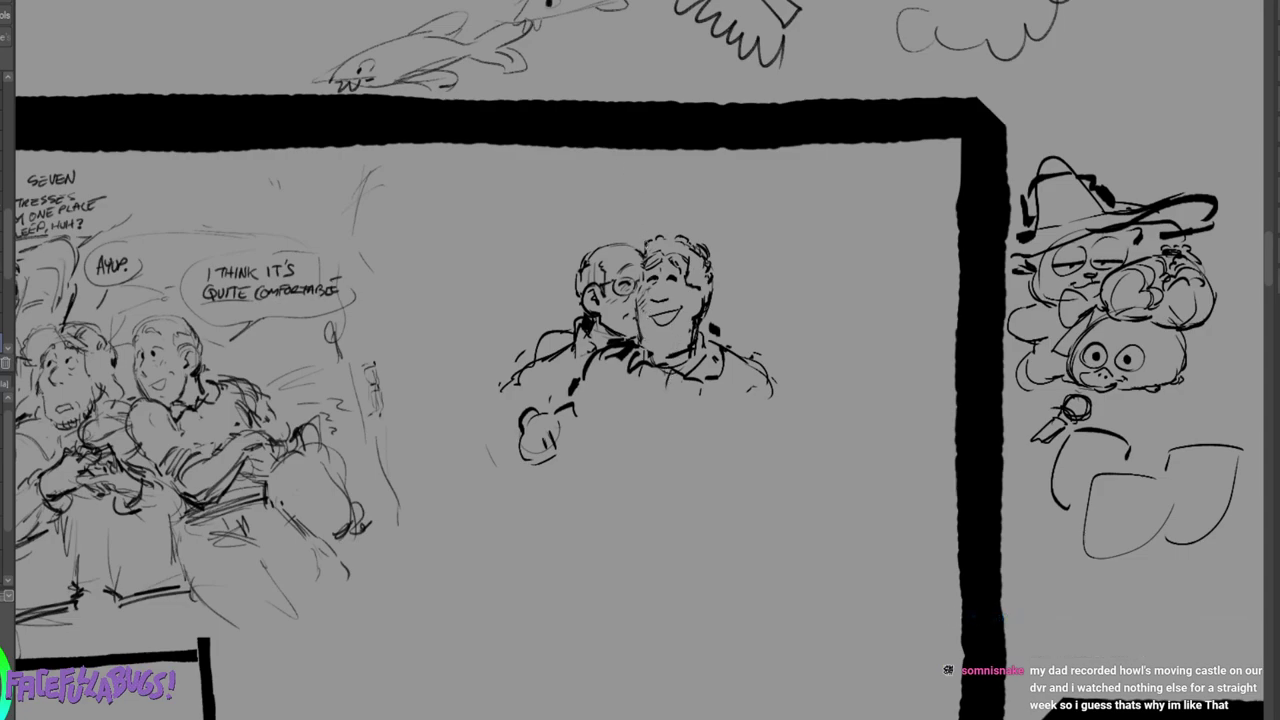
pyautogui.moveTo(642, 253)
pyautogui.mouseDown()
pyautogui.moveTo(665, 236)
pyautogui.moveTo(709, 250)
pyautogui.moveTo(706, 274)
pyautogui.mouseUp()
pyautogui.moveTo(641, 319); pyautogui.dragTo(653, 357)
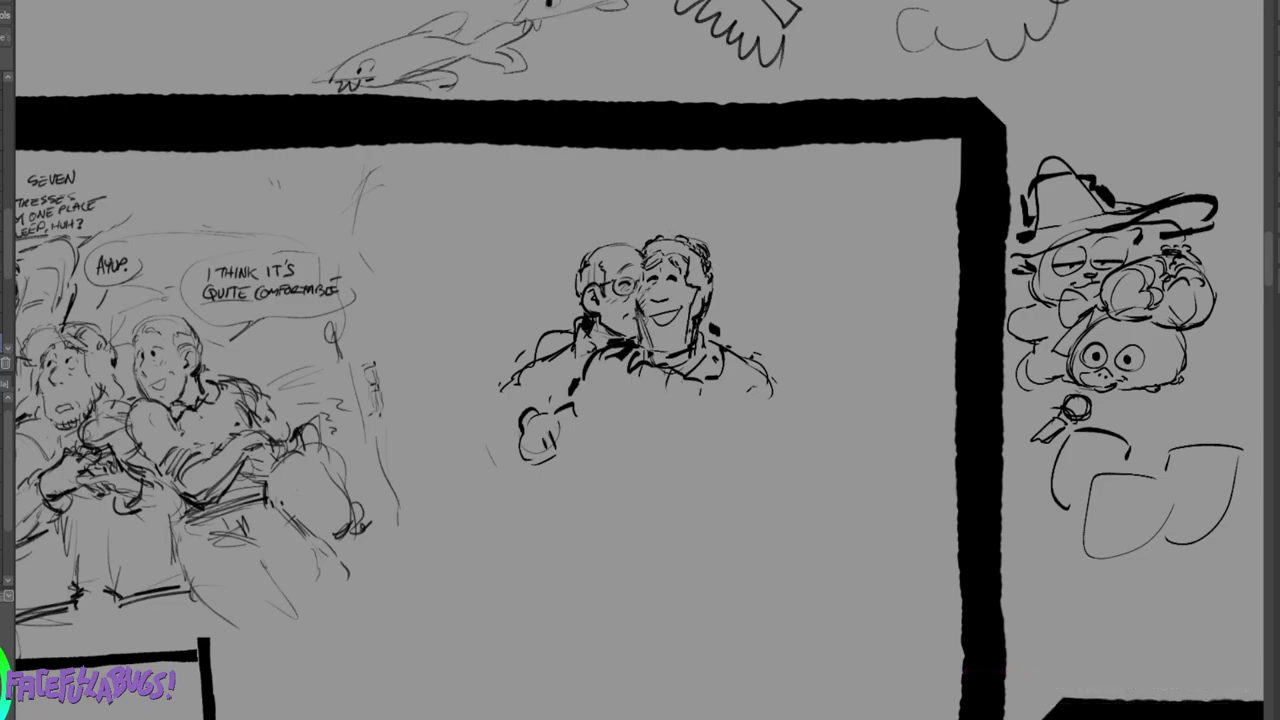
# Draw a moustache, an open smile and a short chin beard on the smiling man's face.
pyautogui.moveTo(645, 317)
pyautogui.mouseDown()
pyautogui.moveTo(653, 351)
pyautogui.moveTo(680, 345)
pyautogui.moveTo(702, 285)
pyautogui.moveTo(656, 317)
pyautogui.moveTo(674, 313)
pyautogui.mouseUp()
pyautogui.press('e')
pyautogui.moveTo(657, 314)
pyautogui.mouseDown()
pyautogui.moveTo(684, 302)
pyautogui.moveTo(668, 336)
pyautogui.mouseUp()
pyautogui.moveTo(677, 331)
pyautogui.mouseDown()
pyautogui.moveTo(660, 341)
pyautogui.moveTo(690, 294)
pyautogui.moveTo(684, 338)
pyautogui.moveTo(651, 328)
pyautogui.mouseUp()
pyautogui.moveTo(647, 331); pyautogui.dragTo(649, 341)
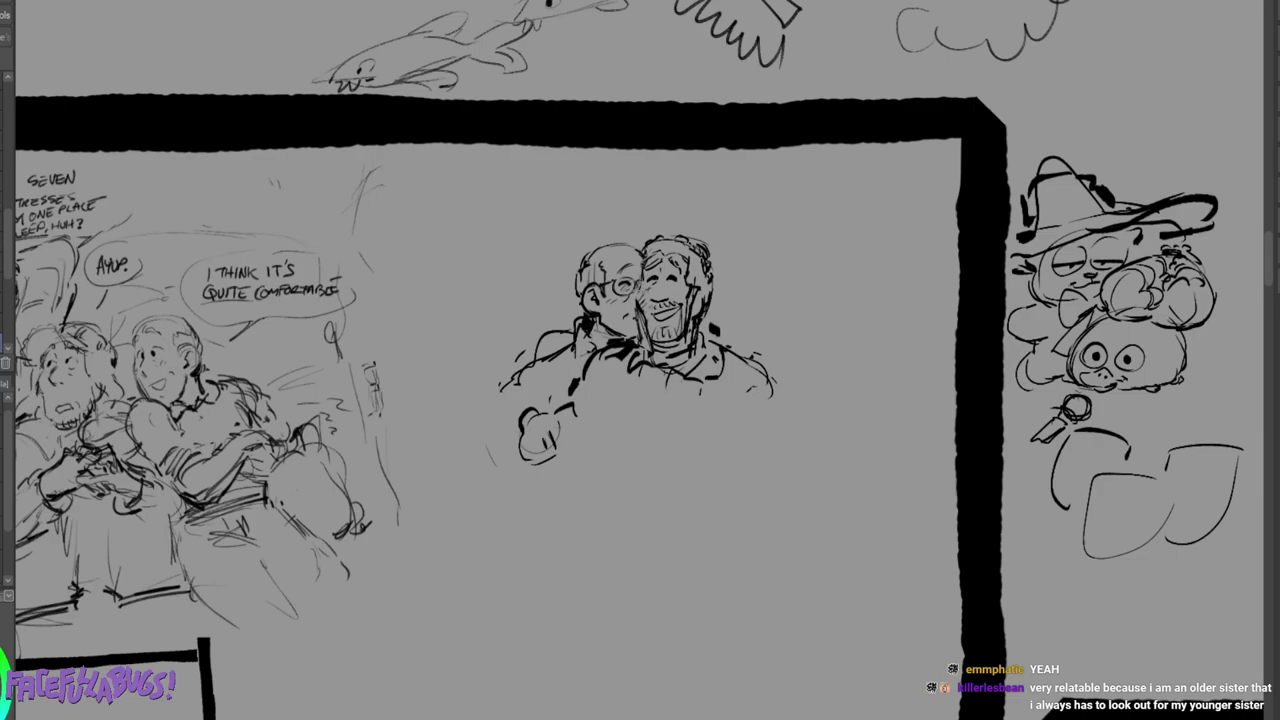
# Try a taller, wavy hair outline on top of the bearded man's head.
pyautogui.moveTo(640, 283)
pyautogui.mouseDown()
pyautogui.moveTo(638, 301)
pyautogui.moveTo(650, 232)
pyautogui.moveTo(679, 238)
pyautogui.moveTo(675, 281)
pyautogui.mouseUp()
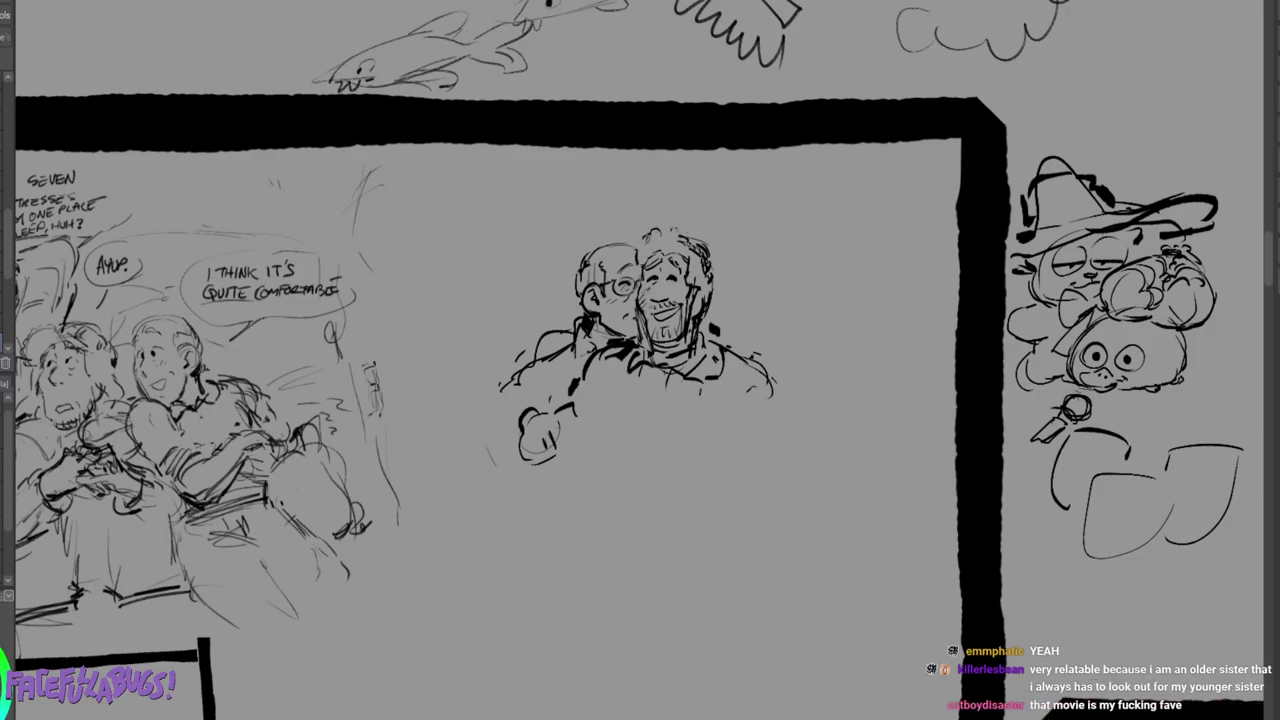
pyautogui.moveTo(651, 236)
pyautogui.mouseDown()
pyautogui.moveTo(639, 251)
pyautogui.moveTo(666, 228)
pyautogui.moveTo(679, 235)
pyautogui.mouseUp()
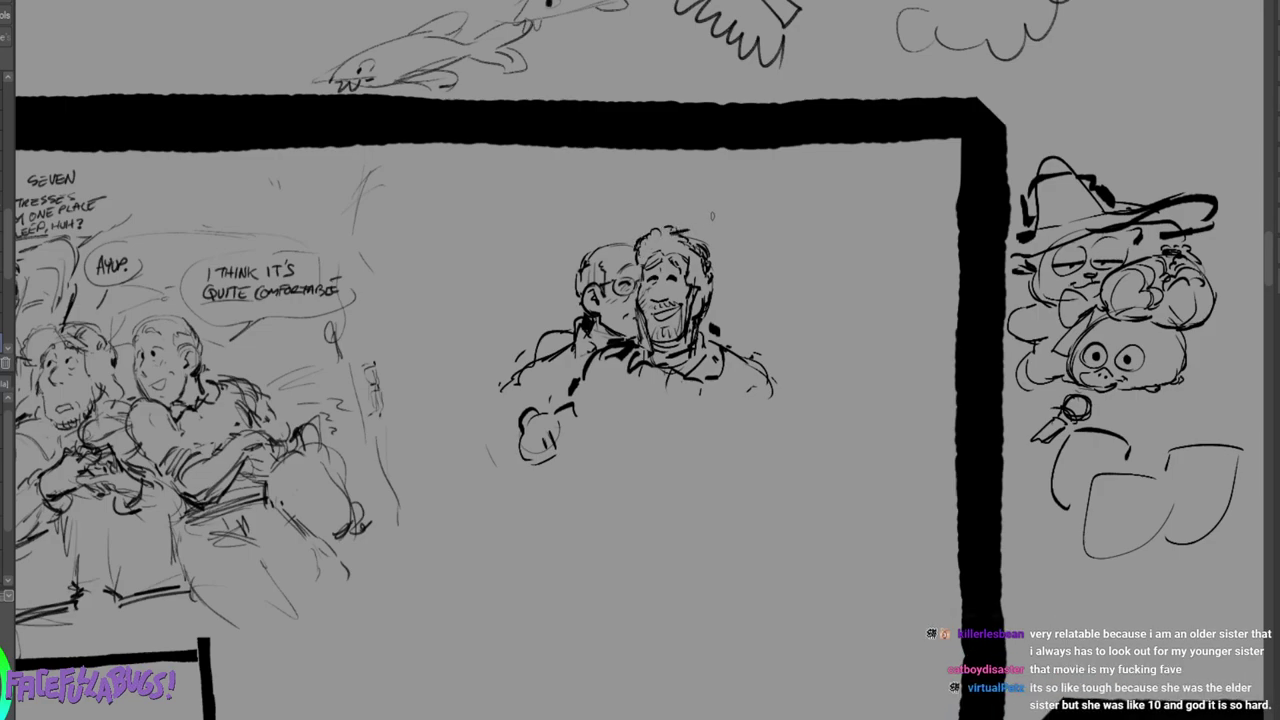
pyautogui.hotkey('ctrl', 'z')
pyautogui.hotkey('ctrl', 'z')
pyautogui.hotkey('ctrl', 'z')
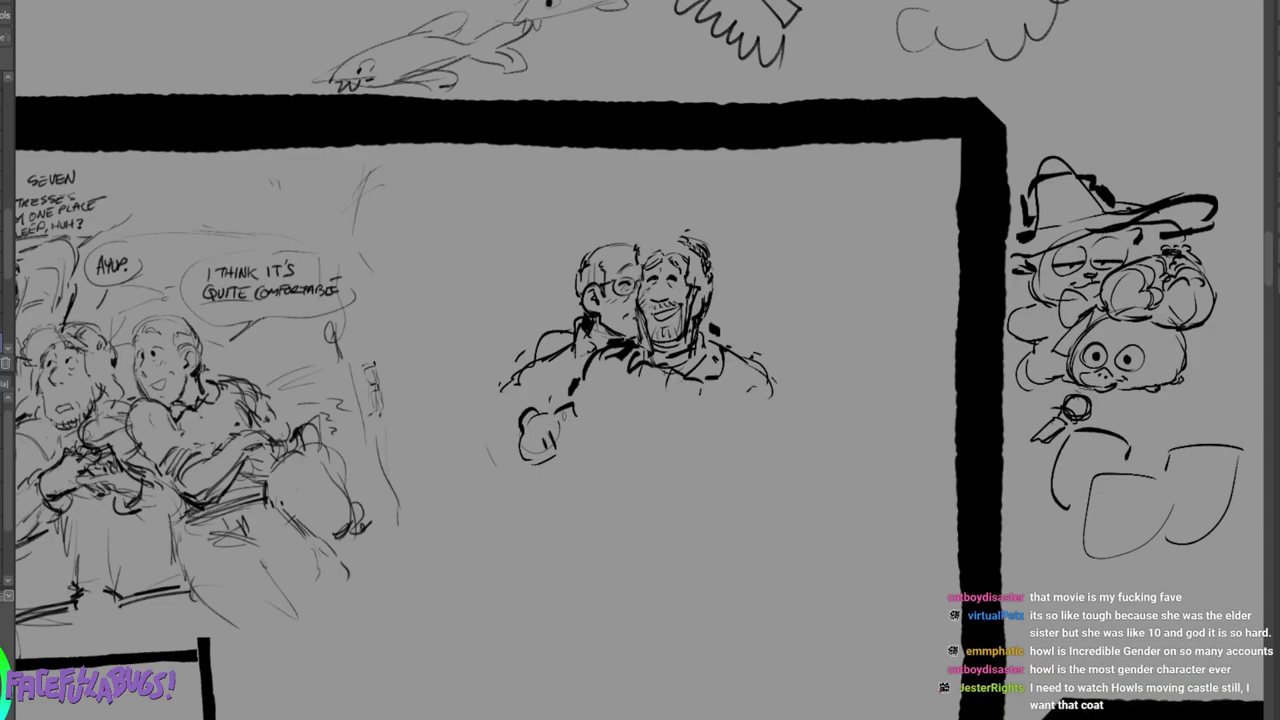
# Draw the glasses-wearing man's fingers and bent arm, with a rounded sleeve and dark folds at the shoulder and elbow.
pyautogui.moveTo(520, 432); pyautogui.dragTo(517, 458)
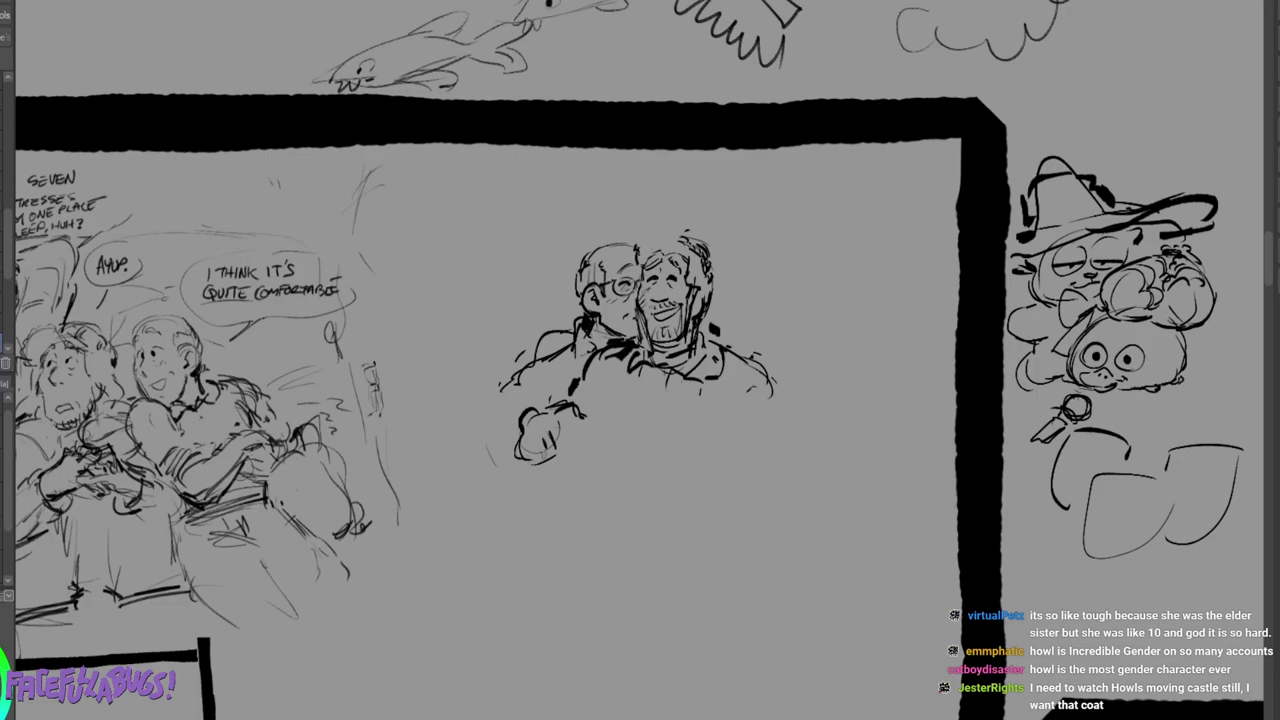
pyautogui.moveTo(556, 420)
pyautogui.mouseDown()
pyautogui.moveTo(560, 440)
pyautogui.moveTo(588, 417)
pyautogui.moveTo(479, 394)
pyautogui.moveTo(474, 427)
pyautogui.mouseUp()
pyautogui.moveTo(471, 428); pyautogui.dragTo(507, 434)
pyautogui.moveTo(519, 385)
pyautogui.mouseDown()
pyautogui.moveTo(500, 374)
pyautogui.moveTo(536, 354)
pyautogui.mouseUp()
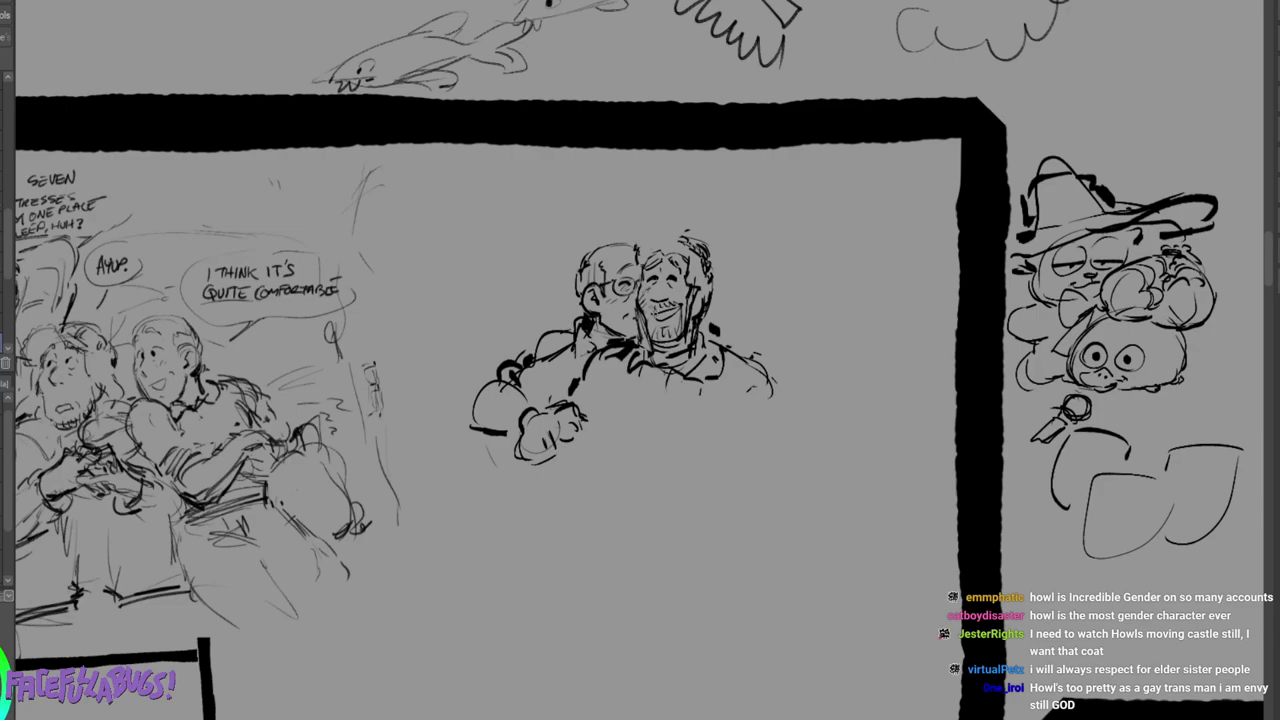
pyautogui.moveTo(478, 426); pyautogui.dragTo(520, 434)
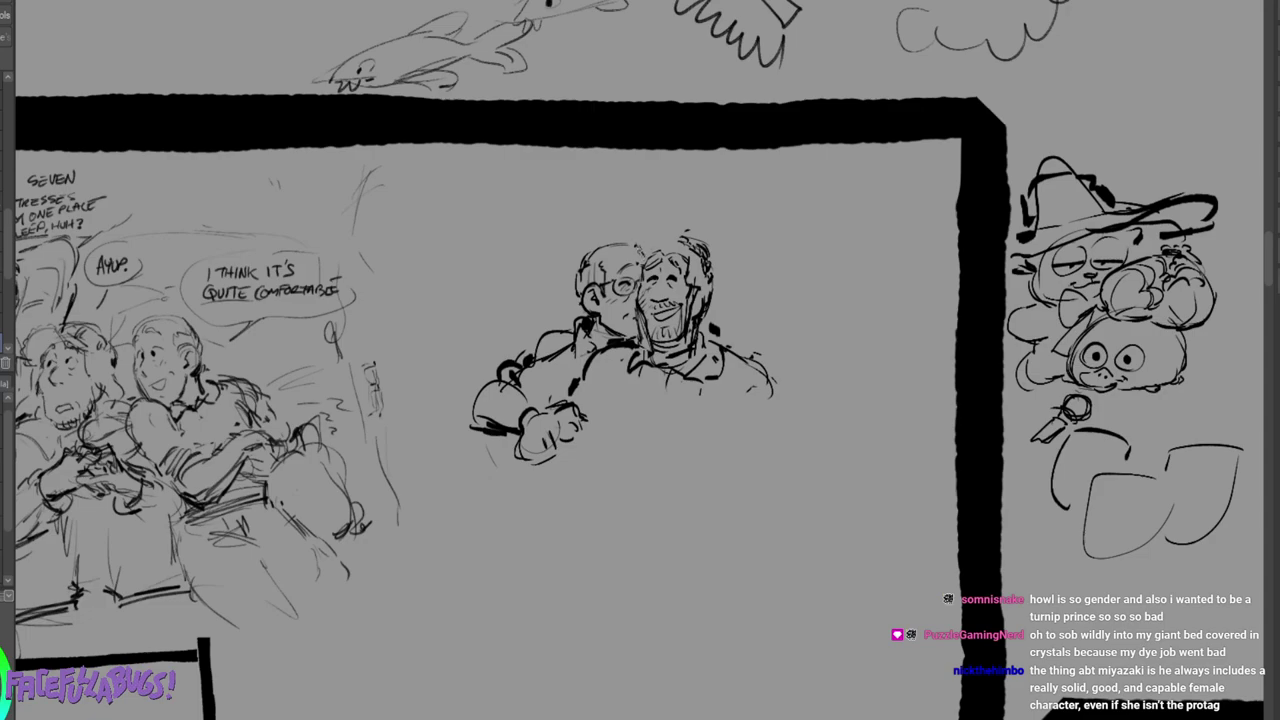
# Redraw the bearded man's hair as short curls, and clean up the side of his head around the ear.
pyautogui.moveTo(651, 237); pyautogui.dragTo(643, 251)
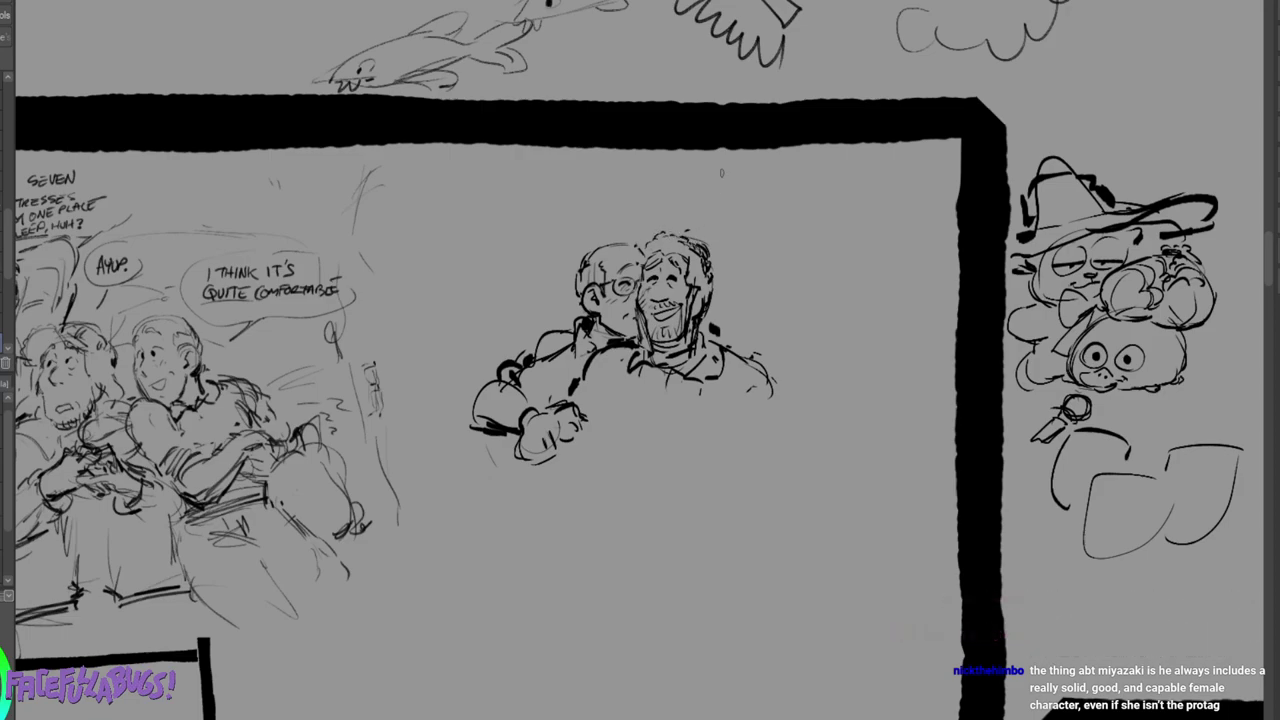
pyautogui.press('e')
pyautogui.moveTo(691, 241)
pyautogui.mouseDown()
pyautogui.moveTo(712, 263)
pyautogui.moveTo(689, 231)
pyautogui.moveTo(705, 263)
pyautogui.moveTo(695, 316)
pyautogui.mouseUp()
pyautogui.press('e')
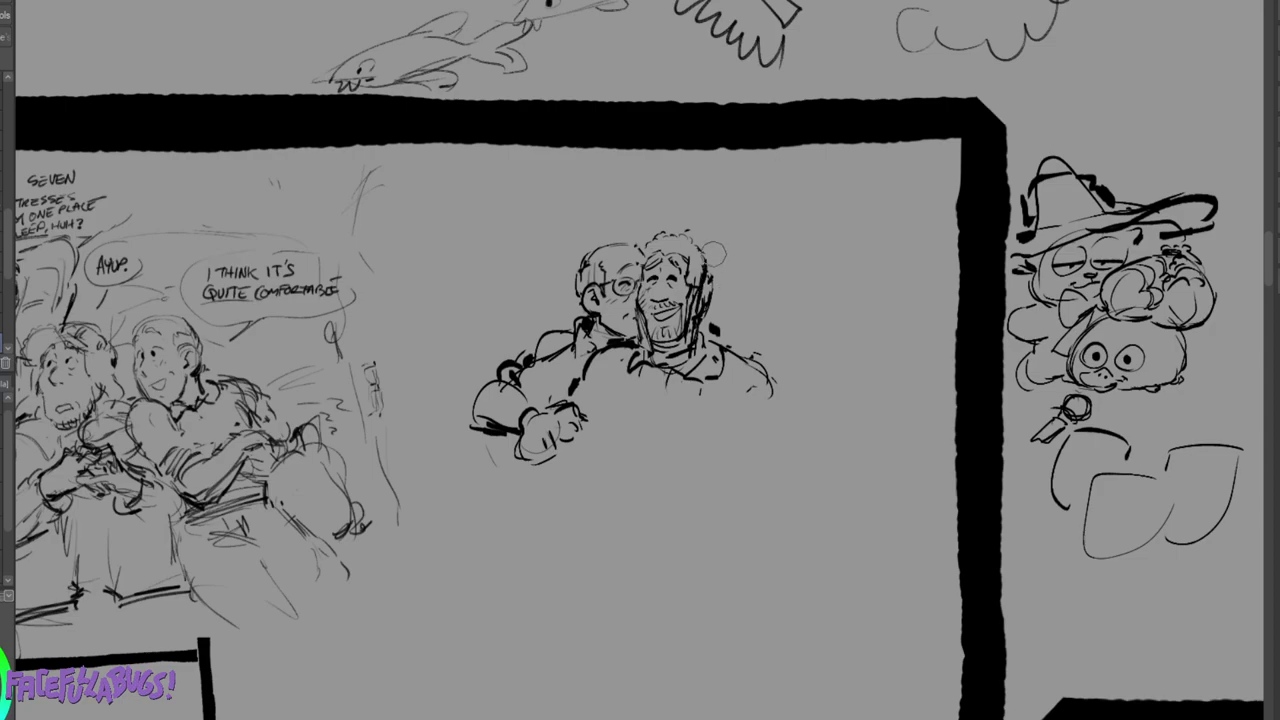
pyautogui.moveTo(714, 254); pyautogui.dragTo(700, 303)
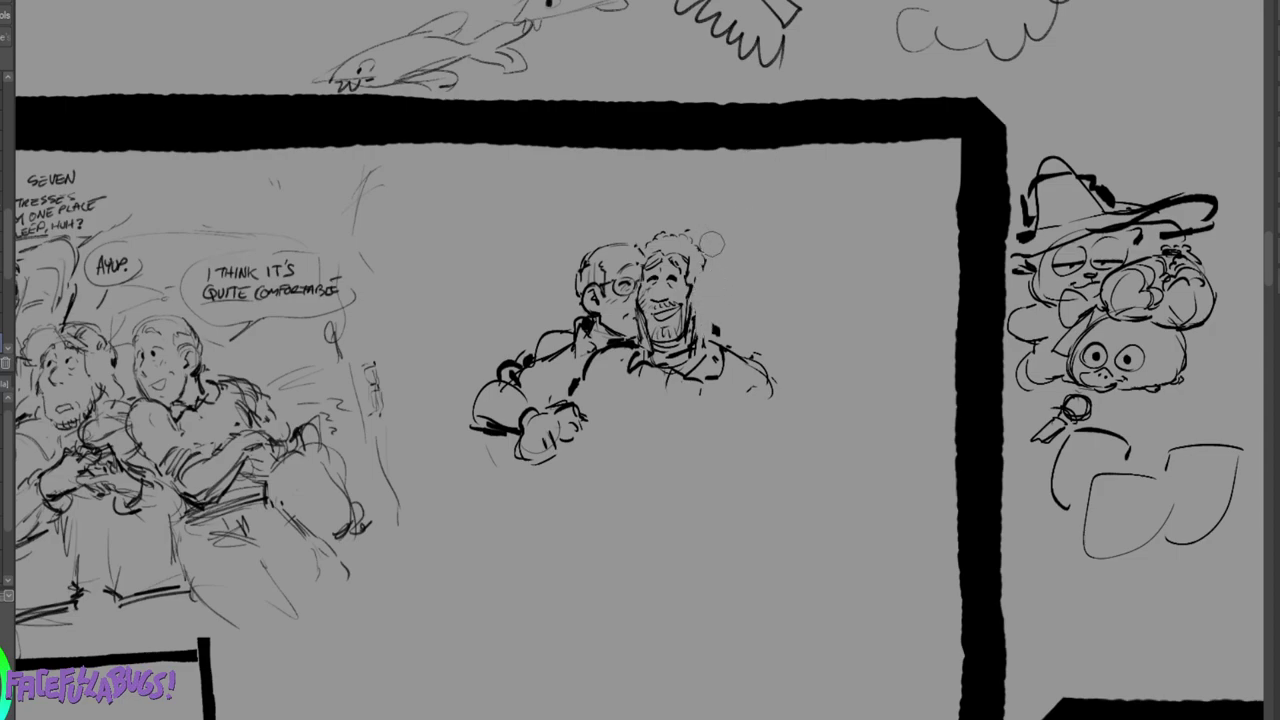
pyautogui.moveTo(691, 245)
pyautogui.mouseDown()
pyautogui.moveTo(697, 312)
pyautogui.moveTo(705, 299)
pyautogui.mouseUp()
pyautogui.moveTo(707, 274); pyautogui.dragTo(694, 281)
# Redraw the bearded man's open shirt collar, and add a column of buttons and light chest lines below it.
pyautogui.moveTo(703, 378)
pyautogui.mouseDown()
pyautogui.moveTo(720, 375)
pyautogui.moveTo(690, 358)
pyautogui.moveTo(712, 331)
pyautogui.moveTo(685, 376)
pyautogui.moveTo(717, 343)
pyautogui.moveTo(697, 335)
pyautogui.mouseUp()
pyautogui.press('e')
pyautogui.press('p')
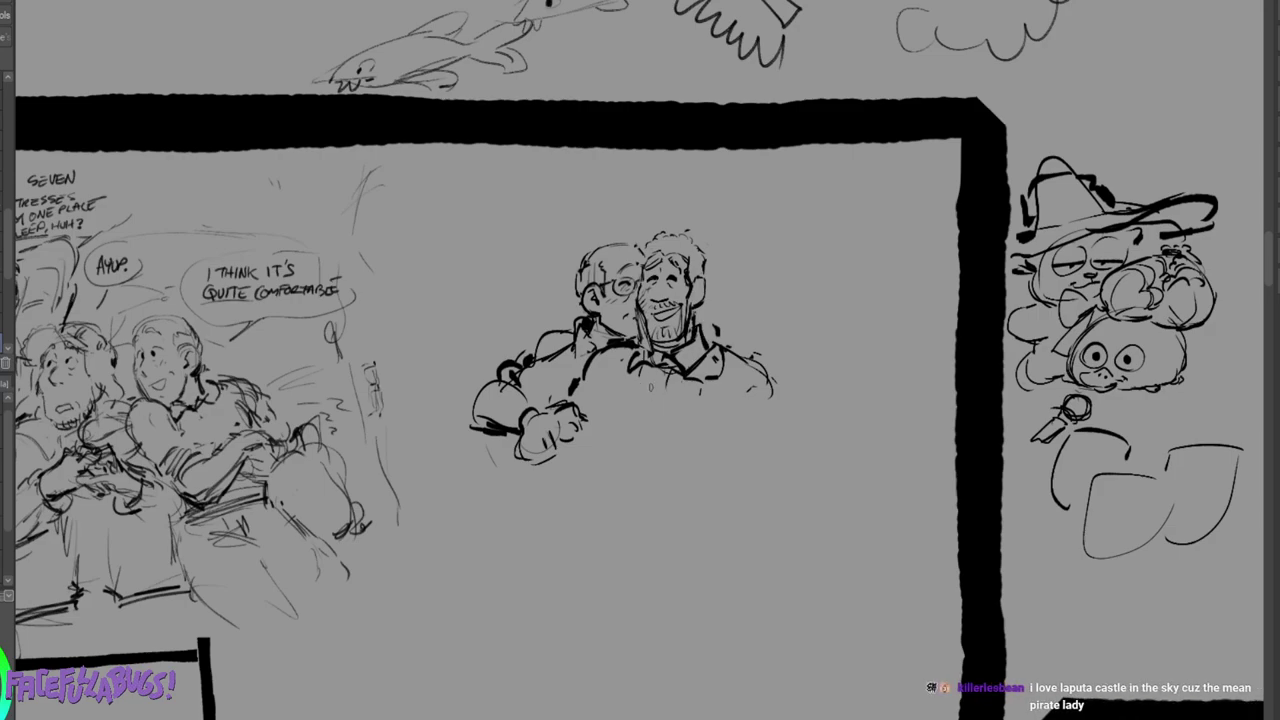
pyautogui.moveTo(648, 369); pyautogui.dragTo(652, 484)
pyautogui.moveTo(606, 380); pyautogui.dragTo(604, 430)
pyautogui.moveTo(606, 424); pyautogui.dragTo(730, 437)
pyautogui.moveTo(742, 407); pyautogui.dragTo(743, 416)
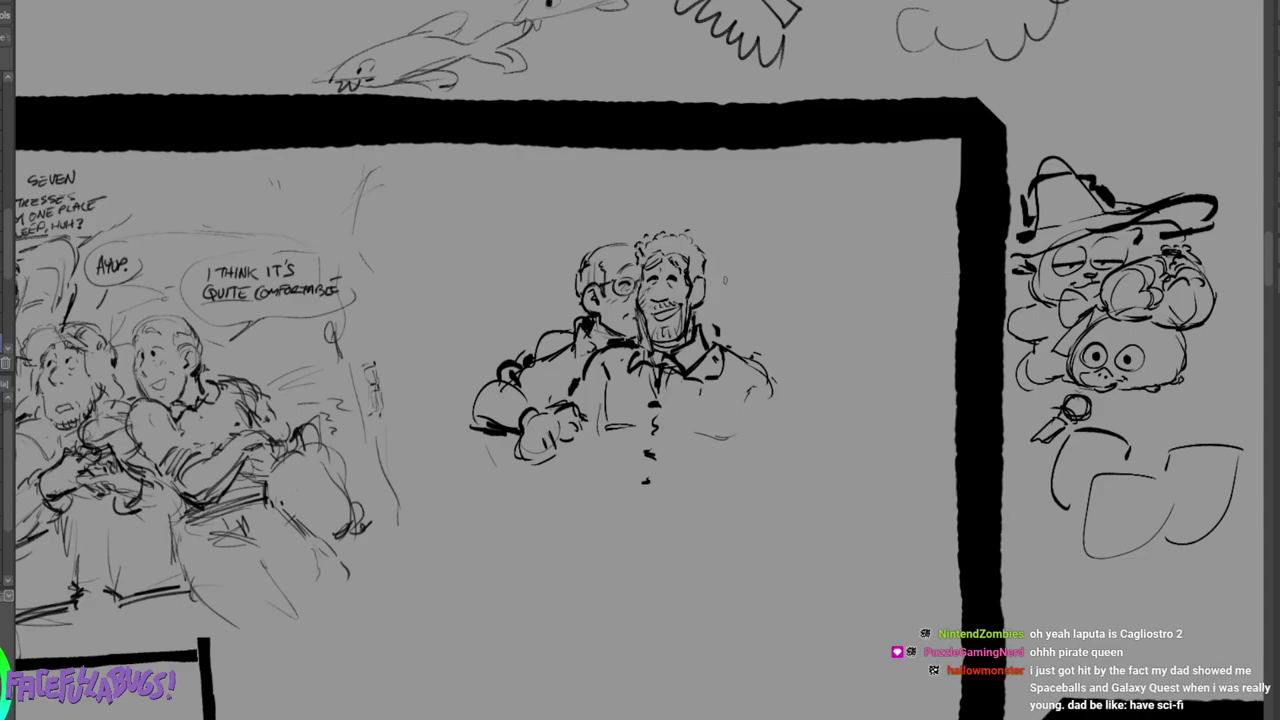
# Outline a third, rounded head leaning against the bearded man's free cheek, and clean up the lines where they meet.
pyautogui.moveTo(710, 287)
pyautogui.mouseDown()
pyautogui.moveTo(738, 270)
pyautogui.moveTo(768, 304)
pyautogui.moveTo(693, 322)
pyautogui.moveTo(706, 354)
pyautogui.moveTo(721, 353)
pyautogui.mouseUp()
pyautogui.moveTo(724, 343); pyautogui.dragTo(744, 355)
pyautogui.moveTo(725, 347); pyautogui.dragTo(750, 357)
pyautogui.moveTo(710, 295)
pyautogui.mouseDown()
pyautogui.moveTo(700, 307)
pyautogui.moveTo(742, 263)
pyautogui.mouseUp()
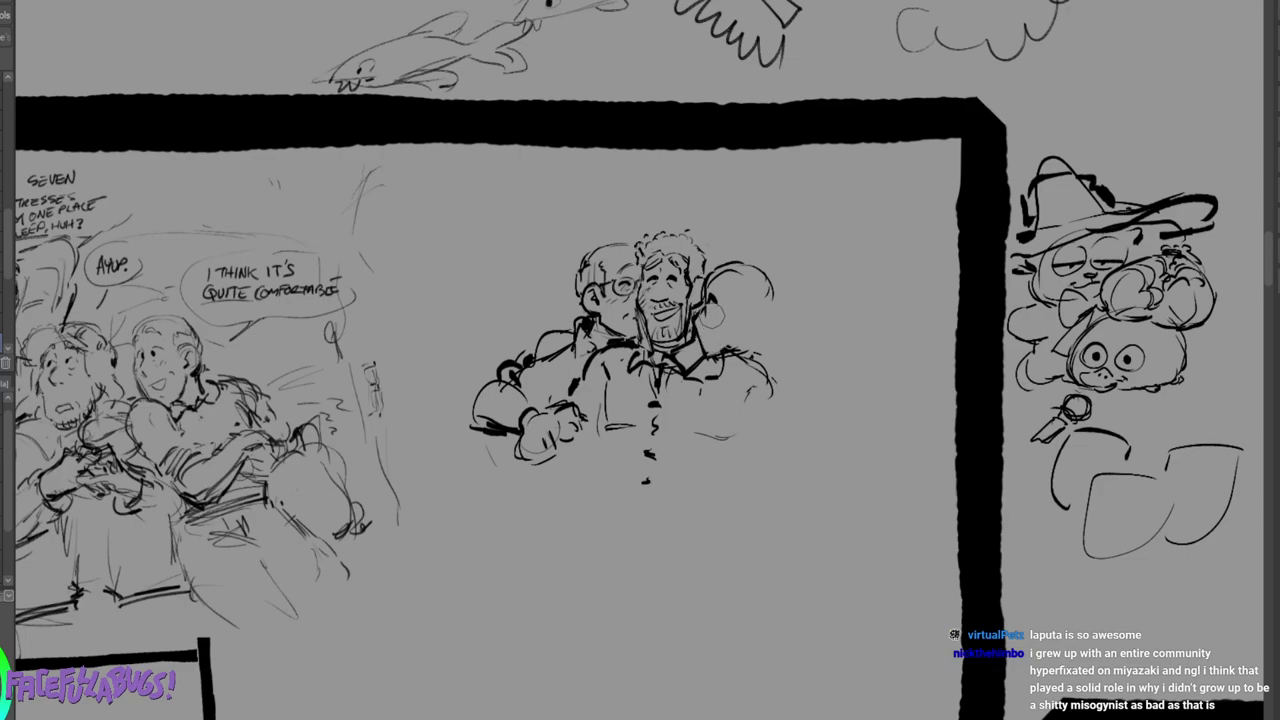
pyautogui.moveTo(722, 278); pyautogui.dragTo(732, 282)
pyautogui.moveTo(701, 341)
pyautogui.mouseDown()
pyautogui.moveTo(708, 332)
pyautogui.moveTo(706, 354)
pyautogui.moveTo(726, 320)
pyautogui.moveTo(709, 342)
pyautogui.mouseUp()
pyautogui.press('e')
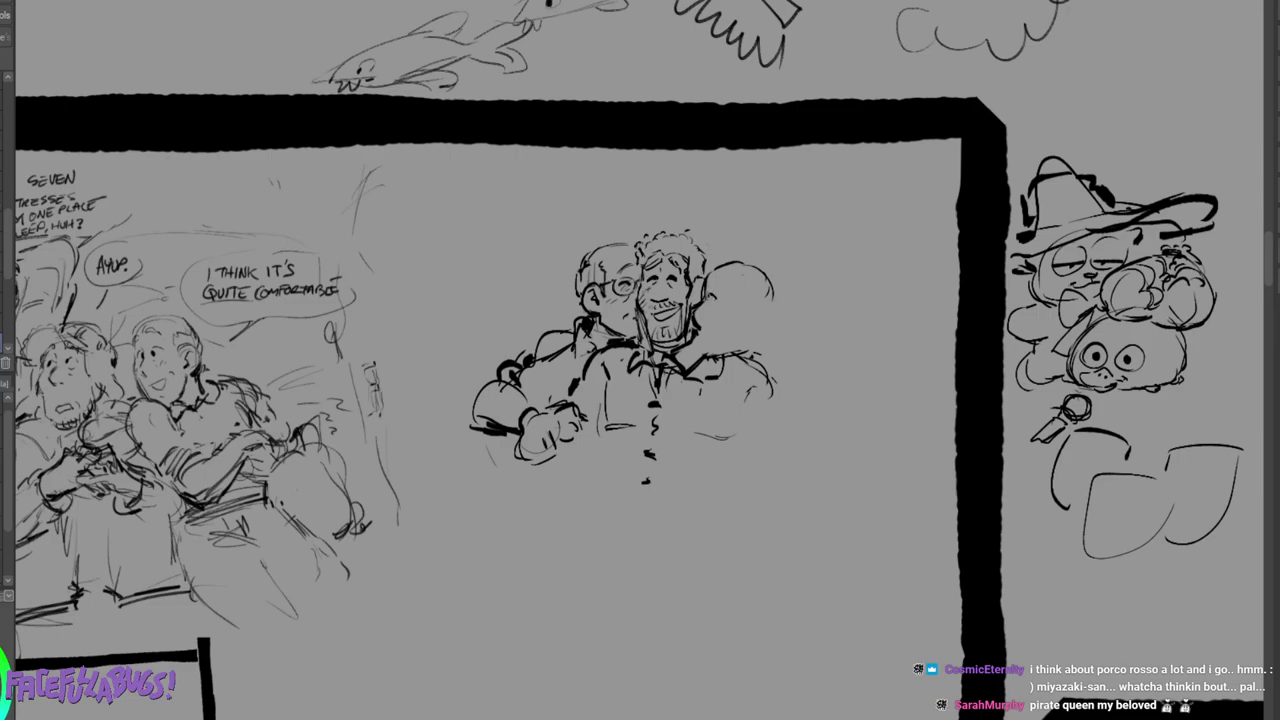
# Draw the third man's face in profile with a small mouth and the back of his head, undoing stray inner strokes.
pyautogui.moveTo(709, 281)
pyautogui.mouseDown()
pyautogui.moveTo(718, 276)
pyautogui.moveTo(725, 319)
pyautogui.moveTo(712, 333)
pyautogui.moveTo(720, 325)
pyautogui.moveTo(720, 358)
pyautogui.mouseUp()
pyautogui.moveTo(726, 350)
pyautogui.mouseDown()
pyautogui.moveTo(721, 320)
pyautogui.moveTo(748, 352)
pyautogui.mouseUp()
pyautogui.moveTo(754, 328)
pyautogui.mouseDown()
pyautogui.moveTo(768, 344)
pyautogui.moveTo(754, 318)
pyautogui.mouseUp()
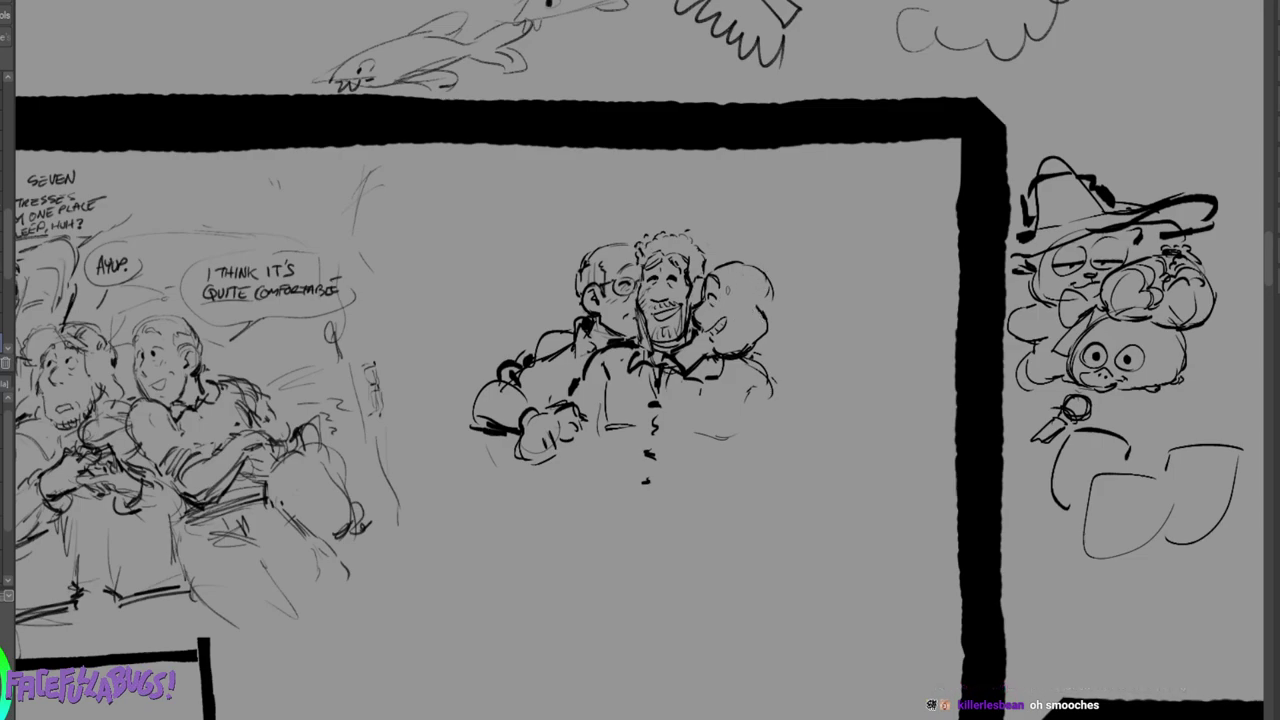
pyautogui.hotkey('ctrl', 'z')
pyautogui.moveTo(741, 306); pyautogui.dragTo(740, 316)
pyautogui.hotkey('ctrl', 'z')
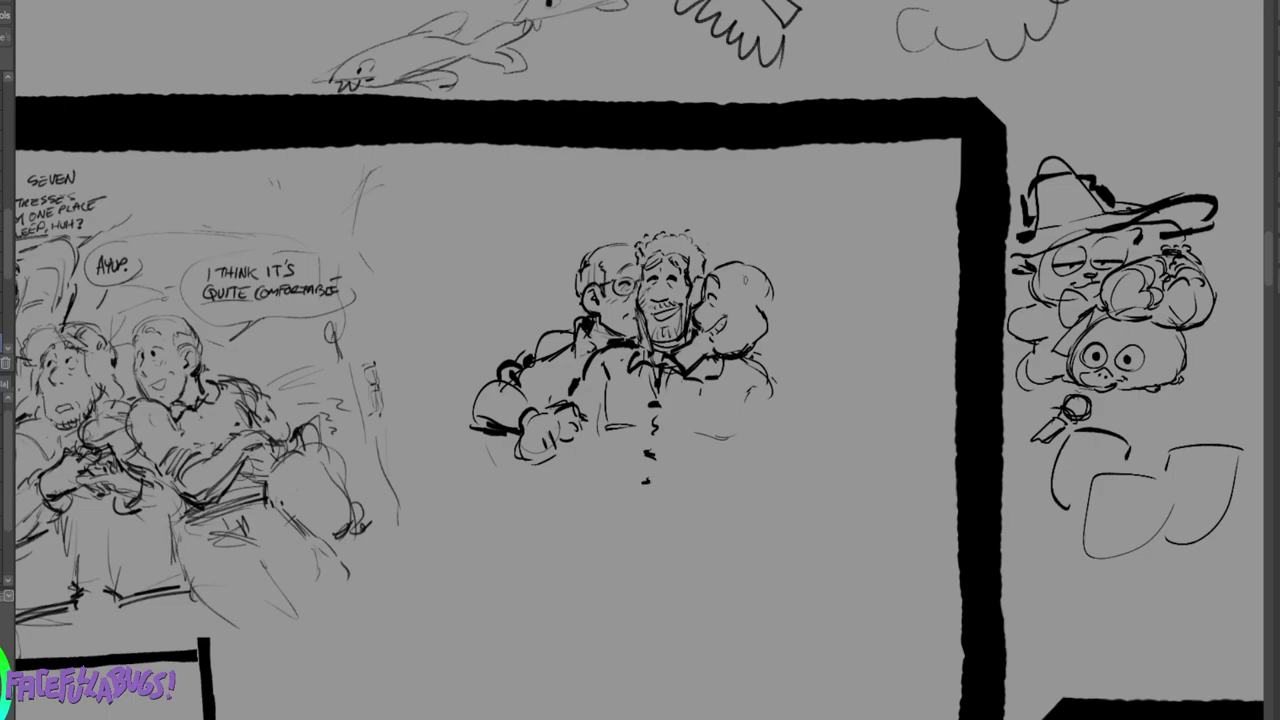
# Give the third man a fluffy beard along the jaw and a swept-back hair outline over his head.
pyautogui.moveTo(717, 337); pyautogui.dragTo(721, 344)
pyautogui.moveTo(762, 306); pyautogui.dragTo(746, 346)
pyautogui.moveTo(761, 334); pyautogui.dragTo(736, 350)
pyautogui.moveTo(737, 325); pyautogui.dragTo(733, 335)
pyautogui.moveTo(710, 267); pyautogui.dragTo(702, 281)
pyautogui.moveTo(735, 262)
pyautogui.mouseDown()
pyautogui.moveTo(778, 274)
pyautogui.moveTo(772, 304)
pyautogui.mouseUp()
pyautogui.moveTo(747, 291); pyautogui.dragTo(762, 279)
pyautogui.moveTo(760, 280)
pyautogui.mouseDown()
pyautogui.moveTo(773, 295)
pyautogui.moveTo(756, 315)
pyautogui.mouseUp()
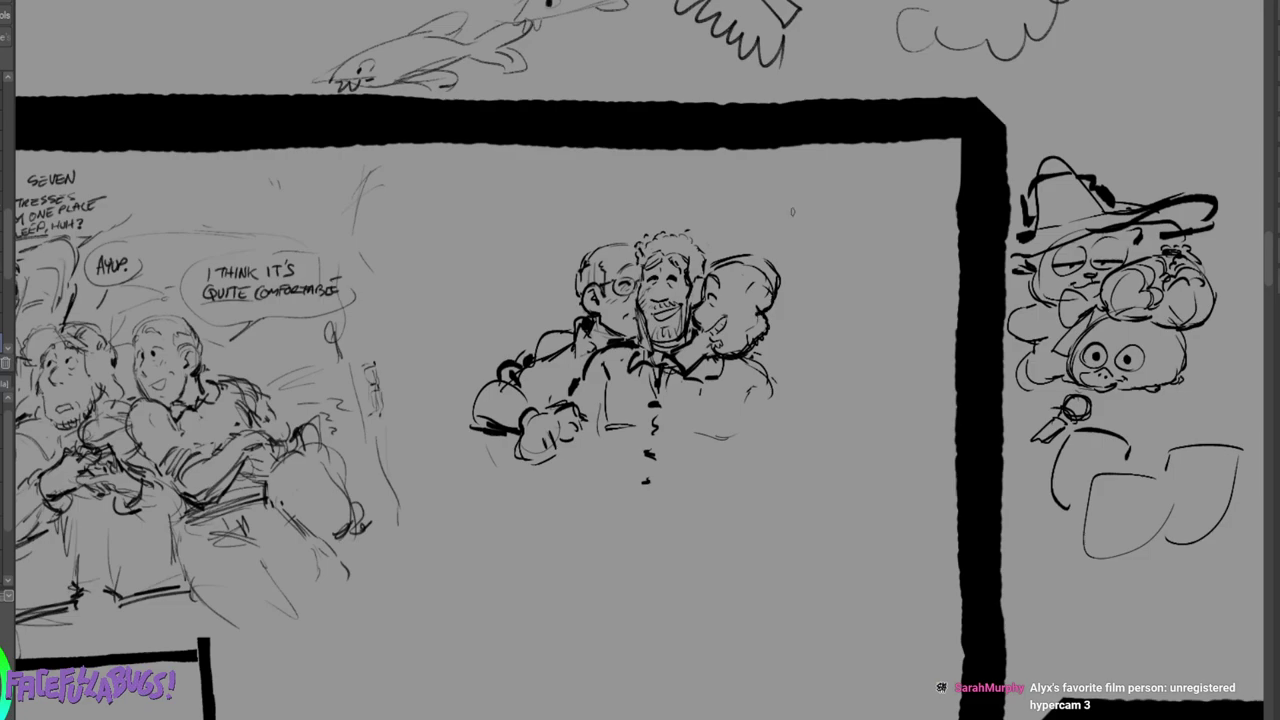
# Add a tied ponytail behind the third man's head, and hatch blush marks on the bearded man's cheek.
pyautogui.press('e')
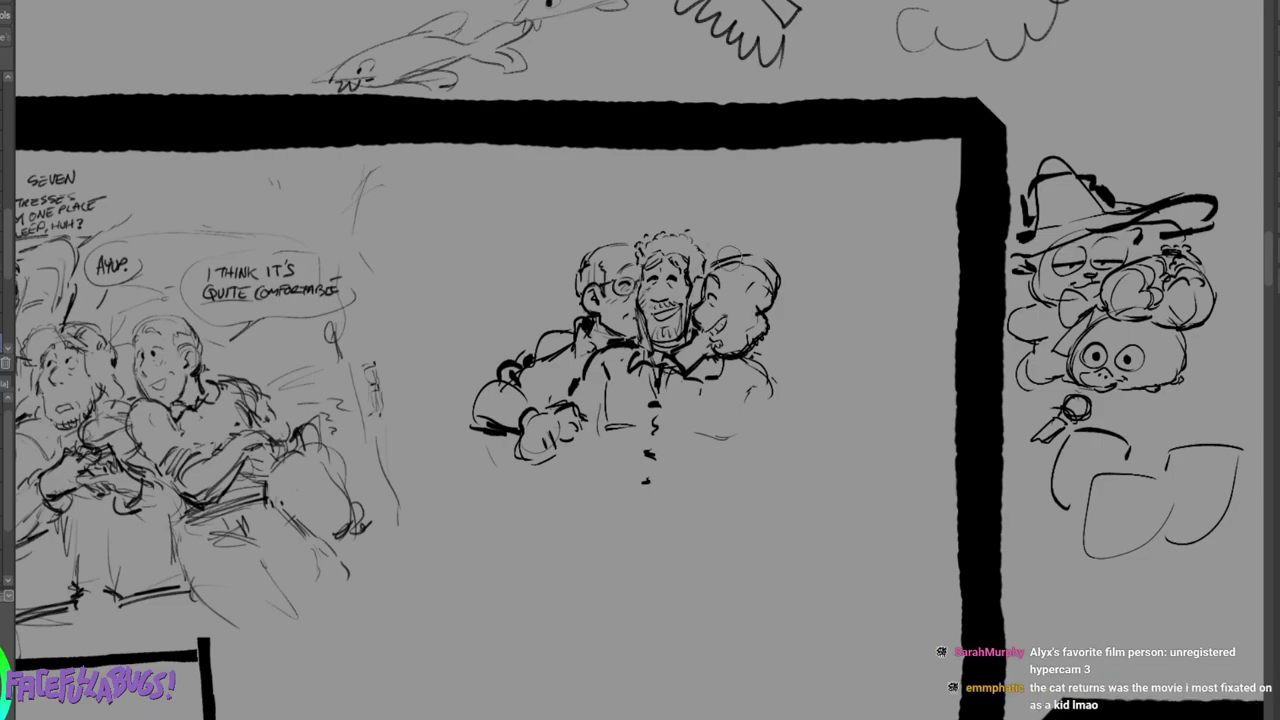
pyautogui.moveTo(750, 298)
pyautogui.mouseDown()
pyautogui.moveTo(765, 302)
pyautogui.moveTo(747, 271)
pyautogui.moveTo(763, 269)
pyautogui.moveTo(790, 301)
pyautogui.moveTo(797, 287)
pyautogui.moveTo(816, 296)
pyautogui.moveTo(772, 326)
pyautogui.moveTo(816, 306)
pyautogui.moveTo(794, 322)
pyautogui.moveTo(814, 324)
pyautogui.mouseUp()
pyautogui.moveTo(752, 357); pyautogui.dragTo(772, 362)
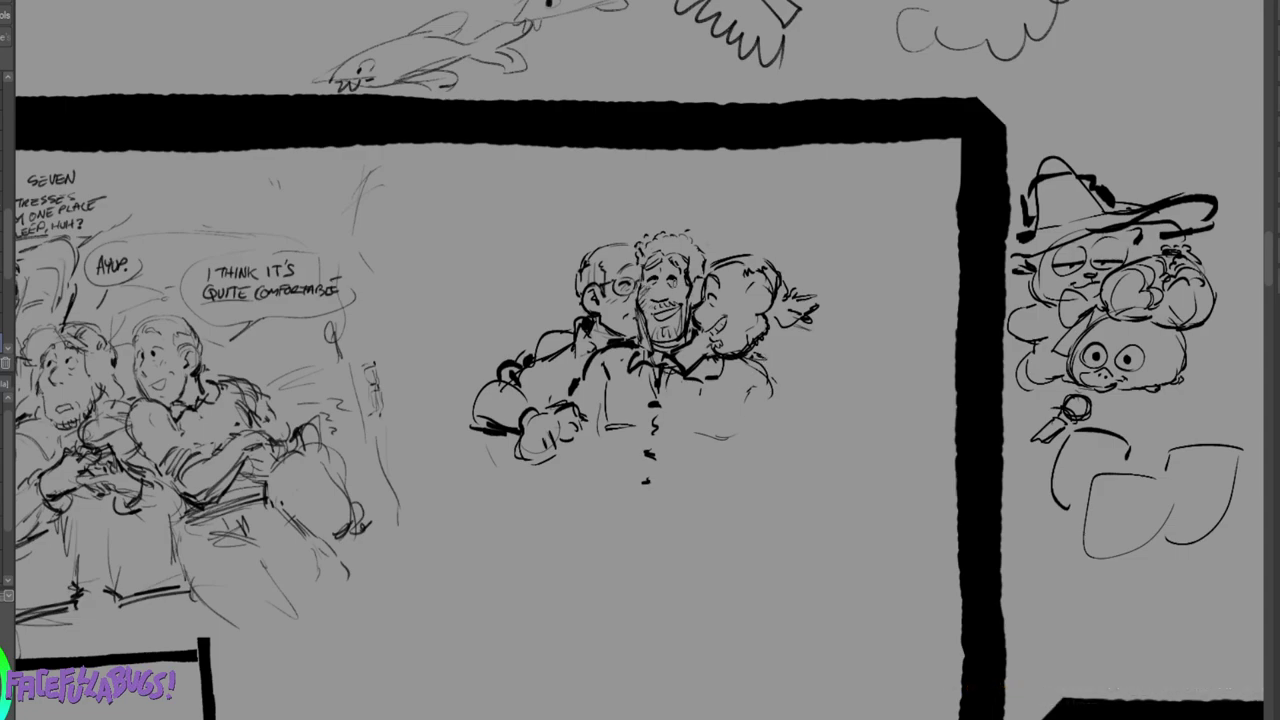
pyautogui.moveTo(674, 280)
pyautogui.mouseDown()
pyautogui.moveTo(688, 294)
pyautogui.moveTo(676, 296)
pyautogui.mouseUp()
pyautogui.hotkey('ctrl', 'z')
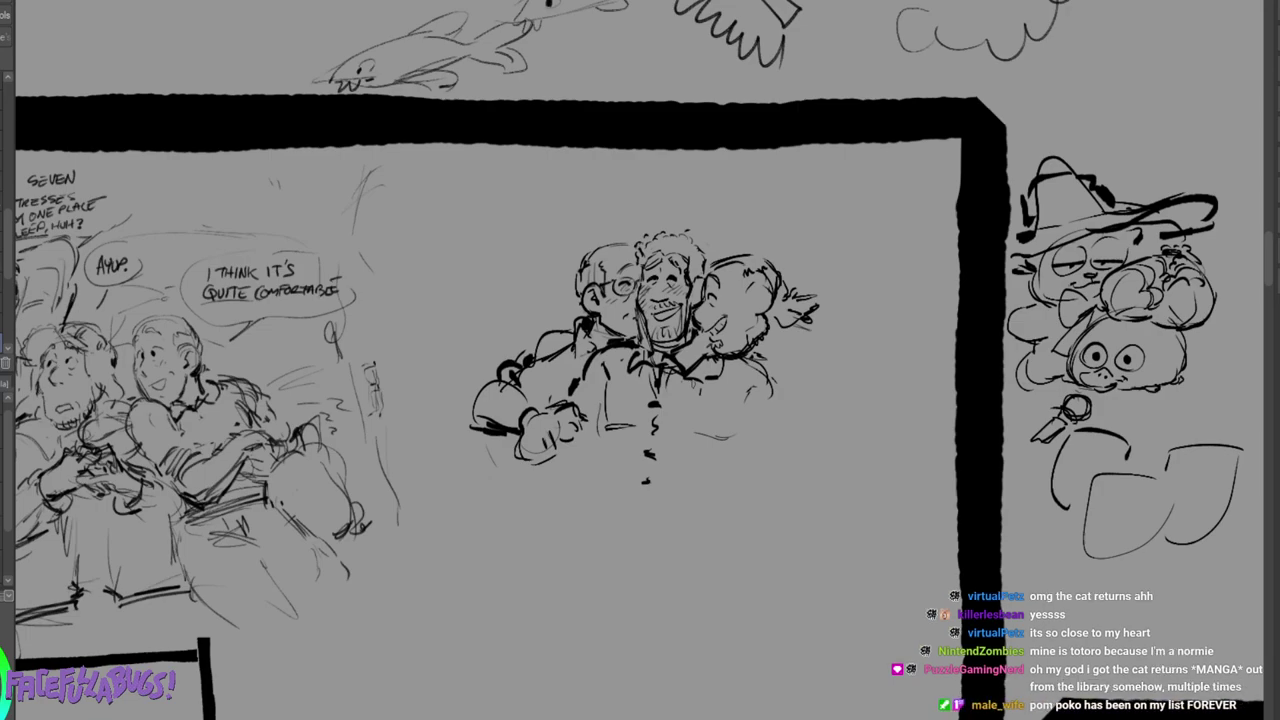
# Add hair strands to the third man's crown, and extend his ponytail into a long tail with a curled tip.
pyautogui.moveTo(752, 263); pyautogui.dragTo(738, 303)
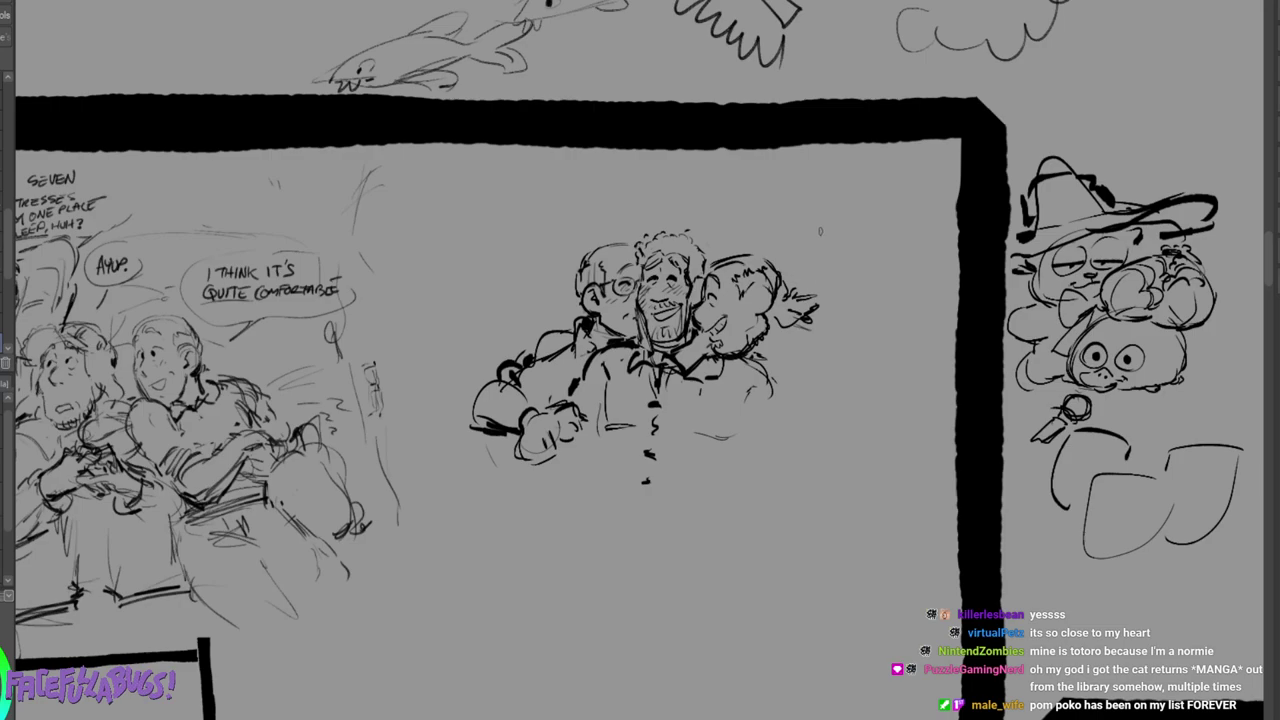
pyautogui.moveTo(770, 262)
pyautogui.mouseDown()
pyautogui.moveTo(777, 278)
pyautogui.moveTo(760, 285)
pyautogui.moveTo(778, 294)
pyautogui.mouseUp()
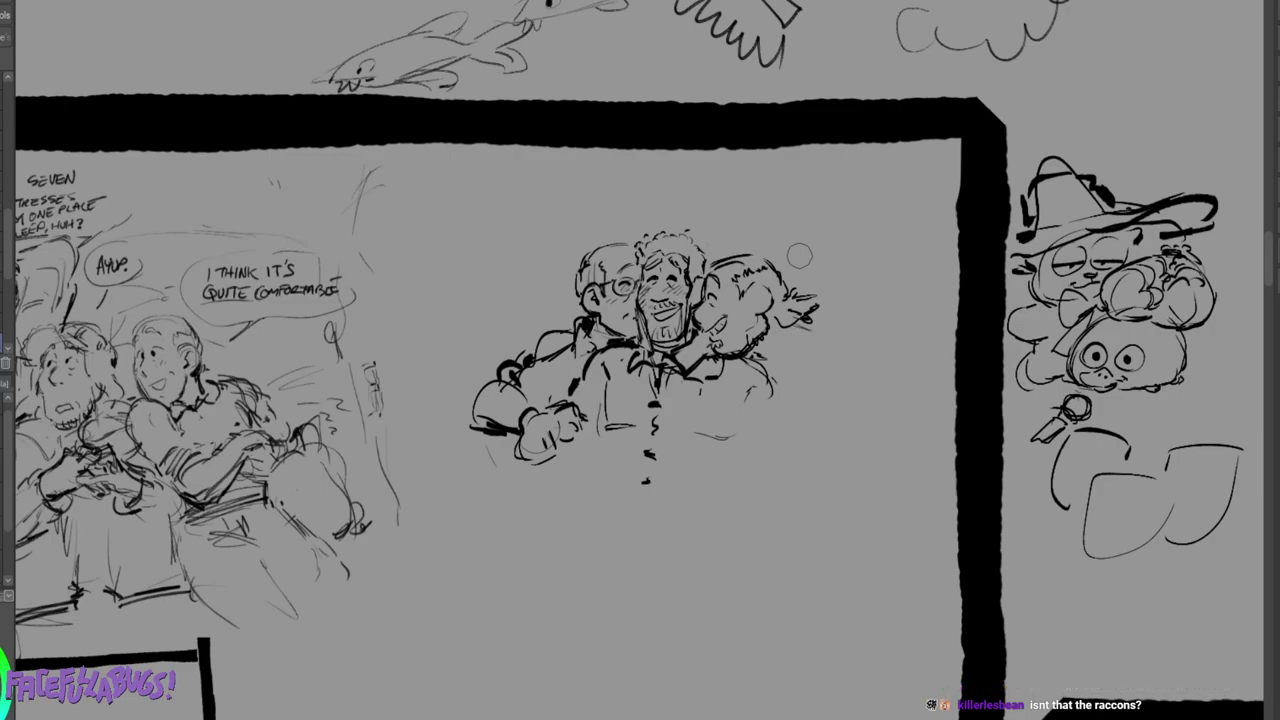
pyautogui.moveTo(768, 317)
pyautogui.mouseDown()
pyautogui.moveTo(757, 350)
pyautogui.moveTo(786, 355)
pyautogui.moveTo(824, 322)
pyautogui.moveTo(866, 336)
pyautogui.moveTo(864, 350)
pyautogui.mouseUp()
pyautogui.moveTo(816, 374); pyautogui.dragTo(817, 380)
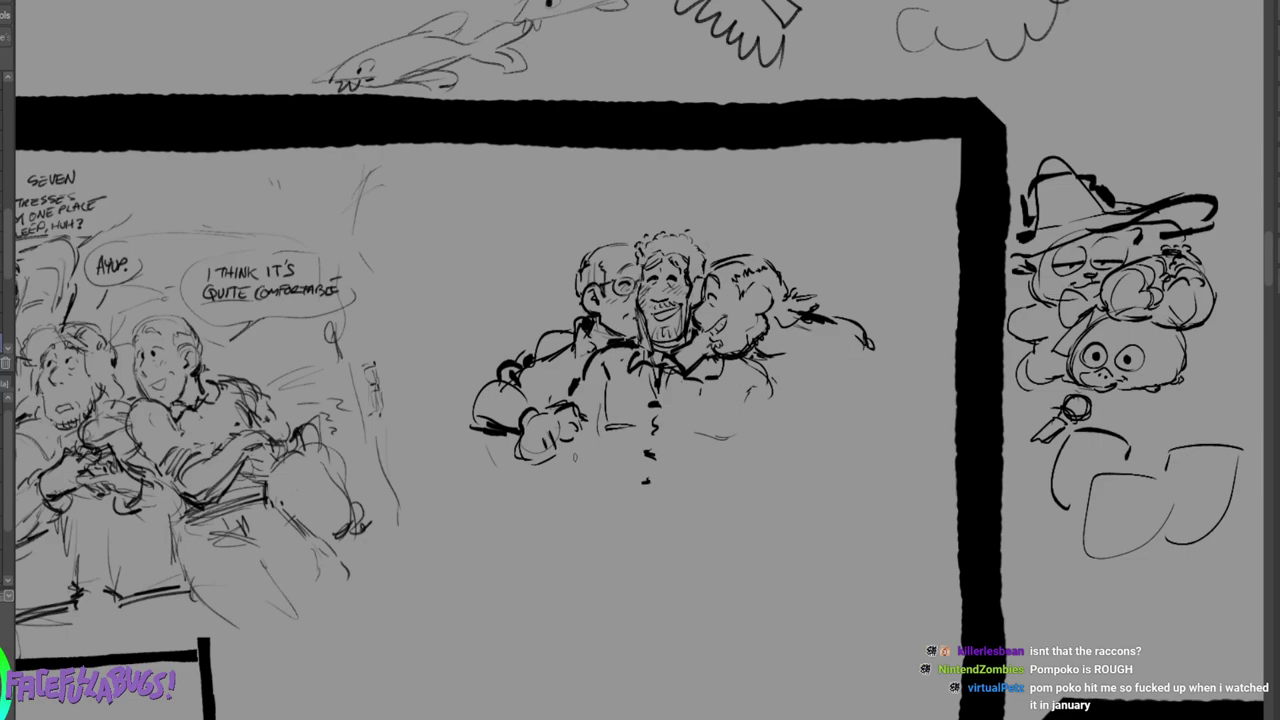
# Outline the bearded man's torso down to the shirt hem, and draw the hand and sleeve lines beside his waist.
pyautogui.moveTo(605, 380)
pyautogui.mouseDown()
pyautogui.moveTo(605, 498)
pyautogui.moveTo(698, 506)
pyautogui.moveTo(734, 484)
pyautogui.mouseUp()
pyautogui.moveTo(758, 410)
pyautogui.mouseDown()
pyautogui.moveTo(736, 494)
pyautogui.moveTo(728, 444)
pyautogui.moveTo(750, 477)
pyautogui.moveTo(792, 440)
pyautogui.mouseUp()
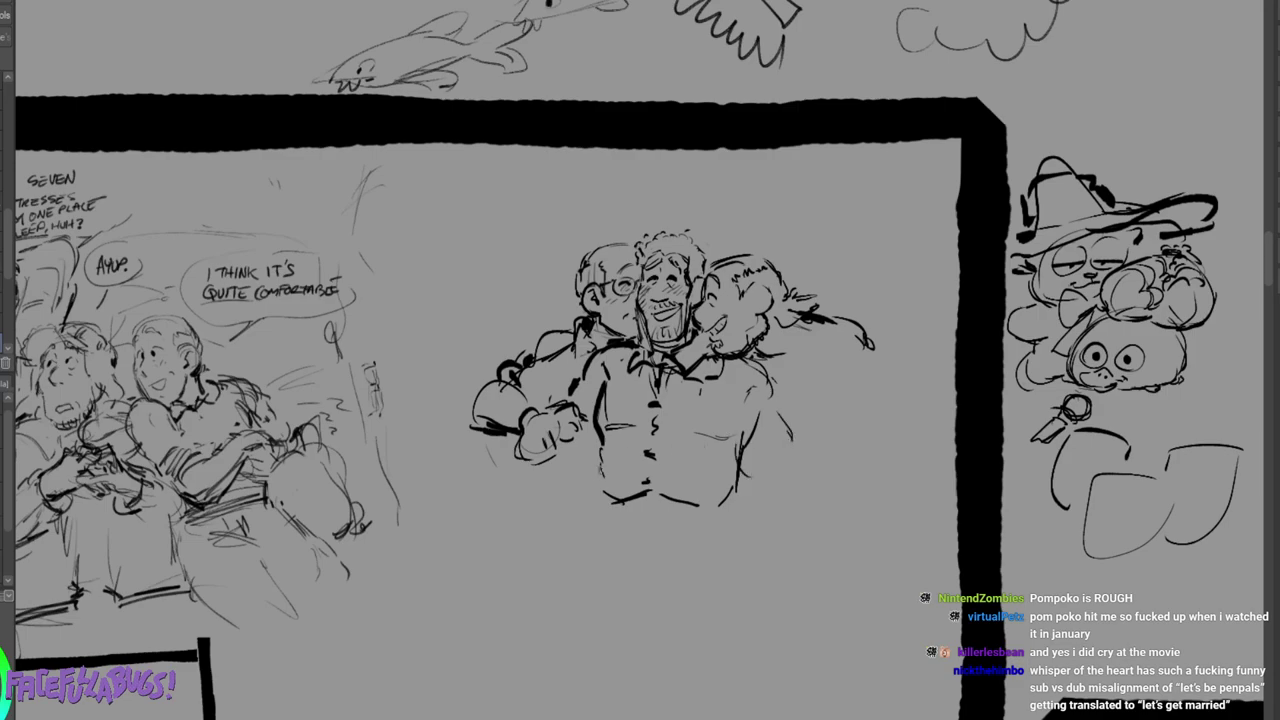
pyautogui.moveTo(596, 444)
pyautogui.mouseDown()
pyautogui.moveTo(590, 474)
pyautogui.moveTo(614, 494)
pyautogui.moveTo(590, 496)
pyautogui.mouseUp()
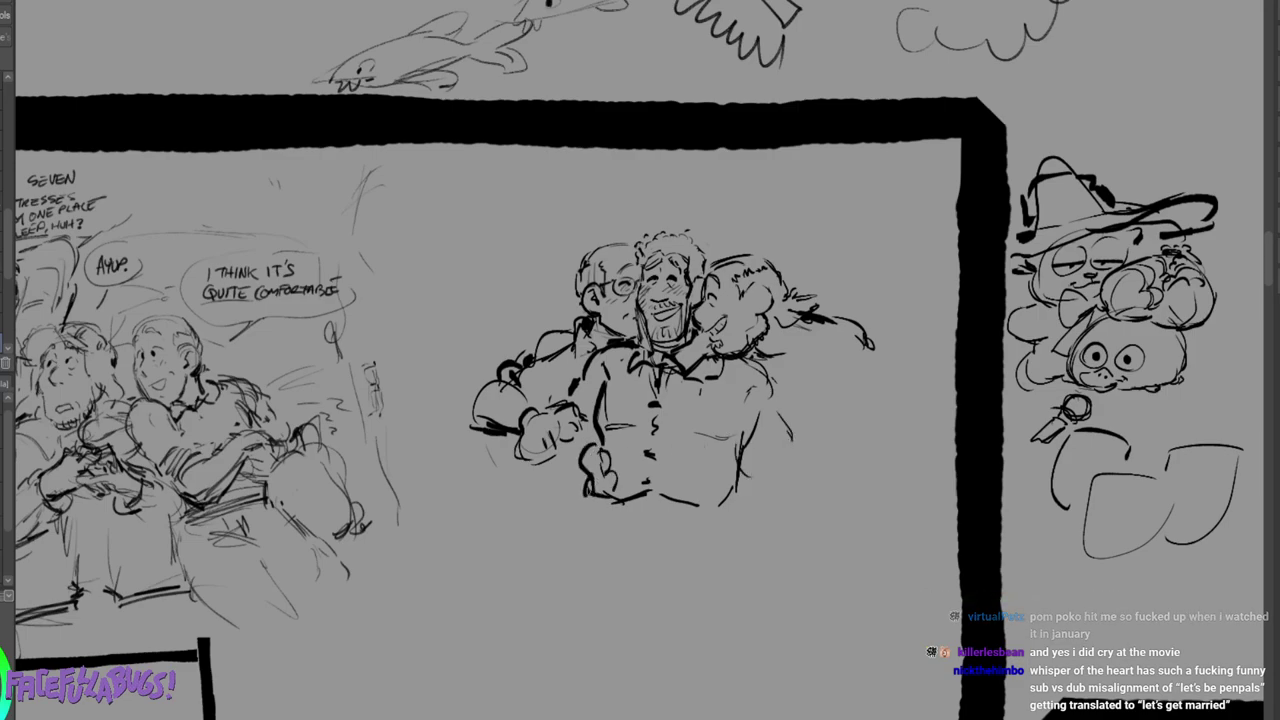
pyautogui.moveTo(554, 444); pyautogui.dragTo(572, 464)
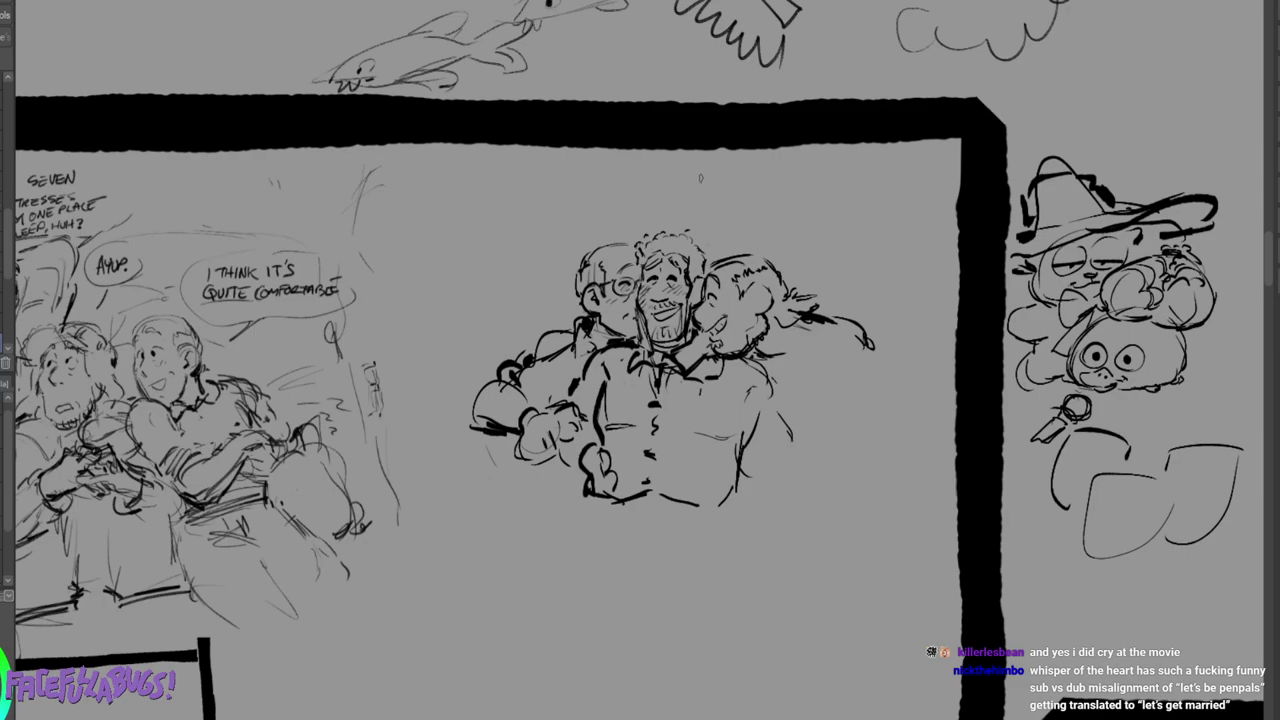
# Add larger curls to the bearded man's hair, and draw a small black heart above the glasses-wearing man's head.
pyautogui.moveTo(672, 236)
pyautogui.mouseDown()
pyautogui.moveTo(686, 228)
pyautogui.moveTo(717, 256)
pyautogui.mouseUp()
pyautogui.moveTo(712, 251)
pyautogui.mouseDown()
pyautogui.moveTo(694, 268)
pyautogui.moveTo(727, 256)
pyautogui.mouseUp()
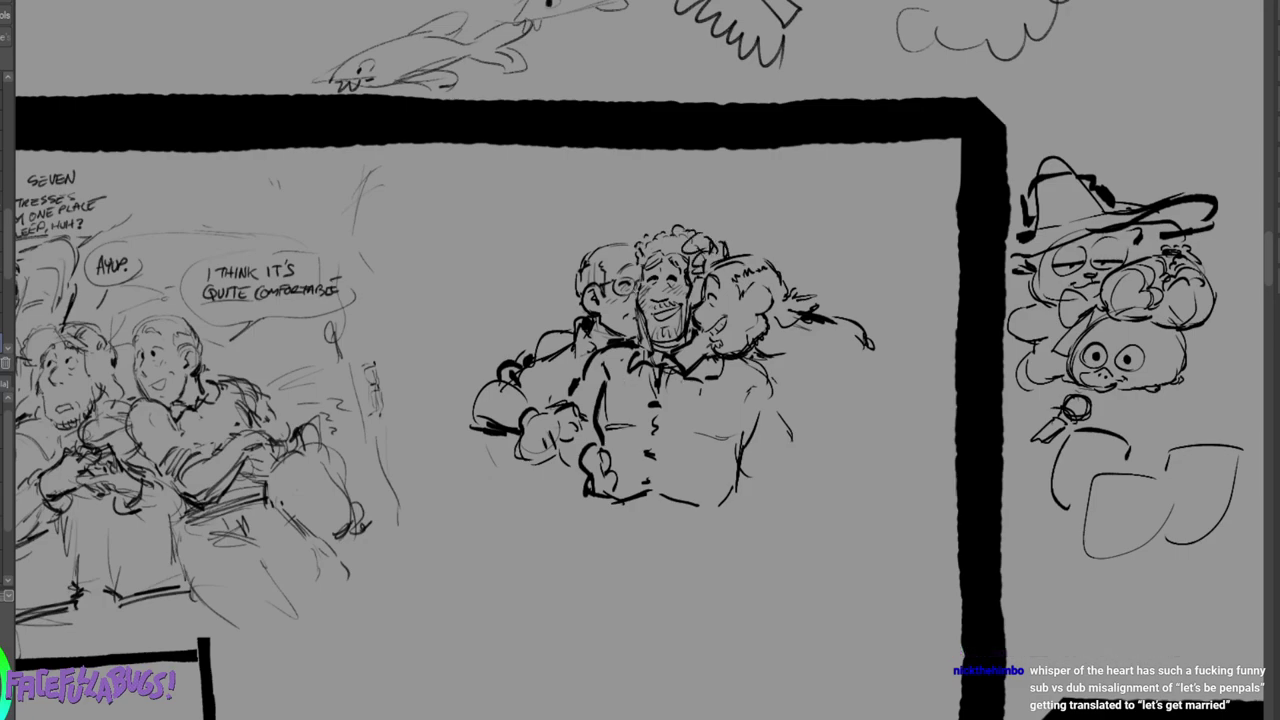
pyautogui.moveTo(631, 225)
pyautogui.mouseDown()
pyautogui.moveTo(634, 236)
pyautogui.moveTo(632, 204)
pyautogui.mouseUp()
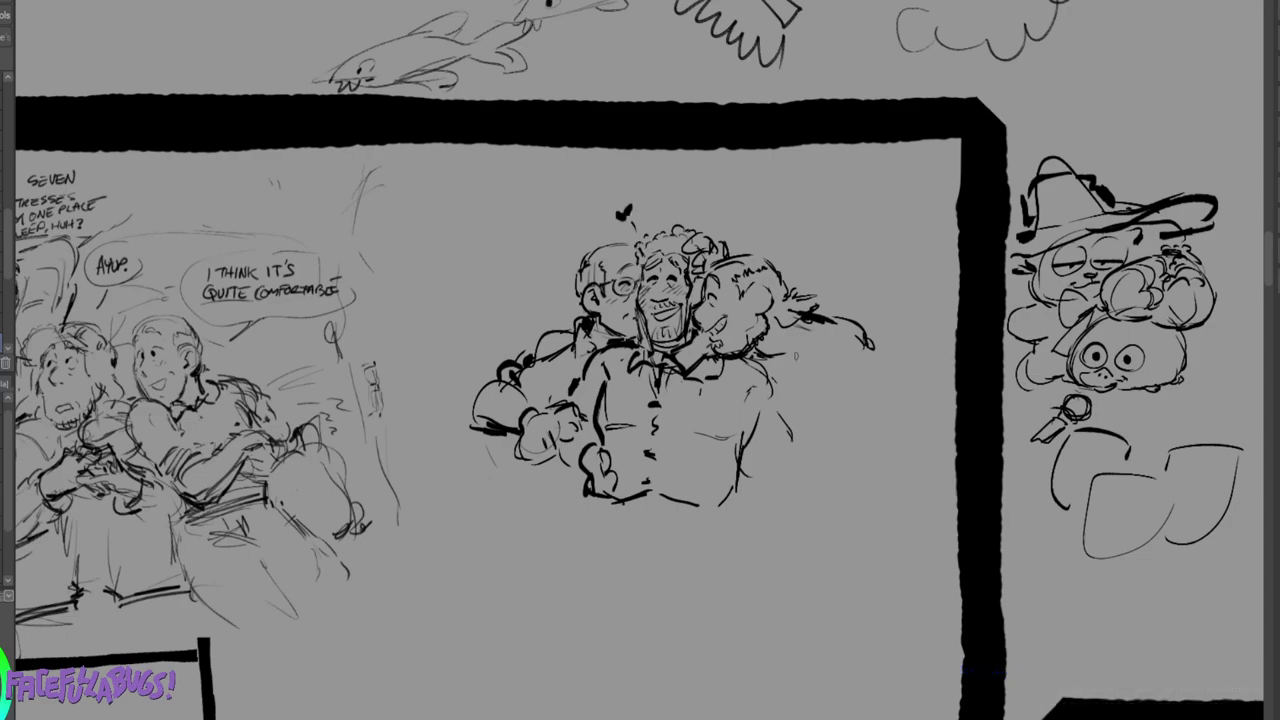
# Draw the third man's shoulder and rounded upper arm beneath his ponytail, with dark sleeve folds.
pyautogui.moveTo(818, 330); pyautogui.dragTo(760, 396)
pyautogui.moveTo(836, 314)
pyautogui.mouseDown()
pyautogui.moveTo(798, 364)
pyautogui.moveTo(842, 424)
pyautogui.moveTo(832, 444)
pyautogui.mouseUp()
pyautogui.moveTo(798, 378); pyautogui.dragTo(800, 392)
pyautogui.moveTo(806, 346); pyautogui.dragTo(788, 388)
pyautogui.moveTo(792, 384); pyautogui.dragTo(770, 404)
pyautogui.moveTo(820, 380); pyautogui.dragTo(772, 420)
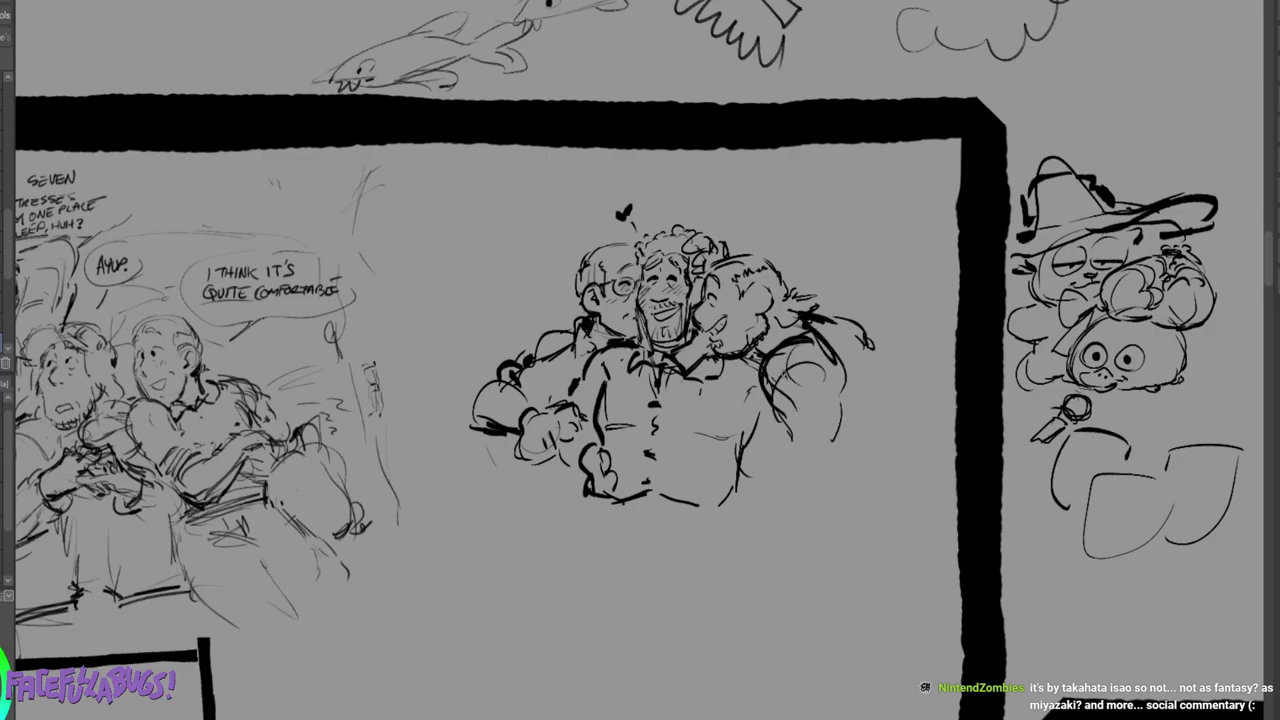
pyautogui.moveTo(776, 372); pyautogui.dragTo(796, 422)
pyautogui.moveTo(806, 330); pyautogui.dragTo(838, 376)
pyautogui.moveTo(798, 418); pyautogui.dragTo(747, 452)
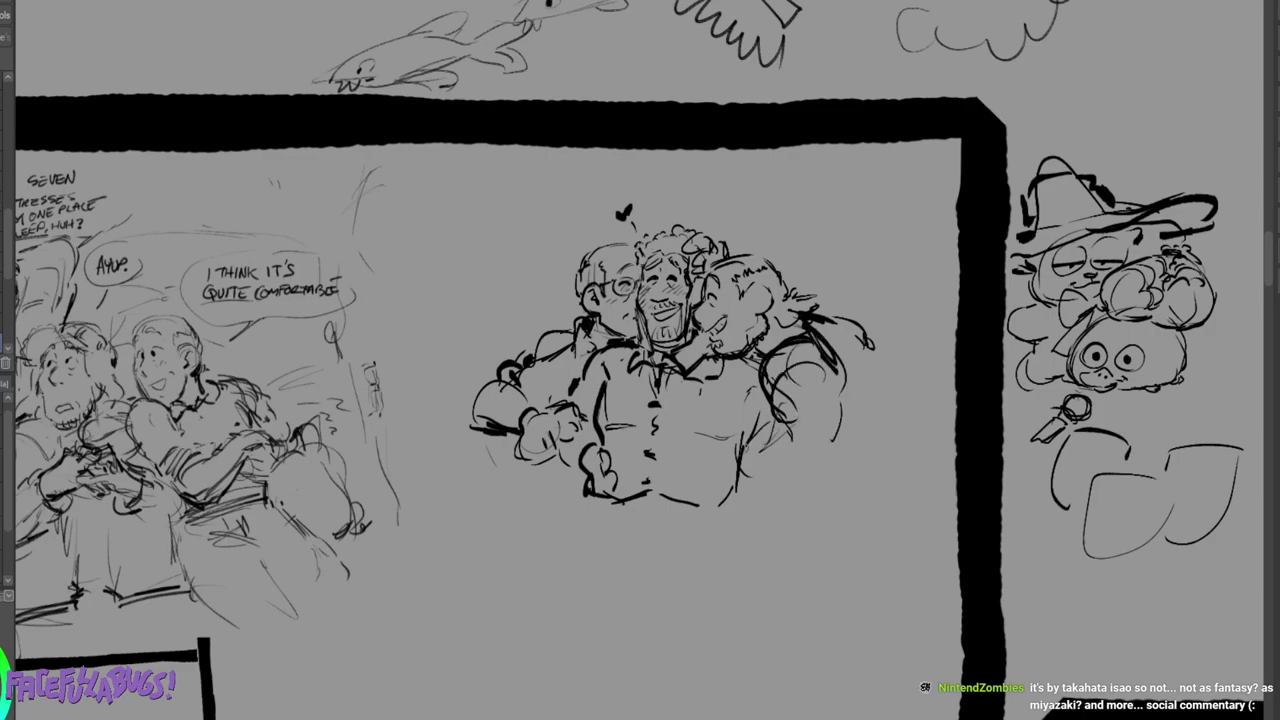
# Draw the third man's hand resting on the bearded man's chest, and rough in the forearm below it.
pyautogui.moveTo(702, 388)
pyautogui.mouseDown()
pyautogui.moveTo(678, 430)
pyautogui.moveTo(702, 411)
pyautogui.mouseUp()
pyautogui.moveTo(697, 393)
pyautogui.mouseDown()
pyautogui.moveTo(701, 412)
pyautogui.moveTo(718, 378)
pyautogui.moveTo(736, 424)
pyautogui.moveTo(698, 461)
pyautogui.moveTo(764, 496)
pyautogui.mouseUp()
pyautogui.moveTo(736, 430); pyautogui.dragTo(778, 498)
pyautogui.moveTo(772, 440)
pyautogui.mouseDown()
pyautogui.moveTo(762, 490)
pyautogui.moveTo(766, 466)
pyautogui.mouseUp()
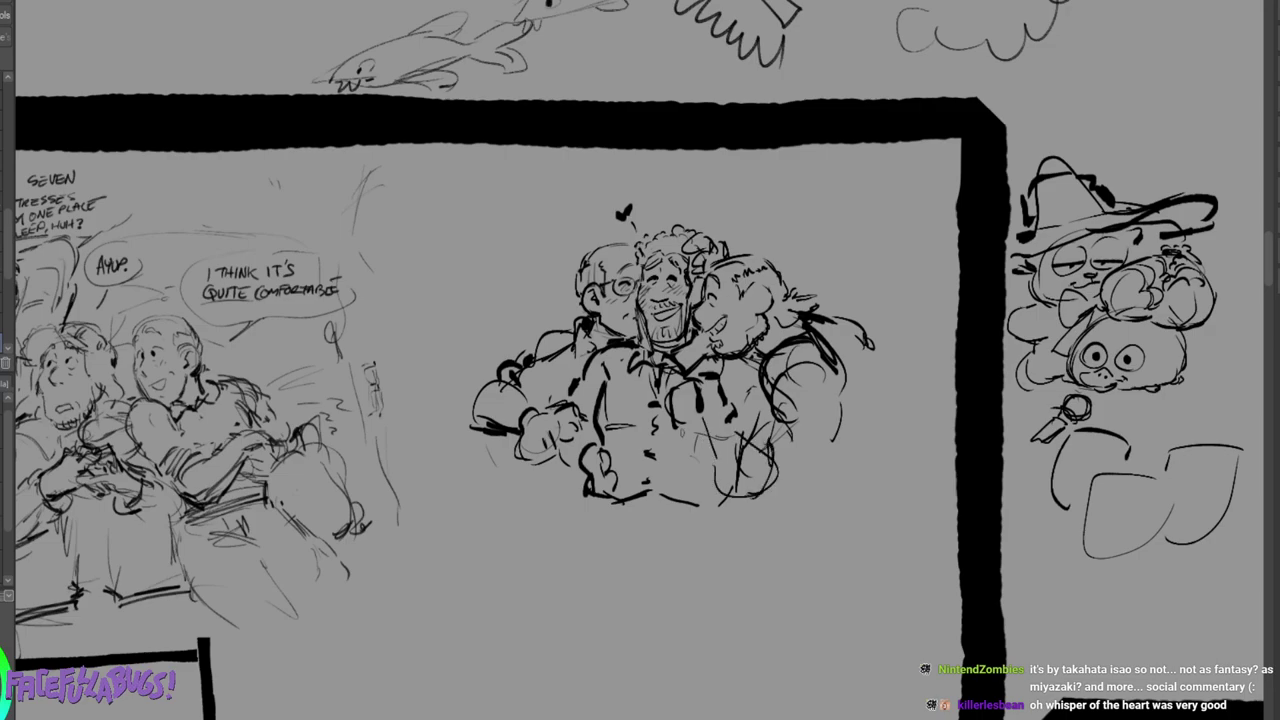
# Draw the third man's forearm across the bearded man's torso, darken his sleeve edge, and clear the rough lines inside the arm.
pyautogui.moveTo(682, 430); pyautogui.dragTo(738, 458)
pyautogui.moveTo(712, 410)
pyautogui.mouseDown()
pyautogui.moveTo(764, 413)
pyautogui.moveTo(750, 464)
pyautogui.mouseUp()
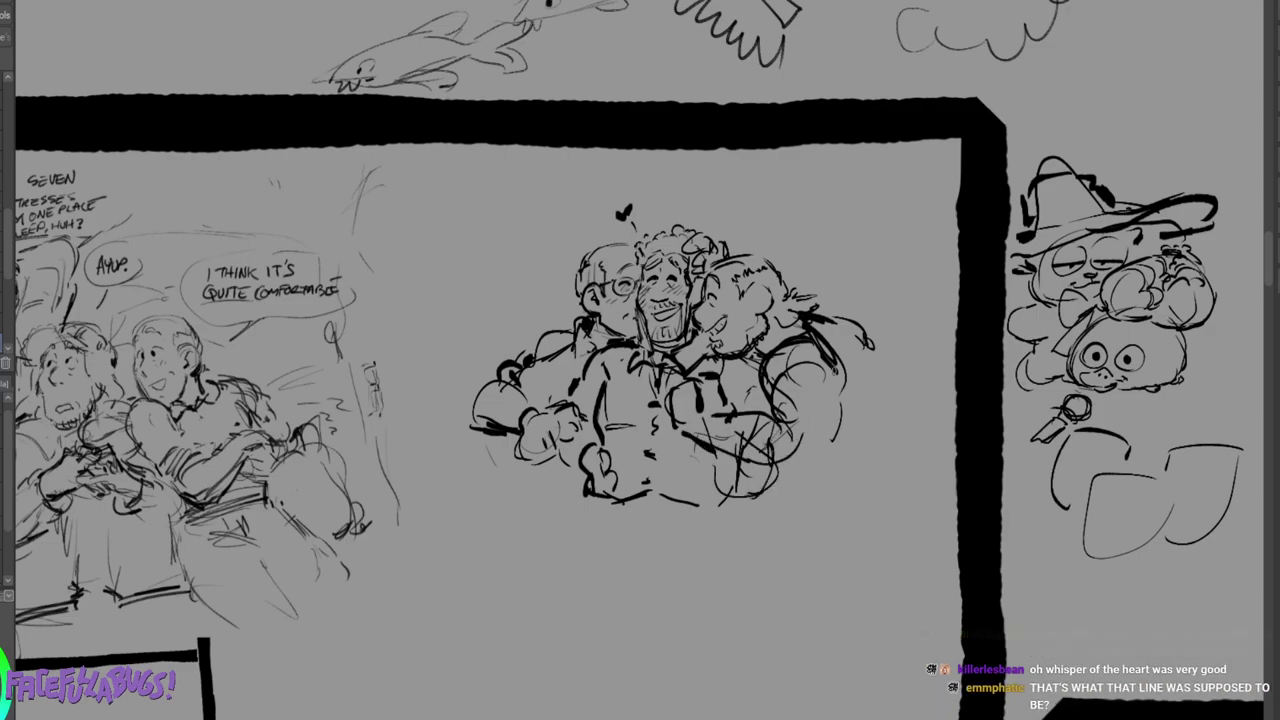
pyautogui.moveTo(834, 368); pyautogui.dragTo(812, 452)
pyautogui.moveTo(770, 378); pyautogui.dragTo(756, 410)
pyautogui.moveTo(830, 370); pyautogui.dragTo(820, 428)
pyautogui.moveTo(822, 416); pyautogui.dragTo(804, 446)
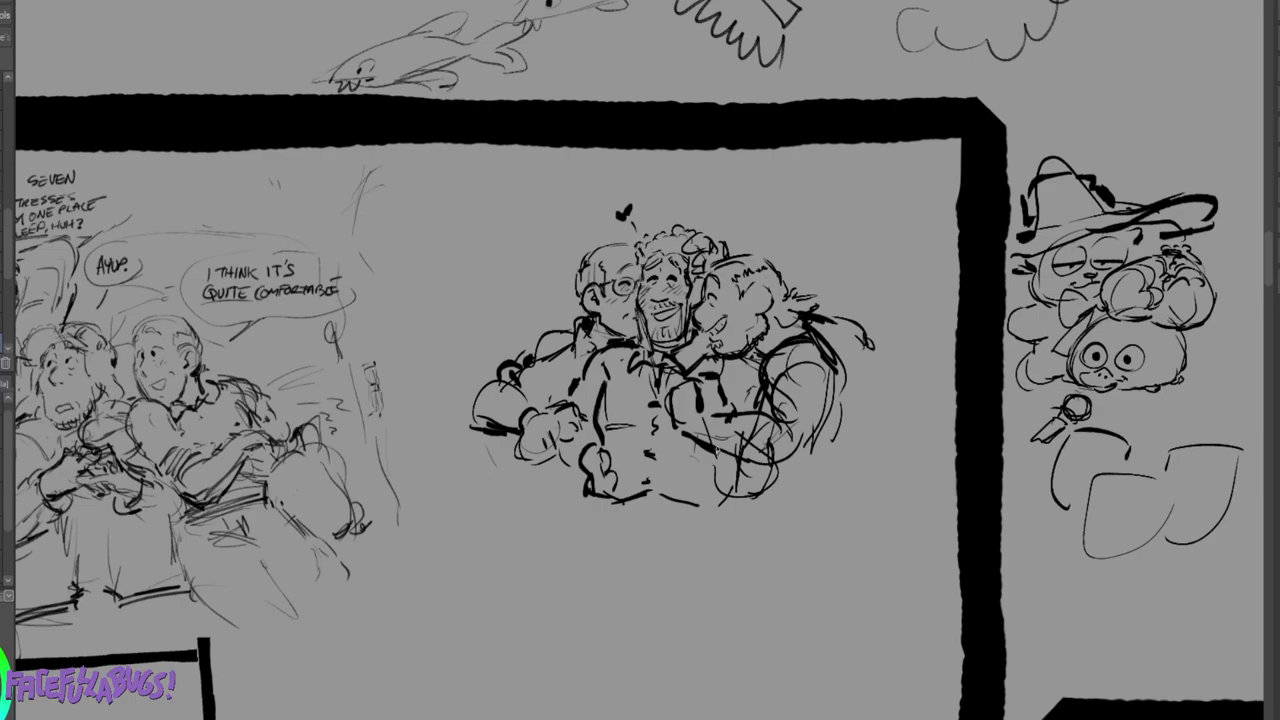
pyautogui.moveTo(757, 418)
pyautogui.mouseDown()
pyautogui.moveTo(717, 430)
pyautogui.moveTo(789, 426)
pyautogui.moveTo(780, 372)
pyautogui.moveTo(780, 395)
pyautogui.moveTo(802, 365)
pyautogui.moveTo(784, 358)
pyautogui.moveTo(821, 360)
pyautogui.mouseUp()
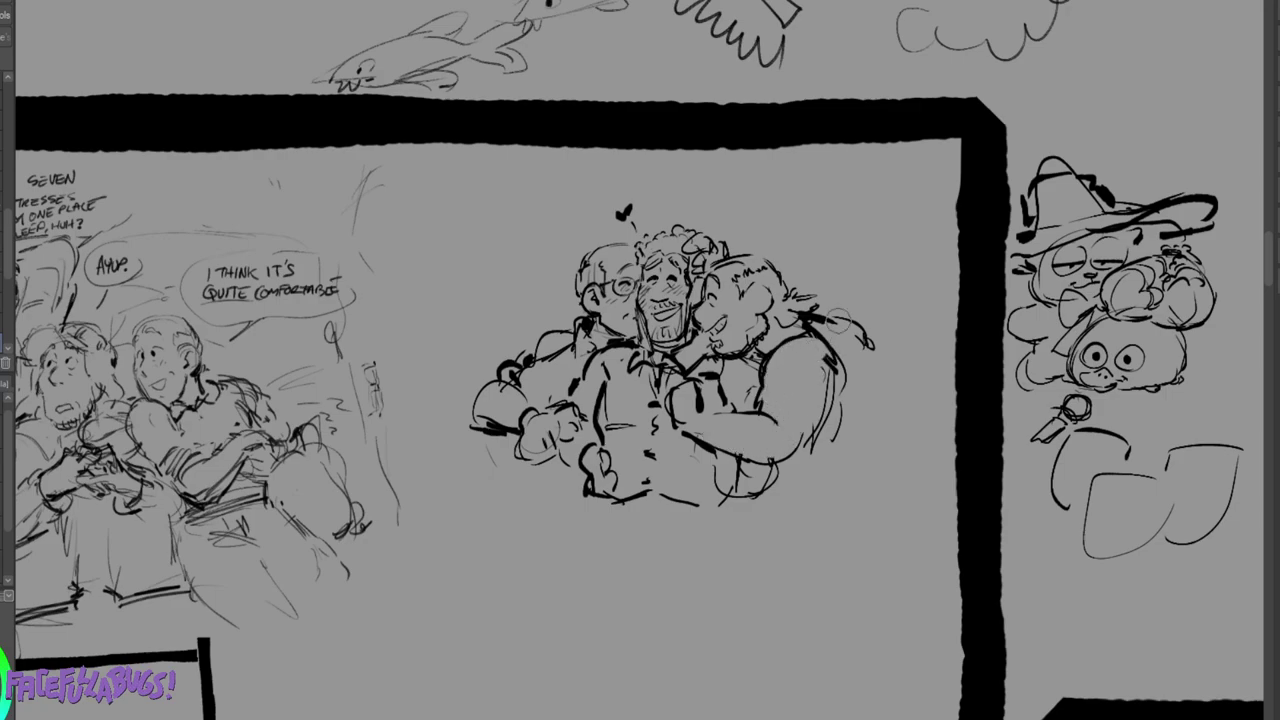
# Define the third man's sleeve cuff with light vertical folds, and draw a long back contour down from his shoulder.
pyautogui.moveTo(782, 424); pyautogui.dragTo(839, 436)
pyautogui.moveTo(846, 341)
pyautogui.mouseDown()
pyautogui.moveTo(886, 391)
pyautogui.moveTo(884, 438)
pyautogui.mouseUp()
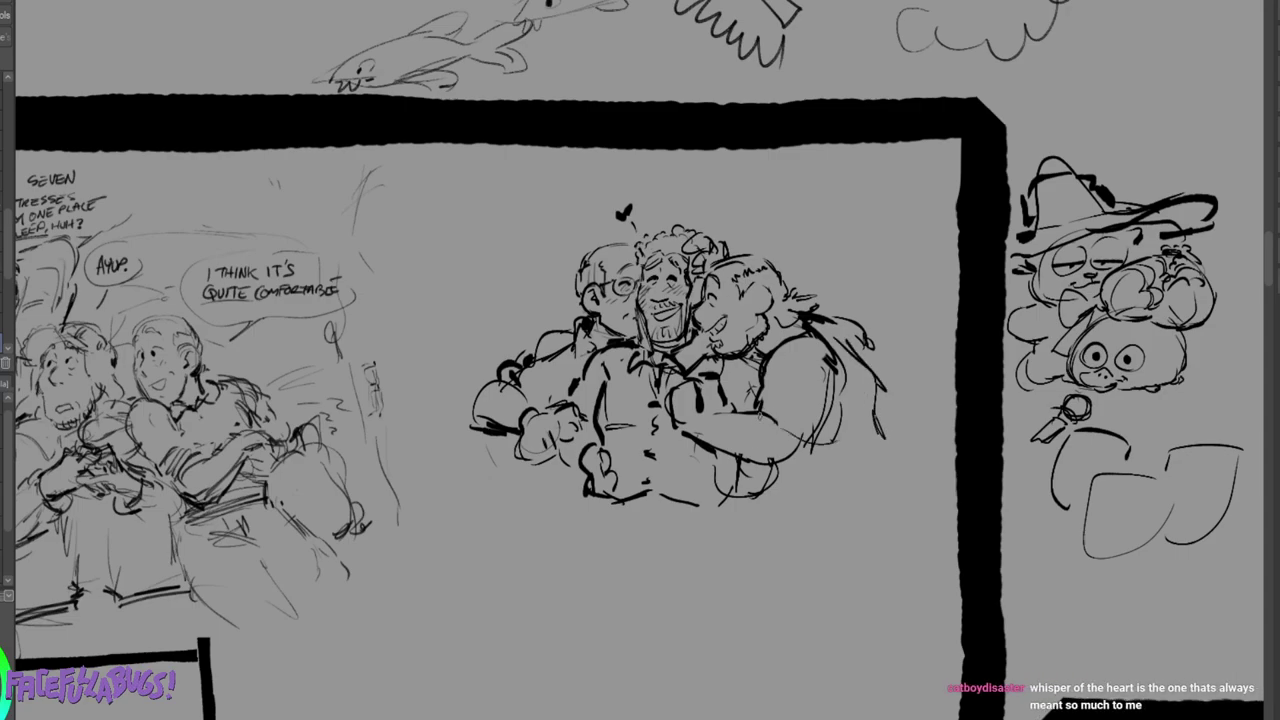
pyautogui.moveTo(760, 410); pyautogui.dragTo(808, 433)
pyautogui.moveTo(747, 398); pyautogui.dragTo(816, 429)
pyautogui.moveTo(784, 368); pyautogui.dragTo(779, 399)
pyautogui.moveTo(806, 349)
pyautogui.mouseDown()
pyautogui.moveTo(799, 403)
pyautogui.moveTo(824, 340)
pyautogui.mouseUp()
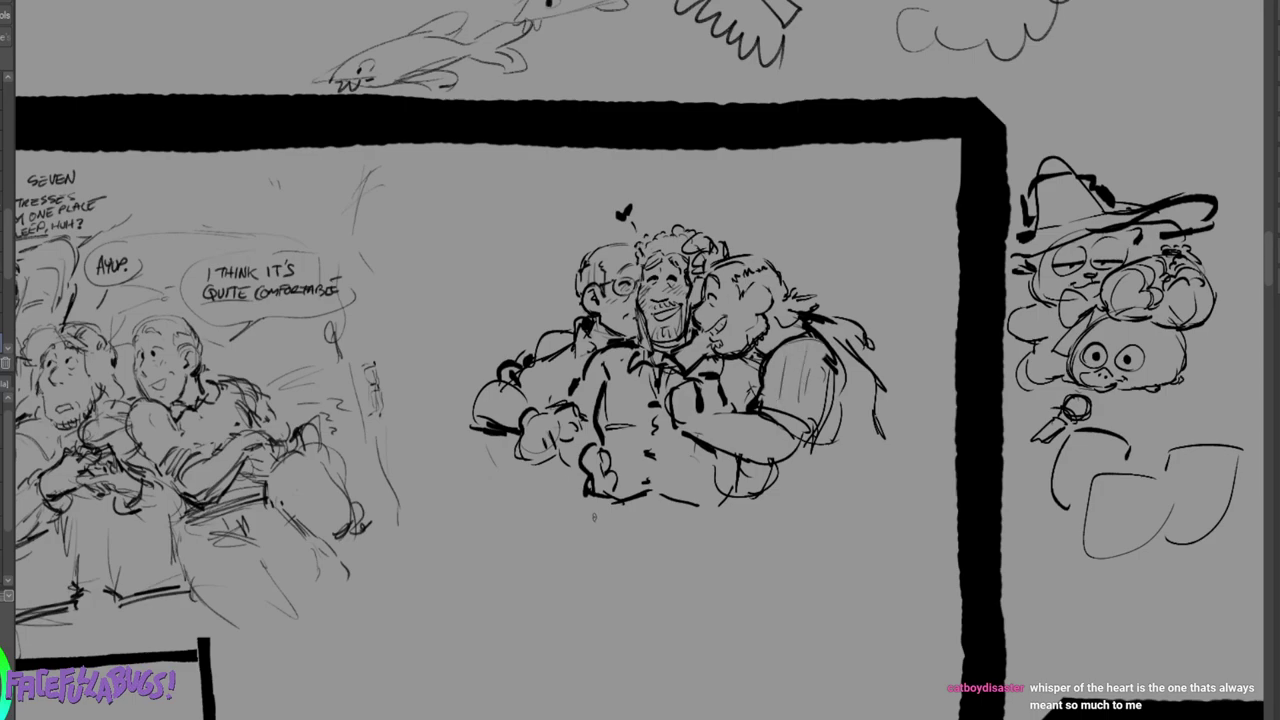
# Darken and slim the glasses-wearing man's bent sleeve, and draw his lower torso and hem beneath his hand.
pyautogui.moveTo(593, 506); pyautogui.dragTo(597, 514)
pyautogui.moveTo(704, 508); pyautogui.dragTo(717, 506)
pyautogui.moveTo(540, 402)
pyautogui.mouseDown()
pyautogui.moveTo(496, 380)
pyautogui.moveTo(486, 430)
pyautogui.moveTo(516, 430)
pyautogui.mouseUp()
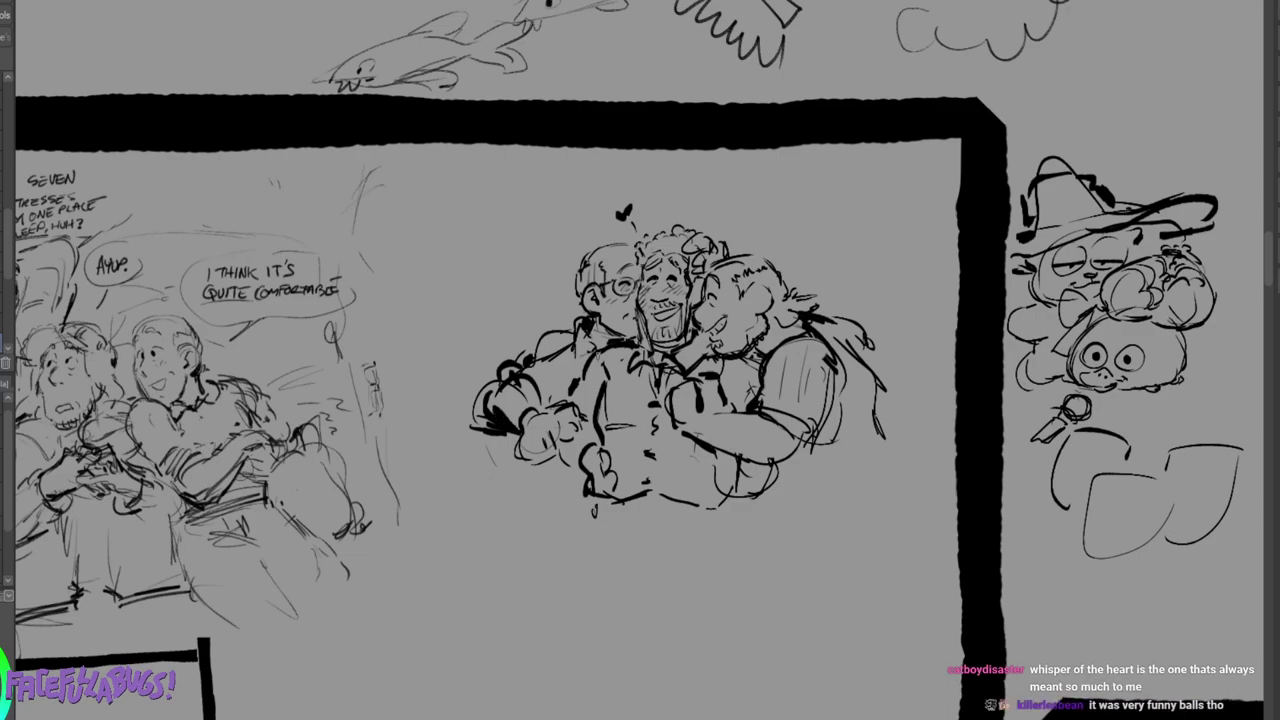
pyautogui.moveTo(476, 386)
pyautogui.mouseDown()
pyautogui.moveTo(475, 417)
pyautogui.moveTo(502, 440)
pyautogui.mouseUp()
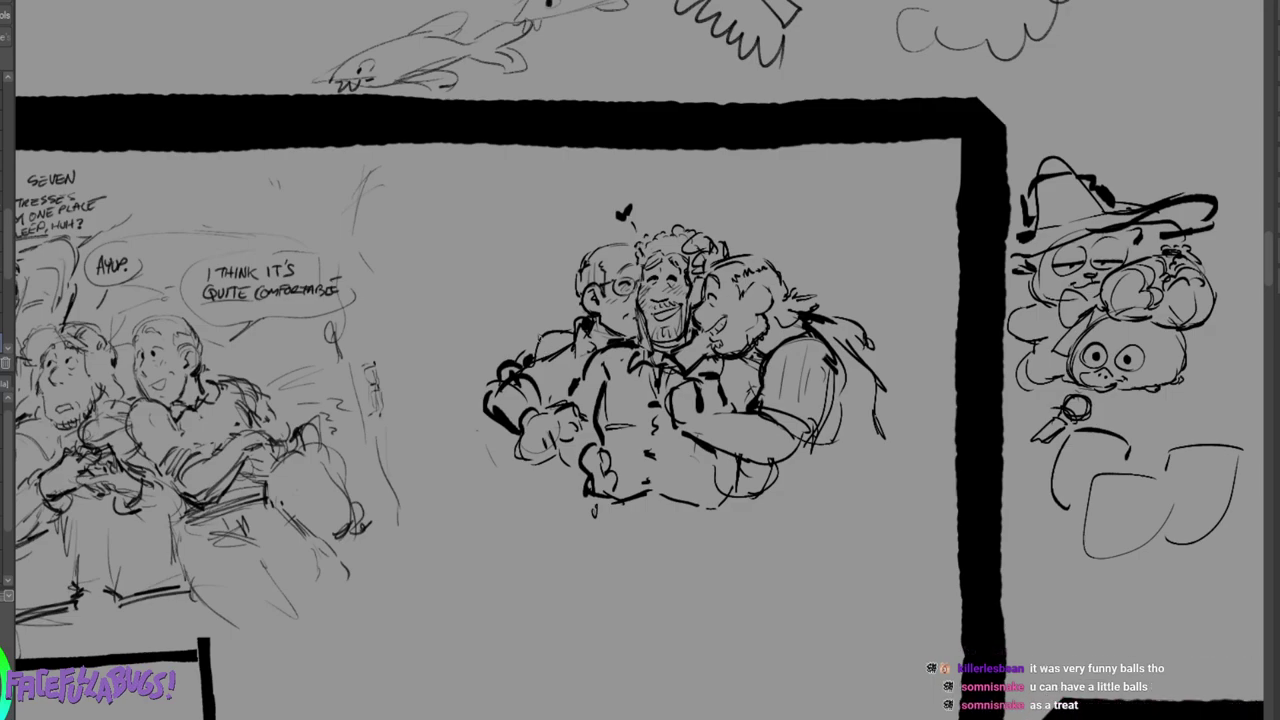
pyautogui.moveTo(518, 458)
pyautogui.mouseDown()
pyautogui.moveTo(530, 472)
pyautogui.moveTo(514, 474)
pyautogui.moveTo(538, 494)
pyautogui.moveTo(565, 471)
pyautogui.moveTo(523, 486)
pyautogui.moveTo(568, 476)
pyautogui.mouseUp()
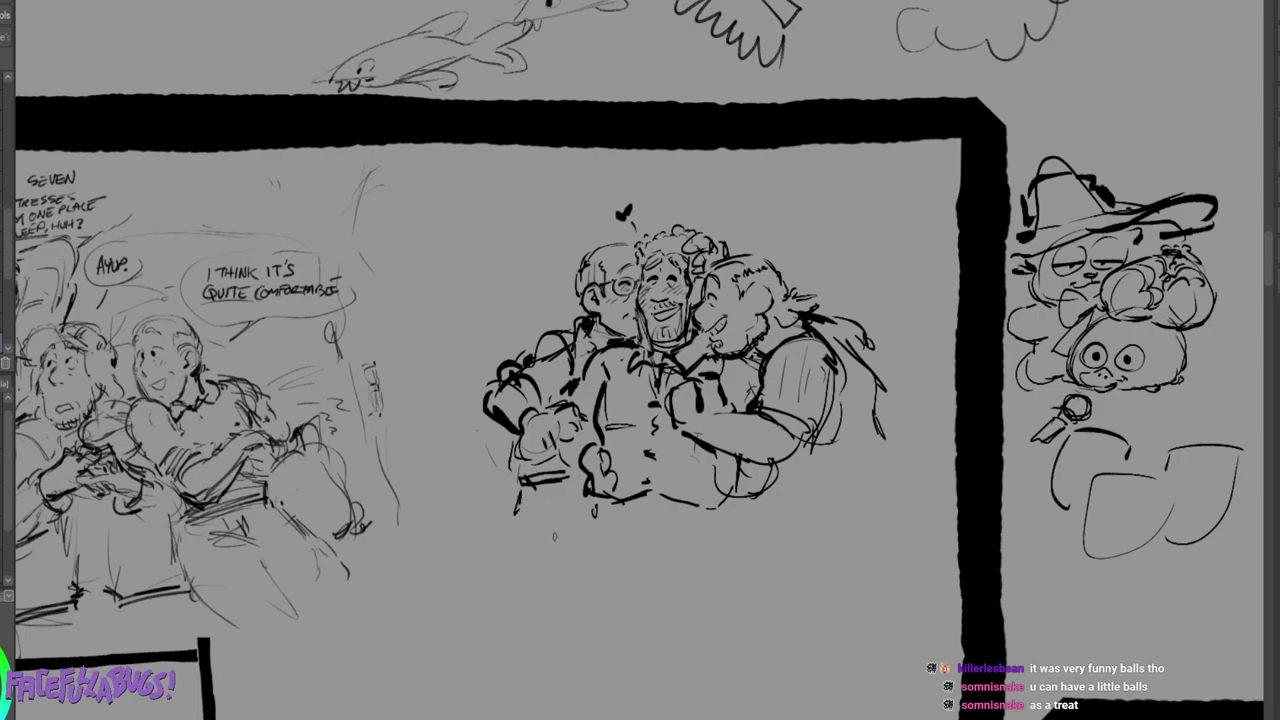
pyautogui.moveTo(513, 457); pyautogui.dragTo(524, 476)
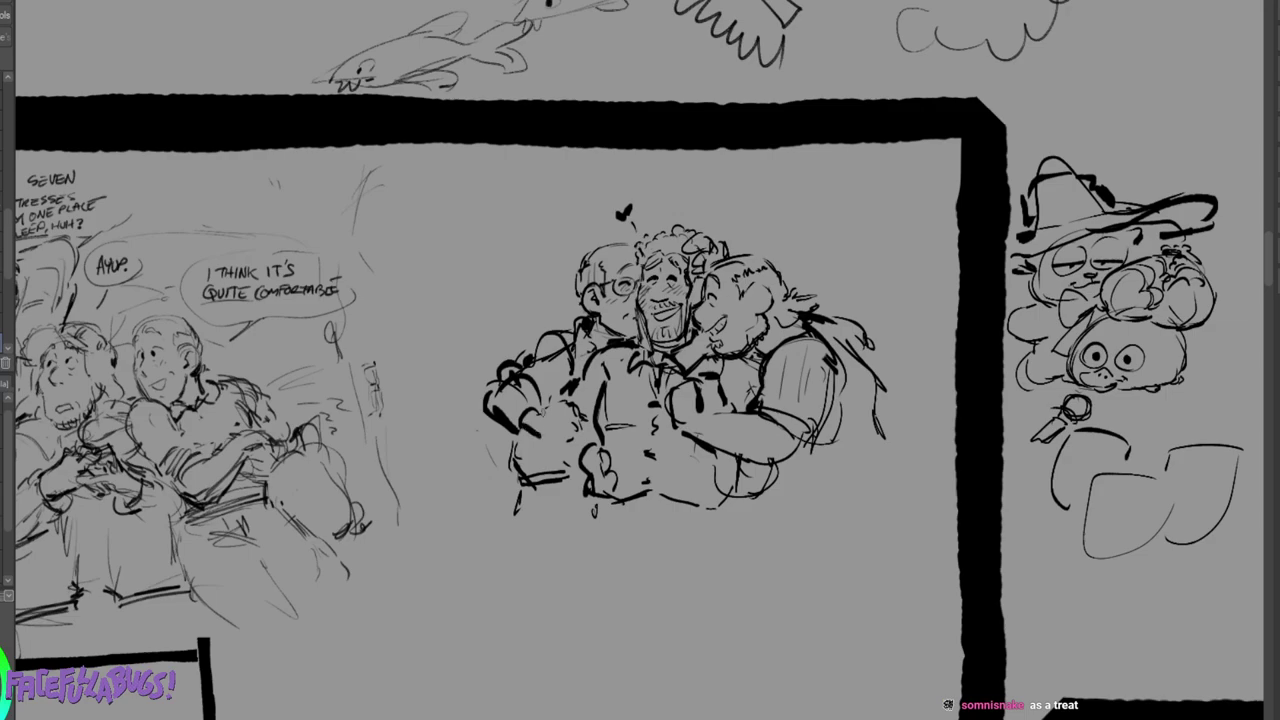
# Rework the glasses-wearing man's hand beside the bearded man's waist as a rounded fist with dark finger lines.
pyautogui.moveTo(569, 418)
pyautogui.mouseDown()
pyautogui.moveTo(562, 440)
pyautogui.moveTo(578, 441)
pyautogui.moveTo(550, 458)
pyautogui.moveTo(566, 460)
pyautogui.moveTo(540, 458)
pyautogui.moveTo(560, 474)
pyautogui.moveTo(564, 426)
pyautogui.mouseUp()
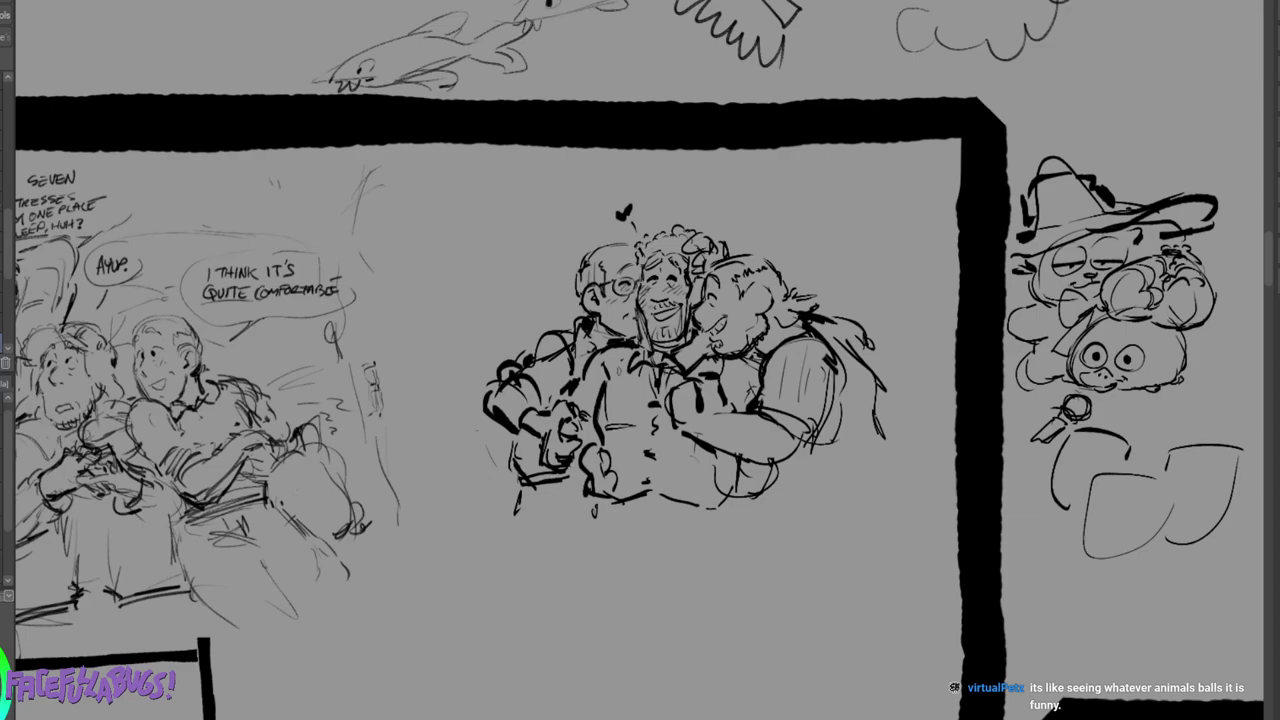
pyautogui.moveTo(572, 428)
pyautogui.mouseDown()
pyautogui.moveTo(558, 454)
pyautogui.moveTo(532, 449)
pyautogui.mouseUp()
pyautogui.moveTo(583, 397)
pyautogui.mouseDown()
pyautogui.moveTo(584, 378)
pyautogui.moveTo(568, 391)
pyautogui.mouseUp()
pyautogui.moveTo(532, 435); pyautogui.dragTo(566, 472)
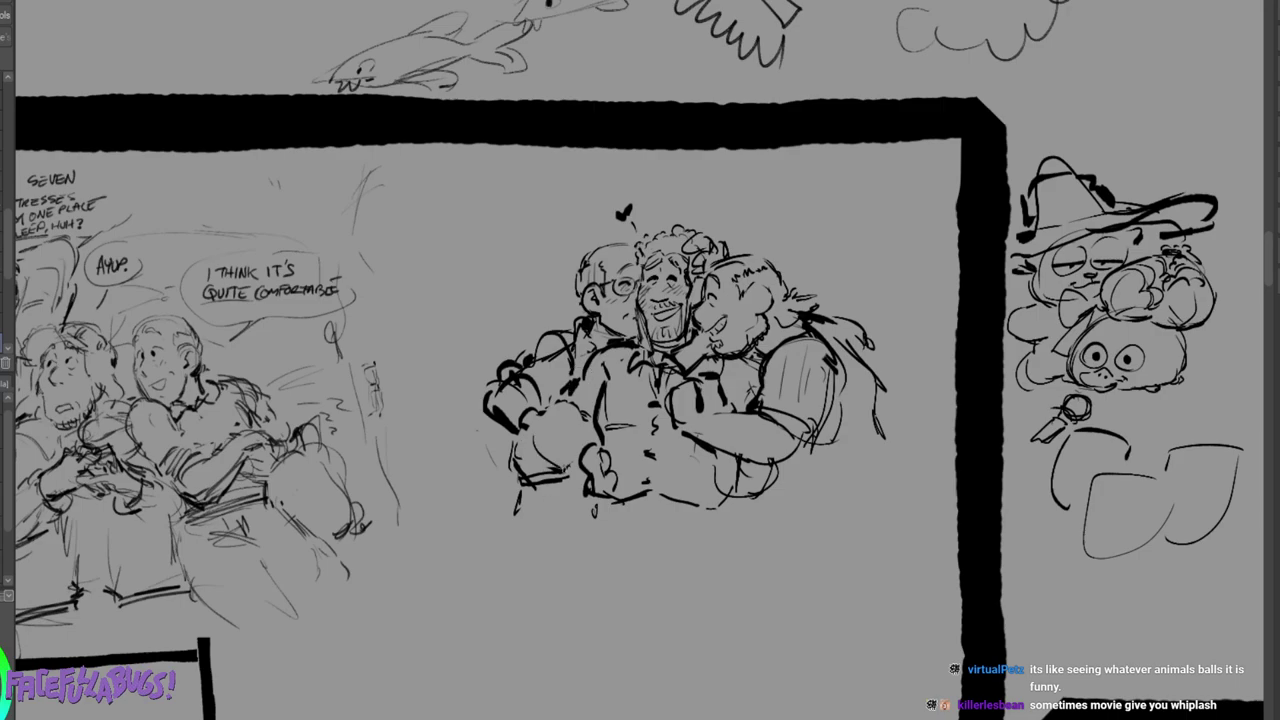
pyautogui.moveTo(552, 411)
pyautogui.mouseDown()
pyautogui.moveTo(539, 428)
pyautogui.moveTo(562, 418)
pyautogui.moveTo(557, 439)
pyautogui.moveTo(567, 430)
pyautogui.mouseUp()
pyautogui.moveTo(571, 409)
pyautogui.mouseDown()
pyautogui.moveTo(584, 430)
pyautogui.moveTo(568, 452)
pyautogui.moveTo(582, 449)
pyautogui.moveTo(561, 463)
pyautogui.moveTo(582, 455)
pyautogui.mouseUp()
pyautogui.moveTo(560, 426)
pyautogui.mouseDown()
pyautogui.moveTo(579, 441)
pyautogui.moveTo(553, 458)
pyautogui.moveTo(566, 470)
pyautogui.mouseUp()
pyautogui.moveTo(561, 405); pyautogui.dragTo(591, 433)
pyautogui.moveTo(578, 381); pyautogui.dragTo(538, 410)
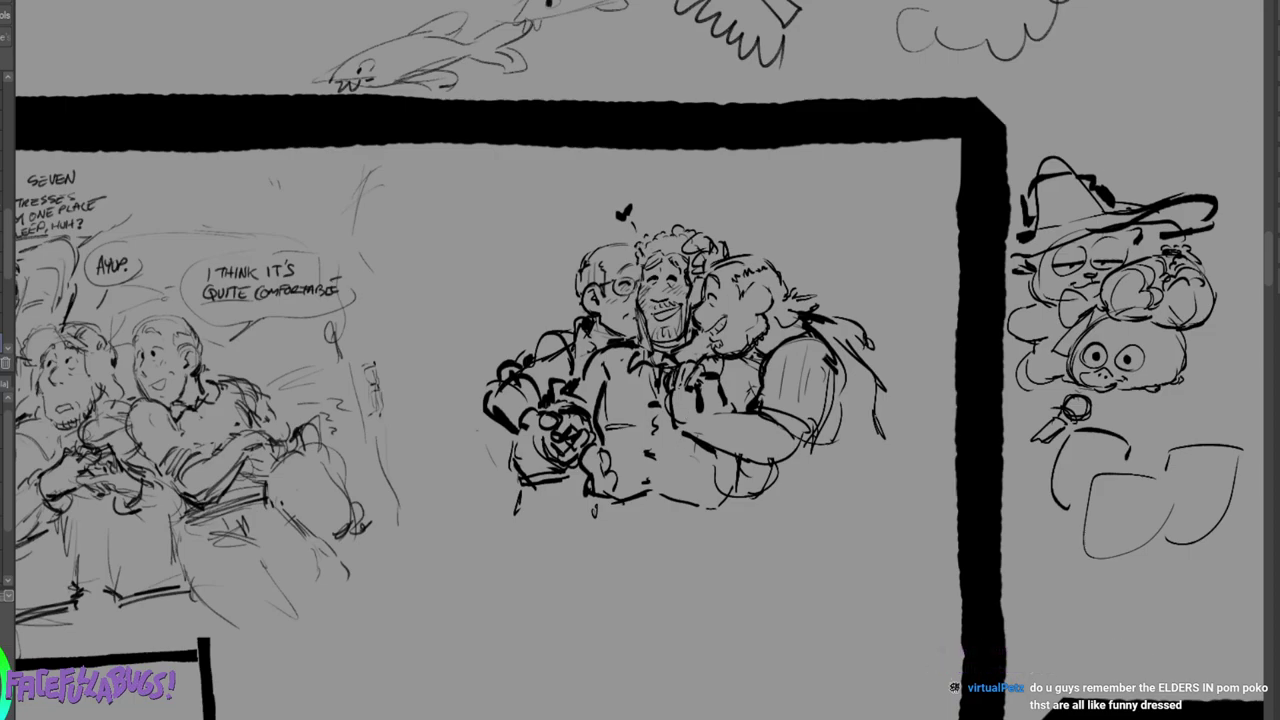
# Sketch a slanted hem closing the third man's torso between his back contour and elbow.
pyautogui.moveTo(480, 300)
pyautogui.mouseDown()
pyautogui.moveTo(944, 404)
pyautogui.moveTo(737, 609)
pyautogui.moveTo(273, 401)
pyautogui.moveTo(273, 201)
pyautogui.moveTo(427, 604)
pyautogui.moveTo(274, 660)
pyautogui.mouseUp()
pyautogui.scroll(-5, 640, 360)
pyautogui.hscroll(1, 640, 360)
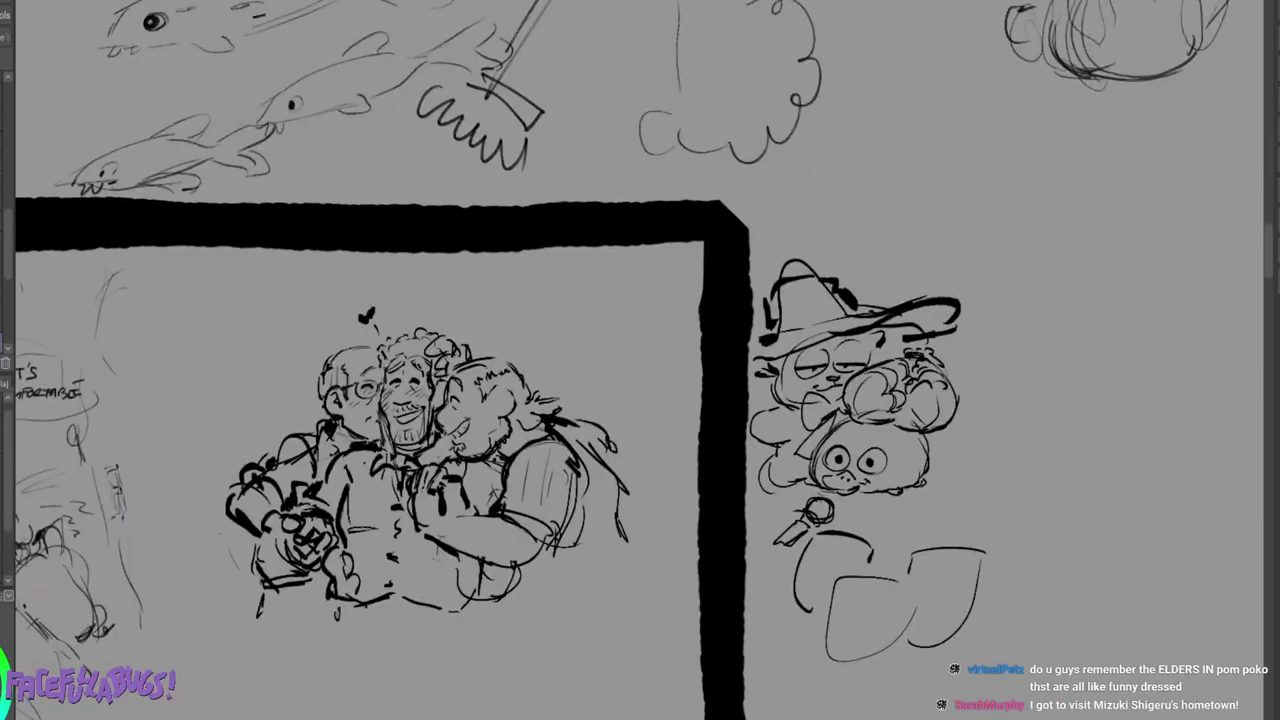
pyautogui.scroll(-10, 640, 360)
pyautogui.hscroll(-4, 640, 360)
pyautogui.scroll(7, 640, 360)
pyautogui.hscroll(3, 640, 360)
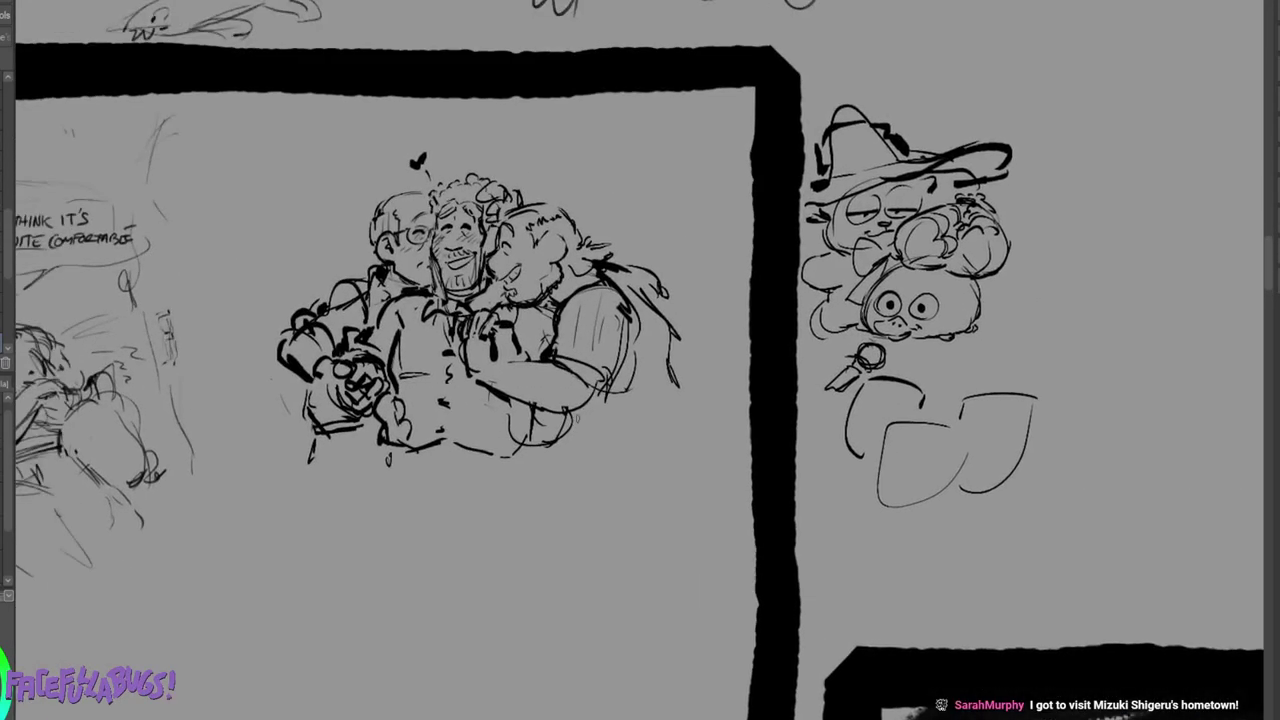
pyautogui.moveTo(578, 398)
pyautogui.mouseDown()
pyautogui.moveTo(590, 436)
pyautogui.moveTo(610, 446)
pyautogui.moveTo(668, 398)
pyautogui.mouseUp()
pyautogui.moveTo(604, 442); pyautogui.dragTo(672, 404)
pyautogui.moveTo(578, 434); pyautogui.dragTo(590, 454)
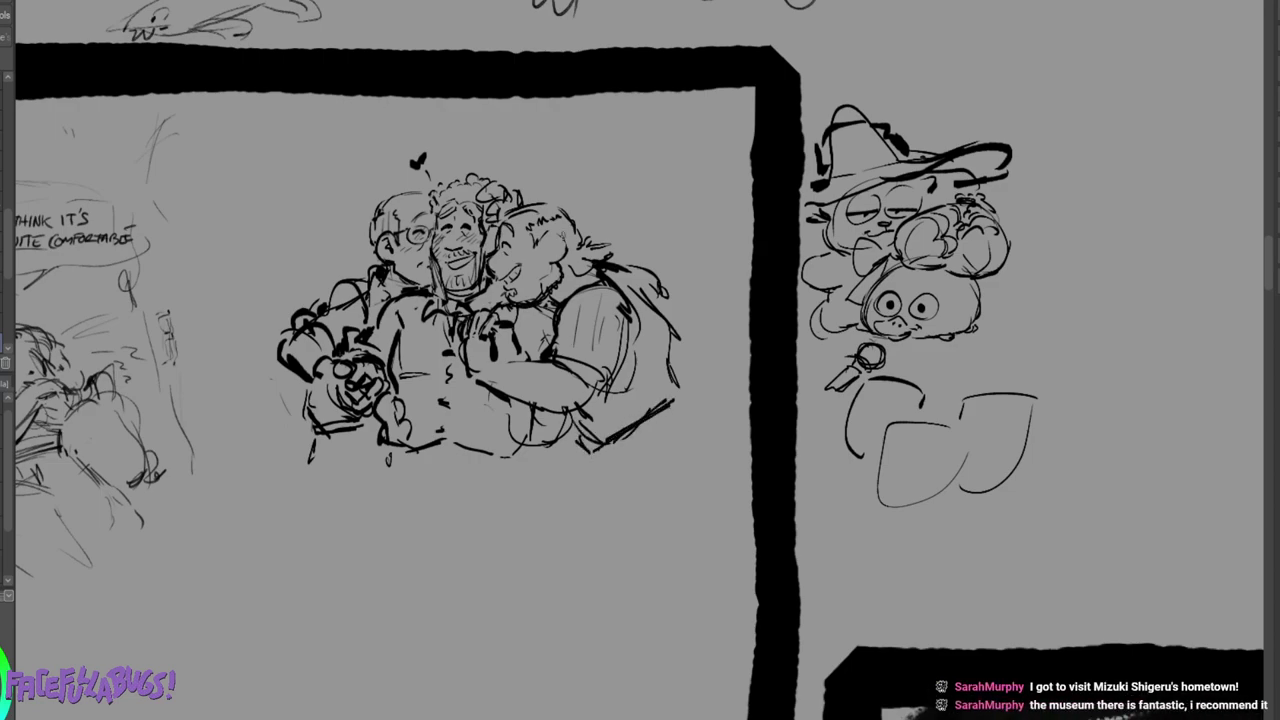
# Thicken the third man's shoulder line where it runs from his ponytail down to the top of his sleeve.
pyautogui.moveTo(576, 264); pyautogui.dragTo(556, 304)
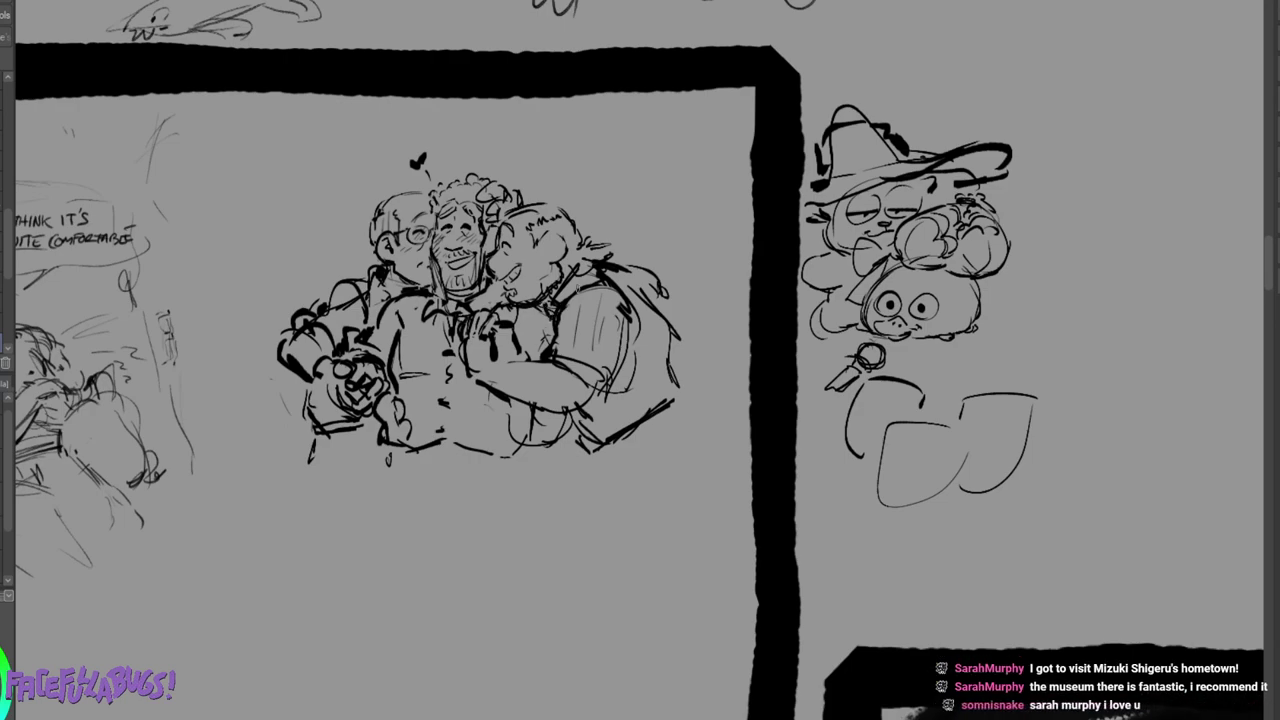
pyautogui.moveTo(596, 259)
pyautogui.mouseDown()
pyautogui.moveTo(572, 303)
pyautogui.moveTo(583, 311)
pyautogui.moveTo(598, 297)
pyautogui.mouseUp()
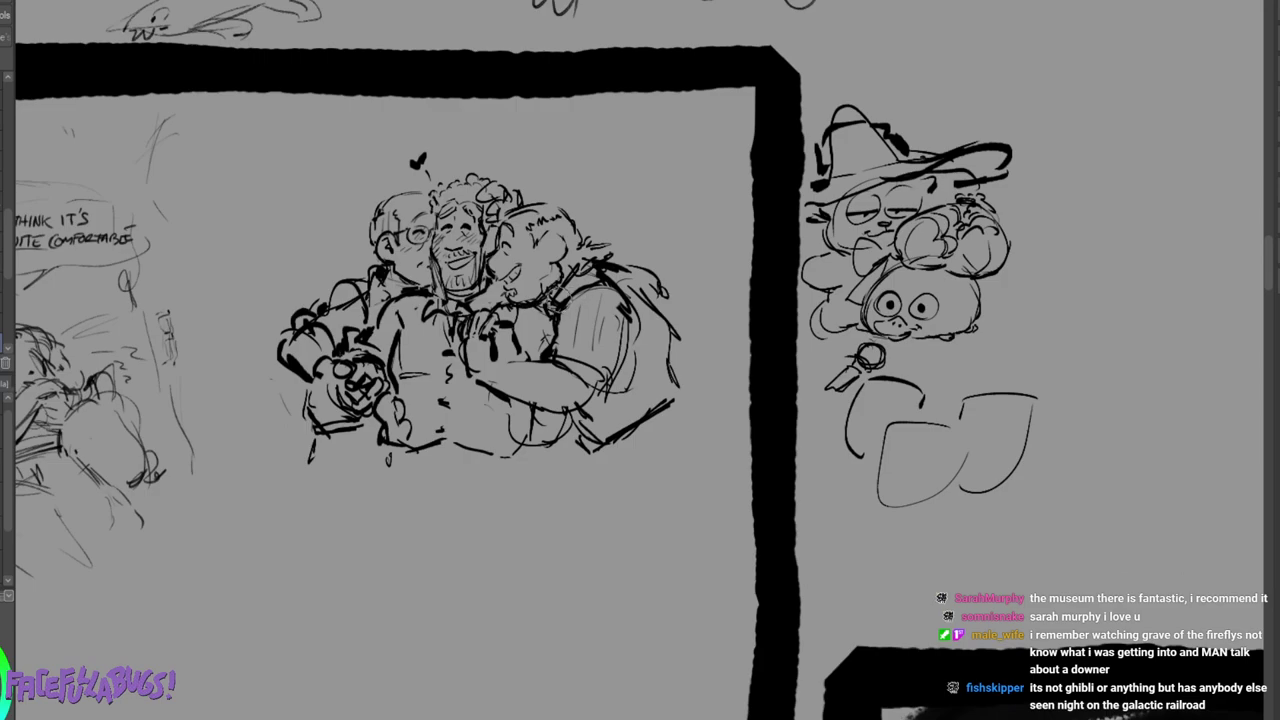
pyautogui.moveTo(570, 288)
pyautogui.mouseDown()
pyautogui.moveTo(550, 310)
pyautogui.moveTo(606, 263)
pyautogui.moveTo(615, 274)
pyautogui.mouseUp()
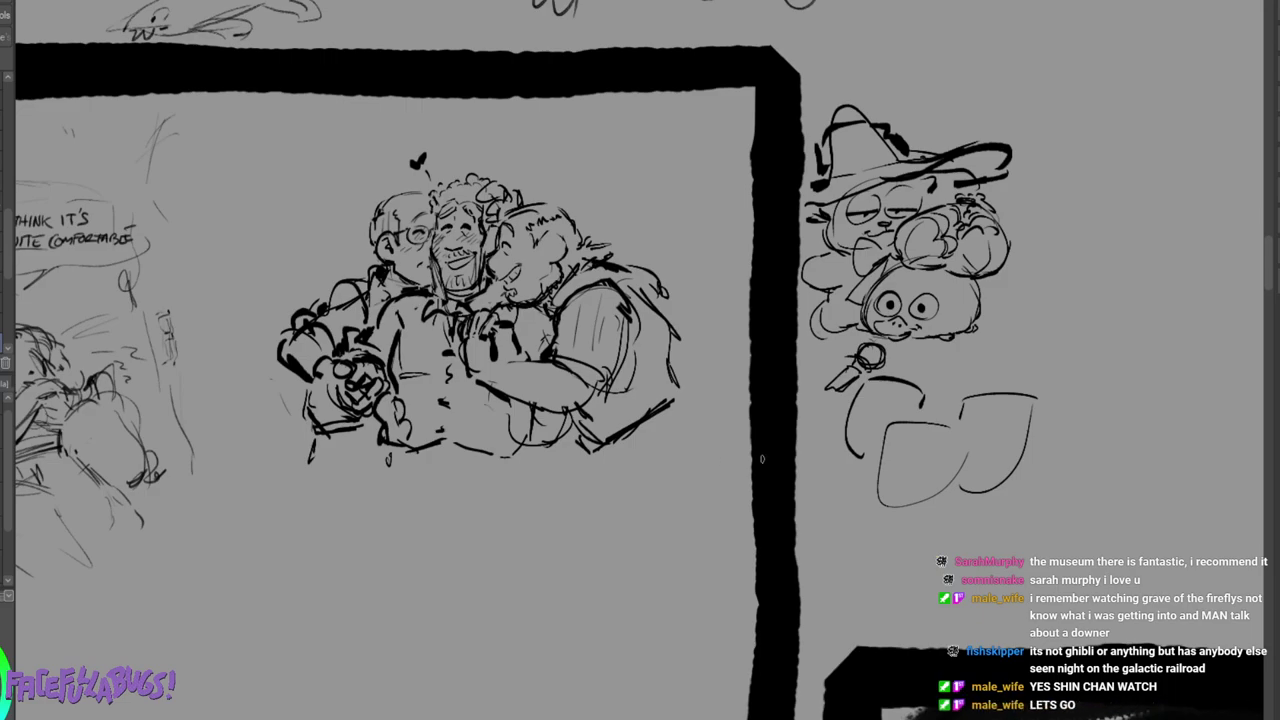
pyautogui.moveTo(599, 263); pyautogui.dragTo(550, 314)
pyautogui.moveTo(591, 271); pyautogui.dragTo(550, 314)
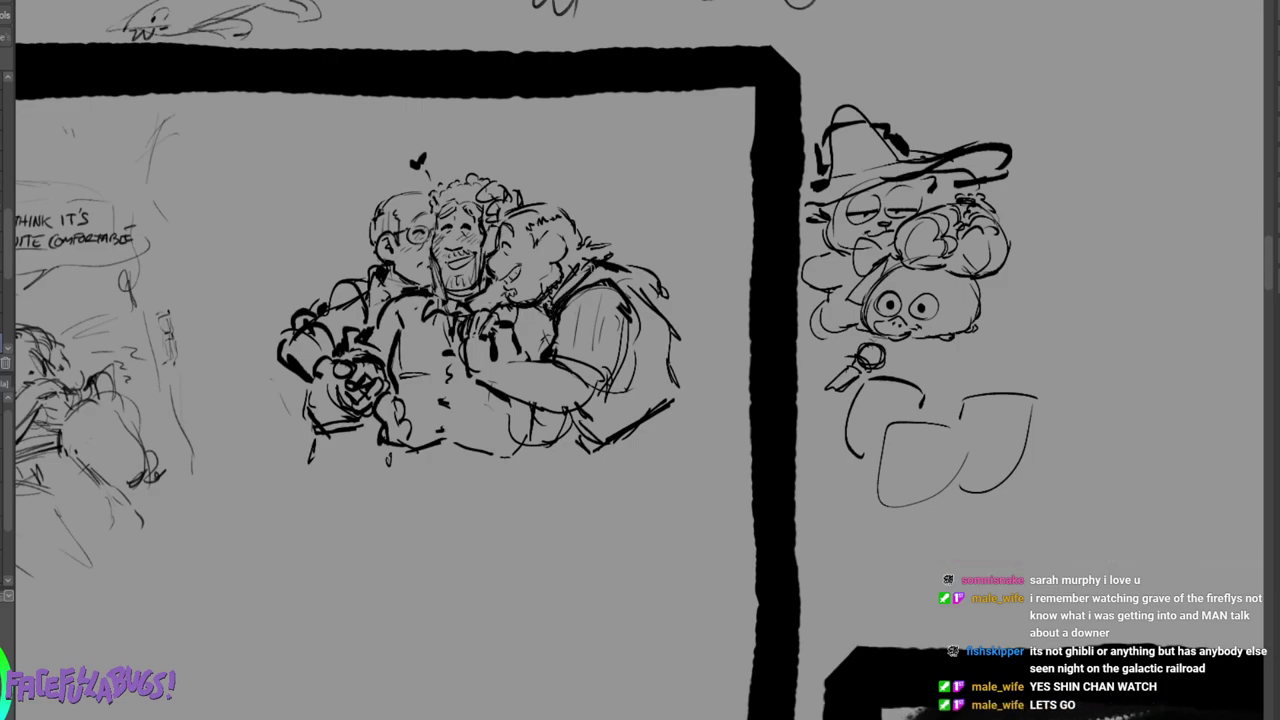
pyautogui.moveTo(598, 267)
pyautogui.mouseDown()
pyautogui.moveTo(616, 284)
pyautogui.moveTo(570, 298)
pyautogui.mouseUp()
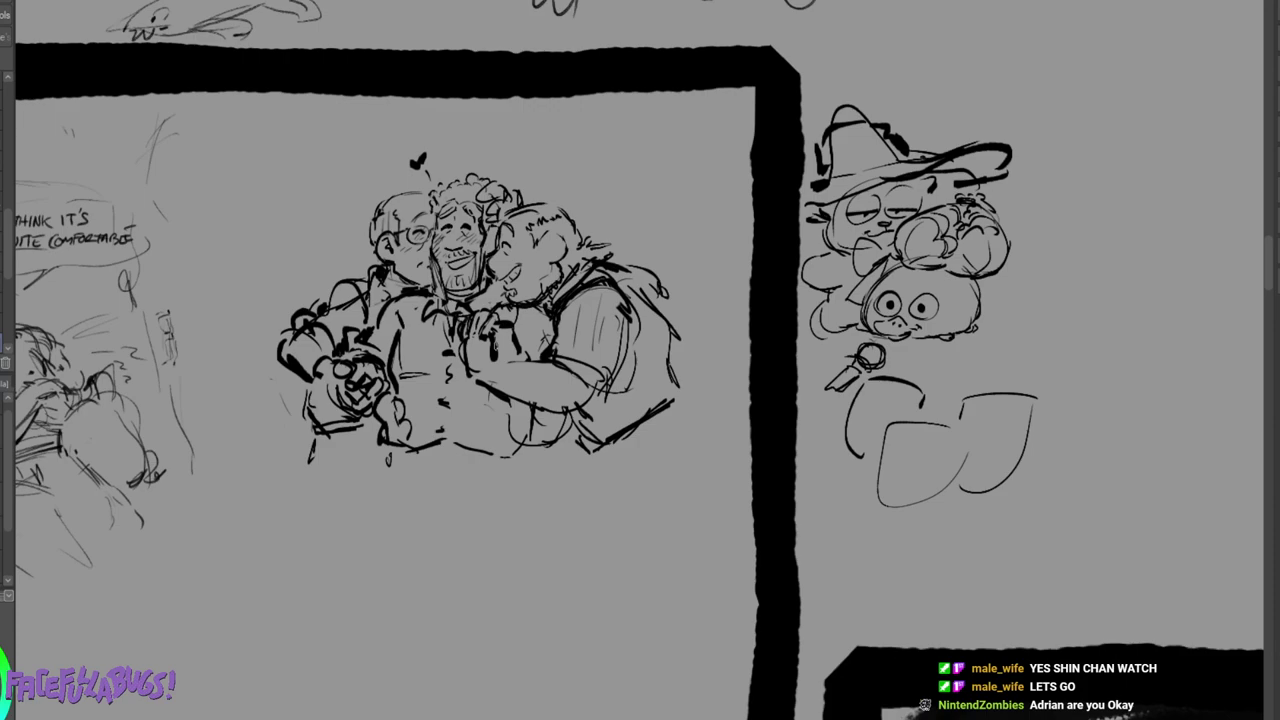
# Thicken the third man's back contour, redraw his hem lower, and finish the bearded man's shirt hem with short leg lines beneath.
pyautogui.moveTo(642, 299); pyautogui.dragTo(673, 365)
pyautogui.moveTo(626, 273)
pyautogui.mouseDown()
pyautogui.moveTo(669, 342)
pyautogui.moveTo(668, 400)
pyautogui.moveTo(656, 412)
pyautogui.moveTo(640, 390)
pyautogui.moveTo(601, 410)
pyautogui.moveTo(586, 460)
pyautogui.mouseUp()
pyautogui.press('e')
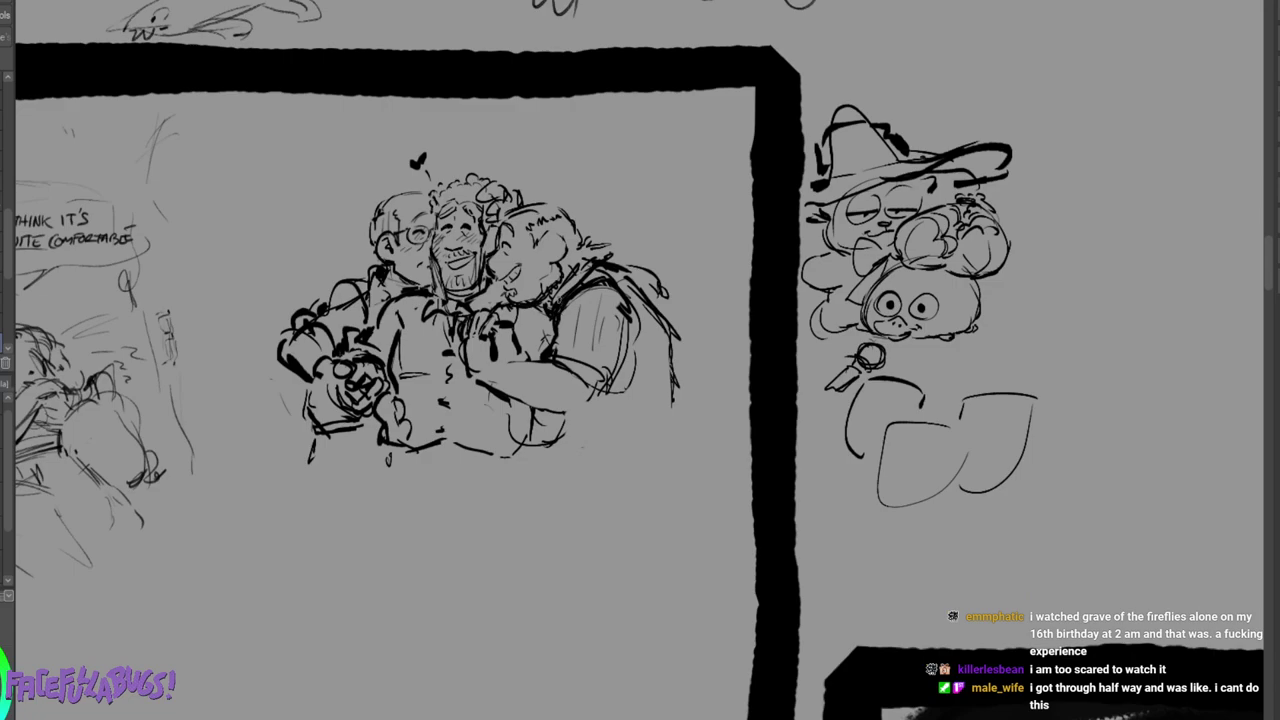
pyautogui.moveTo(564, 446)
pyautogui.mouseDown()
pyautogui.moveTo(600, 449)
pyautogui.moveTo(672, 411)
pyautogui.moveTo(669, 456)
pyautogui.moveTo(552, 483)
pyautogui.moveTo(563, 468)
pyautogui.mouseUp()
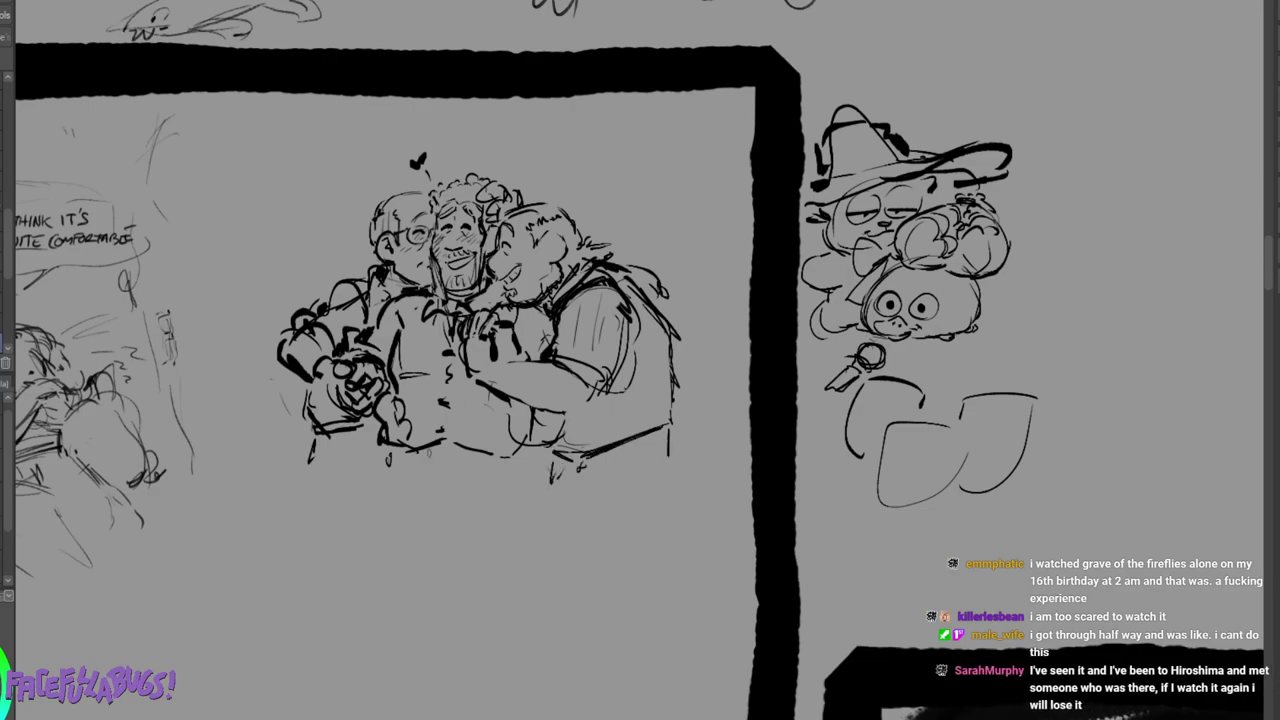
pyautogui.moveTo(466, 445); pyautogui.dragTo(372, 480)
pyautogui.moveTo(524, 455); pyautogui.dragTo(521, 478)
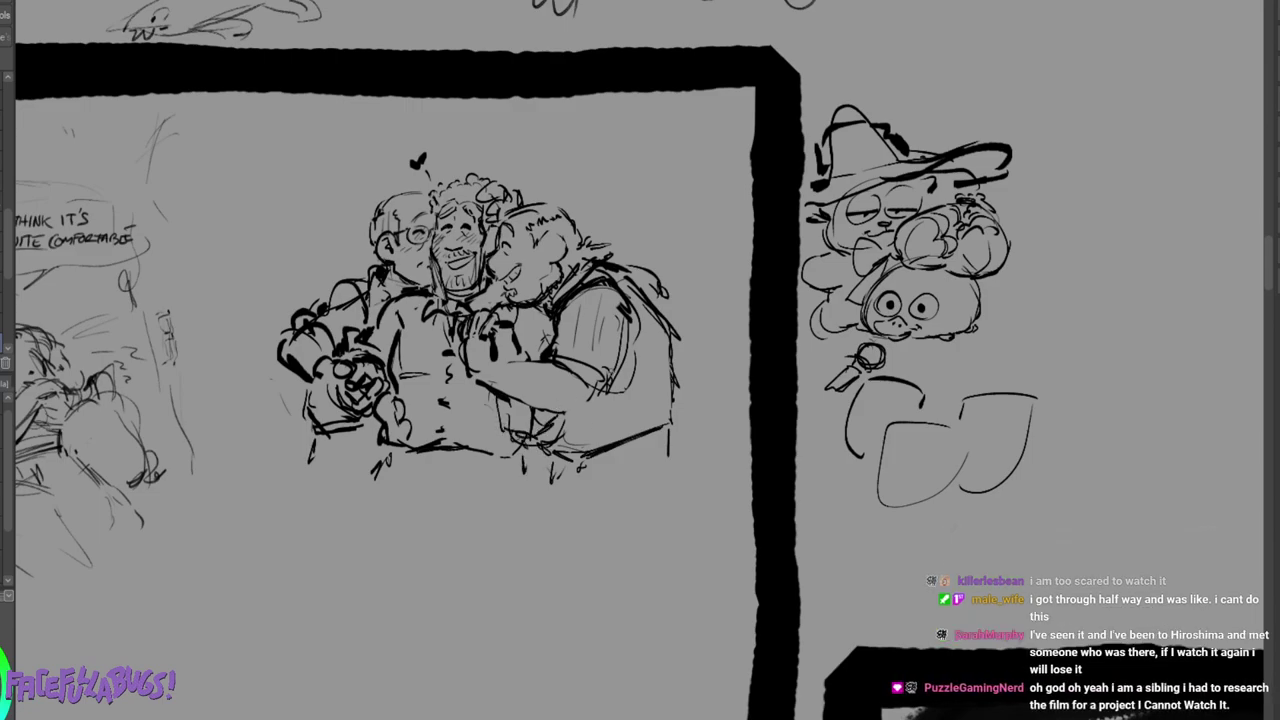
# Replace the single heart with an arc of small black hearts above the three men's heads, adding a second outer row.
pyautogui.moveTo(537, 177)
pyautogui.mouseDown()
pyautogui.moveTo(529, 136)
pyautogui.moveTo(445, 133)
pyautogui.moveTo(366, 199)
pyautogui.mouseUp()
pyautogui.moveTo(355, 219); pyautogui.dragTo(356, 249)
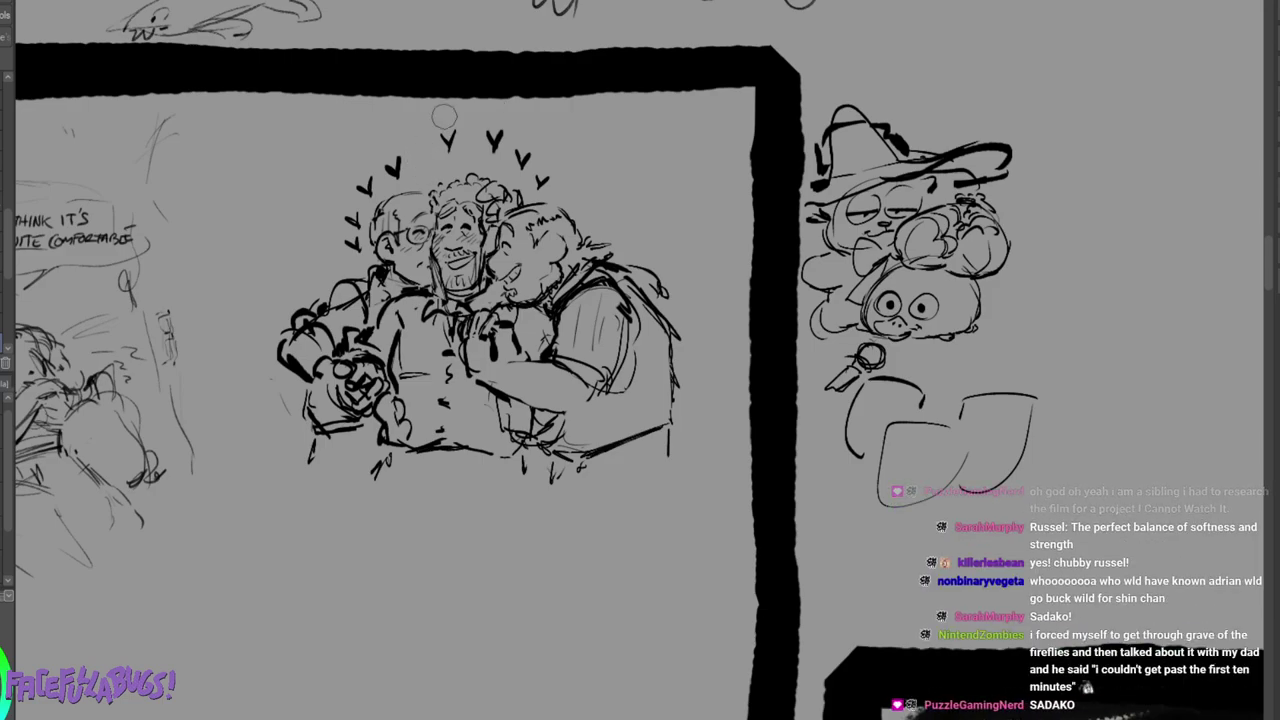
pyautogui.moveTo(408, 133); pyautogui.dragTo(415, 146)
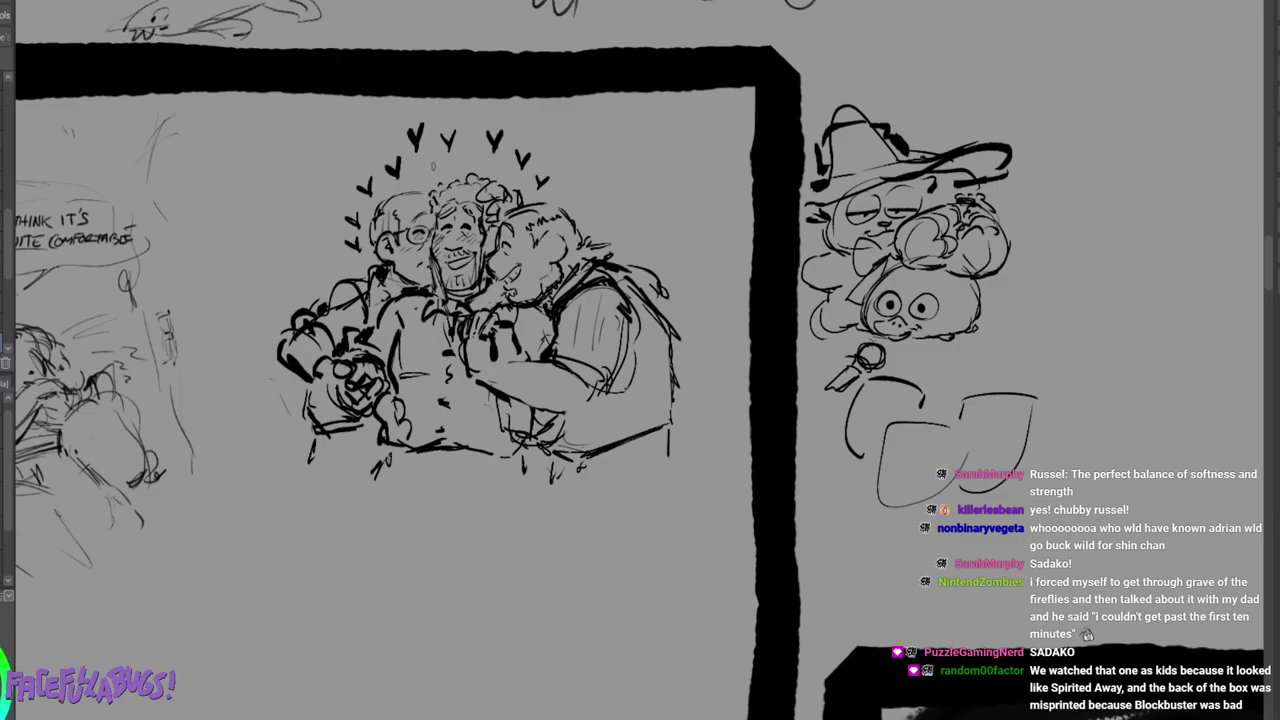
pyautogui.moveTo(428, 153)
pyautogui.mouseDown()
pyautogui.moveTo(435, 170)
pyautogui.moveTo(481, 117)
pyautogui.moveTo(480, 167)
pyautogui.moveTo(522, 142)
pyautogui.mouseUp()
pyautogui.moveTo(522, 142)
pyautogui.mouseDown()
pyautogui.moveTo(532, 125)
pyautogui.moveTo(505, 173)
pyautogui.mouseUp()
pyautogui.moveTo(505, 173); pyautogui.dragTo(512, 157)
pyautogui.moveTo(379, 141); pyautogui.dragTo(378, 157)
pyautogui.moveTo(378, 157)
pyautogui.mouseDown()
pyautogui.moveTo(386, 138)
pyautogui.moveTo(383, 189)
pyautogui.moveTo(341, 177)
pyautogui.moveTo(348, 164)
pyautogui.mouseUp()
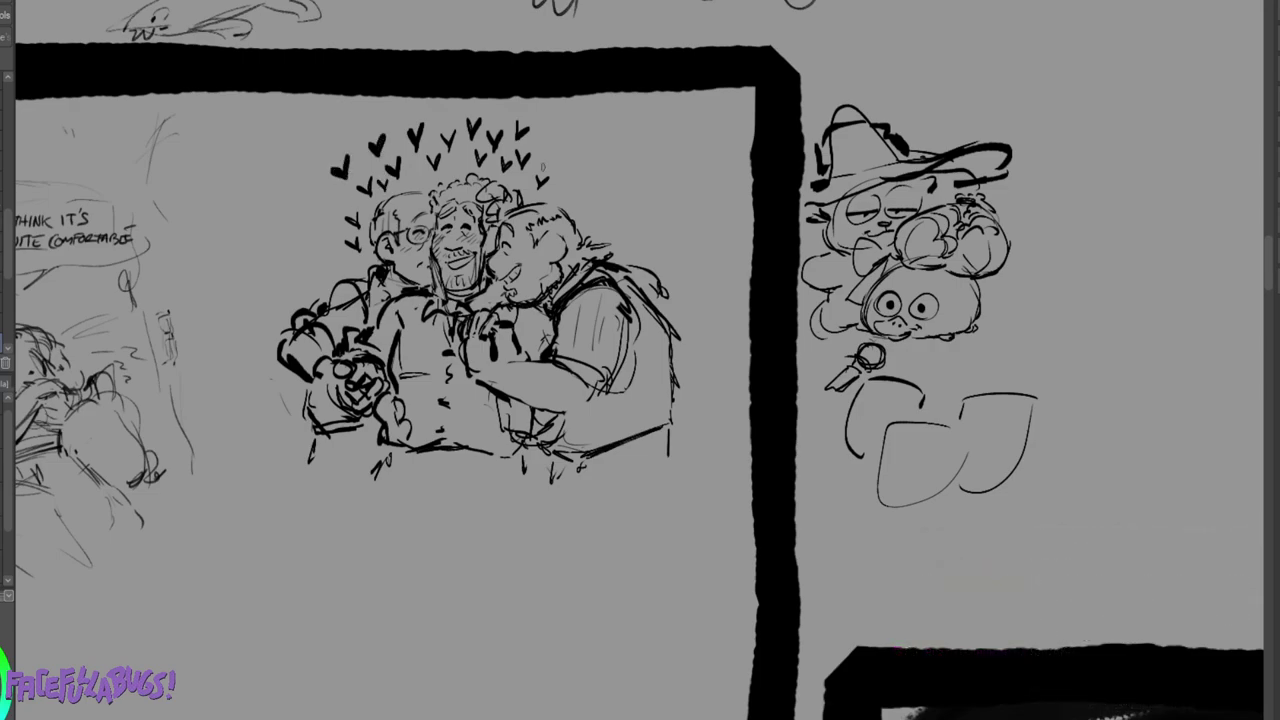
# Extend the cluster of hearts down beside the glasses-wearing man's head and above the third man's hair.
pyautogui.moveTo(548, 152); pyautogui.dragTo(555, 167)
pyautogui.moveTo(555, 167); pyautogui.dragTo(564, 155)
pyautogui.moveTo(324, 198)
pyautogui.mouseDown()
pyautogui.moveTo(340, 208)
pyautogui.moveTo(324, 238)
pyautogui.moveTo(338, 240)
pyautogui.mouseUp()
pyautogui.moveTo(338, 240)
pyautogui.mouseDown()
pyautogui.moveTo(343, 217)
pyautogui.moveTo(345, 269)
pyautogui.mouseUp()
pyautogui.moveTo(345, 269); pyautogui.dragTo(352, 256)
pyautogui.moveTo(544, 185)
pyautogui.mouseDown()
pyautogui.moveTo(549, 195)
pyautogui.moveTo(576, 181)
pyautogui.moveTo(537, 176)
pyautogui.mouseUp()
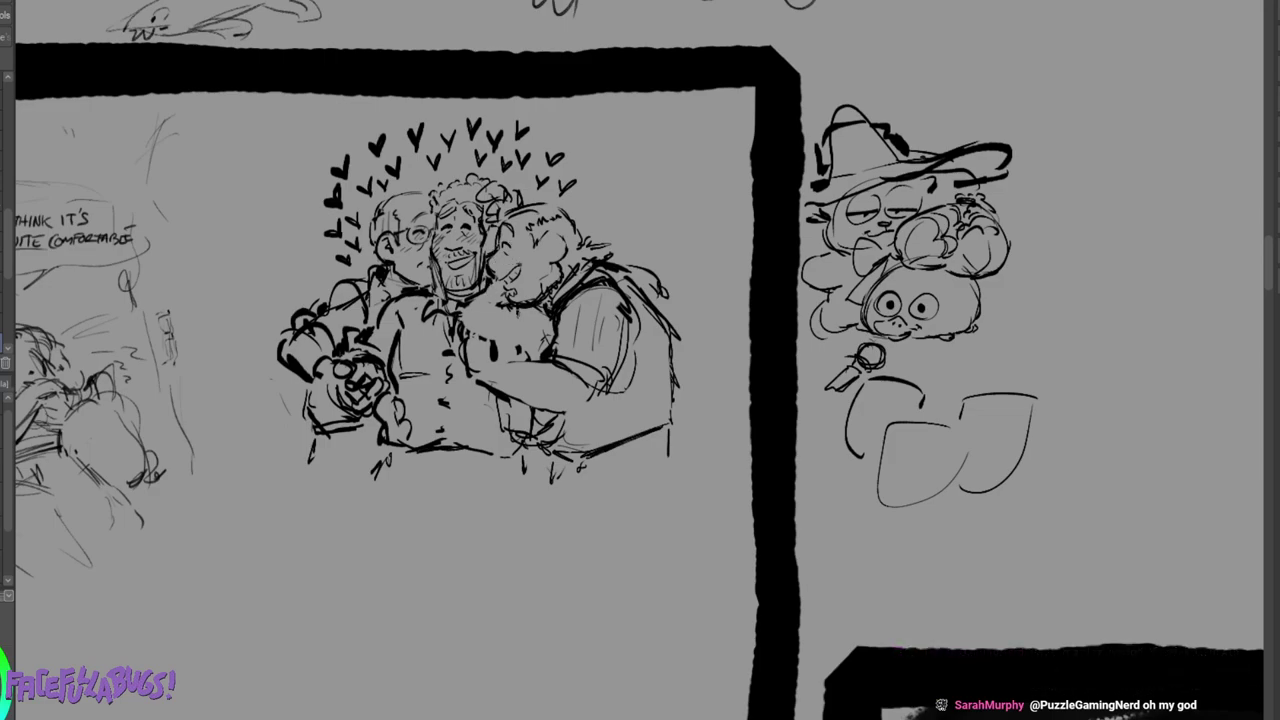
# Redraw the third man's hand resting on the bearded man's chest with smaller, curled fingers near the collar.
pyautogui.moveTo(493, 303)
pyautogui.mouseDown()
pyautogui.moveTo(484, 330)
pyautogui.moveTo(499, 317)
pyautogui.moveTo(470, 326)
pyautogui.moveTo(498, 359)
pyautogui.mouseUp()
pyautogui.moveTo(457, 320); pyautogui.dragTo(447, 338)
pyautogui.moveTo(458, 332)
pyautogui.mouseDown()
pyautogui.moveTo(447, 354)
pyautogui.moveTo(463, 356)
pyautogui.moveTo(452, 342)
pyautogui.moveTo(465, 350)
pyautogui.mouseUp()
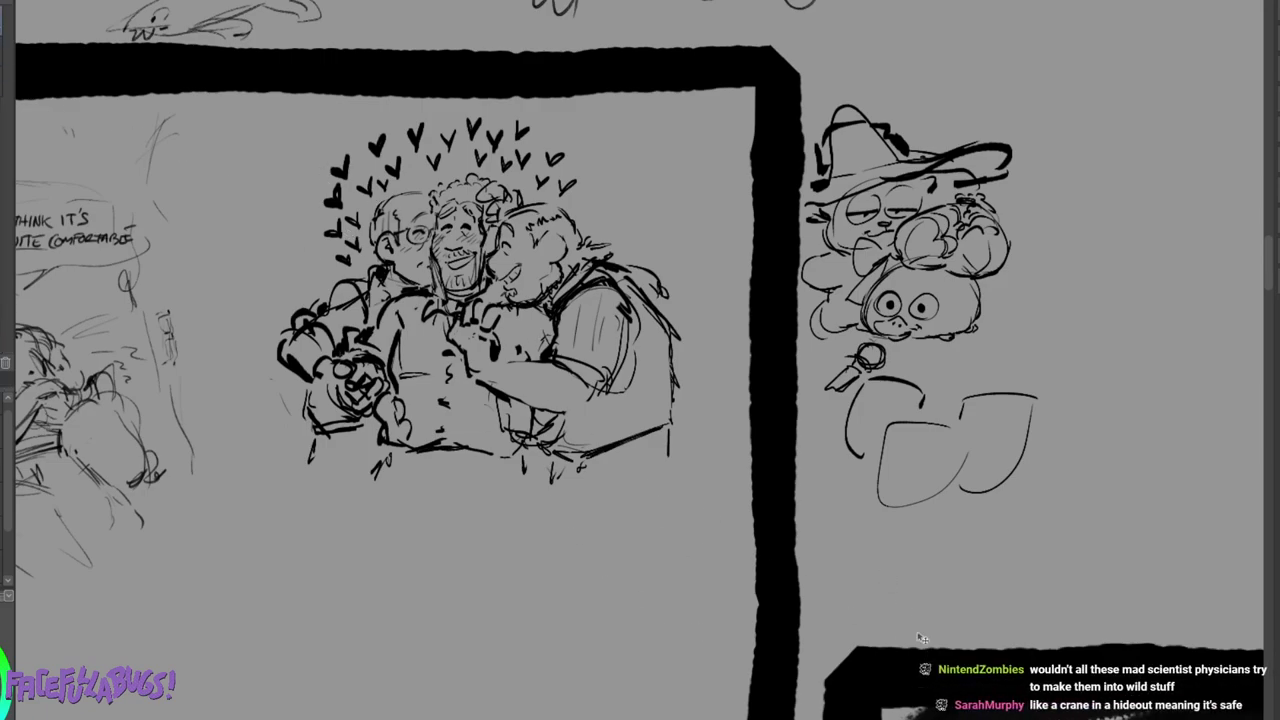
pyautogui.scroll(-2, 1103, 632)
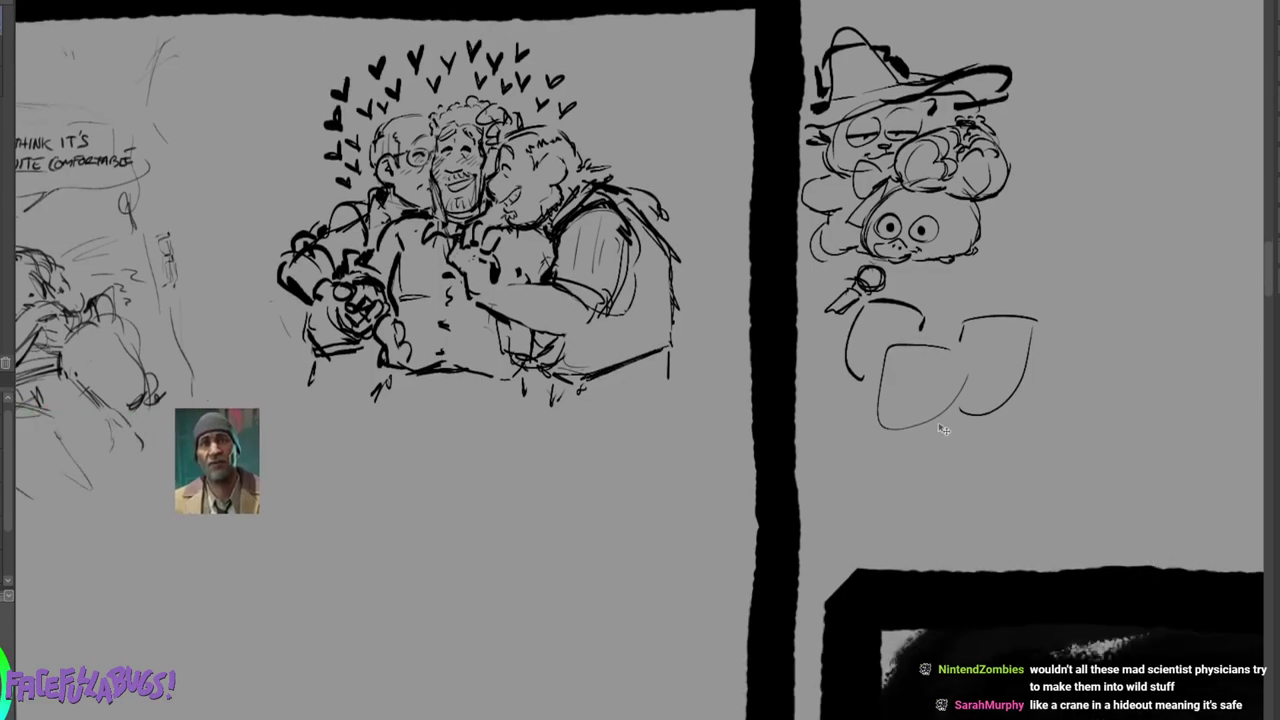
# Enlarge the reference photo of the man in the beanie and place it just below the group-hug sketch.
pyautogui.hotkey('ctrl', 't')
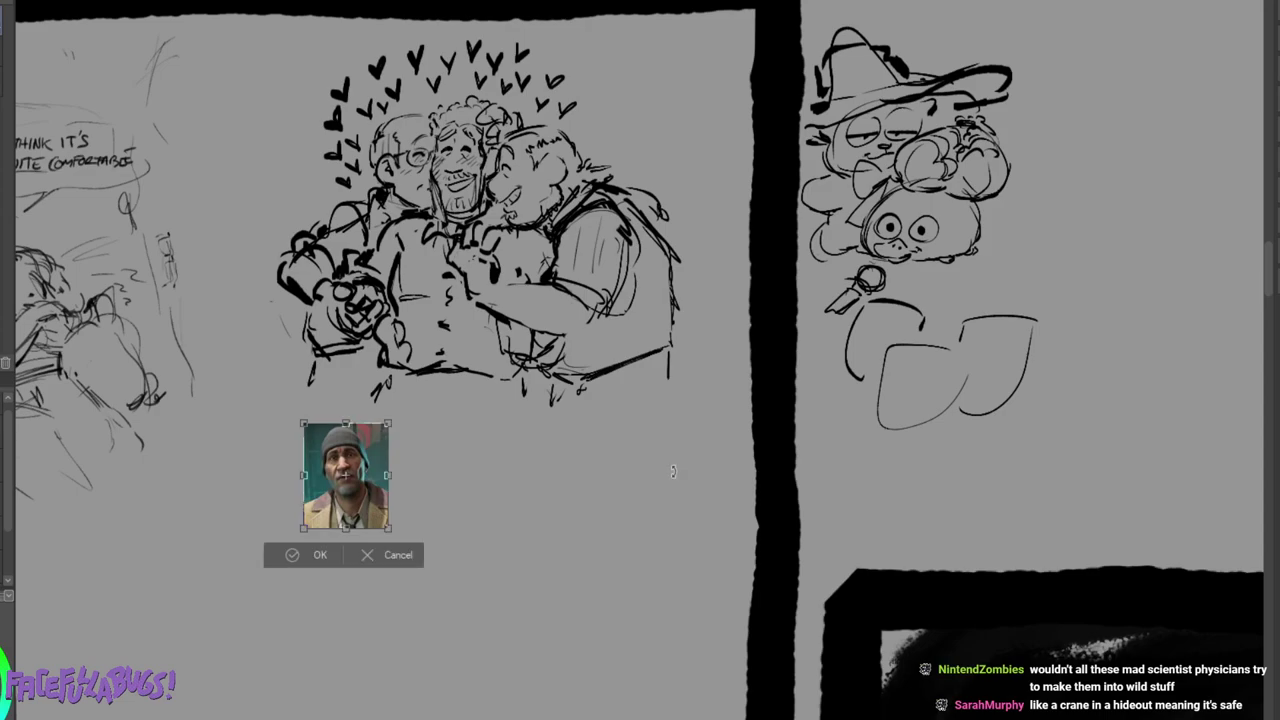
pyautogui.moveTo(390, 422); pyautogui.dragTo(619, 89)
pyautogui.moveTo(526, 377); pyautogui.dragTo(399, 573)
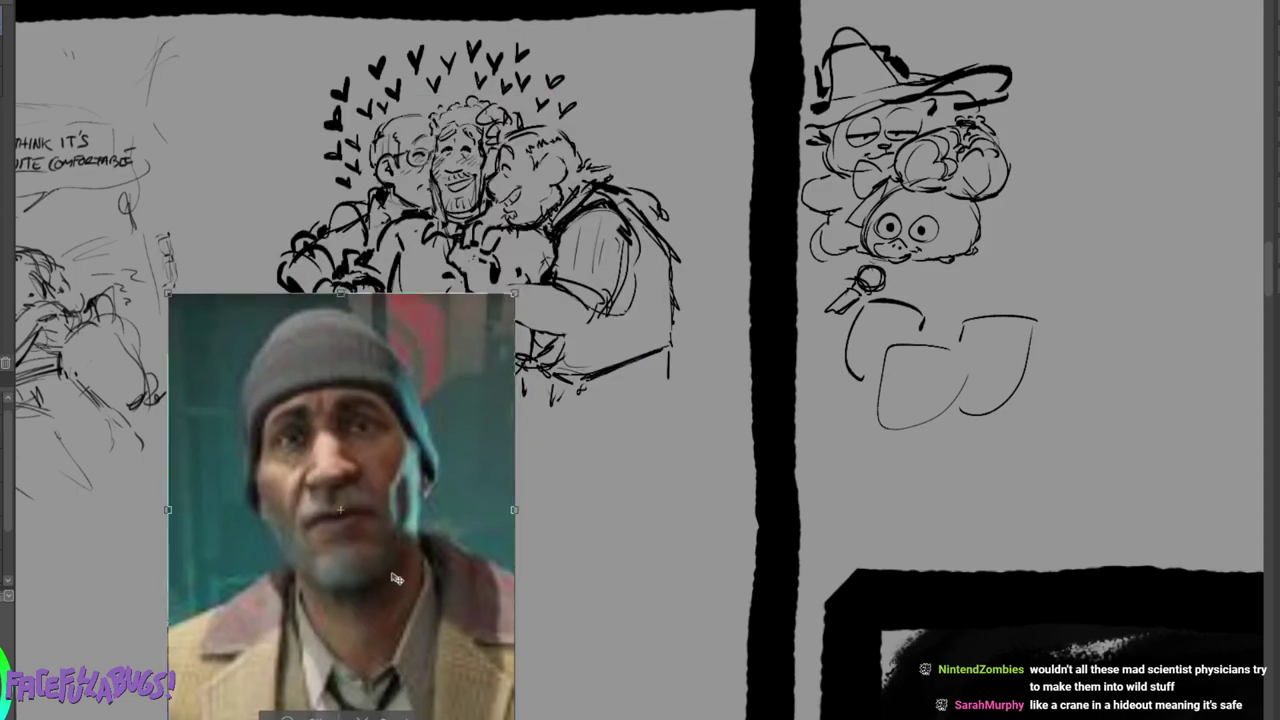
pyautogui.moveTo(514, 286); pyautogui.dragTo(410, 447)
pyautogui.moveTo(355, 559); pyautogui.dragTo(363, 514)
pyautogui.click(261, 701)
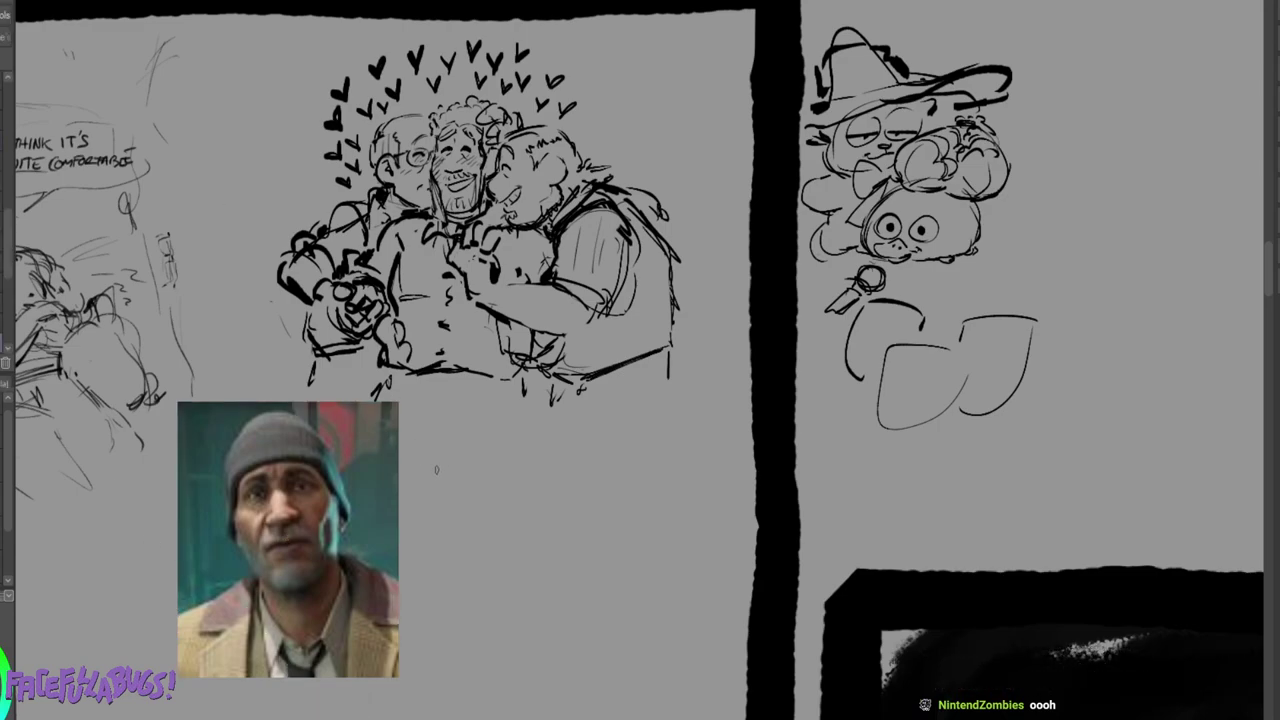
# Sketch a small oval cartoon face with eyes, brows, nose, mouth and chin beside the reference photo.
pyautogui.moveTo(436, 470)
pyautogui.mouseDown()
pyautogui.moveTo(472, 422)
pyautogui.moveTo(499, 428)
pyautogui.moveTo(505, 466)
pyautogui.moveTo(485, 544)
pyautogui.mouseUp()
pyautogui.moveTo(427, 493)
pyautogui.mouseDown()
pyautogui.moveTo(439, 546)
pyautogui.moveTo(470, 546)
pyautogui.mouseUp()
pyautogui.moveTo(446, 462)
pyautogui.mouseDown()
pyautogui.moveTo(480, 470)
pyautogui.moveTo(458, 469)
pyautogui.moveTo(461, 498)
pyautogui.moveTo(477, 491)
pyautogui.moveTo(459, 497)
pyautogui.mouseUp()
pyautogui.moveTo(456, 513)
pyautogui.mouseDown()
pyautogui.moveTo(480, 513)
pyautogui.moveTo(443, 510)
pyautogui.moveTo(464, 524)
pyautogui.mouseUp()
pyautogui.moveTo(442, 476); pyautogui.dragTo(437, 482)
pyautogui.moveTo(447, 477)
pyautogui.mouseDown()
pyautogui.moveTo(484, 484)
pyautogui.moveTo(461, 460)
pyautogui.moveTo(479, 458)
pyautogui.mouseUp()
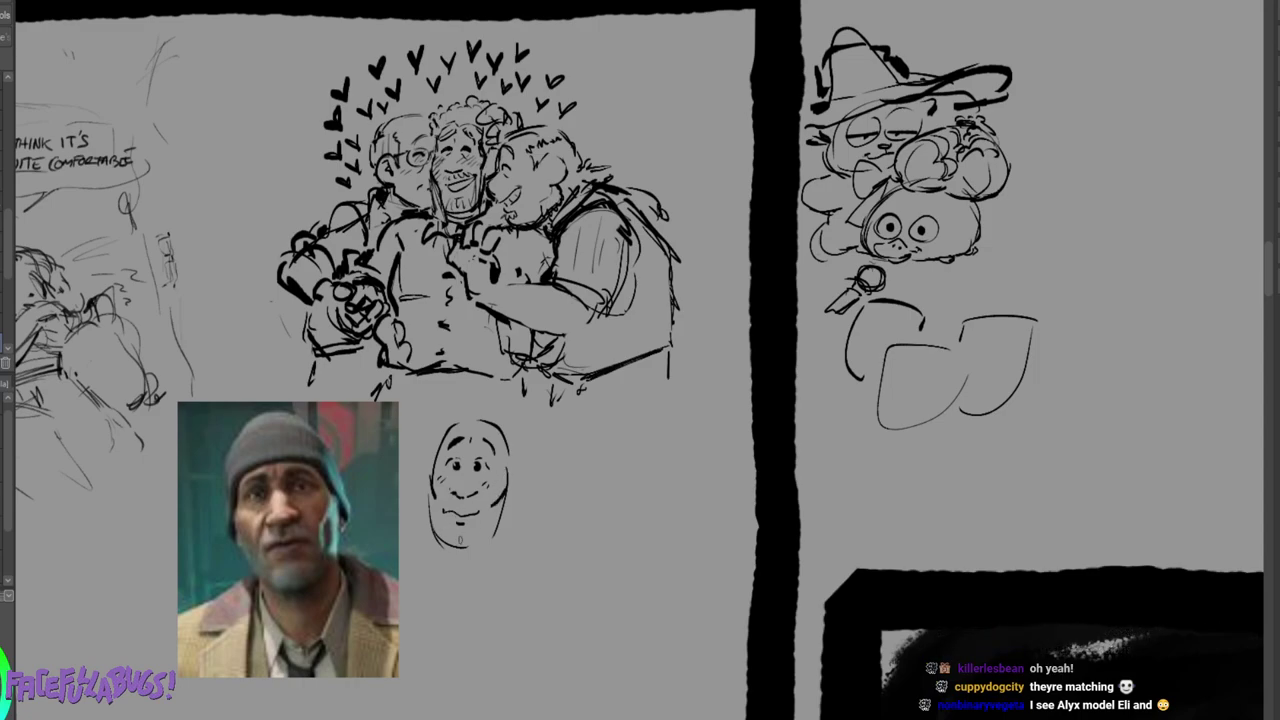
pyautogui.moveTo(436, 508)
pyautogui.mouseDown()
pyautogui.moveTo(458, 555)
pyautogui.moveTo(481, 547)
pyautogui.mouseUp()
pyautogui.click(456, 535)
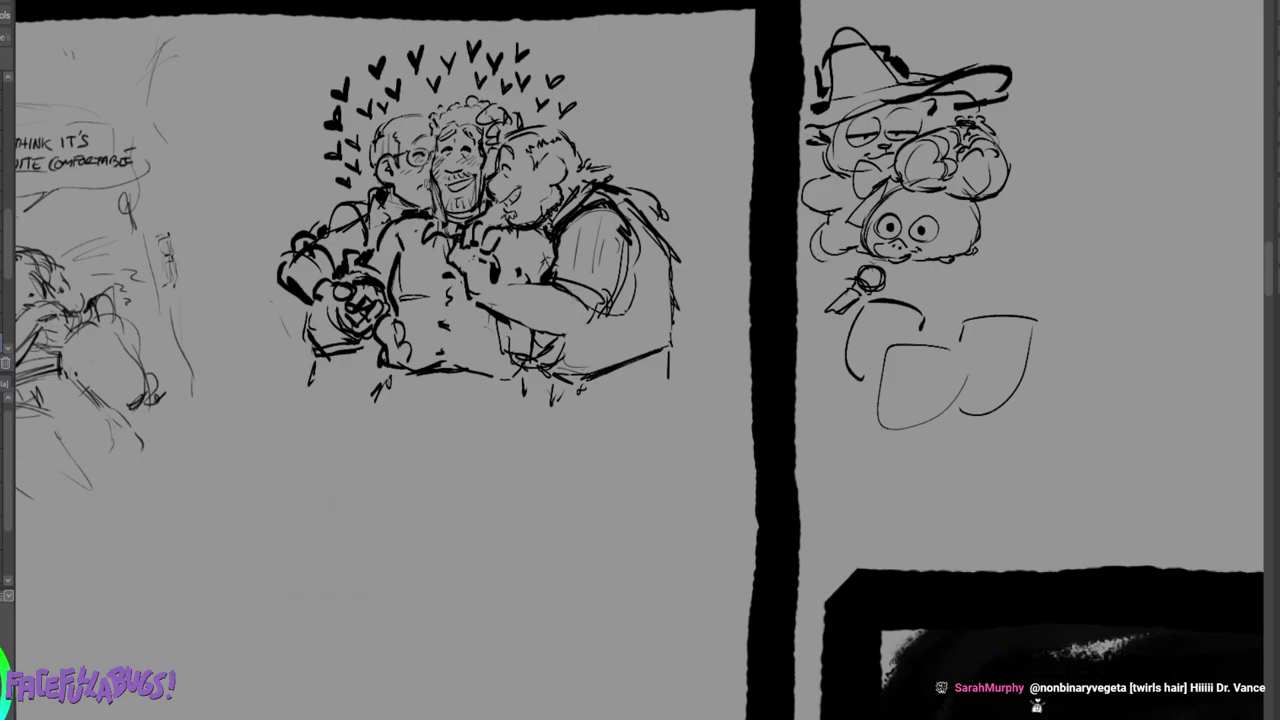
# Add beard strokes to the middle man's jaw and blush hatching on the cheek of the man hugging him.
pyautogui.moveTo(436, 179)
pyautogui.mouseDown()
pyautogui.moveTo(450, 210)
pyautogui.moveTo(471, 211)
pyautogui.mouseUp()
pyautogui.moveTo(431, 164); pyautogui.dragTo(438, 187)
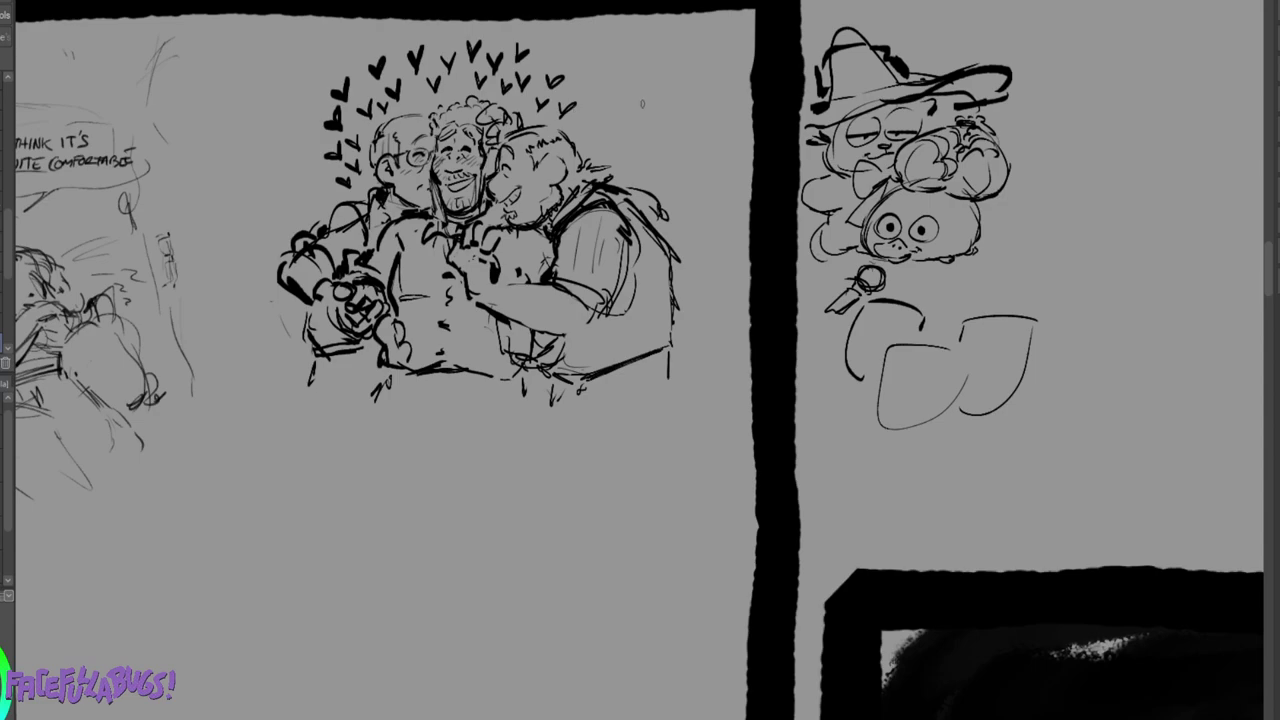
pyautogui.moveTo(517, 166); pyautogui.dragTo(510, 176)
pyautogui.moveTo(521, 167); pyautogui.dragTo(515, 181)
pyautogui.moveTo(525, 173); pyautogui.dragTo(525, 180)
pyautogui.moveTo(536, 171); pyautogui.dragTo(532, 181)
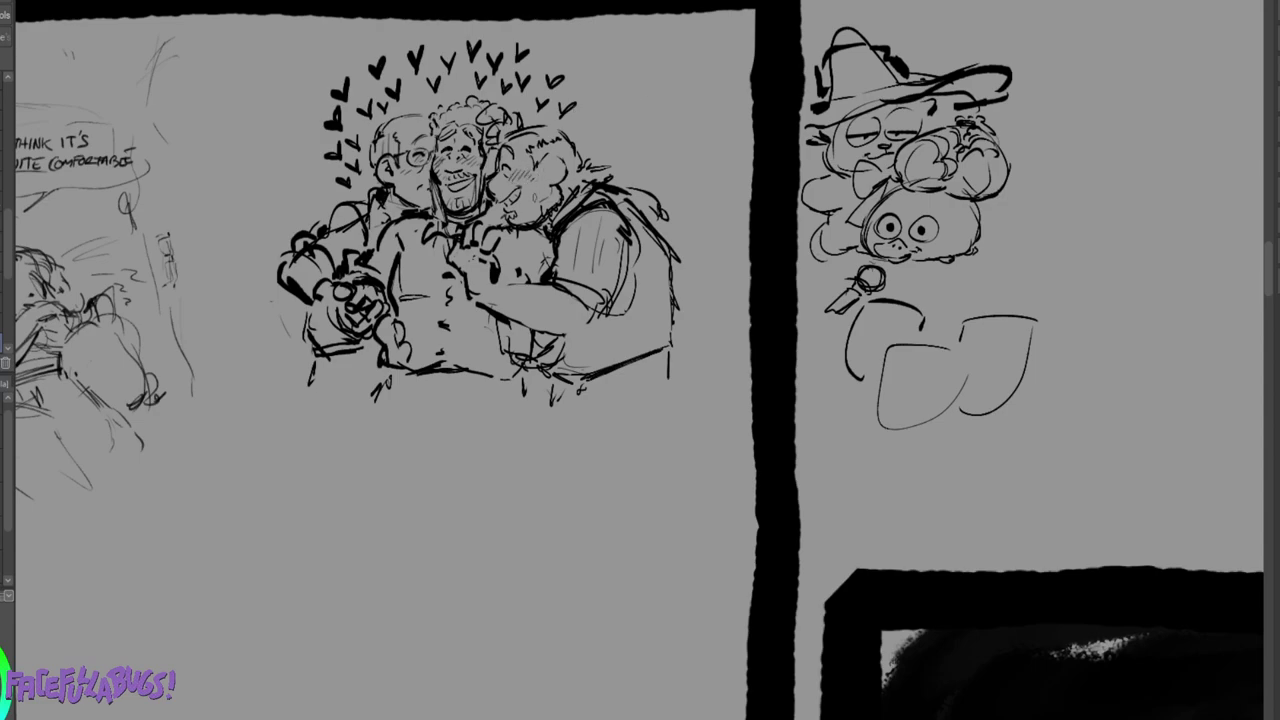
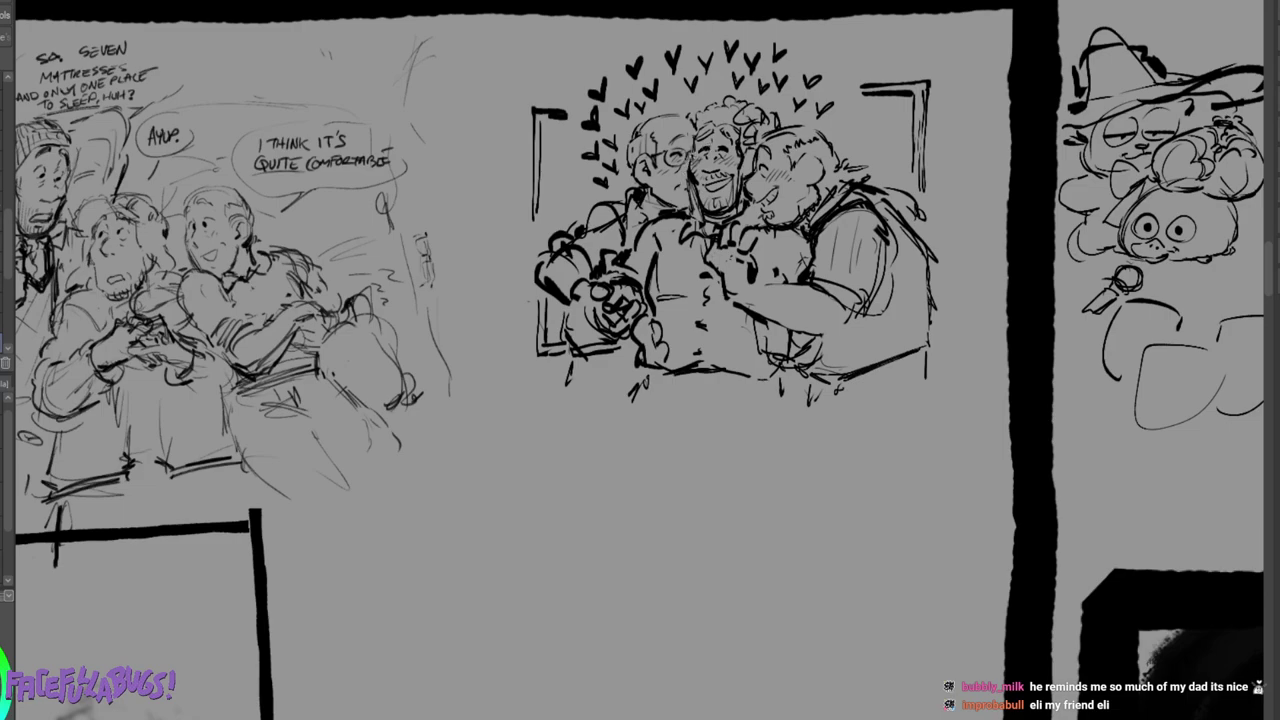
# Draw a small round bug with short legs and antennae in the empty space beside the fish sketches.
pyautogui.scroll(5, 1266, 245)
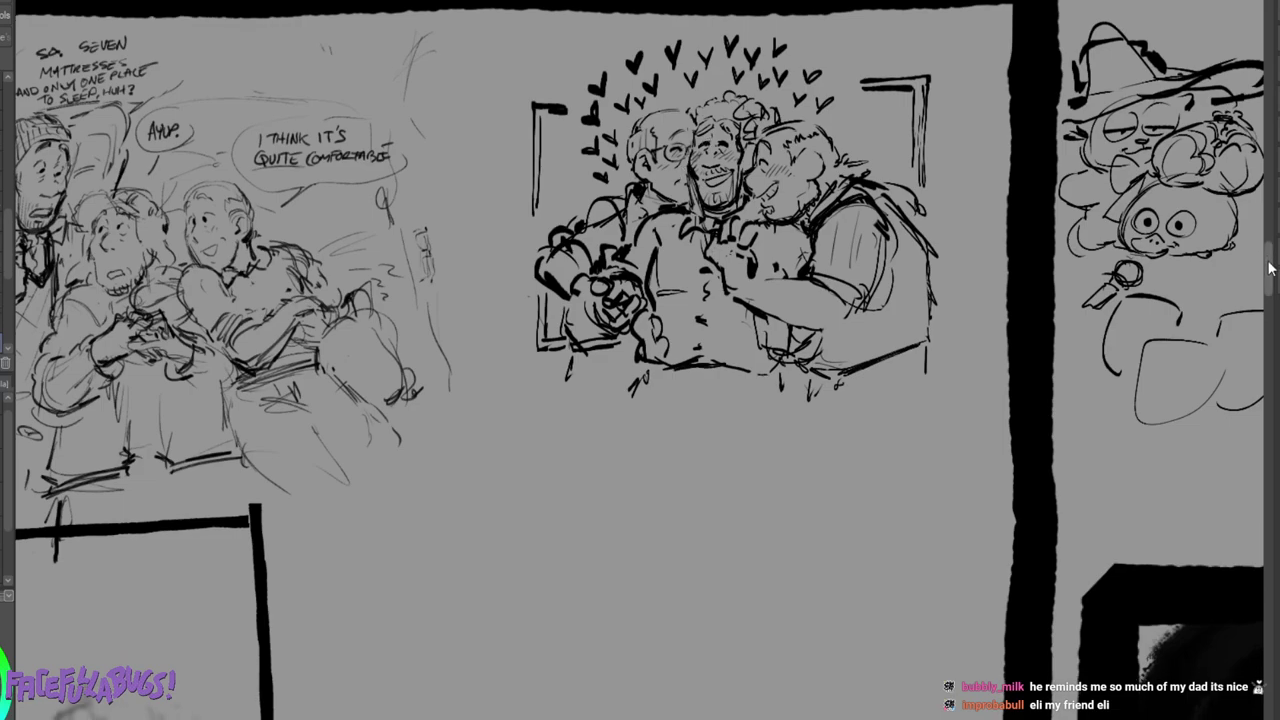
pyautogui.scroll(-1, 1268, 229)
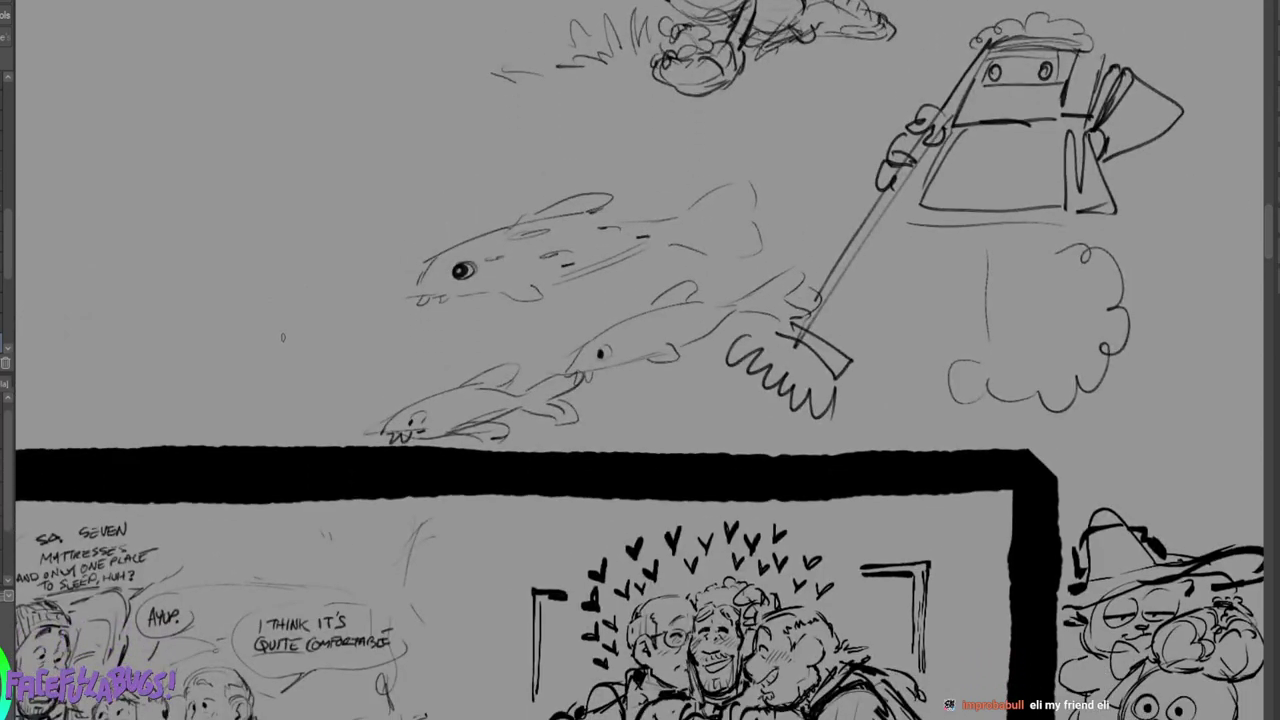
pyautogui.moveTo(283, 337)
pyautogui.mouseDown()
pyautogui.moveTo(305, 387)
pyautogui.moveTo(306, 336)
pyautogui.moveTo(324, 380)
pyautogui.moveTo(299, 388)
pyautogui.moveTo(258, 359)
pyautogui.moveTo(270, 378)
pyautogui.mouseUp()
pyautogui.moveTo(270, 386); pyautogui.dragTo(266, 396)
pyautogui.moveTo(313, 350); pyautogui.dragTo(326, 336)
pyautogui.moveTo(326, 362); pyautogui.dragTo(340, 358)
pyautogui.moveTo(253, 314)
pyautogui.mouseDown()
pyautogui.moveTo(276, 333)
pyautogui.moveTo(285, 299)
pyautogui.mouseUp()
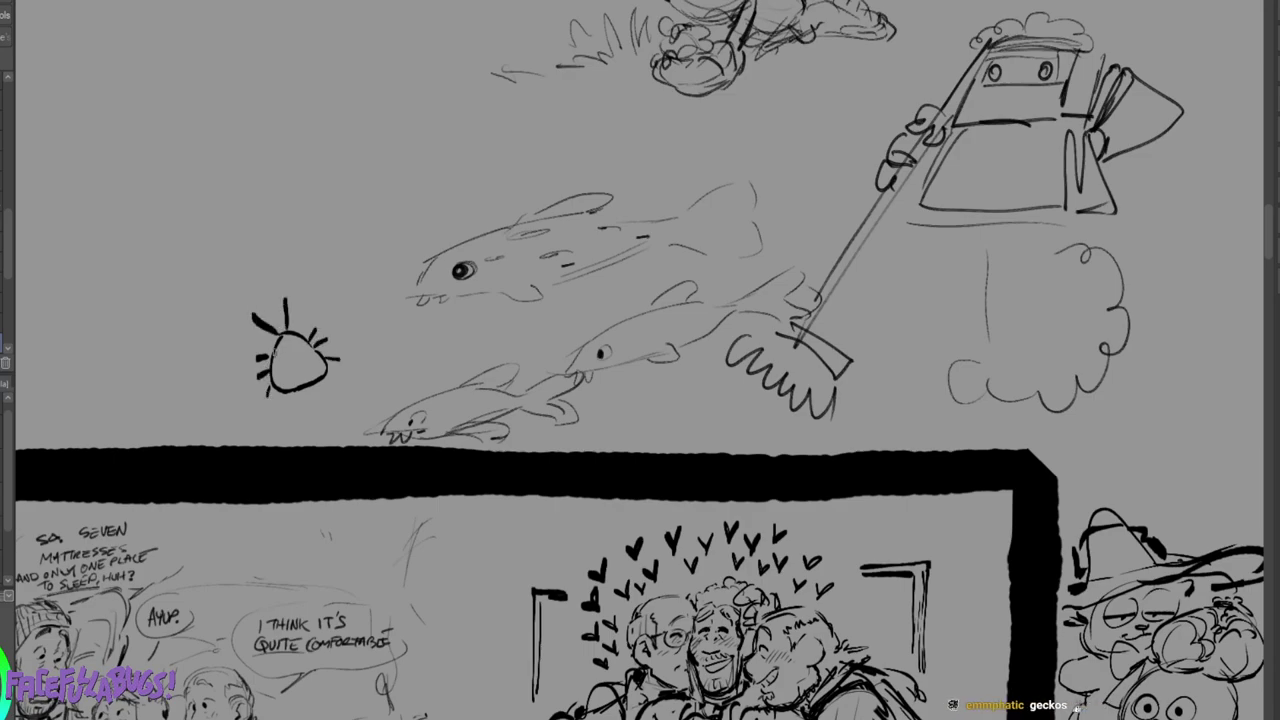
# Fill the round bug's body with diagonal stripes.
pyautogui.moveTo(276, 350); pyautogui.dragTo(310, 334)
pyautogui.moveTo(274, 362); pyautogui.dragTo(318, 342)
pyautogui.moveTo(268, 380); pyautogui.dragTo(314, 362)
pyautogui.moveTo(312, 366); pyautogui.dragTo(322, 364)
pyautogui.moveTo(306, 374); pyautogui.dragTo(314, 362)
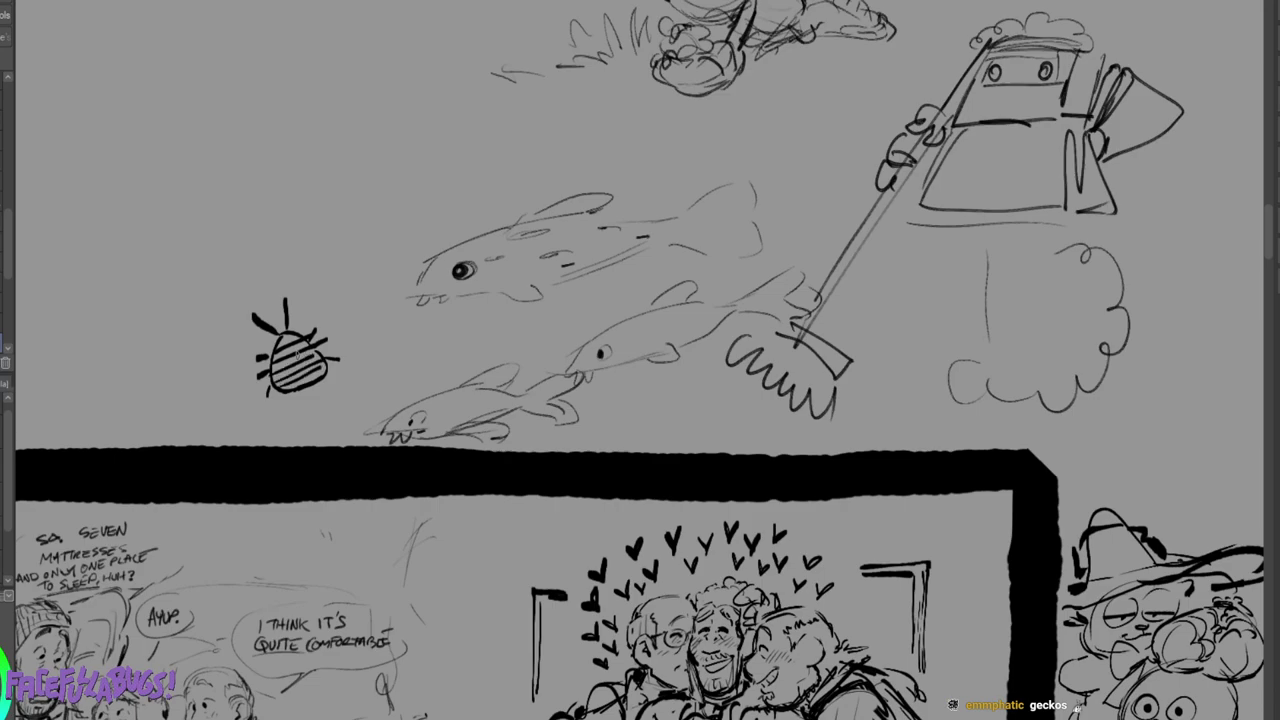
# Draw a long-bodied beetle with two antennae above the striped bug, and add a curved stroke beside the striped bug.
pyautogui.moveTo(200, 168)
pyautogui.mouseDown()
pyautogui.moveTo(222, 200)
pyautogui.moveTo(208, 164)
pyautogui.moveTo(193, 186)
pyautogui.moveTo(214, 194)
pyautogui.moveTo(210, 174)
pyautogui.moveTo(259, 76)
pyautogui.moveTo(204, 145)
pyautogui.mouseUp()
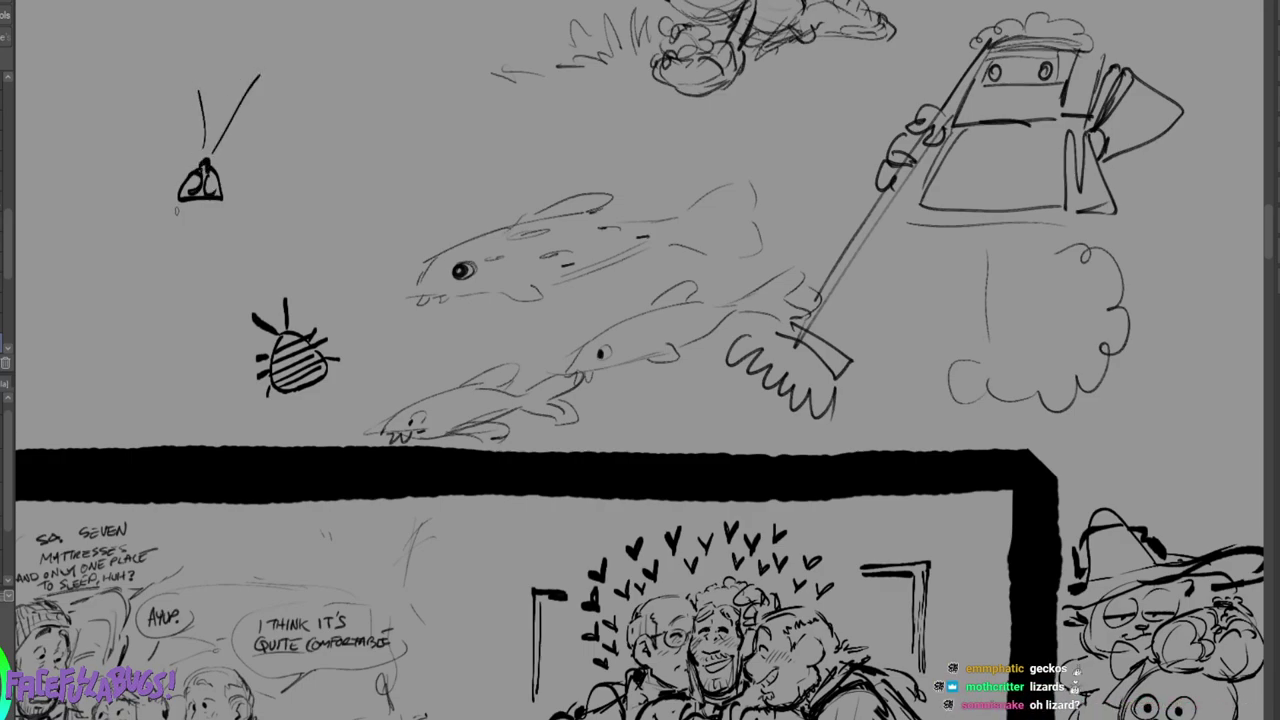
pyautogui.moveTo(176, 204); pyautogui.dragTo(194, 282)
pyautogui.moveTo(222, 204); pyautogui.dragTo(192, 298)
pyautogui.moveTo(318, 304)
pyautogui.mouseDown()
pyautogui.moveTo(355, 313)
pyautogui.moveTo(360, 348)
pyautogui.mouseUp()
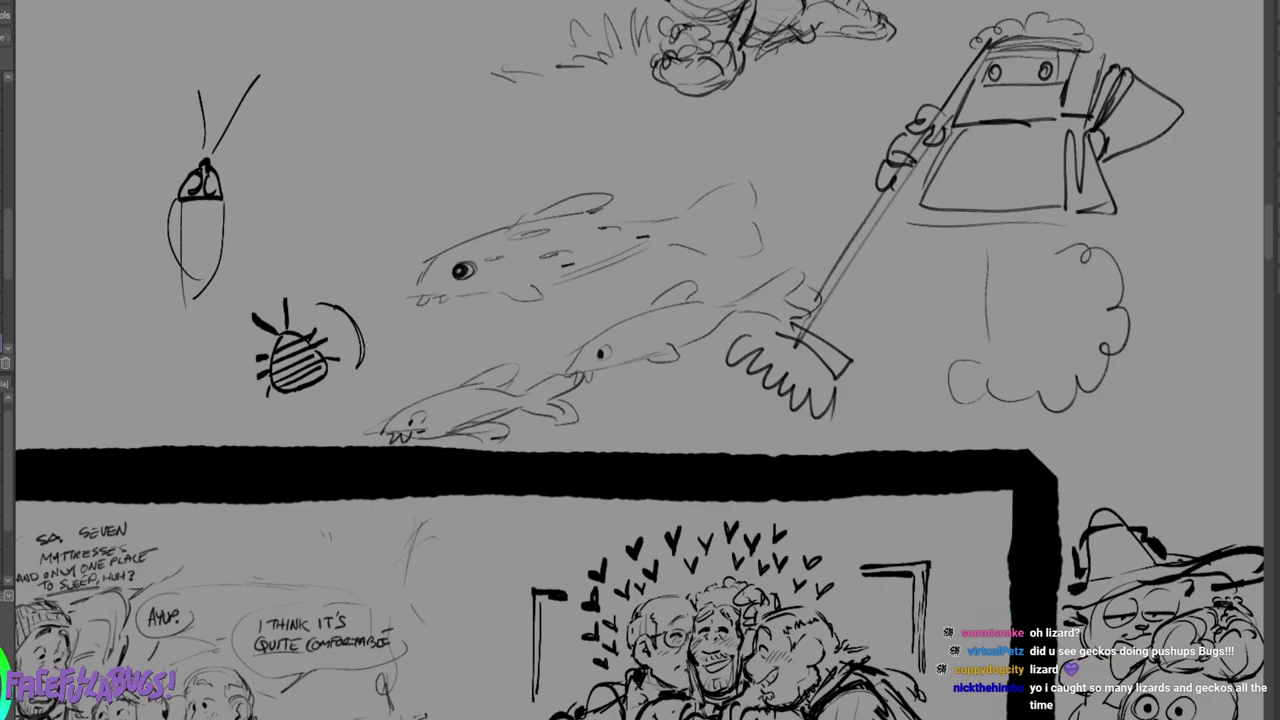
# Sketch a pointed-snout animal head with an eye and a scaly chest above the fish.
pyautogui.scroll(2, 640, 360)
pyautogui.hscroll(1, 640, 360)
pyautogui.hscroll(-4, 640, 360)
pyautogui.moveTo(578, 198)
pyautogui.mouseDown()
pyautogui.moveTo(506, 241)
pyautogui.moveTo(566, 250)
pyautogui.moveTo(612, 286)
pyautogui.moveTo(633, 246)
pyautogui.moveTo(557, 213)
pyautogui.moveTo(573, 208)
pyautogui.mouseUp()
pyautogui.moveTo(564, 208)
pyautogui.mouseDown()
pyautogui.moveTo(633, 229)
pyautogui.moveTo(581, 245)
pyautogui.moveTo(610, 273)
pyautogui.mouseUp()
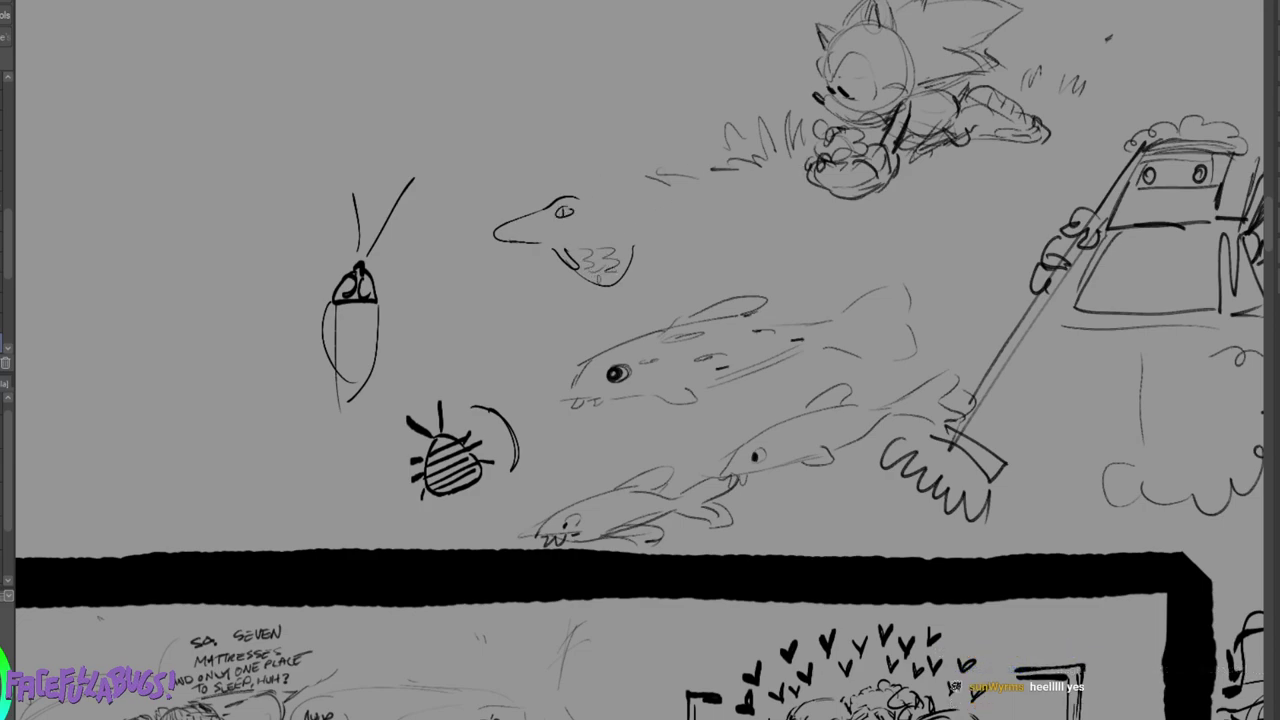
# Clean up the toe outline of the front shoe on the running girl with dark curly hair.
pyautogui.moveTo(520, 670)
pyautogui.mouseDown()
pyautogui.moveTo(781, 46)
pyautogui.moveTo(616, 204)
pyautogui.moveTo(210, 155)
pyautogui.mouseUp()
pyautogui.moveTo(210, 500); pyautogui.dragTo(1134, 199)
pyautogui.moveTo(330, 705)
pyautogui.mouseDown()
pyautogui.moveTo(692, 498)
pyautogui.moveTo(949, 452)
pyautogui.moveTo(743, 604)
pyautogui.moveTo(873, 5)
pyautogui.mouseUp()
pyautogui.moveTo(951, 640)
pyautogui.mouseDown()
pyautogui.moveTo(437, 146)
pyautogui.moveTo(788, 105)
pyautogui.moveTo(680, 125)
pyautogui.moveTo(686, 176)
pyautogui.moveTo(583, 176)
pyautogui.moveTo(840, 227)
pyautogui.moveTo(1202, 588)
pyautogui.mouseUp()
pyautogui.moveTo(850, 600)
pyautogui.mouseDown()
pyautogui.moveTo(1200, 471)
pyautogui.moveTo(750, 95)
pyautogui.moveTo(286, 92)
pyautogui.moveTo(234, 195)
pyautogui.moveTo(131, 92)
pyautogui.moveTo(183, 92)
pyautogui.mouseUp()
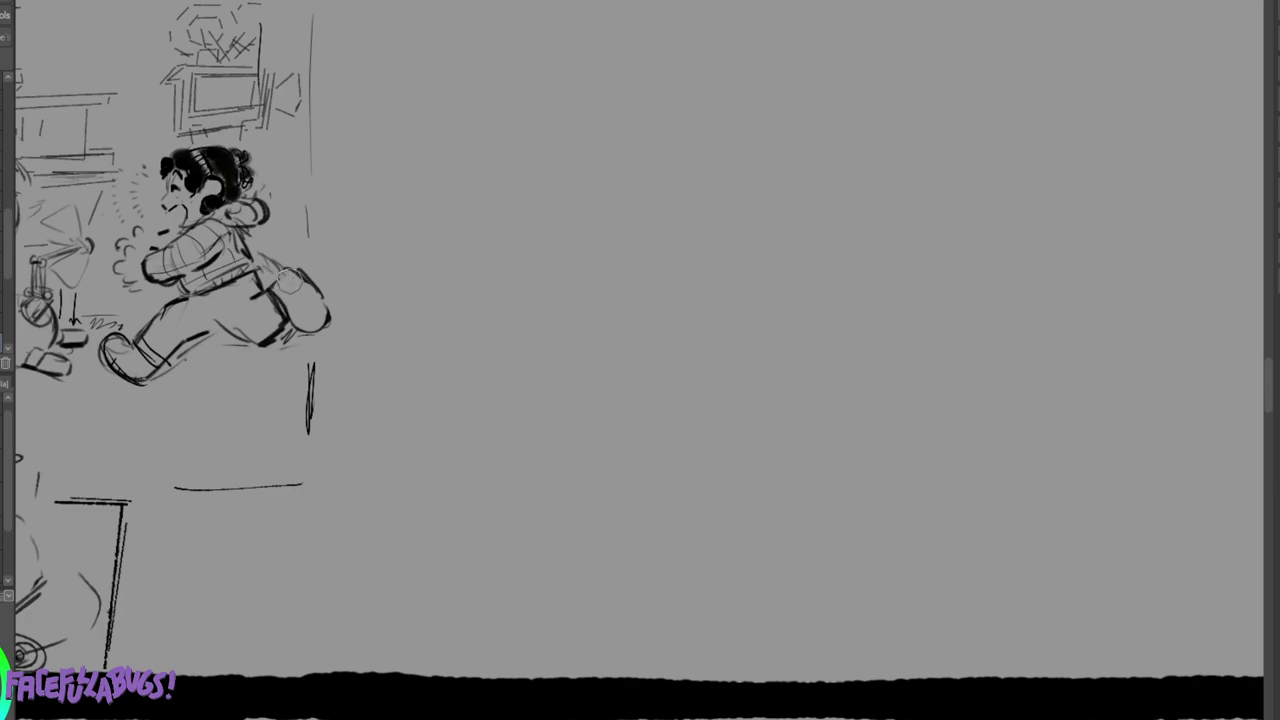
pyautogui.moveTo(118, 350)
pyautogui.mouseDown()
pyautogui.moveTo(95, 343)
pyautogui.moveTo(146, 396)
pyautogui.moveTo(155, 388)
pyautogui.mouseUp()
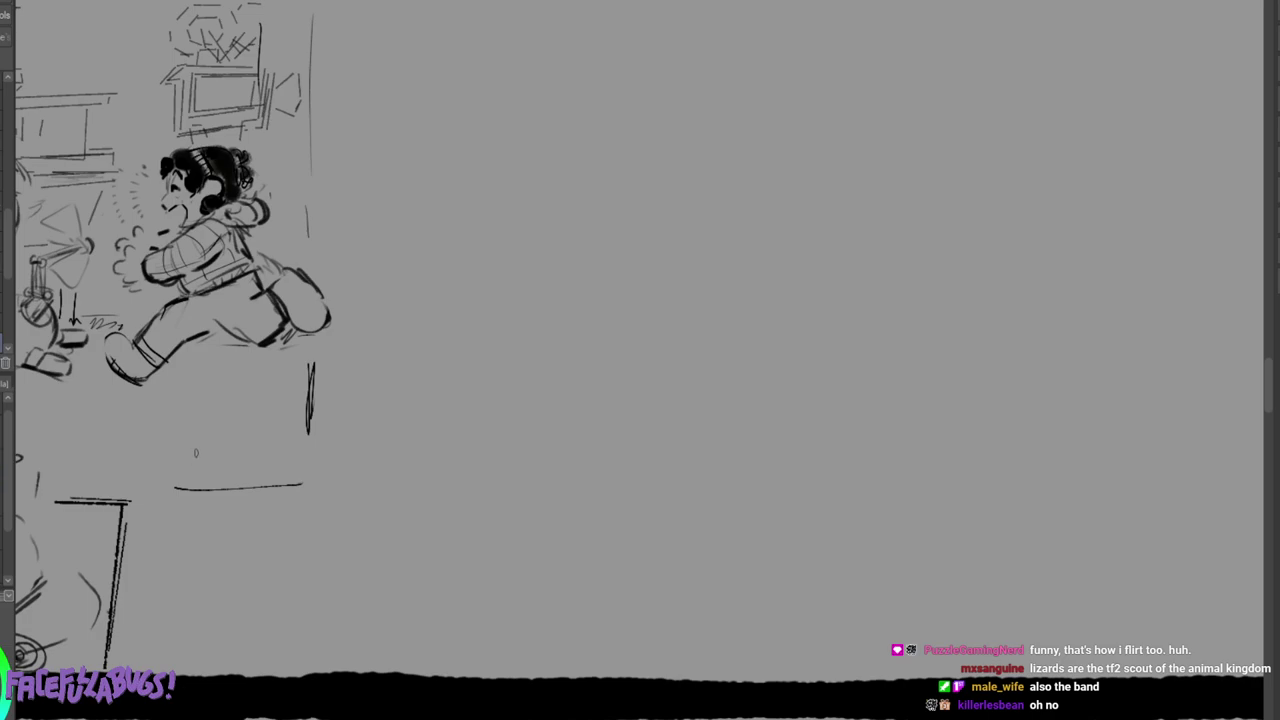
# Redraw the panel border higher beneath the running girl with thick lines and a corner, erasing the old bottom line and stray marks.
pyautogui.moveTo(185, 395); pyautogui.dragTo(262, 395)
pyautogui.click(284, 402)
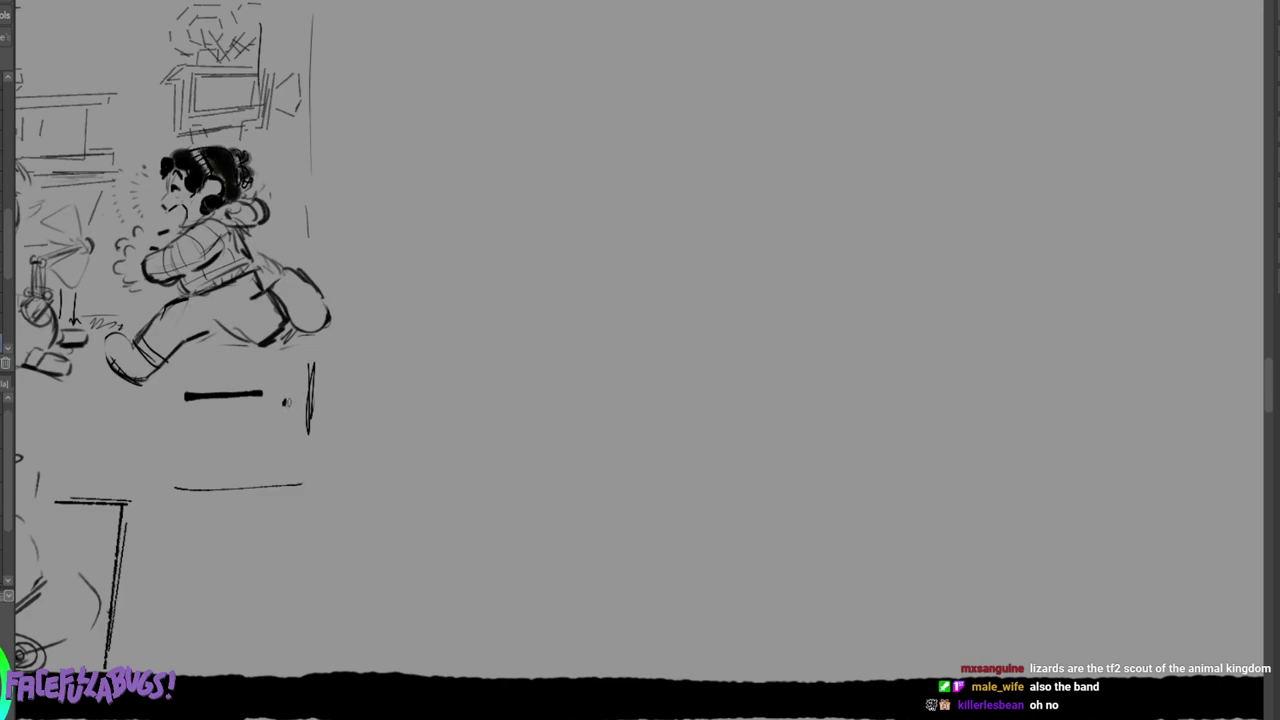
pyautogui.moveTo(180, 487)
pyautogui.mouseDown()
pyautogui.moveTo(230, 487)
pyautogui.moveTo(296, 487)
pyautogui.mouseUp()
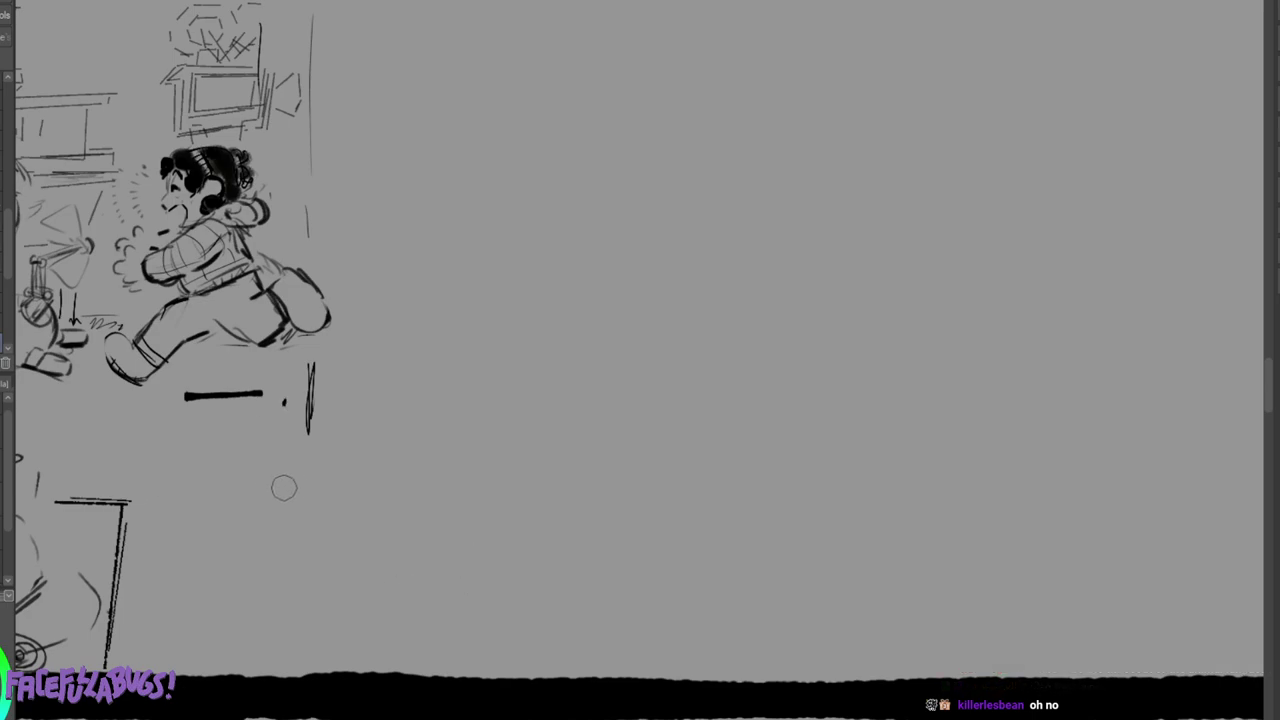
pyautogui.moveTo(311, 425); pyautogui.dragTo(302, 441)
pyautogui.moveTo(134, 400); pyautogui.dragTo(134, 466)
pyautogui.press('e')
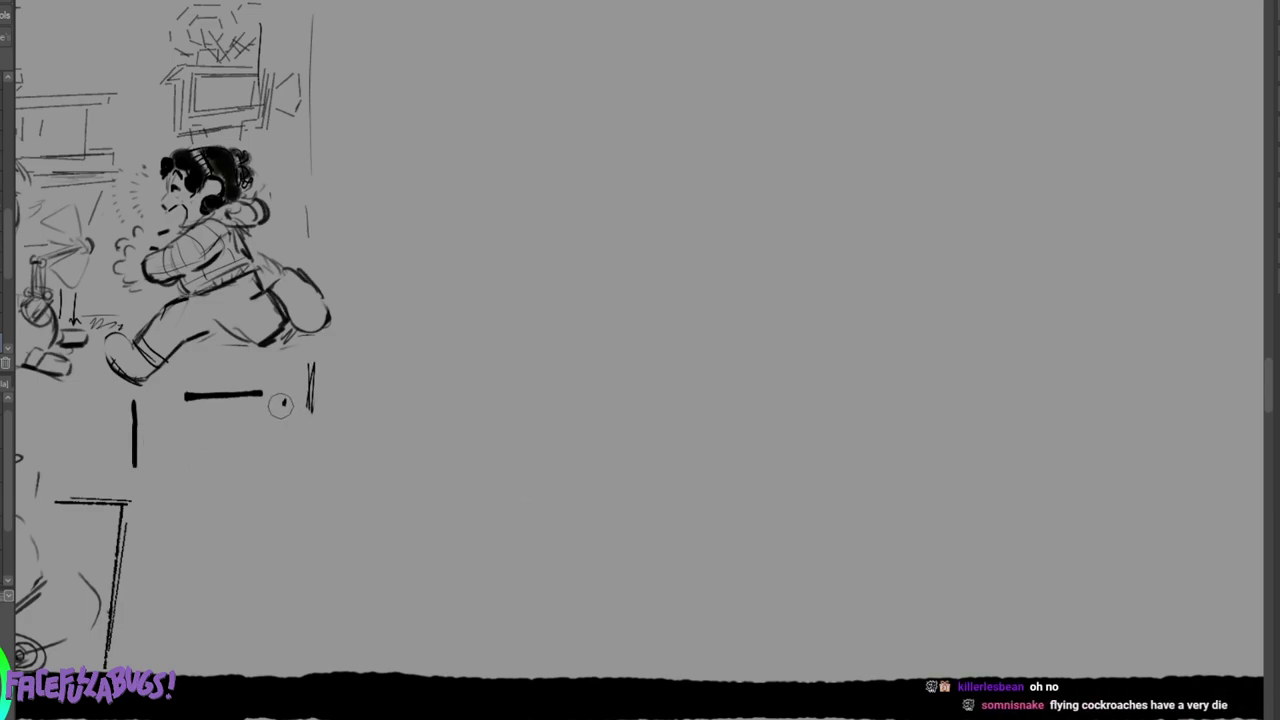
pyautogui.moveTo(283, 403)
pyautogui.mouseDown()
pyautogui.moveTo(321, 408)
pyautogui.moveTo(352, 342)
pyautogui.moveTo(300, 389)
pyautogui.moveTo(314, 346)
pyautogui.mouseUp()
pyautogui.press('b')
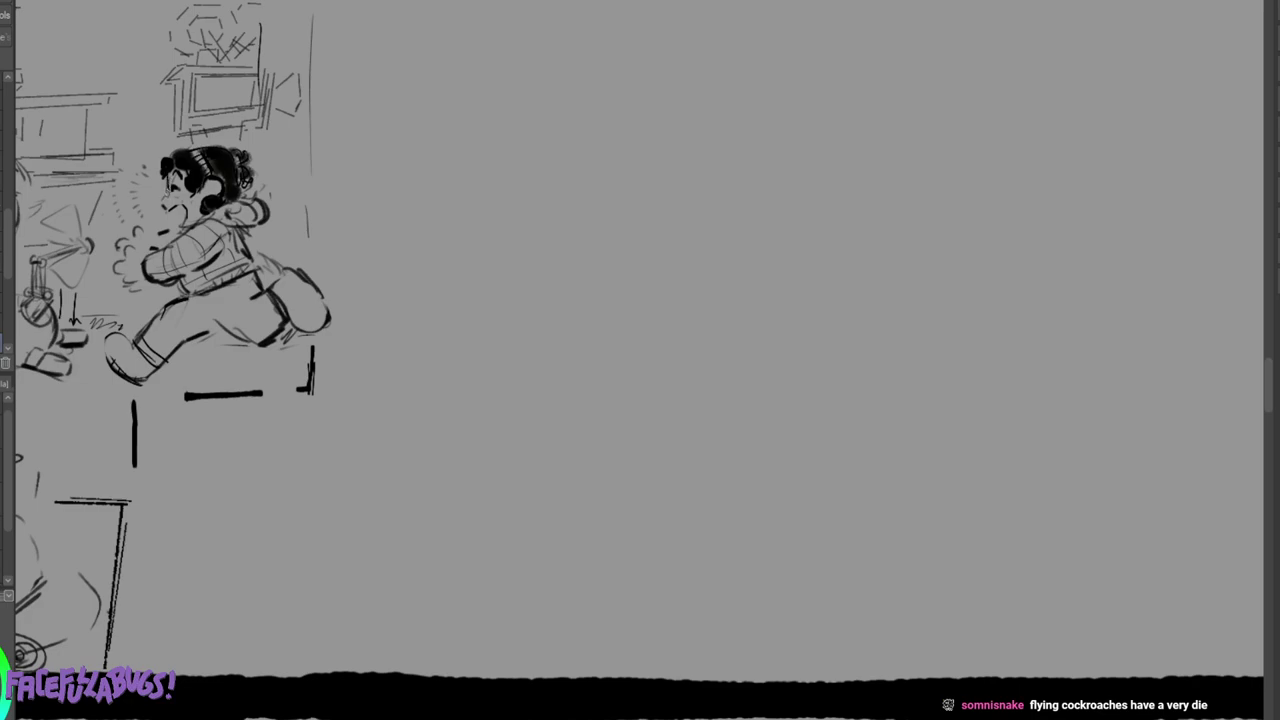
# Ink the fan-shaped head and jointed neck of the robot dog between the seated man and the running girl.
pyautogui.moveTo(168, 190); pyautogui.dragTo(164, 203)
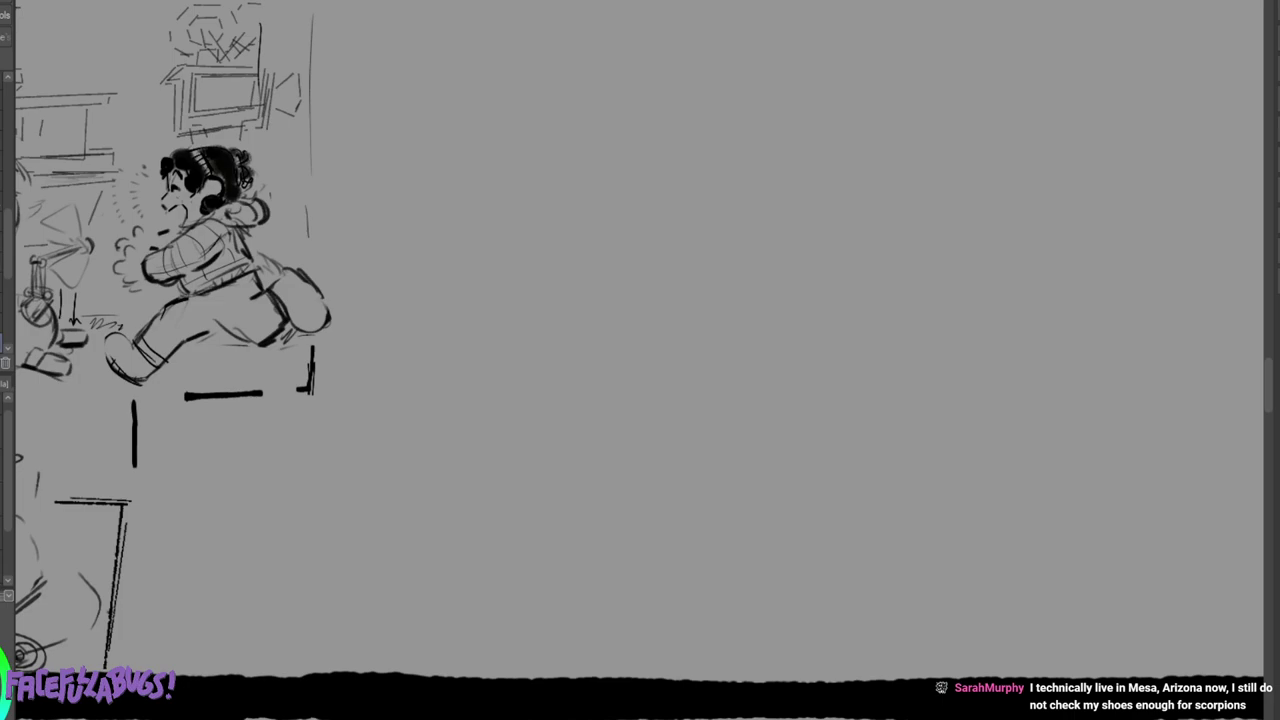
pyautogui.hscroll(-10, 640, 340)
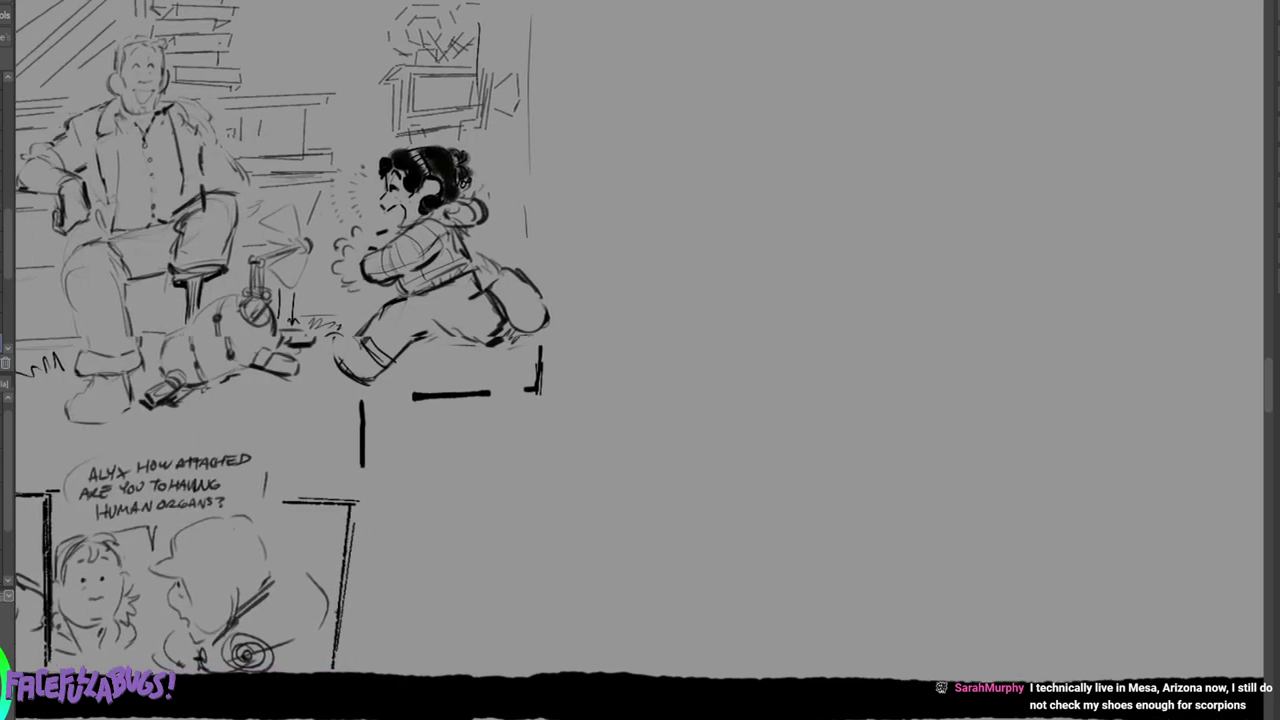
pyautogui.moveTo(770, 685); pyautogui.dragTo(772, 685)
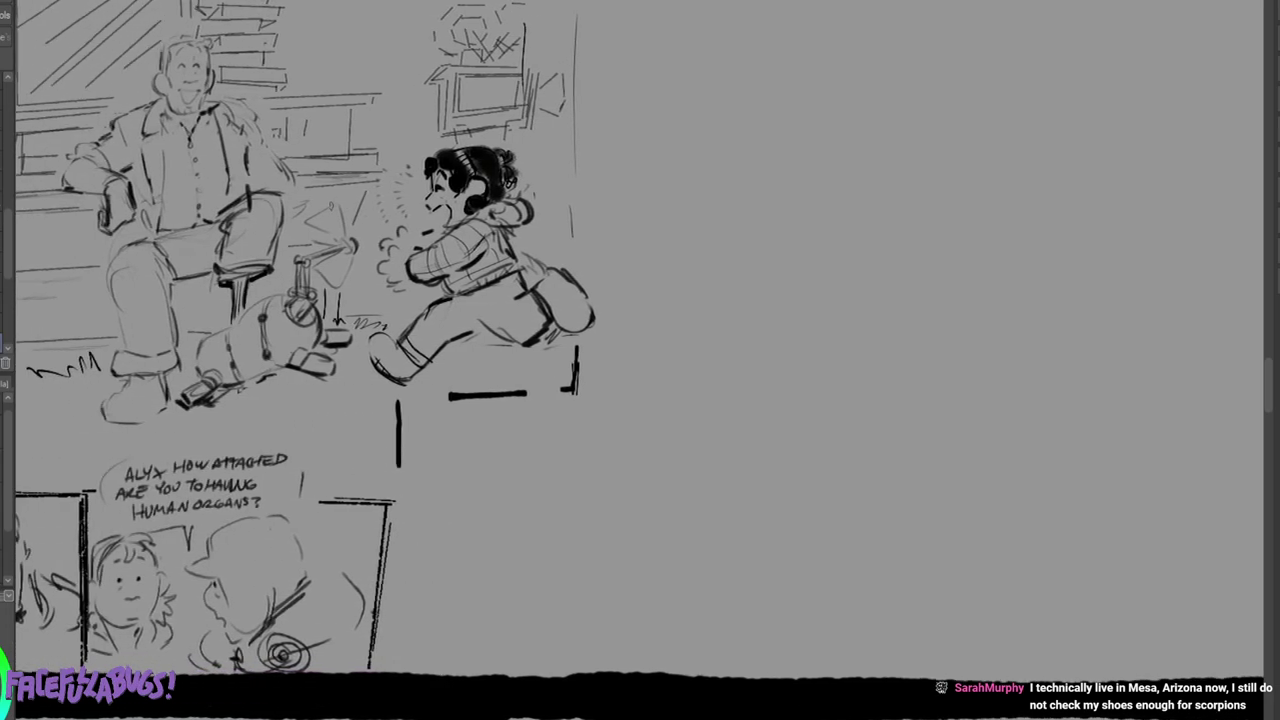
pyautogui.moveTo(305, 220)
pyautogui.mouseDown()
pyautogui.moveTo(333, 204)
pyautogui.moveTo(355, 247)
pyautogui.moveTo(312, 261)
pyautogui.moveTo(338, 295)
pyautogui.mouseUp()
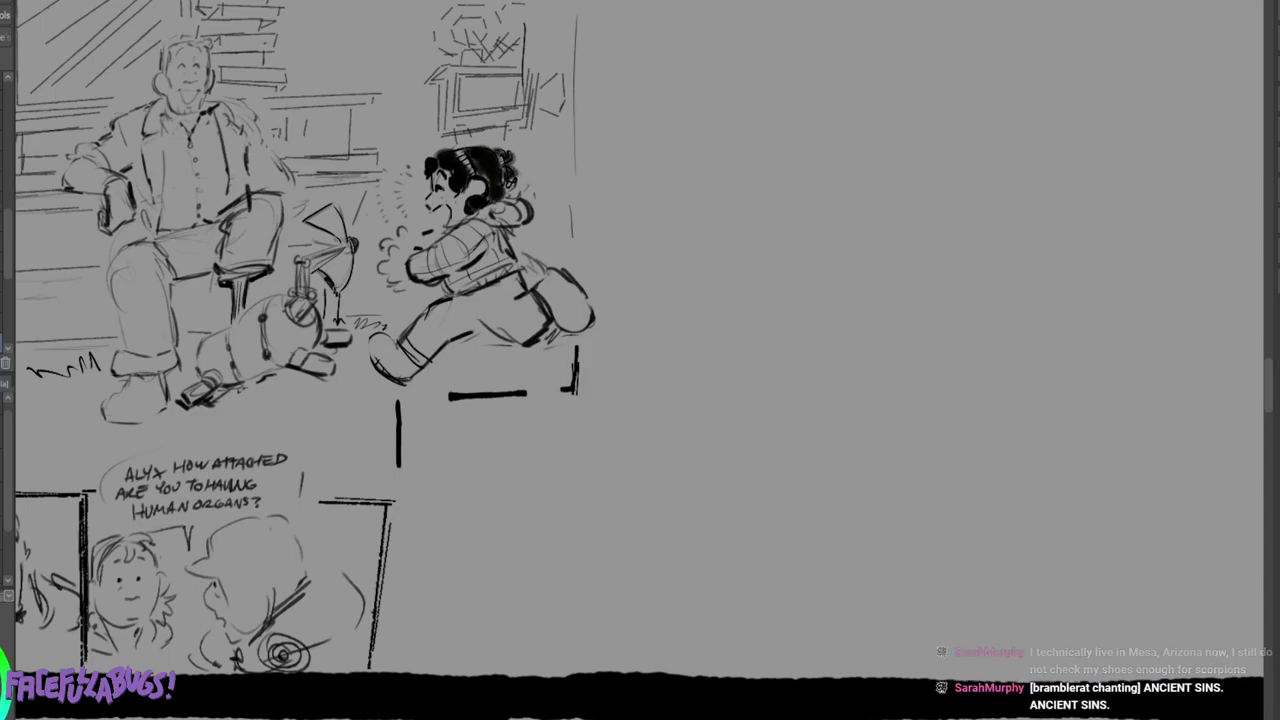
pyautogui.moveTo(318, 227); pyautogui.dragTo(303, 239)
pyautogui.moveTo(312, 229)
pyautogui.mouseDown()
pyautogui.moveTo(304, 251)
pyautogui.moveTo(336, 247)
pyautogui.moveTo(309, 264)
pyautogui.moveTo(306, 252)
pyautogui.moveTo(346, 245)
pyautogui.moveTo(332, 247)
pyautogui.moveTo(311, 302)
pyautogui.moveTo(300, 291)
pyautogui.mouseUp()
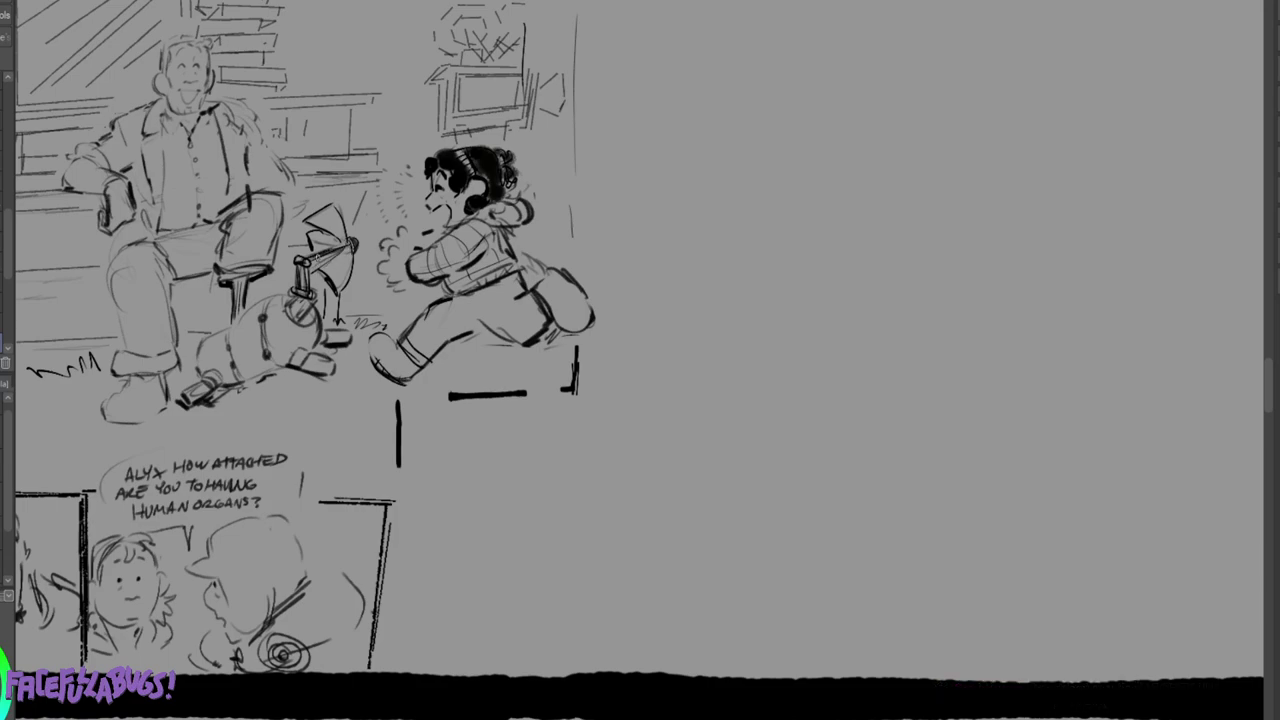
# Sketch a rough bird-like outline with a beak and tail in the blank area beside the running girl's panel.
pyautogui.moveTo(717, 257)
pyautogui.mouseDown()
pyautogui.moveTo(673, 286)
pyautogui.moveTo(730, 316)
pyautogui.moveTo(746, 269)
pyautogui.mouseUp()
pyautogui.moveTo(716, 316)
pyautogui.mouseDown()
pyautogui.moveTo(795, 356)
pyautogui.moveTo(876, 340)
pyautogui.mouseUp()
pyautogui.moveTo(765, 258); pyautogui.dragTo(882, 255)
pyautogui.moveTo(904, 272)
pyautogui.mouseDown()
pyautogui.moveTo(938, 263)
pyautogui.moveTo(908, 300)
pyautogui.mouseUp()
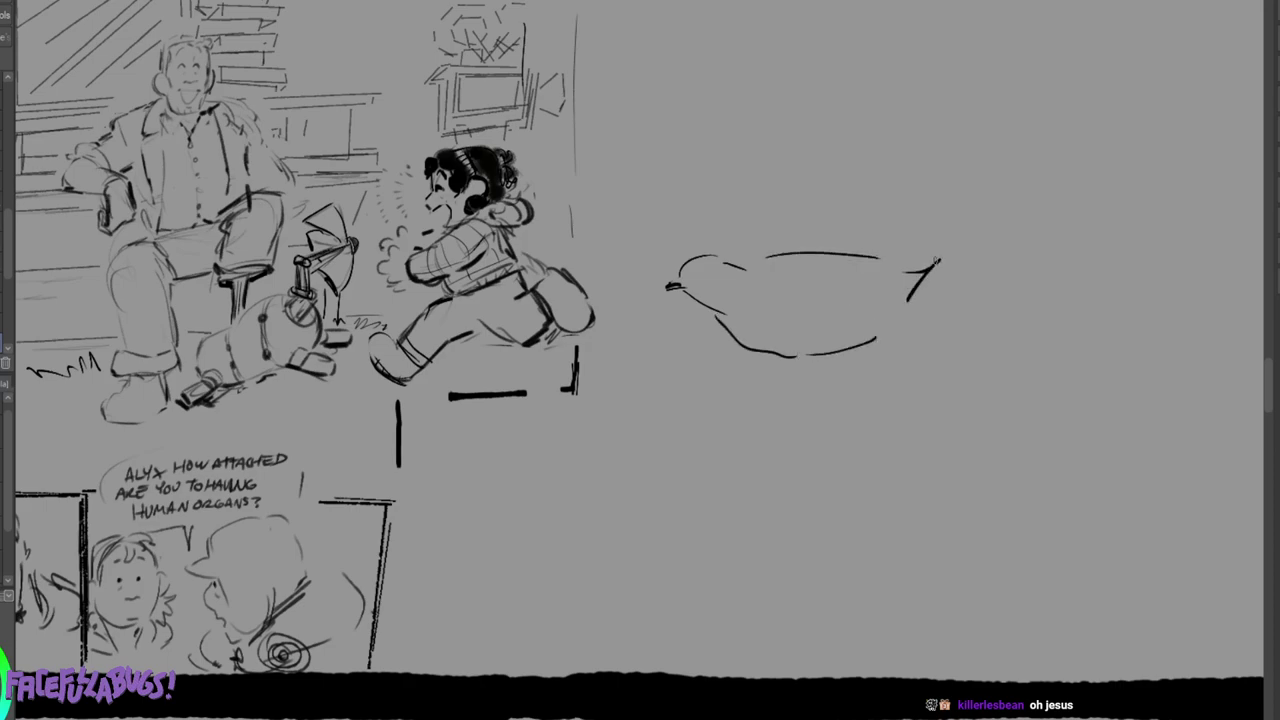
# Lasso the rough bird-like outline, delete it, and clear the selection to return to the pen.
pyautogui.press('m')
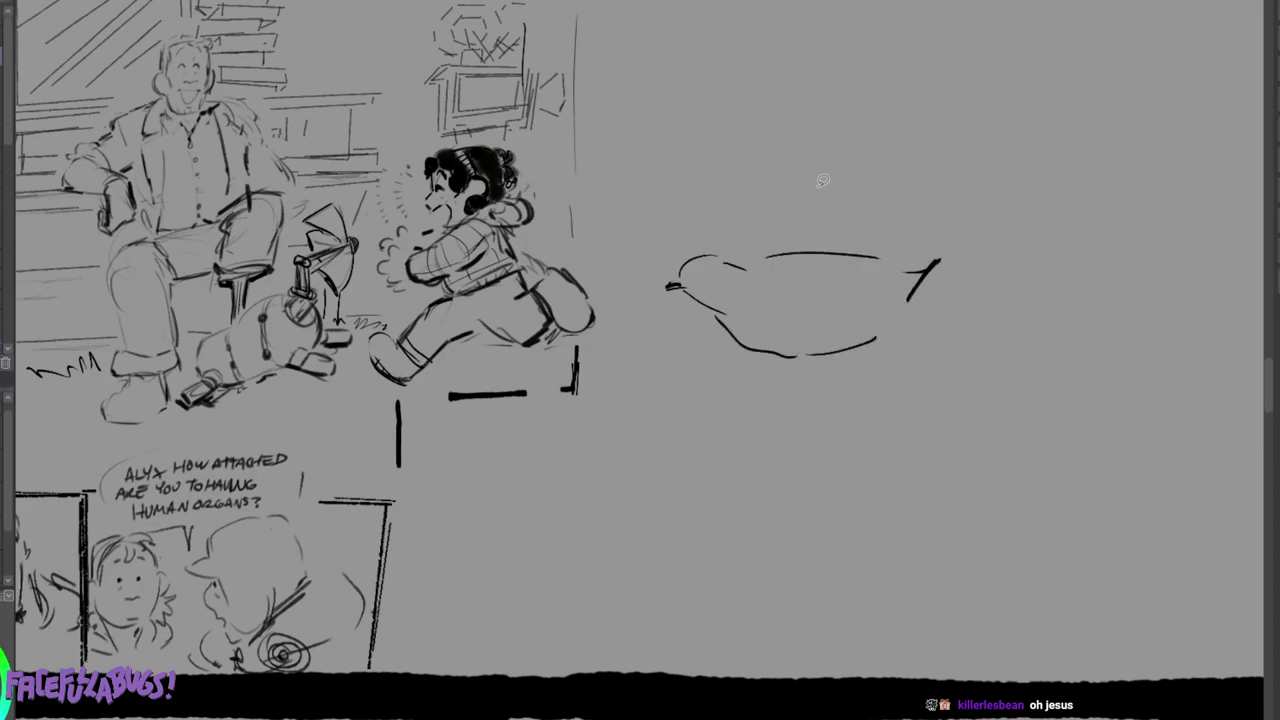
pyautogui.moveTo(823, 183)
pyautogui.mouseDown()
pyautogui.moveTo(807, 464)
pyautogui.moveTo(880, 186)
pyautogui.mouseUp()
pyautogui.click(799, 498)
pyautogui.click(767, 600)
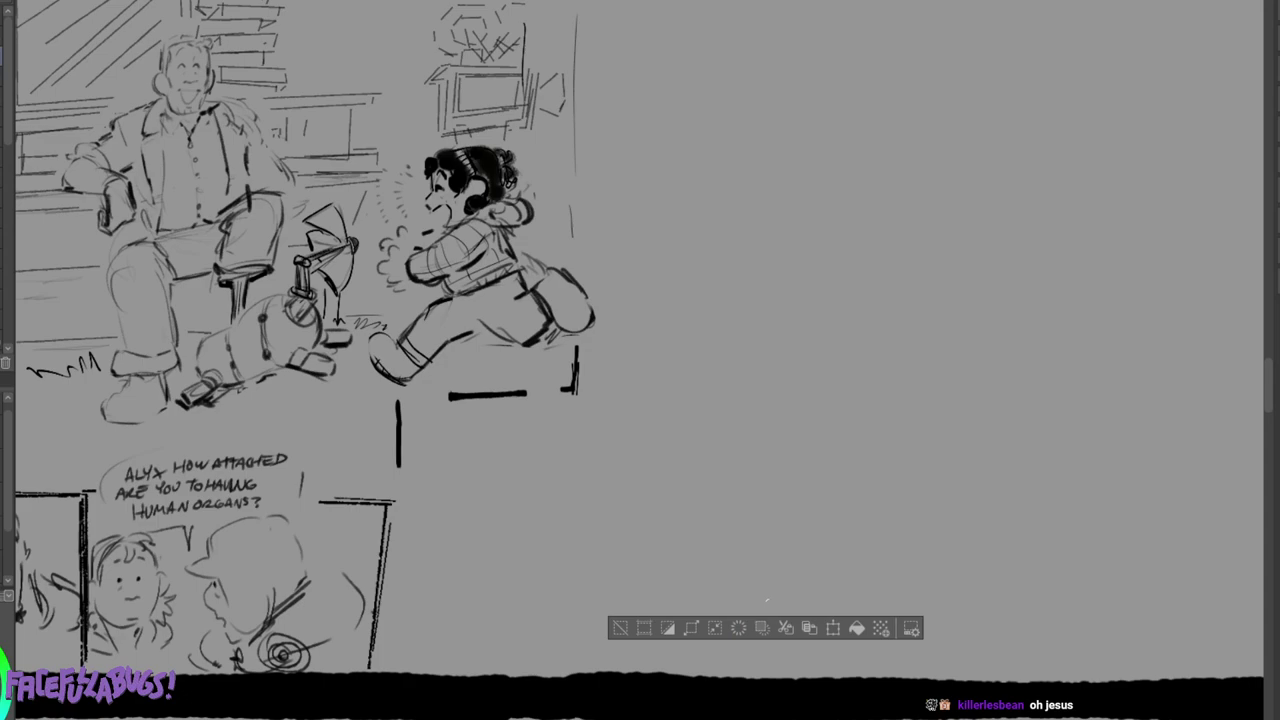
pyautogui.press('p')
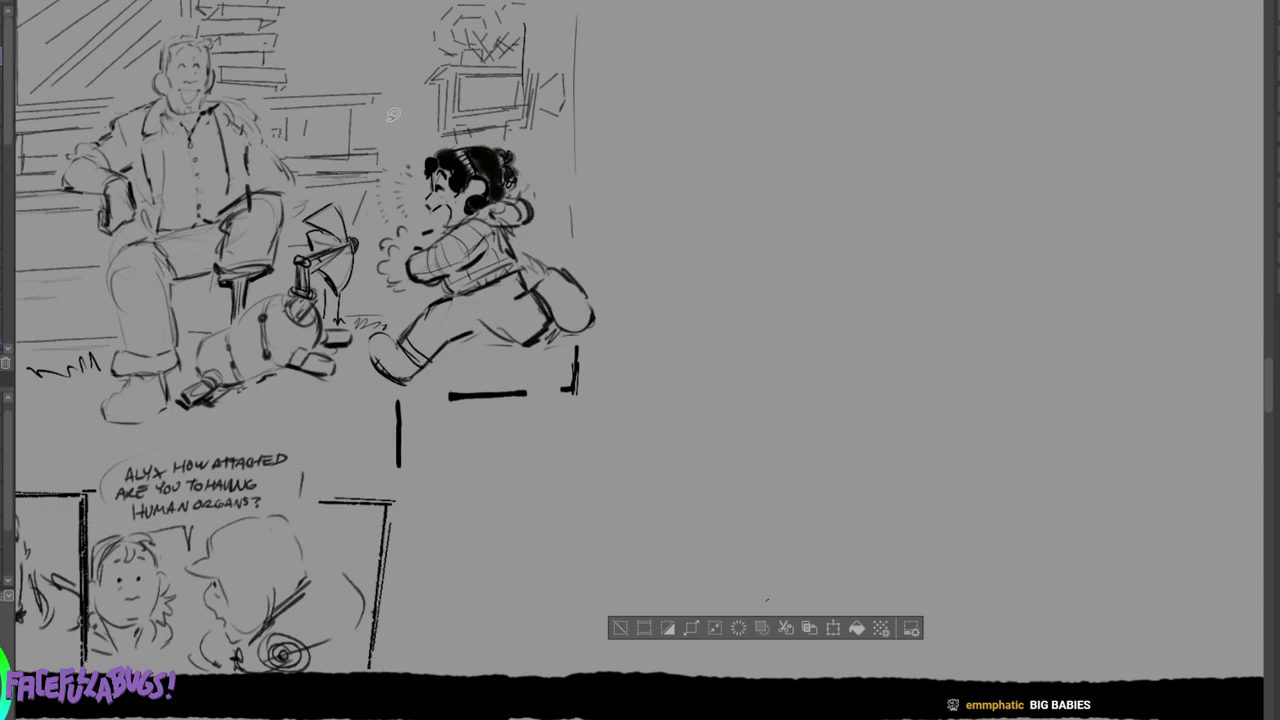
pyautogui.hotkey('ctrl', 'd')
pyautogui.press('p')
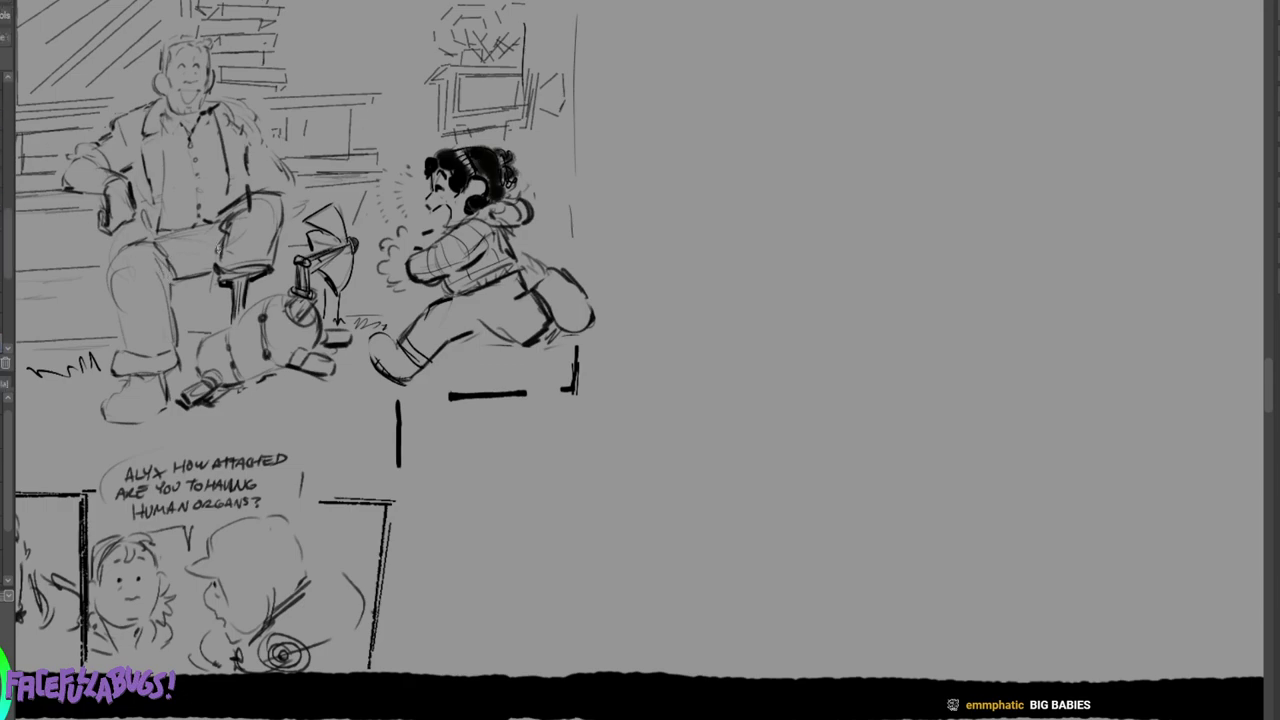
# Ink the seated man's trouser leg and cuff, and draw the chair's seat edge and legs beneath him.
pyautogui.moveTo(150, 258)
pyautogui.mouseDown()
pyautogui.moveTo(174, 284)
pyautogui.moveTo(174, 352)
pyautogui.mouseUp()
pyautogui.moveTo(148, 232)
pyautogui.mouseDown()
pyautogui.moveTo(126, 242)
pyautogui.moveTo(110, 312)
pyautogui.moveTo(120, 362)
pyautogui.moveTo(166, 376)
pyautogui.moveTo(182, 366)
pyautogui.mouseUp()
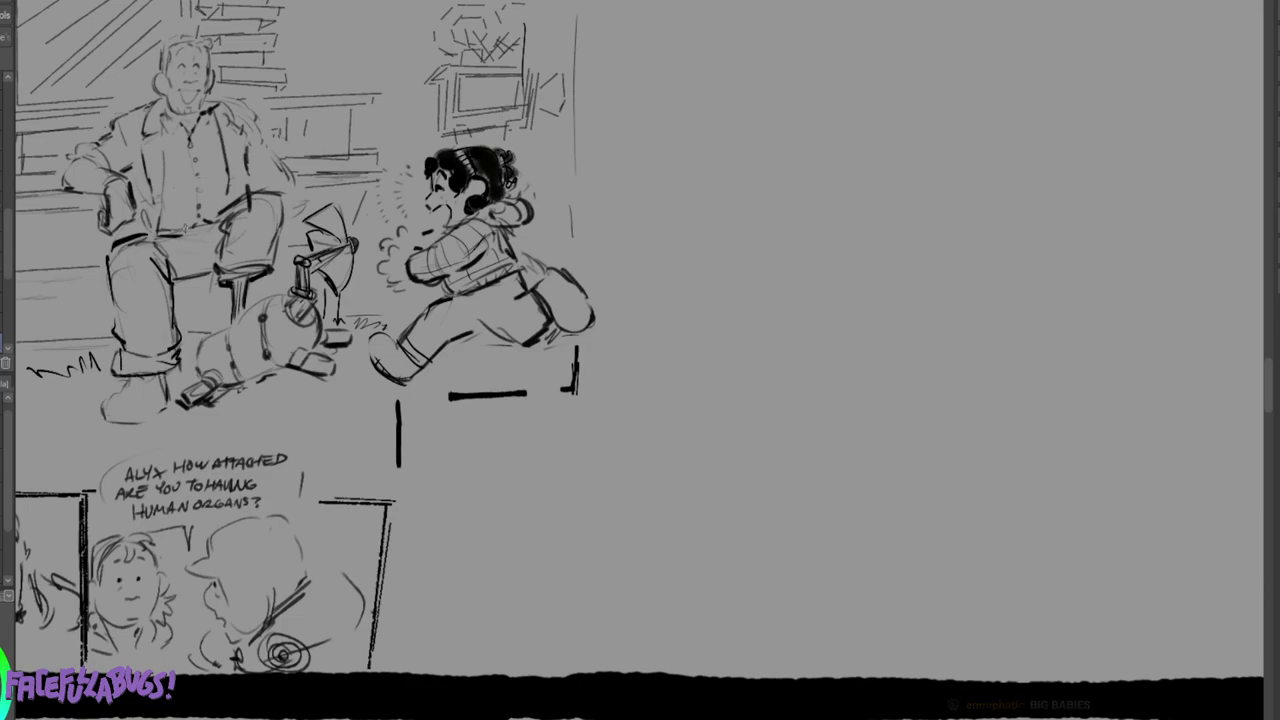
pyautogui.moveTo(133, 209)
pyautogui.mouseDown()
pyautogui.moveTo(137, 232)
pyautogui.moveTo(120, 244)
pyautogui.mouseUp()
pyautogui.moveTo(177, 291)
pyautogui.mouseDown()
pyautogui.moveTo(218, 287)
pyautogui.moveTo(184, 382)
pyautogui.mouseUp()
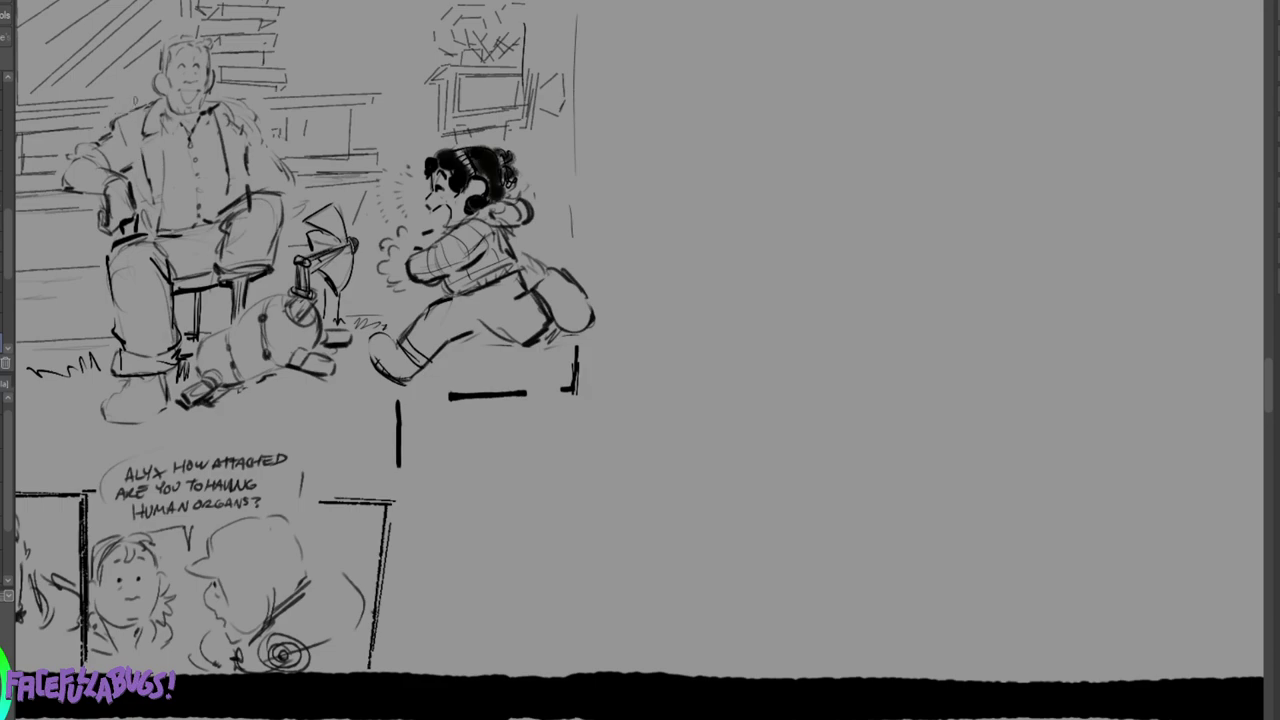
# Draw the chair's backrest behind the seated man's shoulders and an armrest on each side of him.
pyautogui.moveTo(152, 94)
pyautogui.mouseDown()
pyautogui.moveTo(116, 102)
pyautogui.moveTo(112, 120)
pyautogui.mouseUp()
pyautogui.moveTo(218, 86); pyautogui.dragTo(244, 106)
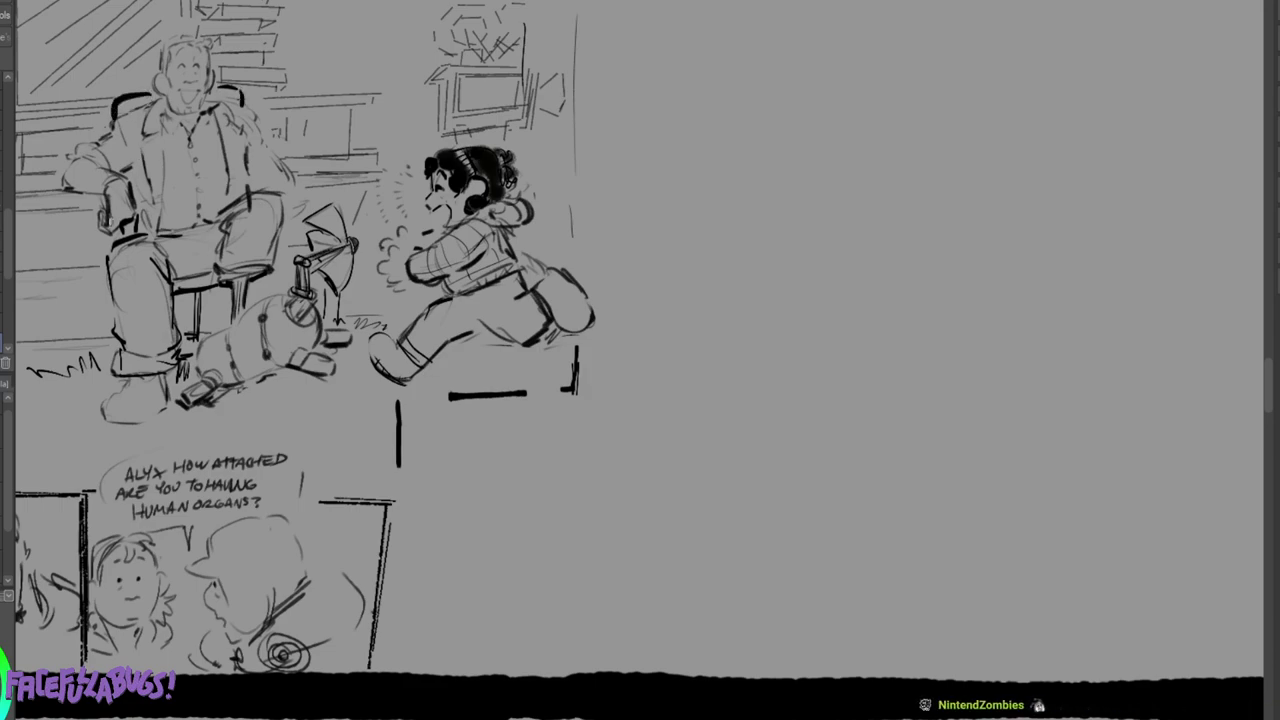
pyautogui.moveTo(96, 228)
pyautogui.mouseDown()
pyautogui.moveTo(78, 240)
pyautogui.moveTo(104, 252)
pyautogui.moveTo(100, 300)
pyautogui.moveTo(117, 301)
pyautogui.mouseUp()
pyautogui.moveTo(250, 170); pyautogui.dragTo(217, 200)
pyautogui.moveTo(242, 171)
pyautogui.mouseDown()
pyautogui.moveTo(257, 168)
pyautogui.moveTo(235, 171)
pyautogui.mouseUp()
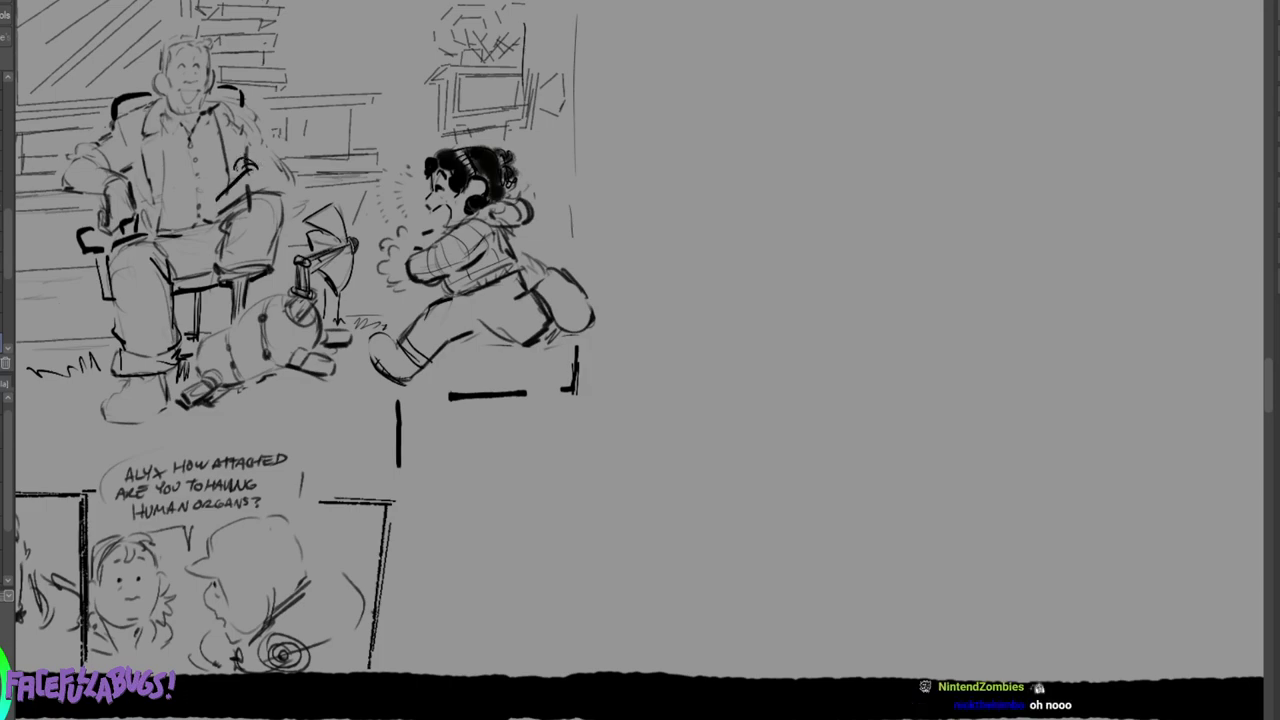
# Ink the seated man's shoulder, bent sleeve and forearm beside the chair, and darken the side of his bearded jaw.
pyautogui.moveTo(242, 106); pyautogui.dragTo(272, 102)
pyautogui.moveTo(268, 106); pyautogui.dragTo(287, 190)
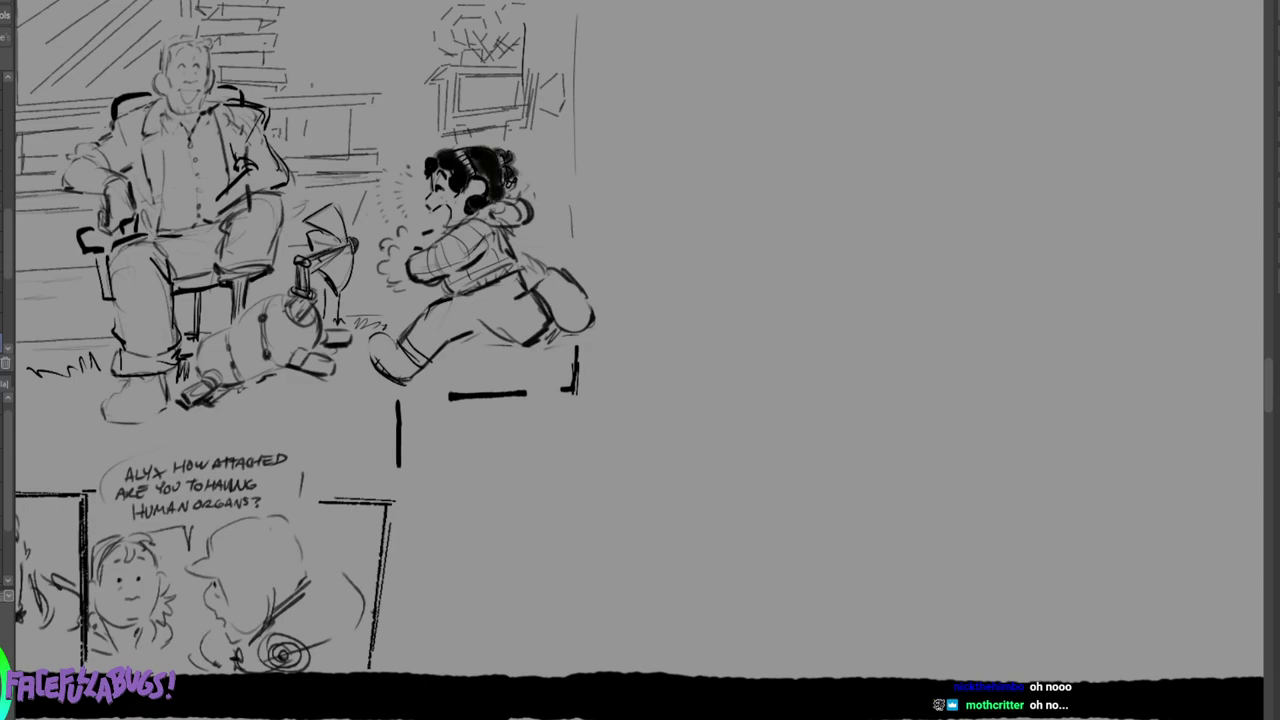
pyautogui.moveTo(249, 146); pyautogui.dragTo(245, 125)
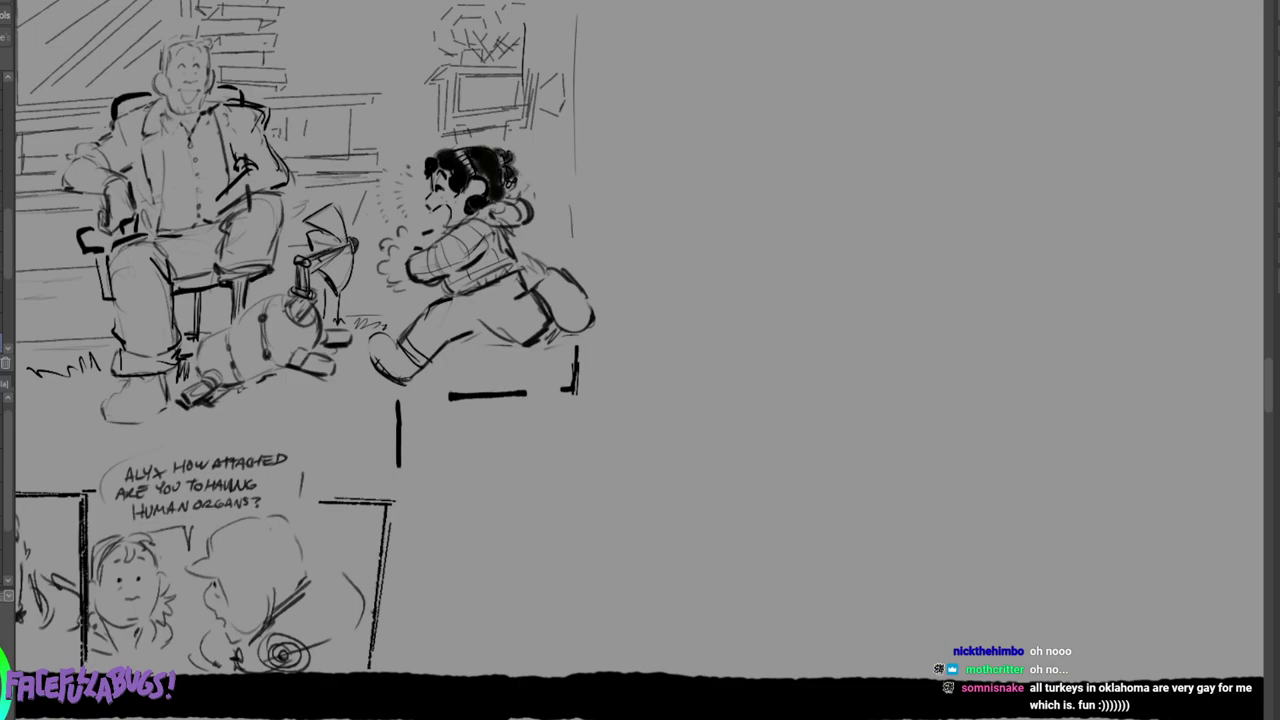
pyautogui.moveTo(255, 164); pyautogui.dragTo(242, 186)
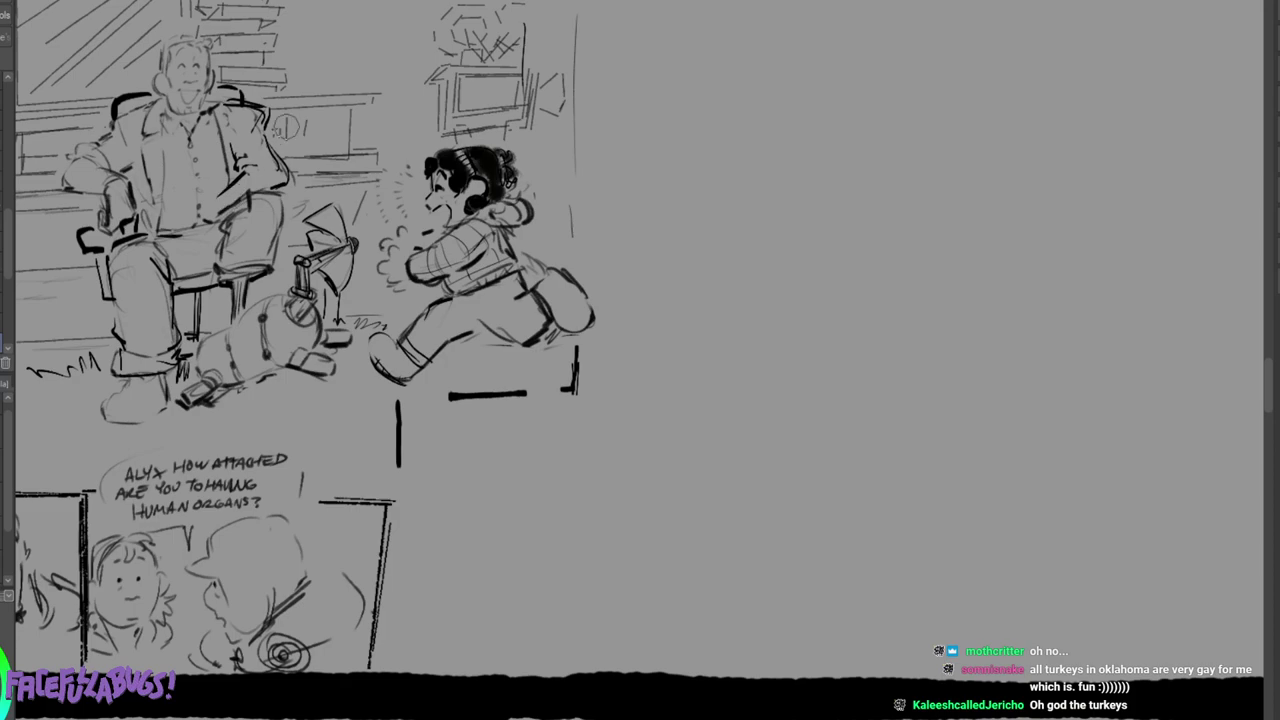
pyautogui.hotkey('ctrl', 'z')
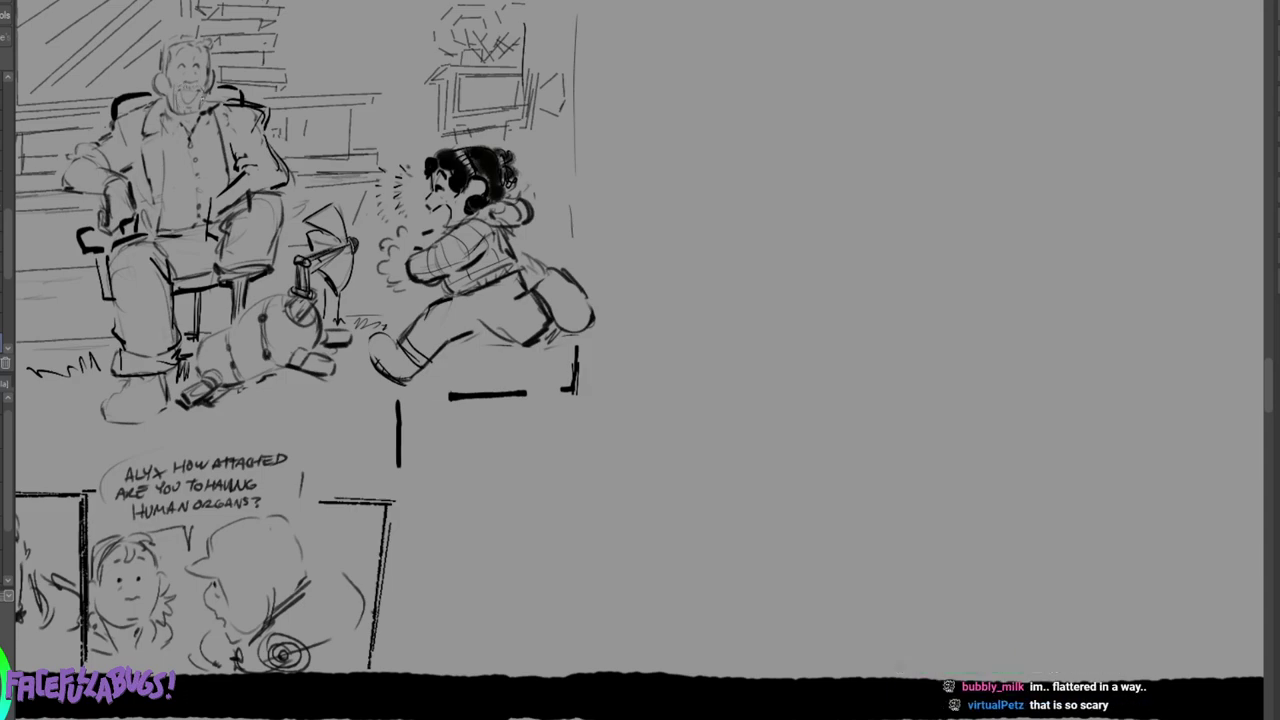
pyautogui.moveTo(199, 90); pyautogui.dragTo(204, 106)
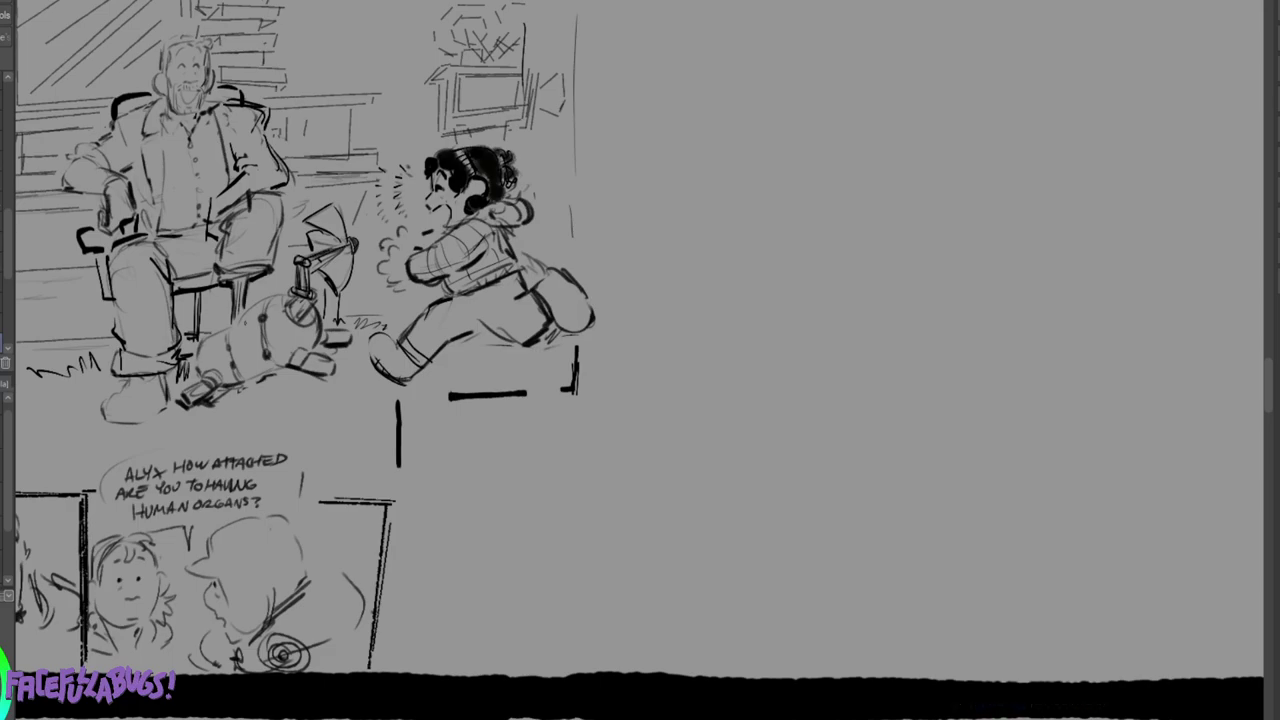
# Sketch a small round head with a hood curve, sloping shoulder and curled fist in the blank area below the running girl's panel.
pyautogui.moveTo(800, 240); pyautogui.dragTo(400, 560)
pyautogui.moveTo(640, 200); pyautogui.dragTo(640, 440)
pyautogui.moveTo(440, 250); pyautogui.dragTo(854, 464)
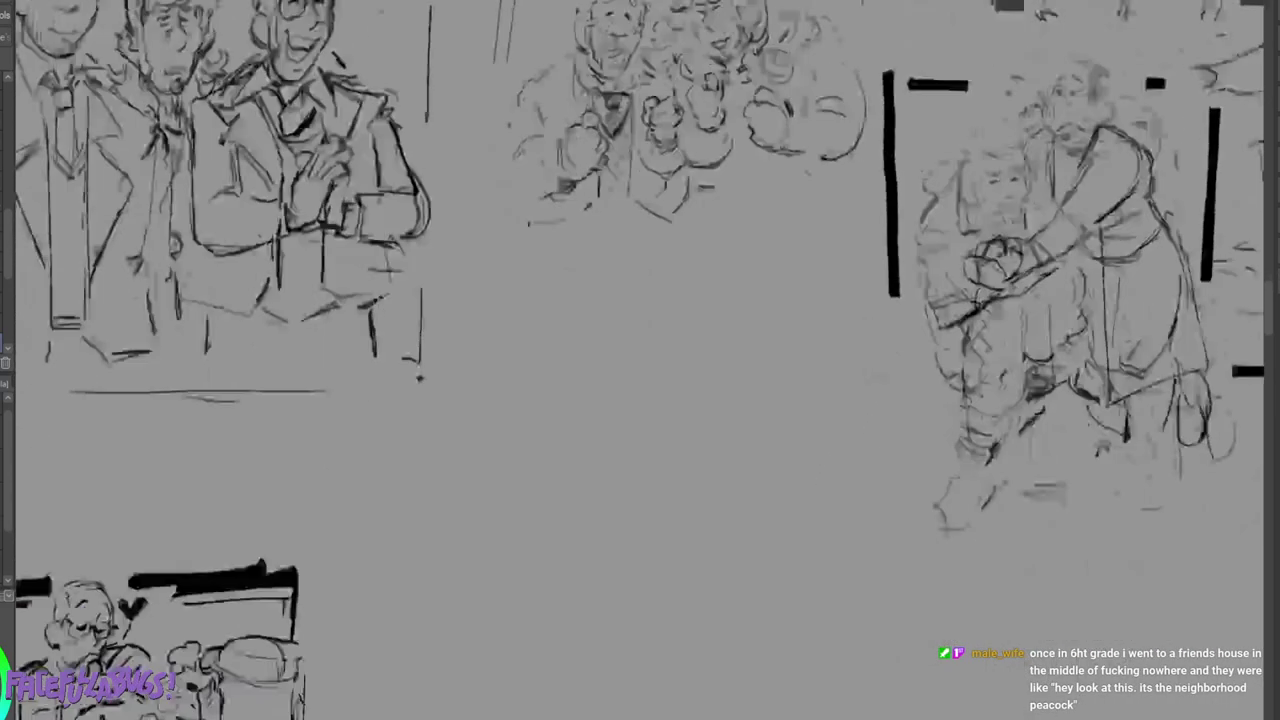
pyautogui.moveTo(800, 600); pyautogui.dragTo(600, 100)
pyautogui.moveTo(640, 360)
pyautogui.mouseDown()
pyautogui.moveTo(589, 258)
pyautogui.moveTo(486, 309)
pyautogui.mouseUp()
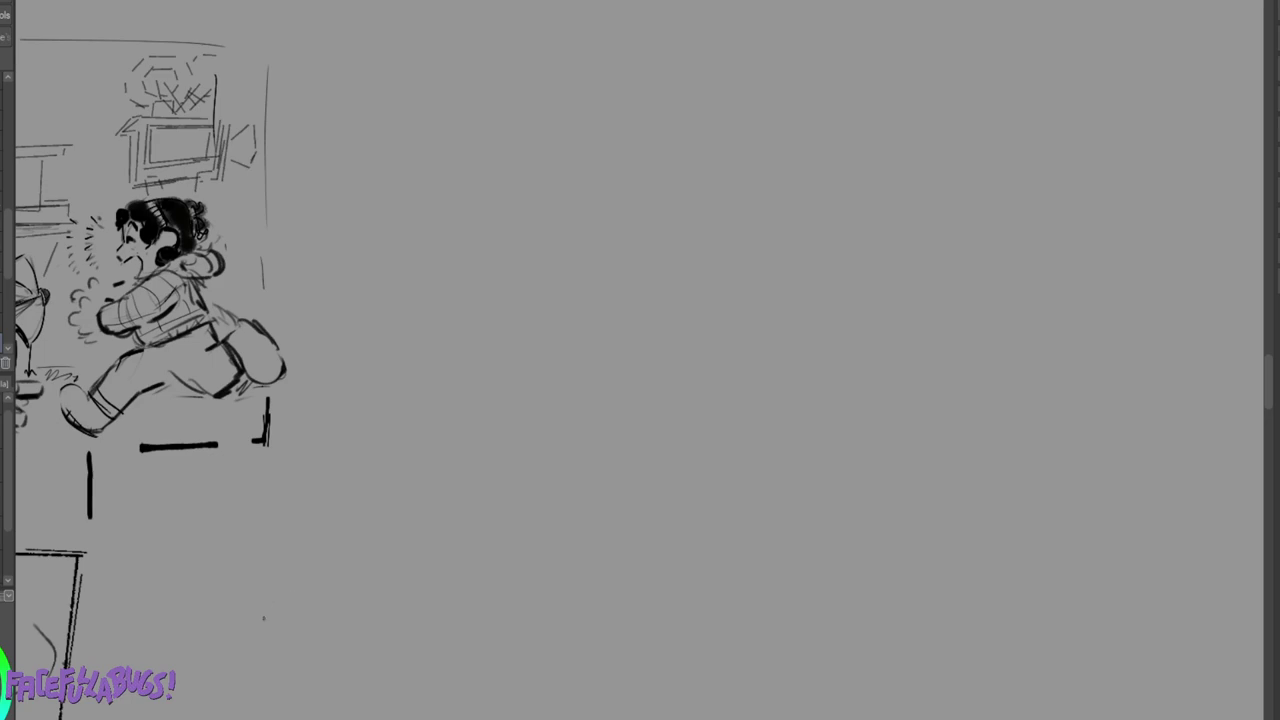
pyautogui.moveTo(263, 618)
pyautogui.mouseDown()
pyautogui.moveTo(308, 599)
pyautogui.moveTo(335, 634)
pyautogui.moveTo(296, 669)
pyautogui.moveTo(271, 606)
pyautogui.moveTo(300, 586)
pyautogui.moveTo(328, 640)
pyautogui.mouseUp()
pyautogui.moveTo(280, 592); pyautogui.dragTo(302, 590)
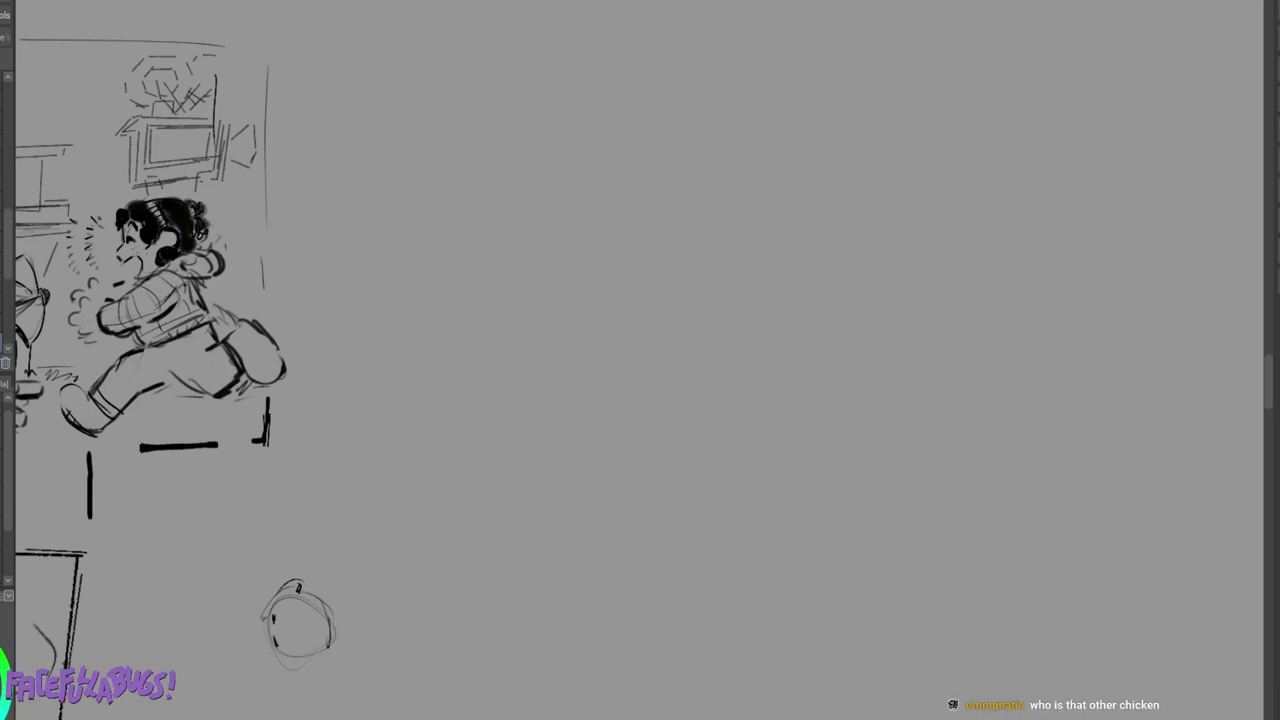
pyautogui.moveTo(265, 617); pyautogui.dragTo(261, 635)
pyautogui.moveTo(300, 567)
pyautogui.mouseDown()
pyautogui.moveTo(258, 590)
pyautogui.moveTo(205, 658)
pyautogui.moveTo(290, 665)
pyautogui.moveTo(245, 665)
pyautogui.moveTo(240, 685)
pyautogui.moveTo(300, 688)
pyautogui.moveTo(318, 662)
pyautogui.moveTo(312, 680)
pyautogui.moveTo(292, 650)
pyautogui.moveTo(328, 666)
pyautogui.mouseUp()
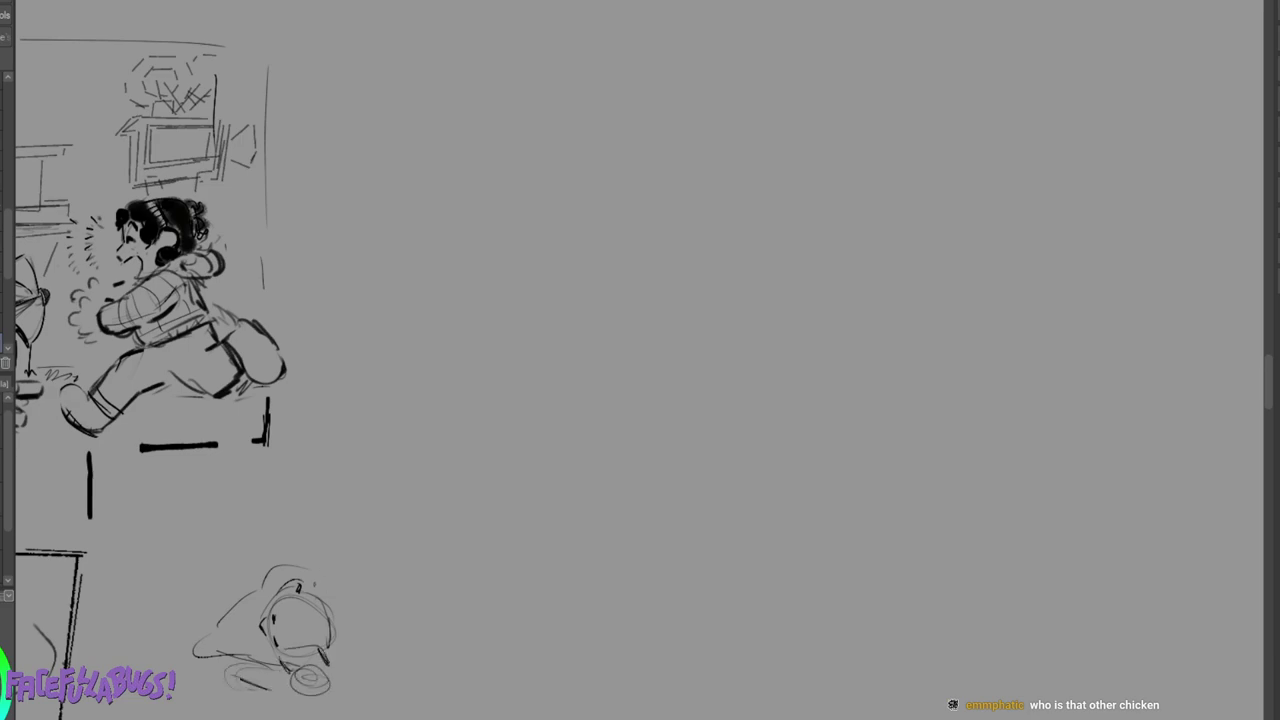
# Add facial features, a head strap line, curly hair and a shoulder line to the small resting figure.
pyautogui.moveTo(314, 579)
pyautogui.mouseDown()
pyautogui.moveTo(339, 616)
pyautogui.moveTo(326, 660)
pyautogui.mouseUp()
pyautogui.moveTo(290, 604)
pyautogui.mouseDown()
pyautogui.moveTo(294, 622)
pyautogui.moveTo(322, 624)
pyautogui.moveTo(283, 601)
pyautogui.moveTo(295, 641)
pyautogui.mouseUp()
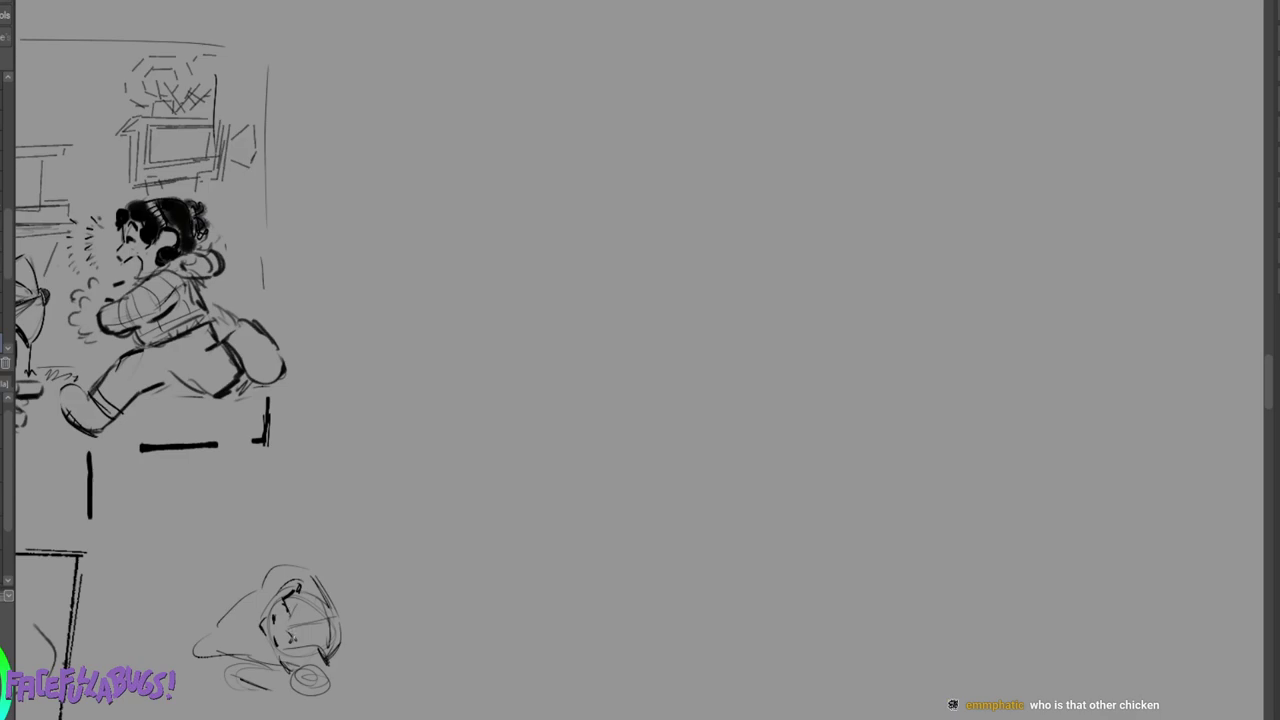
pyautogui.moveTo(298, 589)
pyautogui.mouseDown()
pyautogui.moveTo(314, 595)
pyautogui.moveTo(303, 581)
pyautogui.moveTo(282, 592)
pyautogui.moveTo(341, 608)
pyautogui.mouseUp()
pyautogui.moveTo(339, 615); pyautogui.dragTo(331, 623)
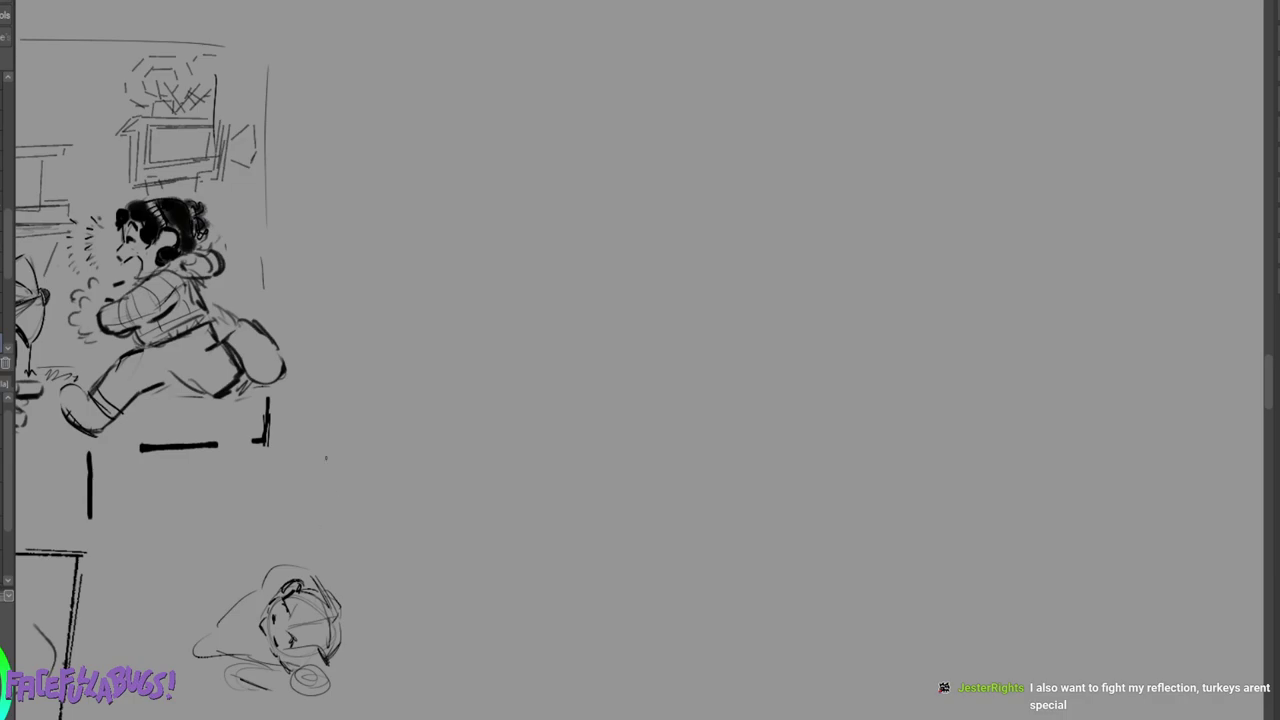
pyautogui.moveTo(329, 591)
pyautogui.mouseDown()
pyautogui.moveTo(343, 623)
pyautogui.moveTo(335, 651)
pyautogui.mouseUp()
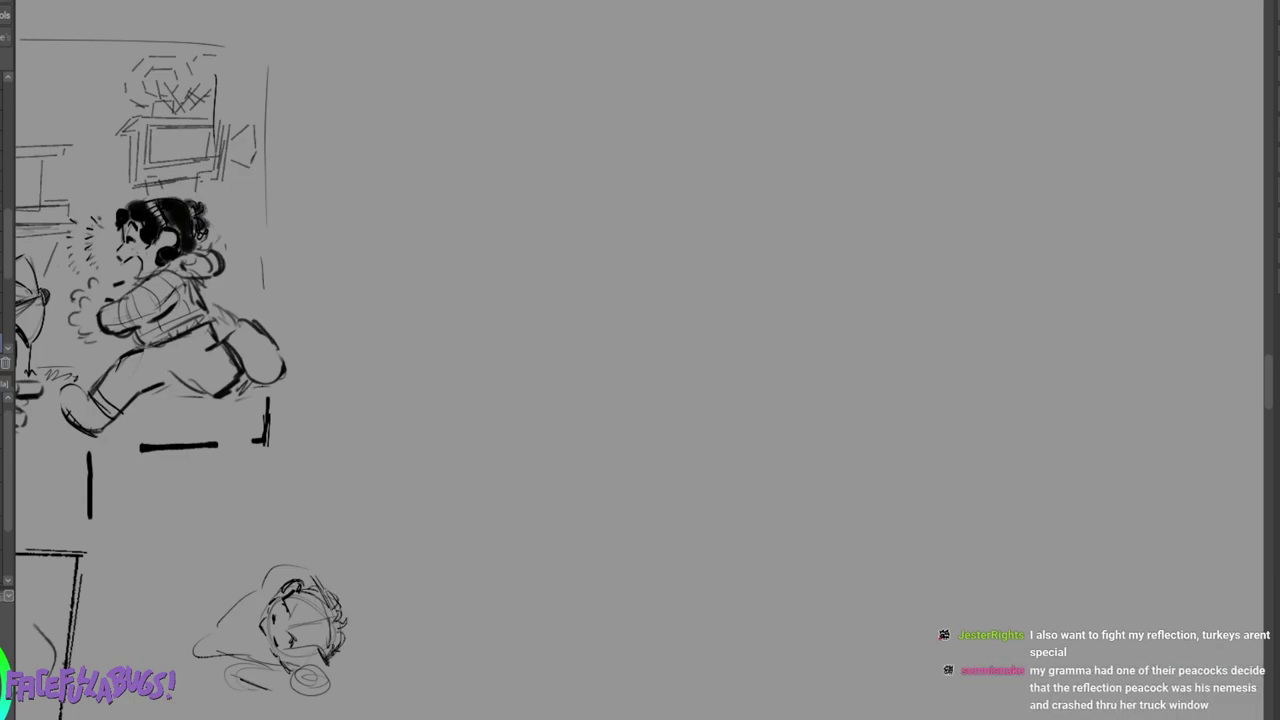
pyautogui.moveTo(326, 600); pyautogui.dragTo(338, 589)
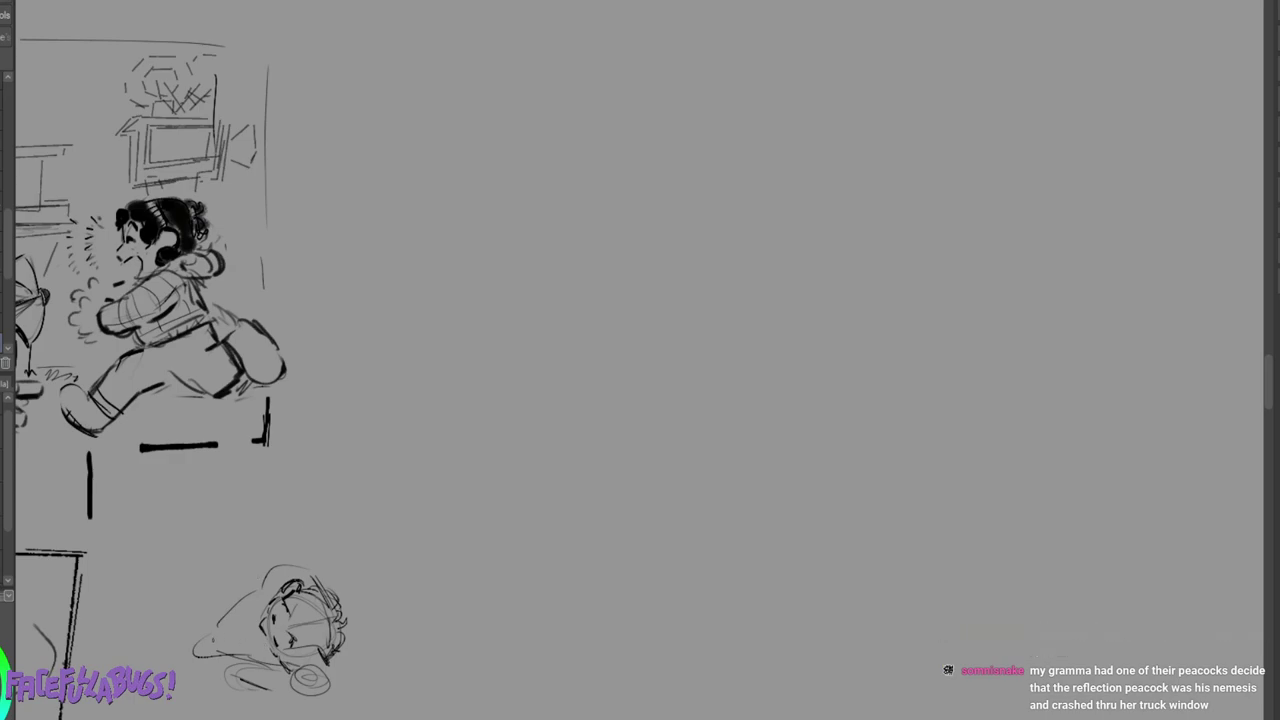
pyautogui.moveTo(260, 636); pyautogui.dragTo(278, 644)
# Sketch a turkey with a beaked head, hanging wattle, long neck and rounded body in the blank area beside the resting figure.
pyautogui.moveTo(561, 420)
pyautogui.mouseDown()
pyautogui.moveTo(532, 454)
pyautogui.moveTo(552, 444)
pyautogui.moveTo(569, 512)
pyautogui.mouseUp()
pyautogui.moveTo(569, 510)
pyautogui.mouseDown()
pyautogui.moveTo(567, 448)
pyautogui.moveTo(568, 500)
pyautogui.mouseUp()
pyautogui.moveTo(556, 426)
pyautogui.mouseDown()
pyautogui.moveTo(565, 446)
pyautogui.moveTo(546, 440)
pyautogui.moveTo(593, 436)
pyautogui.moveTo(568, 454)
pyautogui.moveTo(624, 512)
pyautogui.mouseUp()
pyautogui.moveTo(590, 444)
pyautogui.mouseDown()
pyautogui.moveTo(657, 498)
pyautogui.moveTo(663, 550)
pyautogui.moveTo(766, 546)
pyautogui.mouseUp()
pyautogui.moveTo(654, 495); pyautogui.dragTo(762, 502)
pyautogui.moveTo(739, 547); pyautogui.dragTo(773, 518)
pyautogui.moveTo(709, 561)
pyautogui.mouseDown()
pyautogui.moveTo(758, 583)
pyautogui.moveTo(758, 546)
pyautogui.moveTo(762, 564)
pyautogui.moveTo(718, 538)
pyautogui.moveTo(741, 587)
pyautogui.moveTo(756, 545)
pyautogui.mouseUp()
pyautogui.moveTo(742, 595); pyautogui.dragTo(700, 652)
# Draw the turkey's thigh, two thin legs and clawed feet beneath its body.
pyautogui.moveTo(672, 574); pyautogui.dragTo(702, 590)
pyautogui.moveTo(704, 584)
pyautogui.mouseDown()
pyautogui.moveTo(668, 637)
pyautogui.moveTo(636, 649)
pyautogui.moveTo(706, 629)
pyautogui.moveTo(670, 654)
pyautogui.mouseUp()
pyautogui.moveTo(676, 648)
pyautogui.mouseDown()
pyautogui.moveTo(692, 640)
pyautogui.moveTo(683, 653)
pyautogui.mouseUp()
pyautogui.moveTo(694, 641); pyautogui.dragTo(731, 638)
pyautogui.moveTo(728, 622); pyautogui.dragTo(716, 638)
pyautogui.moveTo(727, 590)
pyautogui.mouseDown()
pyautogui.moveTo(708, 634)
pyautogui.moveTo(730, 606)
pyautogui.mouseUp()
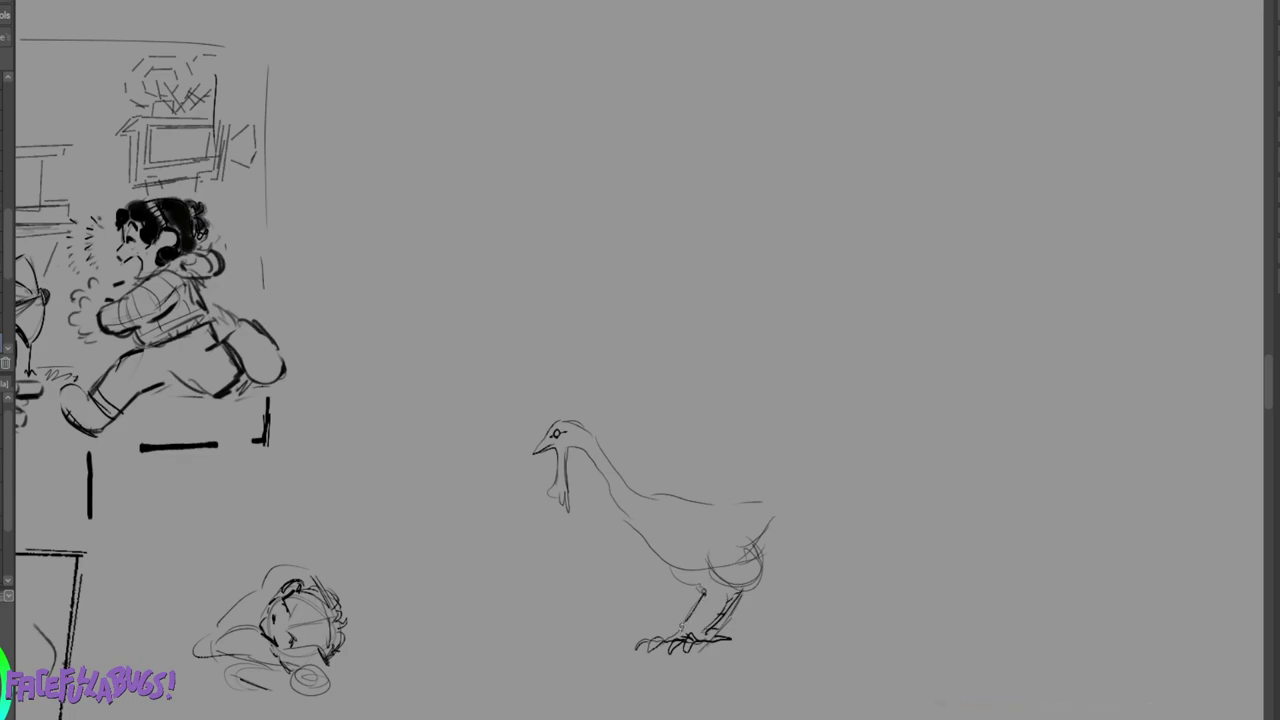
# Add a rounded wing and short tail feathers to the turkey, with small motion marks around its wattle.
pyautogui.moveTo(640, 505)
pyautogui.mouseDown()
pyautogui.moveTo(712, 464)
pyautogui.moveTo(650, 494)
pyautogui.moveTo(732, 520)
pyautogui.mouseUp()
pyautogui.moveTo(672, 484)
pyautogui.mouseDown()
pyautogui.moveTo(644, 536)
pyautogui.moveTo(772, 494)
pyautogui.moveTo(762, 498)
pyautogui.moveTo(790, 456)
pyautogui.moveTo(804, 478)
pyautogui.mouseUp()
pyautogui.moveTo(764, 498)
pyautogui.mouseDown()
pyautogui.moveTo(802, 488)
pyautogui.moveTo(800, 502)
pyautogui.moveTo(770, 466)
pyautogui.mouseUp()
pyautogui.moveTo(762, 478); pyautogui.dragTo(790, 464)
pyautogui.moveTo(546, 468); pyautogui.dragTo(540, 490)
pyautogui.moveTo(544, 480); pyautogui.dragTo(546, 512)
pyautogui.moveTo(558, 508); pyautogui.dragTo(564, 518)
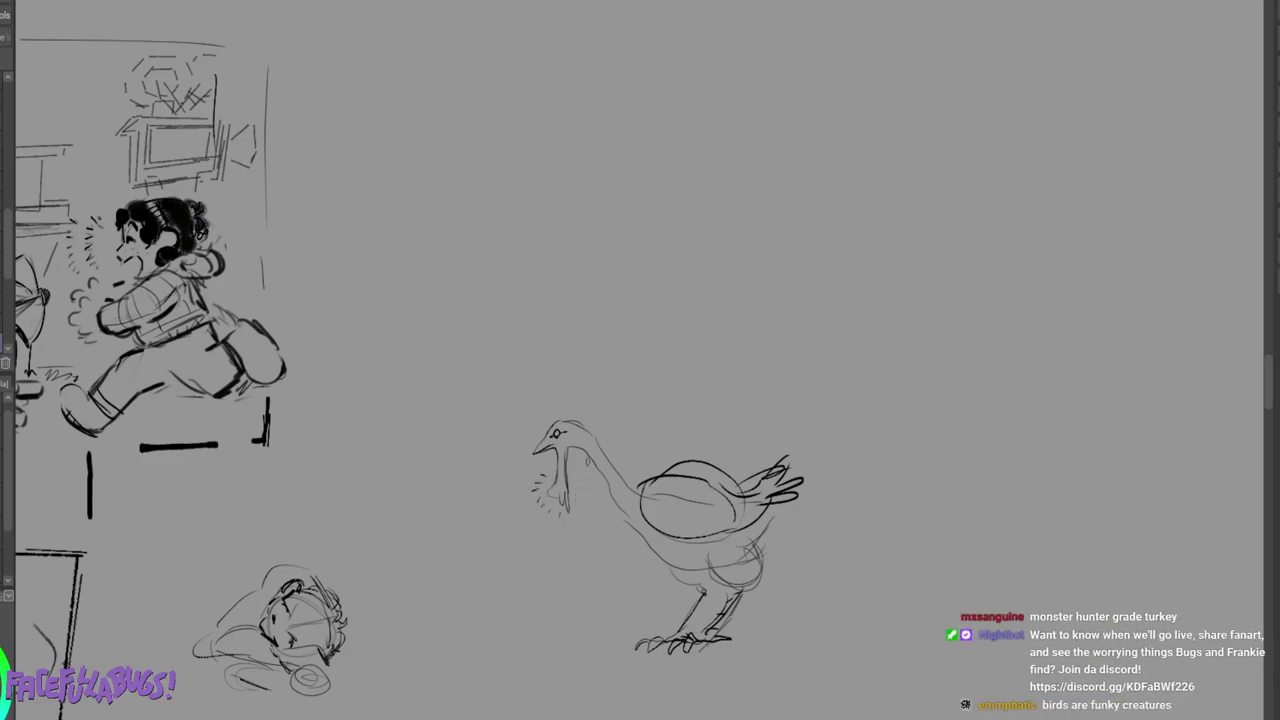
# Draw a ruff of overlapping finger-like feathers down the turkey's neck and darken their gaps.
pyautogui.moveTo(590, 454); pyautogui.dragTo(592, 438)
pyautogui.moveTo(572, 450)
pyautogui.mouseDown()
pyautogui.moveTo(586, 464)
pyautogui.moveTo(602, 436)
pyautogui.mouseUp()
pyautogui.moveTo(588, 446)
pyautogui.mouseDown()
pyautogui.moveTo(604, 434)
pyautogui.moveTo(596, 464)
pyautogui.moveTo(631, 438)
pyautogui.mouseUp()
pyautogui.moveTo(631, 439)
pyautogui.mouseDown()
pyautogui.moveTo(613, 458)
pyautogui.moveTo(594, 450)
pyautogui.moveTo(608, 466)
pyautogui.moveTo(630, 450)
pyautogui.moveTo(620, 472)
pyautogui.mouseUp()
pyautogui.moveTo(594, 498); pyautogui.dragTo(638, 456)
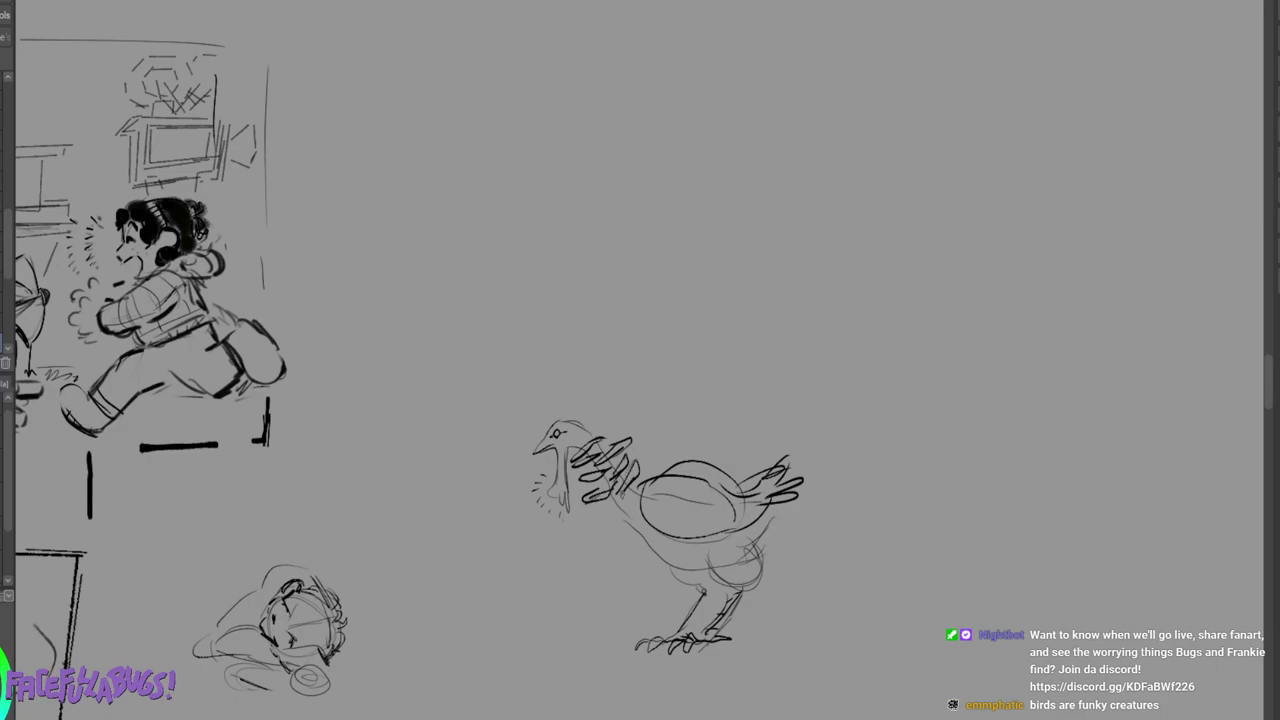
pyautogui.moveTo(608, 522)
pyautogui.mouseDown()
pyautogui.moveTo(634, 498)
pyautogui.moveTo(638, 460)
pyautogui.mouseUp()
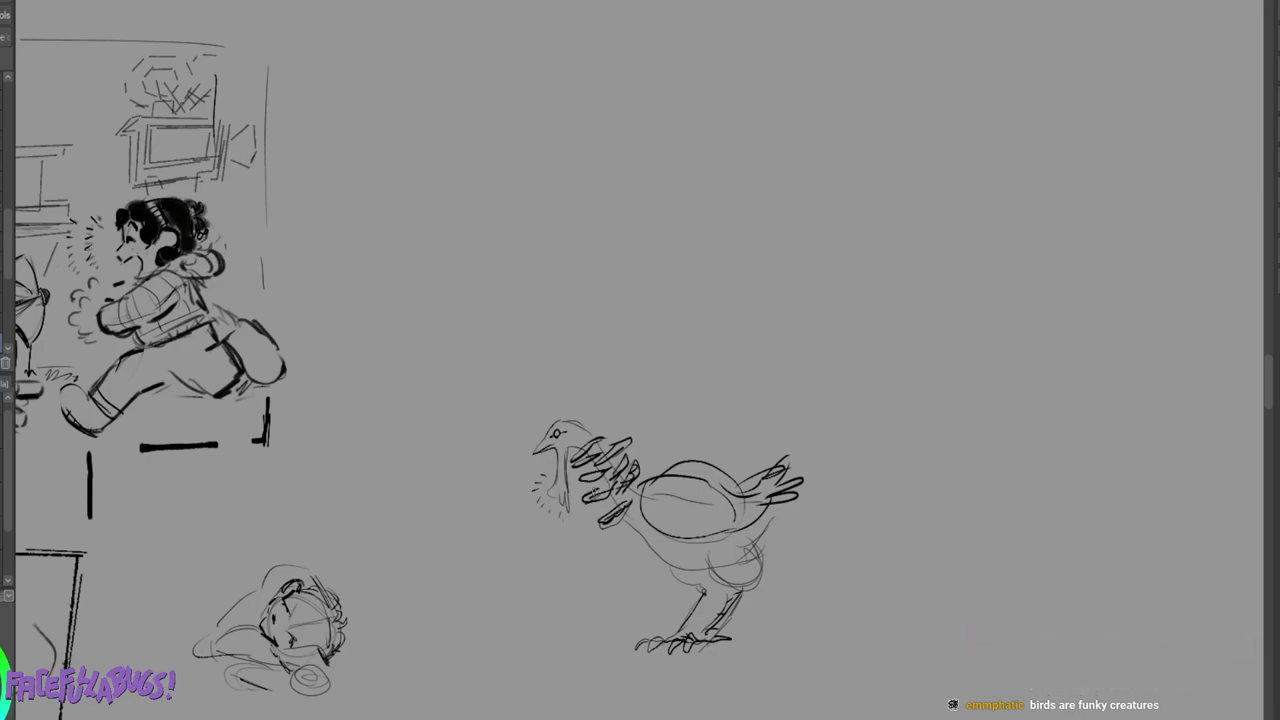
pyautogui.moveTo(584, 502)
pyautogui.mouseDown()
pyautogui.moveTo(627, 461)
pyautogui.moveTo(595, 468)
pyautogui.moveTo(620, 437)
pyautogui.moveTo(597, 436)
pyautogui.moveTo(586, 456)
pyautogui.mouseUp()
pyautogui.moveTo(604, 456); pyautogui.dragTo(608, 440)
pyautogui.moveTo(592, 454); pyautogui.dragTo(598, 432)
pyautogui.moveTo(588, 476)
pyautogui.mouseDown()
pyautogui.moveTo(600, 456)
pyautogui.moveTo(603, 478)
pyautogui.mouseUp()
pyautogui.moveTo(600, 496)
pyautogui.mouseDown()
pyautogui.moveTo(606, 482)
pyautogui.moveTo(620, 498)
pyautogui.mouseUp()
pyautogui.moveTo(618, 488); pyautogui.dragTo(634, 478)
pyautogui.moveTo(630, 498); pyautogui.dragTo(640, 490)
# Ink the turkey's belly contour and rump, and add feather strokes inside its wing.
pyautogui.moveTo(626, 538)
pyautogui.mouseDown()
pyautogui.moveTo(636, 516)
pyautogui.moveTo(670, 560)
pyautogui.mouseUp()
pyautogui.moveTo(665, 554); pyautogui.dragTo(706, 559)
pyautogui.moveTo(718, 554)
pyautogui.mouseDown()
pyautogui.moveTo(778, 530)
pyautogui.moveTo(796, 500)
pyautogui.mouseUp()
pyautogui.moveTo(748, 540); pyautogui.dragTo(768, 502)
pyautogui.moveTo(658, 552)
pyautogui.mouseDown()
pyautogui.moveTo(690, 570)
pyautogui.moveTo(708, 560)
pyautogui.mouseUp()
pyautogui.moveTo(694, 492)
pyautogui.mouseDown()
pyautogui.moveTo(730, 488)
pyautogui.moveTo(710, 503)
pyautogui.mouseUp()
pyautogui.moveTo(724, 508)
pyautogui.mouseDown()
pyautogui.moveTo(696, 531)
pyautogui.moveTo(660, 526)
pyautogui.moveTo(726, 514)
pyautogui.mouseUp()
pyautogui.moveTo(690, 480)
pyautogui.mouseDown()
pyautogui.moveTo(728, 530)
pyautogui.moveTo(724, 508)
pyautogui.mouseUp()
pyautogui.moveTo(688, 518); pyautogui.dragTo(714, 510)
# Draw a tall fanned tail behind the turkey with curled tips and a wavy rear edge.
pyautogui.moveTo(740, 470)
pyautogui.mouseDown()
pyautogui.moveTo(785, 426)
pyautogui.moveTo(760, 416)
pyautogui.moveTo(798, 380)
pyautogui.mouseUp()
pyautogui.moveTo(806, 398)
pyautogui.mouseDown()
pyautogui.moveTo(816, 424)
pyautogui.moveTo(824, 362)
pyautogui.mouseUp()
pyautogui.moveTo(822, 370)
pyautogui.mouseDown()
pyautogui.moveTo(844, 354)
pyautogui.moveTo(798, 358)
pyautogui.mouseUp()
pyautogui.moveTo(796, 366); pyautogui.dragTo(830, 330)
pyautogui.moveTo(846, 332)
pyautogui.mouseDown()
pyautogui.moveTo(834, 363)
pyautogui.moveTo(856, 384)
pyautogui.mouseUp()
pyautogui.moveTo(842, 388); pyautogui.dragTo(858, 406)
pyautogui.moveTo(852, 422)
pyautogui.mouseDown()
pyautogui.moveTo(880, 438)
pyautogui.moveTo(848, 448)
pyautogui.mouseUp()
pyautogui.moveTo(846, 452); pyautogui.dragTo(836, 472)
pyautogui.moveTo(842, 474)
pyautogui.mouseDown()
pyautogui.moveTo(832, 504)
pyautogui.moveTo(772, 546)
pyautogui.mouseUp()
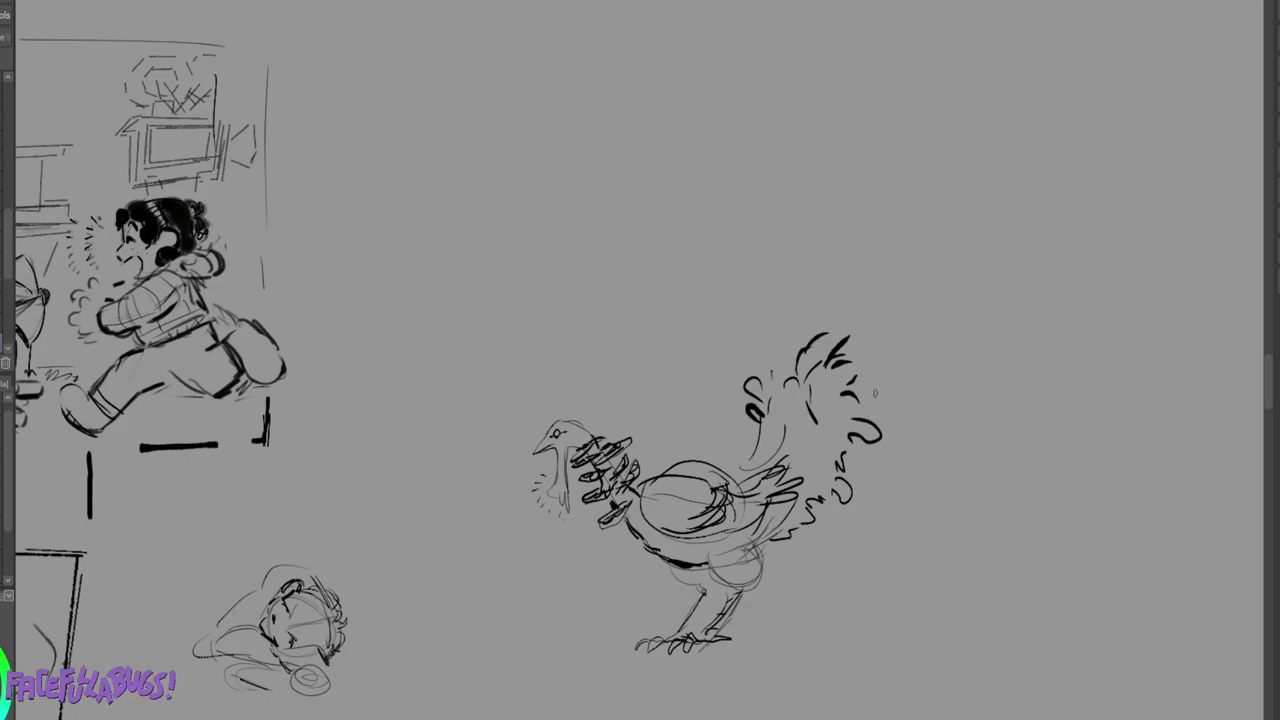
# Add round-capped stalks across the turkey's tail fan, with small motion marks around the outer ones.
pyautogui.moveTo(842, 410); pyautogui.dragTo(872, 390)
pyautogui.moveTo(846, 406)
pyautogui.mouseDown()
pyautogui.moveTo(880, 373)
pyautogui.moveTo(880, 386)
pyautogui.moveTo(858, 396)
pyautogui.moveTo(856, 342)
pyautogui.mouseUp()
pyautogui.moveTo(866, 330); pyautogui.dragTo(858, 340)
pyautogui.moveTo(788, 370)
pyautogui.mouseDown()
pyautogui.moveTo(768, 330)
pyautogui.moveTo(776, 346)
pyautogui.moveTo(744, 386)
pyautogui.moveTo(726, 366)
pyautogui.moveTo(730, 396)
pyautogui.mouseUp()
pyautogui.moveTo(750, 416); pyautogui.dragTo(754, 432)
pyautogui.moveTo(726, 358); pyautogui.dragTo(714, 380)
pyautogui.moveTo(716, 388); pyautogui.dragTo(722, 410)
pyautogui.moveTo(752, 344); pyautogui.dragTo(740, 356)
pyautogui.moveTo(798, 316); pyautogui.dragTo(800, 330)
pyautogui.moveTo(806, 318); pyautogui.dragTo(850, 322)
pyautogui.moveTo(846, 316); pyautogui.dragTo(890, 342)
pyautogui.moveTo(888, 334); pyautogui.dragTo(908, 390)
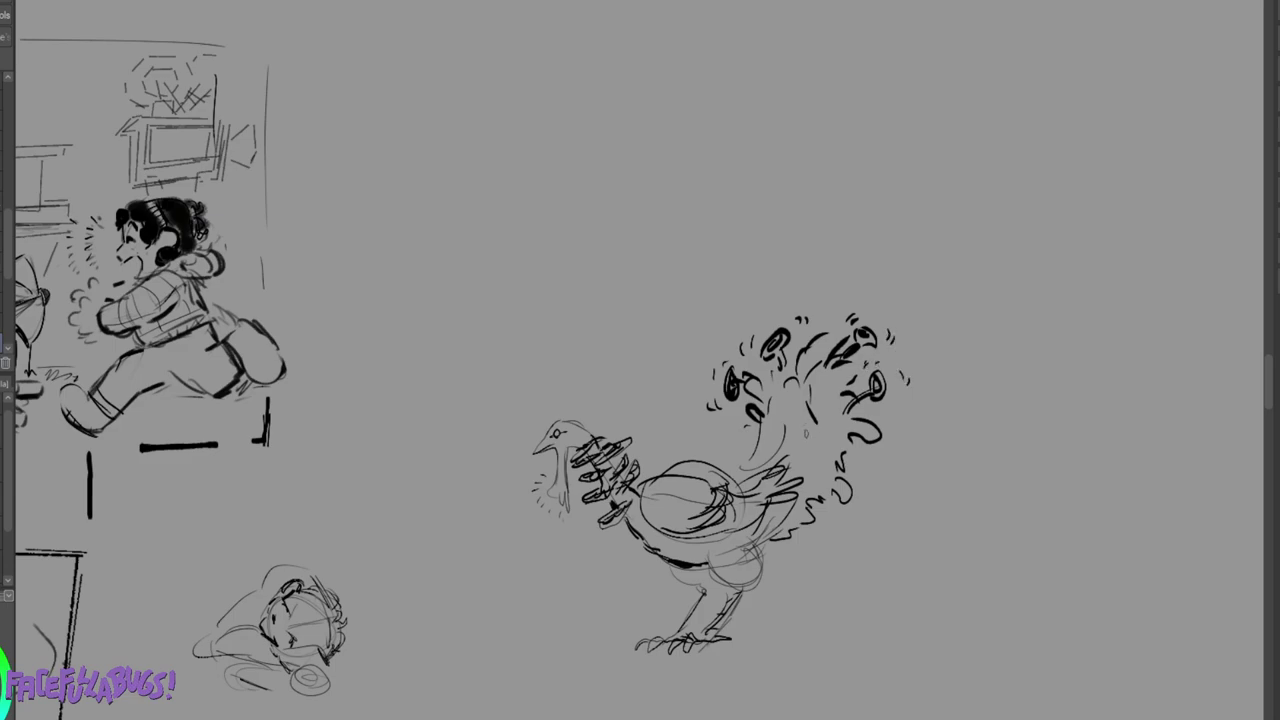
pyautogui.moveTo(808, 402)
pyautogui.mouseDown()
pyautogui.moveTo(814, 436)
pyautogui.moveTo(836, 398)
pyautogui.moveTo(782, 430)
pyautogui.moveTo(774, 400)
pyautogui.mouseUp()
pyautogui.moveTo(810, 418); pyautogui.dragTo(787, 417)
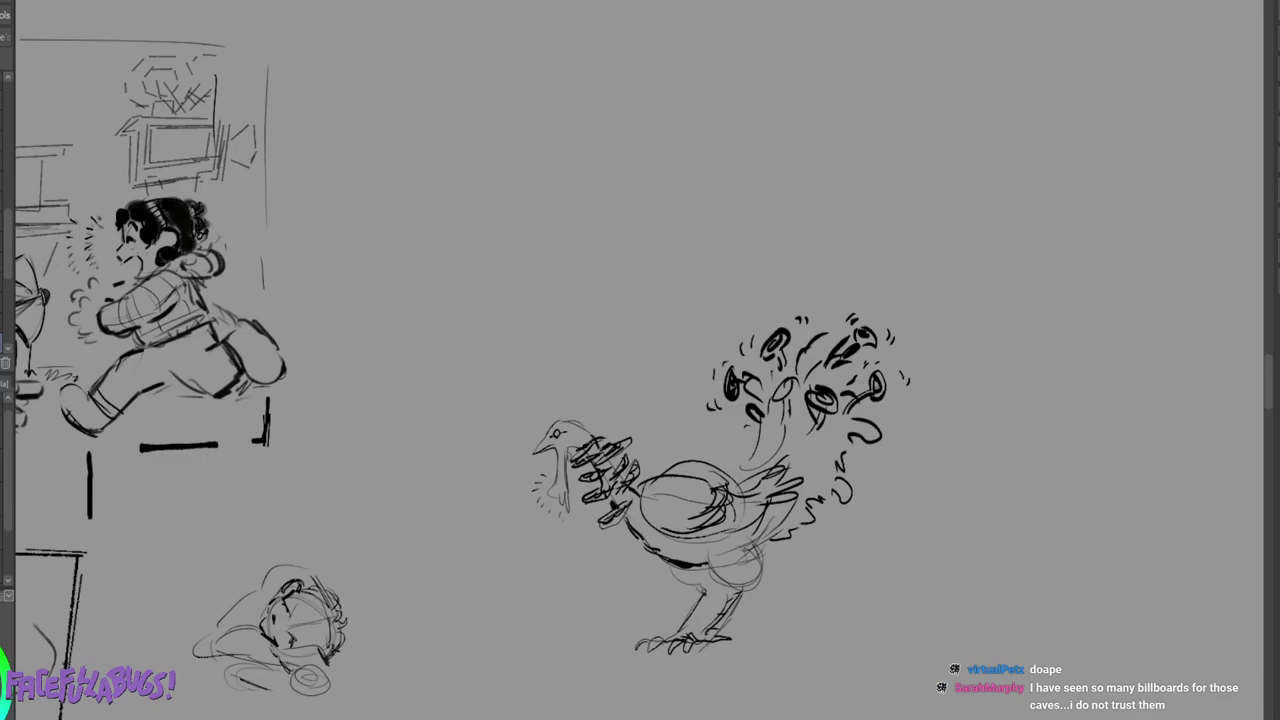
# Refine the turkey's head and darken its neck, back, thigh, legs and claws.
pyautogui.moveTo(575, 445); pyautogui.dragTo(567, 466)
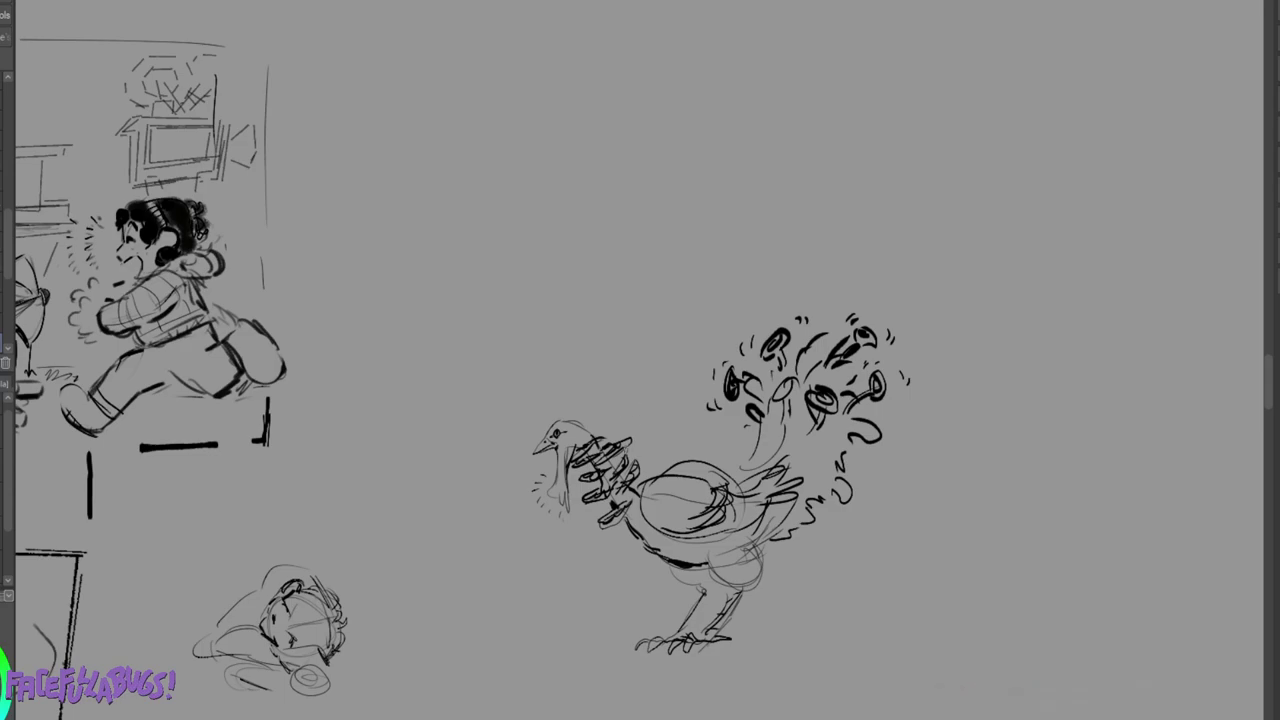
pyautogui.moveTo(584, 460)
pyautogui.mouseDown()
pyautogui.moveTo(622, 538)
pyautogui.moveTo(655, 550)
pyautogui.mouseUp()
pyautogui.moveTo(630, 487)
pyautogui.mouseDown()
pyautogui.moveTo(702, 458)
pyautogui.moveTo(766, 474)
pyautogui.mouseUp()
pyautogui.moveTo(686, 556)
pyautogui.mouseDown()
pyautogui.moveTo(708, 568)
pyautogui.moveTo(778, 527)
pyautogui.moveTo(726, 590)
pyautogui.moveTo(766, 582)
pyautogui.moveTo(768, 596)
pyautogui.moveTo(747, 601)
pyautogui.moveTo(698, 576)
pyautogui.moveTo(686, 636)
pyautogui.moveTo(699, 626)
pyautogui.mouseUp()
pyautogui.moveTo(694, 611); pyautogui.dragTo(709, 616)
pyautogui.moveTo(704, 601)
pyautogui.mouseDown()
pyautogui.moveTo(712, 630)
pyautogui.moveTo(734, 633)
pyautogui.moveTo(658, 640)
pyautogui.mouseUp()
pyautogui.moveTo(660, 634); pyautogui.dragTo(642, 652)
pyautogui.moveTo(668, 636)
pyautogui.mouseDown()
pyautogui.moveTo(629, 652)
pyautogui.moveTo(702, 635)
pyautogui.mouseUp()
# Lengthen the turkey's wattle and add drops dripping from it down to the ground.
pyautogui.moveTo(550, 490)
pyautogui.mouseDown()
pyautogui.moveTo(560, 532)
pyautogui.moveTo(570, 514)
pyautogui.moveTo(563, 503)
pyautogui.moveTo(552, 586)
pyautogui.mouseUp()
pyautogui.click(556, 606)
pyautogui.click(557, 637)
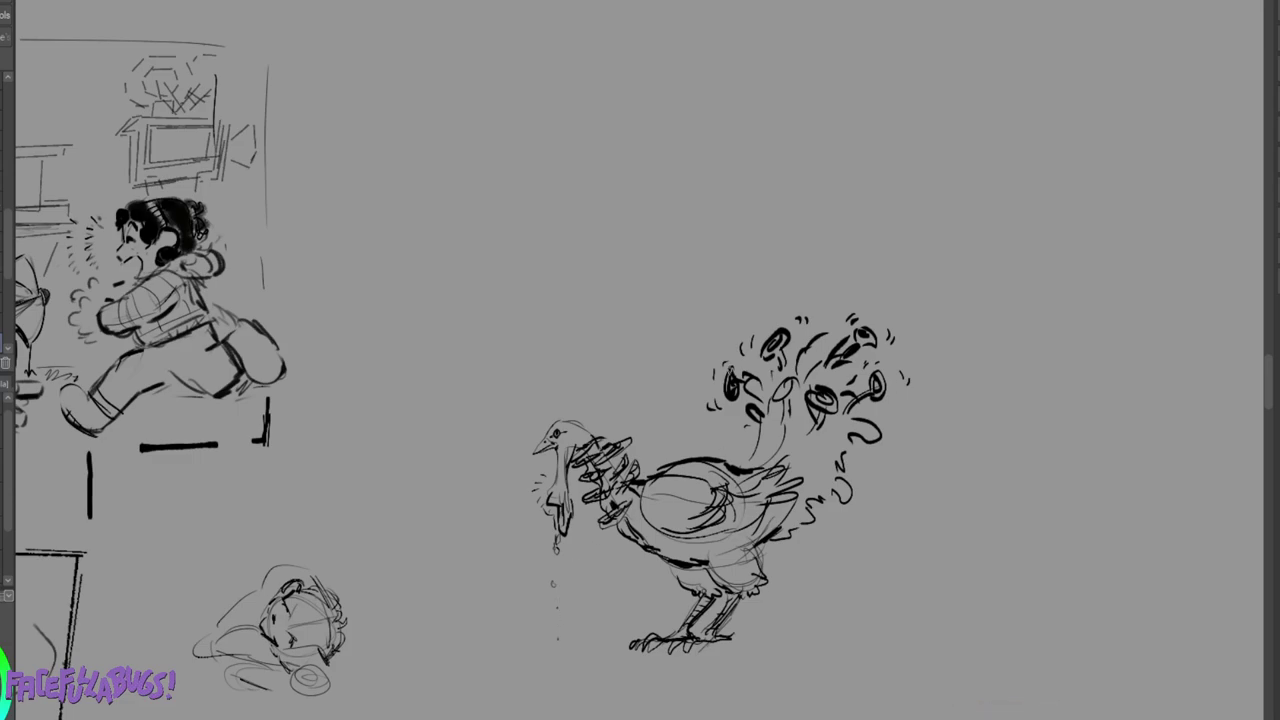
# Refine the round caps in the turkey's tail fan and add two dark-stemmed caps at its base.
pyautogui.moveTo(727, 378); pyautogui.dragTo(731, 393)
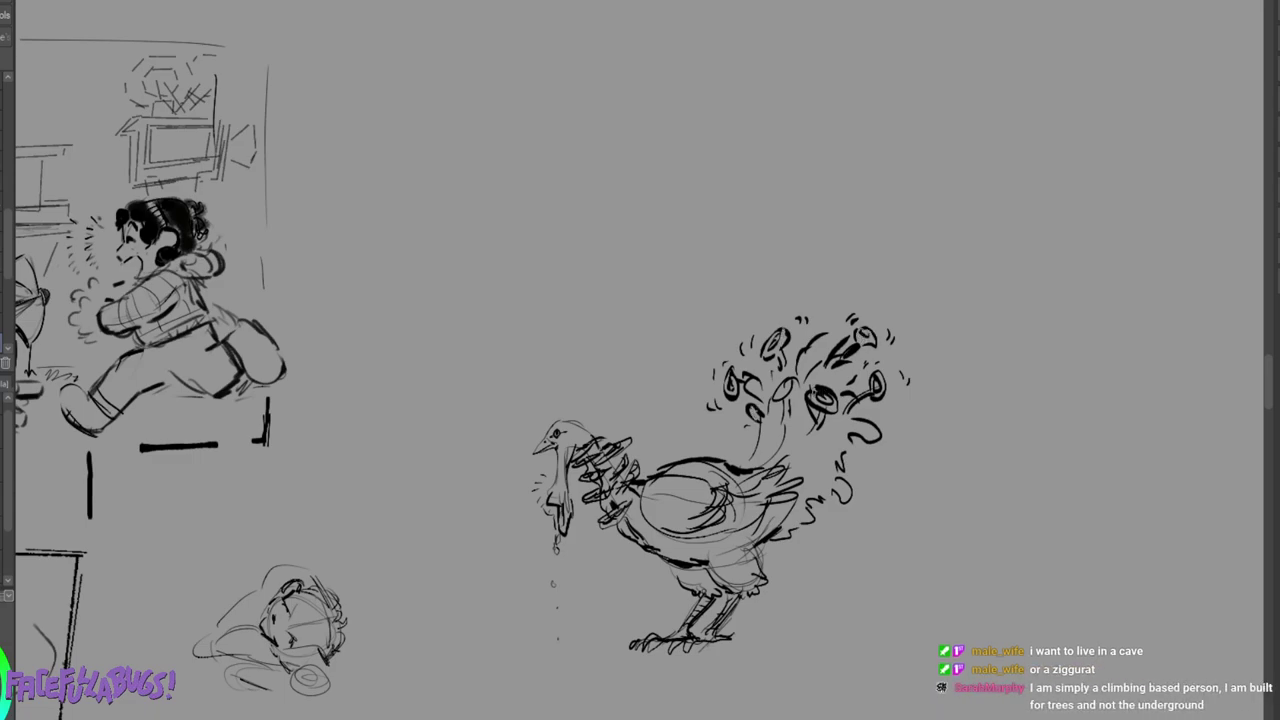
pyautogui.moveTo(742, 437); pyautogui.dragTo(744, 449)
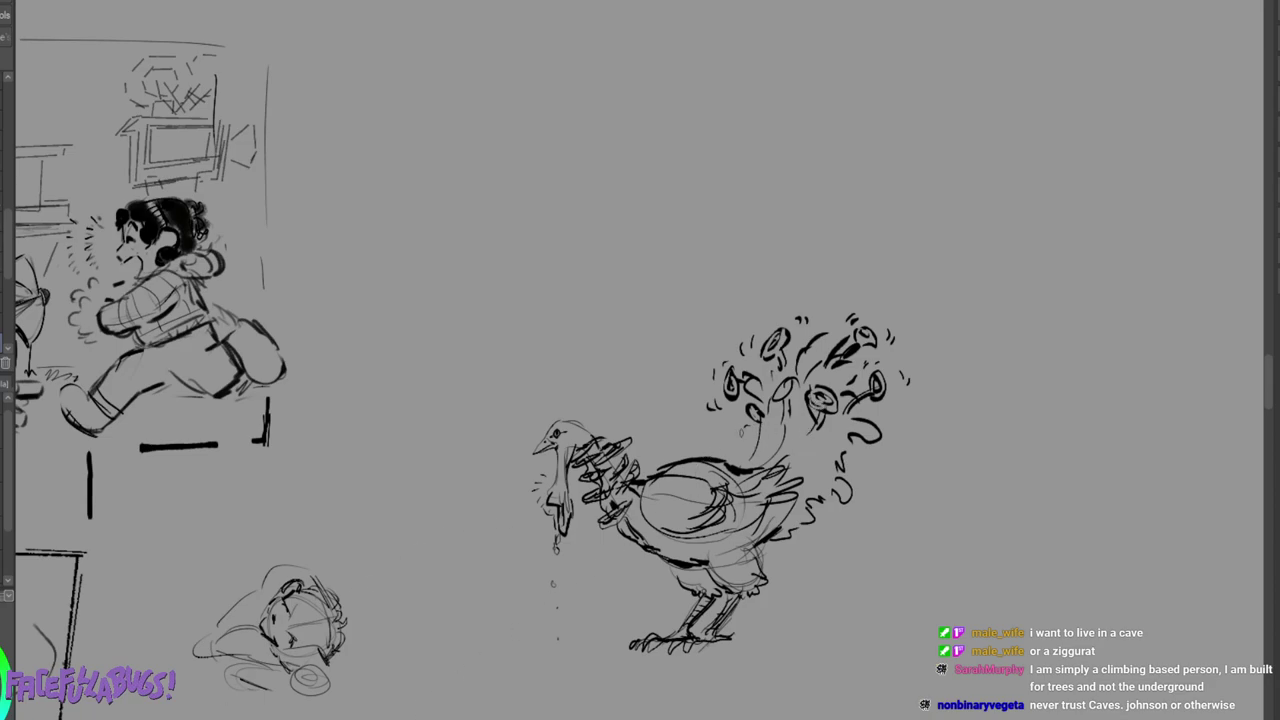
pyautogui.moveTo(744, 430)
pyautogui.mouseDown()
pyautogui.moveTo(730, 441)
pyautogui.moveTo(744, 458)
pyautogui.moveTo(764, 428)
pyautogui.moveTo(734, 446)
pyautogui.moveTo(752, 453)
pyautogui.moveTo(748, 470)
pyautogui.moveTo(798, 443)
pyautogui.mouseUp()
pyautogui.moveTo(771, 436)
pyautogui.mouseDown()
pyautogui.moveTo(796, 452)
pyautogui.moveTo(771, 457)
pyautogui.mouseUp()
pyautogui.moveTo(798, 452); pyautogui.dragTo(791, 461)
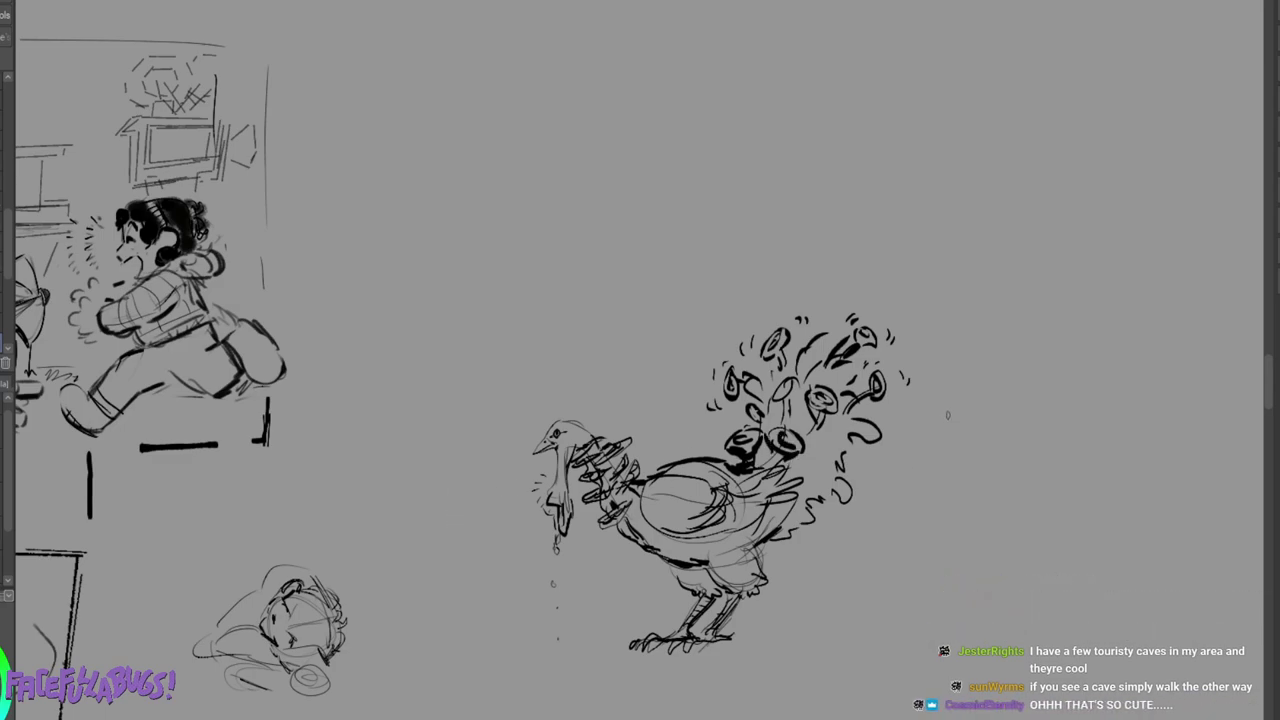
# Sketch an upright creature behind the turkey with two long beak-like jaws, a ribbed open torso and clawed legs.
pyautogui.moveTo(954, 432)
pyautogui.mouseDown()
pyautogui.moveTo(940, 403)
pyautogui.moveTo(936, 452)
pyautogui.mouseUp()
pyautogui.moveTo(934, 404)
pyautogui.mouseDown()
pyautogui.moveTo(916, 396)
pyautogui.moveTo(930, 414)
pyautogui.moveTo(918, 436)
pyautogui.moveTo(932, 418)
pyautogui.moveTo(948, 423)
pyautogui.moveTo(947, 405)
pyautogui.moveTo(948, 431)
pyautogui.mouseUp()
pyautogui.moveTo(938, 442); pyautogui.dragTo(906, 482)
pyautogui.hotkey('ctrl', 'z')
pyautogui.moveTo(913, 484)
pyautogui.mouseDown()
pyautogui.moveTo(941, 524)
pyautogui.moveTo(932, 473)
pyautogui.moveTo(928, 487)
pyautogui.moveTo(962, 526)
pyautogui.mouseUp()
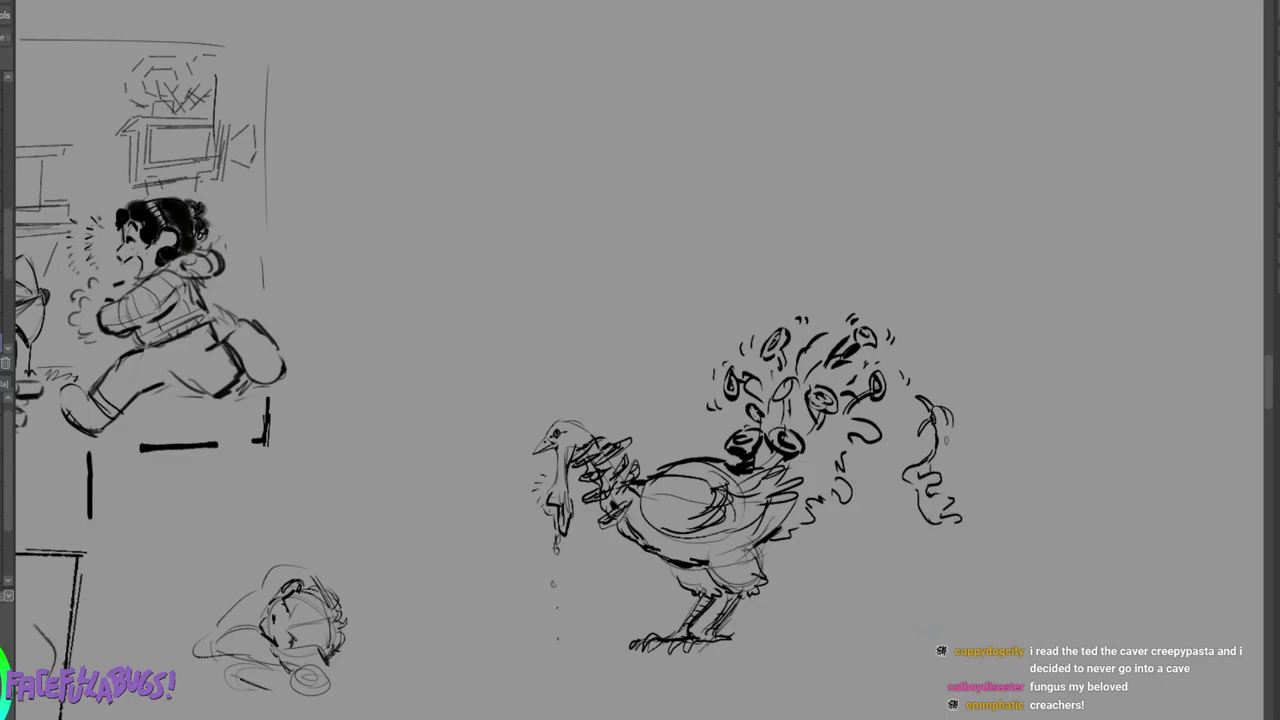
pyautogui.moveTo(946, 426)
pyautogui.mouseDown()
pyautogui.moveTo(958, 468)
pyautogui.moveTo(992, 386)
pyautogui.moveTo(976, 462)
pyautogui.moveTo(1006, 462)
pyautogui.moveTo(994, 488)
pyautogui.moveTo(968, 494)
pyautogui.moveTo(986, 528)
pyautogui.mouseUp()
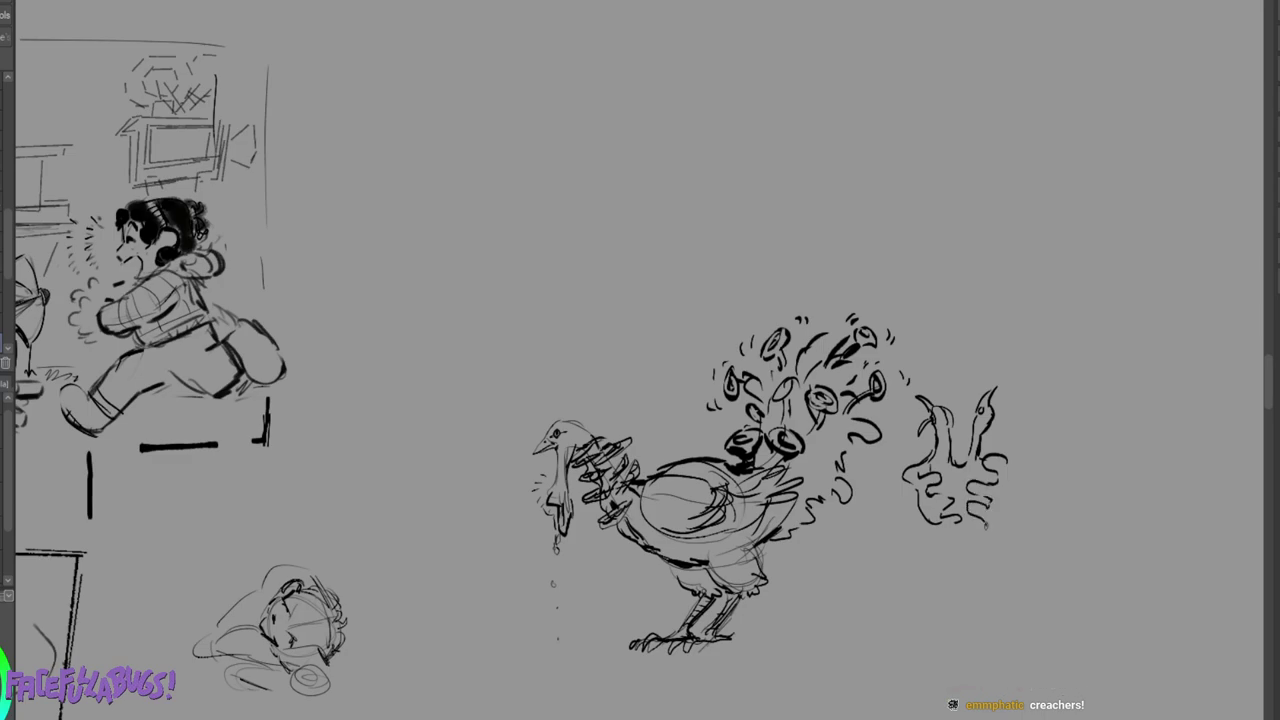
pyautogui.moveTo(1008, 474)
pyautogui.mouseDown()
pyautogui.moveTo(980, 540)
pyautogui.moveTo(934, 535)
pyautogui.moveTo(924, 566)
pyautogui.moveTo(908, 548)
pyautogui.moveTo(896, 574)
pyautogui.moveTo(918, 584)
pyautogui.moveTo(946, 542)
pyautogui.moveTo(962, 570)
pyautogui.moveTo(968, 556)
pyautogui.moveTo(948, 566)
pyautogui.moveTo(976, 594)
pyautogui.moveTo(990, 600)
pyautogui.moveTo(996, 578)
pyautogui.moveTo(1012, 596)
pyautogui.mouseUp()
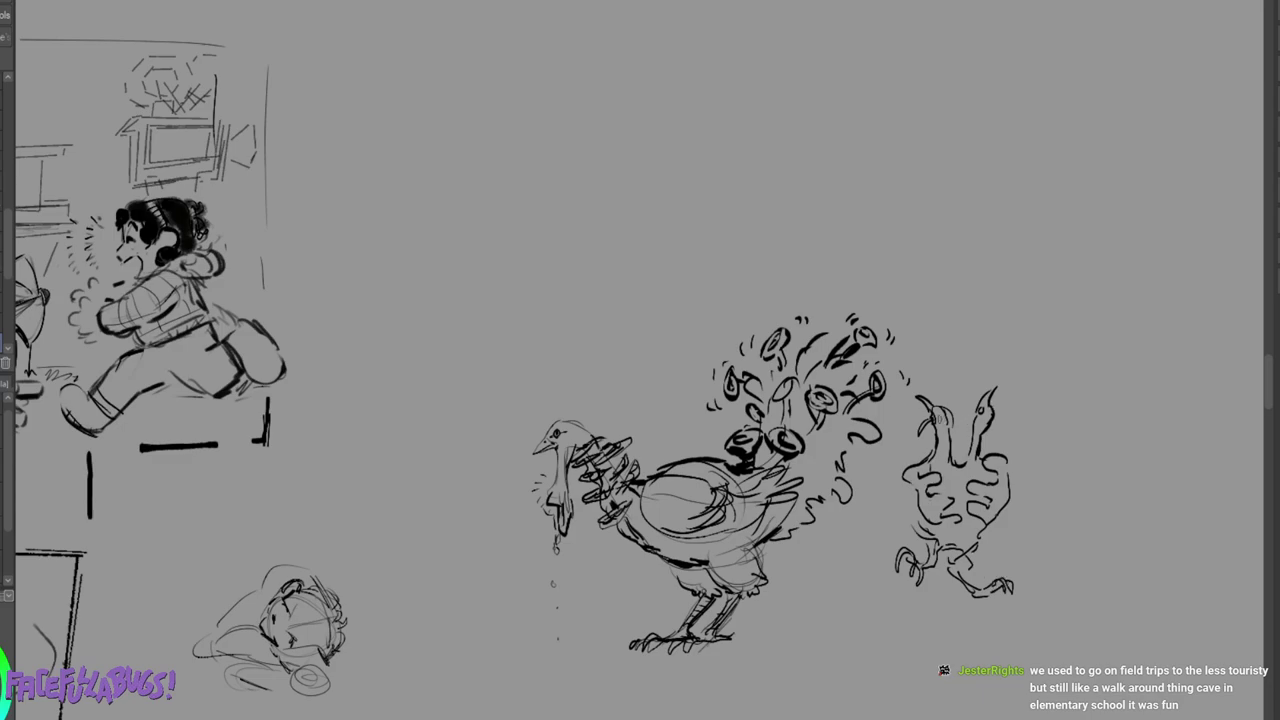
# Shade the upright creature's jaws and torso, and draw rough ground mounds on both sides of its feet.
pyautogui.moveTo(940, 424)
pyautogui.mouseDown()
pyautogui.moveTo(926, 474)
pyautogui.moveTo(936, 452)
pyautogui.mouseUp()
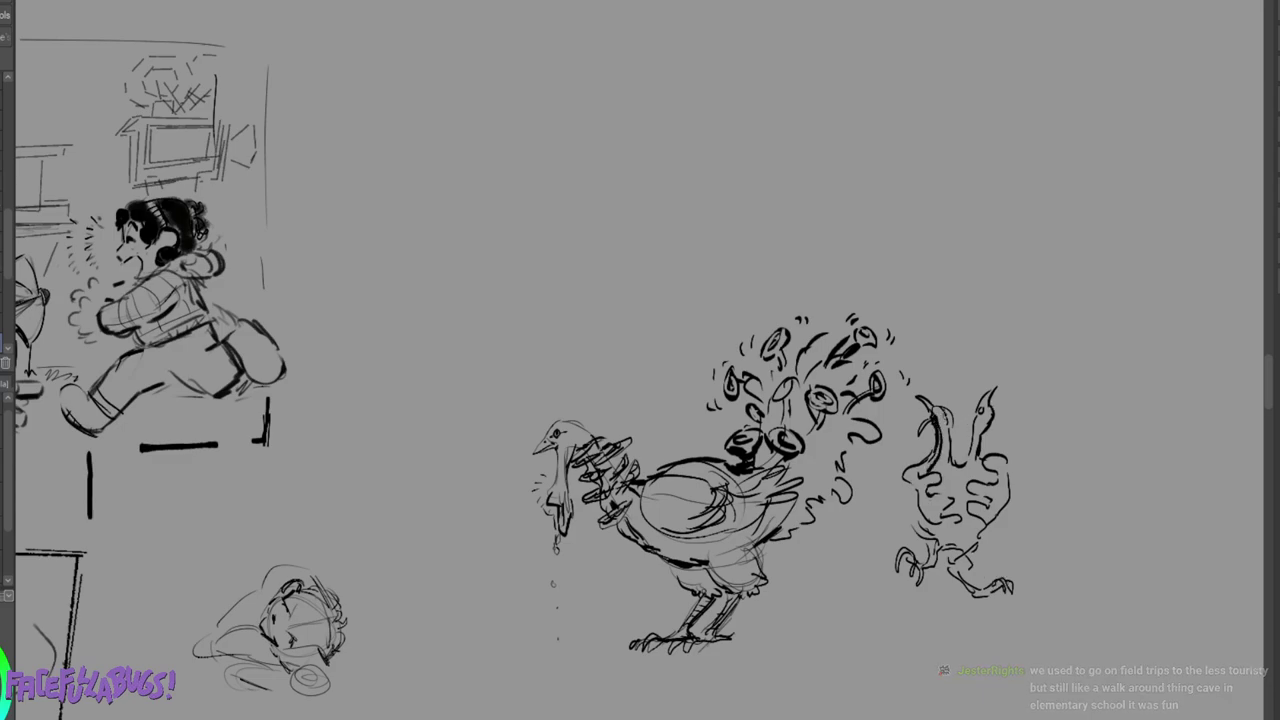
pyautogui.moveTo(990, 404)
pyautogui.mouseDown()
pyautogui.moveTo(976, 452)
pyautogui.moveTo(984, 482)
pyautogui.mouseUp()
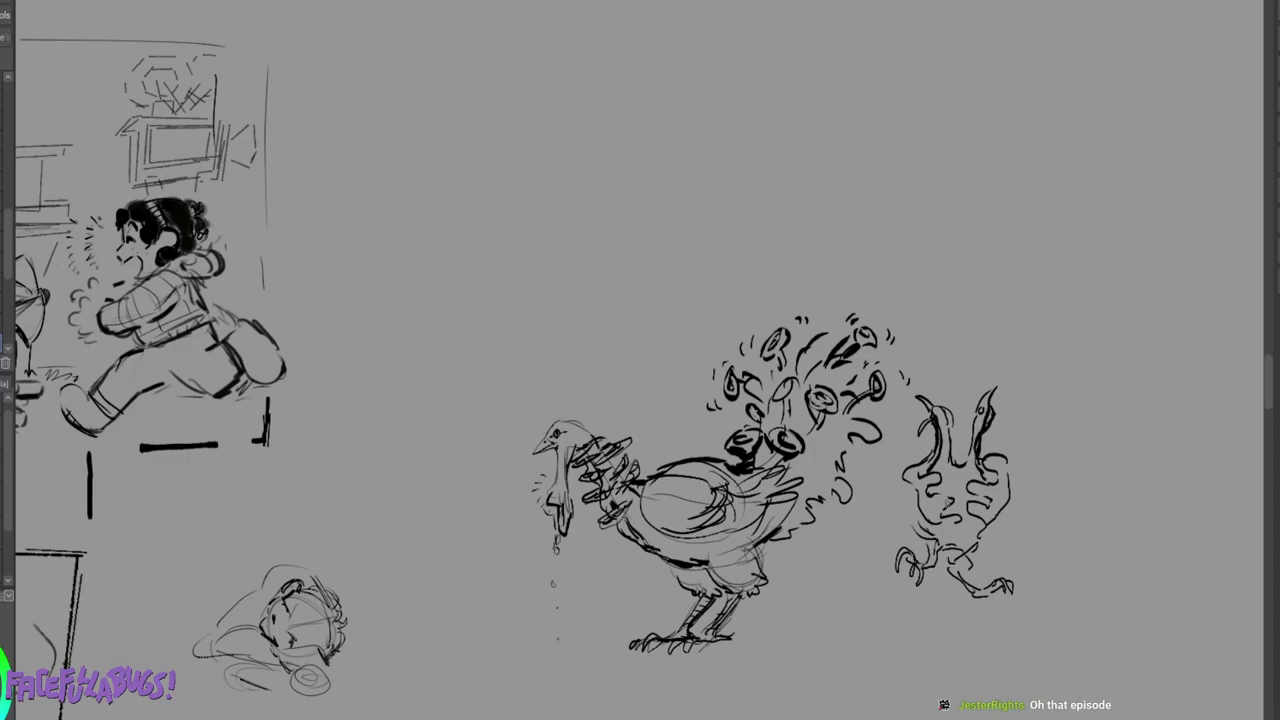
pyautogui.moveTo(898, 538)
pyautogui.mouseDown()
pyautogui.moveTo(818, 594)
pyautogui.moveTo(956, 588)
pyautogui.moveTo(834, 604)
pyautogui.moveTo(926, 611)
pyautogui.mouseUp()
pyautogui.moveTo(940, 512); pyautogui.dragTo(956, 536)
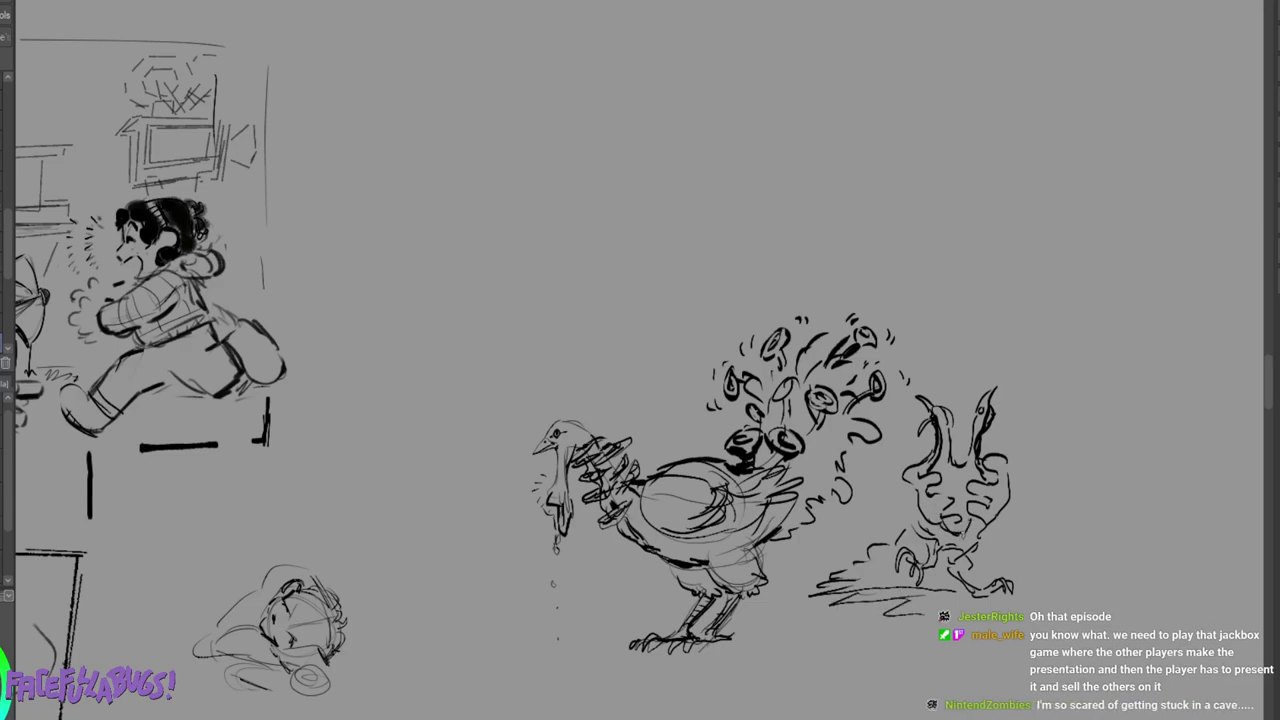
pyautogui.moveTo(938, 480)
pyautogui.mouseDown()
pyautogui.moveTo(962, 508)
pyautogui.moveTo(972, 490)
pyautogui.moveTo(958, 470)
pyautogui.moveTo(953, 512)
pyautogui.moveTo(978, 482)
pyautogui.moveTo(964, 524)
pyautogui.moveTo(994, 556)
pyautogui.mouseUp()
pyautogui.moveTo(997, 536)
pyautogui.mouseDown()
pyautogui.moveTo(1048, 576)
pyautogui.moveTo(1096, 590)
pyautogui.moveTo(1126, 582)
pyautogui.moveTo(1118, 602)
pyautogui.mouseUp()
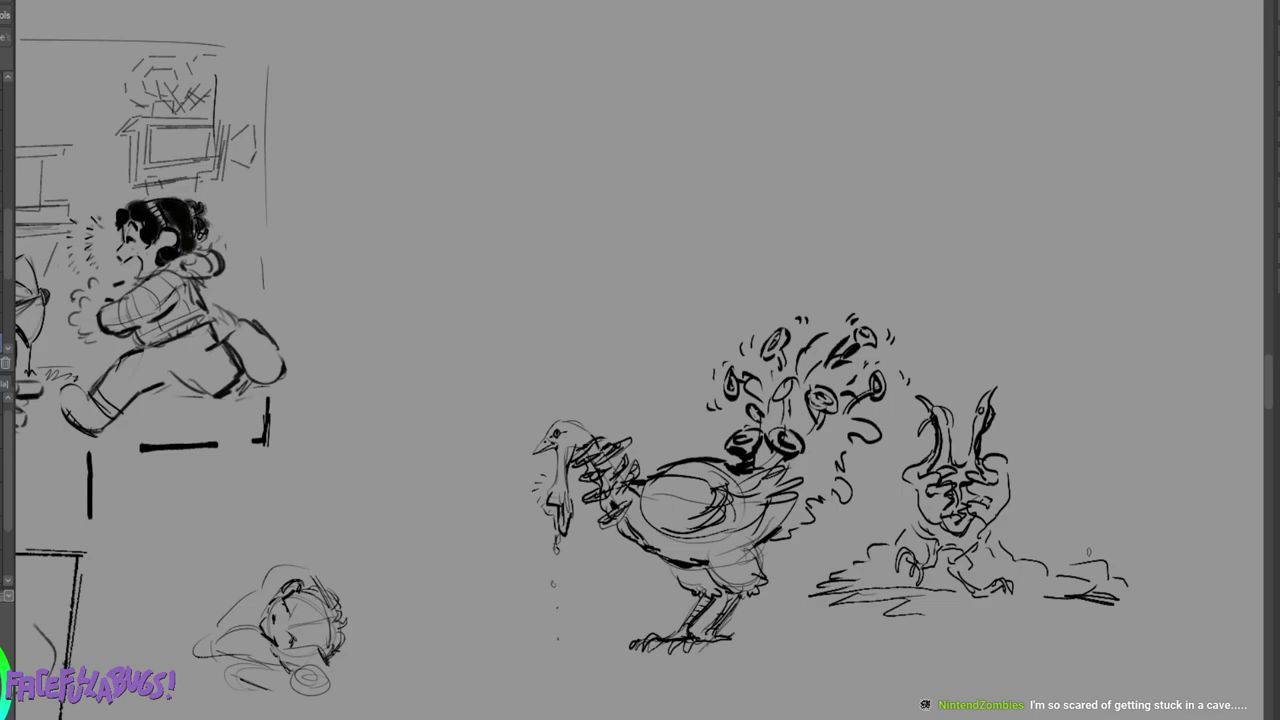
# Lasso the turkey and the upright creature, delete them, and clear the selection.
pyautogui.moveTo(1010, 242)
pyautogui.mouseDown()
pyautogui.moveTo(930, 214)
pyautogui.moveTo(500, 660)
pyautogui.moveTo(1202, 616)
pyautogui.moveTo(1212, 566)
pyautogui.mouseUp()
pyautogui.press('Delete')
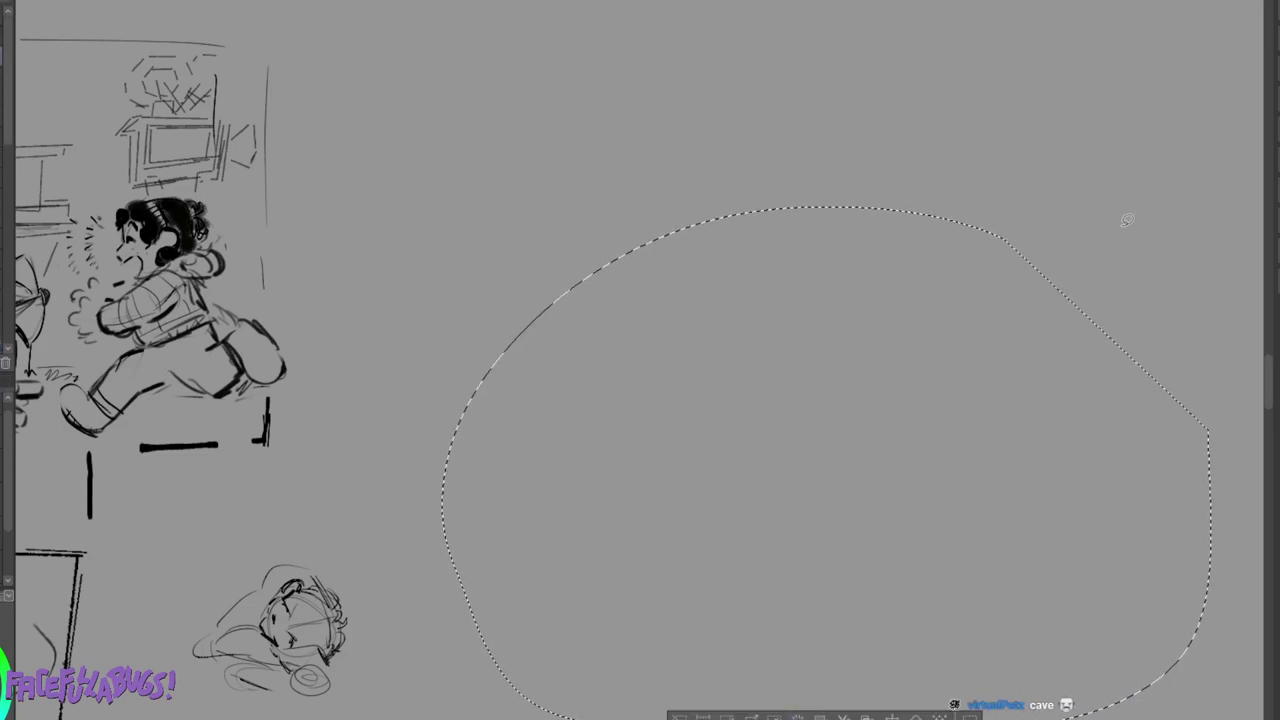
pyautogui.hotkey('ctrl', 'd')
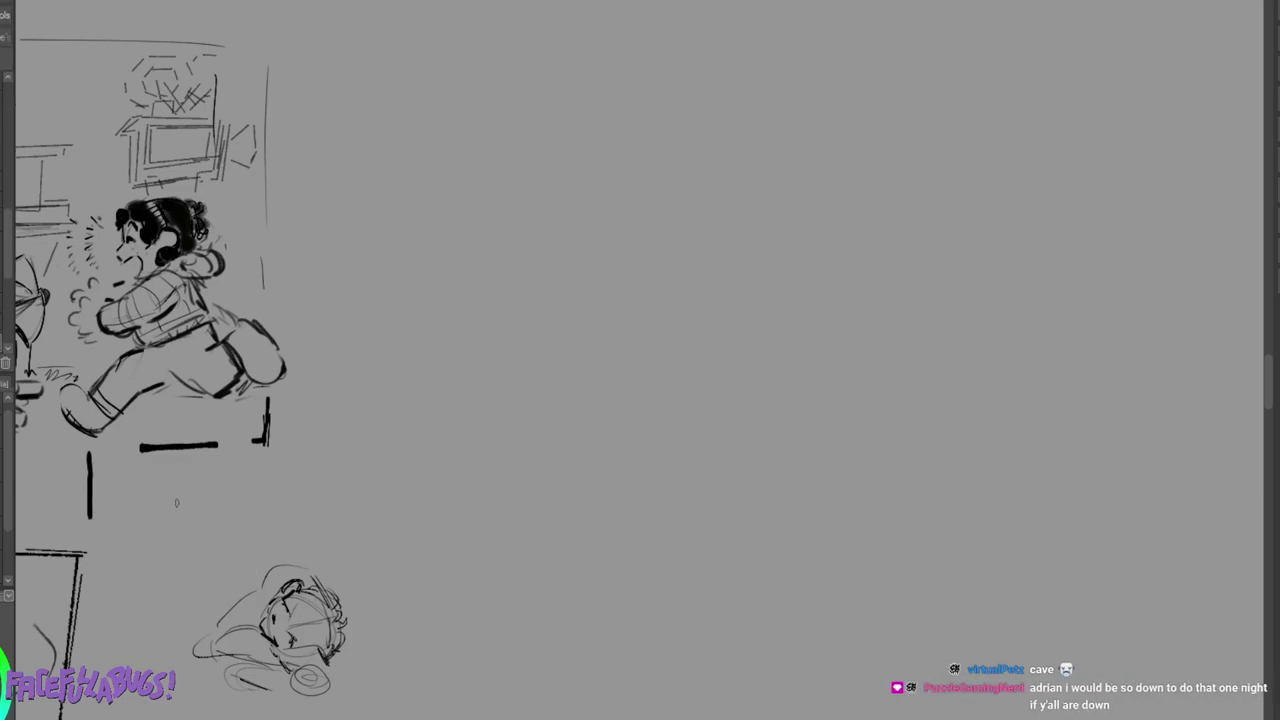
# Sketch a small face peering out of a tall narrow doorway below the running girl, flanked by two partial faces and gripping hands.
pyautogui.moveTo(177, 479)
pyautogui.mouseDown()
pyautogui.moveTo(178, 513)
pyautogui.moveTo(191, 475)
pyautogui.mouseUp()
pyautogui.moveTo(195, 476)
pyautogui.mouseDown()
pyautogui.moveTo(198, 510)
pyautogui.moveTo(191, 493)
pyautogui.moveTo(188, 511)
pyautogui.moveTo(175, 504)
pyautogui.moveTo(201, 504)
pyautogui.moveTo(191, 515)
pyautogui.mouseUp()
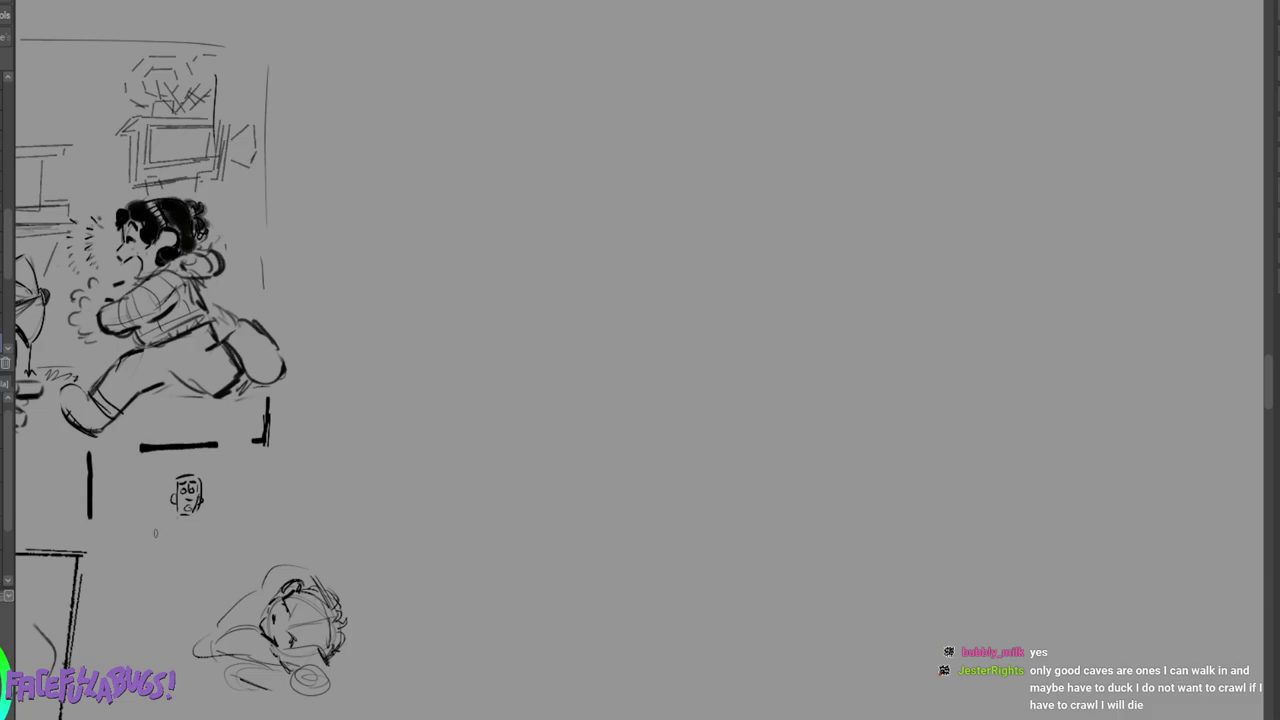
pyautogui.moveTo(147, 466)
pyautogui.mouseDown()
pyautogui.moveTo(145, 626)
pyautogui.moveTo(188, 463)
pyautogui.moveTo(214, 456)
pyautogui.moveTo(212, 589)
pyautogui.mouseUp()
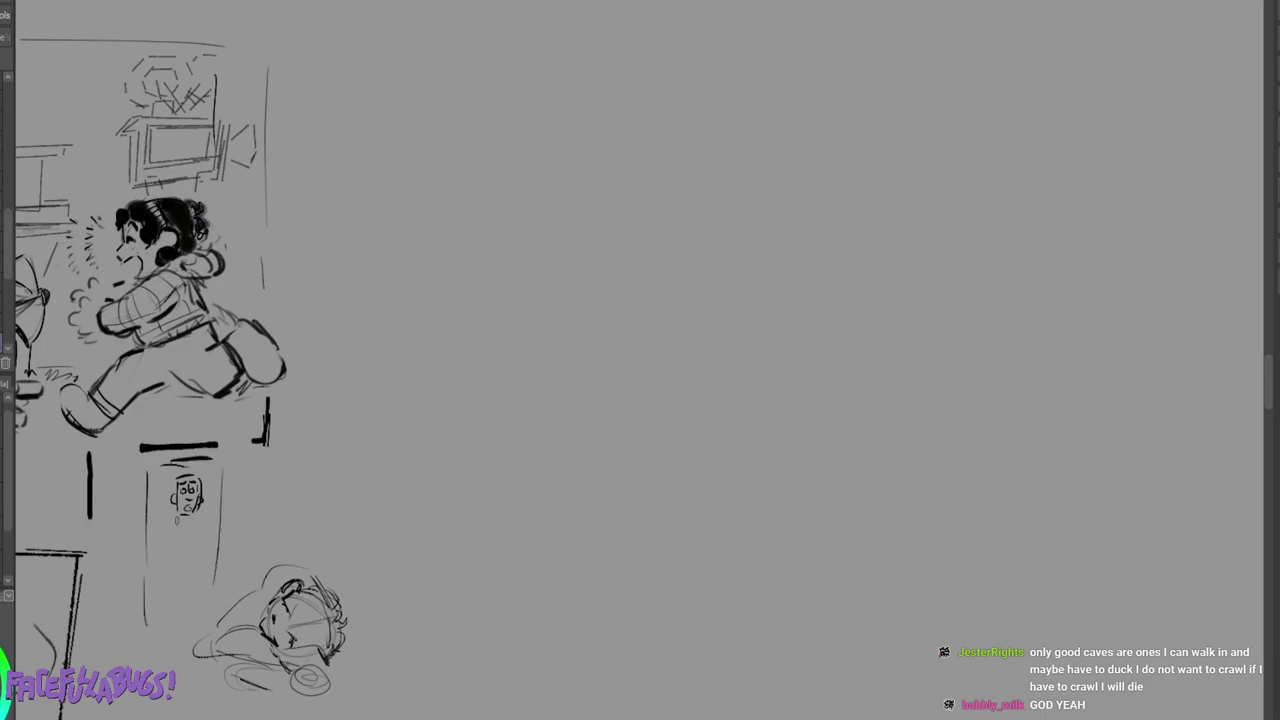
pyautogui.moveTo(177, 517)
pyautogui.mouseDown()
pyautogui.moveTo(146, 520)
pyautogui.moveTo(171, 539)
pyautogui.mouseUp()
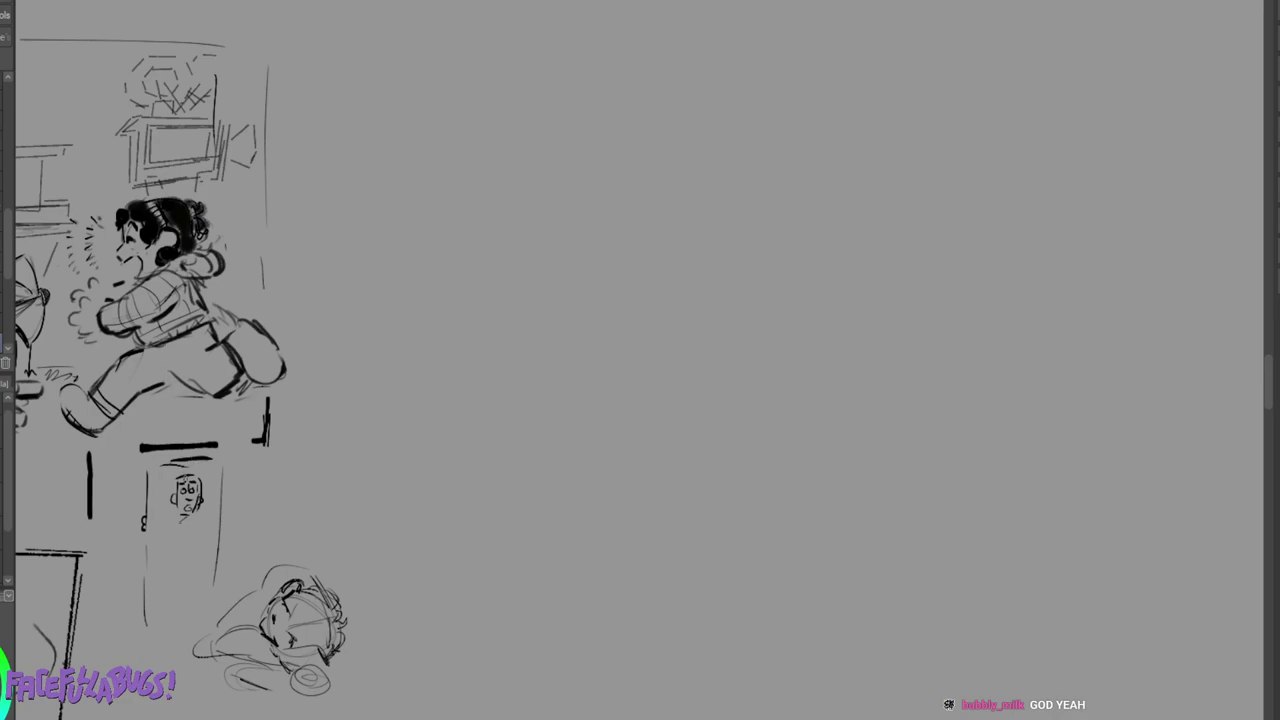
pyautogui.moveTo(181, 480)
pyautogui.mouseDown()
pyautogui.moveTo(194, 477)
pyautogui.moveTo(171, 490)
pyautogui.moveTo(188, 469)
pyautogui.moveTo(200, 477)
pyautogui.mouseUp()
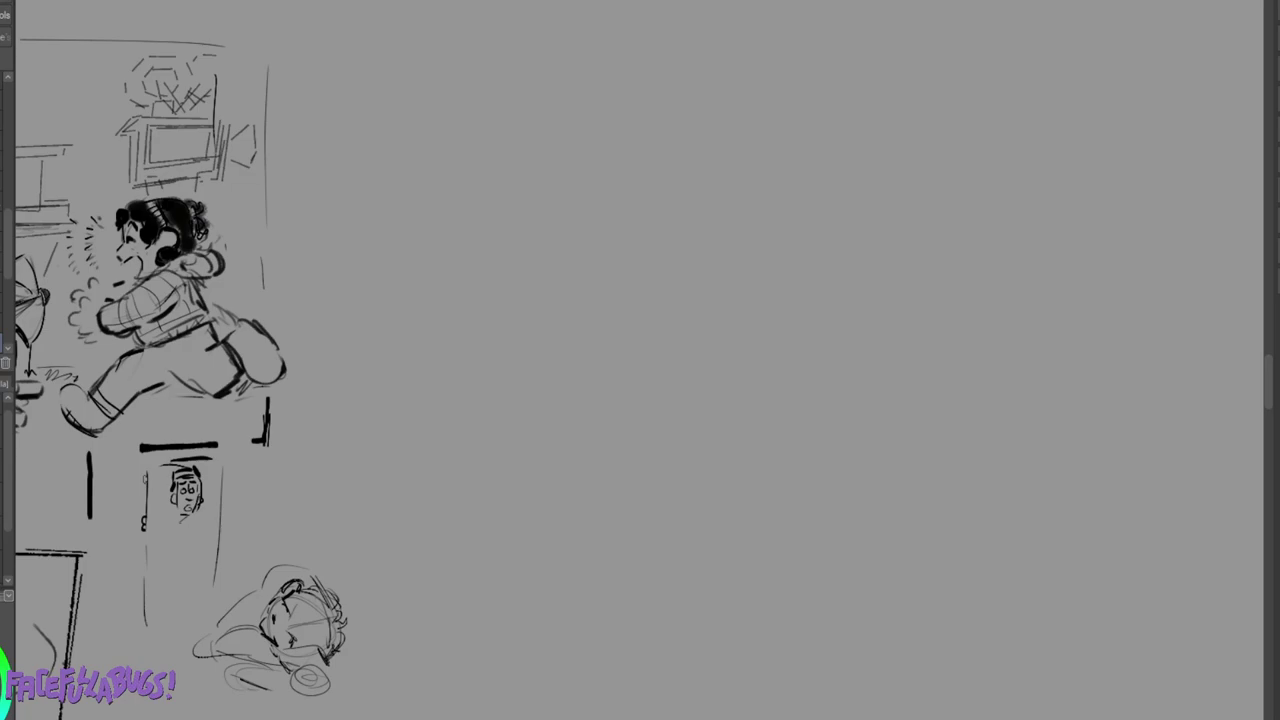
pyautogui.moveTo(170, 508)
pyautogui.mouseDown()
pyautogui.moveTo(154, 534)
pyautogui.moveTo(205, 522)
pyautogui.moveTo(212, 538)
pyautogui.mouseUp()
pyautogui.moveTo(147, 490)
pyautogui.mouseDown()
pyautogui.moveTo(159, 490)
pyautogui.moveTo(156, 517)
pyautogui.moveTo(162, 500)
pyautogui.moveTo(148, 518)
pyautogui.moveTo(212, 528)
pyautogui.moveTo(220, 503)
pyautogui.mouseUp()
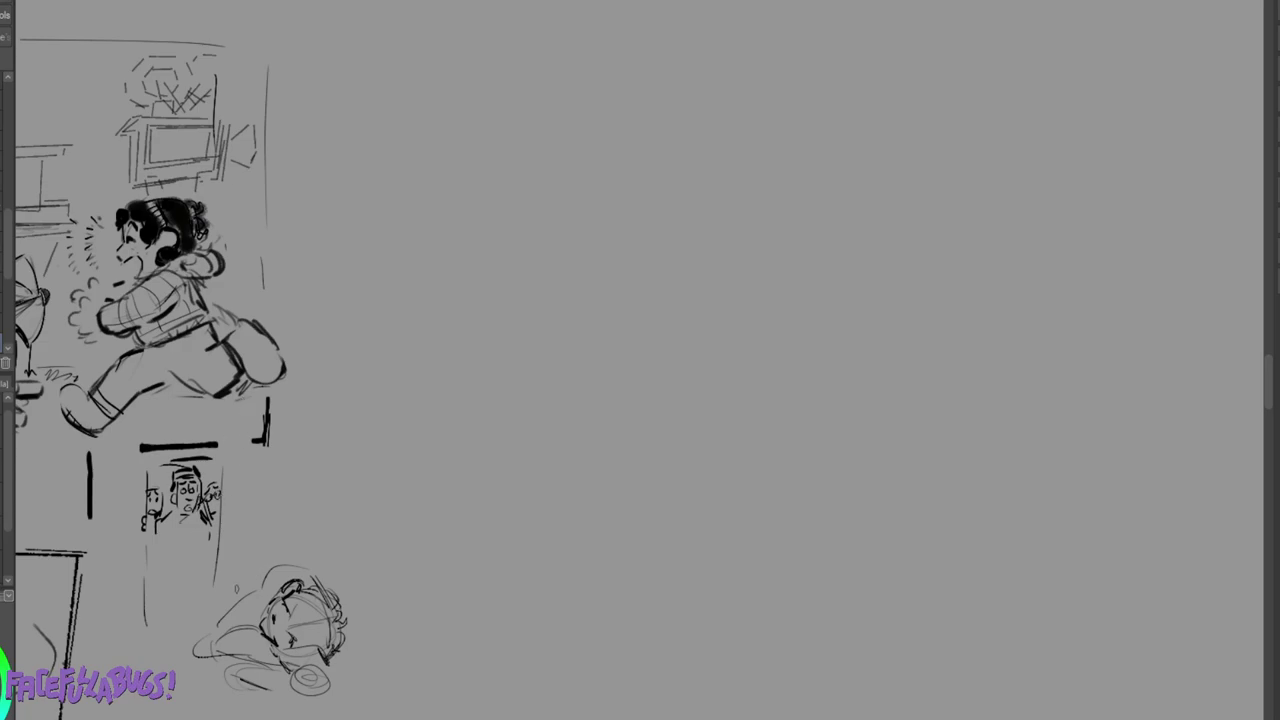
# Ink the hunched back, collar and coat contours over the resting figure's rough head, sweeping the coat outward behind it.
pyautogui.moveTo(238, 588); pyautogui.dragTo(268, 563)
pyautogui.moveTo(268, 558)
pyautogui.mouseDown()
pyautogui.moveTo(320, 555)
pyautogui.moveTo(293, 556)
pyautogui.moveTo(354, 591)
pyautogui.mouseUp()
pyautogui.moveTo(331, 568); pyautogui.dragTo(357, 597)
pyautogui.moveTo(242, 541); pyautogui.dragTo(289, 536)
pyautogui.moveTo(241, 553)
pyautogui.mouseDown()
pyautogui.moveTo(212, 600)
pyautogui.moveTo(165, 636)
pyautogui.moveTo(196, 664)
pyautogui.mouseUp()
pyautogui.moveTo(234, 618)
pyautogui.mouseDown()
pyautogui.moveTo(282, 580)
pyautogui.moveTo(330, 572)
pyautogui.moveTo(348, 590)
pyautogui.moveTo(336, 568)
pyautogui.moveTo(356, 594)
pyautogui.mouseUp()
pyautogui.moveTo(310, 537)
pyautogui.mouseDown()
pyautogui.moveTo(350, 565)
pyautogui.moveTo(382, 634)
pyautogui.mouseUp()
pyautogui.moveTo(335, 581); pyautogui.dragTo(355, 642)
pyautogui.moveTo(337, 583)
pyautogui.mouseDown()
pyautogui.moveTo(354, 650)
pyautogui.moveTo(333, 664)
pyautogui.moveTo(364, 670)
pyautogui.mouseUp()
pyautogui.moveTo(364, 672); pyautogui.dragTo(424, 666)
pyautogui.moveTo(384, 628)
pyautogui.mouseDown()
pyautogui.moveTo(432, 660)
pyautogui.moveTo(456, 656)
pyautogui.mouseUp()
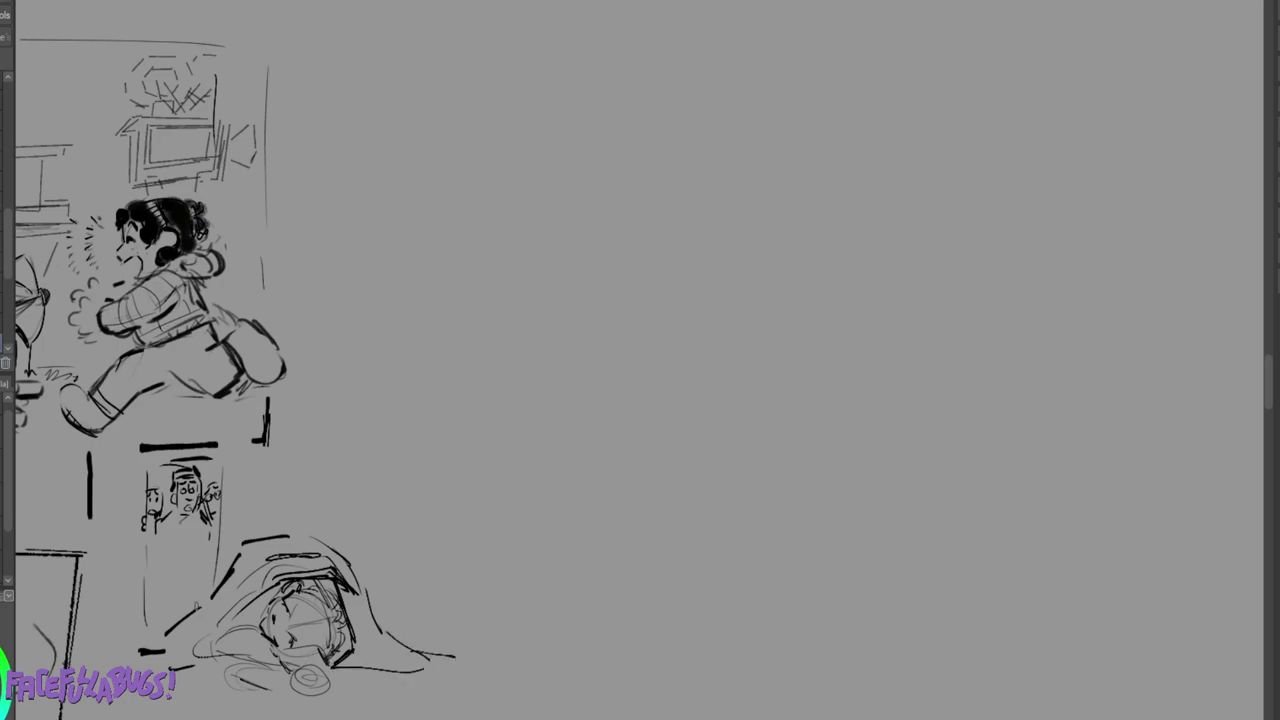
# Extend the resting figure's near side into a long outstretched limb with a rounded end, and add short fold lines on the coat.
pyautogui.moveTo(222, 568); pyautogui.dragTo(154, 634)
pyautogui.moveTo(134, 656); pyautogui.dragTo(128, 666)
pyautogui.moveTo(226, 572); pyautogui.dragTo(250, 600)
pyautogui.moveTo(162, 628)
pyautogui.mouseDown()
pyautogui.moveTo(104, 632)
pyautogui.moveTo(92, 668)
pyautogui.moveTo(194, 670)
pyautogui.mouseUp()
pyautogui.moveTo(364, 590); pyautogui.dragTo(355, 609)
pyautogui.moveTo(374, 603); pyautogui.dragTo(392, 614)
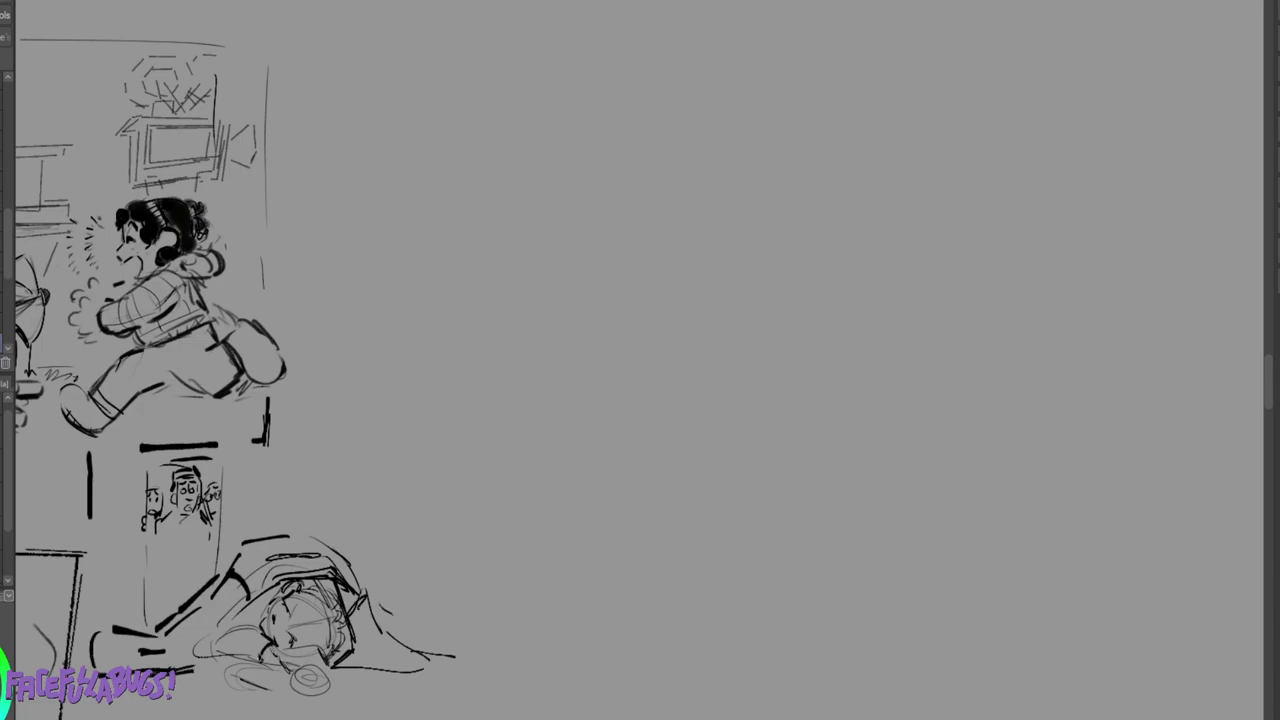
# Ink the resting figure's bent sleeve, inner collar line and closed facial features.
pyautogui.moveTo(248, 622)
pyautogui.mouseDown()
pyautogui.moveTo(222, 654)
pyautogui.moveTo(232, 610)
pyautogui.moveTo(212, 628)
pyautogui.moveTo(206, 660)
pyautogui.moveTo(232, 659)
pyautogui.mouseUp()
pyautogui.moveTo(229, 607)
pyautogui.mouseDown()
pyautogui.moveTo(223, 619)
pyautogui.moveTo(268, 581)
pyautogui.mouseUp()
pyautogui.moveTo(247, 591); pyautogui.dragTo(315, 569)
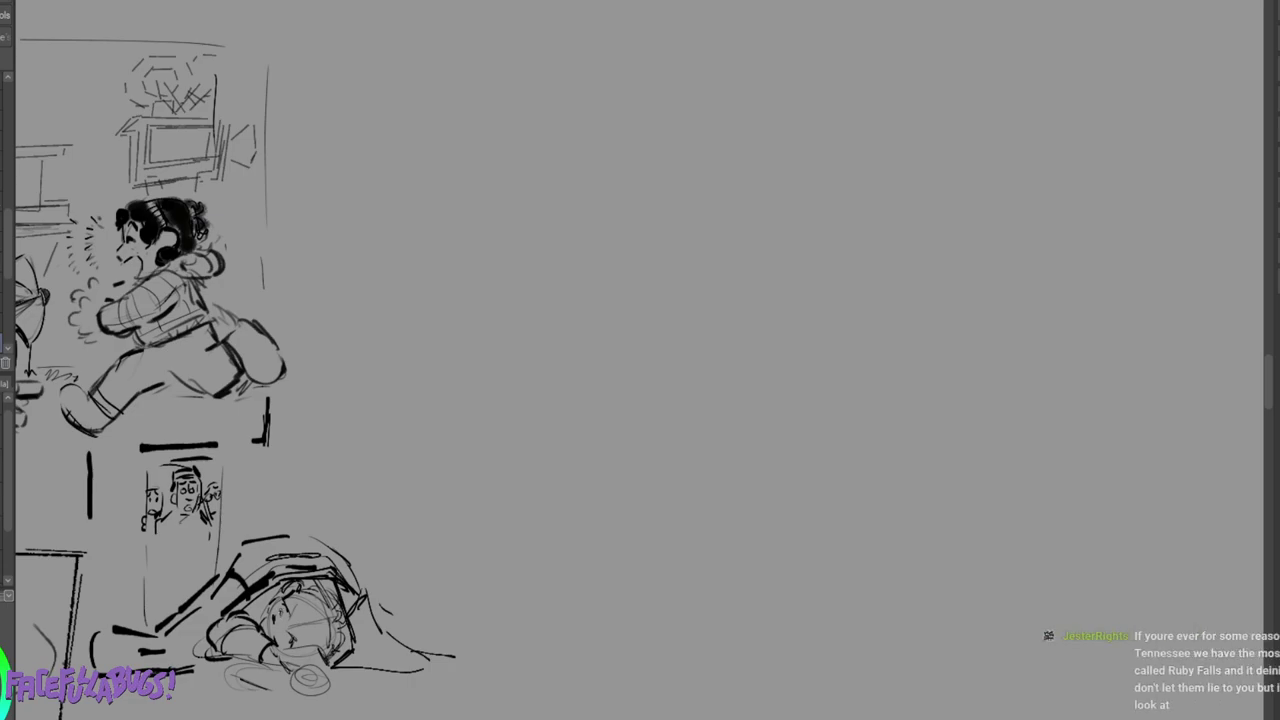
pyautogui.moveTo(280, 632); pyautogui.dragTo(286, 650)
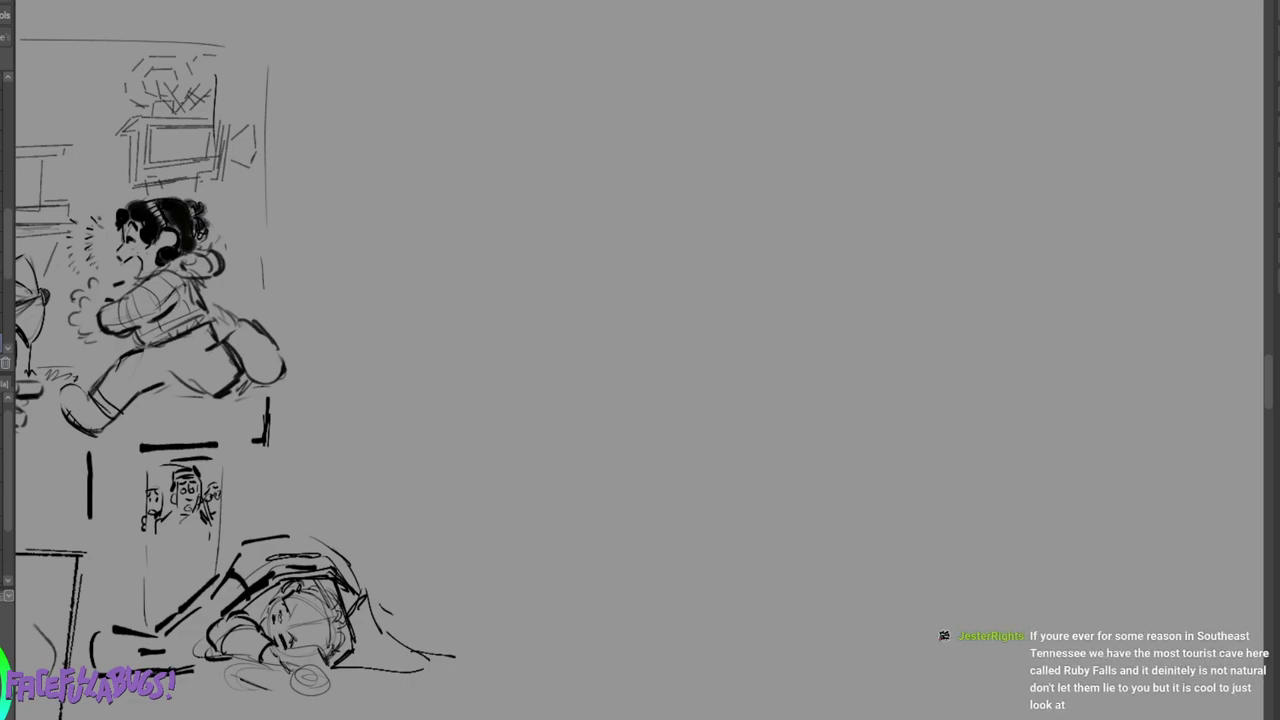
pyautogui.moveTo(277, 599)
pyautogui.mouseDown()
pyautogui.moveTo(283, 620)
pyautogui.moveTo(264, 611)
pyautogui.mouseUp()
# Draw the resting figure's overlapping hands and forearm beneath its face, redoing one stroke.
pyautogui.moveTo(263, 654)
pyautogui.mouseDown()
pyautogui.moveTo(299, 679)
pyautogui.moveTo(313, 636)
pyautogui.mouseUp()
pyautogui.moveTo(312, 637)
pyautogui.mouseDown()
pyautogui.moveTo(318, 665)
pyautogui.moveTo(325, 654)
pyautogui.moveTo(317, 664)
pyautogui.moveTo(303, 639)
pyautogui.mouseUp()
pyautogui.moveTo(305, 631)
pyautogui.mouseDown()
pyautogui.moveTo(289, 651)
pyautogui.moveTo(294, 700)
pyautogui.moveTo(324, 682)
pyautogui.moveTo(324, 666)
pyautogui.moveTo(288, 668)
pyautogui.mouseUp()
pyautogui.moveTo(288, 674)
pyautogui.mouseDown()
pyautogui.moveTo(308, 664)
pyautogui.moveTo(300, 681)
pyautogui.moveTo(312, 656)
pyautogui.mouseUp()
pyautogui.hotkey('ctrl', 'z')
pyautogui.moveTo(310, 656)
pyautogui.mouseDown()
pyautogui.moveTo(320, 679)
pyautogui.moveTo(274, 681)
pyautogui.mouseUp()
pyautogui.moveTo(274, 680)
pyautogui.mouseDown()
pyautogui.moveTo(285, 691)
pyautogui.moveTo(250, 686)
pyautogui.moveTo(261, 687)
pyautogui.mouseUp()
pyautogui.moveTo(234, 680)
pyautogui.mouseDown()
pyautogui.moveTo(271, 691)
pyautogui.moveTo(334, 662)
pyautogui.mouseUp()
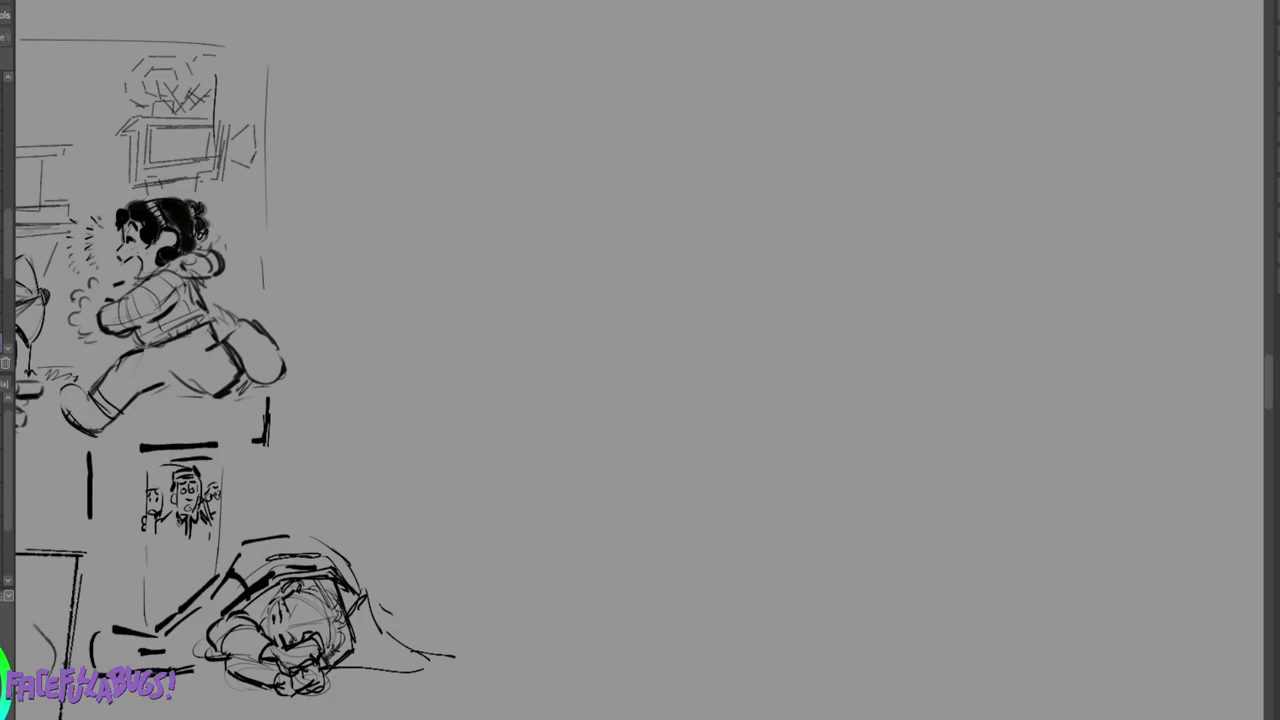
# Draw the torso of the middle peeking figure and extend the resting figure's far side into a long rounded limb.
pyautogui.moveTo(189, 522)
pyautogui.mouseDown()
pyautogui.moveTo(180, 565)
pyautogui.moveTo(162, 550)
pyautogui.moveTo(170, 566)
pyautogui.mouseUp()
pyautogui.moveTo(177, 529); pyautogui.dragTo(178, 560)
pyautogui.moveTo(174, 516); pyautogui.dragTo(210, 532)
pyautogui.moveTo(197, 529); pyautogui.dragTo(198, 537)
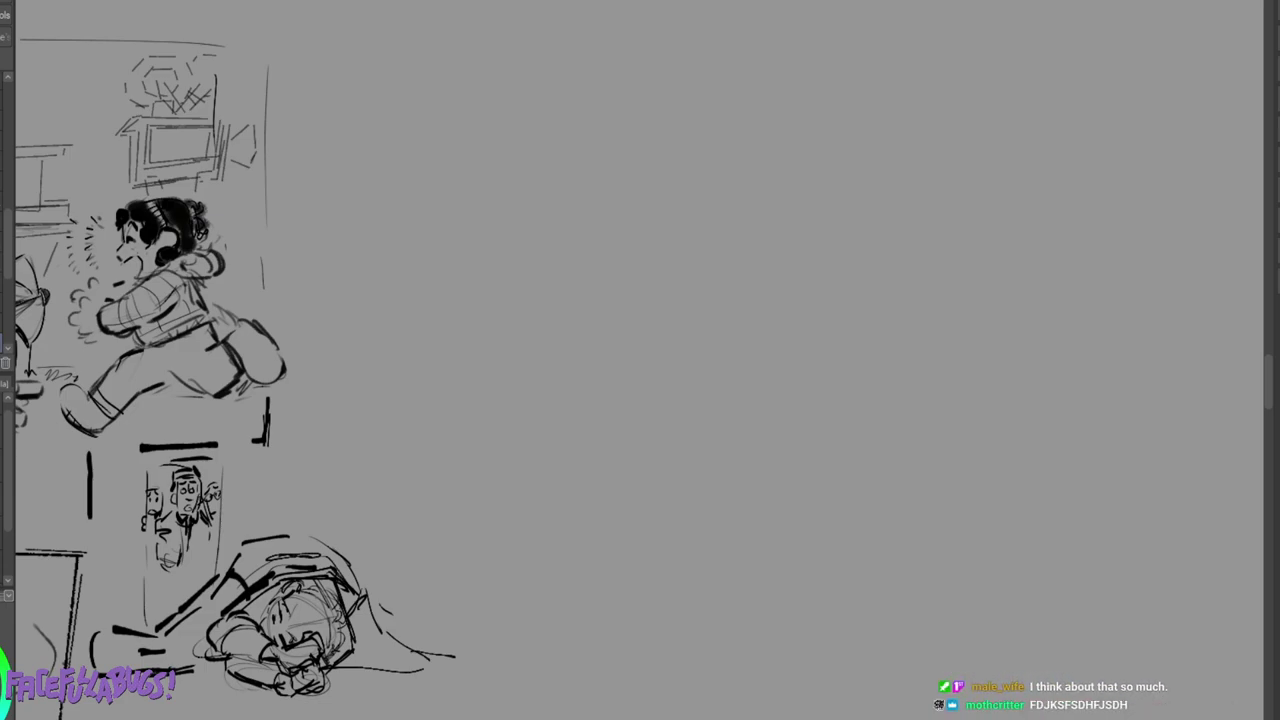
pyautogui.moveTo(346, 660); pyautogui.dragTo(412, 650)
pyautogui.moveTo(370, 606)
pyautogui.mouseDown()
pyautogui.moveTo(410, 628)
pyautogui.moveTo(456, 620)
pyautogui.moveTo(473, 657)
pyautogui.mouseUp()
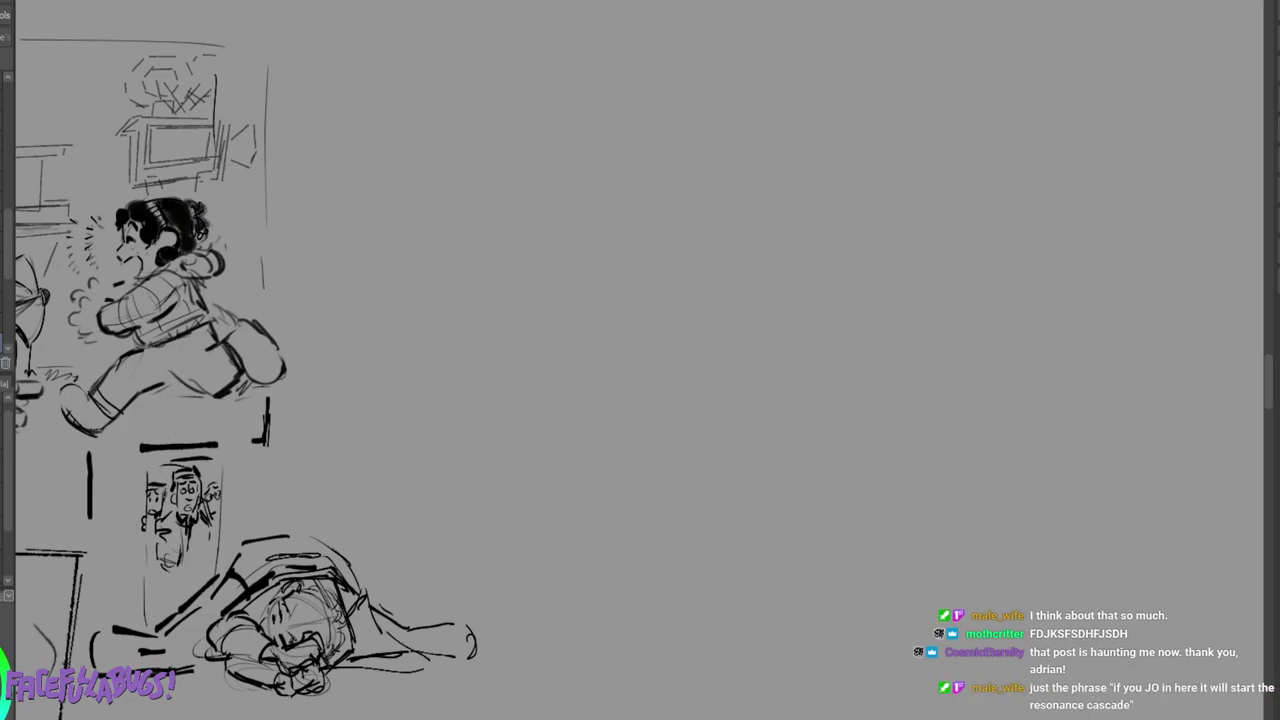
# Add an outer edge line to the doorway and complete the third peeking figure's face, ear and shoulder.
pyautogui.moveTo(133, 466); pyautogui.dragTo(140, 617)
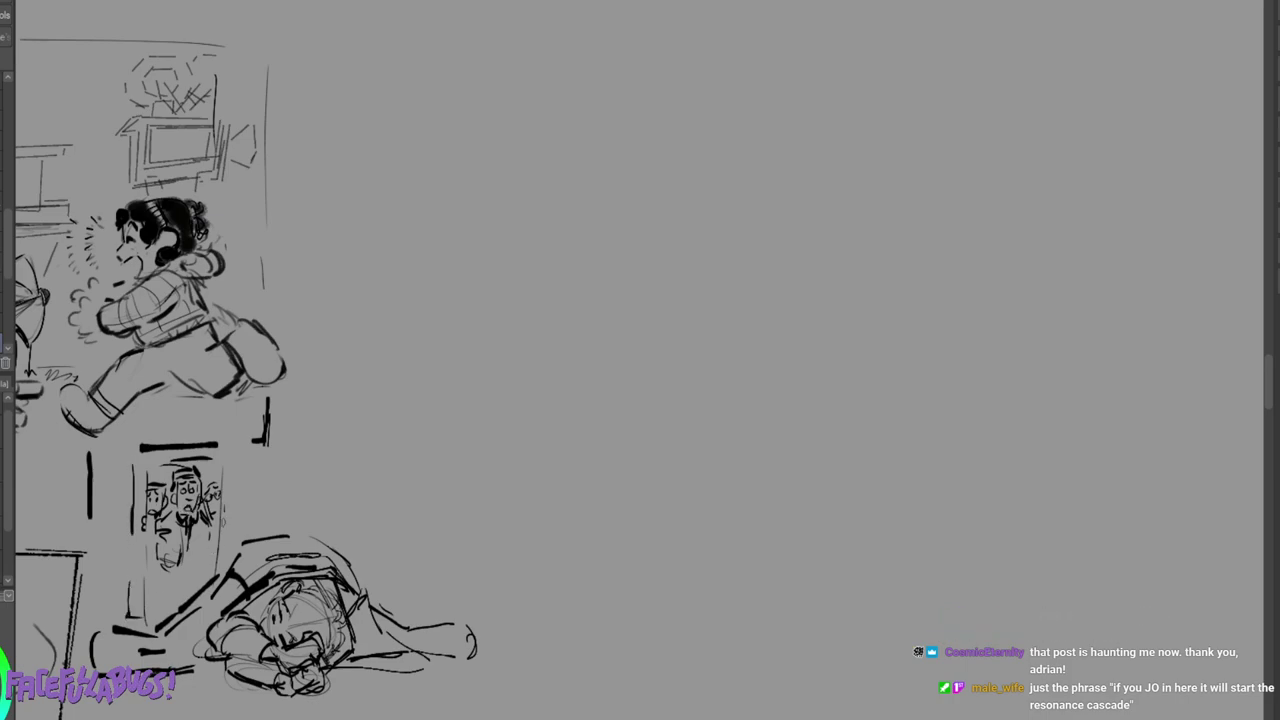
pyautogui.moveTo(223, 509); pyautogui.dragTo(218, 564)
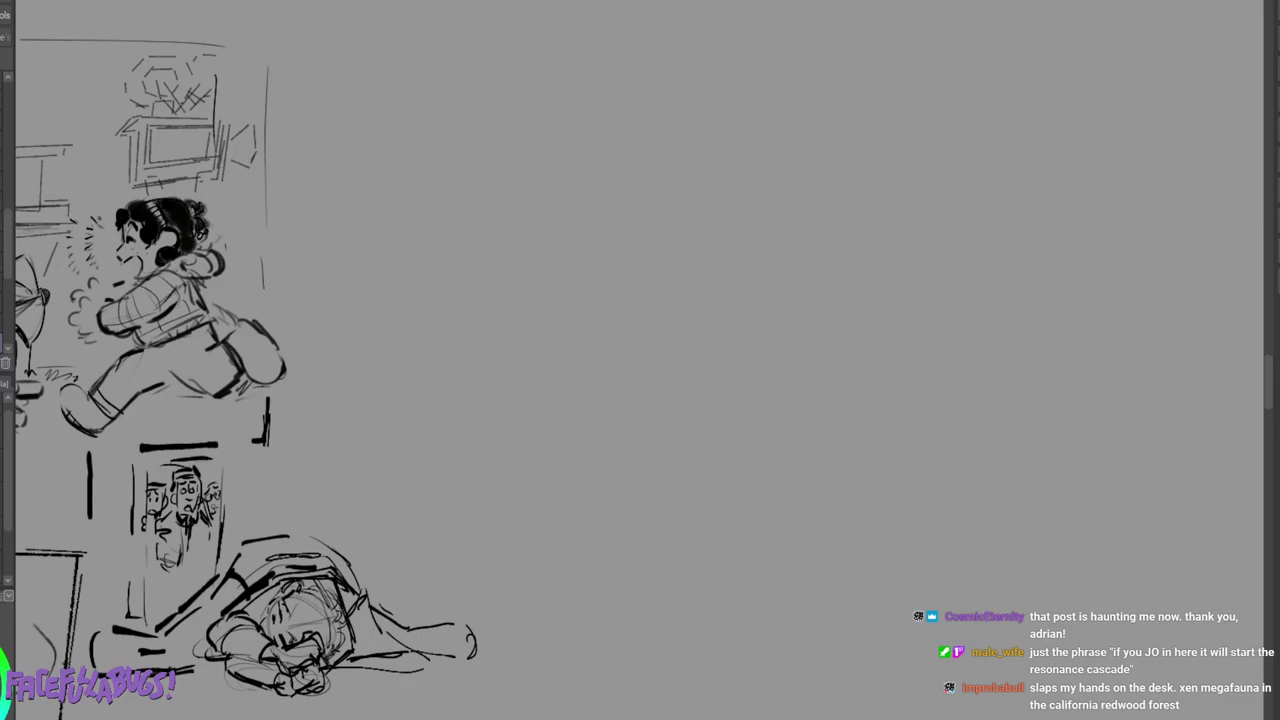
pyautogui.moveTo(210, 474)
pyautogui.mouseDown()
pyautogui.moveTo(227, 506)
pyautogui.moveTo(220, 526)
pyautogui.moveTo(250, 522)
pyautogui.moveTo(213, 550)
pyautogui.moveTo(232, 548)
pyautogui.mouseUp()
pyautogui.moveTo(236, 537); pyautogui.dragTo(243, 543)
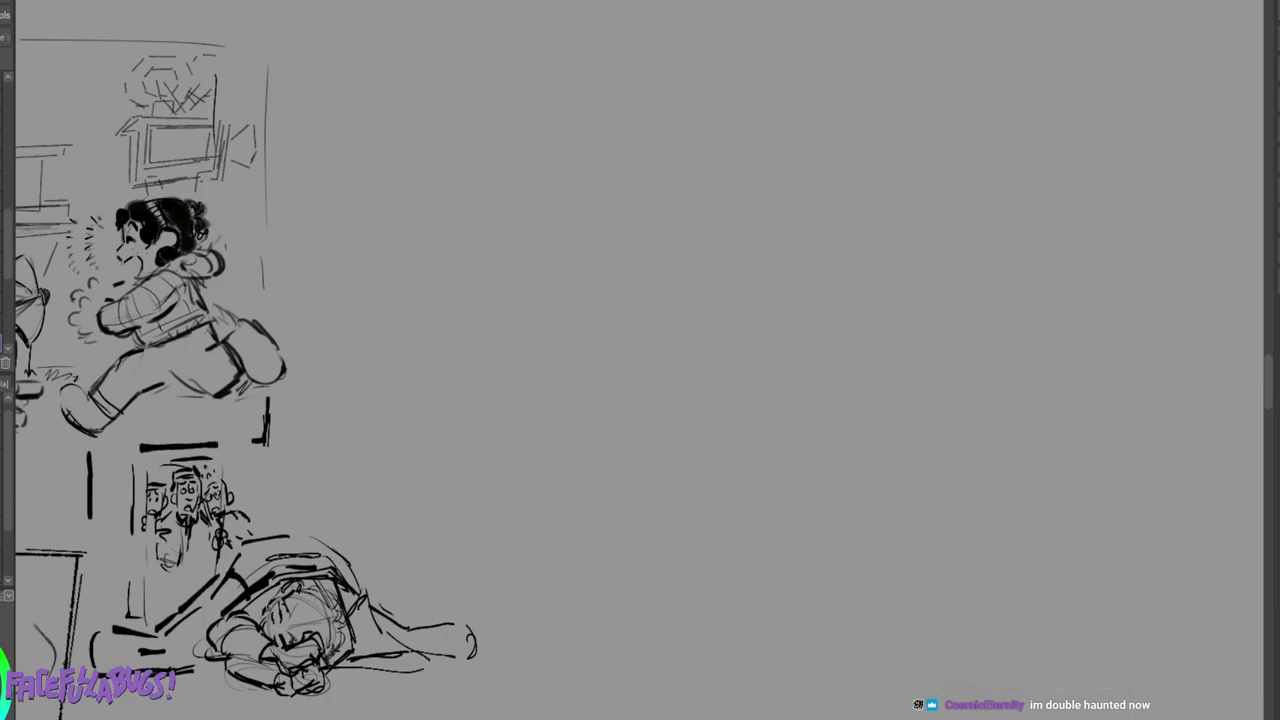
# Strengthen the lines around the resting figure's hair and sleeve, and bulk up the contour of its near side.
pyautogui.moveTo(290, 586)
pyautogui.mouseDown()
pyautogui.moveTo(268, 608)
pyautogui.moveTo(324, 574)
pyautogui.moveTo(329, 595)
pyautogui.mouseUp()
pyautogui.moveTo(263, 603); pyautogui.dragTo(252, 618)
pyautogui.moveTo(228, 558)
pyautogui.mouseDown()
pyautogui.moveTo(160, 622)
pyautogui.moveTo(223, 563)
pyautogui.mouseUp()
pyautogui.moveTo(164, 614)
pyautogui.mouseDown()
pyautogui.moveTo(158, 633)
pyautogui.moveTo(94, 618)
pyautogui.mouseUp()
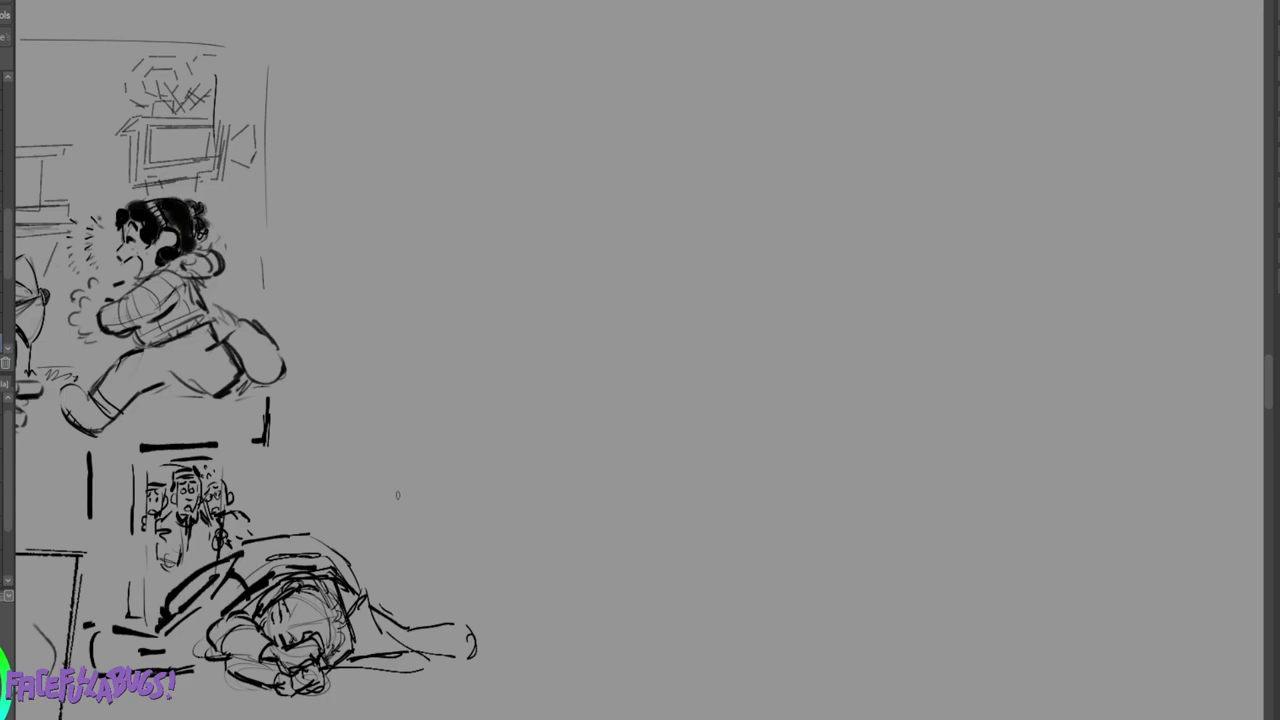
# Draw the curved sides of a tall couch back behind the resting figure and scatter creased tufting buttons across it.
pyautogui.moveTo(296, 436); pyautogui.dragTo(336, 530)
pyautogui.moveTo(390, 395)
pyautogui.mouseDown()
pyautogui.moveTo(442, 510)
pyautogui.moveTo(447, 604)
pyautogui.mouseUp()
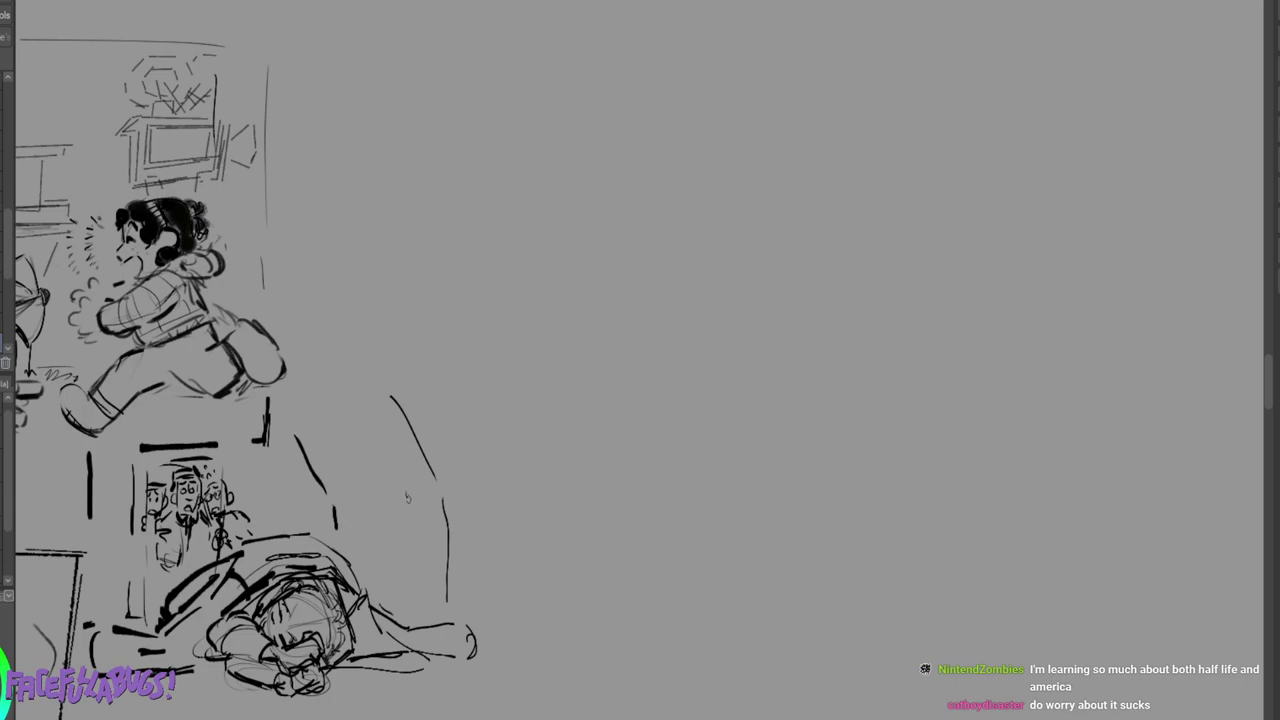
pyautogui.moveTo(372, 495); pyautogui.dragTo(369, 502)
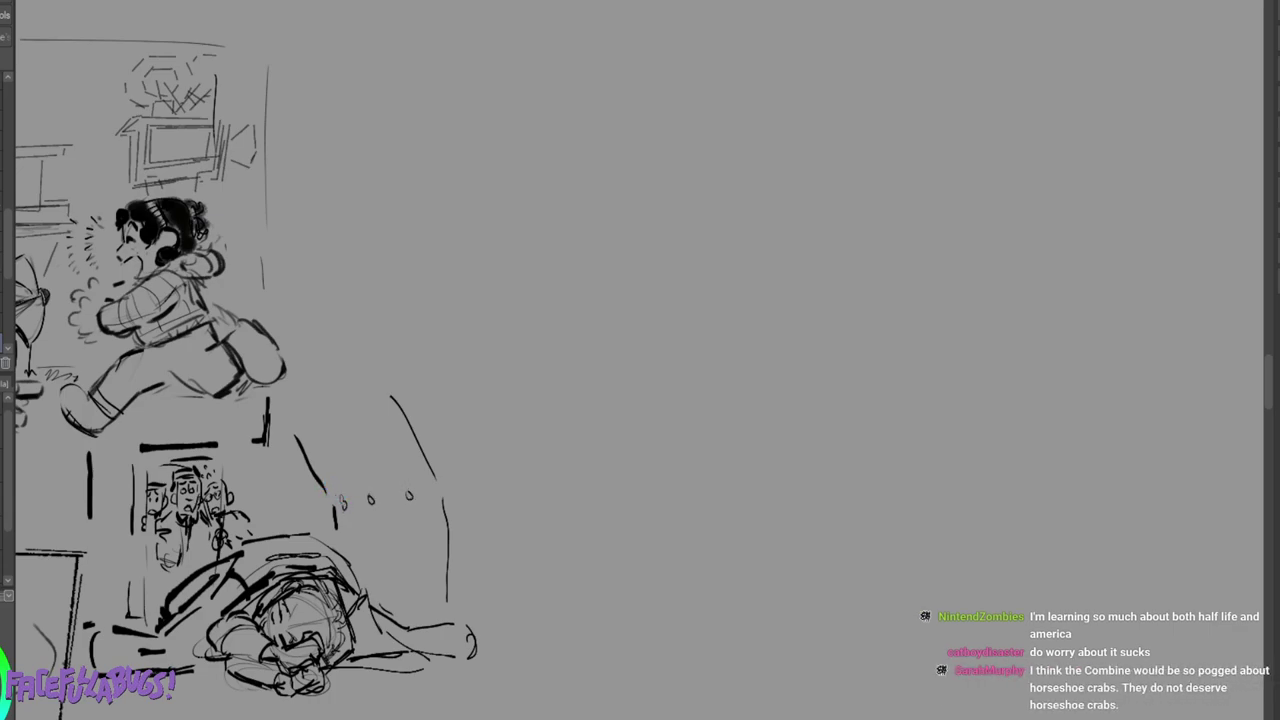
pyautogui.moveTo(336, 484); pyautogui.dragTo(338, 496)
pyautogui.moveTo(342, 484)
pyautogui.mouseDown()
pyautogui.moveTo(347, 526)
pyautogui.moveTo(371, 493)
pyautogui.mouseUp()
pyautogui.moveTo(370, 511)
pyautogui.mouseDown()
pyautogui.moveTo(371, 526)
pyautogui.moveTo(412, 523)
pyautogui.mouseUp()
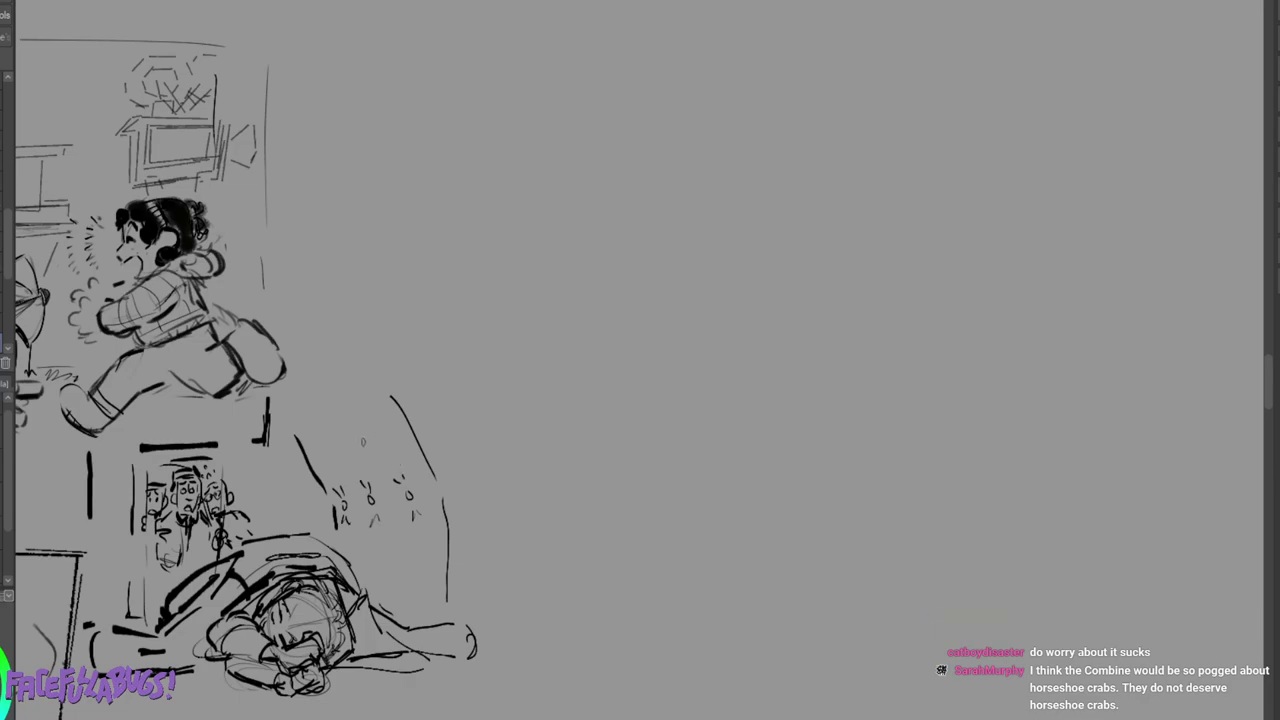
pyautogui.moveTo(316, 464)
pyautogui.mouseDown()
pyautogui.moveTo(392, 432)
pyautogui.moveTo(347, 462)
pyautogui.moveTo(357, 454)
pyautogui.moveTo(323, 457)
pyautogui.moveTo(357, 430)
pyautogui.moveTo(394, 450)
pyautogui.mouseUp()
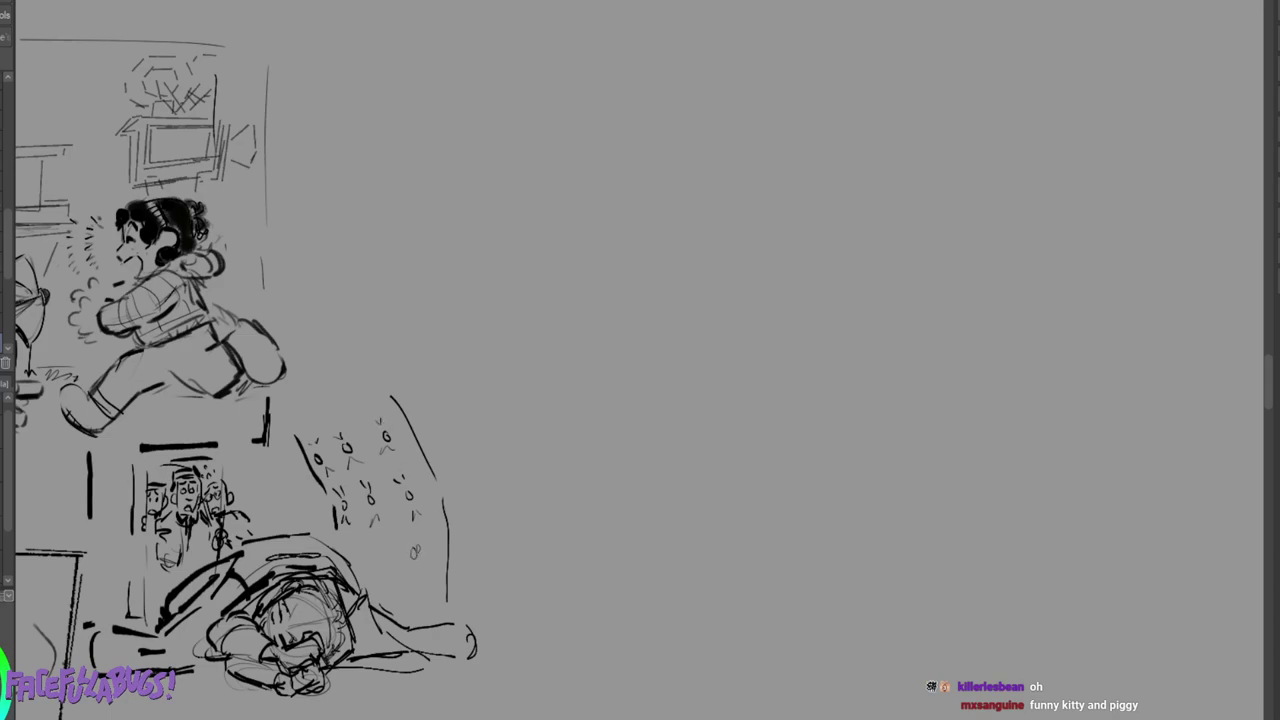
pyautogui.moveTo(372, 543)
pyautogui.mouseDown()
pyautogui.moveTo(372, 563)
pyautogui.moveTo(372, 545)
pyautogui.mouseUp()
pyautogui.moveTo(368, 569); pyautogui.dragTo(366, 579)
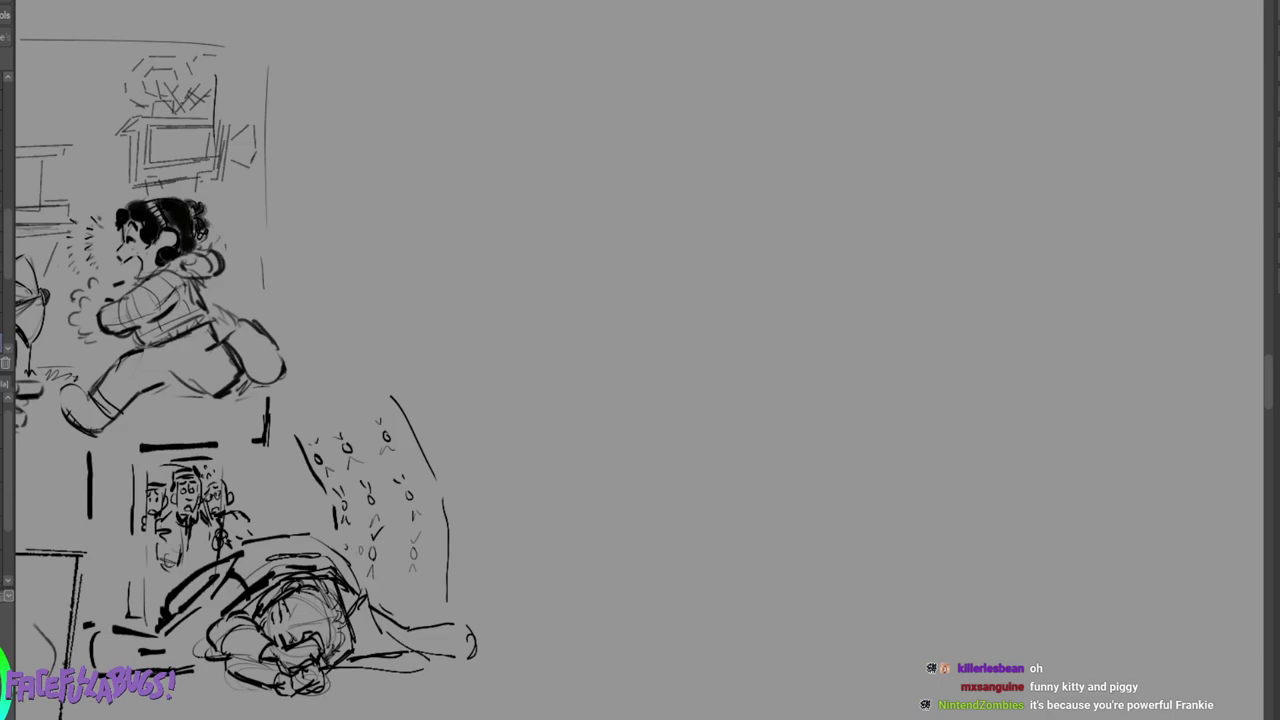
# Sketch the couch back's upper corner marks and a second curved edge beyond its far side.
pyautogui.moveTo(416, 358)
pyautogui.mouseDown()
pyautogui.moveTo(441, 355)
pyautogui.moveTo(428, 369)
pyautogui.mouseUp()
pyautogui.moveTo(466, 404)
pyautogui.mouseDown()
pyautogui.moveTo(496, 532)
pyautogui.moveTo(486, 598)
pyautogui.mouseUp()
pyautogui.moveTo(491, 647); pyautogui.dragTo(491, 668)
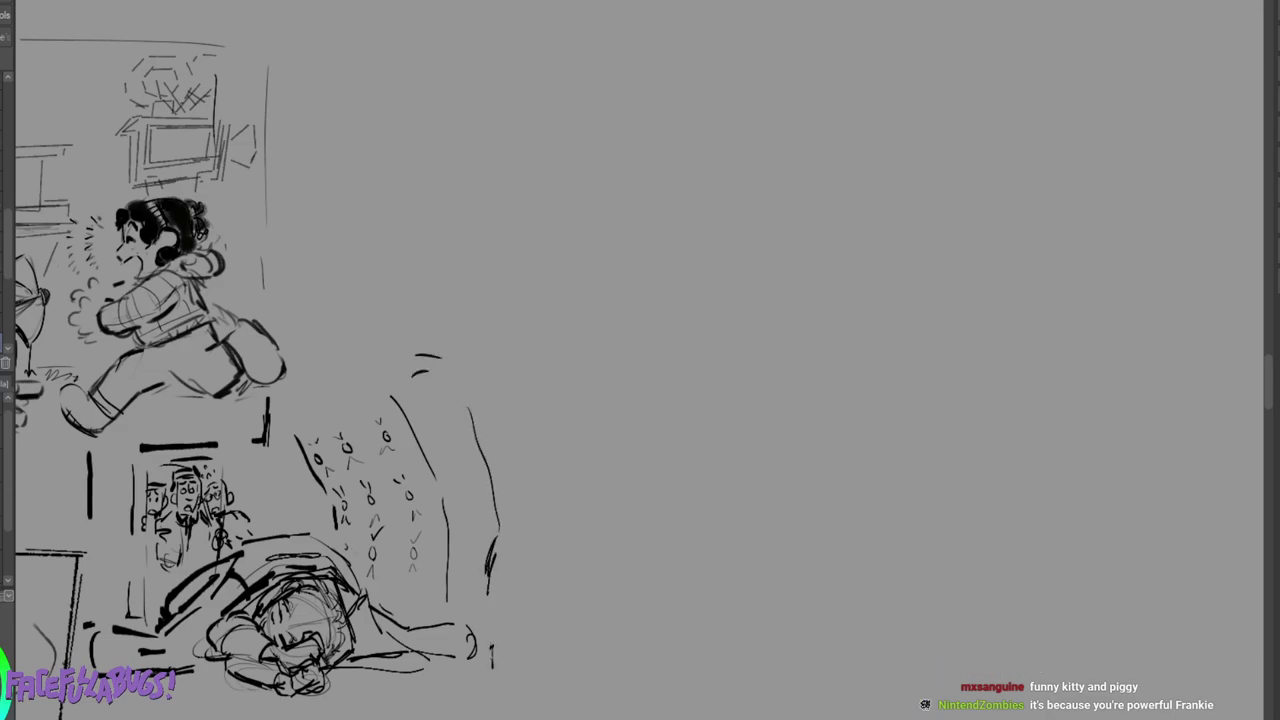
# Refine the resting figure's face, fill its hair solid black, and darken the forearm and the outline by the outstretched limb.
pyautogui.moveTo(282, 619); pyautogui.dragTo(293, 638)
pyautogui.moveTo(286, 623); pyautogui.dragTo(294, 639)
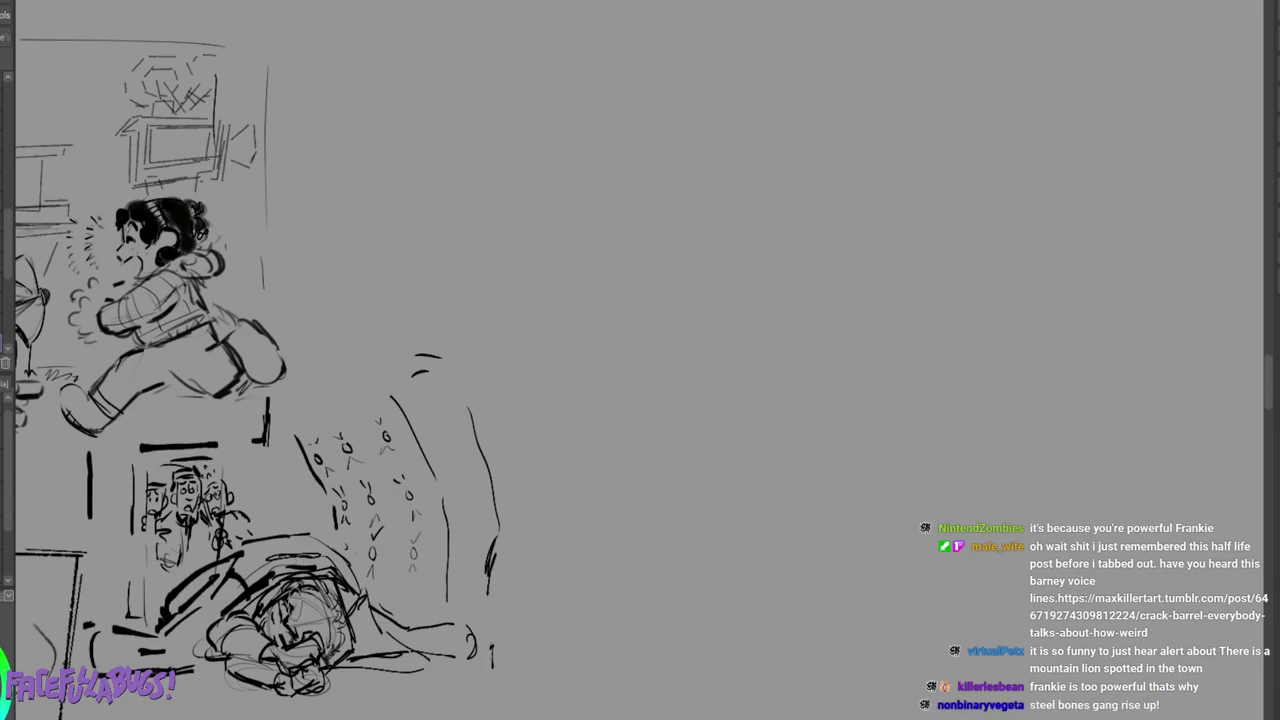
pyautogui.moveTo(292, 594)
pyautogui.mouseDown()
pyautogui.moveTo(303, 636)
pyautogui.moveTo(308, 610)
pyautogui.moveTo(292, 590)
pyautogui.moveTo(326, 604)
pyautogui.moveTo(302, 640)
pyautogui.moveTo(318, 650)
pyautogui.moveTo(335, 632)
pyautogui.moveTo(332, 588)
pyautogui.moveTo(321, 638)
pyautogui.moveTo(323, 626)
pyautogui.moveTo(338, 643)
pyautogui.mouseUp()
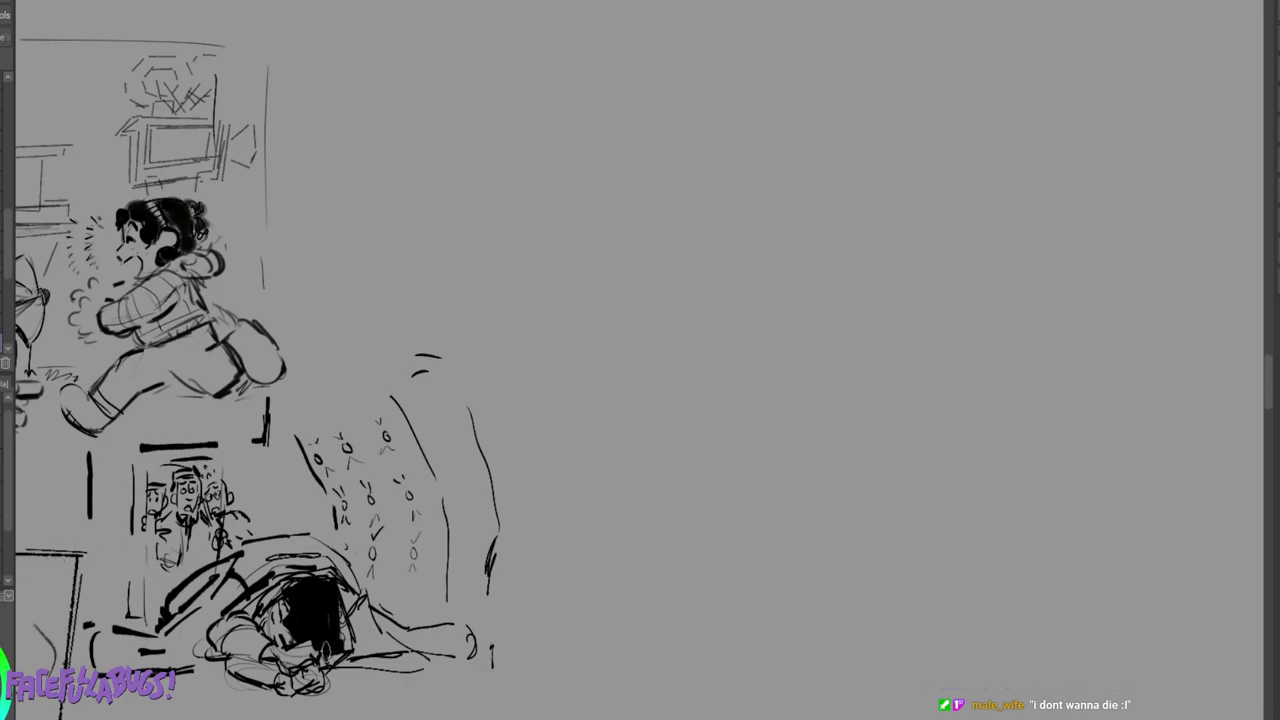
pyautogui.moveTo(343, 637); pyautogui.dragTo(349, 646)
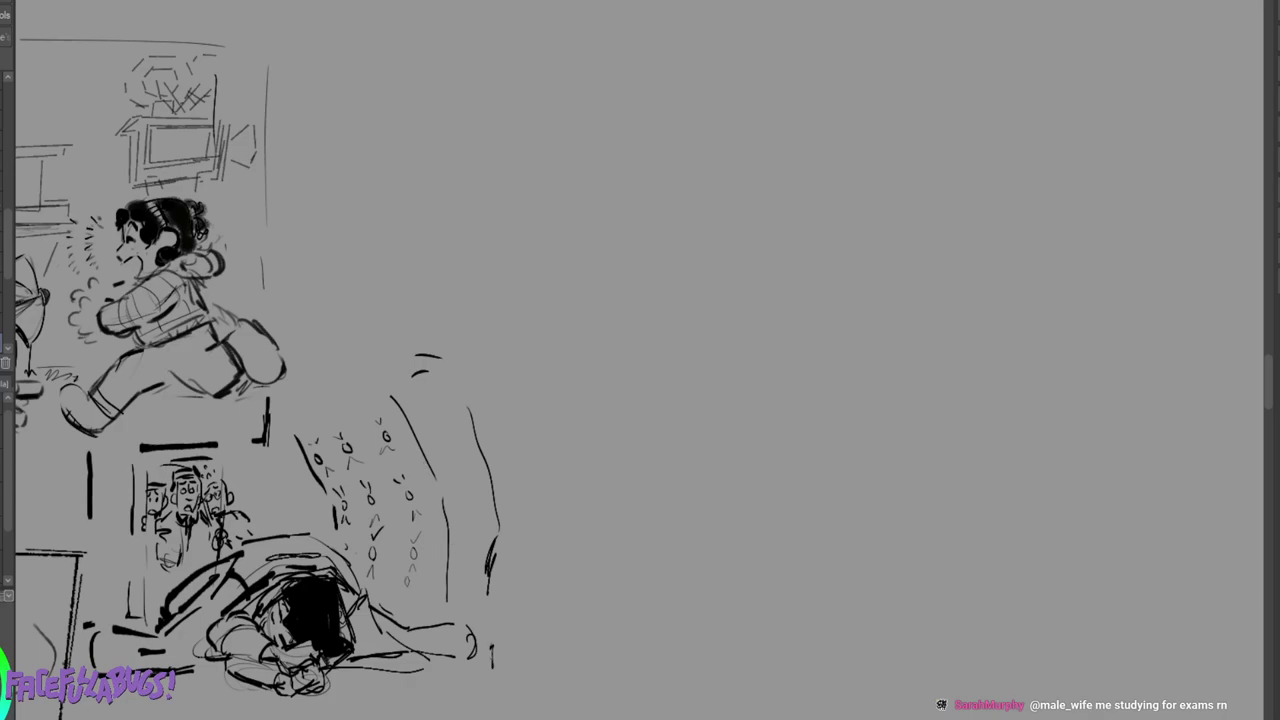
pyautogui.moveTo(243, 613)
pyautogui.mouseDown()
pyautogui.moveTo(227, 631)
pyautogui.moveTo(243, 680)
pyautogui.moveTo(283, 687)
pyautogui.mouseUp()
pyautogui.moveTo(96, 610)
pyautogui.mouseDown()
pyautogui.moveTo(128, 606)
pyautogui.moveTo(116, 602)
pyautogui.mouseUp()
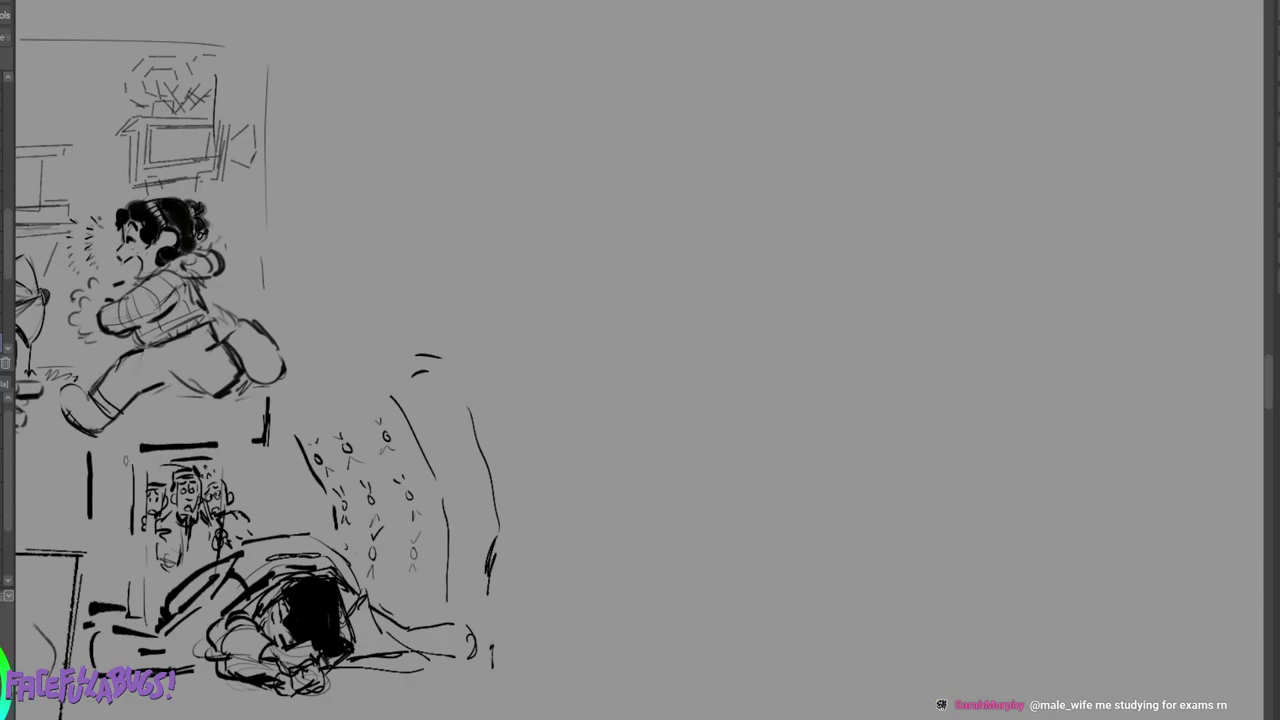
# Draw a diagonal corner brace with hatch marks joining the thick frame lines beside the peeking figures.
pyautogui.moveTo(130, 456)
pyautogui.mouseDown()
pyautogui.moveTo(100, 500)
pyautogui.moveTo(140, 450)
pyautogui.mouseUp()
pyautogui.moveTo(103, 492); pyautogui.dragTo(92, 518)
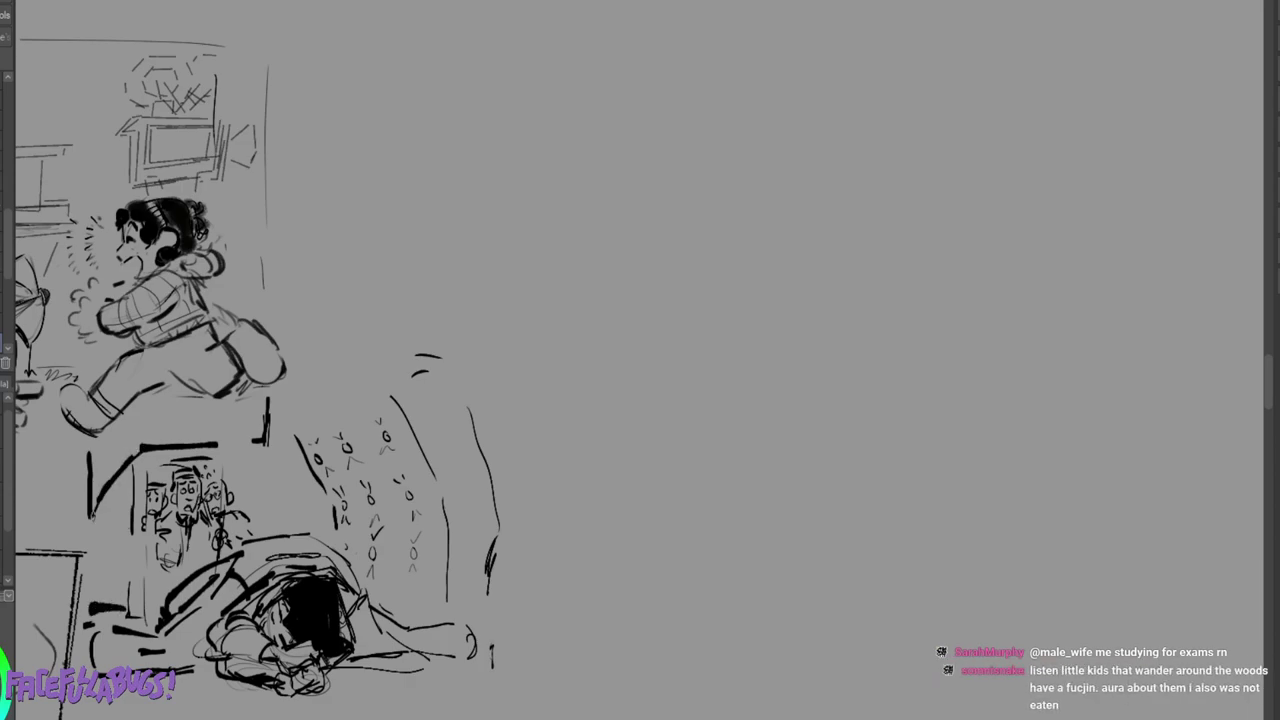
pyautogui.moveTo(101, 466); pyautogui.dragTo(101, 487)
pyautogui.moveTo(115, 451)
pyautogui.mouseDown()
pyautogui.moveTo(87, 566)
pyautogui.moveTo(134, 453)
pyautogui.moveTo(97, 444)
pyautogui.moveTo(128, 438)
pyautogui.mouseUp()
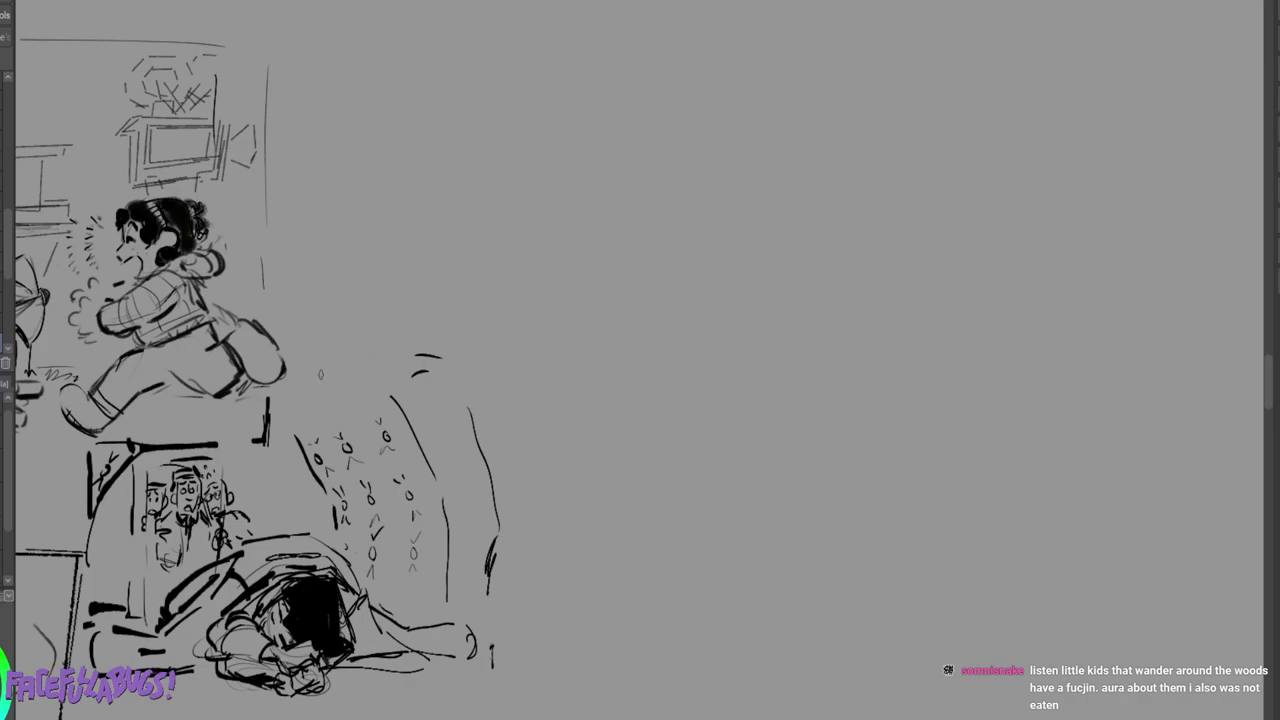
# Ink the couch back's slanted top edge, rounded upper corner and thickened curved sides.
pyautogui.moveTo(284, 408); pyautogui.dragTo(346, 390)
pyautogui.moveTo(284, 416)
pyautogui.mouseDown()
pyautogui.moveTo(386, 382)
pyautogui.moveTo(360, 386)
pyautogui.moveTo(414, 356)
pyautogui.moveTo(454, 352)
pyautogui.mouseUp()
pyautogui.moveTo(388, 380)
pyautogui.mouseDown()
pyautogui.moveTo(454, 352)
pyautogui.moveTo(436, 458)
pyautogui.moveTo(452, 508)
pyautogui.moveTo(449, 605)
pyautogui.mouseUp()
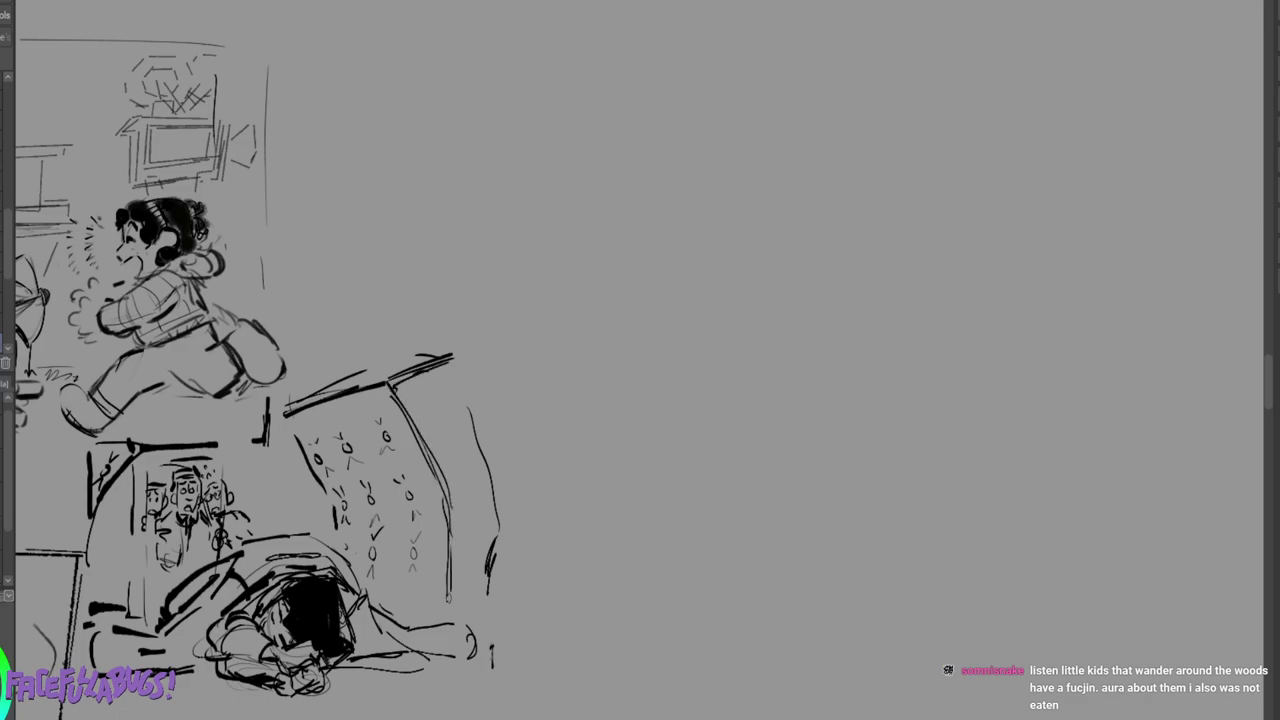
pyautogui.moveTo(294, 422)
pyautogui.mouseDown()
pyautogui.moveTo(397, 400)
pyautogui.moveTo(334, 391)
pyautogui.mouseUp()
pyautogui.moveTo(270, 416)
pyautogui.mouseDown()
pyautogui.moveTo(269, 441)
pyautogui.moveTo(290, 442)
pyautogui.mouseUp()
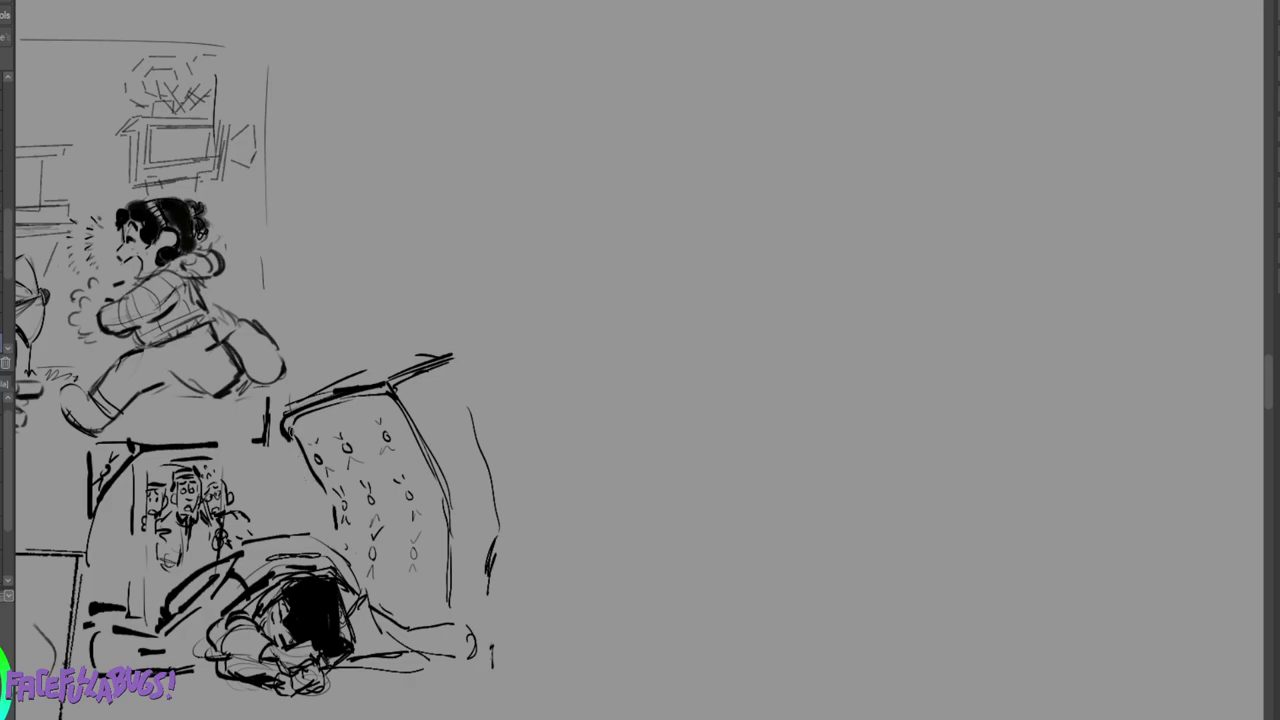
pyautogui.moveTo(292, 432)
pyautogui.mouseDown()
pyautogui.moveTo(338, 504)
pyautogui.moveTo(347, 554)
pyautogui.mouseUp()
pyautogui.moveTo(432, 474)
pyautogui.mouseDown()
pyautogui.moveTo(446, 548)
pyautogui.moveTo(438, 614)
pyautogui.mouseUp()
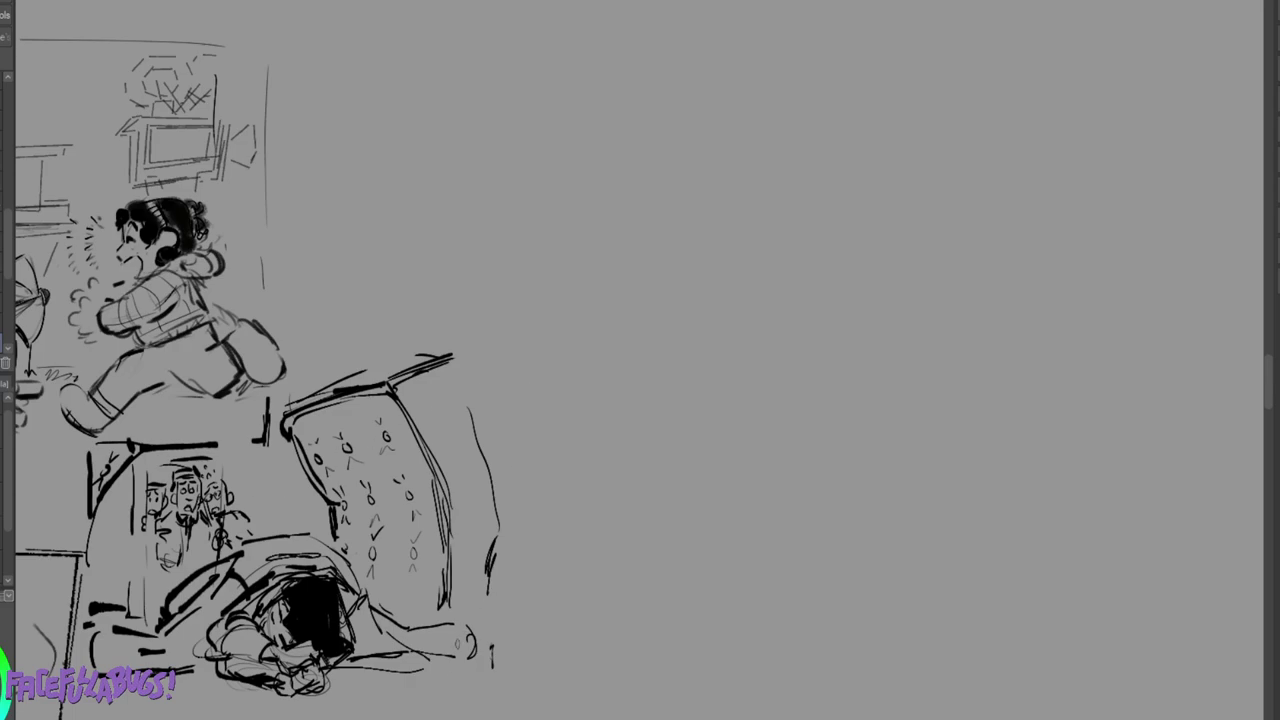
# Draw the couch's base lines below the outstretched limb, and ink its outer side with a small wedge-shaped joint.
pyautogui.moveTo(468, 652)
pyautogui.mouseDown()
pyautogui.moveTo(522, 657)
pyautogui.moveTo(375, 717)
pyautogui.mouseUp()
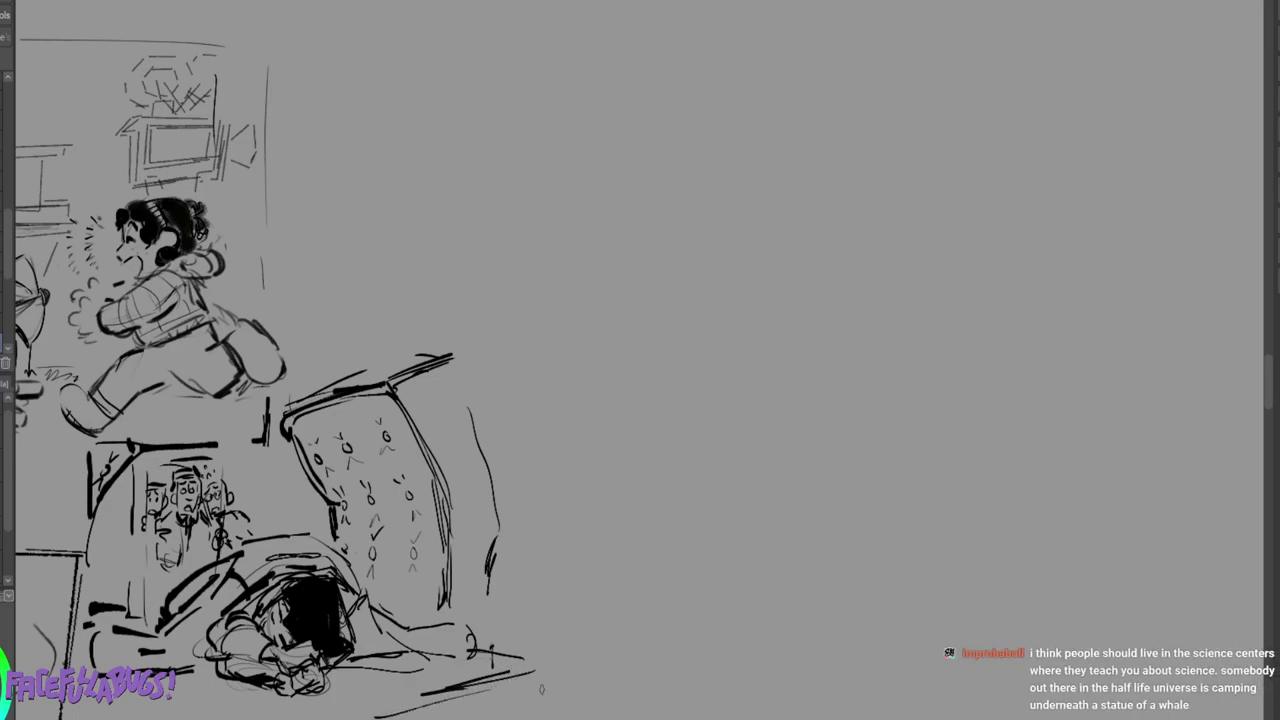
pyautogui.moveTo(543, 676); pyautogui.dragTo(545, 712)
pyautogui.moveTo(462, 531); pyautogui.dragTo(495, 517)
pyautogui.moveTo(462, 532)
pyautogui.mouseDown()
pyautogui.moveTo(494, 524)
pyautogui.moveTo(493, 535)
pyautogui.mouseUp()
pyautogui.moveTo(468, 393)
pyautogui.mouseDown()
pyautogui.moveTo(497, 465)
pyautogui.moveTo(504, 542)
pyautogui.mouseUp()
pyautogui.moveTo(506, 482); pyautogui.dragTo(507, 544)
pyautogui.moveTo(504, 562); pyautogui.dragTo(506, 616)
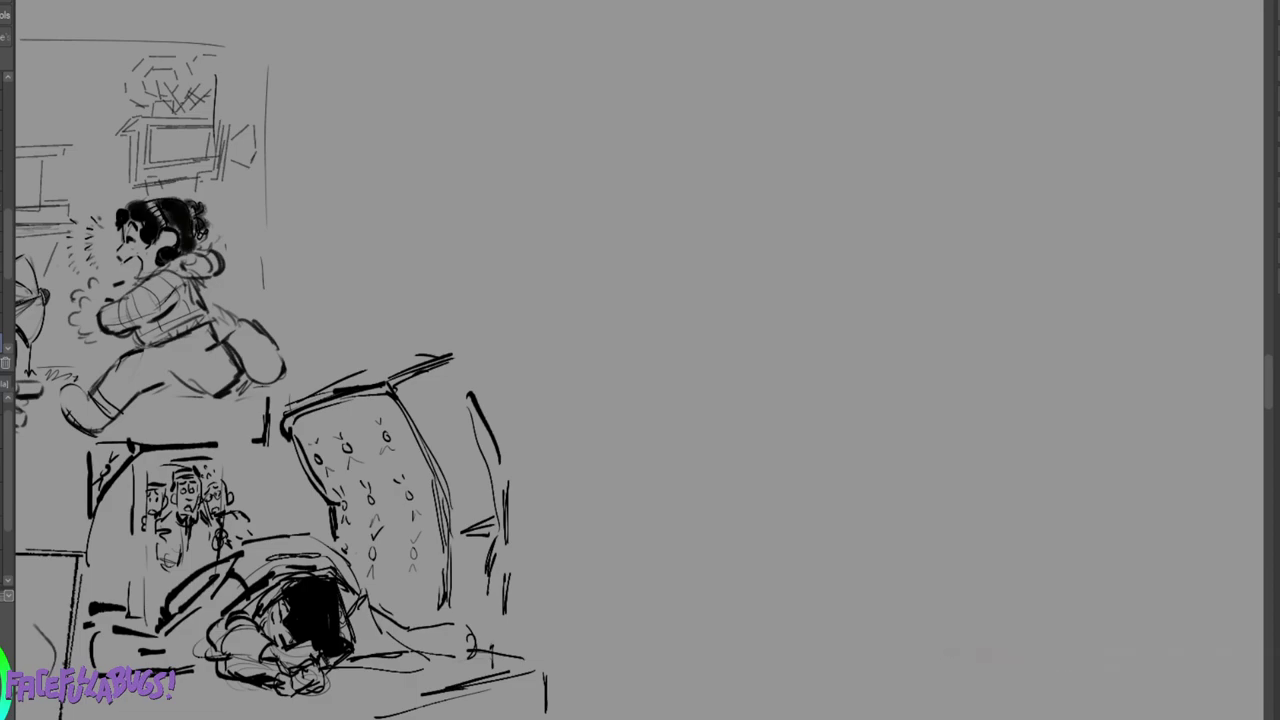
pyautogui.moveTo(400, 250); pyautogui.dragTo(750, 564)
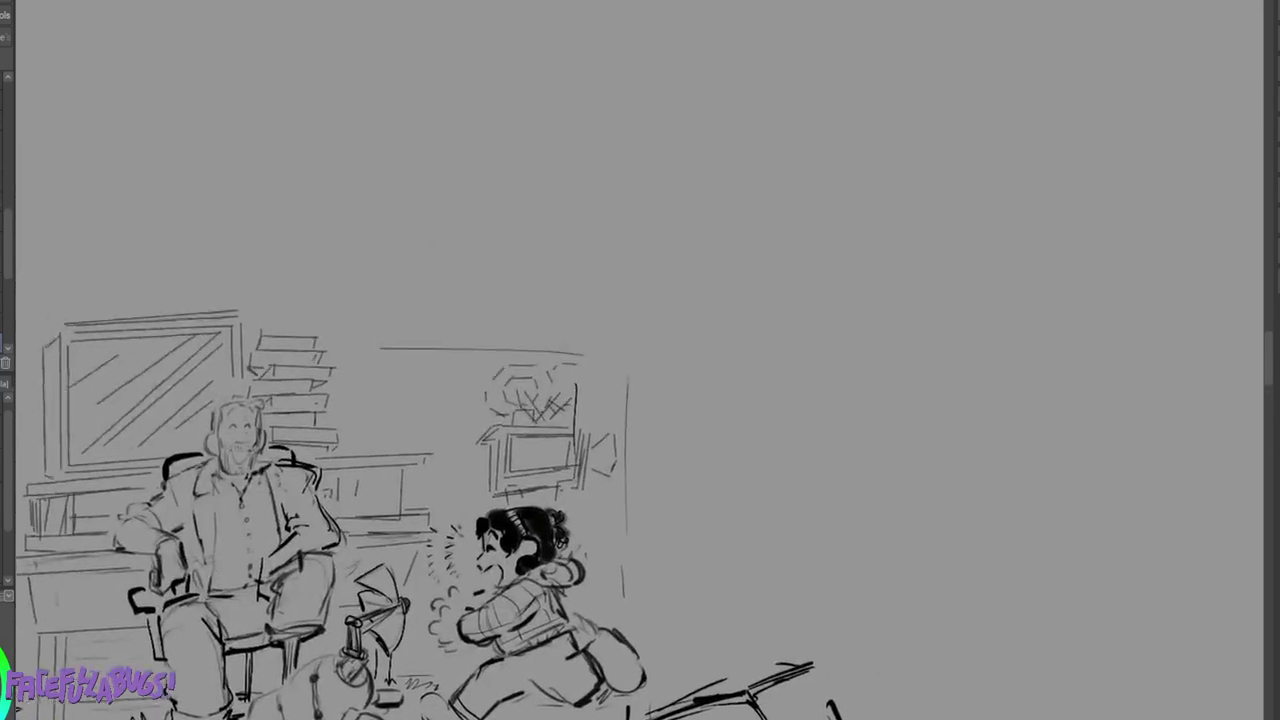
pyautogui.moveTo(400, 300); pyautogui.dragTo(977, 551)
pyautogui.moveTo(300, 200); pyautogui.dragTo(1150, 240)
pyautogui.moveTo(820, 192); pyautogui.dragTo(715, 87)
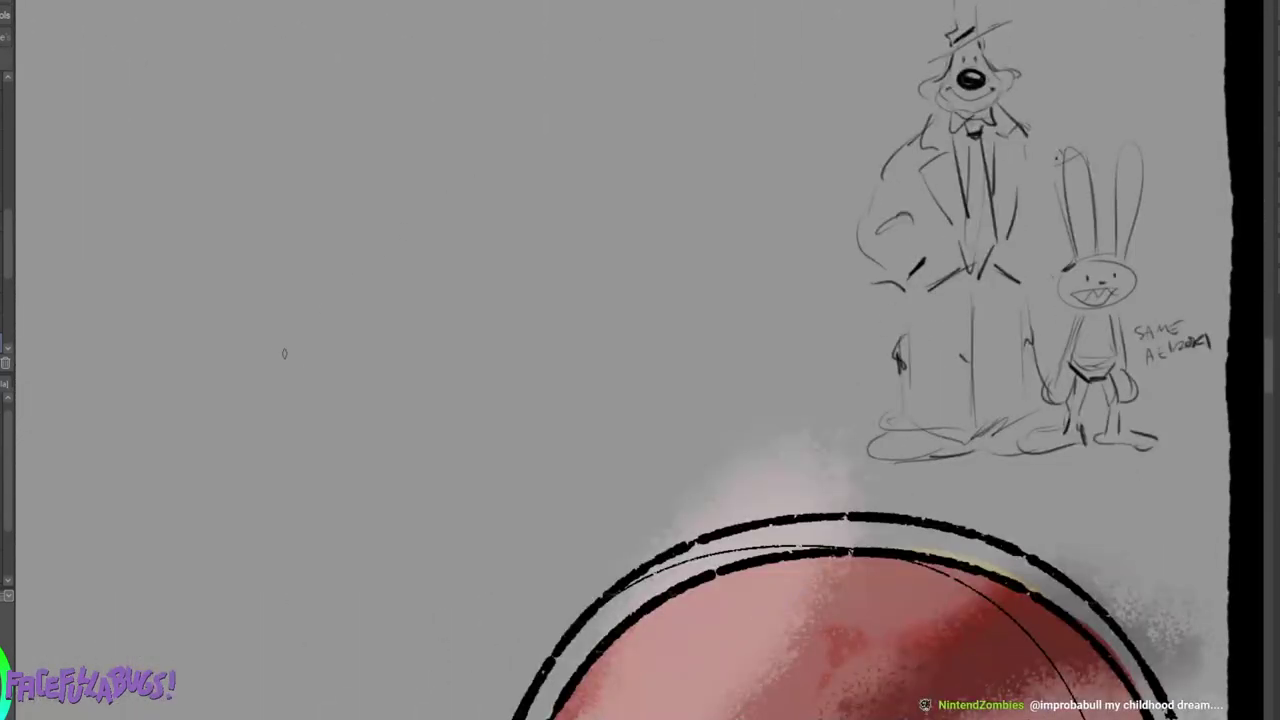
# Draw a small oval face with two dot eyes and a curved smile in the empty area opposite the suited dog and rabbit sketches.
pyautogui.moveTo(284, 353)
pyautogui.mouseDown()
pyautogui.moveTo(316, 274)
pyautogui.moveTo(339, 276)
pyautogui.moveTo(347, 352)
pyautogui.moveTo(313, 392)
pyautogui.mouseUp()
pyautogui.moveTo(290, 340)
pyautogui.mouseDown()
pyautogui.moveTo(295, 376)
pyautogui.moveTo(331, 346)
pyautogui.moveTo(309, 348)
pyautogui.moveTo(330, 344)
pyautogui.moveTo(326, 309)
pyautogui.mouseUp()
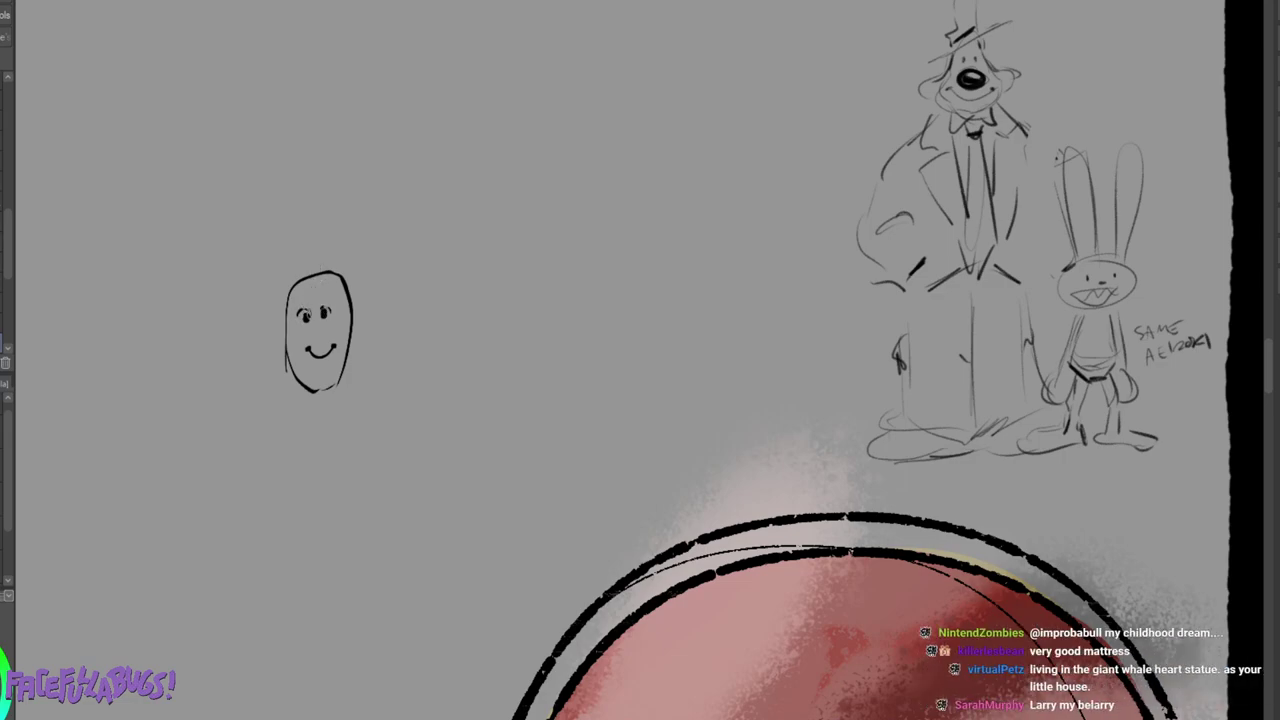
pyautogui.hotkey('ctrl', 'z')
pyautogui.hotkey('ctrl', 'z')
pyautogui.hotkey('ctrl', 'z')
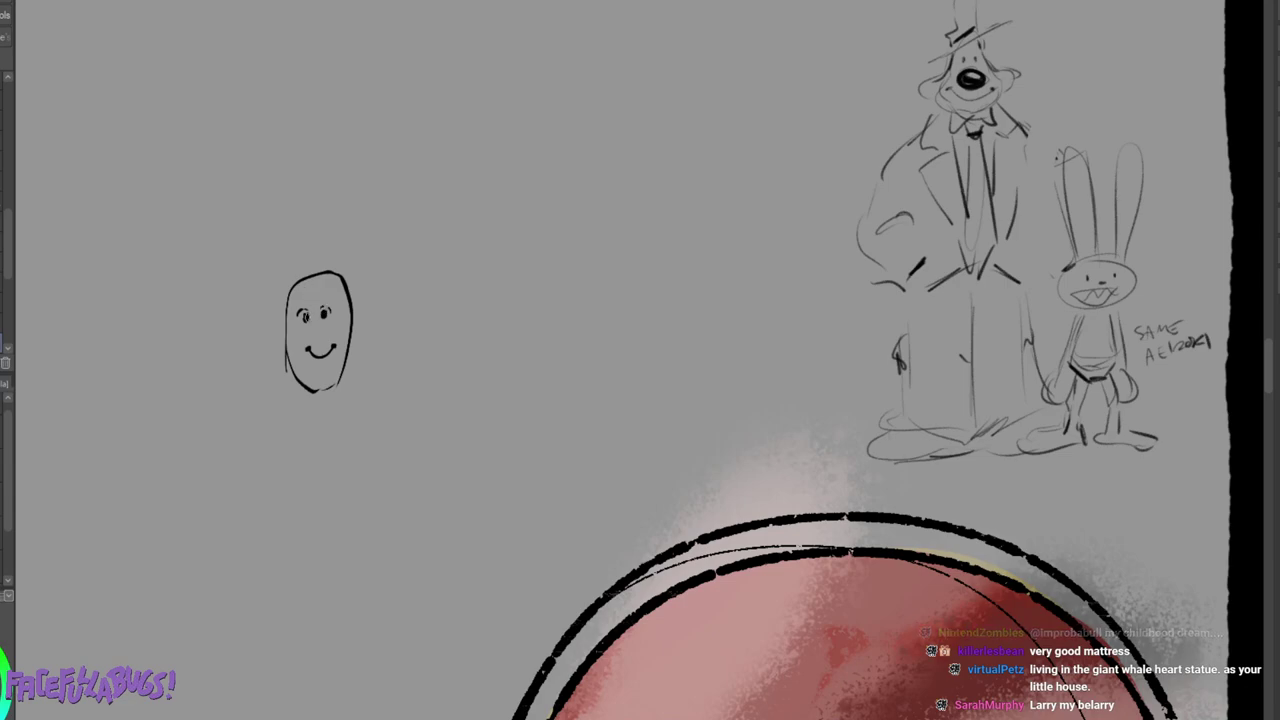
pyautogui.hotkey('ctrl', 'y')
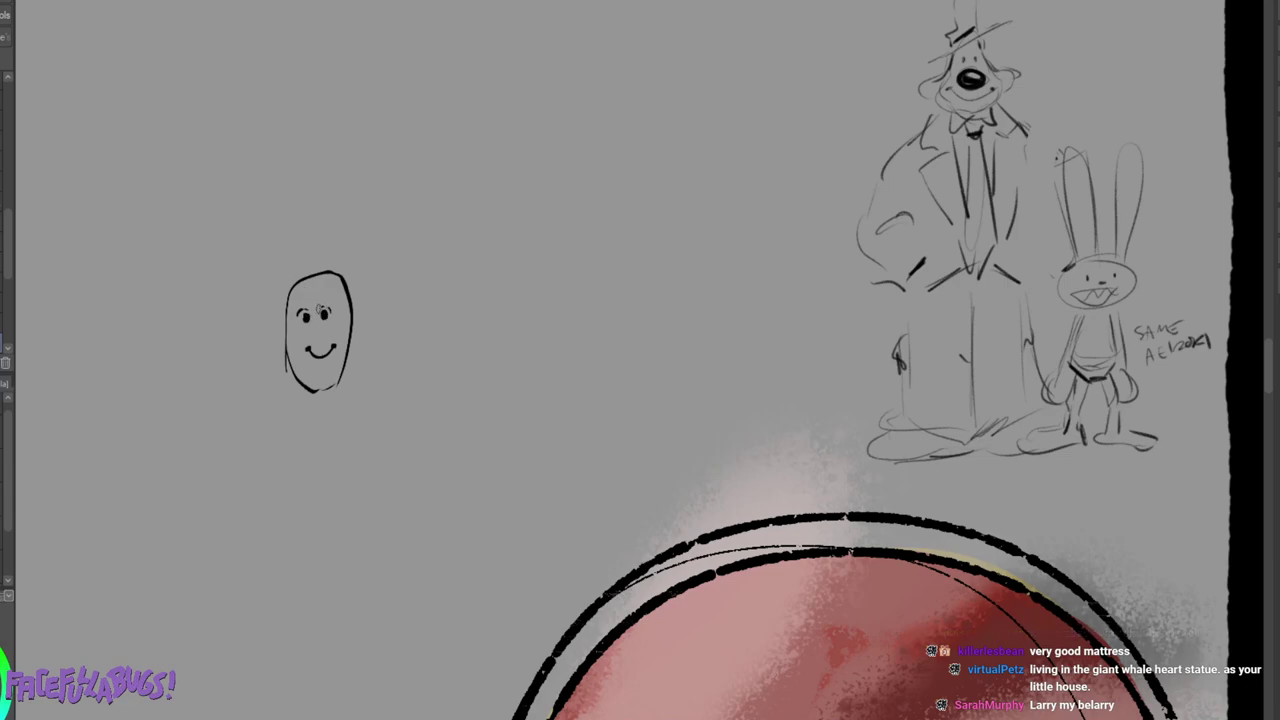
# Add a nose, freckled cheek marks and raised eyebrows to the oval face.
pyautogui.moveTo(323, 334)
pyautogui.mouseDown()
pyautogui.moveTo(297, 335)
pyautogui.moveTo(339, 329)
pyautogui.mouseUp()
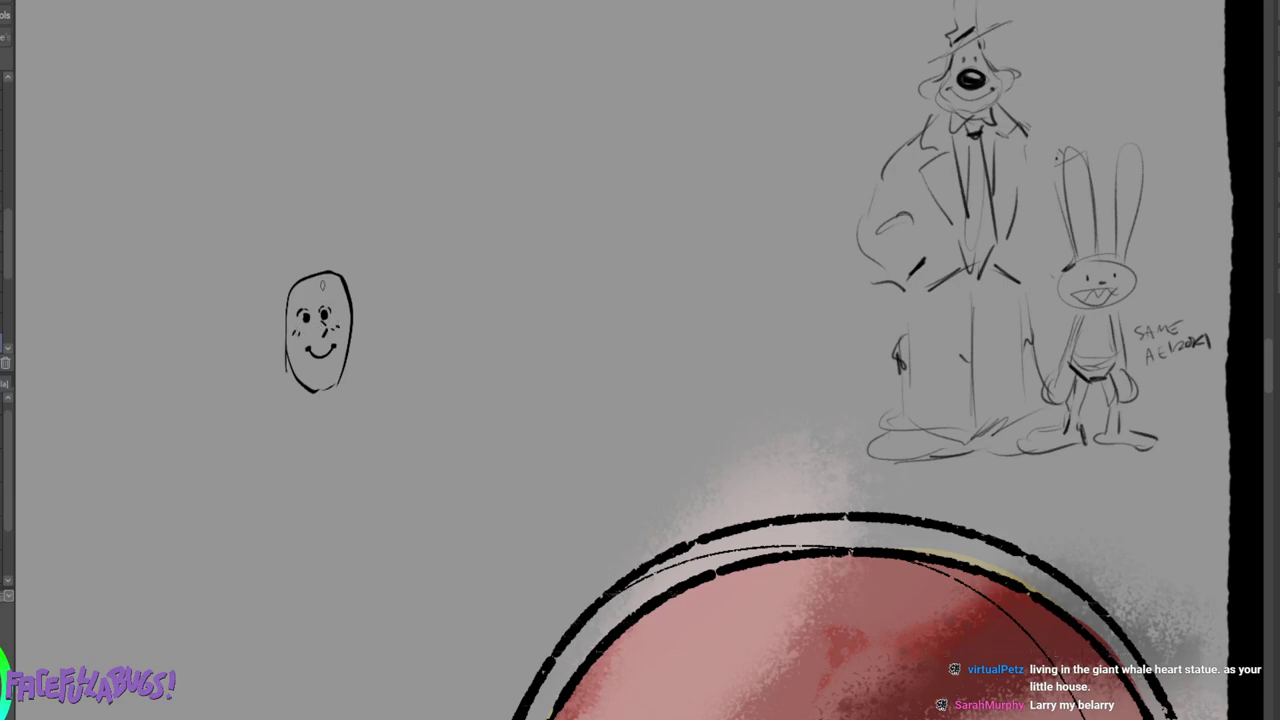
pyautogui.moveTo(325, 285); pyautogui.dragTo(335, 294)
pyautogui.hotkey('ctrl', 'z')
pyautogui.hotkey('ctrl', 'z')
pyautogui.hotkey('ctrl', 'z')
pyautogui.hotkey('ctrl', 'y')
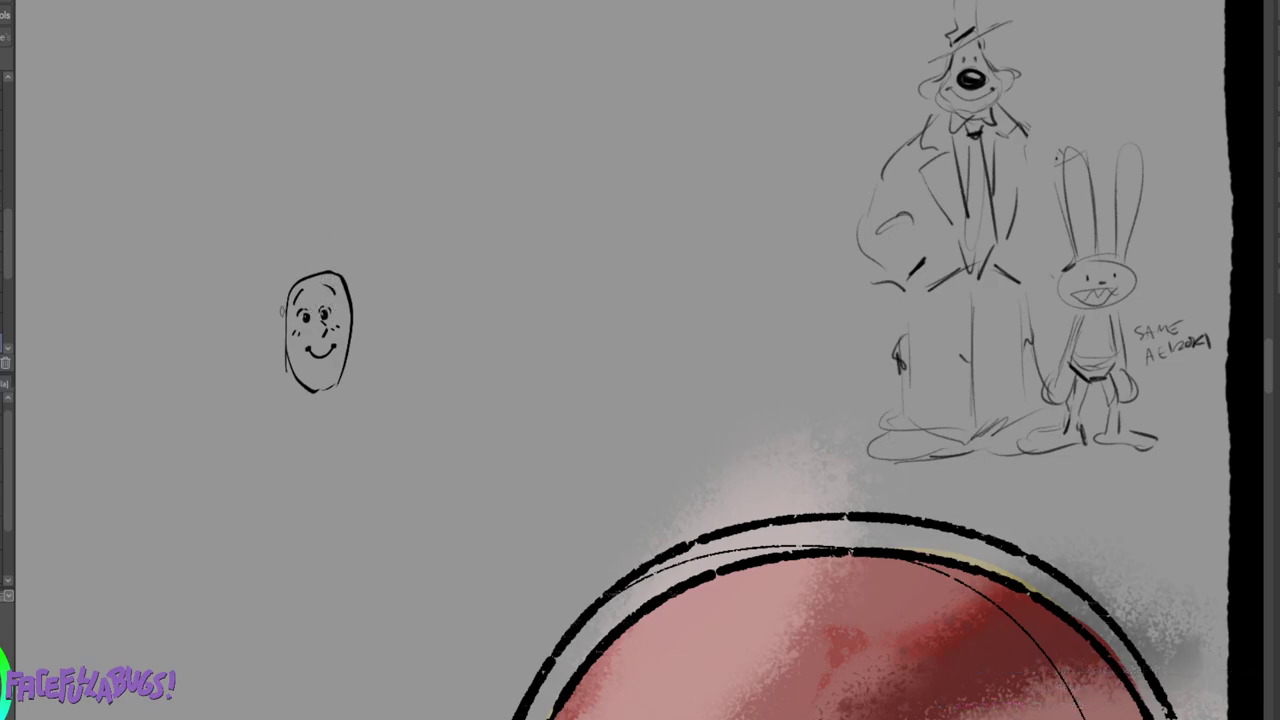
# Draw large goggles with a strap line around the oval face's eyes.
pyautogui.moveTo(280, 307)
pyautogui.mouseDown()
pyautogui.moveTo(317, 328)
pyautogui.moveTo(303, 339)
pyautogui.moveTo(323, 313)
pyautogui.moveTo(335, 328)
pyautogui.moveTo(356, 314)
pyautogui.moveTo(297, 293)
pyautogui.moveTo(353, 293)
pyautogui.mouseUp()
pyautogui.moveTo(286, 308)
pyautogui.mouseDown()
pyautogui.moveTo(318, 290)
pyautogui.moveTo(281, 329)
pyautogui.moveTo(300, 341)
pyautogui.mouseUp()
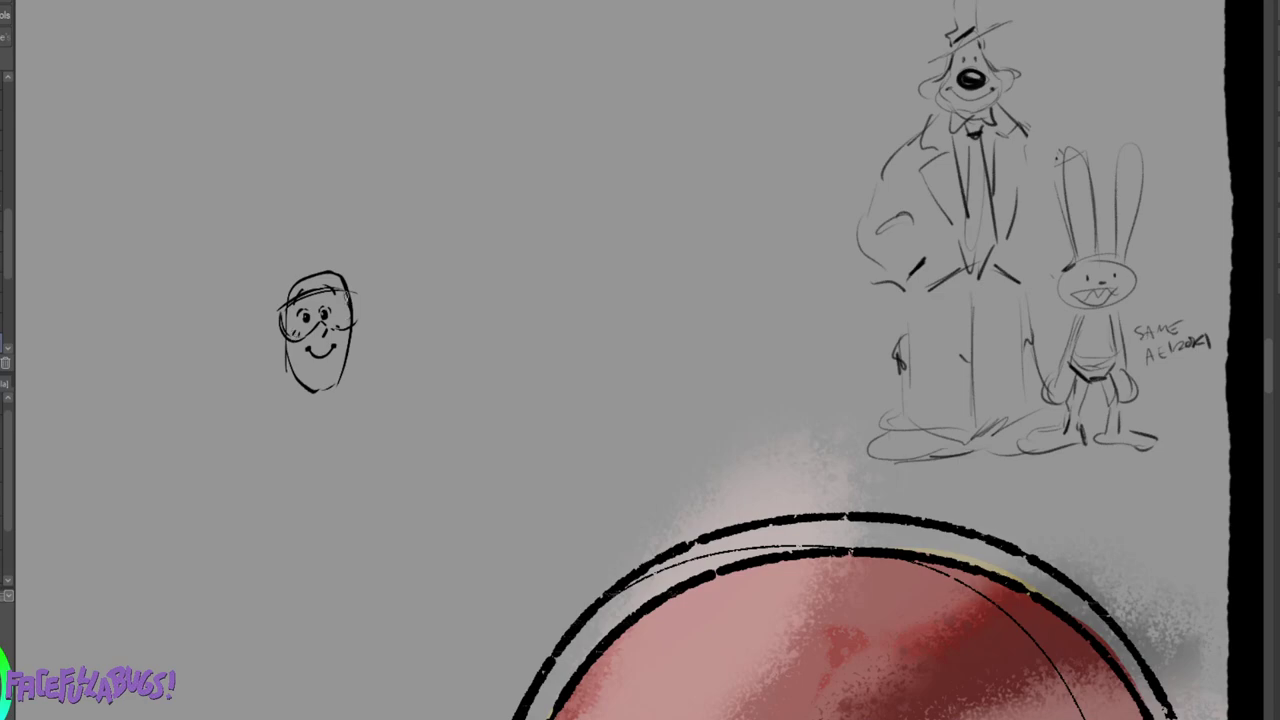
pyautogui.moveTo(352, 292); pyautogui.dragTo(350, 318)
# Hatch beard stubble around the smile and draw ears on both sides of the goggled head.
pyautogui.moveTo(336, 352)
pyautogui.mouseDown()
pyautogui.moveTo(298, 376)
pyautogui.moveTo(312, 391)
pyautogui.moveTo(336, 382)
pyautogui.moveTo(347, 332)
pyautogui.moveTo(315, 383)
pyautogui.mouseUp()
pyautogui.moveTo(313, 362); pyautogui.dragTo(322, 381)
pyautogui.moveTo(321, 365); pyautogui.dragTo(332, 382)
pyautogui.moveTo(334, 362); pyautogui.dragTo(338, 378)
pyautogui.moveTo(341, 347); pyautogui.dragTo(339, 359)
pyautogui.moveTo(288, 345); pyautogui.dragTo(294, 366)
pyautogui.moveTo(350, 322)
pyautogui.mouseDown()
pyautogui.moveTo(354, 362)
pyautogui.moveTo(357, 292)
pyautogui.mouseUp()
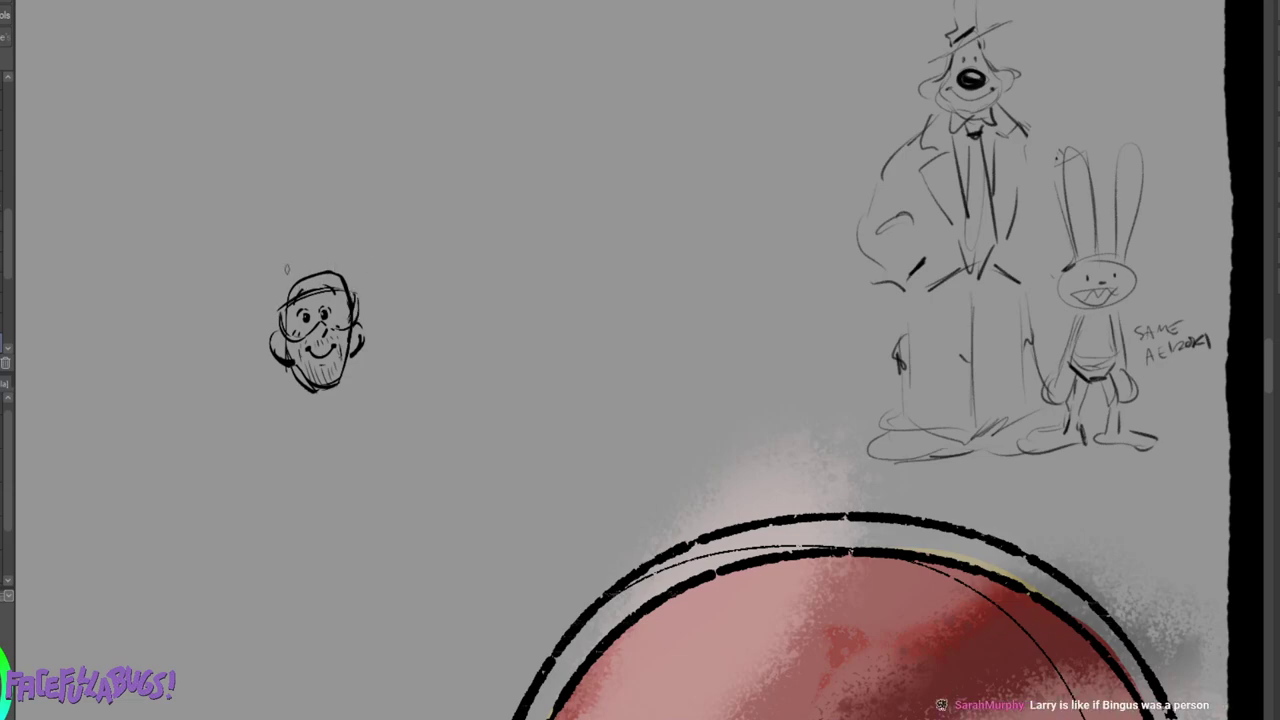
# Draw a thick headband and rounded crown over the goggled head, with short spiky strokes radiating from it.
pyautogui.moveTo(275, 284)
pyautogui.mouseDown()
pyautogui.moveTo(326, 259)
pyautogui.moveTo(348, 276)
pyautogui.mouseUp()
pyautogui.moveTo(338, 263)
pyautogui.mouseDown()
pyautogui.moveTo(348, 276)
pyautogui.moveTo(271, 306)
pyautogui.moveTo(348, 285)
pyautogui.moveTo(268, 316)
pyautogui.moveTo(290, 296)
pyautogui.moveTo(355, 283)
pyautogui.mouseUp()
pyautogui.moveTo(281, 314); pyautogui.dragTo(269, 333)
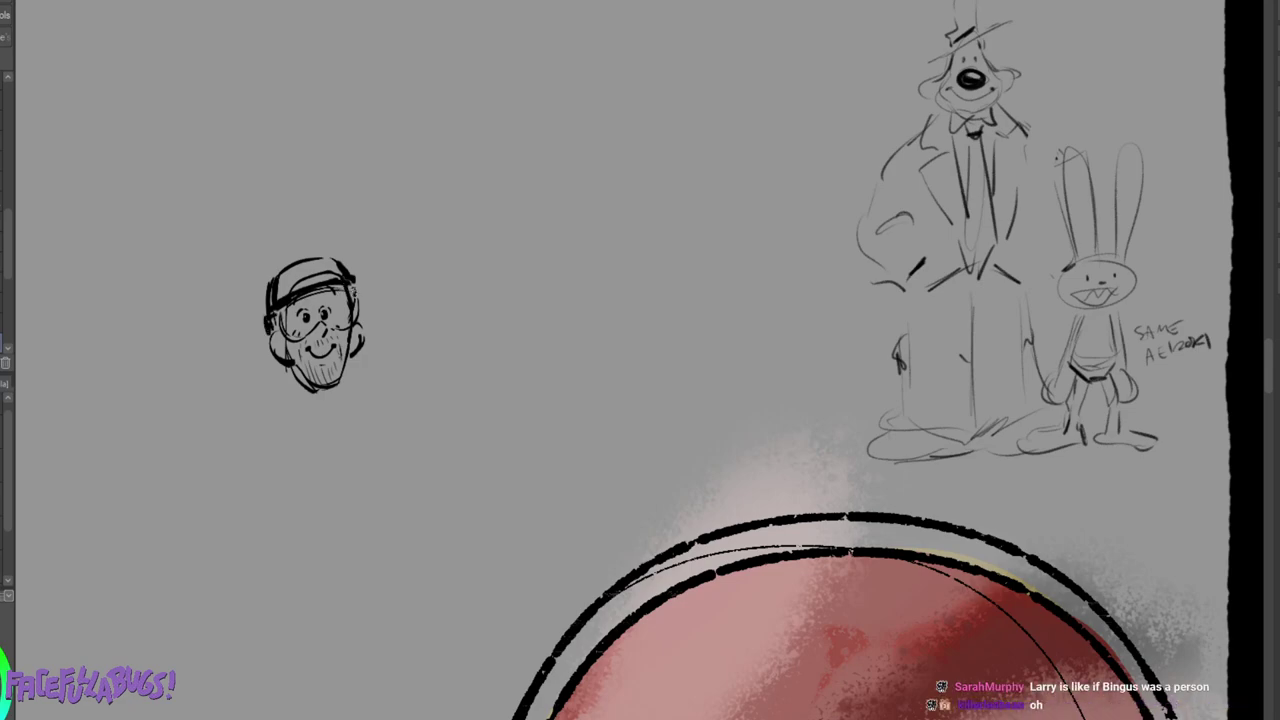
pyautogui.moveTo(305, 248)
pyautogui.mouseDown()
pyautogui.moveTo(280, 275)
pyautogui.moveTo(268, 253)
pyautogui.moveTo(250, 298)
pyautogui.mouseUp()
pyautogui.moveTo(316, 270)
pyautogui.mouseDown()
pyautogui.moveTo(343, 237)
pyautogui.moveTo(322, 241)
pyautogui.moveTo(376, 270)
pyautogui.mouseUp()
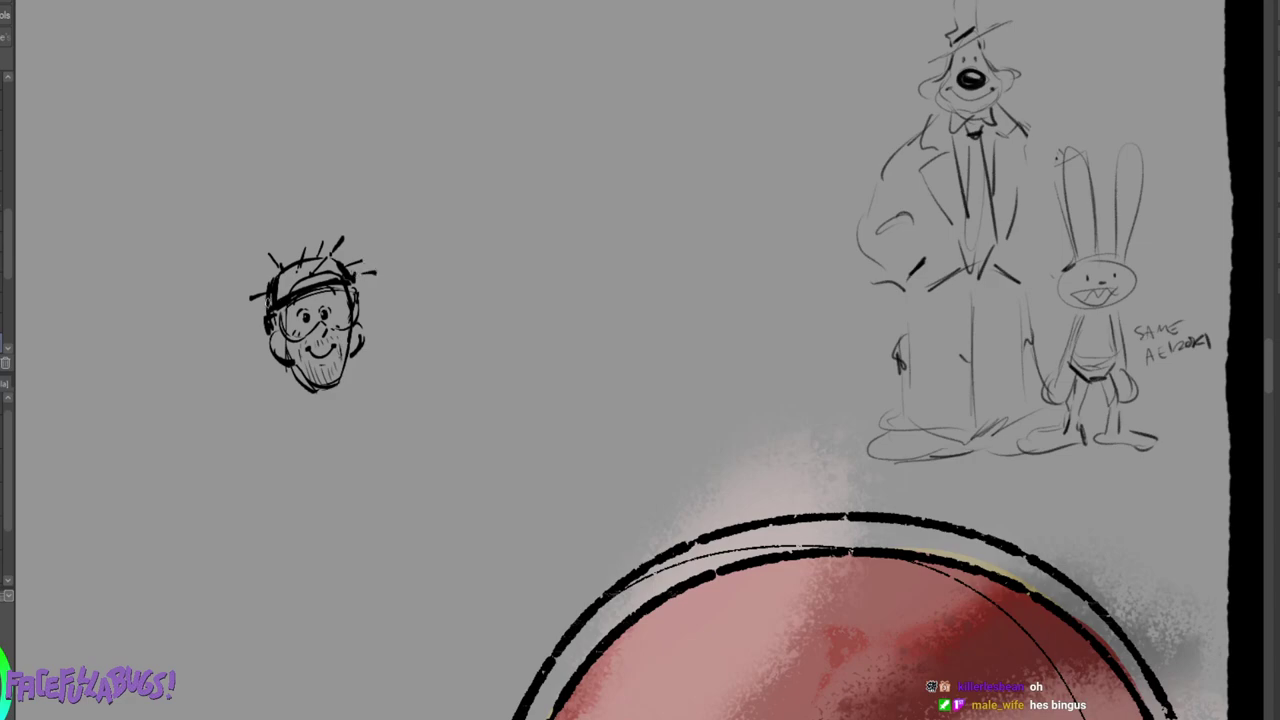
# Draw a pointed neckerchief under the bearded chin with a knotted tail beside the neck.
pyautogui.moveTo(296, 378)
pyautogui.mouseDown()
pyautogui.moveTo(296, 406)
pyautogui.moveTo(322, 416)
pyautogui.mouseUp()
pyautogui.moveTo(278, 374)
pyautogui.mouseDown()
pyautogui.moveTo(292, 410)
pyautogui.moveTo(323, 432)
pyautogui.moveTo(347, 420)
pyautogui.mouseUp()
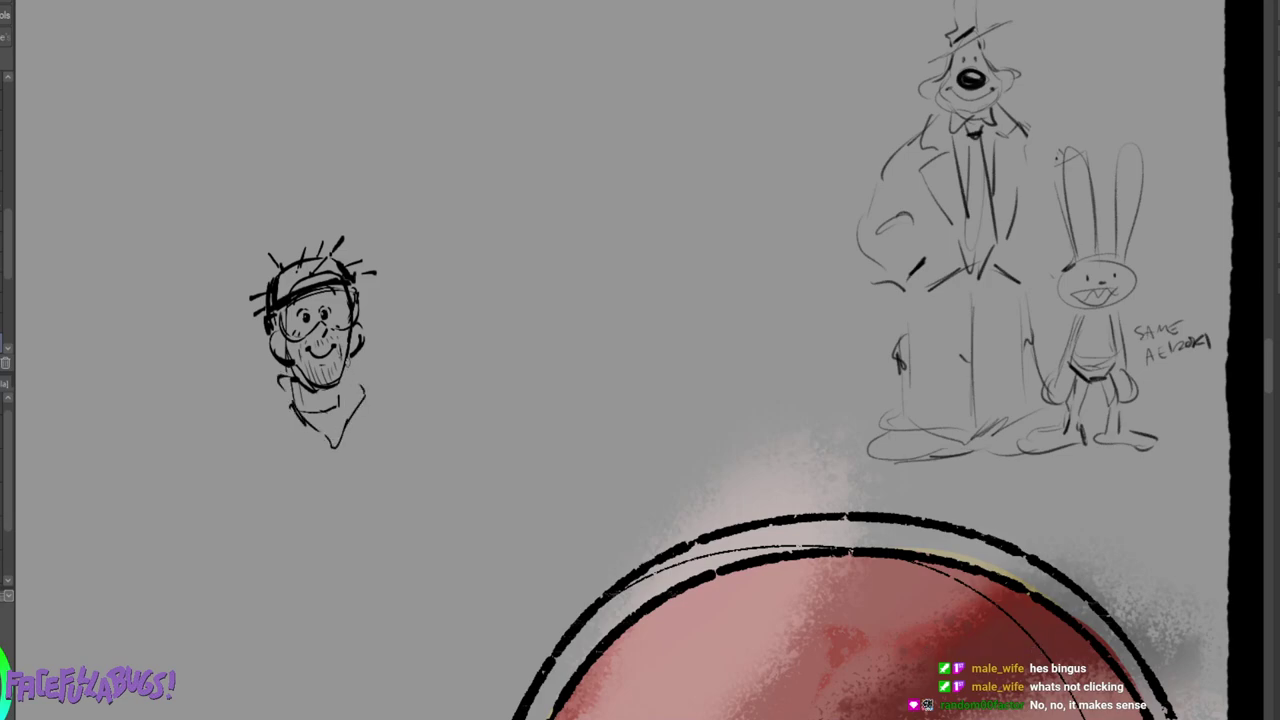
pyautogui.moveTo(349, 366)
pyautogui.mouseDown()
pyautogui.moveTo(358, 361)
pyautogui.moveTo(339, 408)
pyautogui.moveTo(357, 400)
pyautogui.moveTo(328, 436)
pyautogui.mouseUp()
pyautogui.moveTo(338, 425); pyautogui.dragTo(325, 439)
pyautogui.moveTo(305, 368)
pyautogui.mouseDown()
pyautogui.moveTo(301, 380)
pyautogui.moveTo(238, 362)
pyautogui.moveTo(290, 366)
pyautogui.moveTo(248, 402)
pyautogui.moveTo(278, 376)
pyautogui.mouseUp()
pyautogui.moveTo(334, 320); pyautogui.dragTo(338, 326)
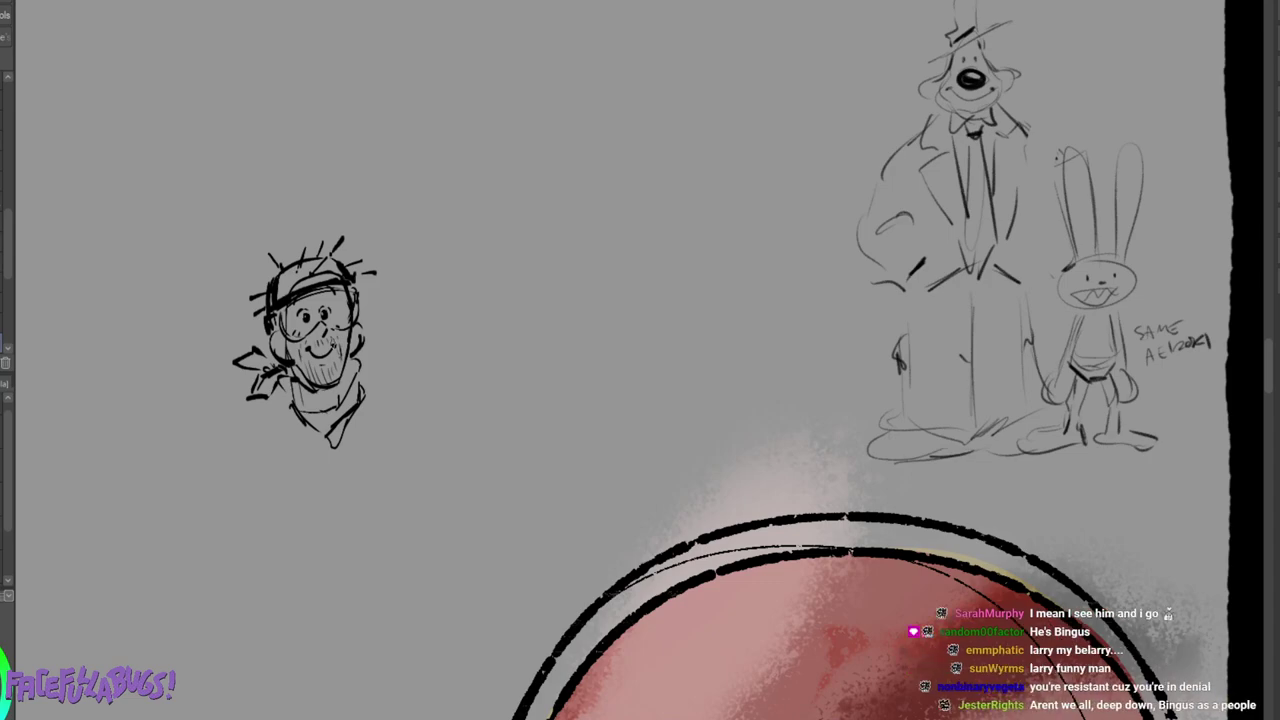
# Sketch both shoulder lines and reshape the neckerchief into a shorter folded scarf with a blunt lower edge.
pyautogui.moveTo(279, 385)
pyautogui.mouseDown()
pyautogui.moveTo(231, 414)
pyautogui.moveTo(213, 444)
pyautogui.mouseUp()
pyautogui.moveTo(368, 376); pyautogui.dragTo(408, 386)
pyautogui.moveTo(412, 386)
pyautogui.mouseDown()
pyautogui.moveTo(461, 409)
pyautogui.moveTo(418, 388)
pyautogui.mouseUp()
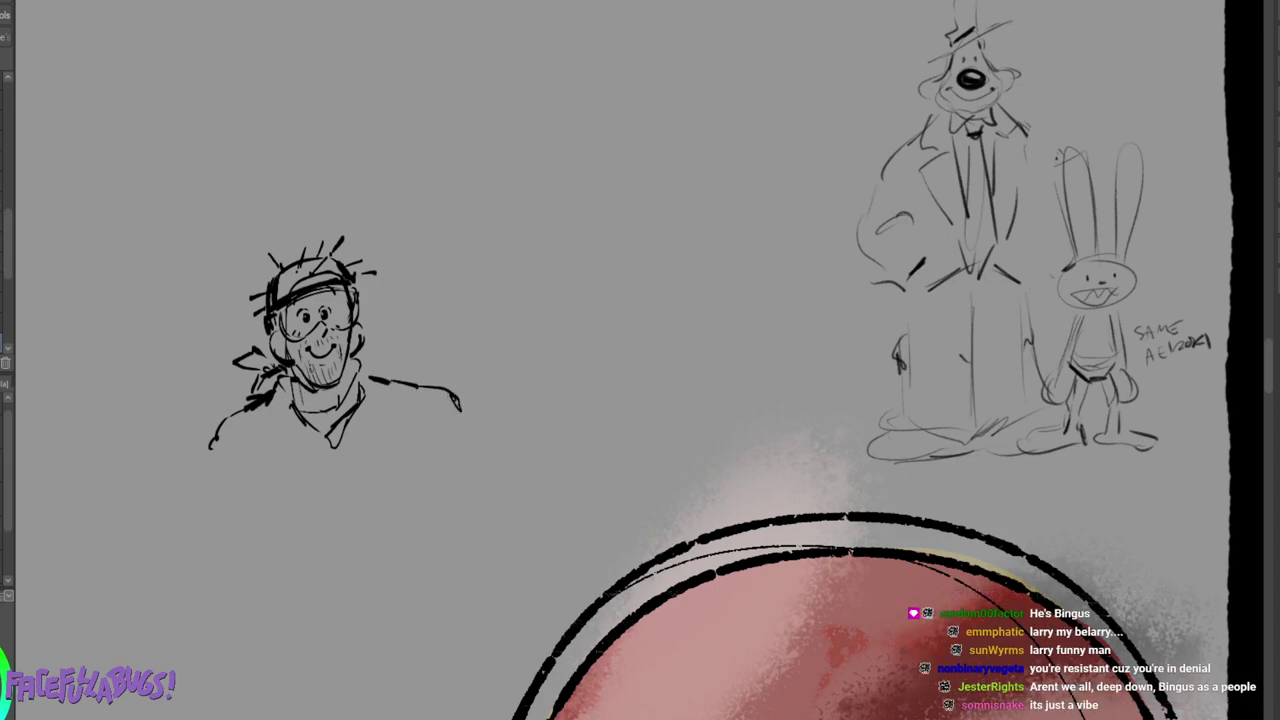
pyautogui.moveTo(284, 396)
pyautogui.mouseDown()
pyautogui.moveTo(330, 442)
pyautogui.moveTo(360, 402)
pyautogui.moveTo(347, 438)
pyautogui.mouseUp()
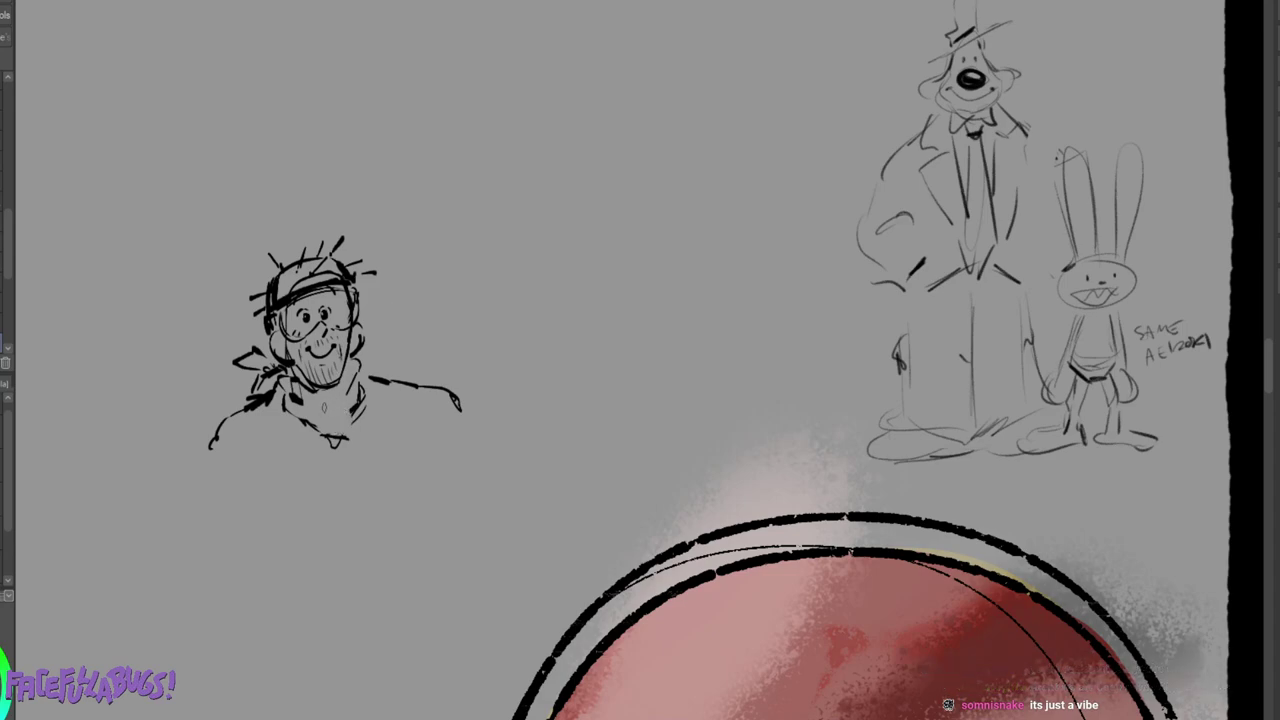
pyautogui.moveTo(326, 408)
pyautogui.mouseDown()
pyautogui.moveTo(357, 405)
pyautogui.moveTo(338, 436)
pyautogui.moveTo(356, 410)
pyautogui.mouseUp()
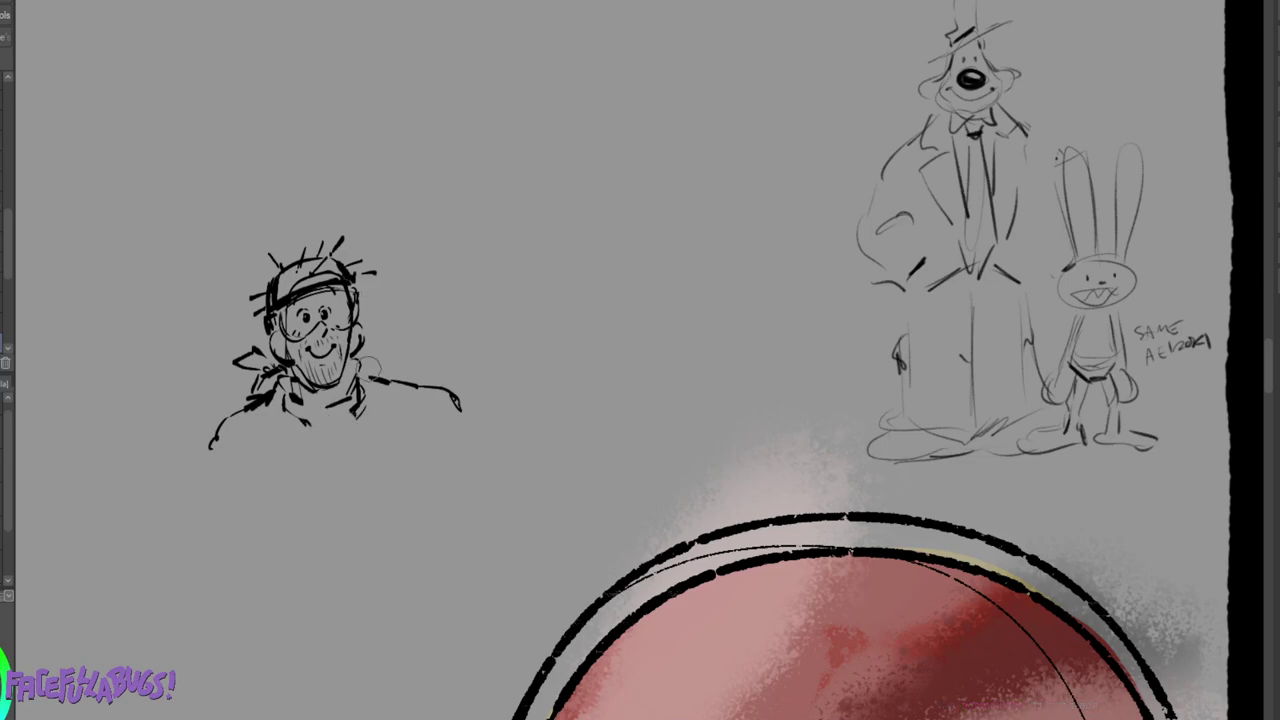
pyautogui.moveTo(309, 429)
pyautogui.mouseDown()
pyautogui.moveTo(346, 440)
pyautogui.moveTo(354, 414)
pyautogui.moveTo(334, 417)
pyautogui.mouseUp()
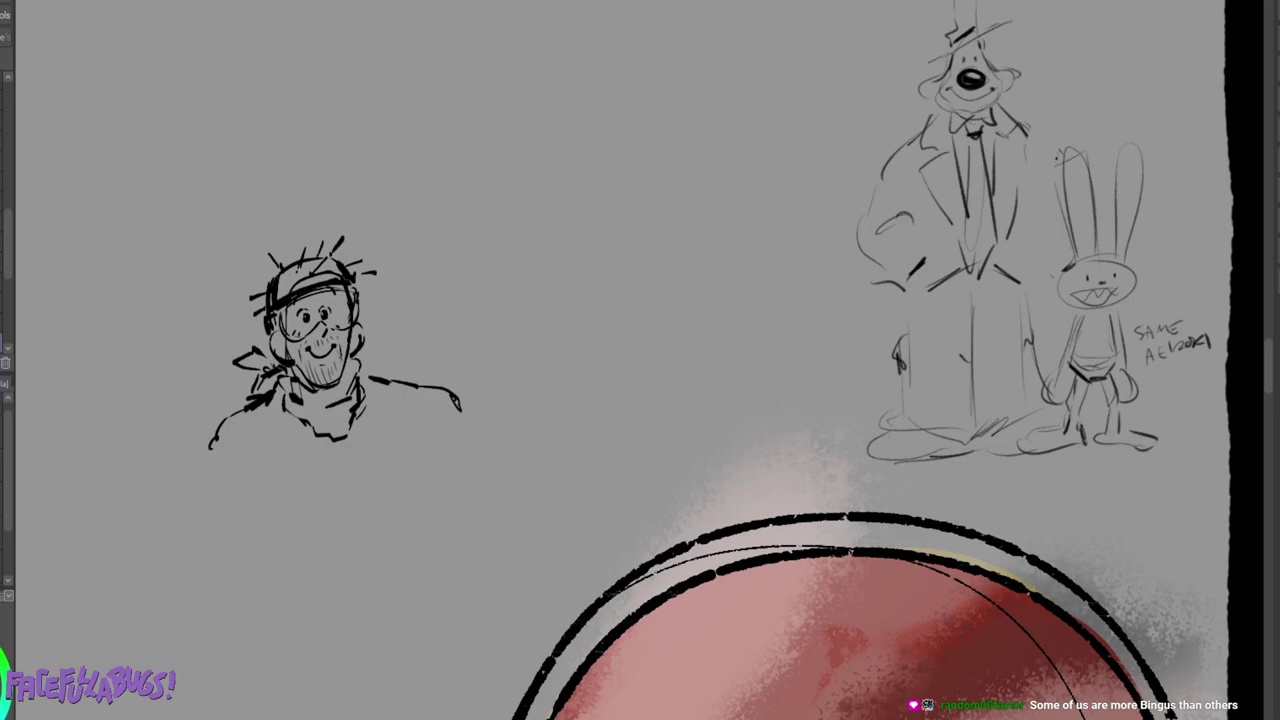
# Draw the outer contours of both bent arms with elbow folds and a double line along one upper sleeve.
pyautogui.moveTo(210, 452)
pyautogui.mouseDown()
pyautogui.moveTo(188, 535)
pyautogui.moveTo(246, 578)
pyautogui.mouseUp()
pyautogui.moveTo(241, 505); pyautogui.dragTo(271, 514)
pyautogui.moveTo(421, 507); pyautogui.dragTo(452, 468)
pyautogui.moveTo(452, 404); pyautogui.dragTo(472, 459)
pyautogui.moveTo(441, 400); pyautogui.dragTo(466, 466)
pyautogui.moveTo(434, 391); pyautogui.dragTo(452, 428)
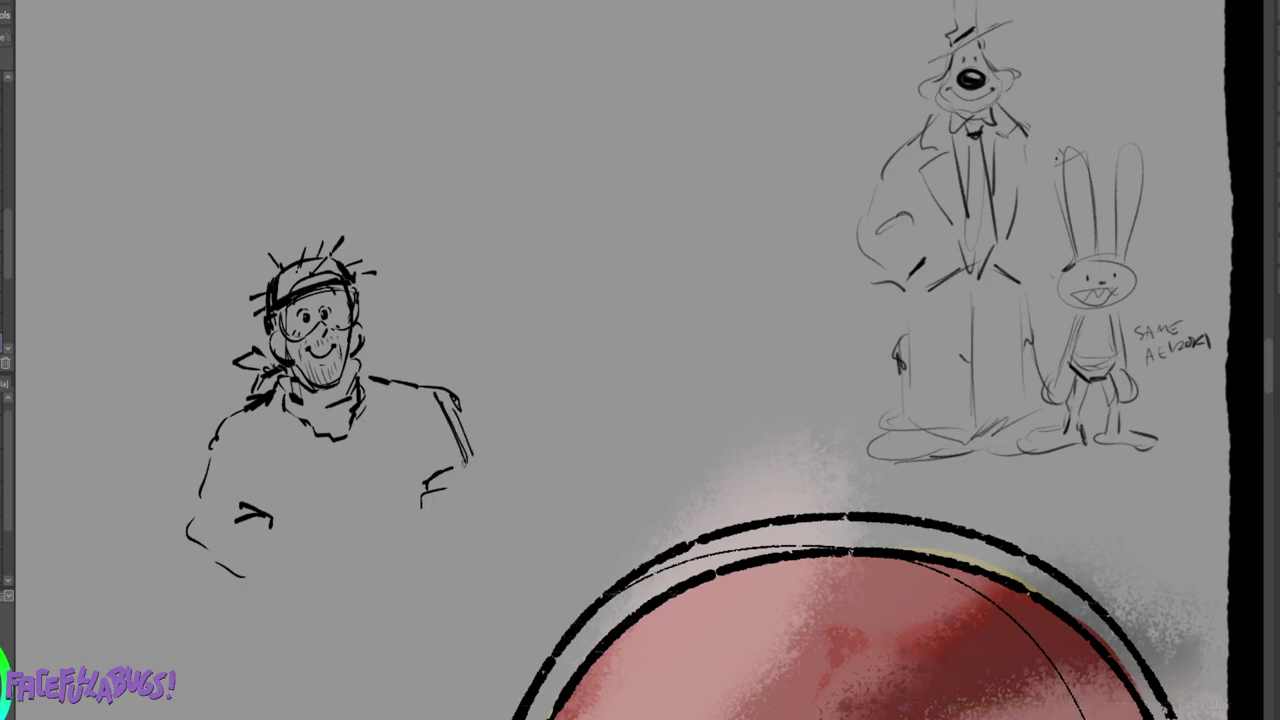
pyautogui.moveTo(467, 482); pyautogui.dragTo(461, 498)
# Add short radiating accent lines on both sides of the goggled head.
pyautogui.moveTo(211, 314); pyautogui.dragTo(214, 355)
pyautogui.moveTo(388, 292)
pyautogui.mouseDown()
pyautogui.moveTo(410, 277)
pyautogui.moveTo(415, 299)
pyautogui.mouseUp()
pyautogui.moveTo(399, 319)
pyautogui.mouseDown()
pyautogui.moveTo(417, 315)
pyautogui.moveTo(408, 335)
pyautogui.mouseUp()
pyautogui.moveTo(389, 340); pyautogui.dragTo(402, 366)
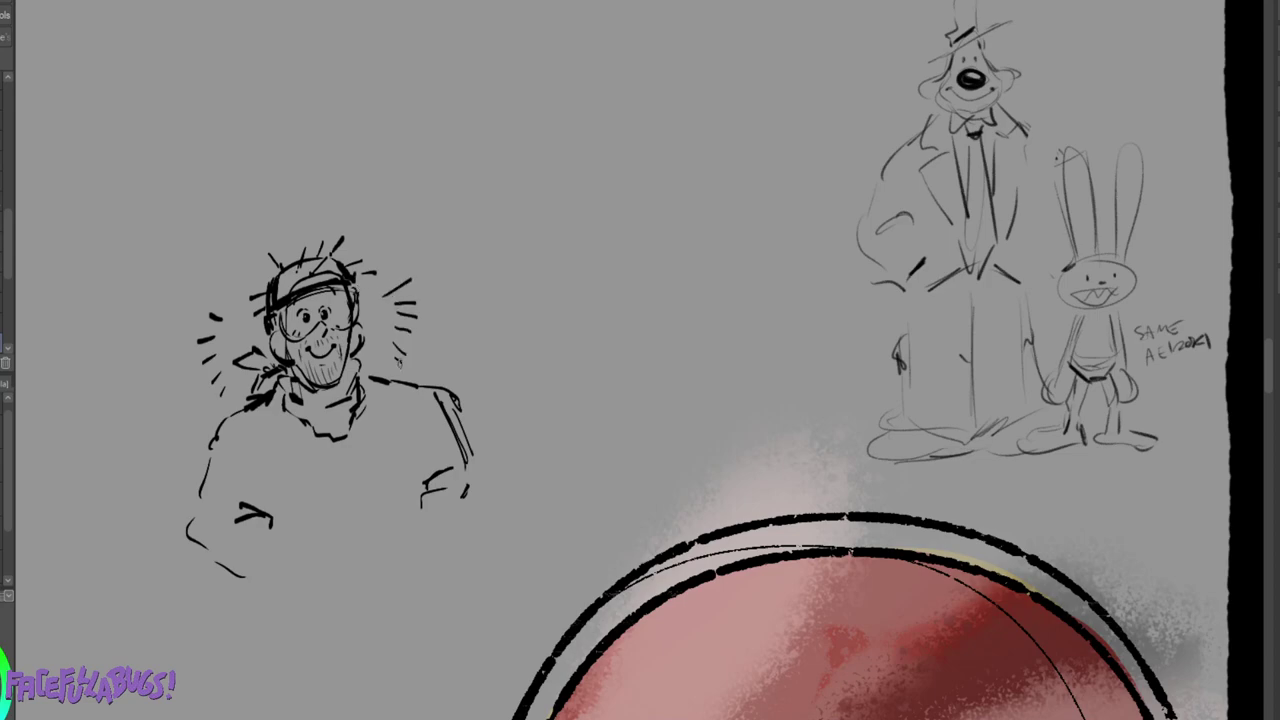
# Build up the shoulders with heavier strokes and draw two vertical front-opening lines down the jacket.
pyautogui.moveTo(221, 416)
pyautogui.mouseDown()
pyautogui.moveTo(215, 428)
pyautogui.moveTo(246, 400)
pyautogui.mouseUp()
pyautogui.moveTo(374, 366)
pyautogui.mouseDown()
pyautogui.moveTo(420, 372)
pyautogui.moveTo(424, 428)
pyautogui.mouseUp()
pyautogui.moveTo(238, 456); pyautogui.dragTo(240, 482)
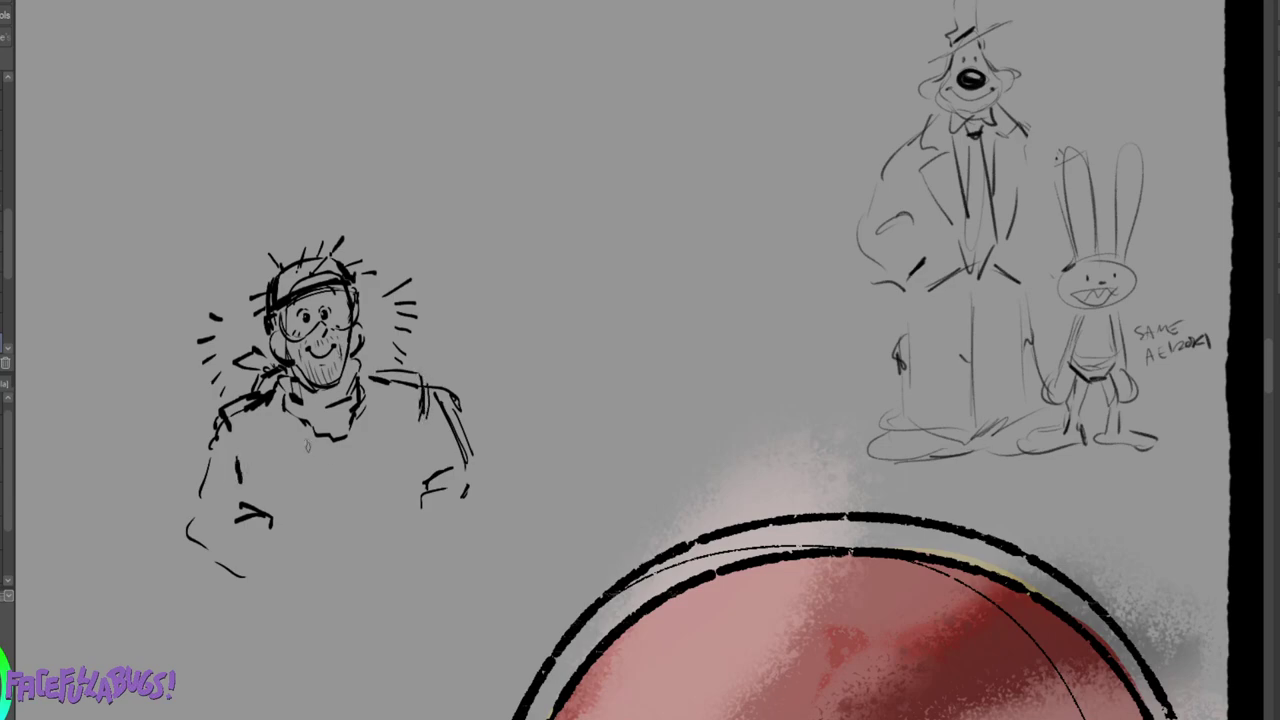
pyautogui.moveTo(308, 442); pyautogui.dragTo(316, 558)
pyautogui.moveTo(361, 446); pyautogui.dragTo(363, 530)
# Add horizontal seam lines across both jacket panels and diagonal glints on the goggles.
pyautogui.moveTo(246, 444); pyautogui.dragTo(296, 430)
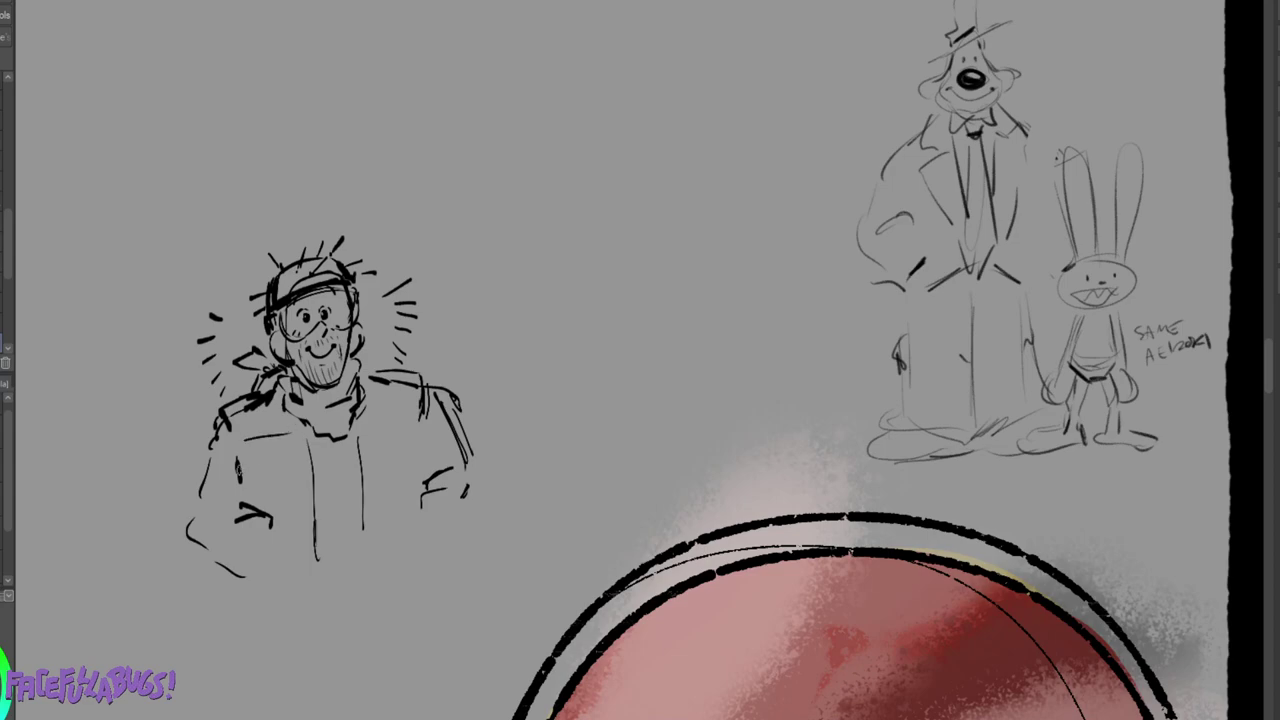
pyautogui.moveTo(238, 468); pyautogui.dragTo(294, 466)
pyautogui.moveTo(252, 494); pyautogui.dragTo(278, 491)
pyautogui.moveTo(370, 422); pyautogui.dragTo(404, 418)
pyautogui.moveTo(370, 460); pyautogui.dragTo(412, 460)
pyautogui.moveTo(334, 289); pyautogui.dragTo(301, 332)
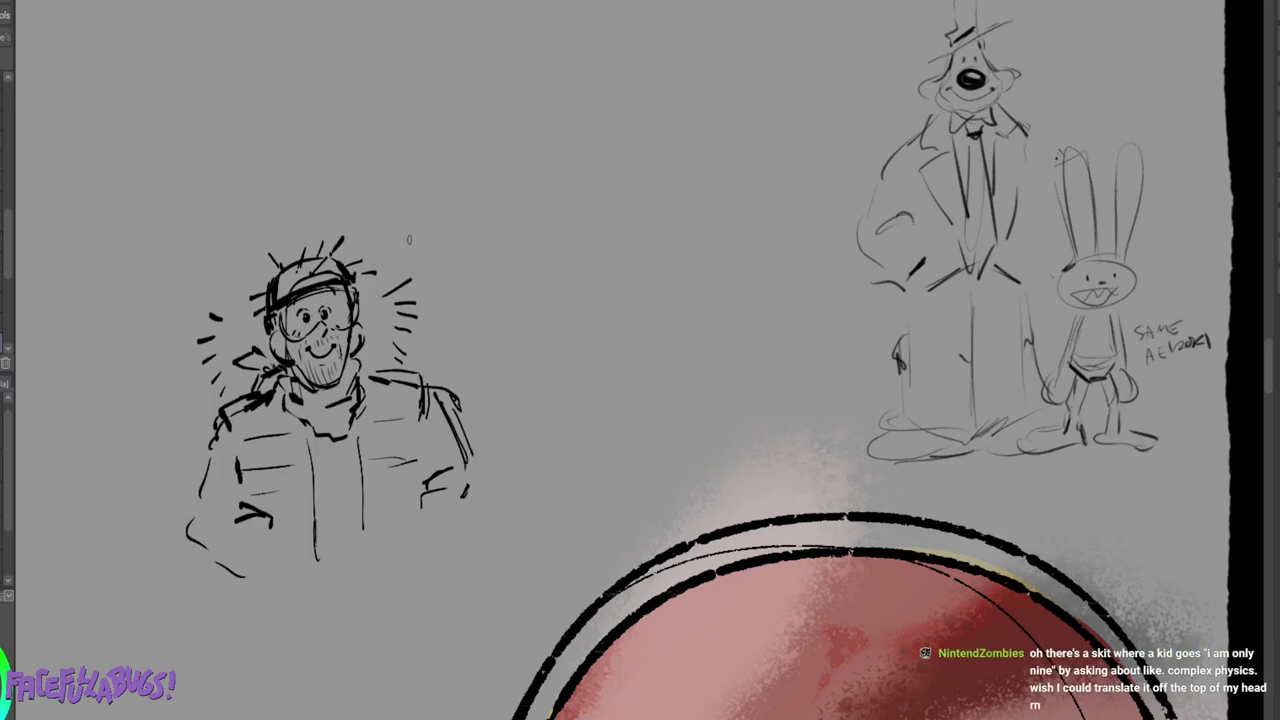
pyautogui.moveTo(312, 316); pyautogui.dragTo(303, 331)
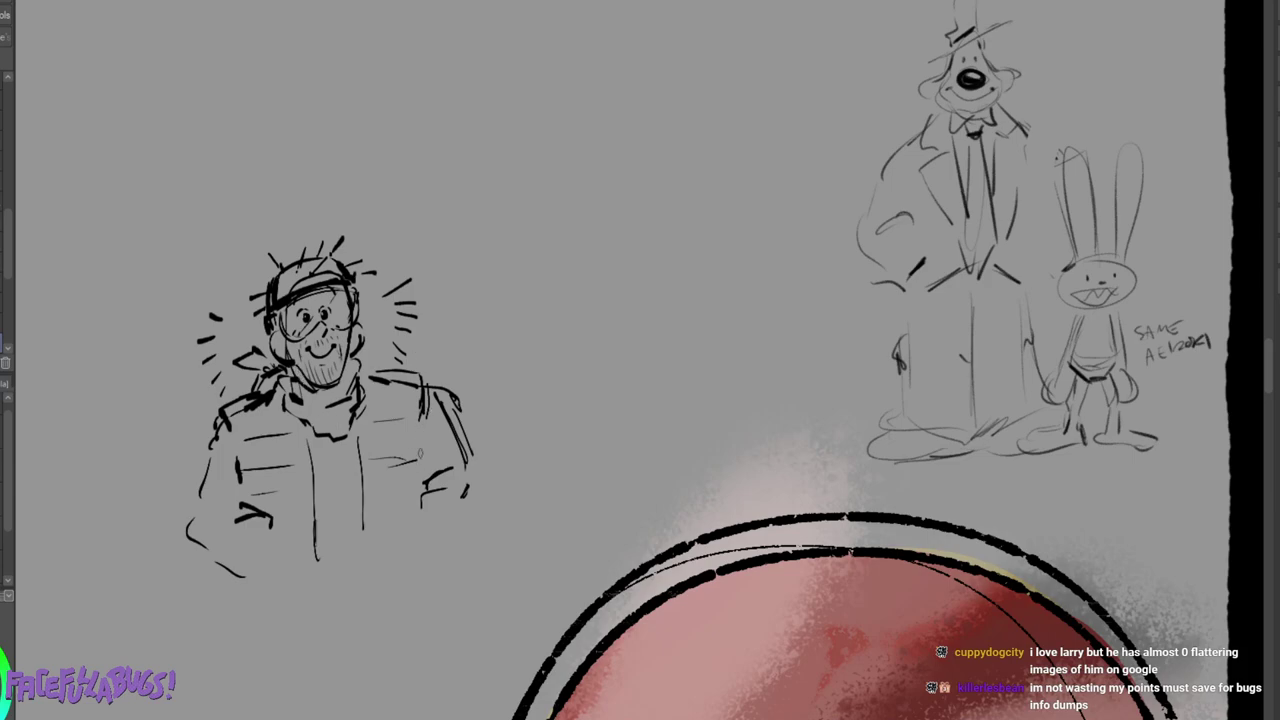
# Ink the jacket's side edge and strengthen both sleeves with elbow folds and cuffs.
pyautogui.moveTo(423, 418); pyautogui.dragTo(418, 516)
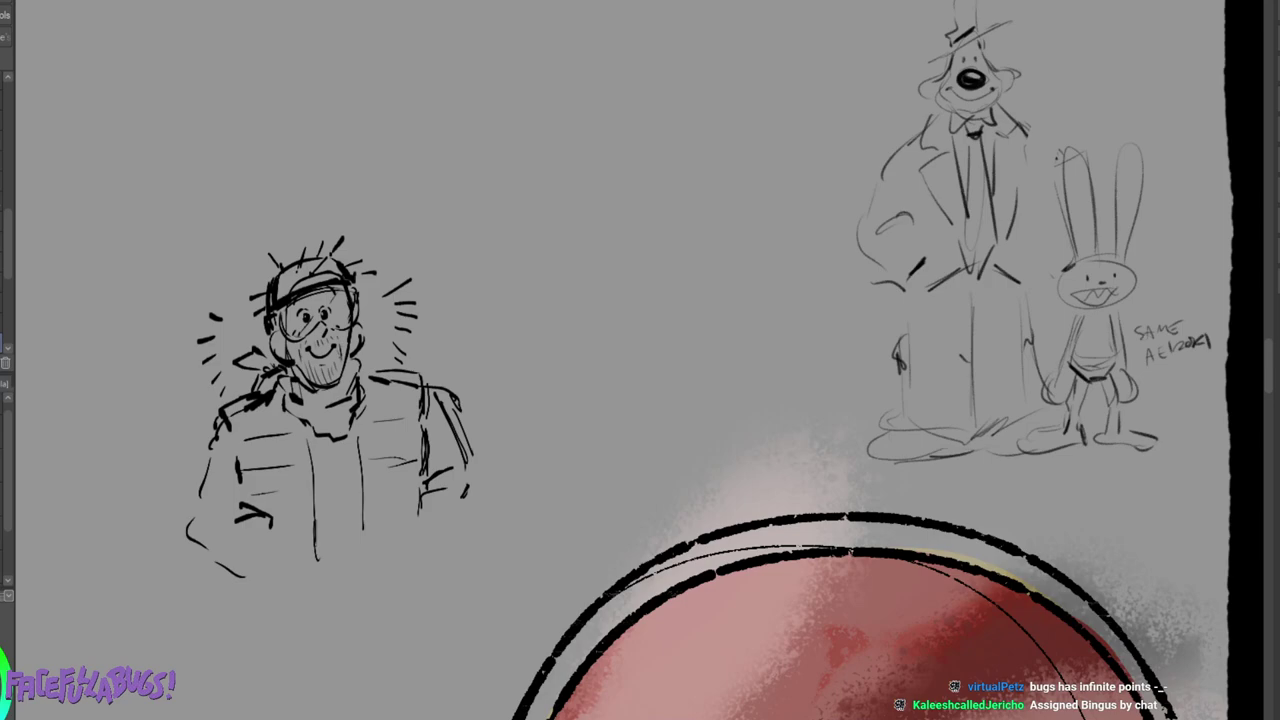
pyautogui.moveTo(446, 391); pyautogui.dragTo(469, 481)
pyautogui.moveTo(465, 480); pyautogui.dragTo(449, 518)
pyautogui.moveTo(203, 491); pyautogui.dragTo(190, 531)
pyautogui.moveTo(192, 527)
pyautogui.mouseDown()
pyautogui.moveTo(257, 579)
pyautogui.moveTo(284, 550)
pyautogui.mouseUp()
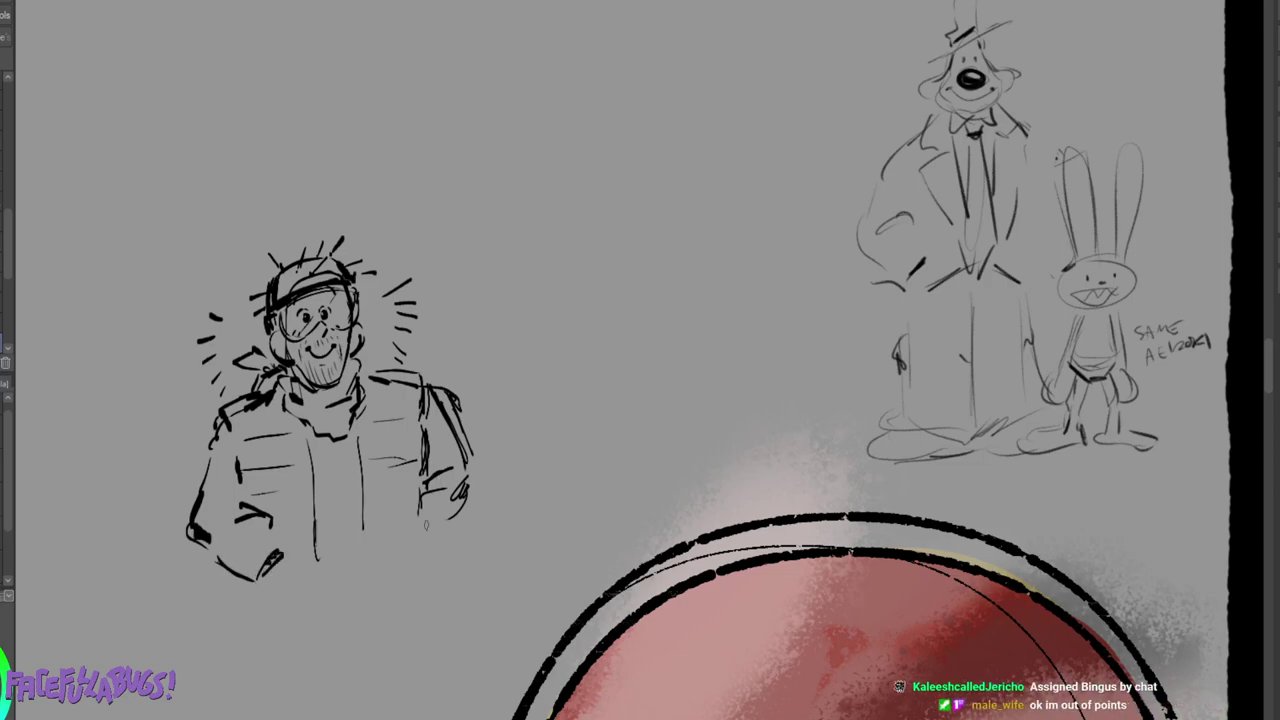
# Draw the jacket's angular lower hem between the sleeves and short forearm strokes beneath both cuffs.
pyautogui.moveTo(408, 532); pyautogui.dragTo(442, 546)
pyautogui.moveTo(291, 570)
pyautogui.mouseDown()
pyautogui.moveTo(332, 554)
pyautogui.moveTo(326, 504)
pyautogui.moveTo(359, 540)
pyautogui.mouseUp()
pyautogui.moveTo(358, 538); pyautogui.dragTo(397, 553)
pyautogui.moveTo(396, 551); pyautogui.dragTo(416, 533)
pyautogui.moveTo(235, 592); pyautogui.dragTo(237, 612)
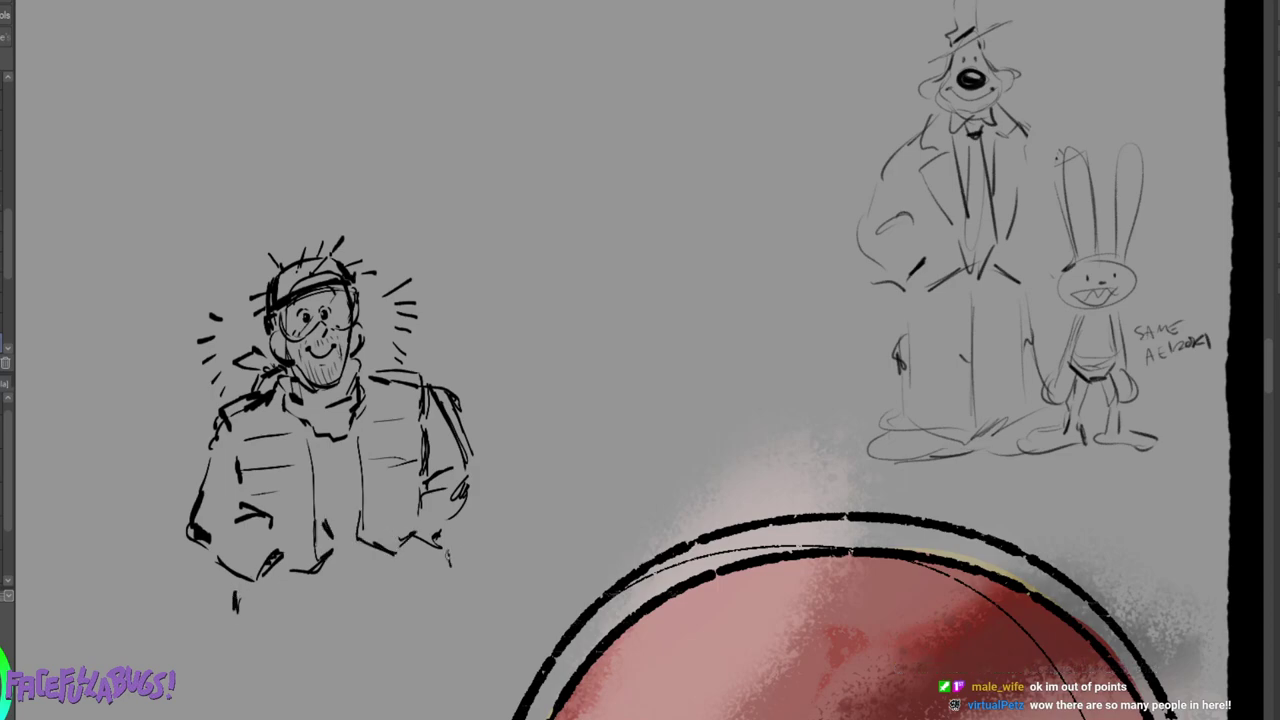
pyautogui.moveTo(449, 552); pyautogui.dragTo(447, 580)
pyautogui.moveTo(448, 538); pyautogui.dragTo(447, 578)
pyautogui.moveTo(326, 562)
pyautogui.mouseDown()
pyautogui.moveTo(348, 566)
pyautogui.moveTo(371, 546)
pyautogui.mouseUp()
# Draw thick black backpack straps down both sides of the chest and solid black pack tops behind the shoulders.
pyautogui.moveTo(236, 395); pyautogui.dragTo(257, 489)
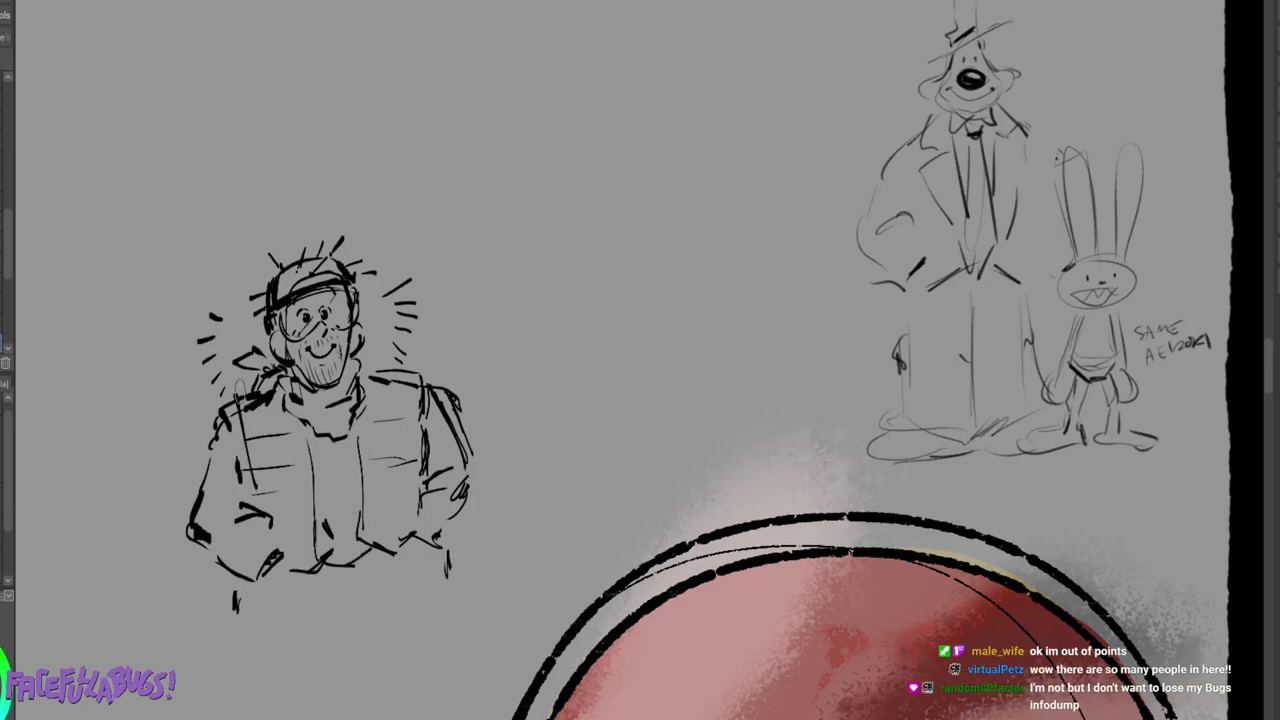
pyautogui.moveTo(236, 380); pyautogui.dragTo(254, 494)
pyautogui.moveTo(250, 402); pyautogui.dragTo(258, 500)
pyautogui.moveTo(386, 368)
pyautogui.mouseDown()
pyautogui.moveTo(402, 506)
pyautogui.moveTo(400, 488)
pyautogui.mouseUp()
pyautogui.moveTo(388, 392)
pyautogui.mouseDown()
pyautogui.moveTo(396, 496)
pyautogui.moveTo(386, 420)
pyautogui.mouseUp()
pyautogui.moveTo(372, 364)
pyautogui.mouseDown()
pyautogui.moveTo(388, 372)
pyautogui.moveTo(382, 343)
pyautogui.moveTo(372, 372)
pyautogui.mouseUp()
pyautogui.moveTo(244, 336)
pyautogui.mouseDown()
pyautogui.moveTo(224, 386)
pyautogui.moveTo(254, 390)
pyautogui.moveTo(228, 370)
pyautogui.moveTo(256, 358)
pyautogui.moveTo(262, 368)
pyautogui.mouseUp()
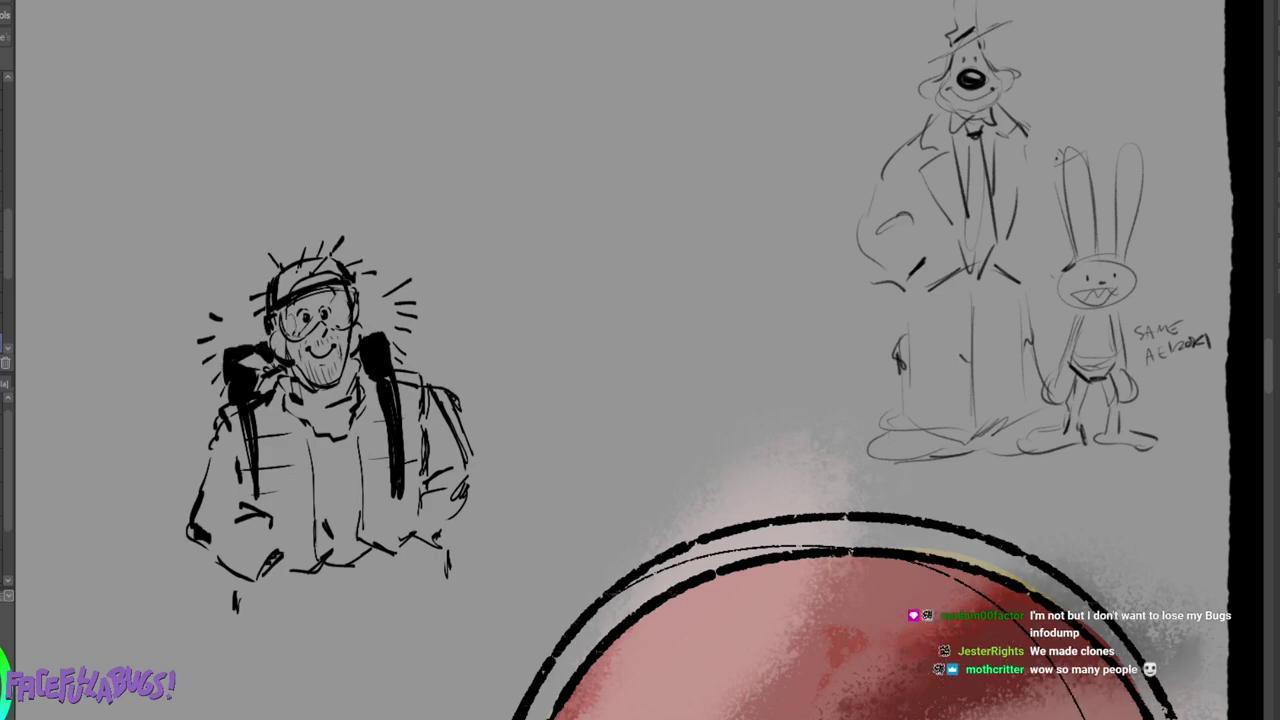
pyautogui.moveTo(368, 318)
pyautogui.mouseDown()
pyautogui.moveTo(394, 340)
pyautogui.moveTo(386, 366)
pyautogui.moveTo(401, 366)
pyautogui.mouseUp()
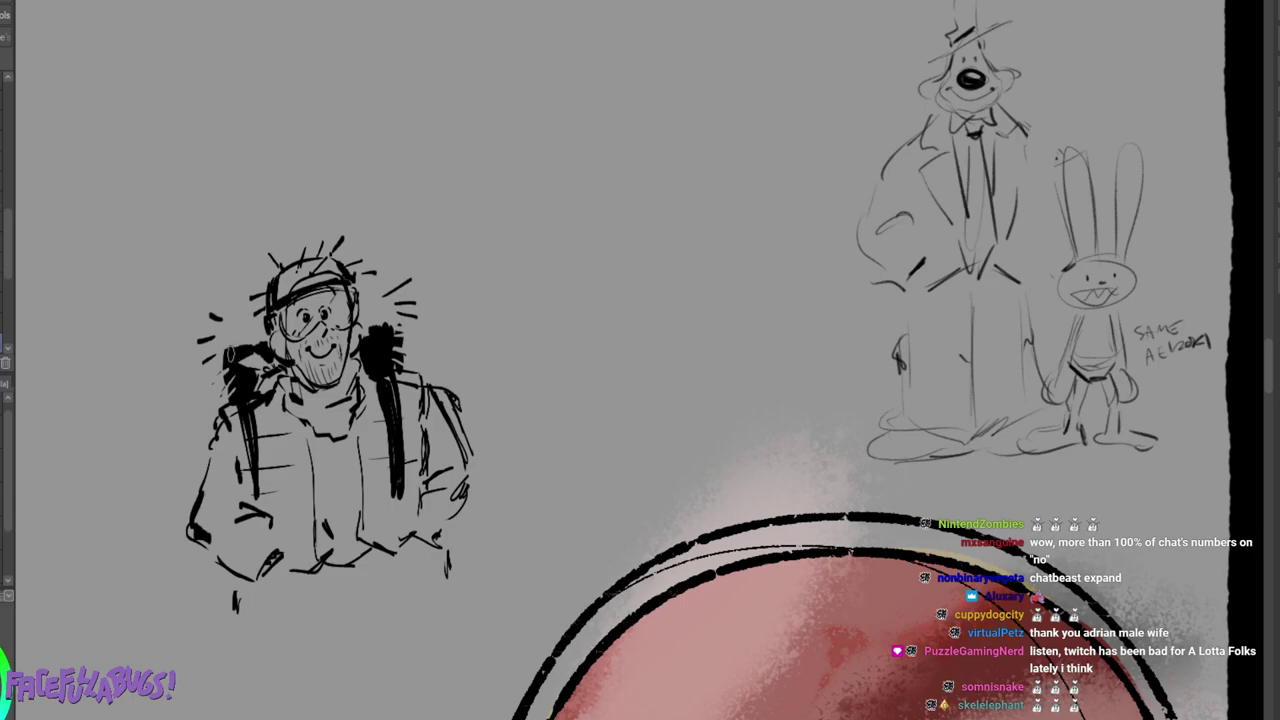
# Extend the halo of accent marks around the goggled head with additional rows of short dashes on both sides.
pyautogui.moveTo(226, 282)
pyautogui.mouseDown()
pyautogui.moveTo(225, 298)
pyautogui.moveTo(206, 301)
pyautogui.mouseUp()
pyautogui.moveTo(378, 237); pyautogui.dragTo(398, 265)
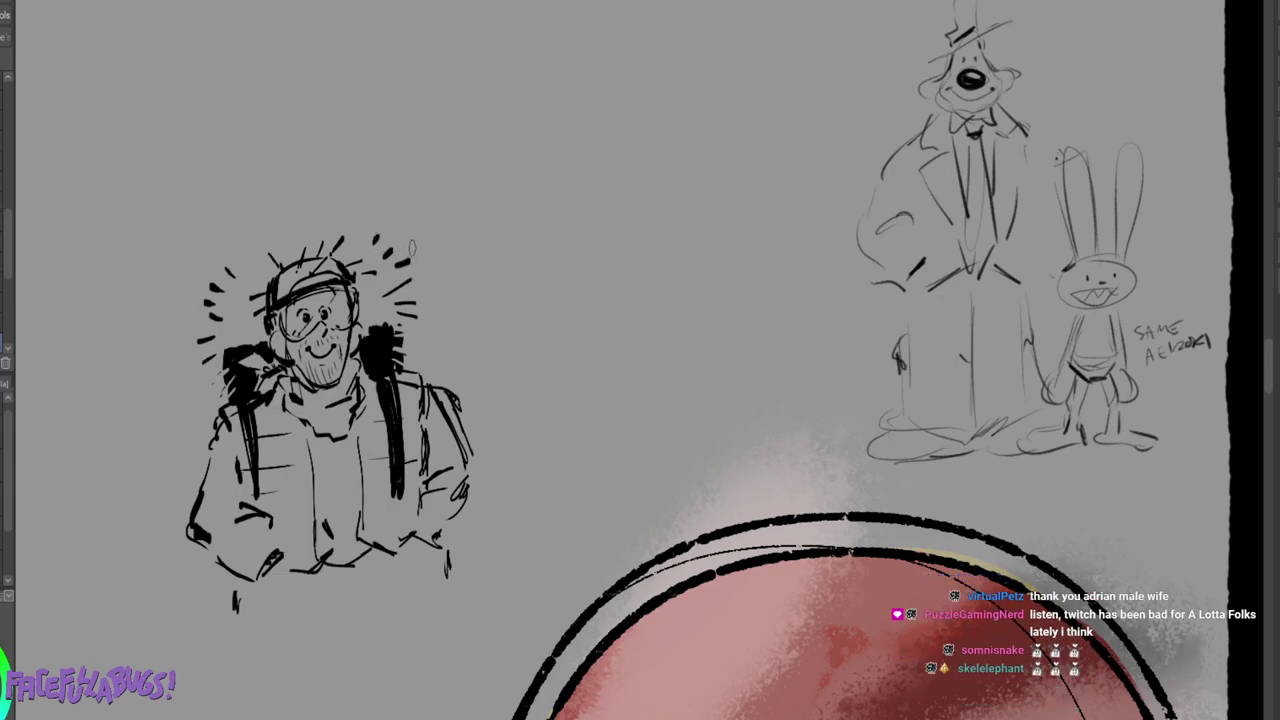
pyautogui.moveTo(207, 328); pyautogui.dragTo(196, 325)
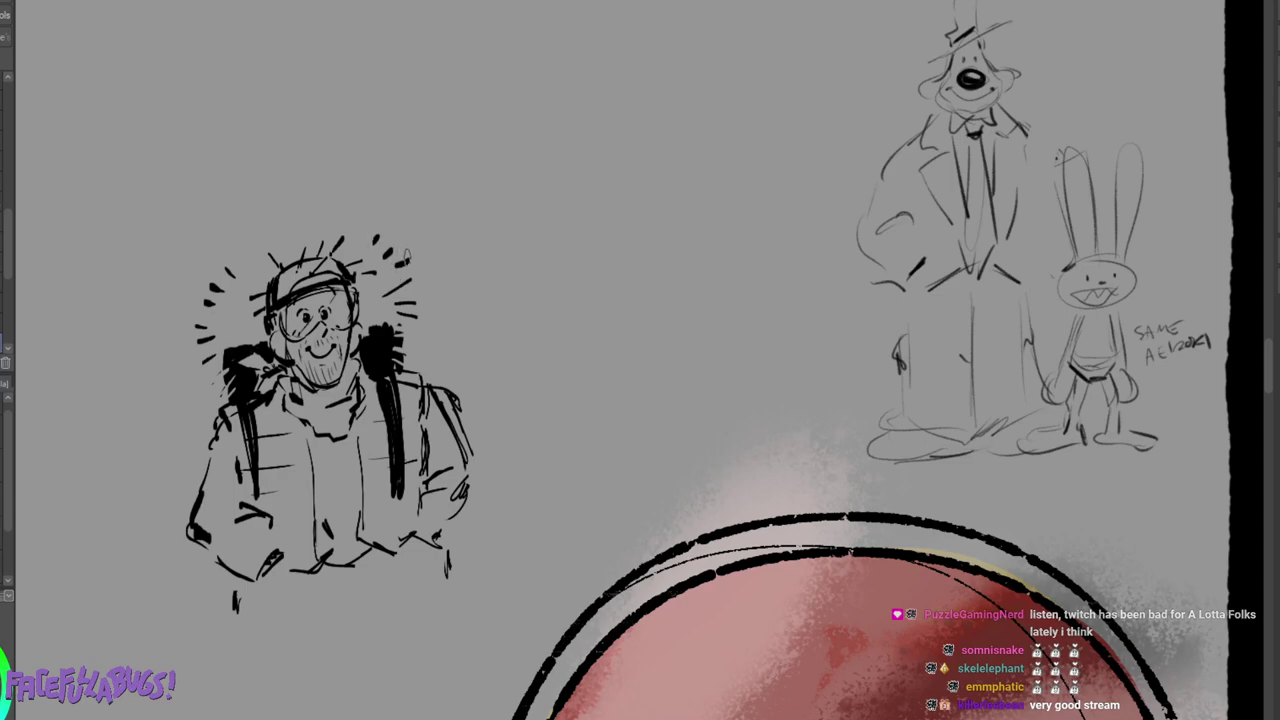
pyautogui.moveTo(402, 271)
pyautogui.mouseDown()
pyautogui.moveTo(391, 284)
pyautogui.moveTo(402, 290)
pyautogui.mouseUp()
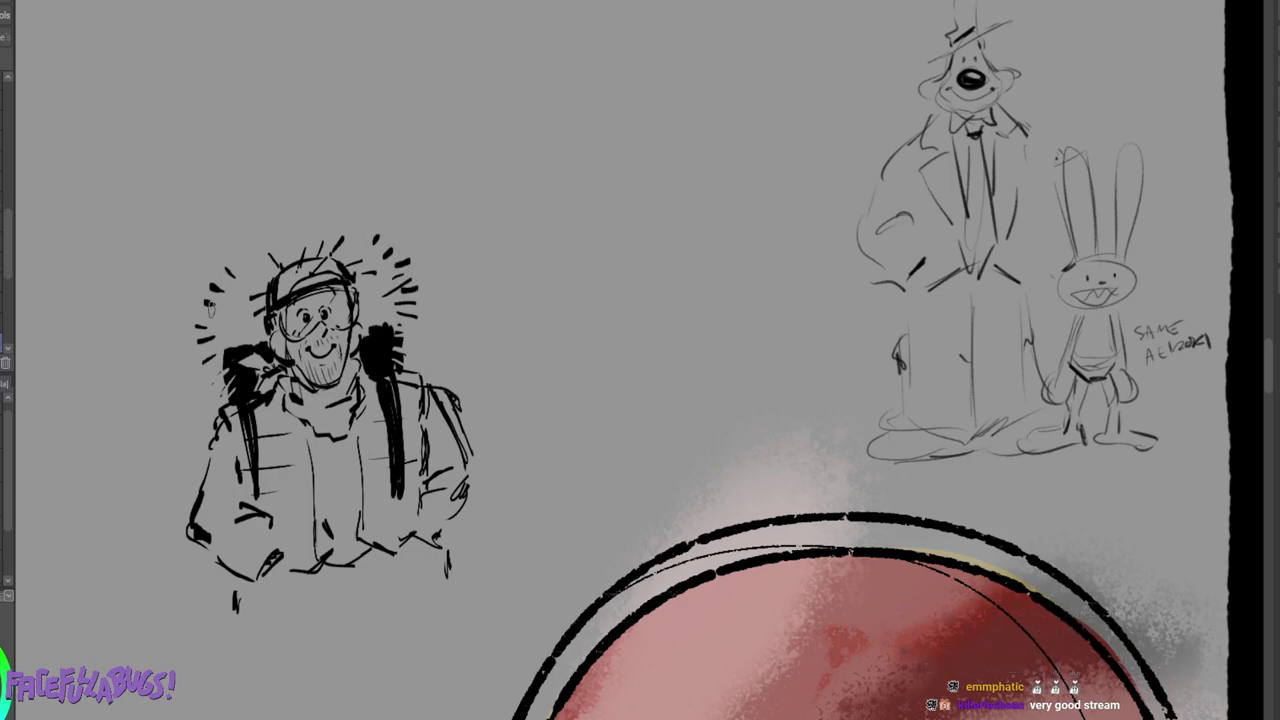
pyautogui.moveTo(202, 317); pyautogui.dragTo(194, 310)
pyautogui.moveTo(201, 350); pyautogui.dragTo(209, 386)
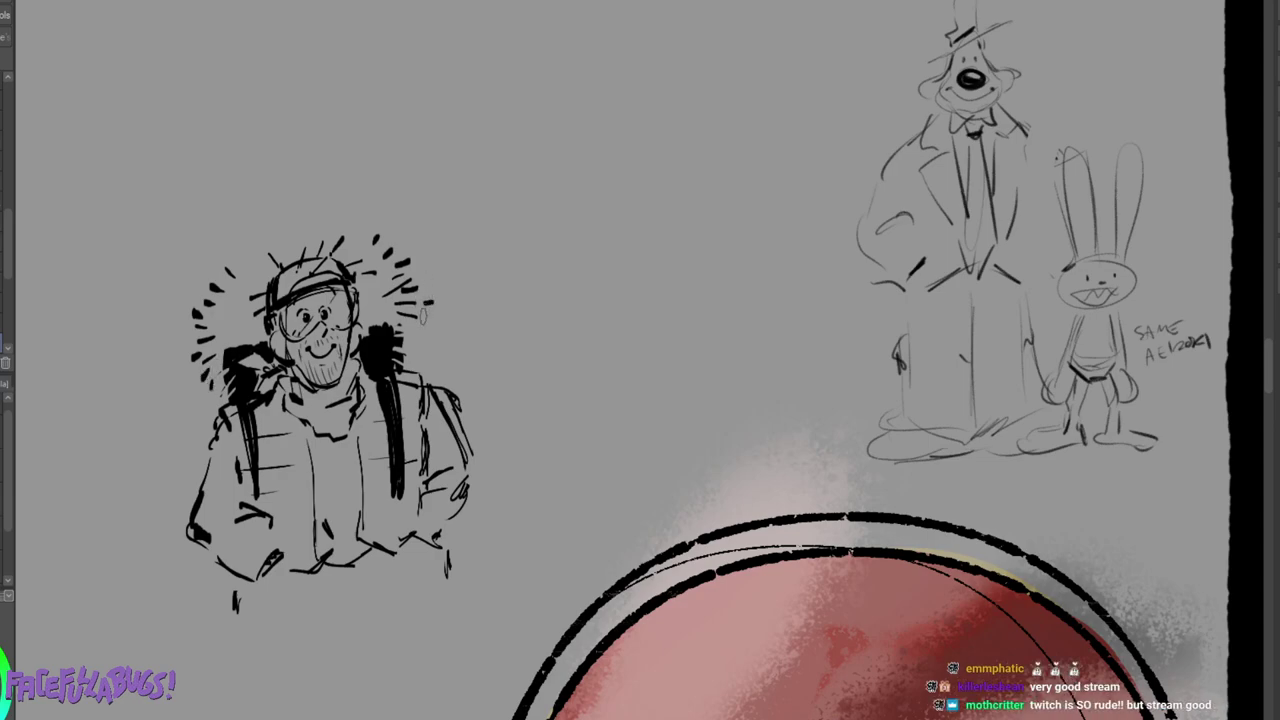
pyautogui.moveTo(422, 310)
pyautogui.mouseDown()
pyautogui.moveTo(436, 322)
pyautogui.moveTo(424, 342)
pyautogui.moveTo(422, 270)
pyautogui.mouseUp()
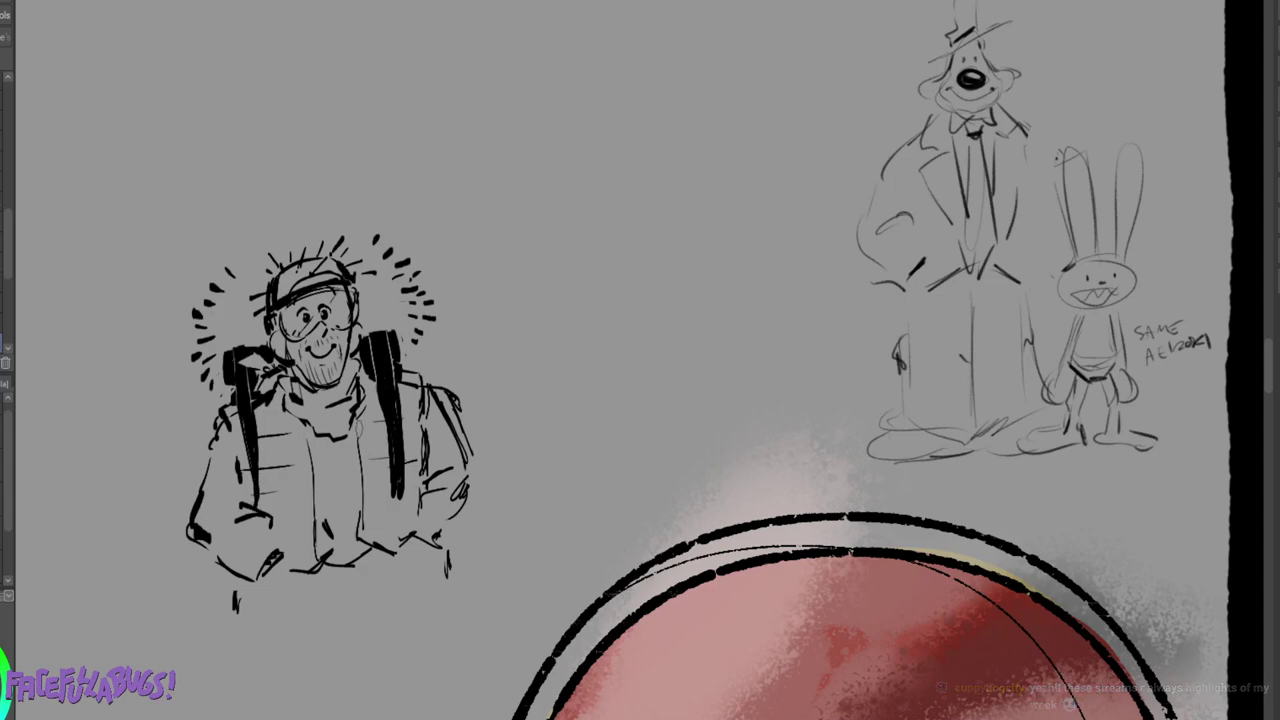
# Ink the bearded figure's heavy sleeve cuffs and the short hand and forearm outlines beneath them.
pyautogui.moveTo(404, 484); pyautogui.dragTo(424, 540)
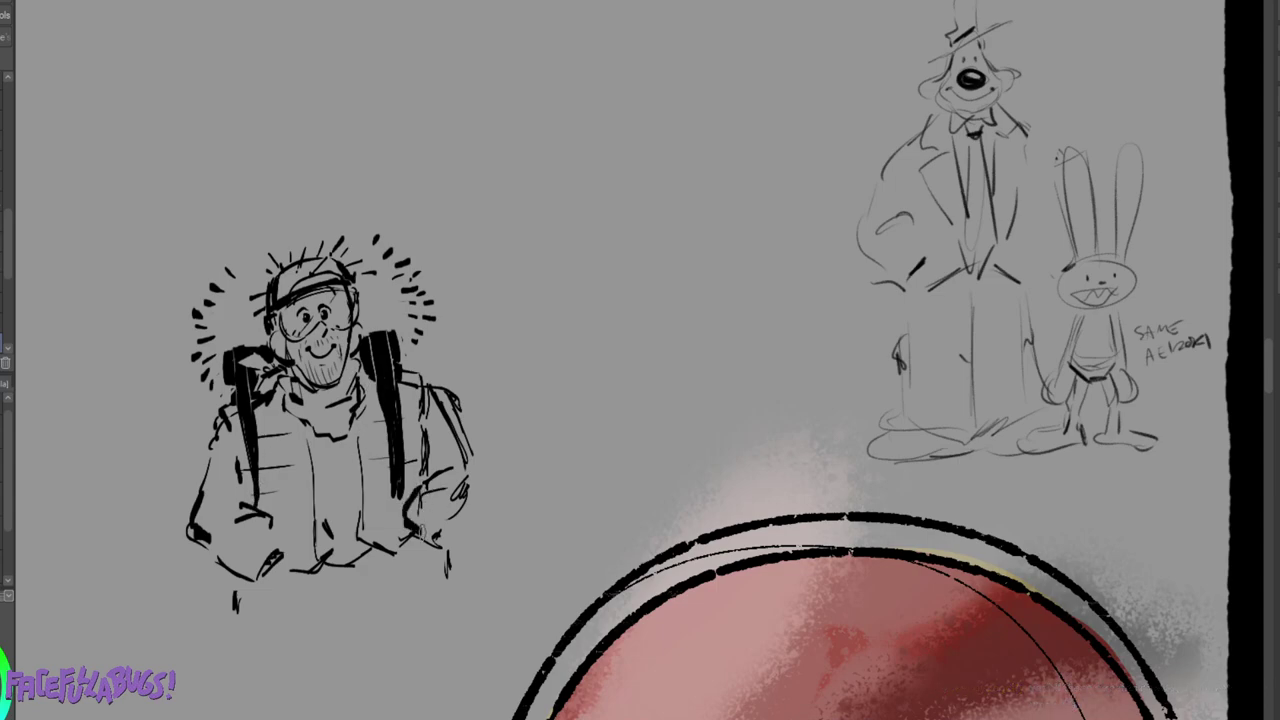
pyautogui.moveTo(466, 498); pyautogui.dragTo(470, 530)
pyautogui.moveTo(284, 552); pyautogui.dragTo(236, 608)
pyautogui.moveTo(412, 542)
pyautogui.mouseDown()
pyautogui.moveTo(448, 550)
pyautogui.moveTo(452, 590)
pyautogui.moveTo(409, 608)
pyautogui.mouseUp()
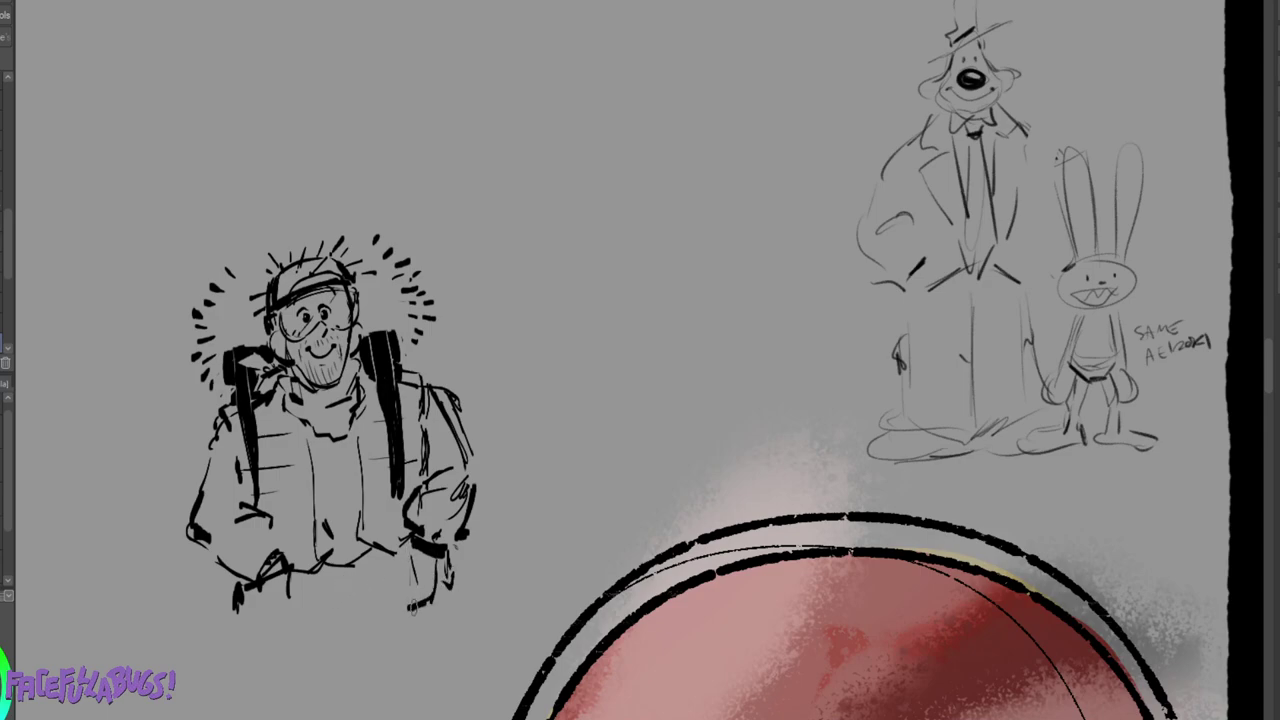
# Draw the bearded figure's upper legs below the jacket with short outer contours, a centre line and crotch folds.
pyautogui.moveTo(248, 586); pyautogui.dragTo(253, 621)
pyautogui.moveTo(253, 621)
pyautogui.mouseDown()
pyautogui.moveTo(268, 629)
pyautogui.moveTo(257, 656)
pyautogui.mouseUp()
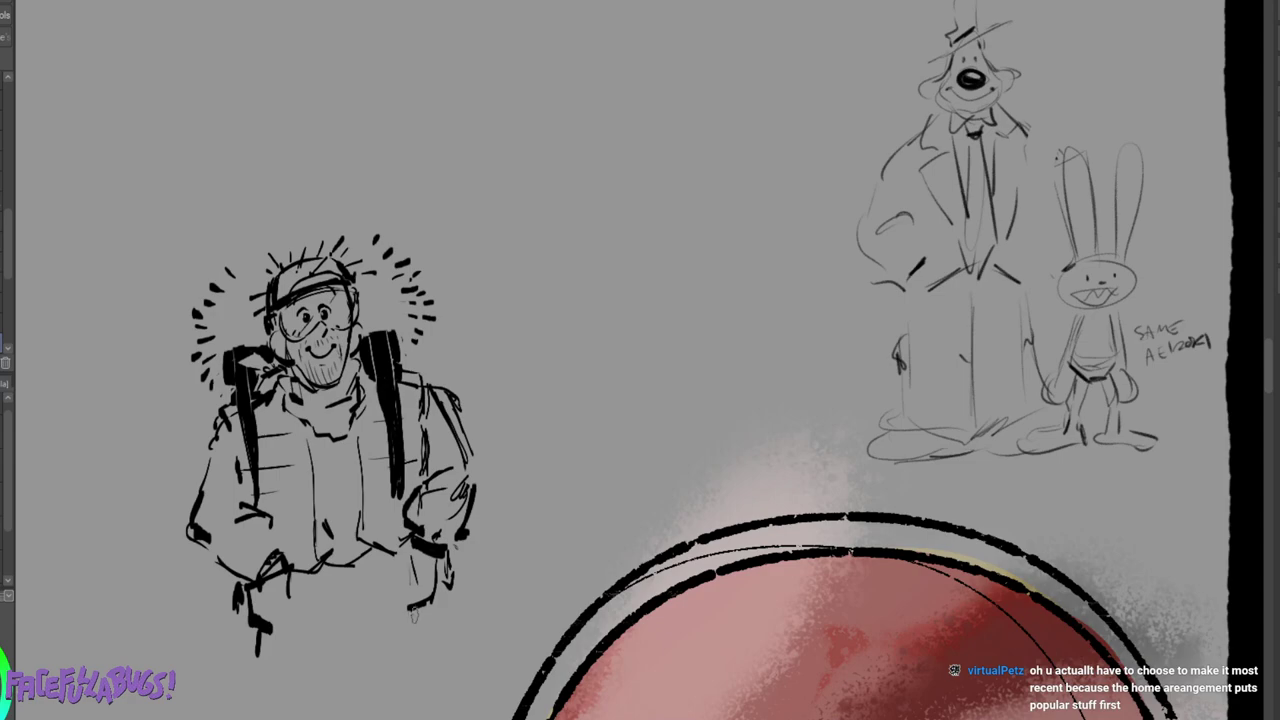
pyautogui.moveTo(412, 606); pyautogui.dragTo(424, 660)
pyautogui.moveTo(346, 576)
pyautogui.mouseDown()
pyautogui.moveTo(344, 604)
pyautogui.moveTo(358, 610)
pyautogui.moveTo(382, 588)
pyautogui.moveTo(344, 658)
pyautogui.mouseUp()
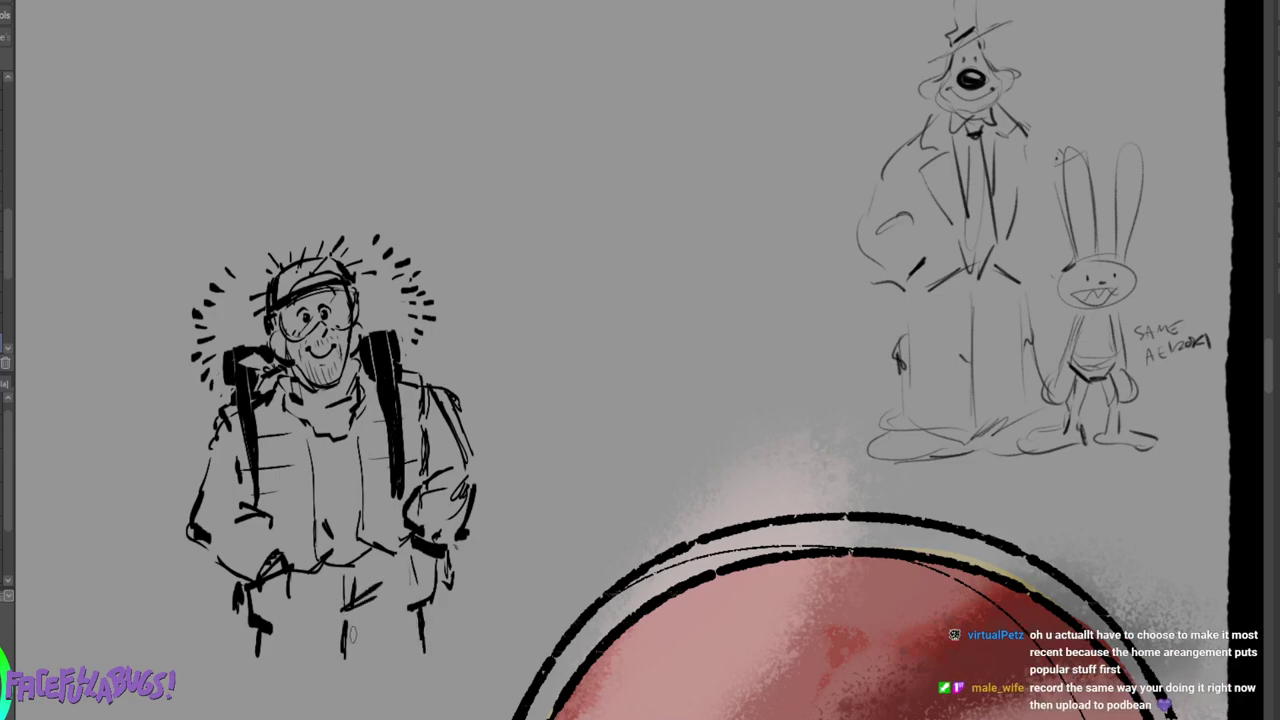
pyautogui.moveTo(412, 598); pyautogui.dragTo(410, 652)
pyautogui.moveTo(424, 609); pyautogui.dragTo(424, 645)
pyautogui.moveTo(250, 622); pyautogui.dragTo(257, 654)
pyautogui.moveTo(257, 595); pyautogui.dragTo(275, 584)
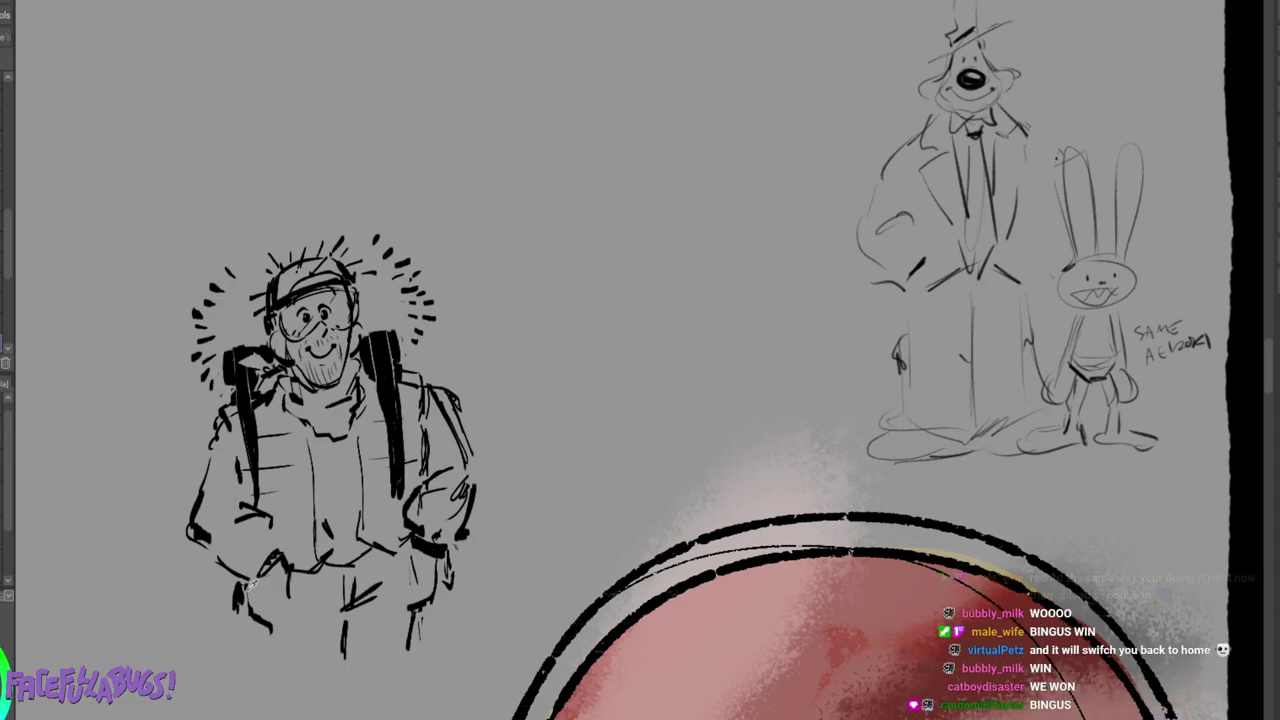
# Draw a small goggled animal head with a banded hat and short accent marks beside the bearded figure.
pyautogui.moveTo(594, 306)
pyautogui.mouseDown()
pyautogui.moveTo(538, 308)
pyautogui.moveTo(532, 336)
pyautogui.moveTo(550, 355)
pyautogui.moveTo(590, 340)
pyautogui.moveTo(596, 318)
pyautogui.moveTo(559, 334)
pyautogui.moveTo(584, 328)
pyautogui.moveTo(563, 352)
pyautogui.moveTo(579, 346)
pyautogui.moveTo(606, 311)
pyautogui.moveTo(534, 341)
pyautogui.moveTo(584, 342)
pyautogui.moveTo(534, 311)
pyautogui.moveTo(534, 290)
pyautogui.mouseUp()
pyautogui.moveTo(534, 290); pyautogui.dragTo(596, 290)
pyautogui.moveTo(594, 286)
pyautogui.mouseDown()
pyautogui.moveTo(527, 318)
pyautogui.moveTo(606, 284)
pyautogui.moveTo(549, 285)
pyautogui.mouseUp()
pyautogui.moveTo(517, 292); pyautogui.dragTo(530, 297)
pyautogui.moveTo(590, 264); pyautogui.dragTo(586, 288)
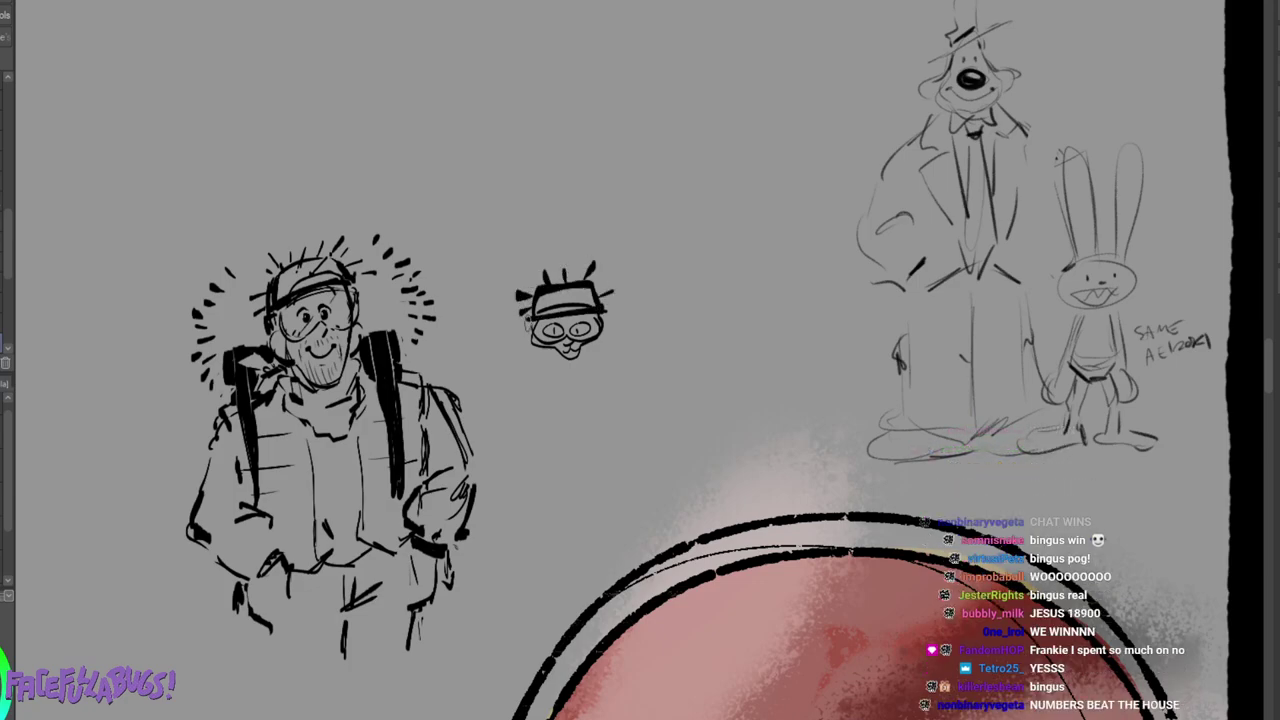
# Add drooping ears, a pointed chin tuft, sloping shoulders and a rounded body outline to the small goggled animal.
pyautogui.moveTo(534, 322); pyautogui.dragTo(506, 342)
pyautogui.moveTo(604, 310)
pyautogui.mouseDown()
pyautogui.moveTo(610, 334)
pyautogui.moveTo(630, 324)
pyautogui.moveTo(608, 328)
pyautogui.mouseUp()
pyautogui.moveTo(526, 325)
pyautogui.mouseDown()
pyautogui.moveTo(508, 340)
pyautogui.moveTo(549, 368)
pyautogui.moveTo(592, 346)
pyautogui.moveTo(567, 371)
pyautogui.moveTo(514, 350)
pyautogui.mouseUp()
pyautogui.moveTo(514, 353)
pyautogui.mouseDown()
pyautogui.moveTo(538, 348)
pyautogui.moveTo(507, 388)
pyautogui.mouseUp()
pyautogui.moveTo(596, 347); pyautogui.dragTo(622, 378)
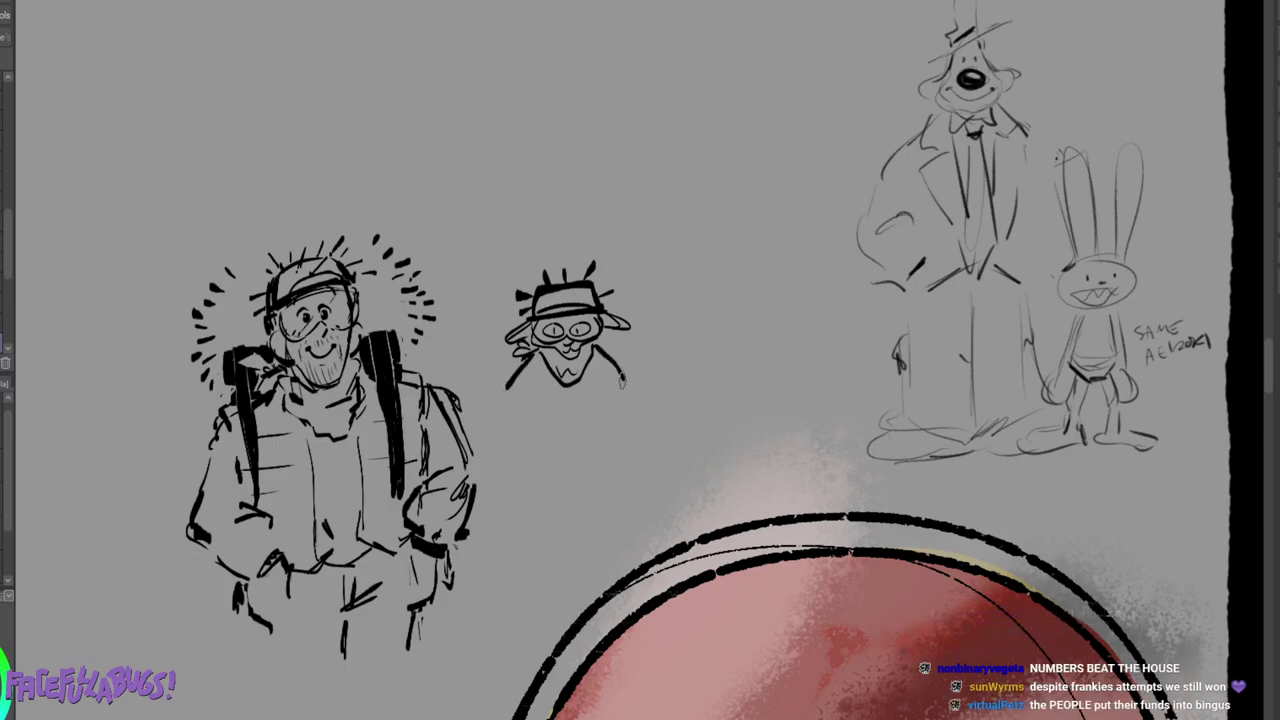
pyautogui.moveTo(510, 378); pyautogui.dragTo(532, 438)
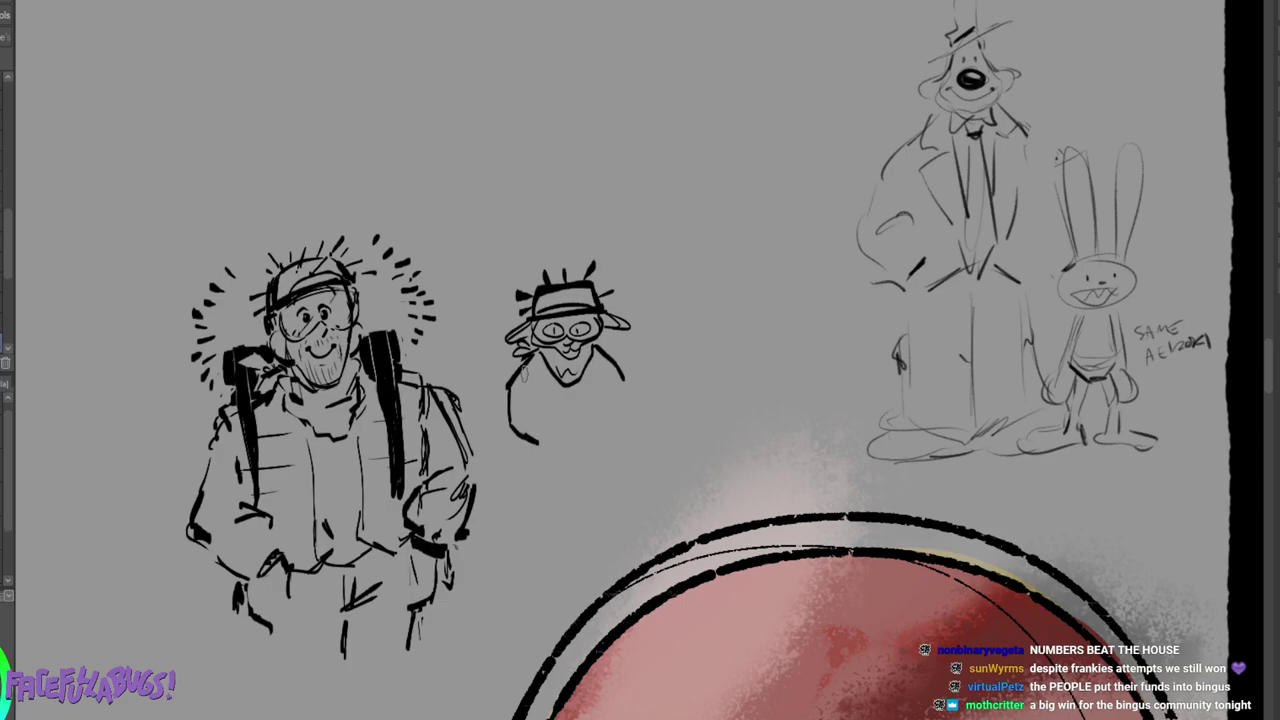
pyautogui.moveTo(517, 365)
pyautogui.mouseDown()
pyautogui.moveTo(531, 400)
pyautogui.moveTo(537, 349)
pyautogui.moveTo(620, 362)
pyautogui.moveTo(609, 388)
pyautogui.moveTo(589, 364)
pyautogui.moveTo(546, 379)
pyautogui.mouseUp()
pyautogui.moveTo(551, 426); pyautogui.dragTo(580, 425)
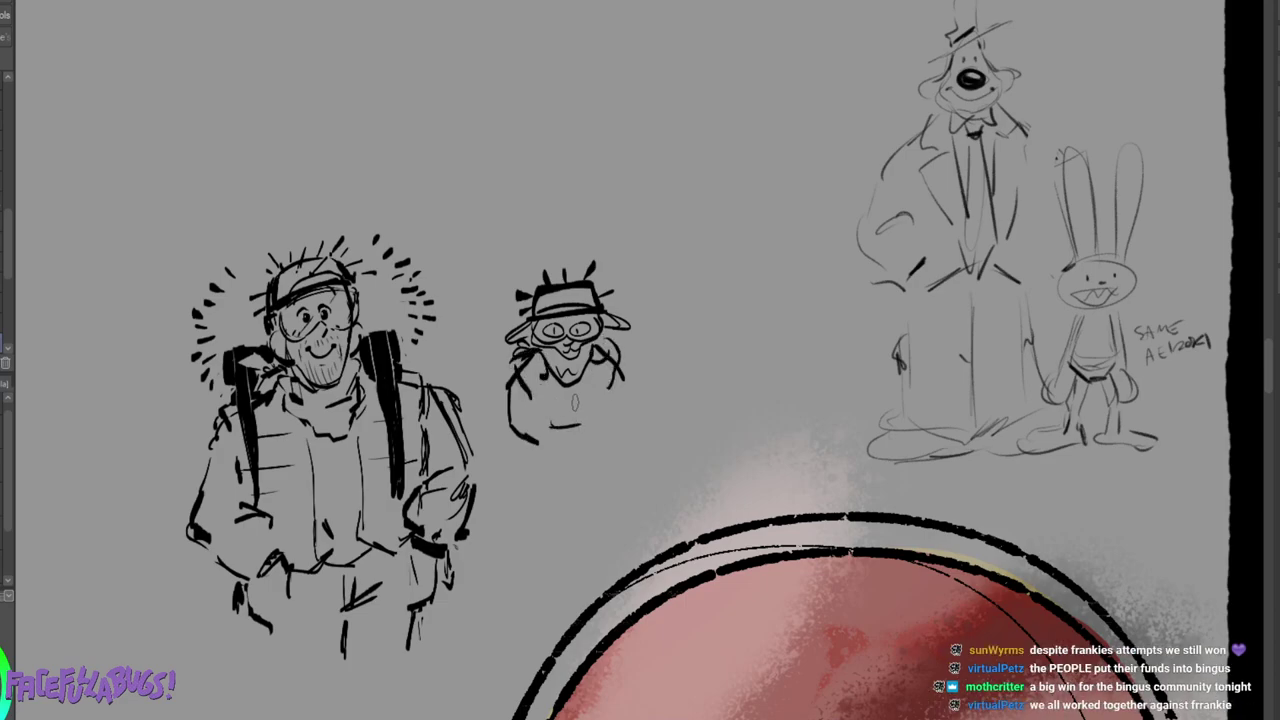
# Draw a raised hand gripping a slim upright bottle-shaped object and connect its arm to the small animal's body.
pyautogui.moveTo(636, 355)
pyautogui.mouseDown()
pyautogui.moveTo(659, 366)
pyautogui.moveTo(634, 404)
pyautogui.moveTo(648, 404)
pyautogui.moveTo(650, 302)
pyautogui.mouseUp()
pyautogui.moveTo(650, 302); pyautogui.dragTo(650, 403)
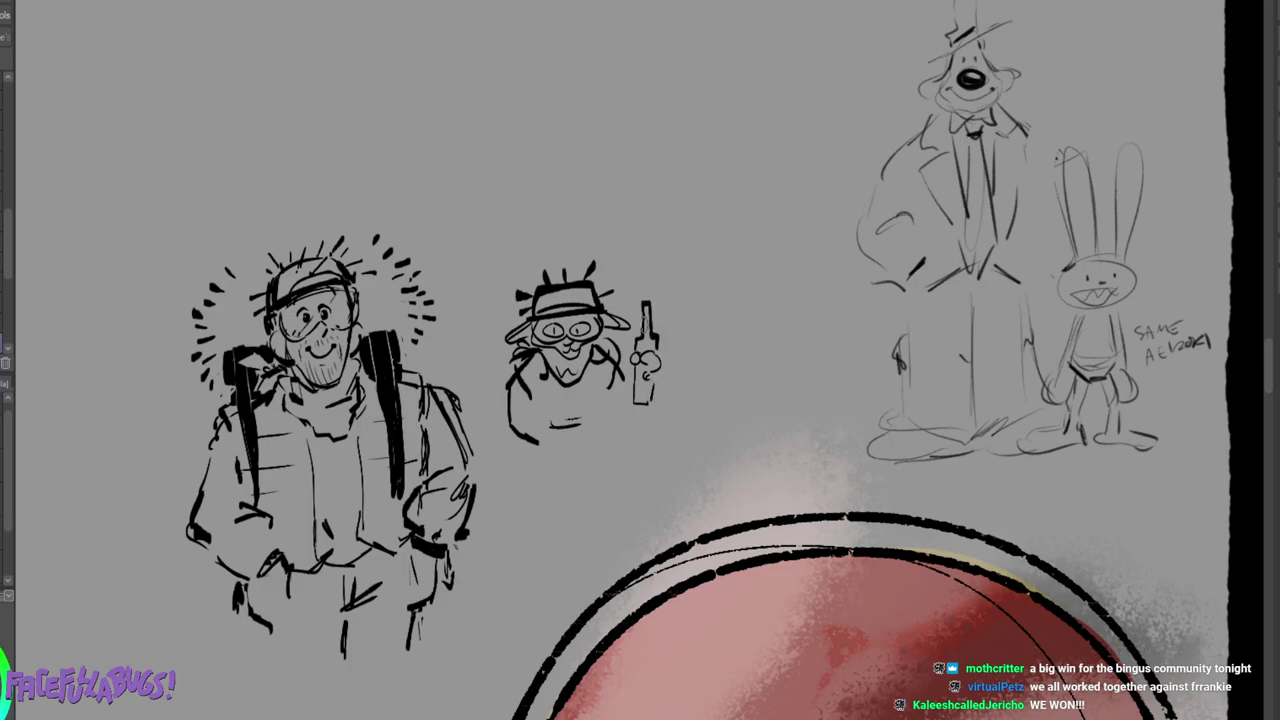
pyautogui.moveTo(645, 332)
pyautogui.mouseDown()
pyautogui.moveTo(646, 303)
pyautogui.moveTo(650, 331)
pyautogui.mouseUp()
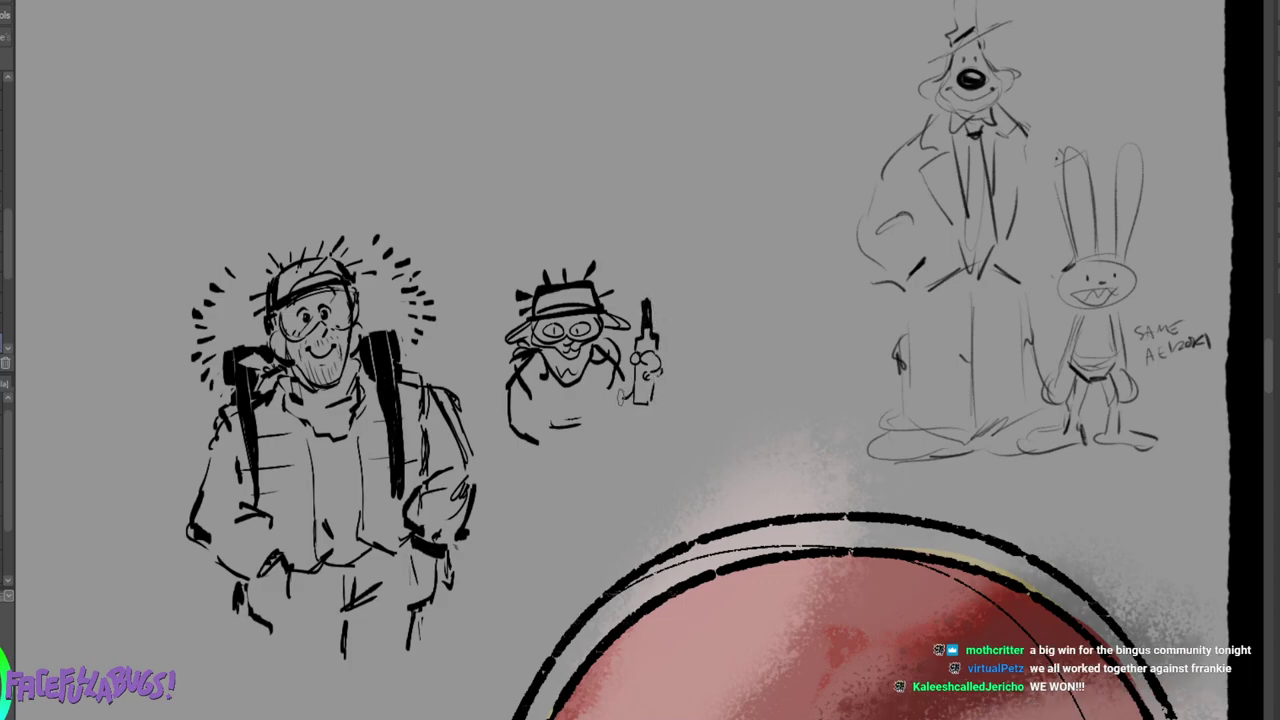
pyautogui.moveTo(615, 387)
pyautogui.mouseDown()
pyautogui.moveTo(632, 398)
pyautogui.moveTo(634, 379)
pyautogui.moveTo(562, 436)
pyautogui.moveTo(586, 426)
pyautogui.mouseUp()
pyautogui.moveTo(586, 426); pyautogui.dragTo(608, 427)
# Fill the small animal's vest with crossing quilted panel lines and add short leg strokes below it.
pyautogui.moveTo(535, 406); pyautogui.dragTo(567, 407)
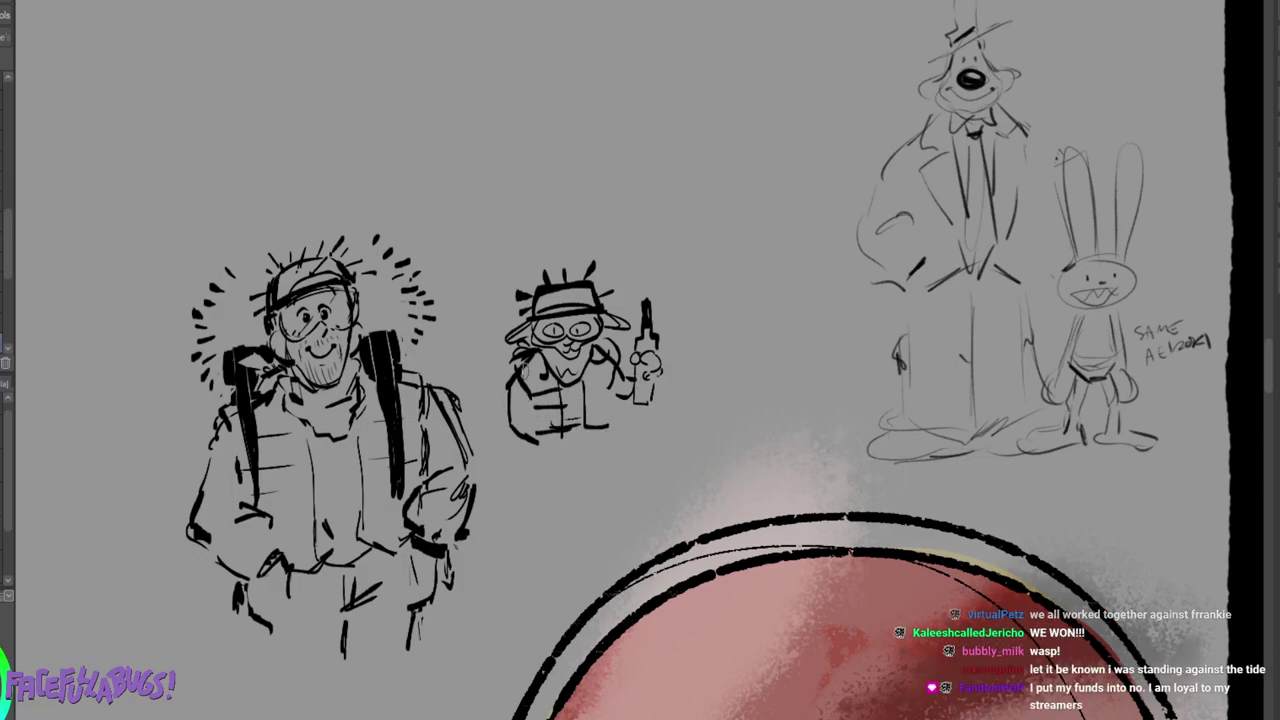
pyautogui.moveTo(534, 354); pyautogui.dragTo(532, 376)
pyautogui.moveTo(546, 408)
pyautogui.mouseDown()
pyautogui.moveTo(546, 430)
pyautogui.moveTo(560, 428)
pyautogui.mouseUp()
pyautogui.moveTo(584, 394)
pyautogui.mouseDown()
pyautogui.moveTo(584, 412)
pyautogui.moveTo(614, 400)
pyautogui.mouseUp()
pyautogui.moveTo(582, 388)
pyautogui.mouseDown()
pyautogui.moveTo(614, 386)
pyautogui.moveTo(590, 390)
pyautogui.mouseUp()
pyautogui.moveTo(610, 382); pyautogui.dragTo(612, 400)
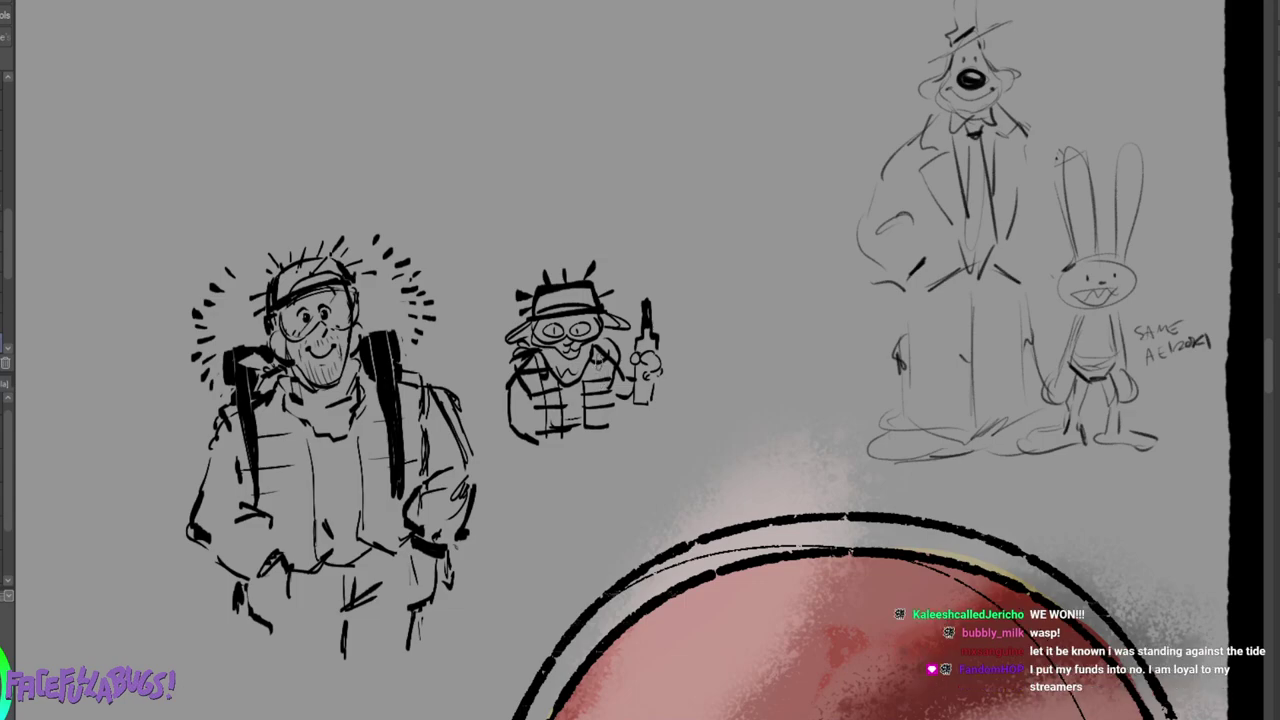
pyautogui.moveTo(533, 457); pyautogui.dragTo(530, 476)
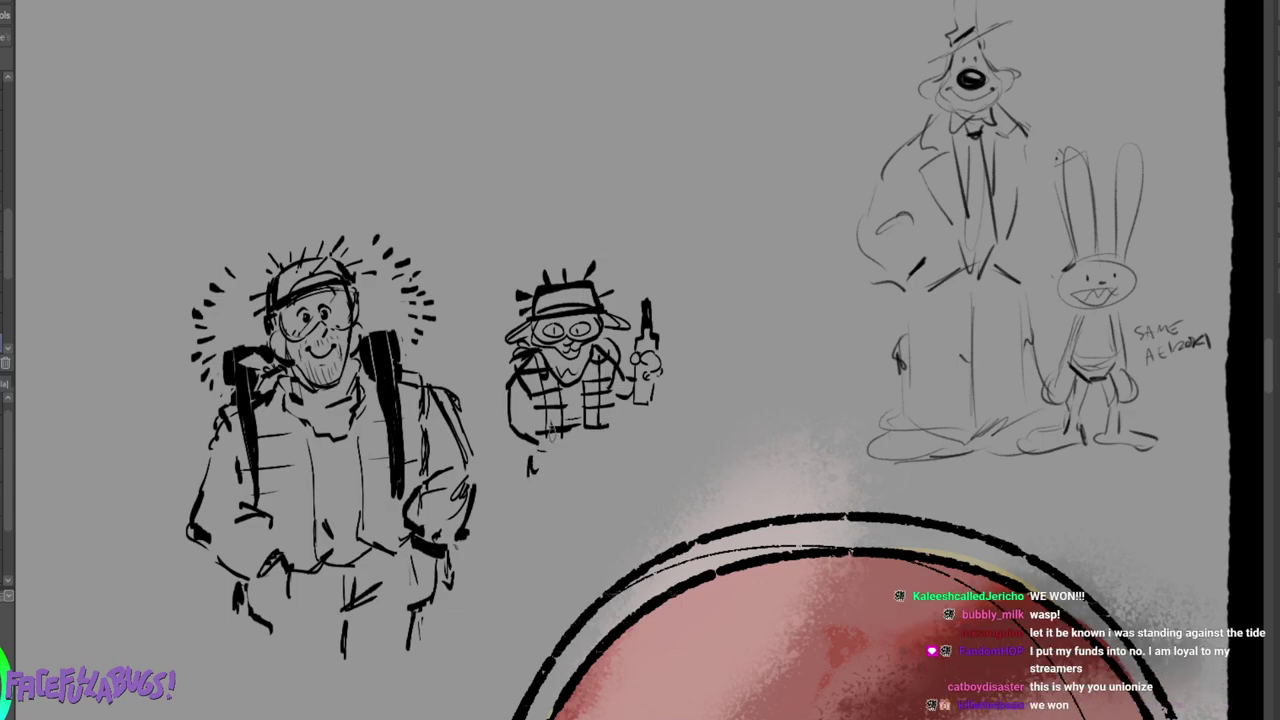
pyautogui.moveTo(614, 432); pyautogui.dragTo(617, 463)
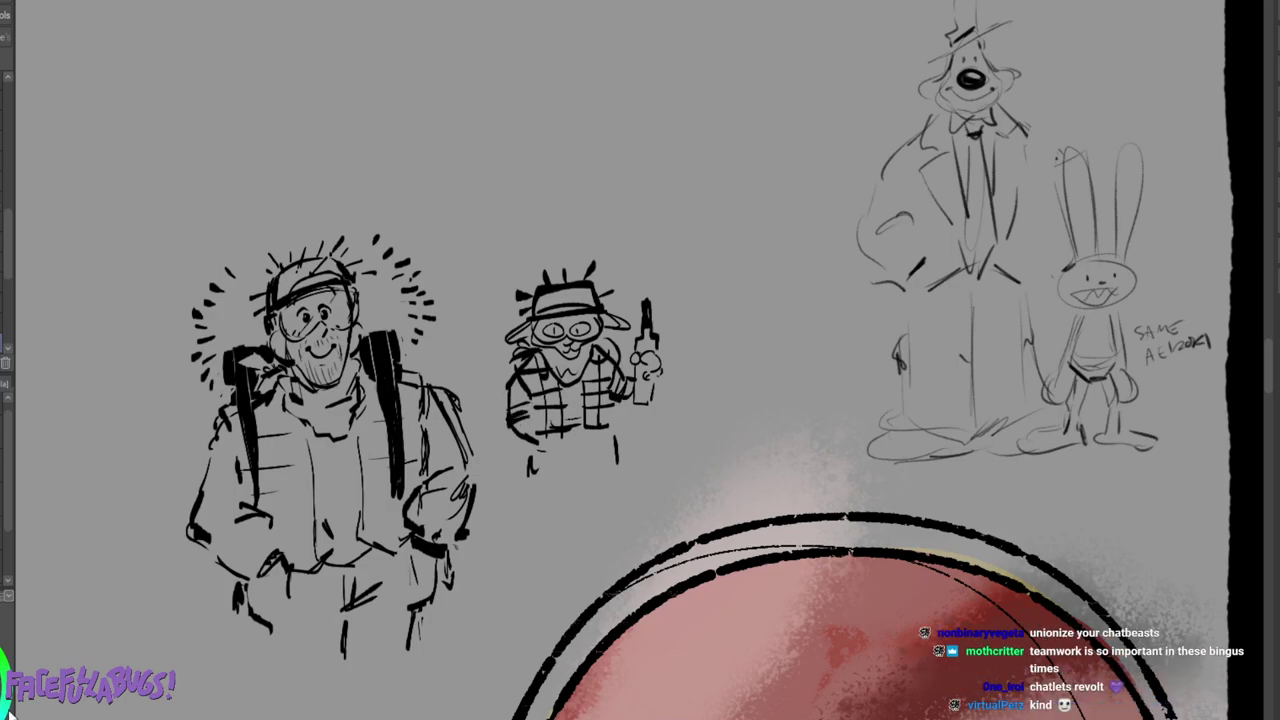
# Review the sketches and comic panels across the whole canvas.
pyautogui.moveTo(1160, 300); pyautogui.dragTo(80, 350)
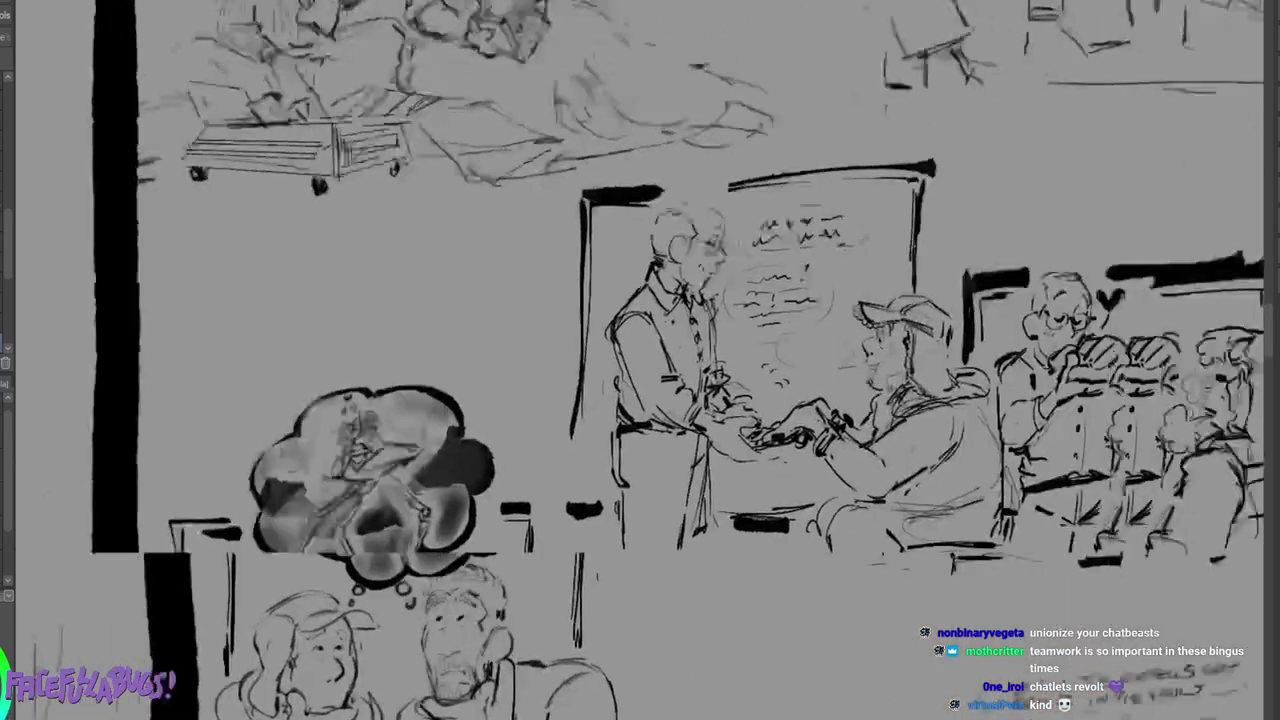
pyautogui.moveTo(900, 600); pyautogui.dragTo(450, 150)
pyautogui.moveTo(1050, 450); pyautogui.dragTo(290, 280)
pyautogui.moveTo(640, 450); pyautogui.dragTo(650, 247)
pyautogui.moveTo(640, 600); pyautogui.dragTo(640, 150)
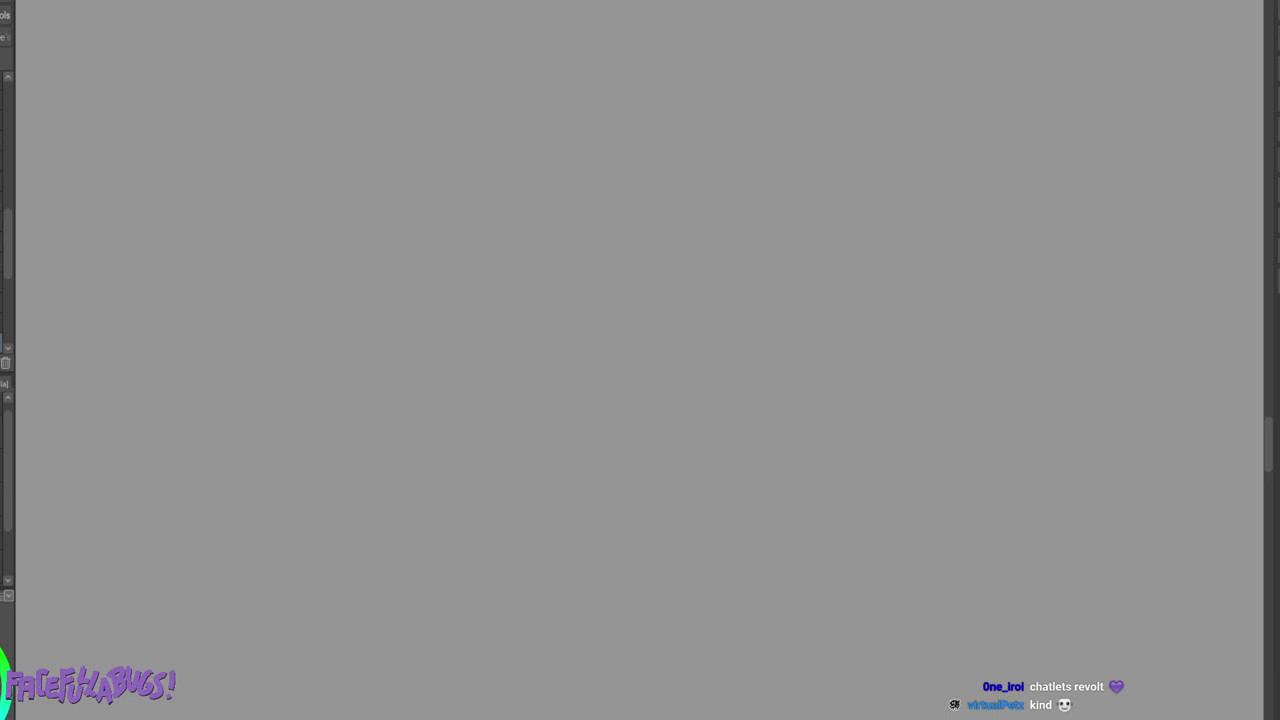
pyautogui.moveTo(640, 250); pyautogui.dragTo(640, 480)
pyautogui.hotkey('ctrl', '-')
pyautogui.hotkey('ctrl', '-')
pyautogui.hotkey('ctrl', '-')
pyautogui.hotkey('ctrl', '-')
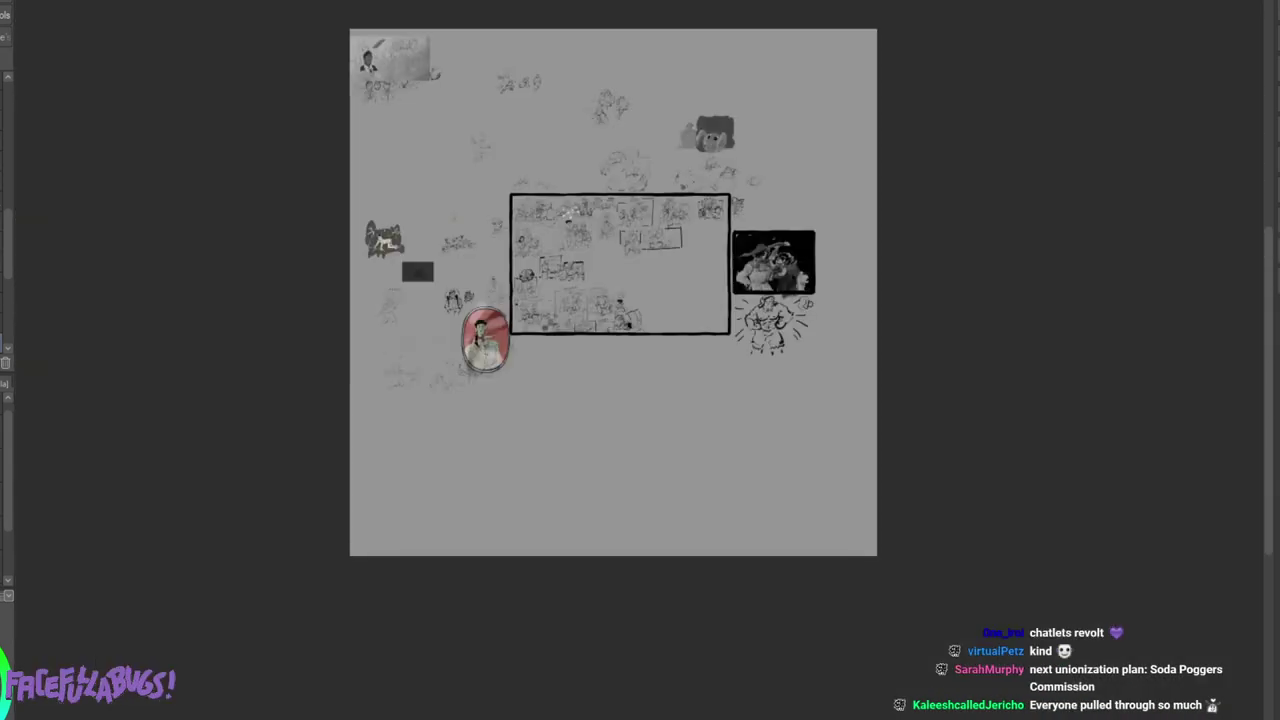
pyautogui.hotkey('ctrl', '+')
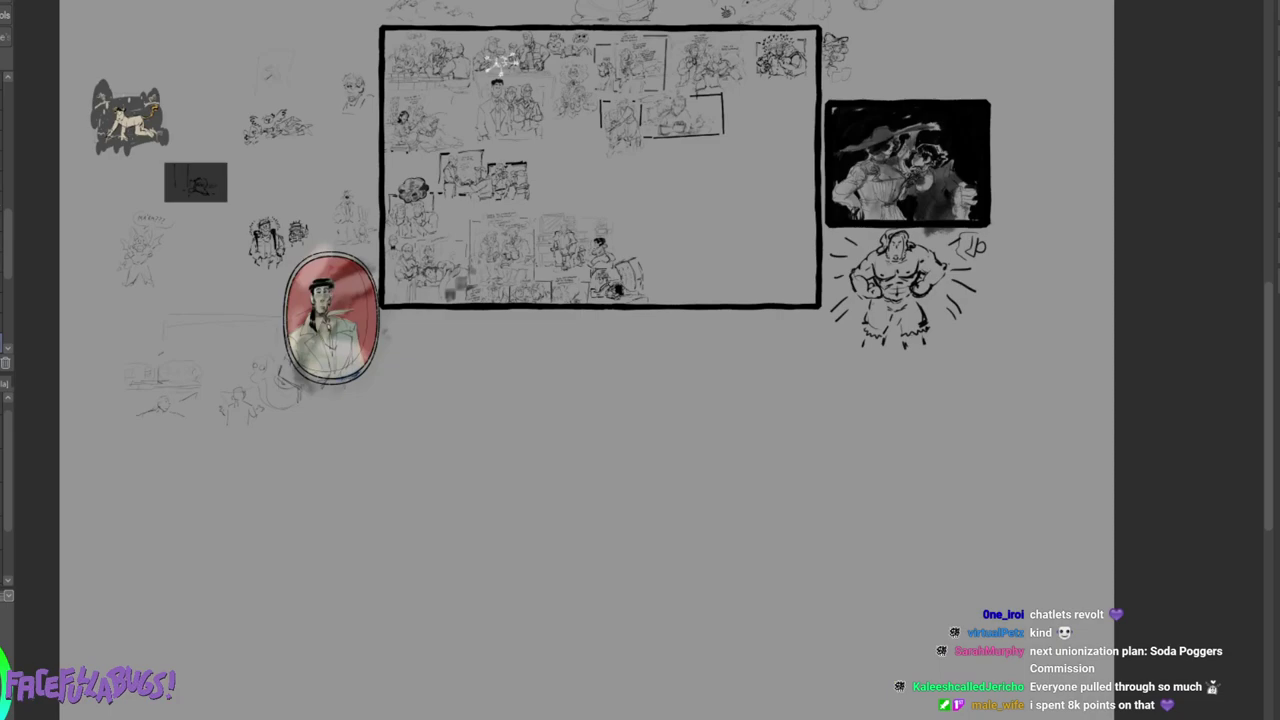
pyautogui.moveTo(620, 250)
pyautogui.mouseDown()
pyautogui.moveTo(593, 406)
pyautogui.moveTo(708, 520)
pyautogui.mouseUp()
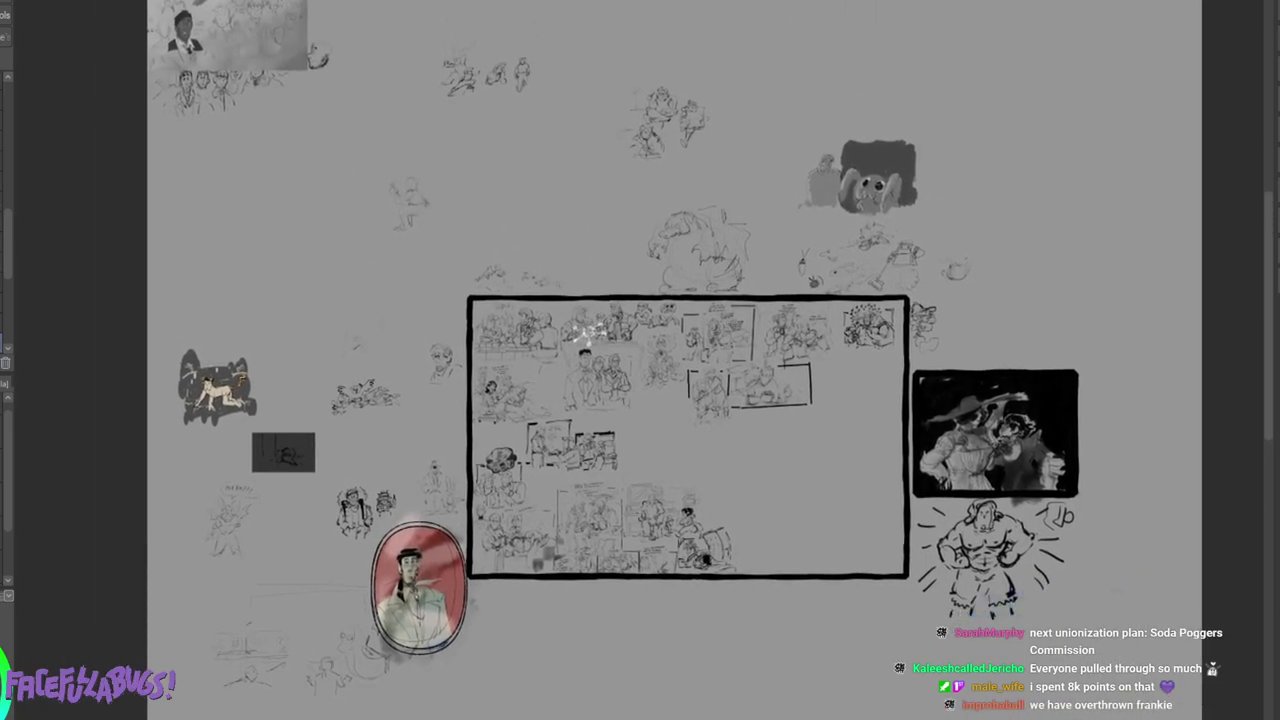
# Switch to the other canvas and ink the back of the shorter armoured figure's hair.
pyautogui.hotkey('ctrl', 'Tab')
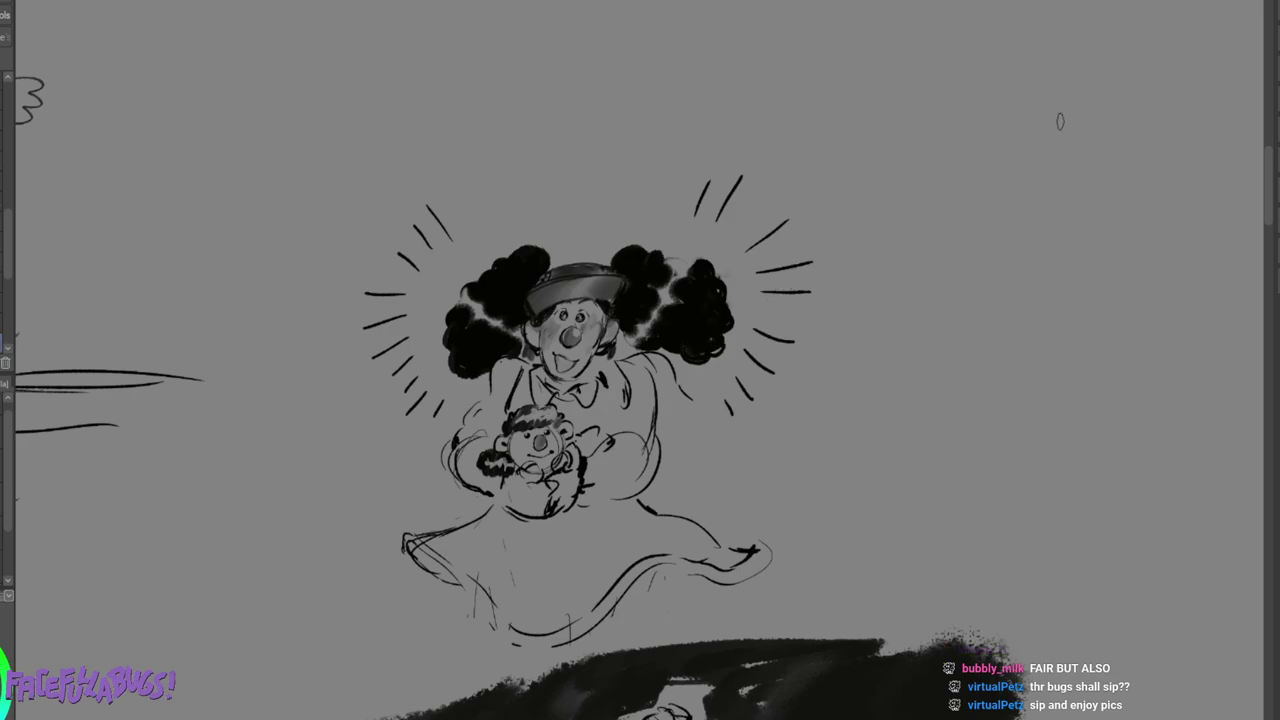
pyautogui.moveTo(1278, 70); pyautogui.dragTo(1279, 105)
pyautogui.moveTo(640, 420)
pyautogui.mouseDown()
pyautogui.moveTo(691, 174)
pyautogui.moveTo(709, 386)
pyautogui.moveTo(605, 420)
pyautogui.mouseUp()
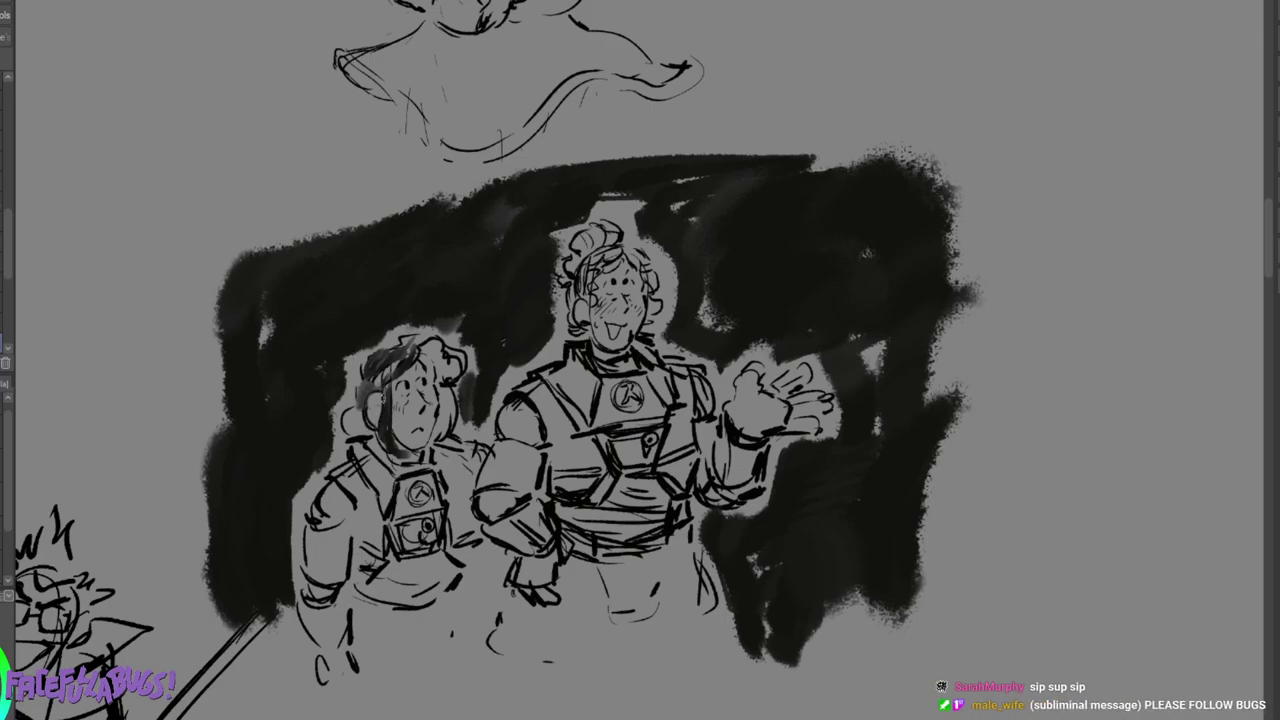
pyautogui.moveTo(382, 390); pyautogui.dragTo(358, 434)
pyautogui.moveTo(363, 381); pyautogui.dragTo(365, 435)
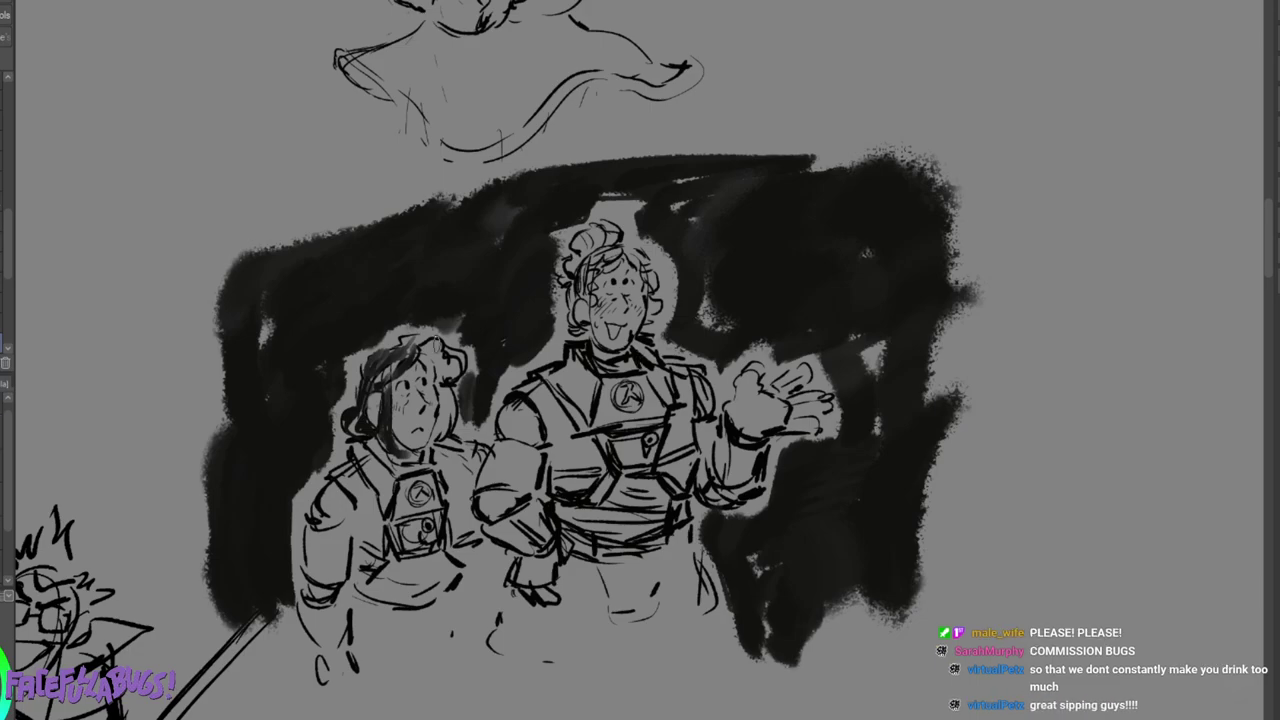
# Fill the shorter armoured figure's fringe and crown with thick black strokes and reinforce the shoulder line.
pyautogui.moveTo(421, 352)
pyautogui.mouseDown()
pyautogui.moveTo(454, 362)
pyautogui.moveTo(436, 367)
pyautogui.moveTo(436, 442)
pyautogui.moveTo(451, 412)
pyautogui.mouseUp()
pyautogui.moveTo(410, 354); pyautogui.dragTo(384, 387)
pyautogui.moveTo(402, 378)
pyautogui.mouseDown()
pyautogui.moveTo(413, 350)
pyautogui.moveTo(369, 378)
pyautogui.mouseUp()
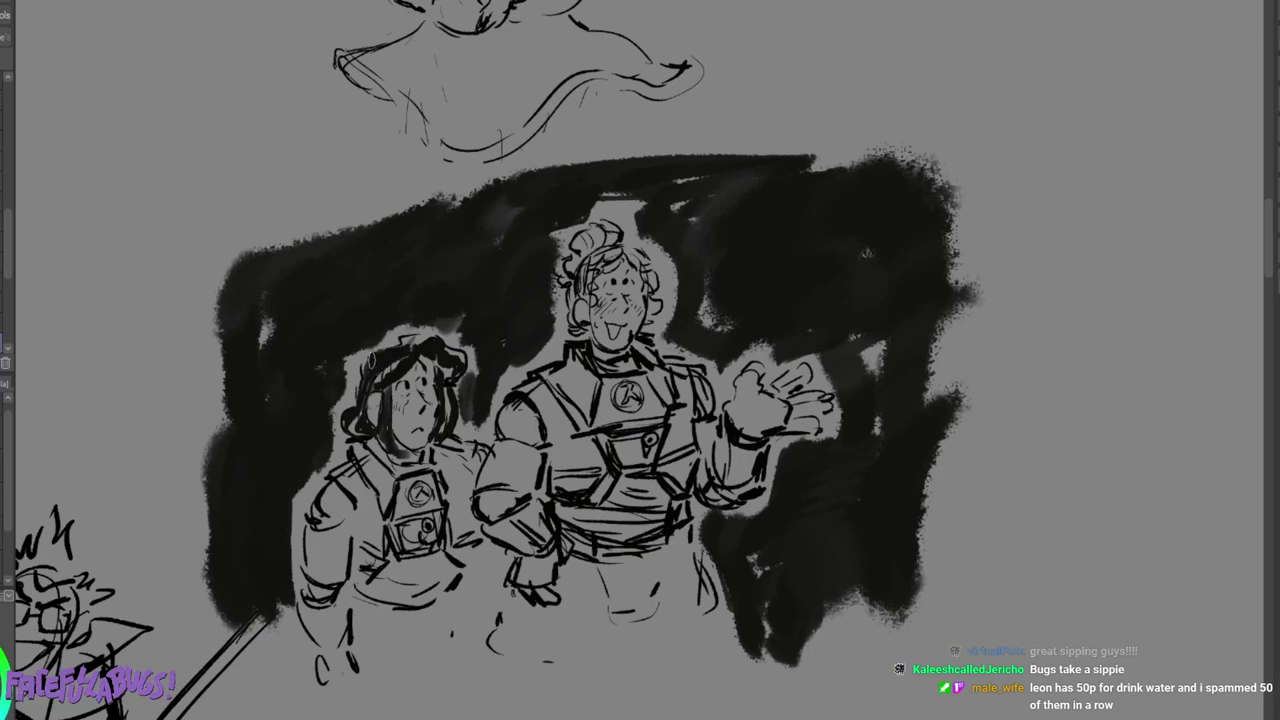
pyautogui.moveTo(410, 334)
pyautogui.mouseDown()
pyautogui.moveTo(402, 350)
pyautogui.moveTo(416, 350)
pyautogui.mouseUp()
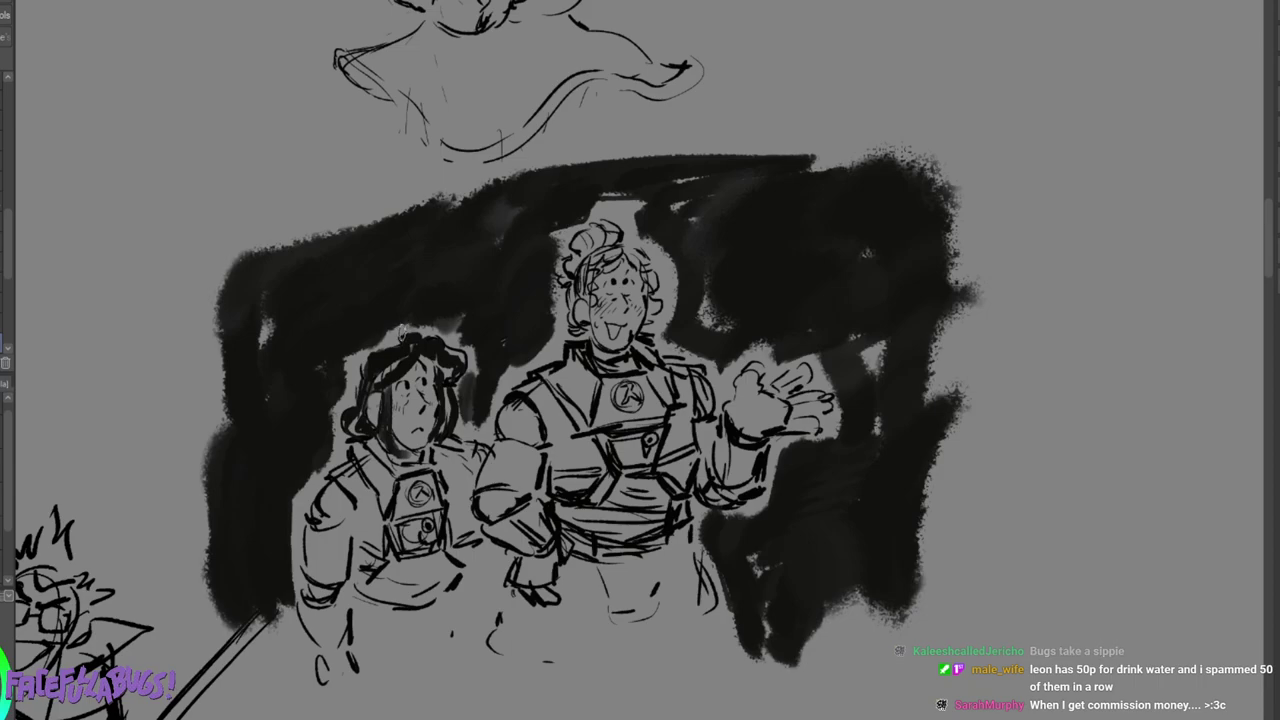
pyautogui.moveTo(422, 335); pyautogui.dragTo(373, 388)
pyautogui.moveTo(422, 338); pyautogui.dragTo(421, 355)
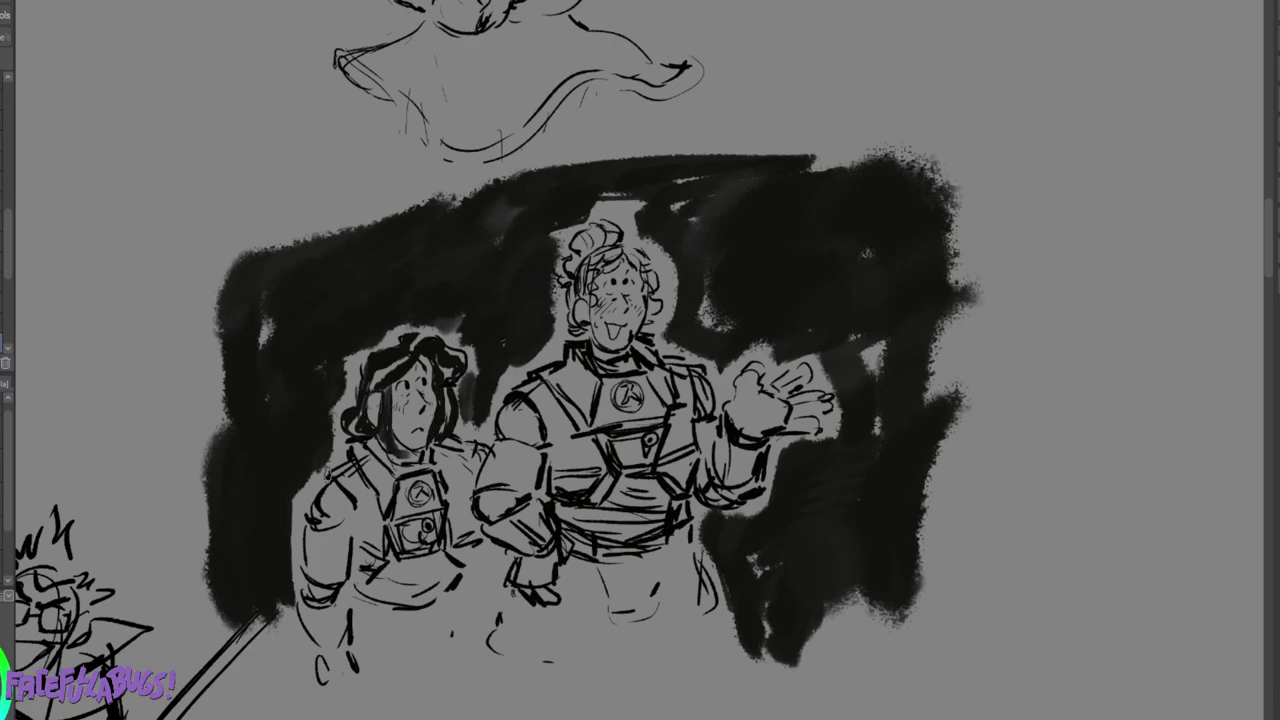
pyautogui.moveTo(328, 472)
pyautogui.mouseDown()
pyautogui.moveTo(320, 487)
pyautogui.moveTo(346, 460)
pyautogui.mouseUp()
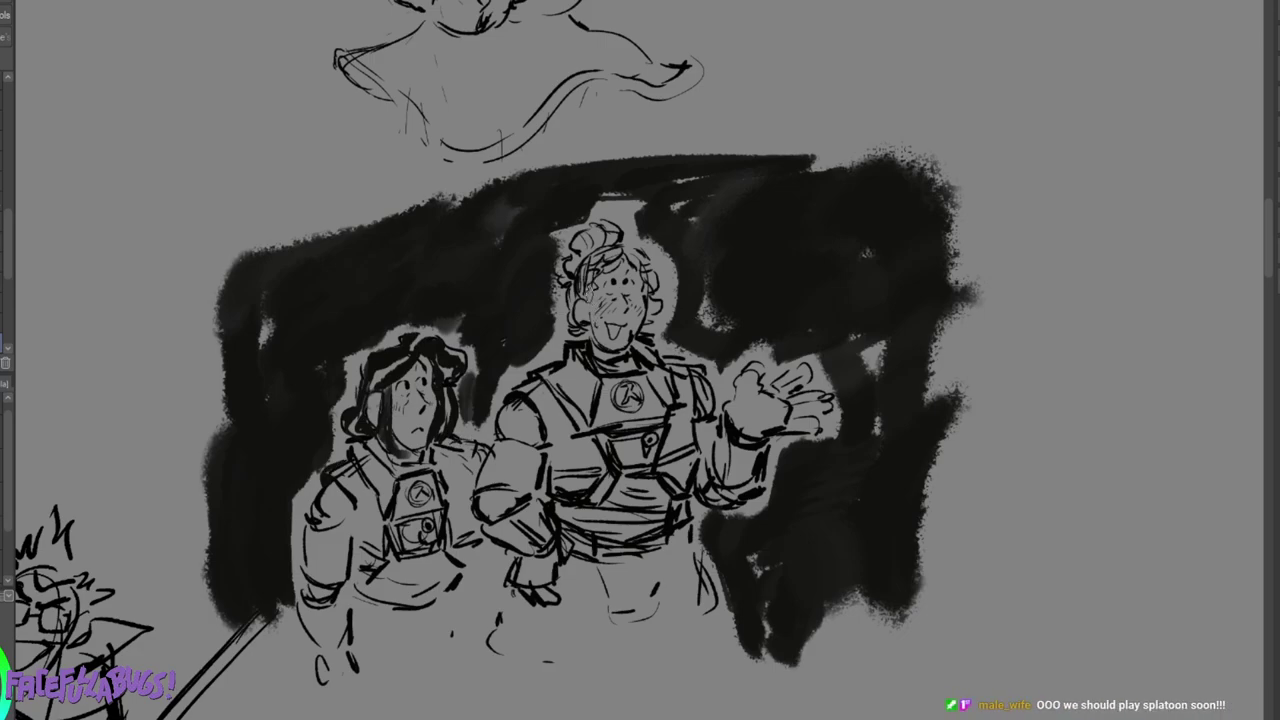
# Add small sweat drops beside the taller figure's head and thicken the outer curls of the shorter figure's hair.
pyautogui.moveTo(600, 252)
pyautogui.mouseDown()
pyautogui.moveTo(581, 275)
pyautogui.moveTo(622, 270)
pyautogui.moveTo(581, 318)
pyautogui.moveTo(601, 262)
pyautogui.mouseUp()
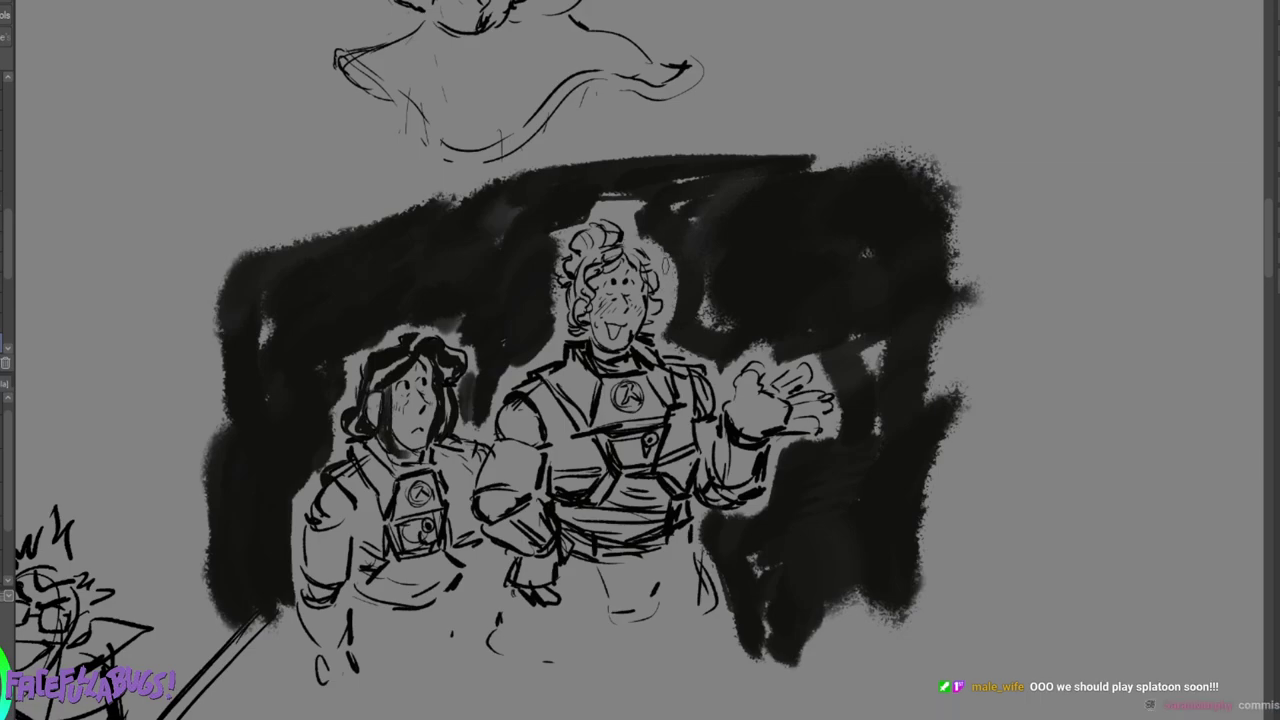
pyautogui.moveTo(671, 261)
pyautogui.mouseDown()
pyautogui.moveTo(681, 251)
pyautogui.moveTo(690, 272)
pyautogui.moveTo(688, 244)
pyautogui.moveTo(680, 258)
pyautogui.moveTo(672, 246)
pyautogui.moveTo(680, 283)
pyautogui.mouseUp()
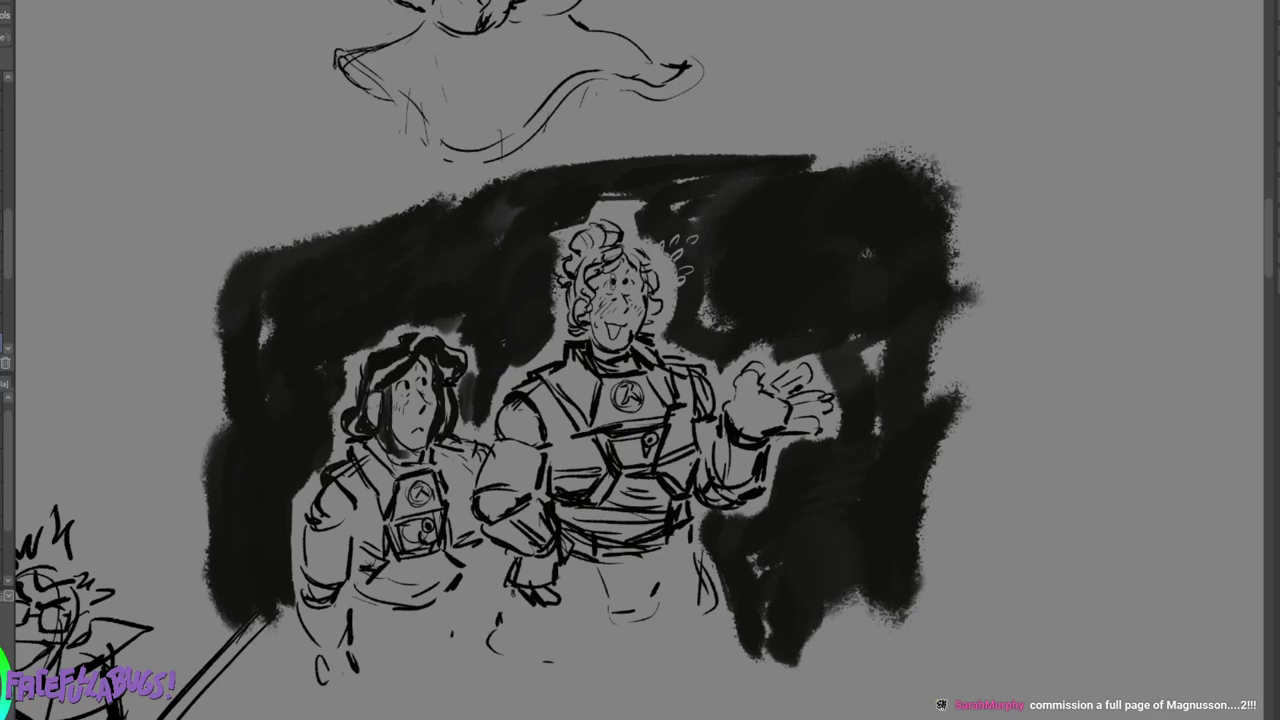
pyautogui.moveTo(636, 266); pyautogui.dragTo(626, 288)
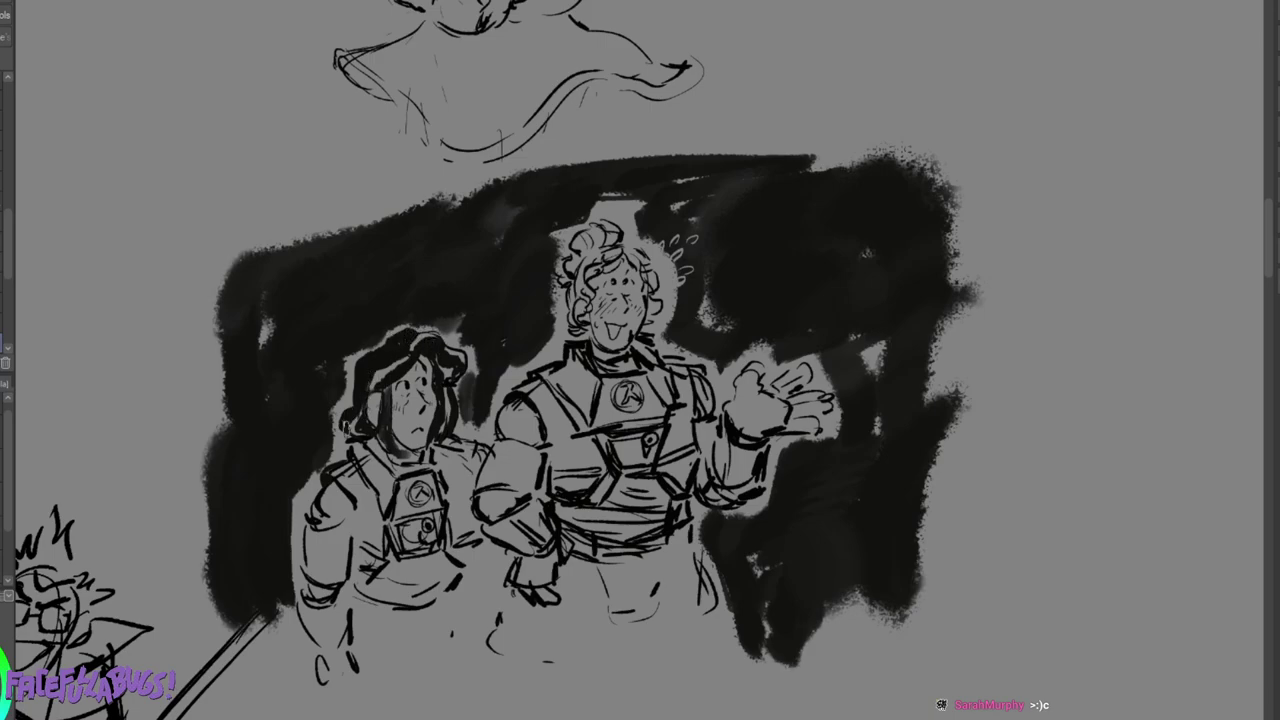
pyautogui.moveTo(387, 434); pyautogui.dragTo(384, 450)
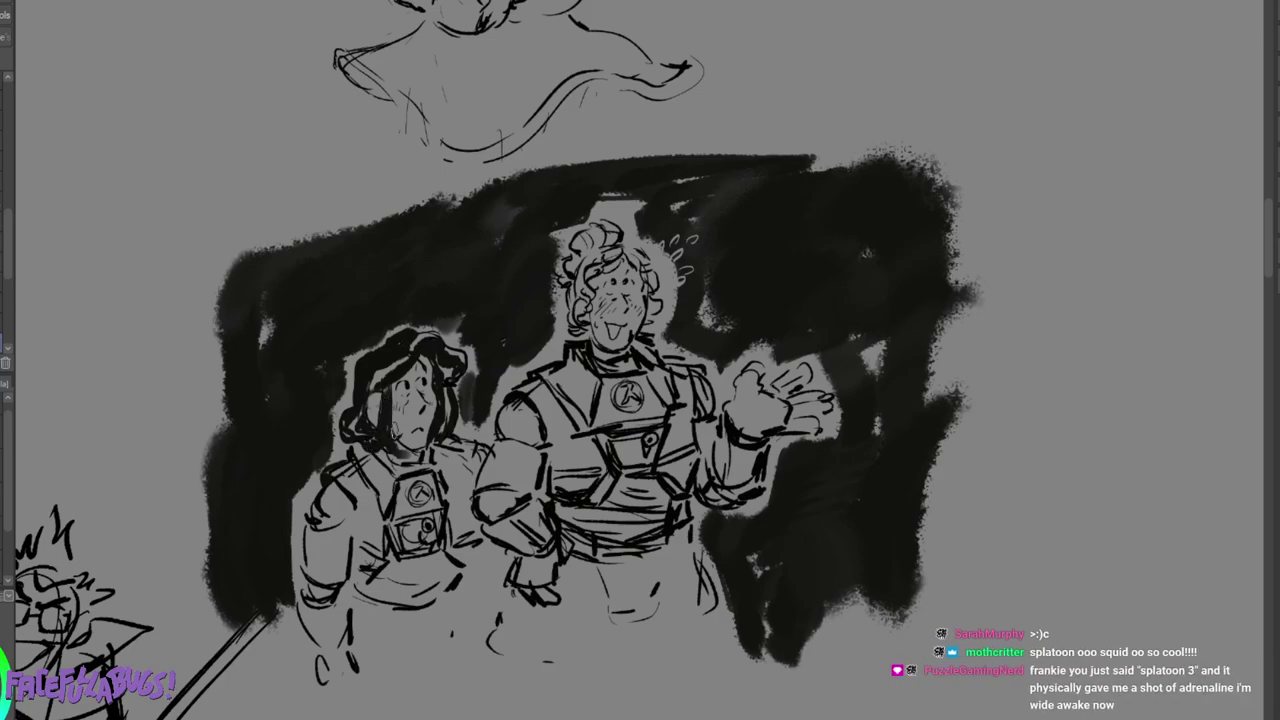
pyautogui.moveTo(391, 441); pyautogui.dragTo(394, 449)
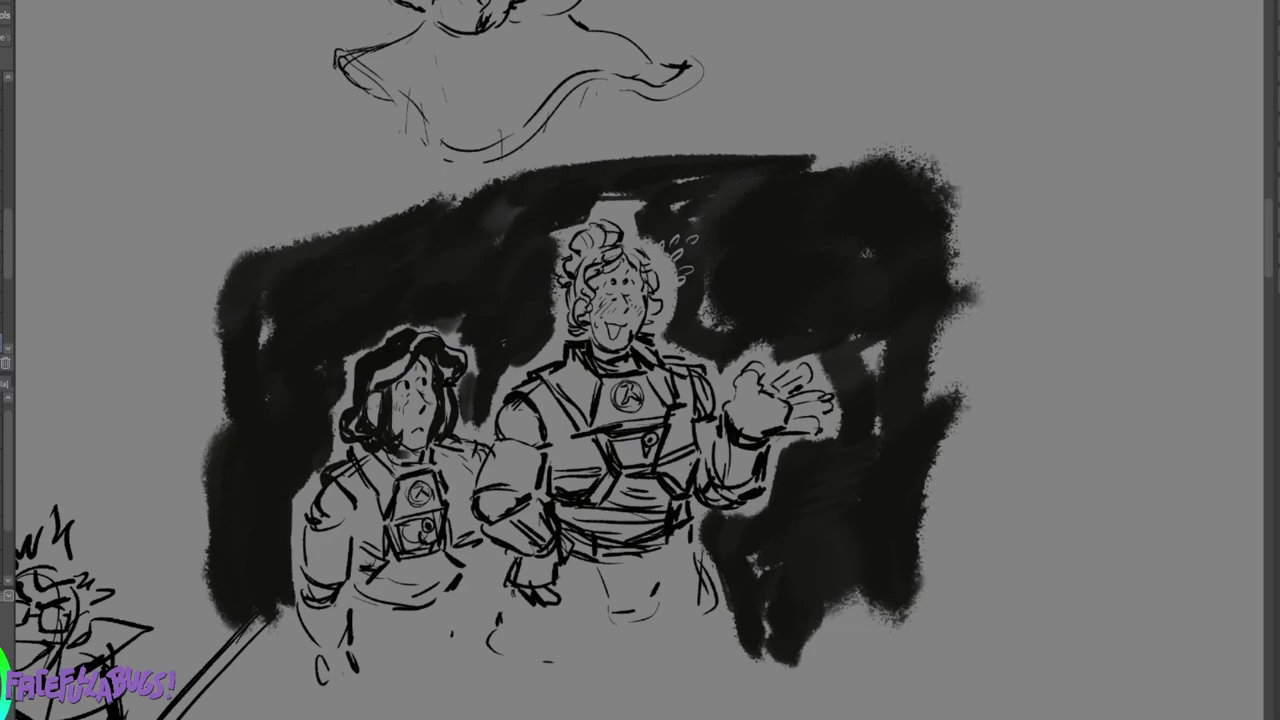
# Shade the taller armoured figure's topknot and the curls beneath it with dark grey brush strokes.
pyautogui.press('e')
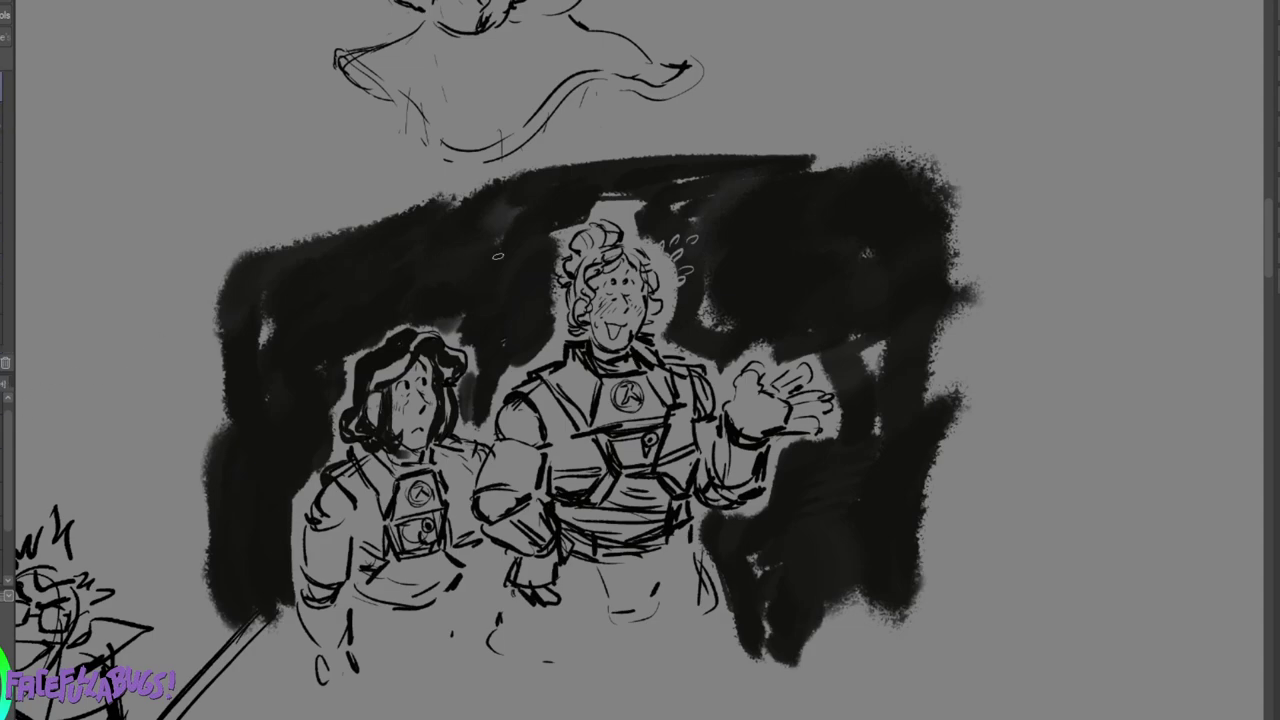
pyautogui.moveTo(582, 287)
pyautogui.mouseDown()
pyautogui.moveTo(592, 295)
pyautogui.moveTo(602, 266)
pyautogui.mouseUp()
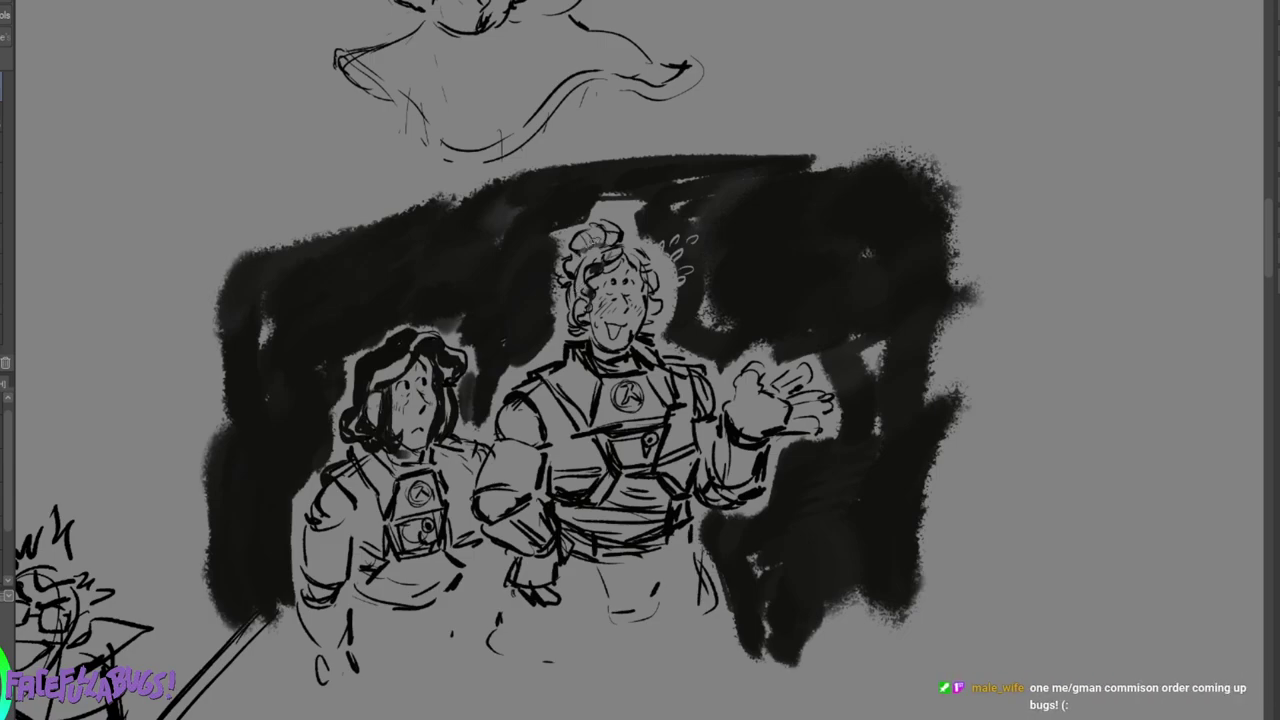
pyautogui.moveTo(582, 238); pyautogui.dragTo(610, 228)
pyautogui.moveTo(598, 259); pyautogui.dragTo(574, 264)
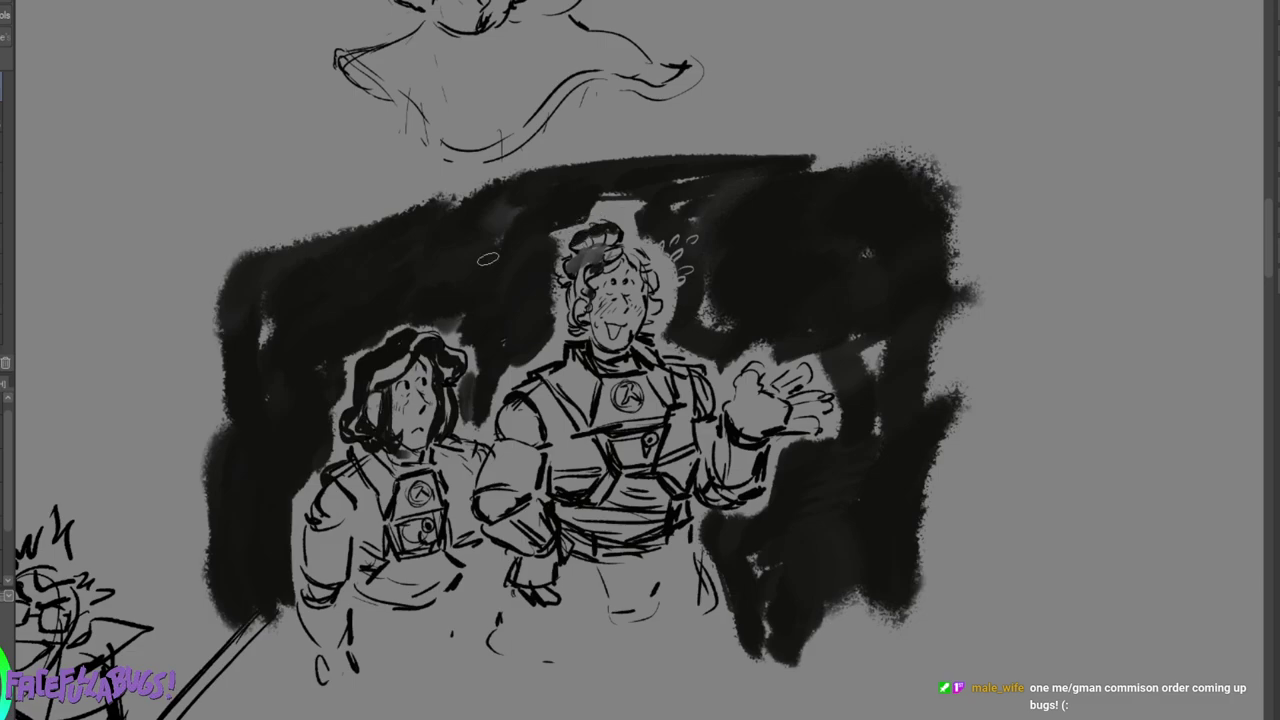
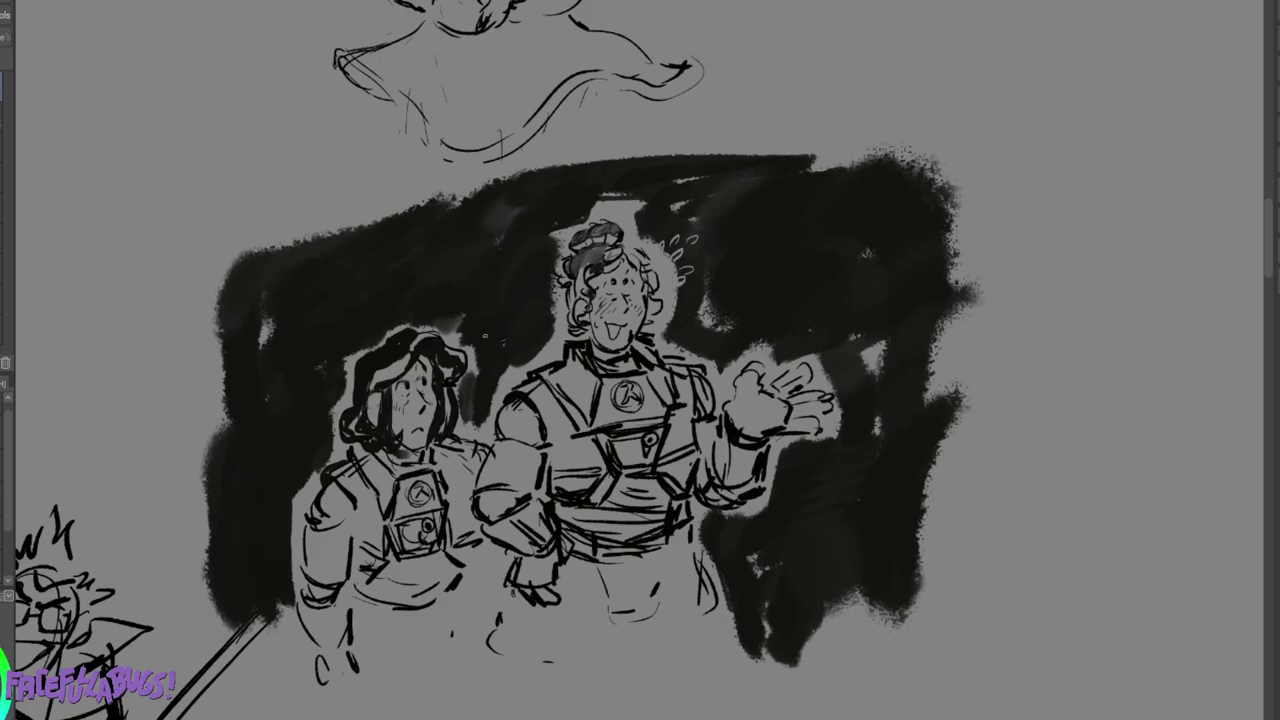
# Go to the grinning man with the "HOT DAMN..." speech bubble and shade both sides of his jacket collar dark.
pyautogui.moveTo(735, 229)
pyautogui.mouseDown()
pyautogui.moveTo(665, 263)
pyautogui.moveTo(1228, 612)
pyautogui.mouseUp()
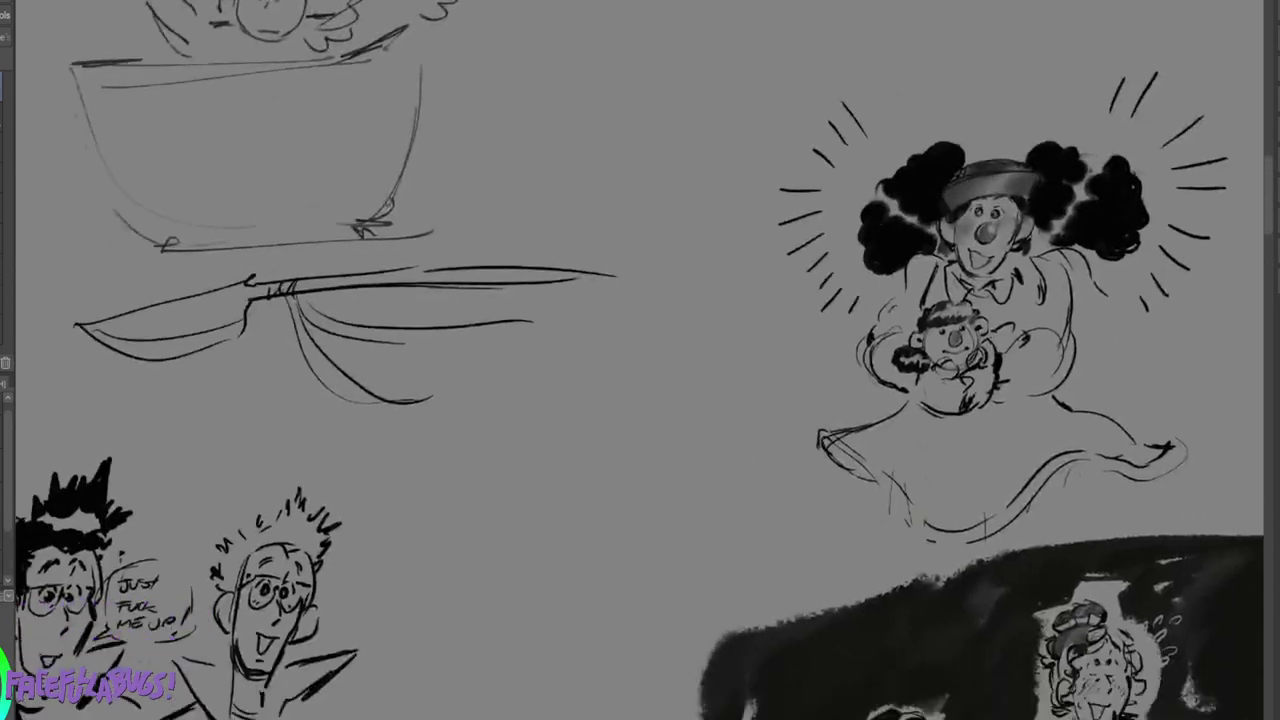
pyautogui.moveTo(400, 560)
pyautogui.mouseDown()
pyautogui.moveTo(1151, 226)
pyautogui.moveTo(1077, 95)
pyautogui.mouseUp()
pyautogui.moveTo(600, 450)
pyautogui.mouseDown()
pyautogui.moveTo(800, 142)
pyautogui.moveTo(634, 105)
pyautogui.moveTo(395, 588)
pyautogui.mouseUp()
pyautogui.moveTo(500, 600)
pyautogui.mouseDown()
pyautogui.moveTo(527, 462)
pyautogui.moveTo(779, 216)
pyautogui.moveTo(804, 82)
pyautogui.moveTo(743, 115)
pyautogui.mouseUp()
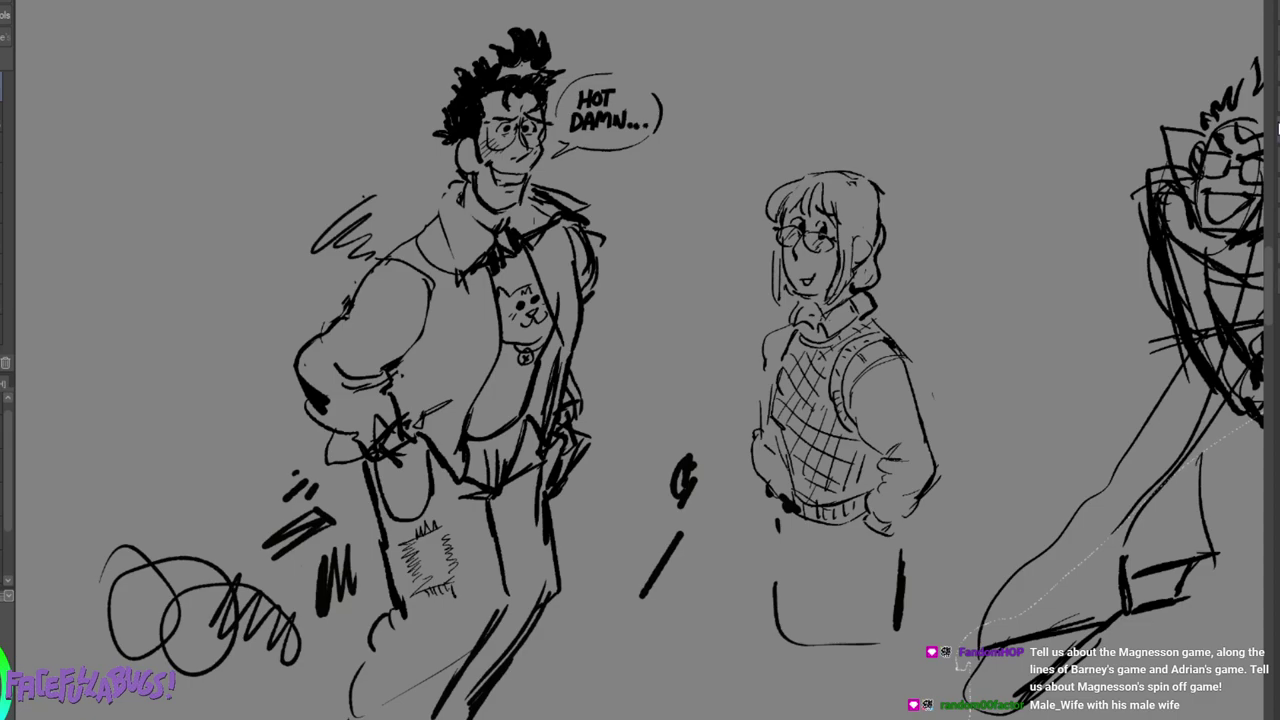
pyautogui.moveTo(1279, 128); pyautogui.dragTo(1278, 129)
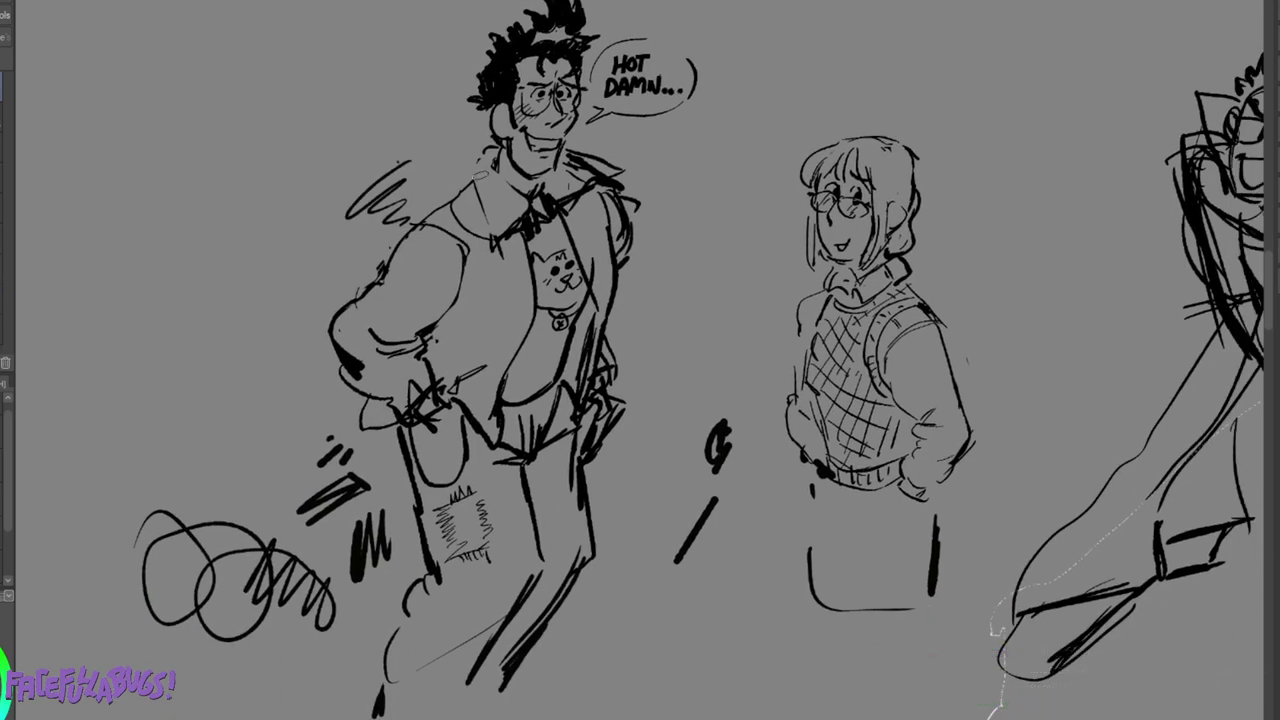
pyautogui.moveTo(474, 172)
pyautogui.mouseDown()
pyautogui.moveTo(485, 210)
pyautogui.moveTo(504, 215)
pyautogui.moveTo(481, 186)
pyautogui.moveTo(498, 232)
pyautogui.mouseUp()
pyautogui.moveTo(495, 177)
pyautogui.mouseDown()
pyautogui.moveTo(506, 204)
pyautogui.moveTo(525, 208)
pyautogui.moveTo(488, 166)
pyautogui.moveTo(490, 142)
pyautogui.moveTo(477, 170)
pyautogui.mouseUp()
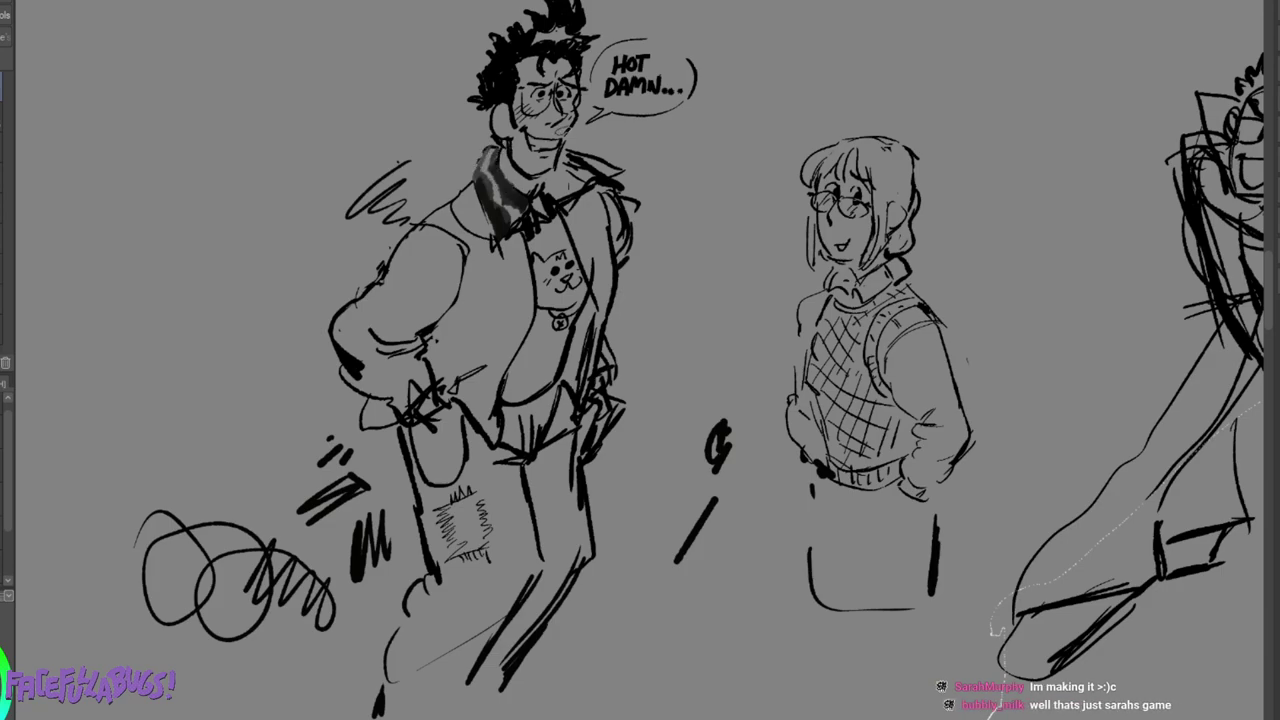
pyautogui.moveTo(570, 178); pyautogui.dragTo(536, 196)
pyautogui.moveTo(598, 162); pyautogui.dragTo(572, 170)
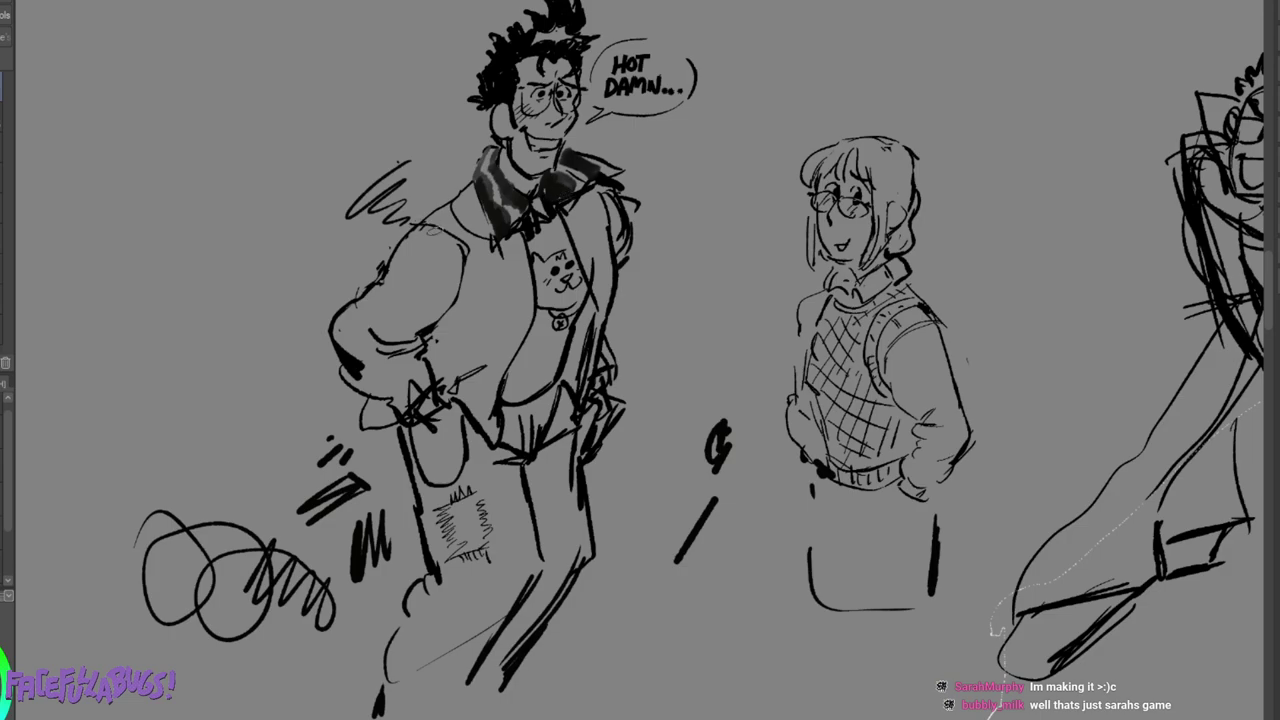
# Shade the jacket's near sleeve and shoulder in dark patches down to the cuff, leaving thin light fold highlights.
pyautogui.moveTo(404, 237)
pyautogui.mouseDown()
pyautogui.moveTo(460, 252)
pyautogui.moveTo(392, 280)
pyautogui.moveTo(426, 284)
pyautogui.moveTo(459, 266)
pyautogui.moveTo(420, 240)
pyautogui.moveTo(446, 246)
pyautogui.mouseUp()
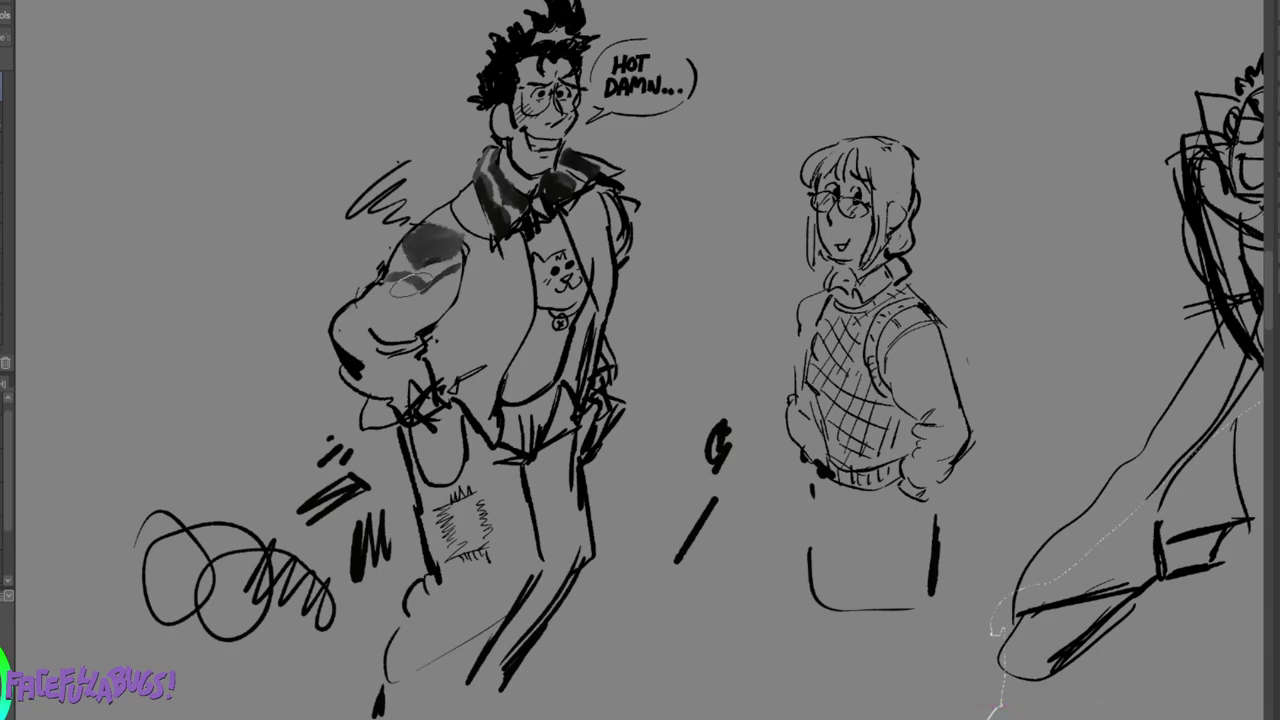
pyautogui.moveTo(396, 289)
pyautogui.mouseDown()
pyautogui.moveTo(394, 320)
pyautogui.moveTo(426, 316)
pyautogui.moveTo(406, 300)
pyautogui.moveTo(394, 308)
pyautogui.moveTo(444, 292)
pyautogui.moveTo(470, 268)
pyautogui.mouseUp()
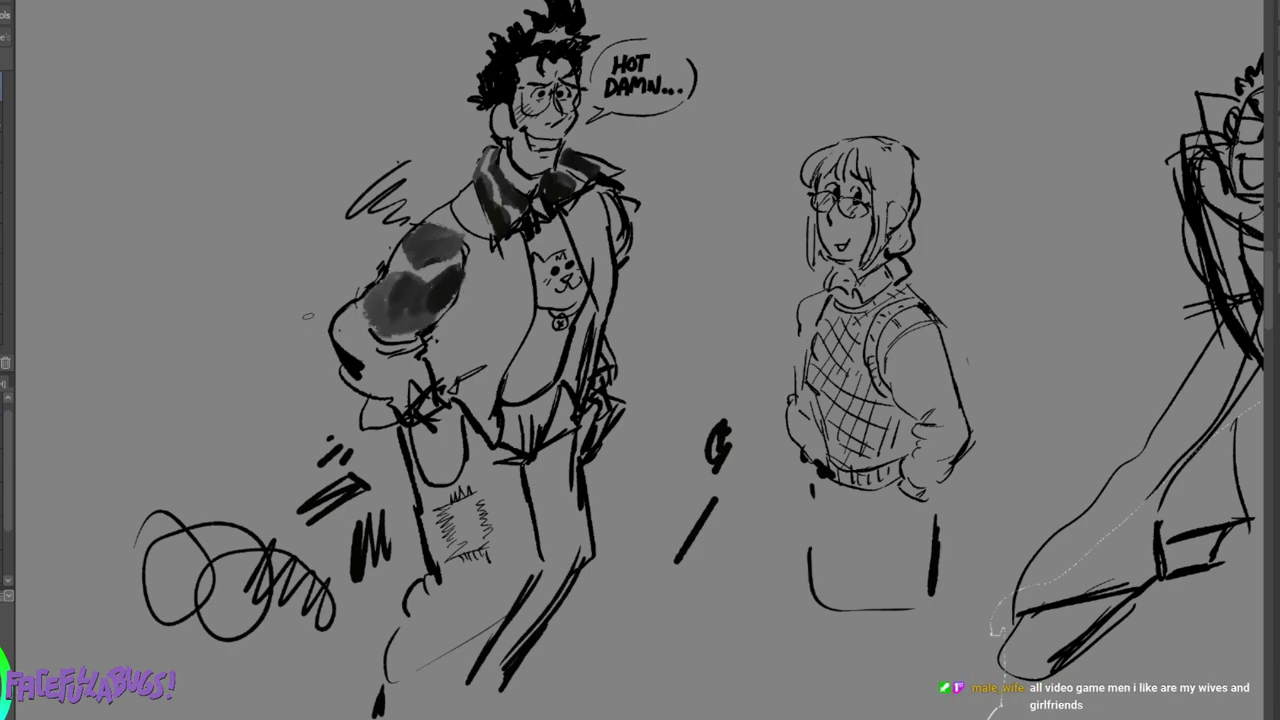
pyautogui.moveTo(372, 340)
pyautogui.mouseDown()
pyautogui.moveTo(346, 326)
pyautogui.moveTo(376, 352)
pyautogui.moveTo(366, 345)
pyautogui.moveTo(428, 344)
pyautogui.mouseUp()
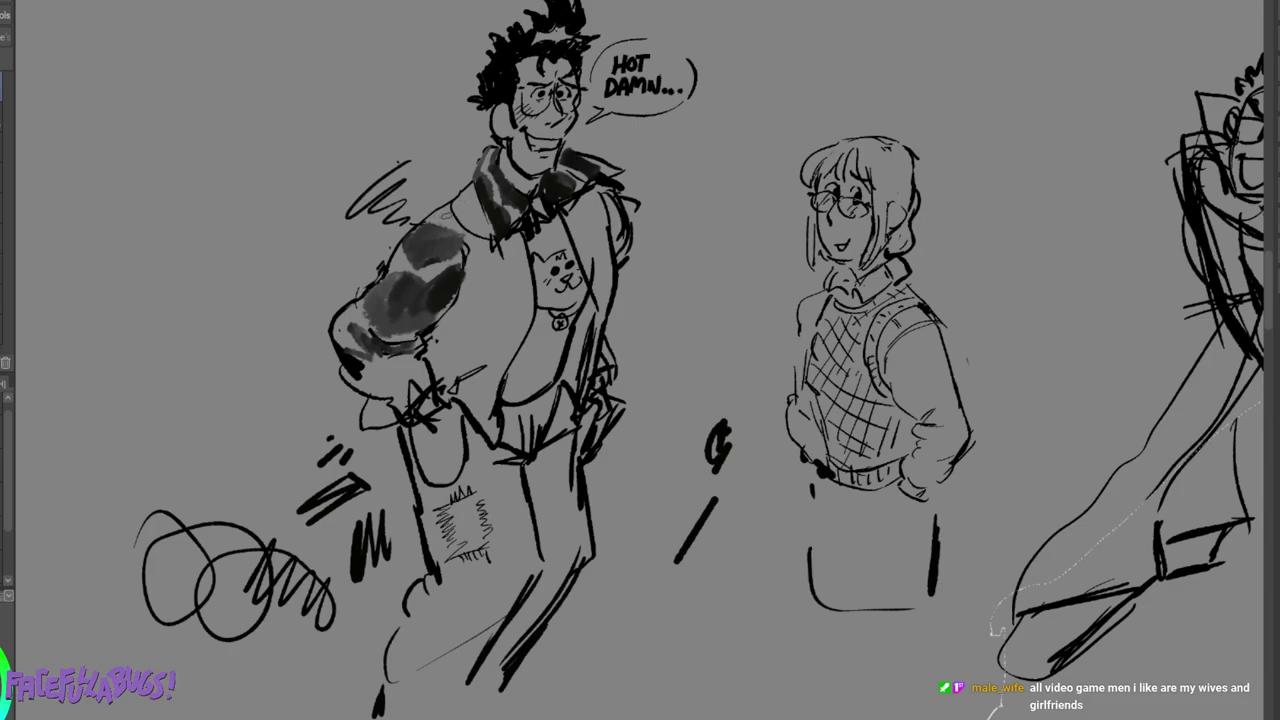
pyautogui.moveTo(461, 203)
pyautogui.mouseDown()
pyautogui.moveTo(486, 231)
pyautogui.moveTo(472, 194)
pyautogui.moveTo(488, 230)
pyautogui.mouseUp()
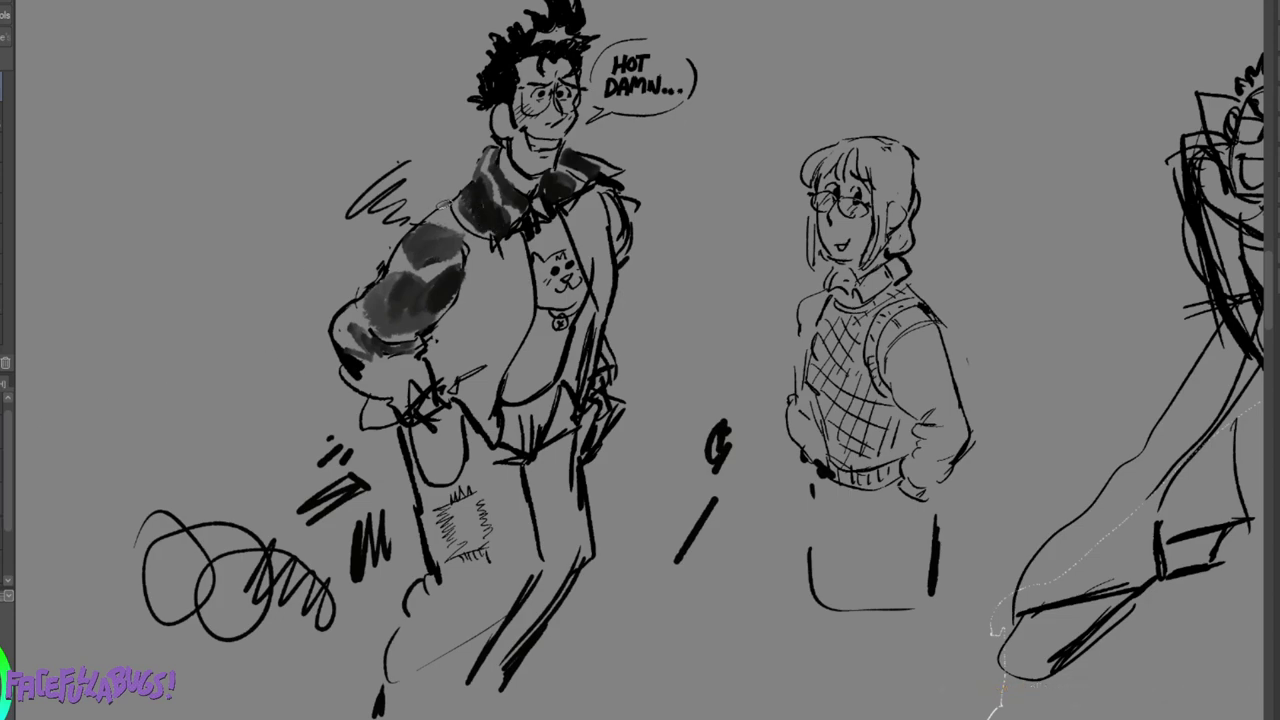
pyautogui.moveTo(445, 207)
pyautogui.mouseDown()
pyautogui.moveTo(428, 218)
pyautogui.moveTo(454, 213)
pyautogui.moveTo(482, 246)
pyautogui.moveTo(515, 208)
pyautogui.mouseUp()
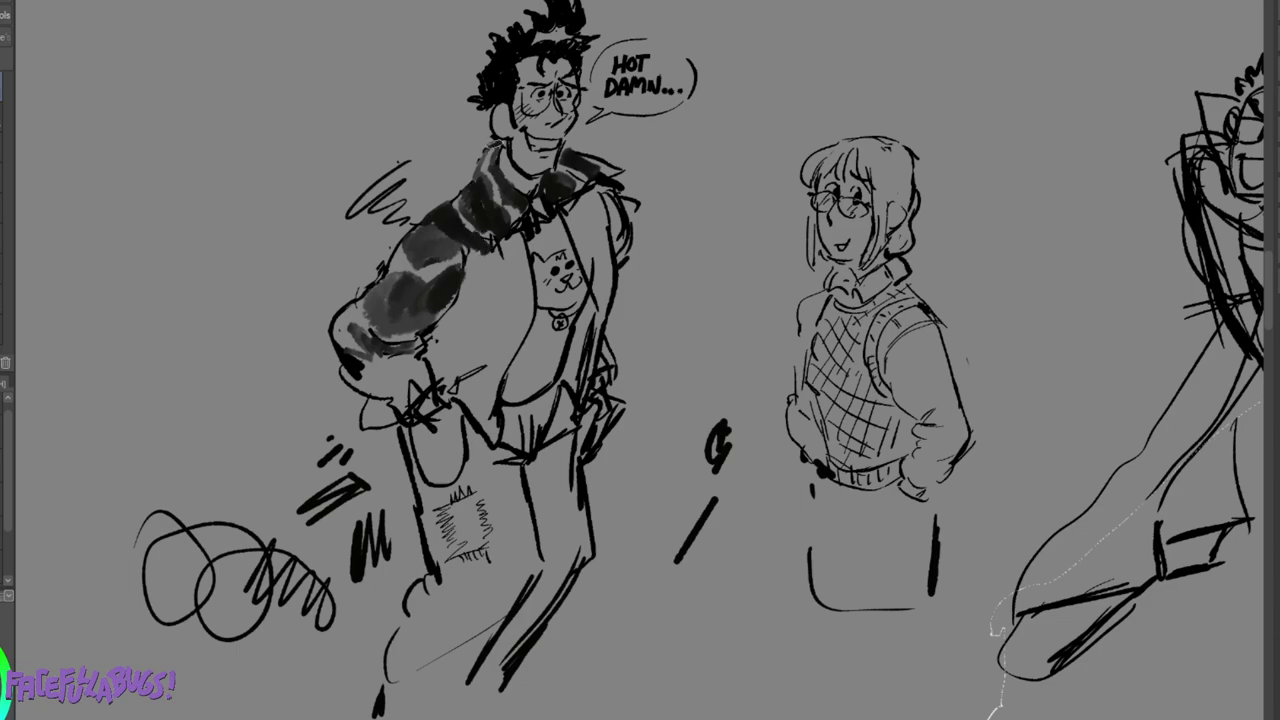
pyautogui.moveTo(499, 145); pyautogui.dragTo(505, 172)
pyautogui.moveTo(353, 321); pyautogui.dragTo(376, 343)
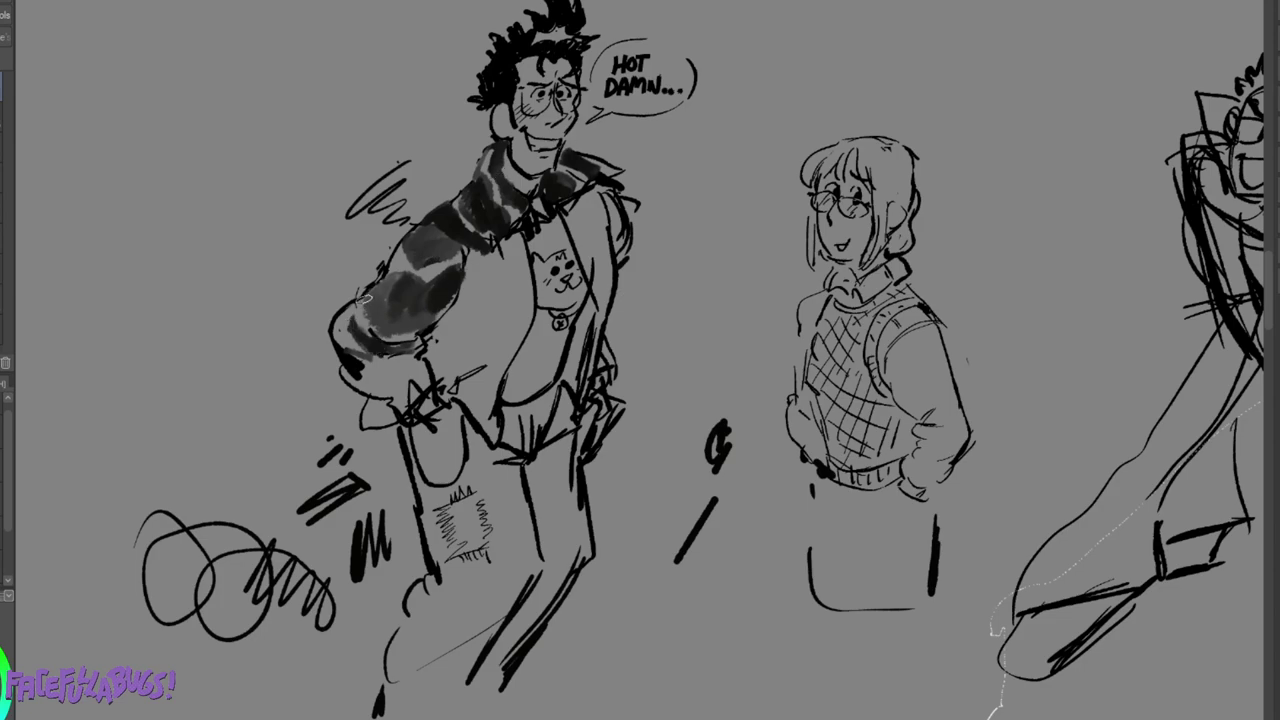
pyautogui.moveTo(363, 298)
pyautogui.mouseDown()
pyautogui.moveTo(394, 332)
pyautogui.moveTo(417, 325)
pyautogui.moveTo(406, 305)
pyautogui.moveTo(372, 295)
pyautogui.moveTo(384, 322)
pyautogui.moveTo(372, 297)
pyautogui.moveTo(394, 277)
pyautogui.moveTo(369, 290)
pyautogui.moveTo(404, 311)
pyautogui.moveTo(389, 319)
pyautogui.moveTo(420, 310)
pyautogui.moveTo(399, 291)
pyautogui.moveTo(430, 309)
pyautogui.moveTo(401, 346)
pyautogui.moveTo(412, 350)
pyautogui.moveTo(357, 365)
pyautogui.moveTo(412, 350)
pyautogui.moveTo(384, 377)
pyautogui.moveTo(419, 372)
pyautogui.moveTo(355, 385)
pyautogui.moveTo(403, 404)
pyautogui.moveTo(399, 371)
pyautogui.mouseUp()
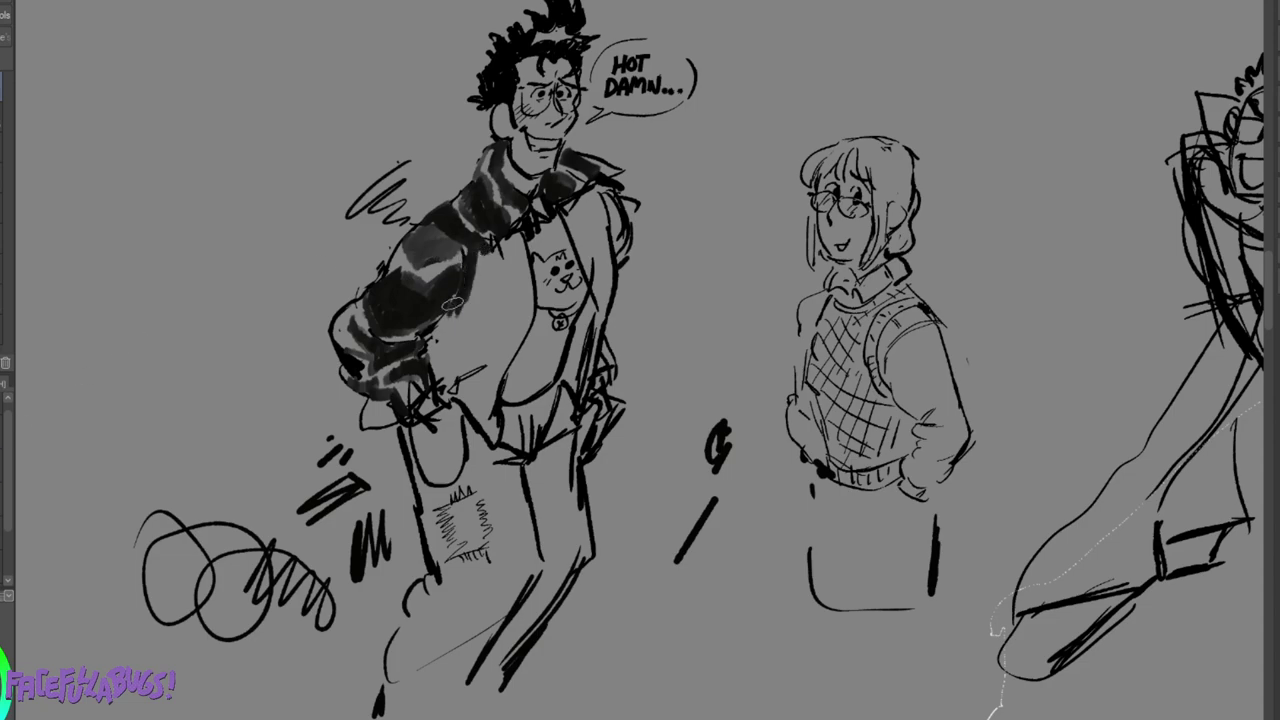
# Darken the jacket's near front panel from the hem up to the collar, stopping at the cat shirt.
pyautogui.moveTo(452, 303)
pyautogui.mouseDown()
pyautogui.moveTo(438, 325)
pyautogui.moveTo(505, 333)
pyautogui.moveTo(452, 345)
pyautogui.moveTo(440, 372)
pyautogui.moveTo(452, 349)
pyautogui.mouseUp()
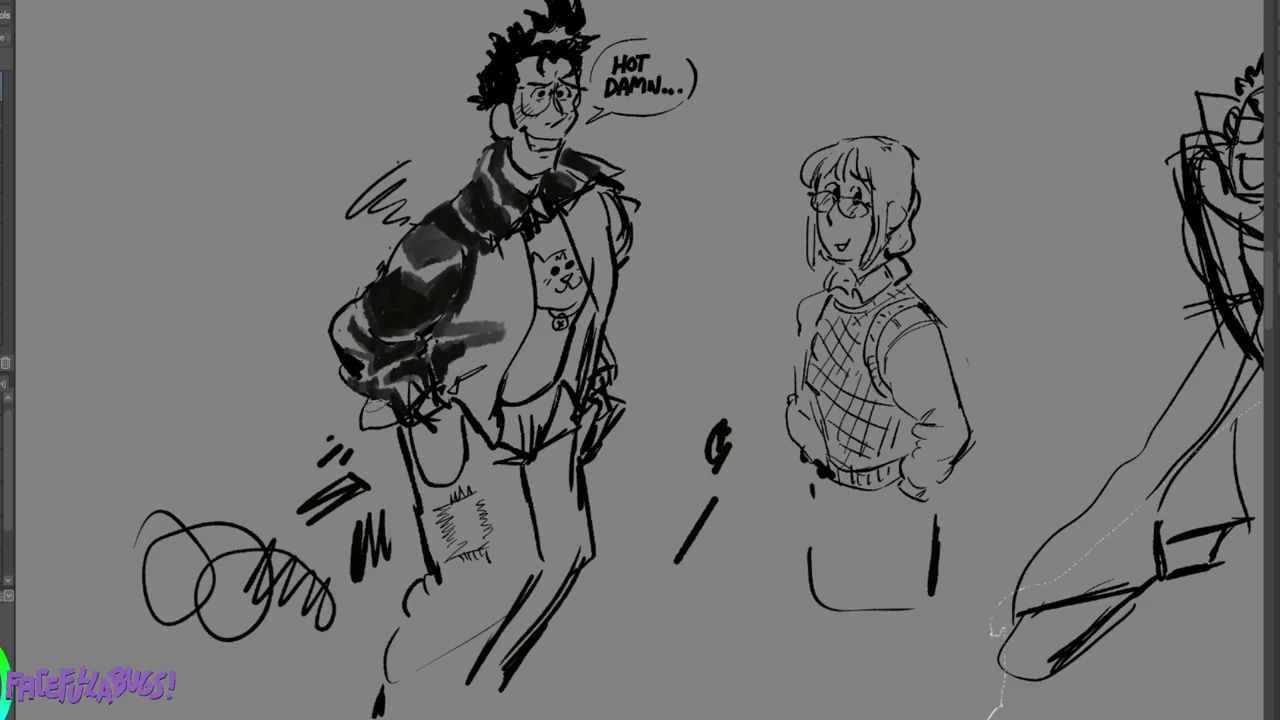
pyautogui.moveTo(370, 404)
pyautogui.mouseDown()
pyautogui.moveTo(388, 414)
pyautogui.moveTo(378, 398)
pyautogui.mouseUp()
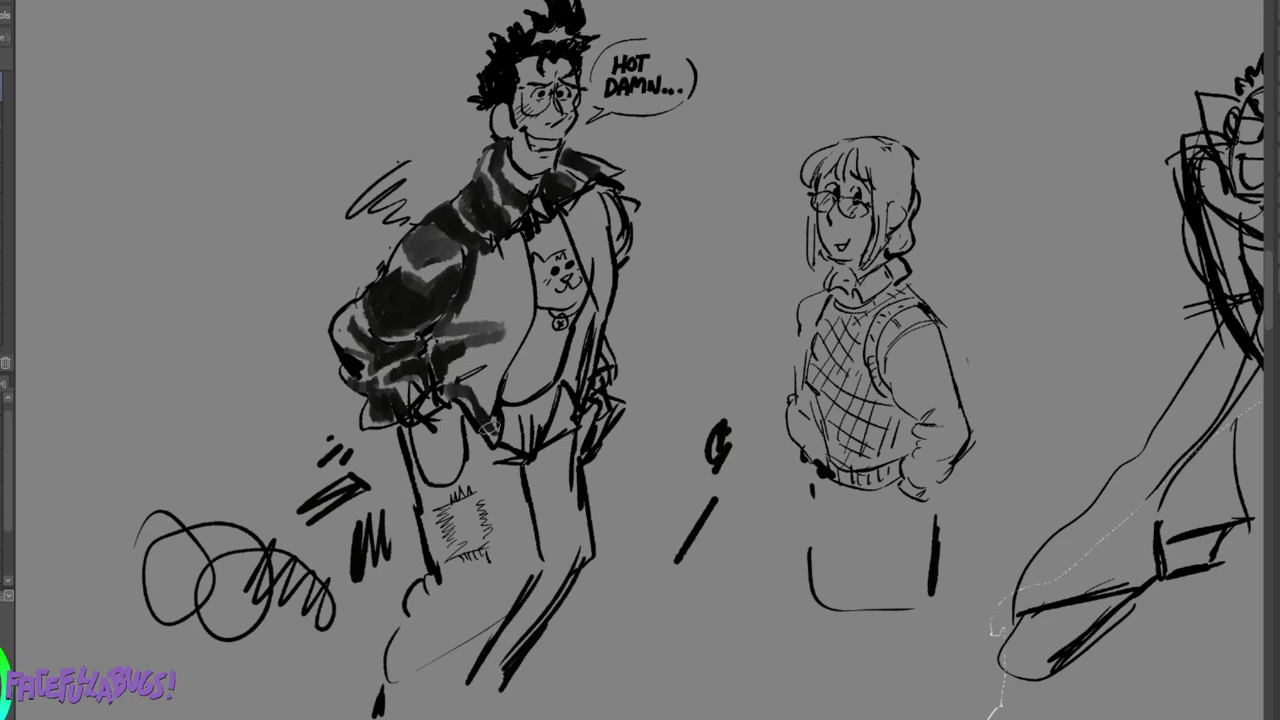
pyautogui.moveTo(481, 372)
pyautogui.mouseDown()
pyautogui.moveTo(468, 381)
pyautogui.moveTo(490, 374)
pyautogui.moveTo(491, 416)
pyautogui.moveTo(494, 366)
pyautogui.moveTo(452, 370)
pyautogui.moveTo(505, 338)
pyautogui.moveTo(458, 315)
pyautogui.mouseUp()
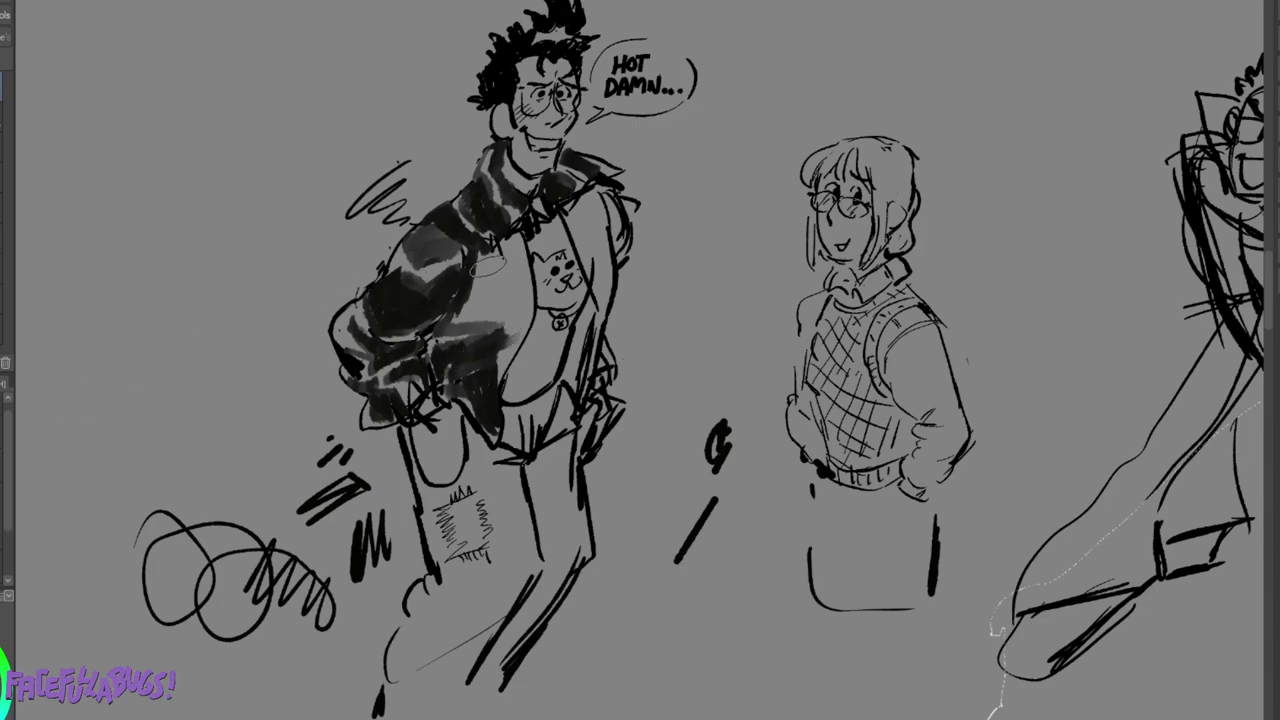
pyautogui.moveTo(489, 268)
pyautogui.mouseDown()
pyautogui.moveTo(460, 318)
pyautogui.moveTo(502, 314)
pyautogui.moveTo(499, 336)
pyautogui.moveTo(486, 256)
pyautogui.moveTo(514, 240)
pyautogui.moveTo(522, 335)
pyautogui.moveTo(502, 360)
pyautogui.moveTo(517, 302)
pyautogui.moveTo(503, 286)
pyautogui.moveTo(566, 284)
pyautogui.mouseUp()
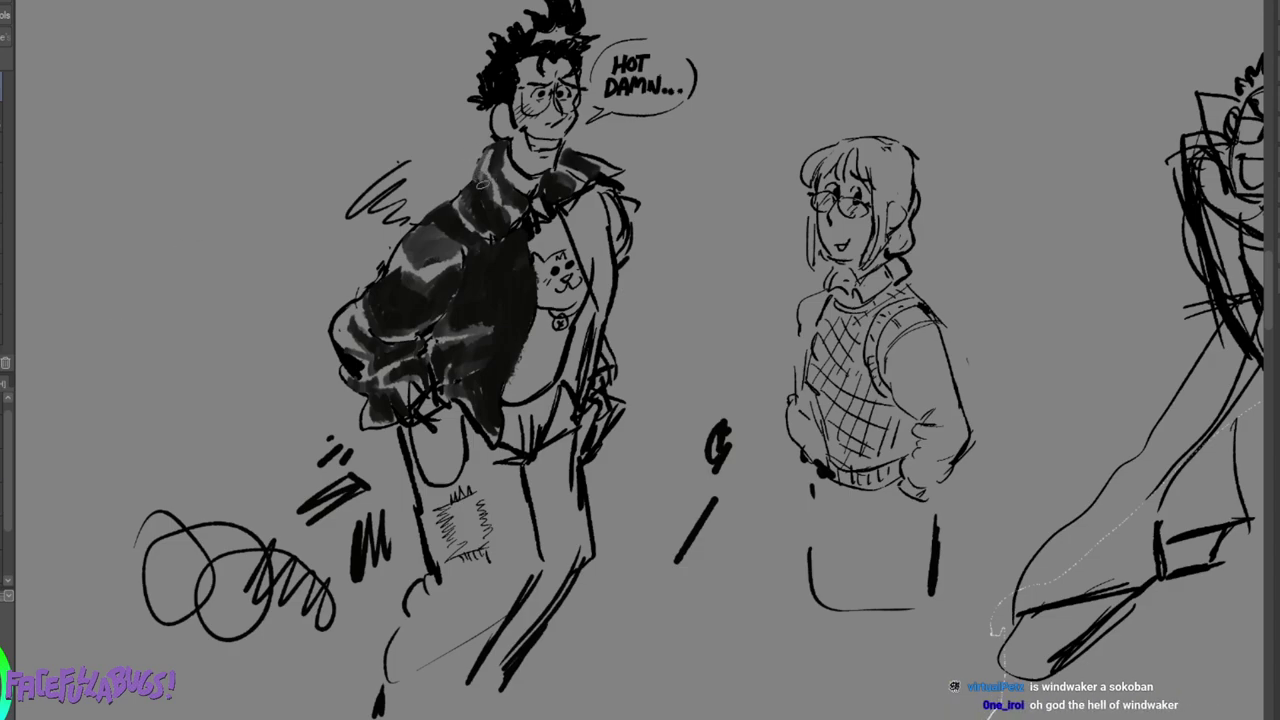
# Retouch the shading and light highlights on the near side of the jacket collar.
pyautogui.moveTo(482, 184); pyautogui.dragTo(507, 225)
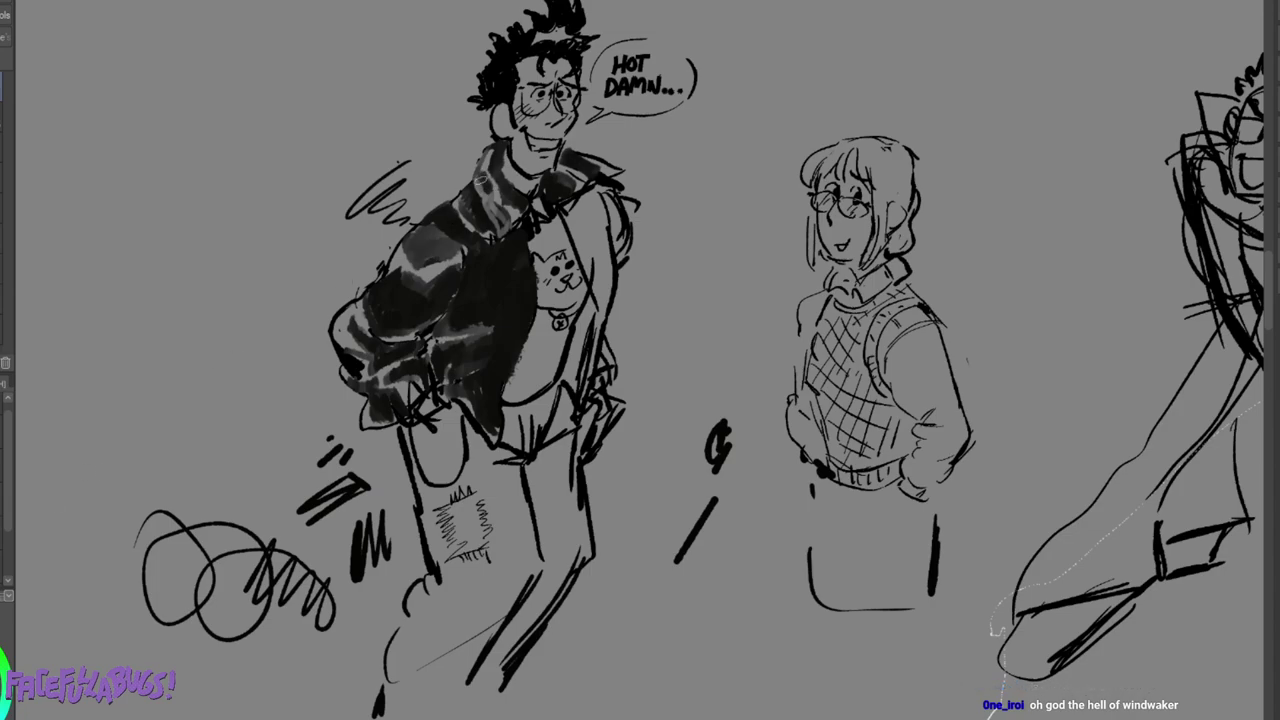
pyautogui.moveTo(477, 183)
pyautogui.mouseDown()
pyautogui.moveTo(500, 230)
pyautogui.moveTo(505, 221)
pyautogui.mouseUp()
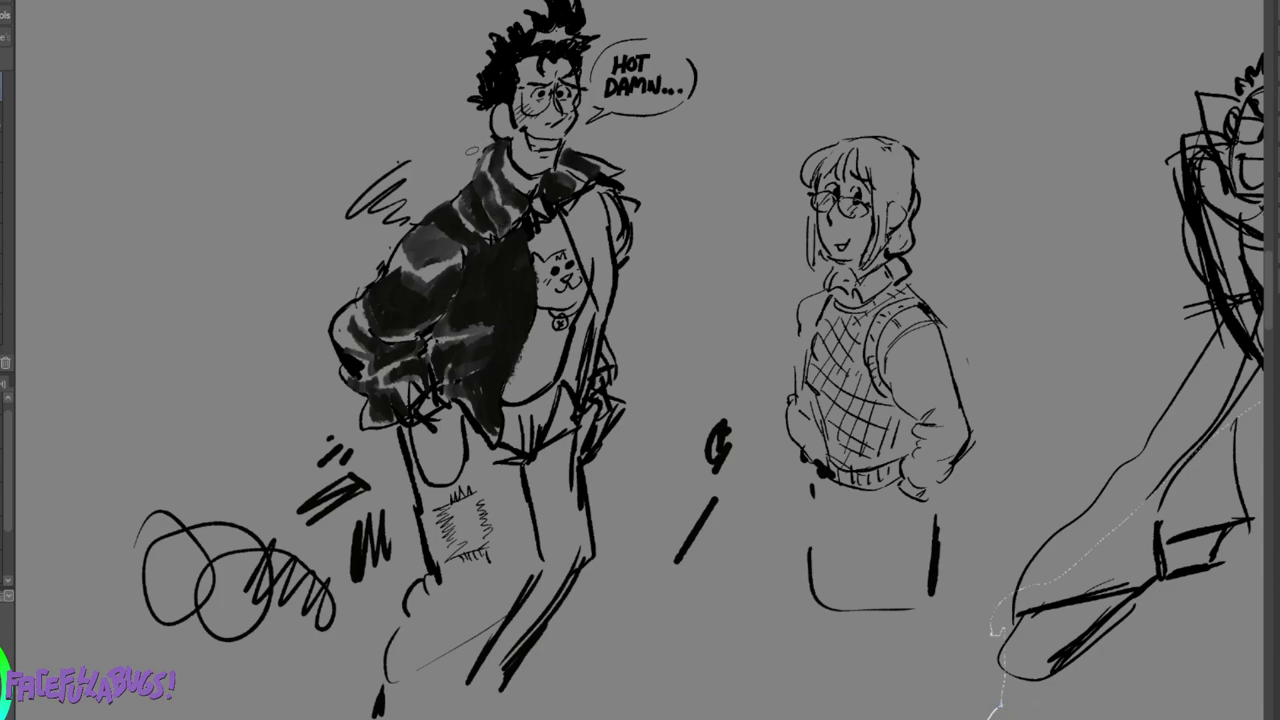
pyautogui.moveTo(480, 154); pyautogui.dragTo(504, 142)
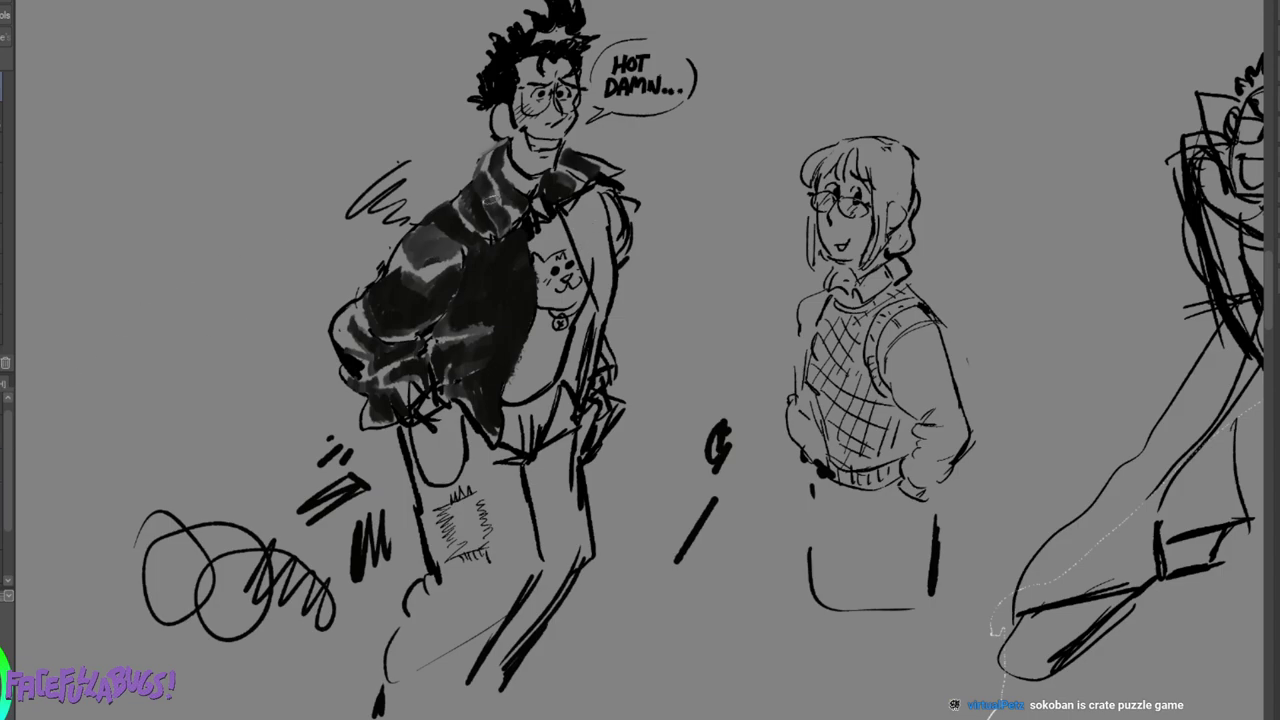
# Blacken the jacket's far front panel and far shoulder, and add light grey shading around the man's glasses.
pyautogui.moveTo(568, 210)
pyautogui.mouseDown()
pyautogui.moveTo(589, 270)
pyautogui.moveTo(570, 212)
pyautogui.moveTo(592, 190)
pyautogui.moveTo(584, 236)
pyautogui.moveTo(602, 276)
pyautogui.mouseUp()
pyautogui.moveTo(598, 192); pyautogui.dragTo(598, 306)
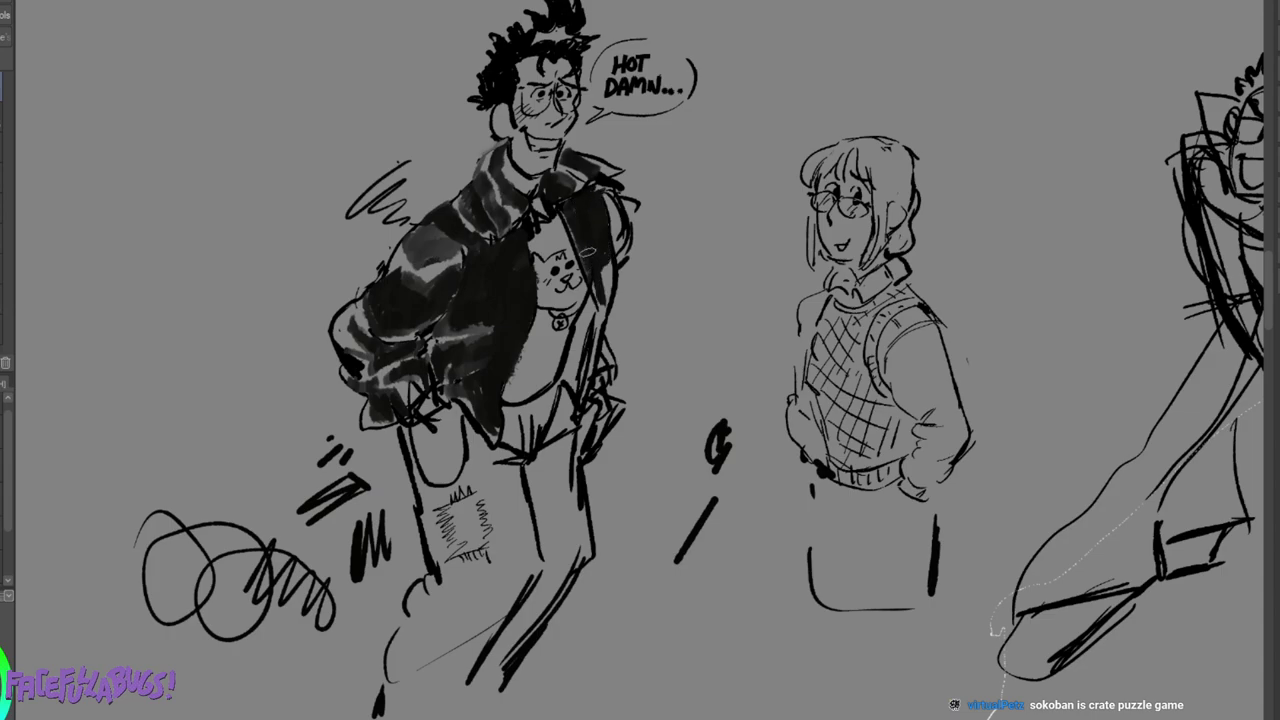
pyautogui.moveTo(604, 260); pyautogui.dragTo(606, 308)
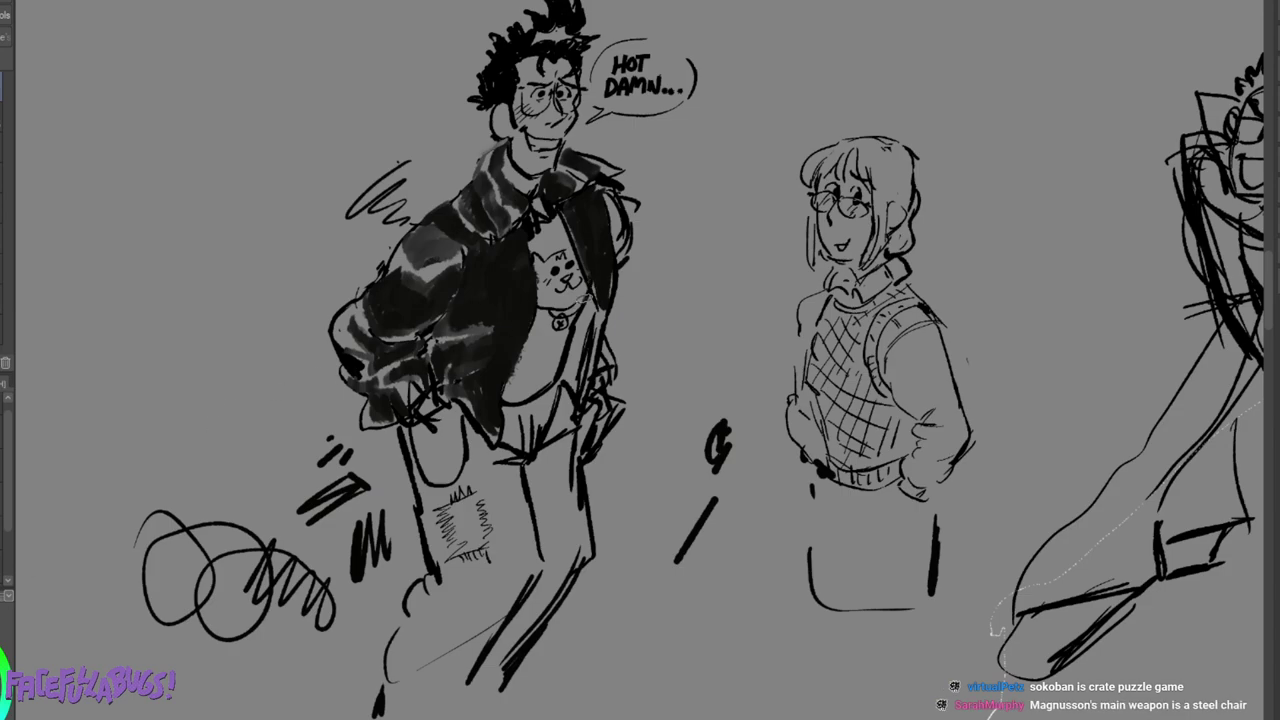
pyautogui.moveTo(590, 304)
pyautogui.mouseDown()
pyautogui.moveTo(568, 388)
pyautogui.moveTo(588, 316)
pyautogui.moveTo(584, 388)
pyautogui.moveTo(589, 357)
pyautogui.mouseUp()
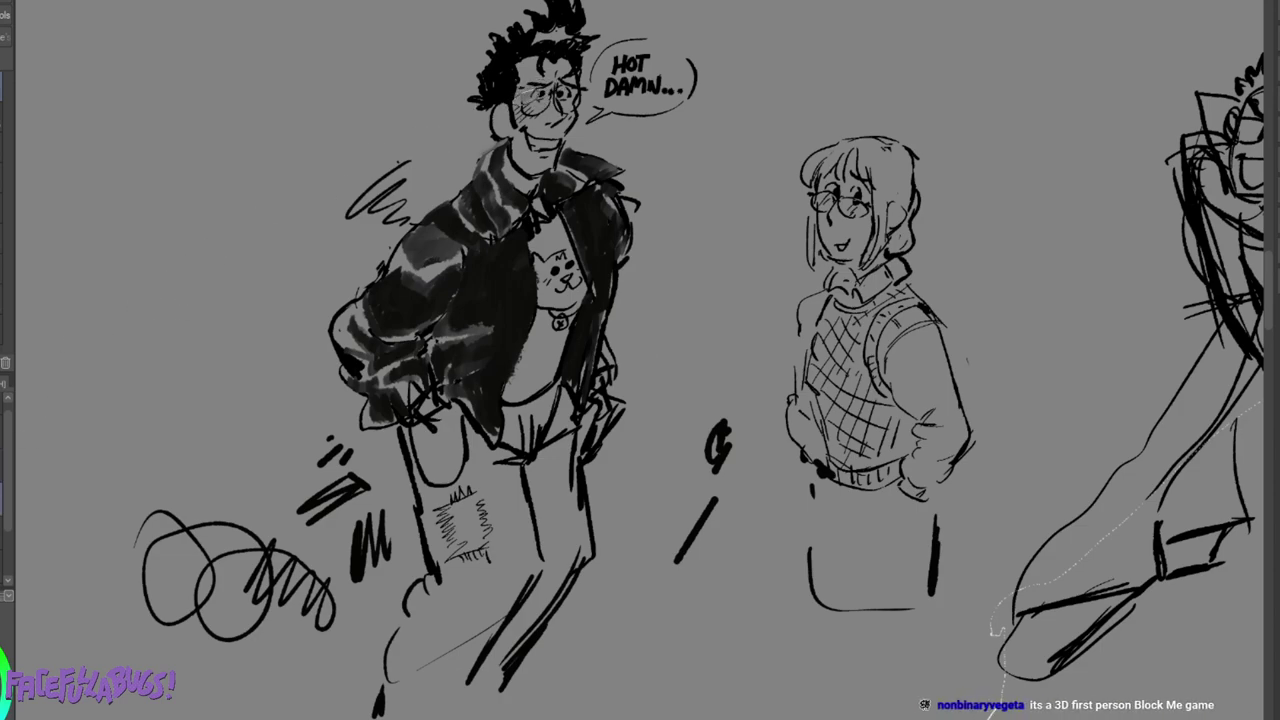
pyautogui.moveTo(529, 94); pyautogui.dragTo(546, 90)
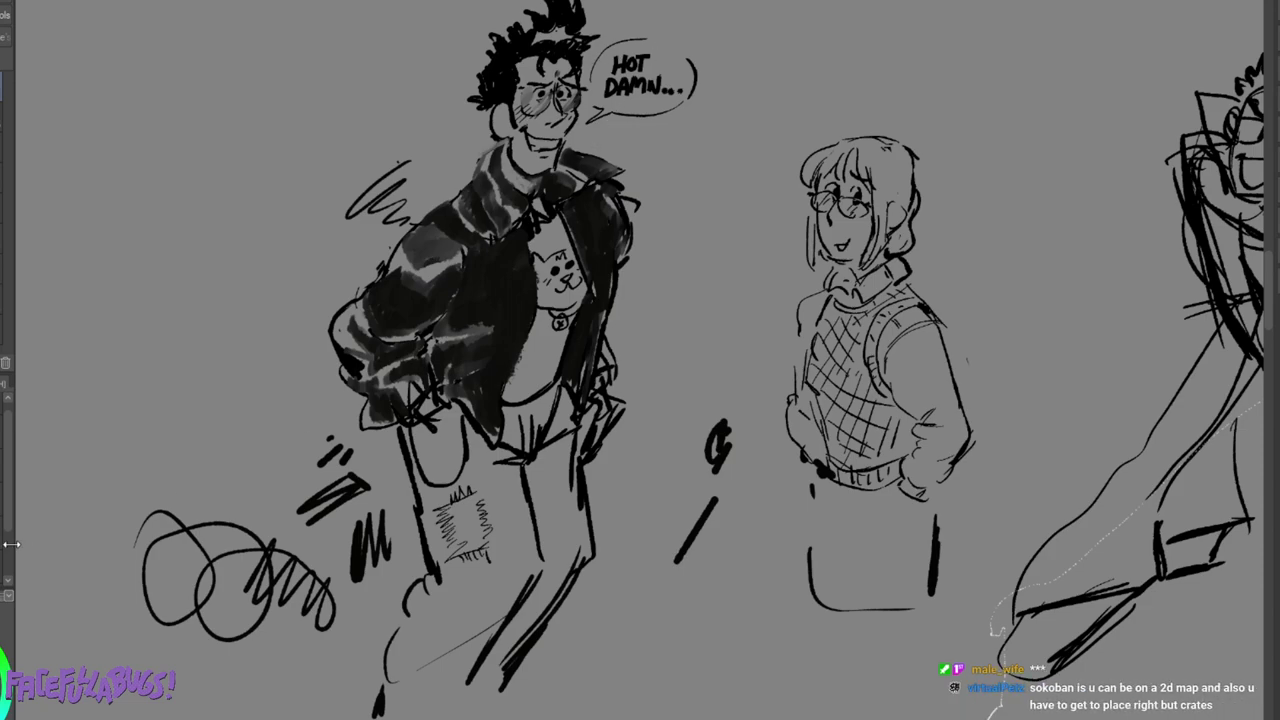
# Shade the trouser pocket and upper thigh dark, painting around the ragged patch so it stays light.
pyautogui.moveTo(428, 430)
pyautogui.mouseDown()
pyautogui.moveTo(437, 468)
pyautogui.moveTo(419, 433)
pyautogui.moveTo(449, 420)
pyautogui.moveTo(441, 460)
pyautogui.moveTo(470, 420)
pyautogui.mouseUp()
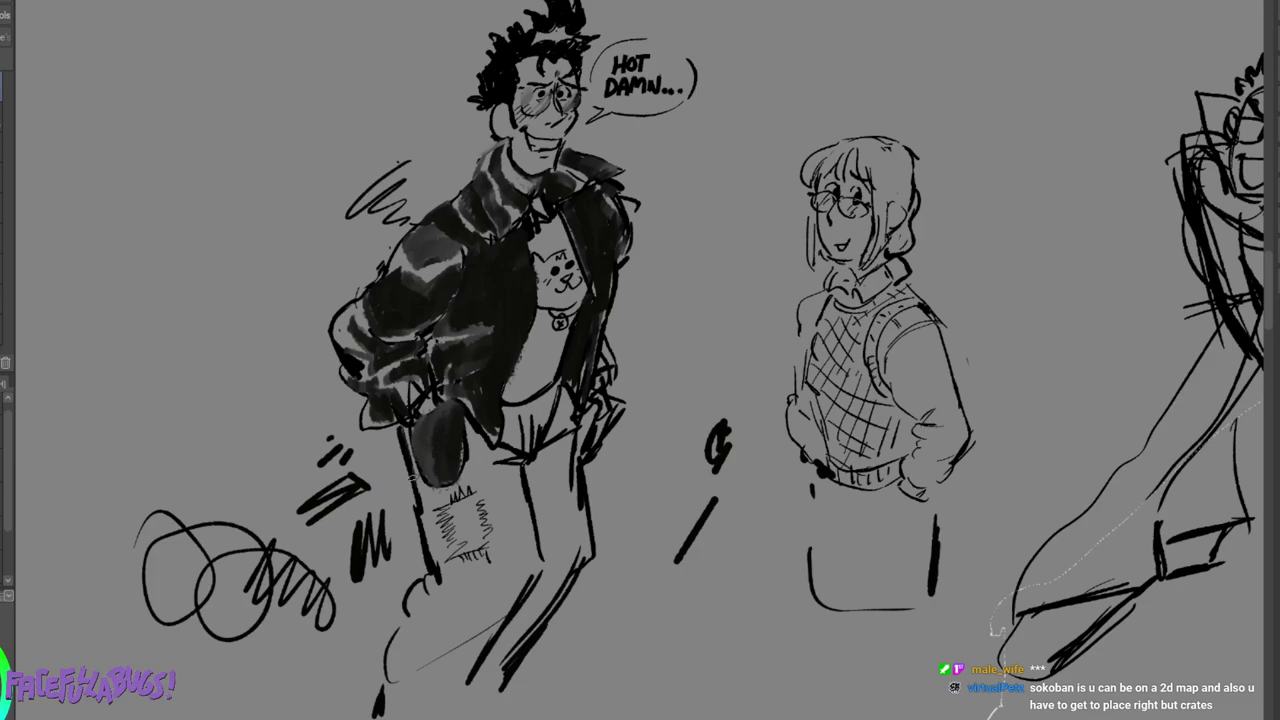
pyautogui.moveTo(408, 476)
pyautogui.mouseDown()
pyautogui.moveTo(420, 500)
pyautogui.moveTo(422, 480)
pyautogui.mouseUp()
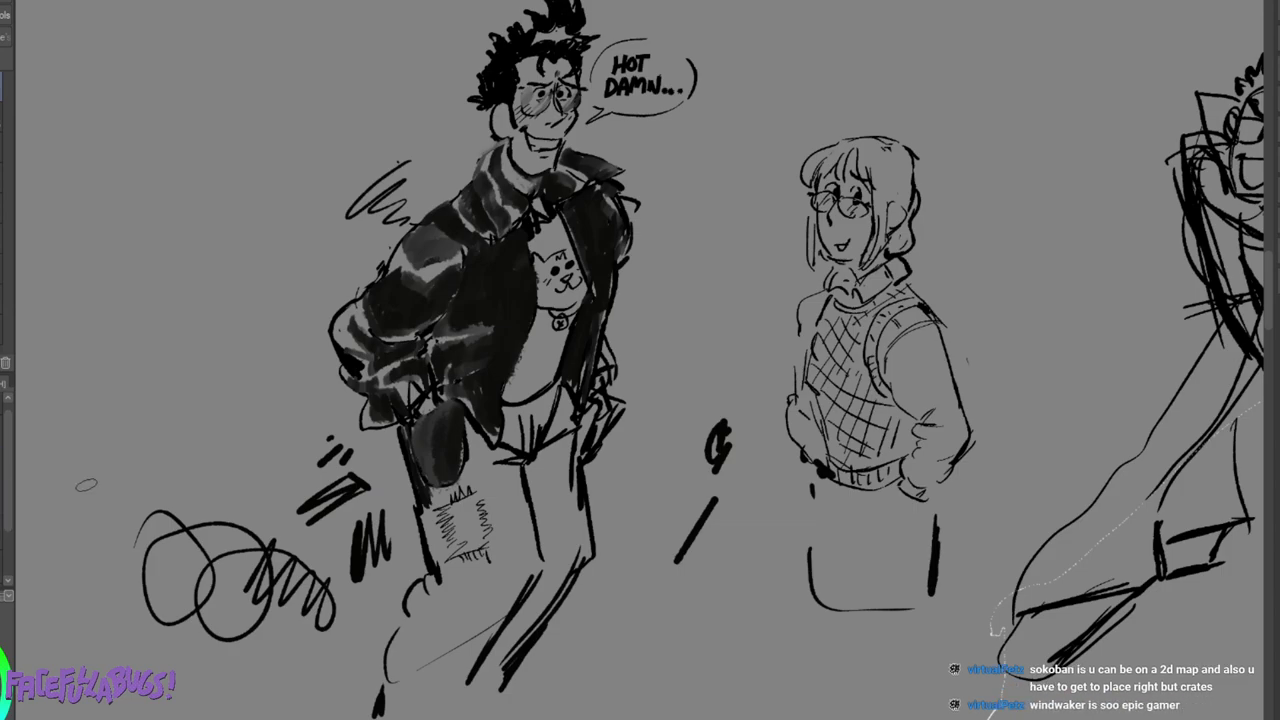
pyautogui.moveTo(432, 505)
pyautogui.mouseDown()
pyautogui.moveTo(458, 490)
pyautogui.moveTo(469, 430)
pyautogui.moveTo(469, 481)
pyautogui.moveTo(469, 428)
pyautogui.moveTo(503, 457)
pyautogui.moveTo(476, 468)
pyautogui.moveTo(502, 462)
pyautogui.moveTo(504, 500)
pyautogui.moveTo(478, 483)
pyautogui.moveTo(484, 556)
pyautogui.mouseUp()
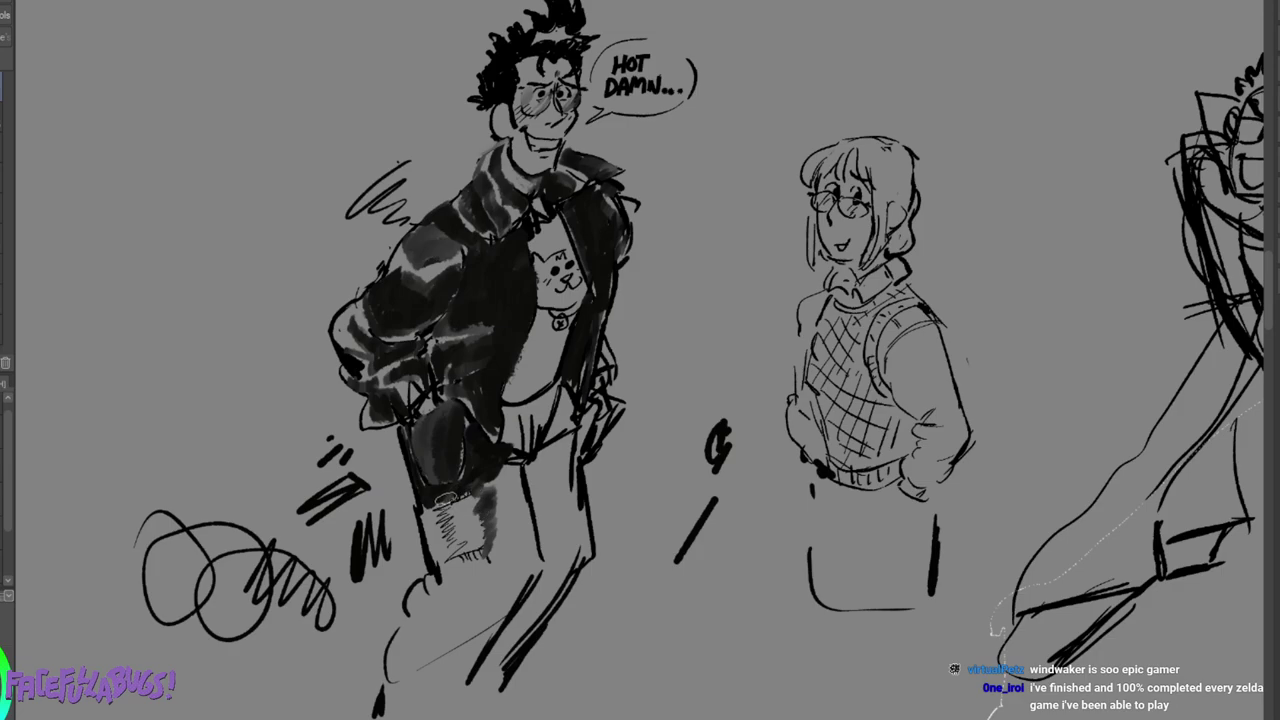
pyautogui.moveTo(460, 494)
pyautogui.mouseDown()
pyautogui.moveTo(440, 502)
pyautogui.moveTo(444, 524)
pyautogui.moveTo(430, 513)
pyautogui.moveTo(434, 556)
pyautogui.moveTo(456, 564)
pyautogui.moveTo(498, 545)
pyautogui.moveTo(480, 532)
pyautogui.mouseUp()
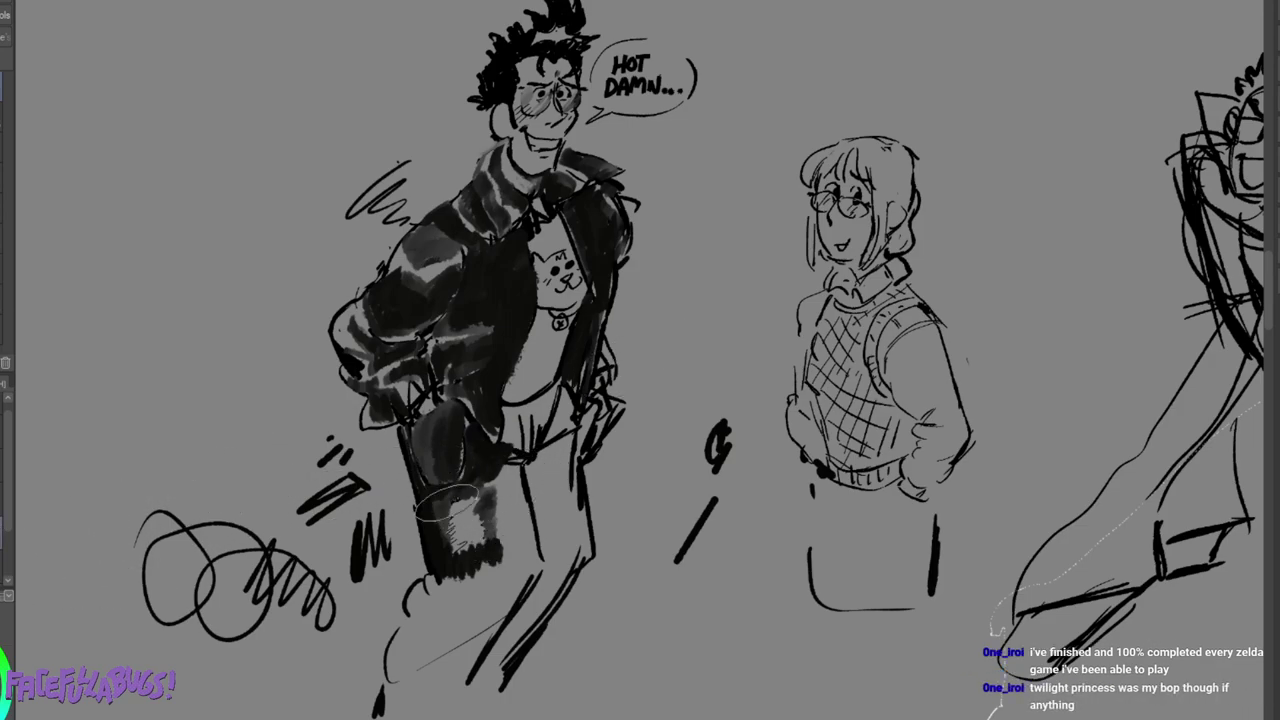
# Fill both trouser legs with black from the waist to the lower legs, leaving the patch light.
pyautogui.moveTo(447, 503)
pyautogui.mouseDown()
pyautogui.moveTo(489, 492)
pyautogui.moveTo(494, 472)
pyautogui.moveTo(506, 542)
pyautogui.moveTo(506, 468)
pyautogui.moveTo(521, 558)
pyautogui.moveTo(516, 518)
pyautogui.moveTo(506, 558)
pyautogui.moveTo(461, 552)
pyautogui.moveTo(436, 577)
pyautogui.moveTo(494, 578)
pyautogui.moveTo(421, 600)
pyautogui.moveTo(454, 612)
pyautogui.moveTo(513, 589)
pyautogui.moveTo(419, 624)
pyautogui.moveTo(423, 684)
pyautogui.mouseUp()
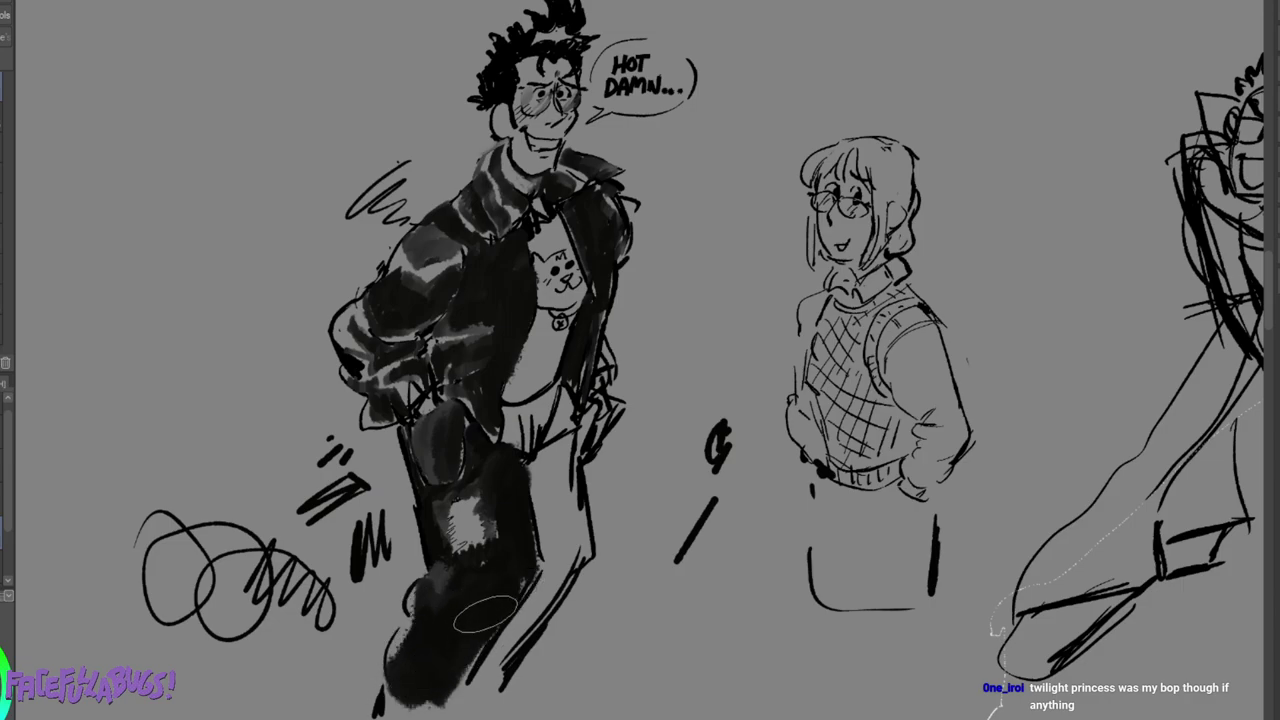
pyautogui.moveTo(463, 450); pyautogui.dragTo(470, 456)
pyautogui.moveTo(513, 414)
pyautogui.mouseDown()
pyautogui.moveTo(526, 435)
pyautogui.moveTo(564, 405)
pyautogui.moveTo(543, 519)
pyautogui.moveTo(532, 463)
pyautogui.moveTo(544, 537)
pyautogui.moveTo(554, 431)
pyautogui.moveTo(573, 540)
pyautogui.moveTo(574, 457)
pyautogui.moveTo(581, 545)
pyautogui.moveTo(572, 575)
pyautogui.moveTo(551, 571)
pyautogui.moveTo(583, 560)
pyautogui.moveTo(511, 630)
pyautogui.moveTo(493, 675)
pyautogui.moveTo(499, 636)
pyautogui.moveTo(468, 697)
pyautogui.moveTo(476, 715)
pyautogui.moveTo(486, 662)
pyautogui.mouseUp()
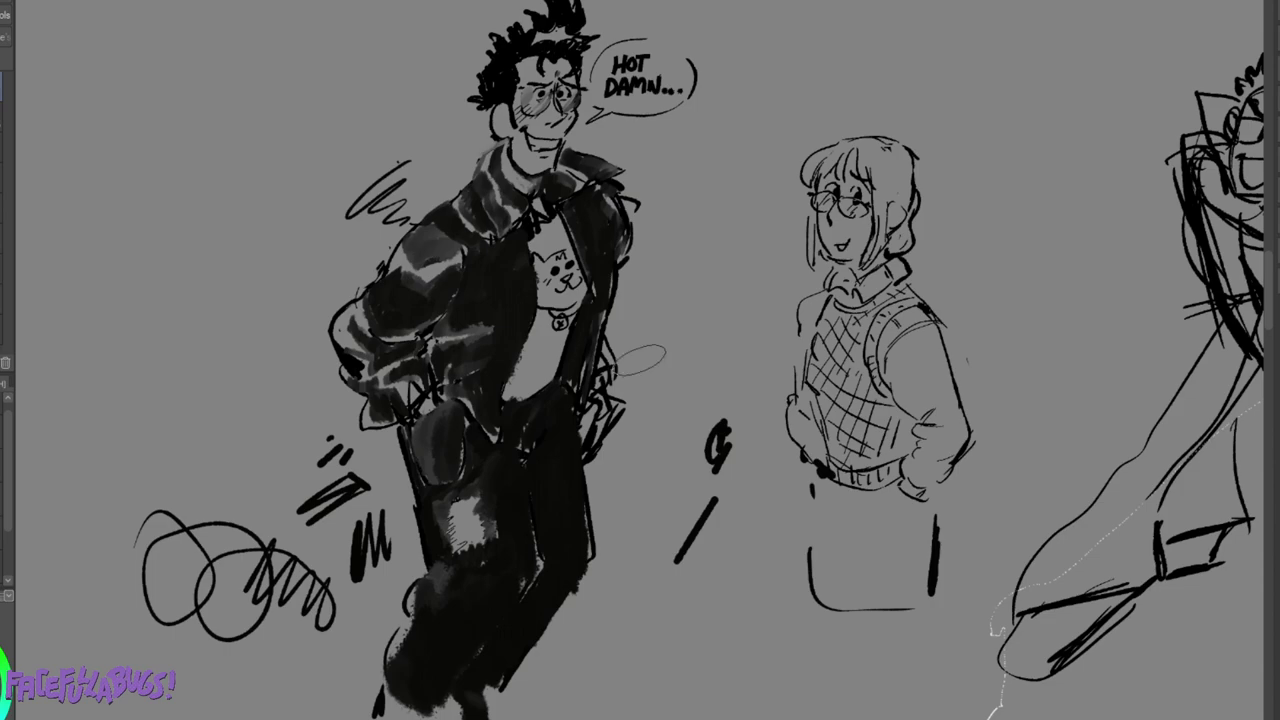
# Paint a black background behind the jacketed man's back and extend it above his hair.
pyautogui.moveTo(400, 180)
pyautogui.mouseDown()
pyautogui.moveTo(350, 245)
pyautogui.moveTo(380, 203)
pyautogui.moveTo(330, 240)
pyautogui.moveTo(285, 215)
pyautogui.moveTo(302, 152)
pyautogui.moveTo(470, 15)
pyautogui.moveTo(265, 110)
pyautogui.moveTo(356, 23)
pyautogui.mouseUp()
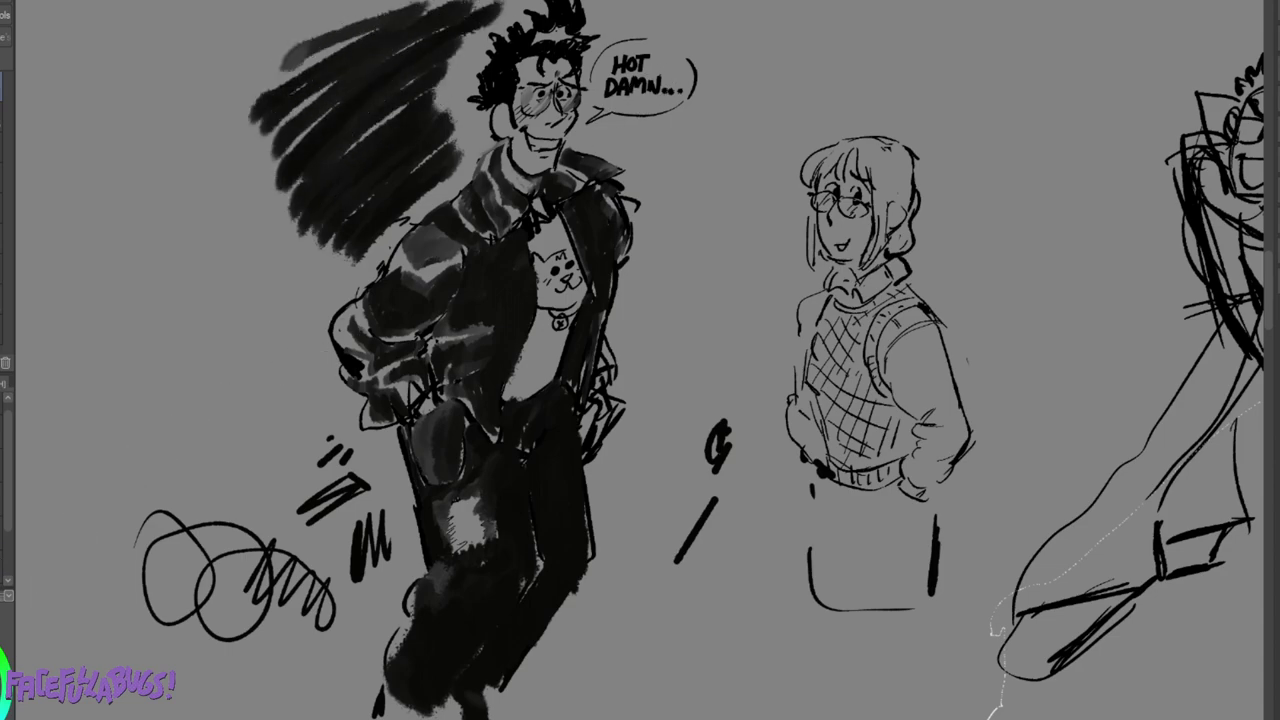
pyautogui.moveTo(268, 116)
pyautogui.mouseDown()
pyautogui.moveTo(300, 240)
pyautogui.moveTo(290, 85)
pyautogui.moveTo(270, 60)
pyautogui.moveTo(251, 274)
pyautogui.moveTo(271, 337)
pyautogui.moveTo(290, 352)
pyautogui.moveTo(300, 470)
pyautogui.moveTo(360, 540)
pyautogui.moveTo(340, 600)
pyautogui.moveTo(284, 453)
pyautogui.moveTo(234, 443)
pyautogui.moveTo(157, 609)
pyautogui.moveTo(292, 597)
pyautogui.moveTo(250, 690)
pyautogui.moveTo(157, 243)
pyautogui.moveTo(157, 57)
pyautogui.moveTo(198, 233)
pyautogui.moveTo(95, 545)
pyautogui.mouseUp()
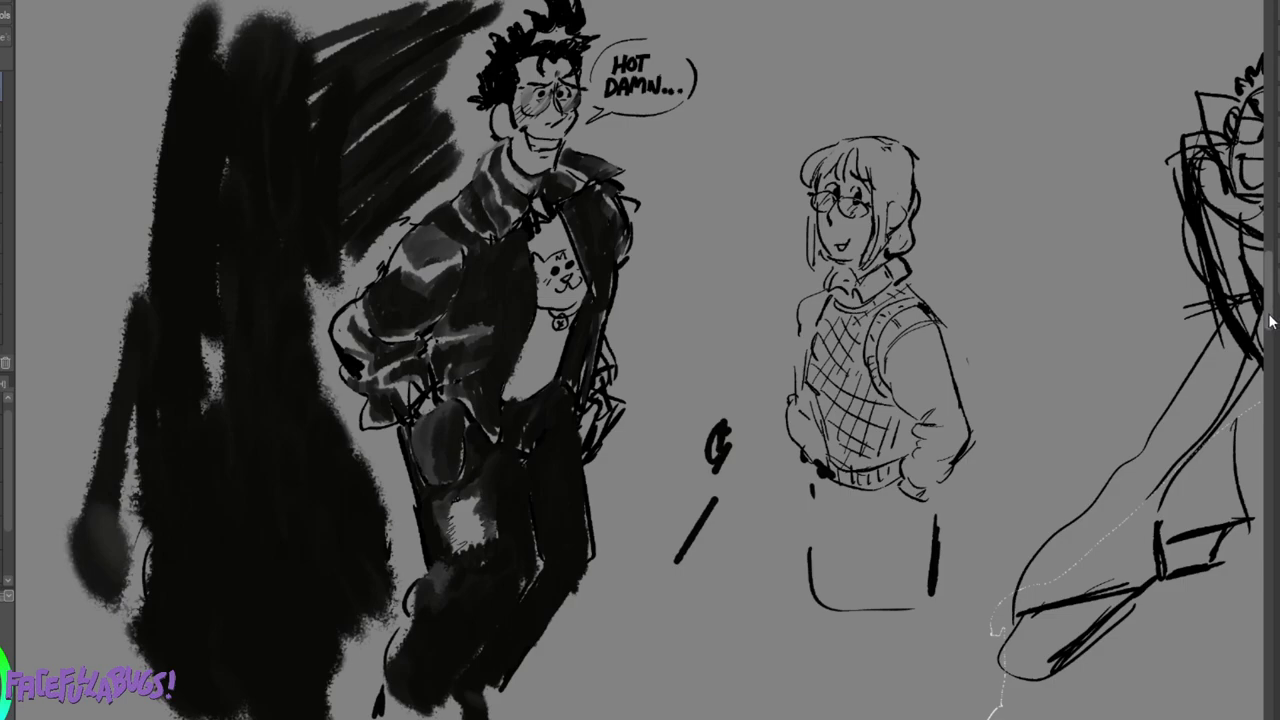
pyautogui.scroll(3, 1270, 322)
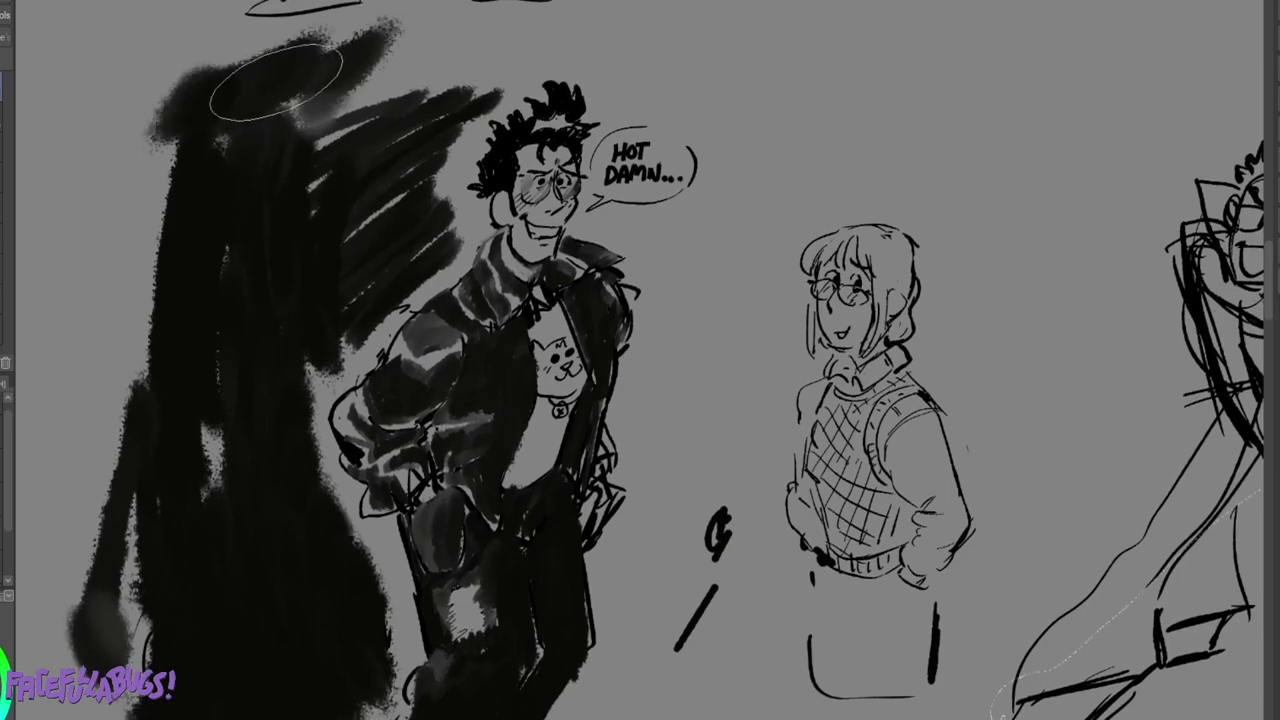
pyautogui.moveTo(276, 82)
pyautogui.mouseDown()
pyautogui.moveTo(308, 107)
pyautogui.moveTo(494, 66)
pyautogui.moveTo(325, 138)
pyautogui.moveTo(179, 108)
pyautogui.moveTo(150, 520)
pyautogui.moveTo(176, 106)
pyautogui.moveTo(186, 392)
pyautogui.moveTo(239, 386)
pyautogui.mouseUp()
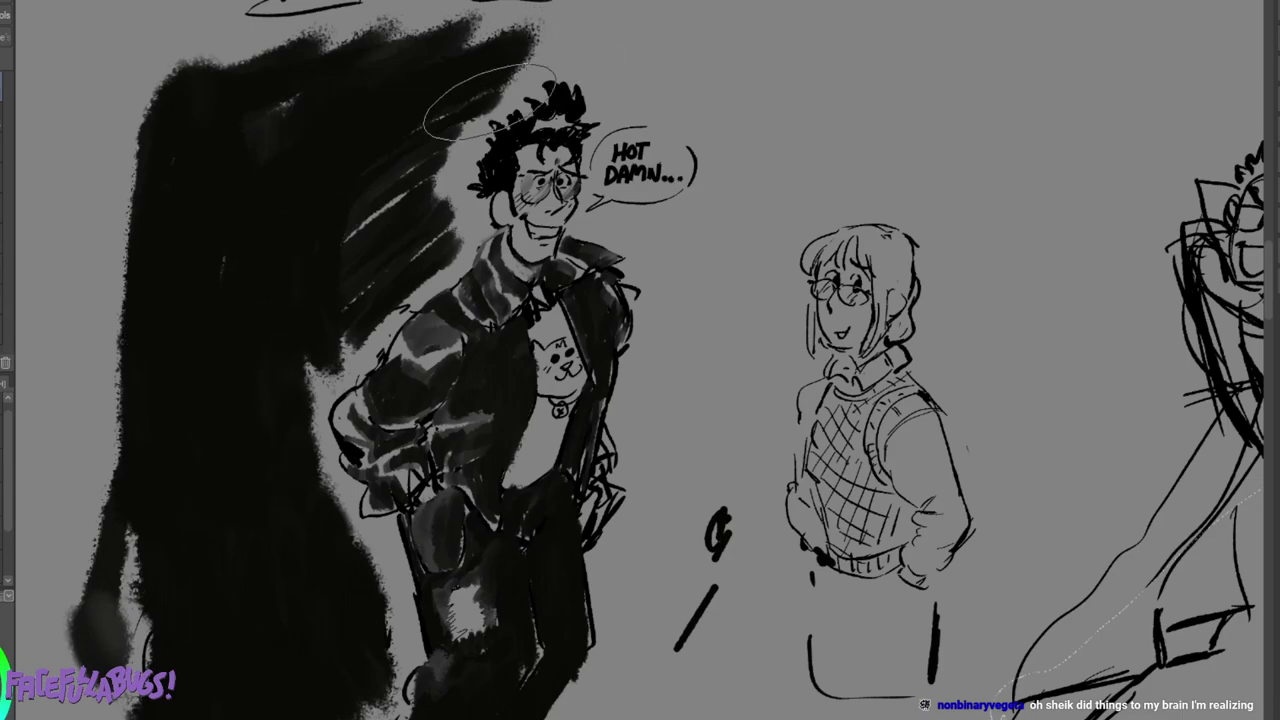
pyautogui.moveTo(490, 100)
pyautogui.mouseDown()
pyautogui.moveTo(357, 157)
pyautogui.moveTo(390, 200)
pyautogui.mouseUp()
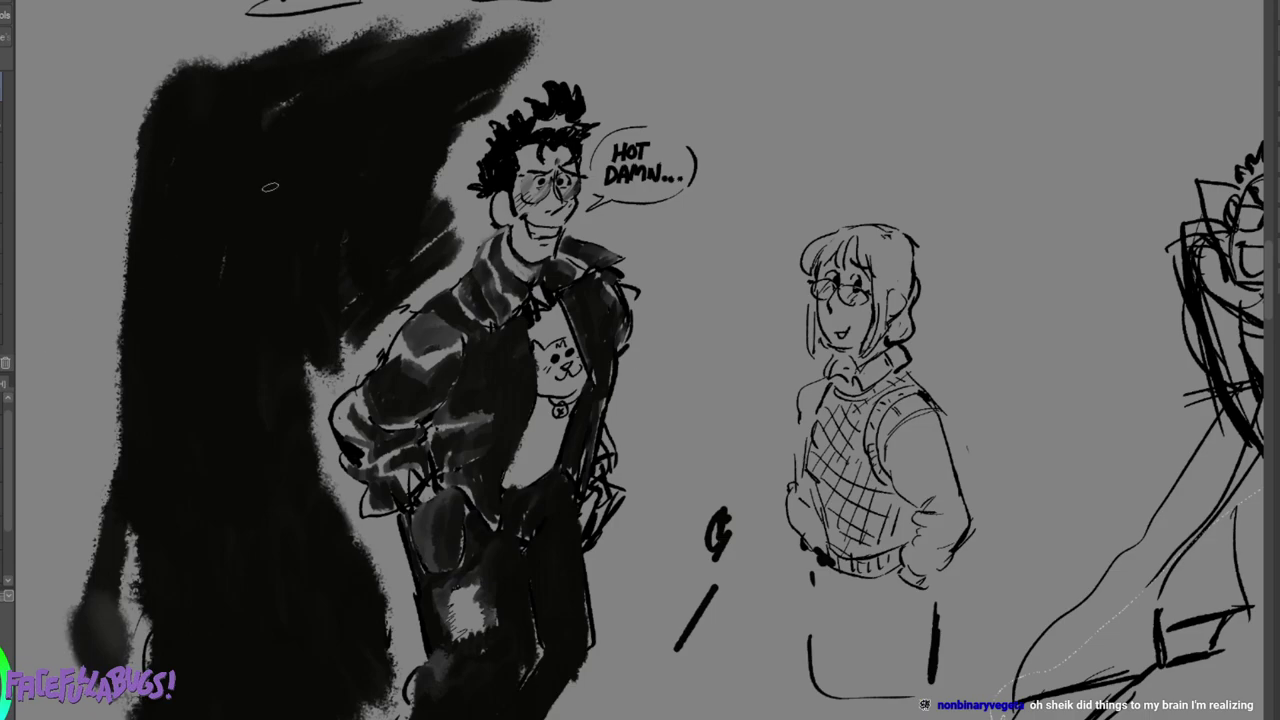
pyautogui.moveTo(518, 68); pyautogui.dragTo(596, 47)
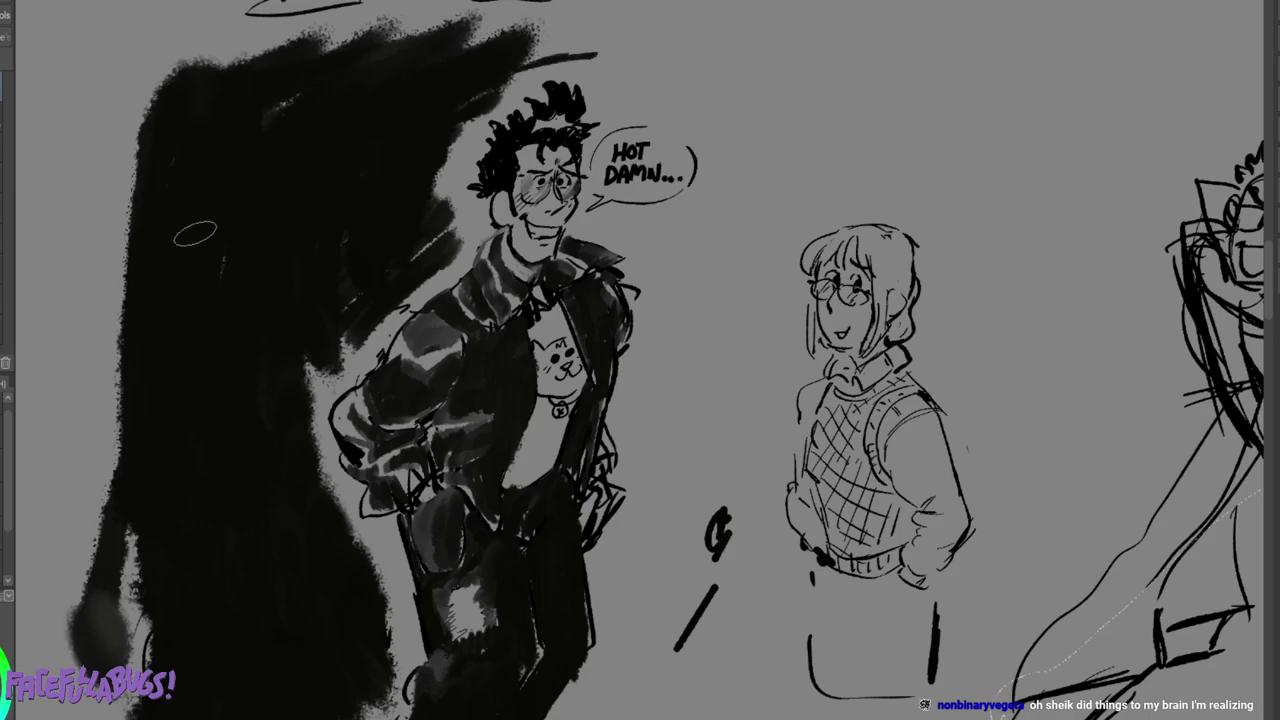
pyautogui.moveTo(345, 45); pyautogui.dragTo(532, 37)
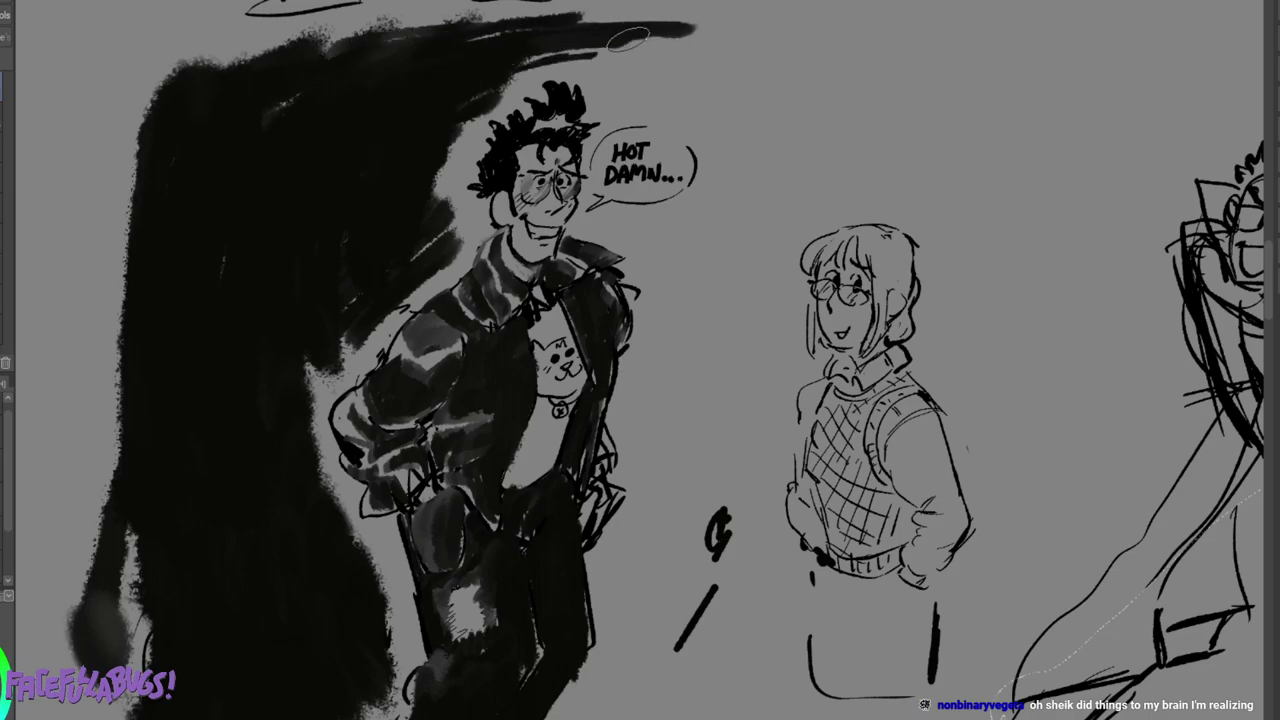
# Extend the black background around the speech bubble and the man's front to form a rough rectangular panel, leaving a light rim around him.
pyautogui.moveTo(630, 65)
pyautogui.mouseDown()
pyautogui.moveTo(720, 148)
pyautogui.moveTo(697, 205)
pyautogui.moveTo(617, 230)
pyautogui.moveTo(640, 235)
pyautogui.moveTo(650, 250)
pyautogui.moveTo(635, 262)
pyautogui.moveTo(650, 285)
pyautogui.moveTo(663, 272)
pyautogui.moveTo(668, 290)
pyautogui.moveTo(643, 383)
pyautogui.moveTo(642, 478)
pyautogui.moveTo(655, 490)
pyautogui.moveTo(645, 538)
pyautogui.moveTo(653, 530)
pyautogui.moveTo(626, 566)
pyautogui.moveTo(640, 668)
pyautogui.mouseUp()
pyautogui.moveTo(606, 505)
pyautogui.mouseDown()
pyautogui.moveTo(616, 573)
pyautogui.moveTo(608, 607)
pyautogui.moveTo(628, 578)
pyautogui.moveTo(574, 684)
pyautogui.mouseUp()
pyautogui.hotkey('ctrl', '-')
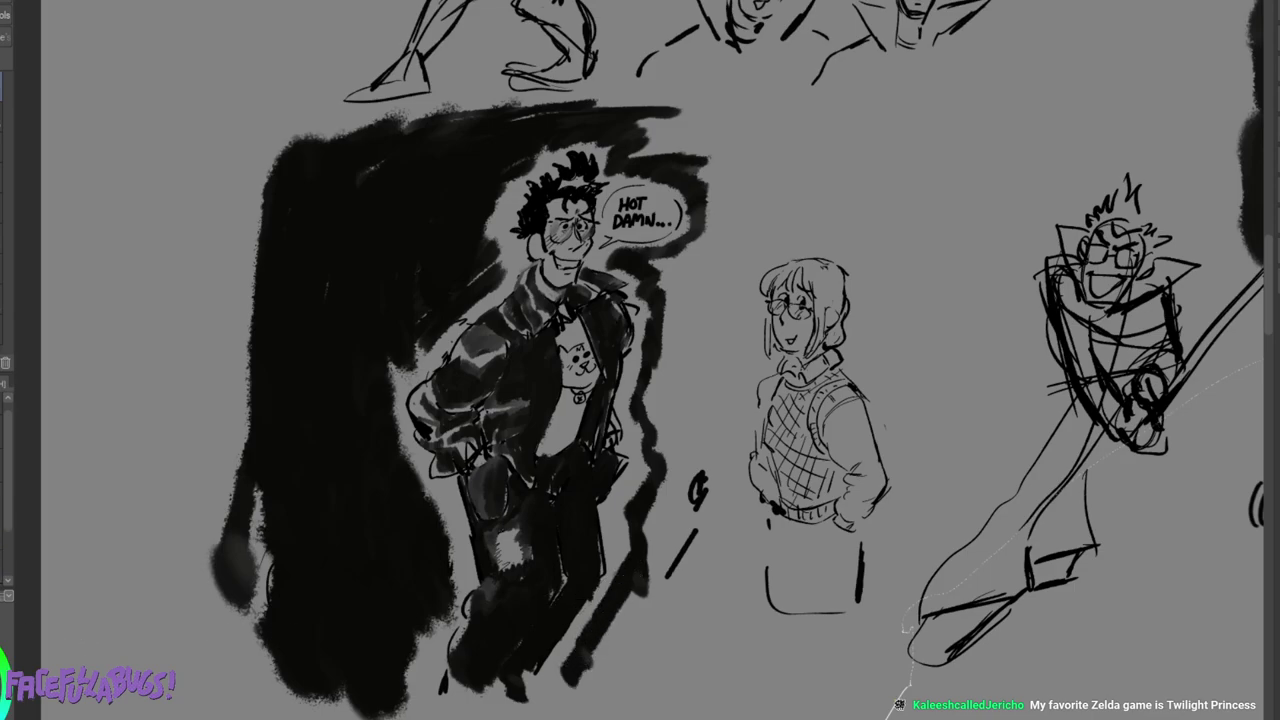
pyautogui.moveTo(660, 590)
pyautogui.mouseDown()
pyautogui.moveTo(598, 660)
pyautogui.moveTo(657, 662)
pyautogui.moveTo(676, 577)
pyautogui.moveTo(671, 540)
pyautogui.moveTo(660, 545)
pyautogui.moveTo(701, 466)
pyautogui.moveTo(692, 643)
pyautogui.moveTo(712, 497)
pyautogui.moveTo(706, 667)
pyautogui.moveTo(716, 507)
pyautogui.moveTo(678, 688)
pyautogui.moveTo(702, 462)
pyautogui.moveTo(679, 468)
pyautogui.moveTo(664, 397)
pyautogui.moveTo(696, 287)
pyautogui.moveTo(670, 264)
pyautogui.moveTo(707, 270)
pyautogui.moveTo(672, 360)
pyautogui.moveTo(700, 306)
pyautogui.moveTo(716, 430)
pyautogui.moveTo(727, 175)
pyautogui.moveTo(715, 225)
pyautogui.moveTo(715, 170)
pyautogui.moveTo(665, 137)
pyautogui.moveTo(725, 137)
pyautogui.moveTo(710, 143)
pyautogui.moveTo(677, 112)
pyautogui.moveTo(728, 110)
pyautogui.moveTo(733, 132)
pyautogui.moveTo(632, 90)
pyautogui.moveTo(338, 108)
pyautogui.moveTo(390, 96)
pyautogui.moveTo(428, 130)
pyautogui.moveTo(509, 116)
pyautogui.moveTo(243, 119)
pyautogui.moveTo(246, 455)
pyautogui.moveTo(263, 306)
pyautogui.moveTo(241, 269)
pyautogui.moveTo(263, 643)
pyautogui.moveTo(260, 594)
pyautogui.moveTo(232, 640)
pyautogui.mouseUp()
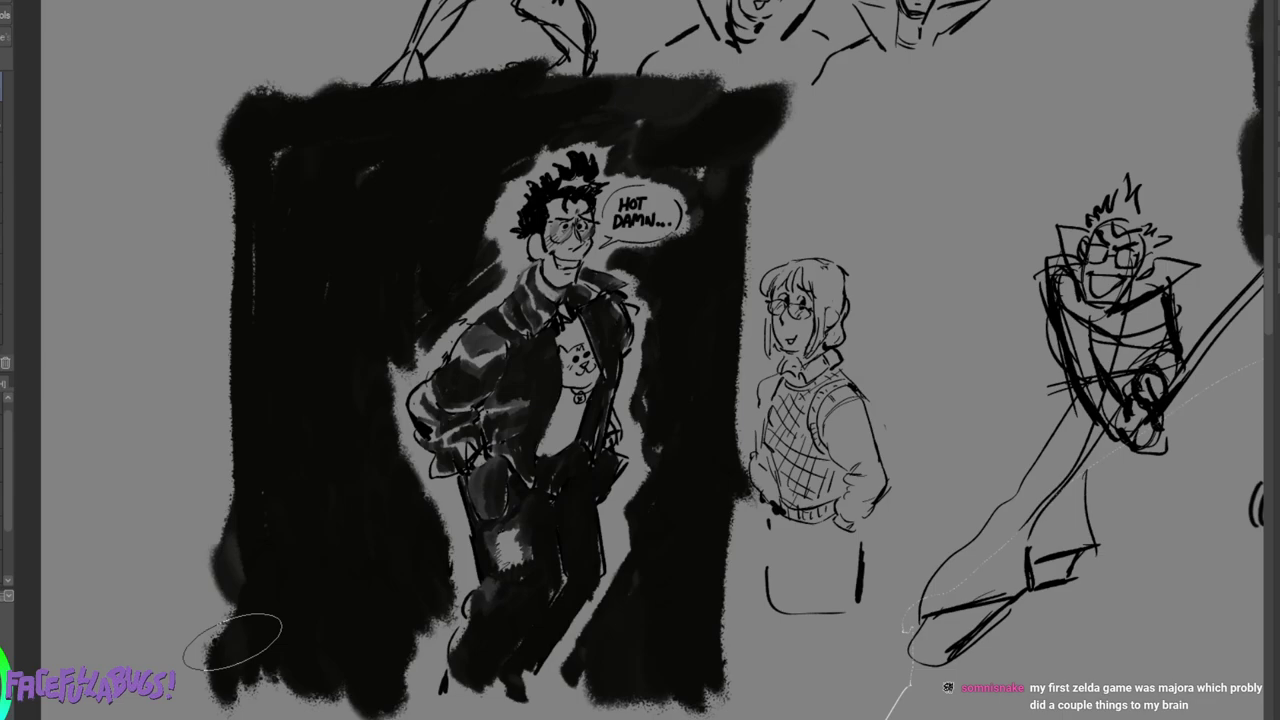
# Draw a pointed cloth tail flowing behind the crouching figure's back and shade its underside dark.
pyautogui.moveTo(1050, 400)
pyautogui.mouseDown()
pyautogui.moveTo(724, 303)
pyautogui.moveTo(271, 477)
pyautogui.moveTo(194, 123)
pyautogui.mouseUp()
pyautogui.moveTo(480, 420)
pyautogui.mouseDown()
pyautogui.moveTo(718, 166)
pyautogui.moveTo(600, 480)
pyautogui.moveTo(774, 657)
pyautogui.moveTo(892, 360)
pyautogui.moveTo(935, 309)
pyautogui.moveTo(1256, 453)
pyautogui.moveTo(1229, 510)
pyautogui.mouseUp()
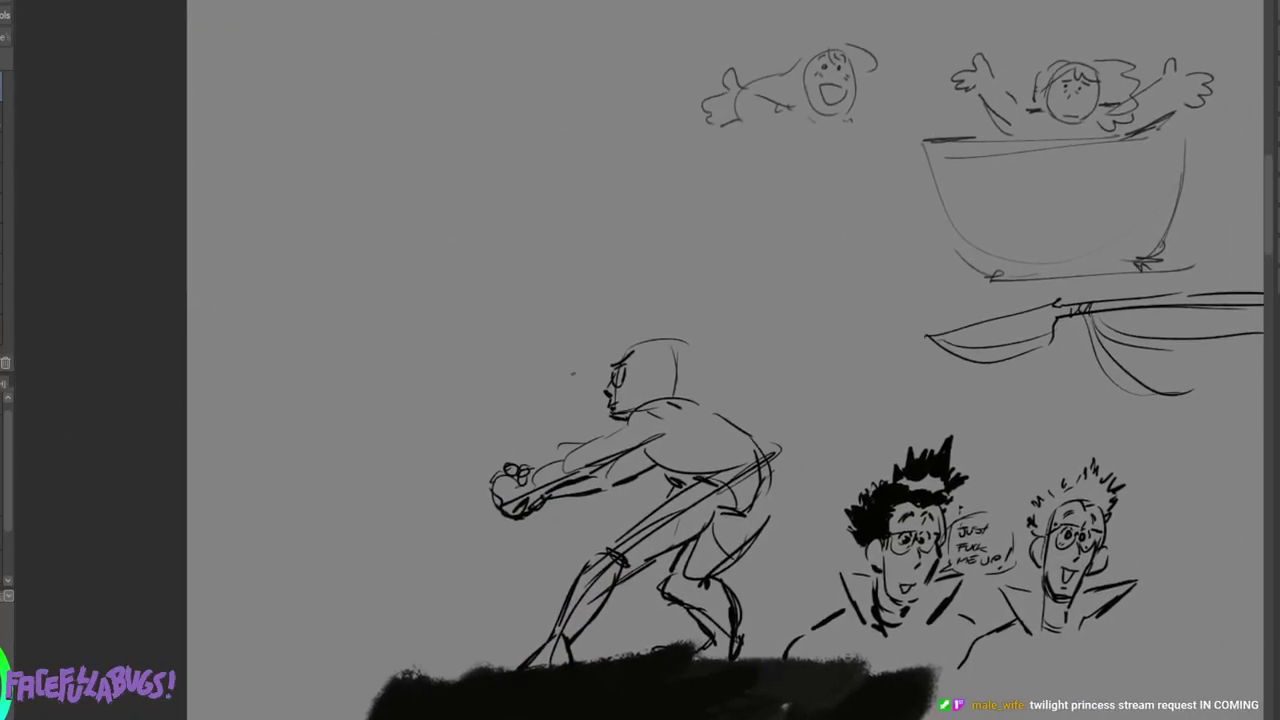
pyautogui.moveTo(648, 444)
pyautogui.mouseDown()
pyautogui.moveTo(752, 464)
pyautogui.moveTo(817, 419)
pyautogui.mouseUp()
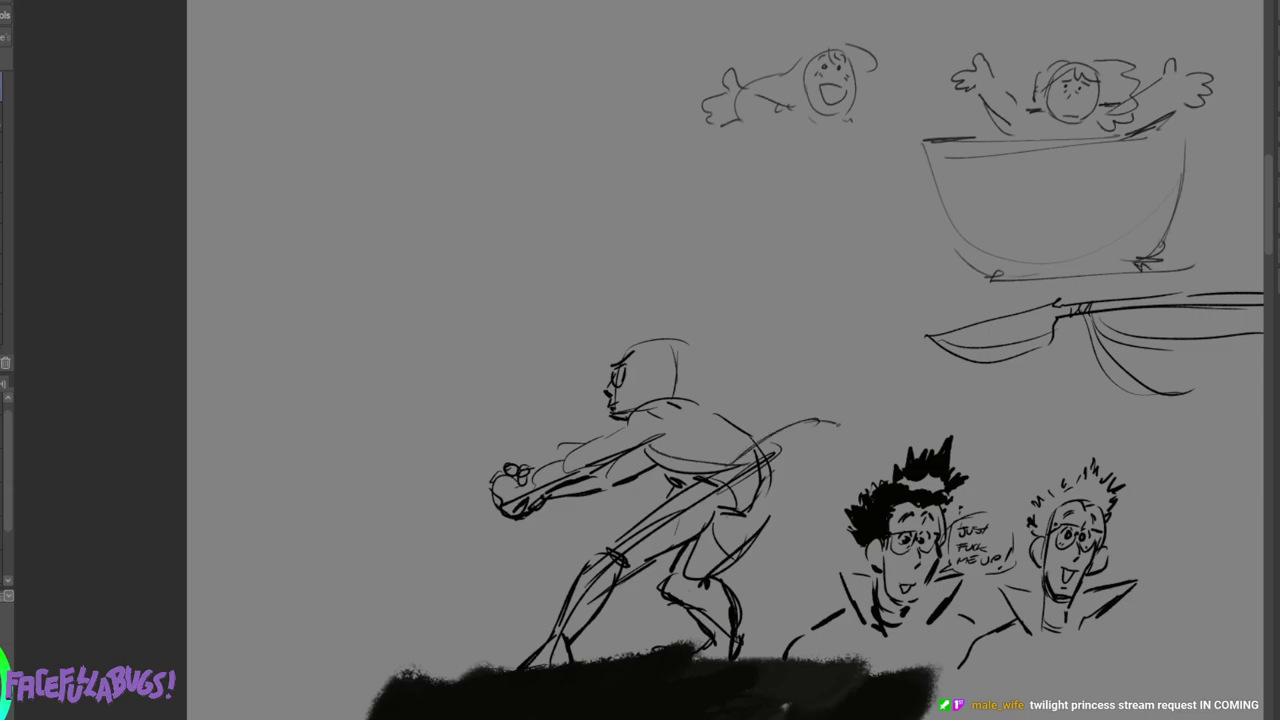
pyautogui.moveTo(708, 410)
pyautogui.mouseDown()
pyautogui.moveTo(843, 412)
pyautogui.moveTo(782, 454)
pyautogui.mouseUp()
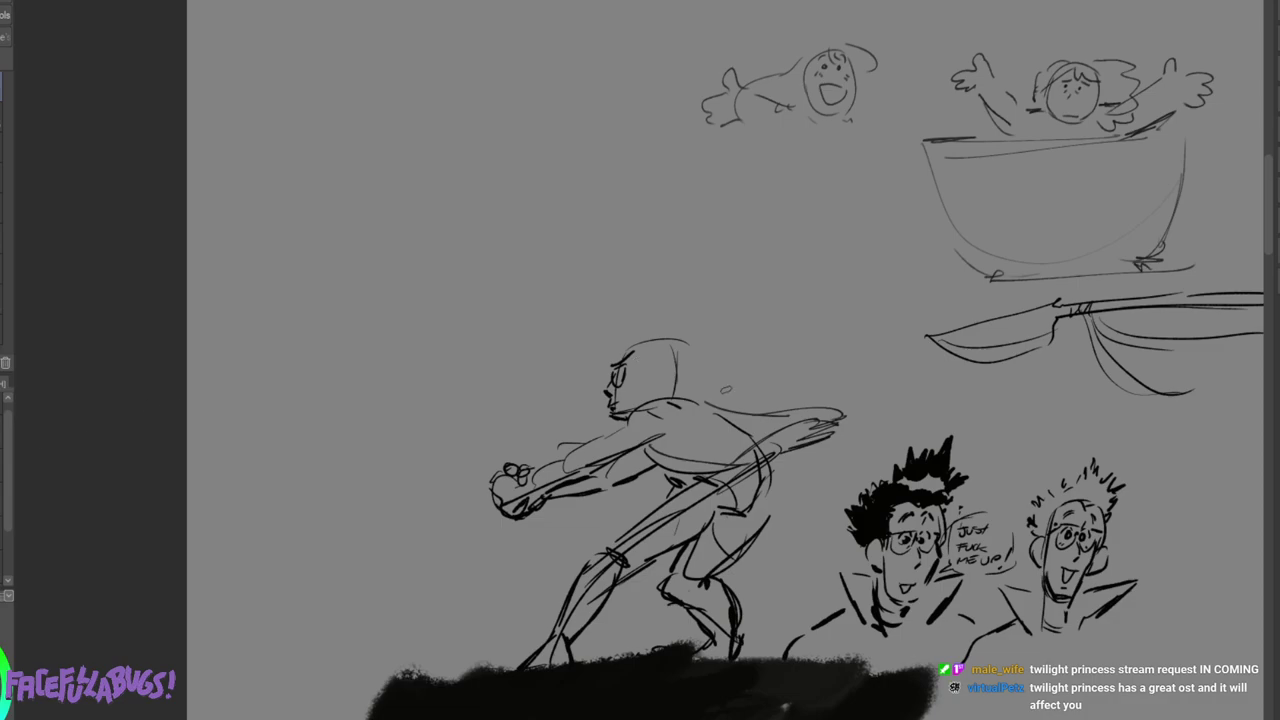
pyautogui.moveTo(769, 441)
pyautogui.mouseDown()
pyautogui.moveTo(824, 425)
pyautogui.moveTo(770, 447)
pyautogui.mouseUp()
pyautogui.moveTo(848, 424); pyautogui.dragTo(760, 450)
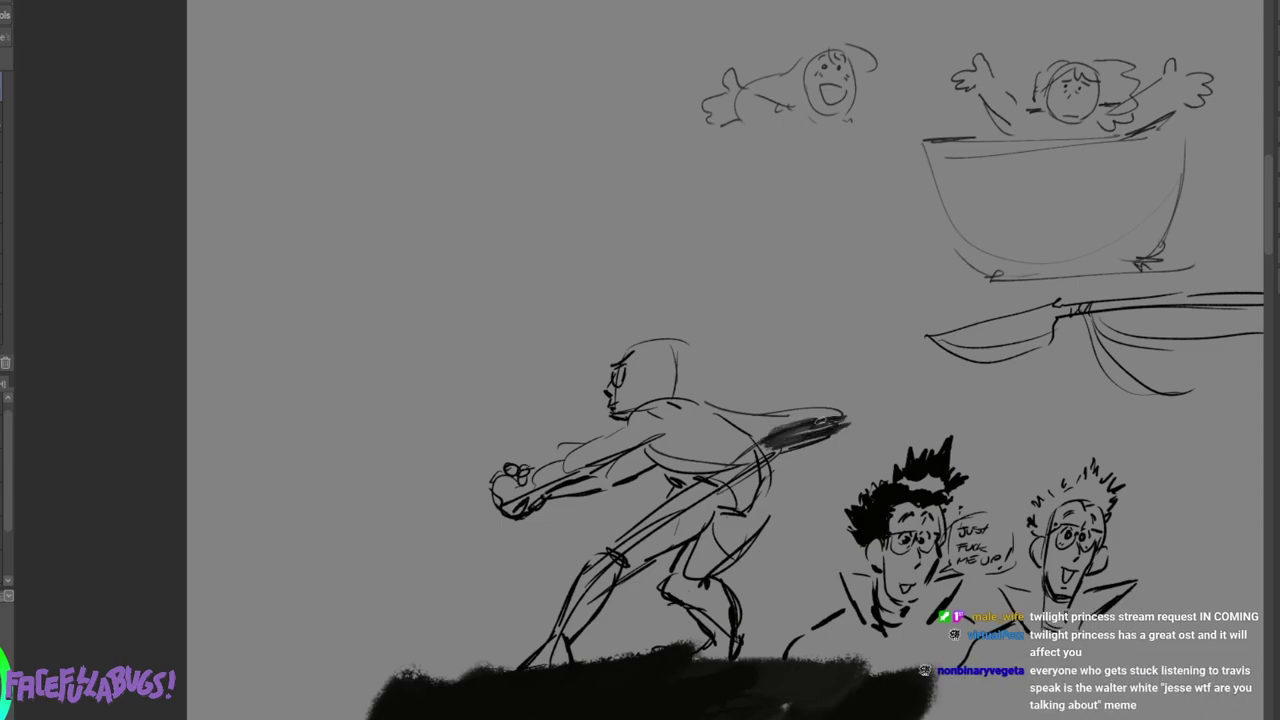
pyautogui.moveTo(850, 416)
pyautogui.mouseDown()
pyautogui.moveTo(762, 438)
pyautogui.moveTo(820, 432)
pyautogui.mouseUp()
# Thicken the crouching figure's shoulder and sleeve outlines, and add heavier lines under the arm and along the torso.
pyautogui.moveTo(634, 412)
pyautogui.mouseDown()
pyautogui.moveTo(664, 430)
pyautogui.moveTo(560, 458)
pyautogui.moveTo(542, 498)
pyautogui.moveTo(672, 438)
pyautogui.mouseUp()
pyautogui.moveTo(584, 480); pyautogui.dragTo(664, 438)
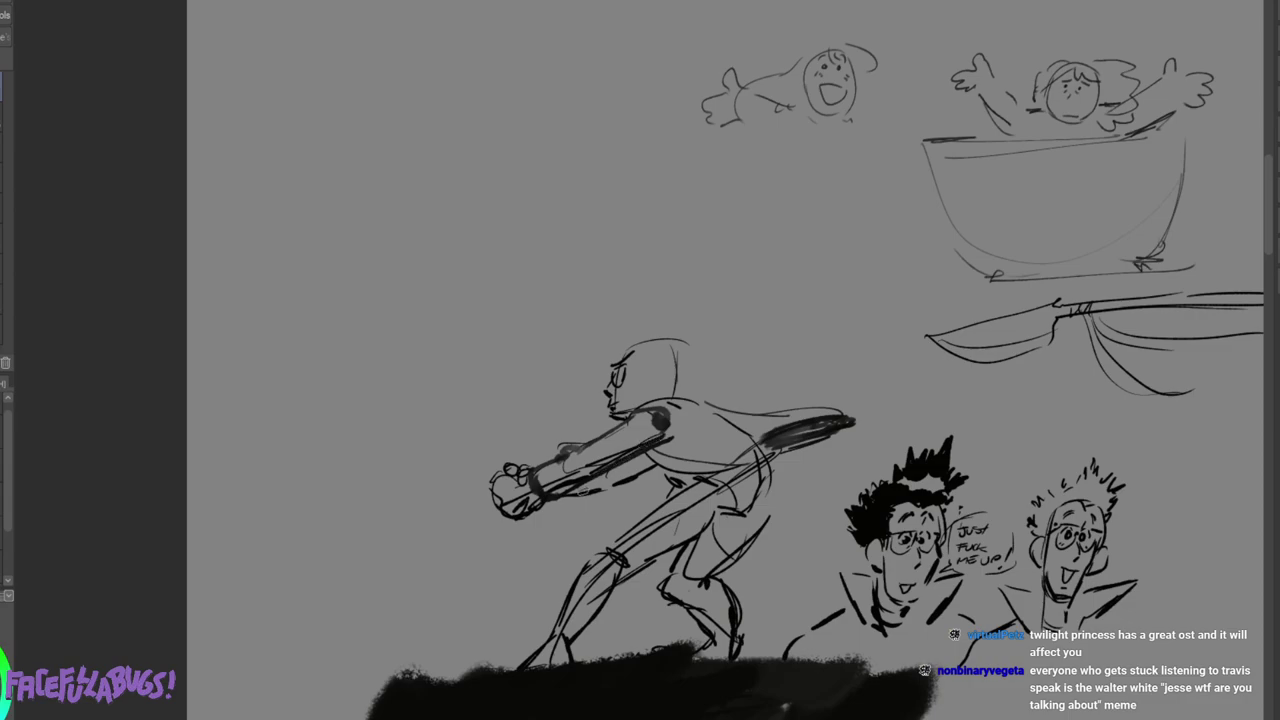
pyautogui.moveTo(634, 488); pyautogui.dragTo(588, 496)
pyautogui.moveTo(670, 460)
pyautogui.mouseDown()
pyautogui.moveTo(638, 478)
pyautogui.moveTo(702, 452)
pyautogui.mouseUp()
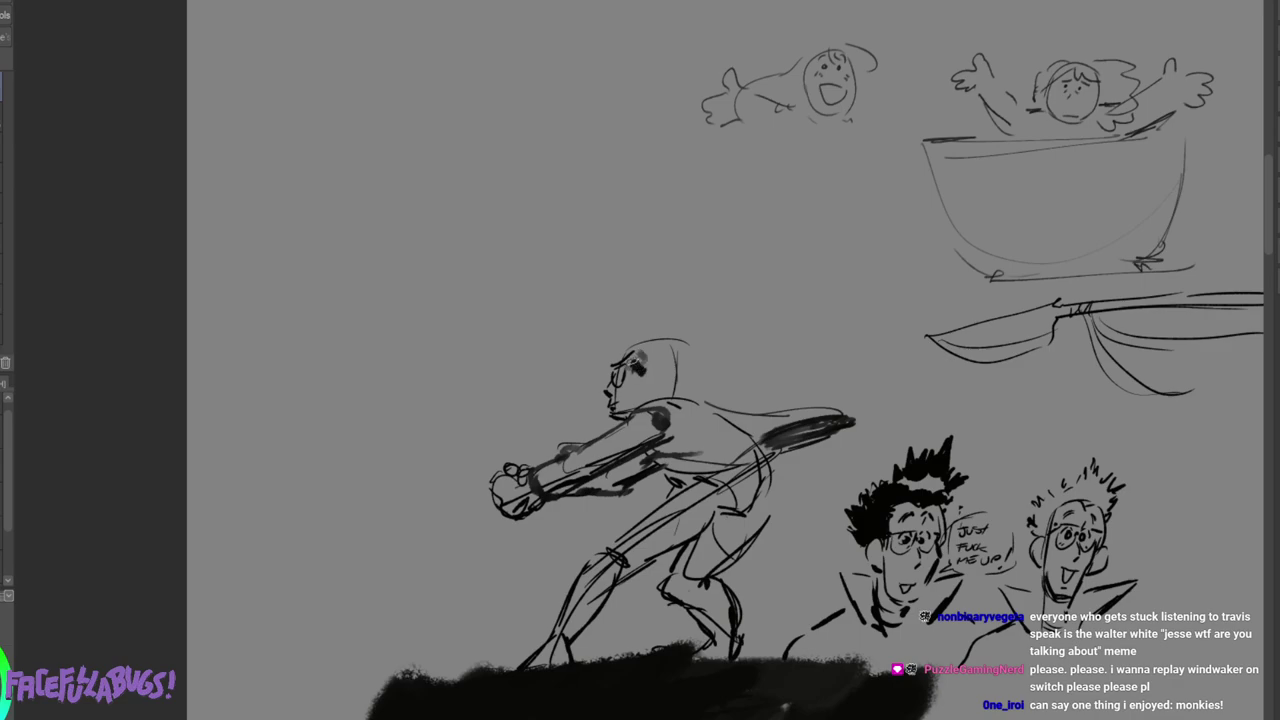
# Paint the crouching figure's hair in black, with spiky tufts over the forehead and a filled mass down to the nape.
pyautogui.moveTo(644, 342)
pyautogui.mouseDown()
pyautogui.moveTo(622, 354)
pyautogui.moveTo(622, 318)
pyautogui.mouseUp()
pyautogui.moveTo(616, 328)
pyautogui.mouseDown()
pyautogui.moveTo(628, 298)
pyautogui.moveTo(598, 332)
pyautogui.mouseUp()
pyautogui.moveTo(612, 326)
pyautogui.mouseDown()
pyautogui.moveTo(592, 342)
pyautogui.moveTo(682, 334)
pyautogui.moveTo(614, 314)
pyautogui.moveTo(642, 326)
pyautogui.mouseUp()
pyautogui.moveTo(646, 325)
pyautogui.mouseDown()
pyautogui.moveTo(686, 341)
pyautogui.moveTo(654, 366)
pyautogui.mouseUp()
pyautogui.moveTo(665, 368); pyautogui.dragTo(659, 383)
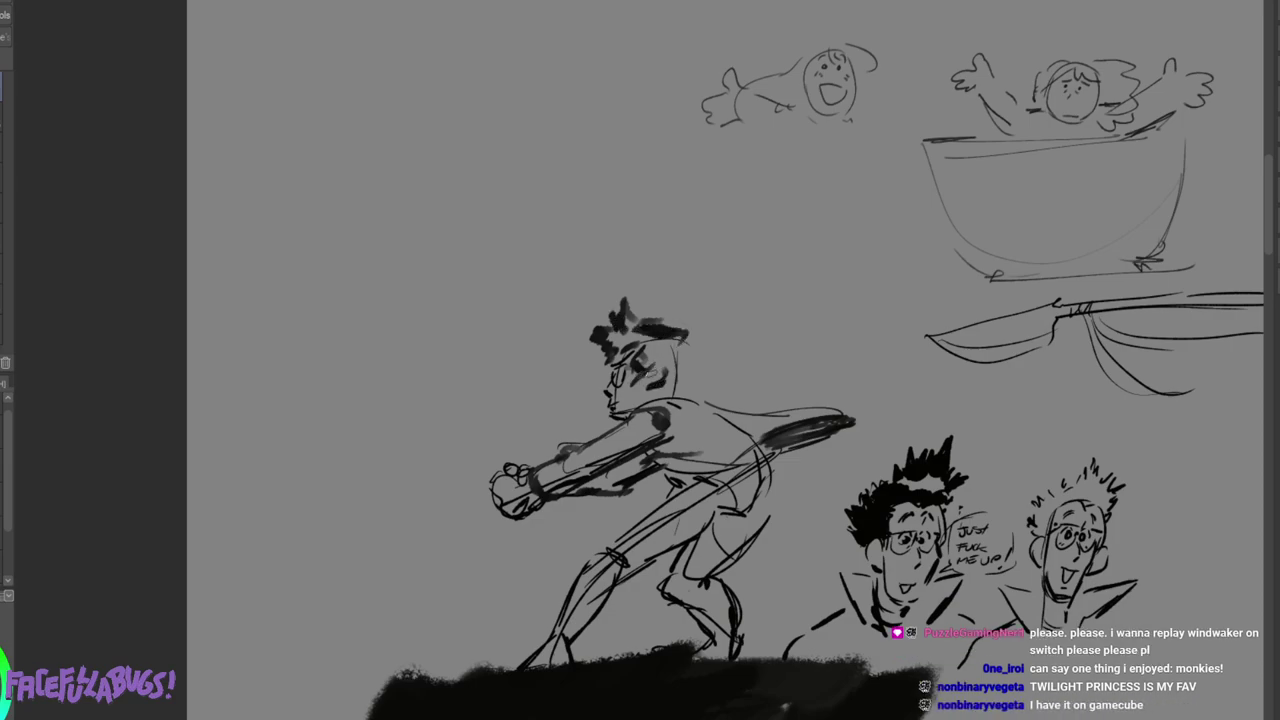
pyautogui.moveTo(680, 340); pyautogui.dragTo(678, 380)
pyautogui.moveTo(615, 330)
pyautogui.mouseDown()
pyautogui.moveTo(609, 344)
pyautogui.moveTo(633, 334)
pyautogui.moveTo(618, 350)
pyautogui.moveTo(682, 370)
pyautogui.moveTo(618, 416)
pyautogui.mouseUp()
pyautogui.moveTo(684, 379); pyautogui.dragTo(701, 397)
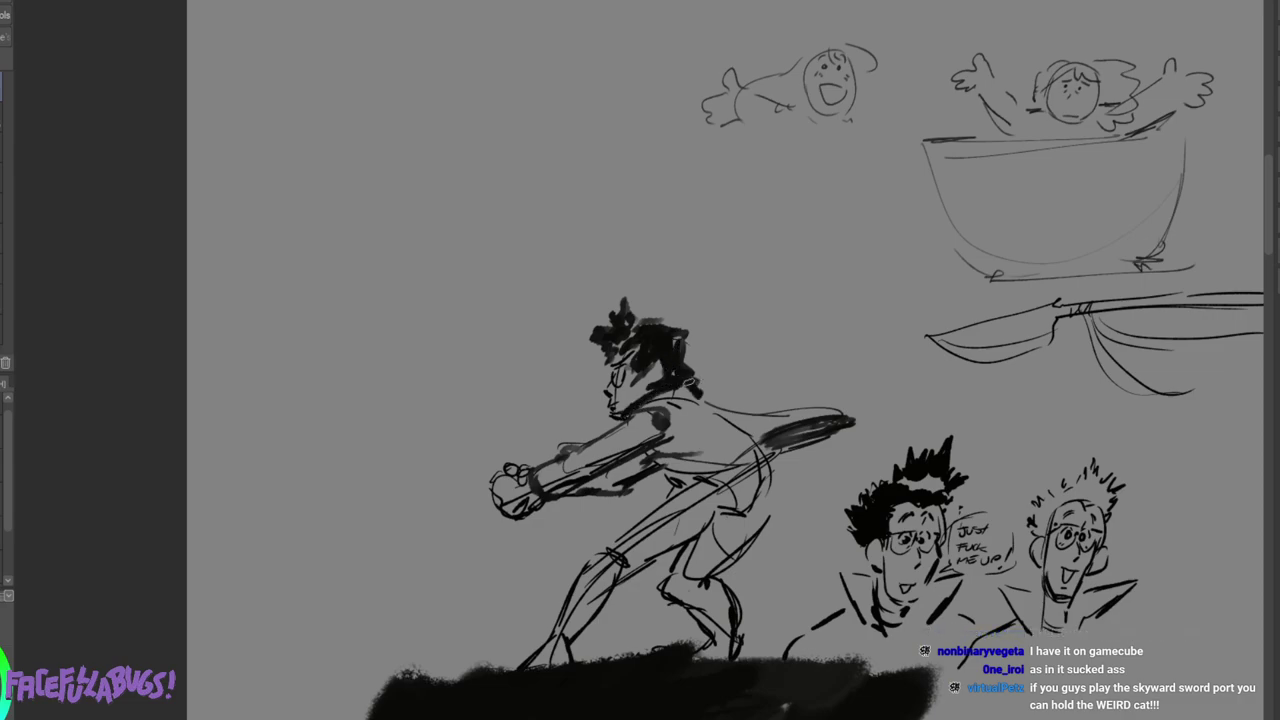
# Add a dark shape below the crouching figure's chin and thicken the shoulder, hip and leg contours with heavy strokes.
pyautogui.moveTo(606, 401); pyautogui.dragTo(590, 426)
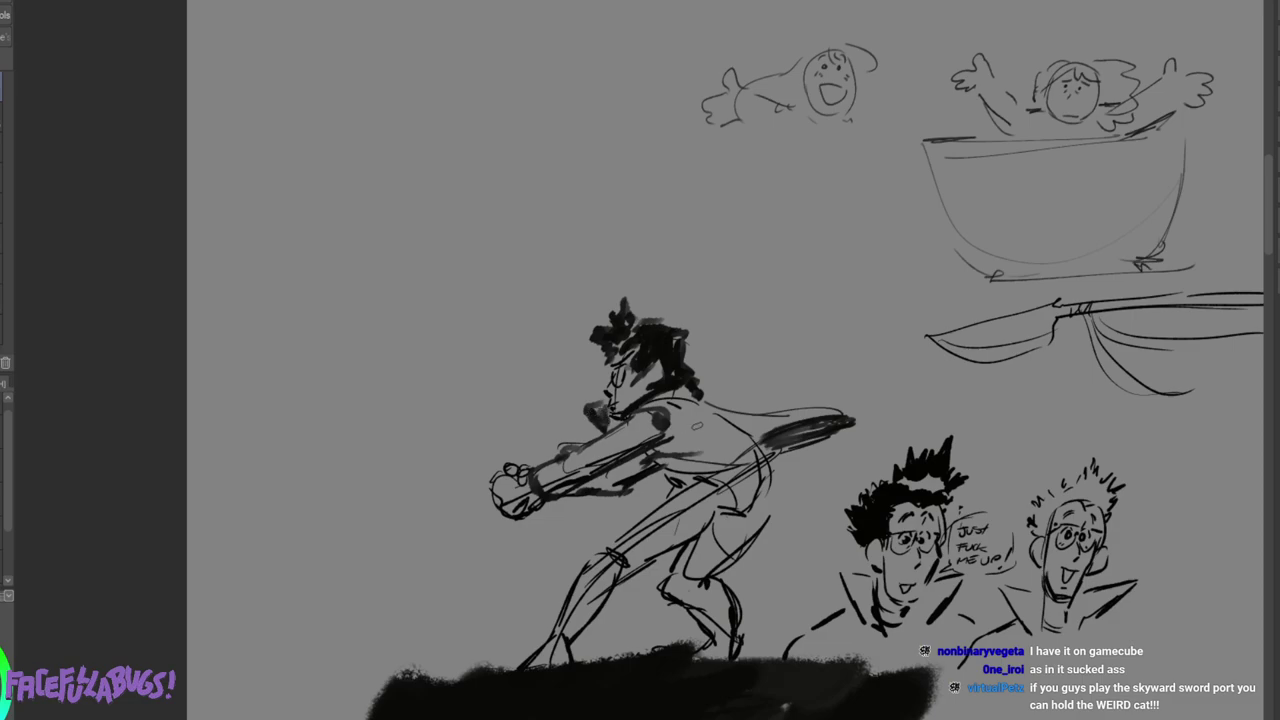
pyautogui.moveTo(674, 410); pyautogui.dragTo(626, 430)
pyautogui.moveTo(688, 470); pyautogui.dragTo(596, 566)
pyautogui.moveTo(676, 550); pyautogui.dragTo(622, 574)
pyautogui.moveTo(740, 508); pyautogui.dragTo(662, 552)
pyautogui.moveTo(760, 484); pyautogui.dragTo(736, 506)
pyautogui.moveTo(754, 454)
pyautogui.mouseDown()
pyautogui.moveTo(752, 488)
pyautogui.moveTo(775, 506)
pyautogui.moveTo(690, 576)
pyautogui.moveTo(772, 656)
pyautogui.mouseUp()
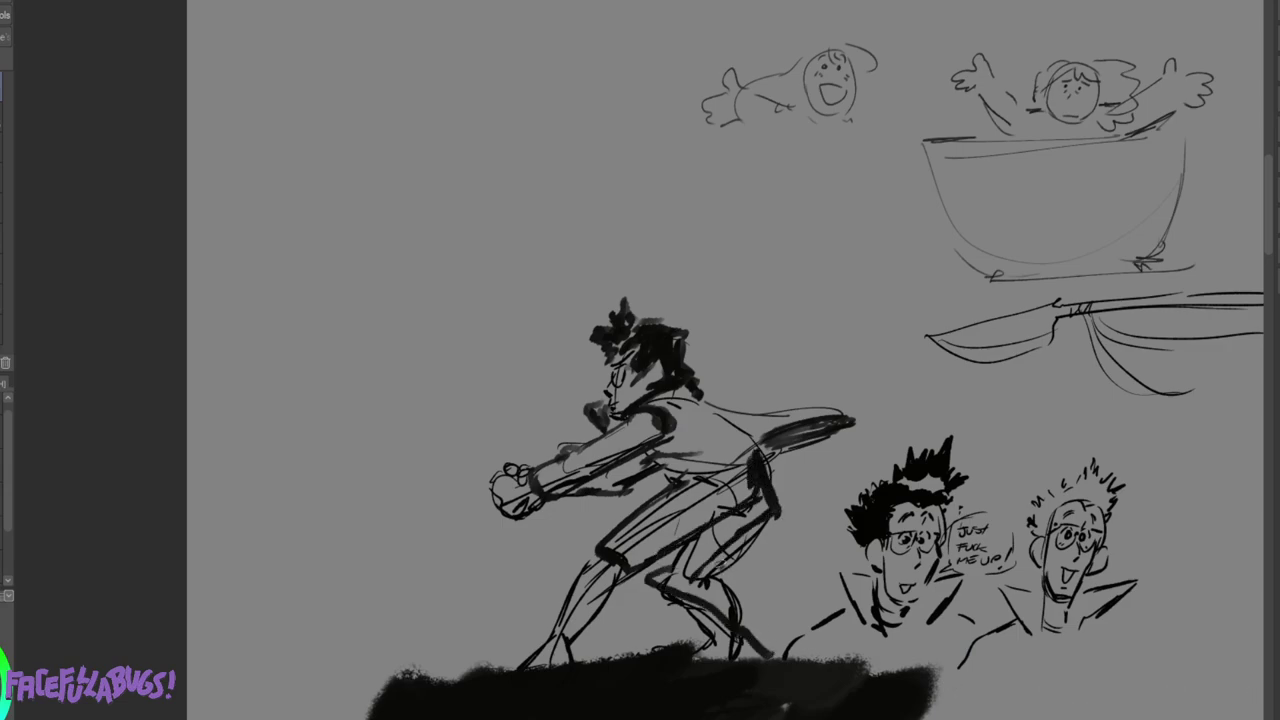
pyautogui.moveTo(716, 562); pyautogui.dragTo(776, 648)
# Draw a long raised sword in the crouching figure's hands, with a guard, a pommel and wavy marks along the blade.
pyautogui.moveTo(528, 524); pyautogui.dragTo(539, 548)
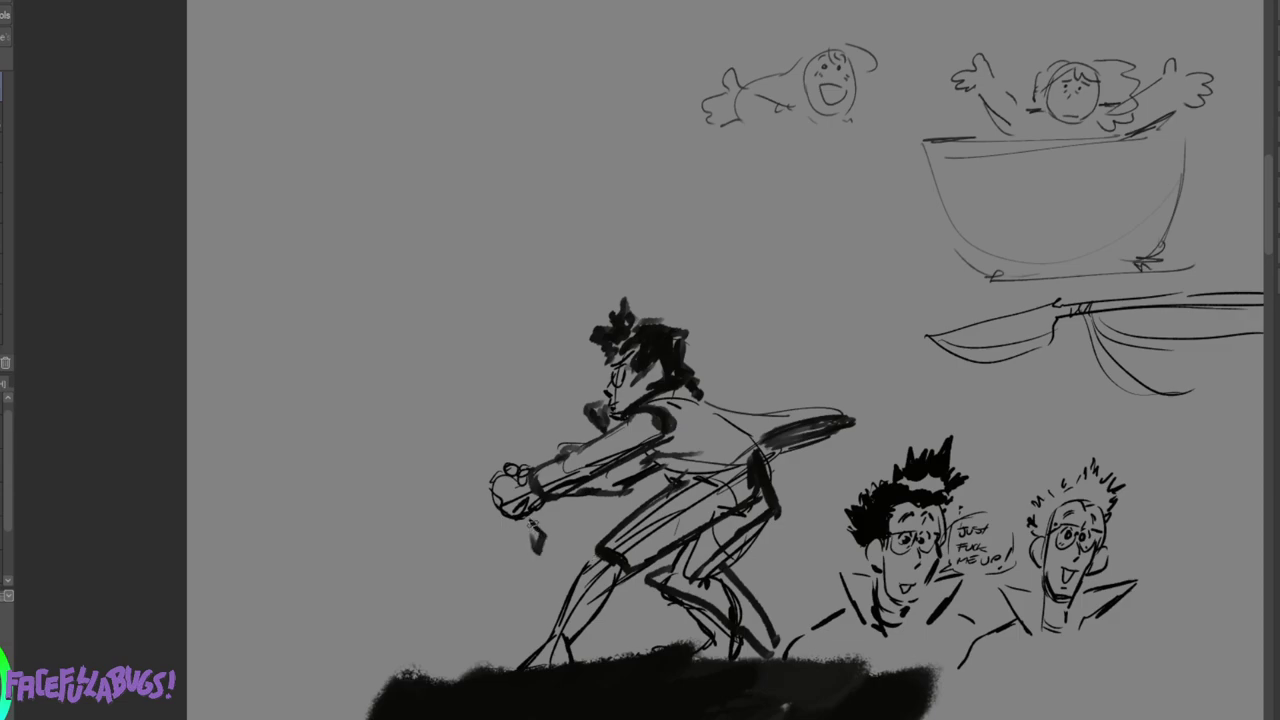
pyautogui.moveTo(484, 464)
pyautogui.mouseDown()
pyautogui.moveTo(482, 502)
pyautogui.moveTo(416, 264)
pyautogui.moveTo(504, 447)
pyautogui.mouseUp()
pyautogui.moveTo(425, 299)
pyautogui.mouseDown()
pyautogui.moveTo(429, 337)
pyautogui.moveTo(457, 401)
pyautogui.mouseUp()
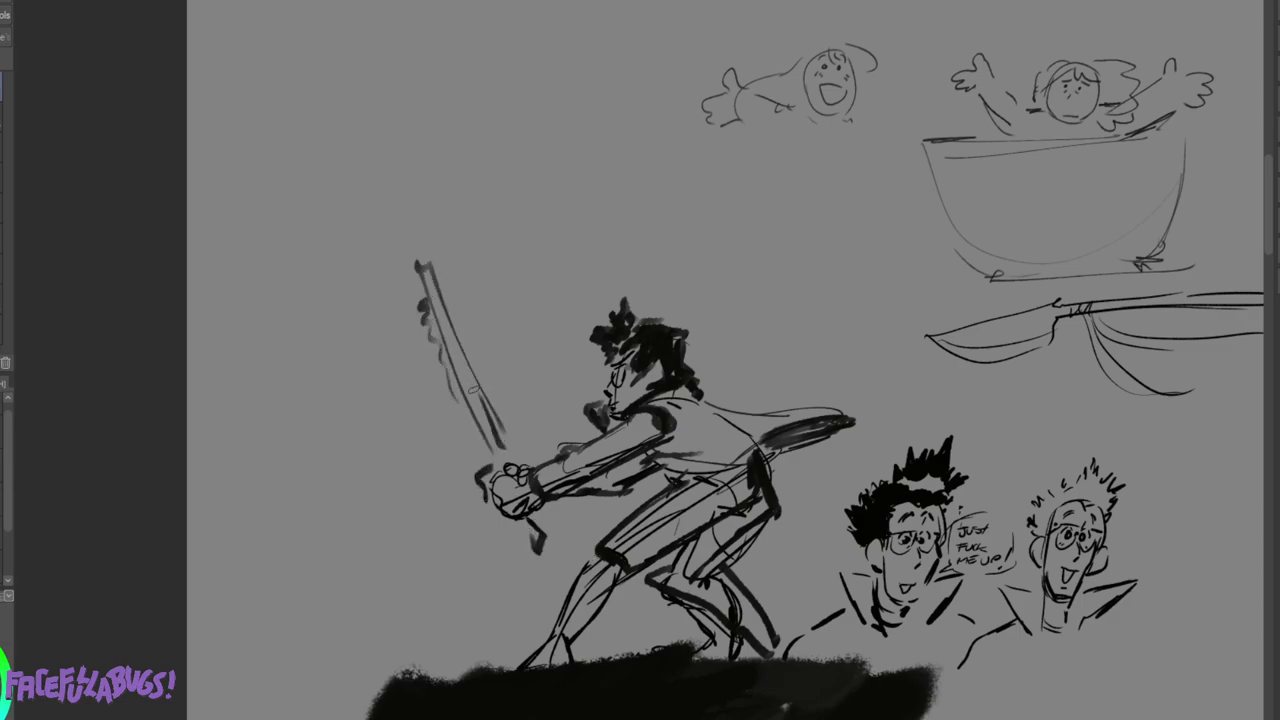
pyautogui.moveTo(449, 264); pyautogui.dragTo(489, 364)
# Shade the forehead and far side of the second spiky-haired man's face grey, and fill his hair with dark grey.
pyautogui.moveTo(900, 560)
pyautogui.mouseDown()
pyautogui.moveTo(470, 410)
pyautogui.moveTo(392, 181)
pyautogui.moveTo(434, 330)
pyautogui.moveTo(598, 158)
pyautogui.moveTo(497, 411)
pyautogui.mouseUp()
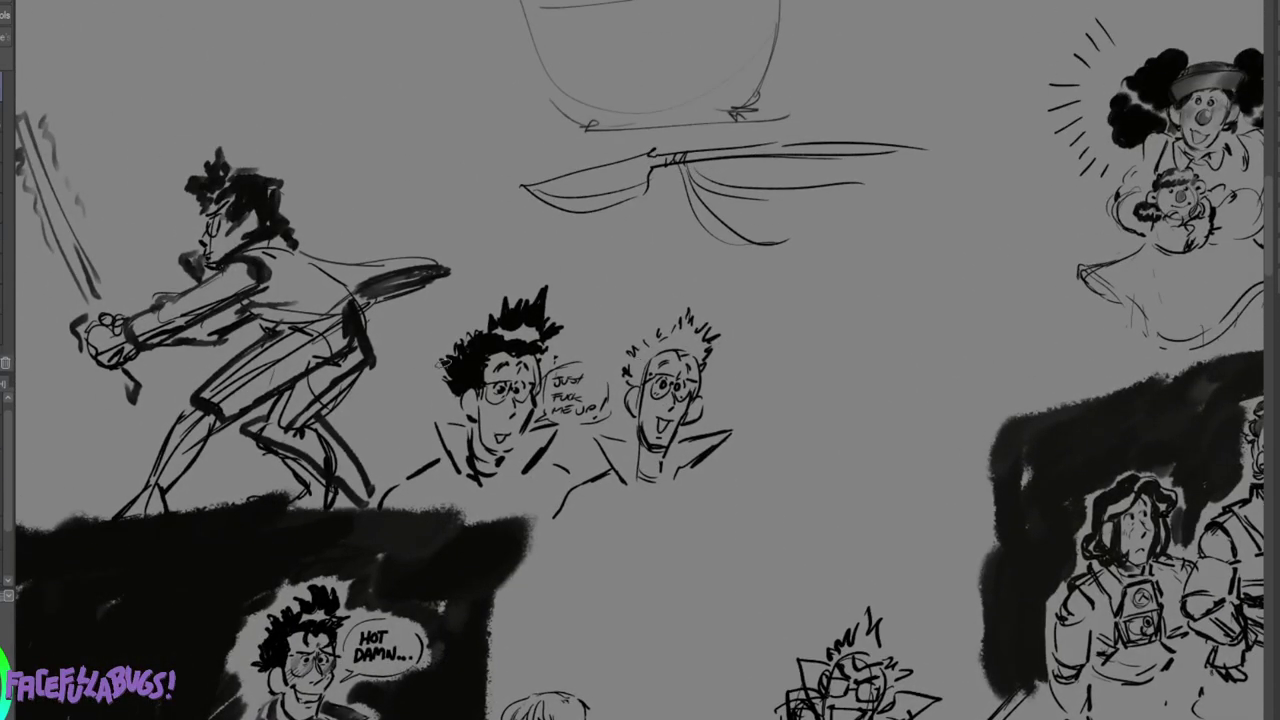
pyautogui.moveTo(656, 364)
pyautogui.mouseDown()
pyautogui.moveTo(684, 374)
pyautogui.moveTo(688, 360)
pyautogui.moveTo(696, 378)
pyautogui.moveTo(690, 358)
pyautogui.moveTo(698, 380)
pyautogui.moveTo(660, 386)
pyautogui.mouseUp()
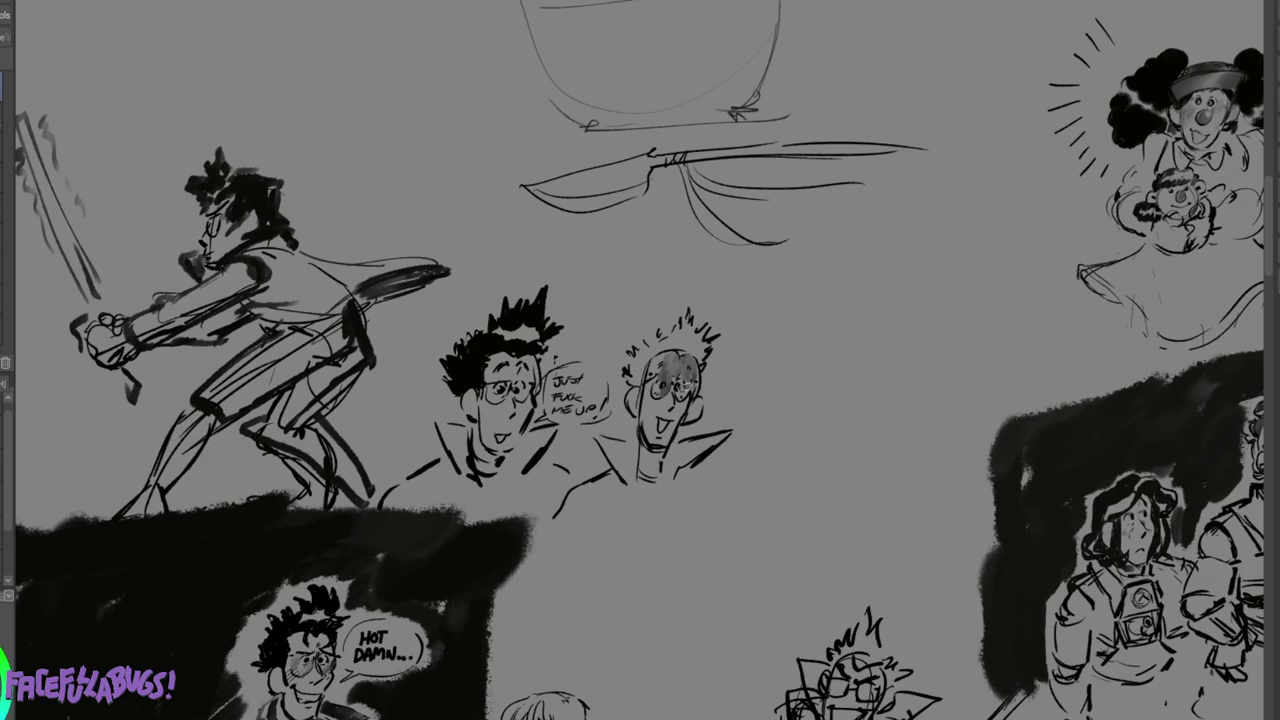
pyautogui.moveTo(676, 384)
pyautogui.mouseDown()
pyautogui.moveTo(690, 398)
pyautogui.moveTo(668, 410)
pyautogui.mouseUp()
pyautogui.moveTo(655, 415)
pyautogui.mouseDown()
pyautogui.moveTo(673, 422)
pyautogui.moveTo(662, 444)
pyautogui.mouseUp()
pyautogui.moveTo(676, 400); pyautogui.dragTo(690, 416)
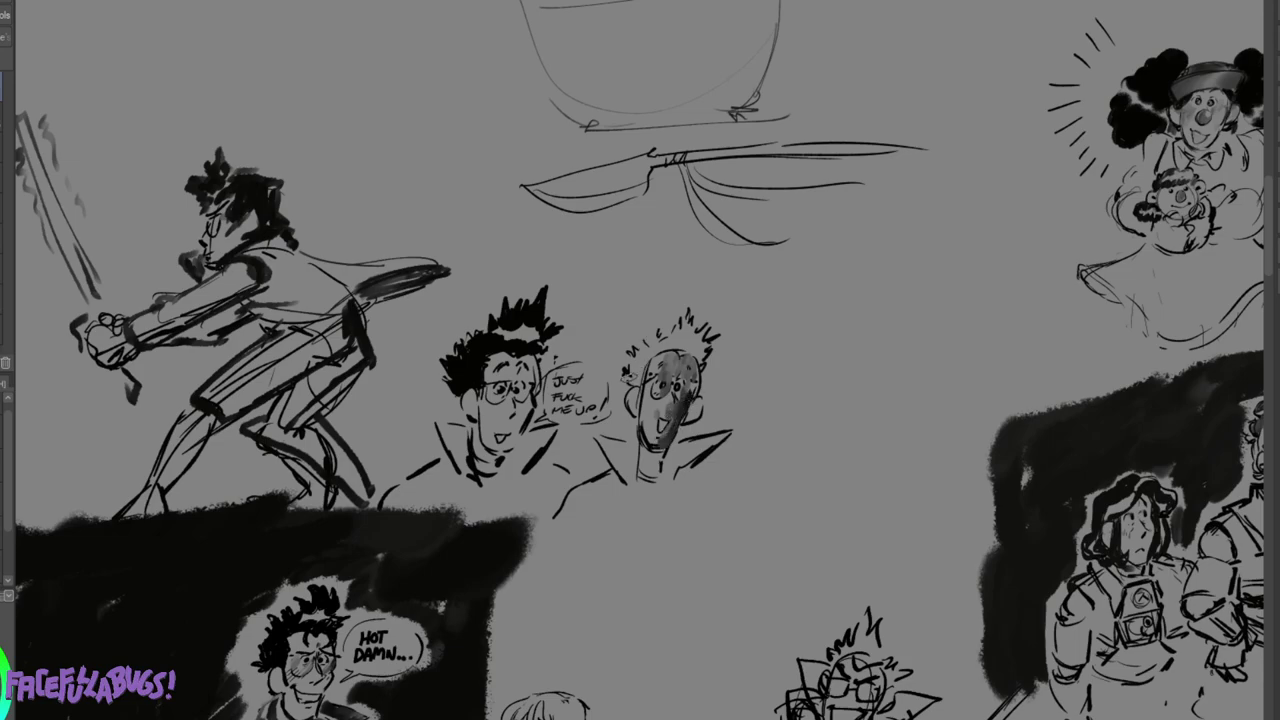
pyautogui.moveTo(624, 372)
pyautogui.mouseDown()
pyautogui.moveTo(640, 386)
pyautogui.moveTo(635, 364)
pyautogui.moveTo(666, 350)
pyautogui.mouseUp()
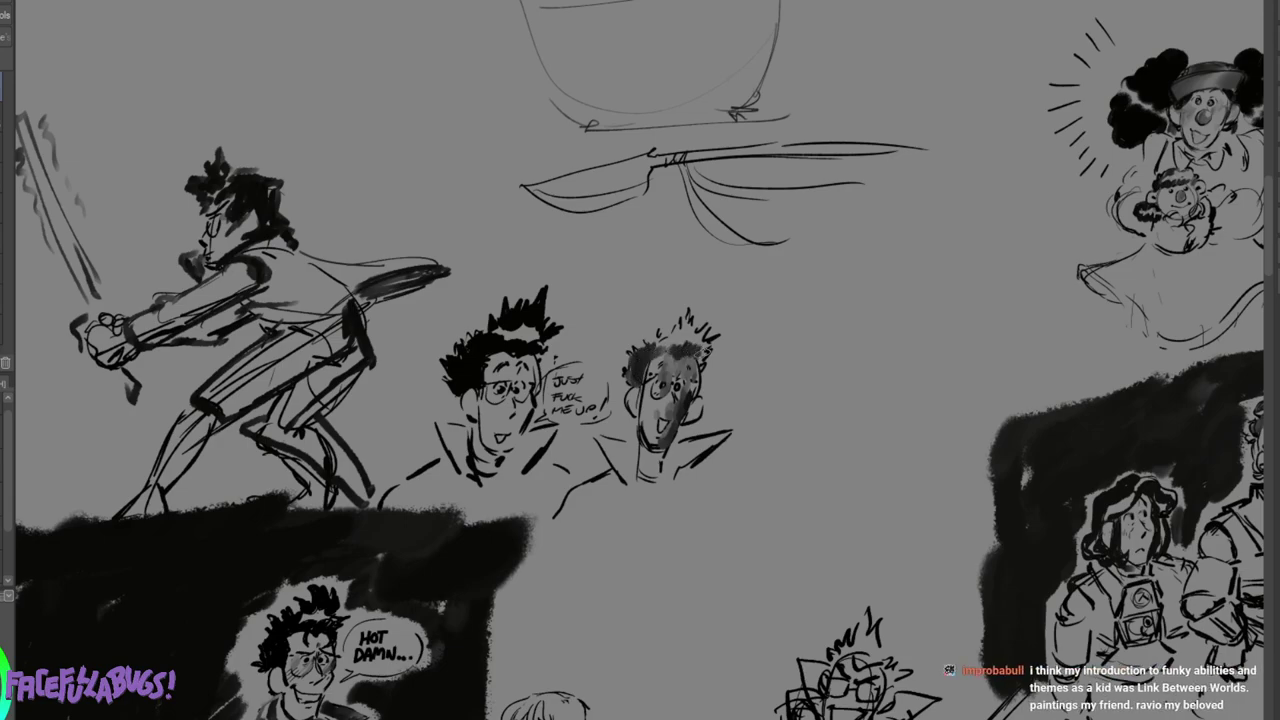
pyautogui.moveTo(680, 332)
pyautogui.mouseDown()
pyautogui.moveTo(684, 314)
pyautogui.moveTo(702, 336)
pyautogui.moveTo(666, 332)
pyautogui.mouseUp()
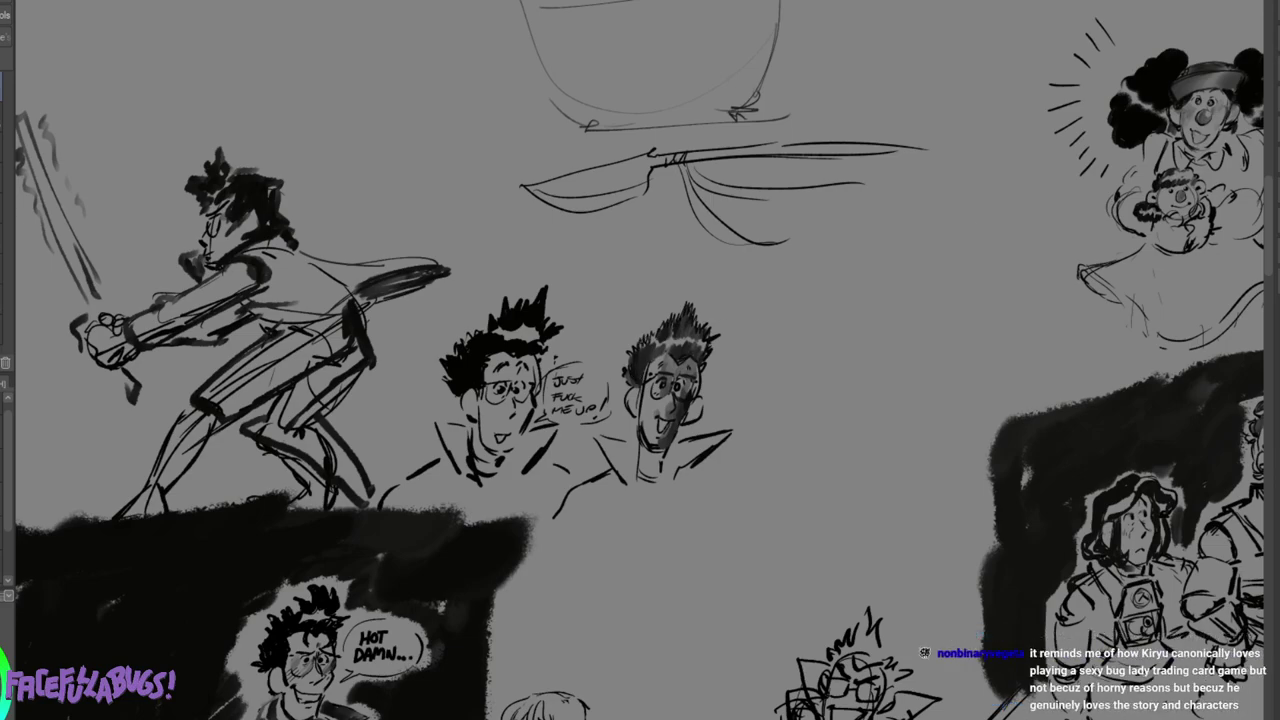
# Darken the lower edge of the small doll held by the clown with the puffy hair.
pyautogui.moveTo(800, 320)
pyautogui.mouseDown()
pyautogui.moveTo(547, 240)
pyautogui.moveTo(344, 522)
pyautogui.moveTo(344, 472)
pyautogui.moveTo(370, 446)
pyautogui.moveTo(269, 496)
pyautogui.mouseUp()
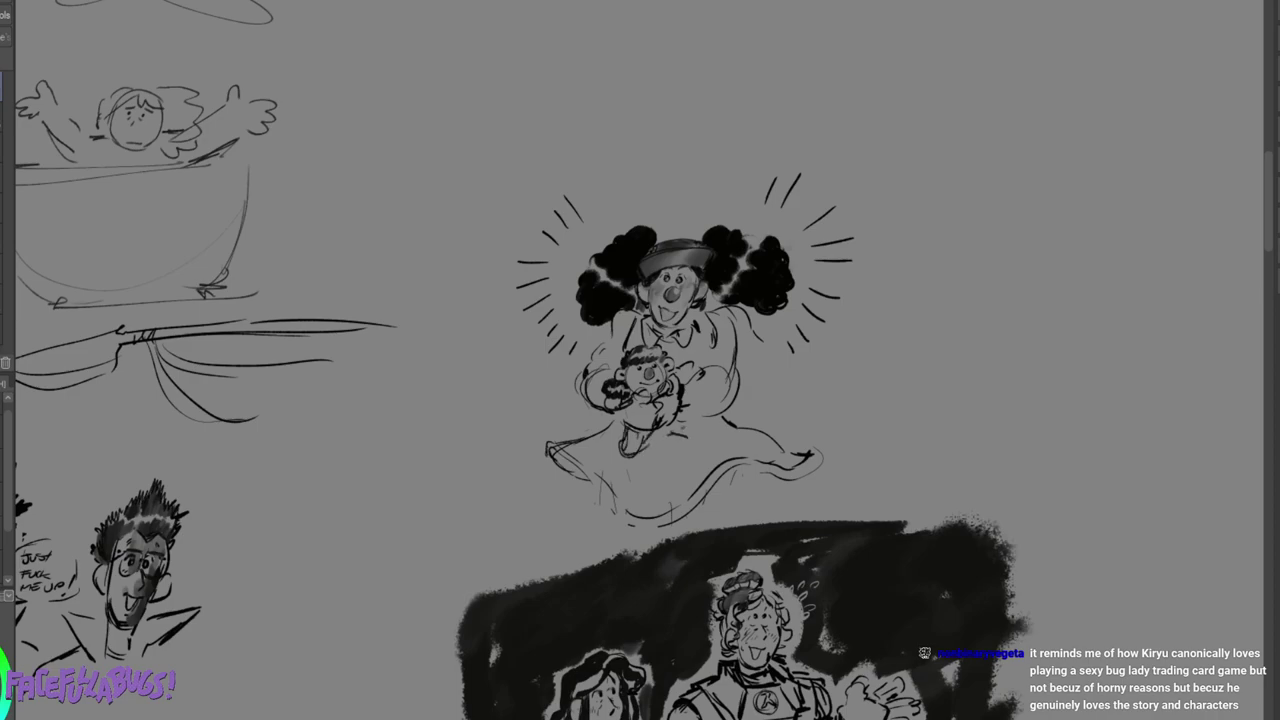
pyautogui.moveTo(624, 440); pyautogui.dragTo(684, 428)
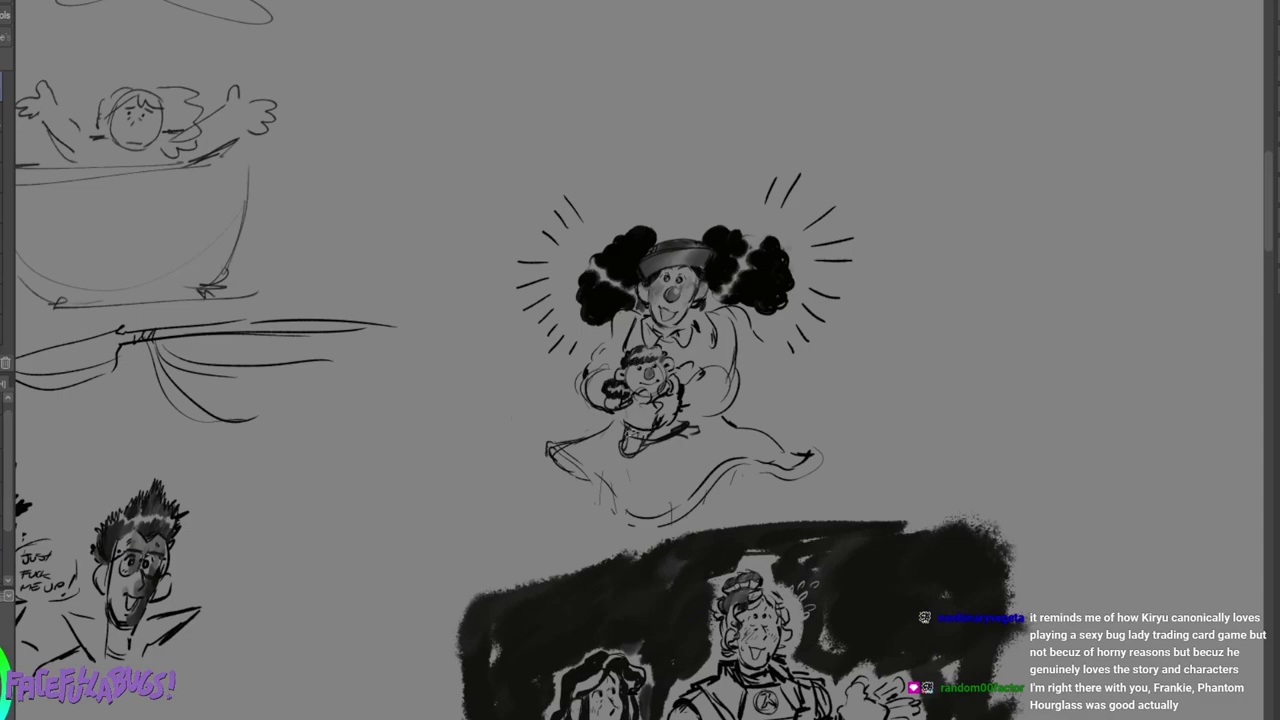
pyautogui.moveTo(627, 432); pyautogui.dragTo(686, 427)
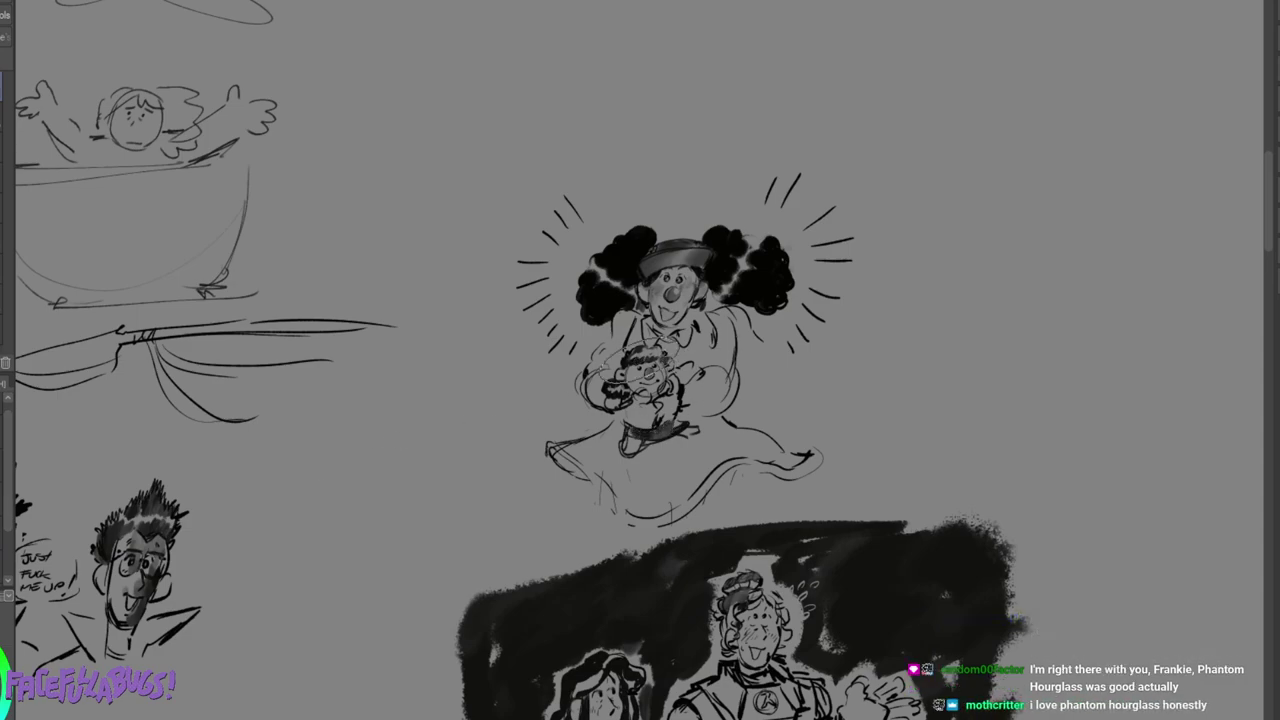
# Paint a mottled grey ring around the clown, leaving a light glow close to her.
pyautogui.moveTo(512, 340)
pyautogui.mouseDown()
pyautogui.moveTo(530, 390)
pyautogui.moveTo(515, 445)
pyautogui.moveTo(517, 422)
pyautogui.moveTo(466, 323)
pyautogui.moveTo(471, 286)
pyautogui.moveTo(509, 251)
pyautogui.moveTo(531, 255)
pyautogui.moveTo(540, 310)
pyautogui.moveTo(510, 215)
pyautogui.moveTo(580, 170)
pyautogui.moveTo(690, 150)
pyautogui.moveTo(560, 165)
pyautogui.moveTo(555, 150)
pyautogui.moveTo(640, 105)
pyautogui.moveTo(730, 100)
pyautogui.moveTo(620, 130)
pyautogui.mouseUp()
pyautogui.moveTo(750, 123)
pyautogui.mouseDown()
pyautogui.moveTo(596, 138)
pyautogui.moveTo(552, 166)
pyautogui.moveTo(576, 130)
pyautogui.moveTo(700, 87)
pyautogui.moveTo(777, 88)
pyautogui.moveTo(831, 107)
pyautogui.moveTo(753, 130)
pyautogui.moveTo(782, 140)
pyautogui.moveTo(854, 234)
pyautogui.moveTo(845, 309)
pyautogui.moveTo(770, 400)
pyautogui.mouseUp()
pyautogui.moveTo(868, 250)
pyautogui.mouseDown()
pyautogui.moveTo(820, 403)
pyautogui.moveTo(835, 420)
pyautogui.moveTo(874, 358)
pyautogui.moveTo(855, 345)
pyautogui.moveTo(852, 364)
pyautogui.moveTo(901, 287)
pyautogui.moveTo(895, 220)
pyautogui.moveTo(860, 152)
pyautogui.moveTo(821, 112)
pyautogui.moveTo(745, 72)
pyautogui.moveTo(647, 65)
pyautogui.moveTo(603, 88)
pyautogui.moveTo(691, 77)
pyautogui.moveTo(634, 85)
pyautogui.moveTo(507, 157)
pyautogui.moveTo(464, 292)
pyautogui.moveTo(516, 497)
pyautogui.moveTo(458, 444)
pyautogui.moveTo(480, 486)
pyautogui.moveTo(548, 523)
pyautogui.moveTo(540, 480)
pyautogui.moveTo(548, 518)
pyautogui.moveTo(470, 466)
pyautogui.moveTo(470, 434)
pyautogui.mouseUp()
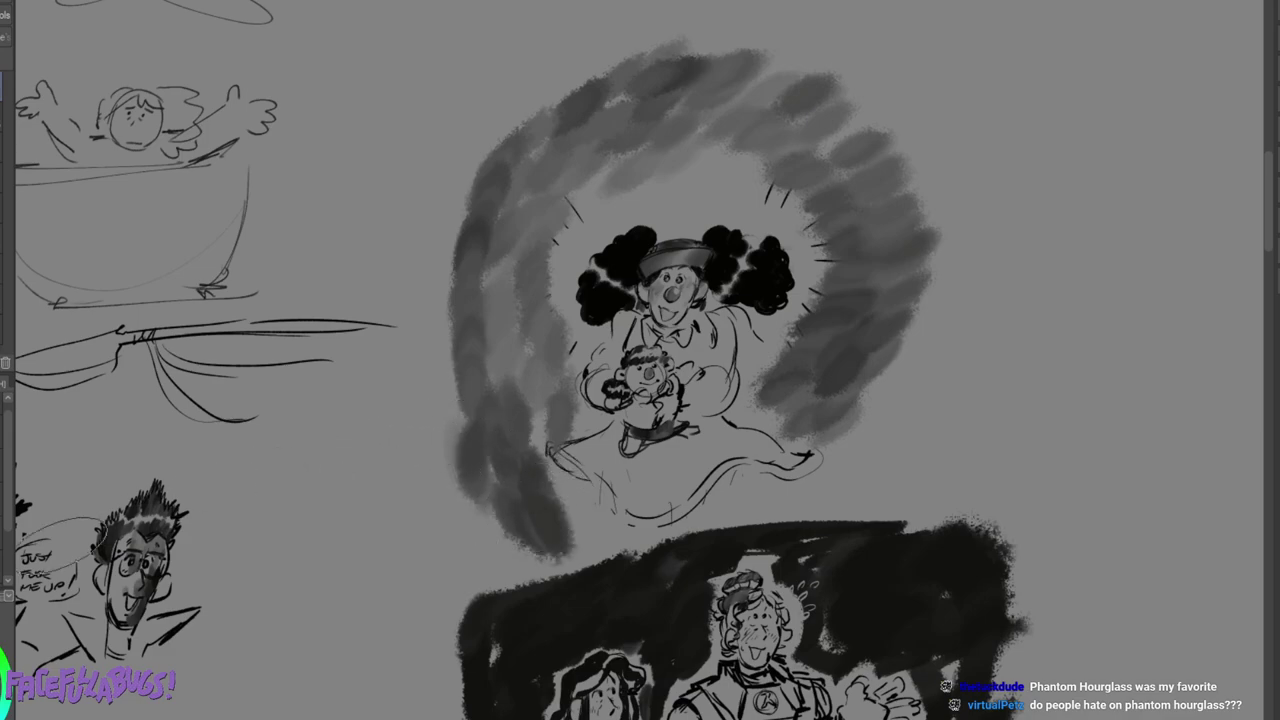
# Widen the grey ring around the clown into a broad soft backdrop with a very large brush, blending its inner edge toward the glow.
pyautogui.moveTo(8, 520); pyautogui.dragTo(8, 544)
pyautogui.click(2, 545)
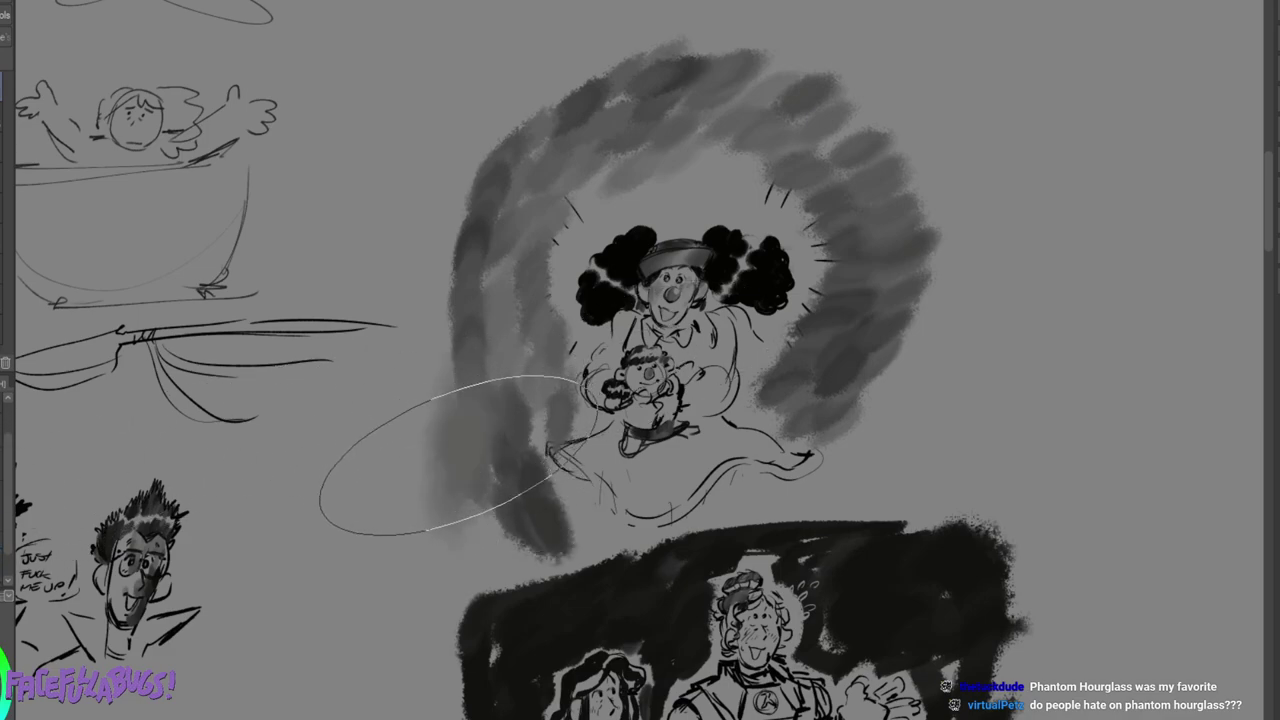
pyautogui.moveTo(453, 443)
pyautogui.mouseDown()
pyautogui.moveTo(467, 504)
pyautogui.moveTo(493, 514)
pyautogui.moveTo(403, 454)
pyautogui.moveTo(448, 173)
pyautogui.moveTo(607, 64)
pyautogui.moveTo(698, 46)
pyautogui.moveTo(779, 49)
pyautogui.moveTo(780, 63)
pyautogui.moveTo(856, 73)
pyautogui.moveTo(907, 119)
pyautogui.moveTo(954, 233)
pyautogui.moveTo(958, 325)
pyautogui.moveTo(885, 472)
pyautogui.moveTo(976, 397)
pyautogui.mouseUp()
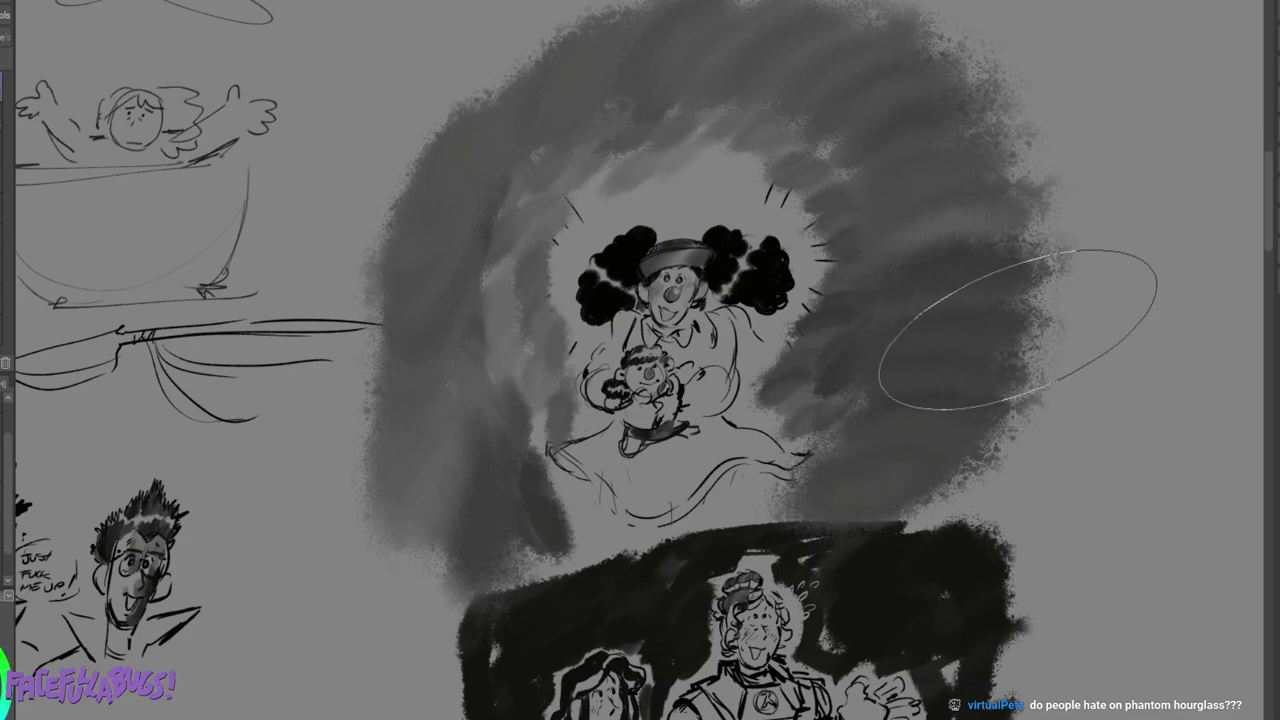
pyautogui.moveTo(481, 302)
pyautogui.mouseDown()
pyautogui.moveTo(481, 375)
pyautogui.moveTo(466, 278)
pyautogui.mouseUp()
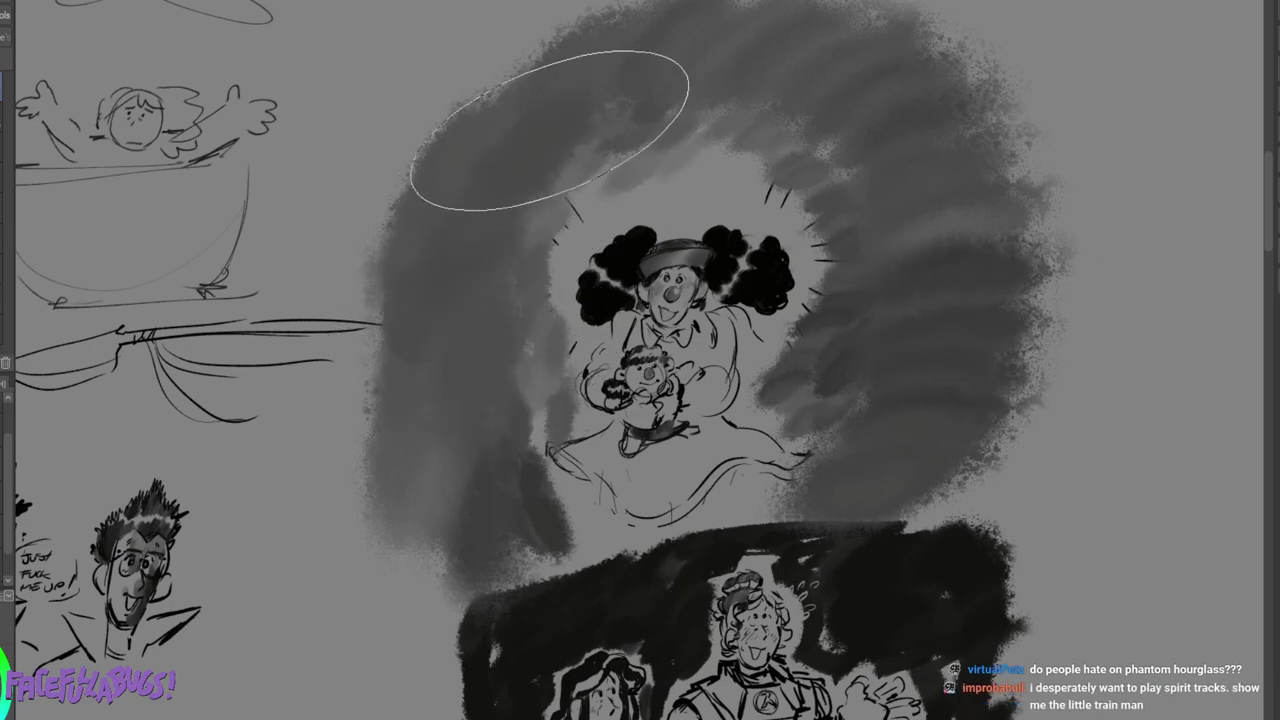
pyautogui.moveTo(551, 192); pyautogui.dragTo(577, 203)
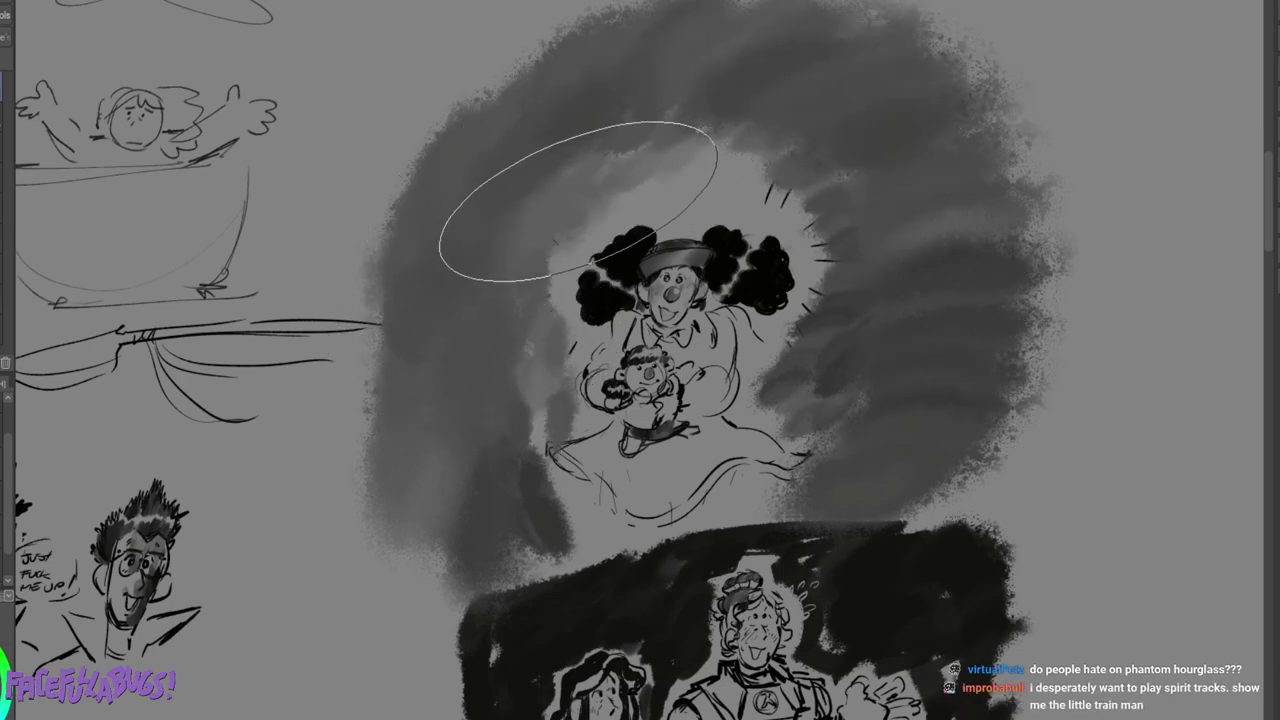
pyautogui.moveTo(809, 153)
pyautogui.mouseDown()
pyautogui.moveTo(834, 171)
pyautogui.moveTo(880, 157)
pyautogui.mouseUp()
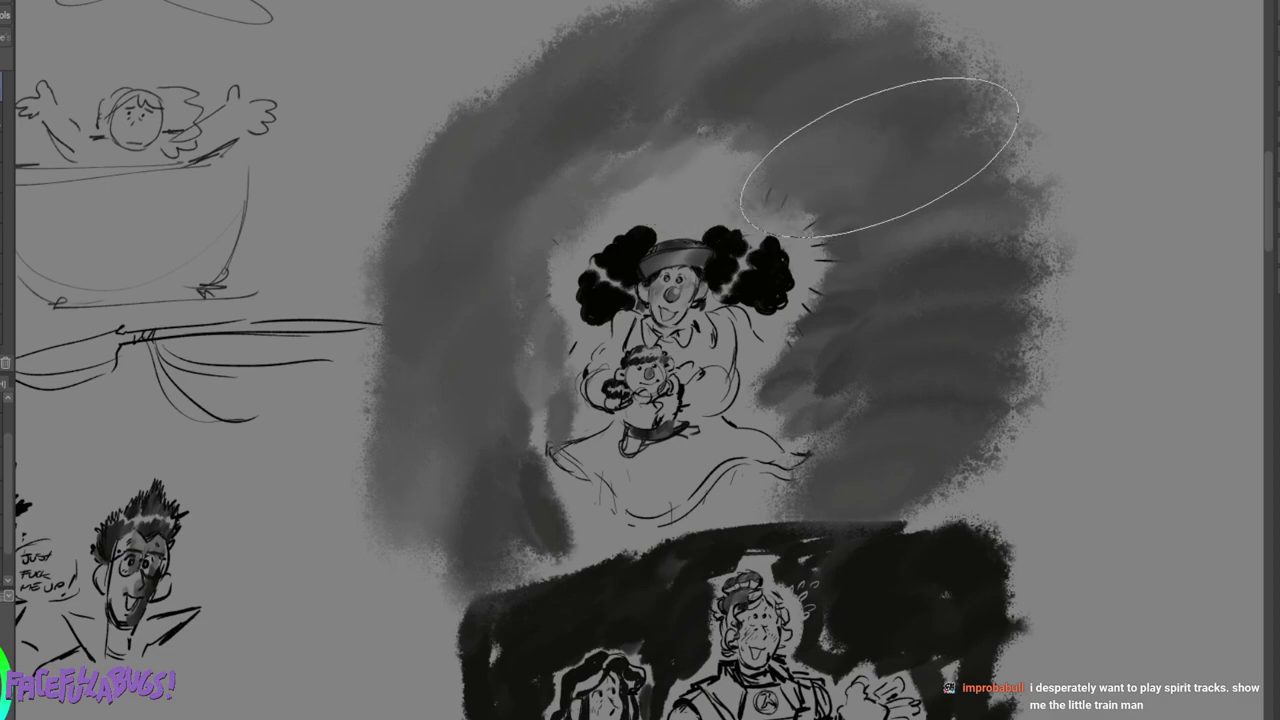
pyautogui.moveTo(486, 307); pyautogui.dragTo(475, 250)
# Shade the puffy-haired clown's vest and wide skirt with flat mid-grey, using a small brush.
pyautogui.click(2, 464)
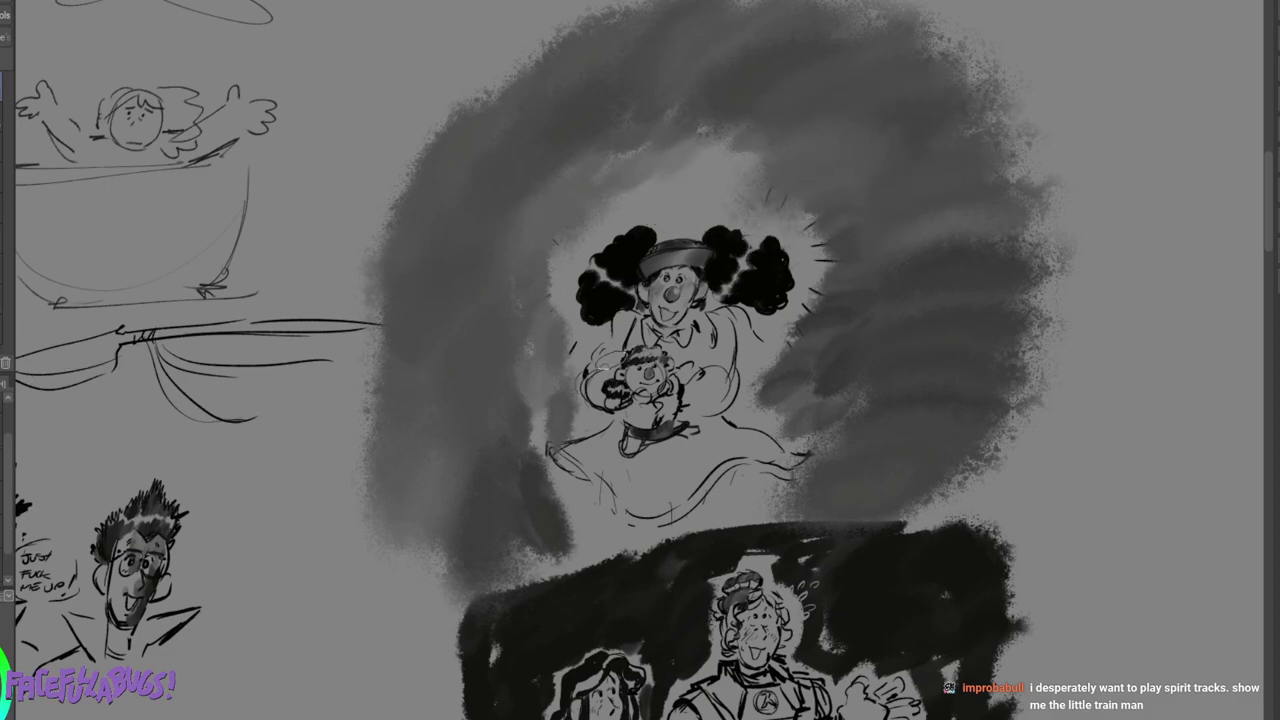
pyautogui.click(2, 464)
pyautogui.moveTo(640, 319); pyautogui.dragTo(630, 340)
pyautogui.scroll(3, 520, 355)
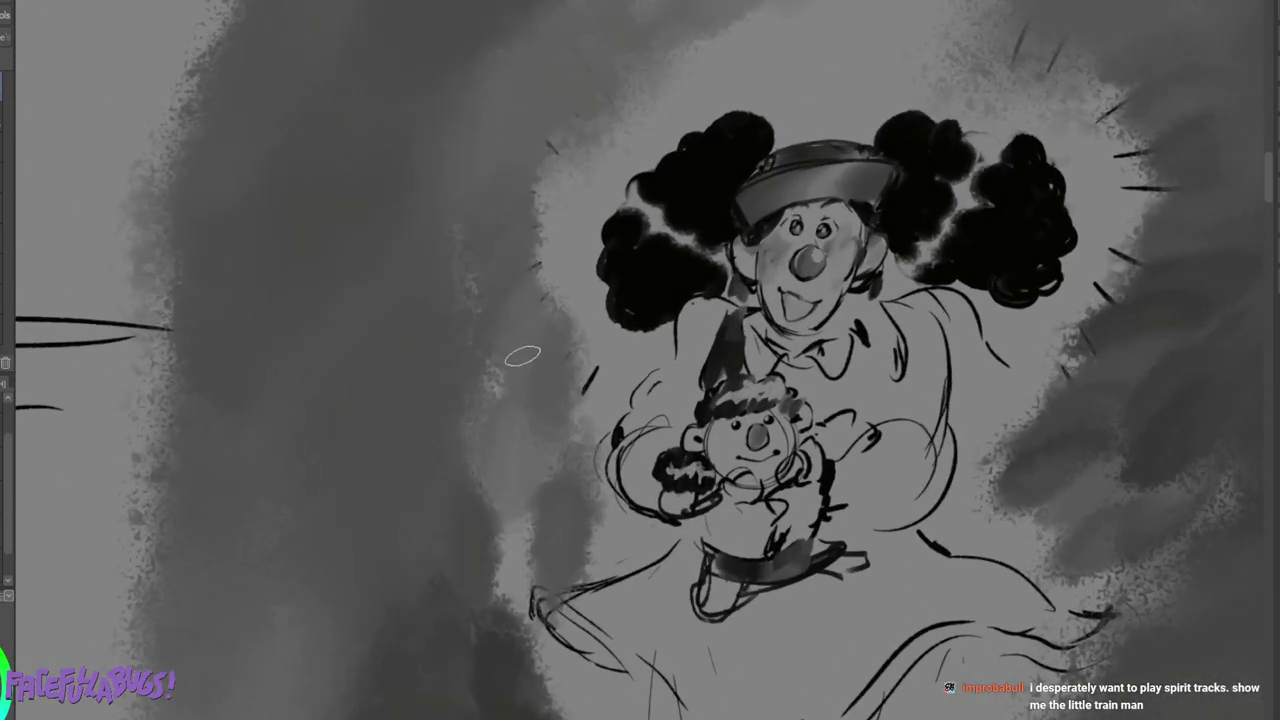
pyautogui.moveTo(737, 322)
pyautogui.mouseDown()
pyautogui.moveTo(735, 360)
pyautogui.moveTo(722, 339)
pyautogui.moveTo(711, 378)
pyautogui.mouseUp()
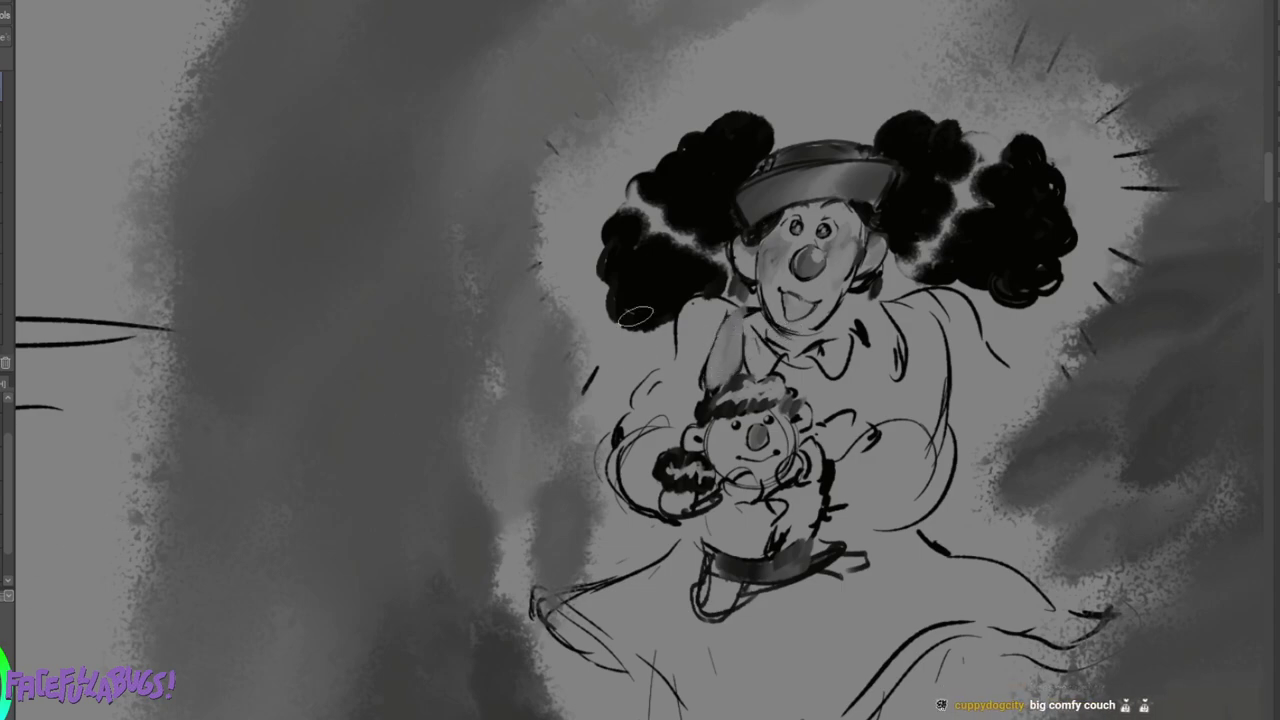
pyautogui.moveTo(728, 327)
pyautogui.mouseDown()
pyautogui.moveTo(711, 370)
pyautogui.moveTo(730, 362)
pyautogui.moveTo(731, 340)
pyautogui.moveTo(729, 373)
pyautogui.mouseUp()
pyautogui.moveTo(804, 389)
pyautogui.mouseDown()
pyautogui.moveTo(868, 370)
pyautogui.moveTo(868, 297)
pyautogui.moveTo(866, 401)
pyautogui.moveTo(878, 357)
pyautogui.moveTo(882, 397)
pyautogui.moveTo(886, 338)
pyautogui.moveTo(883, 415)
pyautogui.mouseUp()
pyautogui.scroll(-3, 920, 362)
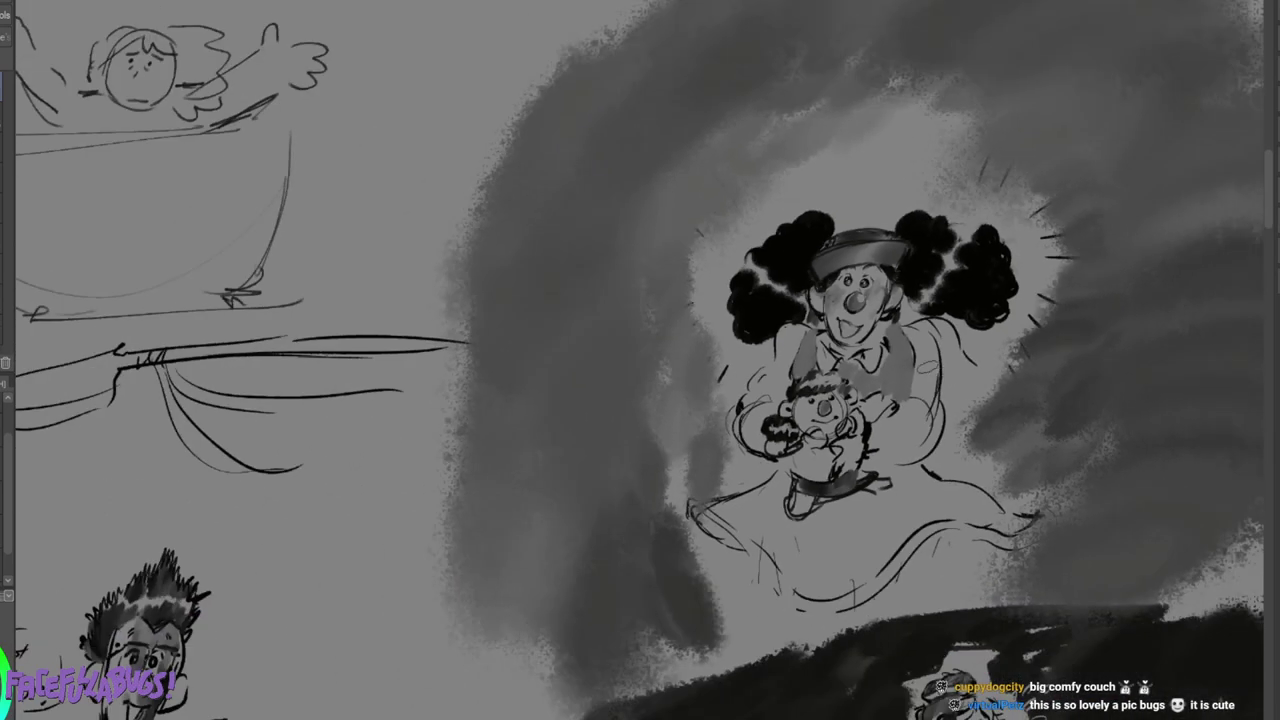
pyautogui.moveTo(896, 368)
pyautogui.mouseDown()
pyautogui.moveTo(652, 332)
pyautogui.moveTo(688, 228)
pyautogui.mouseUp()
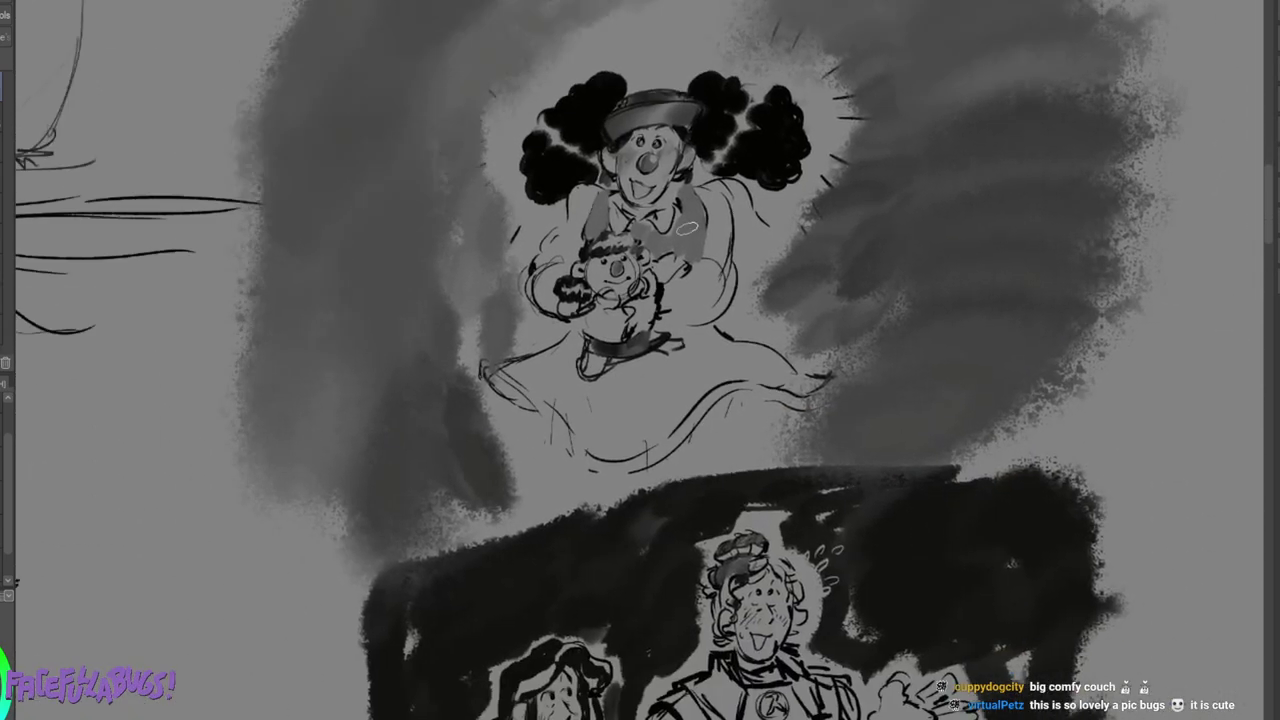
pyautogui.moveTo(528, 356)
pyautogui.mouseDown()
pyautogui.moveTo(563, 352)
pyautogui.moveTo(555, 387)
pyautogui.moveTo(603, 410)
pyautogui.moveTo(608, 388)
pyautogui.moveTo(635, 407)
pyautogui.moveTo(635, 422)
pyautogui.moveTo(603, 429)
pyautogui.moveTo(663, 394)
pyautogui.moveTo(590, 420)
pyautogui.moveTo(622, 399)
pyautogui.moveTo(623, 434)
pyautogui.moveTo(619, 384)
pyautogui.moveTo(677, 369)
pyautogui.moveTo(667, 405)
pyautogui.moveTo(718, 359)
pyautogui.moveTo(690, 376)
pyautogui.moveTo(746, 352)
pyautogui.moveTo(701, 340)
pyautogui.moveTo(740, 357)
pyautogui.mouseUp()
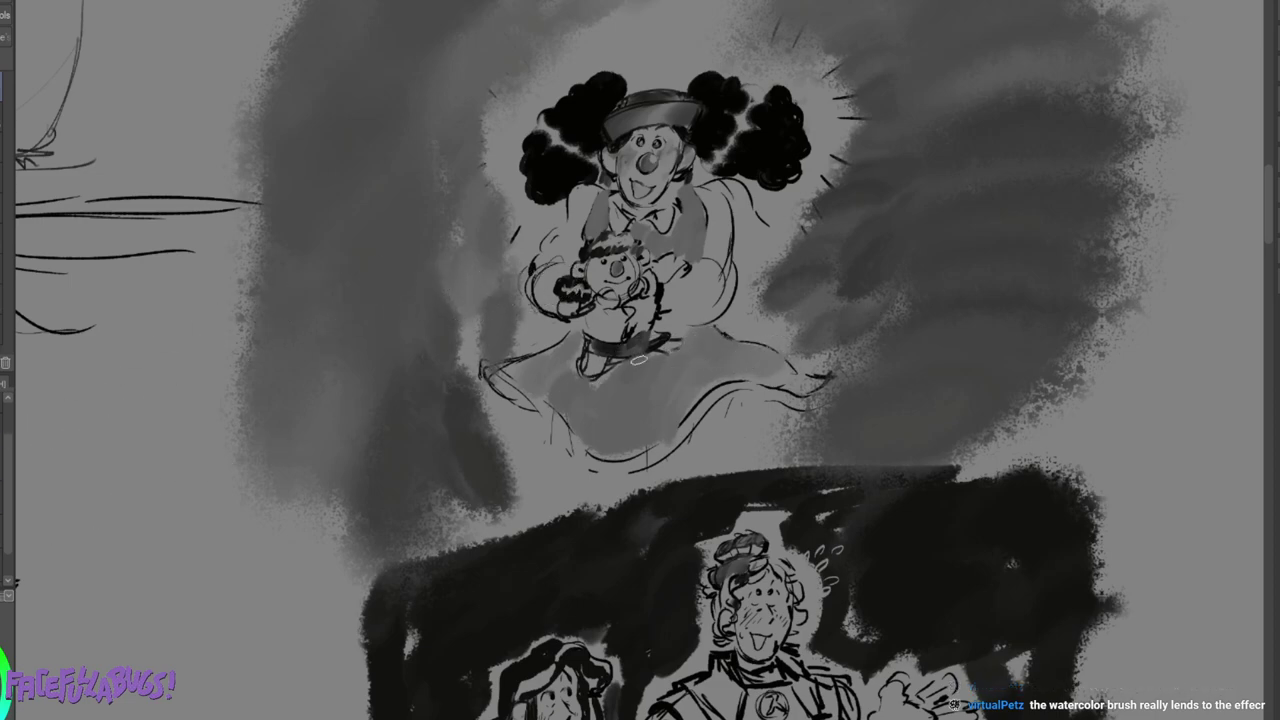
# Dot the clown's puffy sleeves with grey spots and darken the hair of the doll in her arms.
pyautogui.moveTo(557, 284)
pyautogui.mouseDown()
pyautogui.moveTo(556, 269)
pyautogui.moveTo(539, 296)
pyautogui.moveTo(535, 280)
pyautogui.moveTo(583, 191)
pyautogui.mouseUp()
pyautogui.moveTo(749, 192)
pyautogui.mouseDown()
pyautogui.moveTo(717, 196)
pyautogui.moveTo(719, 268)
pyautogui.moveTo(708, 284)
pyautogui.moveTo(698, 274)
pyautogui.moveTo(706, 300)
pyautogui.moveTo(683, 303)
pyautogui.mouseUp()
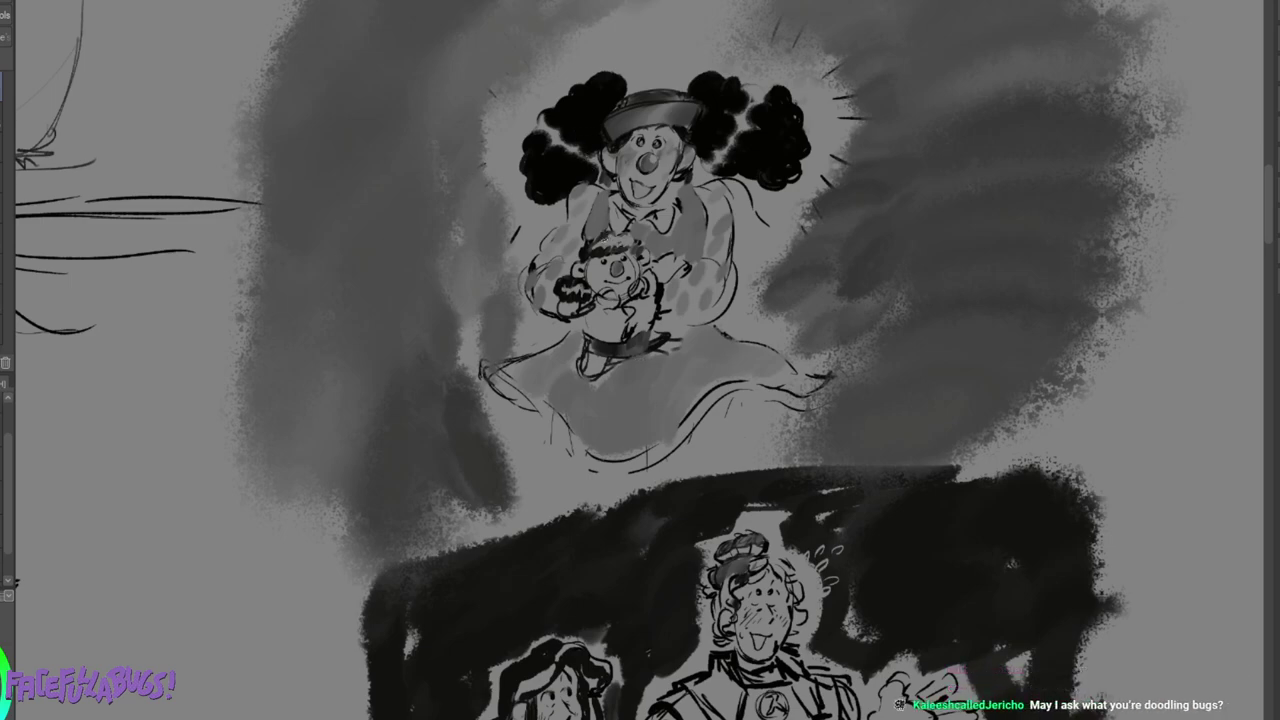
pyautogui.moveTo(596, 237)
pyautogui.mouseDown()
pyautogui.moveTo(581, 253)
pyautogui.moveTo(631, 237)
pyautogui.mouseUp()
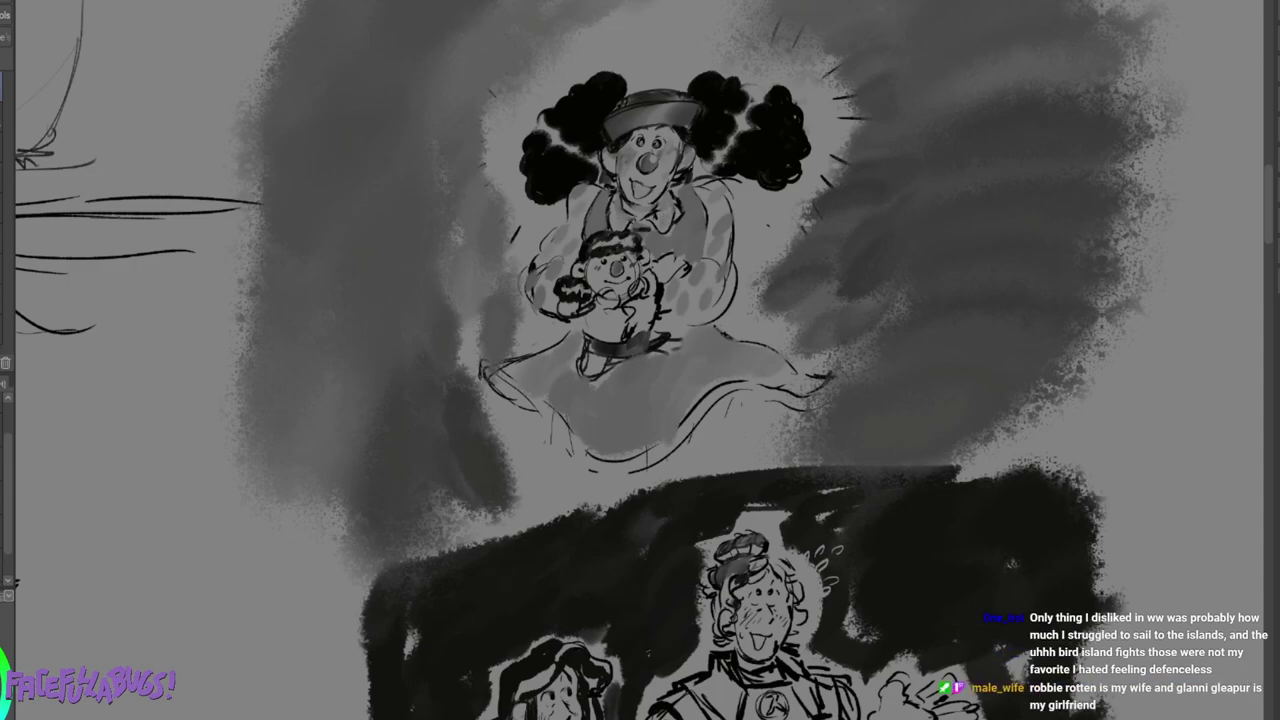
# Shade the bun and hair of the tall armoured figure in the black-background panel with grey.
pyautogui.moveTo(660, 228)
pyautogui.mouseDown()
pyautogui.moveTo(590, 366)
pyautogui.moveTo(523, 359)
pyautogui.mouseUp()
pyautogui.moveTo(600, 560); pyautogui.dragTo(600, 110)
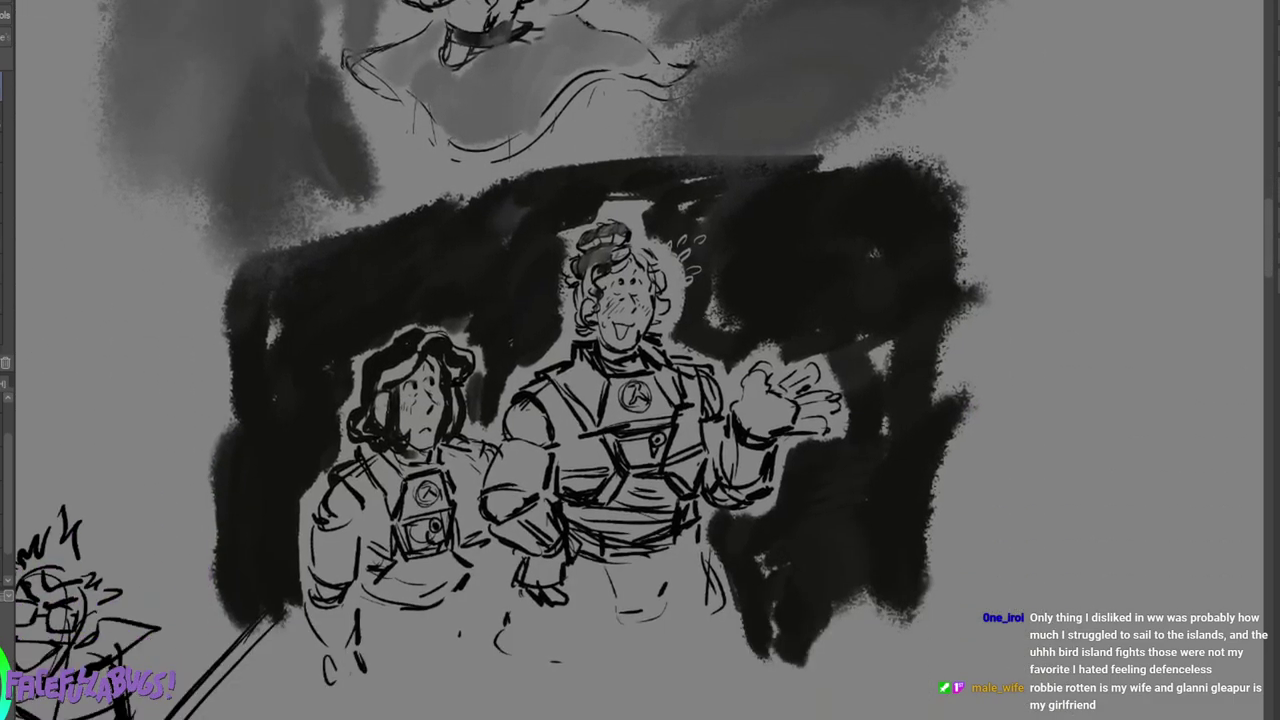
pyautogui.hscroll(2, 640, 360)
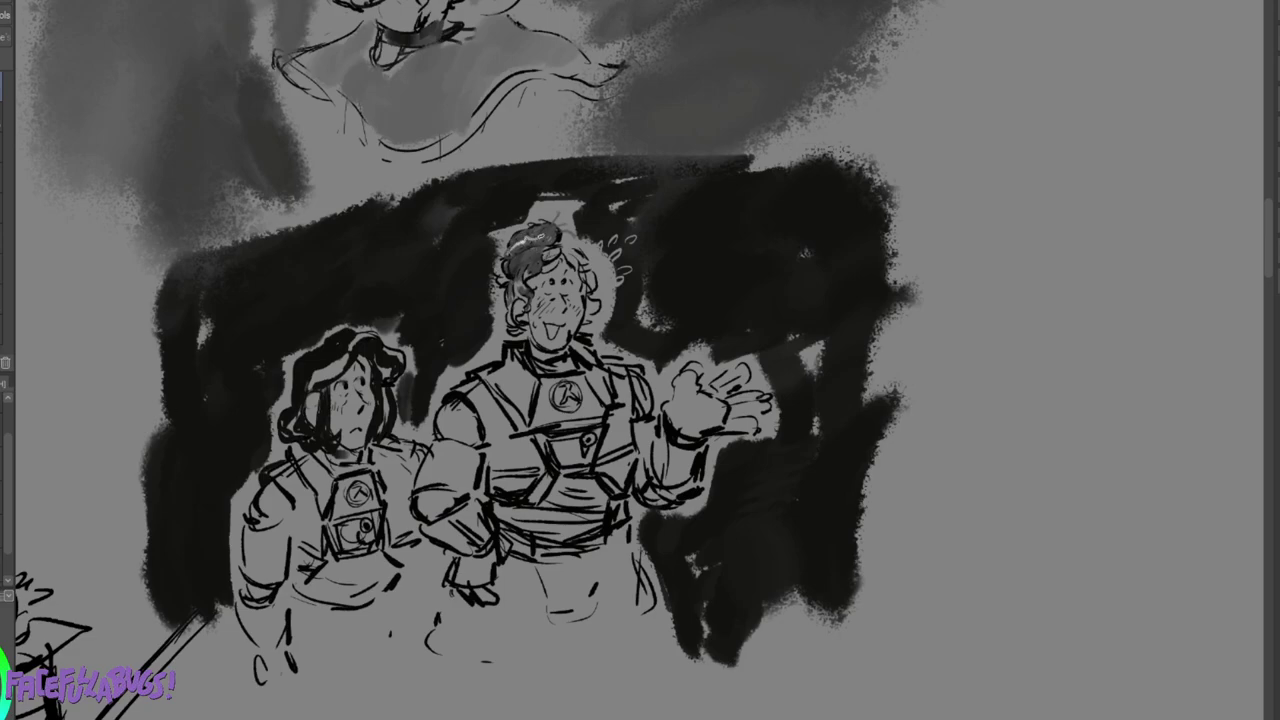
pyautogui.moveTo(548, 233); pyautogui.dragTo(557, 234)
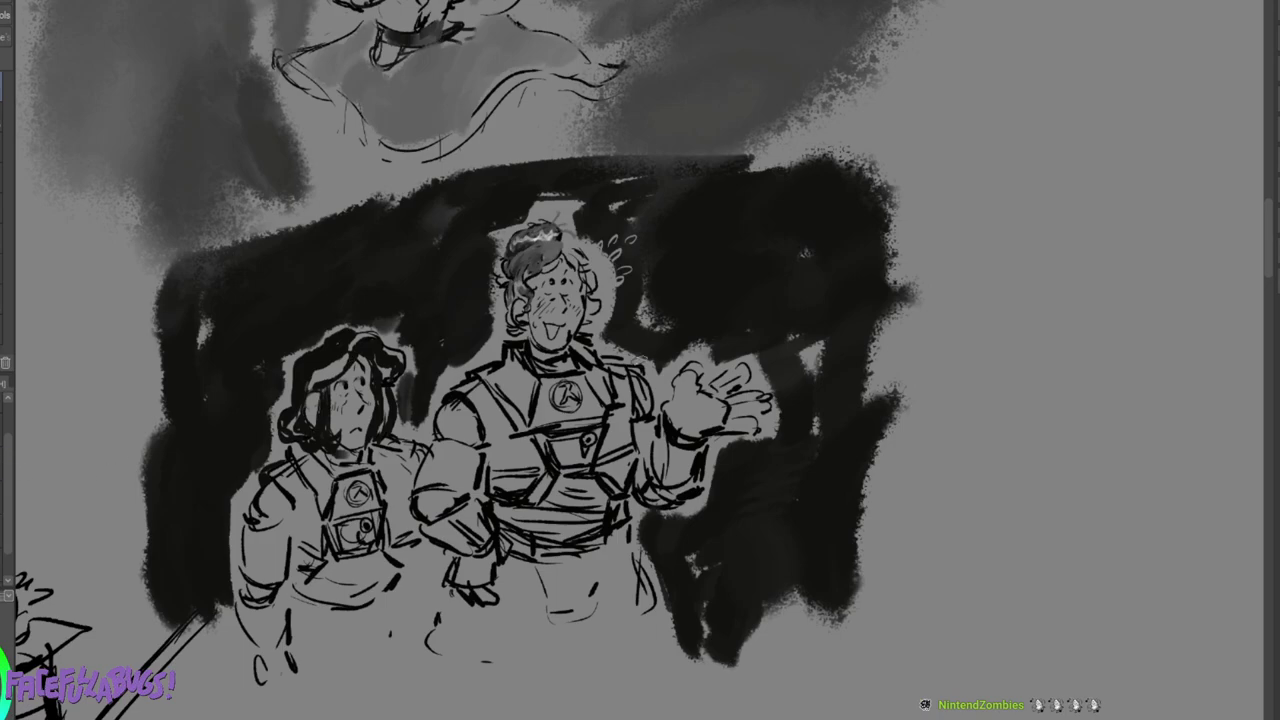
pyautogui.moveTo(559, 260)
pyautogui.mouseDown()
pyautogui.moveTo(564, 243)
pyautogui.moveTo(573, 257)
pyautogui.mouseUp()
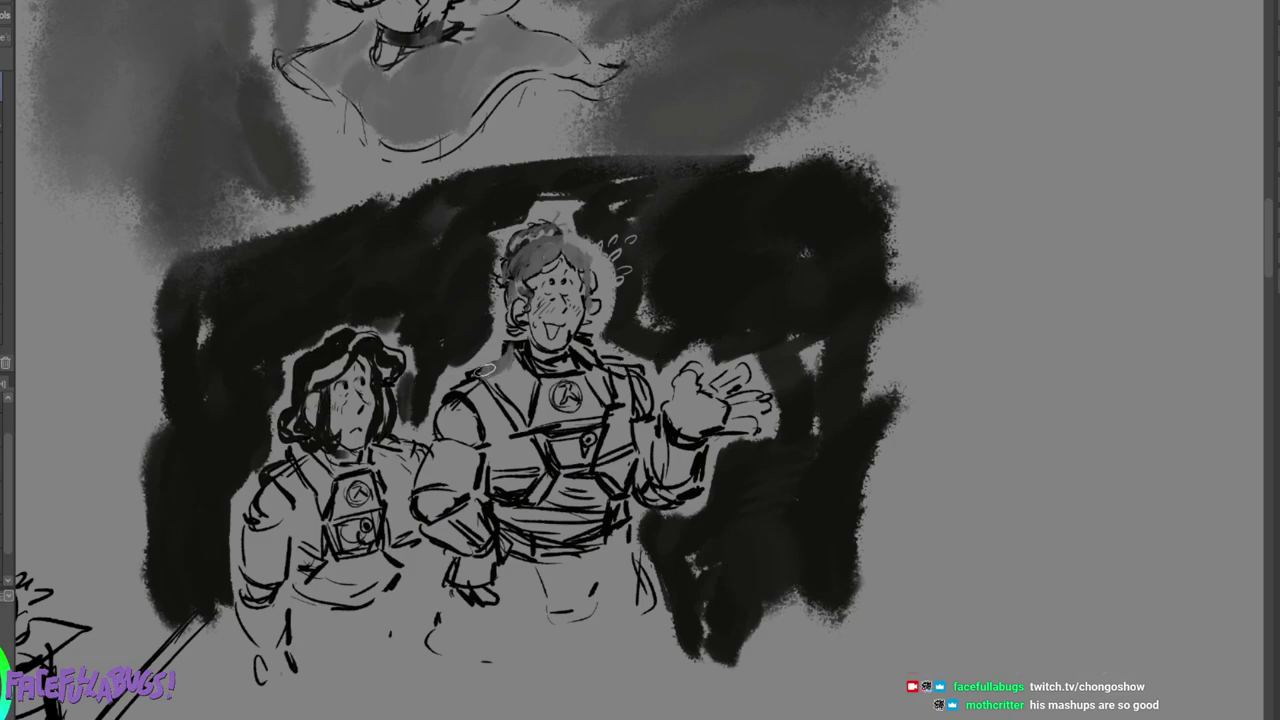
# Shade the tall figure's shoulder strap, collar and chest plate grey, and fill the panel below the chest plate dark grey.
pyautogui.moveTo(485, 369)
pyautogui.mouseDown()
pyautogui.moveTo(506, 396)
pyautogui.moveTo(510, 364)
pyautogui.moveTo(529, 384)
pyautogui.mouseUp()
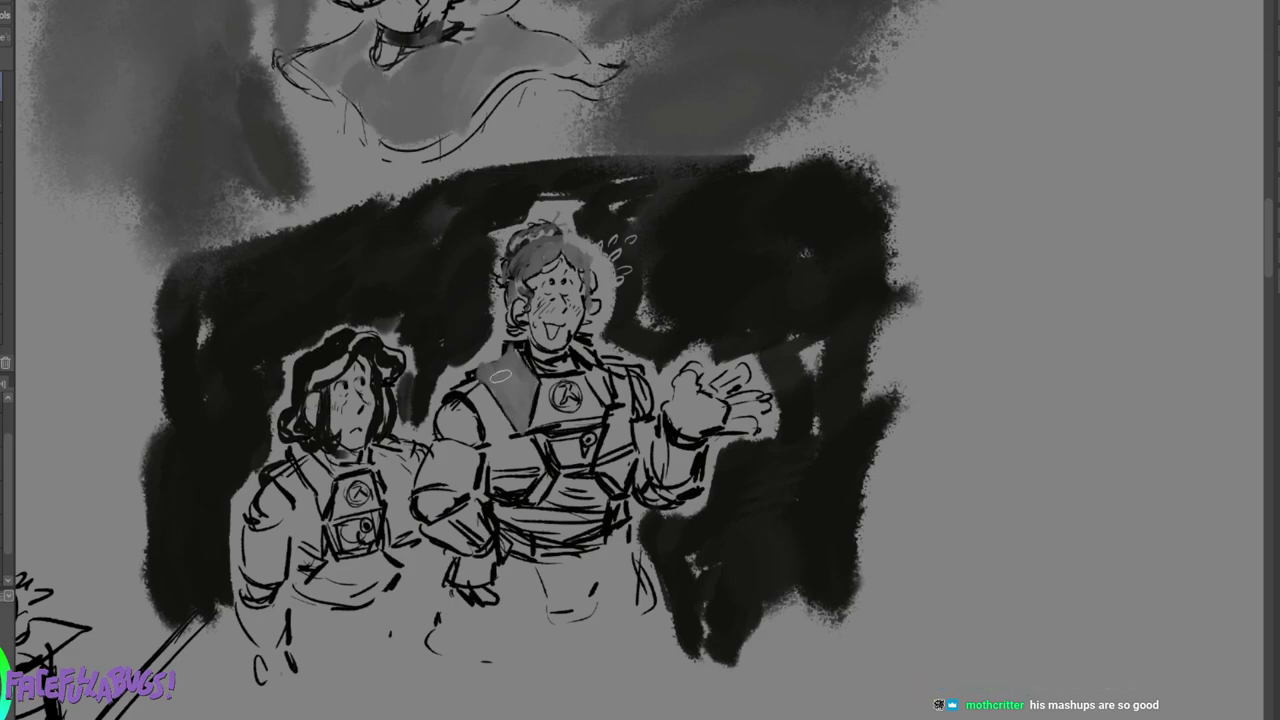
pyautogui.moveTo(526, 356); pyautogui.dragTo(506, 354)
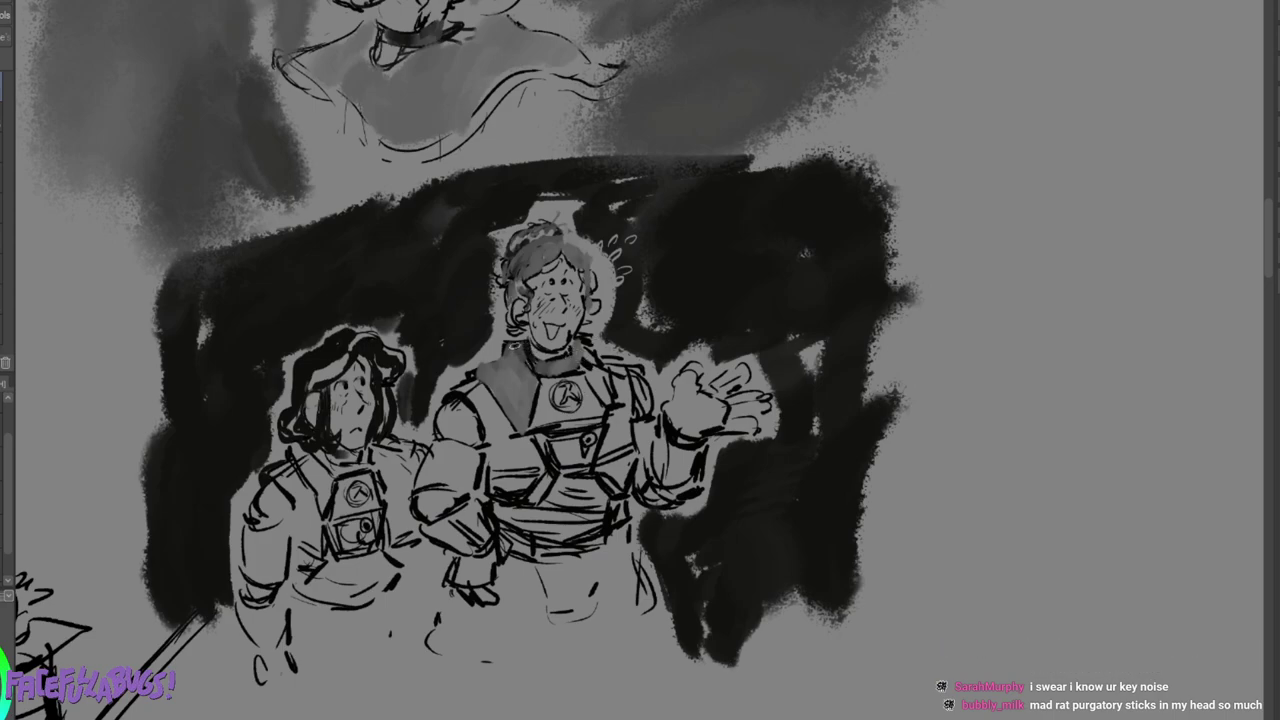
pyautogui.moveTo(514, 346)
pyautogui.mouseDown()
pyautogui.moveTo(532, 372)
pyautogui.moveTo(580, 370)
pyautogui.moveTo(538, 362)
pyautogui.moveTo(568, 358)
pyautogui.moveTo(580, 368)
pyautogui.mouseUp()
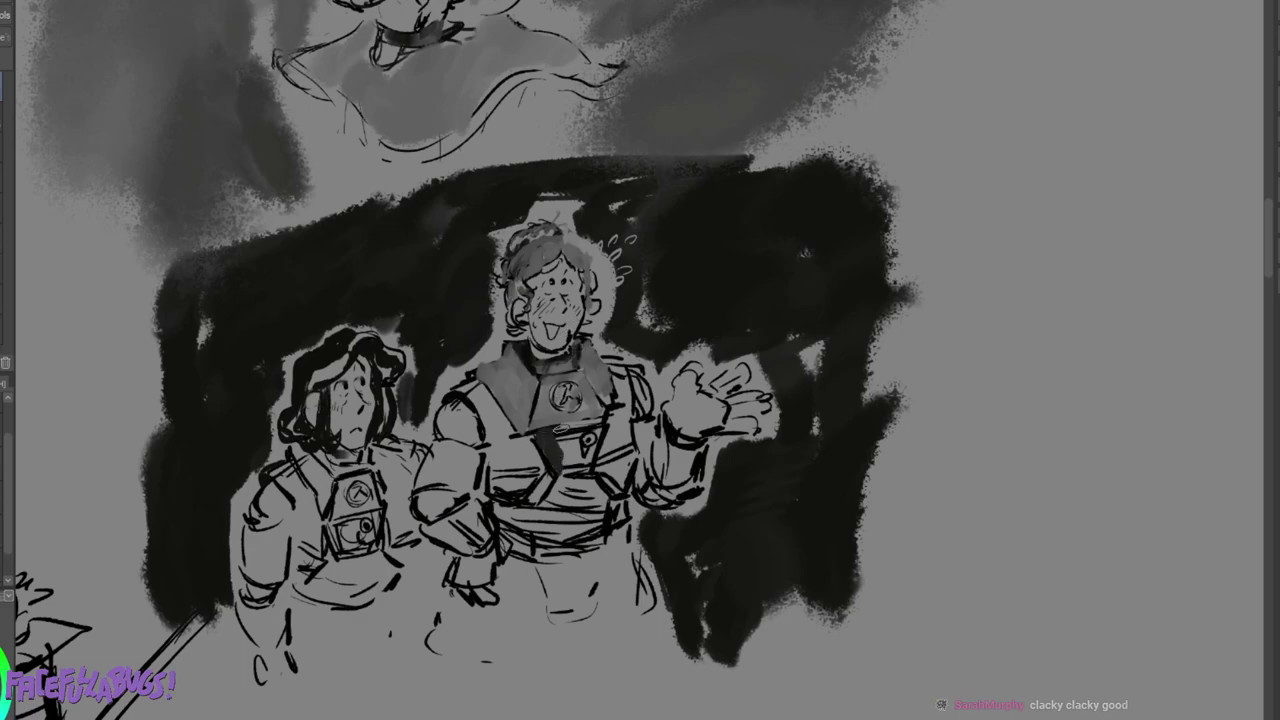
pyautogui.moveTo(574, 425)
pyautogui.mouseDown()
pyautogui.moveTo(540, 437)
pyautogui.moveTo(575, 438)
pyautogui.moveTo(566, 464)
pyautogui.moveTo(598, 424)
pyautogui.moveTo(590, 452)
pyautogui.moveTo(560, 385)
pyautogui.moveTo(575, 396)
pyautogui.moveTo(555, 406)
pyautogui.mouseUp()
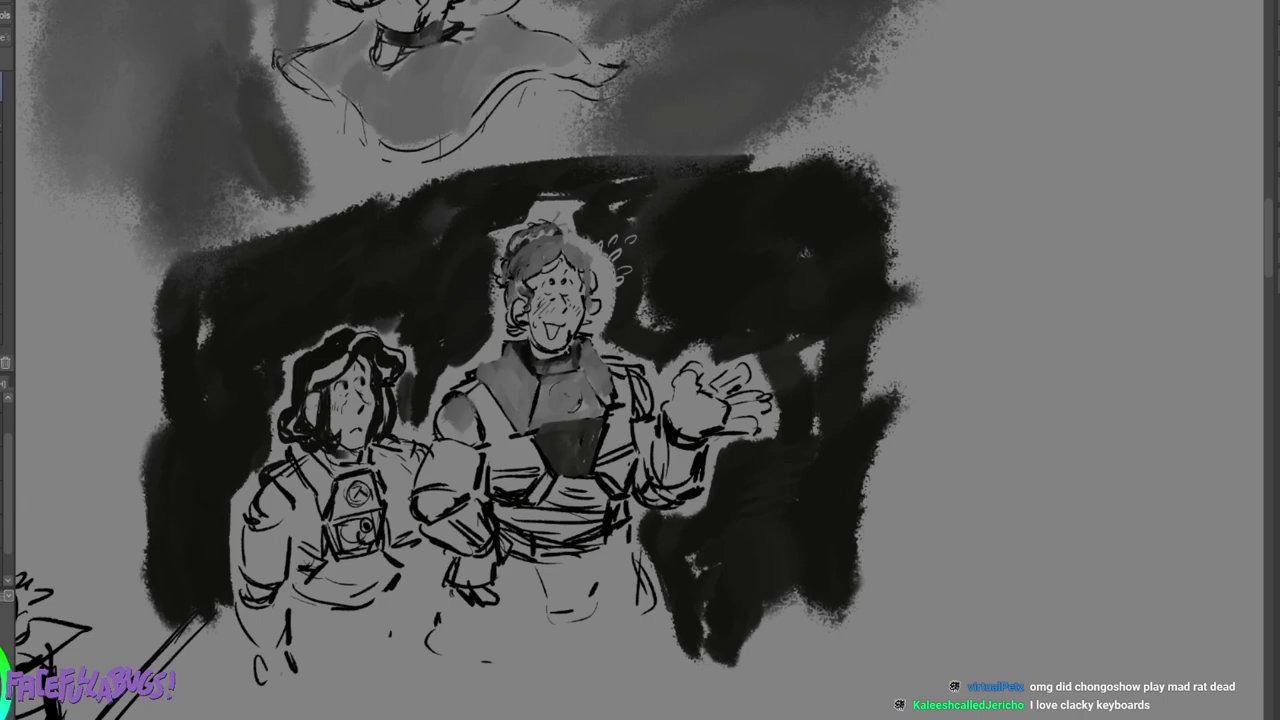
# Fill the tall figure's shoulder joints, midriff and elbows near-black, and darken the shorter companion's shoulder joint and neck.
pyautogui.moveTo(452, 405)
pyautogui.mouseDown()
pyautogui.moveTo(478, 432)
pyautogui.moveTo(440, 420)
pyautogui.moveTo(470, 438)
pyautogui.moveTo(446, 434)
pyautogui.moveTo(477, 428)
pyautogui.mouseUp()
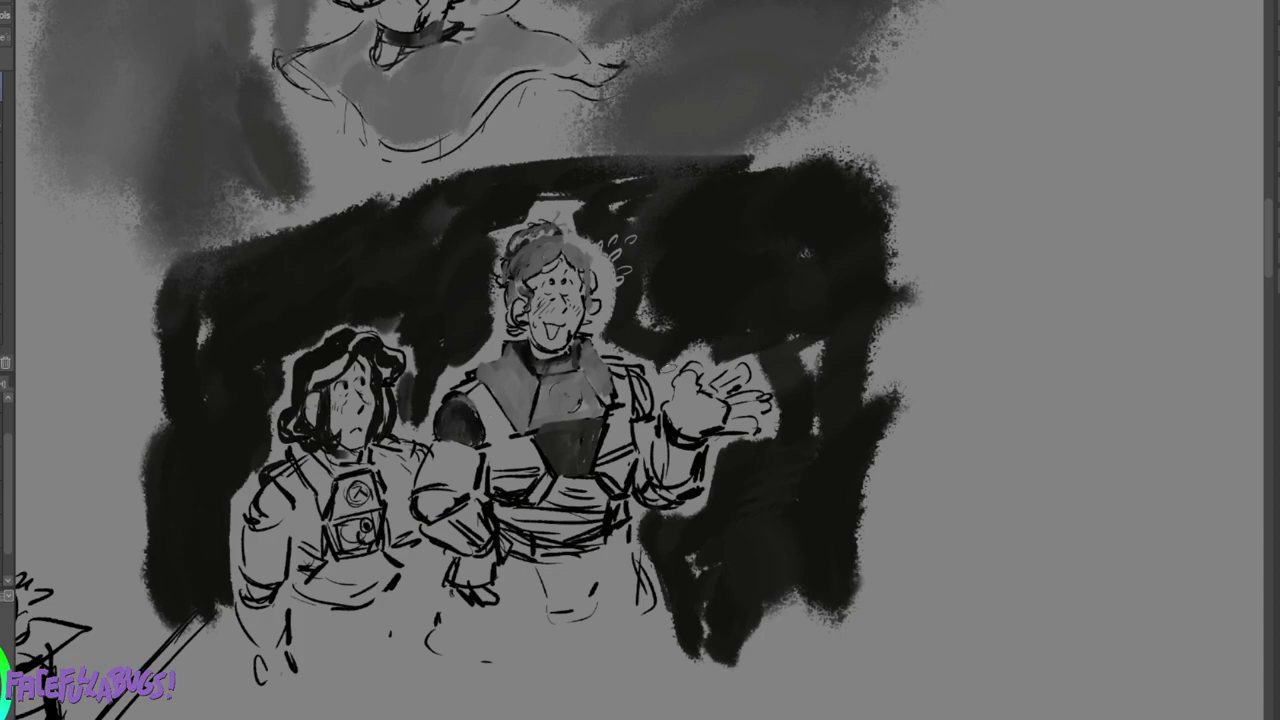
pyautogui.moveTo(633, 378); pyautogui.dragTo(646, 406)
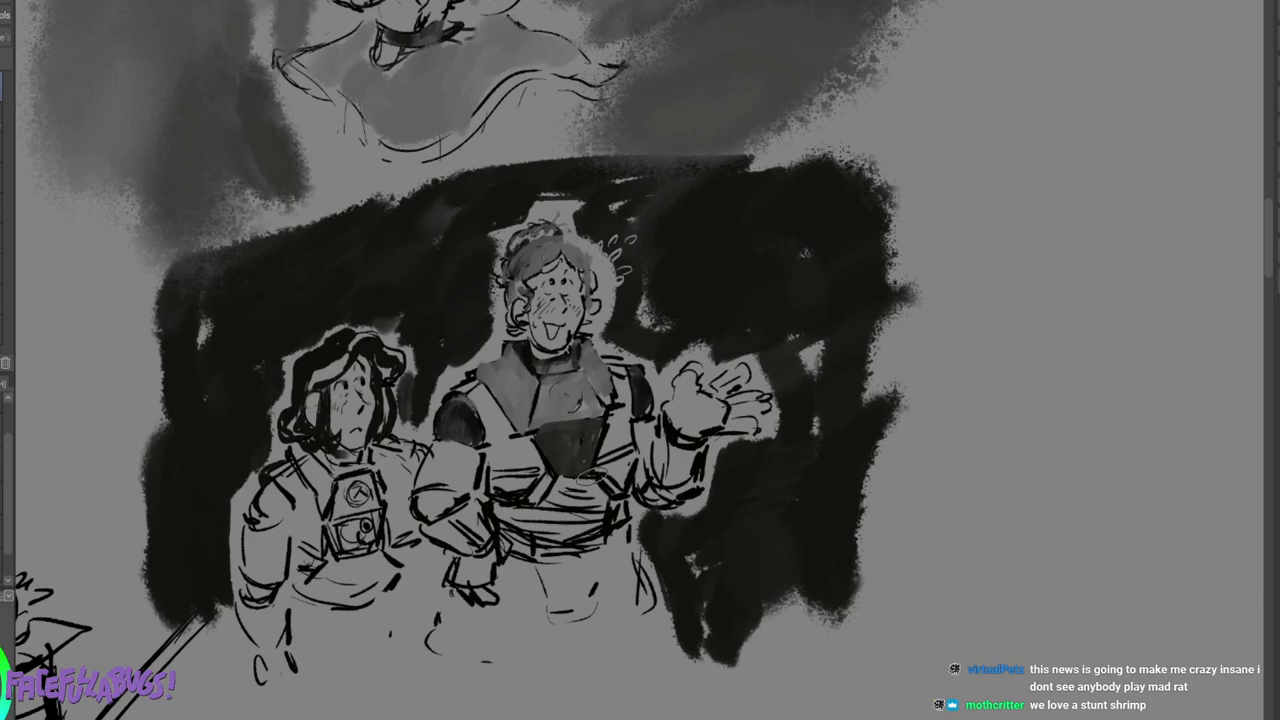
pyautogui.moveTo(550, 507)
pyautogui.mouseDown()
pyautogui.moveTo(502, 506)
pyautogui.moveTo(540, 524)
pyautogui.moveTo(550, 506)
pyautogui.moveTo(520, 512)
pyautogui.moveTo(567, 477)
pyautogui.moveTo(558, 500)
pyautogui.moveTo(570, 509)
pyautogui.moveTo(548, 532)
pyautogui.moveTo(596, 524)
pyautogui.moveTo(570, 521)
pyautogui.moveTo(595, 486)
pyautogui.moveTo(618, 502)
pyautogui.moveTo(587, 492)
pyautogui.mouseUp()
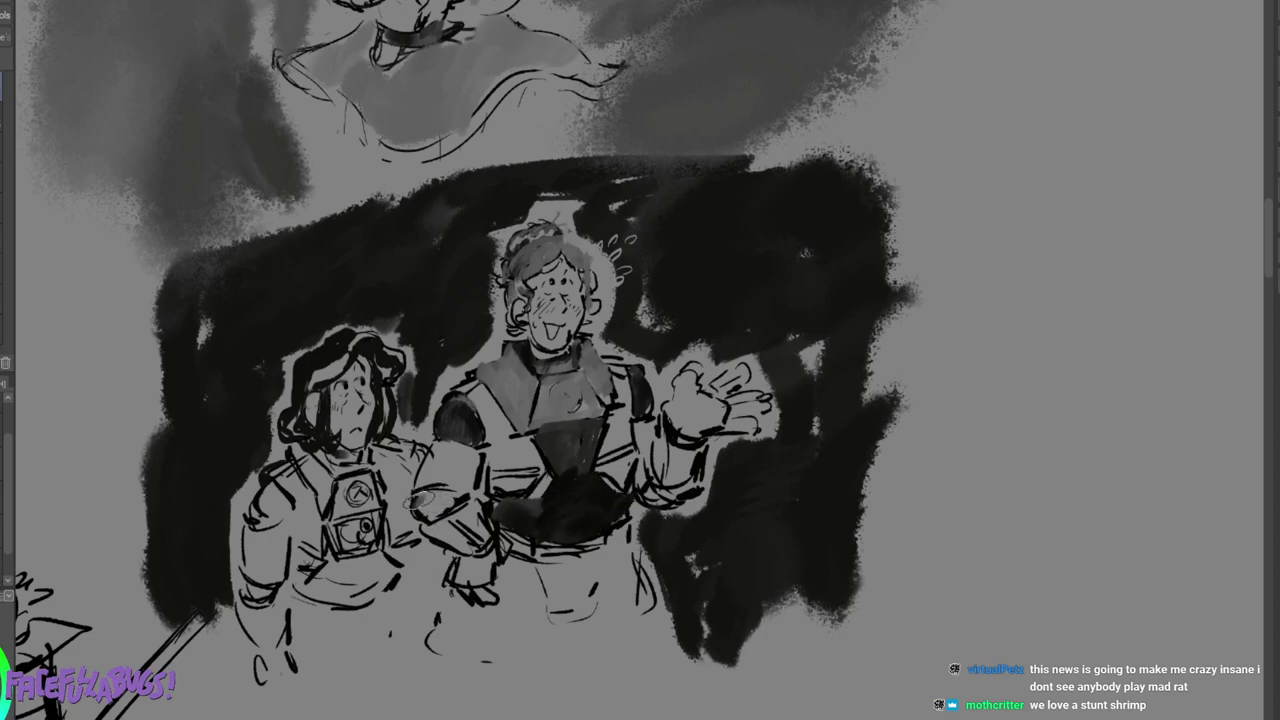
pyautogui.moveTo(431, 500); pyautogui.dragTo(435, 495)
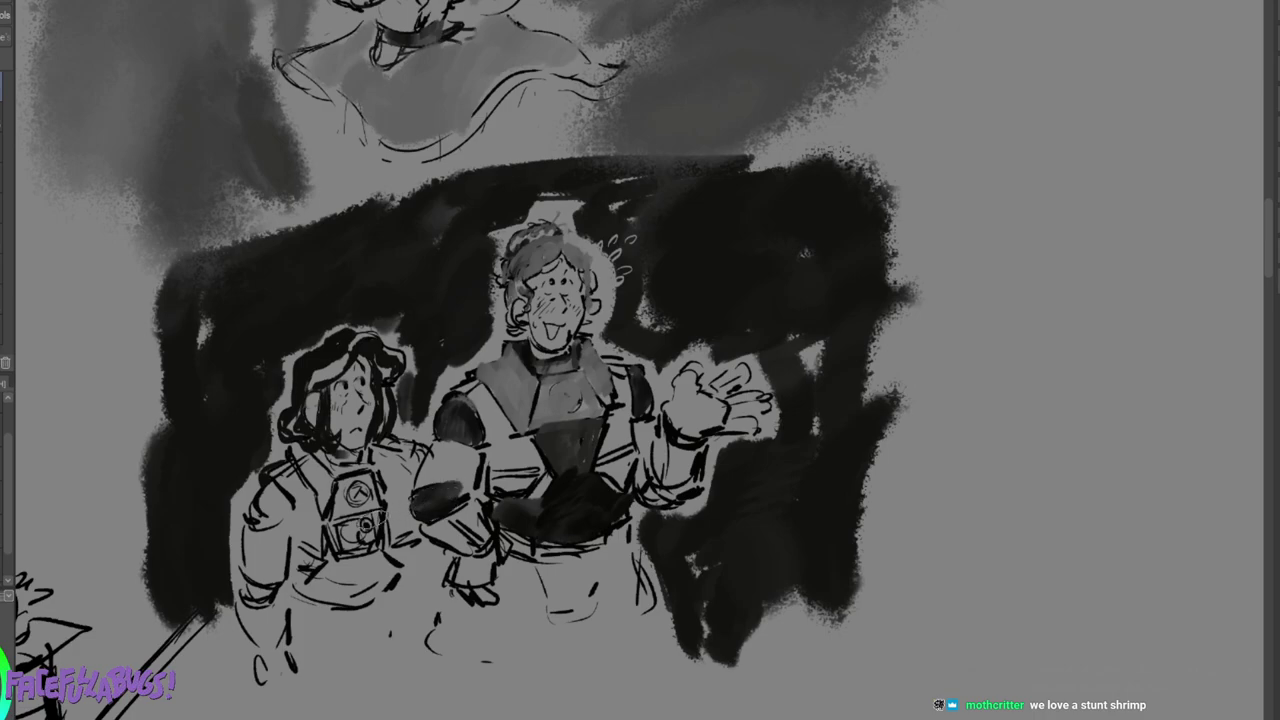
pyautogui.moveTo(645, 485)
pyautogui.mouseDown()
pyautogui.moveTo(670, 502)
pyautogui.moveTo(680, 490)
pyautogui.mouseUp()
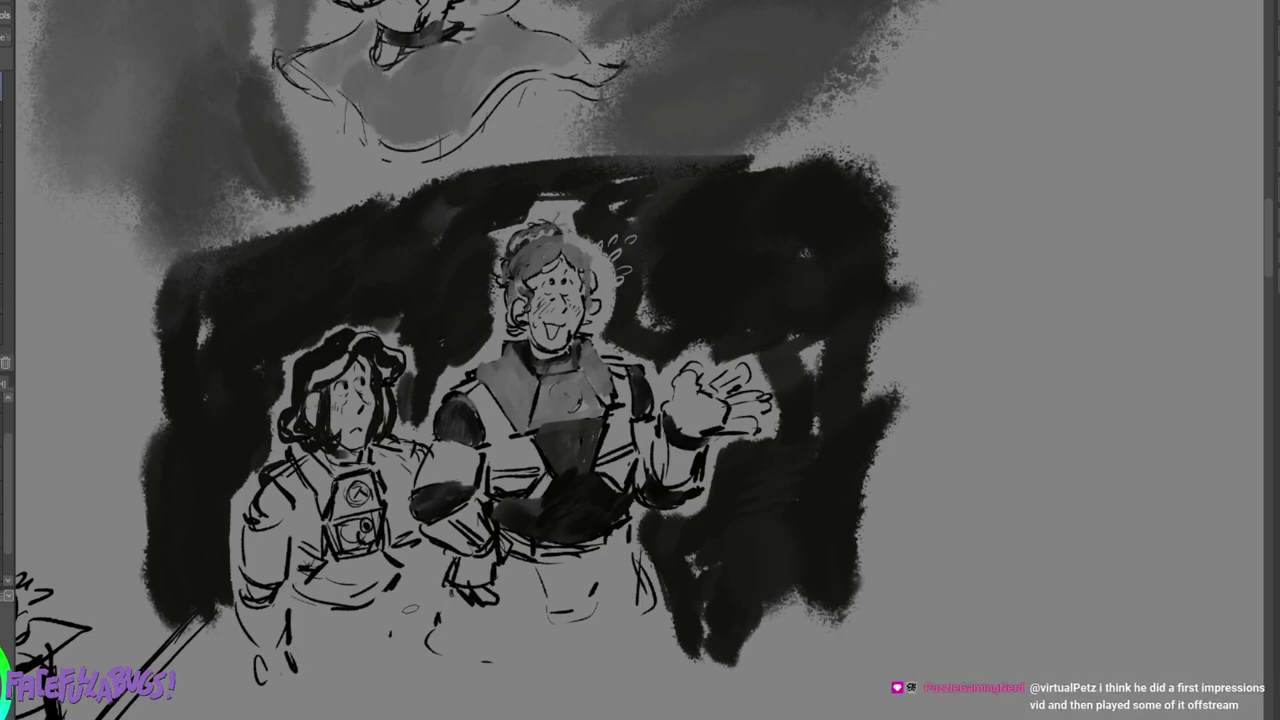
pyautogui.moveTo(279, 486)
pyautogui.mouseDown()
pyautogui.moveTo(254, 517)
pyautogui.moveTo(270, 496)
pyautogui.moveTo(272, 528)
pyautogui.moveTo(282, 500)
pyautogui.mouseUp()
pyautogui.moveTo(335, 449); pyautogui.dragTo(363, 451)
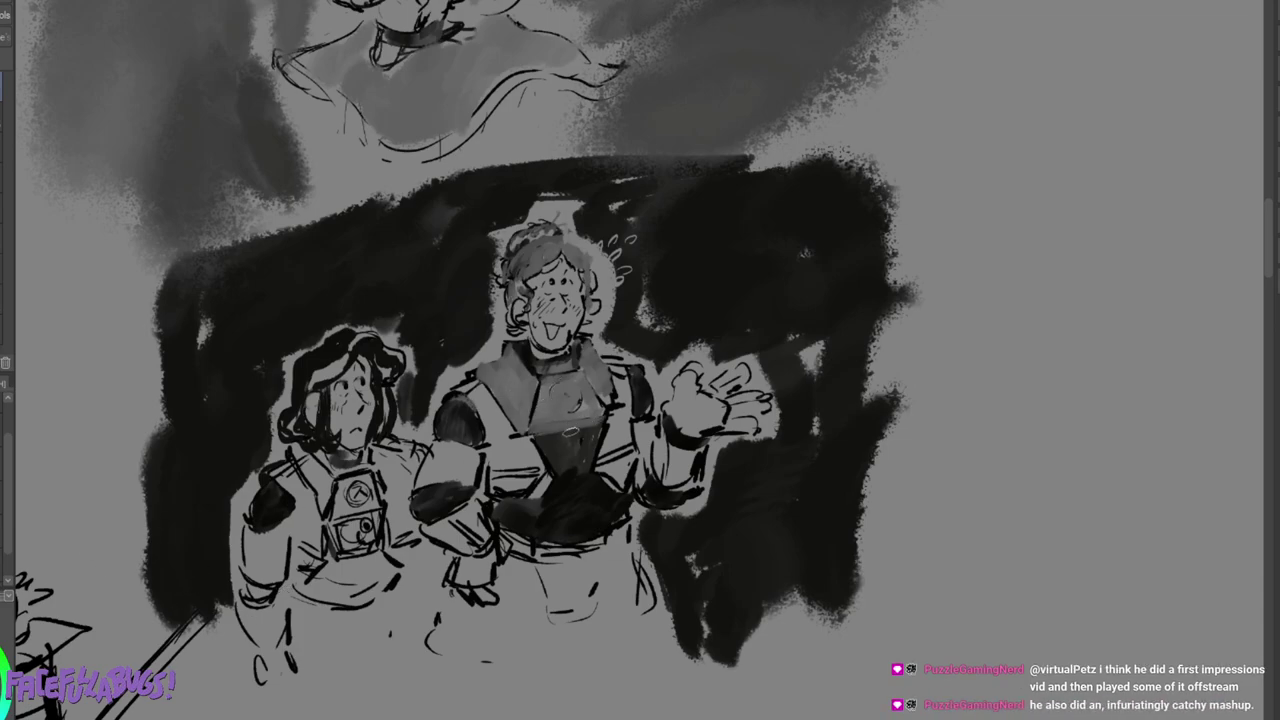
# Lighten the panel below the tall figure's chest plate and repaint the round chest emblem as a light disc with a dark symbol.
pyautogui.moveTo(596, 436)
pyautogui.mouseDown()
pyautogui.moveTo(567, 440)
pyautogui.moveTo(563, 454)
pyautogui.moveTo(567, 442)
pyautogui.moveTo(577, 457)
pyautogui.mouseUp()
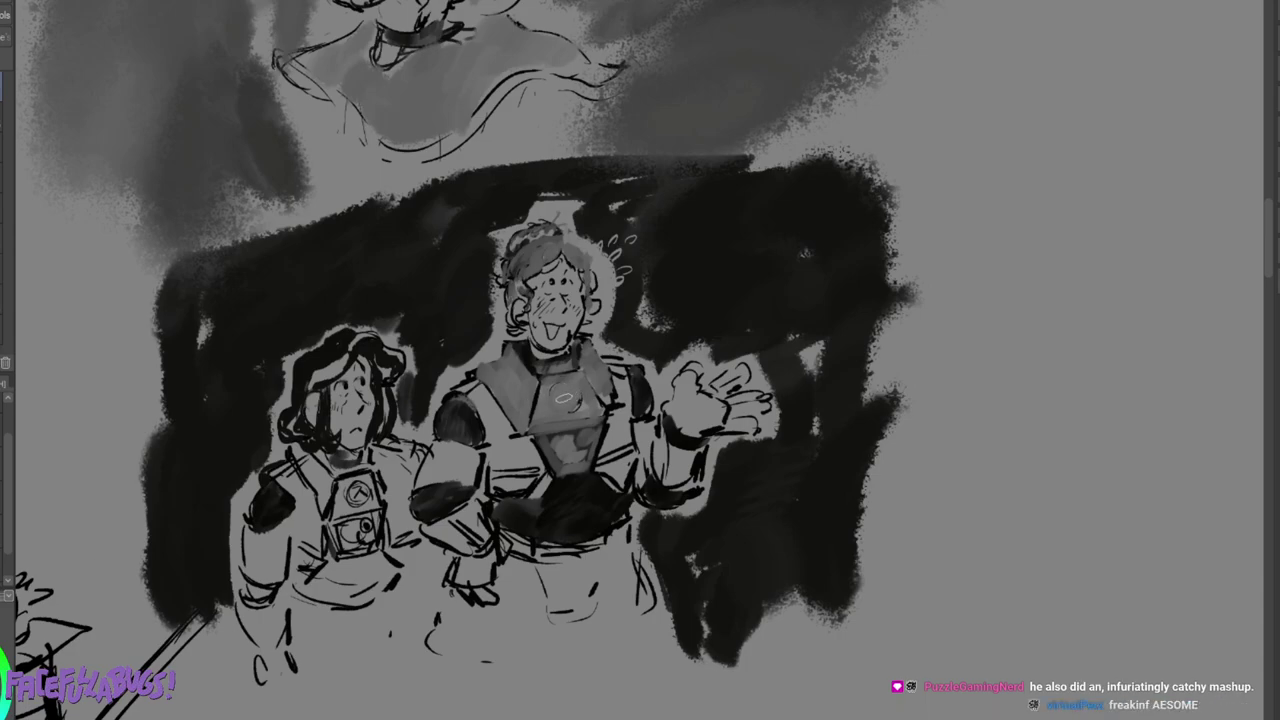
pyautogui.moveTo(556, 396)
pyautogui.mouseDown()
pyautogui.moveTo(584, 392)
pyautogui.moveTo(569, 406)
pyautogui.mouseUp()
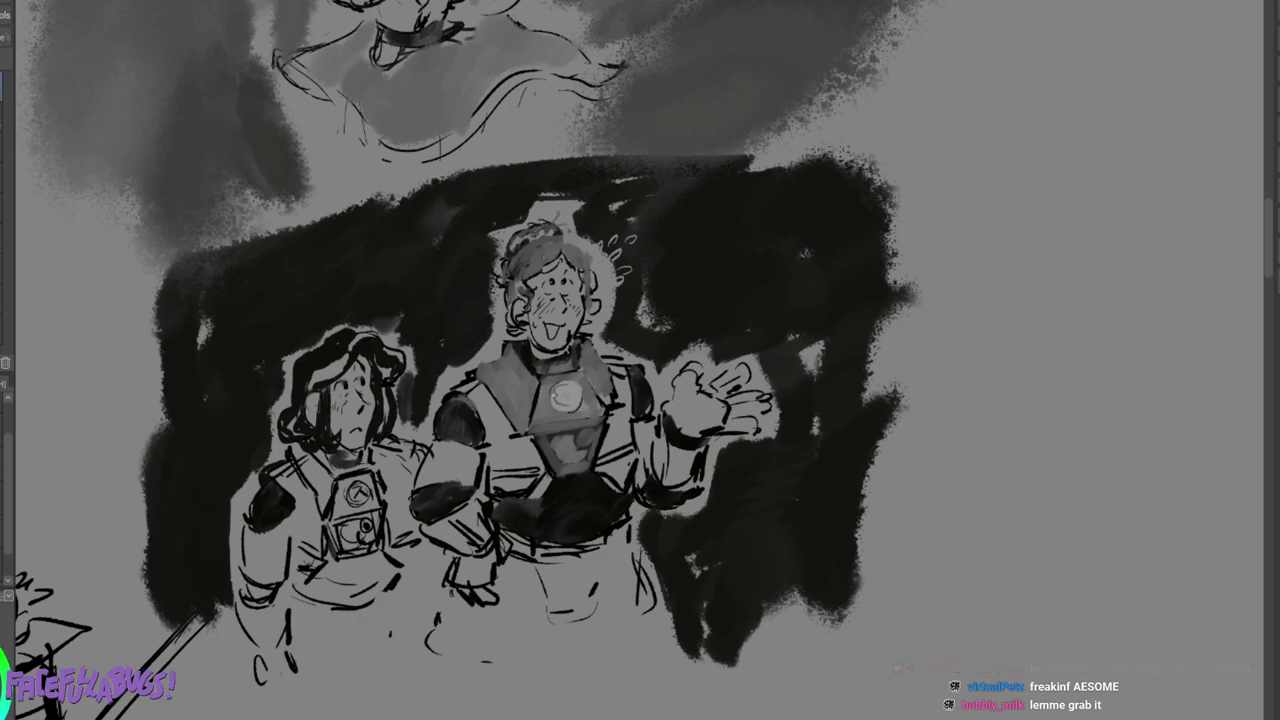
pyautogui.moveTo(568, 385); pyautogui.dragTo(576, 408)
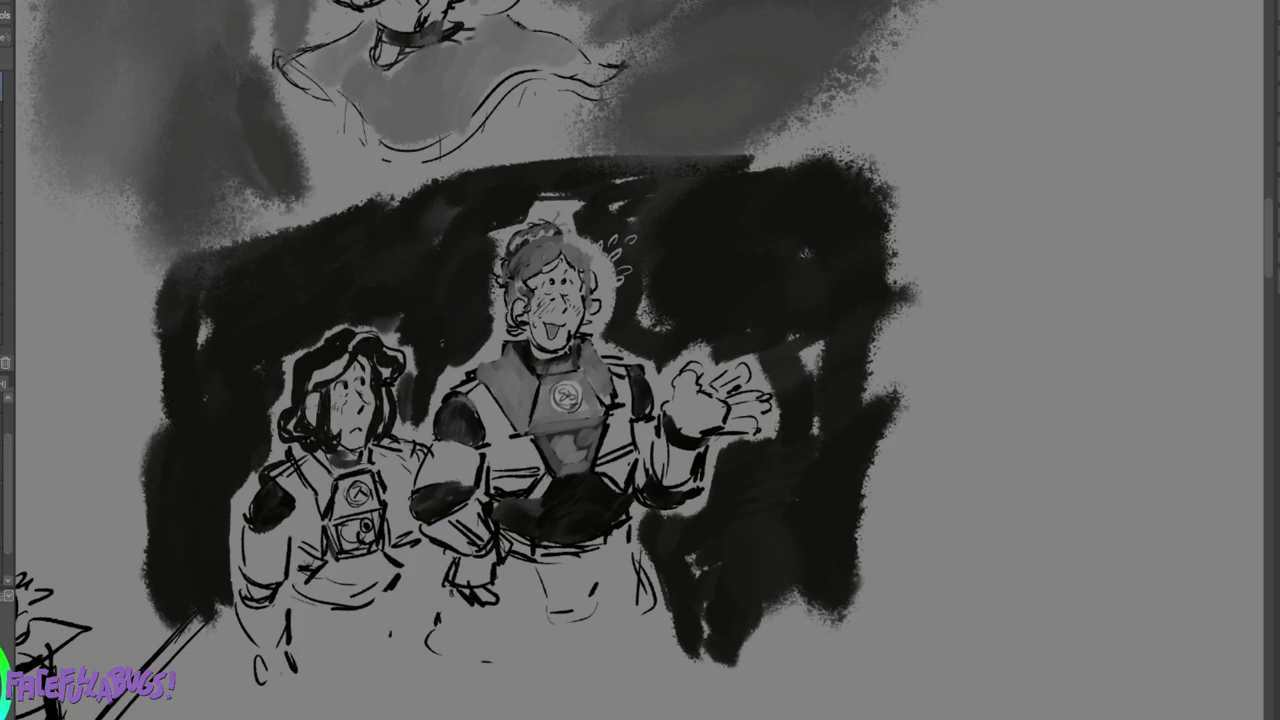
# Add grey blush across the tall figure's cheeks, shade the tongue, and fill the raised open hand with mid-grey.
pyautogui.moveTo(545, 305)
pyautogui.mouseDown()
pyautogui.moveTo(582, 300)
pyautogui.moveTo(569, 333)
pyautogui.moveTo(582, 296)
pyautogui.mouseUp()
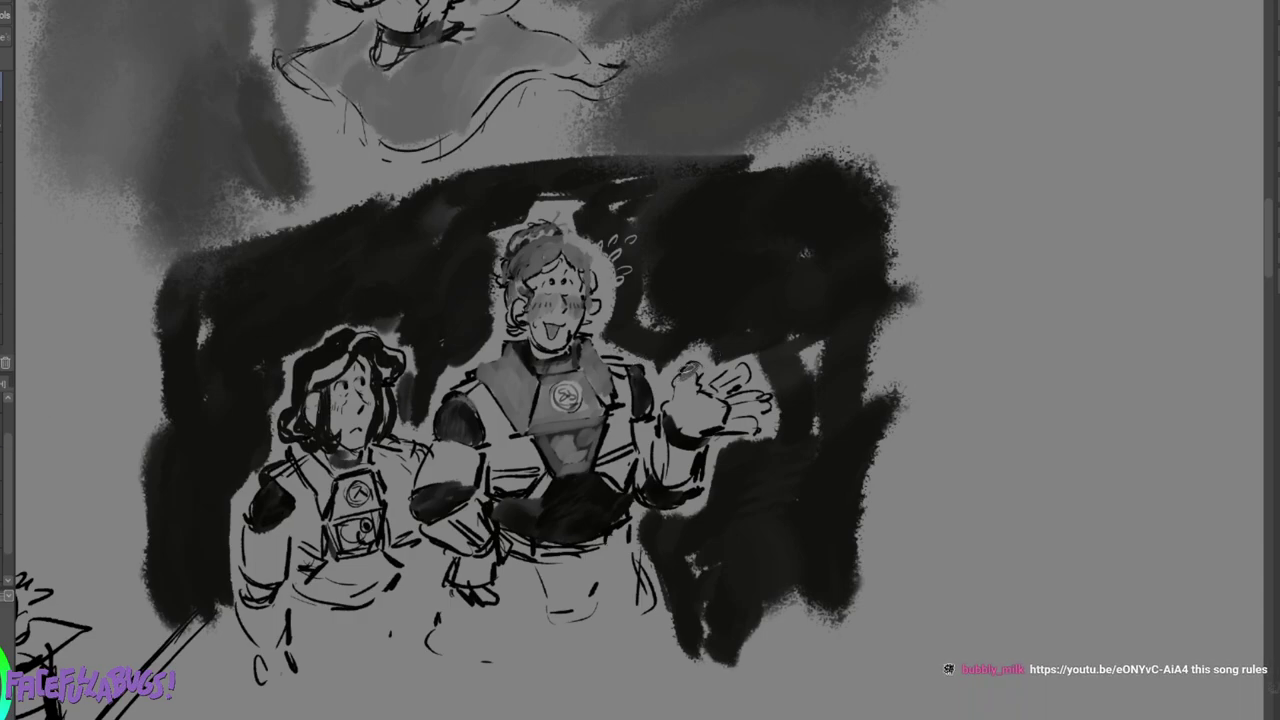
pyautogui.moveTo(671, 389)
pyautogui.mouseDown()
pyautogui.moveTo(677, 418)
pyautogui.moveTo(682, 402)
pyautogui.moveTo(708, 398)
pyautogui.moveTo(695, 410)
pyautogui.moveTo(722, 416)
pyautogui.moveTo(695, 428)
pyautogui.mouseUp()
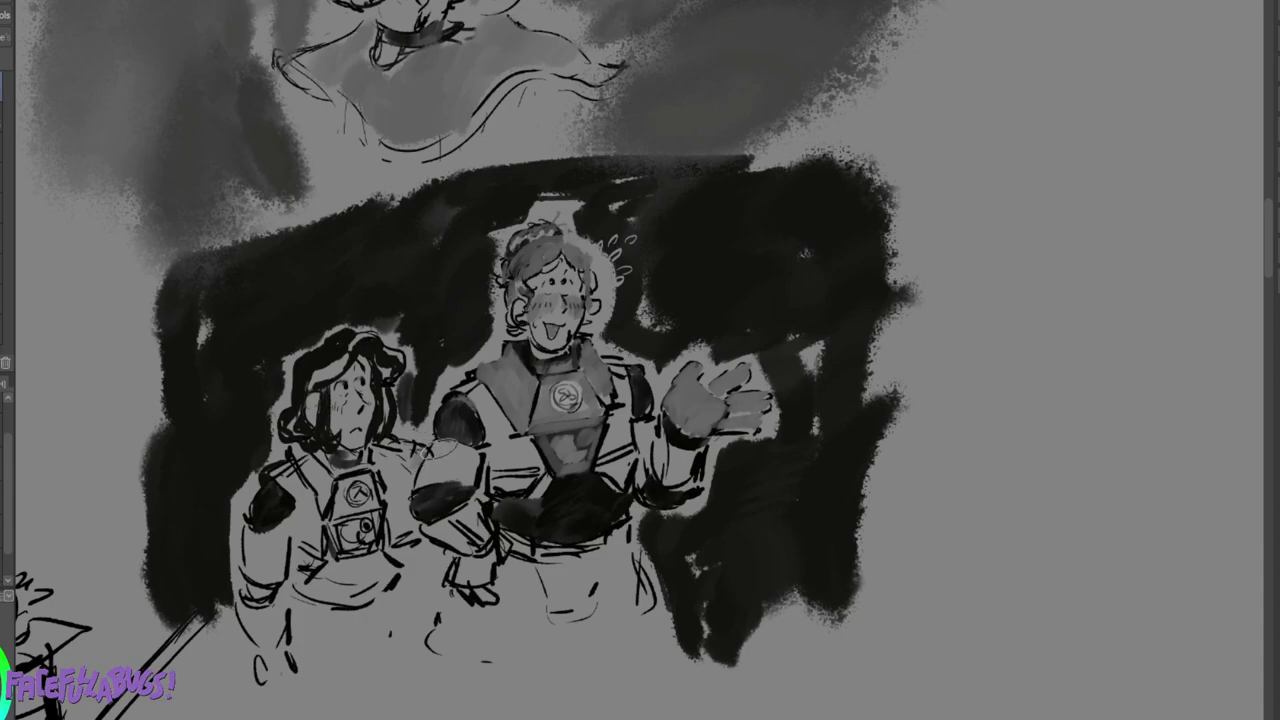
# Shade the tall figure's lowered arm, hand and side torso plates in greys, and draw dark segment lines on the arm armour.
pyautogui.moveTo(437, 459); pyautogui.dragTo(487, 452)
pyautogui.moveTo(462, 469)
pyautogui.mouseDown()
pyautogui.moveTo(458, 457)
pyautogui.moveTo(458, 472)
pyautogui.mouseUp()
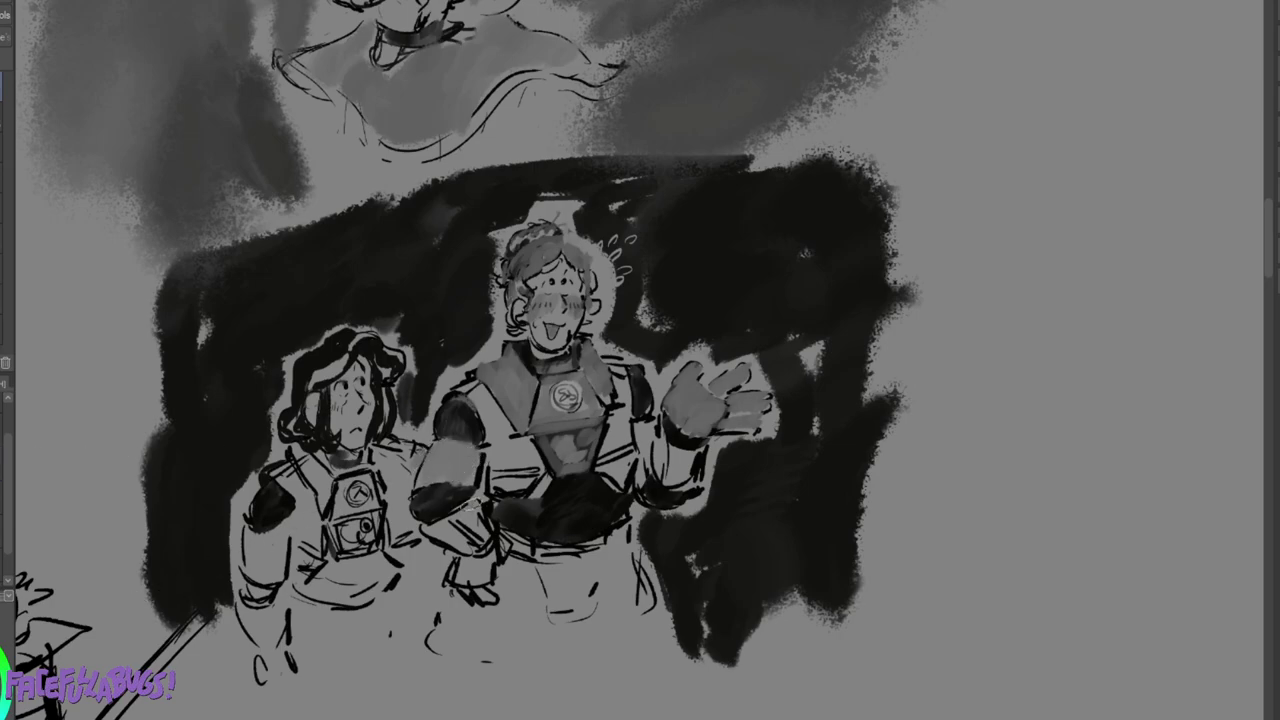
pyautogui.moveTo(453, 539)
pyautogui.mouseDown()
pyautogui.moveTo(473, 524)
pyautogui.moveTo(464, 570)
pyautogui.moveTo(484, 566)
pyautogui.mouseUp()
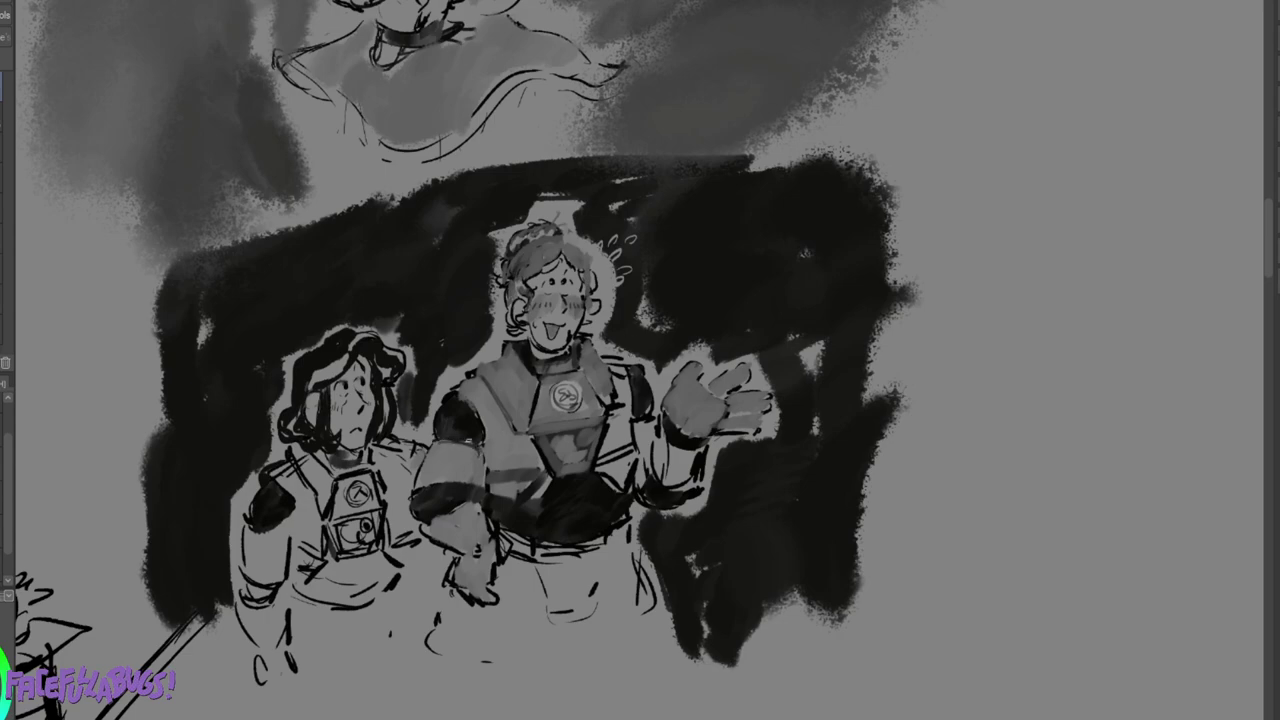
pyautogui.moveTo(484, 463); pyautogui.dragTo(486, 490)
pyautogui.moveTo(449, 442); pyautogui.dragTo(447, 476)
pyautogui.moveTo(426, 515)
pyautogui.mouseDown()
pyautogui.moveTo(488, 532)
pyautogui.moveTo(482, 550)
pyautogui.moveTo(468, 543)
pyautogui.mouseUp()
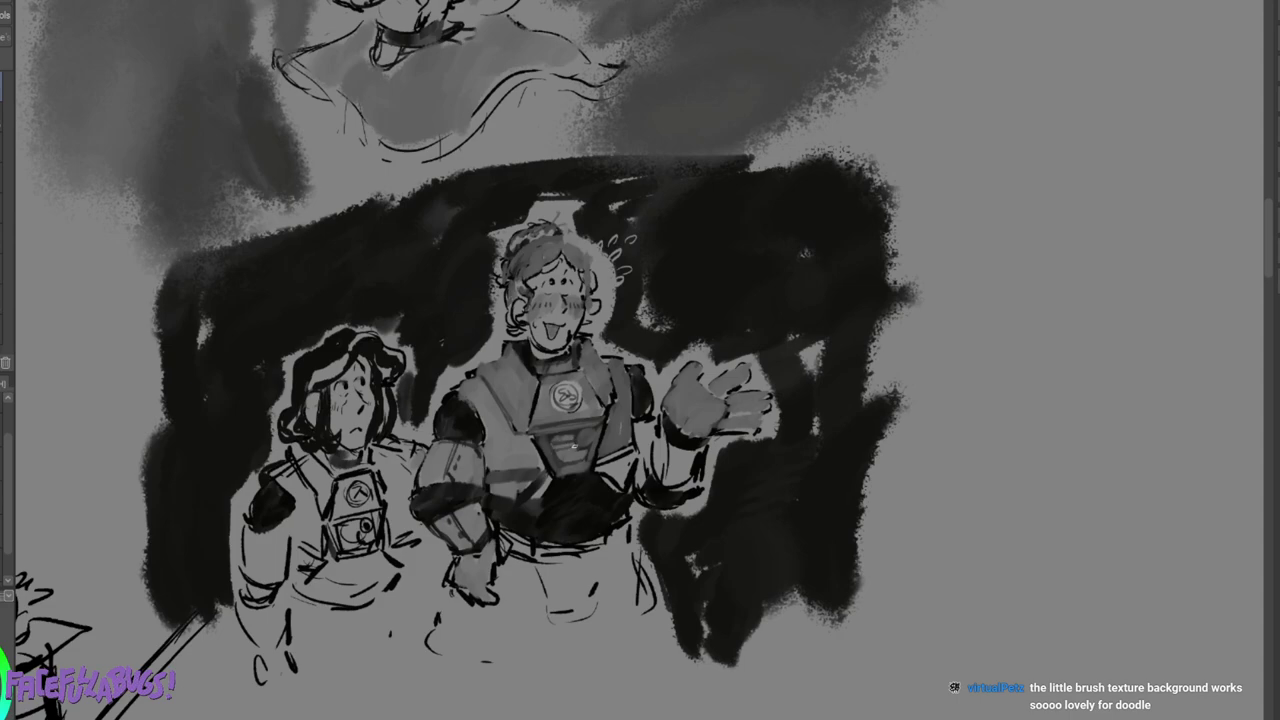
# Shade the tall figure's lower chest sides, raised forearm, hips and upper thighs in greys, with dark creases down the hips.
pyautogui.moveTo(560, 457); pyautogui.dragTo(586, 455)
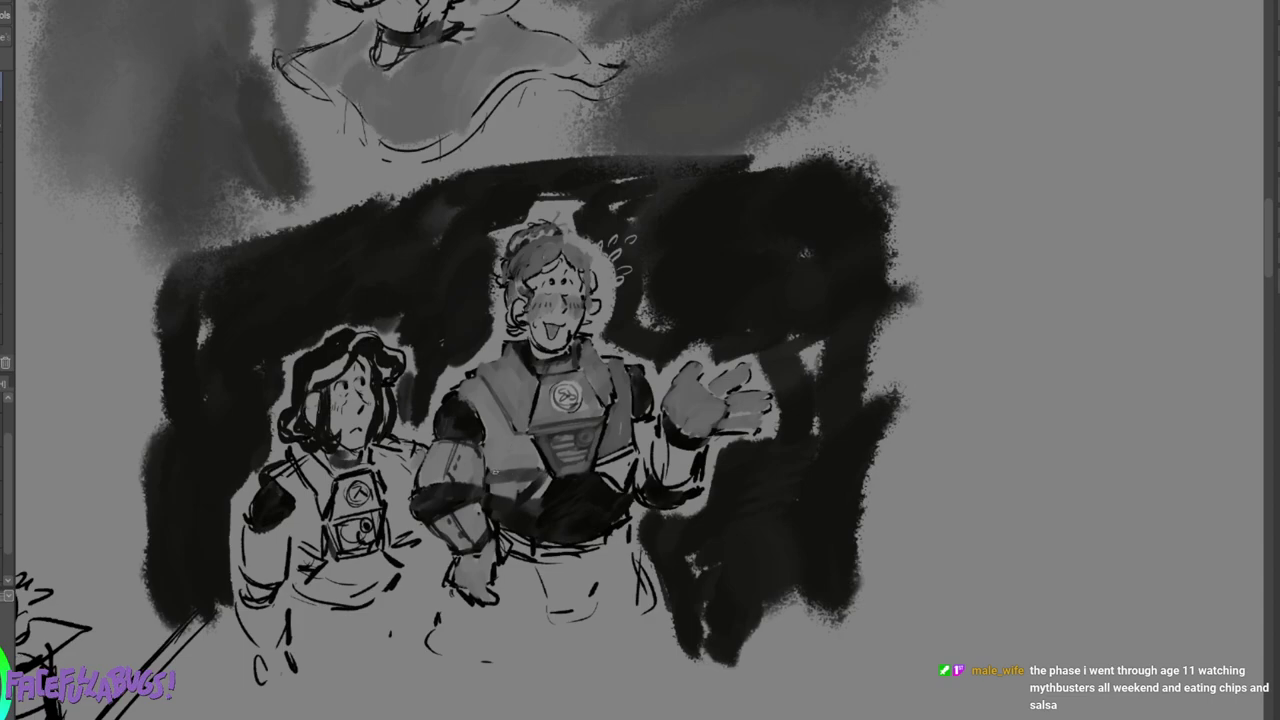
pyautogui.moveTo(494, 495); pyautogui.dragTo(525, 500)
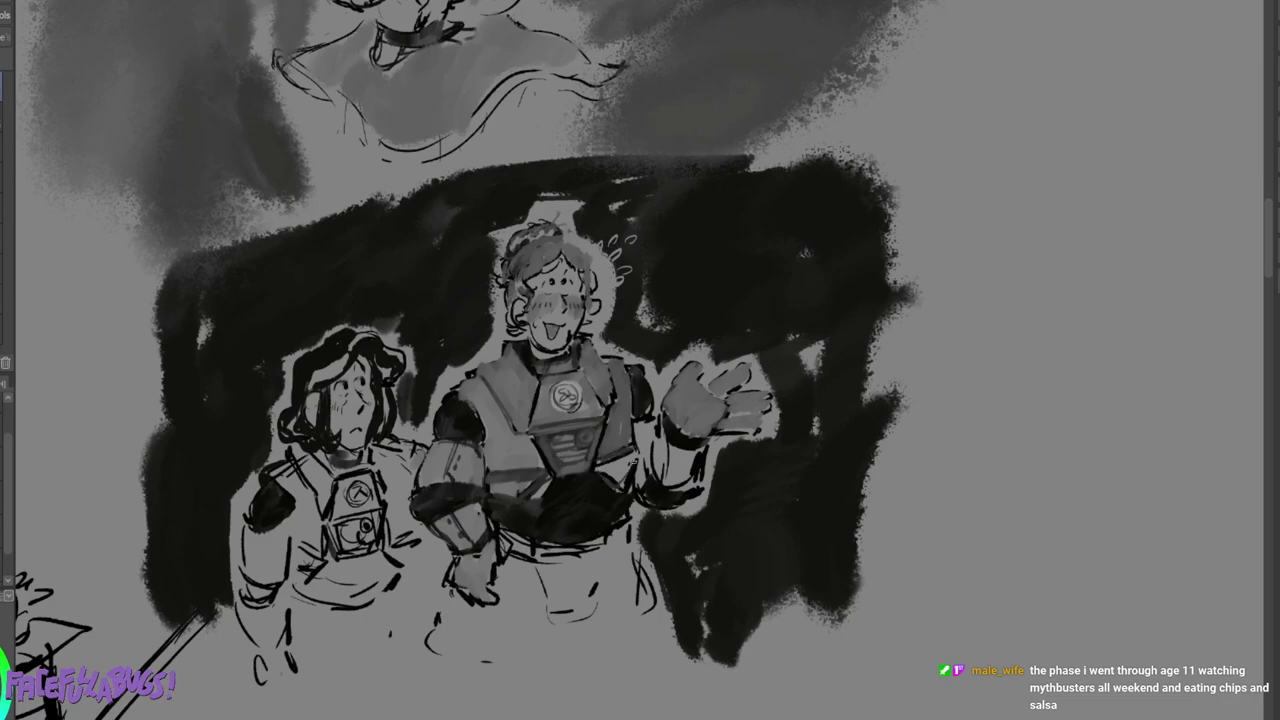
pyautogui.moveTo(634, 463); pyautogui.dragTo(632, 480)
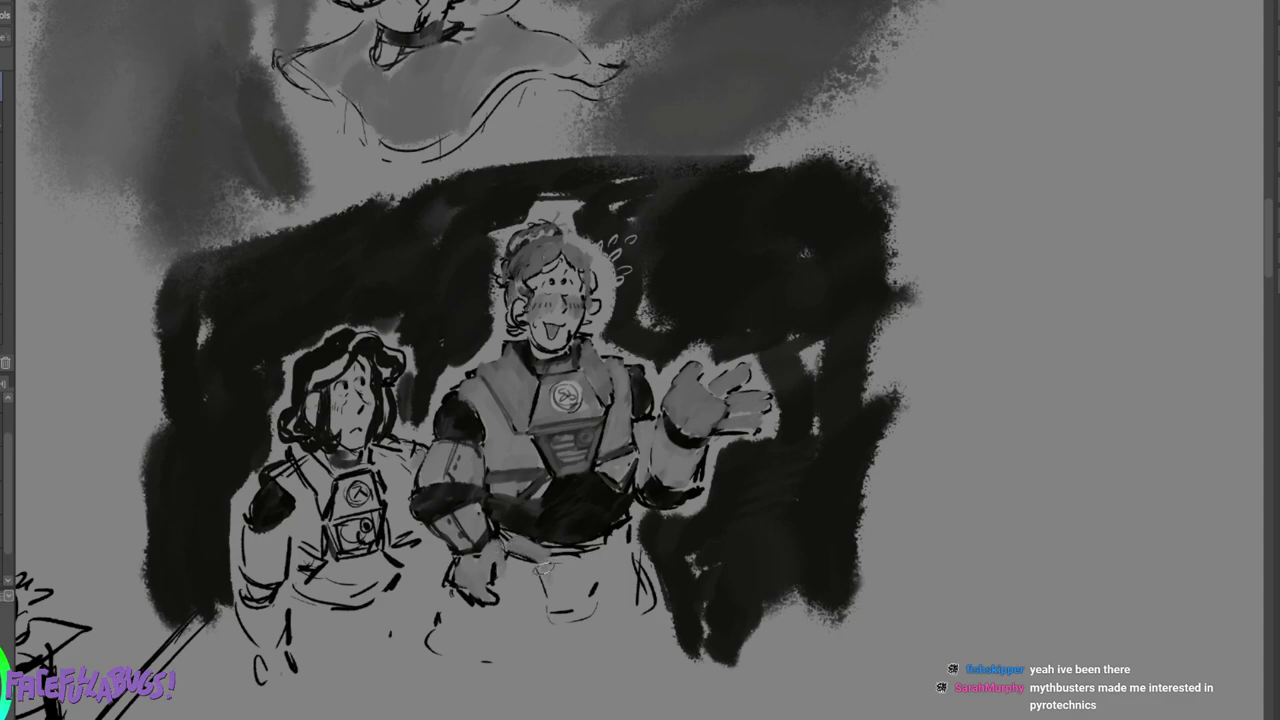
pyautogui.moveTo(586, 553)
pyautogui.mouseDown()
pyautogui.moveTo(597, 553)
pyautogui.moveTo(594, 595)
pyautogui.moveTo(613, 550)
pyautogui.moveTo(592, 602)
pyautogui.mouseUp()
pyautogui.moveTo(512, 566)
pyautogui.mouseDown()
pyautogui.moveTo(544, 605)
pyautogui.moveTo(561, 502)
pyautogui.moveTo(509, 587)
pyautogui.moveTo(517, 573)
pyautogui.moveTo(534, 594)
pyautogui.moveTo(500, 529)
pyautogui.moveTo(554, 573)
pyautogui.moveTo(509, 569)
pyautogui.moveTo(528, 597)
pyautogui.moveTo(498, 585)
pyautogui.moveTo(524, 614)
pyautogui.moveTo(476, 631)
pyautogui.moveTo(462, 607)
pyautogui.moveTo(501, 610)
pyautogui.moveTo(462, 620)
pyautogui.moveTo(520, 615)
pyautogui.moveTo(513, 630)
pyautogui.moveTo(532, 663)
pyautogui.moveTo(534, 609)
pyautogui.moveTo(533, 630)
pyautogui.moveTo(481, 623)
pyautogui.moveTo(489, 652)
pyautogui.mouseUp()
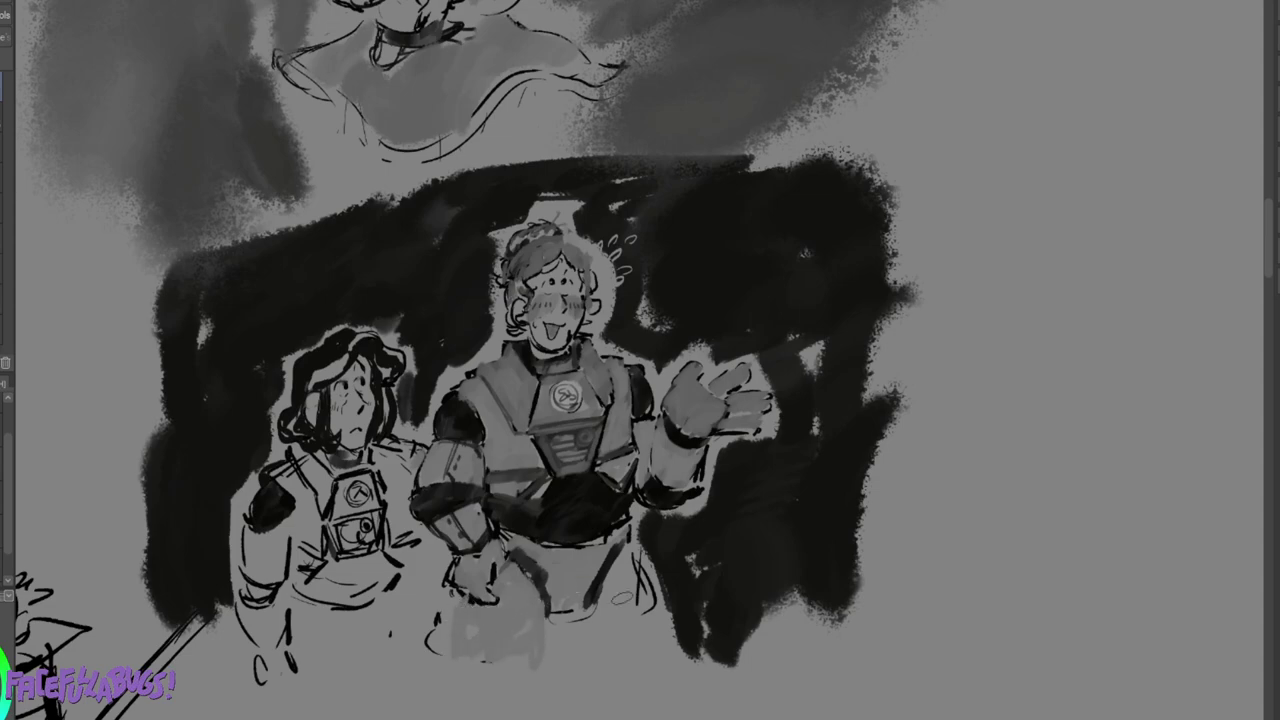
pyautogui.moveTo(590, 620)
pyautogui.mouseDown()
pyautogui.moveTo(604, 568)
pyautogui.moveTo(590, 602)
pyautogui.moveTo(615, 575)
pyautogui.moveTo(622, 605)
pyautogui.moveTo(631, 566)
pyautogui.mouseUp()
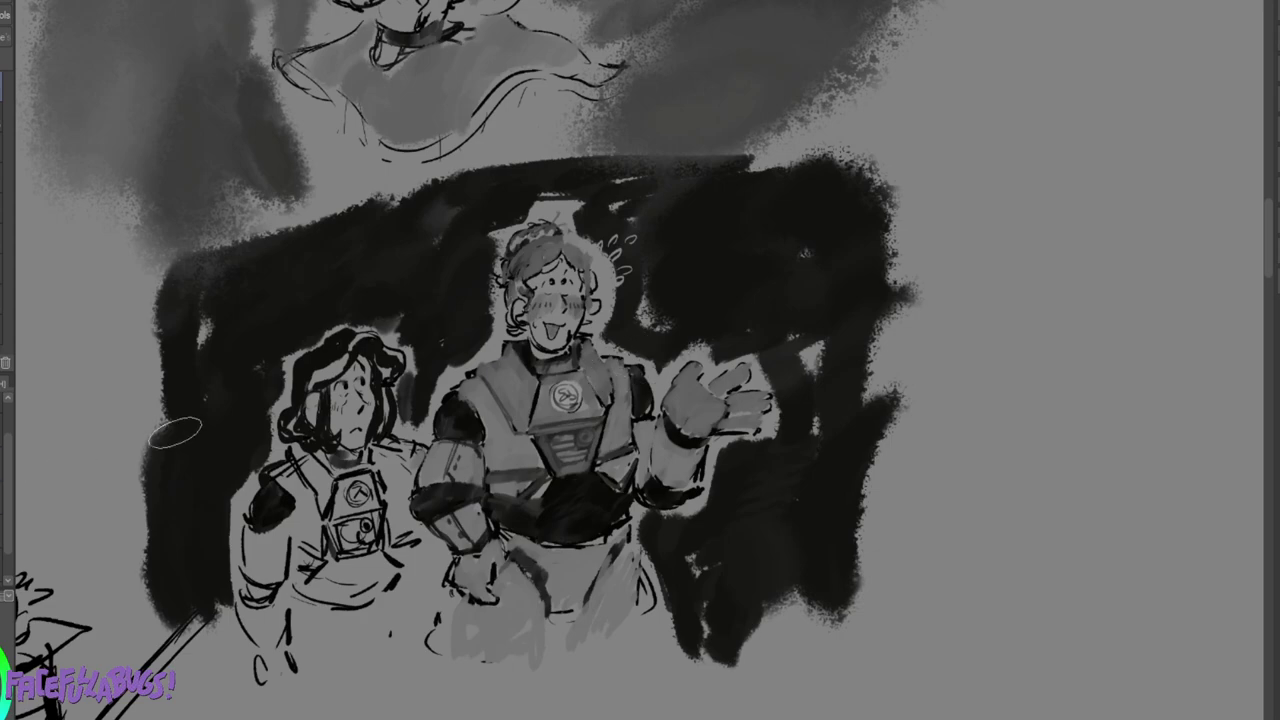
# Fill the shorter companion's near arm and shoulder with dark grey, blacken the elbow, and shade the lowered hand lighter grey.
pyautogui.moveTo(287, 478)
pyautogui.mouseDown()
pyautogui.moveTo(312, 536)
pyautogui.moveTo(311, 497)
pyautogui.moveTo(313, 541)
pyautogui.moveTo(300, 508)
pyautogui.moveTo(311, 545)
pyautogui.moveTo(243, 538)
pyautogui.moveTo(247, 561)
pyautogui.moveTo(244, 536)
pyautogui.moveTo(275, 534)
pyautogui.moveTo(254, 549)
pyautogui.moveTo(271, 561)
pyautogui.moveTo(287, 520)
pyautogui.moveTo(275, 553)
pyautogui.moveTo(265, 515)
pyautogui.moveTo(280, 504)
pyautogui.moveTo(257, 589)
pyautogui.moveTo(268, 586)
pyautogui.moveTo(243, 589)
pyautogui.moveTo(272, 587)
pyautogui.moveTo(314, 531)
pyautogui.moveTo(276, 544)
pyautogui.moveTo(270, 584)
pyautogui.moveTo(238, 603)
pyautogui.moveTo(250, 623)
pyautogui.moveTo(241, 612)
pyautogui.moveTo(266, 609)
pyautogui.moveTo(264, 627)
pyautogui.moveTo(284, 600)
pyautogui.mouseUp()
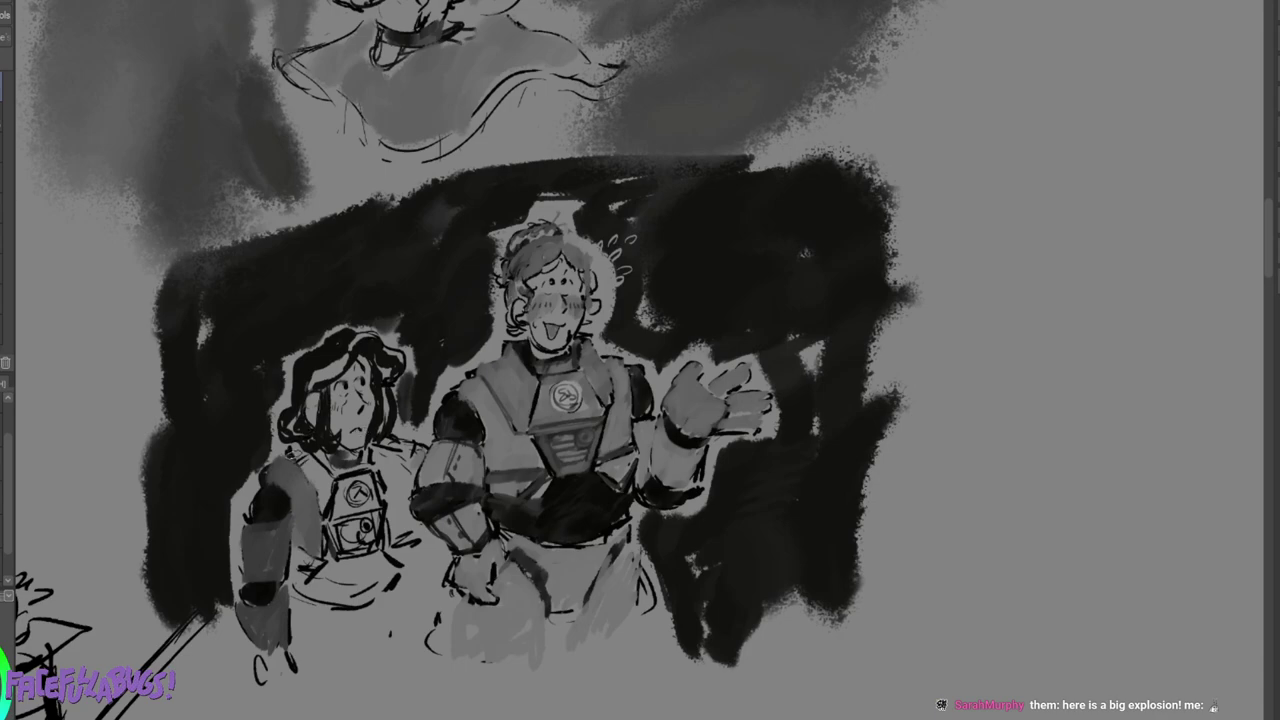
pyautogui.moveTo(294, 455); pyautogui.dragTo(299, 456)
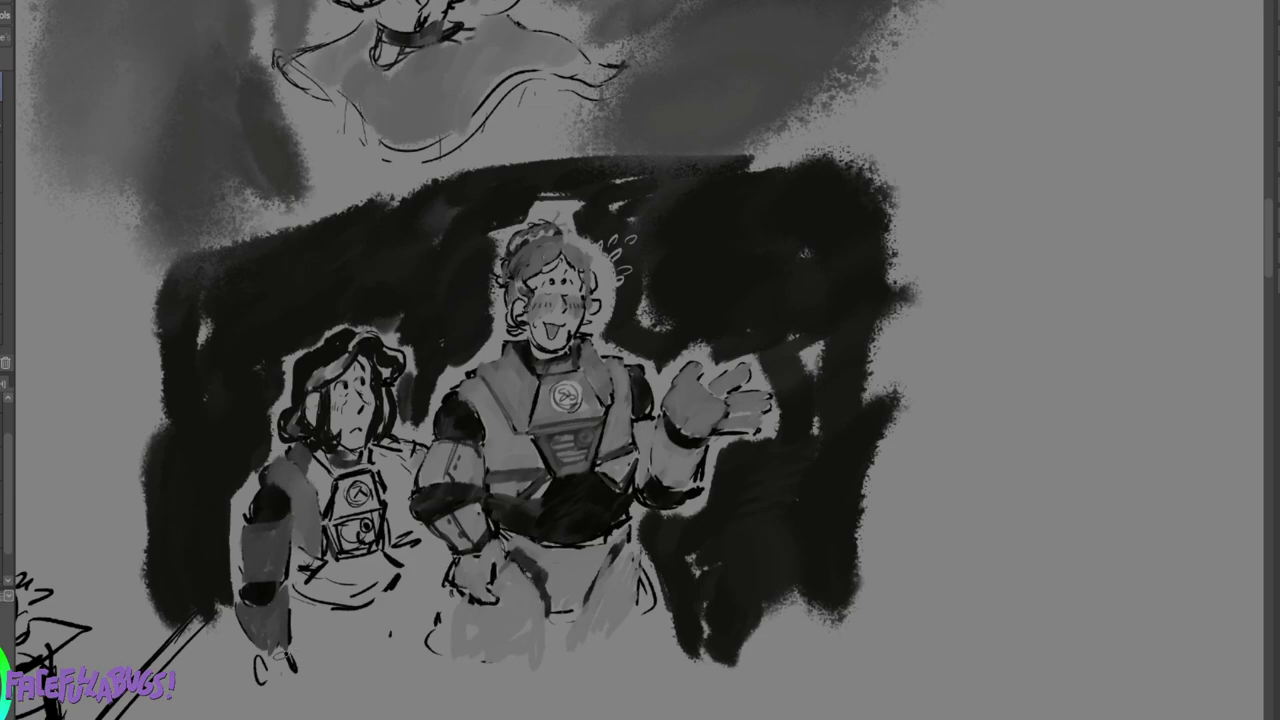
pyautogui.moveTo(261, 645)
pyautogui.mouseDown()
pyautogui.moveTo(290, 643)
pyautogui.moveTo(268, 674)
pyautogui.moveTo(283, 682)
pyautogui.mouseUp()
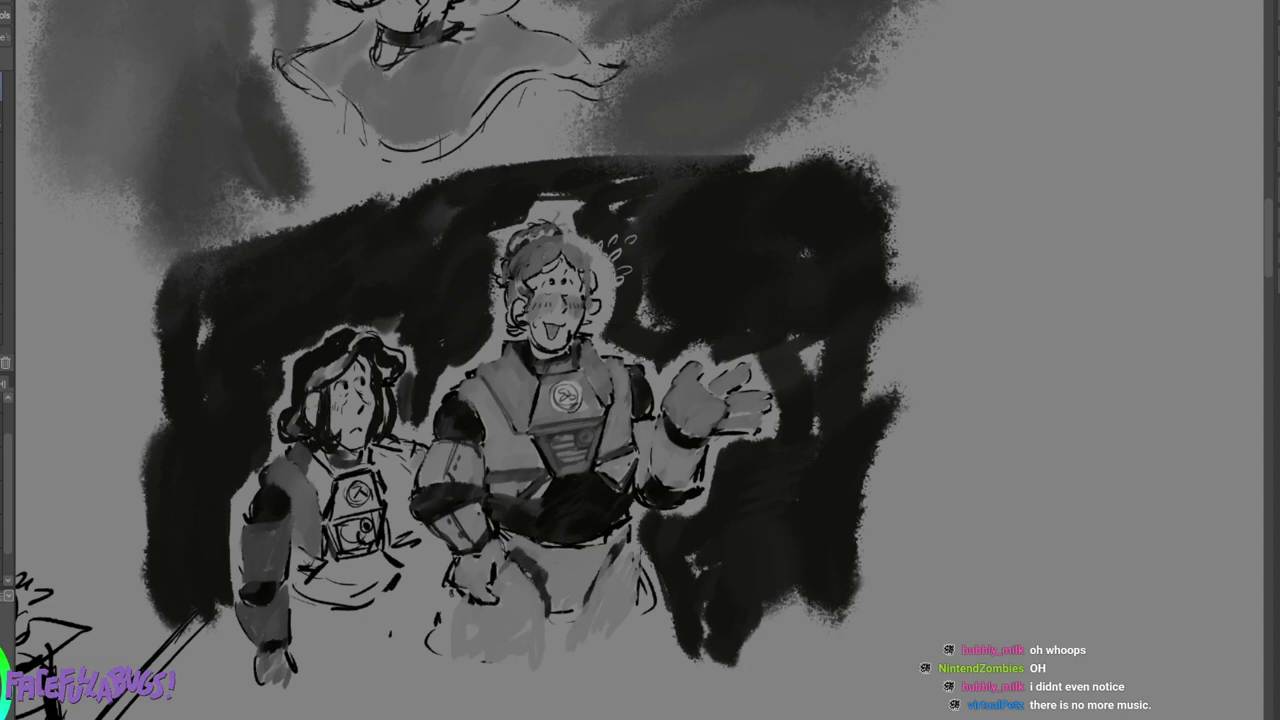
pyautogui.moveTo(243, 527); pyautogui.dragTo(241, 574)
pyautogui.moveTo(262, 490); pyautogui.dragTo(247, 521)
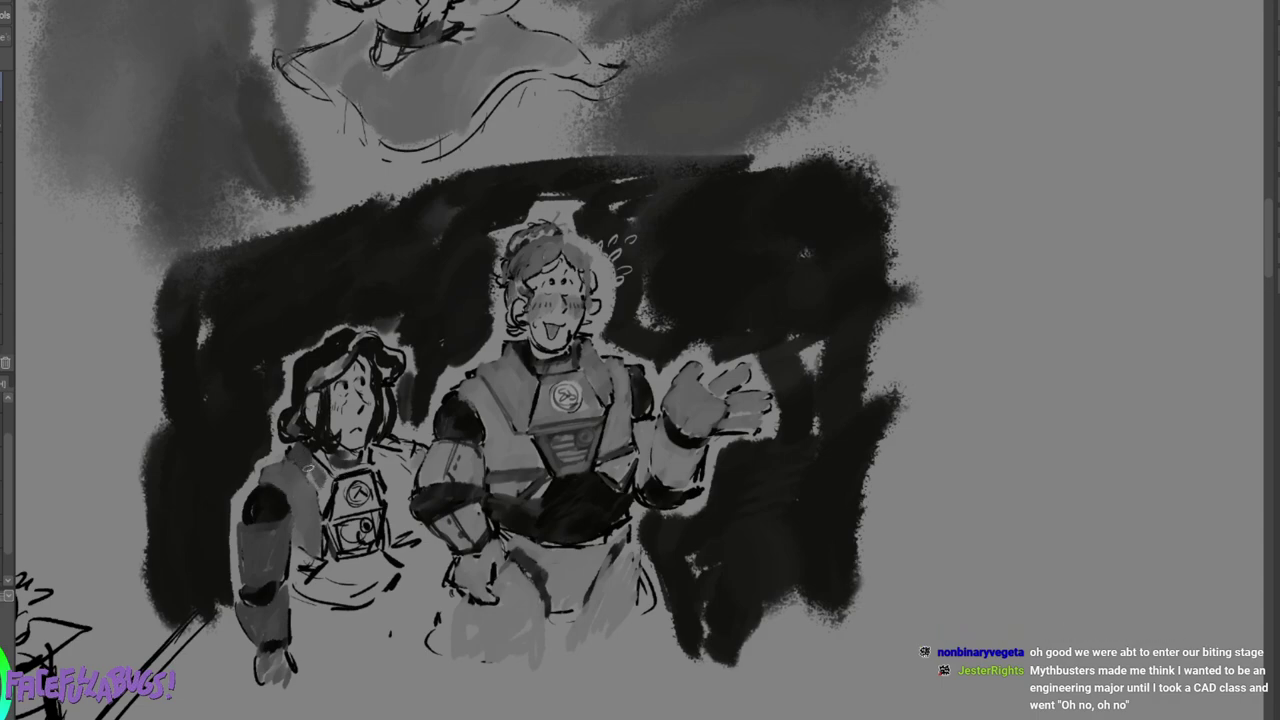
# Paint the companion's vest, upper chest panel and far torso side in dark greys, leaving the emblem light.
pyautogui.moveTo(310, 458); pyautogui.dragTo(326, 488)
pyautogui.moveTo(341, 482)
pyautogui.mouseDown()
pyautogui.moveTo(333, 517)
pyautogui.moveTo(346, 484)
pyautogui.moveTo(340, 512)
pyautogui.moveTo(370, 505)
pyautogui.moveTo(362, 473)
pyautogui.moveTo(342, 484)
pyautogui.moveTo(376, 504)
pyautogui.mouseUp()
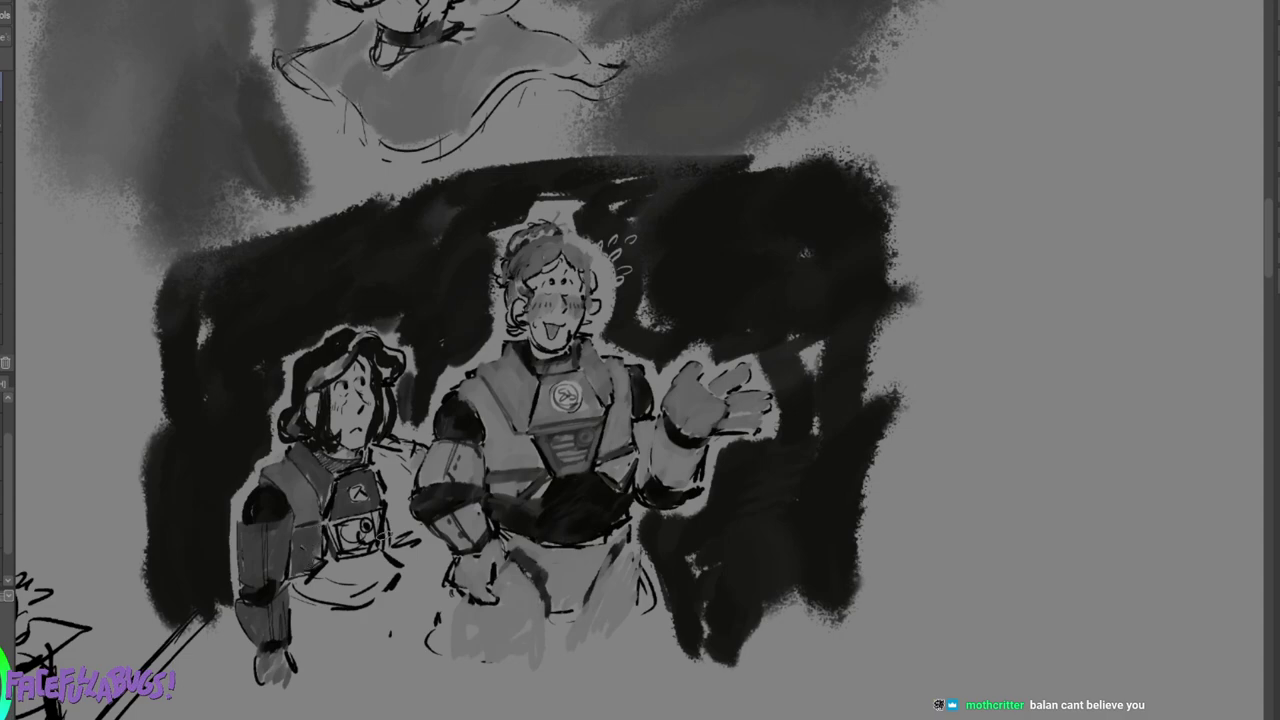
pyautogui.moveTo(386, 515)
pyautogui.mouseDown()
pyautogui.moveTo(415, 530)
pyautogui.moveTo(400, 555)
pyautogui.moveTo(426, 545)
pyautogui.mouseUp()
# Fill the companion's midriff near-black and shade the far shoulder in mid-grey.
pyautogui.moveTo(332, 572); pyautogui.dragTo(300, 584)
pyautogui.moveTo(300, 584)
pyautogui.mouseDown()
pyautogui.moveTo(322, 569)
pyautogui.moveTo(312, 598)
pyautogui.moveTo(360, 605)
pyautogui.moveTo(405, 578)
pyautogui.moveTo(325, 560)
pyautogui.moveTo(315, 582)
pyautogui.mouseUp()
pyautogui.moveTo(312, 593)
pyautogui.mouseDown()
pyautogui.moveTo(386, 581)
pyautogui.moveTo(392, 547)
pyautogui.moveTo(385, 598)
pyautogui.mouseUp()
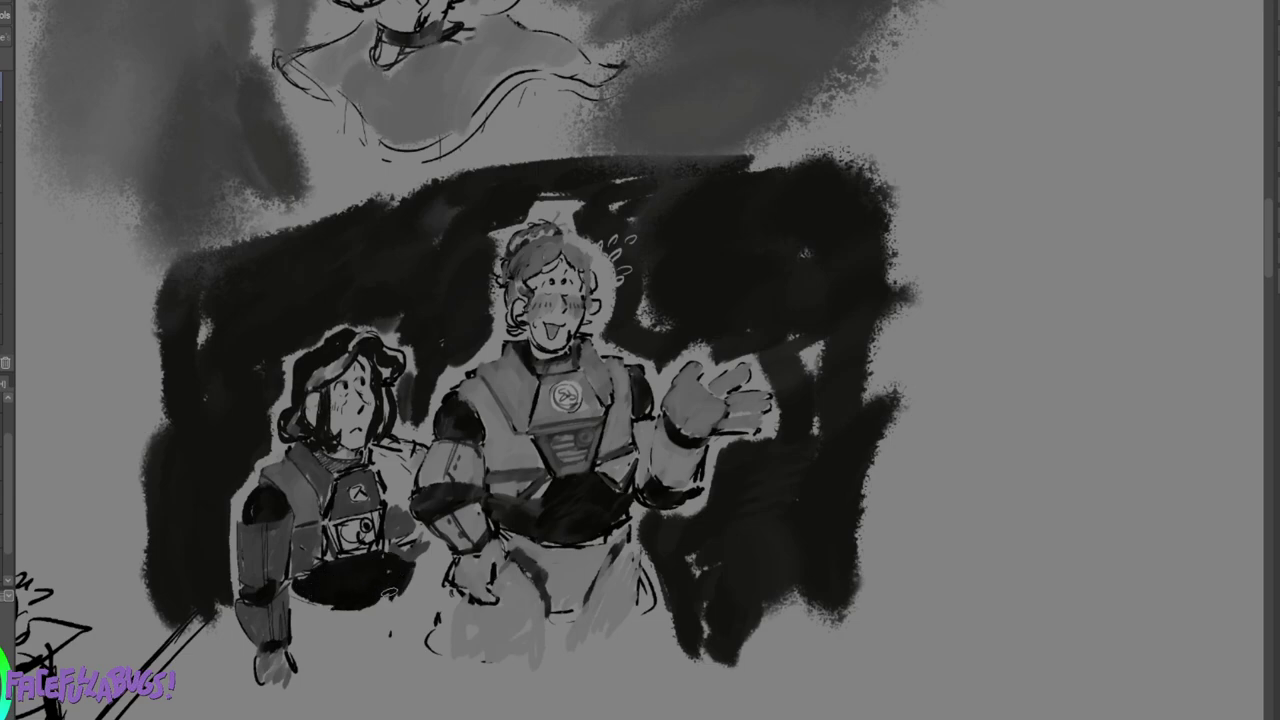
pyautogui.moveTo(302, 585)
pyautogui.mouseDown()
pyautogui.moveTo(284, 602)
pyautogui.moveTo(330, 600)
pyautogui.mouseUp()
pyautogui.moveTo(392, 474)
pyautogui.mouseDown()
pyautogui.moveTo(385, 465)
pyautogui.moveTo(389, 495)
pyautogui.moveTo(381, 459)
pyautogui.moveTo(403, 488)
pyautogui.mouseUp()
pyautogui.moveTo(386, 443)
pyautogui.mouseDown()
pyautogui.moveTo(395, 495)
pyautogui.moveTo(386, 445)
pyautogui.moveTo(405, 491)
pyautogui.moveTo(420, 446)
pyautogui.mouseUp()
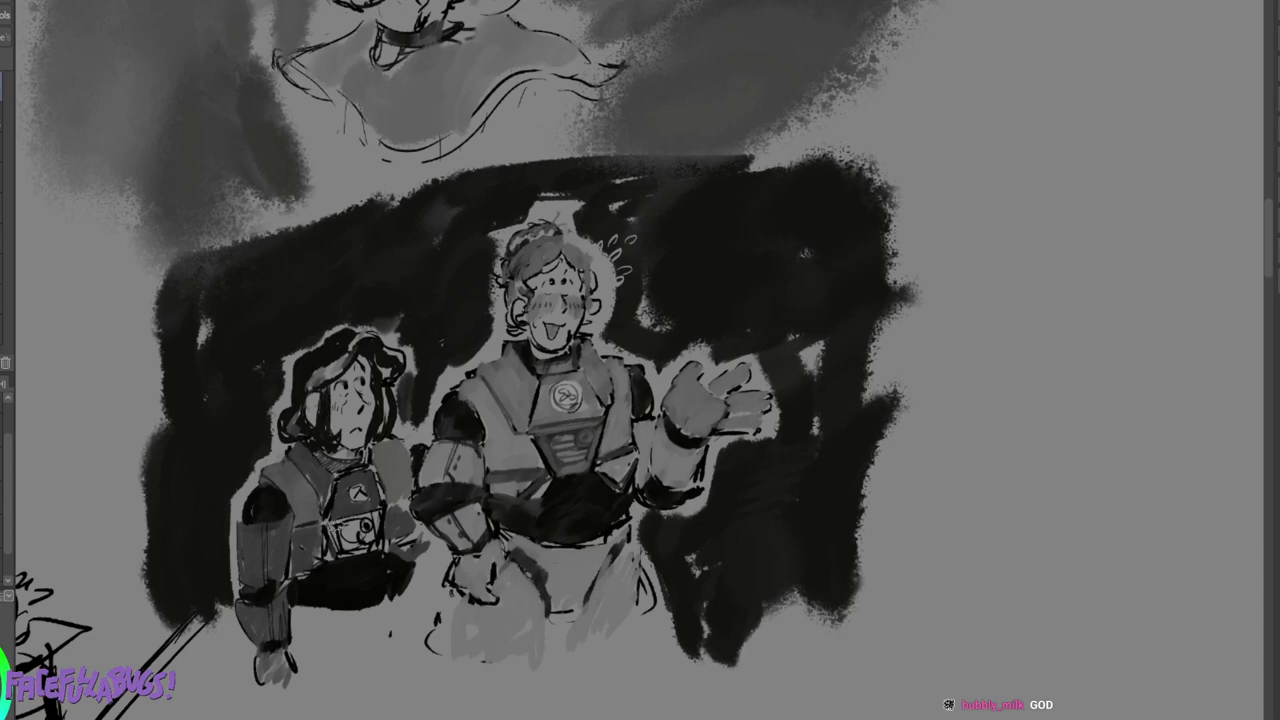
# Darken the companion's lower chest box with grey and extend the near-black midriff downward.
pyautogui.moveTo(330, 526)
pyautogui.mouseDown()
pyautogui.moveTo(337, 544)
pyautogui.moveTo(358, 525)
pyautogui.moveTo(352, 542)
pyautogui.moveTo(370, 538)
pyautogui.moveTo(381, 511)
pyautogui.moveTo(345, 526)
pyautogui.mouseUp()
pyautogui.moveTo(372, 510); pyautogui.dragTo(366, 524)
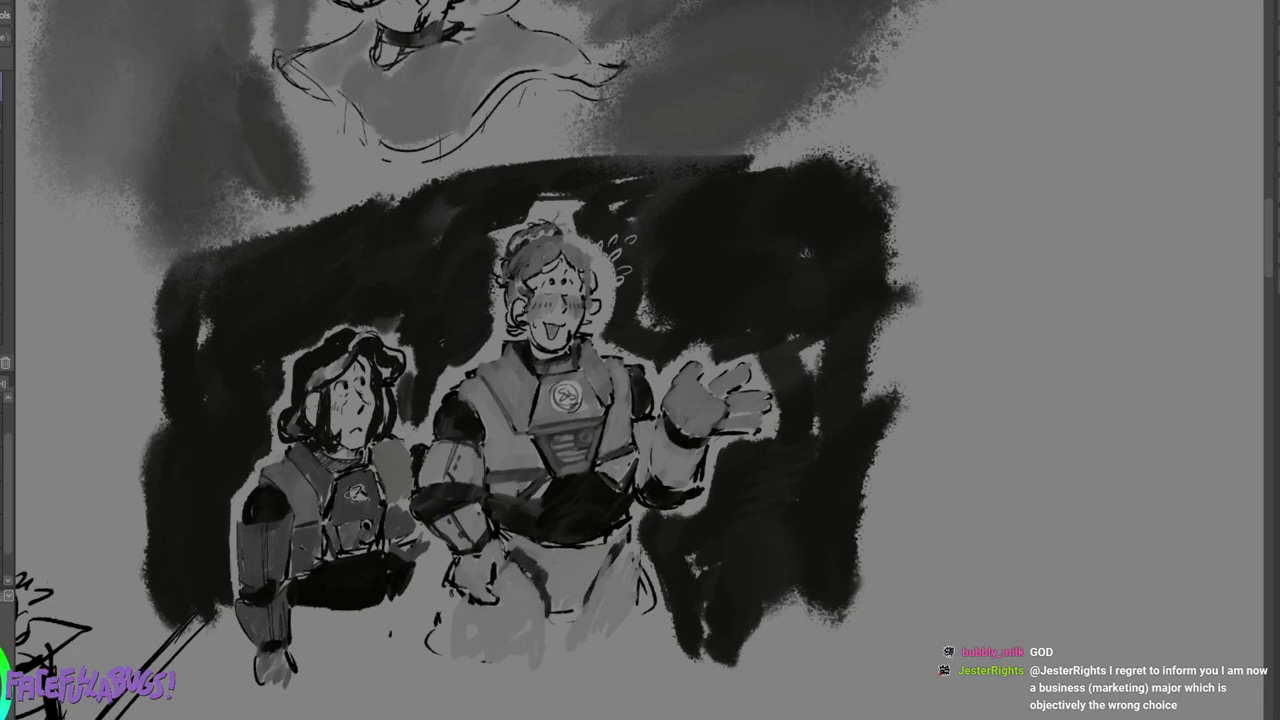
pyautogui.moveTo(338, 521)
pyautogui.mouseDown()
pyautogui.moveTo(370, 513)
pyautogui.moveTo(330, 549)
pyautogui.mouseUp()
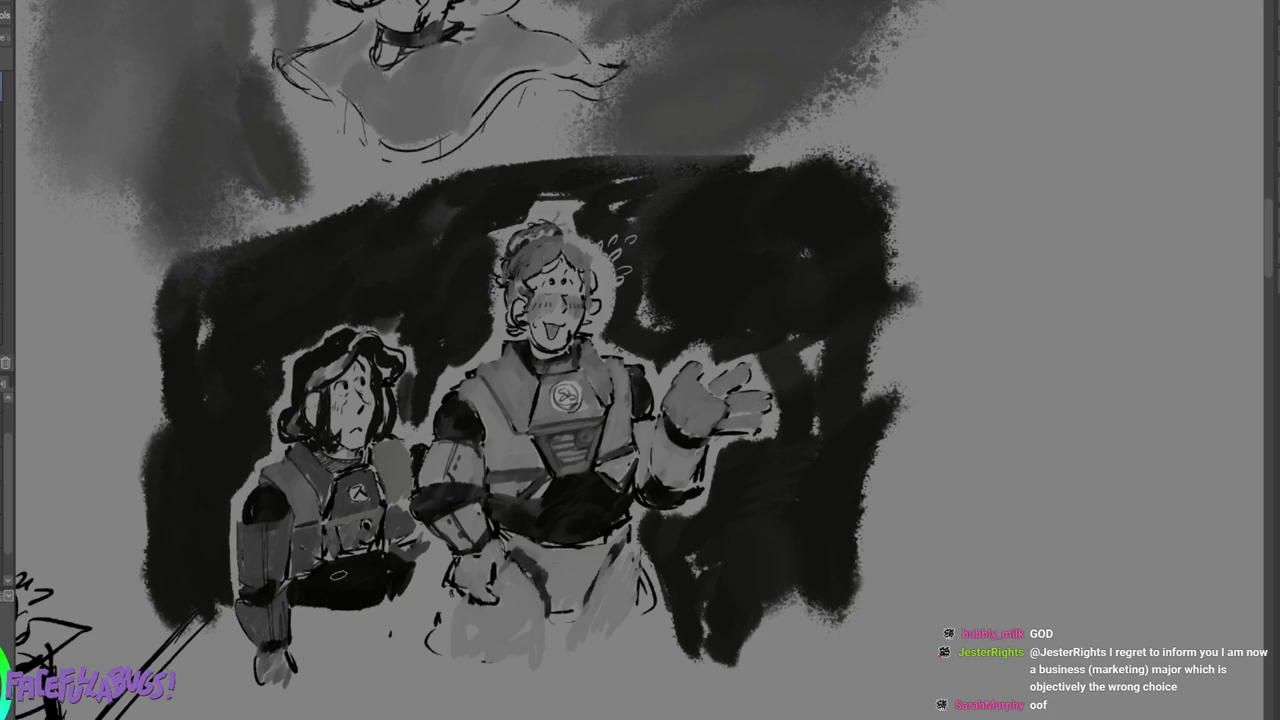
pyautogui.moveTo(313, 604)
pyautogui.mouseDown()
pyautogui.moveTo(360, 620)
pyautogui.moveTo(374, 616)
pyautogui.moveTo(351, 612)
pyautogui.moveTo(388, 600)
pyautogui.mouseUp()
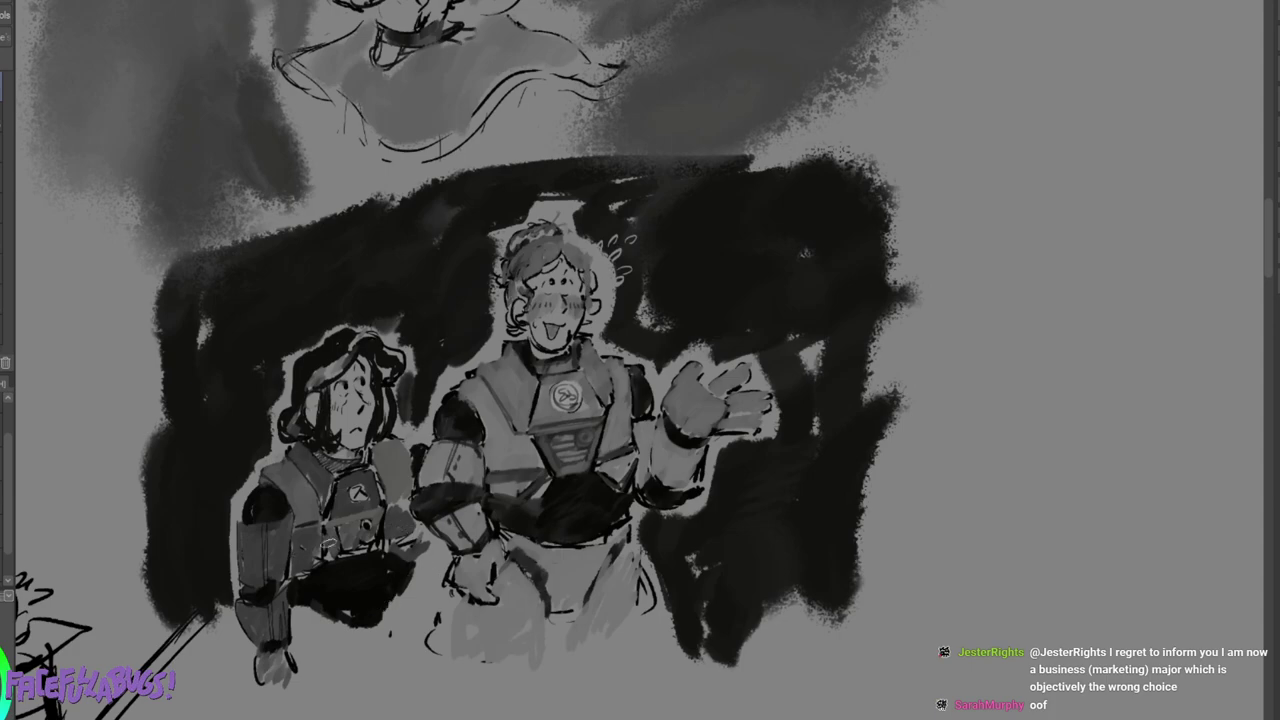
# Shade the companion's far arm, hips and thighs in dark grey, with near-black curved bands where the legs meet the hips.
pyautogui.moveTo(414, 526)
pyautogui.mouseDown()
pyautogui.moveTo(428, 562)
pyautogui.moveTo(408, 542)
pyautogui.moveTo(320, 590)
pyautogui.moveTo(430, 552)
pyautogui.moveTo(420, 540)
pyautogui.moveTo(426, 576)
pyautogui.moveTo(401, 560)
pyautogui.moveTo(425, 608)
pyautogui.moveTo(442, 576)
pyautogui.mouseUp()
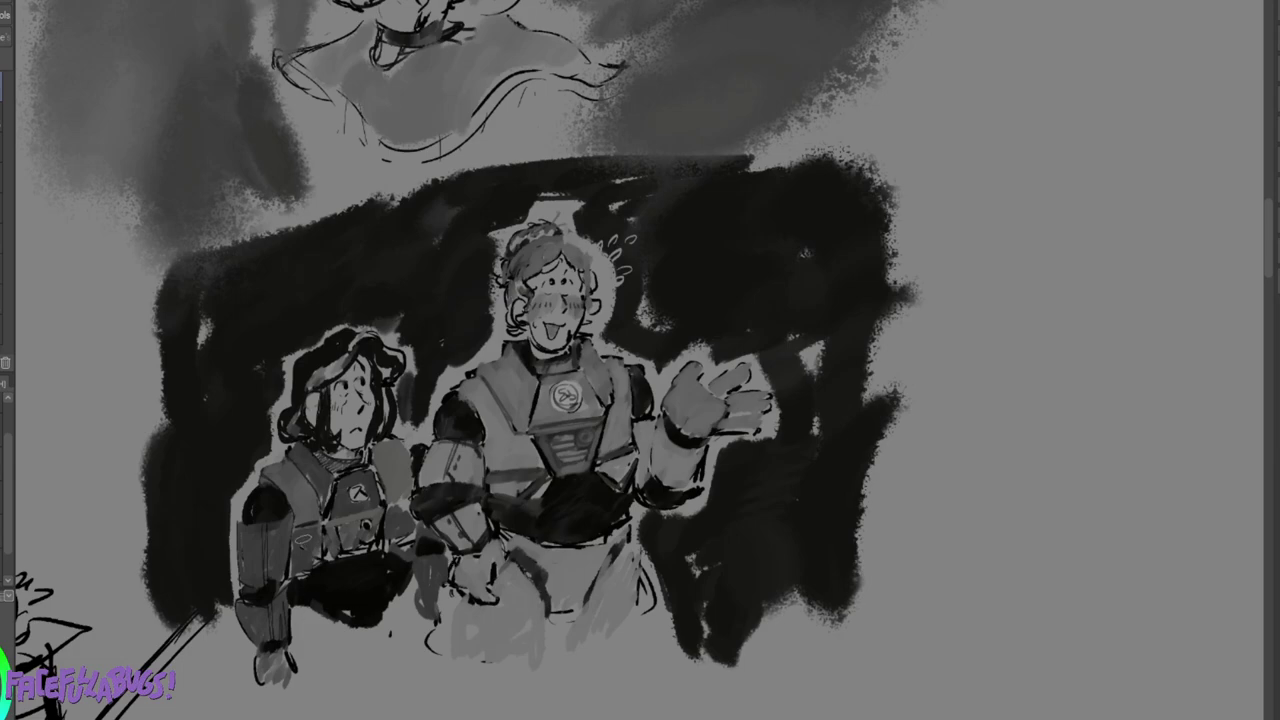
pyautogui.moveTo(307, 609)
pyautogui.mouseDown()
pyautogui.moveTo(326, 619)
pyautogui.moveTo(302, 619)
pyautogui.mouseUp()
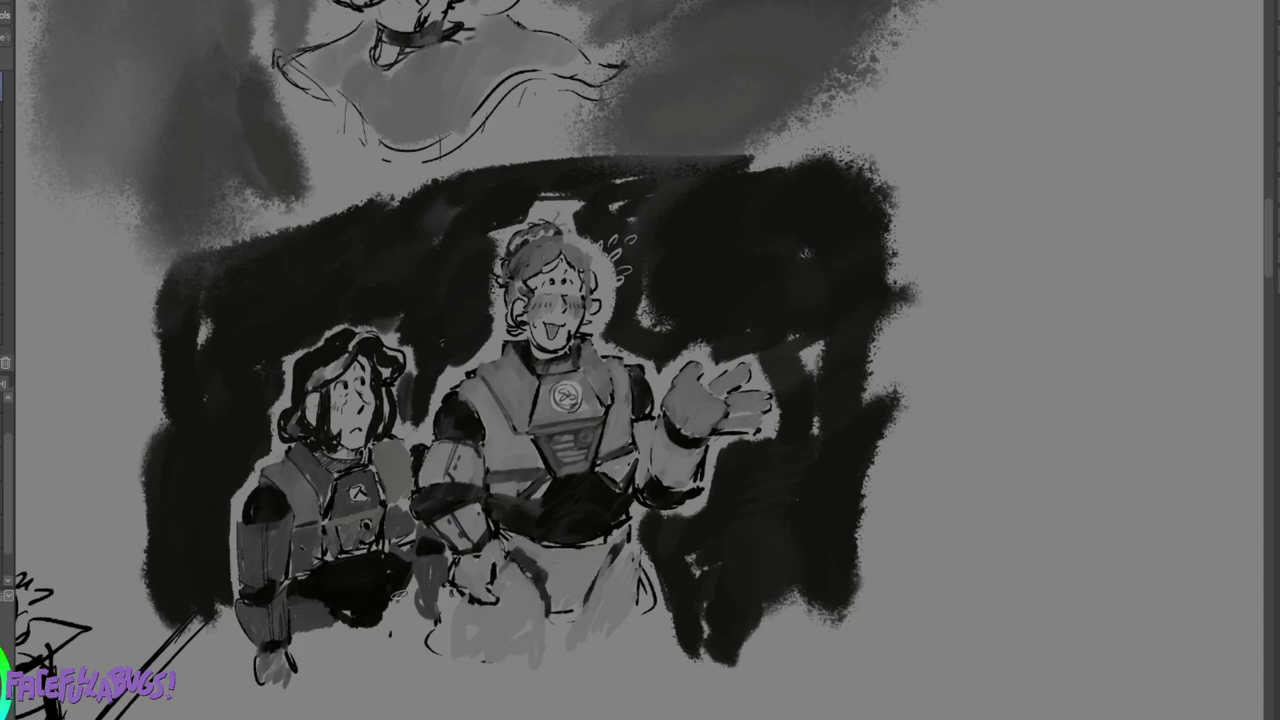
pyautogui.moveTo(399, 596)
pyautogui.mouseDown()
pyautogui.moveTo(382, 618)
pyautogui.moveTo(406, 620)
pyautogui.mouseUp()
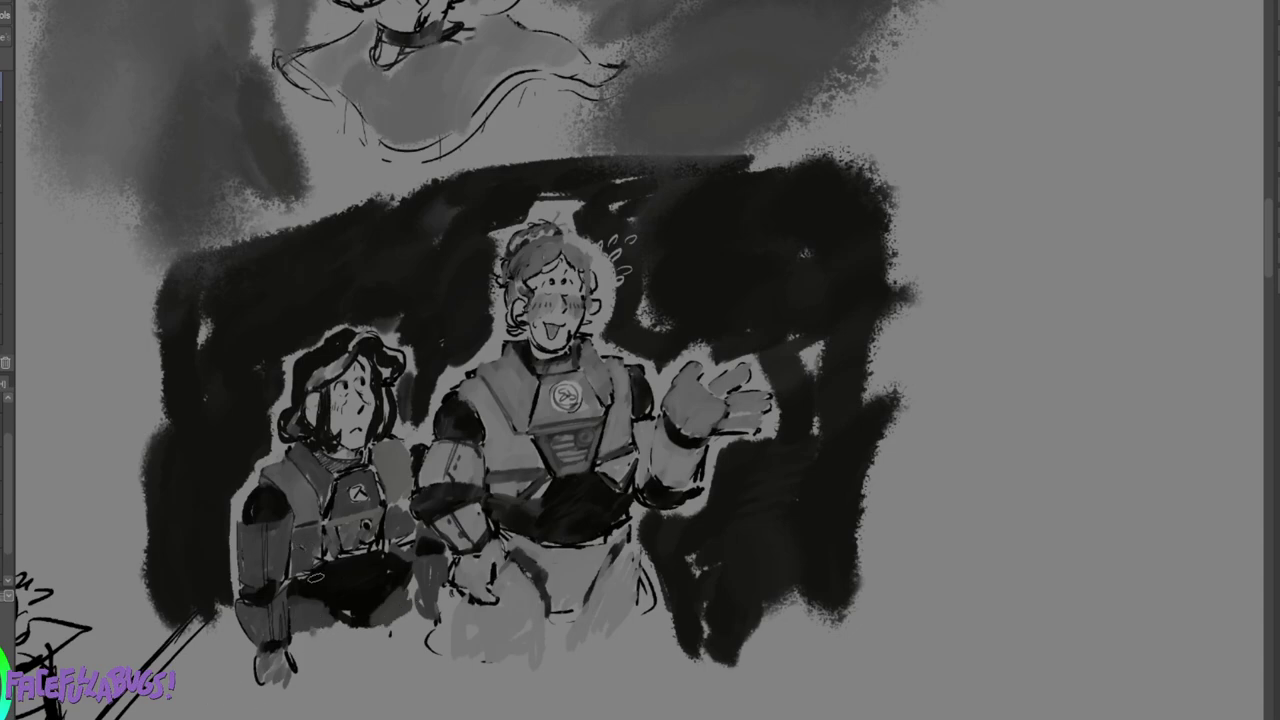
pyautogui.moveTo(312, 625)
pyautogui.mouseDown()
pyautogui.moveTo(386, 616)
pyautogui.moveTo(335, 624)
pyautogui.mouseUp()
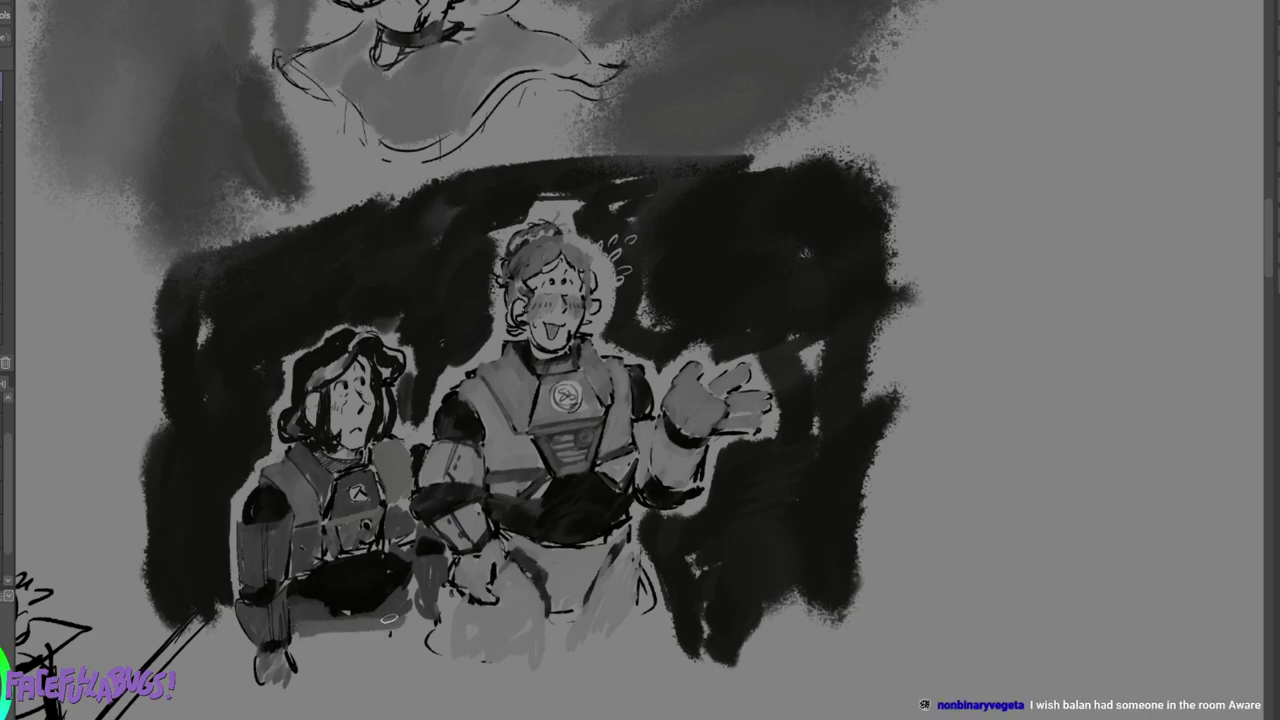
pyautogui.moveTo(320, 633)
pyautogui.mouseDown()
pyautogui.moveTo(352, 656)
pyautogui.moveTo(332, 634)
pyautogui.moveTo(356, 678)
pyautogui.moveTo(389, 632)
pyautogui.moveTo(371, 625)
pyautogui.moveTo(354, 660)
pyautogui.moveTo(378, 647)
pyautogui.moveTo(336, 586)
pyautogui.moveTo(345, 670)
pyautogui.moveTo(316, 636)
pyautogui.moveTo(362, 660)
pyautogui.moveTo(386, 646)
pyautogui.moveTo(365, 670)
pyautogui.moveTo(388, 630)
pyautogui.mouseUp()
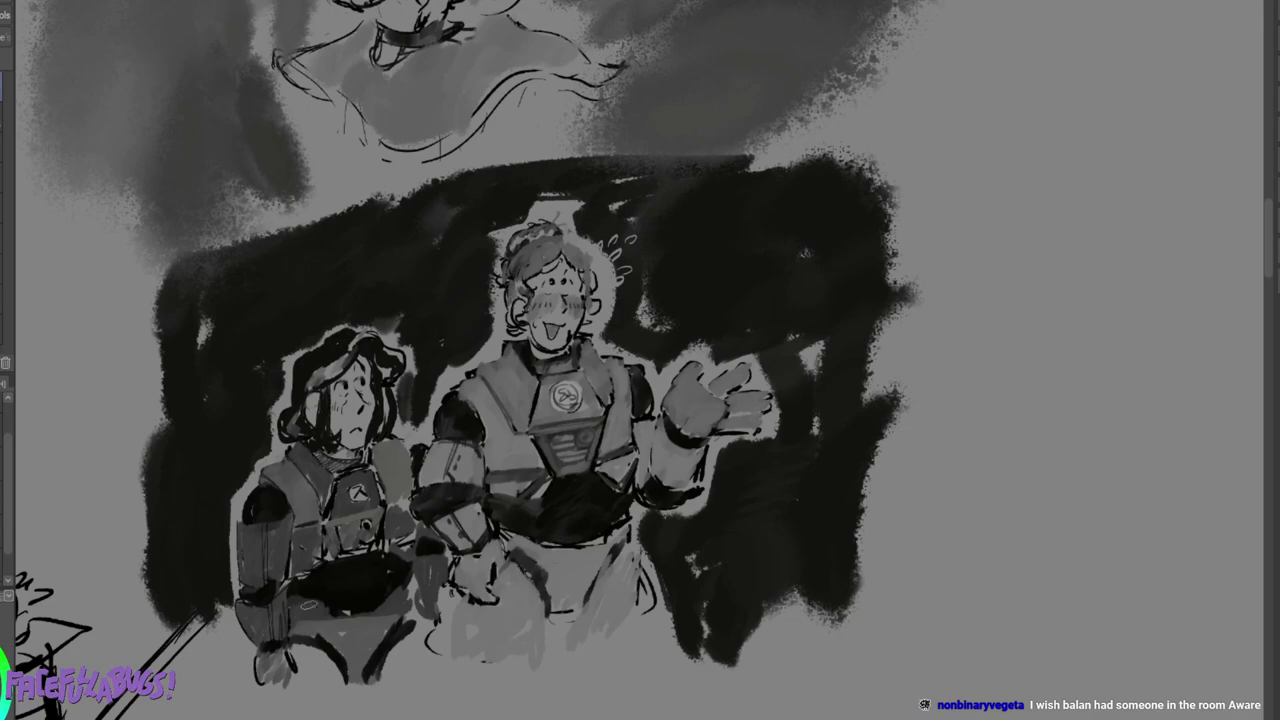
pyautogui.moveTo(300, 621)
pyautogui.mouseDown()
pyautogui.moveTo(296, 662)
pyautogui.moveTo(335, 665)
pyautogui.moveTo(345, 680)
pyautogui.moveTo(362, 667)
pyautogui.mouseUp()
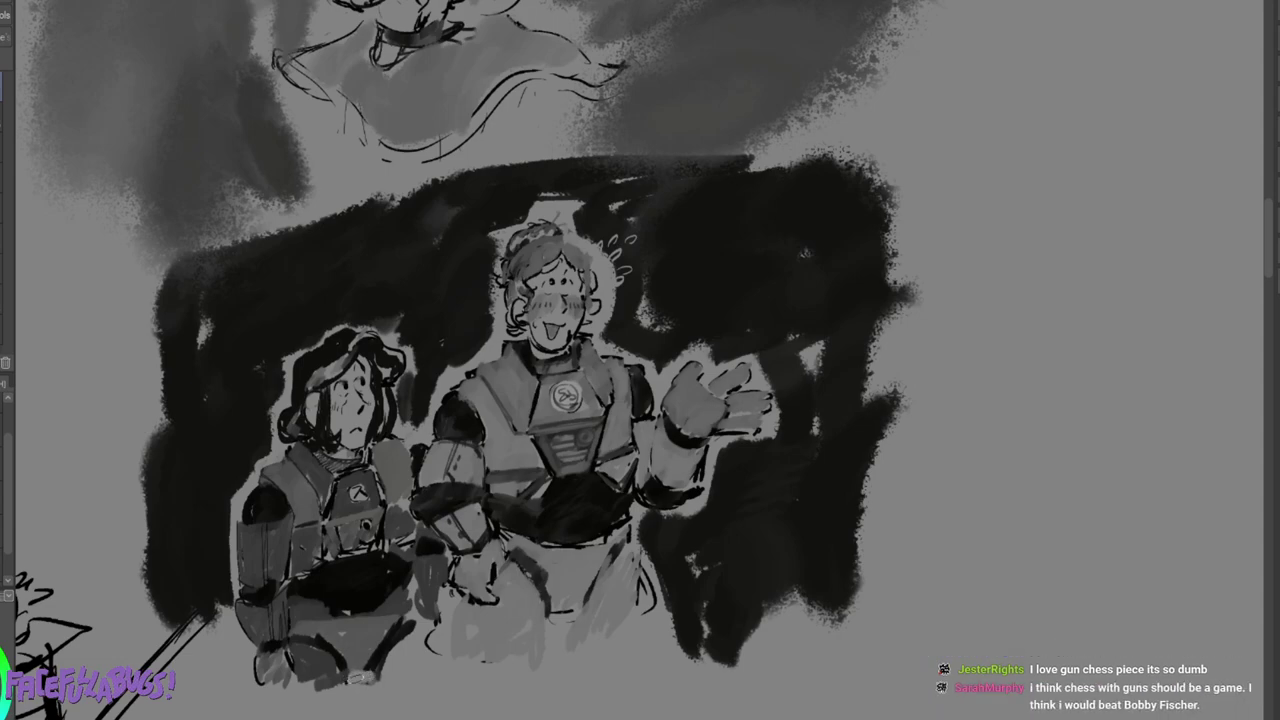
pyautogui.moveTo(387, 653)
pyautogui.mouseDown()
pyautogui.moveTo(376, 666)
pyautogui.moveTo(412, 660)
pyautogui.moveTo(412, 585)
pyautogui.moveTo(428, 650)
pyautogui.mouseUp()
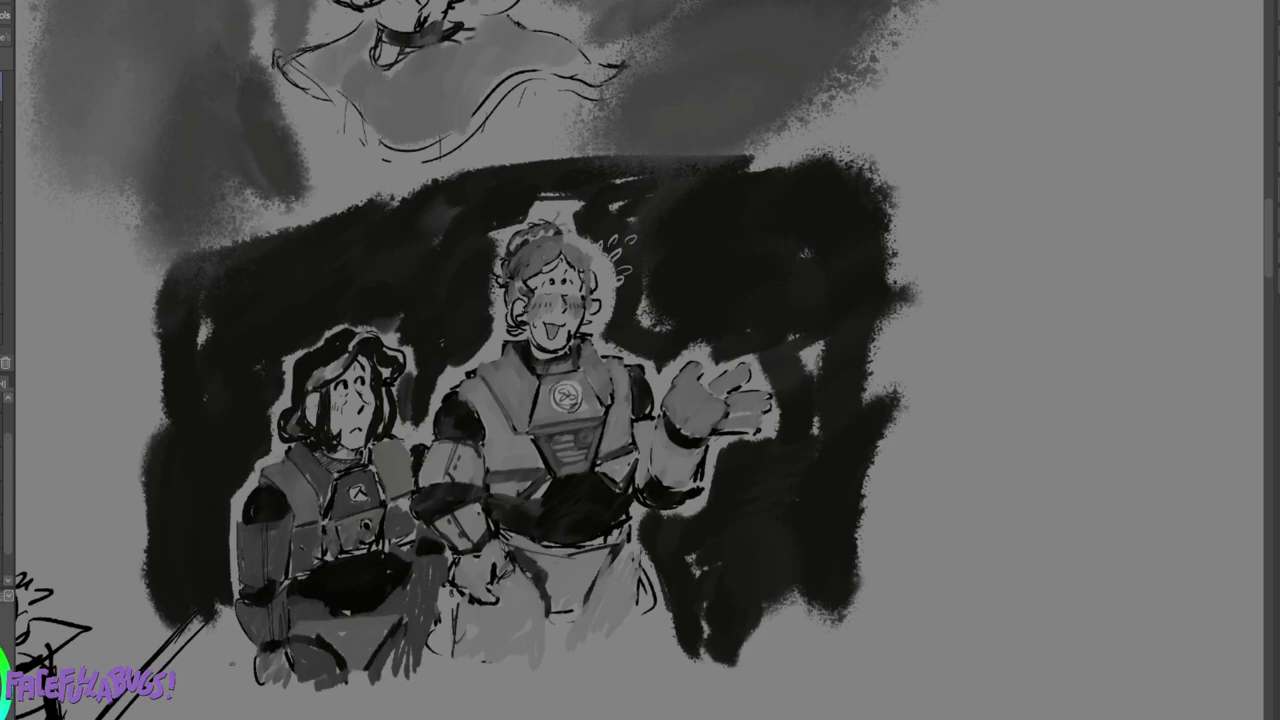
# Look over the whole page of doodles and shaded panels on the canvas.
pyautogui.scroll(-5, 910, 368)
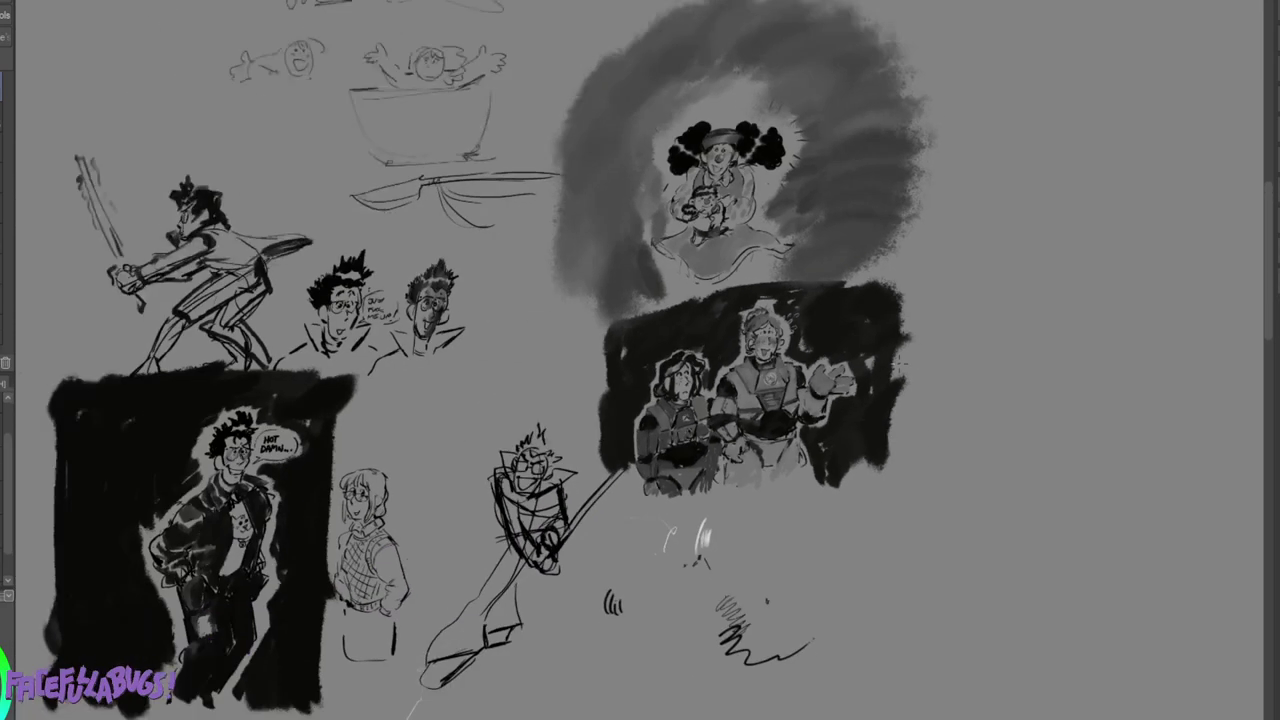
pyautogui.scroll(2, 910, 368)
pyautogui.scroll(-2, 900, 380)
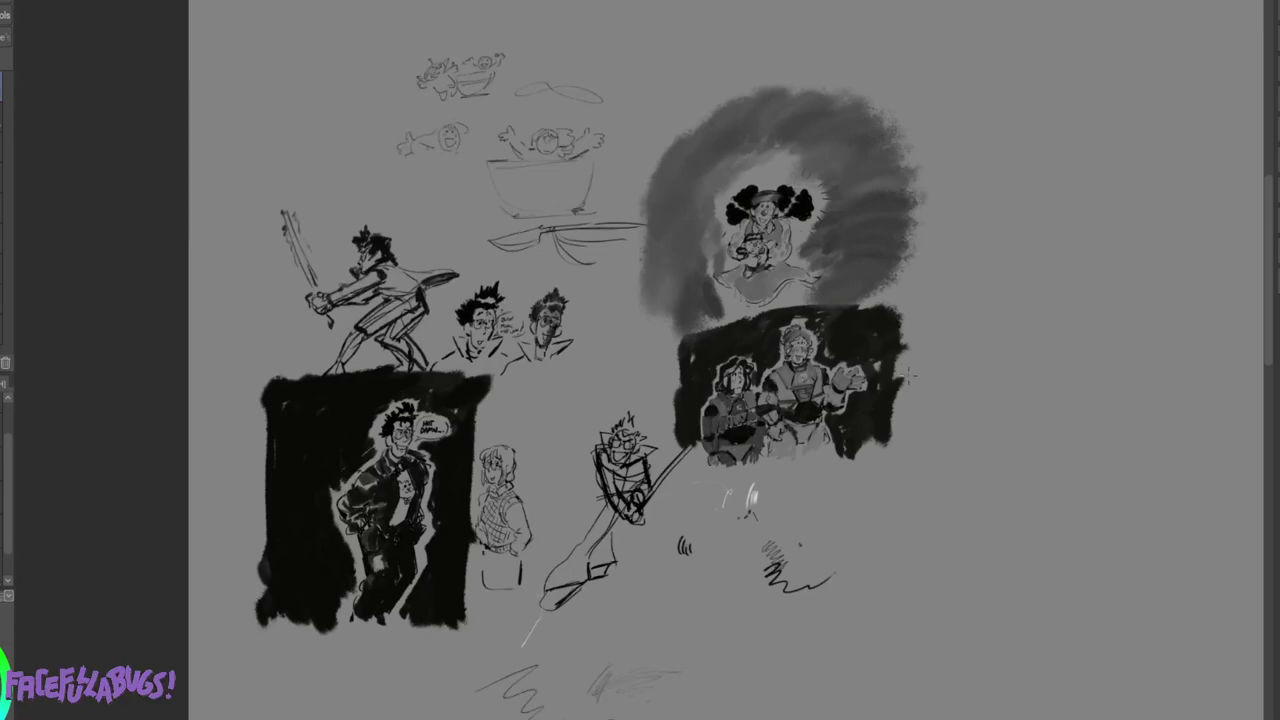
pyautogui.scroll(-5, 907, 374)
pyautogui.scroll(3, 913, 376)
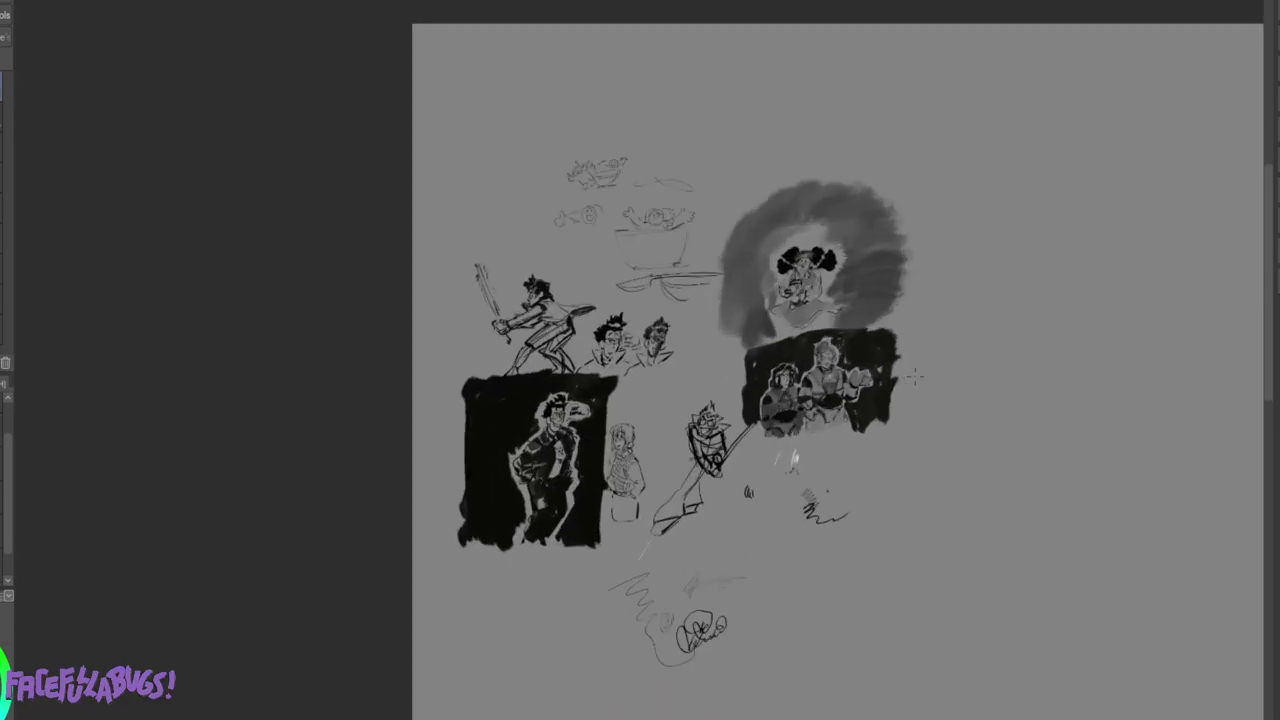
# Examine the water-droplet and sphere studies below the doodles, including the dew drops hanging from the yellow-green sphere.
pyautogui.scroll(2, 913, 376)
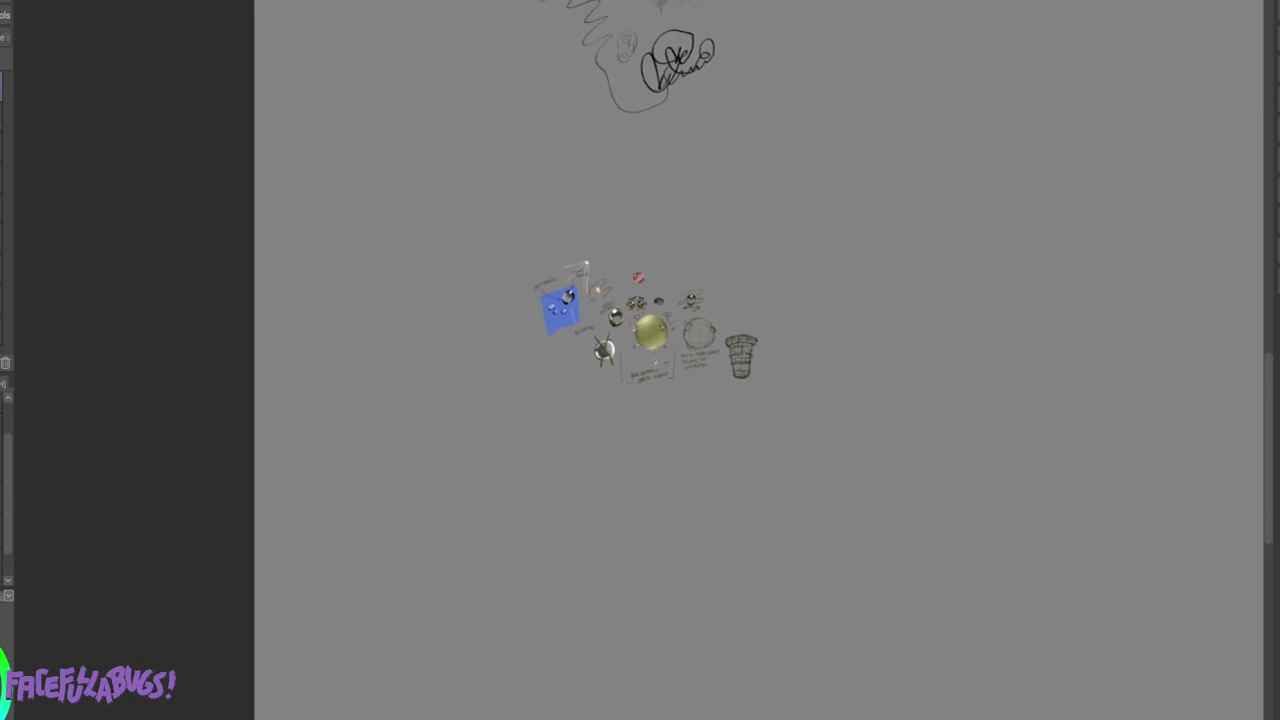
pyautogui.scroll(5, 788, 400)
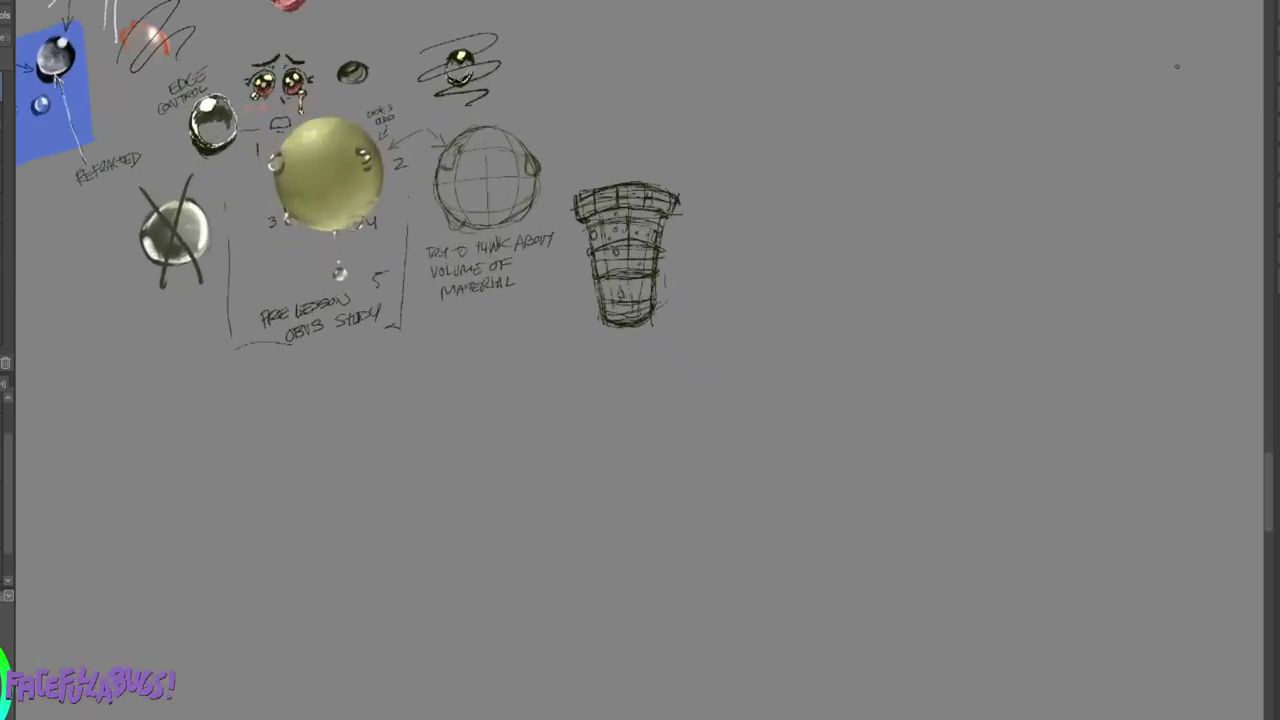
pyautogui.moveTo(500, 300)
pyautogui.mouseDown()
pyautogui.moveTo(1015, 540)
pyautogui.moveTo(738, 263)
pyautogui.moveTo(700, 576)
pyautogui.mouseUp()
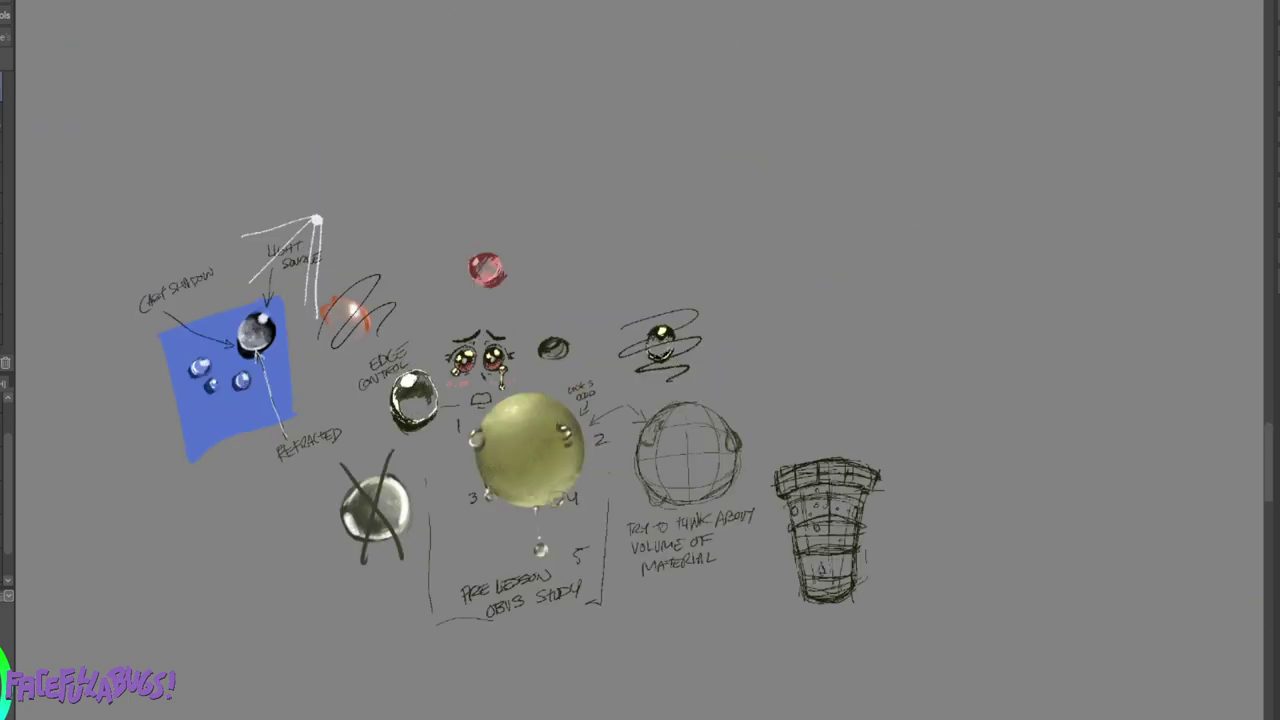
pyautogui.moveTo(620, 420)
pyautogui.mouseDown()
pyautogui.moveTo(861, 281)
pyautogui.moveTo(587, 354)
pyautogui.moveTo(550, 386)
pyautogui.moveTo(656, 386)
pyautogui.moveTo(725, 351)
pyautogui.moveTo(656, 351)
pyautogui.moveTo(586, 282)
pyautogui.moveTo(586, 351)
pyautogui.mouseUp()
pyautogui.scroll(2, 134, 283)
pyautogui.scroll(-4, 134, 283)
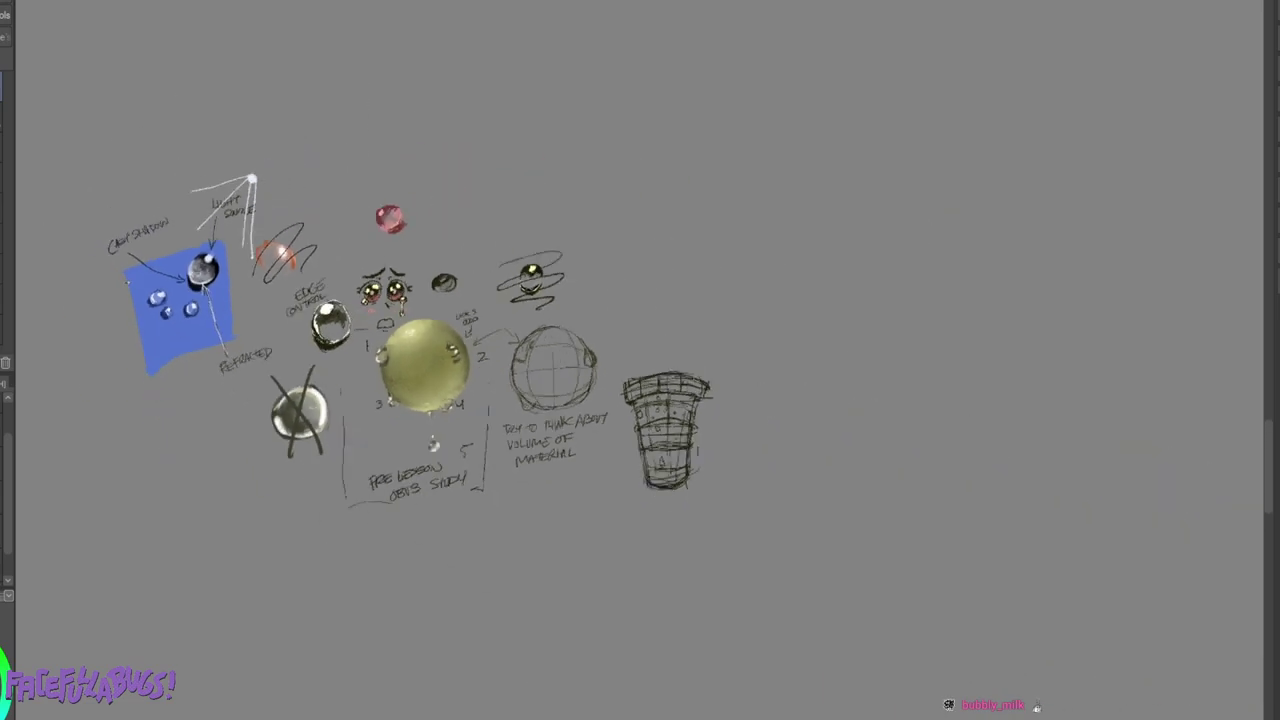
pyautogui.scroll(3, 516, 403)
pyautogui.scroll(-3, 528, 427)
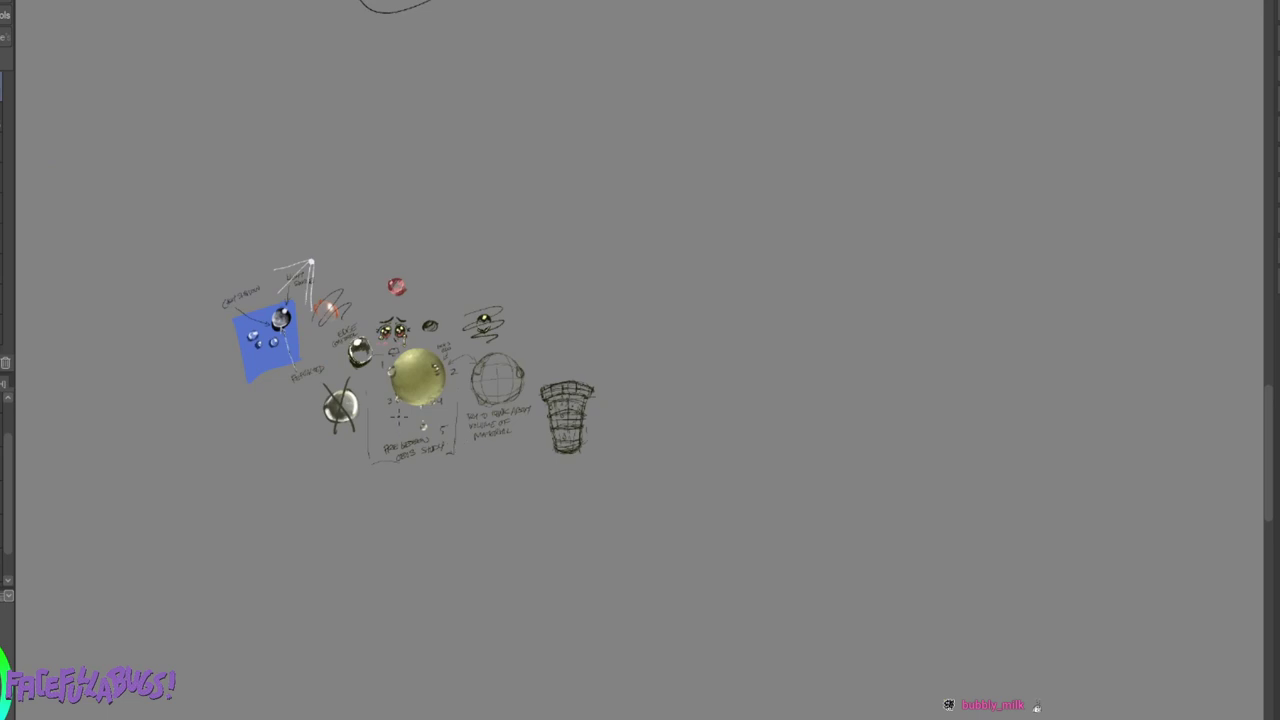
pyautogui.scroll(10, 398, 415)
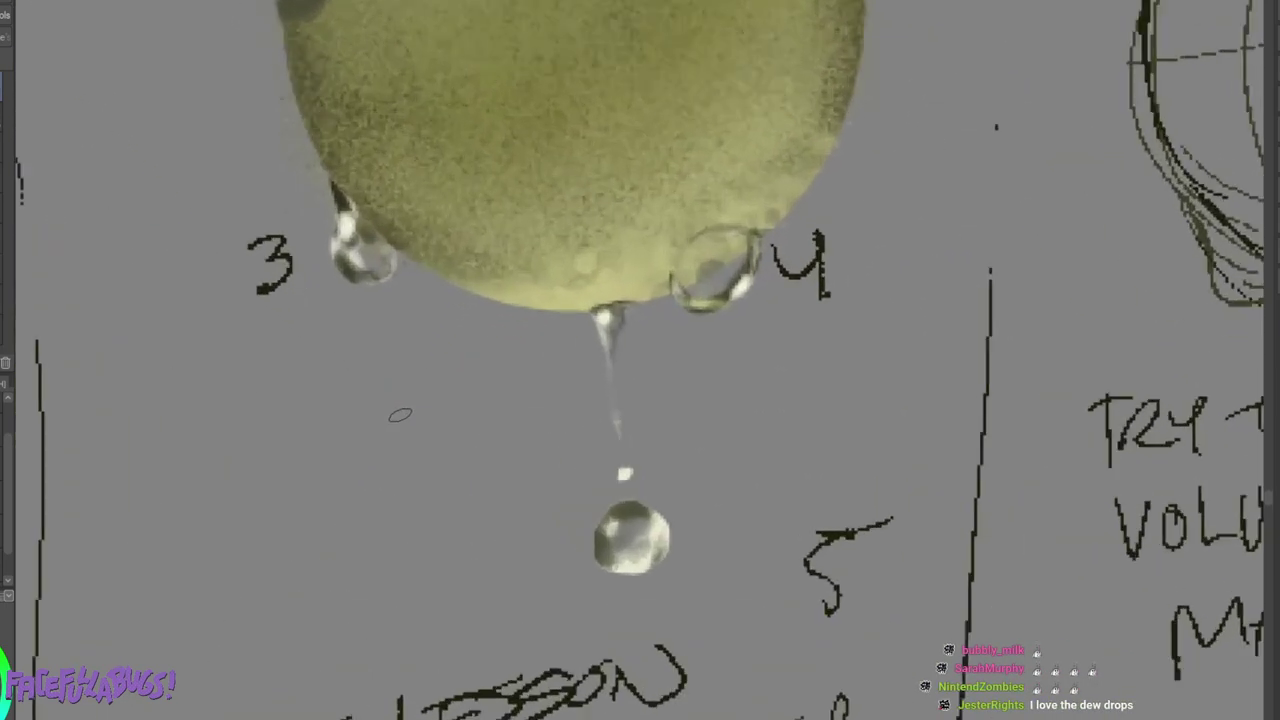
pyautogui.scroll(8, 400, 415)
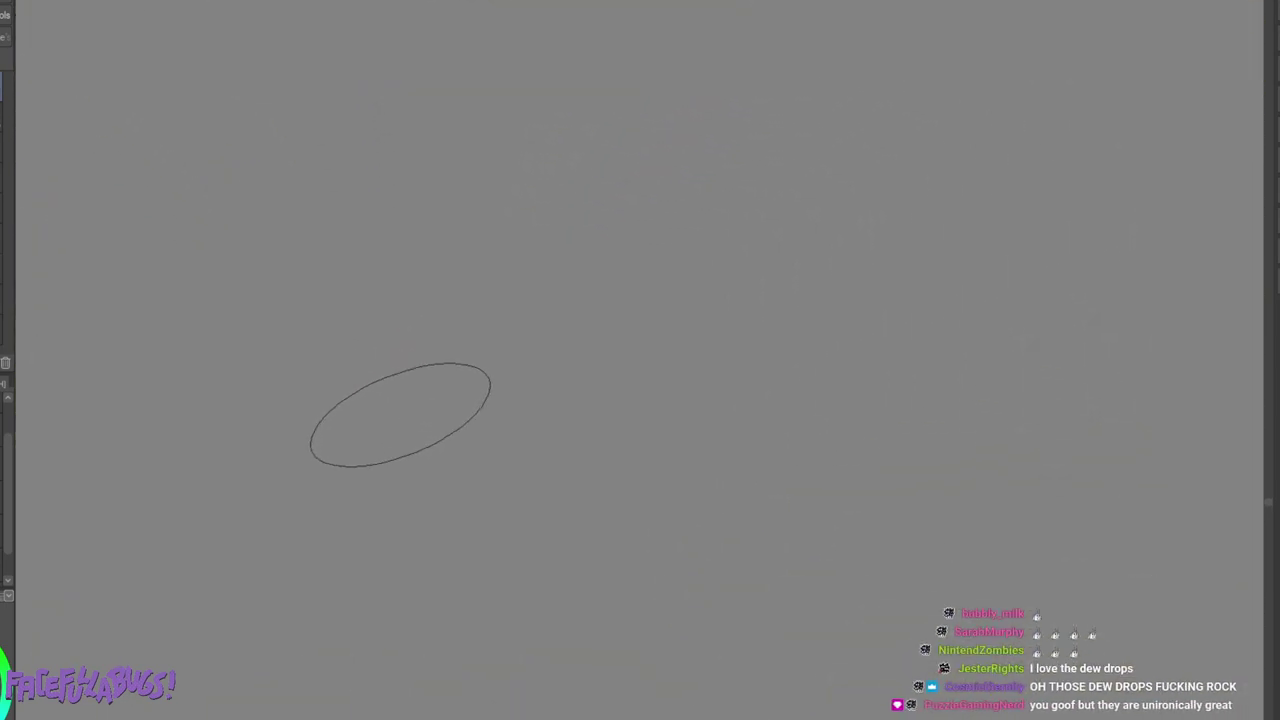
pyautogui.scroll(2, 400, 415)
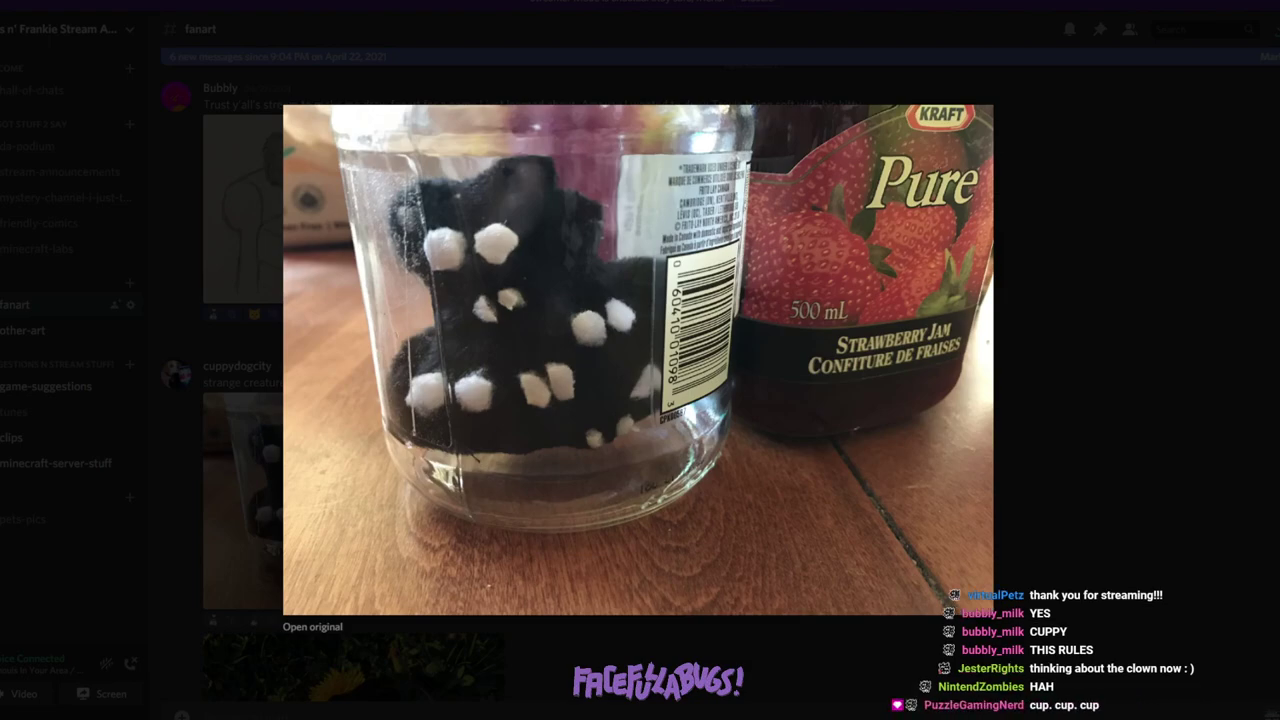
# In Discord's fanart channel, close the enlarged jar photo, view the dandelion photo of the black creature enlarged, and return to the posts.
pyautogui.press('Escape')
pyautogui.click(324, 451)
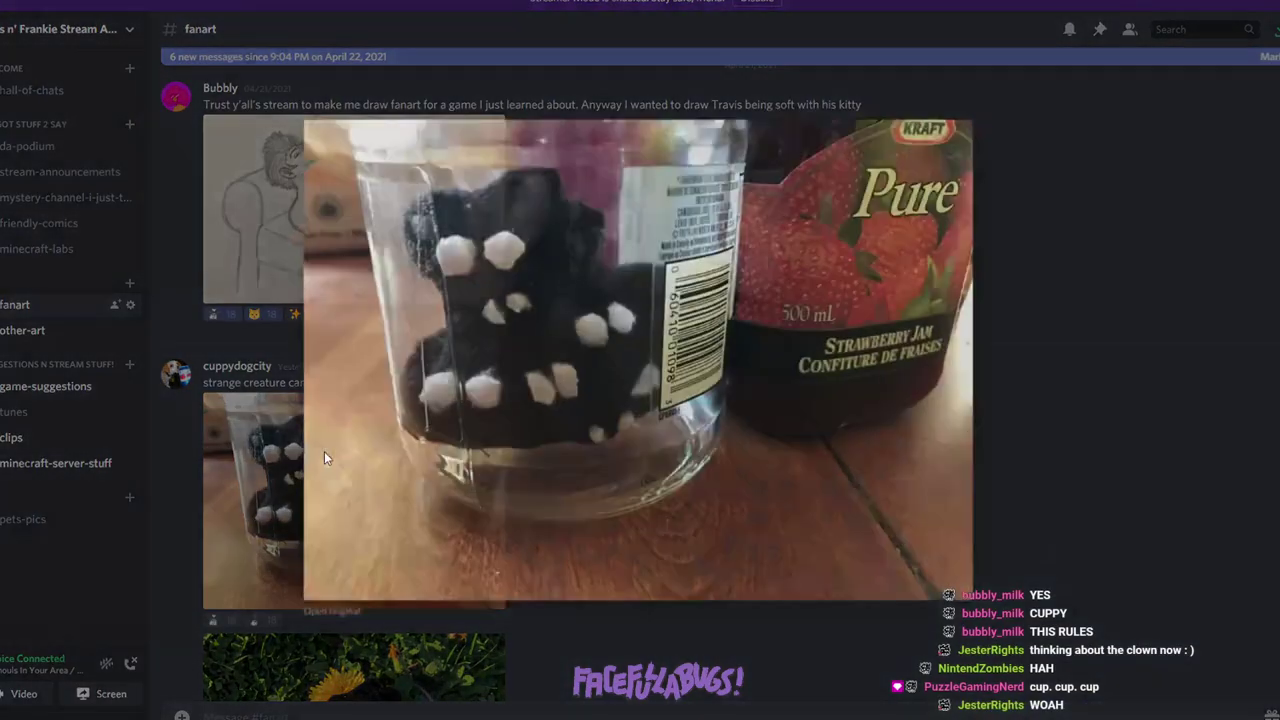
pyautogui.click(1068, 466)
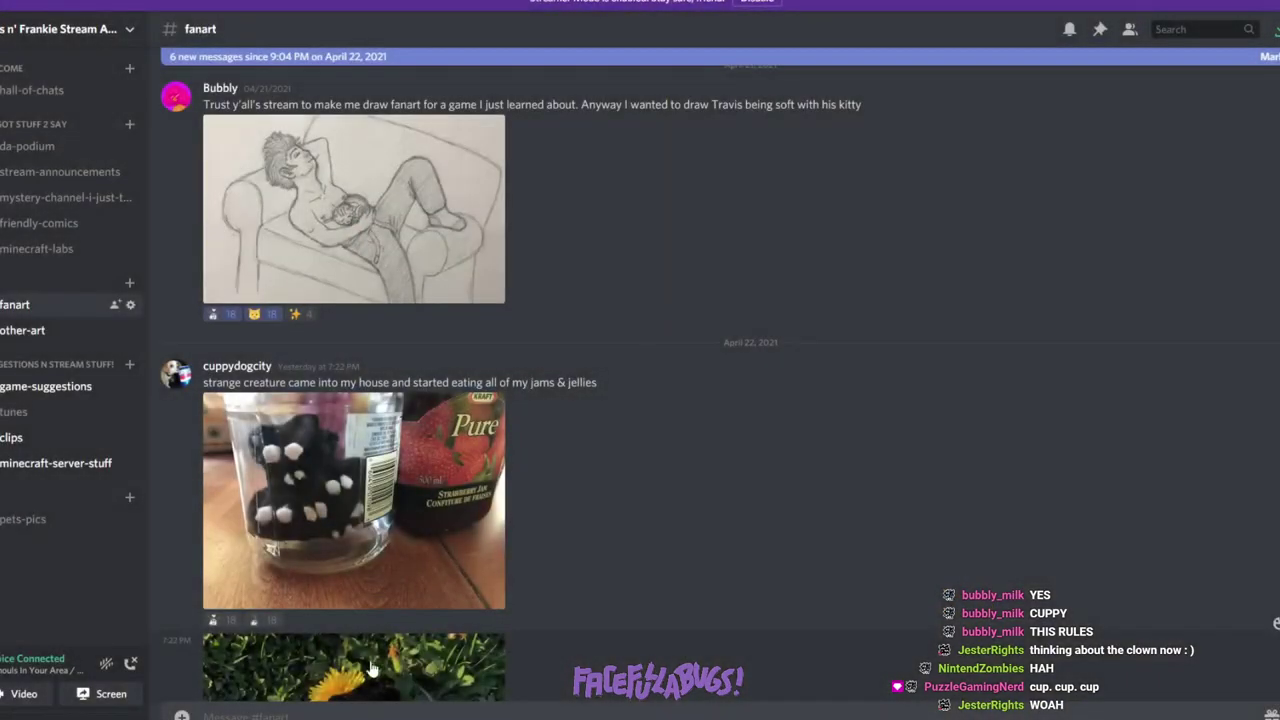
pyautogui.click(310, 655)
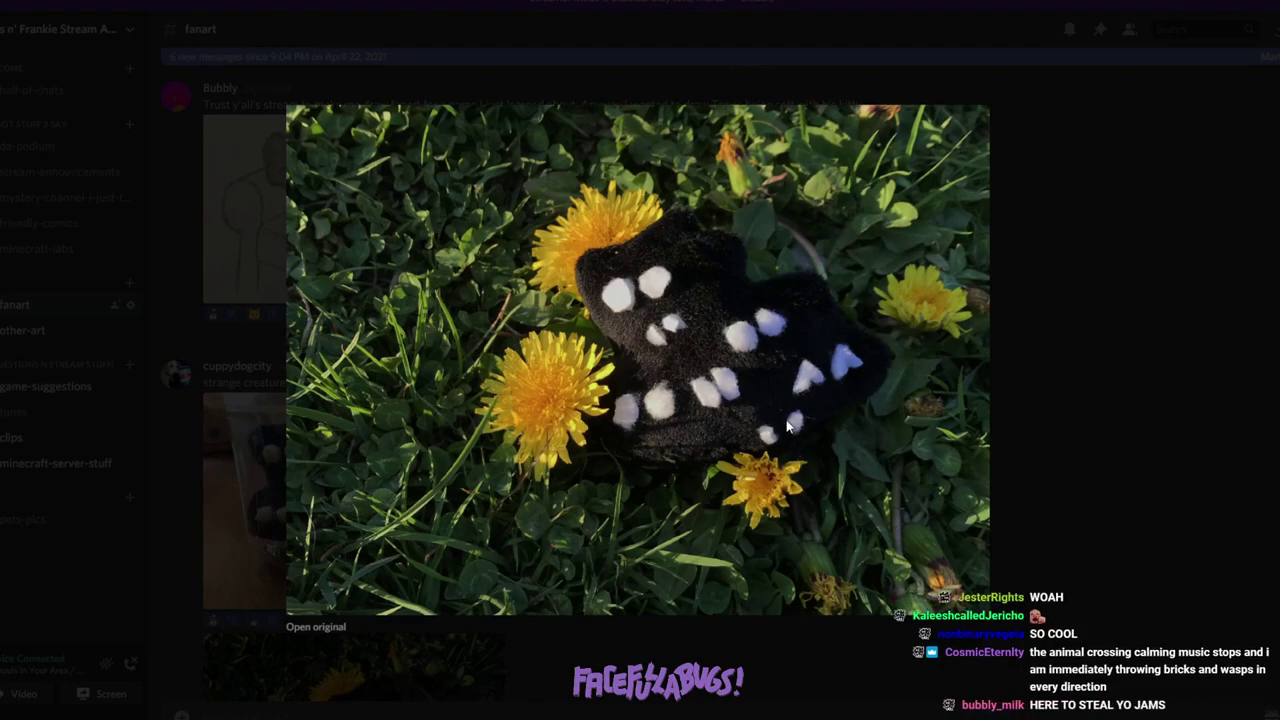
pyautogui.click(1095, 438)
pyautogui.scroll(-4, 287, 388)
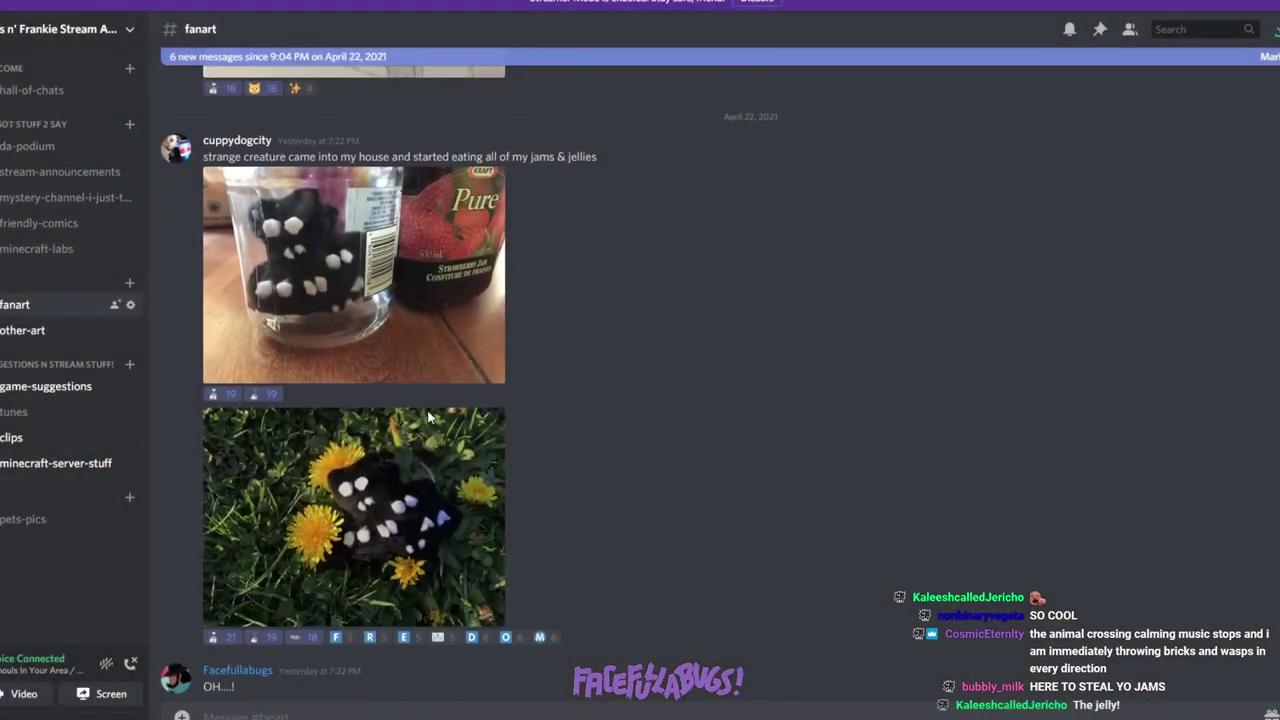